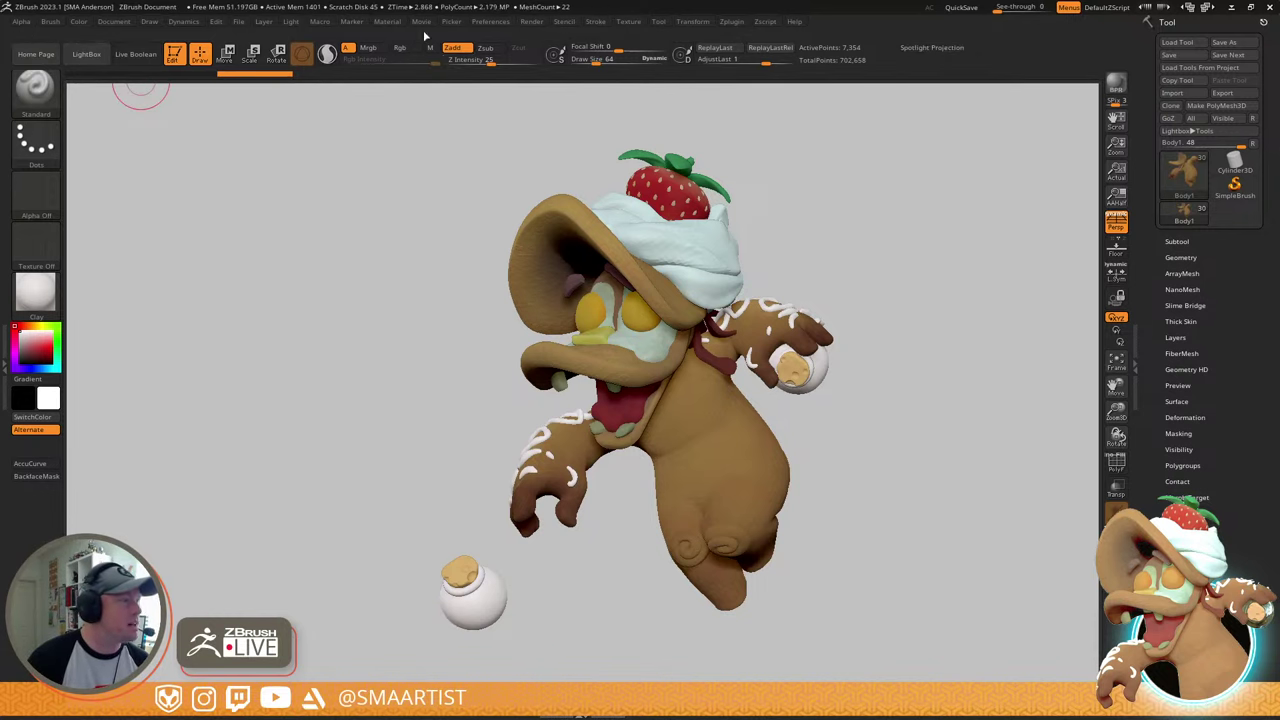
pyautogui.moveTo(841, 211); pyautogui.dragTo(981, 207)
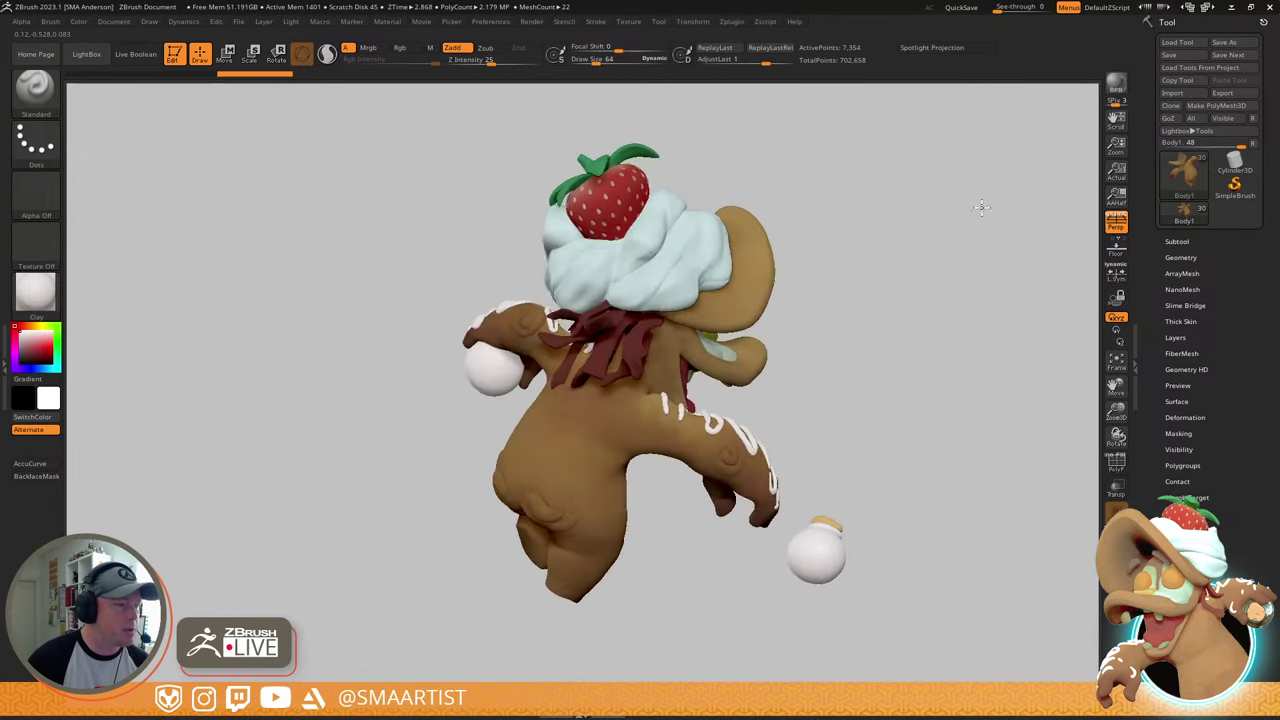
pyautogui.moveTo(899, 257); pyautogui.dragTo(940, 276)
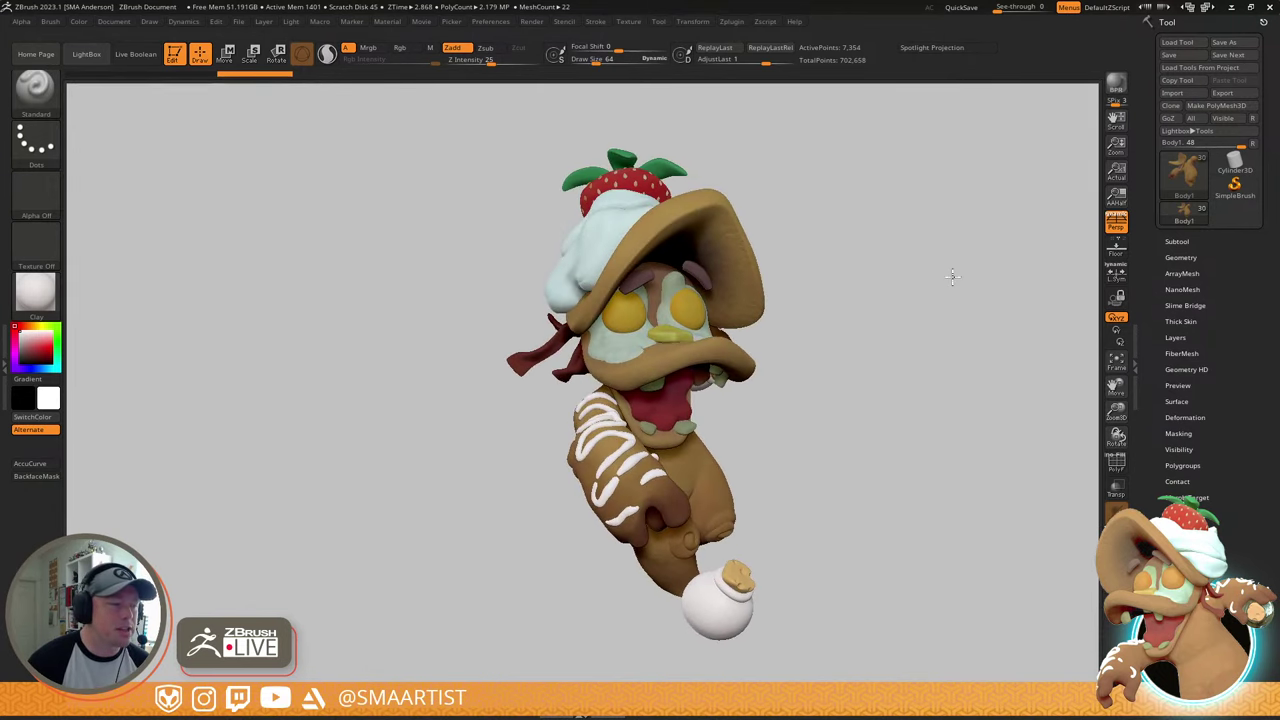
pyautogui.moveTo(949, 277)
pyautogui.mouseDown()
pyautogui.moveTo(884, 281)
pyautogui.moveTo(966, 277)
pyautogui.moveTo(947, 275)
pyautogui.mouseUp()
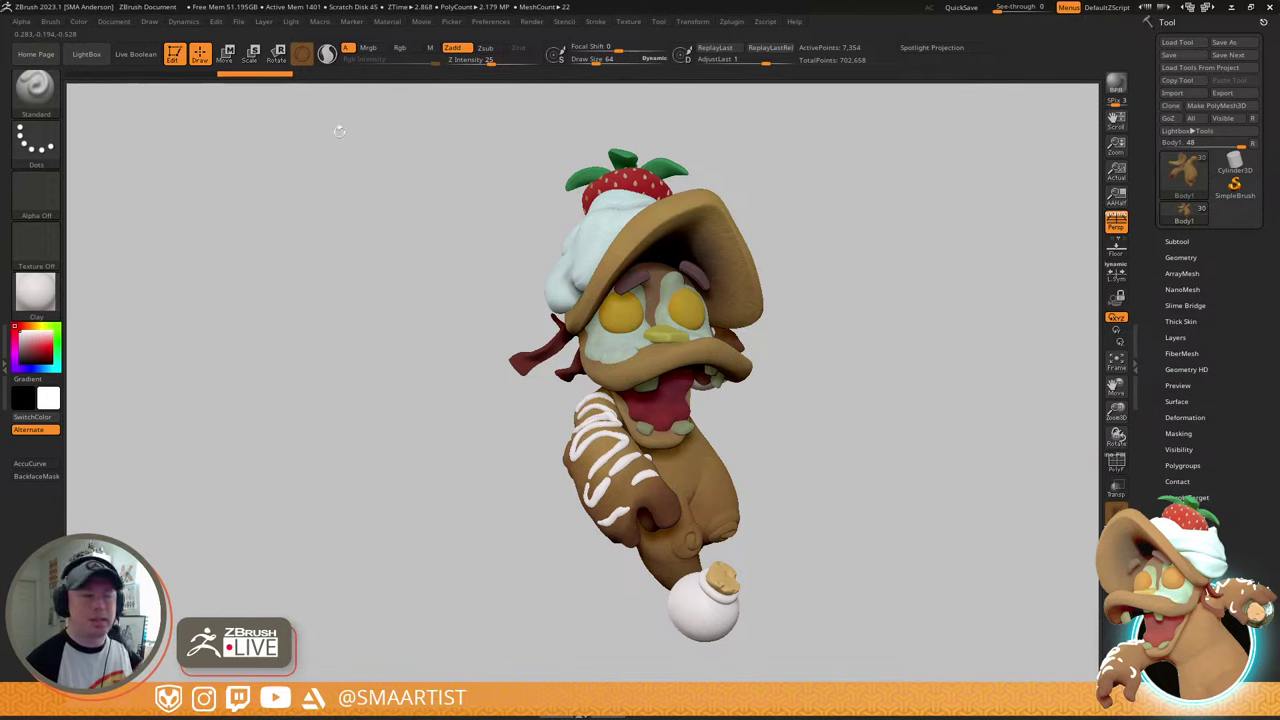
pyautogui.moveTo(928, 265); pyautogui.dragTo(929, 350)
pyautogui.moveTo(847, 316)
pyautogui.mouseDown()
pyautogui.moveTo(848, 300)
pyautogui.moveTo(907, 299)
pyautogui.moveTo(837, 294)
pyautogui.moveTo(840, 324)
pyautogui.mouseUp()
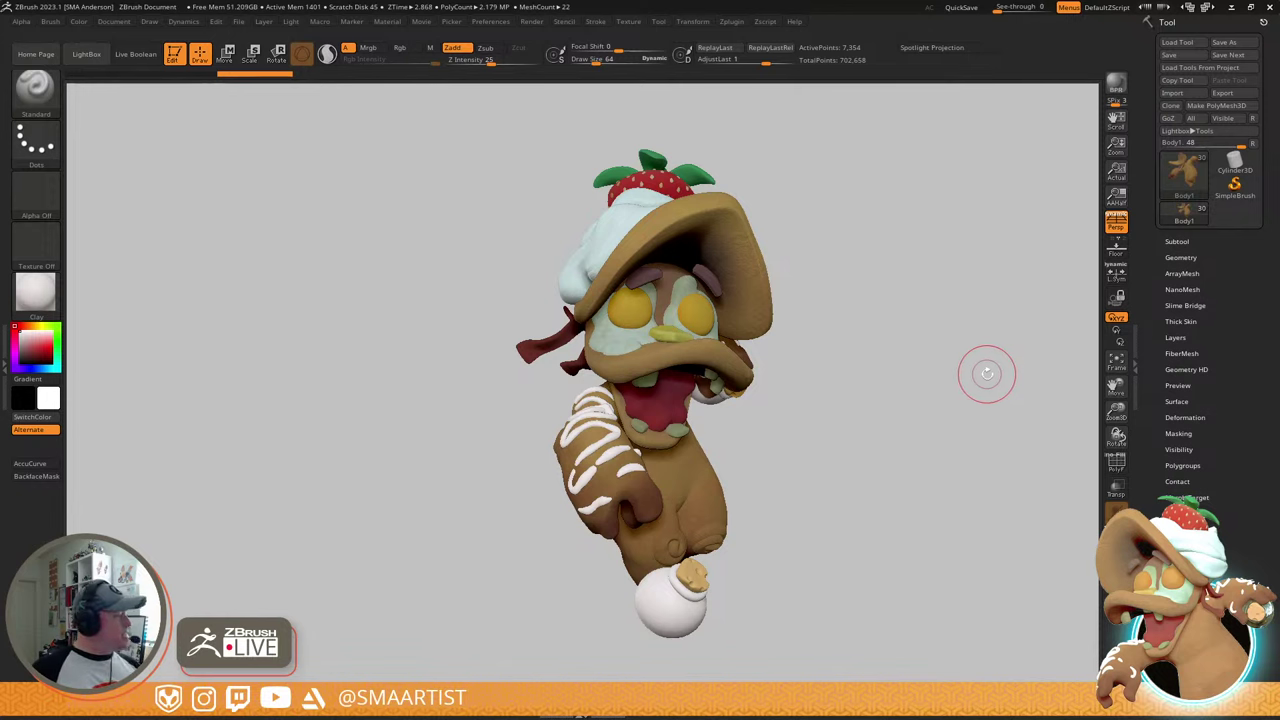
# - Load the Spotlight file FD_Flapjack_Spotlight from the _Flapjack folder as the reference image
pyautogui.click(627, 21)
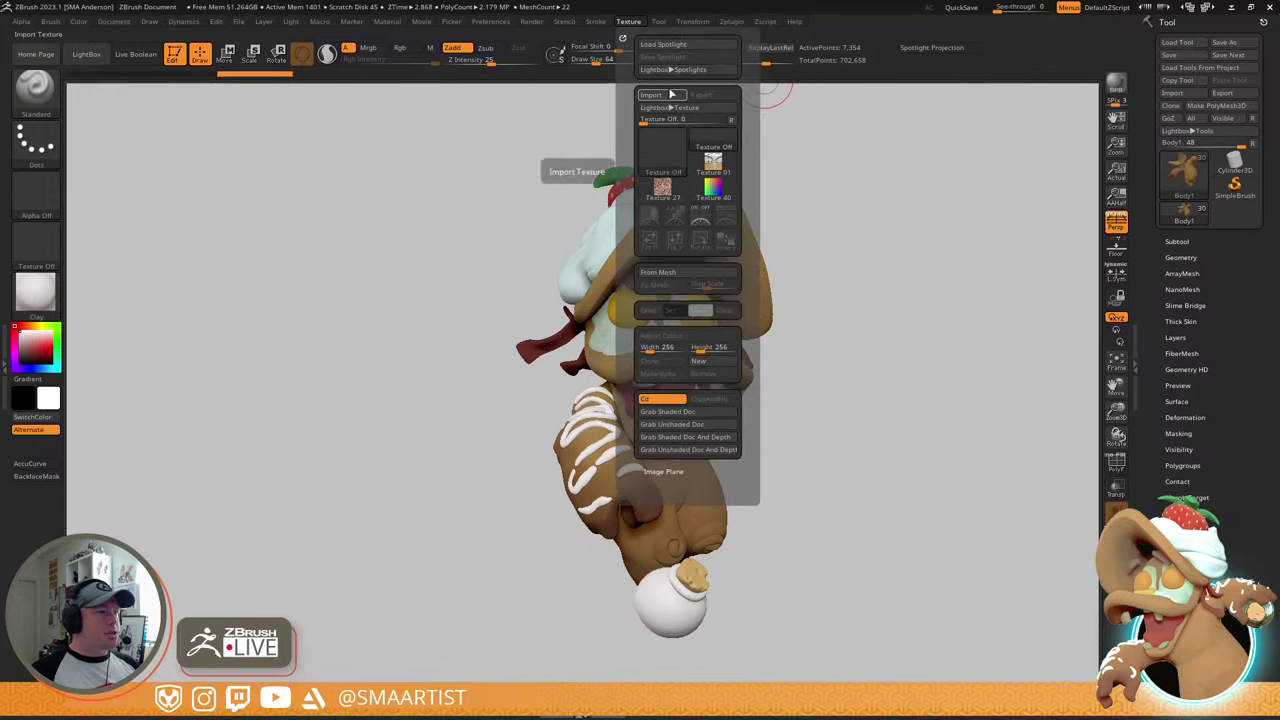
pyautogui.click(685, 47)
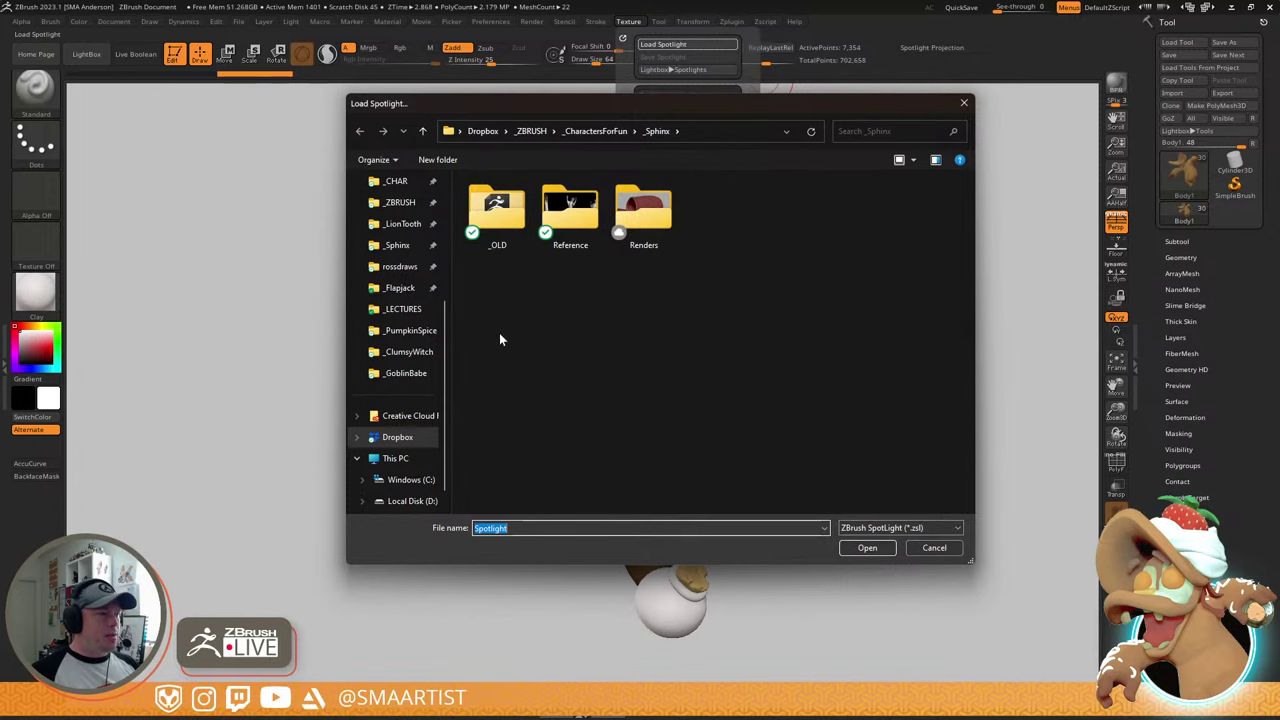
pyautogui.click(400, 288)
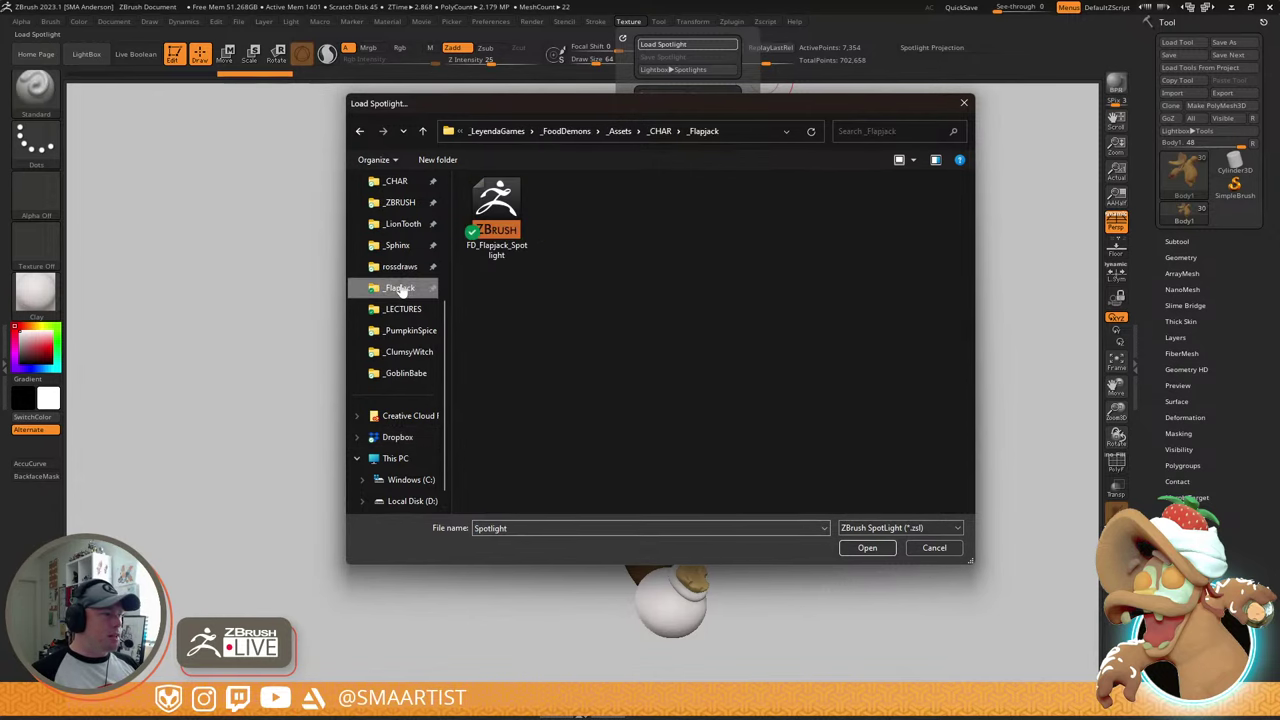
pyautogui.doubleClick(497, 215)
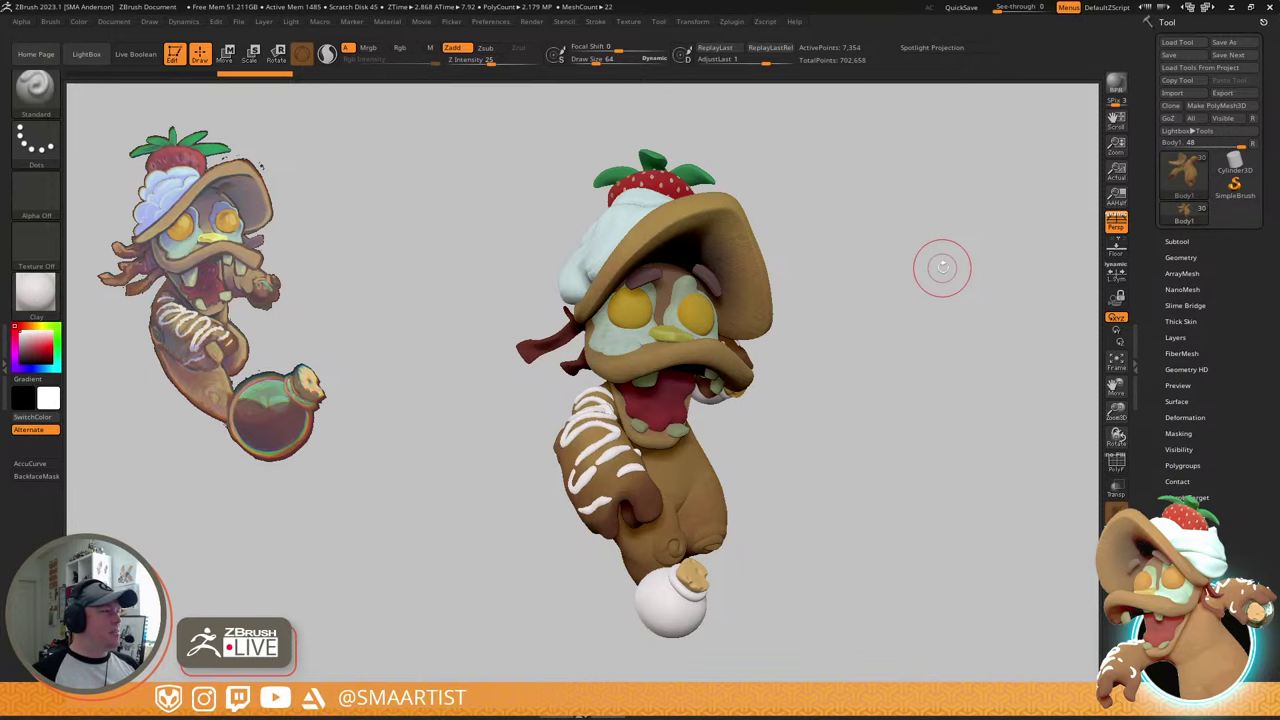
# - Select the strawberry's green leaf subtool and reposition its rear leaf with the Move Topological brush
pyautogui.moveTo(900, 240); pyautogui.dragTo(1020, 286)
pyautogui.moveTo(906, 158); pyautogui.dragTo(914, 209)
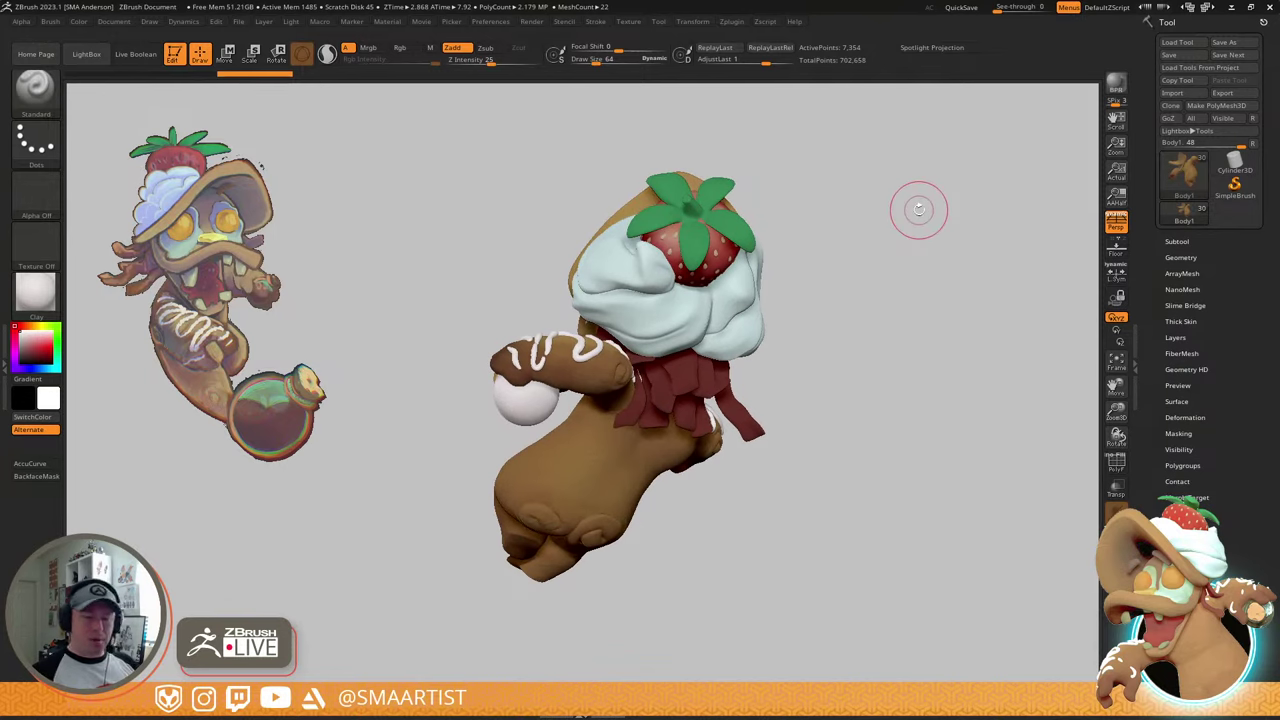
pyautogui.moveTo(818, 230)
pyautogui.mouseDown()
pyautogui.moveTo(826, 268)
pyautogui.moveTo(817, 257)
pyautogui.mouseUp()
pyautogui.keyDown('ctrl'); pyautogui.moveTo(790, 262); pyautogui.dragTo(736, 322, button='right'); pyautogui.keyUp('ctrl')
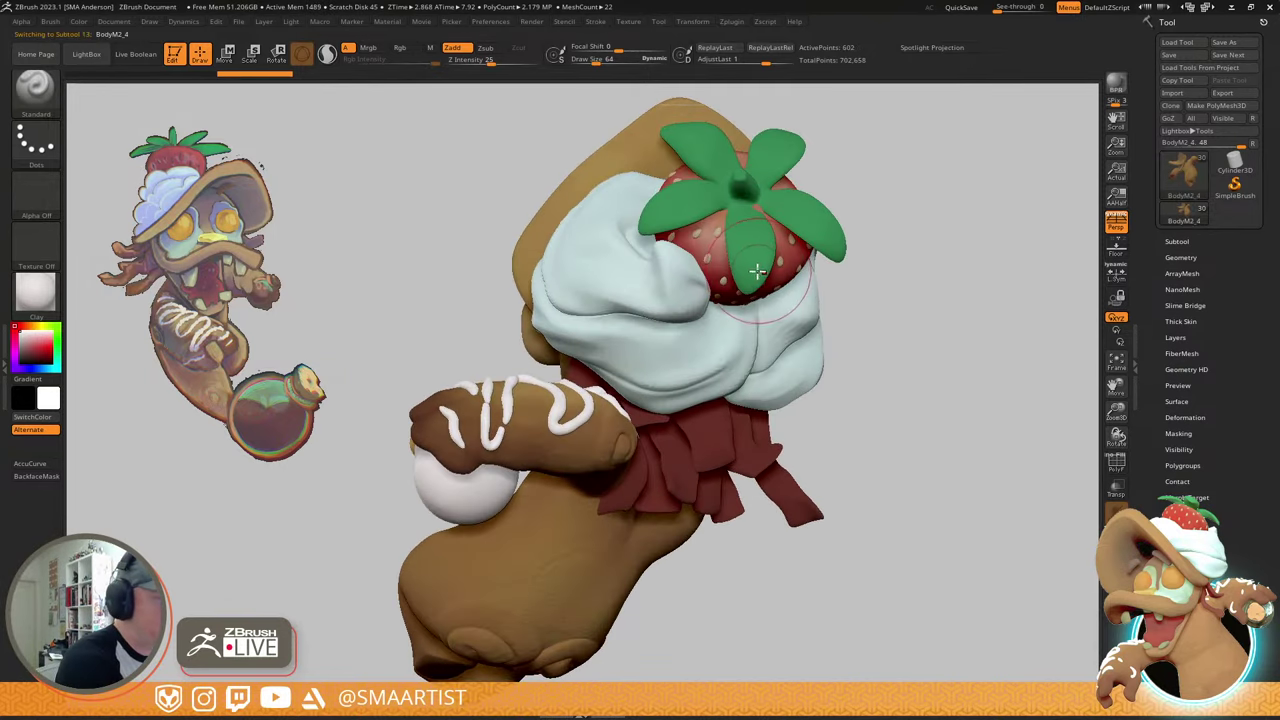
pyautogui.keyDown('alt'); pyautogui.click(750, 285); pyautogui.keyUp('alt')
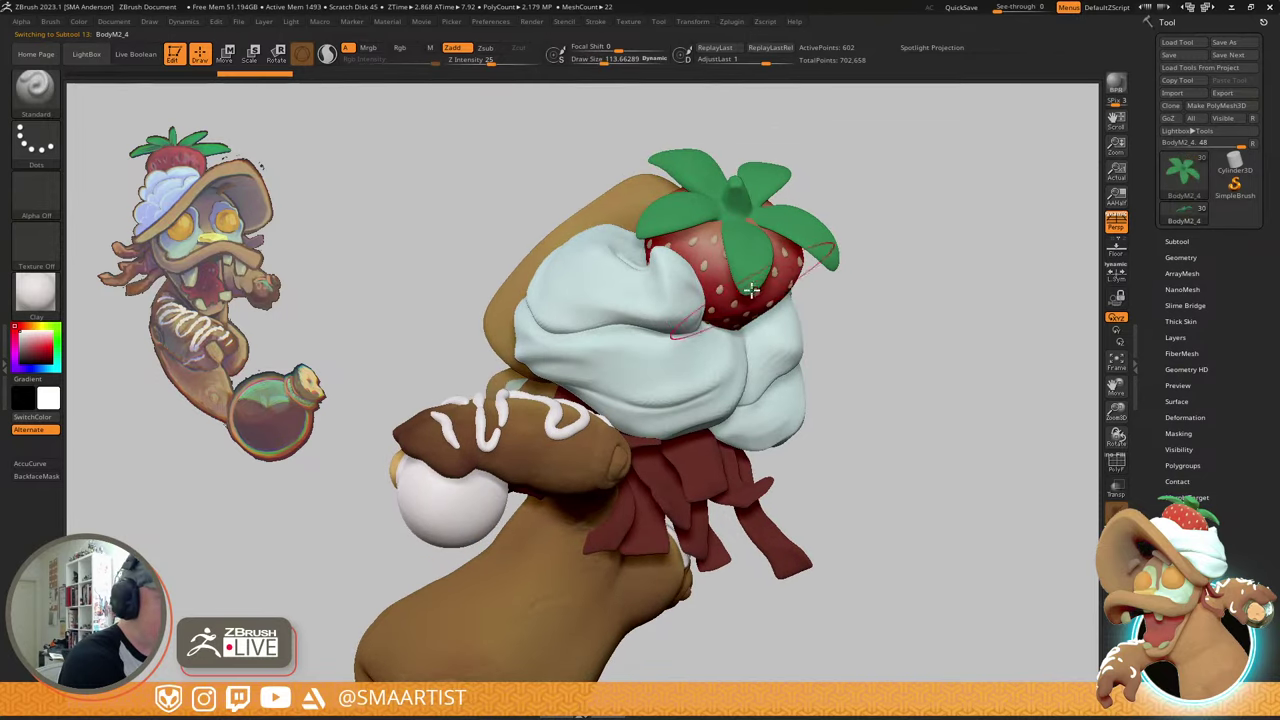
pyautogui.press('b')
pyautogui.press('m')
pyautogui.press('t')
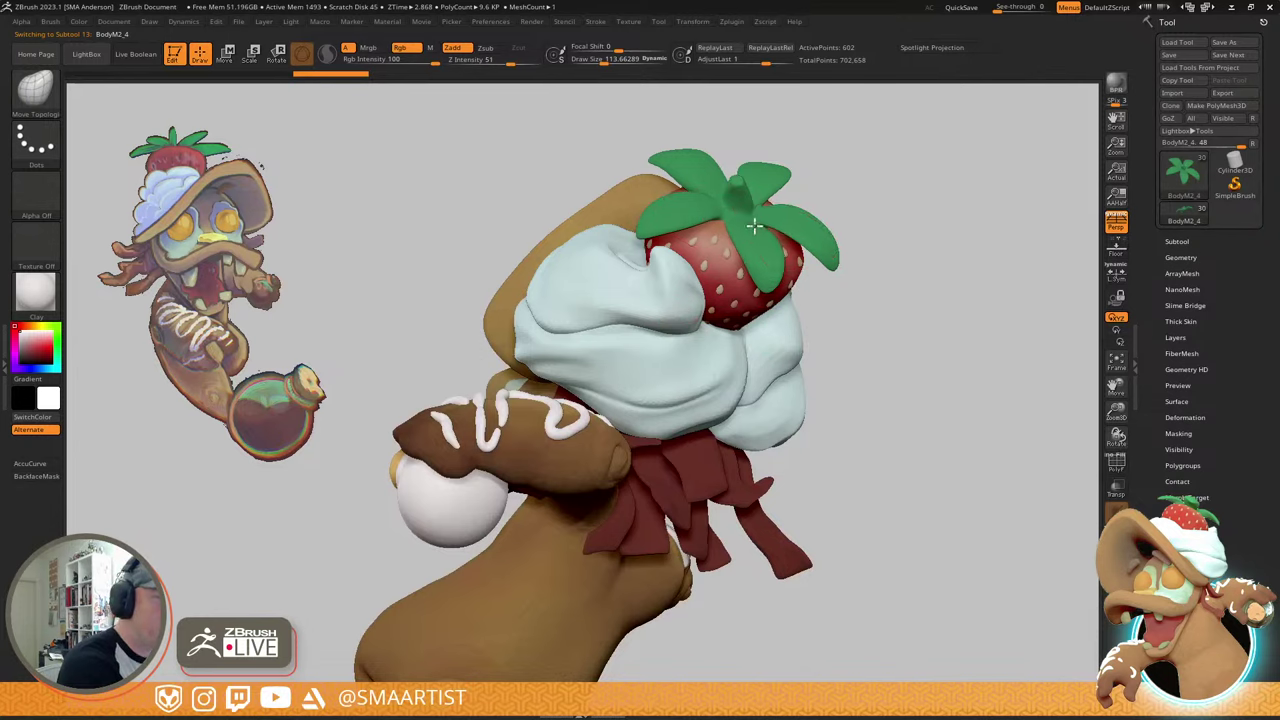
pyautogui.moveTo(774, 263)
pyautogui.mouseDown(button='right')
pyautogui.moveTo(776, 340)
pyautogui.moveTo(800, 335)
pyautogui.moveTo(773, 247)
pyautogui.mouseUp(button='right')
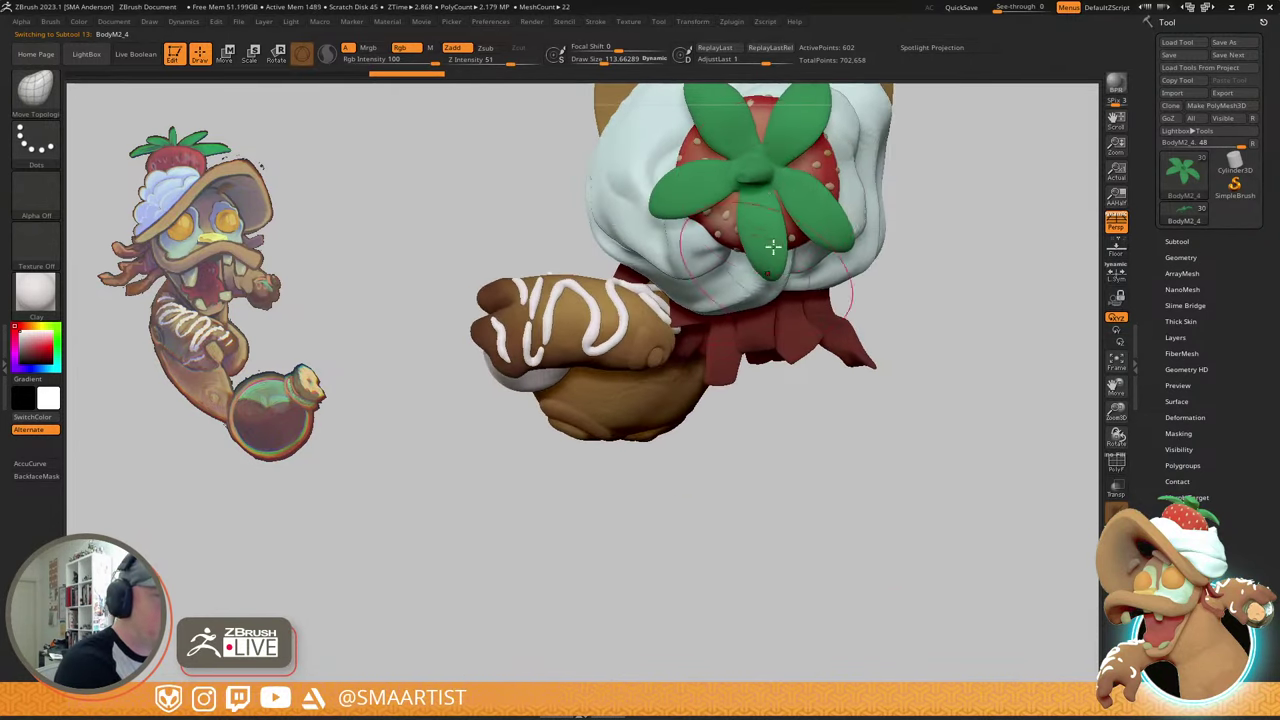
# - Place the transform gizmo over the centre of the leaf crown and rotate the leaves counter-clockwise on top of the strawberry
pyautogui.moveTo(860, 290)
pyautogui.mouseDown(button='right')
pyautogui.moveTo(906, 214)
pyautogui.moveTo(852, 189)
pyautogui.moveTo(905, 222)
pyautogui.moveTo(829, 214)
pyautogui.moveTo(943, 245)
pyautogui.moveTo(900, 225)
pyautogui.moveTo(700, 197)
pyautogui.moveTo(749, 143)
pyautogui.moveTo(643, 143)
pyautogui.moveTo(1003, 190)
pyautogui.moveTo(988, 197)
pyautogui.moveTo(997, 214)
pyautogui.moveTo(889, 226)
pyautogui.moveTo(878, 270)
pyautogui.moveTo(872, 240)
pyautogui.moveTo(803, 237)
pyautogui.moveTo(795, 352)
pyautogui.mouseUp(button='right')
pyautogui.press('w')
pyautogui.moveTo(802, 232); pyautogui.dragTo(729, 320, button='right')
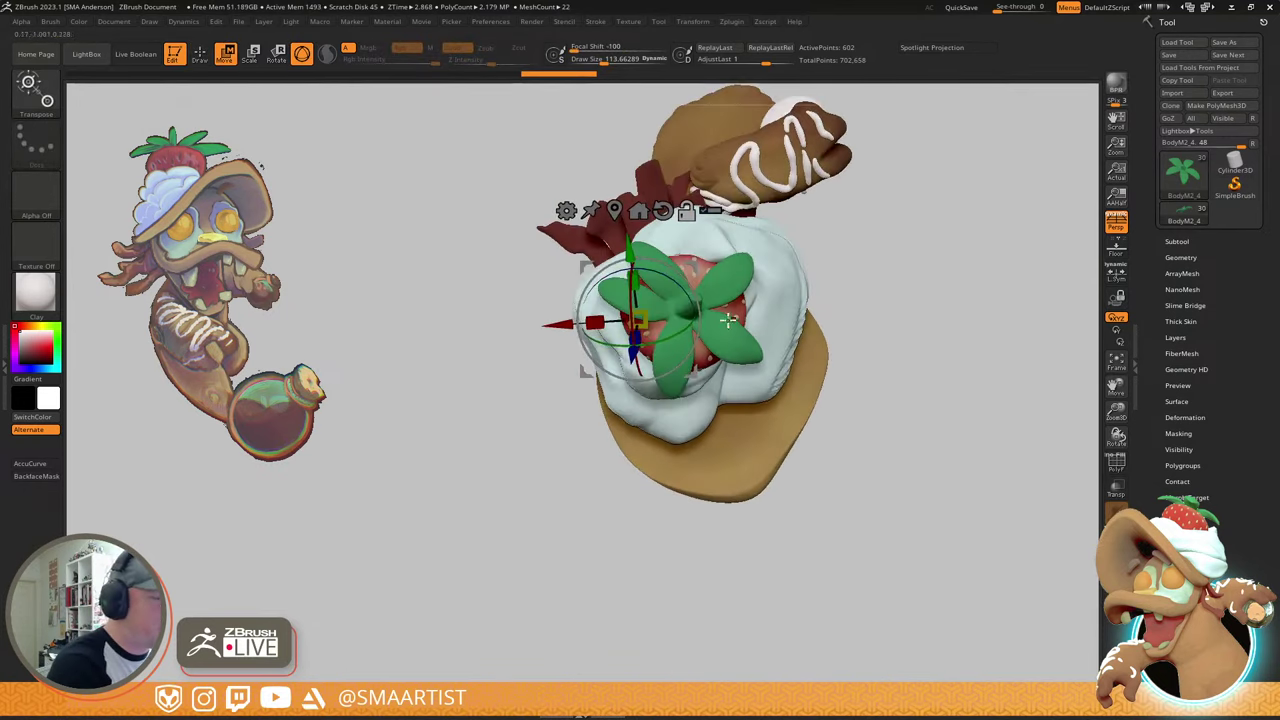
pyautogui.keyDown('alt'); pyautogui.moveTo(697, 255); pyautogui.dragTo(850, 158); pyautogui.keyUp('alt')
pyautogui.click(697, 296)
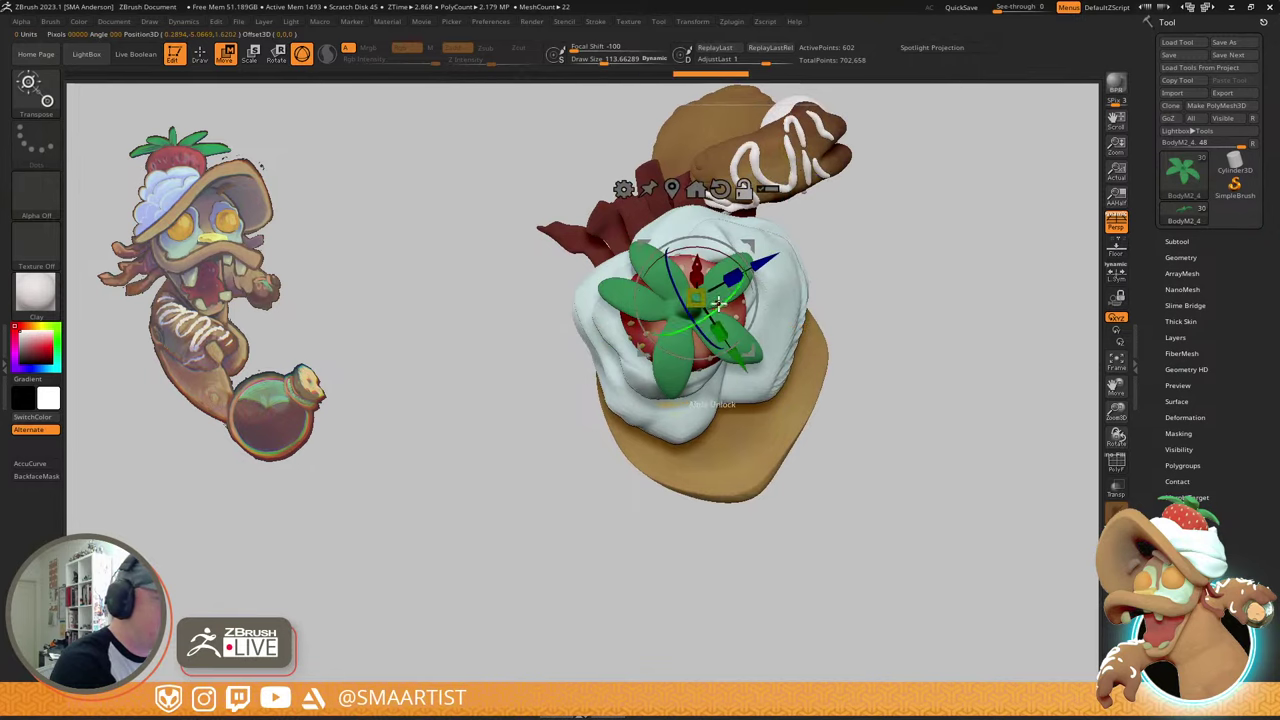
pyautogui.moveTo(757, 299); pyautogui.dragTo(756, 318)
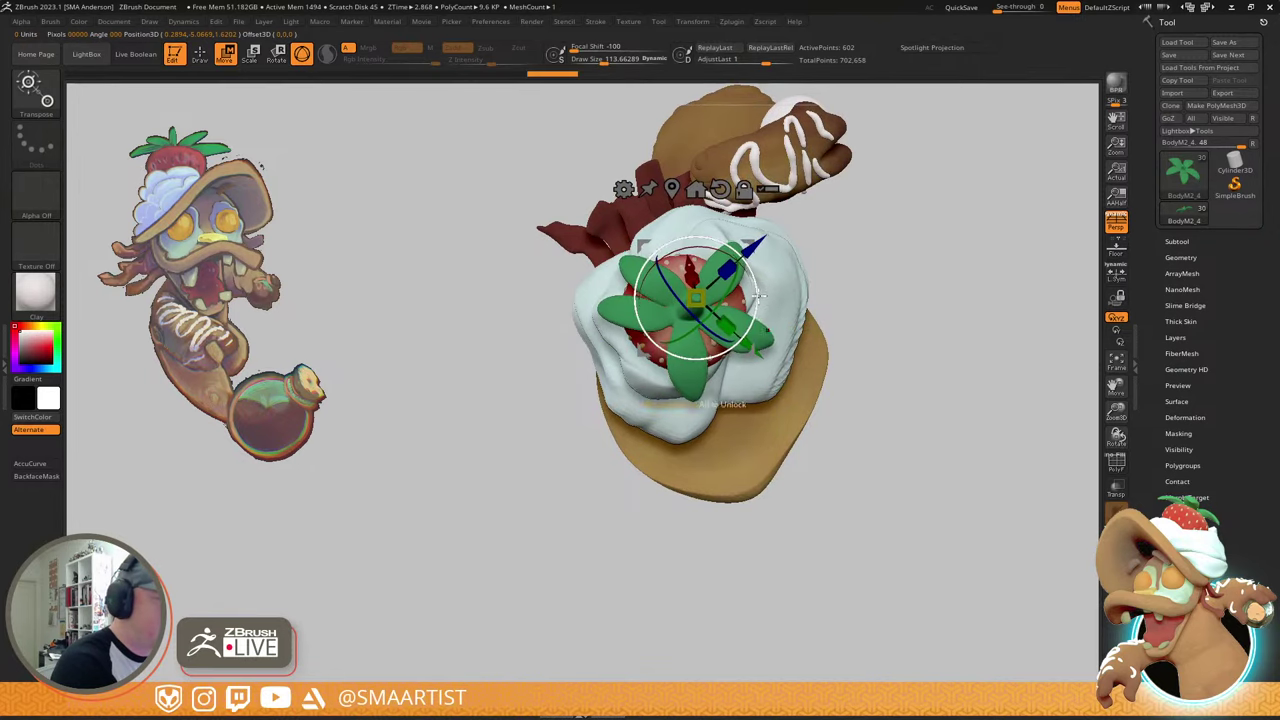
pyautogui.press('q')
pyautogui.moveTo(895, 320)
pyautogui.mouseDown(button='right')
pyautogui.moveTo(912, 251)
pyautogui.moveTo(890, 285)
pyautogui.moveTo(860, 295)
pyautogui.moveTo(843, 257)
pyautogui.moveTo(871, 286)
pyautogui.mouseUp(button='right')
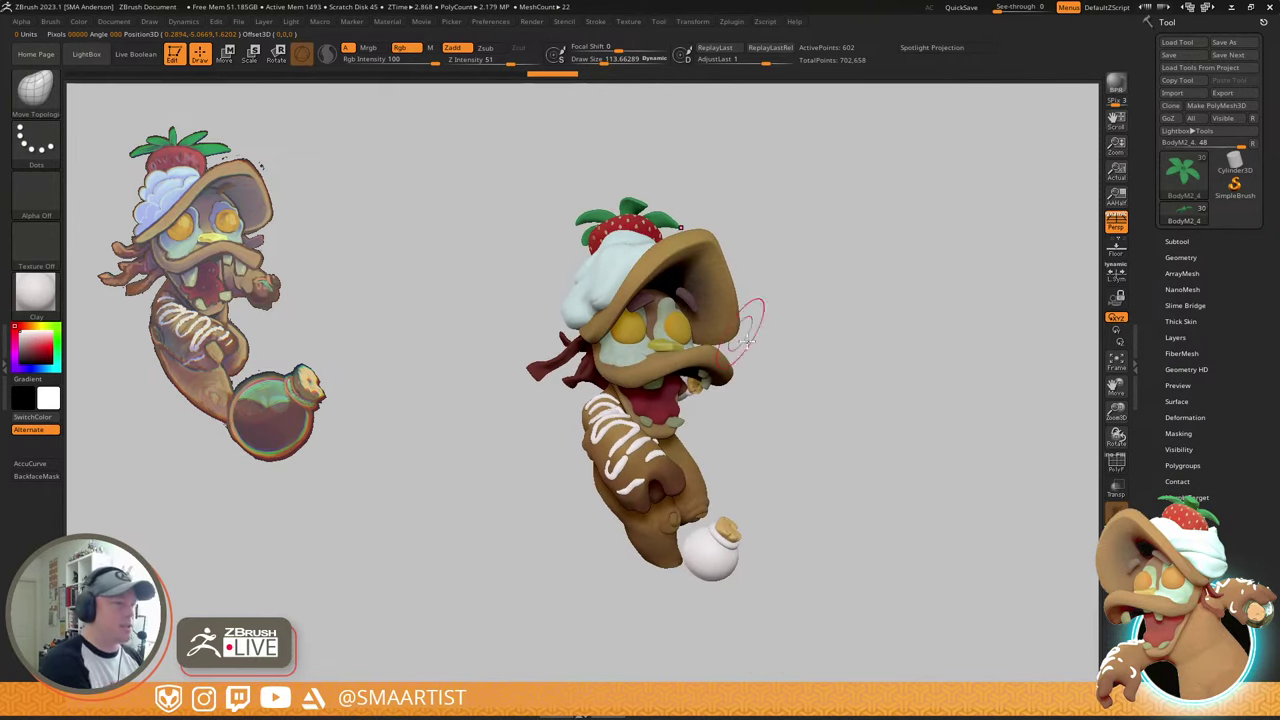
# - Fine-tune the leaf crown with a slight clockwise rotation on the strawberry, as seen from above
pyautogui.moveTo(831, 257); pyautogui.dragTo(813, 380, button='right')
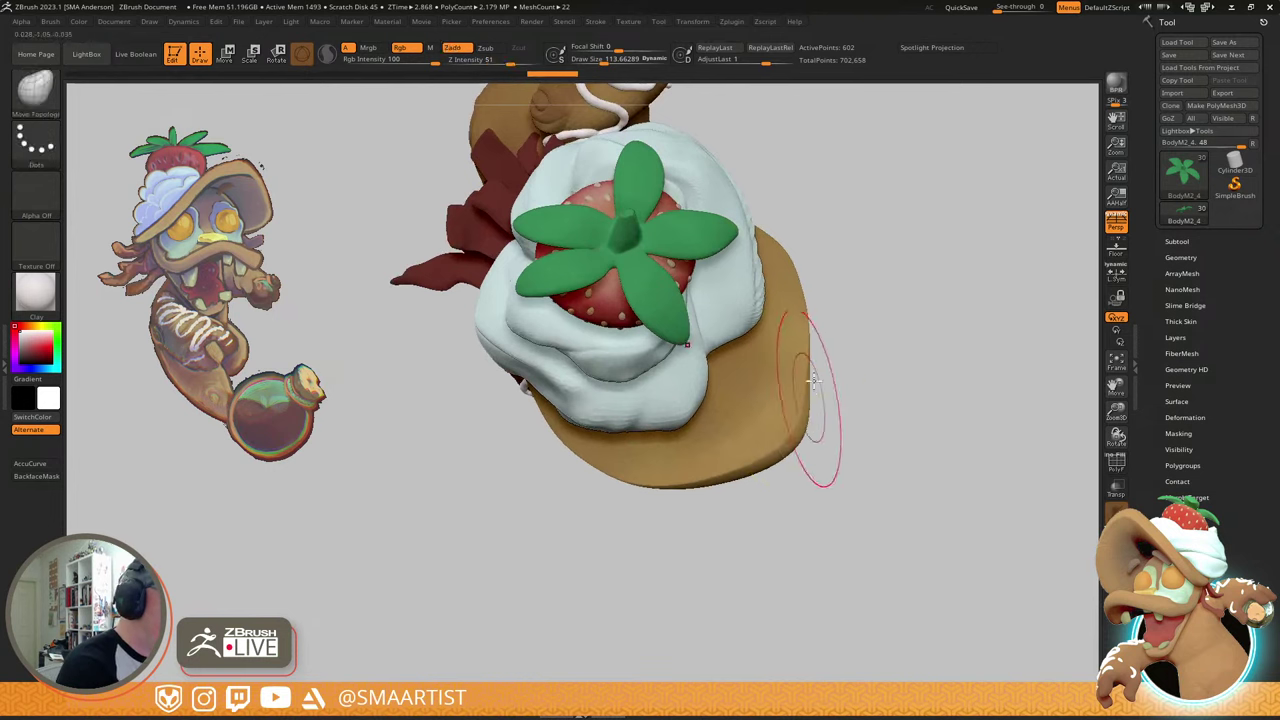
pyautogui.press('w')
pyautogui.moveTo(674, 249); pyautogui.dragTo(668, 255)
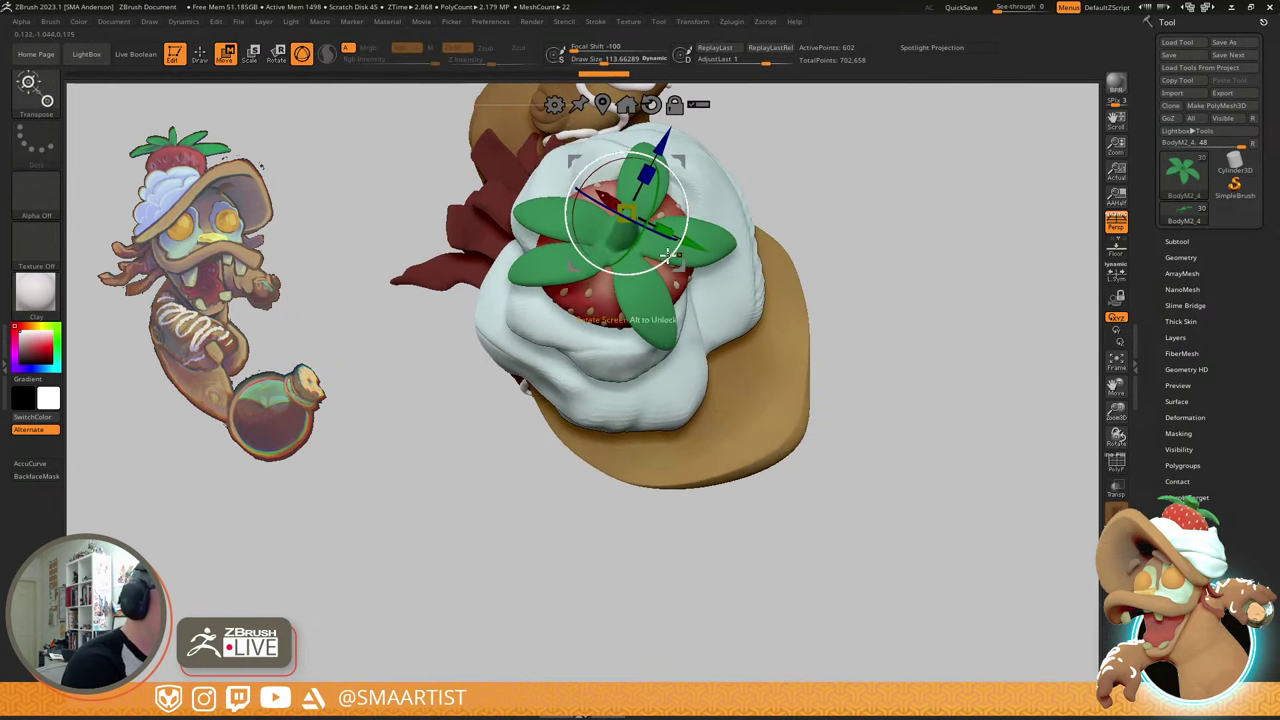
pyautogui.press('q')
pyautogui.moveTo(909, 386)
pyautogui.mouseDown(button='right')
pyautogui.moveTo(871, 196)
pyautogui.moveTo(909, 260)
pyautogui.moveTo(811, 314)
pyautogui.moveTo(829, 331)
pyautogui.mouseUp(button='right')
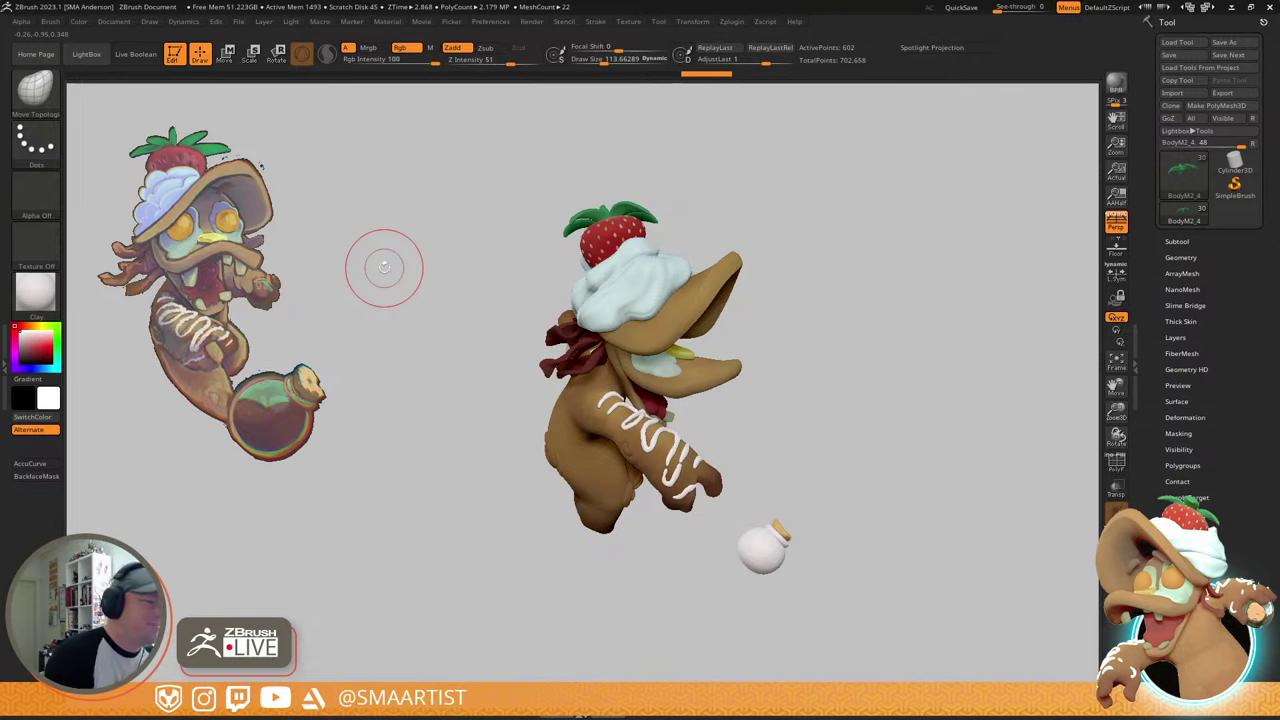
# - Examine the whole character from the front, side and back, comparing its shapes with the reference concept
pyautogui.moveTo(829, 286)
pyautogui.mouseDown()
pyautogui.moveTo(797, 286)
pyautogui.moveTo(831, 297)
pyautogui.moveTo(789, 320)
pyautogui.moveTo(863, 311)
pyautogui.moveTo(871, 346)
pyautogui.moveTo(886, 271)
pyautogui.moveTo(852, 287)
pyautogui.moveTo(871, 277)
pyautogui.mouseUp()
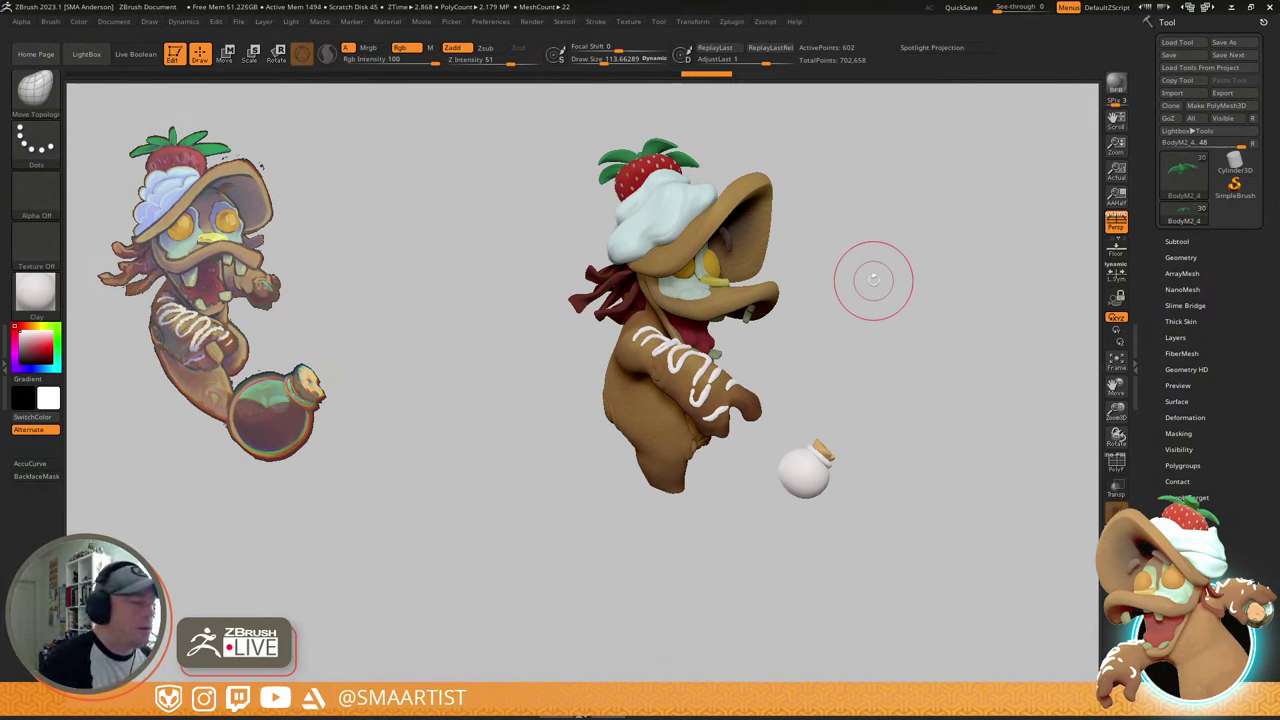
pyautogui.moveTo(873, 280); pyautogui.dragTo(805, 366)
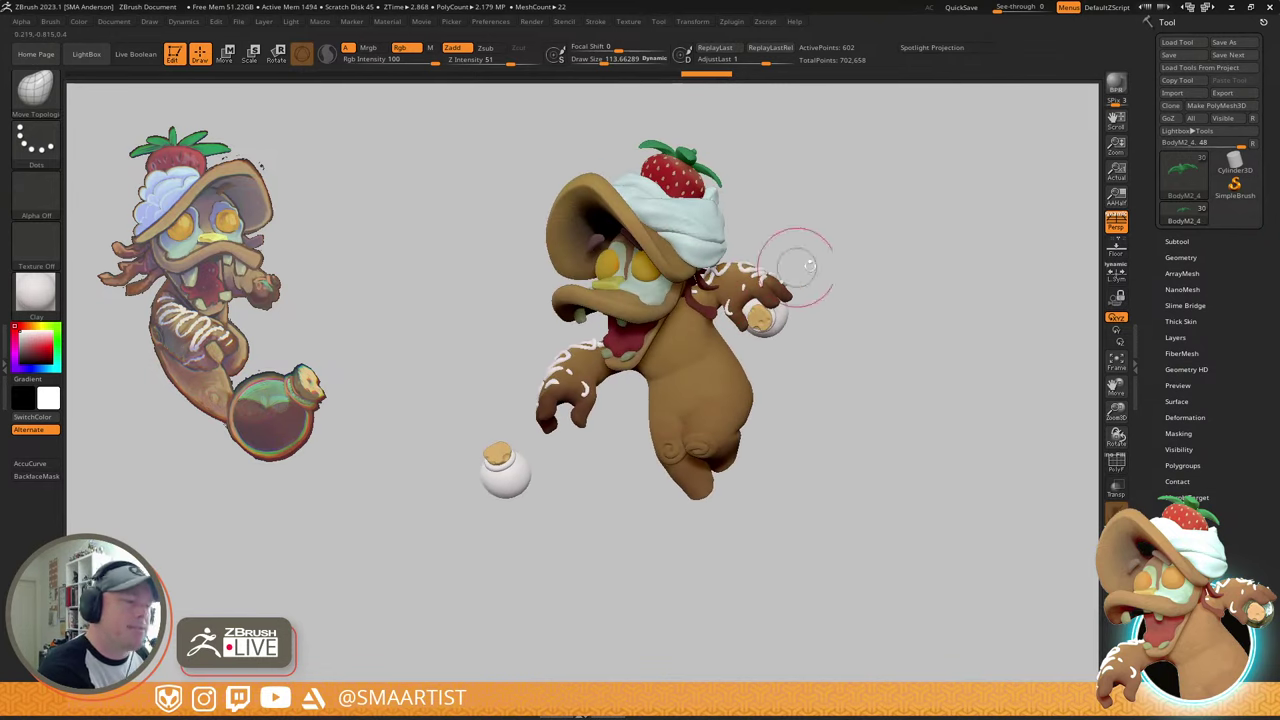
pyautogui.moveTo(787, 300); pyautogui.dragTo(805, 290)
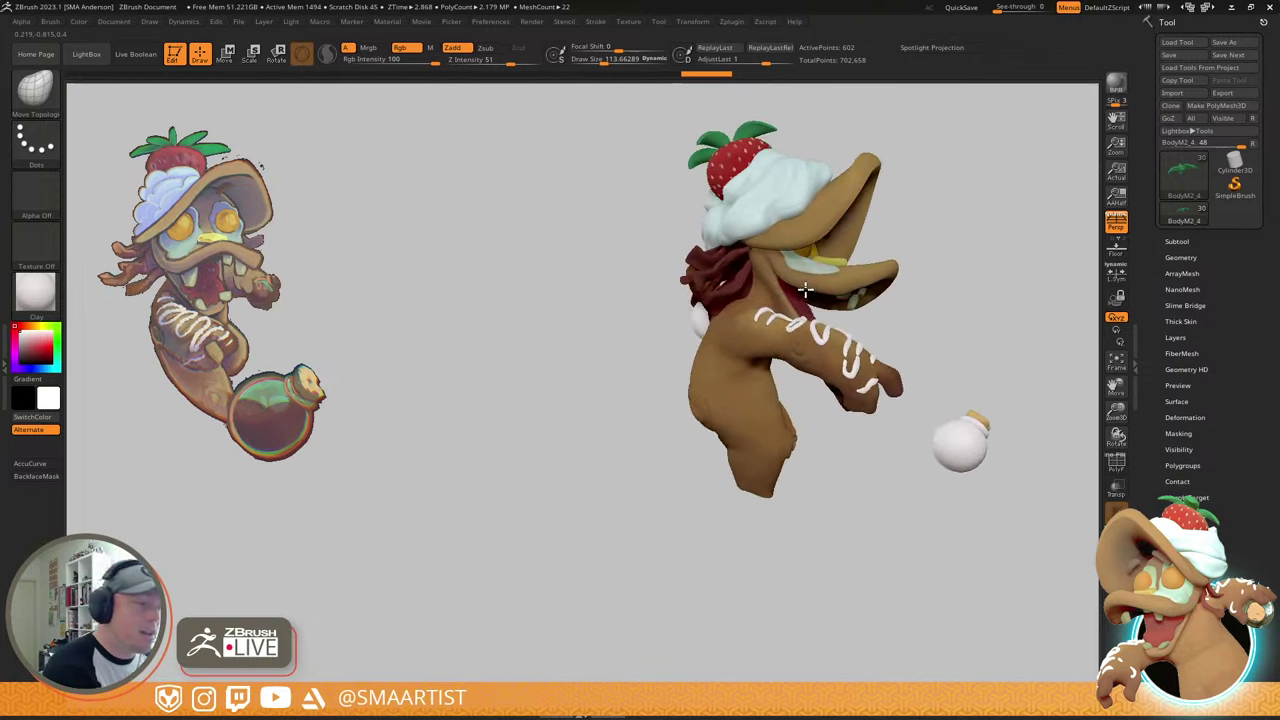
pyautogui.moveTo(735, 305); pyautogui.dragTo(710, 355, button='right')
pyautogui.keyDown('ctrl'); pyautogui.moveTo(710, 355); pyautogui.dragTo(800, 404, button='right'); pyautogui.keyUp('ctrl')
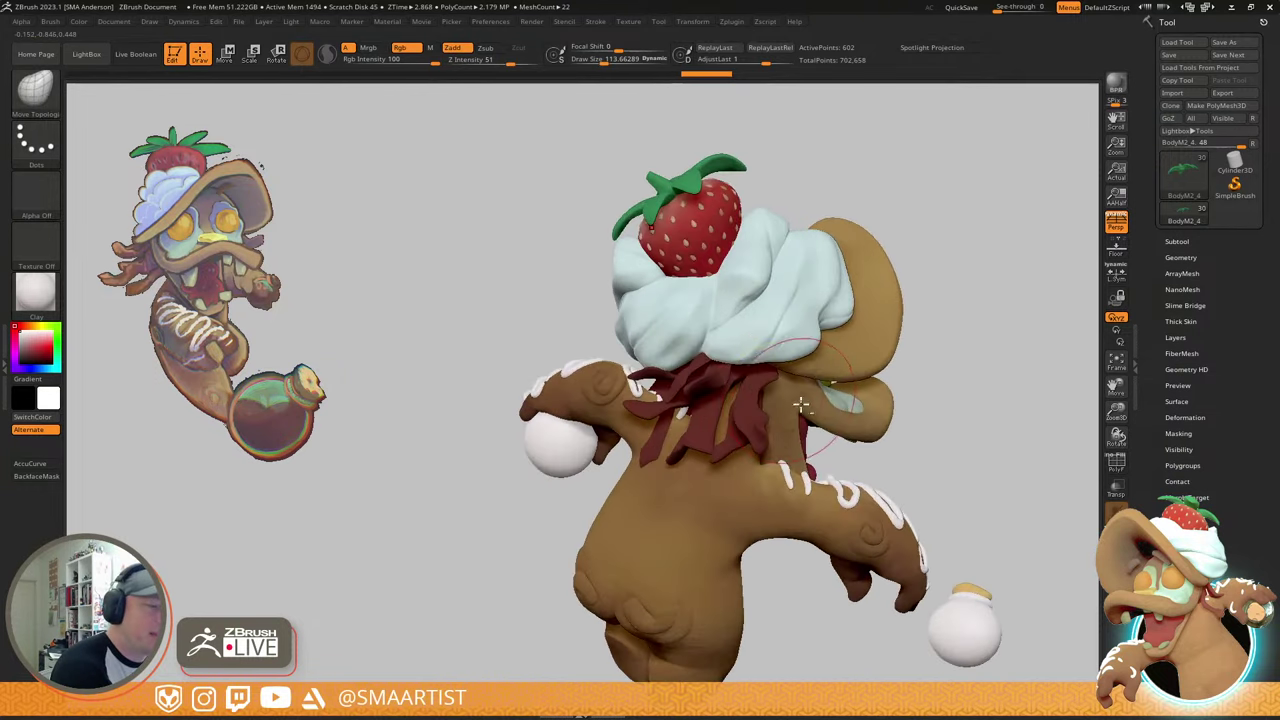
pyautogui.keyDown('alt'); pyautogui.moveTo(800, 405); pyautogui.dragTo(763, 361); pyautogui.keyUp('alt')
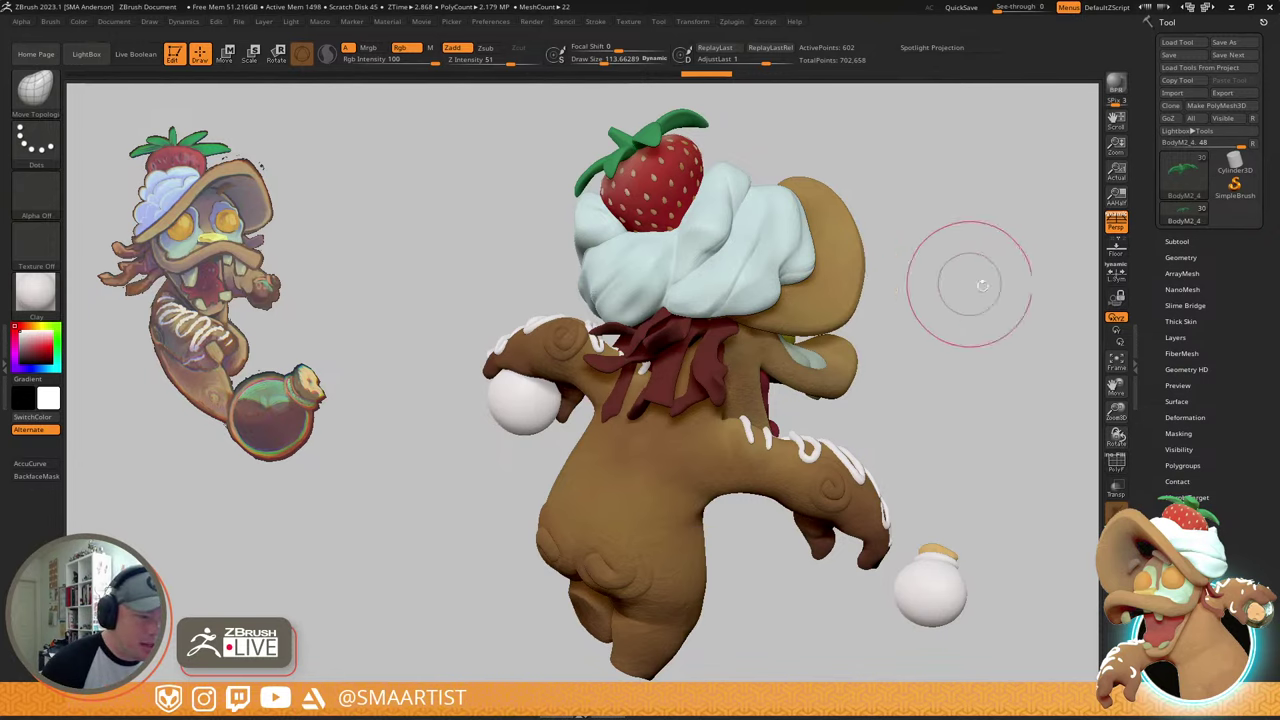
pyautogui.moveTo(971, 283)
pyautogui.mouseDown()
pyautogui.moveTo(857, 212)
pyautogui.moveTo(894, 268)
pyautogui.mouseUp()
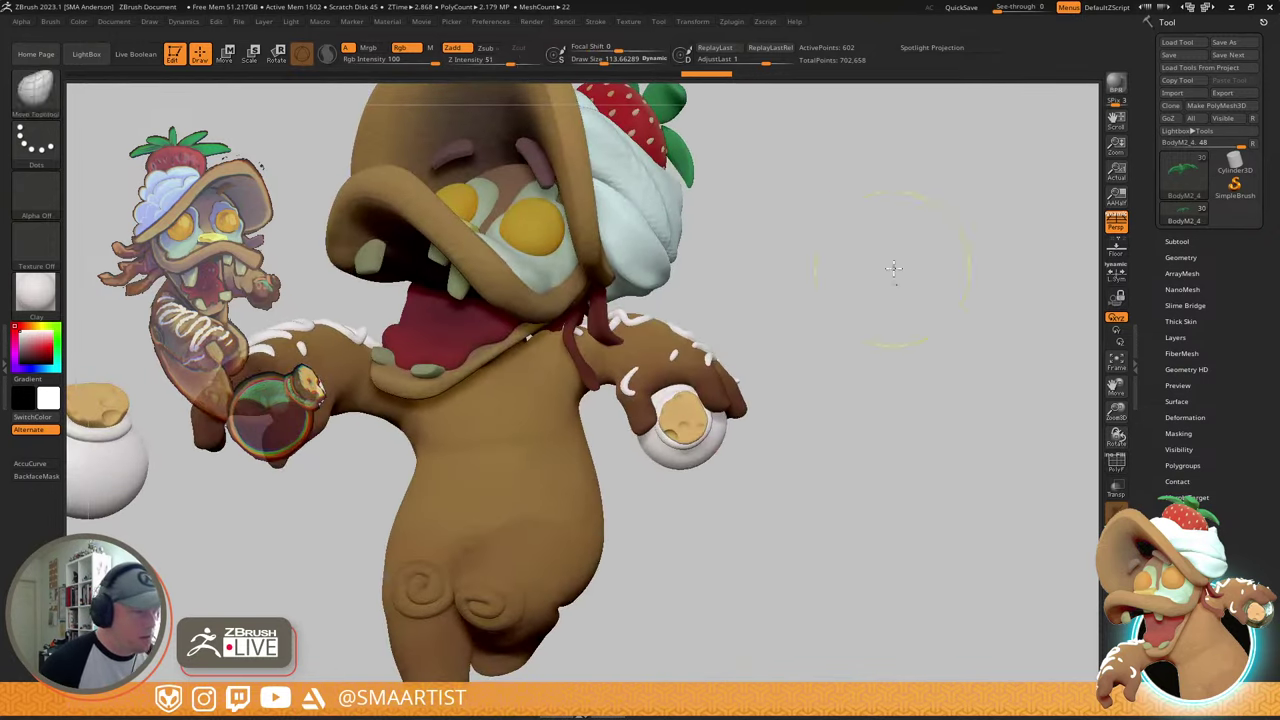
pyautogui.keyDown('ctrl'); pyautogui.moveTo(894, 268); pyautogui.dragTo(678, 228, button='right'); pyautogui.keyUp('ctrl')
pyautogui.moveTo(678, 228)
pyautogui.mouseDown()
pyautogui.moveTo(780, 291)
pyautogui.moveTo(800, 137)
pyautogui.moveTo(788, 135)
pyautogui.mouseUp()
pyautogui.moveTo(788, 135)
pyautogui.keyDown('ctrl'); pyautogui.mouseDown(button='right')
pyautogui.moveTo(829, 186)
pyautogui.moveTo(812, 185)
pyautogui.moveTo(831, 223)
pyautogui.moveTo(816, 251)
pyautogui.moveTo(798, 247)
pyautogui.mouseUp(button='right'); pyautogui.keyUp('ctrl')
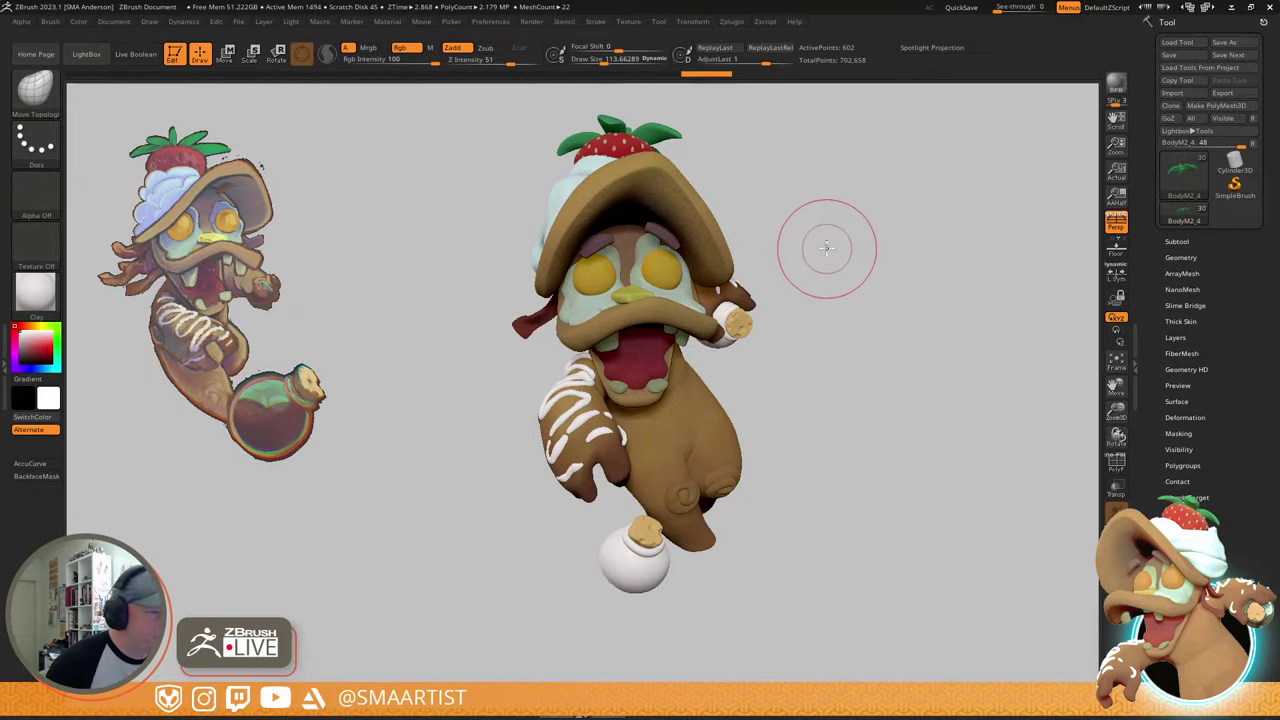
pyautogui.moveTo(826, 248); pyautogui.dragTo(838, 250)
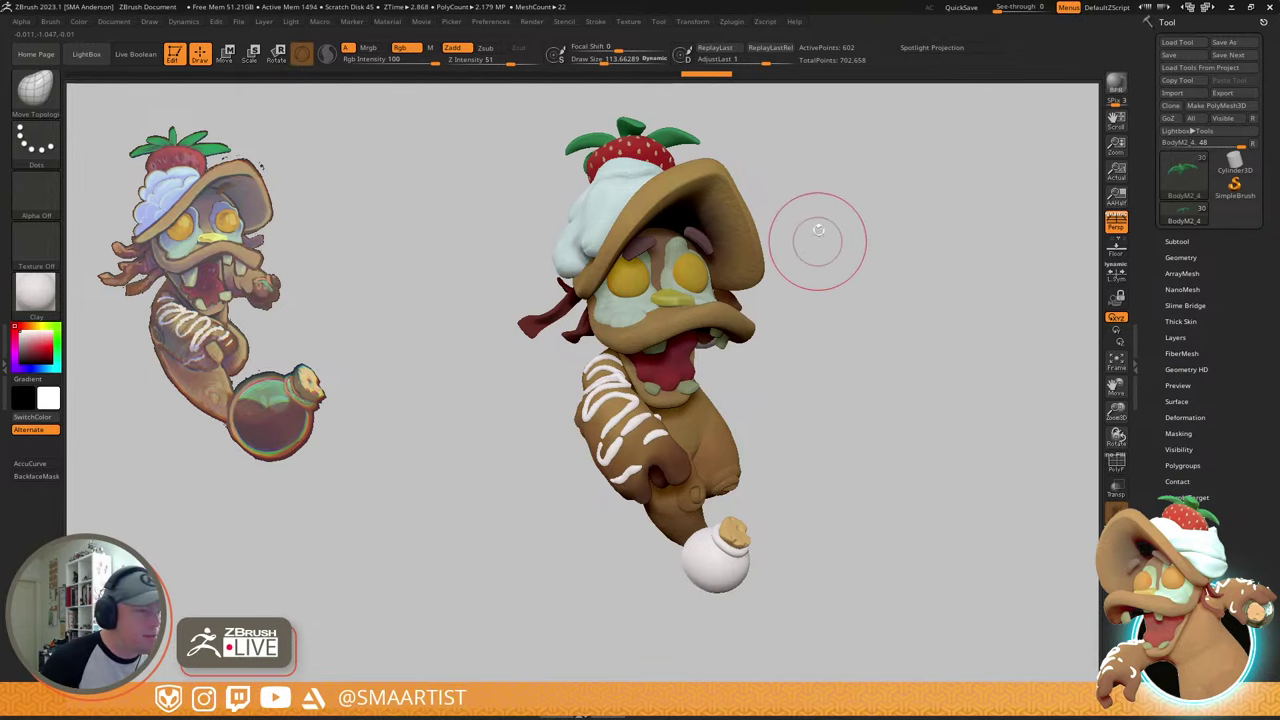
pyautogui.moveTo(814, 237)
pyautogui.mouseDown()
pyautogui.moveTo(720, 221)
pyautogui.moveTo(737, 171)
pyautogui.moveTo(843, 289)
pyautogui.moveTo(806, 275)
pyautogui.mouseUp()
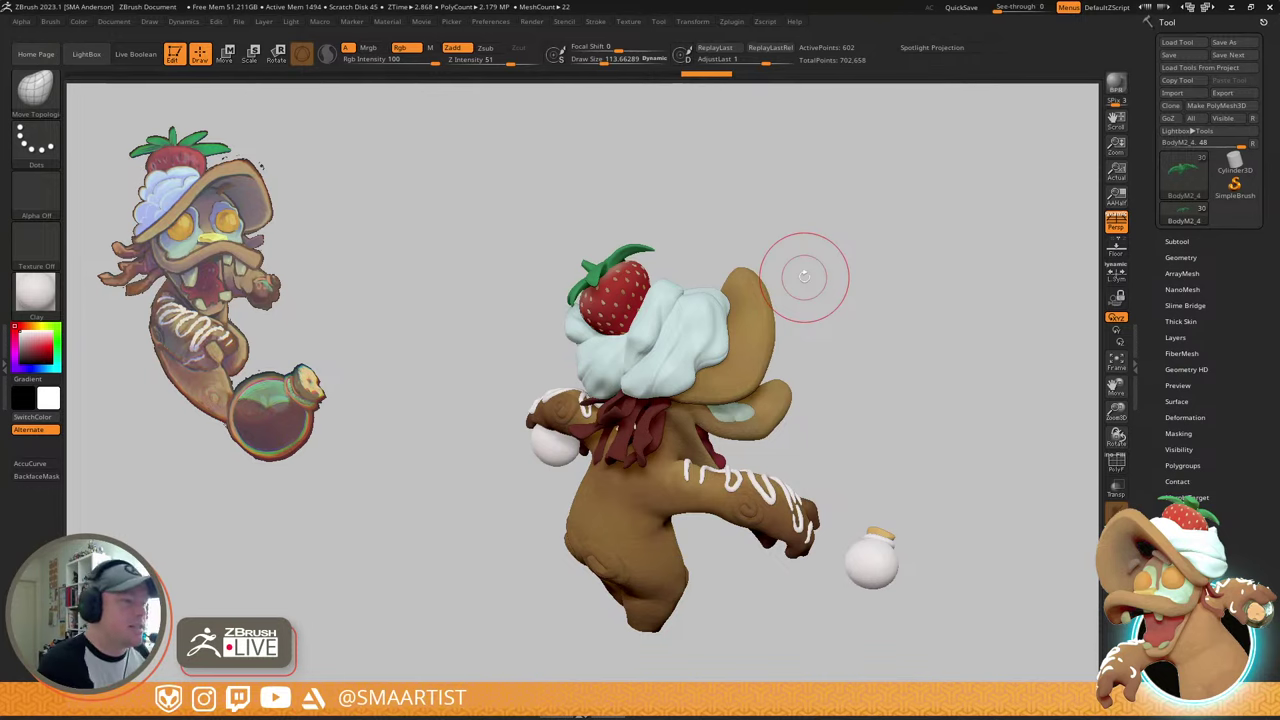
pyautogui.moveTo(804, 275)
pyautogui.mouseDown()
pyautogui.moveTo(723, 366)
pyautogui.moveTo(817, 349)
pyautogui.moveTo(788, 376)
pyautogui.moveTo(890, 372)
pyautogui.moveTo(852, 316)
pyautogui.moveTo(860, 342)
pyautogui.moveTo(870, 320)
pyautogui.mouseUp()
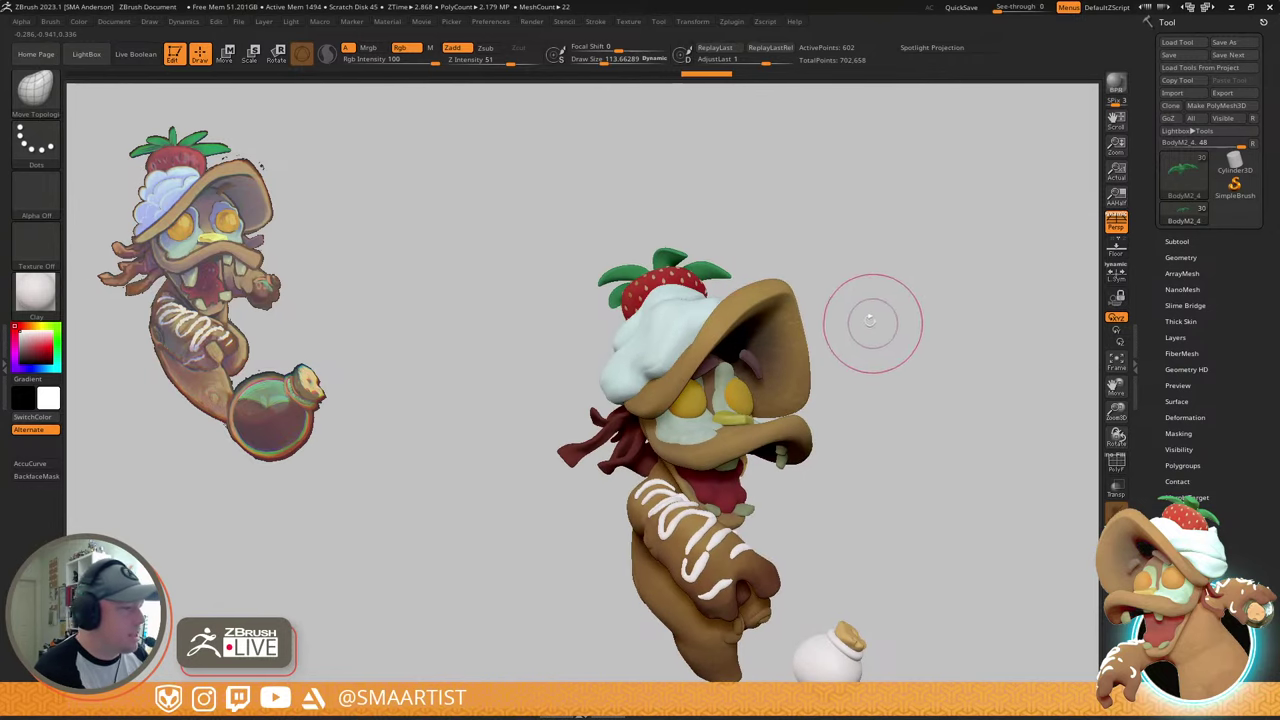
pyautogui.moveTo(636, 354)
pyautogui.mouseDown()
pyautogui.moveTo(690, 352)
pyautogui.moveTo(632, 356)
pyautogui.mouseUp()
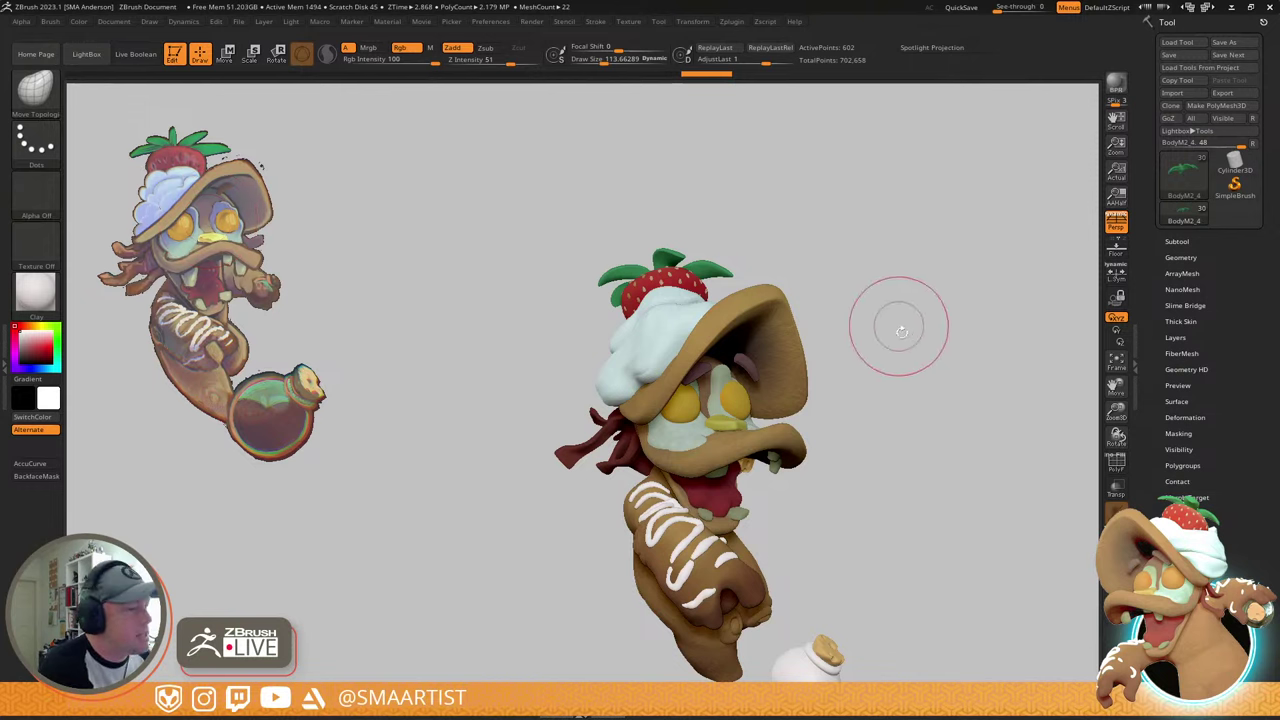
pyautogui.moveTo(901, 362); pyautogui.dragTo(887, 347)
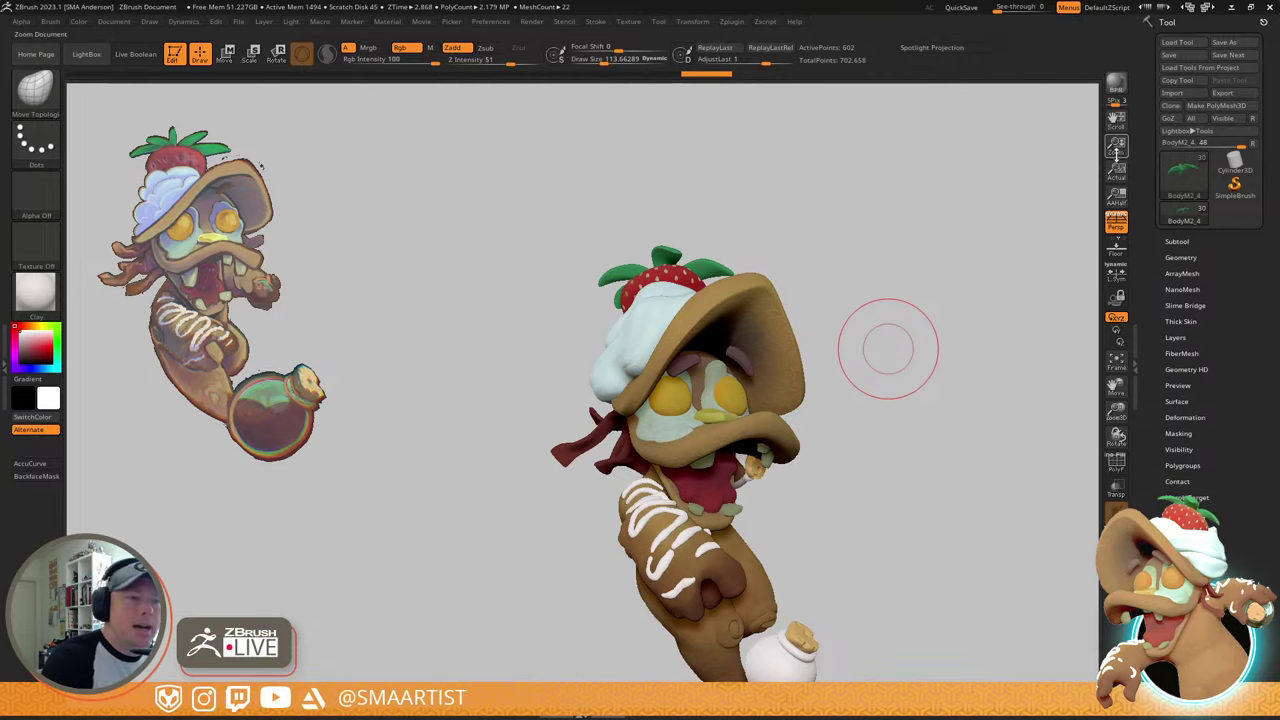
# - Shrink the document view until the whole canvas fits and unlock the proportions of the document's width and height
pyautogui.moveTo(1114, 149); pyautogui.dragTo(1109, 97)
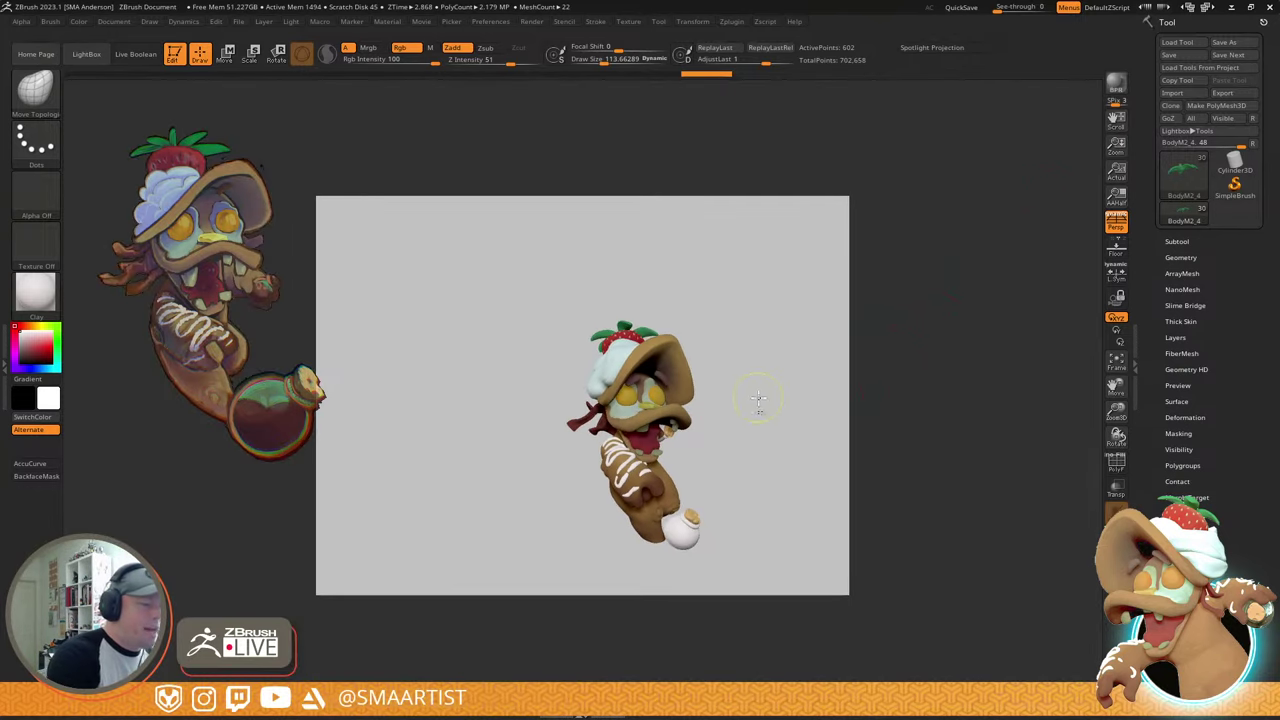
pyautogui.moveTo(758, 403)
pyautogui.keyDown('ctrl'); pyautogui.mouseDown(button='right')
pyautogui.moveTo(772, 416)
pyautogui.moveTo(694, 320)
pyautogui.moveTo(714, 343)
pyautogui.mouseUp(button='right'); pyautogui.keyUp('ctrl')
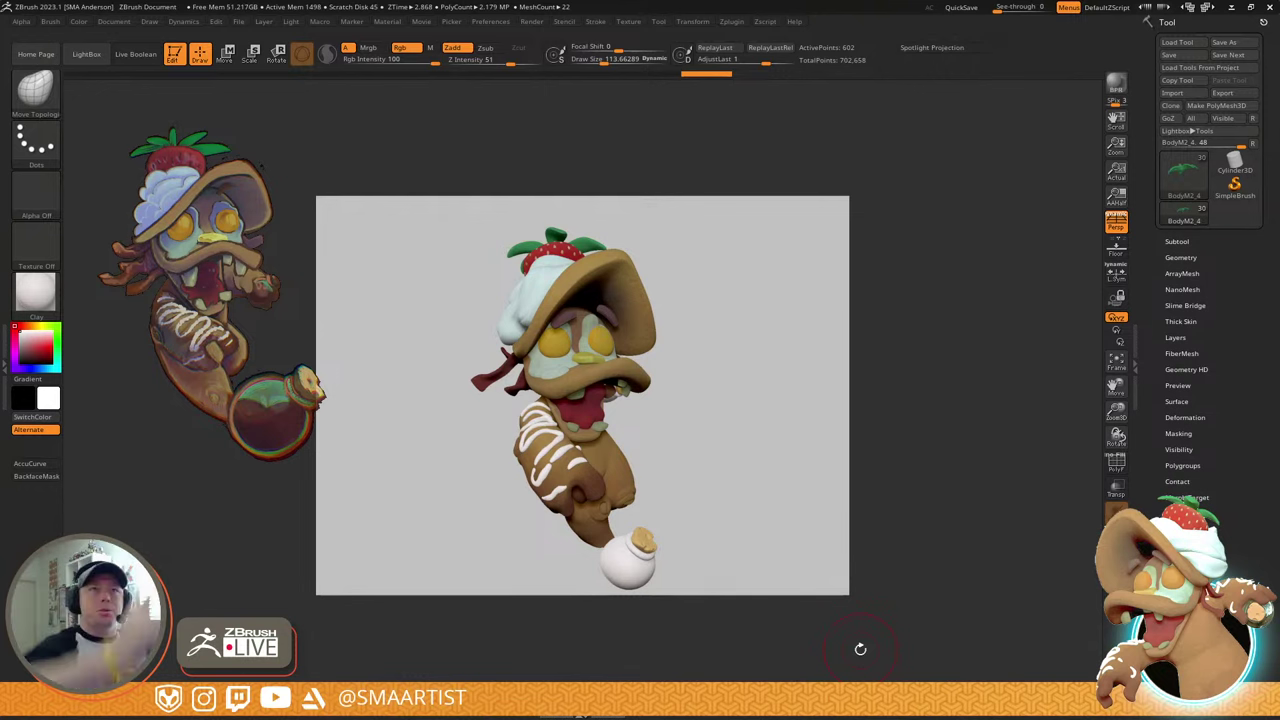
pyautogui.click(116, 22)
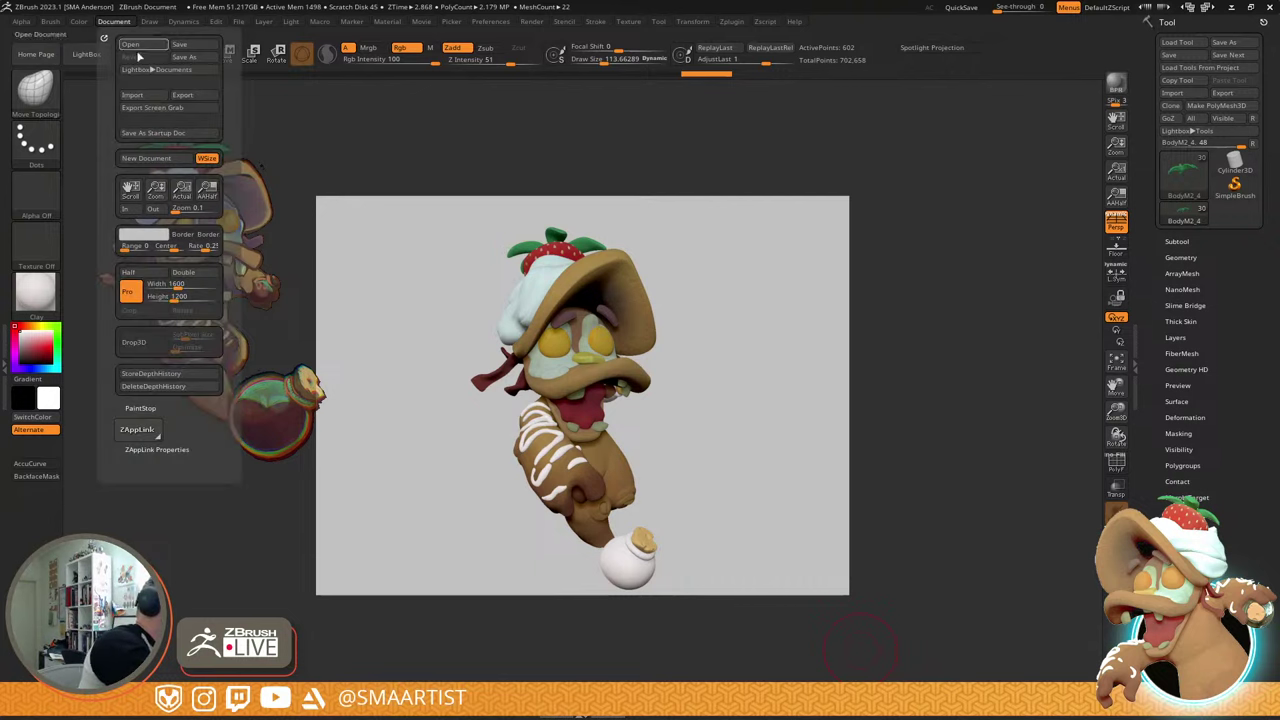
pyautogui.click(128, 291)
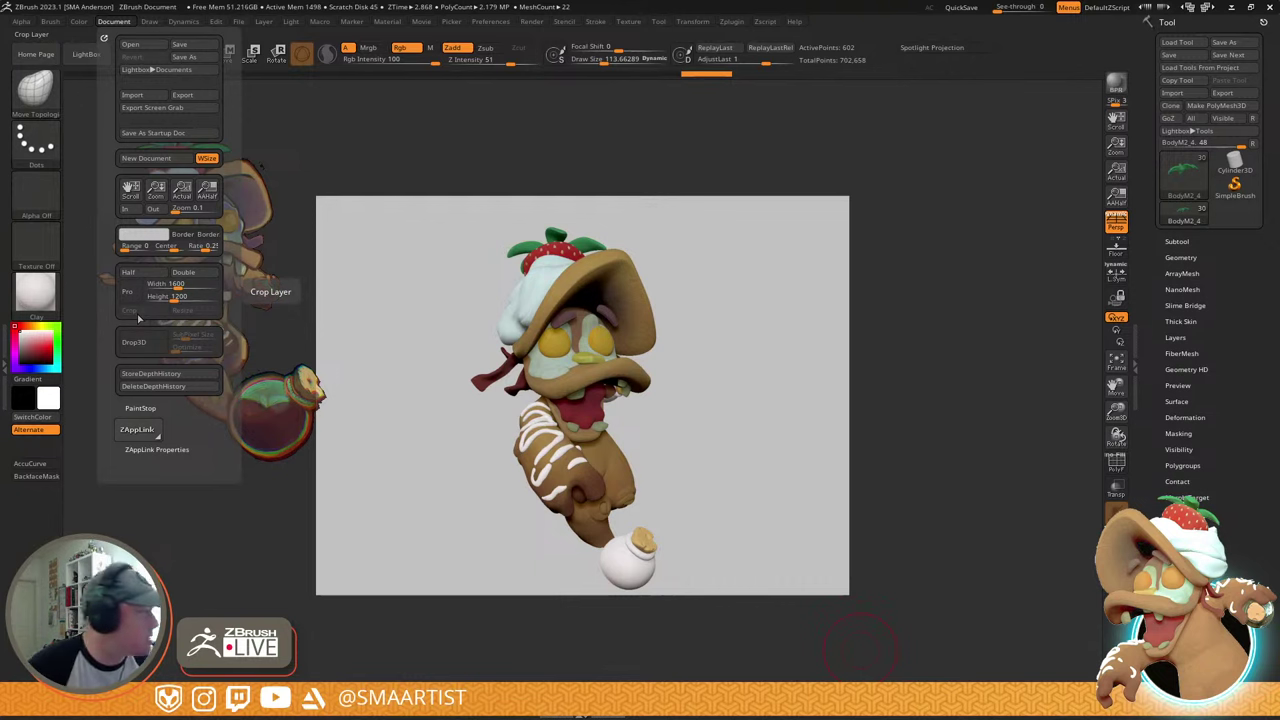
# - Set the document height to 2100 and resize the canvas to a portrait format, accepting that this cannot be undone
pyautogui.click(166, 284)
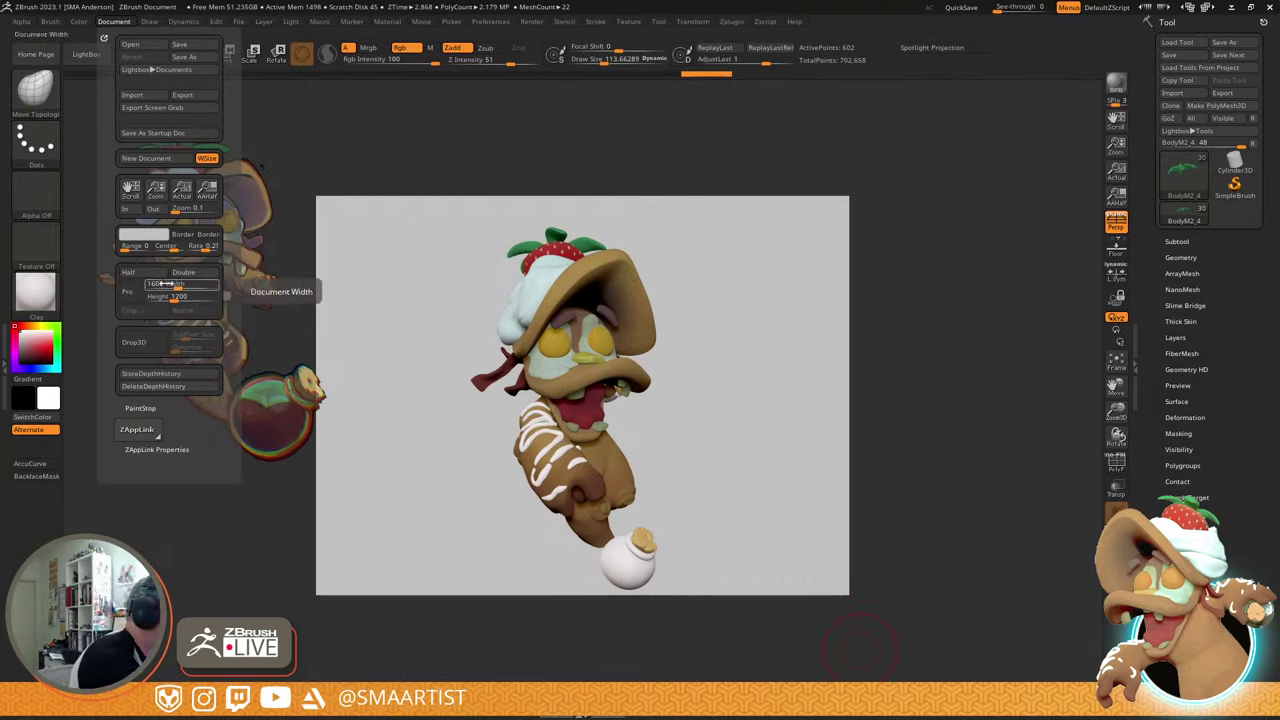
pyautogui.press('Tab')
pyautogui.click(165, 284)
pyautogui.click(175, 284)
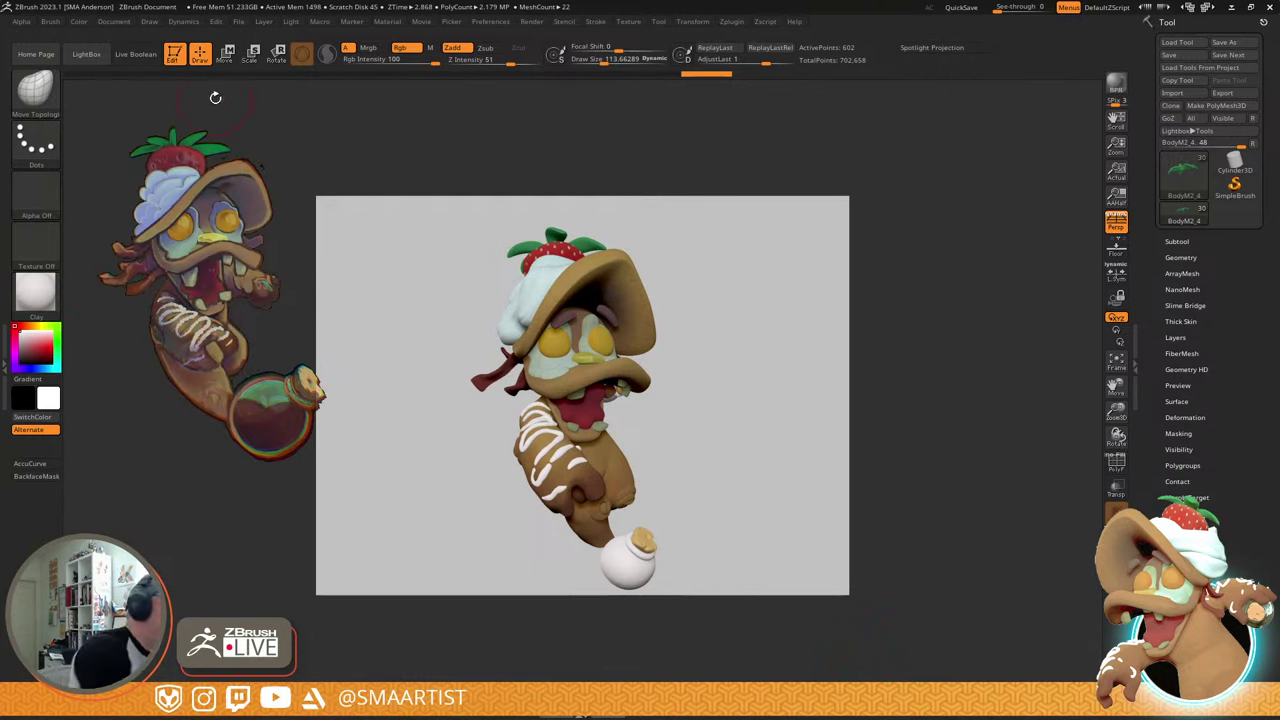
pyautogui.click(119, 22)
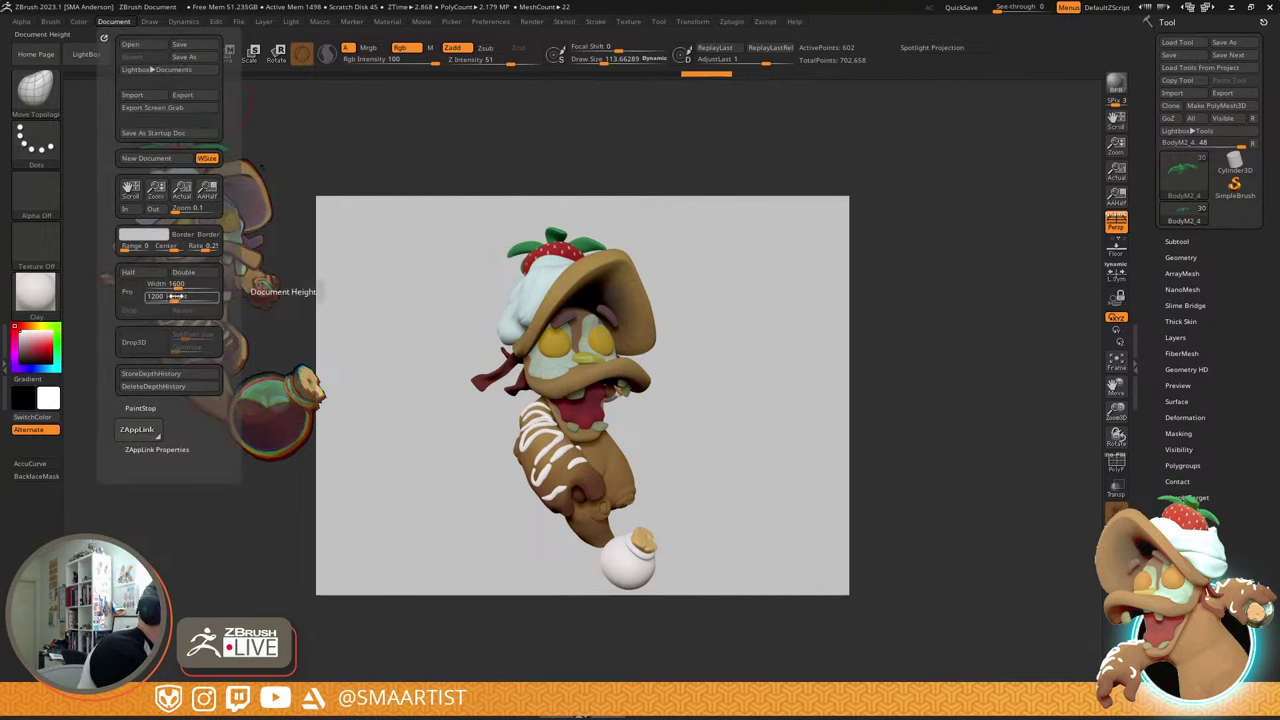
pyautogui.click(175, 296)
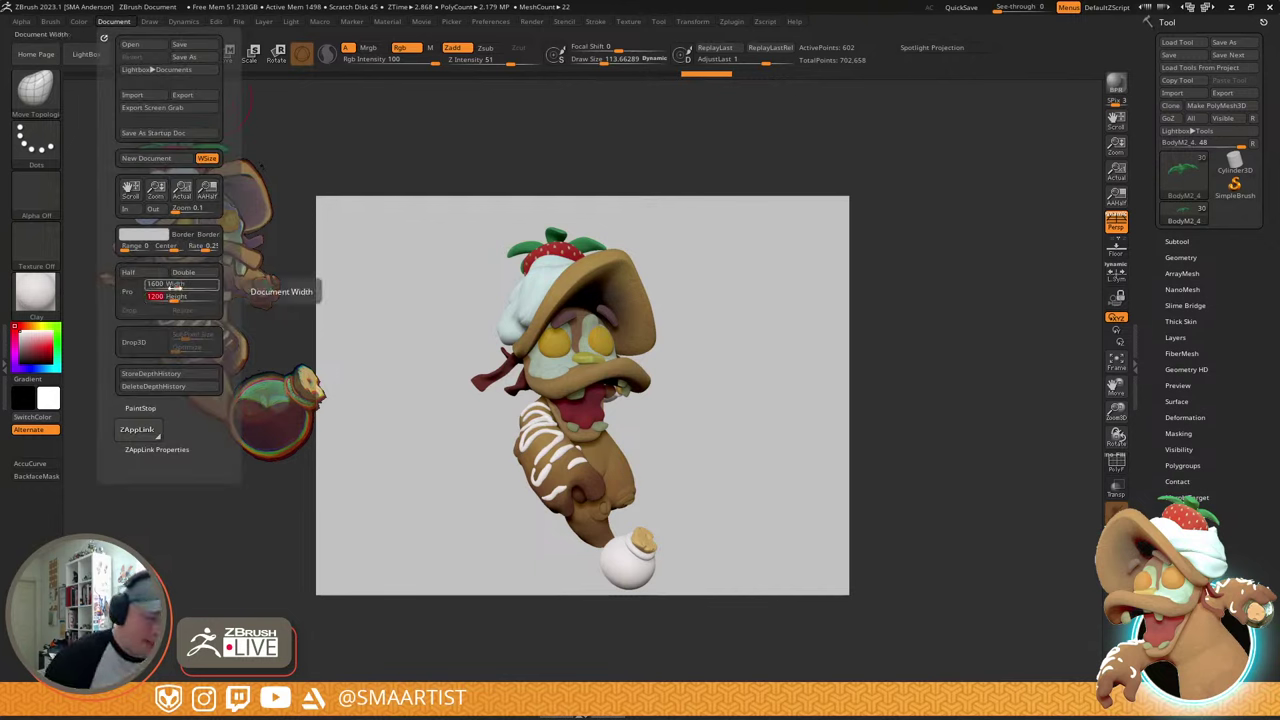
pyautogui.write('2100')
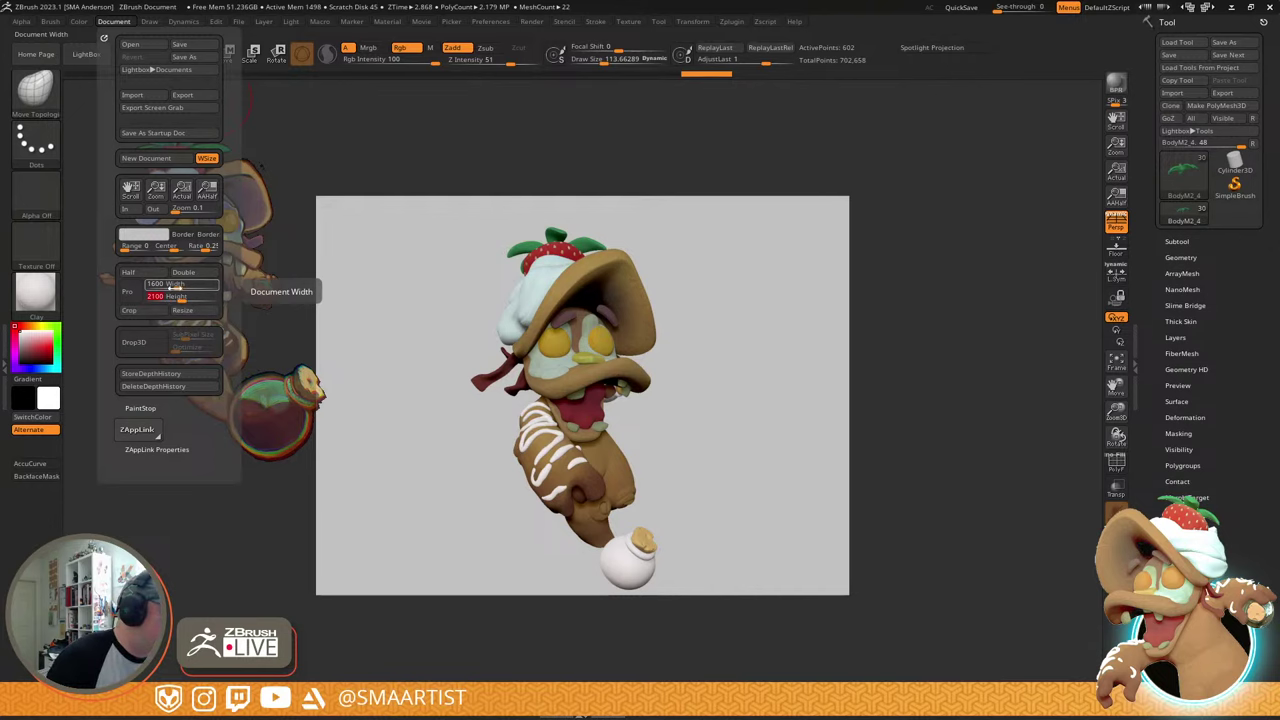
pyautogui.press('Return')
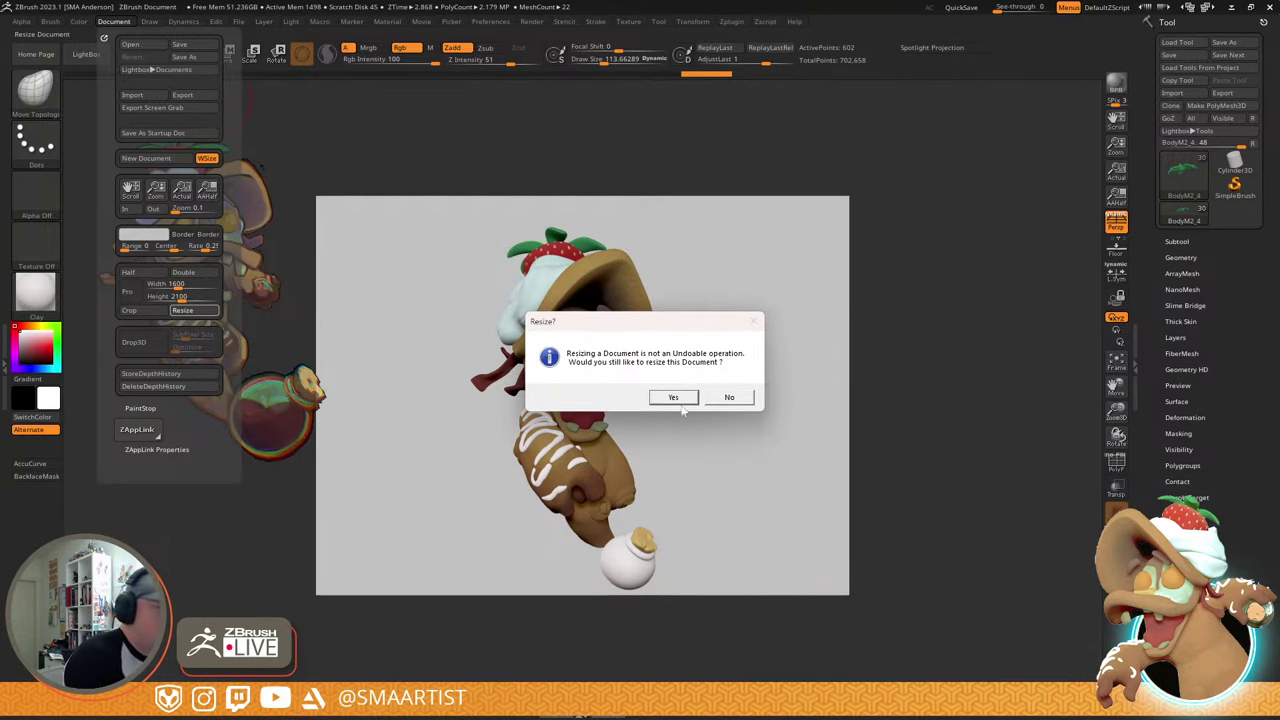
pyautogui.click(676, 399)
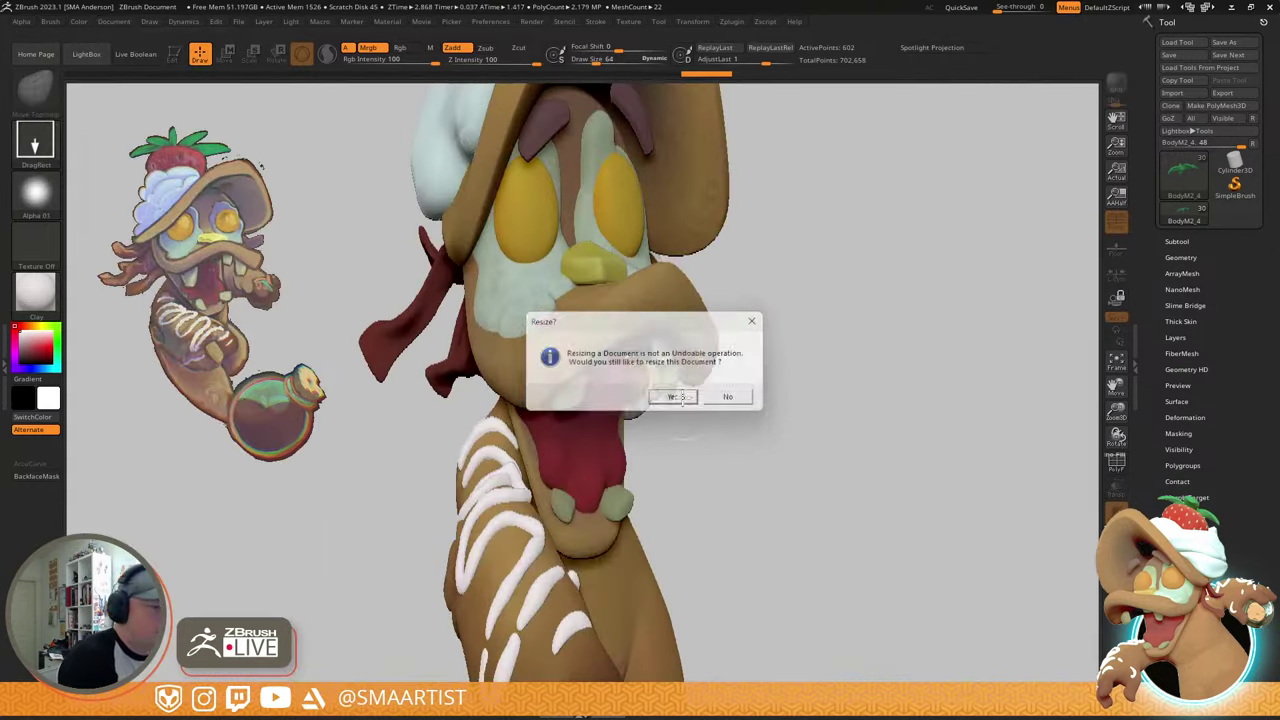
# - Clear the stretched image, redraw the character on the portrait canvas in edit mode and frame the full figure in a three-quarter view
pyautogui.click(1118, 170)
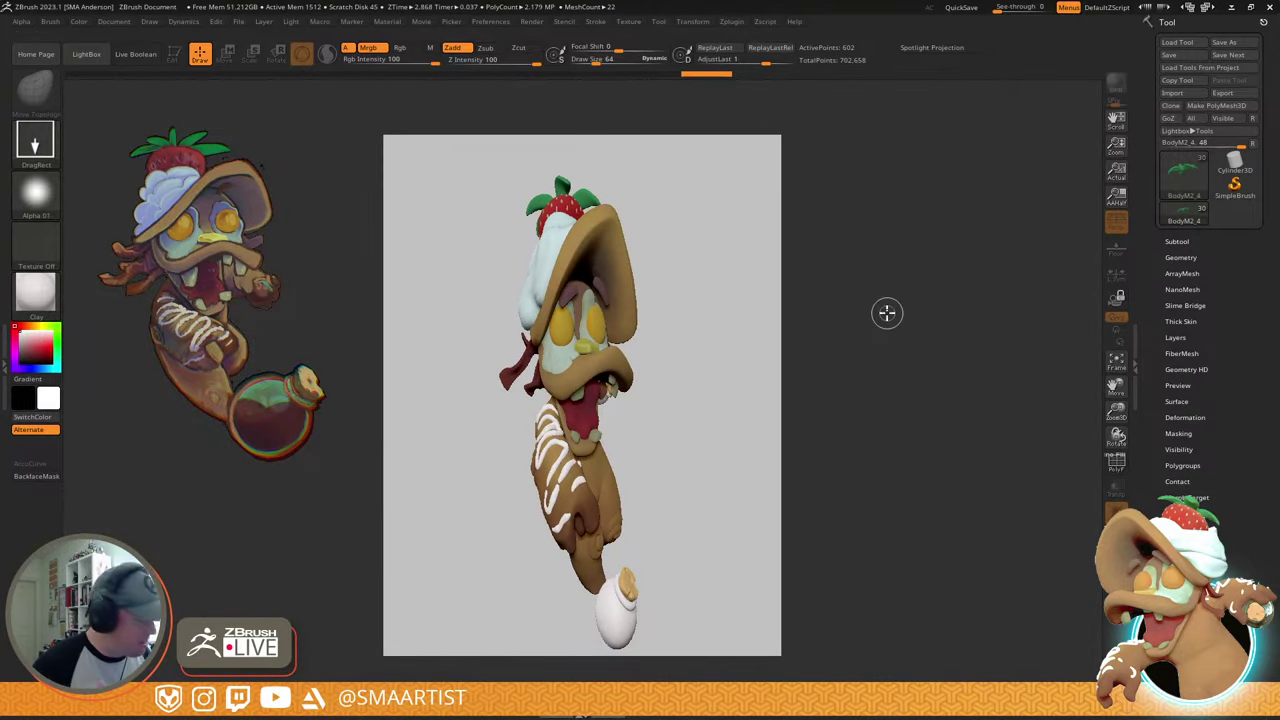
pyautogui.hotkey('ctrl', 'n')
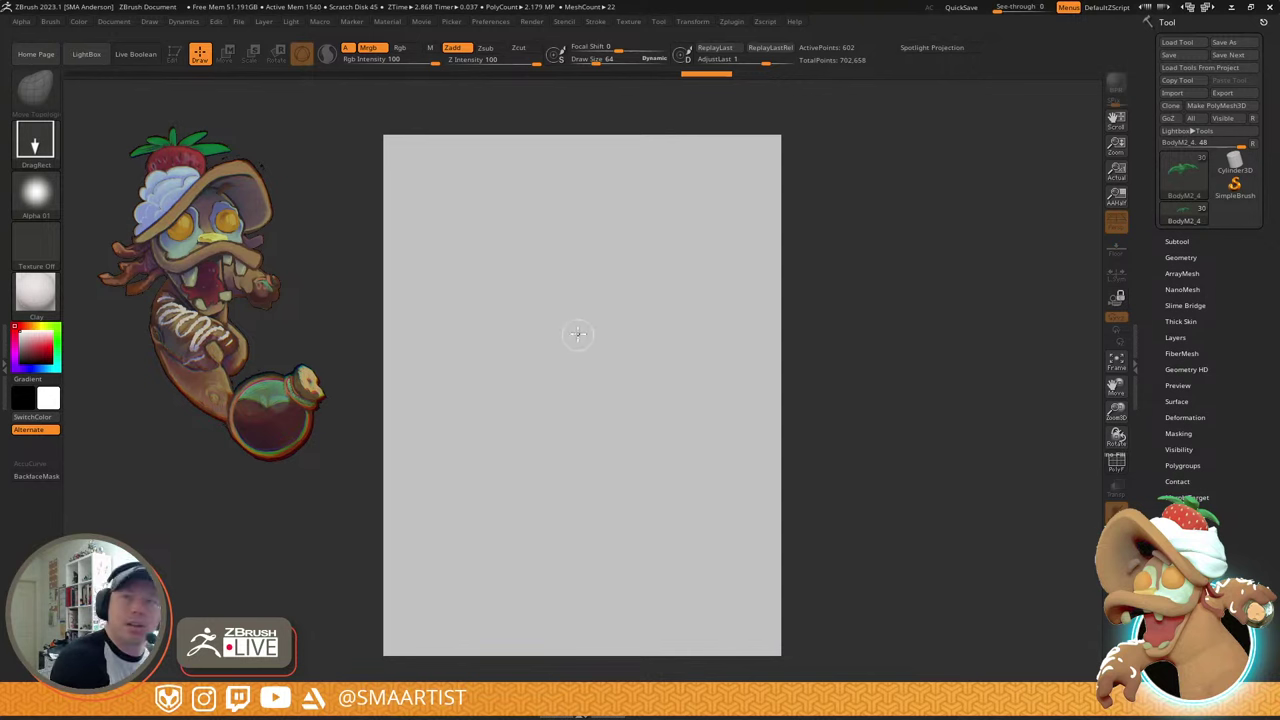
pyautogui.moveTo(584, 334); pyautogui.dragTo(592, 478)
pyautogui.press('t')
pyautogui.press('f')
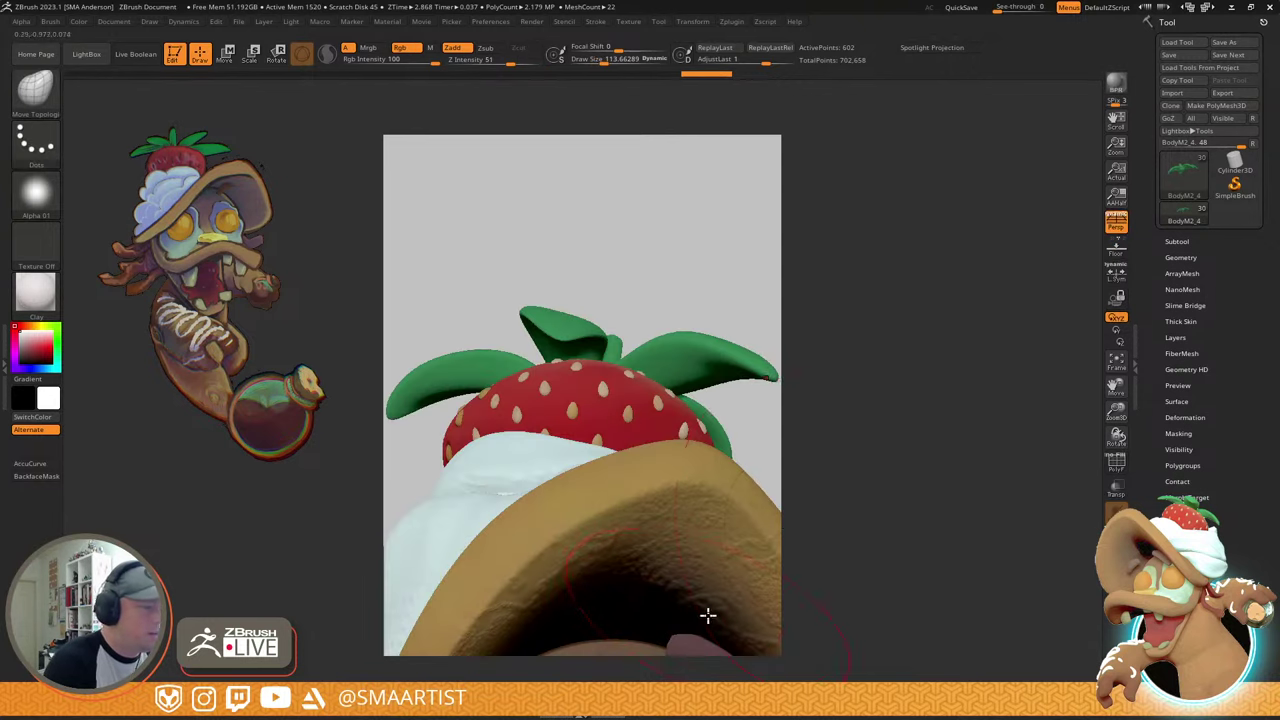
pyautogui.press('f')
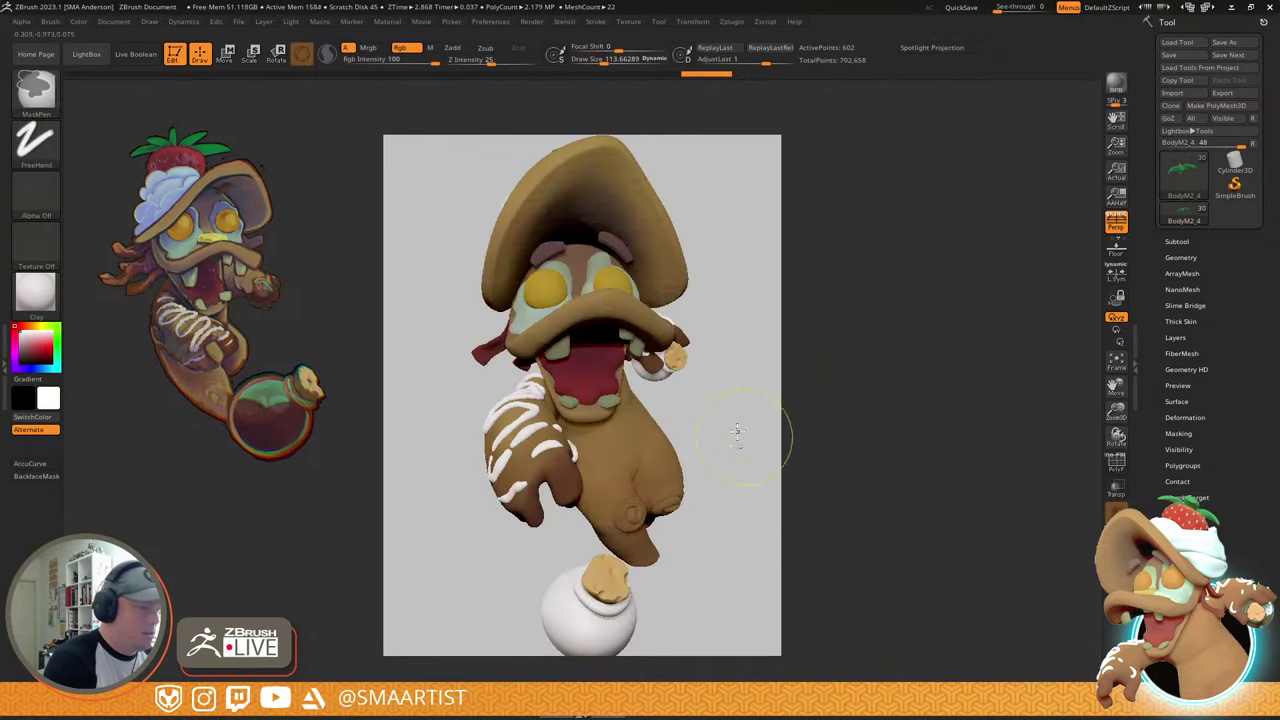
pyautogui.keyDown('ctrl'); pyautogui.moveTo(737, 434); pyautogui.dragTo(727, 433, button='right'); pyautogui.keyUp('ctrl')
pyautogui.moveTo(727, 433); pyautogui.dragTo(701, 427)
pyautogui.moveTo(702, 427); pyautogui.dragTo(701, 387, button='right')
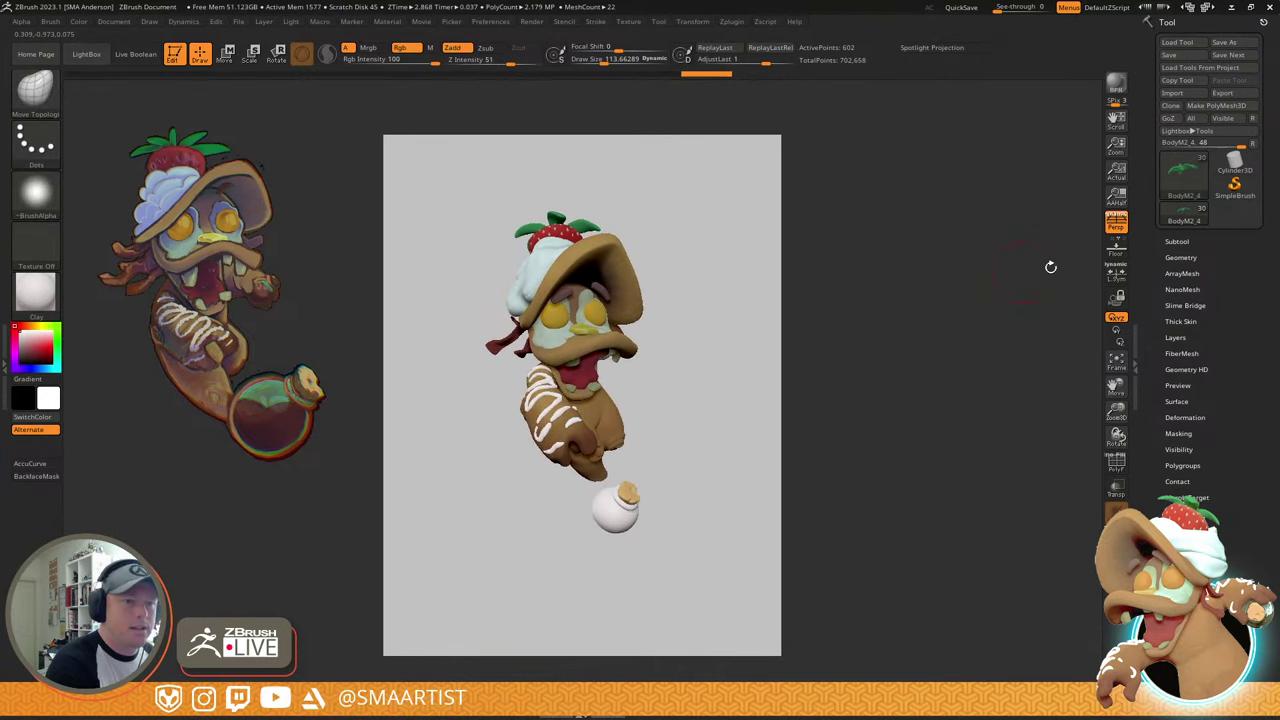
# - Set the perspective camera's focal length to 120 mm, trying the 85 mm preset first
pyautogui.click(1116, 226)
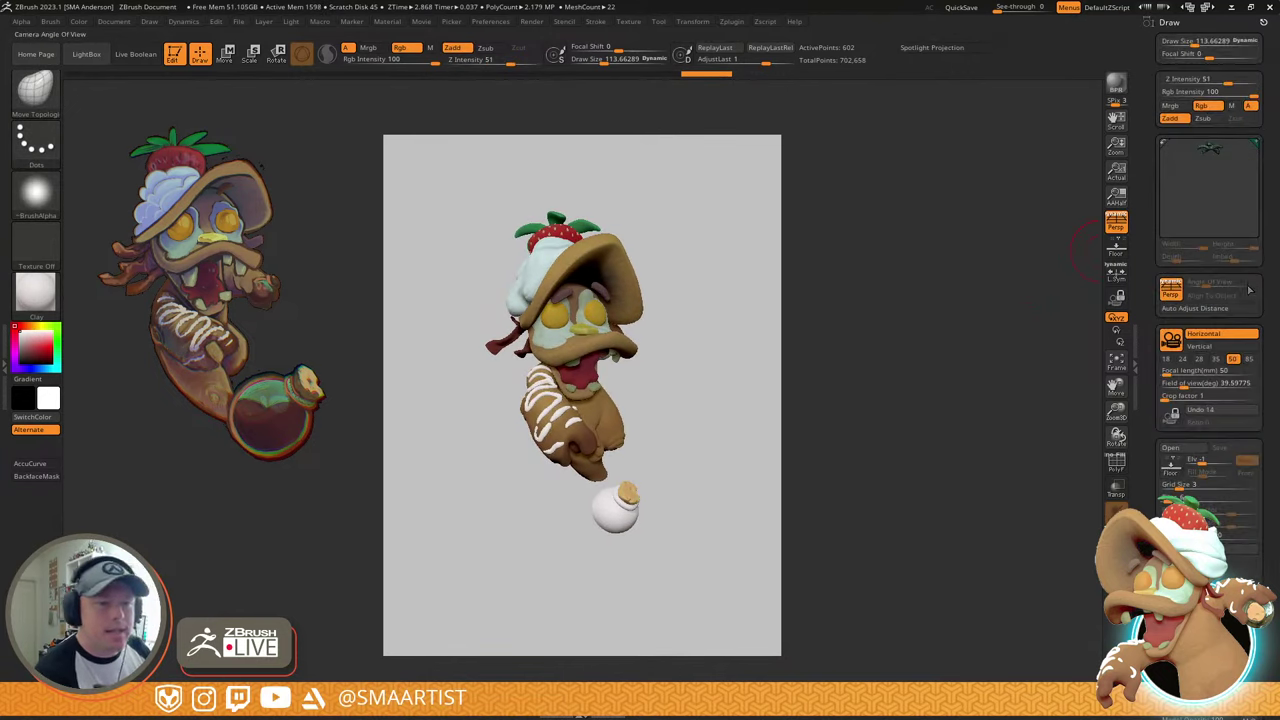
pyautogui.click(1250, 360)
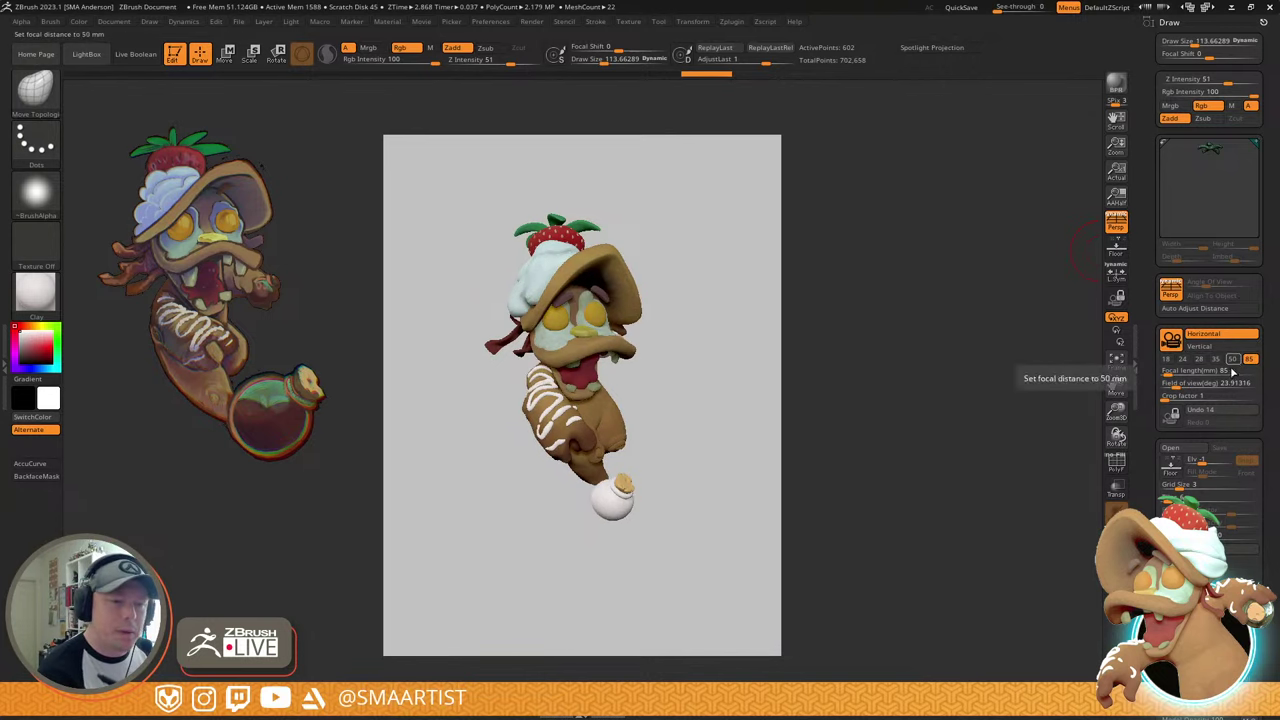
pyautogui.click(1200, 359)
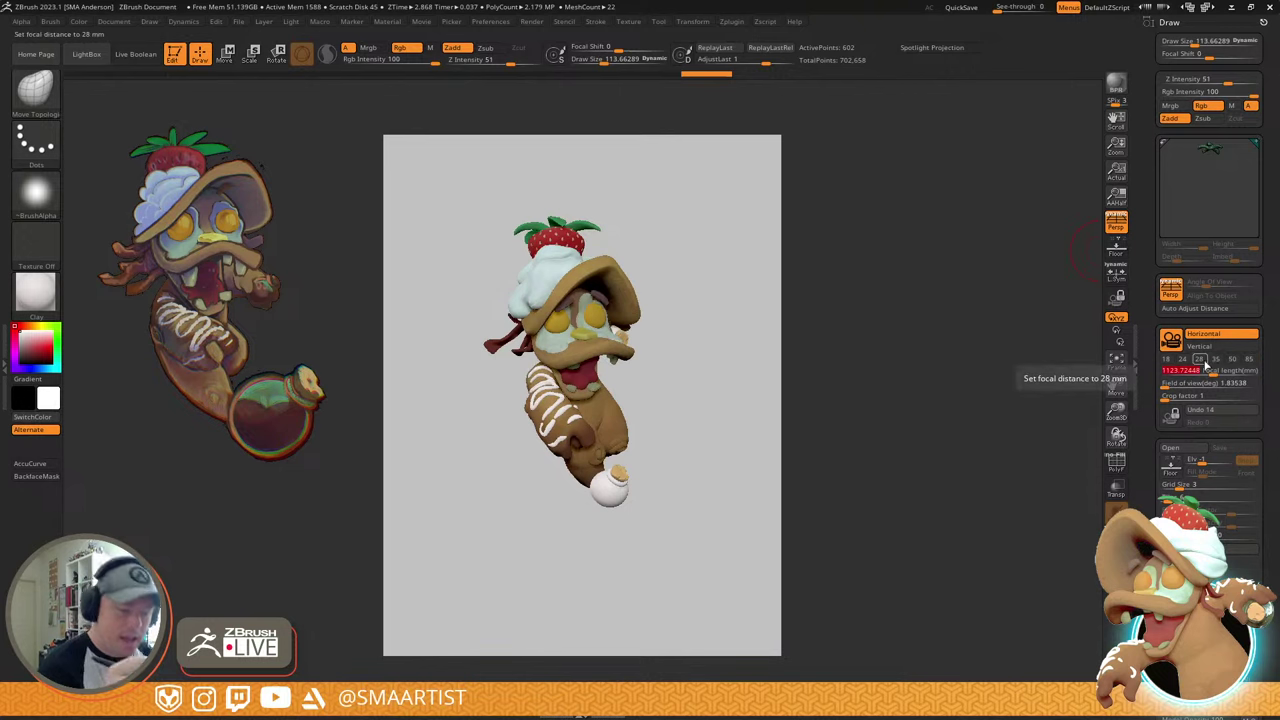
pyautogui.press('Return')
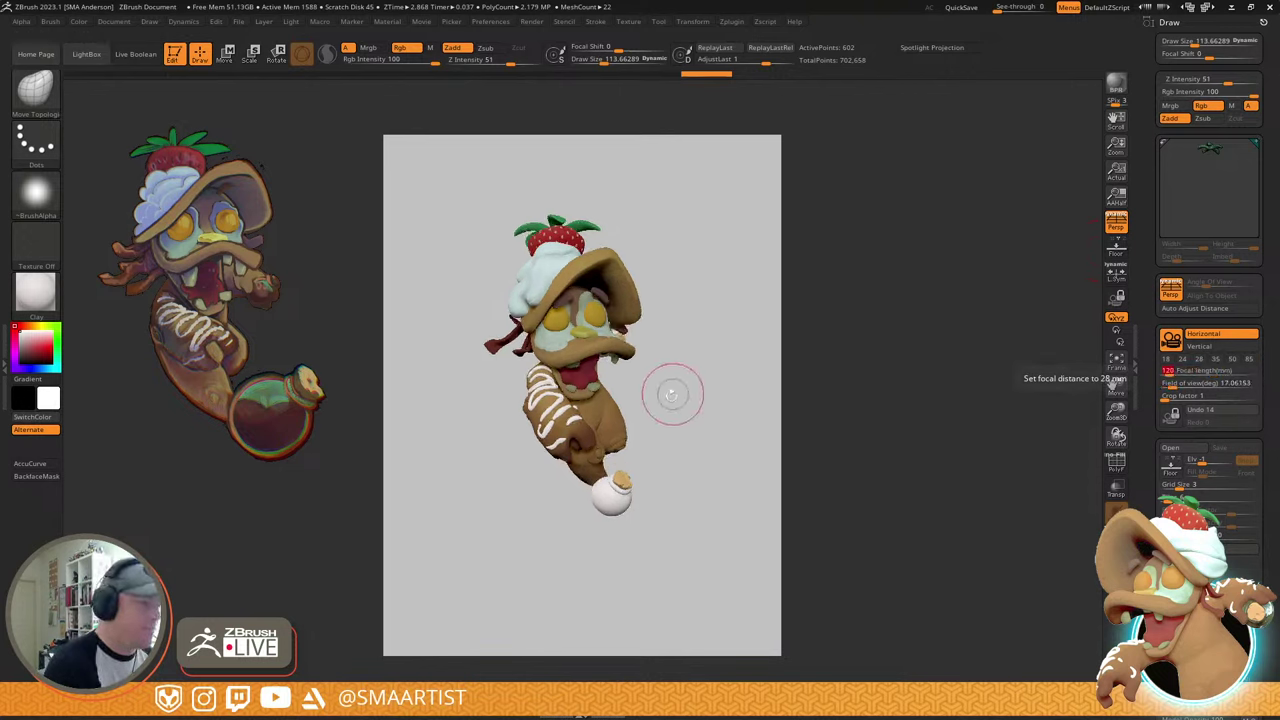
# - Enlarge the character to fill the portrait canvas and show the floor grid beneath it
pyautogui.moveTo(670, 403)
pyautogui.mouseDown()
pyautogui.moveTo(674, 391)
pyautogui.moveTo(700, 429)
pyautogui.moveTo(692, 405)
pyautogui.moveTo(706, 372)
pyautogui.mouseUp()
pyautogui.hotkey('shift', 'p')
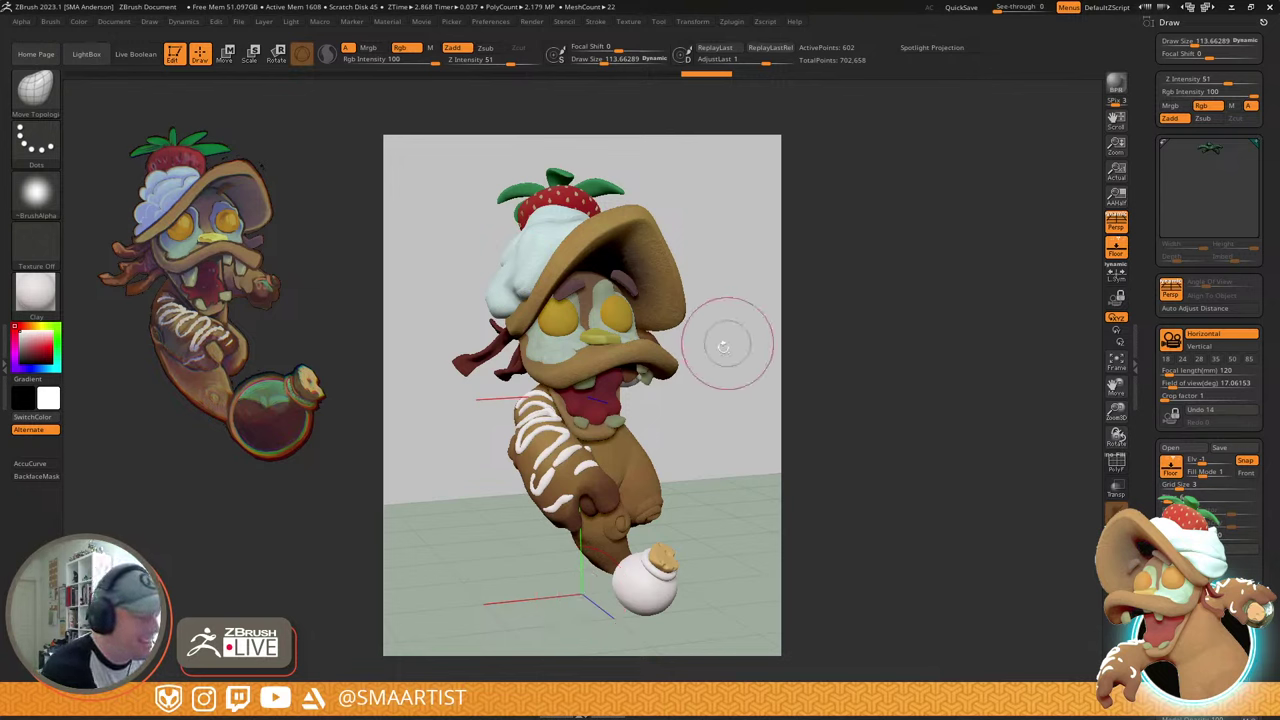
pyautogui.moveTo(729, 343)
pyautogui.mouseDown()
pyautogui.moveTo(720, 366)
pyautogui.moveTo(738, 368)
pyautogui.moveTo(714, 366)
pyautogui.mouseUp()
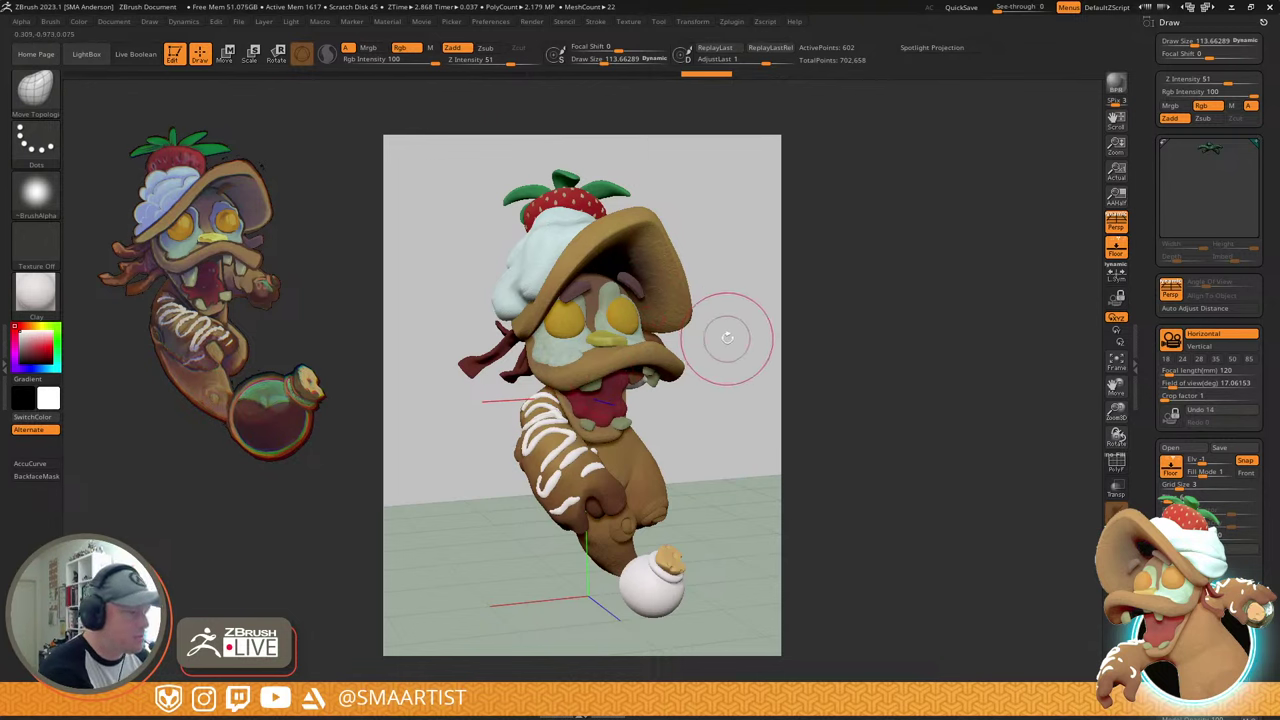
# - Show the movie timeline and add a camera keyframe for the current view near its start
pyautogui.click(421, 21)
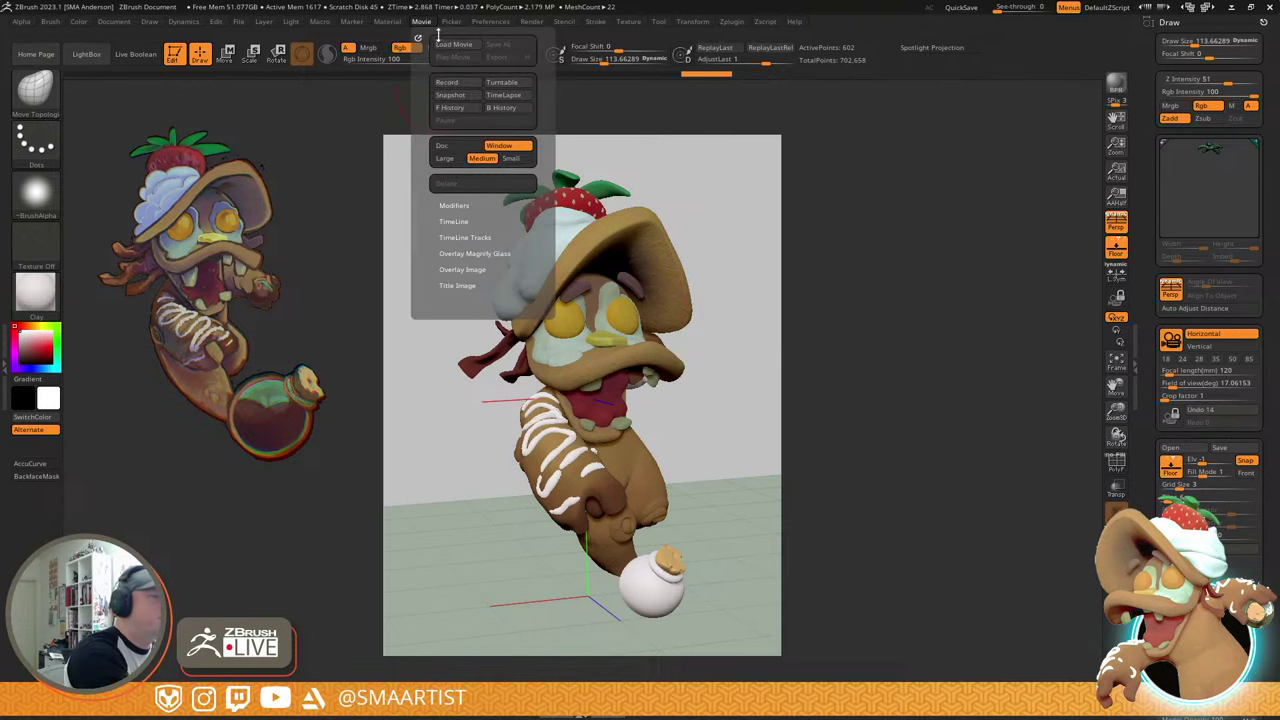
pyautogui.click(458, 221)
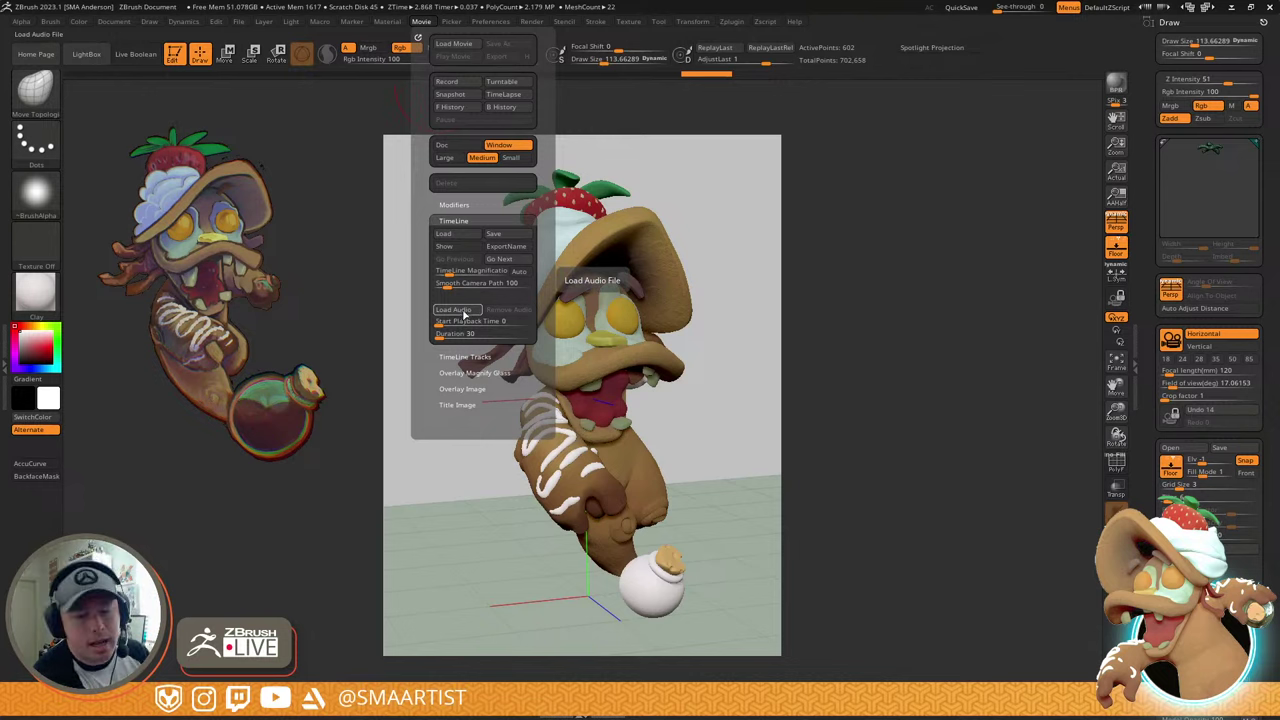
pyautogui.click(457, 247)
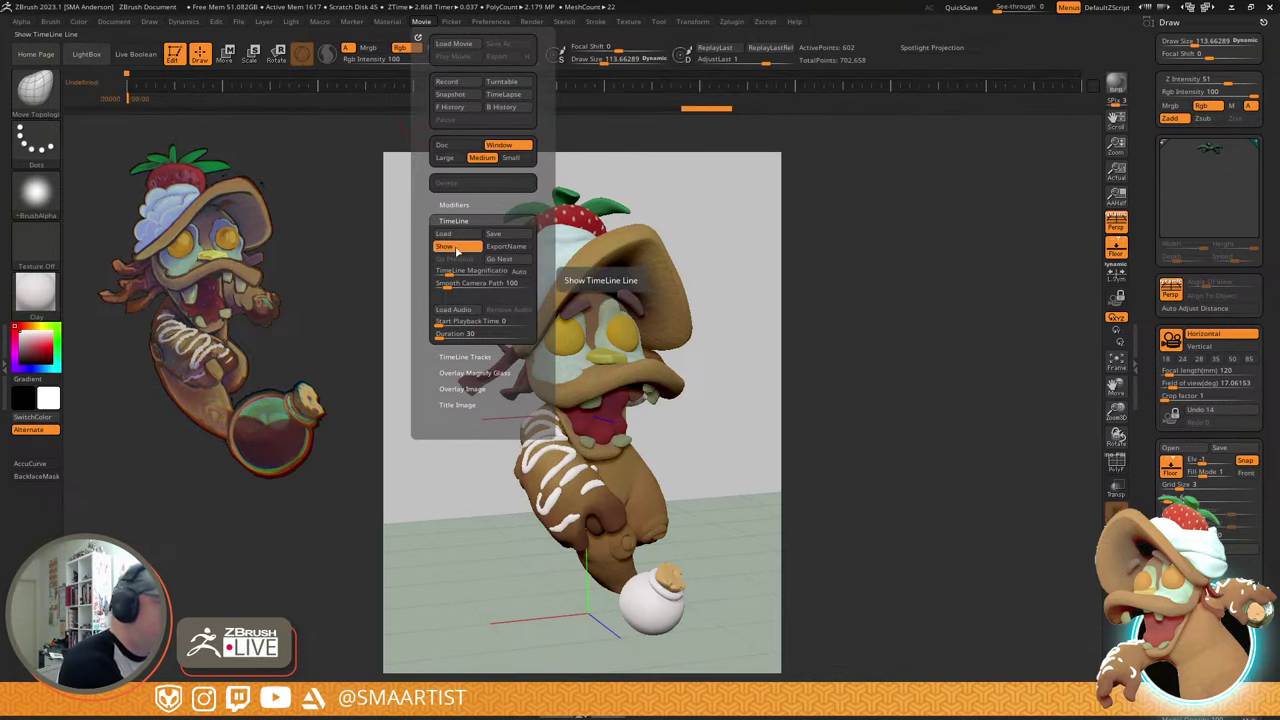
pyautogui.click(222, 87)
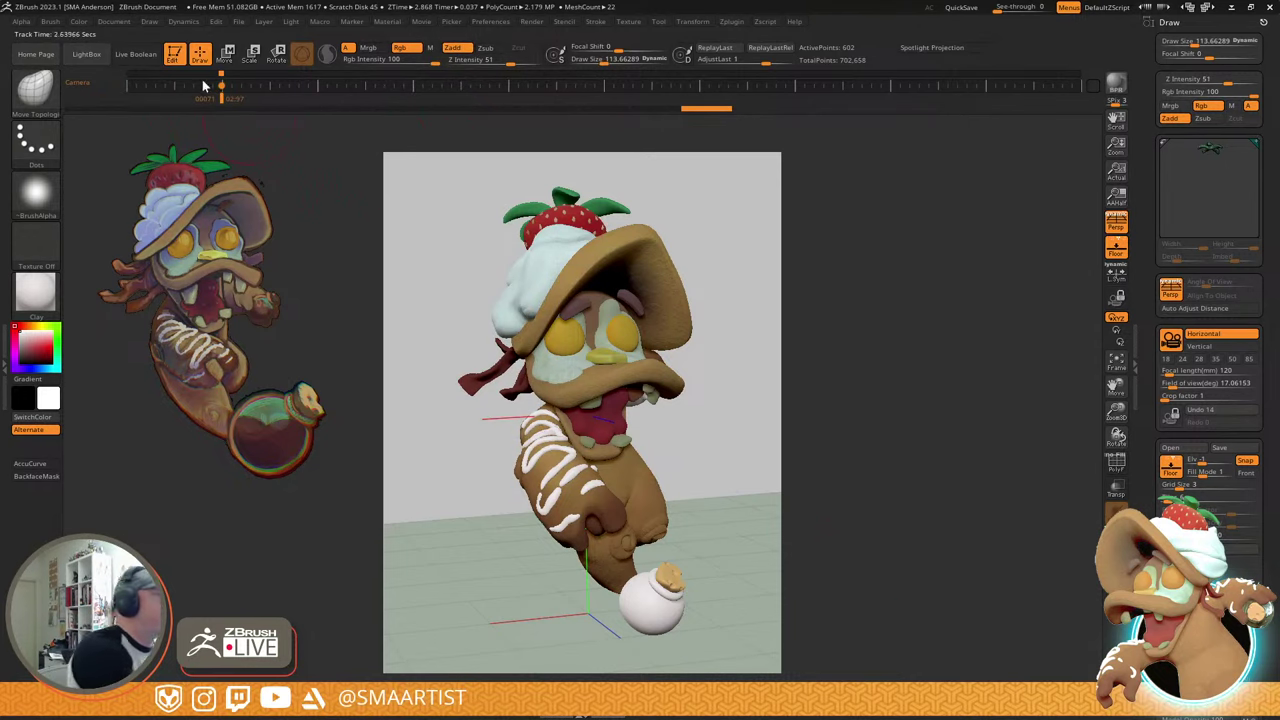
# - Save the timeline in the _Flapjack folder as Flapjack_TurnViews2
pyautogui.click(121, 23)
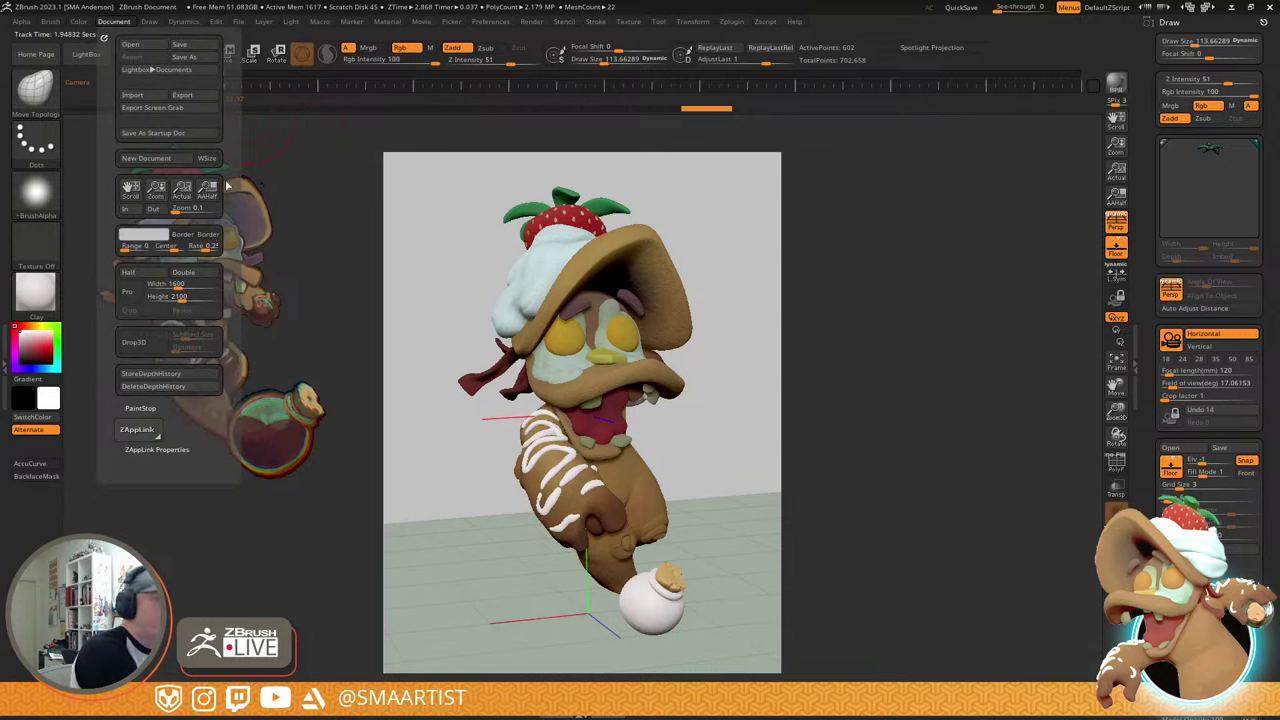
pyautogui.click(421, 21)
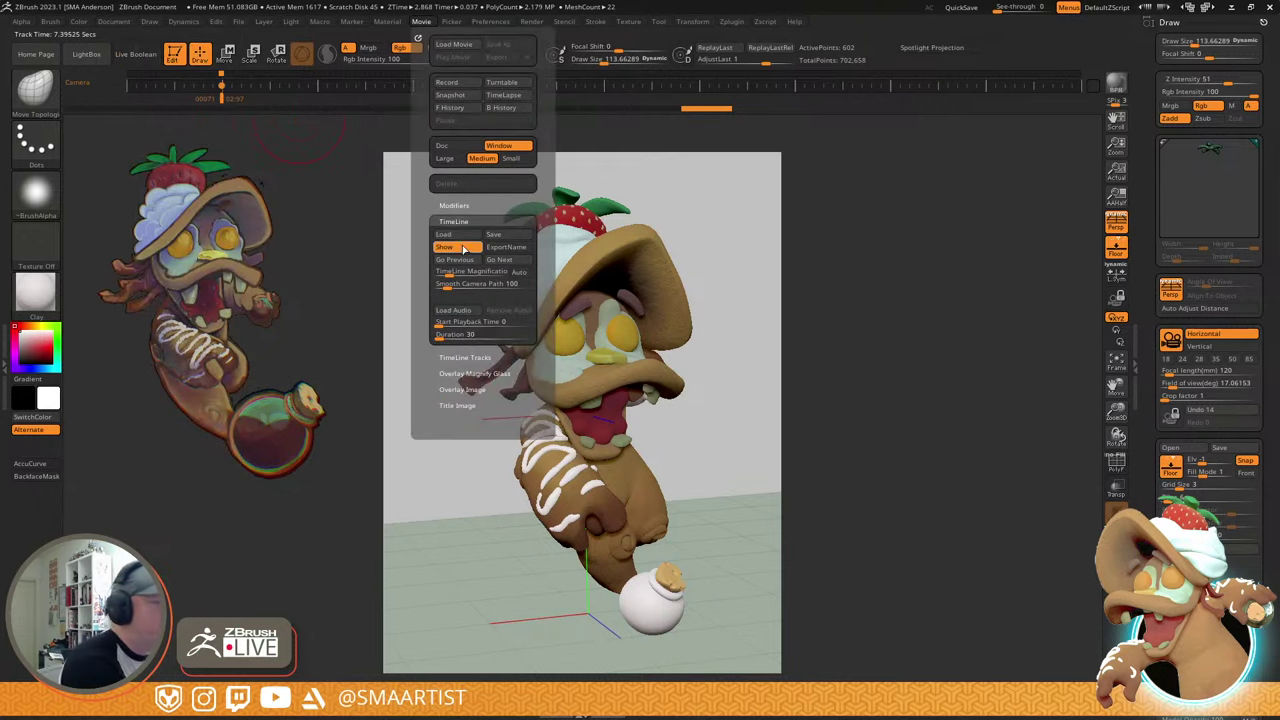
pyautogui.click(494, 234)
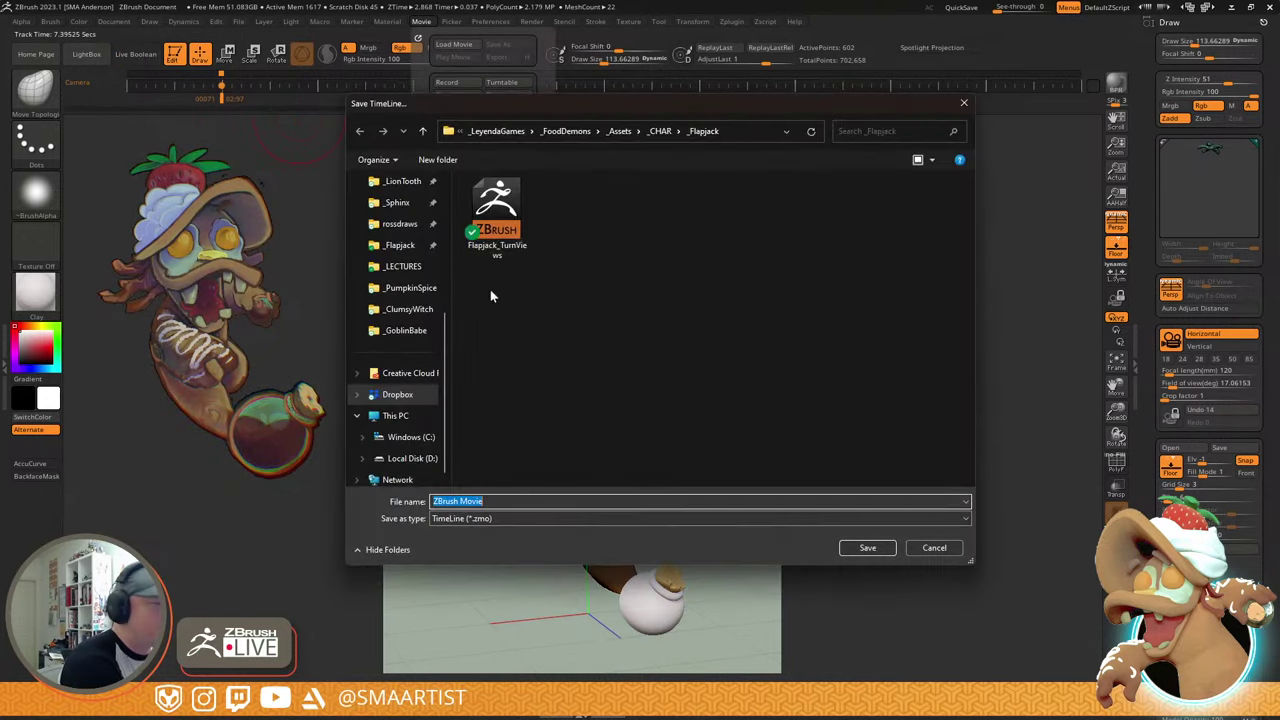
pyautogui.click(498, 212)
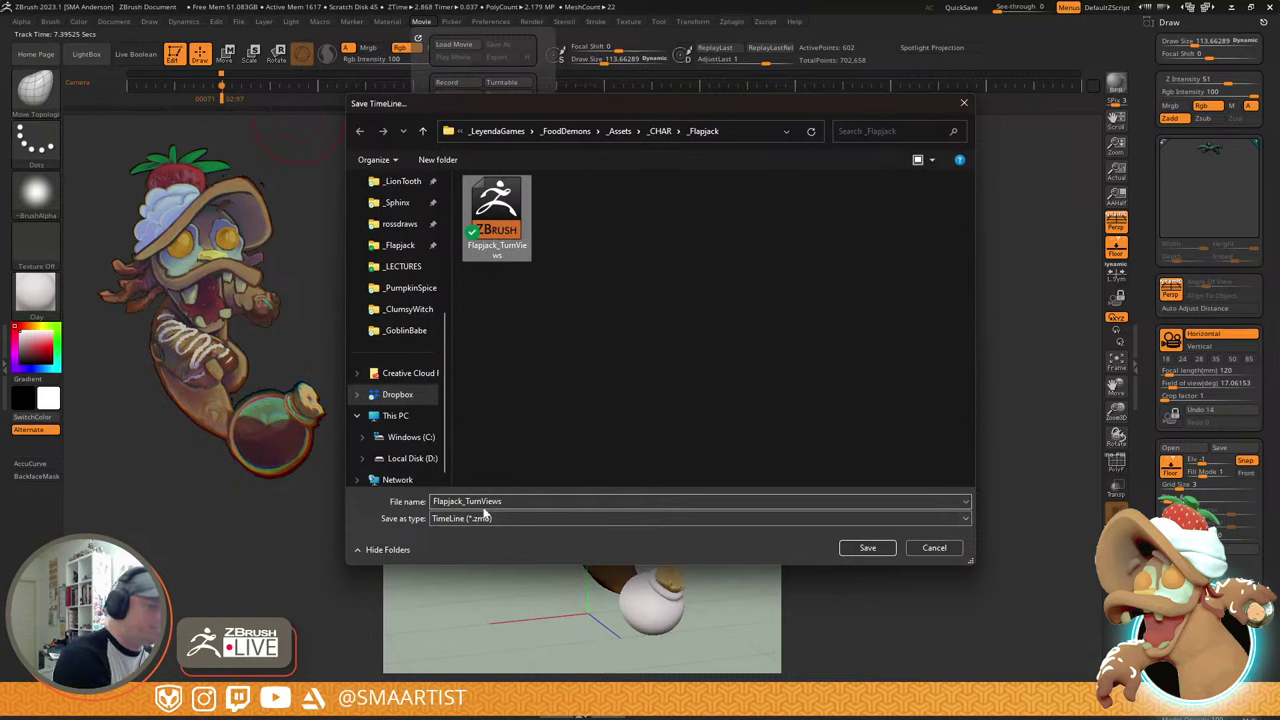
pyautogui.click(541, 502)
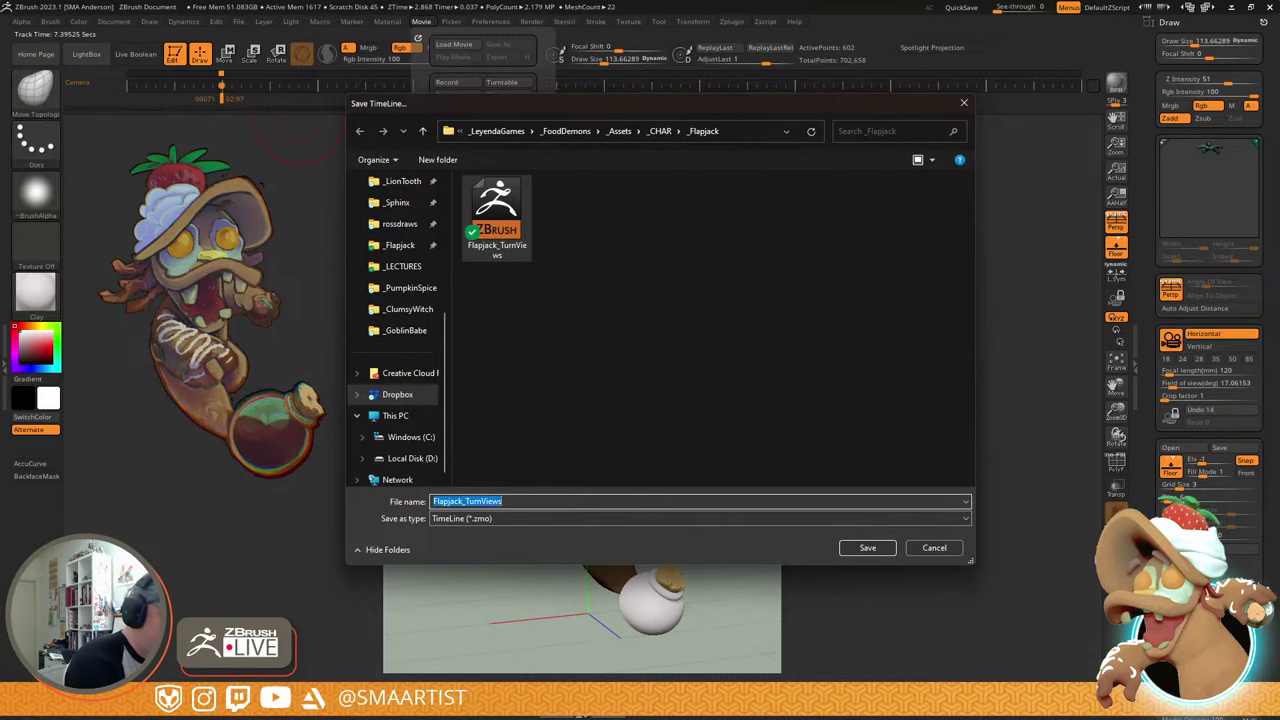
pyautogui.click(541, 502)
pyautogui.write('2')
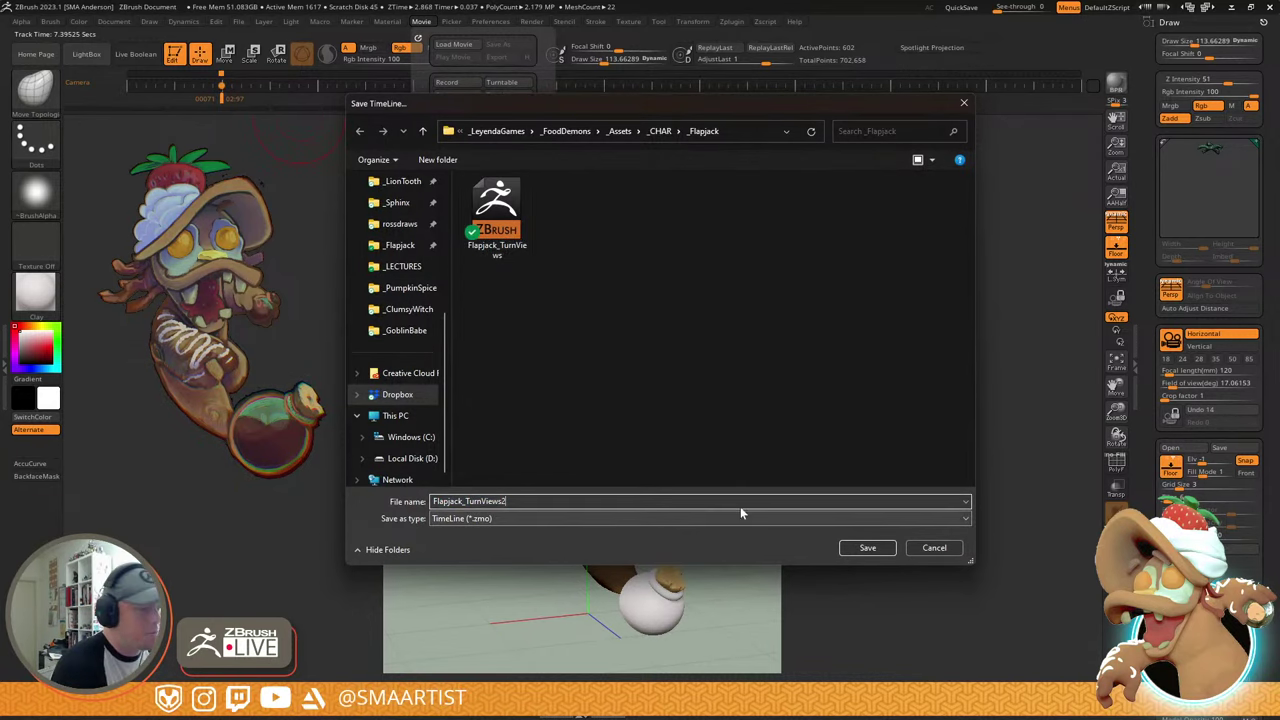
pyautogui.click(867, 548)
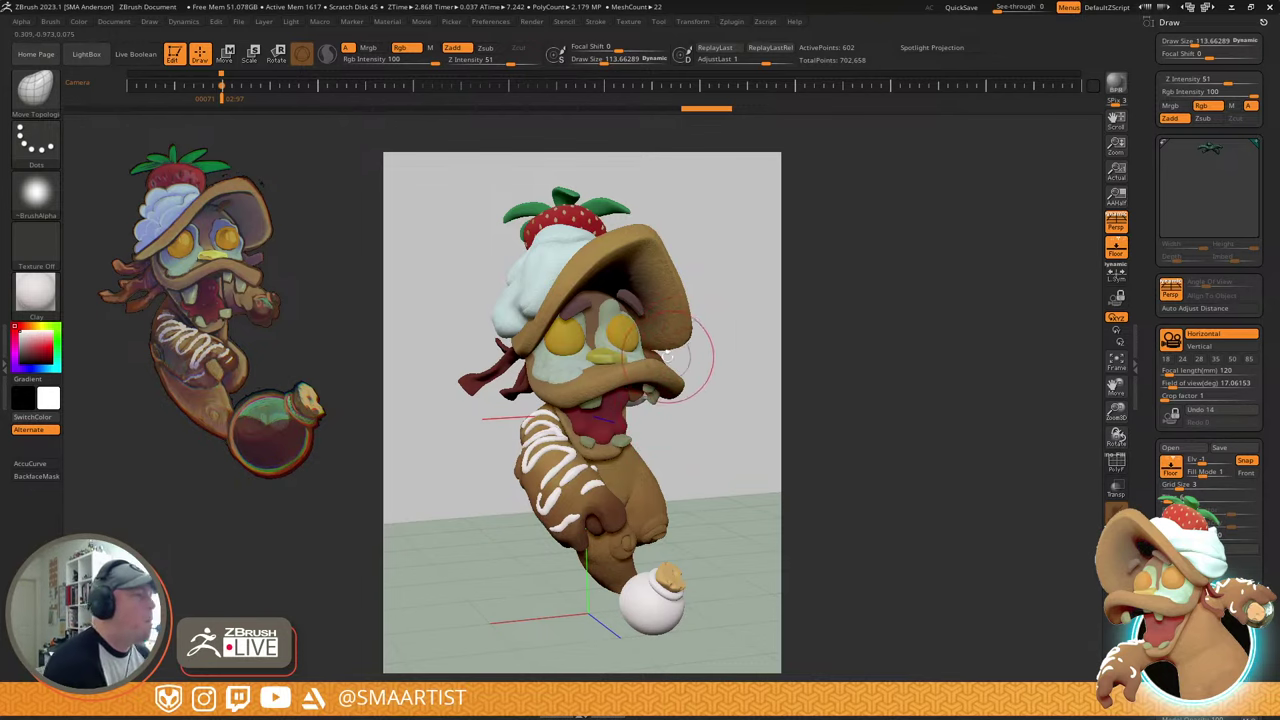
# - Hide the floor grid, turn to a close view of the character's back and display the canvas at actual size
pyautogui.moveTo(734, 366)
pyautogui.mouseDown()
pyautogui.moveTo(708, 365)
pyautogui.moveTo(705, 380)
pyautogui.moveTo(658, 397)
pyautogui.mouseUp()
pyautogui.hotkey('shift', 'p')
pyautogui.moveTo(659, 397)
pyautogui.mouseDown(button='right')
pyautogui.moveTo(655, 350)
pyautogui.moveTo(1075, 228)
pyautogui.moveTo(982, 225)
pyautogui.mouseUp(button='right')
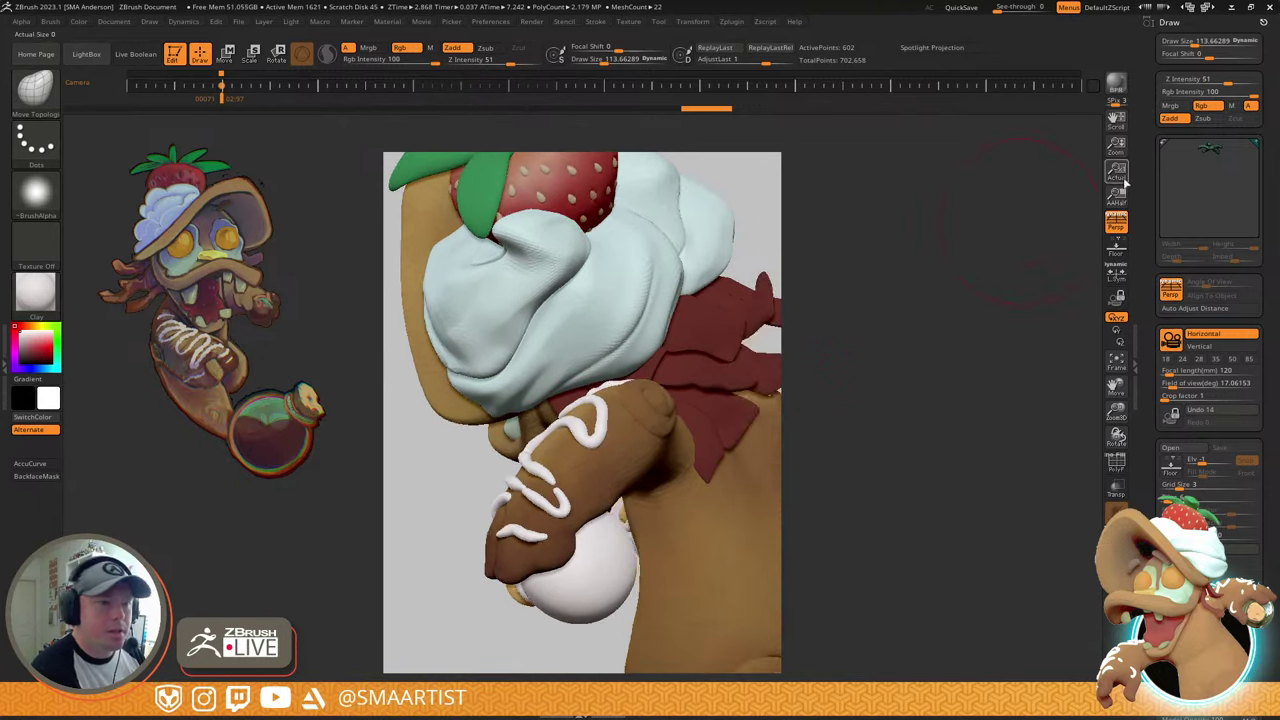
pyautogui.click(1117, 173)
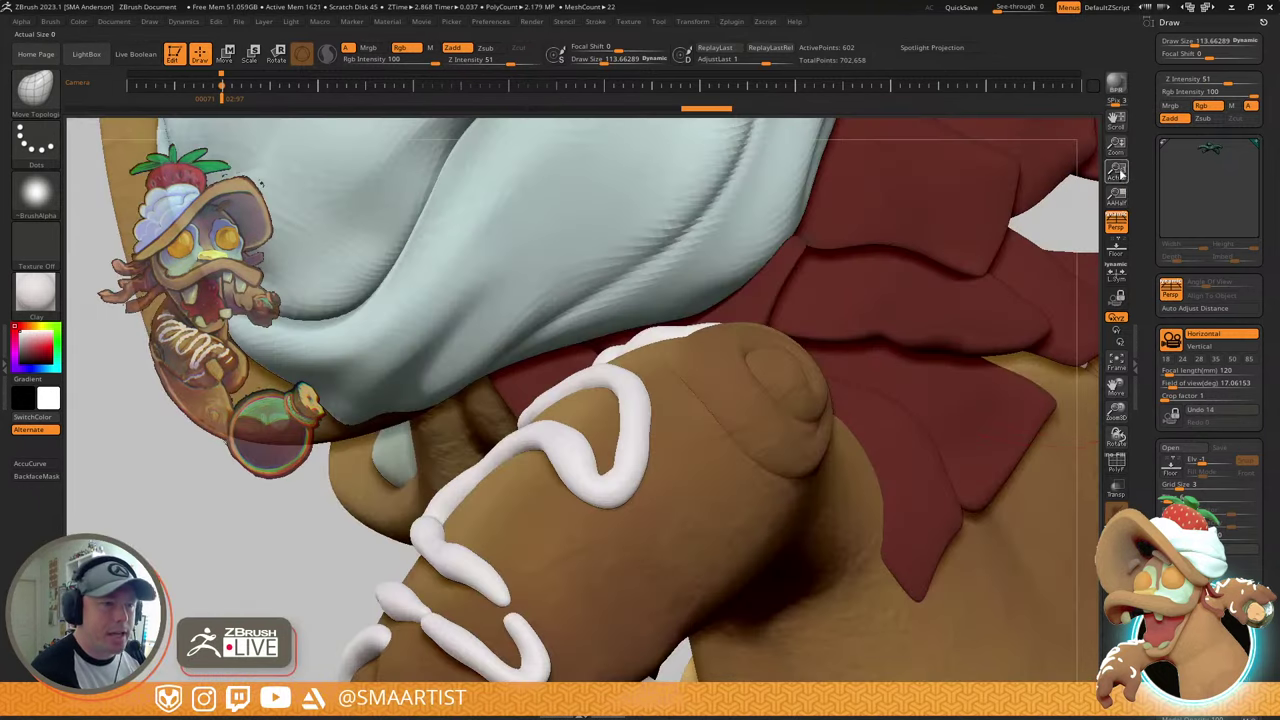
# - Create a combined low-resolution posing mesh of the whole character with Transpose Master's TPoseMesh
pyautogui.keyDown('ctrl'); pyautogui.moveTo(754, 363); pyautogui.dragTo(726, 295, button='right'); pyautogui.keyUp('ctrl')
pyautogui.moveTo(726, 294)
pyautogui.mouseDown()
pyautogui.moveTo(683, 357)
pyautogui.moveTo(814, 451)
pyautogui.moveTo(737, 337)
pyautogui.moveTo(711, 340)
pyautogui.moveTo(737, 294)
pyautogui.moveTo(771, 463)
pyautogui.moveTo(766, 247)
pyautogui.mouseUp()
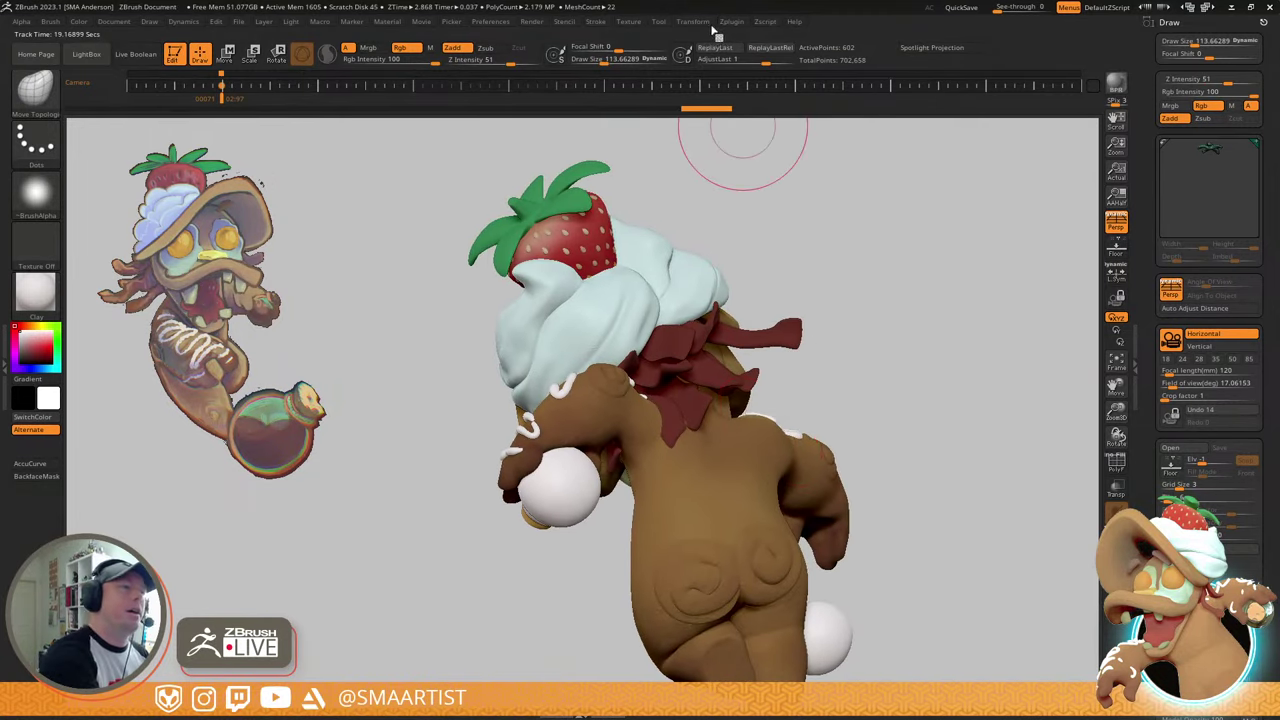
pyautogui.click(731, 21)
pyautogui.click(775, 253)
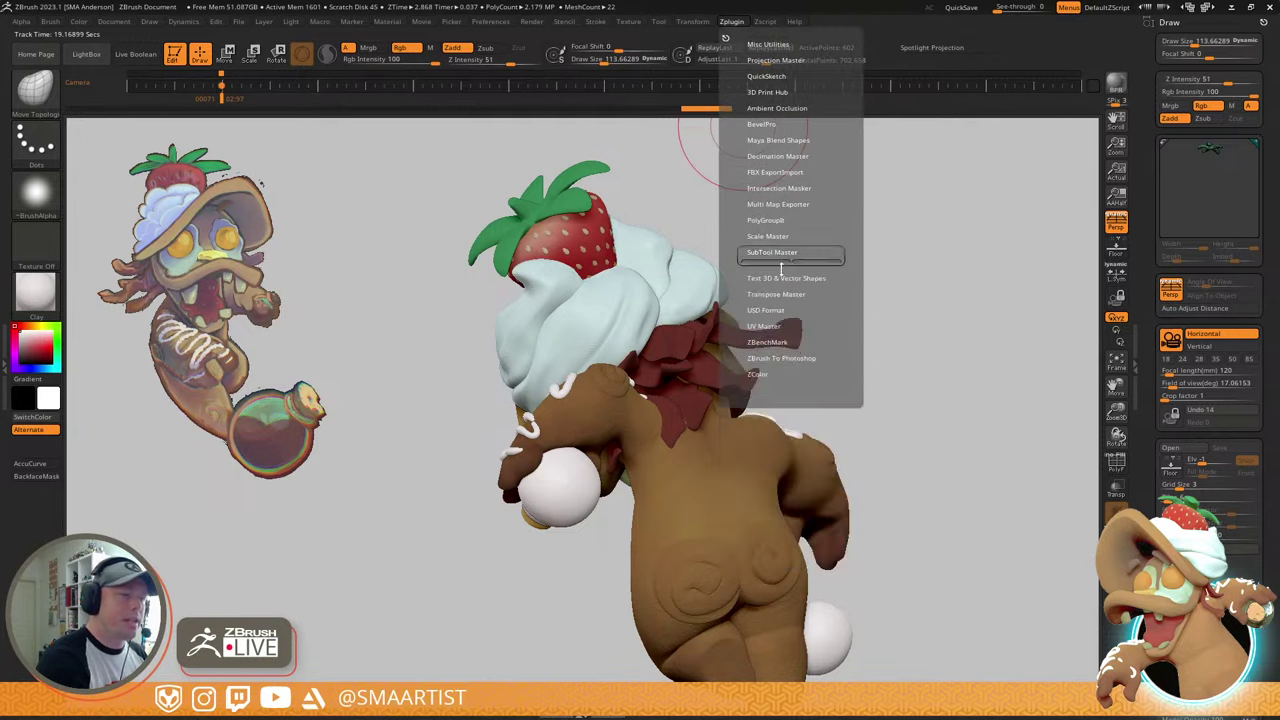
pyautogui.click(778, 285)
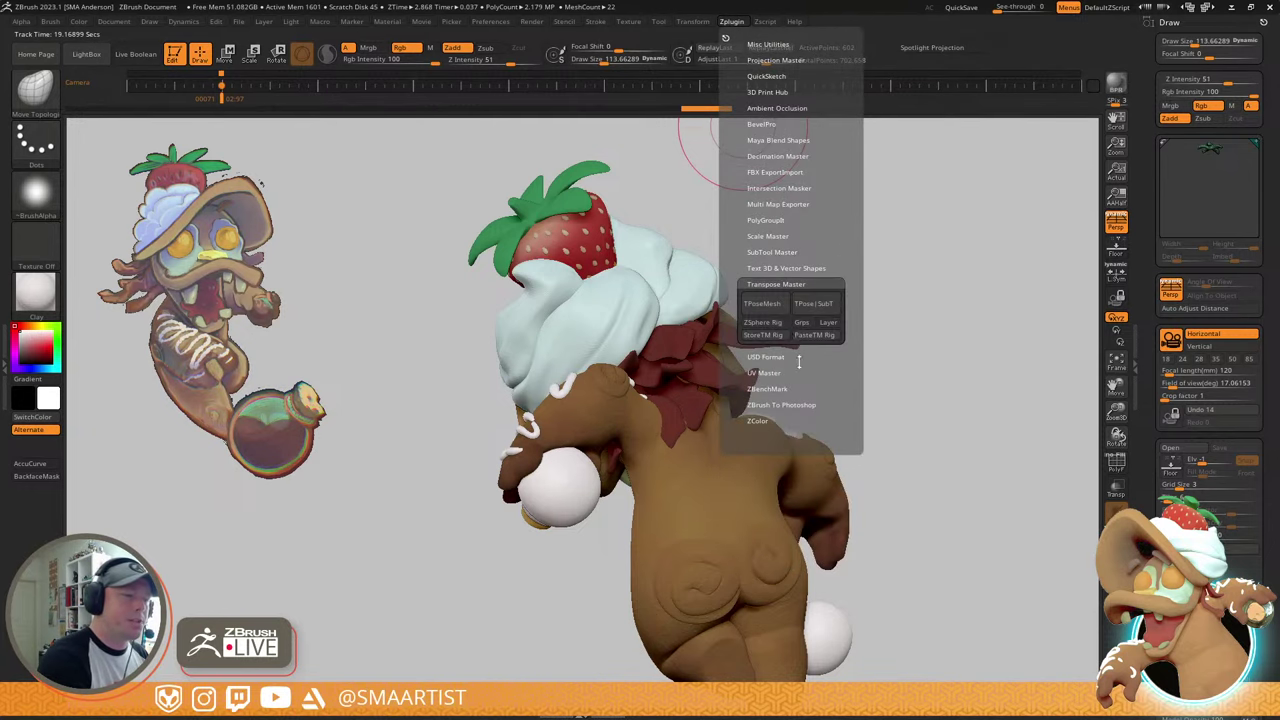
pyautogui.click(769, 304)
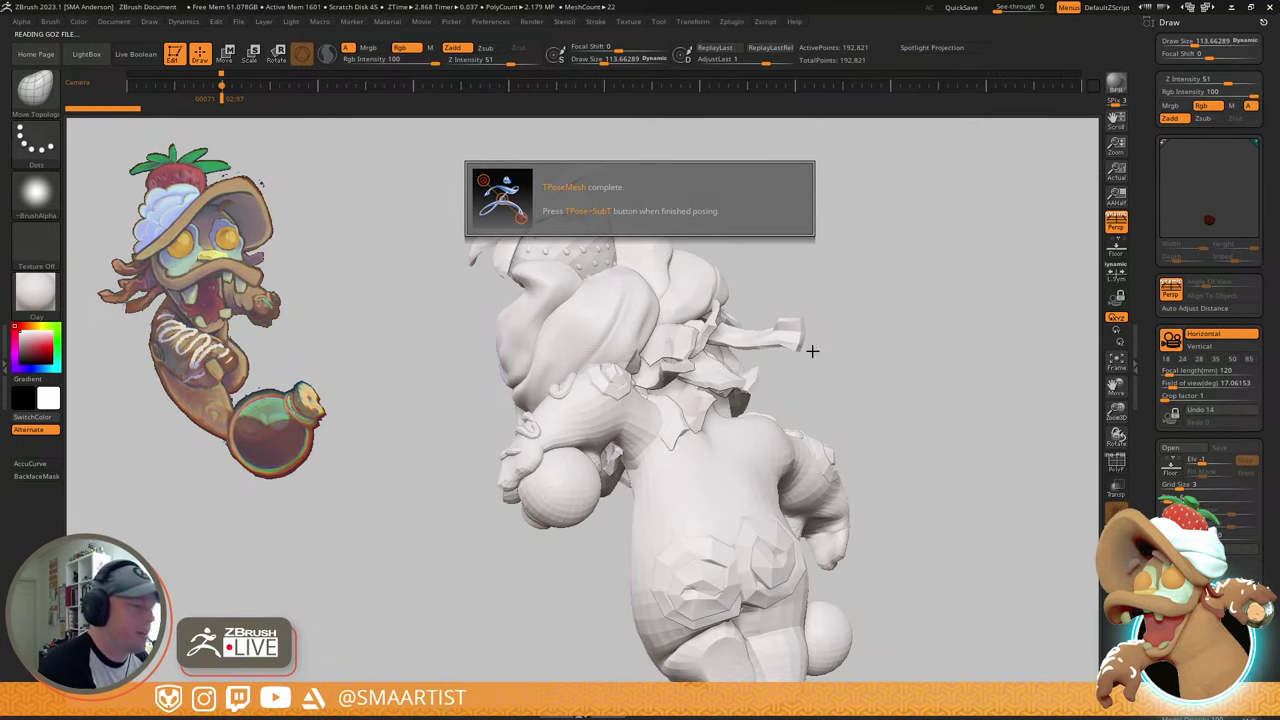
# - Isolate the body mesh and mask the character's left arm from the shoulder outward with the MaskLasso brush
pyautogui.moveTo(663, 432)
pyautogui.mouseDown(button='right')
pyautogui.moveTo(598, 408)
pyautogui.moveTo(680, 449)
pyautogui.moveTo(664, 540)
pyautogui.moveTo(568, 515)
pyautogui.mouseUp(button='right')
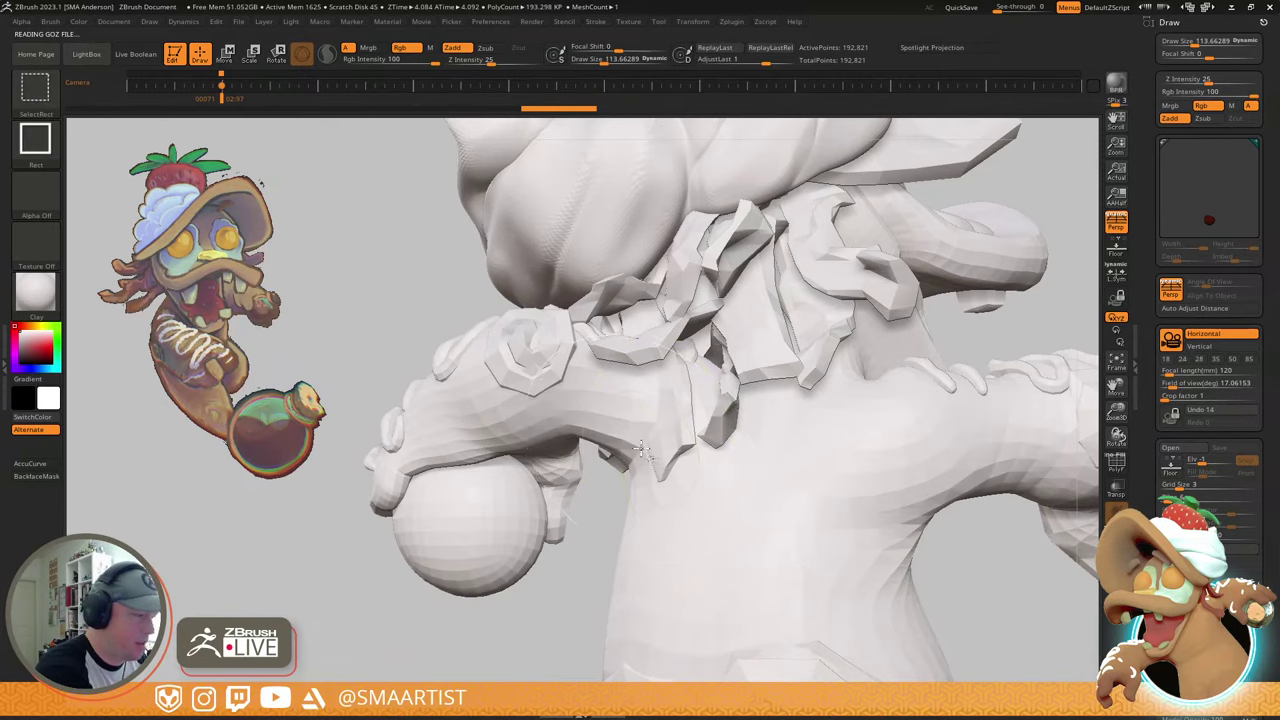
pyautogui.keyDown('ctrl'); pyautogui.keyDown('shift'); pyautogui.click(645, 451); pyautogui.keyUp('shift'); pyautogui.keyUp('ctrl')
pyautogui.moveTo(648, 450)
pyautogui.mouseDown(button='right')
pyautogui.moveTo(714, 406)
pyautogui.moveTo(702, 428)
pyautogui.mouseUp(button='right')
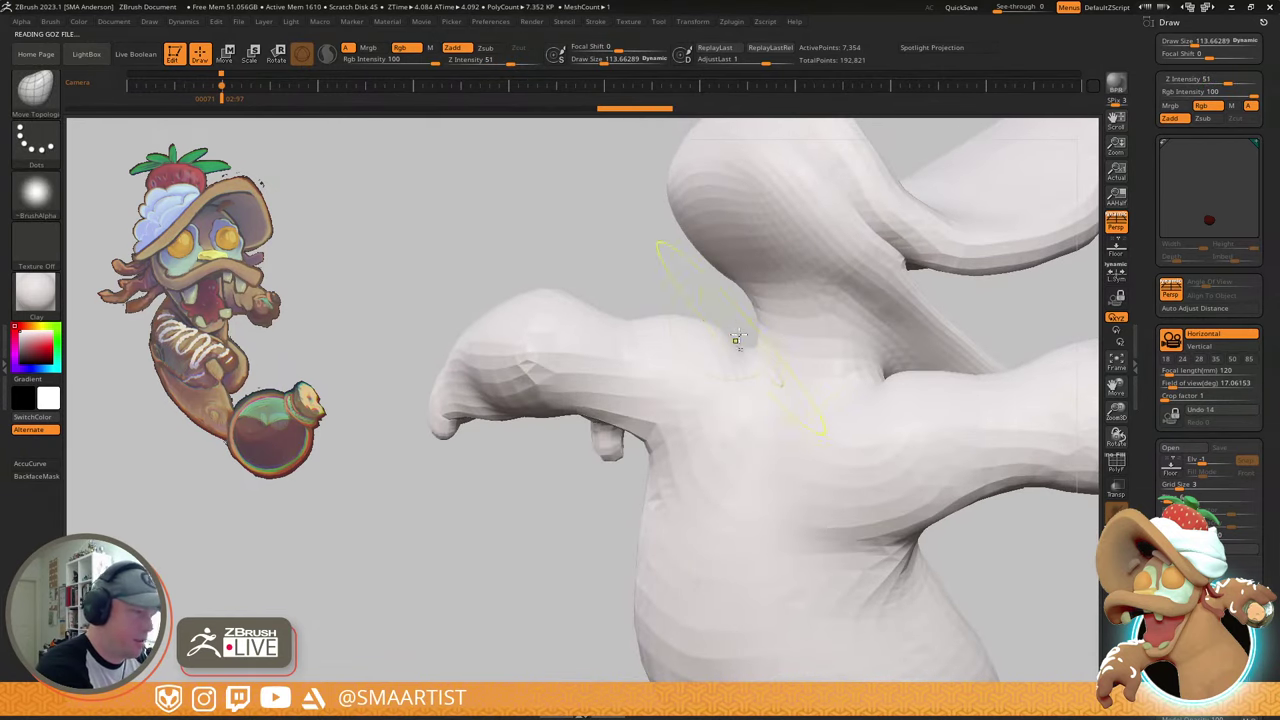
pyautogui.press('ctrl')
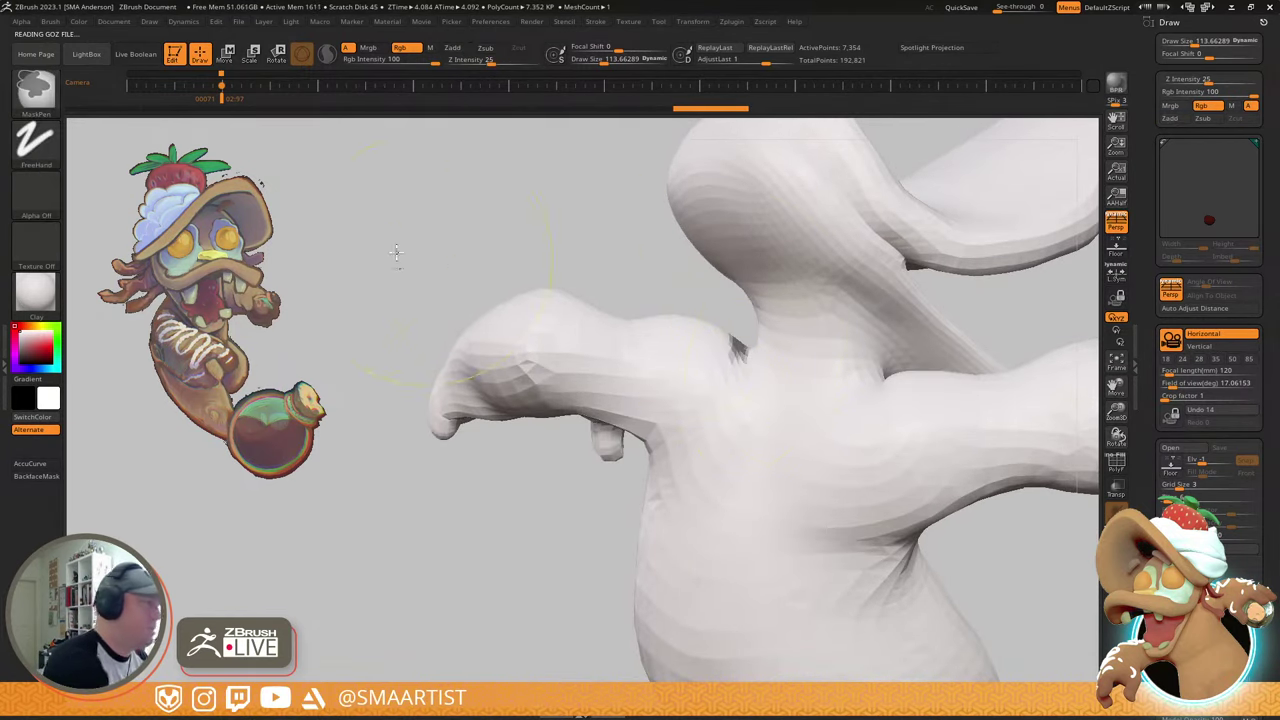
pyautogui.click(45, 100)
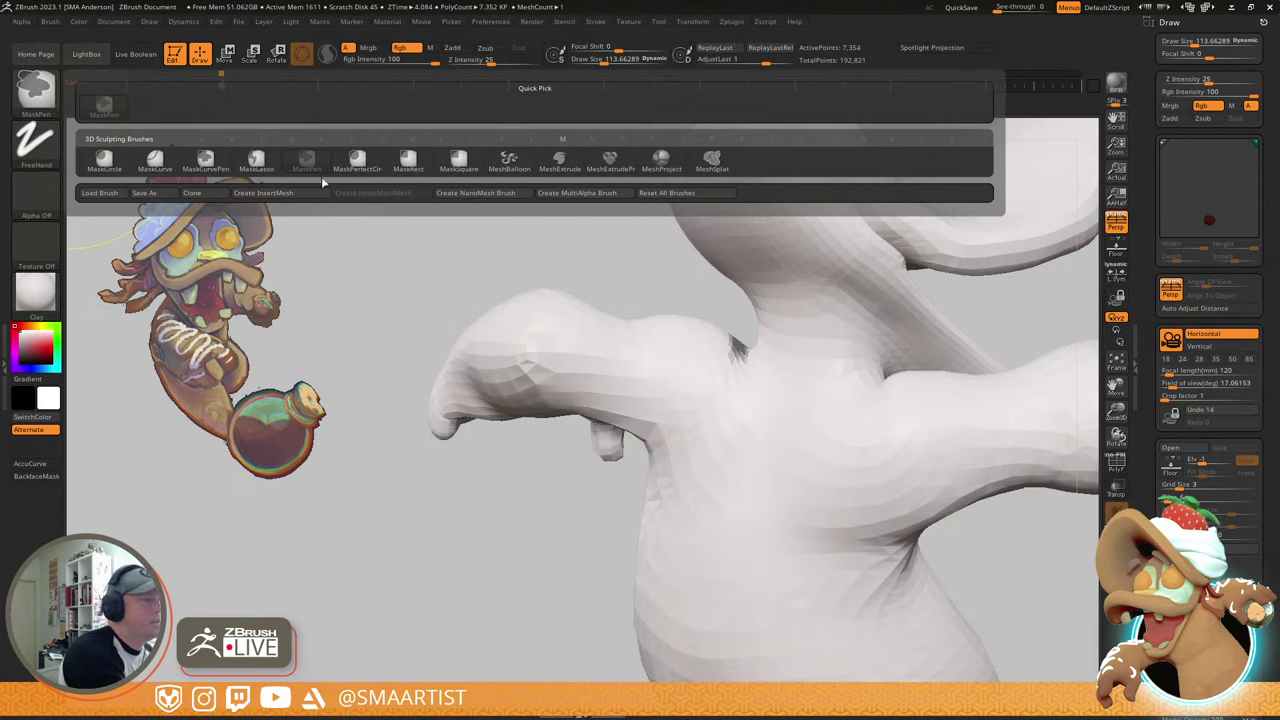
pyautogui.click(256, 160)
pyautogui.moveTo(735, 320)
pyautogui.mouseDown()
pyautogui.moveTo(745, 335)
pyautogui.moveTo(705, 440)
pyautogui.moveTo(465, 505)
pyautogui.moveTo(535, 213)
pyautogui.mouseUp()
# - Invert the arm mask and soften its edge around the shoulder
pyautogui.moveTo(652, 437); pyautogui.dragTo(830, 415, button='right')
pyautogui.moveTo(700, 403)
pyautogui.mouseDown(button='right')
pyautogui.moveTo(674, 403)
pyautogui.moveTo(671, 432)
pyautogui.mouseUp(button='right')
pyautogui.press('ctrl')
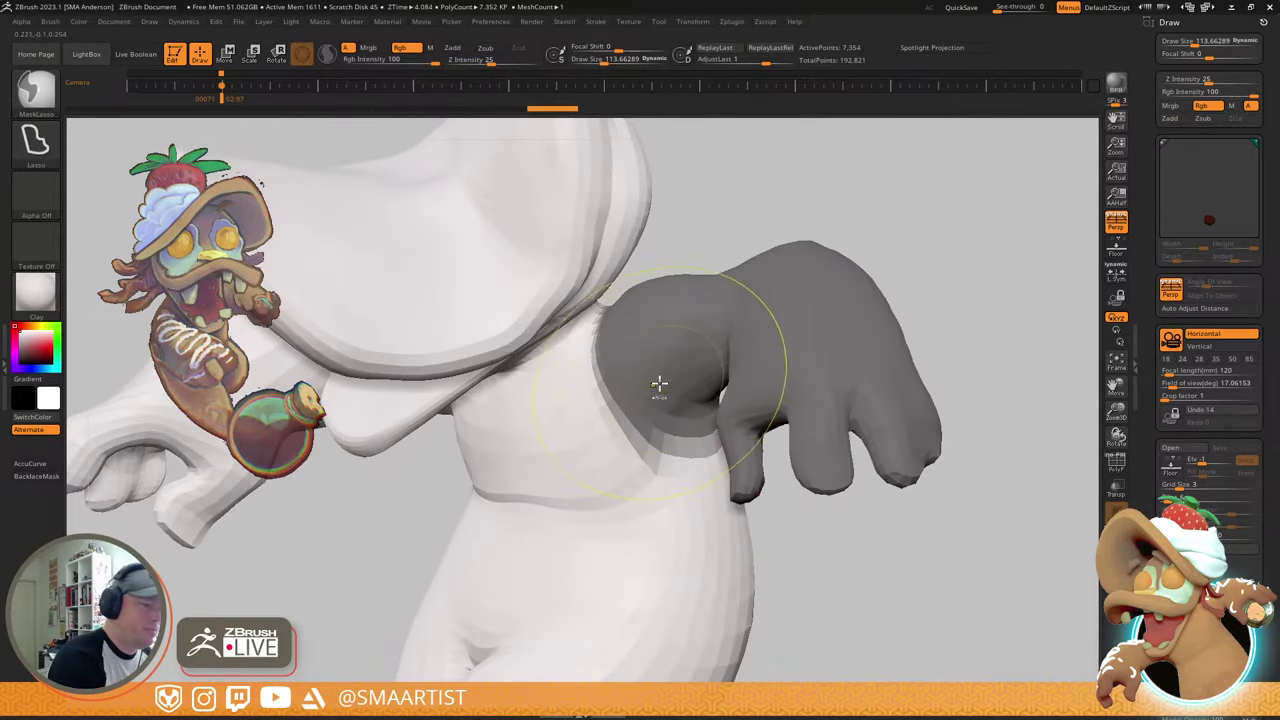
pyautogui.keyDown('ctrl'); pyautogui.click(955, 292); pyautogui.keyUp('ctrl')
pyautogui.keyDown('ctrl'); pyautogui.click(657, 365); pyautogui.keyUp('ctrl')
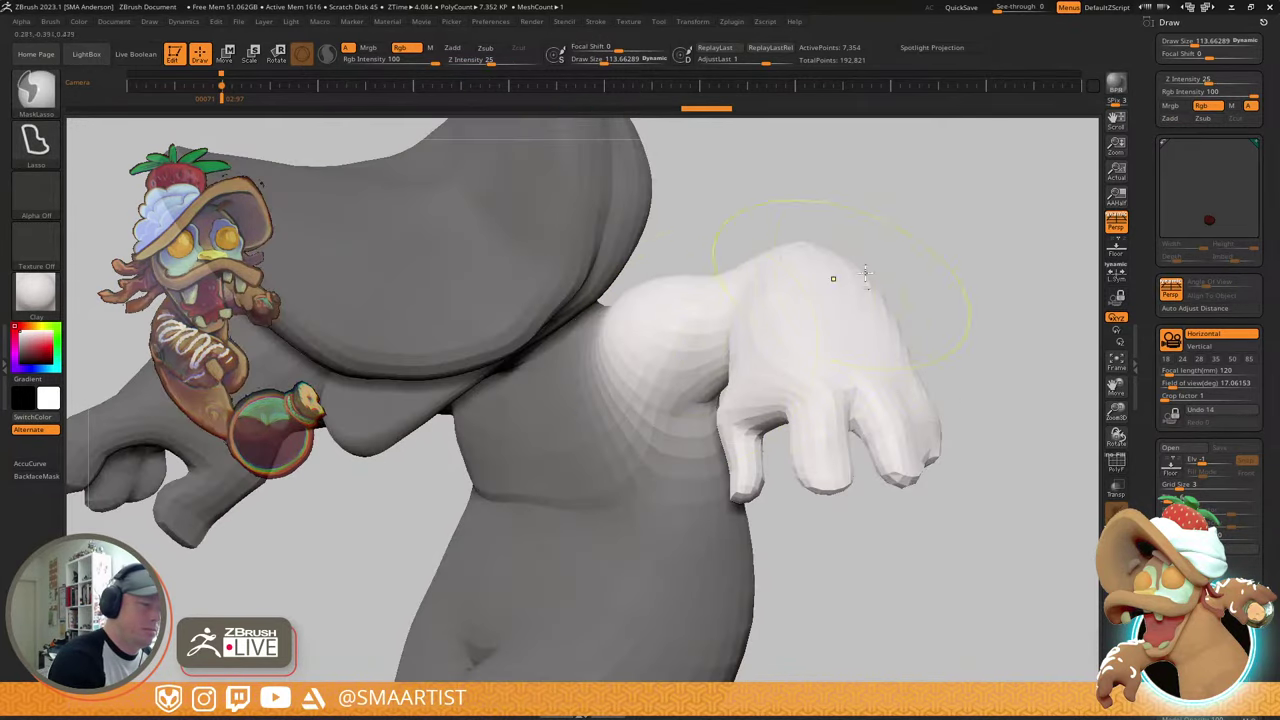
# - Switch the mask back onto the left arm and show all parts of the character
pyautogui.keyDown('ctrl'); pyautogui.keyDown('shift'); pyautogui.click(928, 254); pyautogui.keyUp('shift'); pyautogui.keyUp('ctrl')
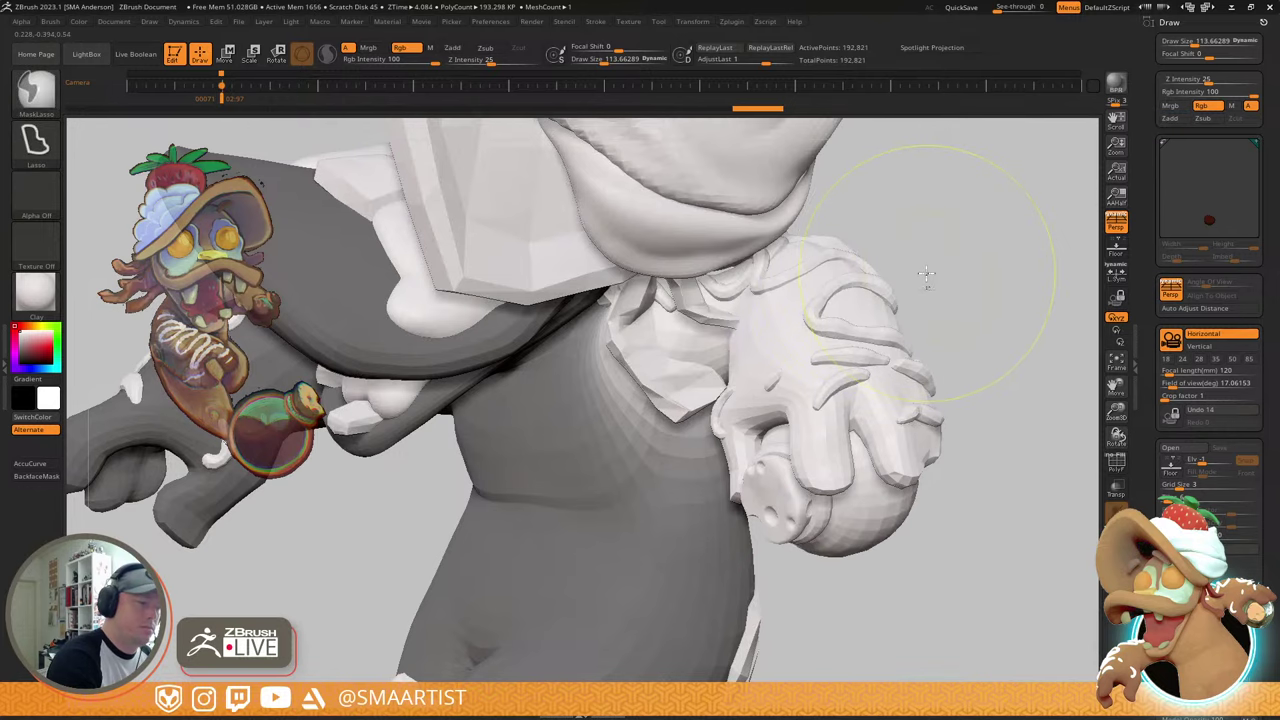
pyautogui.hotkey('ctrl', 'z')
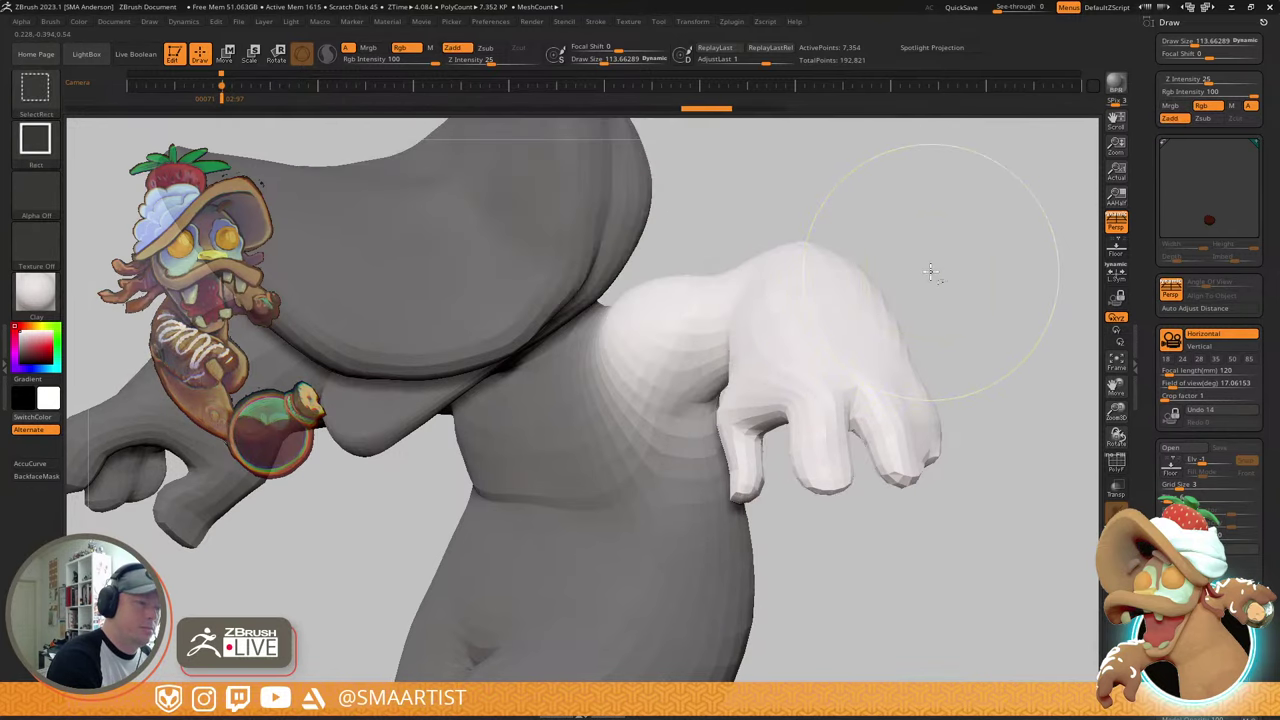
pyautogui.keyDown('ctrl'); pyautogui.click(930, 268); pyautogui.keyUp('ctrl')
pyautogui.keyDown('ctrl'); pyautogui.keyDown('shift'); pyautogui.click(930, 268); pyautogui.keyUp('shift'); pyautogui.keyUp('ctrl')
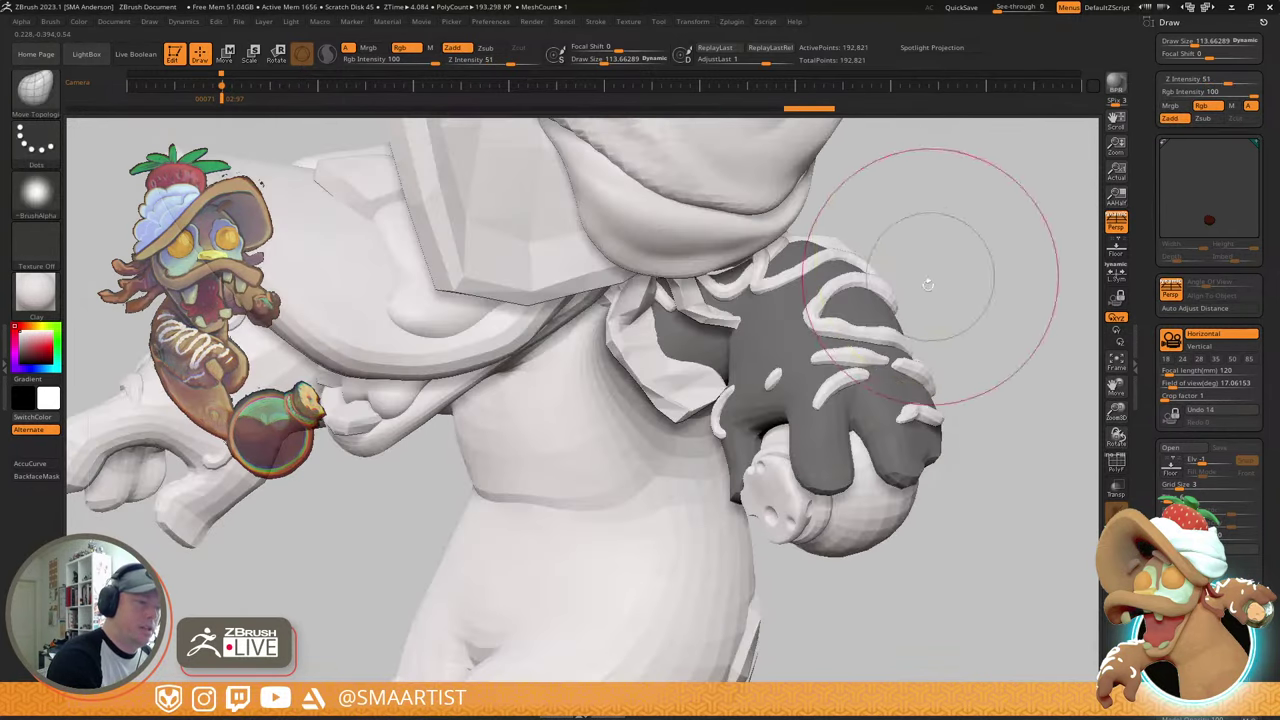
# - Isolate the icing to mask the strands on the left arm, then restore all parts and mask the held round bottle
pyautogui.keyDown('ctrl'); pyautogui.keyDown('shift'); pyautogui.click(890, 272); pyautogui.keyUp('shift'); pyautogui.keyUp('ctrl')
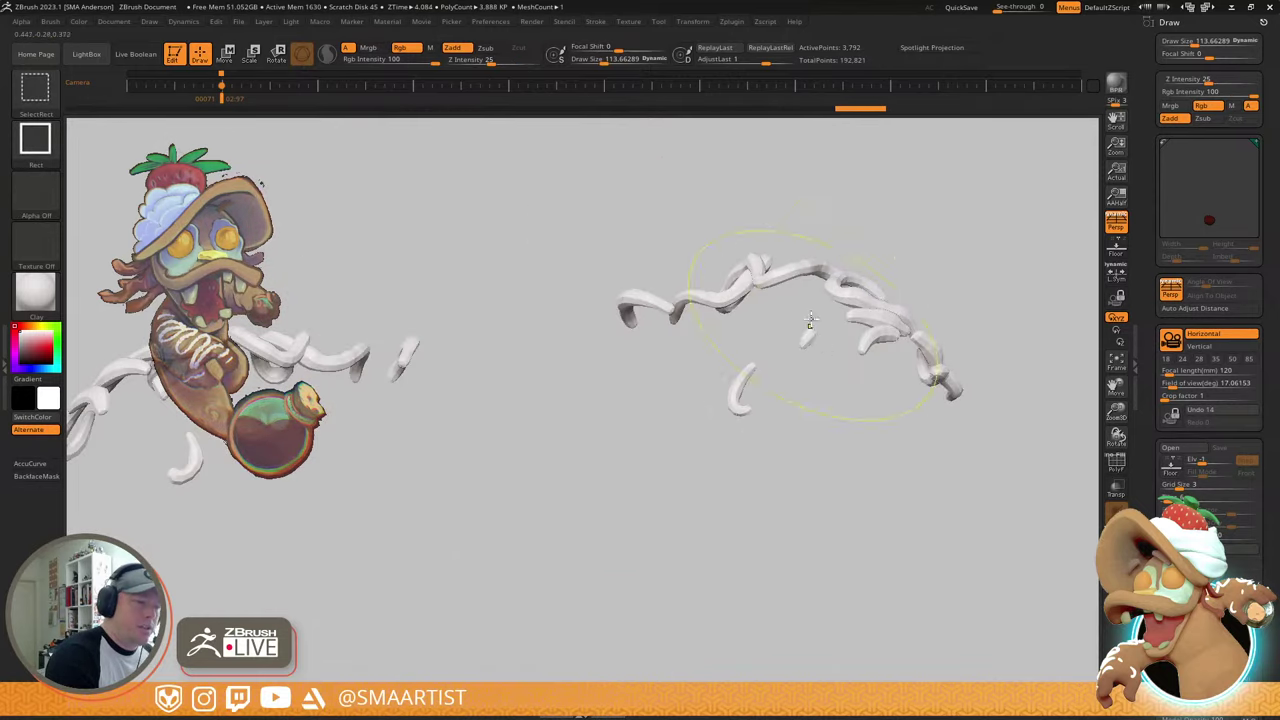
pyautogui.moveTo(720, 169)
pyautogui.keyDown('ctrl'); pyautogui.mouseDown()
pyautogui.moveTo(712, 492)
pyautogui.moveTo(998, 306)
pyautogui.mouseUp(); pyautogui.keyUp('ctrl')
pyautogui.keyDown('ctrl'); pyautogui.keyDown('shift'); pyautogui.click(998, 308); pyautogui.keyUp('shift'); pyautogui.keyUp('ctrl')
pyautogui.moveTo(937, 335)
pyautogui.mouseDown()
pyautogui.moveTo(943, 349)
pyautogui.moveTo(964, 302)
pyautogui.moveTo(958, 314)
pyautogui.mouseUp()
pyautogui.moveTo(733, 540)
pyautogui.keyDown('ctrl'); pyautogui.mouseDown()
pyautogui.moveTo(968, 557)
pyautogui.moveTo(1000, 345)
pyautogui.mouseUp(); pyautogui.keyUp('ctrl')
pyautogui.moveTo(880, 374); pyautogui.dragTo(590, 392, button='right')
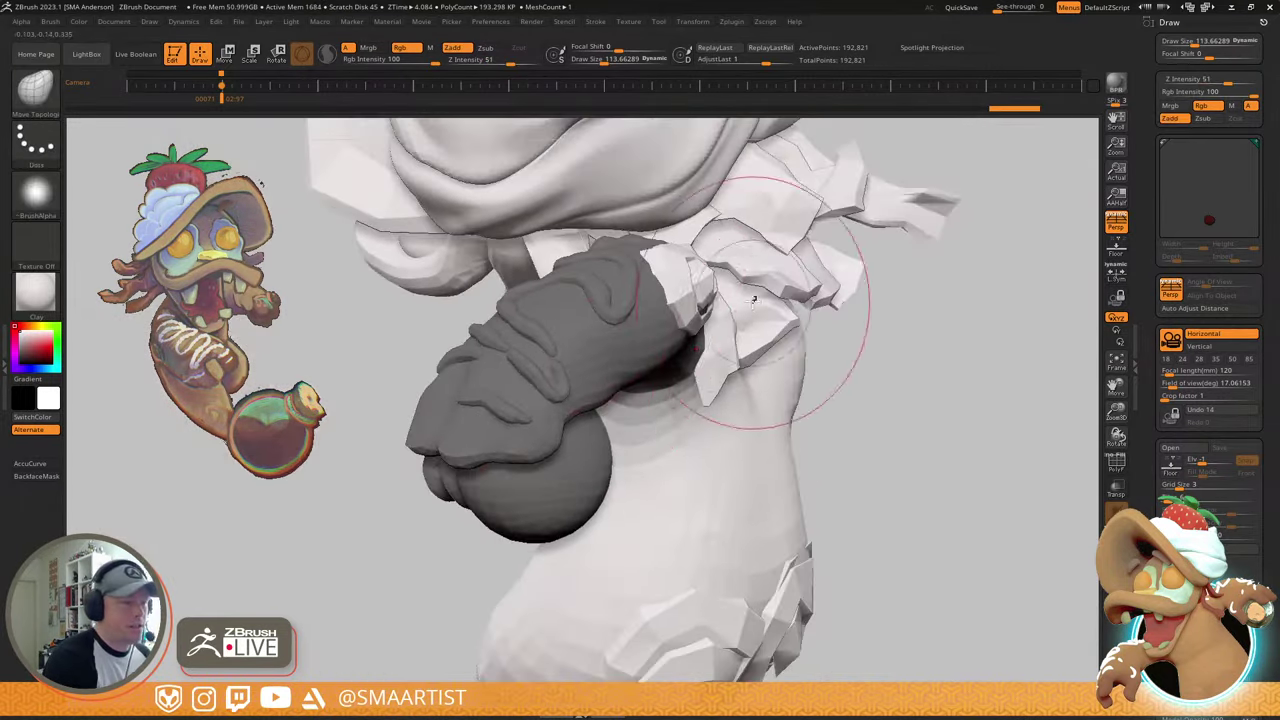
# - Isolate the spiral piece at the left elbow, mask it, and show the whole character again
pyautogui.moveTo(757, 297)
pyautogui.mouseDown(button='right')
pyautogui.moveTo(609, 360)
pyautogui.moveTo(606, 429)
pyautogui.mouseUp(button='right')
pyautogui.keyDown('ctrl'); pyautogui.keyDown('shift'); pyautogui.click(603, 294); pyautogui.keyUp('shift'); pyautogui.keyUp('ctrl')
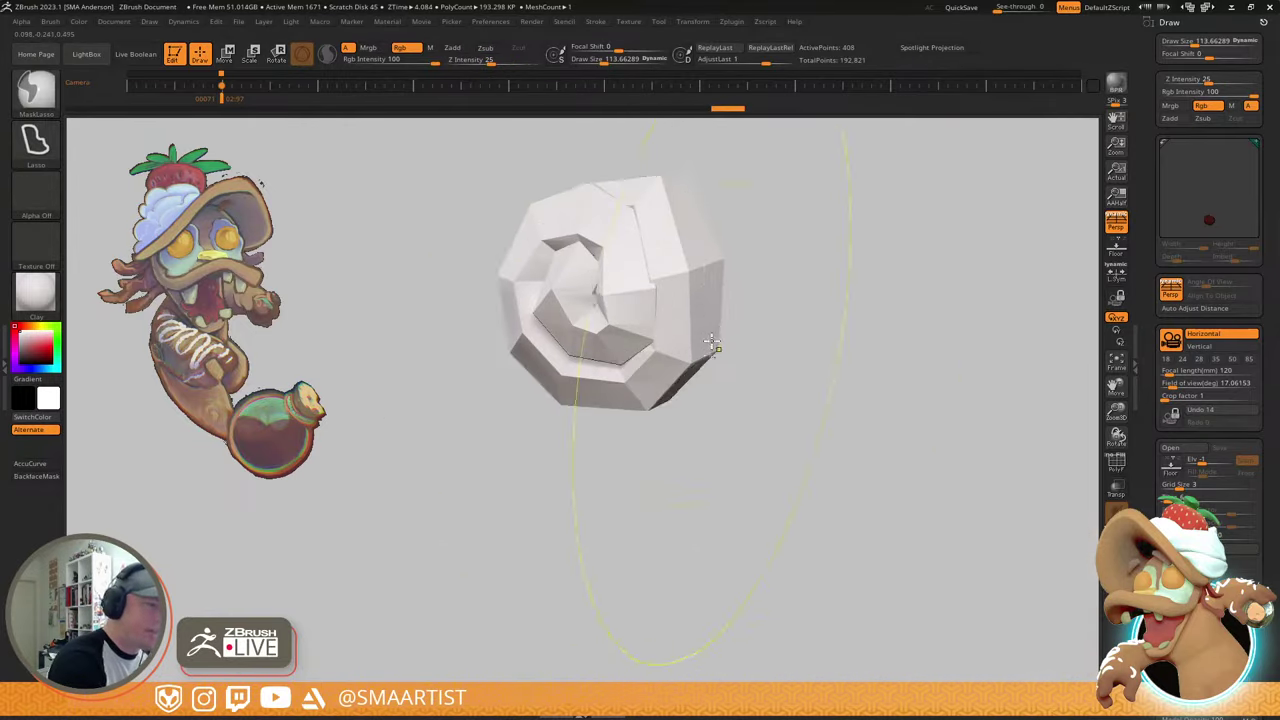
pyautogui.keyDown('ctrl'); pyautogui.moveTo(709, 346); pyautogui.dragTo(723, 214, button='right'); pyautogui.keyUp('ctrl')
pyautogui.moveTo(720, 206)
pyautogui.keyDown('ctrl'); pyautogui.mouseDown()
pyautogui.moveTo(528, 223)
pyautogui.moveTo(610, 195)
pyautogui.mouseUp(); pyautogui.keyUp('ctrl')
pyautogui.keyDown('ctrl'); pyautogui.keyDown('shift'); pyautogui.click(797, 369); pyautogui.keyUp('shift'); pyautogui.keyUp('ctrl')
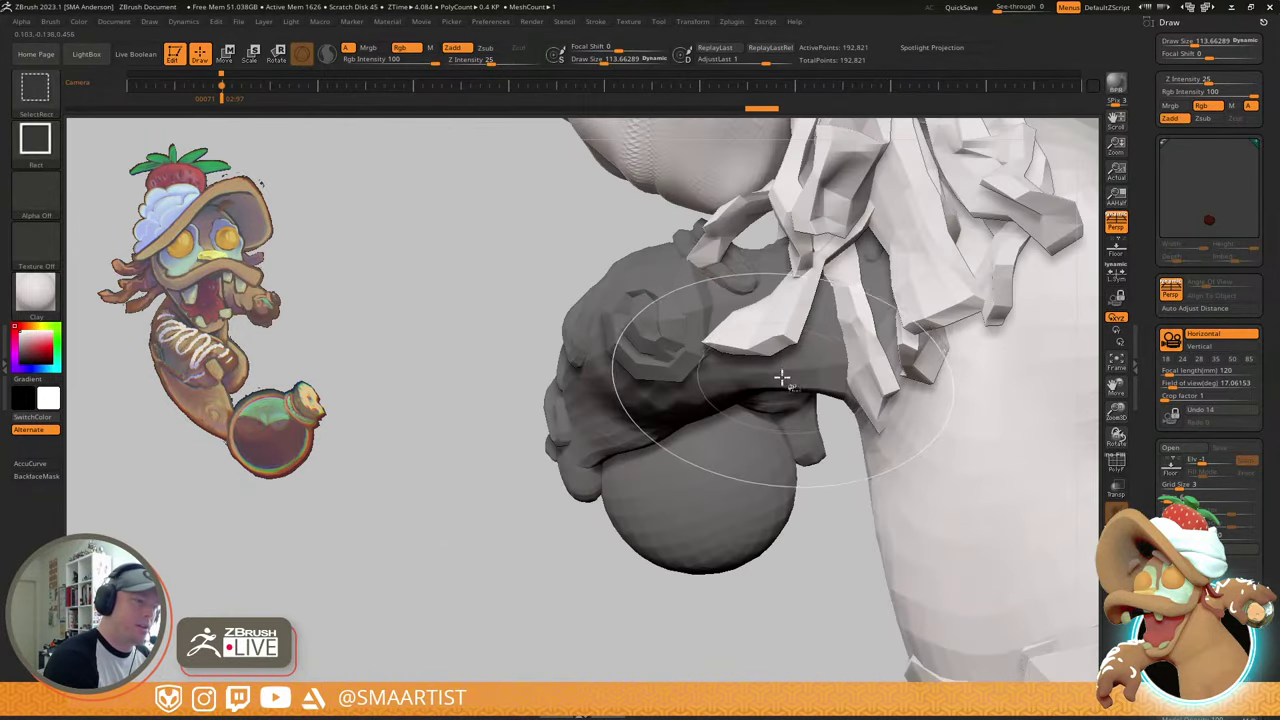
# - Invert the mask to free the left arm with its icing and bottle, and place the transform gizmo at the shoulder
pyautogui.moveTo(785, 377); pyautogui.dragTo(665, 345, button='right')
pyautogui.keyDown('ctrl'); pyautogui.moveTo(750, 420); pyautogui.dragTo(884, 292, button='right'); pyautogui.keyUp('ctrl')
pyautogui.keyDown('ctrl'); pyautogui.click(954, 266); pyautogui.keyUp('ctrl')
pyautogui.moveTo(884, 292)
pyautogui.mouseDown()
pyautogui.moveTo(886, 214)
pyautogui.moveTo(880, 251)
pyautogui.mouseUp()
pyautogui.press('w')
pyautogui.moveTo(762, 360); pyautogui.dragTo(814, 364)
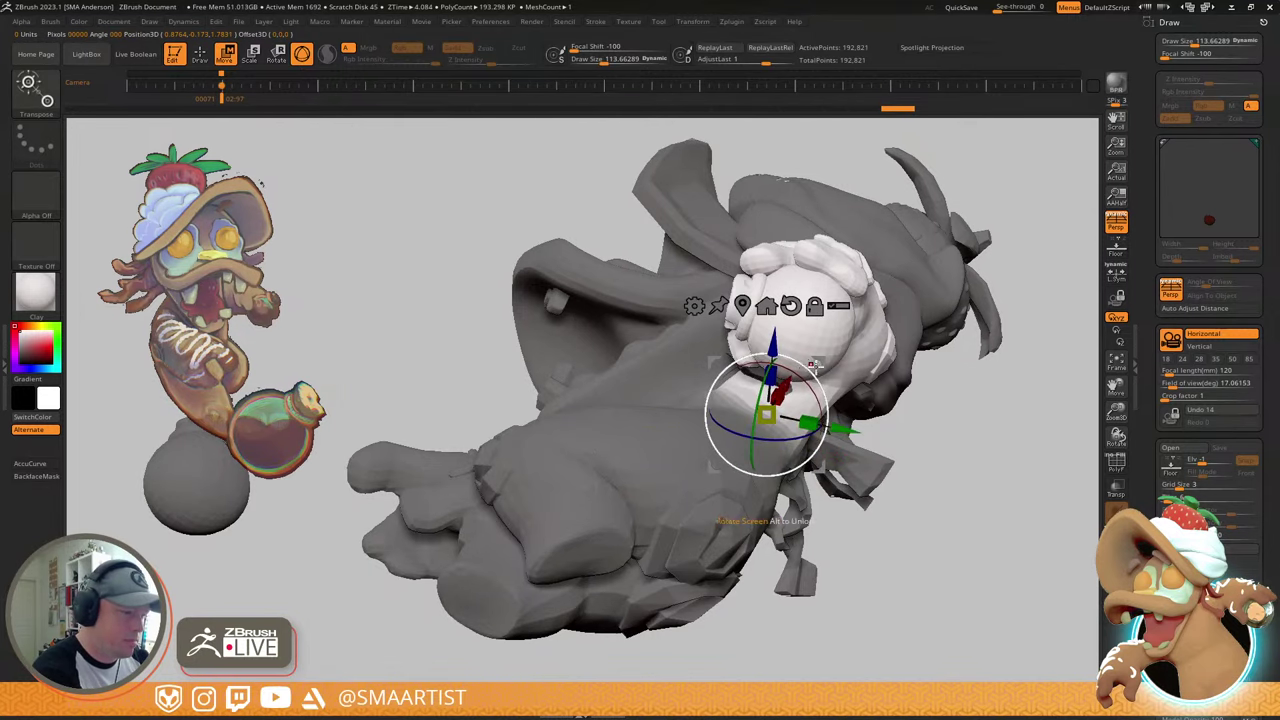
pyautogui.moveTo(766, 414); pyautogui.dragTo(758, 407)
pyautogui.moveTo(859, 323); pyautogui.dragTo(947, 327)
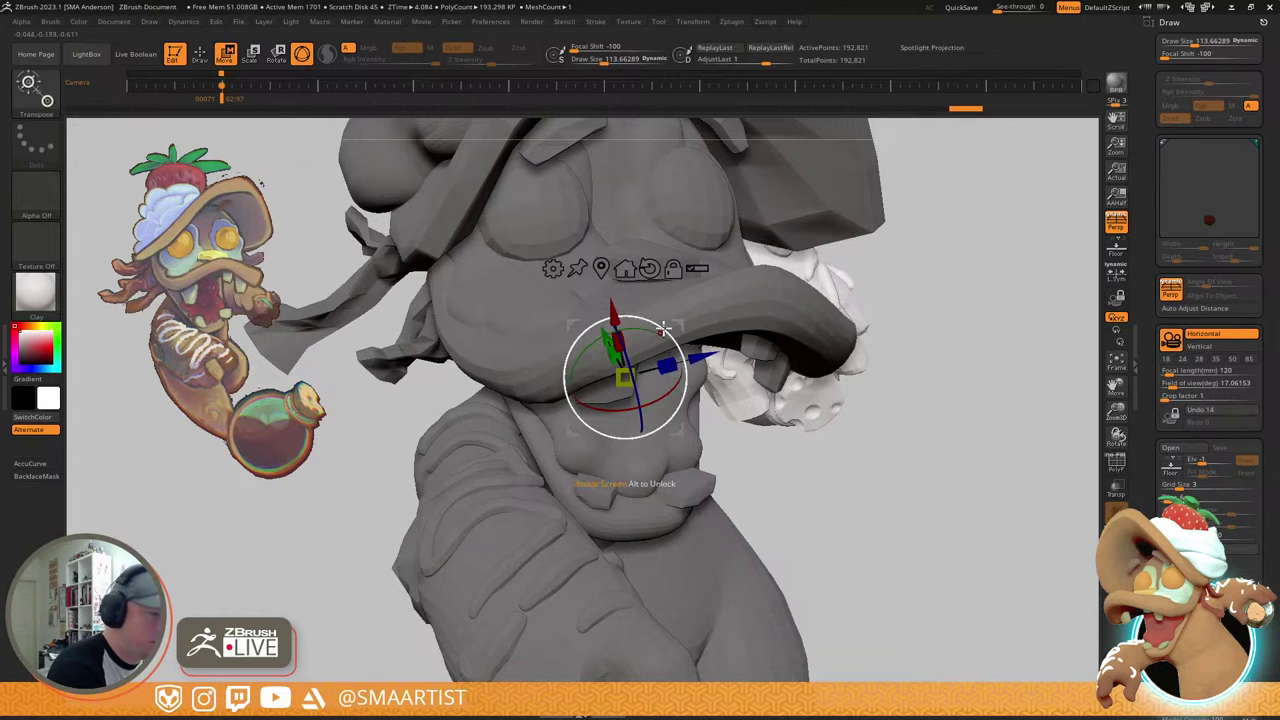
# - Rotate the left arm and its bottle about the shoulder into a new pose beside the mouth
pyautogui.moveTo(663, 330); pyautogui.dragTo(716, 312)
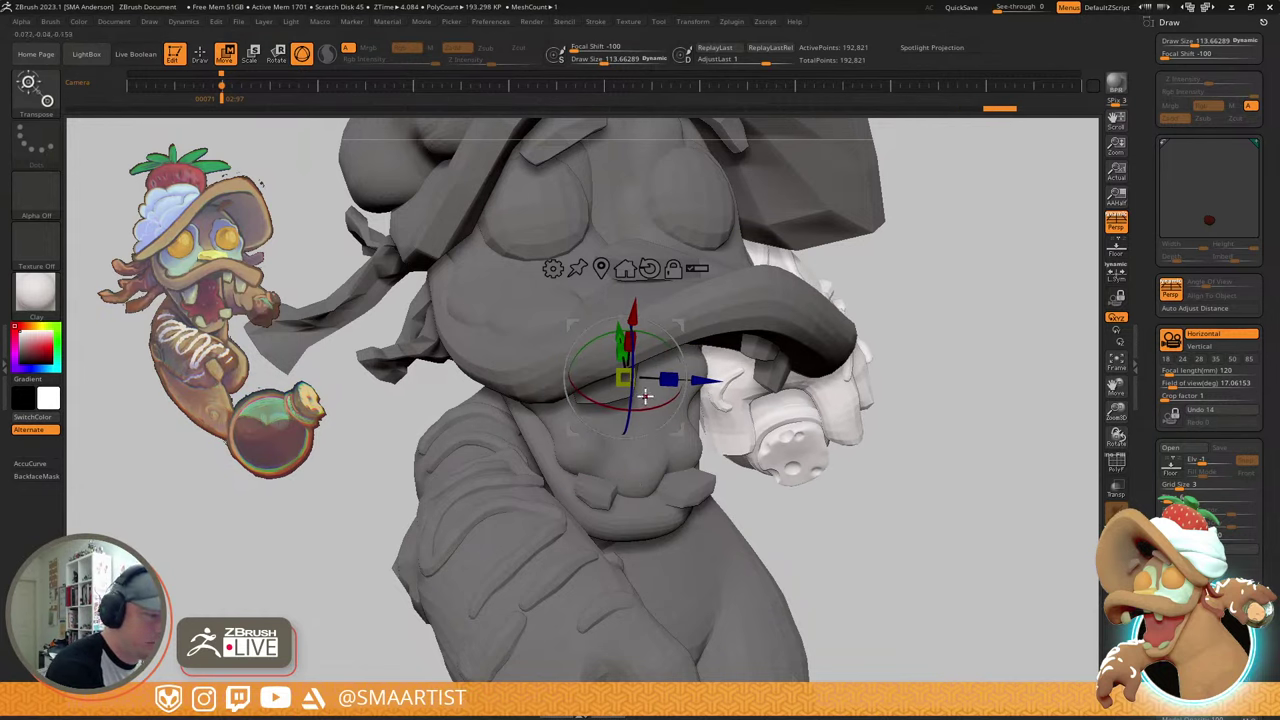
pyautogui.moveTo(631, 365); pyautogui.dragTo(625, 307)
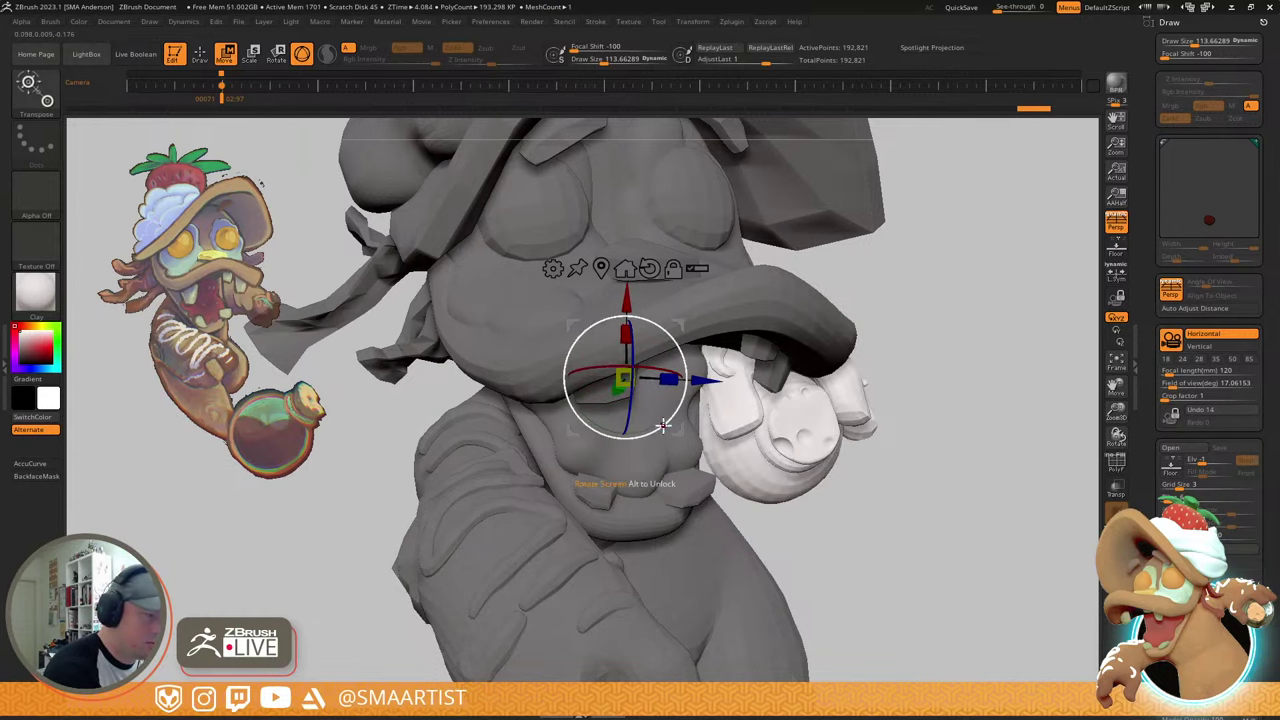
pyautogui.moveTo(663, 425); pyautogui.dragTo(657, 420)
pyautogui.moveTo(690, 352); pyautogui.dragTo(668, 369)
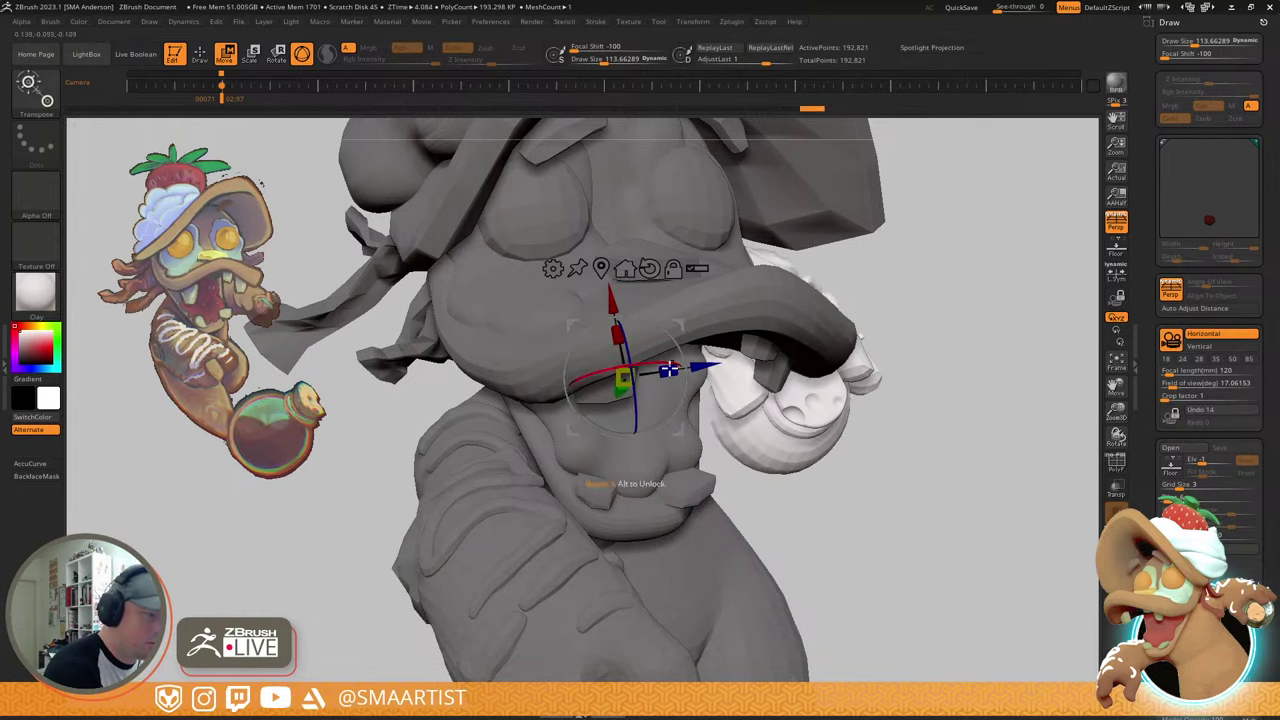
pyautogui.moveTo(950, 366); pyautogui.dragTo(838, 224)
pyautogui.moveTo(677, 325); pyautogui.dragTo(655, 325)
pyautogui.moveTo(700, 285); pyautogui.dragTo(852, 266)
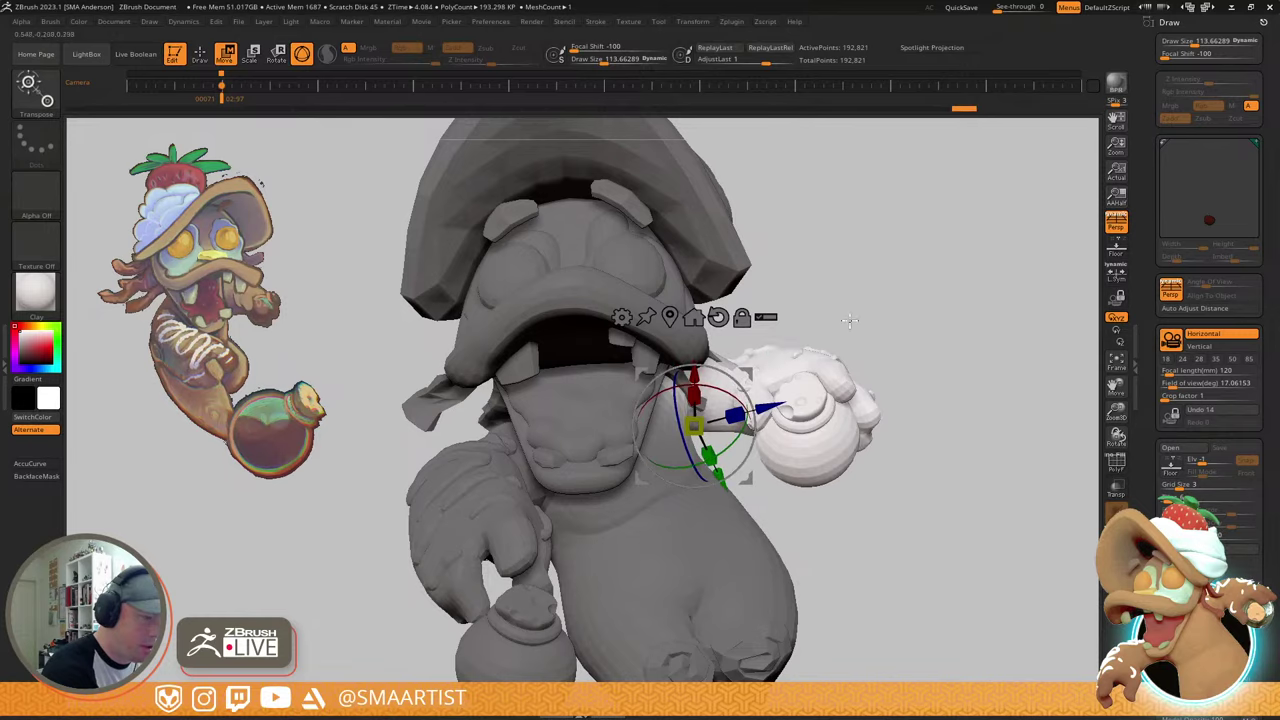
# - Undo the last arm adjustment and reposition the left arm with the gizmo, checking it from the front
pyautogui.moveTo(849, 320); pyautogui.dragTo(755, 312)
pyautogui.hotkey('ctrl', 'z')
pyautogui.moveTo(768, 306); pyautogui.dragTo(875, 280, button='right')
pyautogui.moveTo(875, 280); pyautogui.dragTo(777, 323)
pyautogui.moveTo(614, 320); pyautogui.dragTo(679, 292)
pyautogui.moveTo(706, 284); pyautogui.dragTo(848, 257, button='right')
pyautogui.moveTo(870, 265); pyautogui.dragTo(969, 250)
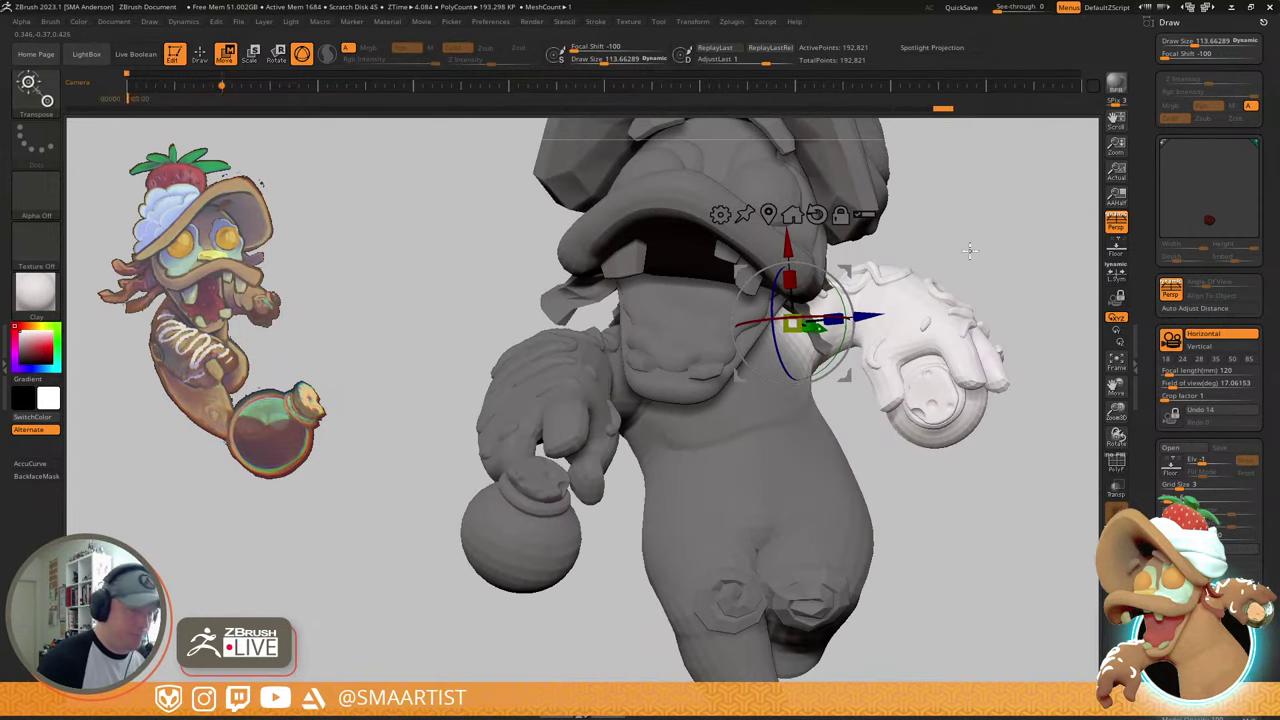
# - Return to the saved timeline view and fine-tune the left arm's rotation so the hand reads farther from the face
pyautogui.press('Right')
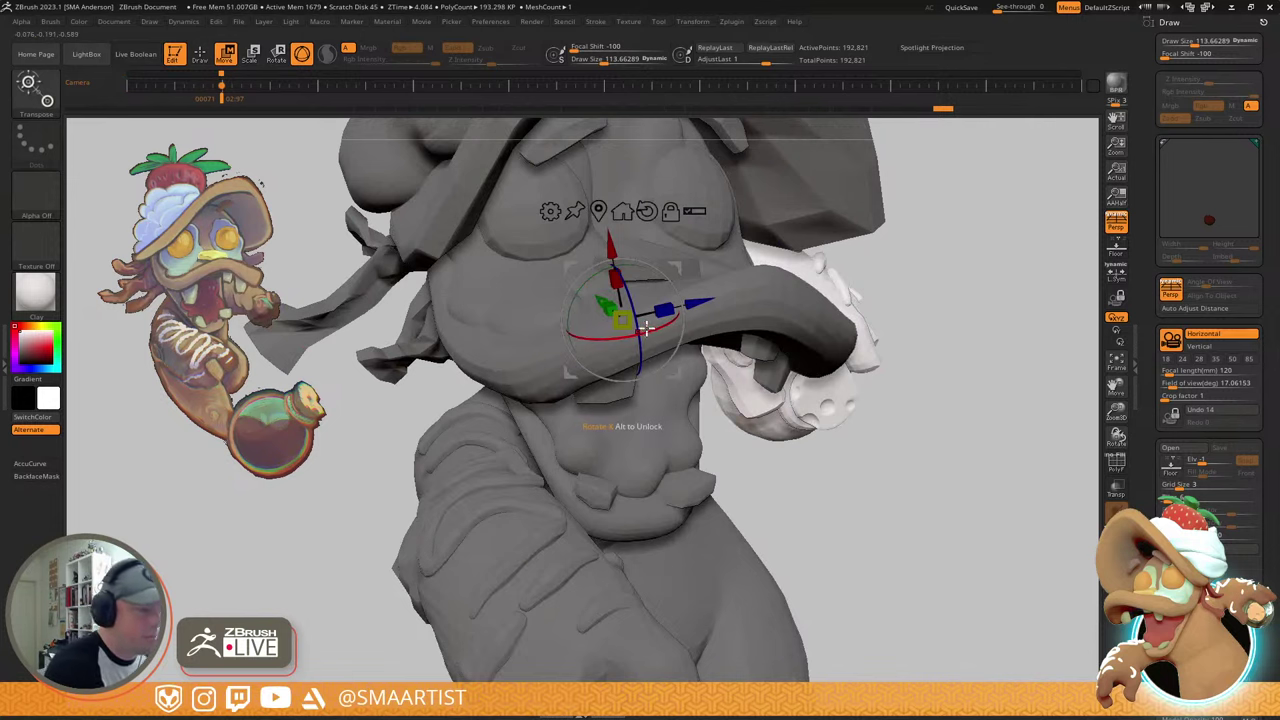
pyautogui.moveTo(647, 328); pyautogui.dragTo(651, 317)
pyautogui.moveTo(953, 372)
pyautogui.keyDown('ctrl'); pyautogui.mouseDown(button='right')
pyautogui.moveTo(883, 315)
pyautogui.moveTo(867, 322)
pyautogui.mouseUp(button='right'); pyautogui.keyUp('ctrl')
pyautogui.press('Right')
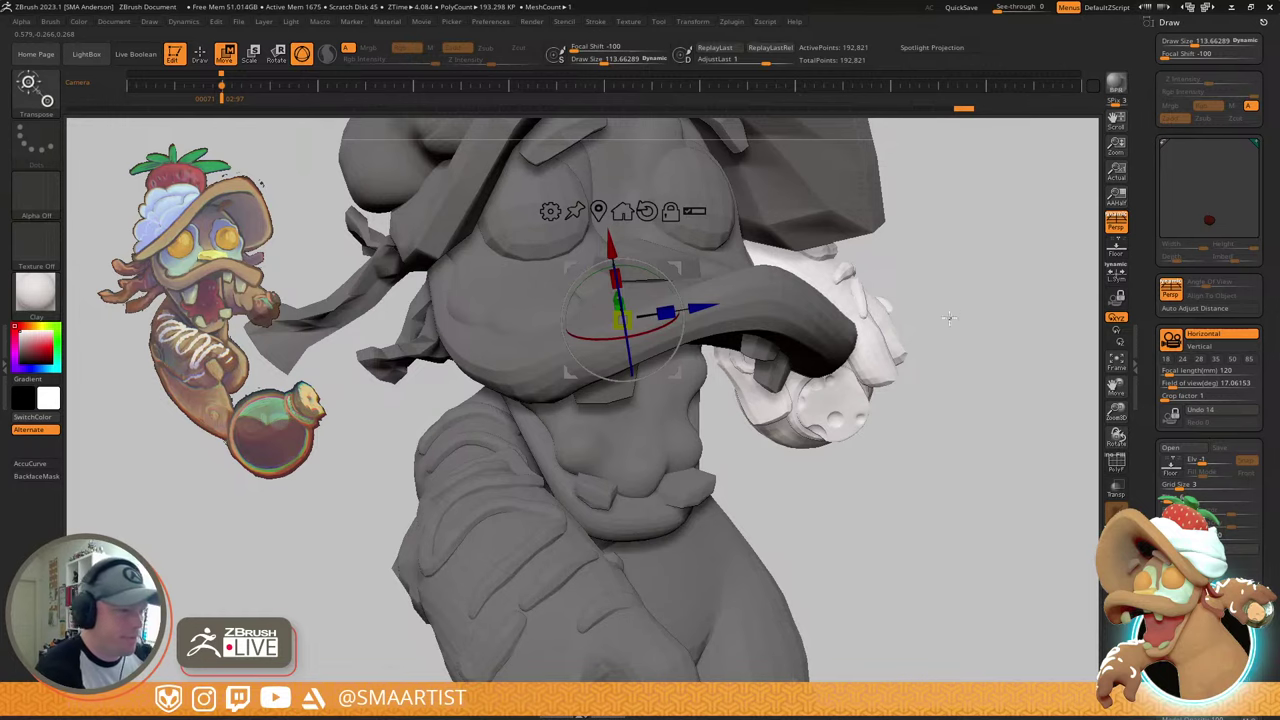
# - Return to draw mode and isolate the body mesh with its wireframe displayed around the left arm
pyautogui.moveTo(948, 318)
pyautogui.mouseDown()
pyautogui.moveTo(925, 375)
pyautogui.moveTo(832, 425)
pyautogui.moveTo(884, 349)
pyautogui.moveTo(889, 299)
pyautogui.mouseUp()
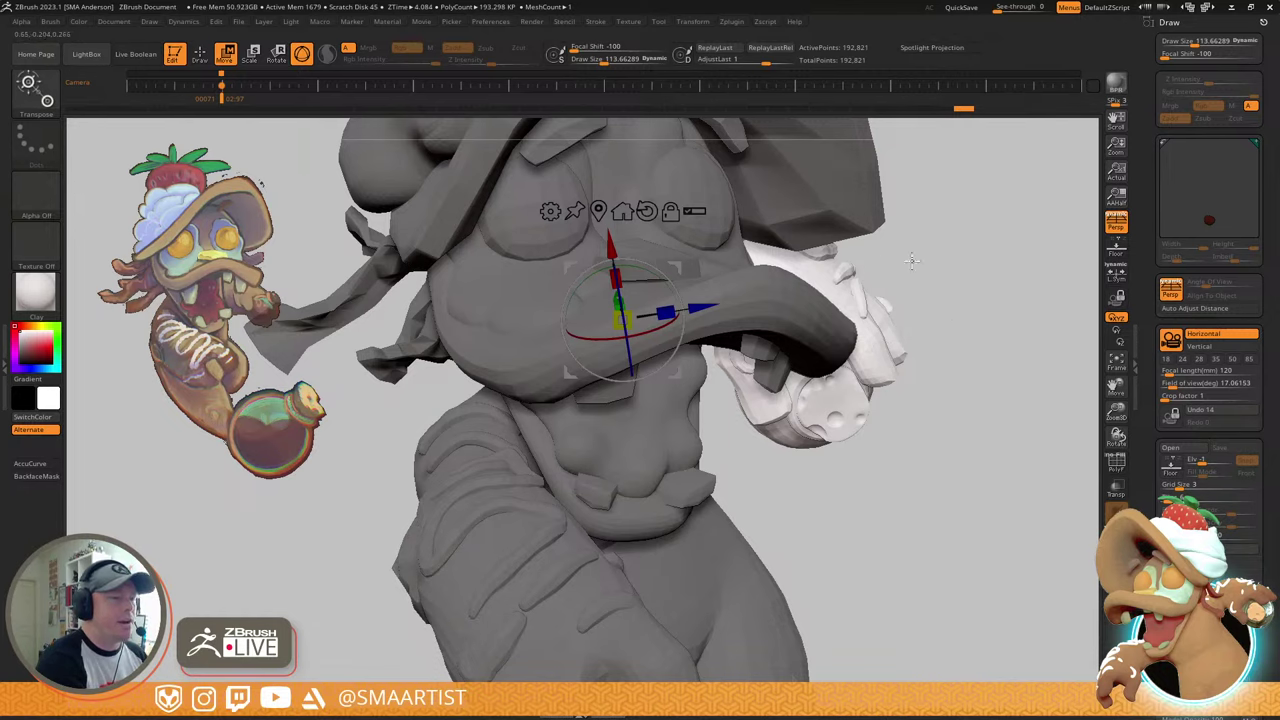
pyautogui.moveTo(919, 331)
pyautogui.mouseDown(button='right')
pyautogui.moveTo(802, 306)
pyautogui.moveTo(802, 392)
pyautogui.moveTo(763, 428)
pyautogui.moveTo(682, 396)
pyautogui.moveTo(729, 337)
pyautogui.moveTo(758, 392)
pyautogui.moveTo(703, 490)
pyautogui.mouseUp(button='right')
pyautogui.press('q')
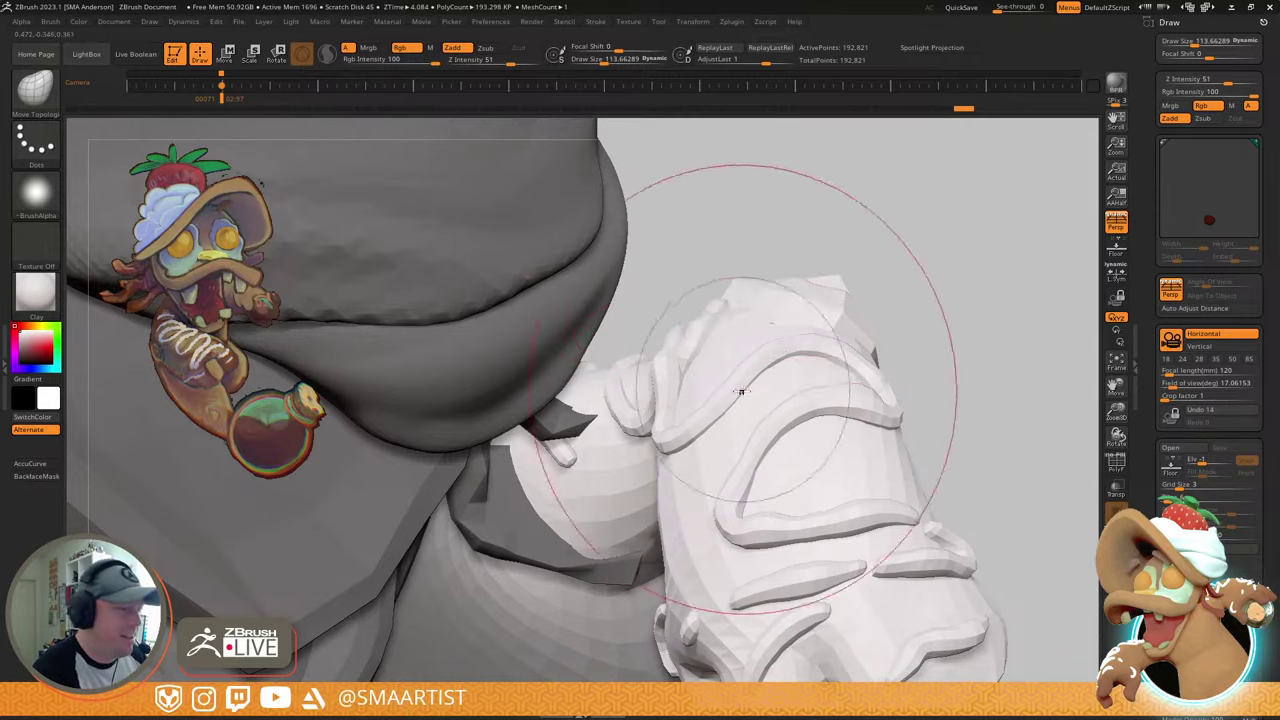
pyautogui.moveTo(743, 391)
pyautogui.mouseDown(button='right')
pyautogui.moveTo(748, 345)
pyautogui.moveTo(745, 385)
pyautogui.moveTo(722, 372)
pyautogui.moveTo(733, 456)
pyautogui.moveTo(714, 409)
pyautogui.moveTo(734, 449)
pyautogui.moveTo(686, 466)
pyautogui.moveTo(703, 522)
pyautogui.moveTo(671, 514)
pyautogui.mouseUp(button='right')
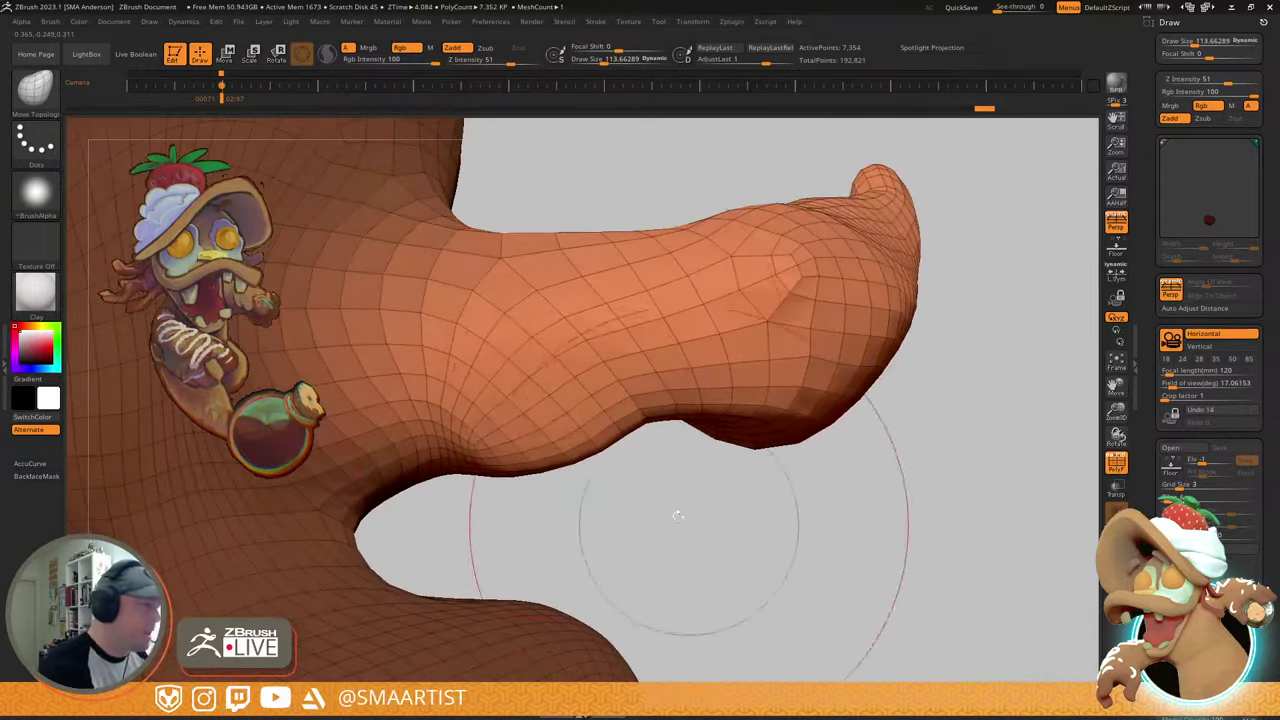
# - Switch the selection brush to SelectLasso and invert the mask on the isolated body mesh
pyautogui.keyDown('ctrl'); pyautogui.keyDown('shift'); pyautogui.click(28, 90); pyautogui.keyUp('shift'); pyautogui.keyUp('ctrl')
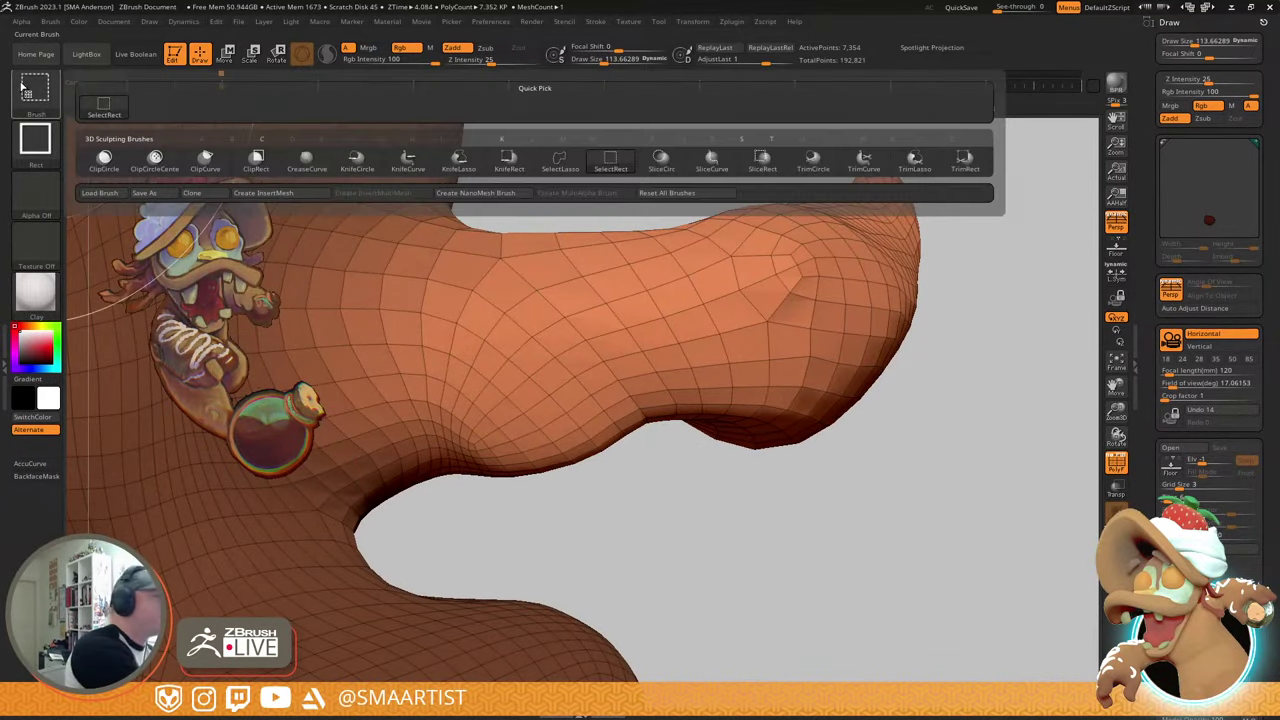
pyautogui.click(37, 91)
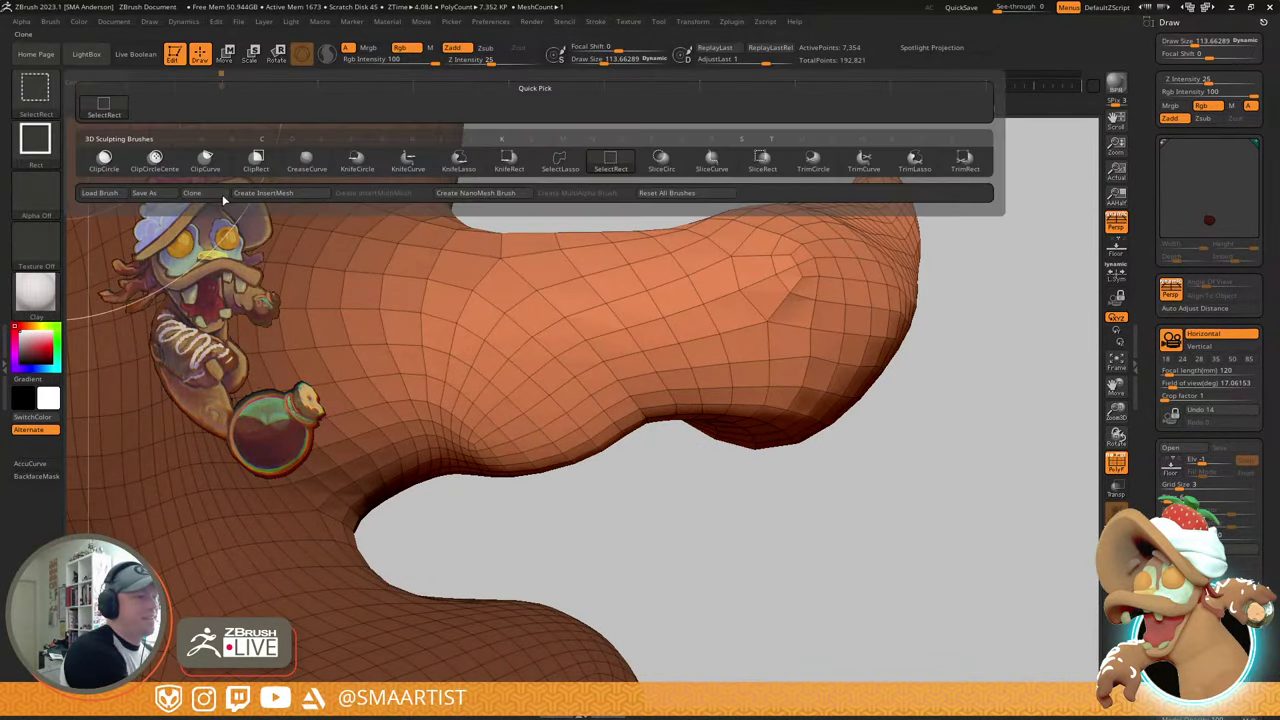
pyautogui.keyDown('ctrl'); pyautogui.keyDown('shift'); pyautogui.click(566, 160); pyautogui.keyUp('shift'); pyautogui.keyUp('ctrl')
pyautogui.moveTo(717, 314)
pyautogui.mouseDown(button='right')
pyautogui.moveTo(900, 291)
pyautogui.moveTo(780, 215)
pyautogui.mouseUp(button='right')
pyautogui.moveTo(771, 337); pyautogui.dragTo(773, 303, button='right')
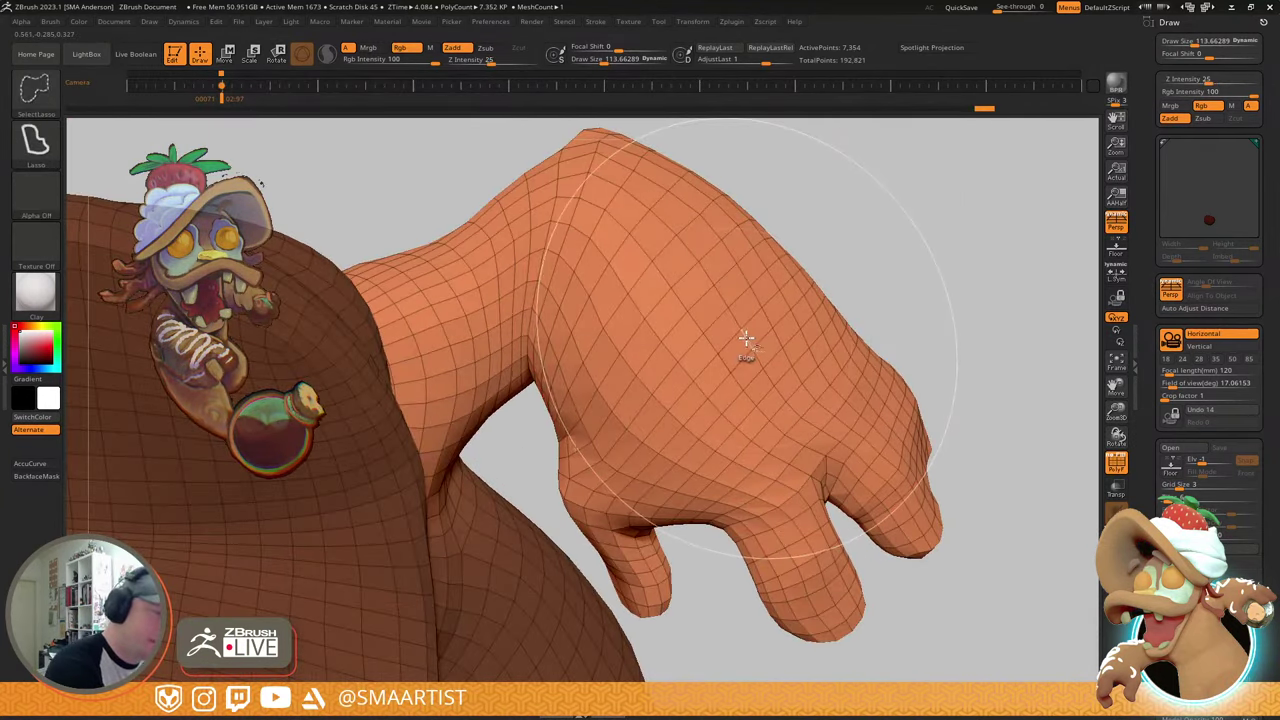
pyautogui.keyDown('ctrl'); pyautogui.click(896, 262); pyautogui.keyUp('ctrl')
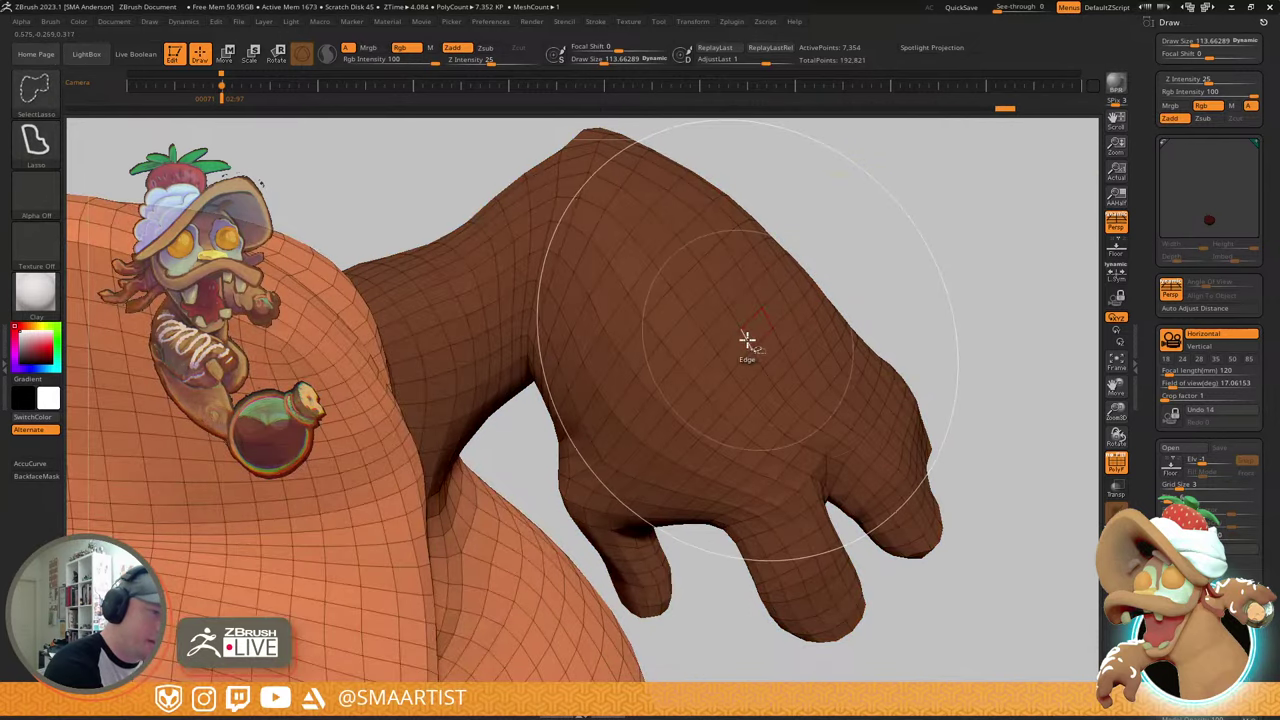
# - Hide edge loops across the left forearm and lasso-hide the separated hand with its leftover fragments
pyautogui.keyDown('ctrl'); pyautogui.keyDown('shift'); pyautogui.click(568, 466); pyautogui.keyUp('shift'); pyautogui.keyUp('ctrl')
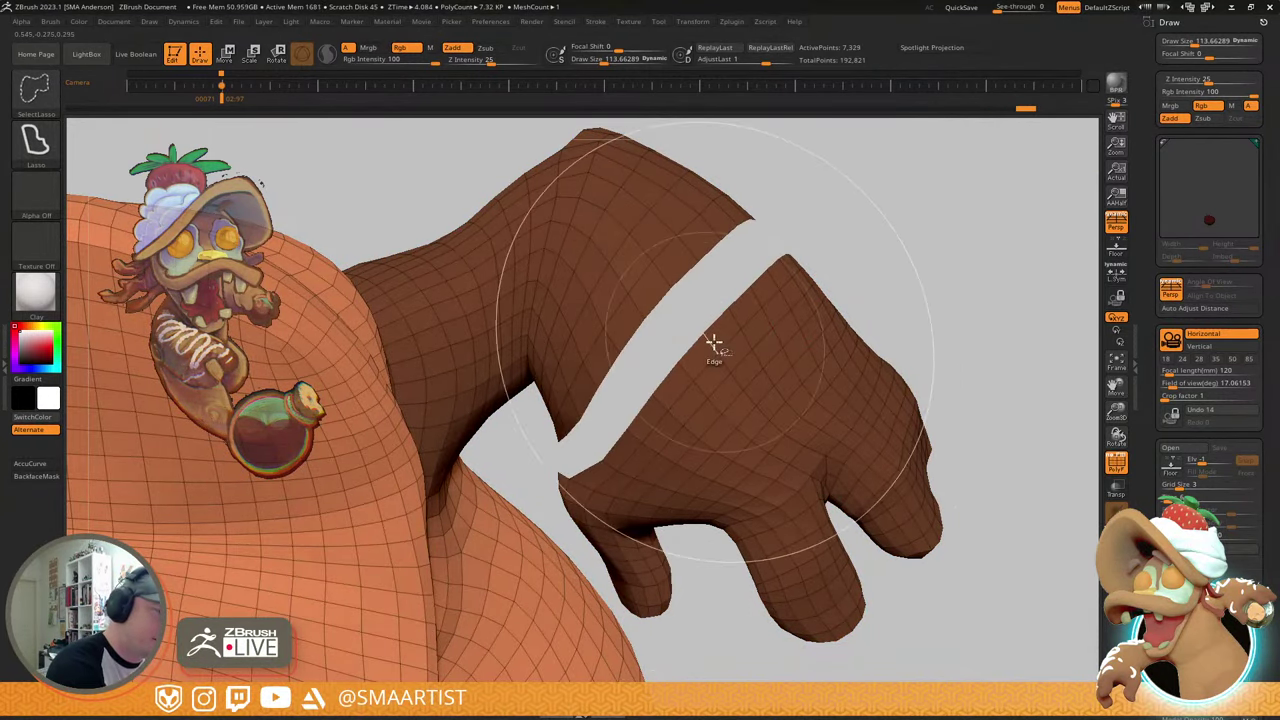
pyautogui.keyDown('ctrl'); pyautogui.keyDown('shift'); pyautogui.click(715, 346); pyautogui.keyUp('shift'); pyautogui.keyUp('ctrl')
pyautogui.keyDown('ctrl'); pyautogui.keyDown('shift'); pyautogui.click(701, 393); pyautogui.keyUp('shift'); pyautogui.keyUp('ctrl')
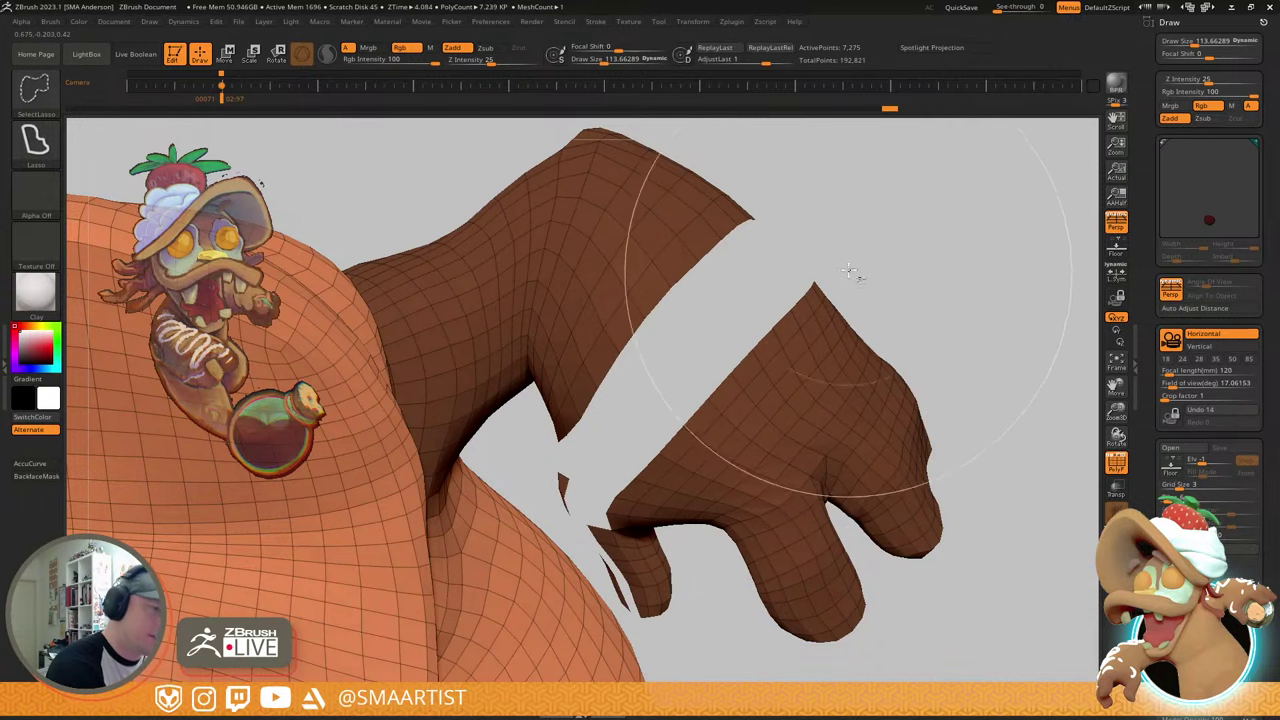
pyautogui.moveTo(848, 270)
pyautogui.keyDown('ctrl'); pyautogui.keyDown('alt'); pyautogui.keyDown('shift'); pyautogui.mouseDown()
pyautogui.moveTo(976, 500)
pyautogui.moveTo(720, 630)
pyautogui.moveTo(597, 441)
pyautogui.mouseUp(); pyautogui.keyUp('shift'); pyautogui.keyUp('alt'); pyautogui.keyUp('ctrl')
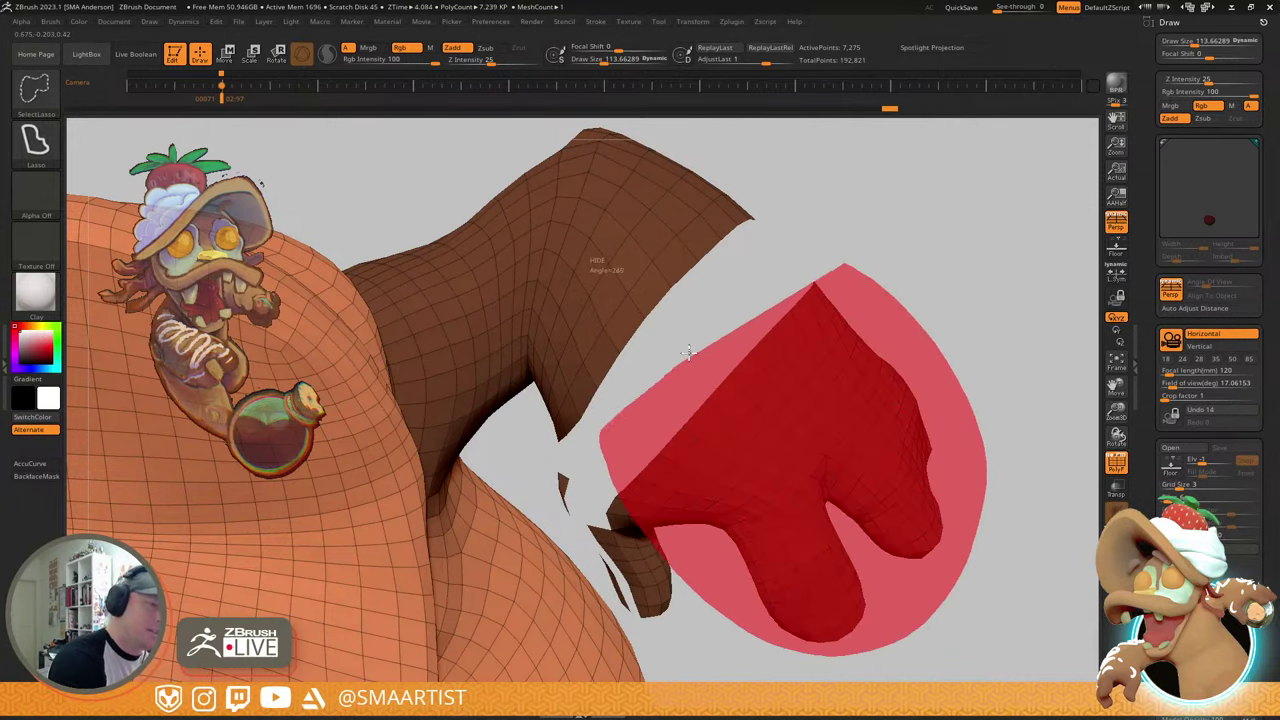
pyautogui.keyDown('ctrl'); pyautogui.keyDown('alt'); pyautogui.keyDown('shift'); pyautogui.moveTo(688, 351); pyautogui.dragTo(850, 272); pyautogui.keyUp('shift'); pyautogui.keyUp('alt'); pyautogui.keyUp('ctrl')
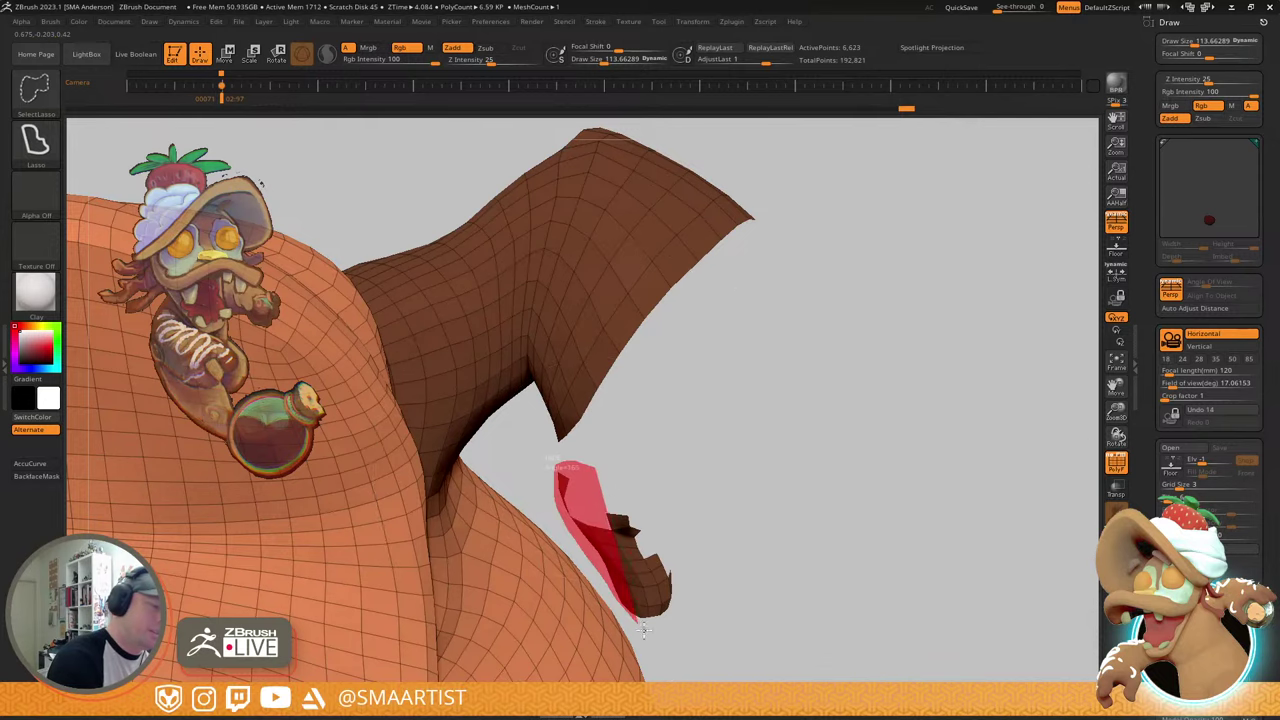
pyautogui.keyDown('ctrl'); pyautogui.keyDown('alt'); pyautogui.keyDown('shift'); pyautogui.moveTo(643, 628); pyautogui.dragTo(700, 520); pyautogui.keyUp('shift'); pyautogui.keyUp('alt'); pyautogui.keyUp('ctrl')
# - Shrink the visible mesh at the left arm's open end and hide more polygons back toward the shoulder
pyautogui.moveTo(834, 480)
pyautogui.mouseDown()
pyautogui.moveTo(837, 363)
pyautogui.moveTo(800, 174)
pyautogui.moveTo(811, 149)
pyautogui.moveTo(850, 200)
pyautogui.mouseUp()
pyautogui.moveTo(651, 414)
pyautogui.keyDown('ctrl'); pyautogui.mouseDown(button='right')
pyautogui.moveTo(631, 430)
pyautogui.moveTo(645, 408)
pyautogui.mouseUp(button='right'); pyautogui.keyUp('ctrl')
pyautogui.keyDown('ctrl'); pyautogui.keyDown('shift'); pyautogui.click(624, 418); pyautogui.keyUp('shift'); pyautogui.keyUp('ctrl')
pyautogui.moveTo(840, 391)
pyautogui.keyDown('ctrl'); pyautogui.mouseDown(button='right')
pyautogui.moveTo(799, 261)
pyautogui.moveTo(789, 506)
pyautogui.moveTo(789, 414)
pyautogui.mouseUp(button='right'); pyautogui.keyUp('ctrl')
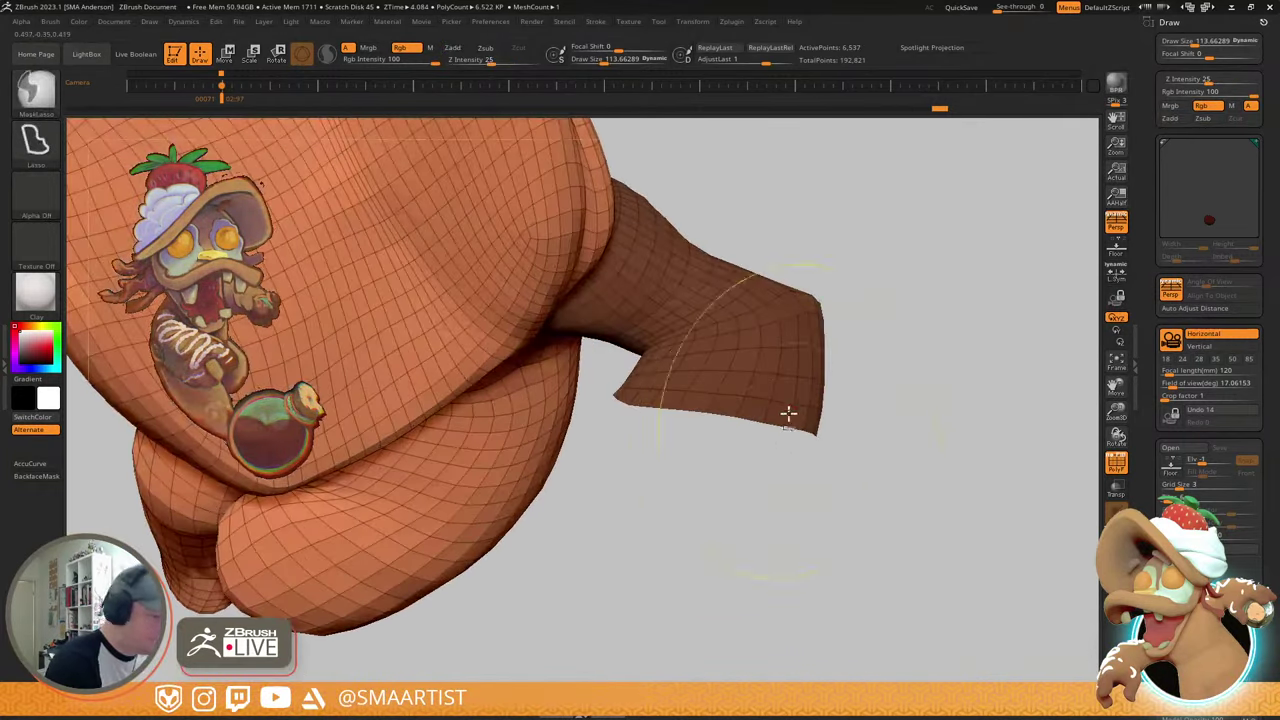
pyautogui.hotkey('ctrl', 'shift', 's')
pyautogui.hotkey('ctrl', 'shift', 's')
pyautogui.hotkey('ctrl', 'shift', 's')
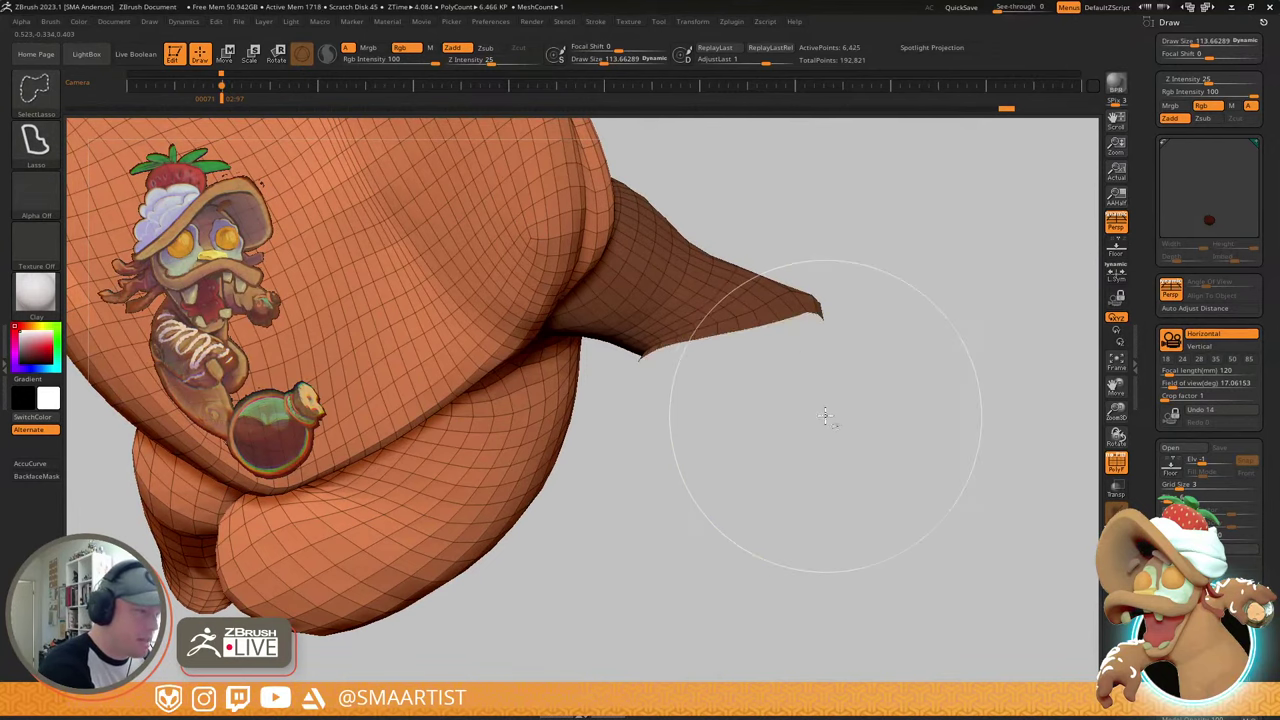
pyautogui.moveTo(869, 348); pyautogui.dragTo(700, 452)
pyautogui.keyDown('ctrl'); pyautogui.keyDown('alt'); pyautogui.keyDown('shift'); pyautogui.moveTo(735, 392); pyautogui.dragTo(778, 438); pyautogui.keyUp('shift'); pyautogui.keyUp('alt'); pyautogui.keyUp('ctrl')
pyautogui.moveTo(815, 426)
pyautogui.keyDown('ctrl'); pyautogui.mouseDown(button='right')
pyautogui.moveTo(780, 391)
pyautogui.moveTo(752, 386)
pyautogui.mouseUp(button='right'); pyautogui.keyUp('ctrl')
pyautogui.moveTo(752, 386)
pyautogui.mouseDown()
pyautogui.moveTo(765, 298)
pyautogui.moveTo(790, 325)
pyautogui.moveTo(791, 283)
pyautogui.mouseUp()
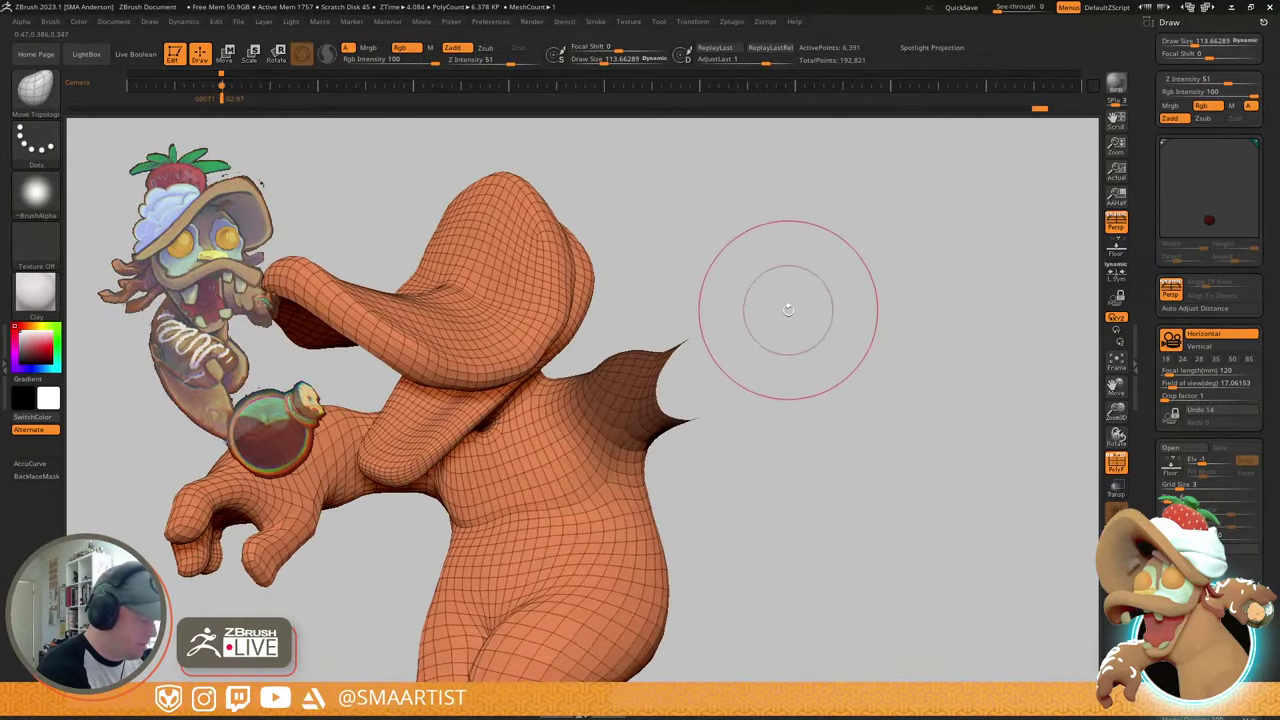
# - Mask the remaining visible body and invert visibility to bring up the hidden arm section with the other parts
pyautogui.press('ctrl')
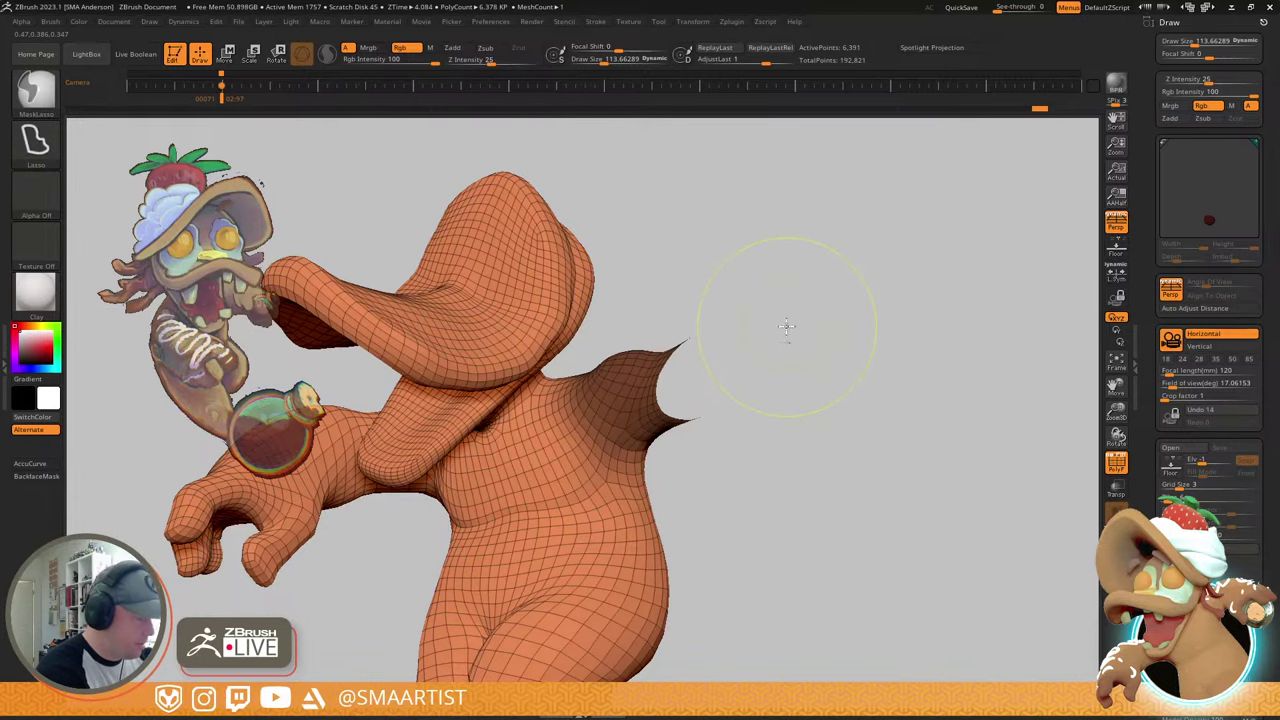
pyautogui.keyDown('ctrl'); pyautogui.click(787, 327); pyautogui.keyUp('ctrl')
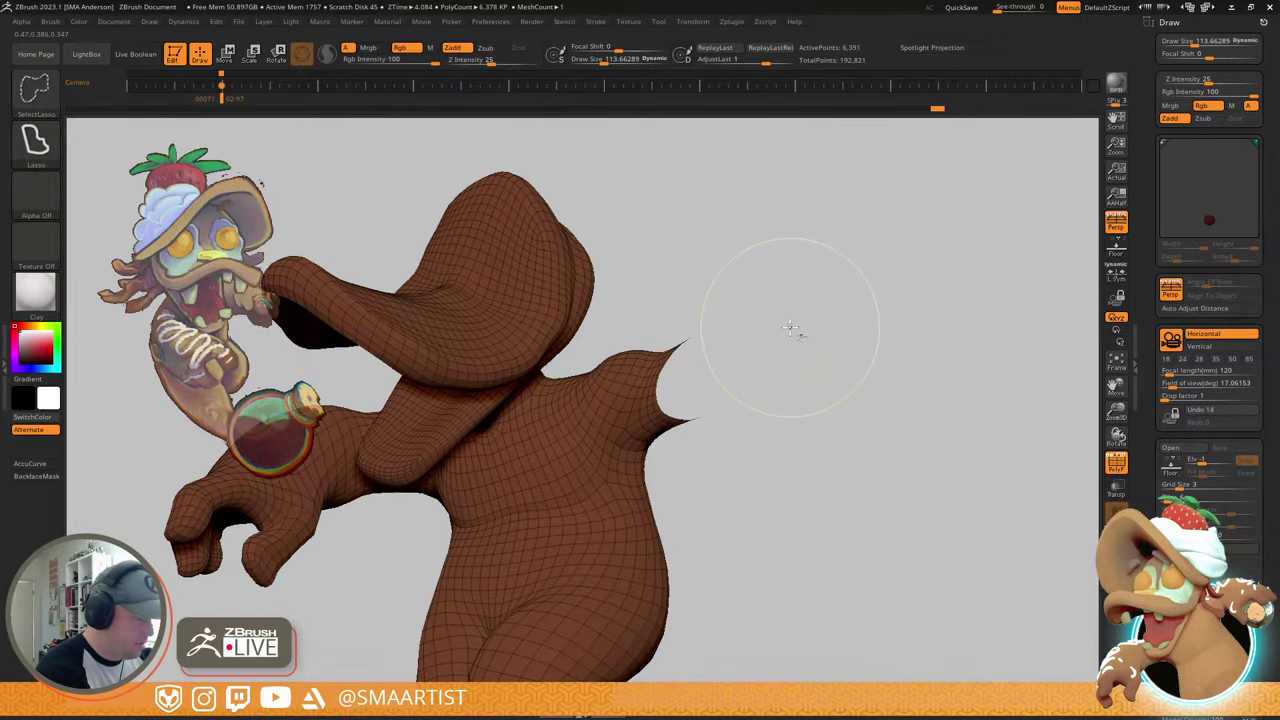
pyautogui.keyDown('ctrl'); pyautogui.keyDown('shift'); pyautogui.moveTo(790, 303); pyautogui.dragTo(876, 370); pyautogui.keyUp('shift'); pyautogui.keyUp('ctrl')
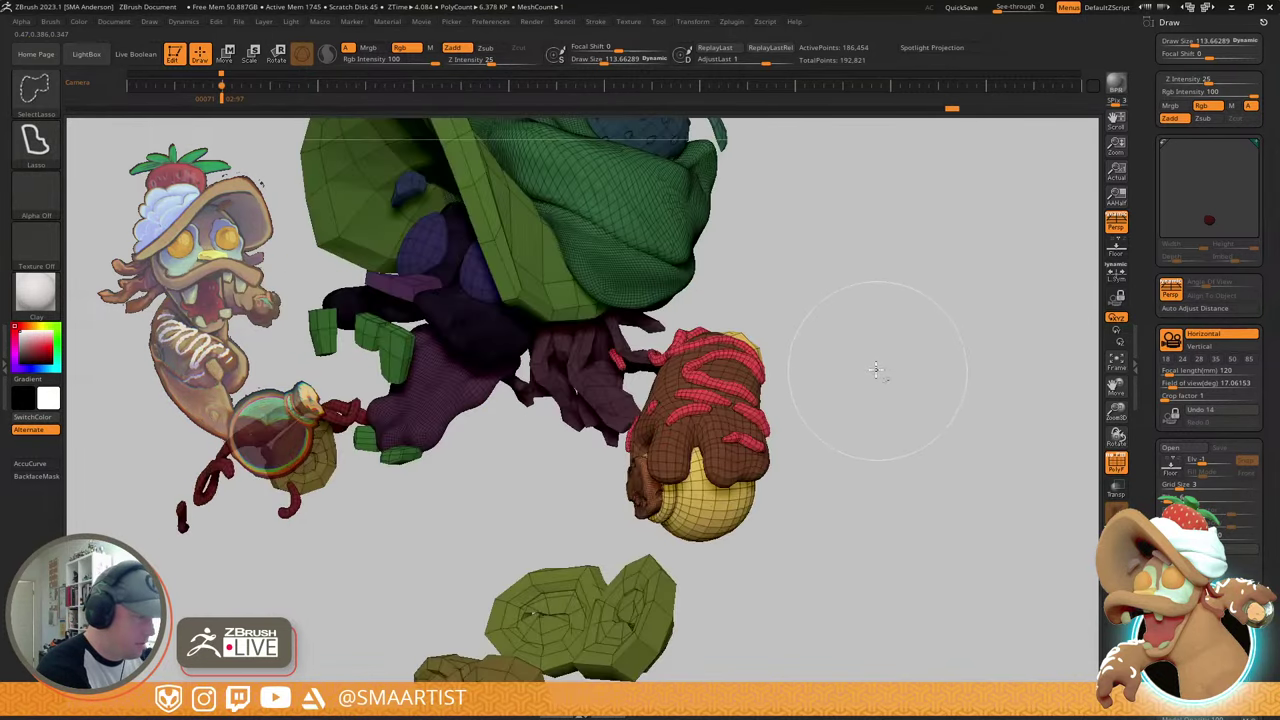
# - Hide the icing swirls and the bottle with its cork around the left hand
pyautogui.moveTo(723, 398); pyautogui.dragTo(691, 407, button='right')
pyautogui.keyDown('ctrl'); pyautogui.keyDown('shift'); pyautogui.click(688, 386); pyautogui.keyUp('shift'); pyautogui.keyUp('ctrl')
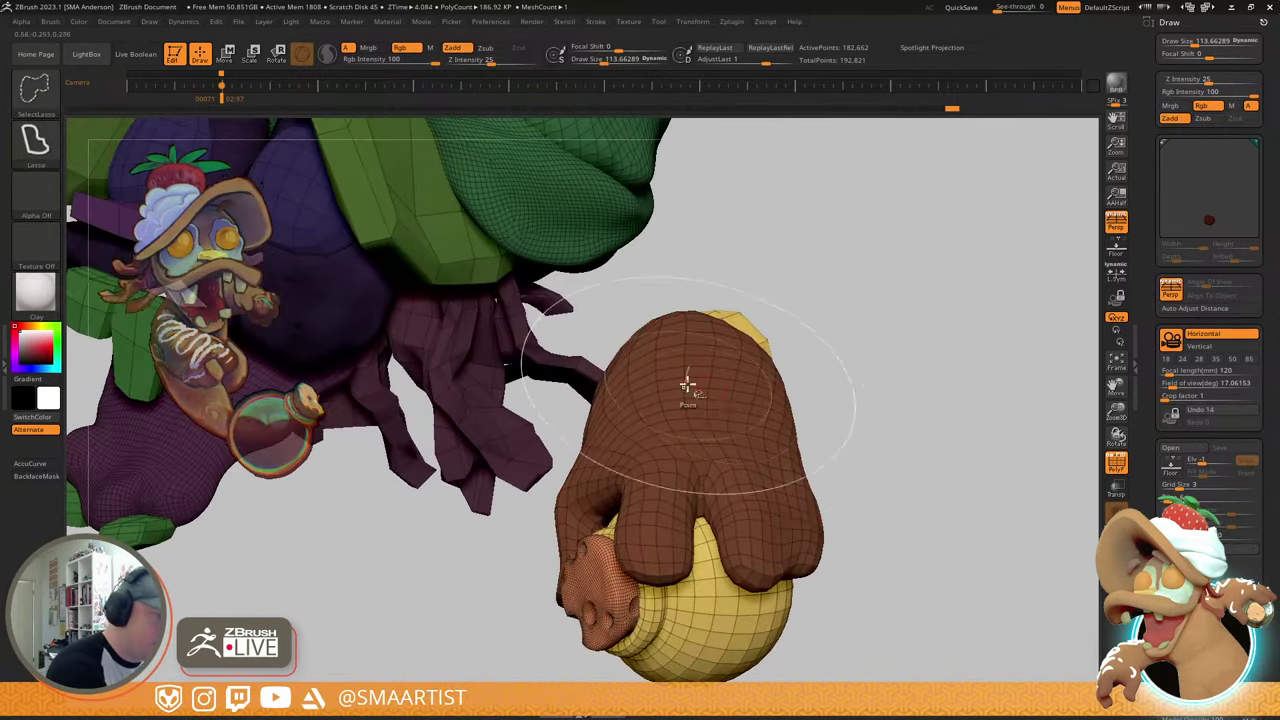
pyautogui.keyDown('ctrl'); pyautogui.keyDown('shift'); pyautogui.click(705, 547); pyautogui.keyUp('shift'); pyautogui.keyUp('ctrl')
pyautogui.keyDown('ctrl'); pyautogui.keyDown('shift'); pyautogui.click(618, 598); pyautogui.keyUp('shift'); pyautogui.keyUp('ctrl')
pyautogui.keyDown('ctrl'); pyautogui.keyDown('shift'); pyautogui.click(715, 619); pyautogui.keyUp('shift'); pyautogui.keyUp('ctrl')
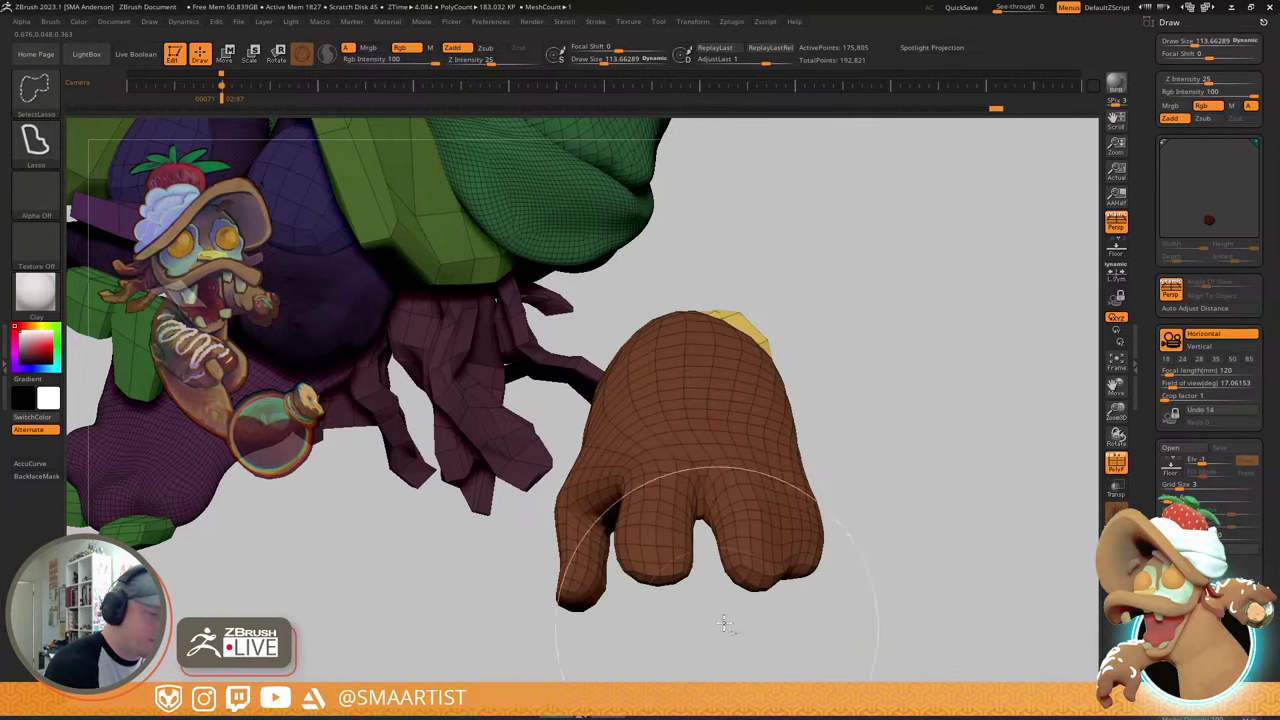
# - Hide the hair strands, hat, whipped cream, eyes, nose, teeth and tongue
pyautogui.keyDown('ctrl'); pyautogui.keyDown('alt'); pyautogui.keyDown('shift'); pyautogui.click(480, 380); pyautogui.keyUp('shift'); pyautogui.keyUp('alt'); pyautogui.keyUp('ctrl')
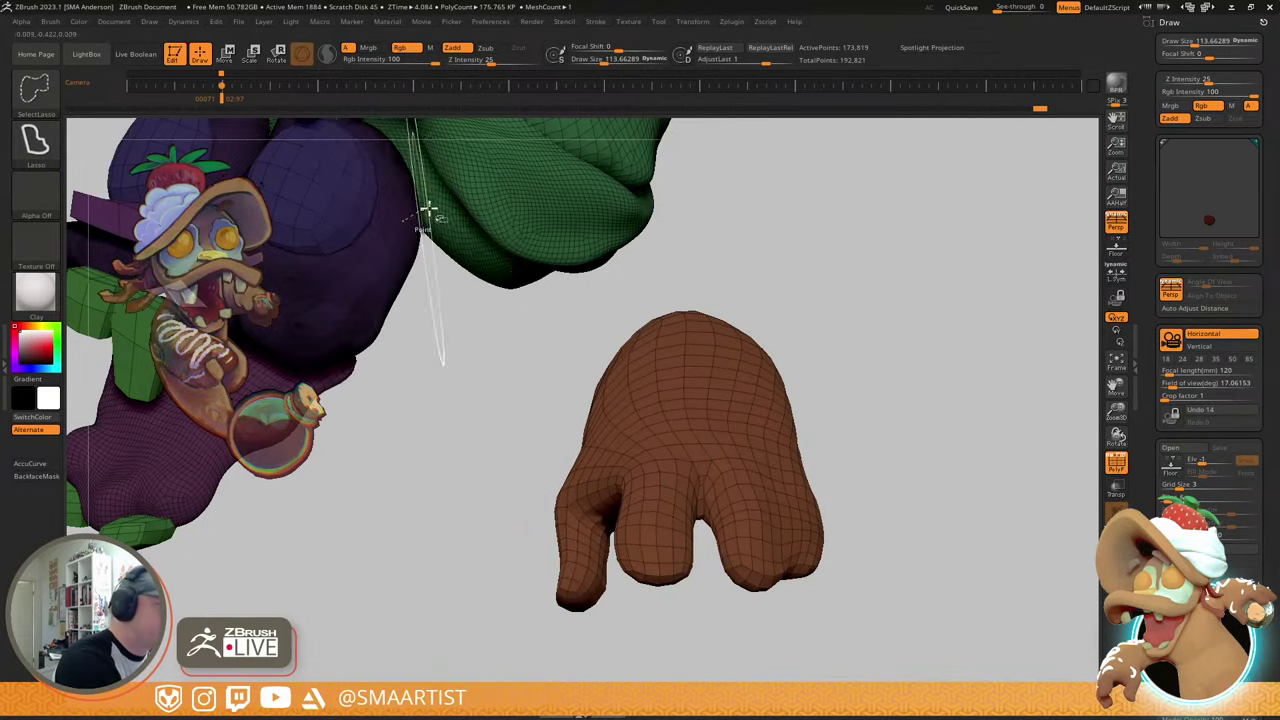
pyautogui.keyDown('ctrl'); pyautogui.keyDown('alt'); pyautogui.keyDown('shift'); pyautogui.click(432, 214); pyautogui.keyUp('shift'); pyautogui.keyUp('alt'); pyautogui.keyUp('ctrl')
pyautogui.moveTo(514, 220); pyautogui.dragTo(685, 347)
pyautogui.keyDown('ctrl'); pyautogui.keyDown('alt'); pyautogui.keyDown('shift'); pyautogui.click(685, 346); pyautogui.keyUp('shift'); pyautogui.keyUp('alt'); pyautogui.keyUp('ctrl')
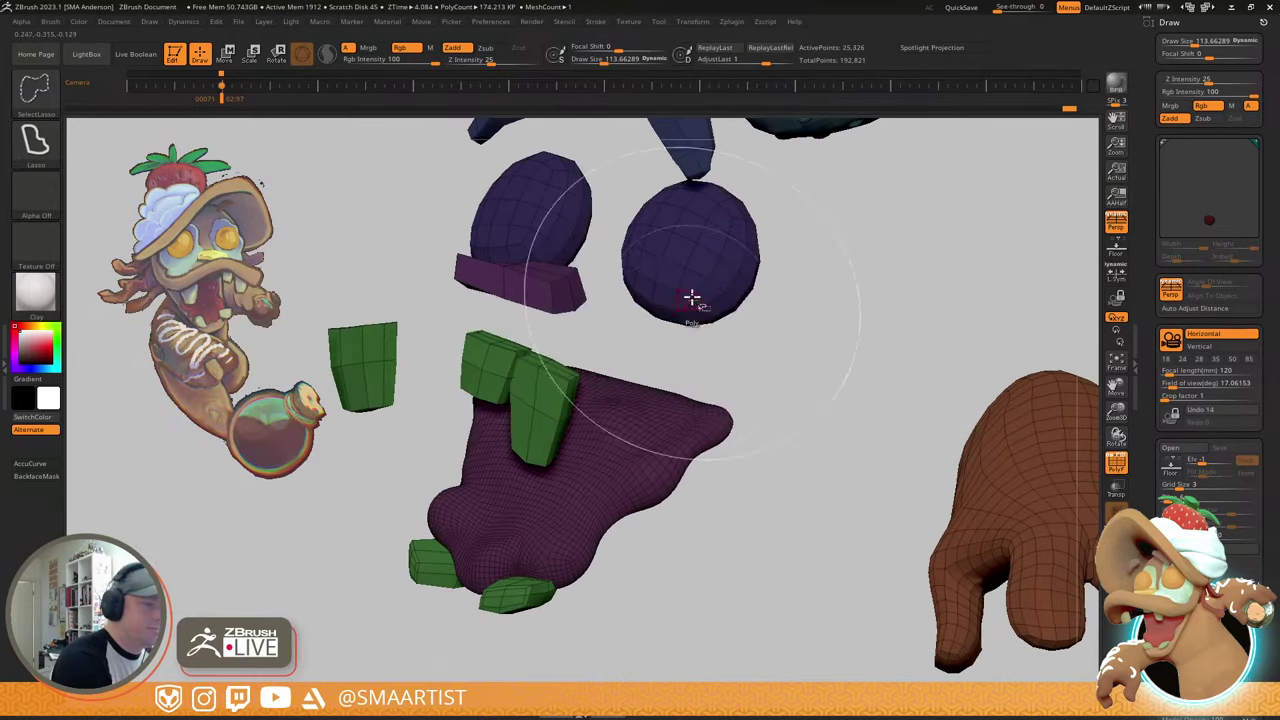
pyautogui.keyDown('ctrl'); pyautogui.keyDown('alt'); pyautogui.keyDown('shift'); pyautogui.click(691, 297); pyautogui.keyUp('shift'); pyautogui.keyUp('alt'); pyautogui.keyUp('ctrl')
pyautogui.keyDown('ctrl'); pyautogui.keyDown('alt'); pyautogui.keyDown('shift'); pyautogui.click(575, 299); pyautogui.keyUp('shift'); pyautogui.keyUp('alt'); pyautogui.keyUp('ctrl')
pyautogui.keyDown('ctrl'); pyautogui.keyDown('alt'); pyautogui.keyDown('shift'); pyautogui.click(558, 411); pyautogui.keyUp('shift'); pyautogui.keyUp('alt'); pyautogui.keyUp('ctrl')
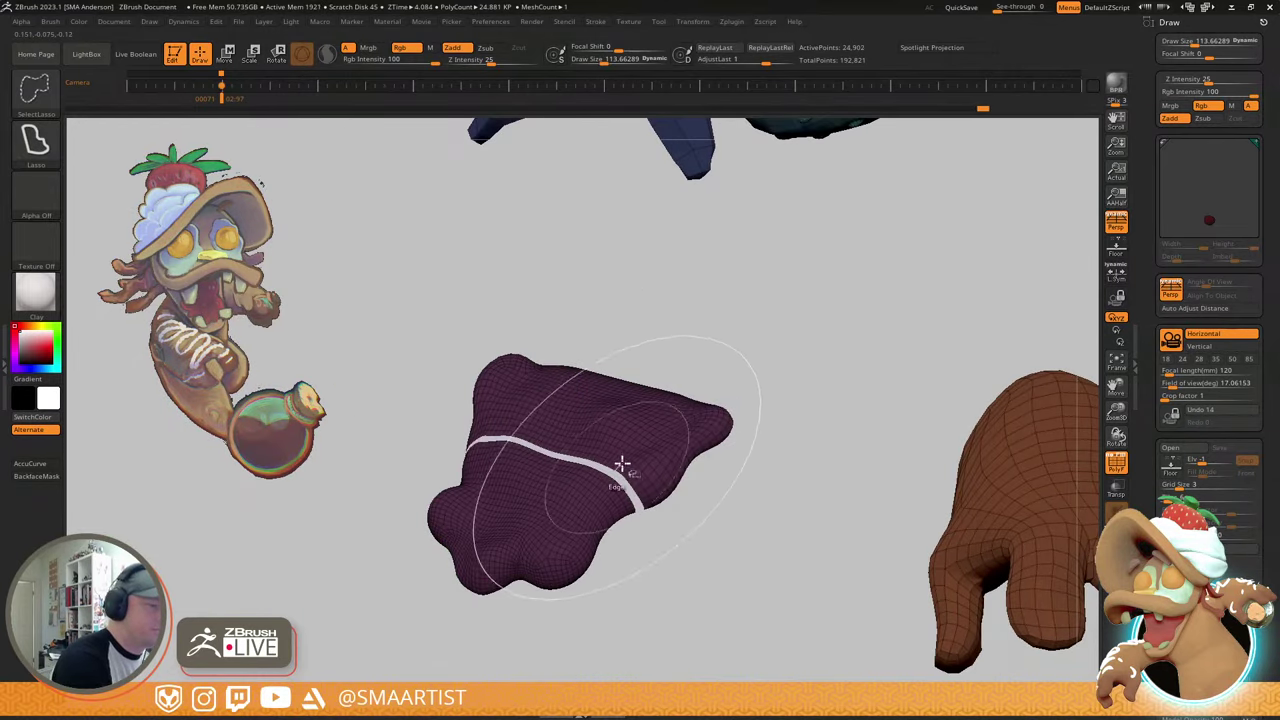
pyautogui.keyDown('ctrl'); pyautogui.keyDown('alt'); pyautogui.keyDown('shift'); pyautogui.click(637, 428); pyautogui.keyUp('shift'); pyautogui.keyUp('alt'); pyautogui.keyUp('ctrl')
# - Hide the eyebrows and the strawberry with its seeds and leaves
pyautogui.keyDown('alt'); pyautogui.moveTo(704, 172); pyautogui.dragTo(638, 397); pyautogui.keyUp('alt')
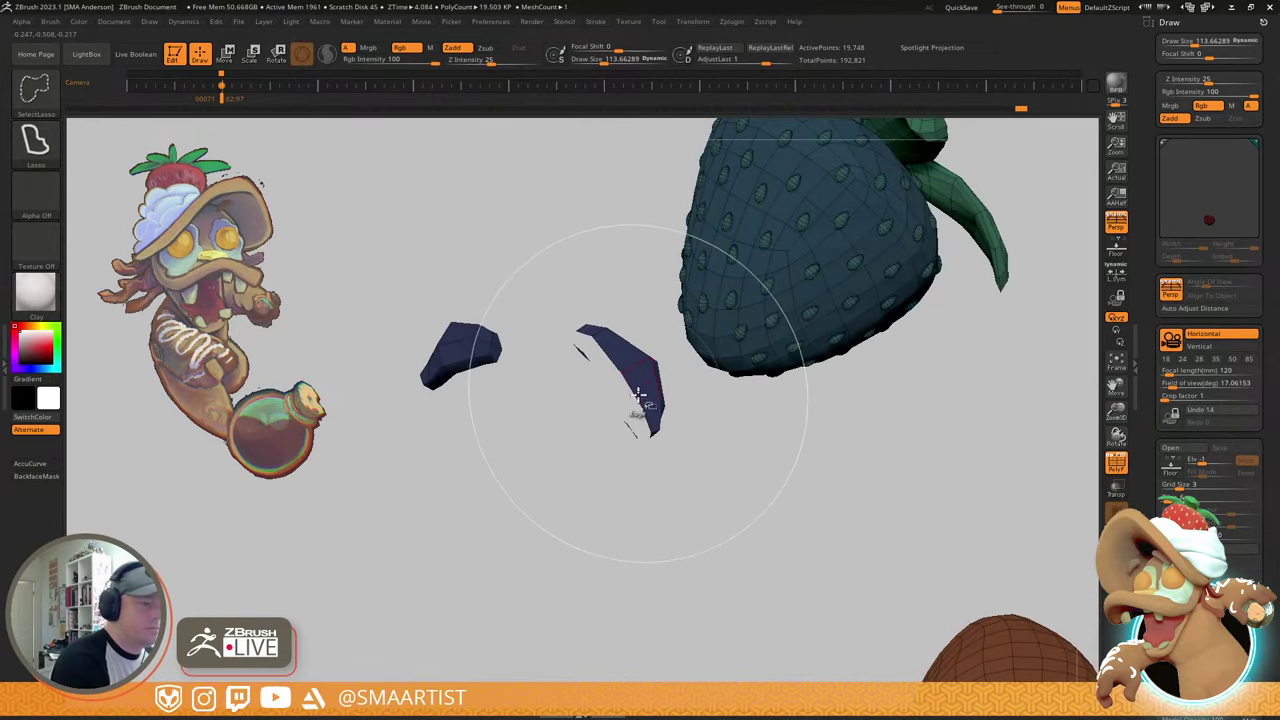
pyautogui.keyDown('ctrl'); pyautogui.keyDown('shift'); pyautogui.click(781, 297); pyautogui.keyUp('shift'); pyautogui.keyUp('ctrl')
pyautogui.keyDown('ctrl'); pyautogui.keyDown('shift'); pyautogui.click(900, 195); pyautogui.keyUp('shift'); pyautogui.keyUp('ctrl')
pyautogui.keyDown('ctrl'); pyautogui.moveTo(931, 217); pyautogui.dragTo(823, 445, button='right'); pyautogui.keyUp('ctrl')
pyautogui.moveTo(822, 446); pyautogui.dragTo(851, 371)
pyautogui.keyDown('ctrl'); pyautogui.keyDown('shift'); pyautogui.click(851, 371); pyautogui.keyUp('shift'); pyautogui.keyUp('ctrl')
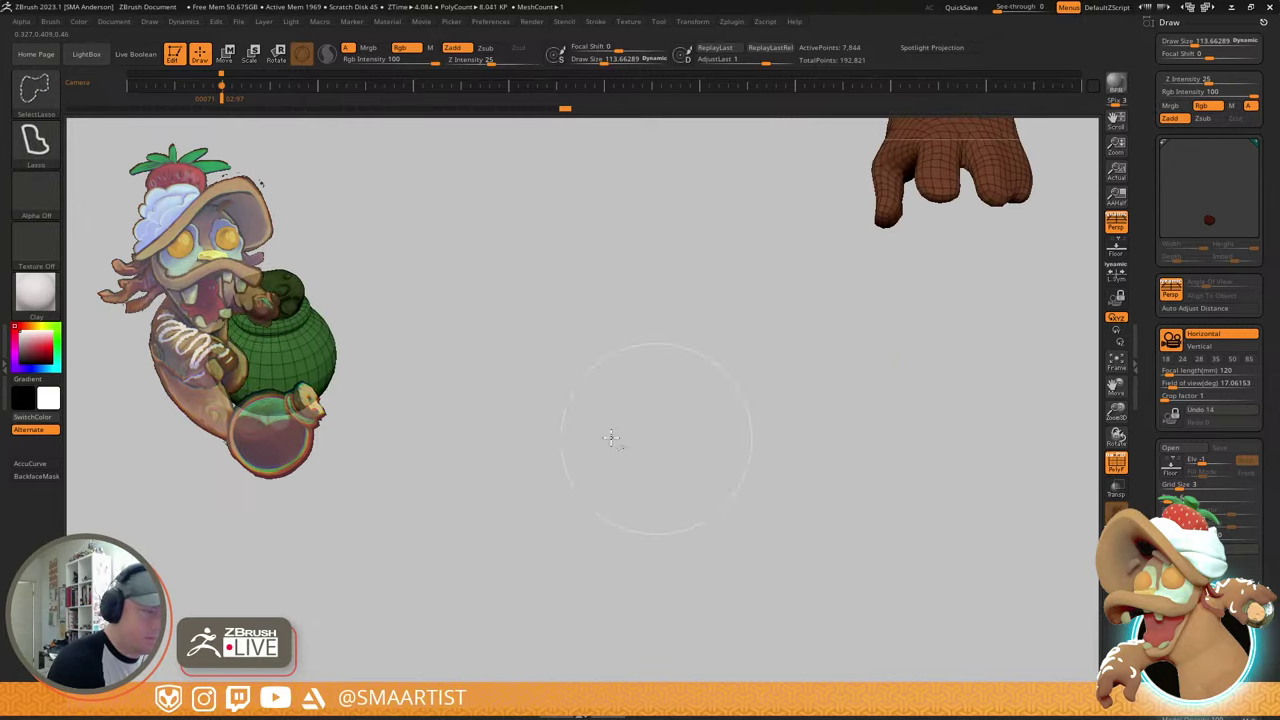
# - Hide the separate green bottle and its stopper so only the left arm section stays visible
pyautogui.keyDown('ctrl'); pyautogui.keyDown('shift'); pyautogui.click(311, 356); pyautogui.keyUp('shift'); pyautogui.keyUp('ctrl')
pyautogui.keyDown('alt'); pyautogui.moveTo(311, 356); pyautogui.dragTo(585, 366, button='right'); pyautogui.keyUp('alt')
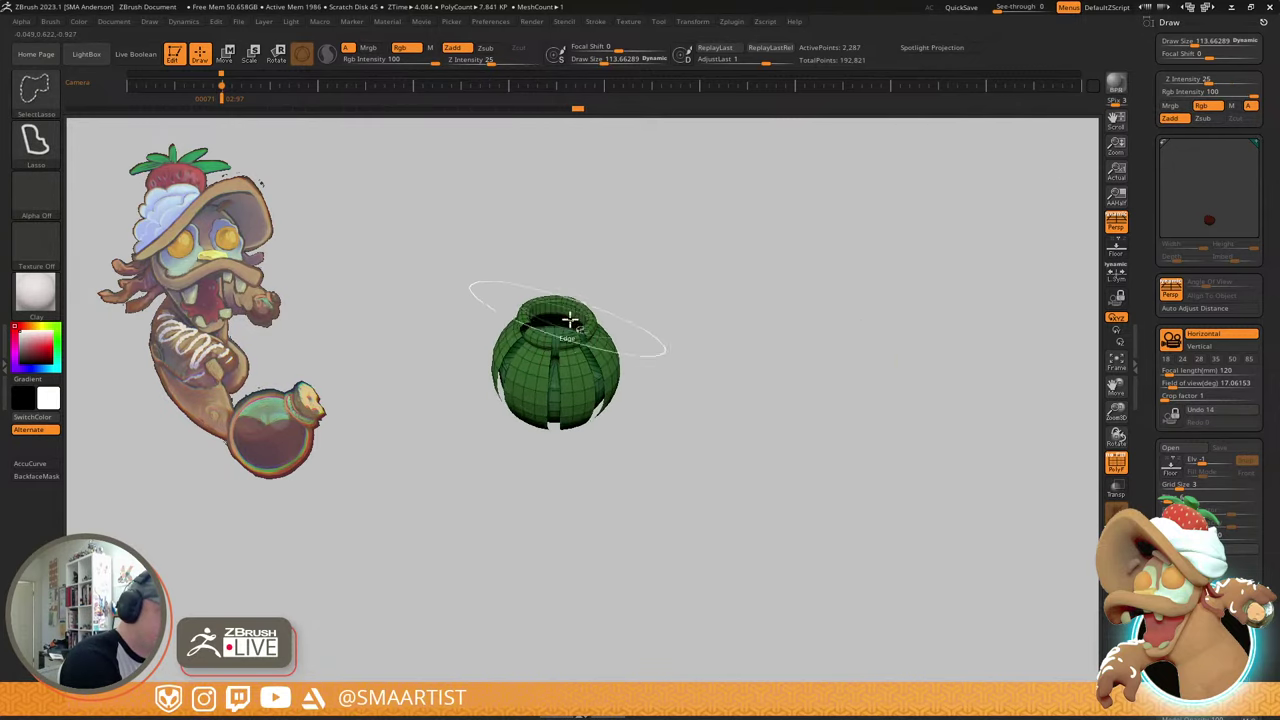
pyautogui.keyDown('ctrl'); pyautogui.keyDown('shift'); pyautogui.click(574, 380); pyautogui.keyUp('shift'); pyautogui.keyUp('ctrl')
pyautogui.keyDown('ctrl'); pyautogui.keyDown('shift'); pyautogui.click(592, 372); pyautogui.keyUp('shift'); pyautogui.keyUp('ctrl')
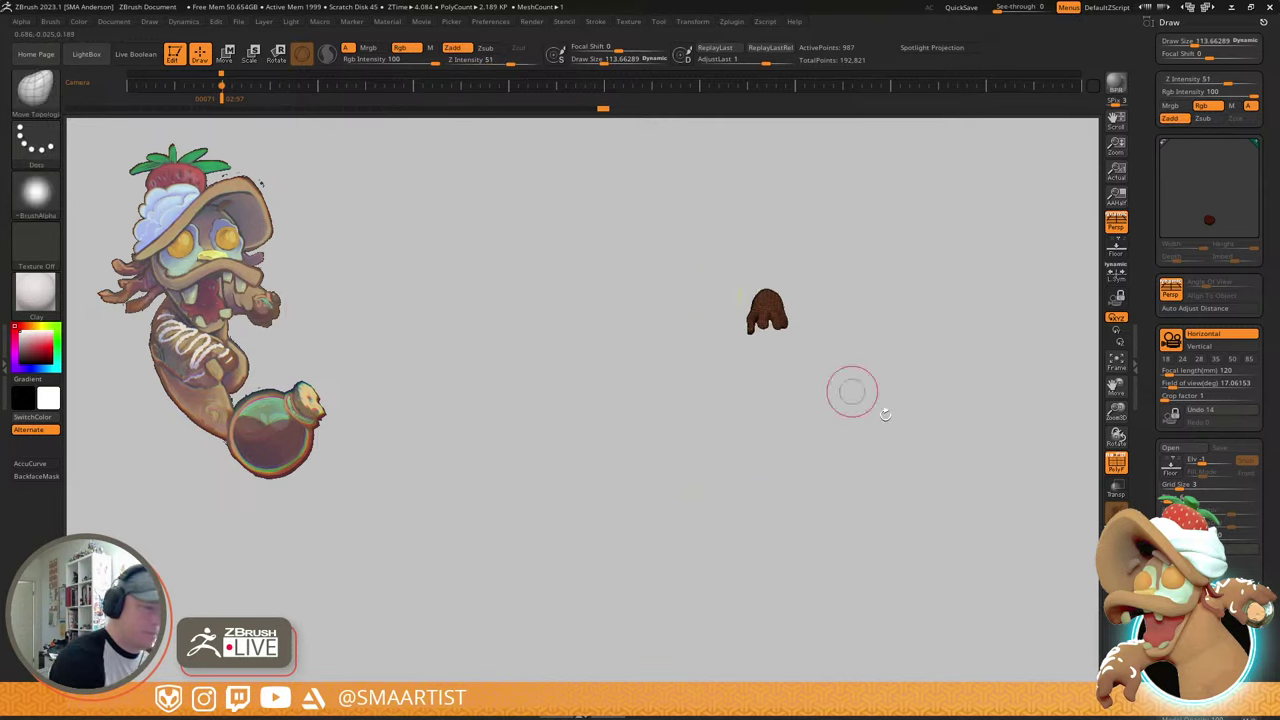
# - Clear the mask on the isolated left arm section and show the whole character again
pyautogui.moveTo(885, 414)
pyautogui.keyDown('alt'); pyautogui.mouseDown(button='right')
pyautogui.moveTo(786, 321)
pyautogui.moveTo(765, 390)
pyautogui.moveTo(892, 438)
pyautogui.mouseUp(button='right'); pyautogui.keyUp('alt')
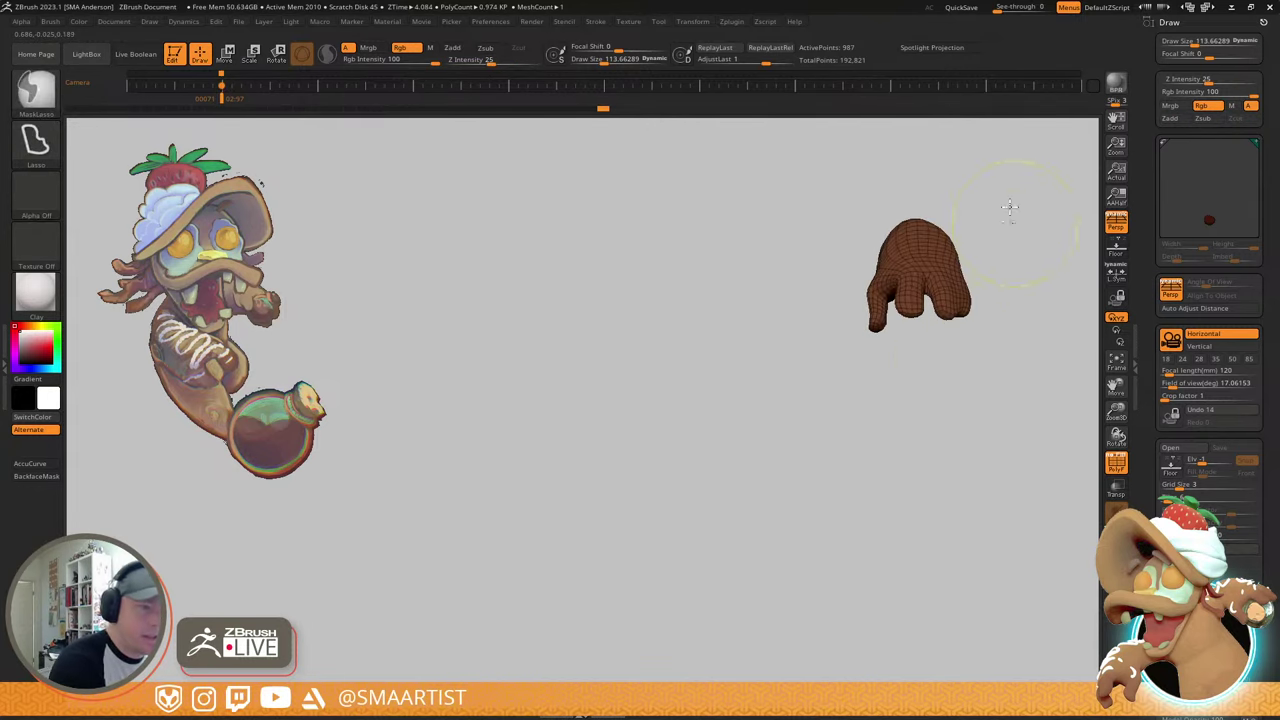
pyautogui.moveTo(997, 191)
pyautogui.keyDown('ctrl'); pyautogui.keyDown('alt'); pyautogui.mouseDown()
pyautogui.moveTo(814, 506)
pyautogui.moveTo(1034, 280)
pyautogui.mouseUp(); pyautogui.keyUp('alt'); pyautogui.keyUp('ctrl')
pyautogui.keyDown('alt'); pyautogui.moveTo(1015, 322); pyautogui.dragTo(820, 463, button='right'); pyautogui.keyUp('alt')
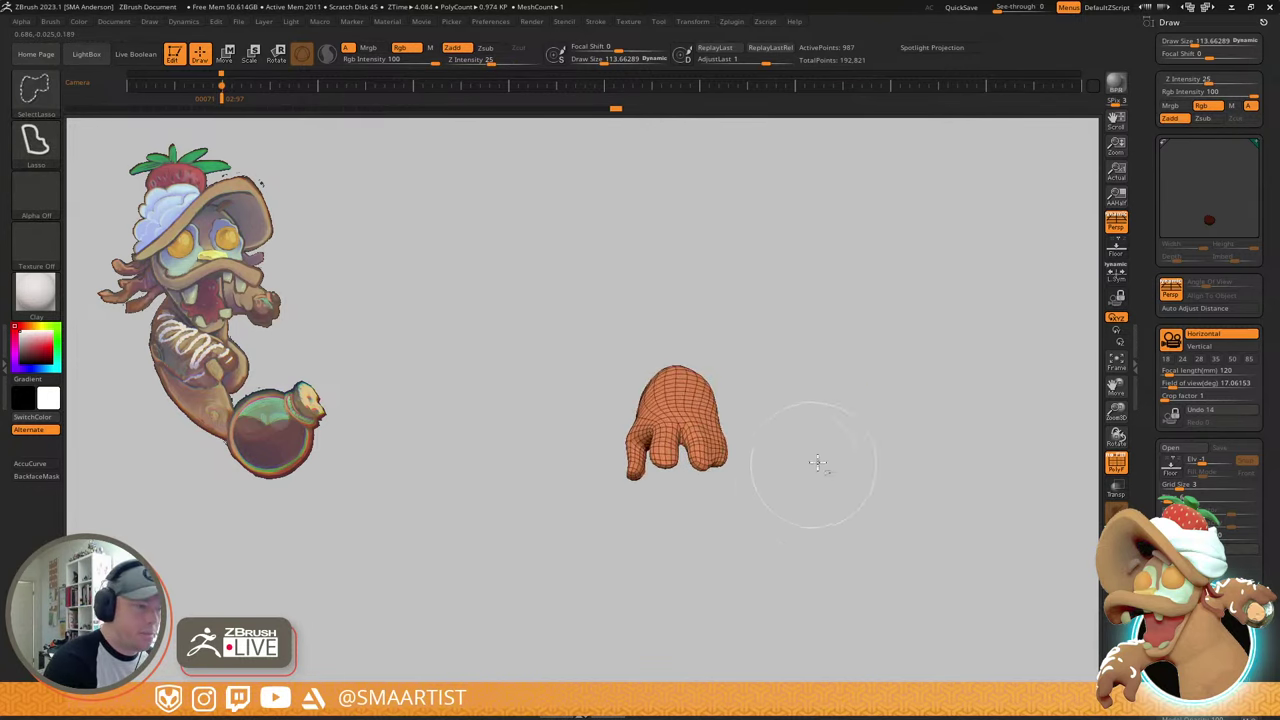
pyautogui.keyDown('ctrl'); pyautogui.keyDown('shift'); pyautogui.click(815, 495); pyautogui.keyUp('shift'); pyautogui.keyUp('ctrl')
# - Isolate and mask the icing swirls and the yellow chunk on the left shoulder, restoring full visibility
pyautogui.moveTo(716, 438)
pyautogui.mouseDown(button='right')
pyautogui.moveTo(671, 491)
pyautogui.moveTo(729, 402)
pyautogui.moveTo(688, 490)
pyautogui.moveTo(706, 408)
pyautogui.moveTo(754, 466)
pyautogui.moveTo(737, 364)
pyautogui.moveTo(727, 422)
pyautogui.moveTo(728, 403)
pyautogui.mouseUp(button='right')
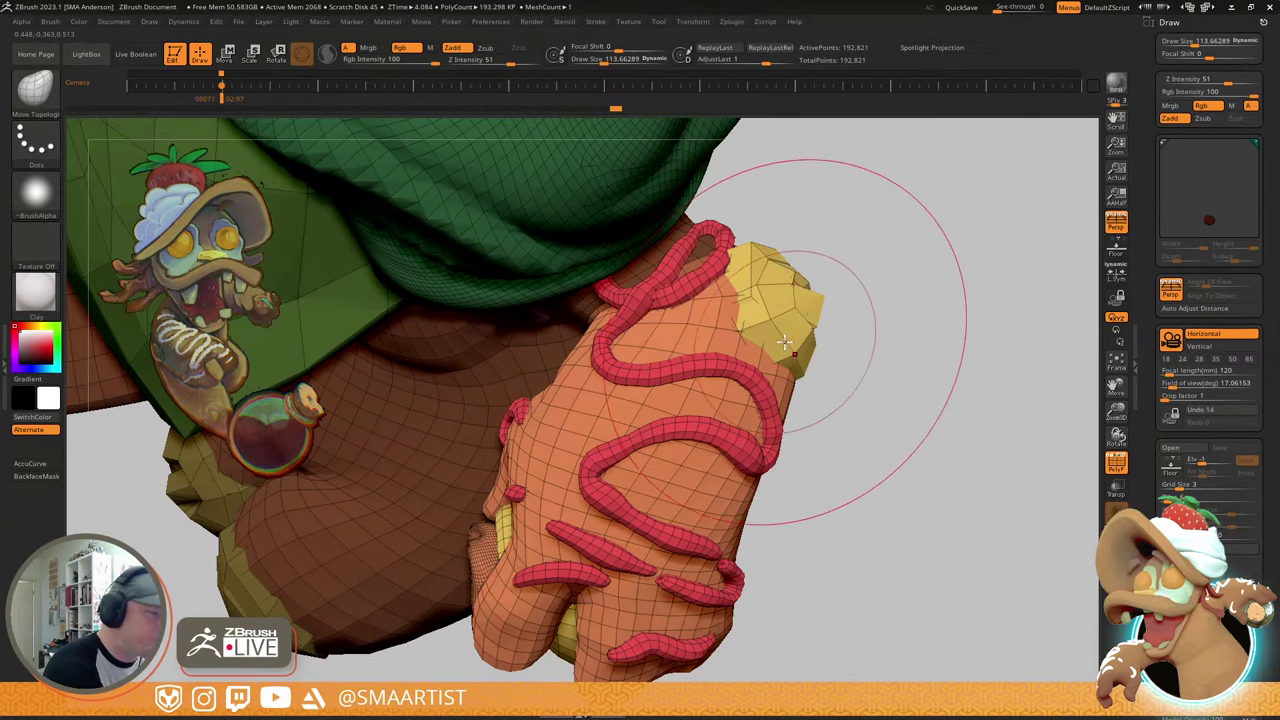
pyautogui.moveTo(638, 401)
pyautogui.mouseDown(button='right')
pyautogui.moveTo(857, 337)
pyautogui.moveTo(880, 289)
pyautogui.mouseUp(button='right')
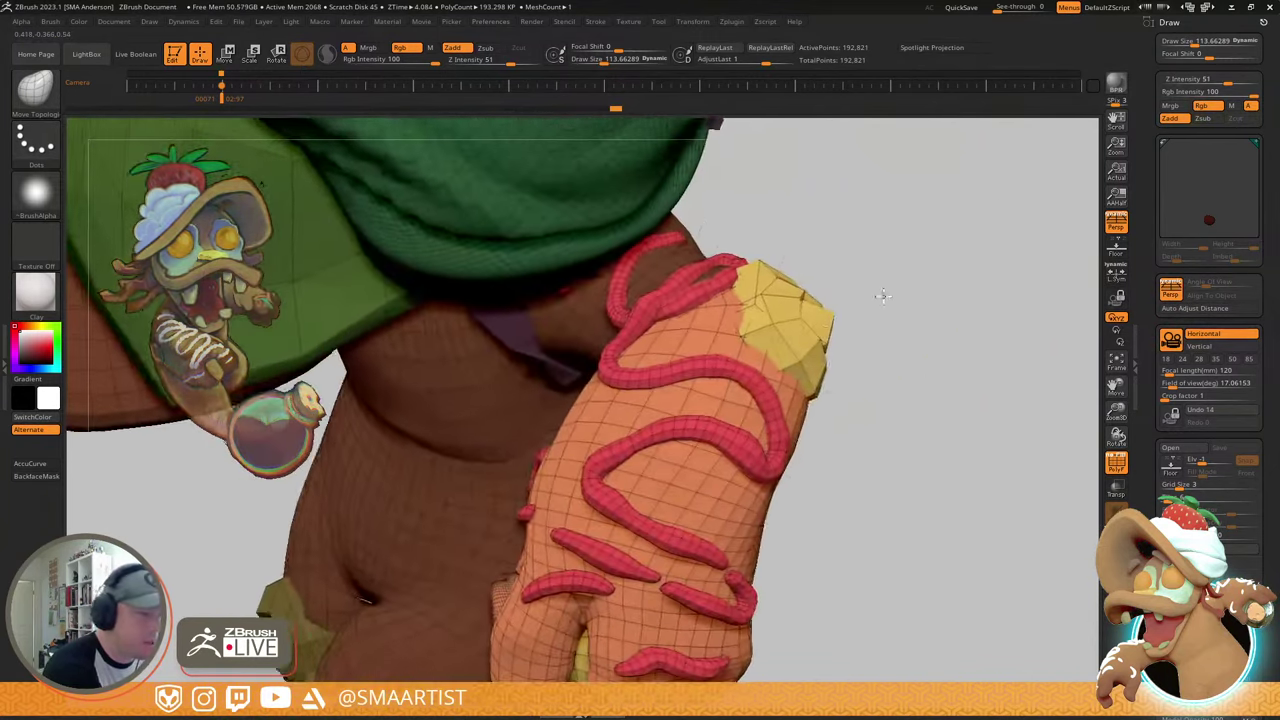
pyautogui.keyDown('ctrl'); pyautogui.keyDown('shift'); pyautogui.click(714, 368); pyautogui.keyUp('shift'); pyautogui.keyUp('ctrl')
pyautogui.keyDown('ctrl'); pyautogui.keyDown('shift'); pyautogui.click(850, 316); pyautogui.keyUp('shift'); pyautogui.keyUp('ctrl')
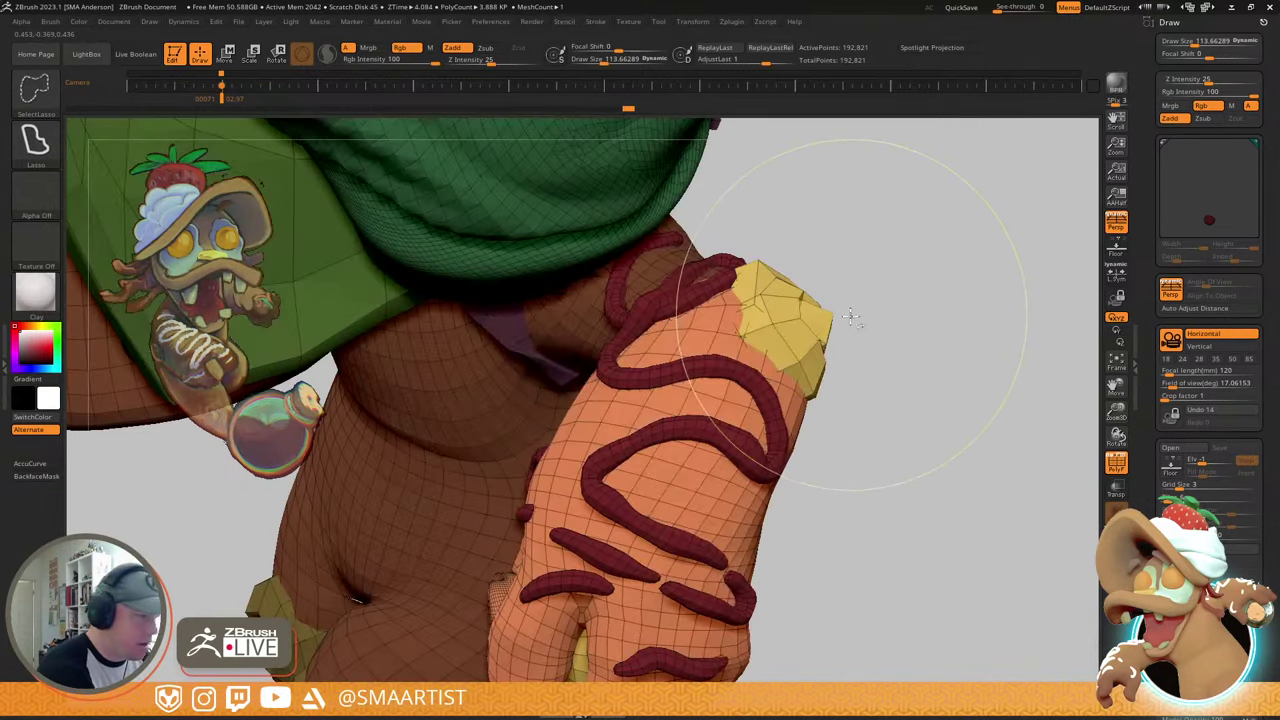
pyautogui.keyDown('ctrl'); pyautogui.keyDown('shift'); pyautogui.click(773, 323); pyautogui.keyUp('shift'); pyautogui.keyUp('ctrl')
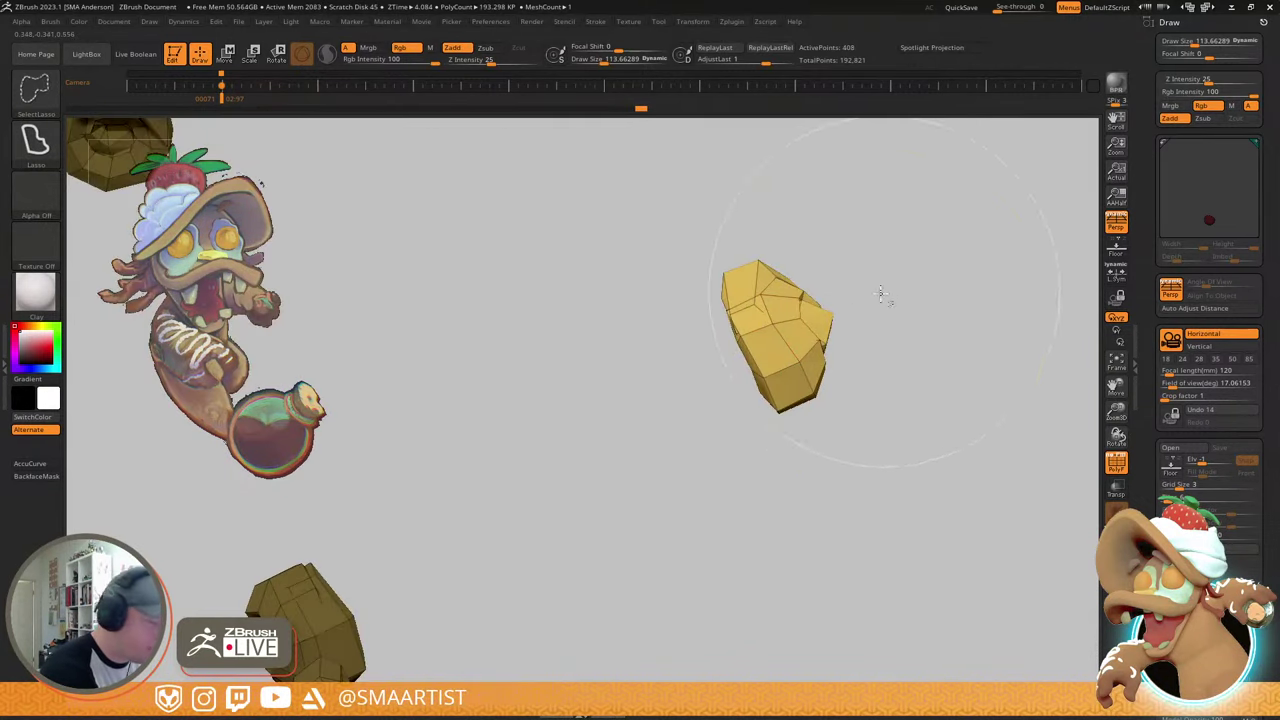
pyautogui.keyDown('ctrl'); pyautogui.keyDown('shift'); pyautogui.click(873, 342); pyautogui.keyUp('shift'); pyautogui.keyUp('ctrl')
# - Try to adjust the unmasked left arm with the gizmo, undo the change and return to draw mode
pyautogui.keyDown('alt'); pyautogui.moveTo(877, 368); pyautogui.dragTo(869, 343); pyautogui.keyUp('alt')
pyautogui.moveTo(869, 343)
pyautogui.mouseDown(button='right')
pyautogui.moveTo(809, 434)
pyautogui.moveTo(817, 414)
pyautogui.moveTo(786, 371)
pyautogui.moveTo(800, 394)
pyautogui.moveTo(803, 330)
pyautogui.mouseUp(button='right')
pyautogui.press('w')
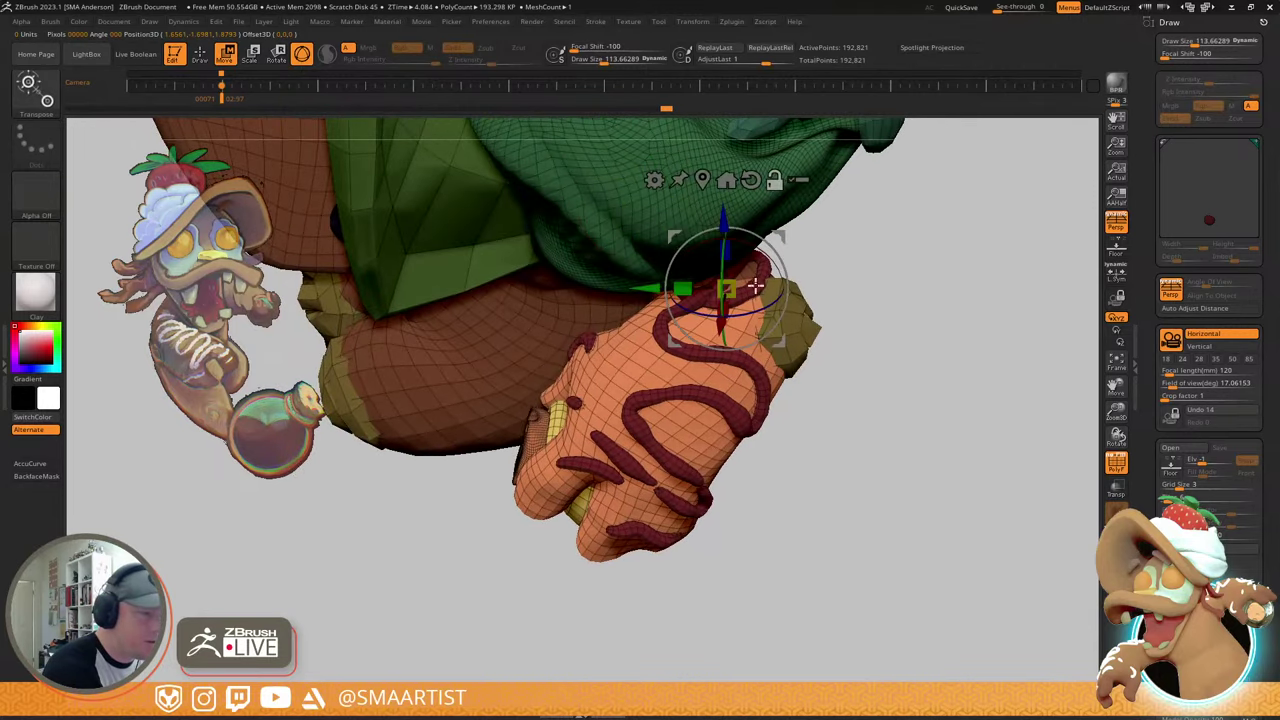
pyautogui.moveTo(773, 326); pyautogui.dragTo(791, 307)
pyautogui.hotkey('ctrl', 'z')
pyautogui.press('q')
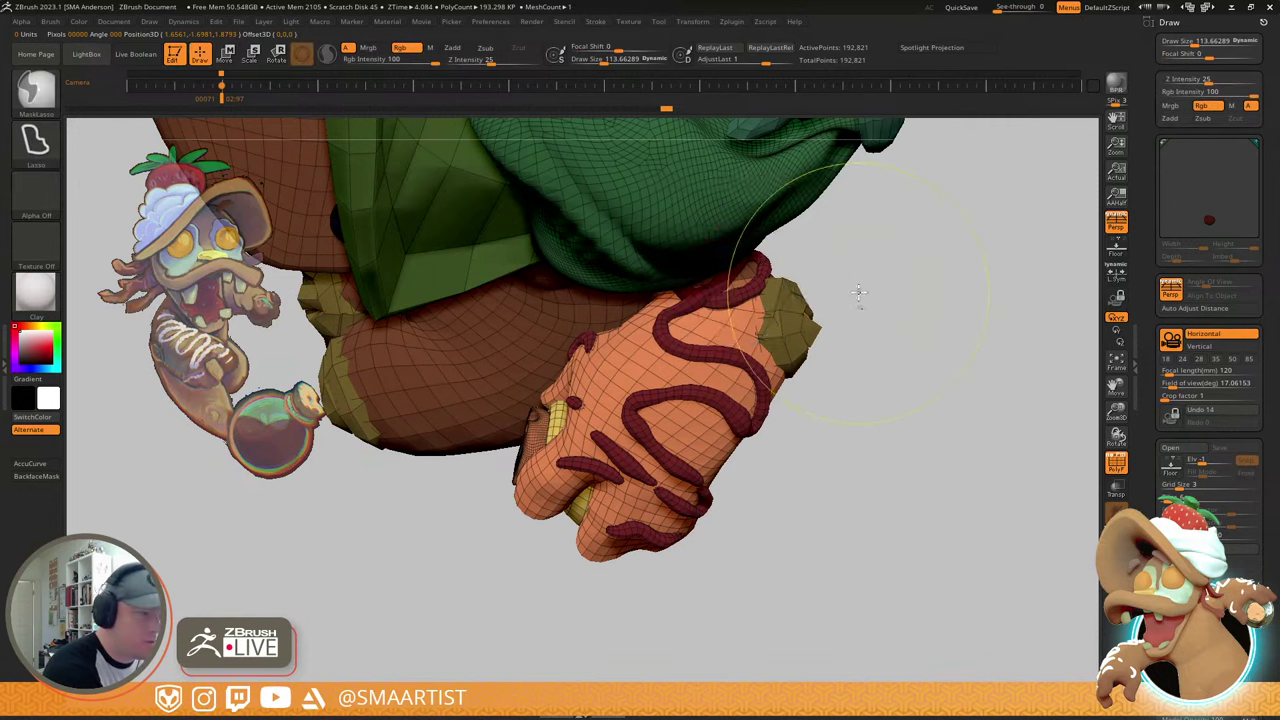
# - Rotate the unmasked left arm and bottle outward about the shoulder chunk and check the pose from the front
pyautogui.keyDown('ctrl'); pyautogui.click(860, 294); pyautogui.keyUp('ctrl')
pyautogui.keyDown('ctrl'); pyautogui.click(830, 318); pyautogui.keyUp('ctrl')
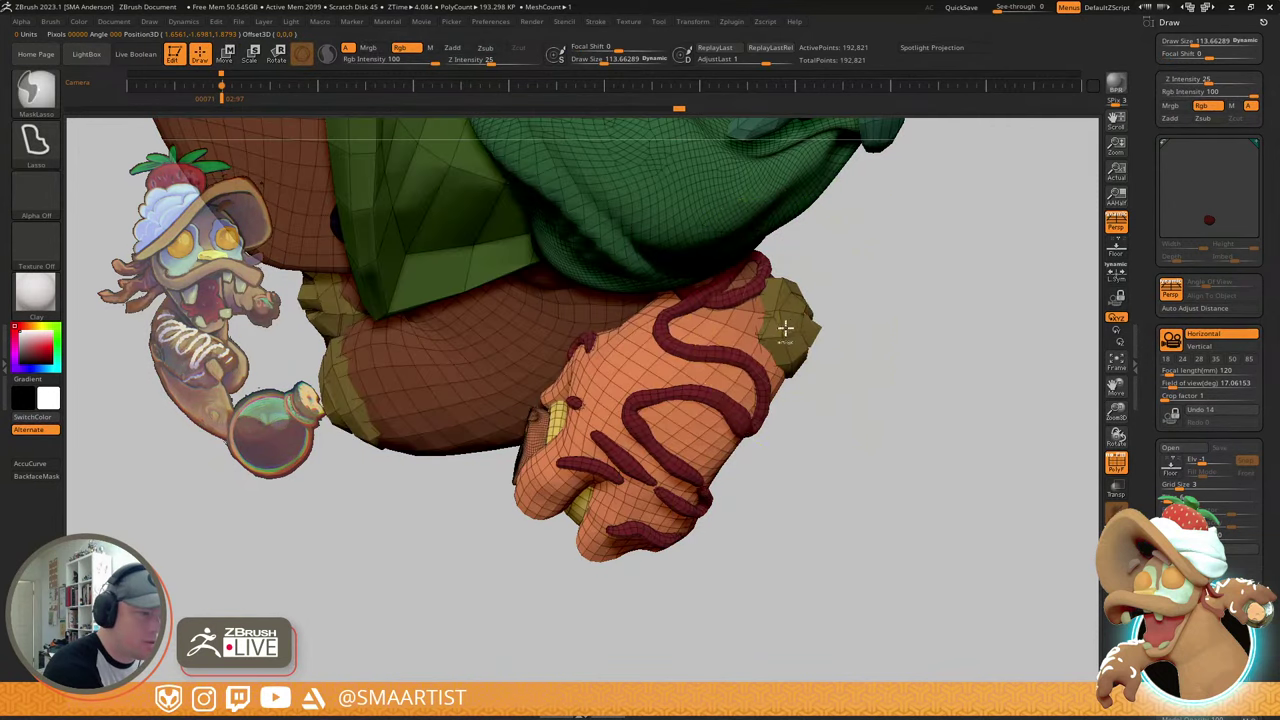
pyautogui.press('w')
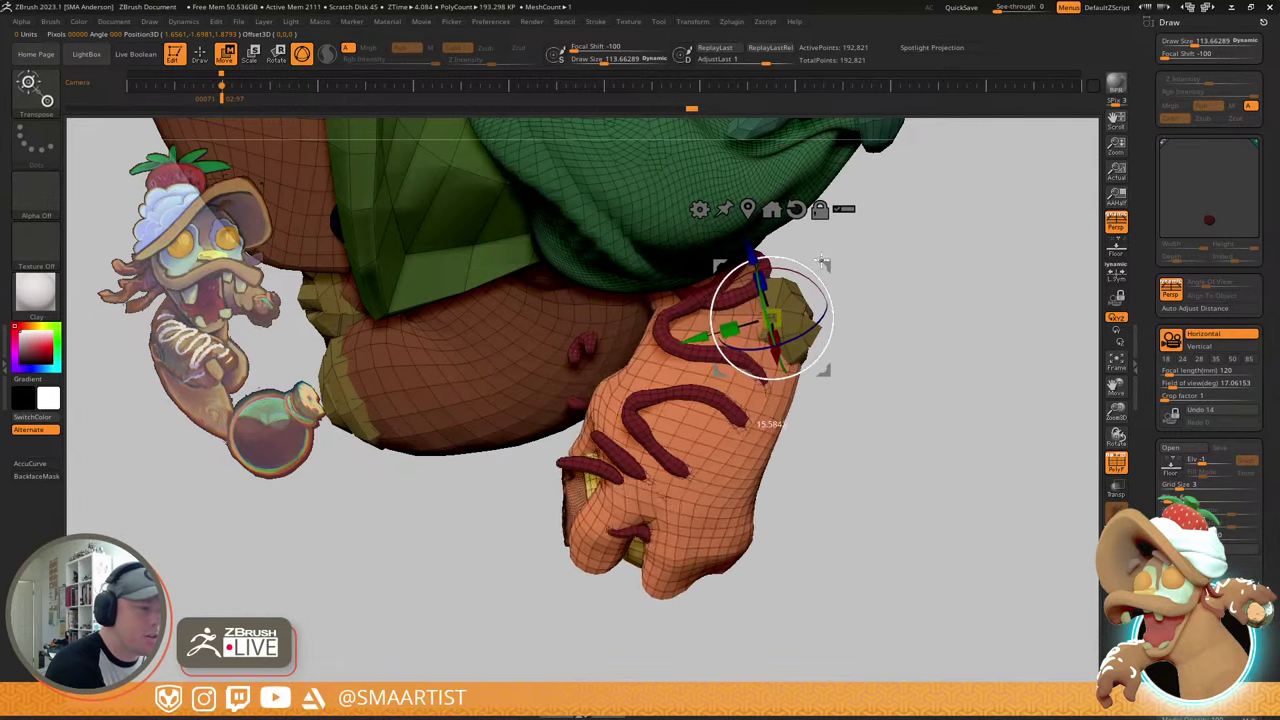
pyautogui.moveTo(818, 250); pyautogui.dragTo(882, 294)
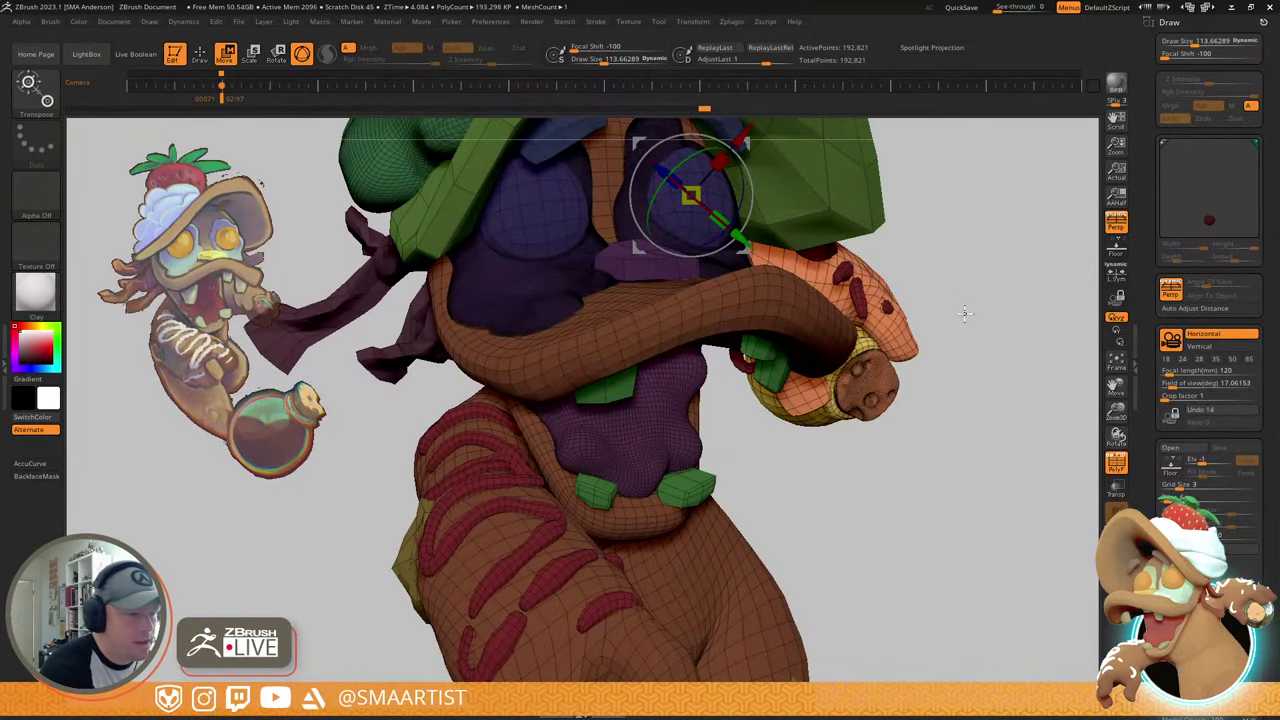
pyautogui.moveTo(964, 313); pyautogui.dragTo(834, 363, button='right')
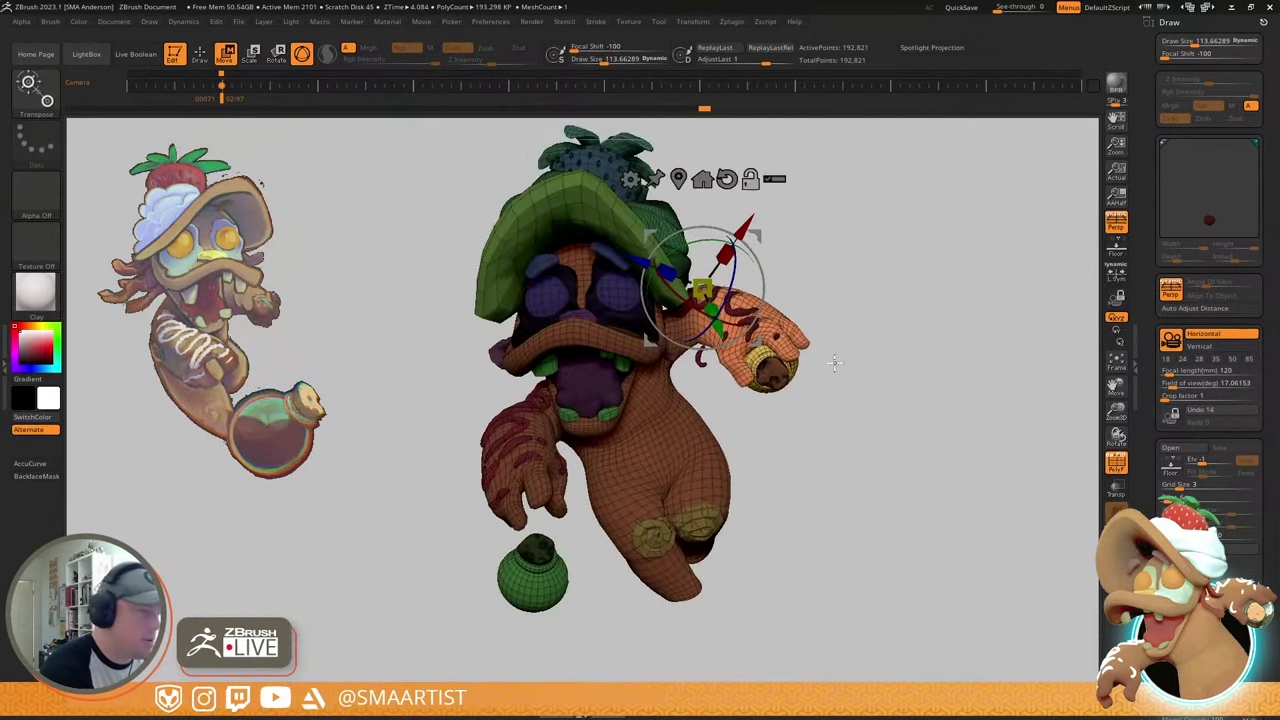
# - Examine the rotated left arm from above, behind and the front, and return to draw mode
pyautogui.moveTo(835, 363); pyautogui.dragTo(805, 408)
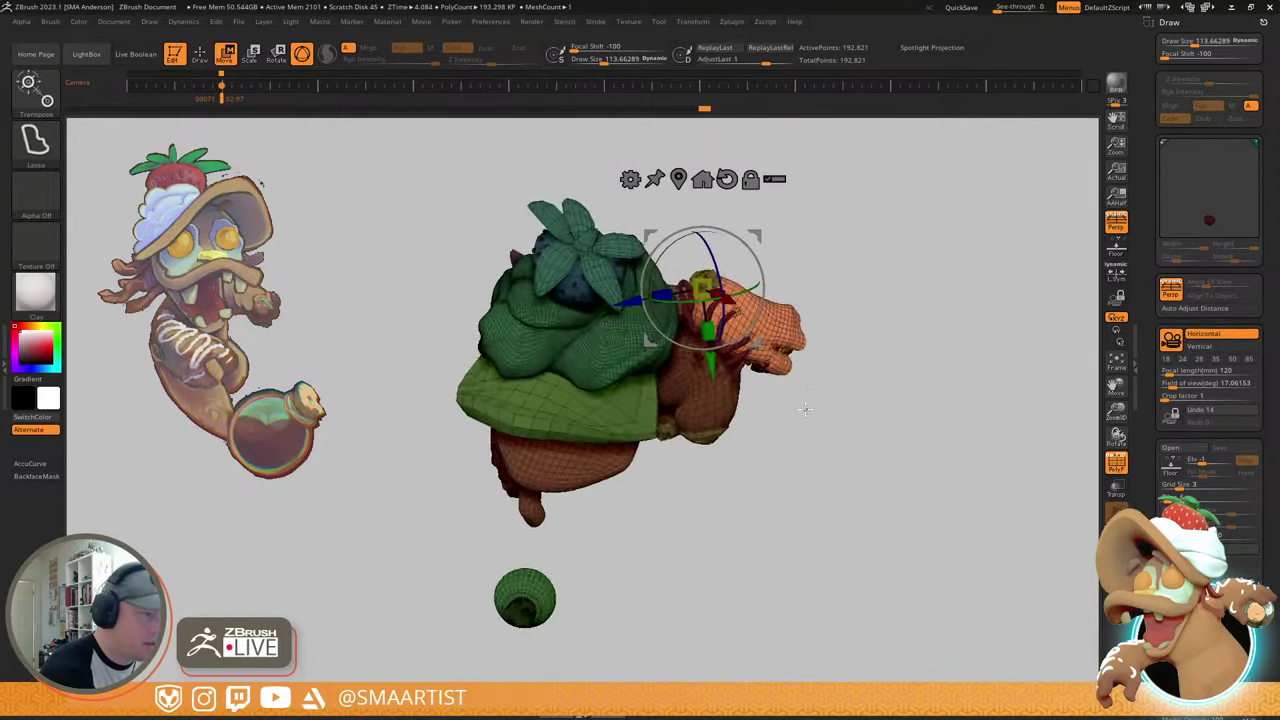
pyautogui.keyDown('ctrl'); pyautogui.moveTo(805, 409); pyautogui.dragTo(837, 345, button='right'); pyautogui.keyUp('ctrl')
pyautogui.moveTo(824, 246)
pyautogui.mouseDown(button='right')
pyautogui.moveTo(829, 206)
pyautogui.moveTo(815, 230)
pyautogui.mouseUp(button='right')
pyautogui.moveTo(753, 250); pyautogui.dragTo(751, 247)
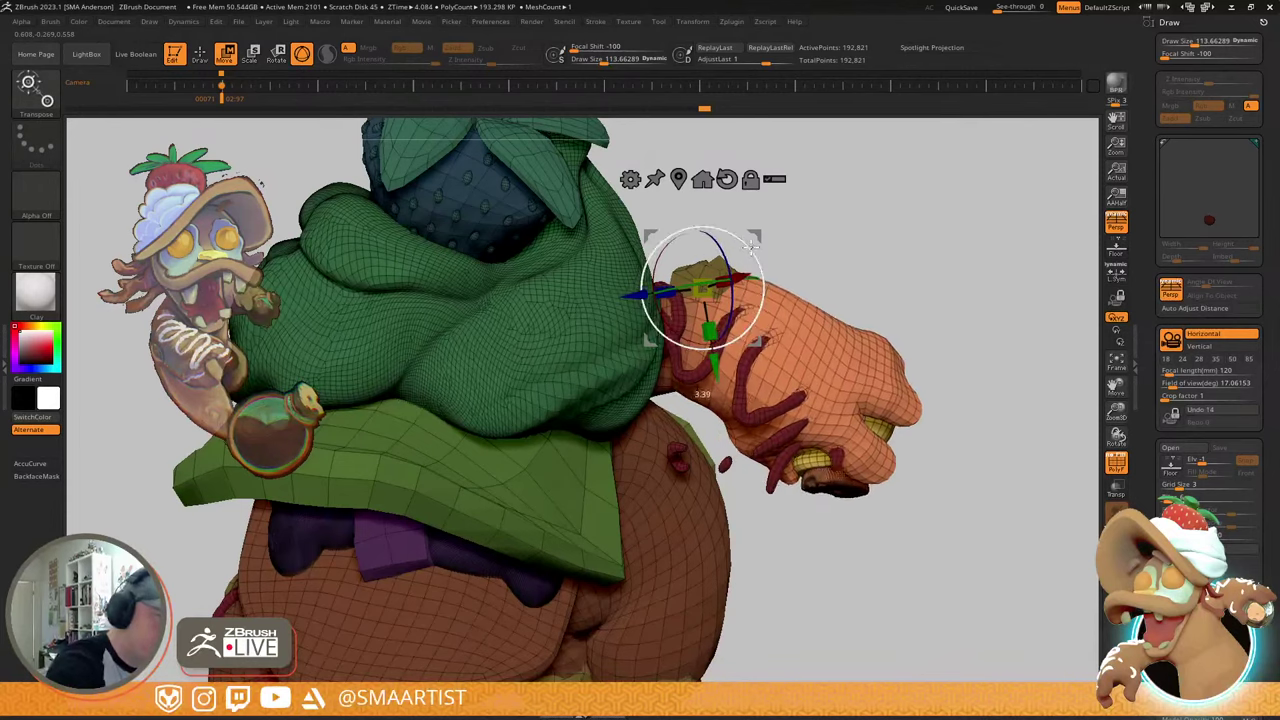
pyautogui.press('q')
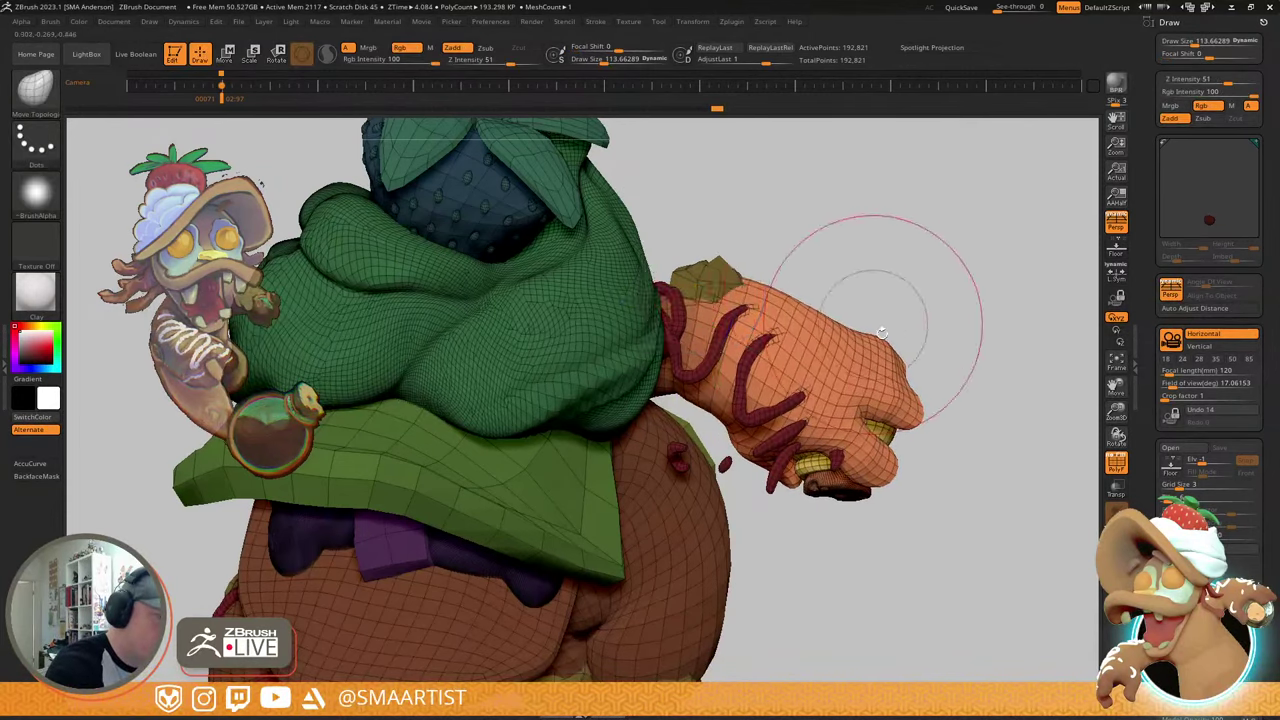
pyautogui.moveTo(857, 271); pyautogui.dragTo(886, 292)
pyautogui.moveTo(887, 292)
pyautogui.keyDown('ctrl'); pyautogui.mouseDown(button='right')
pyautogui.moveTo(832, 288)
pyautogui.moveTo(889, 281)
pyautogui.mouseUp(button='right'); pyautogui.keyUp('ctrl')
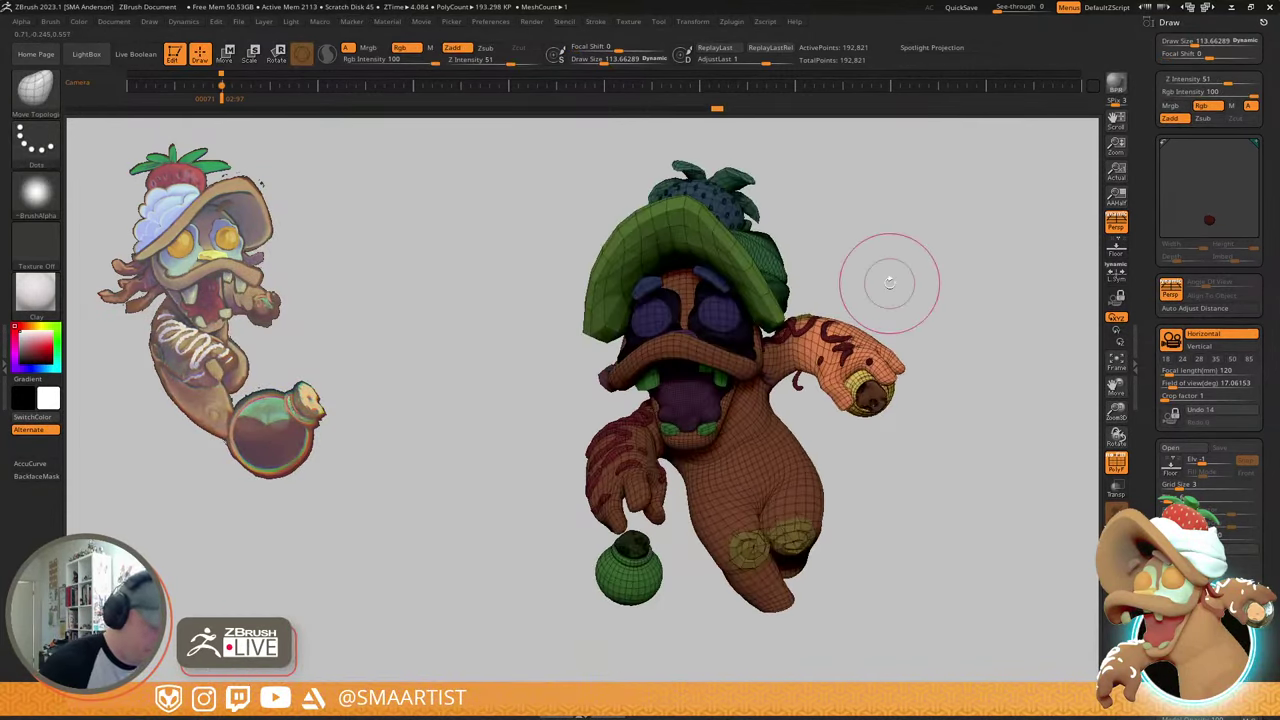
# - Recall the saved camera view and turn off the polyframe wireframe to check the left arm's silhouette
pyautogui.press('Left')
pyautogui.press('Right')
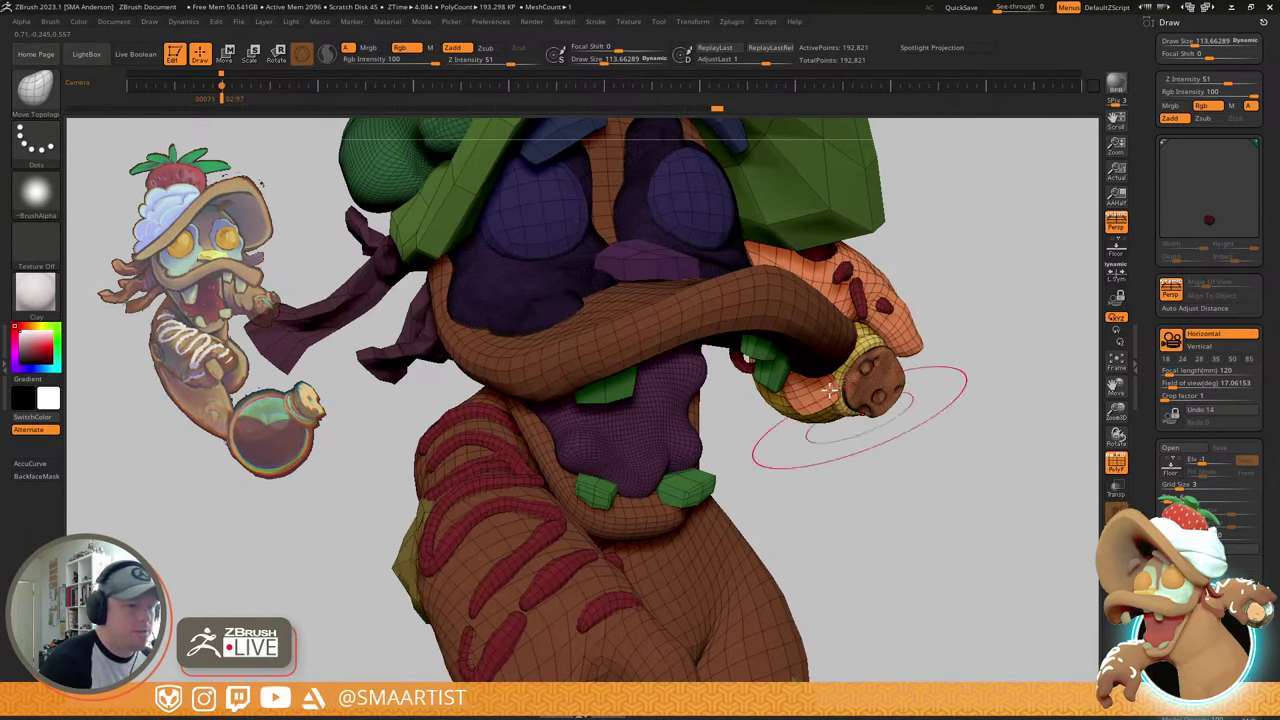
pyautogui.hotkey('shift', 'f')
pyautogui.press('f')
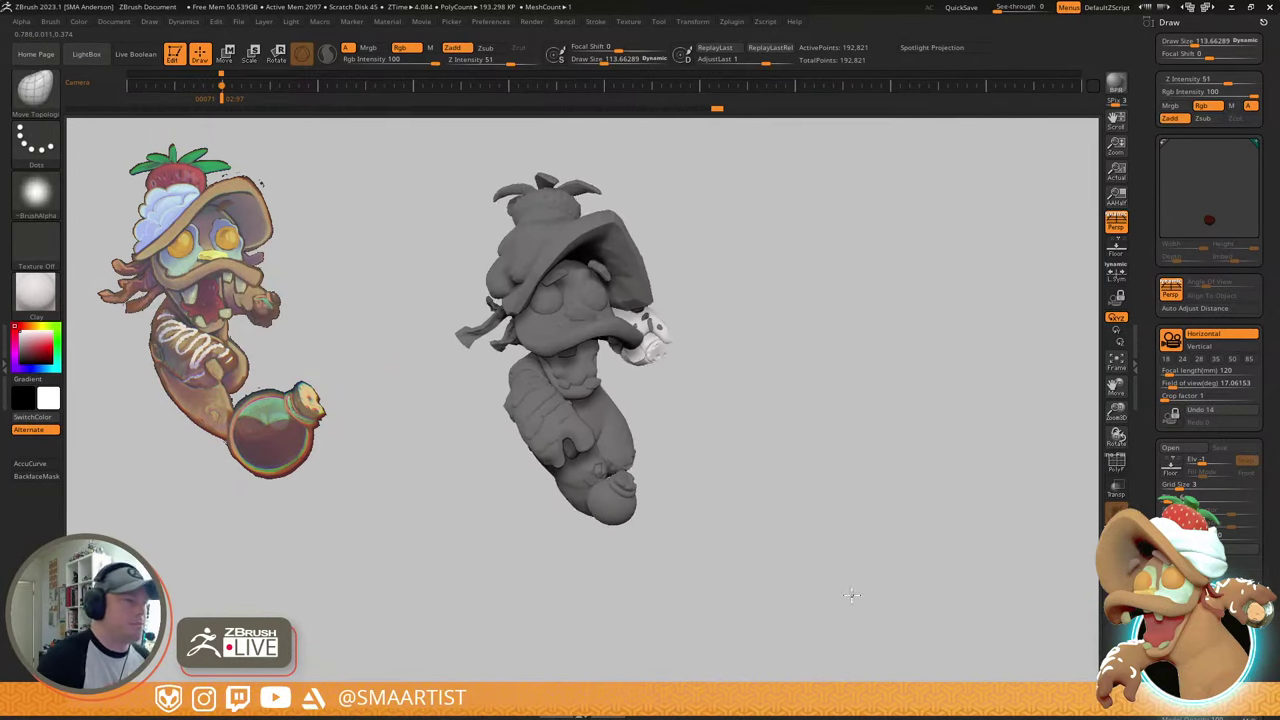
pyautogui.hotkey('ctrl', 'z')
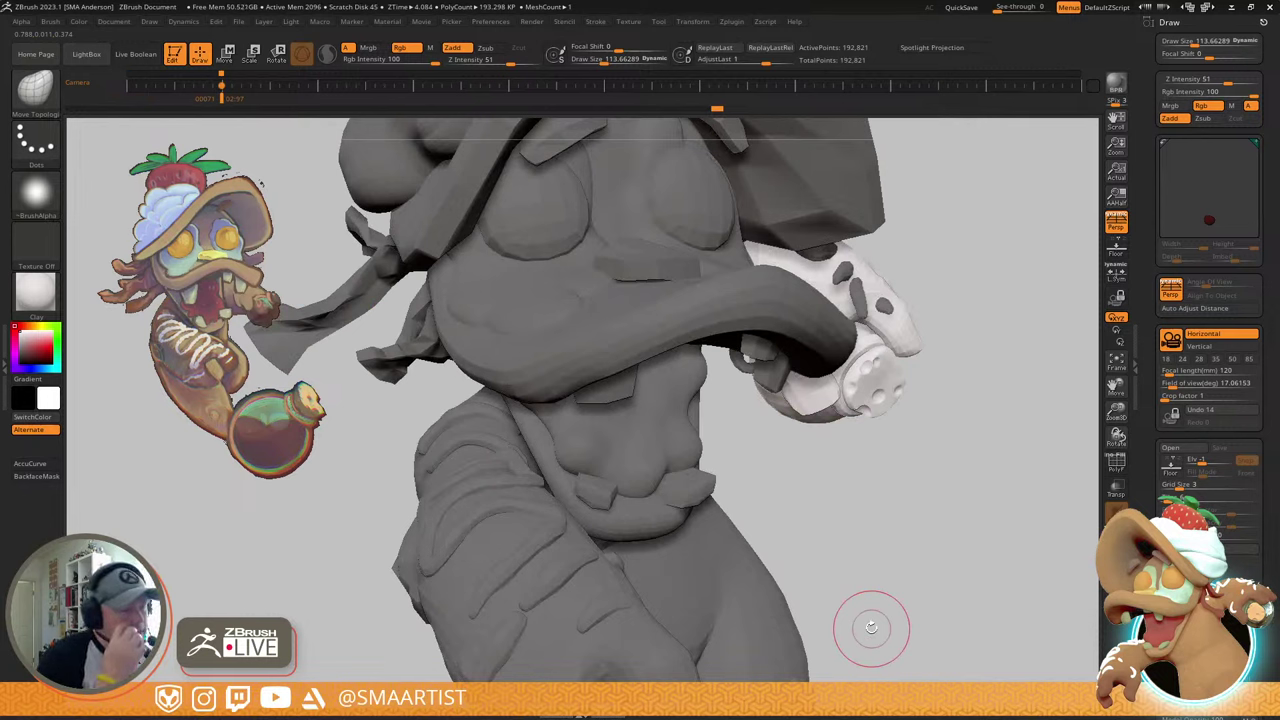
pyautogui.moveTo(991, 270)
pyautogui.mouseDown()
pyautogui.moveTo(880, 320)
pyautogui.moveTo(786, 330)
pyautogui.moveTo(854, 432)
pyautogui.moveTo(839, 480)
pyautogui.moveTo(829, 388)
pyautogui.mouseUp()
pyautogui.moveTo(829, 388); pyautogui.dragTo(851, 358, button='right')
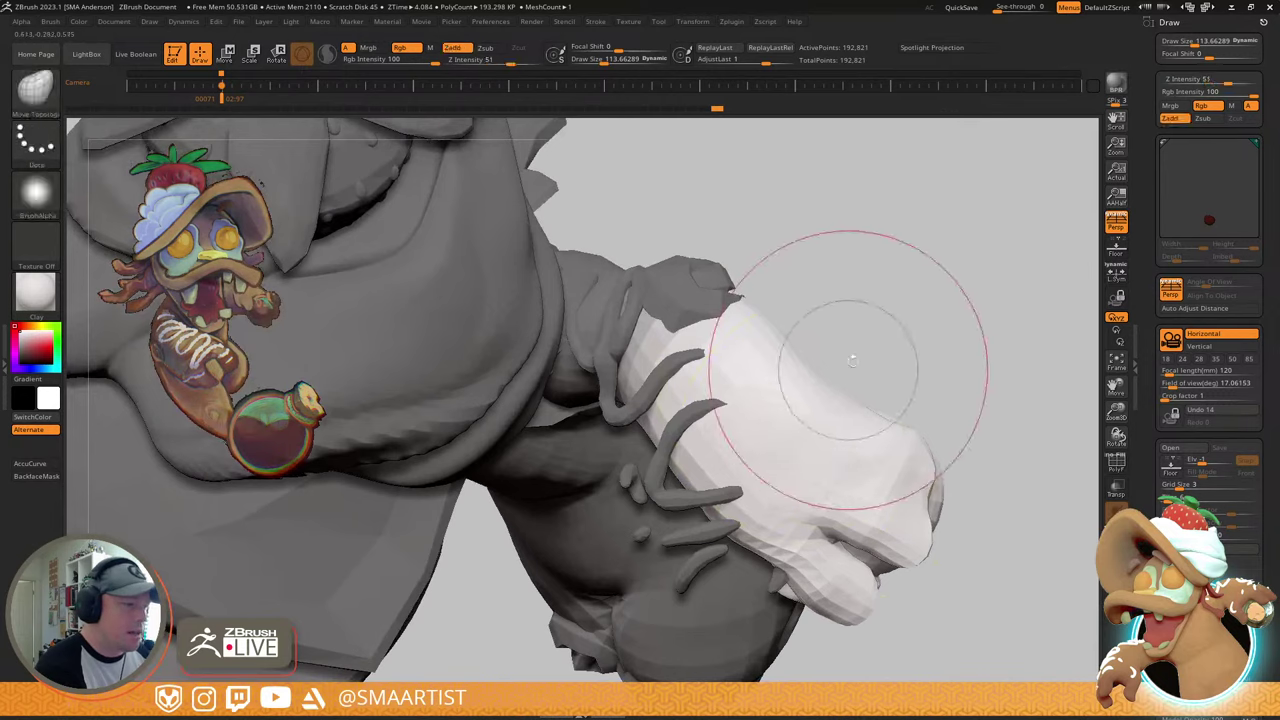
# - Mask the whole character, including the knee chunks, leaving only the chunk on the left shoulder unmasked
pyautogui.press('w')
pyautogui.keyDown('alt'); pyautogui.moveTo(722, 257); pyautogui.dragTo(1024, 199); pyautogui.keyUp('alt')
pyautogui.keyDown('ctrl'); pyautogui.click(700, 280); pyautogui.keyUp('ctrl')
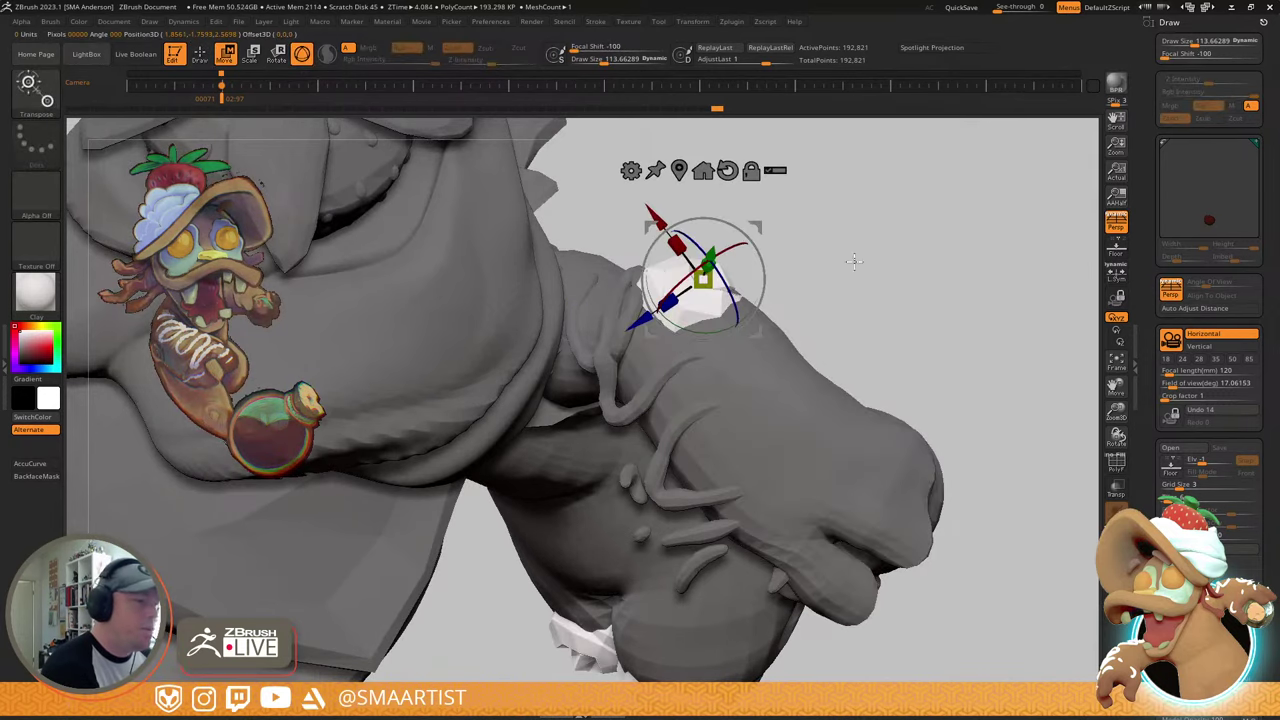
pyautogui.moveTo(854, 263); pyautogui.dragTo(877, 305)
pyautogui.moveTo(877, 305); pyautogui.dragTo(850, 255, button='right')
pyautogui.moveTo(849, 254); pyautogui.dragTo(851, 254)
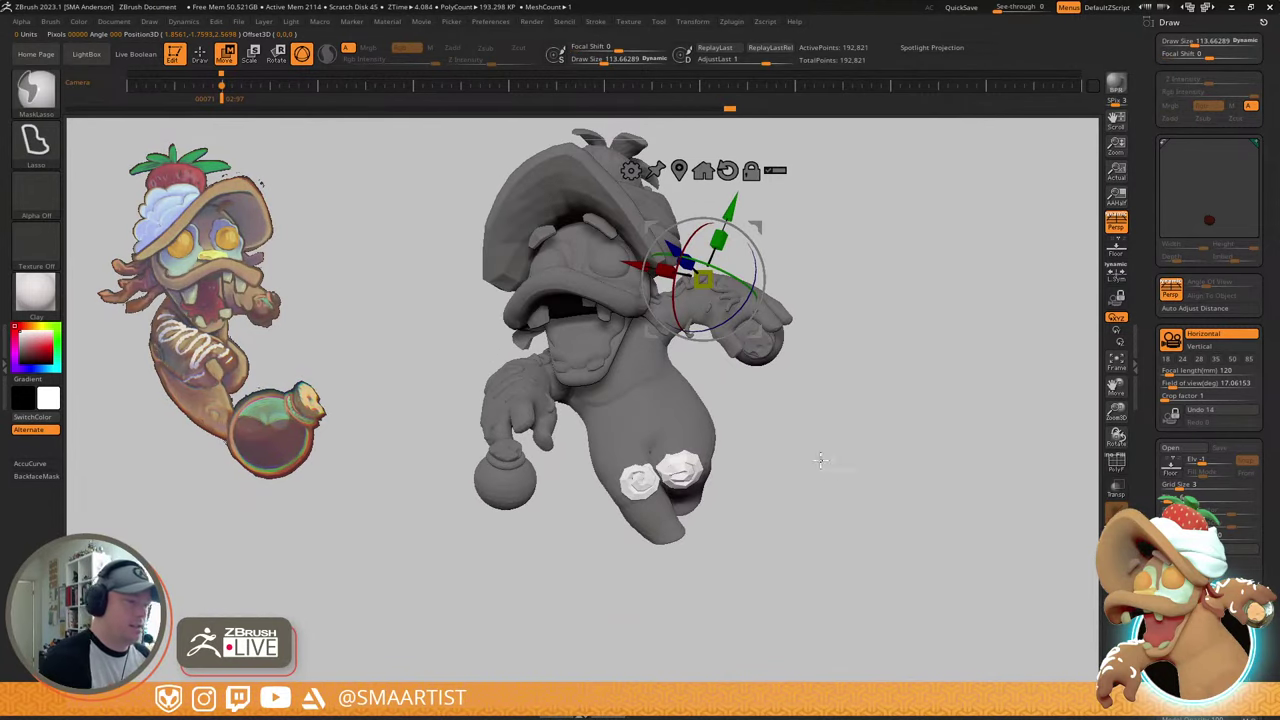
pyautogui.moveTo(449, 325)
pyautogui.keyDown('ctrl'); pyautogui.mouseDown()
pyautogui.moveTo(766, 634)
pyautogui.moveTo(846, 530)
pyautogui.mouseUp(); pyautogui.keyUp('ctrl')
# - Reposition and rotate the unmasked shoulder chunk with the gizmo so it sits on the reposed left arm
pyautogui.moveTo(883, 263); pyautogui.dragTo(876, 425, button='right')
pyautogui.moveTo(876, 425)
pyautogui.mouseDown()
pyautogui.moveTo(809, 260)
pyautogui.moveTo(751, 237)
pyautogui.moveTo(700, 257)
pyautogui.moveTo(768, 310)
pyautogui.moveTo(757, 300)
pyautogui.moveTo(746, 318)
pyautogui.mouseUp()
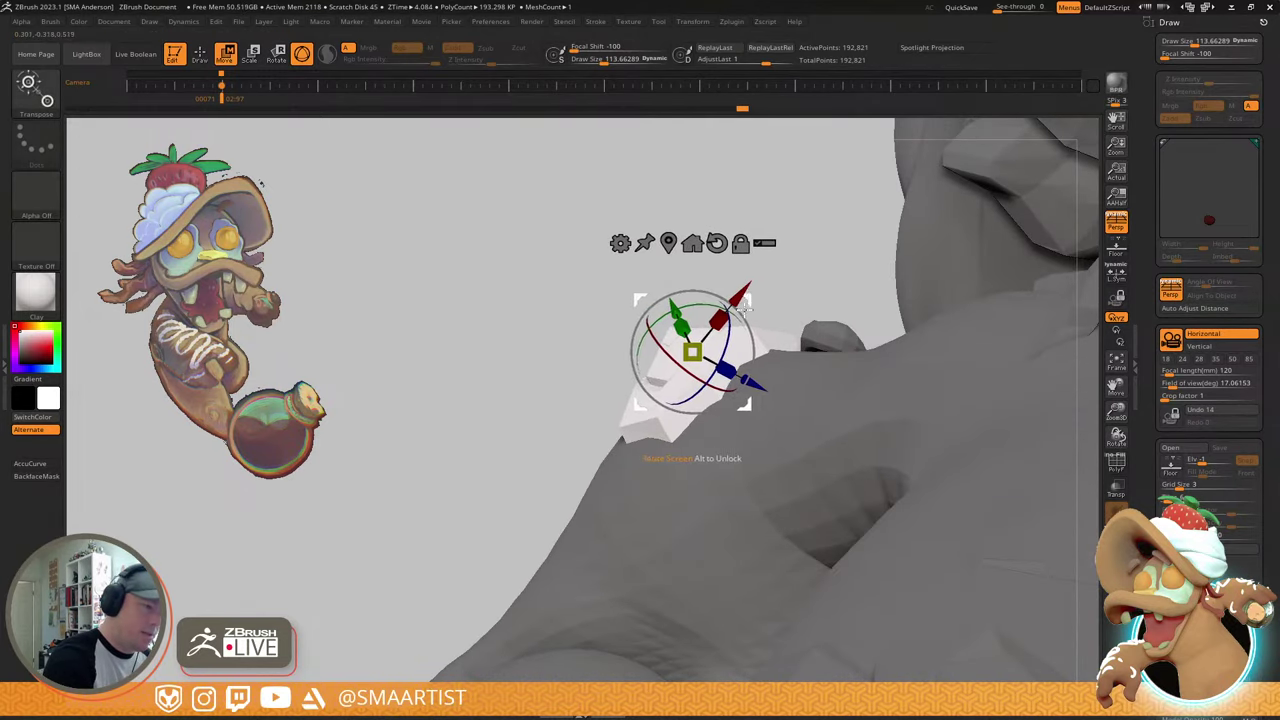
pyautogui.moveTo(780, 320)
pyautogui.mouseDown()
pyautogui.moveTo(840, 406)
pyautogui.moveTo(797, 374)
pyautogui.moveTo(820, 365)
pyautogui.mouseUp()
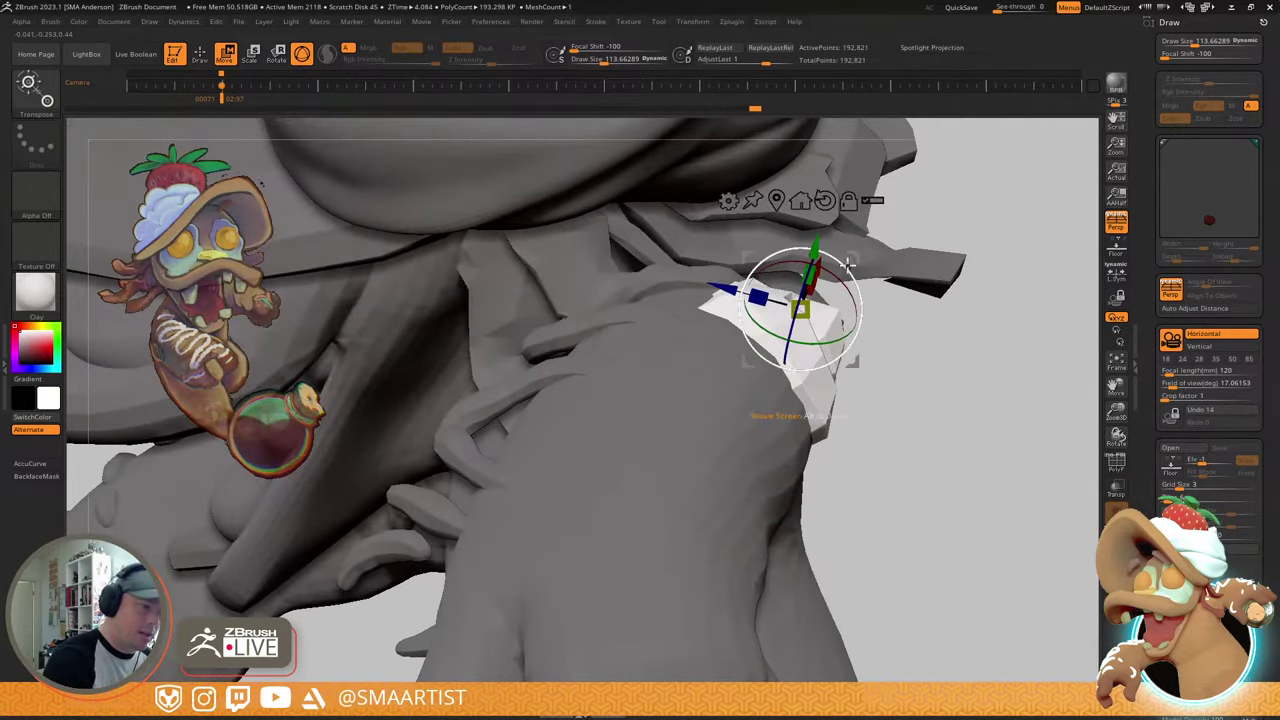
pyautogui.press('q')
pyautogui.moveTo(848, 262)
pyautogui.mouseDown(button='right')
pyautogui.moveTo(850, 318)
pyautogui.moveTo(832, 295)
pyautogui.moveTo(797, 350)
pyautogui.moveTo(827, 279)
pyautogui.mouseUp(button='right')
pyautogui.moveTo(827, 278)
pyautogui.mouseDown()
pyautogui.moveTo(877, 394)
pyautogui.moveTo(800, 380)
pyautogui.moveTo(814, 440)
pyautogui.moveTo(903, 437)
pyautogui.moveTo(754, 391)
pyautogui.moveTo(750, 360)
pyautogui.moveTo(771, 443)
pyautogui.mouseUp()
# - Mask everything except the icing swirls on the left arm and isolate the swirls
pyautogui.press('w')
pyautogui.moveTo(738, 317)
pyautogui.mouseDown()
pyautogui.moveTo(691, 354)
pyautogui.moveTo(706, 329)
pyautogui.moveTo(669, 294)
pyautogui.mouseUp()
pyautogui.keyDown('ctrl'); pyautogui.click(673, 292); pyautogui.keyUp('ctrl')
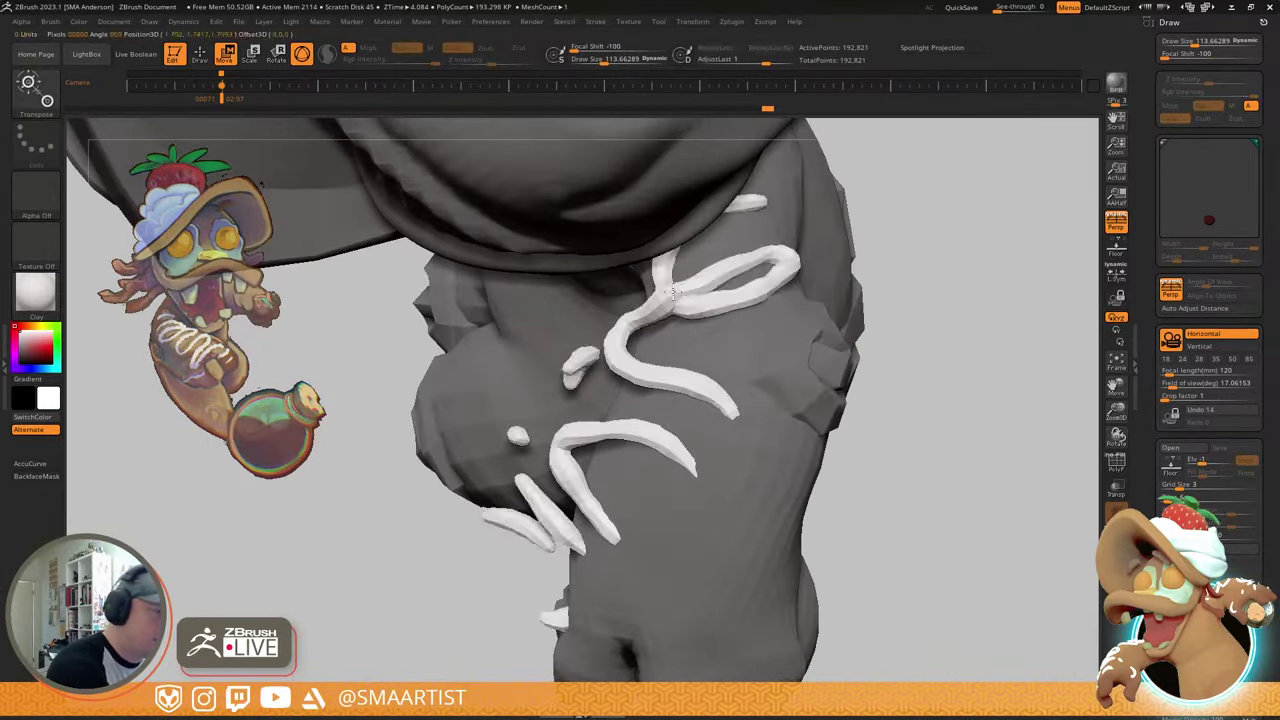
pyautogui.press('q')
pyautogui.press('Tab')
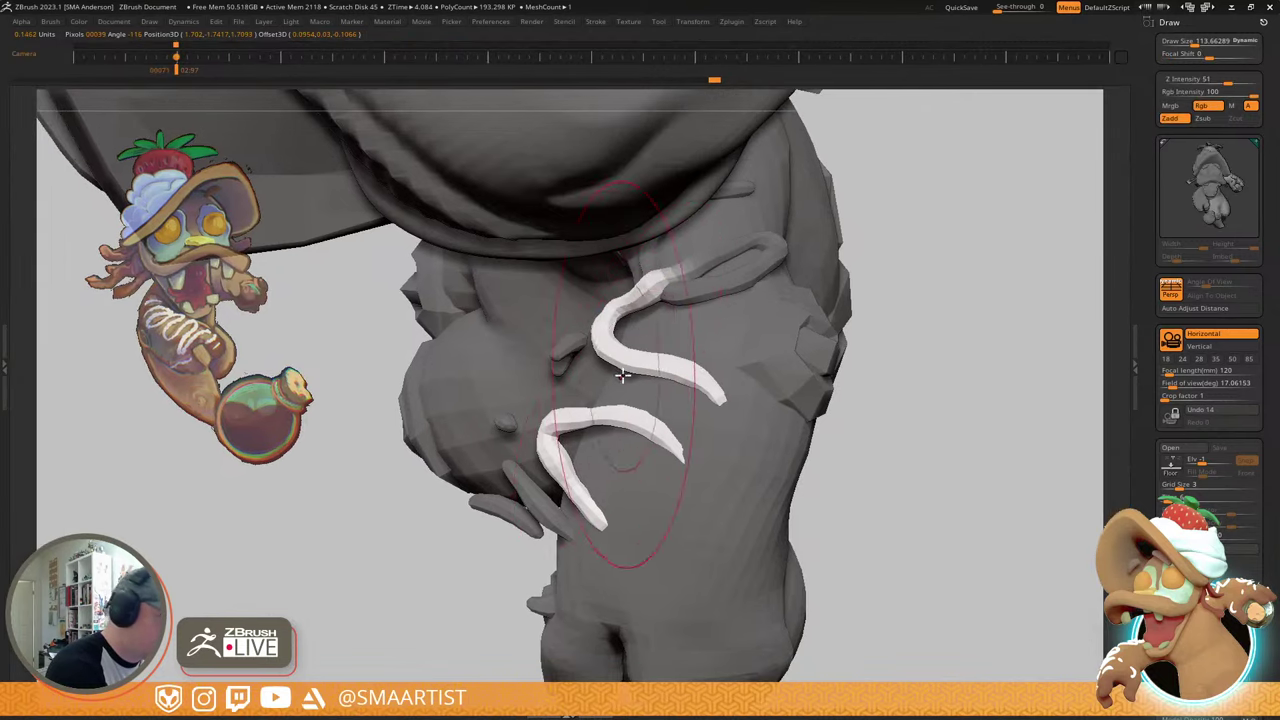
pyautogui.press('Tab')
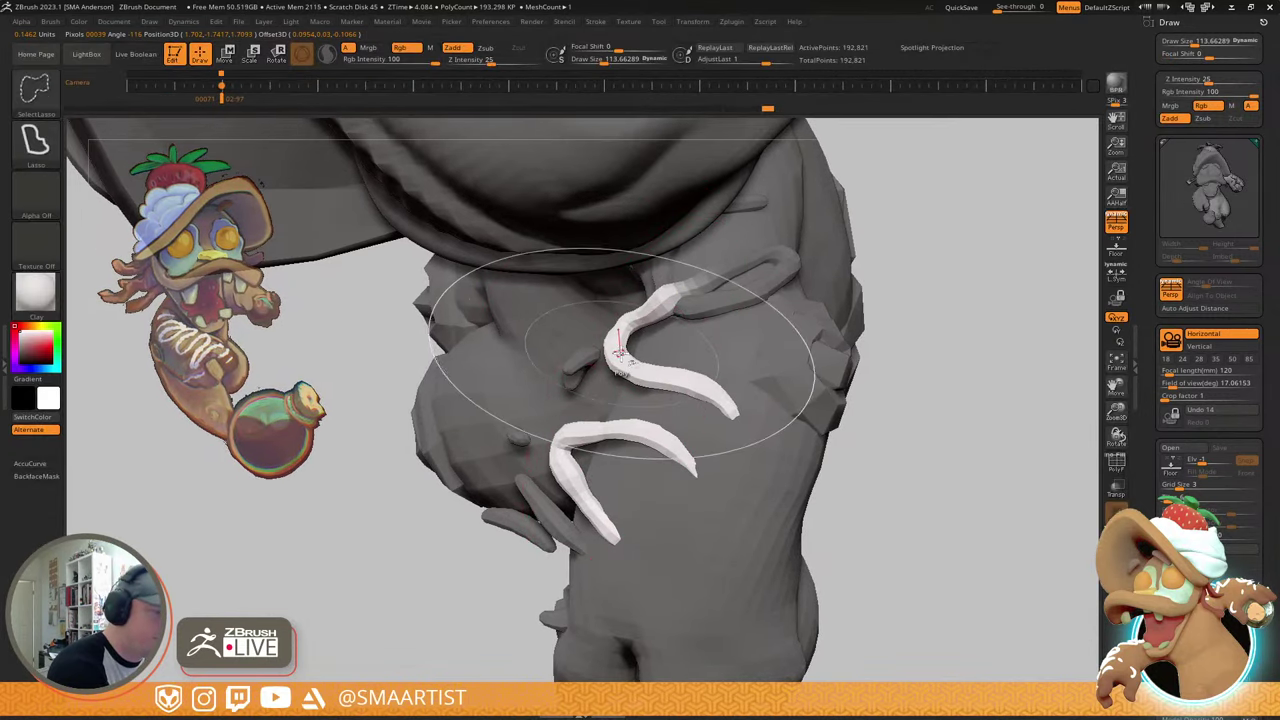
pyautogui.keyDown('ctrl'); pyautogui.keyDown('shift'); pyautogui.click(617, 355); pyautogui.keyUp('shift'); pyautogui.keyUp('ctrl')
# - Unmask the lower icing swirls while keeping the upper loops masked, and show the whole character again
pyautogui.moveTo(646, 366); pyautogui.dragTo(602, 362, button='right')
pyautogui.moveTo(488, 304)
pyautogui.keyDown('ctrl'); pyautogui.keyDown('alt'); pyautogui.mouseDown()
pyautogui.moveTo(600, 684)
pyautogui.moveTo(866, 553)
pyautogui.mouseUp(); pyautogui.keyUp('alt'); pyautogui.keyUp('ctrl')
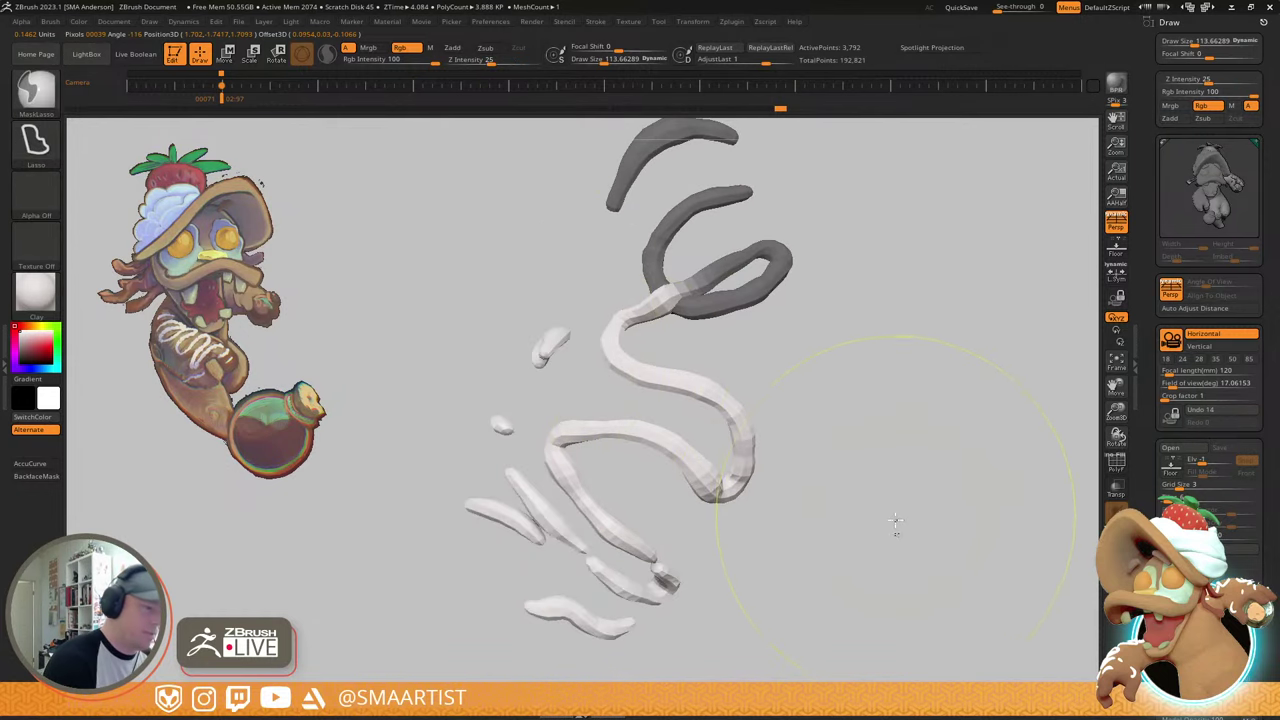
pyautogui.moveTo(894, 526)
pyautogui.keyDown('ctrl'); pyautogui.mouseDown(button='right')
pyautogui.moveTo(709, 389)
pyautogui.moveTo(711, 329)
pyautogui.moveTo(734, 426)
pyautogui.moveTo(718, 368)
pyautogui.moveTo(708, 405)
pyautogui.mouseUp(button='right'); pyautogui.keyUp('ctrl')
pyautogui.keyDown('ctrl'); pyautogui.click(680, 364); pyautogui.keyUp('ctrl')
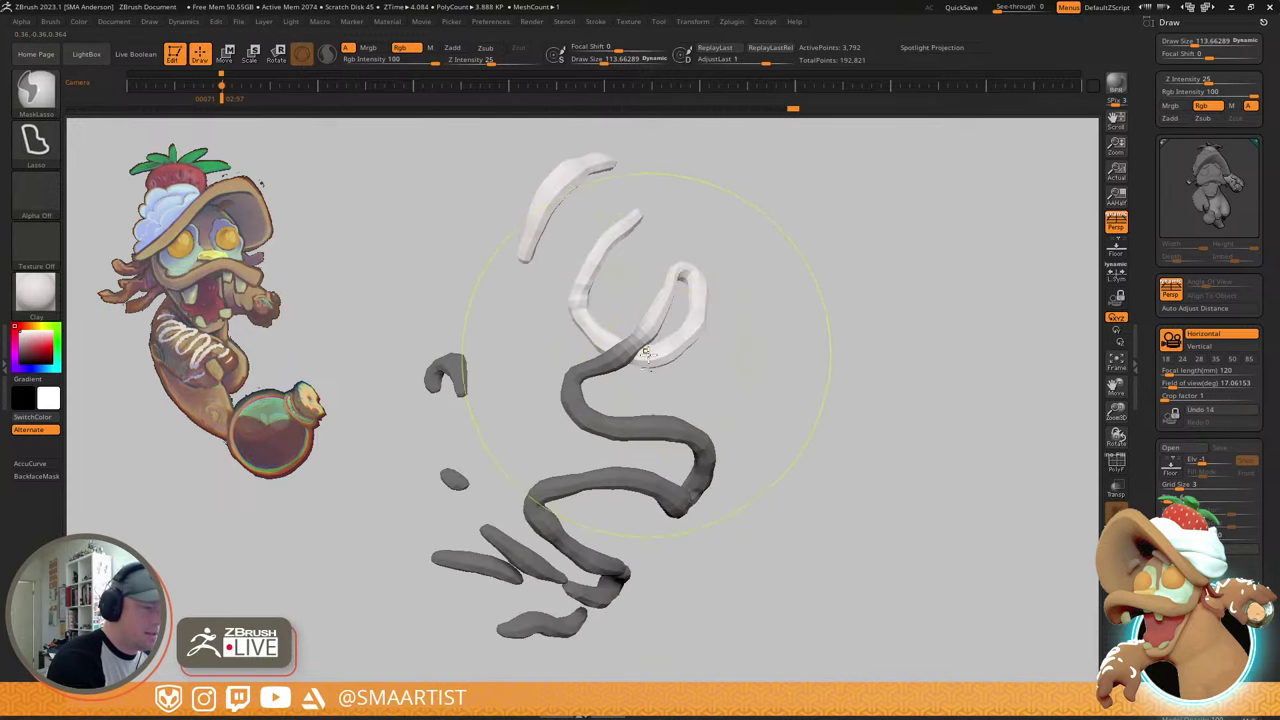
pyautogui.keyDown('ctrl'); pyautogui.click(723, 360); pyautogui.keyUp('ctrl')
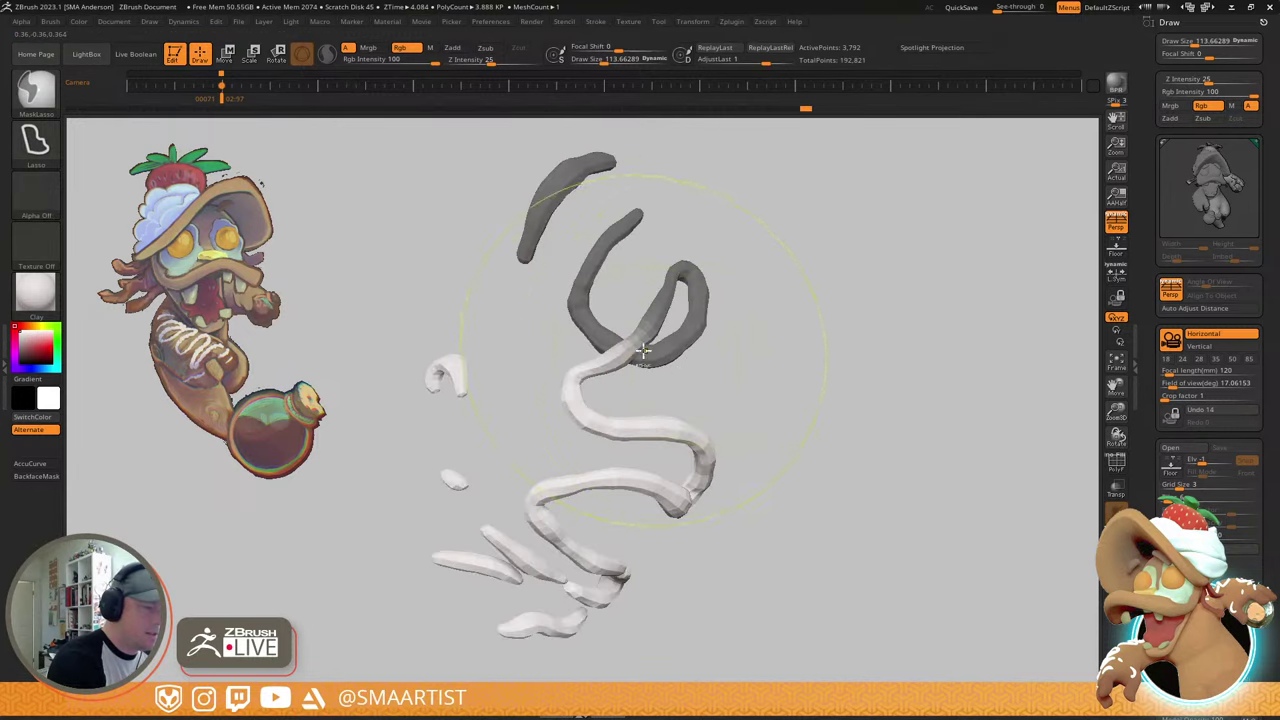
pyautogui.keyDown('ctrl'); pyautogui.keyDown('shift'); pyautogui.click(810, 418); pyautogui.keyUp('shift'); pyautogui.keyUp('ctrl')
# - Rotate and move the unmasked icing swirls with the gizmo so they follow the back of the left arm
pyautogui.moveTo(818, 433); pyautogui.dragTo(872, 364)
pyautogui.press('w')
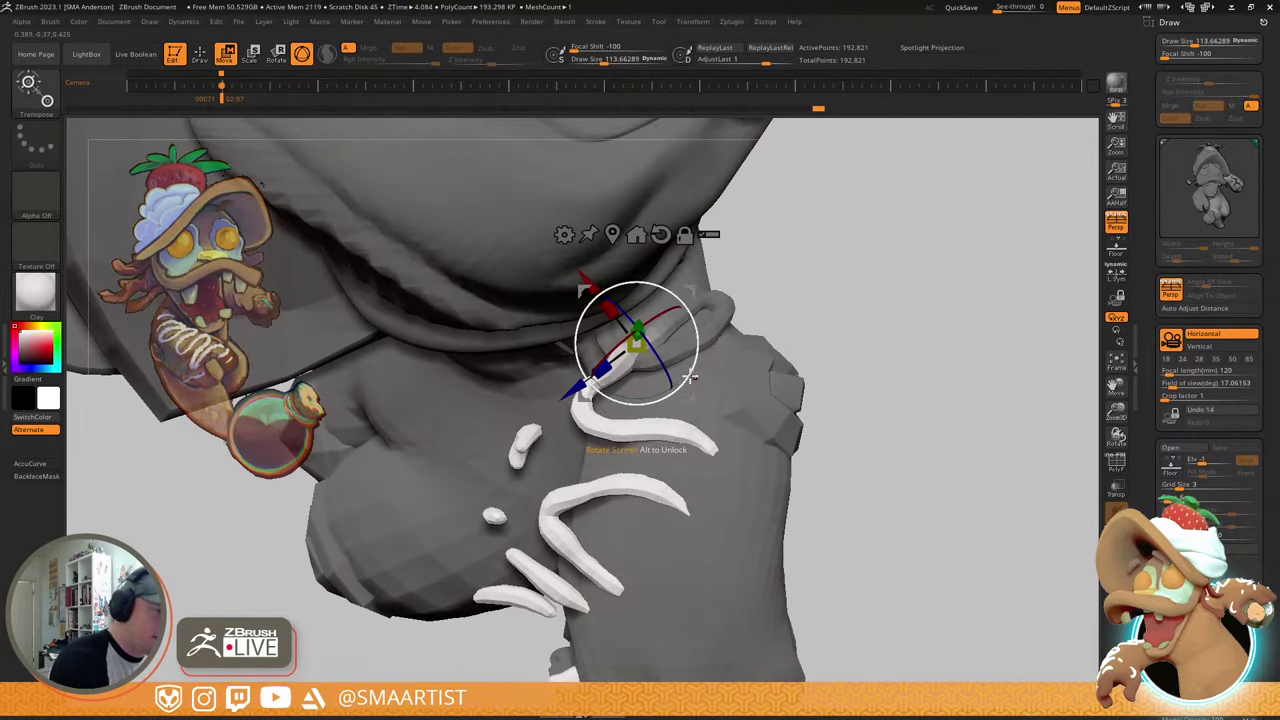
pyautogui.moveTo(690, 377); pyautogui.dragTo(709, 289)
pyautogui.press('space')
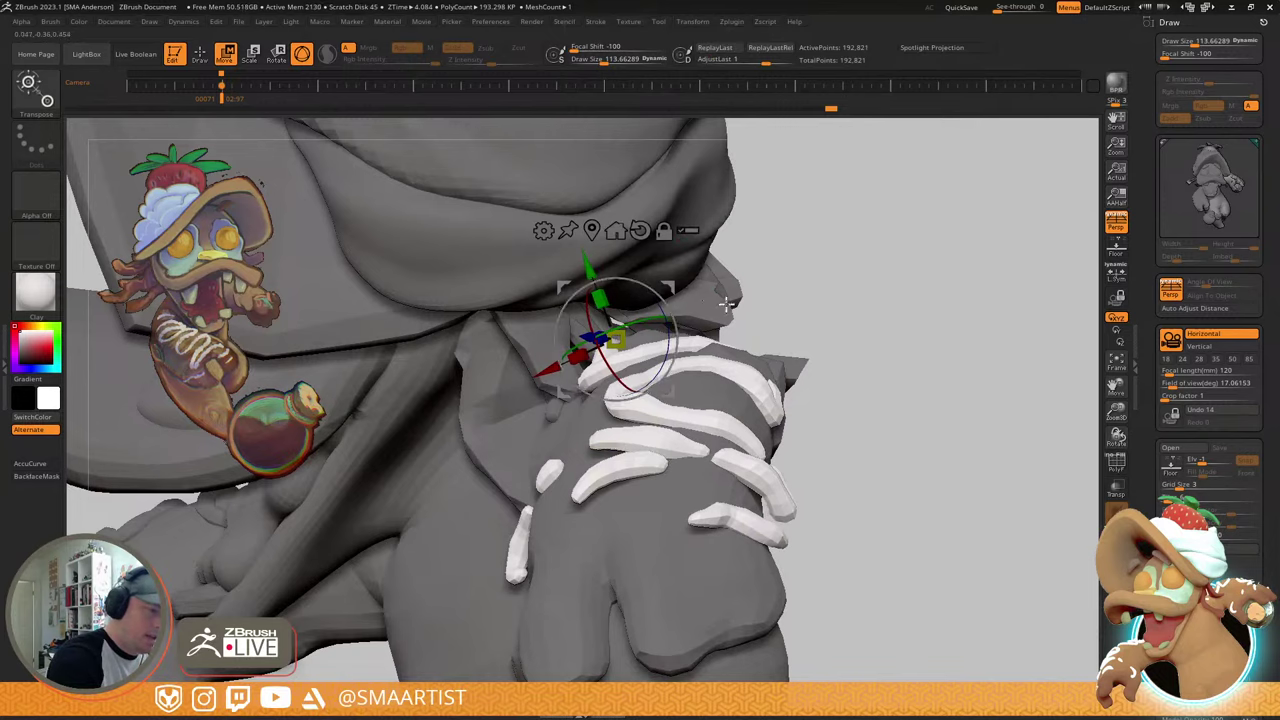
pyautogui.moveTo(726, 303); pyautogui.dragTo(706, 339)
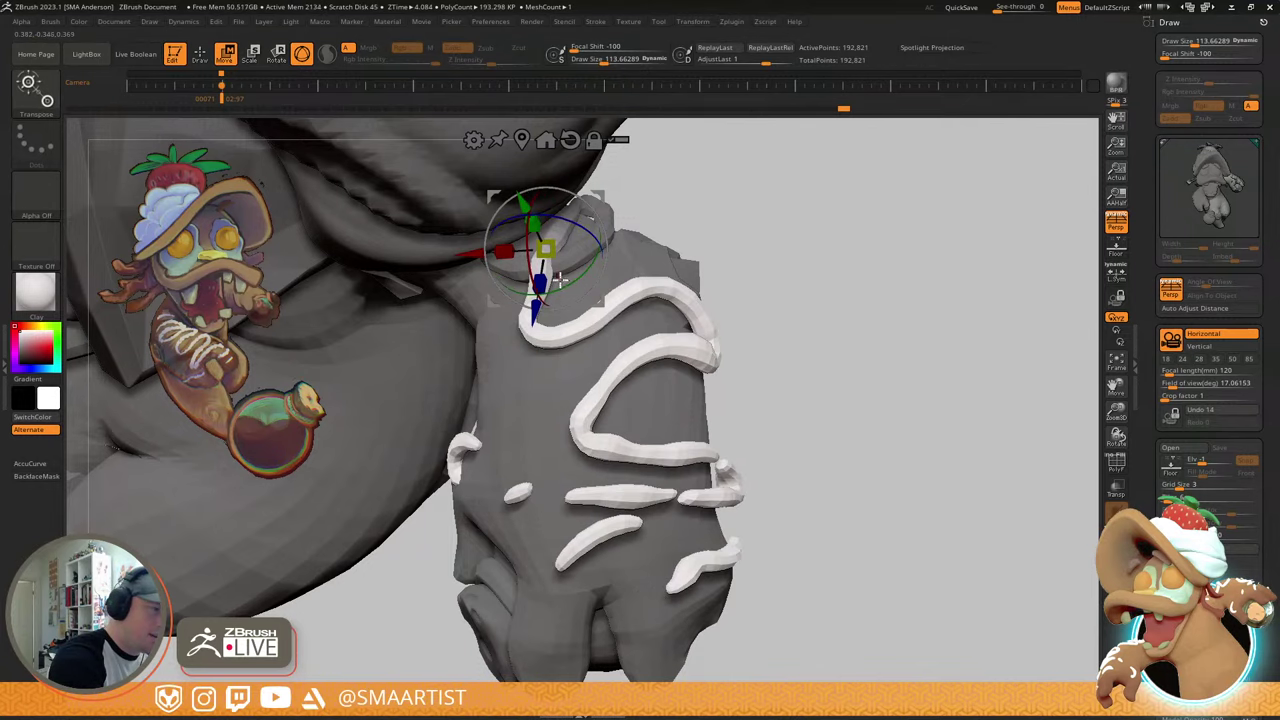
pyautogui.moveTo(560, 291); pyautogui.dragTo(704, 377)
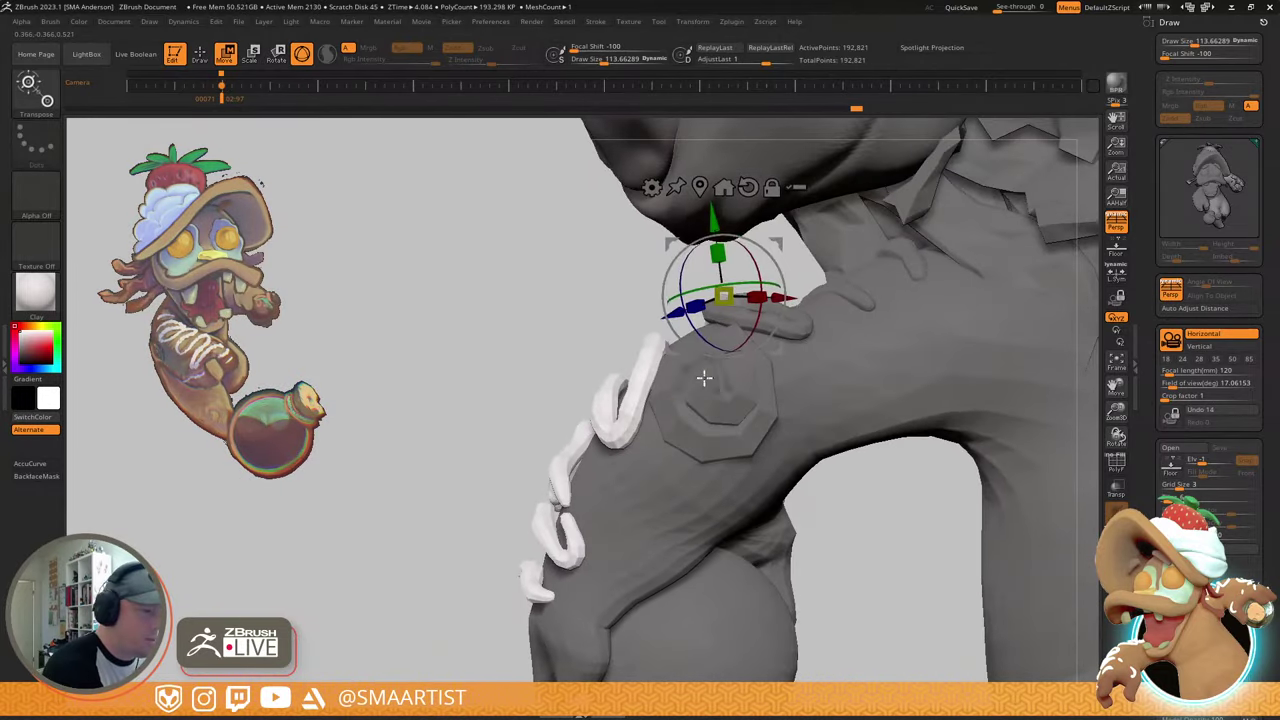
pyautogui.moveTo(768, 258); pyautogui.dragTo(845, 330)
# - Pull the upper icing swirls onto the forearm surface with the Move brush
pyautogui.press('b')
pyautogui.press('m')
pyautogui.press('v')
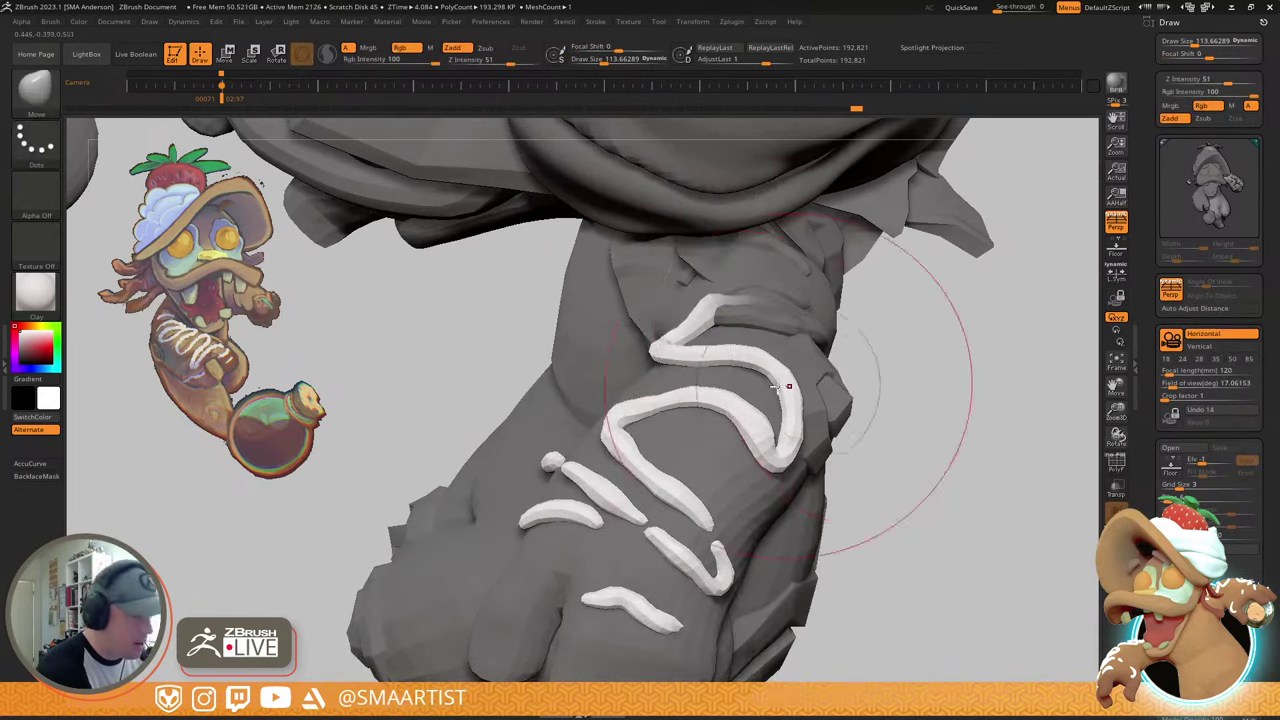
pyautogui.moveTo(786, 380)
pyautogui.mouseDown(button='right')
pyautogui.moveTo(749, 337)
pyautogui.moveTo(768, 364)
pyautogui.mouseUp(button='right')
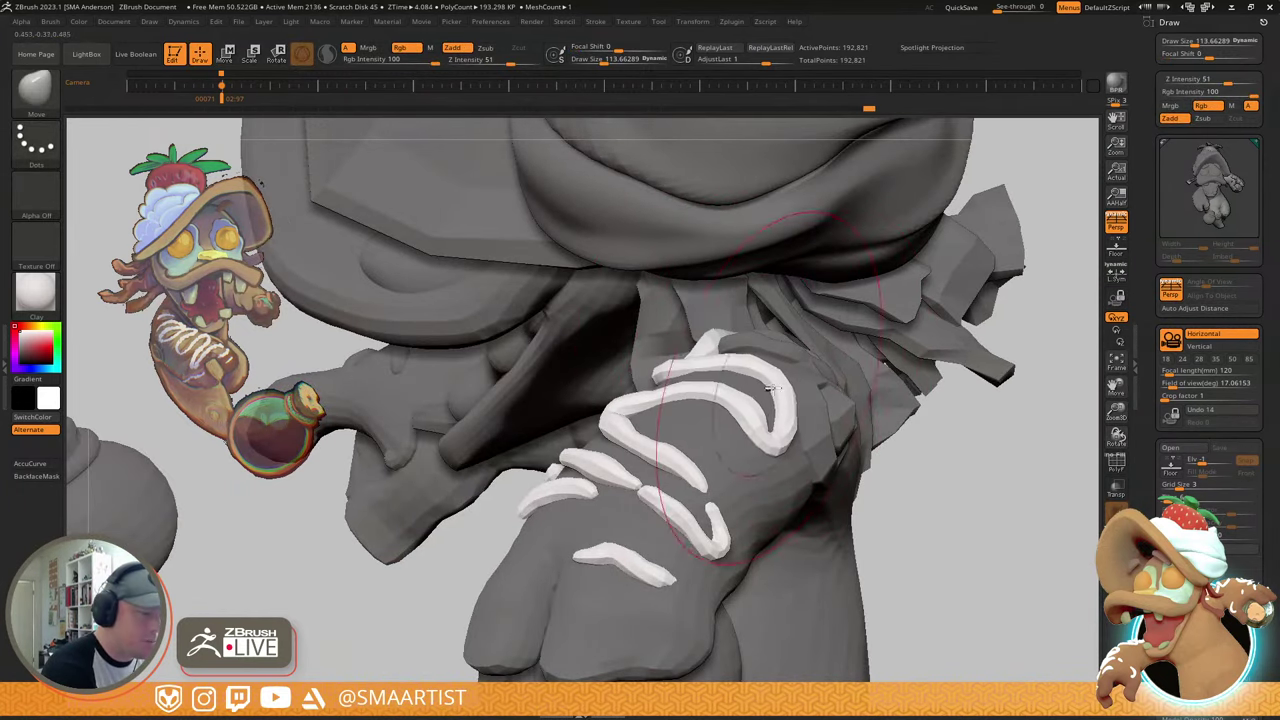
pyautogui.moveTo(770, 388)
pyautogui.mouseDown()
pyautogui.moveTo(857, 400)
pyautogui.moveTo(651, 409)
pyautogui.moveTo(662, 366)
pyautogui.moveTo(650, 370)
pyautogui.mouseUp()
pyautogui.moveTo(655, 370)
pyautogui.mouseDown(button='right')
pyautogui.moveTo(715, 340)
pyautogui.moveTo(734, 305)
pyautogui.mouseUp(button='right')
pyautogui.moveTo(660, 360)
pyautogui.mouseDown()
pyautogui.moveTo(651, 379)
pyautogui.moveTo(656, 366)
pyautogui.mouseUp()
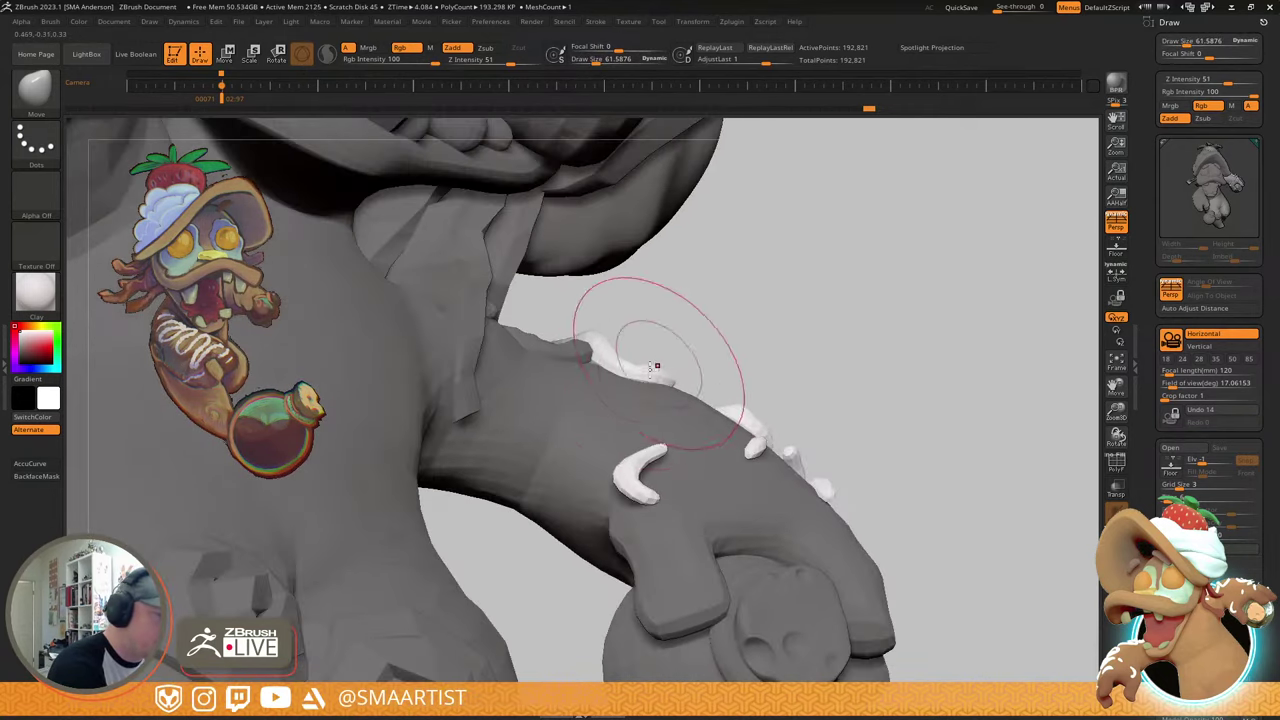
# - Fit the icing strands around the hand and knuckles with a smaller Move brush
pyautogui.moveTo(790, 350); pyautogui.dragTo(676, 402)
pyautogui.moveTo(521, 479)
pyautogui.mouseDown()
pyautogui.moveTo(654, 437)
pyautogui.moveTo(611, 443)
pyautogui.moveTo(683, 393)
pyautogui.moveTo(645, 375)
pyautogui.moveTo(617, 388)
pyautogui.mouseUp()
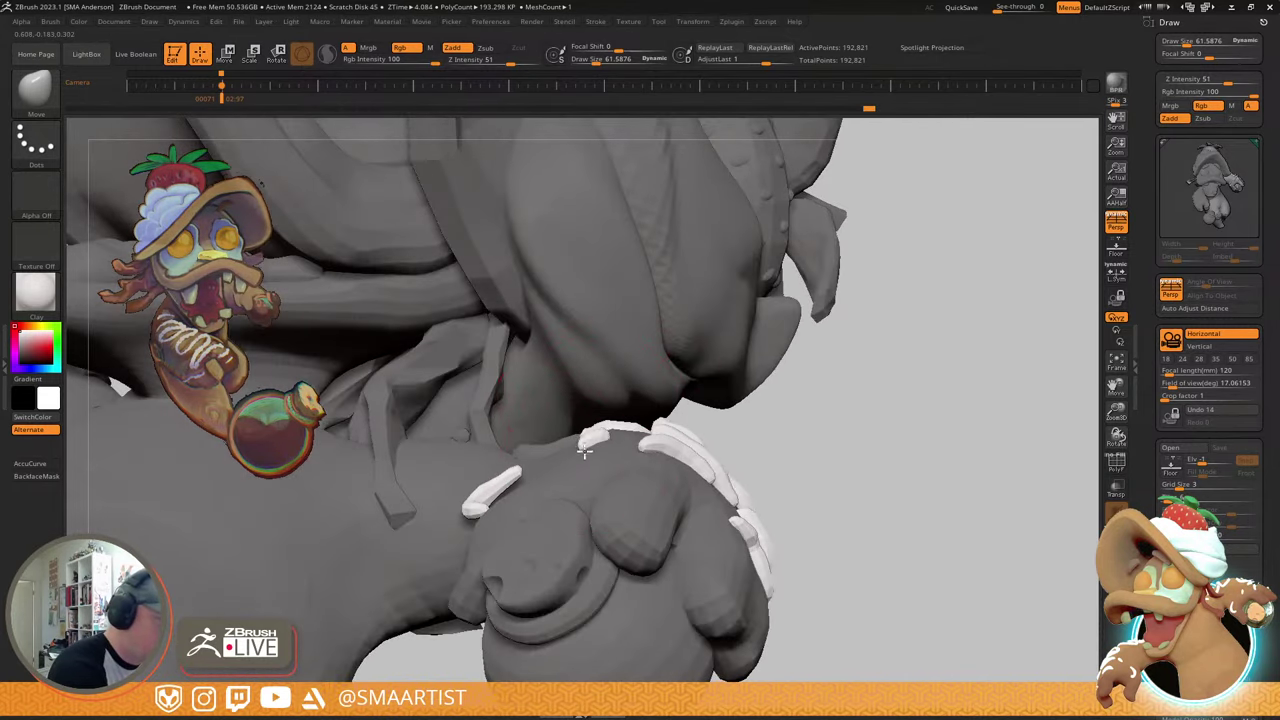
pyautogui.moveTo(718, 446)
pyautogui.mouseDown()
pyautogui.moveTo(615, 468)
pyautogui.moveTo(593, 457)
pyautogui.moveTo(675, 503)
pyautogui.moveTo(729, 510)
pyautogui.mouseUp()
pyautogui.moveTo(718, 394); pyautogui.dragTo(660, 330)
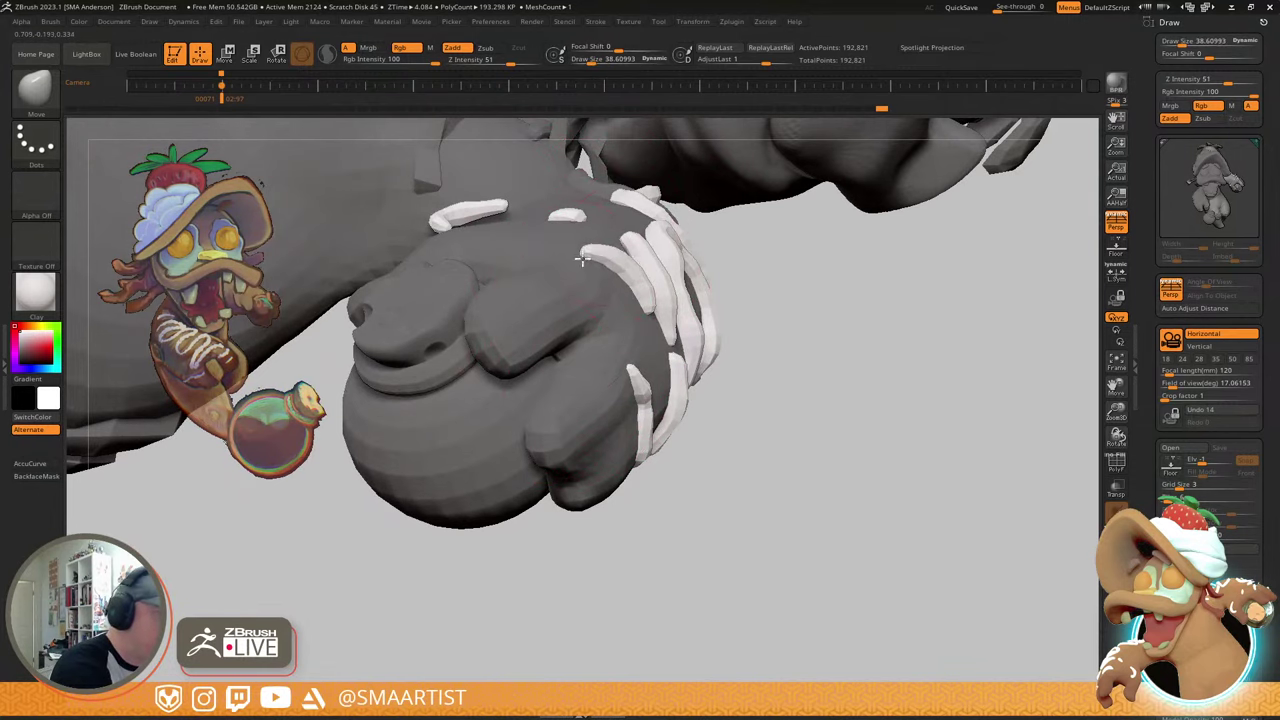
pyautogui.moveTo(679, 268)
pyautogui.mouseDown()
pyautogui.moveTo(655, 427)
pyautogui.moveTo(643, 425)
pyautogui.moveTo(663, 380)
pyautogui.moveTo(745, 362)
pyautogui.moveTo(674, 394)
pyautogui.moveTo(666, 323)
pyautogui.moveTo(716, 362)
pyautogui.mouseUp()
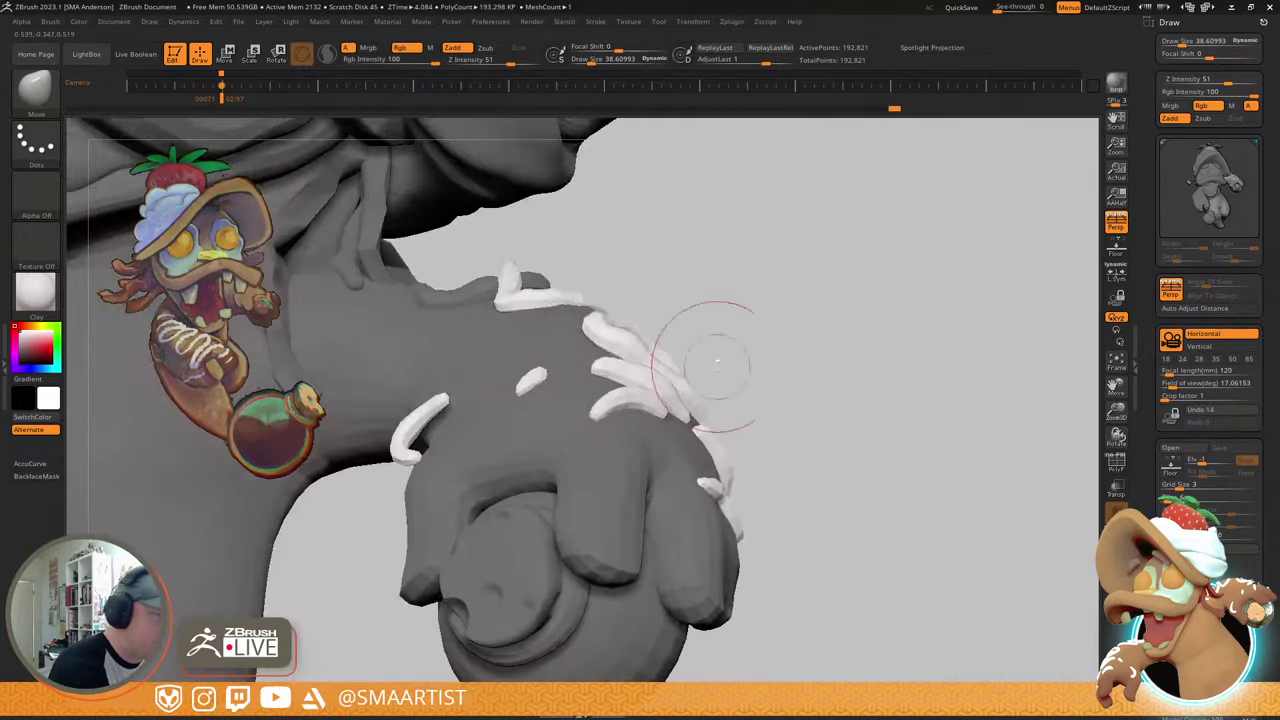
# - Adjust individual icing strands along the left arm and hand with the Move Topological brush
pyautogui.press('b')
pyautogui.press('m')
pyautogui.press('t')
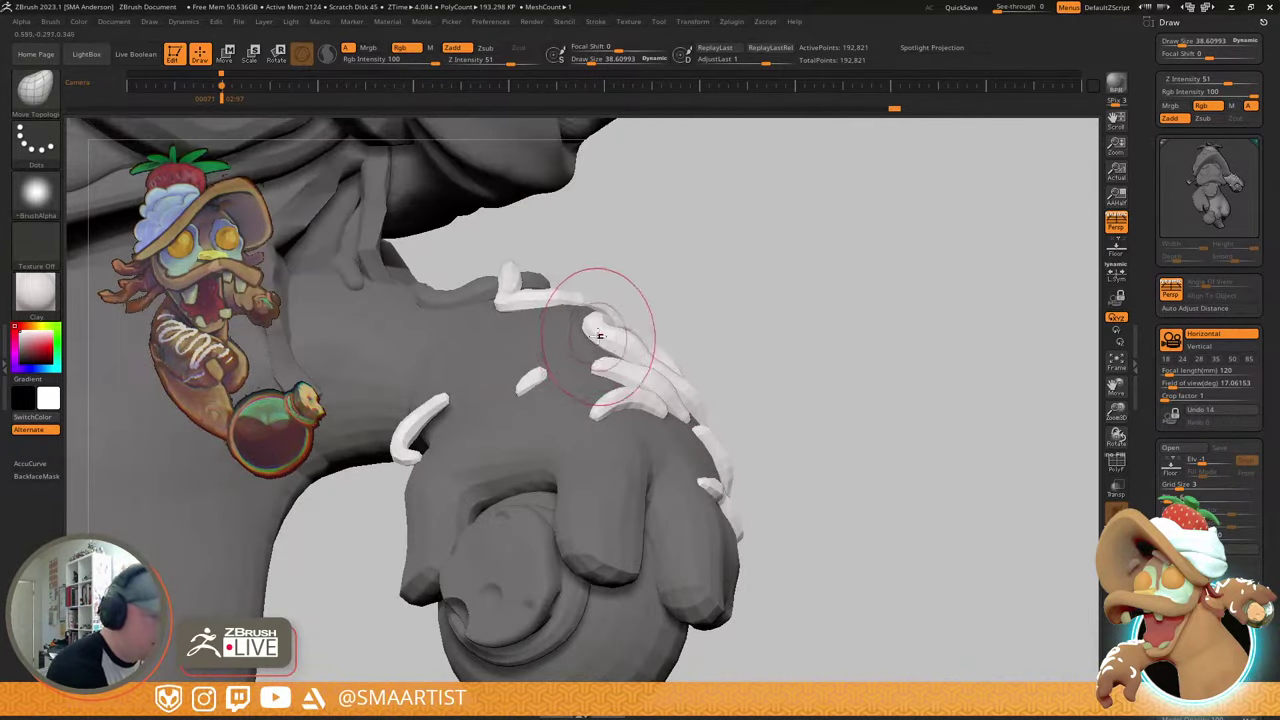
pyautogui.moveTo(682, 340)
pyautogui.mouseDown()
pyautogui.moveTo(640, 345)
pyautogui.moveTo(735, 350)
pyautogui.moveTo(790, 377)
pyautogui.moveTo(786, 399)
pyautogui.mouseUp()
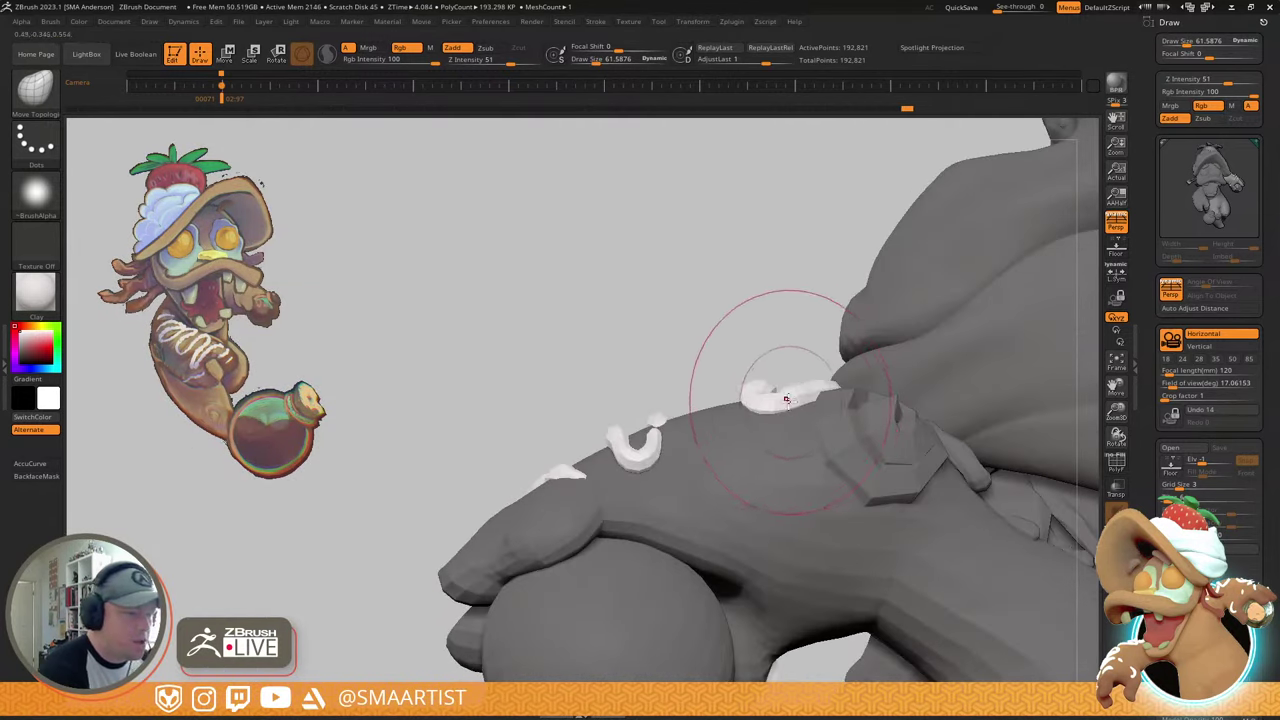
pyautogui.moveTo(665, 460)
pyautogui.mouseDown(button='right')
pyautogui.moveTo(665, 442)
pyautogui.moveTo(745, 490)
pyautogui.moveTo(800, 503)
pyautogui.mouseUp(button='right')
pyautogui.moveTo(825, 510); pyautogui.dragTo(851, 526)
pyautogui.moveTo(851, 526)
pyautogui.mouseDown(button='right')
pyautogui.moveTo(740, 429)
pyautogui.moveTo(743, 355)
pyautogui.mouseUp(button='right')
pyautogui.moveTo(743, 355); pyautogui.dragTo(747, 369)
# - Hide the small icing strand near the thumb, mask everything else and restore full visibility
pyautogui.moveTo(665, 418)
pyautogui.mouseDown()
pyautogui.moveTo(700, 460)
pyautogui.moveTo(717, 374)
pyautogui.moveTo(691, 480)
pyautogui.moveTo(588, 474)
pyautogui.moveTo(566, 455)
pyautogui.mouseUp()
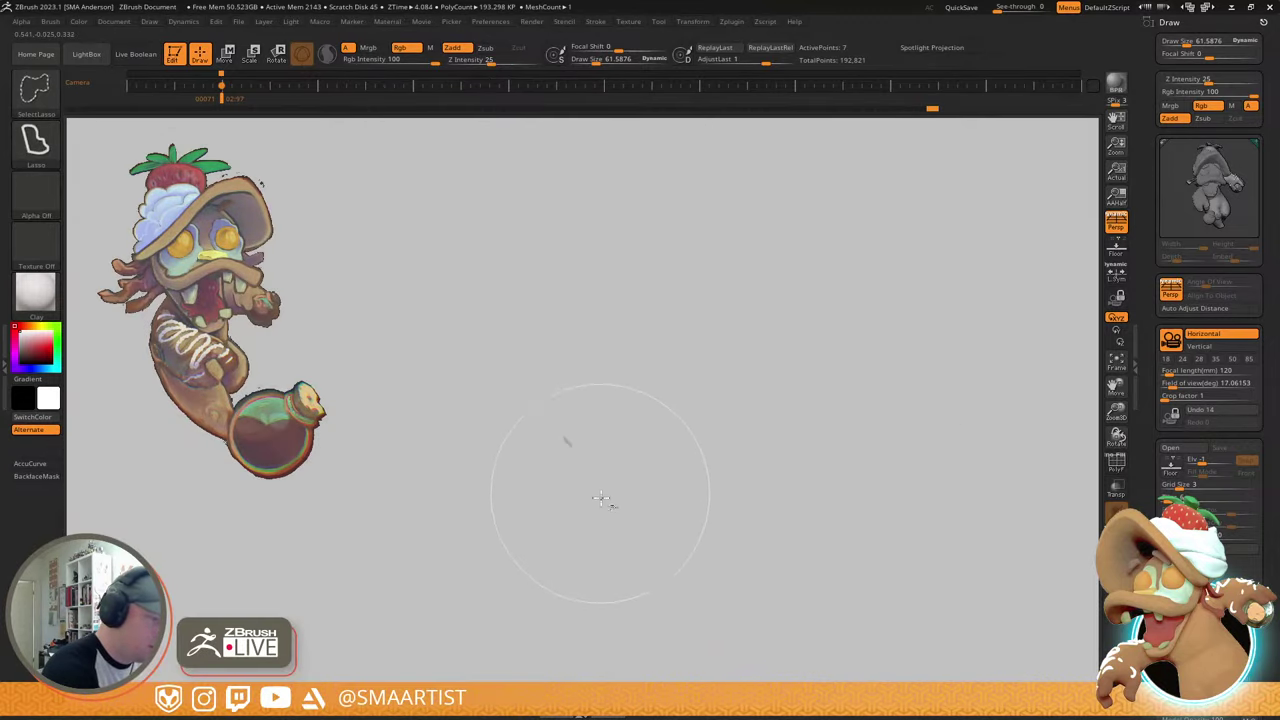
pyautogui.keyDown('ctrl'); pyautogui.keyDown('shift'); pyautogui.click(622, 517); pyautogui.keyUp('shift'); pyautogui.keyUp('ctrl')
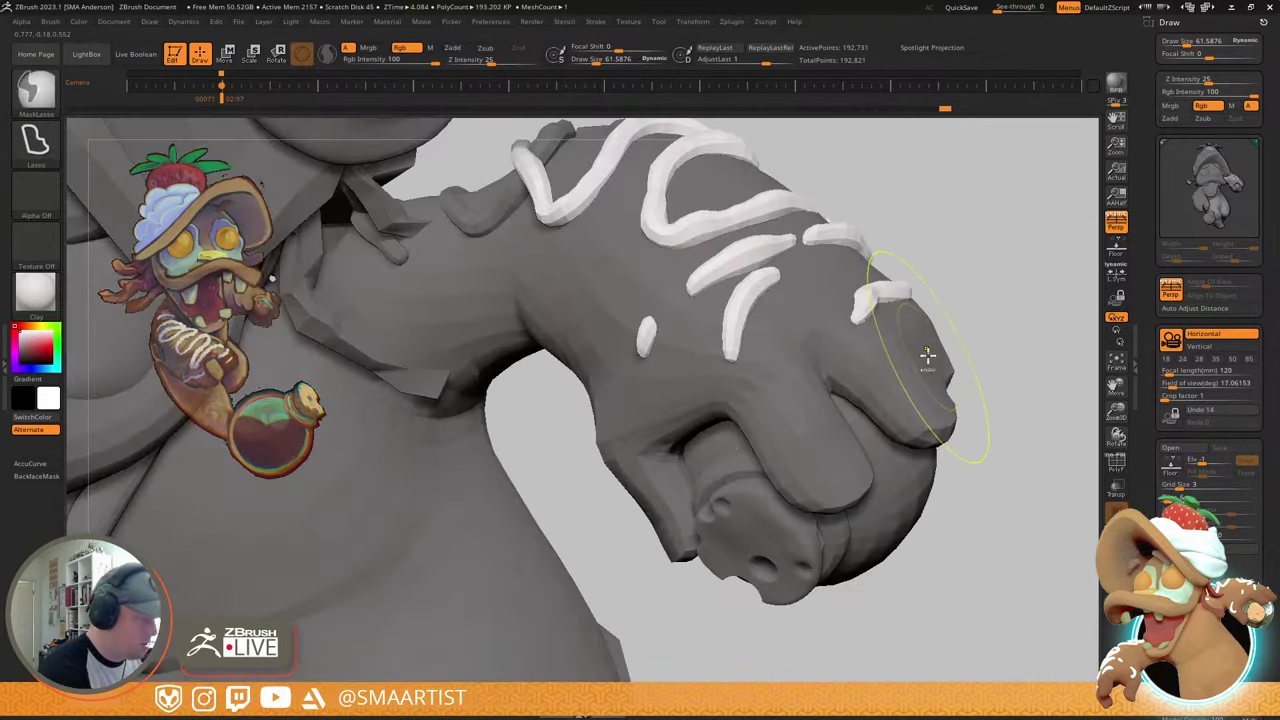
pyautogui.hotkey('ctrl', 'a')
pyautogui.keyDown('ctrl'); pyautogui.keyDown('shift'); pyautogui.click(960, 303); pyautogui.keyUp('shift'); pyautogui.keyUp('ctrl')
# - Place the unmasked icing strand against the arm beside the thumb with the gizmo and return to draw mode
pyautogui.moveTo(671, 440)
pyautogui.mouseDown(button='right')
pyautogui.moveTo(582, 338)
pyautogui.moveTo(663, 414)
pyautogui.moveTo(694, 397)
pyautogui.moveTo(667, 410)
pyautogui.moveTo(700, 494)
pyautogui.moveTo(684, 440)
pyautogui.moveTo(647, 473)
pyautogui.mouseUp(button='right')
pyautogui.press('w')
pyautogui.click(615, 528)
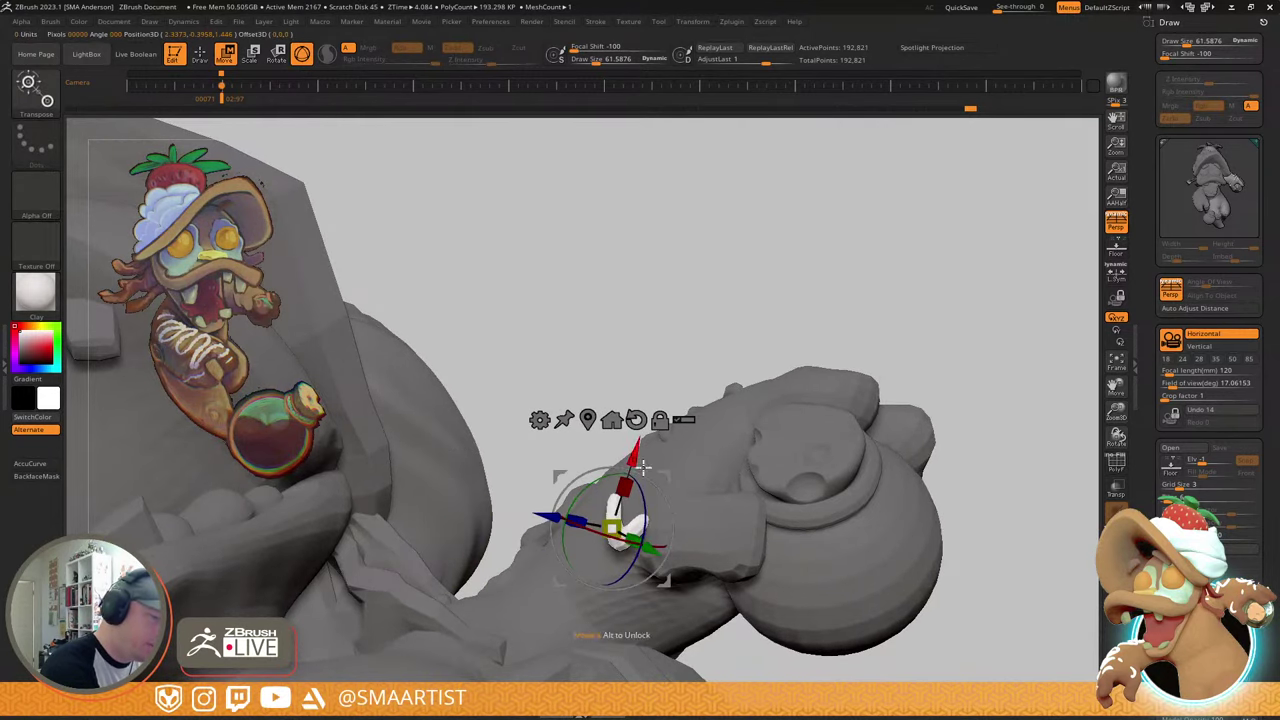
pyautogui.moveTo(690, 457); pyautogui.dragTo(748, 305, button='right')
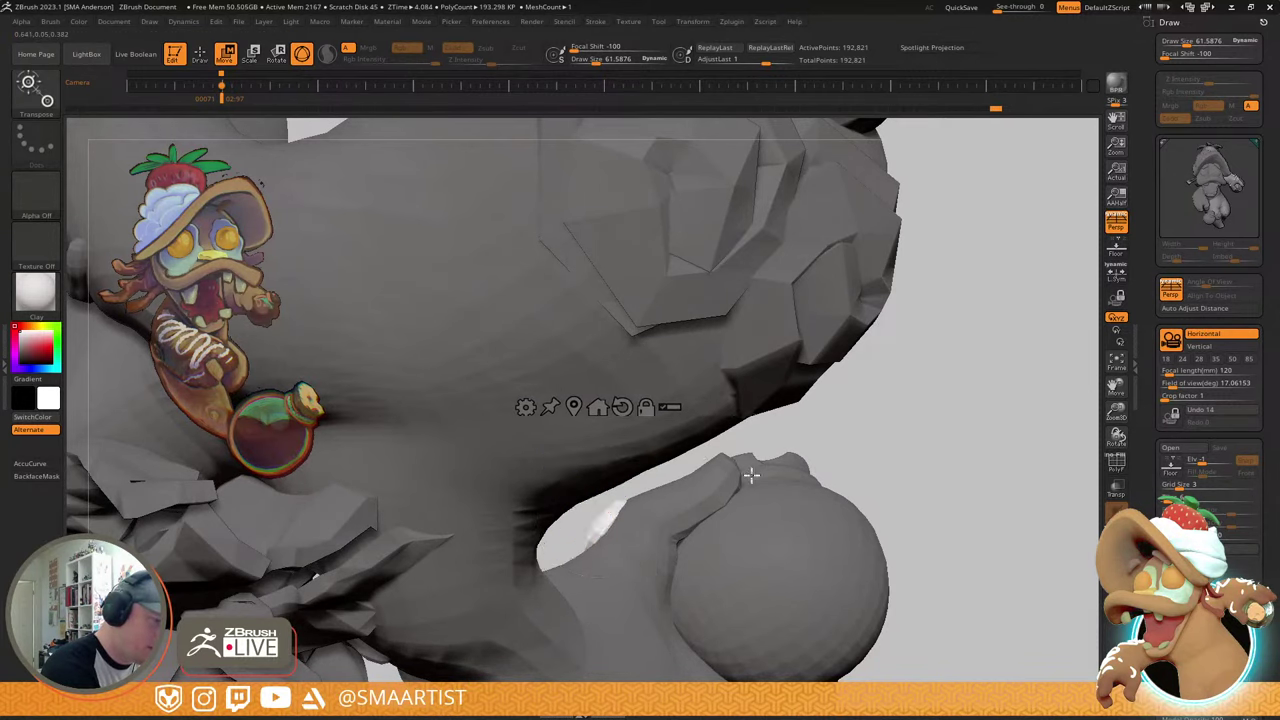
pyautogui.moveTo(751, 475)
pyautogui.mouseDown(button='right')
pyautogui.moveTo(748, 668)
pyautogui.moveTo(689, 486)
pyautogui.moveTo(730, 454)
pyautogui.moveTo(680, 534)
pyautogui.moveTo(657, 409)
pyautogui.moveTo(700, 383)
pyautogui.moveTo(668, 375)
pyautogui.moveTo(657, 428)
pyautogui.moveTo(676, 408)
pyautogui.mouseUp(button='right')
pyautogui.press('q')
pyautogui.keyDown('ctrl'); pyautogui.moveTo(651, 360); pyautogui.dragTo(610, 376, button='right'); pyautogui.keyUp('ctrl')
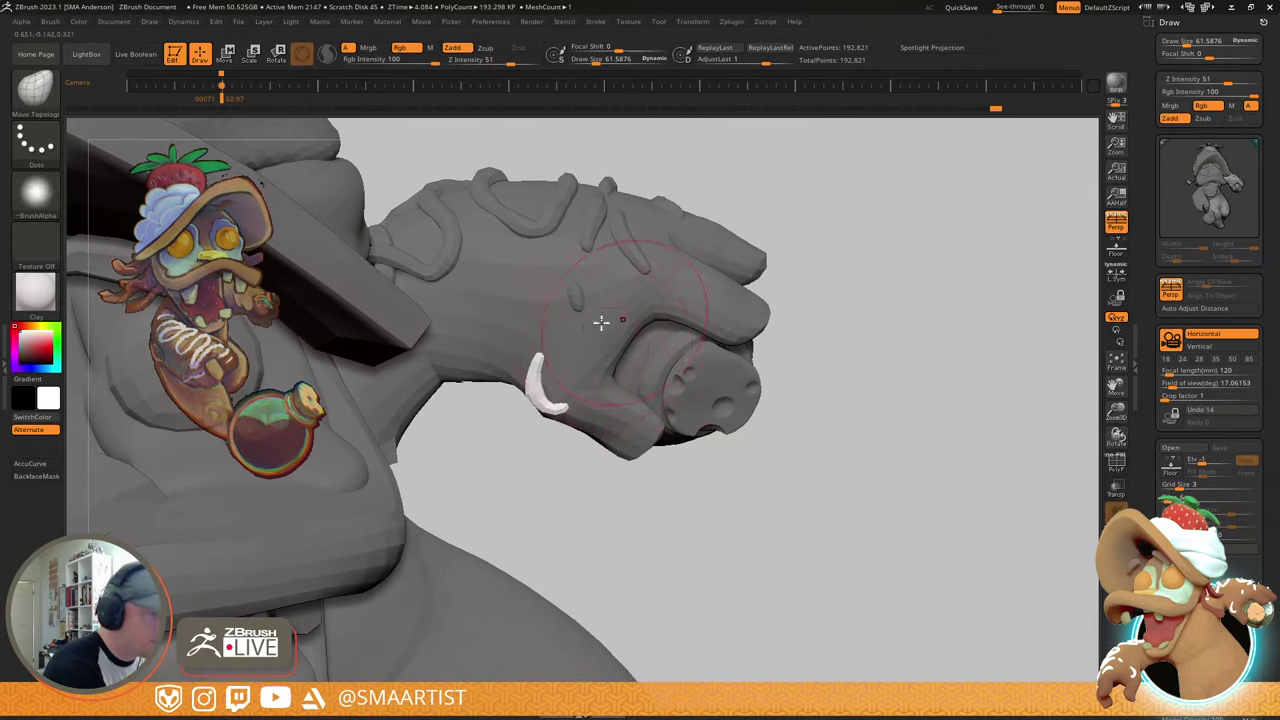
# - Clear the mask from the icing and nudge the small dab on the hand with a Move Topological brush of about size 30
pyautogui.press('w')
pyautogui.keyDown('alt'); pyautogui.click(640, 262); pyautogui.keyUp('alt')
pyautogui.keyDown('ctrl'); pyautogui.moveTo(821, 196); pyautogui.dragTo(862, 250); pyautogui.keyUp('ctrl')
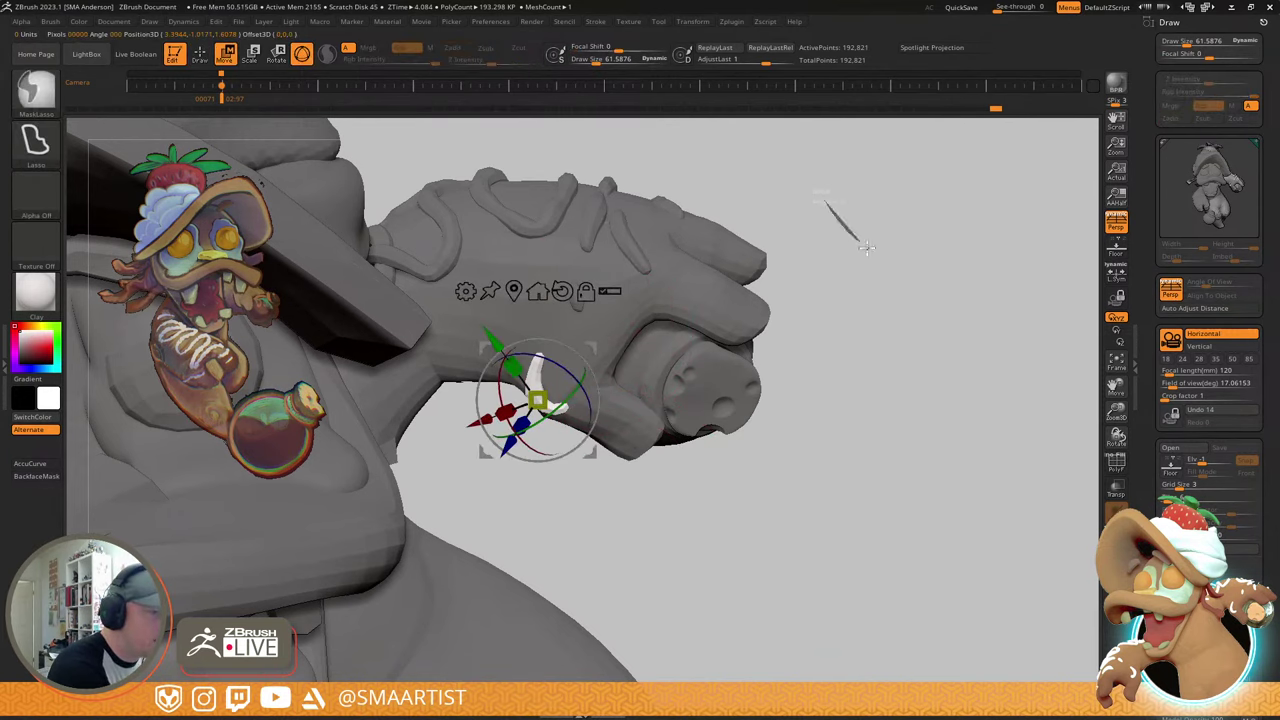
pyautogui.press('q')
pyautogui.press('s')
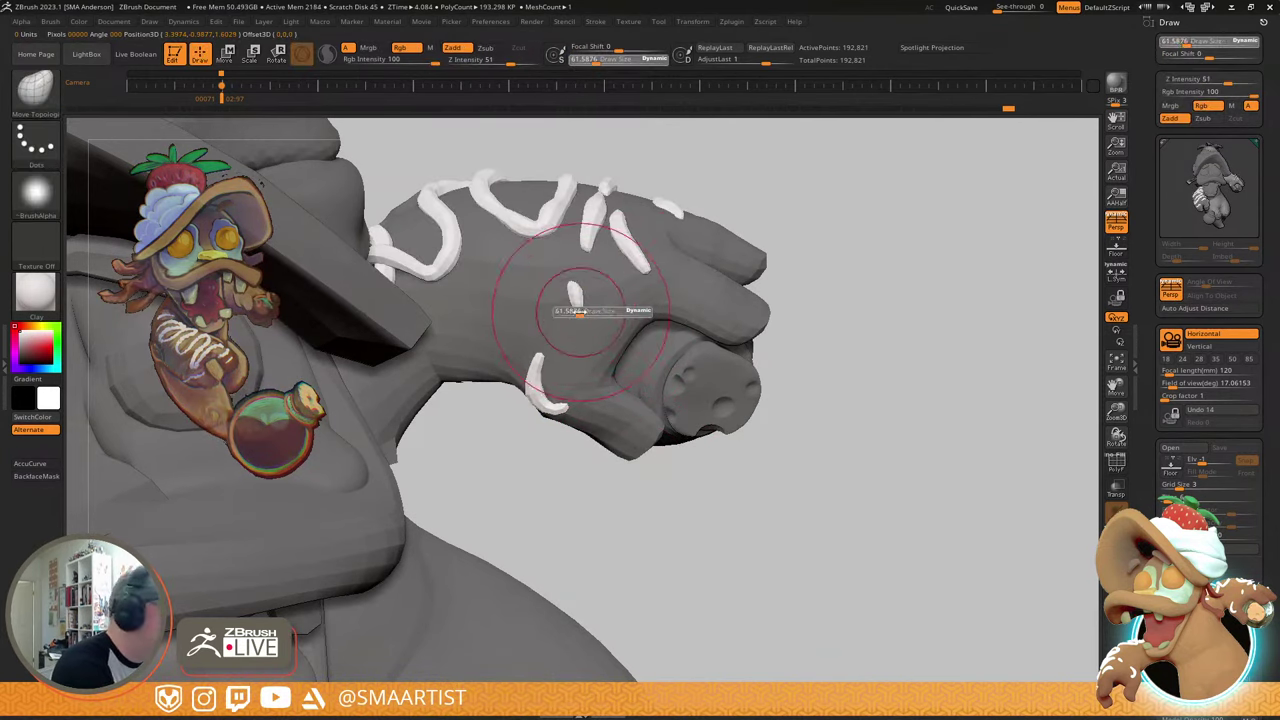
pyautogui.moveTo(573, 314); pyautogui.dragTo(568, 314)
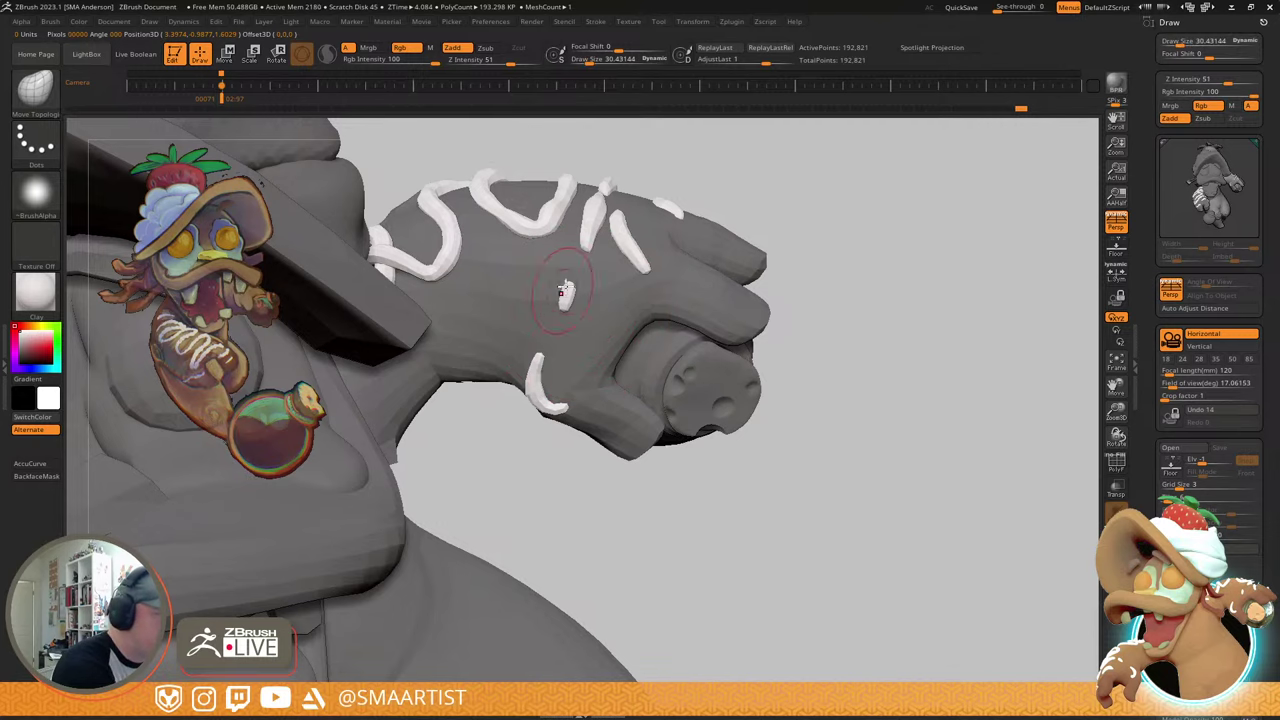
# - Reshape the icing strand beside the thumb and line it up with the small dab, using a draw size of about 45
pyautogui.moveTo(549, 361); pyautogui.dragTo(552, 317, button='right')
pyautogui.moveTo(538, 350); pyautogui.dragTo(549, 351)
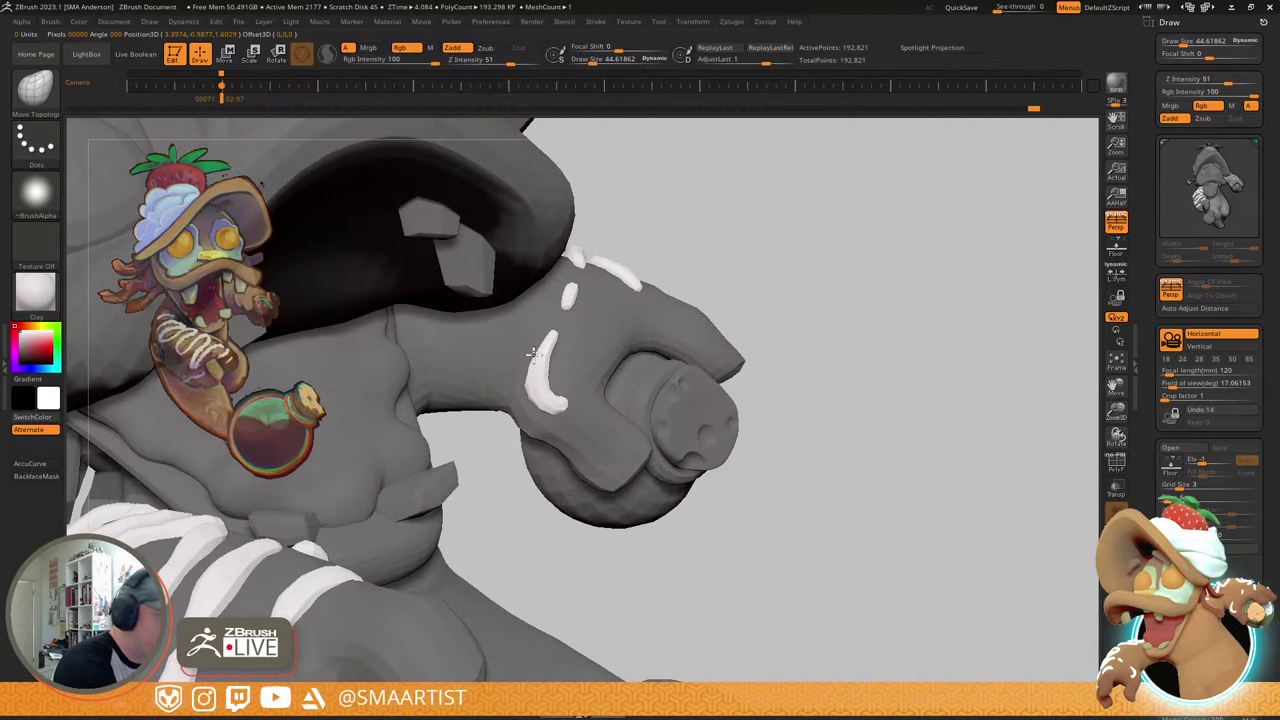
pyautogui.moveTo(580, 320)
pyautogui.mouseDown(button='right')
pyautogui.moveTo(569, 357)
pyautogui.moveTo(564, 316)
pyautogui.moveTo(562, 338)
pyautogui.moveTo(607, 412)
pyautogui.moveTo(531, 429)
pyautogui.moveTo(623, 277)
pyautogui.moveTo(586, 297)
pyautogui.moveTo(580, 325)
pyautogui.moveTo(595, 265)
pyautogui.moveTo(520, 235)
pyautogui.mouseUp(button='right')
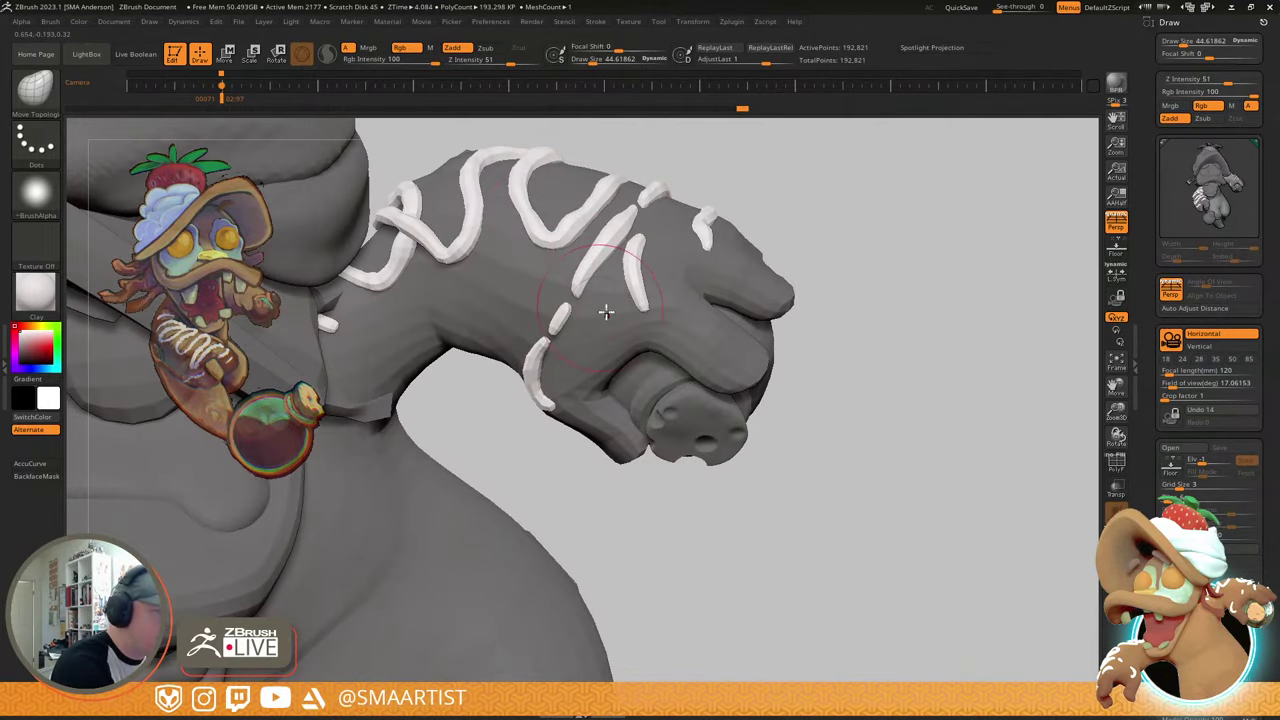
pyautogui.moveTo(606, 312); pyautogui.dragTo(592, 292, button='right')
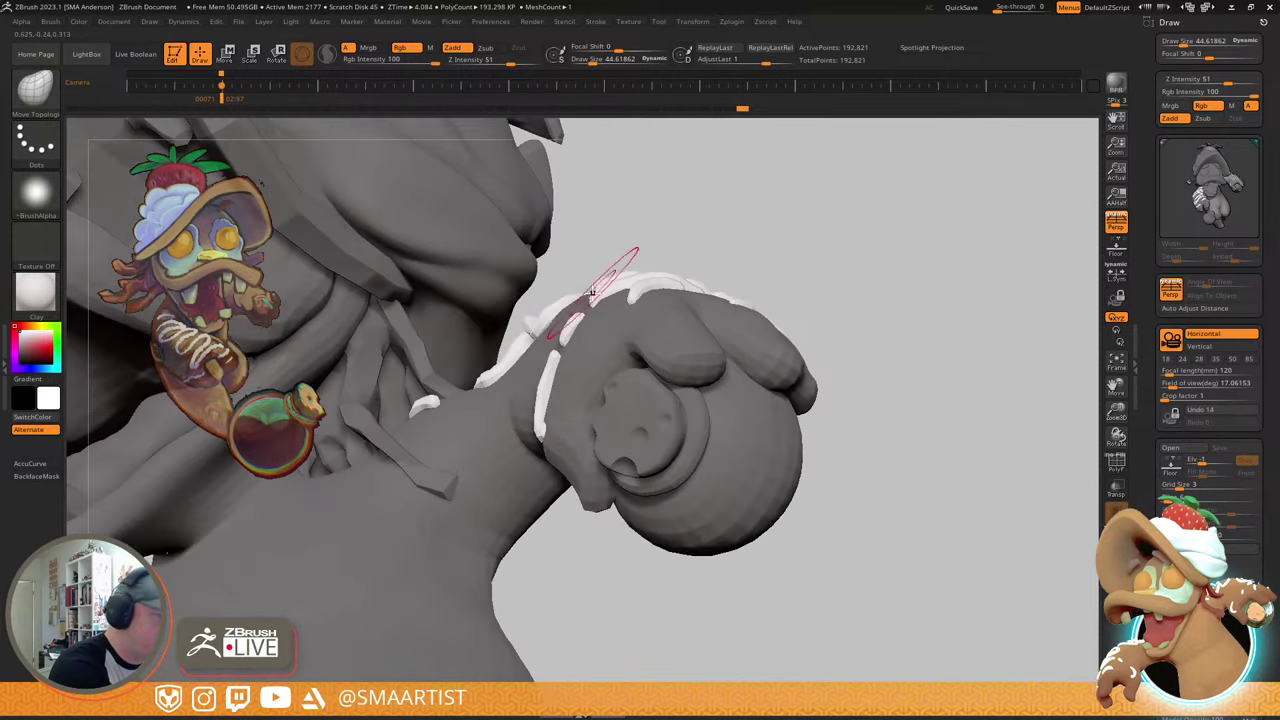
pyautogui.moveTo(562, 342)
pyautogui.mouseDown(button='right')
pyautogui.moveTo(634, 366)
pyautogui.moveTo(615, 400)
pyautogui.moveTo(624, 434)
pyautogui.moveTo(660, 366)
pyautogui.moveTo(691, 471)
pyautogui.moveTo(770, 400)
pyautogui.moveTo(871, 343)
pyautogui.moveTo(786, 340)
pyautogui.moveTo(820, 401)
pyautogui.moveTo(780, 314)
pyautogui.moveTo(789, 376)
pyautogui.moveTo(744, 372)
pyautogui.moveTo(754, 352)
pyautogui.moveTo(806, 611)
pyautogui.moveTo(636, 360)
pyautogui.mouseUp(button='right')
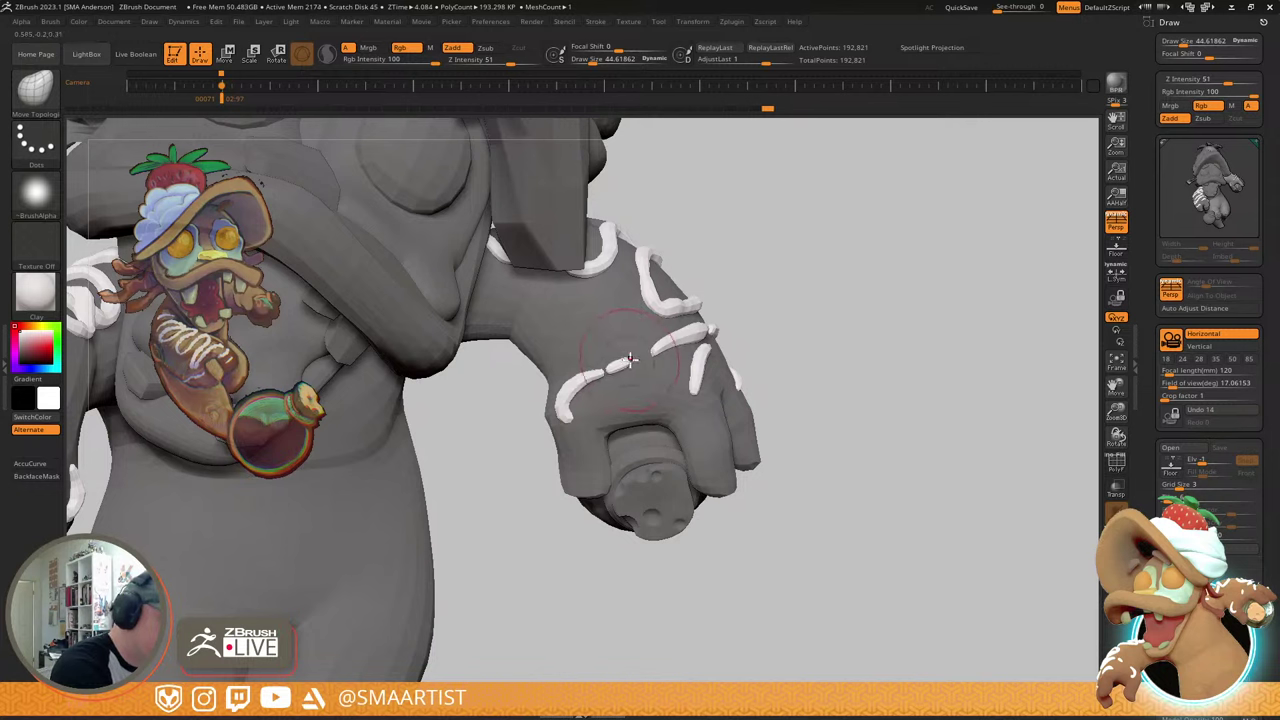
# - Refine the small icing dab and neighbouring strand end across the hand with a draw size of about 17
pyautogui.press('s')
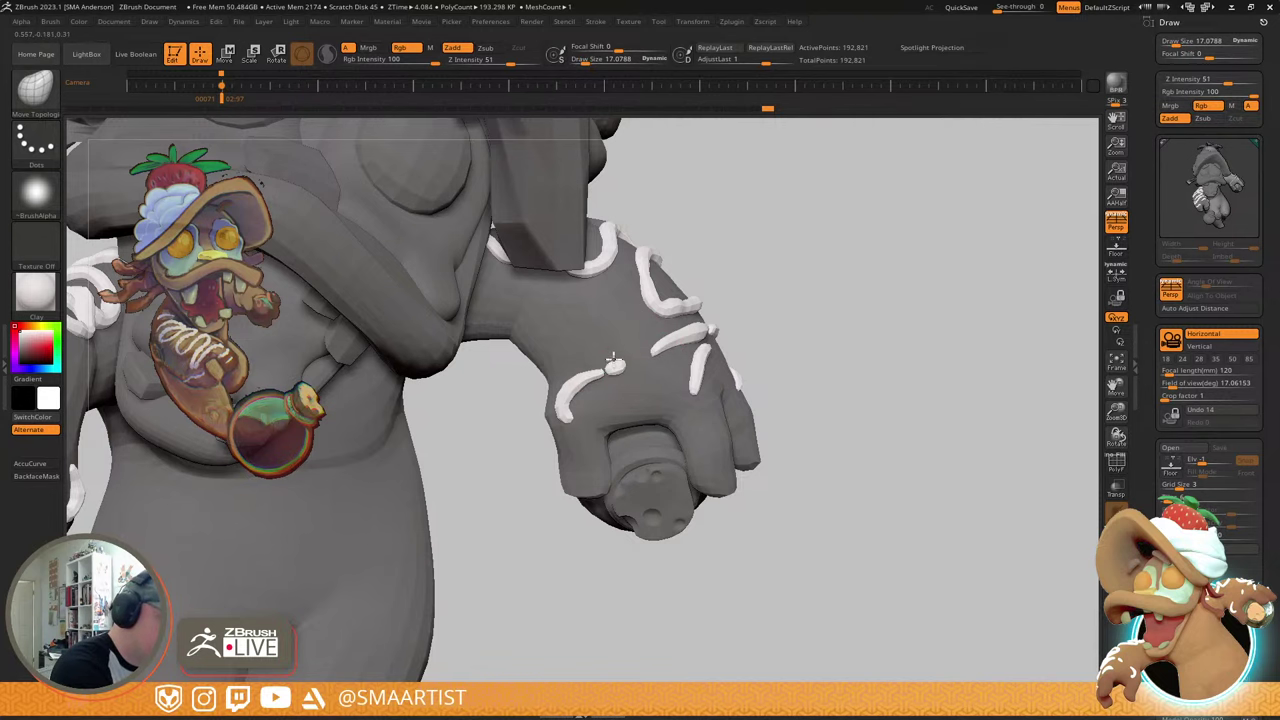
pyautogui.moveTo(729, 400)
pyautogui.keyDown('ctrl'); pyautogui.mouseDown(button='right')
pyautogui.moveTo(716, 290)
pyautogui.moveTo(734, 560)
pyautogui.mouseUp(button='right'); pyautogui.keyUp('ctrl')
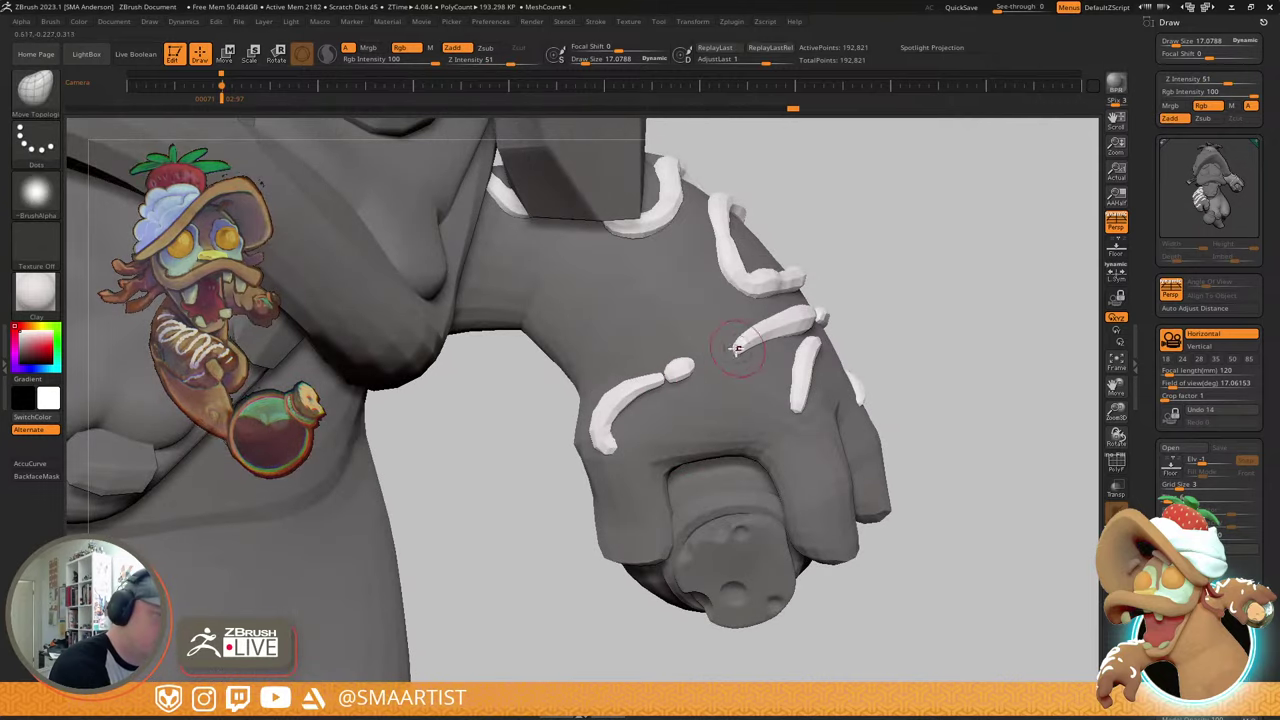
pyautogui.moveTo(880, 343)
pyautogui.keyDown('ctrl'); pyautogui.mouseDown(button='right')
pyautogui.moveTo(880, 300)
pyautogui.moveTo(856, 328)
pyautogui.mouseUp(button='right'); pyautogui.keyUp('ctrl')
pyautogui.moveTo(856, 328)
pyautogui.keyDown('ctrl'); pyautogui.mouseDown(button='right')
pyautogui.moveTo(860, 288)
pyautogui.moveTo(815, 390)
pyautogui.moveTo(800, 500)
pyautogui.mouseUp(button='right'); pyautogui.keyUp('ctrl')
# - Adjust the curves of the large icing swirl along the forearm with a draw size of about 62
pyautogui.moveTo(760, 303)
pyautogui.mouseDown()
pyautogui.moveTo(781, 302)
pyautogui.moveTo(773, 335)
pyautogui.mouseUp()
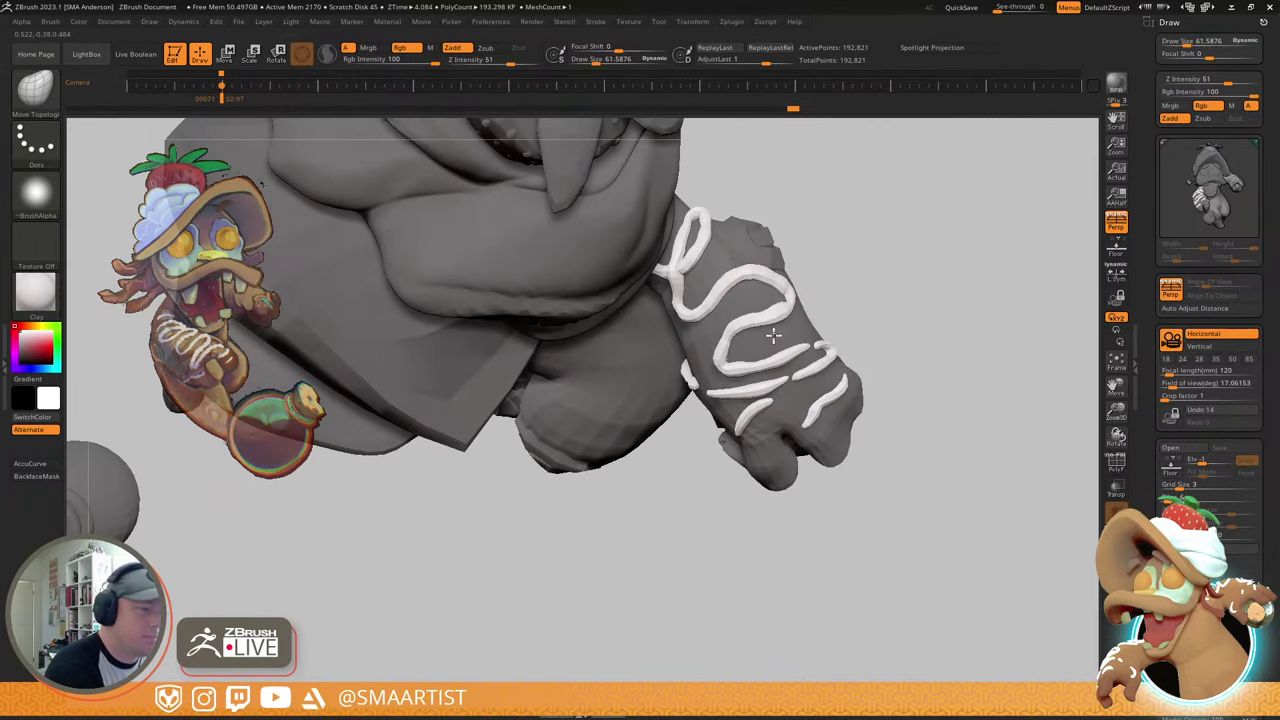
pyautogui.moveTo(771, 335); pyautogui.dragTo(765, 300, button='right')
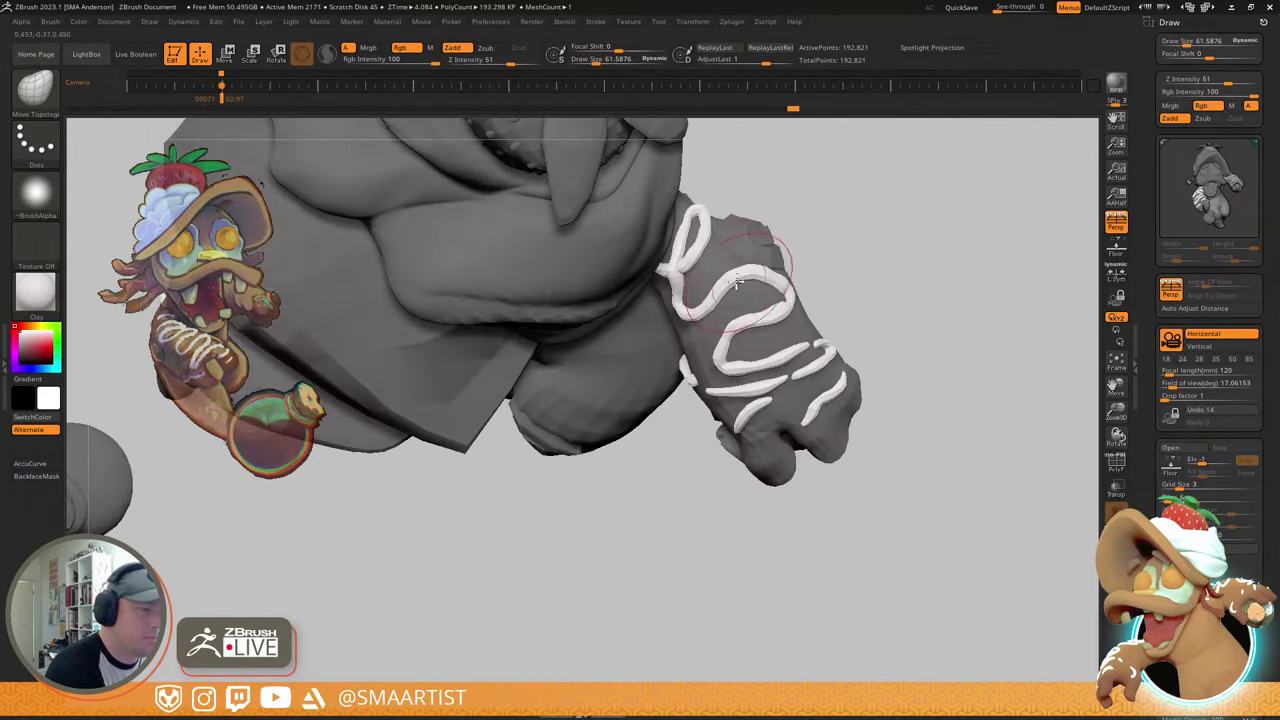
pyautogui.moveTo(733, 281); pyautogui.dragTo(736, 295)
pyautogui.moveTo(798, 258); pyautogui.dragTo(820, 350, button='right')
pyautogui.keyDown('ctrl'); pyautogui.moveTo(820, 350); pyautogui.dragTo(748, 332, button='right'); pyautogui.keyUp('ctrl')
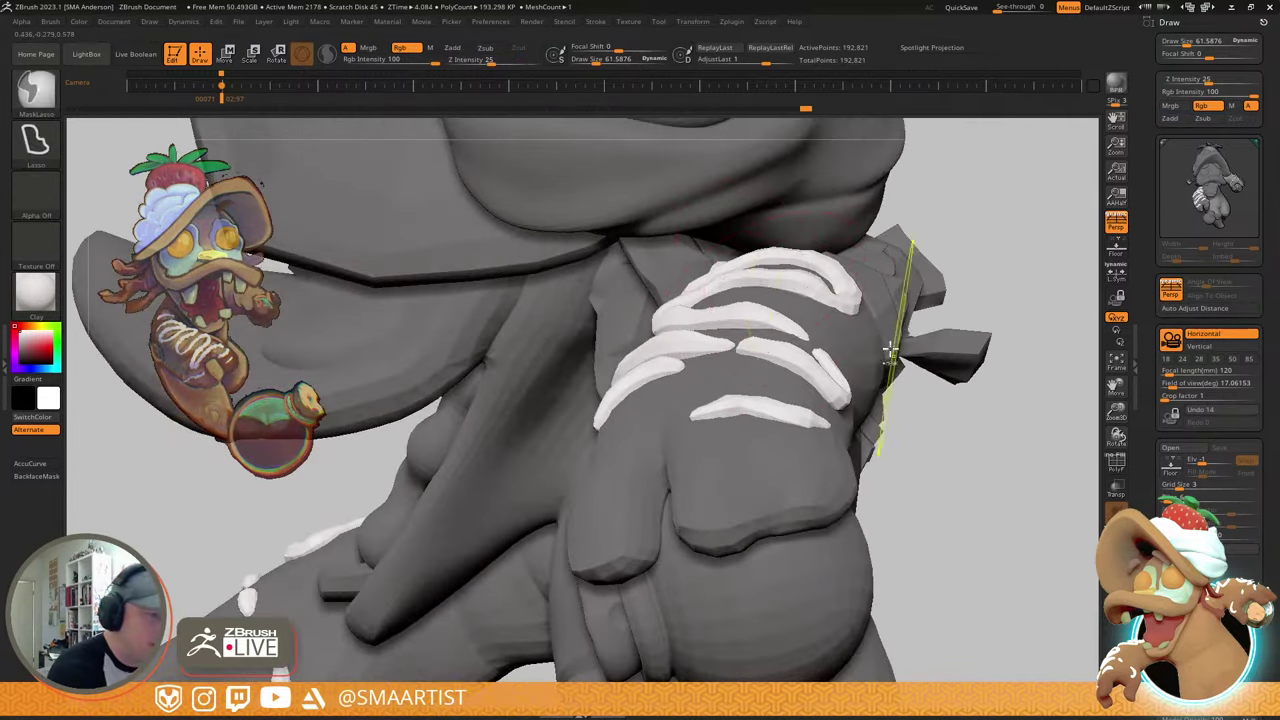
# - Clear the mask from the whole model and frame the full character beside the concept reference
pyautogui.keyDown('ctrl'); pyautogui.moveTo(889, 351); pyautogui.dragTo(887, 308, button='right'); pyautogui.keyUp('ctrl')
pyautogui.moveTo(887, 308)
pyautogui.mouseDown(button='right')
pyautogui.moveTo(873, 332)
pyautogui.moveTo(780, 335)
pyautogui.moveTo(860, 320)
pyautogui.moveTo(934, 391)
pyautogui.moveTo(908, 317)
pyautogui.mouseUp(button='right')
pyautogui.keyDown('ctrl'); pyautogui.moveTo(908, 317); pyautogui.dragTo(966, 380); pyautogui.keyUp('ctrl')
pyautogui.keyDown('ctrl'); pyautogui.moveTo(966, 380); pyautogui.dragTo(937, 349, button='right'); pyautogui.keyUp('ctrl')
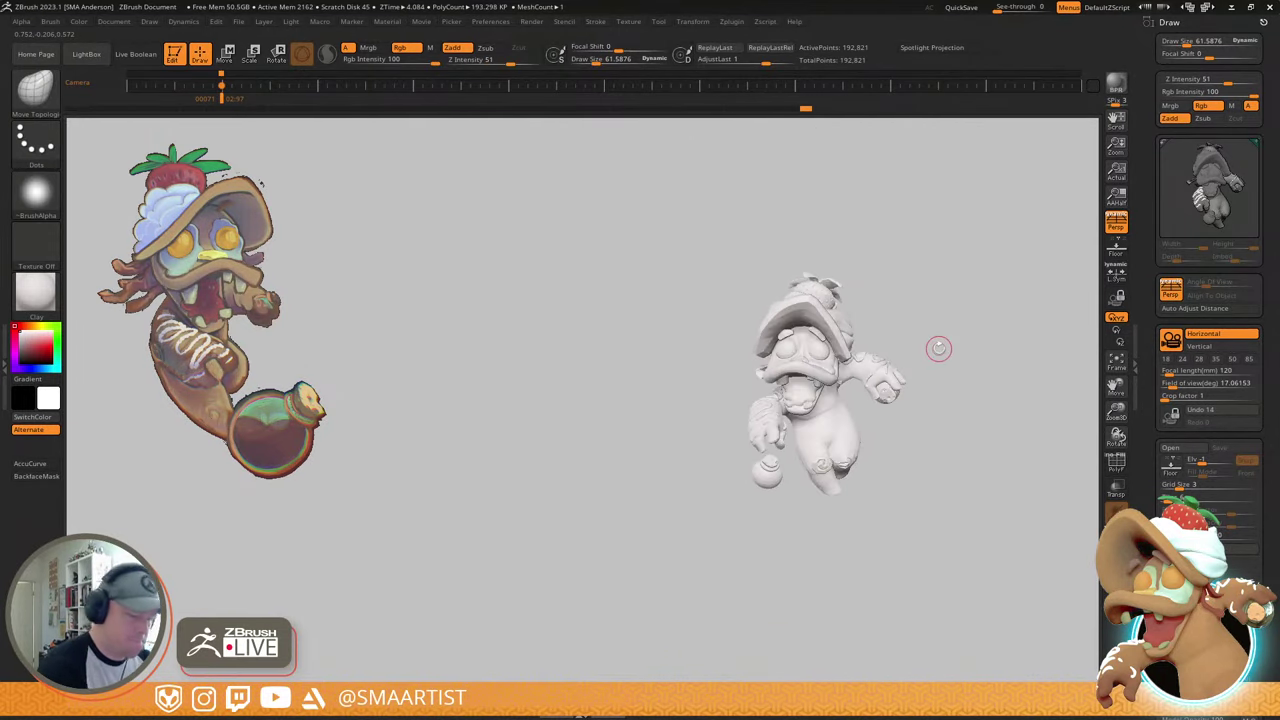
pyautogui.press('f')
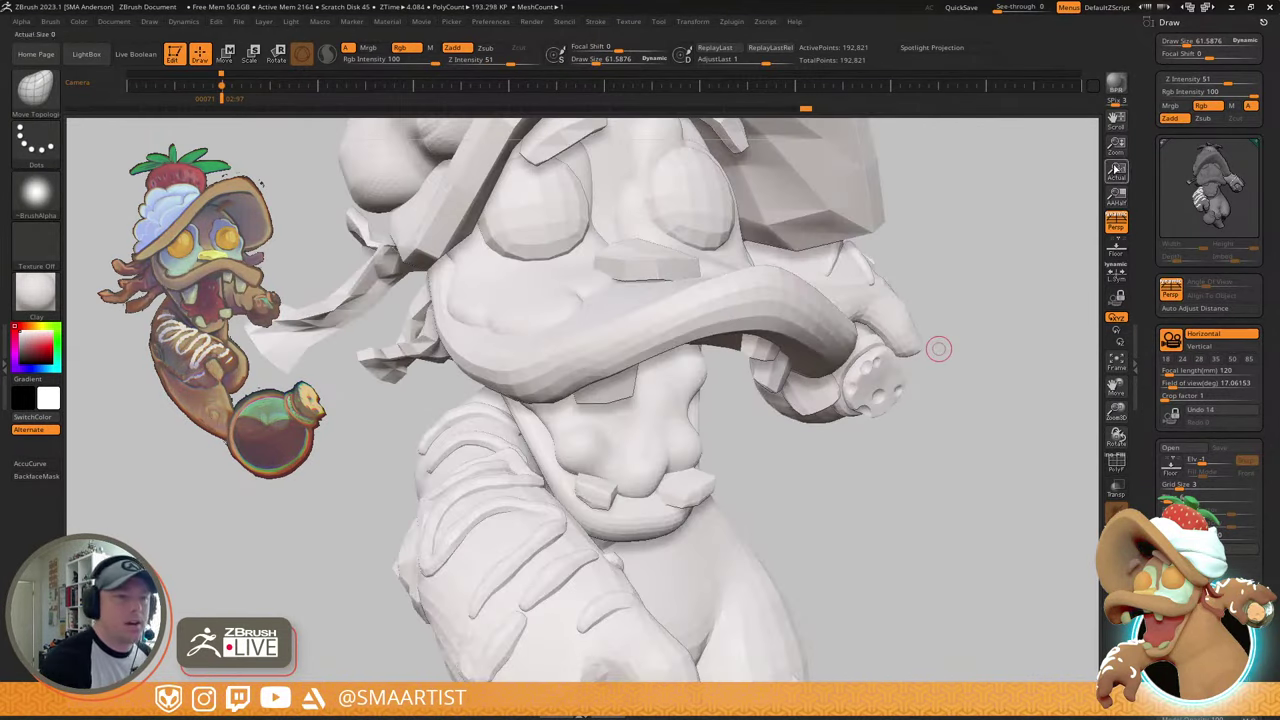
pyautogui.click(1116, 171)
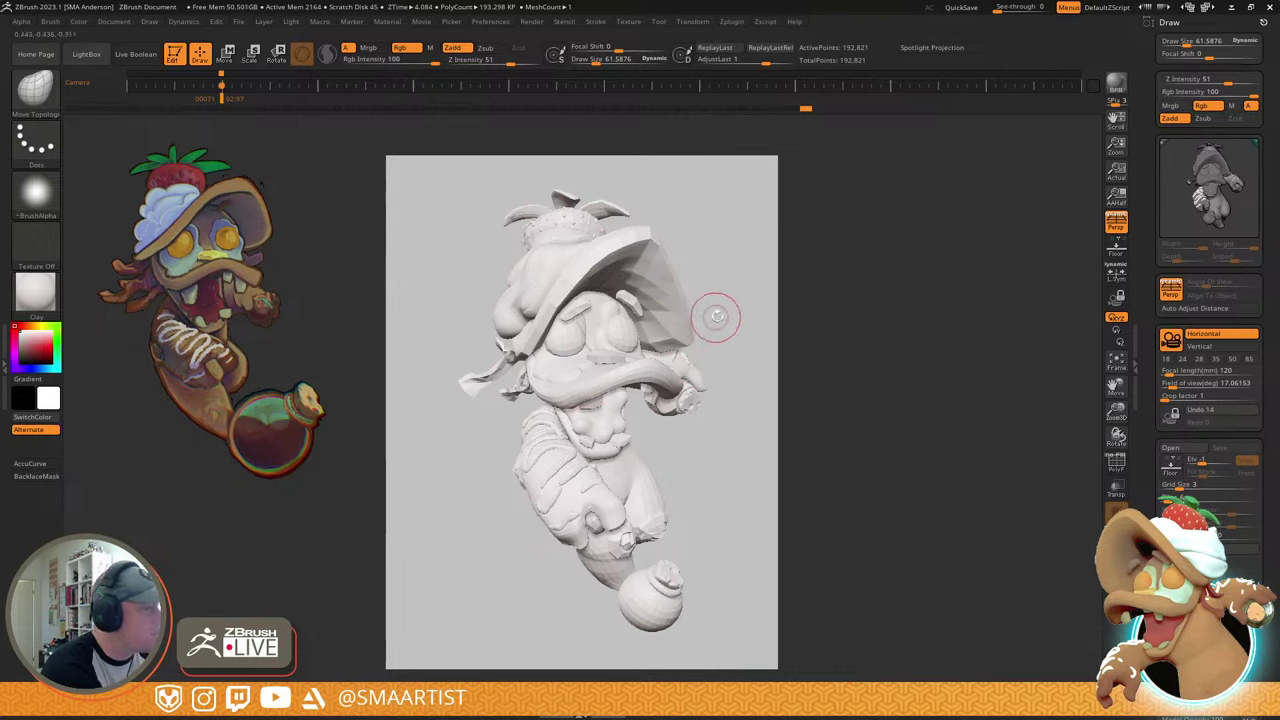
# - Create a topological mask with the gizmo that leaves the beak lips and jaw rim unmasked, and check it by inverting it back and forth
pyautogui.moveTo(637, 360)
pyautogui.mouseDown(button='right')
pyautogui.moveTo(652, 362)
pyautogui.moveTo(643, 421)
pyautogui.moveTo(621, 383)
pyautogui.mouseUp(button='right')
pyautogui.press('w')
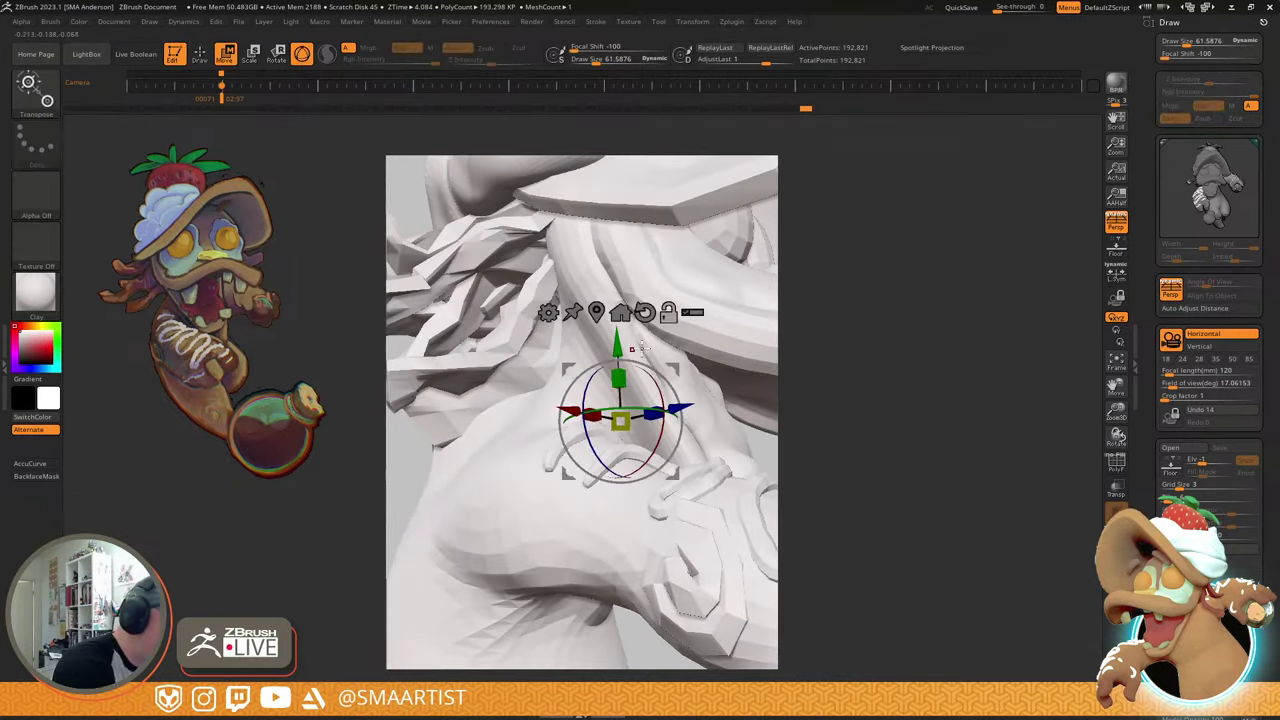
pyautogui.keyDown('alt'); pyautogui.moveTo(677, 367); pyautogui.dragTo(768, 300); pyautogui.keyUp('alt')
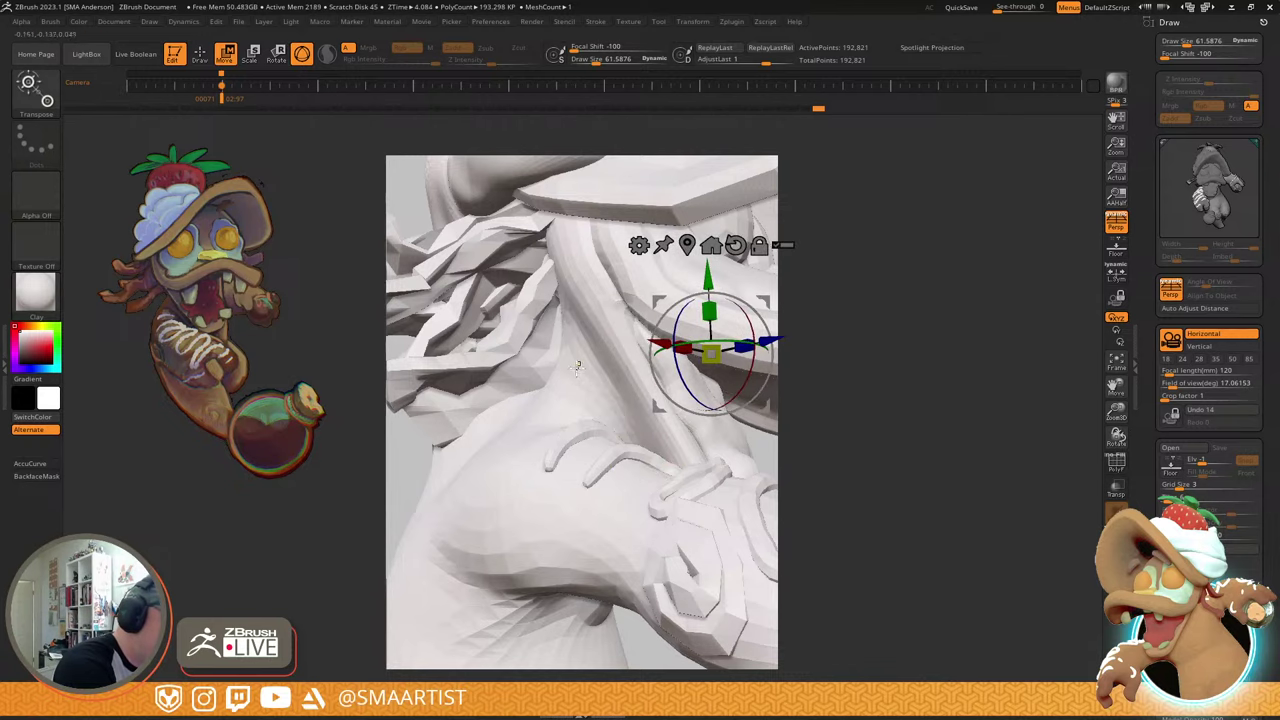
pyautogui.moveTo(577, 368)
pyautogui.keyDown('ctrl'); pyautogui.mouseDown()
pyautogui.moveTo(606, 308)
pyautogui.moveTo(578, 280)
pyautogui.mouseUp(); pyautogui.keyUp('ctrl')
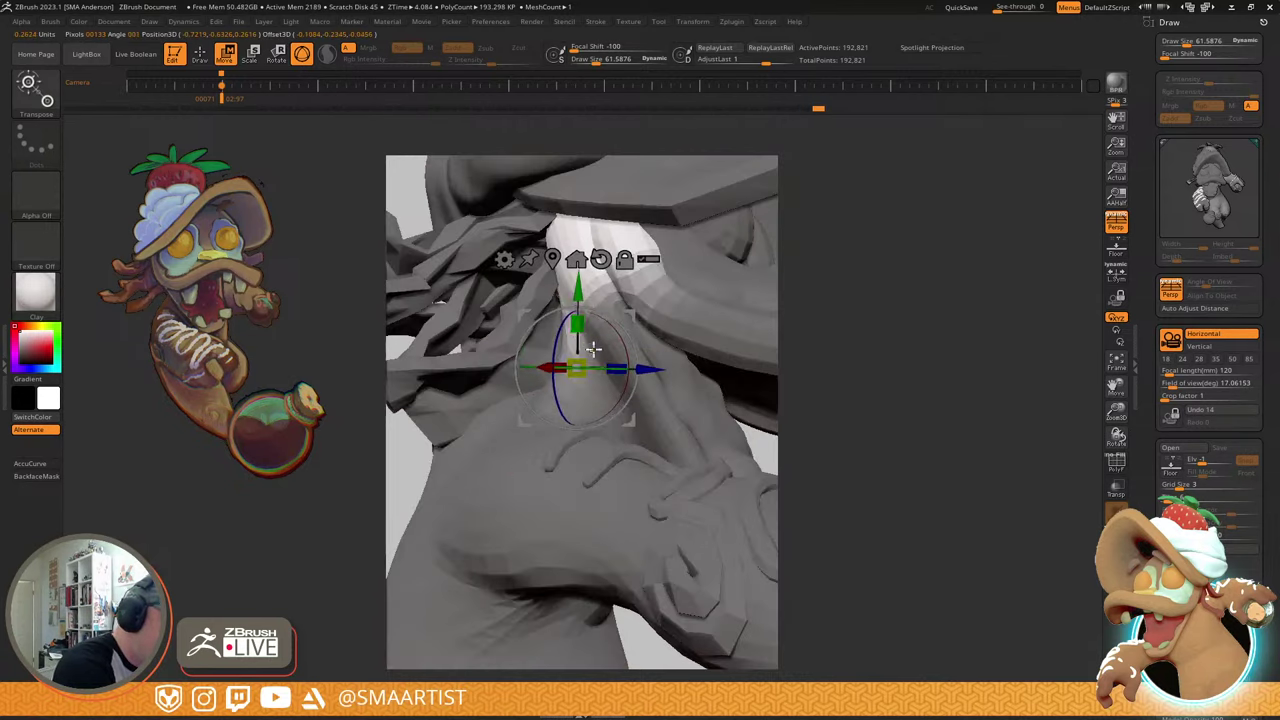
pyautogui.keyDown('alt'); pyautogui.moveTo(628, 316); pyautogui.dragTo(785, 247); pyautogui.keyUp('alt')
pyautogui.keyDown('ctrl'); pyautogui.moveTo(569, 375); pyautogui.dragTo(681, 302); pyautogui.keyUp('ctrl')
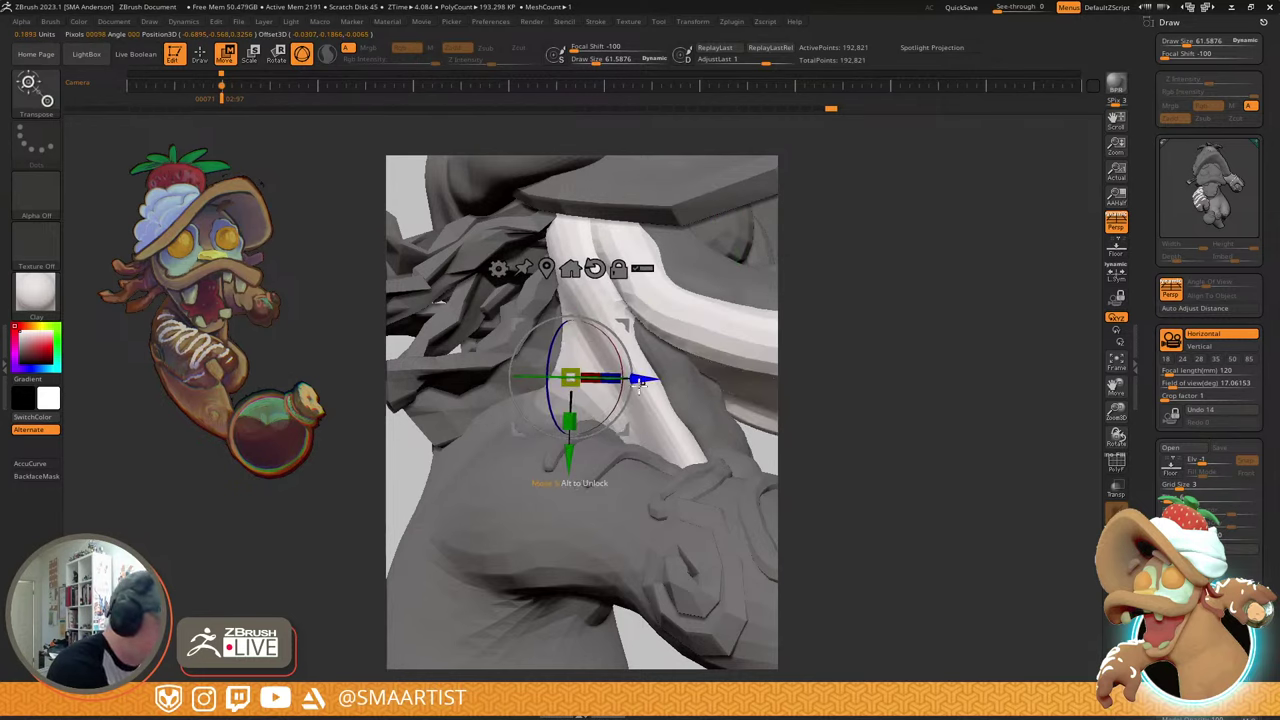
pyautogui.press('q')
pyautogui.moveTo(638, 386)
pyautogui.mouseDown(button='right')
pyautogui.moveTo(700, 374)
pyautogui.moveTo(622, 400)
pyautogui.moveTo(683, 337)
pyautogui.moveTo(725, 334)
pyautogui.moveTo(694, 403)
pyautogui.moveTo(635, 433)
pyautogui.mouseUp(button='right')
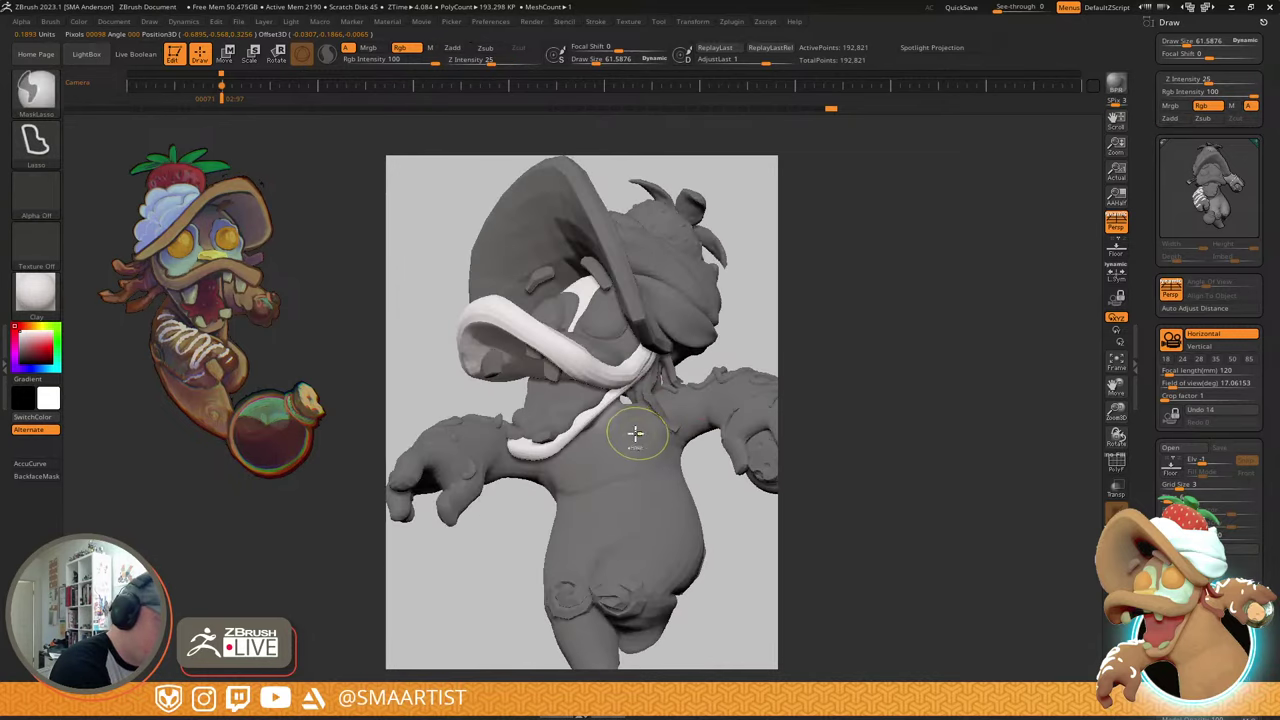
pyautogui.keyDown('ctrl'); pyautogui.click(732, 340); pyautogui.keyUp('ctrl')
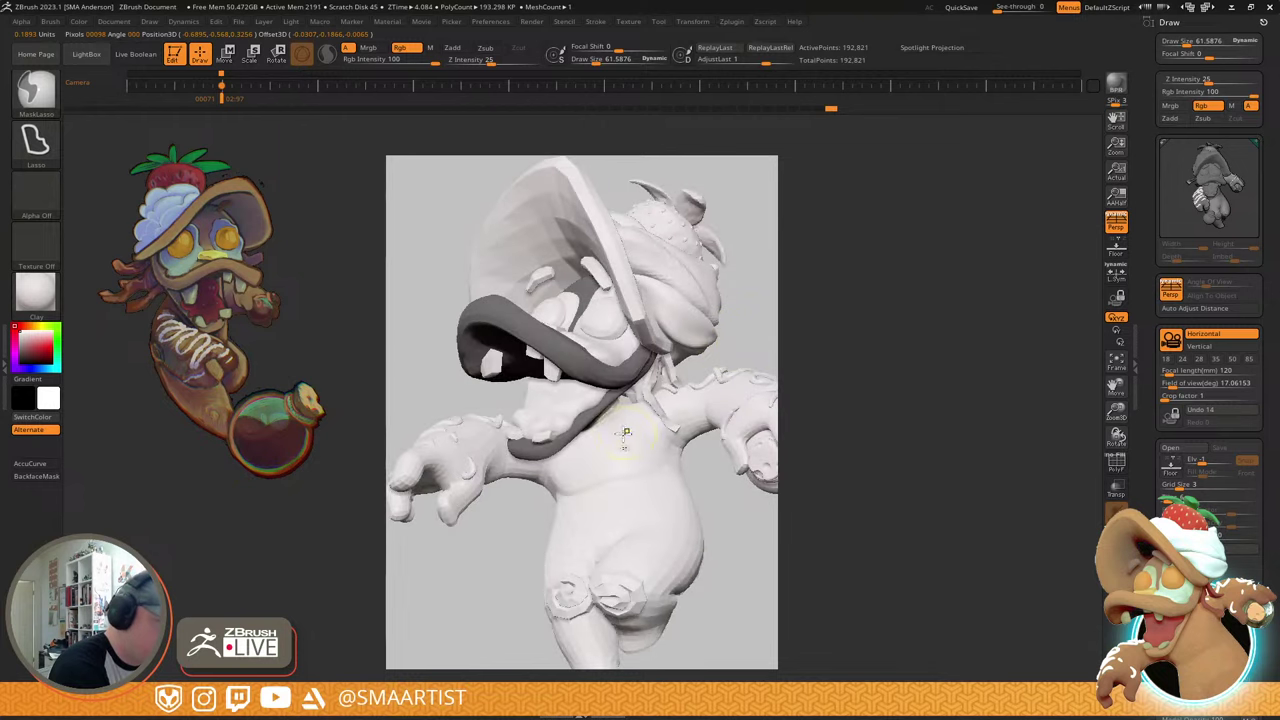
pyautogui.keyDown('ctrl'); pyautogui.click(733, 356); pyautogui.keyUp('ctrl')
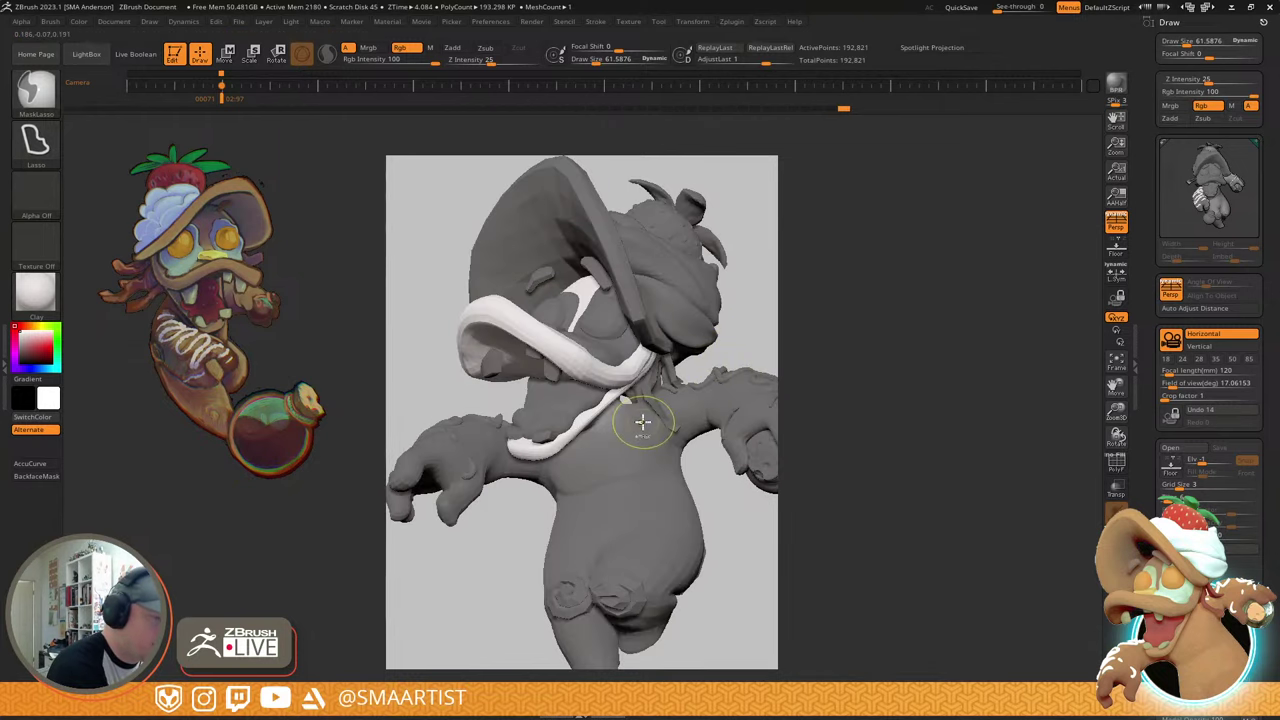
# - Isolate the inner mouth piece, unmask it and restore the full model's visibility
pyautogui.moveTo(623, 415)
pyautogui.mouseDown(button='right')
pyautogui.moveTo(640, 392)
pyautogui.moveTo(595, 488)
pyautogui.mouseUp(button='right')
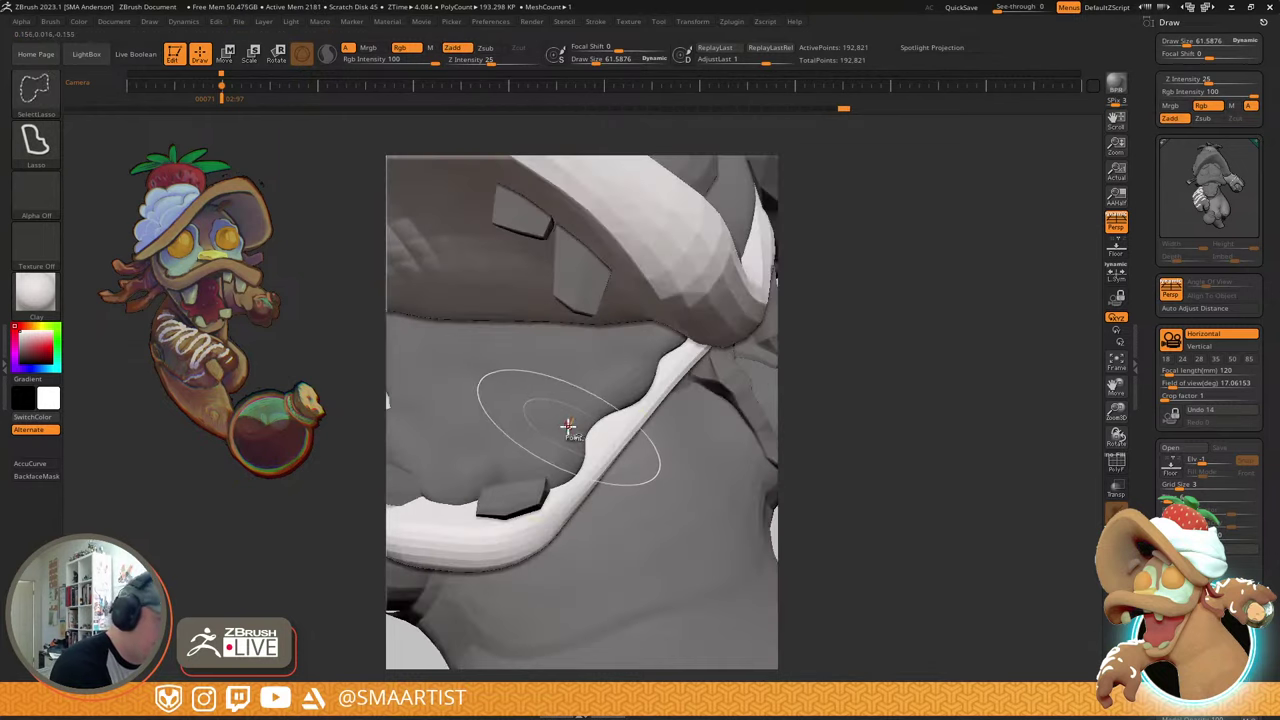
pyautogui.keyDown('ctrl'); pyautogui.keyDown('shift'); pyautogui.click(588, 421); pyautogui.keyUp('shift'); pyautogui.keyUp('ctrl')
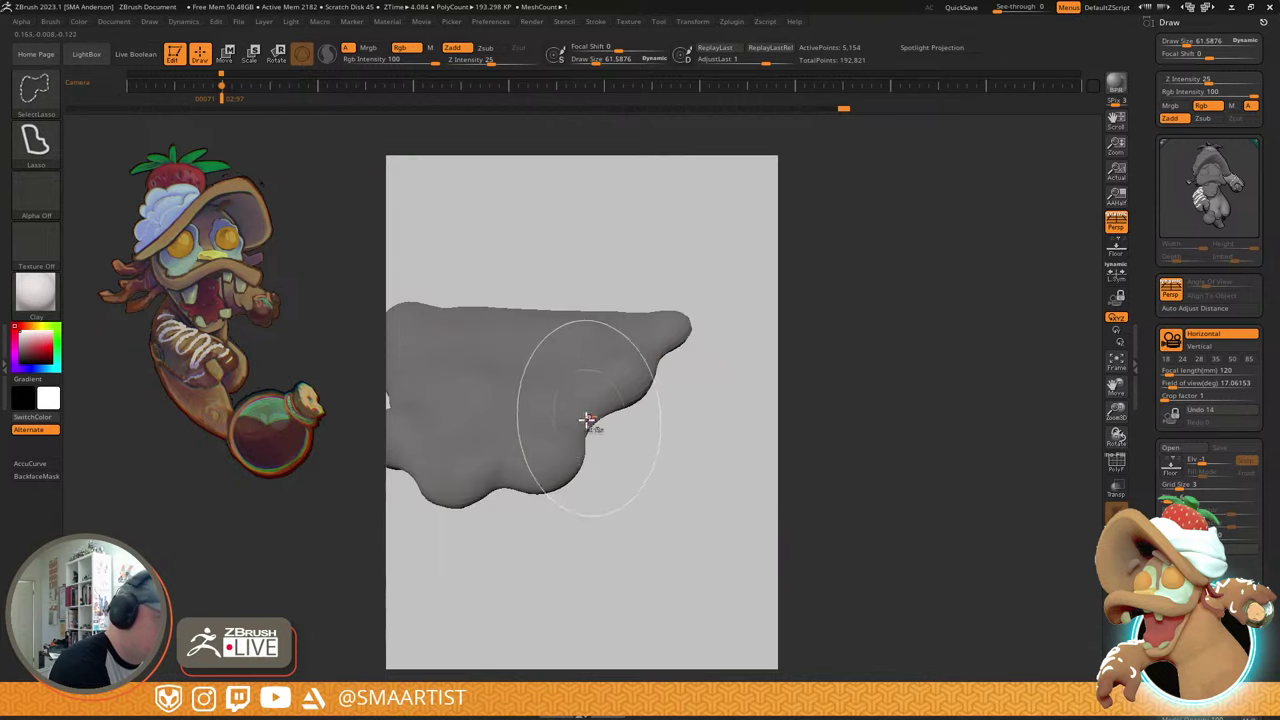
pyautogui.keyDown('ctrl'); pyautogui.click(657, 423); pyautogui.keyUp('ctrl')
pyautogui.keyDown('ctrl'); pyautogui.keyDown('shift'); pyautogui.click(655, 428); pyautogui.keyUp('shift'); pyautogui.keyUp('ctrl')
pyautogui.moveTo(623, 454); pyautogui.dragTo(622, 318, button='right')
pyautogui.keyDown('ctrl'); pyautogui.keyDown('shift'); pyautogui.click(579, 394); pyautogui.keyUp('shift'); pyautogui.keyUp('ctrl')
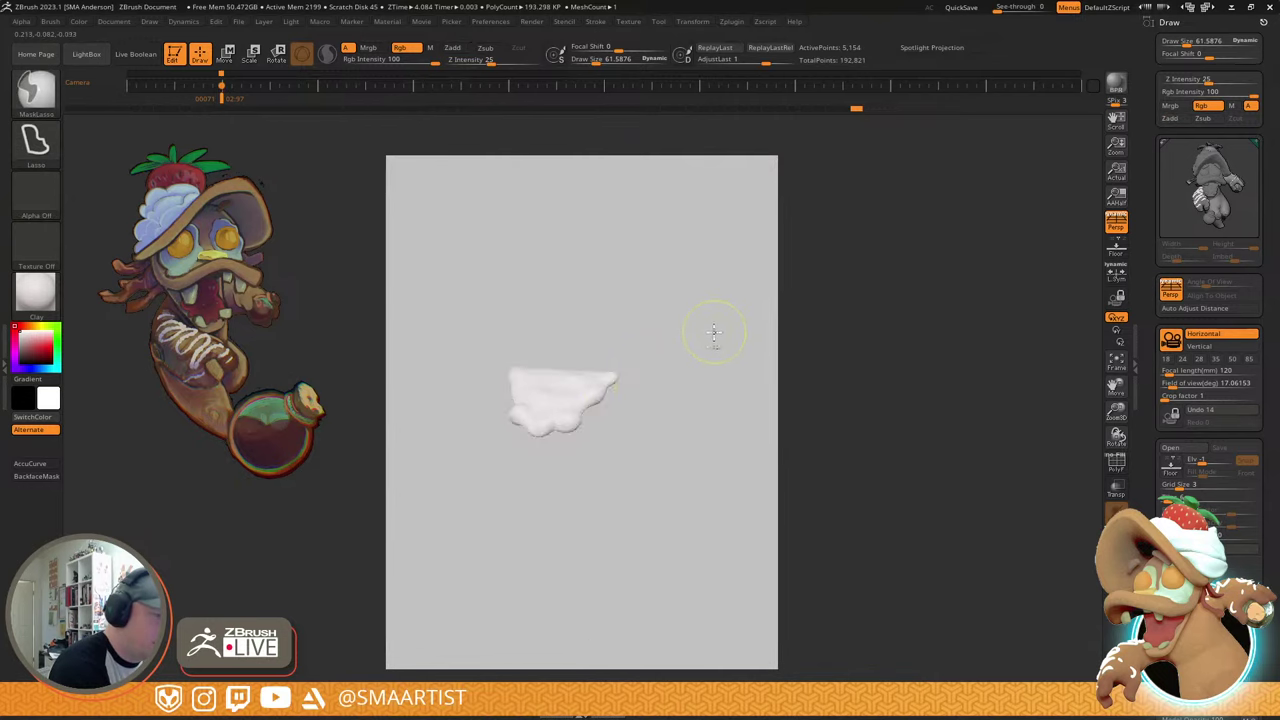
pyautogui.keyDown('ctrl'); pyautogui.keyDown('shift'); pyautogui.click(709, 338); pyautogui.keyUp('shift'); pyautogui.keyUp('ctrl')
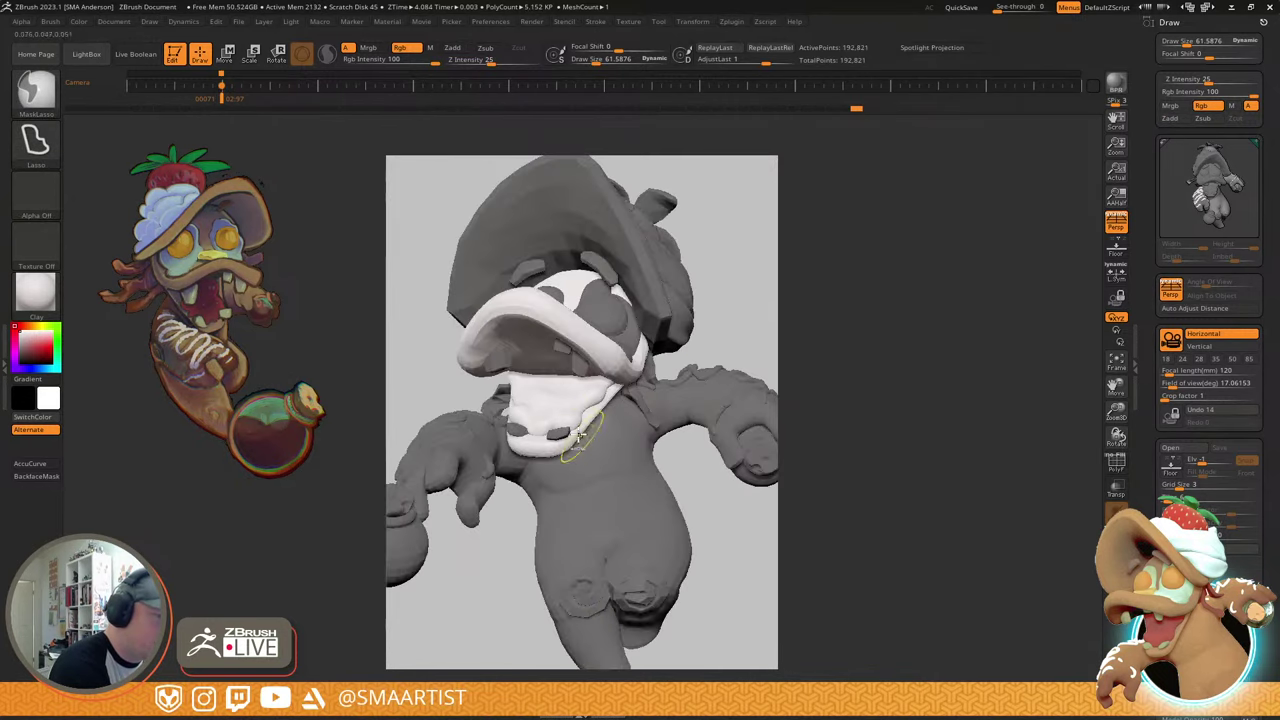
# - Isolate the teeth, unmask them and show the rest of the model again
pyautogui.moveTo(600, 470); pyautogui.dragTo(583, 318, button='right')
pyautogui.keyDown('ctrl'); pyautogui.keyDown('shift'); pyautogui.click(580, 334); pyautogui.keyUp('shift'); pyautogui.keyUp('ctrl')
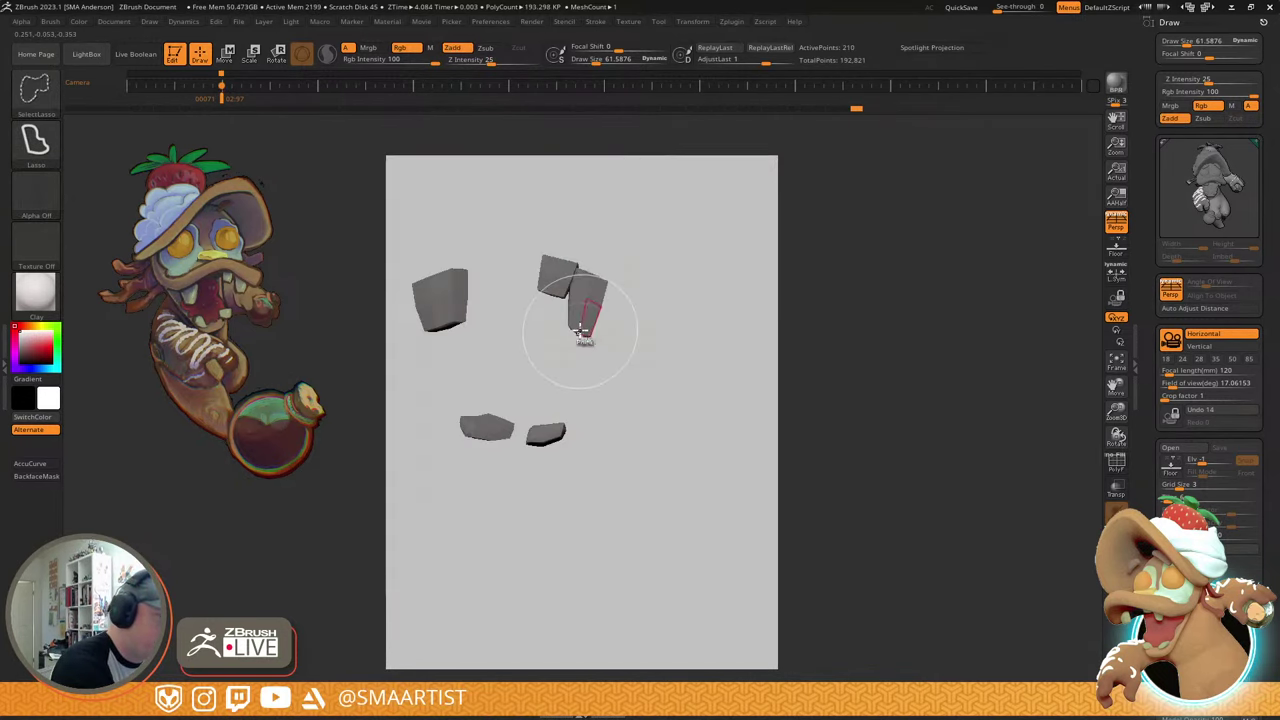
pyautogui.keyDown('ctrl'); pyautogui.click(643, 342); pyautogui.keyUp('ctrl')
pyautogui.keyDown('ctrl'); pyautogui.keyDown('shift'); pyautogui.click(651, 340); pyautogui.keyUp('shift'); pyautogui.keyUp('ctrl')
# - Isolate the face mesh, remove its mask and bring back the complete character
pyautogui.keyDown('ctrl'); pyautogui.moveTo(654, 340); pyautogui.dragTo(657, 371, button='right'); pyautogui.keyUp('ctrl')
pyautogui.keyDown('ctrl'); pyautogui.keyDown('shift'); pyautogui.click(657, 371); pyautogui.keyUp('shift'); pyautogui.keyUp('ctrl')
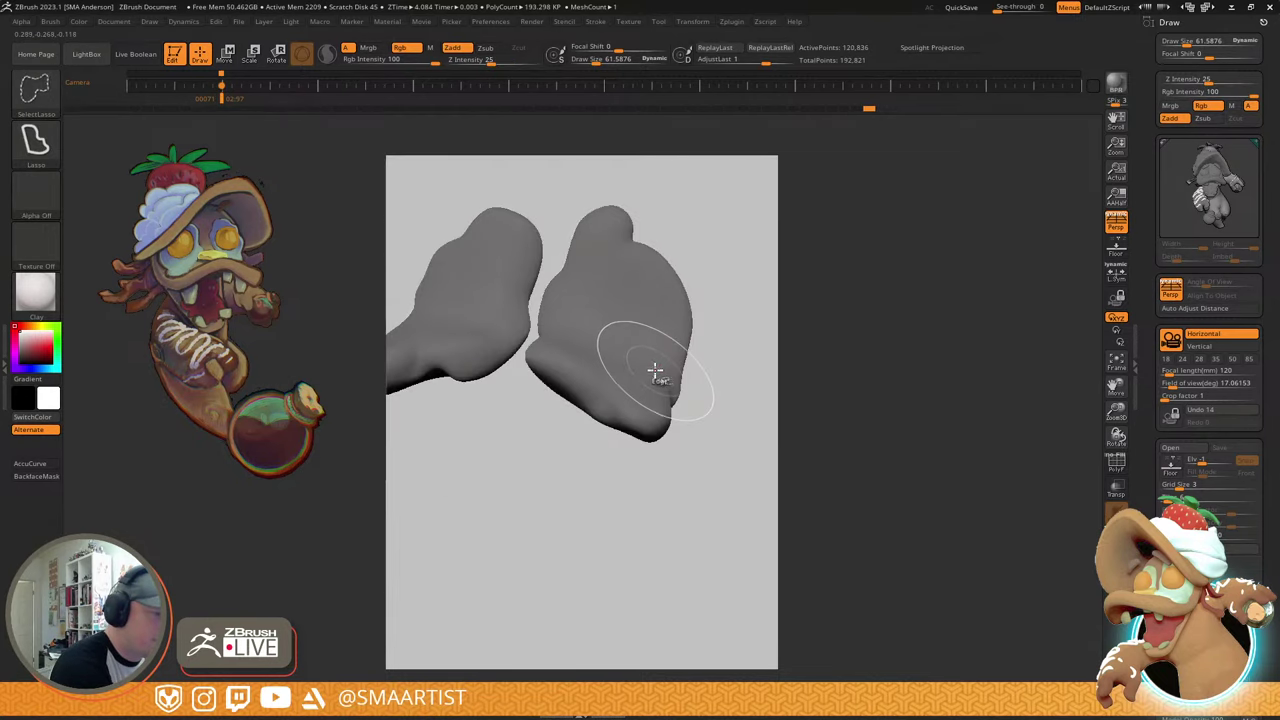
pyautogui.keyDown('ctrl'); pyautogui.click(694, 408); pyautogui.keyUp('ctrl')
pyautogui.keyDown('ctrl'); pyautogui.keyDown('shift'); pyautogui.click(696, 411); pyautogui.keyUp('shift'); pyautogui.keyUp('ctrl')
pyautogui.keyDown('ctrl'); pyautogui.keyDown('shift'); pyautogui.click(694, 411); pyautogui.keyUp('shift'); pyautogui.keyUp('ctrl')
pyautogui.hotkey('ctrl', 'z')
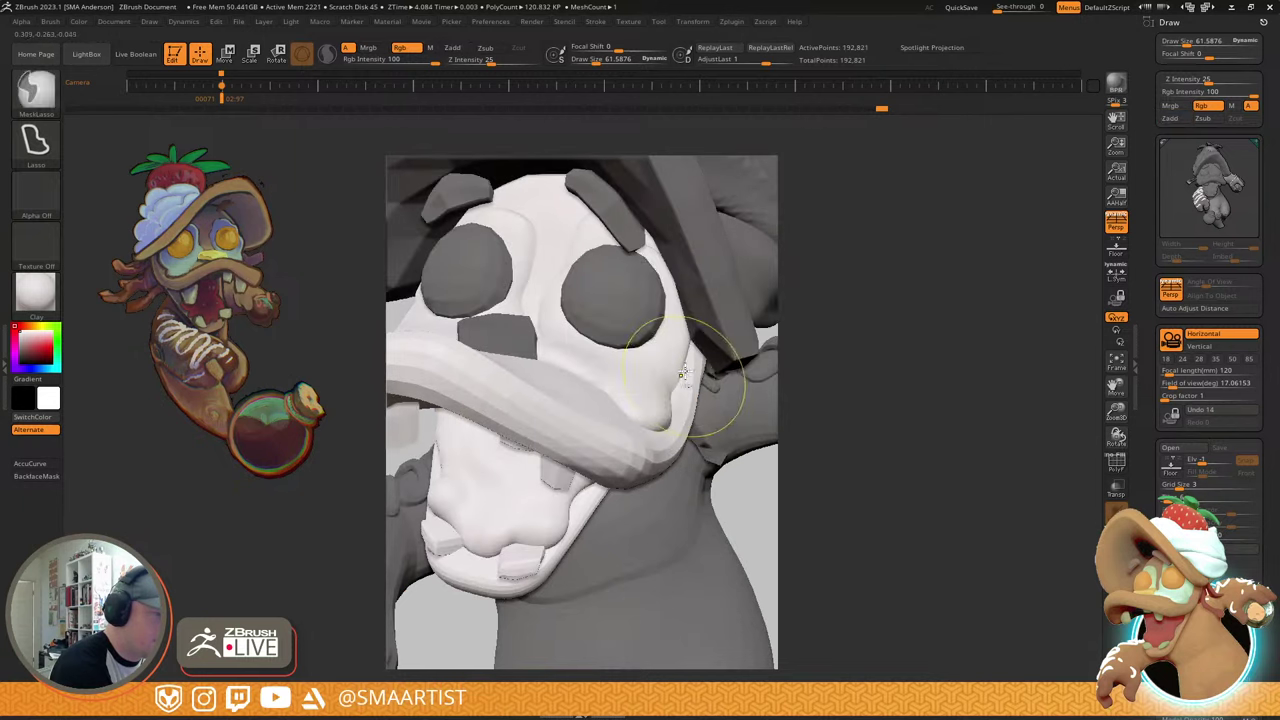
# - Isolate the two eyeballs, unmask them and restore full visibility
pyautogui.keyDown('ctrl'); pyautogui.keyDown('shift'); pyautogui.click(627, 323); pyautogui.keyUp('shift'); pyautogui.keyUp('ctrl')
pyautogui.moveTo(629, 311); pyautogui.dragTo(666, 334, button='right')
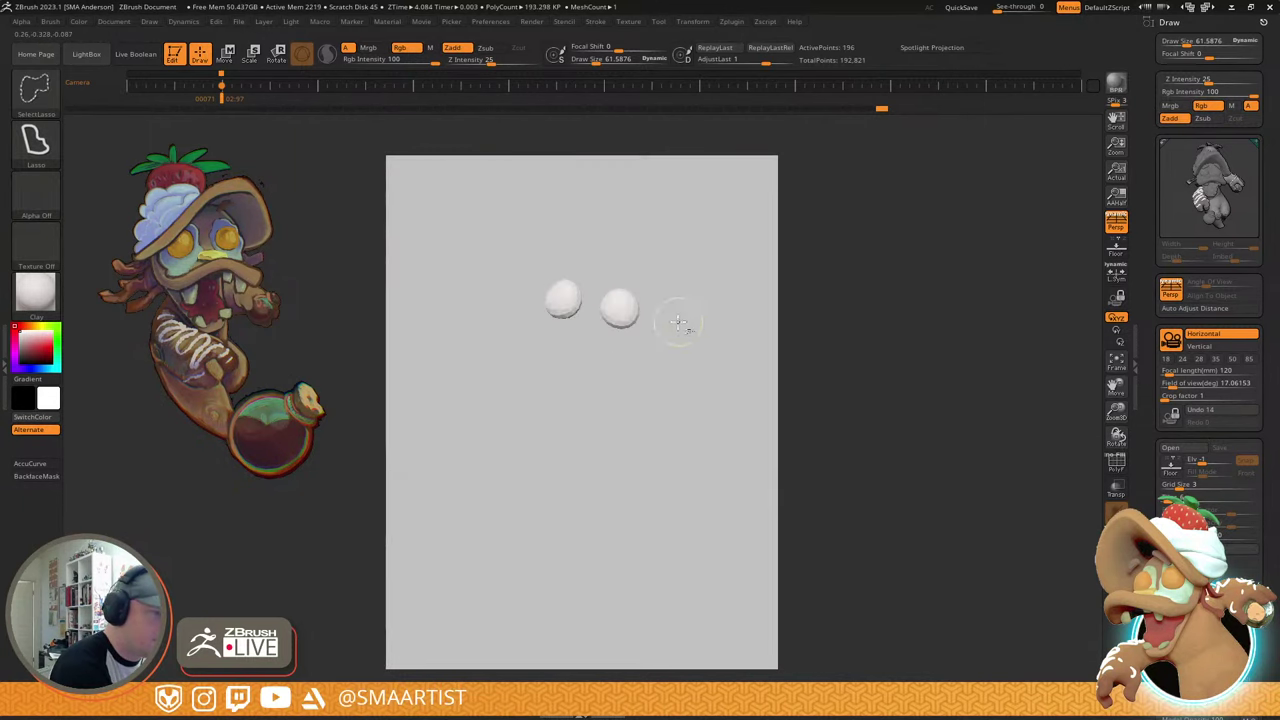
pyautogui.keyDown('ctrl'); pyautogui.keyDown('shift'); pyautogui.click(677, 323); pyautogui.keyUp('shift'); pyautogui.keyUp('ctrl')
# - Unmask the remaining upper head parts, including the hat brim, whipped cream and strawberry
pyautogui.moveTo(588, 334)
pyautogui.keyDown('alt'); pyautogui.mouseDown(button='right')
pyautogui.moveTo(575, 402)
pyautogui.moveTo(677, 312)
pyautogui.moveTo(706, 400)
pyautogui.moveTo(714, 386)
pyautogui.moveTo(674, 299)
pyautogui.mouseUp(button='right'); pyautogui.keyUp('alt')
pyautogui.keyDown('ctrl'); pyautogui.keyDown('shift'); pyautogui.click(568, 394); pyautogui.keyUp('shift'); pyautogui.keyUp('ctrl')
pyautogui.keyDown('ctrl'); pyautogui.click(627, 389); pyautogui.keyUp('ctrl')
pyautogui.keyDown('ctrl'); pyautogui.keyDown('shift'); pyautogui.click(629, 388); pyautogui.keyUp('shift'); pyautogui.keyUp('ctrl')
pyautogui.moveTo(610, 388)
pyautogui.keyDown('ctrl'); pyautogui.mouseDown()
pyautogui.moveTo(528, 231)
pyautogui.moveTo(706, 255)
pyautogui.mouseUp(); pyautogui.keyUp('ctrl')
# - Isolate the hair clump behind the head, clear its remaining mask and show the full model again
pyautogui.moveTo(586, 346)
pyautogui.mouseDown(button='right')
pyautogui.moveTo(691, 366)
pyautogui.moveTo(660, 388)
pyautogui.moveTo(606, 480)
pyautogui.mouseUp(button='right')
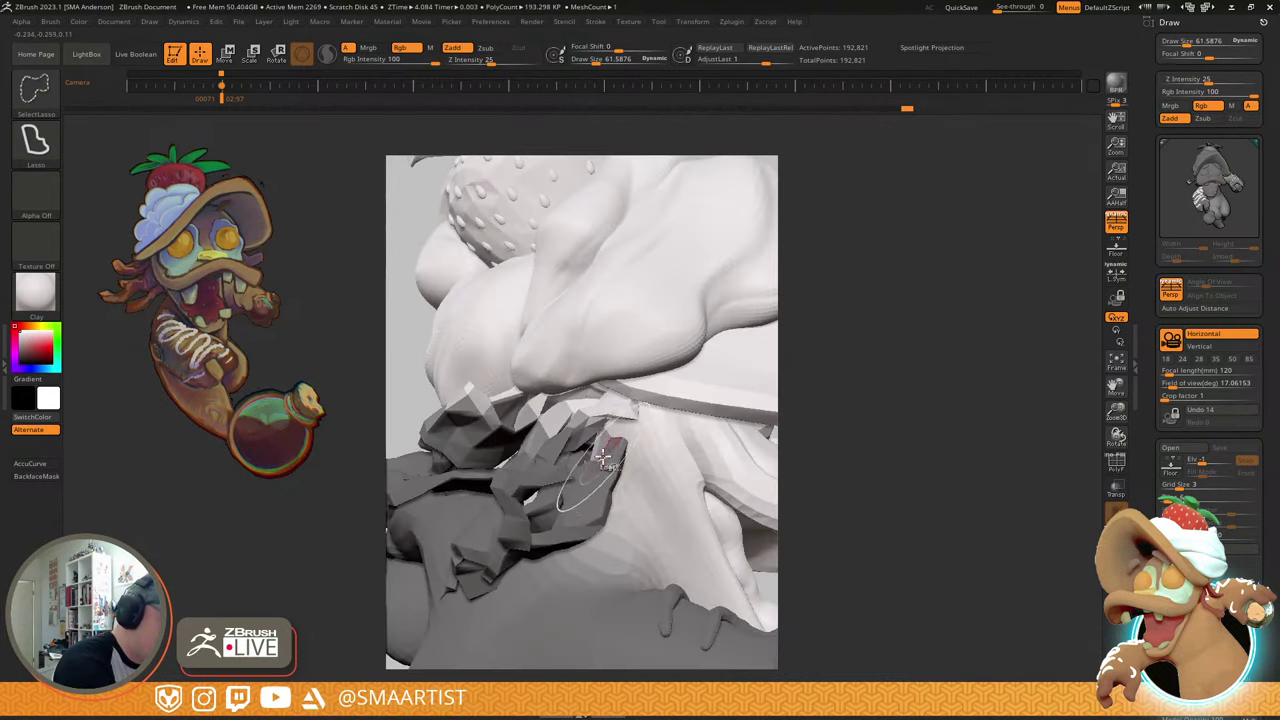
pyautogui.keyDown('ctrl'); pyautogui.keyDown('shift'); pyautogui.moveTo(604, 457); pyautogui.dragTo(612, 450); pyautogui.keyUp('shift'); pyautogui.keyUp('ctrl')
pyautogui.keyDown('ctrl'); pyautogui.moveTo(657, 429); pyautogui.dragTo(658, 395, button='right'); pyautogui.keyUp('ctrl')
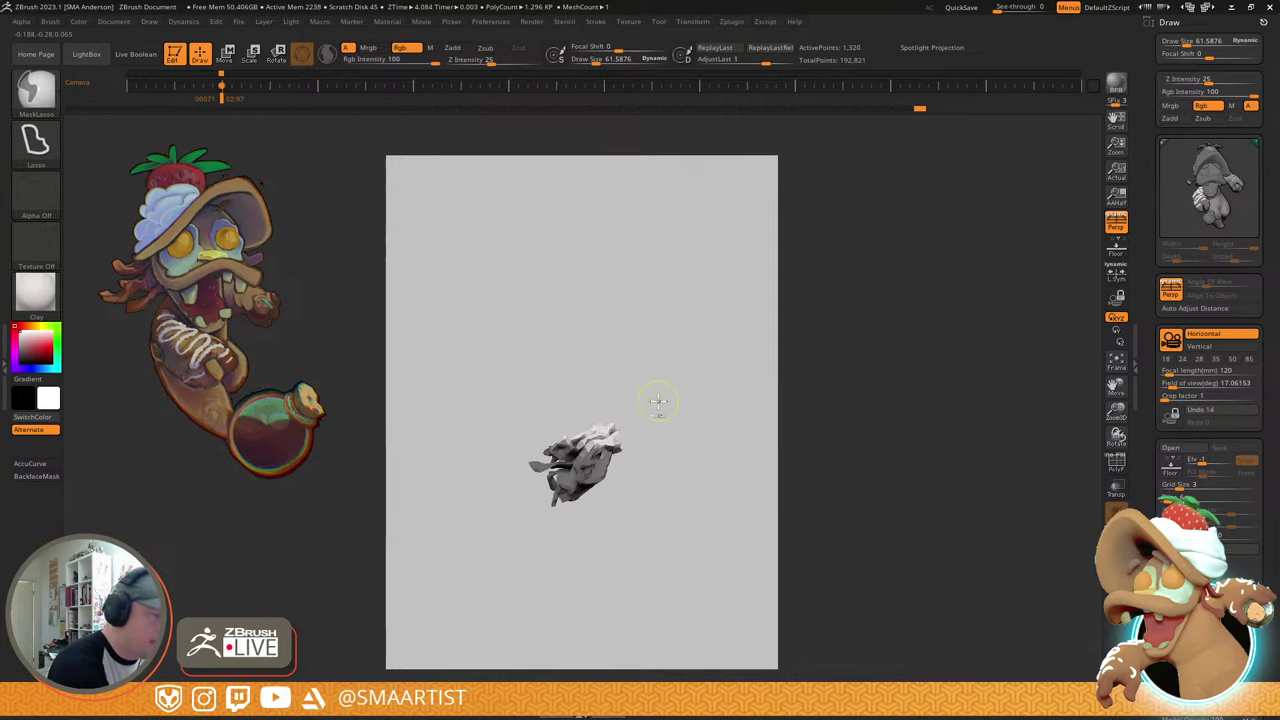
pyautogui.moveTo(546, 405)
pyautogui.keyDown('ctrl'); pyautogui.keyDown('alt'); pyautogui.mouseDown()
pyautogui.moveTo(709, 438)
pyautogui.moveTo(655, 402)
pyautogui.mouseUp(); pyautogui.keyUp('alt'); pyautogui.keyUp('ctrl')
pyautogui.keyDown('ctrl'); pyautogui.keyDown('shift'); pyautogui.click(656, 407); pyautogui.keyUp('shift'); pyautogui.keyUp('ctrl')
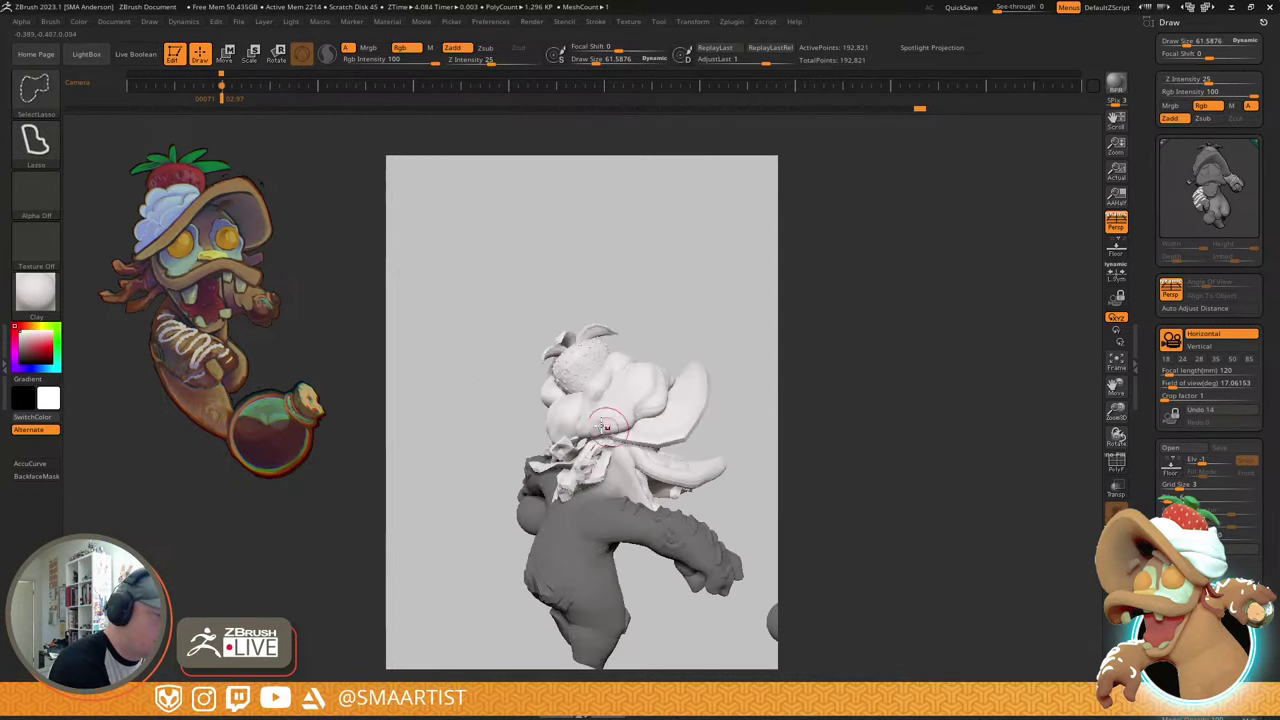
# - Hide the whipped cream and hat brim, and invert the visibility to isolate those two pieces
pyautogui.moveTo(612, 420)
pyautogui.mouseDown(button='right')
pyautogui.moveTo(690, 438)
pyautogui.moveTo(653, 401)
pyautogui.moveTo(662, 455)
pyautogui.mouseUp(button='right')
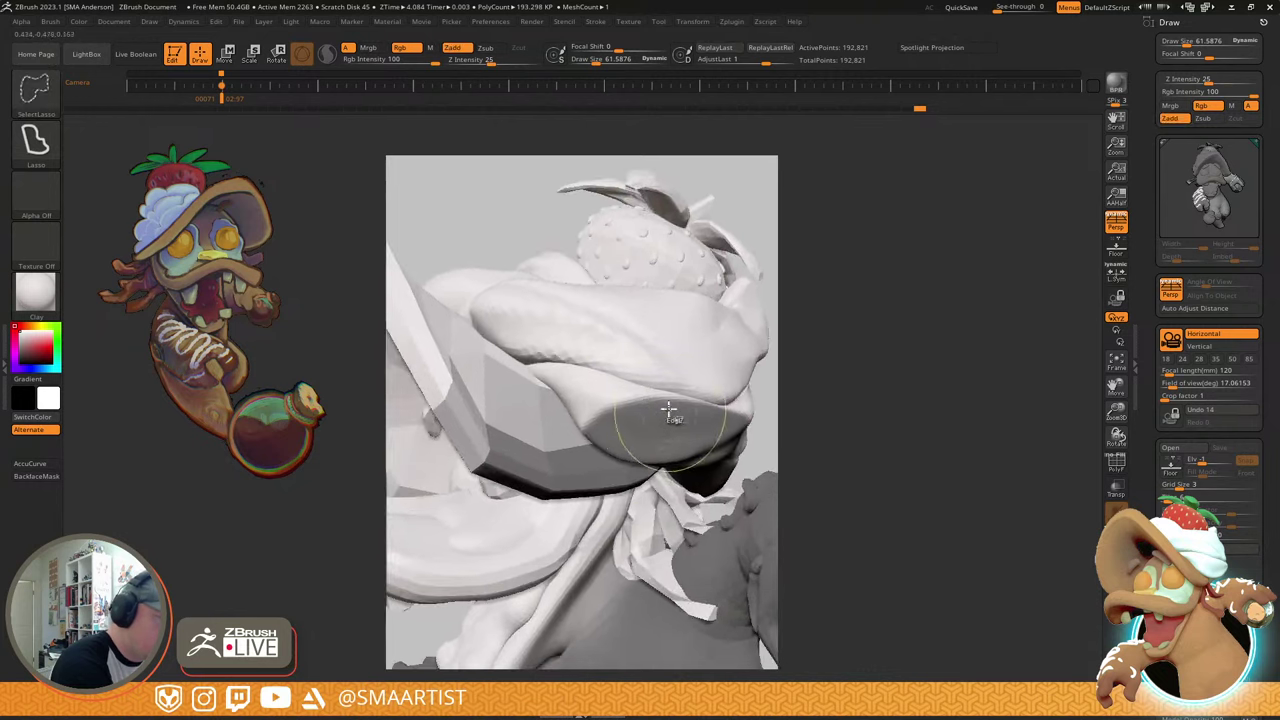
pyautogui.keyDown('ctrl'); pyautogui.keyDown('alt'); pyautogui.keyDown('shift'); pyautogui.click(712, 392); pyautogui.keyUp('shift'); pyautogui.keyUp('alt'); pyautogui.keyUp('ctrl')
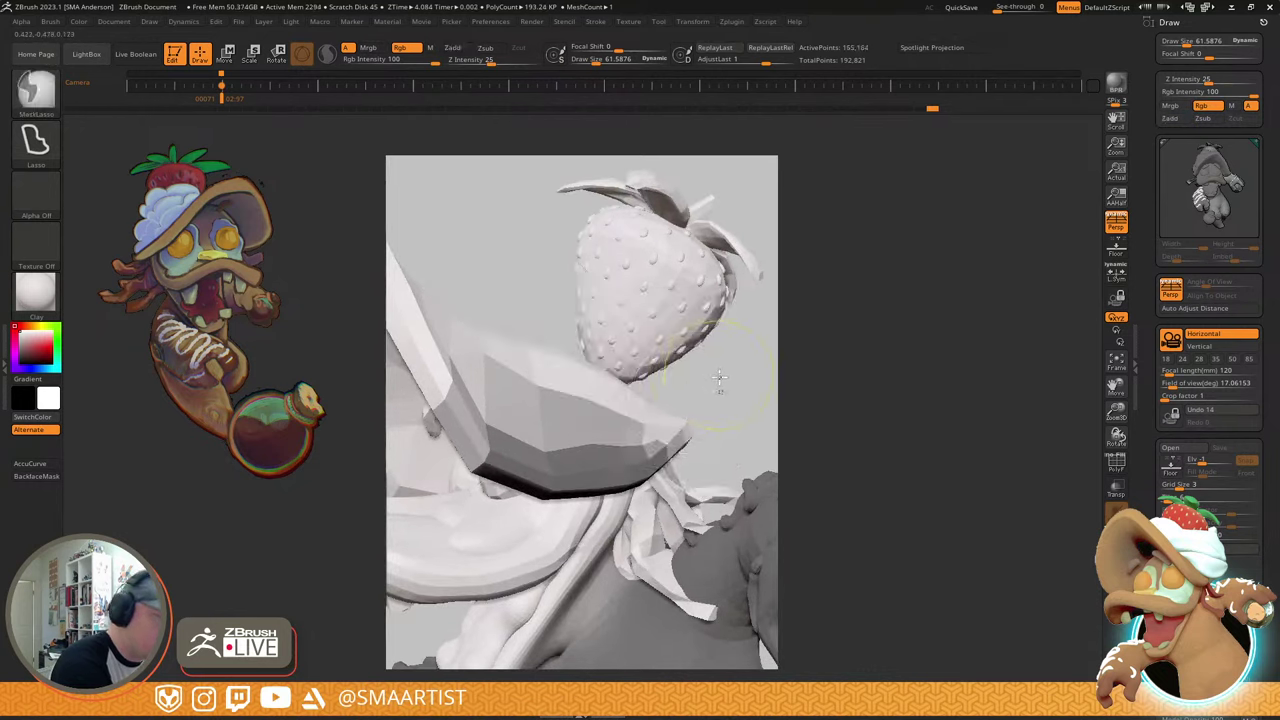
pyautogui.keyDown('ctrl'); pyautogui.keyDown('shift'); pyautogui.click(621, 413); pyautogui.keyUp('shift'); pyautogui.keyUp('ctrl')
pyautogui.keyDown('ctrl'); pyautogui.moveTo(621, 413); pyautogui.dragTo(598, 341, button='right'); pyautogui.keyUp('ctrl')
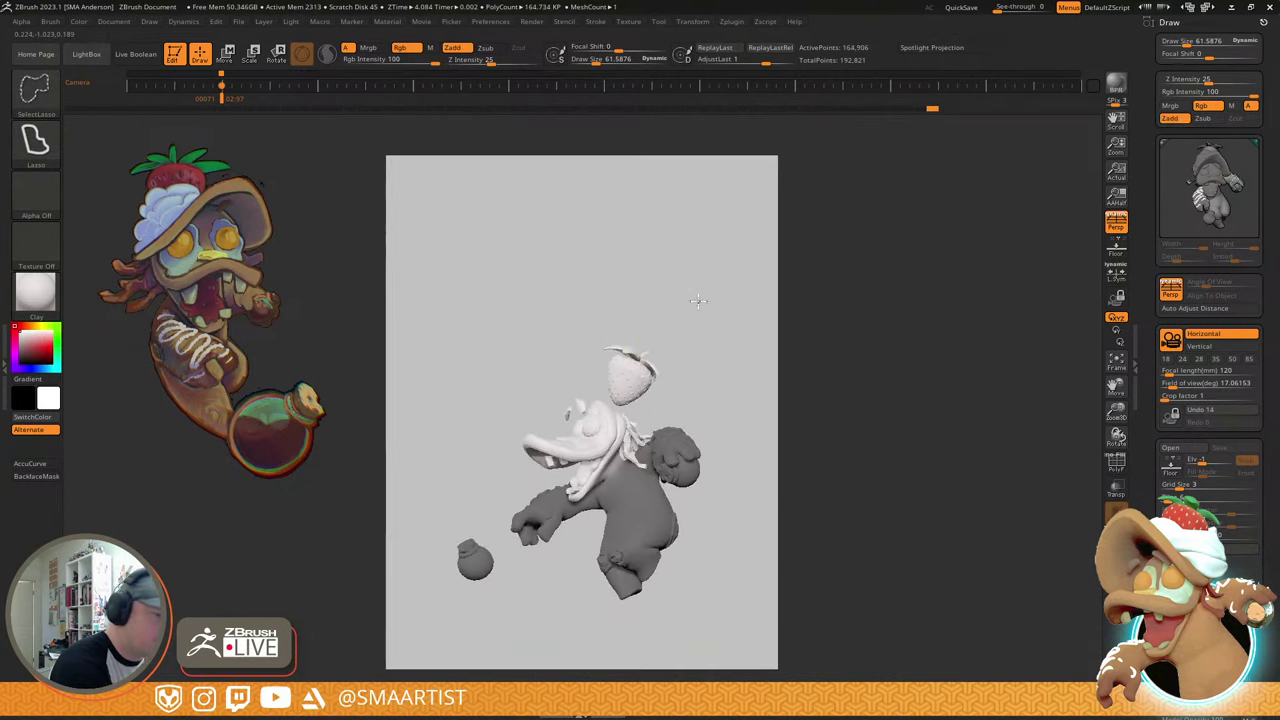
pyautogui.moveTo(701, 302)
pyautogui.keyDown('ctrl'); pyautogui.keyDown('shift'); pyautogui.mouseDown()
pyautogui.moveTo(724, 328)
pyautogui.moveTo(637, 555)
pyautogui.moveTo(735, 368)
pyautogui.mouseUp(); pyautogui.keyUp('shift'); pyautogui.keyUp('ctrl')
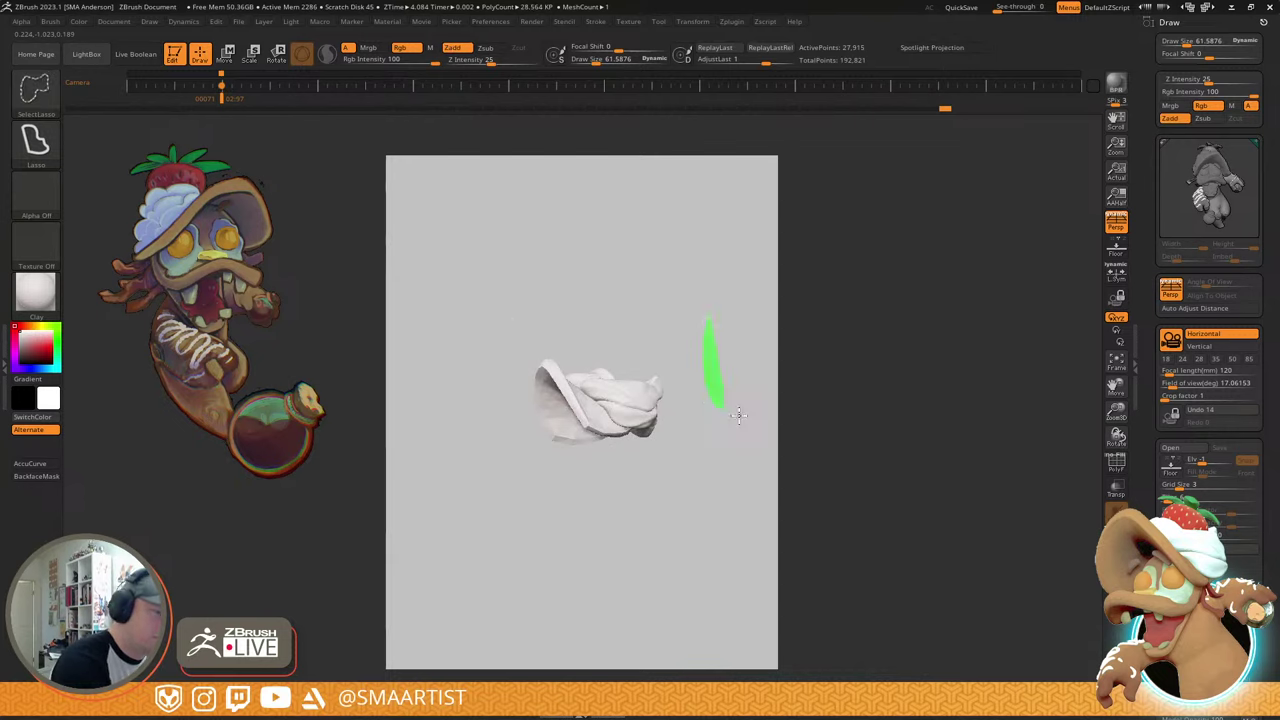
pyautogui.keyDown('ctrl'); pyautogui.keyDown('shift'); pyautogui.moveTo(738, 415); pyautogui.dragTo(736, 412); pyautogui.keyUp('shift'); pyautogui.keyUp('ctrl')
# - Check the masking of the head against the body from several sides and bring the hidden hat and whipped cream back
pyautogui.keyDown('ctrl'); pyautogui.moveTo(685, 351); pyautogui.dragTo(703, 417, button='right'); pyautogui.keyUp('ctrl')
pyautogui.moveTo(758, 345); pyautogui.dragTo(683, 387, button='right')
pyautogui.moveTo(684, 387); pyautogui.dragTo(703, 402)
pyautogui.keyDown('ctrl'); pyautogui.keyDown('alt'); pyautogui.moveTo(628, 373); pyautogui.dragTo(768, 275); pyautogui.keyUp('alt'); pyautogui.keyUp('ctrl')
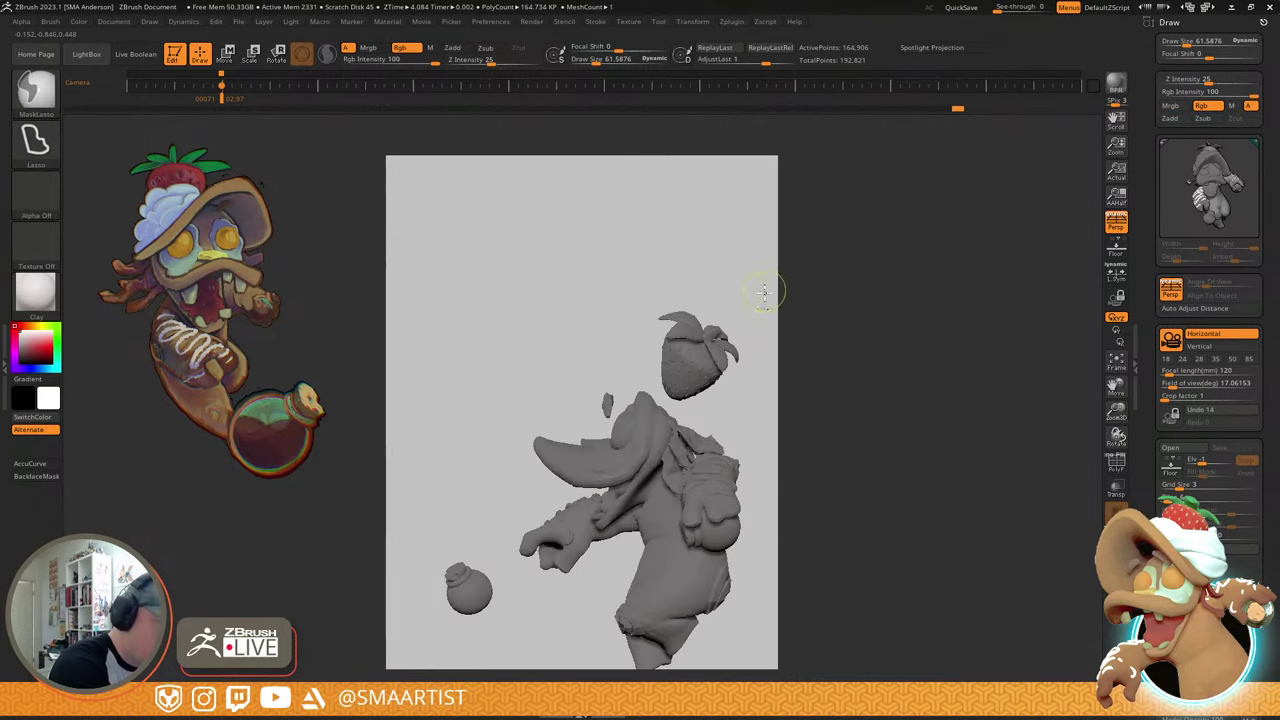
pyautogui.moveTo(745, 401)
pyautogui.keyDown('alt'); pyautogui.mouseDown()
pyautogui.moveTo(678, 373)
pyautogui.moveTo(703, 367)
pyautogui.mouseUp(); pyautogui.keyUp('alt')
pyautogui.hotkey('ctrl', 'shift')
pyautogui.moveTo(697, 362)
pyautogui.keyDown('ctrl'); pyautogui.mouseDown(button='right')
pyautogui.moveTo(687, 355)
pyautogui.moveTo(698, 350)
pyautogui.moveTo(686, 355)
pyautogui.moveTo(684, 382)
pyautogui.mouseUp(button='right'); pyautogui.keyUp('ctrl')
pyautogui.moveTo(684, 378); pyautogui.dragTo(709, 383)
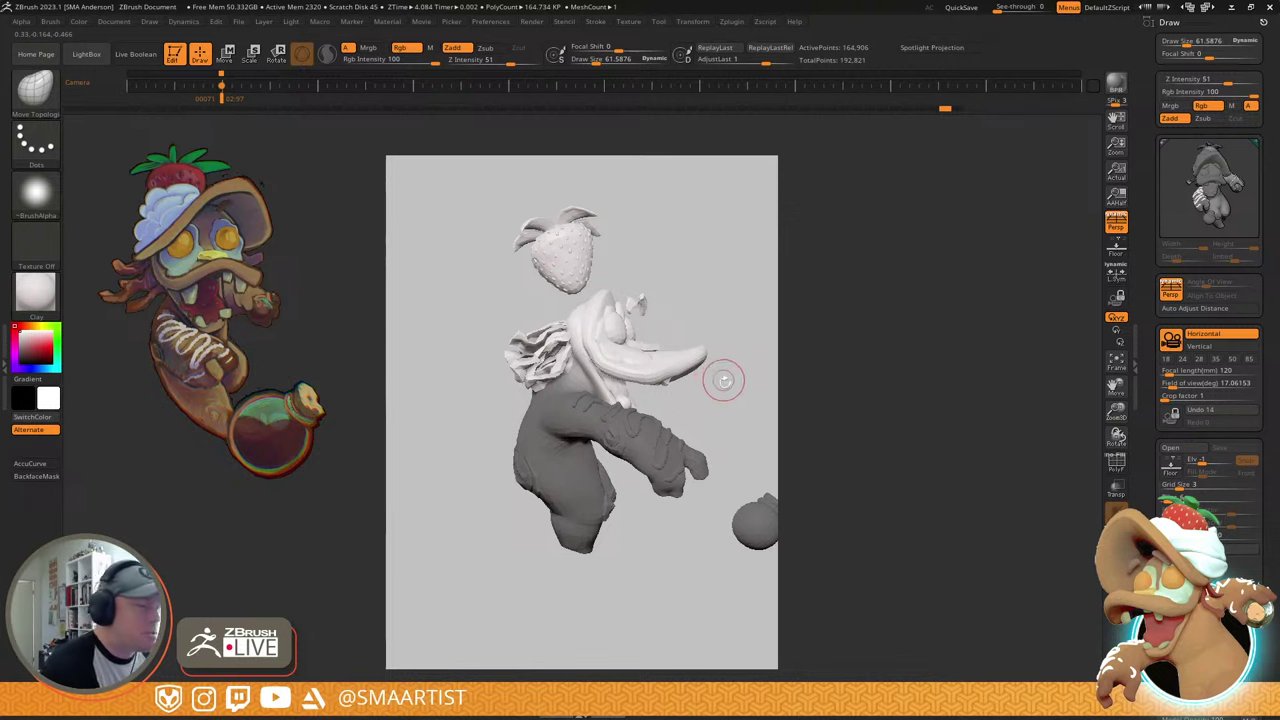
pyautogui.moveTo(723, 377)
pyautogui.mouseDown()
pyautogui.moveTo(690, 351)
pyautogui.moveTo(725, 385)
pyautogui.moveTo(720, 375)
pyautogui.moveTo(663, 414)
pyautogui.mouseUp()
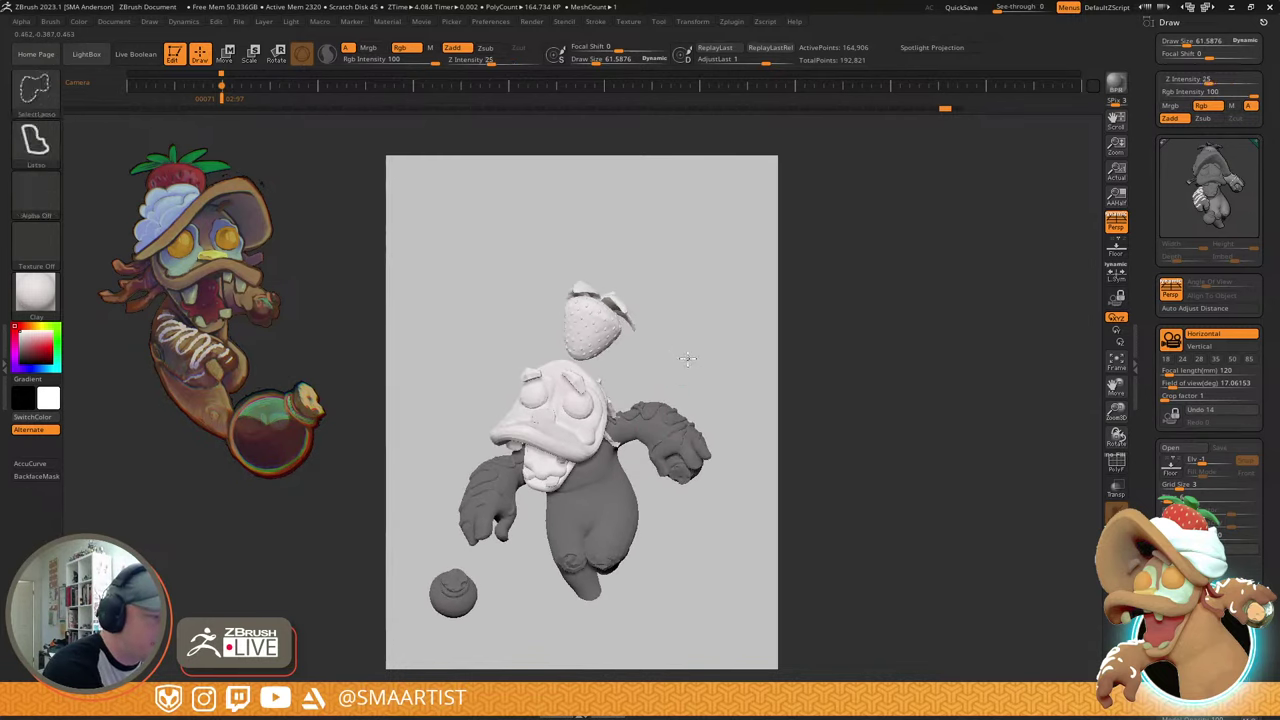
pyautogui.moveTo(690, 358)
pyautogui.mouseDown()
pyautogui.moveTo(711, 354)
pyautogui.moveTo(676, 341)
pyautogui.moveTo(709, 337)
pyautogui.moveTo(740, 354)
pyautogui.moveTo(762, 338)
pyautogui.moveTo(698, 358)
pyautogui.moveTo(695, 395)
pyautogui.mouseUp()
# - Rotate and nudge the unmasked head slightly with the transform gizmo to match the pose in the concept
pyautogui.press('w')
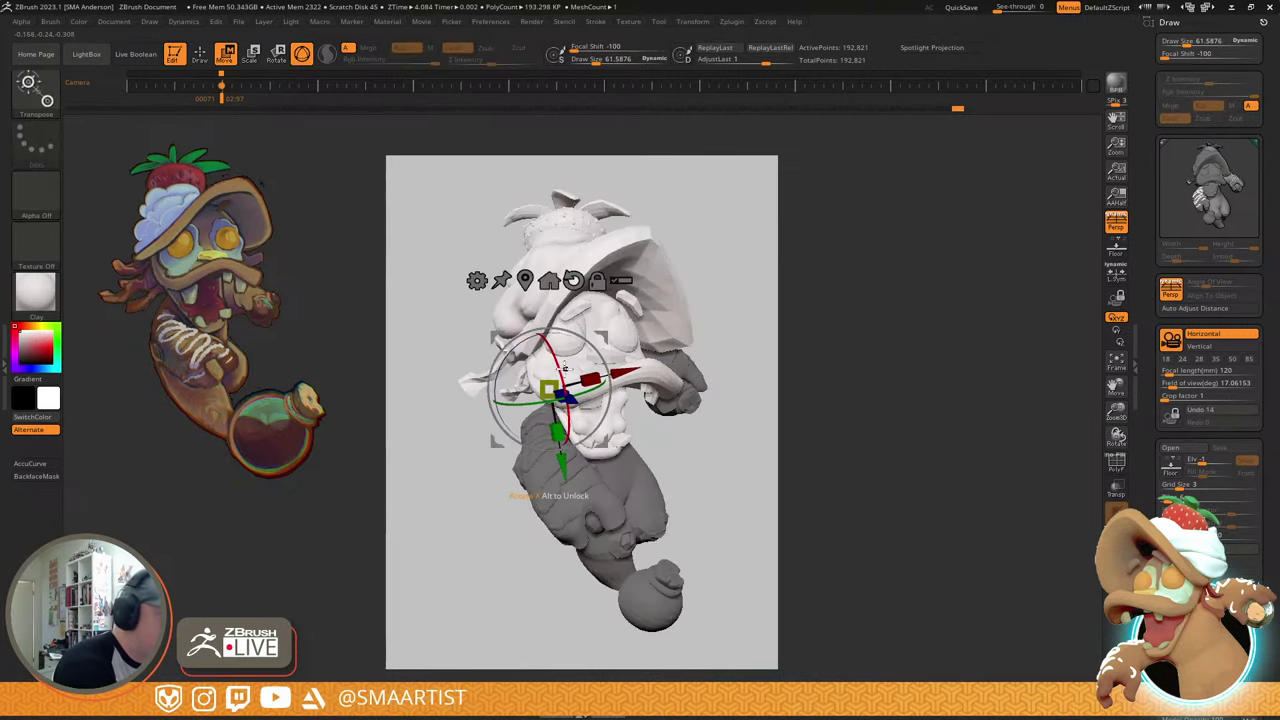
pyautogui.moveTo(603, 338); pyautogui.dragTo(618, 334)
pyautogui.moveTo(577, 373)
pyautogui.mouseDown()
pyautogui.moveTo(574, 361)
pyautogui.moveTo(605, 381)
pyautogui.moveTo(594, 384)
pyautogui.mouseUp()
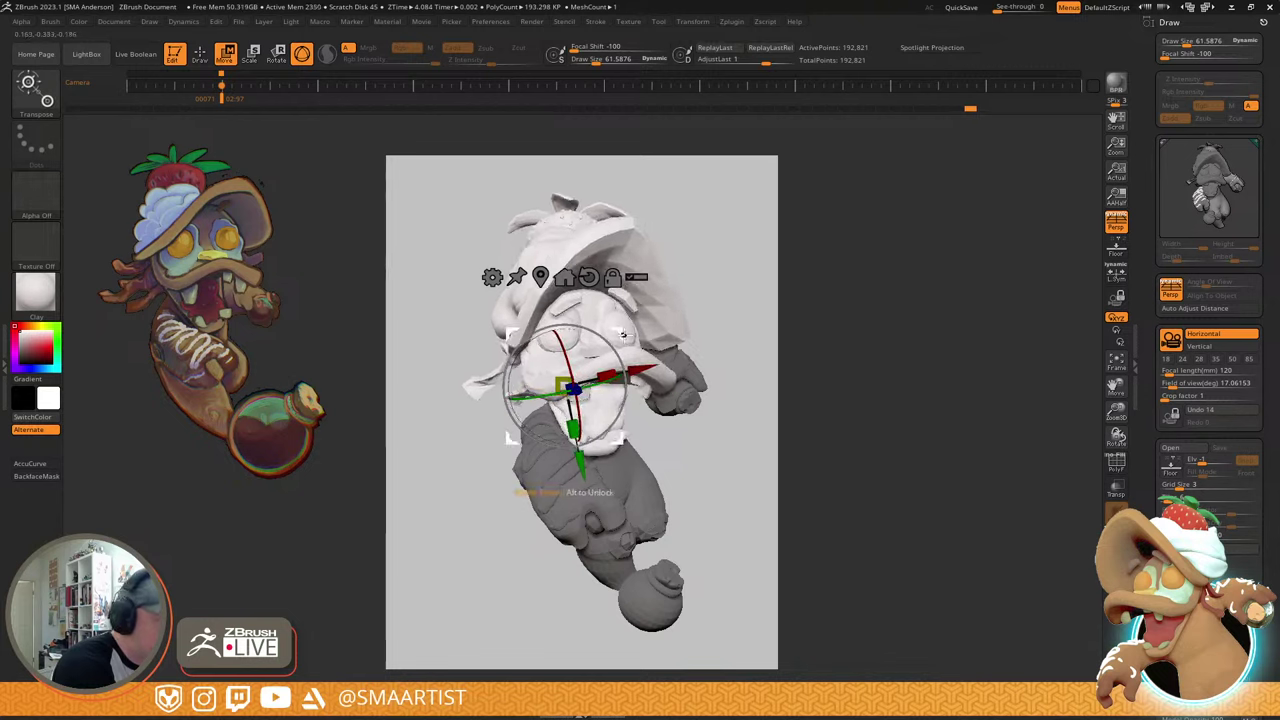
pyautogui.moveTo(621, 334); pyautogui.dragTo(619, 328)
pyautogui.press('q')
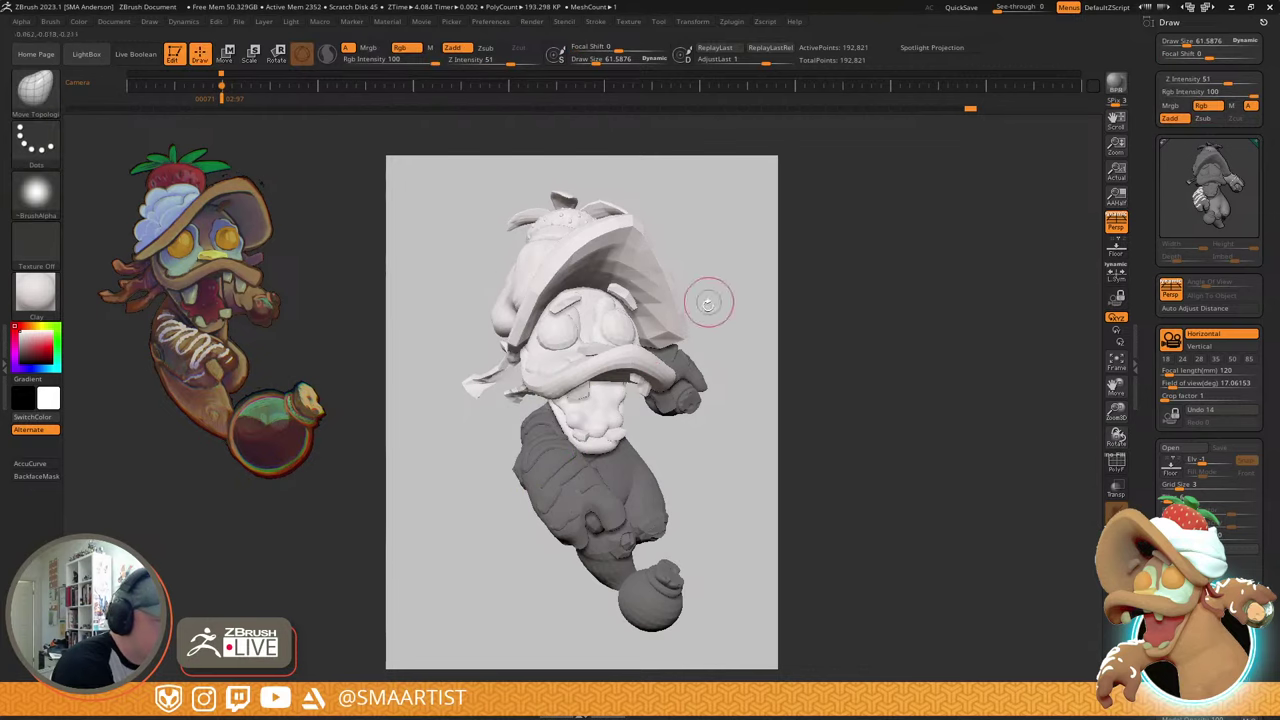
# - Compare the adjusted head pose from other angles and clear the mask from the whole character
pyautogui.moveTo(680, 328); pyautogui.dragTo(664, 341, button='right')
pyautogui.moveTo(663, 341)
pyautogui.mouseDown()
pyautogui.moveTo(694, 337)
pyautogui.moveTo(645, 338)
pyautogui.mouseUp()
pyautogui.moveTo(645, 337)
pyautogui.mouseDown(button='right')
pyautogui.moveTo(612, 342)
pyautogui.moveTo(698, 322)
pyautogui.moveTo(640, 350)
pyautogui.moveTo(627, 378)
pyautogui.moveTo(660, 514)
pyautogui.moveTo(646, 458)
pyautogui.moveTo(672, 426)
pyautogui.moveTo(627, 416)
pyautogui.moveTo(673, 410)
pyautogui.mouseUp(button='right')
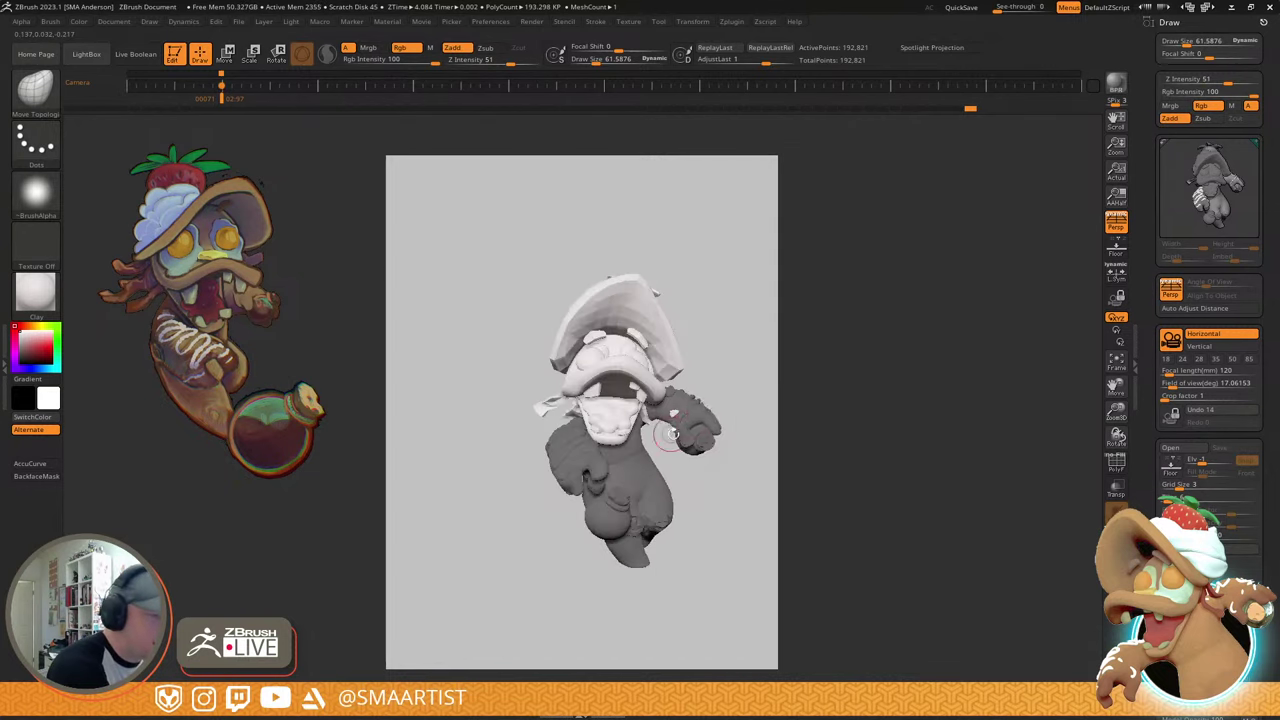
pyautogui.press('Left')
pyautogui.press('Right')
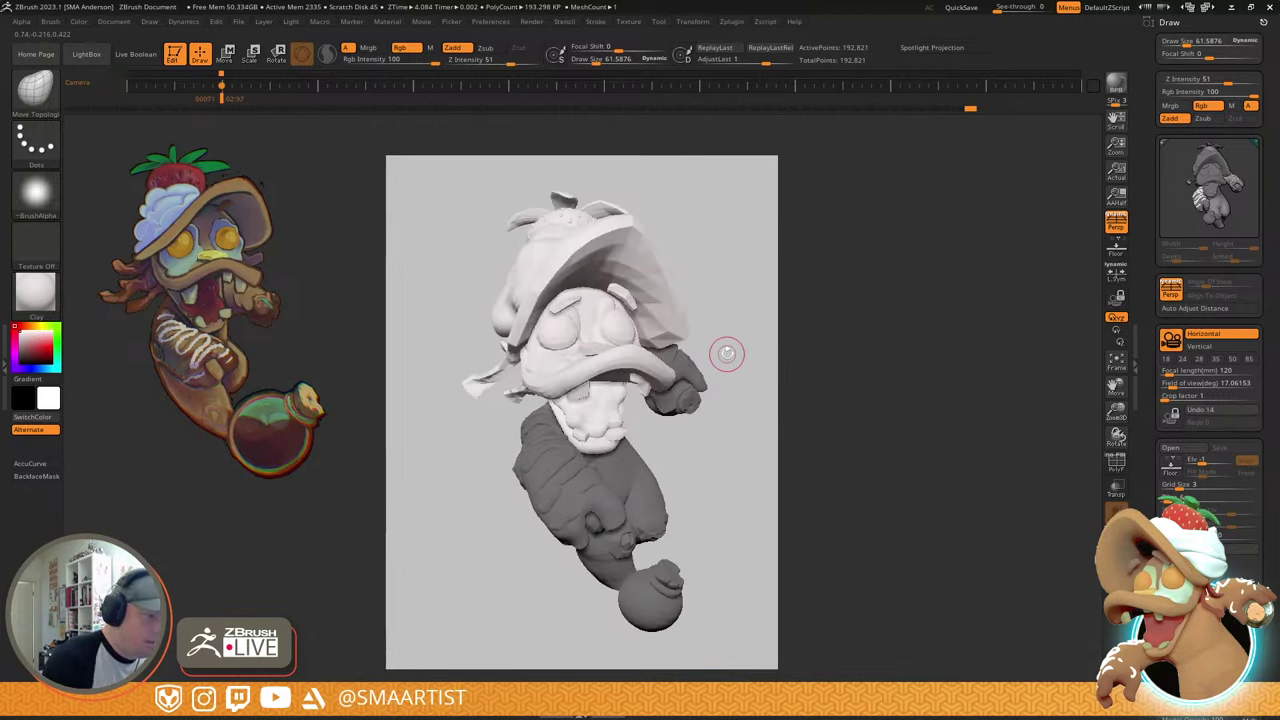
pyautogui.keyDown('ctrl'); pyautogui.moveTo(737, 337); pyautogui.dragTo(768, 413); pyautogui.keyUp('ctrl')
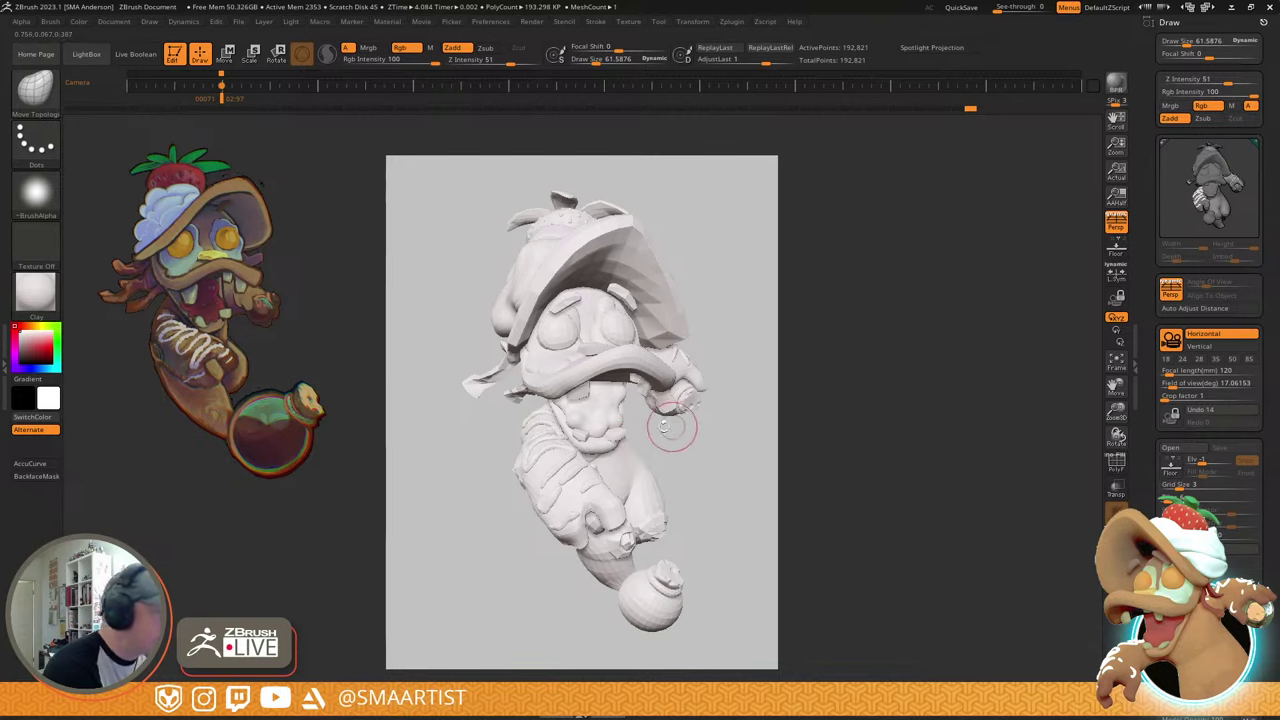
# - Reduce the brush draw size to about 42 for working on the gap beneath the head
pyautogui.moveTo(734, 409)
pyautogui.mouseDown()
pyautogui.moveTo(698, 393)
pyautogui.moveTo(713, 404)
pyautogui.moveTo(652, 422)
pyautogui.mouseUp()
pyautogui.moveTo(653, 422)
pyautogui.mouseDown(button='right')
pyautogui.moveTo(534, 443)
pyautogui.moveTo(562, 435)
pyautogui.moveTo(582, 455)
pyautogui.mouseUp(button='right')
pyautogui.moveTo(581, 455)
pyautogui.mouseDown()
pyautogui.moveTo(623, 523)
pyautogui.moveTo(623, 463)
pyautogui.mouseUp()
pyautogui.keyDown('ctrl'); pyautogui.moveTo(624, 464); pyautogui.dragTo(730, 664, button='right'); pyautogui.keyUp('ctrl')
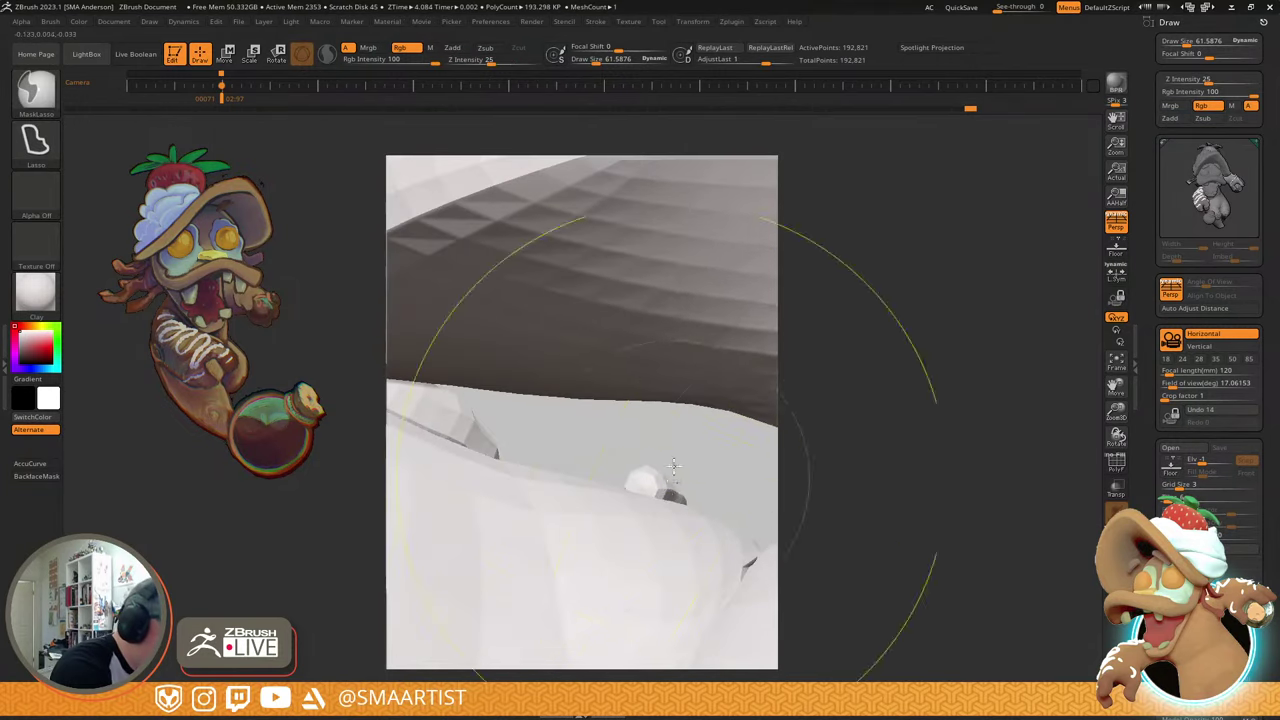
pyautogui.keyDown('ctrl'); pyautogui.moveTo(671, 475); pyautogui.dragTo(594, 438, button='right'); pyautogui.keyUp('ctrl')
pyautogui.press('s')
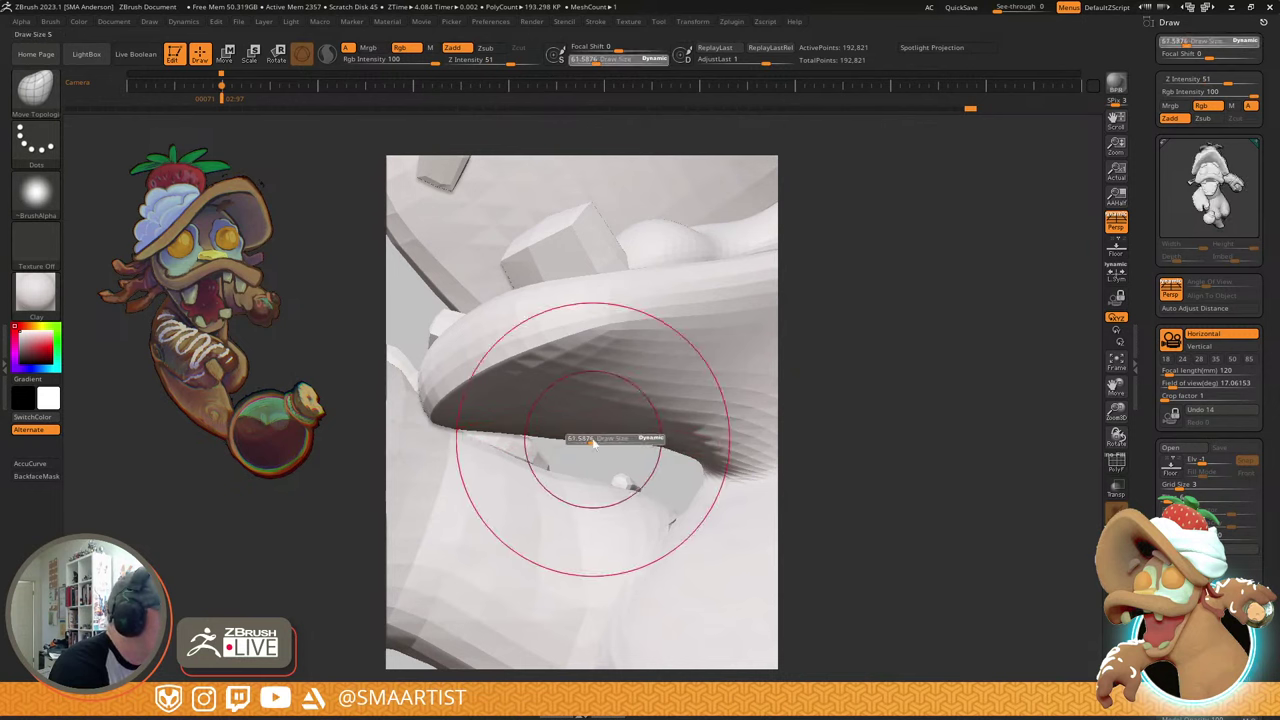
pyautogui.moveTo(593, 439); pyautogui.dragTo(589, 440)
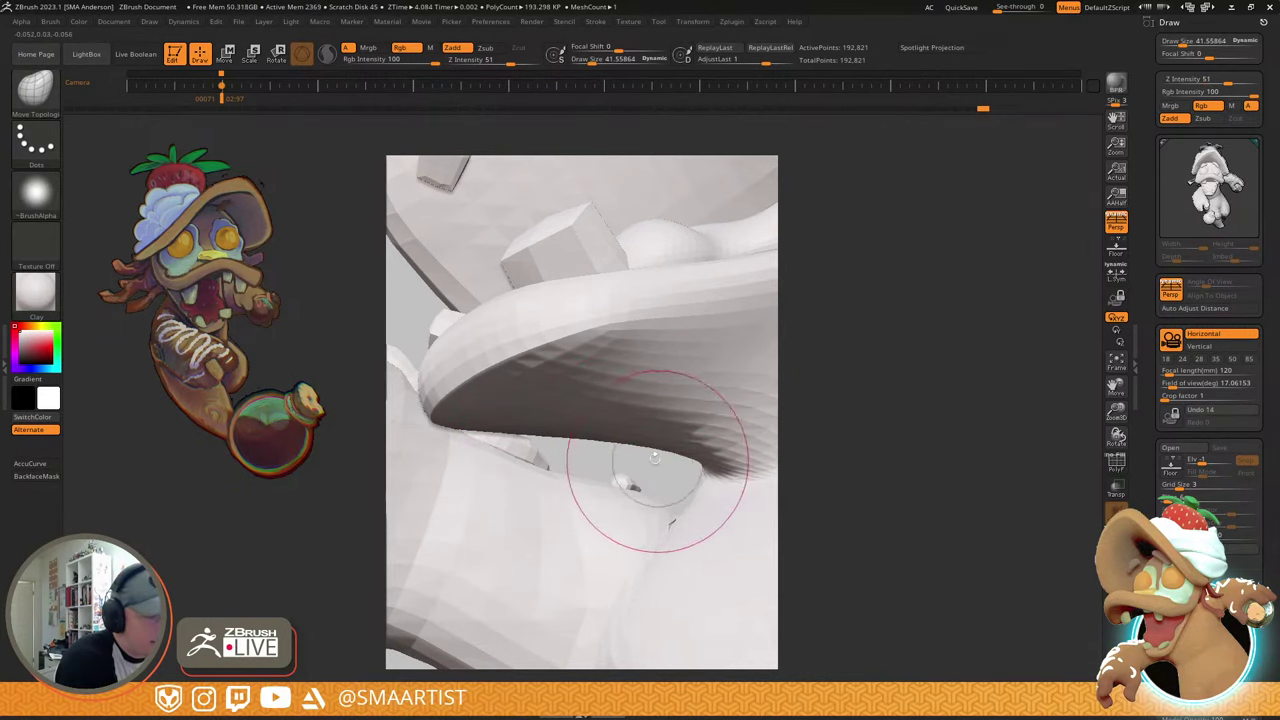
# - Smooth the surface where the underside of the head meets the neck and toggle the Smooth brush's Rgb setting
pyautogui.keyDown('ctrl'); pyautogui.moveTo(669, 437); pyautogui.dragTo(645, 415, button='right'); pyautogui.keyUp('ctrl')
pyautogui.moveTo(645, 415)
pyautogui.mouseDown(button='right')
pyautogui.moveTo(660, 430)
pyautogui.moveTo(707, 373)
pyautogui.moveTo(692, 368)
pyautogui.mouseUp(button='right')
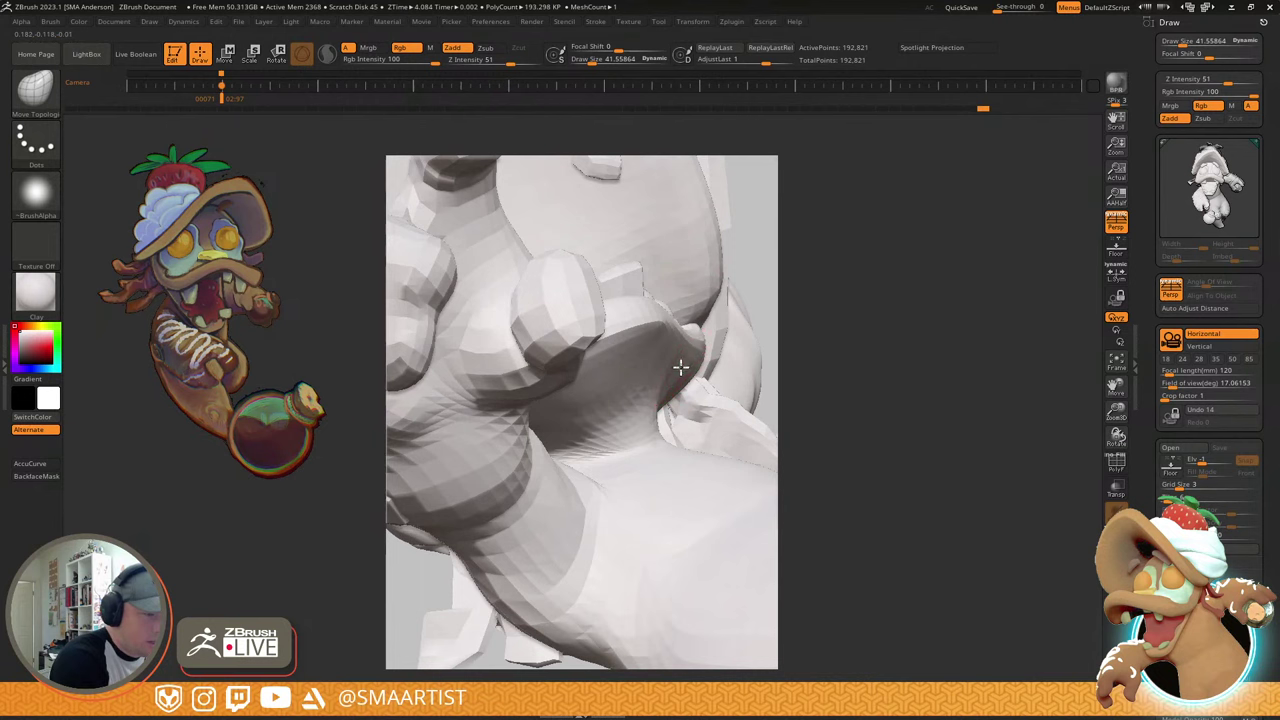
pyautogui.press('shift')
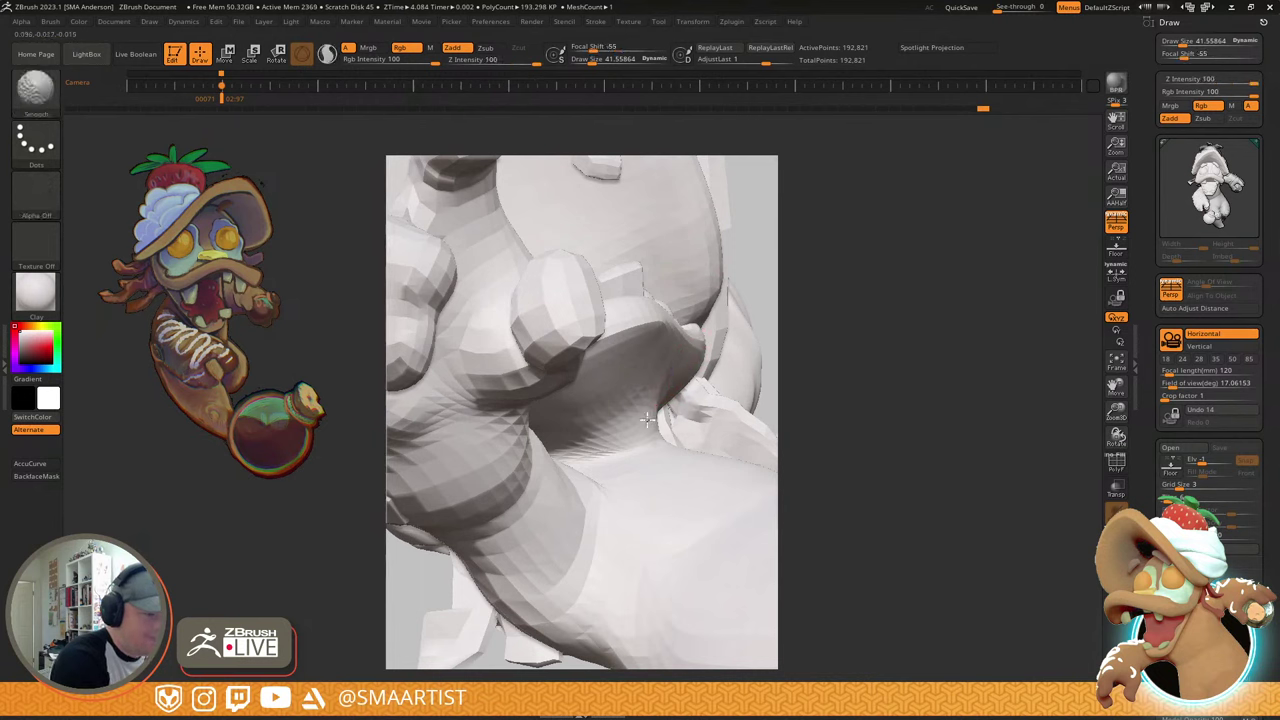
pyautogui.keyDown('shift'); pyautogui.moveTo(648, 420); pyautogui.dragTo(653, 423); pyautogui.keyUp('shift')
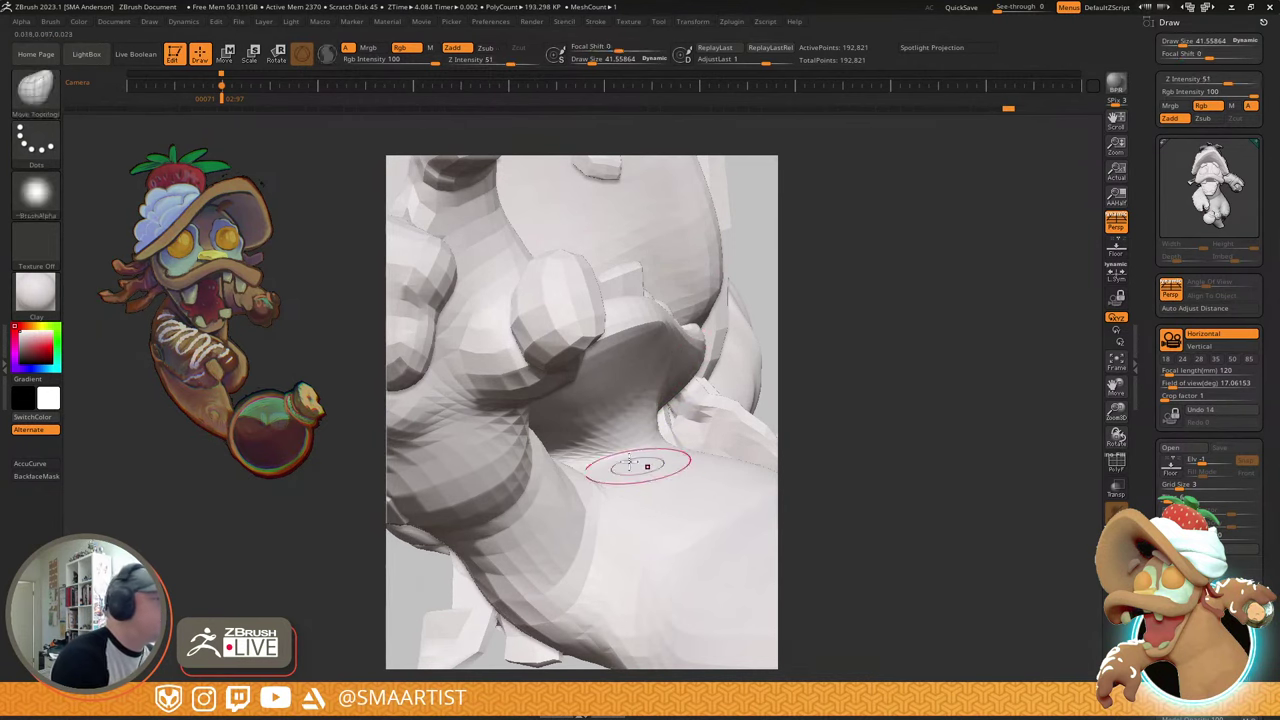
pyautogui.keyDown('shift'); pyautogui.click(406, 48); pyautogui.keyUp('shift')
pyautogui.press('ctrl')
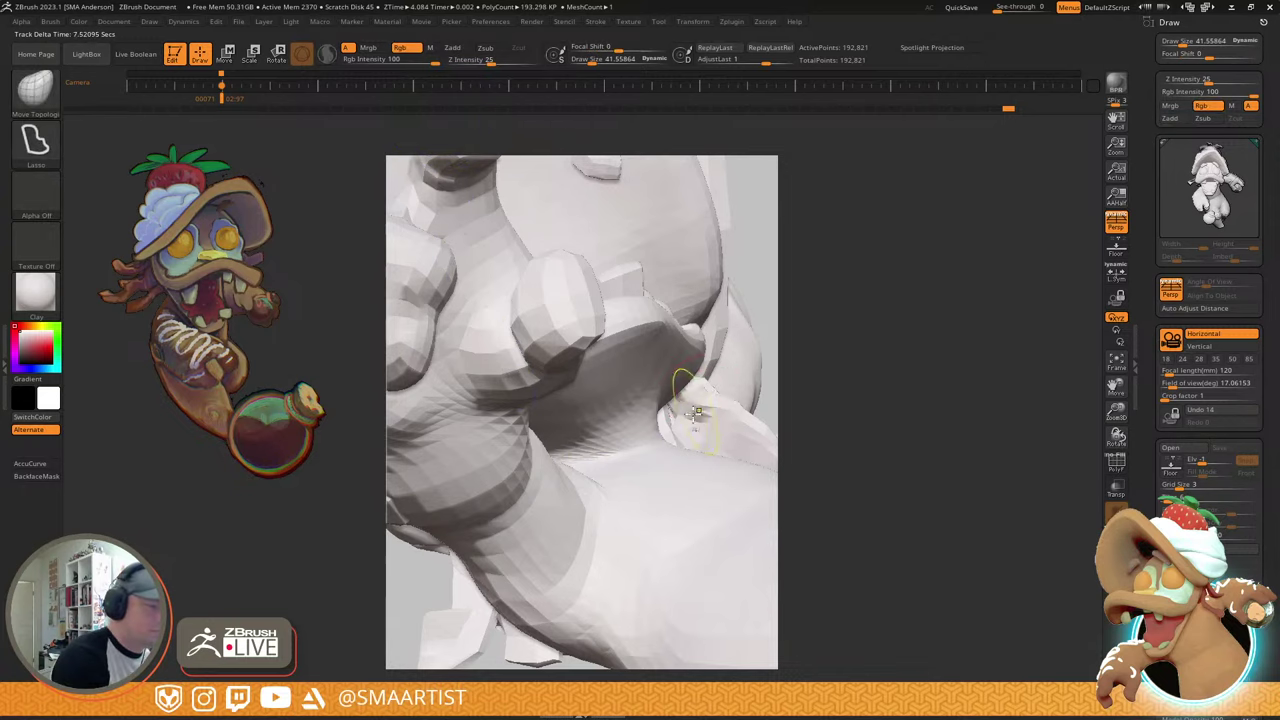
pyautogui.keyDown('ctrl'); pyautogui.moveTo(694, 414); pyautogui.dragTo(606, 409, button='right'); pyautogui.keyUp('ctrl')
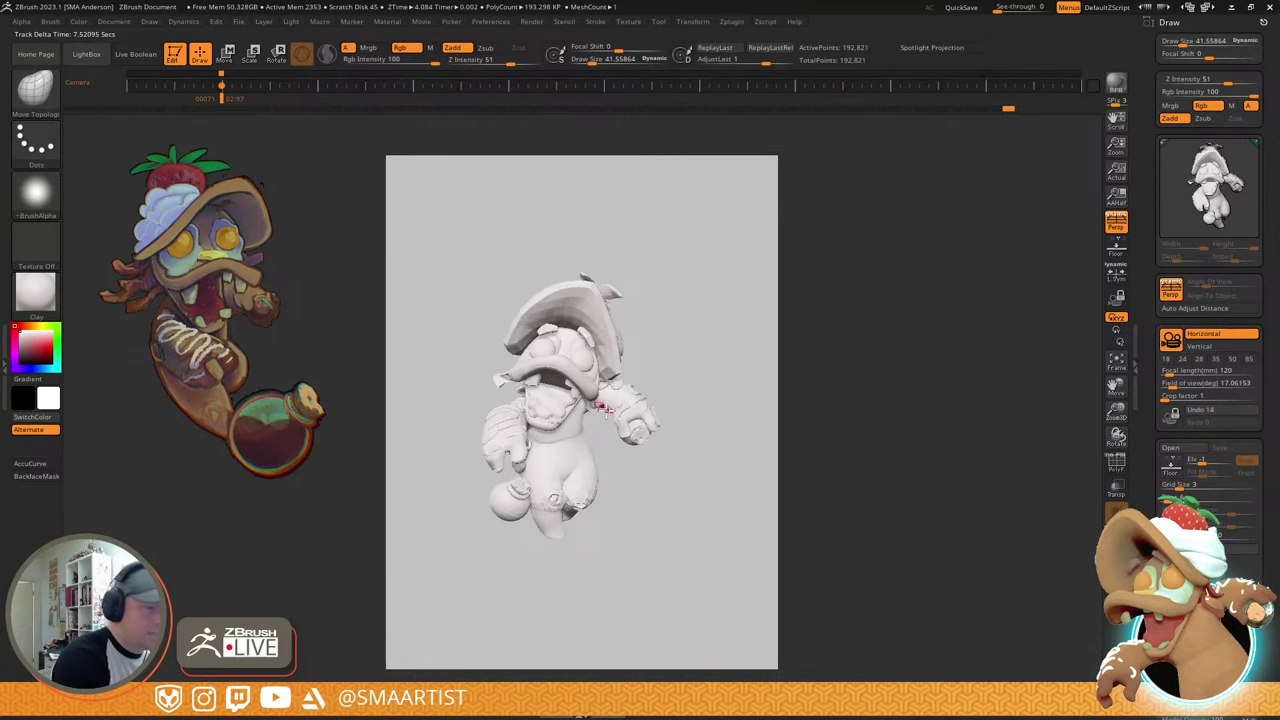
# - Transfer the adjusted pose back to the coloured subtools with Transpose Master
pyautogui.press('Right')
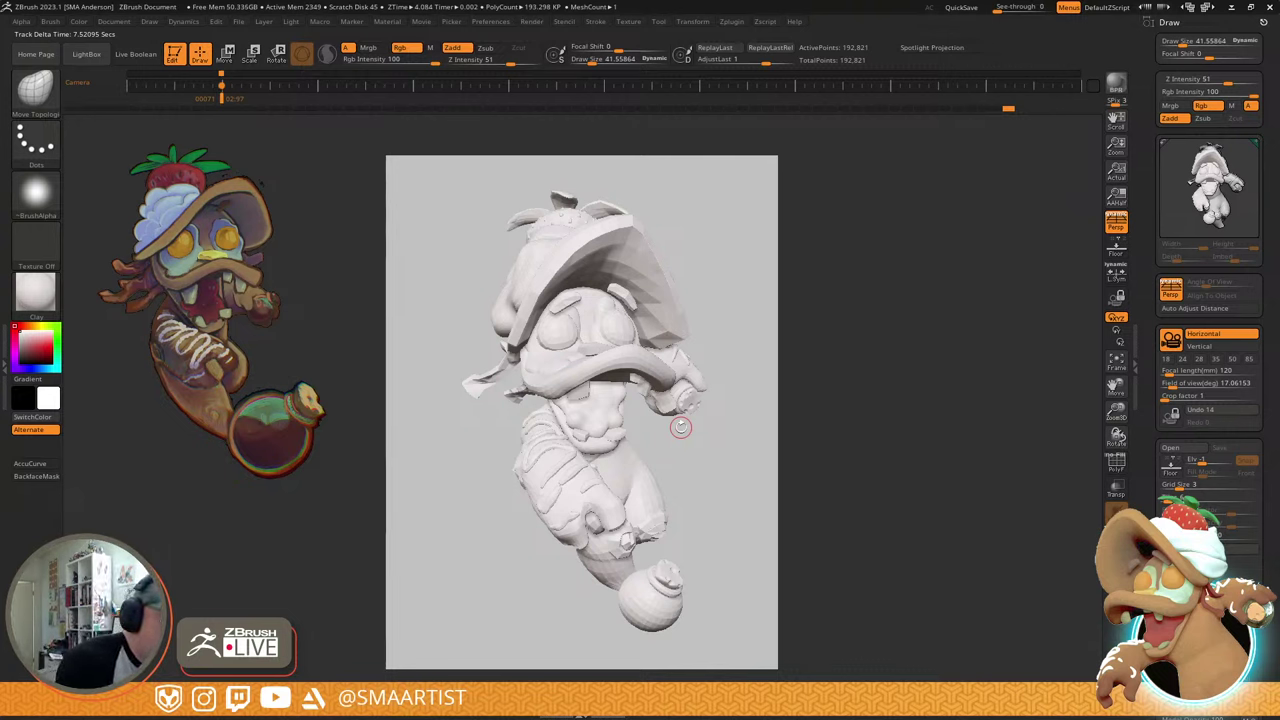
pyautogui.click(735, 22)
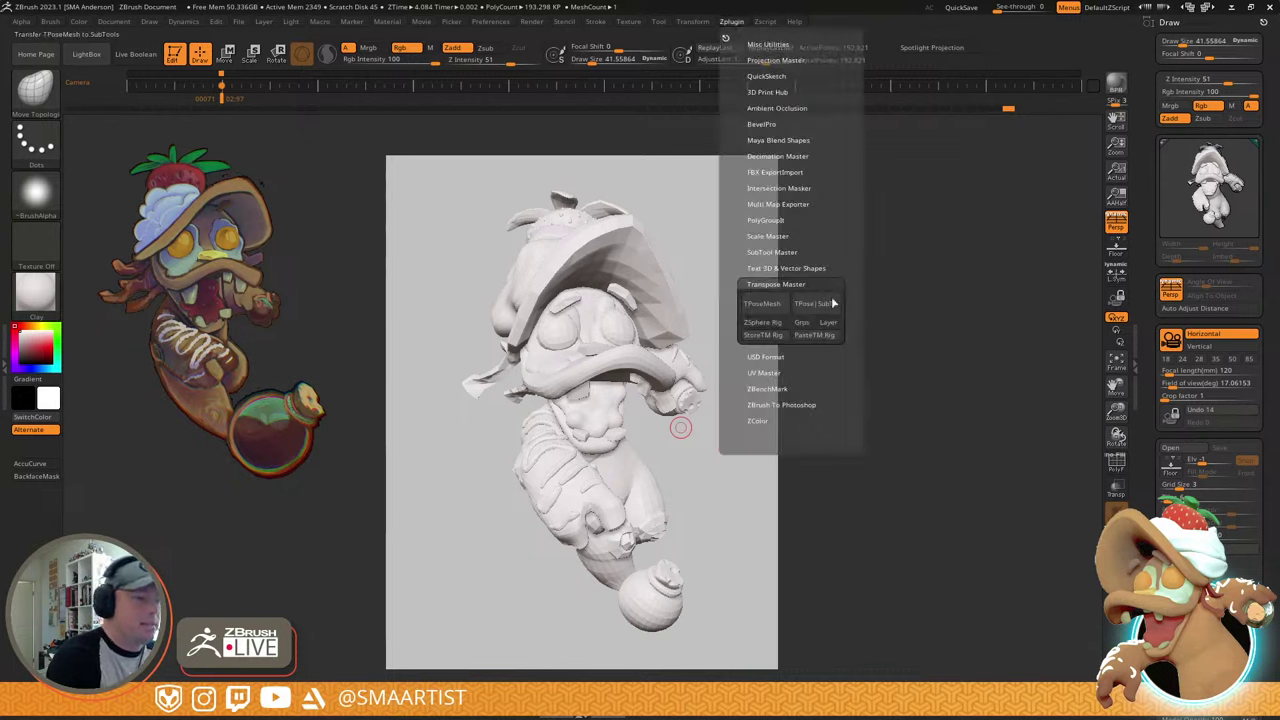
pyautogui.click(815, 304)
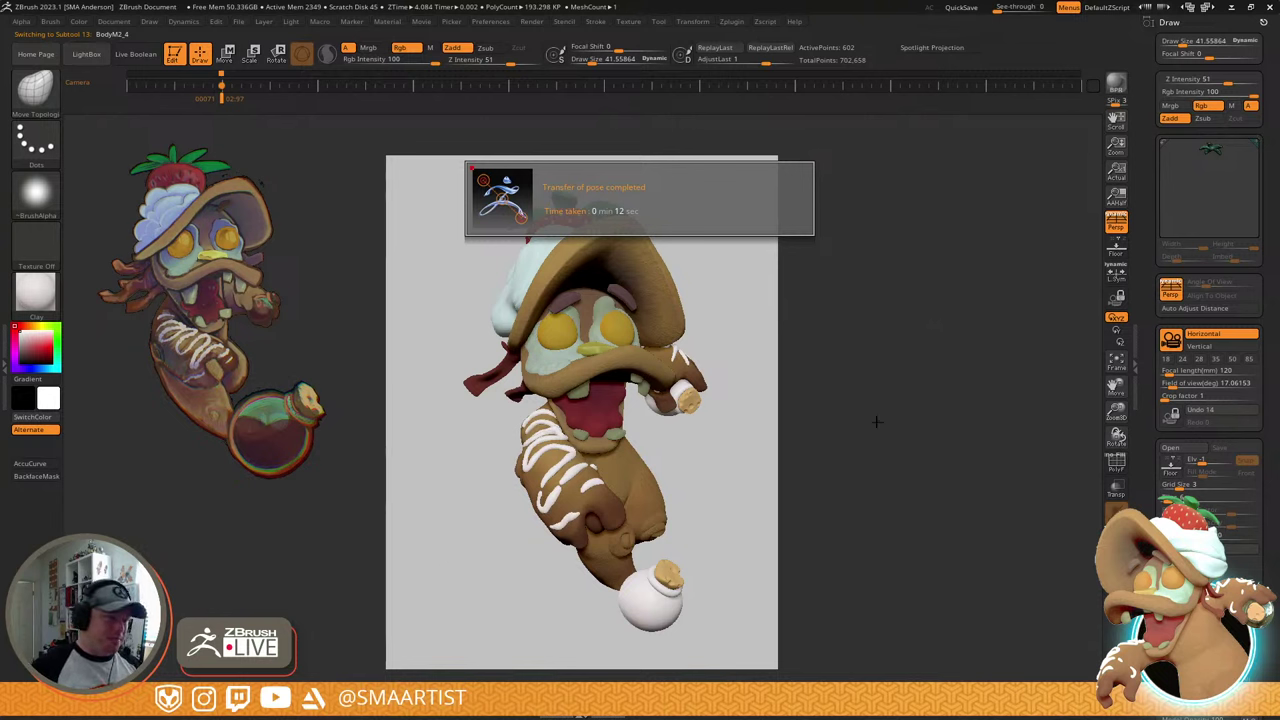
pyautogui.press('ctrl')
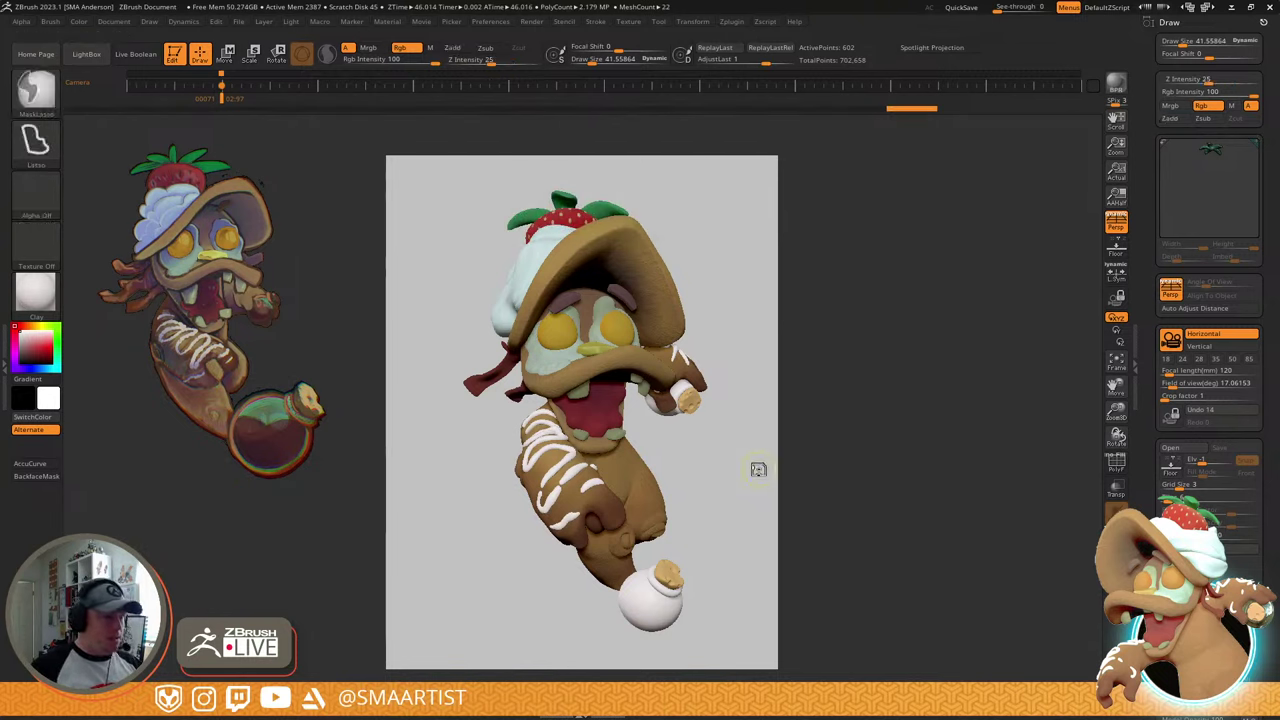
# - Save the tool as a new copy in the _Flapjack folder, changing the pose file's version suffix to v002
pyautogui.hotkey('ctrl', 's')
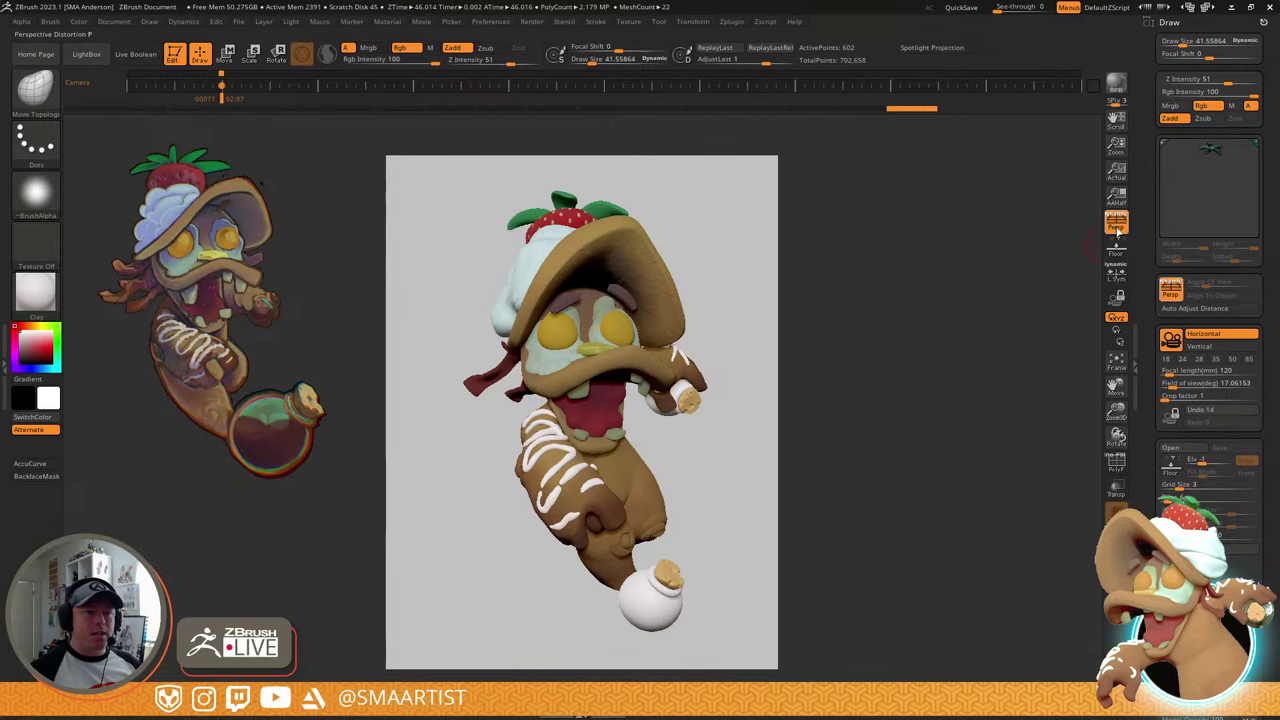
pyautogui.press('F1')
pyautogui.click(1224, 42)
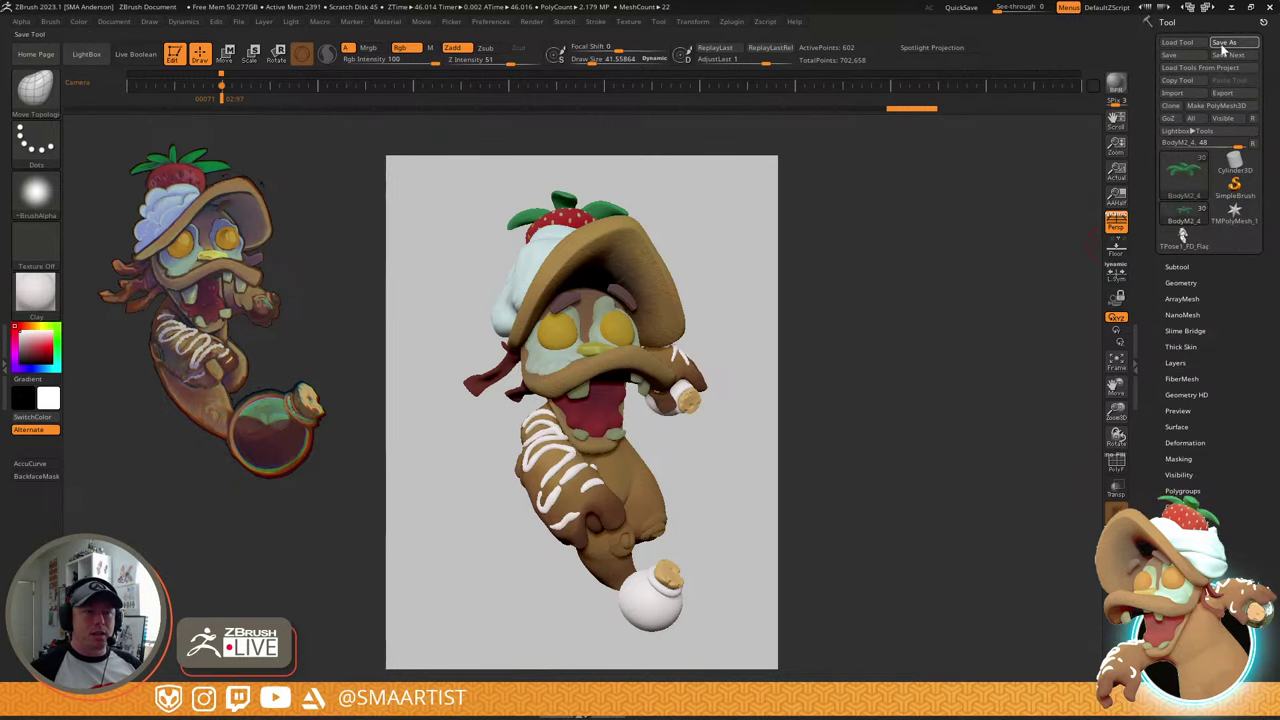
pyautogui.press('End')
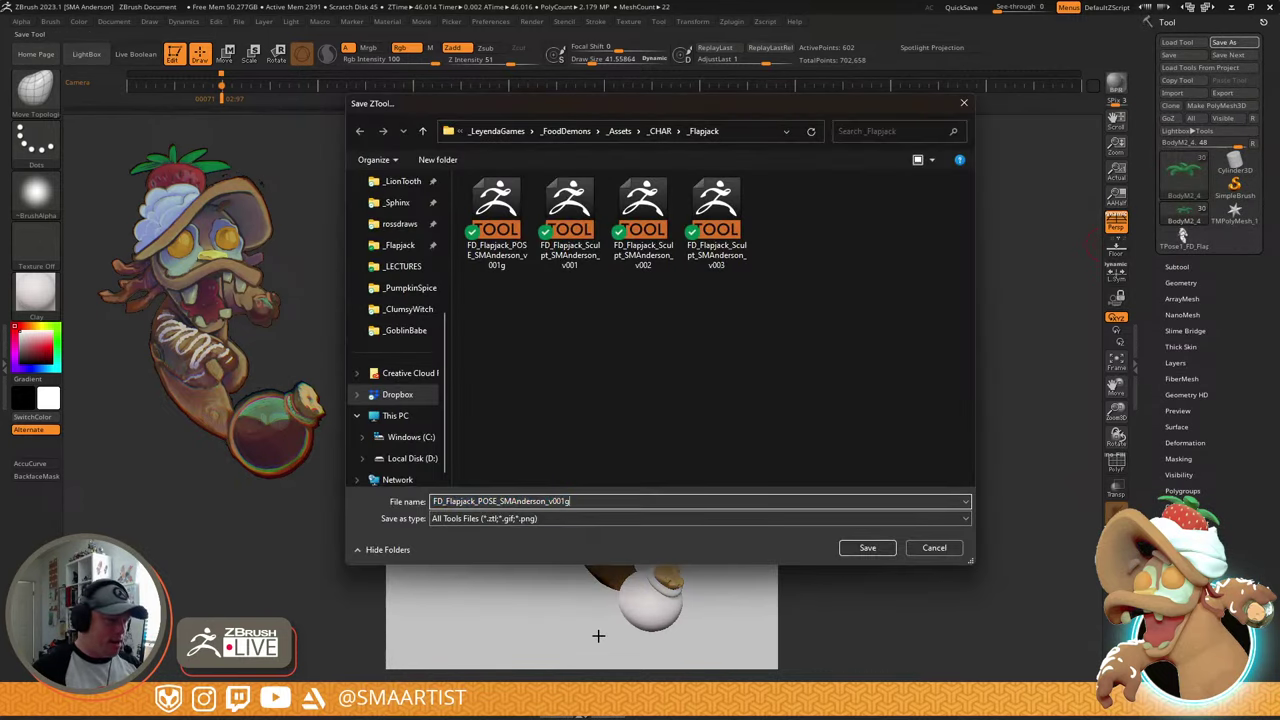
pyautogui.press('BackSpace')
pyautogui.press('BackSpace')
pyautogui.write('2')
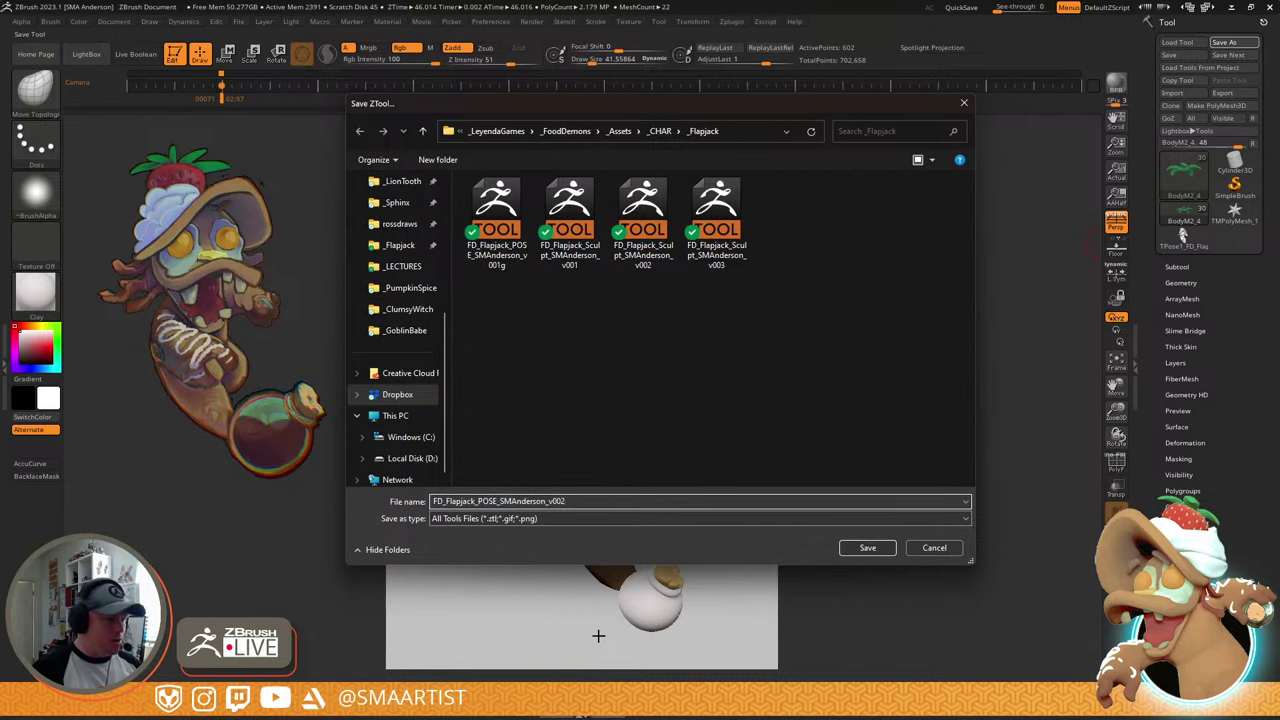
pyautogui.press('Return')
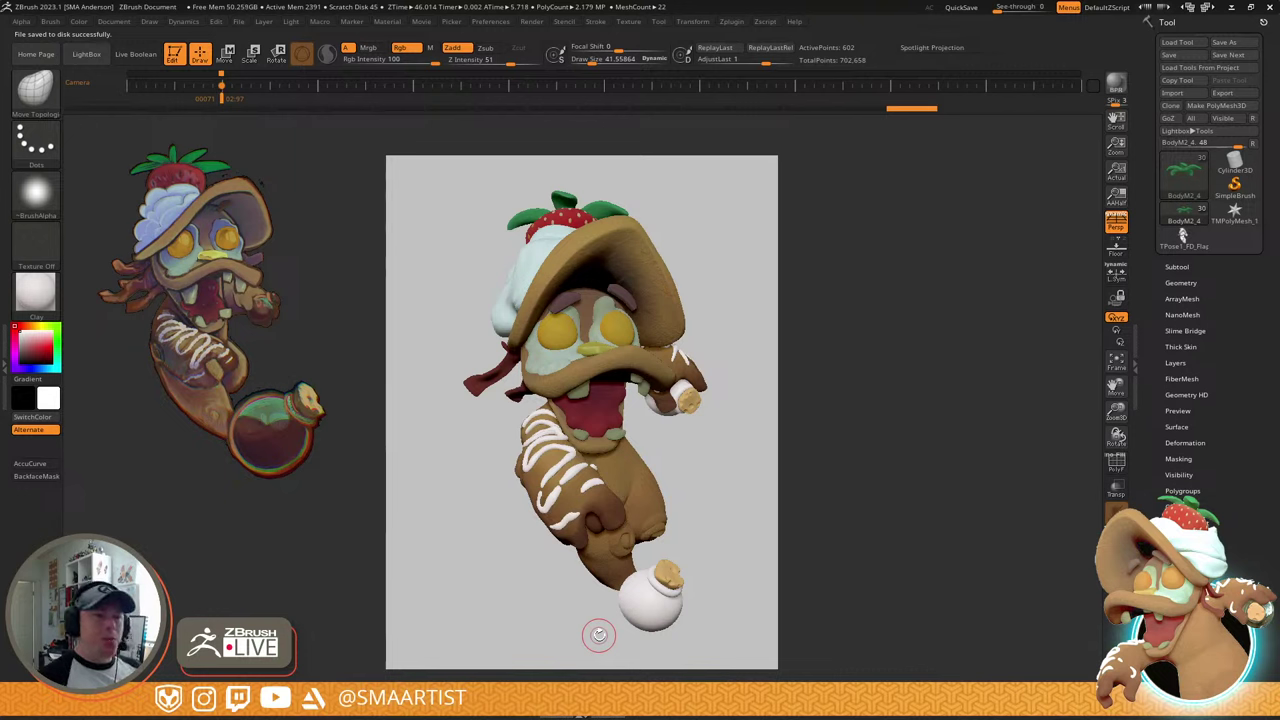
# - Select the vial and set up its subtool folder for transforming all its parts together
pyautogui.hotkey('ctrl', 'd')
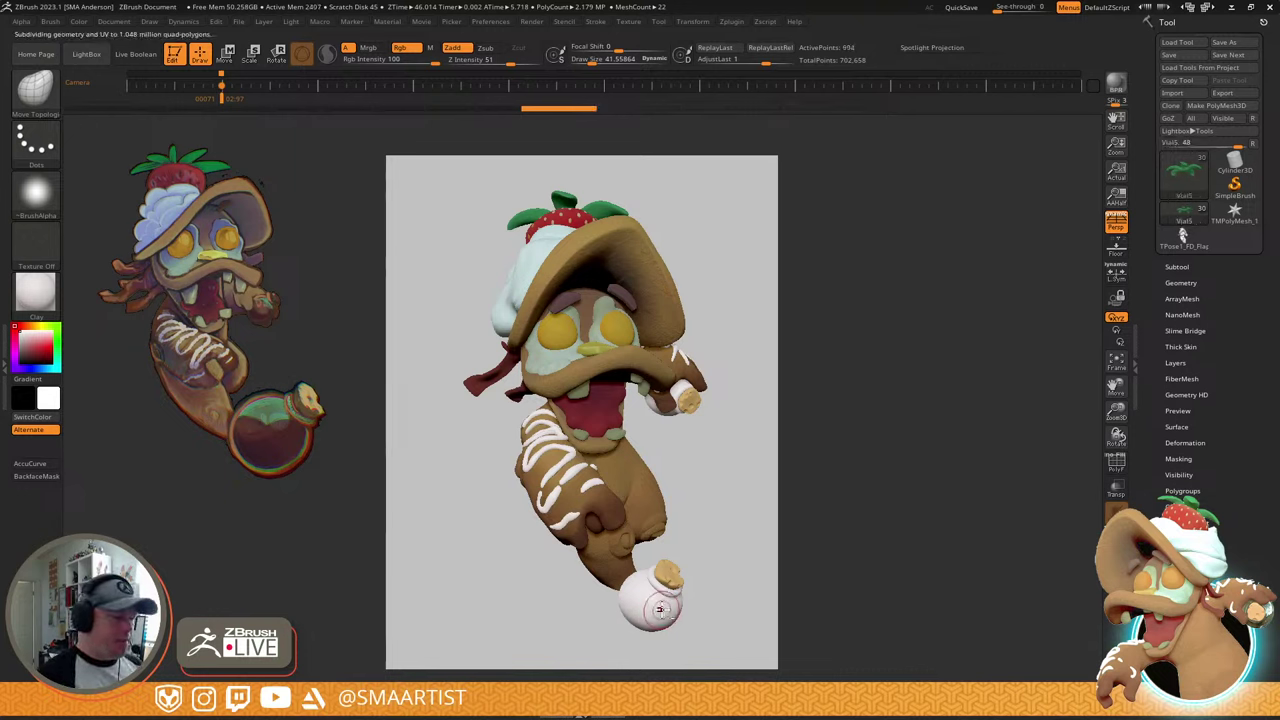
pyautogui.click(1177, 266)
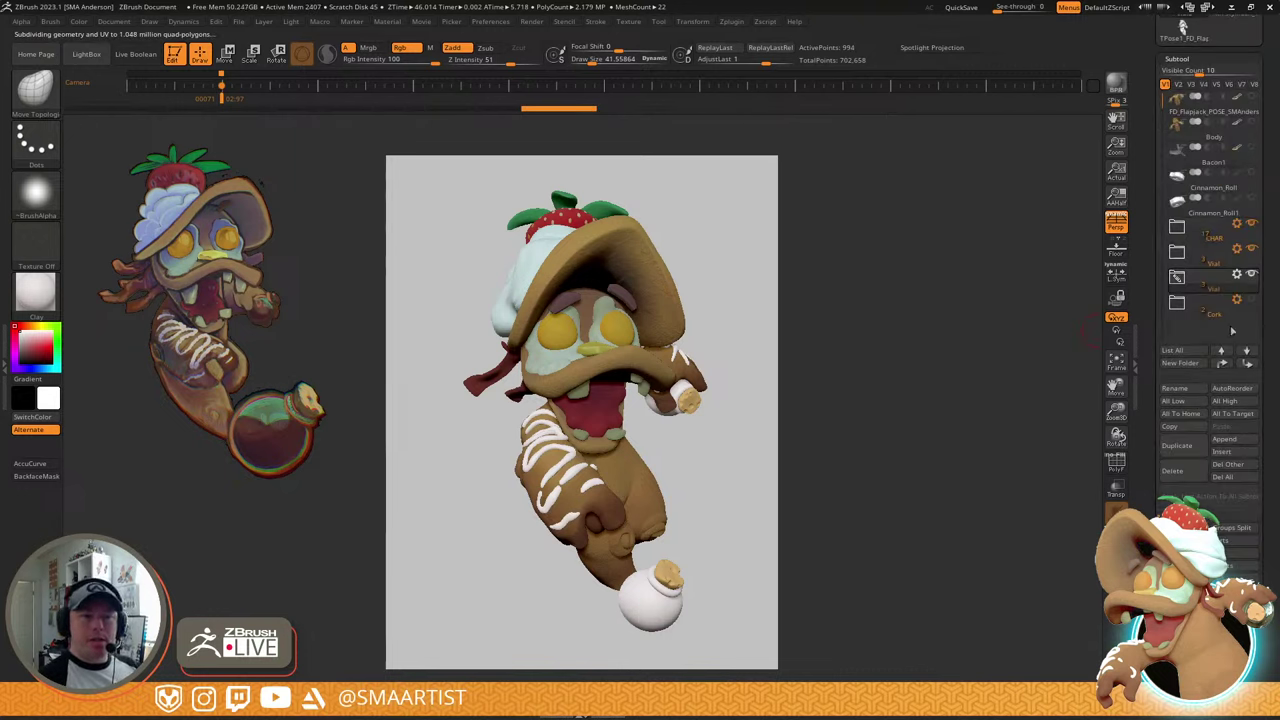
pyautogui.click(1237, 274)
pyautogui.click(1188, 292)
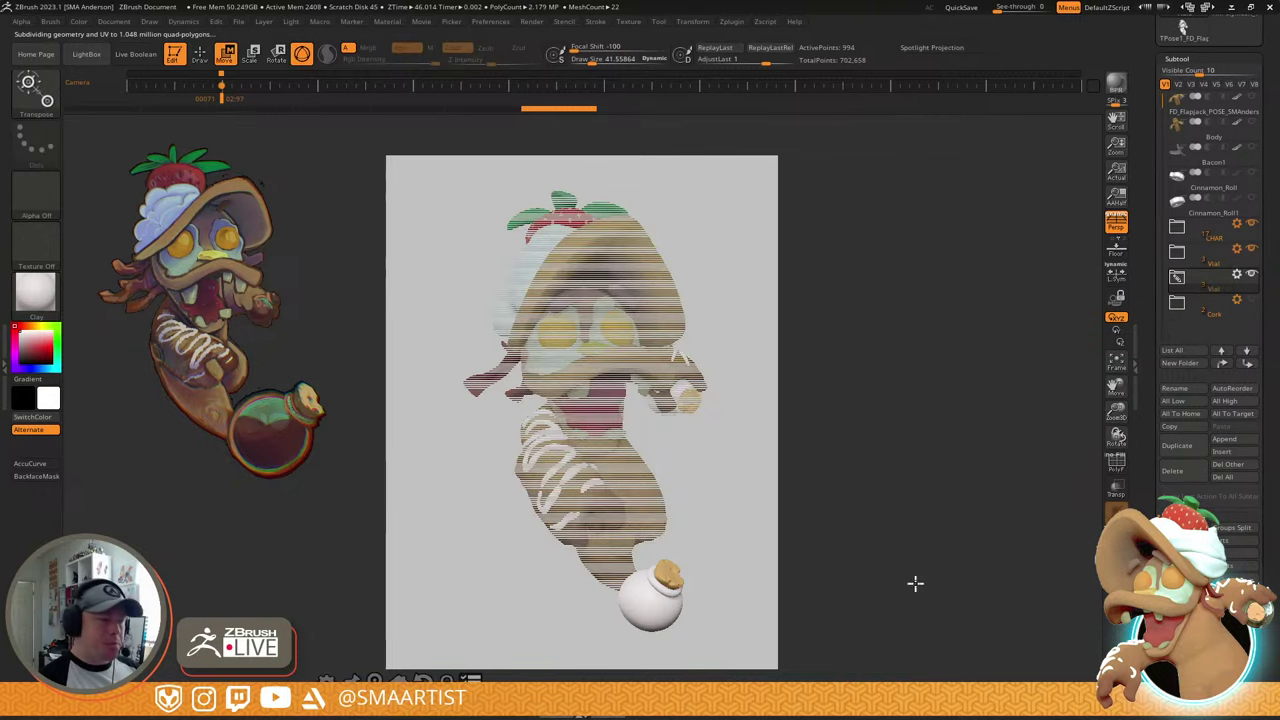
# - Centre and reorient the gizmo on the vial, and enlarge and reposition the vial with its cork at the body's lower end
pyautogui.click(663, 609)
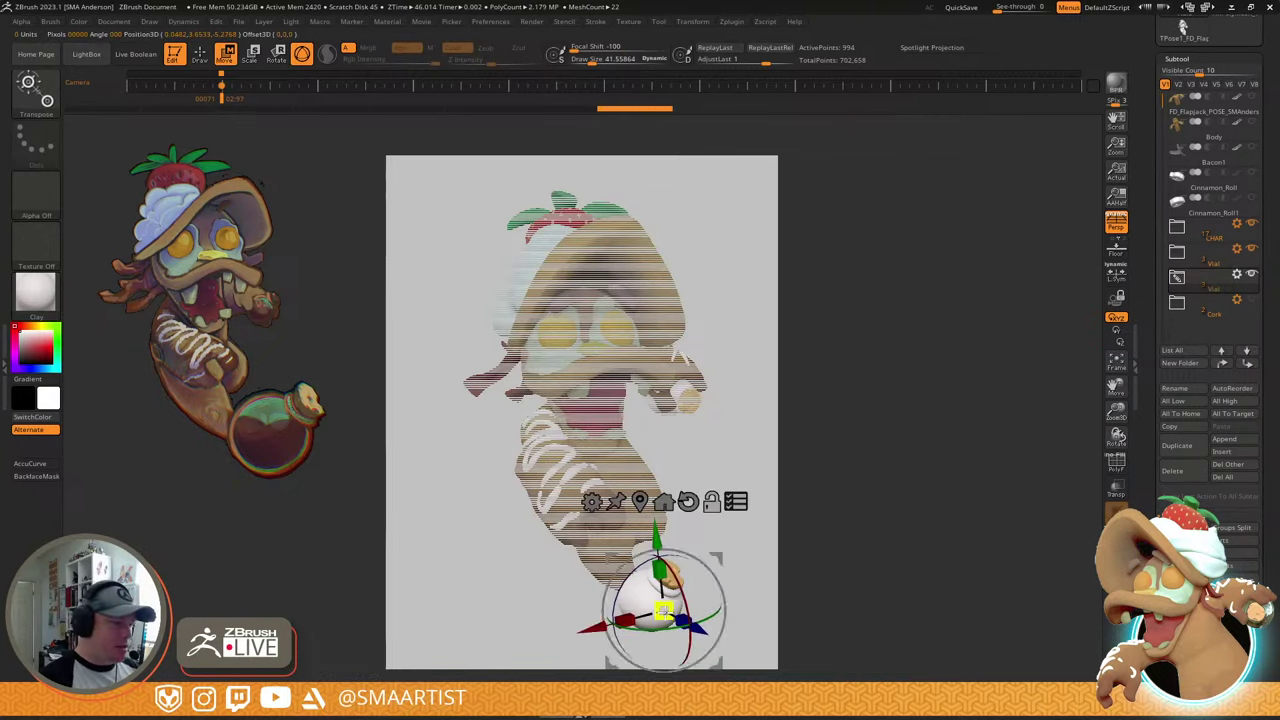
pyautogui.keyDown('alt'); pyautogui.click(688, 503); pyautogui.keyUp('alt')
pyautogui.moveTo(680, 614); pyautogui.dragTo(670, 584)
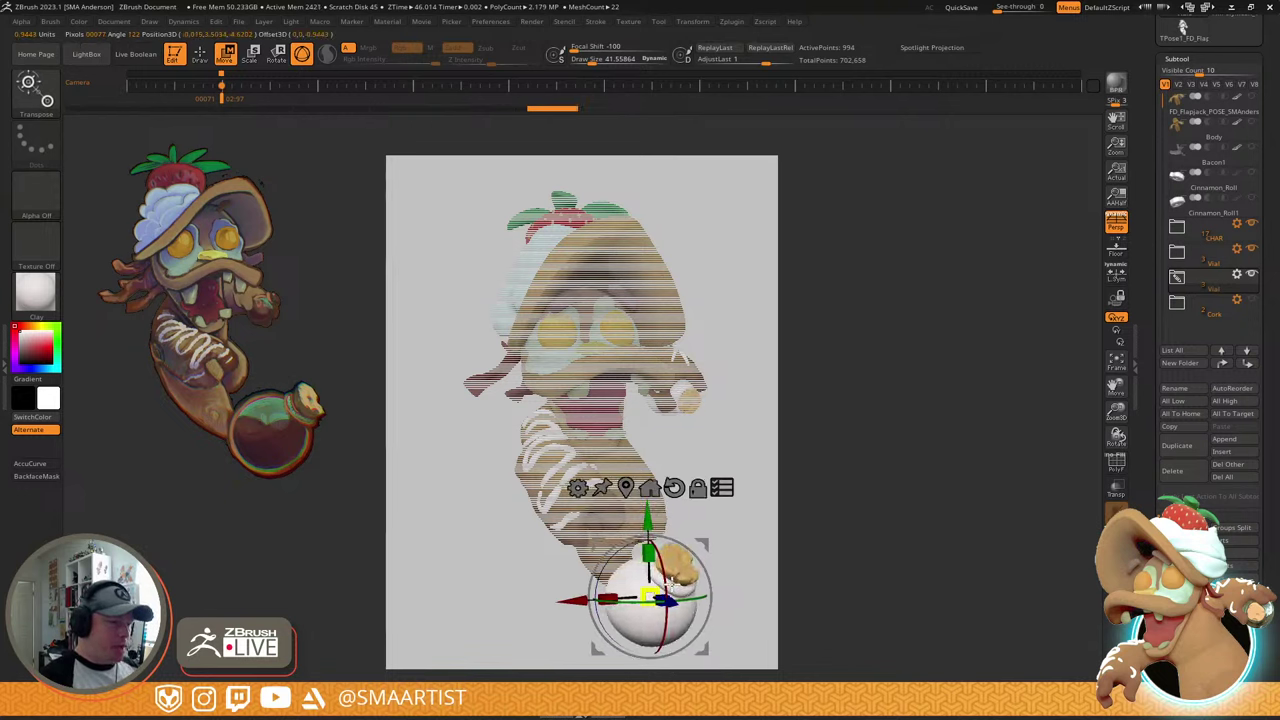
# - Check the repositioned vial and the character's silhouette against the concept reference
pyautogui.press('q')
pyautogui.moveTo(831, 545); pyautogui.dragTo(832, 541)
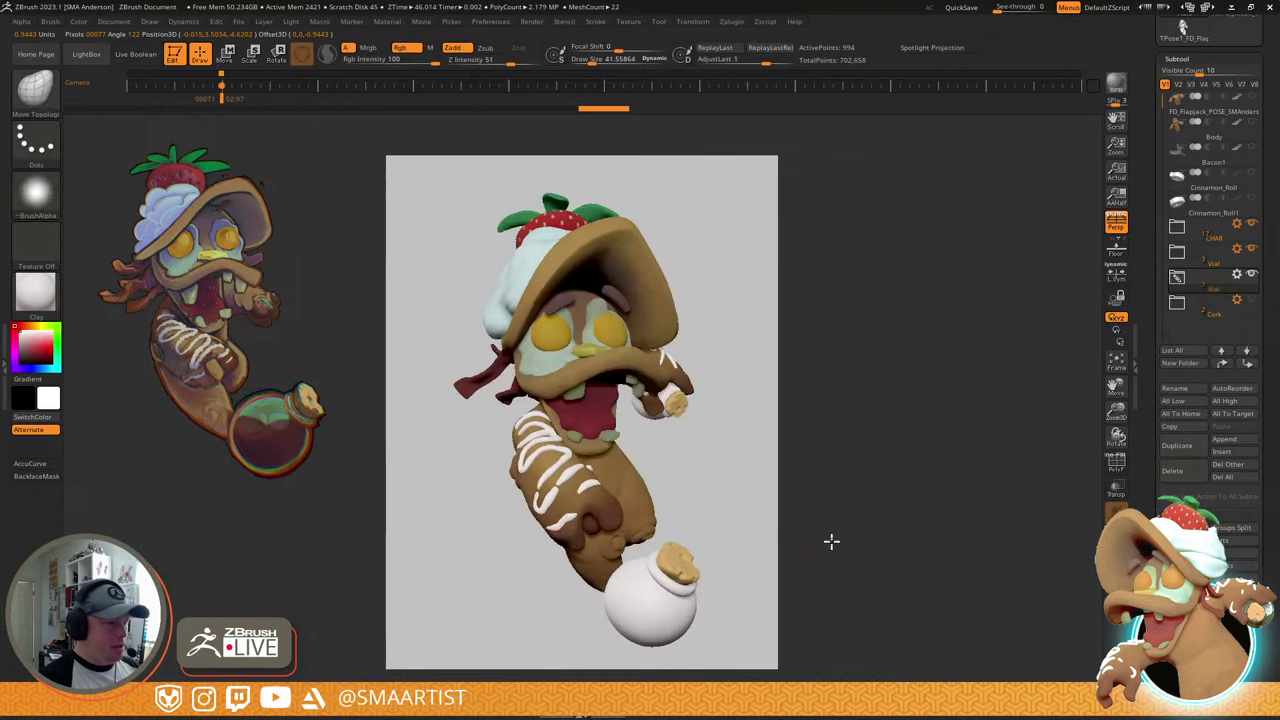
pyautogui.press('space')
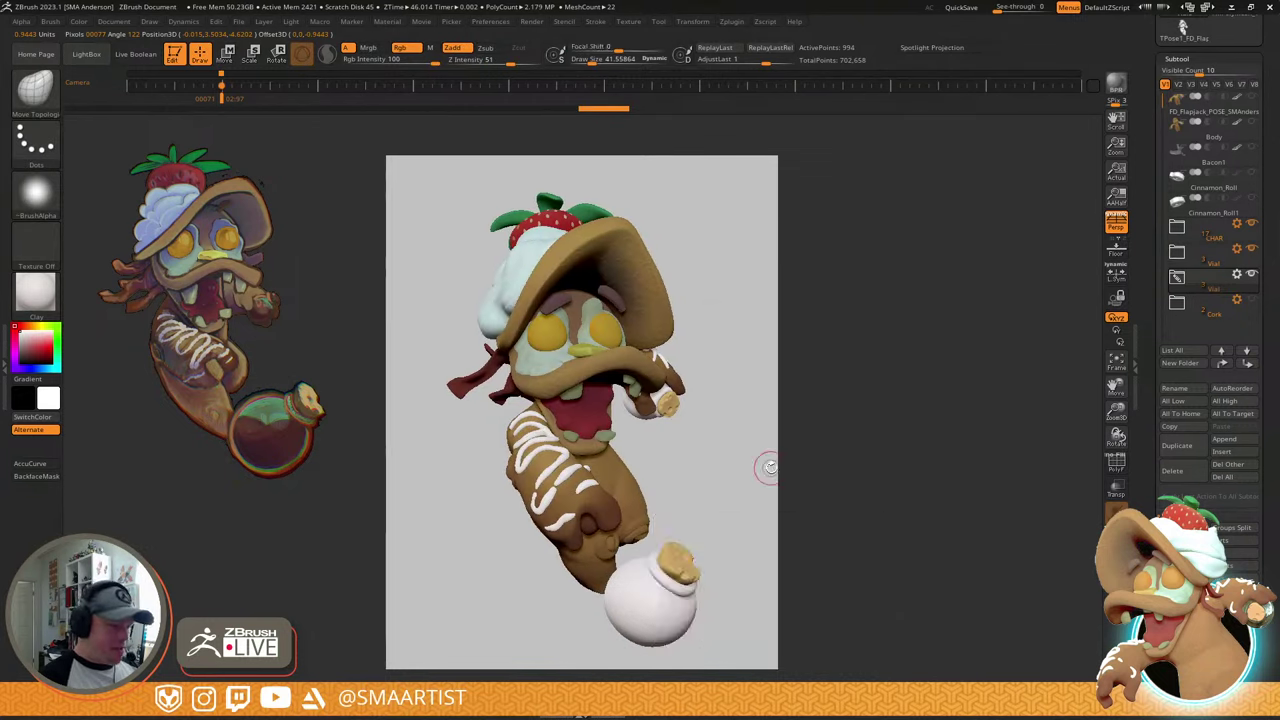
pyautogui.moveTo(770, 468); pyautogui.dragTo(771, 468)
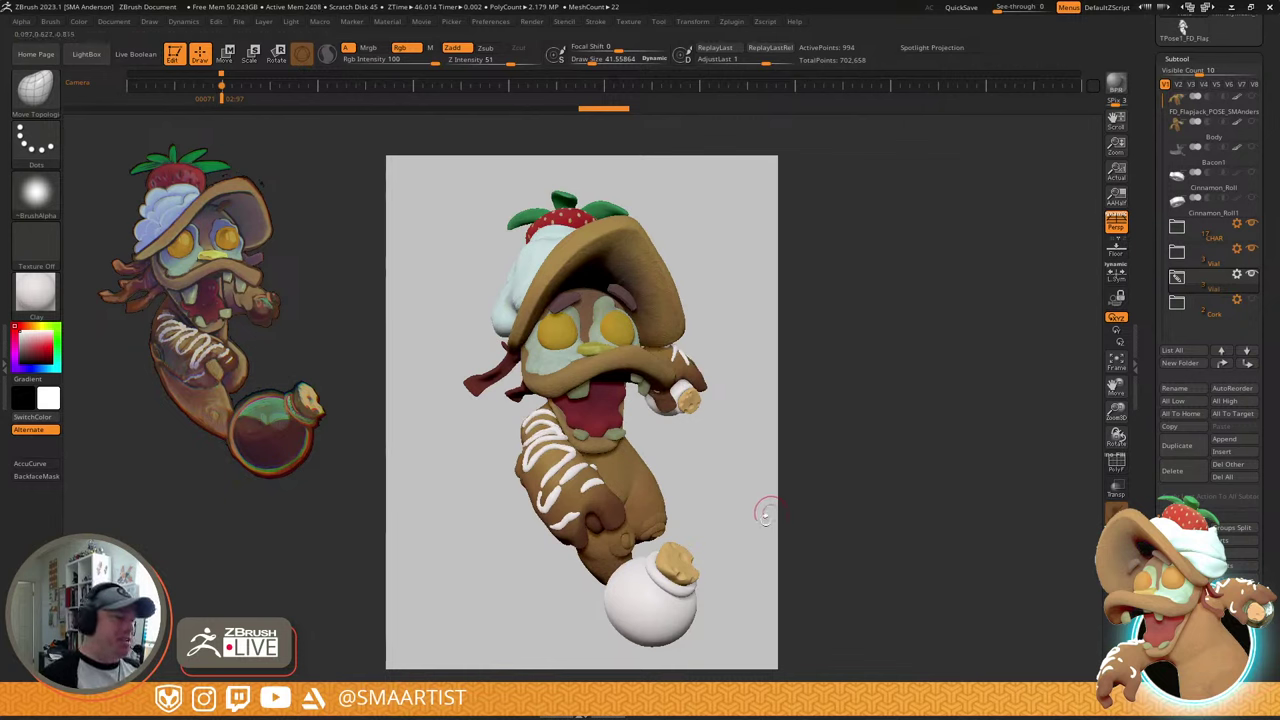
pyautogui.moveTo(766, 509)
pyautogui.mouseDown()
pyautogui.moveTo(730, 515)
pyautogui.moveTo(752, 503)
pyautogui.mouseUp()
pyautogui.moveTo(720, 423)
pyautogui.keyDown('alt'); pyautogui.mouseDown()
pyautogui.moveTo(591, 363)
pyautogui.moveTo(606, 367)
pyautogui.mouseUp(); pyautogui.keyUp('alt')
pyautogui.press('f')
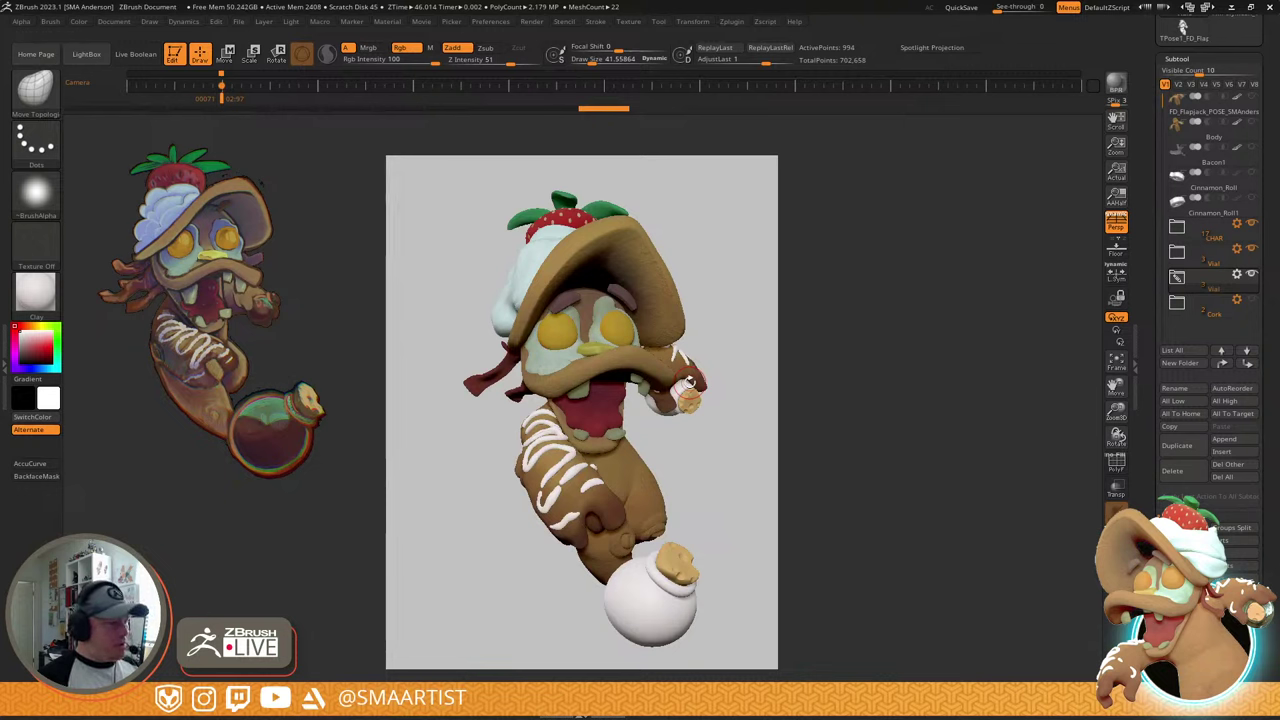
# - Tilt the lower vial and its cork outward, enlarge them and shift them away from the body to match the concept
pyautogui.press('w')
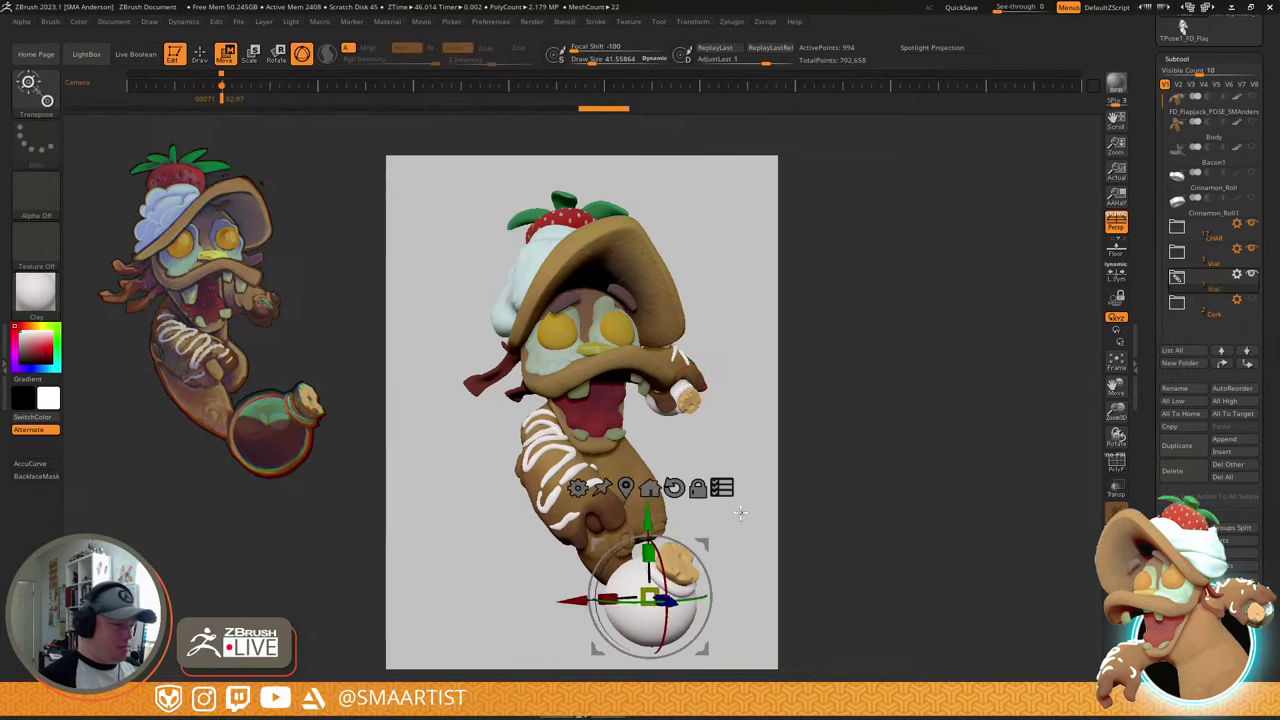
pyautogui.moveTo(742, 517)
pyautogui.mouseDown()
pyautogui.moveTo(738, 540)
pyautogui.moveTo(772, 521)
pyautogui.mouseUp()
pyautogui.moveTo(697, 546); pyautogui.dragTo(707, 553)
pyautogui.moveTo(652, 597); pyautogui.dragTo(662, 581)
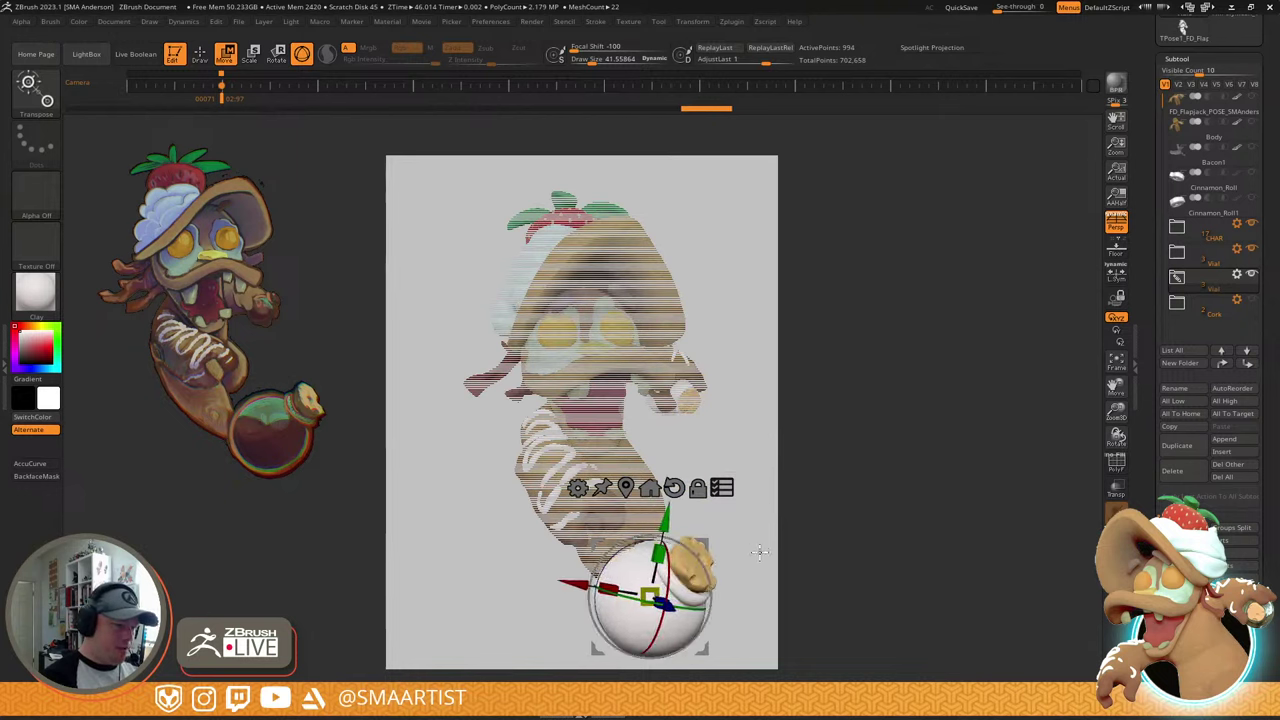
pyautogui.moveTo(704, 545); pyautogui.dragTo(725, 543)
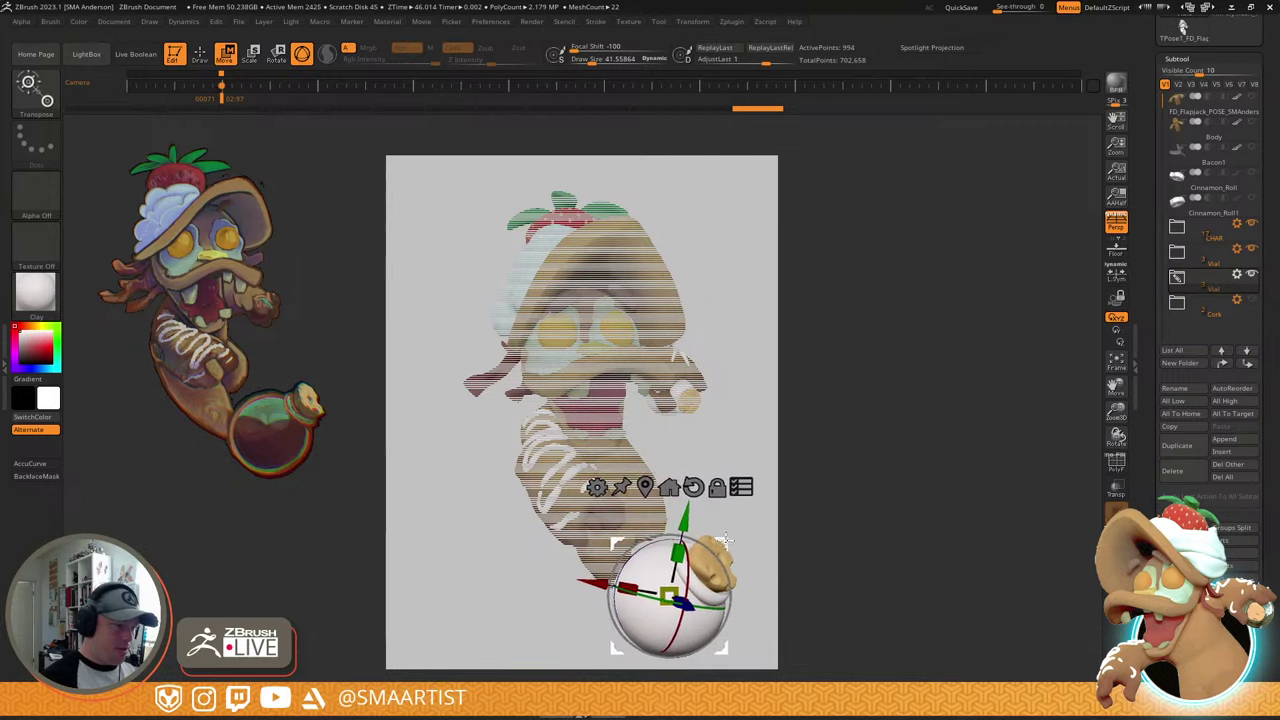
pyautogui.press('q')
pyautogui.moveTo(805, 531); pyautogui.dragTo(801, 526)
pyautogui.press('space')
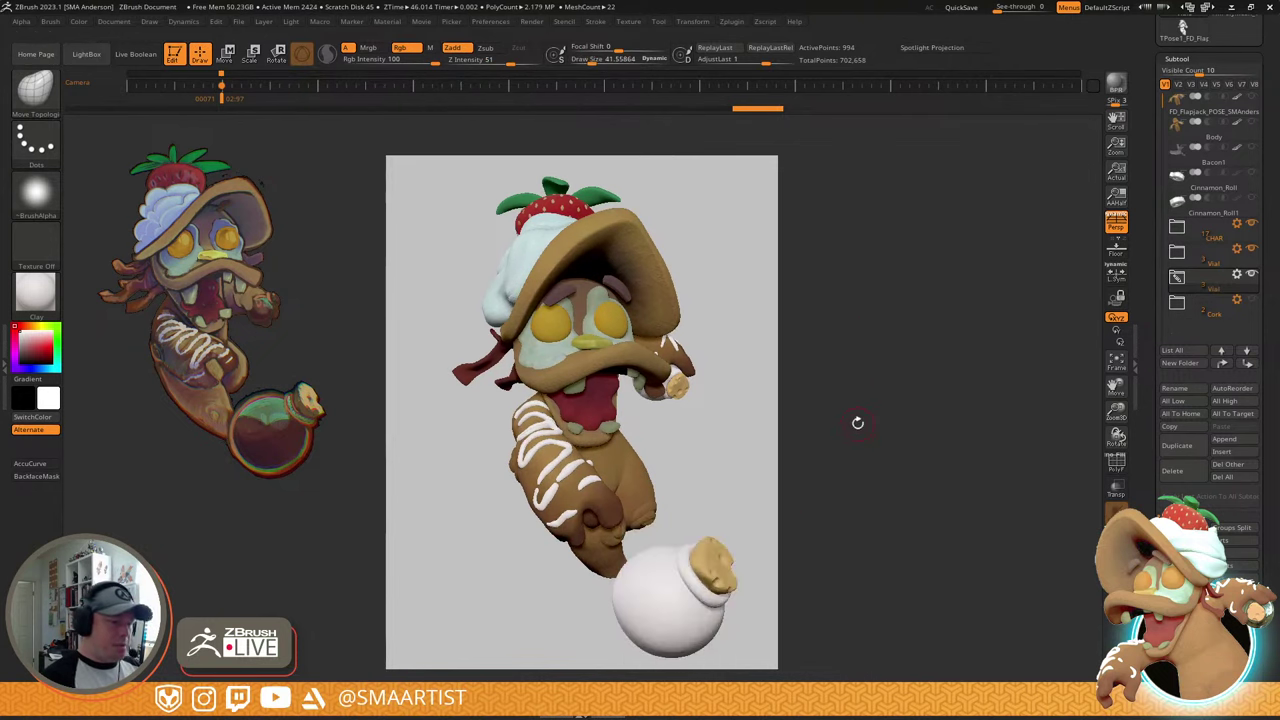
pyautogui.moveTo(854, 420); pyautogui.dragTo(857, 422)
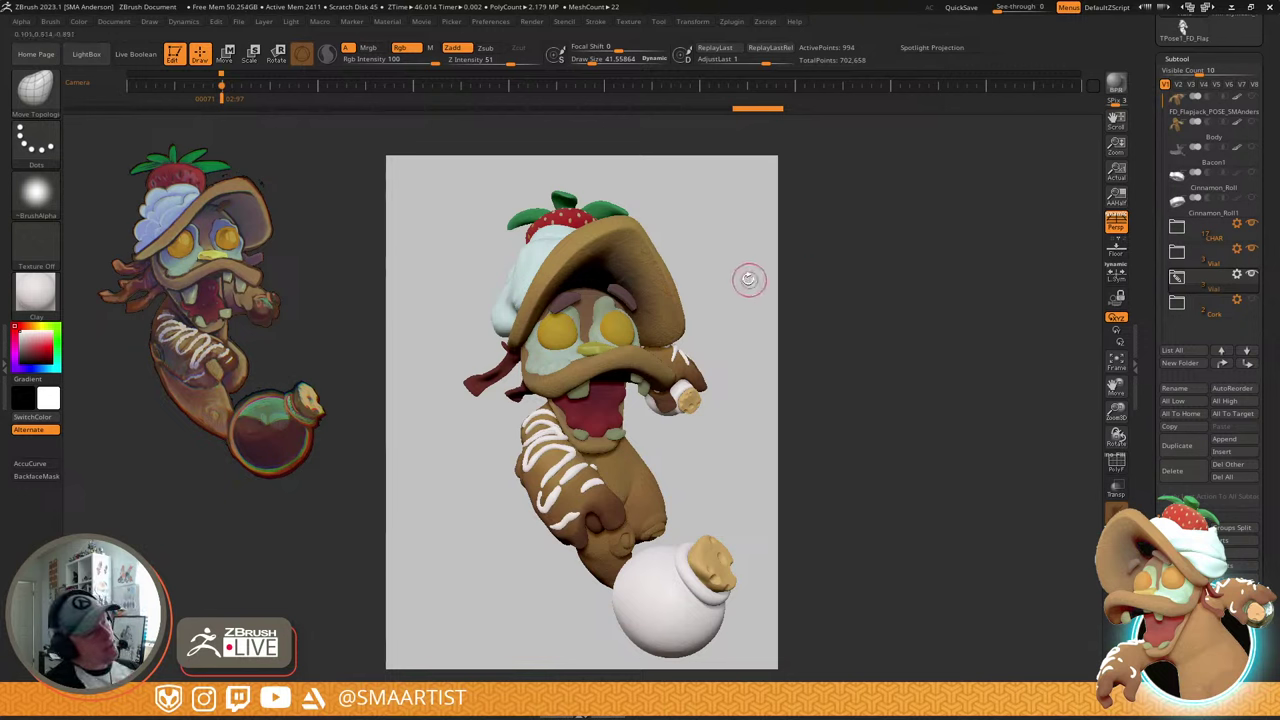
# - Select the hat and reshape the brim's upper outer corner with the Move Topological brush at a draw size of about 169
pyautogui.moveTo(714, 325); pyautogui.dragTo(773, 309)
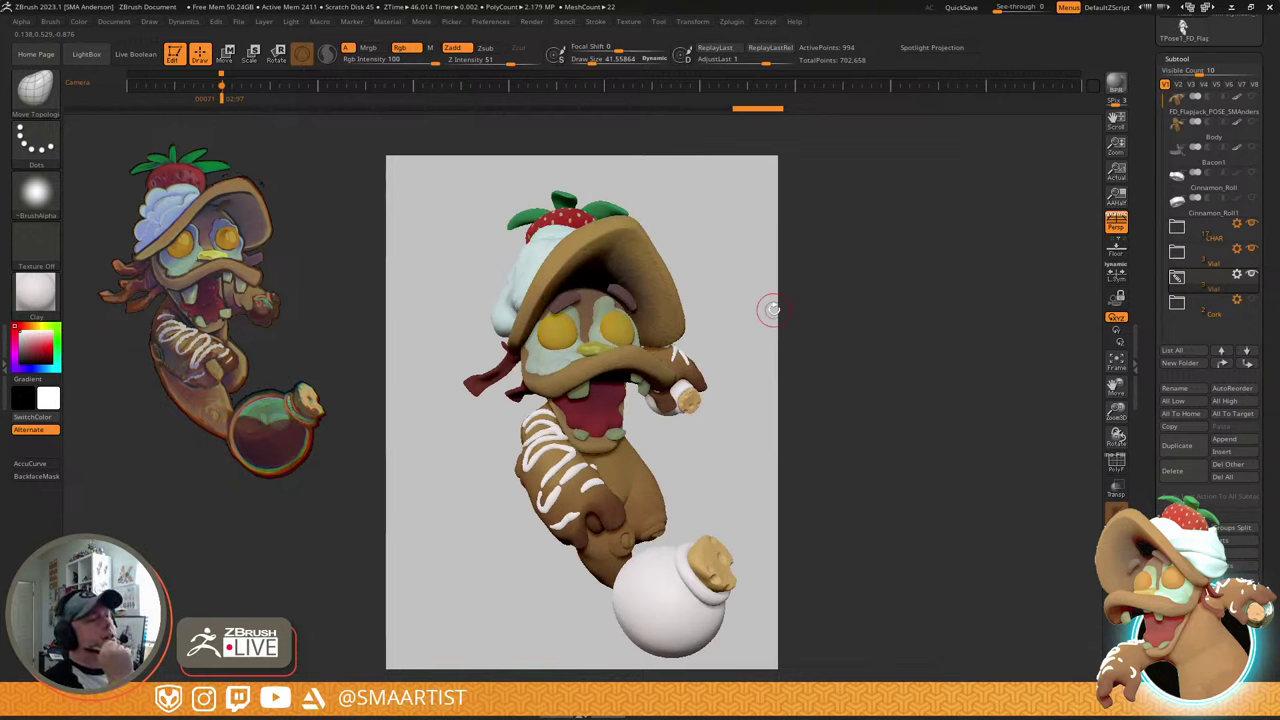
pyautogui.keyDown('alt'); pyautogui.click(669, 287); pyautogui.keyUp('alt')
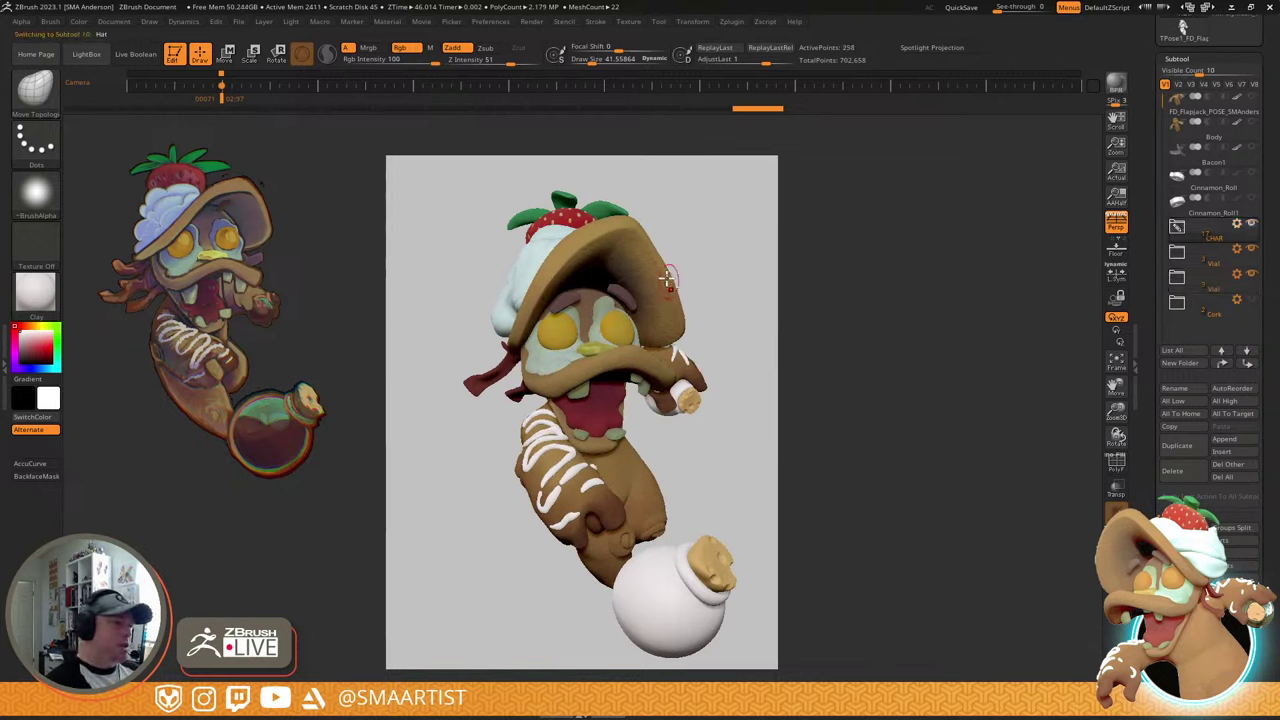
pyautogui.press('s')
pyautogui.moveTo(651, 256); pyautogui.dragTo(676, 241)
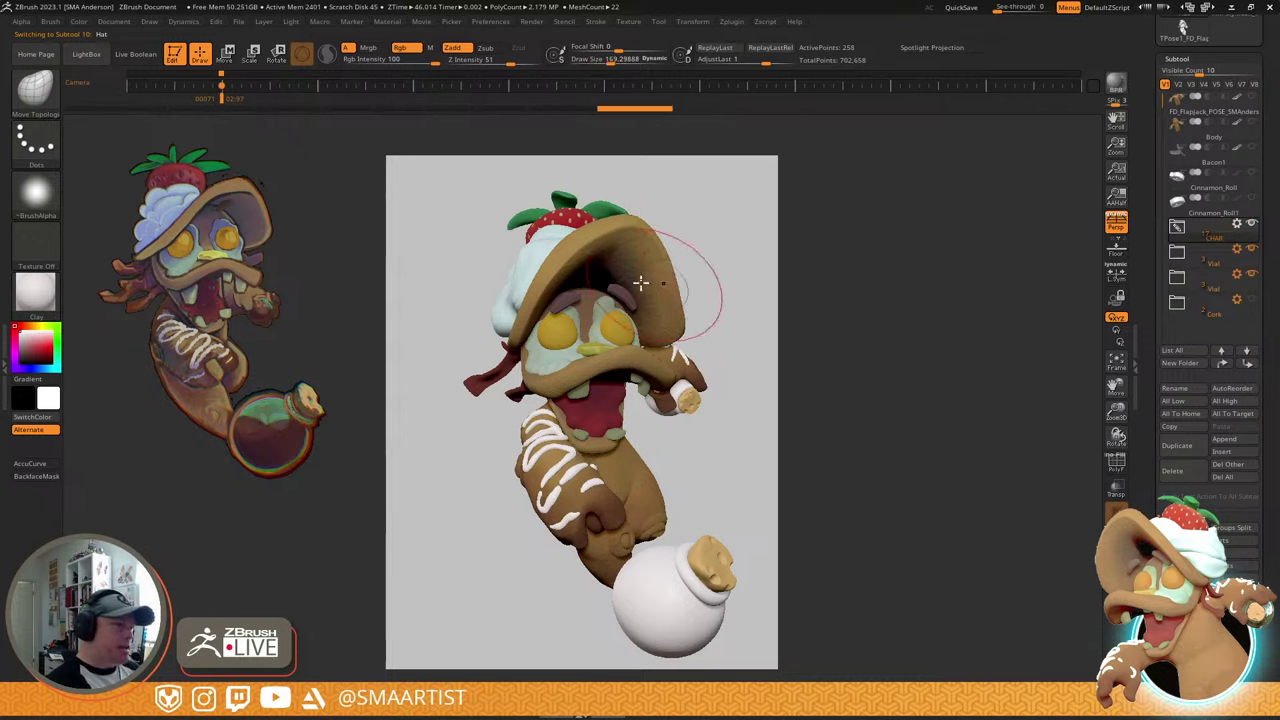
pyautogui.moveTo(681, 298); pyautogui.dragTo(688, 297)
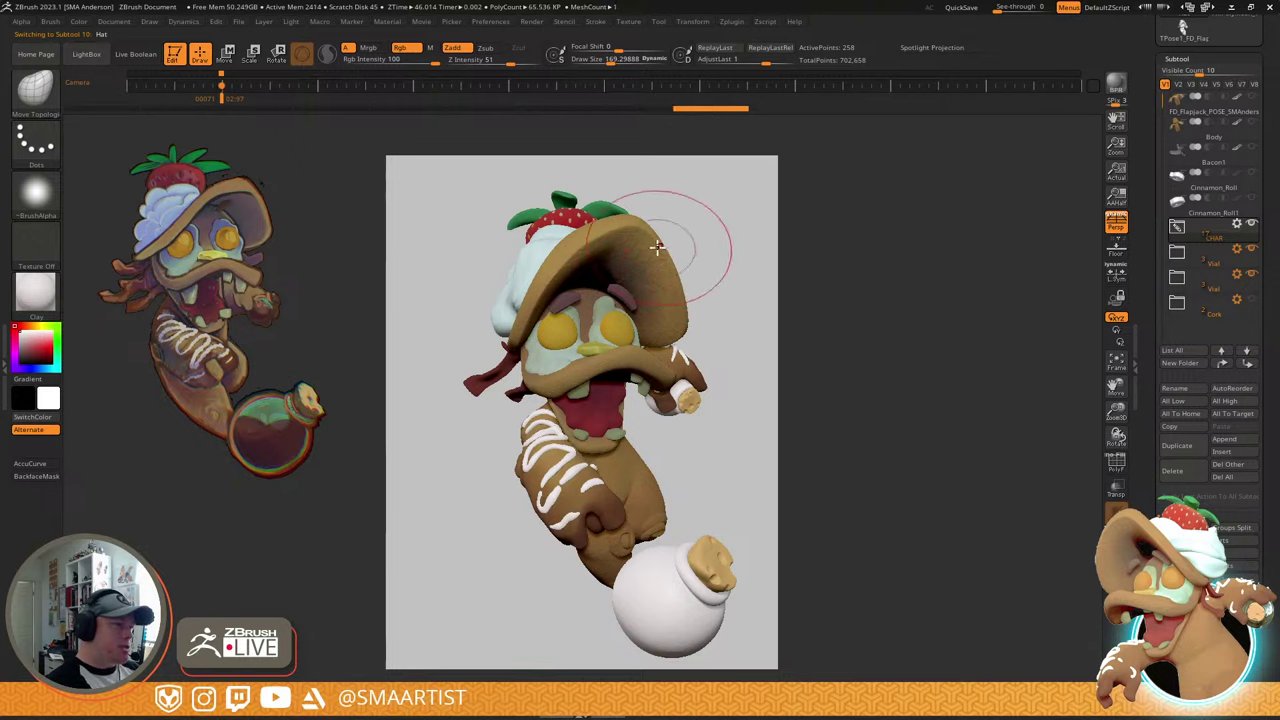
pyautogui.moveTo(673, 245)
pyautogui.mouseDown()
pyautogui.moveTo(654, 217)
pyautogui.moveTo(583, 244)
pyautogui.moveTo(646, 257)
pyautogui.mouseUp()
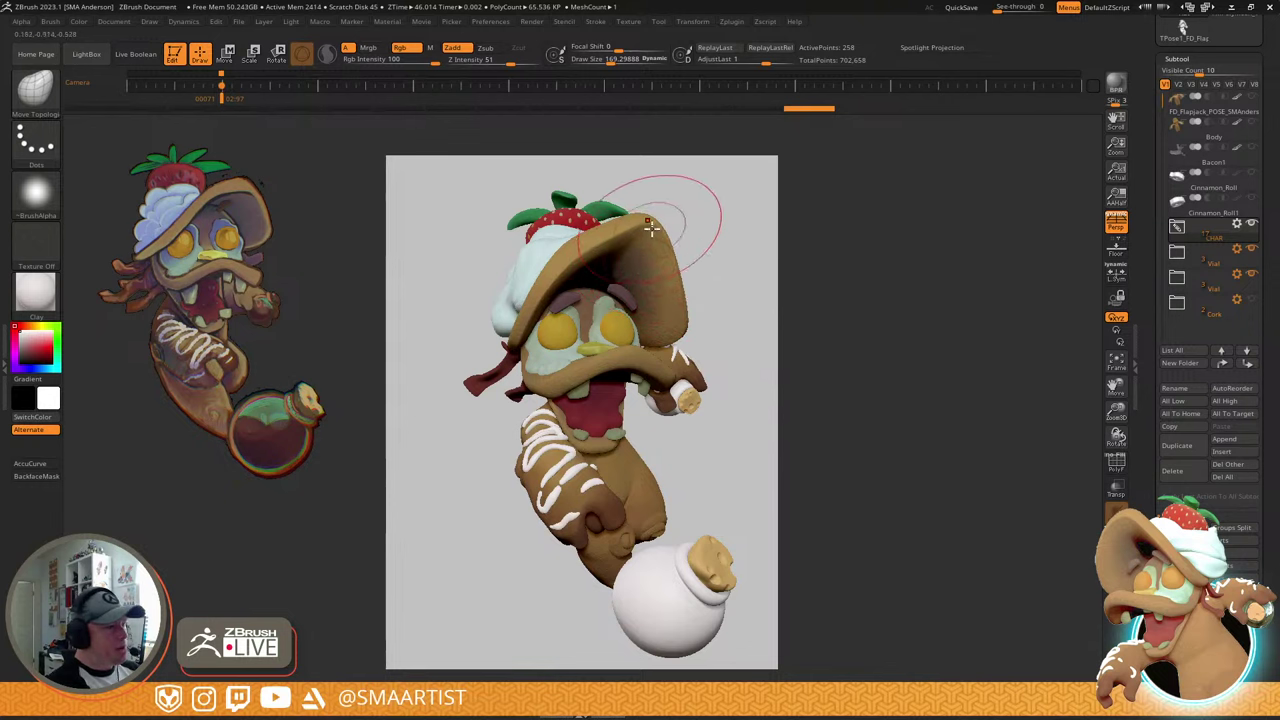
pyautogui.moveTo(665, 243); pyautogui.dragTo(651, 233)
pyautogui.press('s')
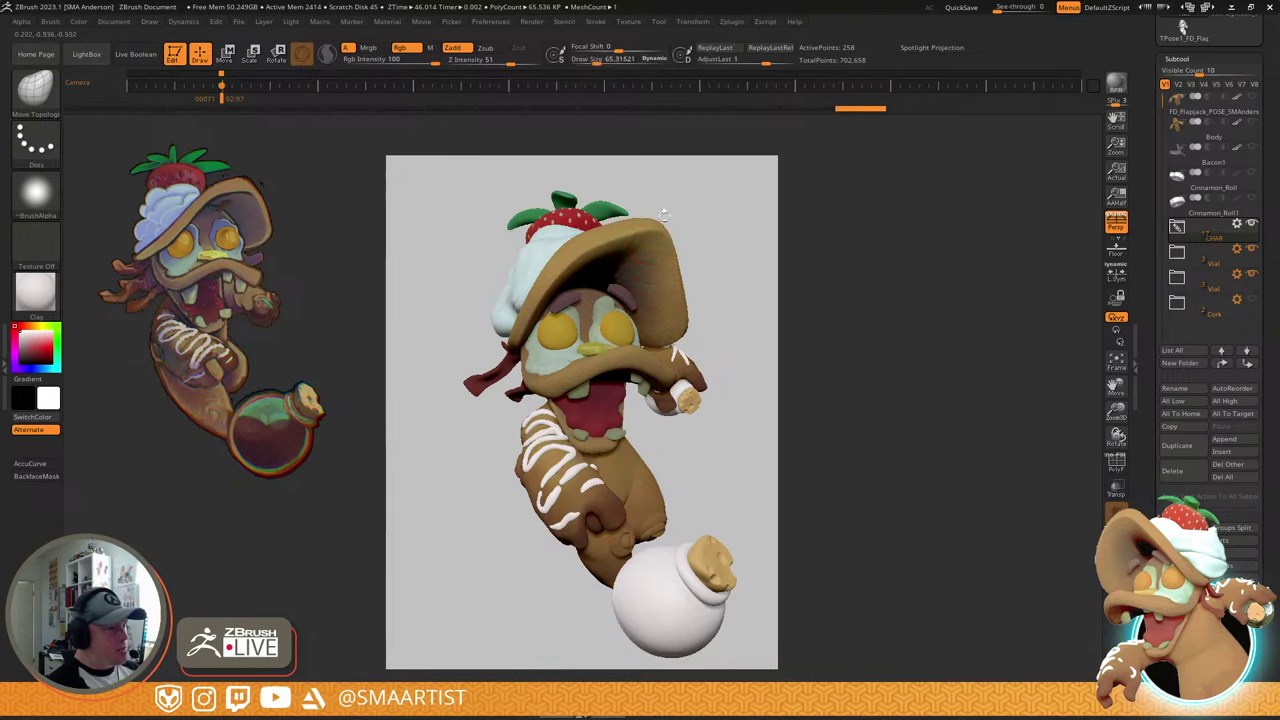
# - Refine the hat brim's contour, nudging its outer side inward and adjusting the edge beside the whipped cream
pyautogui.moveTo(672, 236)
pyautogui.mouseDown(button='right')
pyautogui.moveTo(689, 331)
pyautogui.moveTo(686, 252)
pyautogui.moveTo(713, 251)
pyautogui.moveTo(690, 252)
pyautogui.mouseUp(button='right')
pyautogui.press('s')
pyautogui.moveTo(688, 266)
pyautogui.mouseDown()
pyautogui.moveTo(712, 265)
pyautogui.moveTo(679, 267)
pyautogui.mouseUp()
pyautogui.moveTo(695, 293); pyautogui.dragTo(687, 293)
pyautogui.moveTo(551, 294); pyautogui.dragTo(559, 289)
pyautogui.moveTo(556, 272); pyautogui.dragTo(565, 270)
pyautogui.moveTo(565, 268); pyautogui.dragTo(700, 278, button='right')
pyautogui.press('Right')
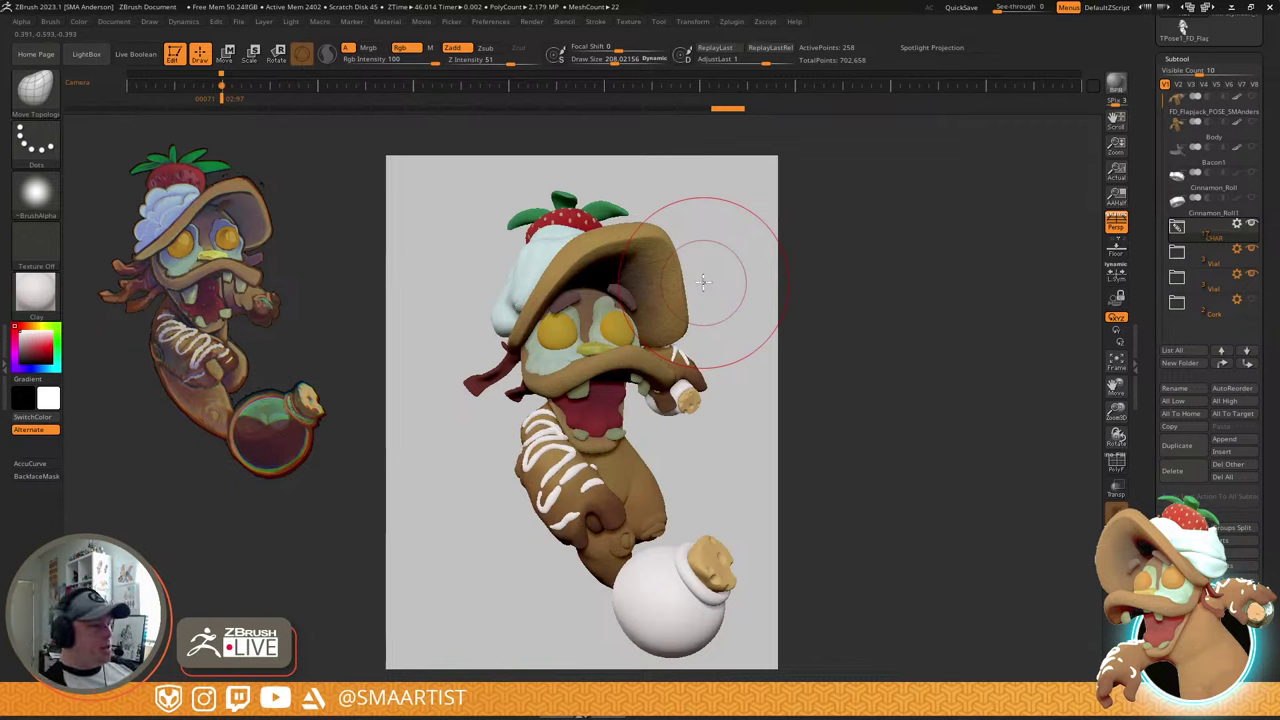
# - Enlarge the brush to a draw size of about 314 and lower the top of the hat brim
pyautogui.press('s')
pyautogui.moveTo(609, 236); pyautogui.dragTo(618, 236)
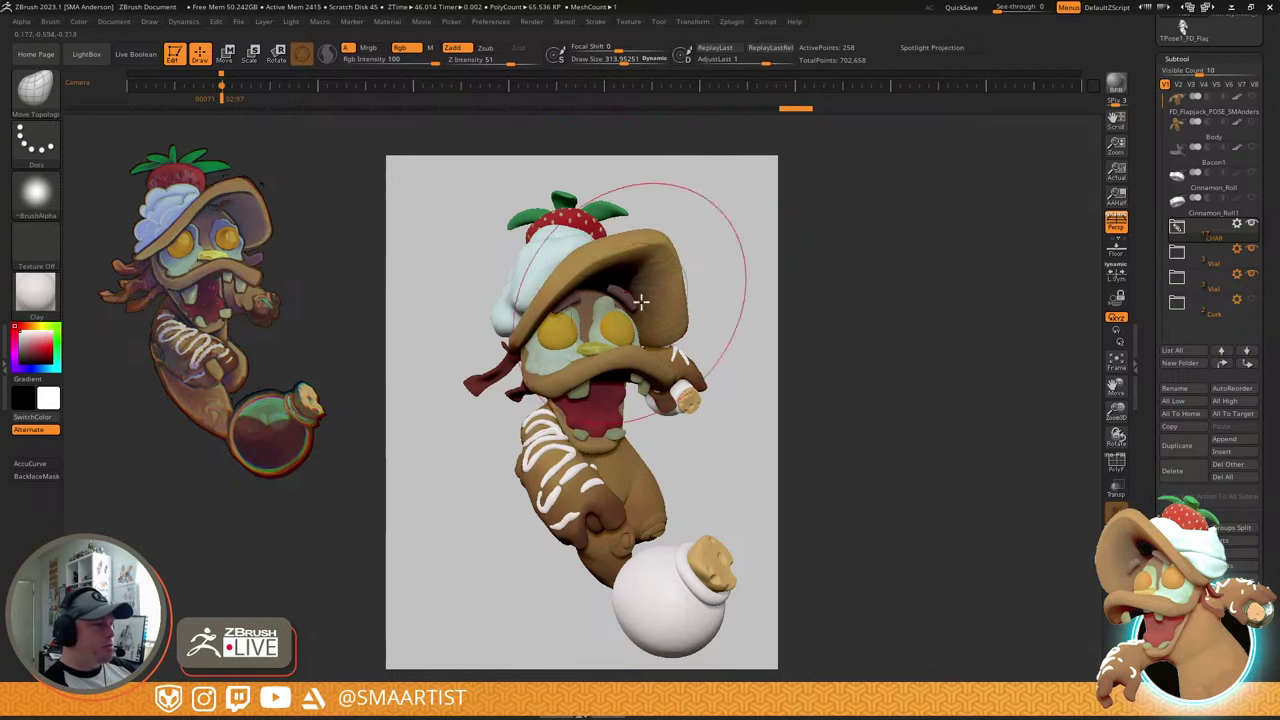
pyautogui.moveTo(749, 286)
pyautogui.mouseDown()
pyautogui.moveTo(785, 330)
pyautogui.moveTo(737, 325)
pyautogui.moveTo(724, 292)
pyautogui.moveTo(792, 337)
pyautogui.mouseUp()
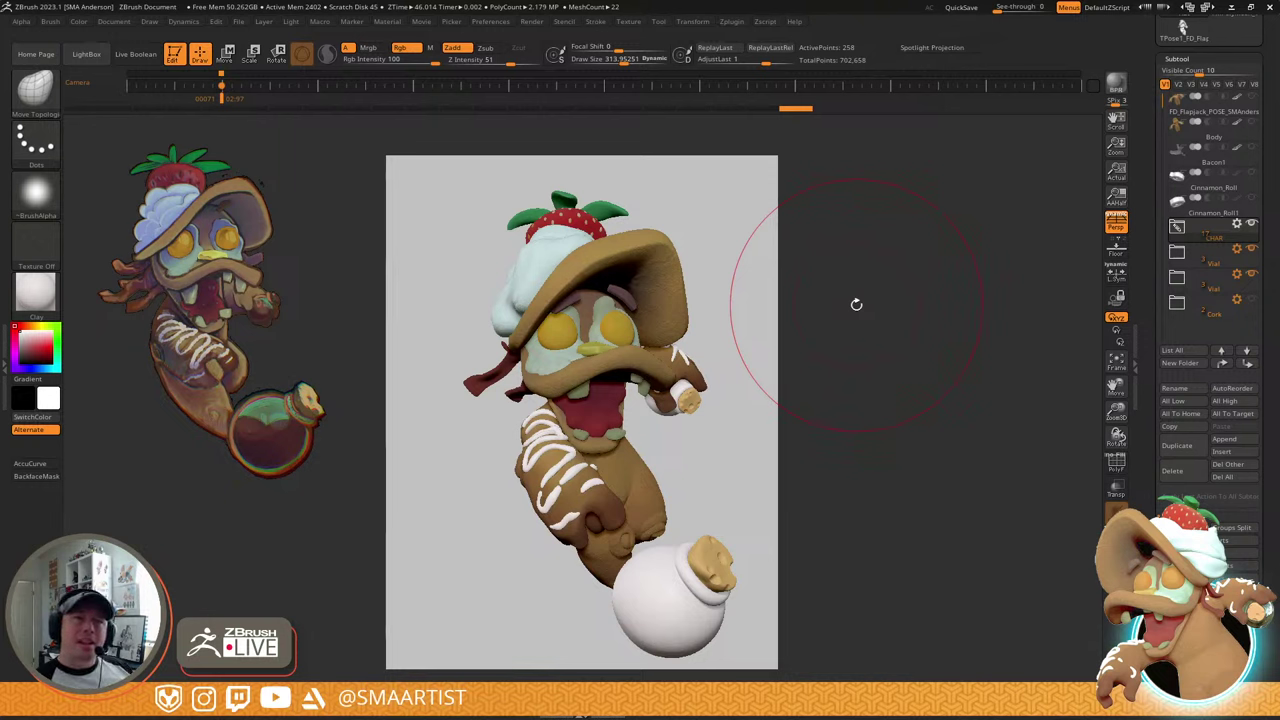
# - Isolate the hat and examine the reshaped brim from above, below and the side
pyautogui.moveTo(1210, 105)
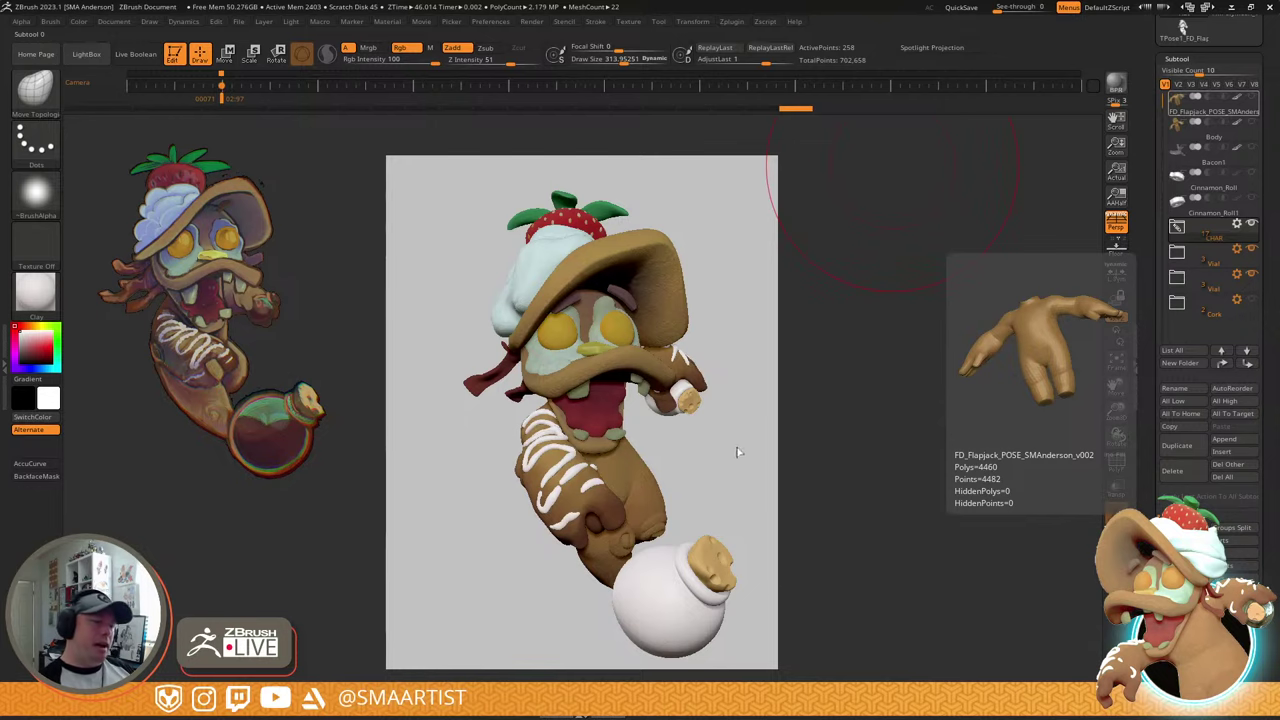
pyautogui.moveTo(690, 480); pyautogui.dragTo(658, 405)
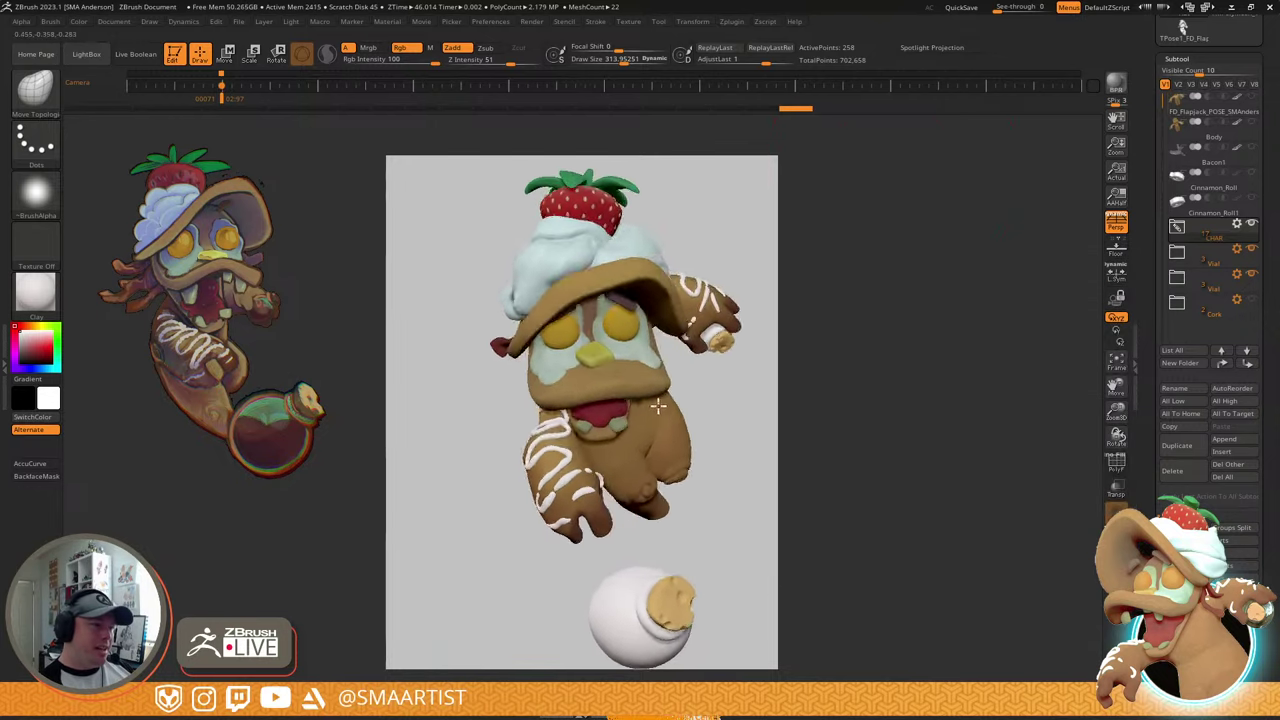
pyautogui.moveTo(658, 406)
pyautogui.mouseDown(button='right')
pyautogui.moveTo(668, 290)
pyautogui.moveTo(657, 402)
pyautogui.moveTo(663, 371)
pyautogui.moveTo(723, 543)
pyautogui.moveTo(714, 514)
pyautogui.mouseUp(button='right')
pyautogui.press('ctrl')
pyautogui.hotkey('ctrl', 's')
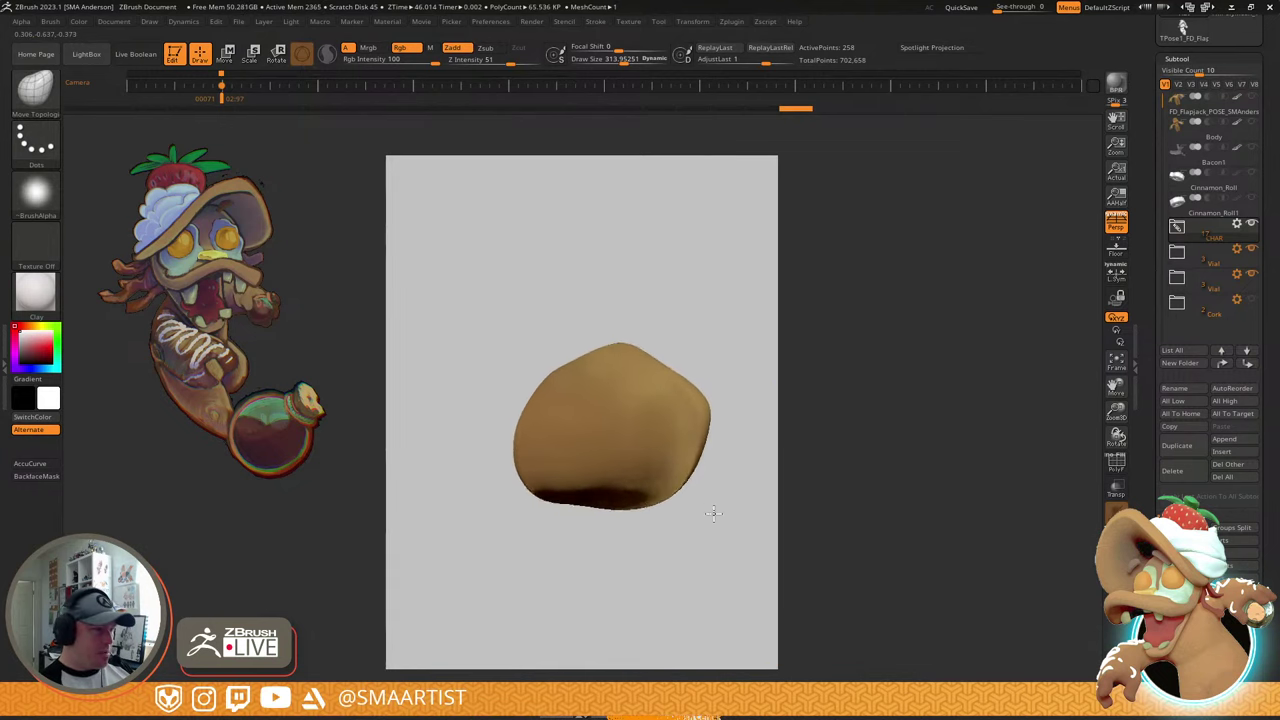
pyautogui.moveTo(688, 445)
pyautogui.mouseDown(button='right')
pyautogui.moveTo(725, 410)
pyautogui.moveTo(706, 403)
pyautogui.mouseUp(button='right')
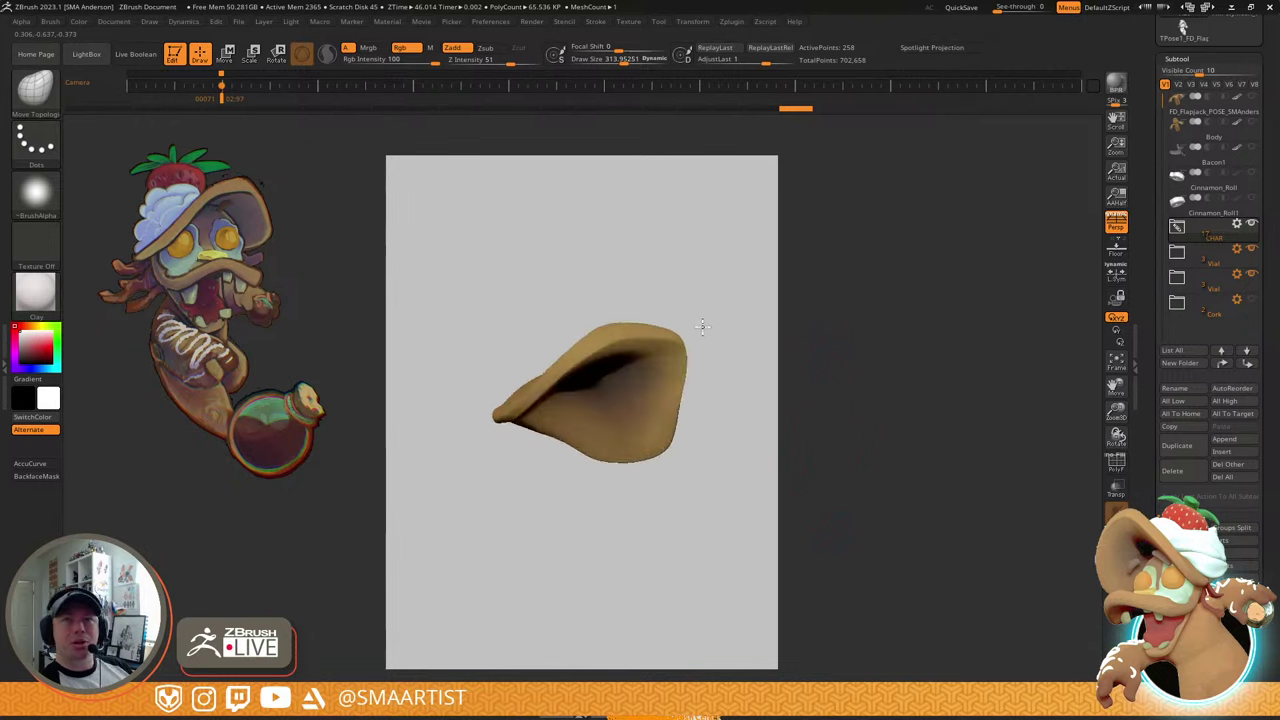
pyautogui.moveTo(702, 327); pyautogui.dragTo(695, 344, button='right')
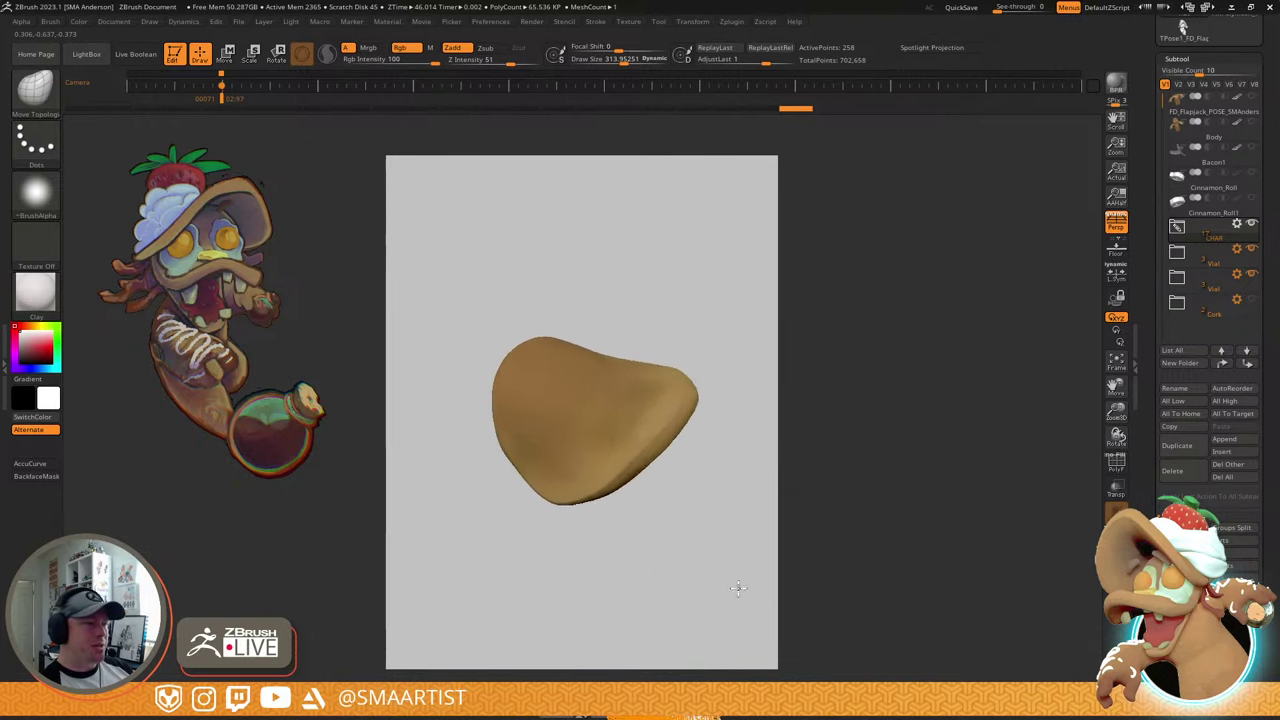
pyautogui.moveTo(738, 588); pyautogui.dragTo(736, 564, button='right')
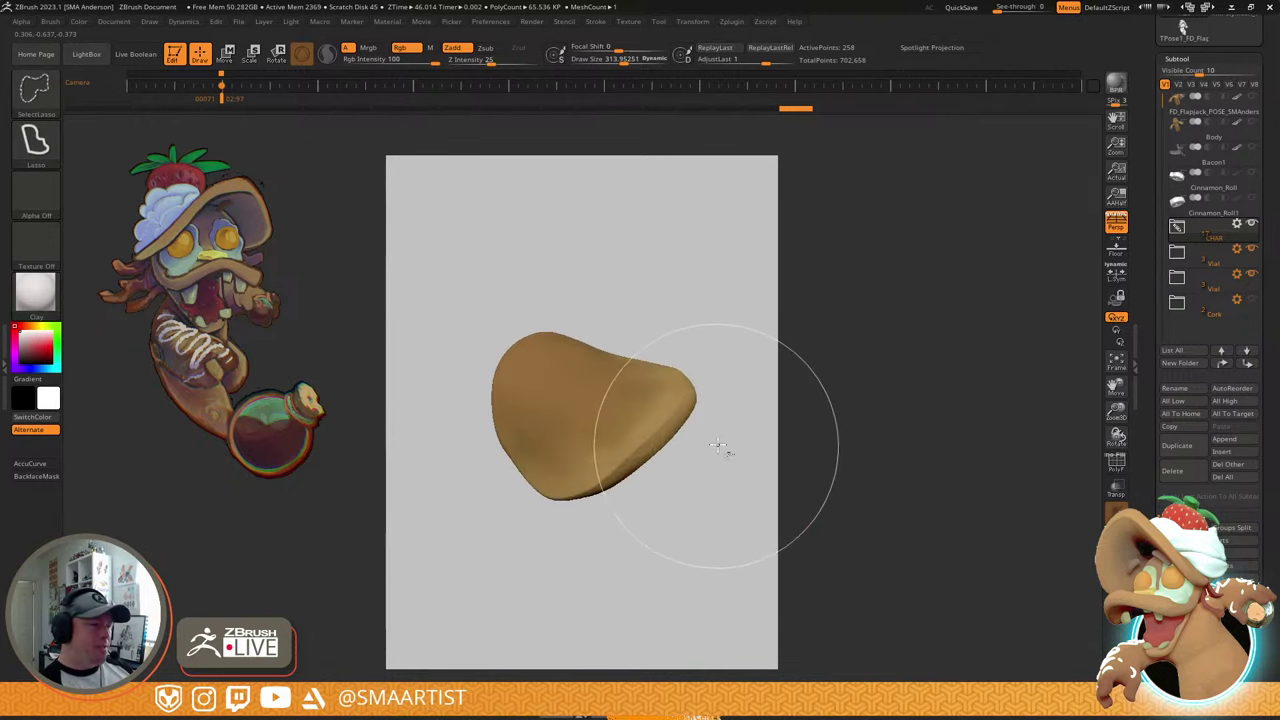
pyautogui.hotkey('ctrl', 's')
pyautogui.moveTo(689, 463); pyautogui.dragTo(657, 479, button='right')
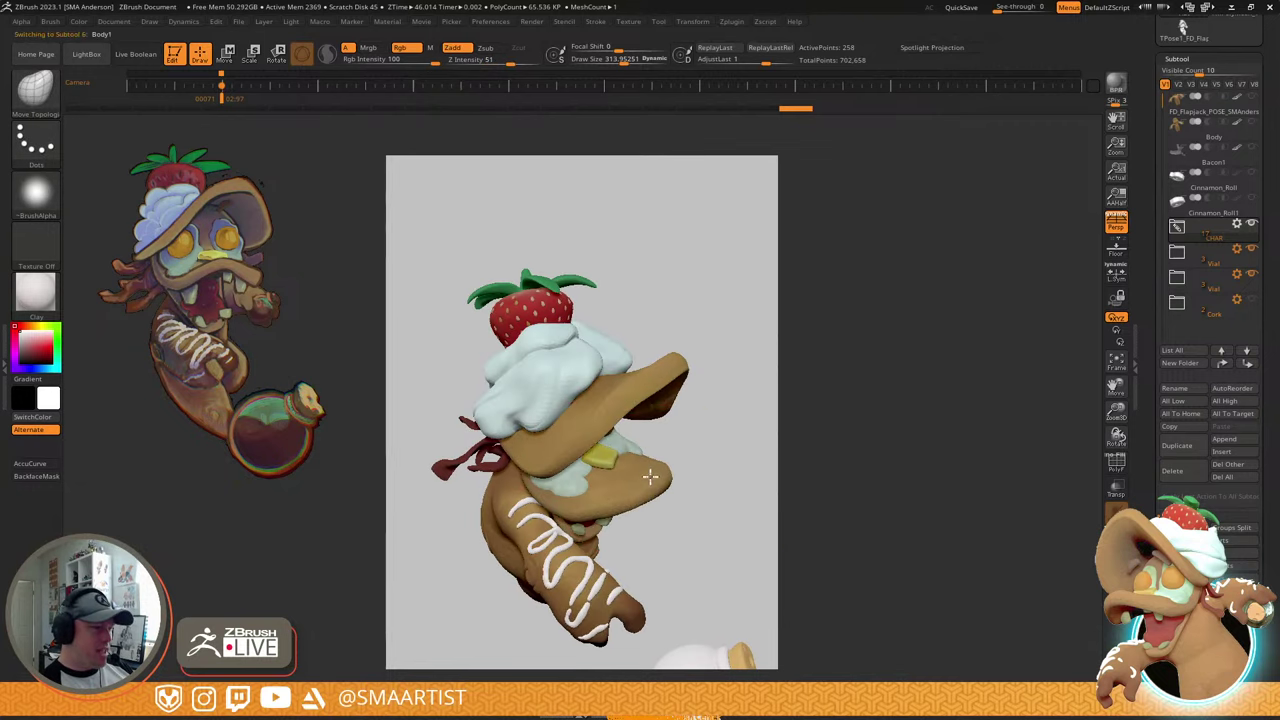
# - Isolate the body subtool and inspect the head and upper lip shape with the document at actual size
pyautogui.hotkey('ctrl', 'z')
pyautogui.hotkey('ctrl', 'z')
pyautogui.hotkey('ctrl', 'z')
pyautogui.hotkey('ctrl', 'z')
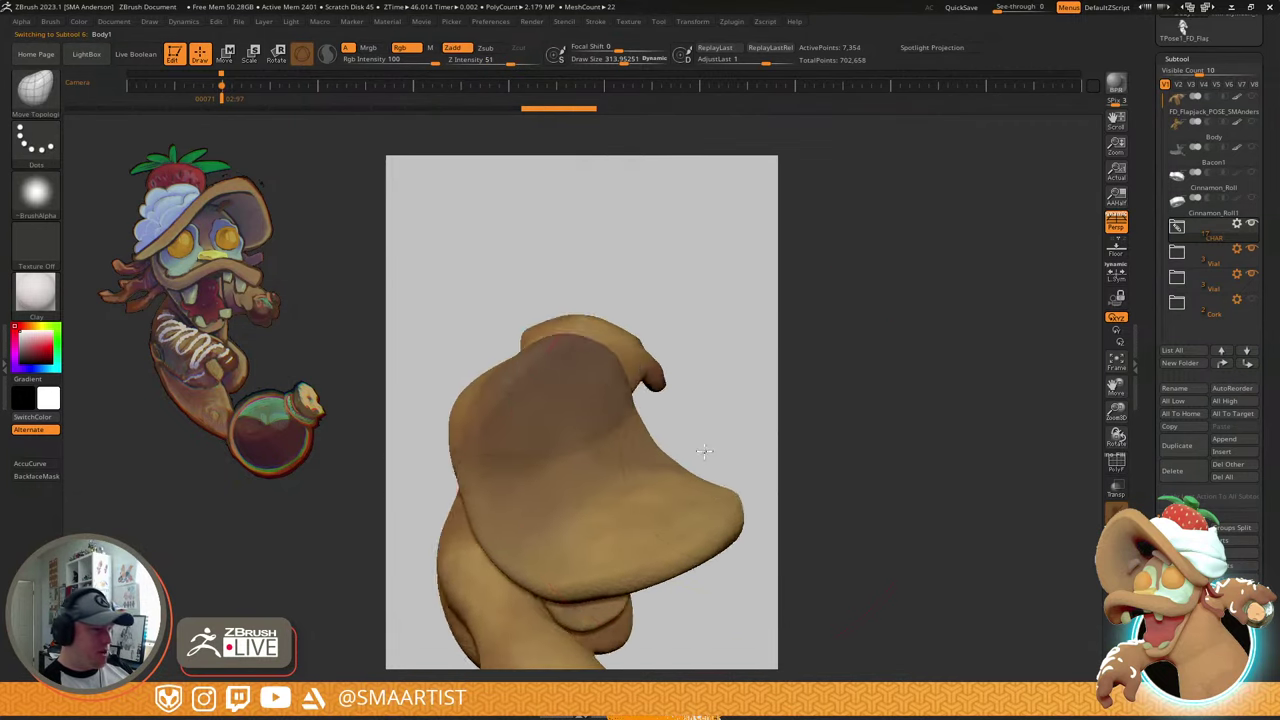
pyautogui.moveTo(705, 451); pyautogui.dragTo(1076, 229, button='right')
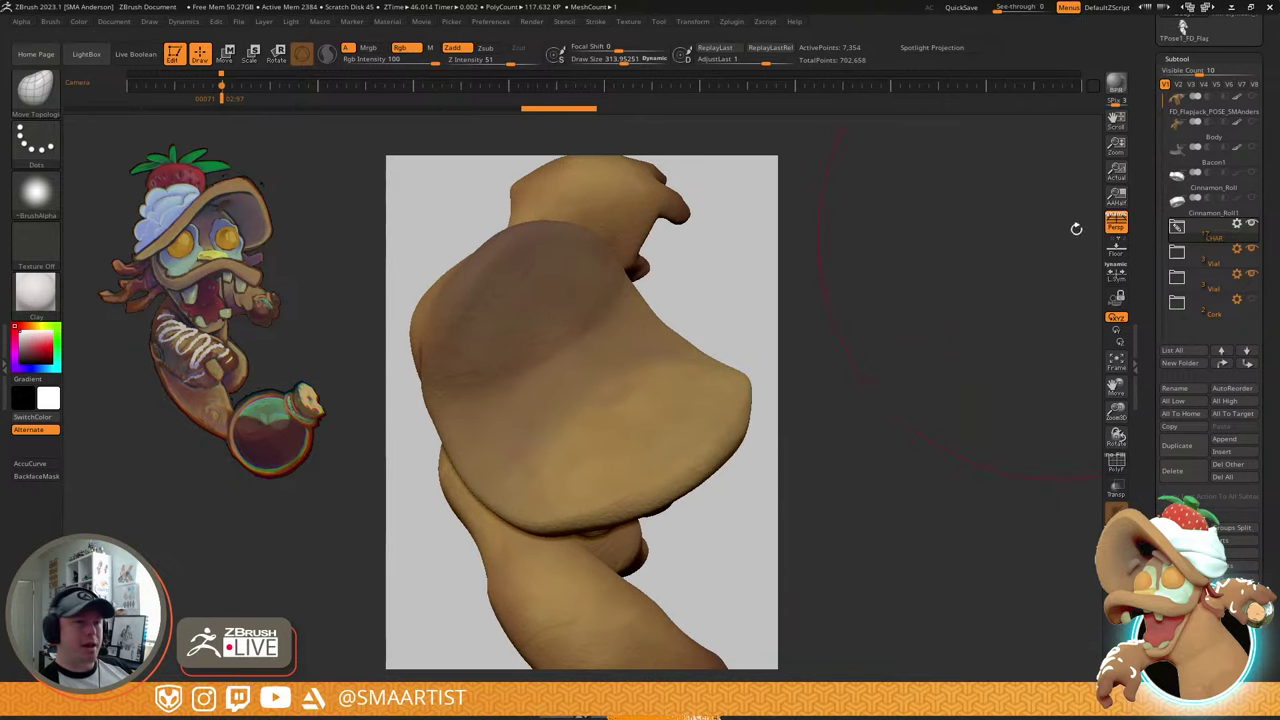
pyautogui.click(1118, 178)
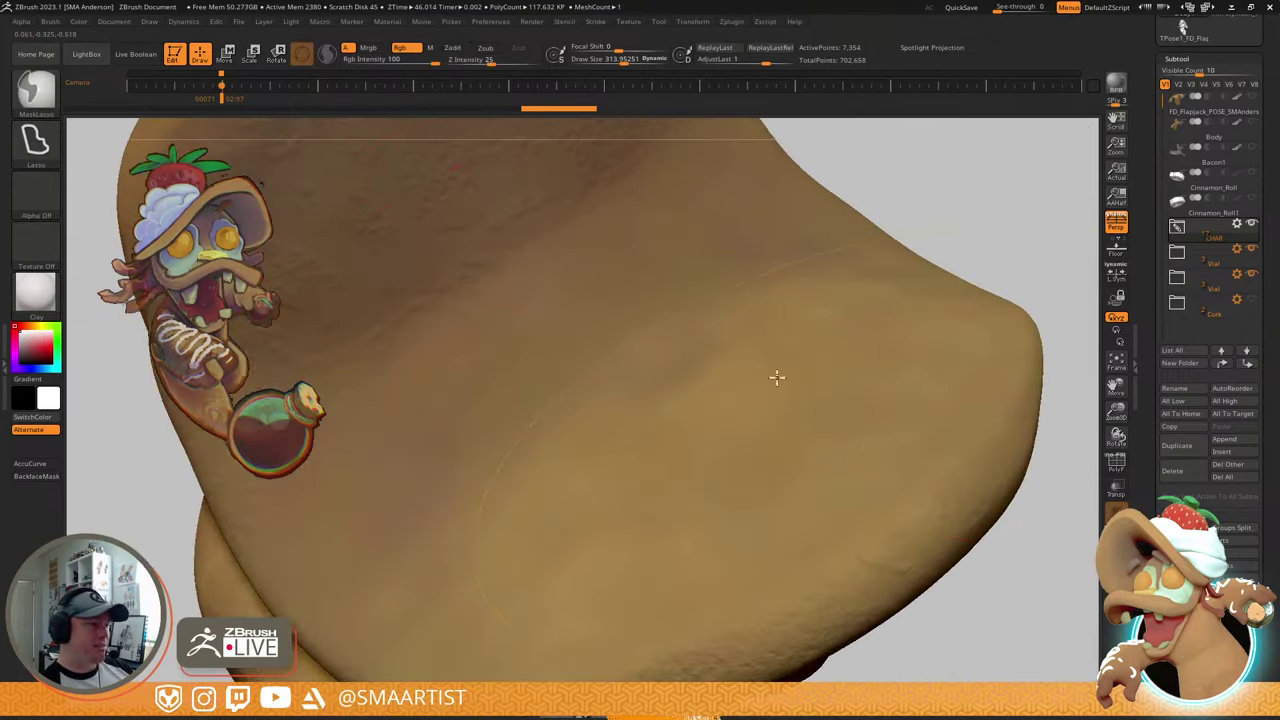
pyautogui.moveTo(777, 378)
pyautogui.keyDown('ctrl'); pyautogui.mouseDown(button='right')
pyautogui.moveTo(820, 440)
pyautogui.moveTo(843, 377)
pyautogui.moveTo(769, 363)
pyautogui.mouseUp(button='right'); pyautogui.keyUp('ctrl')
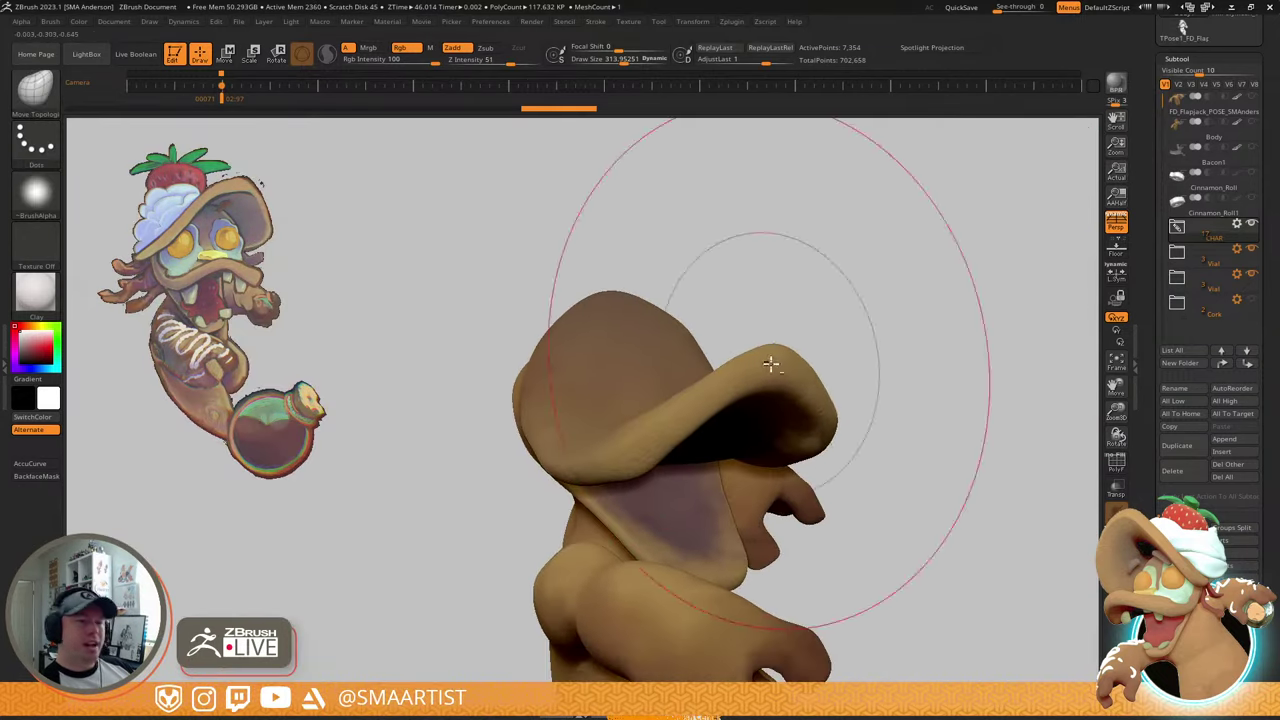
pyautogui.keyDown('ctrl'); pyautogui.keyDown('shift'); pyautogui.click(857, 349); pyautogui.keyUp('shift'); pyautogui.keyUp('ctrl')
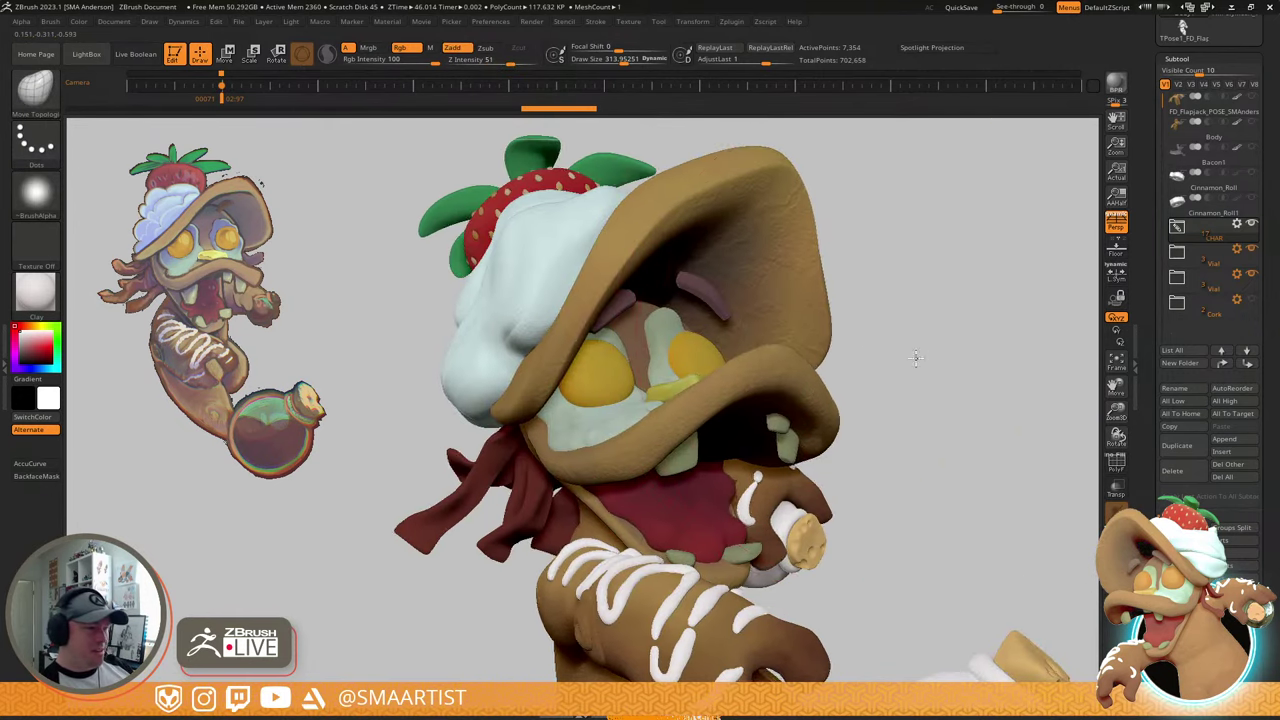
# - Examine the full character's legs, arms and both vials from the front and back against the concept
pyautogui.moveTo(916, 358)
pyautogui.mouseDown(button='right')
pyautogui.moveTo(957, 357)
pyautogui.moveTo(931, 346)
pyautogui.mouseUp(button='right')
pyautogui.hotkey('ctrl', 's')
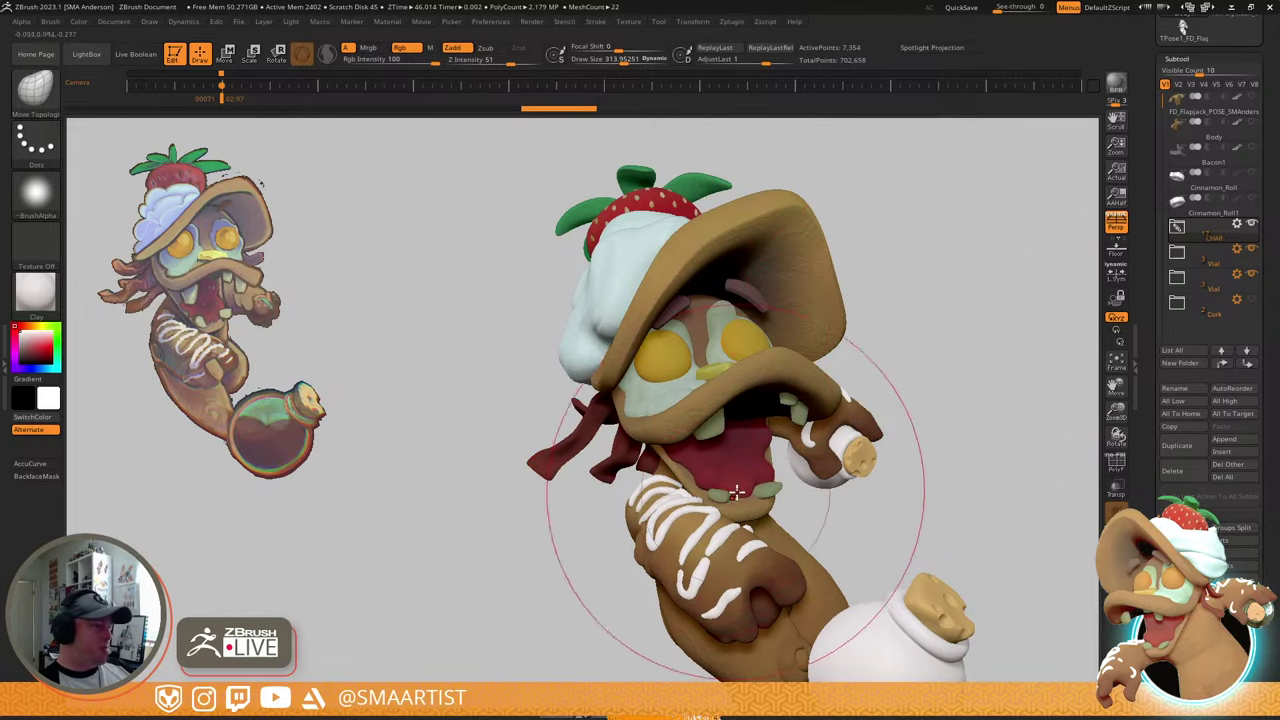
pyautogui.moveTo(722, 558)
pyautogui.mouseDown(button='right')
pyautogui.moveTo(748, 574)
pyautogui.moveTo(731, 400)
pyautogui.moveTo(755, 342)
pyautogui.mouseUp(button='right')
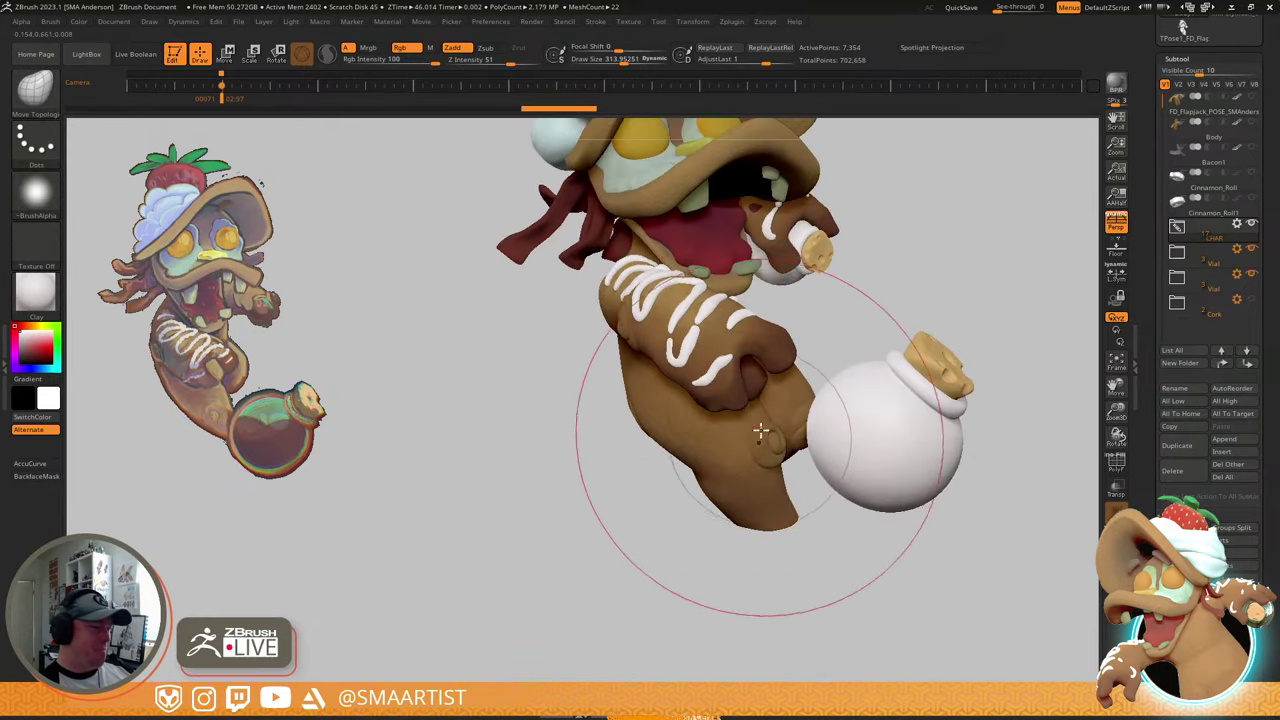
pyautogui.moveTo(760, 431)
pyautogui.mouseDown(button='right')
pyautogui.moveTo(814, 401)
pyautogui.moveTo(700, 400)
pyautogui.mouseUp(button='right')
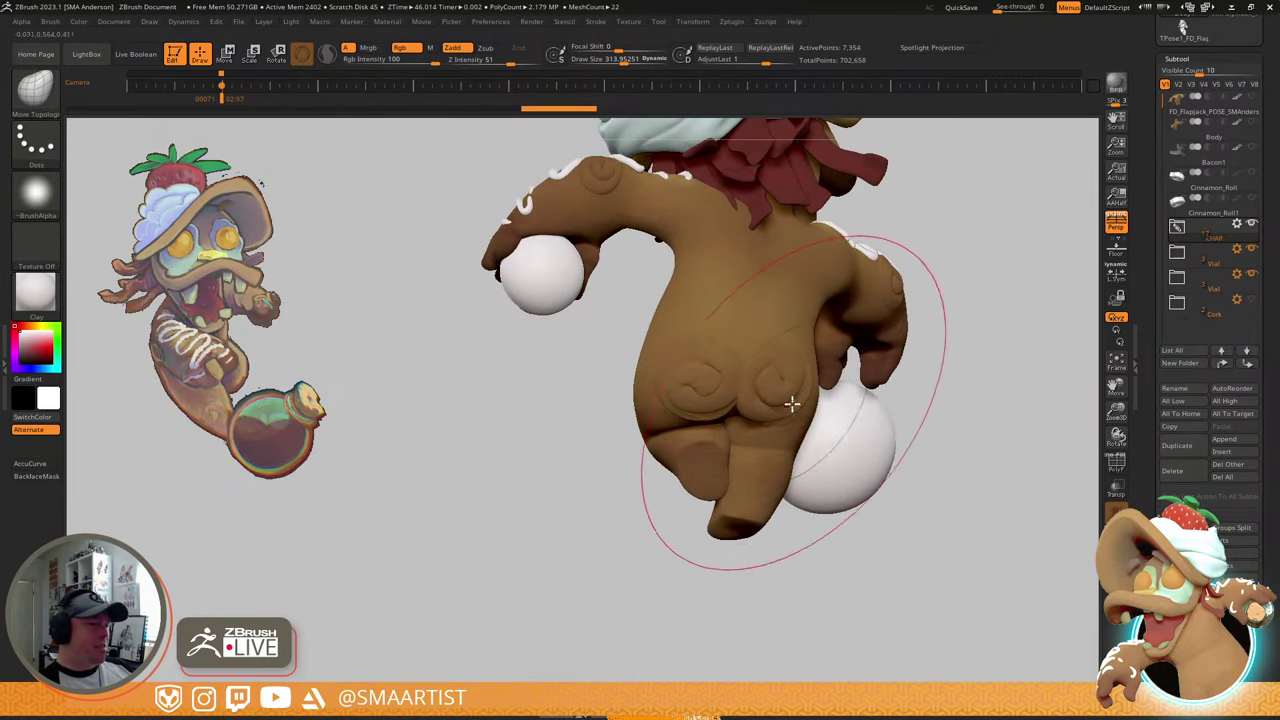
pyautogui.moveTo(925, 335); pyautogui.dragTo(878, 367, button='right')
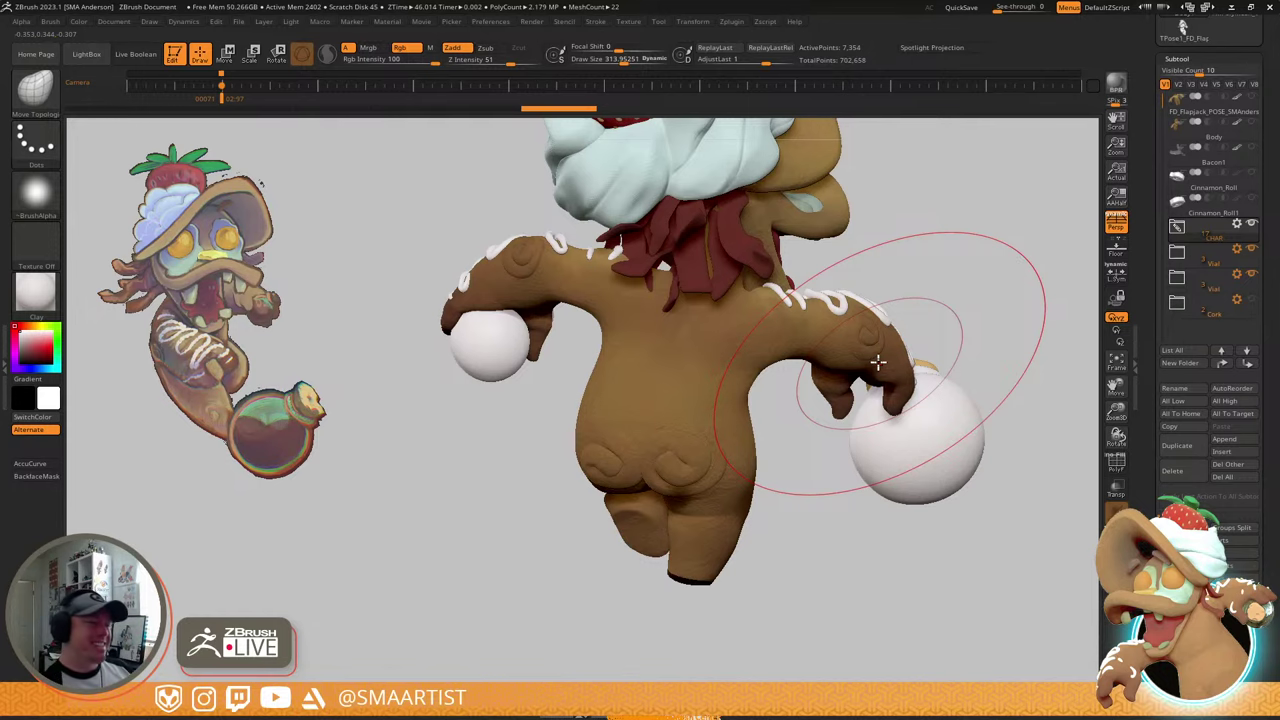
pyautogui.moveTo(878, 362)
pyautogui.mouseDown(button='right')
pyautogui.moveTo(849, 337)
pyautogui.moveTo(860, 340)
pyautogui.moveTo(869, 346)
pyautogui.moveTo(814, 329)
pyautogui.moveTo(746, 357)
pyautogui.moveTo(889, 429)
pyautogui.mouseUp(button='right')
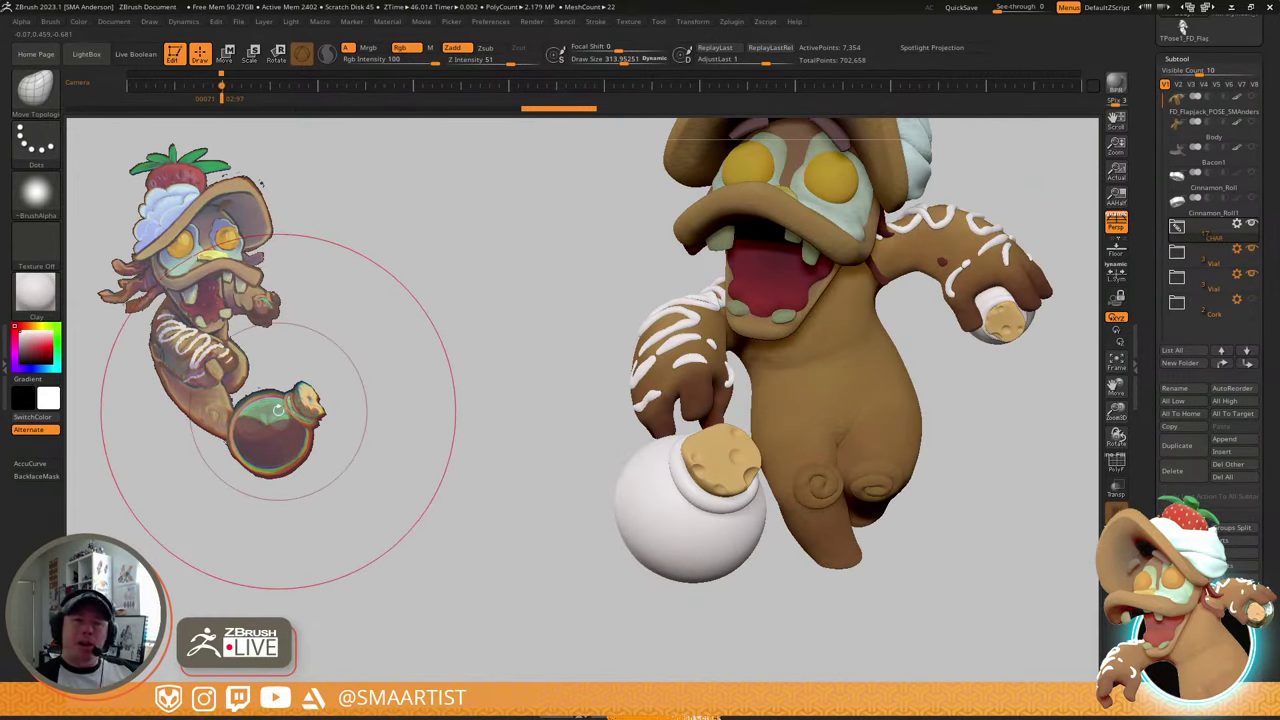
# - Set SelectLasso as the active selection brush in place of SliceCirc
pyautogui.moveTo(914, 529)
pyautogui.mouseDown()
pyautogui.moveTo(890, 560)
pyautogui.moveTo(874, 457)
pyautogui.moveTo(908, 470)
pyautogui.mouseUp()
pyautogui.keyDown('ctrl'); pyautogui.moveTo(908, 470); pyautogui.dragTo(857, 510, button='right'); pyautogui.keyUp('ctrl')
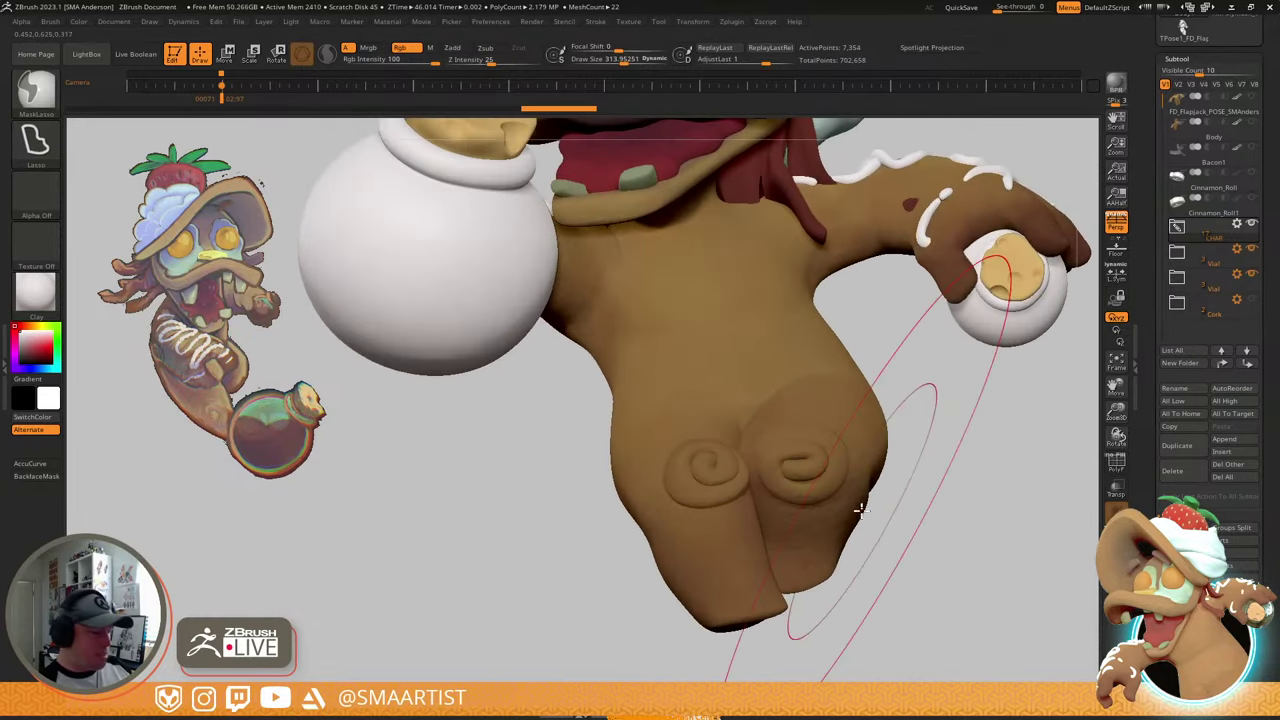
pyautogui.press('b')
pyautogui.press('s')
pyautogui.press('l')
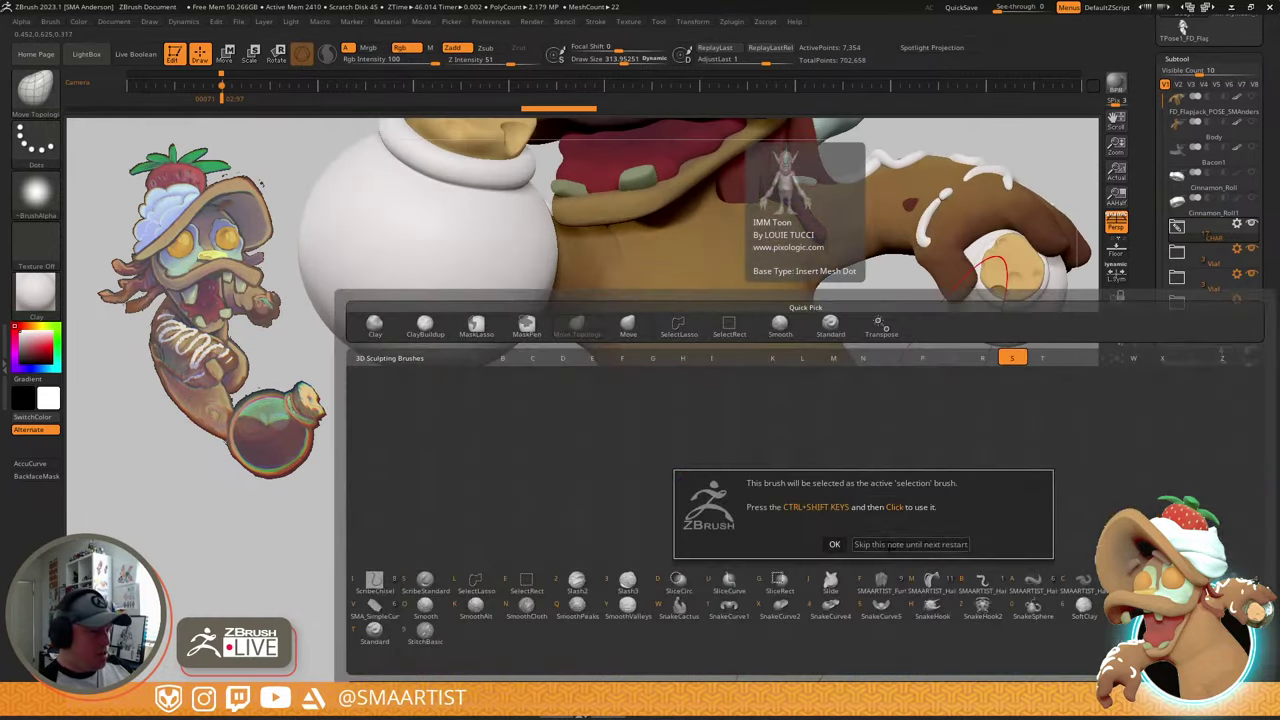
pyautogui.click(914, 545)
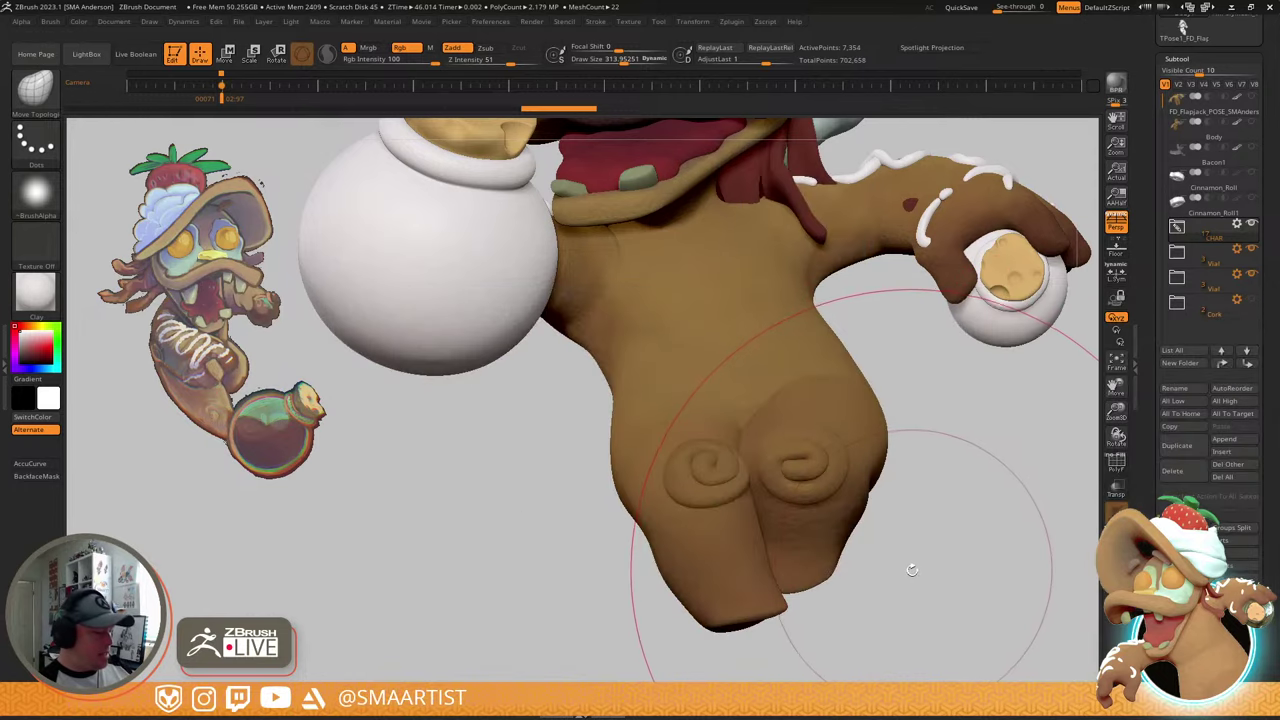
pyautogui.press('ctrl')
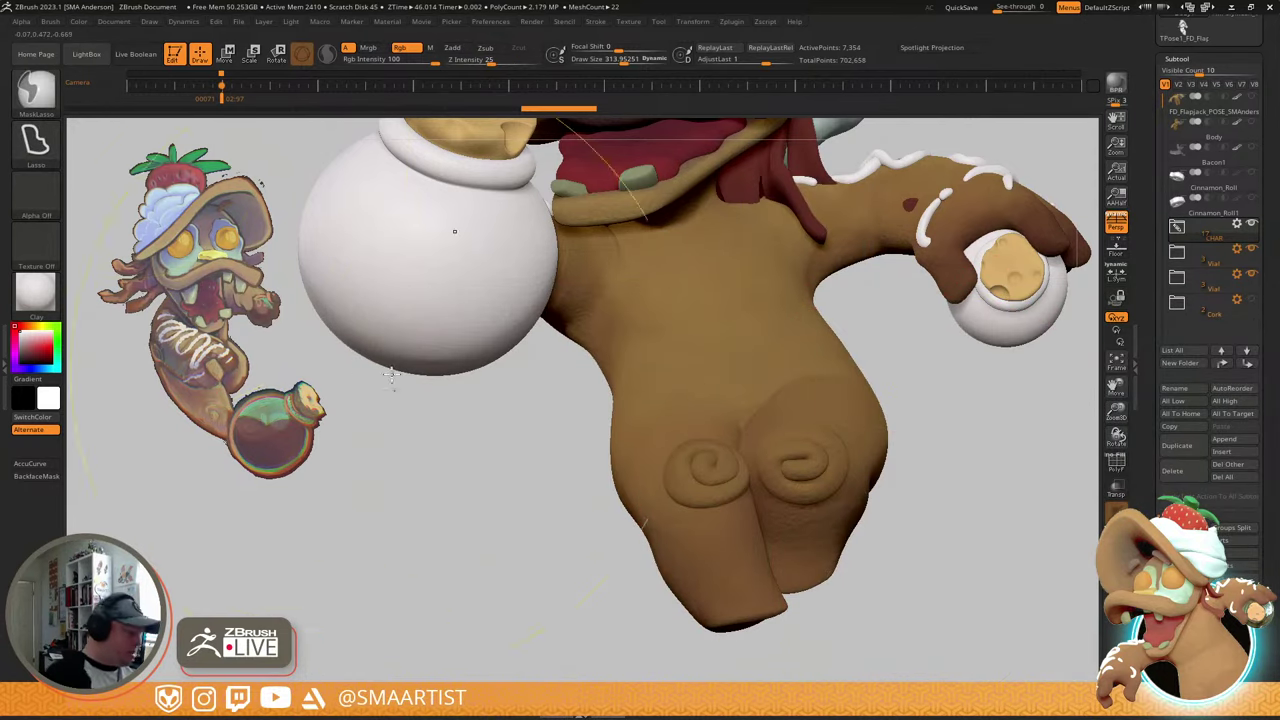
pyautogui.press('ctrl')
pyautogui.hotkey('ctrl', 'shift')
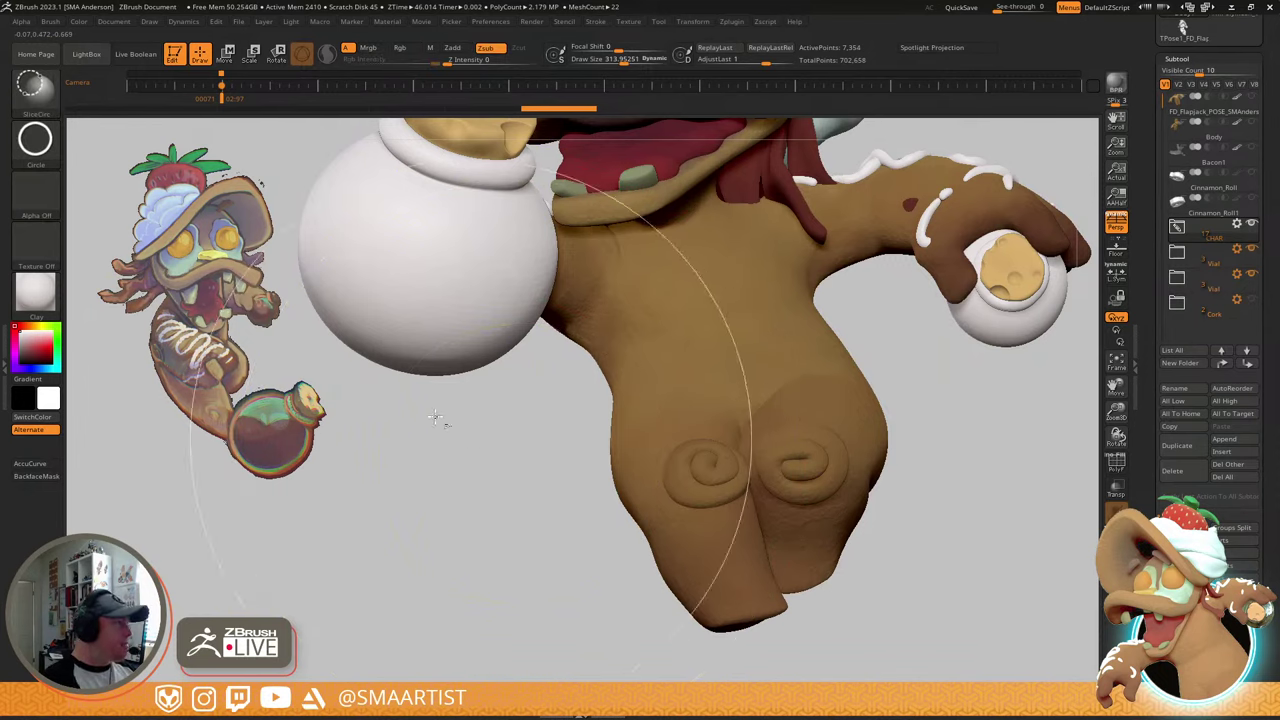
pyautogui.click(31, 86)
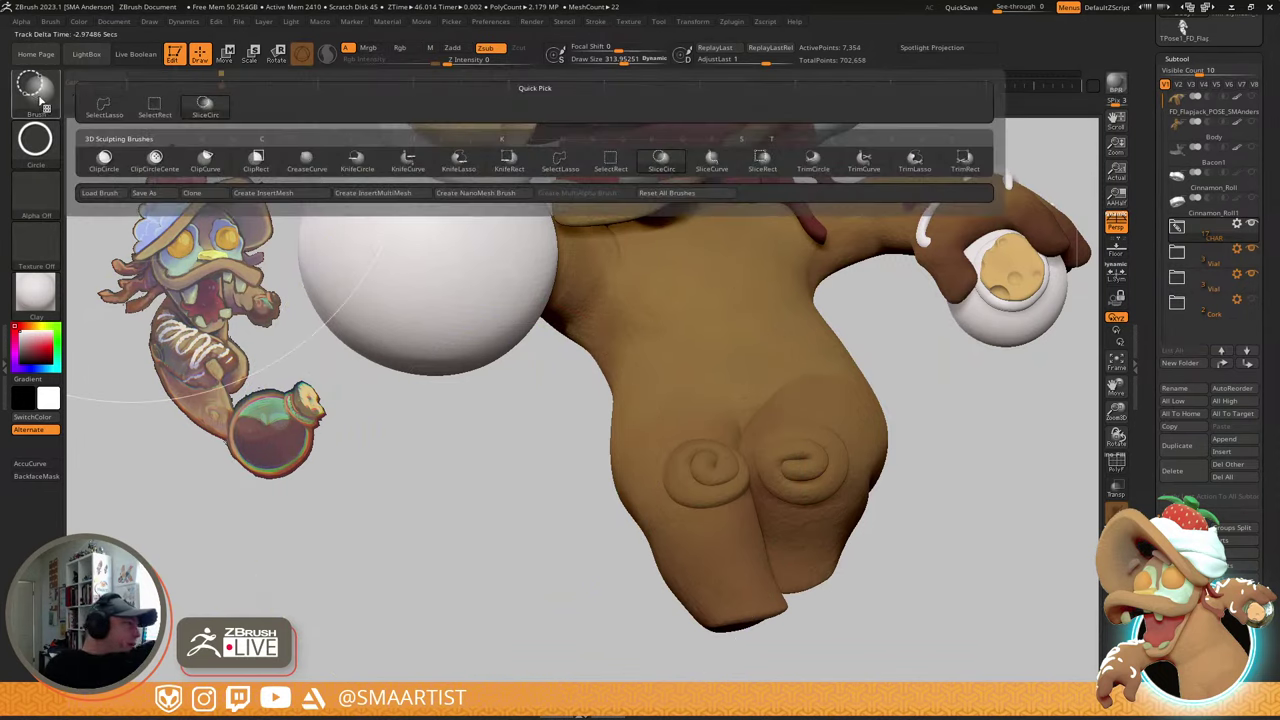
pyautogui.click(103, 106)
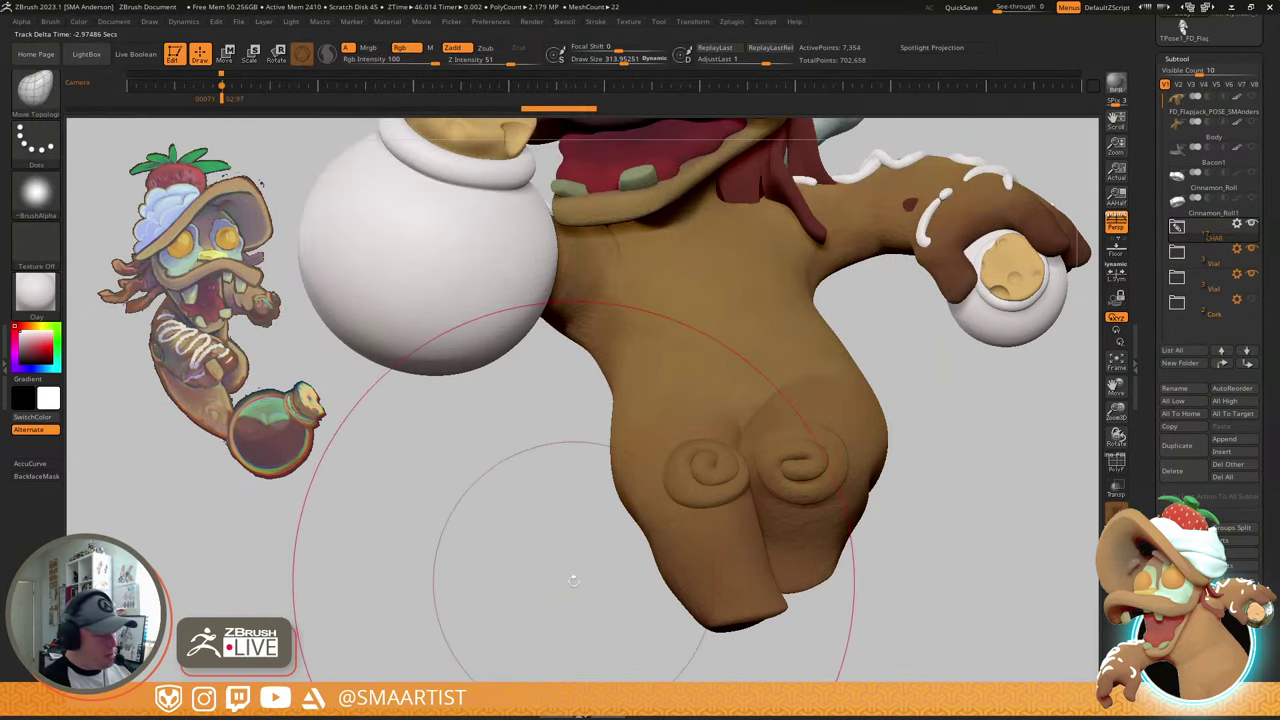
# - Paint the cinnamon roll swirls above the legs in the sampled body brown with the SMA_Painterly brush at a draw size of about 95
pyautogui.press('b')
pyautogui.press('s')
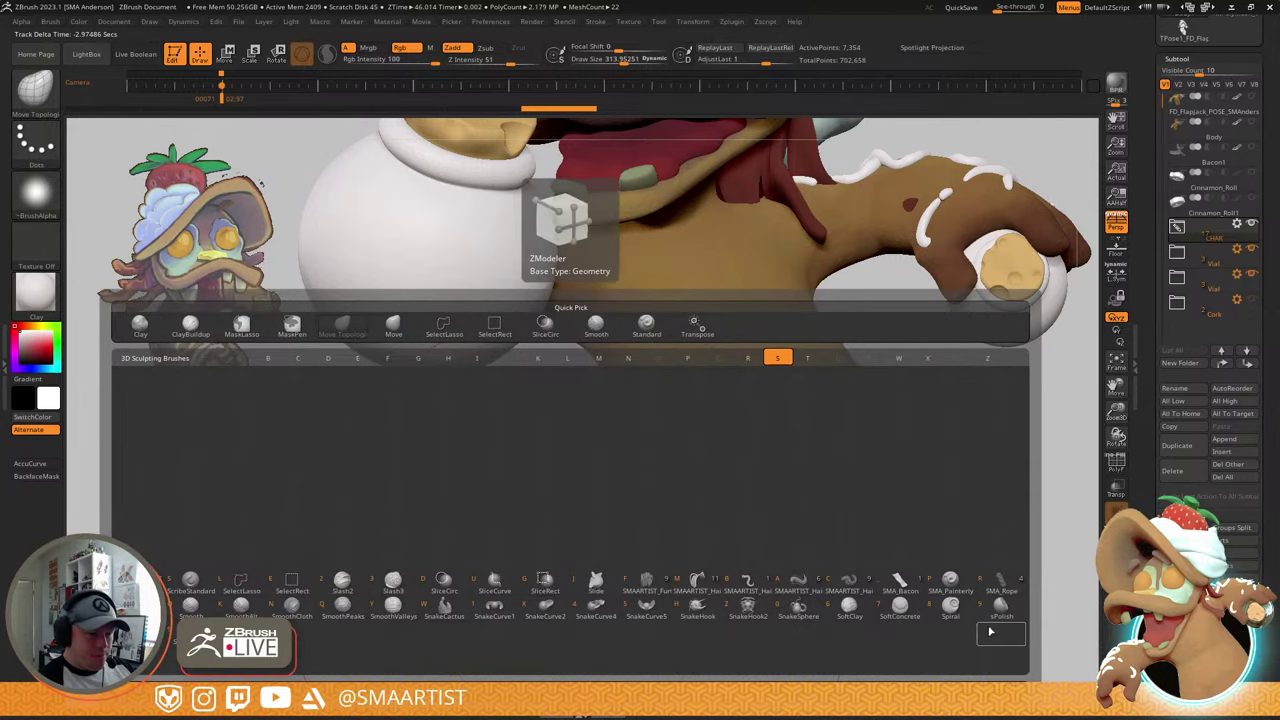
pyautogui.click(955, 586)
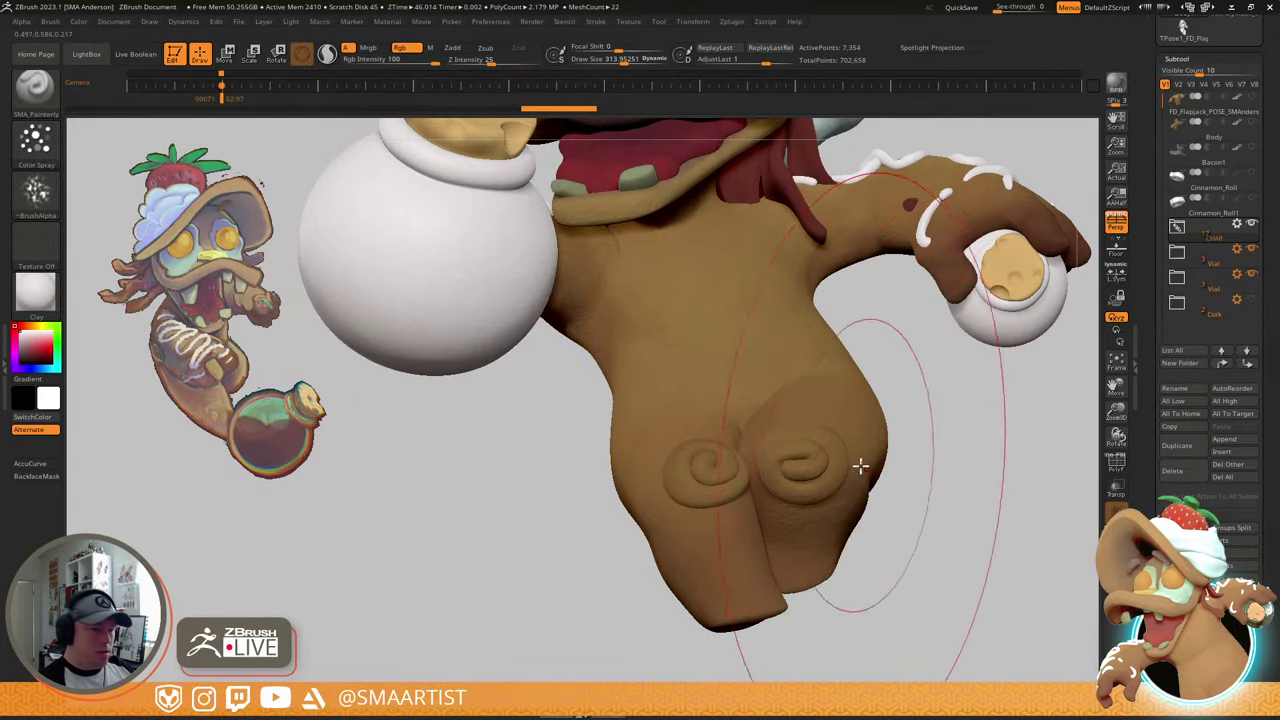
pyautogui.moveTo(861, 466); pyautogui.dragTo(849, 477, button='right')
pyautogui.press('c')
pyautogui.keyDown('alt'); pyautogui.click(826, 478); pyautogui.keyUp('alt')
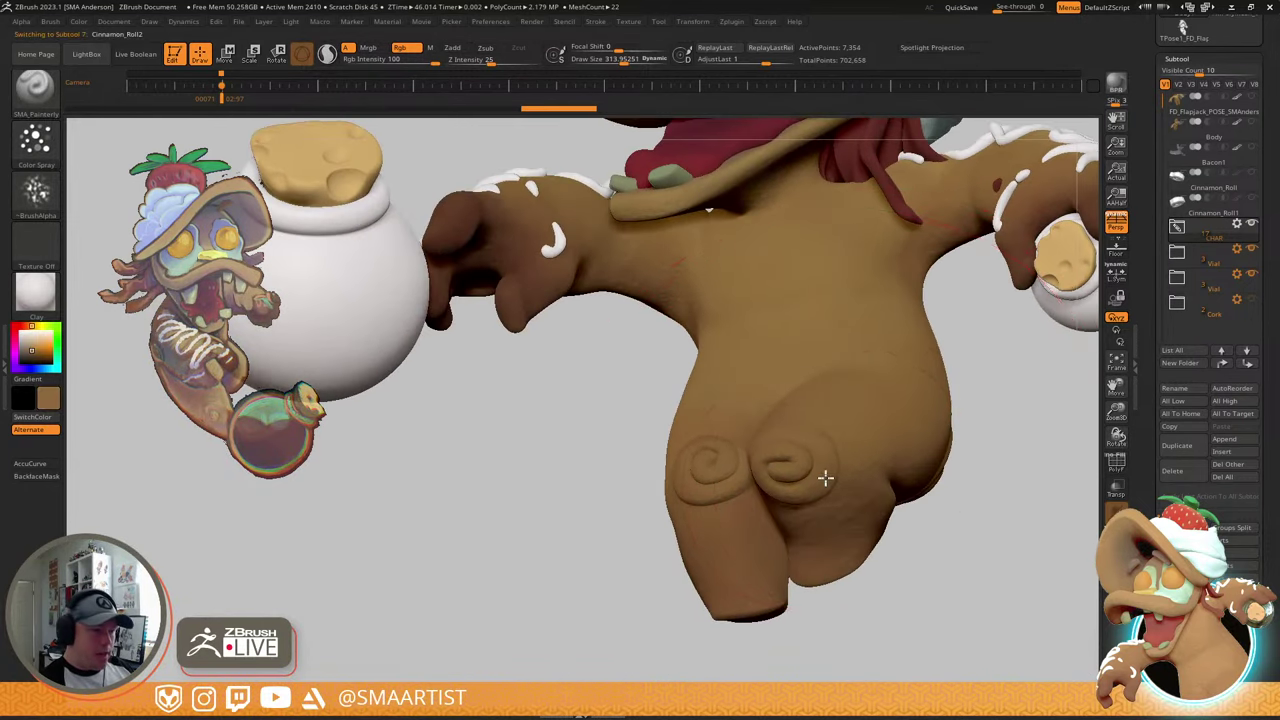
pyautogui.keyDown('alt'); pyautogui.click(826, 478); pyautogui.keyUp('alt')
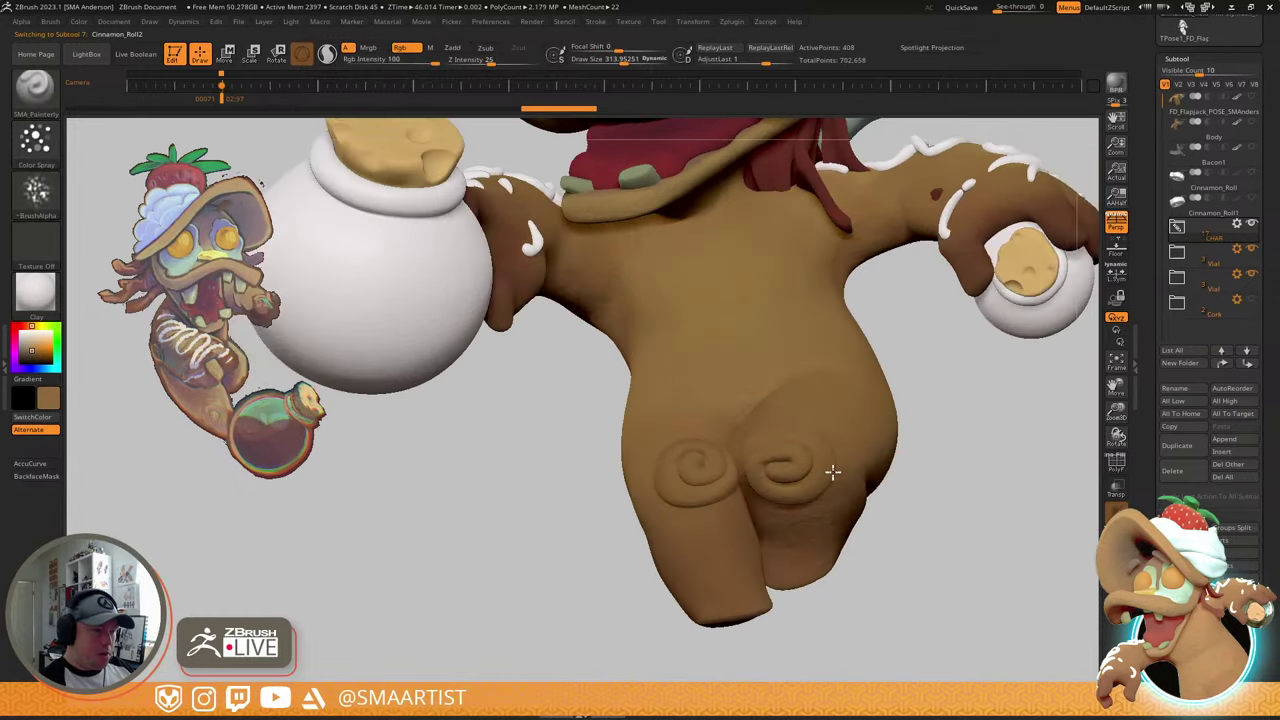
pyautogui.moveTo(833, 472); pyautogui.dragTo(829, 471, button='right')
pyautogui.press('s')
pyautogui.moveTo(828, 471)
pyautogui.mouseDown()
pyautogui.moveTo(799, 471)
pyautogui.moveTo(824, 482)
pyautogui.mouseUp()
pyautogui.moveTo(827, 484)
pyautogui.mouseDown(button='right')
pyautogui.moveTo(837, 522)
pyautogui.moveTo(737, 443)
pyautogui.mouseUp(button='right')
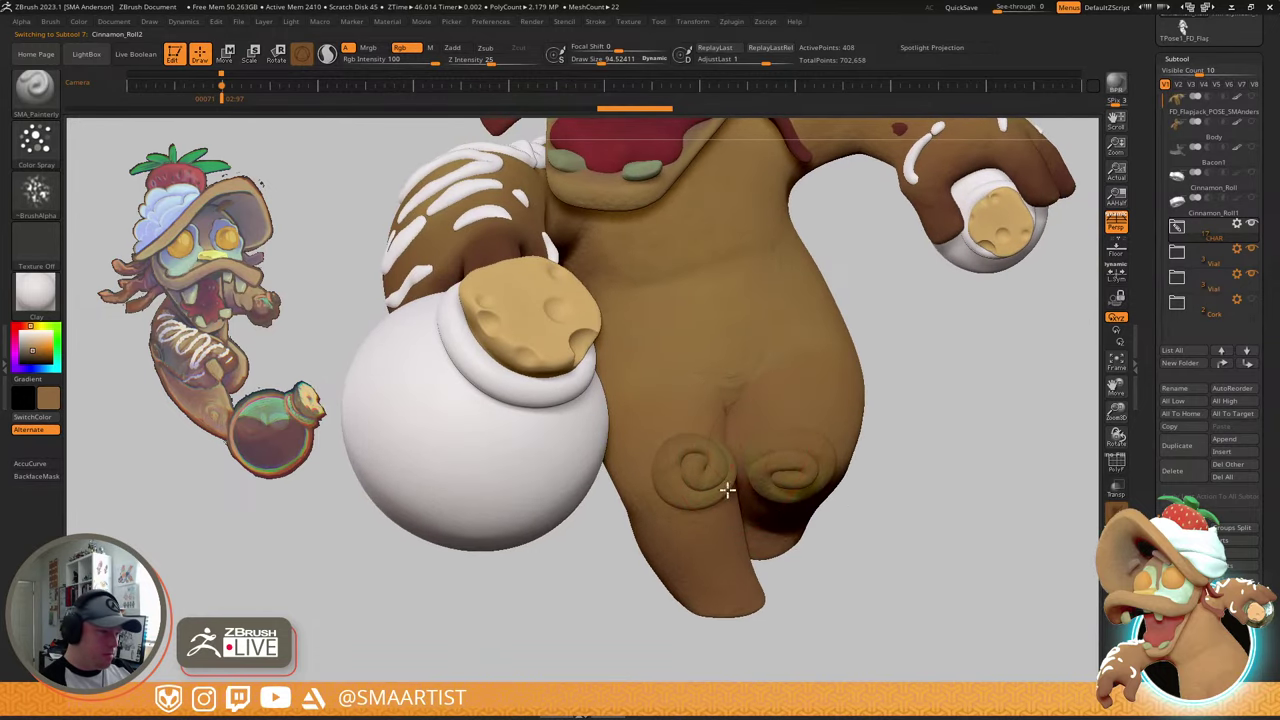
pyautogui.keyDown('ctrl'); pyautogui.moveTo(869, 543); pyautogui.dragTo(814, 500, button='right'); pyautogui.keyUp('ctrl')
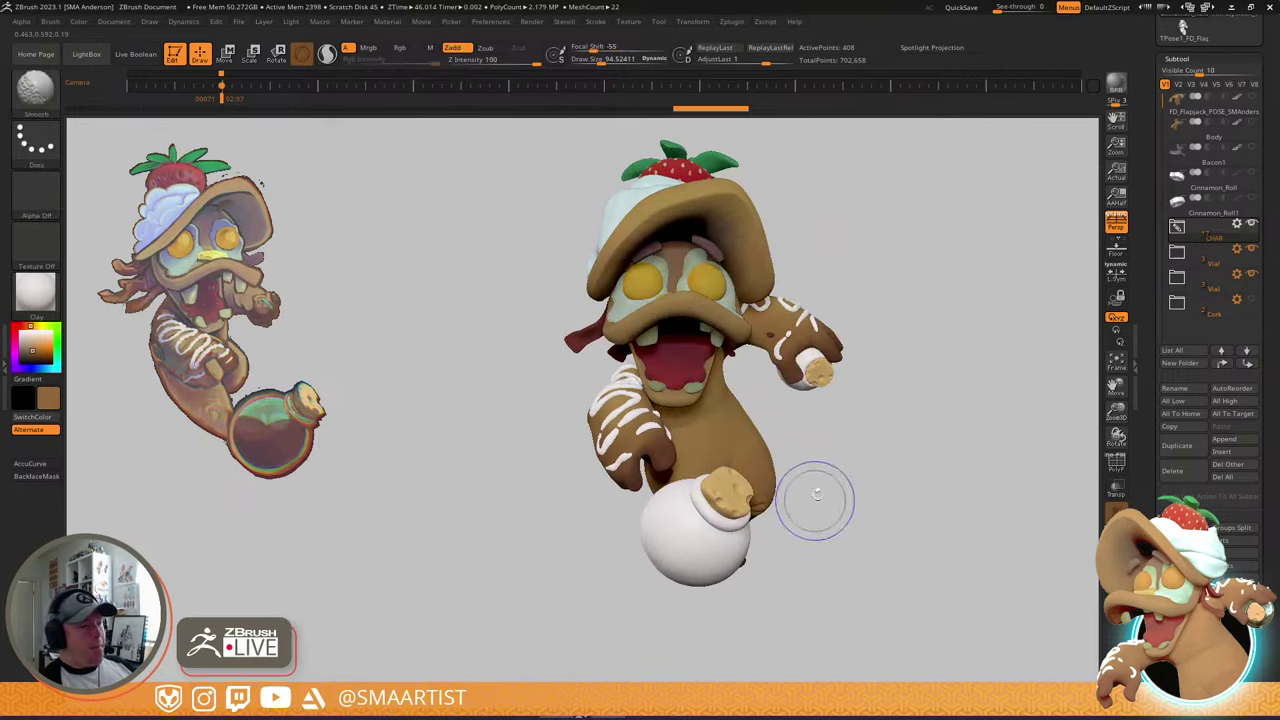
# - Reshape the body's shoulder beneath the bacon hair with the Move Topological brush at draw sizes of about 163 and 109
pyautogui.moveTo(871, 366)
pyautogui.mouseDown(button='right')
pyautogui.moveTo(915, 395)
pyautogui.moveTo(946, 380)
pyautogui.moveTo(943, 537)
pyautogui.moveTo(902, 352)
pyautogui.moveTo(891, 372)
pyautogui.moveTo(929, 371)
pyautogui.moveTo(980, 284)
pyautogui.moveTo(857, 429)
pyautogui.moveTo(868, 393)
pyautogui.moveTo(874, 446)
pyautogui.moveTo(871, 416)
pyautogui.moveTo(794, 374)
pyautogui.moveTo(809, 409)
pyautogui.moveTo(766, 334)
pyautogui.mouseUp(button='right')
pyautogui.keyDown('alt'); pyautogui.click(765, 330); pyautogui.keyUp('alt')
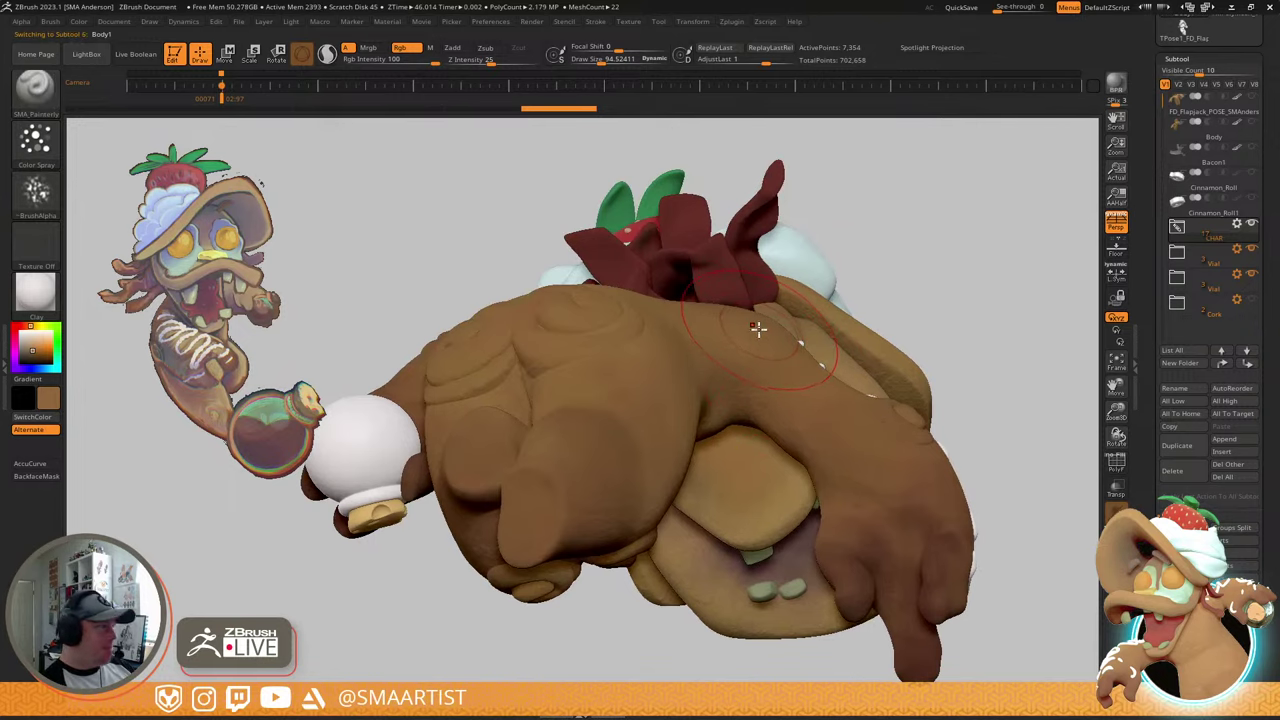
pyautogui.press('b')
pyautogui.press('m')
pyautogui.press('v')
pyautogui.moveTo(766, 332); pyautogui.dragTo(771, 324, button='right')
pyautogui.press('b')
pyautogui.press('m')
pyautogui.press('t')
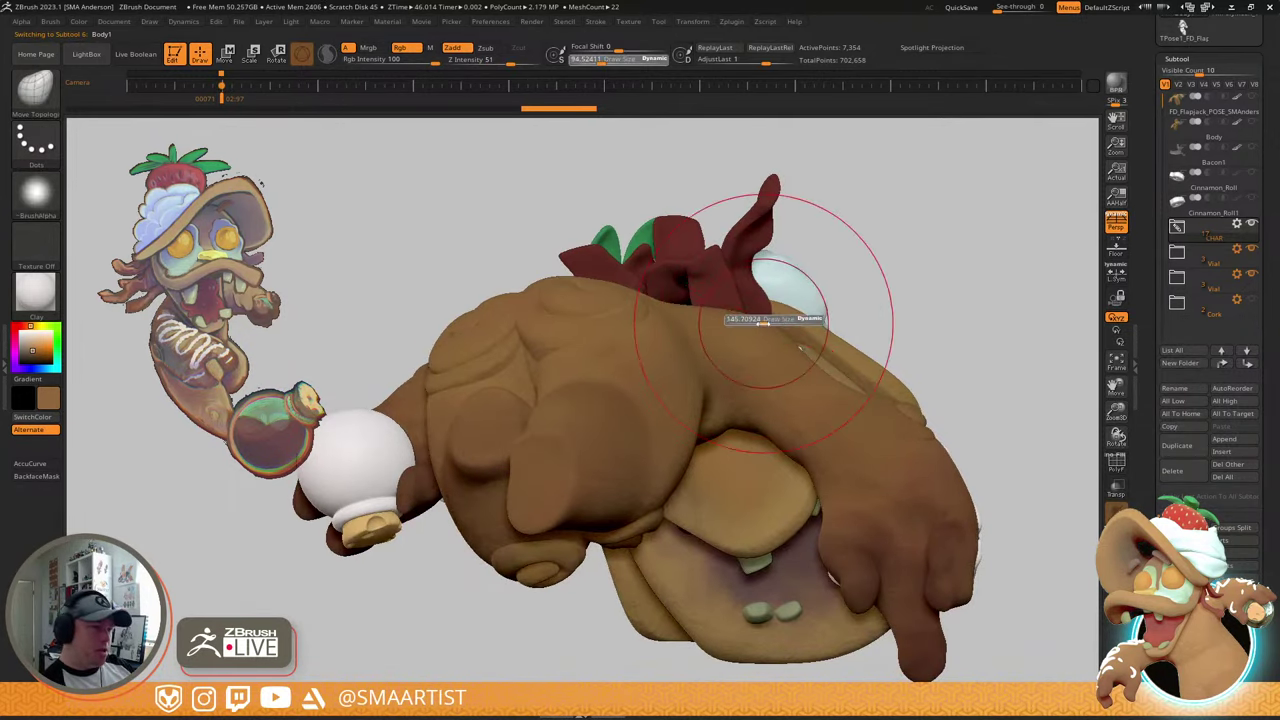
pyautogui.moveTo(757, 323); pyautogui.dragTo(757, 341)
pyautogui.press('s')
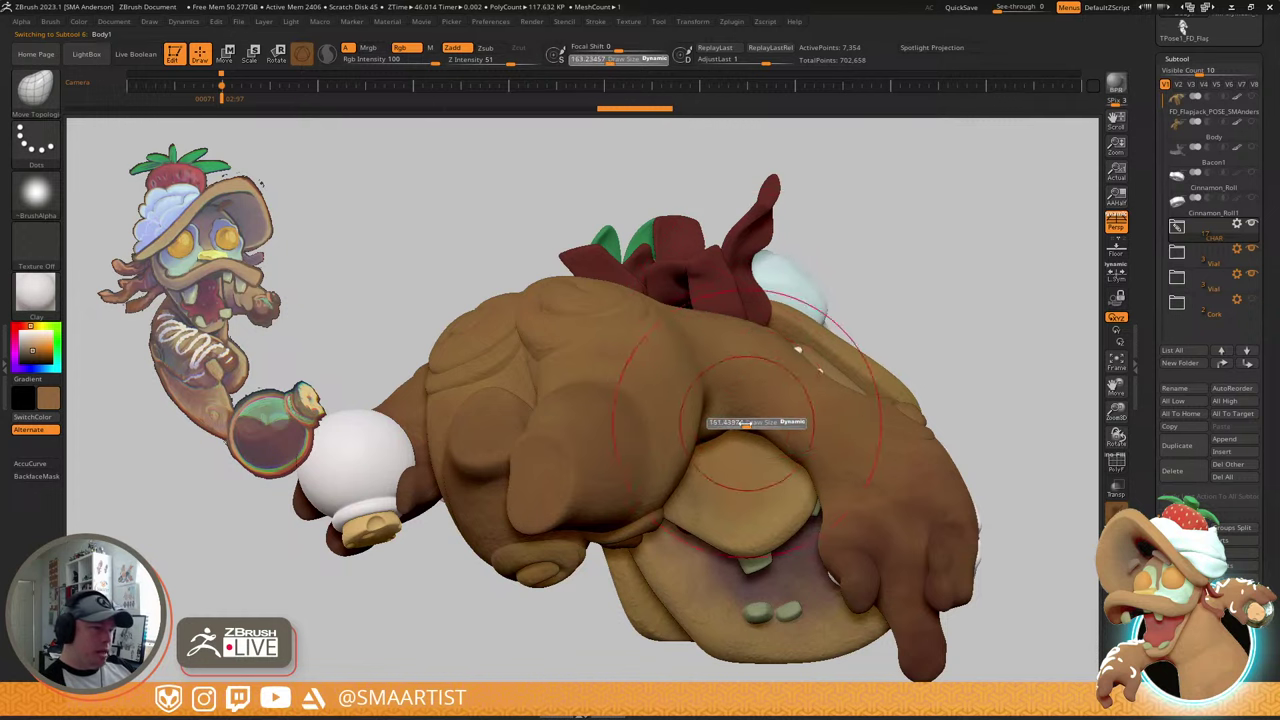
pyautogui.moveTo(749, 422)
pyautogui.mouseDown()
pyautogui.moveTo(738, 421)
pyautogui.moveTo(741, 438)
pyautogui.mouseUp()
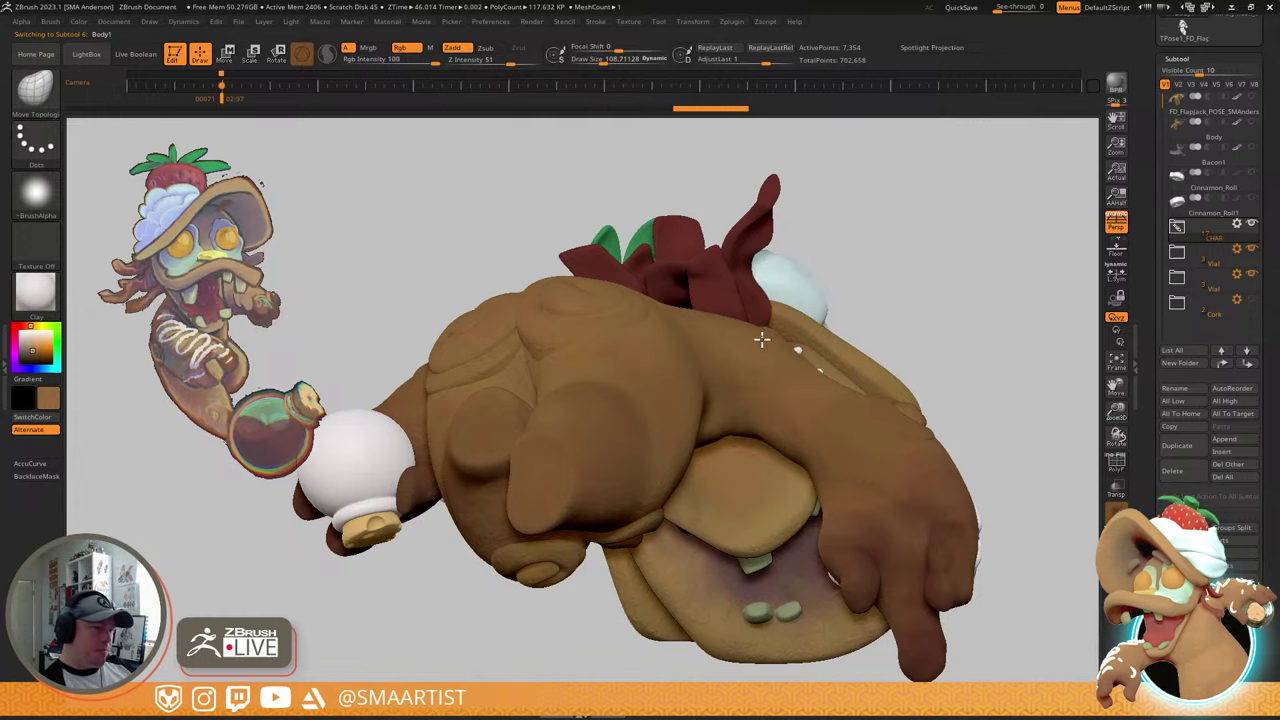
pyautogui.moveTo(763, 340); pyautogui.dragTo(768, 350)
pyautogui.moveTo(790, 356)
pyautogui.mouseDown(button='right')
pyautogui.moveTo(846, 443)
pyautogui.moveTo(829, 466)
pyautogui.moveTo(794, 449)
pyautogui.moveTo(830, 455)
pyautogui.moveTo(810, 479)
pyautogui.mouseUp(button='right')
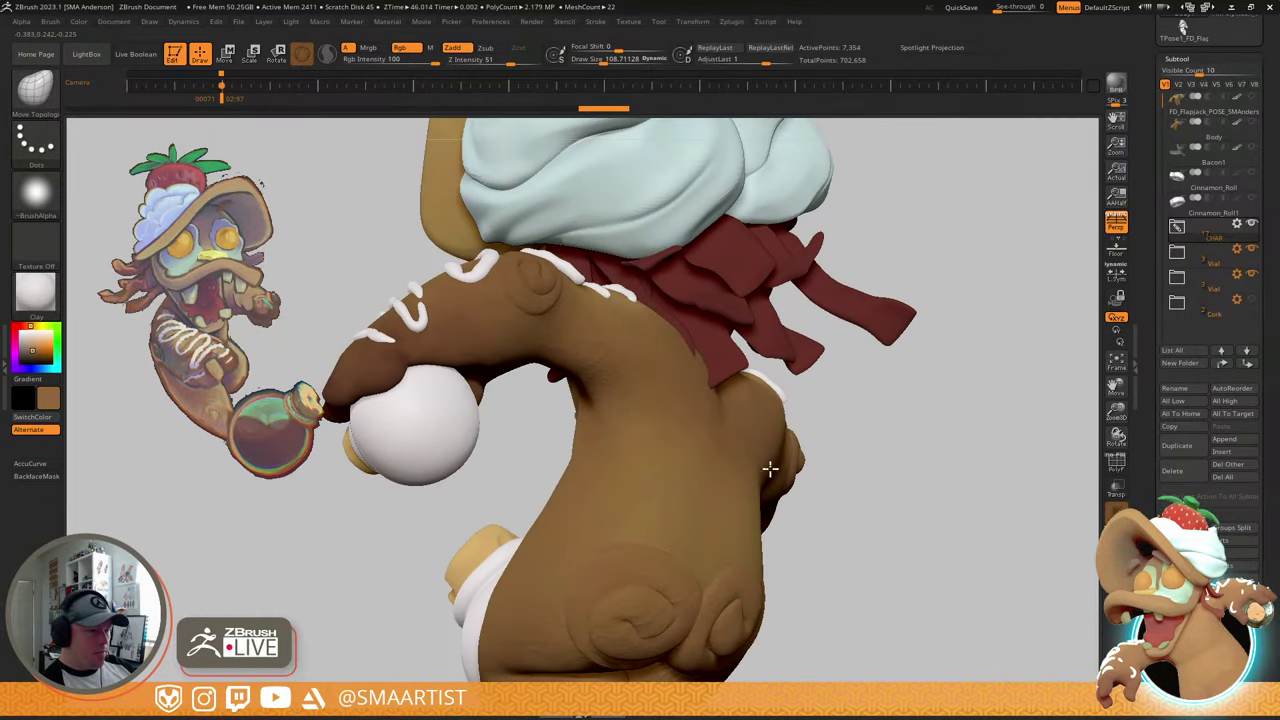
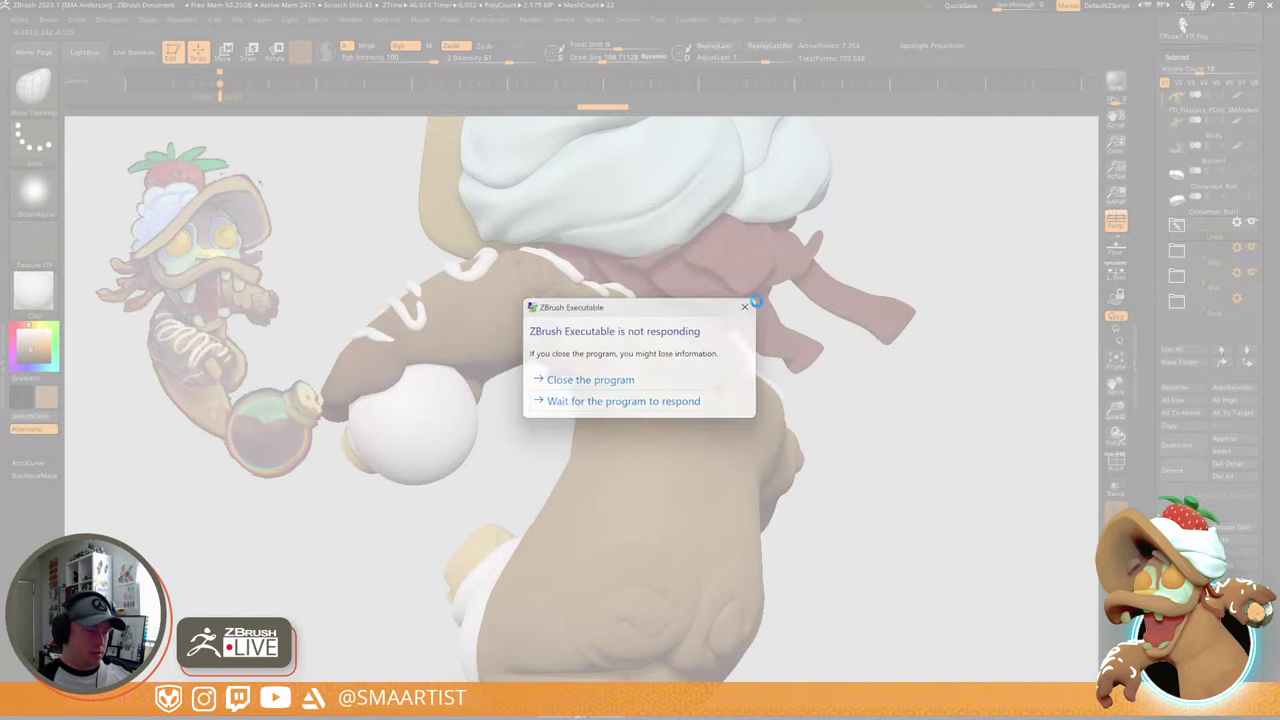
# - Close the unresponsive ZBrush and bring up the web browser with the artist's links page at full size
pyautogui.click(624, 381)
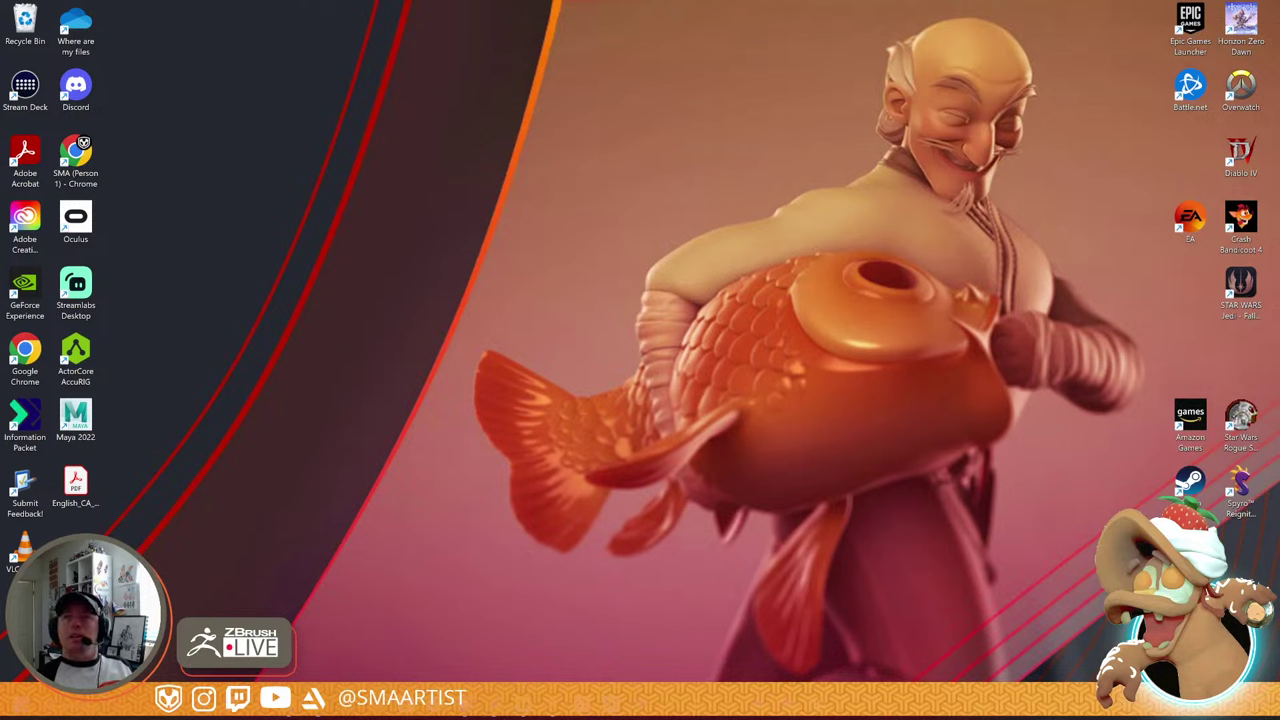
pyautogui.moveTo(1020, 0); pyautogui.dragTo(1115, 6)
pyautogui.doubleClick(1114, 6)
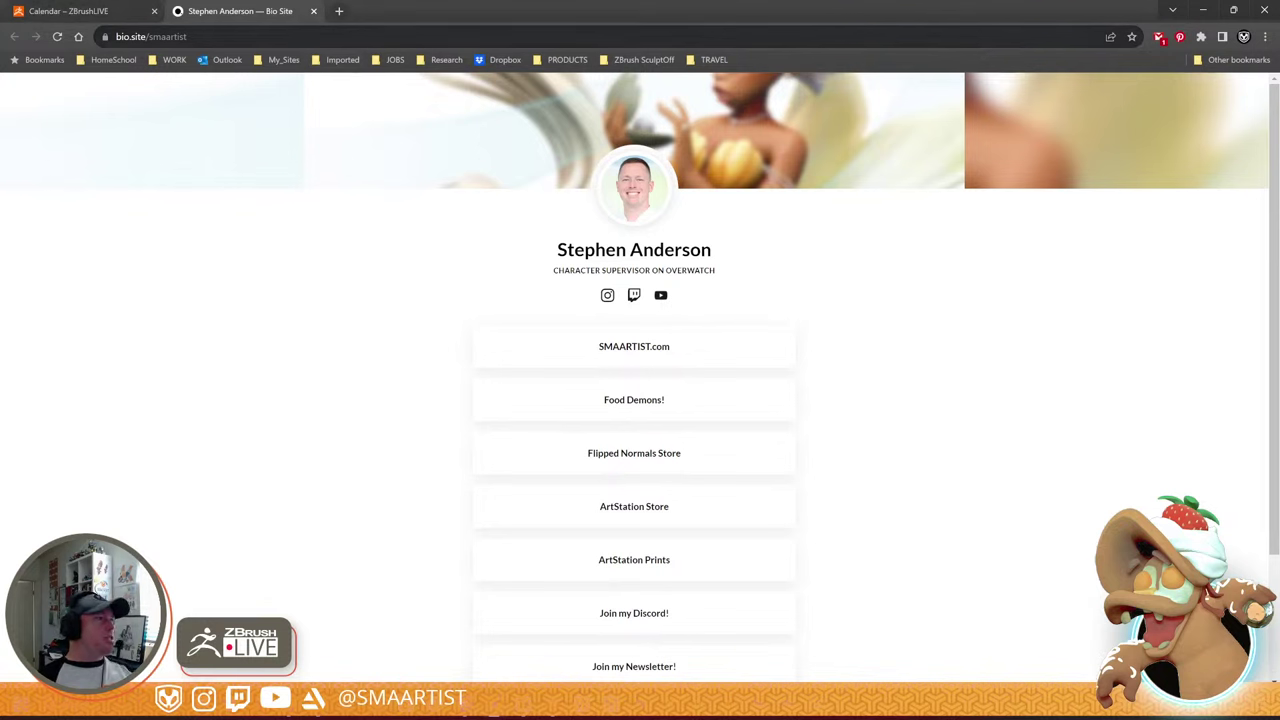
# - Look through the artist's links page down to the tip jar and open the ZBrushLIVE calendar page
pyautogui.click(170, 37)
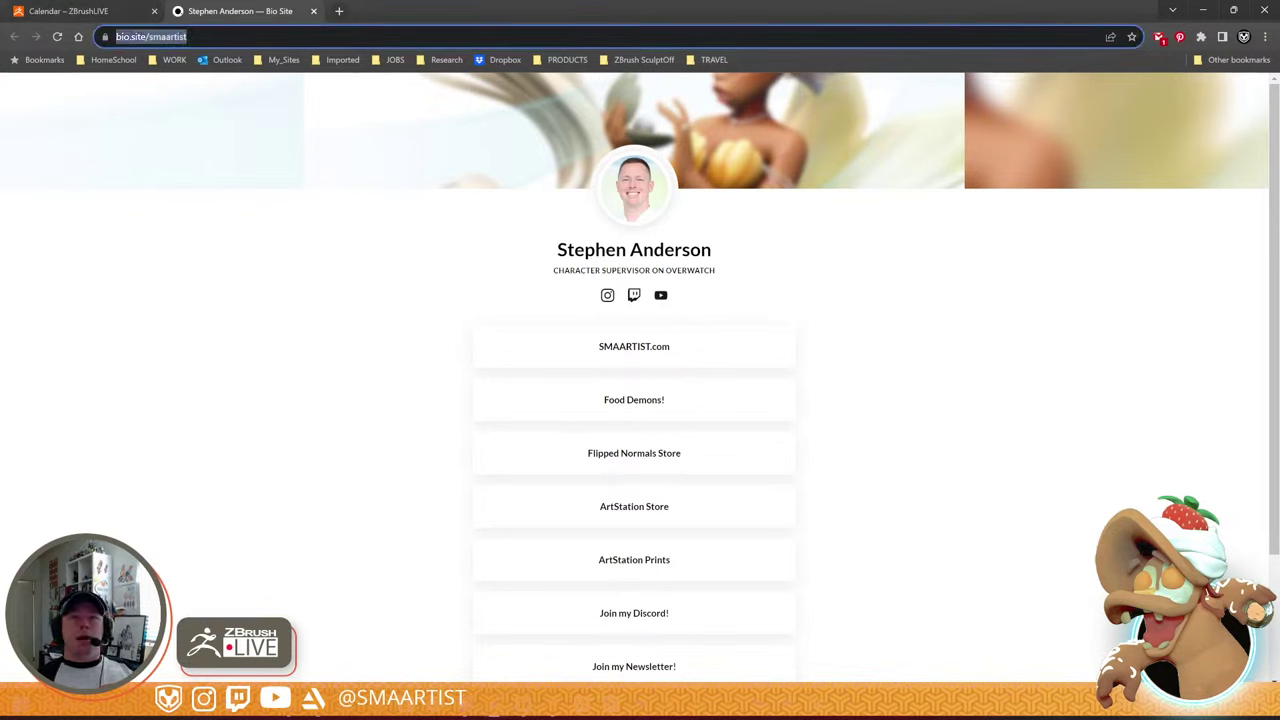
pyautogui.hotkey('alt', 'Tab')
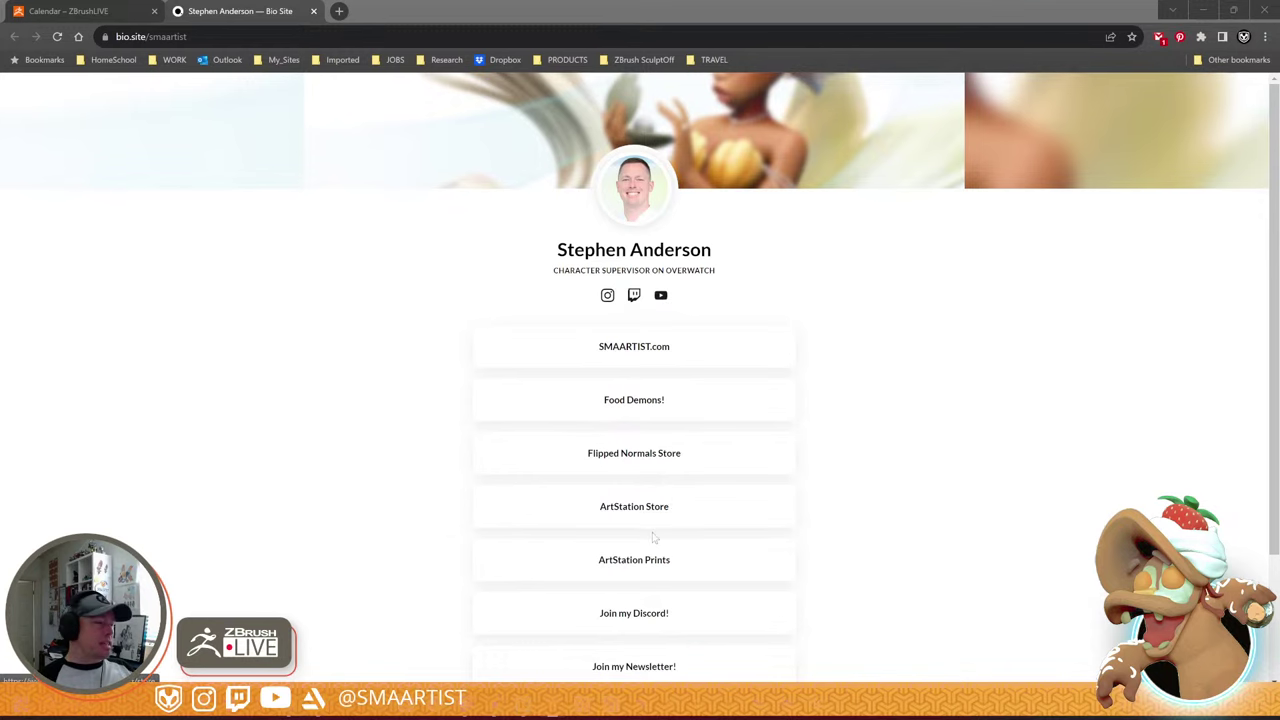
pyautogui.scroll(-2, 280, 431)
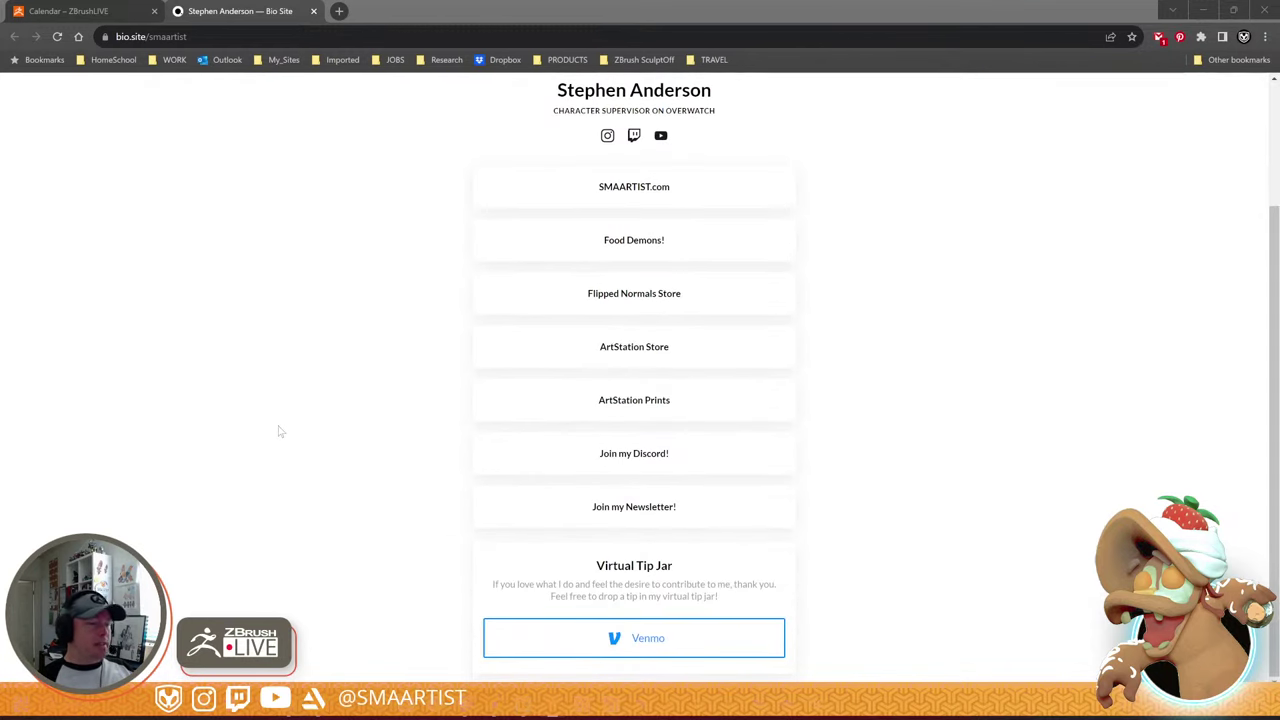
pyautogui.scroll(2, 280, 431)
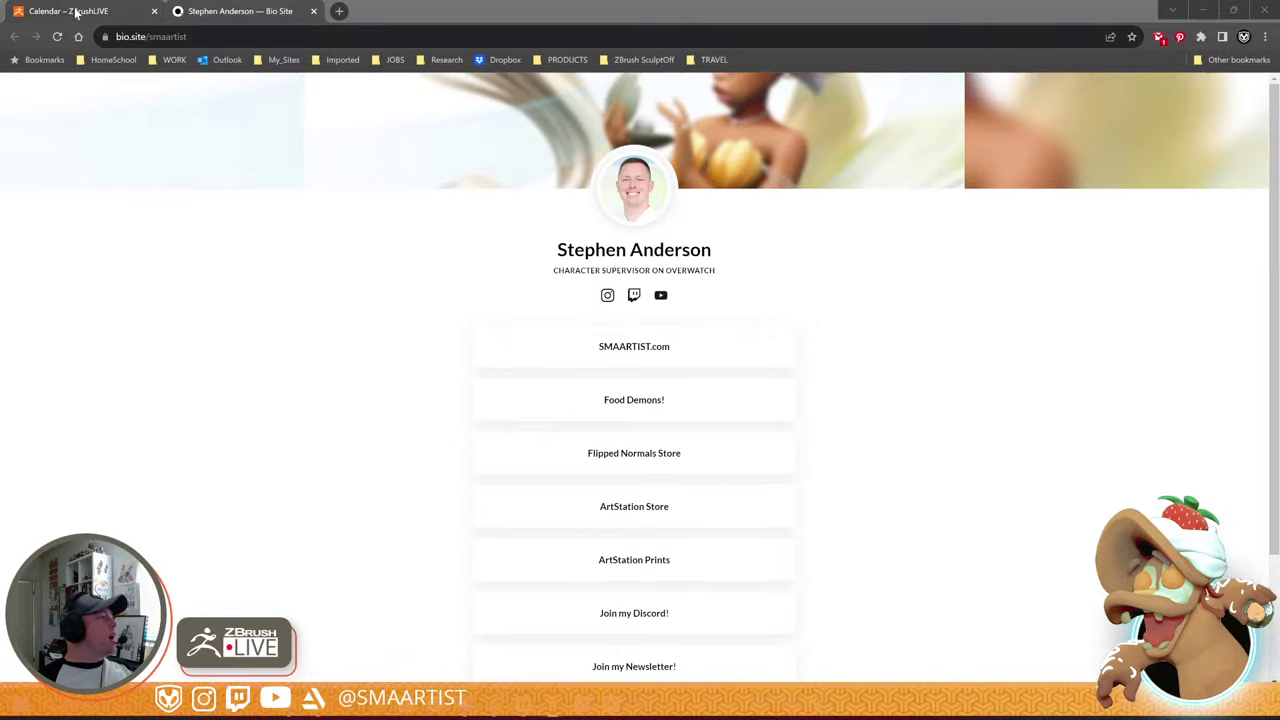
pyautogui.click(76, 12)
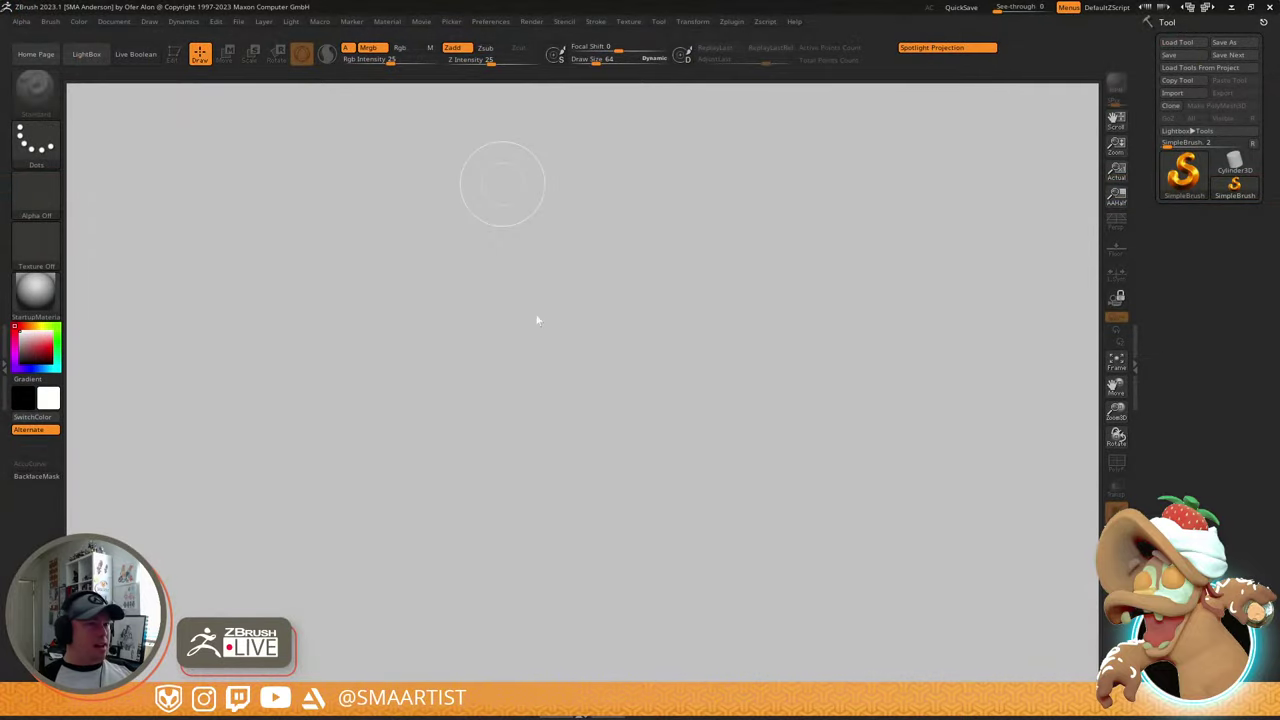
# - In the restarted ZBrush, load Recovered_Tool.ztl from the QuickSave files, place it on the canvas in edit mode and frame it
pyautogui.click(739, 402)
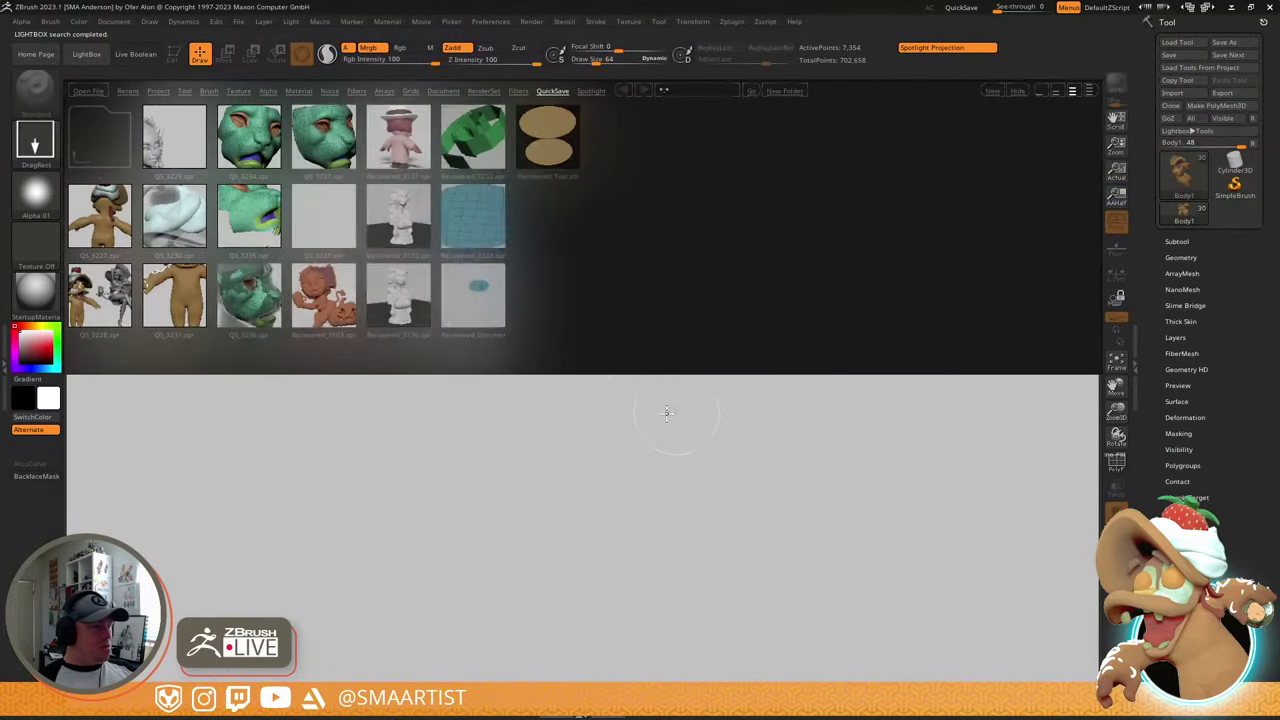
pyautogui.doubleClick(551, 141)
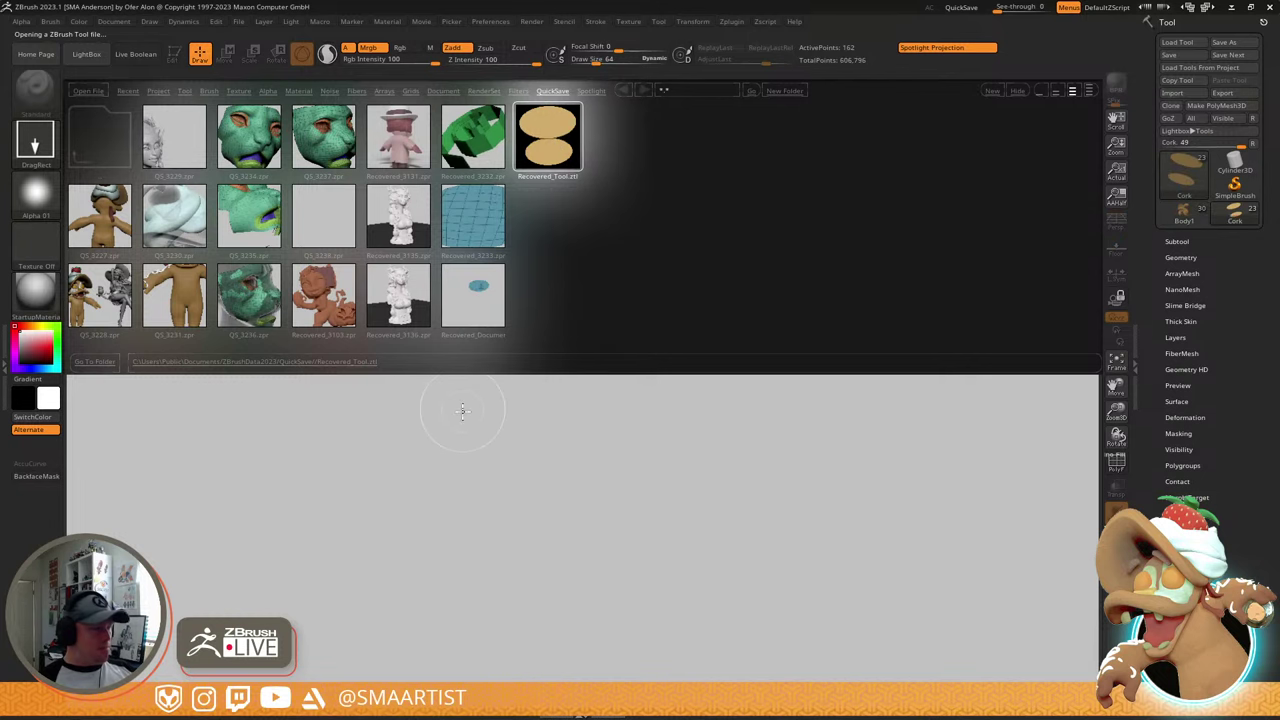
pyautogui.press(',')
pyautogui.moveTo(592, 300); pyautogui.dragTo(601, 574)
pyautogui.press('t')
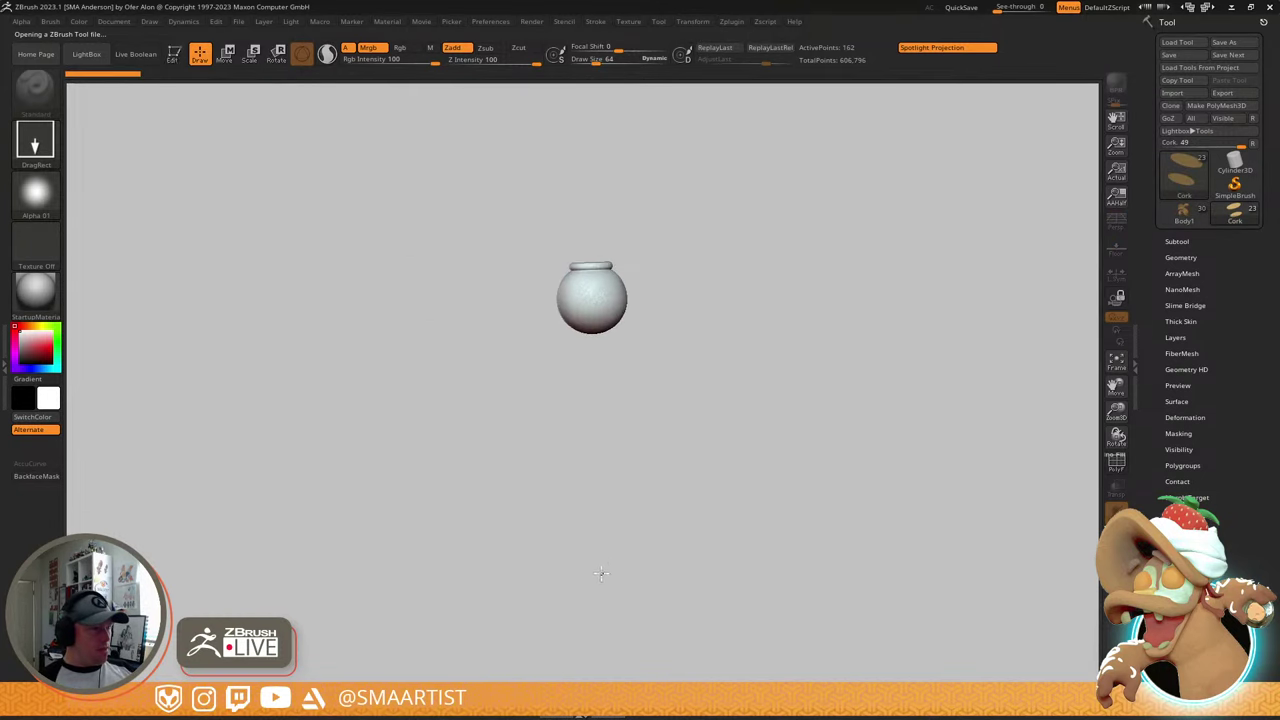
pyautogui.press('f')
pyautogui.moveTo(634, 251); pyautogui.dragTo(603, 220, button='right')
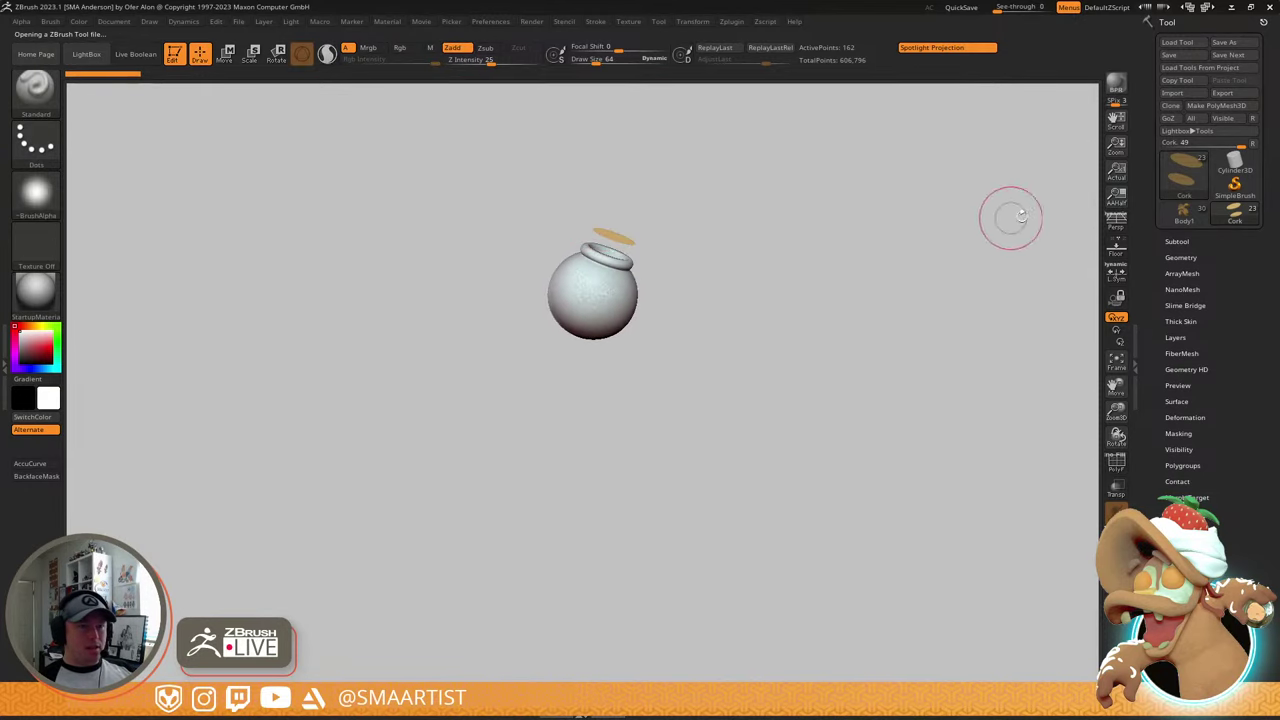
# - Switch the active tool to the recovered Body1 character and bring the whole figure into view
pyautogui.click(1194, 221)
pyautogui.moveTo(782, 371); pyautogui.dragTo(820, 586, button='right')
pyautogui.keyDown('alt'); pyautogui.moveTo(817, 538); pyautogui.dragTo(850, 343, button='right'); pyautogui.keyUp('alt')
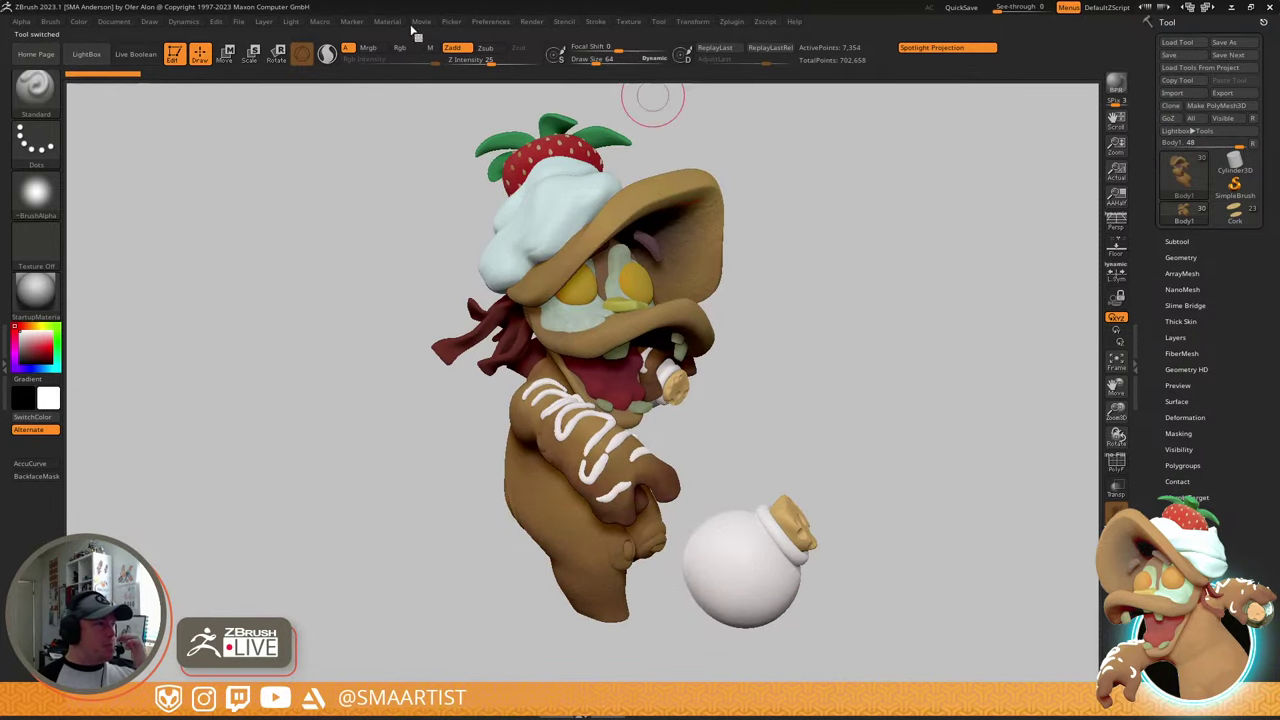
# - Show the timeline, load the Flapjack_TurnViews2 timeline file and resize the document to fit its track
pyautogui.click(421, 21)
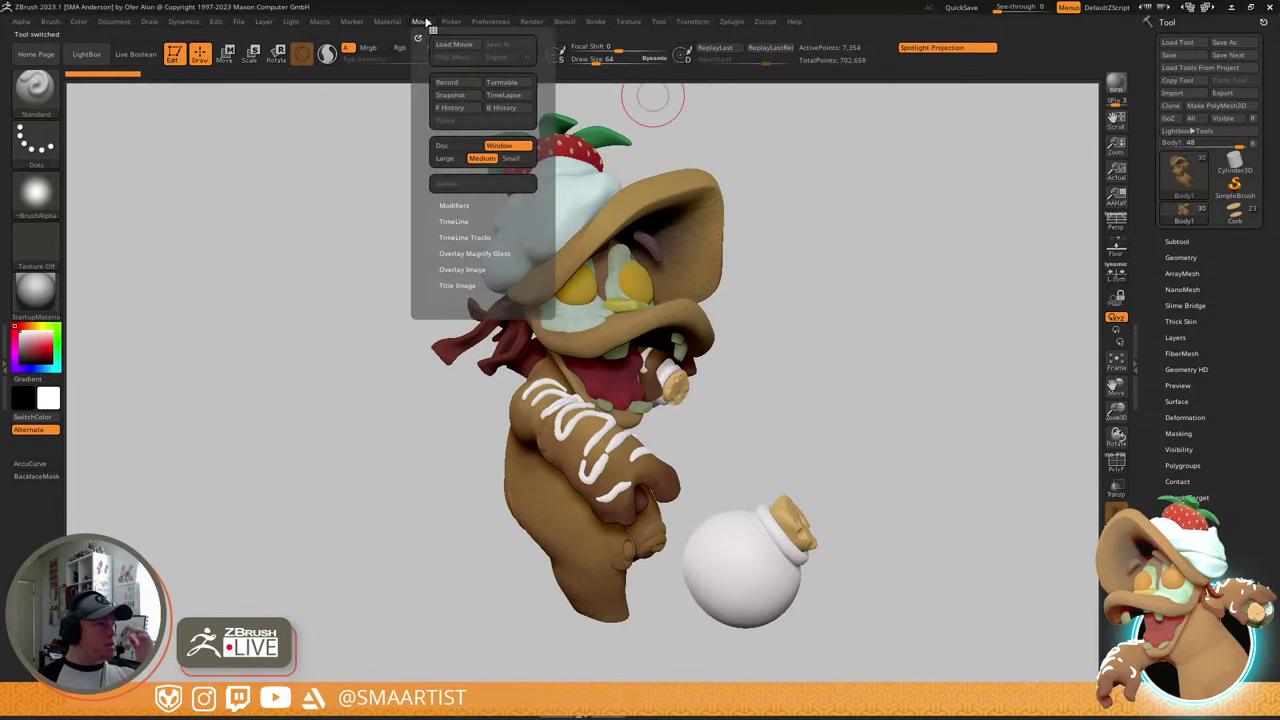
pyautogui.click(454, 221)
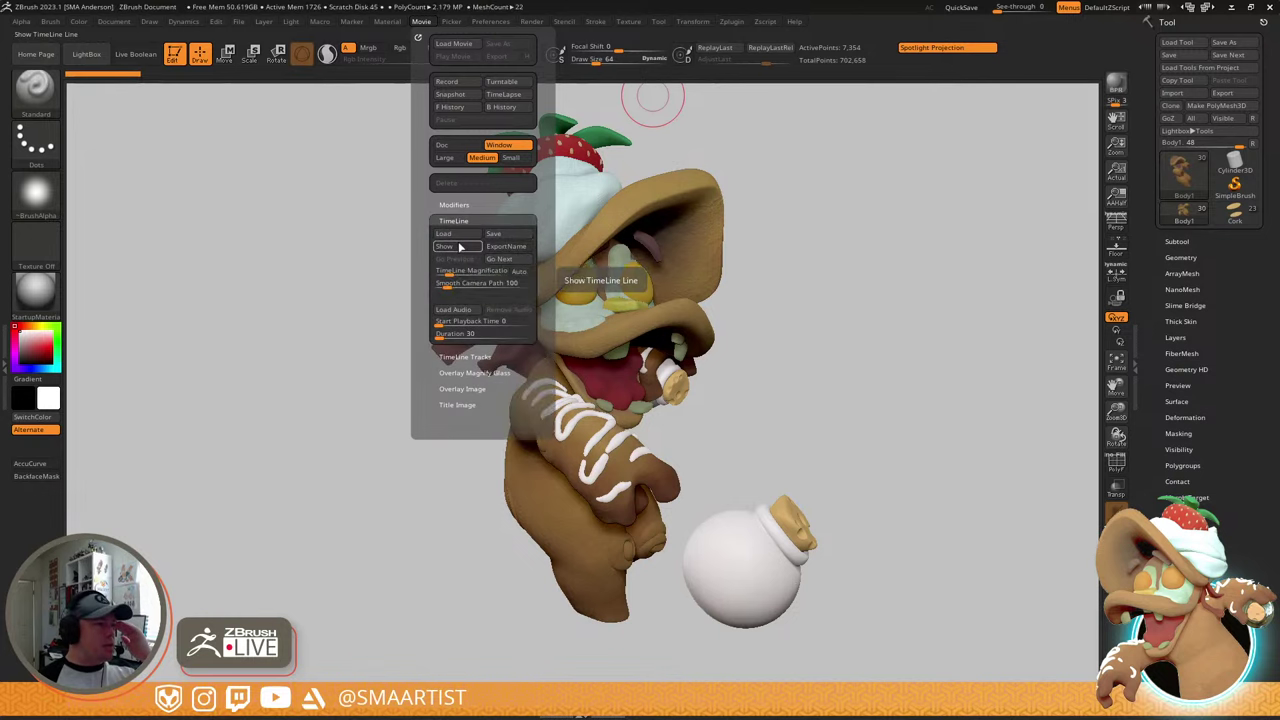
pyautogui.click(455, 246)
pyautogui.click(462, 235)
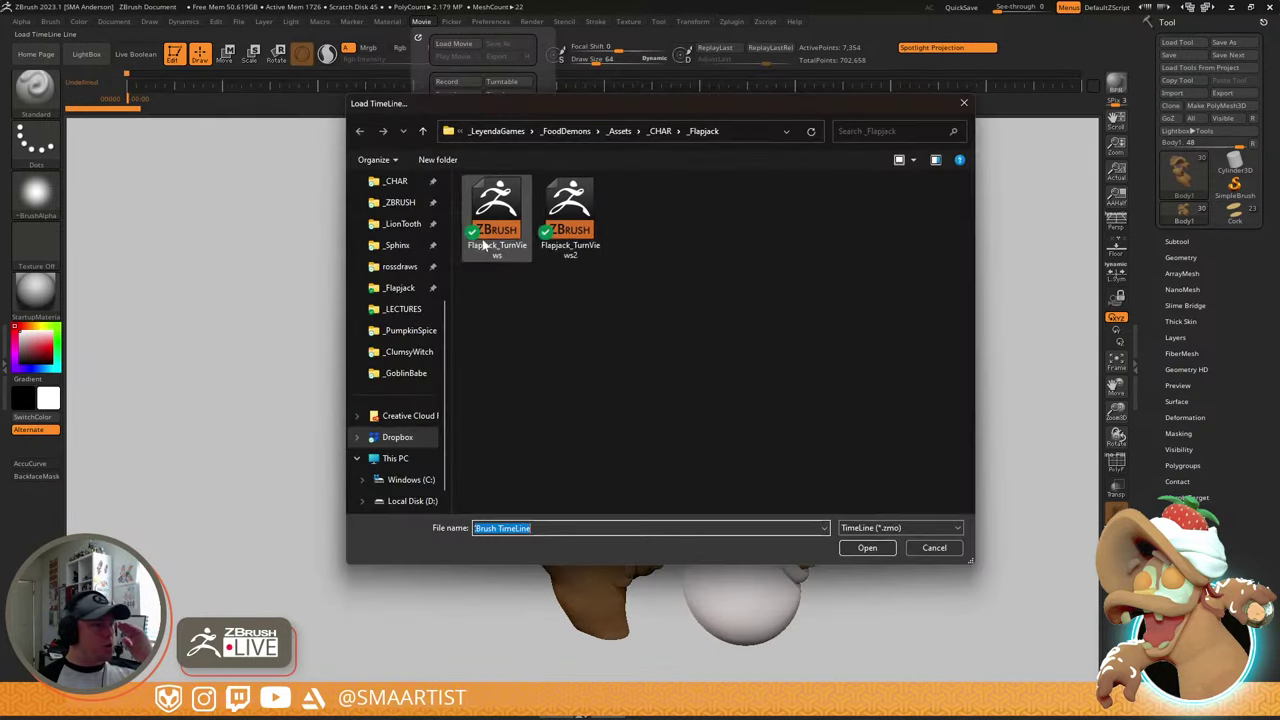
pyautogui.doubleClick(563, 224)
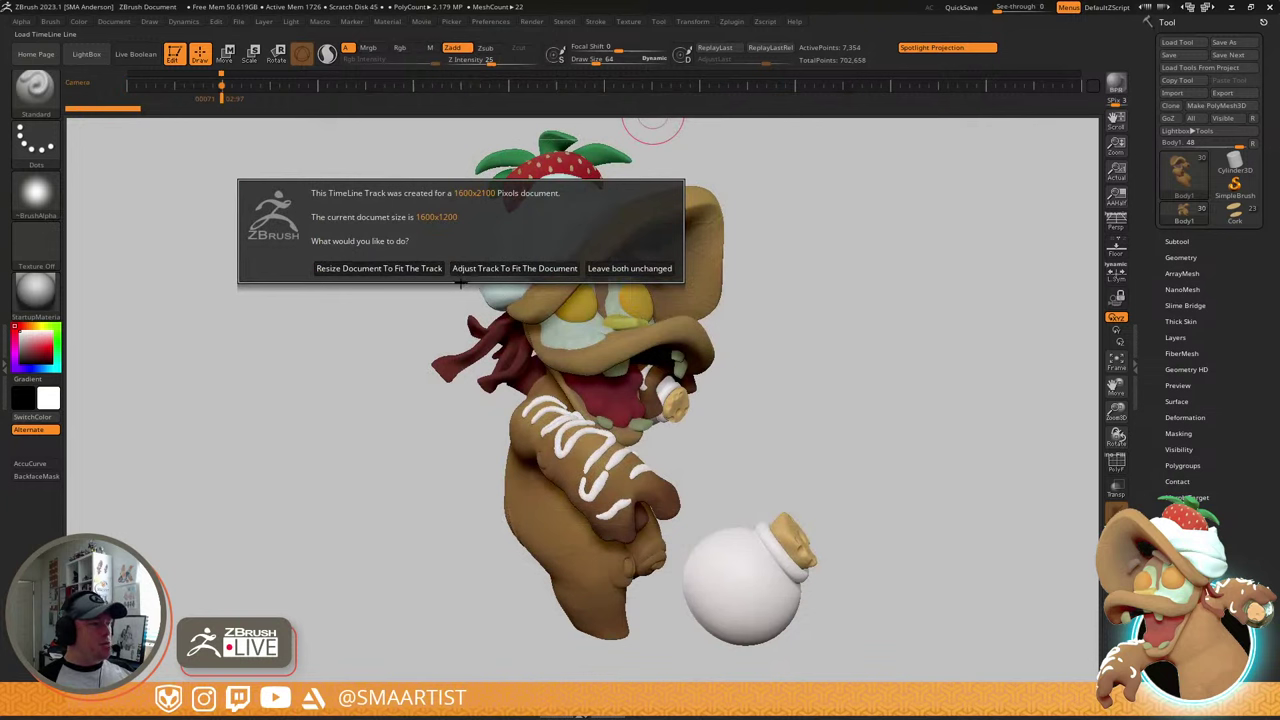
pyautogui.click(380, 267)
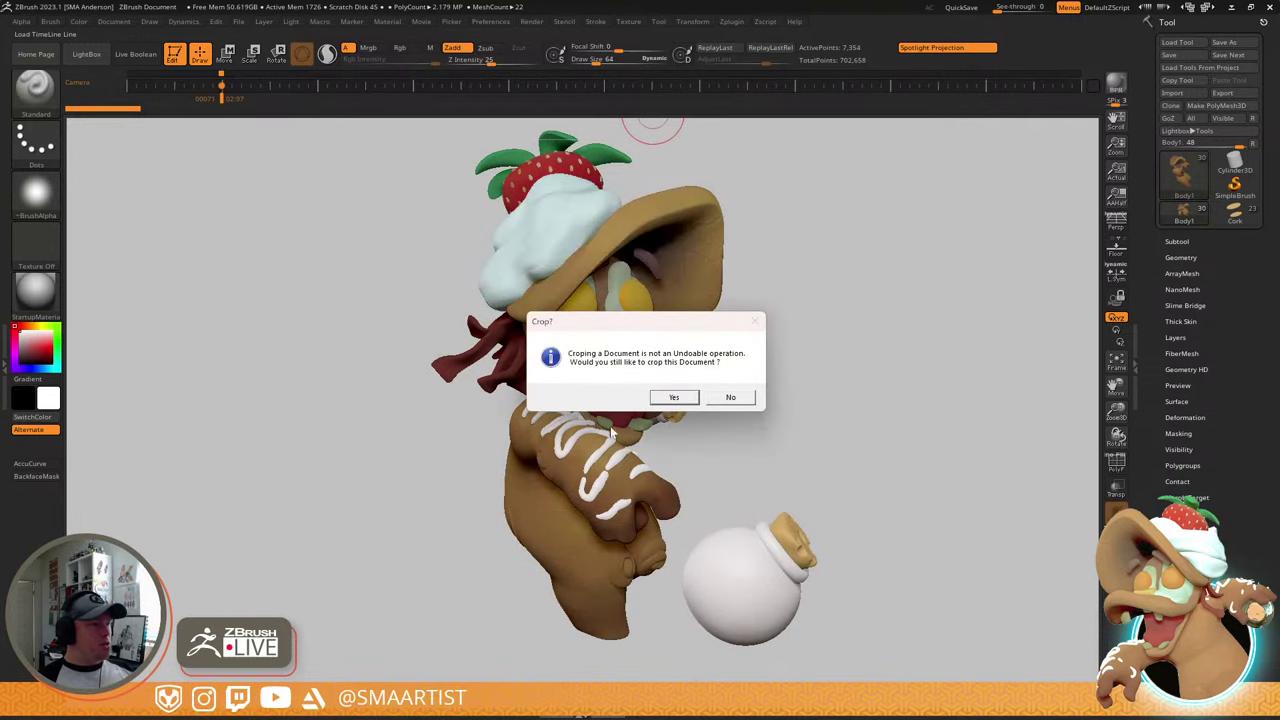
pyautogui.click(675, 398)
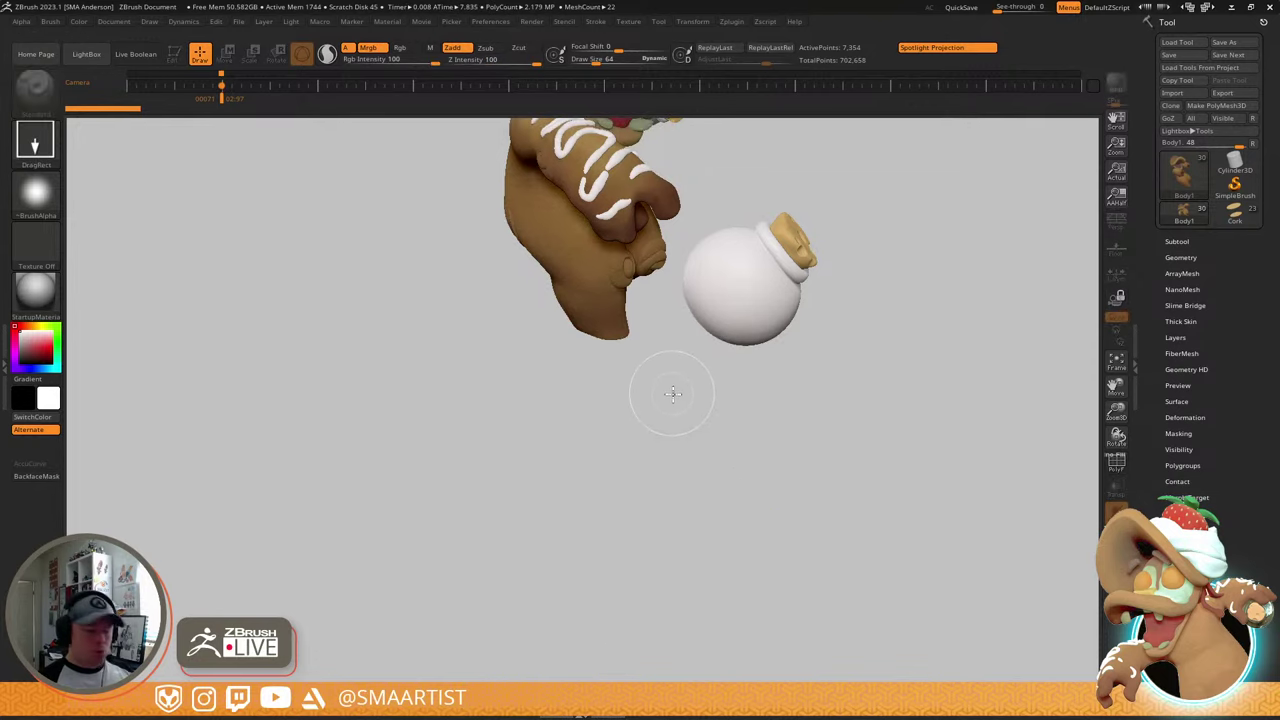
# - Clear the canvas, redraw the character in edit mode, frame it in the resized document and turn on perspective
pyautogui.hotkey('ctrl', 'n')
pyautogui.moveTo(626, 395); pyautogui.dragTo(601, 512)
pyautogui.press('t')
pyautogui.press('f')
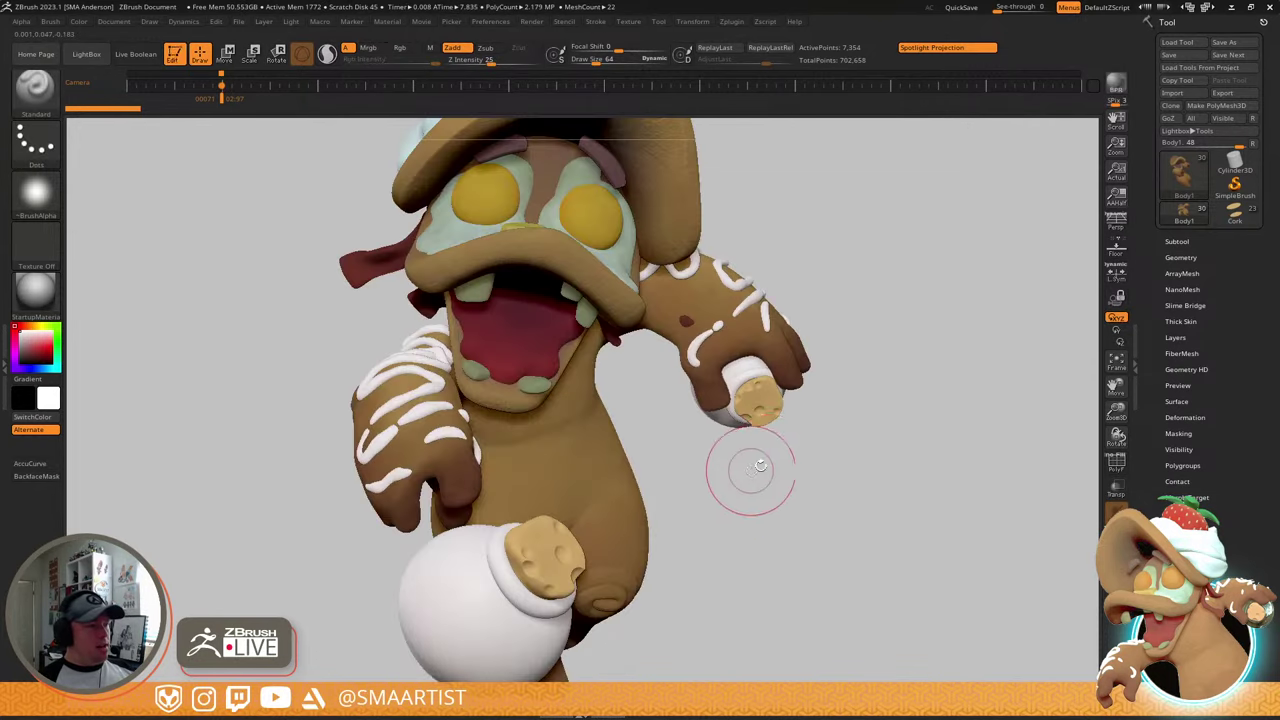
pyautogui.press('Right')
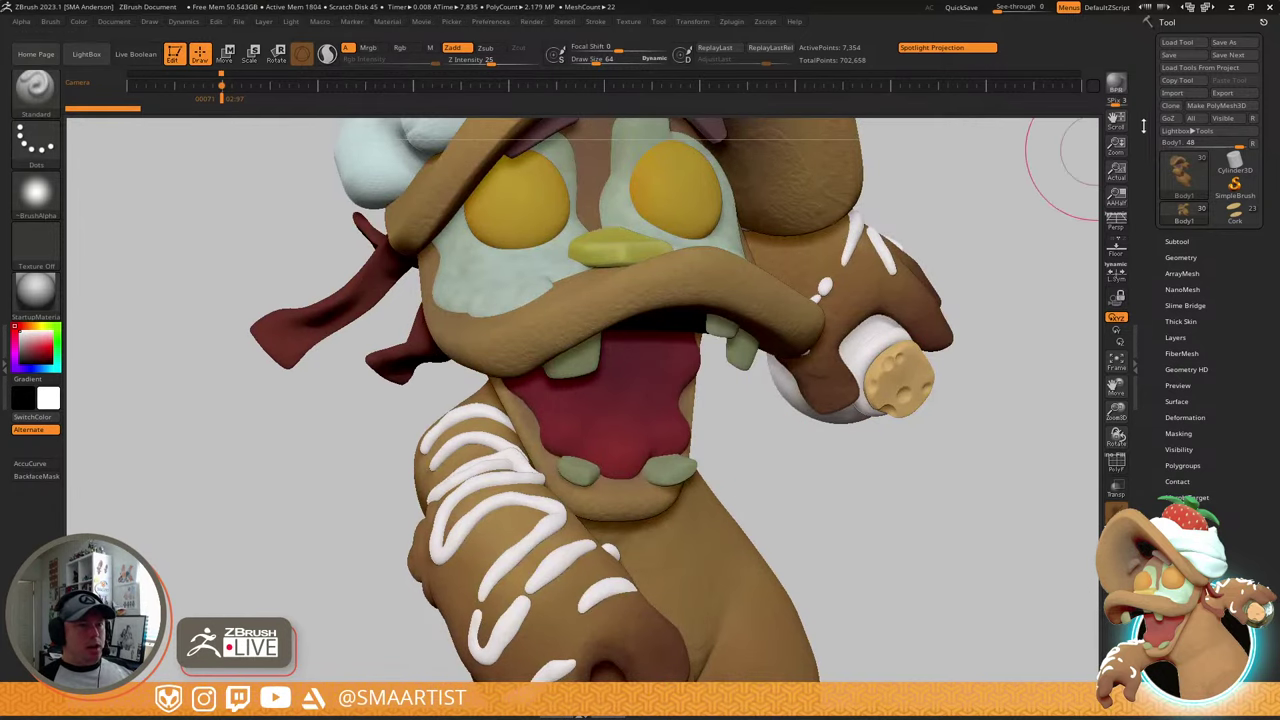
pyautogui.moveTo(1116, 146); pyautogui.dragTo(1098, 91)
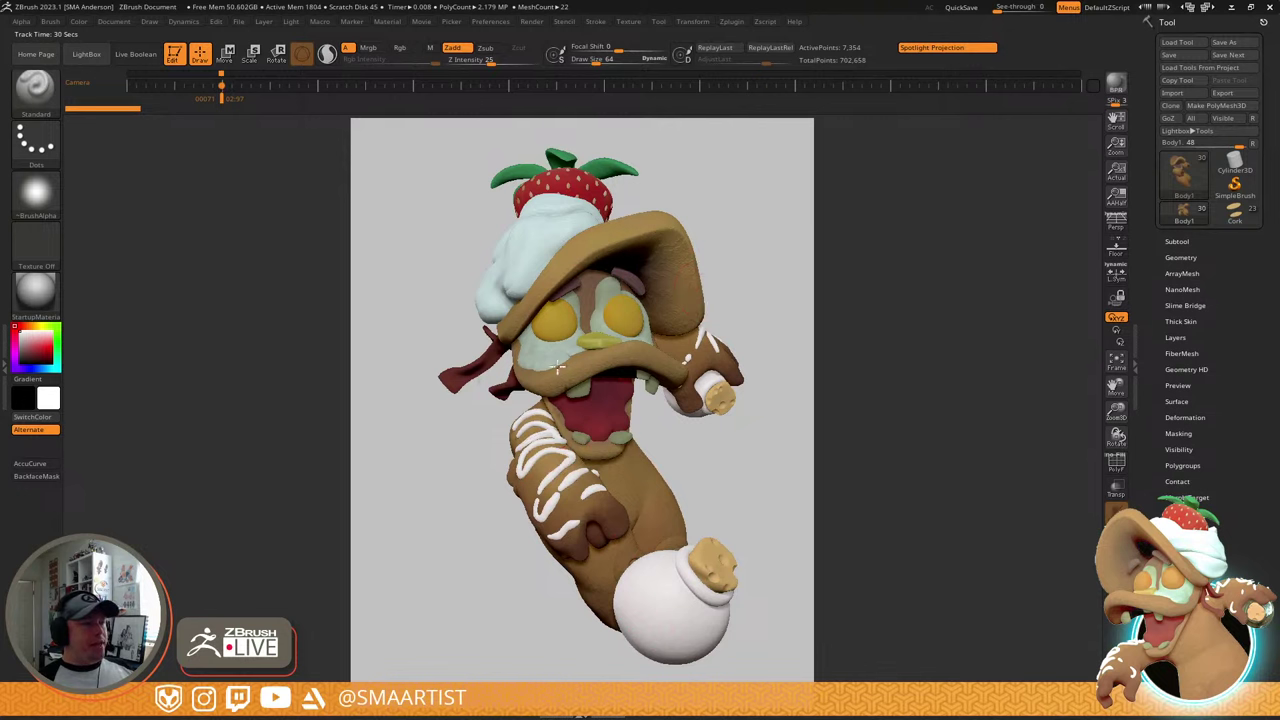
pyautogui.rightClick(1120, 228)
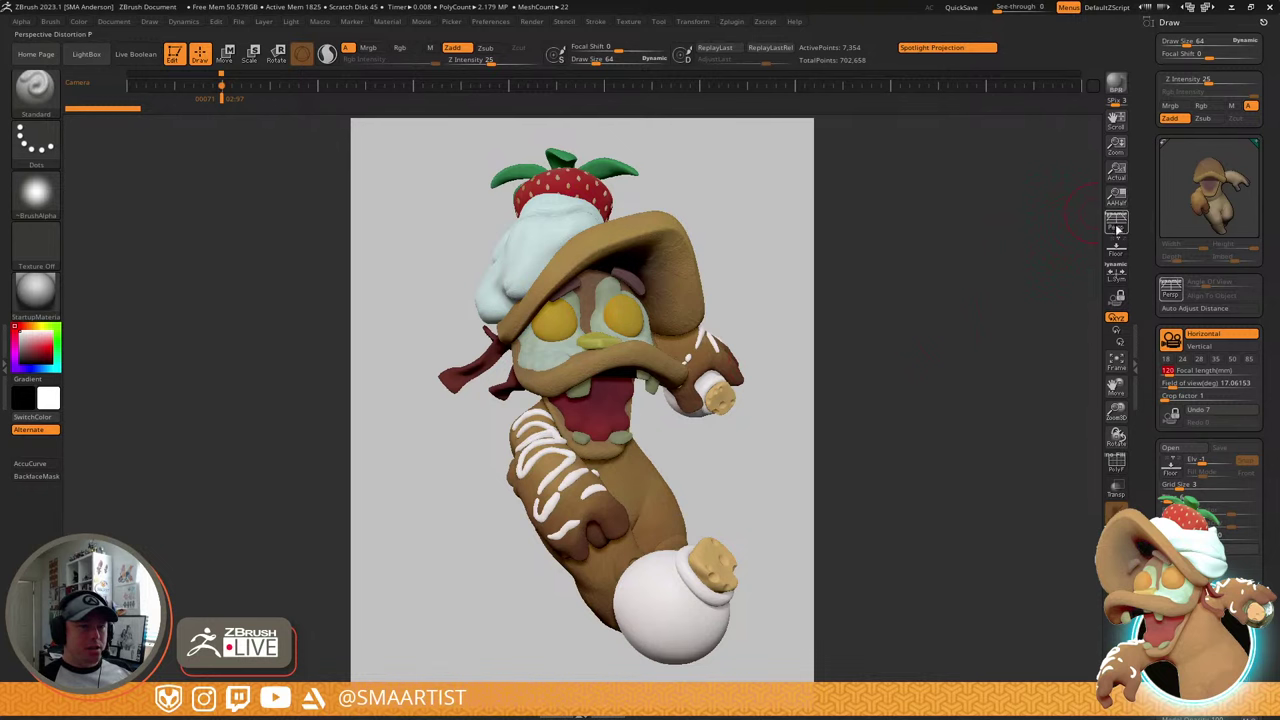
pyautogui.click(1117, 226)
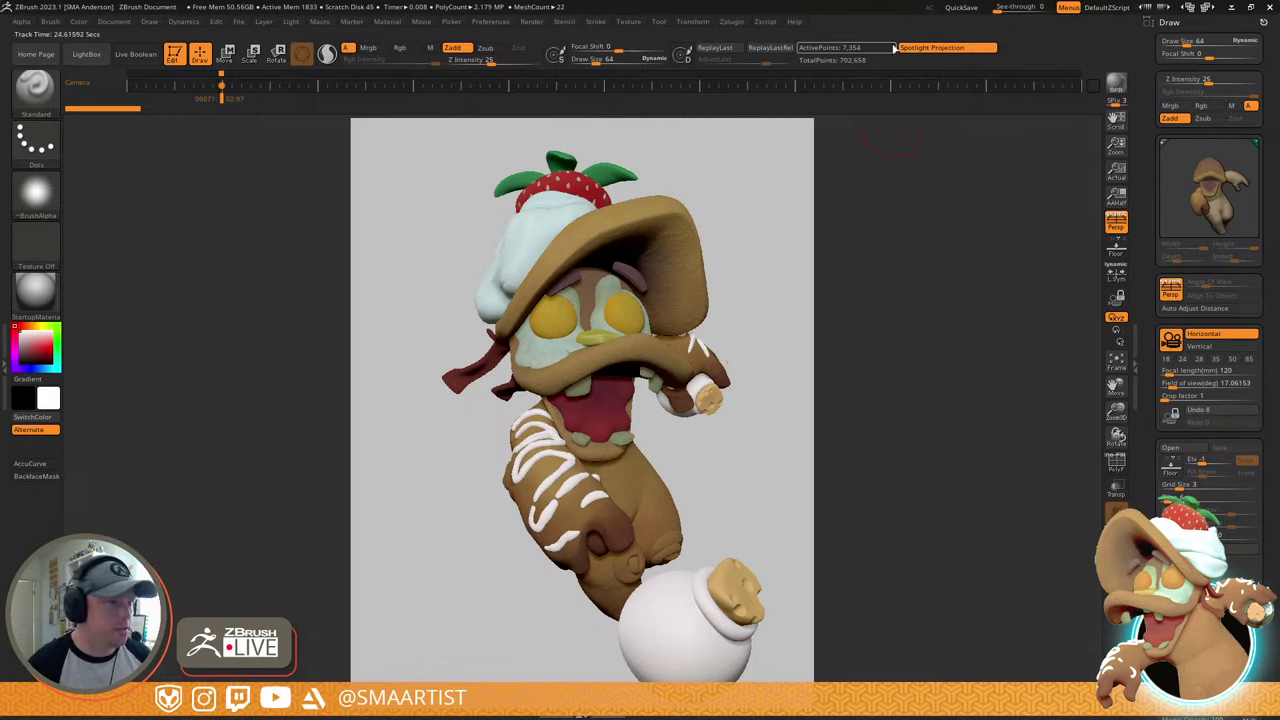
# - Turn off Spotlight Projection and load the FD_Flapjack_Spotlight concept reference beside the model
pyautogui.click(932, 47)
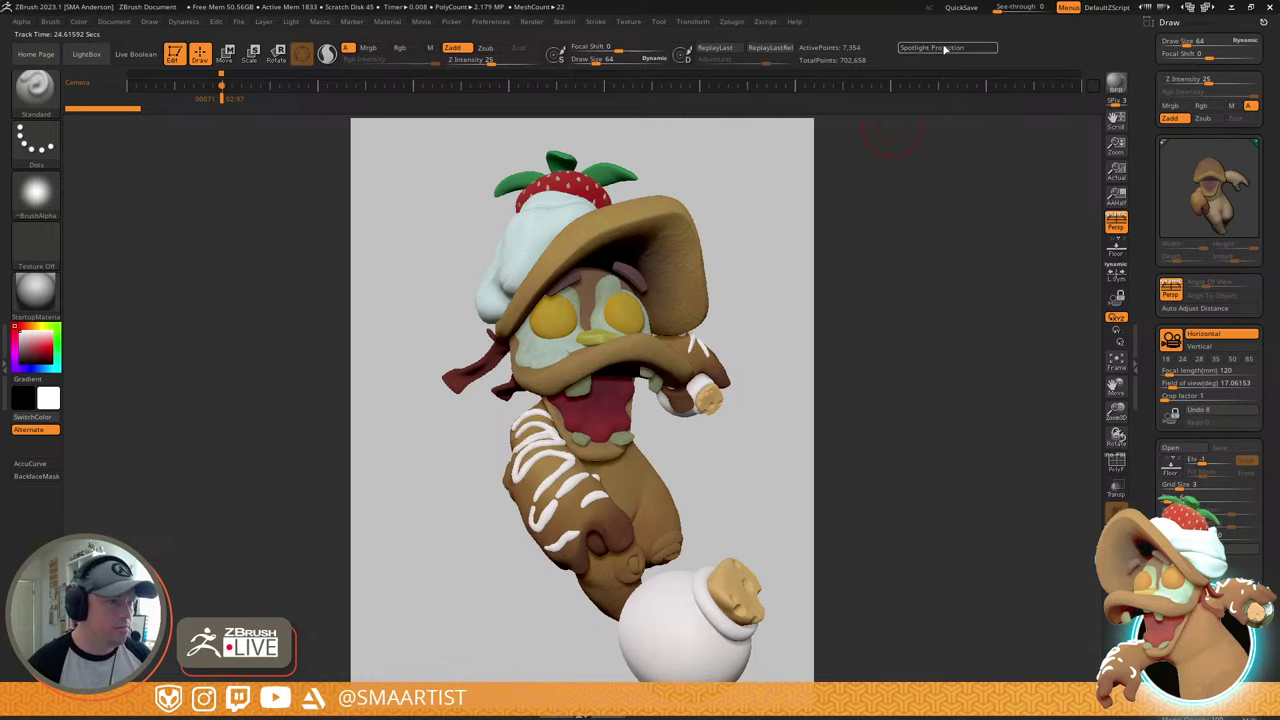
pyautogui.click(630, 21)
pyautogui.click(675, 46)
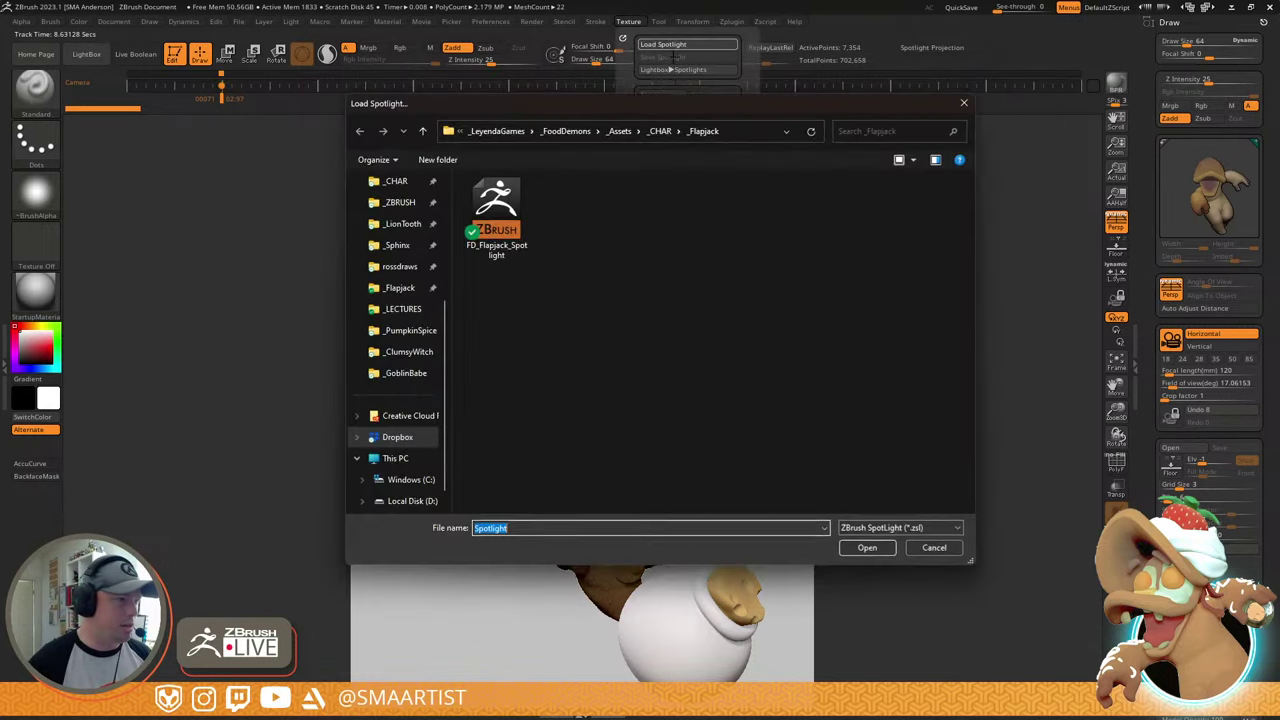
pyautogui.doubleClick(497, 215)
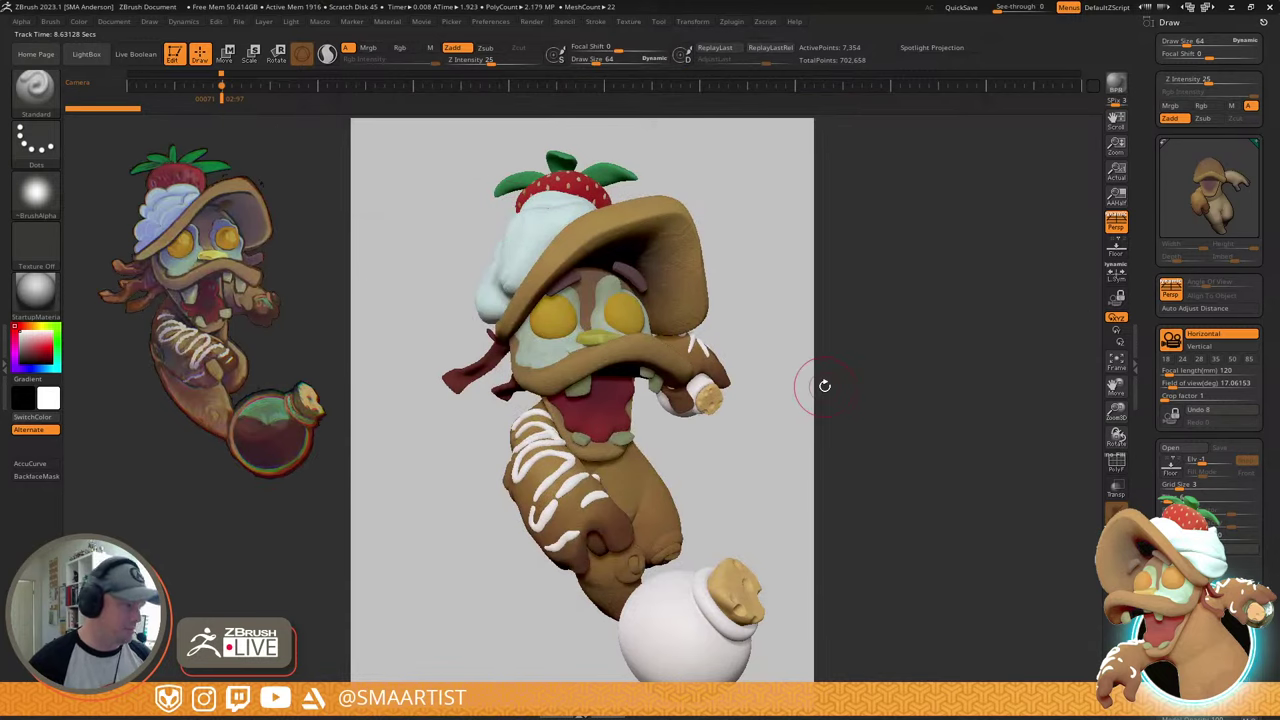
# - Examine the posed character from several angles against the concept reference, checking the arms and the large bottle's placement
pyautogui.click(1116, 195)
pyautogui.press('ctrl')
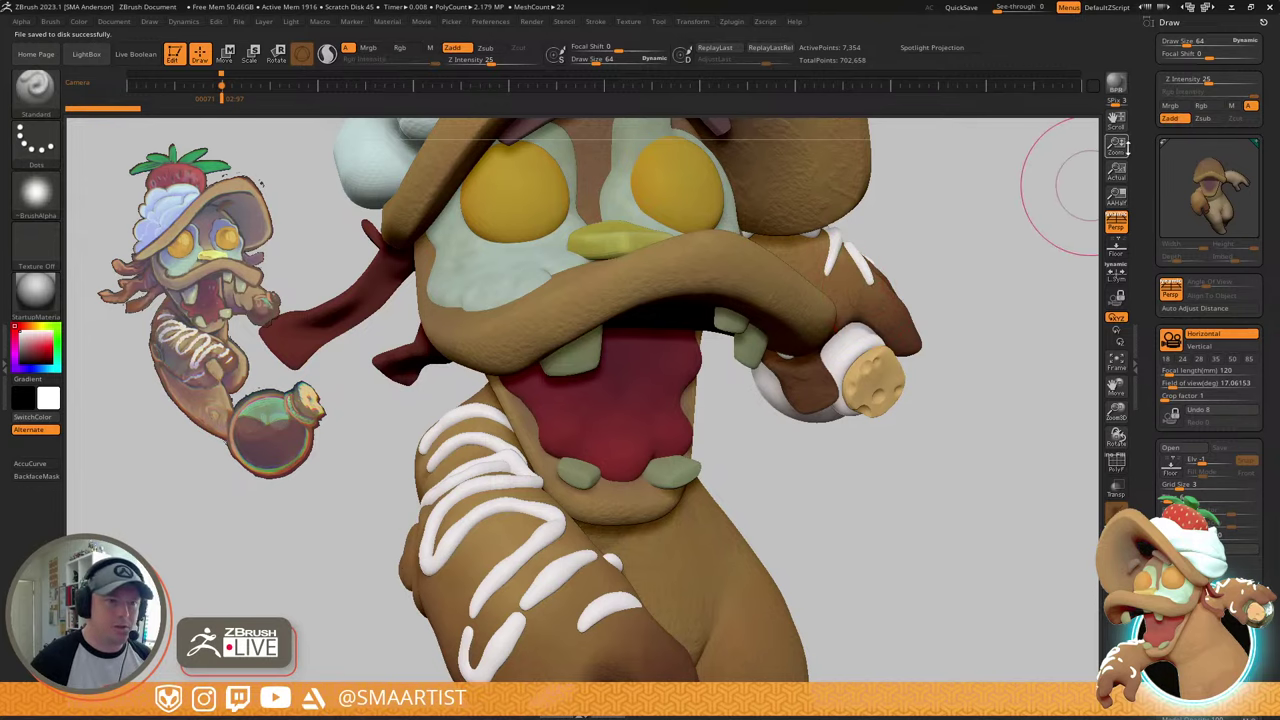
pyautogui.moveTo(1117, 145); pyautogui.dragTo(1117, 147)
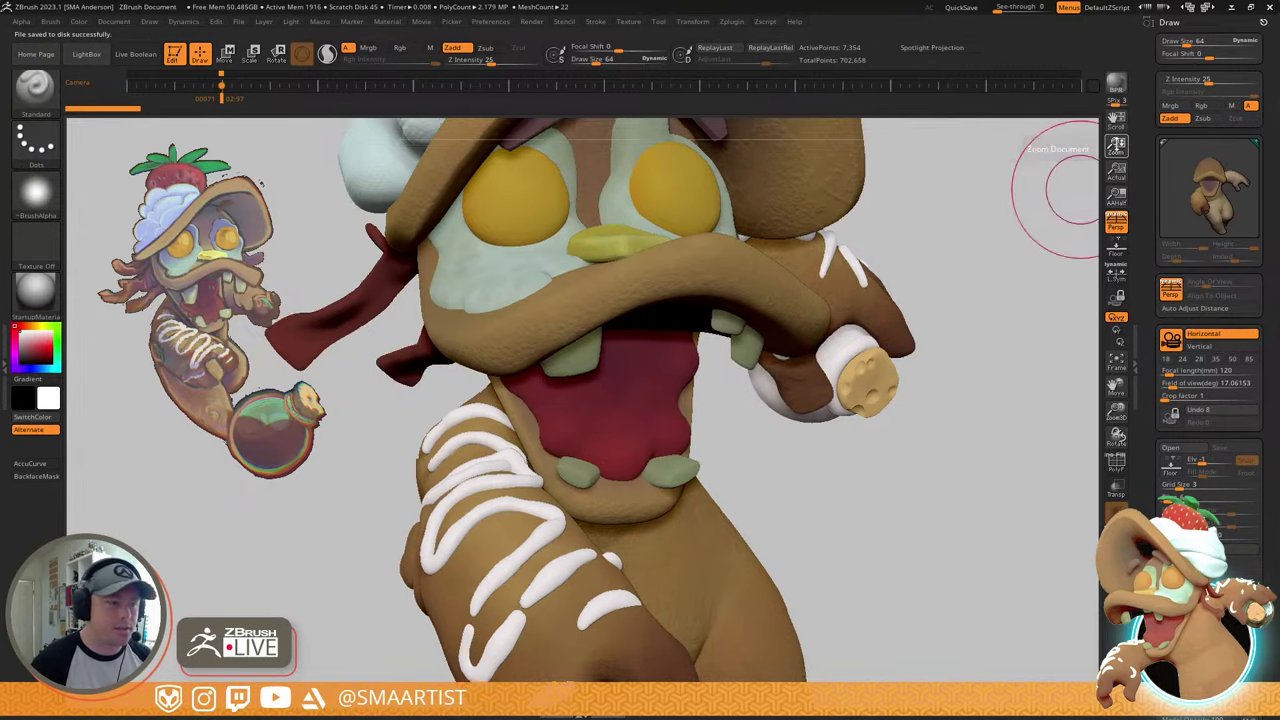
pyautogui.moveTo(1060, 190); pyautogui.dragTo(771, 323)
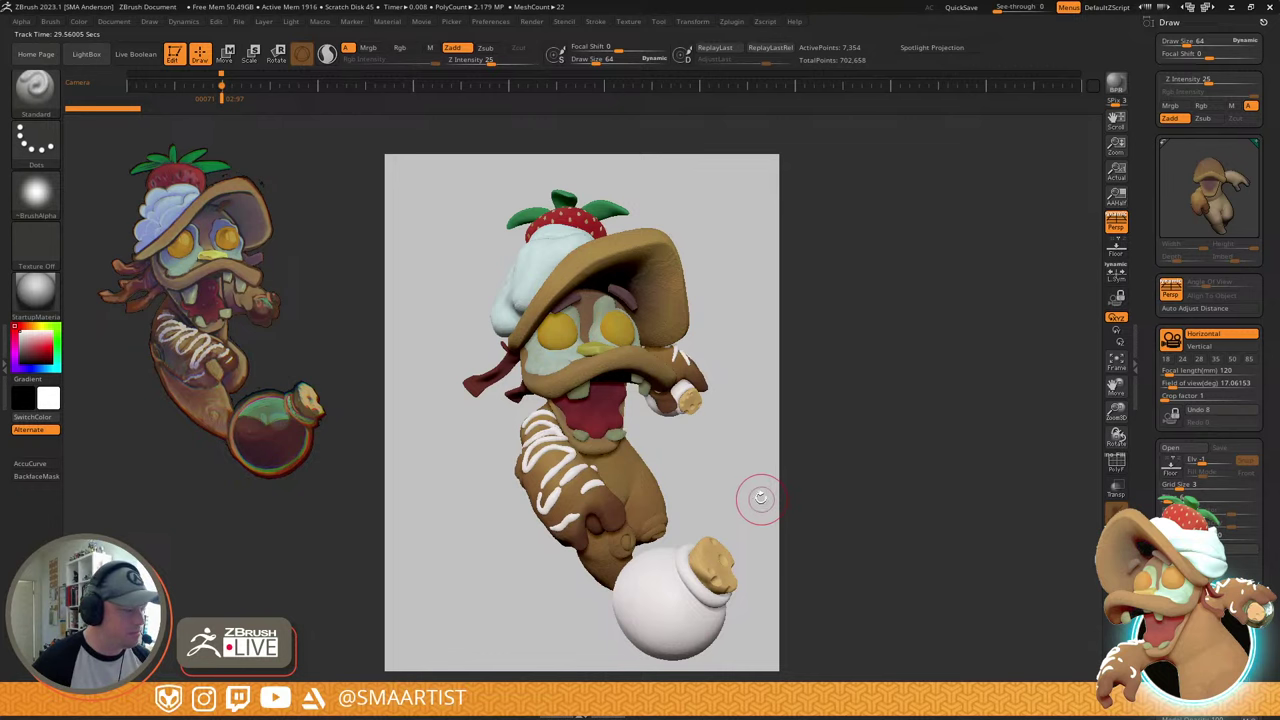
pyautogui.moveTo(761, 500); pyautogui.dragTo(640, 340)
pyautogui.moveTo(640, 340); pyautogui.dragTo(655, 334, button='right')
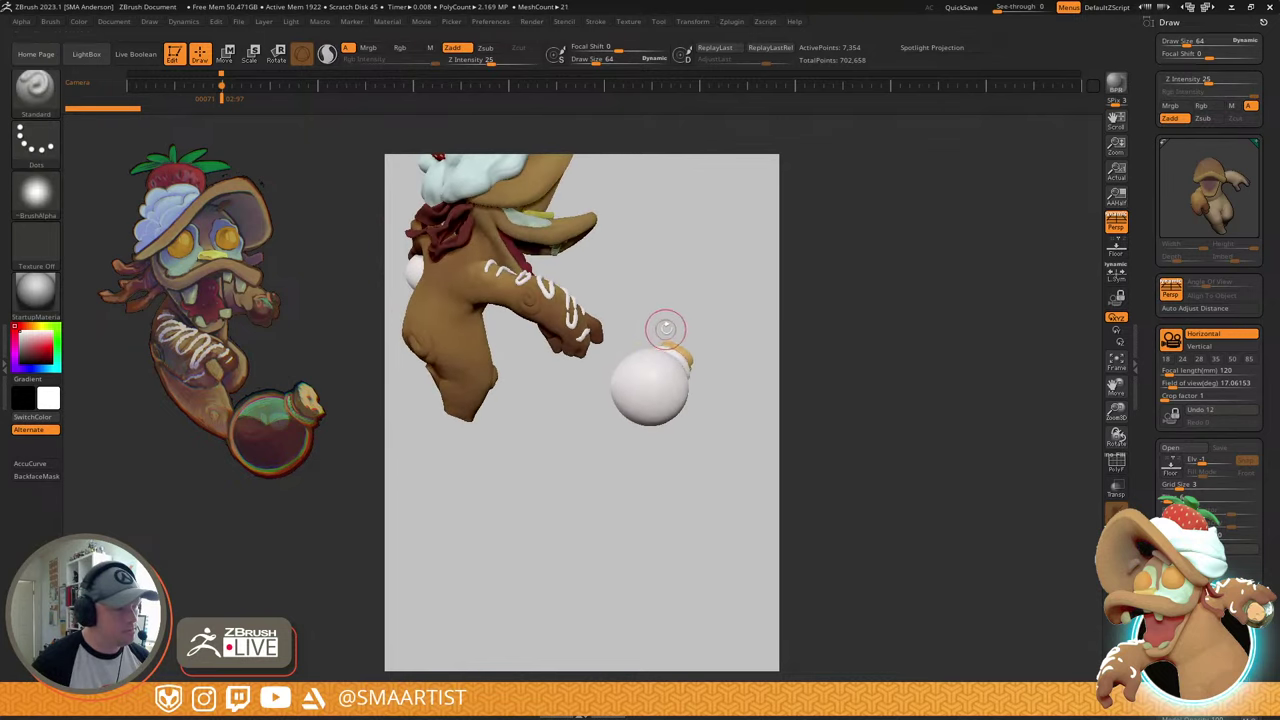
pyautogui.moveTo(663, 331)
pyautogui.mouseDown()
pyautogui.moveTo(581, 305)
pyautogui.moveTo(670, 325)
pyautogui.moveTo(630, 318)
pyautogui.mouseUp()
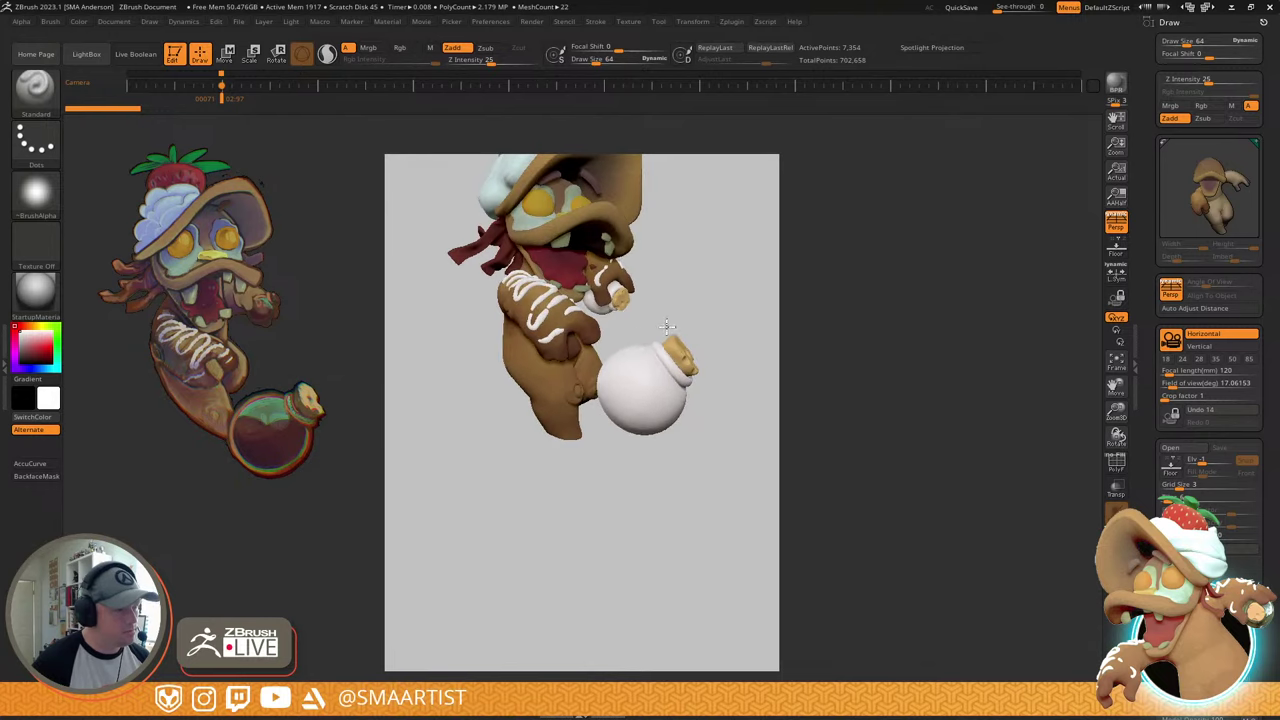
pyautogui.moveTo(700, 290); pyautogui.dragTo(680, 366)
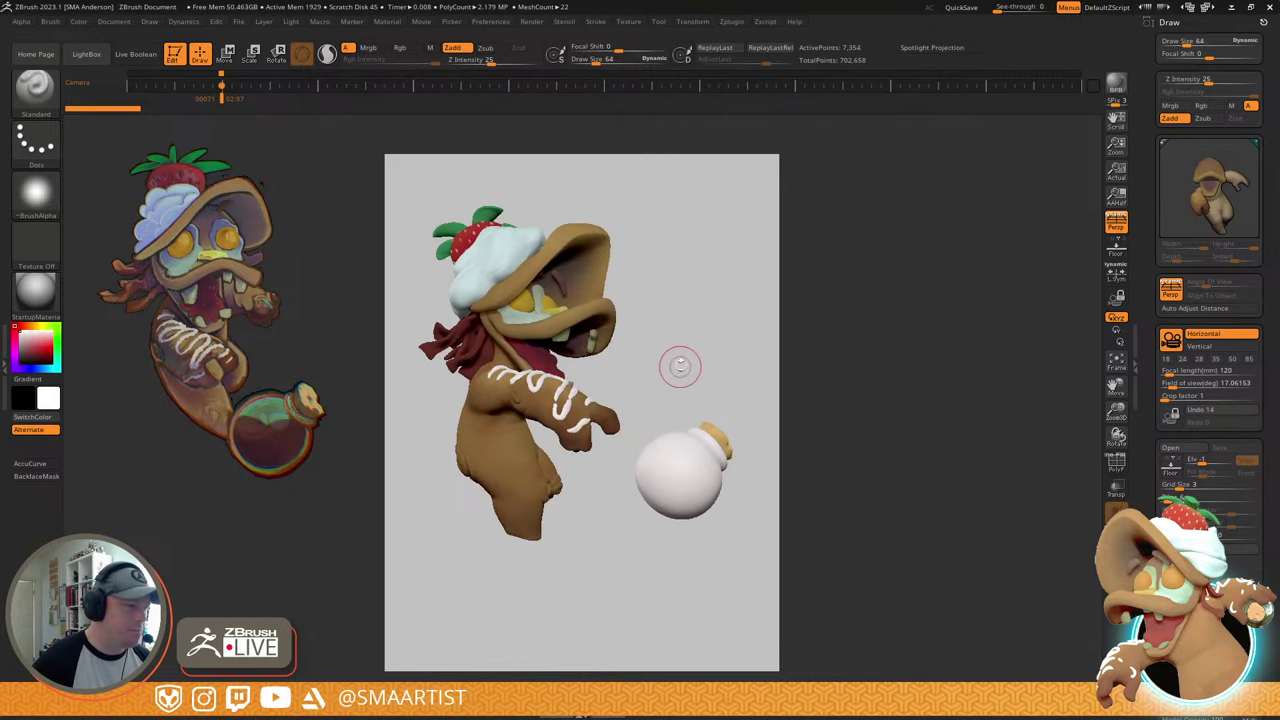
pyautogui.click(1119, 180)
pyautogui.keyDown('ctrl'); pyautogui.moveTo(918, 340); pyautogui.dragTo(876, 379, button='right'); pyautogui.keyUp('ctrl')
pyautogui.moveTo(875, 378); pyautogui.dragTo(857, 407)
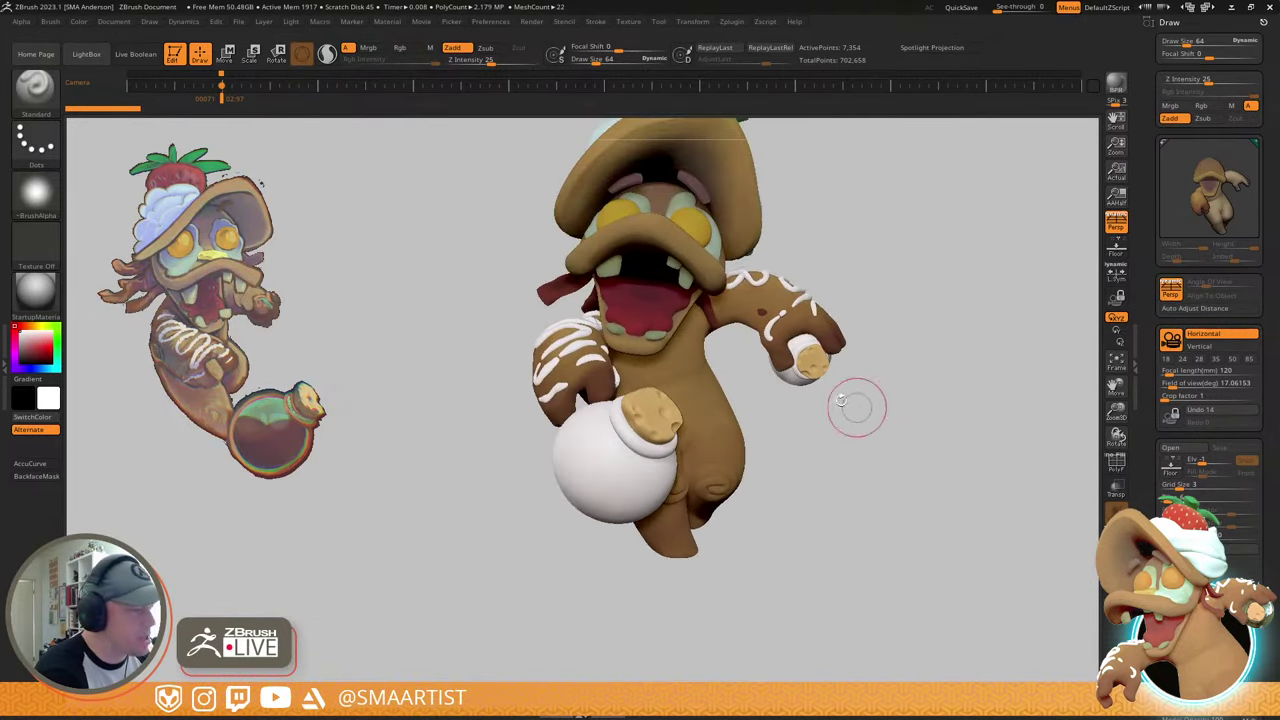
# - Select the large bottle's cork and adjust its upper edge using the Move brush with a draw size of about 45
pyautogui.keyDown('alt'); pyautogui.click(648, 407); pyautogui.keyUp('alt')
pyautogui.moveTo(648, 407)
pyautogui.mouseDown(button='right')
pyautogui.moveTo(642, 428)
pyautogui.moveTo(662, 441)
pyautogui.moveTo(648, 372)
pyautogui.mouseUp(button='right')
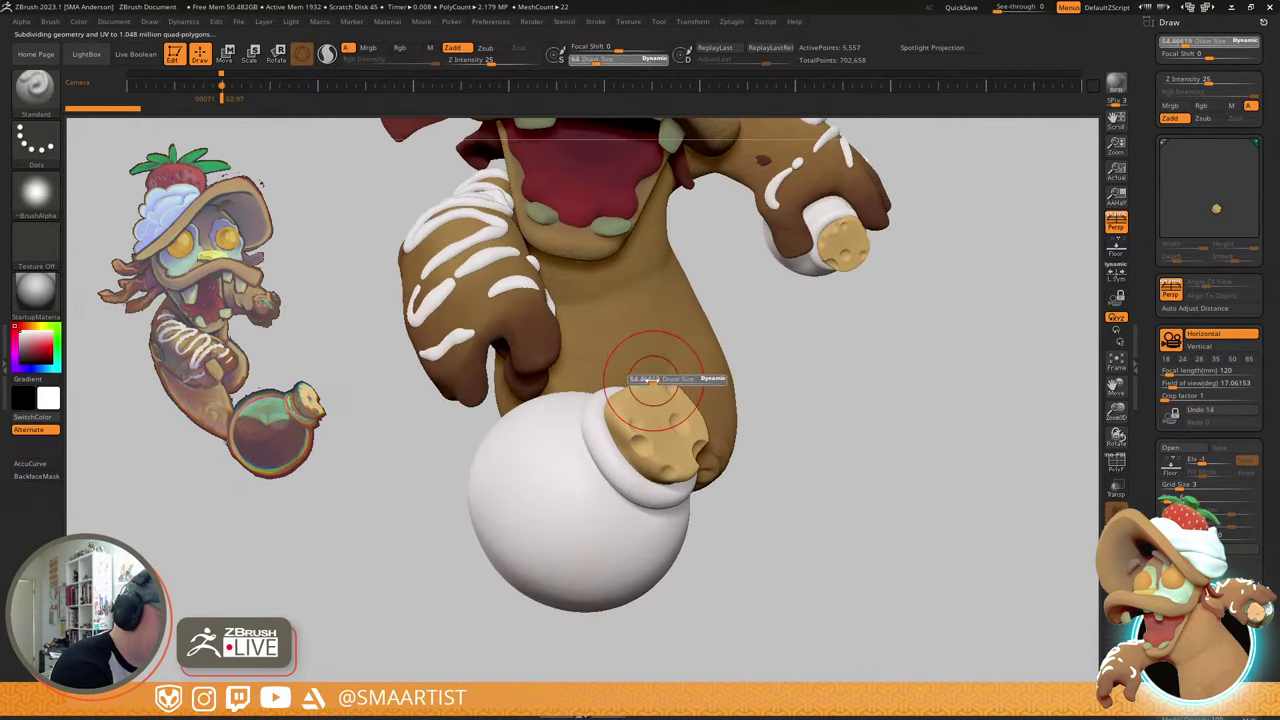
pyautogui.press('b')
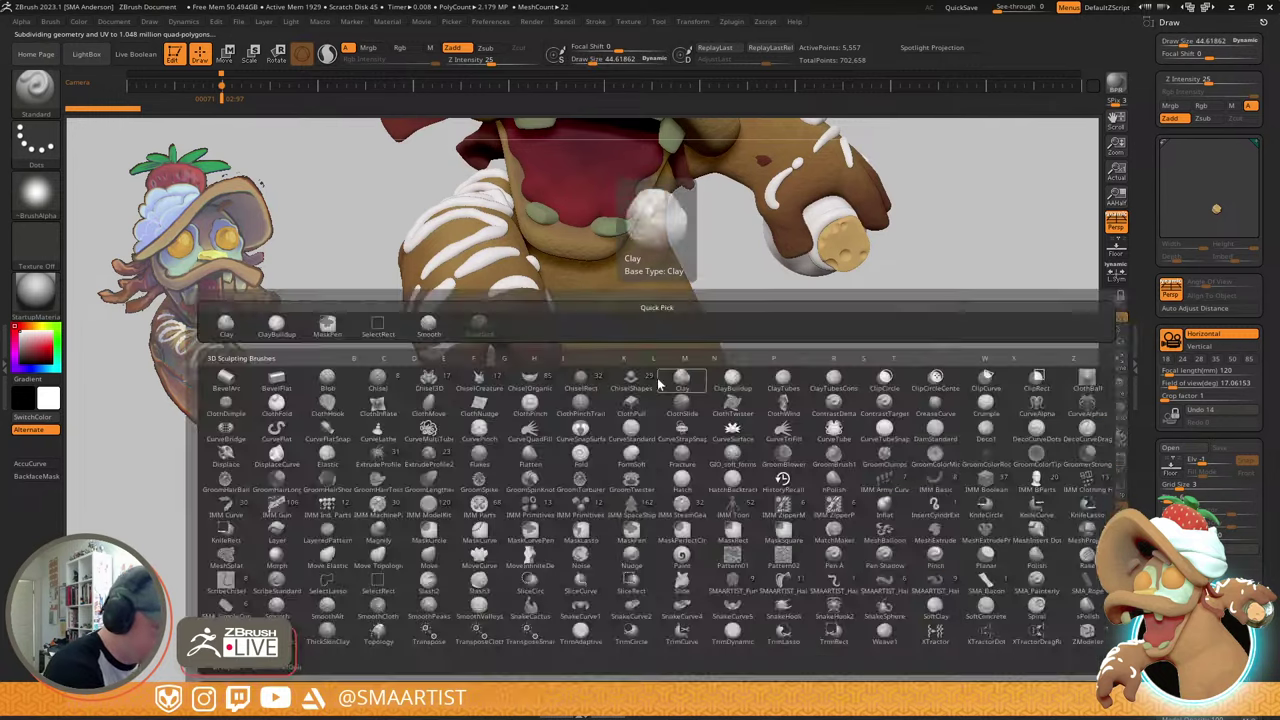
pyautogui.press('m')
pyautogui.press('v')
pyautogui.moveTo(647, 362); pyautogui.dragTo(641, 397)
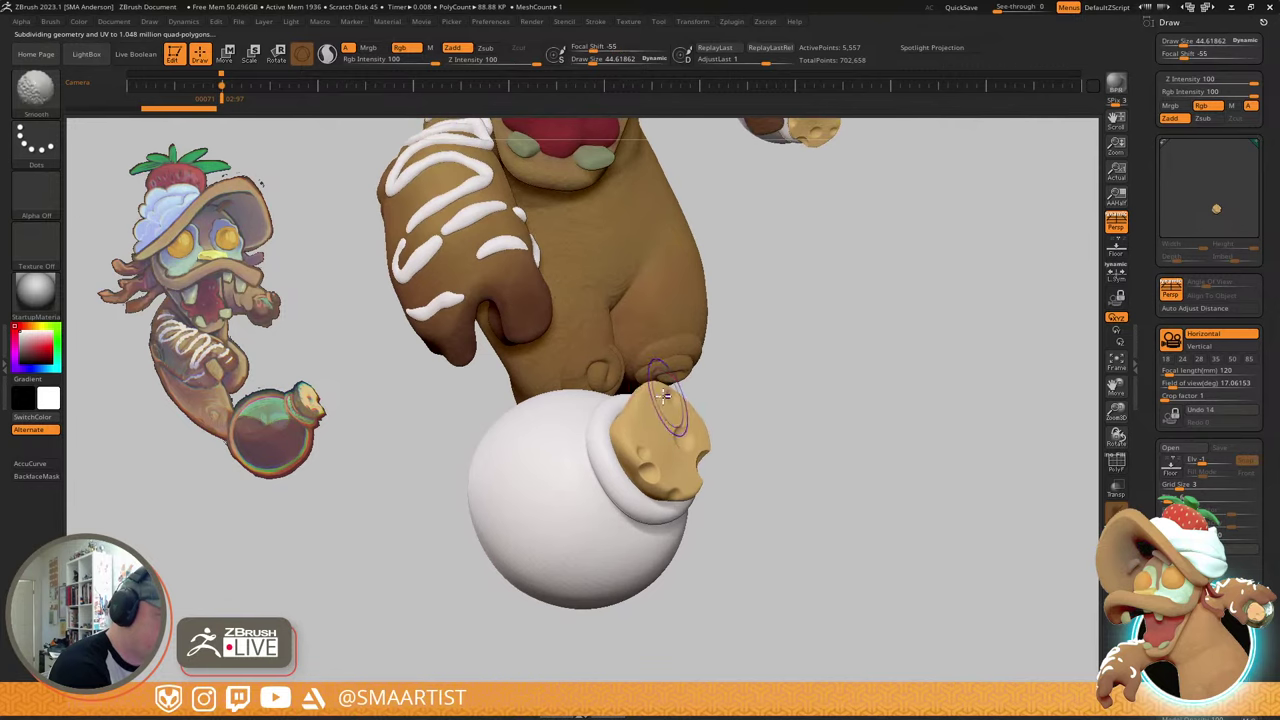
# - Show the wireframe on the large bottle's cork and get a close view of its upper rim
pyautogui.hotkey('shift', 'f')
pyautogui.moveTo(658, 405); pyautogui.dragTo(669, 446, button='right')
pyautogui.keyDown('ctrl'); pyautogui.moveTo(652, 388); pyautogui.dragTo(757, 586, button='right'); pyautogui.keyUp('ctrl')
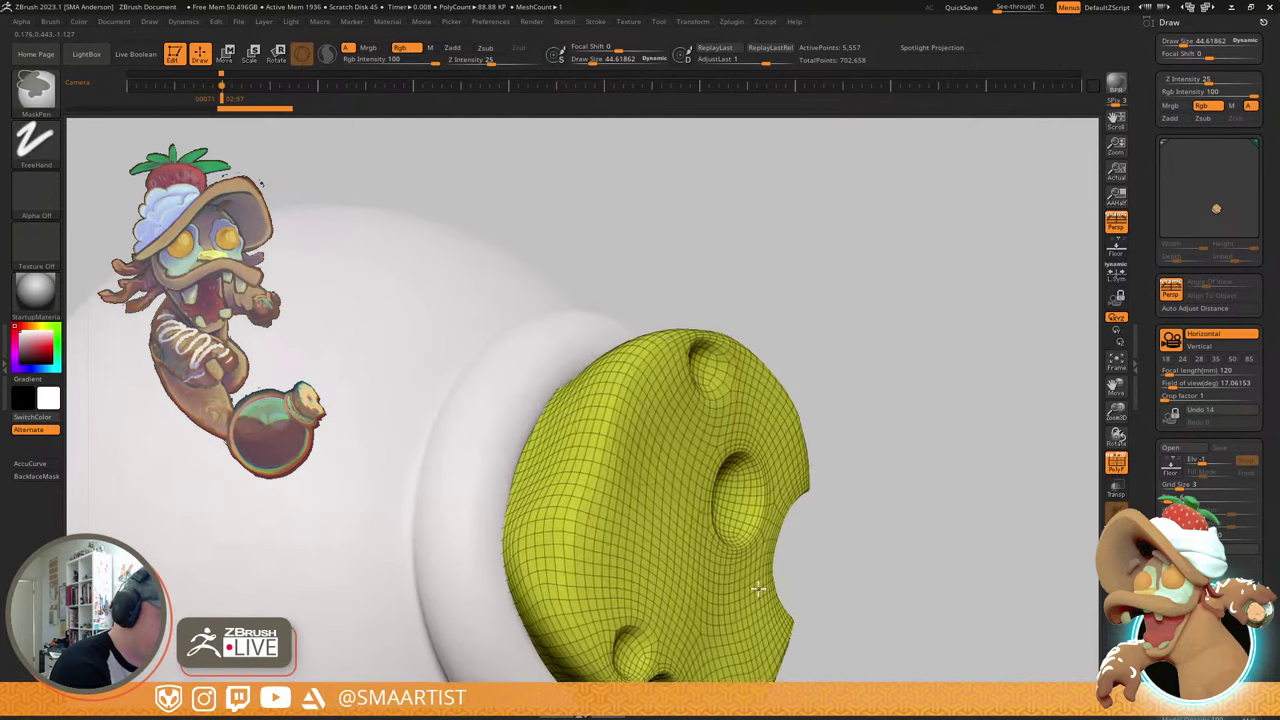
pyautogui.moveTo(669, 371); pyautogui.dragTo(655, 478, button='right')
pyautogui.hotkey('ctrl', 'shift')
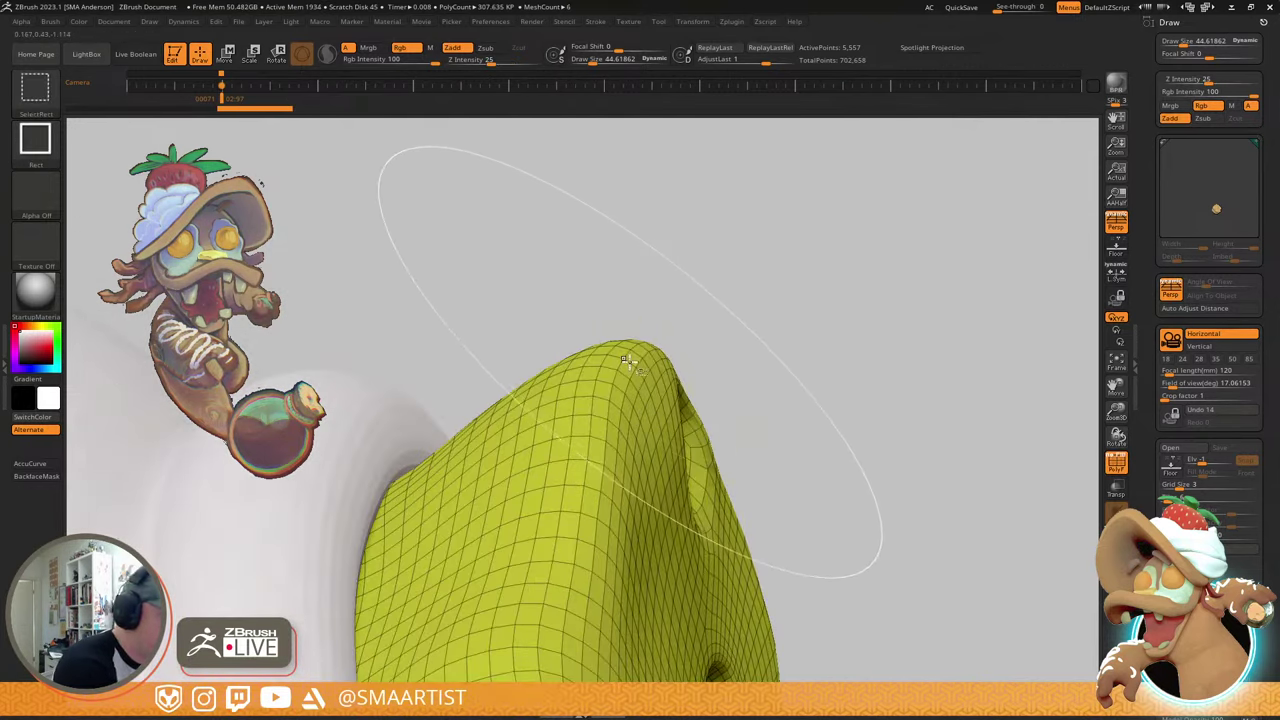
pyautogui.keyDown('ctrl'); pyautogui.keyDown('shift'); pyautogui.click(35, 88); pyautogui.keyUp('shift'); pyautogui.keyUp('ctrl')
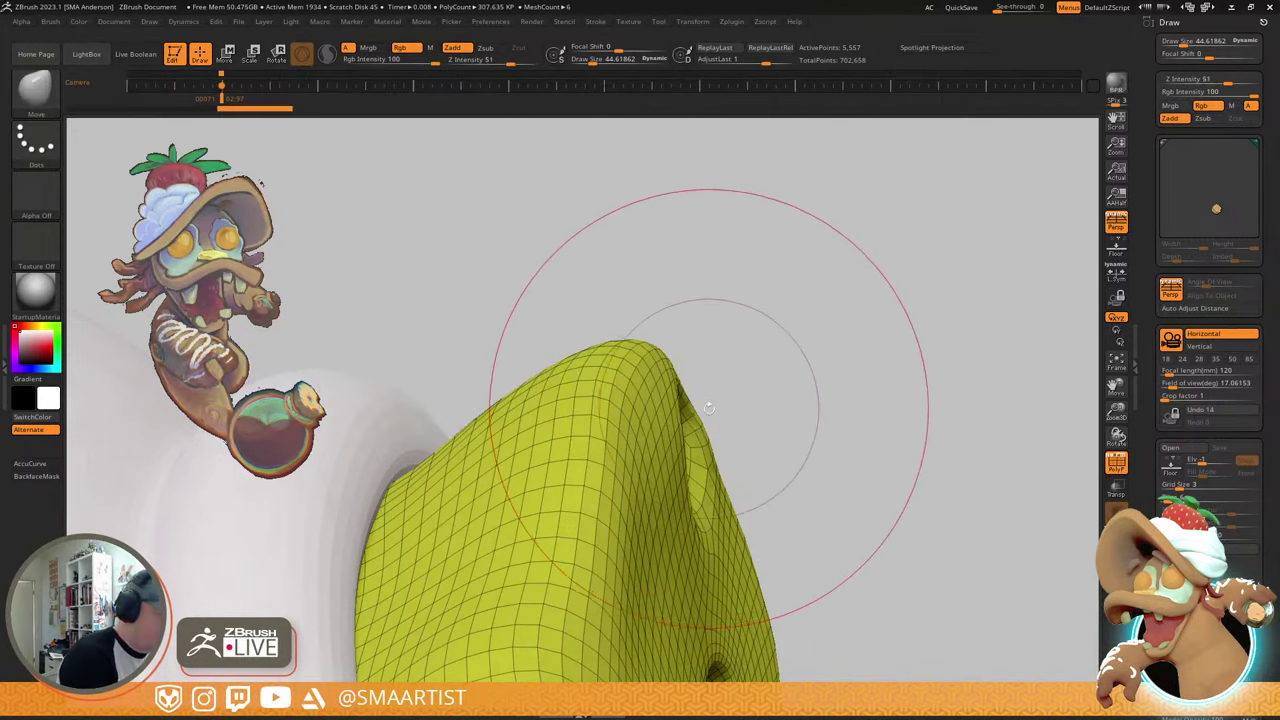
# - Switch to the ZModeler brush and set its edge action to Move Brush Radius with the EdgeLoop Complete target
pyautogui.press('b')
pyautogui.press('z')
pyautogui.press('m')
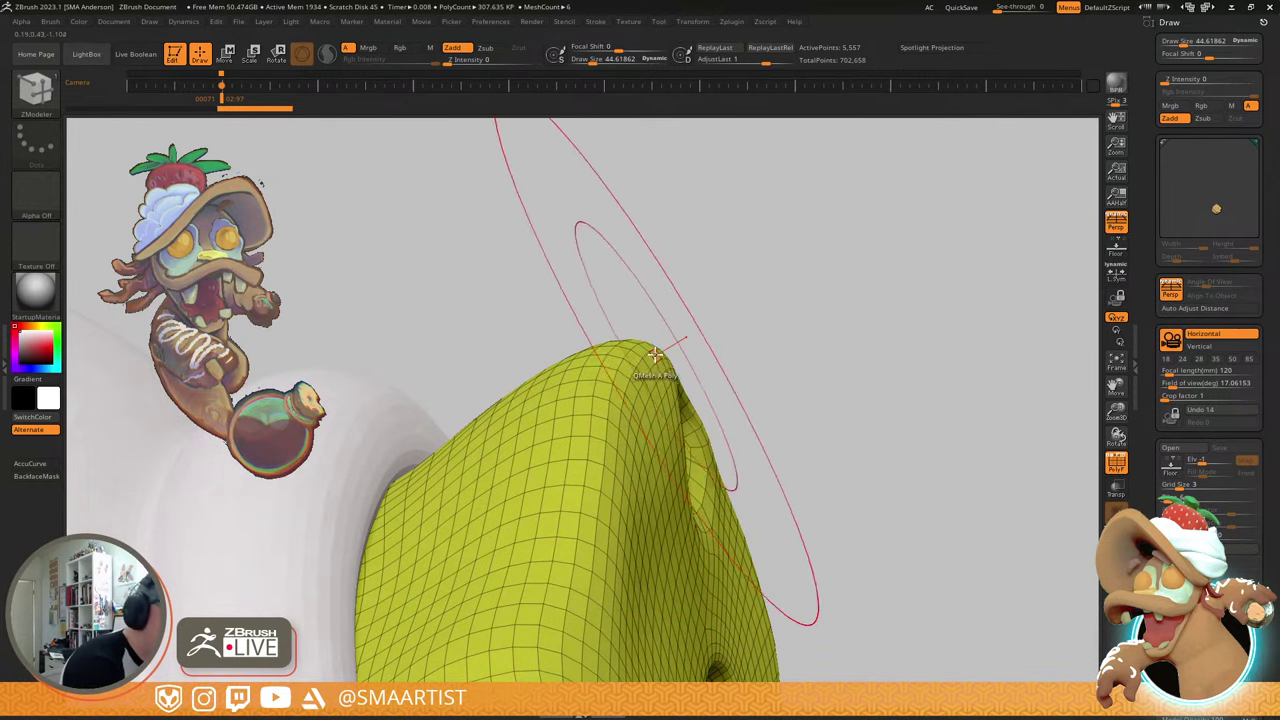
pyautogui.press('space')
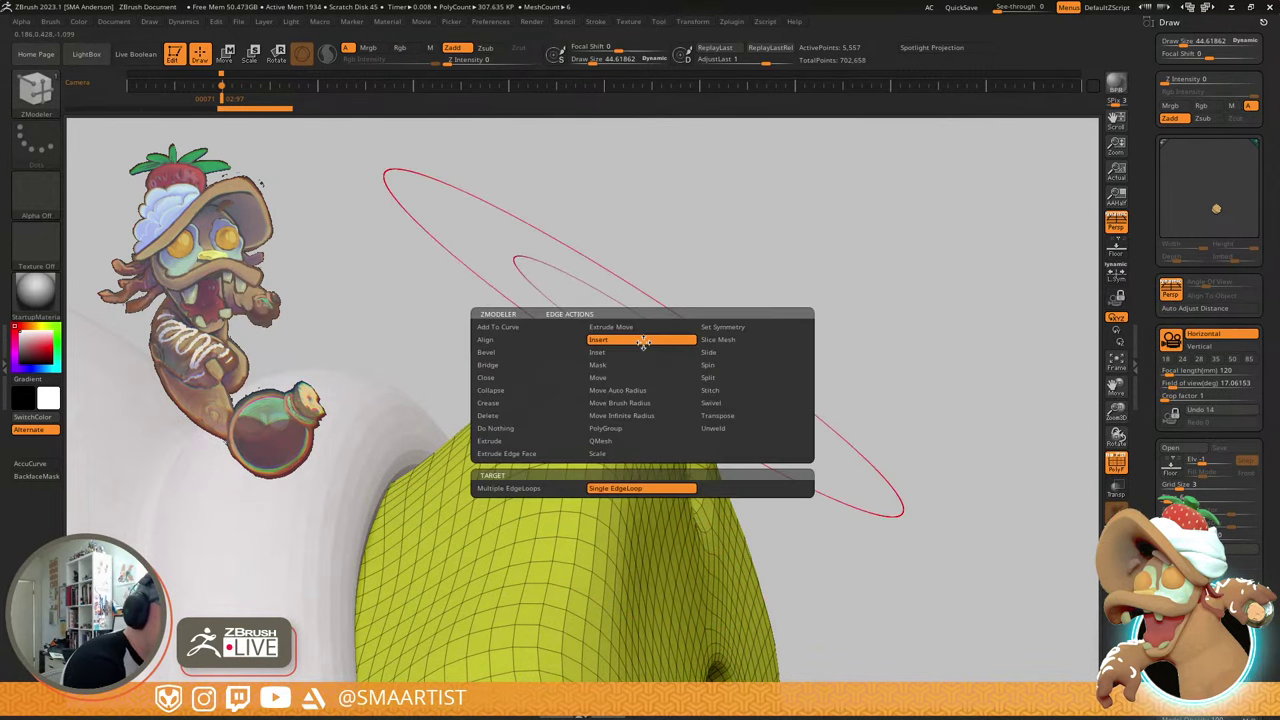
pyautogui.click(652, 392)
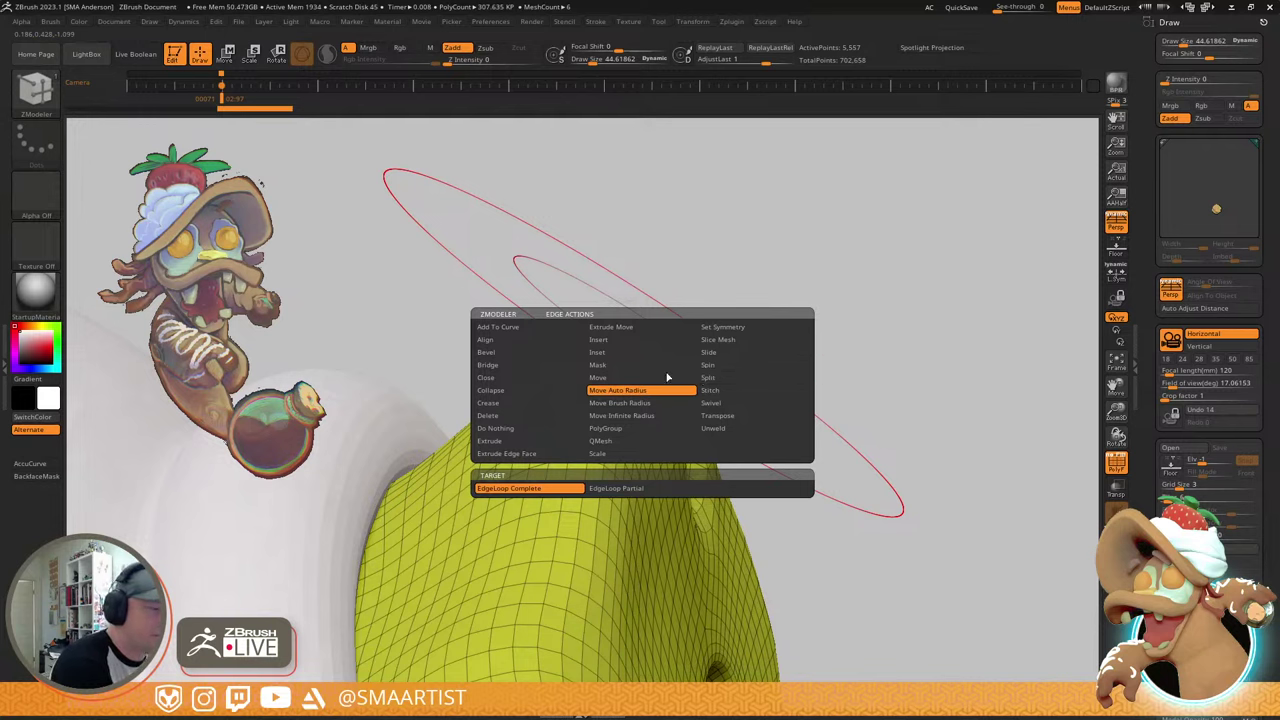
pyautogui.click(648, 402)
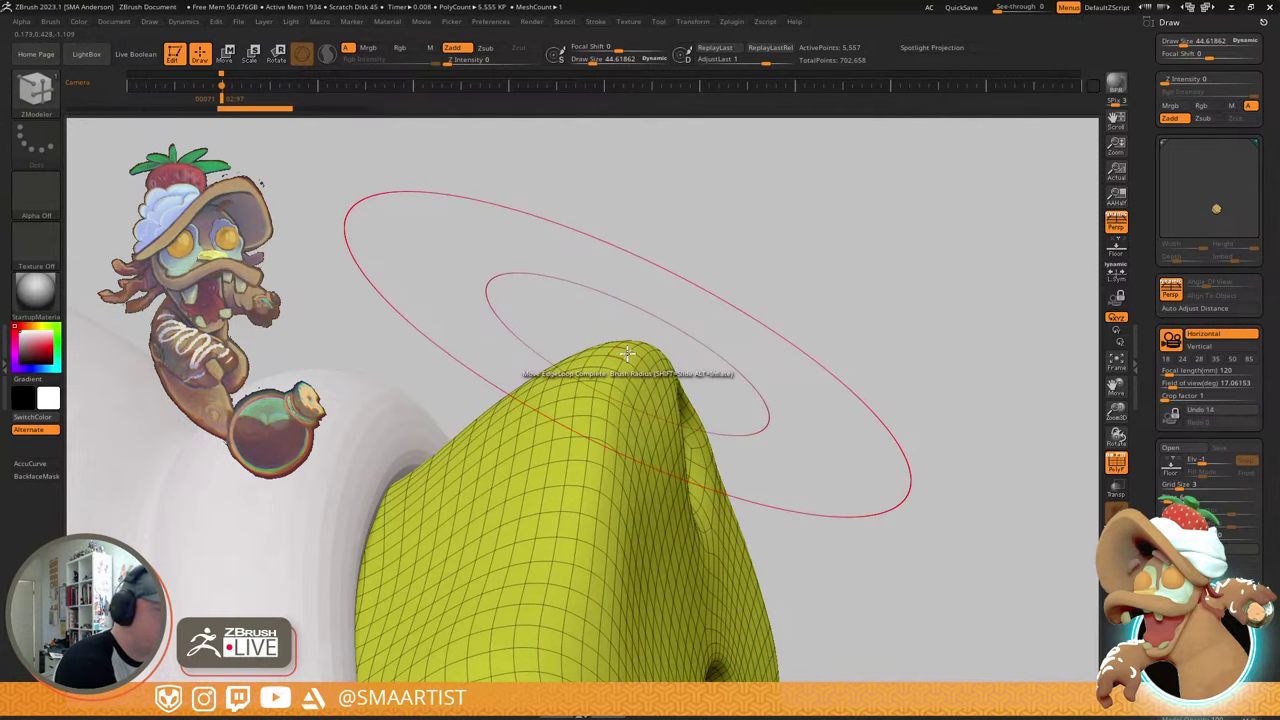
# - Try to pull the edge loop on the cork's upper rim outward with the ZModeler edge move
pyautogui.moveTo(627, 353); pyautogui.dragTo(632, 336)
pyautogui.moveTo(708, 288); pyautogui.dragTo(835, 350)
pyautogui.hotkey('shift', 'f')
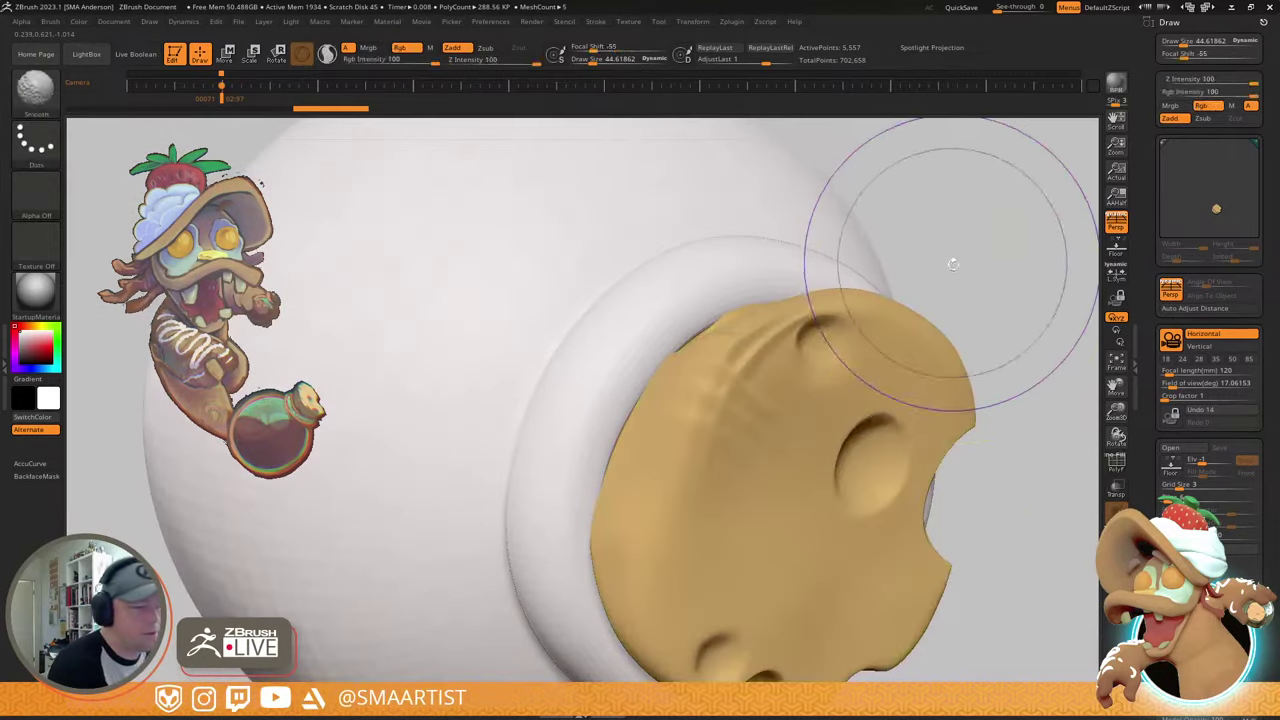
pyautogui.press('f')
pyautogui.press('b')
pyautogui.press('z')
pyautogui.press('m')
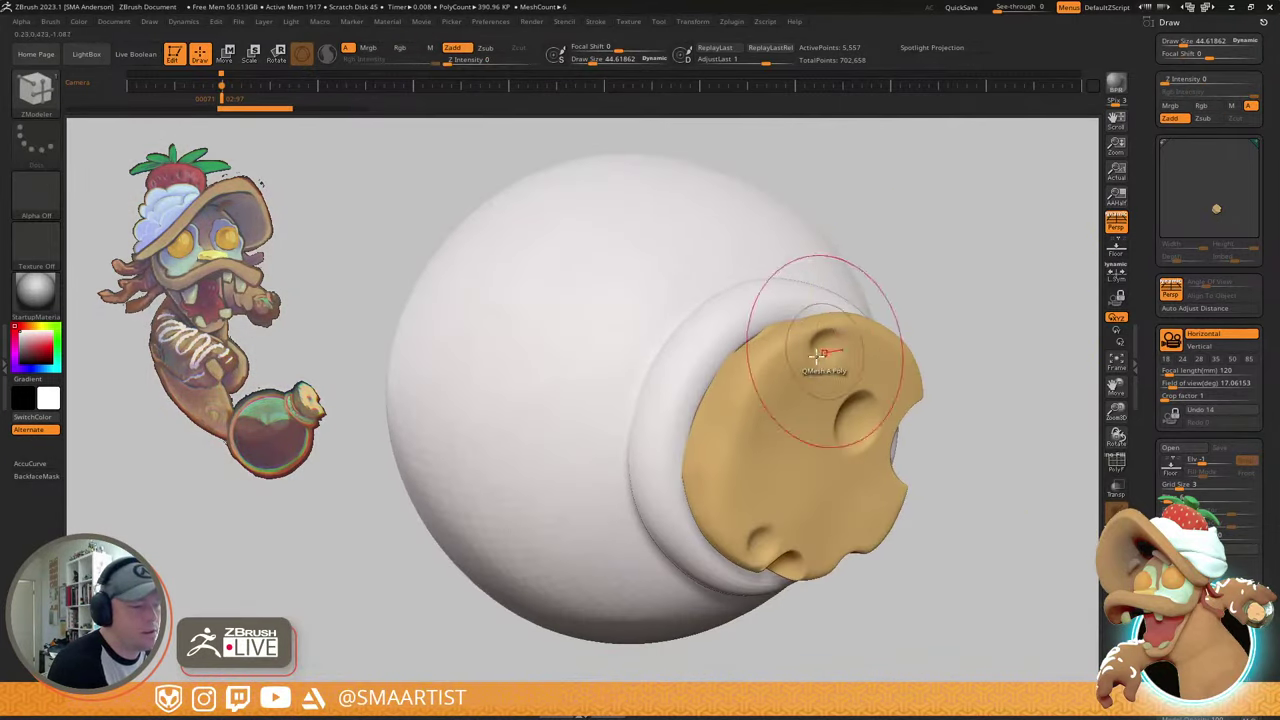
# - Show the wireframe on the large bottle's cork and set the selection brush to SelectLasso
pyautogui.hotkey('shift', 'f')
pyautogui.moveTo(855, 338)
pyautogui.mouseDown(button='right')
pyautogui.moveTo(790, 325)
pyautogui.moveTo(791, 417)
pyautogui.mouseUp(button='right')
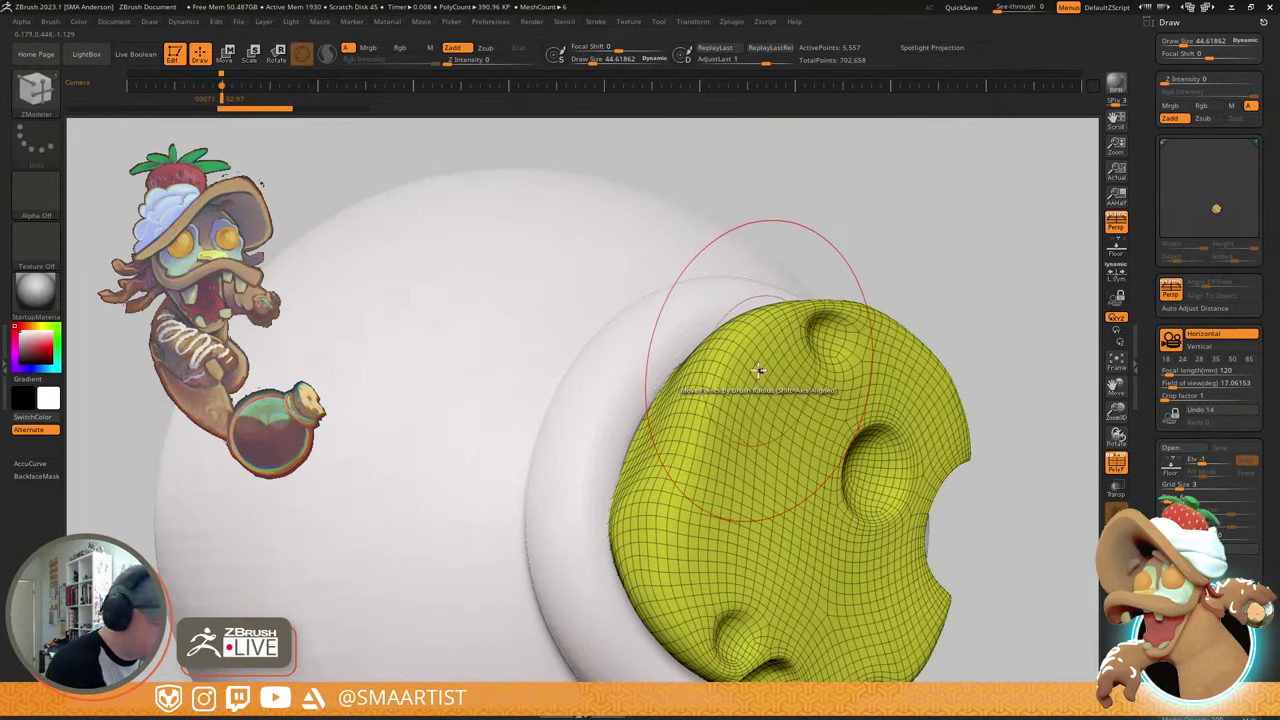
pyautogui.press('b')
pyautogui.press('Escape')
pyautogui.hotkey('ctrl', 'shift')
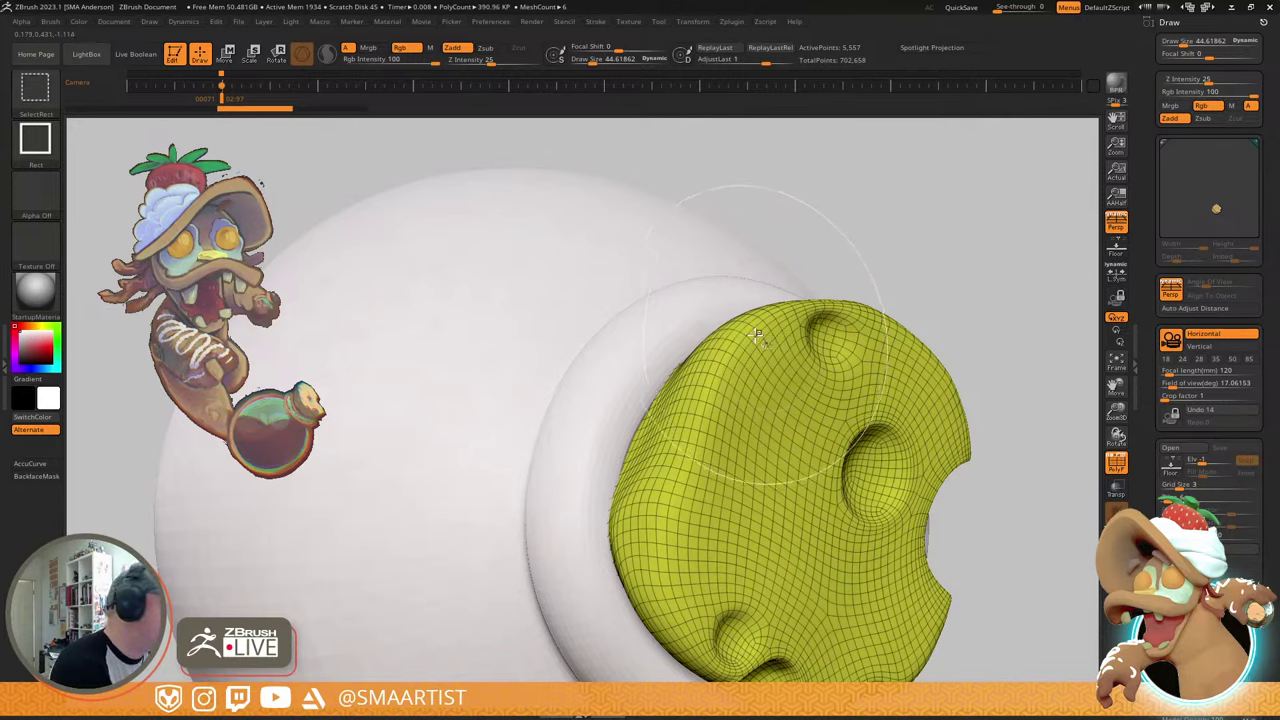
pyautogui.click(35, 88)
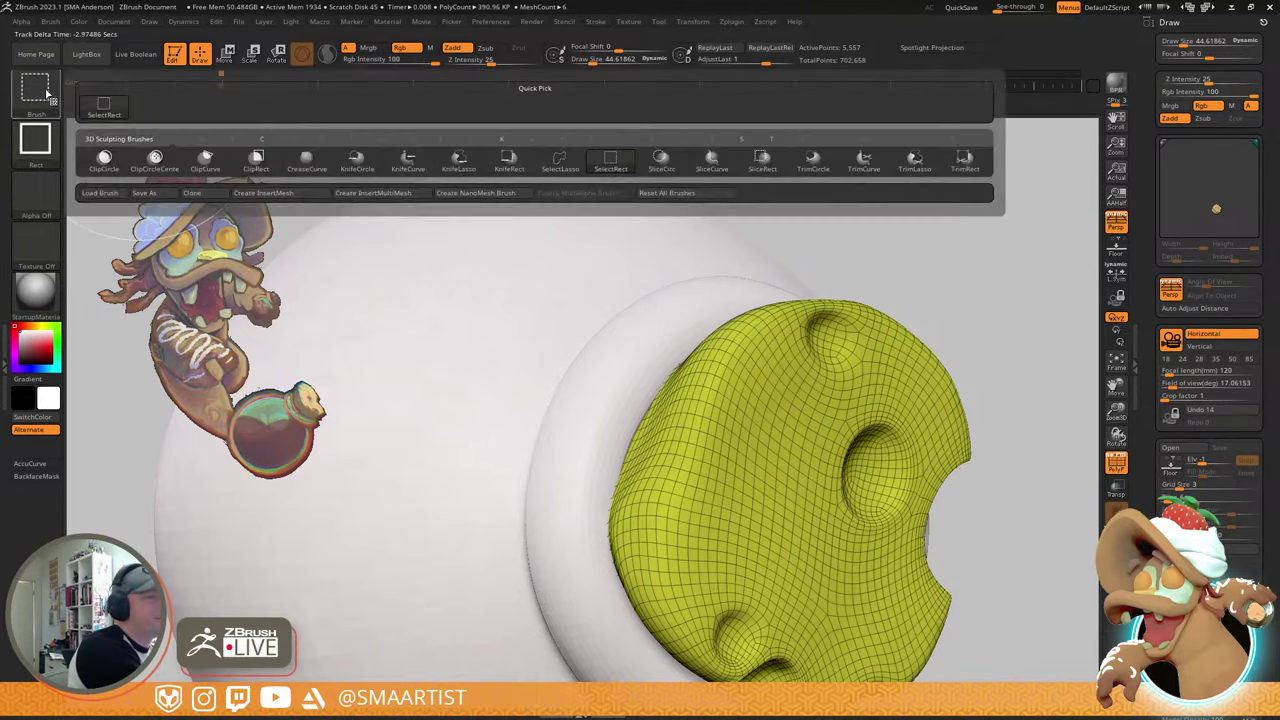
pyautogui.click(560, 160)
pyautogui.keyDown('ctrl'); pyautogui.moveTo(837, 349); pyautogui.dragTo(790, 400, button='right'); pyautogui.keyUp('ctrl')
pyautogui.moveTo(720, 360); pyautogui.dragTo(769, 323, button='right')
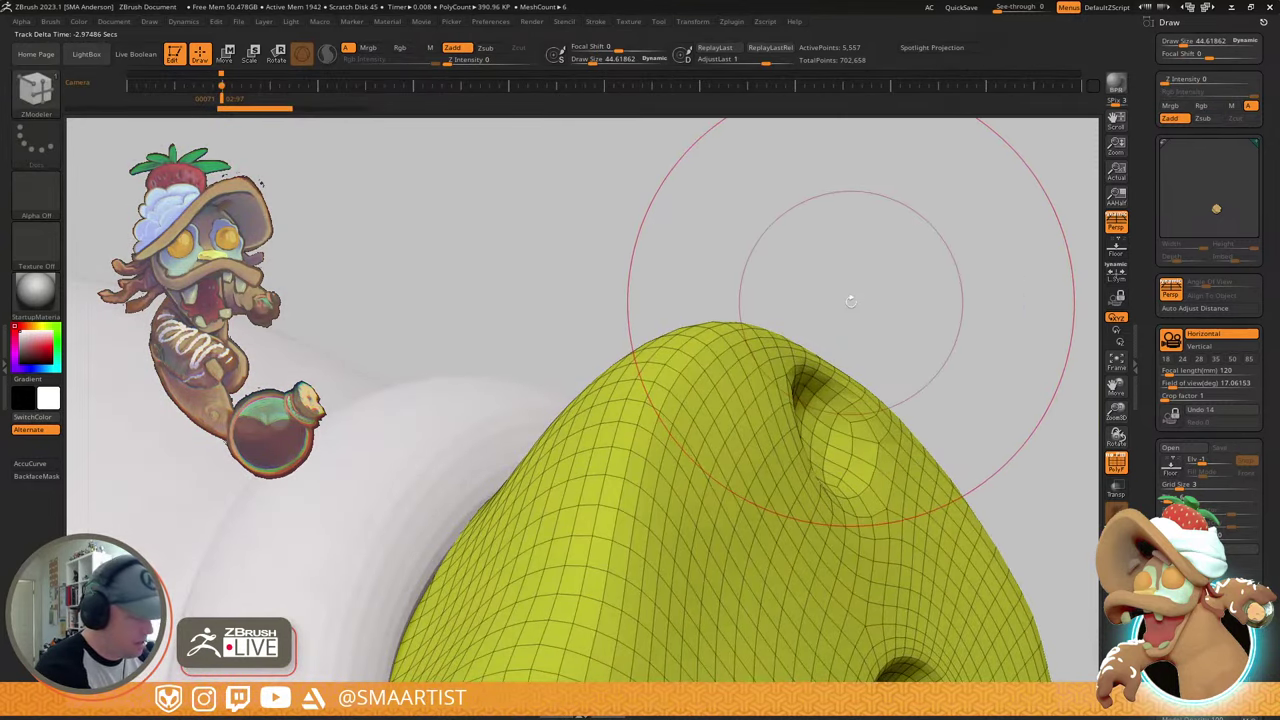
# - Switch to the Move brush and mask the whole cork except the edge loops running along its upper rim
pyautogui.press('b')
pyautogui.press('m')
pyautogui.press('v')
pyautogui.moveTo(660, 322)
pyautogui.mouseDown(button='right')
pyautogui.moveTo(720, 317)
pyautogui.moveTo(679, 365)
pyautogui.mouseUp(button='right')
pyautogui.keyDown('ctrl'); pyautogui.keyDown('shift'); pyautogui.click(679, 366); pyautogui.keyUp('shift'); pyautogui.keyUp('ctrl')
pyautogui.keyDown('ctrl'); pyautogui.keyDown('shift'); pyautogui.click(659, 375); pyautogui.keyUp('shift'); pyautogui.keyUp('ctrl')
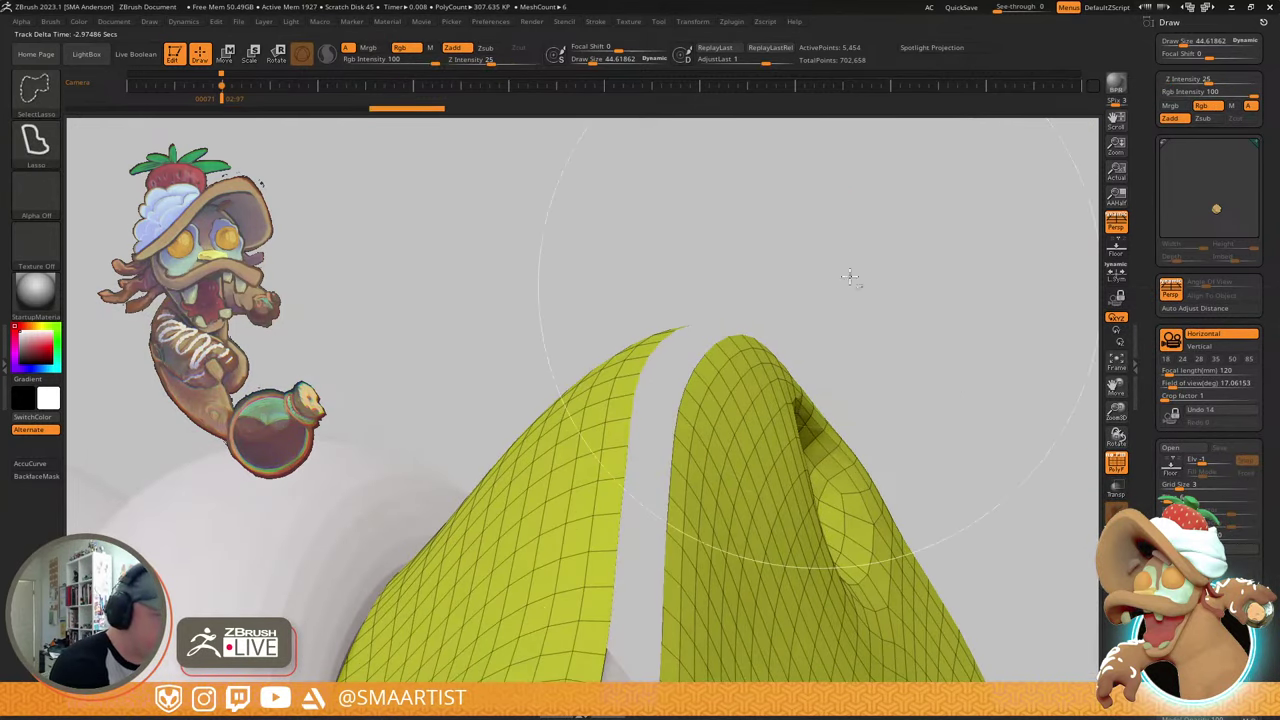
pyautogui.keyDown('ctrl'); pyautogui.click(856, 285); pyautogui.keyUp('ctrl')
pyautogui.keyDown('ctrl'); pyautogui.keyDown('shift'); pyautogui.click(855, 294); pyautogui.keyUp('shift'); pyautogui.keyUp('ctrl')
pyautogui.moveTo(678, 346); pyautogui.dragTo(697, 356, button='right')
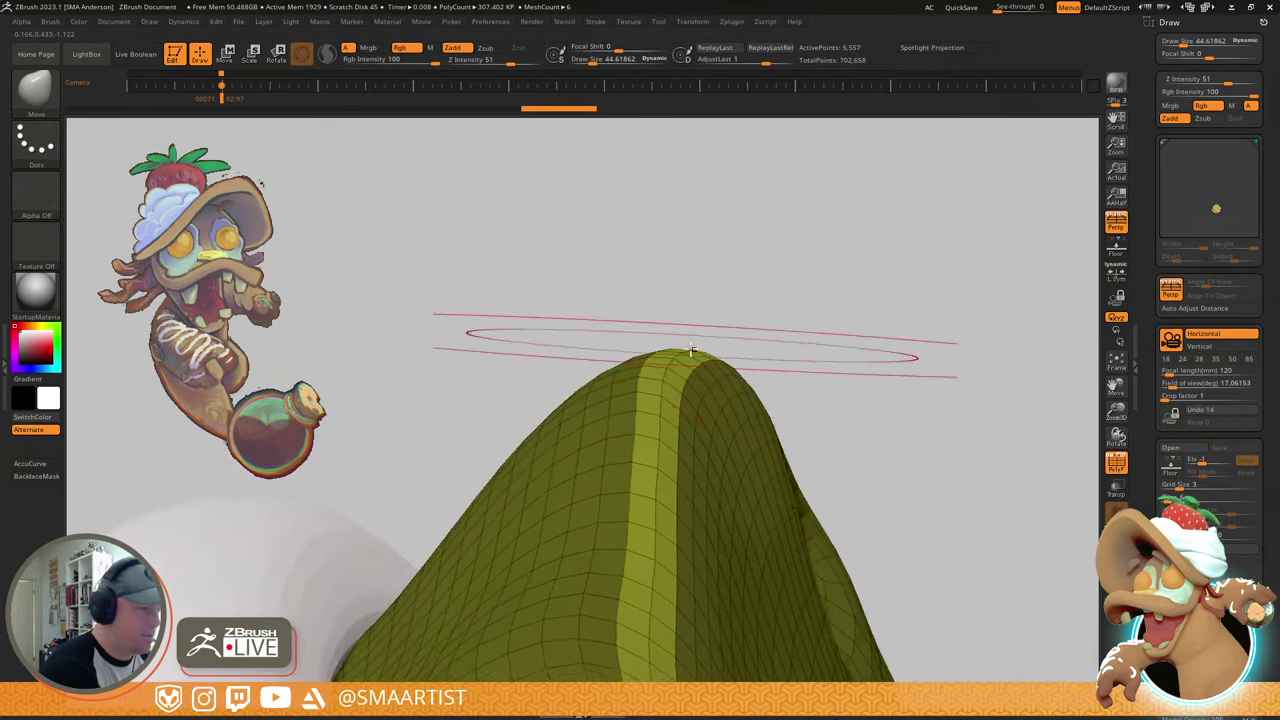
# - Soften the mask and pull the cork's unmasked rim loops outward with the Move brush at a draw size of about 28
pyautogui.press('s')
pyautogui.moveTo(685, 356); pyautogui.dragTo(687, 305)
pyautogui.keyDown('ctrl'); pyautogui.click(689, 358); pyautogui.keyUp('ctrl')
pyautogui.press('s')
pyautogui.moveTo(738, 318)
pyautogui.mouseDown(button='right')
pyautogui.moveTo(788, 348)
pyautogui.moveTo(790, 384)
pyautogui.mouseUp(button='right')
pyautogui.moveTo(759, 303); pyautogui.dragTo(756, 282)
pyautogui.moveTo(724, 381)
pyautogui.mouseDown(button='right')
pyautogui.moveTo(708, 278)
pyautogui.moveTo(648, 364)
pyautogui.mouseUp(button='right')
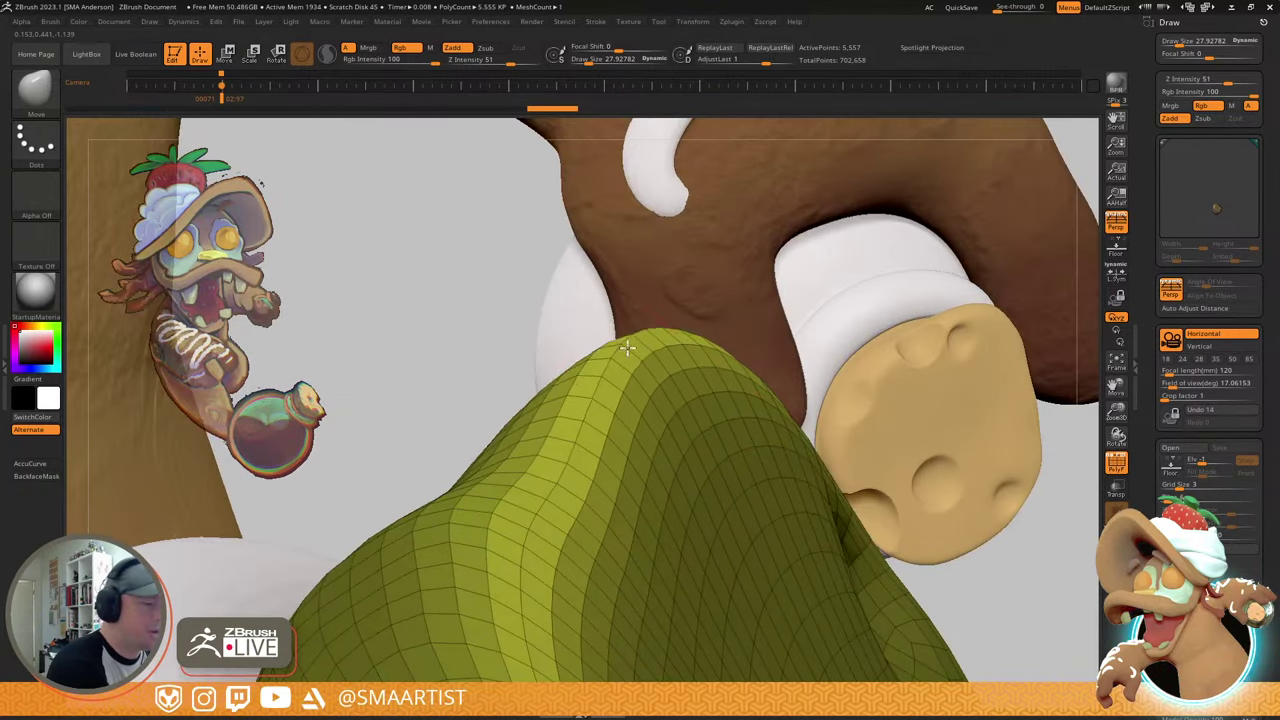
pyautogui.moveTo(632, 338)
pyautogui.mouseDown()
pyautogui.moveTo(617, 321)
pyautogui.moveTo(797, 431)
pyautogui.moveTo(855, 405)
pyautogui.mouseUp()
# - Hide the wireframe and clear the mask from the large bottle's cork
pyautogui.keyDown('ctrl'); pyautogui.moveTo(855, 406); pyautogui.dragTo(652, 70, button='right'); pyautogui.keyUp('ctrl')
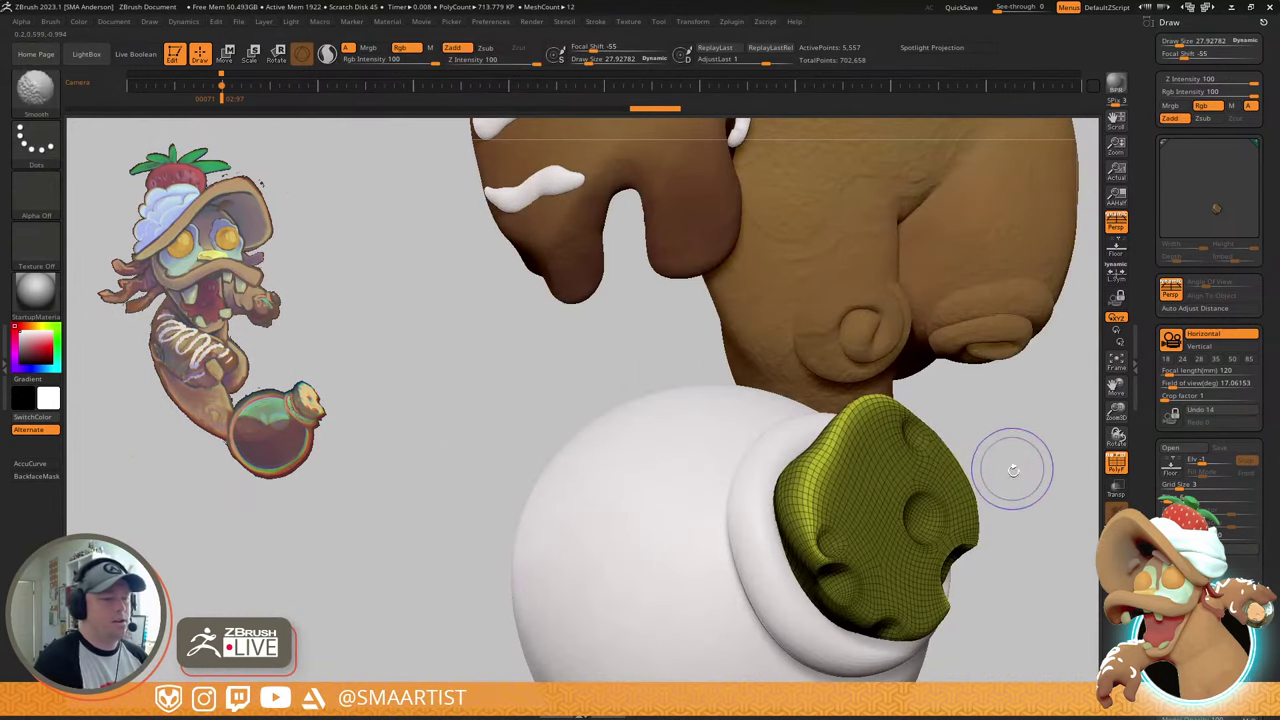
pyautogui.hotkey('shift', 'f')
pyautogui.moveTo(1010, 447); pyautogui.dragTo(877, 417)
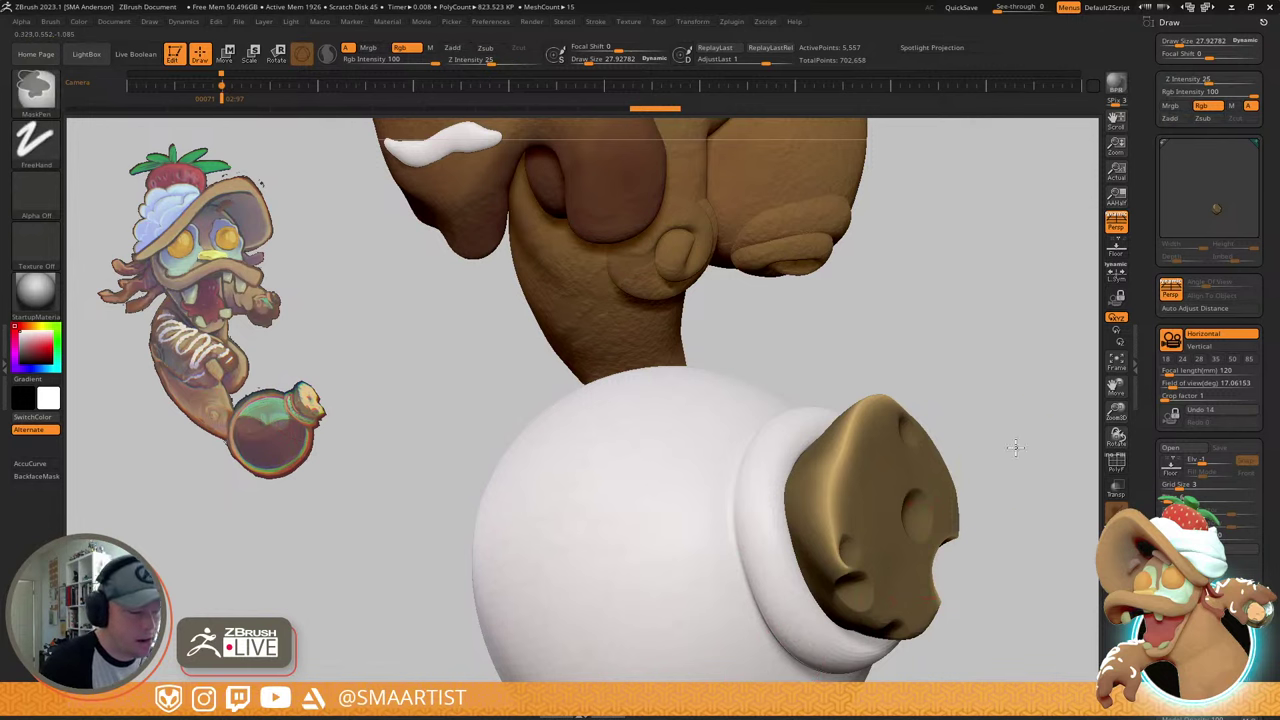
pyautogui.keyDown('ctrl'); pyautogui.moveTo(1014, 445); pyautogui.dragTo(1030, 464); pyautogui.keyUp('ctrl')
# - Reshape the cork's outer edge beside the bottle's lip with the Move brush, reducing the draw size to about 21
pyautogui.moveTo(869, 510); pyautogui.dragTo(818, 562, button='right')
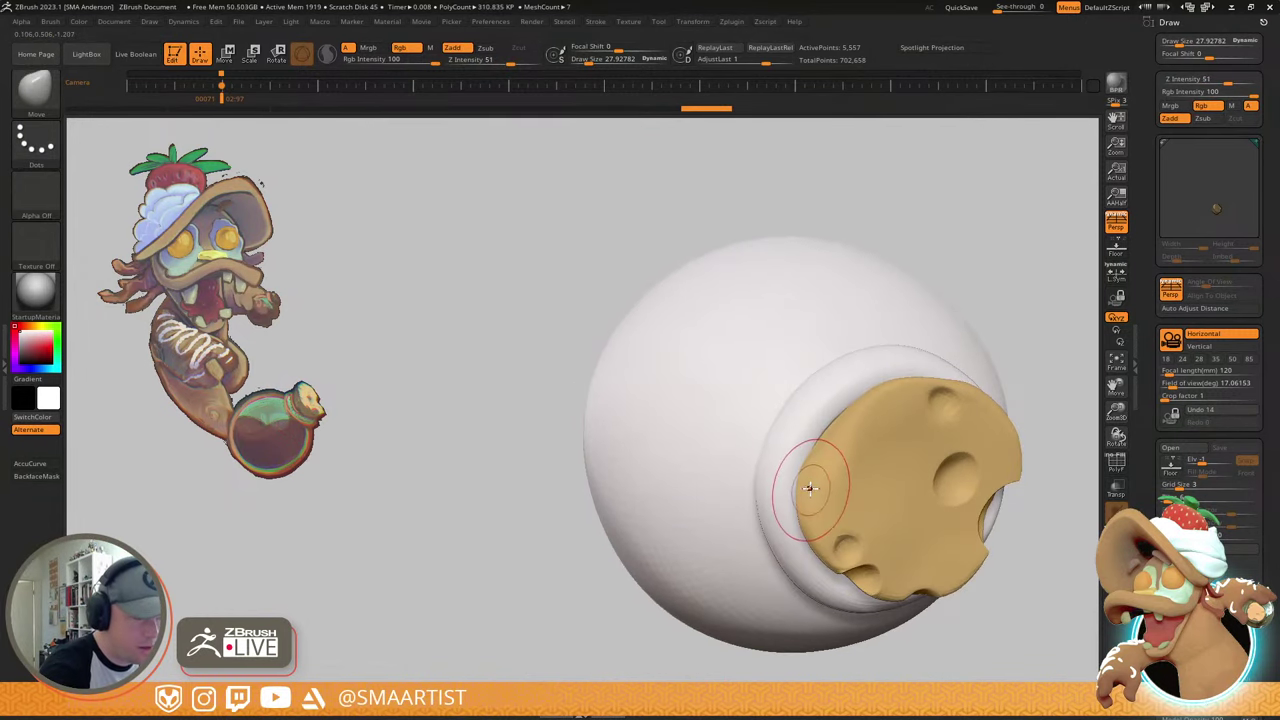
pyautogui.press('s')
pyautogui.moveTo(808, 488); pyautogui.dragTo(822, 476)
pyautogui.moveTo(894, 418)
pyautogui.mouseDown(button='right')
pyautogui.moveTo(886, 463)
pyautogui.moveTo(866, 472)
pyautogui.mouseUp(button='right')
pyautogui.press('s')
pyautogui.moveTo(841, 466); pyautogui.dragTo(834, 465)
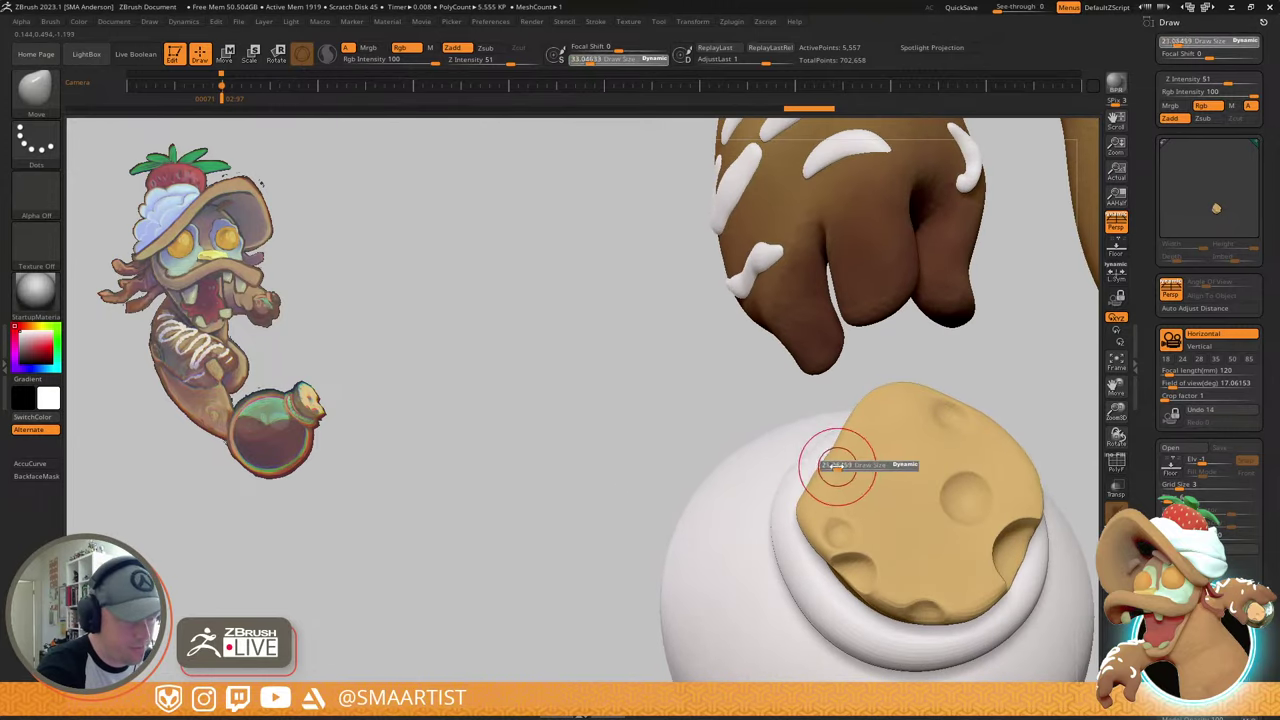
pyautogui.moveTo(849, 440)
pyautogui.mouseDown(button='right')
pyautogui.moveTo(843, 459)
pyautogui.moveTo(857, 458)
pyautogui.mouseUp(button='right')
pyautogui.moveTo(849, 451); pyautogui.dragTo(844, 443)
pyautogui.moveTo(845, 443); pyautogui.dragTo(796, 480, button='right')
# - Sharpen the cork's rim along the wireframe loops using the Pinch brush with a draw size of about 9
pyautogui.press('b')
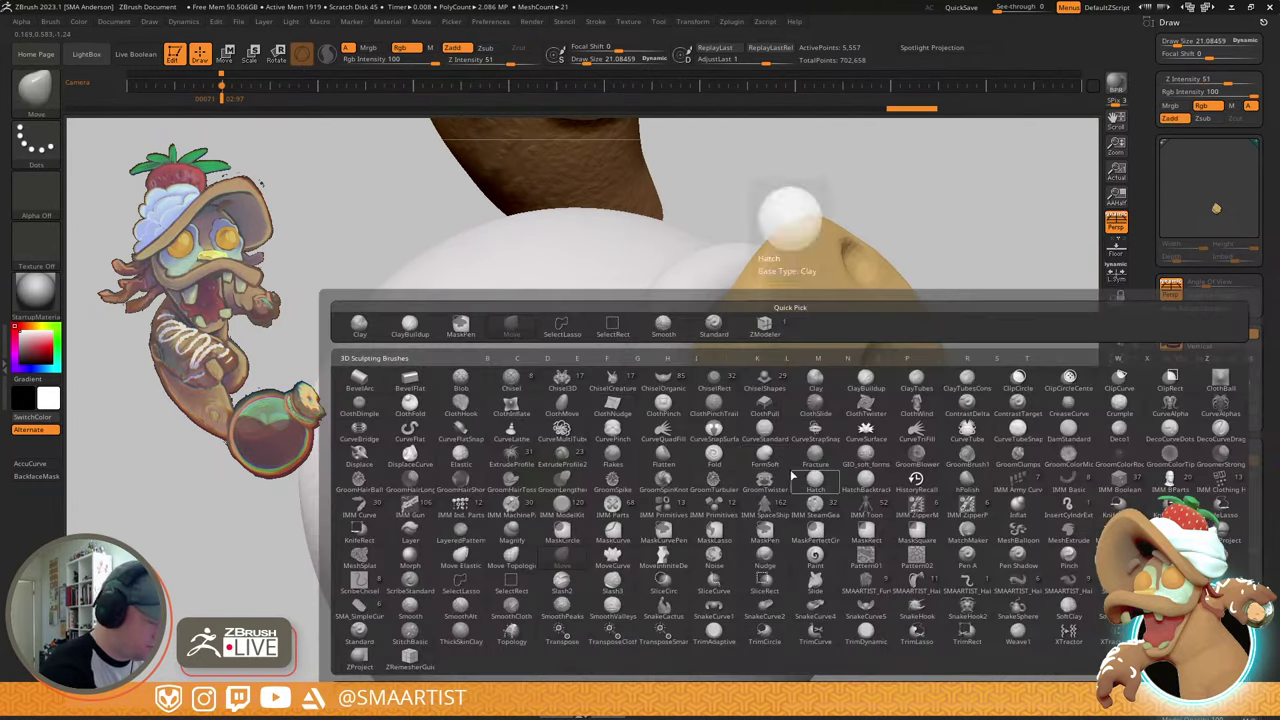
pyautogui.press('p')
pyautogui.press('i')
pyautogui.press('s')
pyautogui.moveTo(745, 424); pyautogui.dragTo(740, 421)
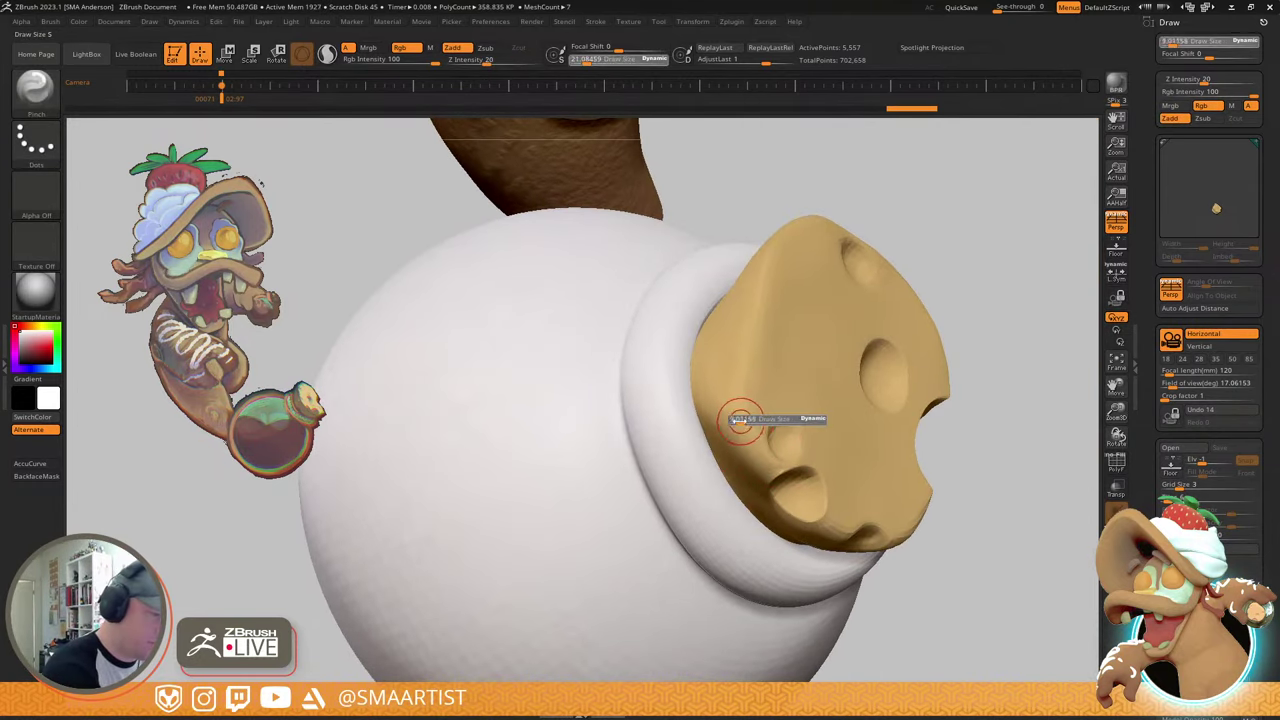
pyautogui.hotkey('shift', 'f')
pyautogui.moveTo(730, 409); pyautogui.dragTo(727, 402, button='right')
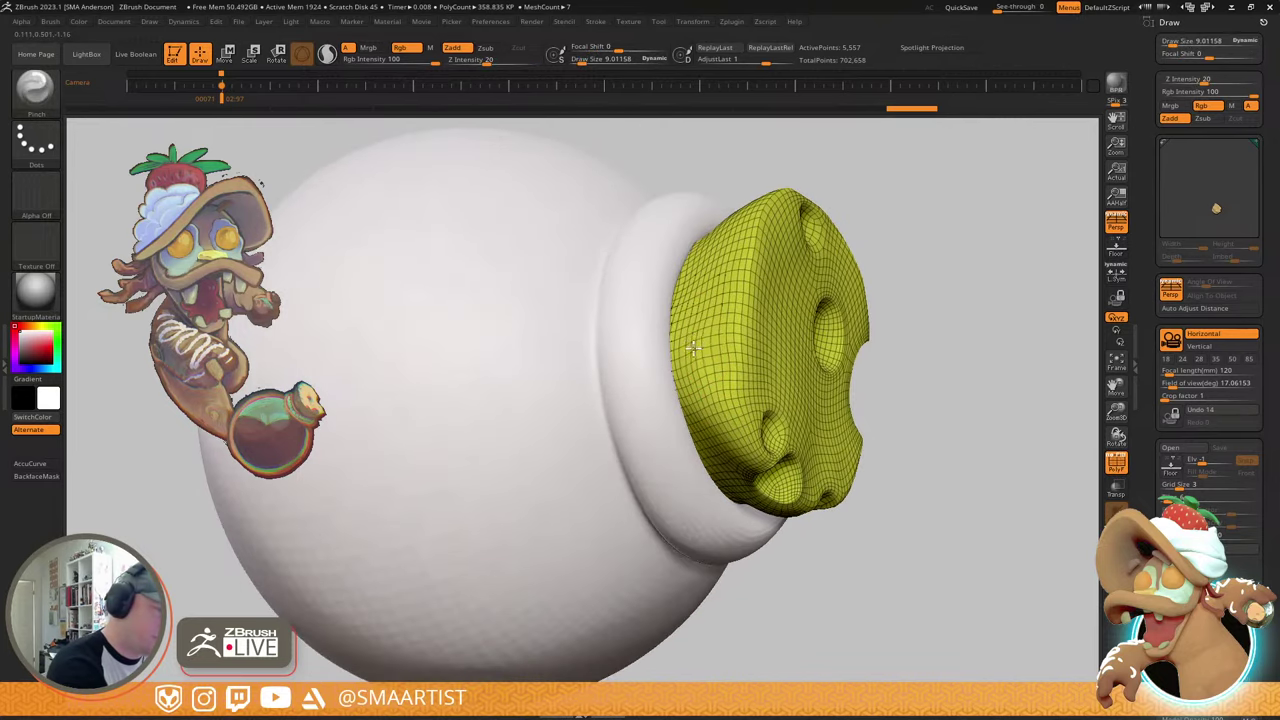
pyautogui.moveTo(697, 385); pyautogui.dragTo(710, 413)
pyautogui.moveTo(745, 461)
pyautogui.mouseDown()
pyautogui.moveTo(745, 293)
pyautogui.moveTo(764, 208)
pyautogui.mouseUp()
pyautogui.moveTo(766, 210)
pyautogui.mouseDown(button='right')
pyautogui.moveTo(774, 257)
pyautogui.moveTo(779, 222)
pyautogui.mouseUp(button='right')
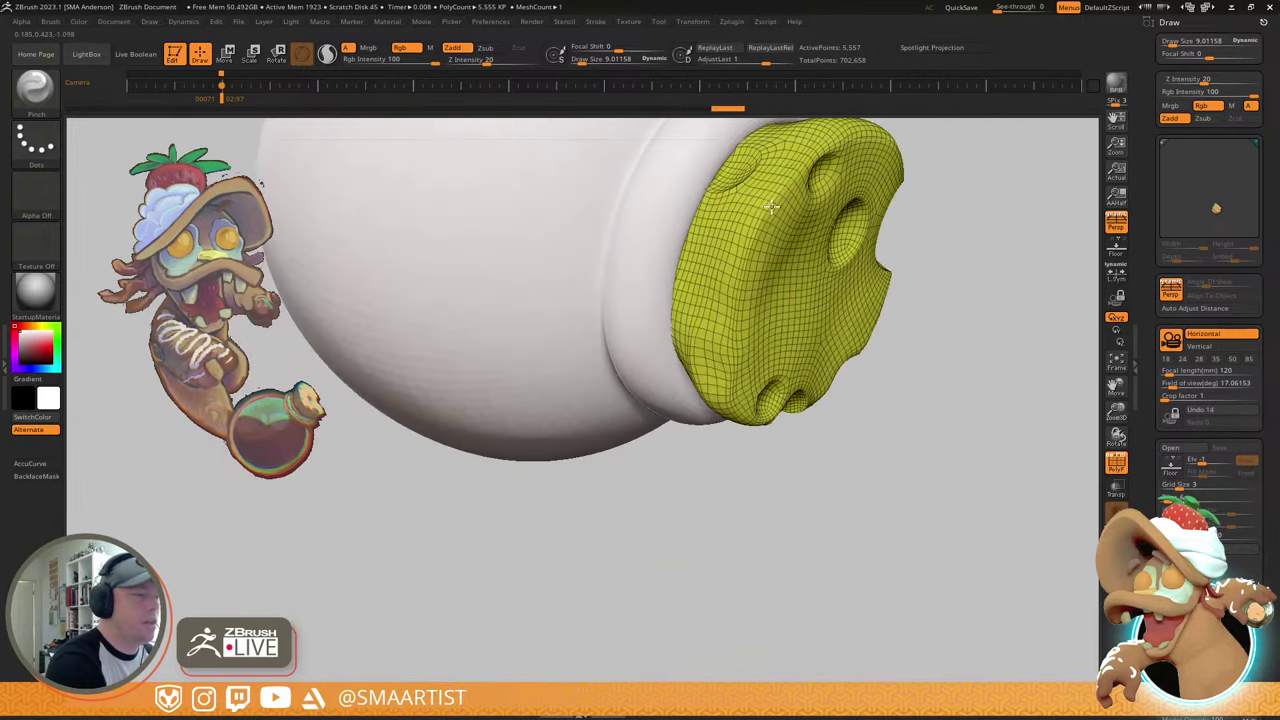
# - Pinch and smooth the beveled edge along the side of the flask's cork, and hide the wireframe
pyautogui.moveTo(771, 207); pyautogui.dragTo(712, 372)
pyautogui.keyDown('shift'); pyautogui.moveTo(736, 233); pyautogui.dragTo(733, 356); pyautogui.keyUp('shift')
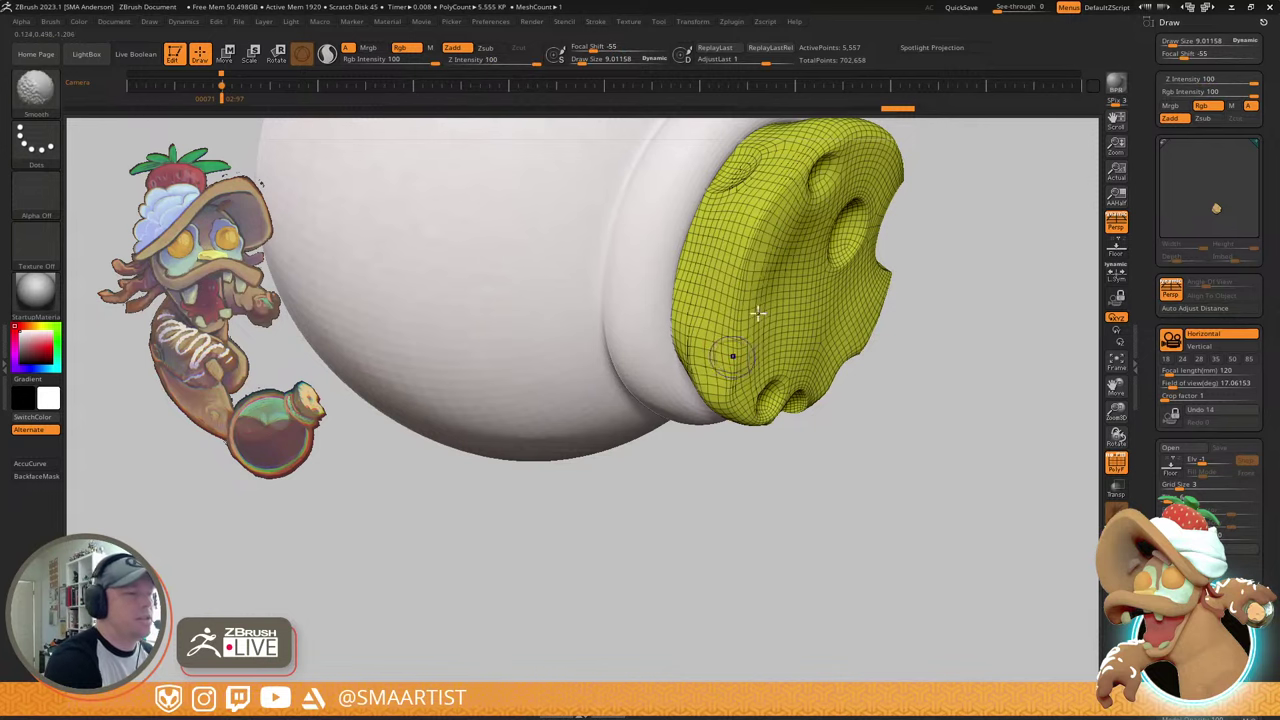
pyautogui.keyDown('shift'); pyautogui.moveTo(775, 237); pyautogui.dragTo(772, 306); pyautogui.keyUp('shift')
pyautogui.hotkey('shift', 'f')
# - Smooth the cork's rim next to the pits on its end face
pyautogui.moveTo(853, 344)
pyautogui.mouseDown(button='right')
pyautogui.moveTo(837, 312)
pyautogui.moveTo(783, 291)
pyautogui.mouseUp(button='right')
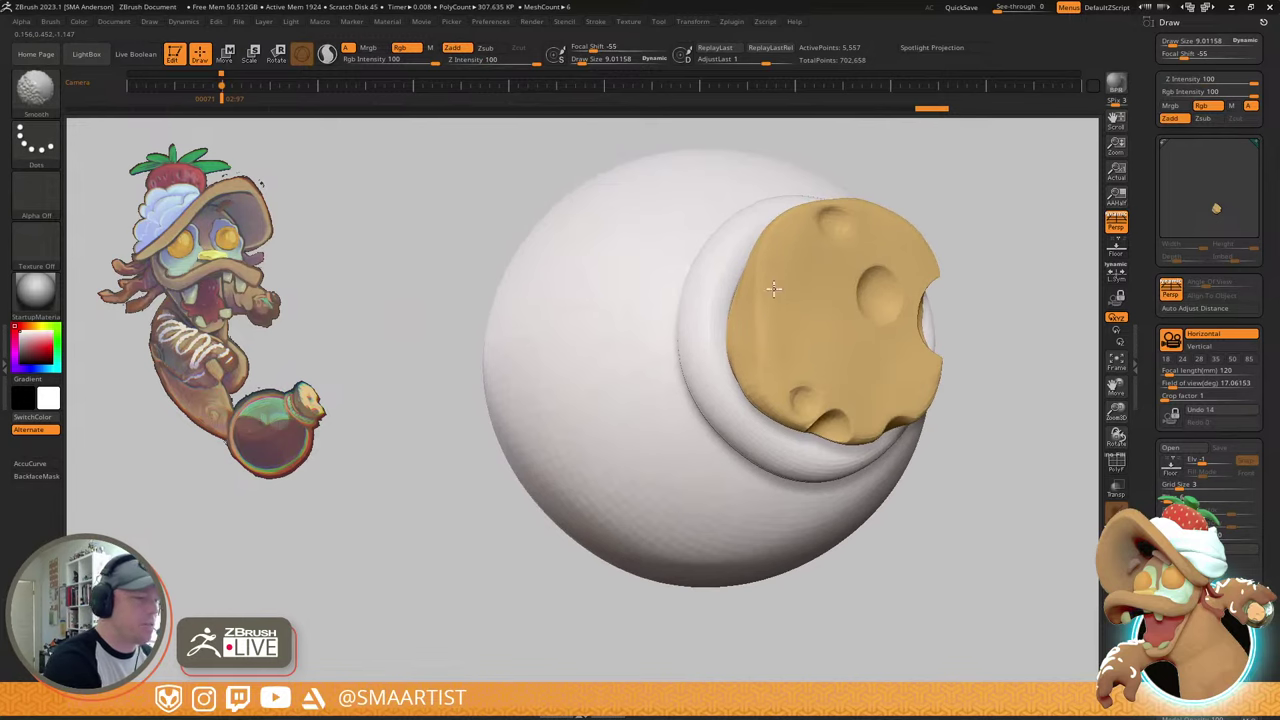
pyautogui.moveTo(917, 374)
pyautogui.mouseDown(button='right')
pyautogui.moveTo(905, 456)
pyautogui.moveTo(822, 283)
pyautogui.mouseUp(button='right')
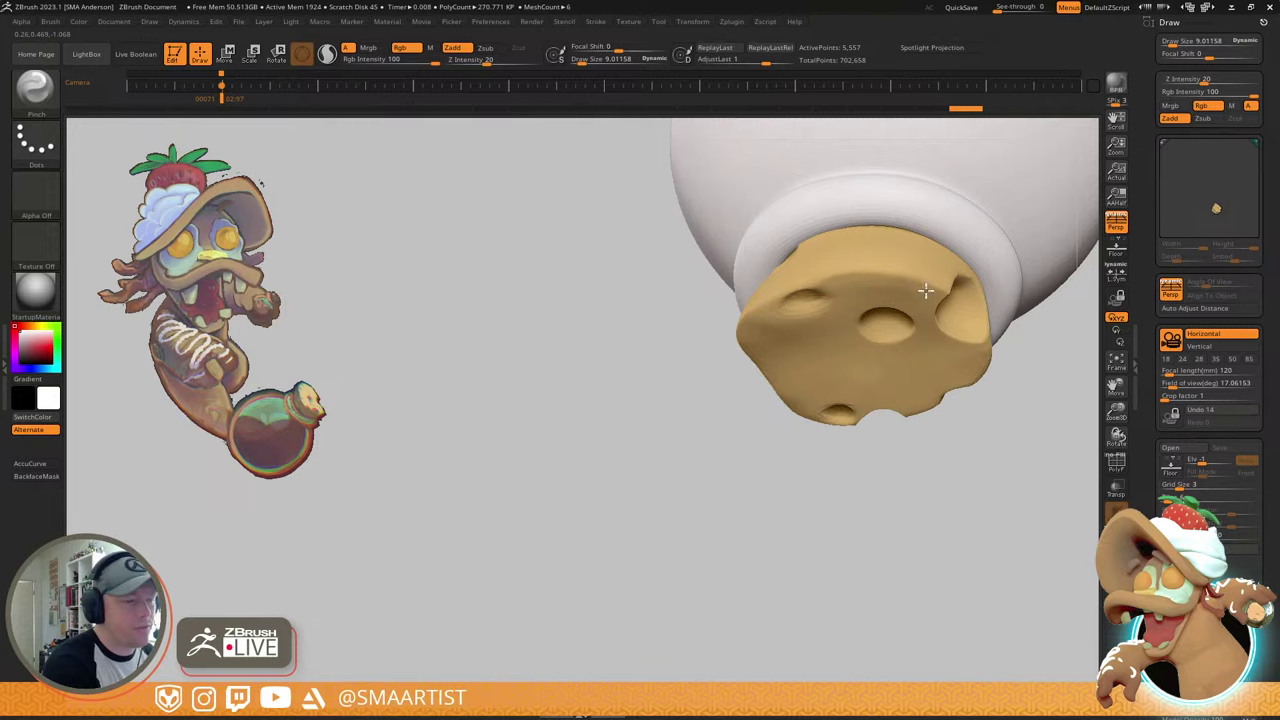
pyautogui.keyDown('shift'); pyautogui.moveTo(925, 290); pyautogui.dragTo(868, 289); pyautogui.keyUp('shift')
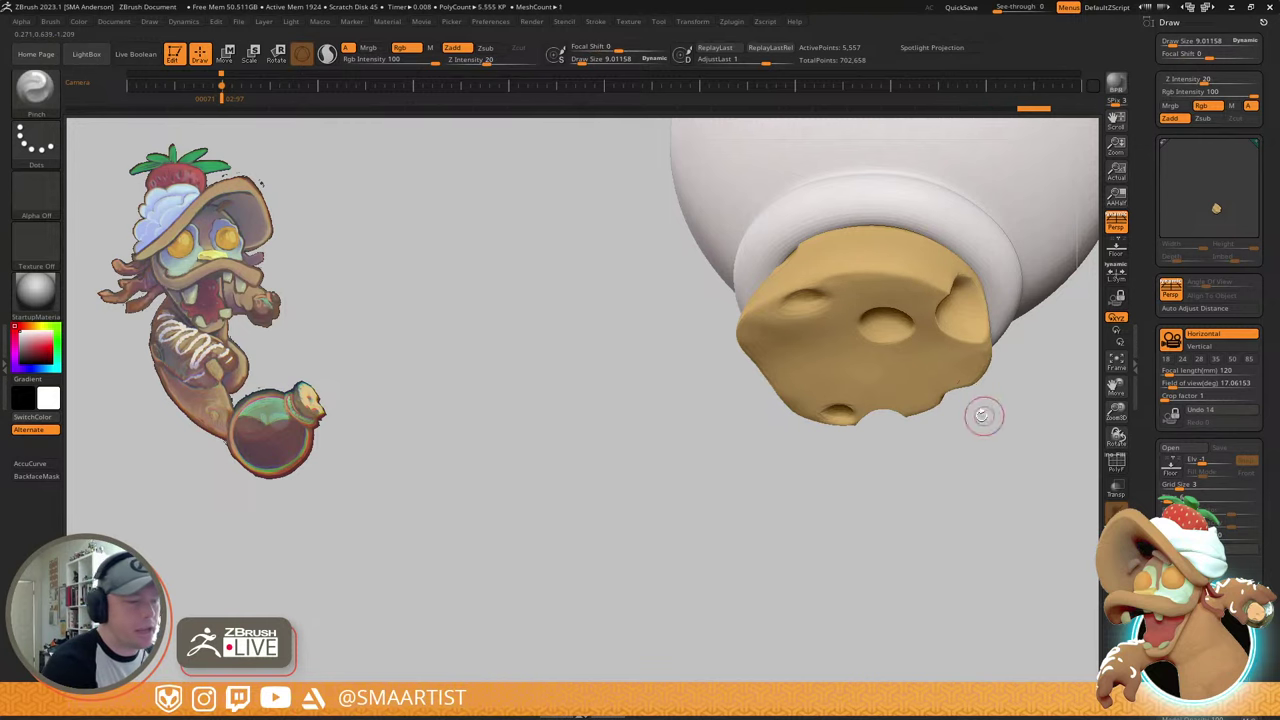
pyautogui.moveTo(984, 415); pyautogui.dragTo(975, 300, button='right')
pyautogui.moveTo(1030, 412); pyautogui.dragTo(908, 522, button='right')
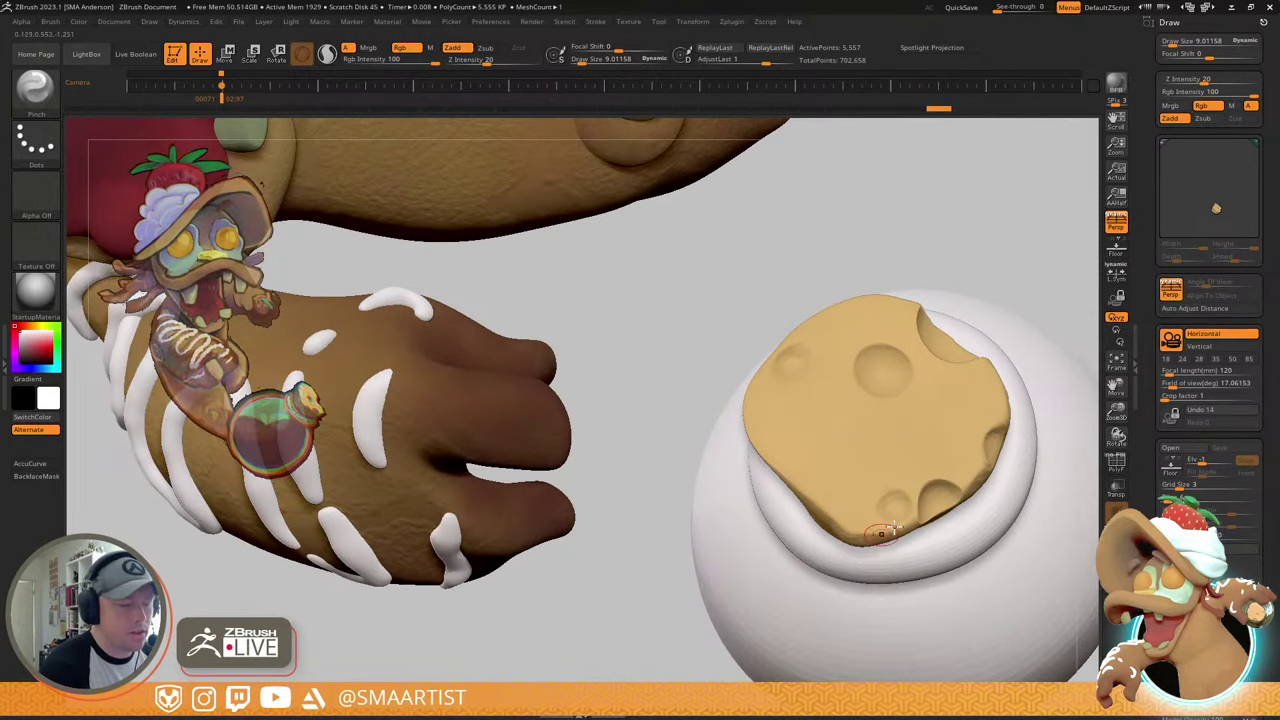
pyautogui.moveTo(915, 385); pyautogui.dragTo(927, 447, button='right')
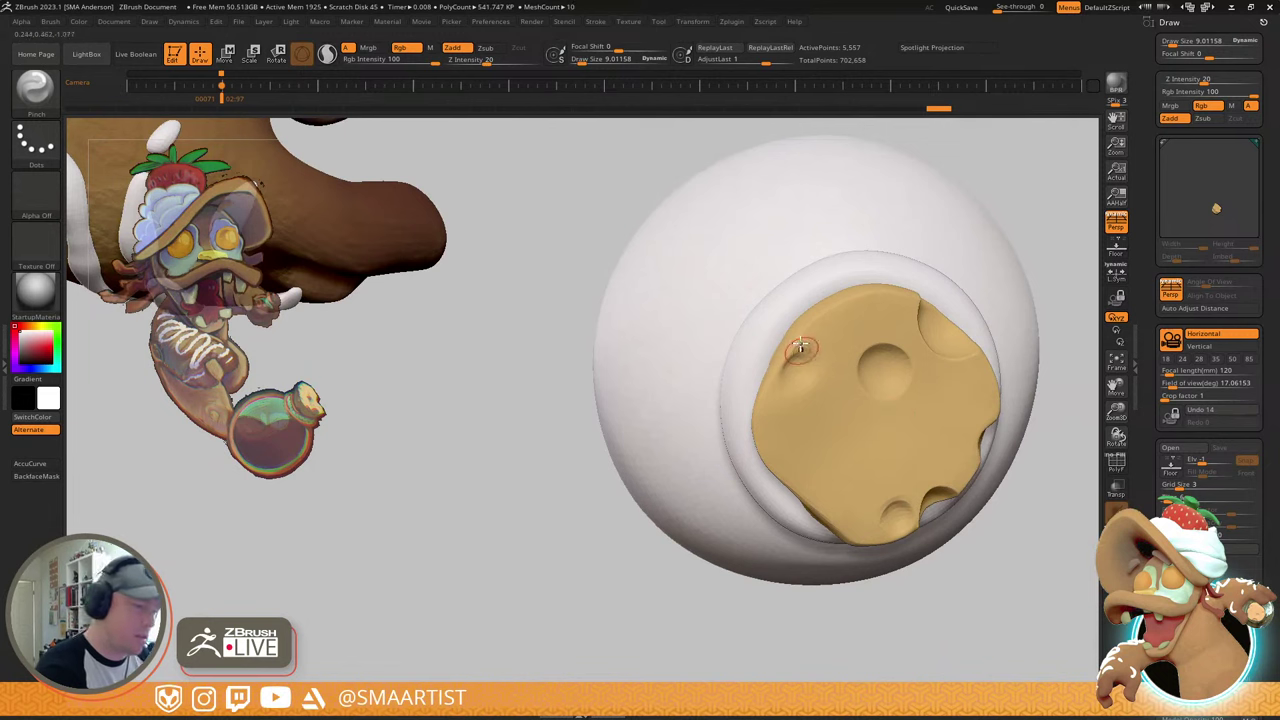
# - Pinch the small pit near the cork's edge, switch to the DamStandard brush, and smooth the pit
pyautogui.moveTo(801, 346); pyautogui.dragTo(780, 394)
pyautogui.press('b')
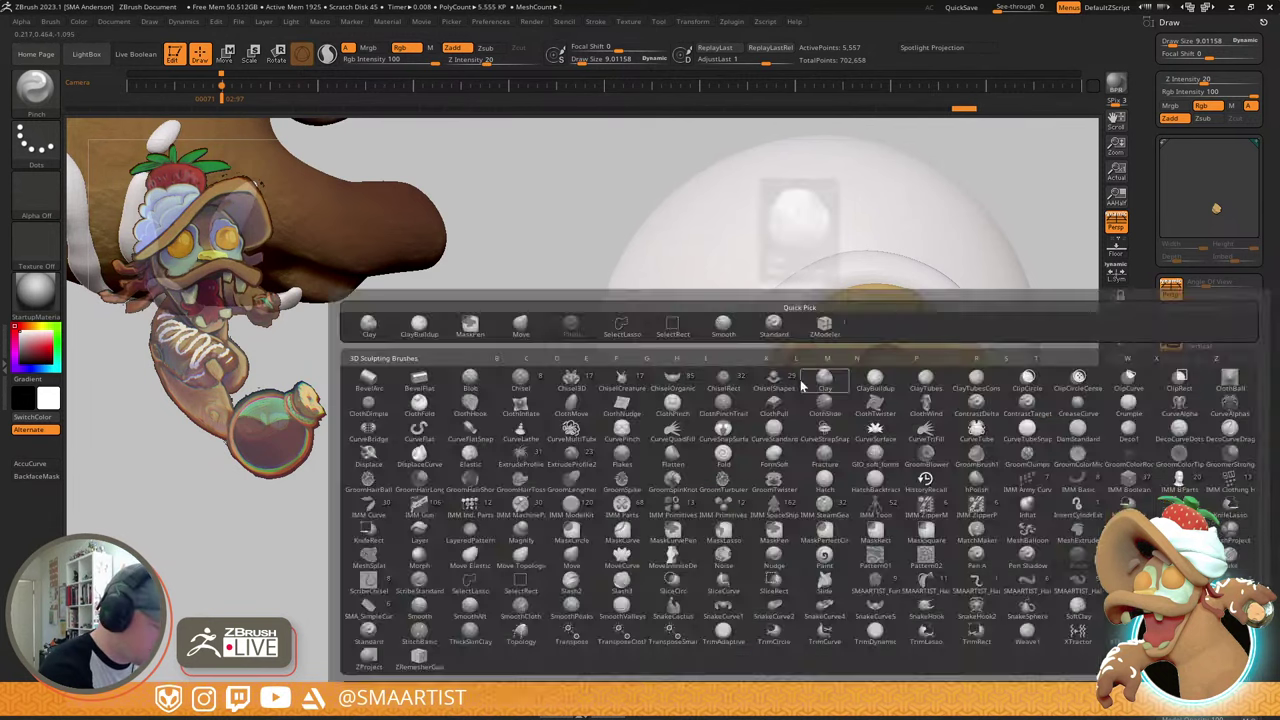
pyautogui.press('d')
pyautogui.press('s')
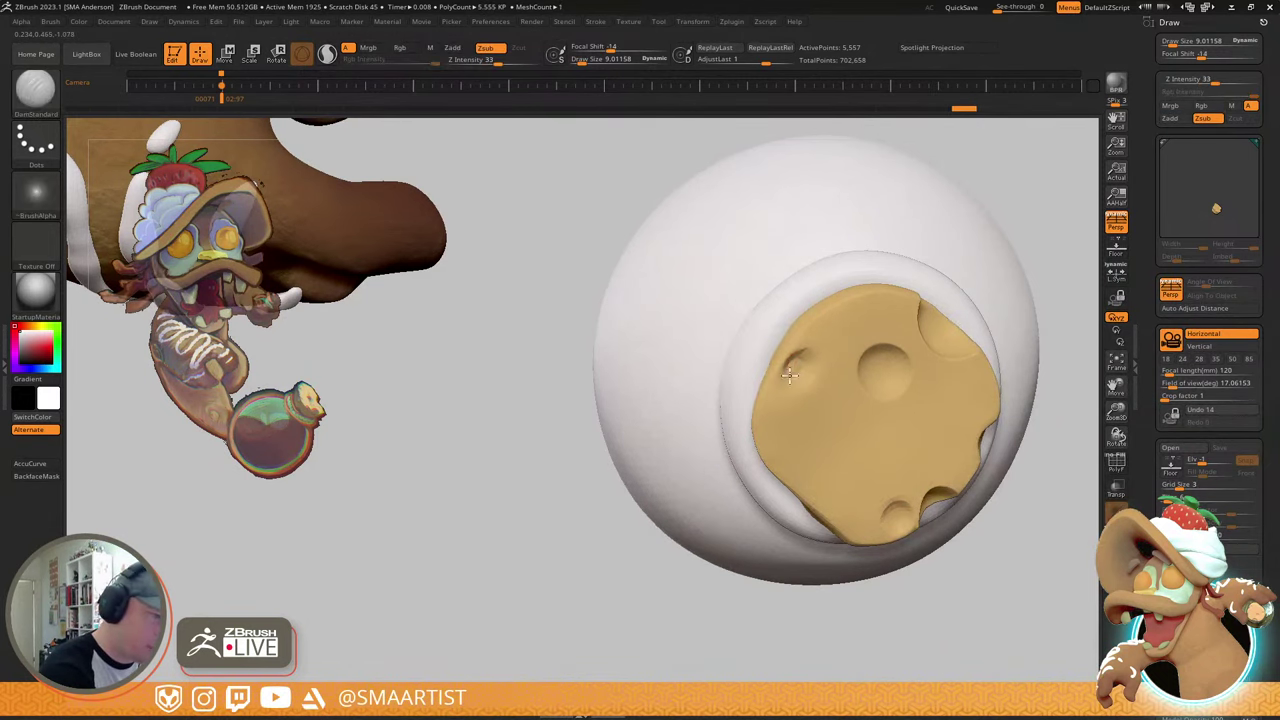
pyautogui.press('shift')
pyautogui.moveTo(789, 375)
pyautogui.mouseDown()
pyautogui.moveTo(812, 353)
pyautogui.moveTo(803, 375)
pyautogui.mouseUp()
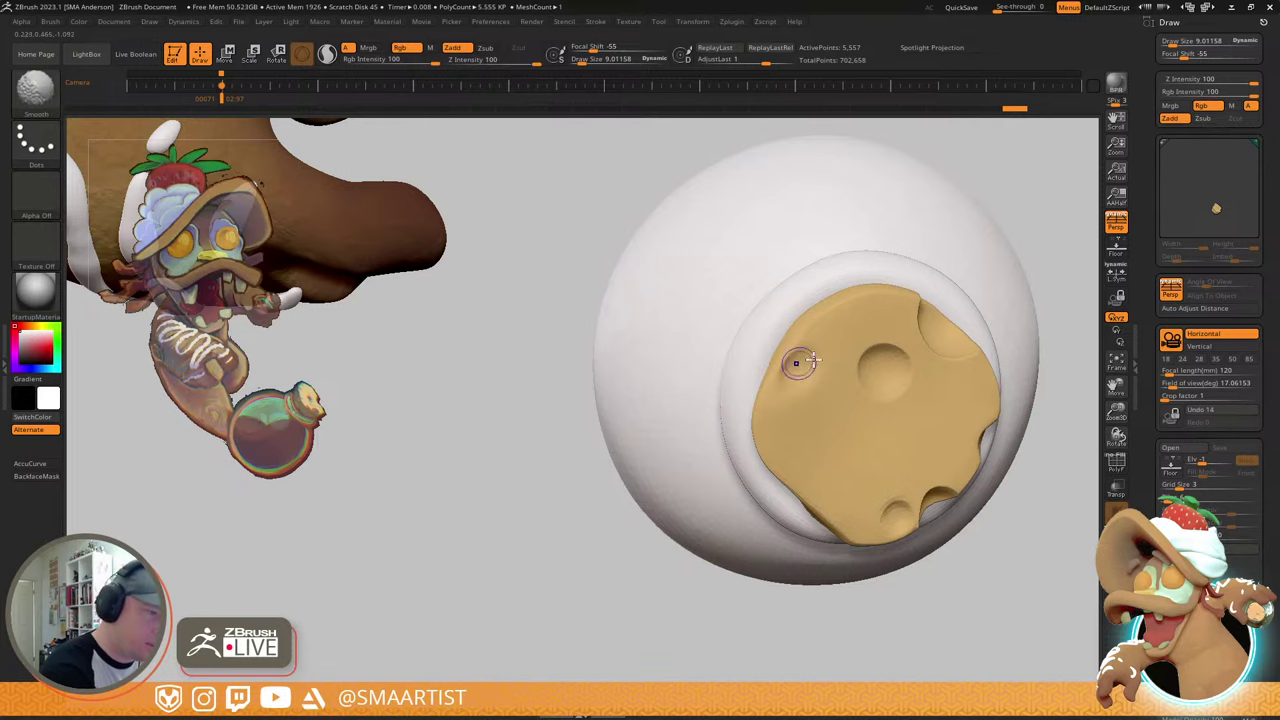
# - Reselect the Pinch brush and smooth the cork's side near the pitted rim
pyautogui.moveTo(850, 350)
pyautogui.keyDown('ctrl'); pyautogui.mouseDown(button='right')
pyautogui.moveTo(866, 334)
pyautogui.moveTo(980, 332)
pyautogui.moveTo(983, 294)
pyautogui.moveTo(970, 333)
pyautogui.mouseUp(button='right'); pyautogui.keyUp('ctrl')
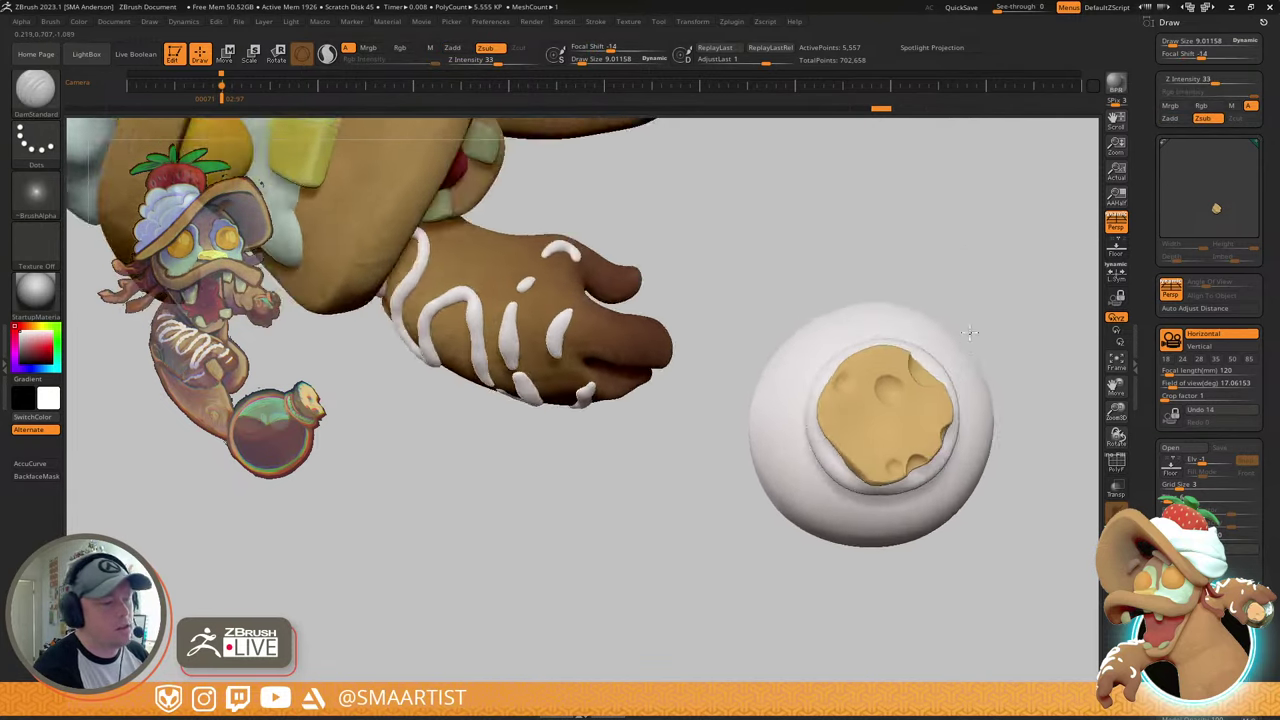
pyautogui.moveTo(969, 333); pyautogui.dragTo(914, 345)
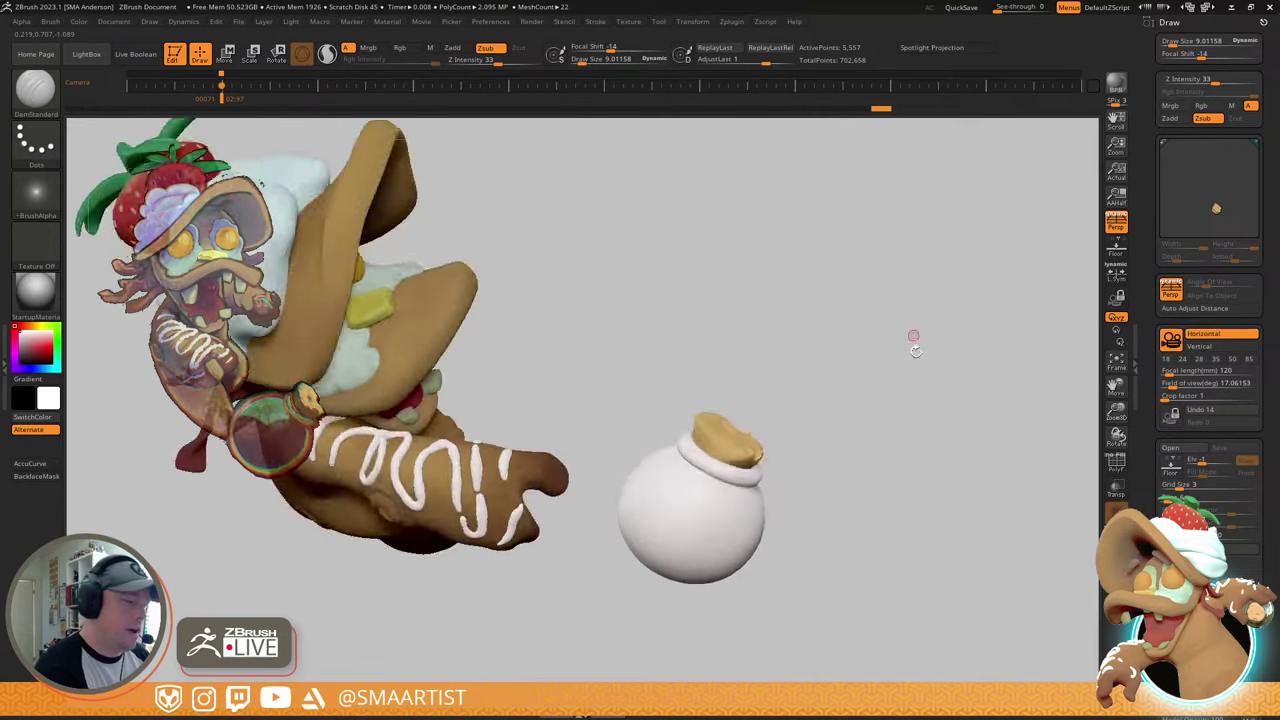
pyautogui.moveTo(914, 345)
pyautogui.mouseDown(button='right')
pyautogui.moveTo(903, 303)
pyautogui.moveTo(880, 357)
pyautogui.moveTo(783, 423)
pyautogui.moveTo(785, 503)
pyautogui.mouseUp(button='right')
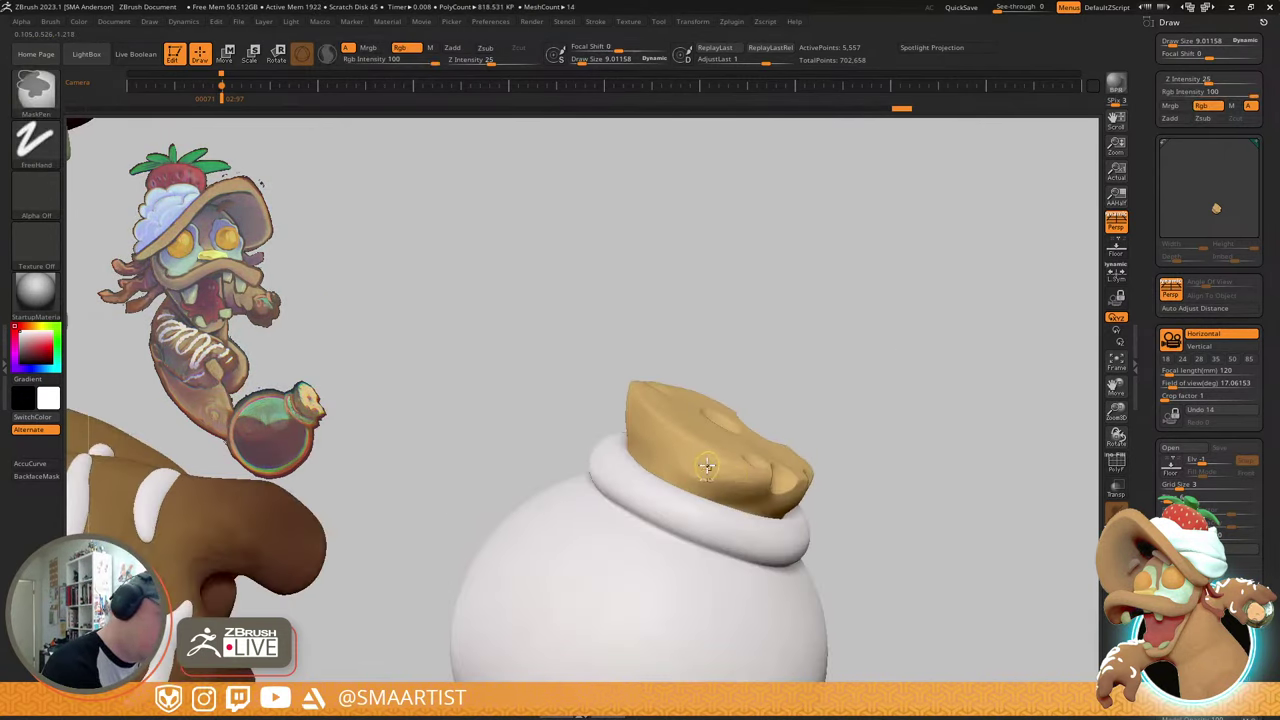
pyautogui.press('b')
pyautogui.press('p')
pyautogui.press('i')
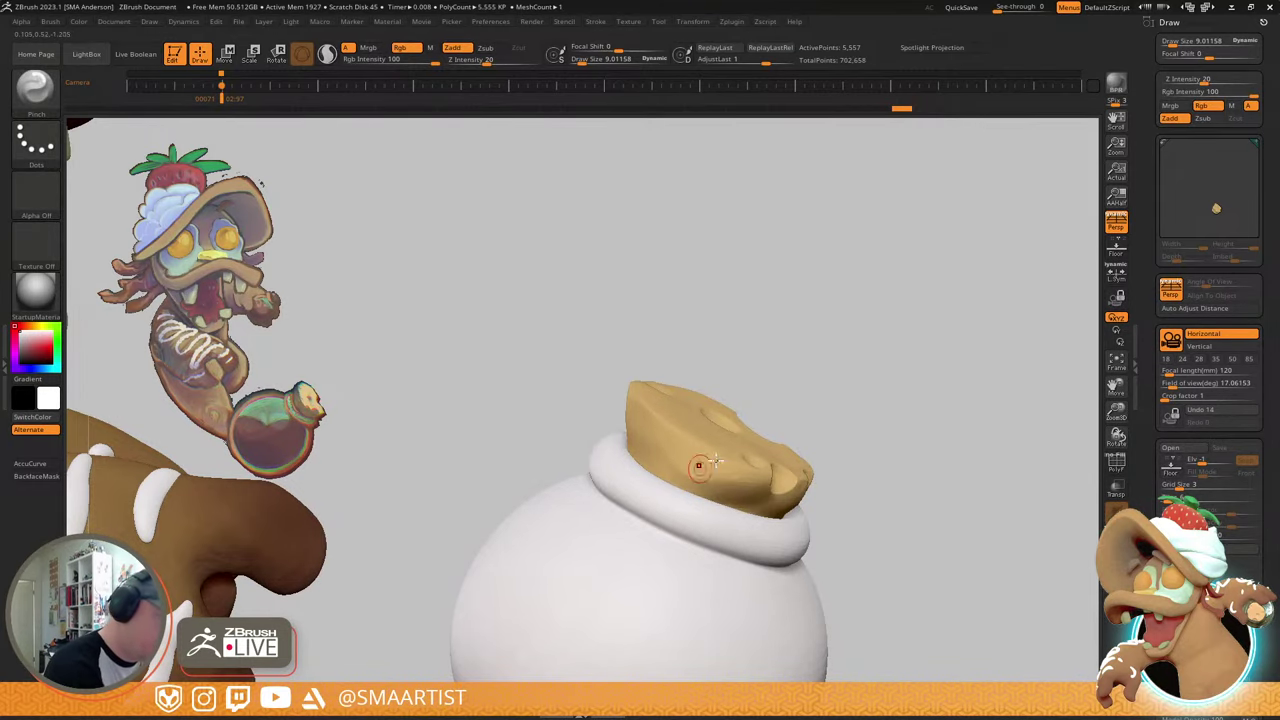
pyautogui.moveTo(912, 386); pyautogui.dragTo(929, 326)
pyautogui.moveTo(929, 328); pyautogui.dragTo(905, 388, button='right')
pyautogui.keyDown('ctrl'); pyautogui.moveTo(766, 491); pyautogui.dragTo(819, 508, button='right'); pyautogui.keyUp('ctrl')
pyautogui.keyDown('shift'); pyautogui.moveTo(806, 486); pyautogui.dragTo(817, 480); pyautogui.keyUp('shift')
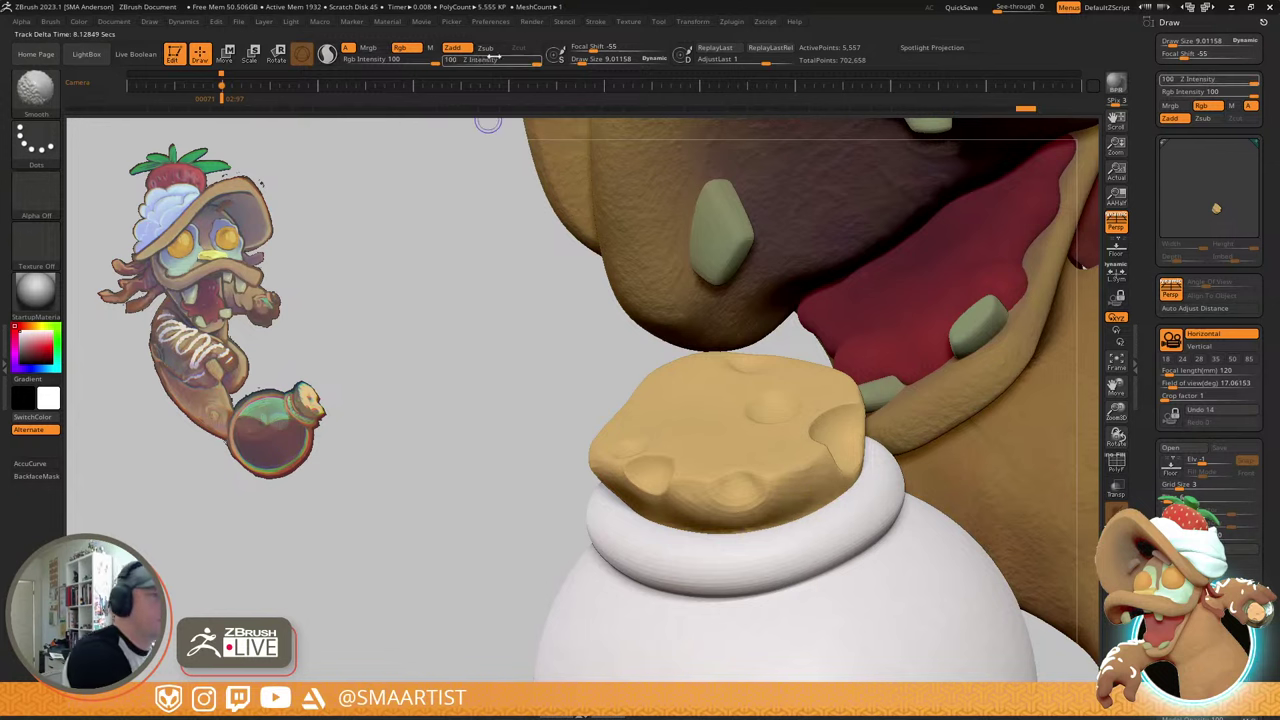
# - Set the Smooth brush to Z Intensity 13 with Rgb off, and softly smooth the cork's side
pyautogui.moveTo(484, 62)
pyautogui.keyDown('shift'); pyautogui.mouseDown()
pyautogui.moveTo(467, 62)
pyautogui.moveTo(479, 62)
pyautogui.mouseUp(); pyautogui.keyUp('shift')
pyautogui.keyDown('shift'); pyautogui.click(405, 48); pyautogui.keyUp('shift')
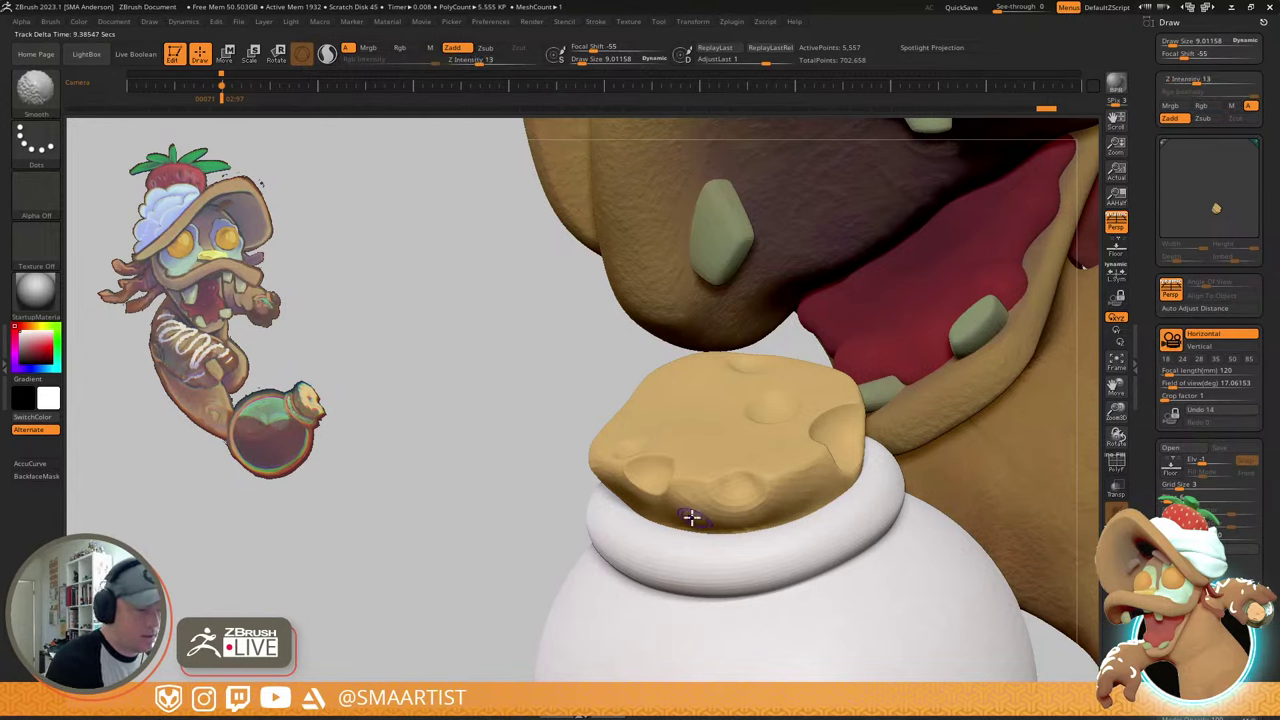
pyautogui.moveTo(811, 520)
pyautogui.keyDown('ctrl'); pyautogui.mouseDown(button='right')
pyautogui.moveTo(851, 397)
pyautogui.moveTo(846, 468)
pyautogui.moveTo(791, 566)
pyautogui.mouseUp(button='right'); pyautogui.keyUp('ctrl')
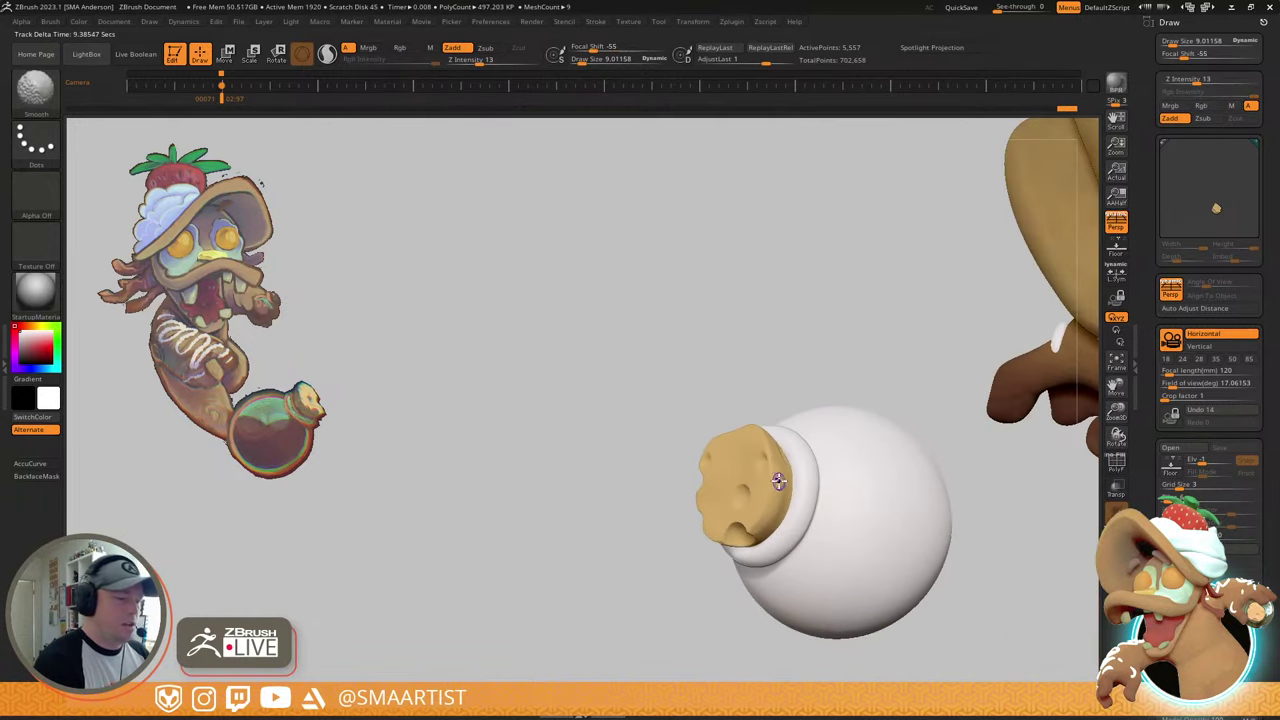
pyautogui.keyDown('shift'); pyautogui.moveTo(777, 482); pyautogui.dragTo(780, 508); pyautogui.keyUp('shift')
# - Inspect the whole character from front and back at reduced canvas size, and view the character lineup image in the photo viewer
pyautogui.moveTo(773, 522)
pyautogui.keyDown('ctrl'); pyautogui.mouseDown(button='right')
pyautogui.moveTo(785, 478)
pyautogui.moveTo(876, 490)
pyautogui.mouseUp(button='right'); pyautogui.keyUp('ctrl')
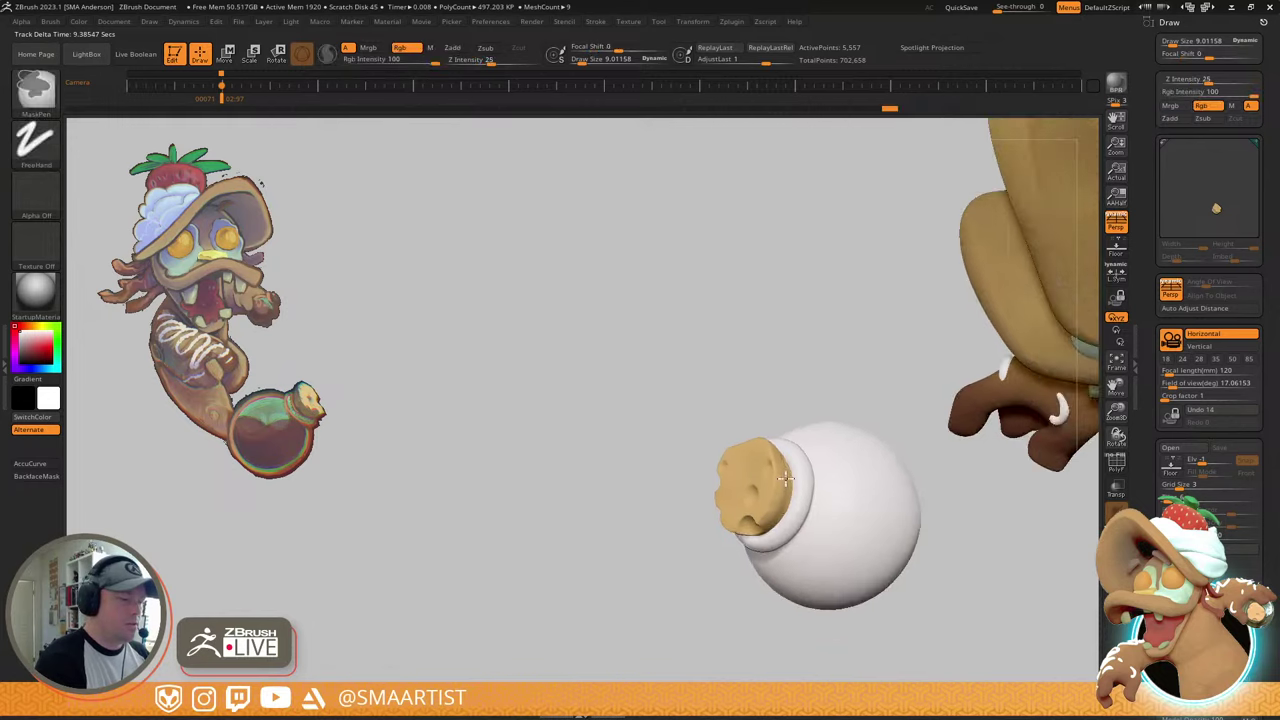
pyautogui.keyDown('ctrl'); pyautogui.moveTo(876, 490); pyautogui.dragTo(927, 560, button='right'); pyautogui.keyUp('ctrl')
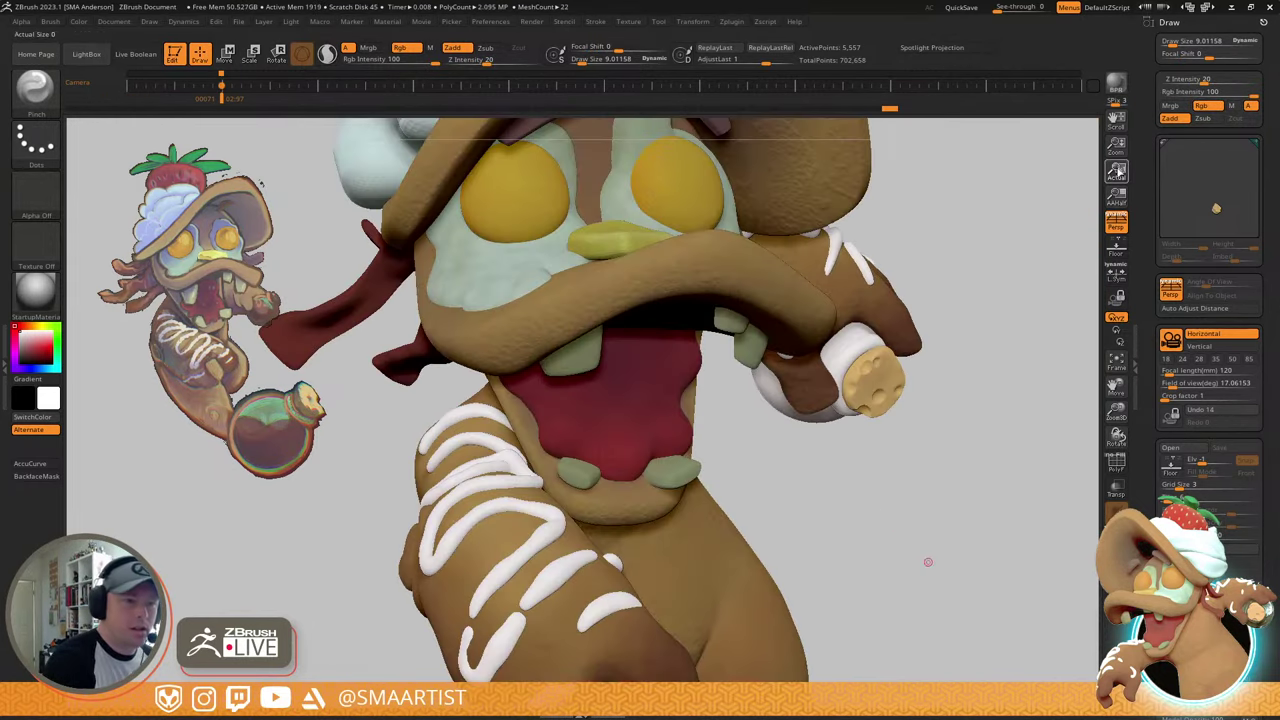
pyautogui.moveTo(1116, 145); pyautogui.dragTo(735, 476)
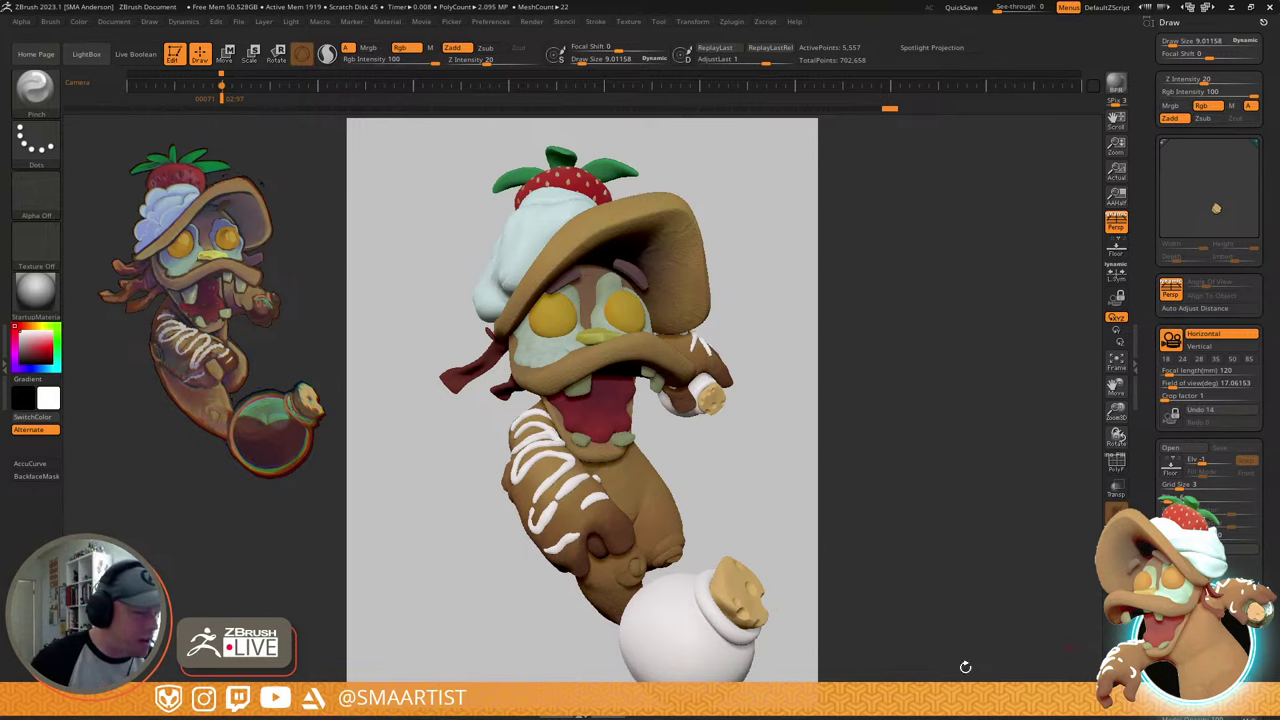
pyautogui.moveTo(747, 493); pyautogui.dragTo(471, 510)
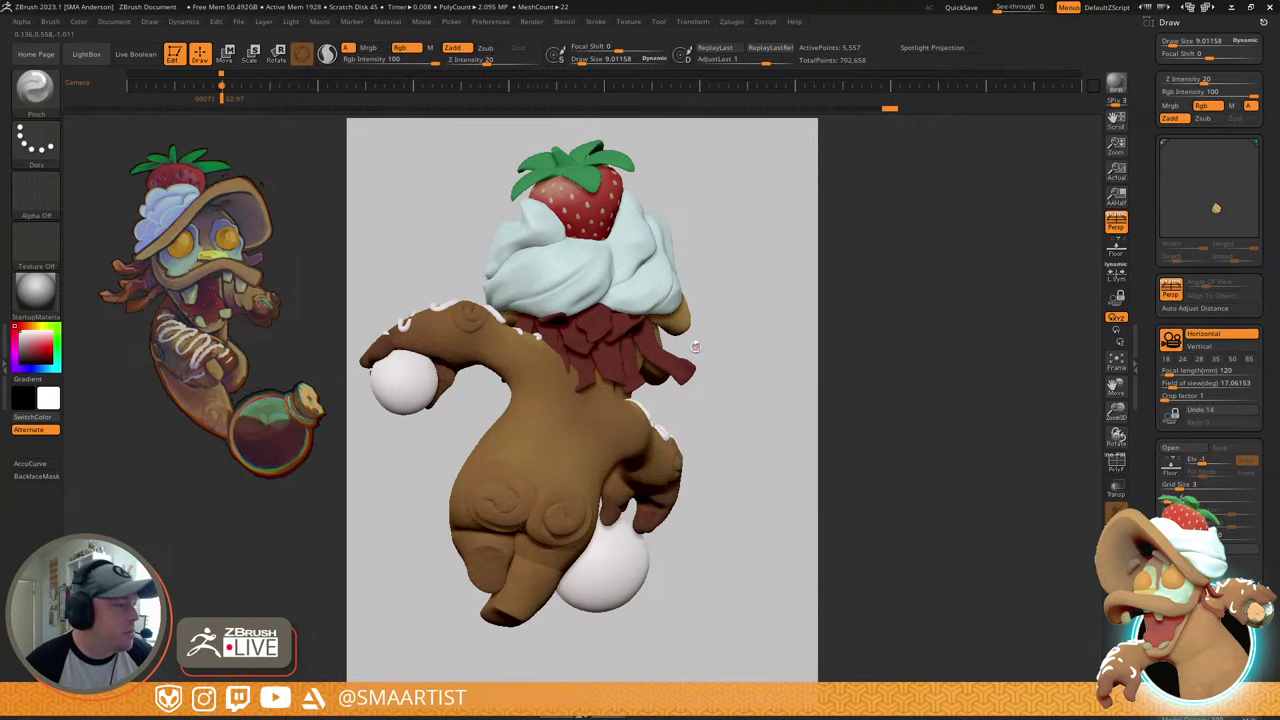
pyautogui.moveTo(695, 346)
pyautogui.mouseDown()
pyautogui.moveTo(740, 371)
pyautogui.moveTo(896, 373)
pyautogui.mouseUp()
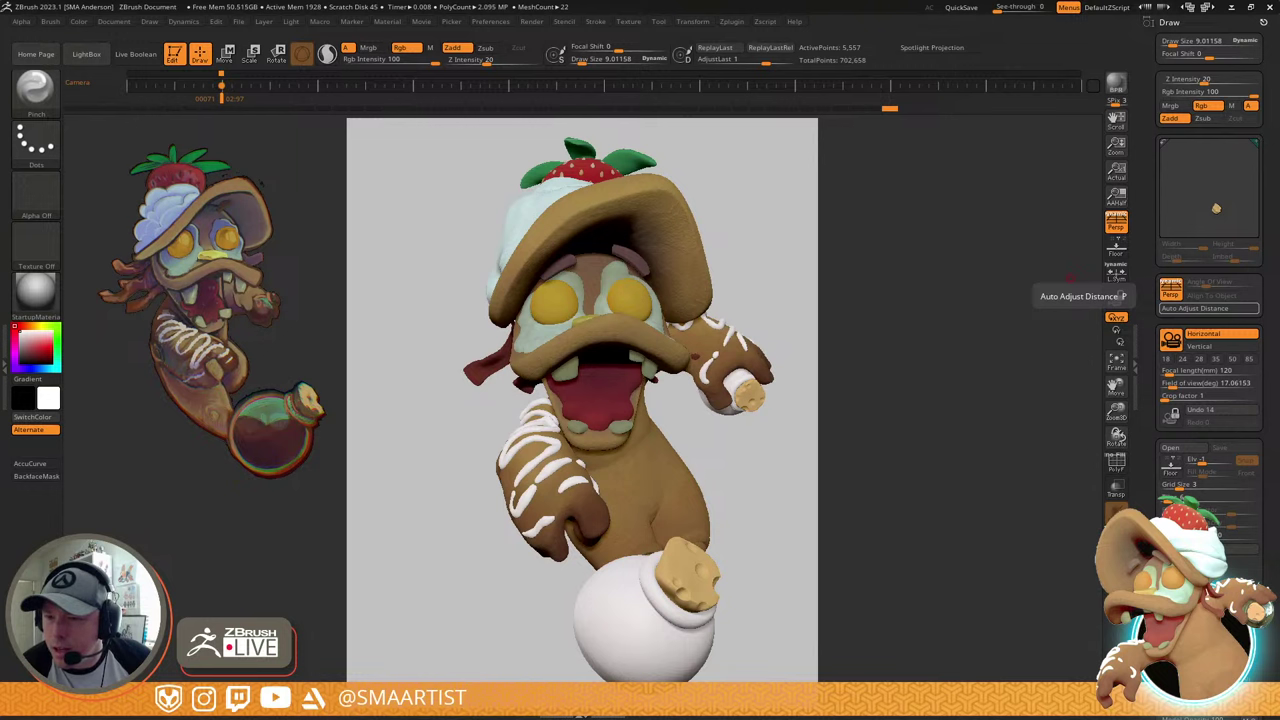
pyautogui.hotkey('alt', 'Tab')
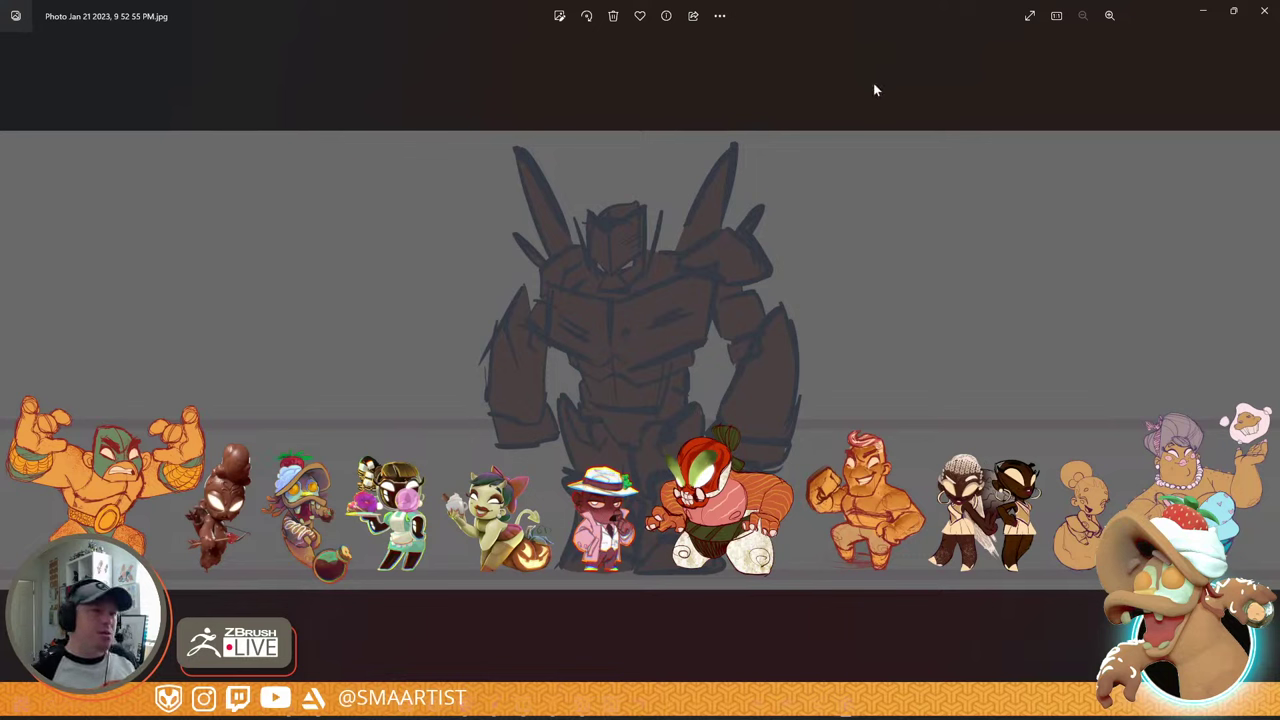
pyautogui.click(1205, 15)
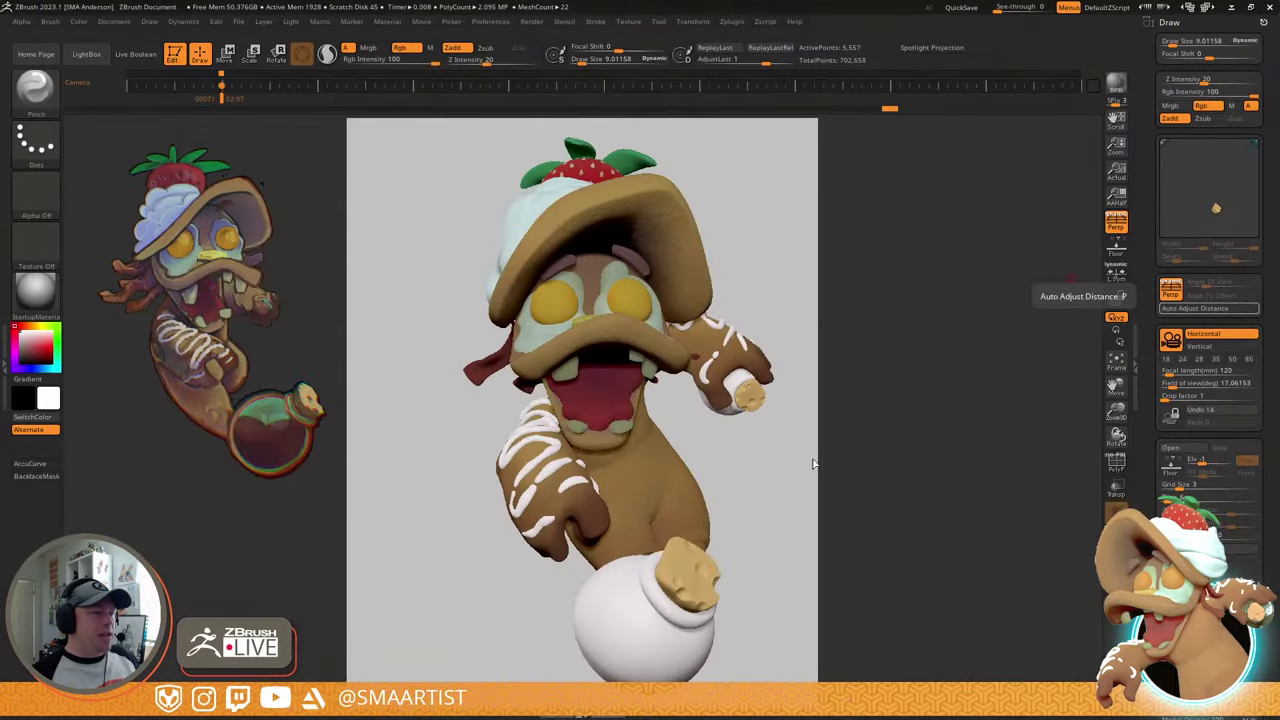
pyautogui.moveTo(809, 463); pyautogui.dragTo(805, 465)
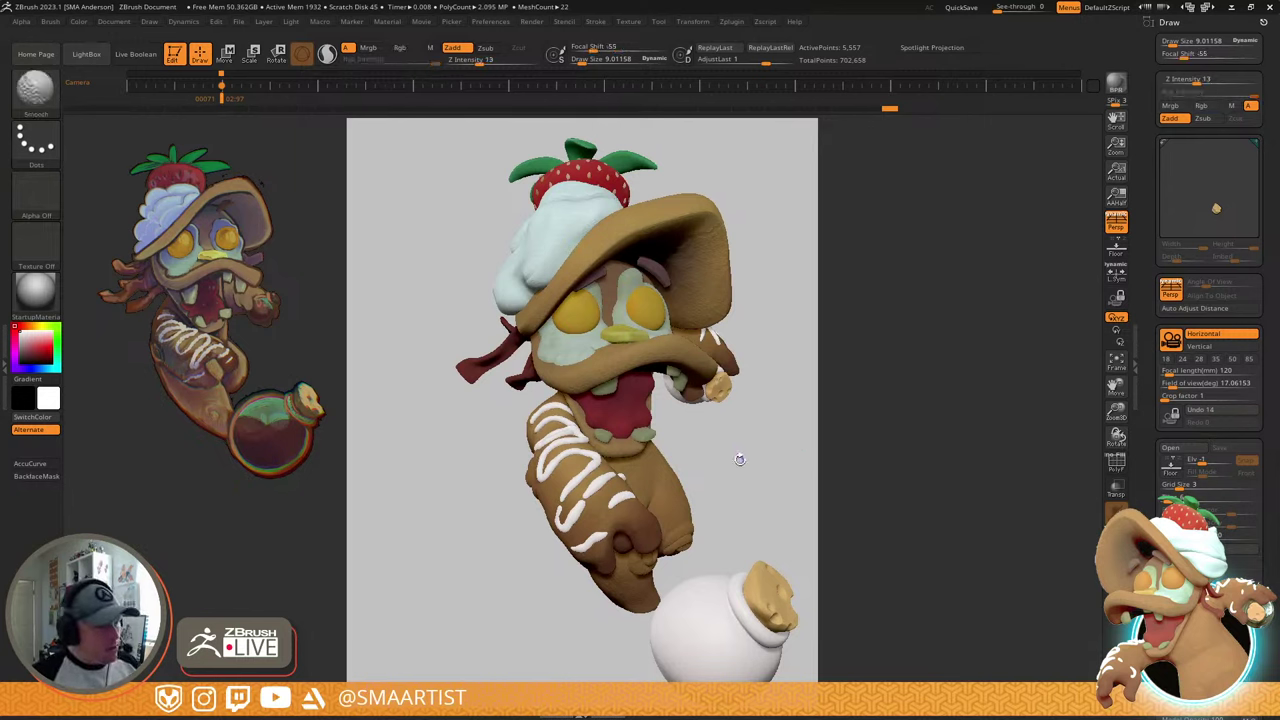
# - Examine the wireframe topology of the body, hat and yellow nose subtools from several angles
pyautogui.hotkey('shift', 'f')
pyautogui.keyDown('alt'); pyautogui.click(678, 506); pyautogui.keyUp('alt')
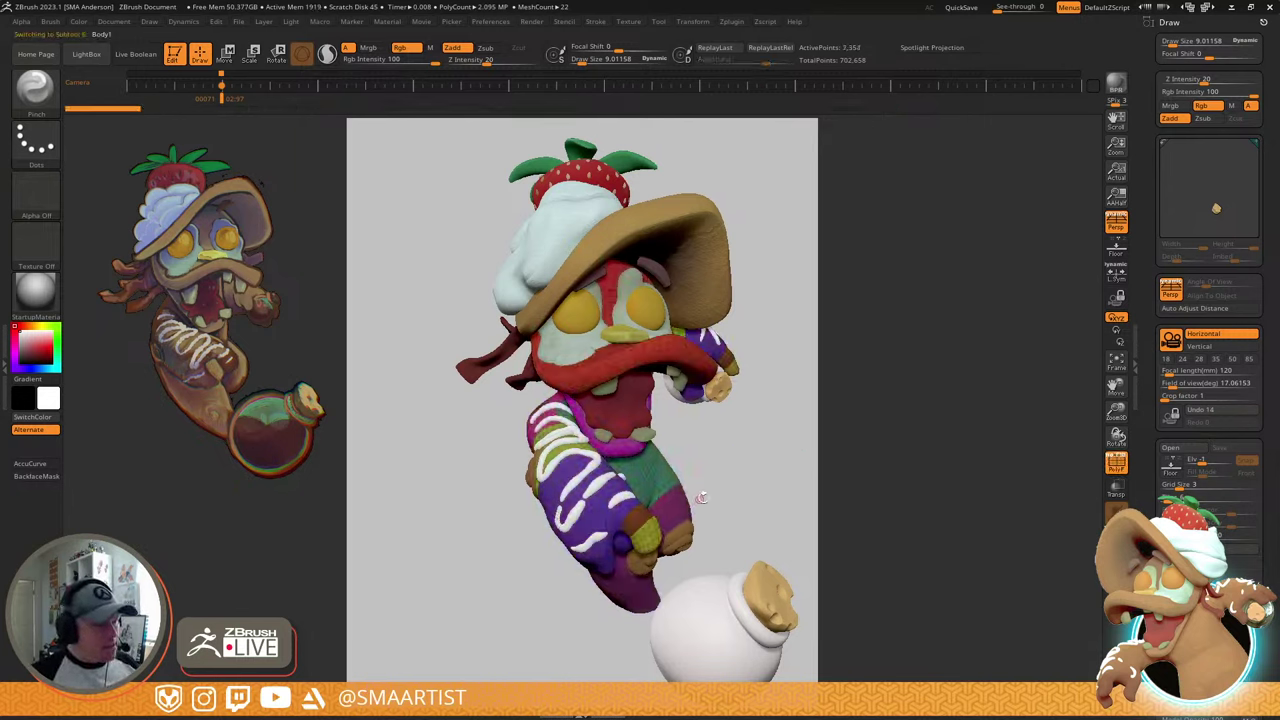
pyautogui.moveTo(716, 488)
pyautogui.mouseDown()
pyautogui.moveTo(766, 457)
pyautogui.moveTo(732, 427)
pyautogui.moveTo(767, 412)
pyautogui.moveTo(700, 422)
pyautogui.mouseUp()
pyautogui.moveTo(698, 421)
pyautogui.mouseDown(button='right')
pyautogui.moveTo(748, 427)
pyautogui.moveTo(722, 385)
pyautogui.moveTo(663, 397)
pyautogui.moveTo(685, 400)
pyautogui.mouseUp(button='right')
pyautogui.moveTo(684, 400); pyautogui.dragTo(704, 388)
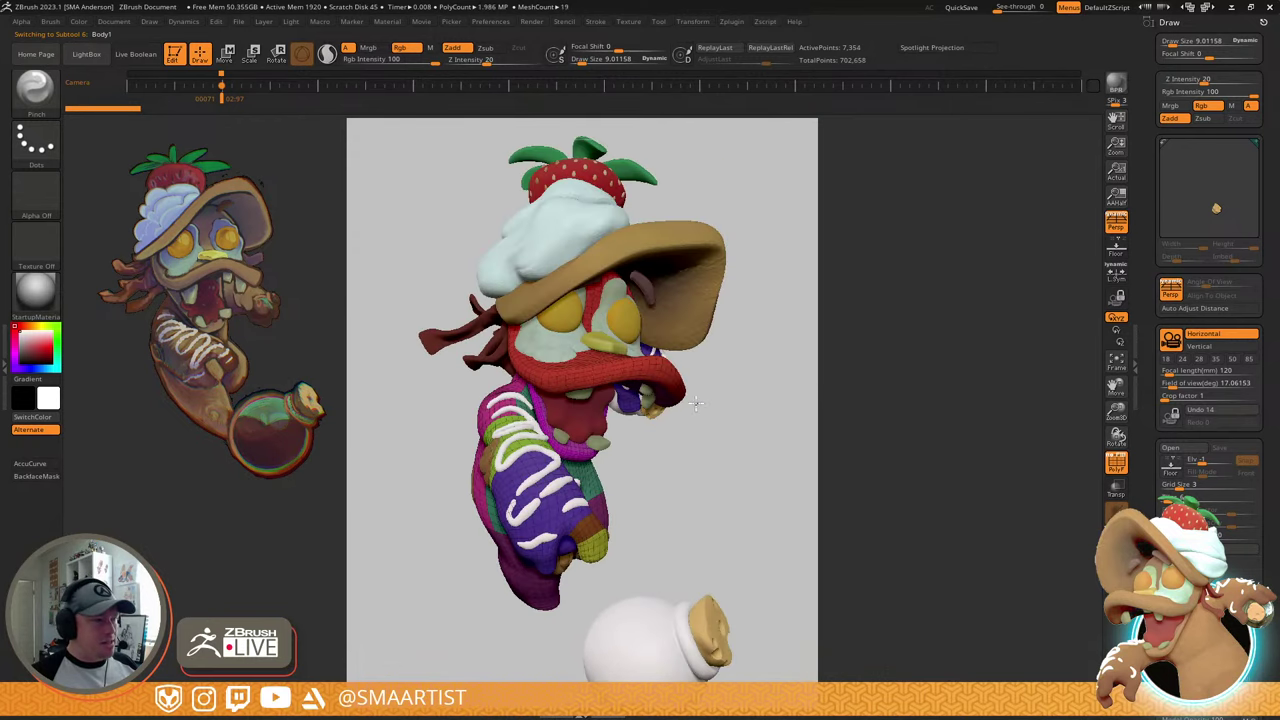
pyautogui.keyDown('alt'); pyautogui.click(699, 297); pyautogui.keyUp('alt')
pyautogui.moveTo(568, 182); pyautogui.dragTo(580, 214, button='right')
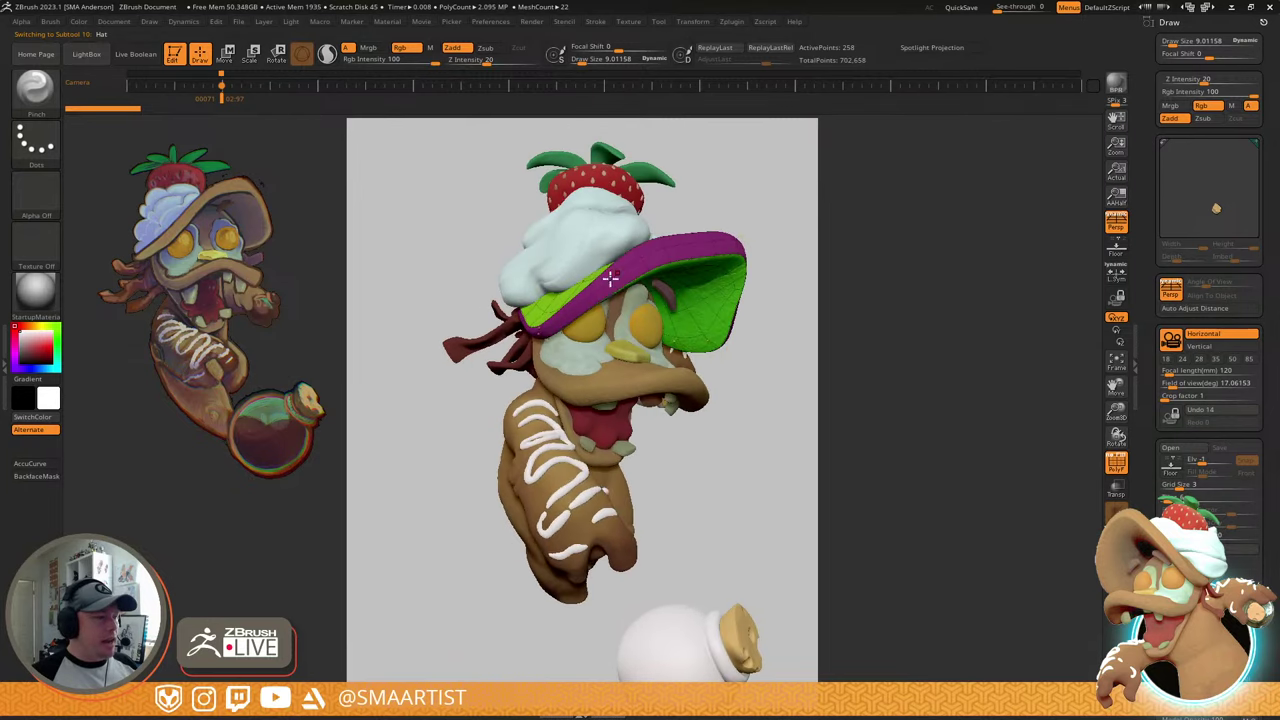
pyautogui.moveTo(611, 280)
pyautogui.keyDown('ctrl'); pyautogui.mouseDown(button='right')
pyautogui.moveTo(645, 322)
pyautogui.moveTo(641, 371)
pyautogui.mouseUp(button='right'); pyautogui.keyUp('ctrl')
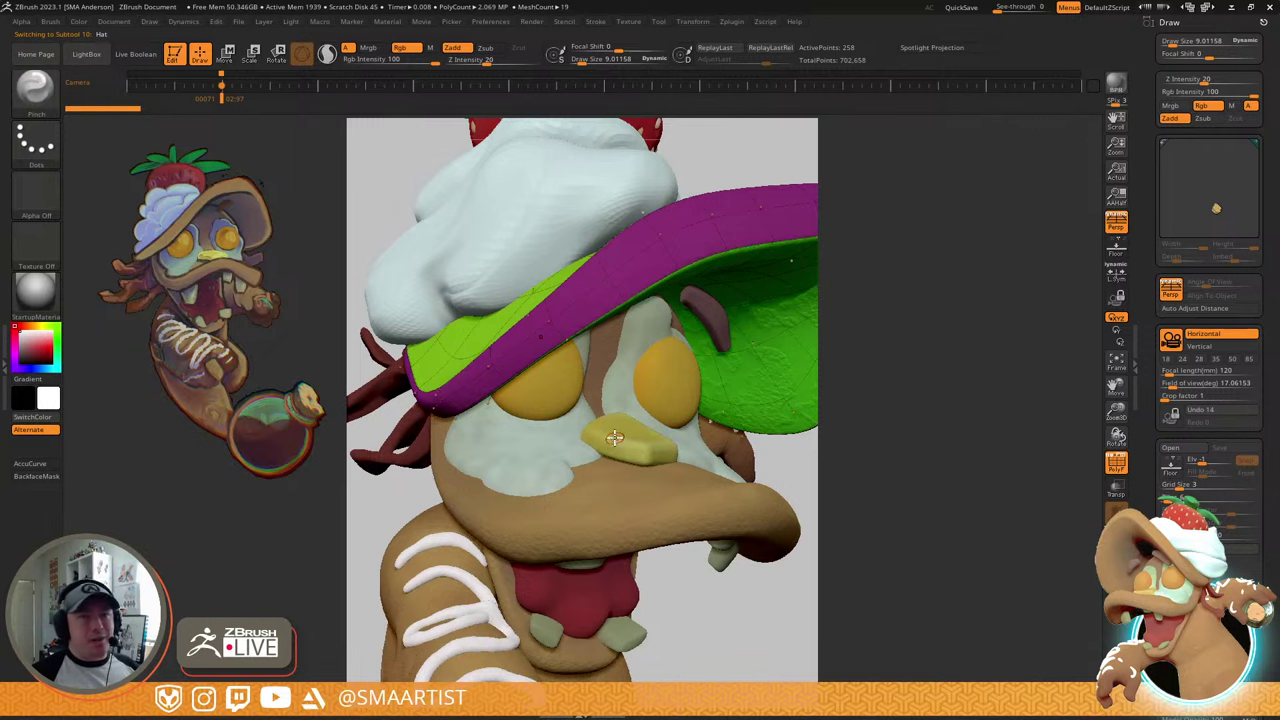
pyautogui.keyDown('alt'); pyautogui.click(640, 450); pyautogui.keyUp('alt')
pyautogui.moveTo(651, 503)
pyautogui.keyDown('ctrl'); pyautogui.mouseDown(button='right')
pyautogui.moveTo(623, 497)
pyautogui.moveTo(657, 440)
pyautogui.mouseUp(button='right'); pyautogui.keyUp('ctrl')
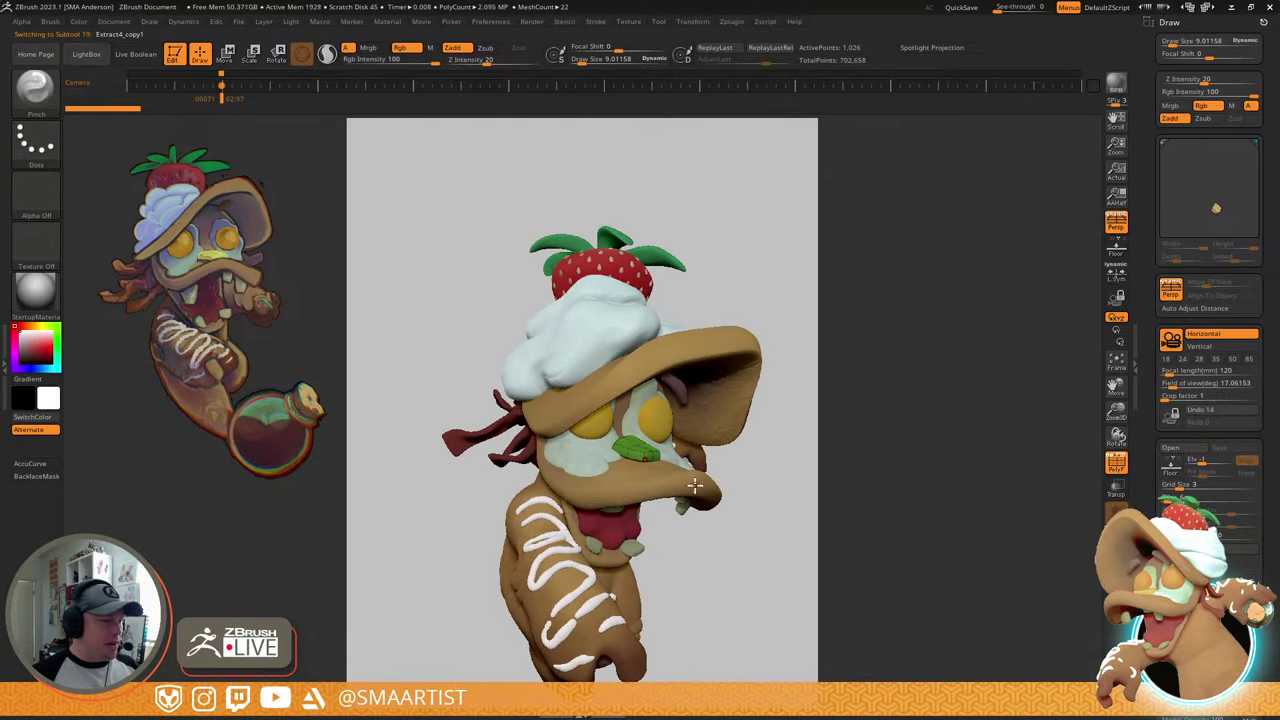
pyautogui.keyDown('alt'); pyautogui.click(690, 450); pyautogui.keyUp('alt')
pyautogui.moveTo(742, 537); pyautogui.dragTo(690, 527, button='right')
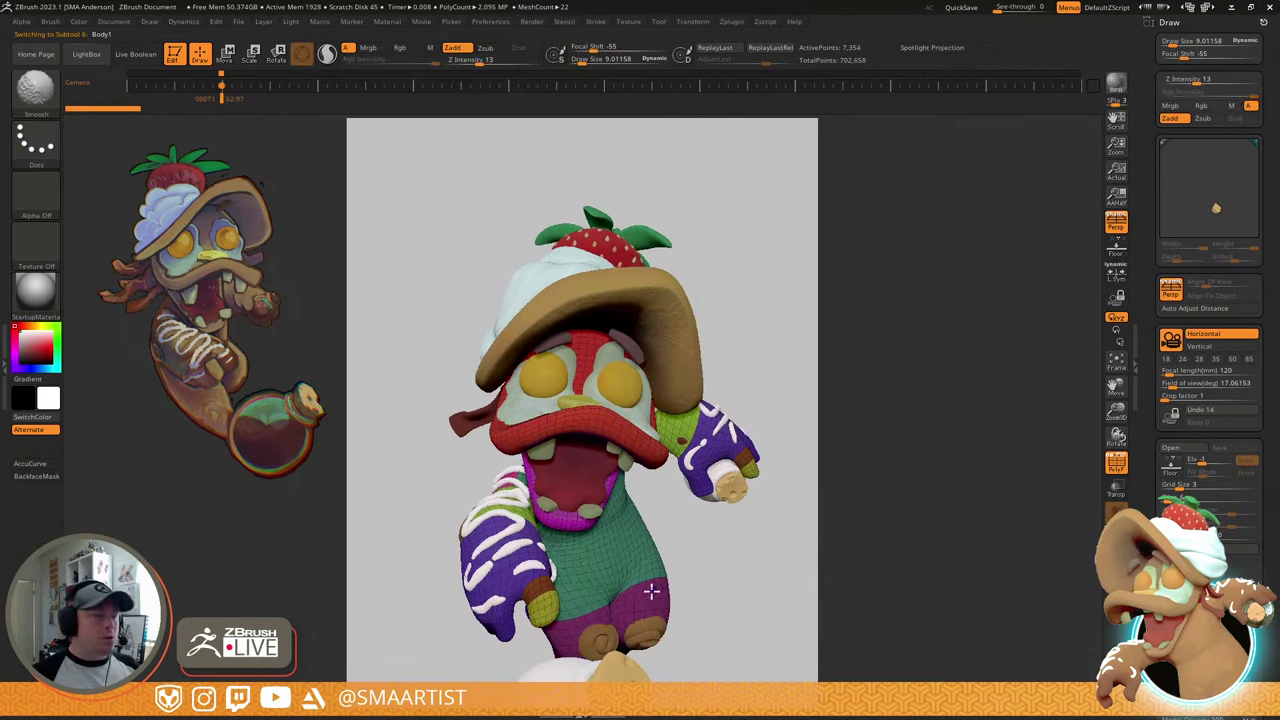
# - Examine the Cinnamon_Roll2 and Cinnamon_BUNS subtools on the character's legs and backside, toggling the wireframe
pyautogui.hotkey('shift', 'f')
pyautogui.moveTo(724, 589)
pyautogui.mouseDown()
pyautogui.moveTo(720, 577)
pyautogui.moveTo(719, 601)
pyautogui.mouseUp()
pyautogui.keyDown('alt'); pyautogui.click(658, 645); pyautogui.keyUp('alt')
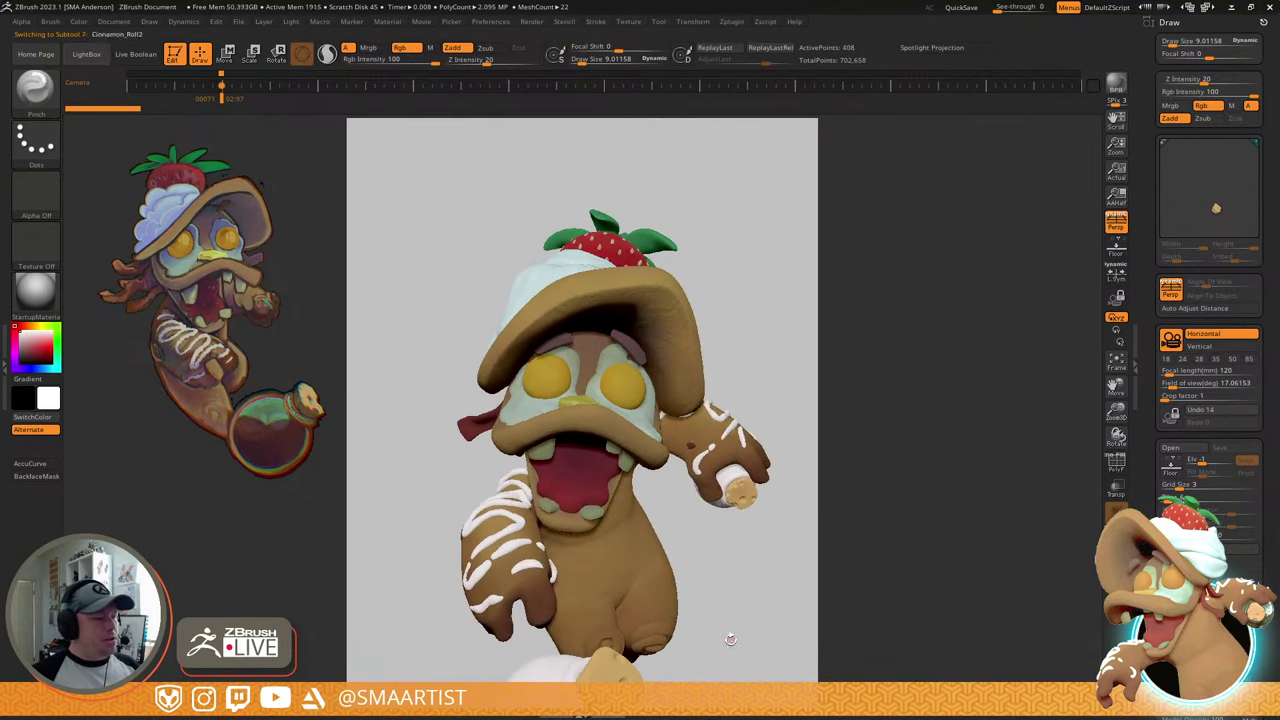
pyautogui.hotkey('shift', 'f')
pyautogui.moveTo(726, 640); pyautogui.dragTo(815, 598, button='right')
pyautogui.keyDown('alt'); pyautogui.click(693, 576); pyautogui.keyUp('alt')
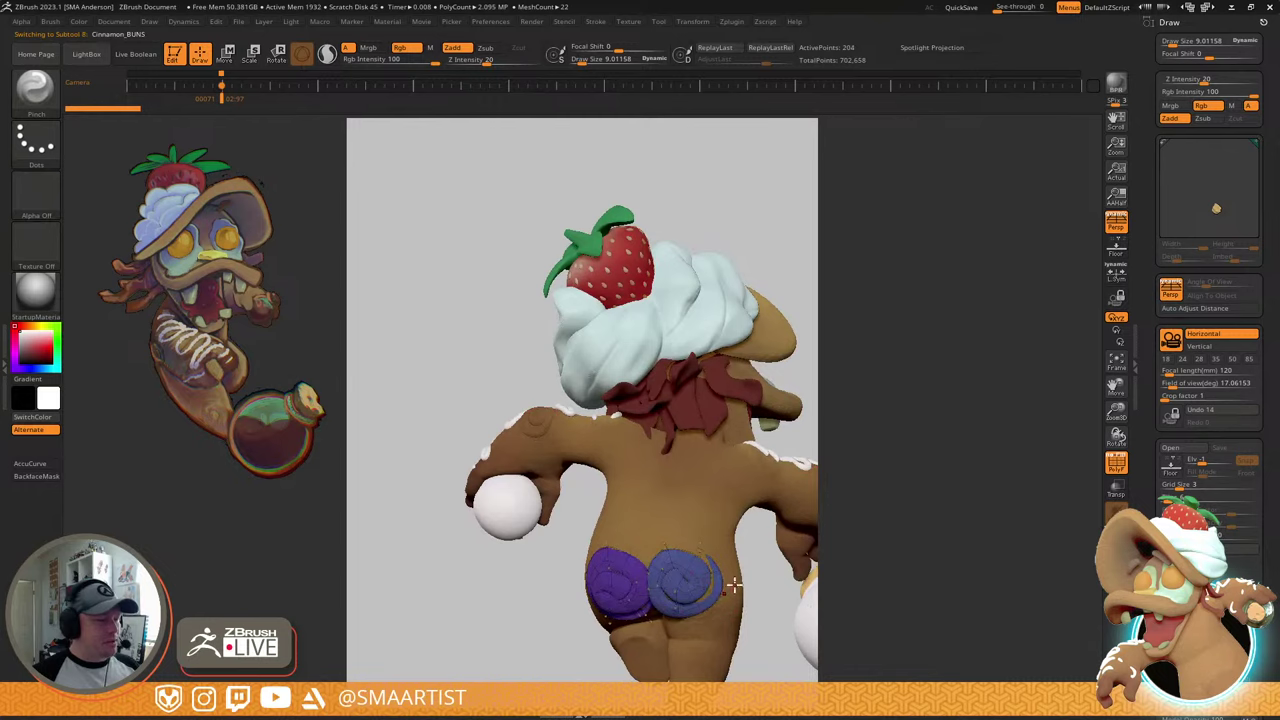
pyautogui.hotkey('shift', 'f')
pyautogui.moveTo(750, 565); pyautogui.dragTo(1006, 282, button='right')
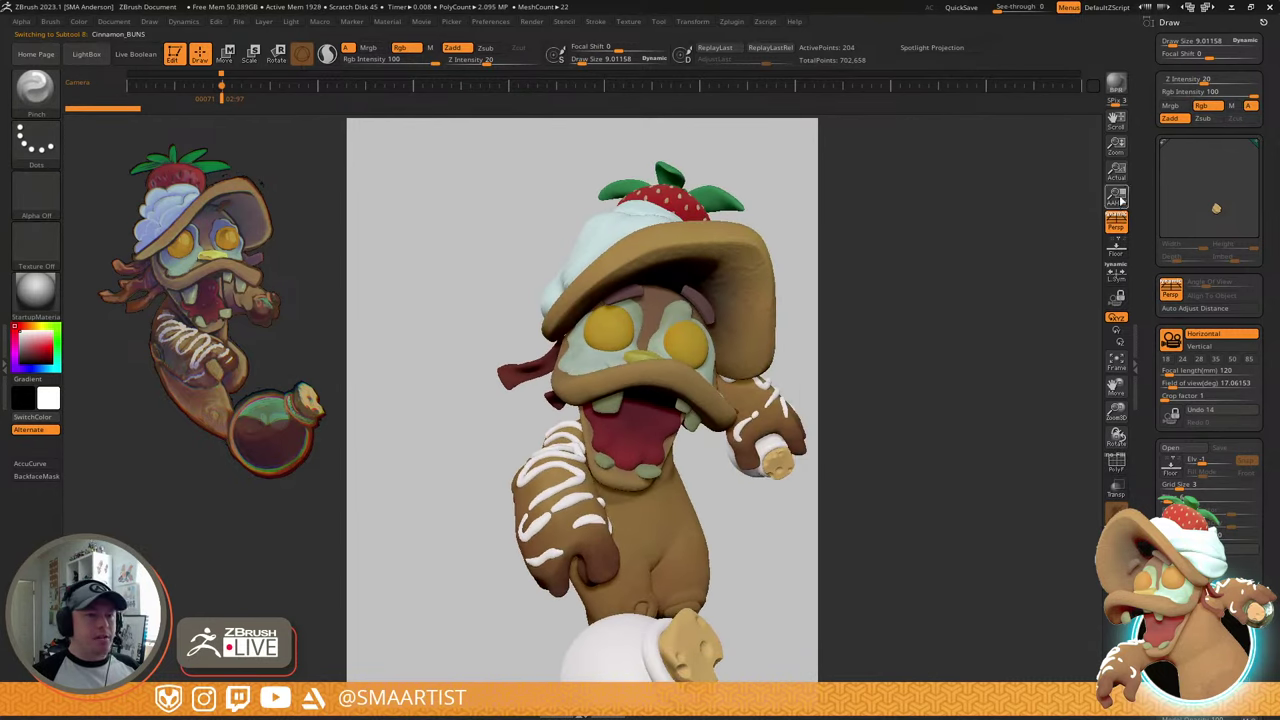
# - Restore the canvas to actual size, choose the Move brush and show the wireframe while viewing the character's back
pyautogui.click(1117, 174)
pyautogui.moveTo(811, 425)
pyautogui.keyDown('ctrl'); pyautogui.mouseDown(button='right')
pyautogui.moveTo(811, 467)
pyautogui.moveTo(641, 233)
pyautogui.moveTo(716, 273)
pyautogui.moveTo(717, 256)
pyautogui.moveTo(740, 268)
pyautogui.mouseUp(button='right'); pyautogui.keyUp('ctrl')
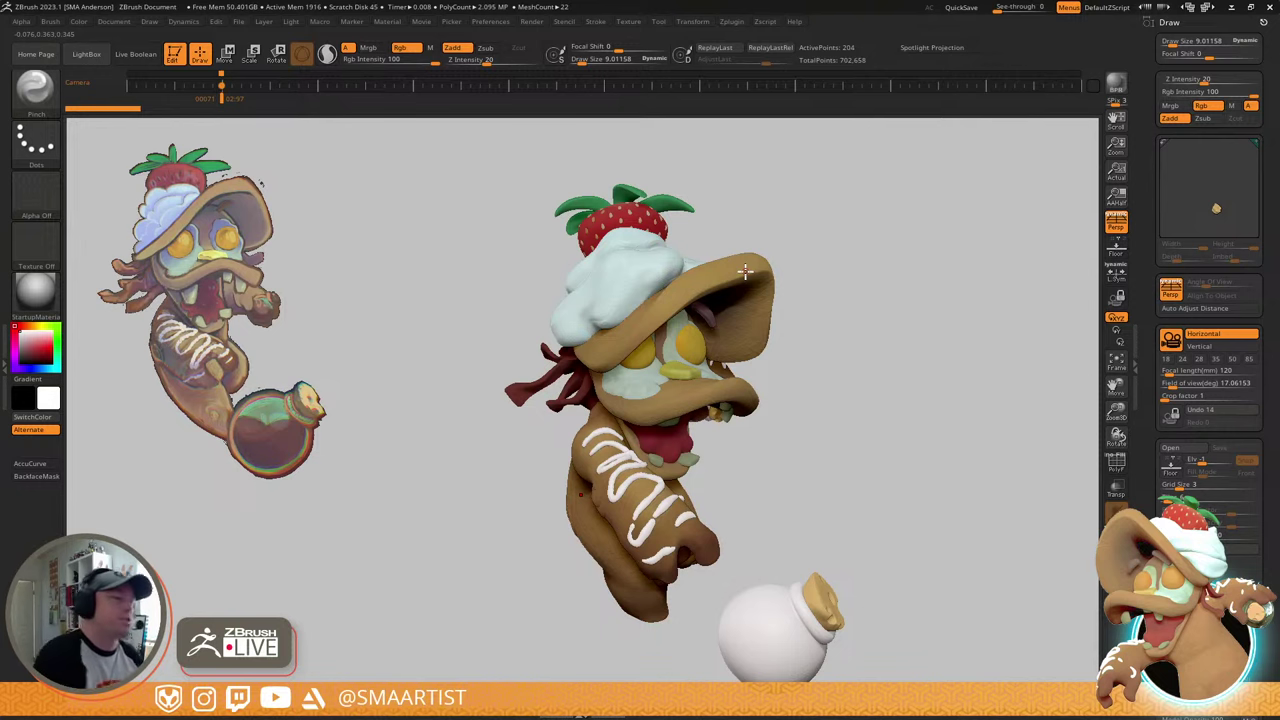
pyautogui.moveTo(704, 250)
pyautogui.mouseDown()
pyautogui.moveTo(735, 218)
pyautogui.moveTo(677, 277)
pyautogui.moveTo(724, 245)
pyautogui.moveTo(754, 277)
pyautogui.moveTo(790, 262)
pyautogui.moveTo(775, 250)
pyautogui.moveTo(738, 308)
pyautogui.mouseUp()
pyautogui.press('b')
pyautogui.press('m')
pyautogui.press('v')
pyautogui.hotkey('shift', 'f')
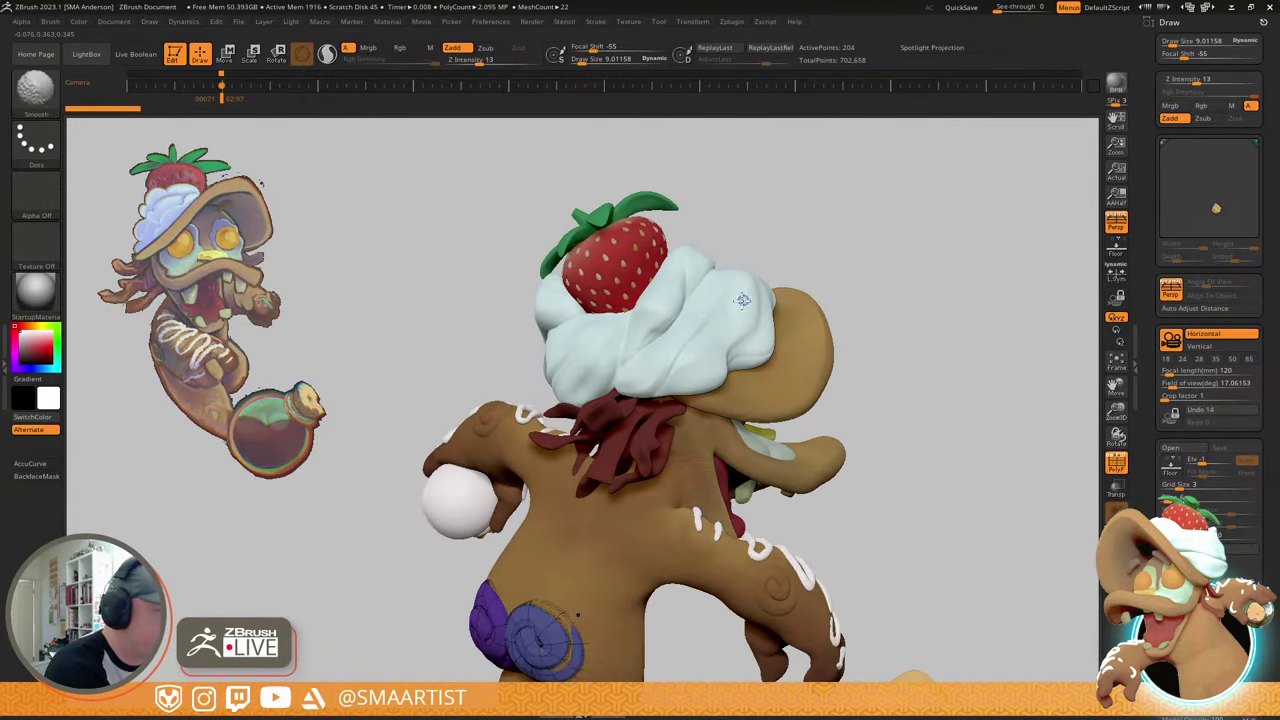
# - Make the whipped cream the active subtool and scale it down uniformly with the gizmo
pyautogui.keyDown('alt'); pyautogui.click(717, 300); pyautogui.keyUp('alt')
pyautogui.moveTo(717, 300); pyautogui.dragTo(697, 370, button='right')
pyautogui.press('w')
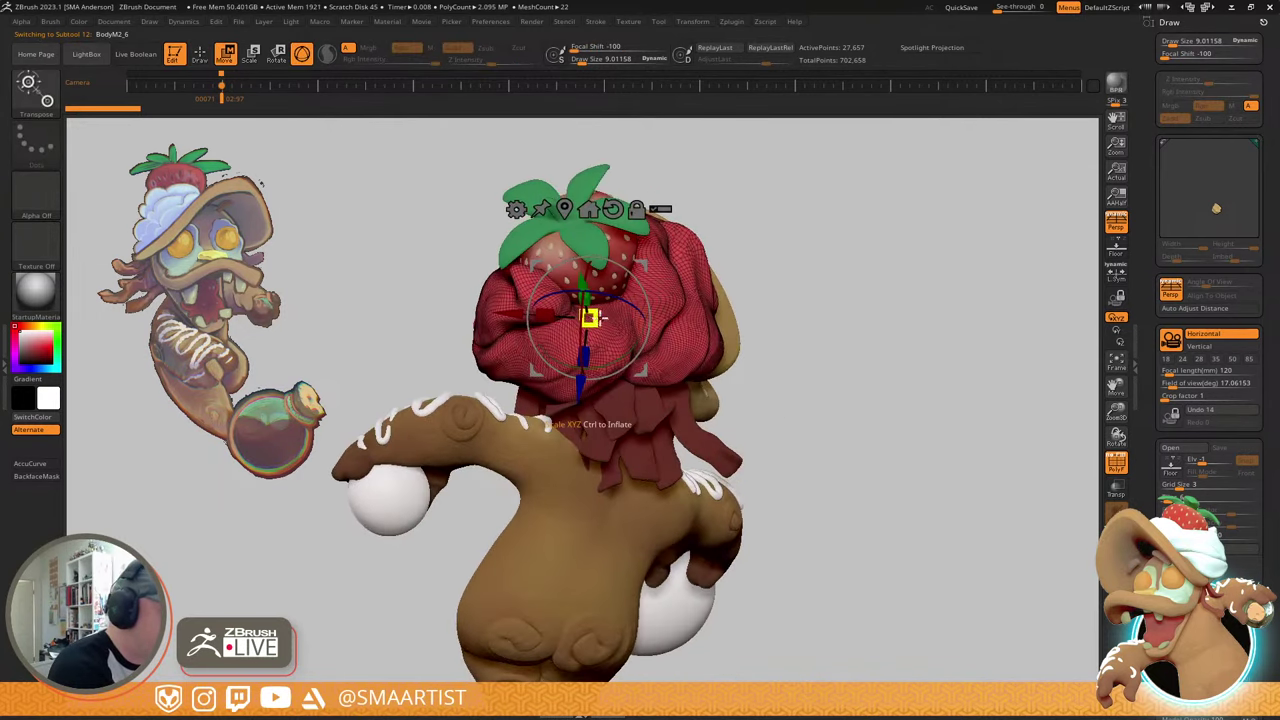
pyautogui.moveTo(589, 318); pyautogui.dragTo(563, 344)
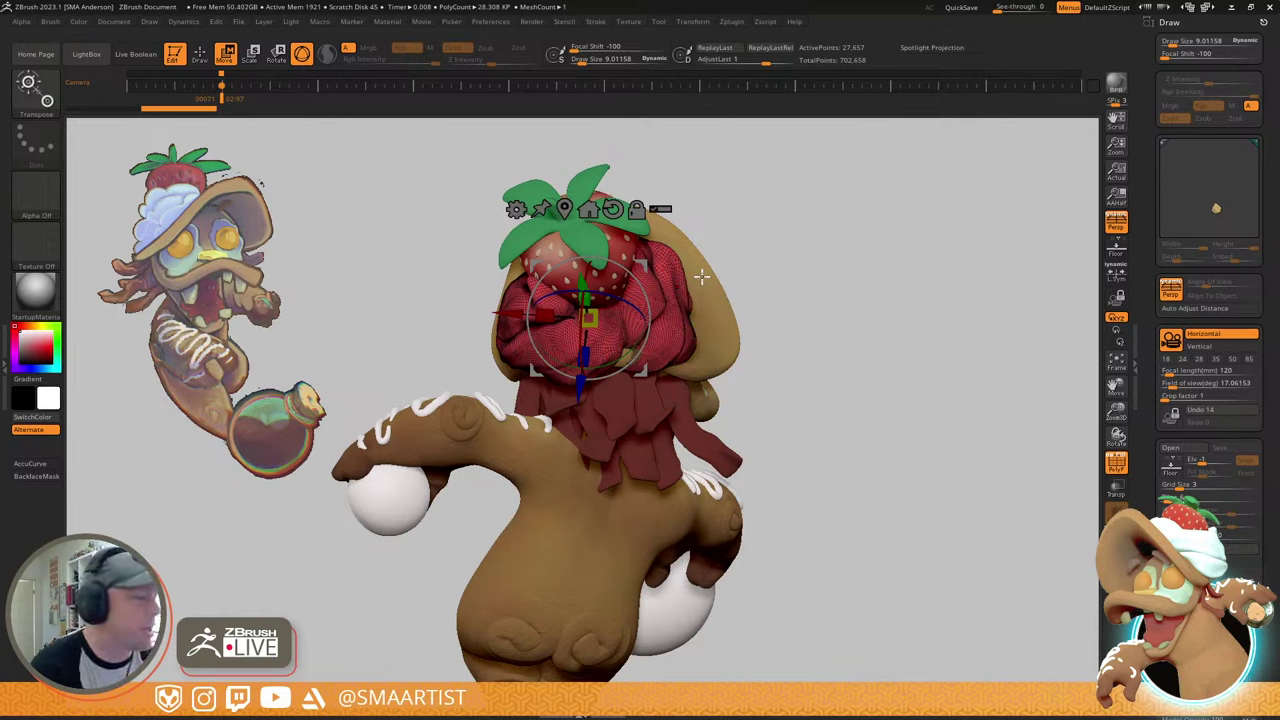
# - With the Move brush at Draw Size about 146, reshape the whipped cream around the back of the hat, and hide the wireframe
pyautogui.press('q')
pyautogui.moveTo(609, 334)
pyautogui.mouseDown(button='right')
pyautogui.moveTo(646, 283)
pyautogui.moveTo(591, 314)
pyautogui.moveTo(673, 321)
pyautogui.moveTo(691, 300)
pyautogui.moveTo(705, 325)
pyautogui.moveTo(660, 347)
pyautogui.mouseUp(button='right')
pyautogui.press('b')
pyautogui.press('m')
pyautogui.press('v')
pyautogui.press('s')
pyautogui.moveTo(646, 393); pyautogui.dragTo(606, 386)
pyautogui.moveTo(606, 386); pyautogui.dragTo(672, 341, button='right')
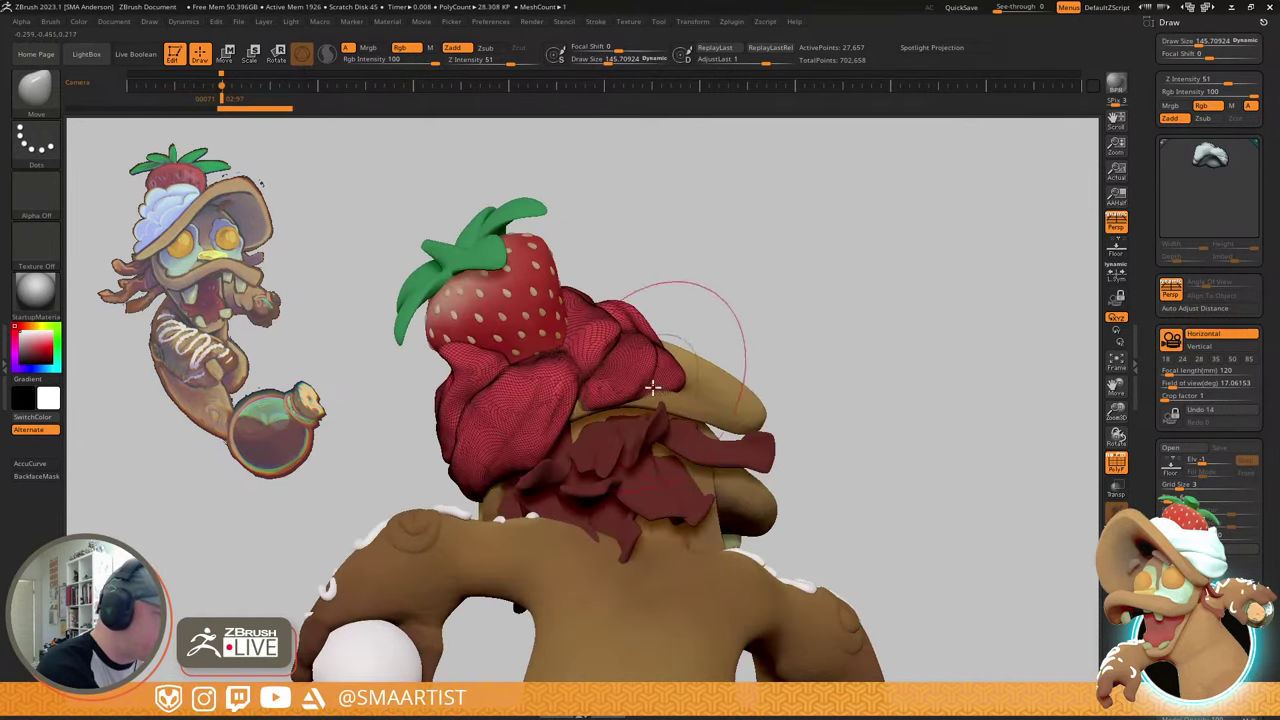
pyautogui.moveTo(612, 405); pyautogui.dragTo(605, 397)
pyautogui.moveTo(603, 382)
pyautogui.mouseDown(button='right')
pyautogui.moveTo(622, 378)
pyautogui.moveTo(614, 428)
pyautogui.moveTo(703, 366)
pyautogui.moveTo(786, 334)
pyautogui.moveTo(784, 357)
pyautogui.moveTo(826, 346)
pyautogui.moveTo(780, 363)
pyautogui.moveTo(797, 426)
pyautogui.moveTo(794, 395)
pyautogui.moveTo(751, 448)
pyautogui.moveTo(753, 475)
pyautogui.mouseUp(button='right')
pyautogui.hotkey('shift', 'f')
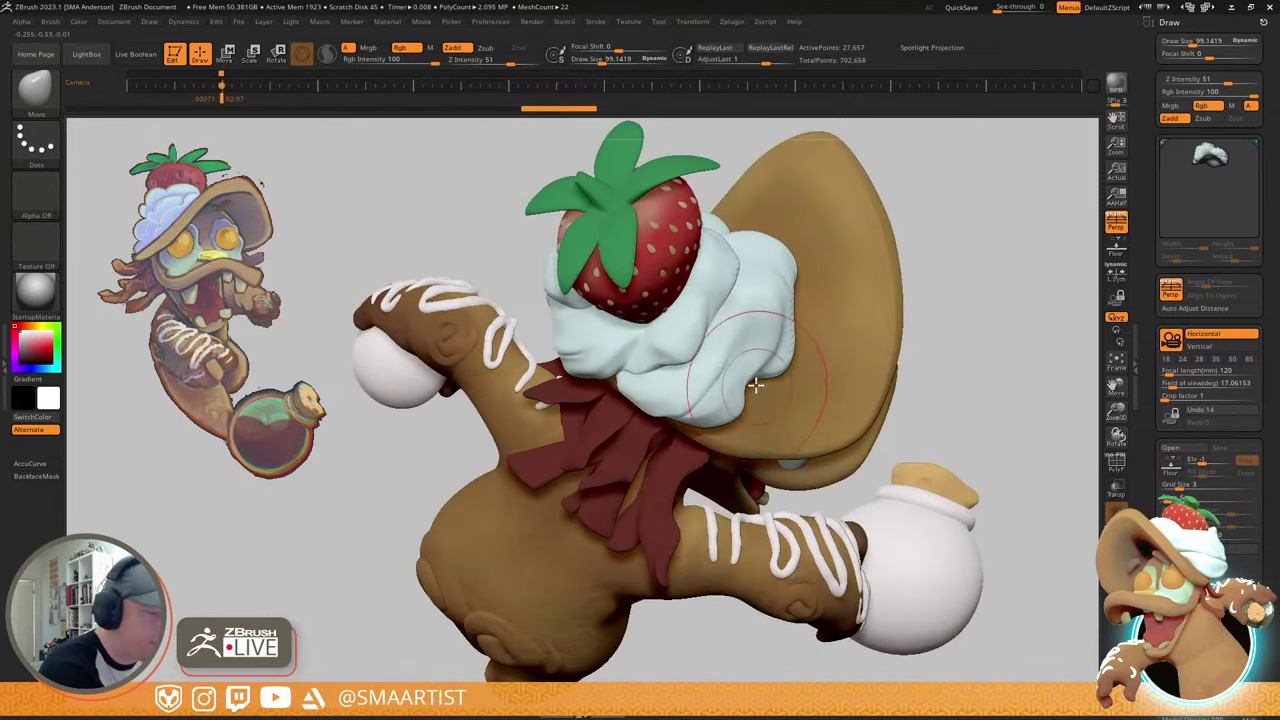
# - Reduce the Move brush to Draw Size about 62 and 45 to adjust the cream's lower edge against the hat brim
pyautogui.press('s')
pyautogui.moveTo(755, 385); pyautogui.dragTo(760, 385)
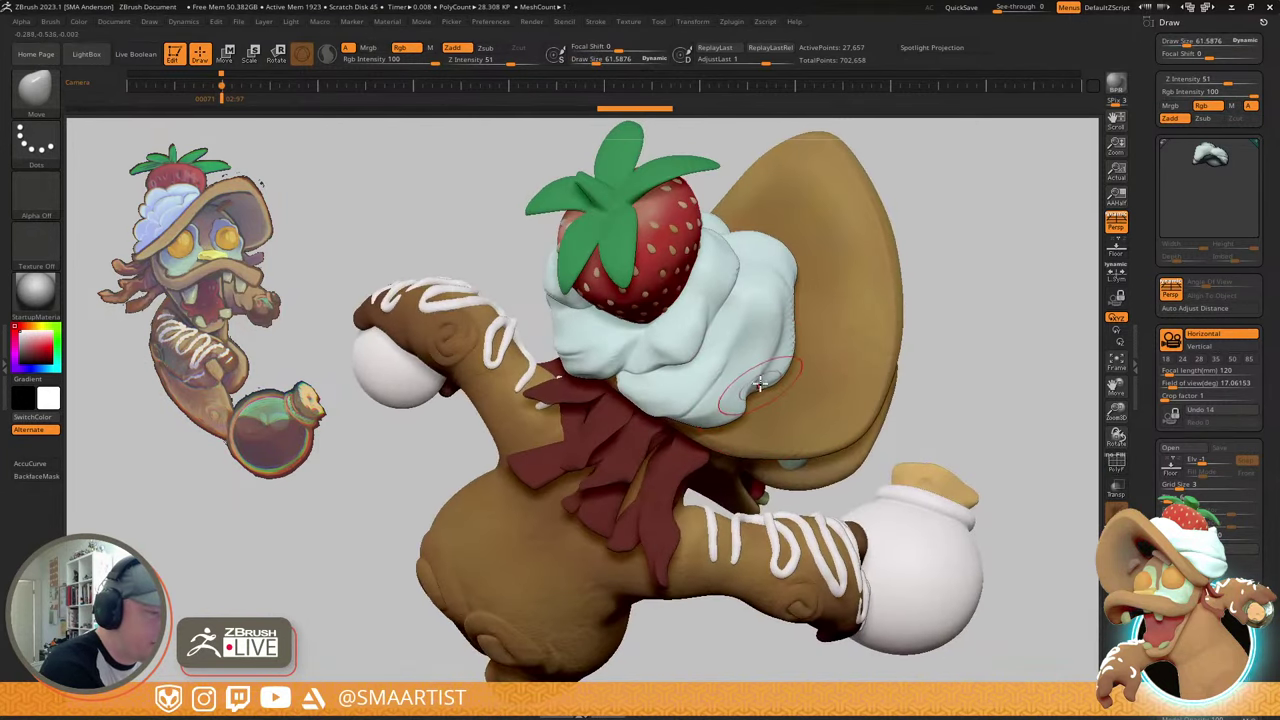
pyautogui.moveTo(765, 388); pyautogui.dragTo(692, 386, button='right')
pyautogui.press('s')
pyautogui.moveTo(693, 386); pyautogui.dragTo(677, 387)
pyautogui.moveTo(677, 398)
pyautogui.mouseDown(button='right')
pyautogui.moveTo(690, 405)
pyautogui.moveTo(670, 398)
pyautogui.moveTo(725, 370)
pyautogui.moveTo(783, 314)
pyautogui.moveTo(821, 318)
pyautogui.mouseUp(button='right')
pyautogui.keyDown('ctrl'); pyautogui.moveTo(660, 350); pyautogui.dragTo(635, 378, button='right'); pyautogui.keyUp('ctrl')
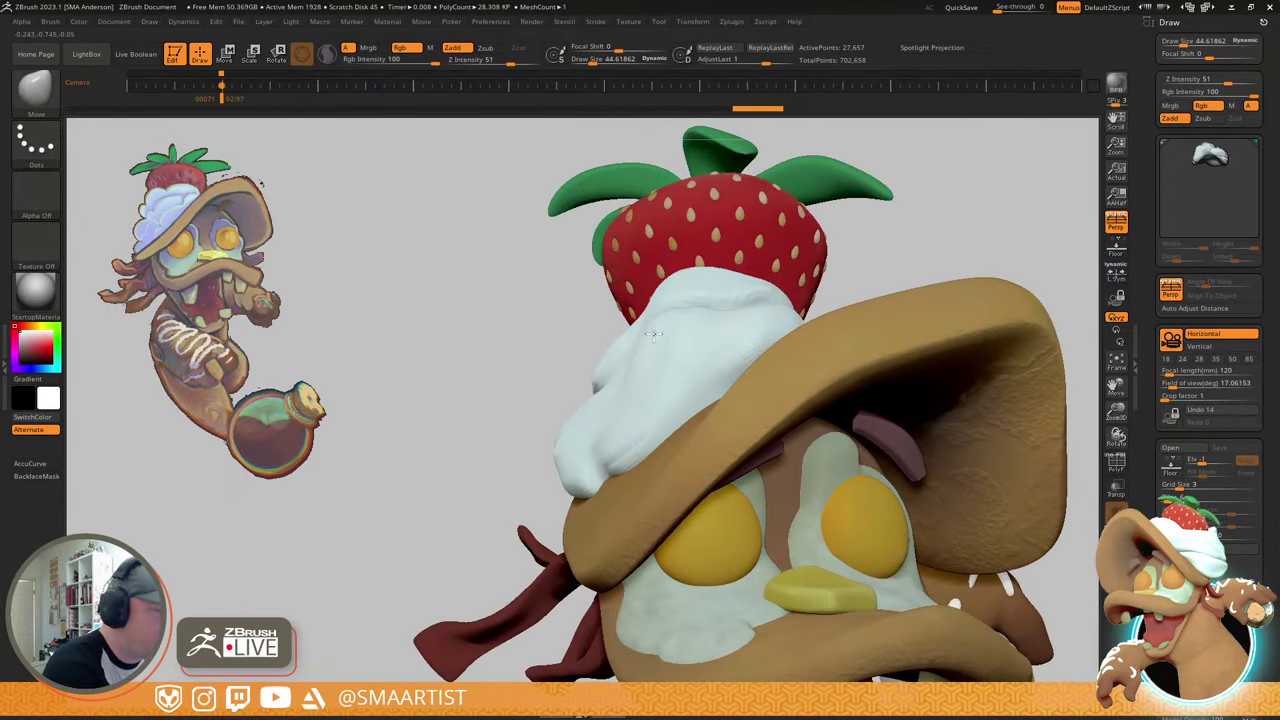
# - Nudge and smooth the whipped cream's front and side folds so they sit on the hat beneath the strawberry
pyautogui.moveTo(650, 338); pyautogui.dragTo(771, 282, button='right')
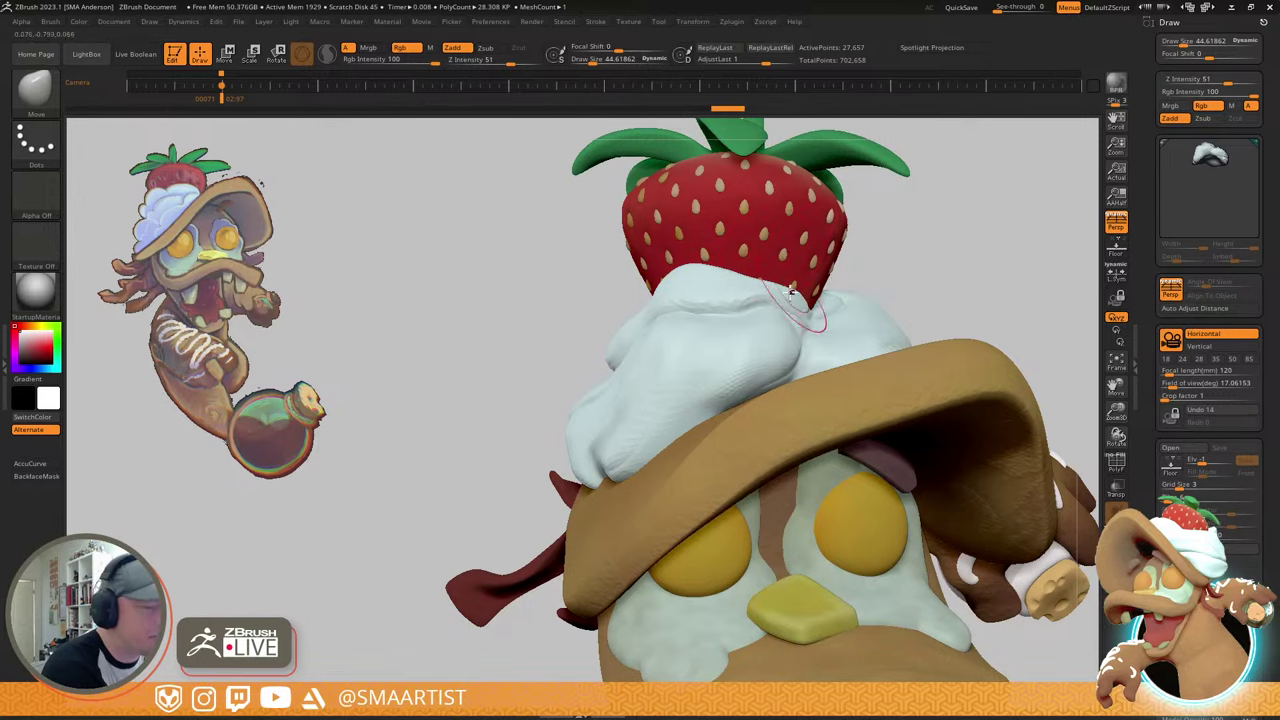
pyautogui.moveTo(933, 265)
pyautogui.mouseDown(button='right')
pyautogui.moveTo(752, 423)
pyautogui.moveTo(771, 409)
pyautogui.moveTo(763, 400)
pyautogui.mouseUp(button='right')
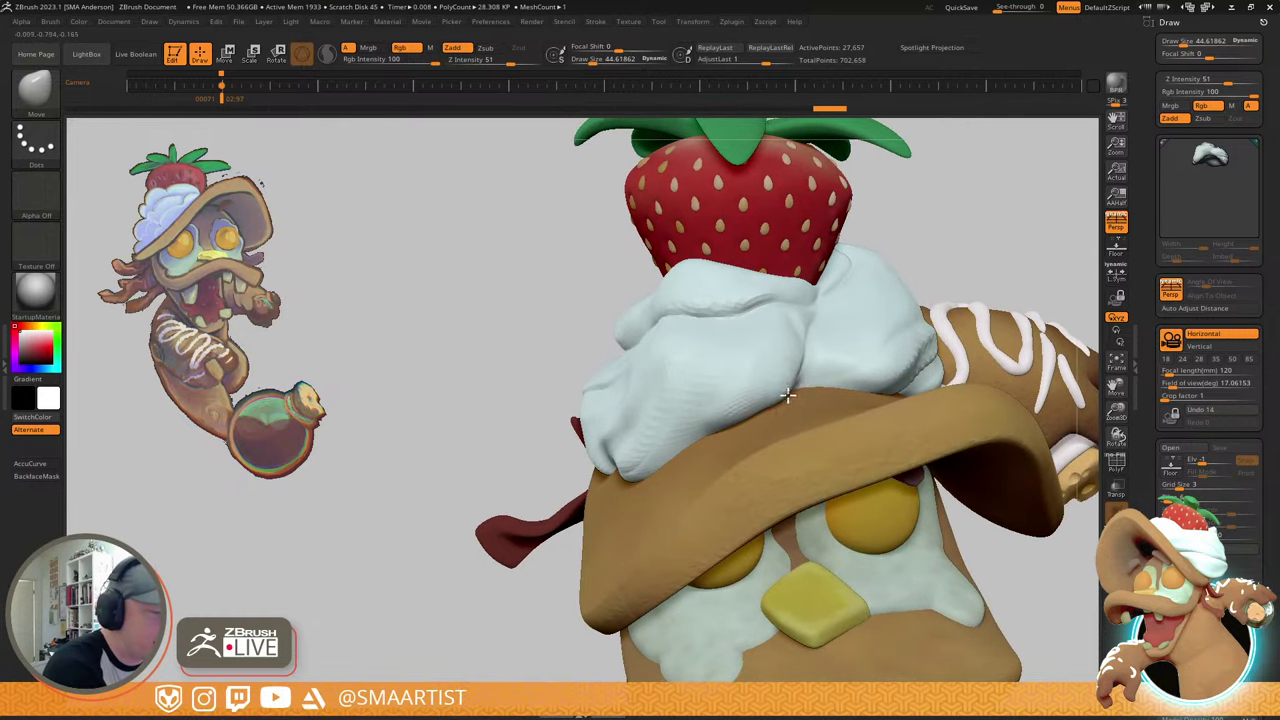
pyautogui.moveTo(788, 395); pyautogui.dragTo(791, 399)
pyautogui.moveTo(812, 393); pyautogui.dragTo(780, 400, button='right')
pyautogui.moveTo(773, 397); pyautogui.dragTo(768, 407)
pyautogui.moveTo(923, 336)
pyautogui.mouseDown(button='right')
pyautogui.moveTo(836, 372)
pyautogui.moveTo(708, 390)
pyautogui.moveTo(784, 384)
pyautogui.mouseUp(button='right')
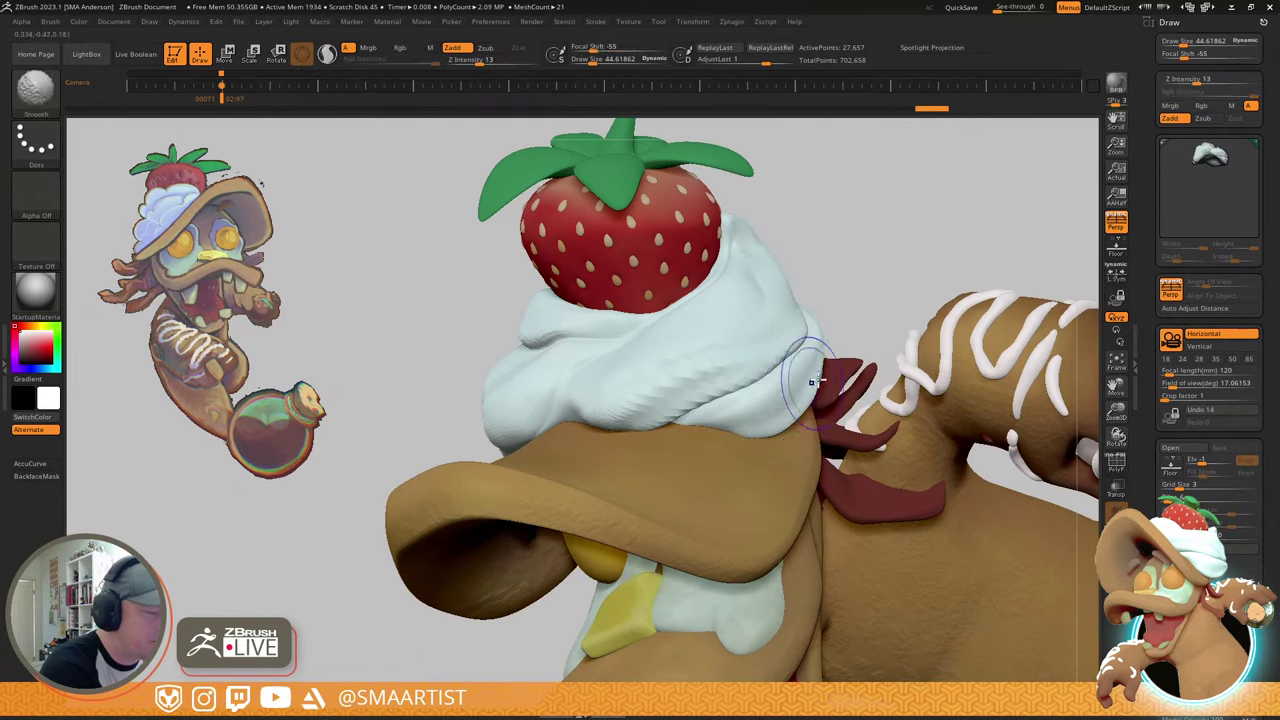
pyautogui.hotkey('shift', 'f')
pyautogui.hotkey('shift', 'f')
pyautogui.keyDown('ctrl'); pyautogui.moveTo(866, 331); pyautogui.dragTo(815, 334, button='right'); pyautogui.keyUp('ctrl')
pyautogui.moveTo(815, 334)
pyautogui.mouseDown(button='right')
pyautogui.moveTo(742, 334)
pyautogui.moveTo(866, 315)
pyautogui.moveTo(821, 315)
pyautogui.moveTo(851, 271)
pyautogui.moveTo(870, 297)
pyautogui.moveTo(900, 296)
pyautogui.mouseUp(button='right')
pyautogui.keyDown('ctrl'); pyautogui.moveTo(743, 443); pyautogui.dragTo(788, 459, button='right'); pyautogui.keyUp('ctrl')
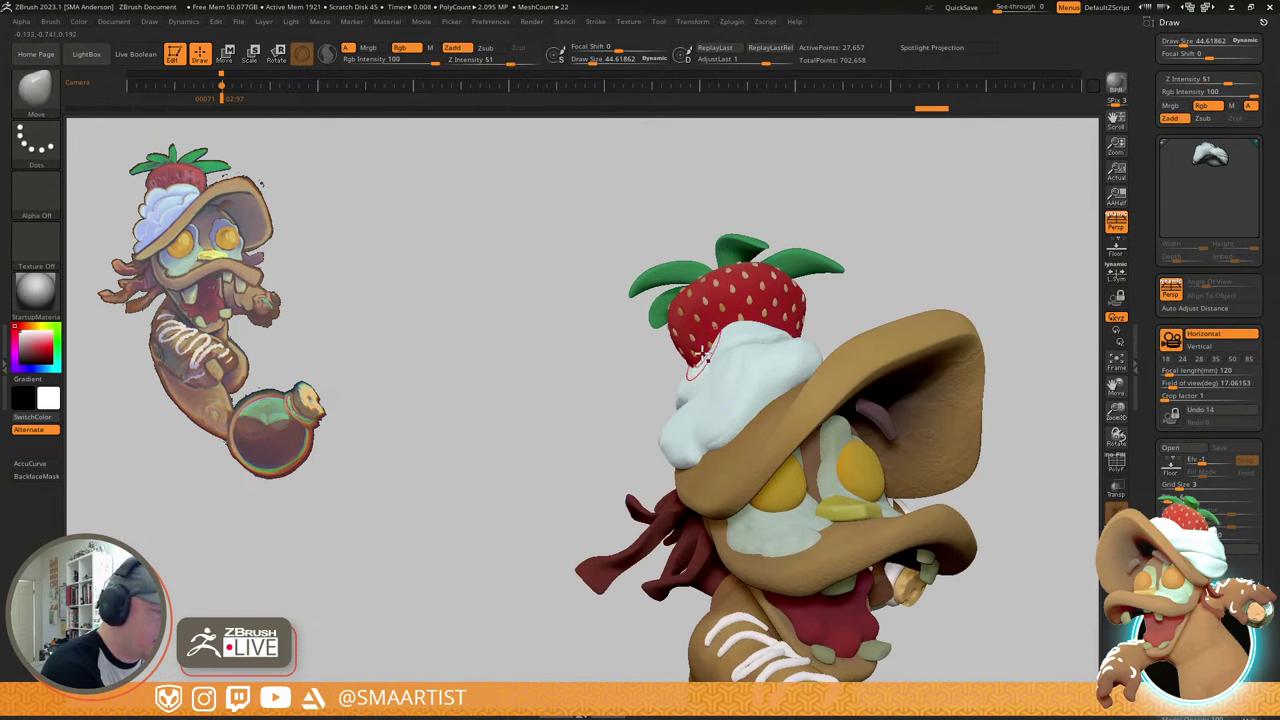
# - Set the Move brush's Draw Size to about 69 and reshape the cream's outline on the front of the hat
pyautogui.press('s')
pyautogui.moveTo(697, 358); pyautogui.dragTo(701, 361)
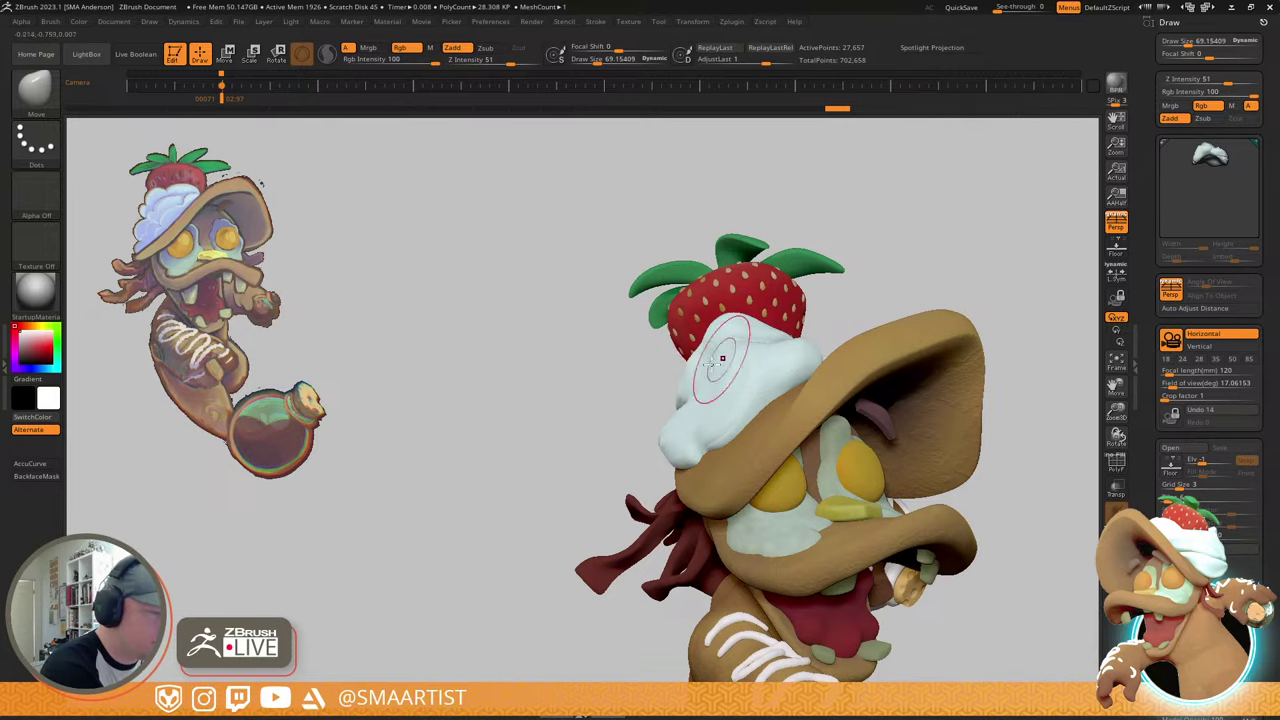
pyautogui.moveTo(686, 363)
pyautogui.mouseDown(button='right')
pyautogui.moveTo(749, 350)
pyautogui.moveTo(678, 393)
pyautogui.moveTo(658, 367)
pyautogui.moveTo(679, 368)
pyautogui.moveTo(688, 388)
pyautogui.moveTo(808, 350)
pyautogui.moveTo(795, 352)
pyautogui.moveTo(796, 482)
pyautogui.mouseUp(button='right')
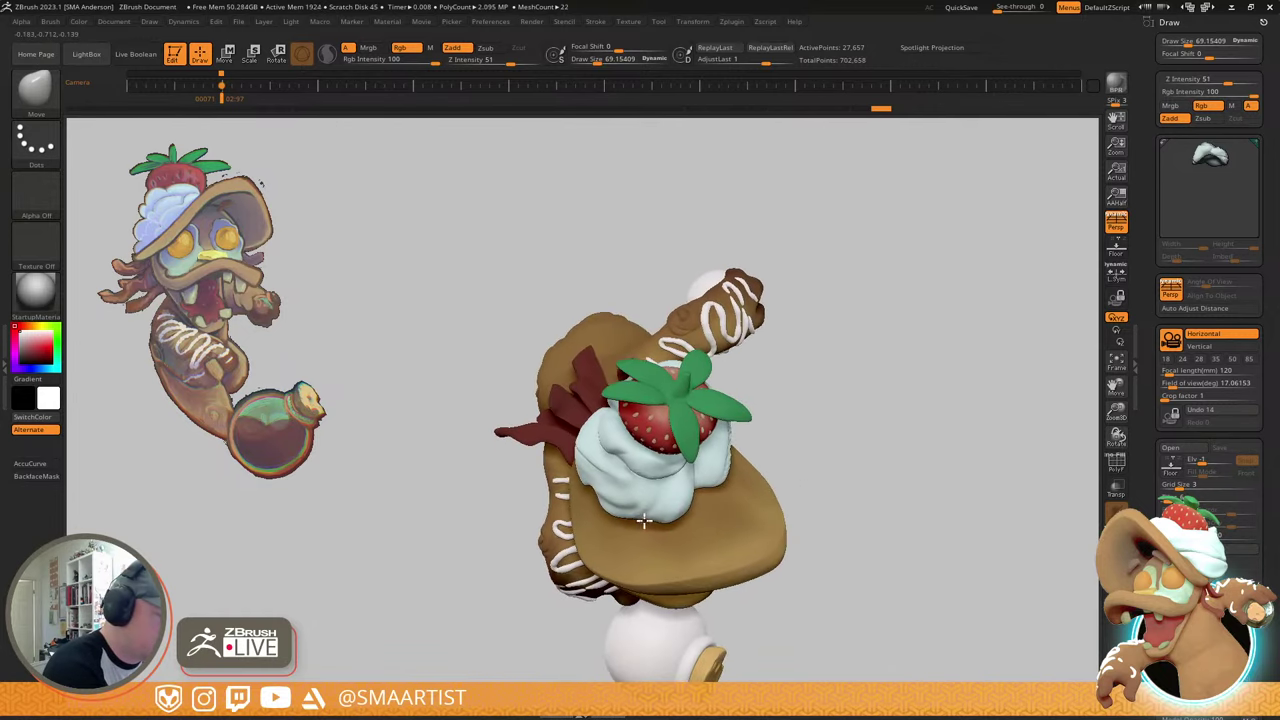
pyautogui.moveTo(644, 521); pyautogui.dragTo(815, 343, button='right')
pyautogui.press('Right')
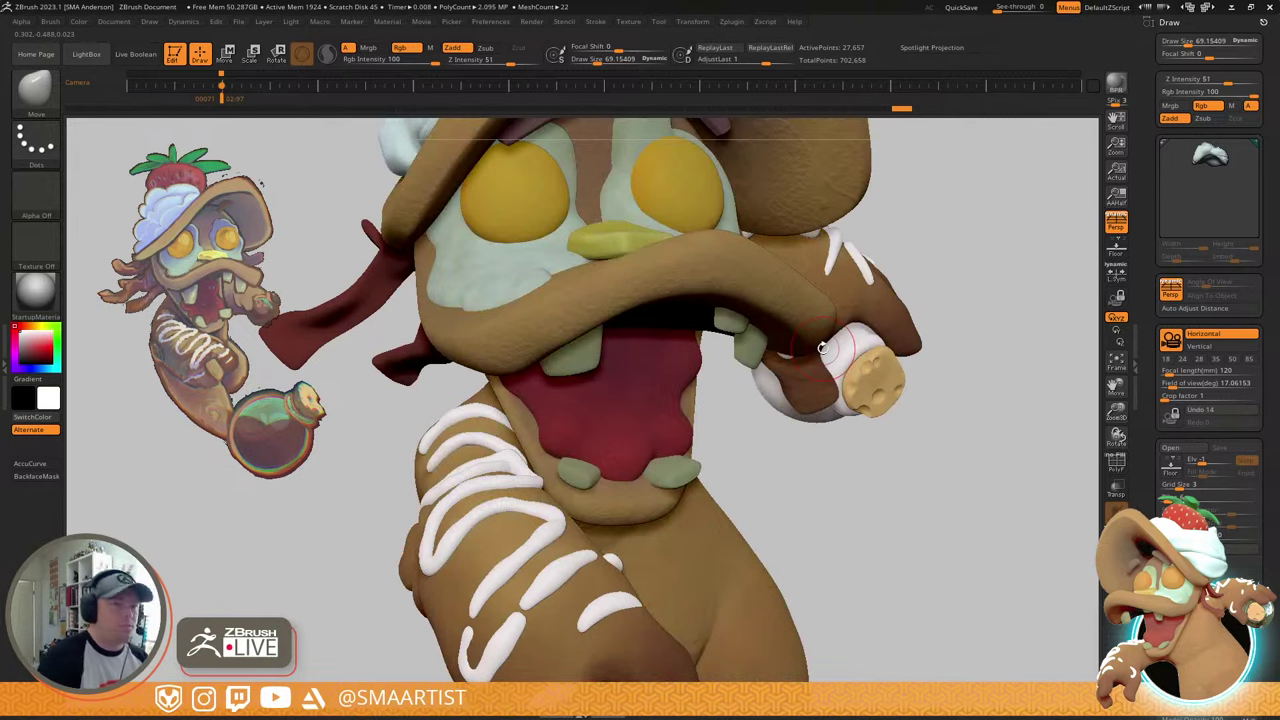
pyautogui.moveTo(929, 271)
pyautogui.mouseDown(button='right')
pyautogui.moveTo(970, 541)
pyautogui.moveTo(895, 375)
pyautogui.moveTo(894, 323)
pyautogui.moveTo(906, 317)
pyautogui.moveTo(894, 321)
pyautogui.moveTo(909, 316)
pyautogui.moveTo(868, 330)
pyautogui.moveTo(928, 346)
pyautogui.moveTo(920, 420)
pyautogui.moveTo(866, 451)
pyautogui.mouseUp(button='right')
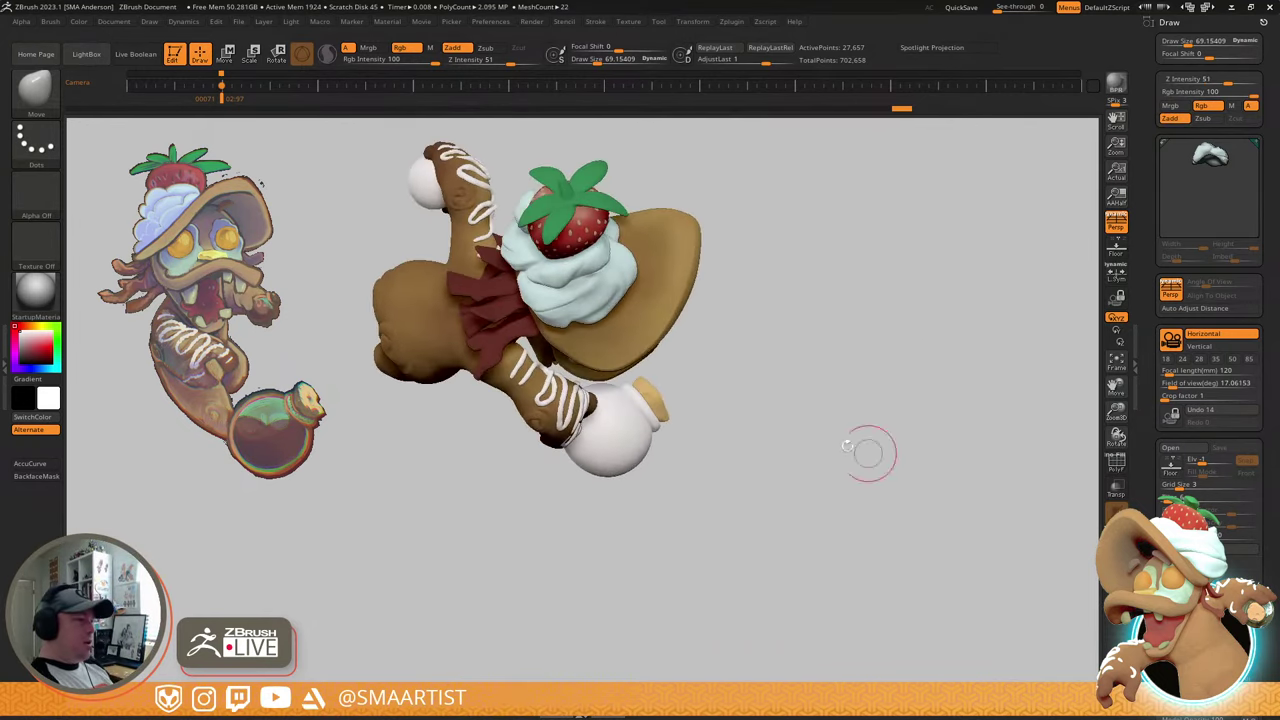
# - Set Draw Size to about 54, push the cream's outer edge onto the brim and smooth its surface
pyautogui.moveTo(600, 331)
pyautogui.keyDown('ctrl'); pyautogui.mouseDown(button='right')
pyautogui.moveTo(631, 340)
pyautogui.moveTo(611, 303)
pyautogui.mouseUp(button='right'); pyautogui.keyUp('ctrl')
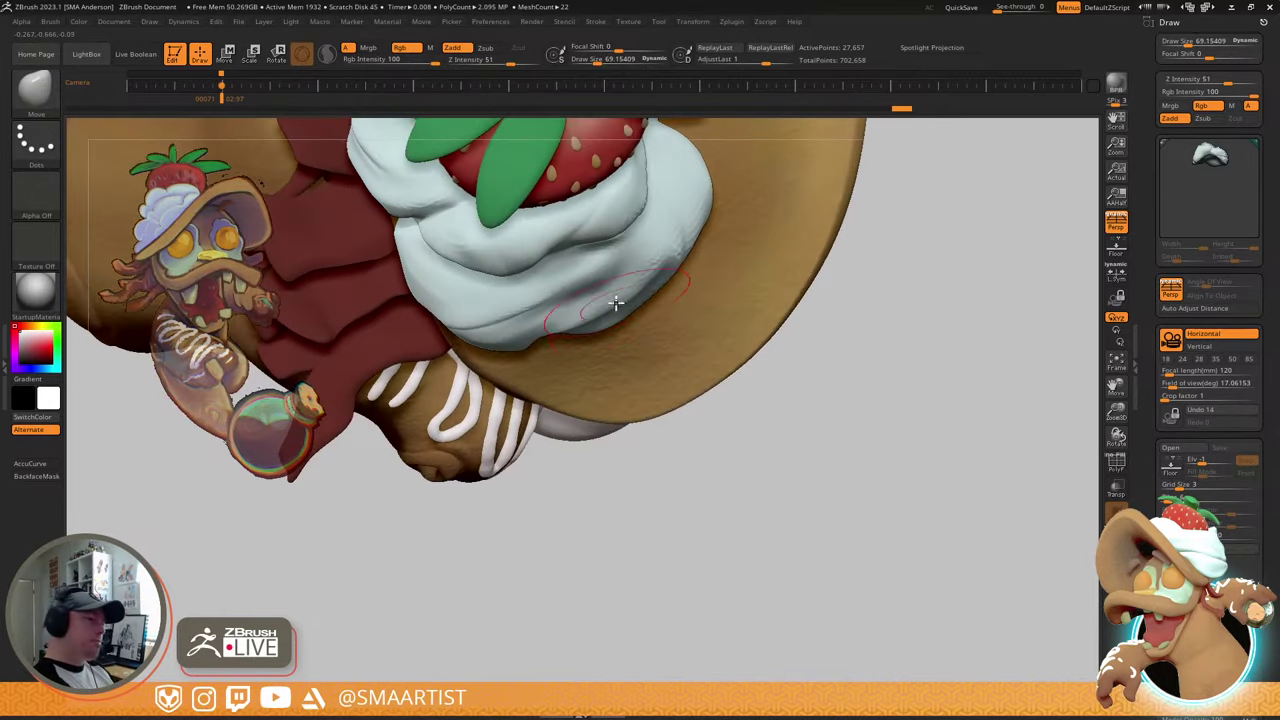
pyautogui.press('s')
pyautogui.moveTo(614, 304); pyautogui.dragTo(597, 333)
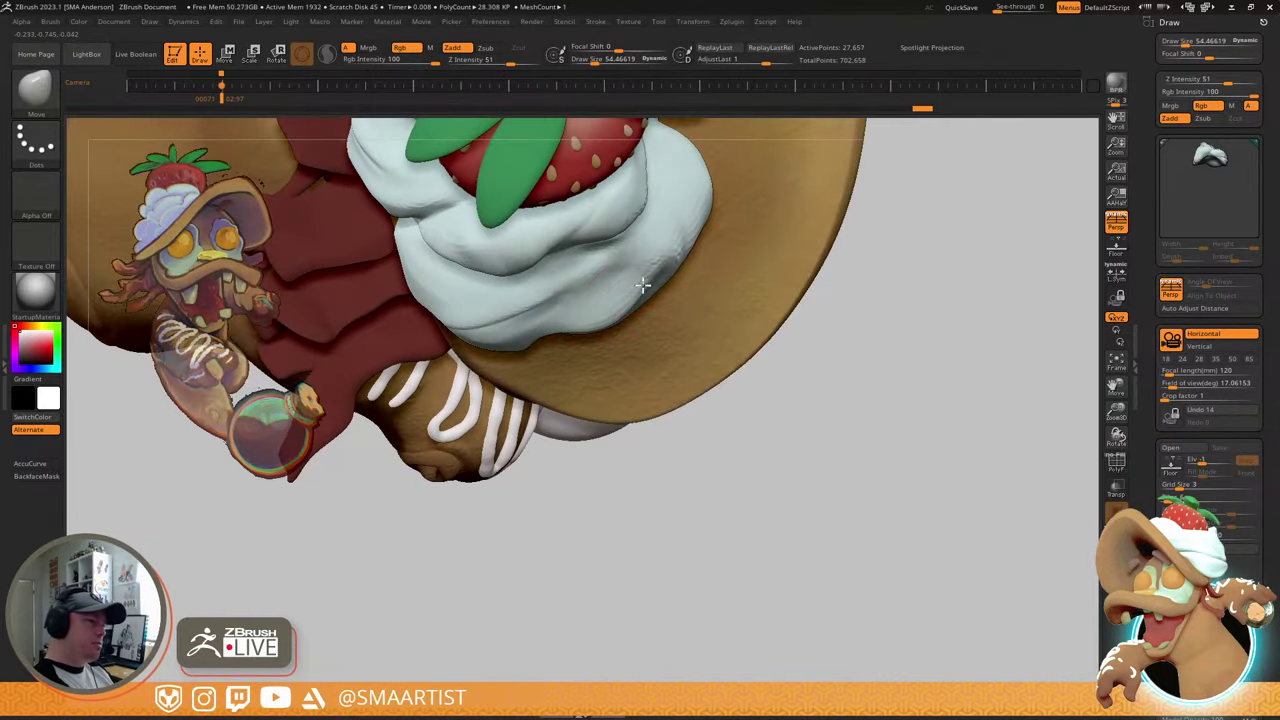
pyautogui.moveTo(585, 331)
pyautogui.mouseDown(button='right')
pyautogui.moveTo(691, 354)
pyautogui.moveTo(657, 283)
pyautogui.moveTo(657, 380)
pyautogui.moveTo(590, 398)
pyautogui.moveTo(605, 374)
pyautogui.moveTo(632, 367)
pyautogui.mouseUp(button='right')
pyautogui.press('shift')
pyautogui.moveTo(632, 367); pyautogui.dragTo(627, 389)
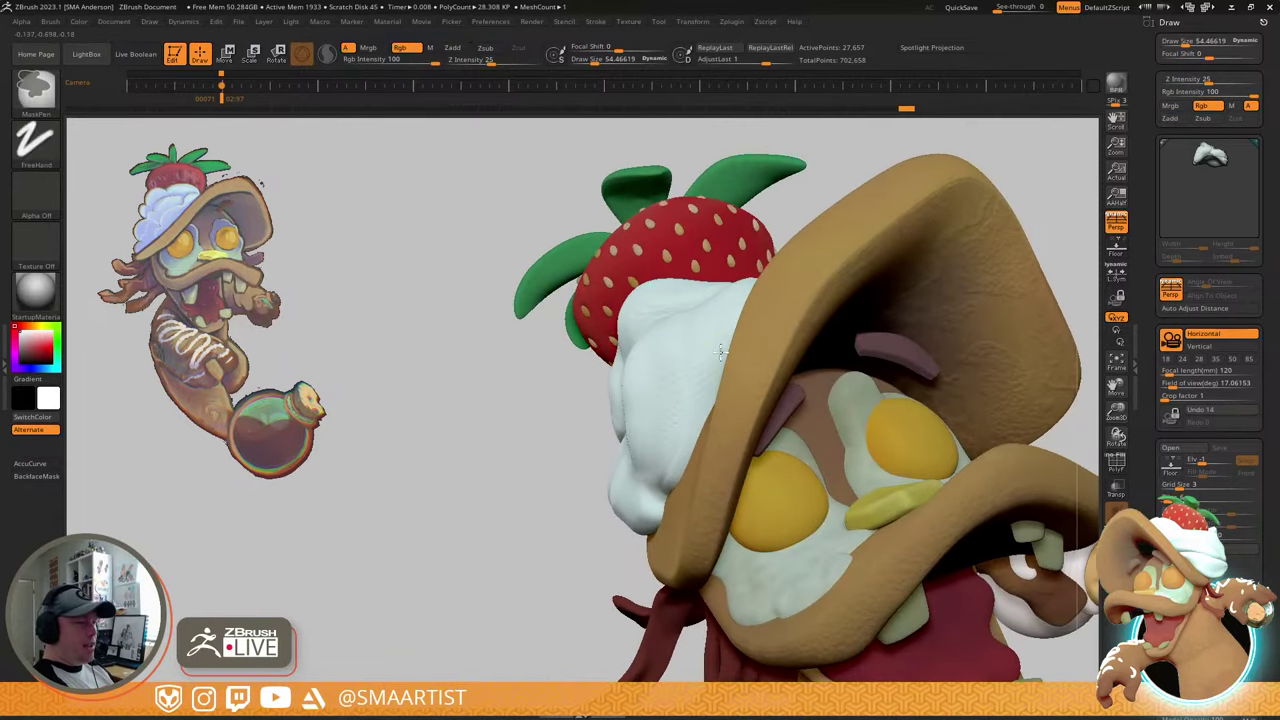
pyautogui.keyDown('ctrl'); pyautogui.moveTo(675, 353); pyautogui.dragTo(696, 379, button='right'); pyautogui.keyUp('ctrl')
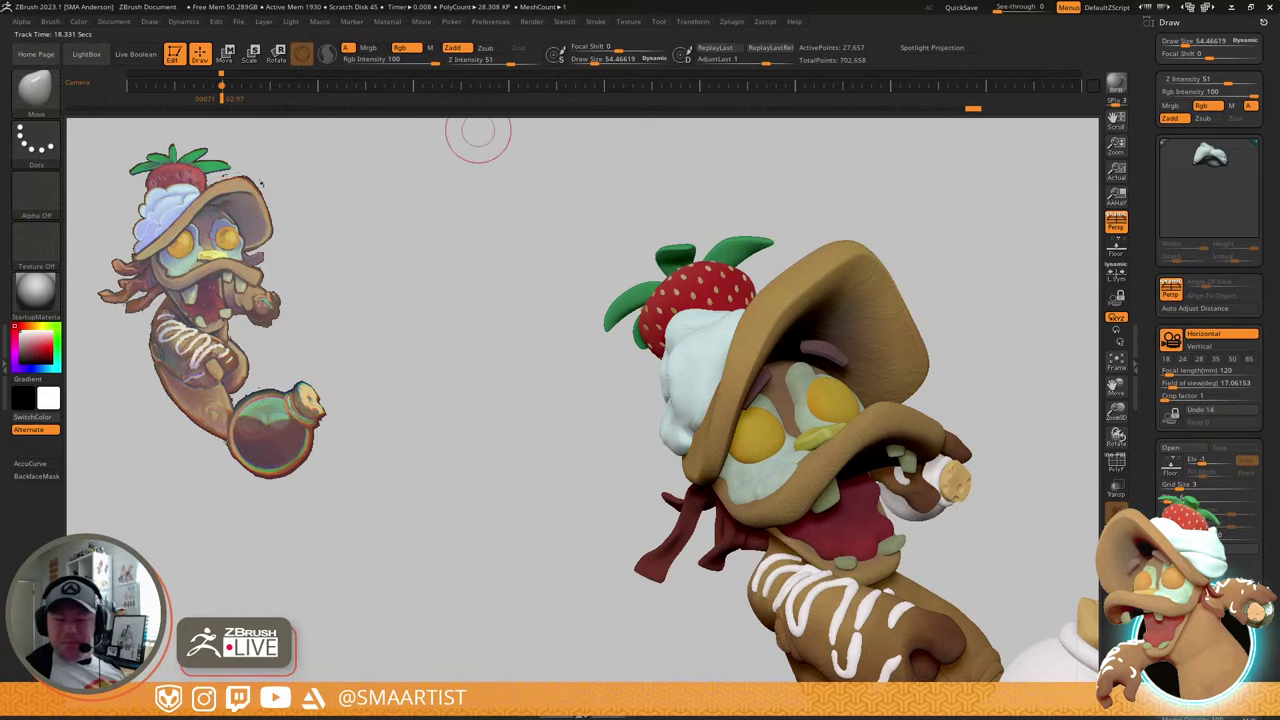
# - Switch to the photo viewer to browse the BeefCake concept and the other character sketches, and return to ZBrush
pyautogui.hotkey('alt', 'Tab')
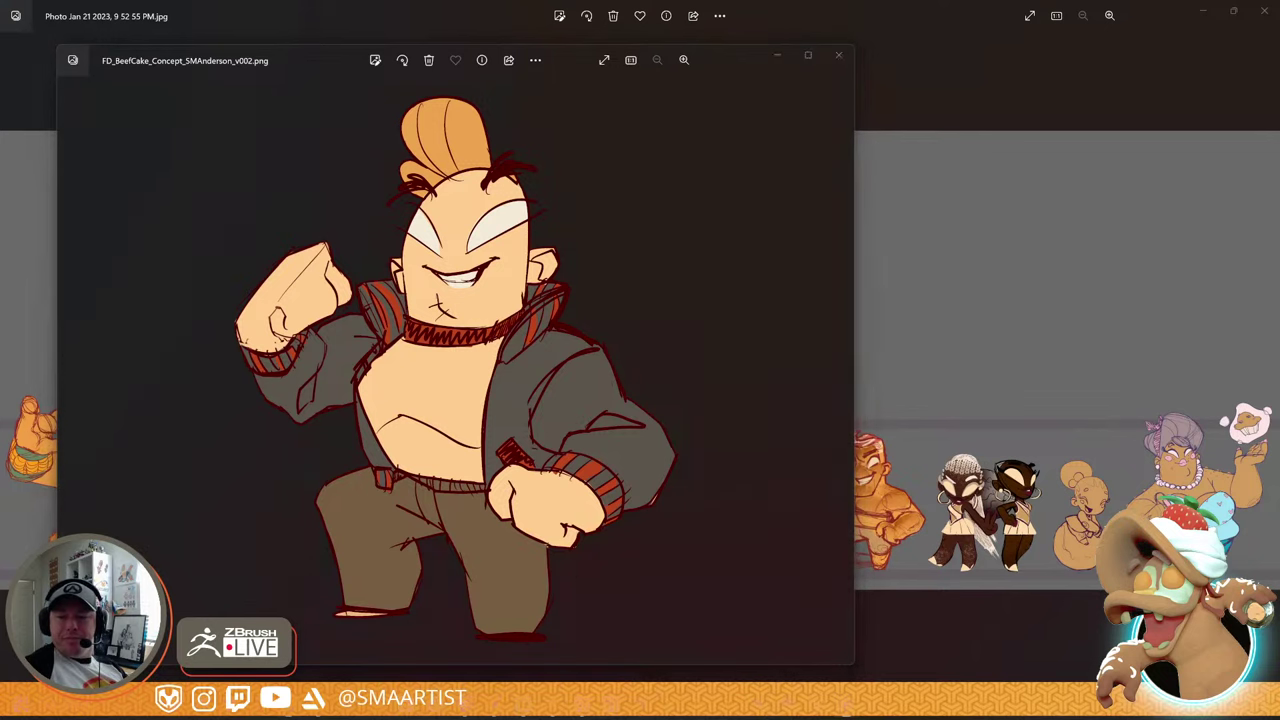
pyautogui.press('Right')
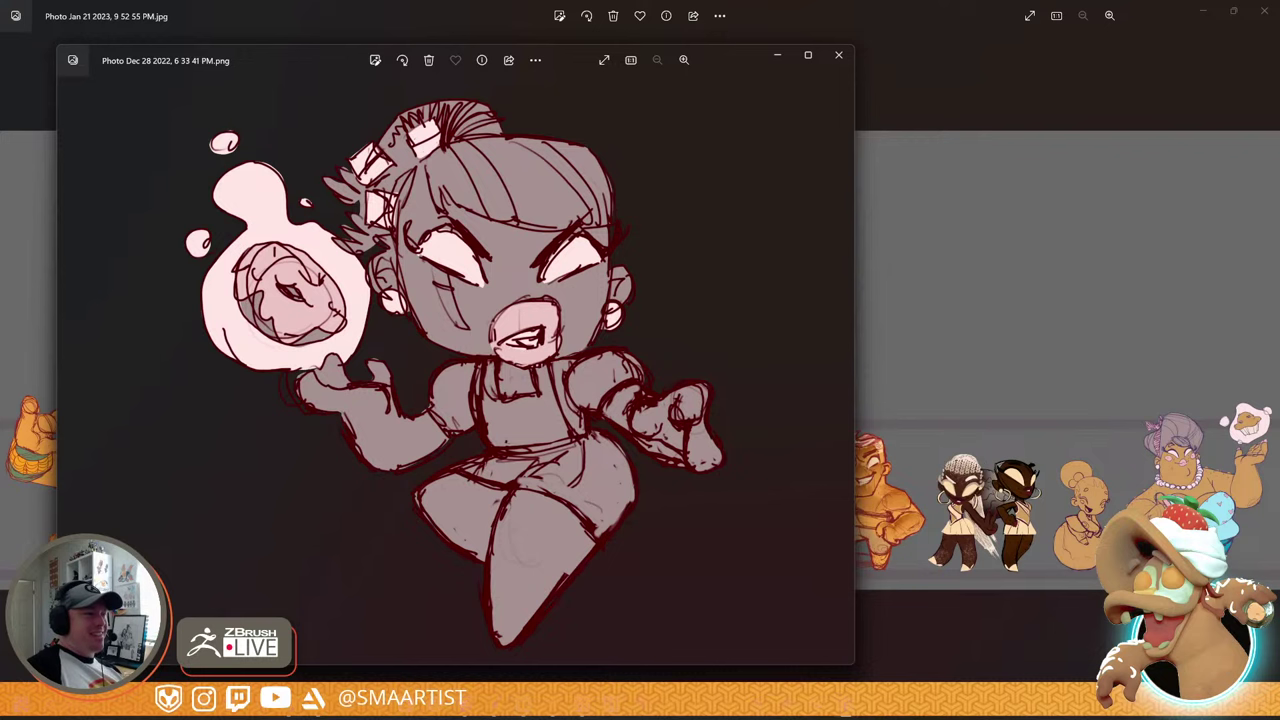
pyautogui.press('Left')
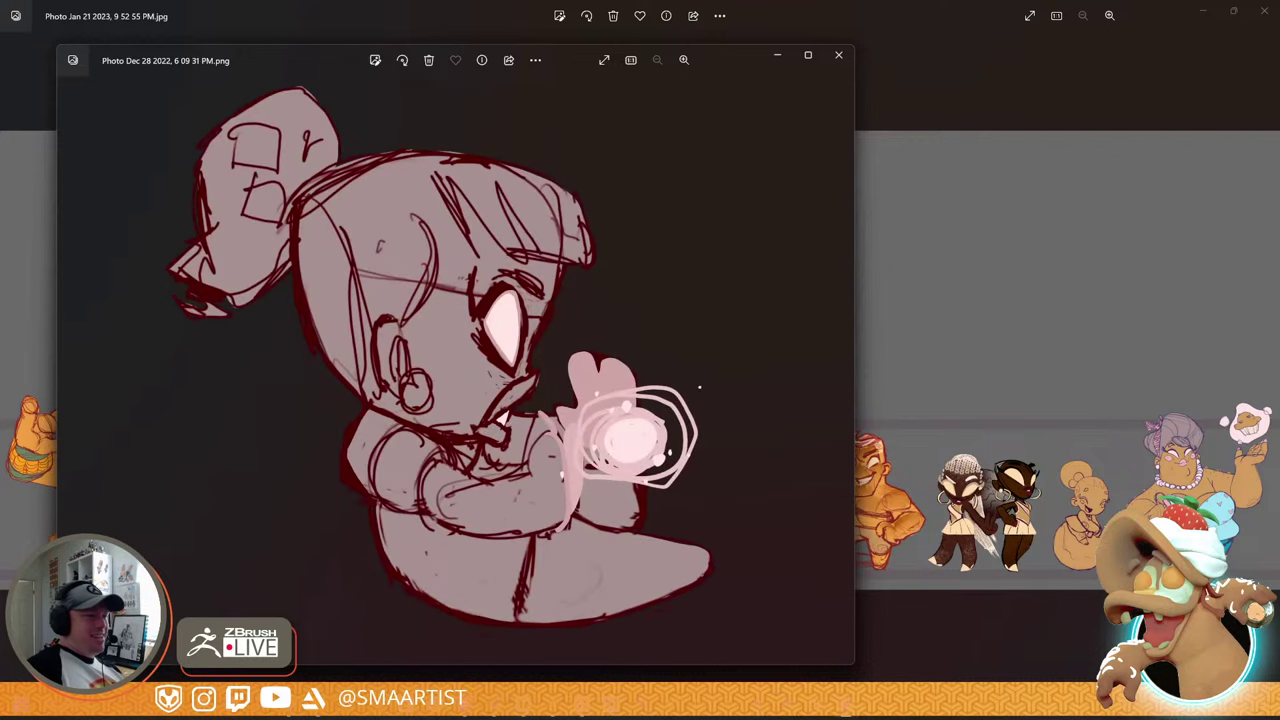
pyautogui.press('Right')
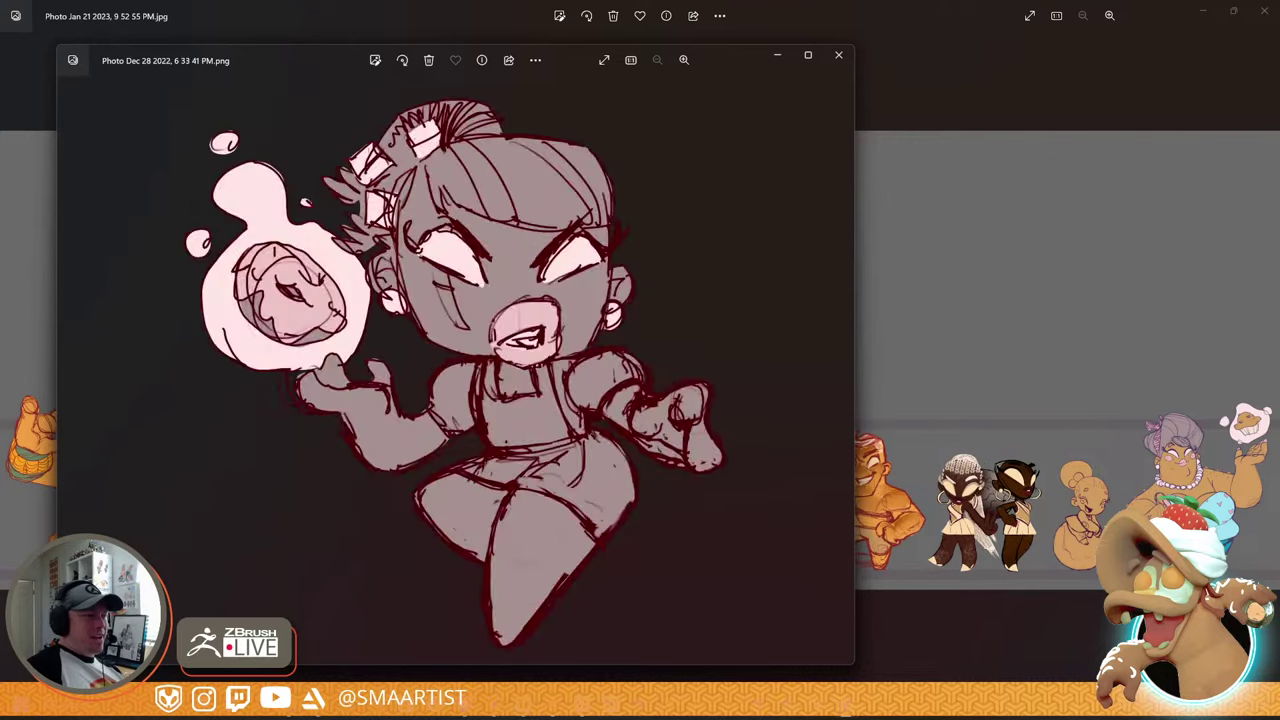
pyautogui.press('Left')
pyautogui.press('Right')
pyautogui.press('Right')
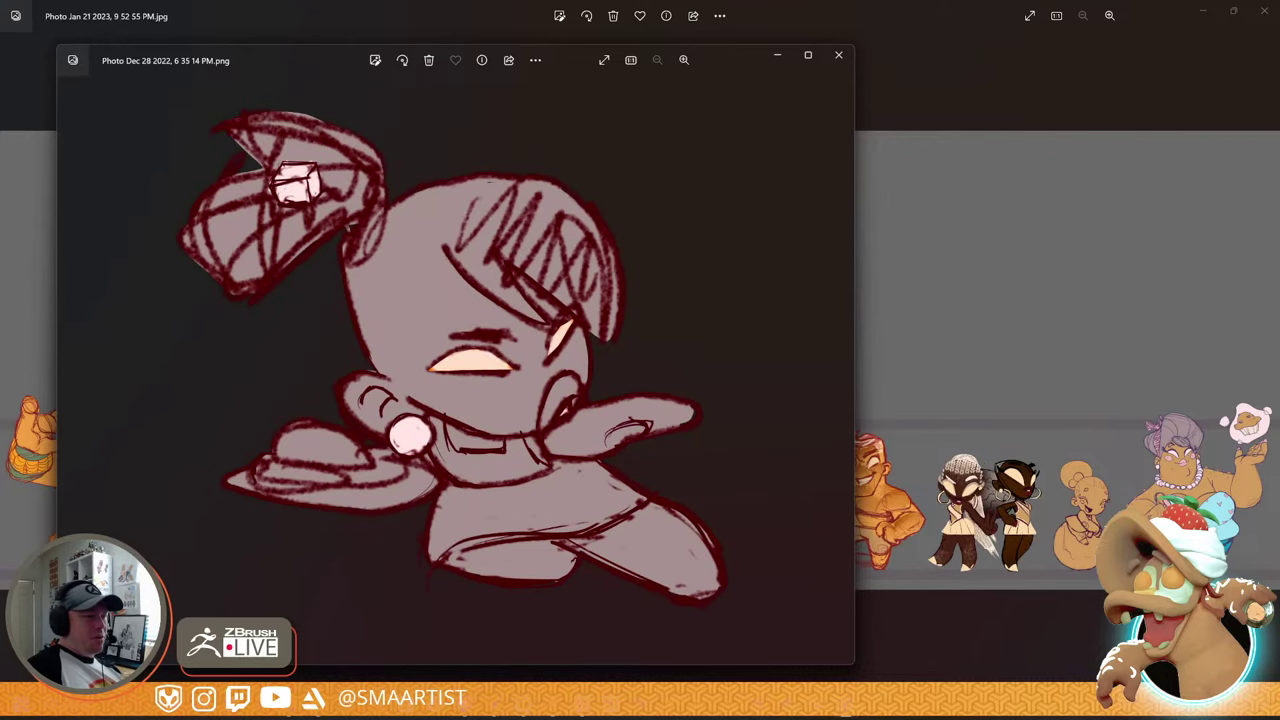
pyautogui.press('Left')
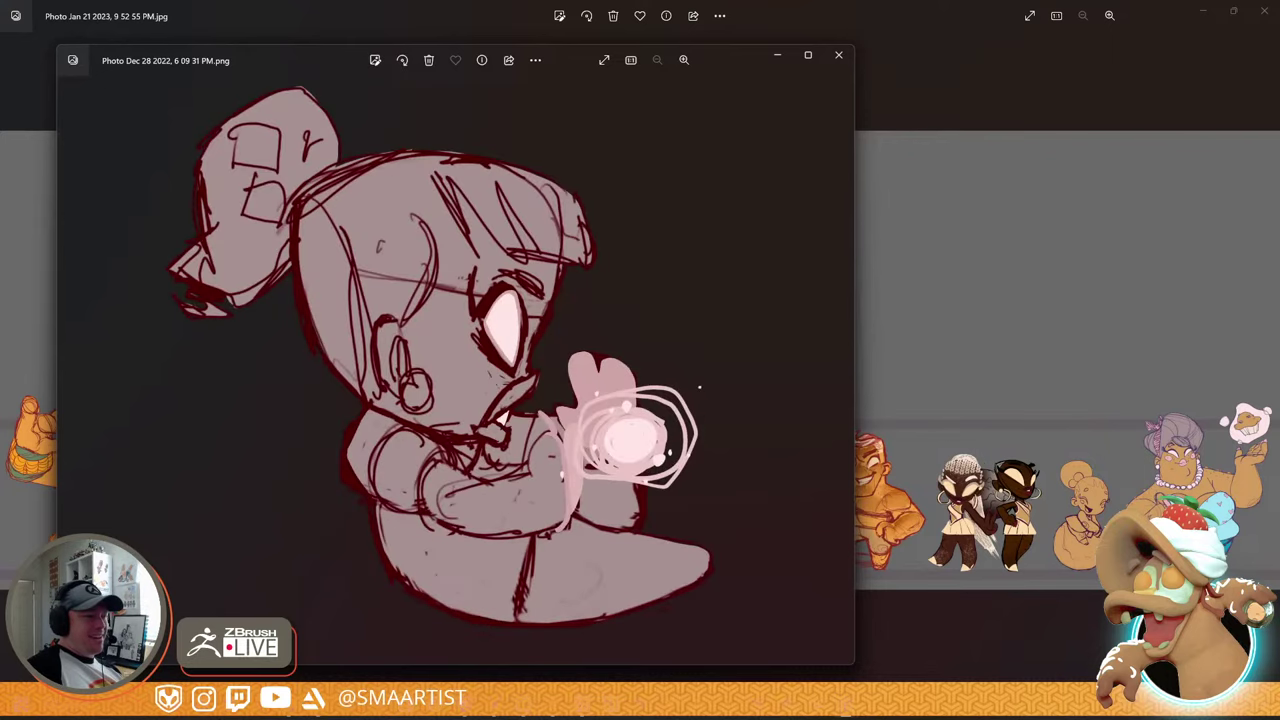
pyautogui.press('Right')
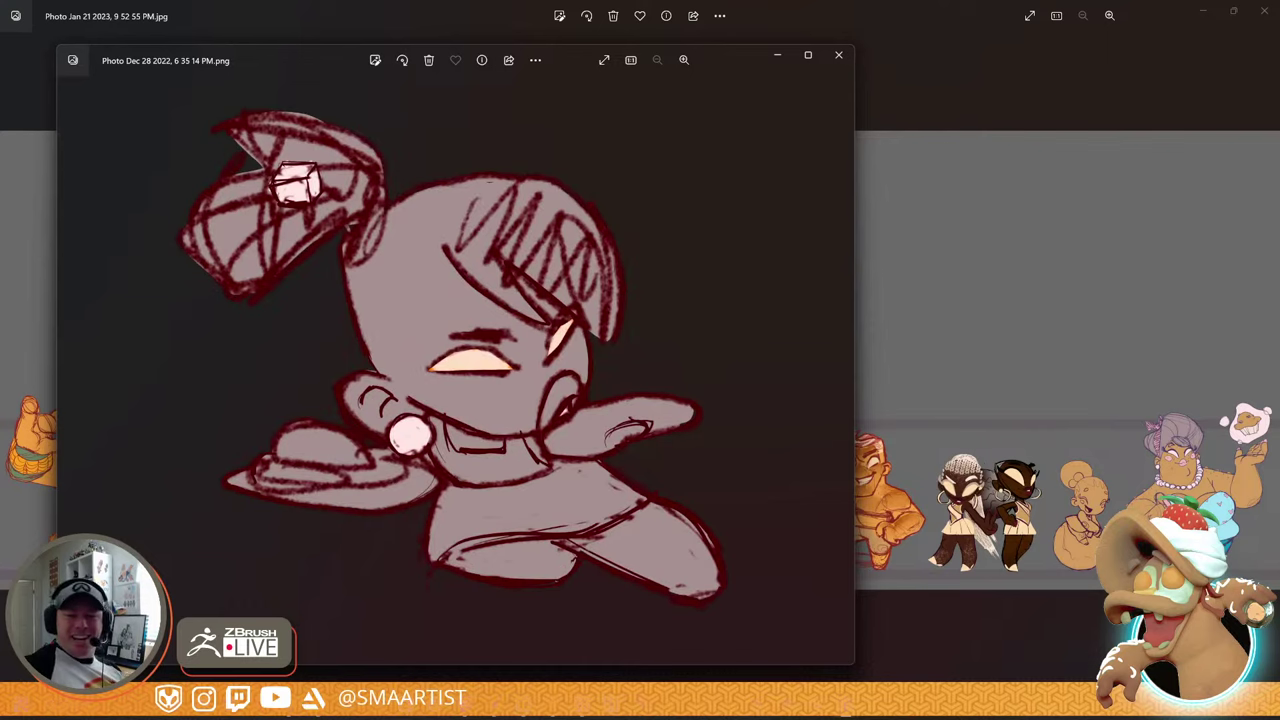
pyautogui.press('Right')
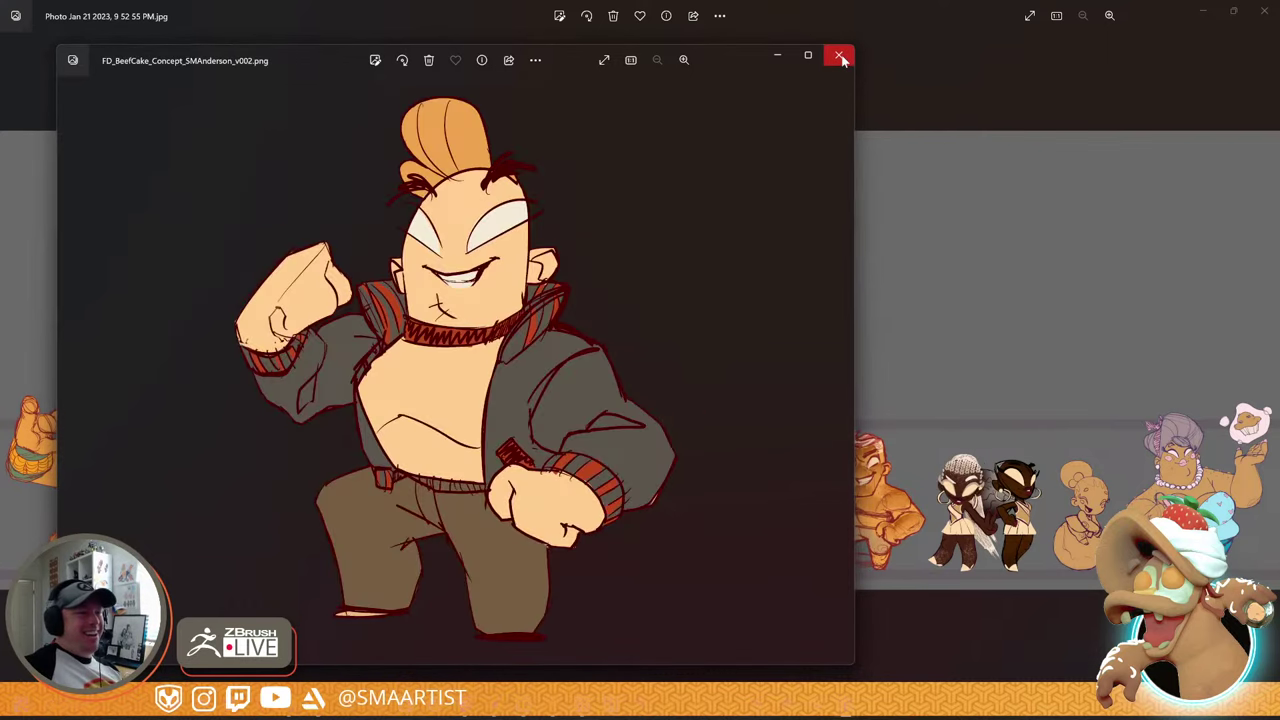
pyautogui.click(842, 58)
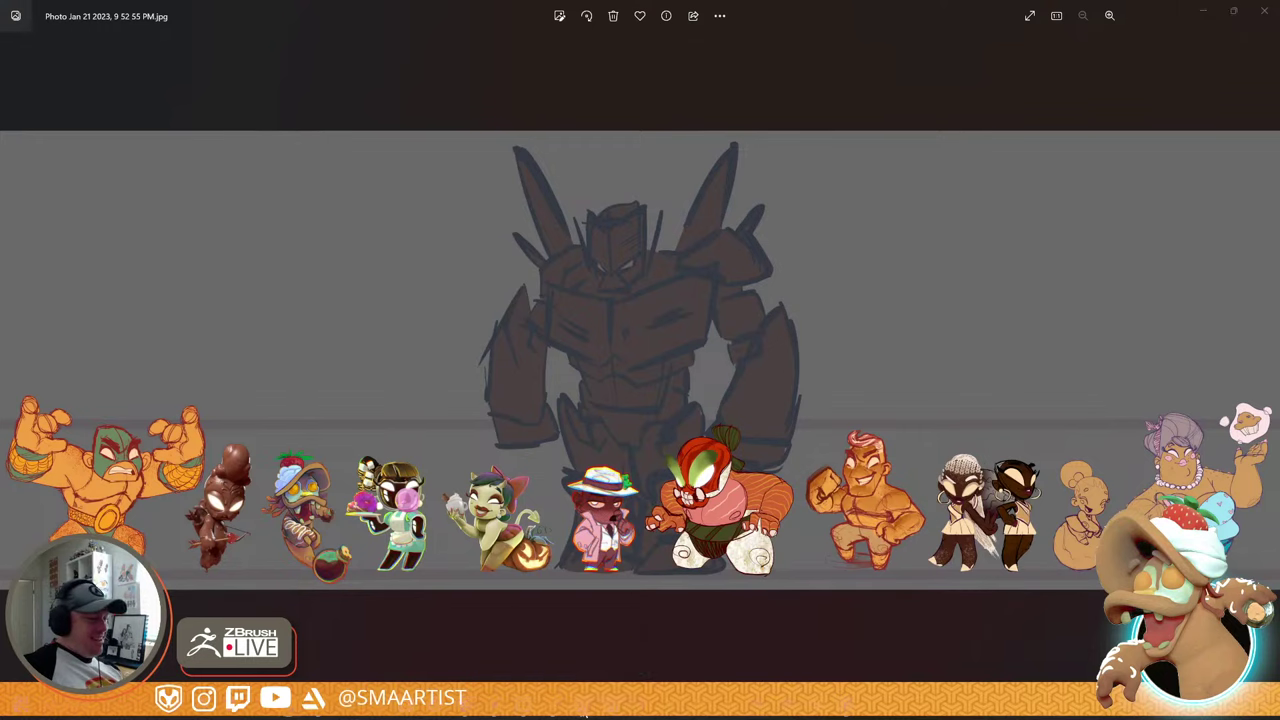
pyautogui.click(585, 712)
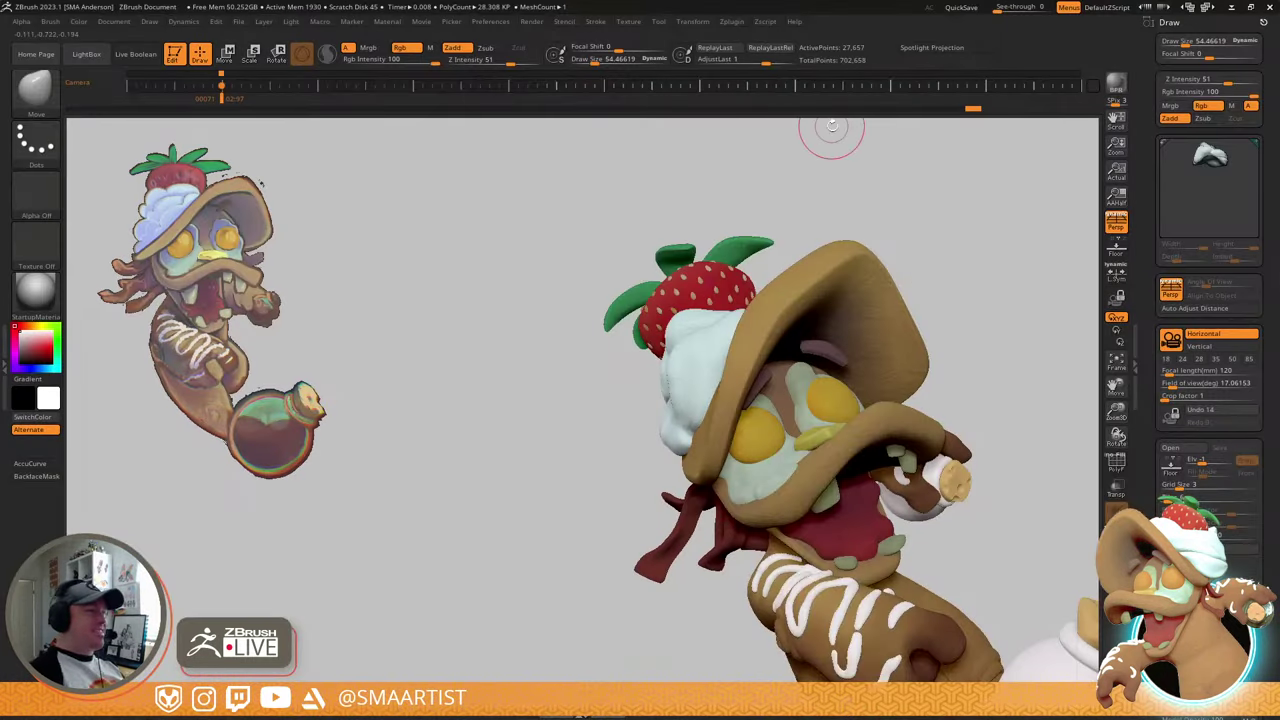
# - Save the project and bring the yellow butter nose into close view
pyautogui.moveTo(1000, 423)
pyautogui.mouseDown()
pyautogui.moveTo(994, 469)
pyautogui.moveTo(930, 455)
pyautogui.moveTo(820, 374)
pyautogui.moveTo(806, 303)
pyautogui.moveTo(814, 350)
pyautogui.moveTo(831, 306)
pyautogui.moveTo(803, 330)
pyautogui.mouseUp()
pyautogui.press('ctrl')
pyautogui.hotkey('ctrl', 's')
pyautogui.keyDown('ctrl'); pyautogui.moveTo(806, 334); pyautogui.dragTo(840, 448, button='right'); pyautogui.keyUp('ctrl')
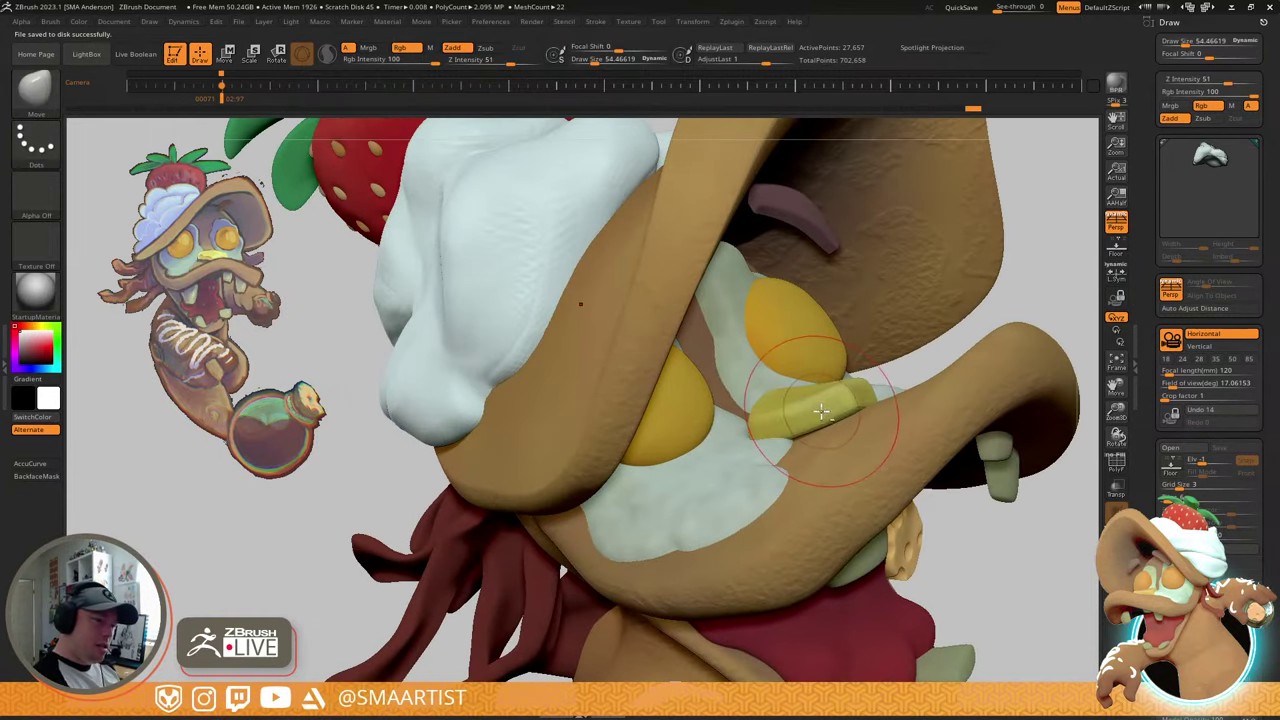
# - Make the yellow butter nose the active subtool and reshape its ends and edges with the Move brush
pyautogui.keyDown('alt'); pyautogui.click(820, 410); pyautogui.keyUp('alt')
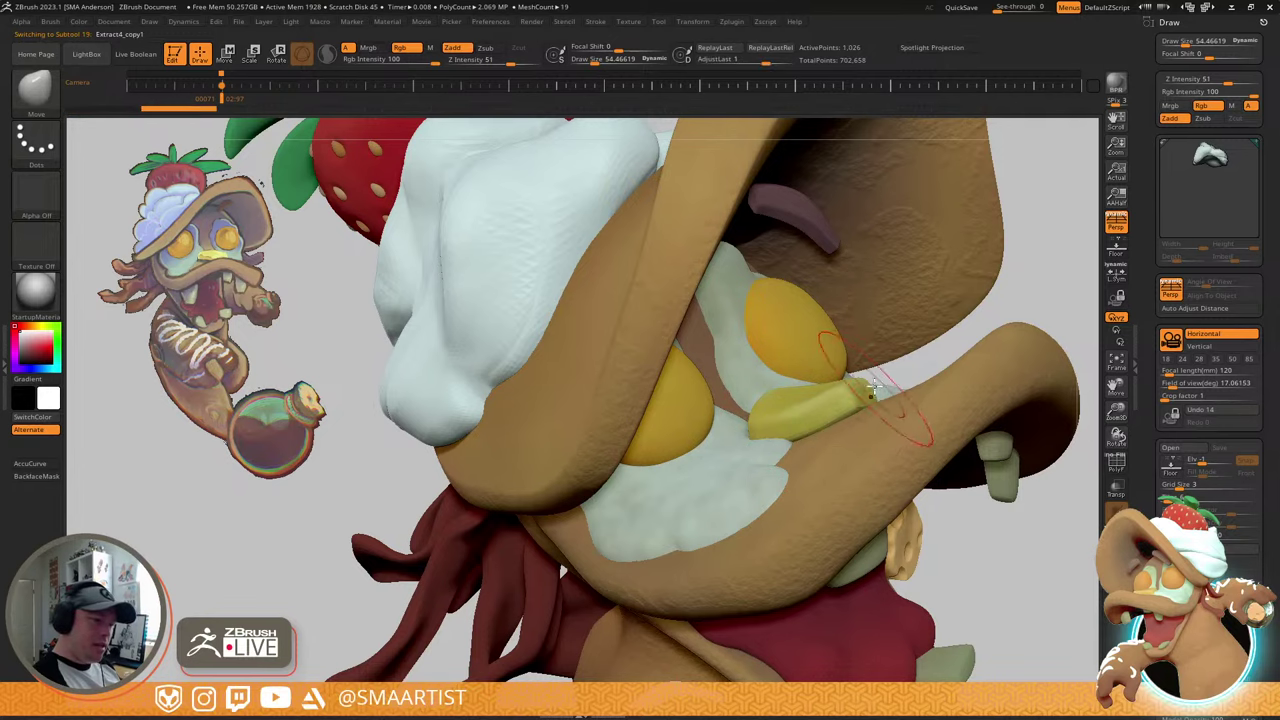
pyautogui.moveTo(874, 387); pyautogui.dragTo(881, 383, button='right')
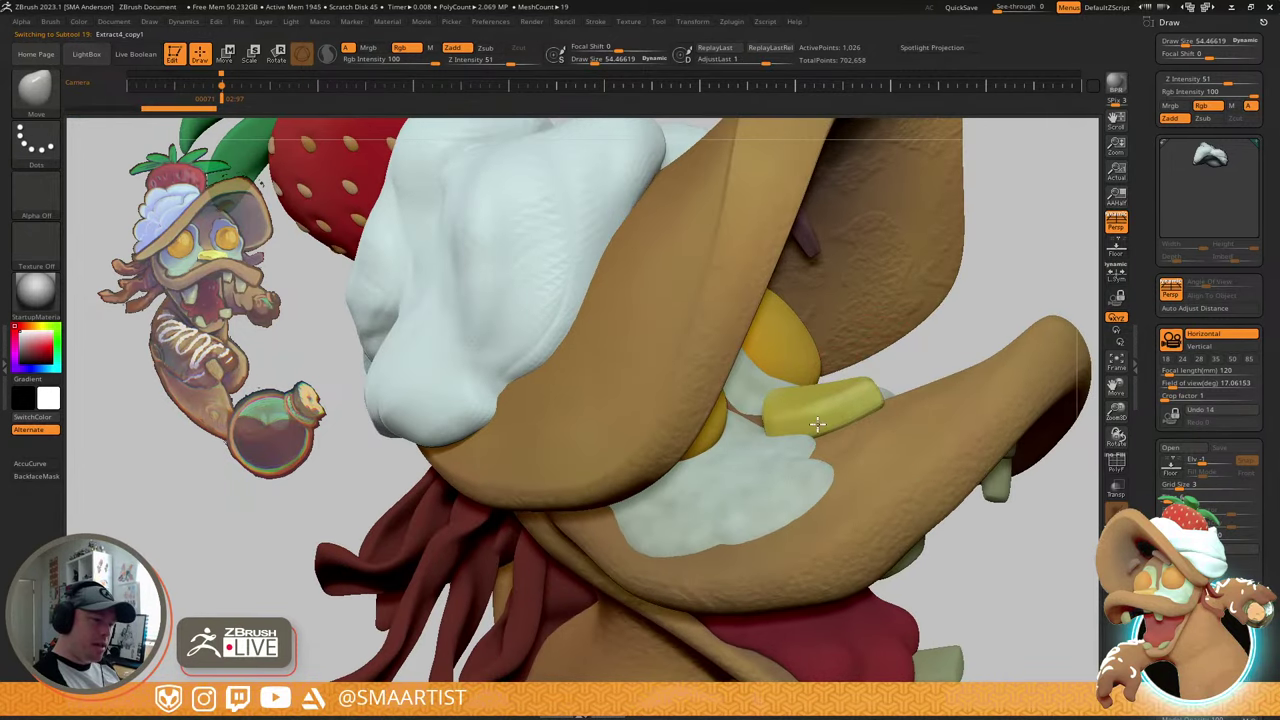
pyautogui.moveTo(817, 424); pyautogui.dragTo(819, 430)
pyautogui.moveTo(886, 391); pyautogui.dragTo(882, 384)
pyautogui.moveTo(876, 412); pyautogui.dragTo(881, 423, button='right')
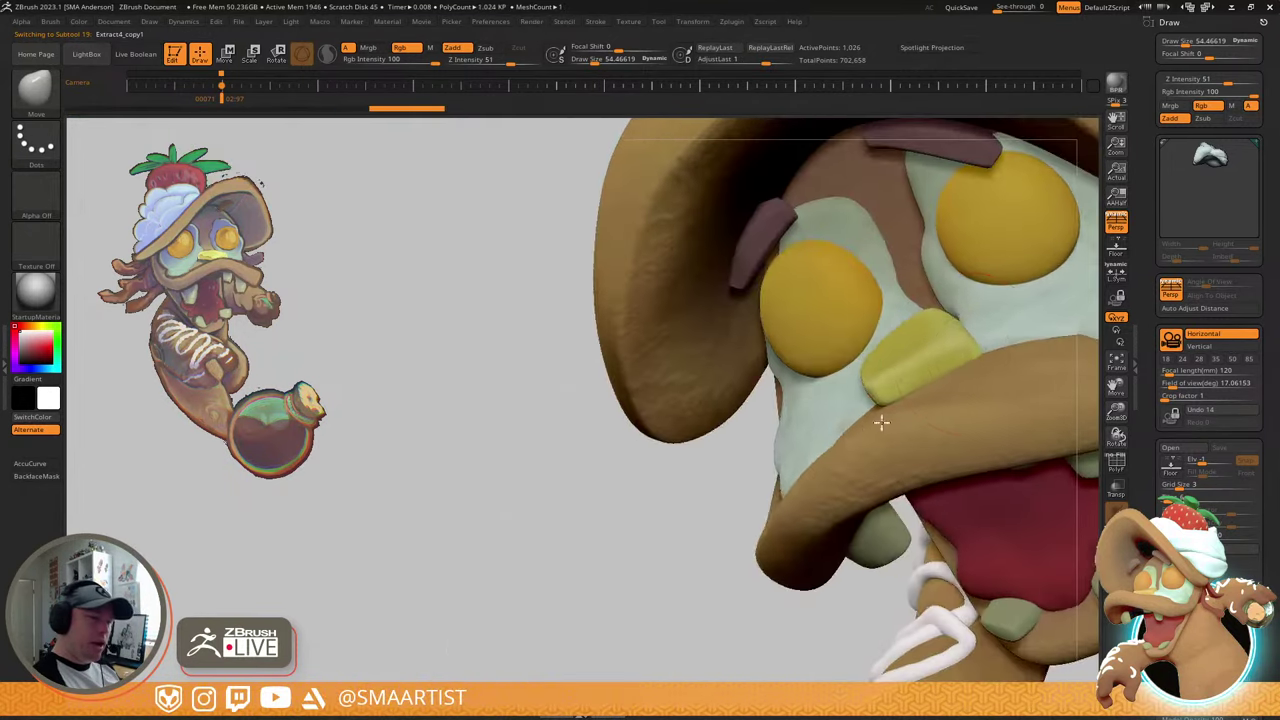
pyautogui.moveTo(880, 422)
pyautogui.mouseDown()
pyautogui.moveTo(974, 363)
pyautogui.moveTo(966, 341)
pyautogui.mouseUp()
pyautogui.moveTo(966, 343)
pyautogui.mouseDown(button='right')
pyautogui.moveTo(989, 358)
pyautogui.moveTo(968, 352)
pyautogui.mouseUp(button='right')
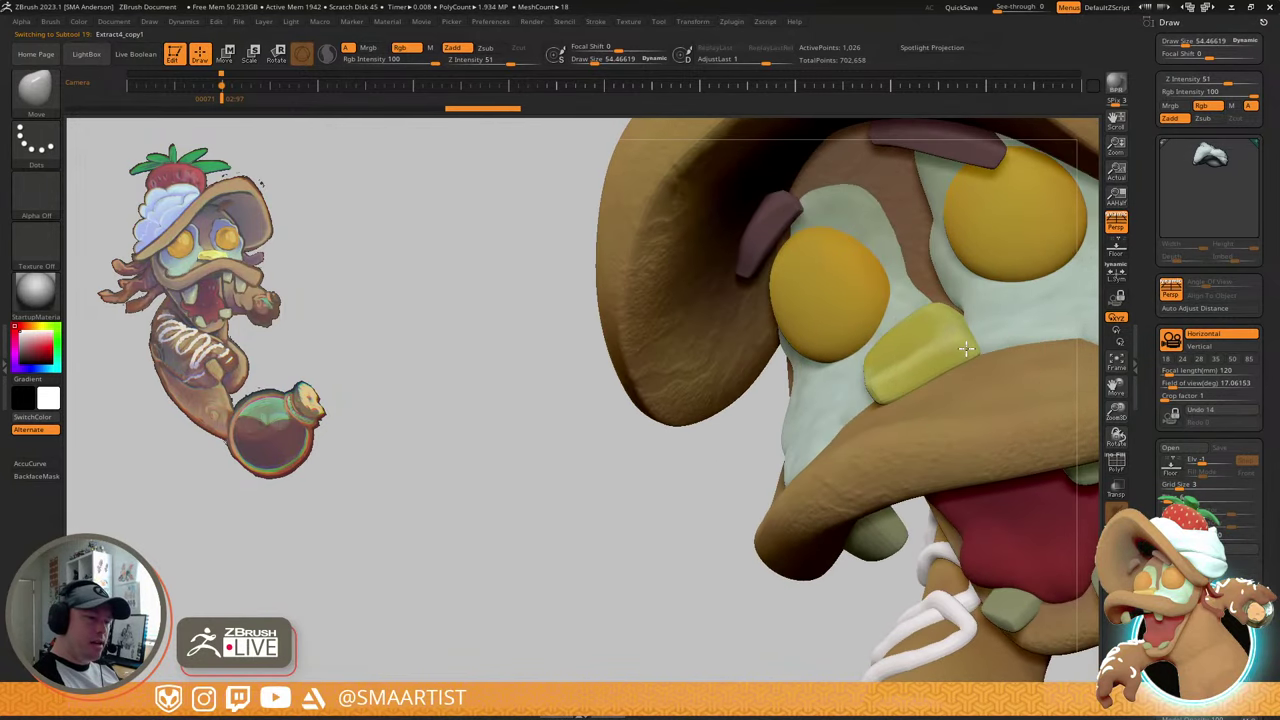
# - Examine the butter nose and the duck character's silhouette from the front and side against the concept art
pyautogui.moveTo(966, 349); pyautogui.dragTo(968, 354)
pyautogui.moveTo(968, 354)
pyautogui.mouseDown(button='right')
pyautogui.moveTo(969, 372)
pyautogui.moveTo(997, 354)
pyautogui.moveTo(1028, 380)
pyautogui.moveTo(931, 319)
pyautogui.moveTo(798, 342)
pyautogui.mouseUp(button='right')
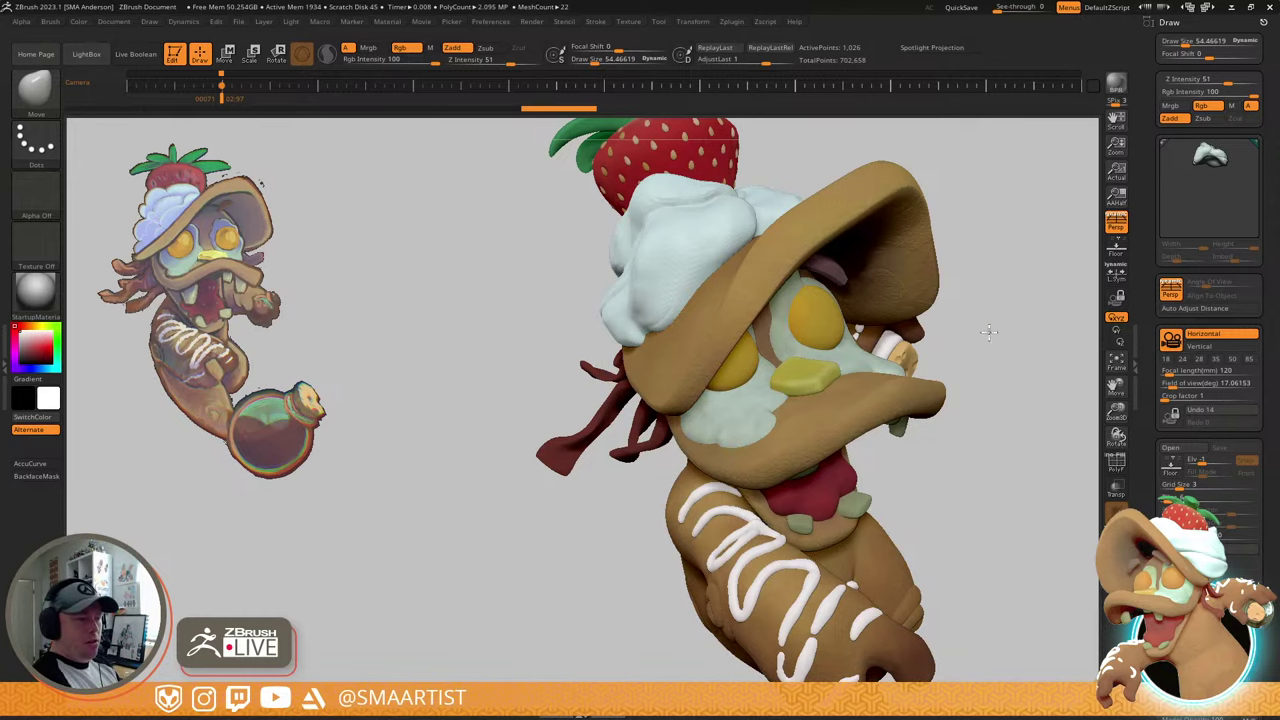
pyautogui.moveTo(986, 330); pyautogui.dragTo(1008, 286)
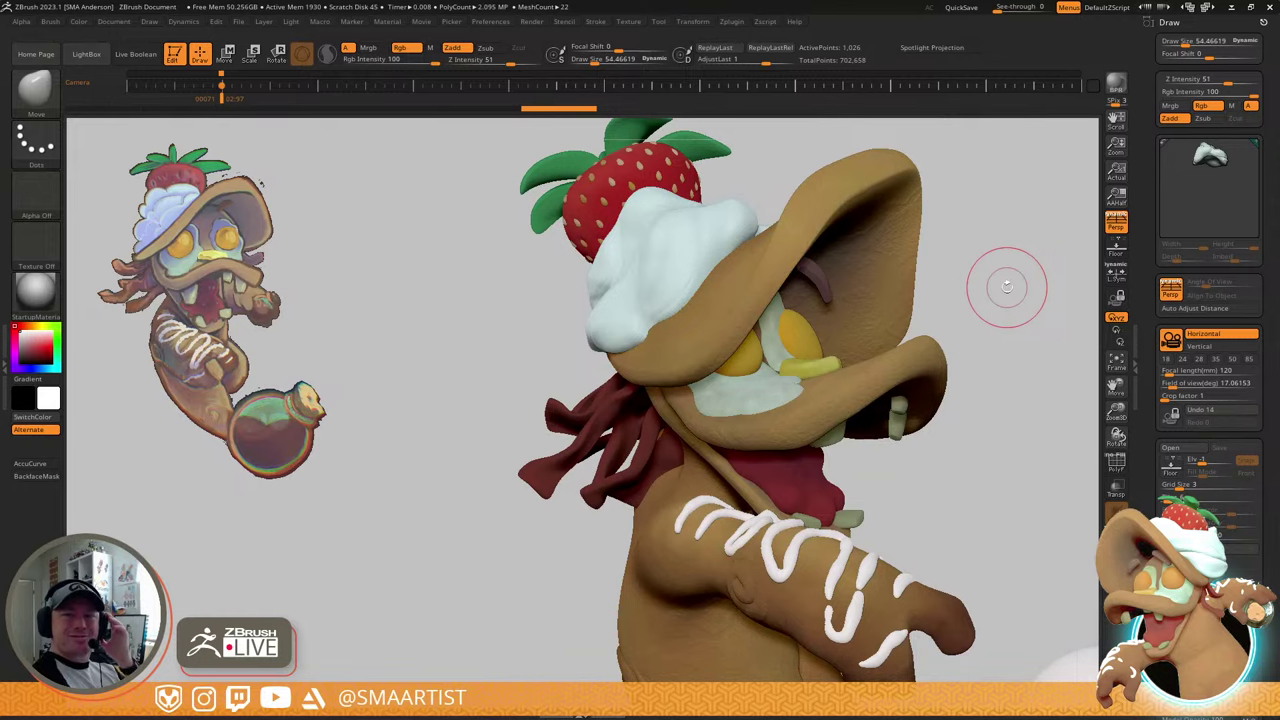
pyautogui.moveTo(1007, 287)
pyautogui.mouseDown()
pyautogui.moveTo(894, 334)
pyautogui.moveTo(905, 350)
pyautogui.mouseUp()
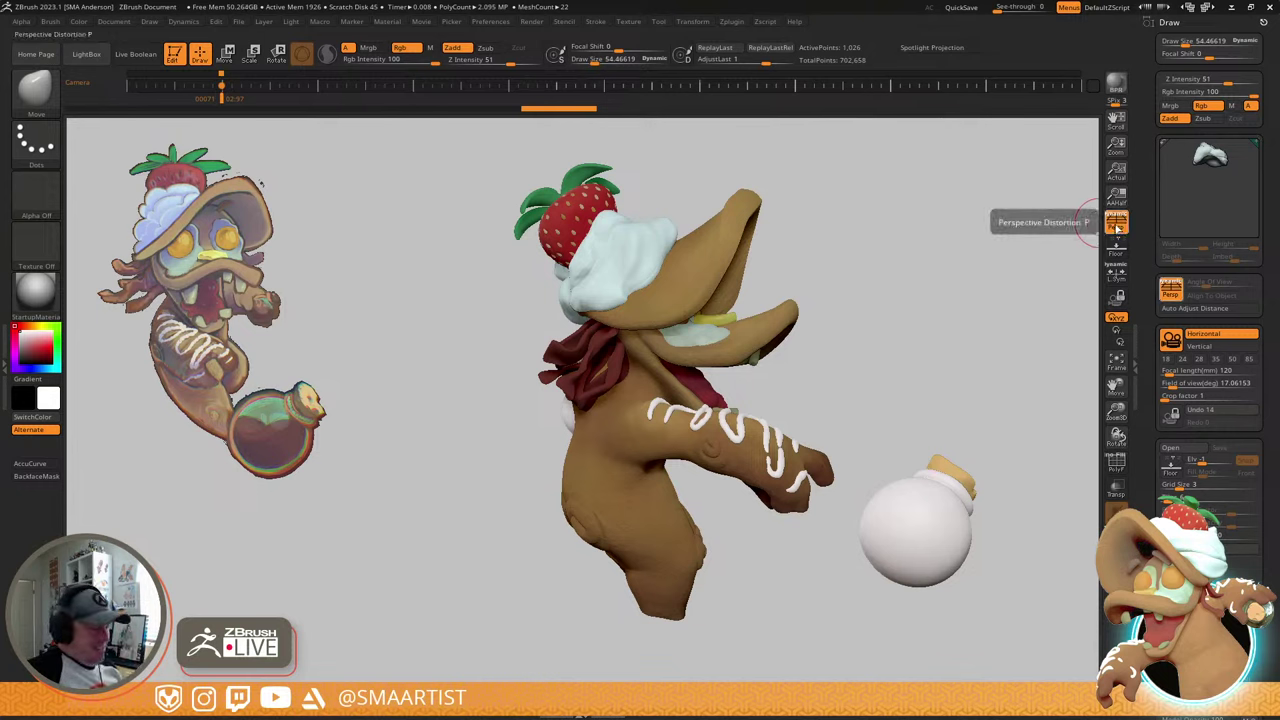
pyautogui.click(1116, 228)
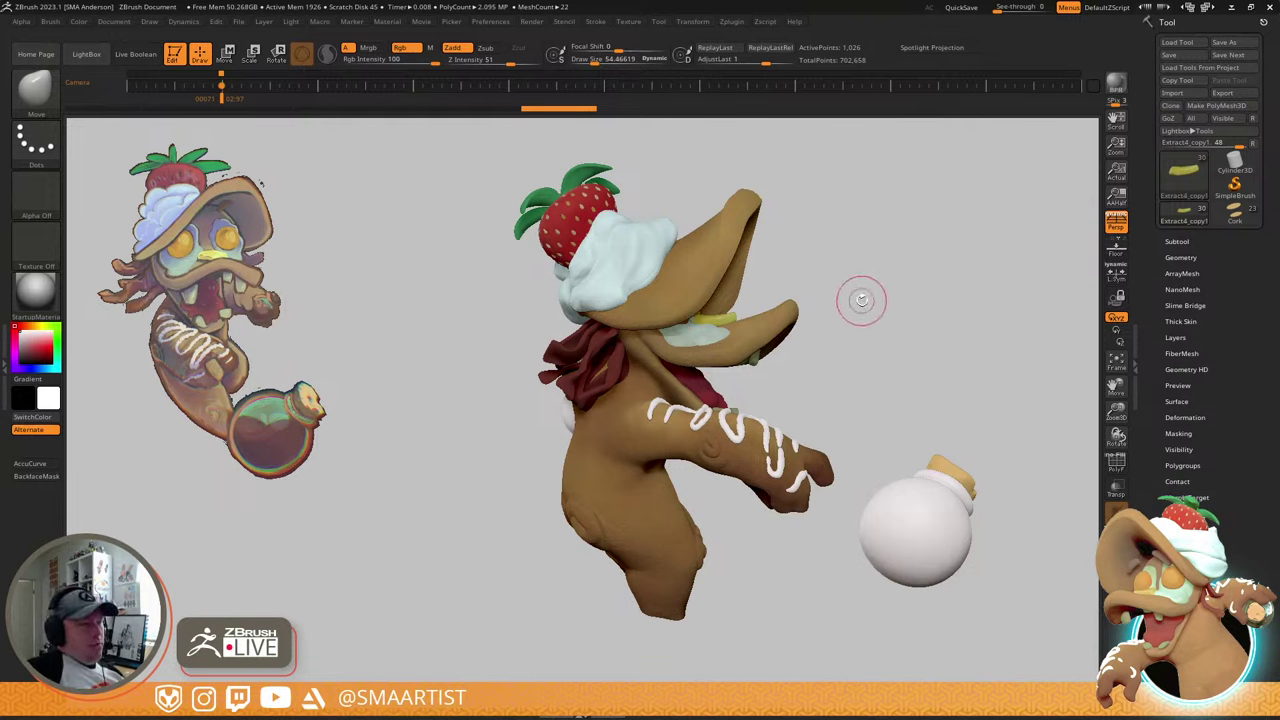
pyautogui.moveTo(857, 297)
pyautogui.mouseDown()
pyautogui.moveTo(910, 300)
pyautogui.moveTo(820, 286)
pyautogui.moveTo(880, 300)
pyautogui.moveTo(819, 298)
pyautogui.mouseUp()
pyautogui.press('Right')
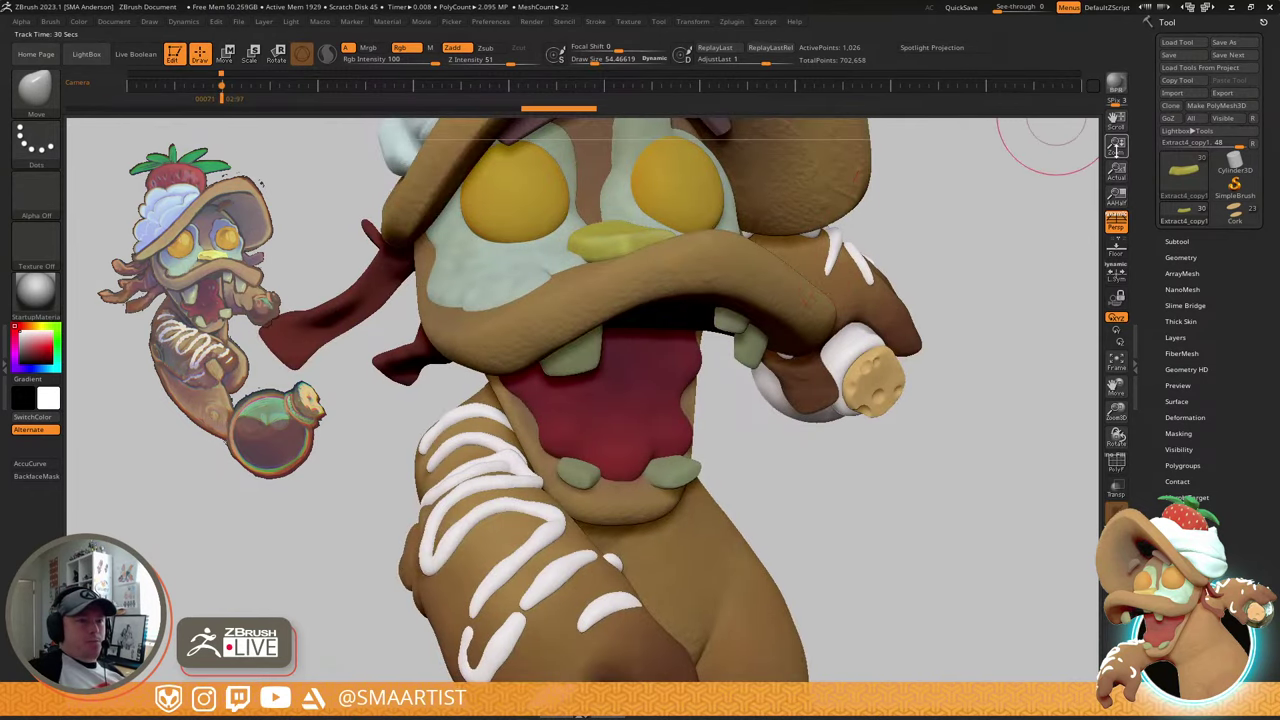
# - Record a turntable movie of the whole character, and delete the recorded movie
pyautogui.moveTo(1116, 145); pyautogui.dragTo(1066, 86)
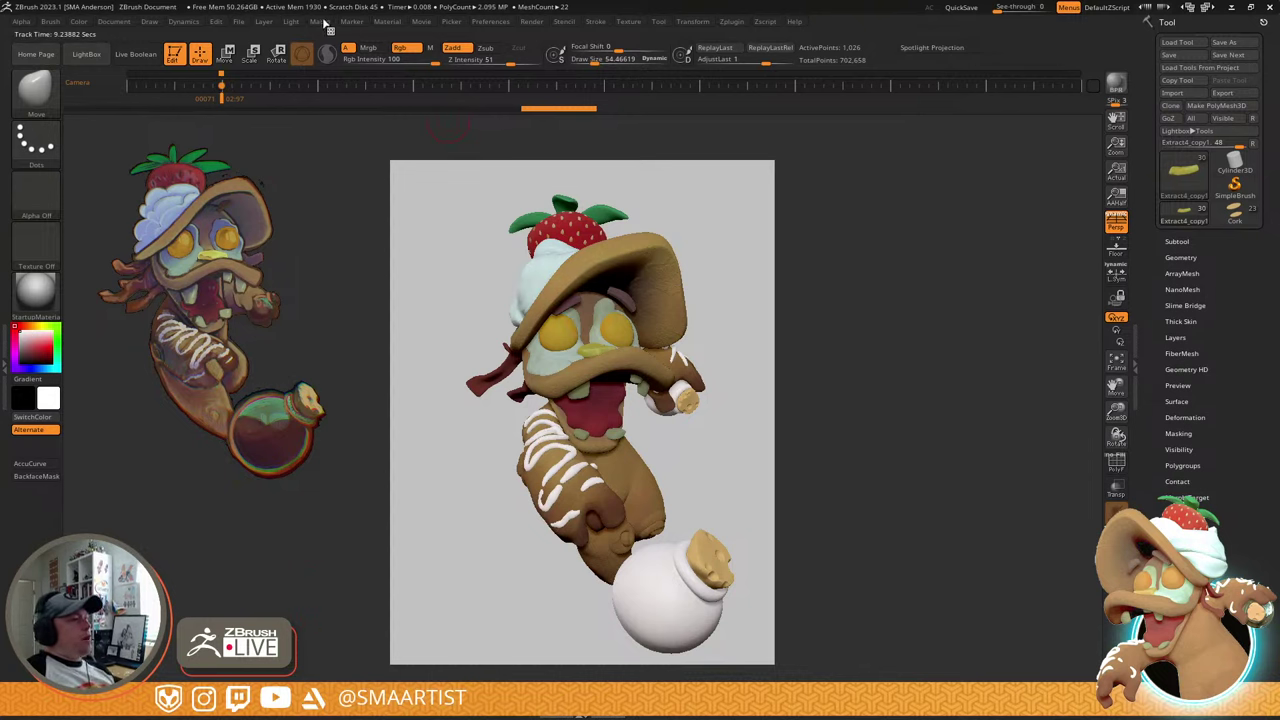
pyautogui.click(421, 22)
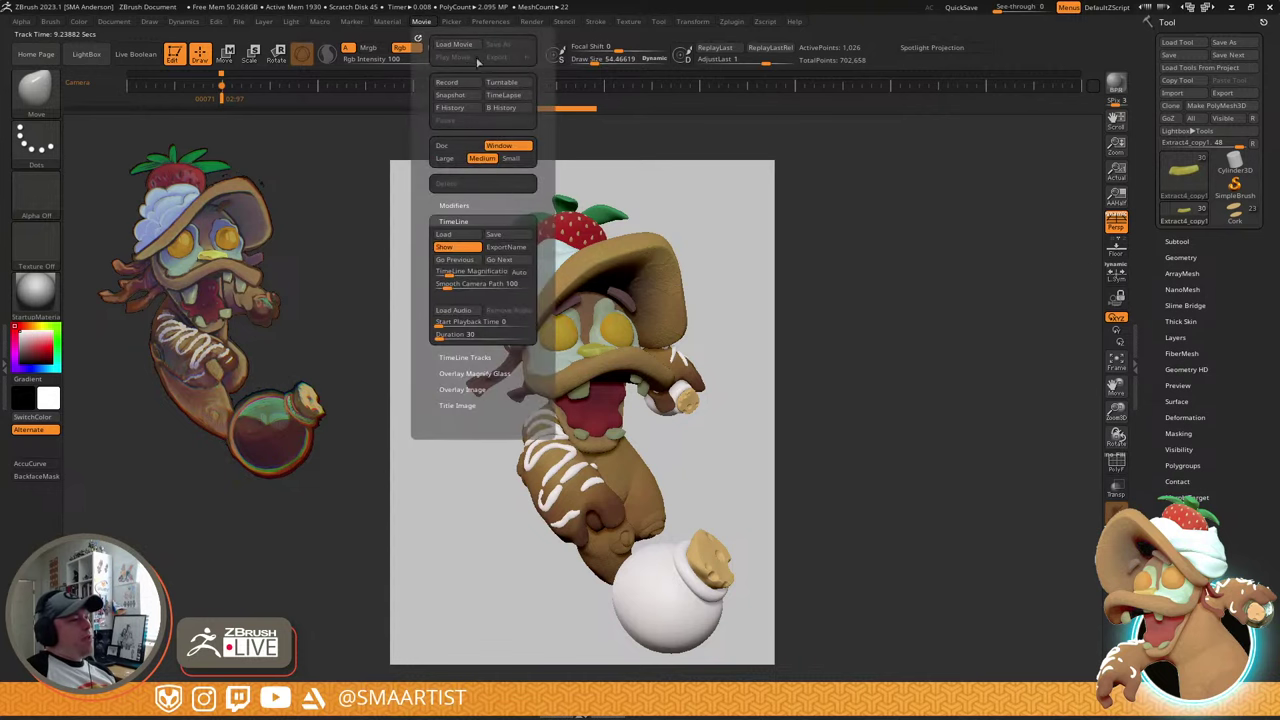
pyautogui.click(502, 82)
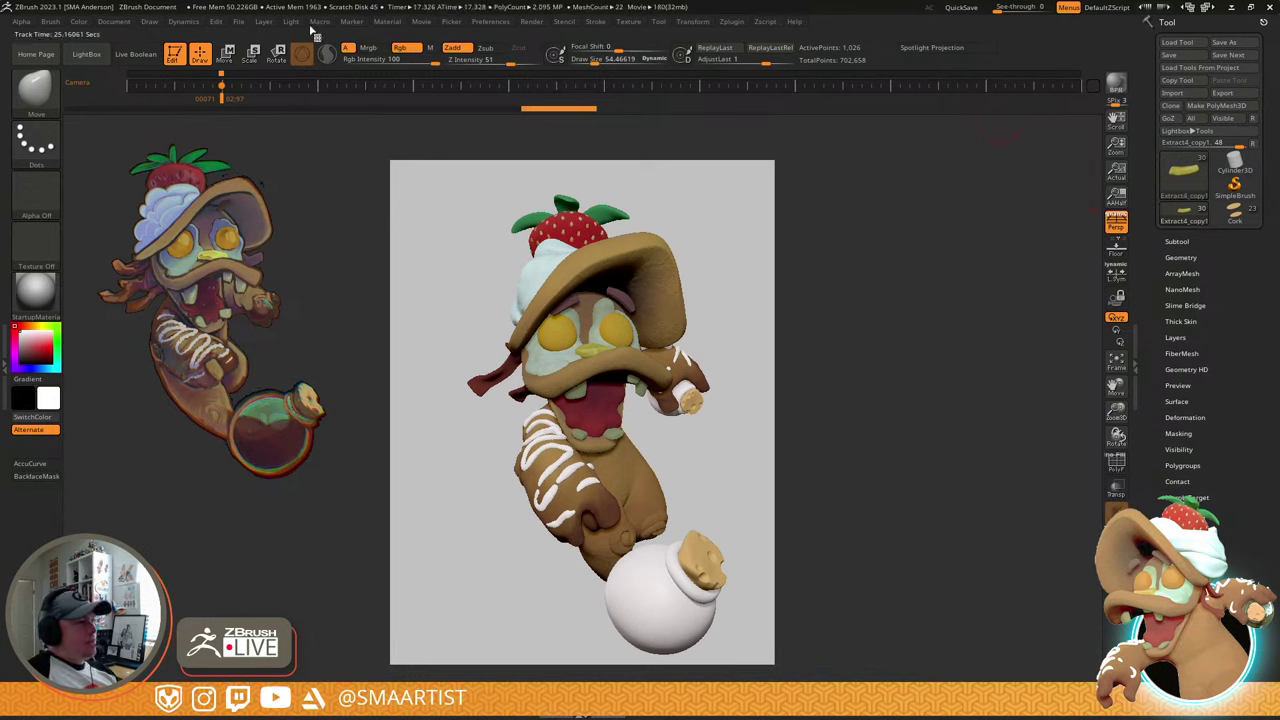
pyautogui.click(424, 22)
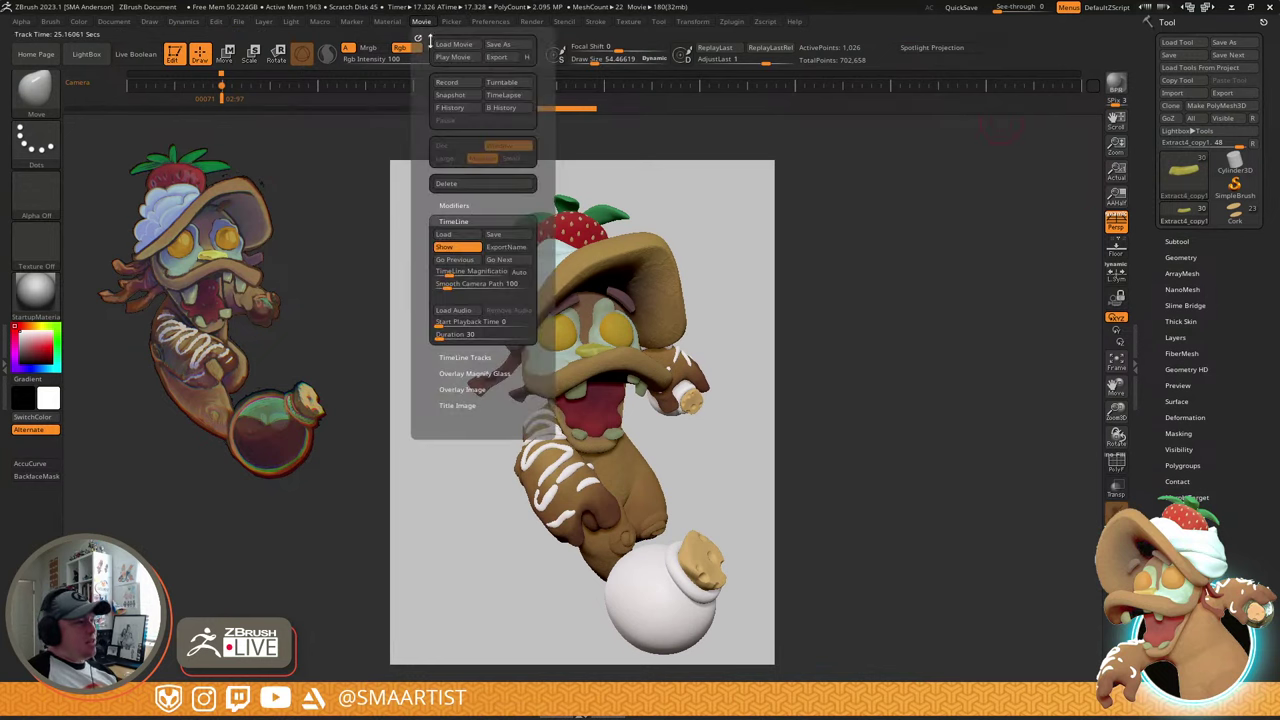
pyautogui.click(484, 184)
pyautogui.click(646, 400)
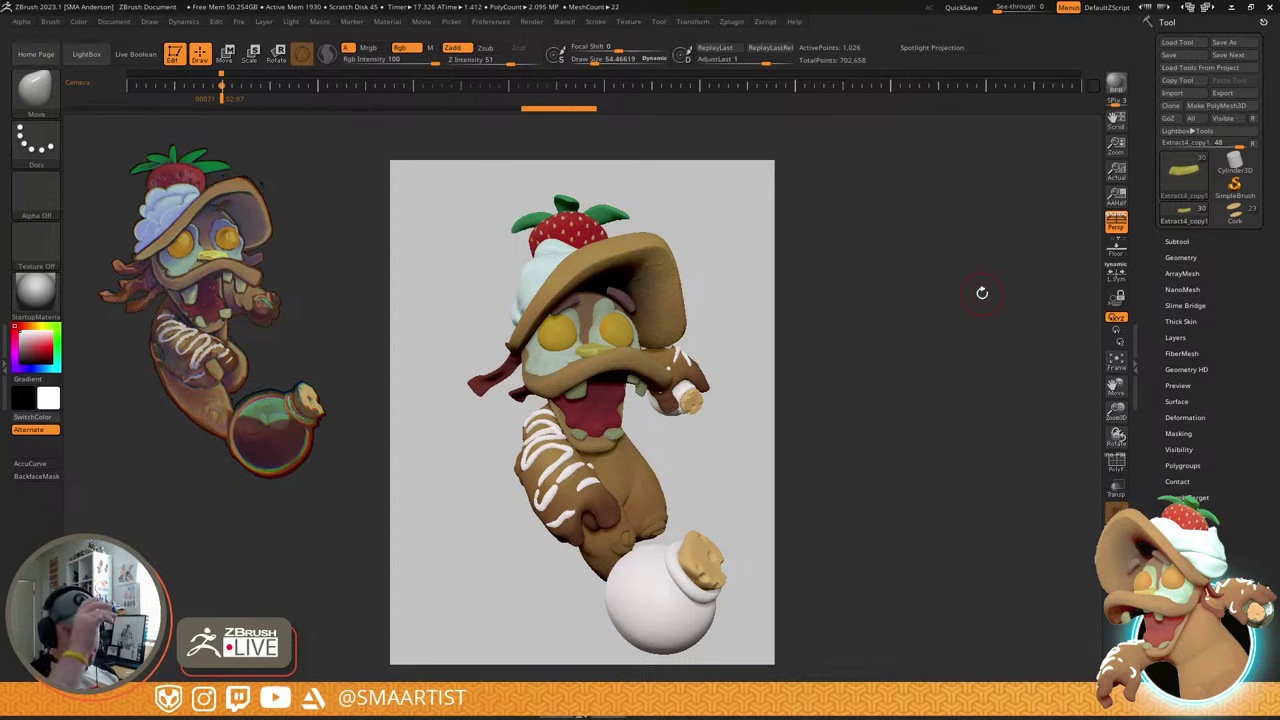
# - Save the project and refresh the recent tools list
pyautogui.hotkey('ctrl', 's')
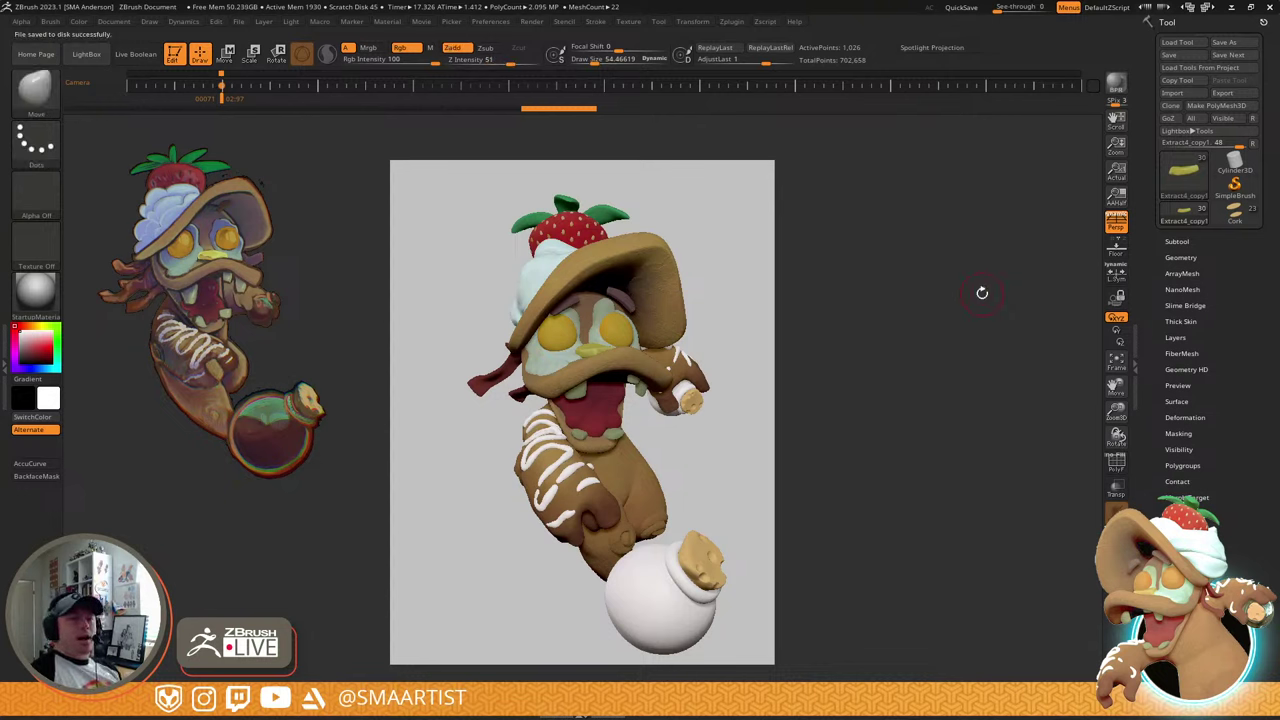
pyautogui.click(1253, 144)
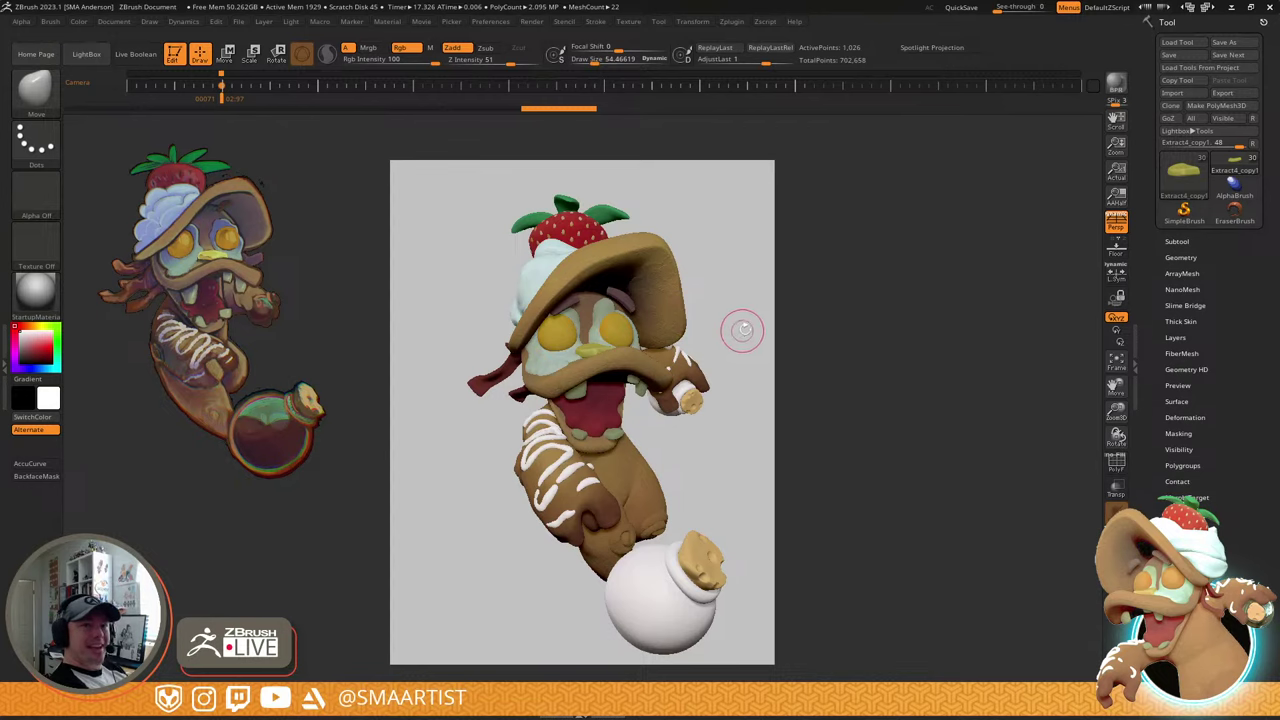
# - Make the Bacon subtool active, show its transform gizmo and isolate it from the other subtools
pyautogui.moveTo(742, 330)
pyautogui.mouseDown()
pyautogui.moveTo(748, 340)
pyautogui.moveTo(715, 335)
pyautogui.moveTo(758, 323)
pyautogui.moveTo(786, 337)
pyautogui.moveTo(660, 375)
pyautogui.mouseUp()
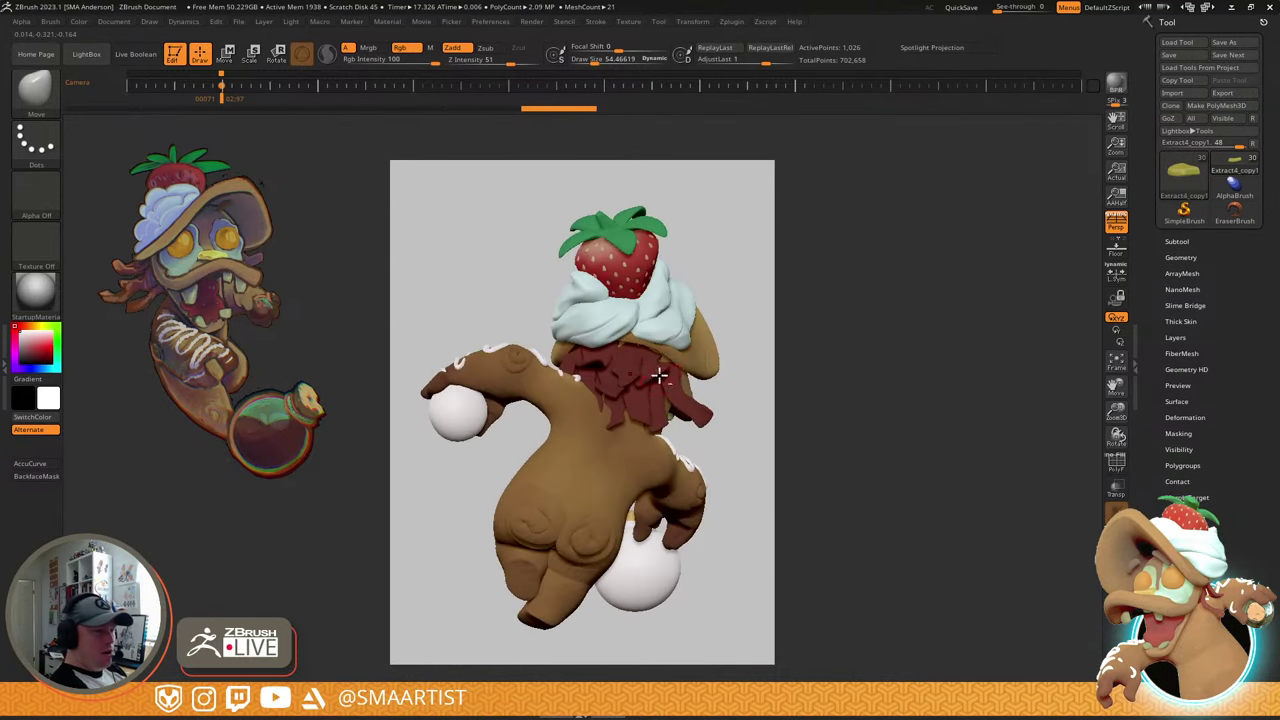
pyautogui.keyDown('alt'); pyautogui.click(706, 357); pyautogui.keyUp('alt')
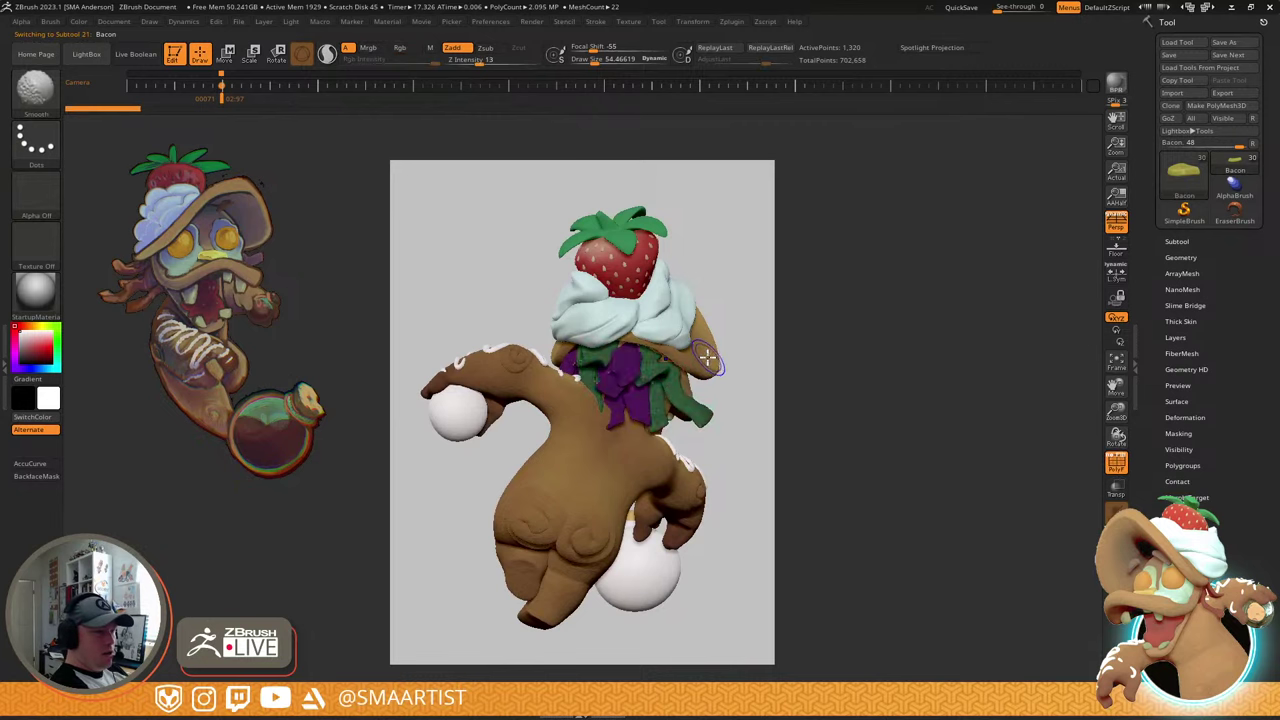
pyautogui.press('w')
pyautogui.moveTo(740, 340); pyautogui.dragTo(749, 324)
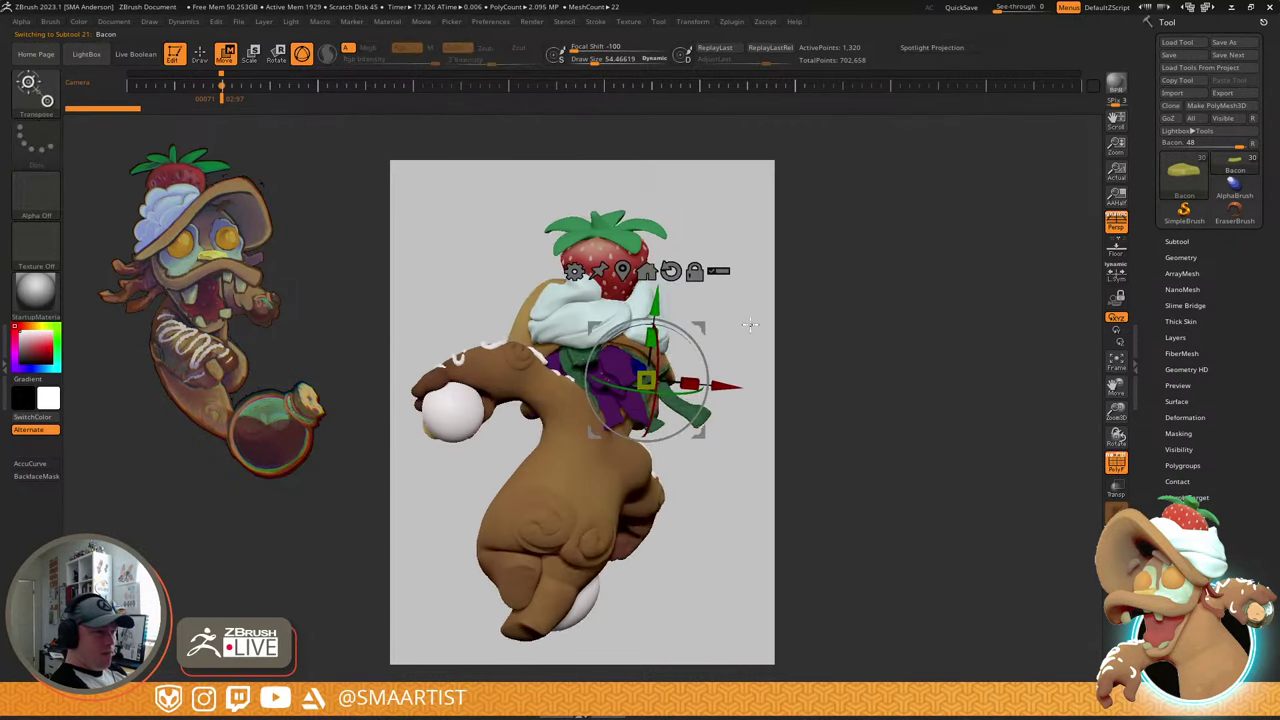
pyautogui.keyDown('ctrl'); pyautogui.keyDown('shift'); pyautogui.click(688, 428); pyautogui.keyUp('shift'); pyautogui.keyUp('ctrl')
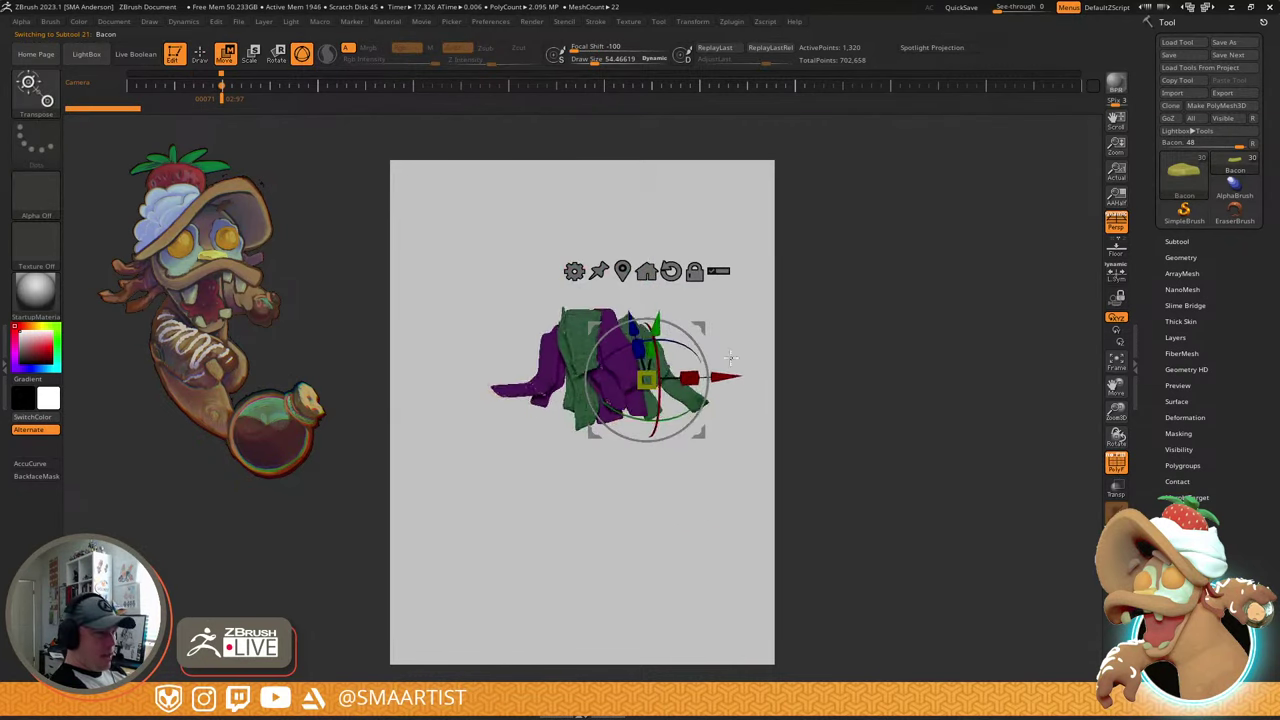
# - Bring the other subtools back and rotate the bacon strands as a group at the back of the head
pyautogui.moveTo(652, 387); pyautogui.dragTo(666, 380)
pyautogui.keyDown('ctrl'); pyautogui.click(600, 292); pyautogui.keyUp('ctrl')
pyautogui.moveTo(728, 331); pyautogui.dragTo(709, 266)
pyautogui.keyDown('ctrl'); pyautogui.keyDown('shift'); pyautogui.click(708, 265); pyautogui.keyUp('shift'); pyautogui.keyUp('ctrl')
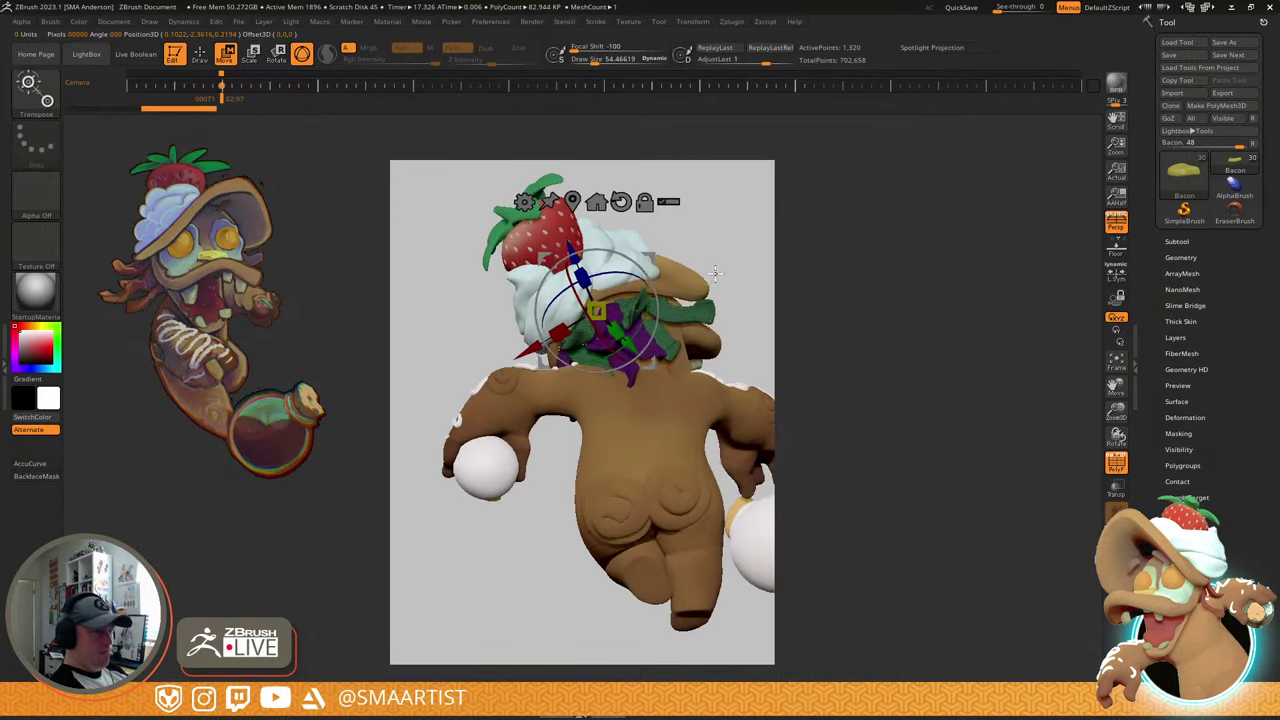
pyautogui.moveTo(629, 259); pyautogui.dragTo(637, 277)
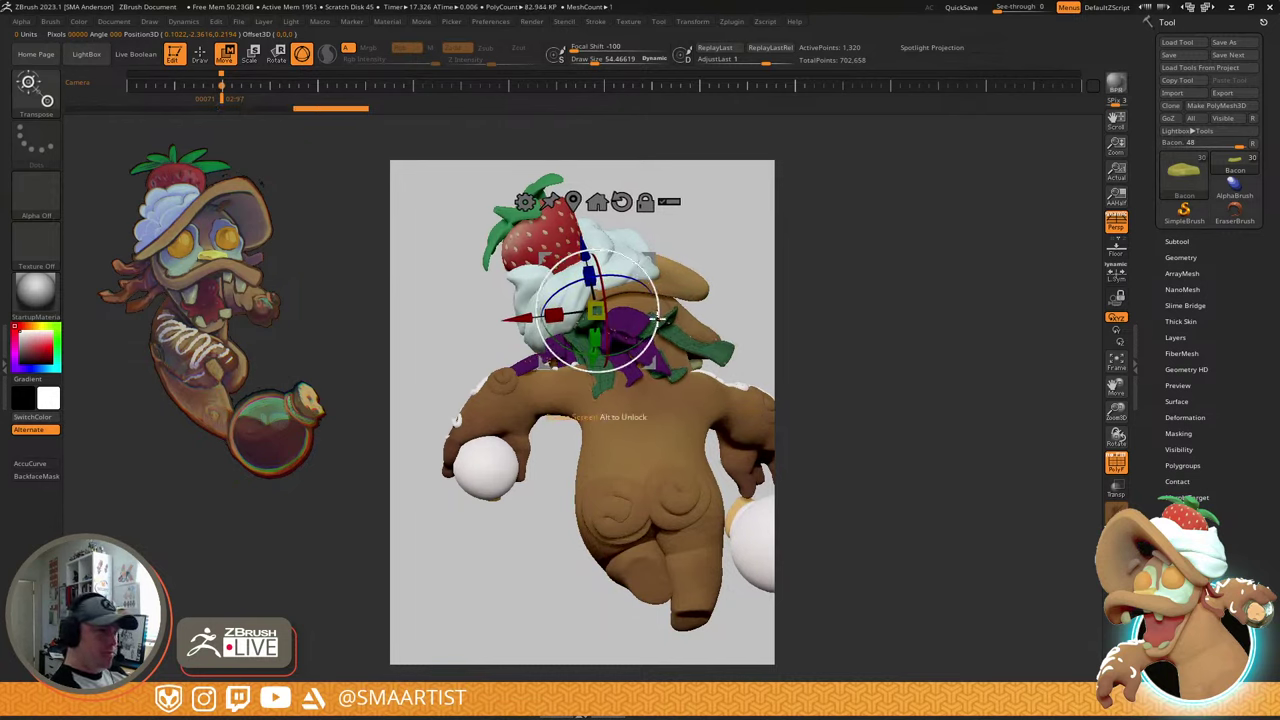
pyautogui.moveTo(657, 318); pyautogui.dragTo(622, 264)
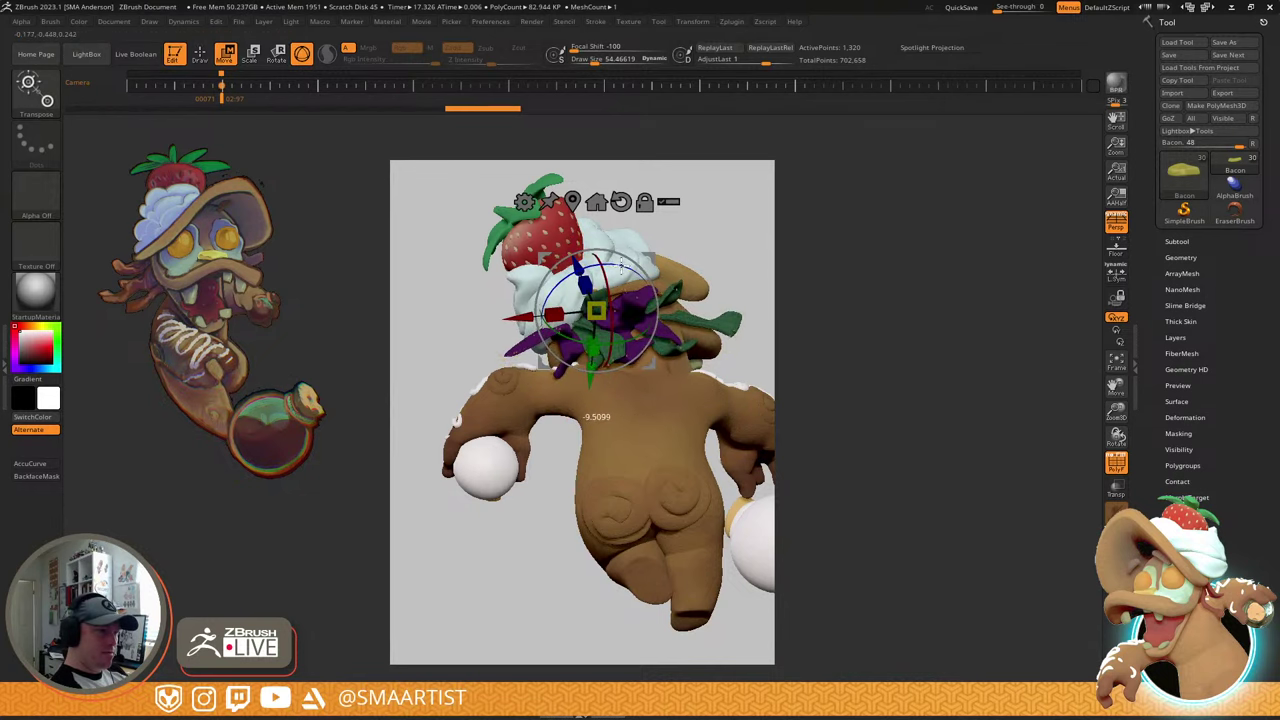
pyautogui.press('q')
# - Restore the full canvas size and reshape the bacon strands below the bill using Move Topological at Draw Size about 135
pyautogui.moveTo(657, 300)
pyautogui.mouseDown(button='right')
pyautogui.moveTo(653, 366)
pyautogui.moveTo(646, 347)
pyautogui.moveTo(705, 338)
pyautogui.moveTo(664, 345)
pyautogui.moveTo(636, 370)
pyautogui.moveTo(669, 354)
pyautogui.mouseUp(button='right')
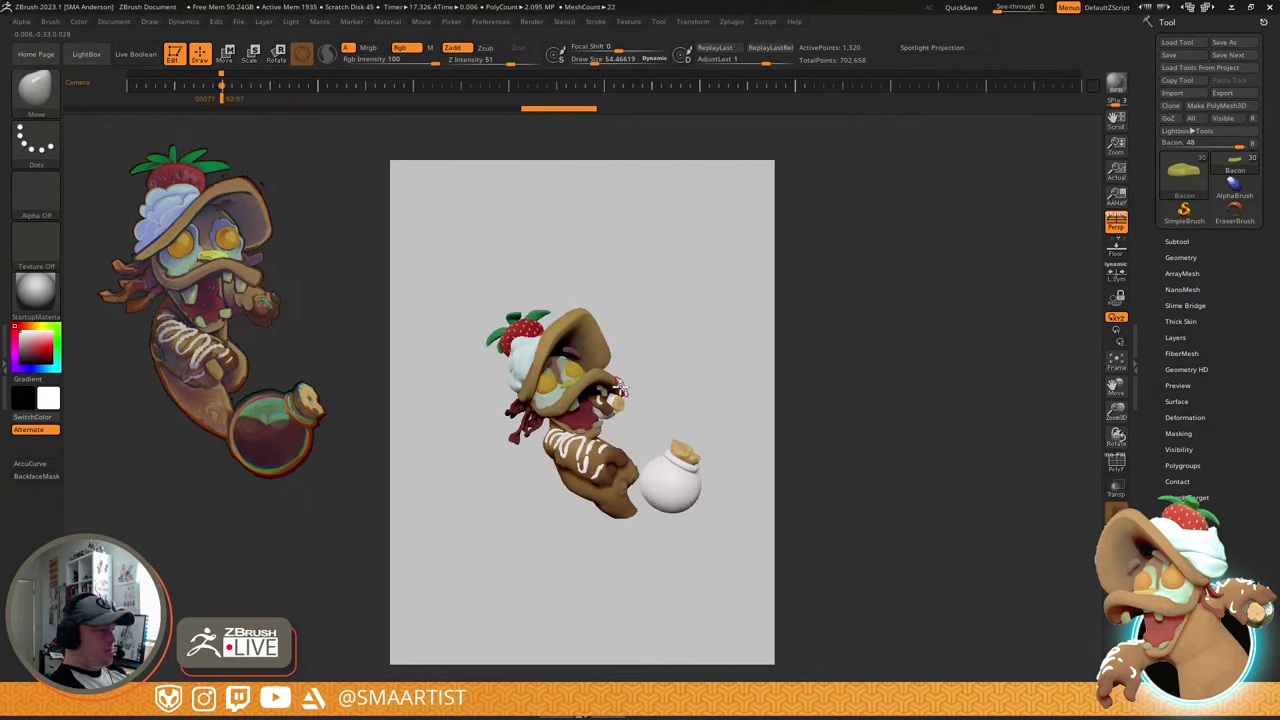
pyautogui.moveTo(583, 409)
pyautogui.keyDown('alt'); pyautogui.mouseDown(button='right')
pyautogui.moveTo(678, 371)
pyautogui.moveTo(611, 480)
pyautogui.moveTo(590, 488)
pyautogui.mouseUp(button='right'); pyautogui.keyUp('alt')
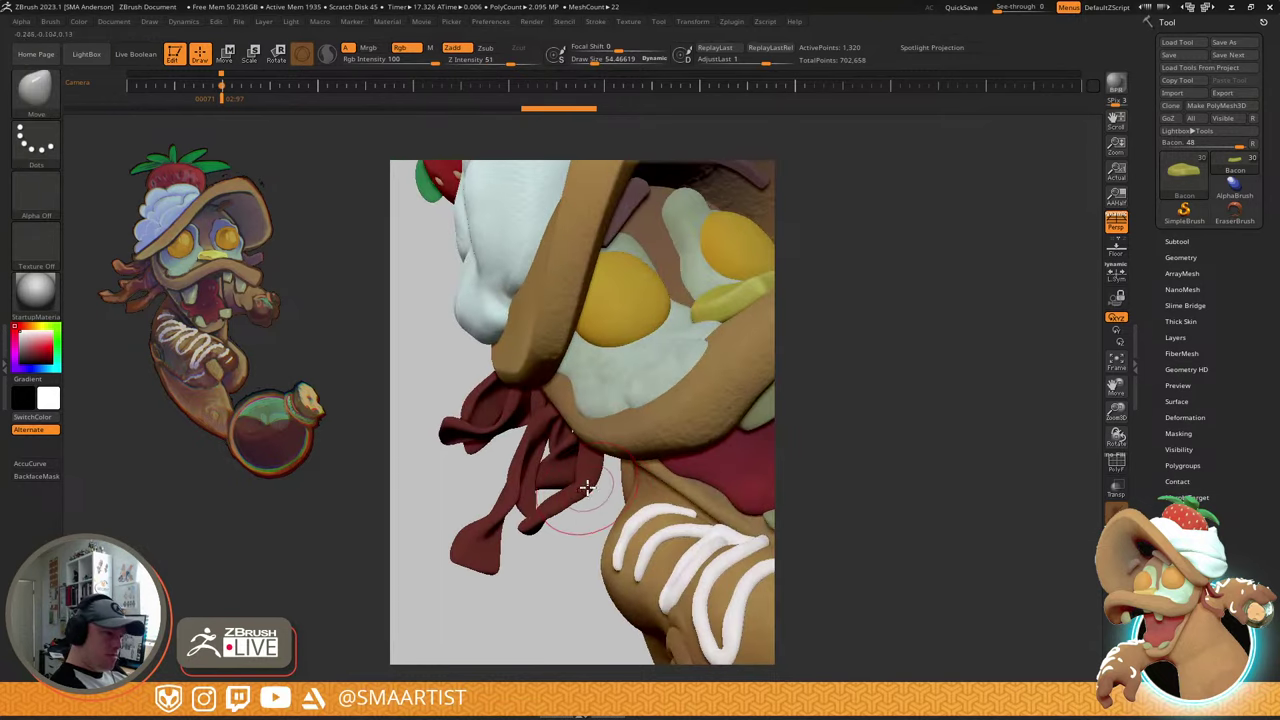
pyautogui.click(1114, 172)
pyautogui.moveTo(610, 468)
pyautogui.keyDown('ctrl'); pyautogui.mouseDown(button='right')
pyautogui.moveTo(586, 388)
pyautogui.moveTo(594, 429)
pyautogui.moveTo(574, 437)
pyautogui.moveTo(590, 488)
pyautogui.mouseUp(button='right'); pyautogui.keyUp('ctrl')
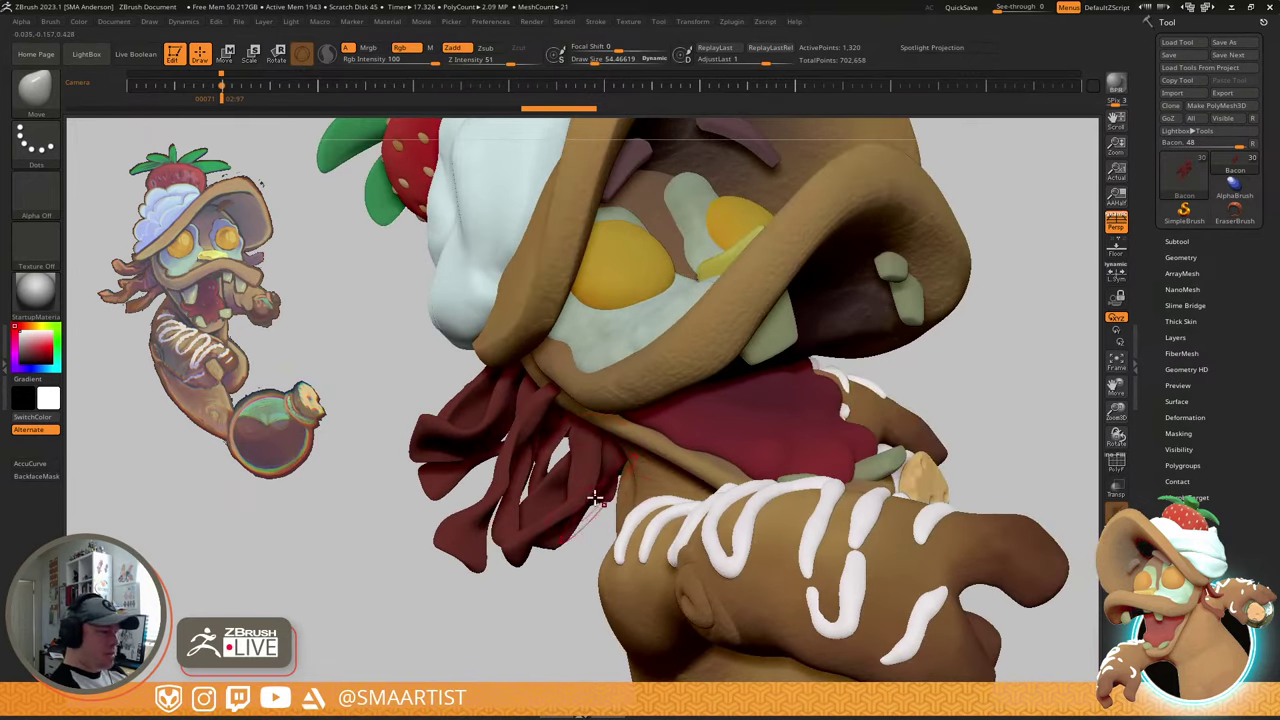
pyautogui.press('b')
pyautogui.press('m')
pyautogui.press('t')
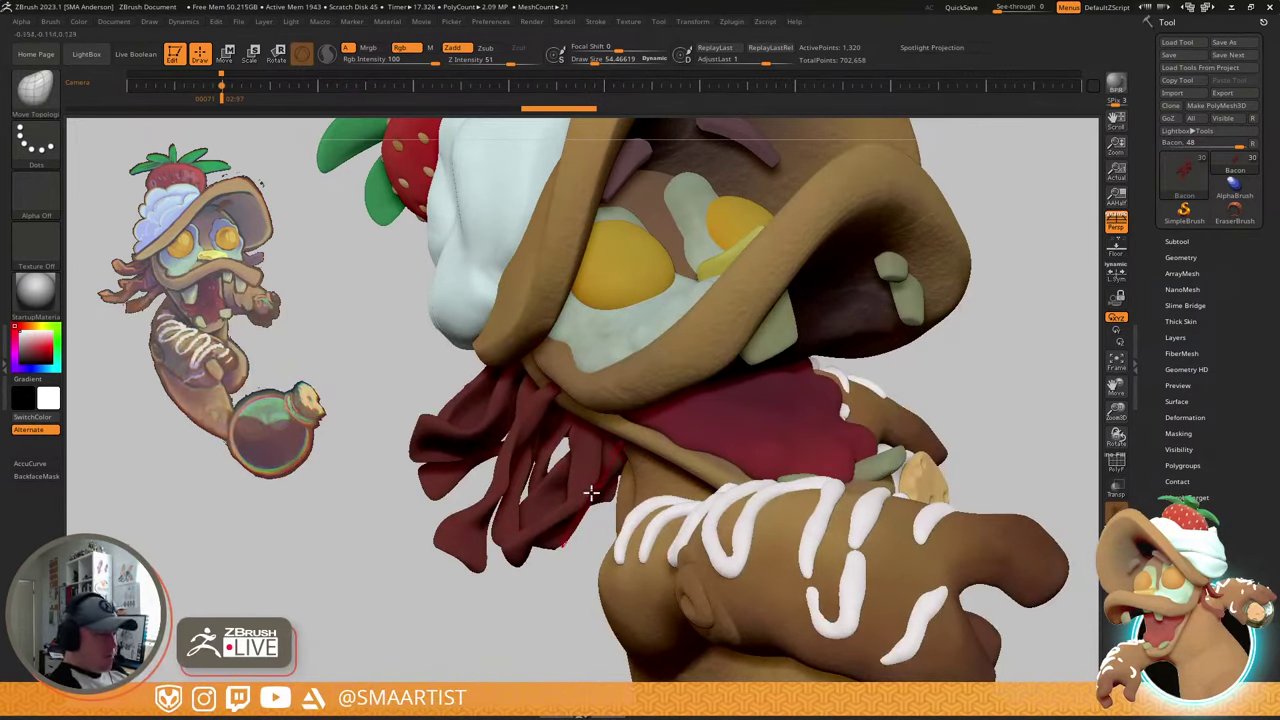
pyautogui.press('s')
pyautogui.moveTo(593, 497); pyautogui.dragTo(582, 530)
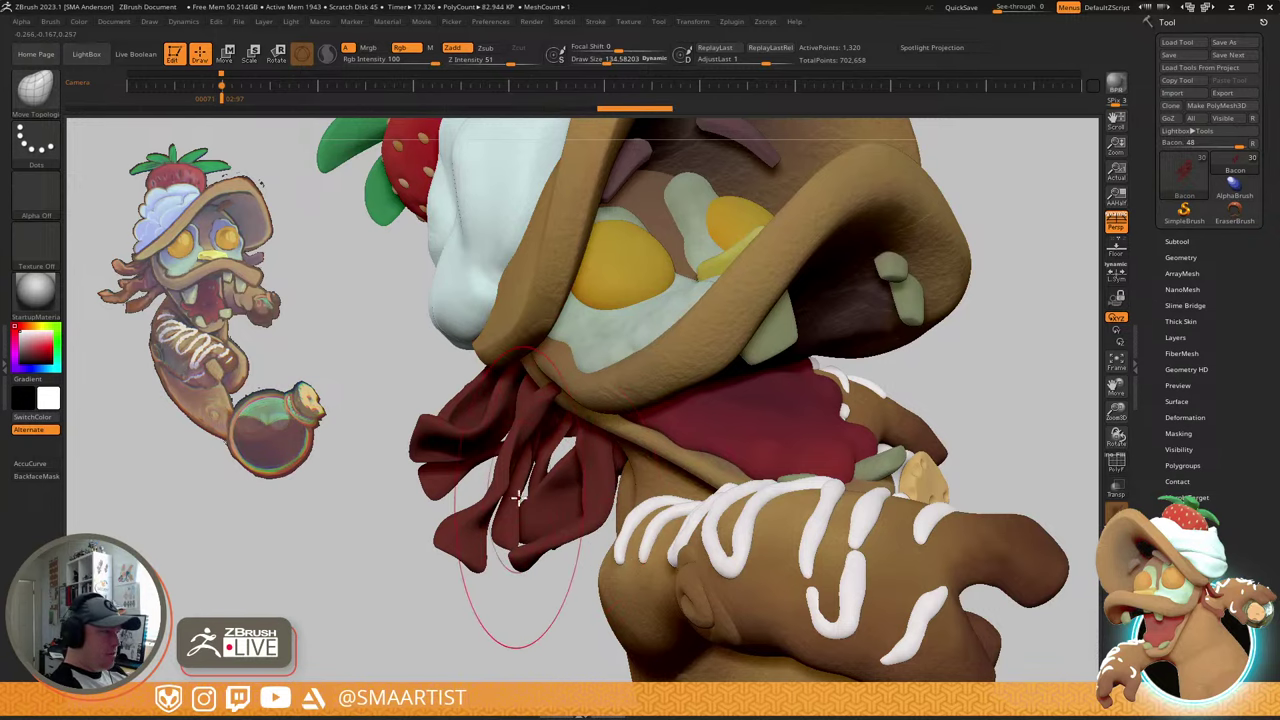
# - Set Draw Size to about 62 and pull the longest front bacon strand outward and downward from the head
pyautogui.moveTo(517, 494)
pyautogui.mouseDown(button='right')
pyautogui.moveTo(514, 514)
pyautogui.moveTo(482, 527)
pyautogui.mouseUp(button='right')
pyautogui.press('s')
pyautogui.moveTo(470, 524); pyautogui.dragTo(432, 524)
pyautogui.moveTo(460, 584); pyautogui.dragTo(412, 600)
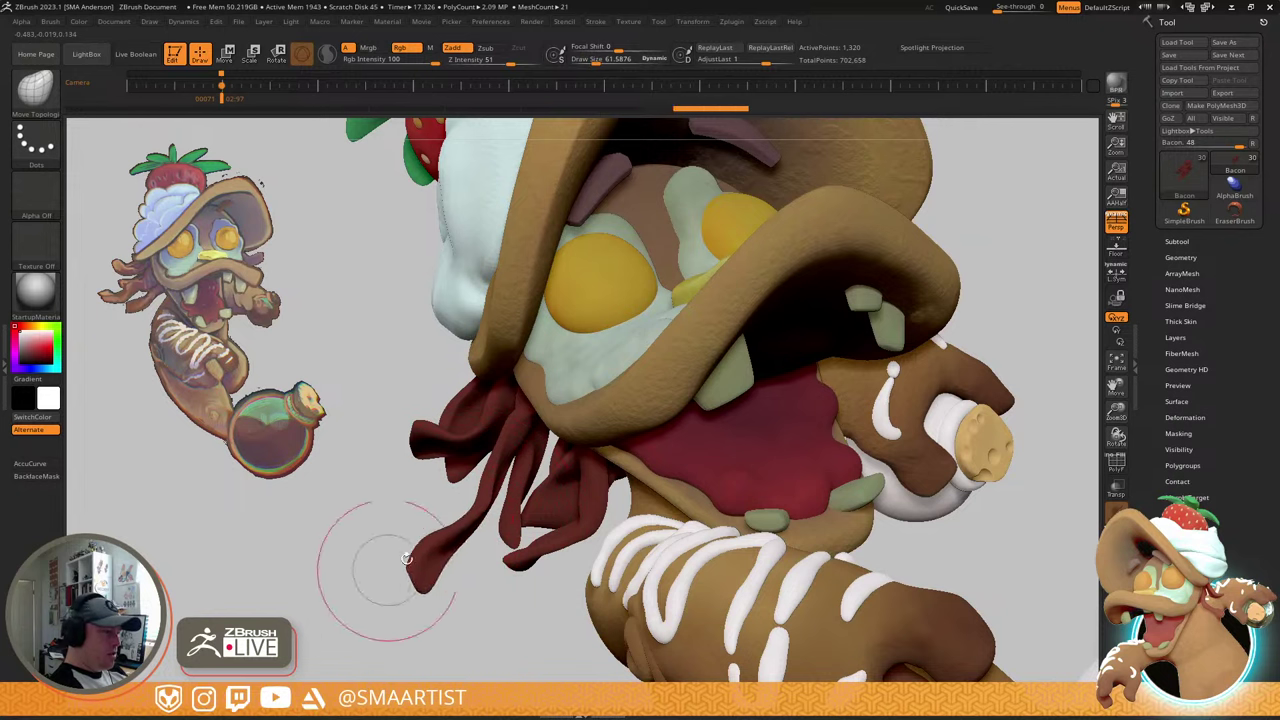
pyautogui.moveTo(424, 556); pyautogui.dragTo(413, 577)
pyautogui.moveTo(482, 535)
pyautogui.mouseDown()
pyautogui.moveTo(466, 531)
pyautogui.moveTo(477, 583)
pyautogui.moveTo(424, 549)
pyautogui.mouseUp()
# - Set Draw Size to about 39 and refine the long bacon strand's narrow middle and flared tip
pyautogui.press('s')
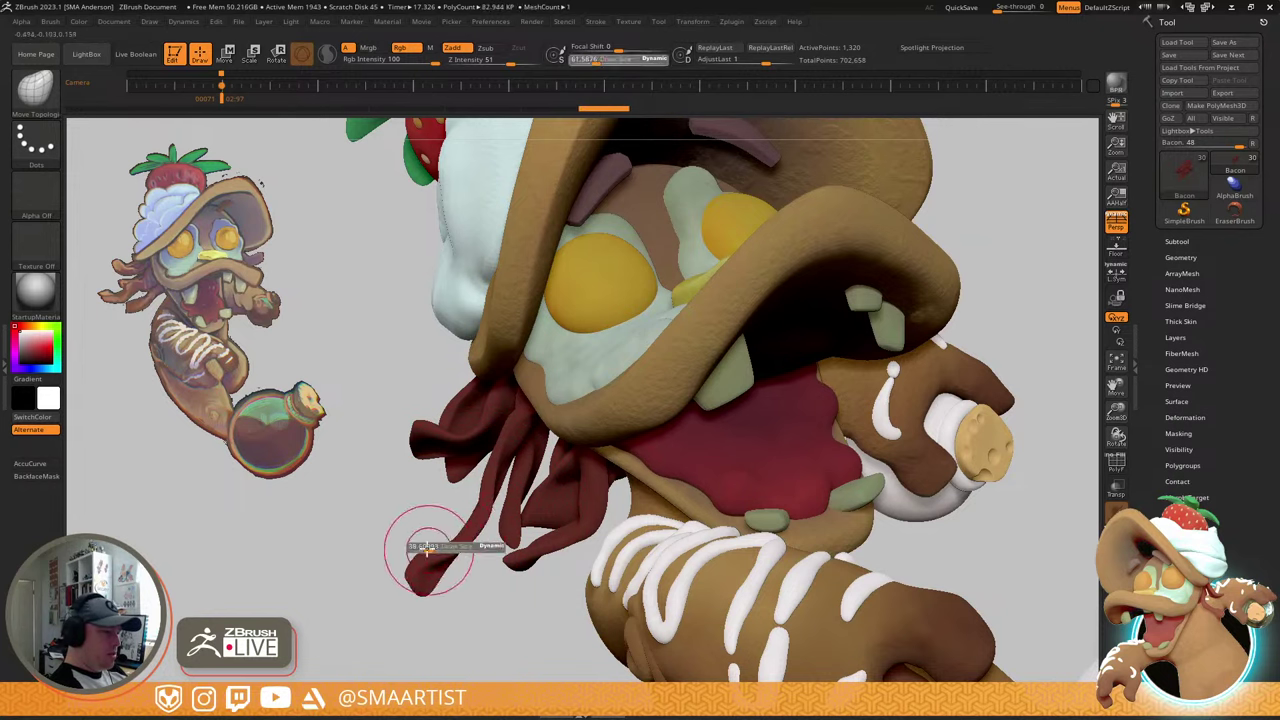
pyautogui.moveTo(499, 467); pyautogui.dragTo(490, 491)
pyautogui.moveTo(407, 580); pyautogui.dragTo(412, 576)
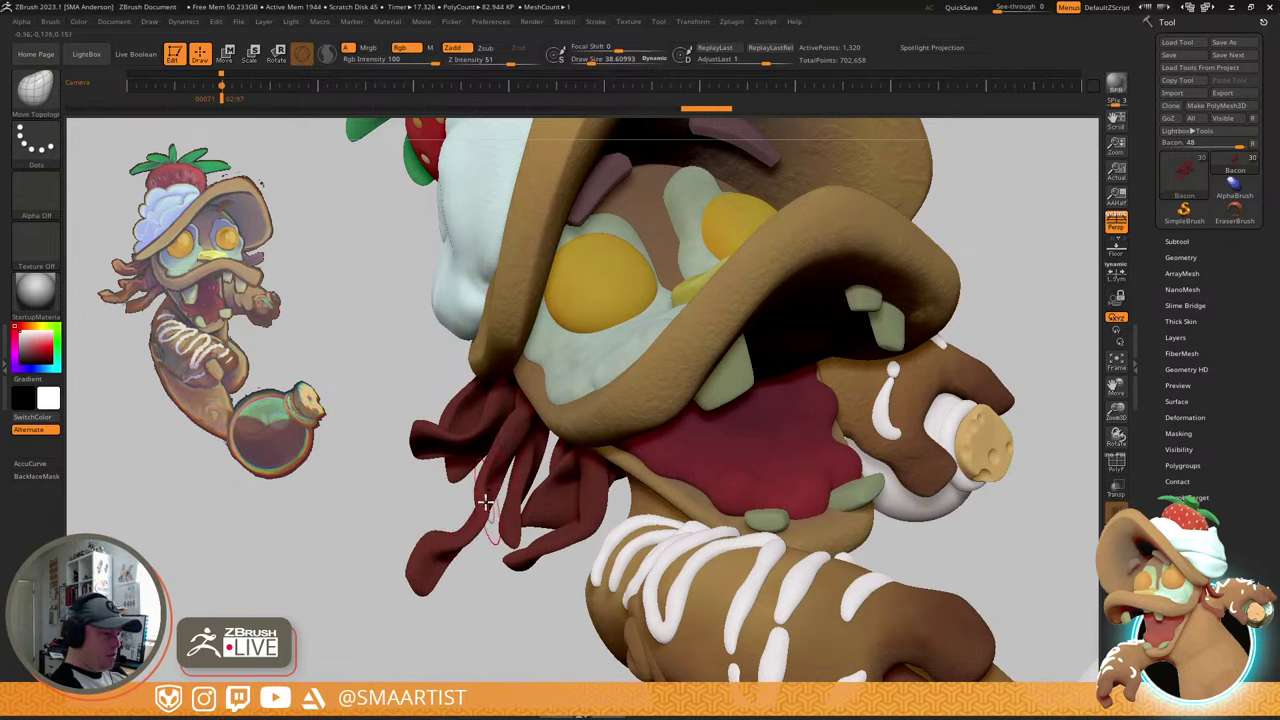
pyautogui.moveTo(489, 510)
pyautogui.mouseDown()
pyautogui.moveTo(545, 427)
pyautogui.moveTo(505, 480)
pyautogui.moveTo(516, 464)
pyautogui.mouseUp()
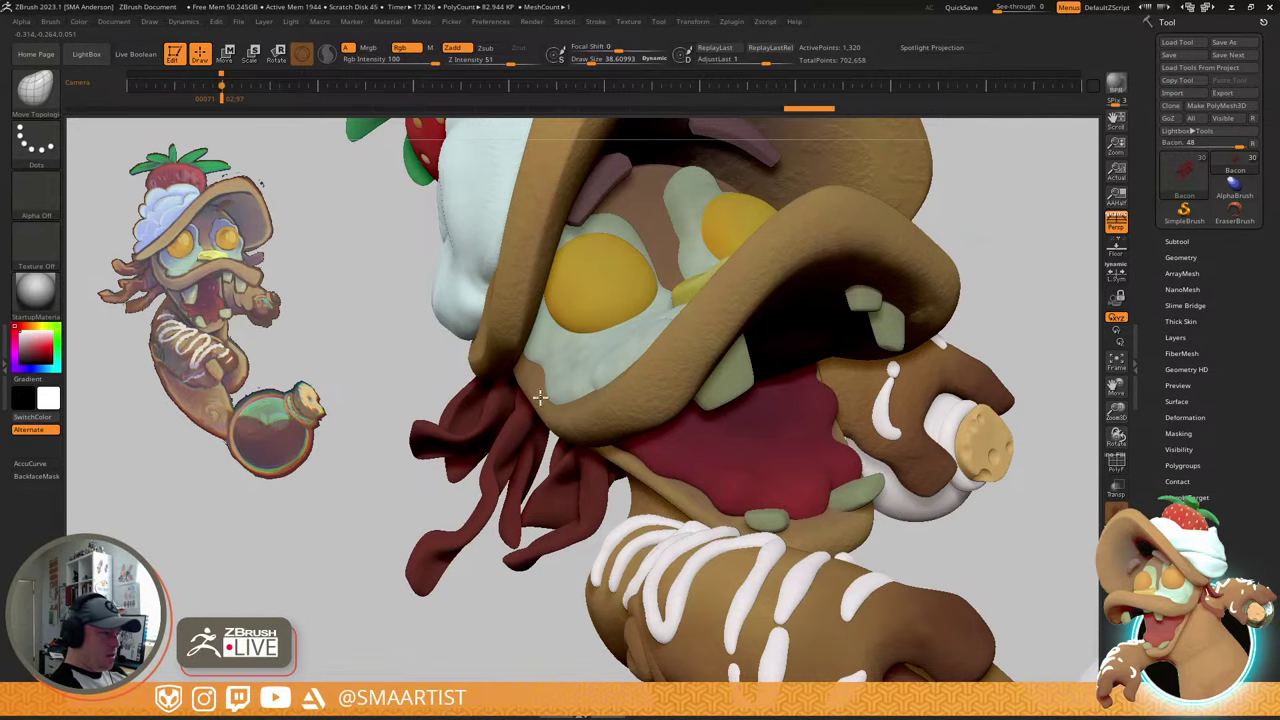
# - Show the bacon's polyframe and adjust the bend and root of the long outer strand beside the head
pyautogui.moveTo(524, 440)
pyautogui.mouseDown(button='right')
pyautogui.moveTo(581, 423)
pyautogui.moveTo(560, 471)
pyautogui.moveTo(594, 537)
pyautogui.moveTo(582, 482)
pyautogui.mouseUp(button='right')
pyautogui.hotkey('shift', 'f')
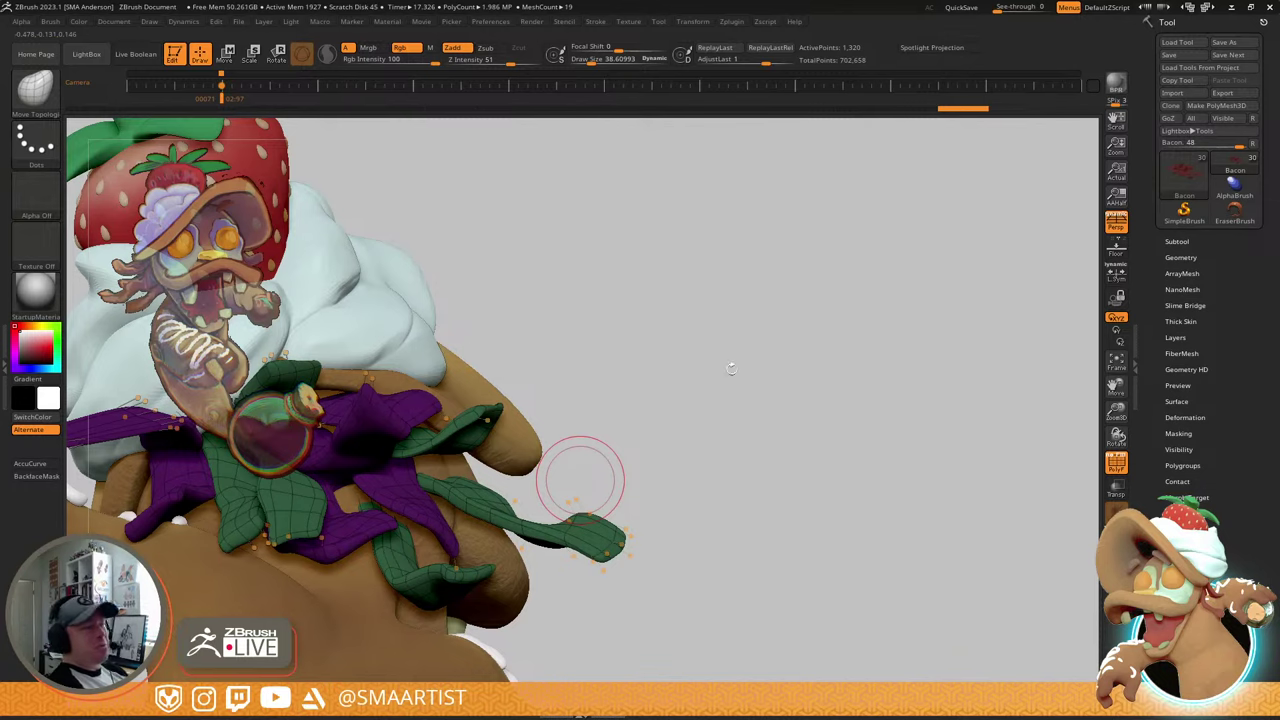
pyautogui.moveTo(731, 368); pyautogui.dragTo(632, 456, button='right')
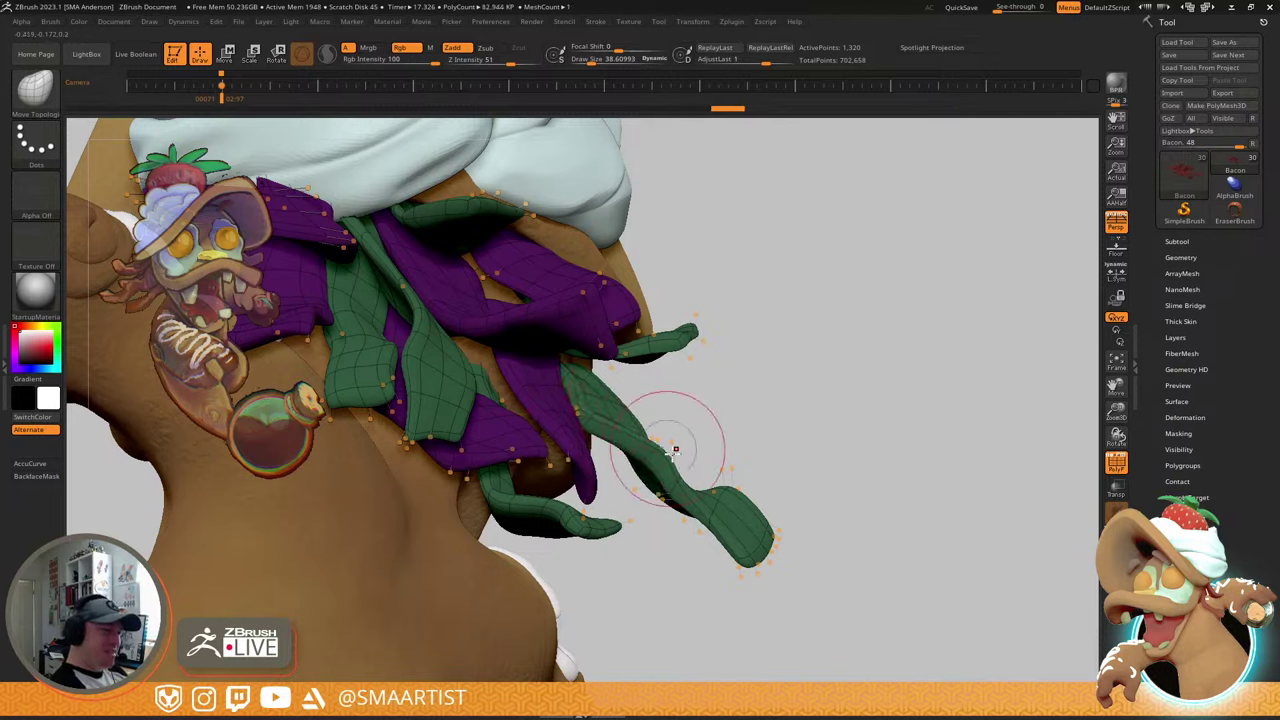
pyautogui.moveTo(686, 514); pyautogui.dragTo(697, 505)
pyautogui.moveTo(777, 471)
pyautogui.mouseDown()
pyautogui.moveTo(754, 503)
pyautogui.moveTo(677, 486)
pyautogui.moveTo(714, 509)
pyautogui.moveTo(664, 526)
pyautogui.moveTo(746, 586)
pyautogui.moveTo(760, 660)
pyautogui.moveTo(737, 668)
pyautogui.mouseUp()
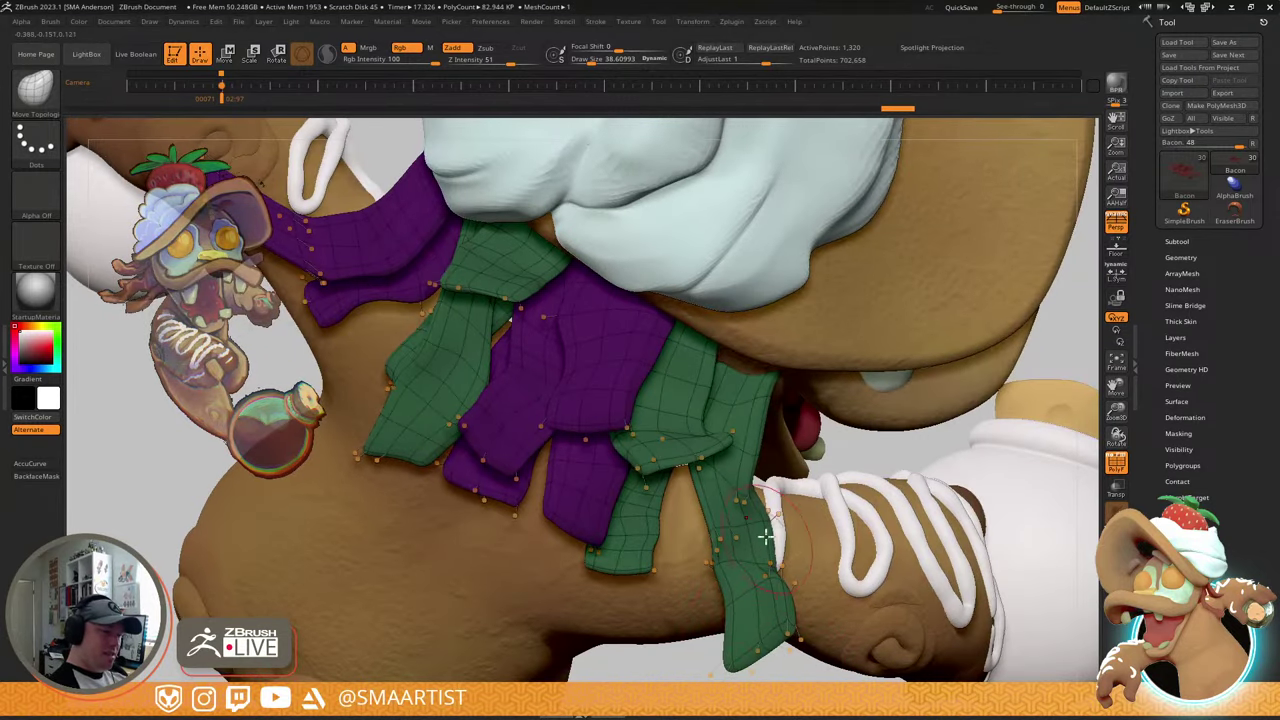
pyautogui.moveTo(748, 420)
pyautogui.mouseDown()
pyautogui.moveTo(723, 366)
pyautogui.moveTo(717, 403)
pyautogui.moveTo(743, 451)
pyautogui.moveTo(791, 429)
pyautogui.moveTo(809, 371)
pyautogui.moveTo(765, 415)
pyautogui.mouseUp()
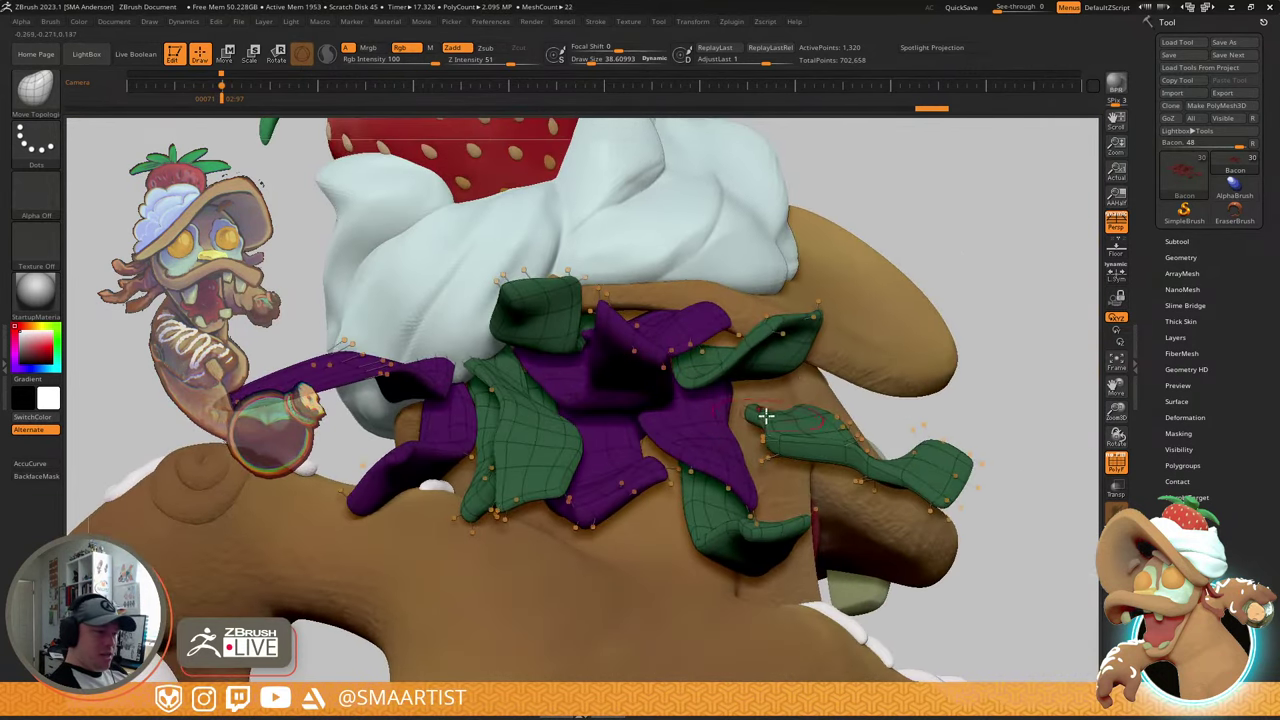
pyautogui.moveTo(763, 513)
pyautogui.mouseDown()
pyautogui.moveTo(756, 466)
pyautogui.moveTo(797, 374)
pyautogui.moveTo(851, 420)
pyautogui.moveTo(889, 420)
pyautogui.moveTo(910, 371)
pyautogui.mouseUp()
# - Hide the polyframe, raise Draw Size to about 215 and reposition the bacon strands along the back and side of the head
pyautogui.press('s')
pyautogui.hotkey('shift', 'f')
pyautogui.moveTo(943, 429)
pyautogui.mouseDown(button='right')
pyautogui.moveTo(889, 438)
pyautogui.moveTo(881, 466)
pyautogui.moveTo(879, 450)
pyautogui.mouseUp(button='right')
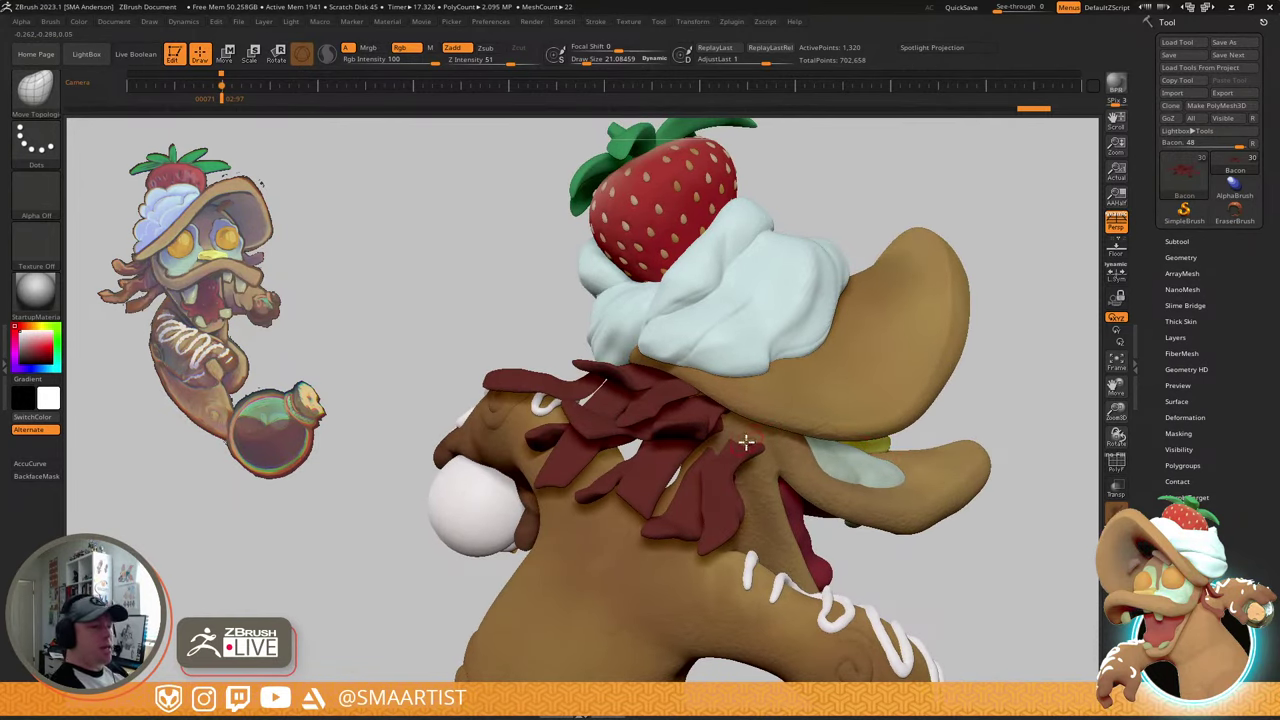
pyautogui.press('s')
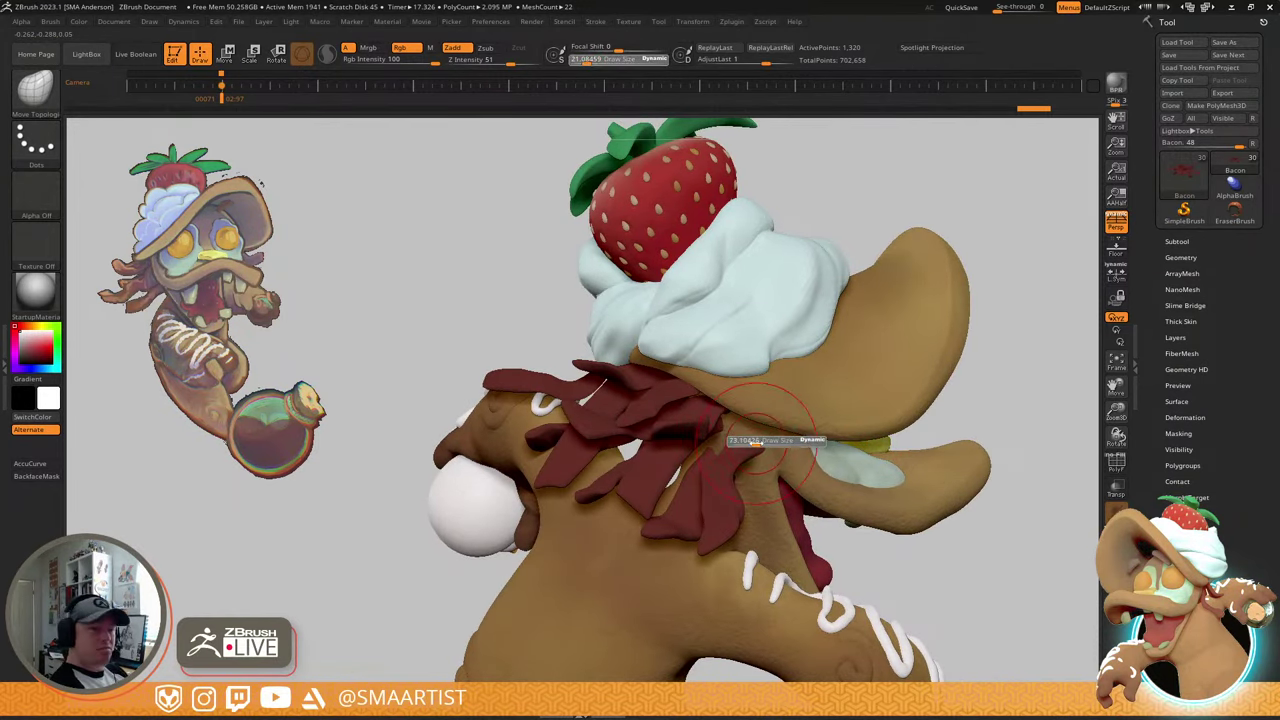
pyautogui.moveTo(756, 442); pyautogui.dragTo(771, 443)
pyautogui.moveTo(753, 446)
pyautogui.mouseDown(button='right')
pyautogui.moveTo(776, 430)
pyautogui.moveTo(735, 444)
pyautogui.mouseUp(button='right')
pyautogui.moveTo(662, 410); pyautogui.dragTo(713, 445, button='right')
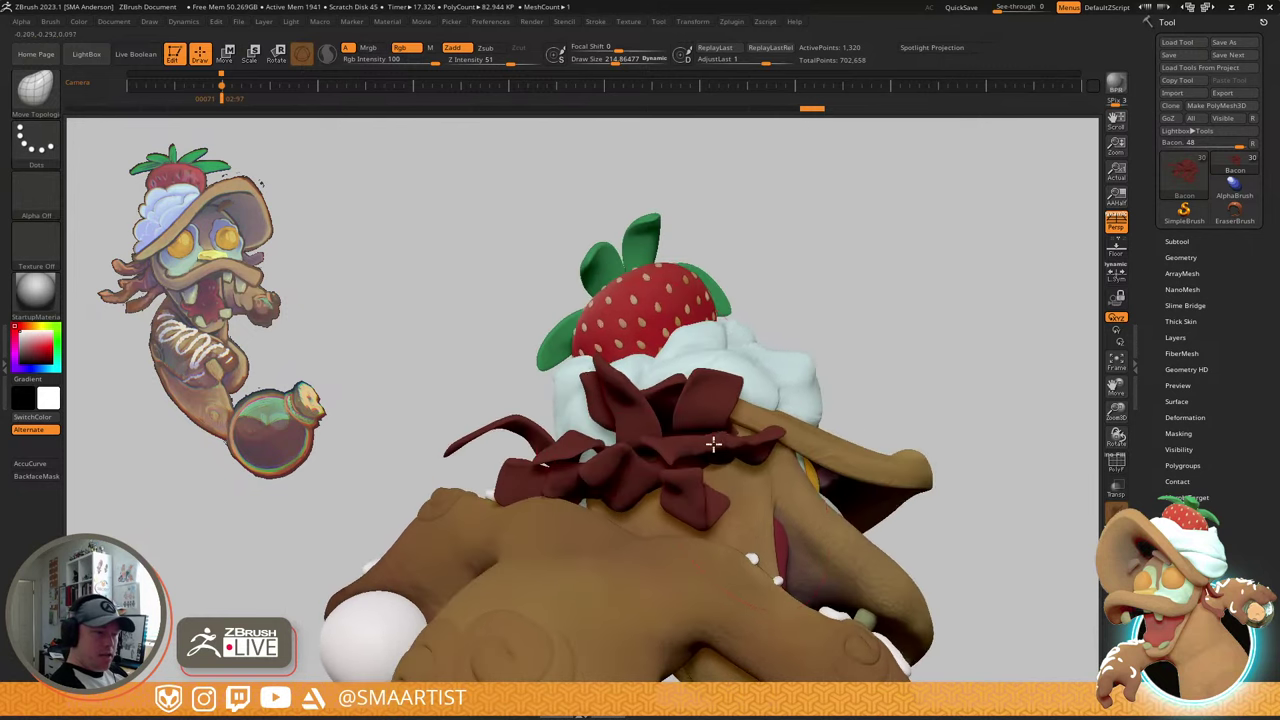
# - Set Draw Size to about 119 and spread the front bacon strands outward from the side of the head
pyautogui.moveTo(720, 503)
pyautogui.mouseDown(button='right')
pyautogui.moveTo(751, 486)
pyautogui.moveTo(777, 366)
pyautogui.mouseUp(button='right')
pyautogui.press('s')
pyautogui.moveTo(785, 369); pyautogui.dragTo(774, 369)
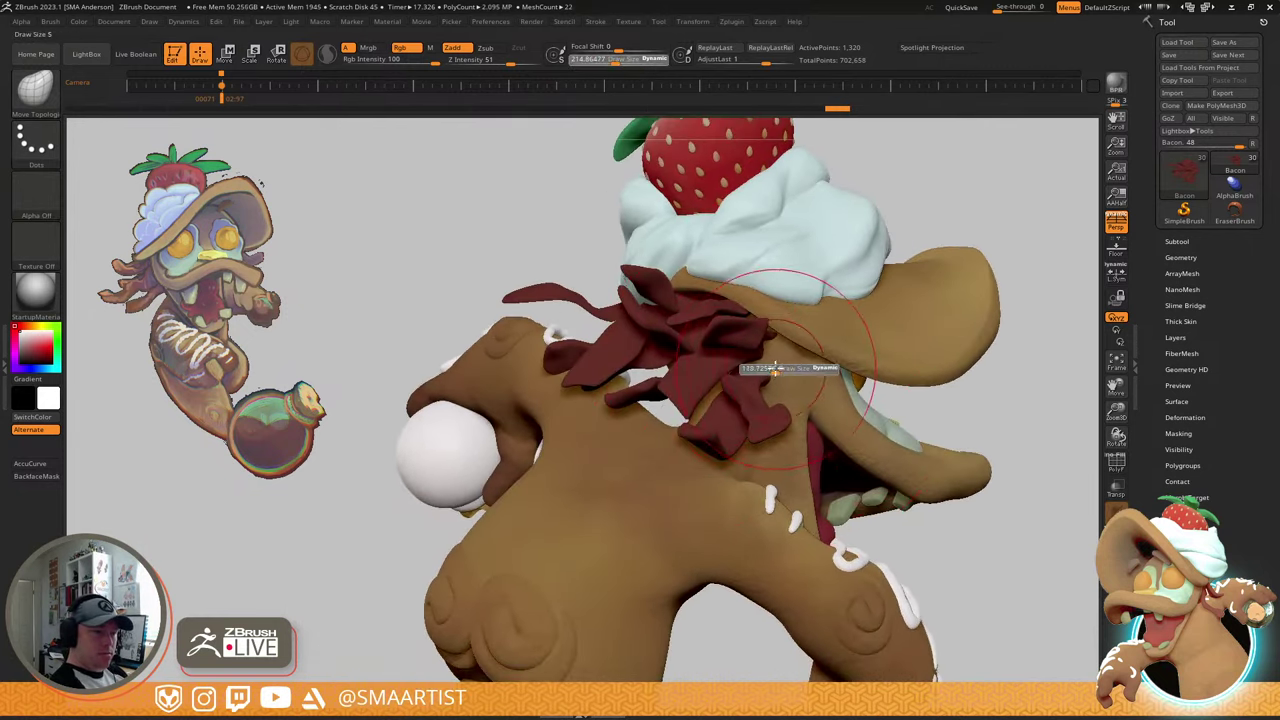
pyautogui.moveTo(791, 337)
pyautogui.mouseDown(button='right')
pyautogui.moveTo(771, 349)
pyautogui.moveTo(766, 377)
pyautogui.moveTo(789, 329)
pyautogui.moveTo(737, 443)
pyautogui.moveTo(740, 431)
pyautogui.mouseUp(button='right')
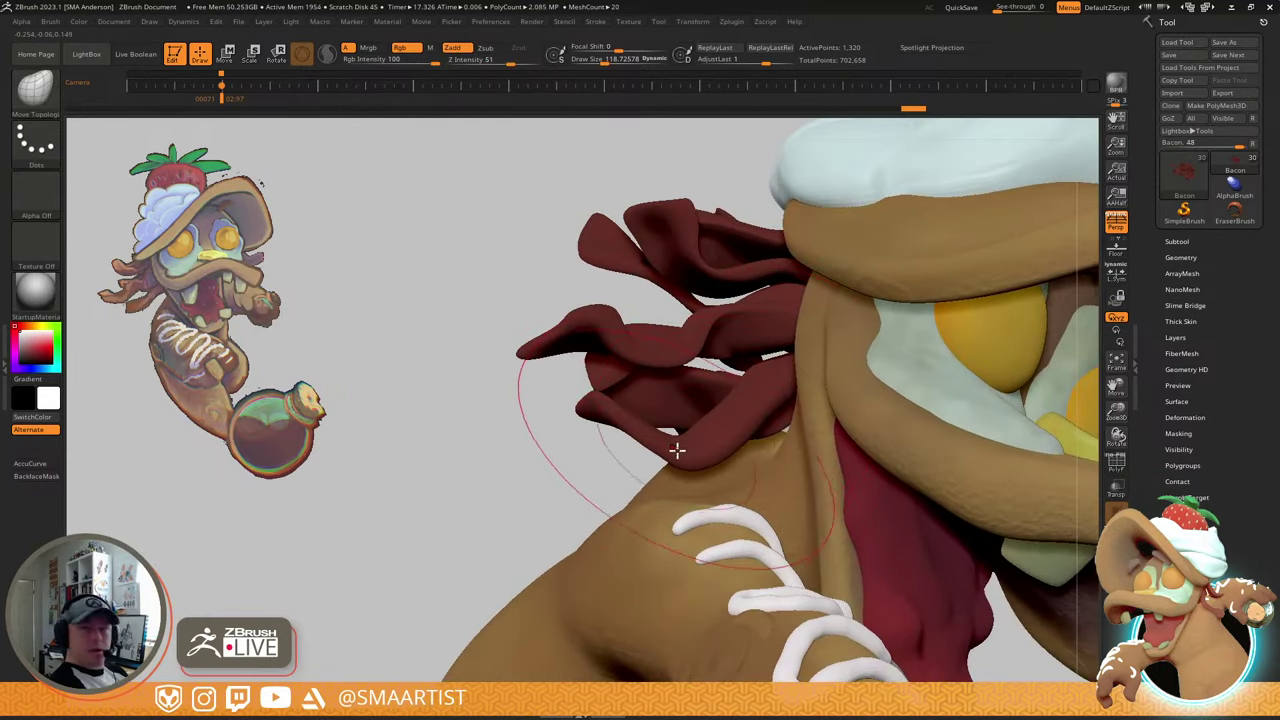
# - Show the bacon's polyframe and sharpen the lowest front strand's bend, reducing Draw Size from about 45 to 33
pyautogui.moveTo(691, 437)
pyautogui.keyDown('ctrl'); pyautogui.mouseDown(button='right')
pyautogui.moveTo(720, 452)
pyautogui.moveTo(677, 446)
pyautogui.moveTo(660, 460)
pyautogui.moveTo(757, 402)
pyautogui.moveTo(666, 449)
pyautogui.moveTo(737, 423)
pyautogui.moveTo(726, 449)
pyautogui.mouseUp(button='right'); pyautogui.keyUp('ctrl')
pyautogui.press('s')
pyautogui.moveTo(706, 431)
pyautogui.mouseDown()
pyautogui.moveTo(694, 433)
pyautogui.moveTo(751, 461)
pyautogui.mouseUp()
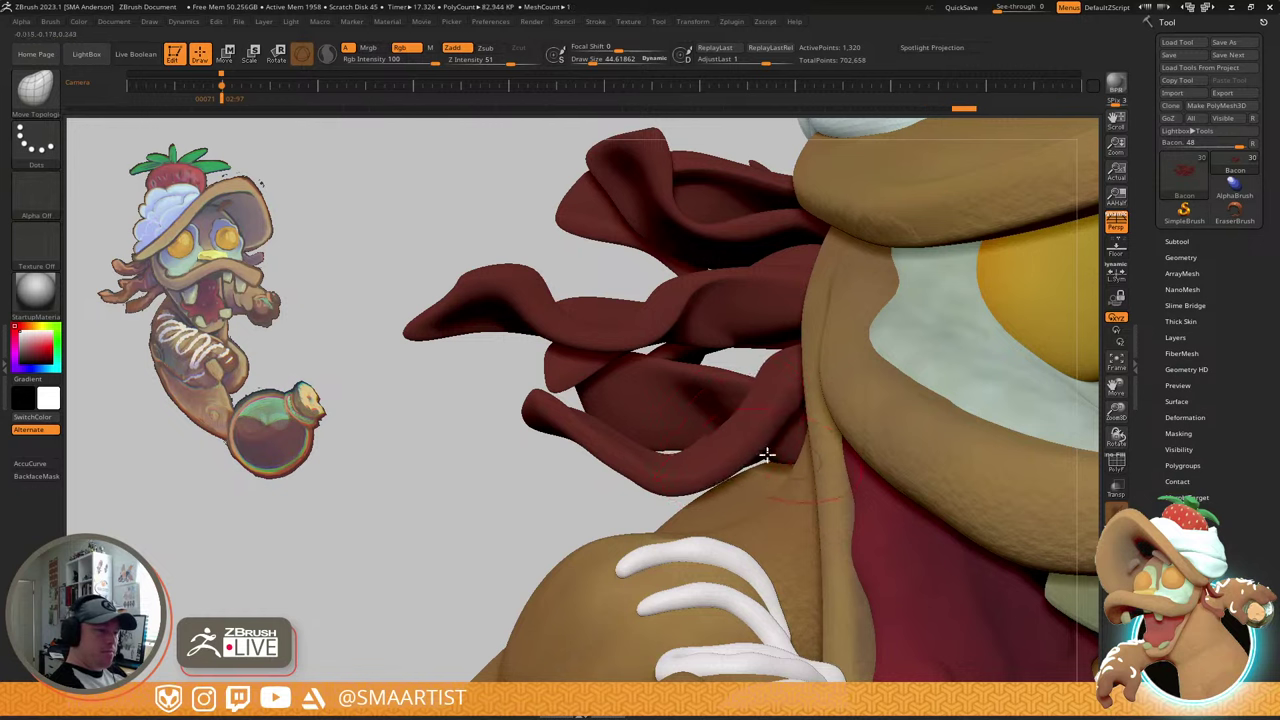
pyautogui.hotkey('shift', 'f')
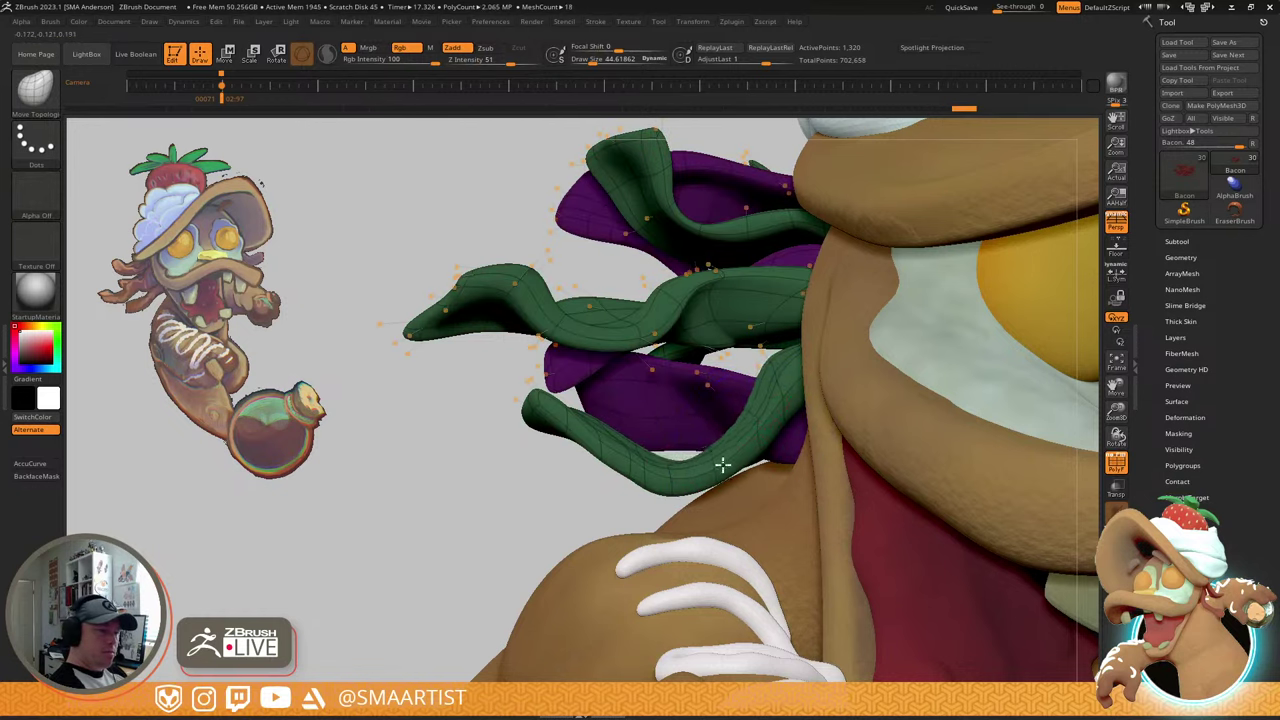
pyautogui.moveTo(725, 468); pyautogui.dragTo(680, 486)
pyautogui.press('s')
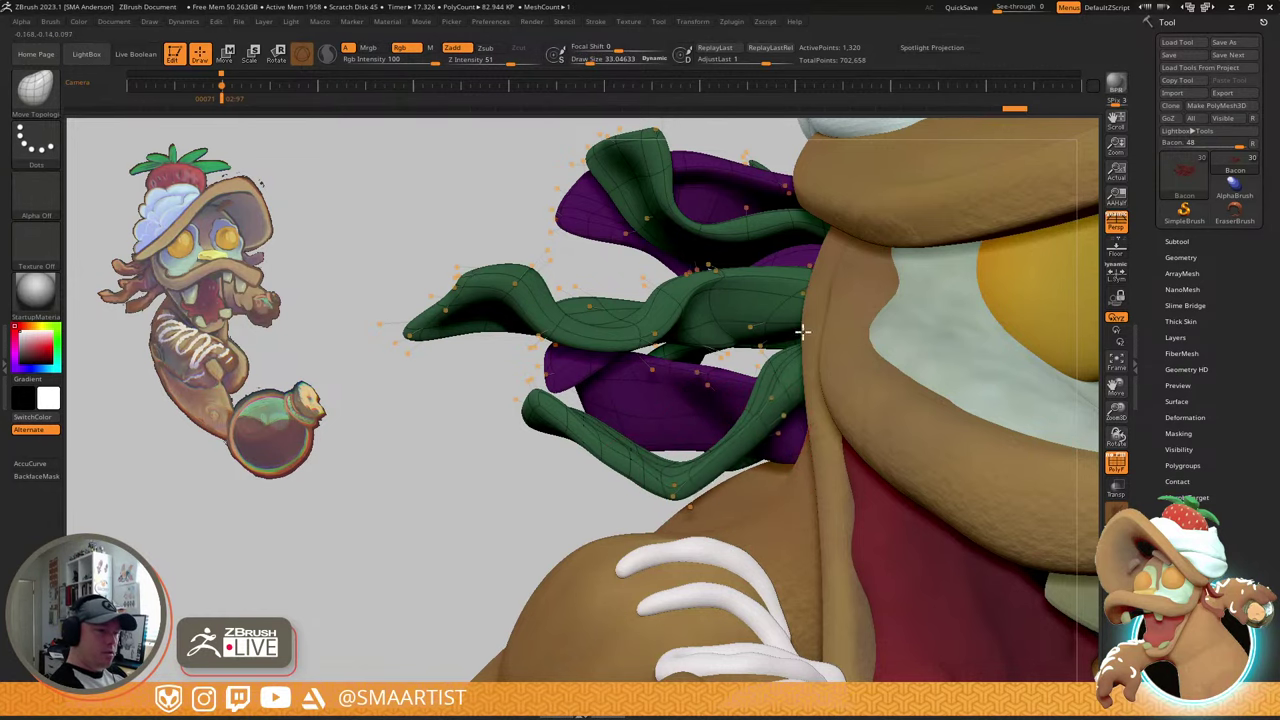
pyautogui.moveTo(827, 321); pyautogui.dragTo(826, 322)
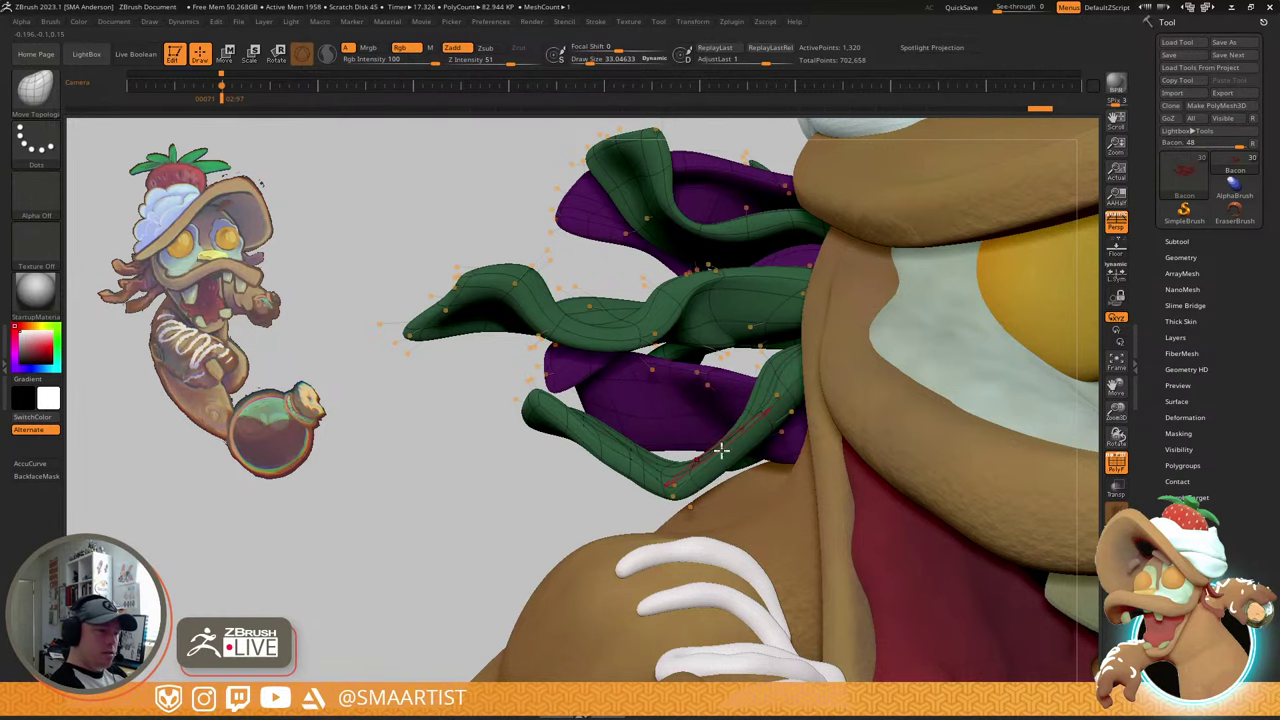
# - Pull the outer half of the lowest front bacon strand downward into a wavy curve, checking it from several angles
pyautogui.moveTo(721, 450)
pyautogui.mouseDown(button='right')
pyautogui.moveTo(734, 463)
pyautogui.moveTo(691, 437)
pyautogui.moveTo(651, 451)
pyautogui.mouseUp(button='right')
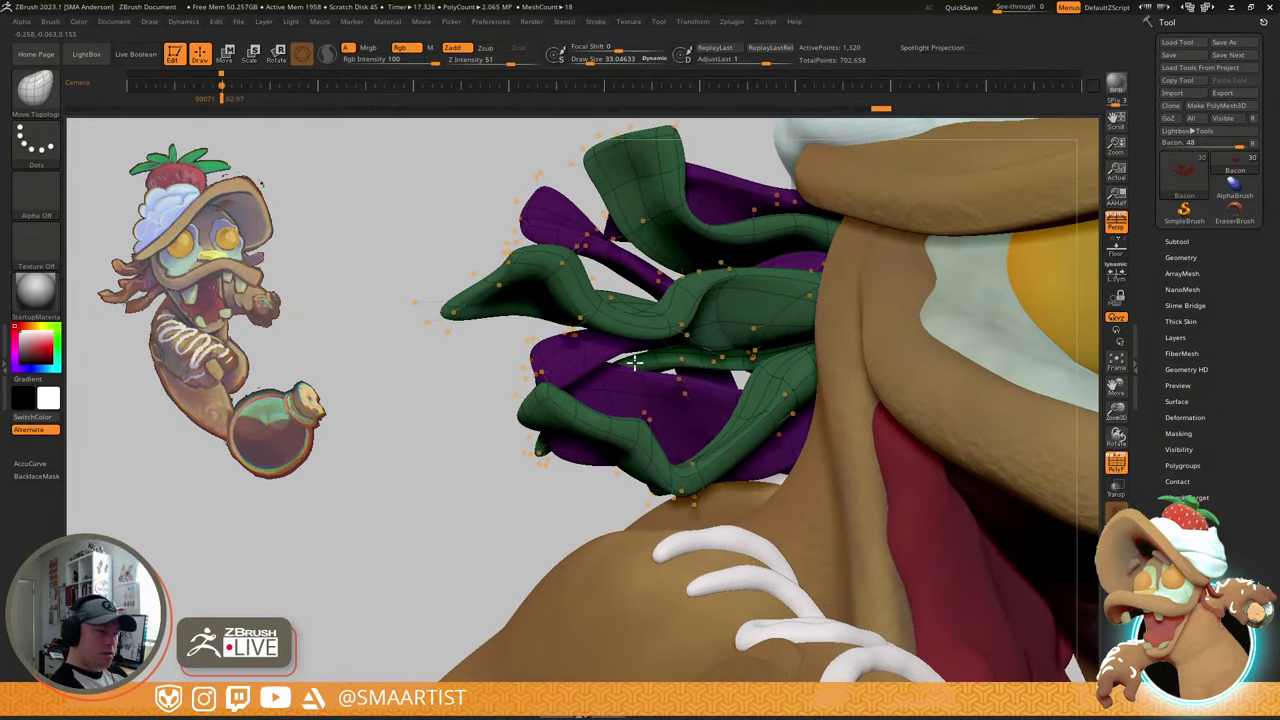
pyautogui.moveTo(615, 394); pyautogui.dragTo(601, 438)
pyautogui.moveTo(681, 478); pyautogui.dragTo(709, 462)
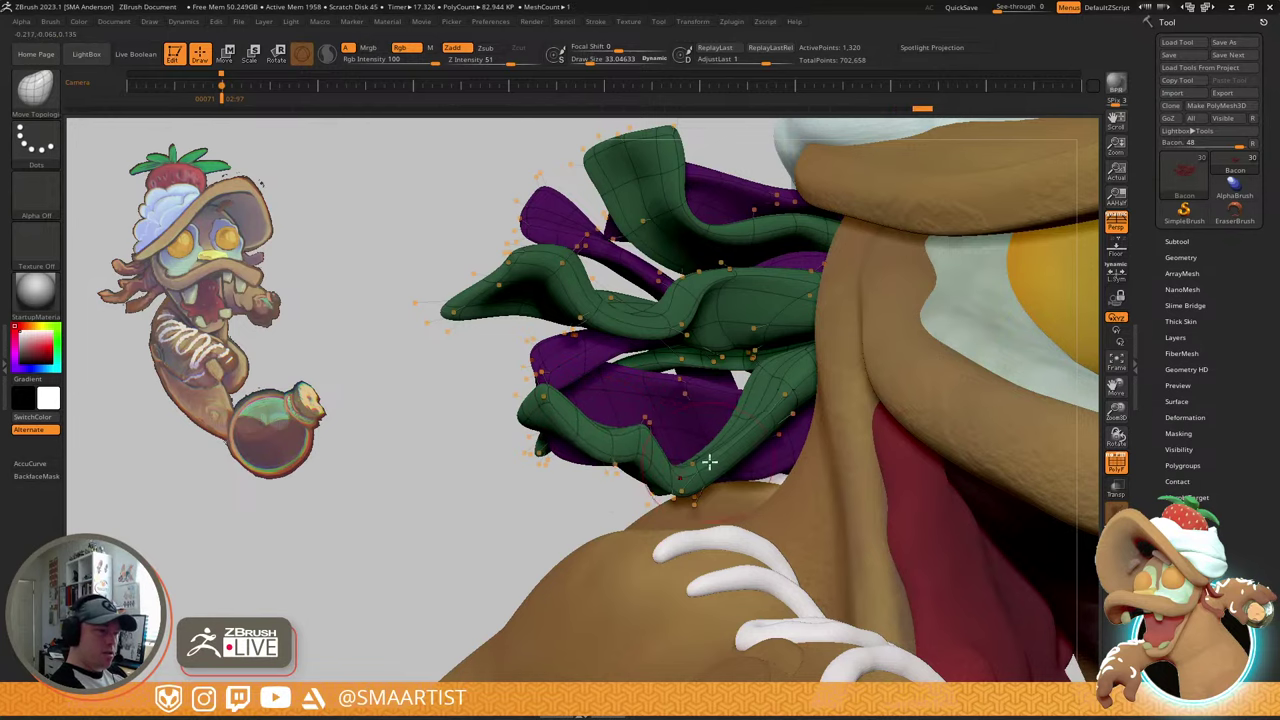
pyautogui.moveTo(708, 461); pyautogui.dragTo(689, 466, button='right')
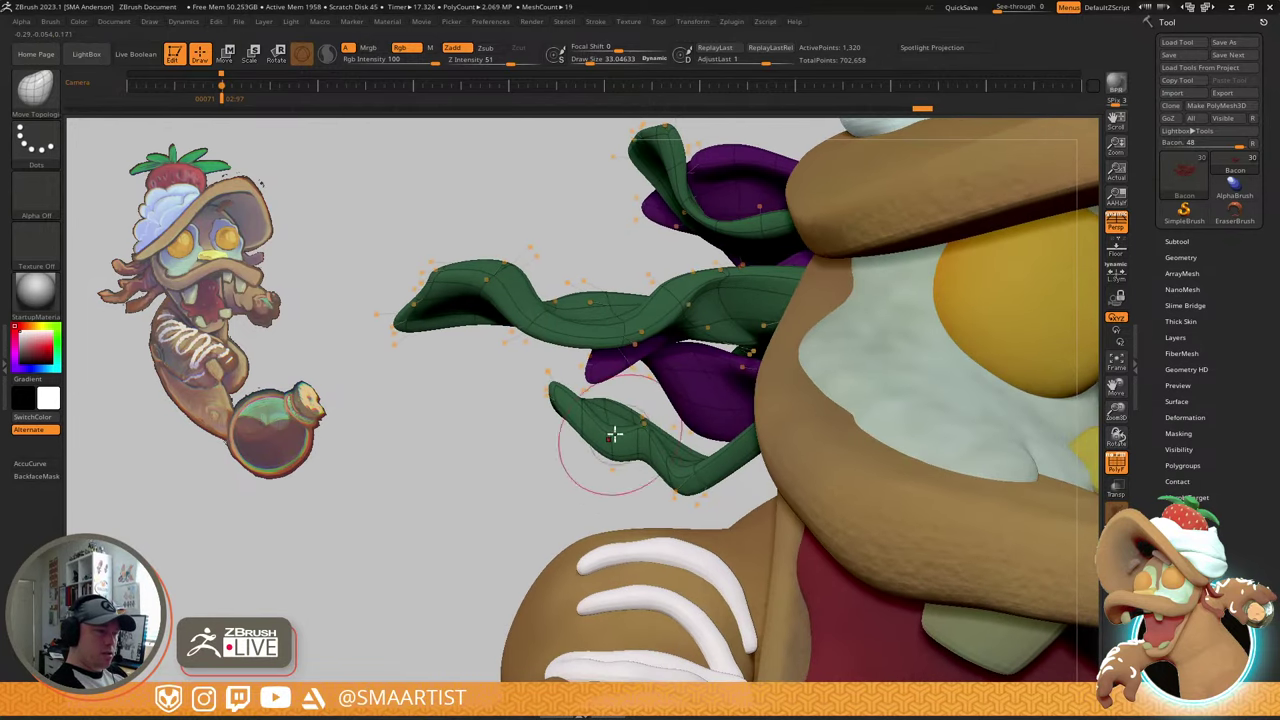
pyautogui.moveTo(594, 438); pyautogui.dragTo(576, 462)
pyautogui.moveTo(790, 440)
pyautogui.mouseDown(button='right')
pyautogui.moveTo(746, 438)
pyautogui.moveTo(783, 443)
pyautogui.moveTo(771, 423)
pyautogui.moveTo(791, 393)
pyautogui.moveTo(784, 338)
pyautogui.mouseUp(button='right')
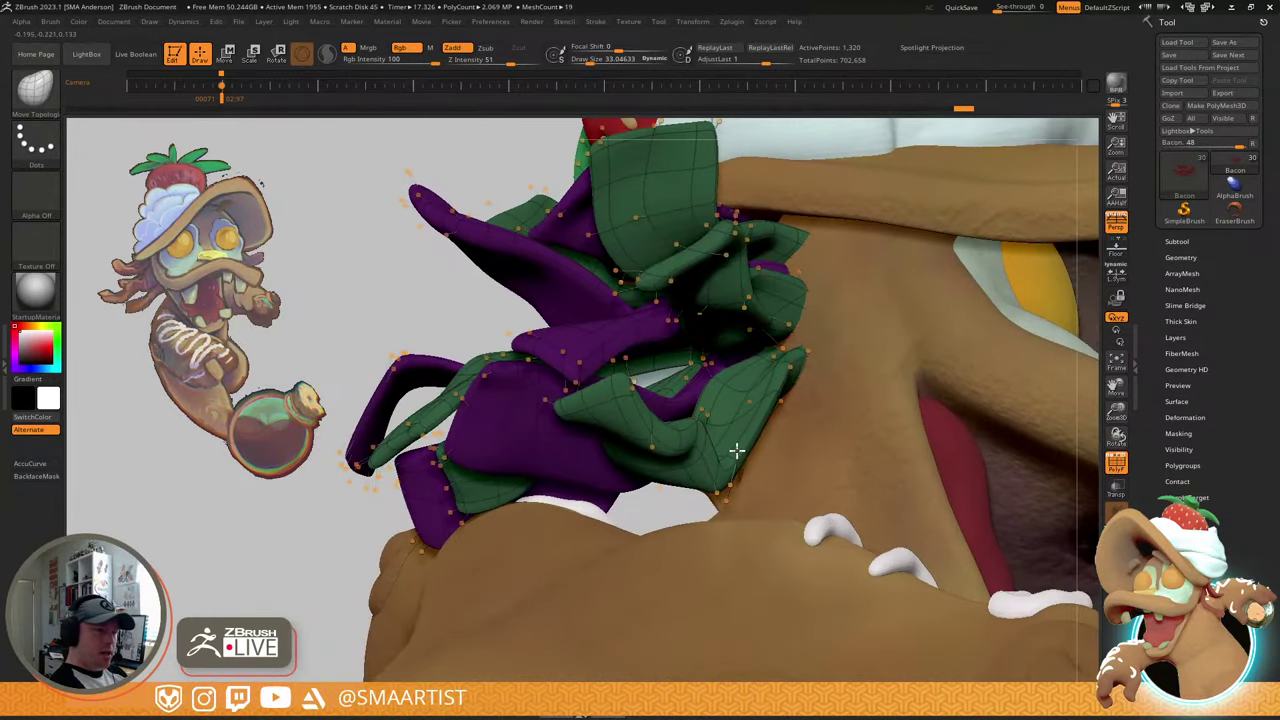
pyautogui.moveTo(736, 451)
pyautogui.mouseDown(button='right')
pyautogui.moveTo(791, 380)
pyautogui.moveTo(794, 440)
pyautogui.moveTo(810, 433)
pyautogui.moveTo(780, 332)
pyautogui.moveTo(966, 340)
pyautogui.moveTo(962, 365)
pyautogui.moveTo(940, 348)
pyautogui.moveTo(948, 356)
pyautogui.moveTo(949, 334)
pyautogui.moveTo(971, 348)
pyautogui.moveTo(968, 328)
pyautogui.mouseUp(button='right')
# - Hide the polyframe and refine the upper part of the lowest front strand at Draw Size about 12
pyautogui.hotkey('shift', 'f')
pyautogui.keyDown('ctrl'); pyautogui.moveTo(686, 443); pyautogui.dragTo(758, 552, button='right'); pyautogui.keyUp('ctrl')
pyautogui.moveTo(689, 420); pyautogui.dragTo(686, 438, button='right')
pyautogui.press('s')
pyautogui.moveTo(687, 404); pyautogui.dragTo(650, 435)
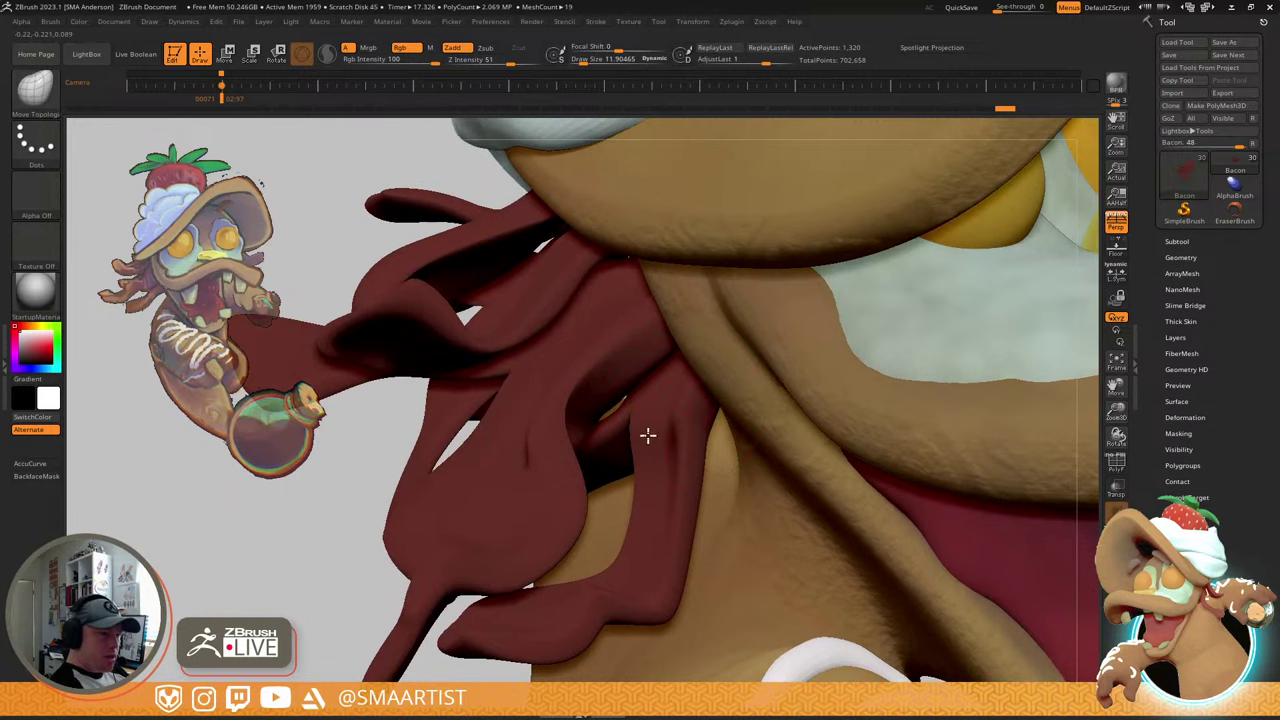
# - Show the polyframe, then smooth and adjust the root of the lowest front strand where it meets the head
pyautogui.hotkey('shift', 'f')
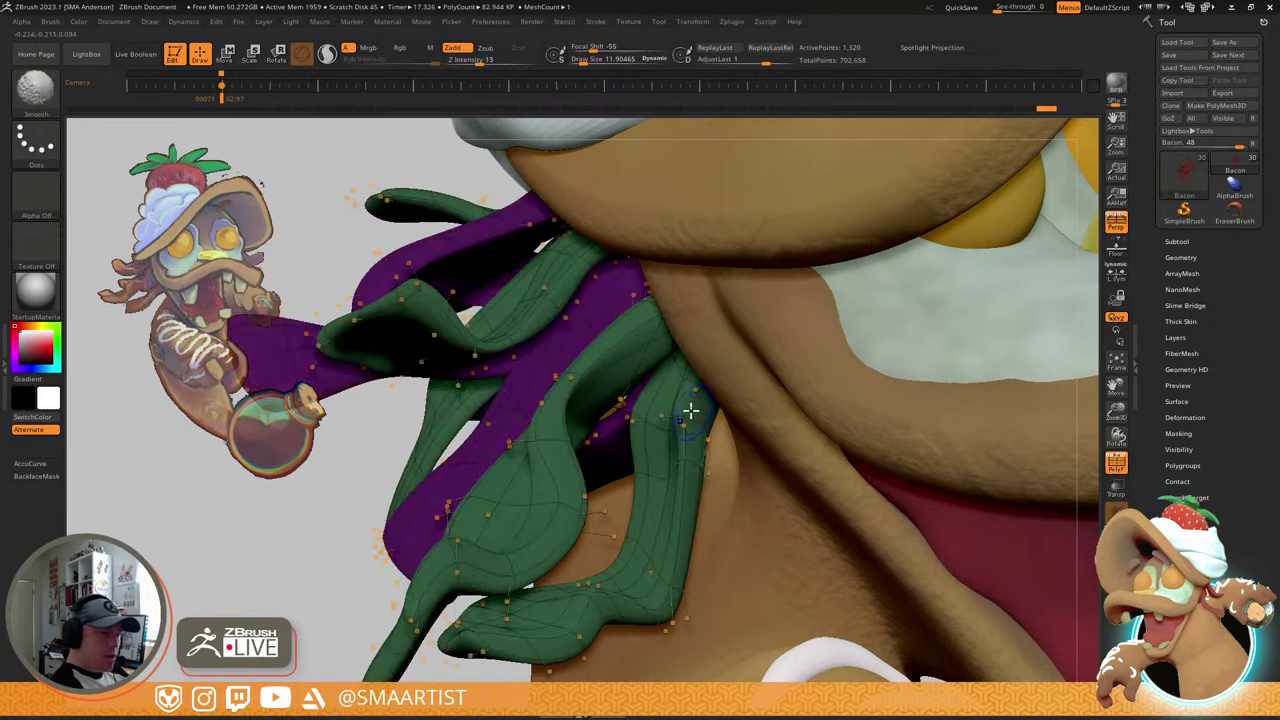
pyautogui.moveTo(662, 441); pyautogui.dragTo(717, 433, button='right')
pyautogui.moveTo(705, 432); pyautogui.dragTo(752, 443)
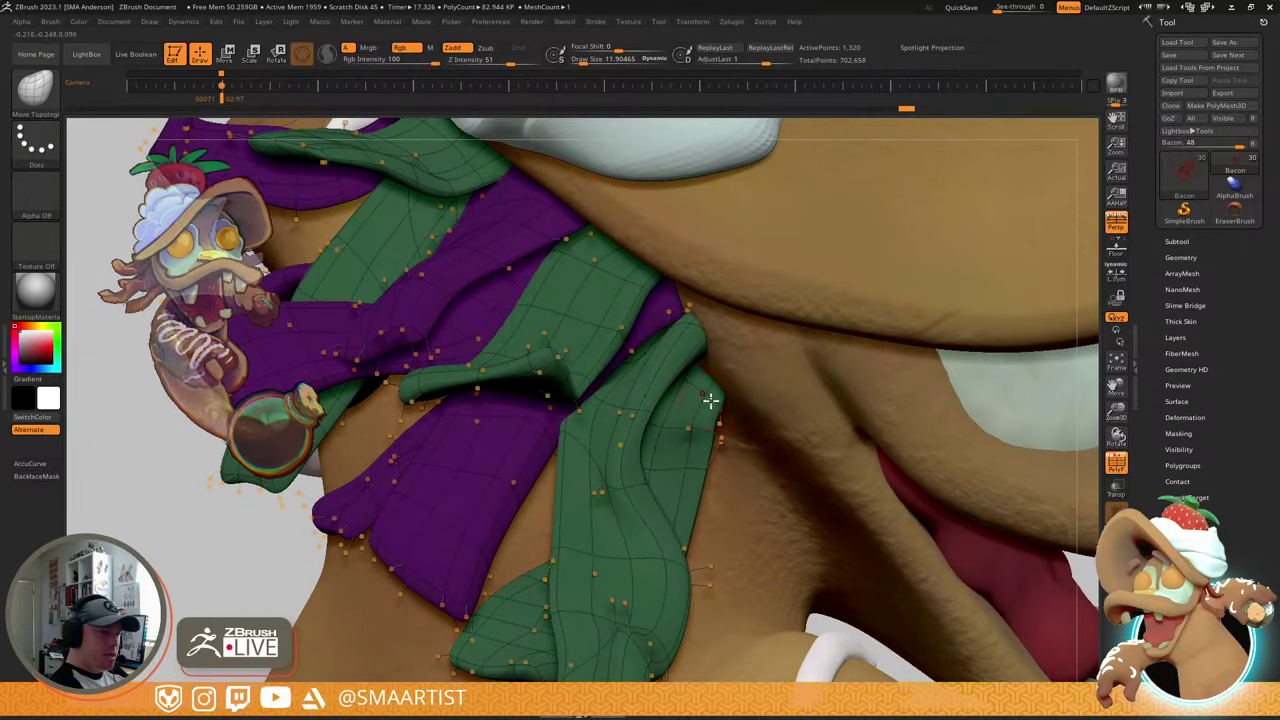
pyautogui.moveTo(694, 440); pyautogui.dragTo(700, 400, button='right')
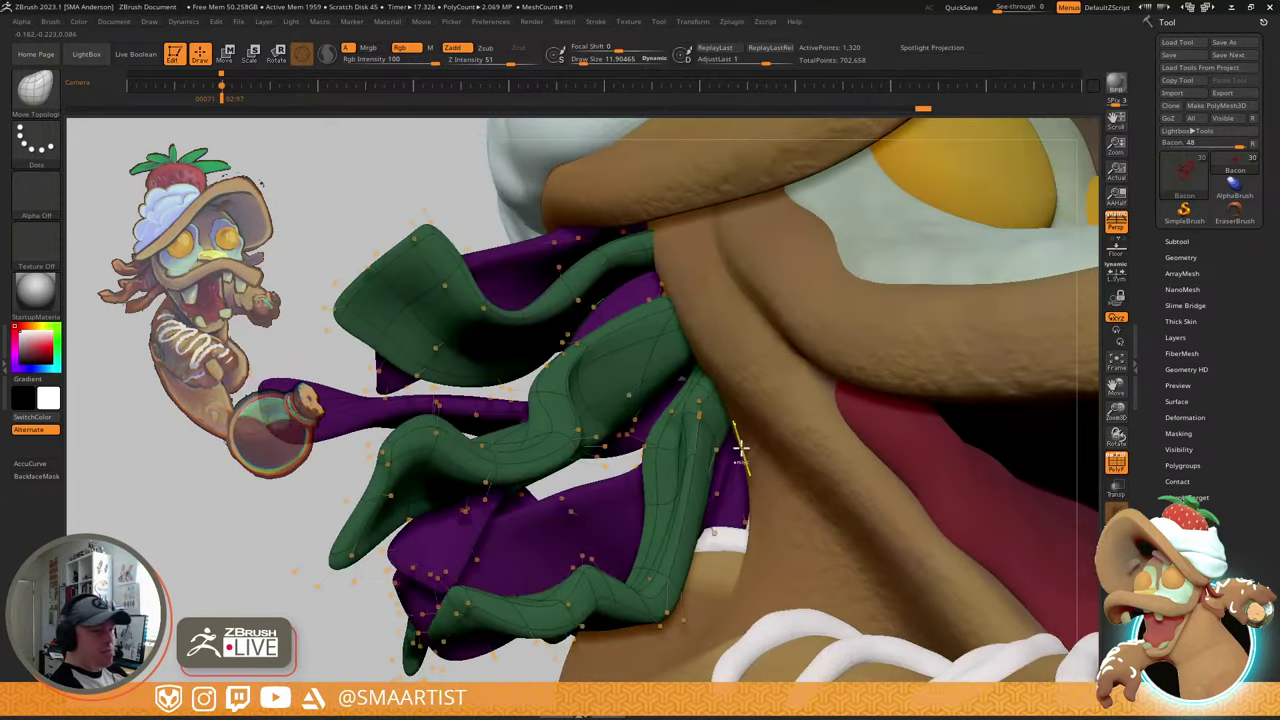
# - Hide the polyframe and compare the bacon hair's silhouette with the concept art from front three-quarter views
pyautogui.keyDown('ctrl'); pyautogui.moveTo(705, 470); pyautogui.dragTo(696, 356, button='right'); pyautogui.keyUp('ctrl')
pyautogui.hotkey('shift', 'f')
pyautogui.keyDown('ctrl'); pyautogui.moveTo(886, 474); pyautogui.dragTo(892, 398, button='right'); pyautogui.keyUp('ctrl')
pyautogui.moveTo(892, 398); pyautogui.dragTo(929, 413, button='right')
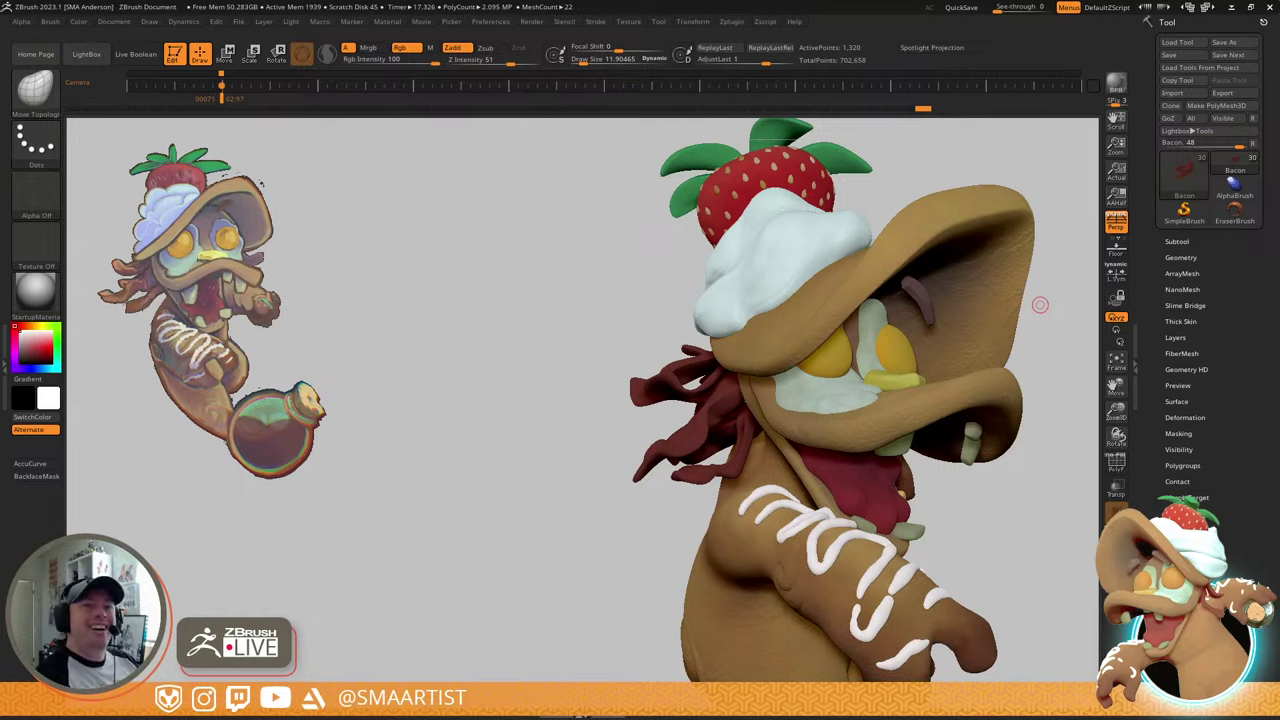
pyautogui.moveTo(1007, 563); pyautogui.dragTo(1000, 559)
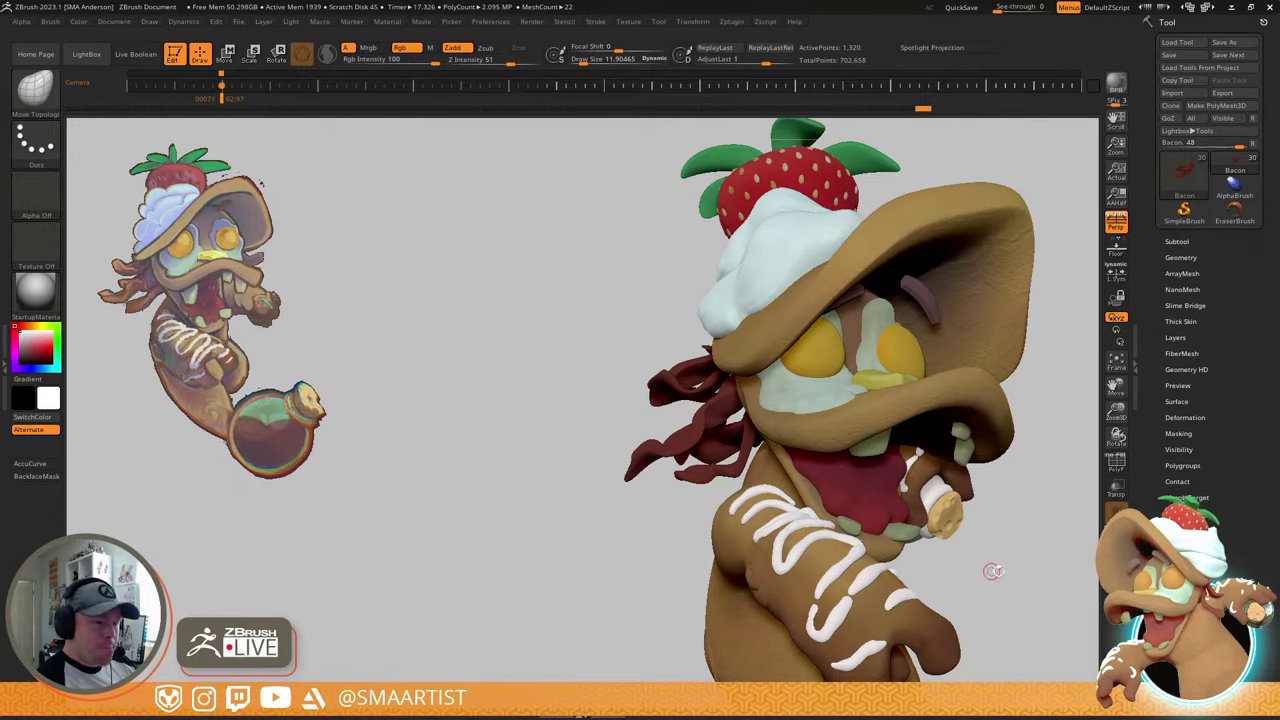
pyautogui.moveTo(993, 571); pyautogui.dragTo(1025, 577)
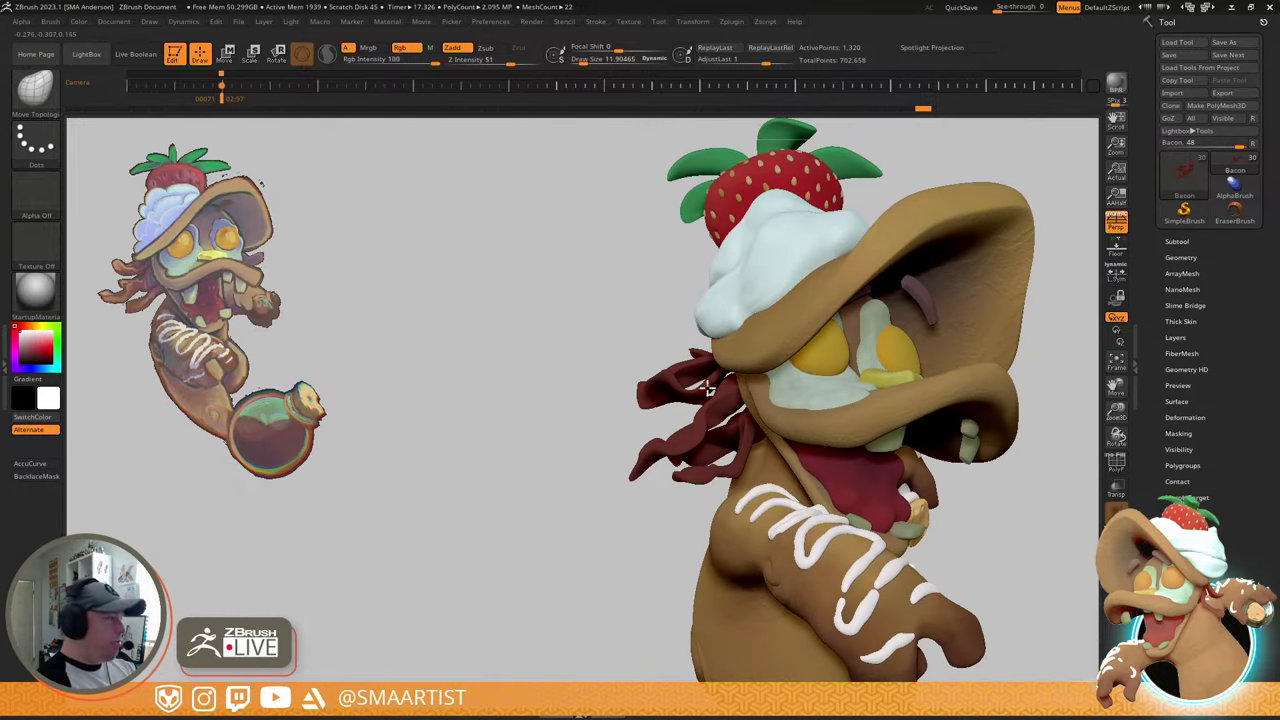
# - Show the polyframe, turn off Dynamic Subdiv and adjust the bend of the upper front bacon strand's base mesh
pyautogui.moveTo(720, 392)
pyautogui.mouseDown(button='right')
pyautogui.moveTo(709, 397)
pyautogui.moveTo(722, 396)
pyautogui.moveTo(792, 590)
pyautogui.mouseUp(button='right')
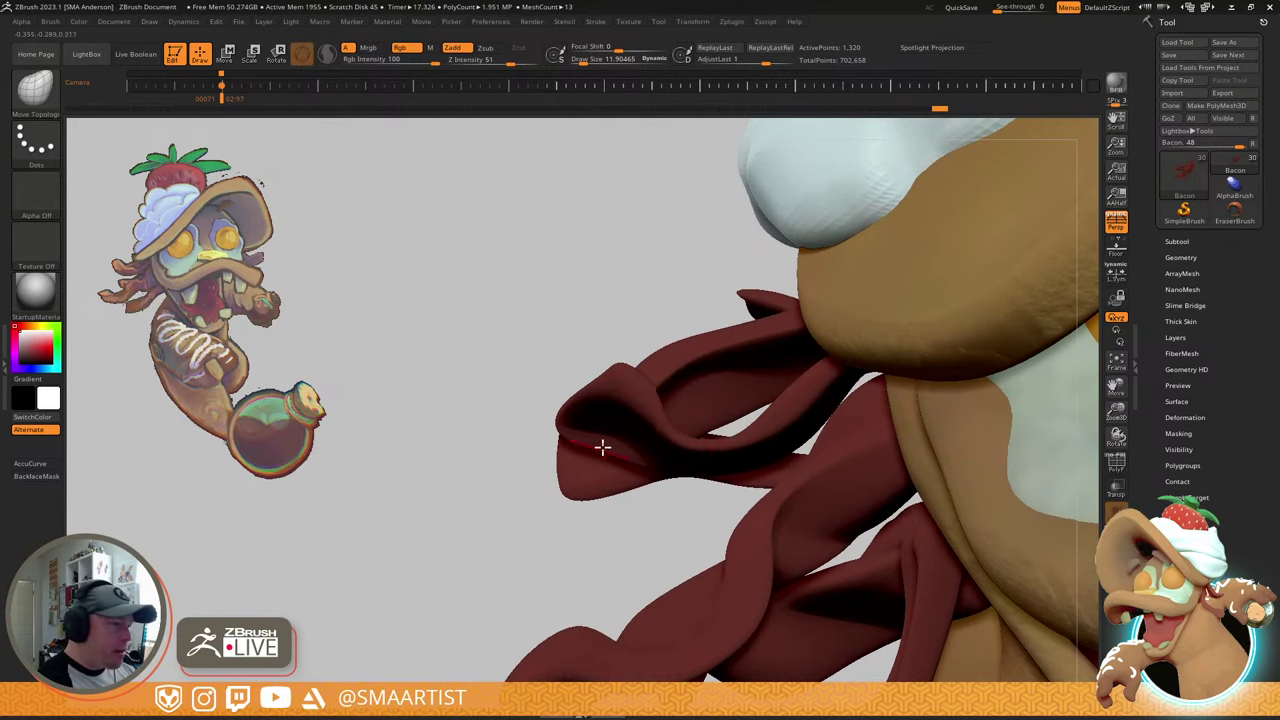
pyautogui.moveTo(793, 462); pyautogui.dragTo(777, 449, button='right')
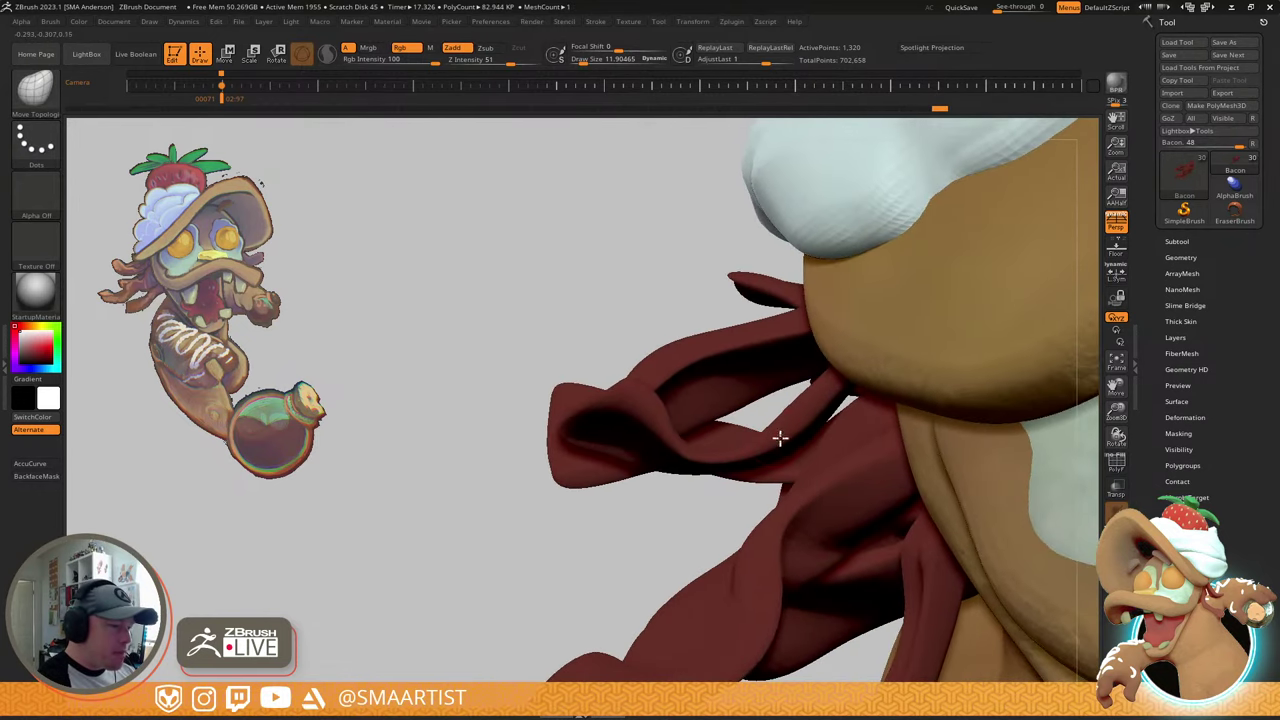
pyautogui.hotkey('shift', 'f')
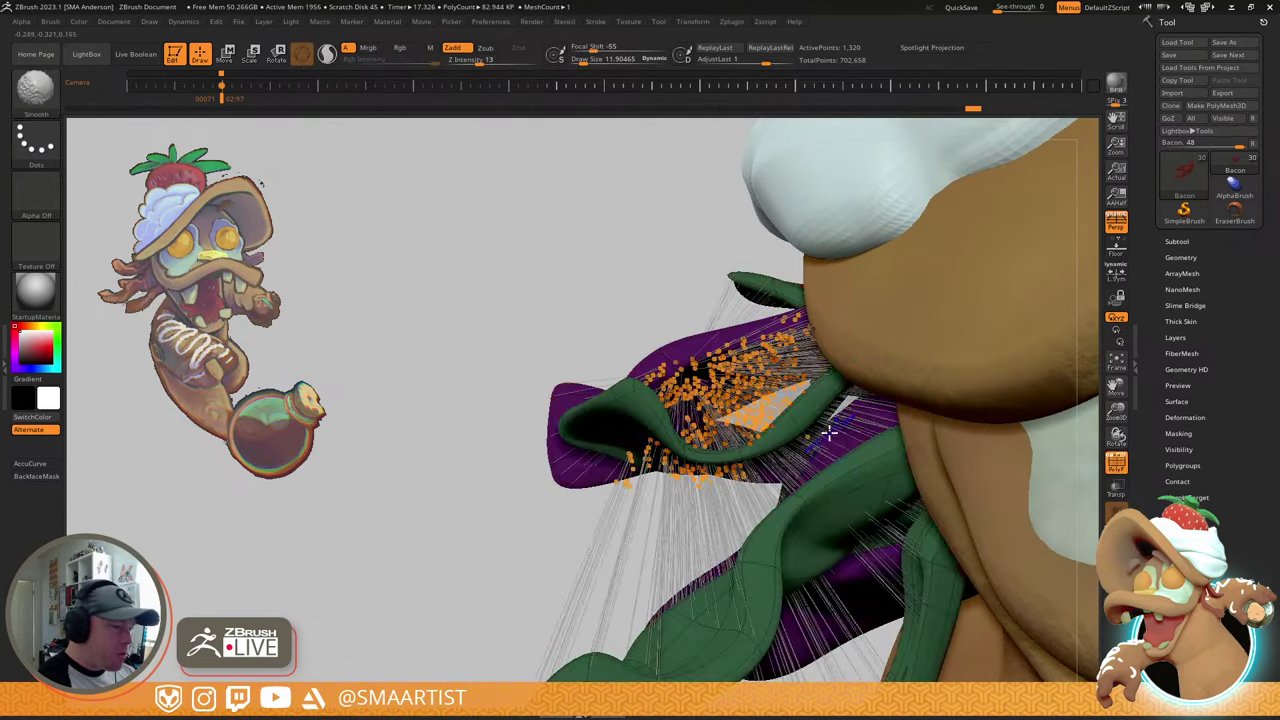
pyautogui.hotkey('shift', 'd')
pyautogui.moveTo(866, 417)
pyautogui.mouseDown(button='right')
pyautogui.moveTo(888, 413)
pyautogui.moveTo(872, 401)
pyautogui.moveTo(883, 425)
pyautogui.moveTo(871, 394)
pyautogui.moveTo(685, 440)
pyautogui.mouseUp(button='right')
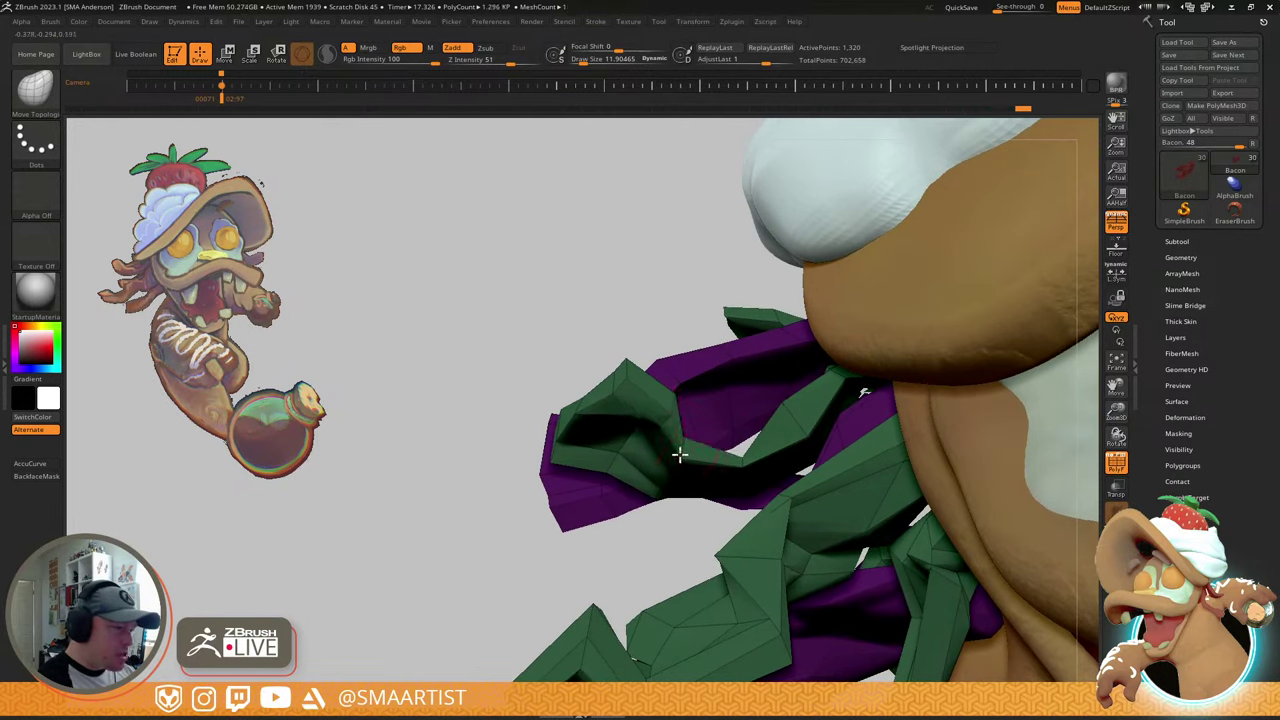
pyautogui.moveTo(749, 454); pyautogui.dragTo(772, 446)
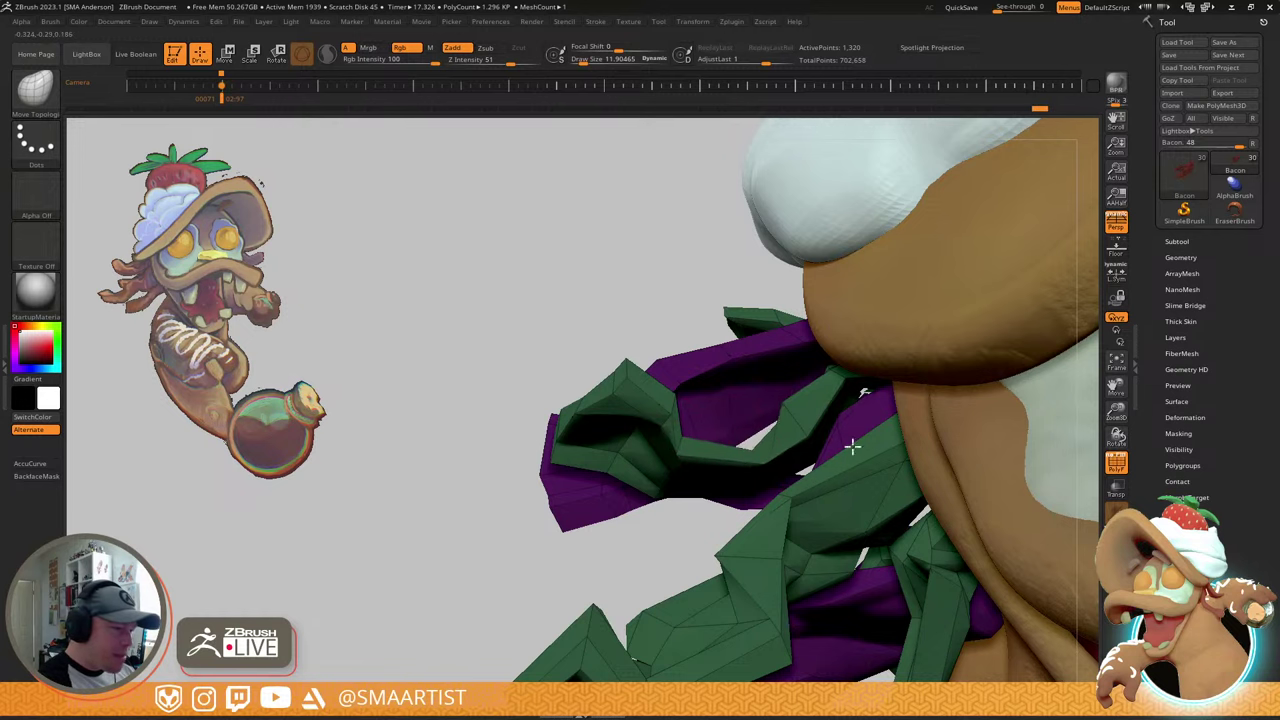
# - Reactivate Dynamic Subdiv on the bacon, choosing Always YES for its note, and hide the polyframe
pyautogui.press('d')
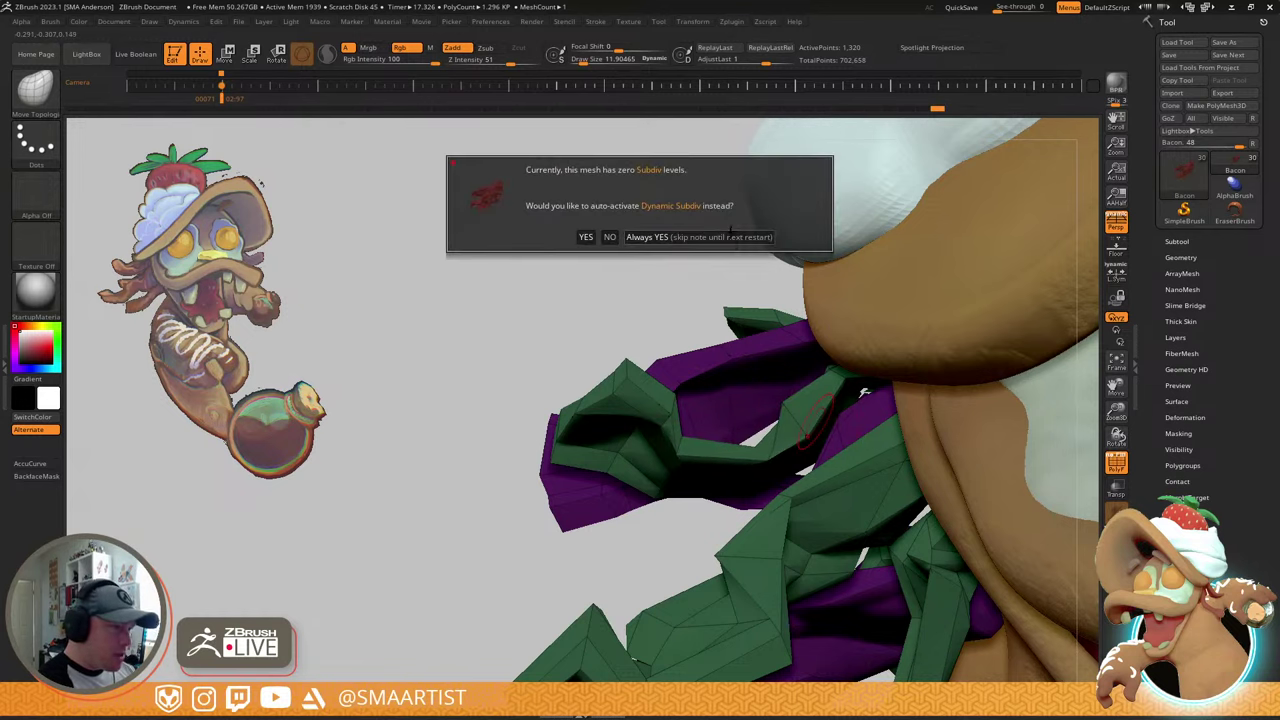
pyautogui.click(736, 237)
pyautogui.moveTo(804, 454); pyautogui.dragTo(781, 404, button='right')
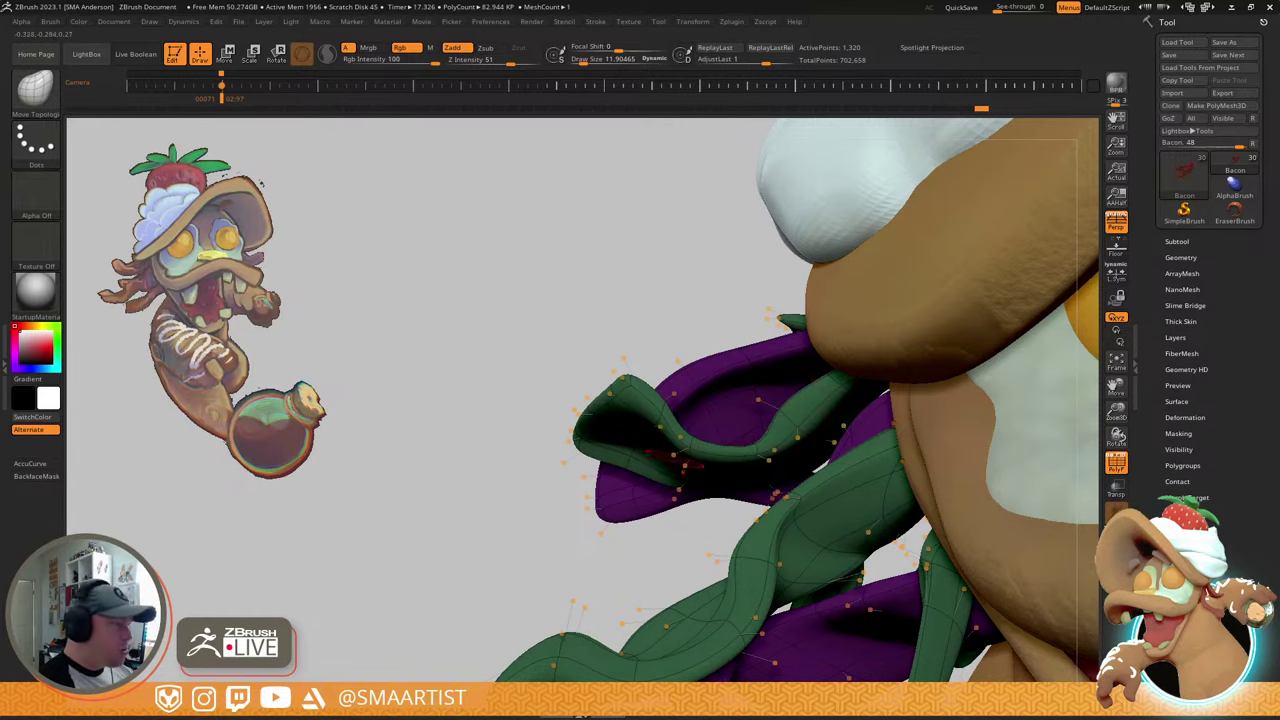
pyautogui.keyDown('ctrl'); pyautogui.moveTo(768, 451); pyautogui.dragTo(883, 358, button='right'); pyautogui.keyUp('ctrl')
pyautogui.hotkey('shift', 'f')
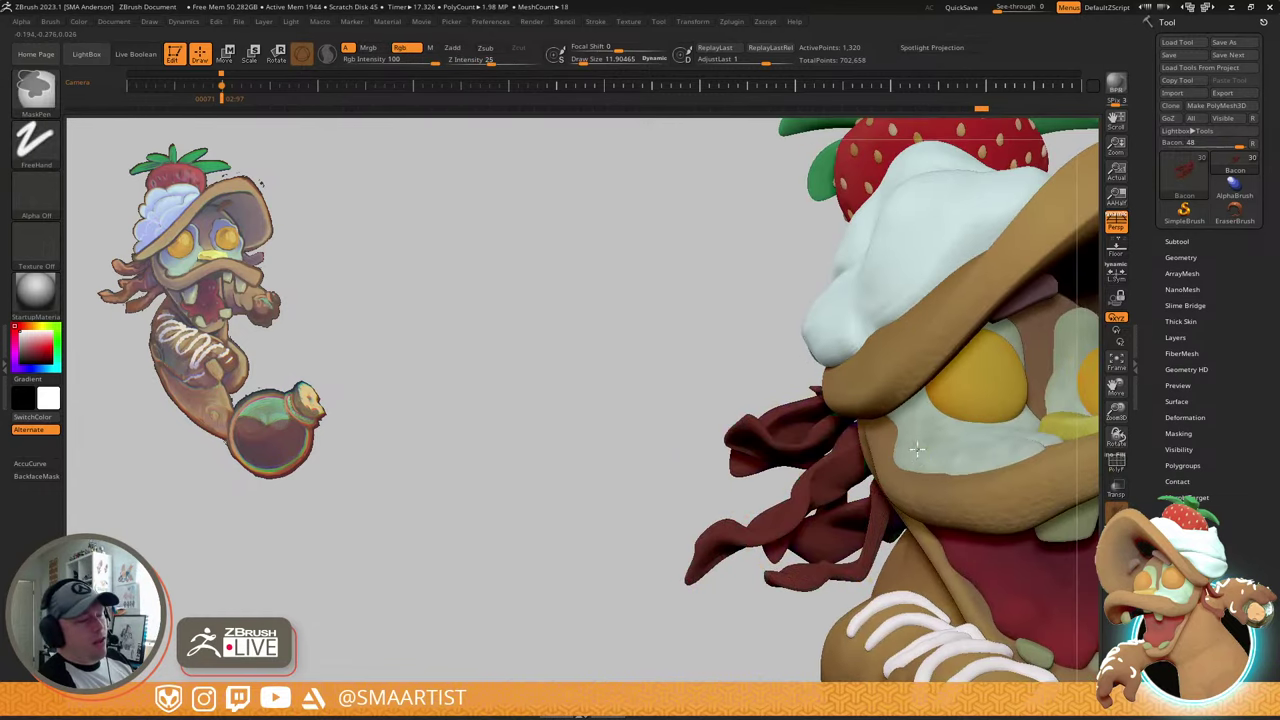
# - Adjust the short bacon strands below the whipped cream and hat brim, using Draw Size about 42 and then 19
pyautogui.moveTo(917, 449)
pyautogui.mouseDown(button='right')
pyautogui.moveTo(806, 406)
pyautogui.moveTo(829, 403)
pyautogui.moveTo(820, 386)
pyautogui.mouseUp(button='right')
pyautogui.moveTo(768, 453)
pyautogui.keyDown('ctrl'); pyautogui.mouseDown(button='right')
pyautogui.moveTo(735, 486)
pyautogui.moveTo(694, 414)
pyautogui.moveTo(697, 474)
pyautogui.moveTo(708, 402)
pyautogui.mouseUp(button='right'); pyautogui.keyUp('ctrl')
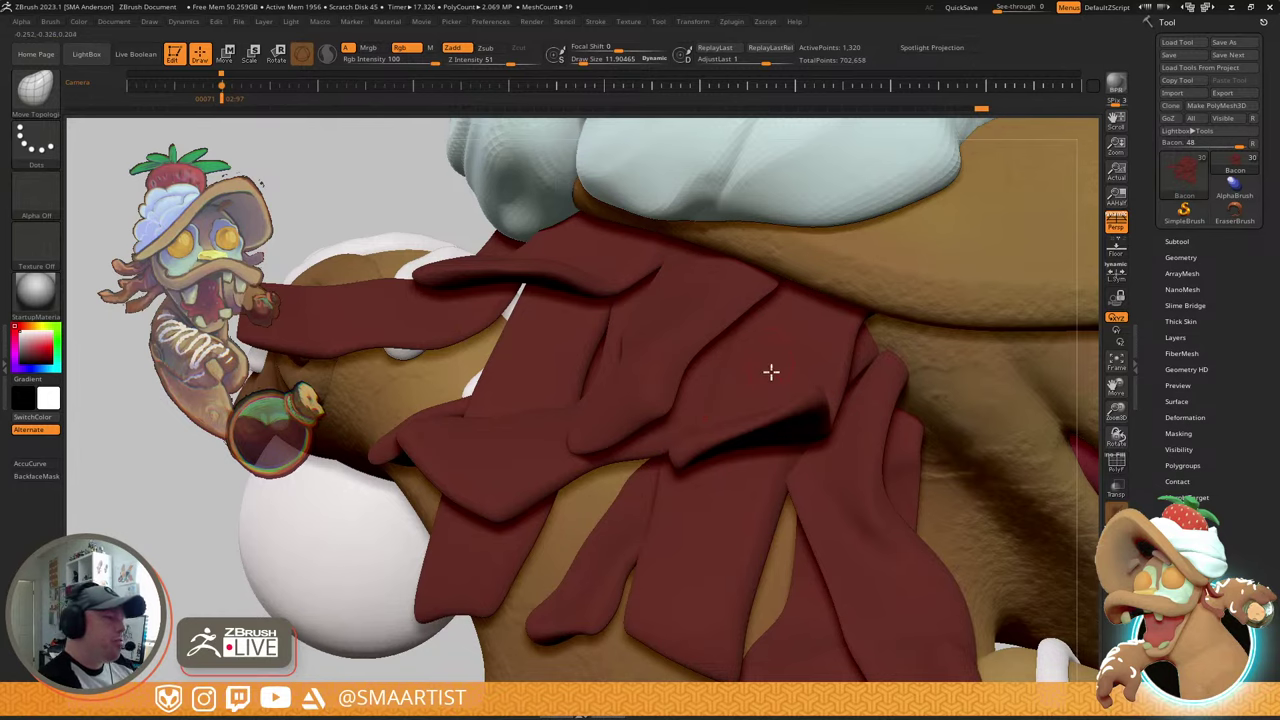
pyautogui.moveTo(788, 340); pyautogui.dragTo(713, 388, button='right')
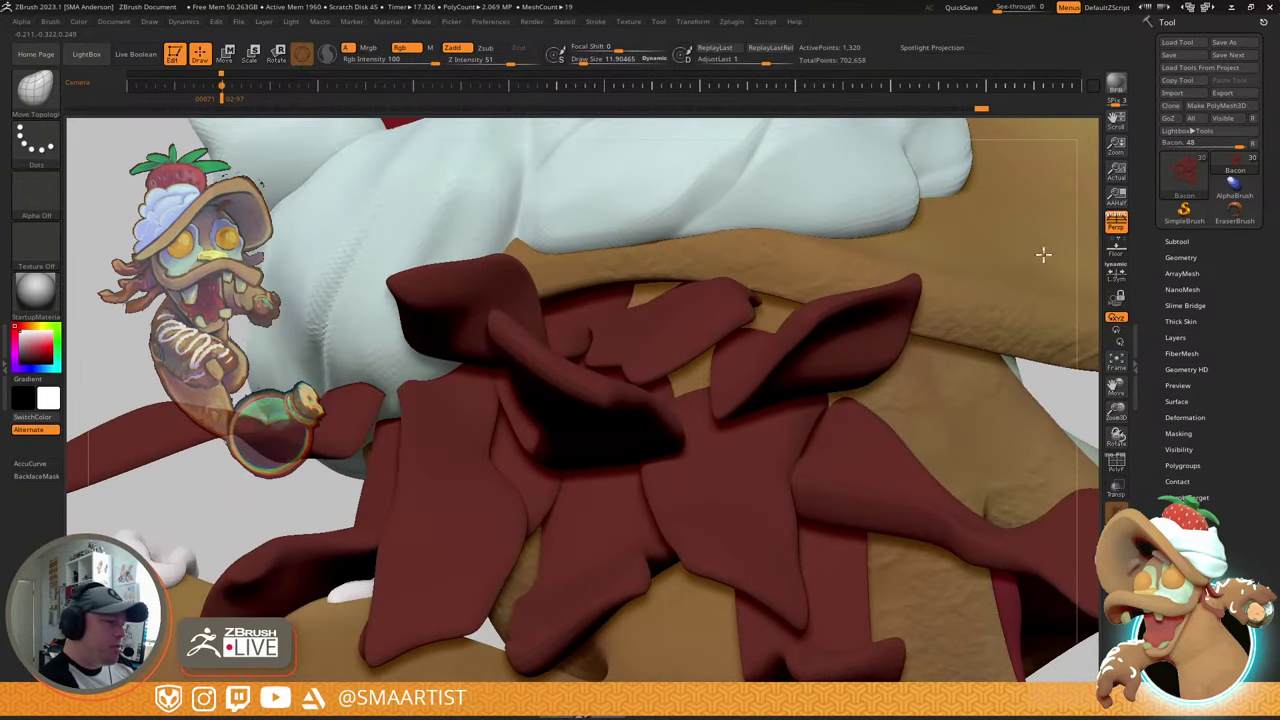
pyautogui.press('s')
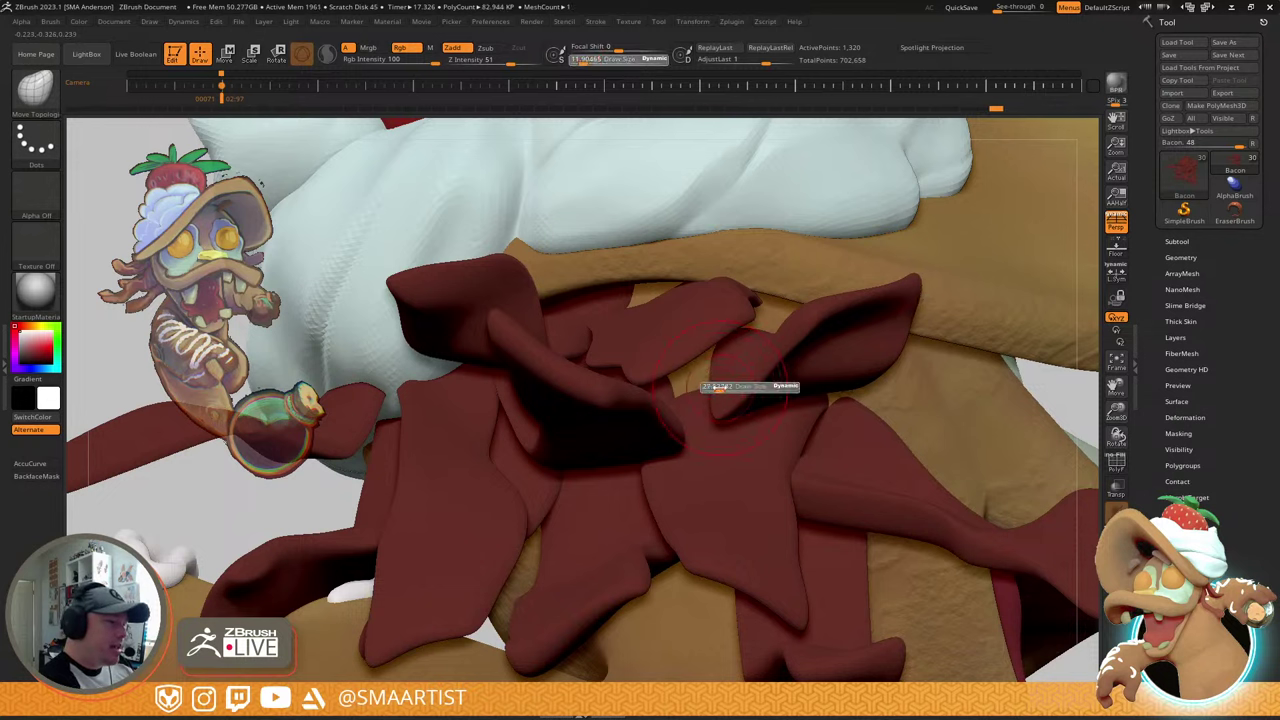
pyautogui.moveTo(713, 387); pyautogui.dragTo(720, 387)
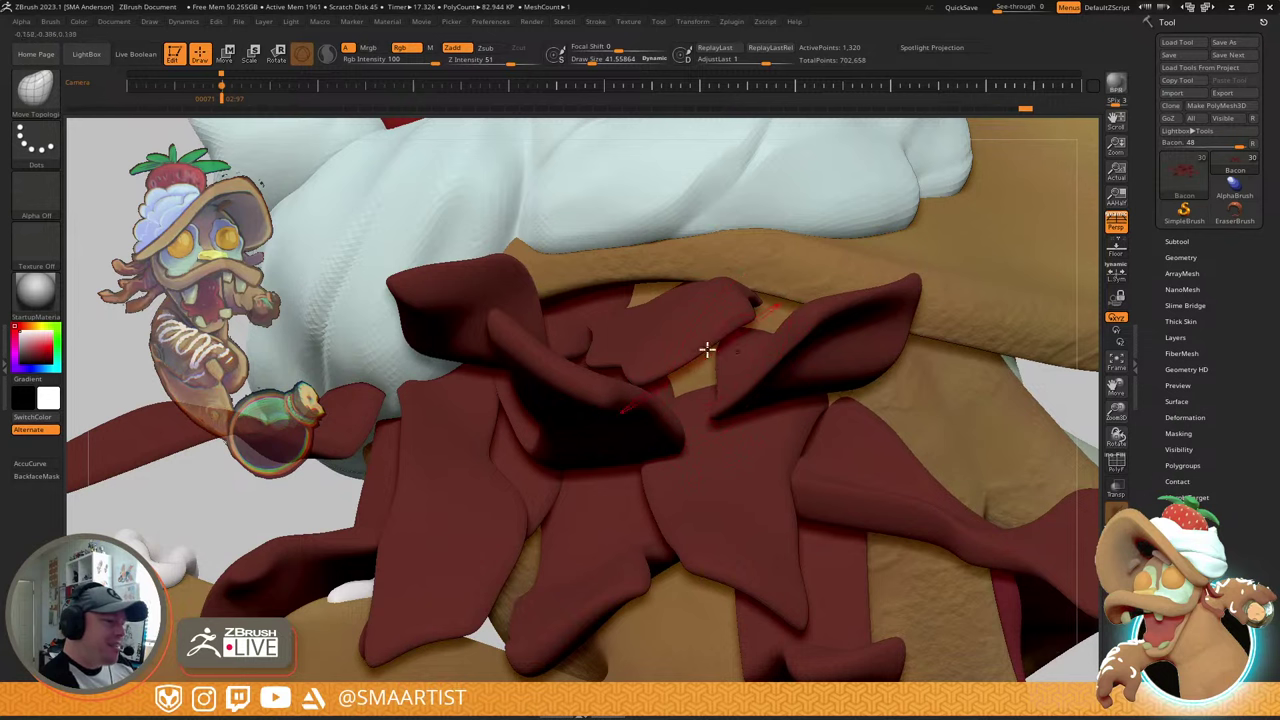
pyautogui.press('s')
pyautogui.moveTo(814, 310); pyautogui.dragTo(806, 310)
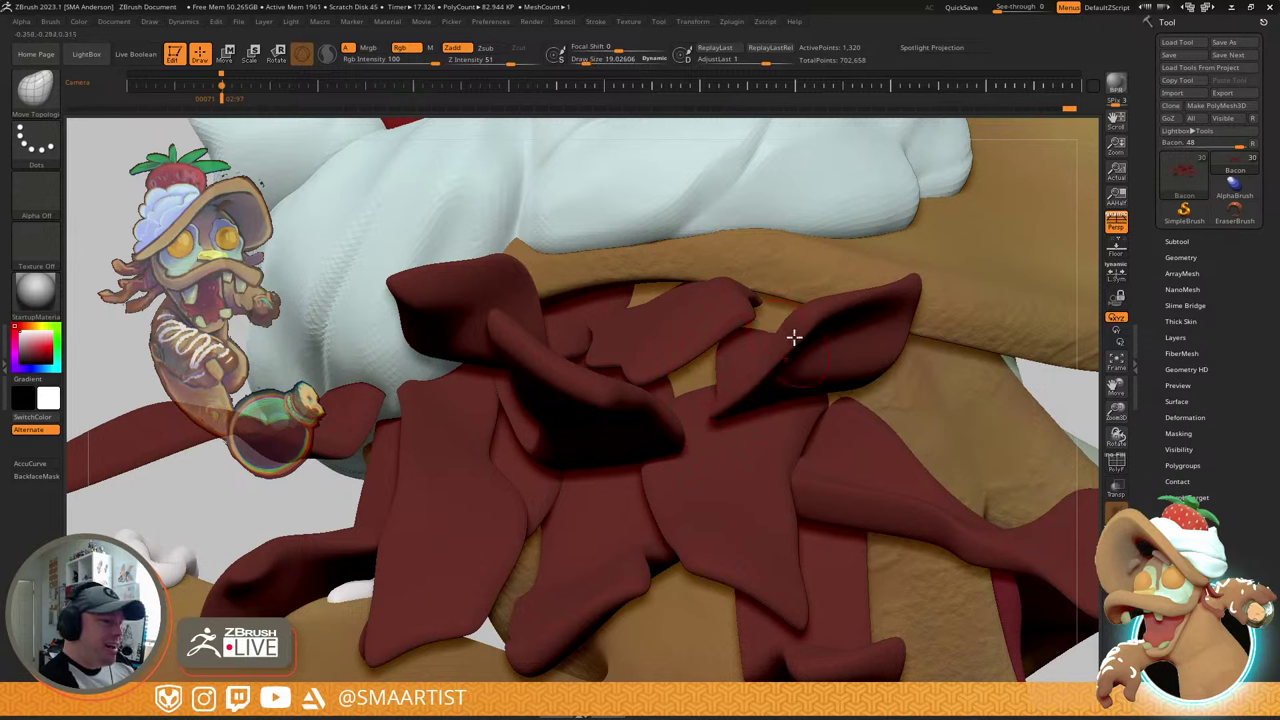
# - Show the polyframe and, with Dynamic Subdiv off, adjust the narrow side bacon strand's base mesh using Draw Size 15
pyautogui.moveTo(922, 297); pyautogui.dragTo(902, 406, button='right')
pyautogui.moveTo(771, 447); pyautogui.dragTo(774, 426, button='right')
pyautogui.press('s')
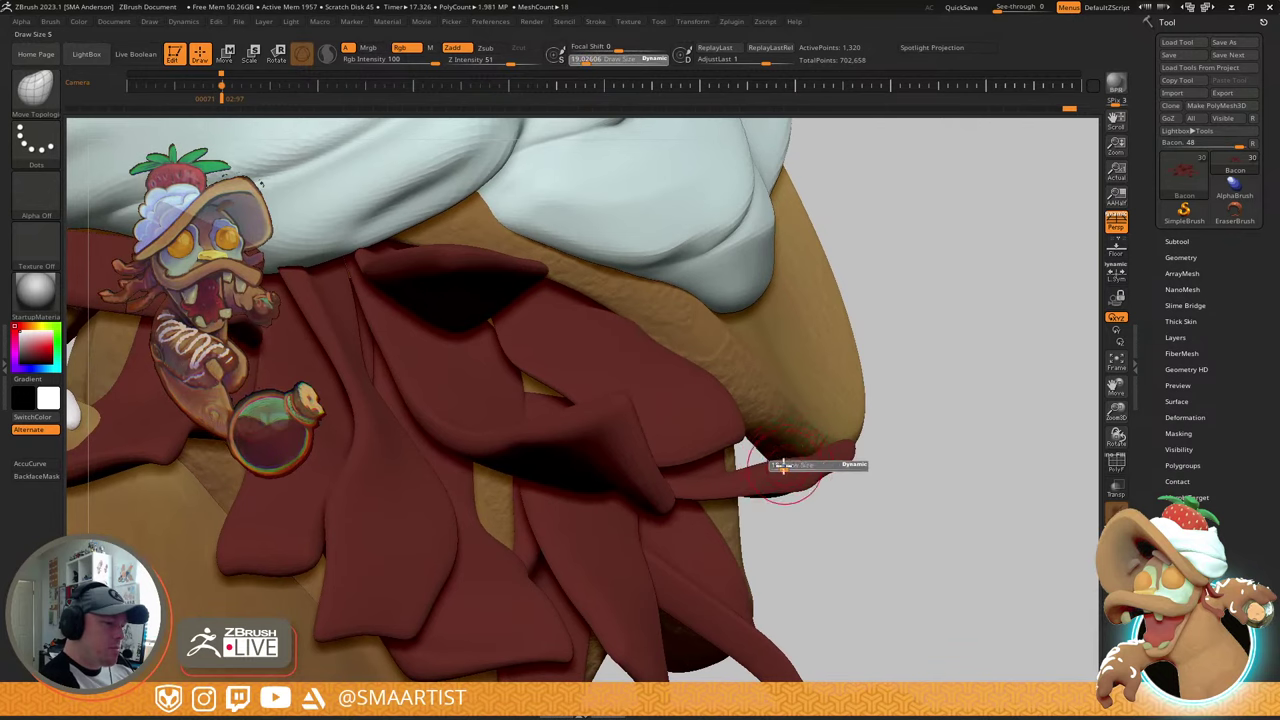
pyautogui.hotkey('shift', 'f')
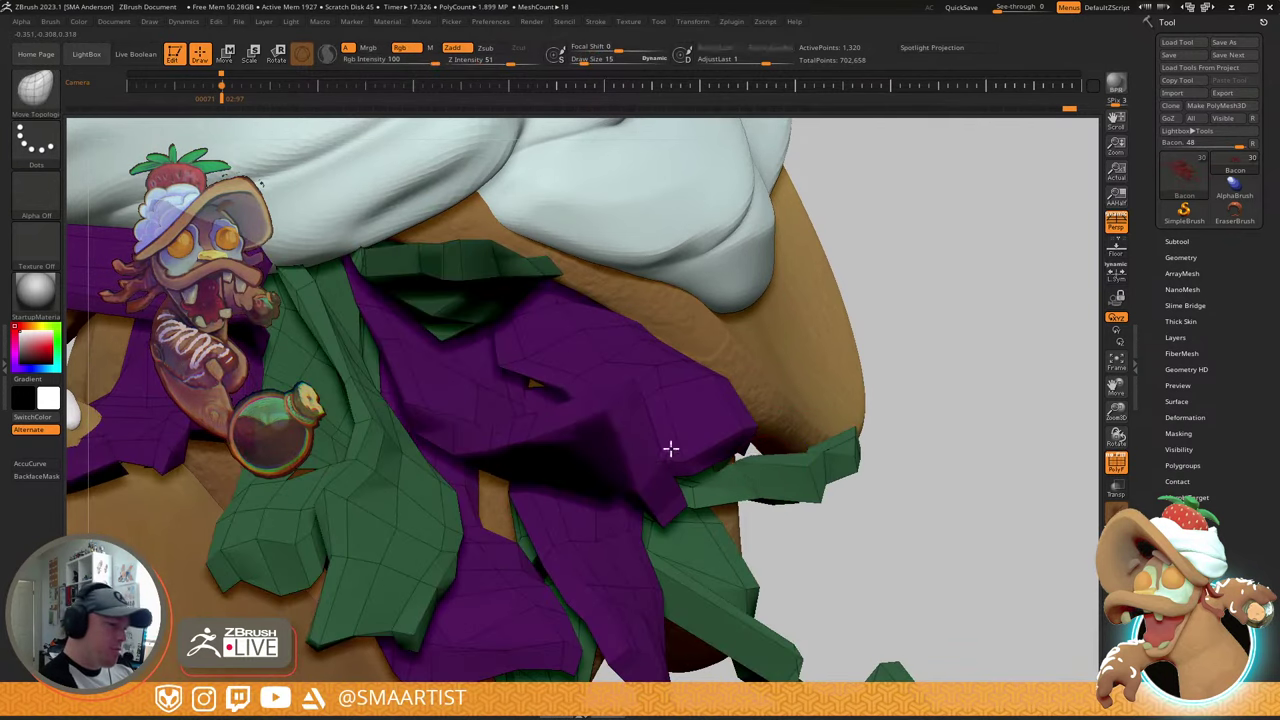
pyautogui.moveTo(727, 477); pyautogui.dragTo(711, 412, button='right')
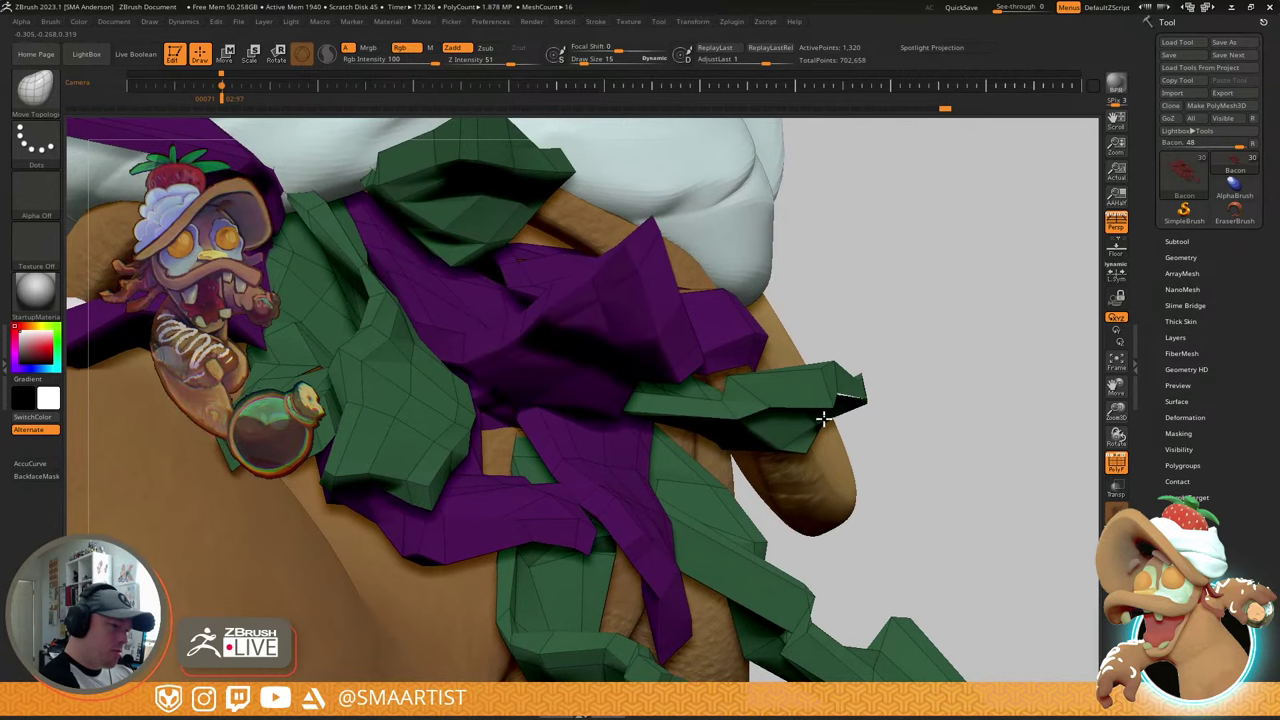
# - Reactivate Dynamic Subdiv on the bacon, check the overlapping strands from the side and hide the polyframe
pyautogui.press('d')
pyautogui.moveTo(820, 398); pyautogui.dragTo(808, 409, button='right')
pyautogui.moveTo(751, 320); pyautogui.dragTo(931, 271, button='right')
pyautogui.moveTo(860, 288); pyautogui.dragTo(848, 346, button='right')
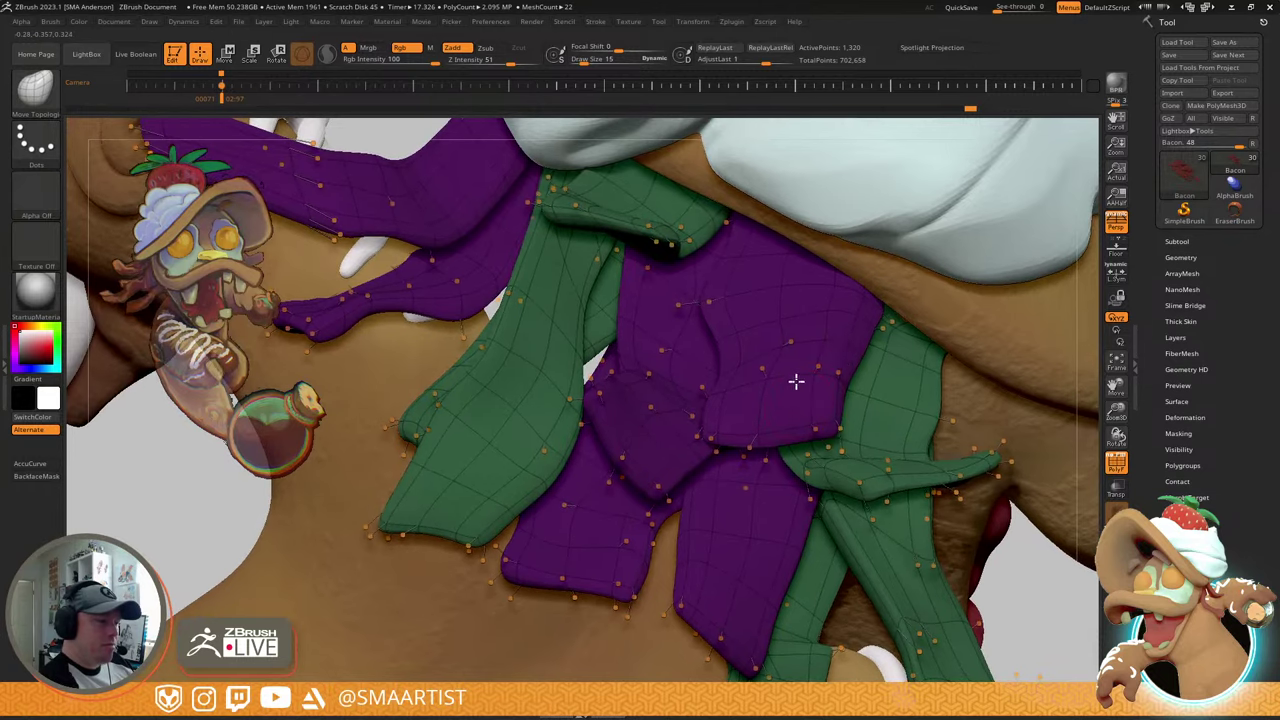
pyautogui.moveTo(794, 377); pyautogui.dragTo(765, 357, button='right')
pyautogui.hotkey('shift', 'f')
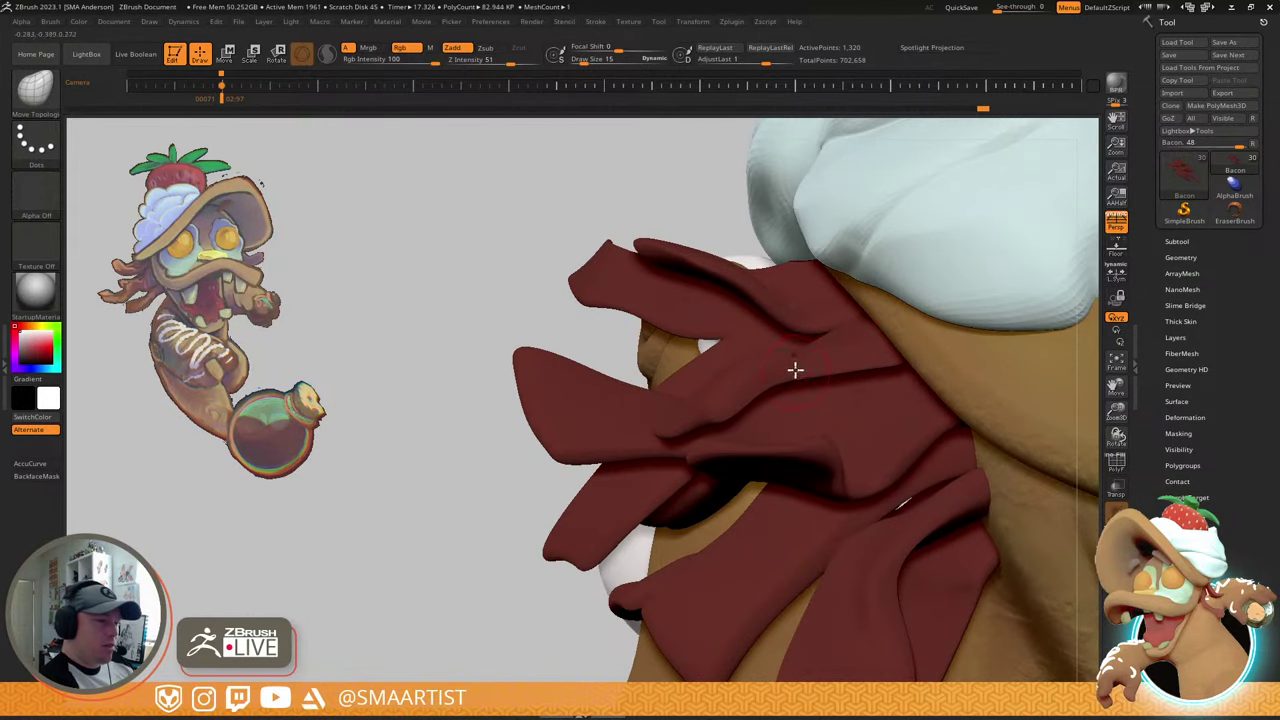
# - Reshape the folded bacon strand sticking out below the whipped cream, using Draw Size 15, about 23 and then about 13.5
pyautogui.moveTo(797, 388)
pyautogui.mouseDown(button='right')
pyautogui.moveTo(806, 354)
pyautogui.moveTo(886, 323)
pyautogui.moveTo(804, 372)
pyautogui.mouseUp(button='right')
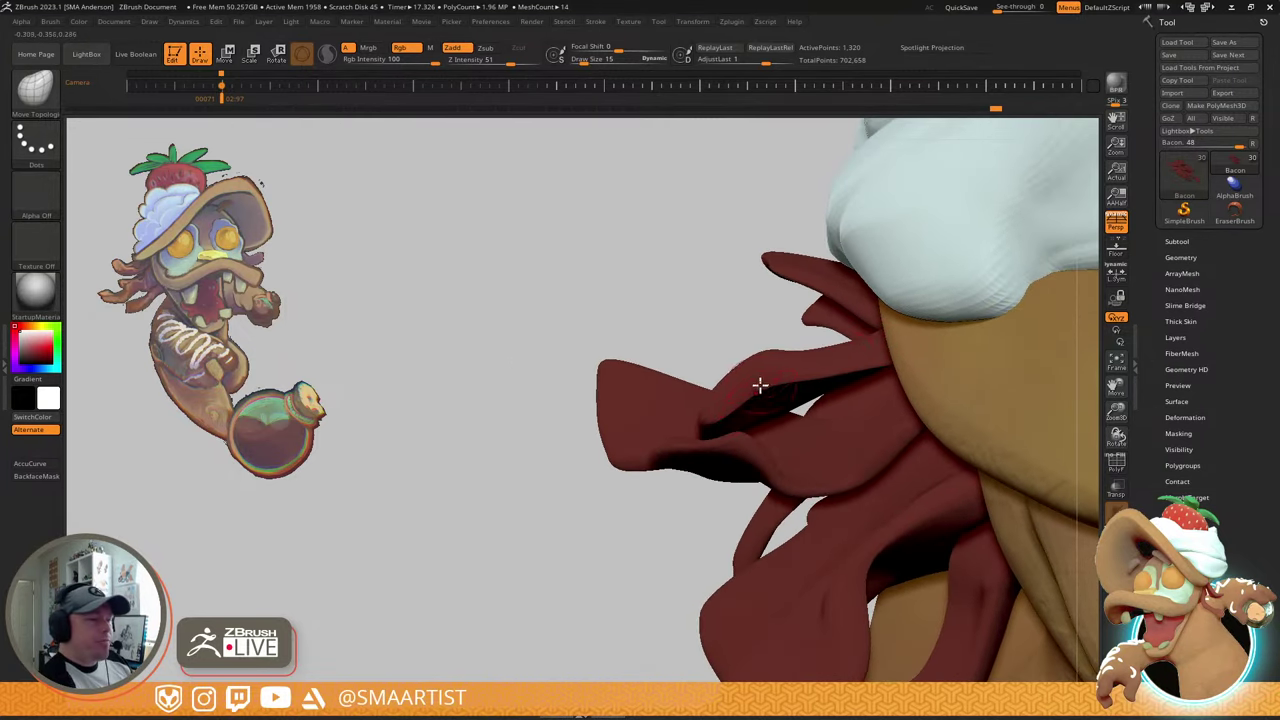
pyautogui.moveTo(760, 386); pyautogui.dragTo(761, 394)
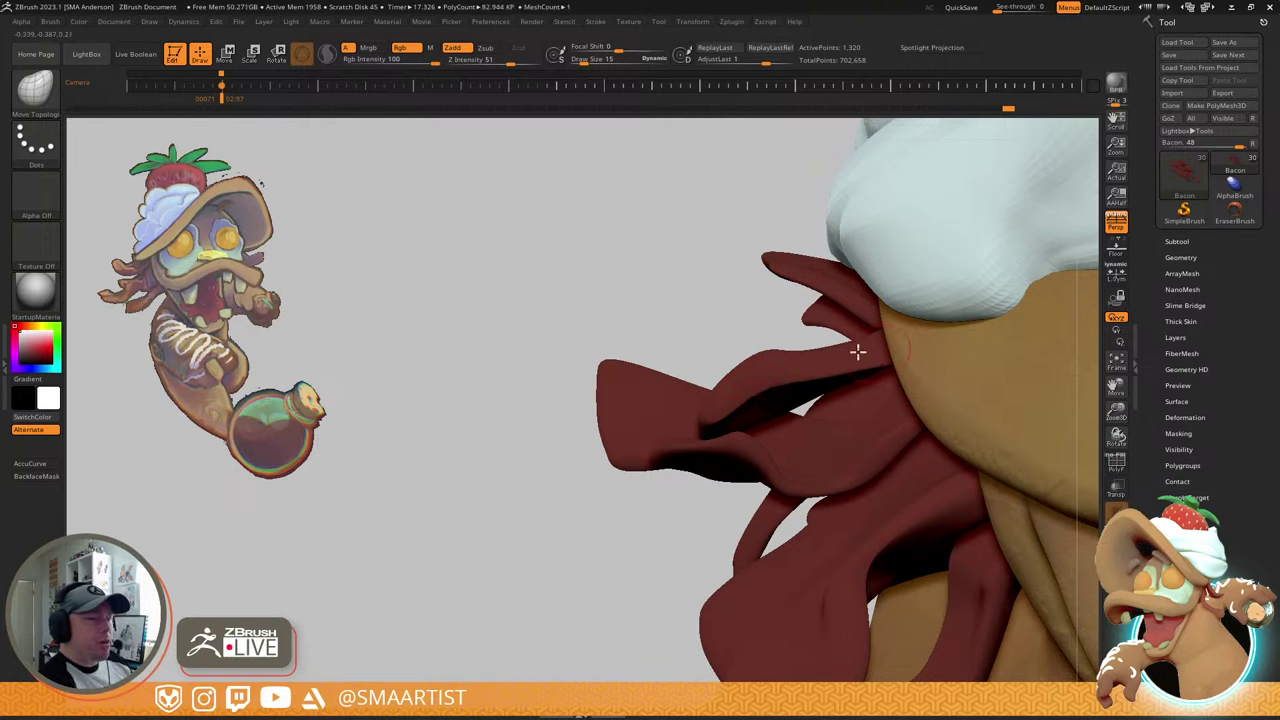
pyautogui.press('s')
pyautogui.moveTo(833, 347); pyautogui.dragTo(838, 348)
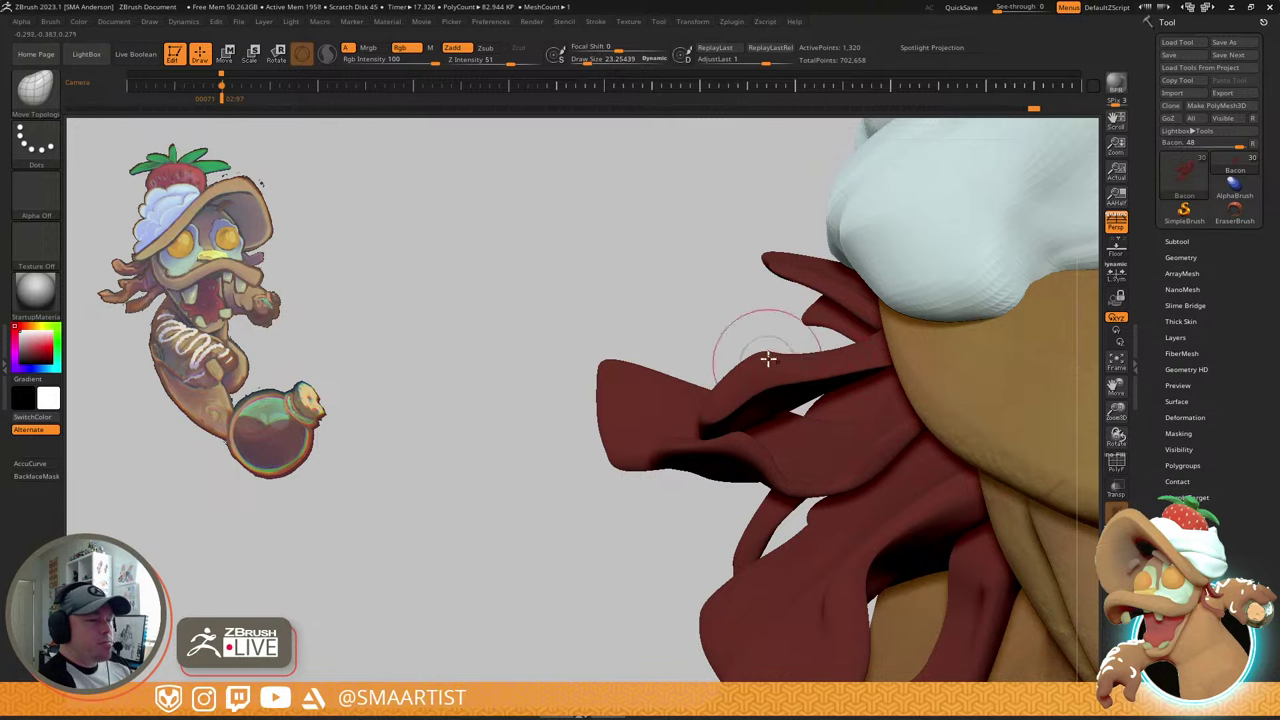
pyautogui.moveTo(844, 324); pyautogui.dragTo(838, 333)
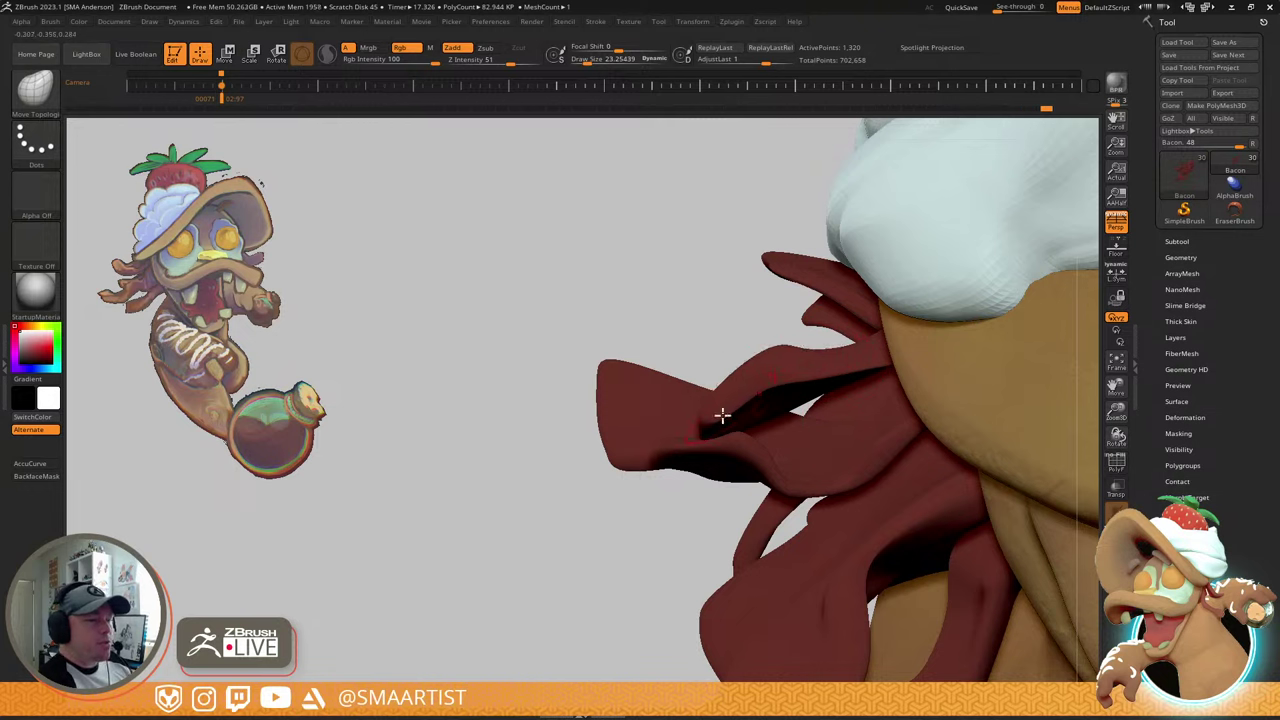
pyautogui.press('s')
pyautogui.moveTo(718, 416); pyautogui.dragTo(720, 418)
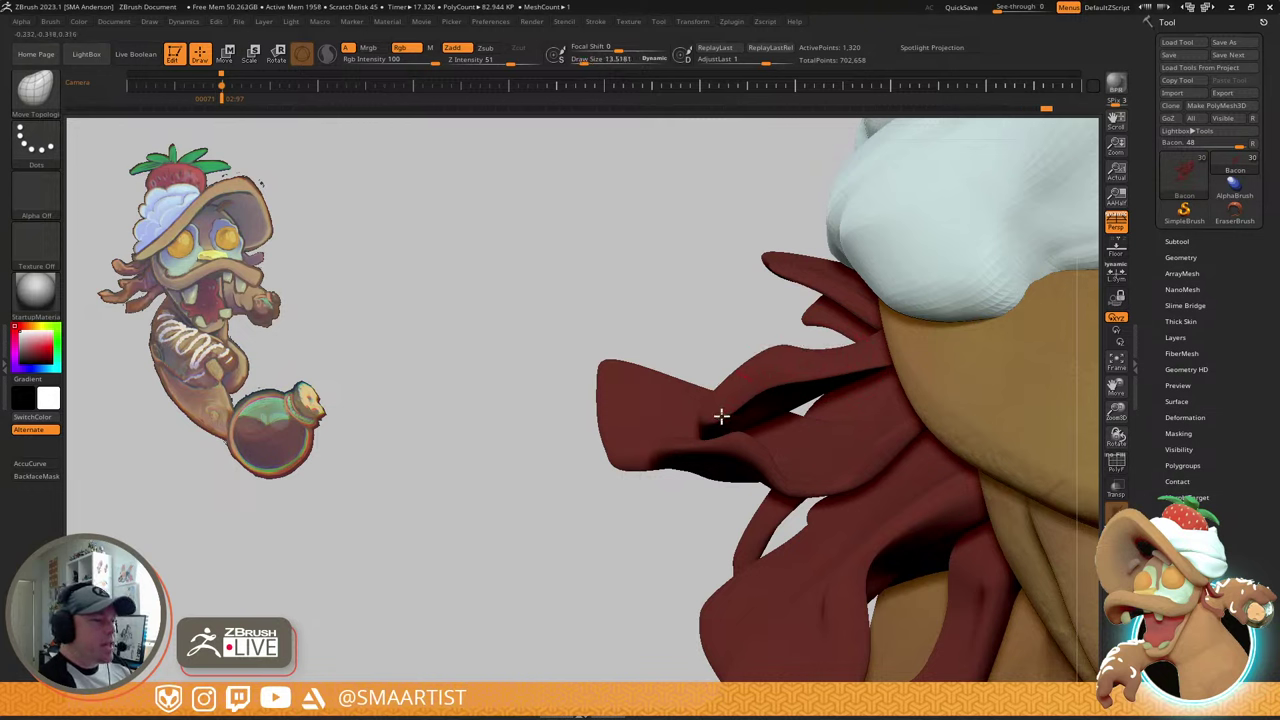
pyautogui.moveTo(688, 476); pyautogui.dragTo(673, 477)
# - Adjust the narrow bacon strand beside the hat brim and behind the broad one, using Draw Size about 19 and then 13.5
pyautogui.moveTo(733, 419)
pyautogui.mouseDown(button='right')
pyautogui.moveTo(790, 404)
pyautogui.moveTo(800, 501)
pyautogui.mouseUp(button='right')
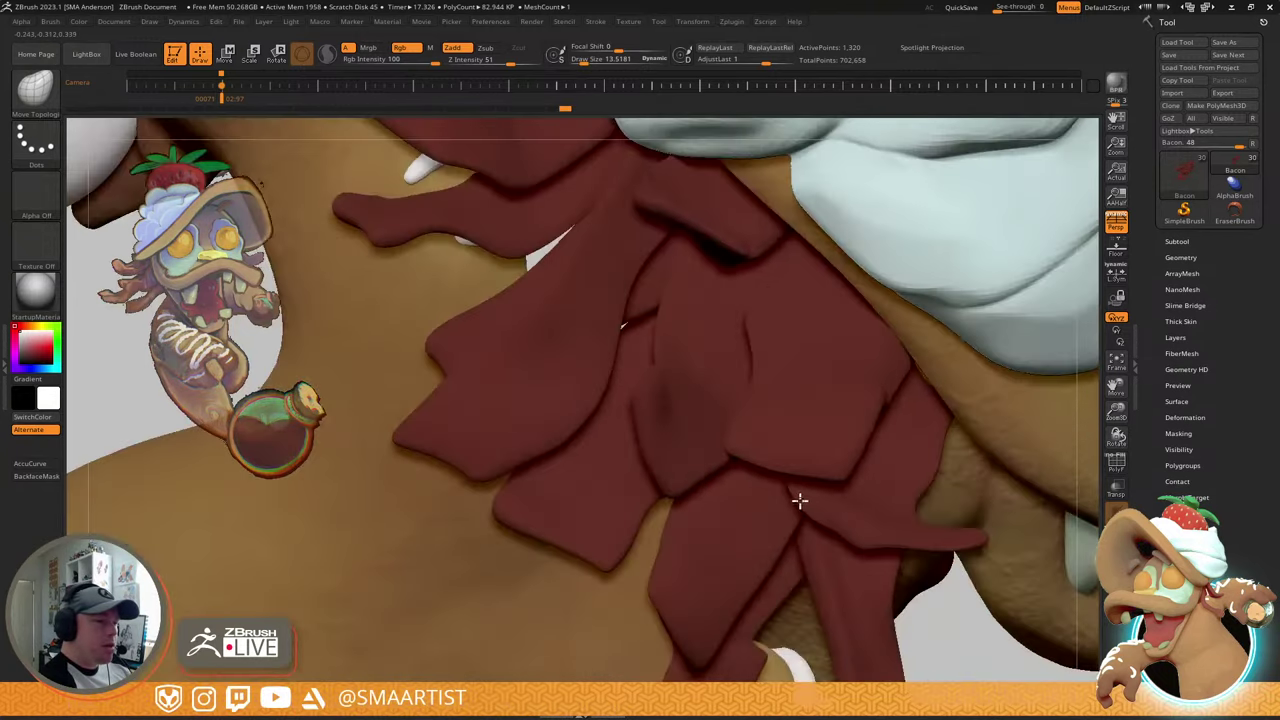
pyautogui.moveTo(800, 500)
pyautogui.mouseDown()
pyautogui.moveTo(791, 440)
pyautogui.moveTo(854, 357)
pyautogui.moveTo(891, 394)
pyautogui.moveTo(814, 366)
pyautogui.moveTo(792, 334)
pyautogui.moveTo(808, 334)
pyautogui.moveTo(786, 316)
pyautogui.moveTo(821, 311)
pyautogui.mouseUp()
pyautogui.press('s')
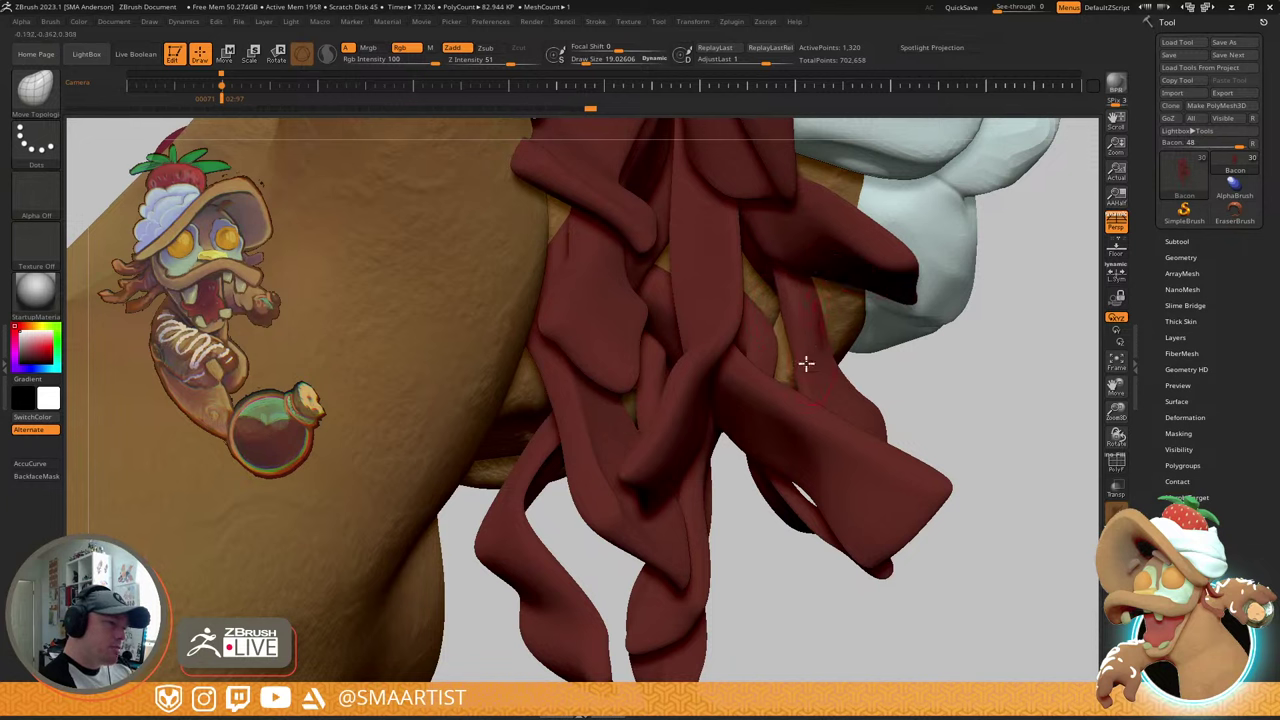
pyautogui.moveTo(816, 363); pyautogui.dragTo(810, 366)
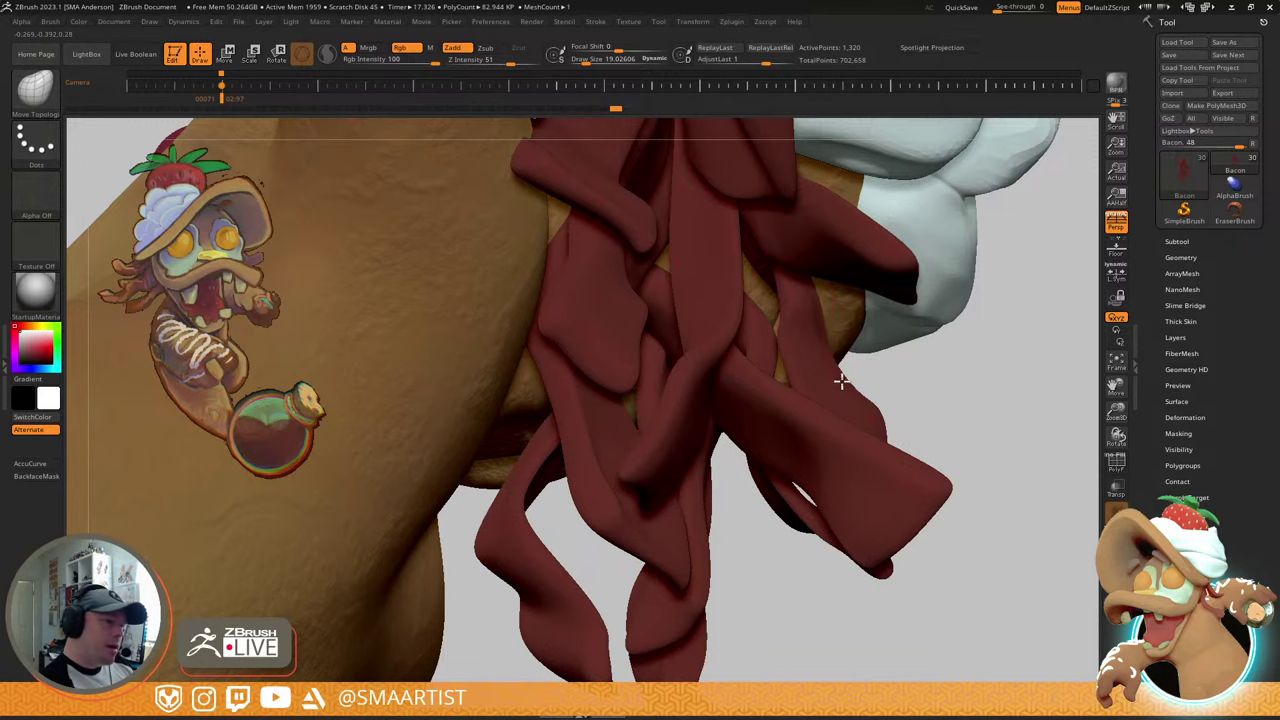
pyautogui.moveTo(842, 381); pyautogui.dragTo(812, 353, button='right')
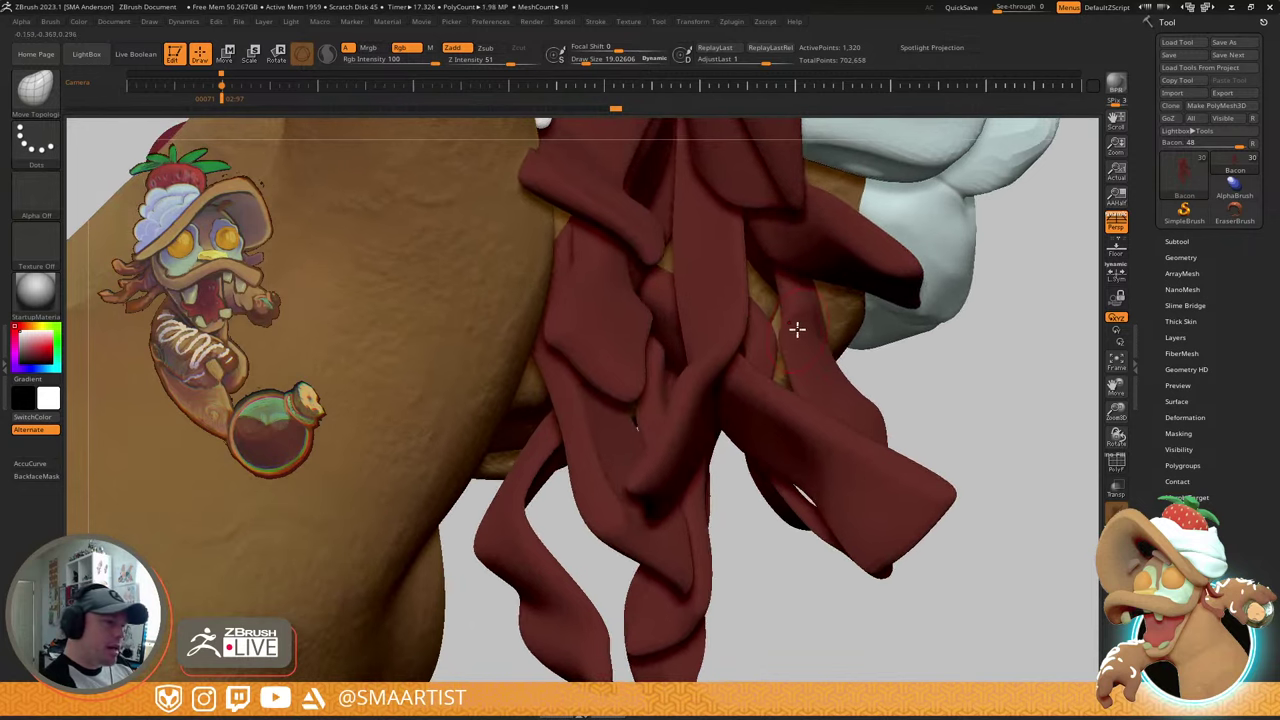
pyautogui.press('s')
pyautogui.moveTo(797, 329); pyautogui.dragTo(785, 328)
pyautogui.press('s')
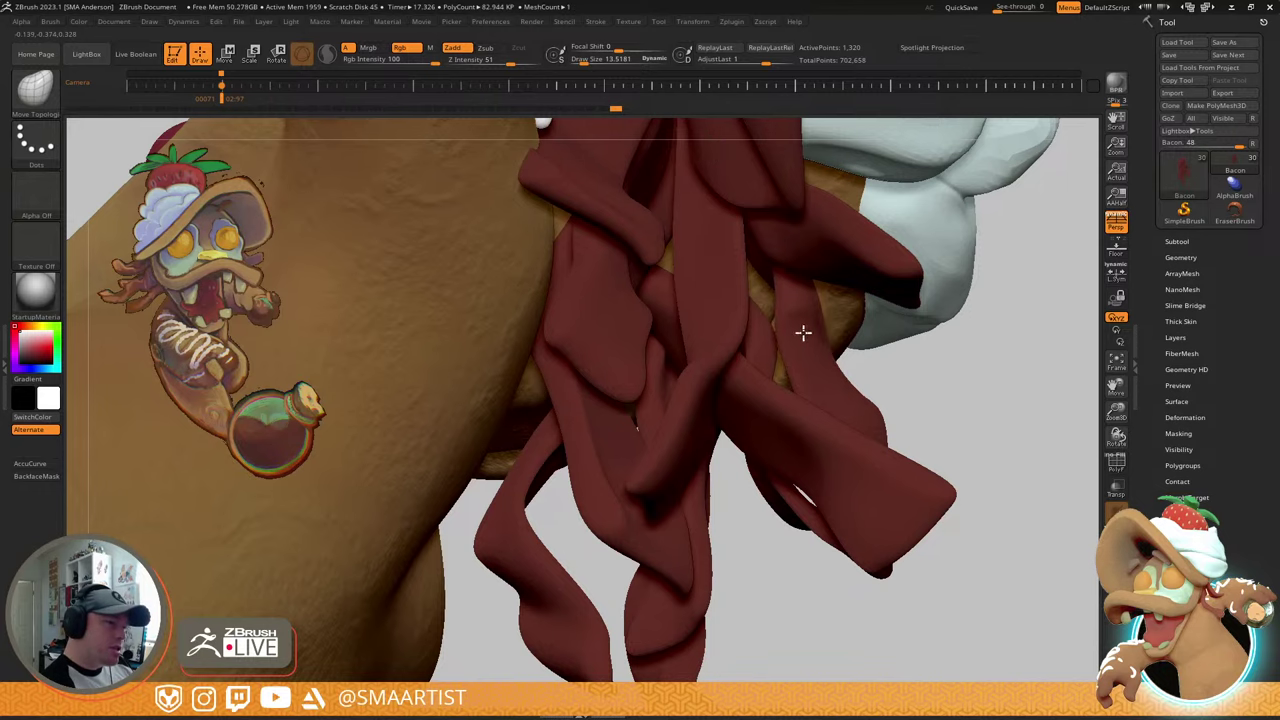
# - Thicken the thin parts of the bacon strands with the Inflat brush at Draw Size about 42
pyautogui.moveTo(796, 314)
pyautogui.mouseDown(button='right')
pyautogui.moveTo(1003, 433)
pyautogui.moveTo(960, 400)
pyautogui.moveTo(829, 386)
pyautogui.moveTo(909, 417)
pyautogui.moveTo(901, 352)
pyautogui.moveTo(923, 374)
pyautogui.moveTo(886, 457)
pyautogui.moveTo(923, 486)
pyautogui.moveTo(903, 500)
pyautogui.moveTo(894, 480)
pyautogui.mouseUp(button='right')
pyautogui.press('b')
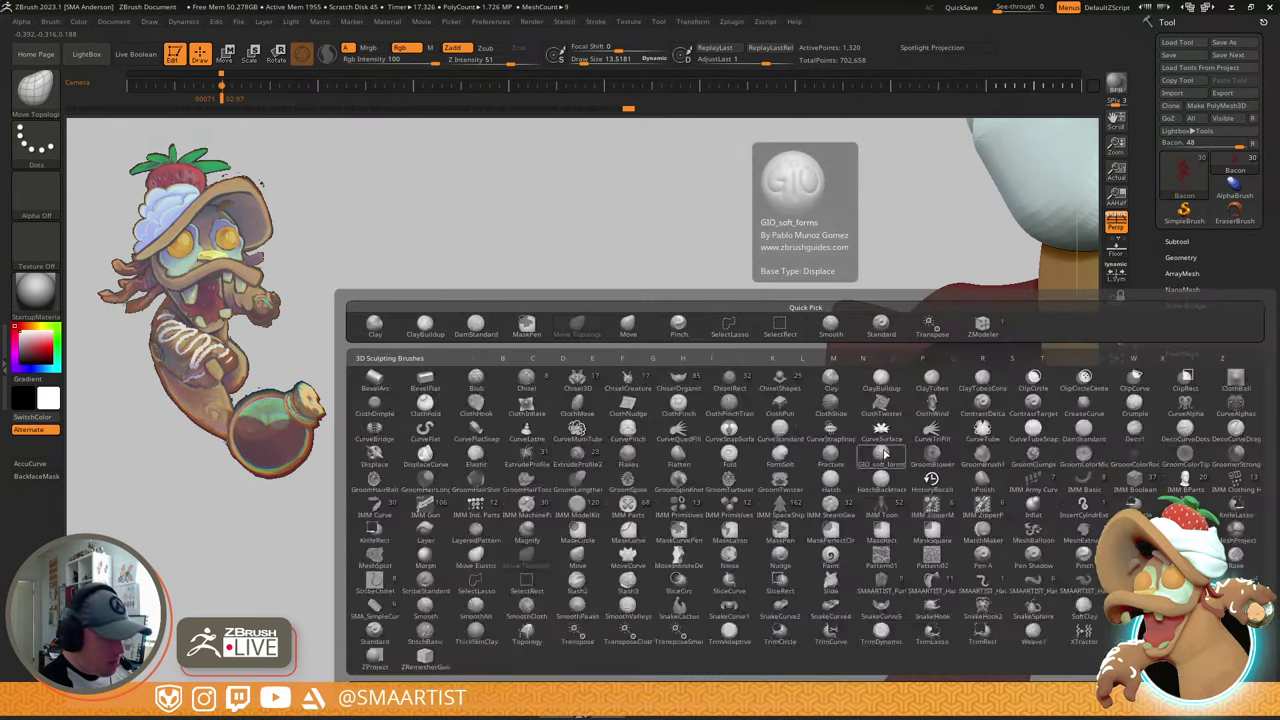
pyautogui.press('i')
pyautogui.press('n')
pyautogui.press('s')
pyautogui.moveTo(869, 435); pyautogui.dragTo(877, 446)
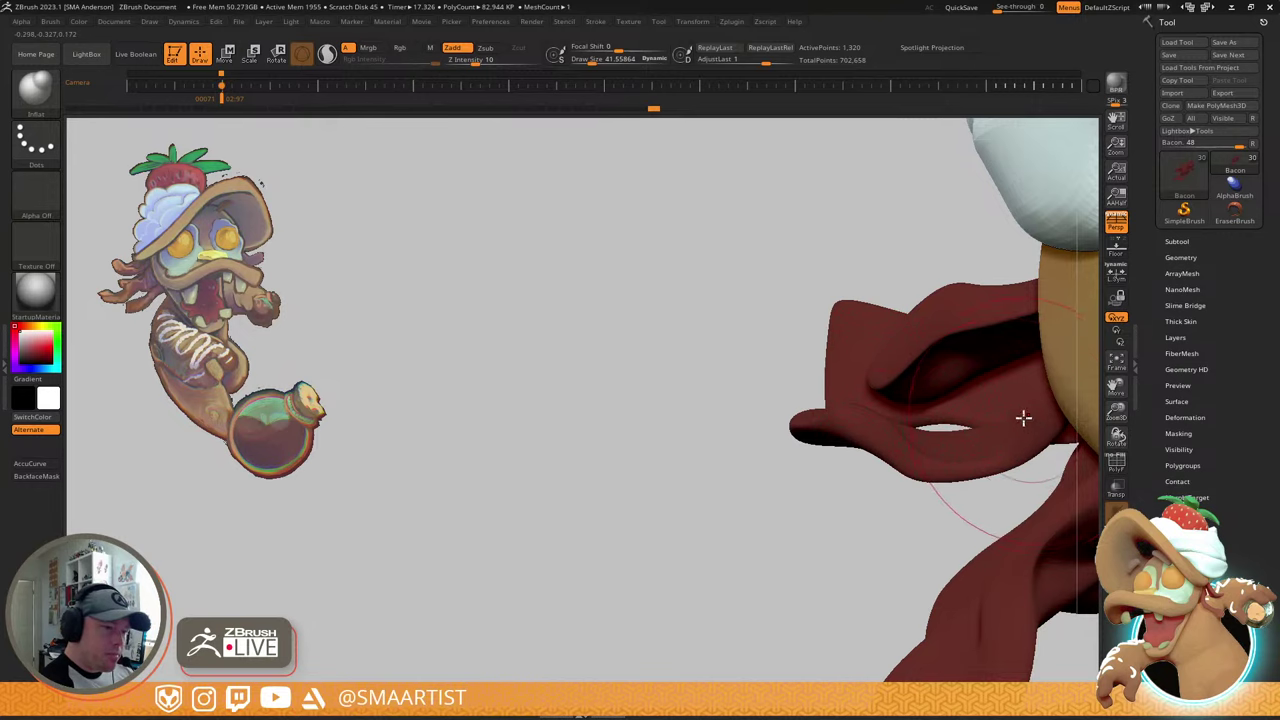
pyautogui.moveTo(1023, 420)
pyautogui.mouseDown(button='right')
pyautogui.moveTo(875, 441)
pyautogui.moveTo(914, 414)
pyautogui.moveTo(857, 446)
pyautogui.mouseUp(button='right')
pyautogui.moveTo(760, 395); pyautogui.dragTo(674, 543, button='right')
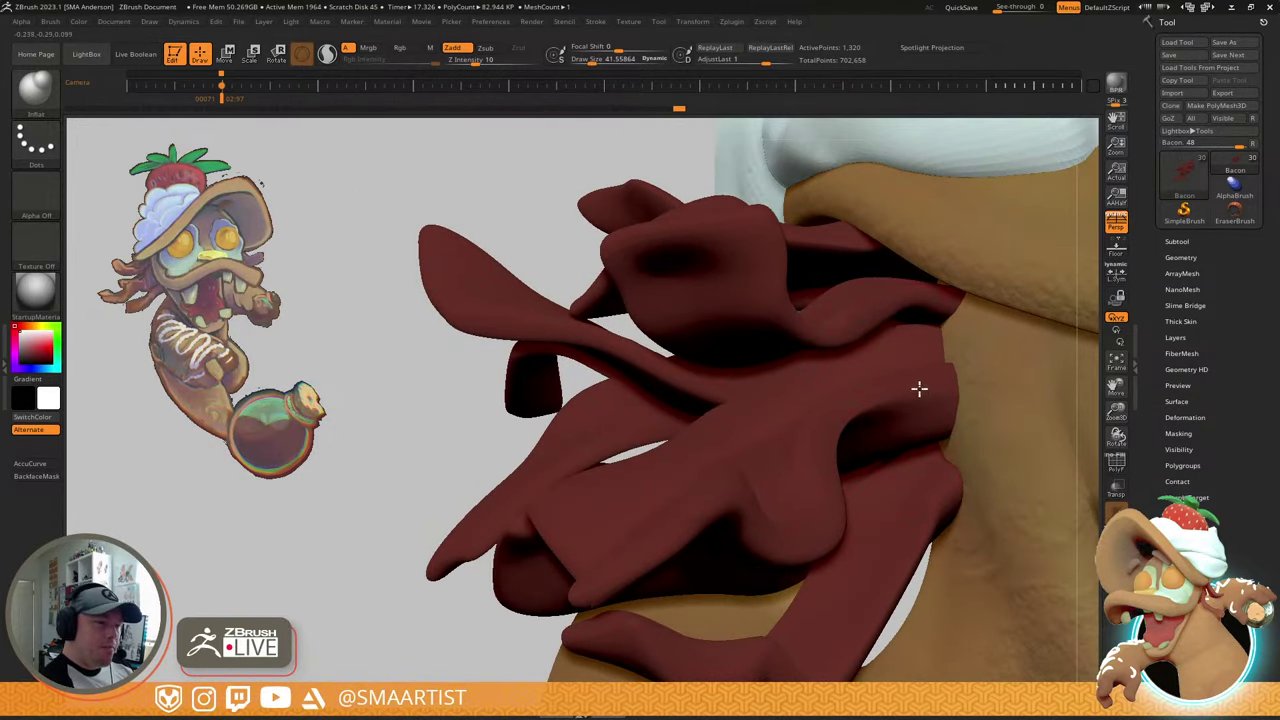
pyautogui.moveTo(977, 414); pyautogui.dragTo(967, 358, button='right')
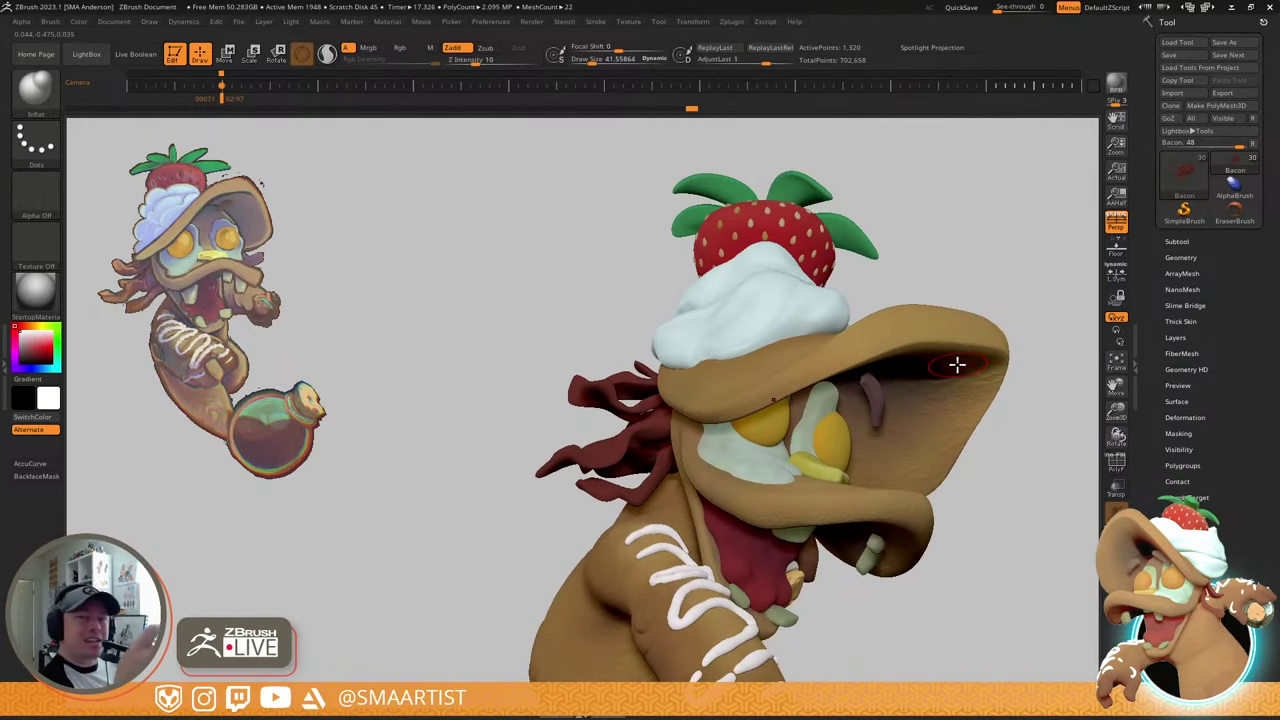
# - Switch back to Move Topological and reposition the bacon strands beneath the hat brim, using Draw Size about 30
pyautogui.moveTo(739, 412); pyautogui.dragTo(784, 498, button='right')
pyautogui.press('b')
pyautogui.press('m')
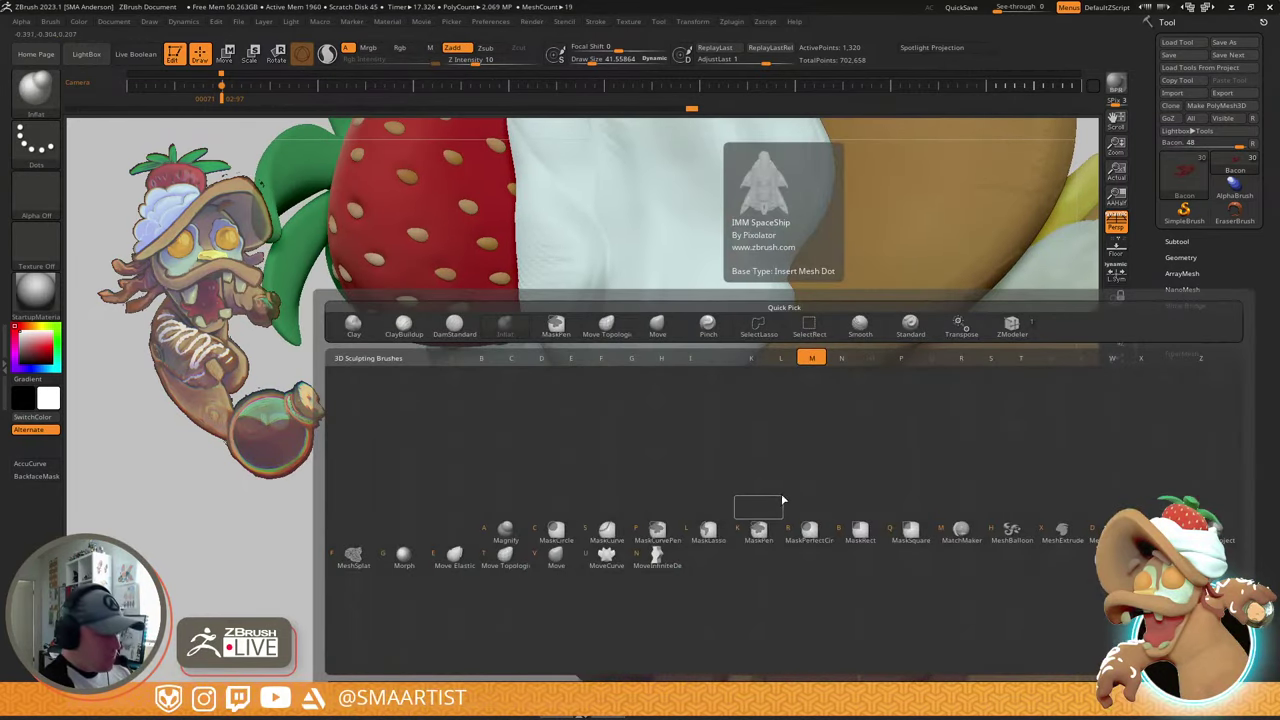
pyautogui.press('t')
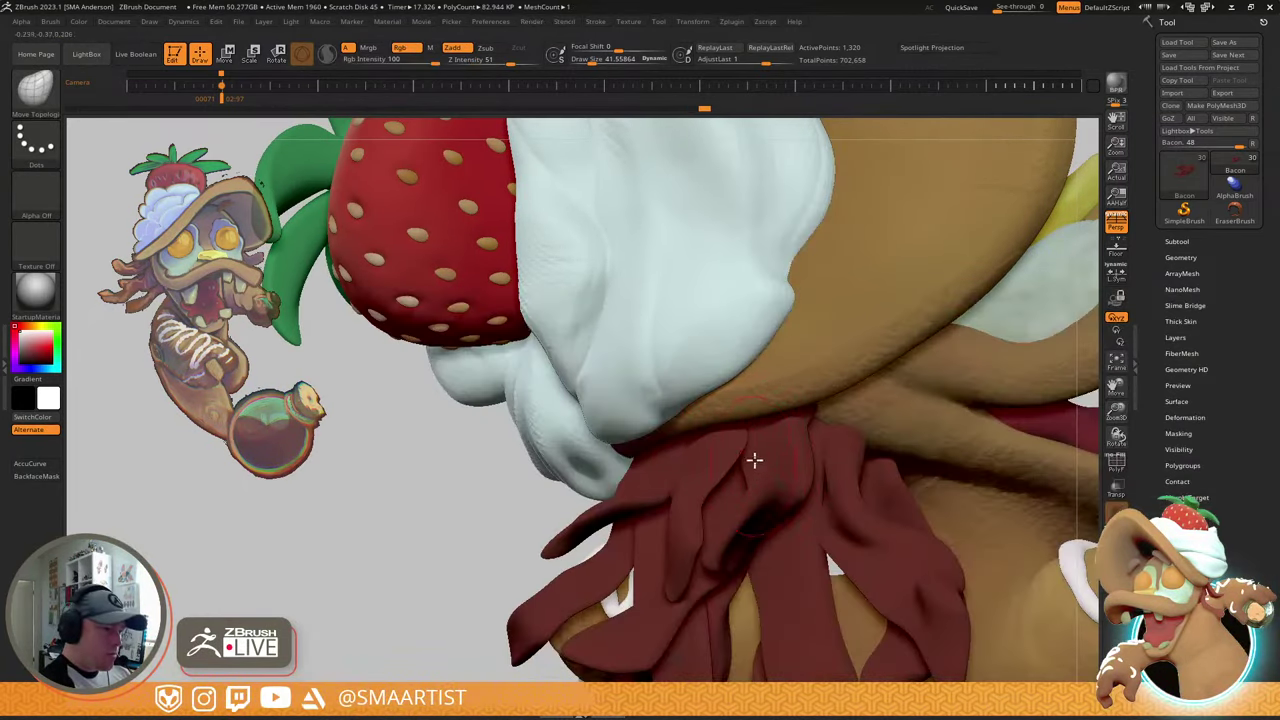
pyautogui.moveTo(754, 460)
pyautogui.mouseDown(button='right')
pyautogui.moveTo(726, 454)
pyautogui.moveTo(732, 444)
pyautogui.mouseUp(button='right')
pyautogui.press('s')
pyautogui.moveTo(732, 444); pyautogui.dragTo(728, 443)
pyautogui.moveTo(753, 421); pyautogui.dragTo(756, 478, button='right')
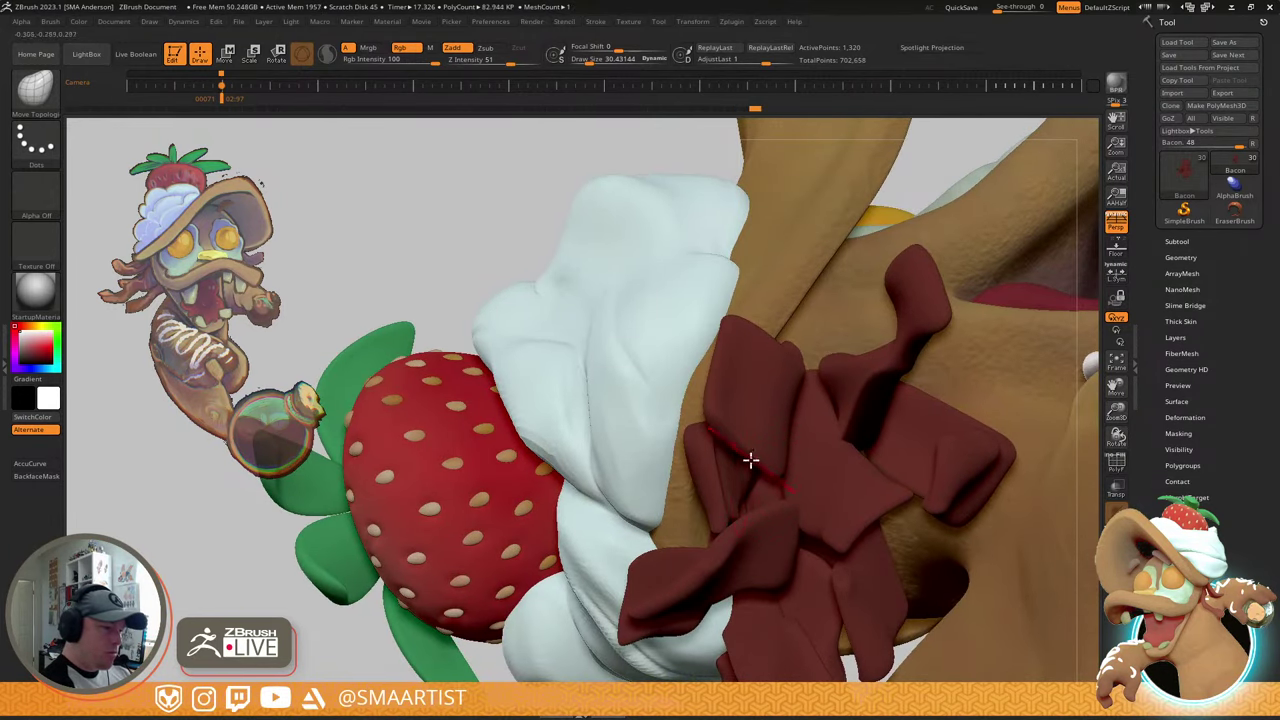
# - Raise Draw Size to about 195, broadly shift the protruding bacon strands and check them from front and back
pyautogui.moveTo(750, 460)
pyautogui.mouseDown(button='right')
pyautogui.moveTo(737, 586)
pyautogui.moveTo(740, 489)
pyautogui.moveTo(815, 489)
pyautogui.moveTo(823, 523)
pyautogui.moveTo(873, 374)
pyautogui.moveTo(930, 390)
pyautogui.moveTo(1006, 380)
pyautogui.moveTo(845, 474)
pyautogui.moveTo(857, 400)
pyautogui.moveTo(860, 419)
pyautogui.moveTo(822, 407)
pyautogui.mouseUp(button='right')
pyautogui.press('s')
pyautogui.moveTo(820, 406); pyautogui.dragTo(846, 407)
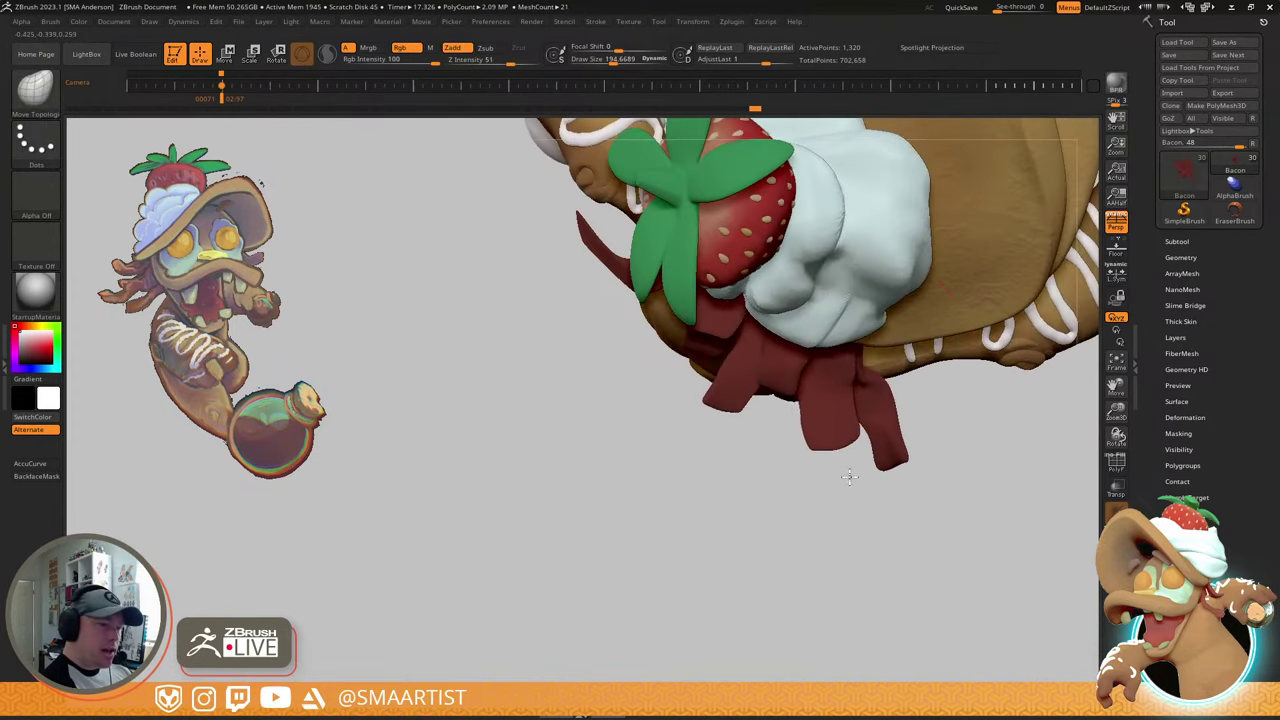
pyautogui.moveTo(864, 489); pyautogui.dragTo(851, 349, button='right')
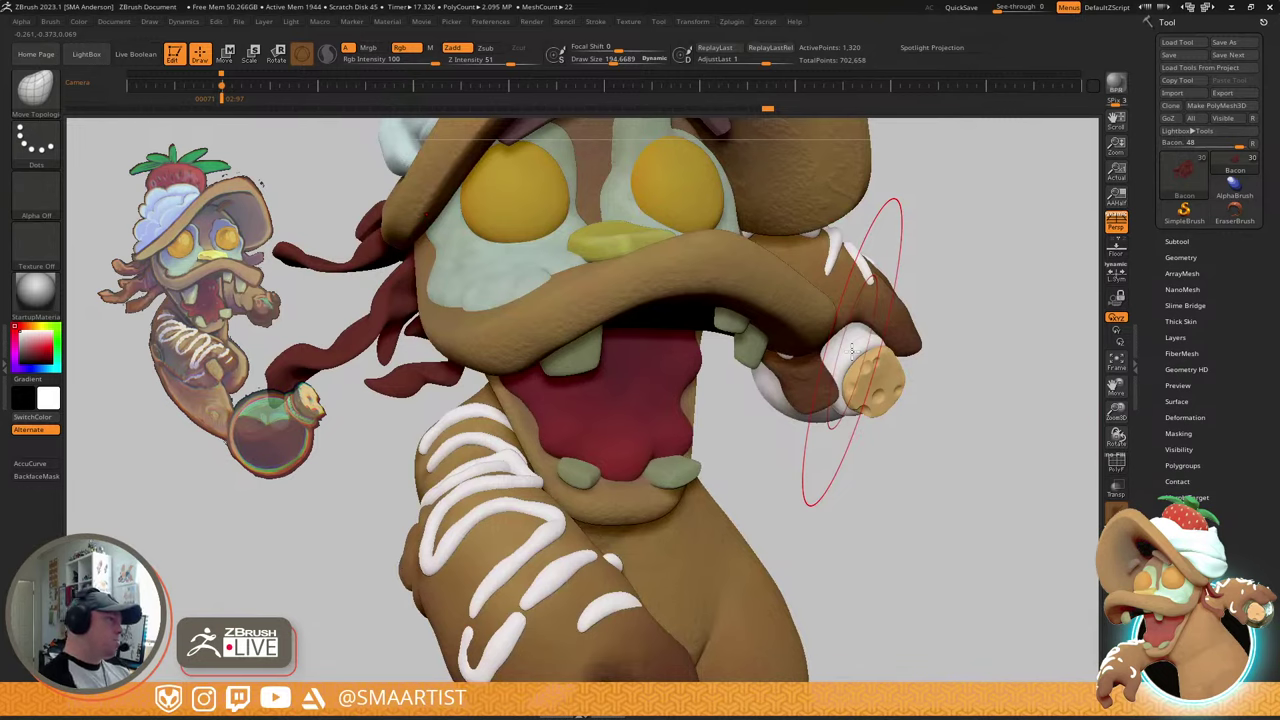
pyautogui.moveTo(403, 274)
pyautogui.keyDown('alt'); pyautogui.mouseDown(button='right')
pyautogui.moveTo(738, 329)
pyautogui.moveTo(634, 300)
pyautogui.moveTo(763, 297)
pyautogui.moveTo(710, 320)
pyautogui.mouseUp(button='right'); pyautogui.keyUp('alt')
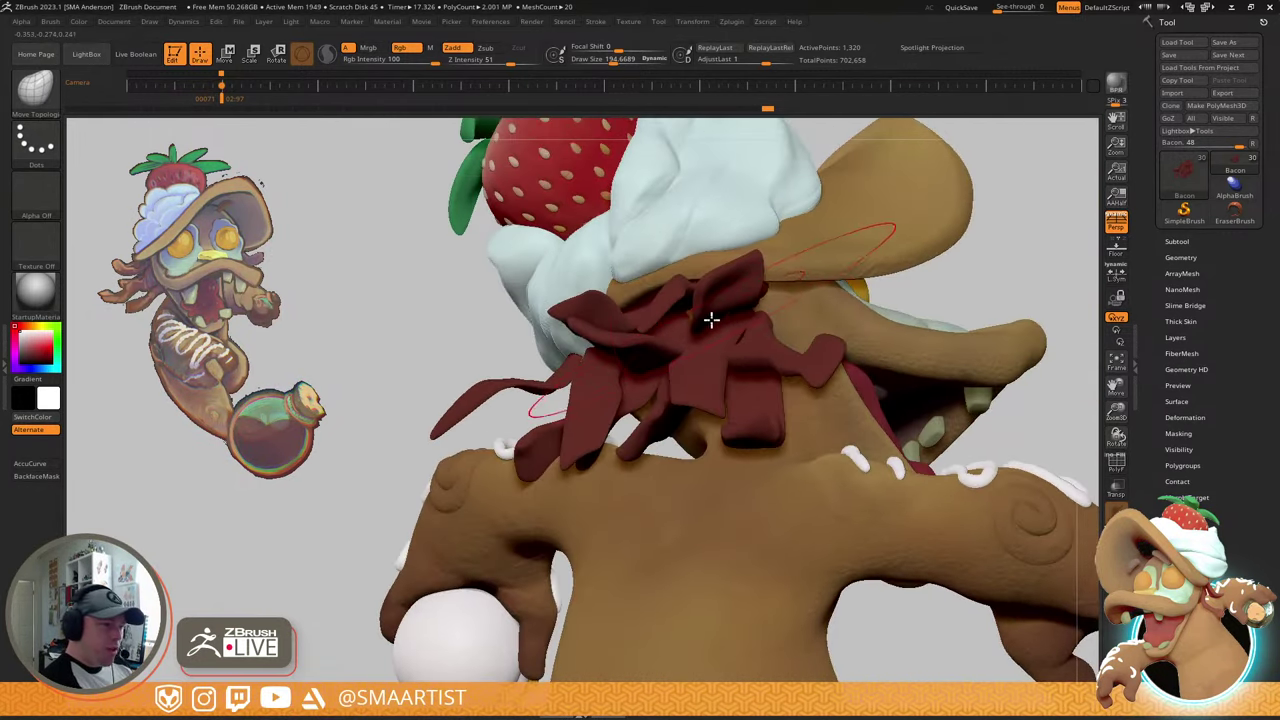
# - Reshape the broad end of the upper bacon strand beside the hat brim, using Draw Size about 99
pyautogui.press('s')
pyautogui.moveTo(712, 320); pyautogui.dragTo(700, 320)
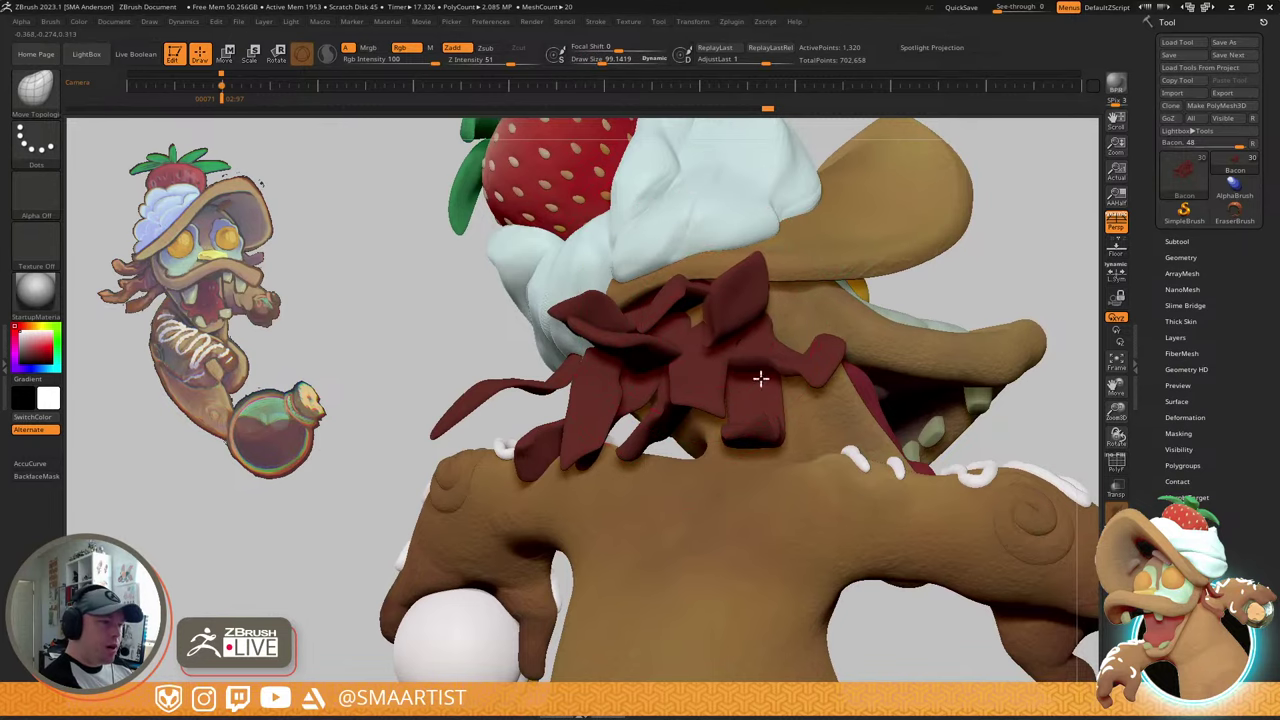
pyautogui.moveTo(753, 365)
pyautogui.mouseDown(button='right')
pyautogui.moveTo(763, 311)
pyautogui.moveTo(725, 307)
pyautogui.moveTo(686, 329)
pyautogui.moveTo(656, 299)
pyautogui.moveTo(700, 303)
pyautogui.moveTo(691, 263)
pyautogui.moveTo(716, 238)
pyautogui.moveTo(649, 272)
pyautogui.mouseUp(button='right')
pyautogui.moveTo(620, 249); pyautogui.dragTo(598, 260)
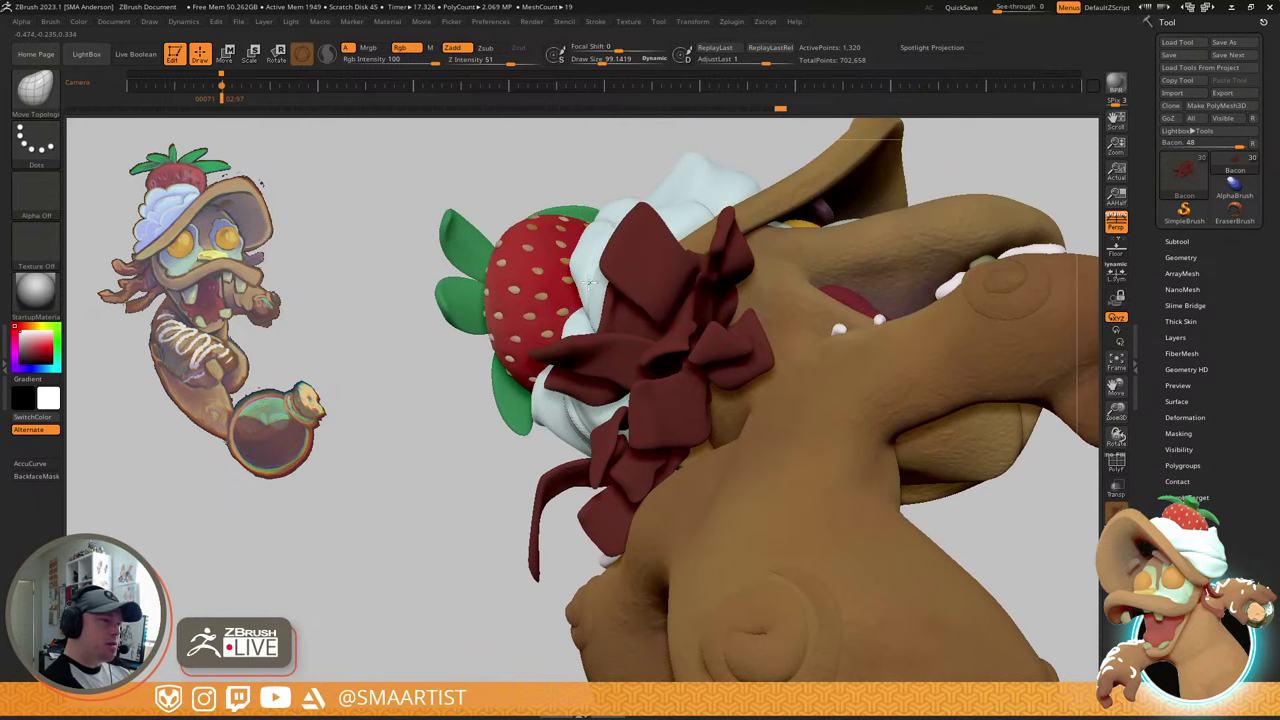
pyautogui.moveTo(638, 213); pyautogui.dragTo(614, 227)
pyautogui.moveTo(681, 259); pyautogui.dragTo(707, 225)
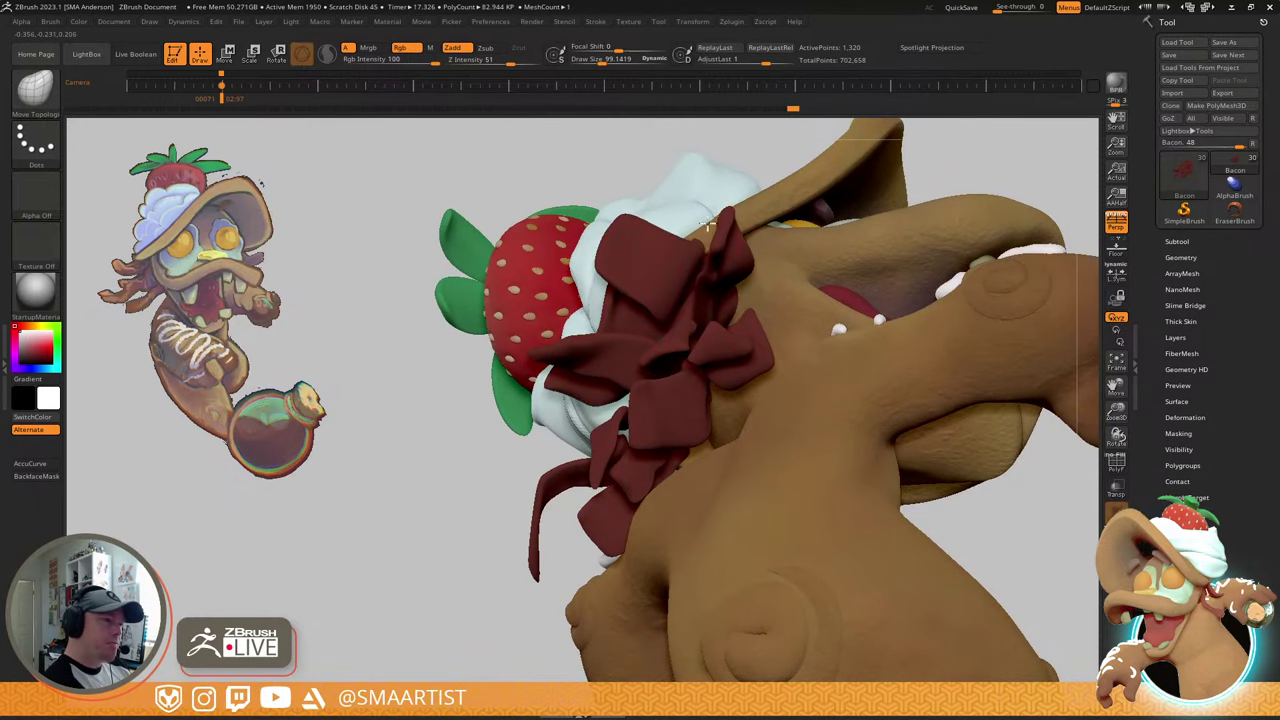
pyautogui.moveTo(714, 254)
pyautogui.mouseDown(button='right')
pyautogui.moveTo(697, 377)
pyautogui.moveTo(751, 280)
pyautogui.moveTo(731, 366)
pyautogui.moveTo(710, 360)
pyautogui.mouseUp(button='right')
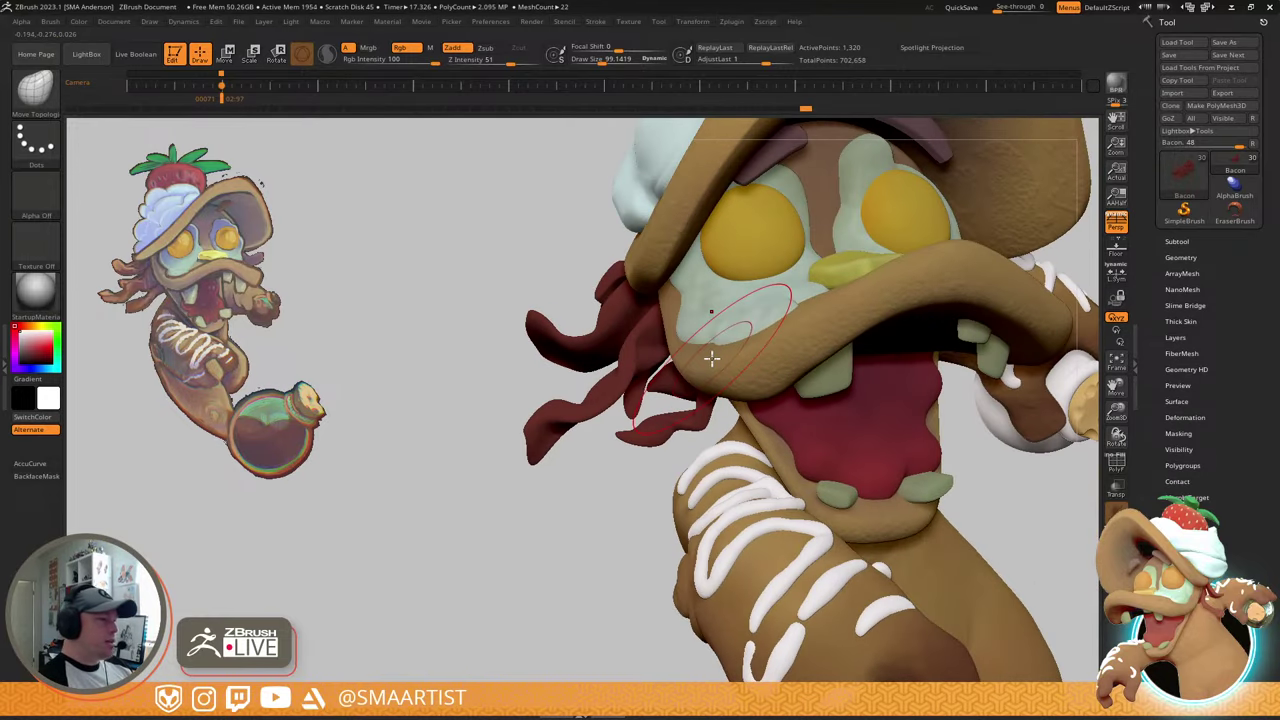
# - Return to the front view matching the concept art and widen the upper bacon strand's curled tip, using Draw Size about 58
pyautogui.press('Right')
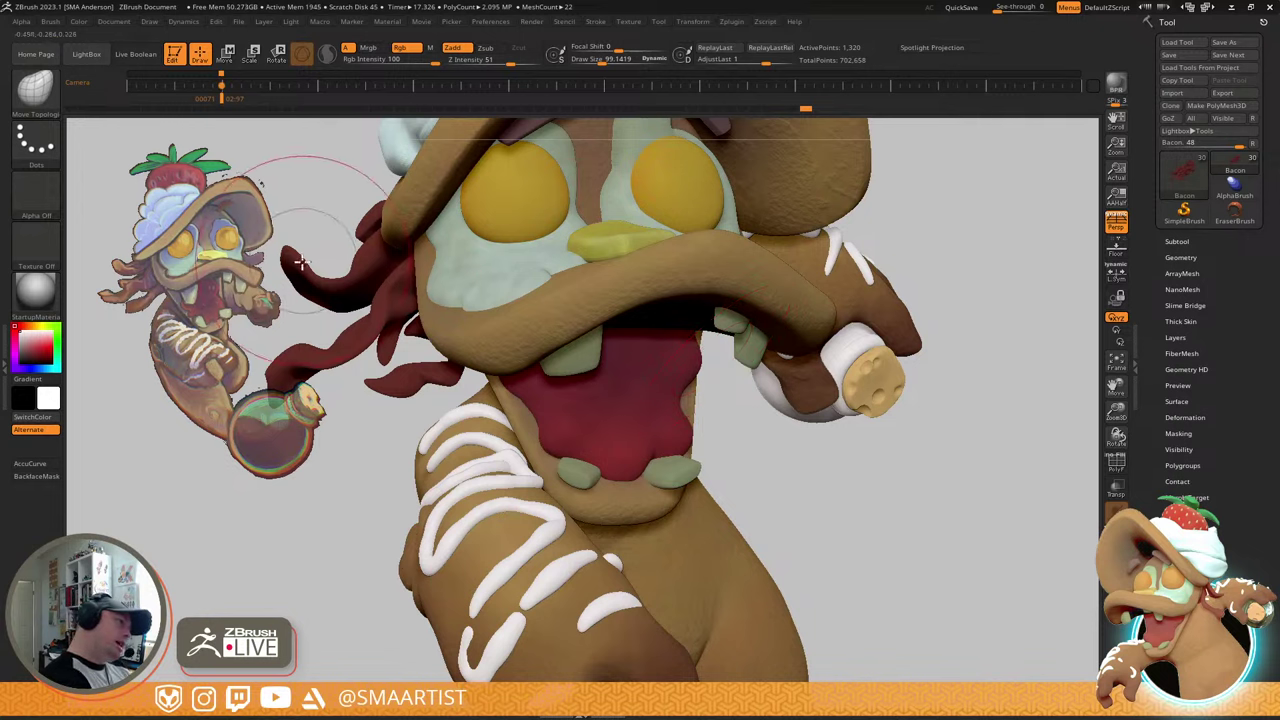
pyautogui.press('s')
pyautogui.moveTo(313, 255); pyautogui.dragTo(306, 255)
pyautogui.moveTo(309, 252); pyautogui.dragTo(320, 238)
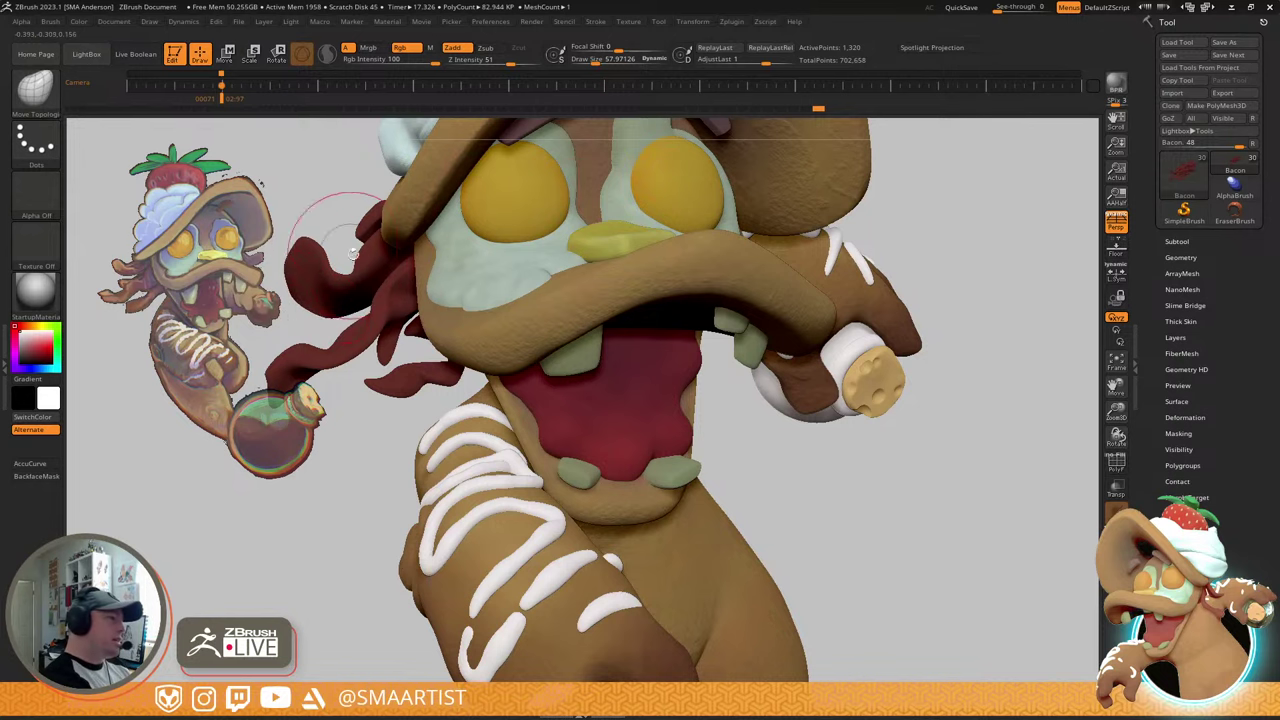
pyautogui.moveTo(346, 270)
pyautogui.mouseDown()
pyautogui.moveTo(366, 291)
pyautogui.moveTo(350, 244)
pyautogui.mouseUp()
pyautogui.moveTo(452, 257); pyautogui.dragTo(670, 262)
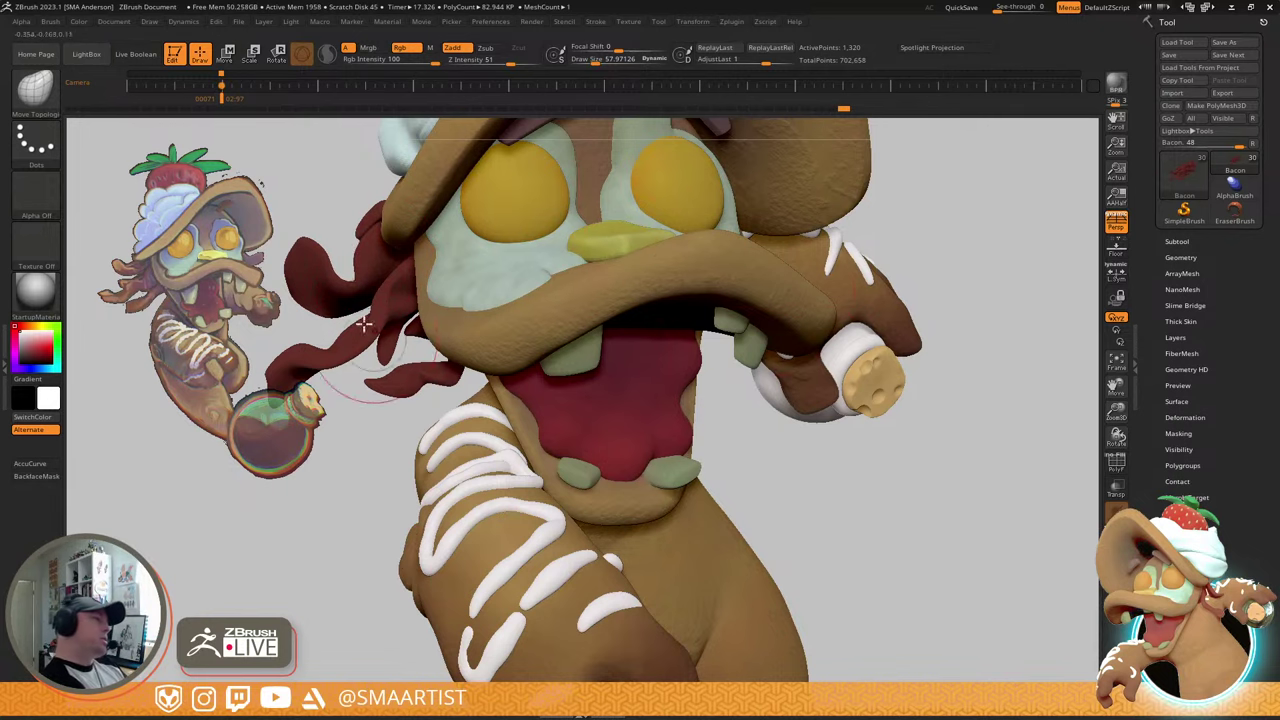
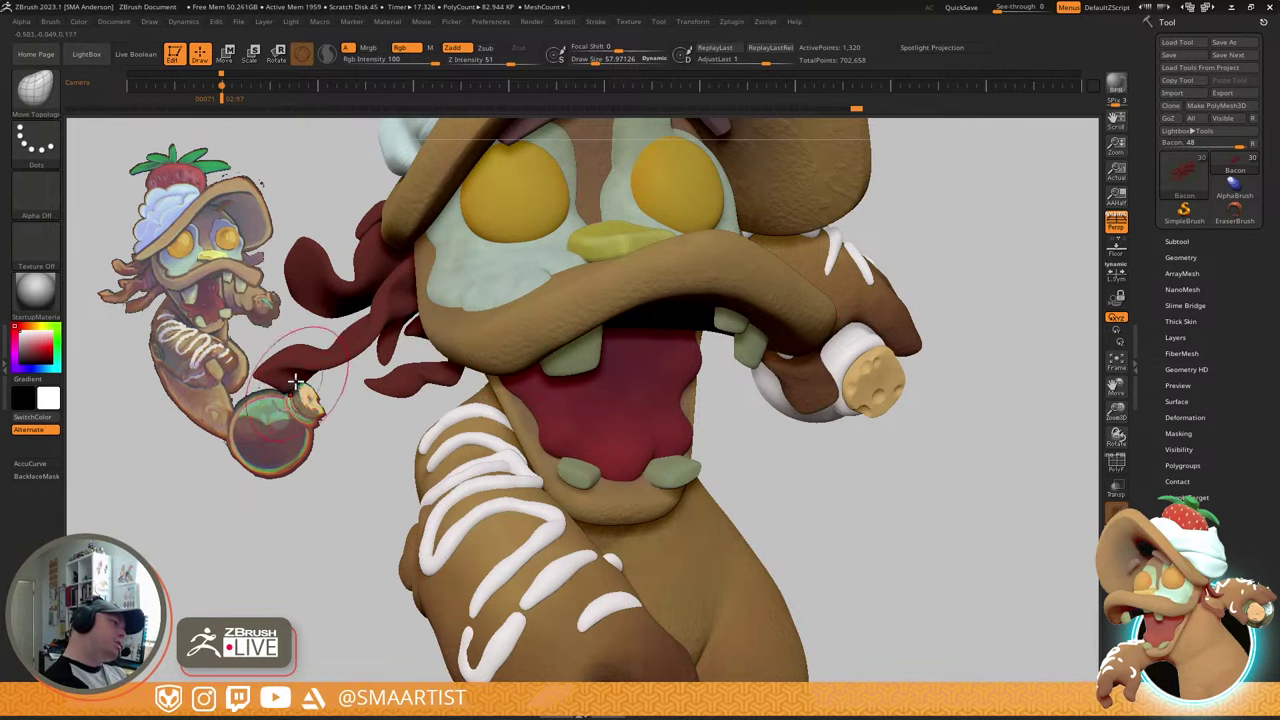
# - Refine the tip of the long lower bacon strand in the front view, using Draw Size about 28
pyautogui.press('s')
pyautogui.moveTo(296, 379); pyautogui.dragTo(288, 379)
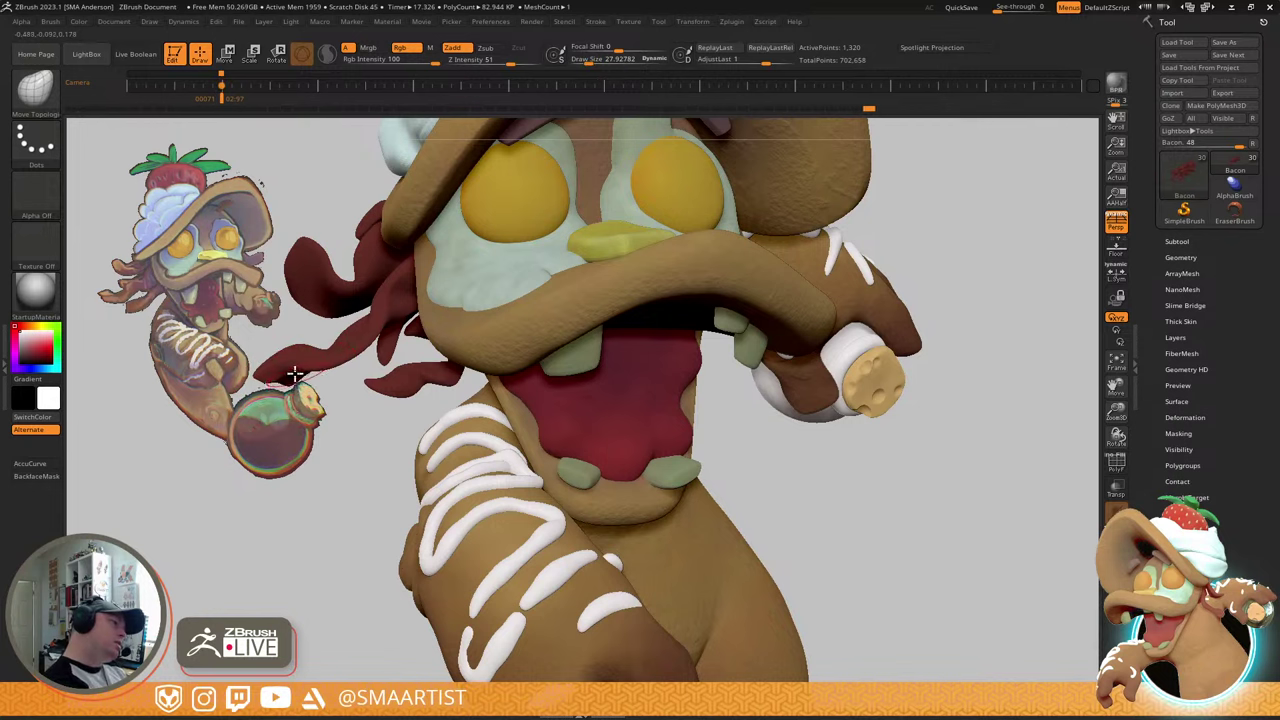
pyautogui.moveTo(295, 373); pyautogui.dragTo(292, 394)
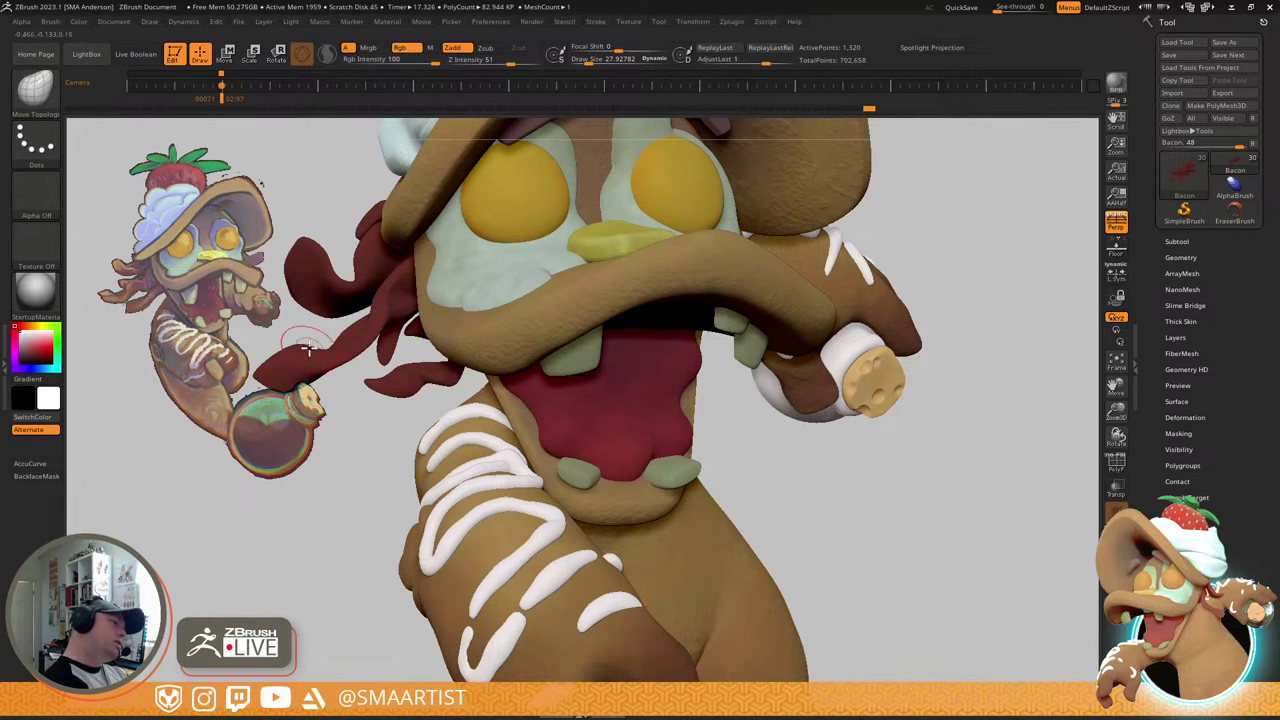
# - Refine the long lower bacon strand with Draw Size about 45, and shift its tip toward the head at about 175
pyautogui.press('s')
pyautogui.moveTo(309, 348); pyautogui.dragTo(207, 436)
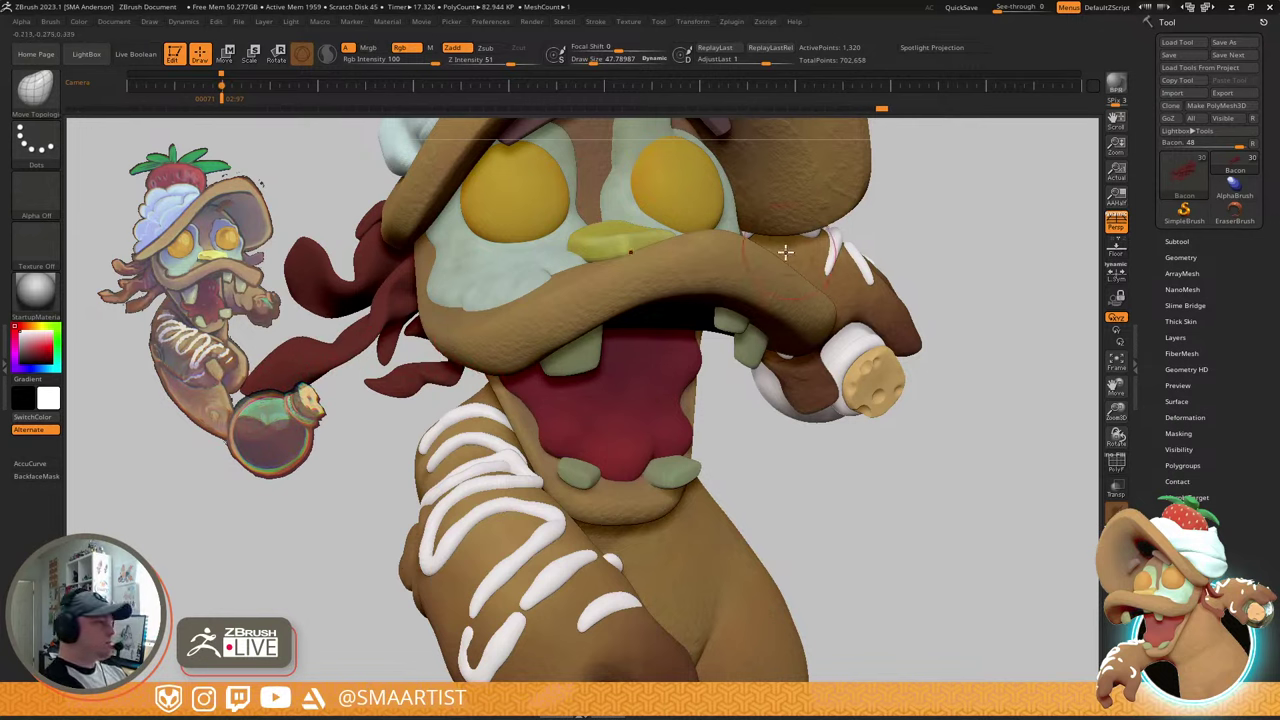
pyautogui.press('s')
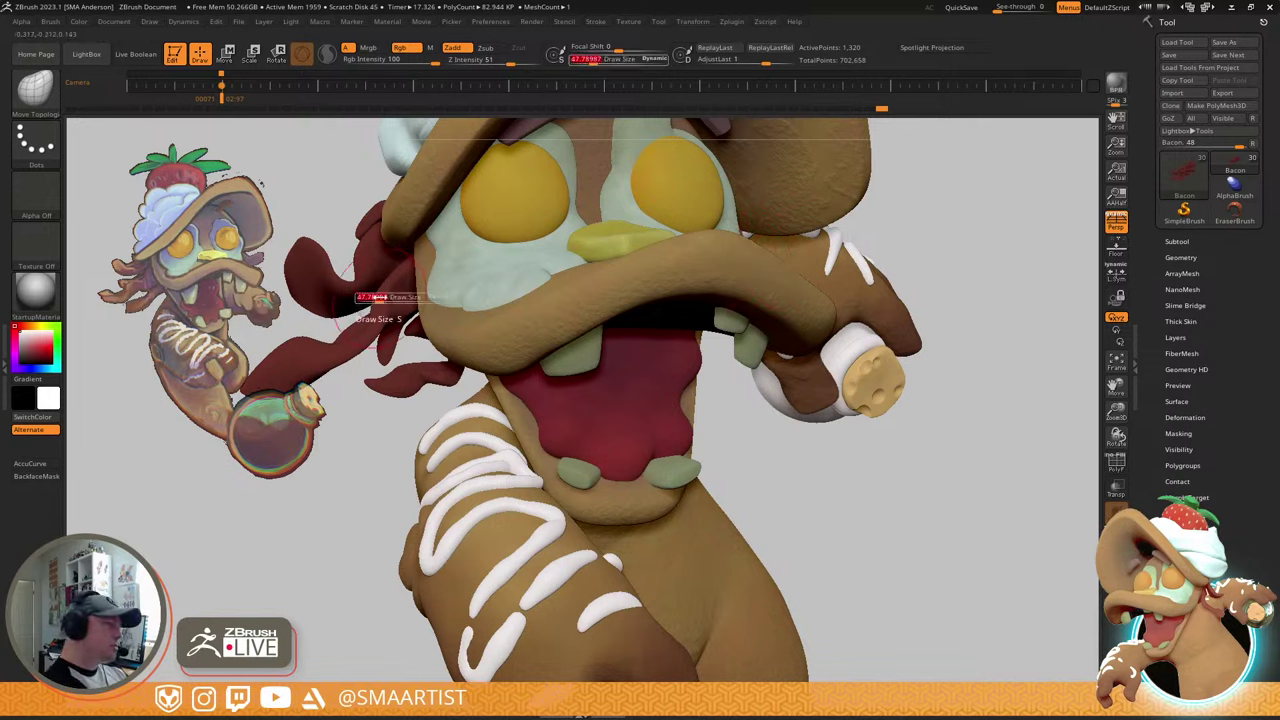
pyautogui.moveTo(377, 299); pyautogui.dragTo(383, 296)
pyautogui.press('s')
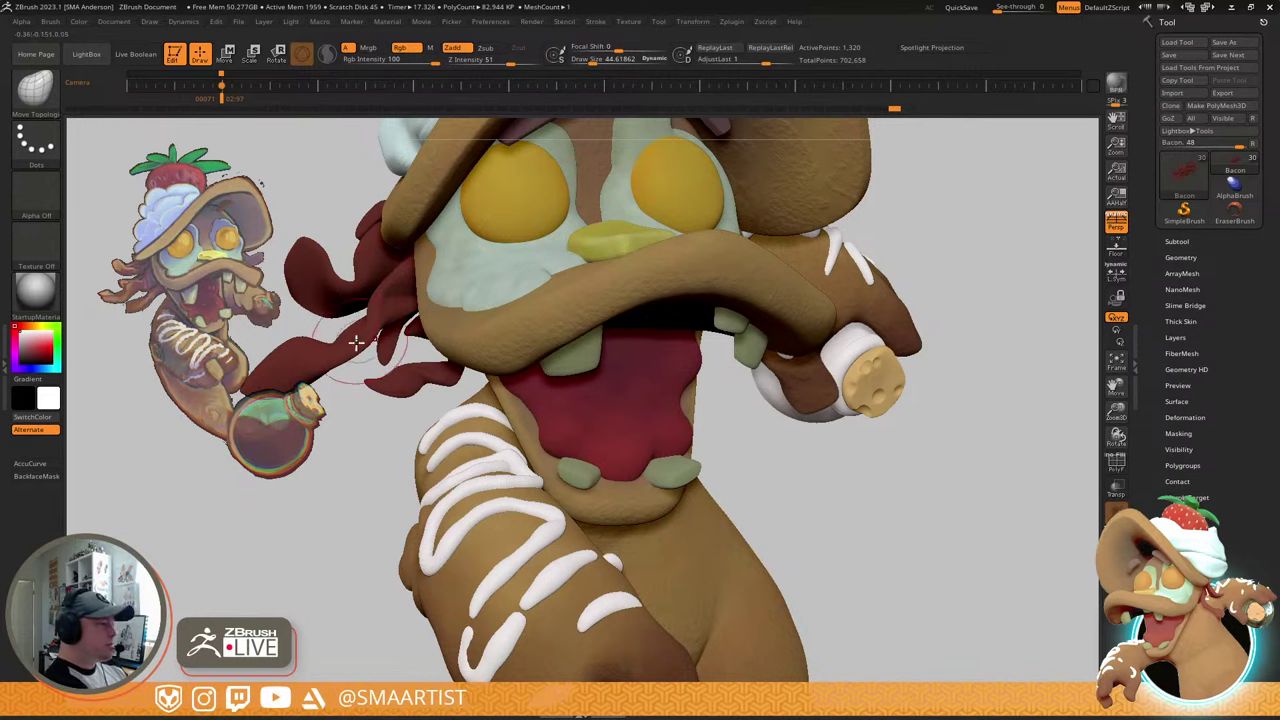
pyautogui.press('s')
pyautogui.moveTo(356, 342)
pyautogui.mouseDown()
pyautogui.moveTo(370, 340)
pyautogui.moveTo(360, 345)
pyautogui.mouseUp()
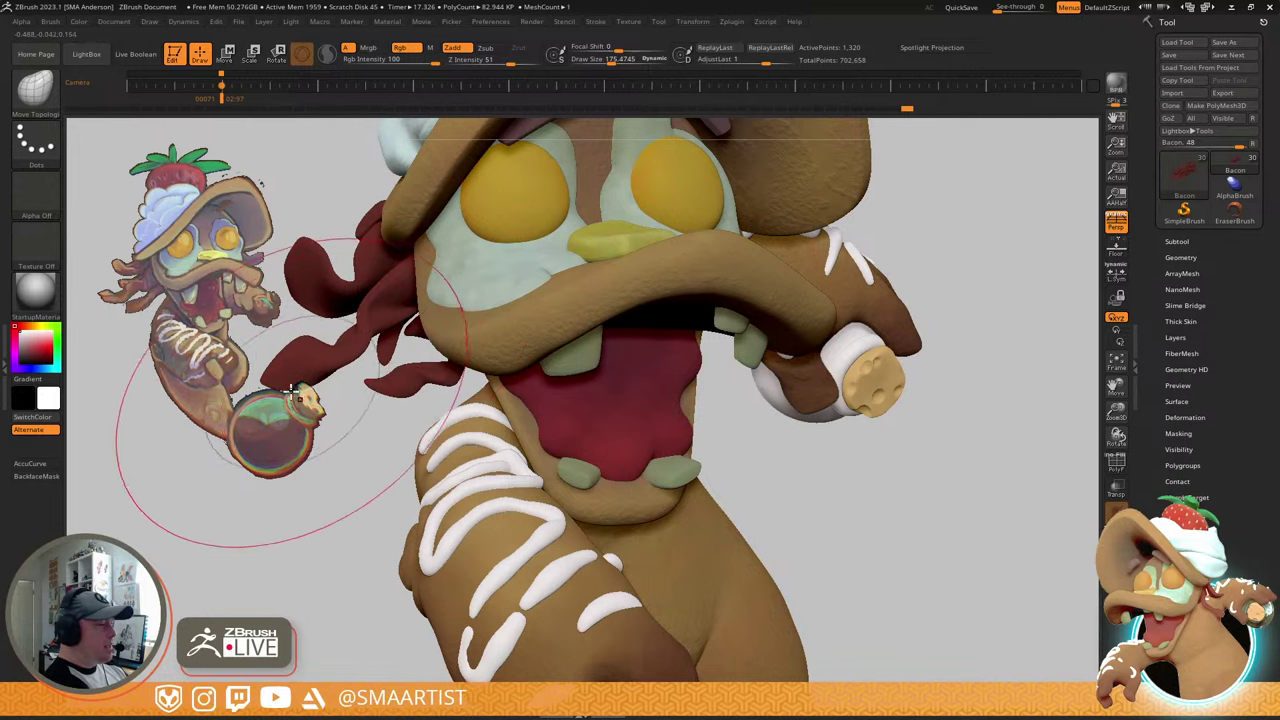
pyautogui.moveTo(273, 387); pyautogui.dragTo(286, 392)
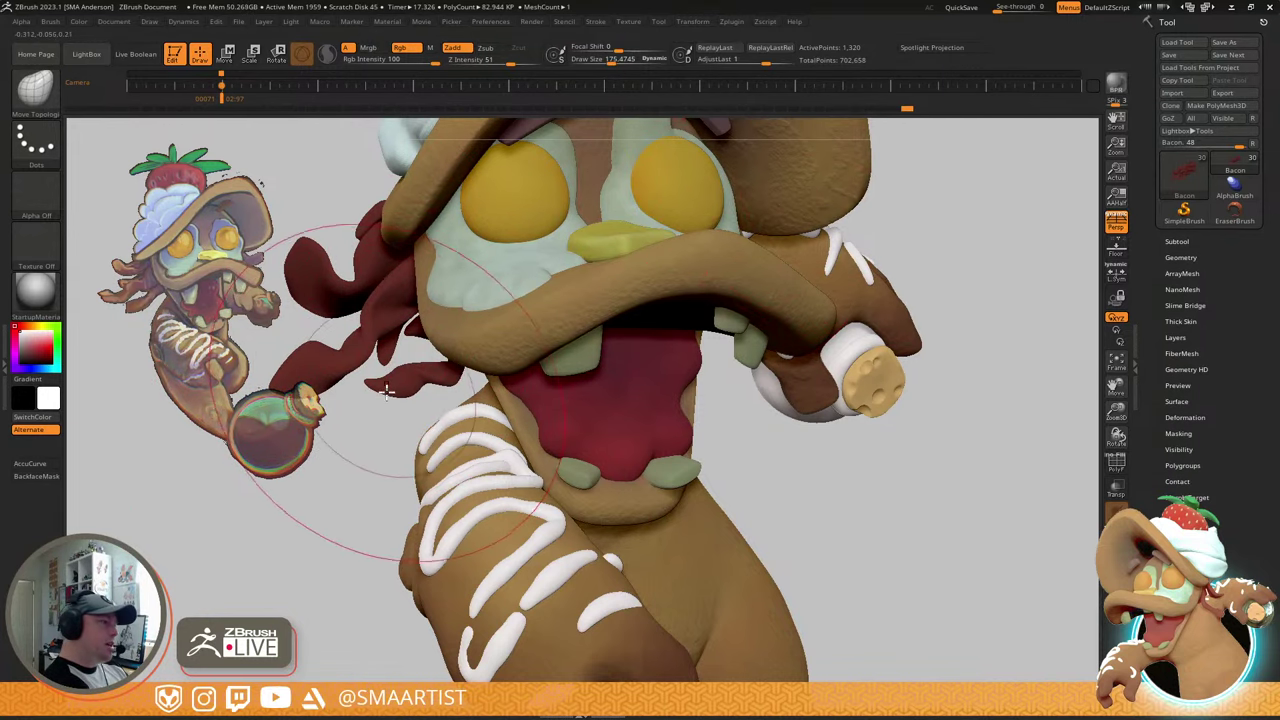
# - Lengthen the lowest bacon strand with Draw Size about 119, and shape its wavy bends and tip at about 62
pyautogui.press('s')
pyautogui.moveTo(390, 391); pyautogui.dragTo(380, 391)
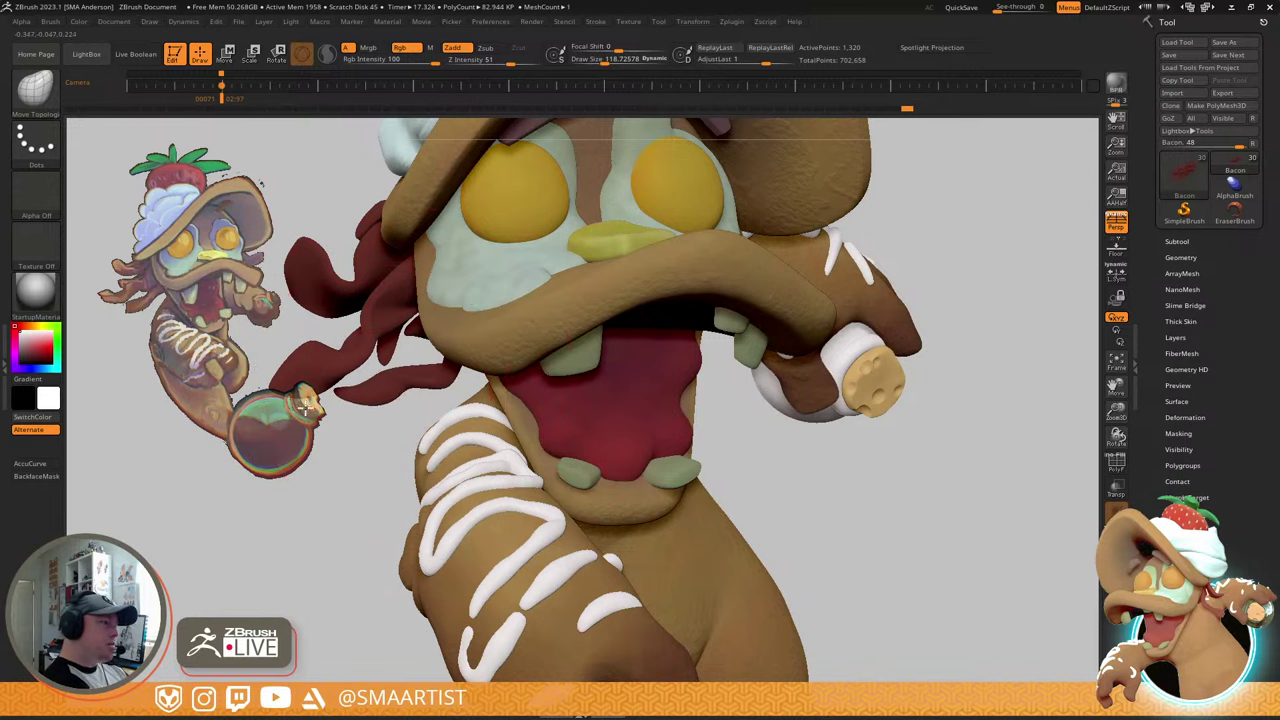
pyautogui.press('s')
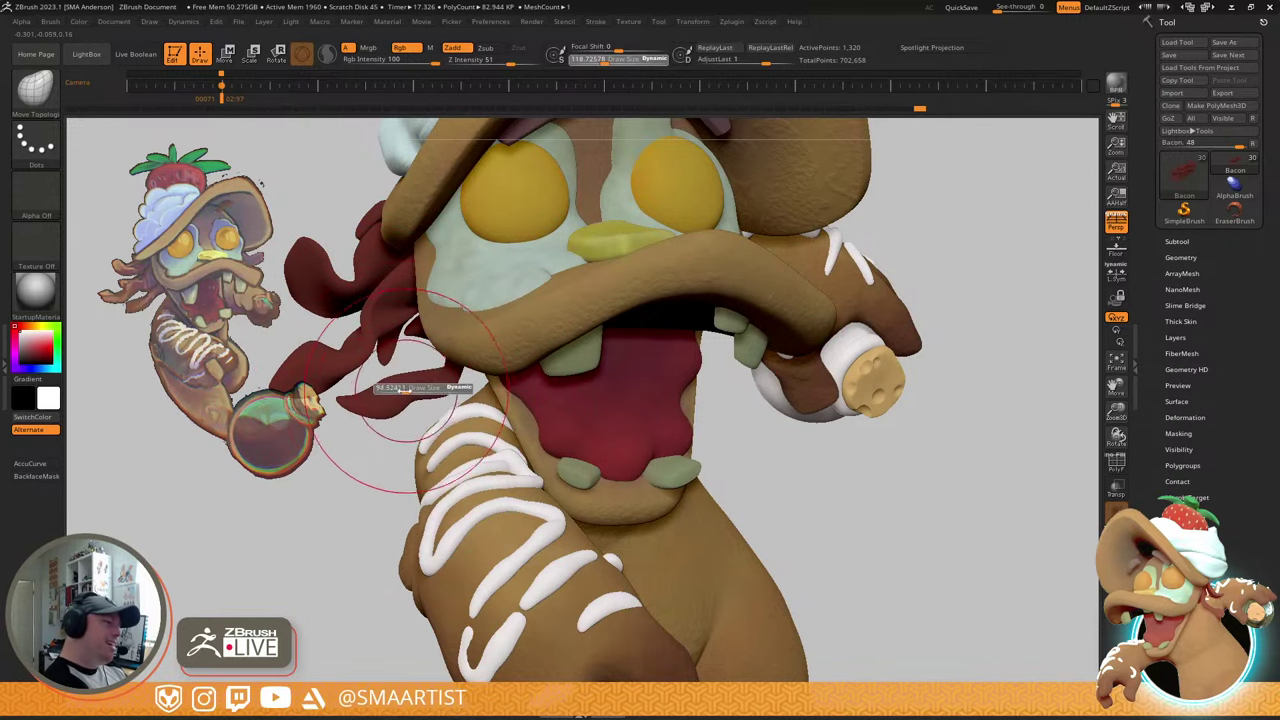
pyautogui.moveTo(405, 388); pyautogui.dragTo(372, 386)
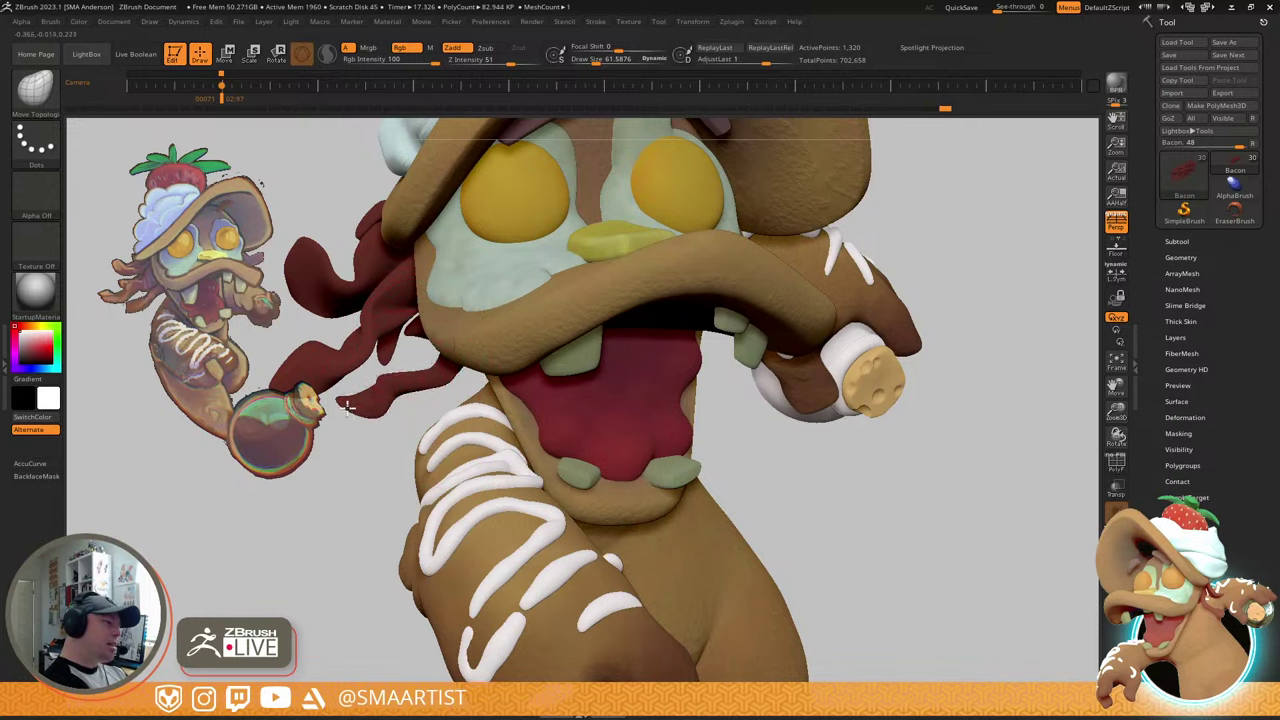
pyautogui.moveTo(359, 397); pyautogui.dragTo(357, 380)
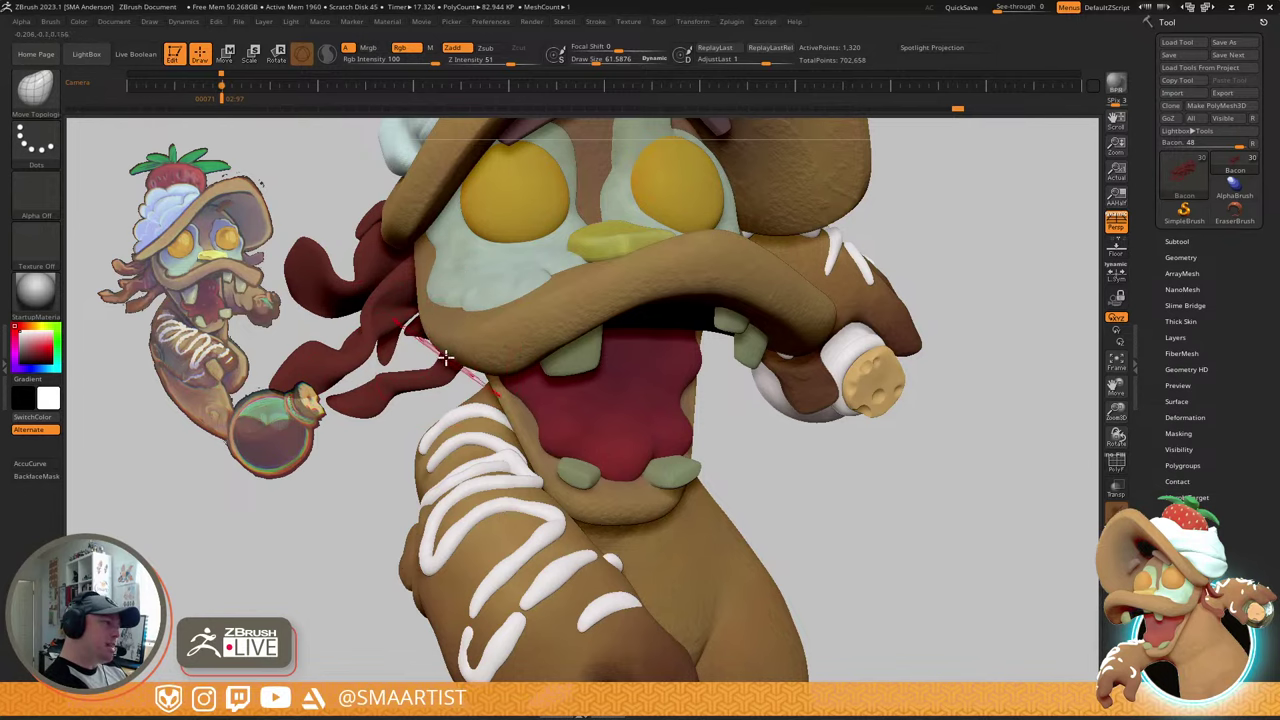
pyautogui.moveTo(434, 364); pyautogui.dragTo(394, 372)
pyautogui.moveTo(461, 342)
pyautogui.mouseDown(button='right')
pyautogui.moveTo(474, 335)
pyautogui.moveTo(449, 341)
pyautogui.moveTo(437, 328)
pyautogui.mouseUp(button='right')
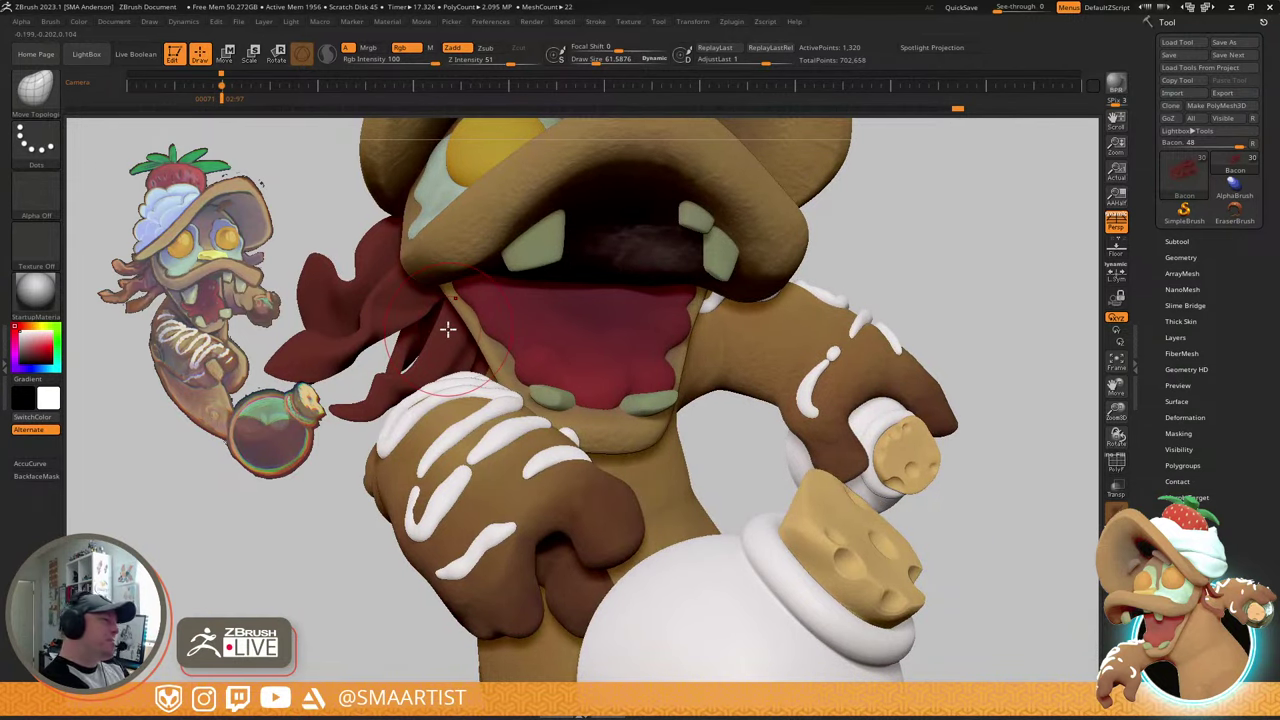
pyautogui.press('Right')
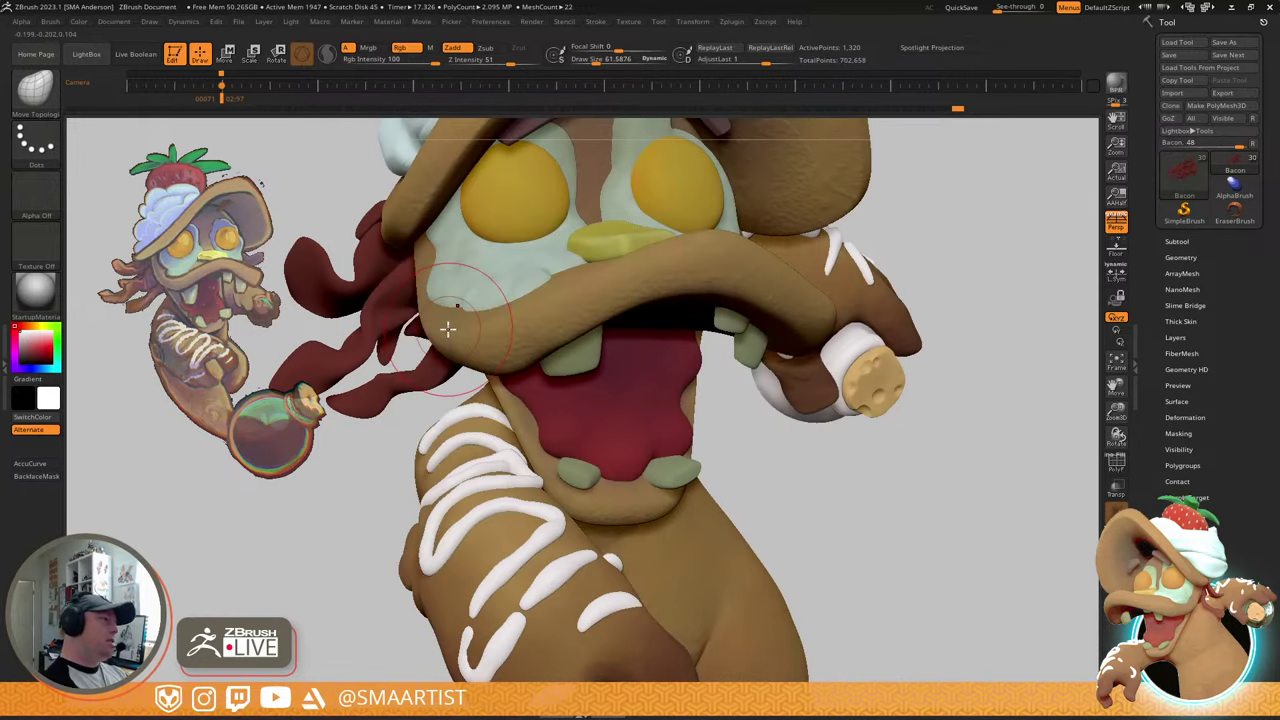
# - Adjust the upper bacon strand tucked under the hat brim at Draw Size about 104, checking it against the saved front view
pyautogui.keyDown('alt'); pyautogui.moveTo(568, 366); pyautogui.dragTo(888, 454, button='right'); pyautogui.keyUp('alt')
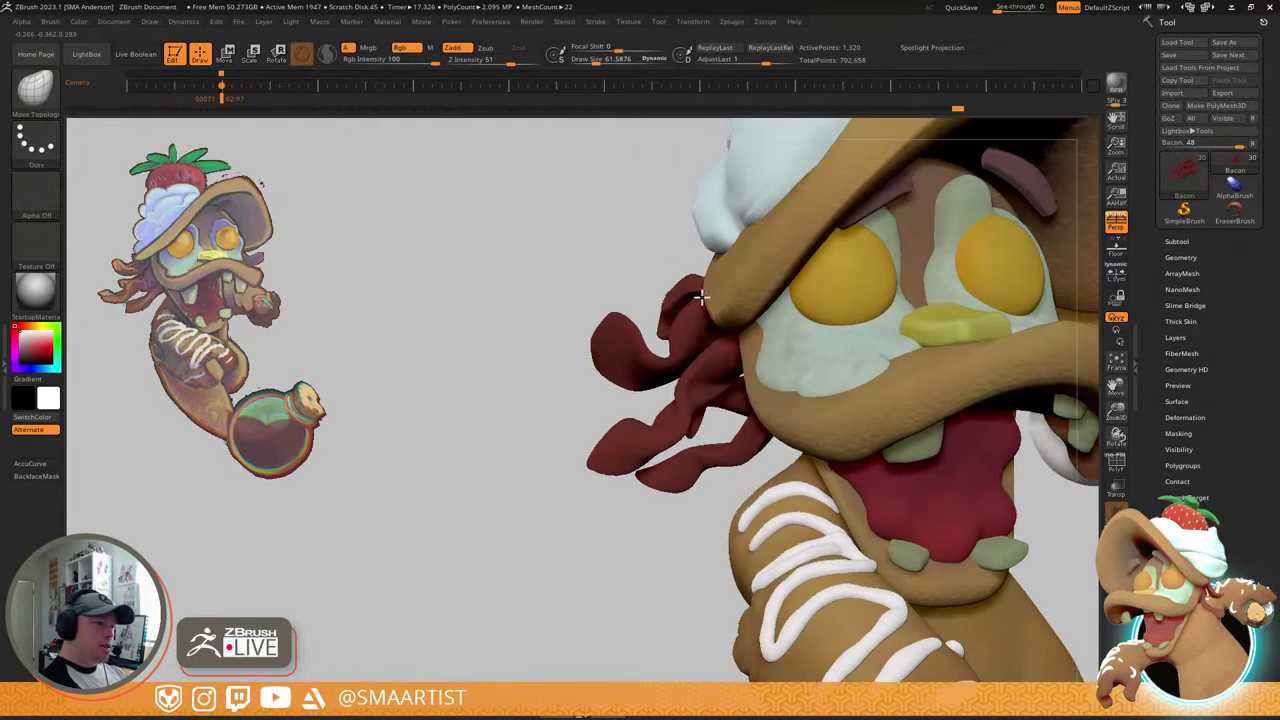
pyautogui.moveTo(702, 297)
pyautogui.mouseDown(button='right')
pyautogui.moveTo(726, 299)
pyautogui.moveTo(709, 294)
pyautogui.mouseUp(button='right')
pyautogui.press(']')
pyautogui.press(']')
pyautogui.press(']')
pyautogui.press(']')
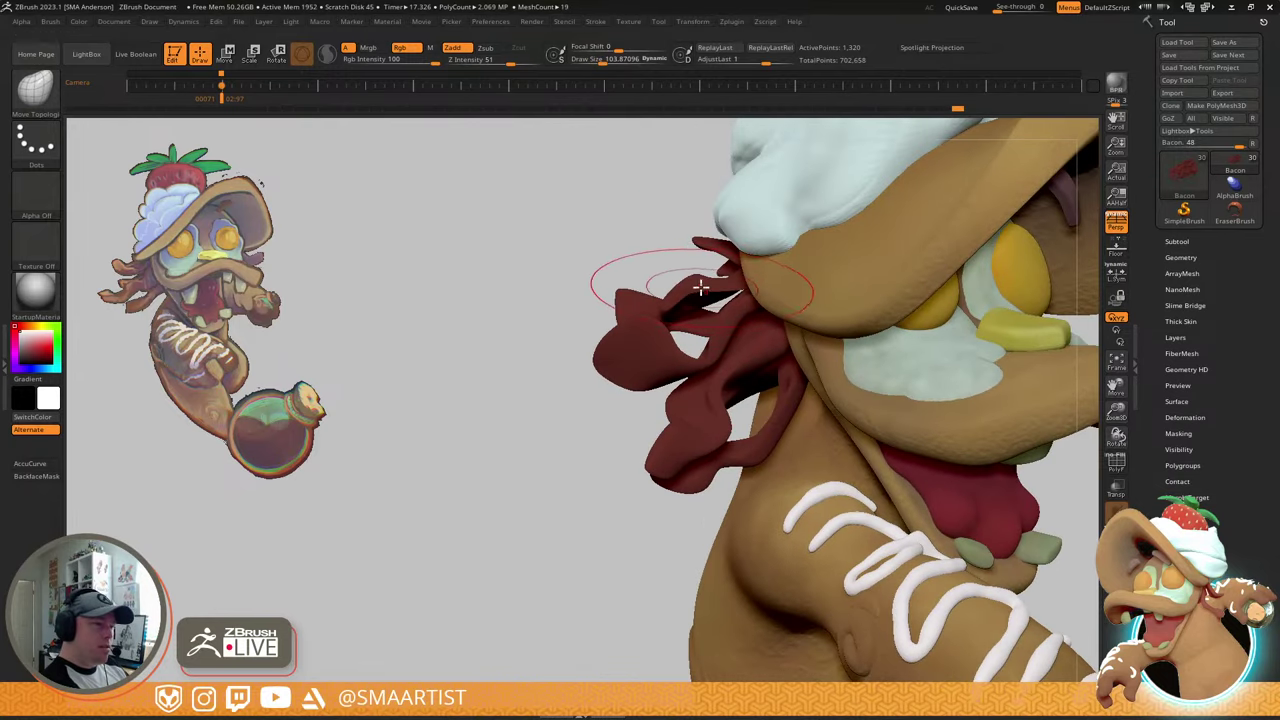
pyautogui.moveTo(701, 287); pyautogui.dragTo(695, 308)
pyautogui.moveTo(695, 306); pyautogui.dragTo(734, 267, button='right')
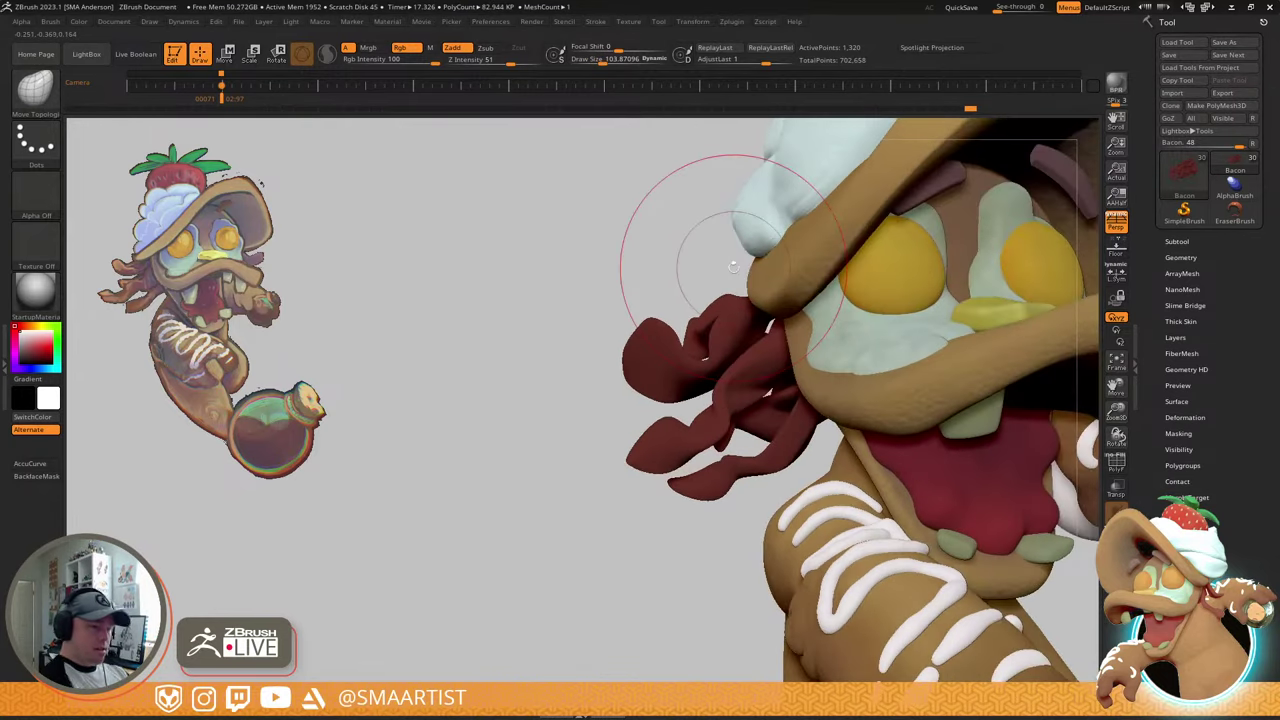
pyautogui.press('Right')
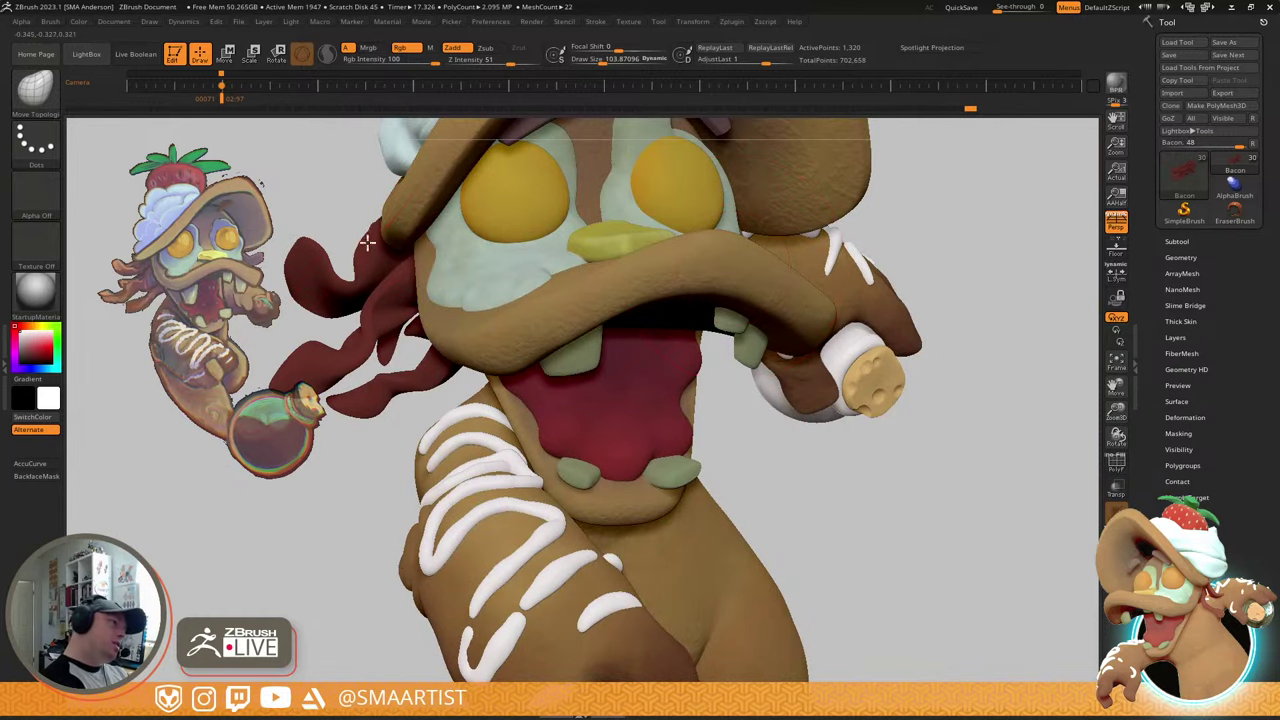
pyautogui.moveTo(375, 226); pyautogui.dragTo(378, 238)
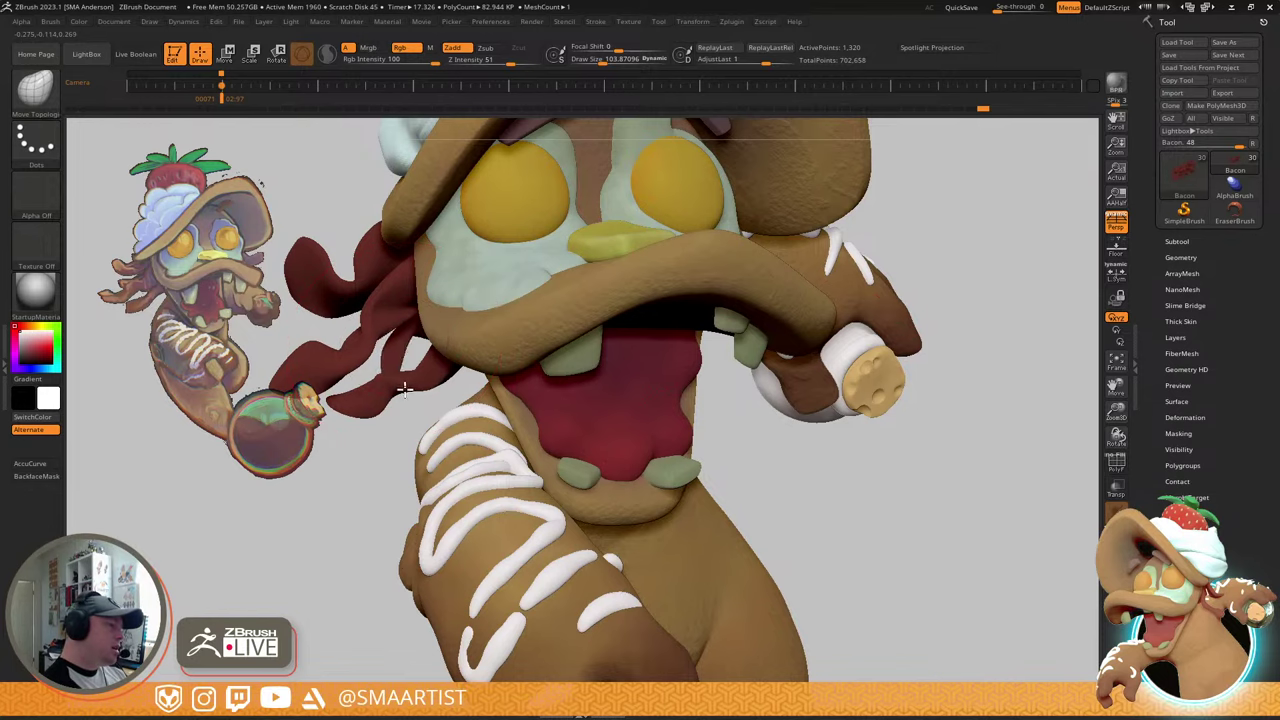
# - Show the polyframe on the bacon subtool, subdivide it once and delete its lower subdivision level
pyautogui.moveTo(404, 388)
pyautogui.mouseDown(button='right')
pyautogui.moveTo(494, 300)
pyautogui.moveTo(498, 276)
pyautogui.moveTo(414, 309)
pyautogui.moveTo(426, 346)
pyautogui.moveTo(403, 351)
pyautogui.moveTo(391, 337)
pyautogui.moveTo(394, 363)
pyautogui.moveTo(761, 274)
pyautogui.moveTo(766, 289)
pyautogui.moveTo(726, 283)
pyautogui.moveTo(766, 283)
pyautogui.moveTo(806, 257)
pyautogui.mouseUp(button='right')
pyautogui.press('shift')
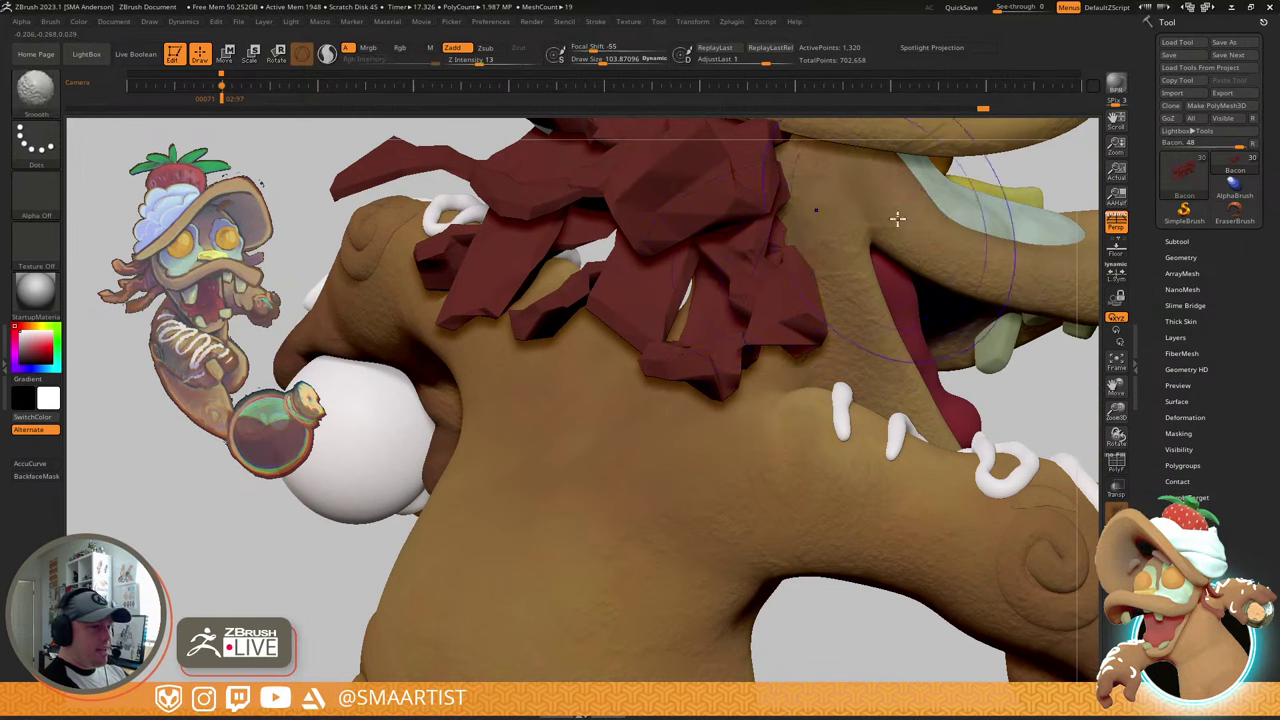
pyautogui.hotkey('shift', 'f')
pyautogui.press('ctrl')
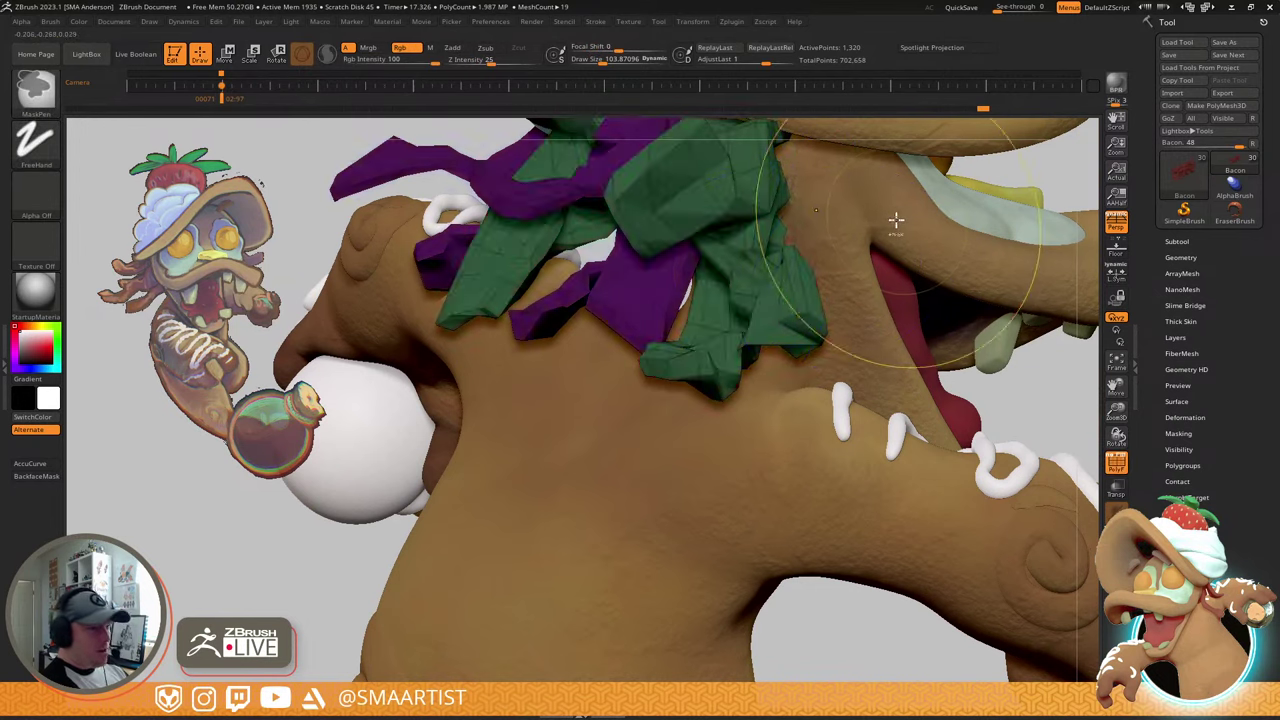
pyautogui.hotkey('ctrl', 'd')
pyautogui.click(1195, 257)
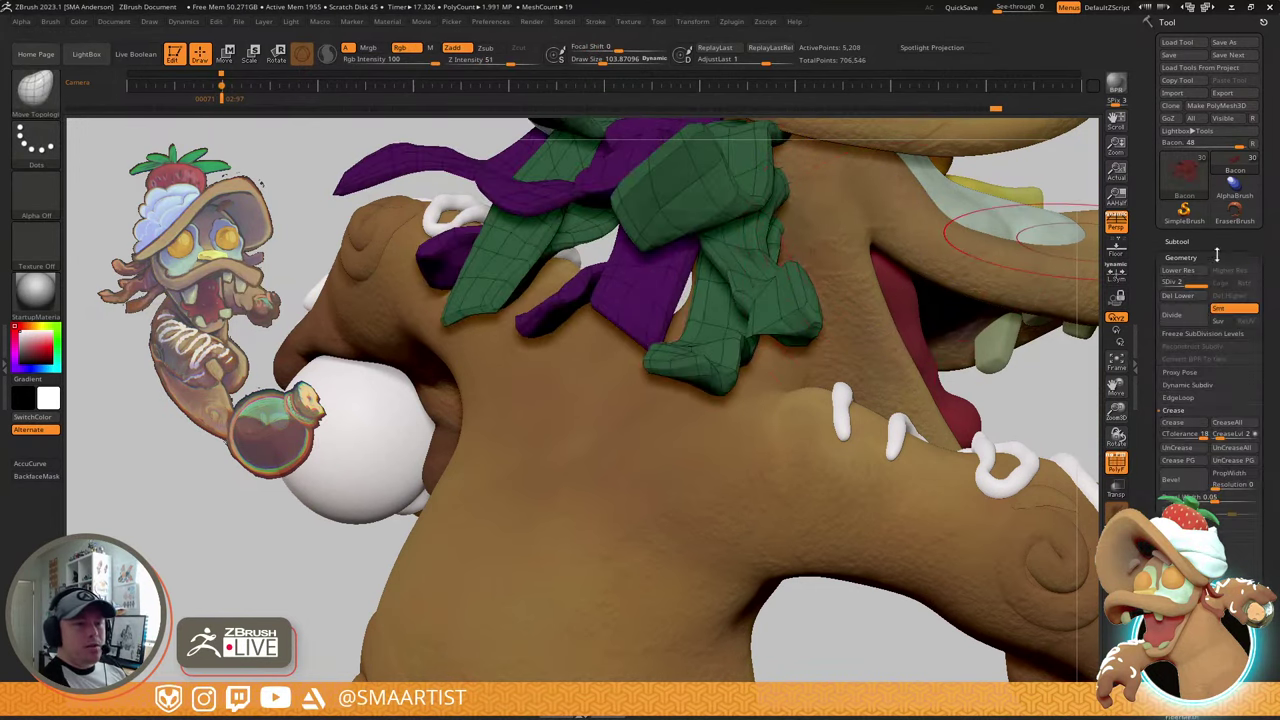
pyautogui.click(1180, 297)
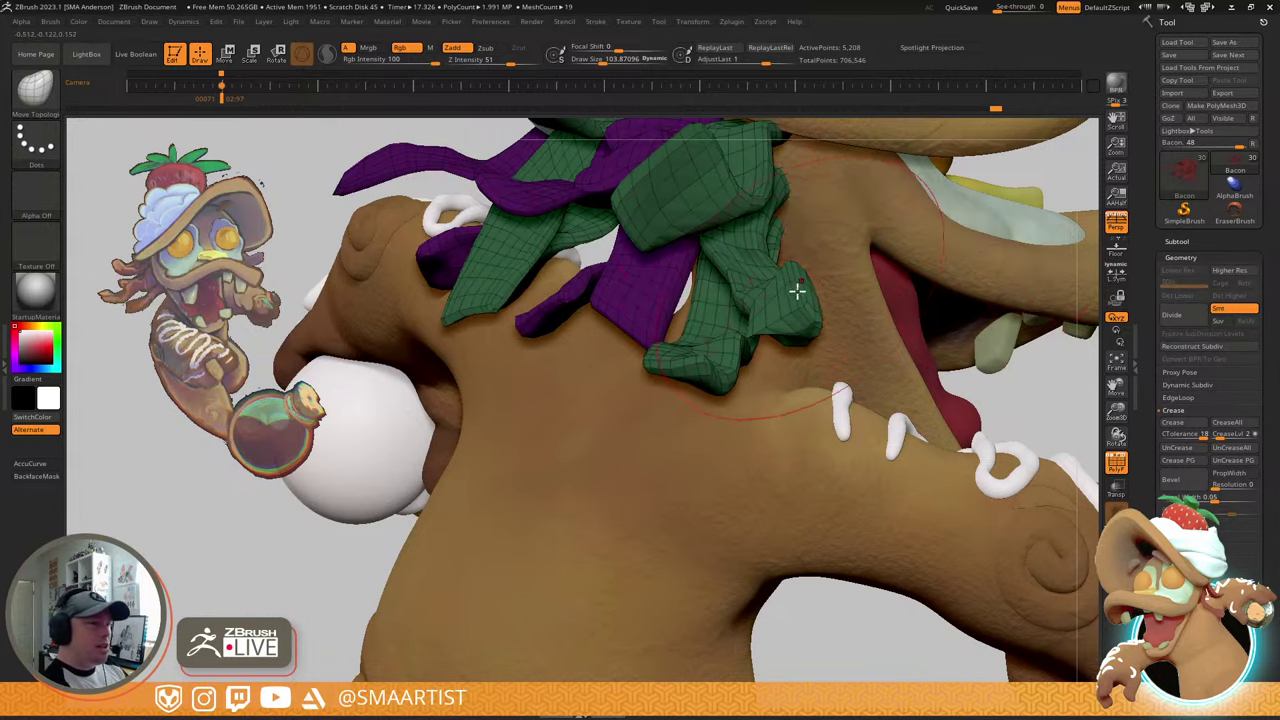
# - Reshape the subdivided bacon strands behind the head from the side and back, using Draw Size about 33
pyautogui.moveTo(797, 291)
pyautogui.mouseDown(button='right')
pyautogui.moveTo(766, 303)
pyautogui.moveTo(800, 283)
pyautogui.moveTo(666, 297)
pyautogui.moveTo(677, 334)
pyautogui.moveTo(656, 283)
pyautogui.moveTo(652, 305)
pyautogui.mouseUp(button='right')
pyautogui.press('s')
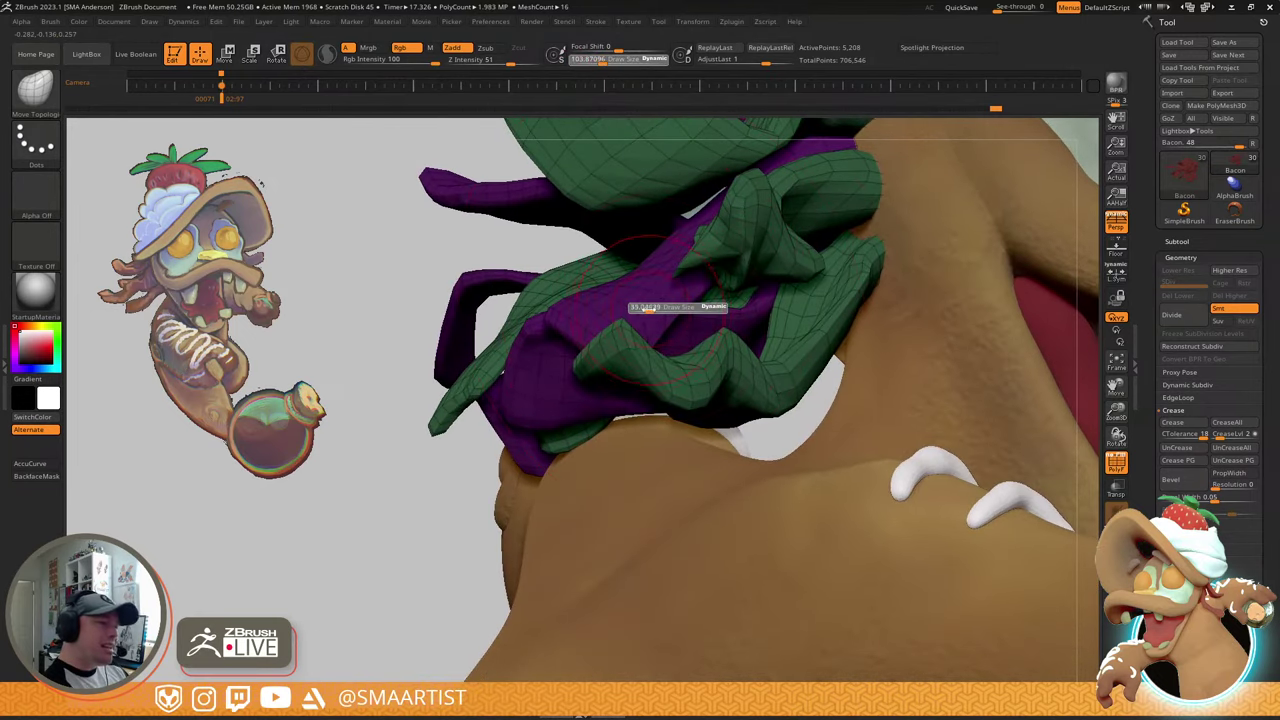
pyautogui.click(649, 309)
pyautogui.moveTo(674, 234); pyautogui.dragTo(757, 245, button='right')
pyautogui.moveTo(763, 245); pyautogui.dragTo(768, 284)
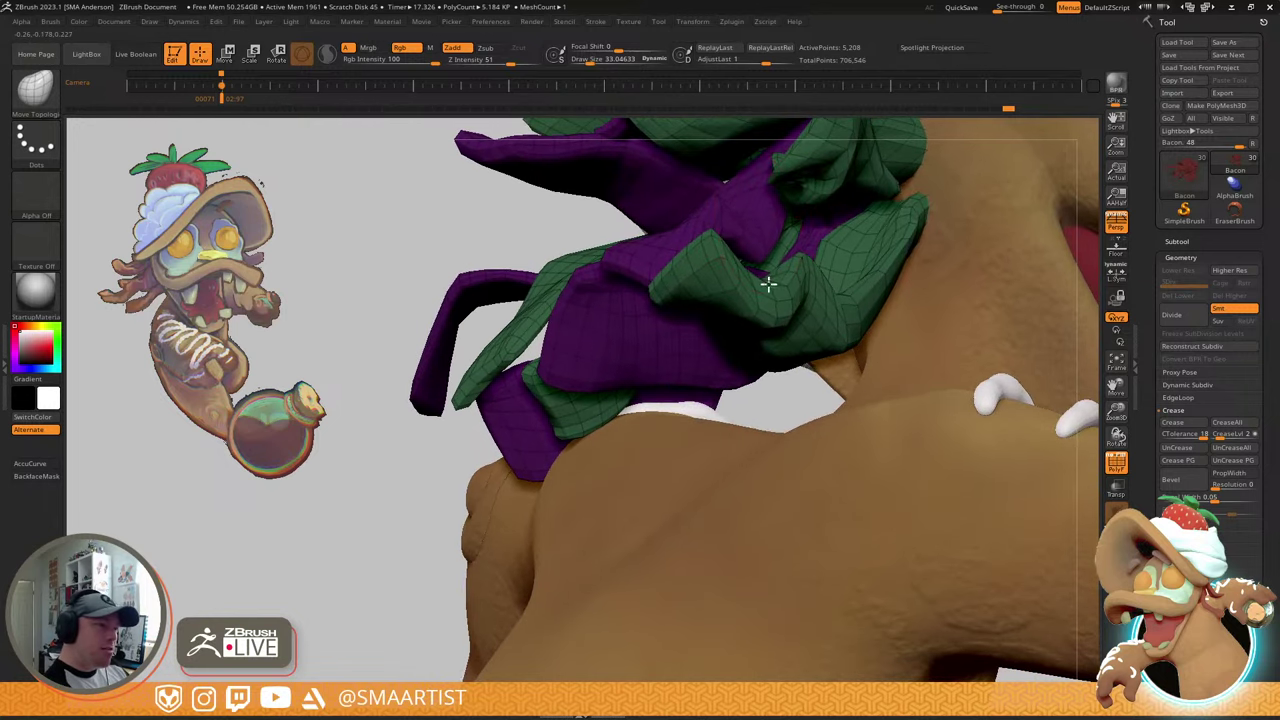
pyautogui.moveTo(760, 255); pyautogui.dragTo(838, 244, button='right')
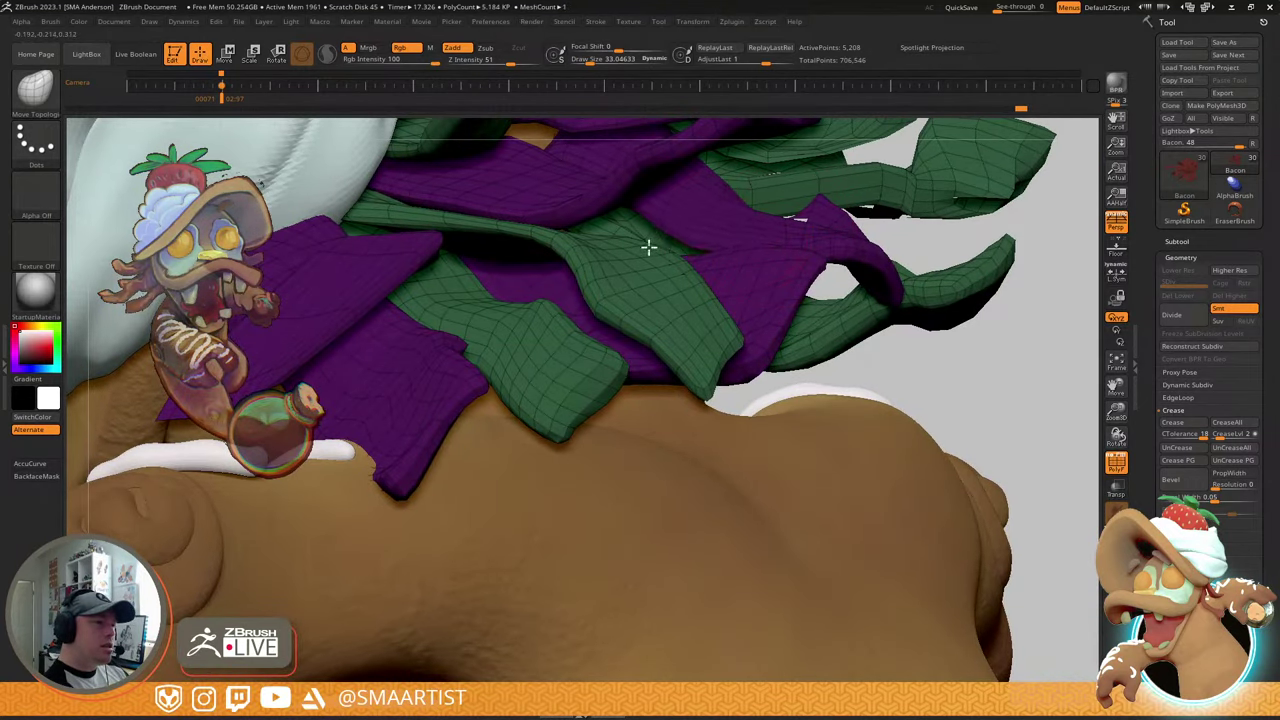
pyautogui.moveTo(709, 257); pyautogui.dragTo(660, 215, button='right')
pyautogui.moveTo(662, 215); pyautogui.dragTo(730, 184)
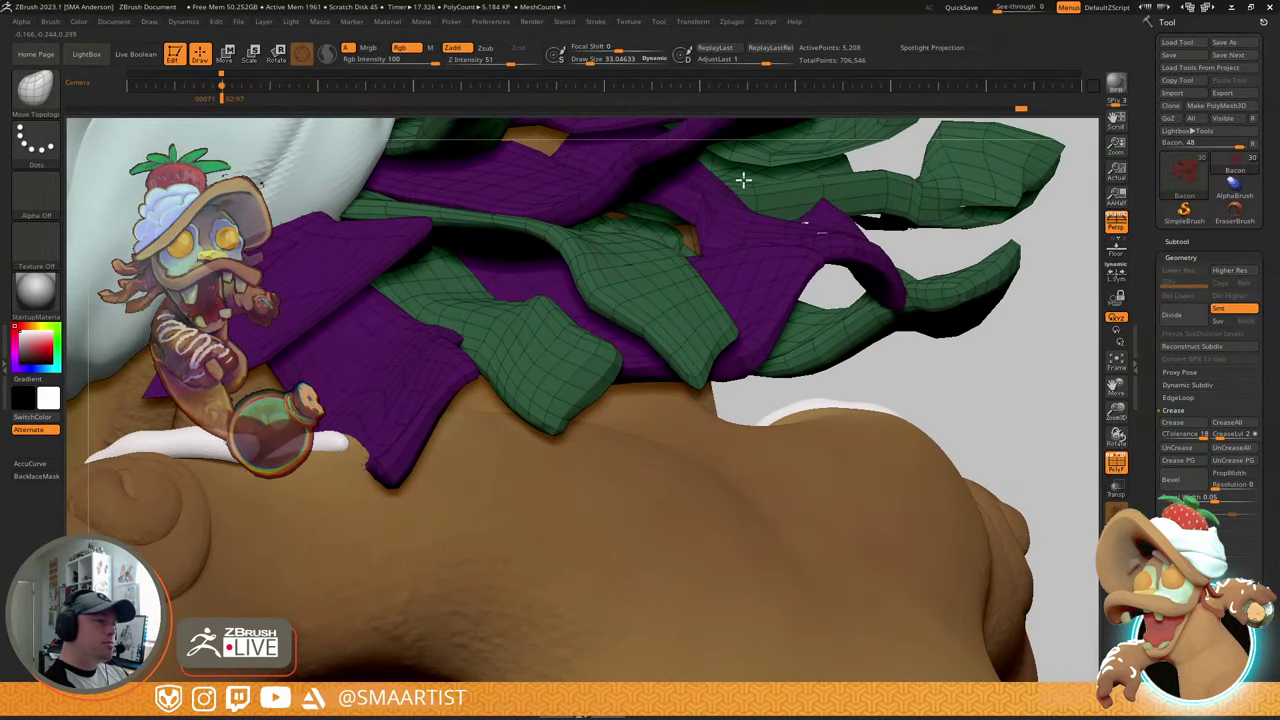
pyautogui.moveTo(855, 229); pyautogui.dragTo(786, 208, button='right')
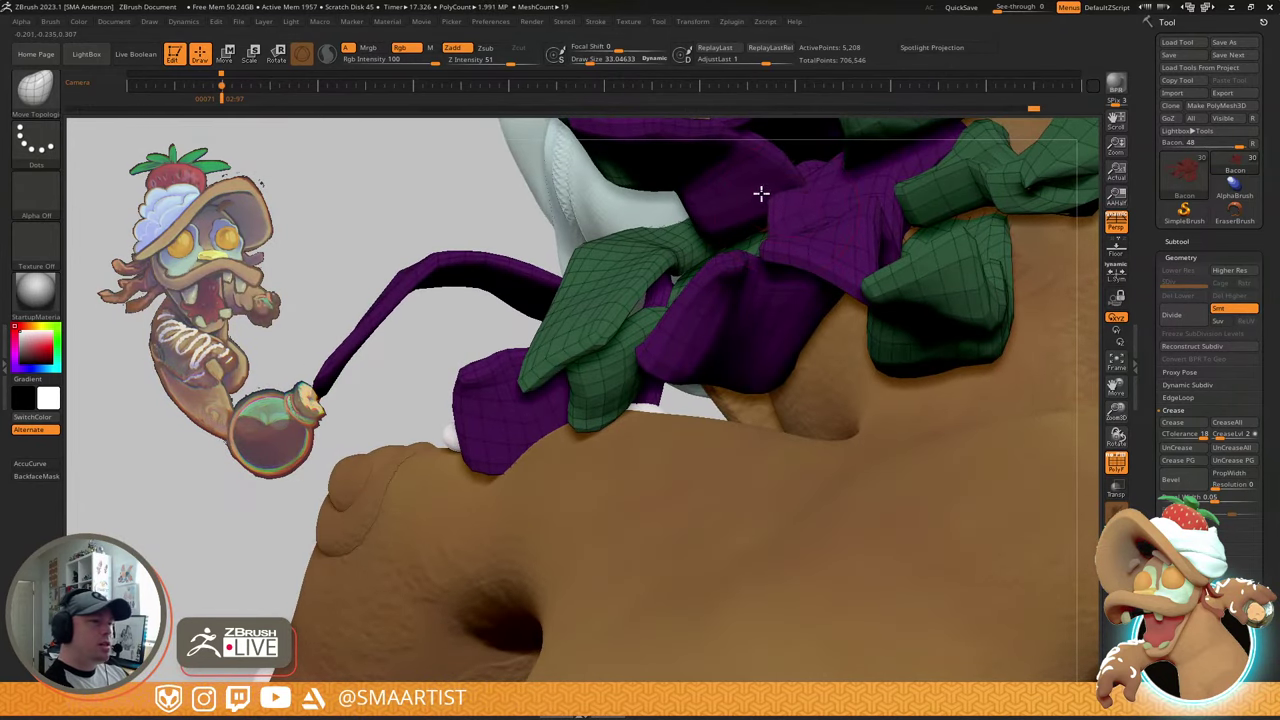
# - Shift the base of the thin purple bacon strand behind the whipped cream, using Draw Size about 21
pyautogui.moveTo(904, 190); pyautogui.dragTo(925, 170, button='right')
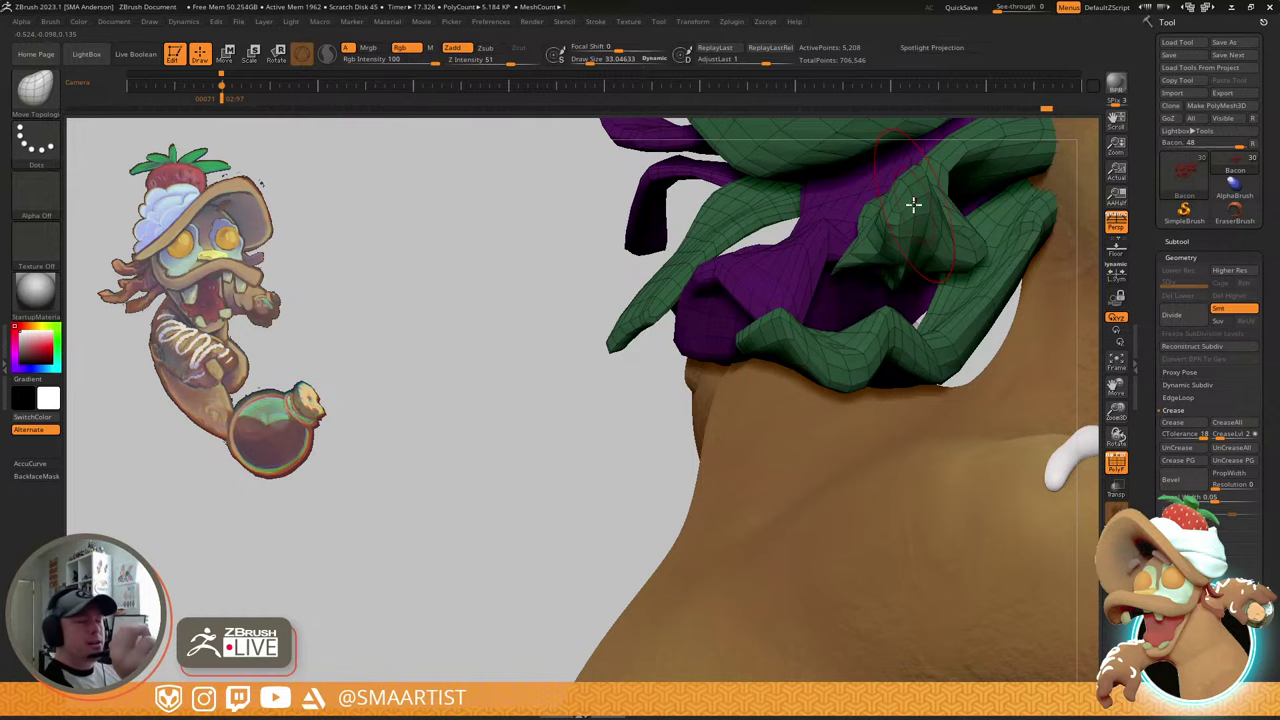
pyautogui.moveTo(809, 269)
pyautogui.mouseDown(button='right')
pyautogui.moveTo(827, 274)
pyautogui.moveTo(795, 248)
pyautogui.moveTo(789, 349)
pyautogui.moveTo(886, 277)
pyautogui.moveTo(915, 293)
pyautogui.moveTo(909, 306)
pyautogui.moveTo(960, 286)
pyautogui.moveTo(803, 302)
pyautogui.mouseUp(button='right')
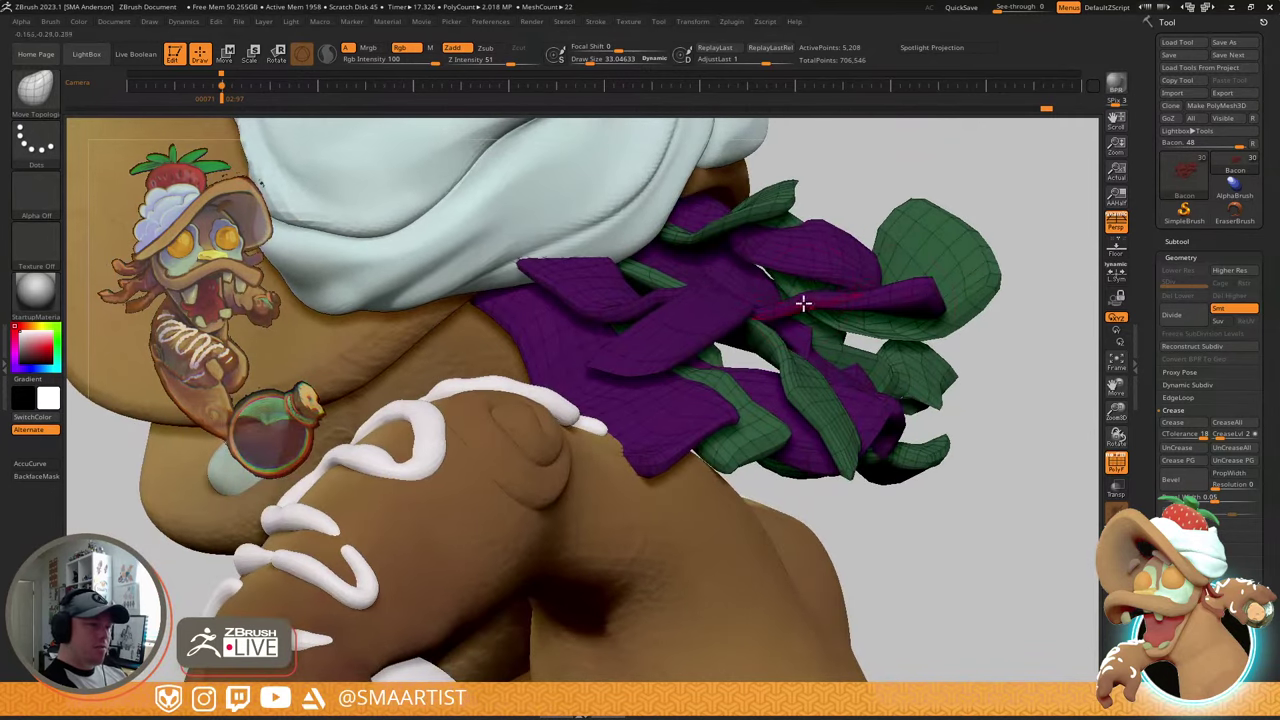
pyautogui.press('s')
pyautogui.moveTo(809, 294); pyautogui.dragTo(791, 277)
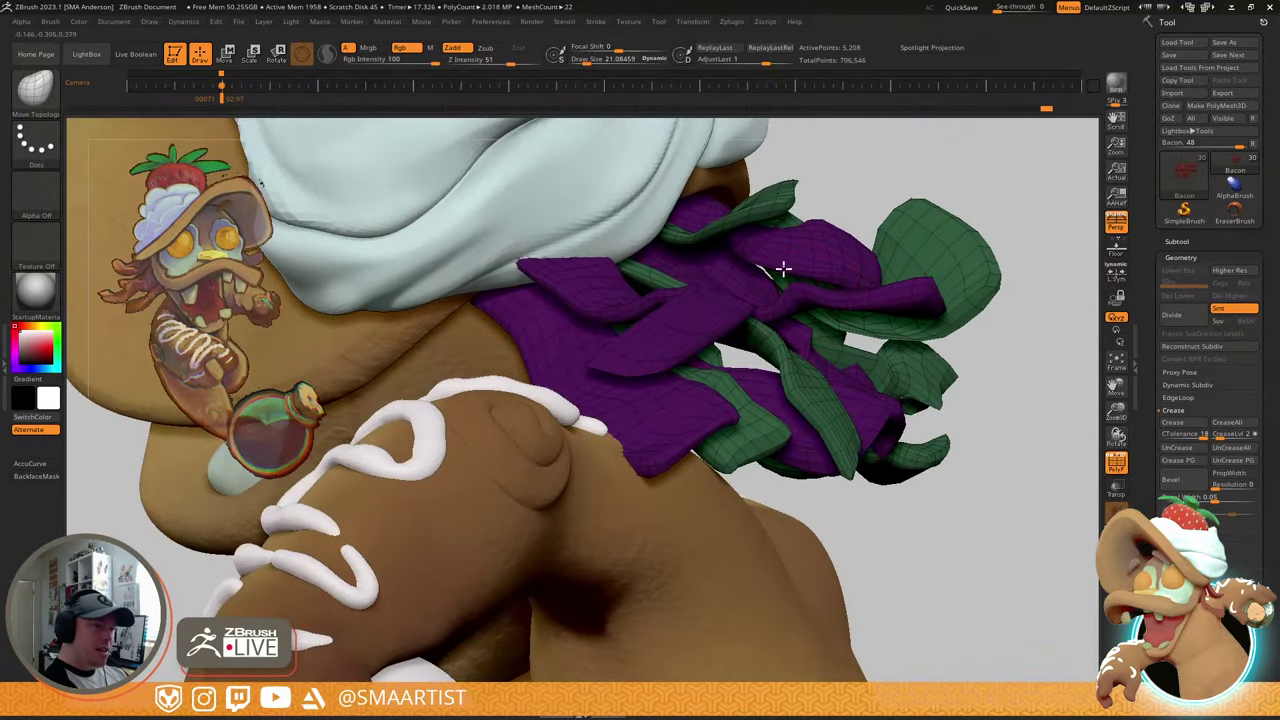
pyautogui.moveTo(862, 299)
pyautogui.mouseDown(button='right')
pyautogui.moveTo(915, 314)
pyautogui.moveTo(857, 306)
pyautogui.moveTo(969, 269)
pyautogui.moveTo(944, 242)
pyautogui.moveTo(986, 289)
pyautogui.moveTo(971, 271)
pyautogui.moveTo(1008, 259)
pyautogui.mouseUp(button='right')
# - Set Draw Size to about 33 and adjust the protruding purple strands at the back of the head
pyautogui.press('s')
pyautogui.moveTo(1008, 259); pyautogui.dragTo(1053, 242)
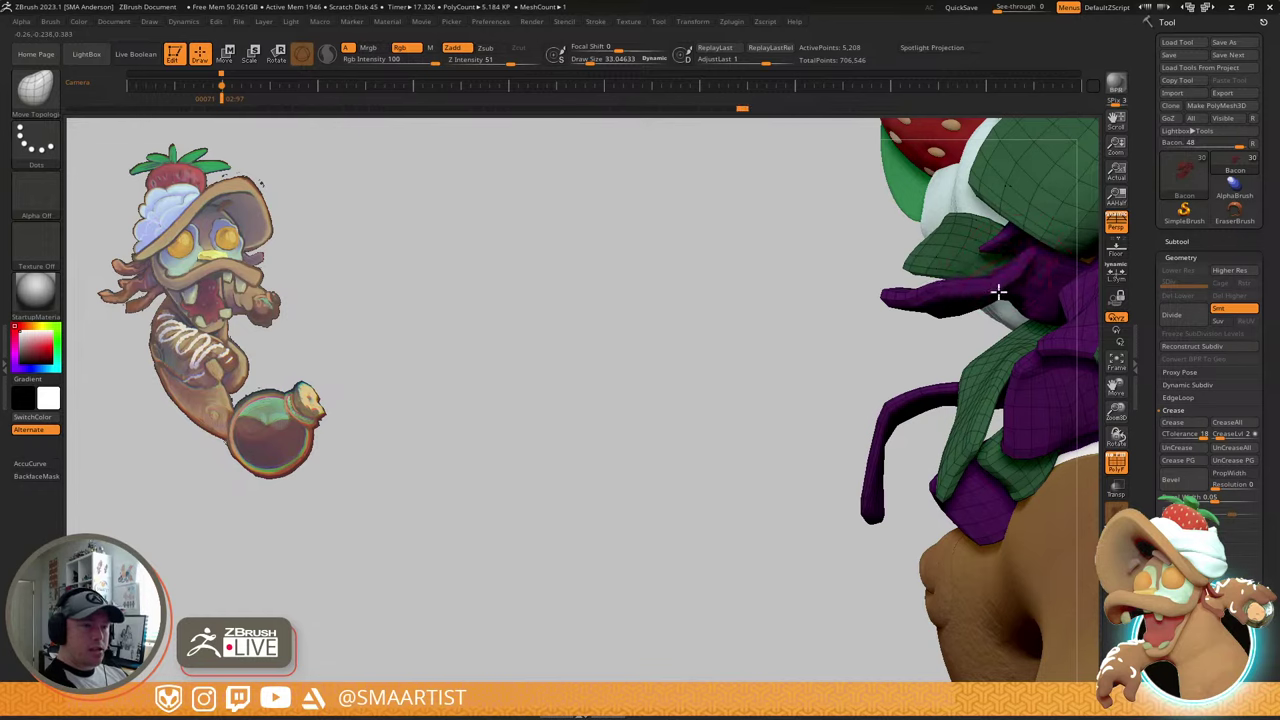
pyautogui.moveTo(998, 291); pyautogui.dragTo(1015, 372, button='right')
pyautogui.moveTo(1039, 300); pyautogui.dragTo(1098, 292, button='right')
pyautogui.moveTo(838, 288)
pyautogui.mouseDown(button='right')
pyautogui.moveTo(859, 265)
pyautogui.moveTo(852, 282)
pyautogui.mouseUp(button='right')
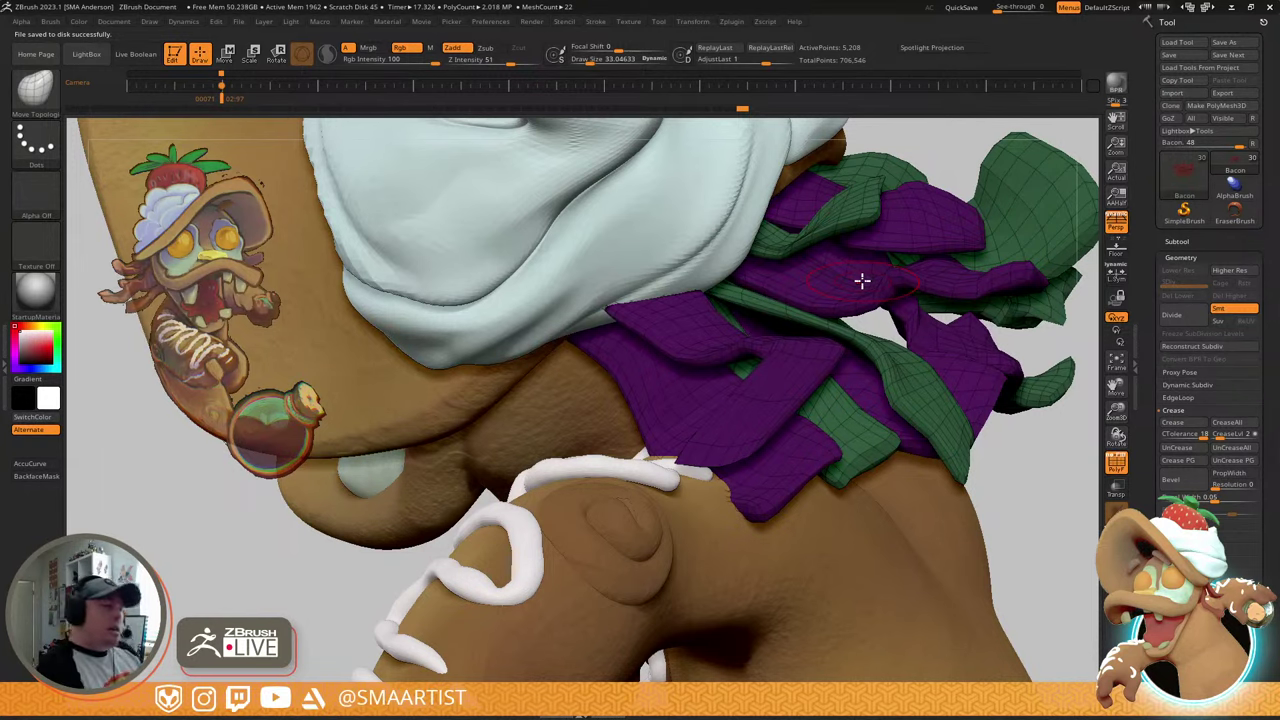
pyautogui.moveTo(971, 326)
pyautogui.mouseDown(button='right')
pyautogui.moveTo(951, 334)
pyautogui.moveTo(934, 277)
pyautogui.moveTo(1016, 250)
pyautogui.moveTo(843, 289)
pyautogui.moveTo(905, 271)
pyautogui.moveTo(877, 323)
pyautogui.moveTo(903, 298)
pyautogui.moveTo(972, 408)
pyautogui.moveTo(981, 429)
pyautogui.moveTo(956, 476)
pyautogui.mouseUp(button='right')
# - Refine the folds and ends of the green bacon strands from above, behind and the side, keeping the polyframe visible
pyautogui.press('shift')
pyautogui.moveTo(909, 386)
pyautogui.mouseDown(button='right')
pyautogui.moveTo(936, 318)
pyautogui.moveTo(903, 331)
pyautogui.moveTo(957, 309)
pyautogui.moveTo(932, 284)
pyautogui.mouseUp(button='right')
pyautogui.hotkey('shift', 'f')
pyautogui.moveTo(994, 380); pyautogui.dragTo(943, 388, button='right')
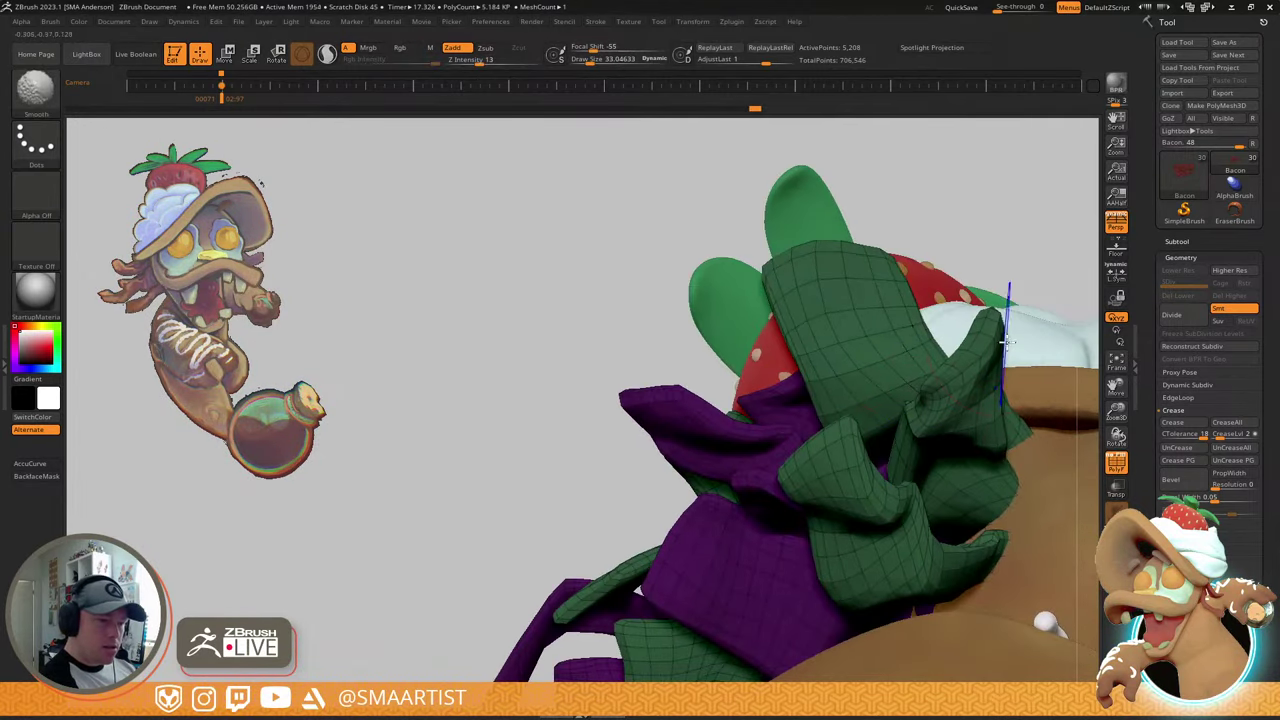
pyautogui.moveTo(1008, 340)
pyautogui.mouseDown(button='right')
pyautogui.moveTo(977, 371)
pyautogui.moveTo(1031, 401)
pyautogui.moveTo(923, 386)
pyautogui.moveTo(943, 460)
pyautogui.moveTo(924, 386)
pyautogui.mouseUp(button='right')
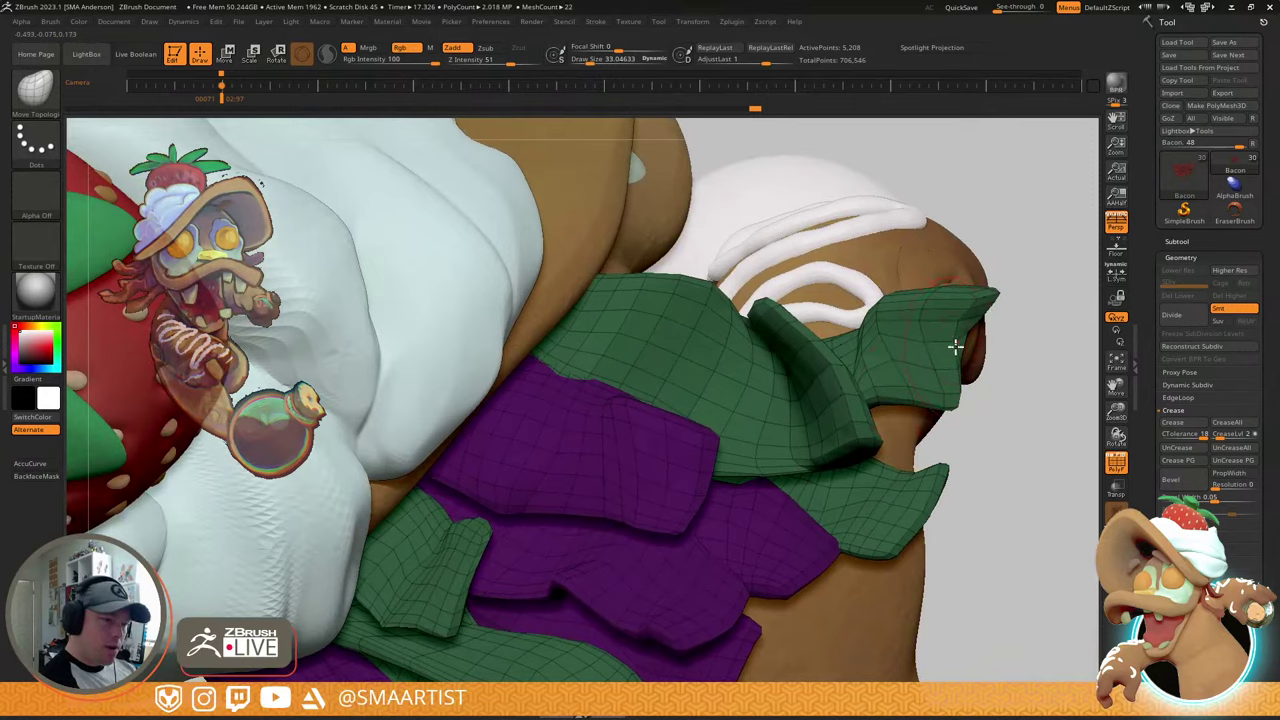
pyautogui.moveTo(964, 341)
pyautogui.mouseDown(button='right')
pyautogui.moveTo(937, 323)
pyautogui.moveTo(971, 334)
pyautogui.moveTo(954, 391)
pyautogui.moveTo(1004, 361)
pyautogui.moveTo(1003, 431)
pyautogui.moveTo(1000, 353)
pyautogui.moveTo(1071, 334)
pyautogui.moveTo(986, 329)
pyautogui.moveTo(1009, 349)
pyautogui.moveTo(923, 297)
pyautogui.moveTo(942, 330)
pyautogui.mouseUp(button='right')
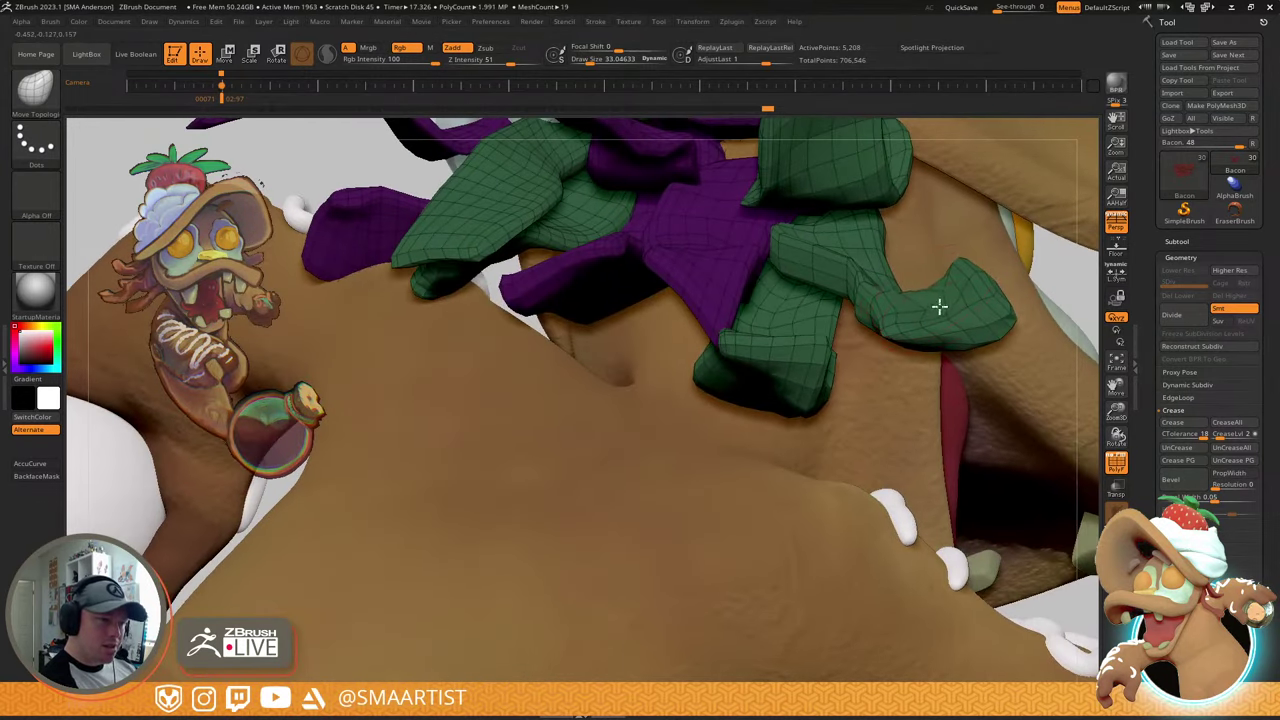
pyautogui.moveTo(955, 243); pyautogui.dragTo(1051, 371, button='right')
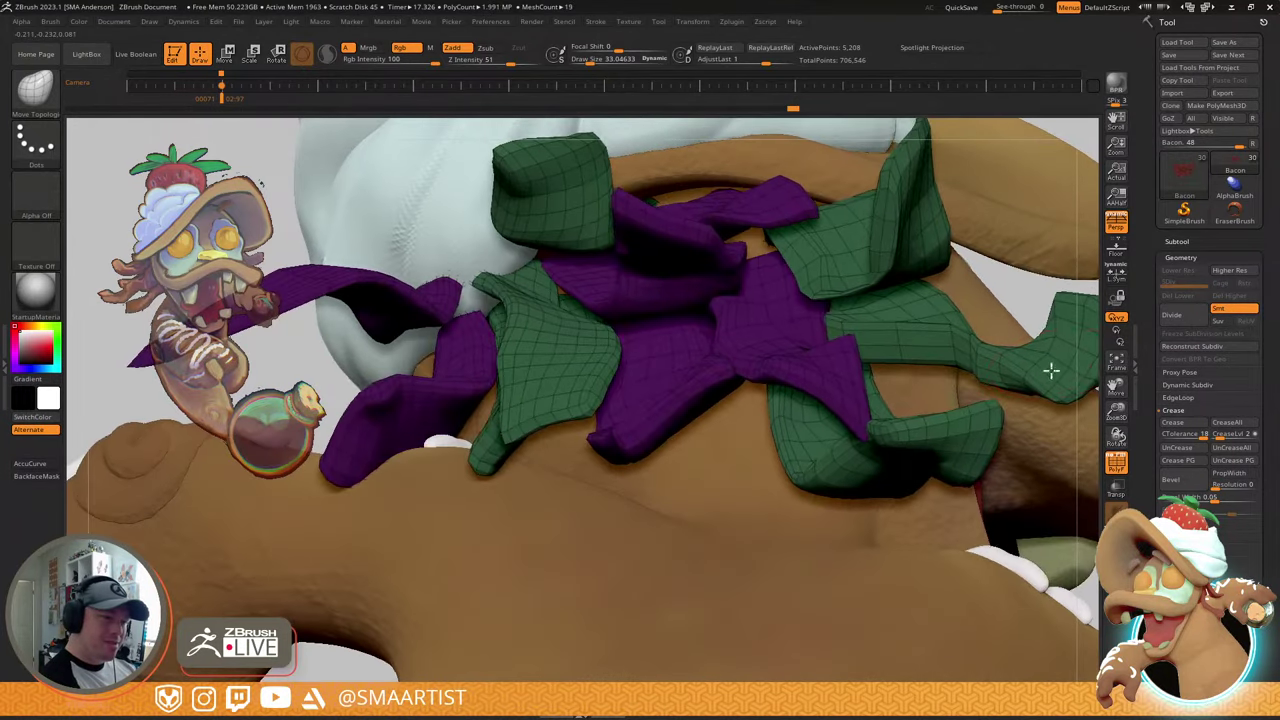
pyautogui.moveTo(882, 341); pyautogui.dragTo(831, 326, button='right')
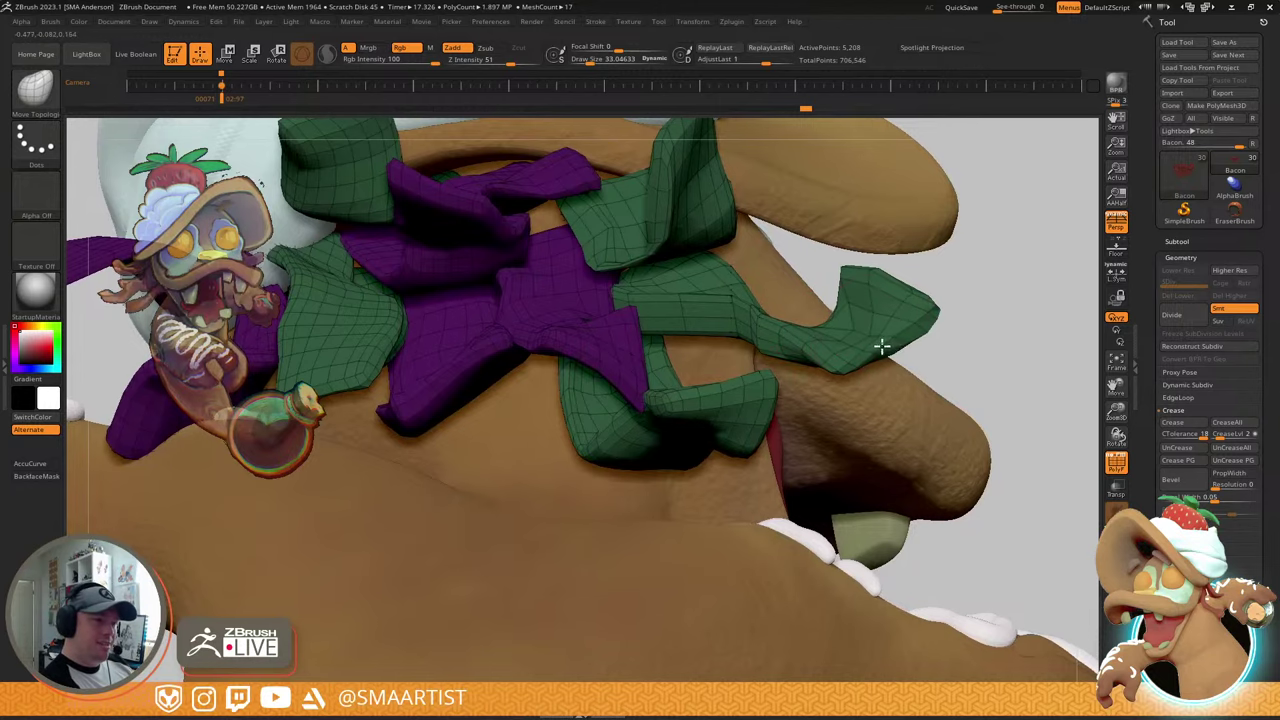
# - Hide the polyframe after checking the green bacon strands, and compare the whole hair mass from the side and back
pyautogui.moveTo(941, 337); pyautogui.dragTo(898, 388, button='right')
pyautogui.moveTo(986, 366); pyautogui.dragTo(944, 323, button='right')
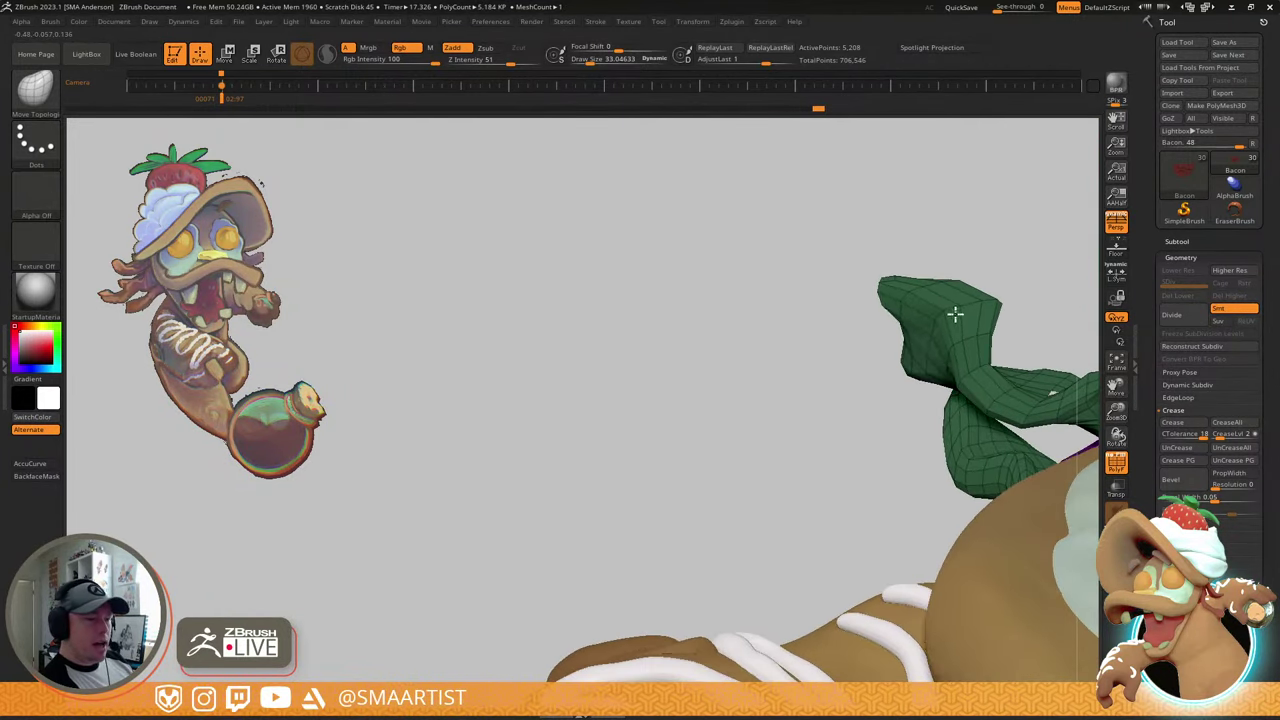
pyautogui.hotkey('shift', 'f')
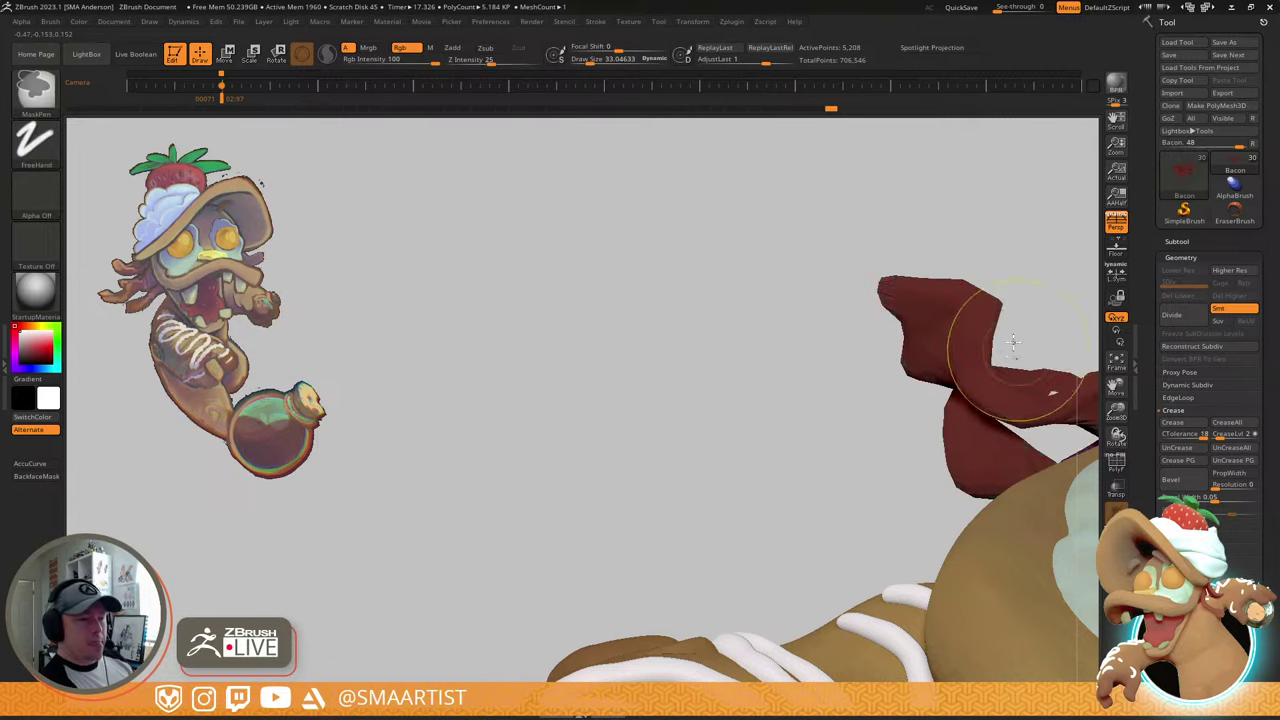
pyautogui.moveTo(1006, 343); pyautogui.dragTo(846, 351, button='right')
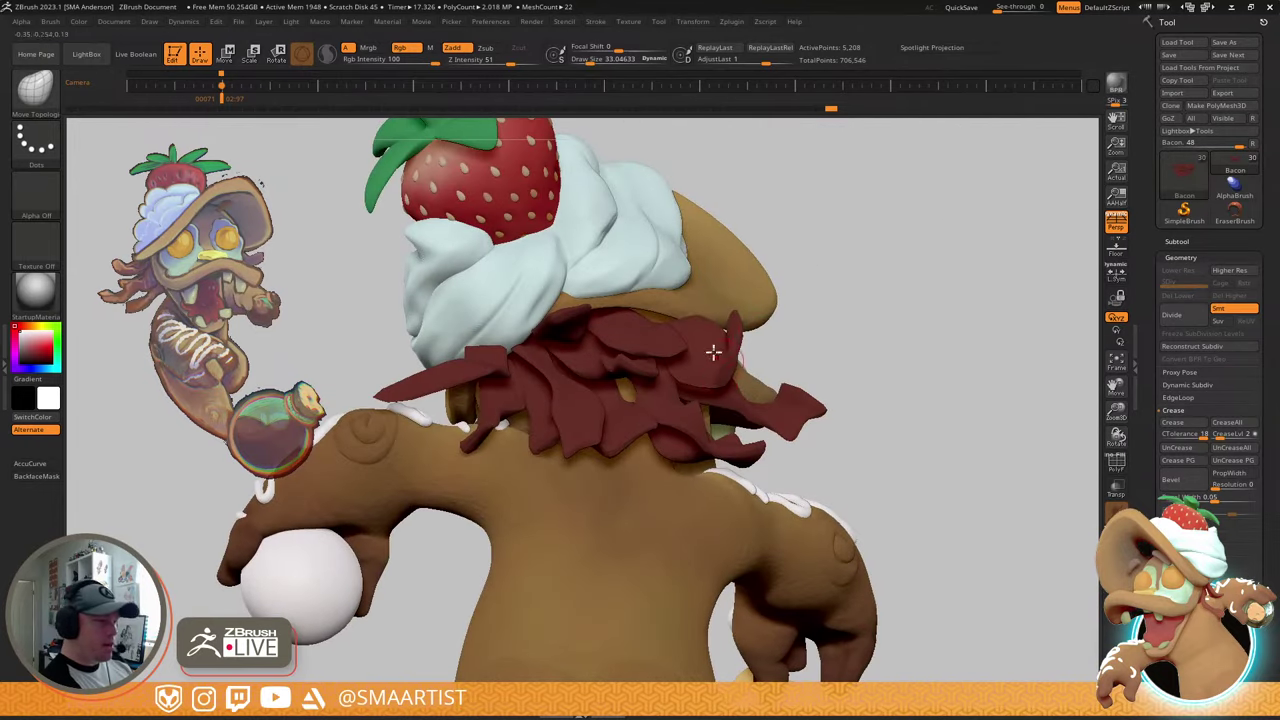
pyautogui.moveTo(713, 368); pyautogui.dragTo(790, 320, button='right')
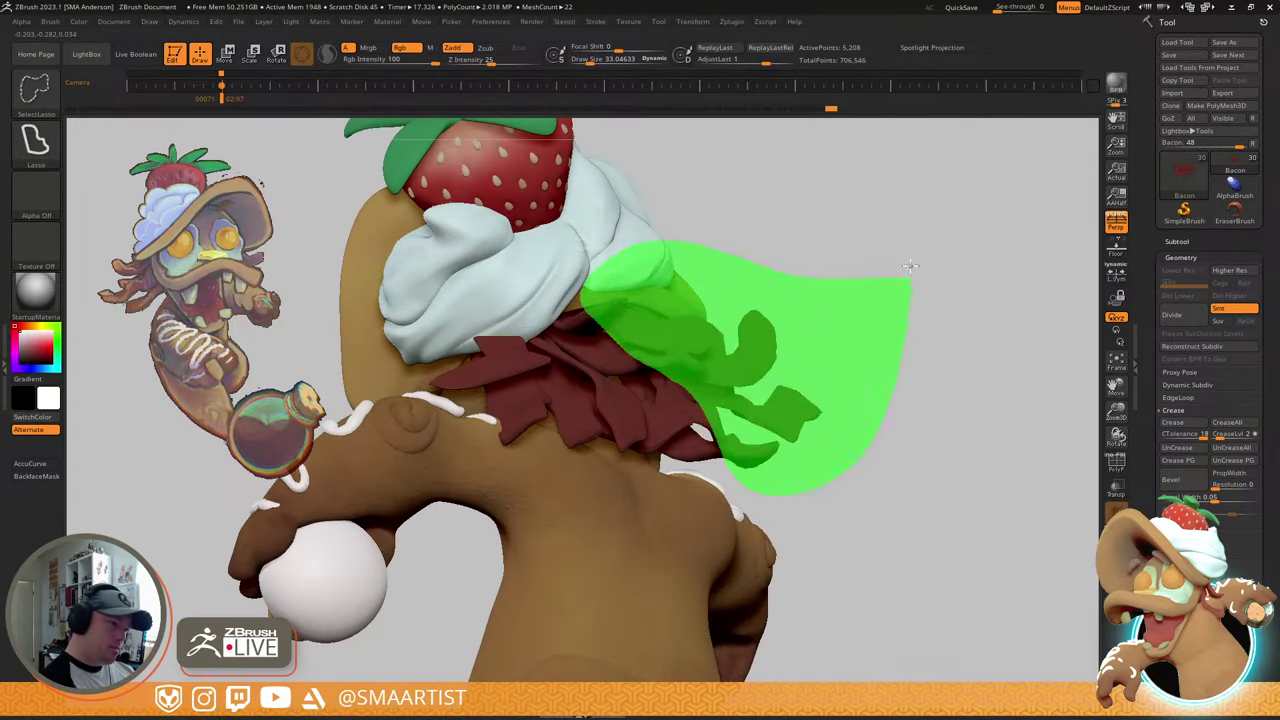
# - Isolate the bacon strands on the beak side of the head with a lasso selection and delete the hidden strands
pyautogui.keyDown('ctrl'); pyautogui.keyDown('shift'); pyautogui.moveTo(910, 265); pyautogui.dragTo(910, 270); pyautogui.keyUp('shift'); pyautogui.keyUp('ctrl')
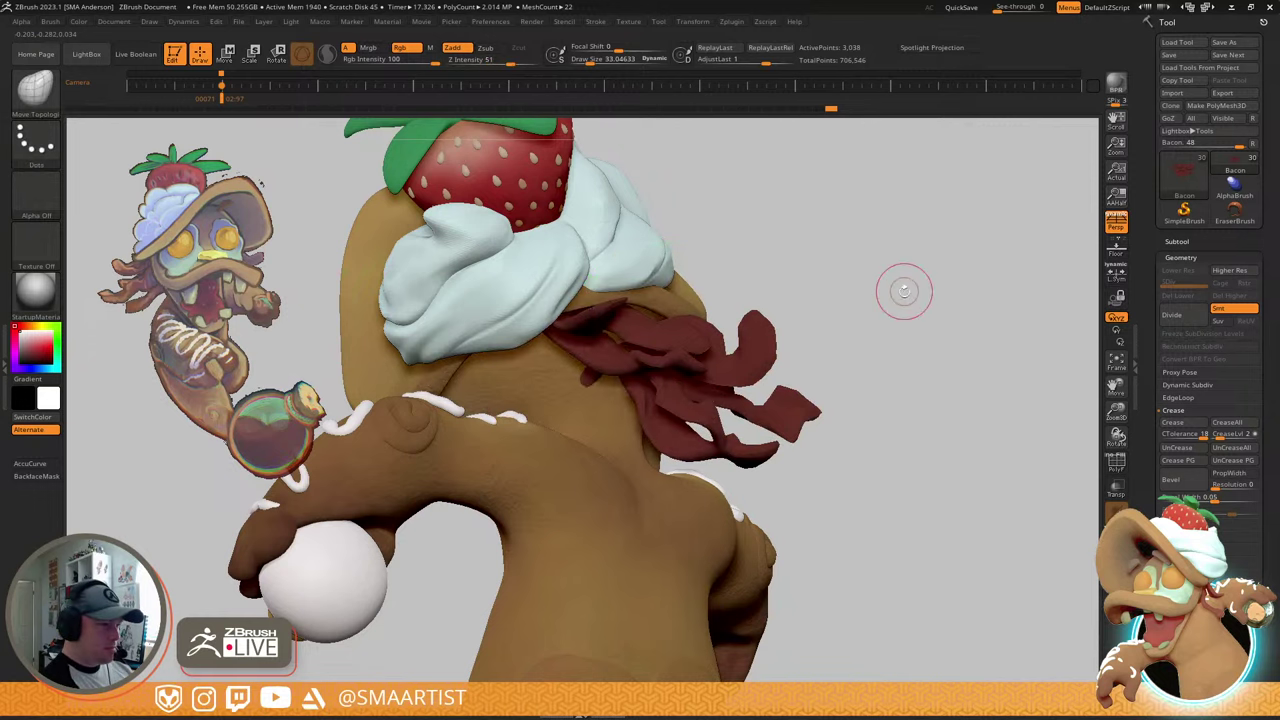
pyautogui.keyDown('ctrl'); pyautogui.keyDown('shift'); pyautogui.moveTo(918, 387); pyautogui.dragTo(920, 389); pyautogui.keyUp('shift'); pyautogui.keyUp('ctrl')
pyautogui.moveTo(903, 317)
pyautogui.mouseDown(button='right')
pyautogui.moveTo(883, 328)
pyautogui.moveTo(893, 323)
pyautogui.mouseUp(button='right')
pyautogui.keyDown('ctrl'); pyautogui.keyDown('shift'); pyautogui.moveTo(946, 427); pyautogui.dragTo(1051, 606); pyautogui.keyUp('shift'); pyautogui.keyUp('ctrl')
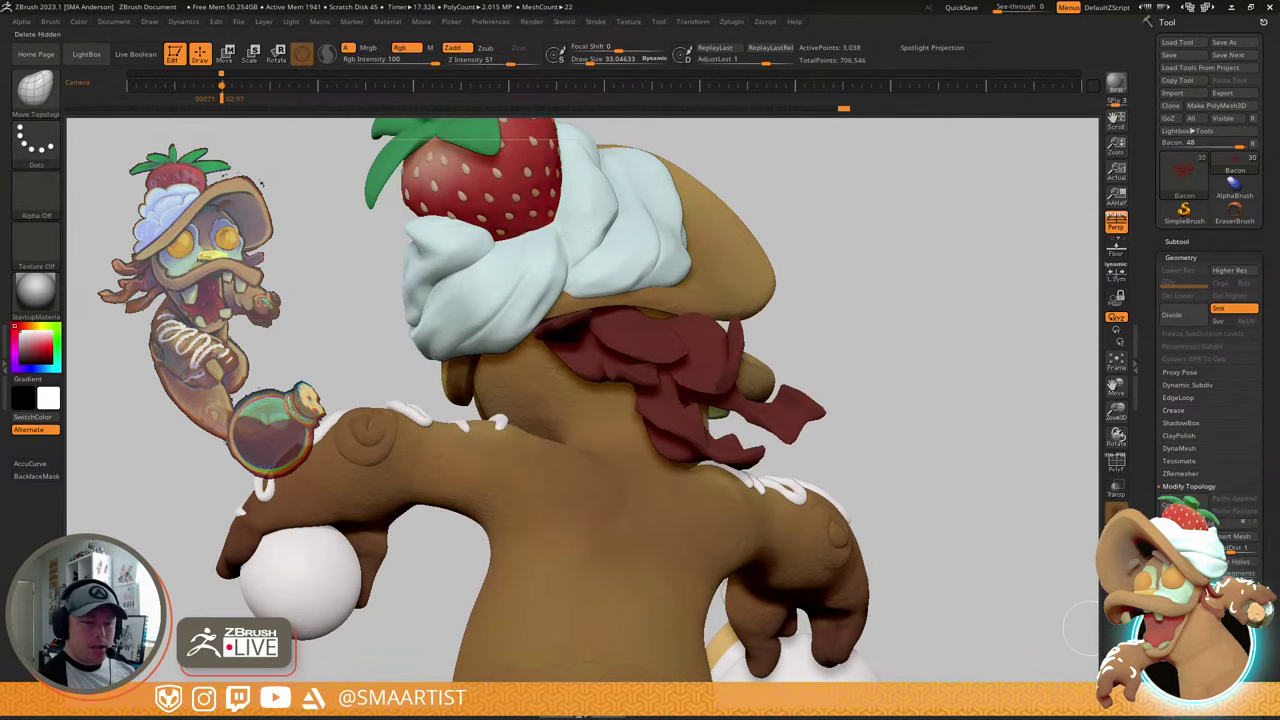
pyautogui.moveTo(873, 378); pyautogui.dragTo(875, 314, button='right')
# - Duplicate the remaining bacon strands within the subtool, then move and rotate the copy across the back of the head
pyautogui.press('w')
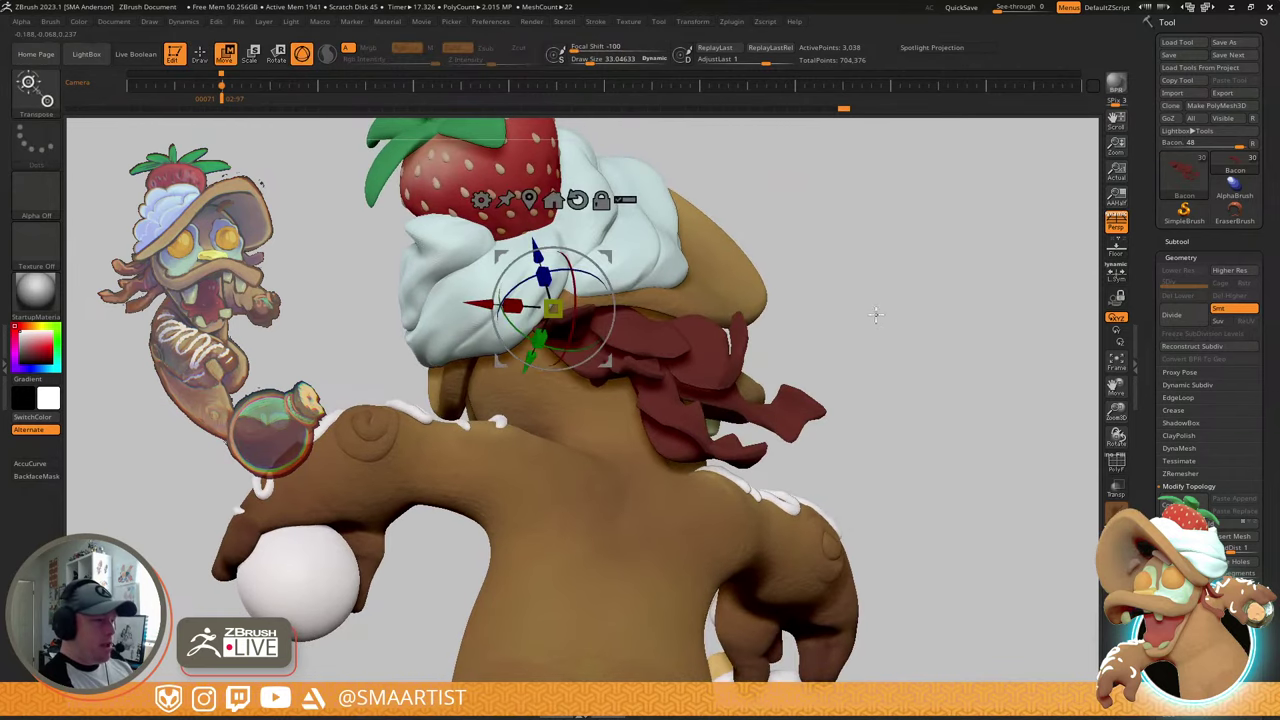
pyautogui.scroll(-5, 1210, 350)
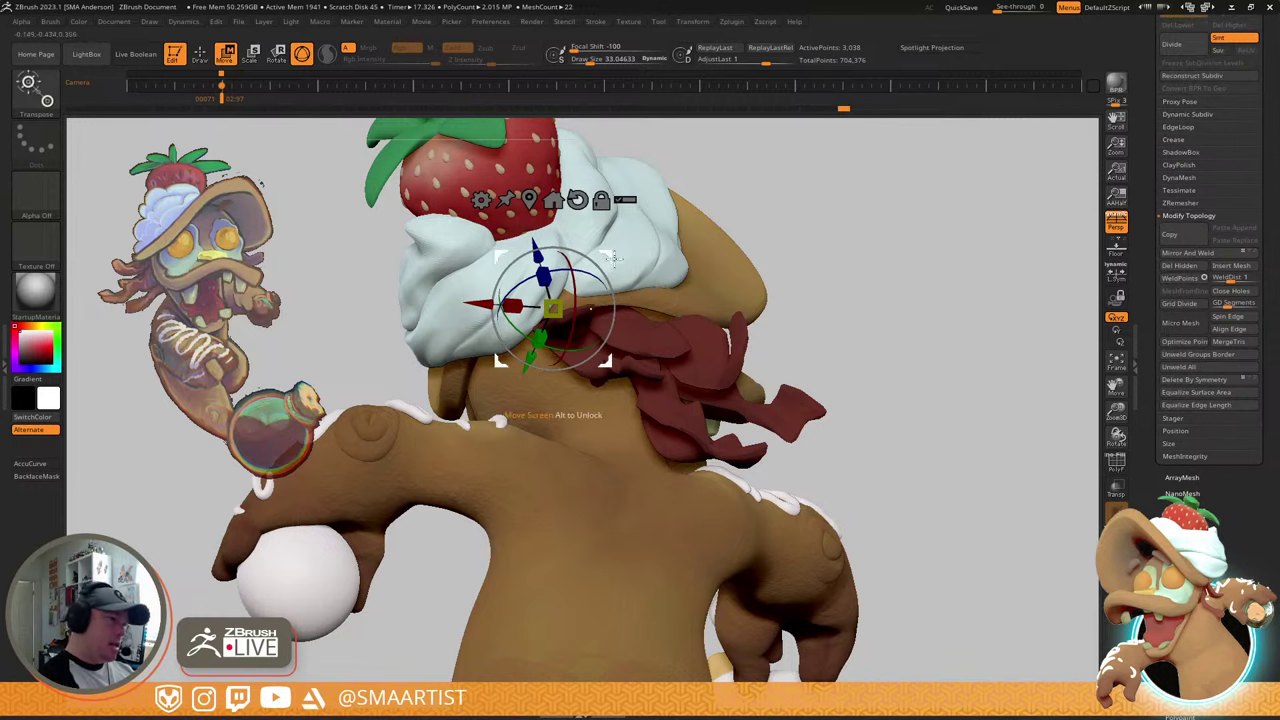
pyautogui.keyDown('ctrl'); pyautogui.moveTo(614, 258); pyautogui.dragTo(458, 305); pyautogui.keyUp('ctrl')
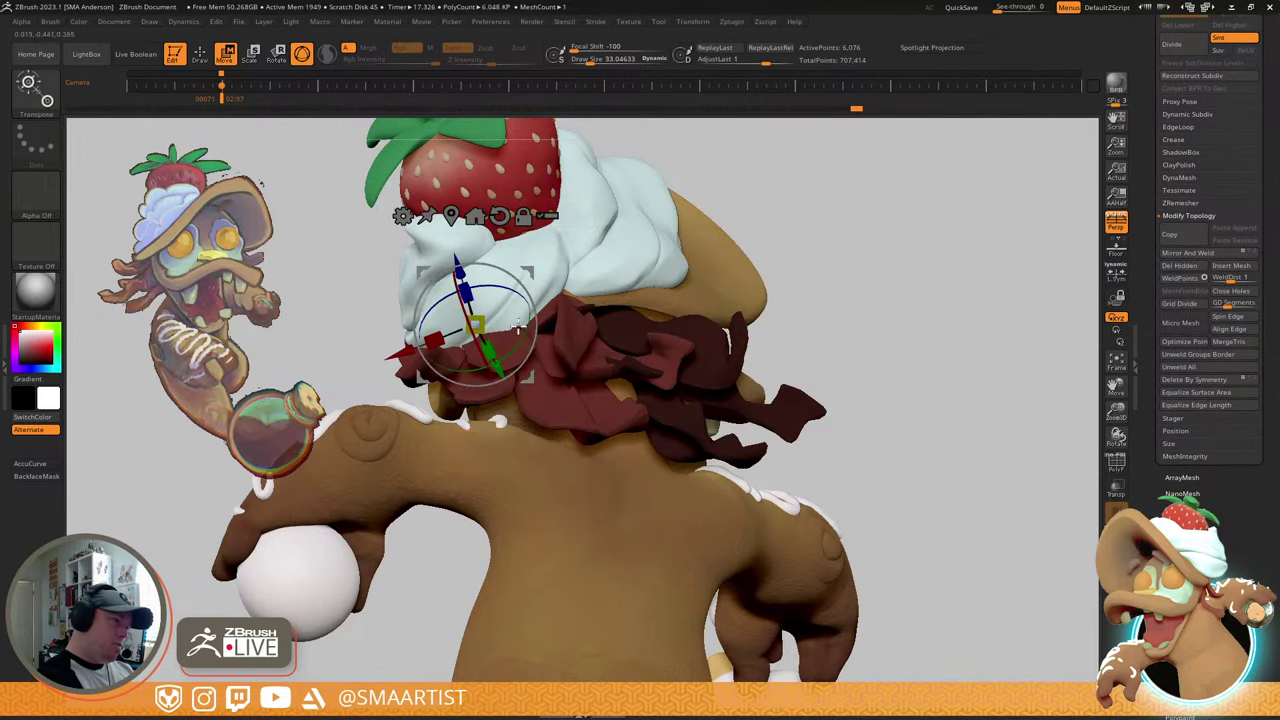
pyautogui.moveTo(519, 346); pyautogui.dragTo(509, 351)
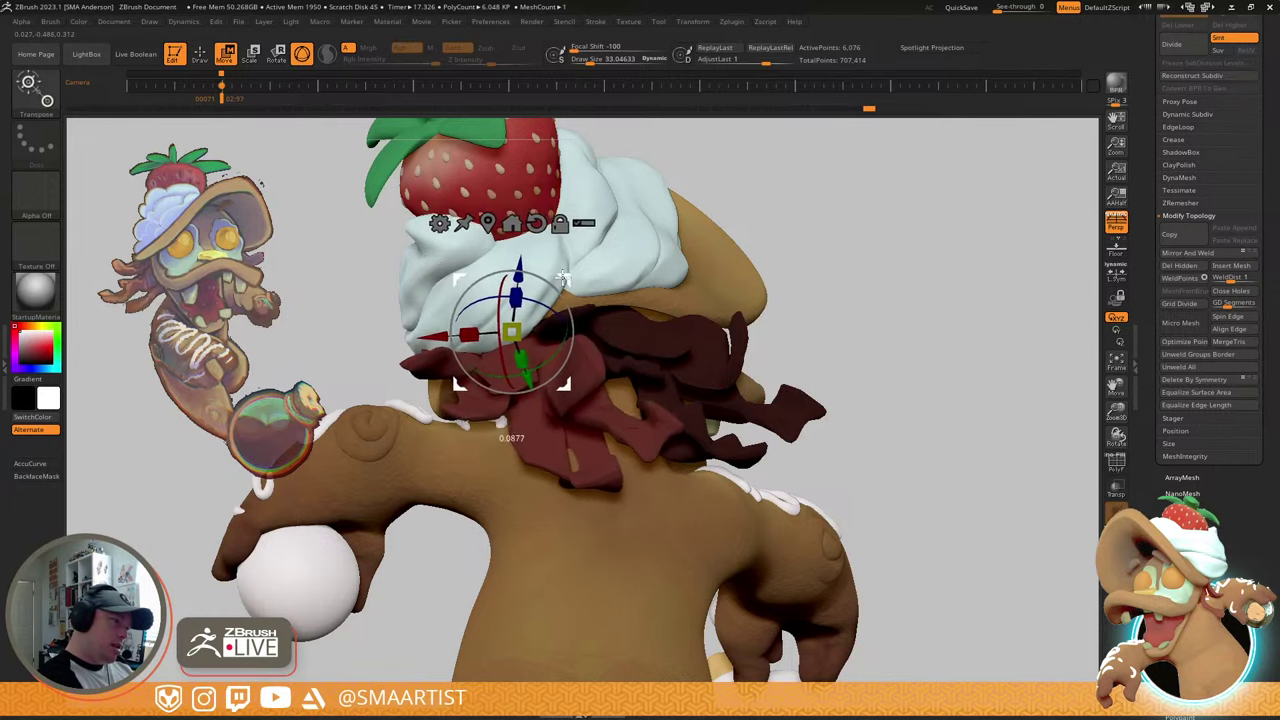
pyautogui.moveTo(563, 278); pyautogui.dragTo(595, 270, button='right')
pyautogui.moveTo(461, 277); pyautogui.dragTo(492, 286)
pyautogui.press('q')
# - Reshape the duplicated strands around the back of the head with the Move brush, reducing Draw Size to about 99
pyautogui.moveTo(510, 275)
pyautogui.mouseDown(button='right')
pyautogui.moveTo(526, 348)
pyautogui.moveTo(514, 338)
pyautogui.moveTo(520, 304)
pyautogui.mouseUp(button='right')
pyautogui.press('b')
pyautogui.press('m')
pyautogui.press('v')
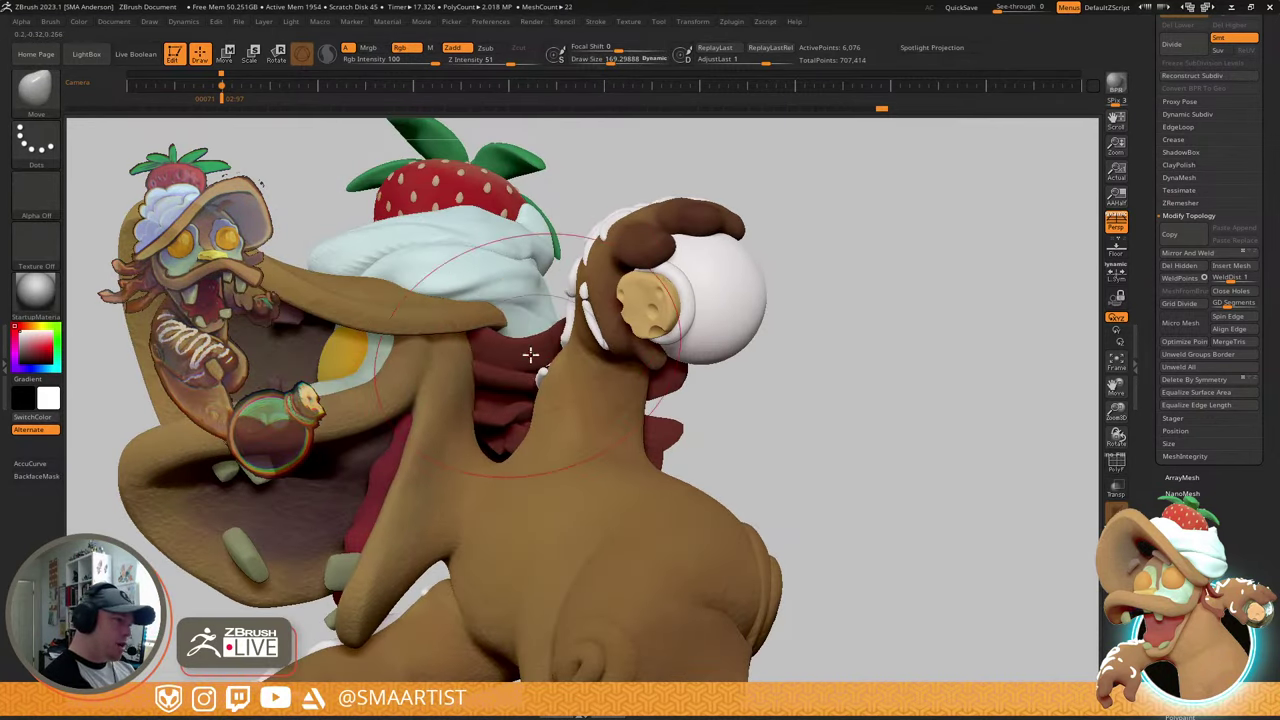
pyautogui.moveTo(530, 354); pyautogui.dragTo(610, 405, button='right')
pyautogui.moveTo(480, 423); pyautogui.dragTo(799, 342, button='right')
# - Adjust the duplicated strands behind the whipped cream with Move Topological, raising Draw Size to about 146
pyautogui.press(',')
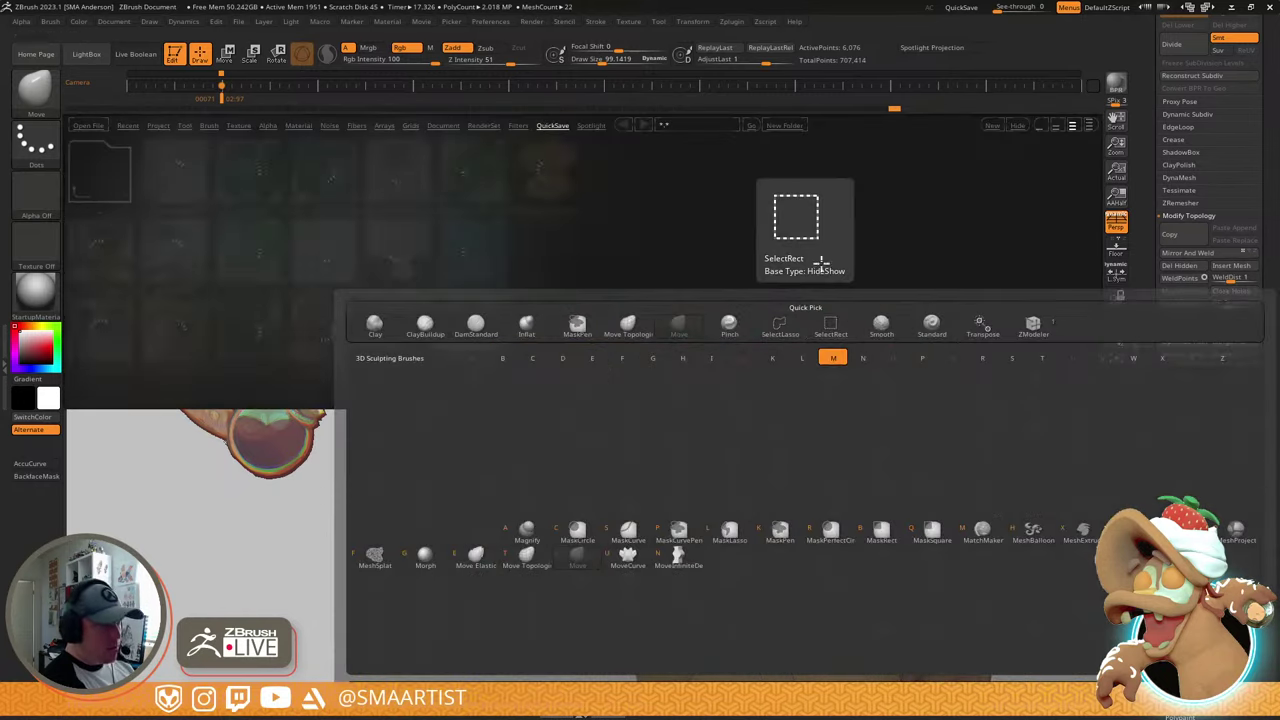
pyautogui.press(',')
pyautogui.press('b')
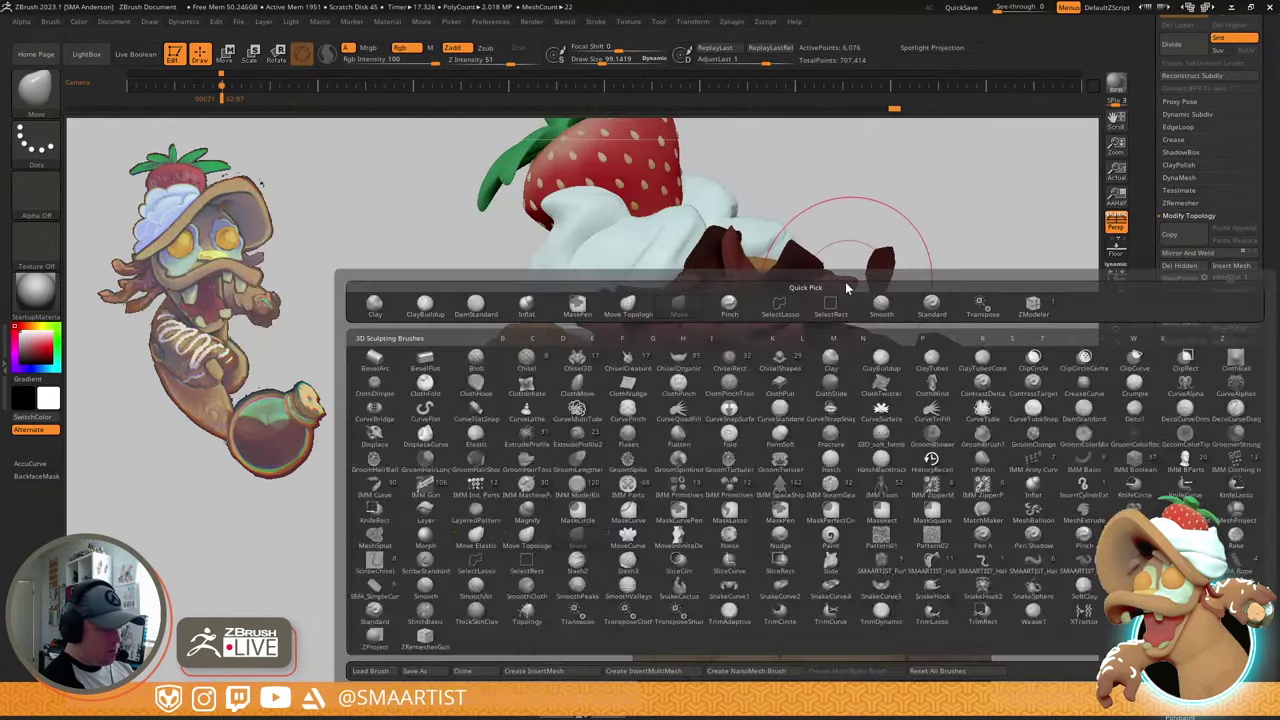
pyautogui.press('m')
pyautogui.press('t')
pyautogui.moveTo(773, 324)
pyautogui.mouseDown(button='right')
pyautogui.moveTo(776, 379)
pyautogui.moveTo(775, 336)
pyautogui.moveTo(771, 366)
pyautogui.moveTo(861, 342)
pyautogui.mouseUp(button='right')
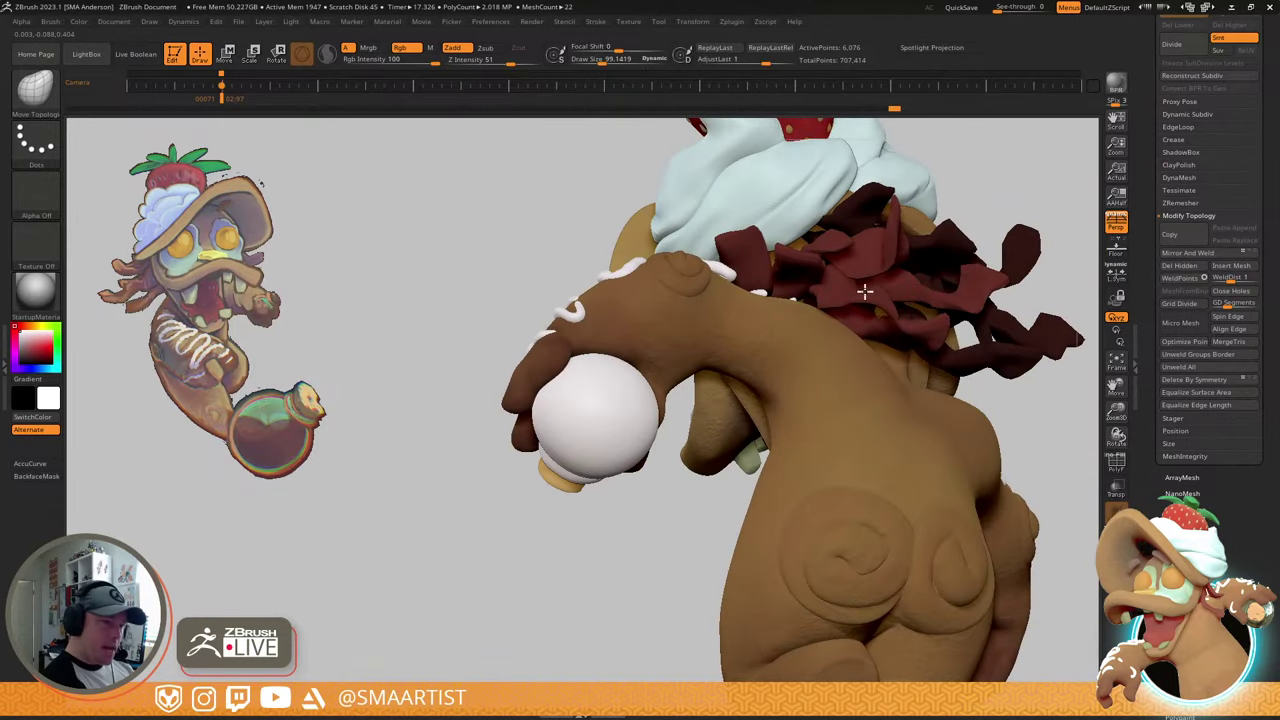
pyautogui.moveTo(870, 289)
pyautogui.mouseDown(button='right')
pyautogui.moveTo(919, 343)
pyautogui.moveTo(881, 340)
pyautogui.moveTo(872, 335)
pyautogui.moveTo(966, 337)
pyautogui.moveTo(963, 294)
pyautogui.moveTo(959, 343)
pyautogui.moveTo(1008, 332)
pyautogui.moveTo(823, 357)
pyautogui.moveTo(857, 374)
pyautogui.moveTo(806, 430)
pyautogui.moveTo(801, 376)
pyautogui.mouseUp(button='right')
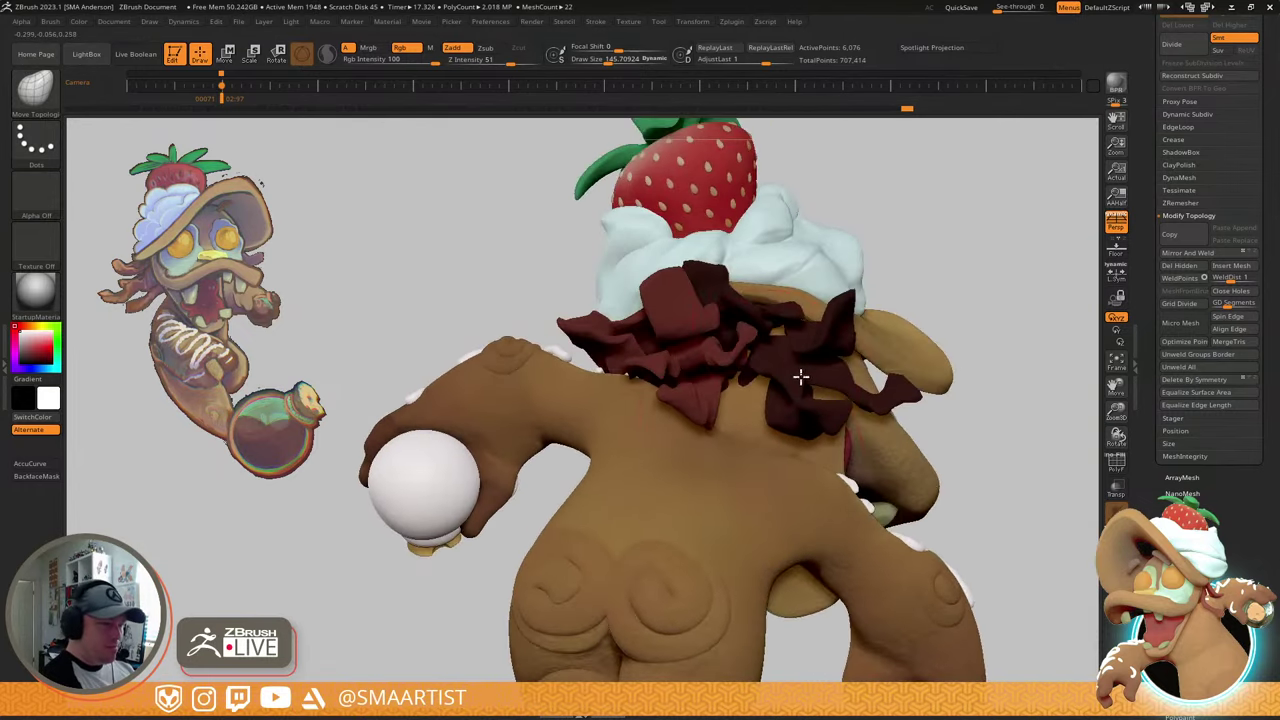
# - Set Draw Size to about 222 and spread the duplicated strands over the nape to fill the back of the head
pyautogui.moveTo(702, 404)
pyautogui.mouseDown(button='right')
pyautogui.moveTo(677, 400)
pyautogui.moveTo(711, 414)
pyautogui.moveTo(676, 422)
pyautogui.mouseUp(button='right')
pyautogui.press('s')
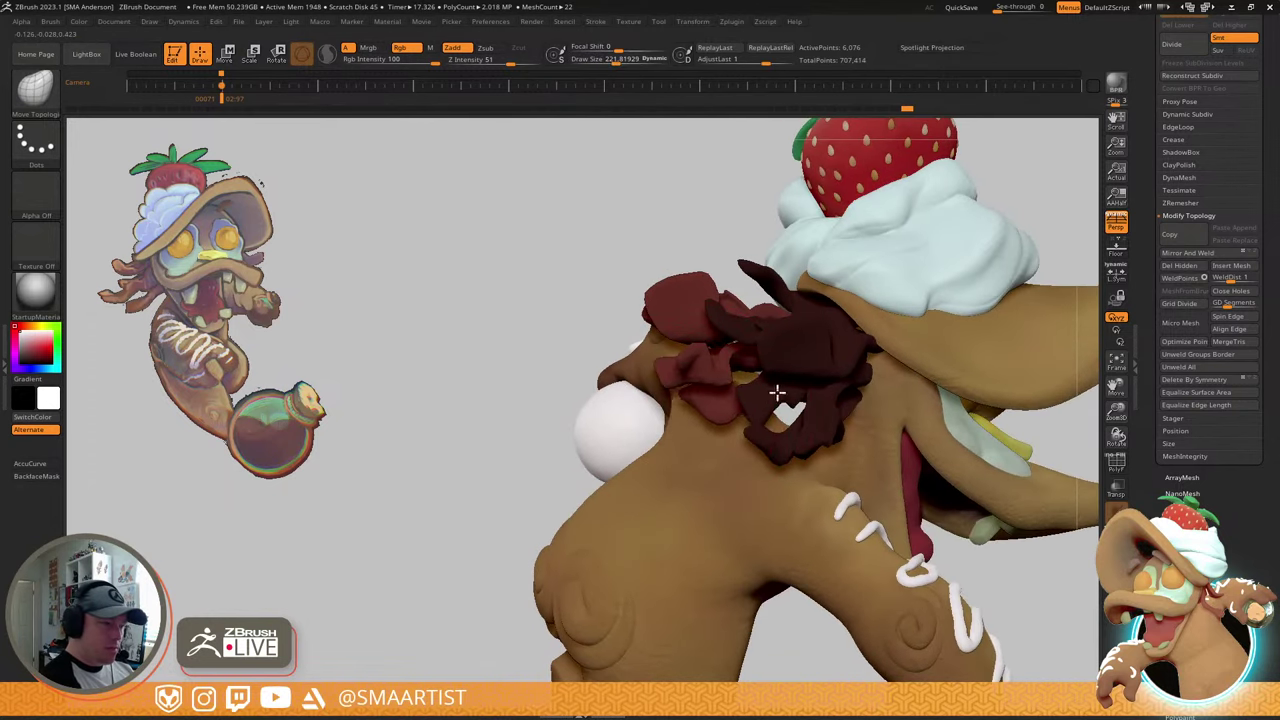
pyautogui.moveTo(774, 381); pyautogui.dragTo(818, 363, button='right')
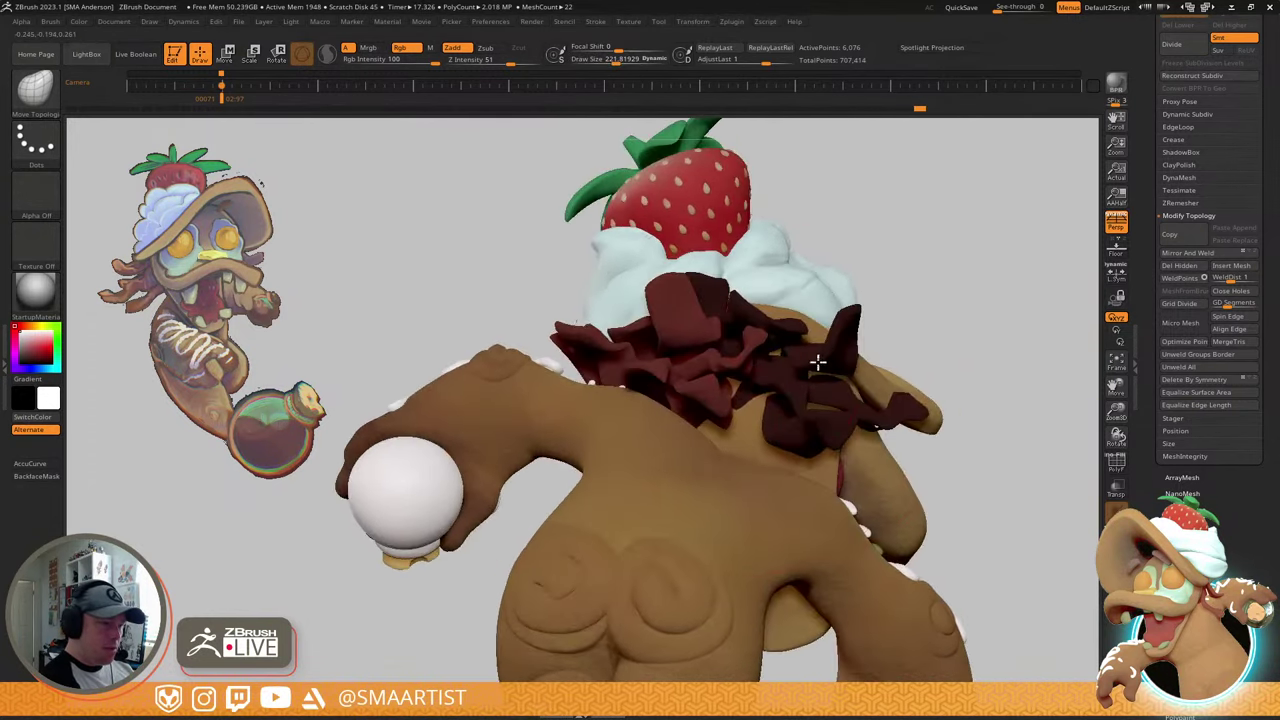
pyautogui.moveTo(777, 432); pyautogui.dragTo(716, 421, button='right')
pyautogui.moveTo(759, 372)
pyautogui.mouseDown(button='right')
pyautogui.moveTo(731, 409)
pyautogui.moveTo(770, 391)
pyautogui.mouseUp(button='right')
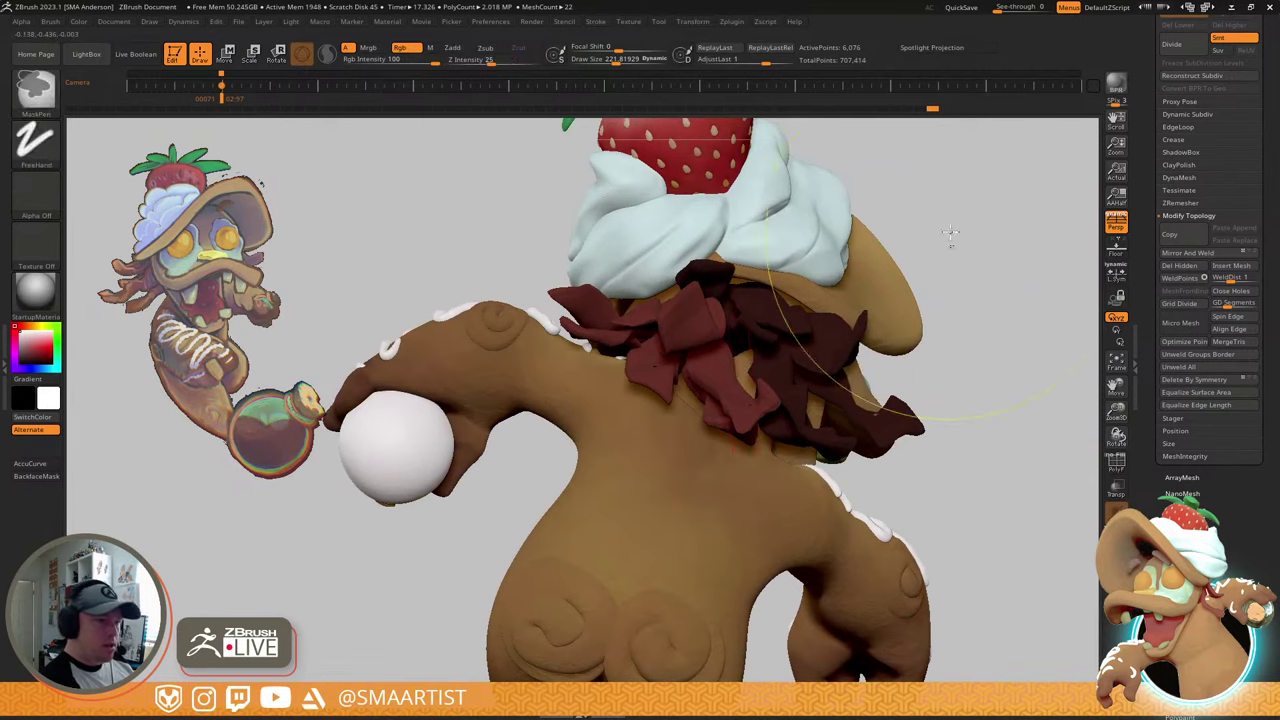
# - Clear the mask, give each bacon strand its own polygroup with Auto Groups, and show the polyframe
pyautogui.keyDown('alt'); pyautogui.moveTo(1008, 296); pyautogui.dragTo(966, 265, button='right'); pyautogui.keyUp('alt')
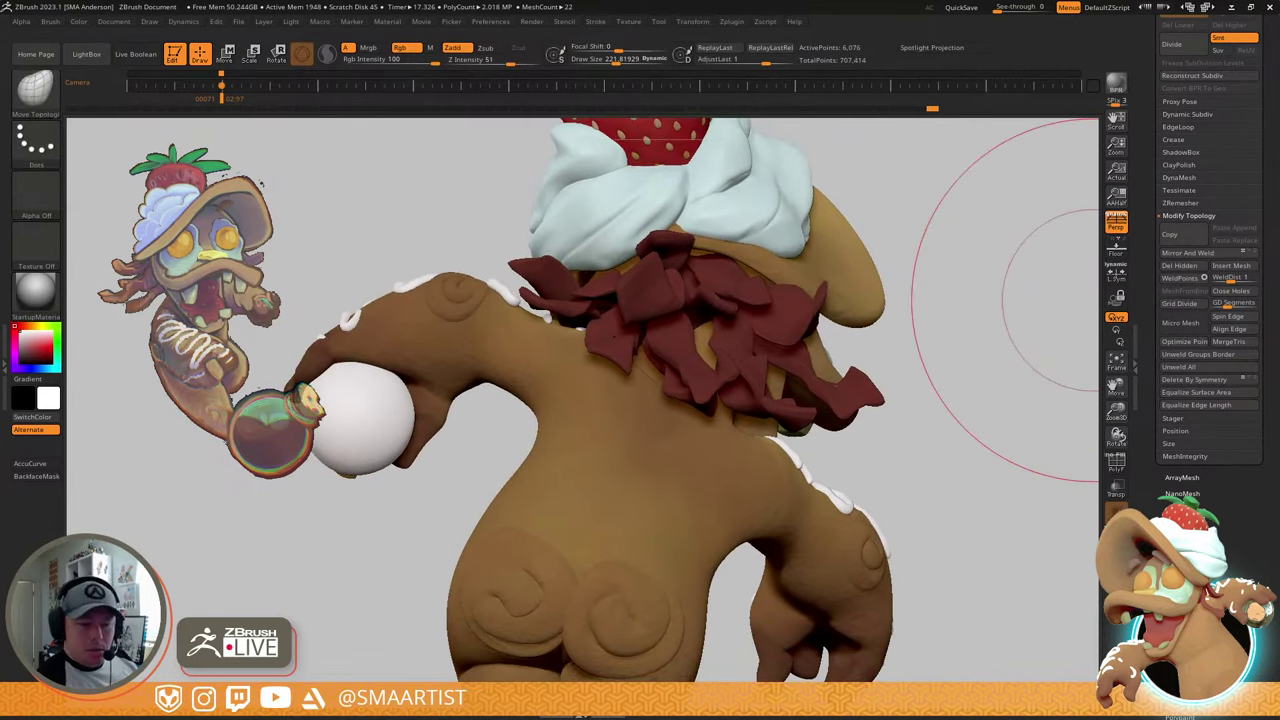
pyautogui.click(1182, 669)
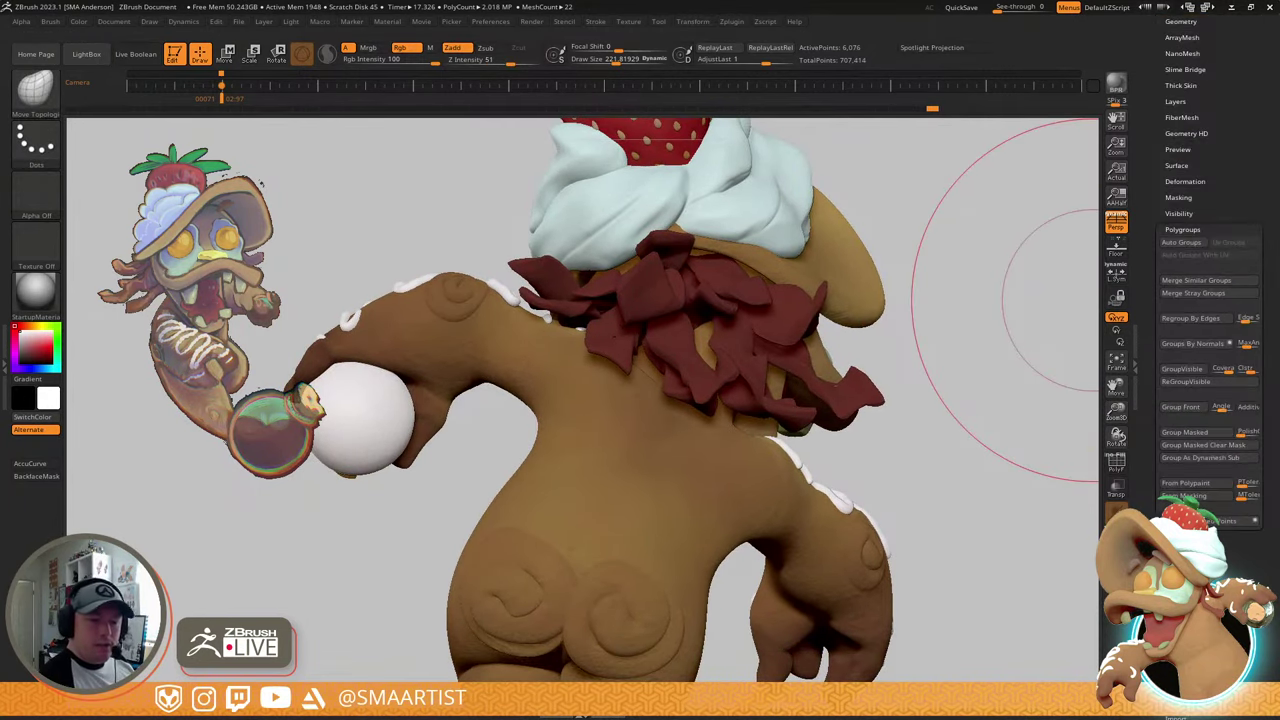
pyautogui.hotkey('shift', 'f')
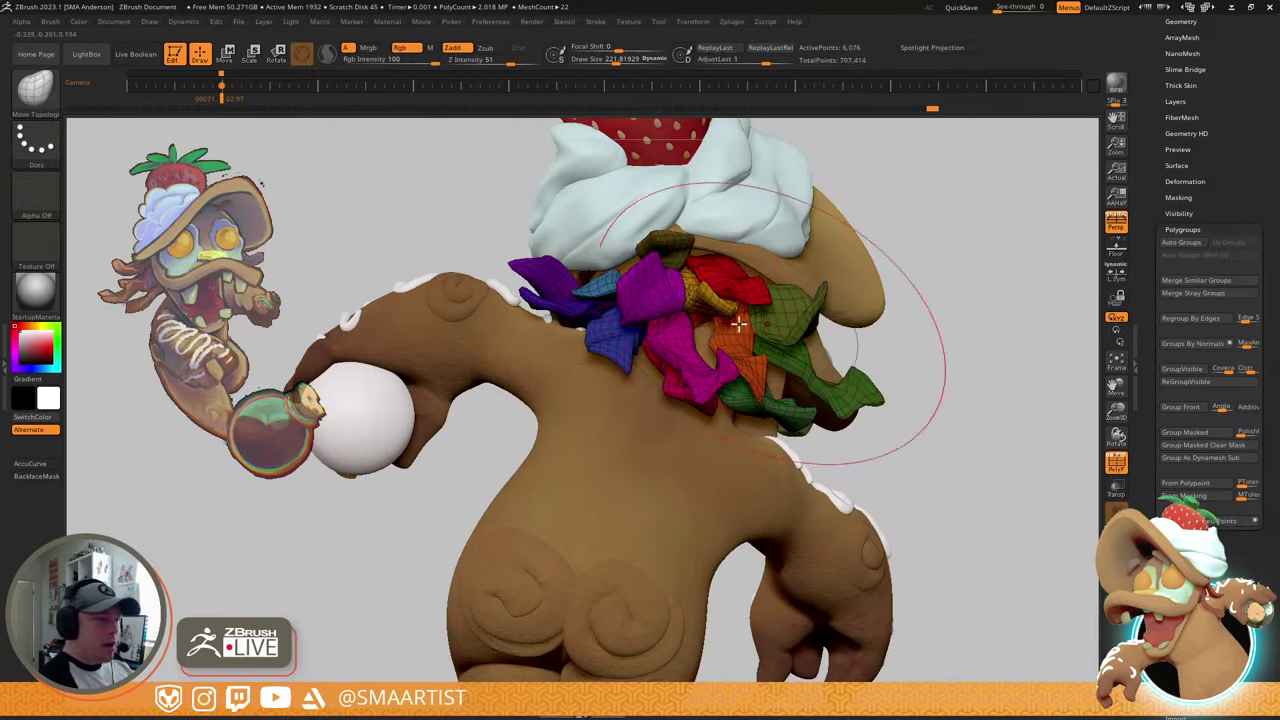
# - Mask everything except the yellow strand at the back of the head and reposition it among its neighbours
pyautogui.moveTo(936, 336); pyautogui.dragTo(993, 306, button='right')
pyautogui.moveTo(993, 306)
pyautogui.mouseDown()
pyautogui.moveTo(1017, 335)
pyautogui.moveTo(1006, 301)
pyautogui.moveTo(930, 392)
pyautogui.mouseUp()
pyautogui.moveTo(733, 360)
pyautogui.keyDown('ctrl'); pyautogui.mouseDown(button='right')
pyautogui.moveTo(734, 320)
pyautogui.moveTo(736, 360)
pyautogui.mouseUp(button='right'); pyautogui.keyUp('ctrl')
pyautogui.press('w')
pyautogui.keyDown('ctrl'); pyautogui.click(708, 393); pyautogui.keyUp('ctrl')
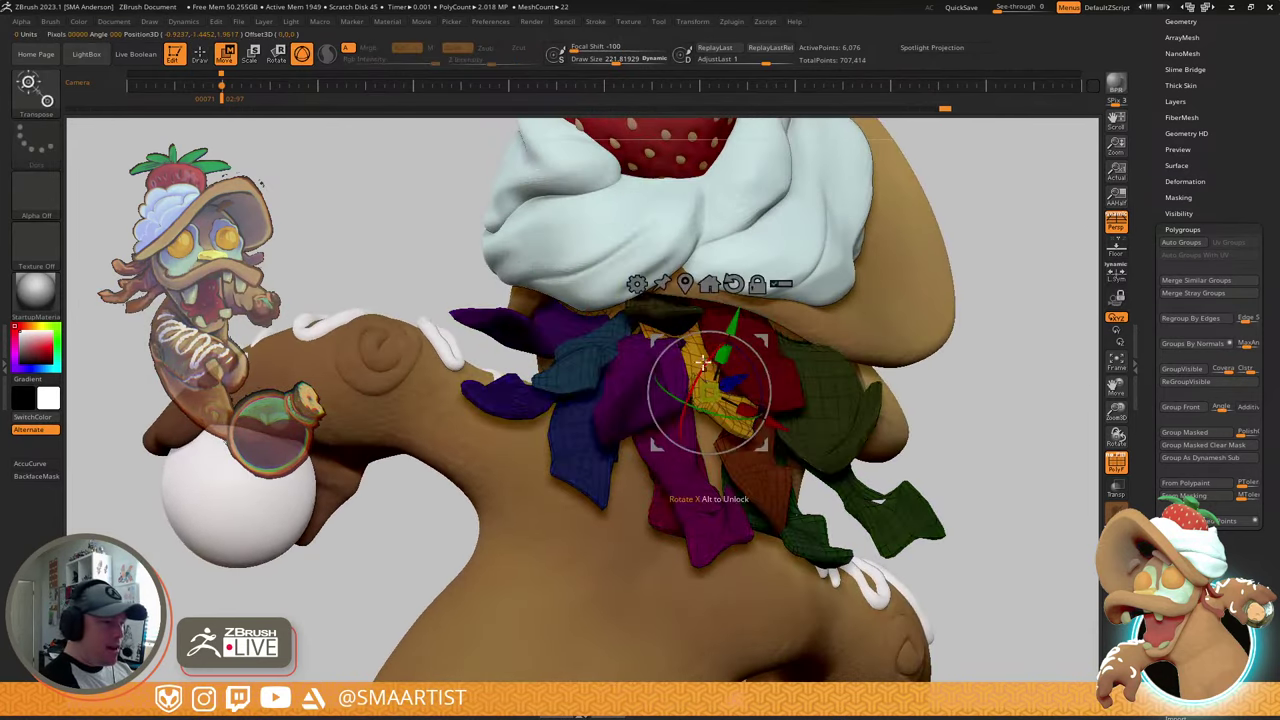
pyautogui.press('q')
pyautogui.moveTo(668, 300)
pyautogui.mouseDown(button='right')
pyautogui.moveTo(694, 297)
pyautogui.moveTo(704, 311)
pyautogui.mouseUp(button='right')
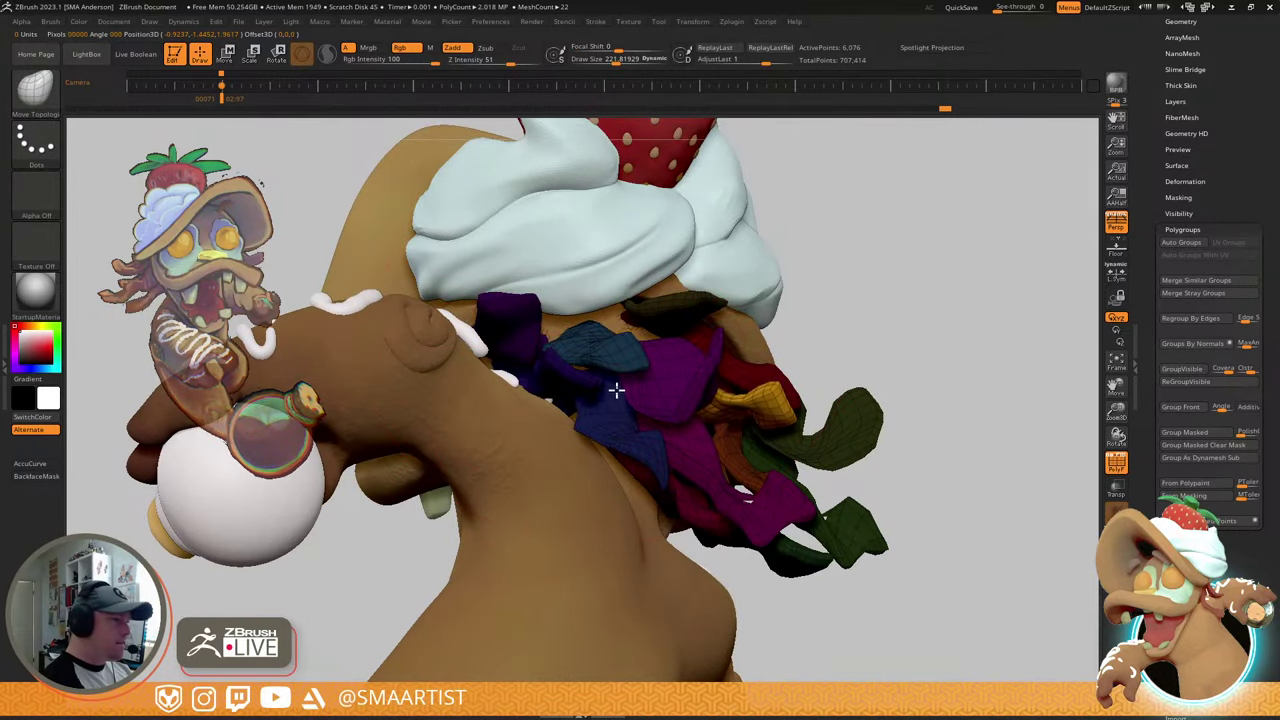
# - Isolate the light blue and upper magenta strands one at a time with masks and reshape them below the whipped cream
pyautogui.moveTo(646, 359); pyautogui.dragTo(576, 313, button='right')
pyautogui.press('w')
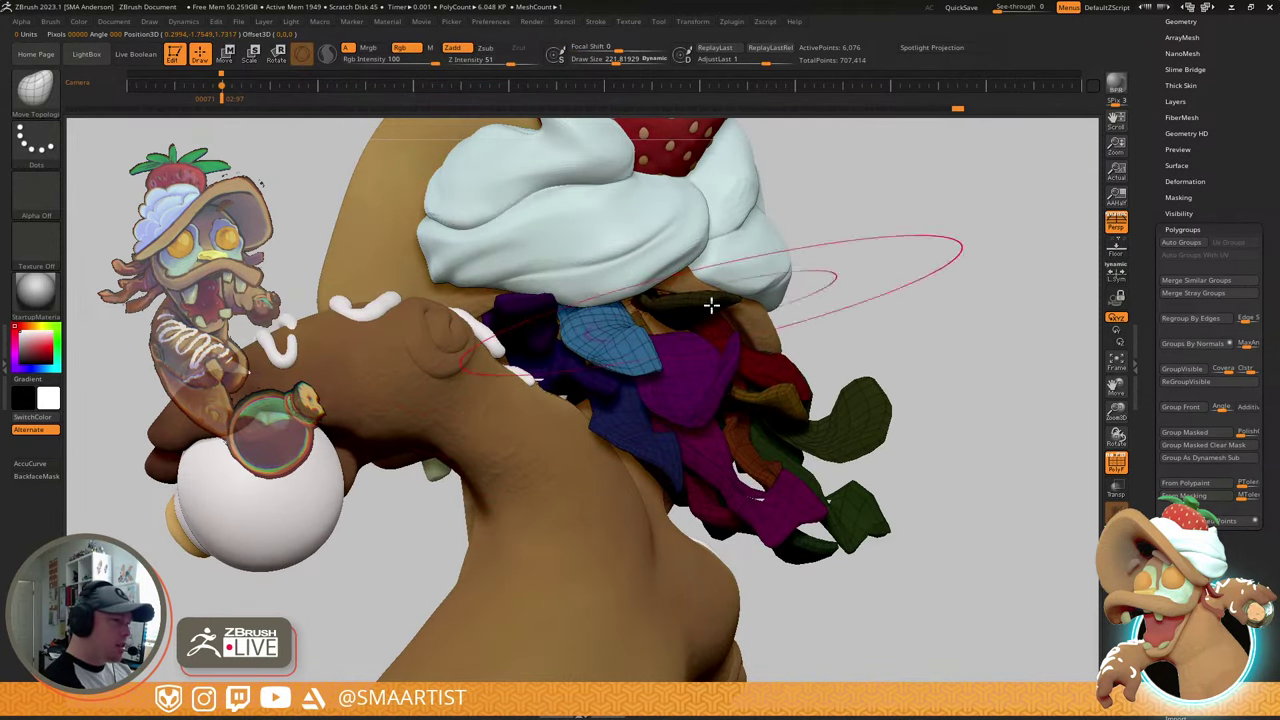
pyautogui.moveTo(710, 304); pyautogui.dragTo(697, 309, button='right')
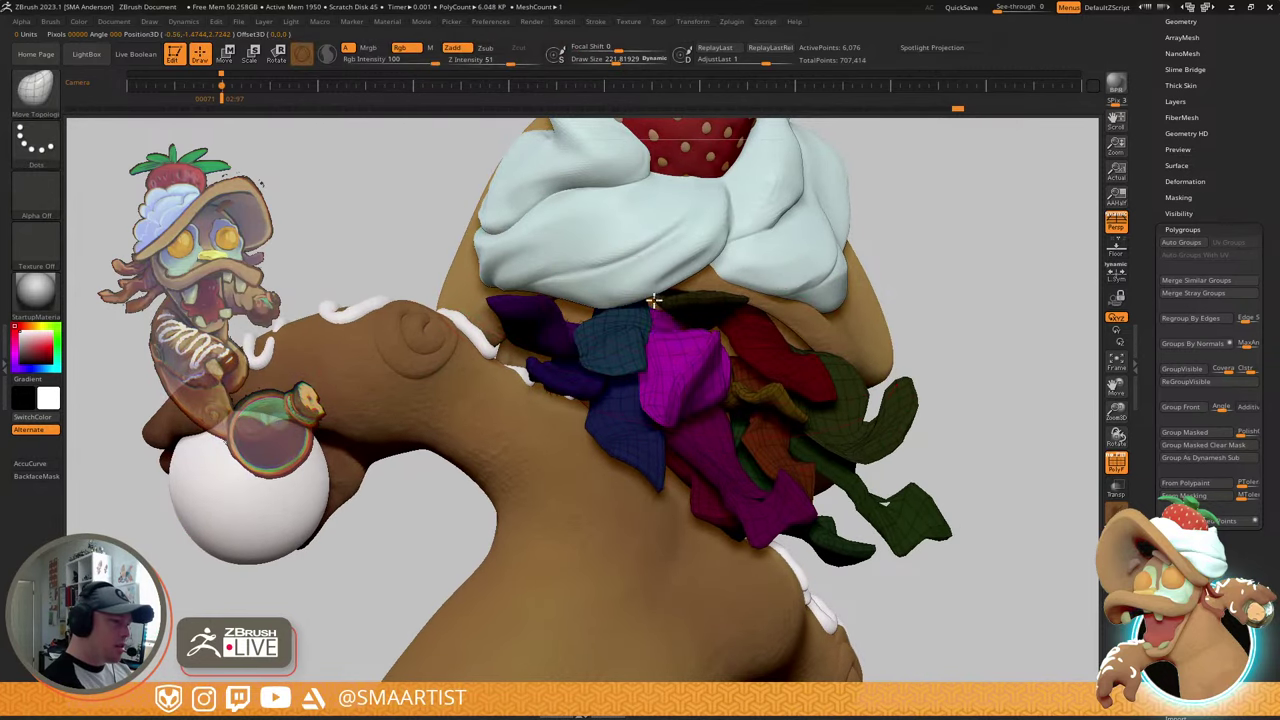
pyautogui.moveTo(672, 275)
pyautogui.mouseDown(button='right')
pyautogui.moveTo(734, 303)
pyautogui.moveTo(726, 289)
pyautogui.moveTo(709, 286)
pyautogui.moveTo(706, 303)
pyautogui.moveTo(769, 337)
pyautogui.moveTo(687, 397)
pyautogui.moveTo(700, 403)
pyautogui.moveTo(650, 451)
pyautogui.mouseUp(button='right')
# - Isolate the lower magenta strand and the blue strand in turn with masks and reshape them over the upper back
pyautogui.press('w')
pyautogui.keyDown('ctrl'); pyautogui.click(650, 451); pyautogui.keyUp('ctrl')
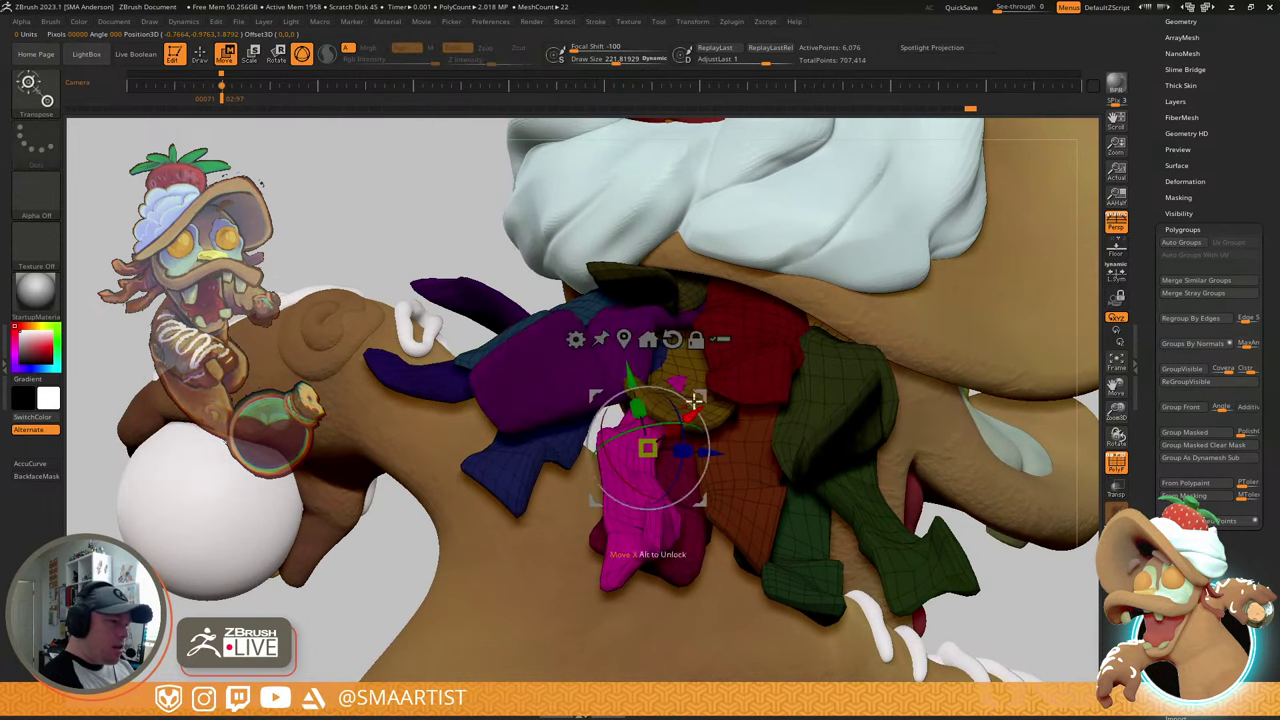
pyautogui.press('q')
pyautogui.moveTo(660, 400)
pyautogui.mouseDown(button='right')
pyautogui.moveTo(702, 347)
pyautogui.moveTo(639, 401)
pyautogui.moveTo(686, 397)
pyautogui.moveTo(674, 394)
pyautogui.moveTo(742, 350)
pyautogui.moveTo(765, 301)
pyautogui.moveTo(750, 357)
pyautogui.mouseUp(button='right')
pyautogui.press('w')
pyautogui.press('q')
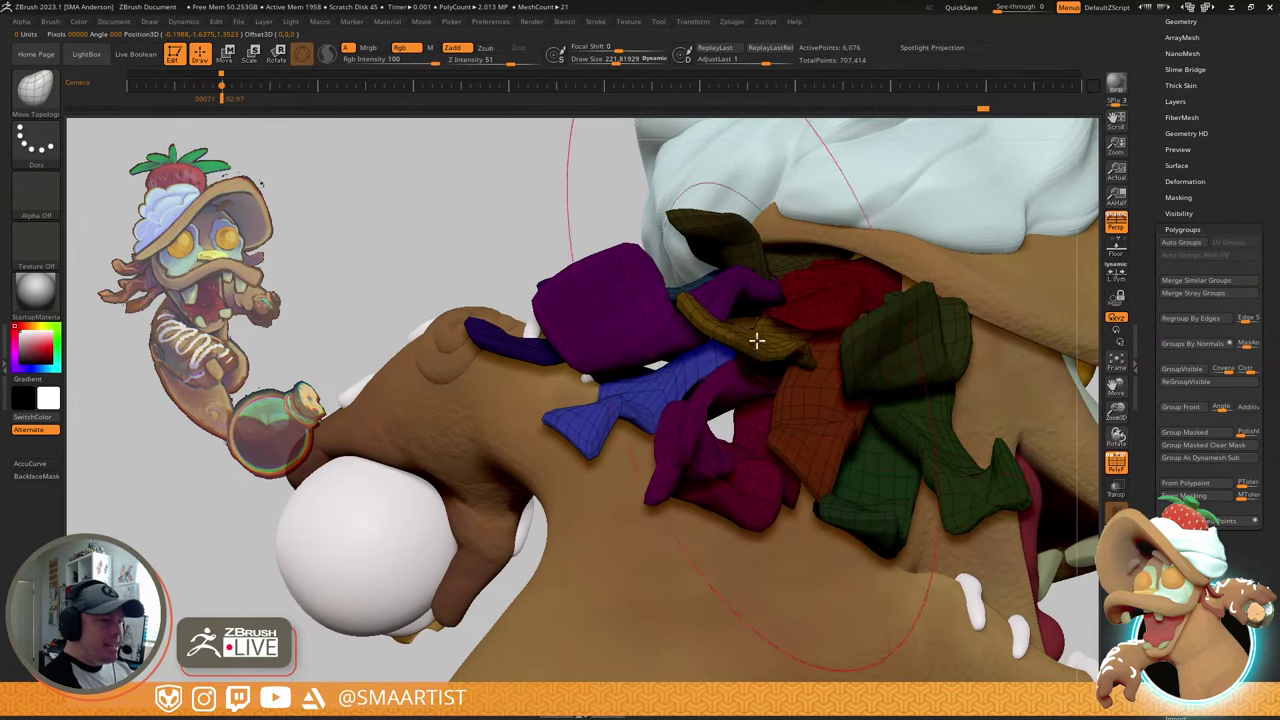
# - Unmask only the yellow strand and bend it outward with Move Topological, using Draw Size about 119
pyautogui.press('w')
pyautogui.keyDown('ctrl'); pyautogui.click(688, 309); pyautogui.keyUp('ctrl')
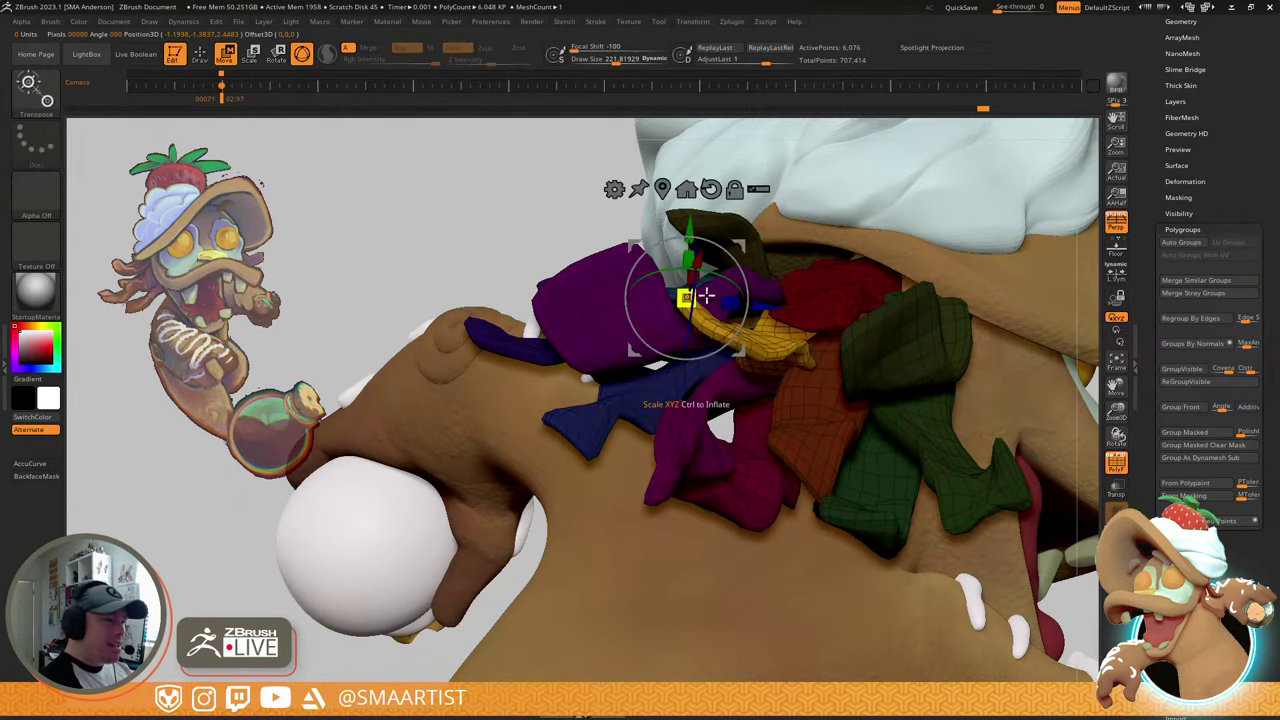
pyautogui.press('q')
pyautogui.moveTo(763, 322); pyautogui.dragTo(759, 335, button='right')
pyautogui.press('s')
pyautogui.moveTo(759, 331); pyautogui.dragTo(757, 331)
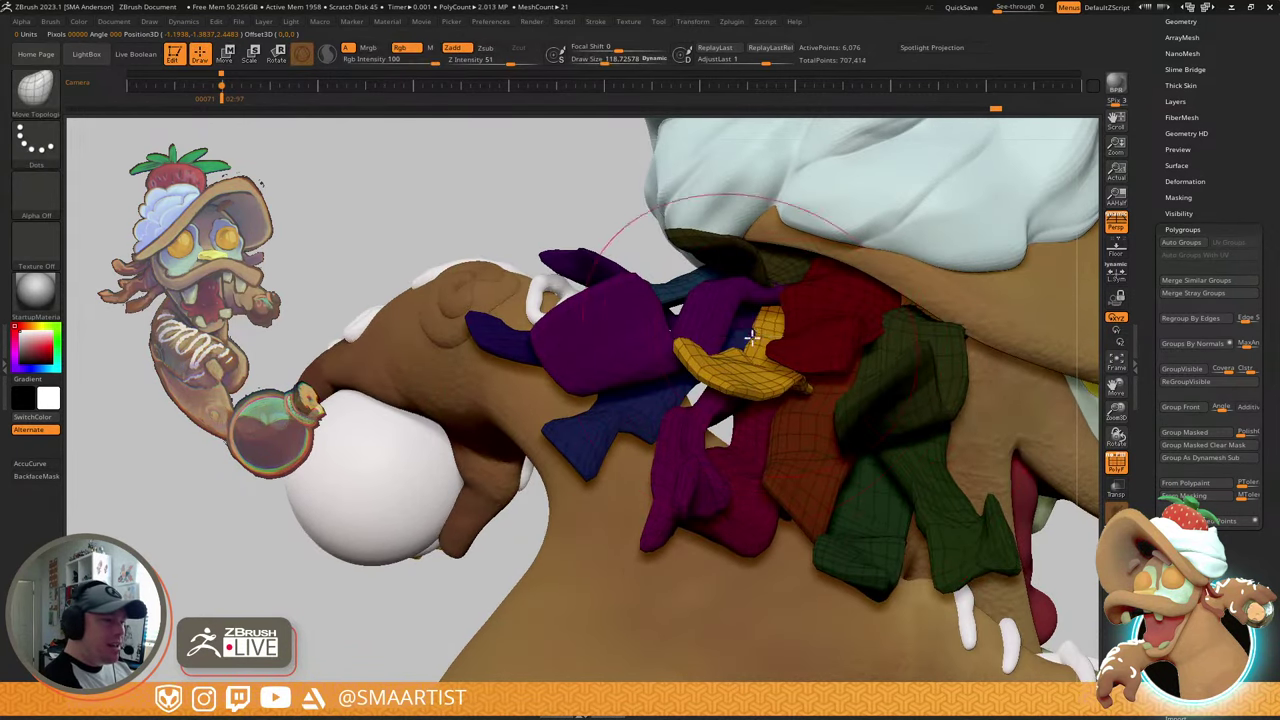
pyautogui.moveTo(783, 318)
pyautogui.mouseDown(button='right')
pyautogui.moveTo(867, 329)
pyautogui.moveTo(866, 311)
pyautogui.moveTo(868, 324)
pyautogui.mouseUp(button='right')
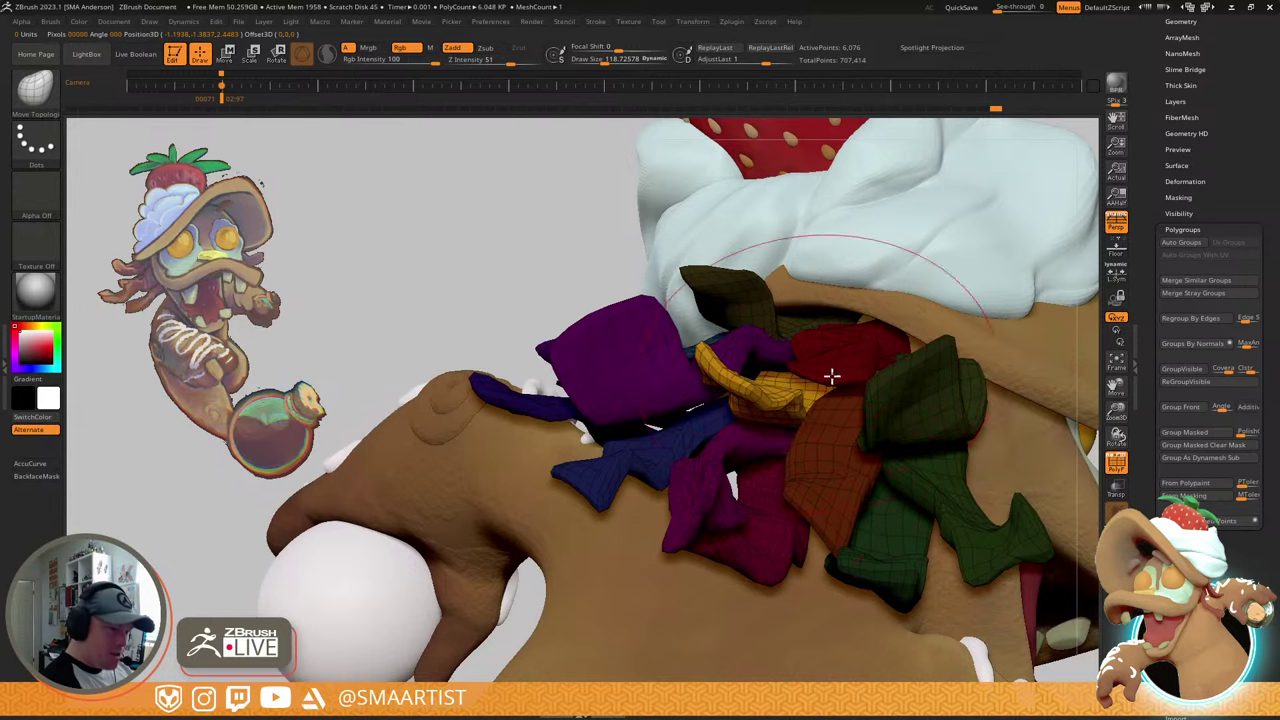
# - Isolate the orange strand with a mask, reshape it with Draw Size reduced to about 81, and hide the polyframe
pyautogui.moveTo(829, 407); pyautogui.dragTo(866, 400, button='right')
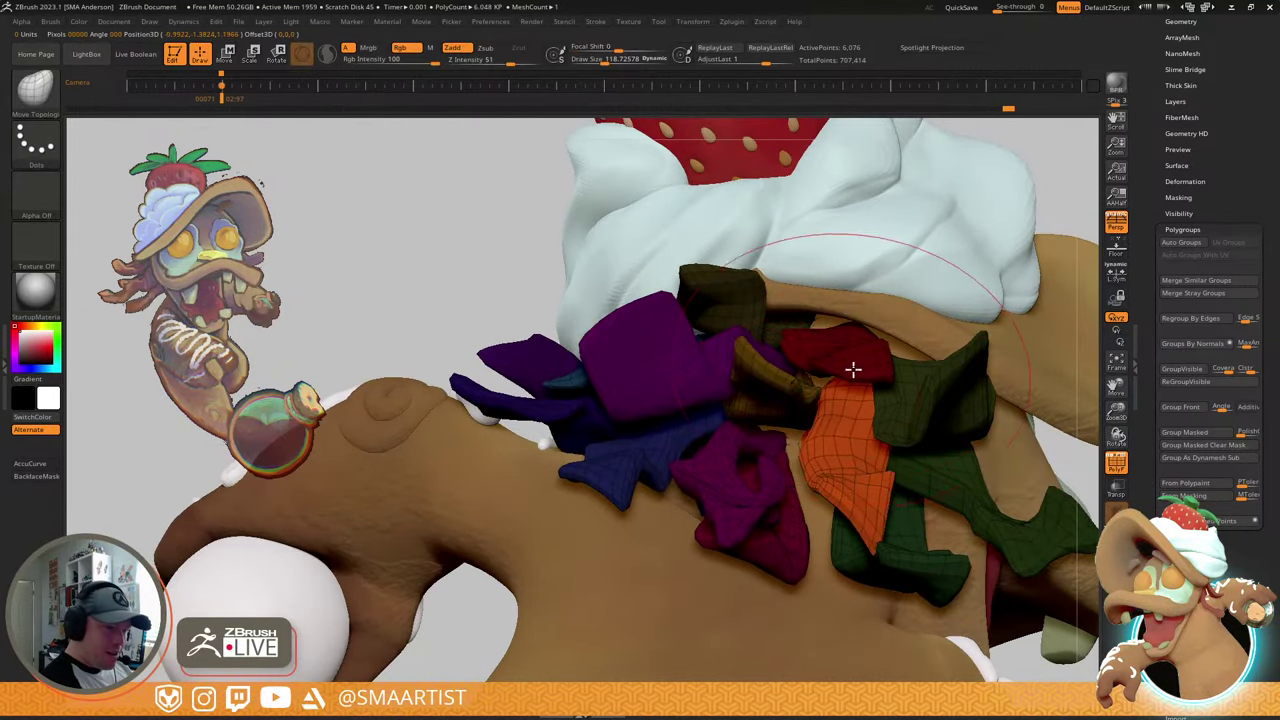
pyautogui.moveTo(852, 369)
pyautogui.mouseDown(button='right')
pyautogui.moveTo(874, 343)
pyautogui.moveTo(863, 340)
pyautogui.moveTo(903, 468)
pyautogui.moveTo(917, 443)
pyautogui.moveTo(849, 409)
pyautogui.moveTo(875, 437)
pyautogui.moveTo(877, 466)
pyautogui.moveTo(857, 451)
pyautogui.moveTo(883, 457)
pyautogui.moveTo(908, 380)
pyautogui.mouseUp(button='right')
pyautogui.press('s')
pyautogui.hotkey('shift', 'f')
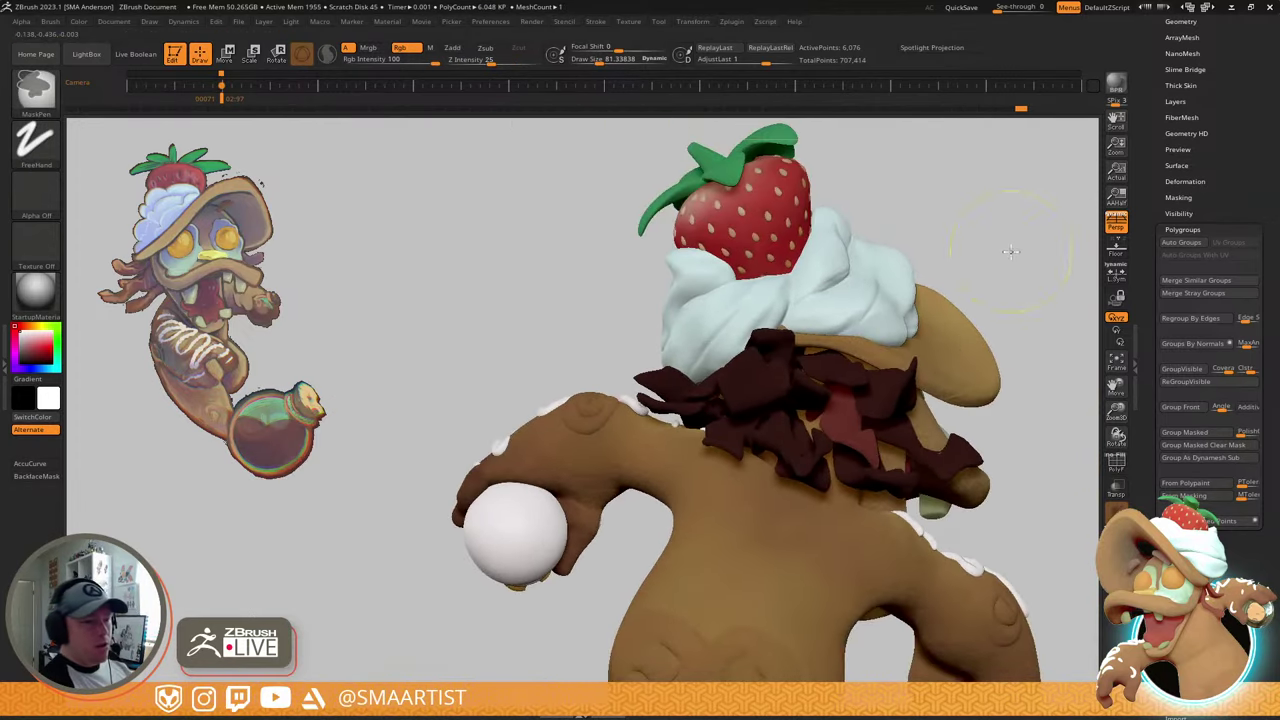
# - Clear the mask, check the bacon hair from the front and back against the concept art, and save the file
pyautogui.moveTo(950, 314); pyautogui.dragTo(822, 370, button='right')
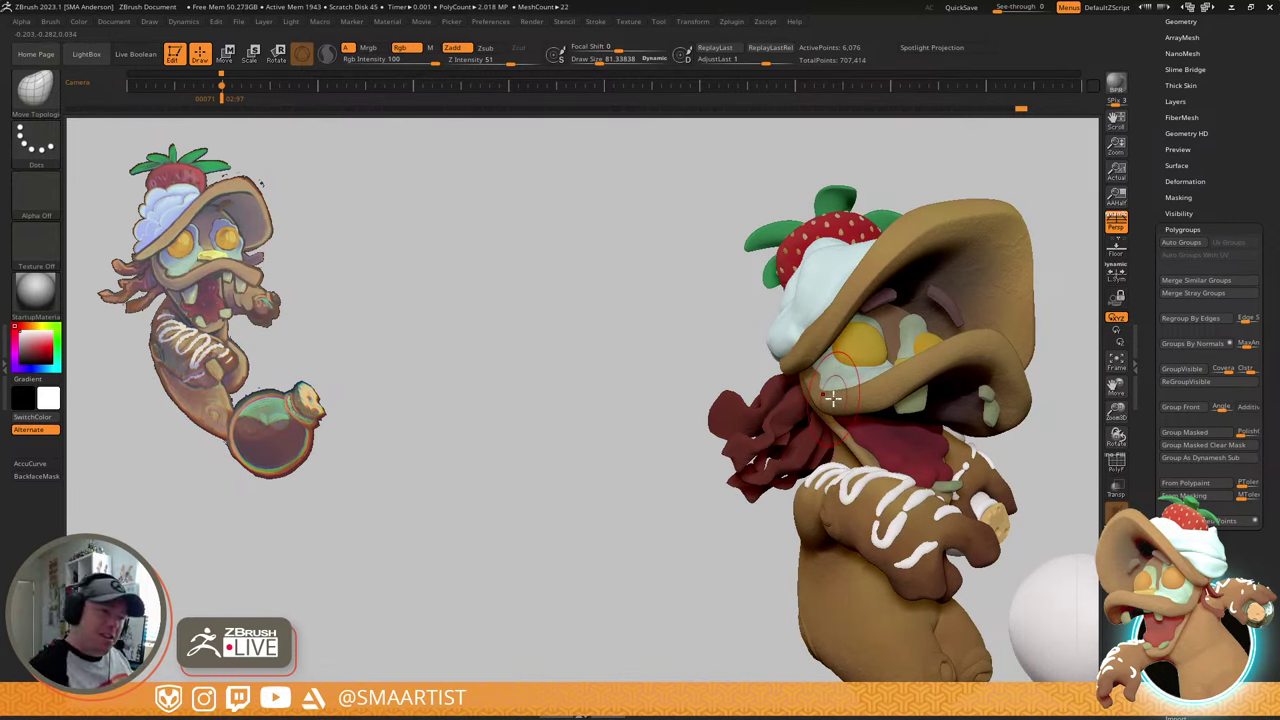
pyautogui.moveTo(843, 388); pyautogui.dragTo(895, 388, button='right')
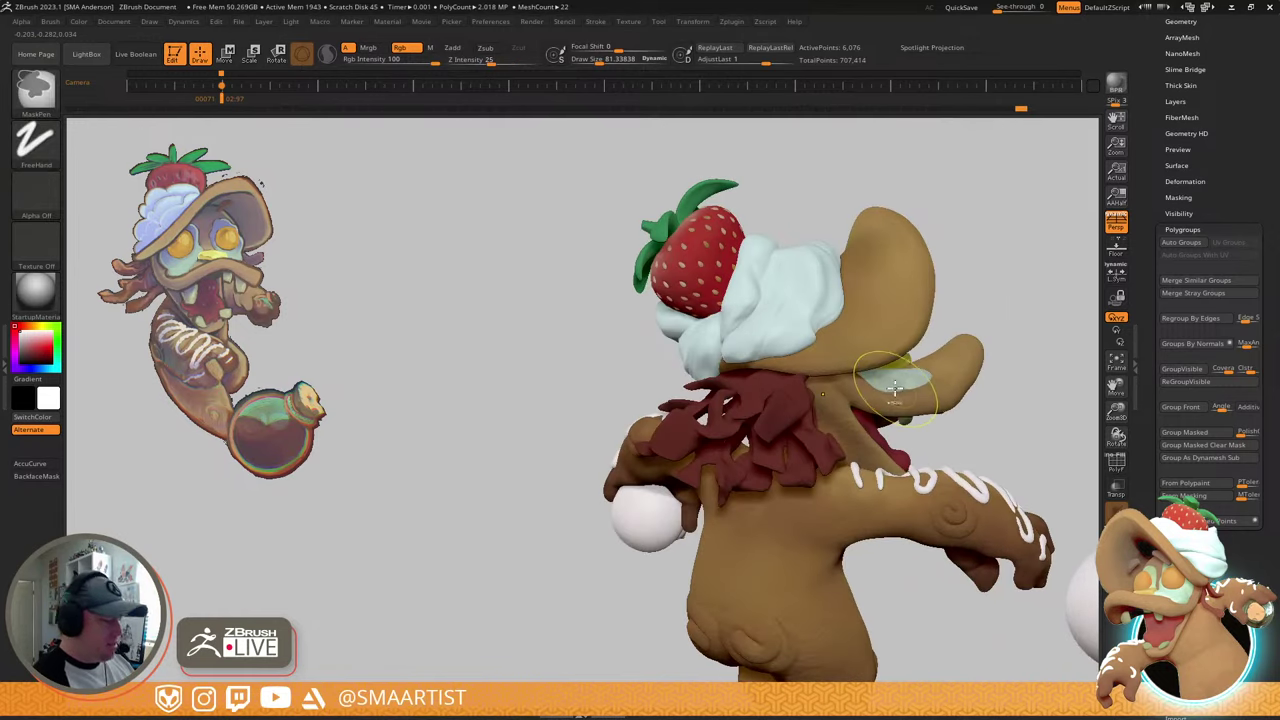
pyautogui.hotkey('ctrl', 's')
pyautogui.moveTo(1017, 349); pyautogui.dragTo(918, 342, button='right')
pyautogui.press('Right')
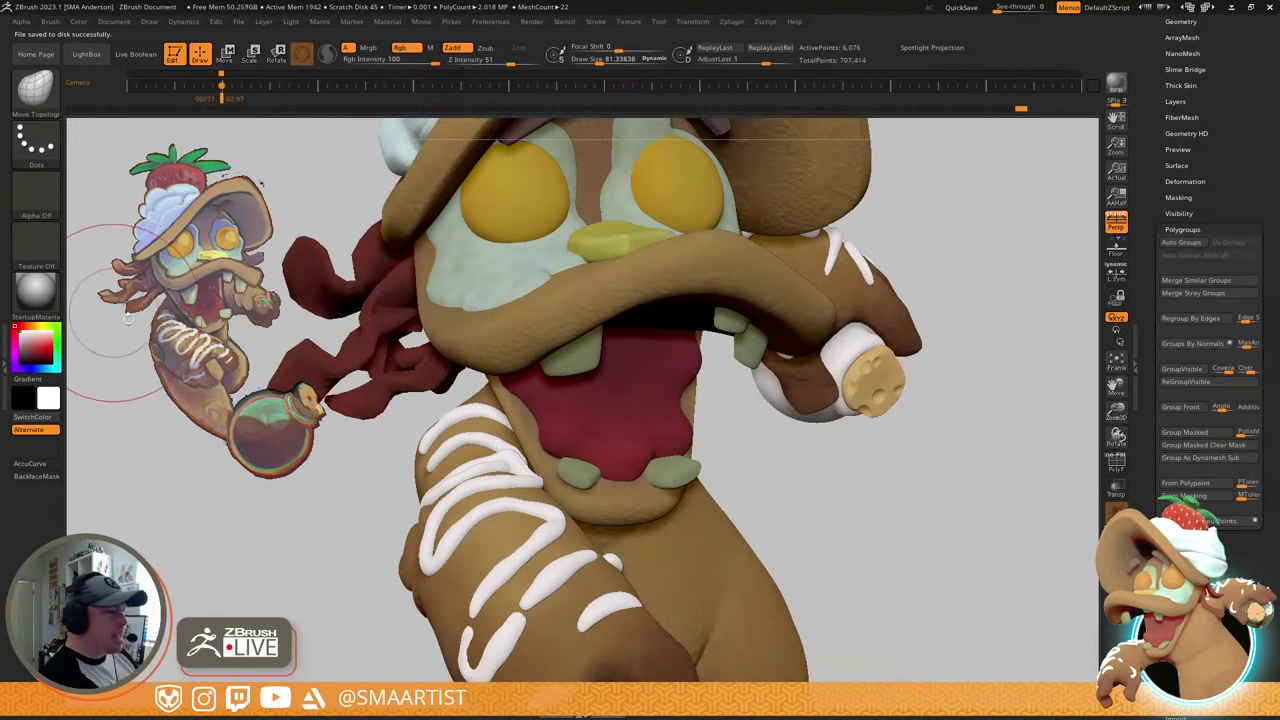
# - Duplicate a bacon strand at the back of the head, keep the others masked, and mirror the copy to the opposite side
pyautogui.scroll(-5, 957, 309)
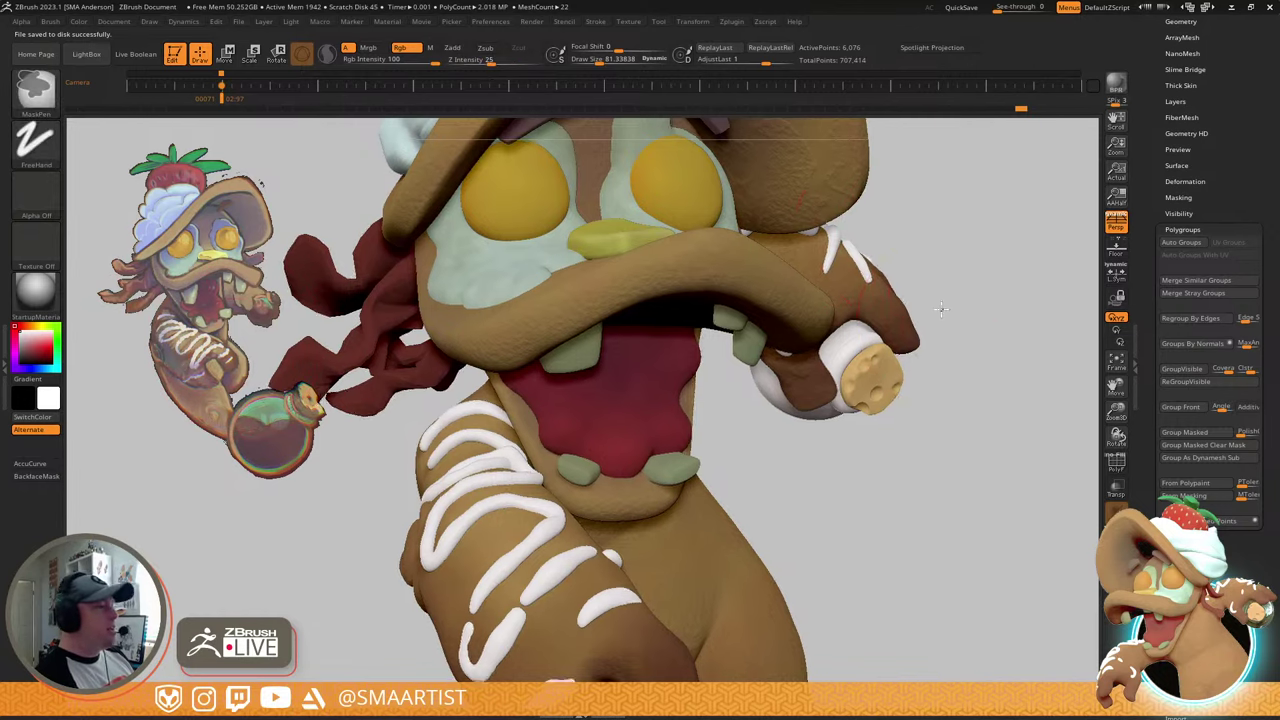
pyautogui.moveTo(921, 456); pyautogui.dragTo(800, 378, button='right')
pyautogui.keyDown('ctrl'); pyautogui.moveTo(697, 331); pyautogui.dragTo(780, 384, button='right'); pyautogui.keyUp('ctrl')
pyautogui.moveTo(865, 270); pyautogui.dragTo(971, 317, button='right')
pyautogui.press('w')
pyautogui.keyDown('ctrl'); pyautogui.click(923, 281); pyautogui.keyUp('ctrl')
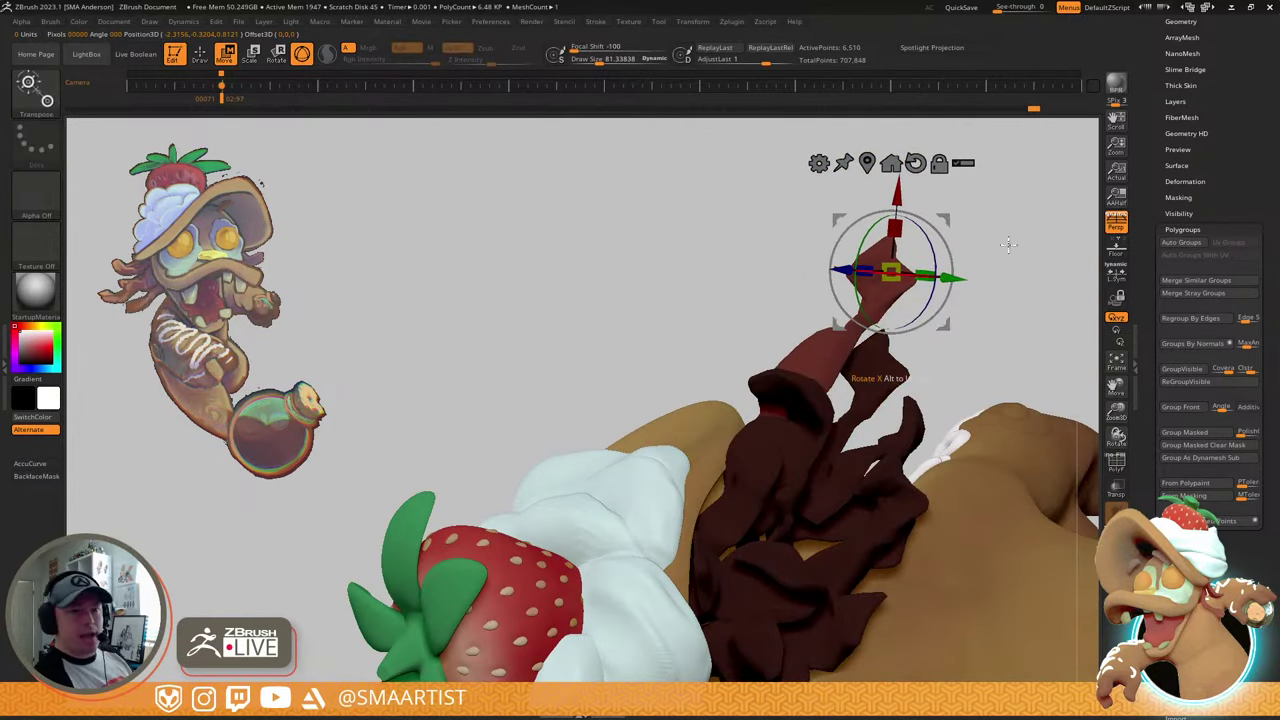
pyautogui.click(1190, 181)
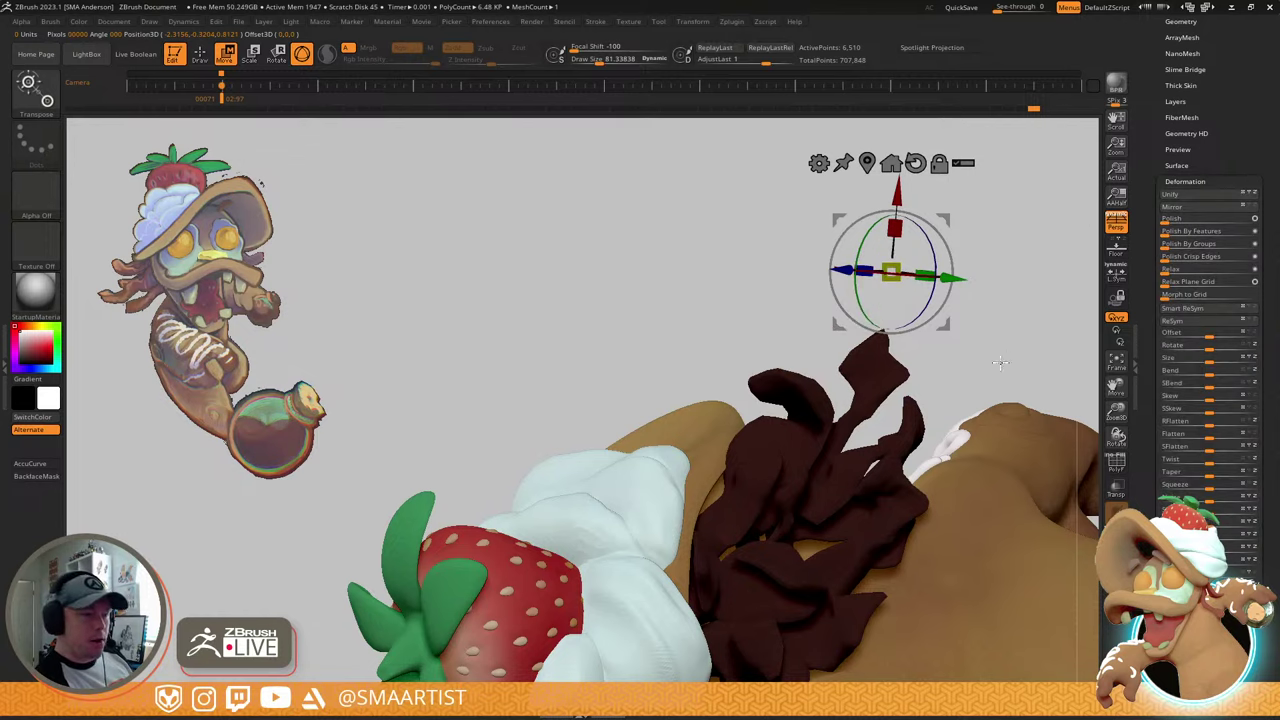
# - Position and rotate the copied bacon strand between the hat brim and the raised arm
pyautogui.moveTo(1000, 363); pyautogui.dragTo(758, 327, button='right')
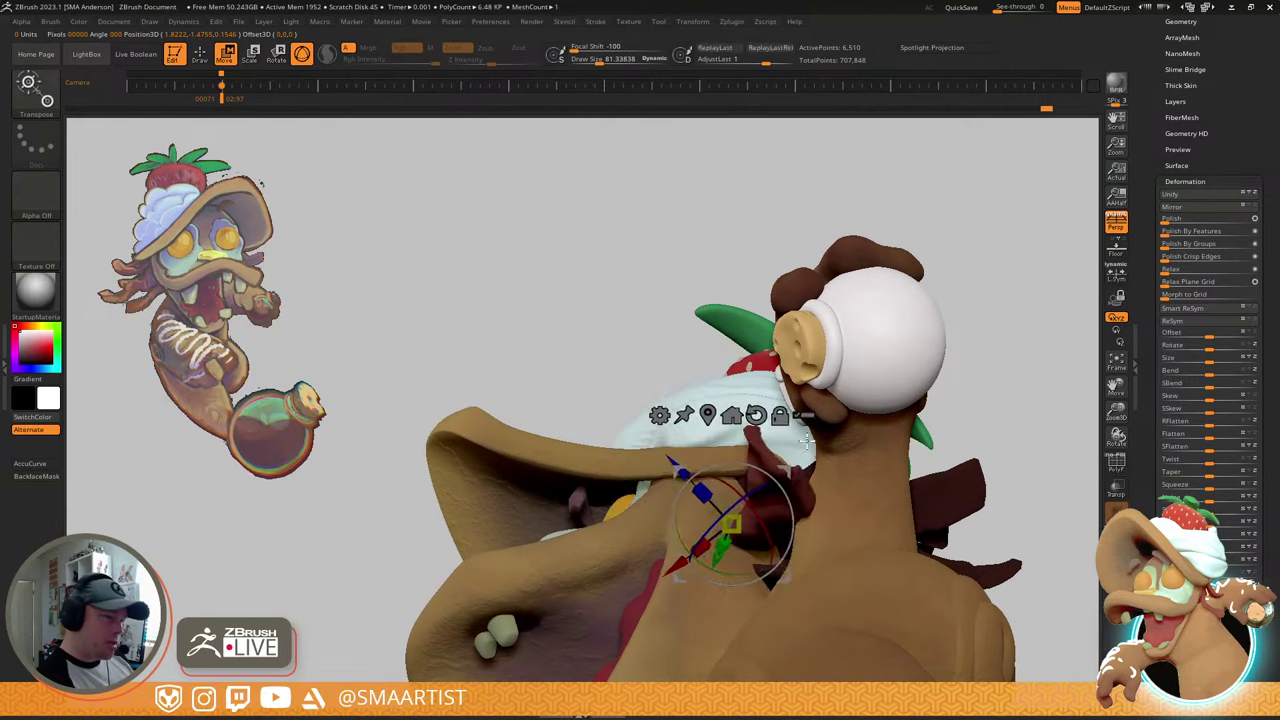
pyautogui.moveTo(807, 441); pyautogui.dragTo(849, 509, button='right')
pyautogui.moveTo(864, 465); pyautogui.dragTo(808, 415, button='right')
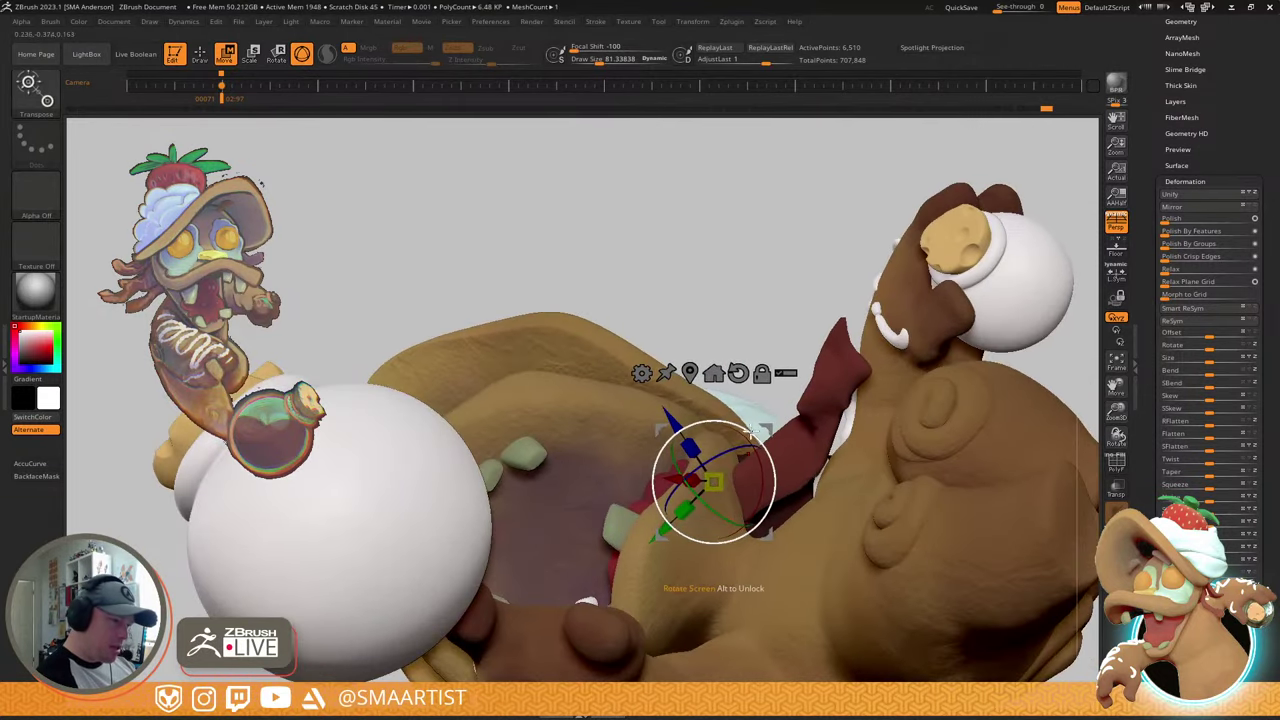
pyautogui.moveTo(762, 432); pyautogui.dragTo(898, 462, button='right')
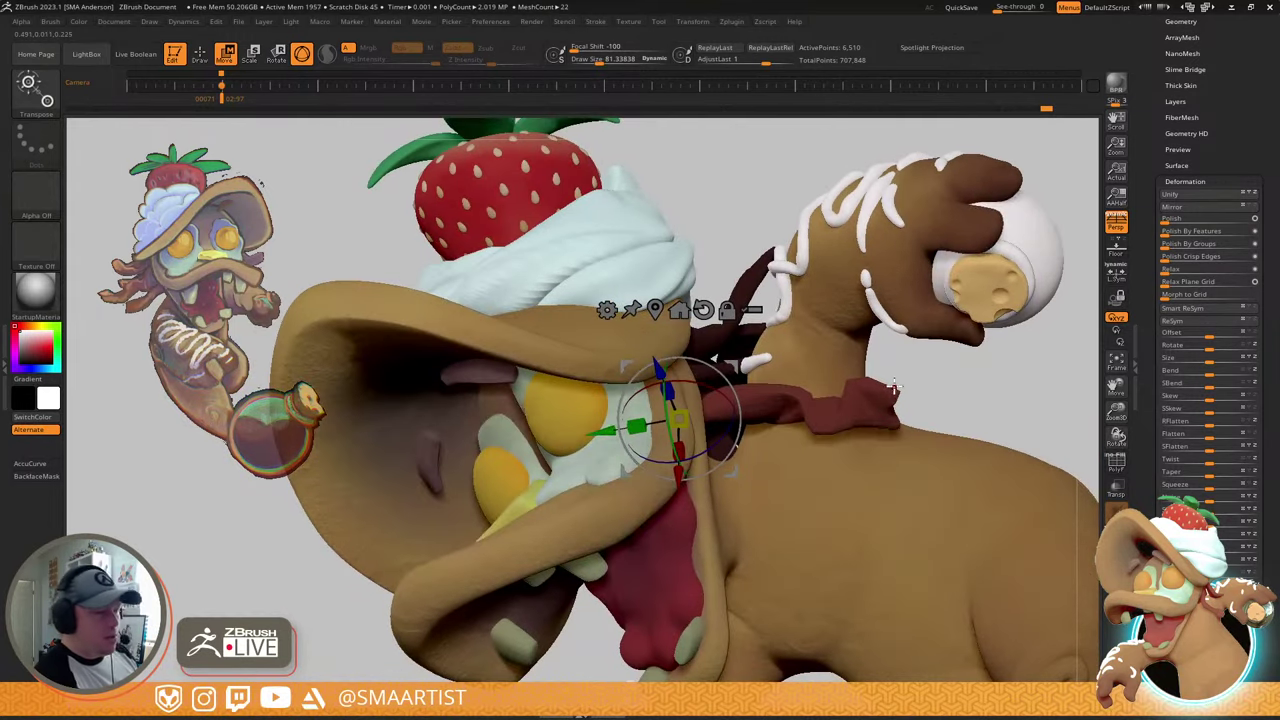
pyautogui.moveTo(865, 407); pyautogui.dragTo(618, 372, button='right')
# - Apply a Bend Curve deformer to the copied strand and bend its free end up beside the whipped cream
pyautogui.click(615, 355)
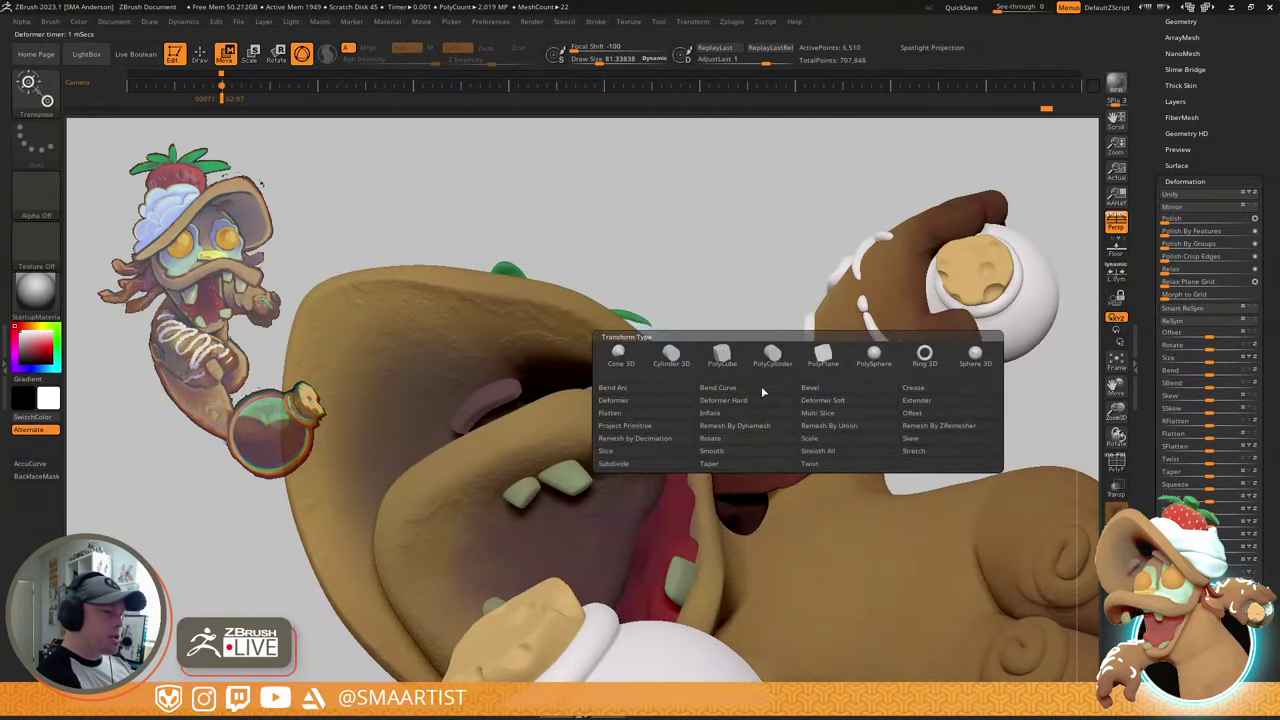
pyautogui.click(721, 389)
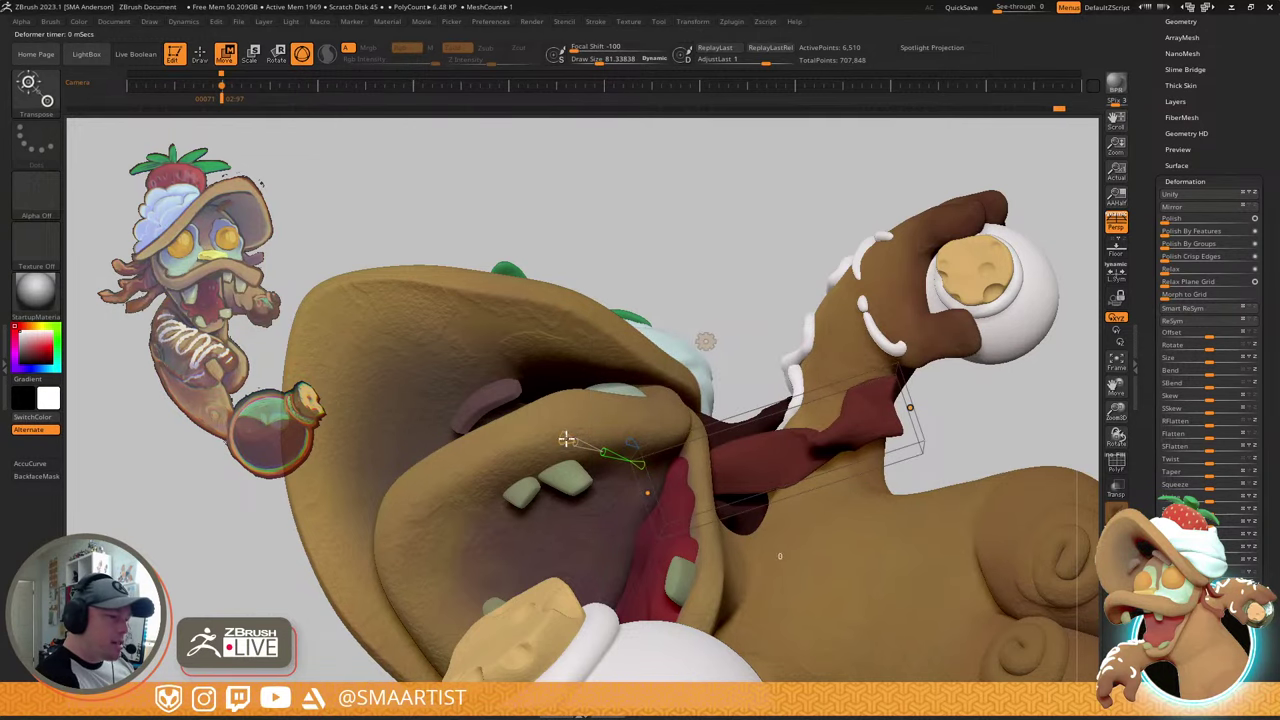
pyautogui.moveTo(911, 402); pyautogui.dragTo(933, 502, button='right')
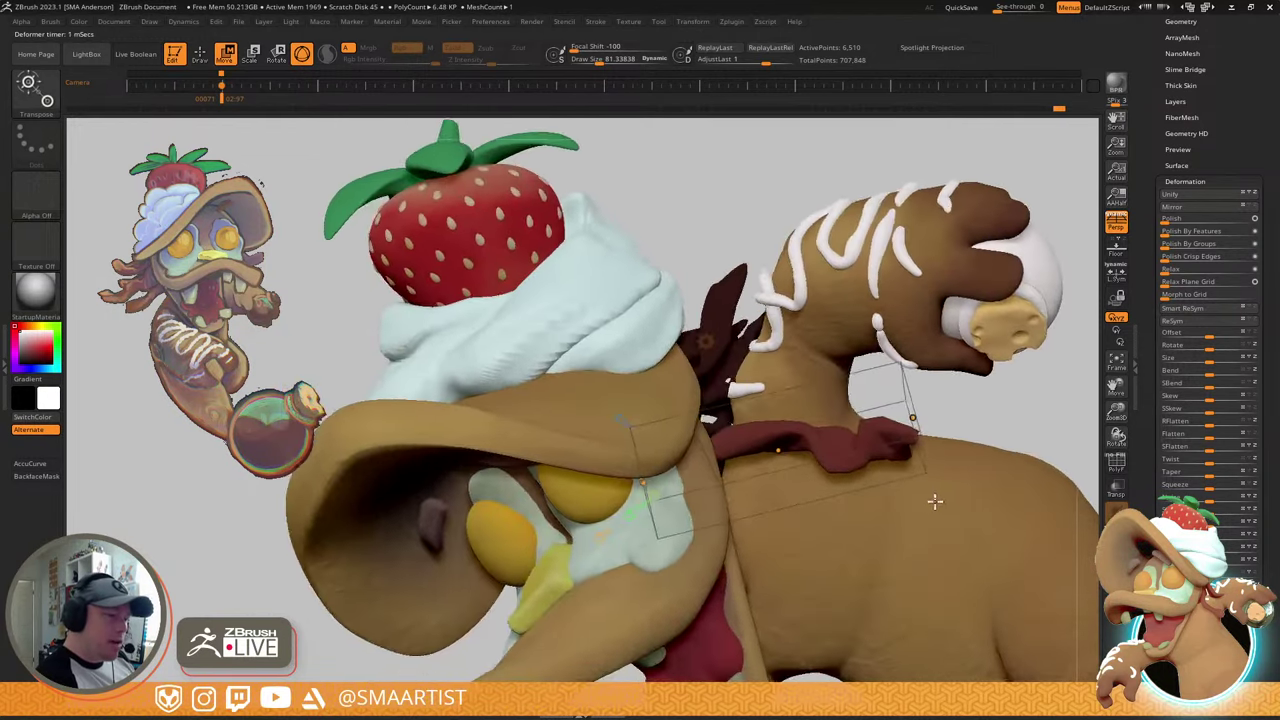
pyautogui.moveTo(914, 420); pyautogui.dragTo(828, 303)
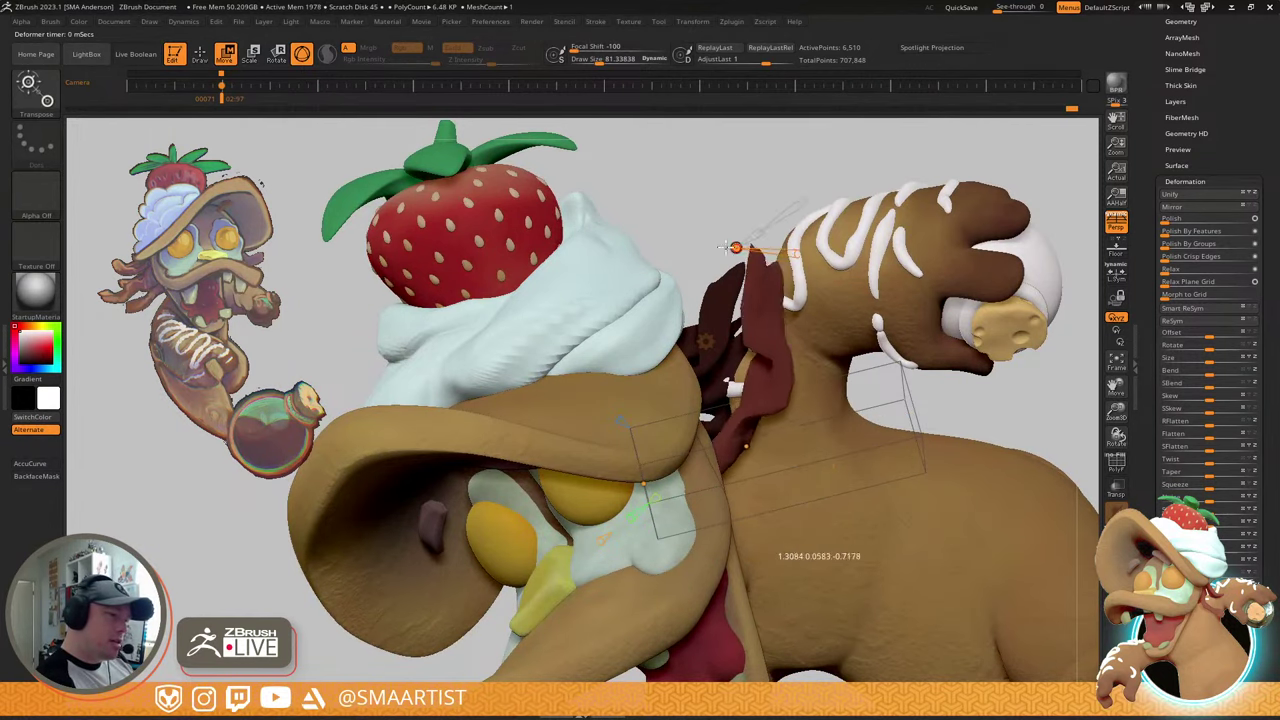
pyautogui.moveTo(737, 250); pyautogui.dragTo(715, 459, button='right')
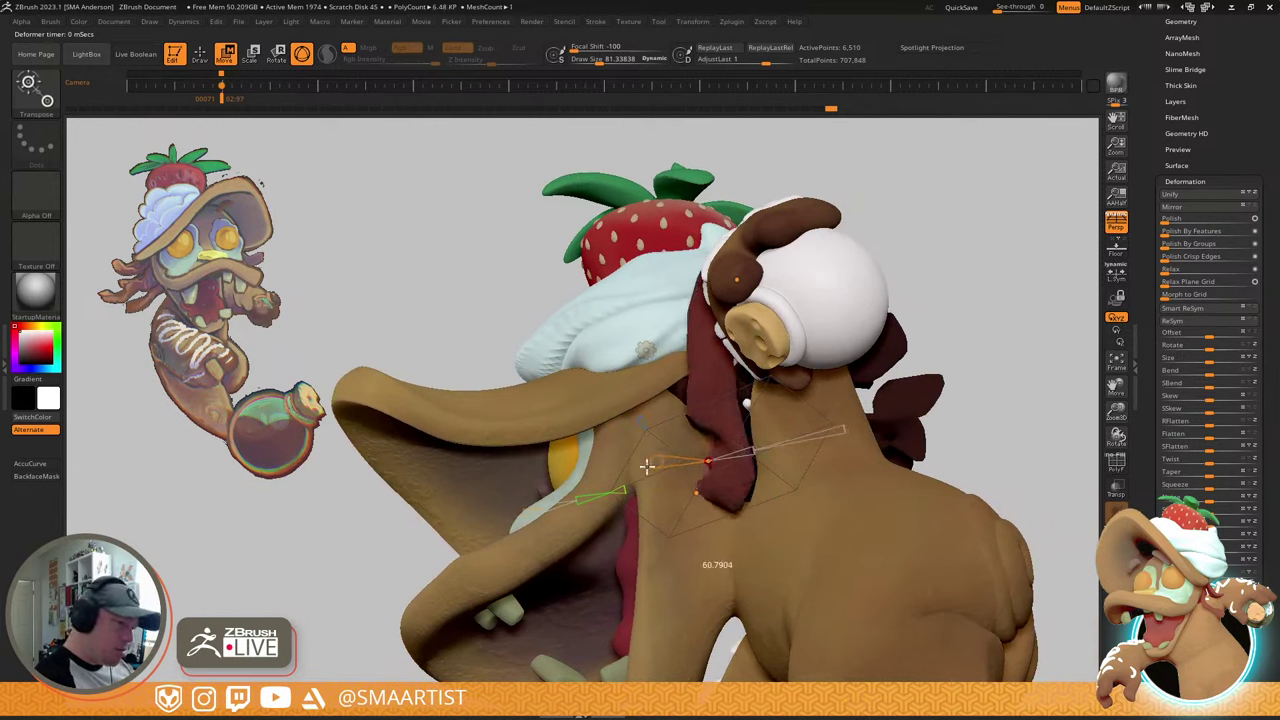
# - Rotate and move the Bend Curve points to twist the strand down the side of the neck, and accept the deformation
pyautogui.moveTo(777, 383)
pyautogui.mouseDown(button='right')
pyautogui.moveTo(820, 460)
pyautogui.moveTo(780, 420)
pyautogui.moveTo(787, 385)
pyautogui.mouseUp(button='right')
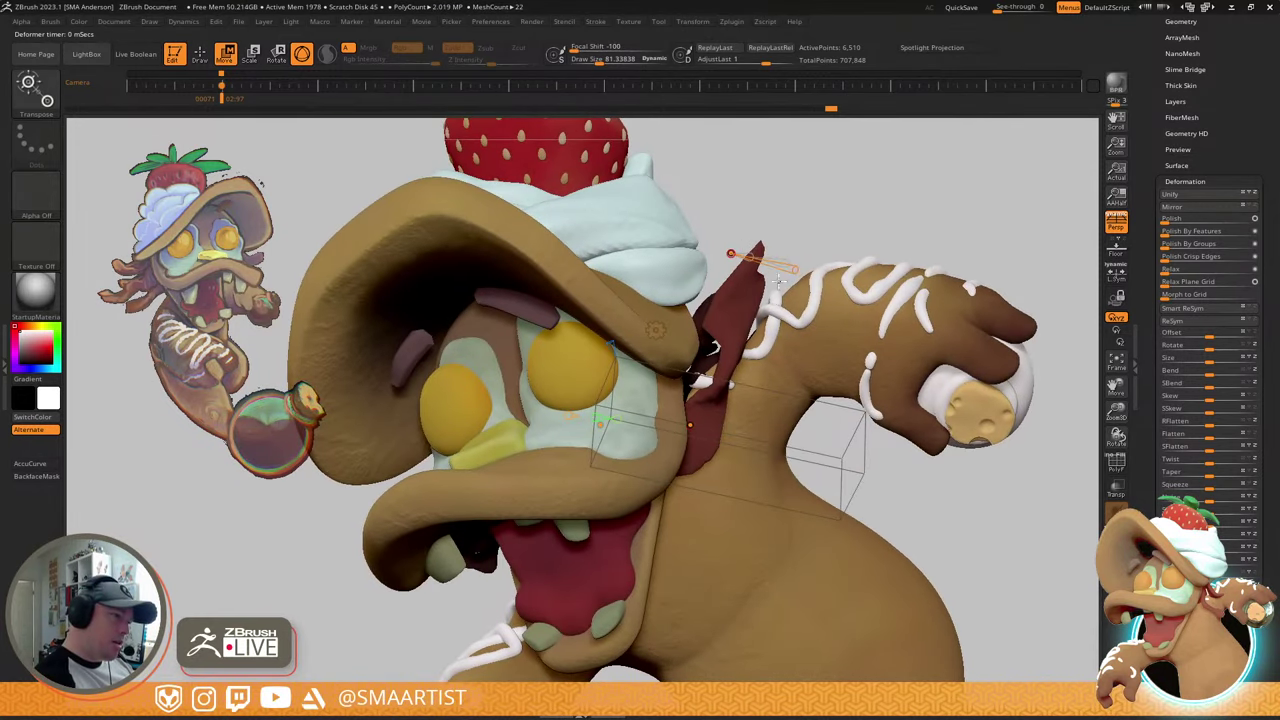
pyautogui.moveTo(763, 267); pyautogui.dragTo(786, 289, button='right')
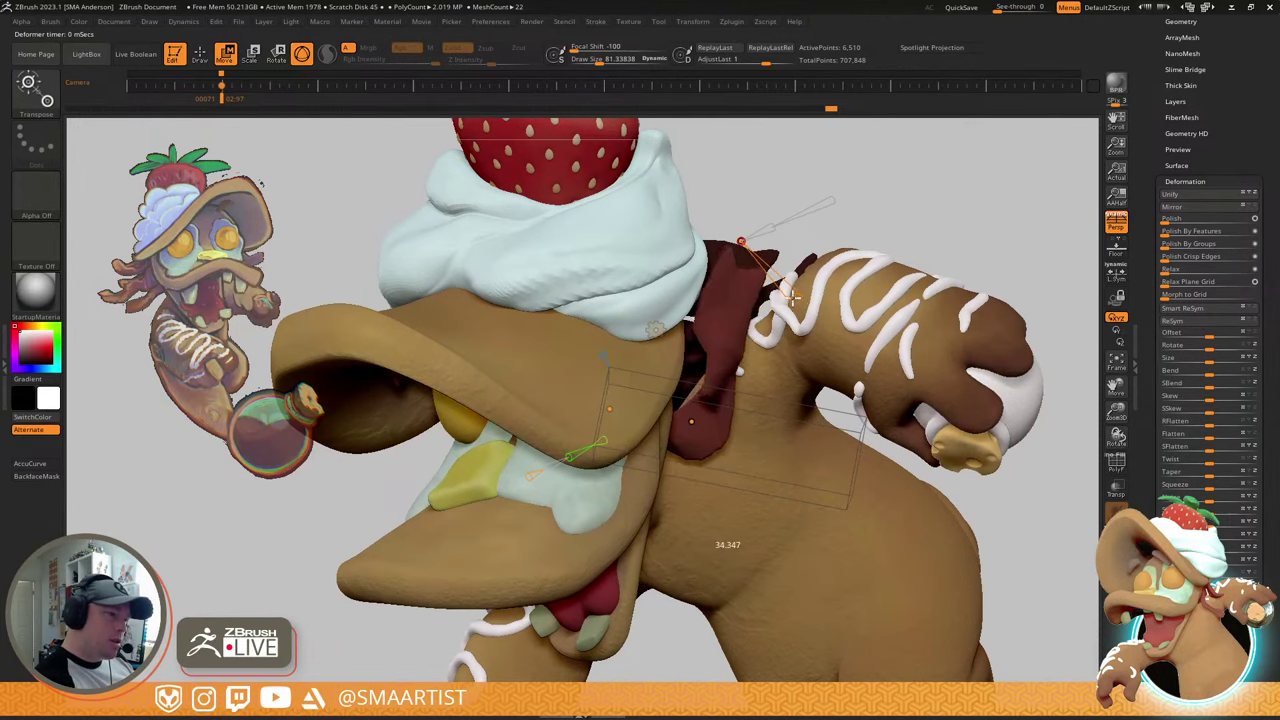
pyautogui.moveTo(760, 272); pyautogui.dragTo(808, 342, button='right')
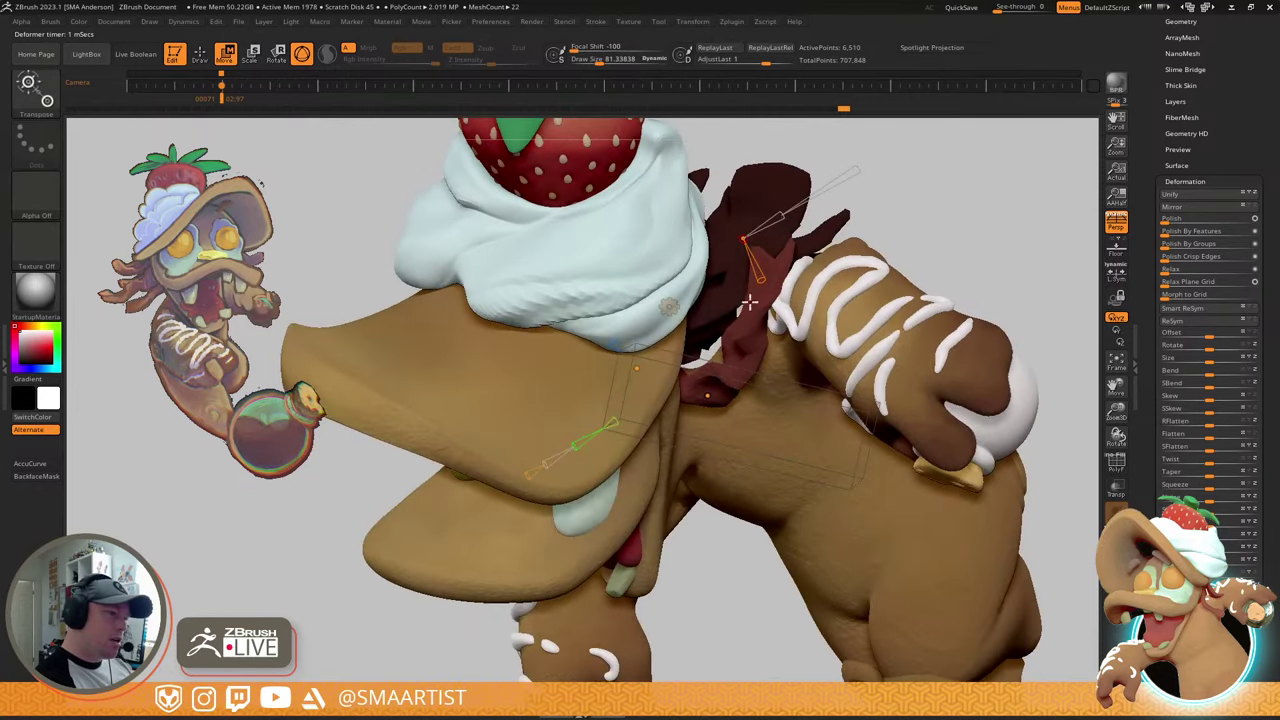
pyautogui.moveTo(726, 238); pyautogui.dragTo(707, 267, button='right')
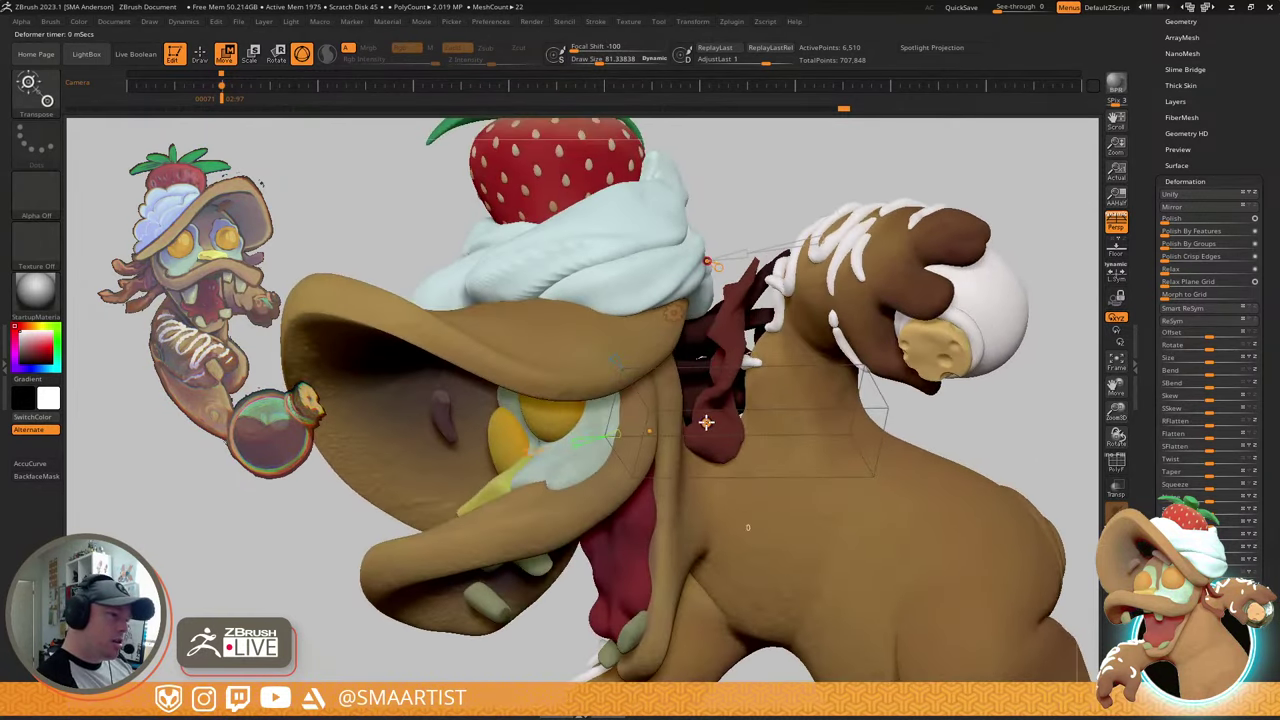
pyautogui.moveTo(728, 380); pyautogui.dragTo(730, 477, button='right')
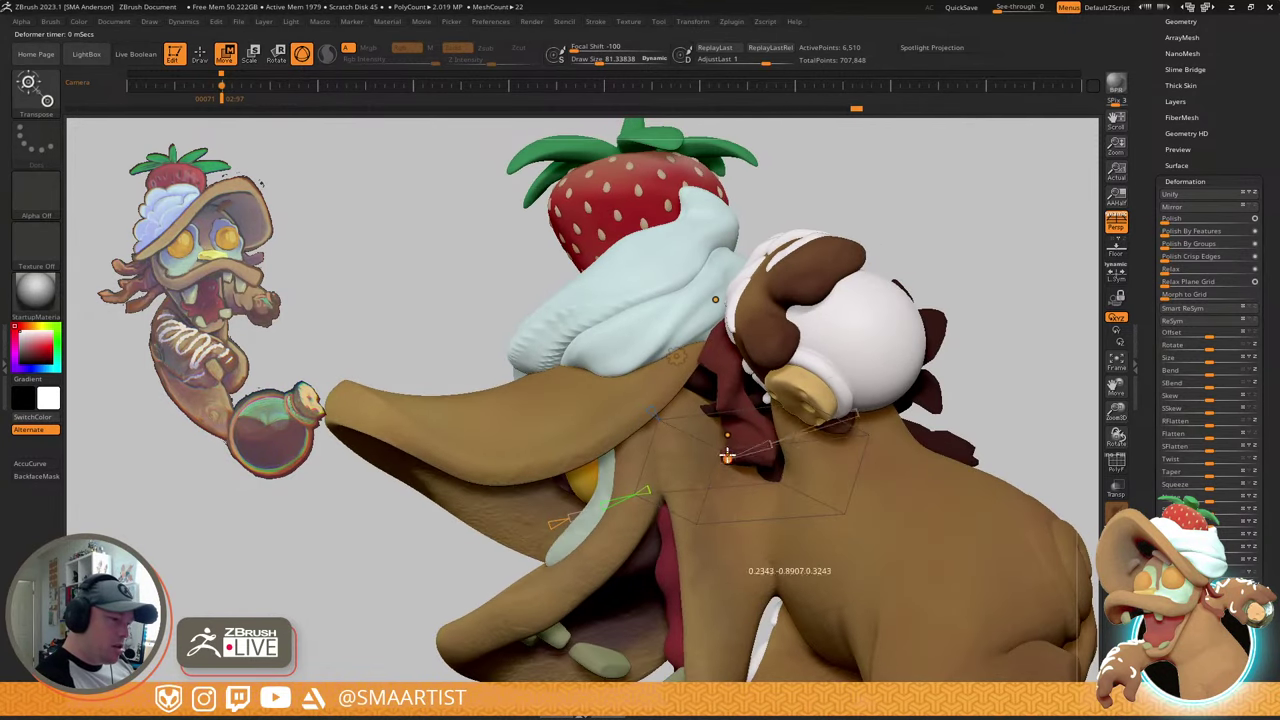
pyautogui.moveTo(800, 392)
pyautogui.mouseDown(button='right')
pyautogui.moveTo(785, 385)
pyautogui.moveTo(808, 424)
pyautogui.moveTo(809, 466)
pyautogui.moveTo(885, 345)
pyautogui.moveTo(788, 370)
pyautogui.mouseUp(button='right')
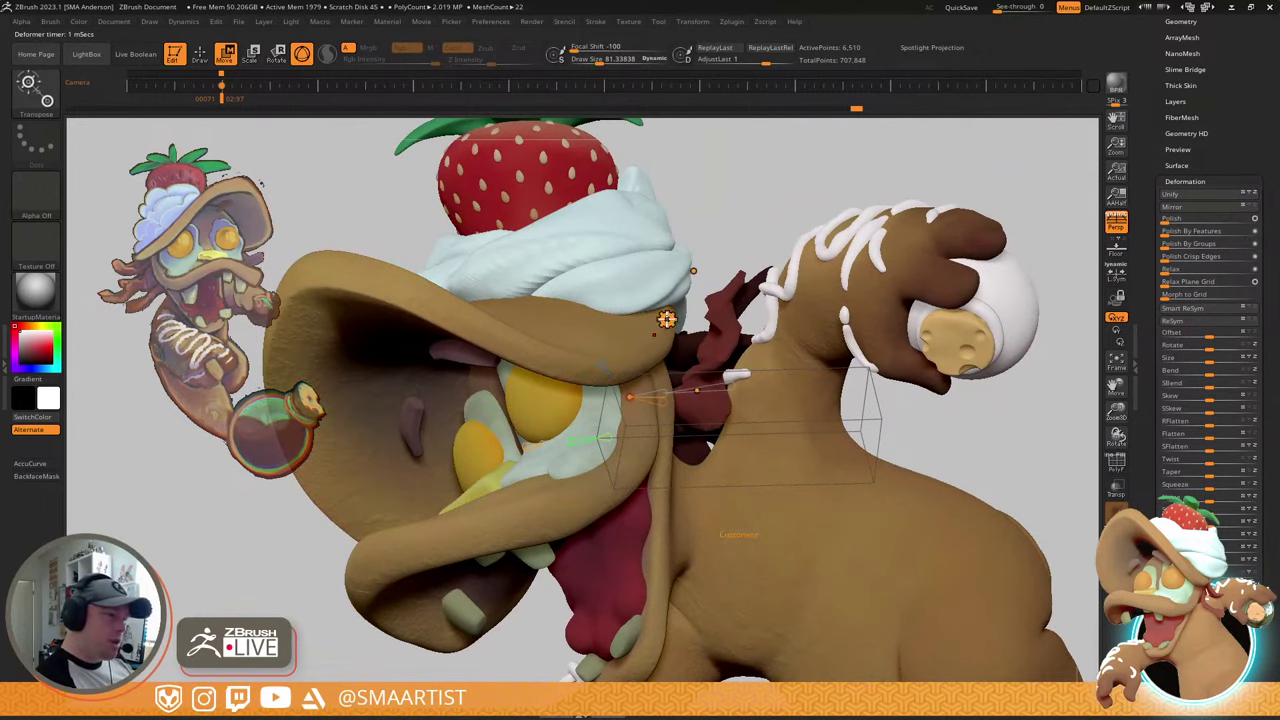
pyautogui.click(697, 320)
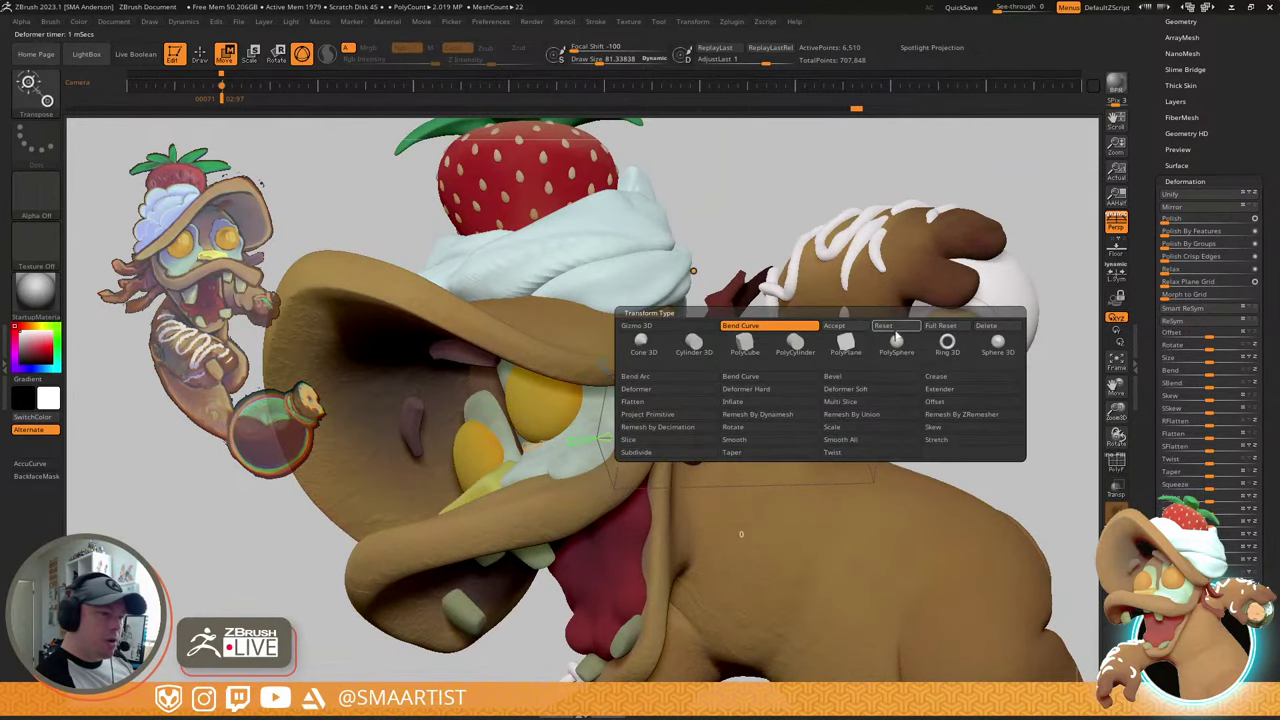
pyautogui.click(838, 328)
# - Switch to the Move Topological brush and try toggling the mask on the surrounding bacon strands
pyautogui.press('q')
pyautogui.press('b')
pyautogui.press('m')
pyautogui.press('t')
pyautogui.press('f')
pyautogui.moveTo(871, 428)
pyautogui.mouseDown(button='right')
pyautogui.moveTo(851, 337)
pyautogui.moveTo(810, 425)
pyautogui.moveTo(910, 330)
pyautogui.moveTo(914, 266)
pyautogui.moveTo(963, 244)
pyautogui.moveTo(909, 260)
pyautogui.moveTo(874, 344)
pyautogui.moveTo(906, 443)
pyautogui.moveTo(757, 460)
pyautogui.moveTo(844, 292)
pyautogui.mouseUp(button='right')
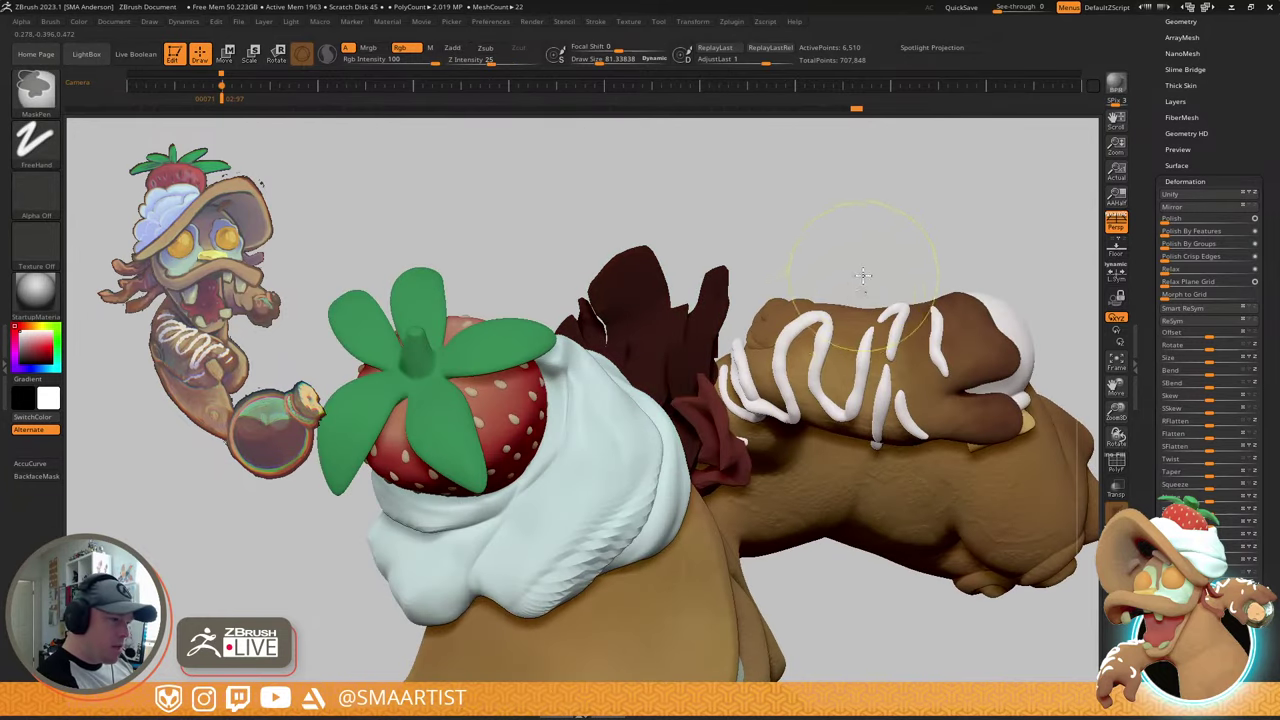
pyautogui.moveTo(738, 398); pyautogui.dragTo(810, 372, button='right')
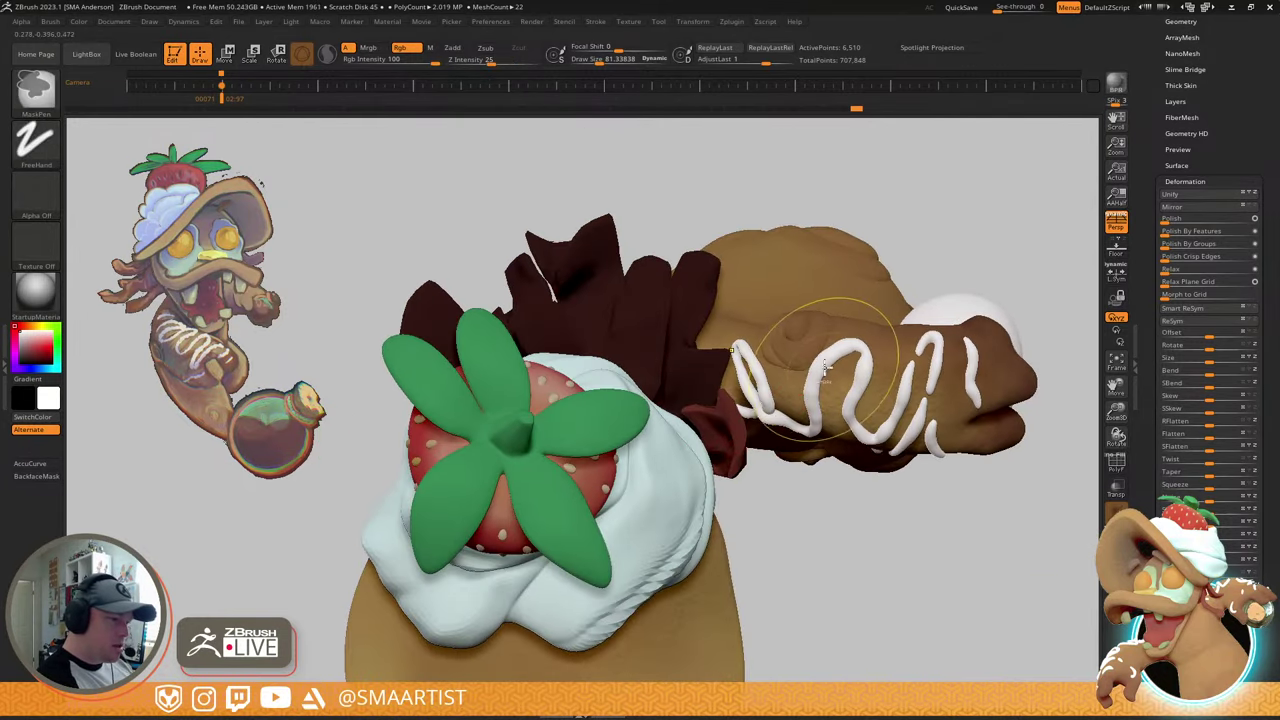
pyautogui.hotkey('ctrl', 'shift', 'z')
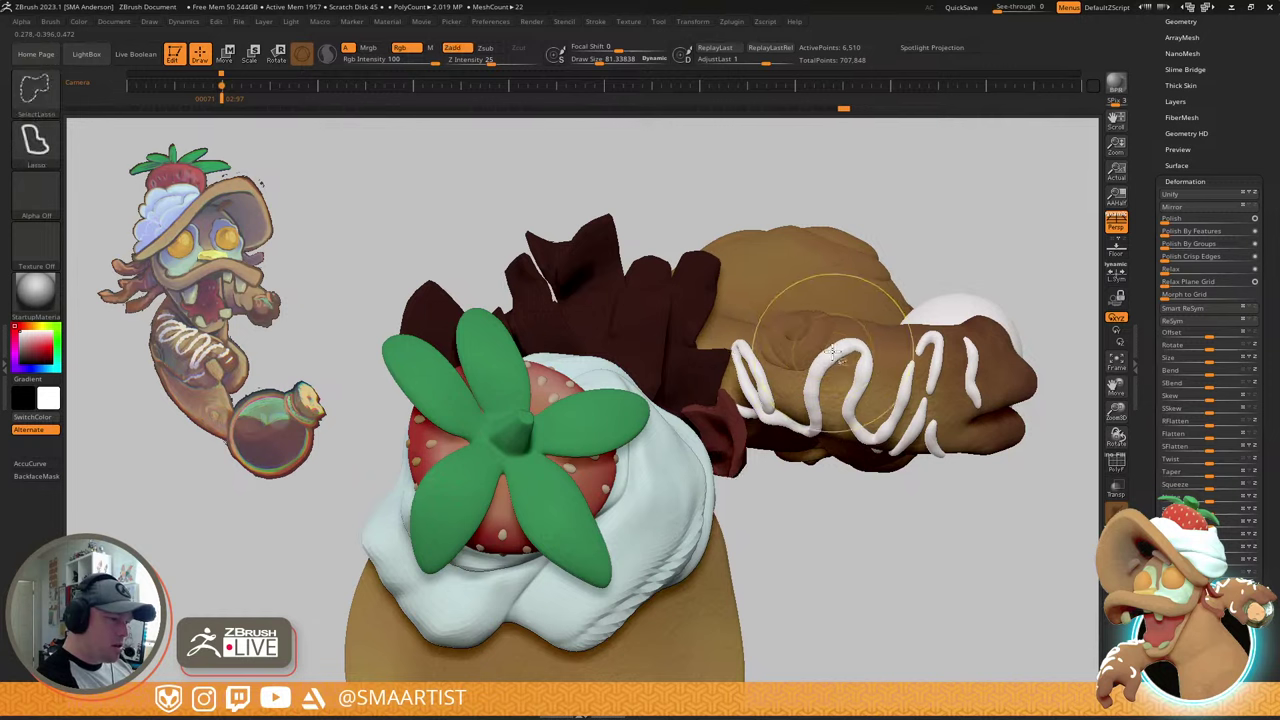
pyautogui.hotkey('ctrl', 'shift', 'z')
pyautogui.hotkey('ctrl', 'shift')
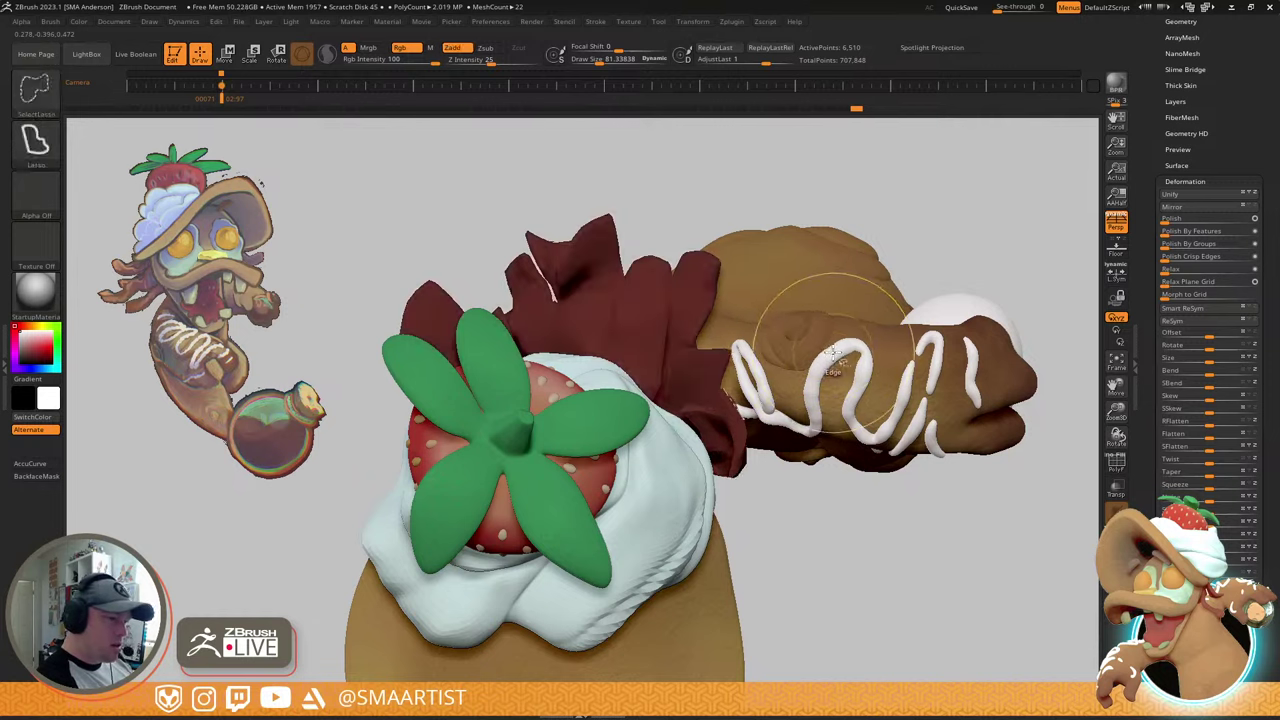
pyautogui.keyDown('ctrl'); pyautogui.click(834, 352); pyautogui.keyUp('ctrl')
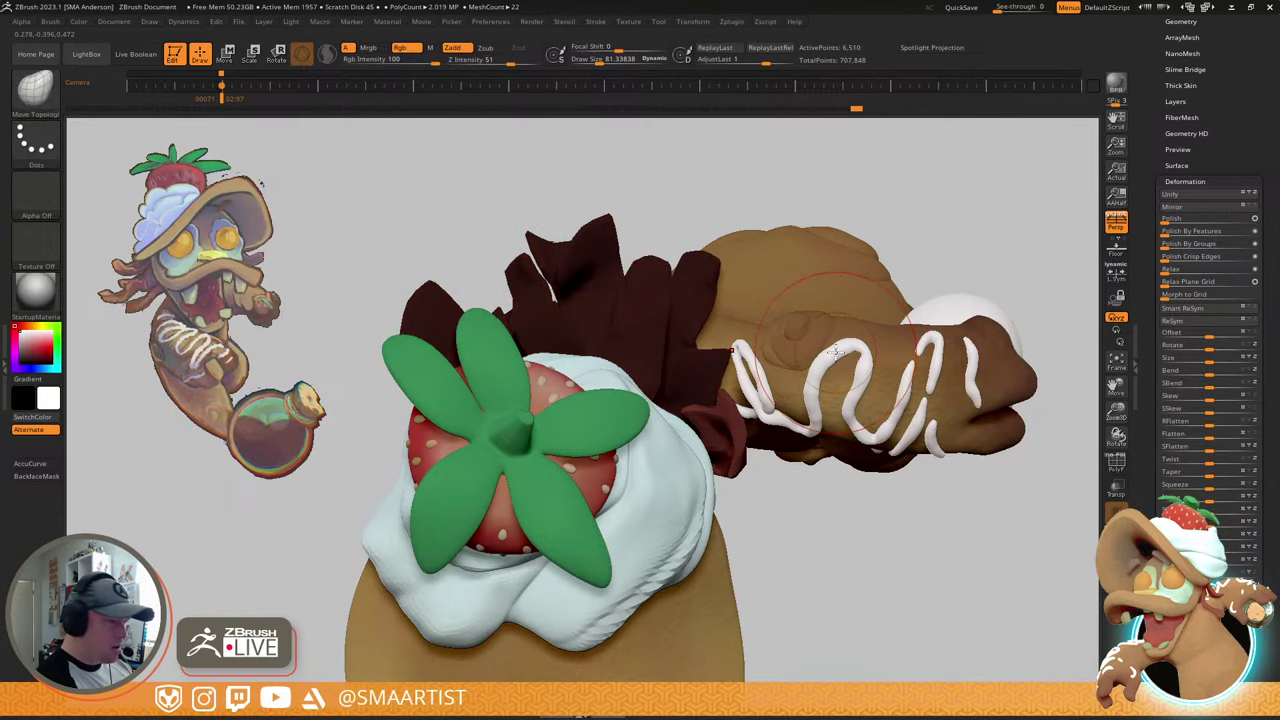
# - Apply a second Bend Curve to the copied strand and adjust its points to curl the lower end against the neck
pyautogui.press('w')
pyautogui.moveTo(718, 440); pyautogui.dragTo(674, 381, button='right')
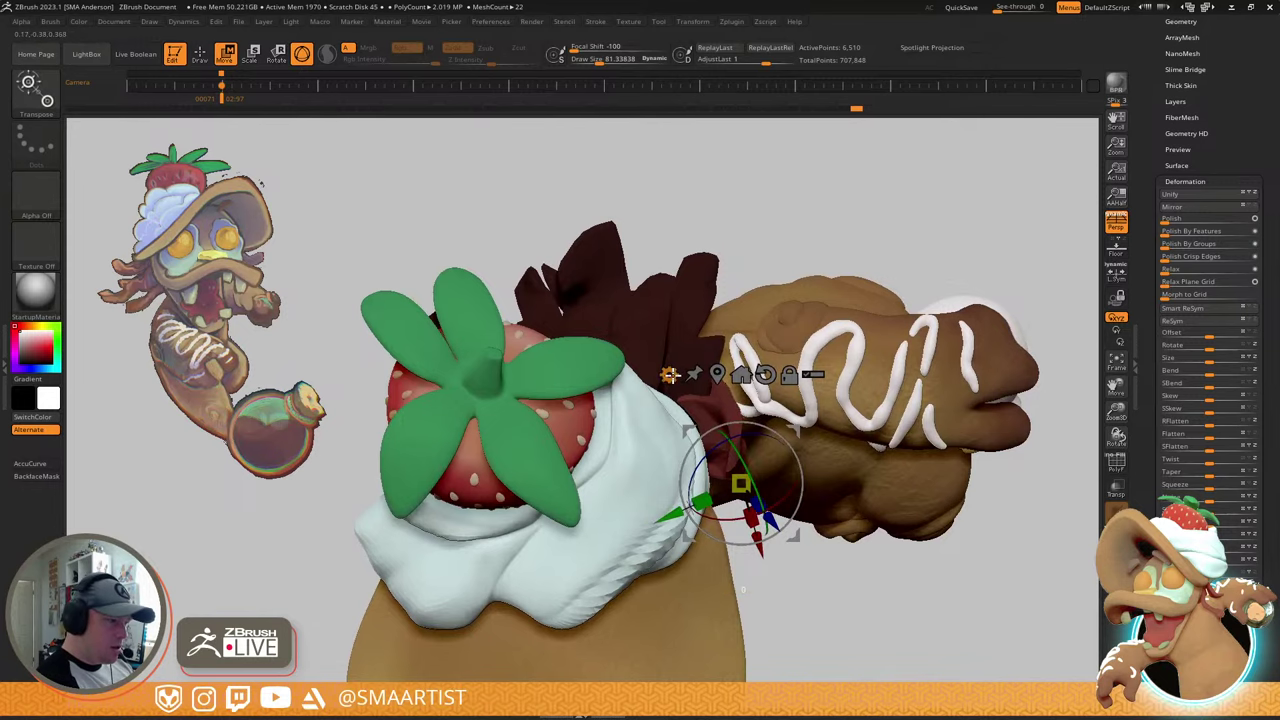
pyautogui.click(668, 375)
pyautogui.click(795, 421)
pyautogui.moveTo(900, 386); pyautogui.dragTo(878, 284, button='right')
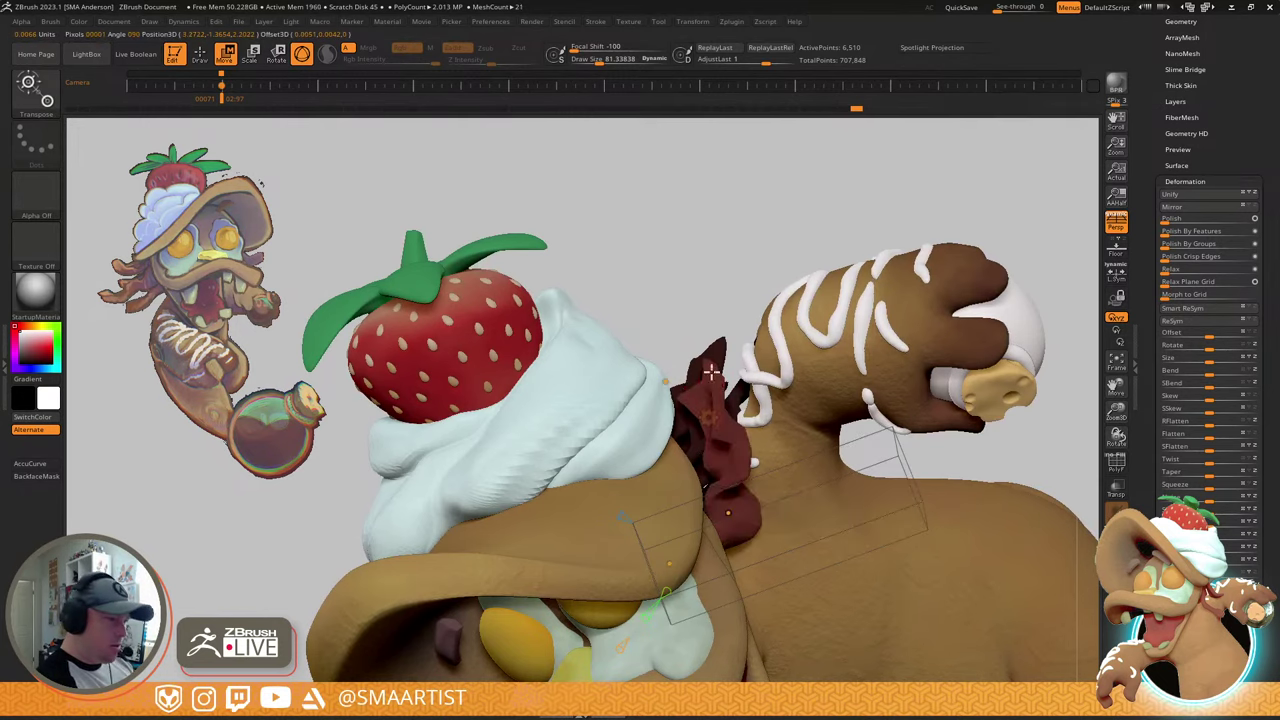
pyautogui.moveTo(711, 372); pyautogui.dragTo(715, 503, button='right')
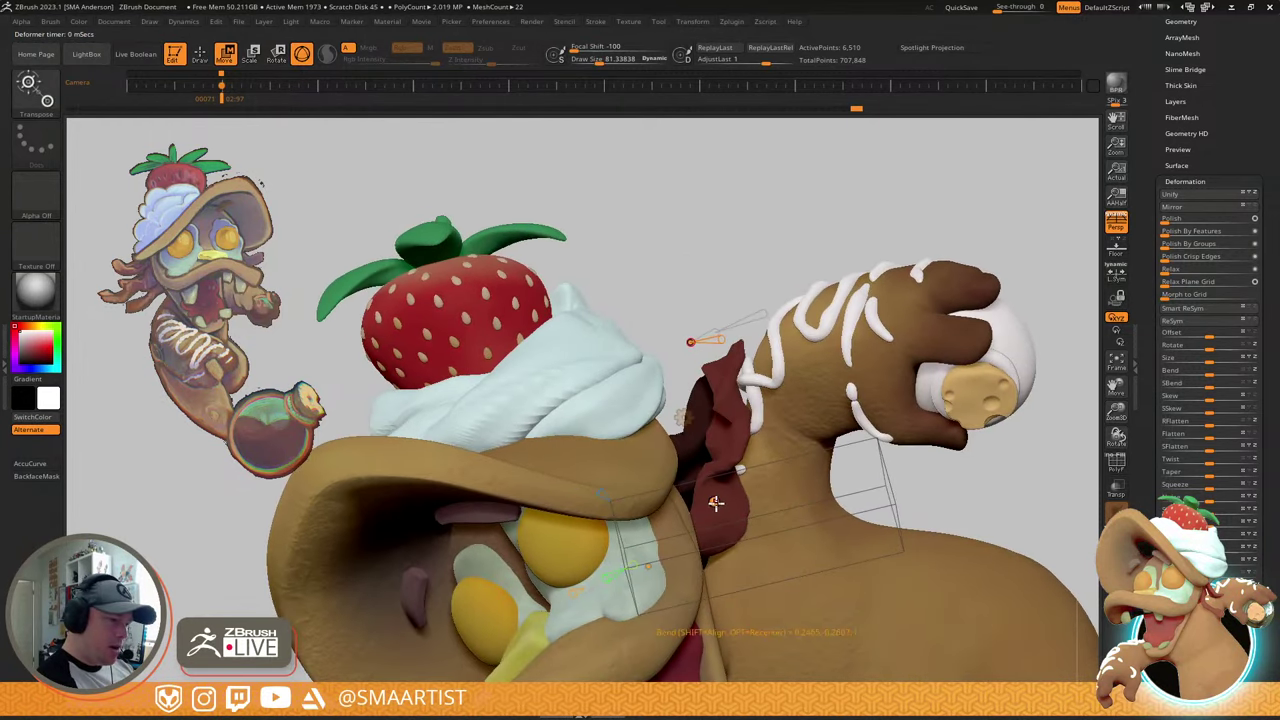
pyautogui.moveTo(708, 450); pyautogui.dragTo(730, 482, button='right')
pyautogui.moveTo(678, 549); pyautogui.dragTo(685, 556)
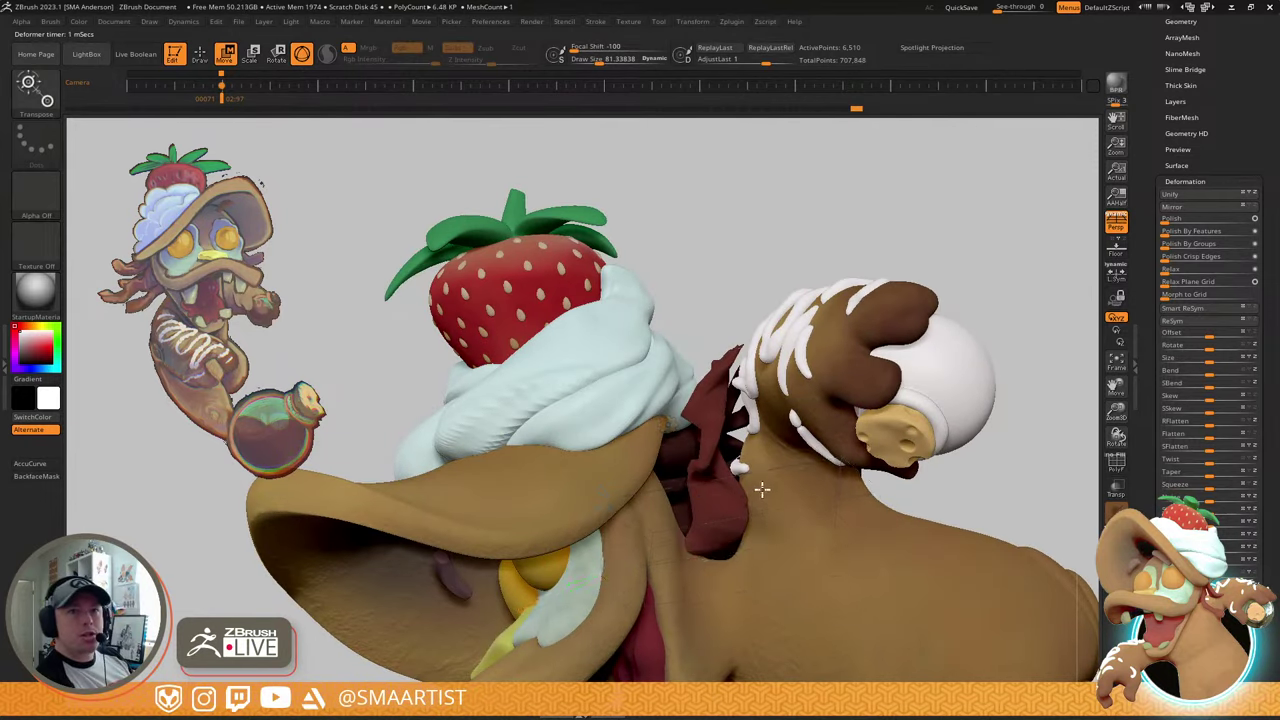
# - Rotate the strand's upper Bend Curve point outward toward the raised arm and accept the deformation
pyautogui.moveTo(762, 489)
pyautogui.mouseDown()
pyautogui.moveTo(766, 358)
pyautogui.moveTo(794, 377)
pyautogui.moveTo(820, 469)
pyautogui.moveTo(800, 331)
pyautogui.moveTo(780, 312)
pyautogui.mouseUp()
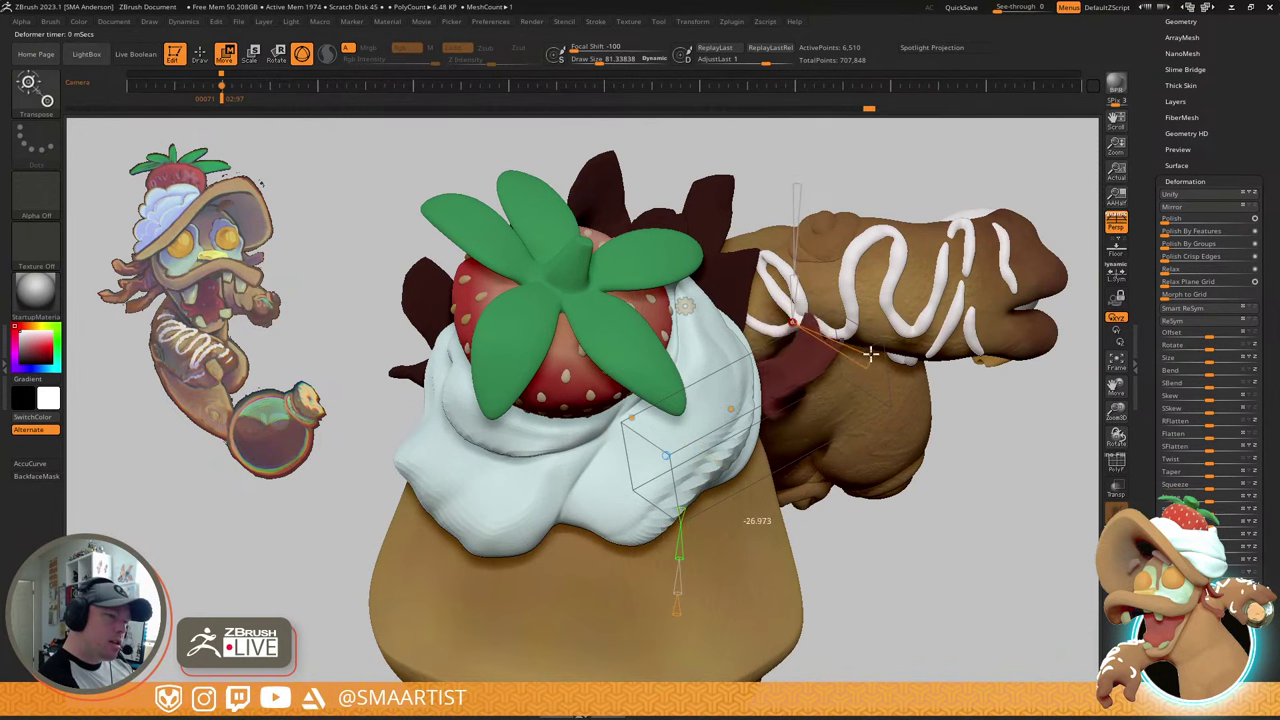
pyautogui.moveTo(859, 370); pyautogui.dragTo(831, 268)
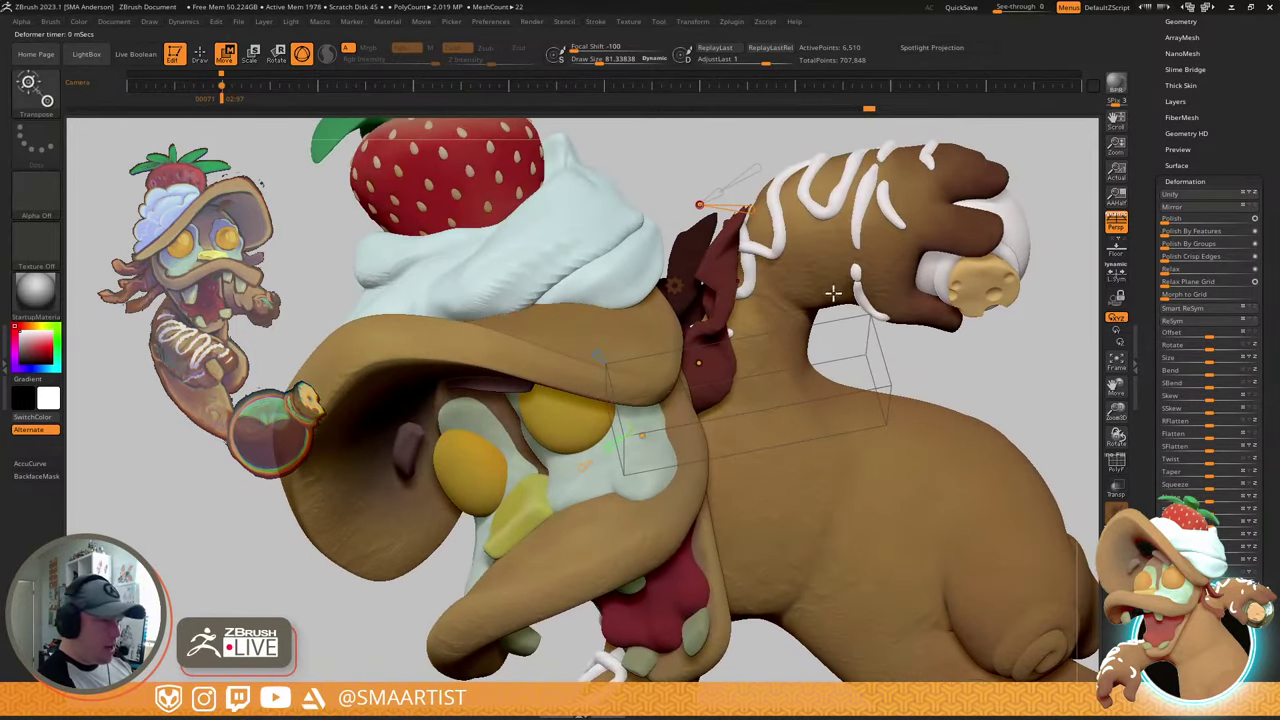
pyautogui.click(675, 287)
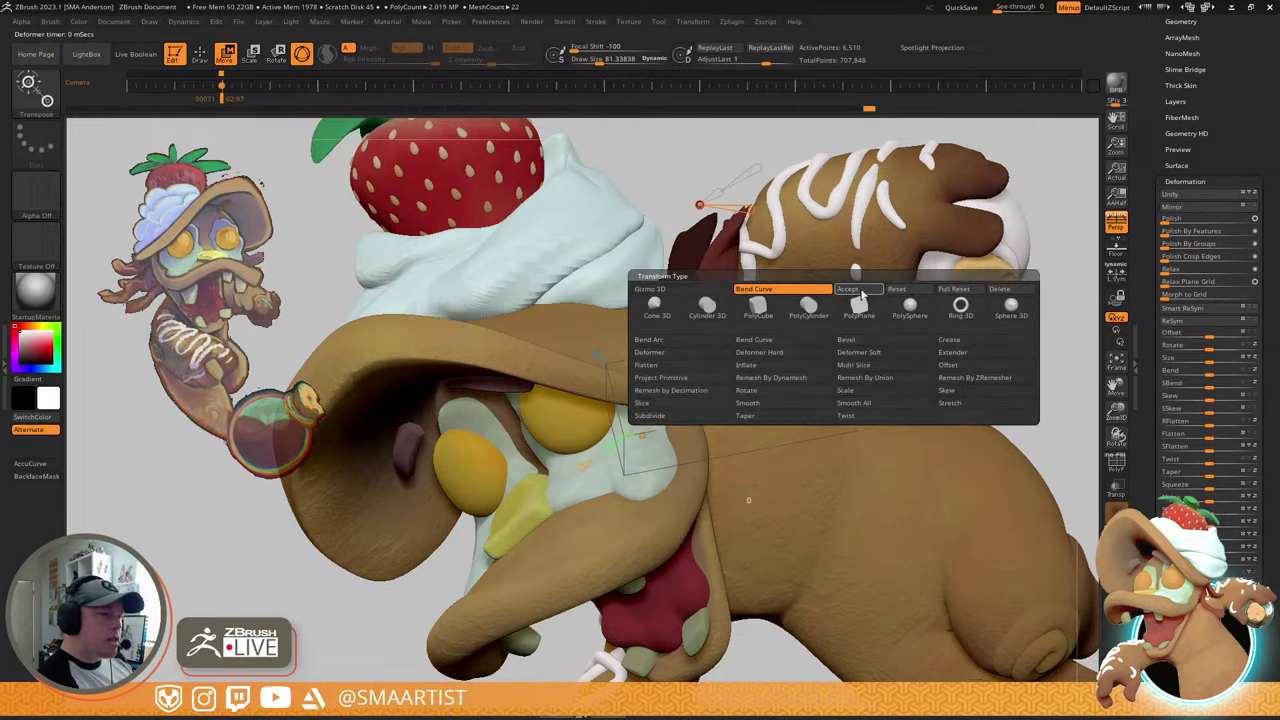
pyautogui.click(861, 291)
# - Reshape the new strand around the neck with the Move brush, reducing Draw Size from about 151 to 42, and clear the mask
pyautogui.moveTo(783, 271); pyautogui.dragTo(789, 347, button='right')
pyautogui.press('b')
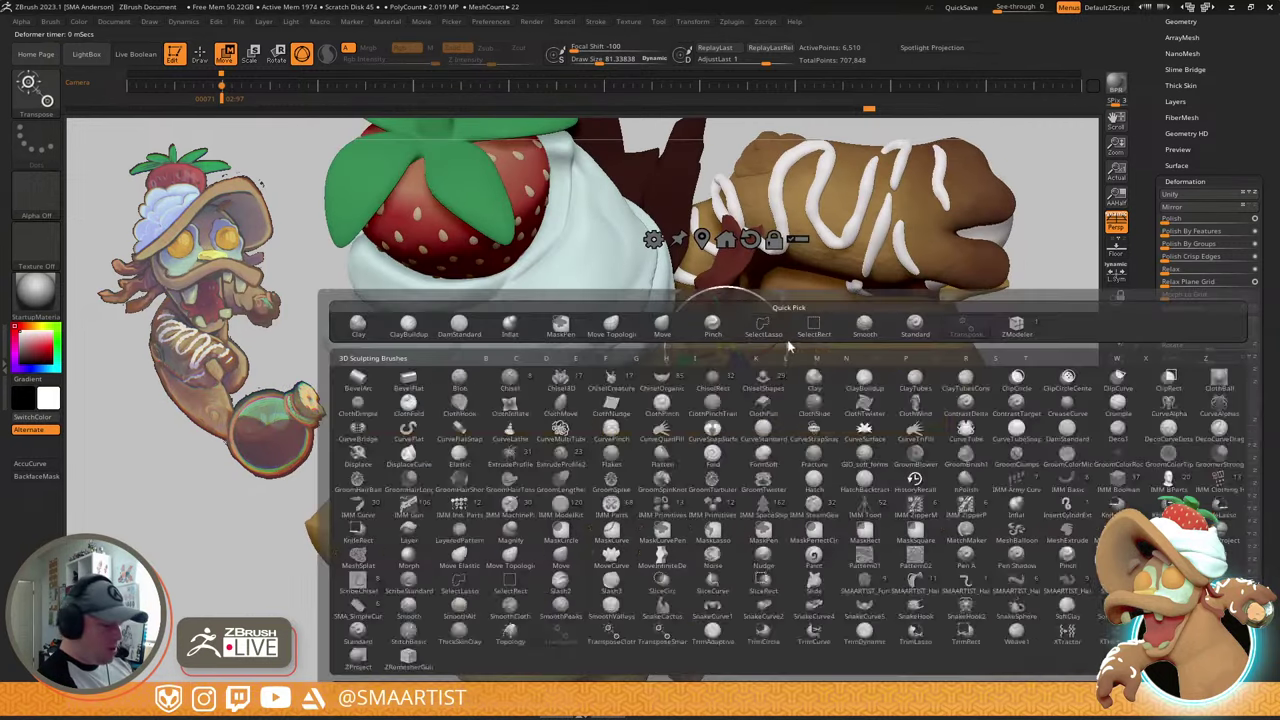
pyautogui.press('m')
pyautogui.press('v')
pyautogui.moveTo(769, 274)
pyautogui.mouseDown(button='right')
pyautogui.moveTo(790, 297)
pyautogui.moveTo(776, 292)
pyautogui.moveTo(789, 286)
pyautogui.moveTo(772, 416)
pyautogui.moveTo(793, 377)
pyautogui.moveTo(692, 352)
pyautogui.mouseUp(button='right')
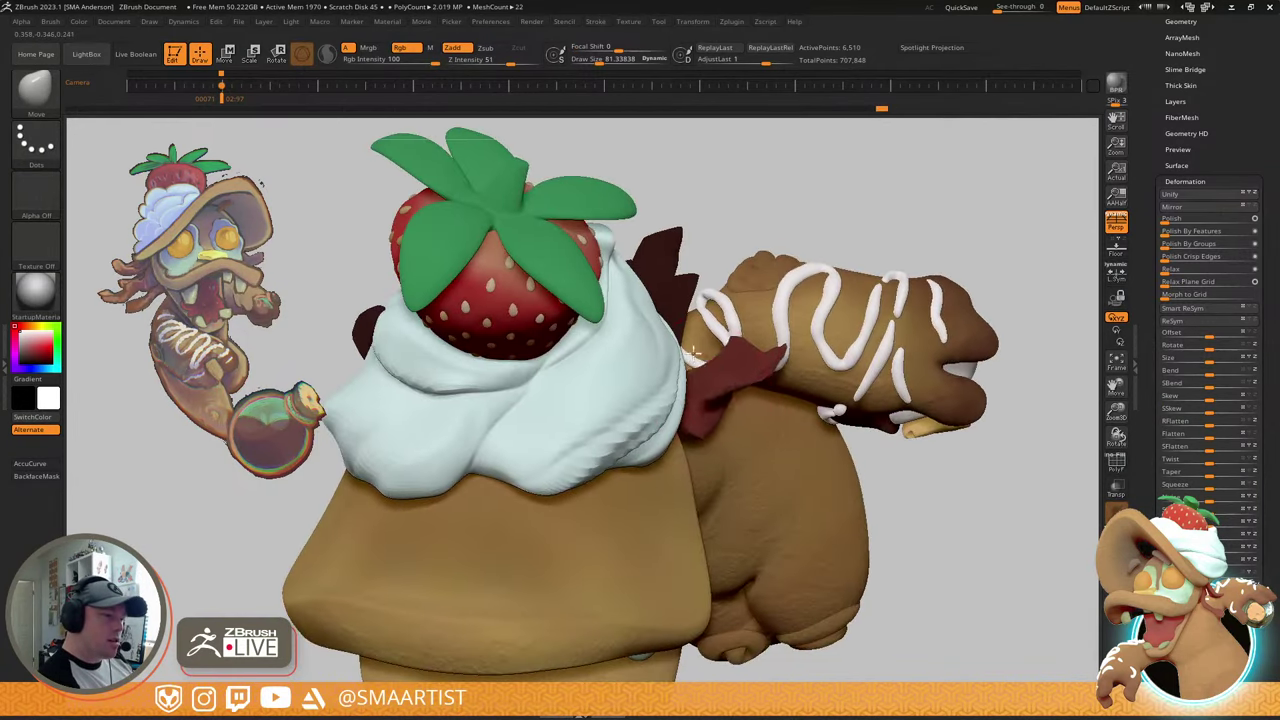
pyautogui.moveTo(697, 408); pyautogui.dragTo(649, 472, button='right')
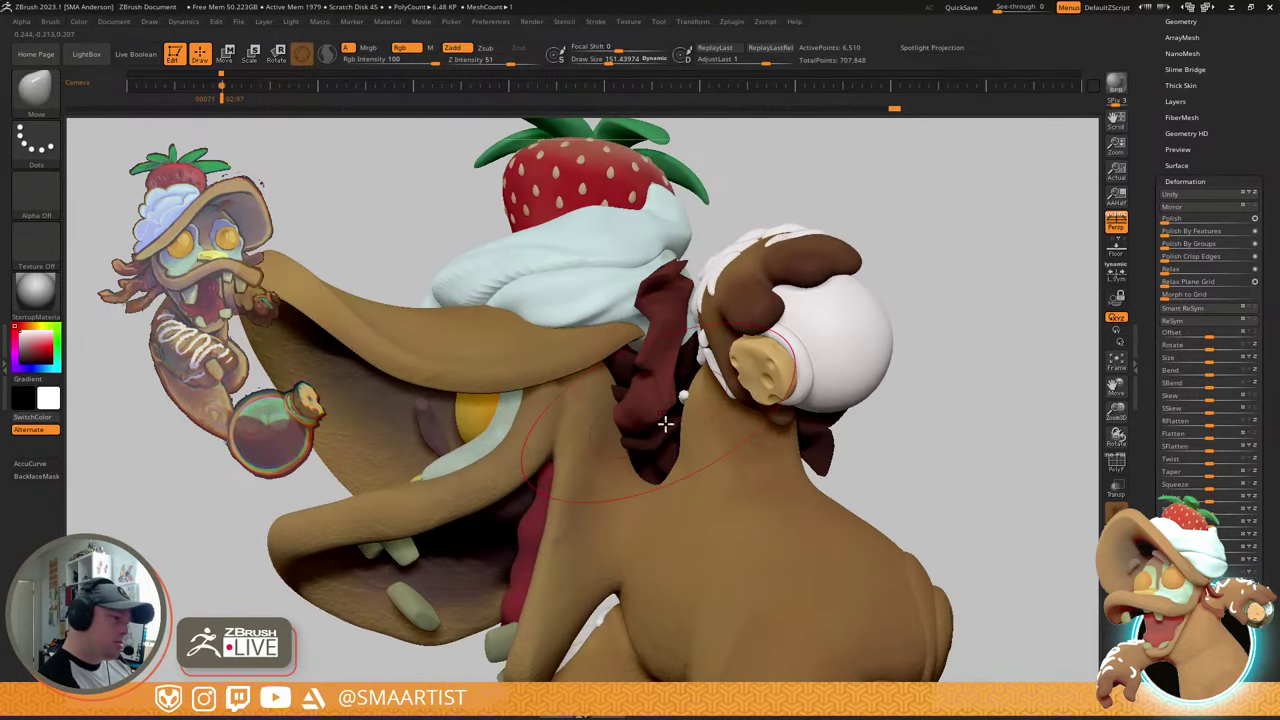
pyautogui.moveTo(665, 424)
pyautogui.mouseDown(button='right')
pyautogui.moveTo(683, 446)
pyautogui.moveTo(651, 426)
pyautogui.moveTo(677, 403)
pyautogui.moveTo(689, 463)
pyautogui.moveTo(653, 395)
pyautogui.moveTo(689, 423)
pyautogui.moveTo(654, 377)
pyautogui.moveTo(666, 302)
pyautogui.mouseUp(button='right')
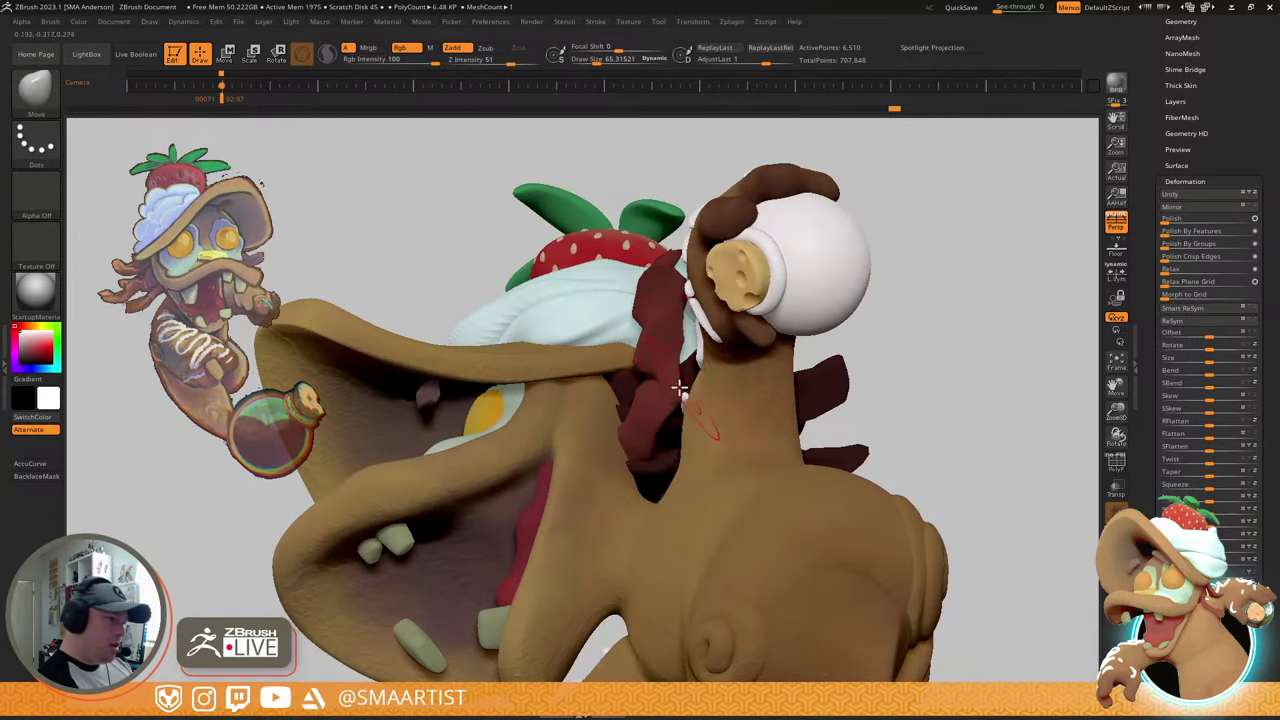
pyautogui.moveTo(649, 381); pyautogui.dragTo(626, 364, button='right')
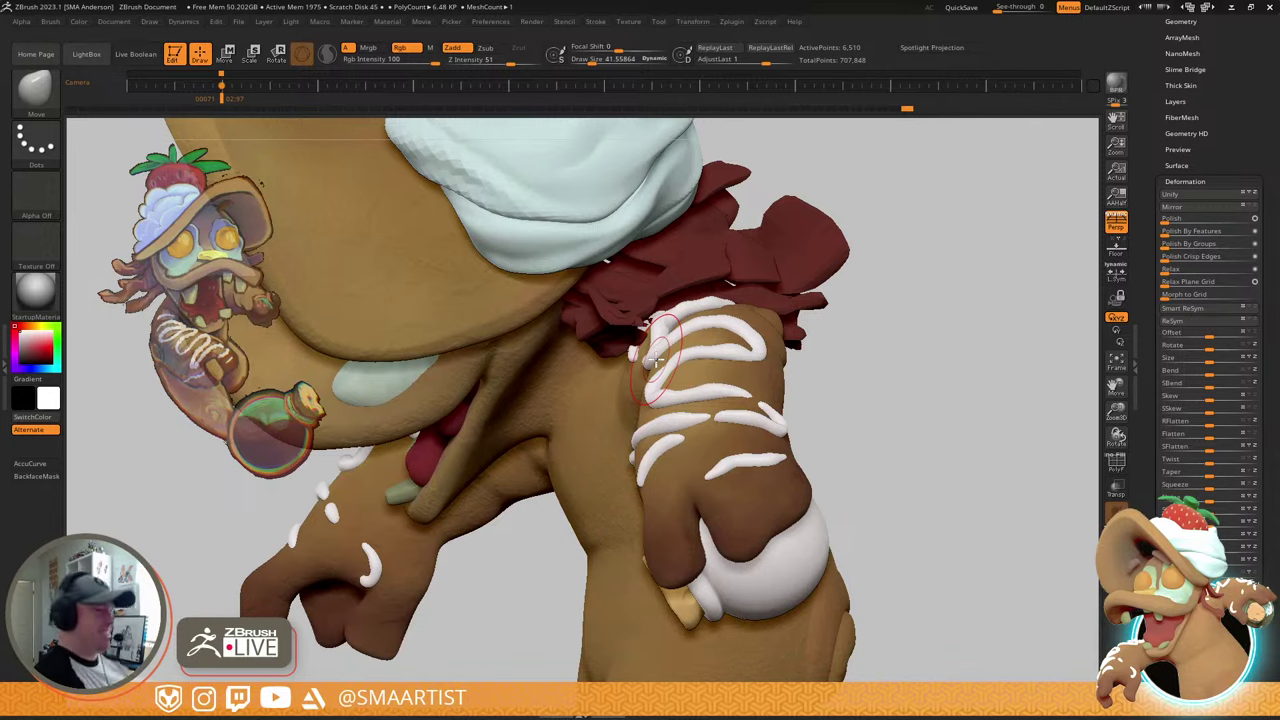
# - Pull the bacon strand's tip over the shoulder of the raised arm with the Move brush
pyautogui.moveTo(858, 342)
pyautogui.mouseDown(button='right')
pyautogui.moveTo(877, 314)
pyautogui.moveTo(817, 306)
pyautogui.moveTo(824, 290)
pyautogui.mouseUp(button='right')
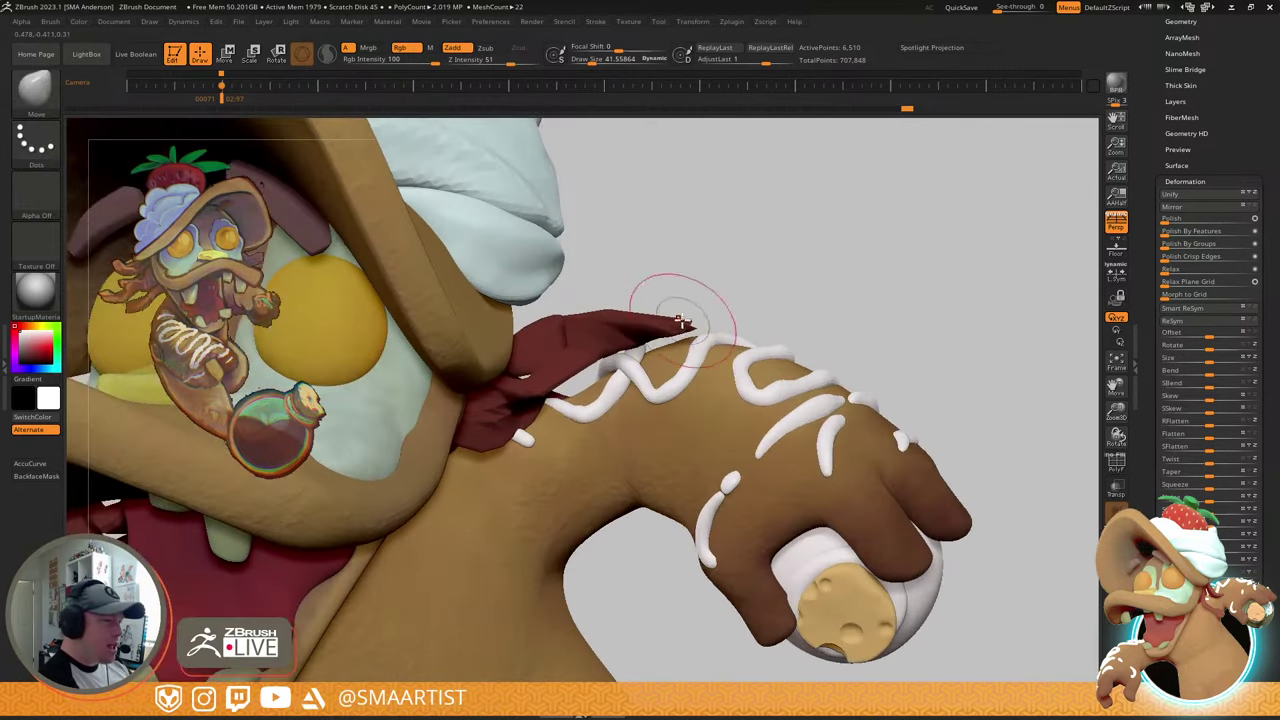
pyautogui.moveTo(687, 346)
pyautogui.mouseDown(button='right')
pyautogui.moveTo(660, 333)
pyautogui.moveTo(691, 280)
pyautogui.mouseUp(button='right')
pyautogui.moveTo(668, 318); pyautogui.dragTo(676, 332)
pyautogui.moveTo(676, 332); pyautogui.dragTo(636, 434, button='right')
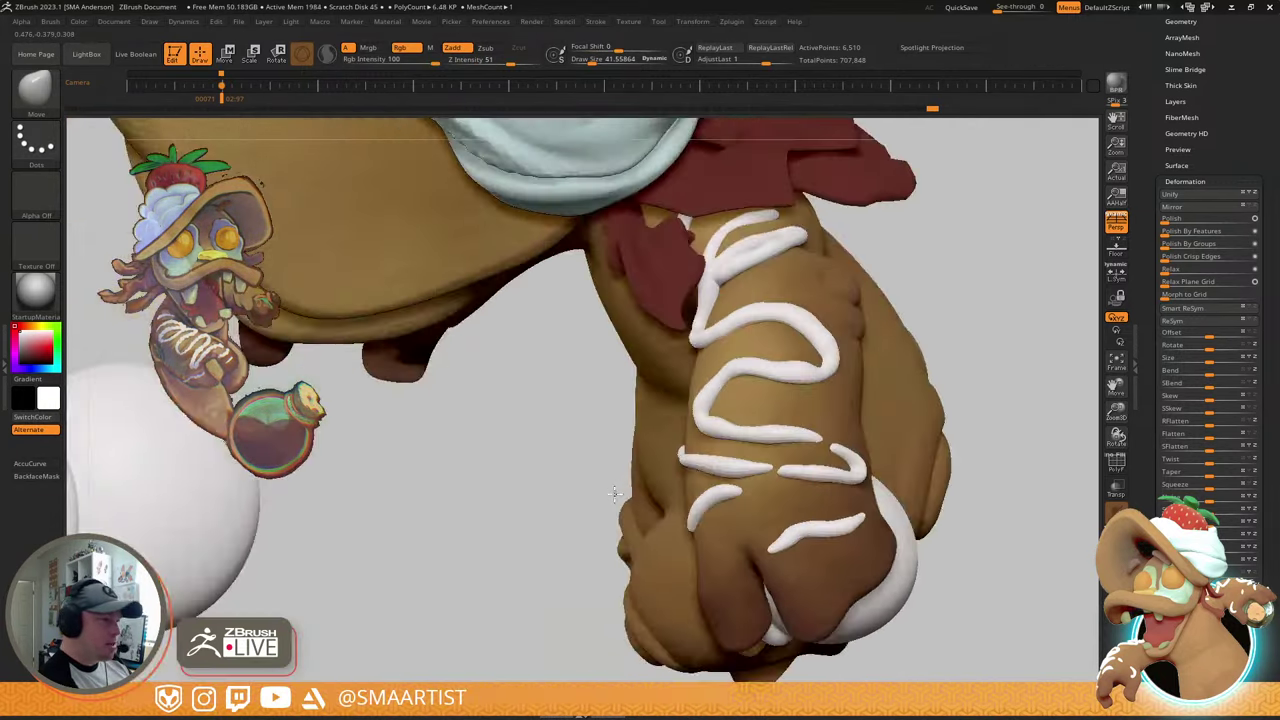
# - Show the polyframe, then smooth and reshape the hanging end of the strand beside the arm's icing
pyautogui.press('shift')
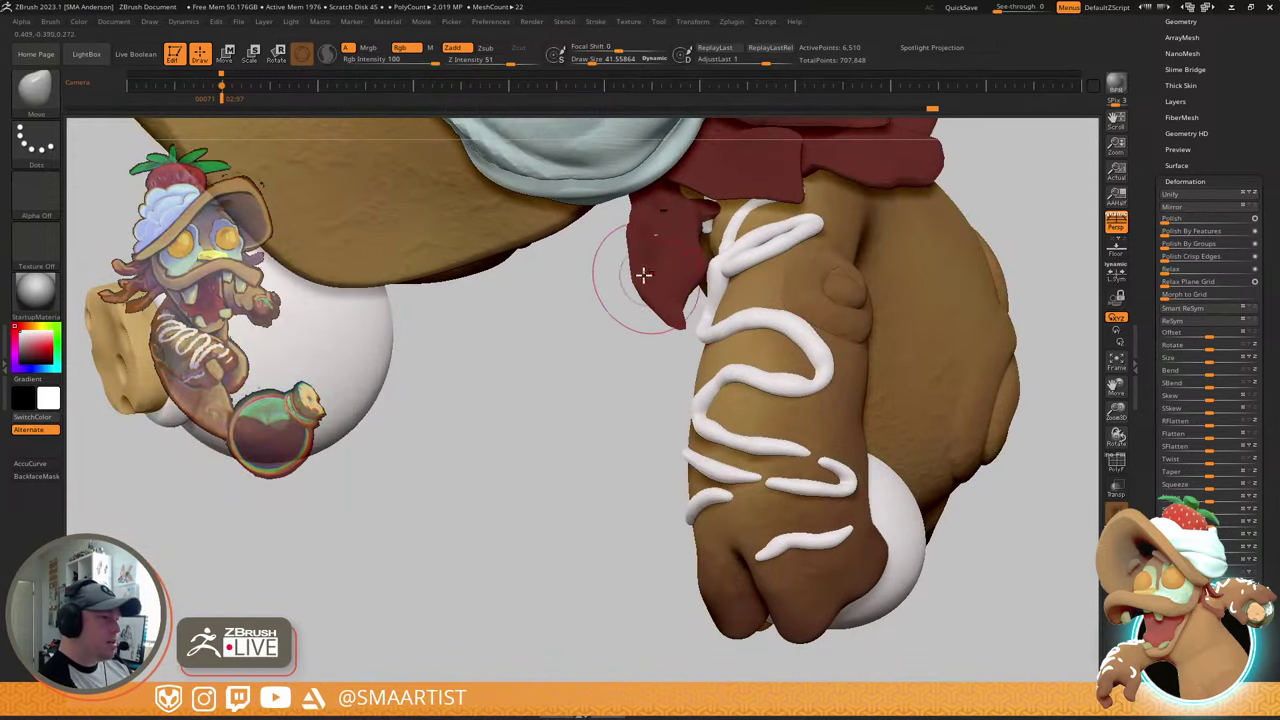
pyautogui.hotkey('shift', 'f')
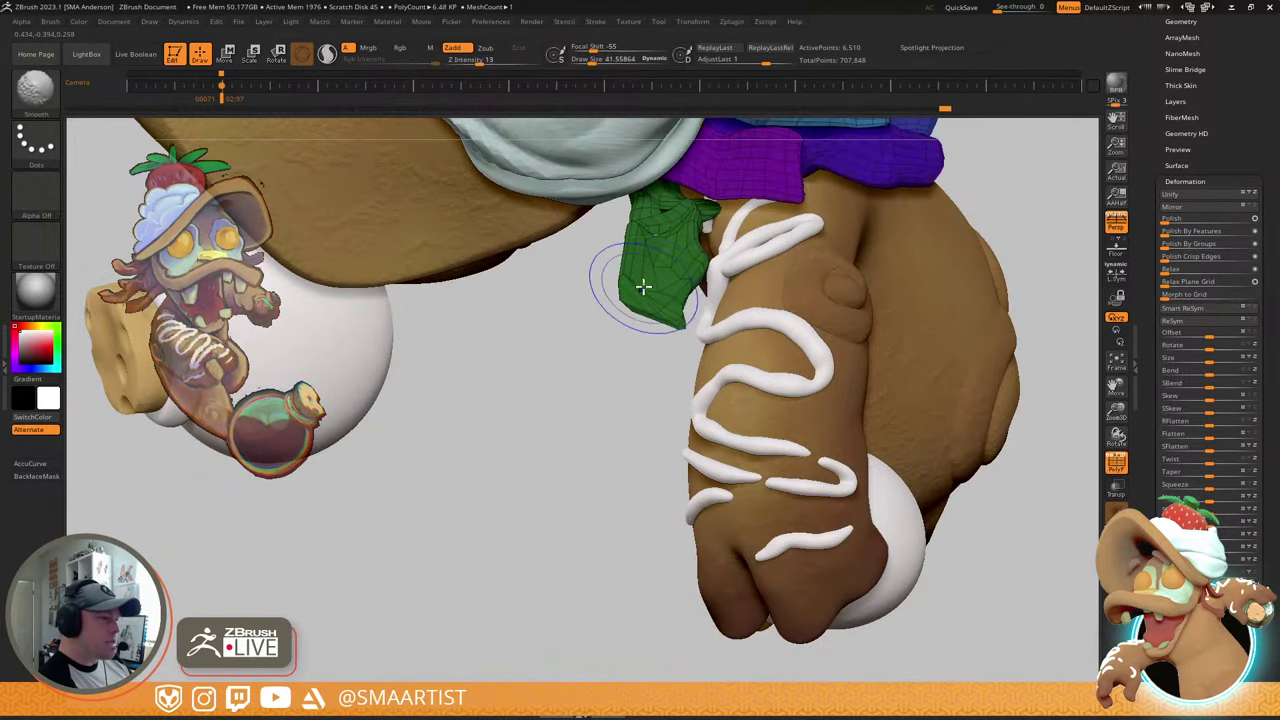
pyautogui.keyDown('shift'); pyautogui.moveTo(685, 313); pyautogui.dragTo(684, 325); pyautogui.keyUp('shift')
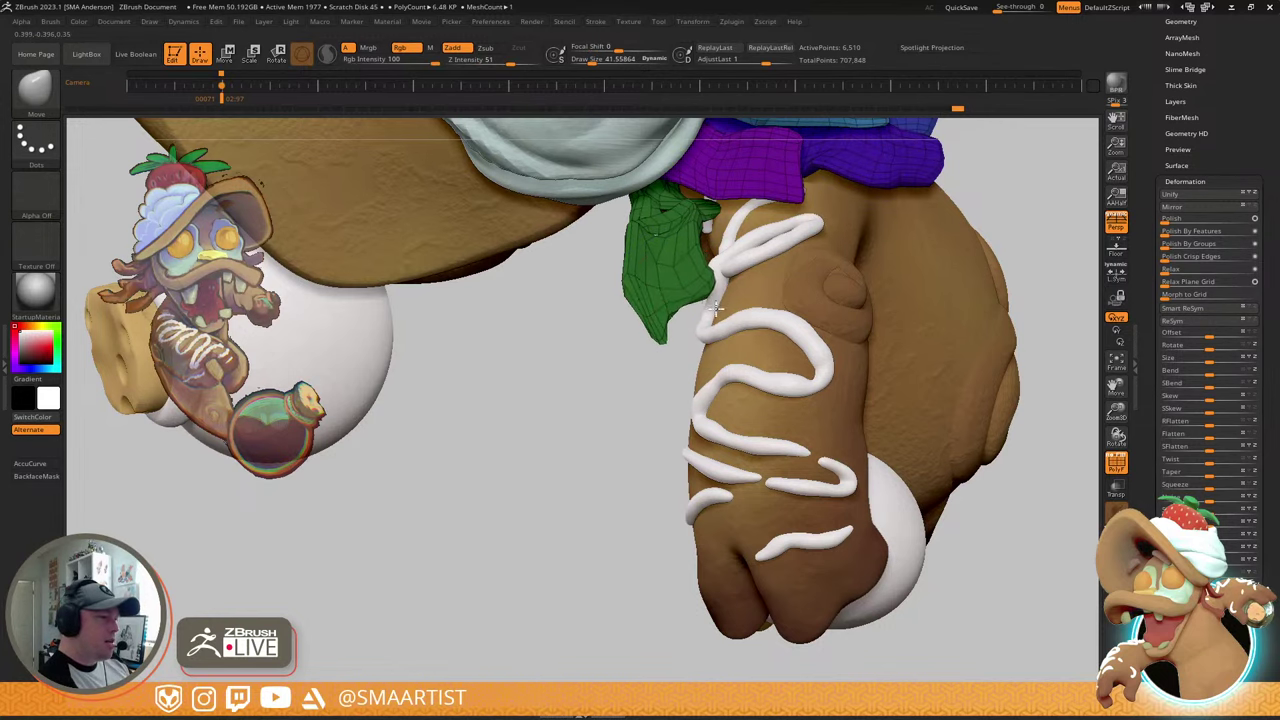
pyautogui.moveTo(676, 308)
pyautogui.mouseDown(button='right')
pyautogui.moveTo(706, 249)
pyautogui.moveTo(665, 310)
pyautogui.mouseUp(button='right')
pyautogui.moveTo(665, 310); pyautogui.dragTo(684, 296)
pyautogui.moveTo(684, 296); pyautogui.dragTo(579, 422, button='right')
# - Switch to the Inflat brush, then thicken and smooth the strand's tip above the arm icing
pyautogui.press('b')
pyautogui.press('i')
pyautogui.press('f')
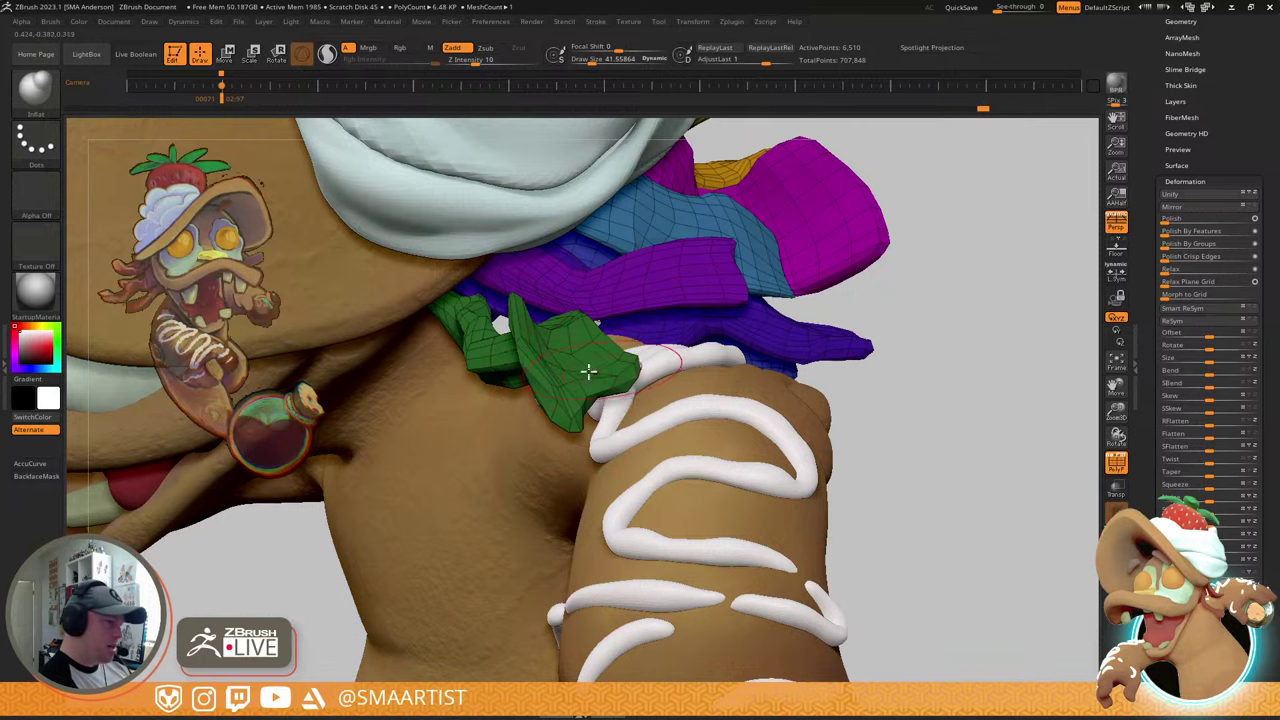
pyautogui.moveTo(572, 392)
pyautogui.mouseDown(button='right')
pyautogui.moveTo(597, 338)
pyautogui.moveTo(588, 305)
pyautogui.moveTo(583, 381)
pyautogui.moveTo(567, 398)
pyautogui.mouseUp(button='right')
pyautogui.keyDown('shift'); pyautogui.moveTo(567, 398); pyautogui.dragTo(566, 401); pyautogui.keyUp('shift')
pyautogui.moveTo(556, 405)
pyautogui.mouseDown(button='right')
pyautogui.moveTo(614, 298)
pyautogui.moveTo(606, 307)
pyautogui.mouseUp(button='right')
# - Switch to the Move Topological brush, set Draw Size to about 26 and refine the strand's end
pyautogui.press('b')
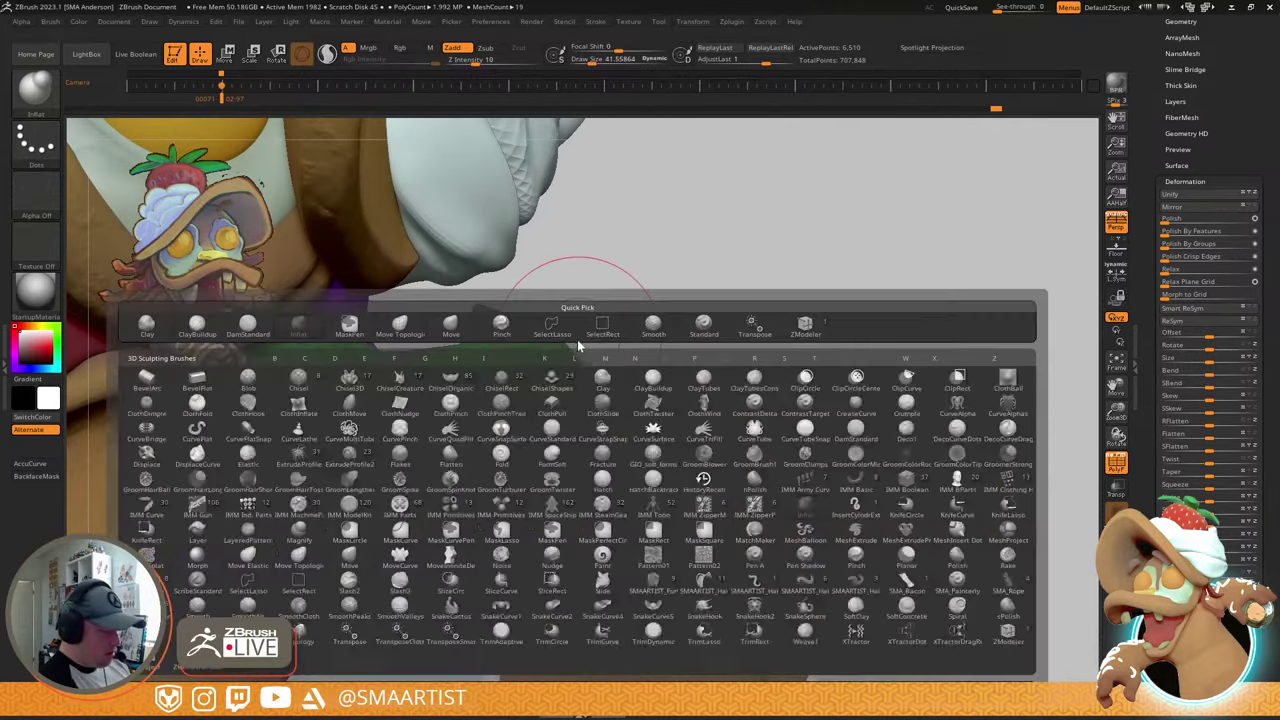
pyautogui.press('m')
pyautogui.press('t')
pyautogui.press('s')
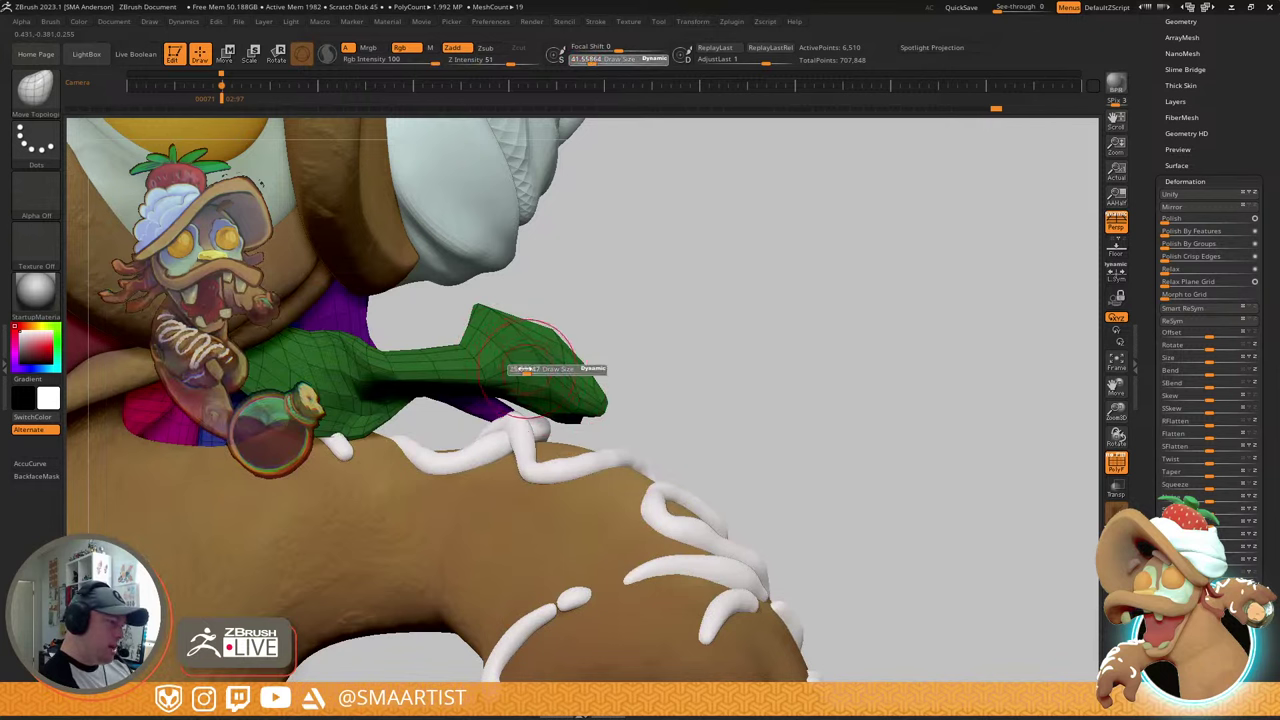
pyautogui.moveTo(525, 369); pyautogui.dragTo(478, 369)
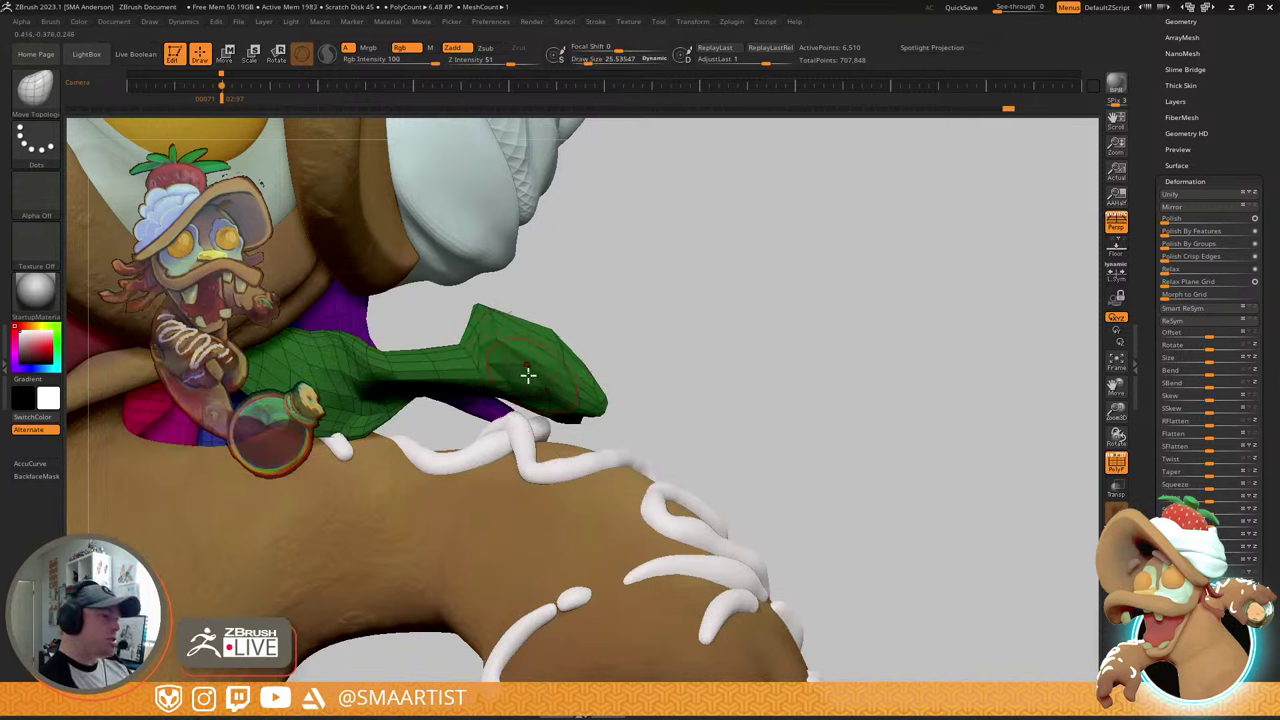
pyautogui.moveTo(525, 363); pyautogui.dragTo(723, 257, button='right')
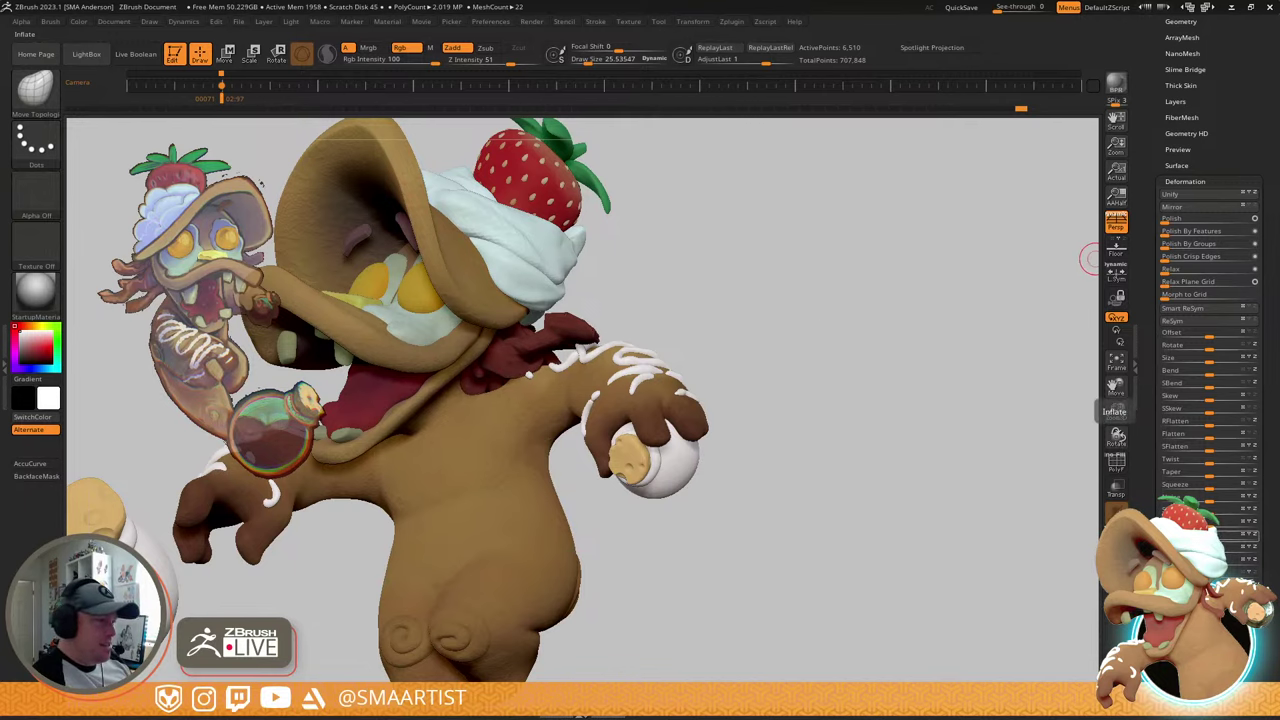
# - Clear the mask and thicken the bacon hair strands with the Inflate deformation
pyautogui.keyDown('ctrl'); pyautogui.moveTo(803, 303); pyautogui.dragTo(820, 332, button='right'); pyautogui.keyUp('ctrl')
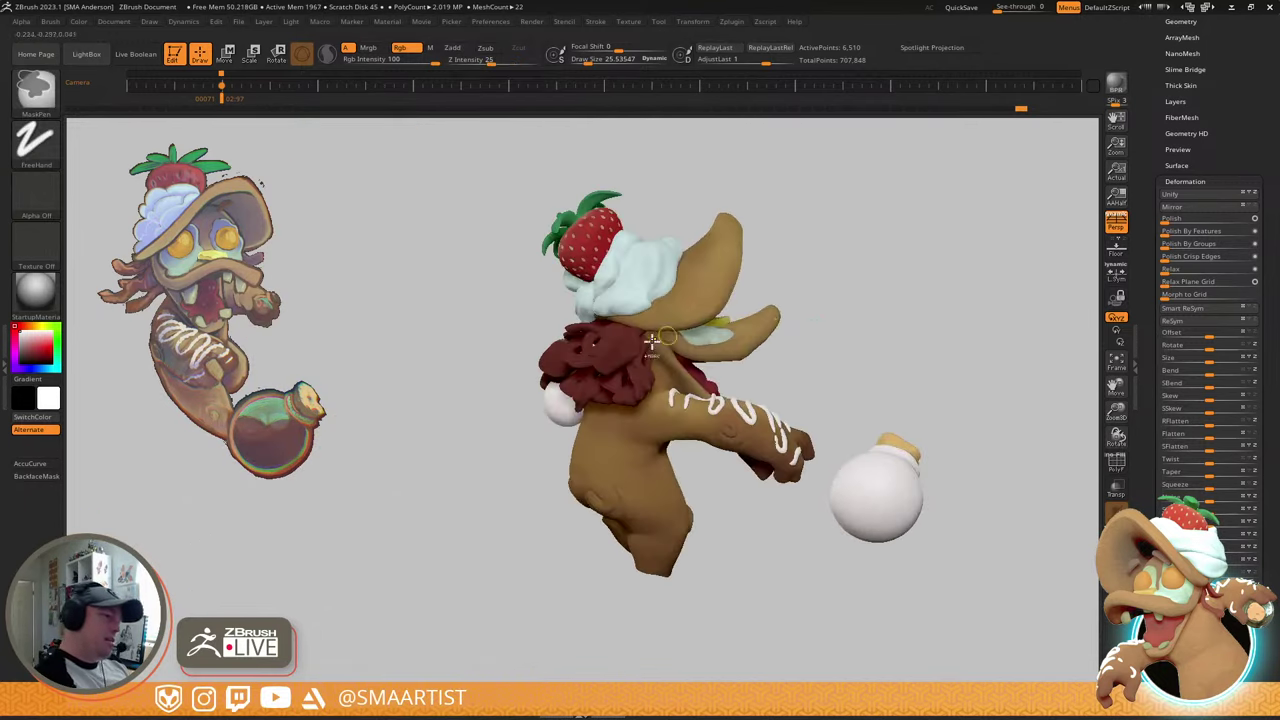
pyautogui.keyDown('ctrl'); pyautogui.moveTo(652, 342); pyautogui.dragTo(646, 380, button='right'); pyautogui.keyUp('ctrl')
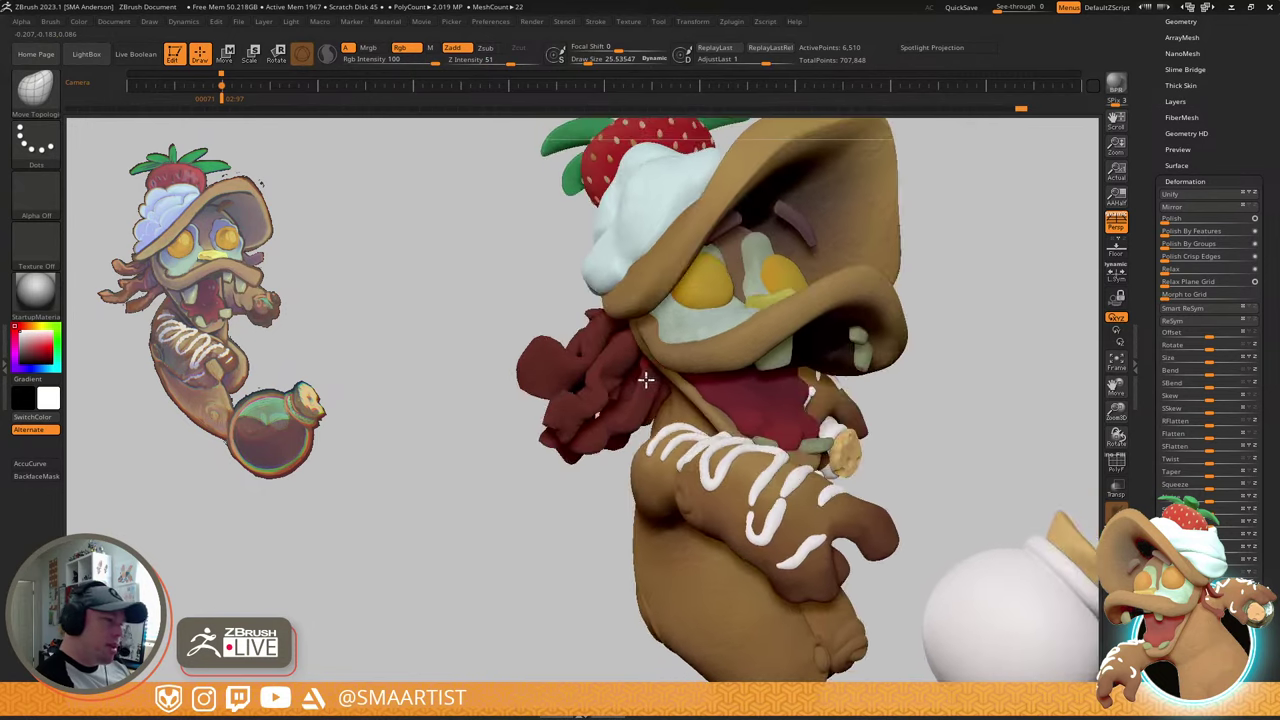
pyautogui.press('ctrl')
pyautogui.keyDown('ctrl'); pyautogui.moveTo(1018, 314); pyautogui.dragTo(1040, 334); pyautogui.keyUp('ctrl')
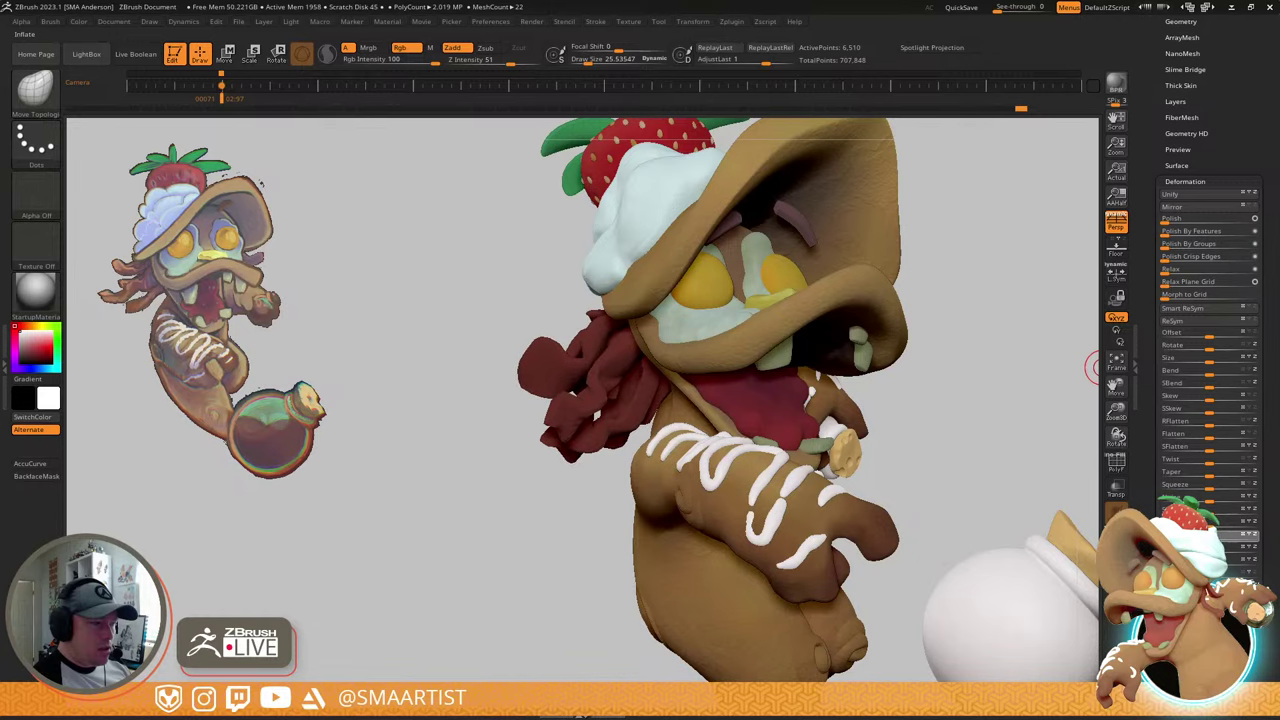
# - Switch to the Inflat brush, set Draw Size to about 95 and add volume to the bacon strands around the neck and back
pyautogui.moveTo(909, 358); pyautogui.dragTo(760, 345, button='right')
pyautogui.moveTo(672, 420)
pyautogui.keyDown('ctrl'); pyautogui.mouseDown(button='right')
pyautogui.moveTo(674, 443)
pyautogui.moveTo(696, 438)
pyautogui.moveTo(686, 363)
pyautogui.moveTo(673, 396)
pyautogui.mouseUp(button='right'); pyautogui.keyUp('ctrl')
pyautogui.press('b')
pyautogui.press('i')
pyautogui.press('n')
pyautogui.press('s')
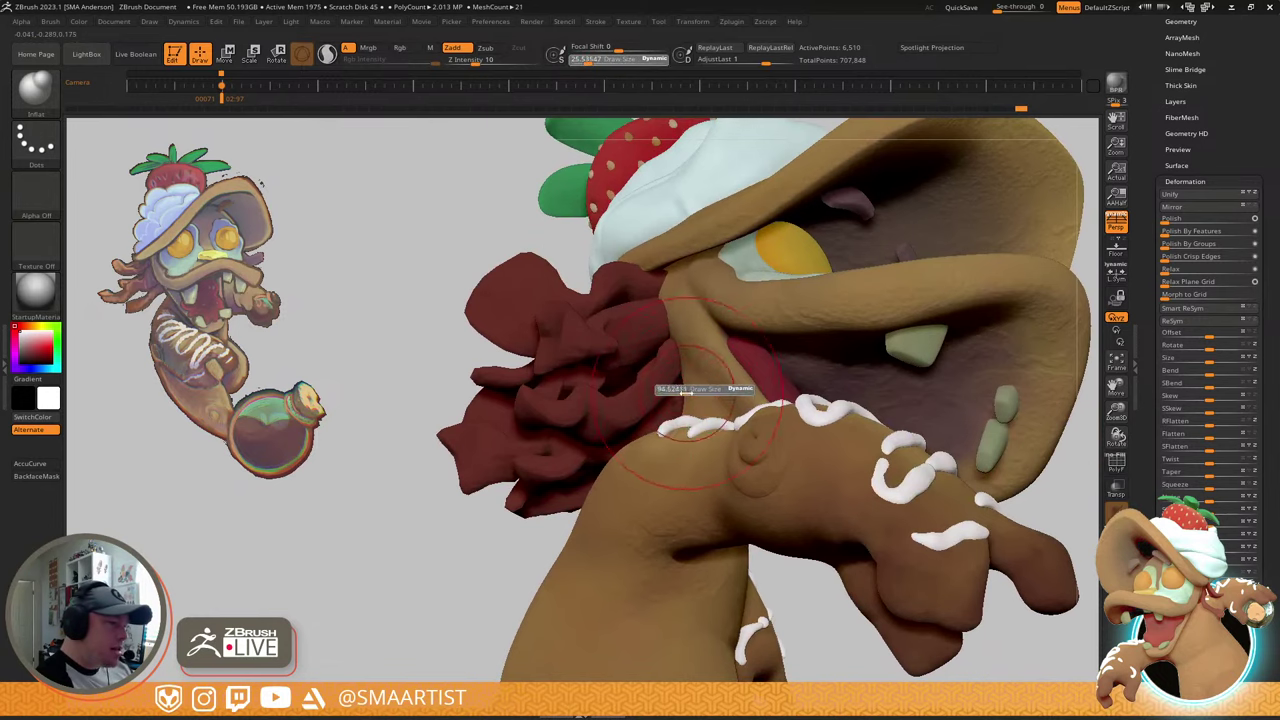
pyautogui.moveTo(678, 374); pyautogui.dragTo(566, 358, button='right')
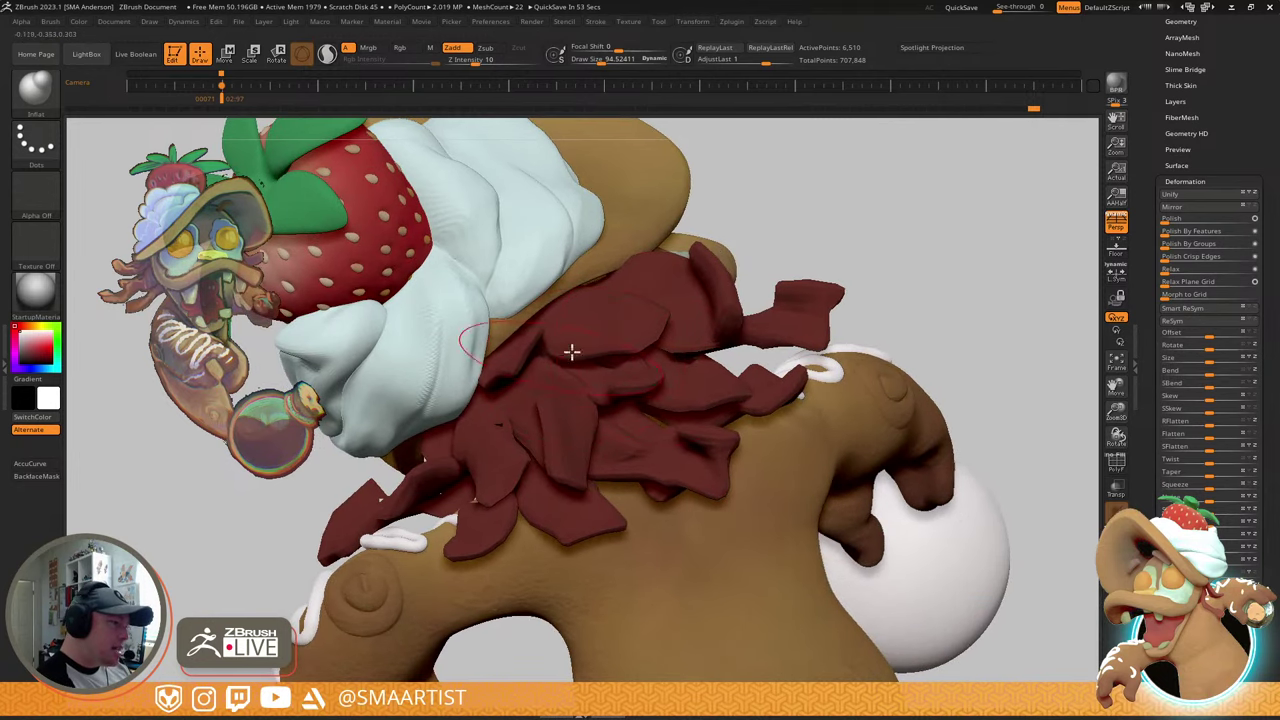
pyautogui.moveTo(641, 376); pyautogui.dragTo(641, 335, button='right')
pyautogui.moveTo(504, 381)
pyautogui.mouseDown(button='right')
pyautogui.moveTo(574, 394)
pyautogui.moveTo(514, 505)
pyautogui.moveTo(543, 517)
pyautogui.moveTo(537, 534)
pyautogui.moveTo(620, 514)
pyautogui.moveTo(640, 522)
pyautogui.moveTo(760, 465)
pyautogui.moveTo(894, 312)
pyautogui.moveTo(991, 374)
pyautogui.moveTo(894, 343)
pyautogui.moveTo(909, 356)
pyautogui.moveTo(917, 314)
pyautogui.moveTo(903, 294)
pyautogui.moveTo(871, 289)
pyautogui.moveTo(860, 300)
pyautogui.moveTo(1033, 281)
pyautogui.moveTo(1001, 287)
pyautogui.mouseUp(button='right')
# - Save the project, return to the stored front camera keyframe and frame the full character
pyautogui.hotkey('ctrl', 's')
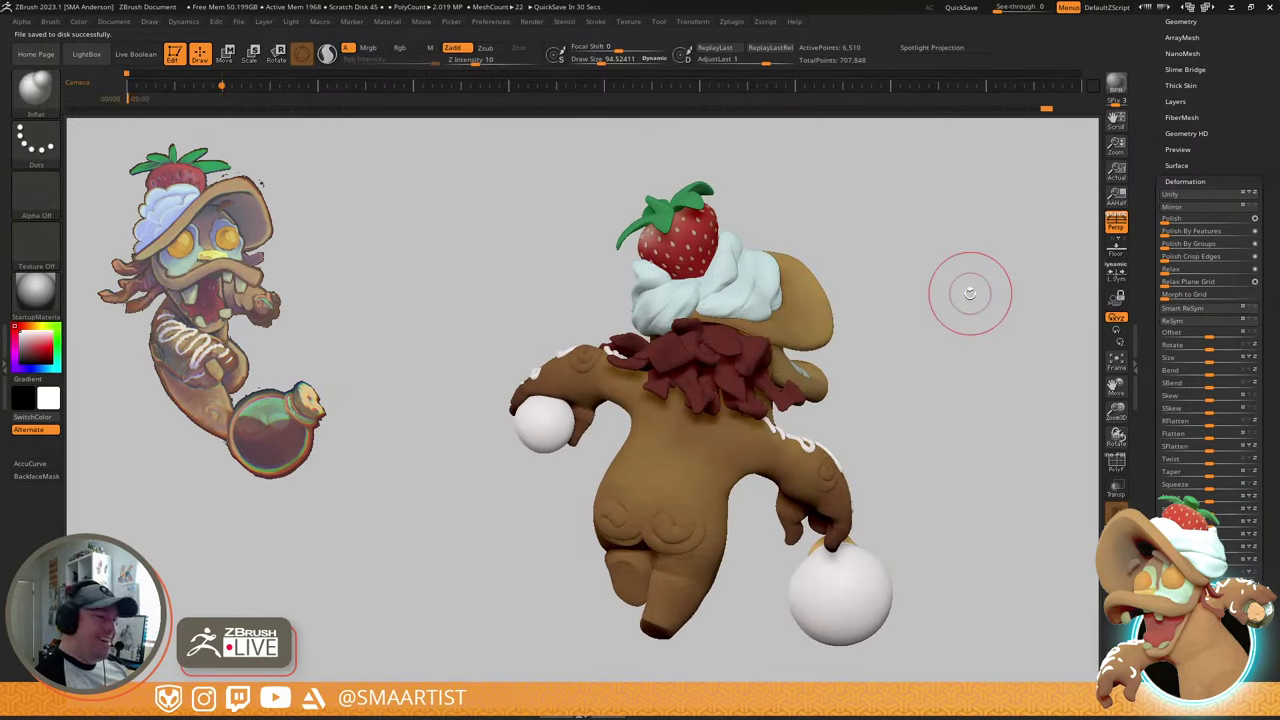
pyautogui.press('Right')
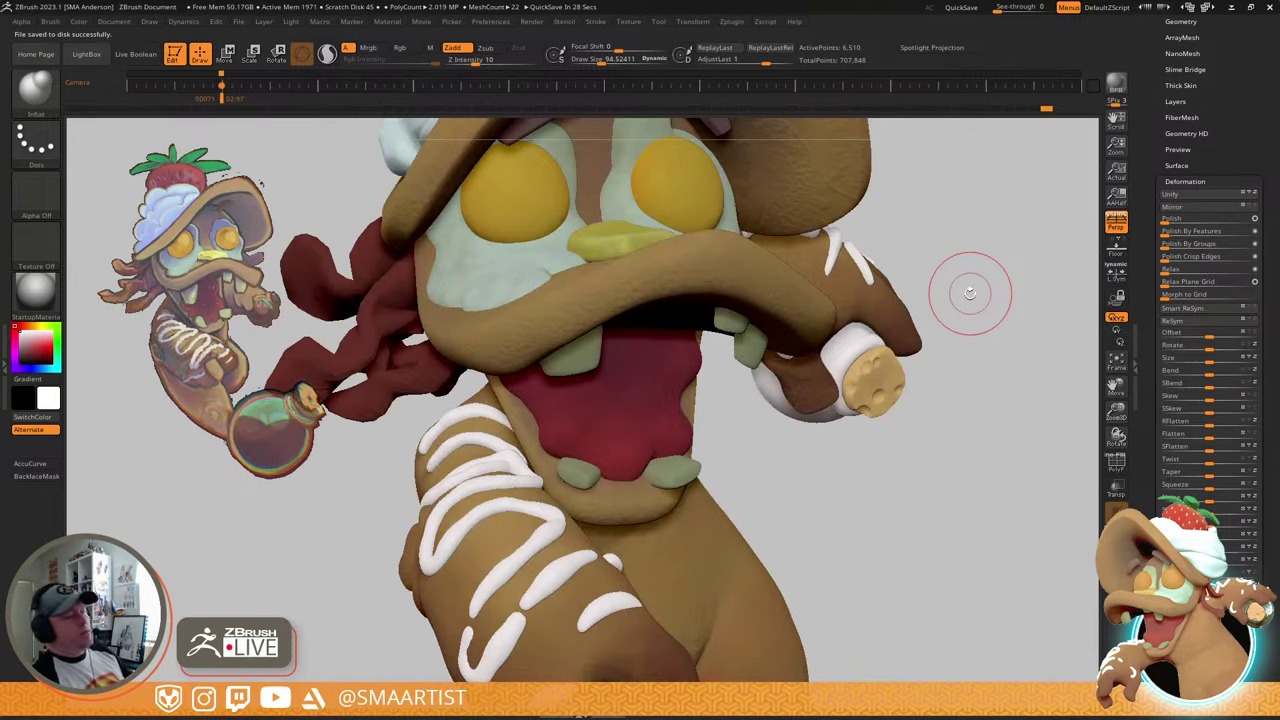
pyautogui.moveTo(924, 502)
pyautogui.keyDown('ctrl'); pyautogui.mouseDown(button='right')
pyautogui.moveTo(894, 426)
pyautogui.moveTo(908, 575)
pyautogui.moveTo(908, 456)
pyautogui.mouseUp(button='right'); pyautogui.keyUp('ctrl')
pyautogui.keyDown('alt'); pyautogui.moveTo(908, 456); pyautogui.dragTo(913, 537, button='right'); pyautogui.keyUp('alt')
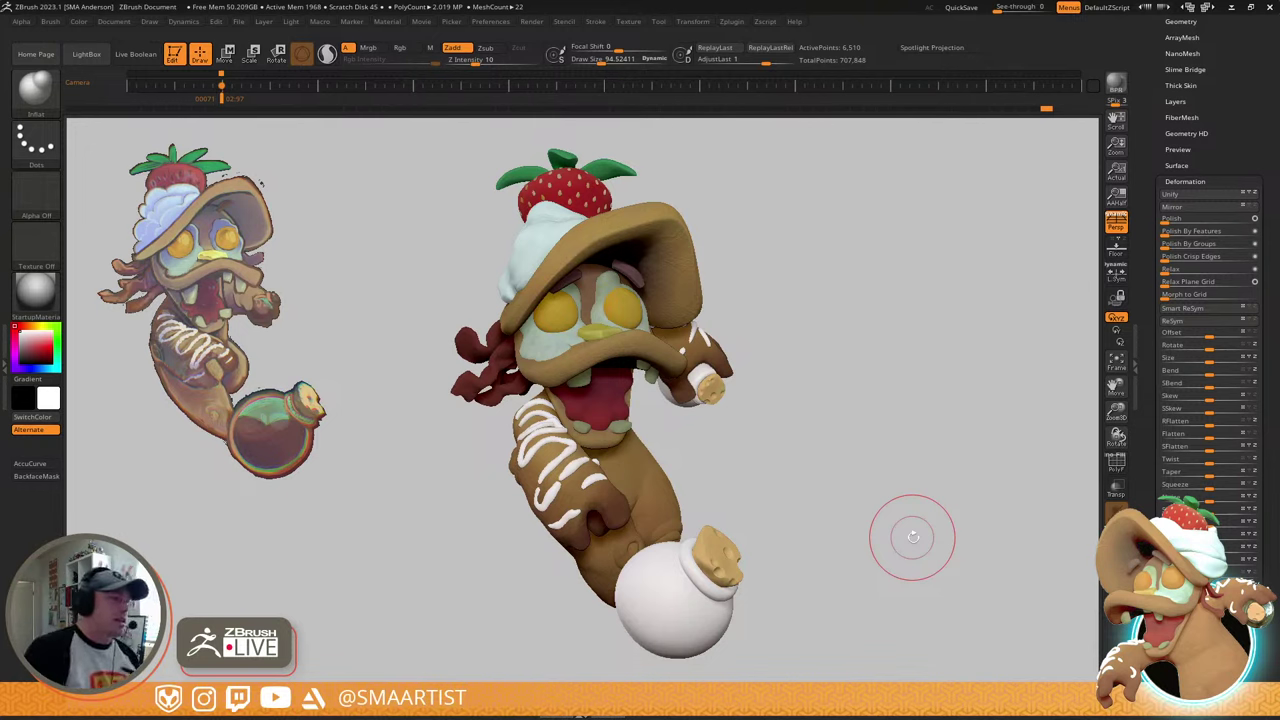
# - Select the strawberry leaves subtool, show its polyframe and bring up the transform gizmo
pyautogui.keyDown('alt'); pyautogui.click(605, 168); pyautogui.keyUp('alt')
pyautogui.moveTo(648, 168); pyautogui.dragTo(680, 255, button='right')
pyautogui.hotkey('shift', 'f')
pyautogui.keyDown('alt'); pyautogui.moveTo(618, 220); pyautogui.dragTo(644, 425, button='right'); pyautogui.keyUp('alt')
pyautogui.press('w')
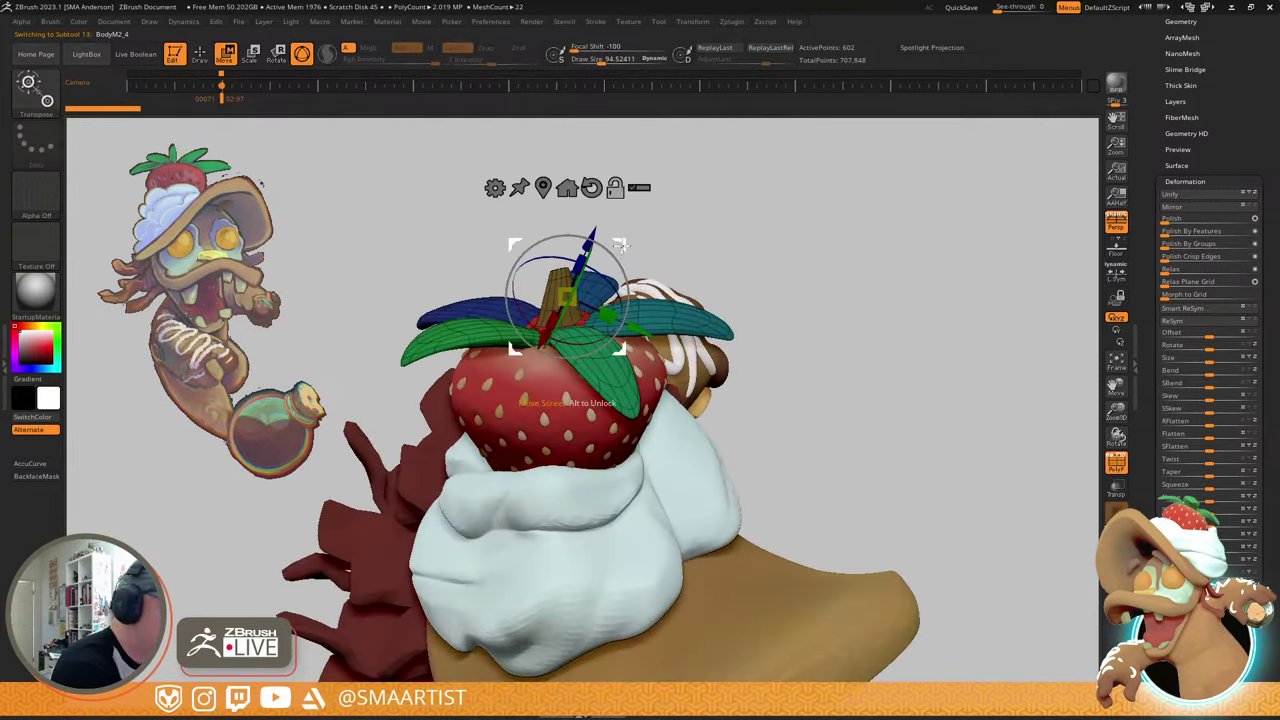
# - Mask only the strawberry stem's polygroup, leaving the leaves free to transform
pyautogui.keyDown('alt'); pyautogui.moveTo(621, 246); pyautogui.dragTo(814, 191); pyautogui.keyUp('alt')
pyautogui.keyDown('ctrl'); pyautogui.click(560, 279); pyautogui.keyUp('ctrl')
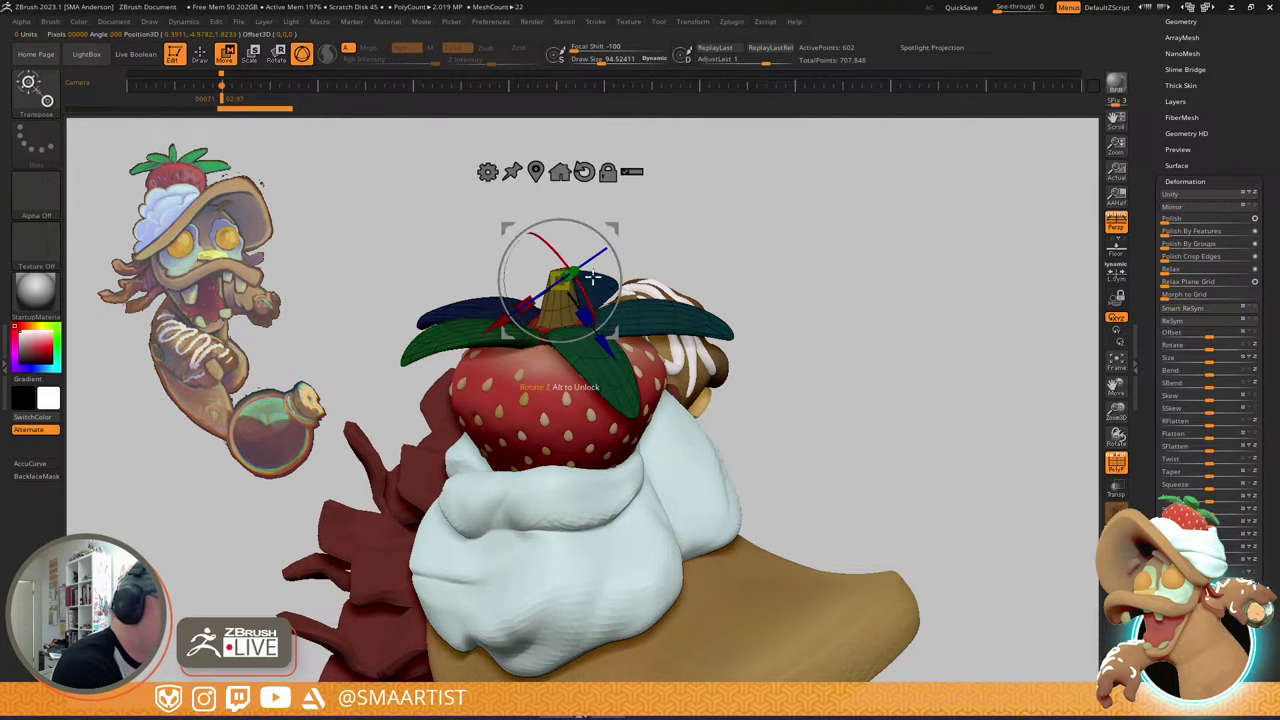
pyautogui.press('q')
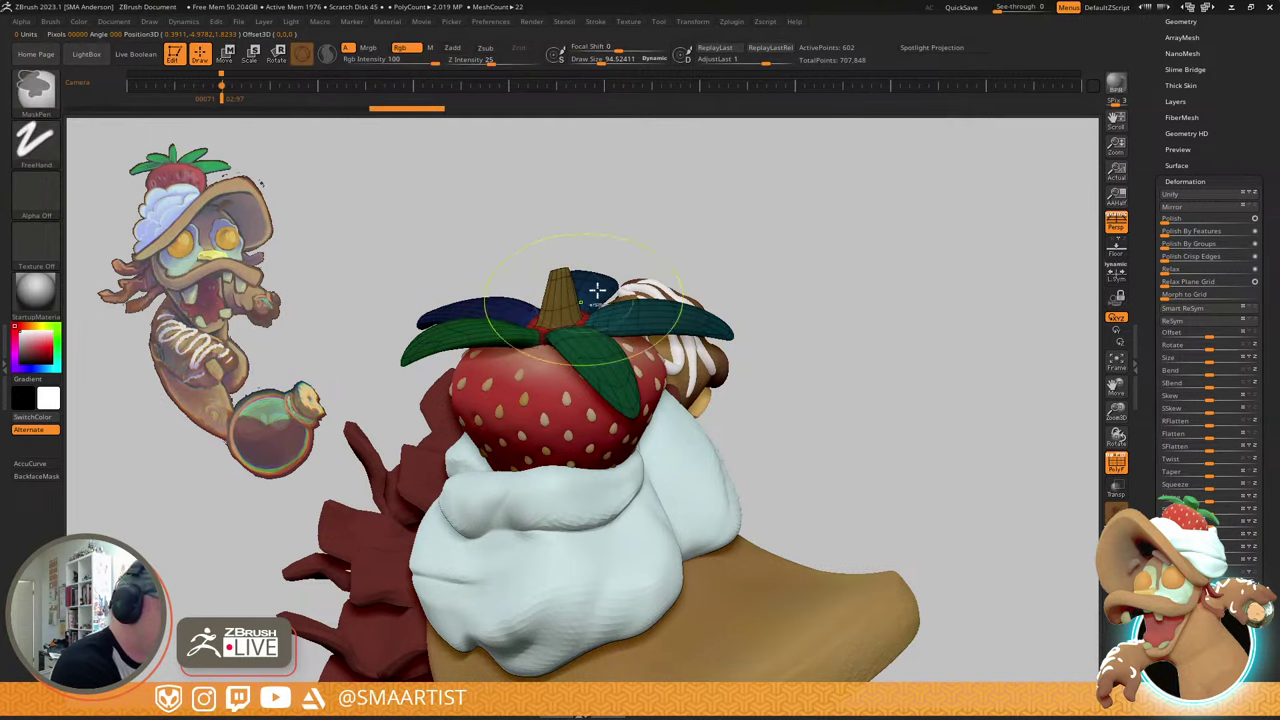
pyautogui.keyDown('ctrl'); pyautogui.click(692, 225); pyautogui.keyUp('ctrl')
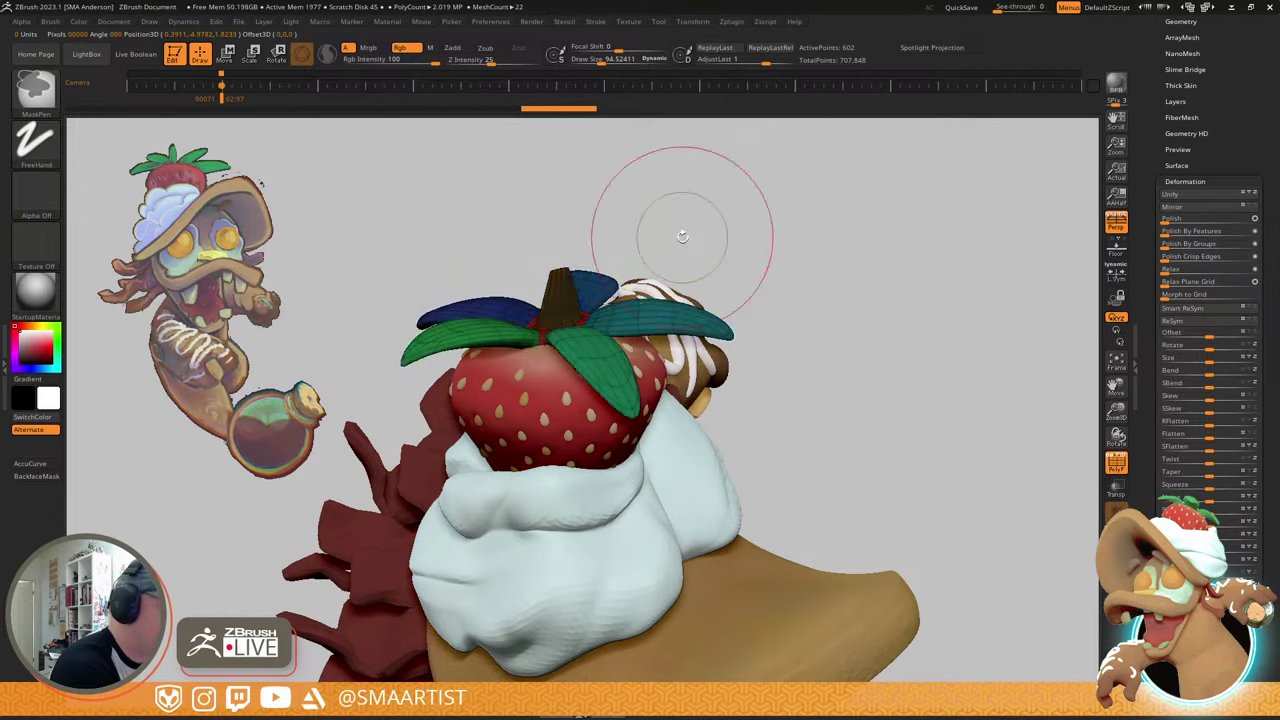
pyautogui.press('w')
pyautogui.moveTo(680, 244)
pyautogui.mouseDown()
pyautogui.moveTo(638, 253)
pyautogui.moveTo(660, 294)
pyautogui.moveTo(675, 264)
pyautogui.moveTo(682, 276)
pyautogui.mouseUp()
# - Isolate the leaves subtool, place the gizmo at the base of the stem and show all subtools again
pyautogui.hotkey('shift', 's')
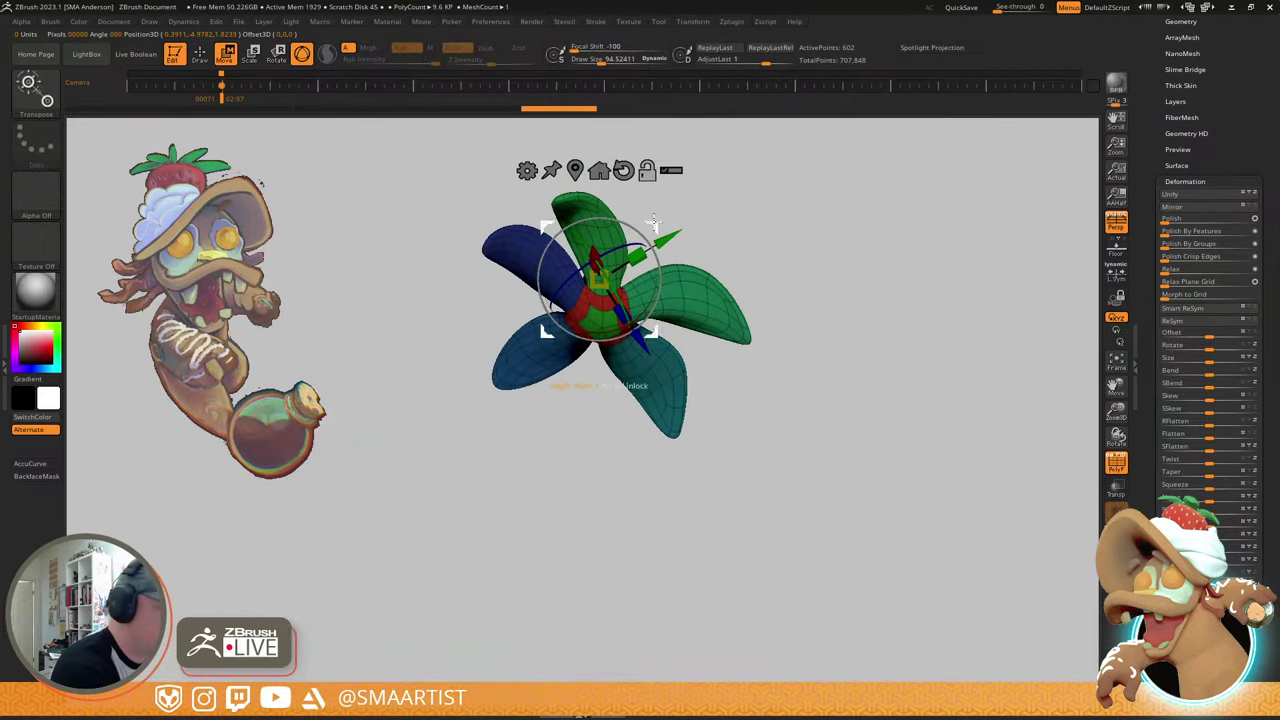
pyautogui.keyDown('ctrl'); pyautogui.moveTo(572, 384); pyautogui.dragTo(602, 386); pyautogui.keyUp('ctrl')
pyautogui.keyDown('alt'); pyautogui.click(602, 326); pyautogui.keyUp('alt')
pyautogui.moveTo(602, 329); pyautogui.dragTo(581, 329)
pyautogui.moveTo(716, 258); pyautogui.dragTo(716, 355)
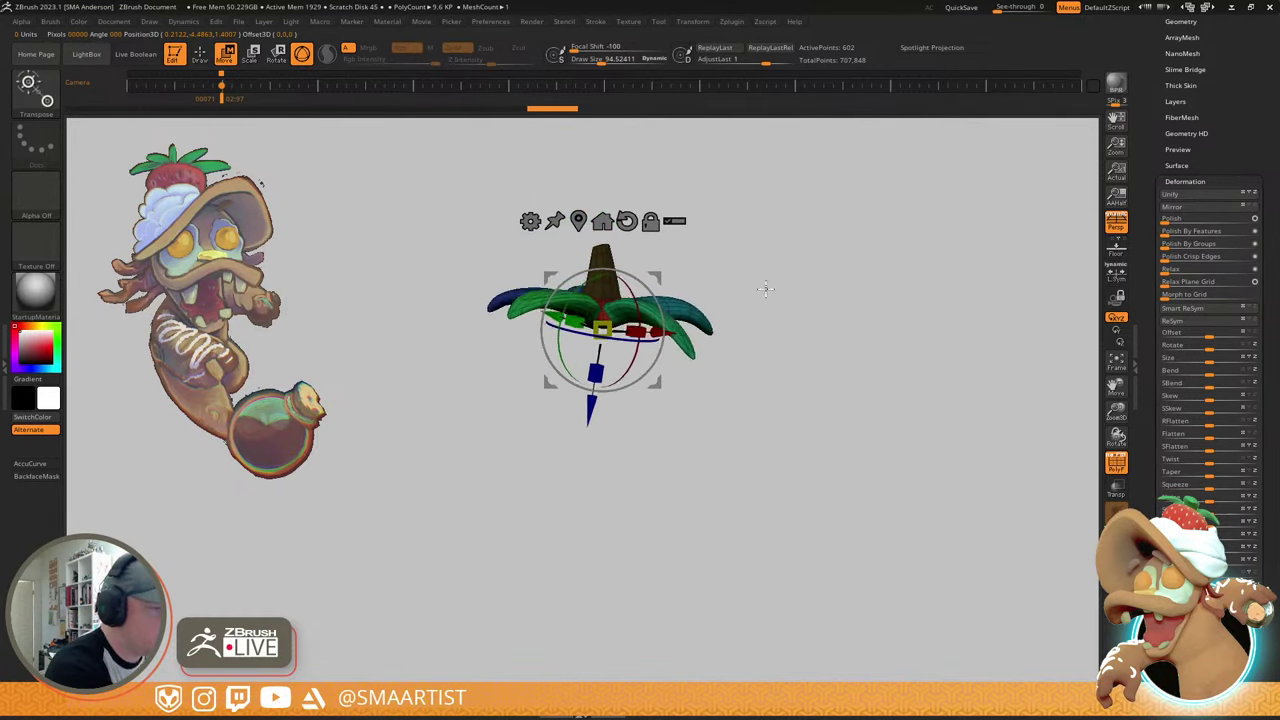
pyautogui.moveTo(765, 289); pyautogui.dragTo(763, 292)
pyautogui.hotkey('shift', 's')
pyautogui.moveTo(831, 257); pyautogui.dragTo(803, 242)
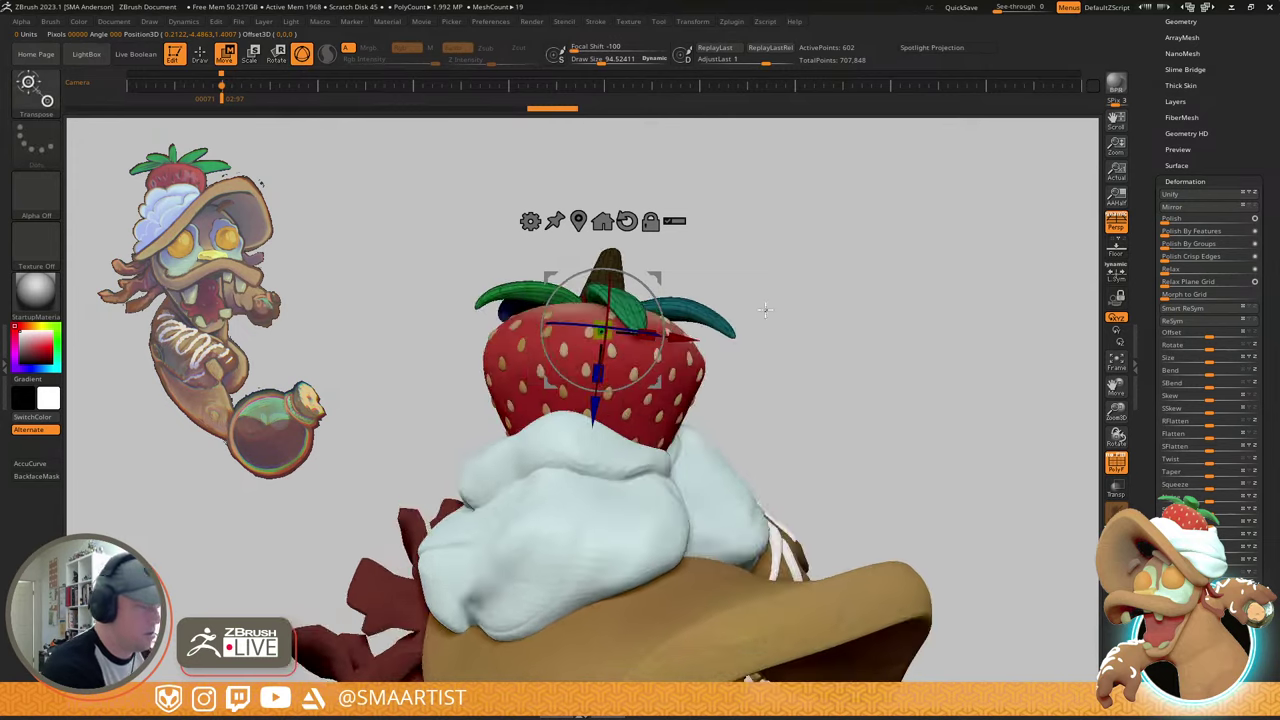
# - Restore the stored camera view, zoom the canvas out to fit the whole character and return to Draw mode
pyautogui.moveTo(765, 310); pyautogui.dragTo(786, 347)
pyautogui.moveTo(656, 279); pyautogui.dragTo(794, 267)
pyautogui.press('f')
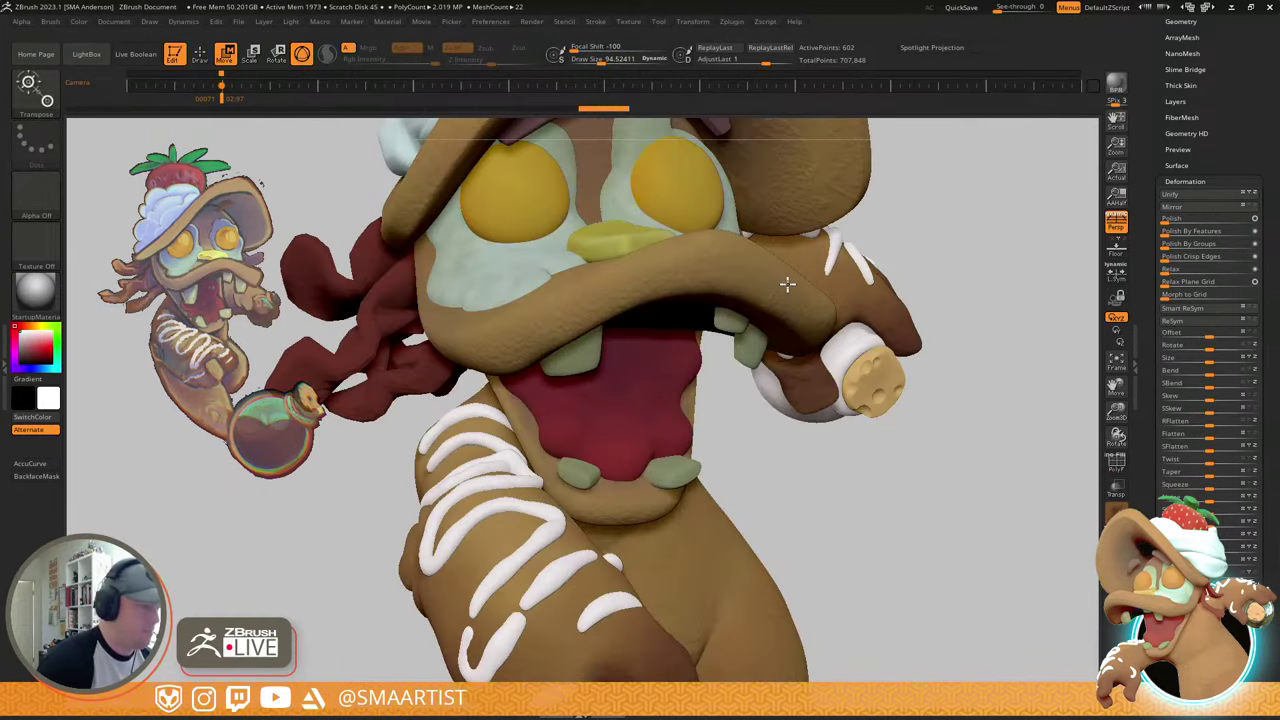
pyautogui.moveTo(1118, 148); pyautogui.dragTo(1111, 105)
pyautogui.press('q')
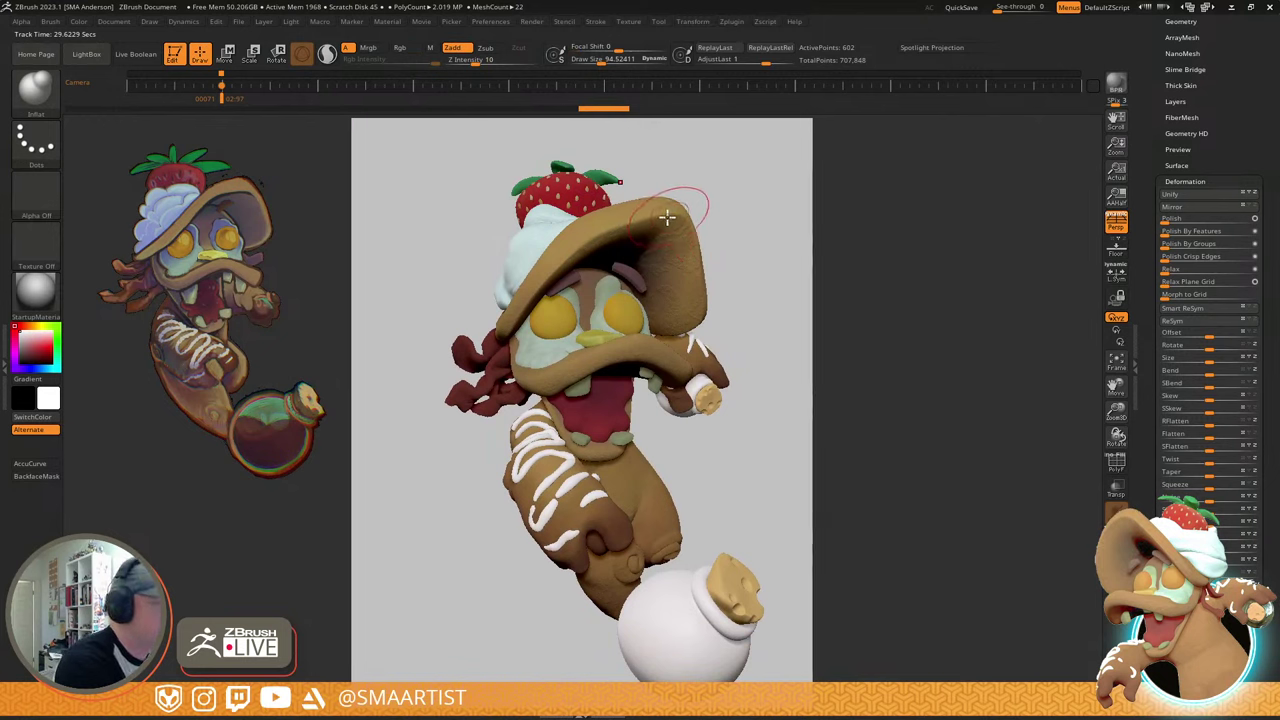
# - Undo the last change to the strawberry leaves and scale them down slightly around their center
pyautogui.press('ctrl')
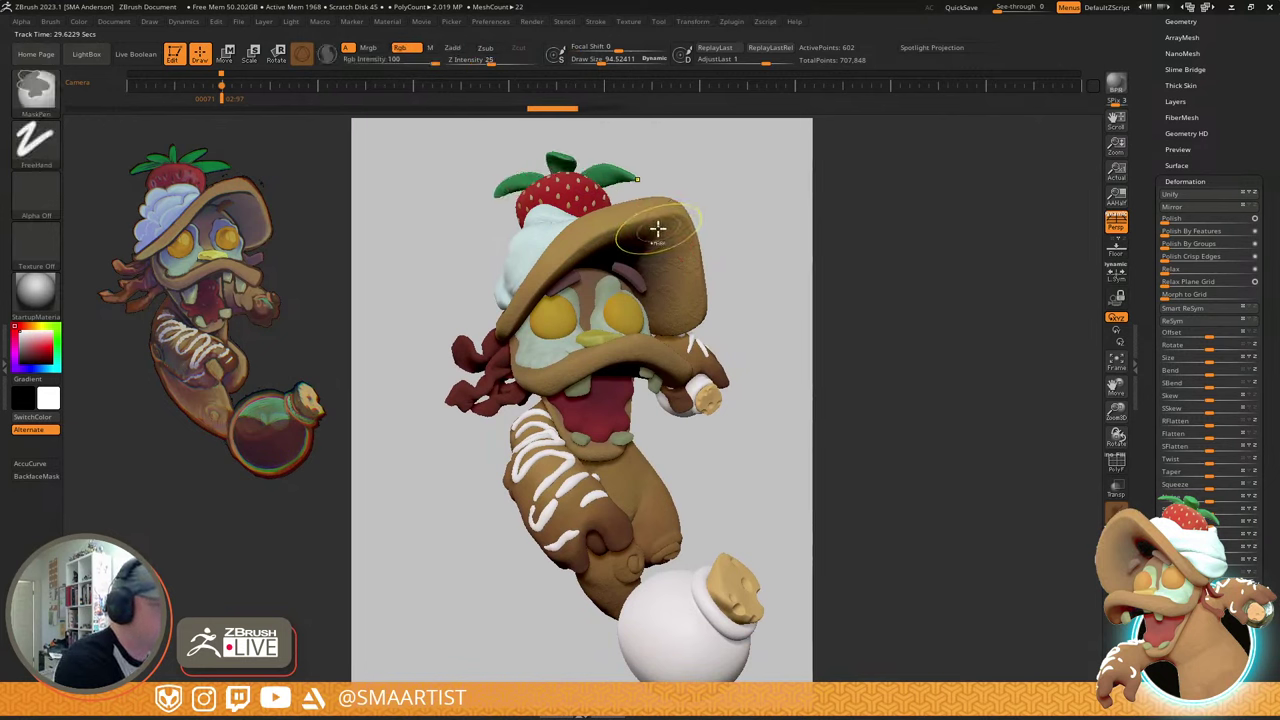
pyautogui.press('r')
pyautogui.moveTo(572, 195); pyautogui.dragTo(565, 190)
pyautogui.press('q')
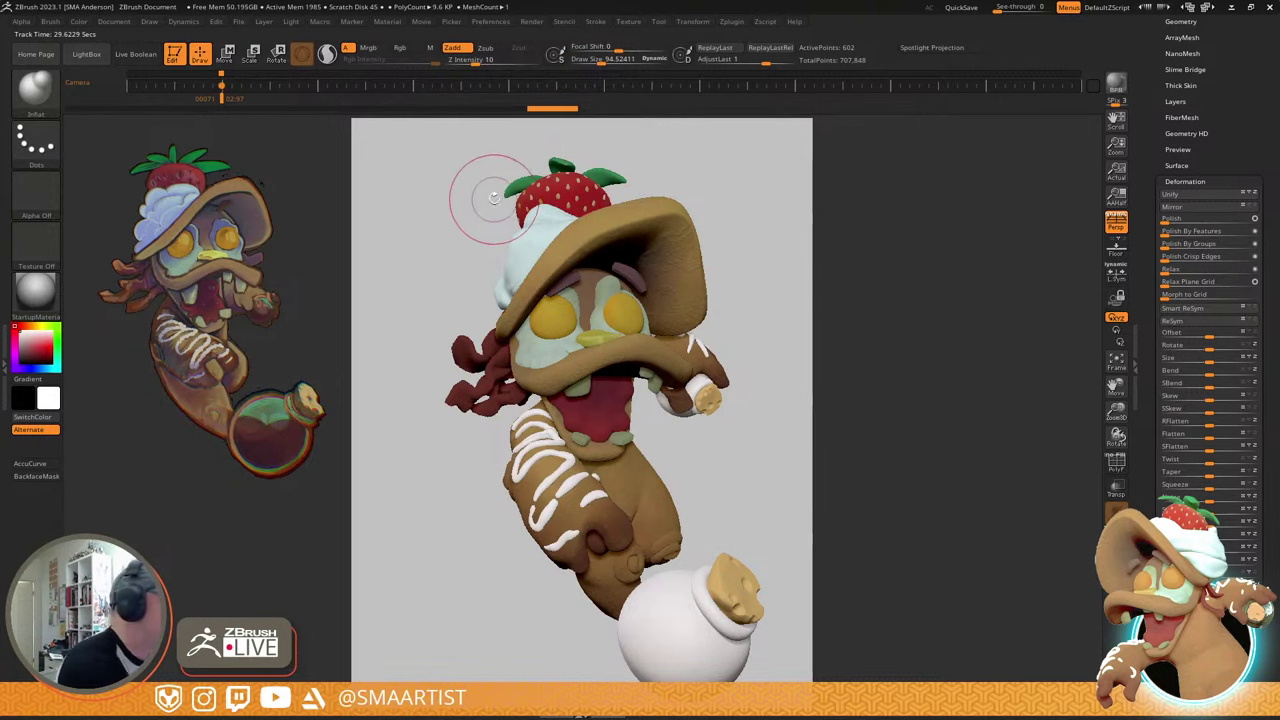
# - Set Draw Size to about 54, switch to the Move brush and pull the strawberry's outer leaf tips outward
pyautogui.press('s')
pyautogui.moveTo(493, 197); pyautogui.dragTo(486, 194)
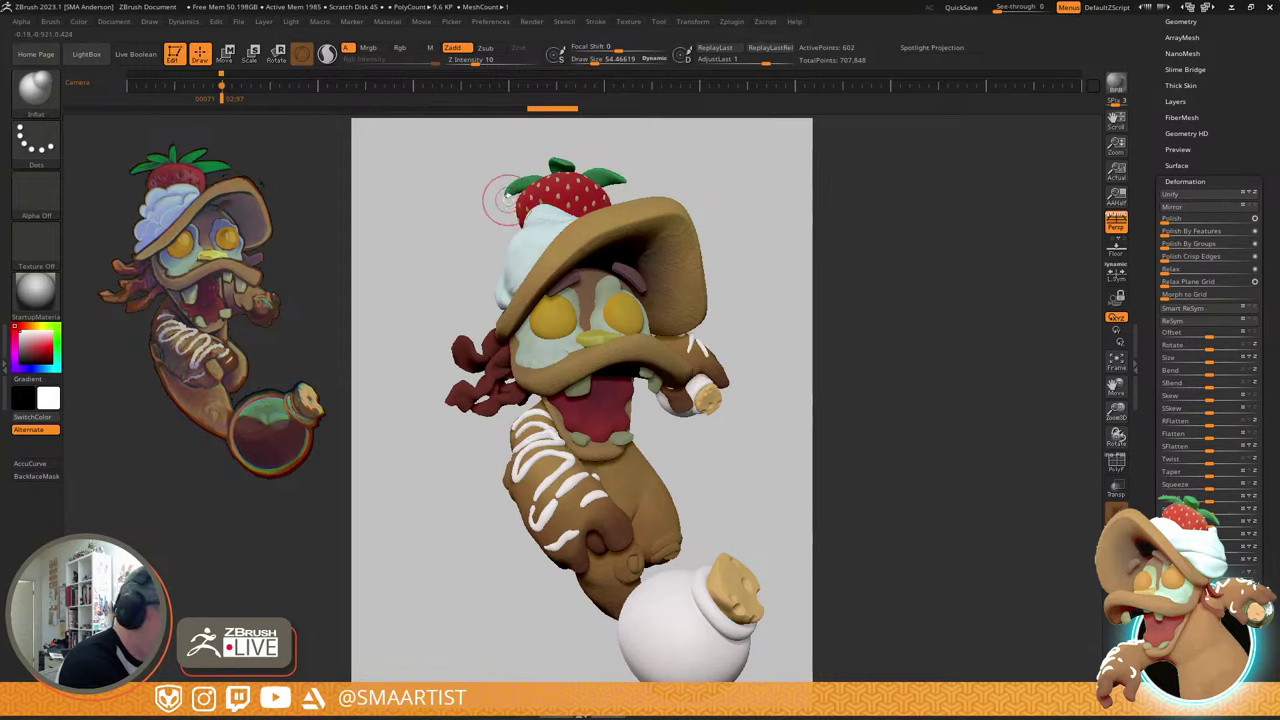
pyautogui.press('b')
pyautogui.press('m')
pyautogui.press('v')
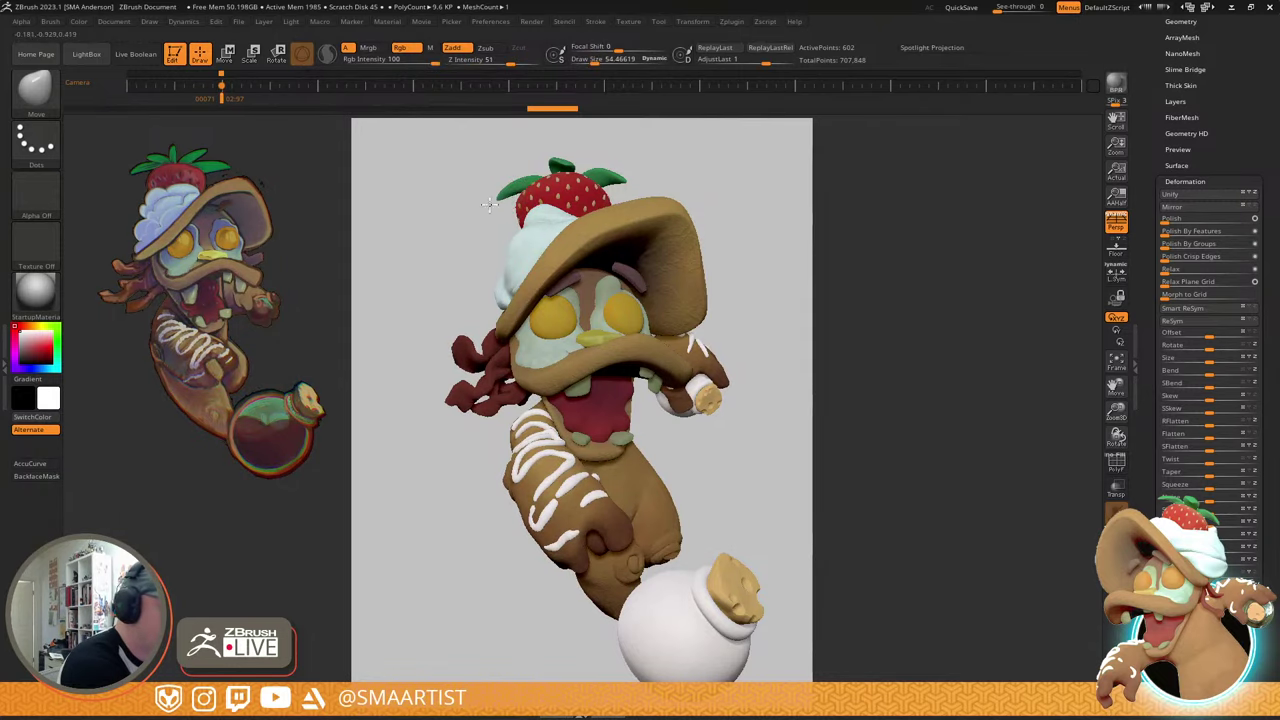
pyautogui.moveTo(646, 181)
pyautogui.mouseDown()
pyautogui.moveTo(680, 262)
pyautogui.moveTo(683, 245)
pyautogui.moveTo(706, 243)
pyautogui.moveTo(682, 254)
pyautogui.moveTo(647, 332)
pyautogui.moveTo(684, 246)
pyautogui.moveTo(671, 229)
pyautogui.moveTo(633, 265)
pyautogui.moveTo(600, 217)
pyautogui.moveTo(660, 348)
pyautogui.moveTo(704, 281)
pyautogui.moveTo(693, 310)
pyautogui.moveTo(620, 176)
pyautogui.moveTo(480, 215)
pyautogui.moveTo(479, 229)
pyautogui.mouseUp()
# - Set Draw Size to about 73 and keep shaping the strawberry leaves with the Move brush, checking them from other angles
pyautogui.press('ctrl')
pyautogui.press('s')
pyautogui.press('f')
pyautogui.press('s')
pyautogui.click(472, 217)
pyautogui.moveTo(475, 230); pyautogui.dragTo(465, 242, button='right')
pyautogui.moveTo(465, 241); pyautogui.dragTo(783, 357)
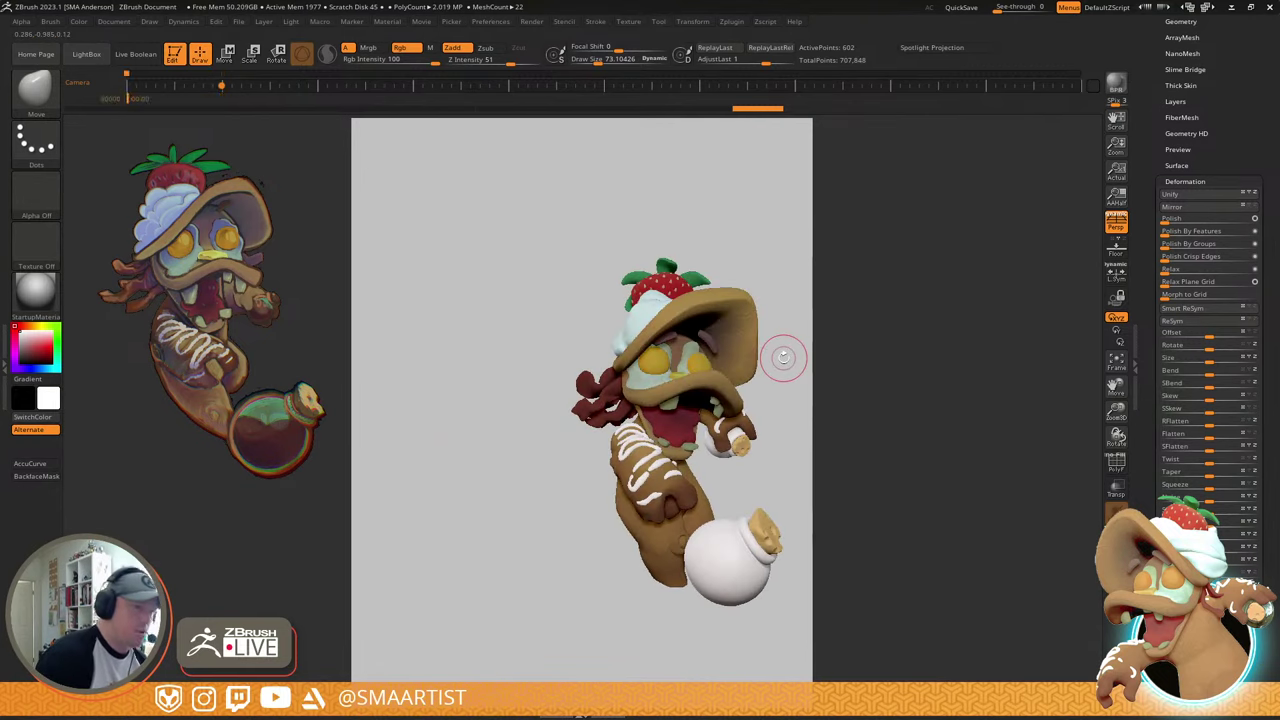
# - Return to the stored camera keyframe, raise Draw Size to about 124 and adjust the strawberry leaves' silhouette
pyautogui.press('Right')
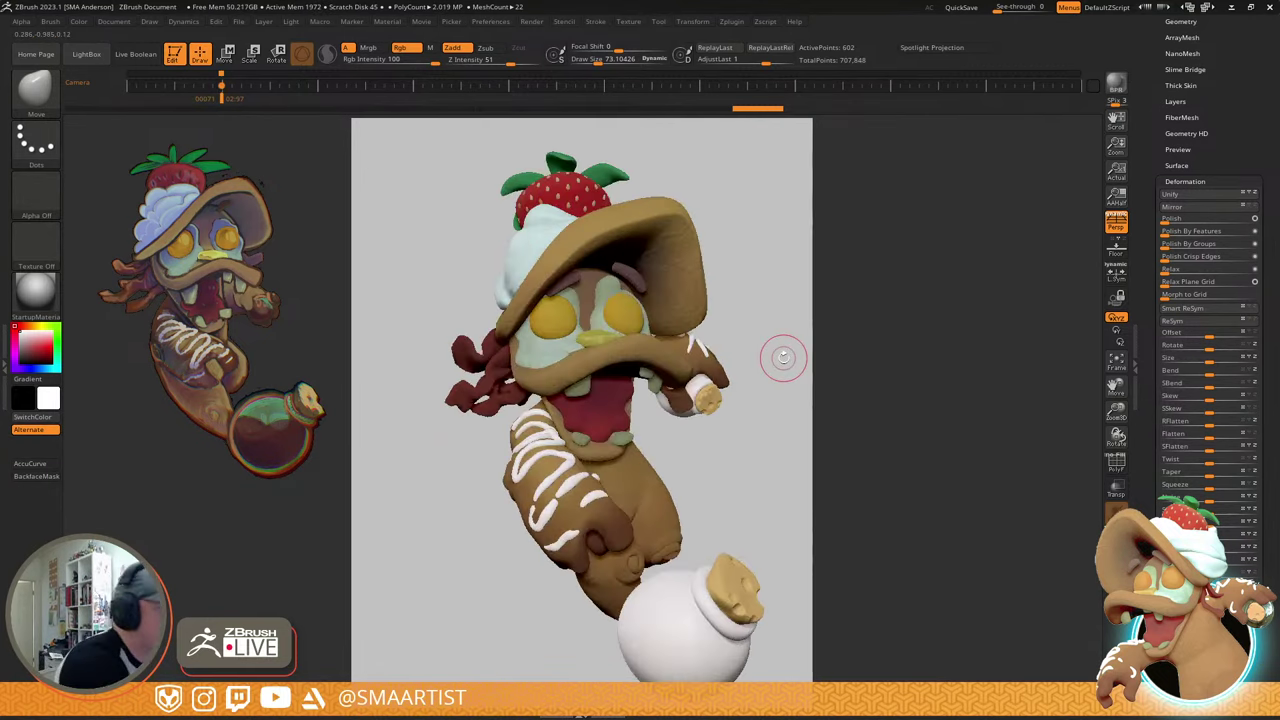
pyautogui.press('s')
pyautogui.moveTo(506, 219); pyautogui.dragTo(510, 216)
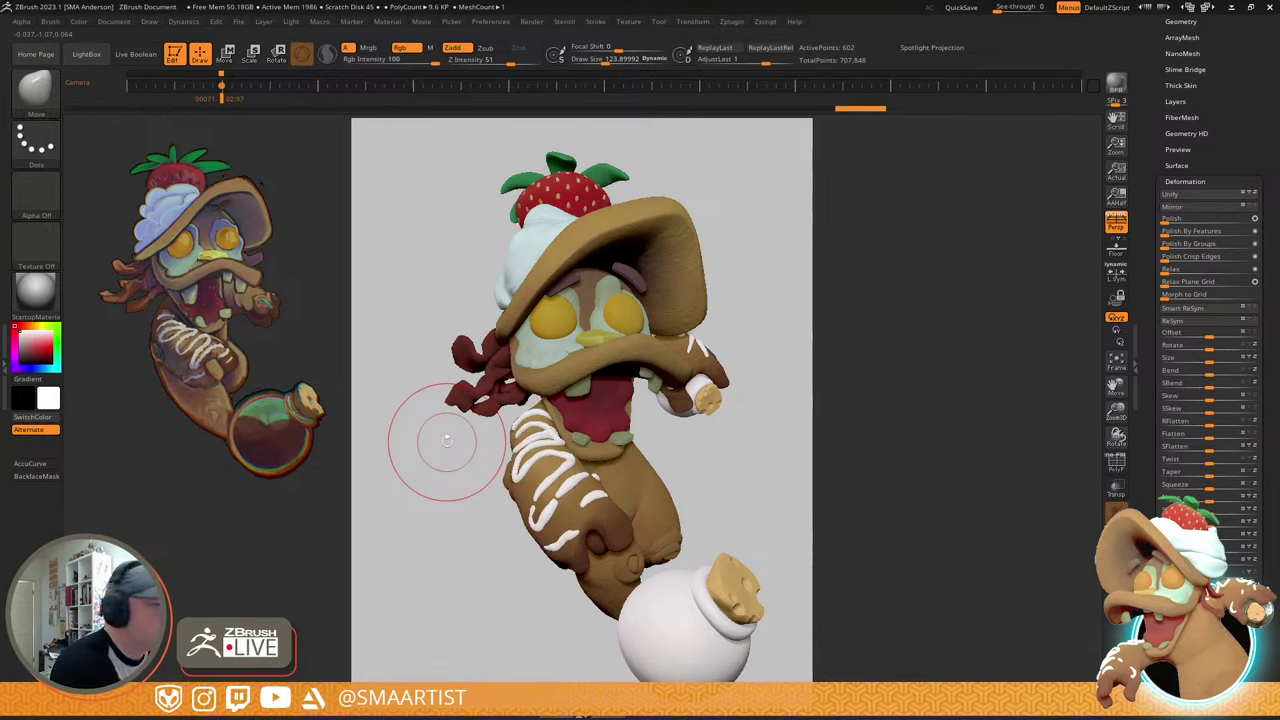
pyautogui.moveTo(664, 125)
pyautogui.mouseDown()
pyautogui.moveTo(735, 206)
pyautogui.moveTo(680, 219)
pyautogui.moveTo(653, 249)
pyautogui.moveTo(642, 236)
pyautogui.moveTo(696, 254)
pyautogui.mouseUp()
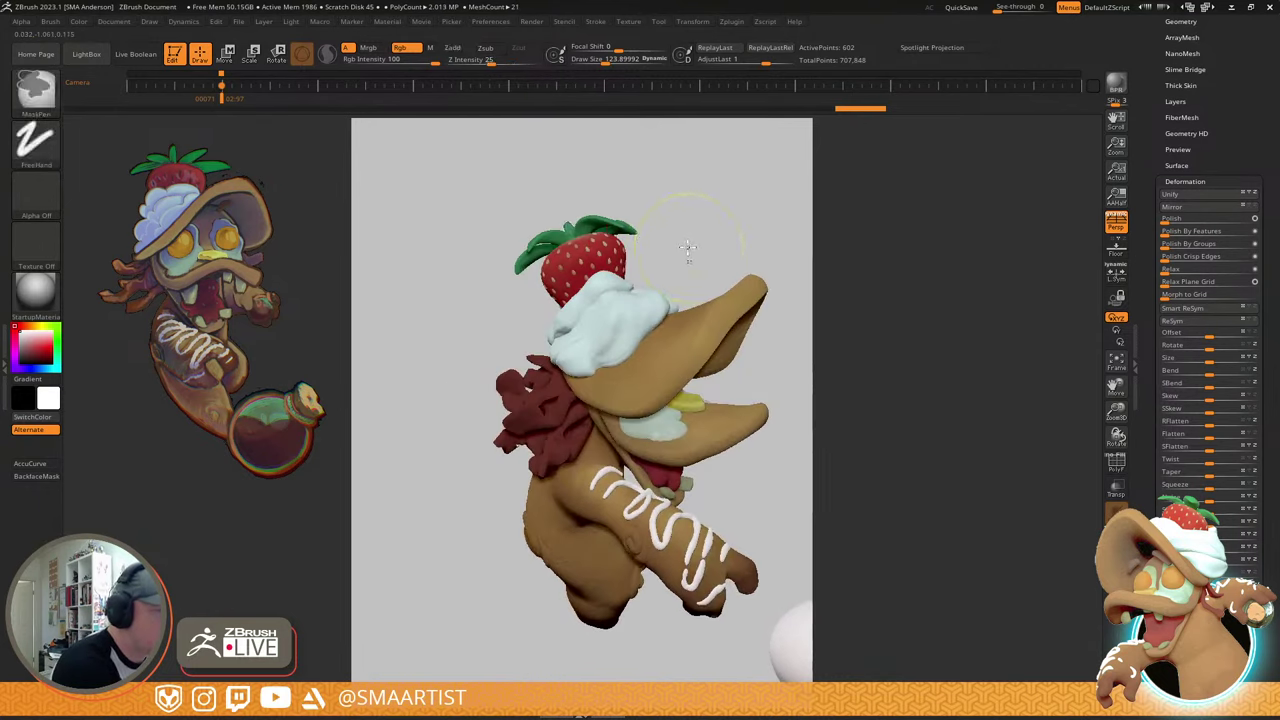
# - Enable transposing of multiple subtools, limit the selection to the strawberry, seeds and leaves, and tilt them together with the gizmo
pyautogui.press('w')
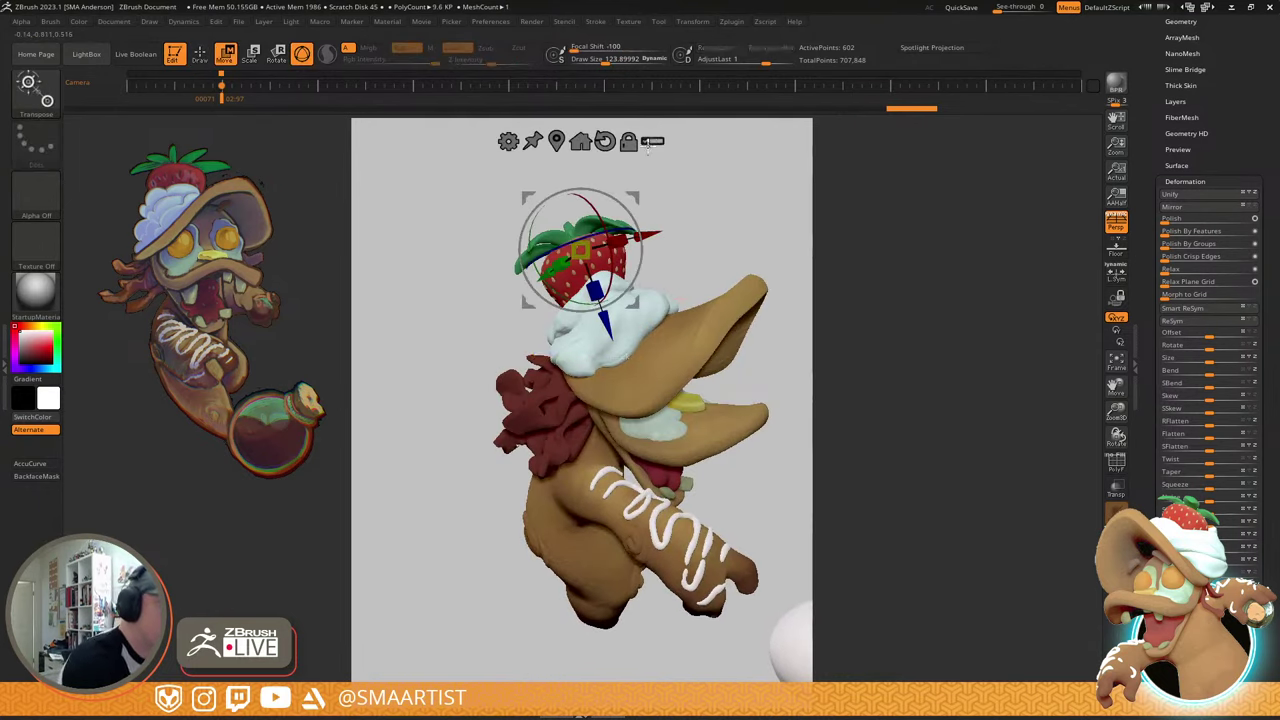
pyautogui.keyDown('ctrl'); pyautogui.keyDown('shift'); pyautogui.click(680, 195); pyautogui.keyUp('shift'); pyautogui.keyUp('ctrl')
pyautogui.moveTo(659, 214)
pyautogui.keyDown('ctrl'); pyautogui.keyDown('shift'); pyautogui.mouseDown()
pyautogui.moveTo(580, 260)
pyautogui.moveTo(532, 206)
pyautogui.mouseUp(); pyautogui.keyUp('shift'); pyautogui.keyUp('ctrl')
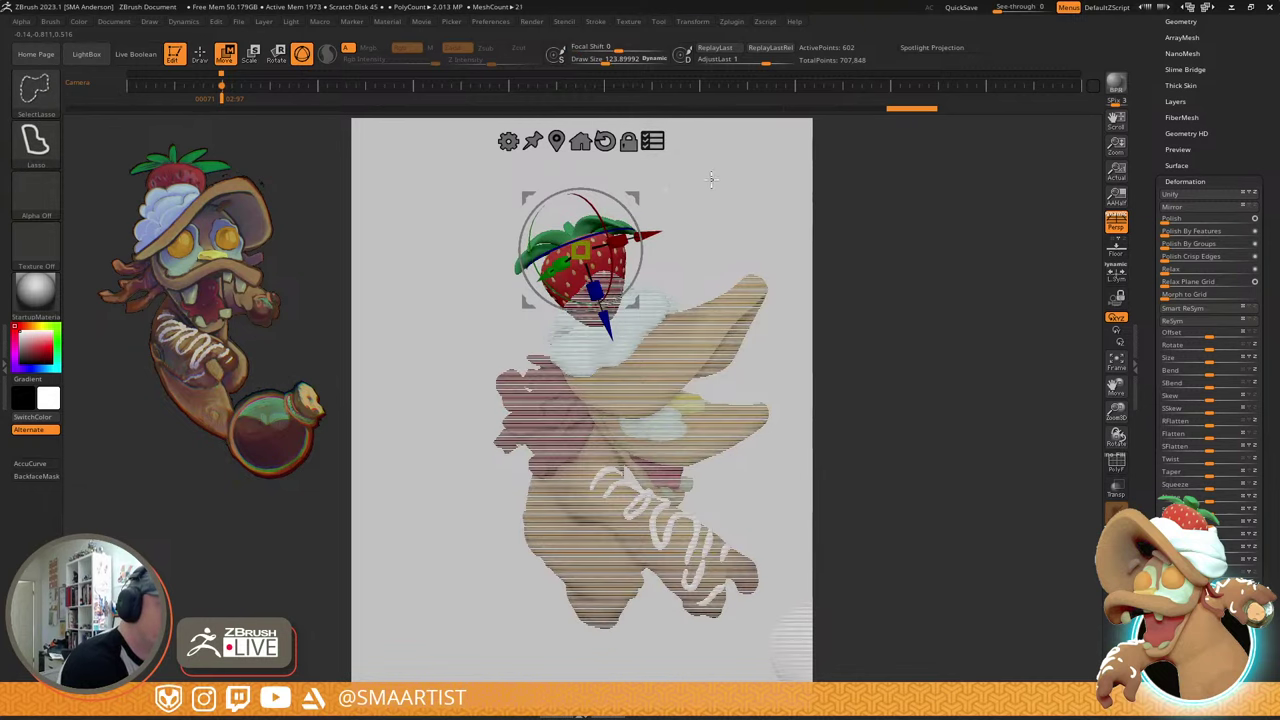
pyautogui.moveTo(625, 230)
pyautogui.mouseDown()
pyautogui.moveTo(625, 210)
pyautogui.moveTo(625, 227)
pyautogui.moveTo(730, 203)
pyautogui.moveTo(680, 215)
pyautogui.mouseUp()
pyautogui.press('q')
pyautogui.moveTo(760, 198); pyautogui.dragTo(694, 202)
pyautogui.press('Right')
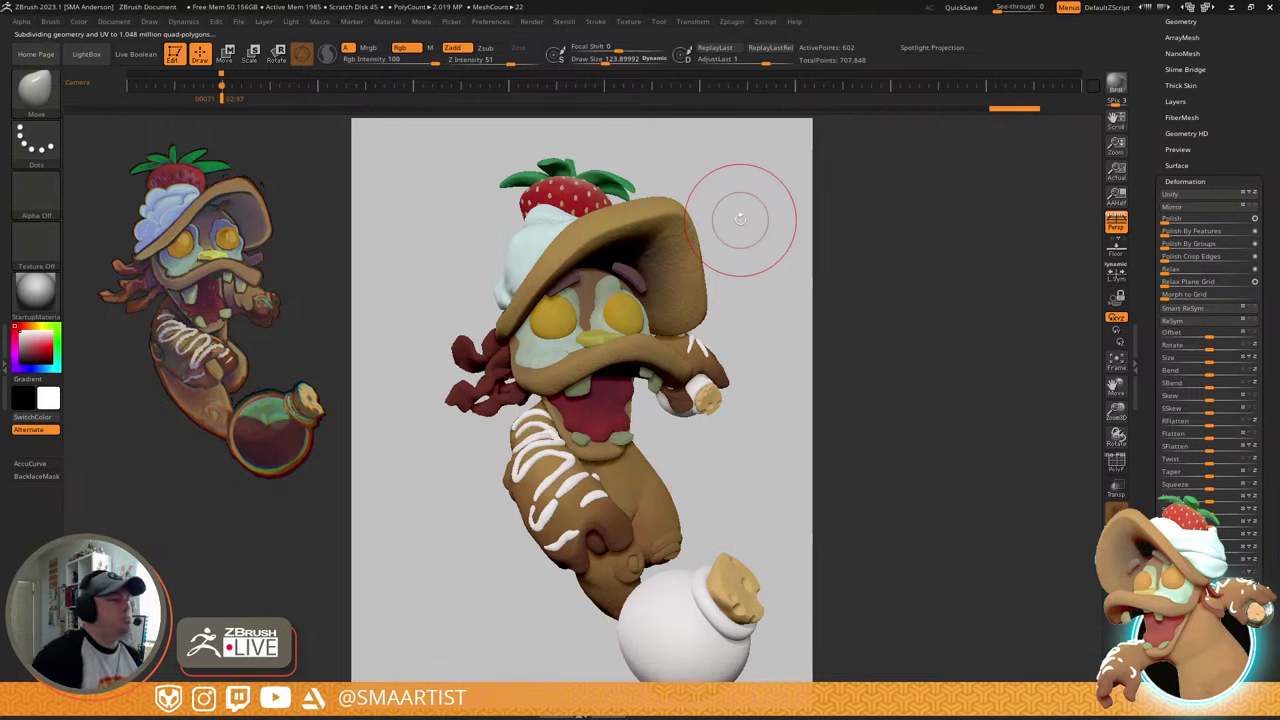
# - Adjust the tilt and position of the strawberry with its seeds and leaves from the character's side view
pyautogui.moveTo(680, 171)
pyautogui.mouseDown()
pyautogui.moveTo(714, 280)
pyautogui.moveTo(700, 257)
pyautogui.moveTo(682, 302)
pyautogui.moveTo(697, 283)
pyautogui.mouseUp()
pyautogui.press('w')
pyautogui.click(640, 138)
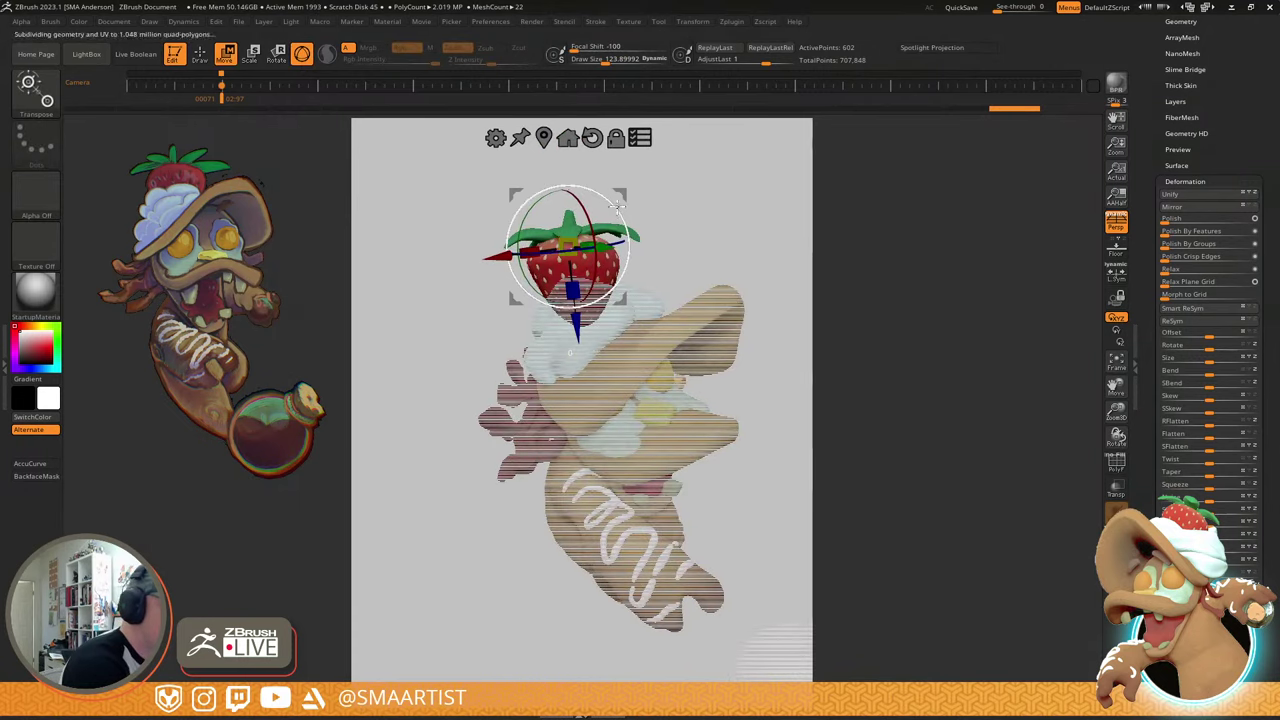
pyautogui.moveTo(636, 205); pyautogui.dragTo(664, 200)
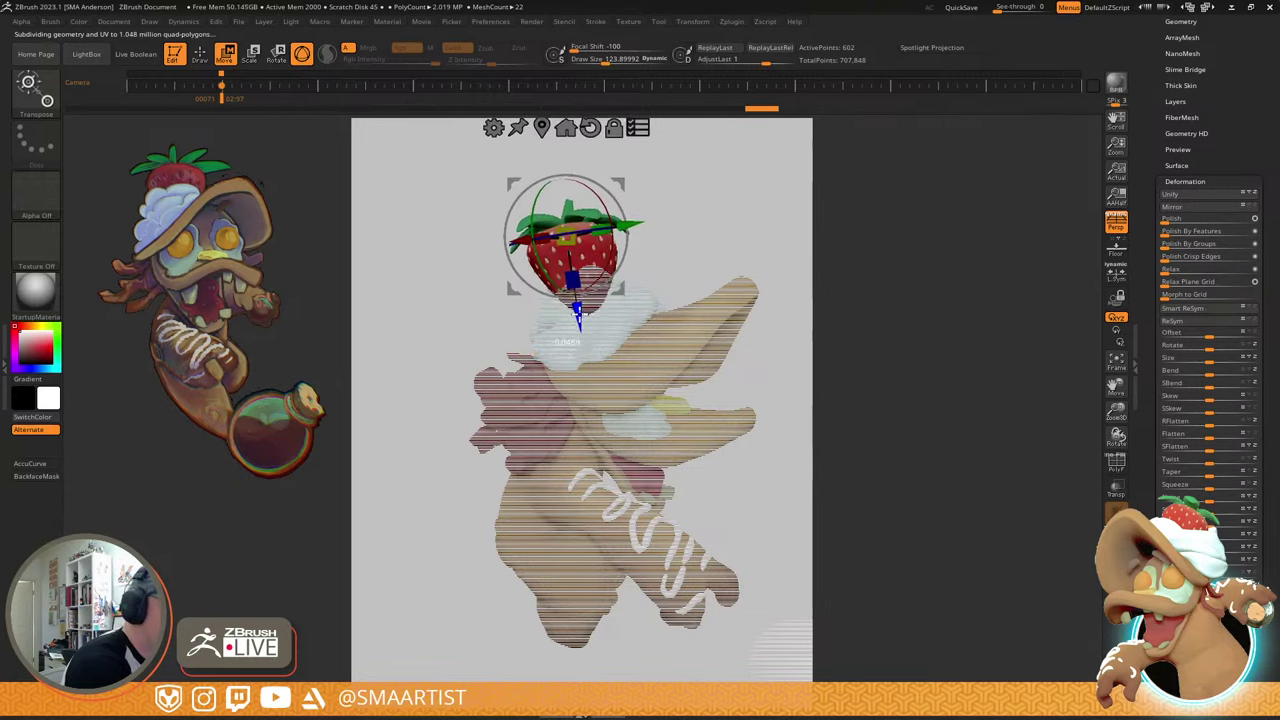
pyautogui.press('q')
pyautogui.moveTo(677, 233)
pyautogui.mouseDown()
pyautogui.moveTo(754, 209)
pyautogui.moveTo(717, 214)
pyautogui.moveTo(700, 277)
pyautogui.moveTo(705, 249)
pyautogui.moveTo(651, 254)
pyautogui.mouseUp()
# - Check the strawberry group from the opposite side and fine-tune its seat on the whipped cream, ending at the stored camera keyframe
pyautogui.press('w')
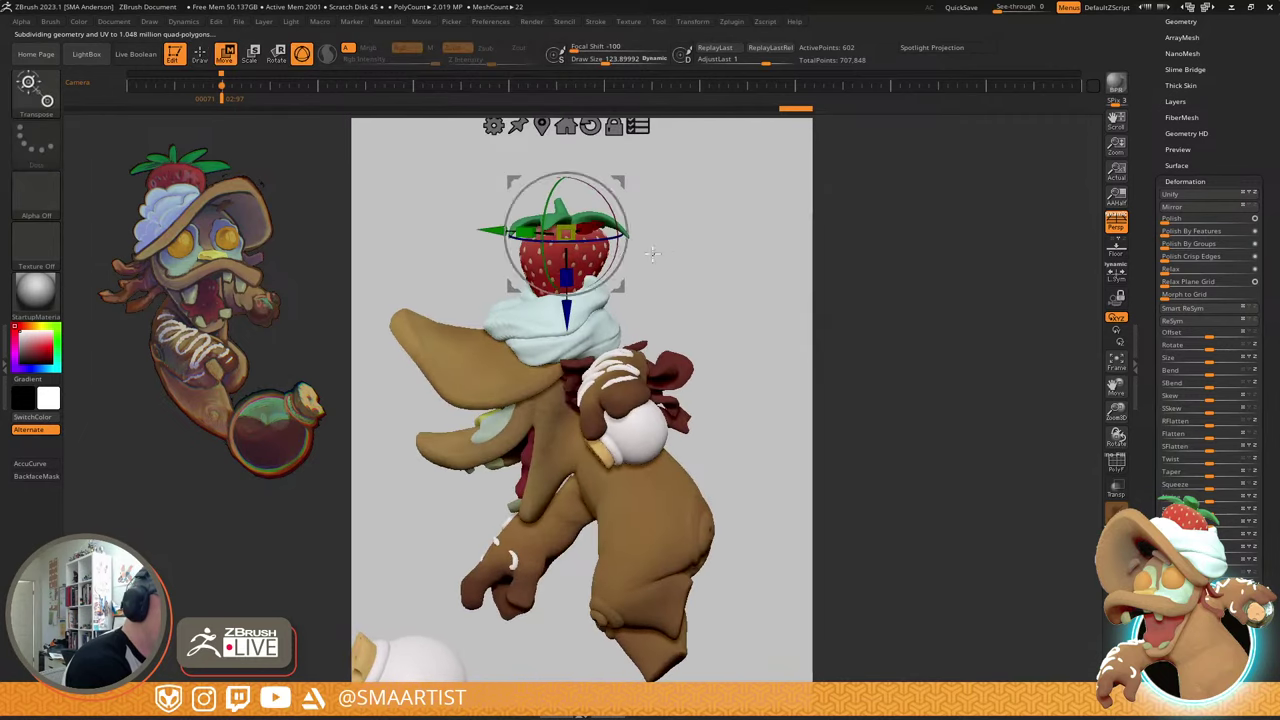
pyautogui.press('q')
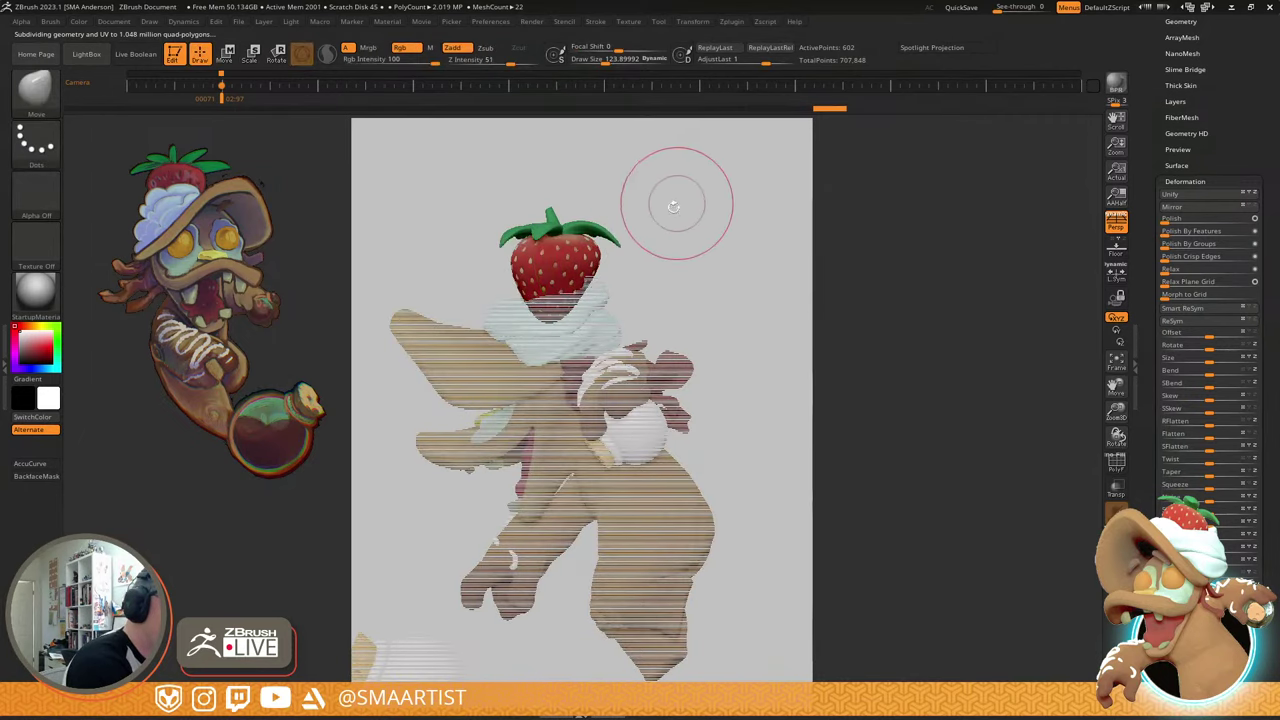
pyautogui.moveTo(697, 220); pyautogui.dragTo(637, 229)
pyautogui.press('w')
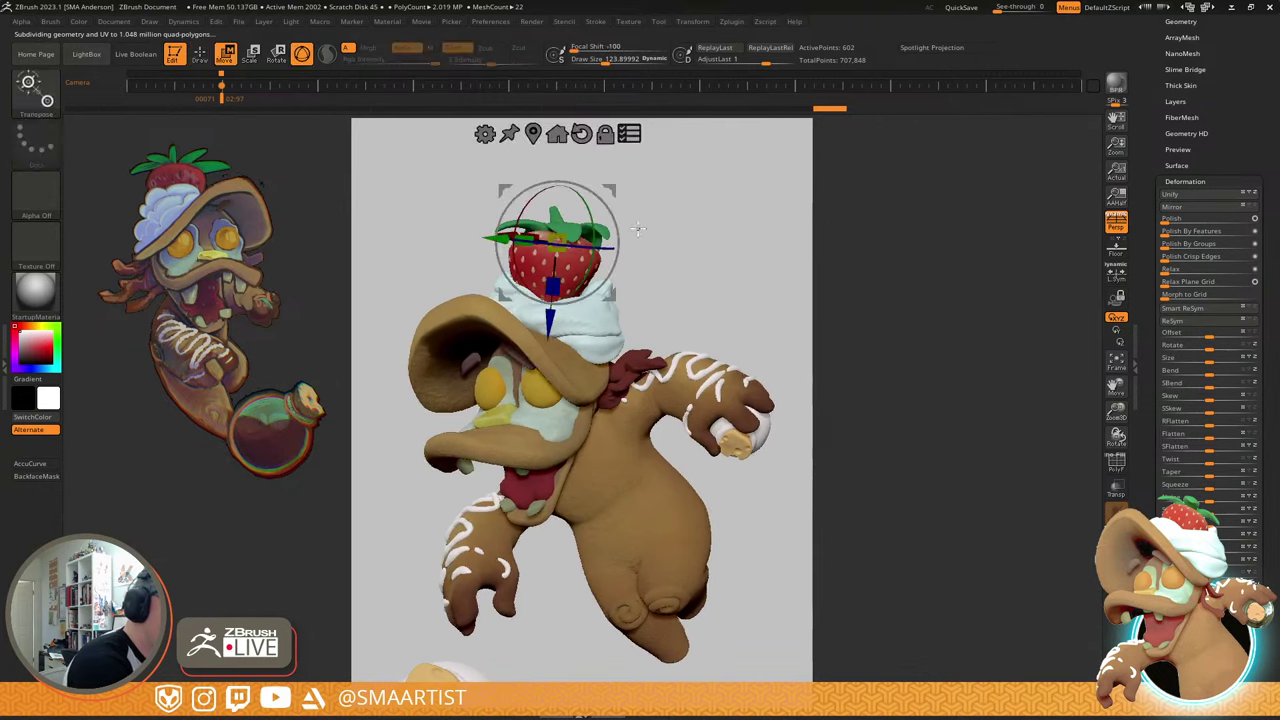
pyautogui.press('q')
pyautogui.moveTo(640, 177)
pyautogui.mouseDown()
pyautogui.moveTo(720, 212)
pyautogui.moveTo(677, 194)
pyautogui.moveTo(717, 290)
pyautogui.moveTo(703, 257)
pyautogui.moveTo(746, 283)
pyautogui.mouseUp()
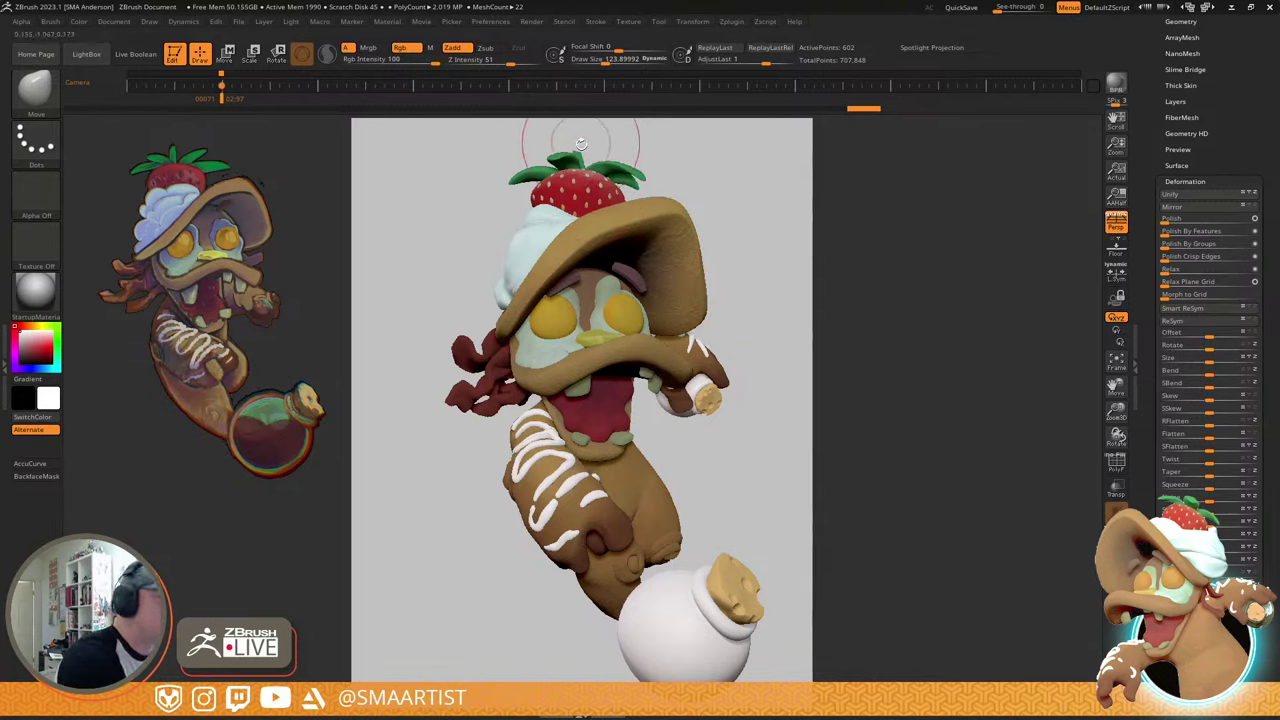
# - Mask the strawberry's leaves so only the stem stays free and pull the stem upward with the Move brush
pyautogui.press('w')
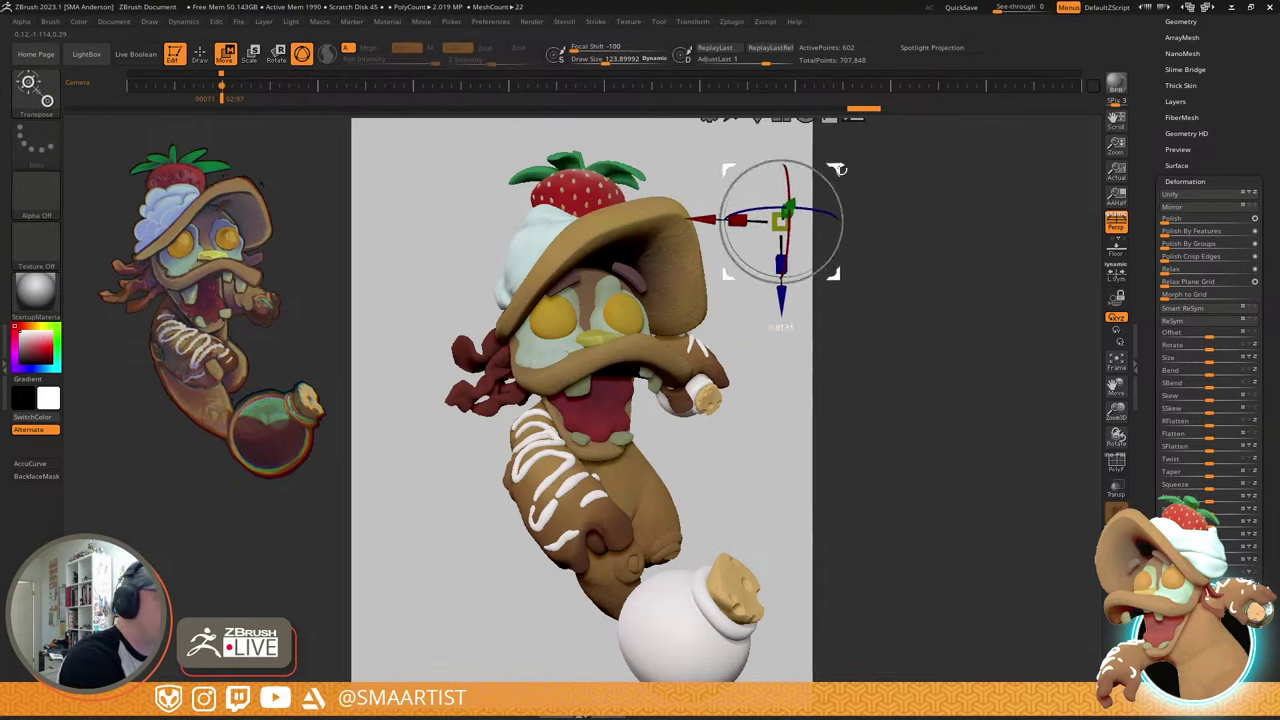
pyautogui.press('q')
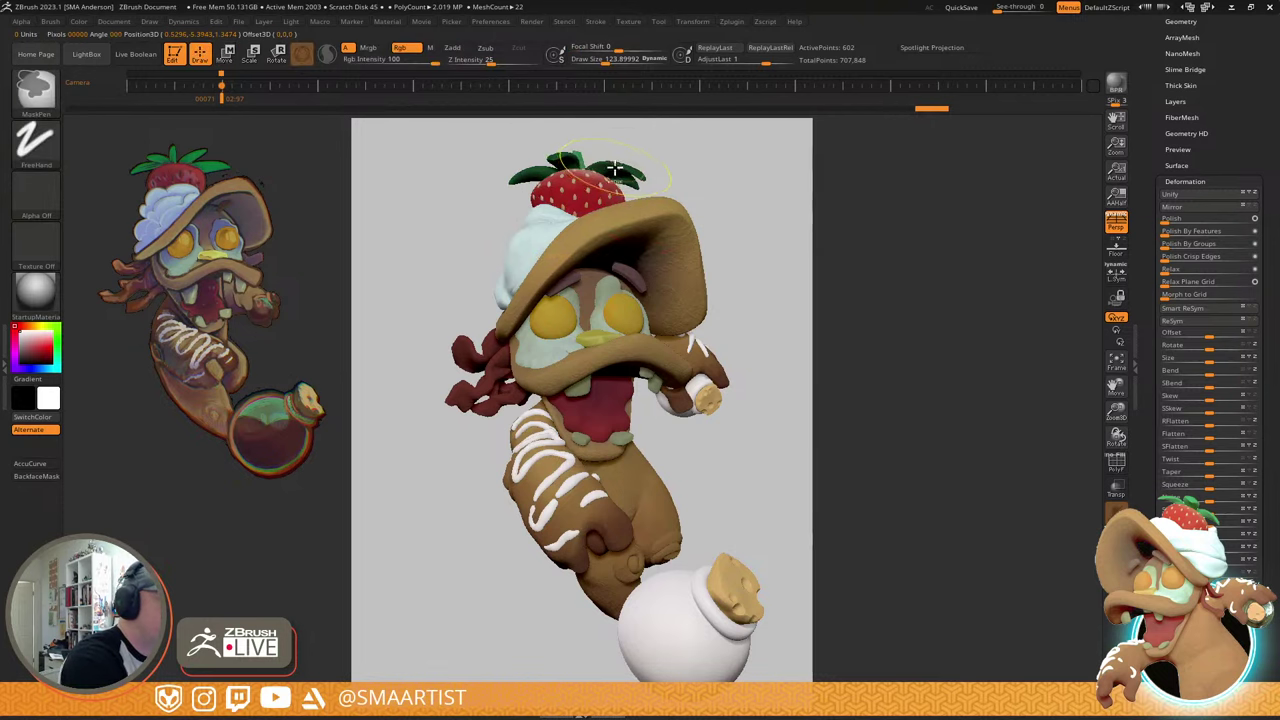
pyautogui.moveTo(613, 168); pyautogui.dragTo(606, 170)
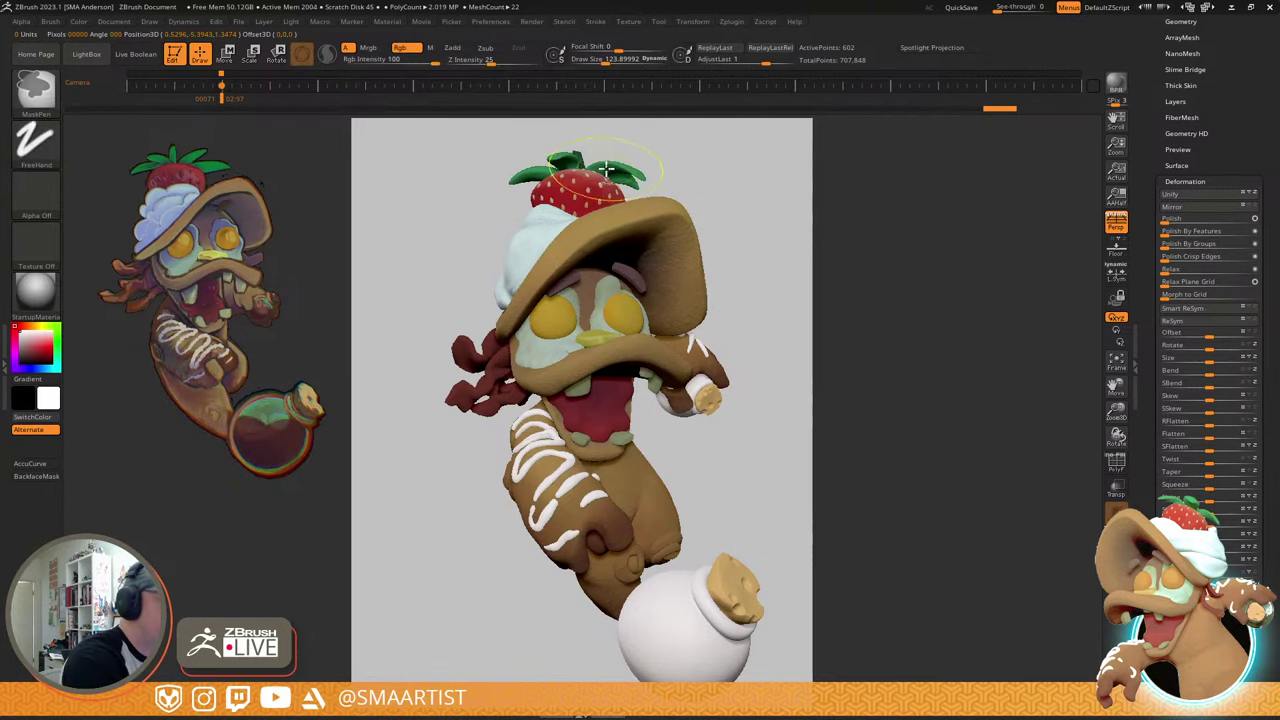
pyautogui.keyDown('ctrl'); pyautogui.click(661, 150); pyautogui.keyUp('ctrl')
pyautogui.moveTo(580, 151); pyautogui.dragTo(583, 115)
pyautogui.moveTo(655, 138); pyautogui.dragTo(667, 145)
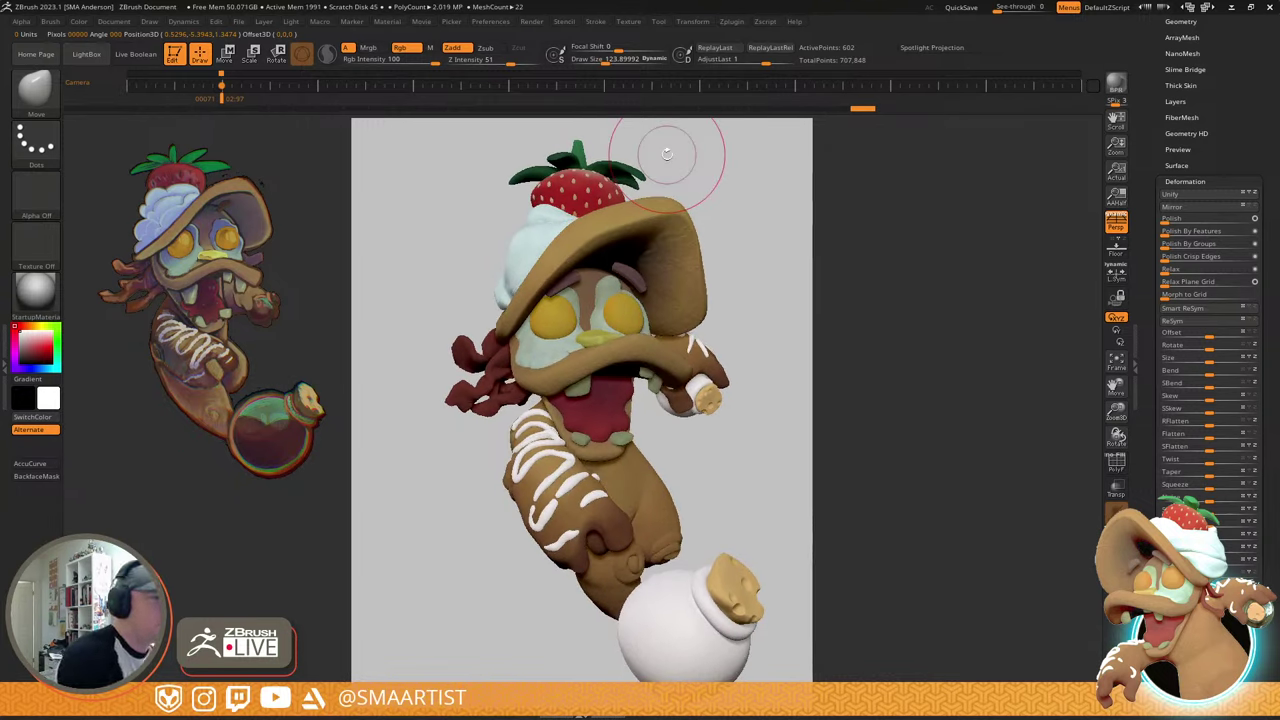
# - Set Draw Size to about 73 and refine the strawberry stem close up with the Move brush, then return to the camera keyframe
pyautogui.moveTo(667, 154)
pyautogui.mouseDown(button='right')
pyautogui.moveTo(625, 190)
pyautogui.moveTo(634, 280)
pyautogui.moveTo(708, 468)
pyautogui.mouseUp(button='right')
pyautogui.moveTo(603, 334); pyautogui.dragTo(569, 326, button='right')
pyautogui.press('s')
pyautogui.moveTo(472, 307); pyautogui.dragTo(463, 307)
pyautogui.moveTo(471, 304); pyautogui.dragTo(506, 298)
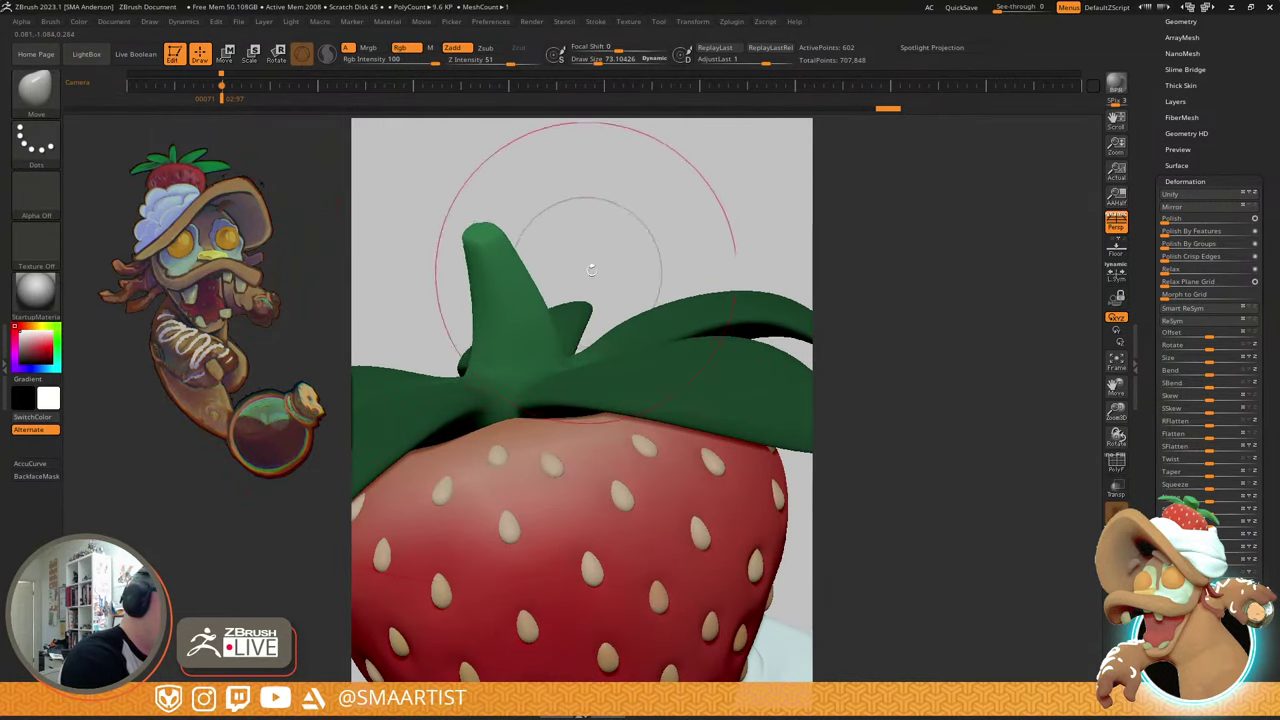
pyautogui.keyDown('ctrl'); pyautogui.moveTo(591, 270); pyautogui.dragTo(556, 203, button='right'); pyautogui.keyUp('ctrl')
pyautogui.moveTo(664, 426); pyautogui.dragTo(621, 317, button='right')
pyautogui.press('Right')
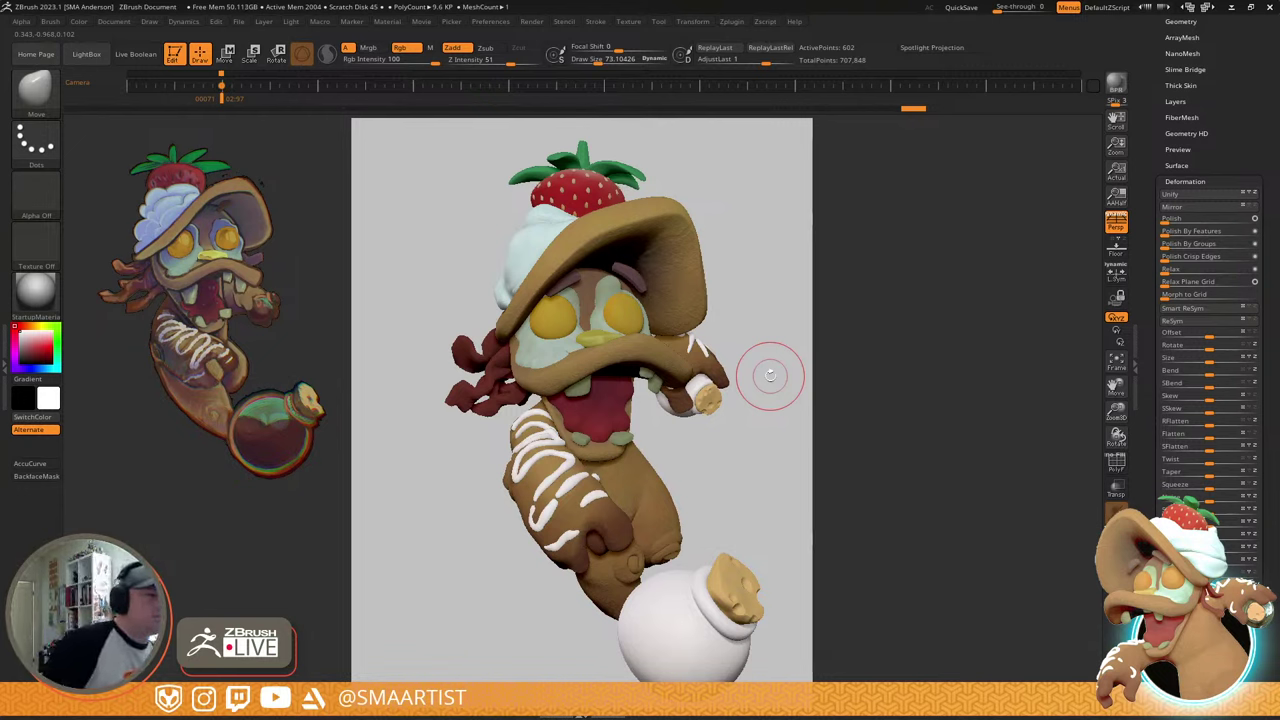
# - Scale the strawberry, seeds and leaves down slightly together and shift them sideways away from the hat brim
pyautogui.press('w')
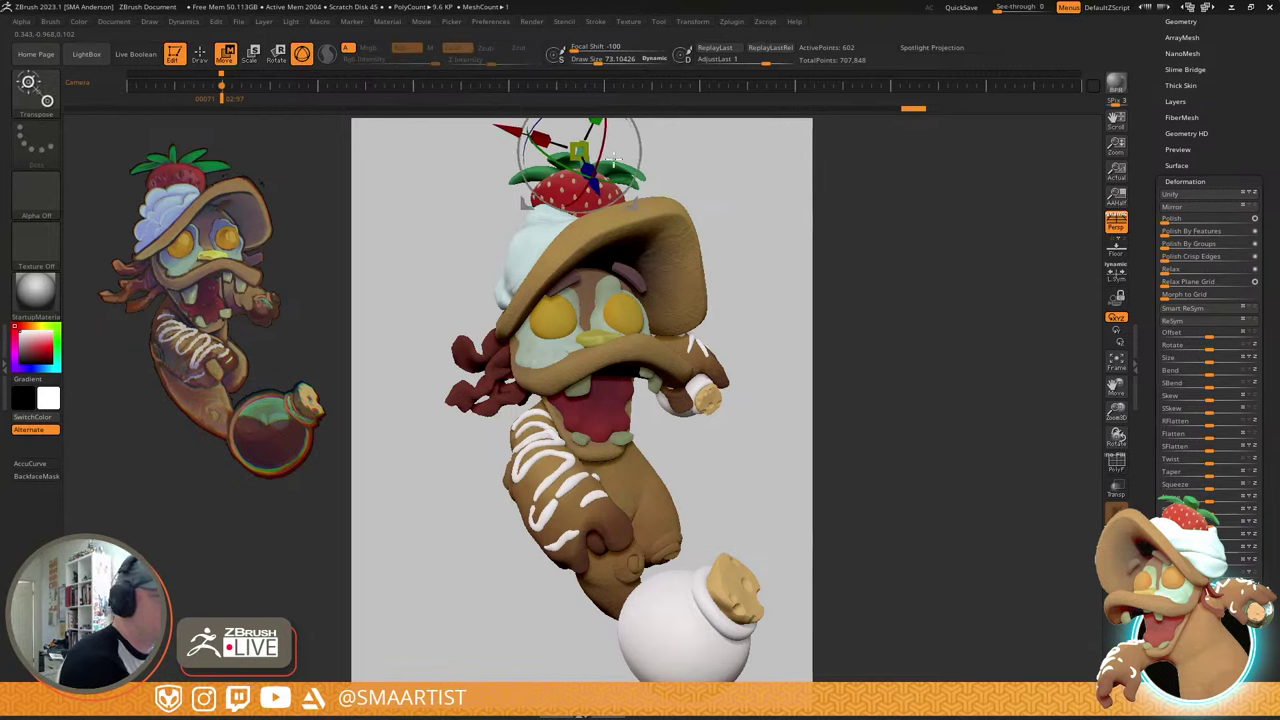
pyautogui.keyDown('alt'); pyautogui.moveTo(648, 156); pyautogui.dragTo(573, 219); pyautogui.keyUp('alt')
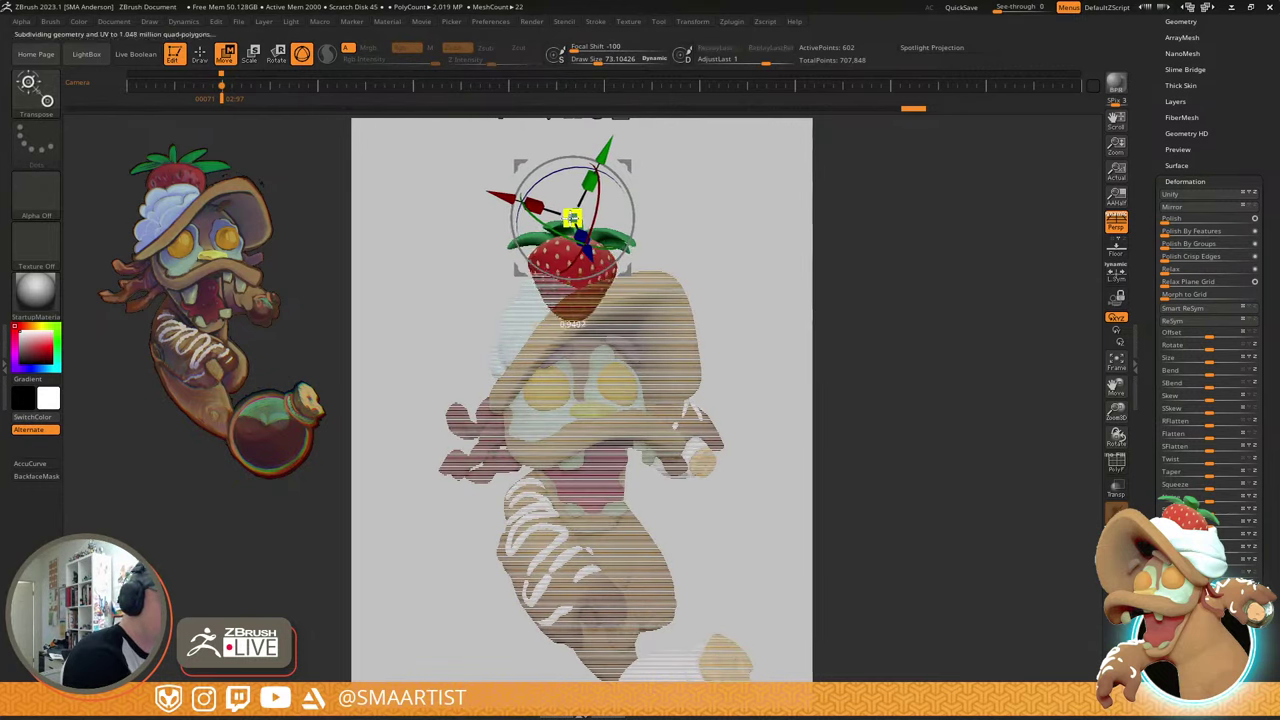
pyautogui.press('q')
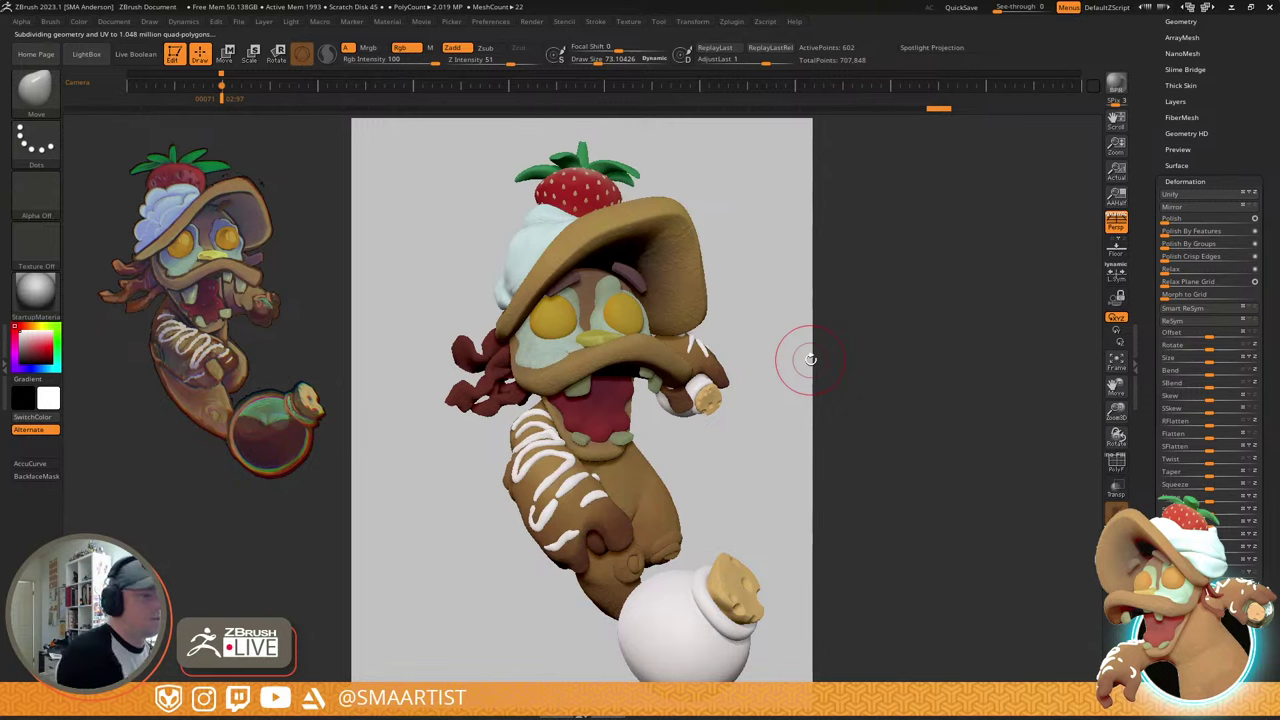
pyautogui.press('w')
pyautogui.moveTo(631, 203); pyautogui.dragTo(608, 203)
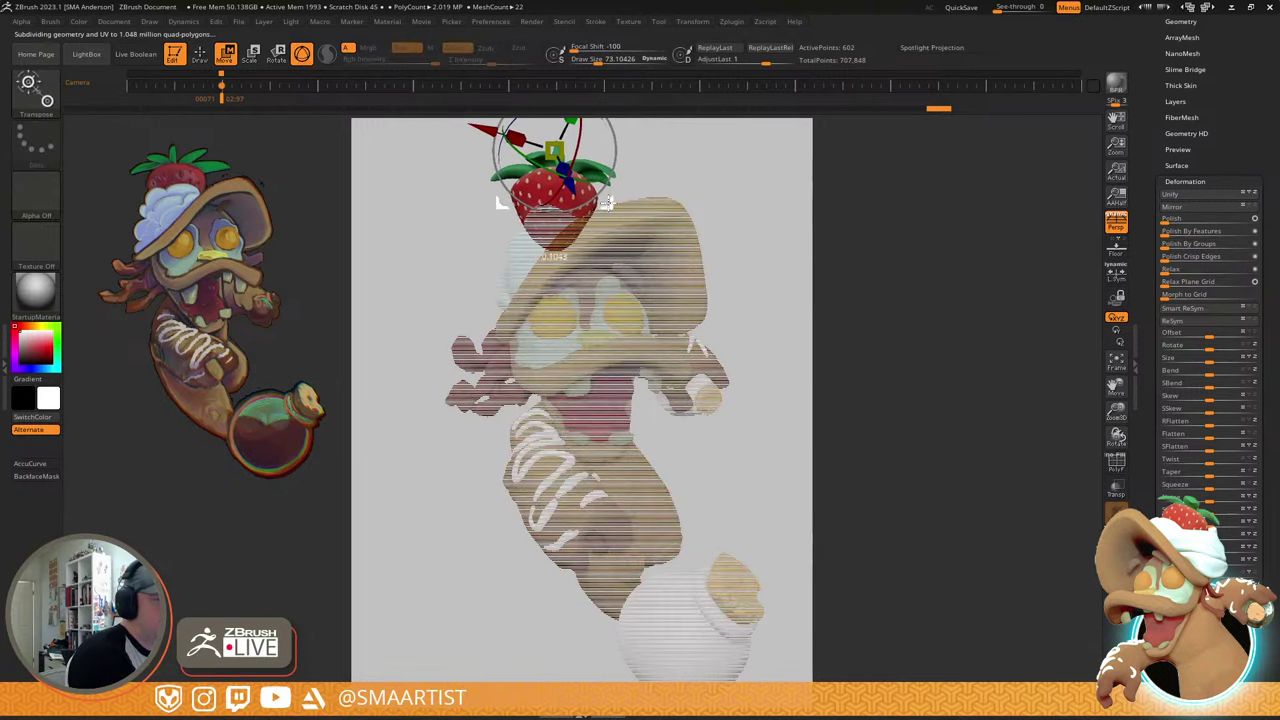
pyautogui.press('q')
pyautogui.press('space')
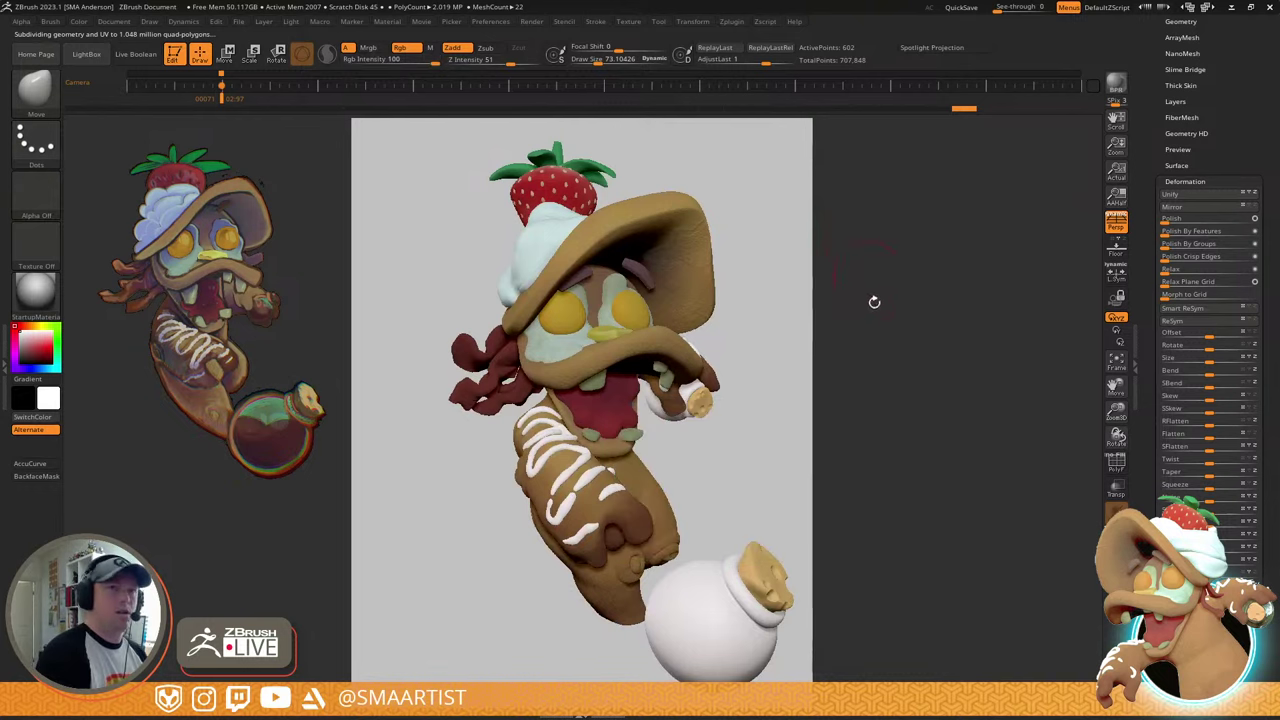
pyautogui.moveTo(883, 371); pyautogui.dragTo(882, 372)
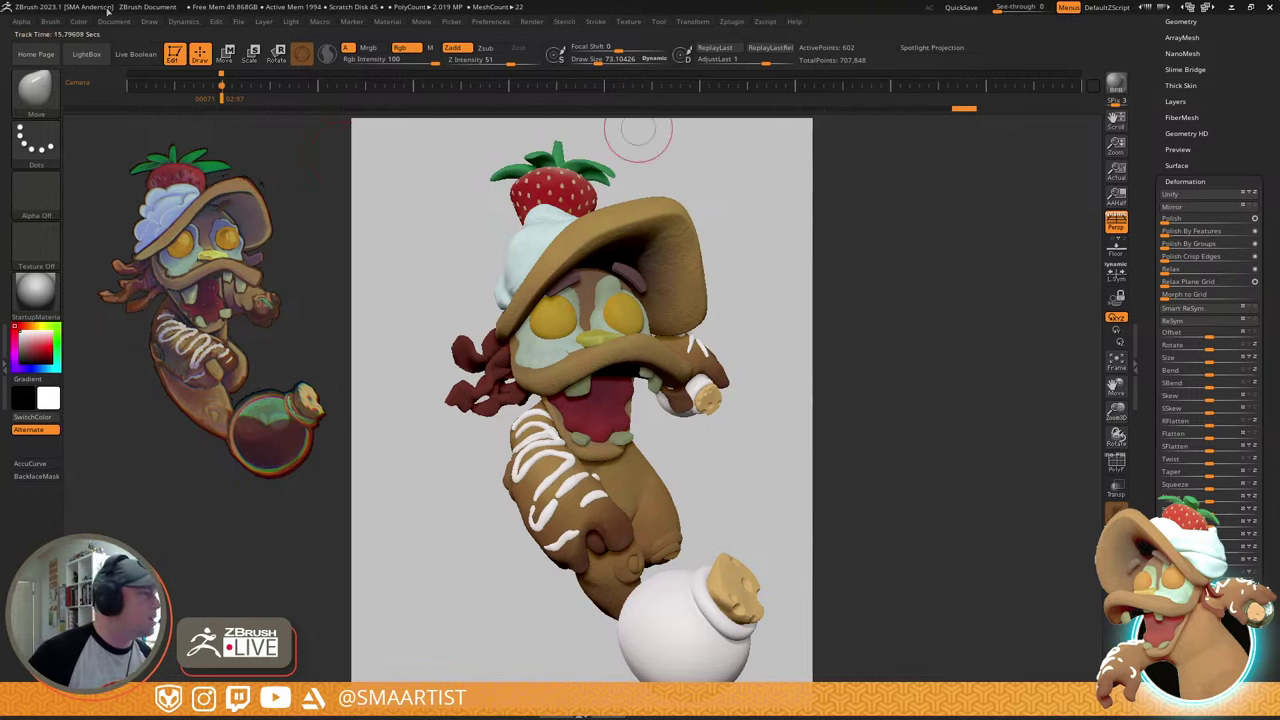
# - Save the scene's light setup as a ZLights file in the _Flapjack character folder
pyautogui.click(293, 22)
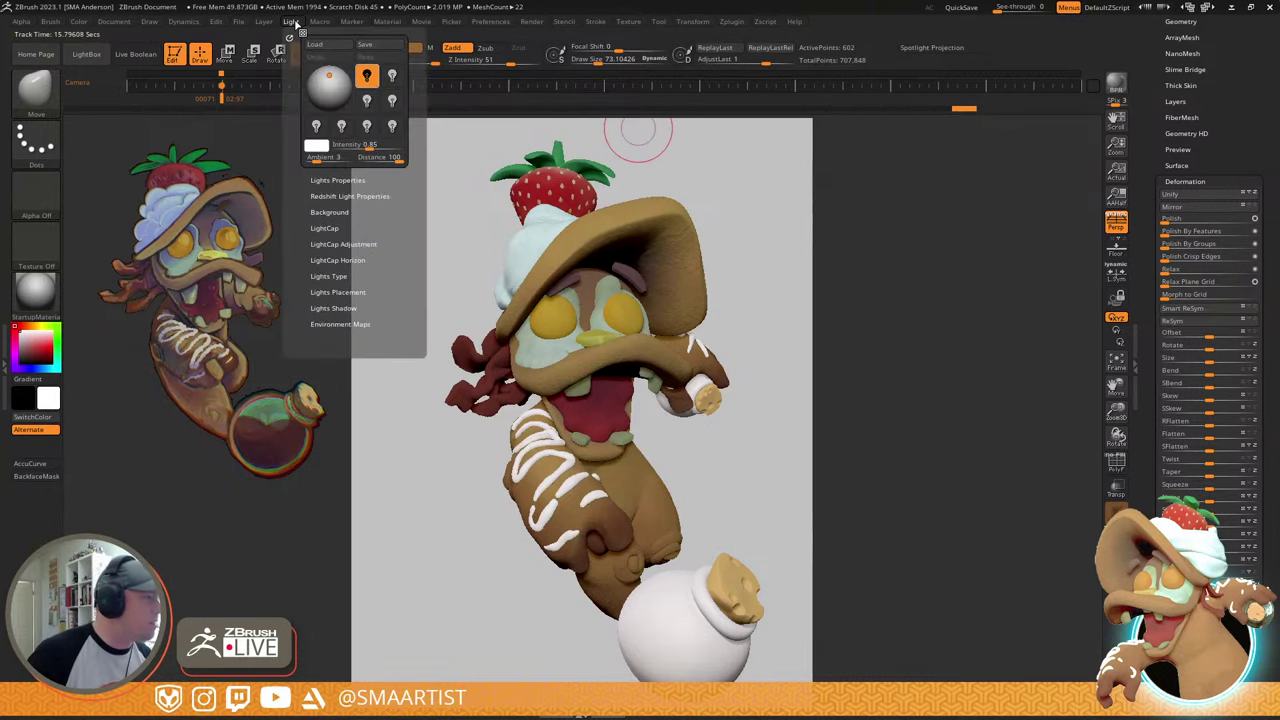
pyautogui.click(387, 22)
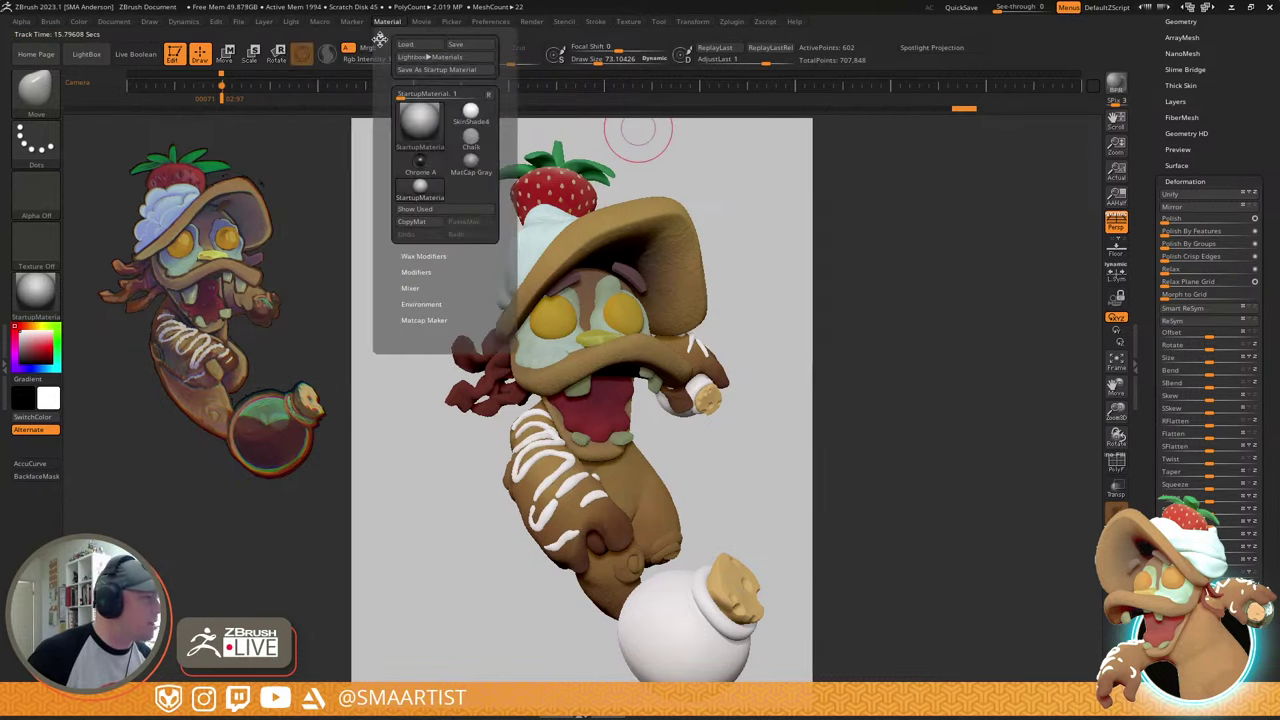
pyautogui.click(293, 22)
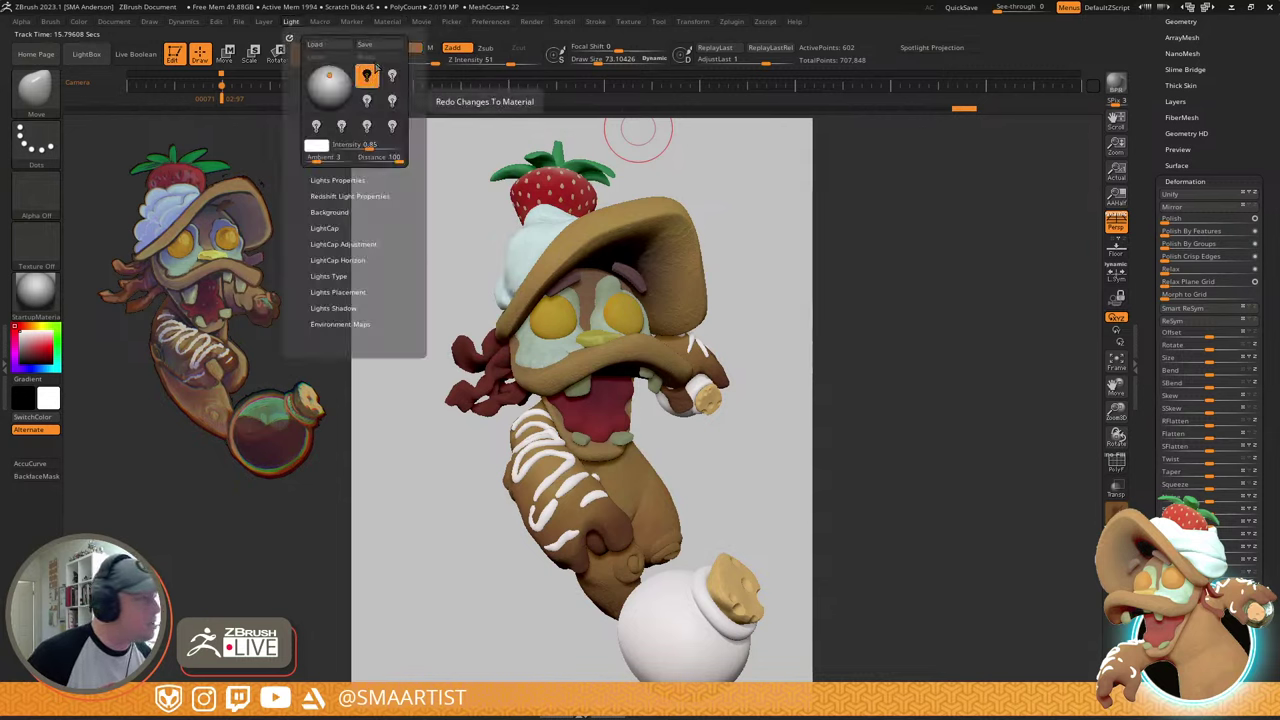
pyautogui.click(373, 44)
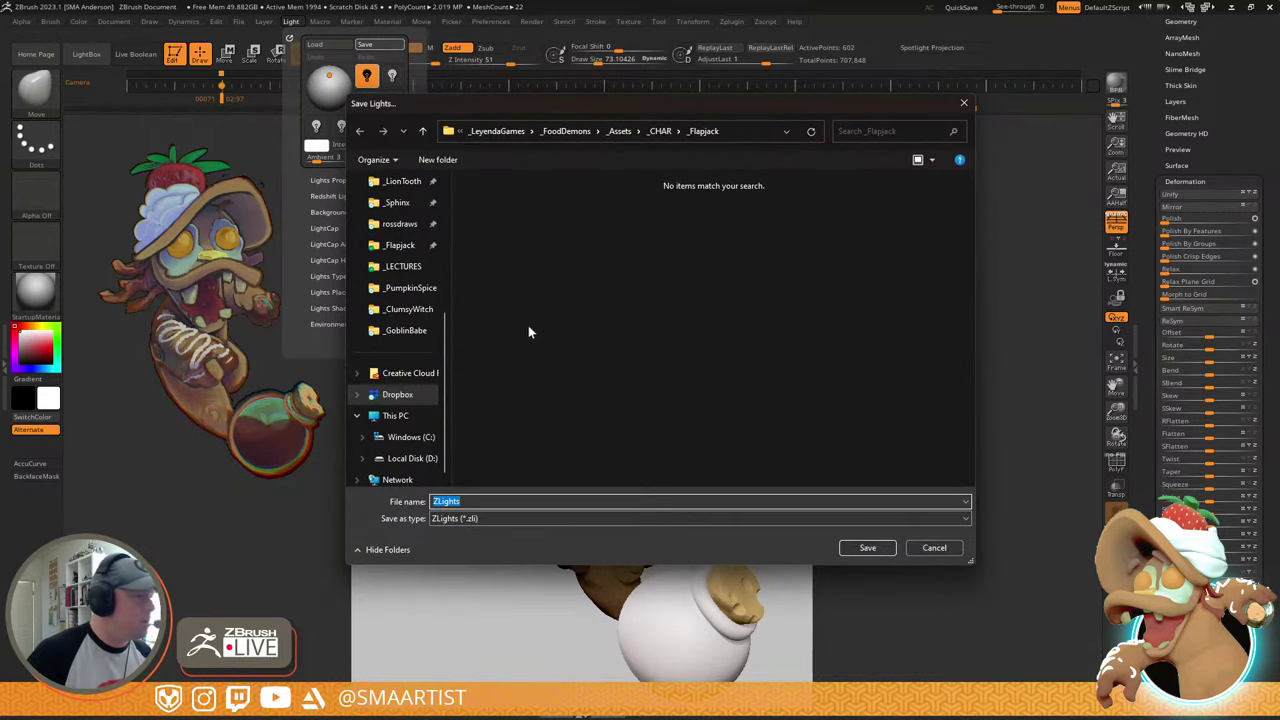
pyautogui.scroll(3, 403, 220)
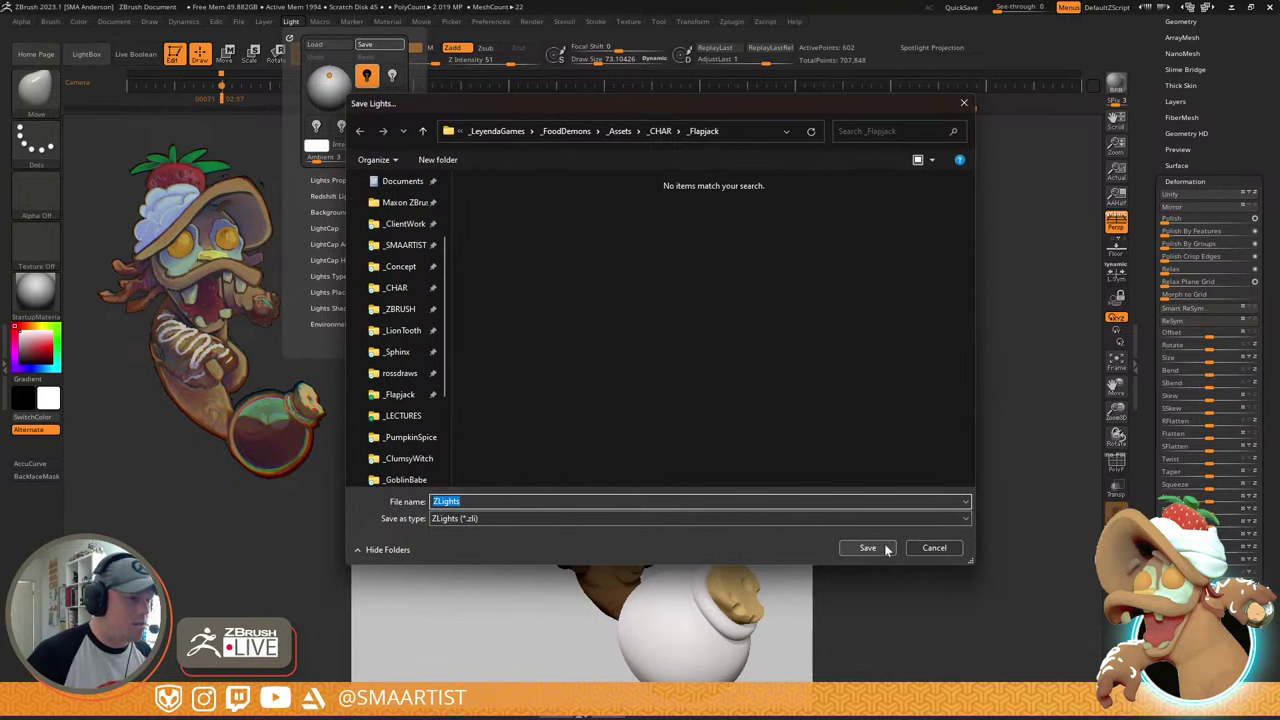
pyautogui.click(762, 129)
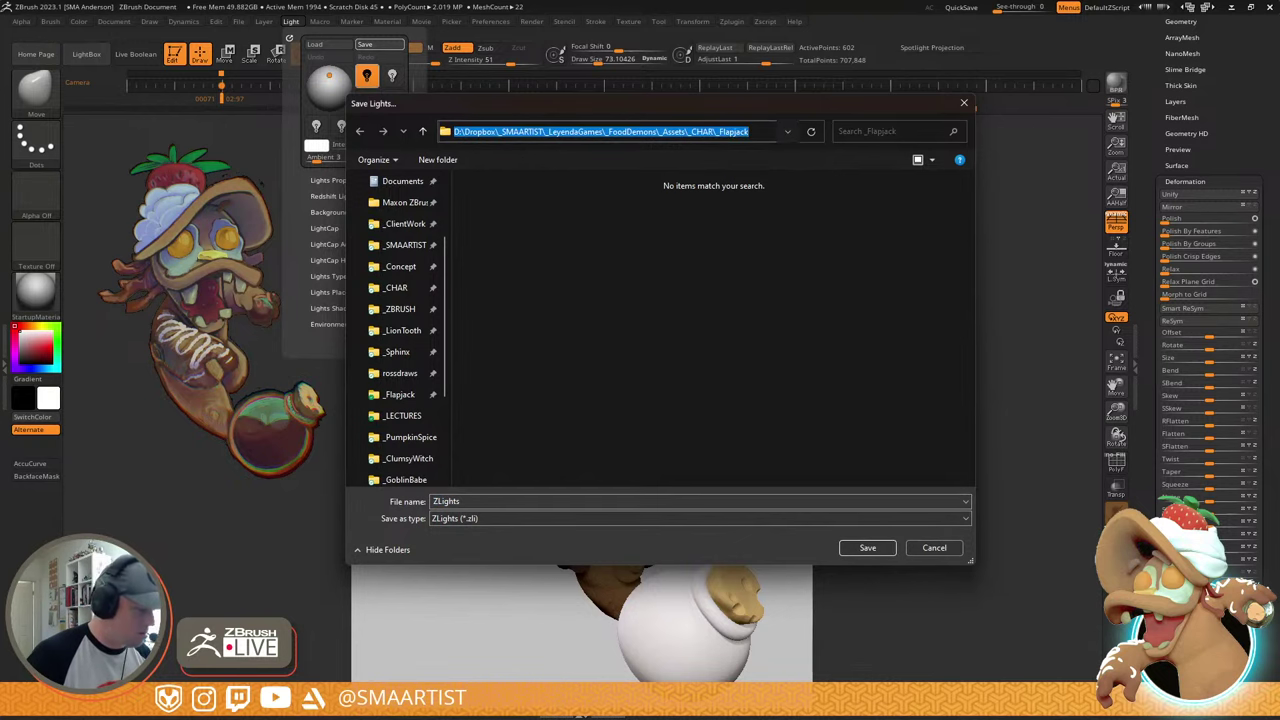
pyautogui.click(867, 547)
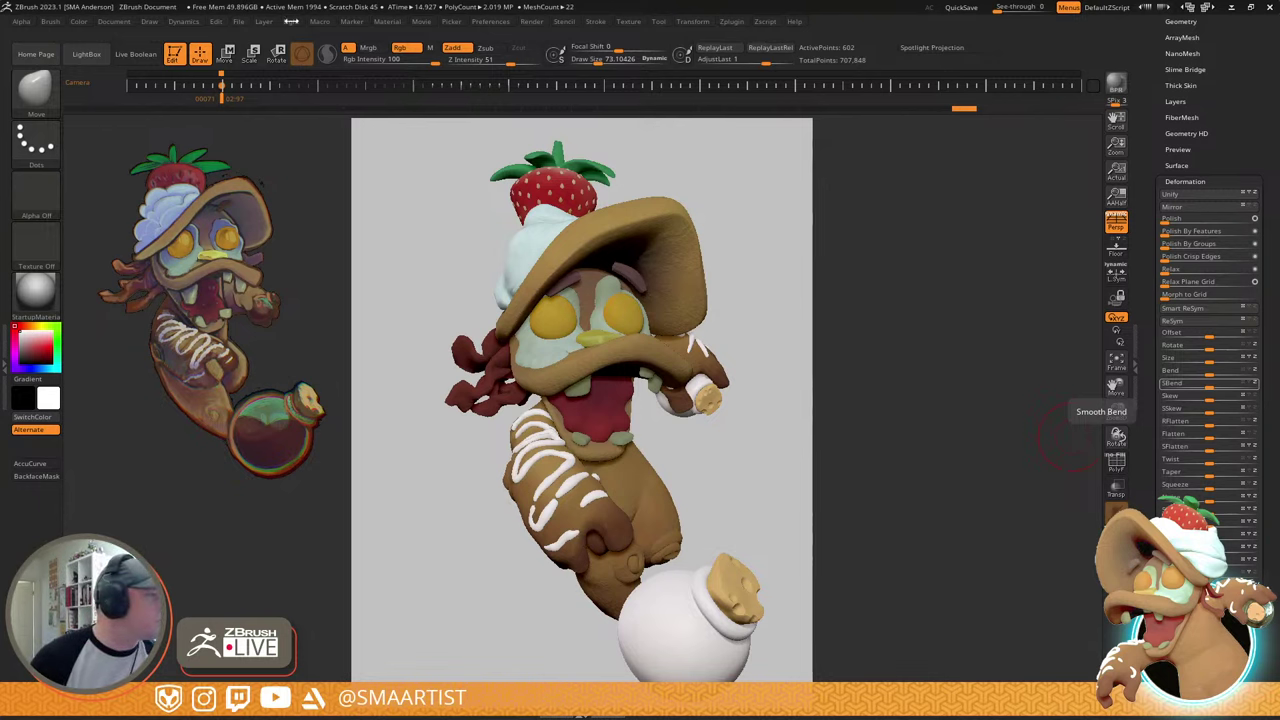
# - Examine the scene light's direction, environment maps, light type, LightCap, background and shadow property settings
pyautogui.click(291, 21)
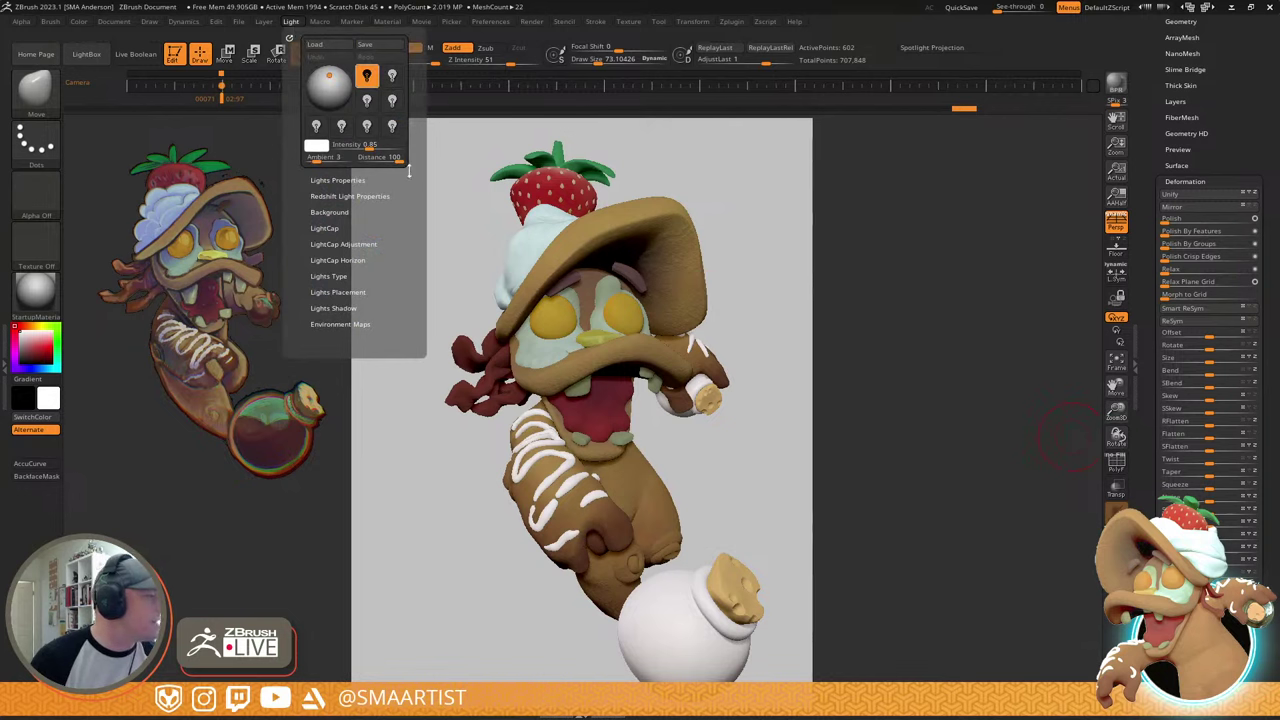
pyautogui.click(338, 97)
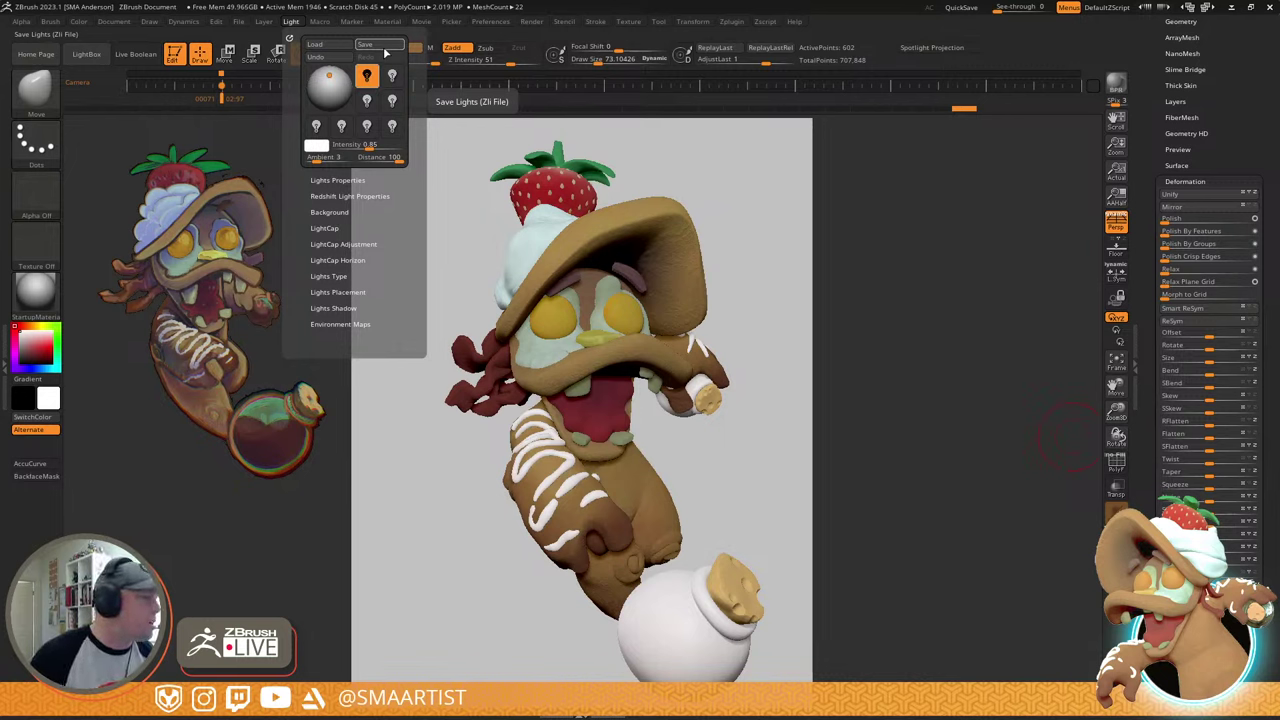
pyautogui.click(355, 318)
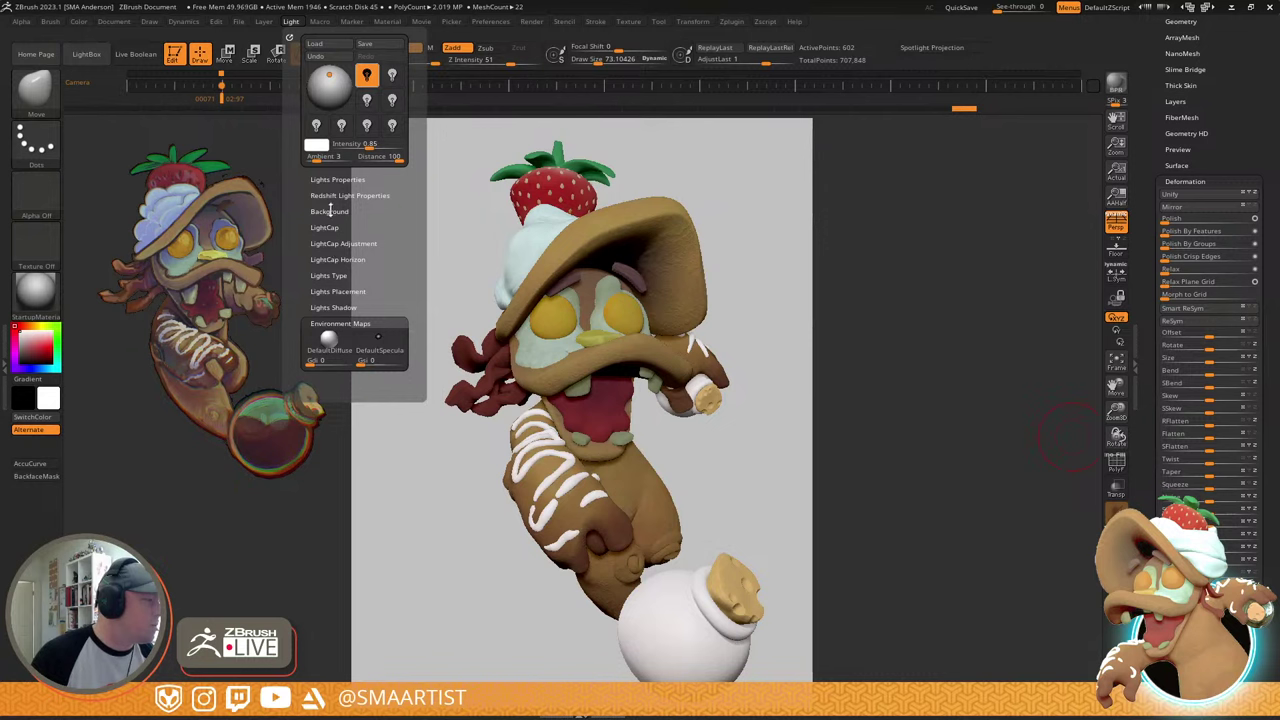
pyautogui.click(341, 290)
pyautogui.click(333, 276)
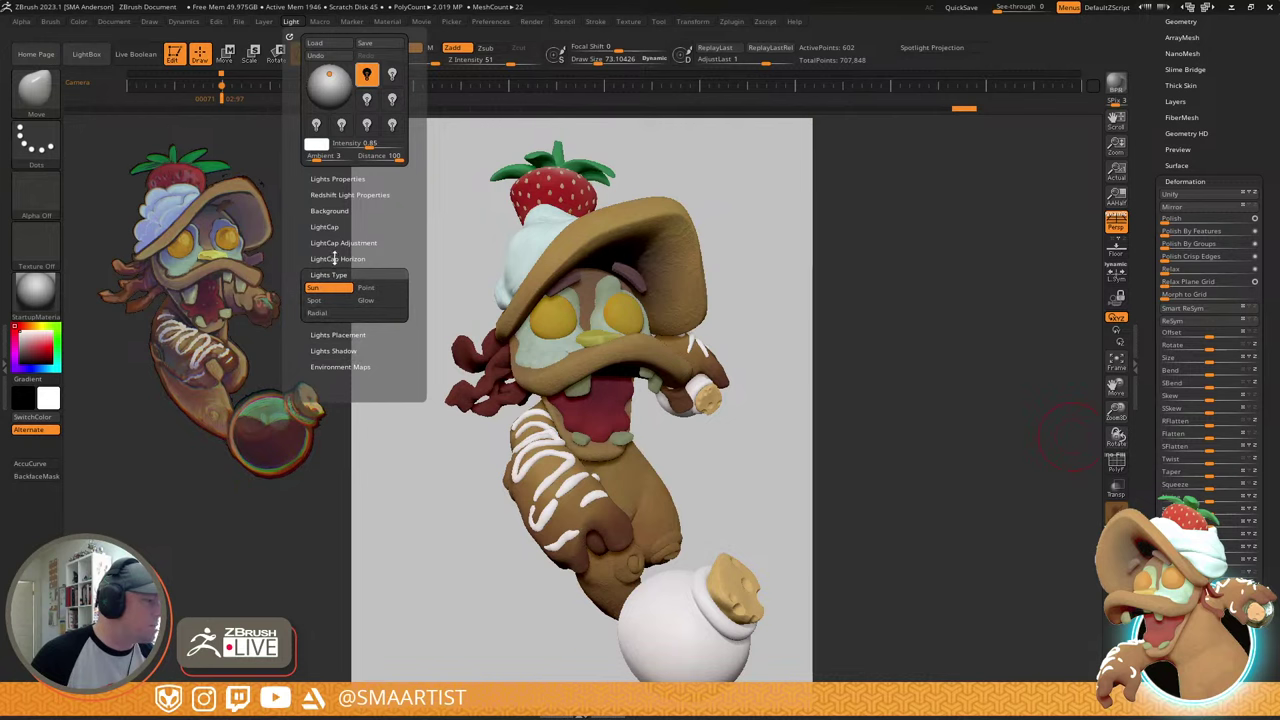
pyautogui.click(334, 243)
pyautogui.click(330, 226)
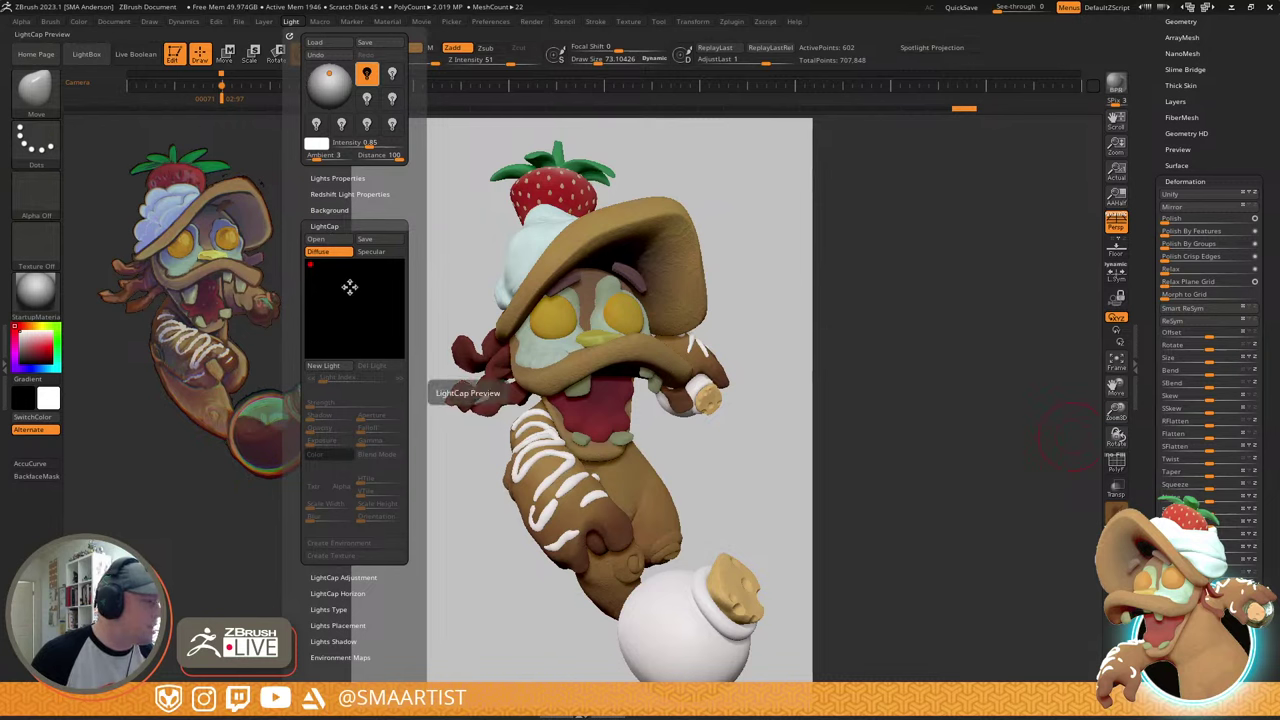
pyautogui.click(346, 210)
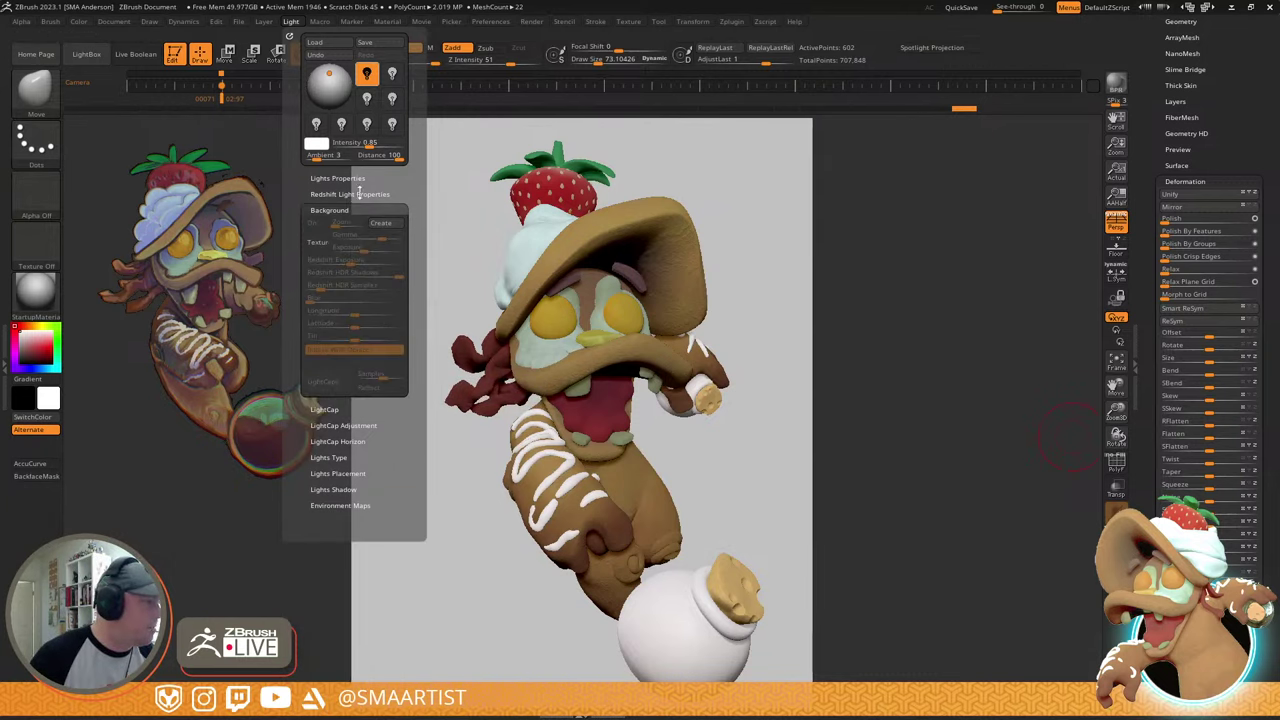
pyautogui.click(362, 179)
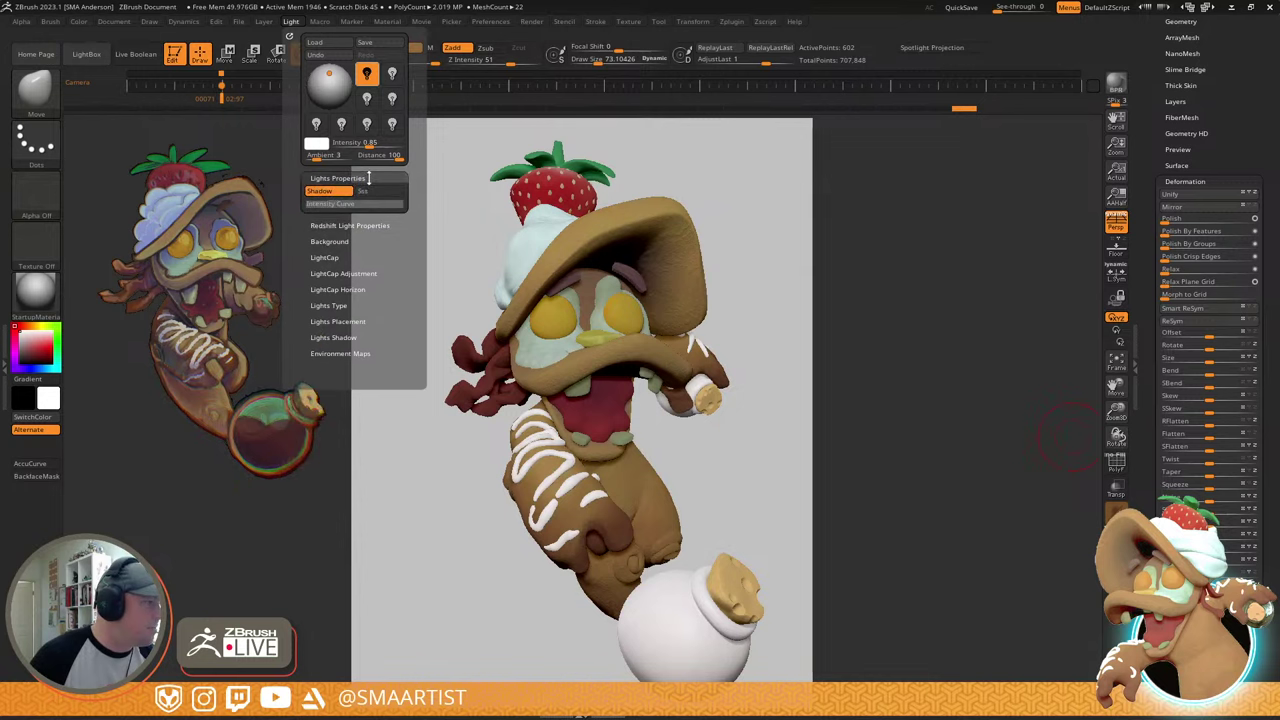
pyautogui.click(368, 178)
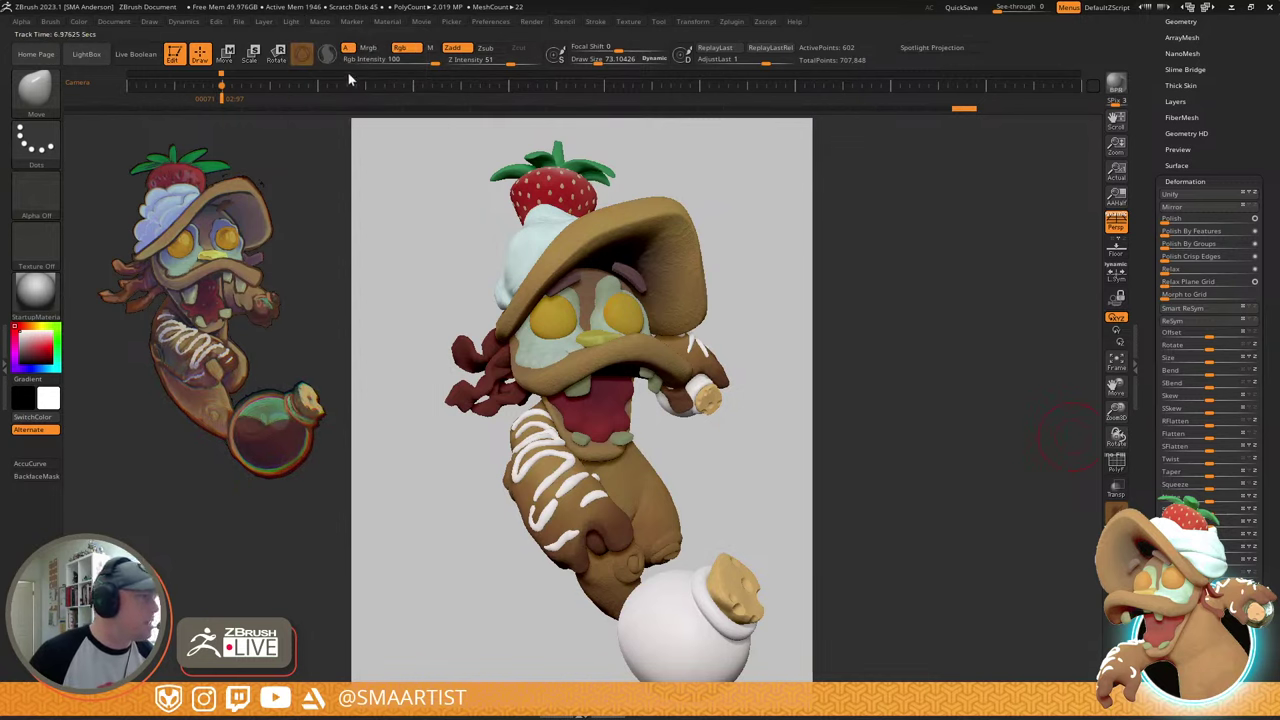
pyautogui.click(290, 22)
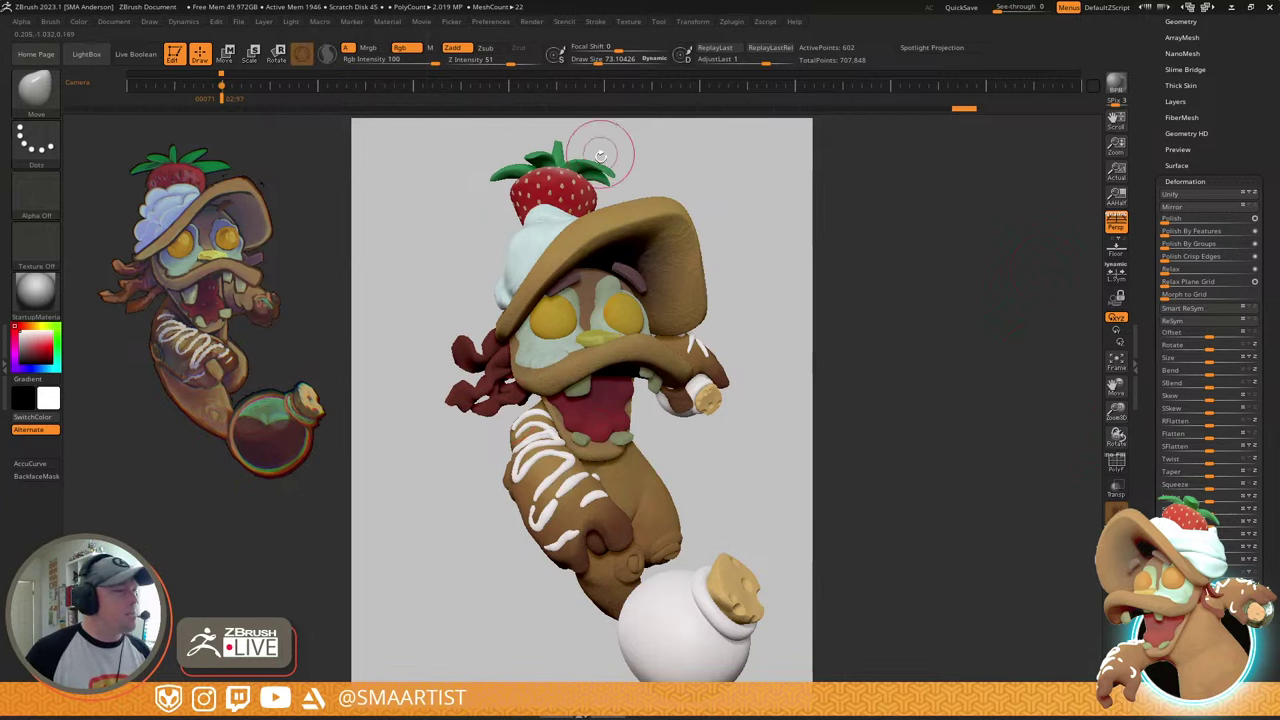
# - Move the strawberry with its seeds and leaves further away from the hat brim and slightly lower toward the whipped cream
pyautogui.keyDown('alt'); pyautogui.click(574, 184); pyautogui.keyUp('alt')
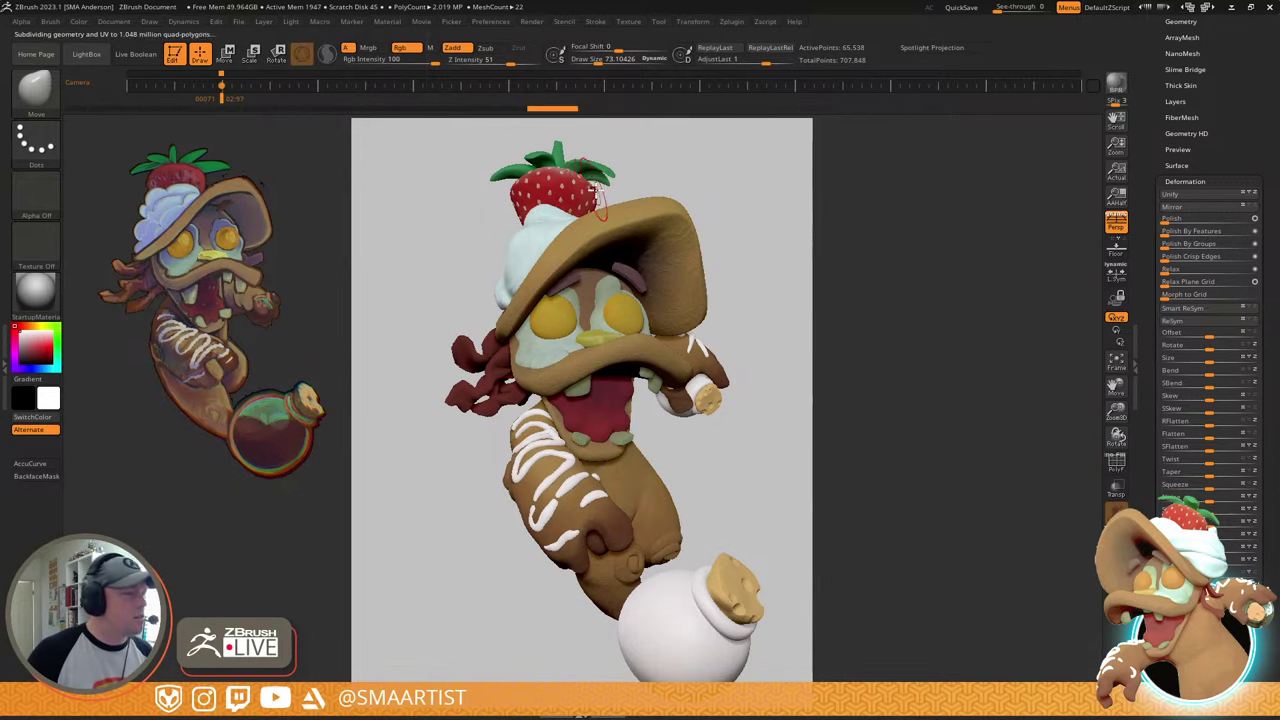
pyautogui.press('w')
pyautogui.moveTo(599, 183)
pyautogui.mouseDown()
pyautogui.moveTo(584, 175)
pyautogui.moveTo(603, 167)
pyautogui.moveTo(576, 174)
pyautogui.mouseUp()
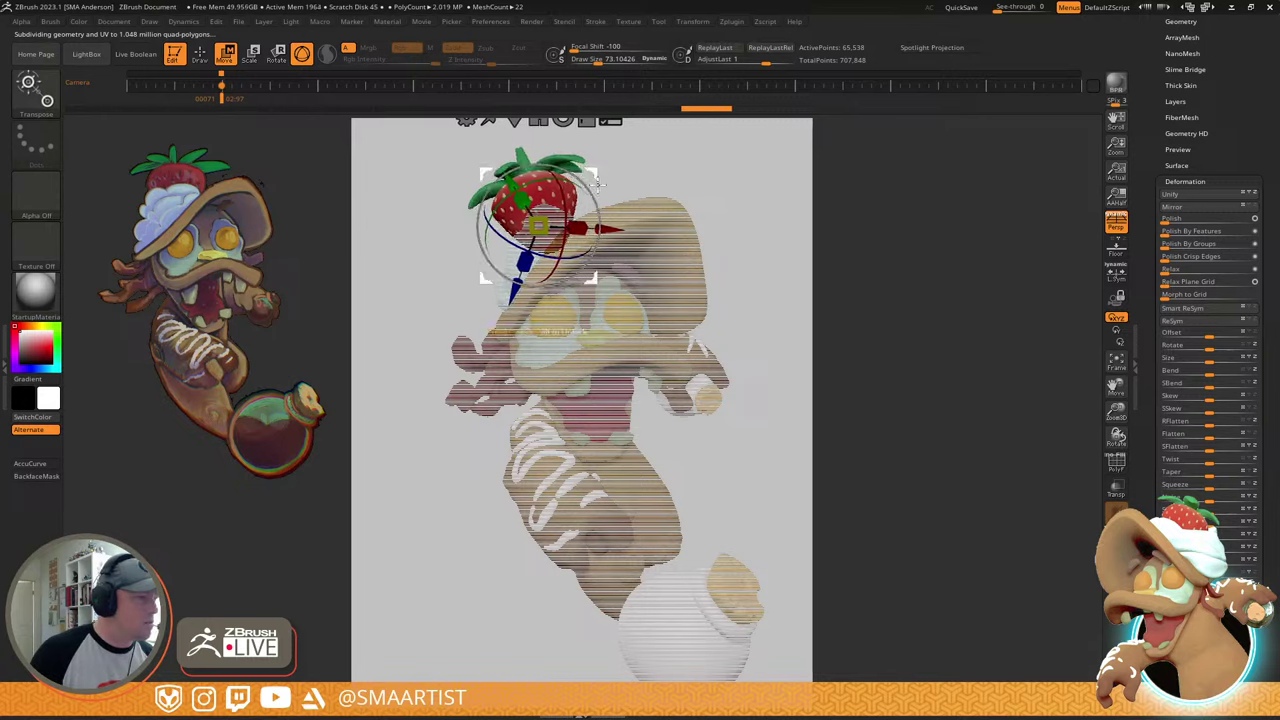
pyautogui.press('q')
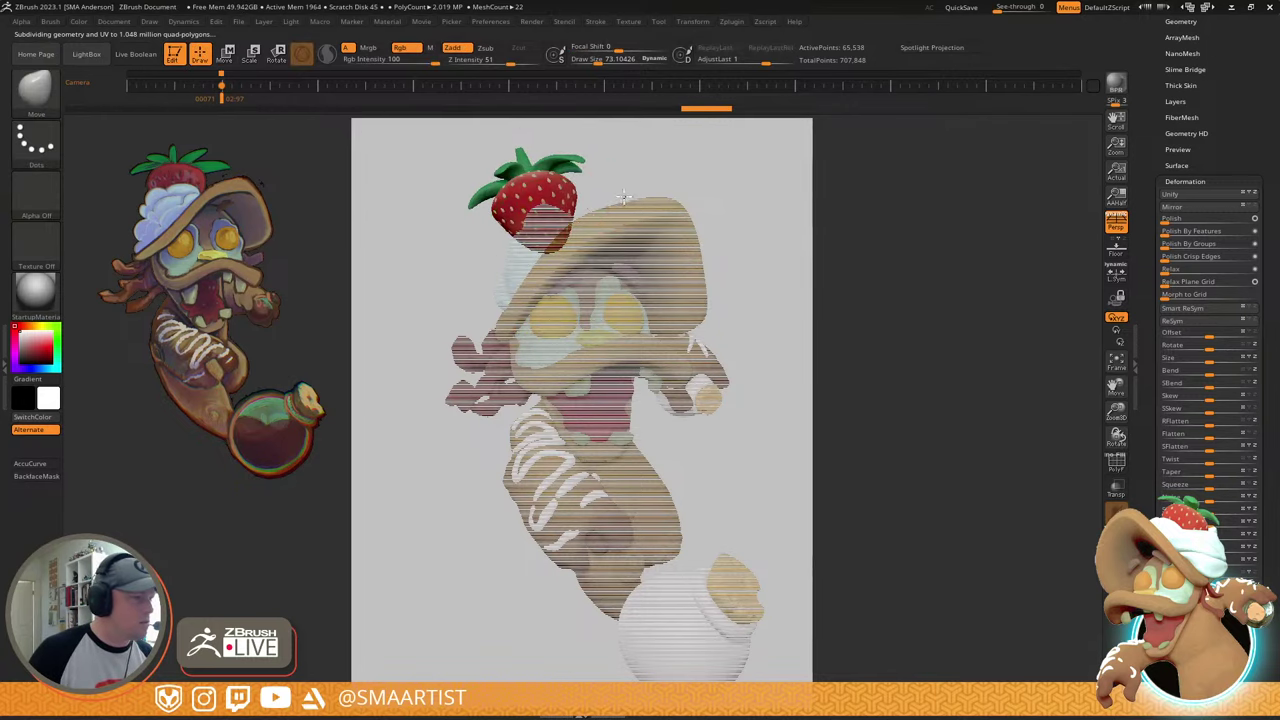
pyautogui.moveTo(664, 203)
pyautogui.mouseDown()
pyautogui.moveTo(657, 234)
pyautogui.moveTo(613, 219)
pyautogui.mouseUp()
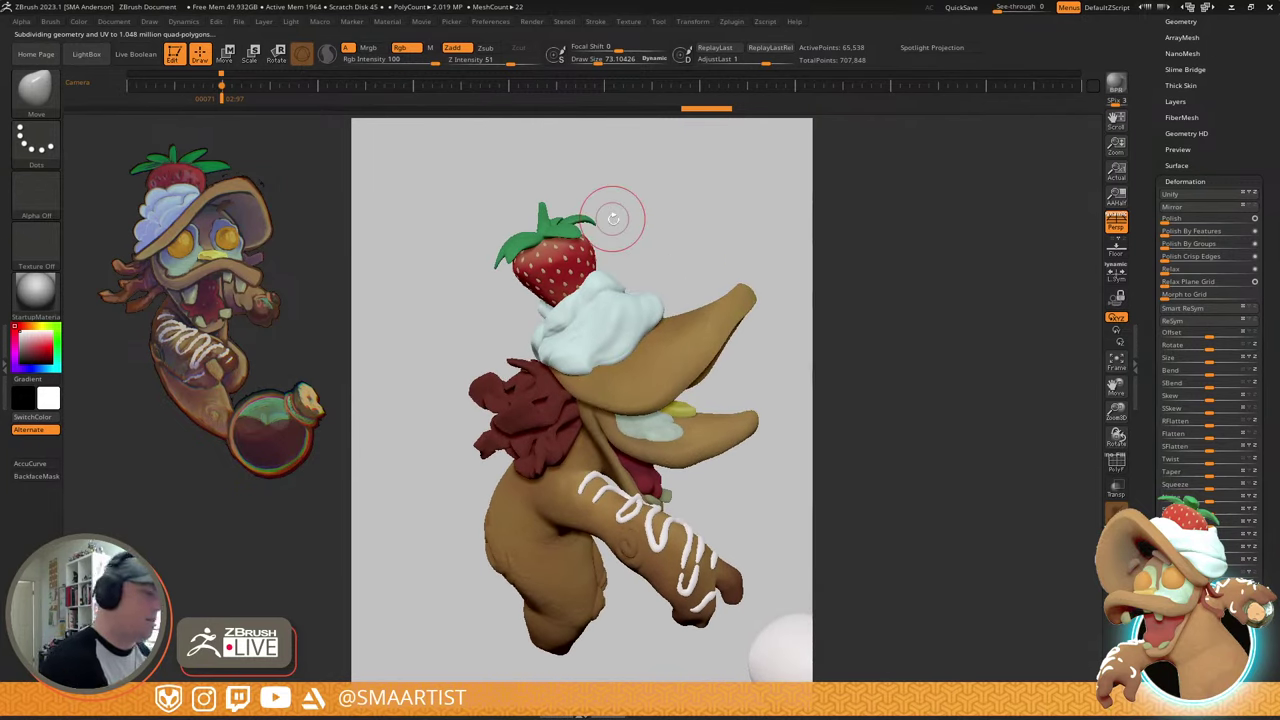
pyautogui.moveTo(689, 271); pyautogui.dragTo(683, 263)
pyautogui.press('w')
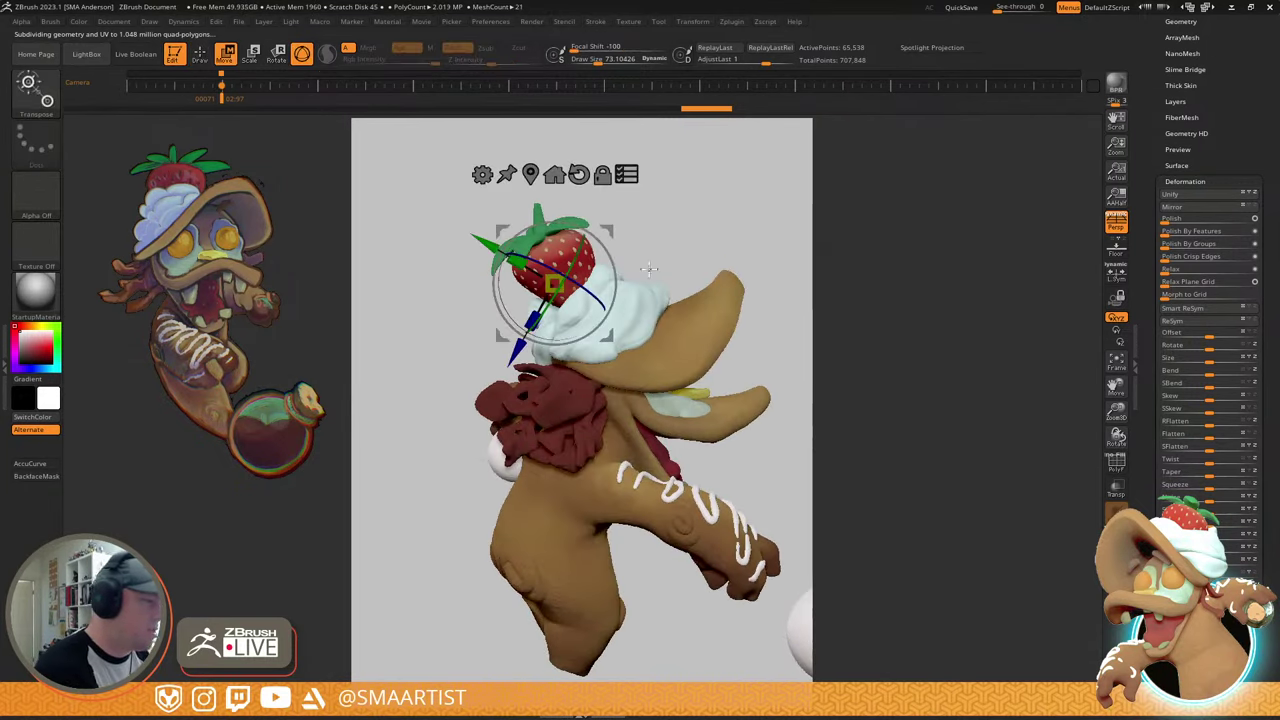
pyautogui.moveTo(607, 229); pyautogui.dragTo(612, 235)
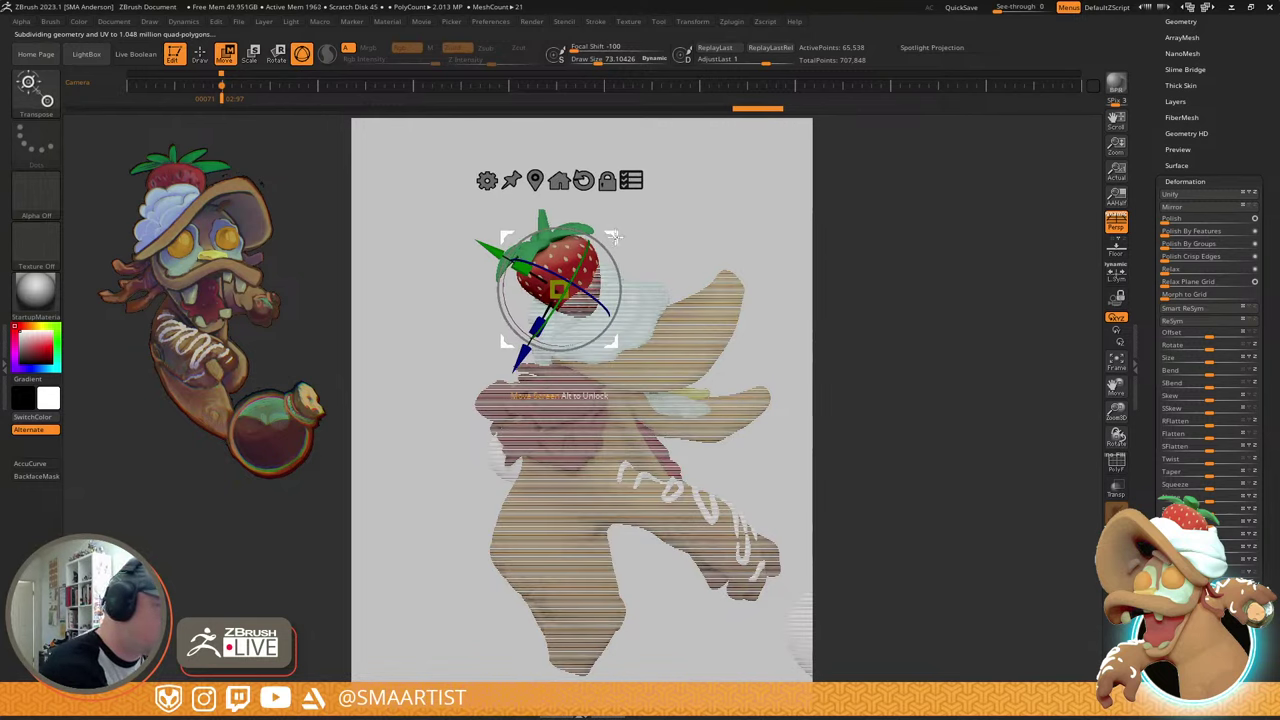
pyautogui.hotkey('ctrl', 'z')
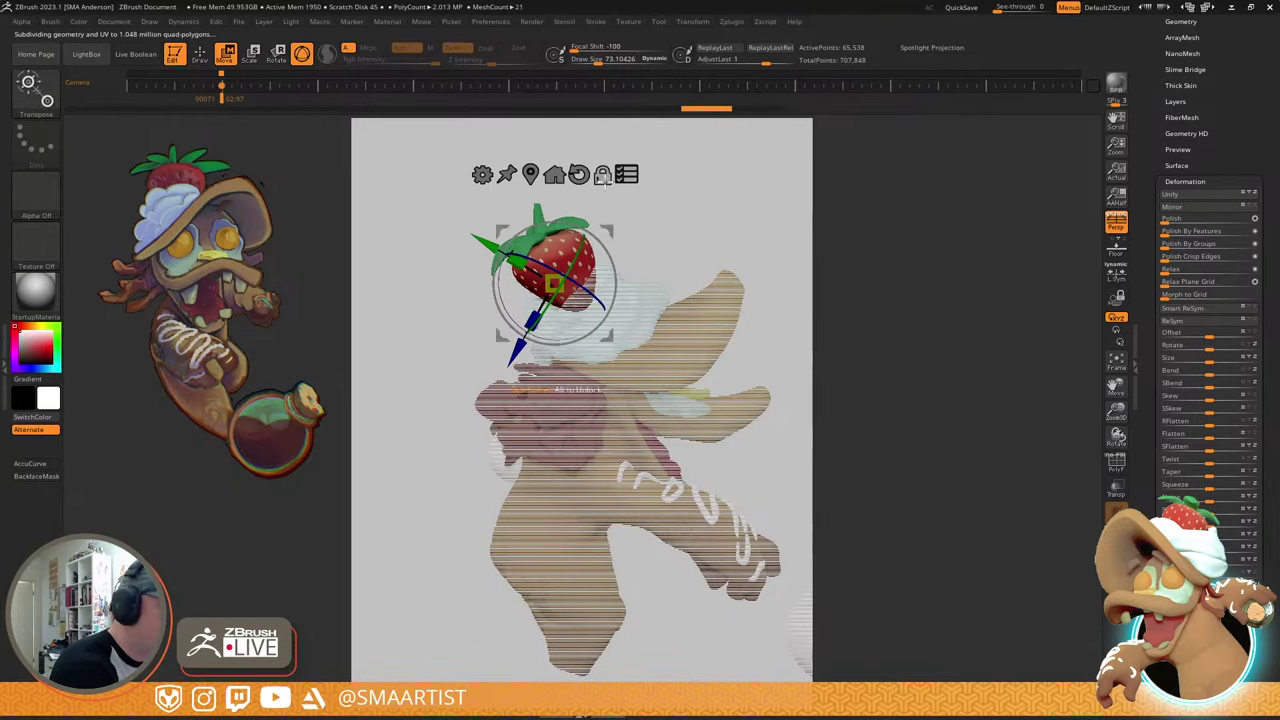
pyautogui.keyDown('alt'); pyautogui.click(621, 232); pyautogui.keyUp('alt')
pyautogui.moveTo(622, 232); pyautogui.dragTo(600, 181)
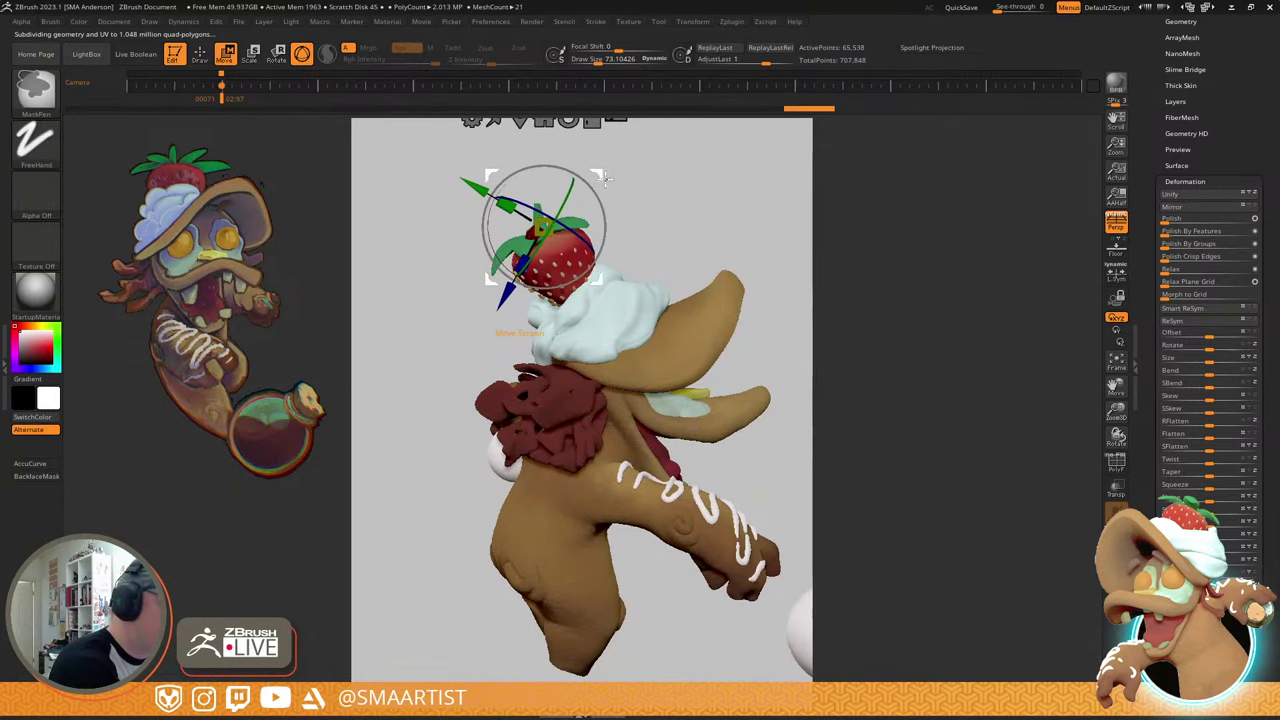
pyautogui.hotkey('ctrl', 'z')
pyautogui.hotkey('ctrl', 'z')
# - Select the strawberry's green leaves and reposition them lower on top of the berry with the transform gizmo
pyautogui.keyDown('alt'); pyautogui.click(570, 222); pyautogui.keyUp('alt')
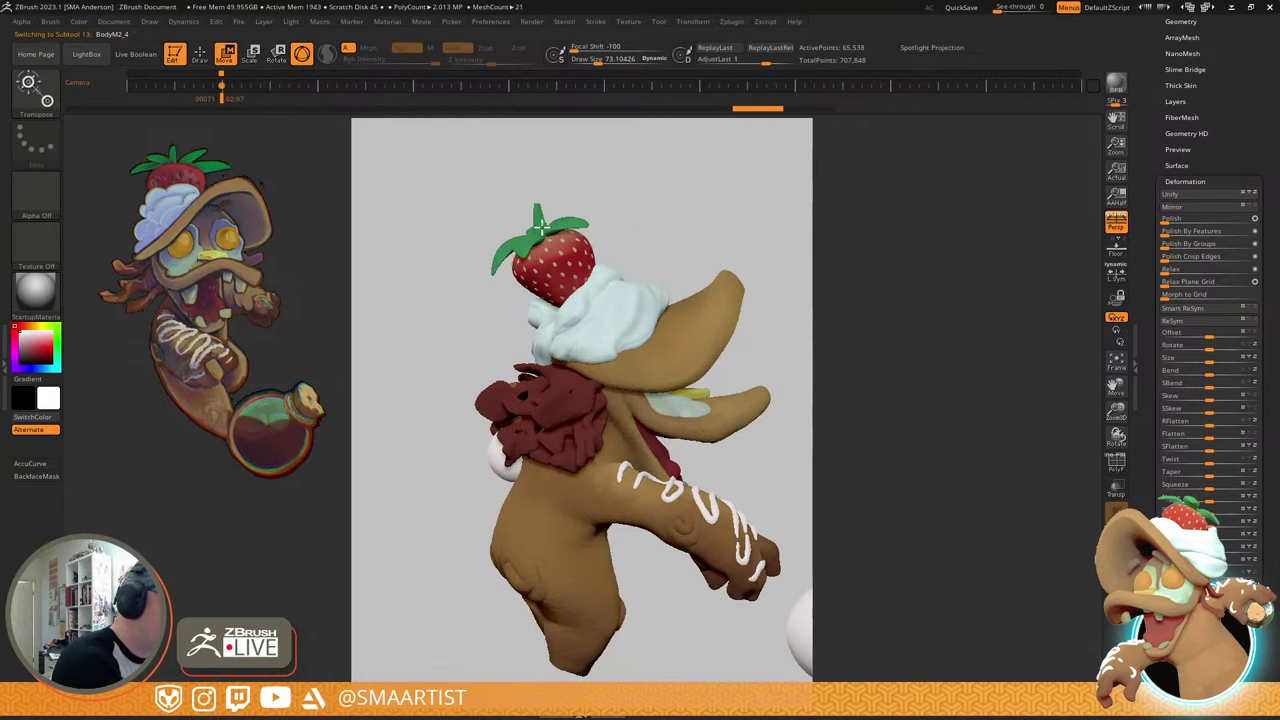
pyautogui.moveTo(624, 208); pyautogui.dragTo(599, 246, button='right')
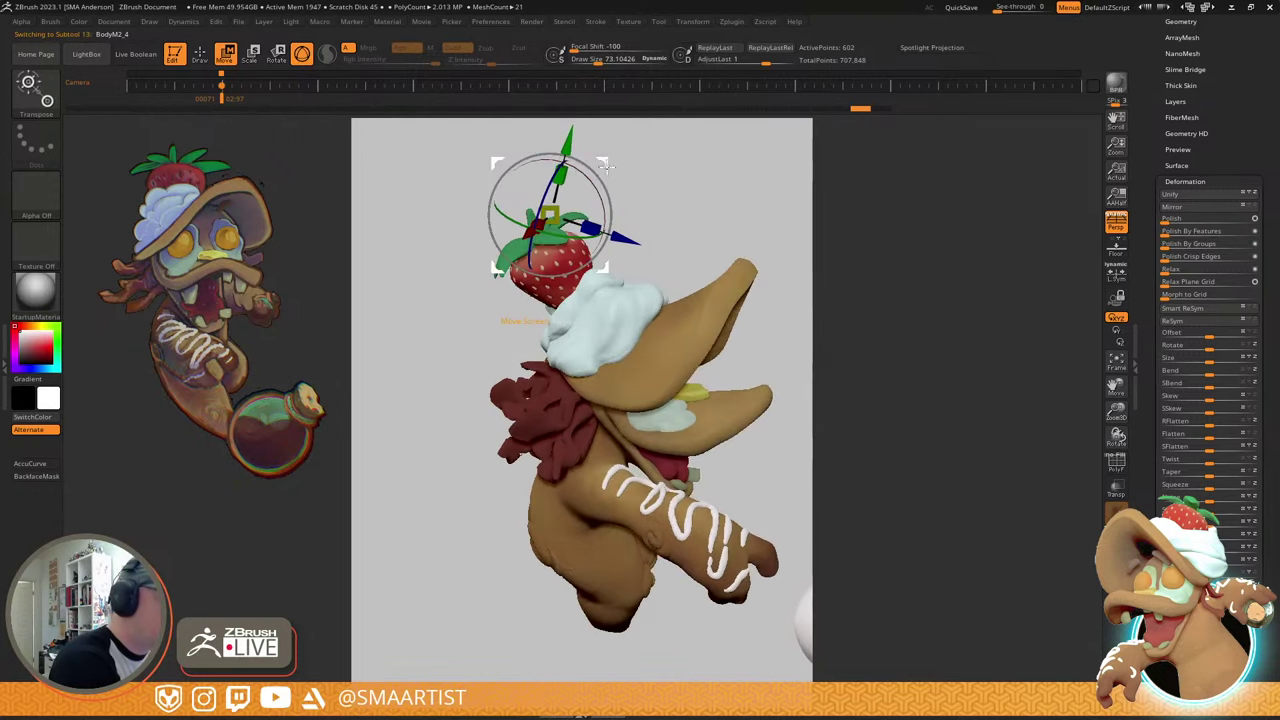
pyautogui.moveTo(607, 164); pyautogui.dragTo(577, 185)
pyautogui.moveTo(597, 180); pyautogui.dragTo(595, 157, button='right')
pyautogui.moveTo(595, 157); pyautogui.dragTo(700, 220)
pyautogui.press('Right')
pyautogui.press('q')
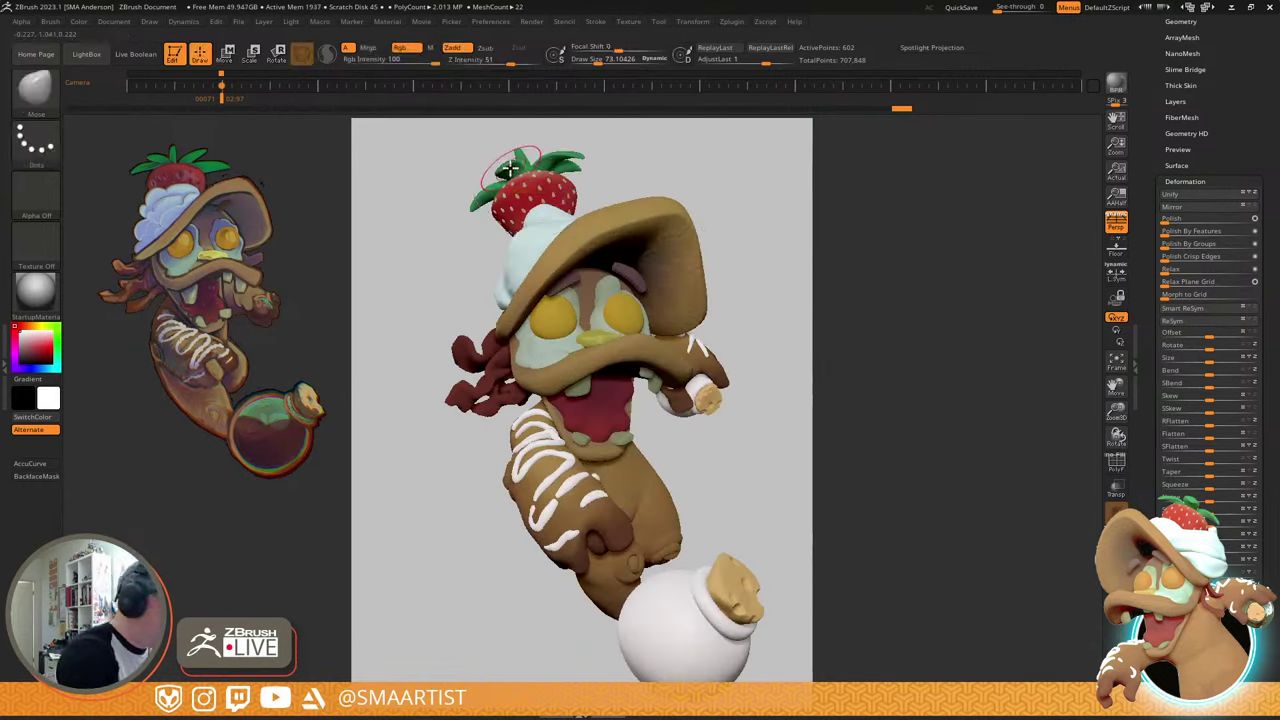
# - Reshape the strawberry's leaves with the Move brush at a draw size of about 99
pyautogui.press('b')
pyautogui.press('m')
pyautogui.press('v')
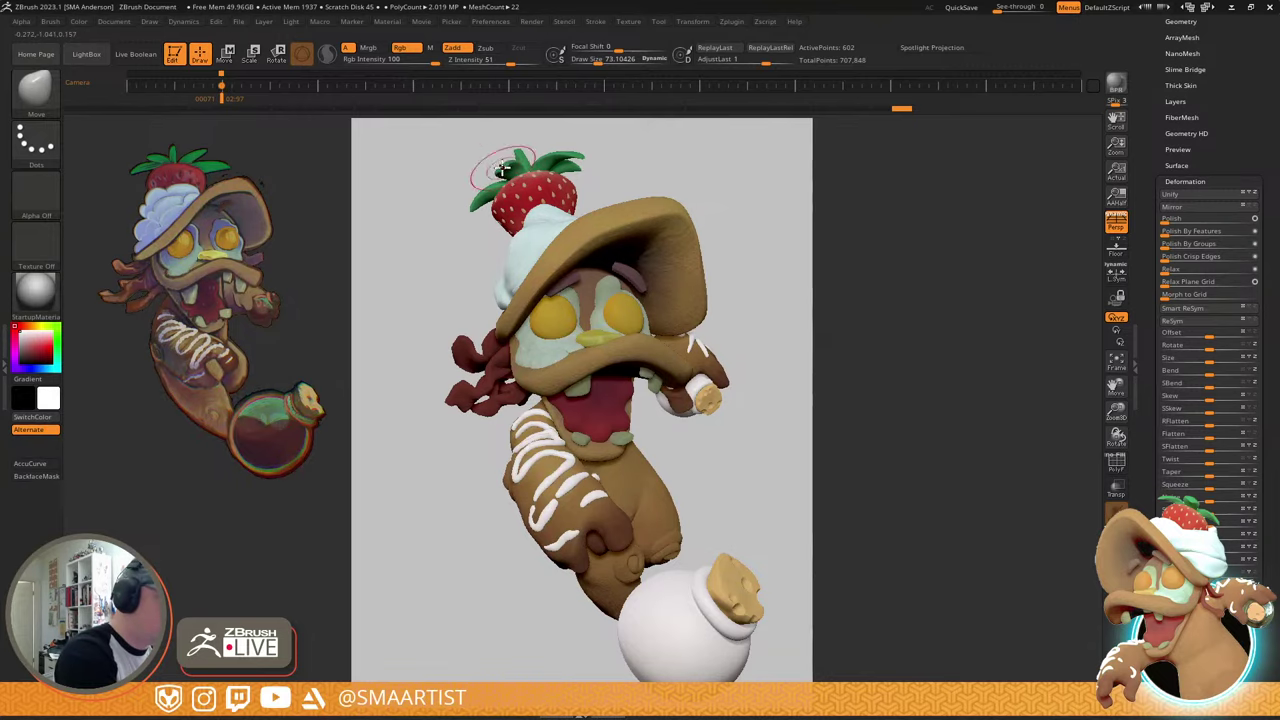
pyautogui.press('s')
pyautogui.moveTo(511, 157); pyautogui.dragTo(516, 158)
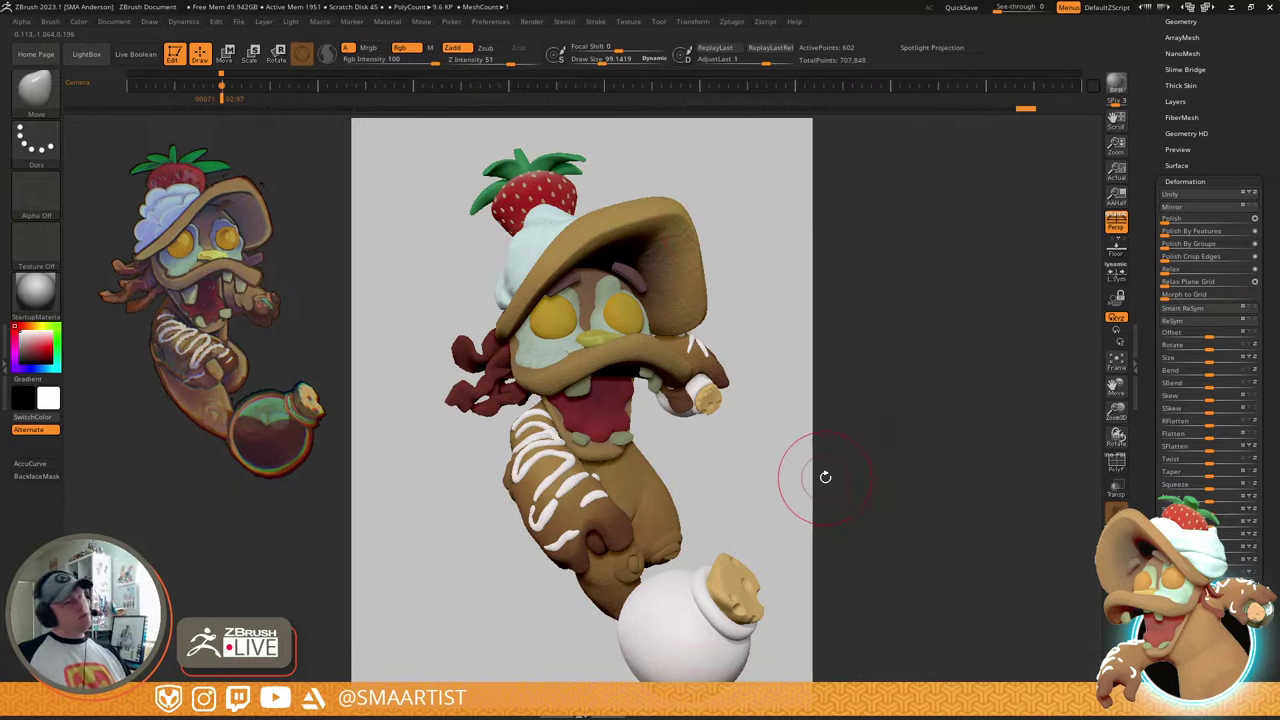
pyautogui.press('w')
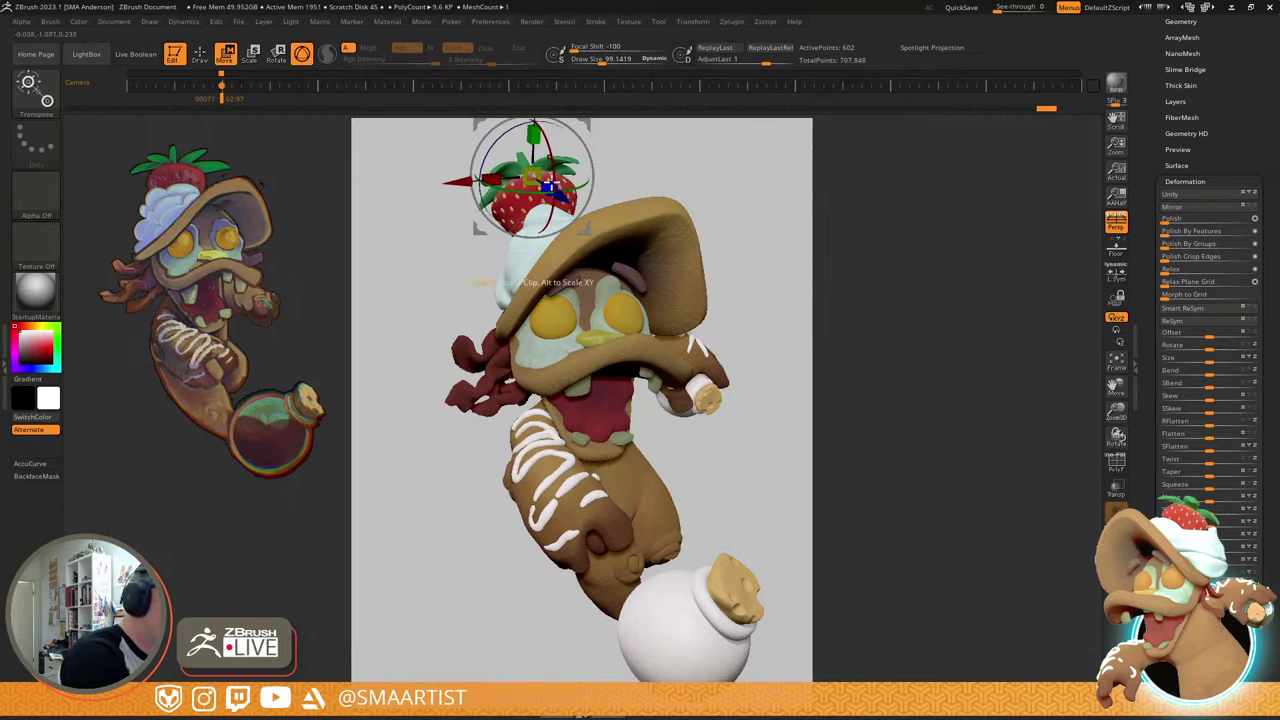
pyautogui.press('q')
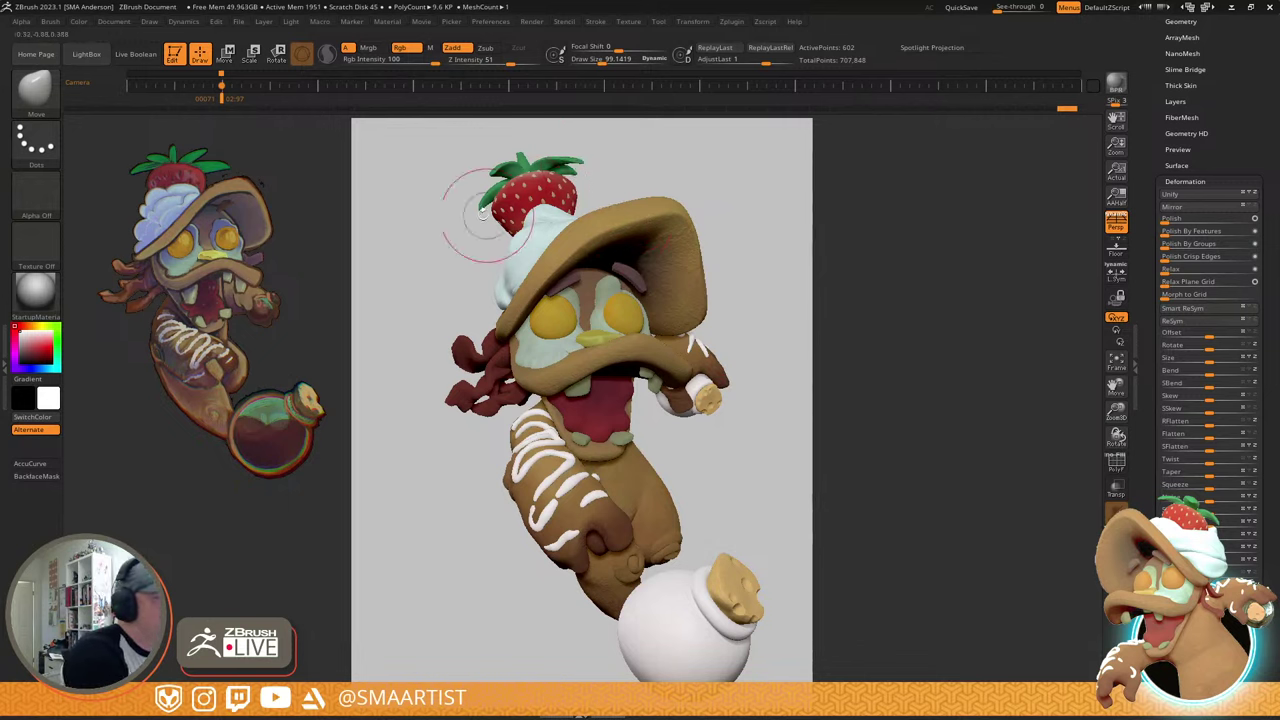
# - Refine the spread of the strawberry's leaves from above with the Move brush at a draw size of about 58
pyautogui.moveTo(615, 145)
pyautogui.mouseDown()
pyautogui.moveTo(694, 277)
pyautogui.moveTo(671, 271)
pyautogui.moveTo(673, 345)
pyautogui.moveTo(644, 300)
pyautogui.mouseUp()
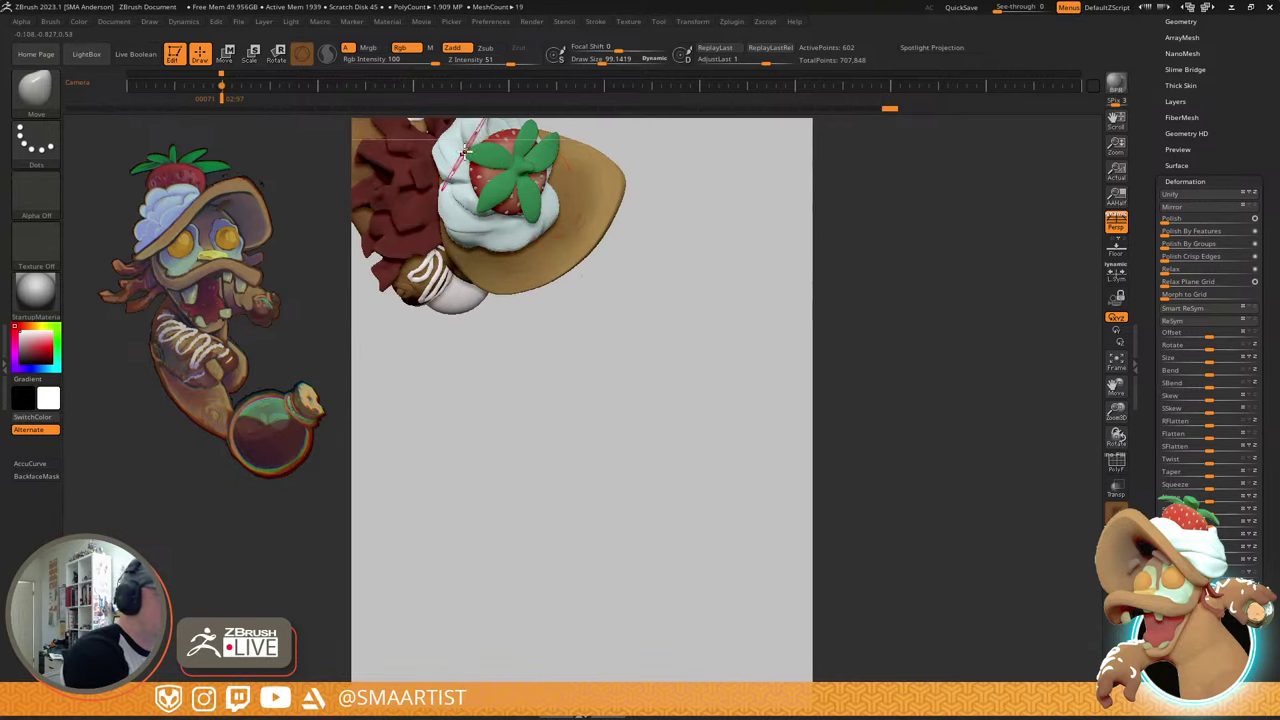
pyautogui.moveTo(640, 226)
pyautogui.mouseDown()
pyautogui.moveTo(623, 171)
pyautogui.moveTo(612, 174)
pyautogui.mouseUp()
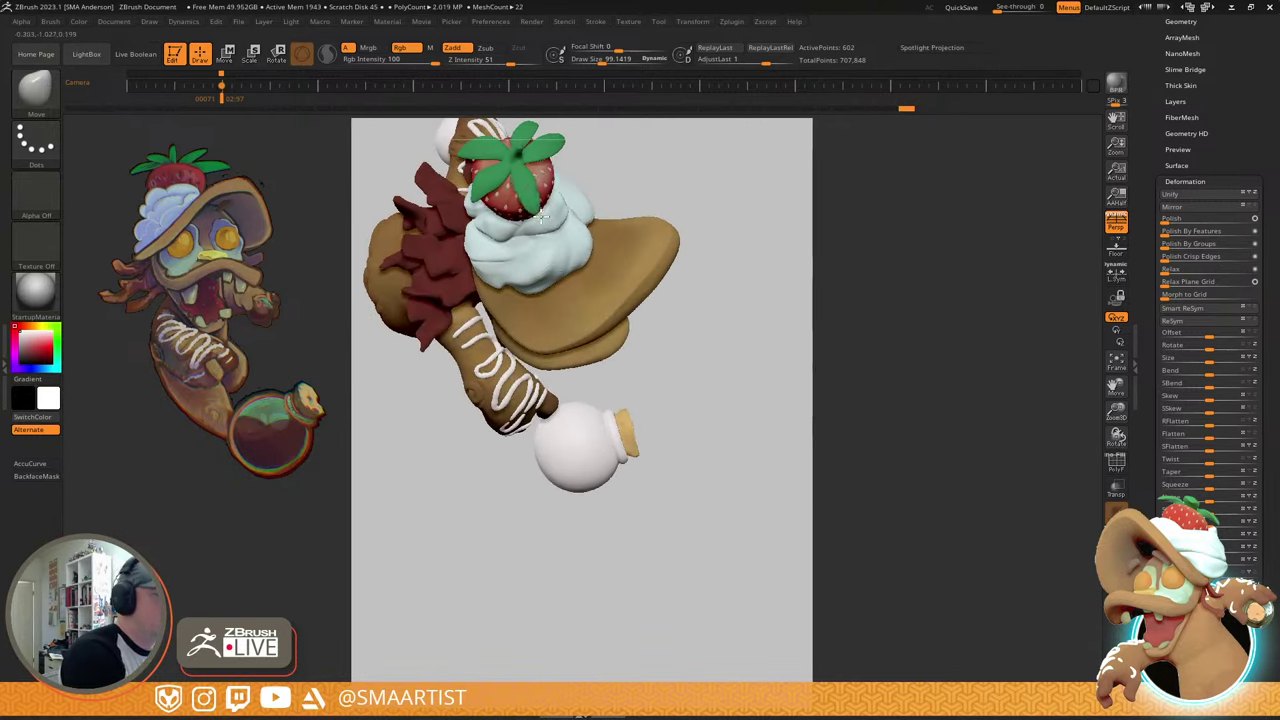
pyautogui.moveTo(539, 195); pyautogui.dragTo(553, 176, button='right')
pyautogui.press('s')
pyautogui.moveTo(537, 184); pyautogui.dragTo(522, 181)
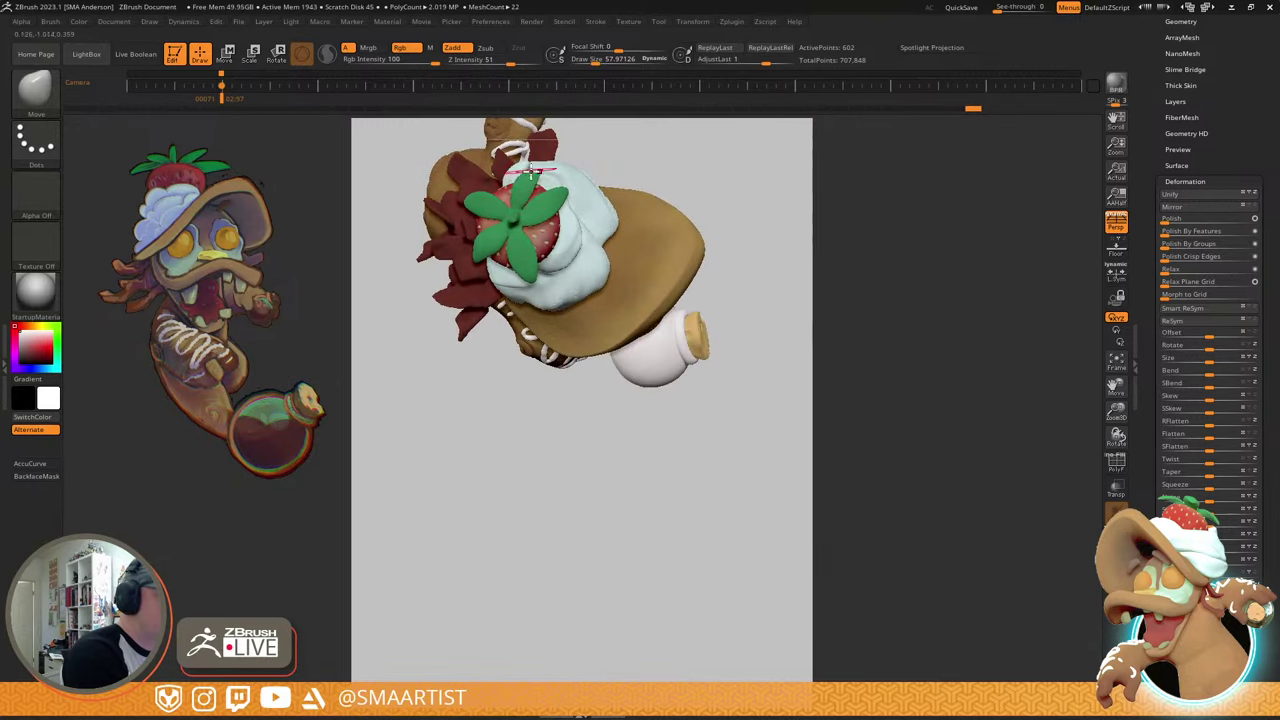
pyautogui.moveTo(534, 191); pyautogui.dragTo(572, 196)
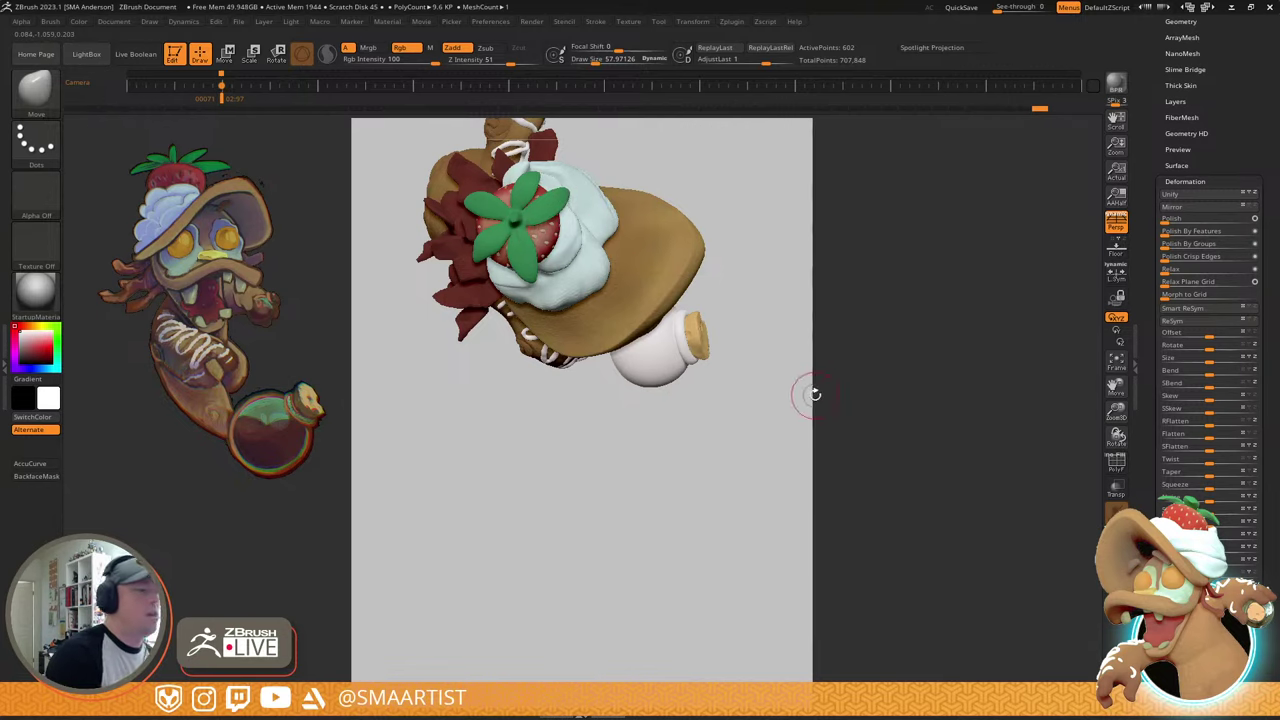
# - Return to the stored front camera view of the character and save the project
pyautogui.moveTo(806, 391); pyautogui.dragTo(786, 284)
pyautogui.press('Left')
pyautogui.press('Right')
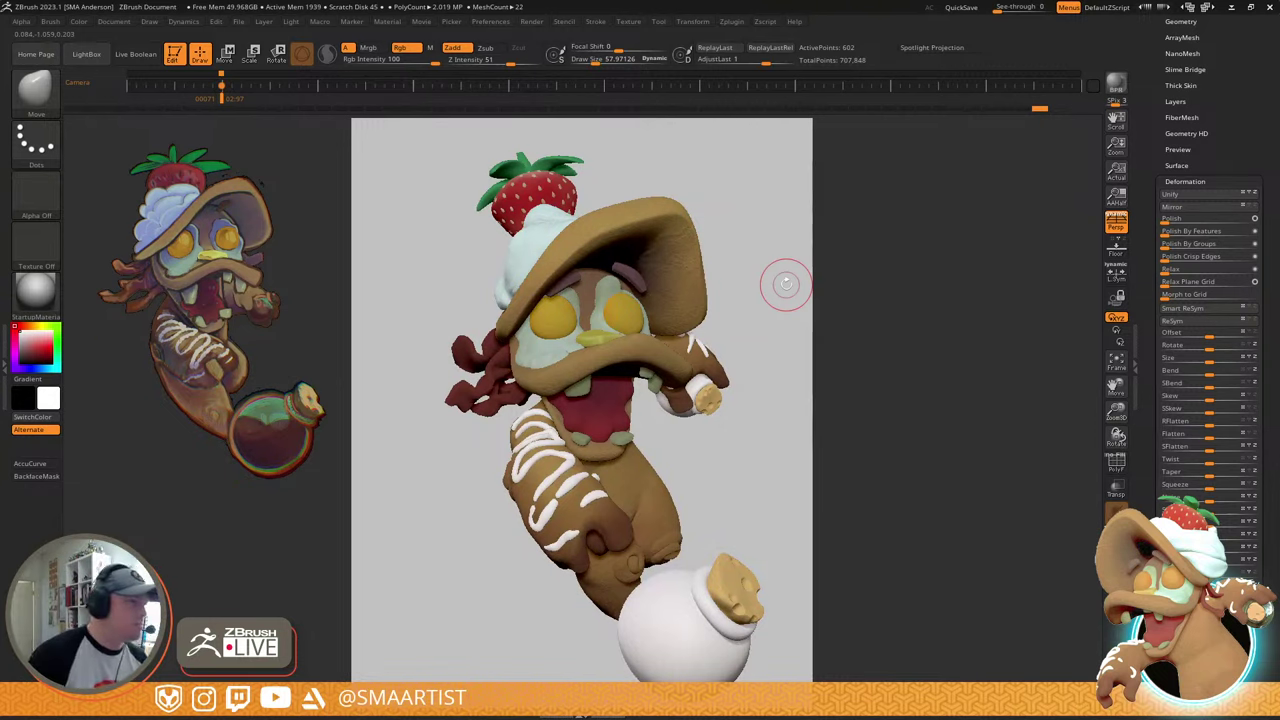
pyautogui.press('ctrl')
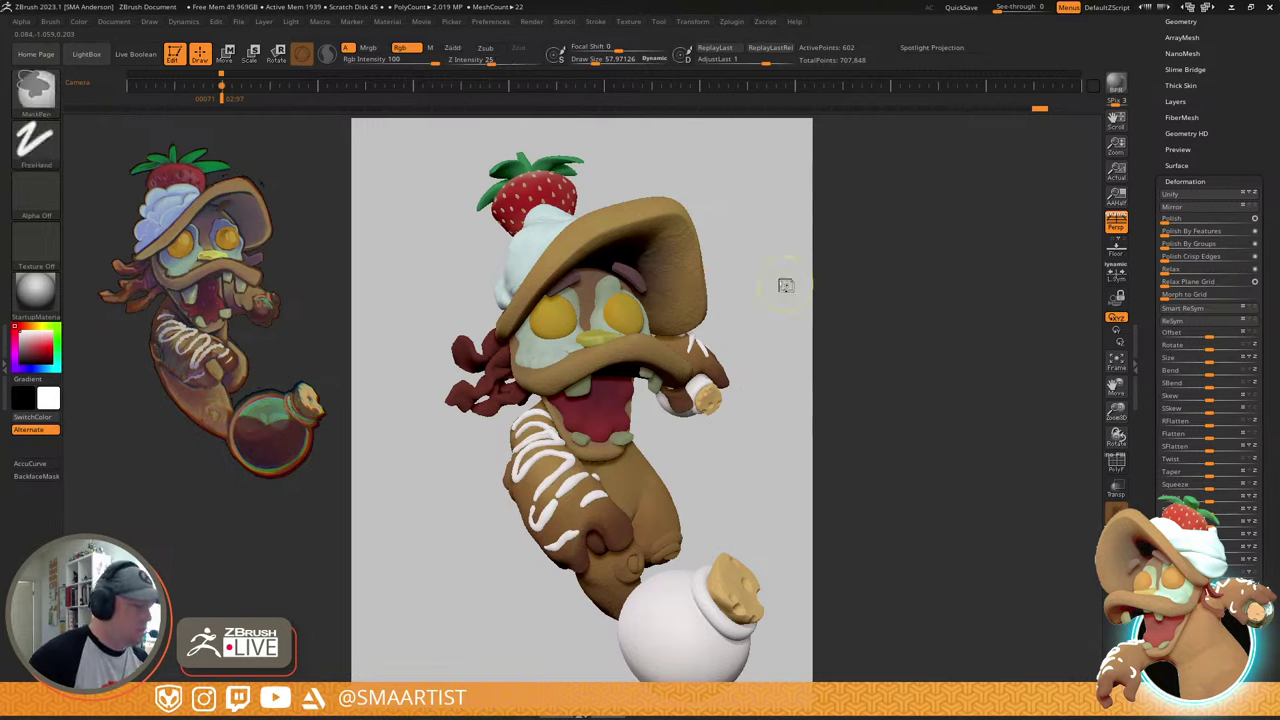
pyautogui.hotkey('ctrl', 's')
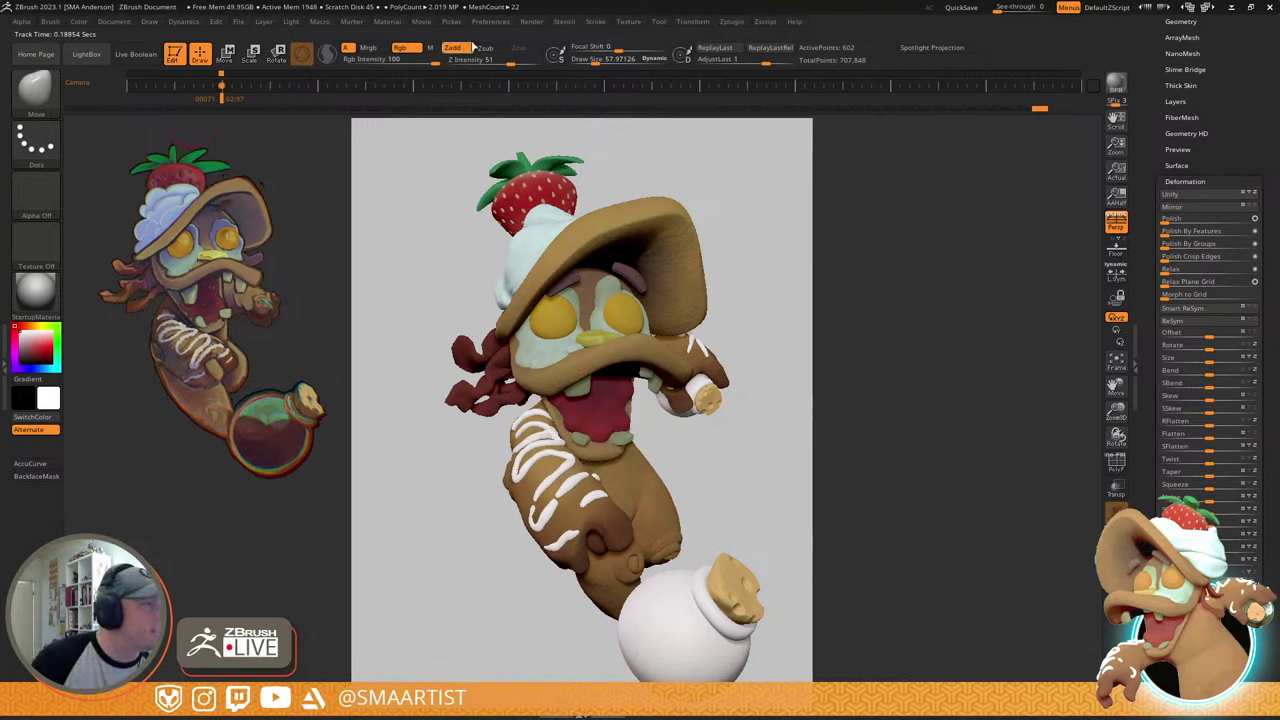
pyautogui.click(492, 22)
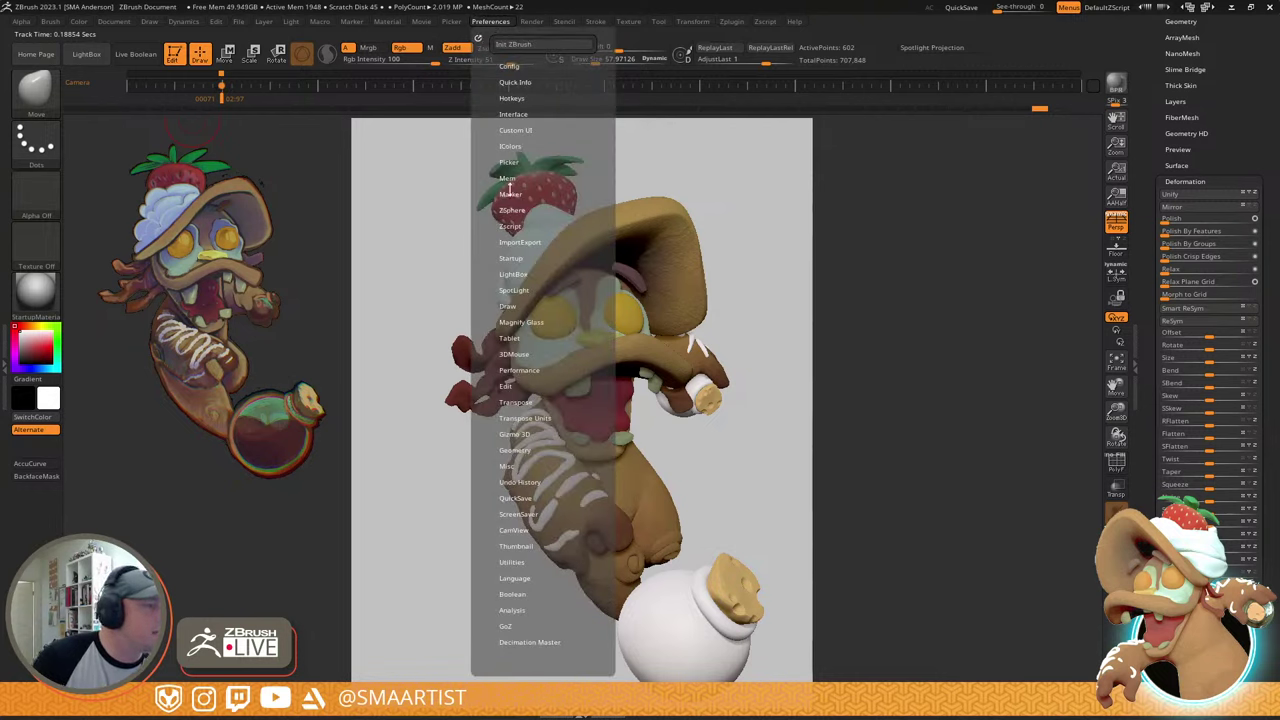
pyautogui.click(510, 67)
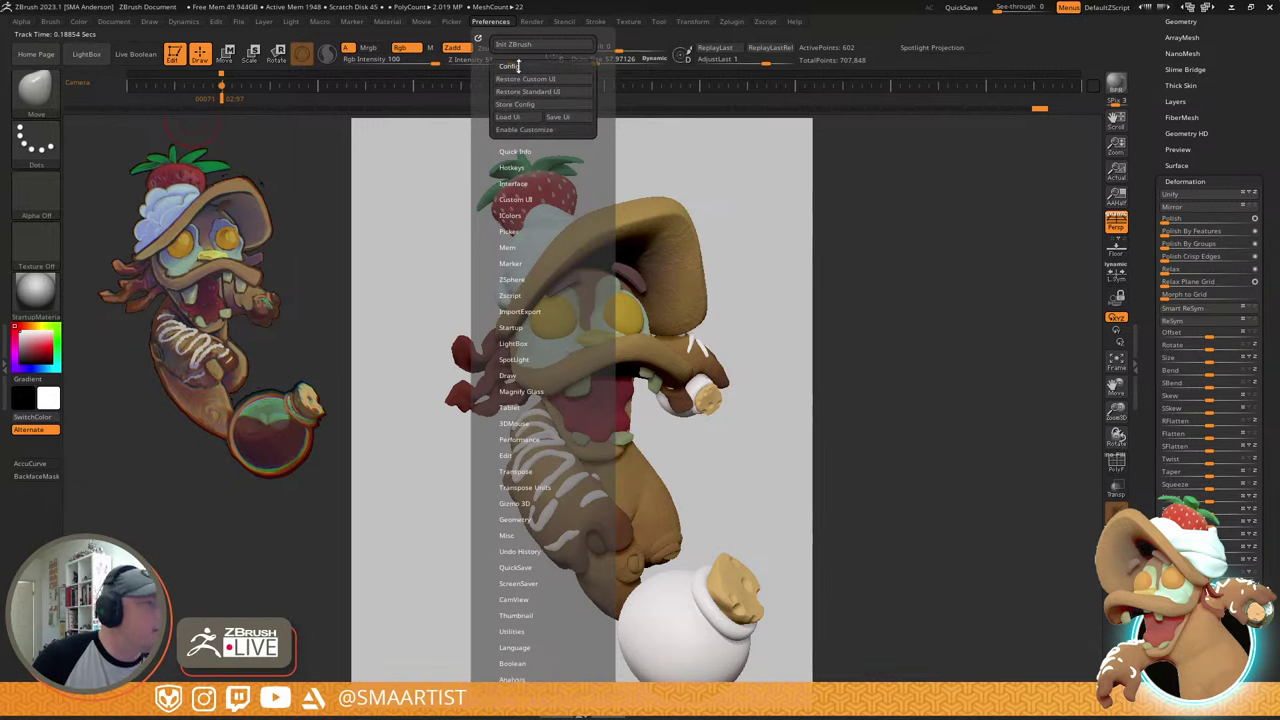
pyautogui.click(514, 66)
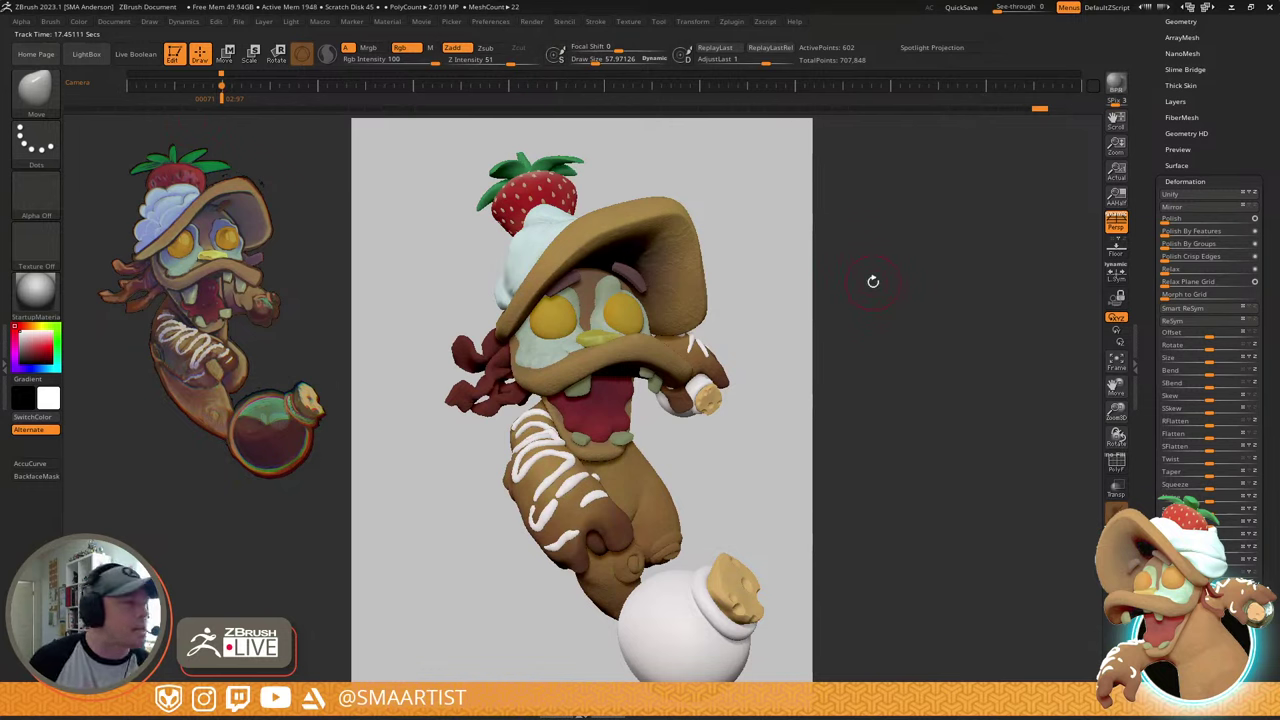
pyautogui.click(490, 21)
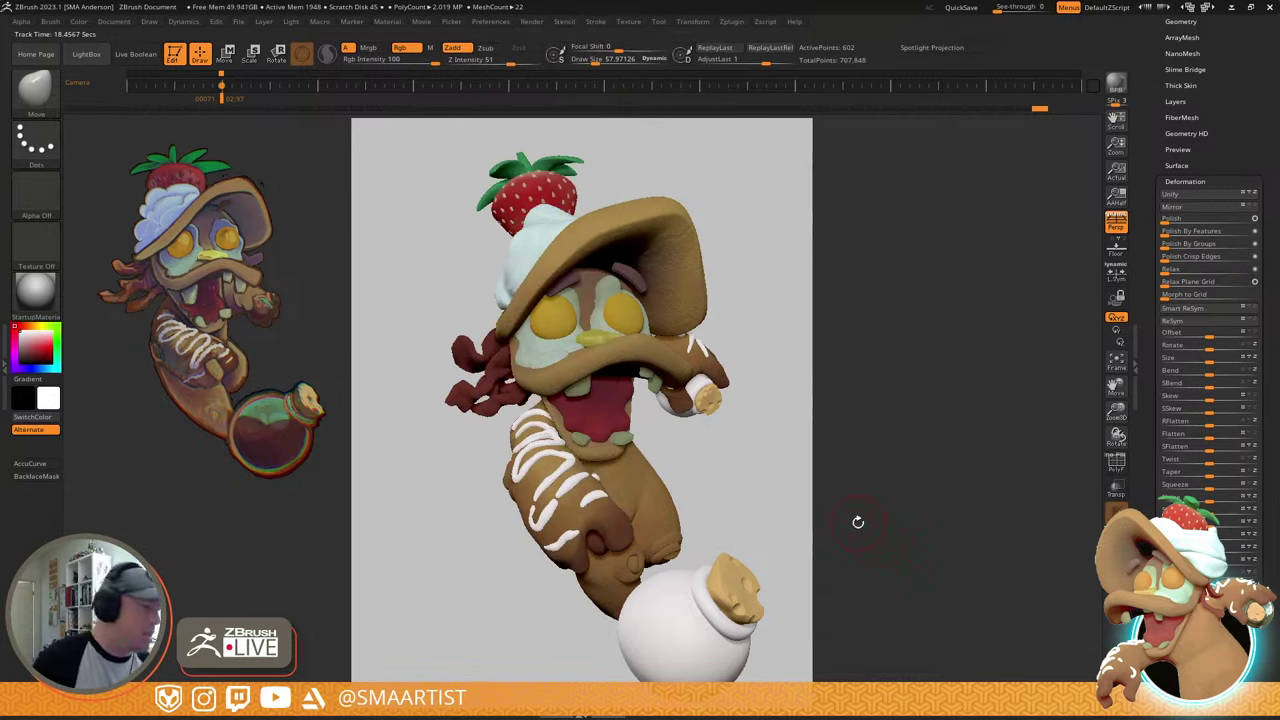
# - Select the Bacon subtool and pull its lower strand outward with the Move brush at a draw size of about 73
pyautogui.keyDown('alt'); pyautogui.click(461, 395); pyautogui.keyUp('alt')
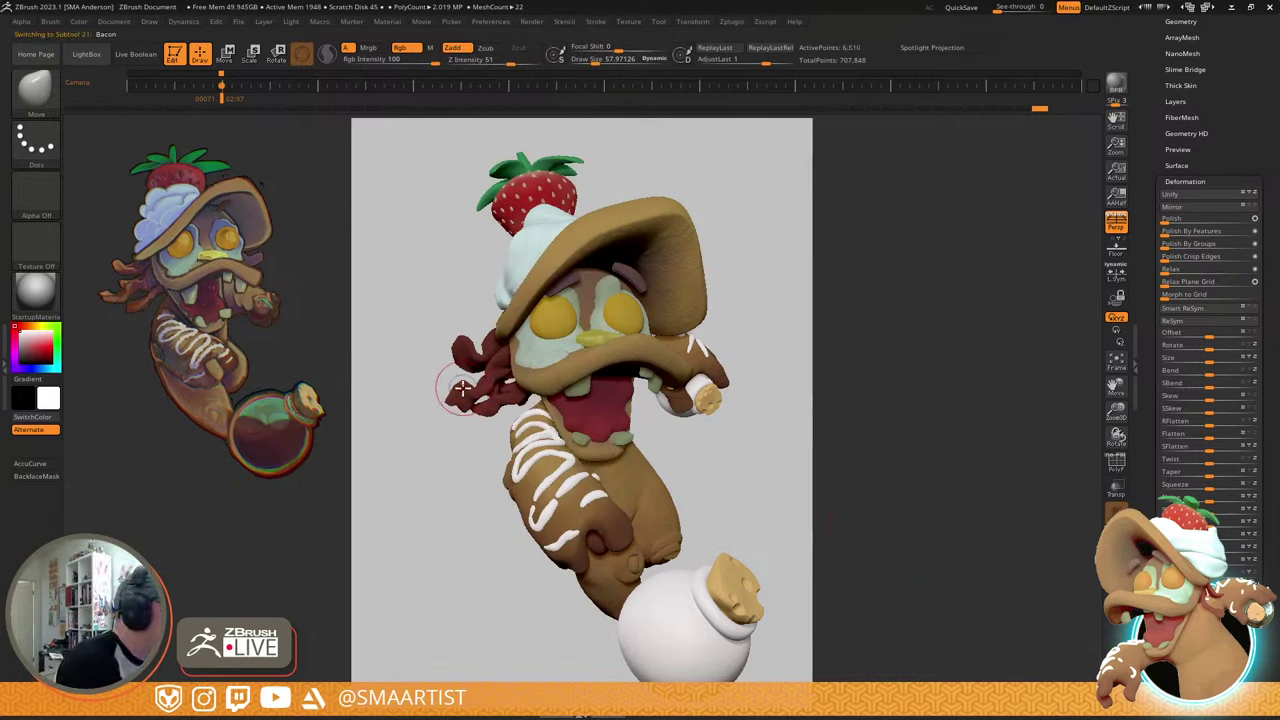
pyautogui.press('s')
pyautogui.moveTo(461, 393); pyautogui.dragTo(470, 395)
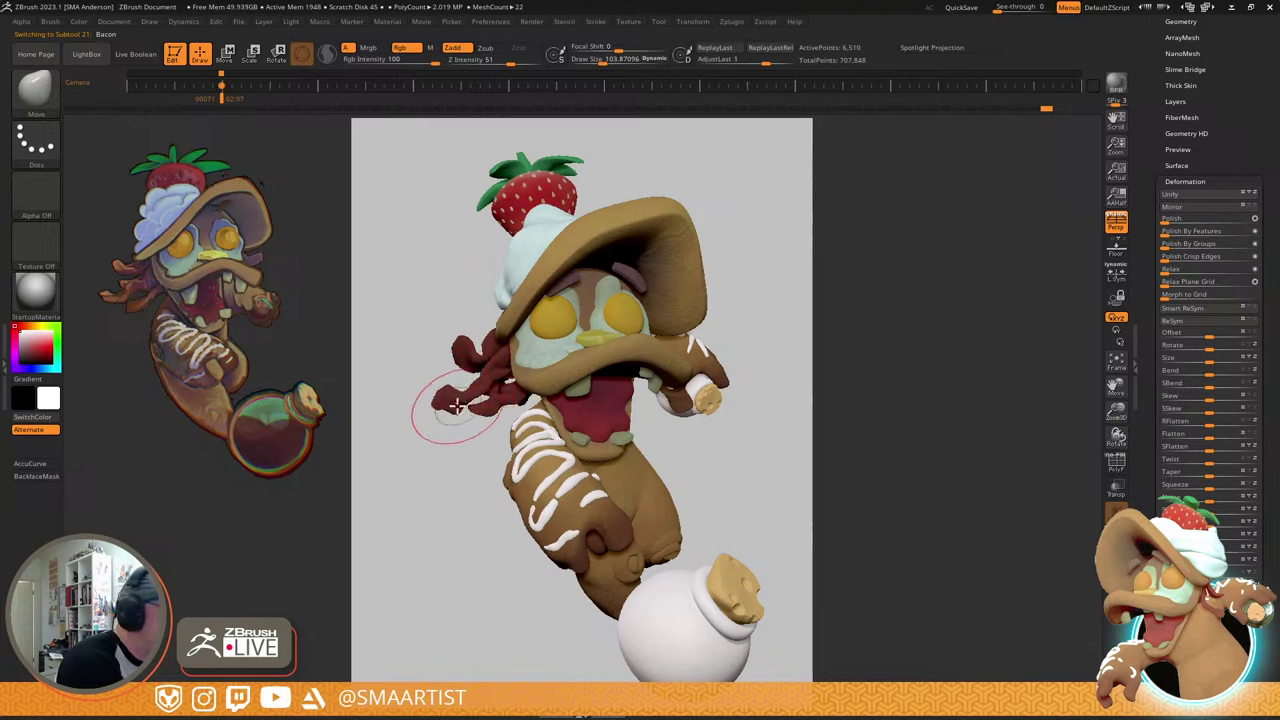
pyautogui.press('s')
pyautogui.moveTo(448, 393); pyautogui.dragTo(442, 393)
pyautogui.moveTo(441, 394); pyautogui.dragTo(421, 405)
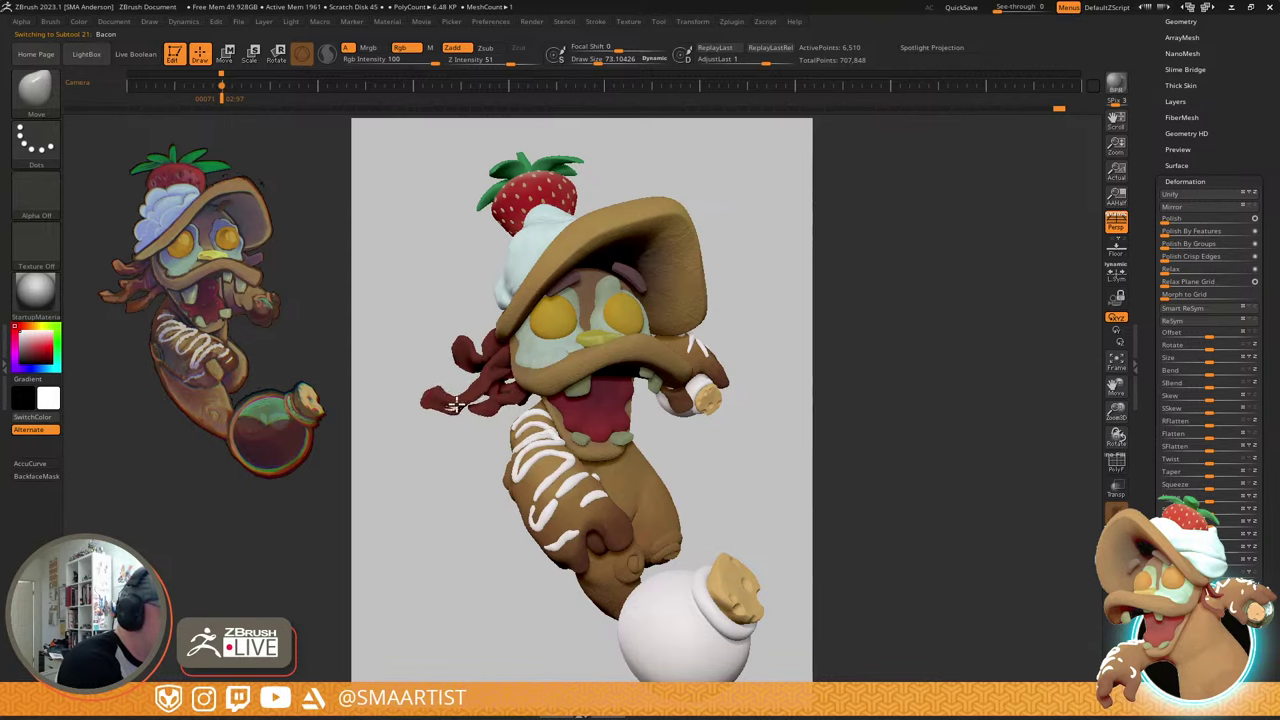
# - Adjust the outer end of the lower bacon strand with the Move brush at draw sizes of about 119 and 86
pyautogui.moveTo(789, 274); pyautogui.dragTo(766, 280)
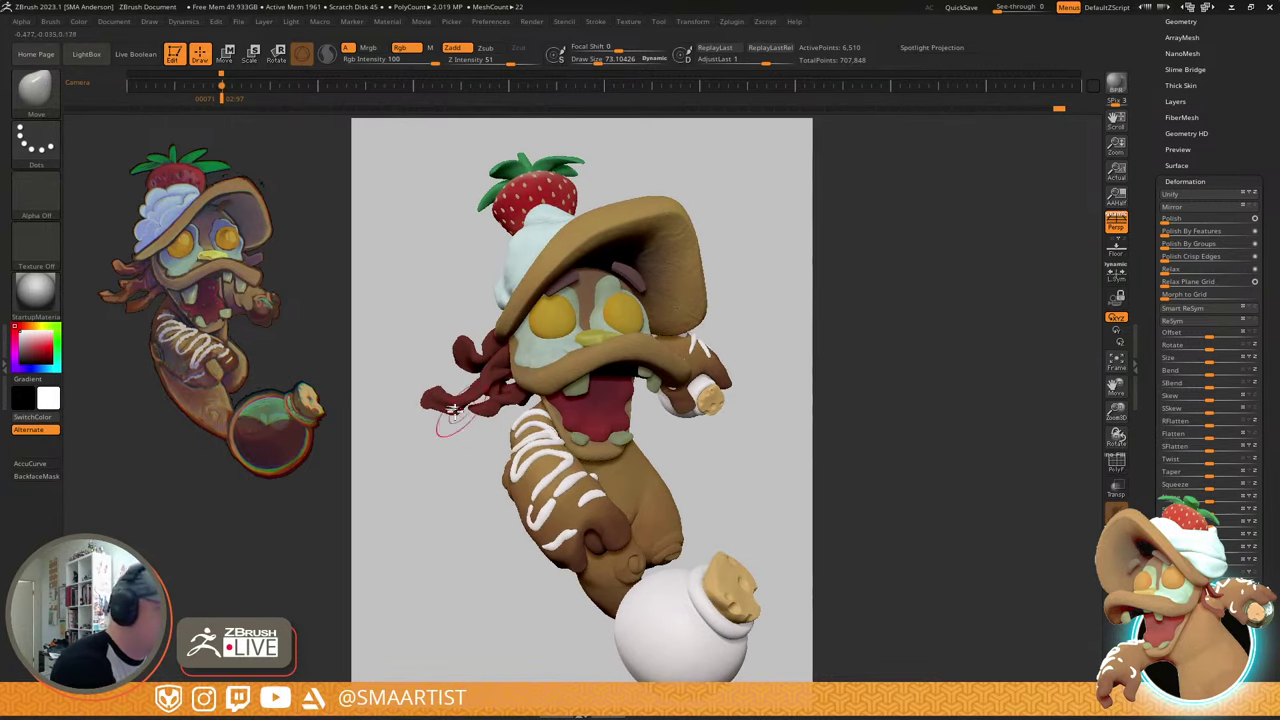
pyautogui.press('s')
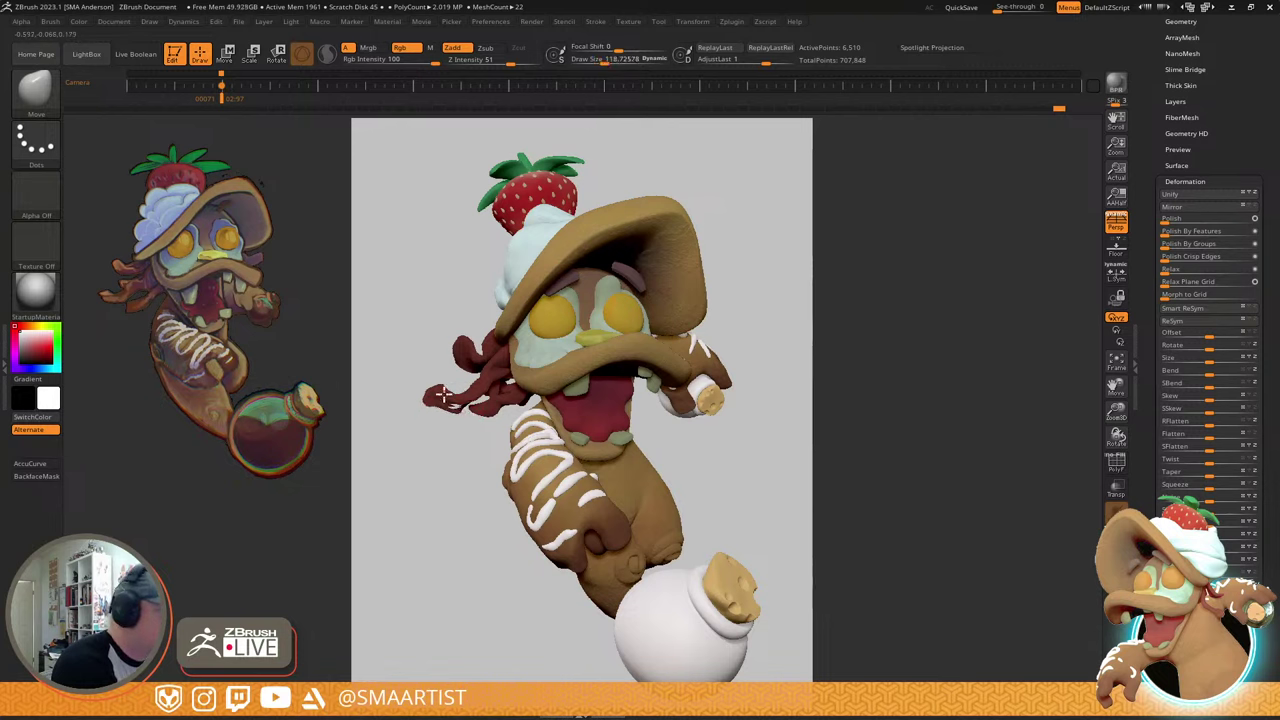
pyautogui.moveTo(468, 392)
pyautogui.mouseDown(button='right')
pyautogui.moveTo(496, 384)
pyautogui.moveTo(465, 382)
pyautogui.mouseUp(button='right')
pyautogui.press('s')
pyautogui.moveTo(467, 388); pyautogui.dragTo(462, 388)
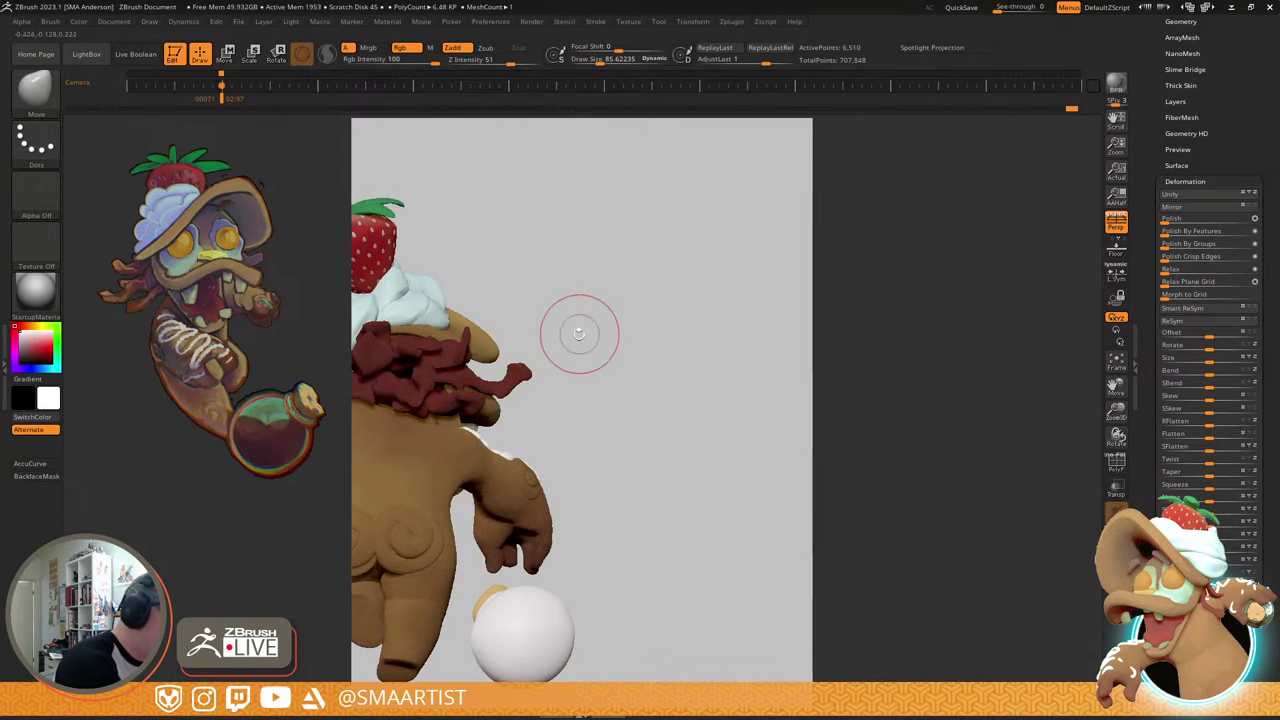
# - Reshape the bacon strands individually with the Move Topological brush, reducing the draw size to about 58 for the final adjustments
pyautogui.press('b')
pyautogui.press('m')
pyautogui.press('t')
pyautogui.moveTo(457, 412)
pyautogui.mouseDown()
pyautogui.moveTo(448, 420)
pyautogui.moveTo(474, 373)
pyautogui.mouseUp()
pyautogui.moveTo(484, 366)
pyautogui.mouseDown(button='right')
pyautogui.moveTo(416, 406)
pyautogui.moveTo(490, 393)
pyautogui.moveTo(517, 352)
pyautogui.mouseUp(button='right')
pyautogui.press('Right')
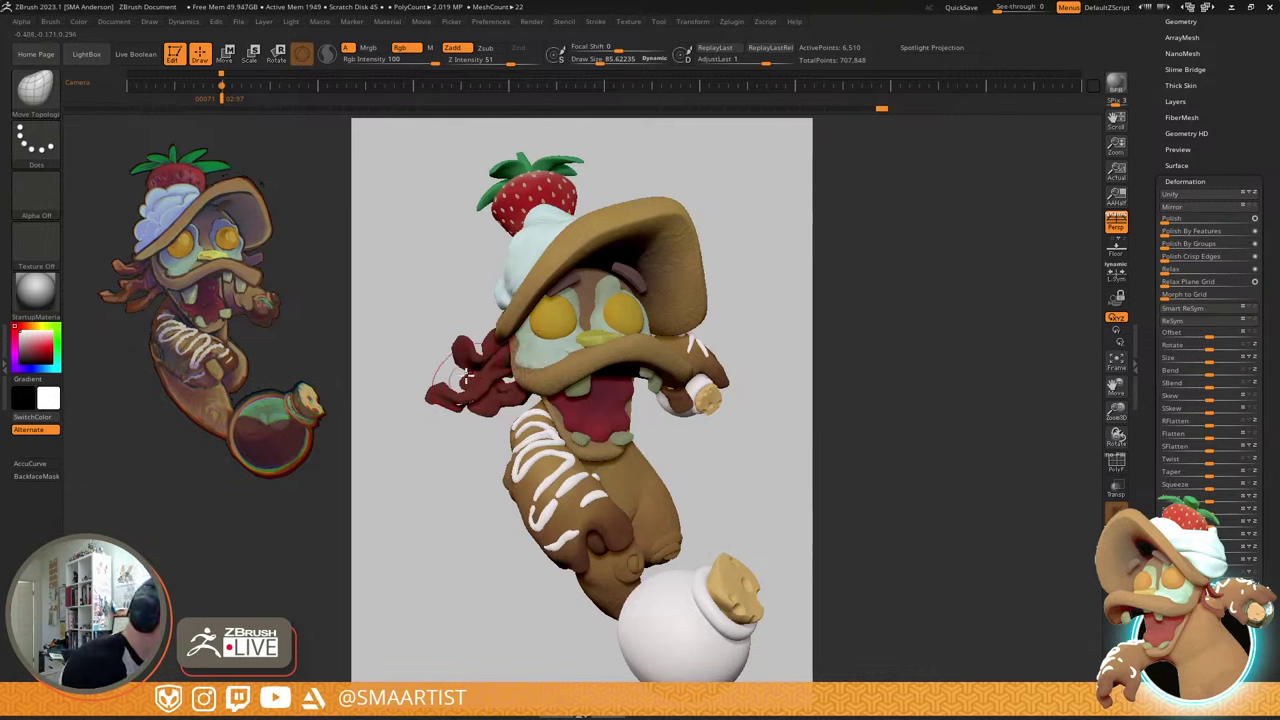
pyautogui.press('s')
pyautogui.moveTo(466, 376); pyautogui.dragTo(472, 386)
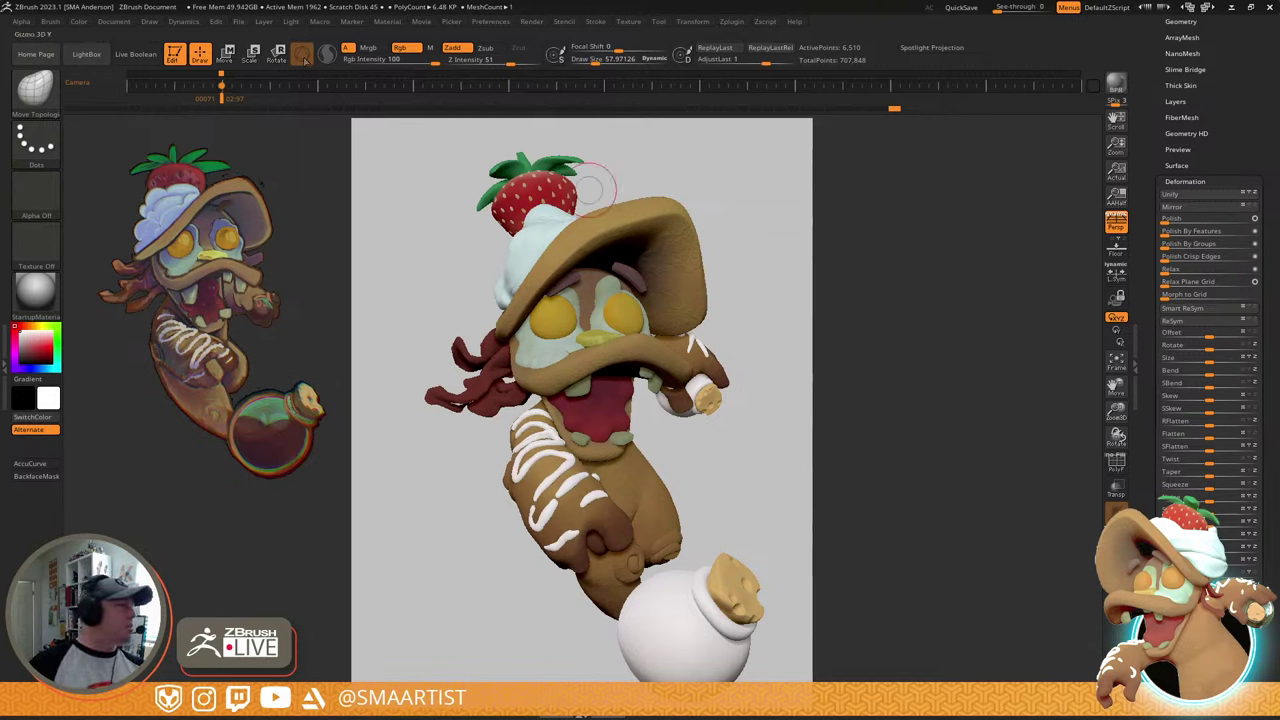
# - Start saving the scene's lights and browse to the Maxon ZBrush 2023 program folder as the location
pyautogui.click(290, 22)
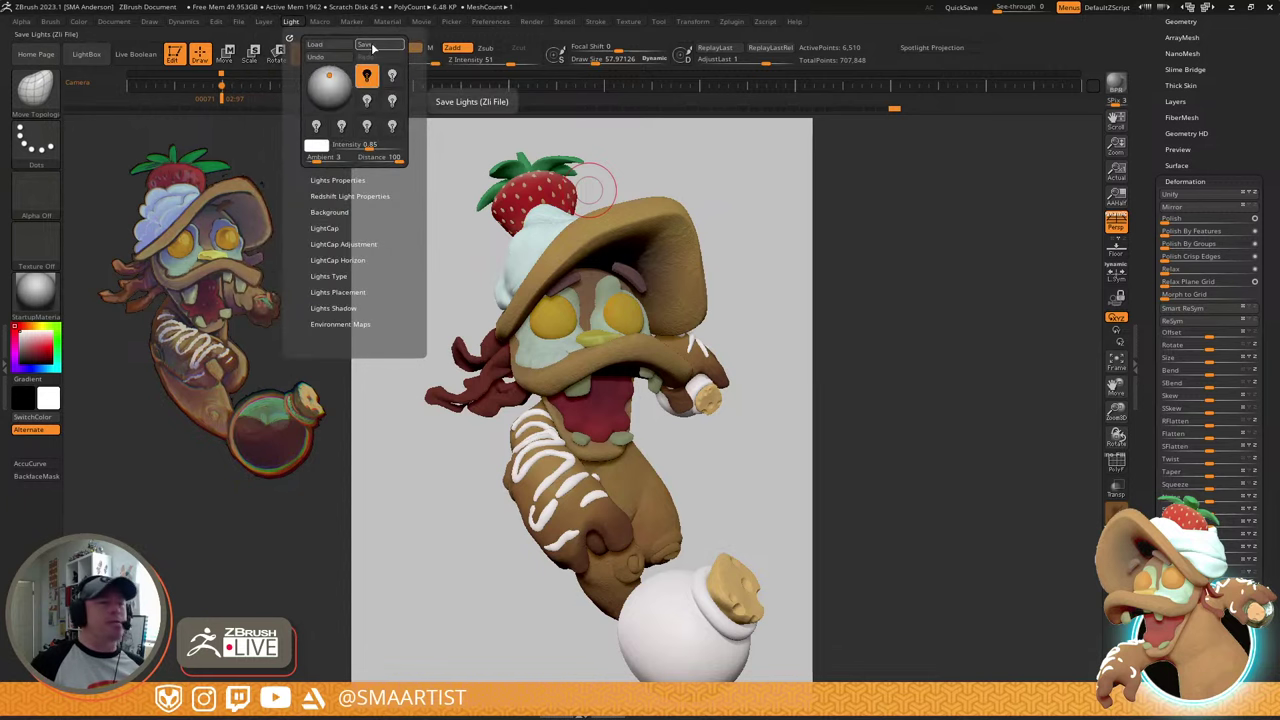
pyautogui.click(380, 45)
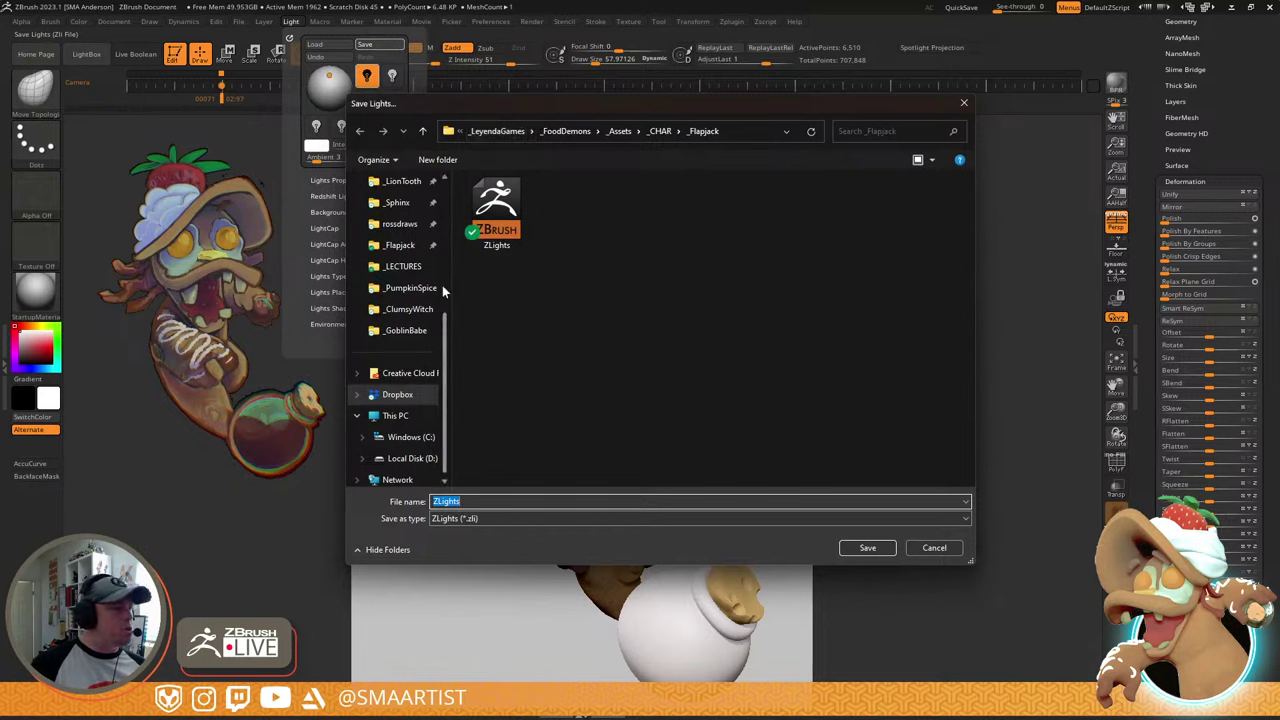
pyautogui.scroll(4, 447, 300)
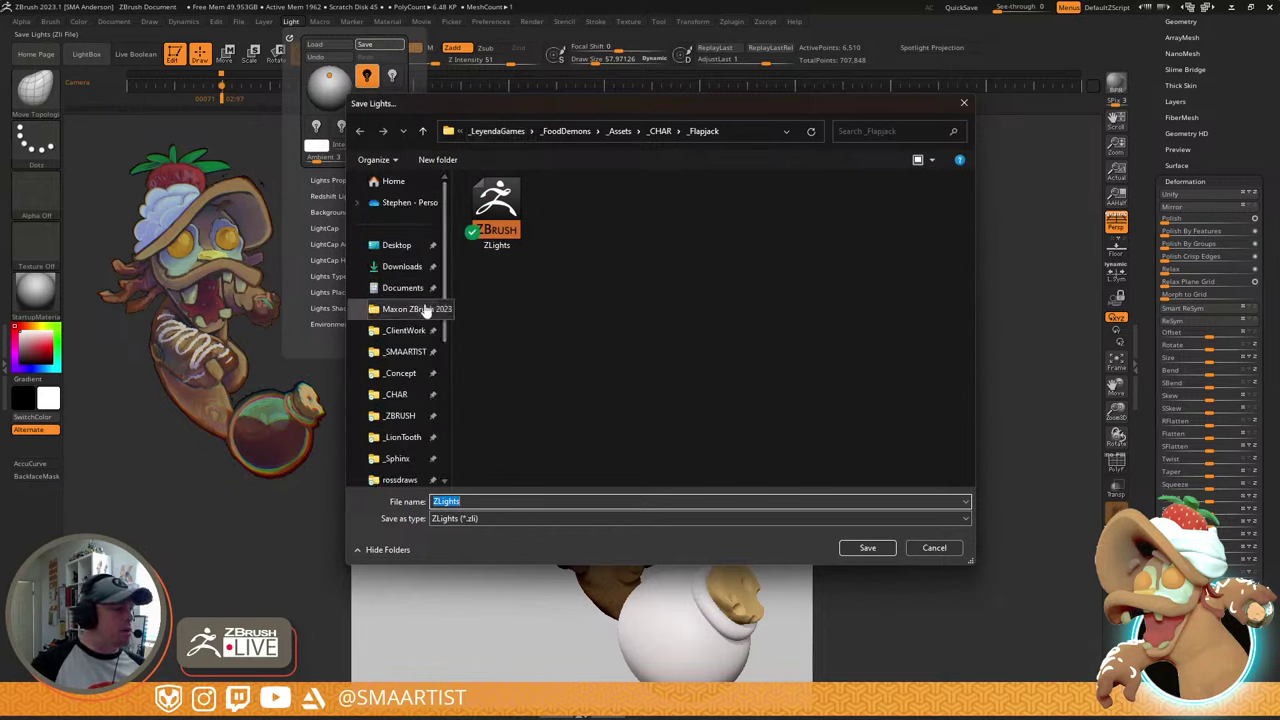
pyautogui.click(424, 309)
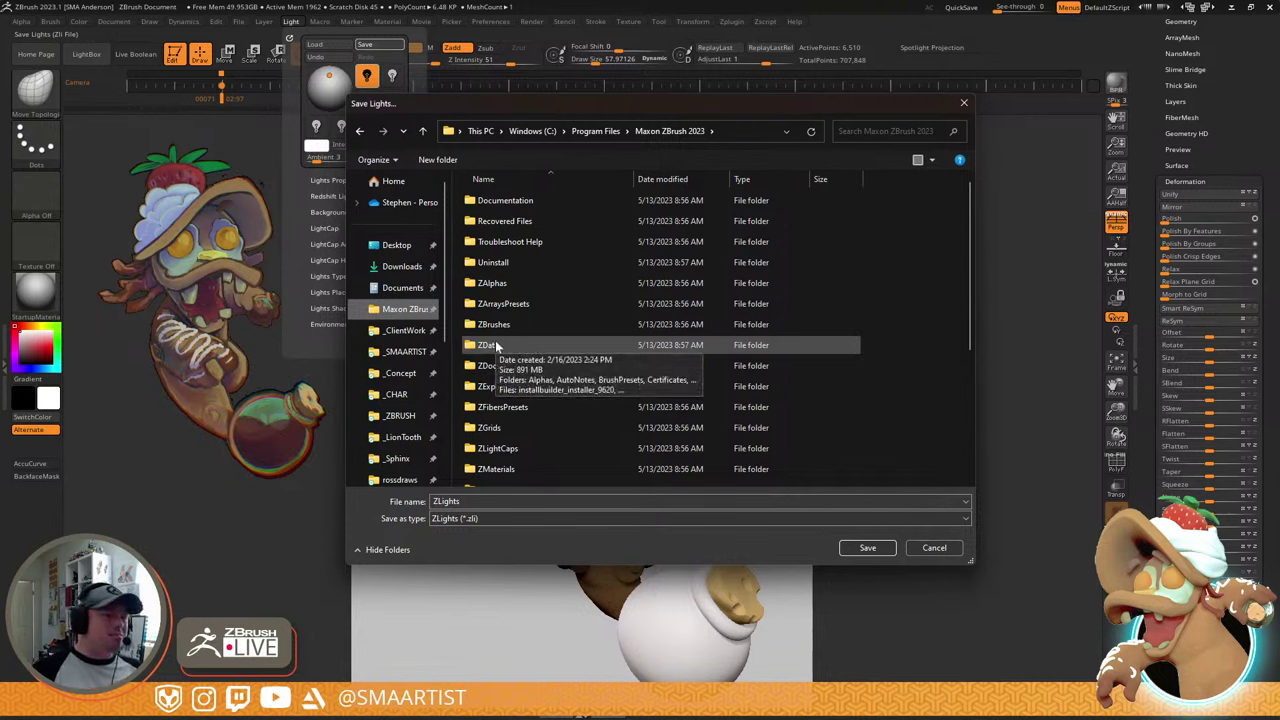
# - Look through the ZData folder and its StartupResources subfolder for a lights location, and return to the Maxon ZBrush 2023 folder
pyautogui.scroll(-2, 520, 290)
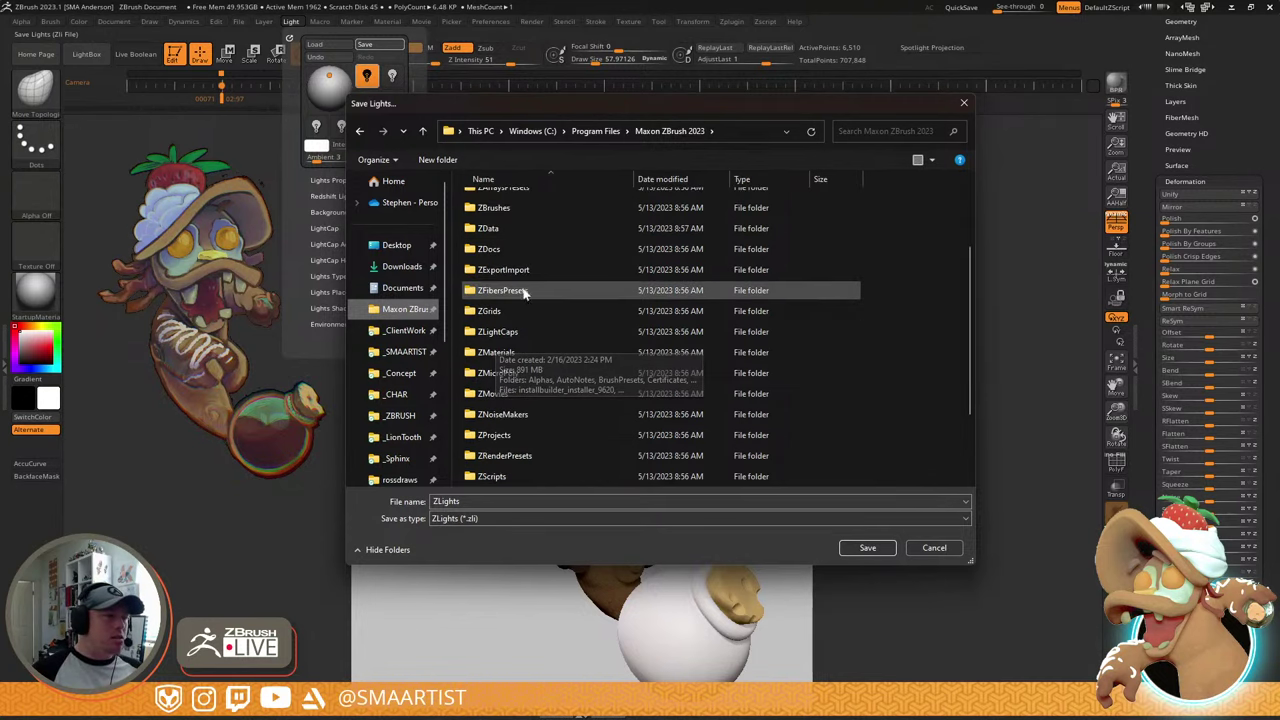
pyautogui.doubleClick(497, 228)
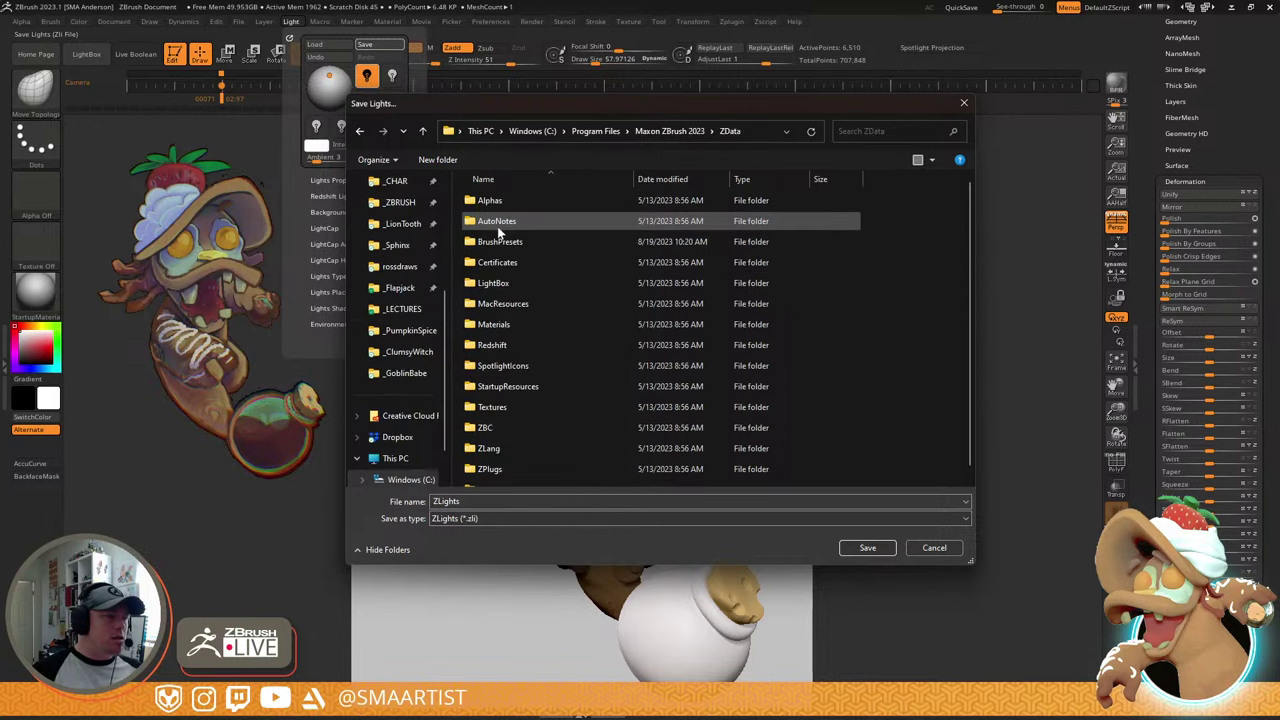
pyautogui.scroll(-1, 570, 367)
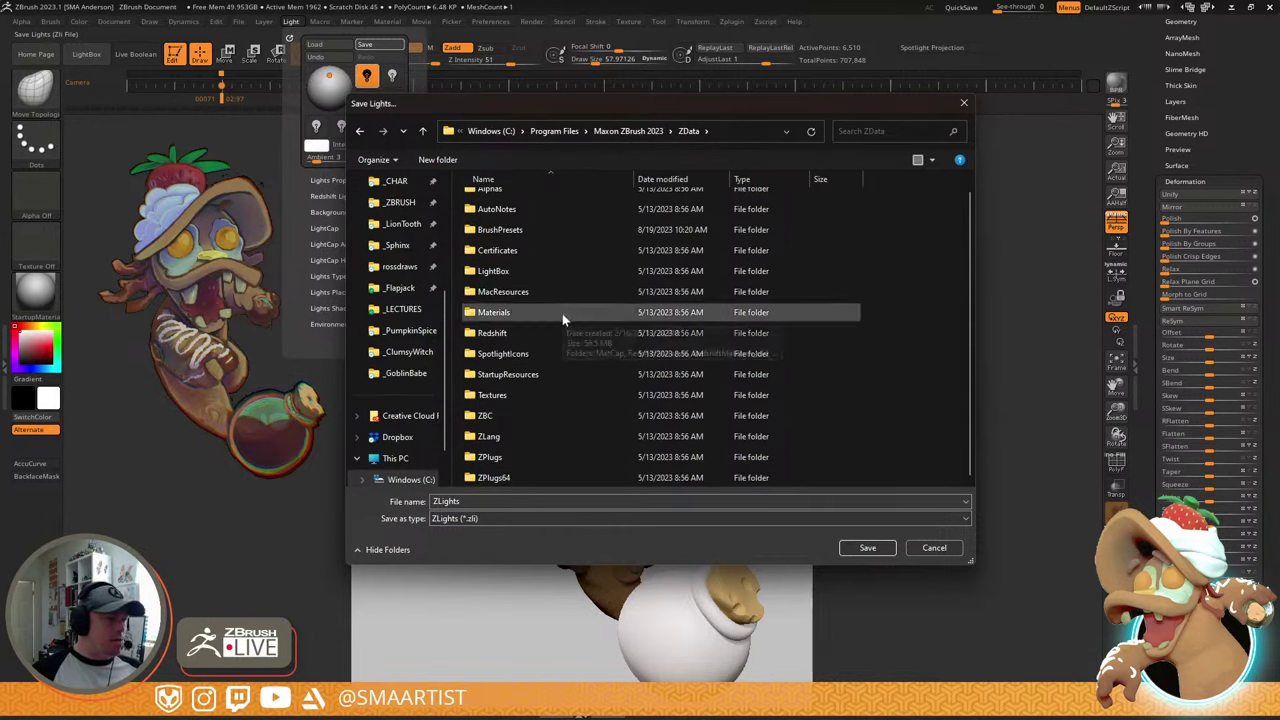
pyautogui.scroll(1, 562, 313)
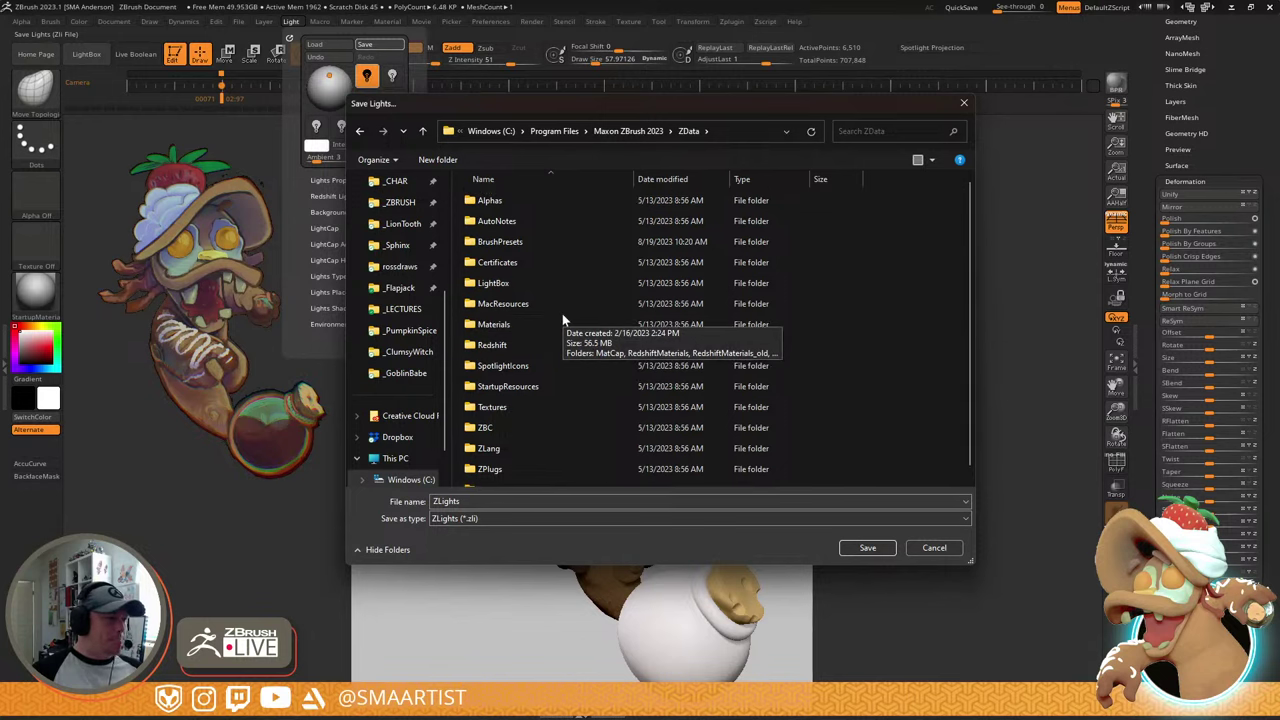
pyautogui.doubleClick(521, 388)
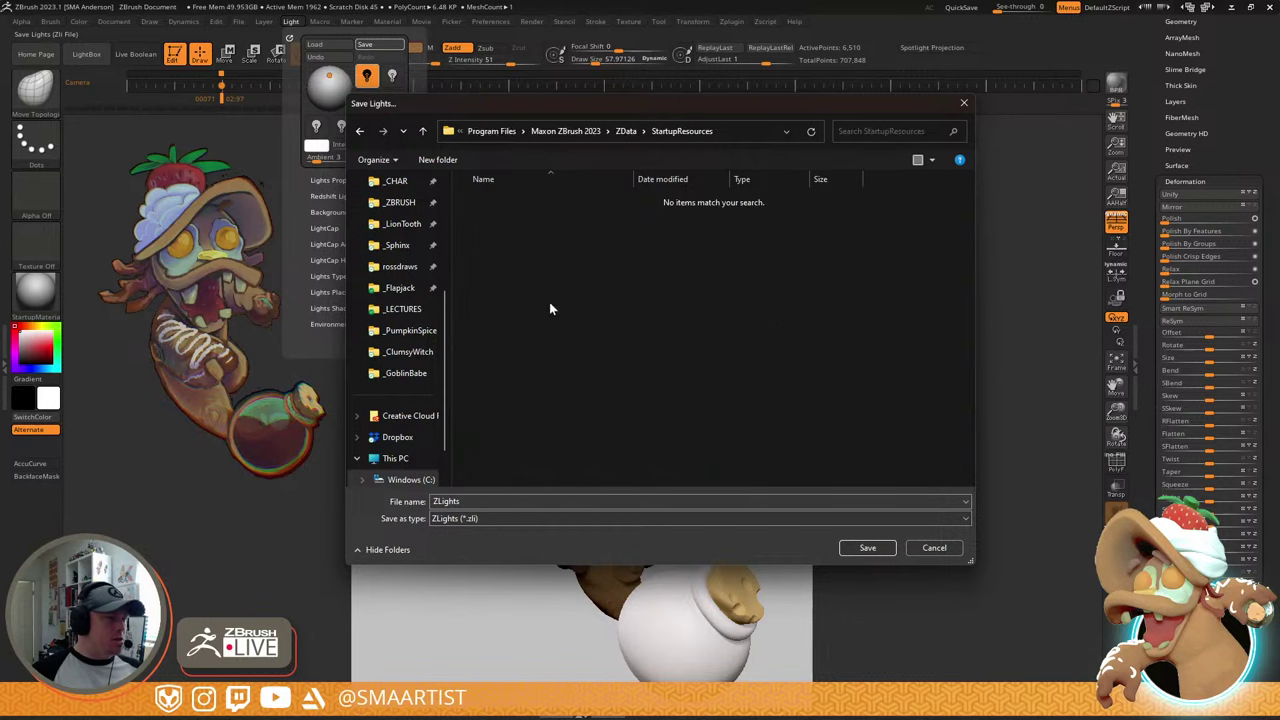
pyautogui.click(361, 132)
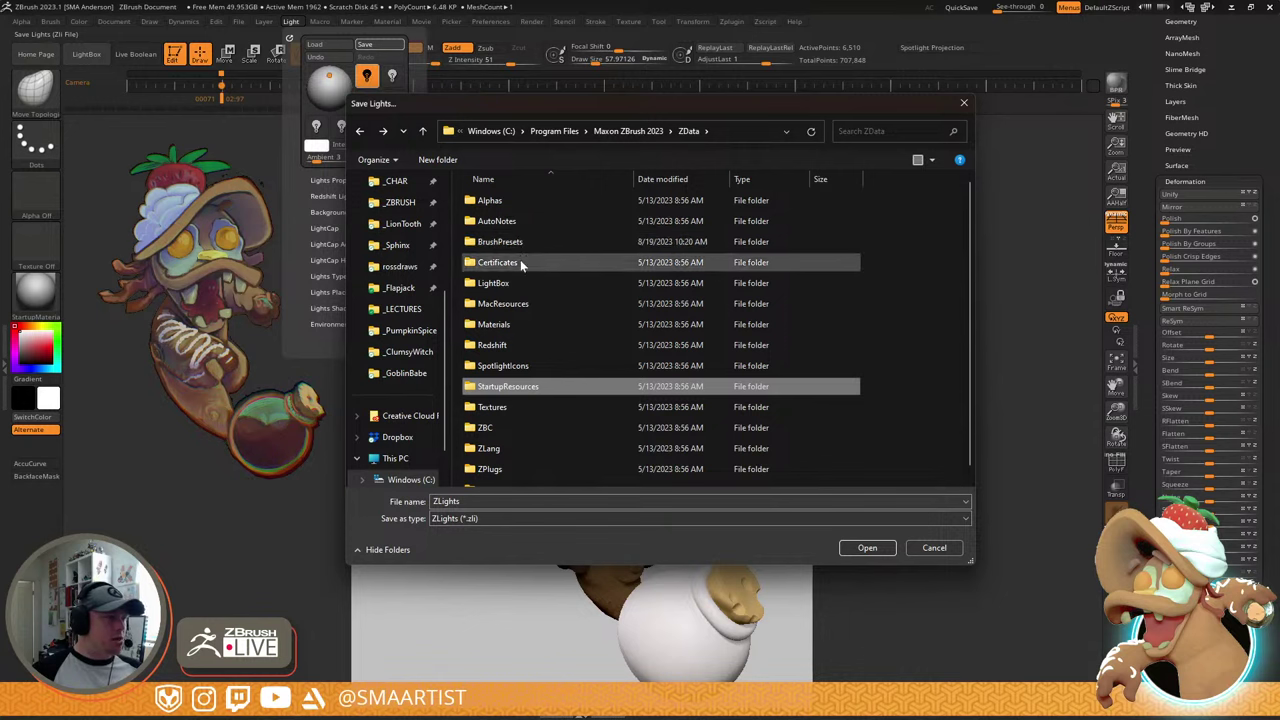
pyautogui.scroll(-1, 522, 248)
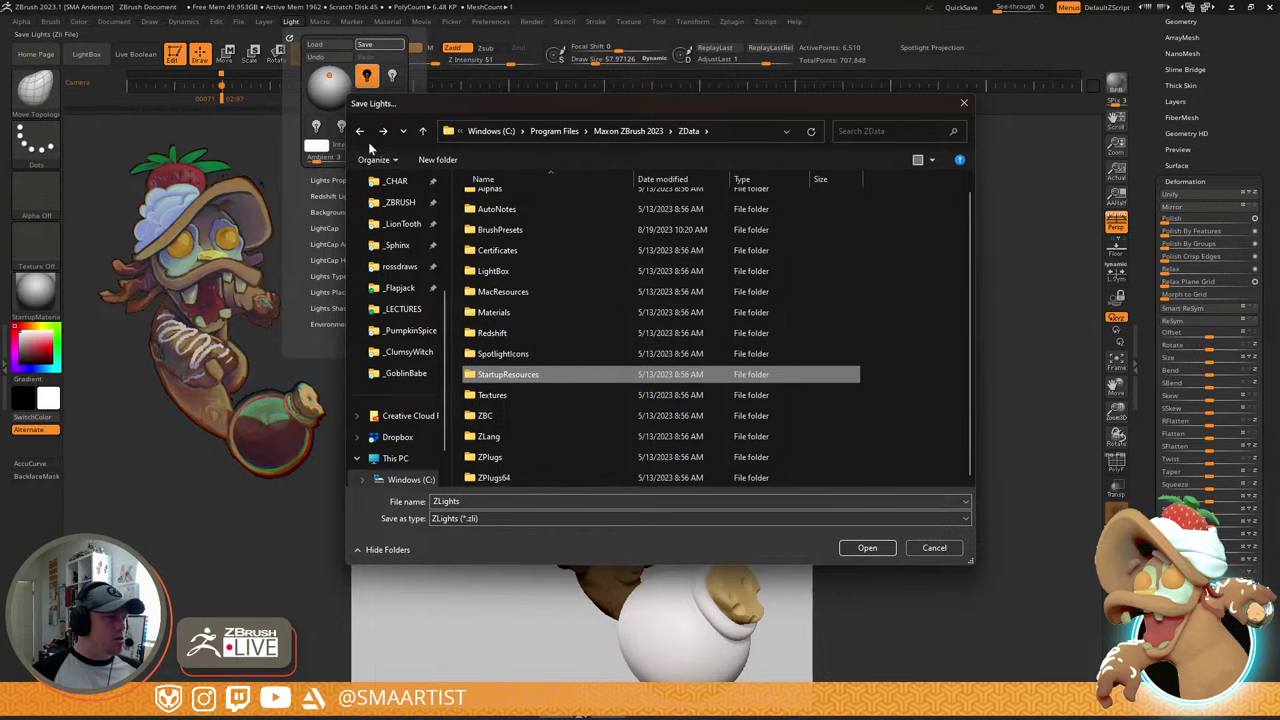
pyautogui.click(361, 131)
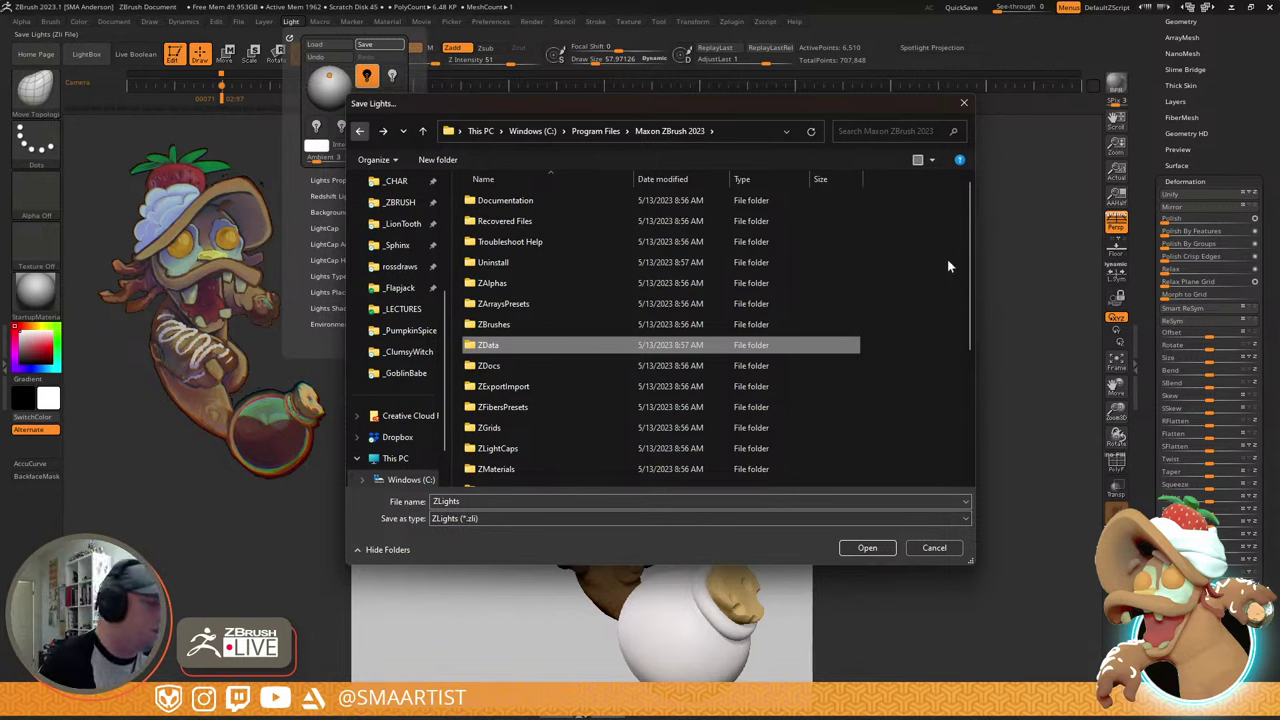
# - Check the ZStartup, ZRenderPresets and ZLightCaps folders for a lights location, and return to the Maxon ZBrush 2023 folder
pyautogui.moveTo(970, 265); pyautogui.dragTo(965, 400)
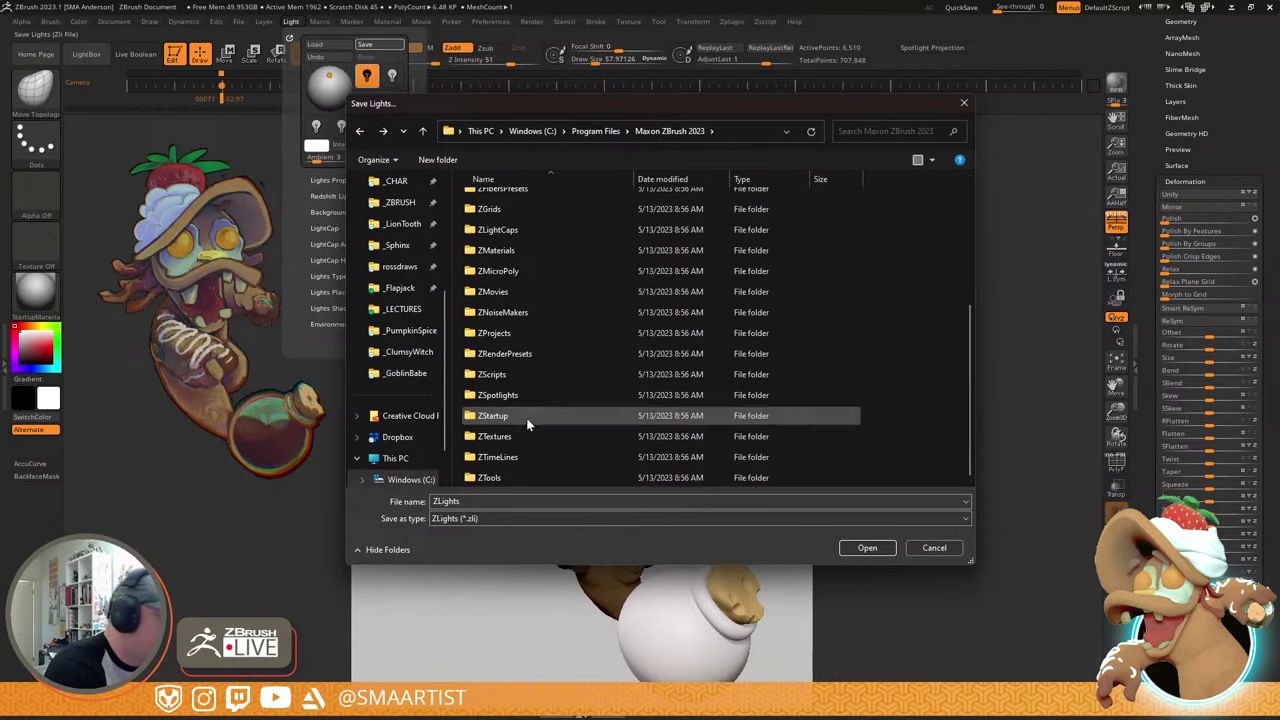
pyautogui.doubleClick(492, 415)
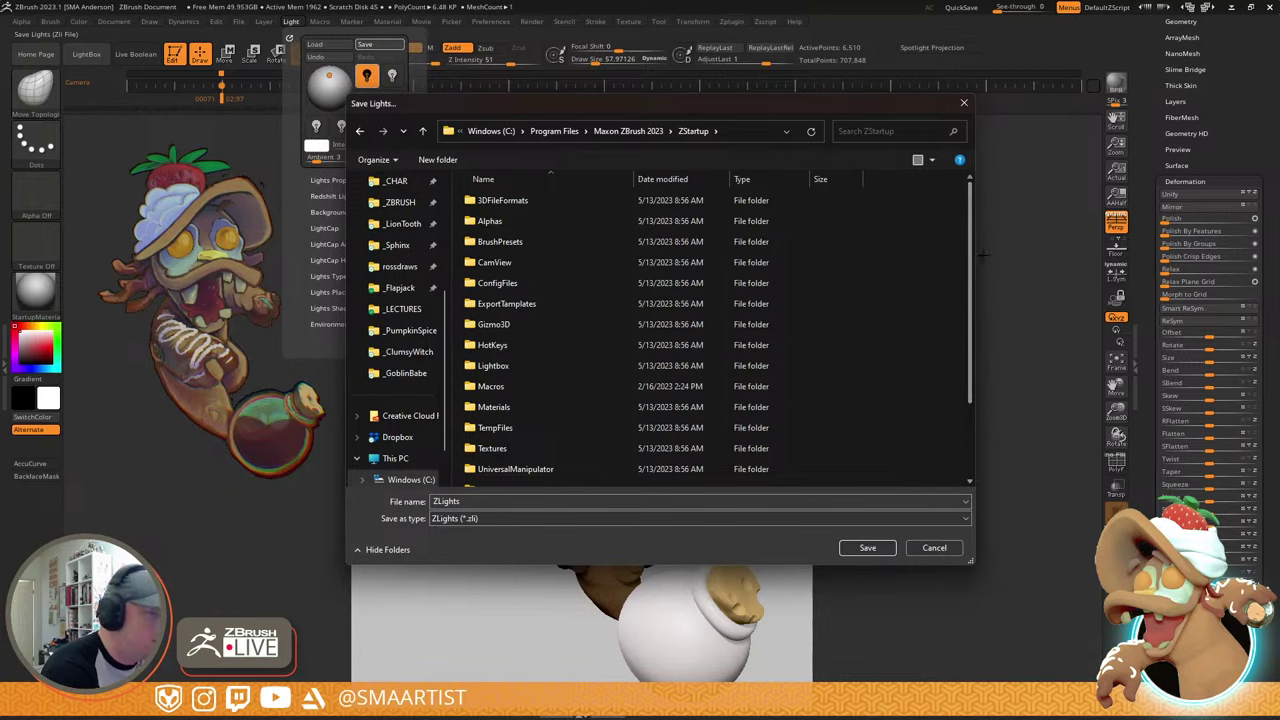
pyautogui.moveTo(970, 272); pyautogui.dragTo(885, 177)
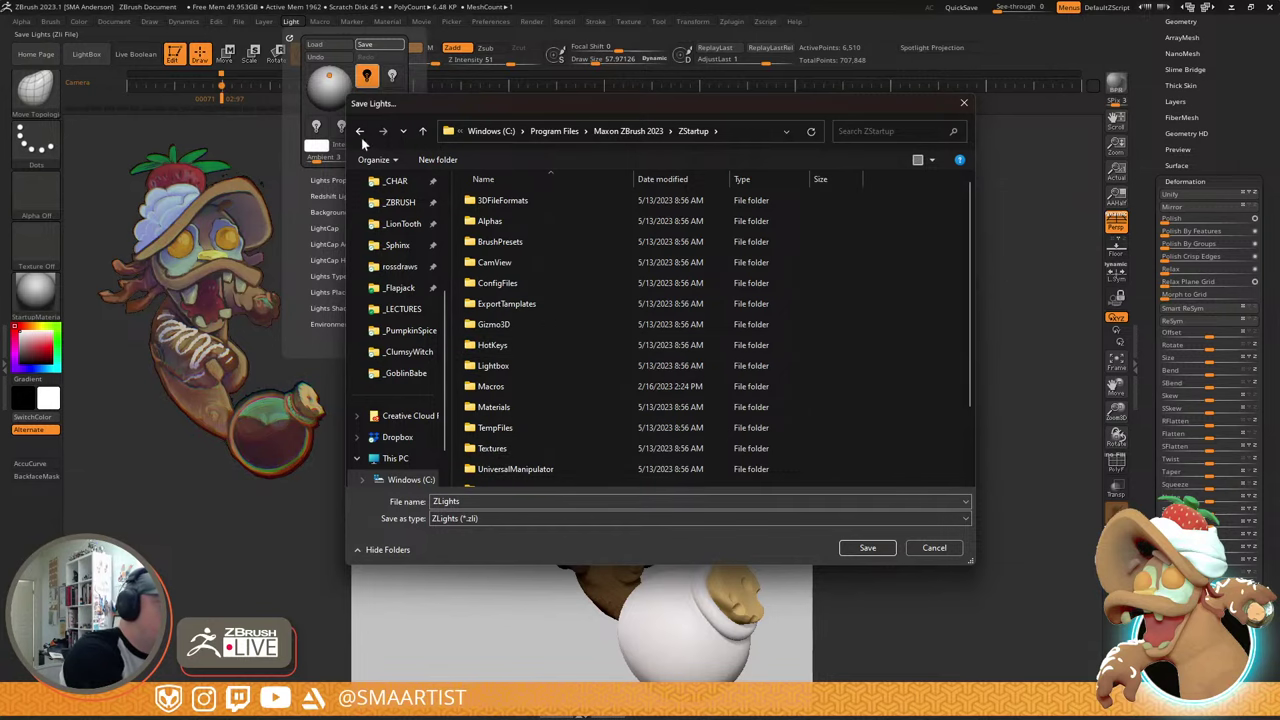
pyautogui.click(360, 131)
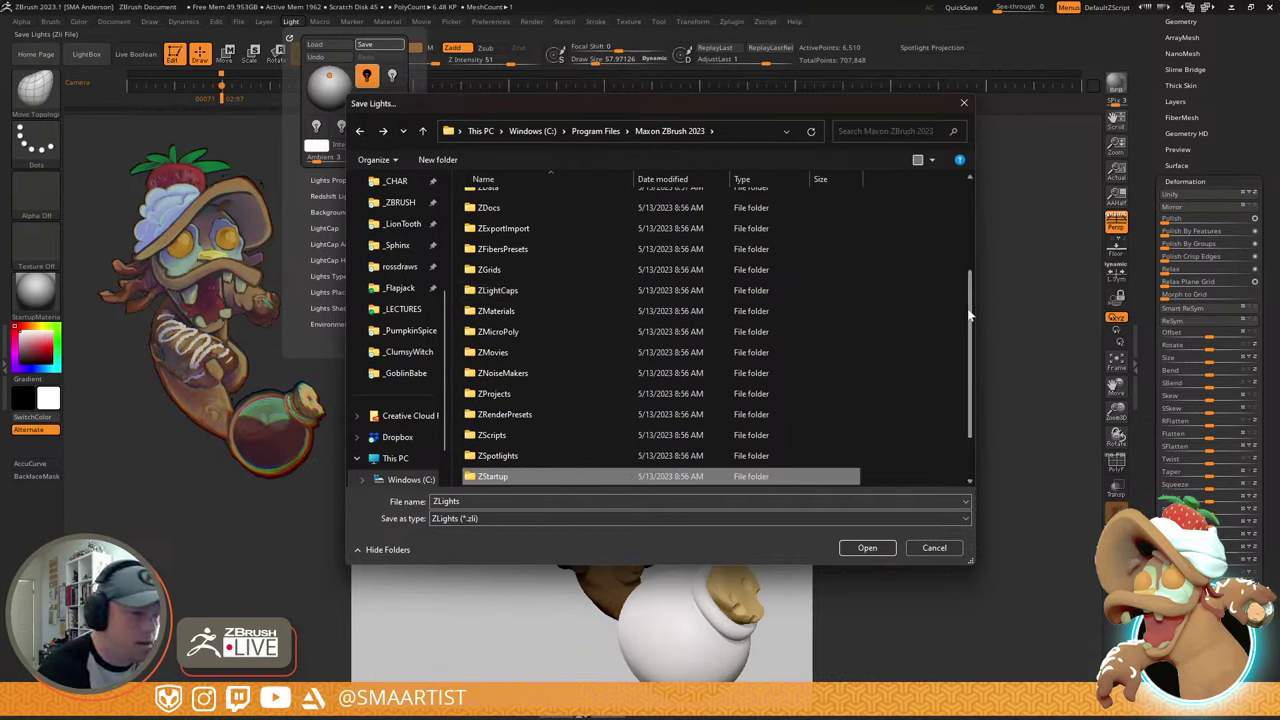
pyautogui.moveTo(967, 308); pyautogui.dragTo(963, 352)
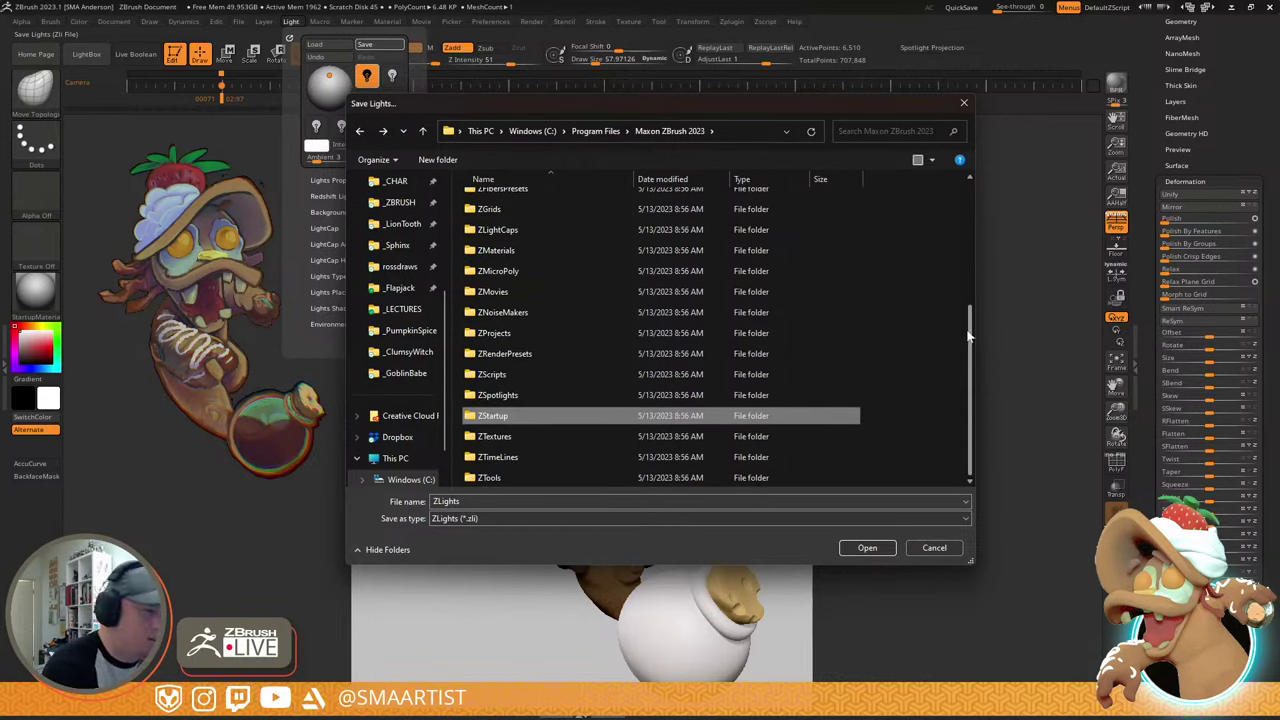
pyautogui.moveTo(970, 338); pyautogui.dragTo(970, 323)
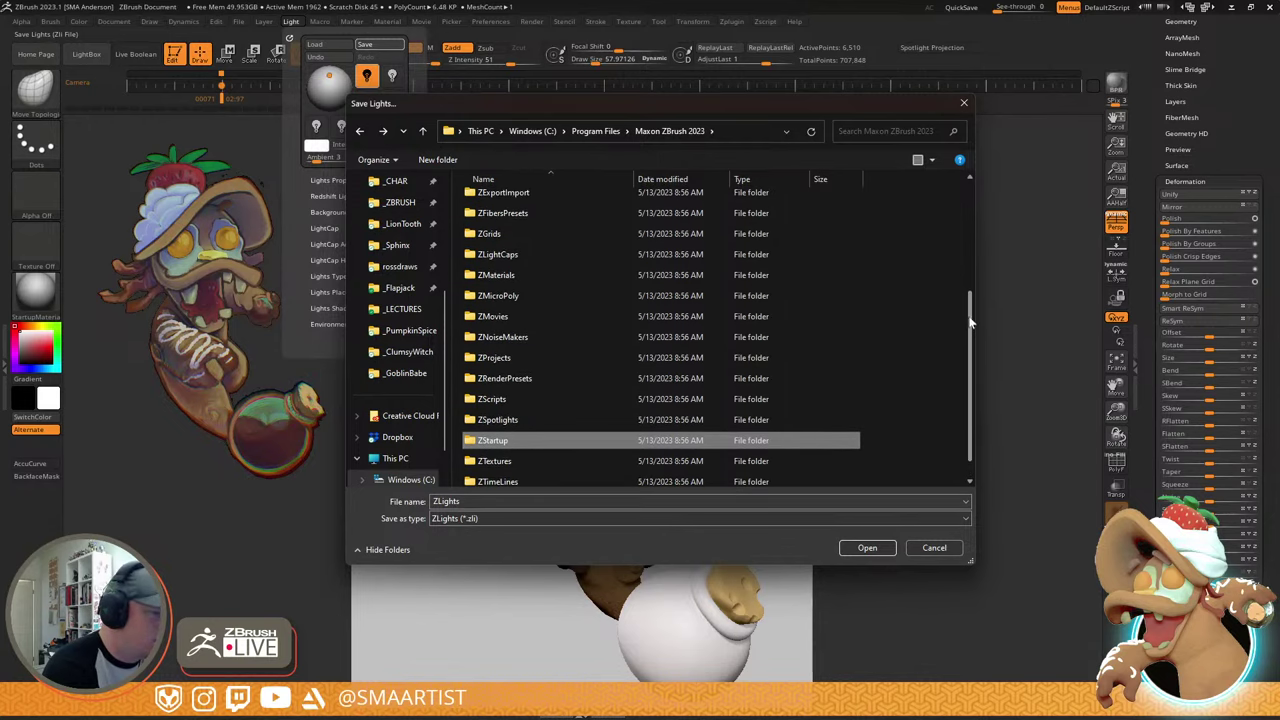
pyautogui.doubleClick(527, 380)
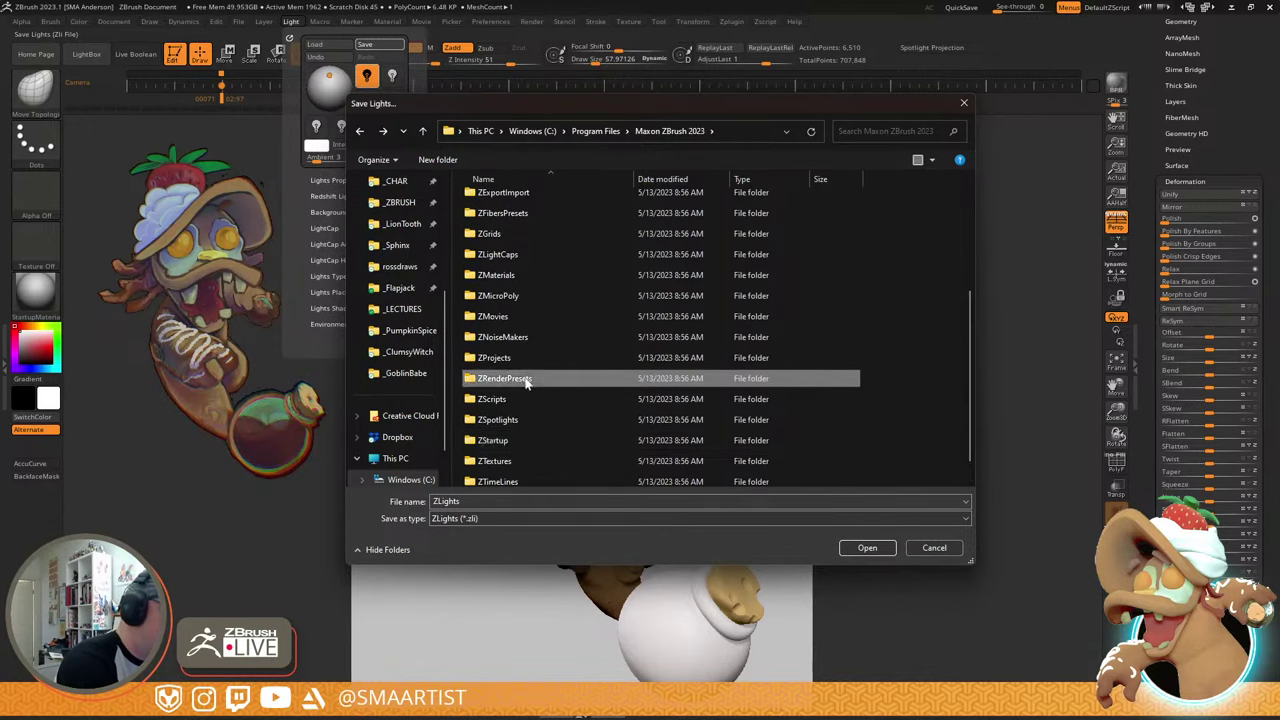
pyautogui.click(360, 131)
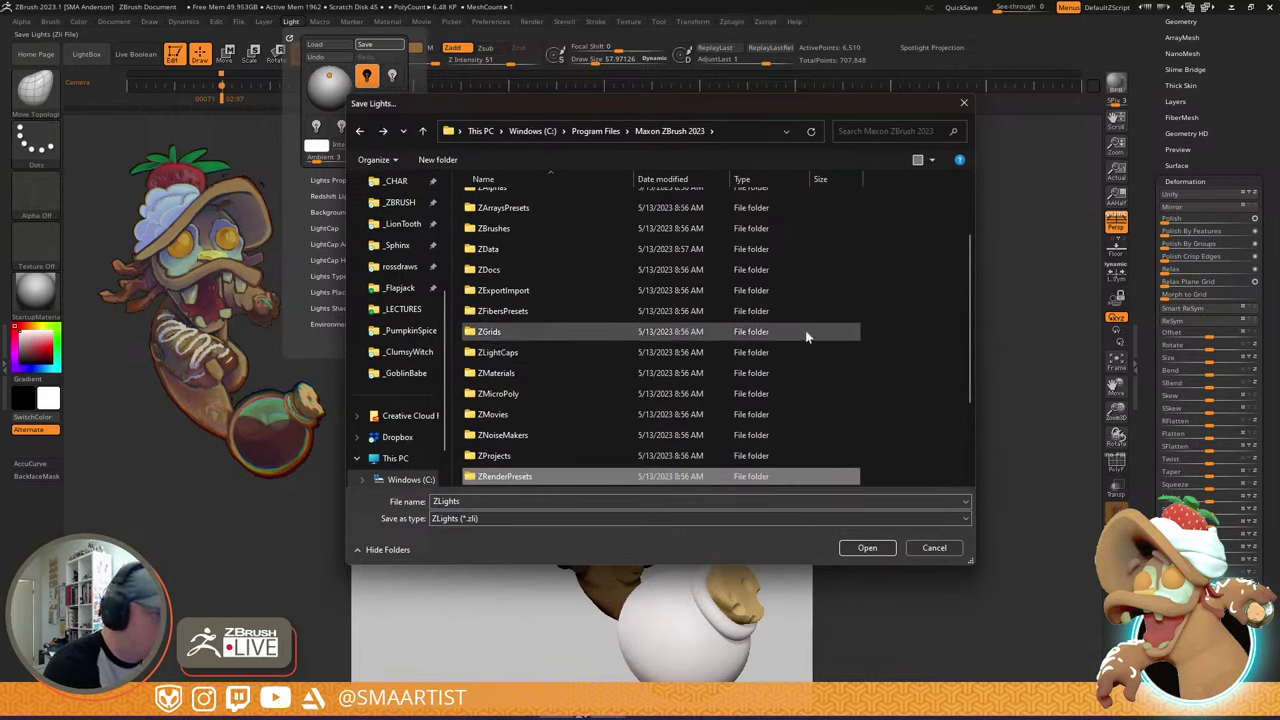
pyautogui.doubleClick(550, 352)
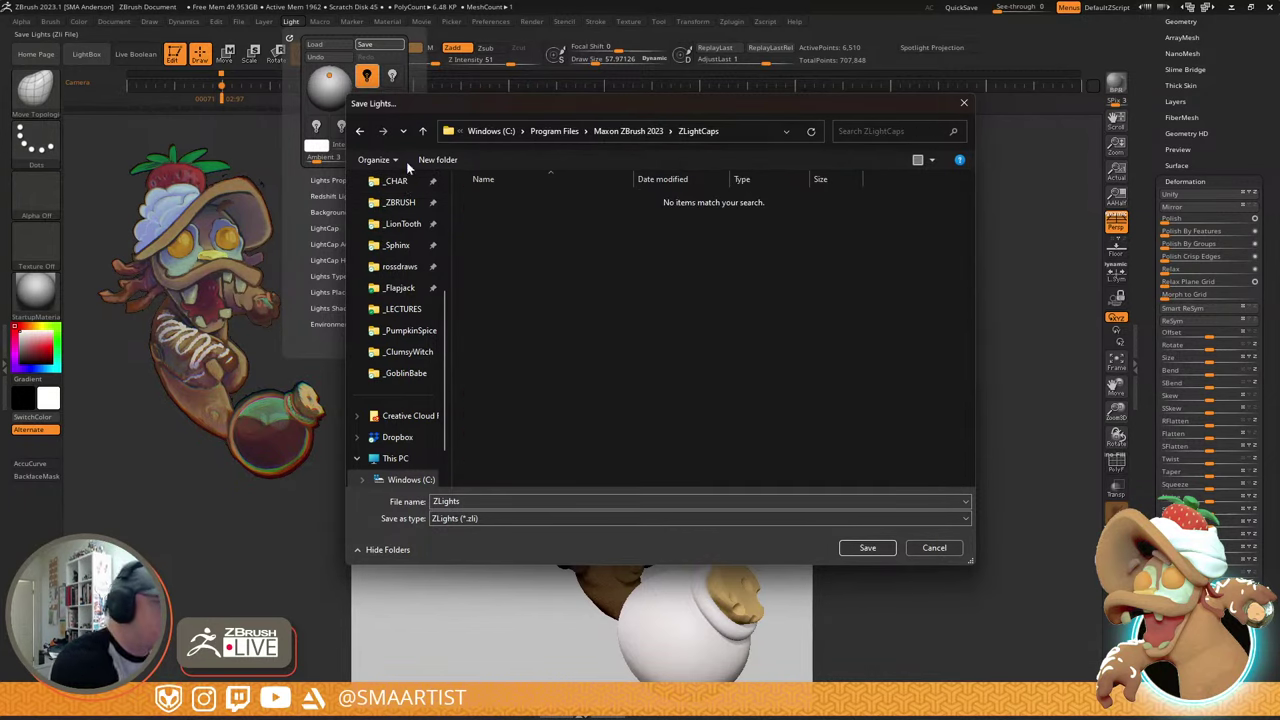
pyautogui.click(360, 131)
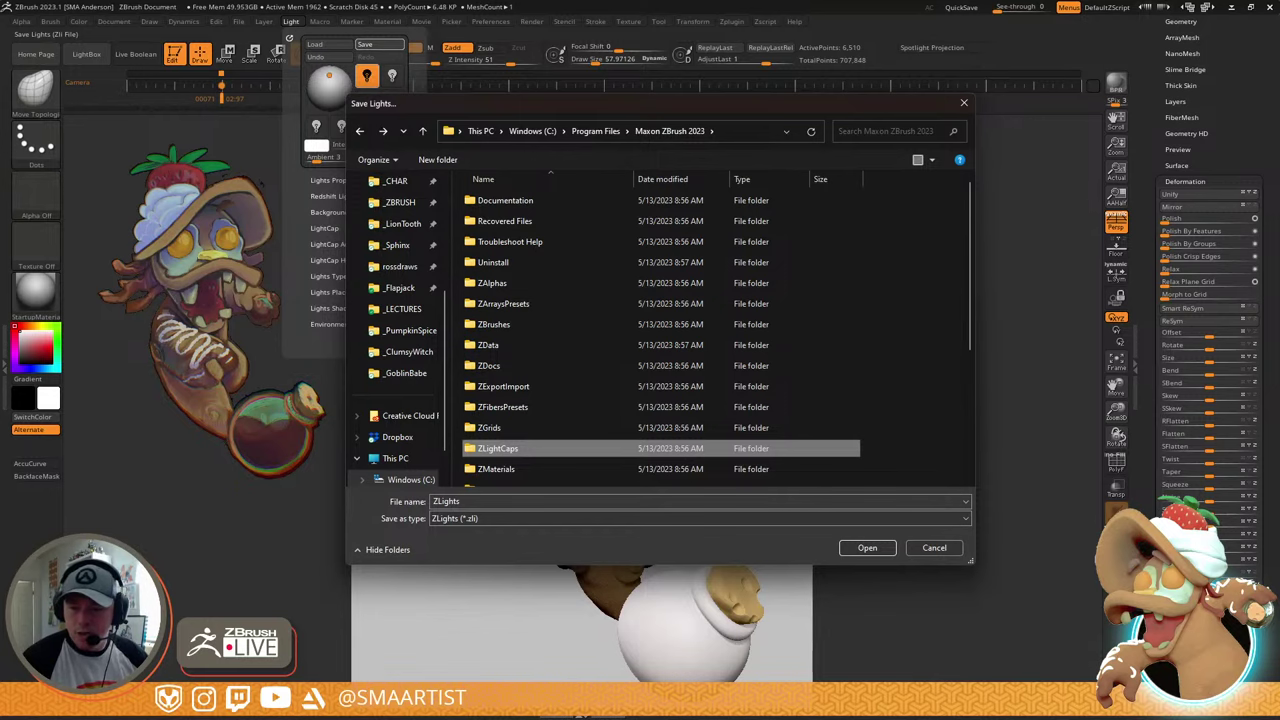
# - Switch to the web browser and search Google for "where does zbrush save its lighting settings"
pyautogui.hotkey('alt', 'Tab')
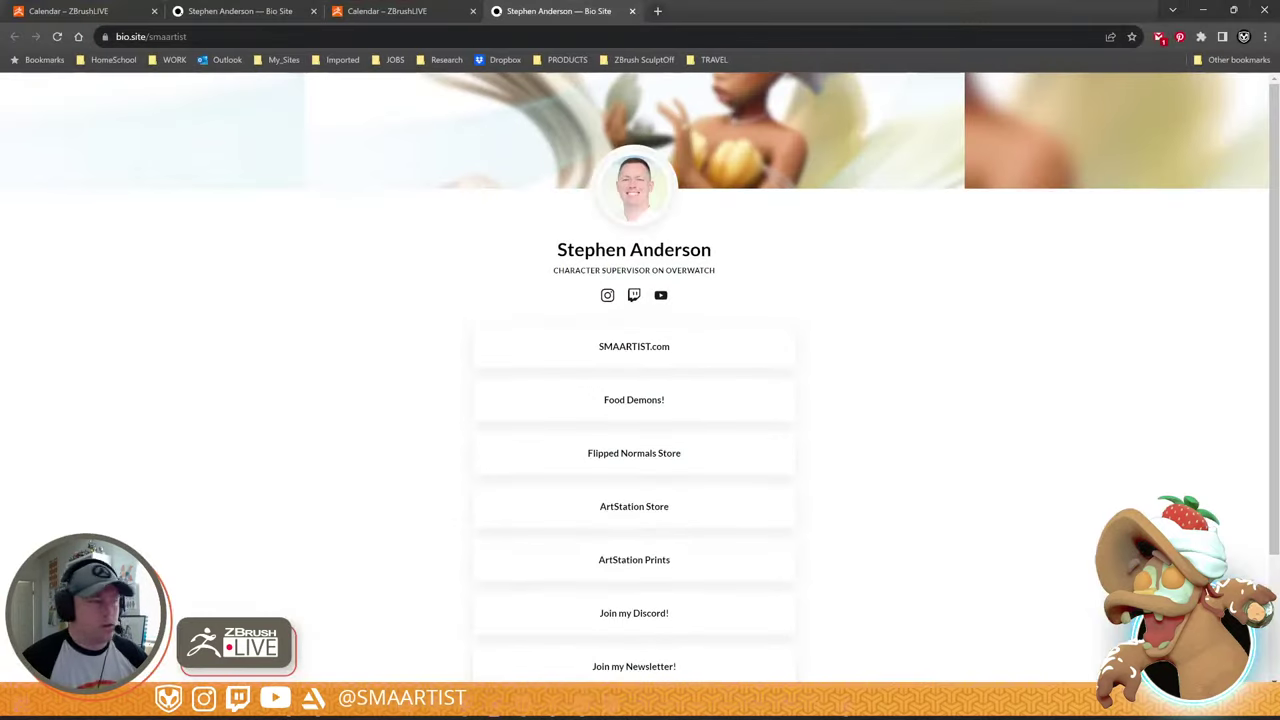
pyautogui.hotkey('ctrl', 'l')
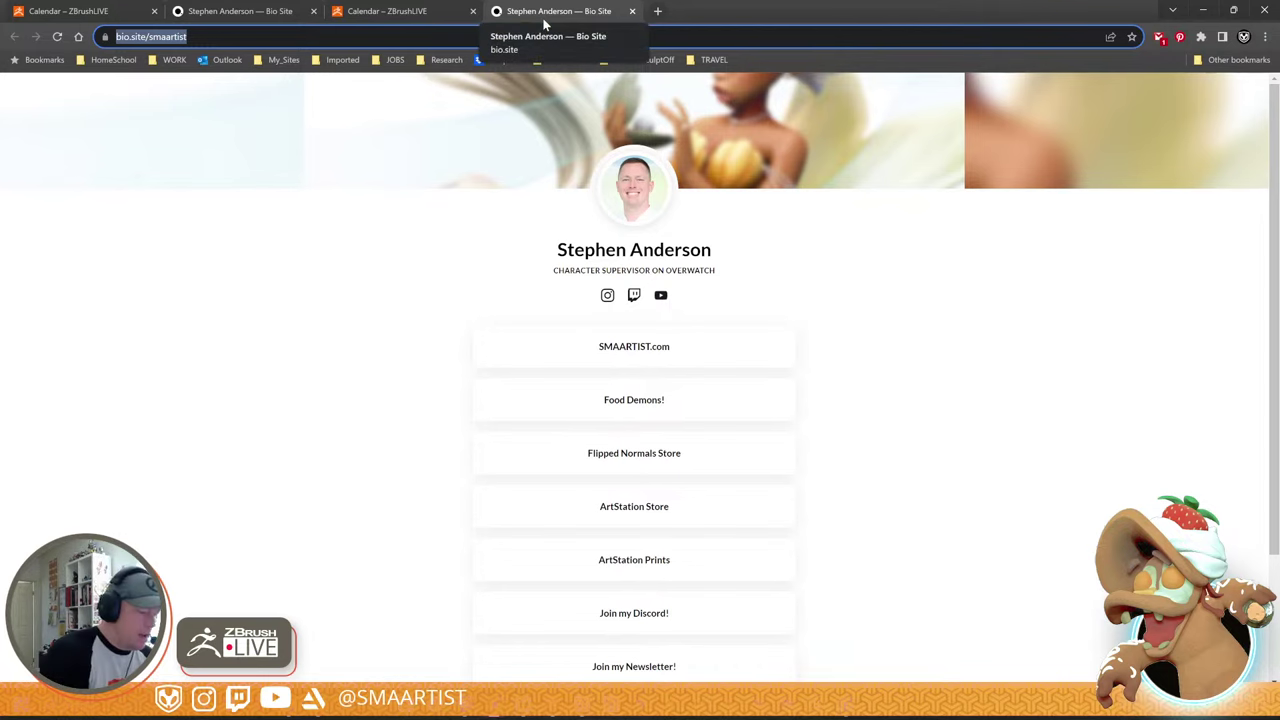
pyautogui.write('where ')
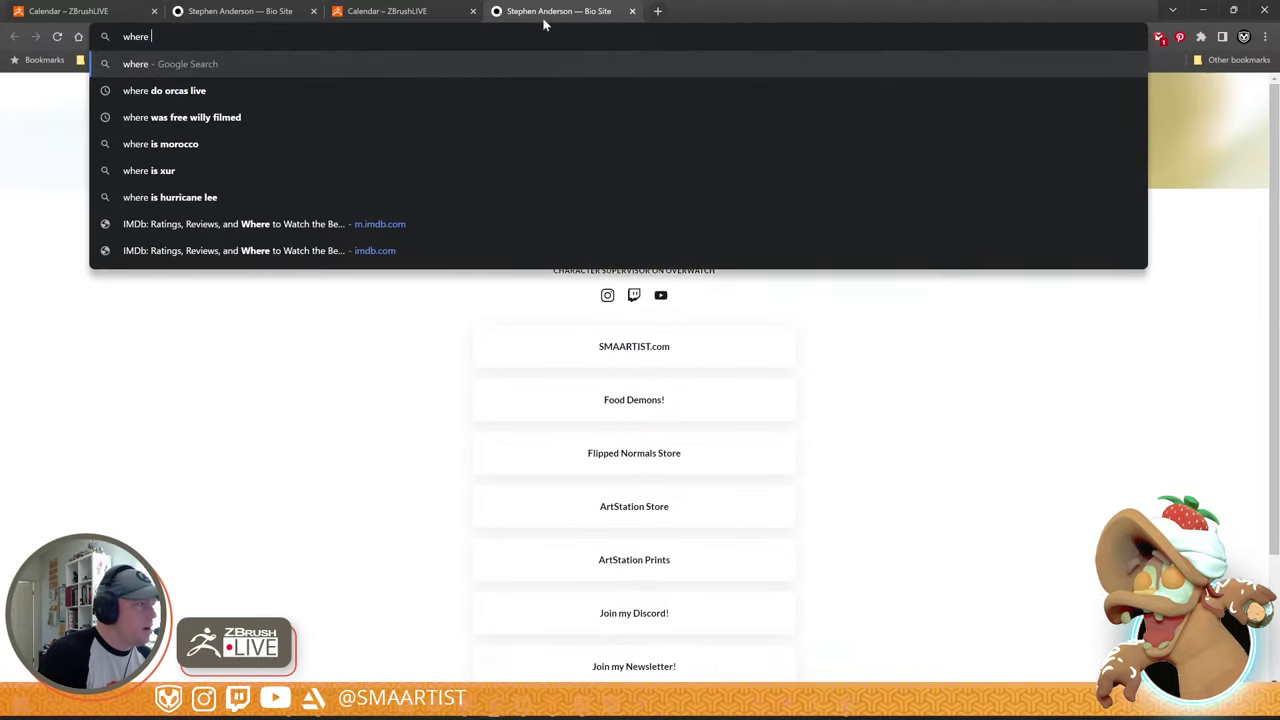
pyautogui.write('does')
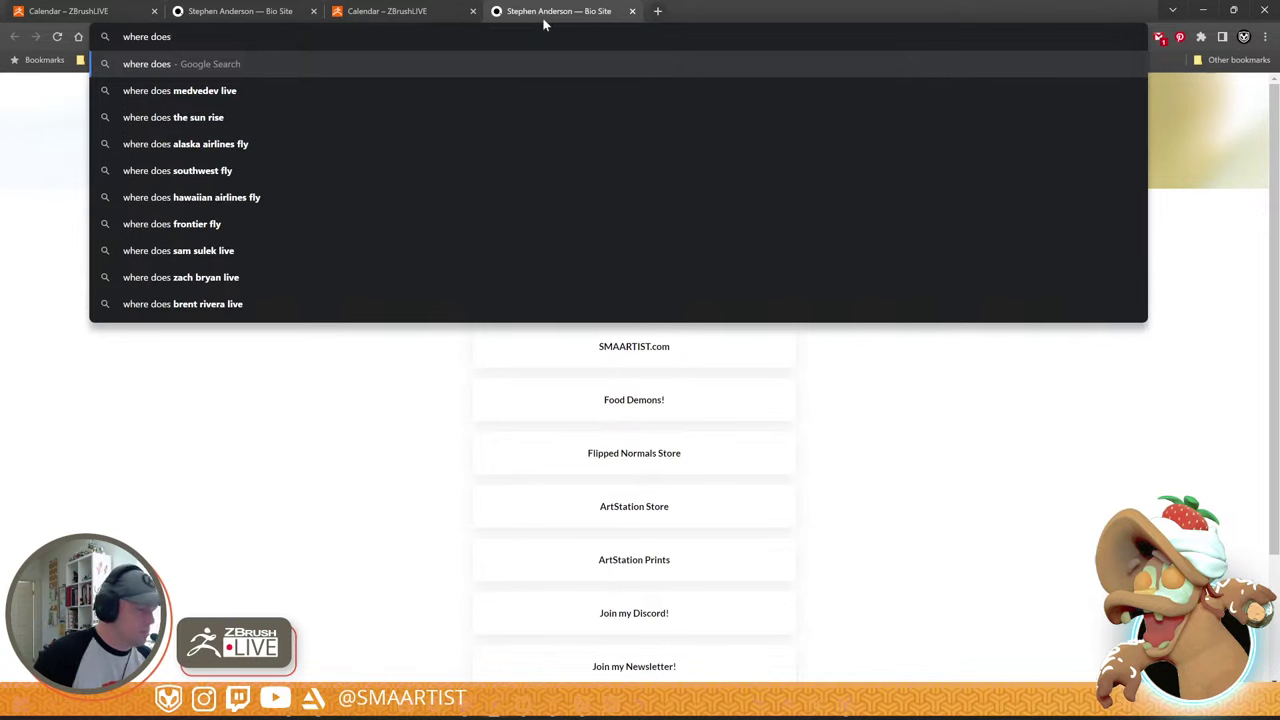
pyautogui.write(' zbrush sab')
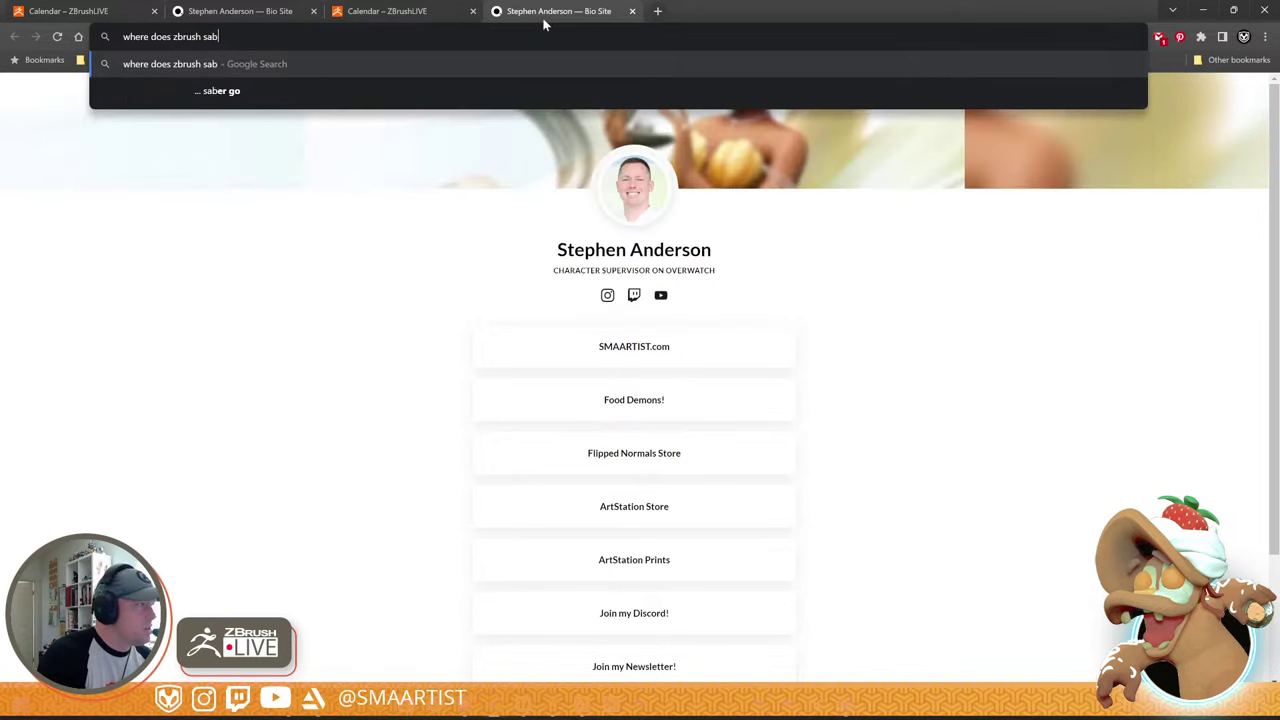
pyautogui.press('BackSpace')
pyautogui.write("ve it's")
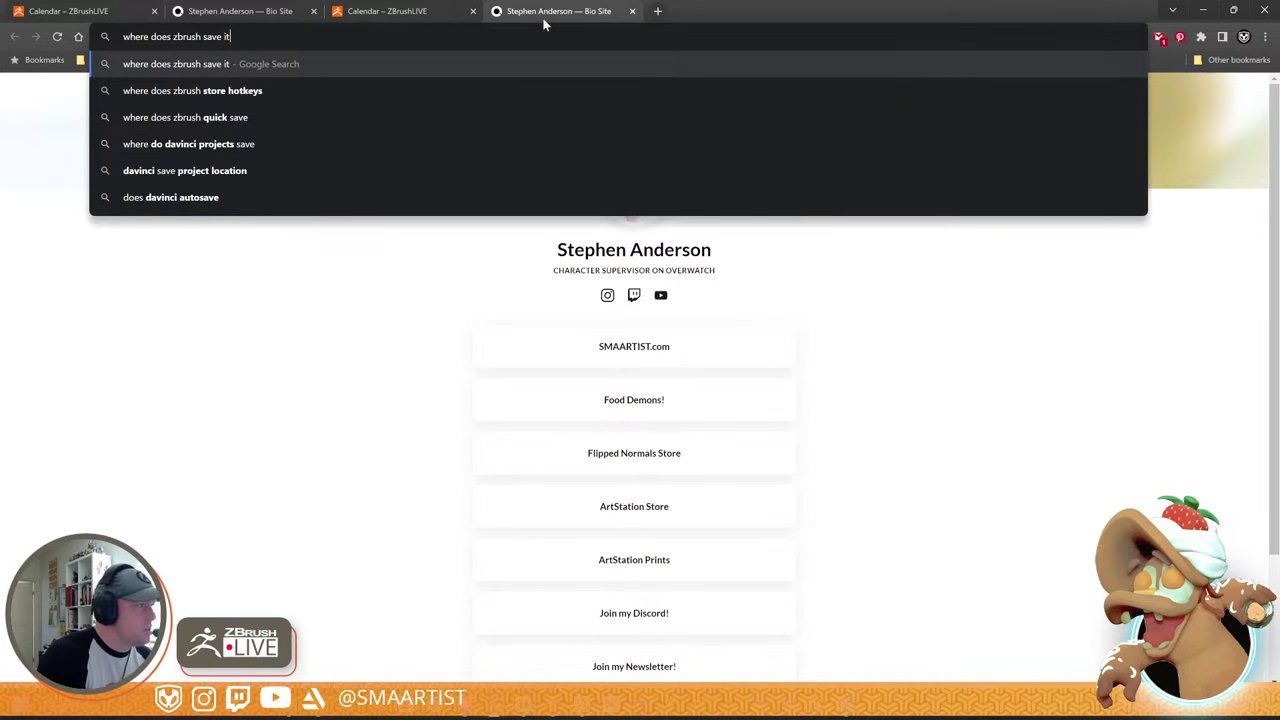
pyautogui.press('BackSpace')
pyautogui.press('BackSpace')
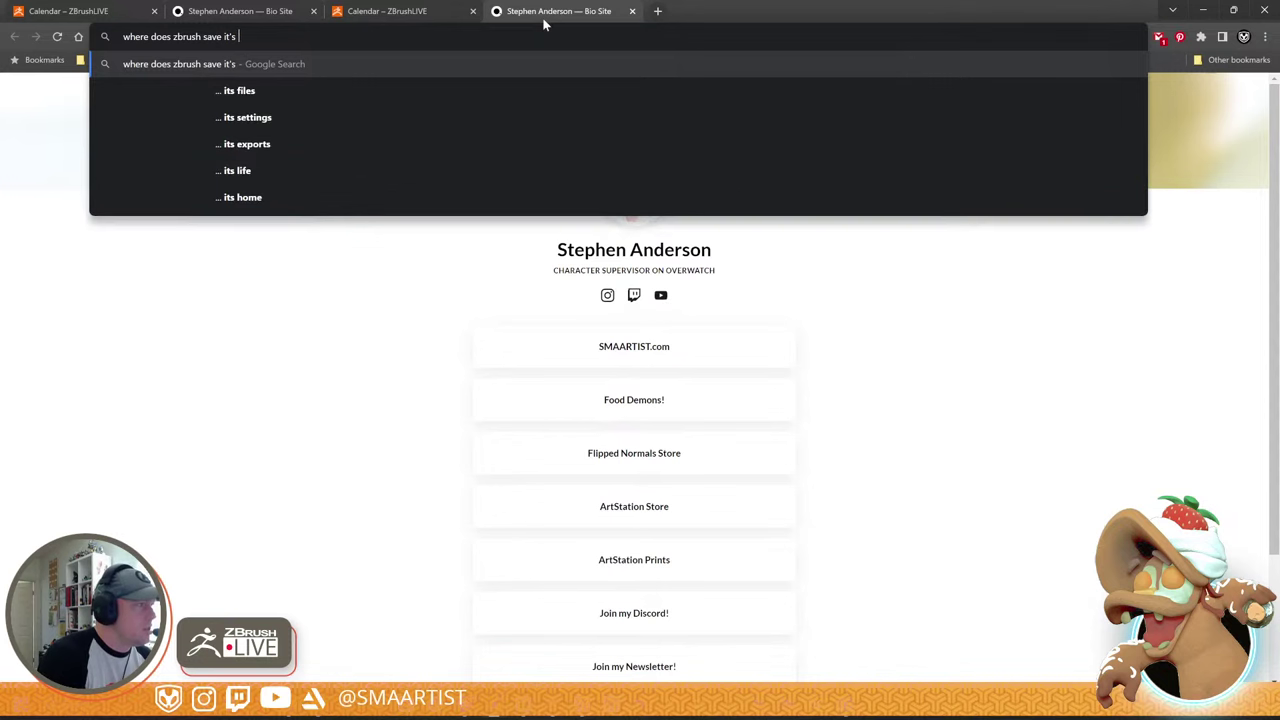
pyautogui.write('s light')
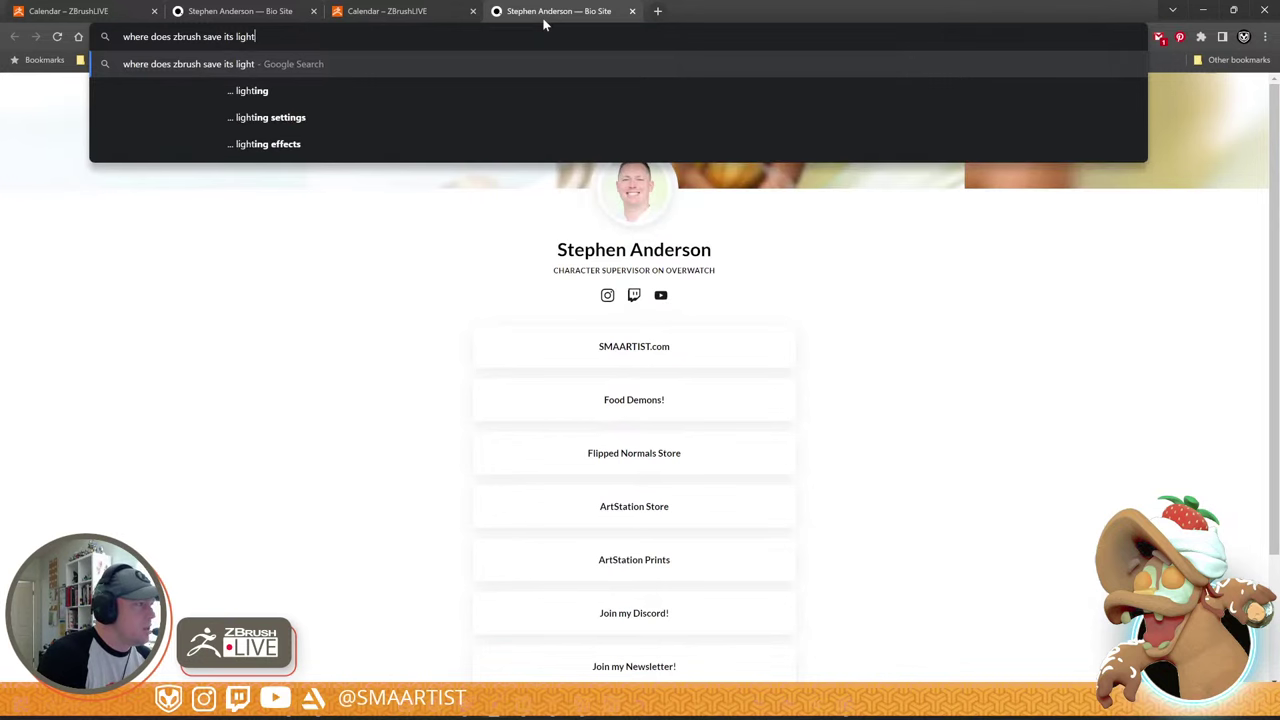
pyautogui.press('Down')
pyautogui.press('Down')
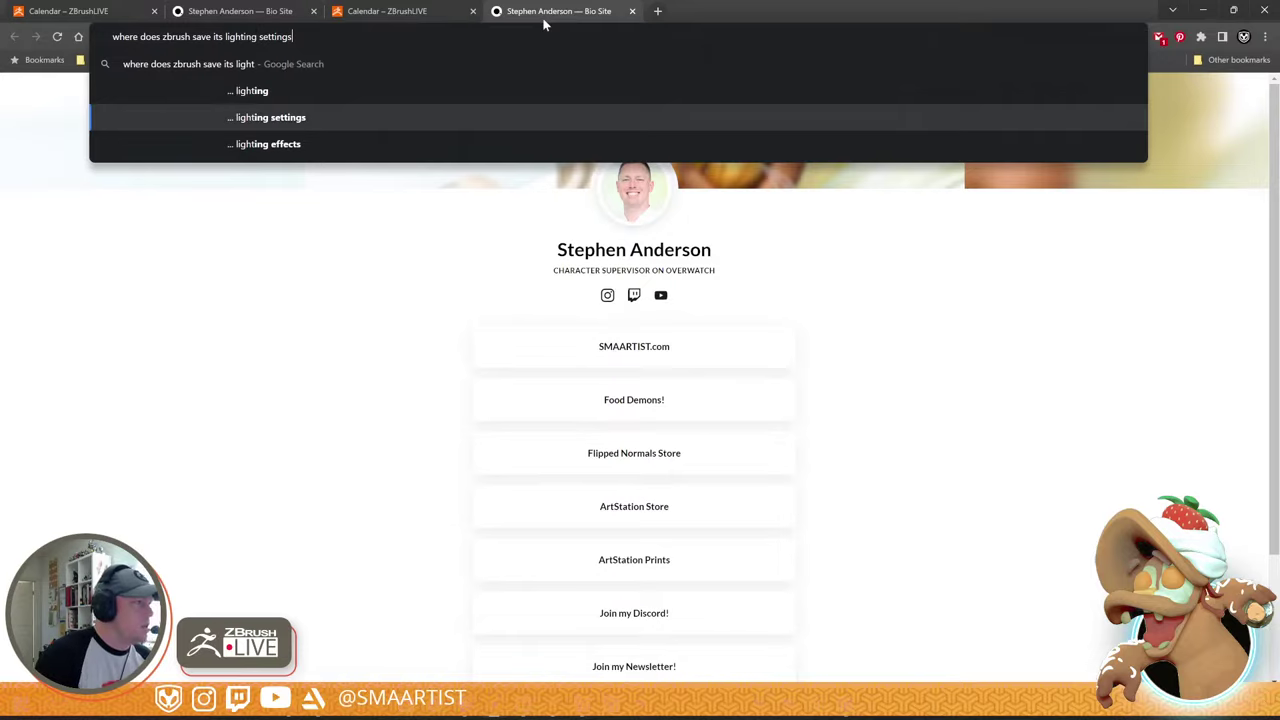
pyautogui.press('Return')
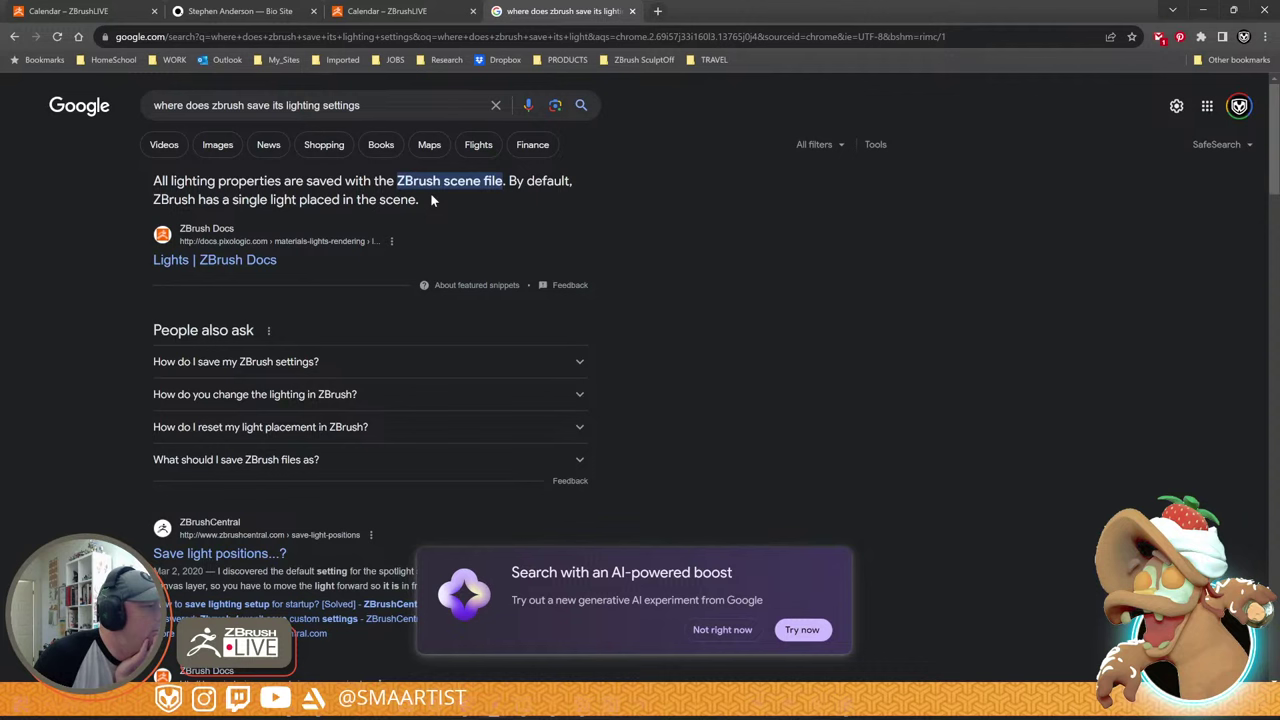
# - Open the ZBrush Docs Lights page from the search results in a separate tab and read how lighting properties are saved
pyautogui.middleClick(229, 260)
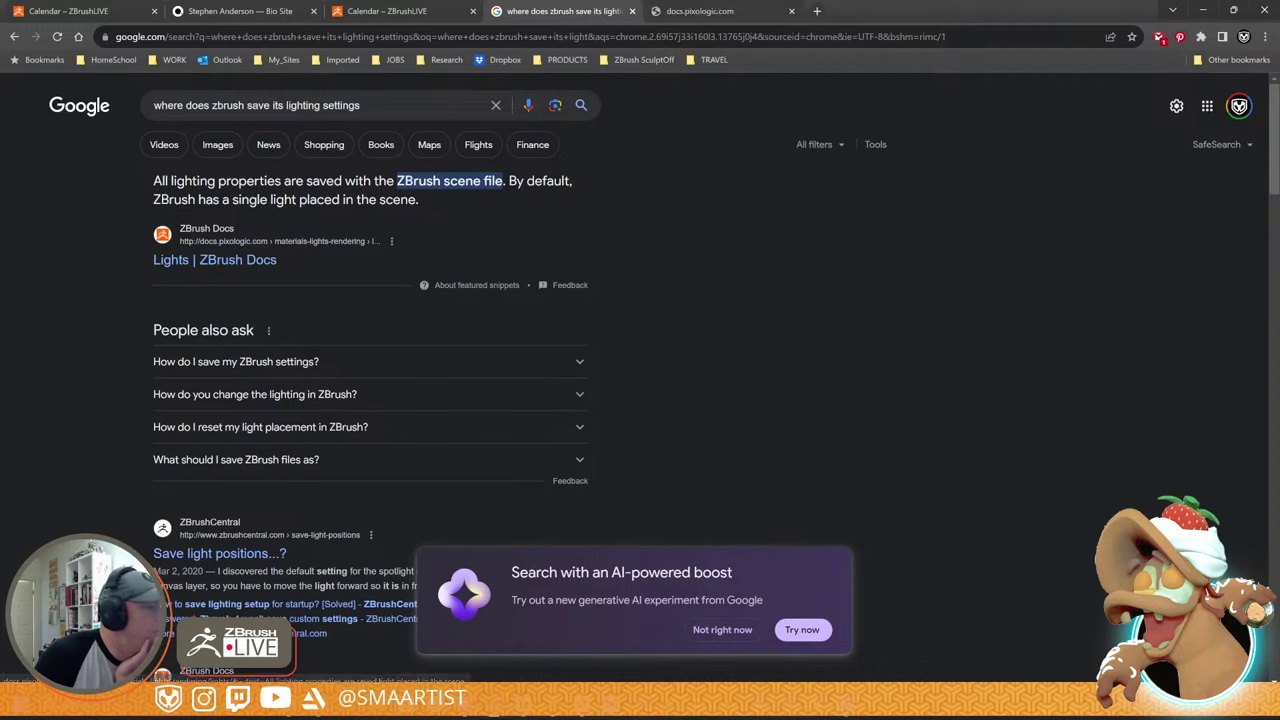
pyautogui.click(703, 10)
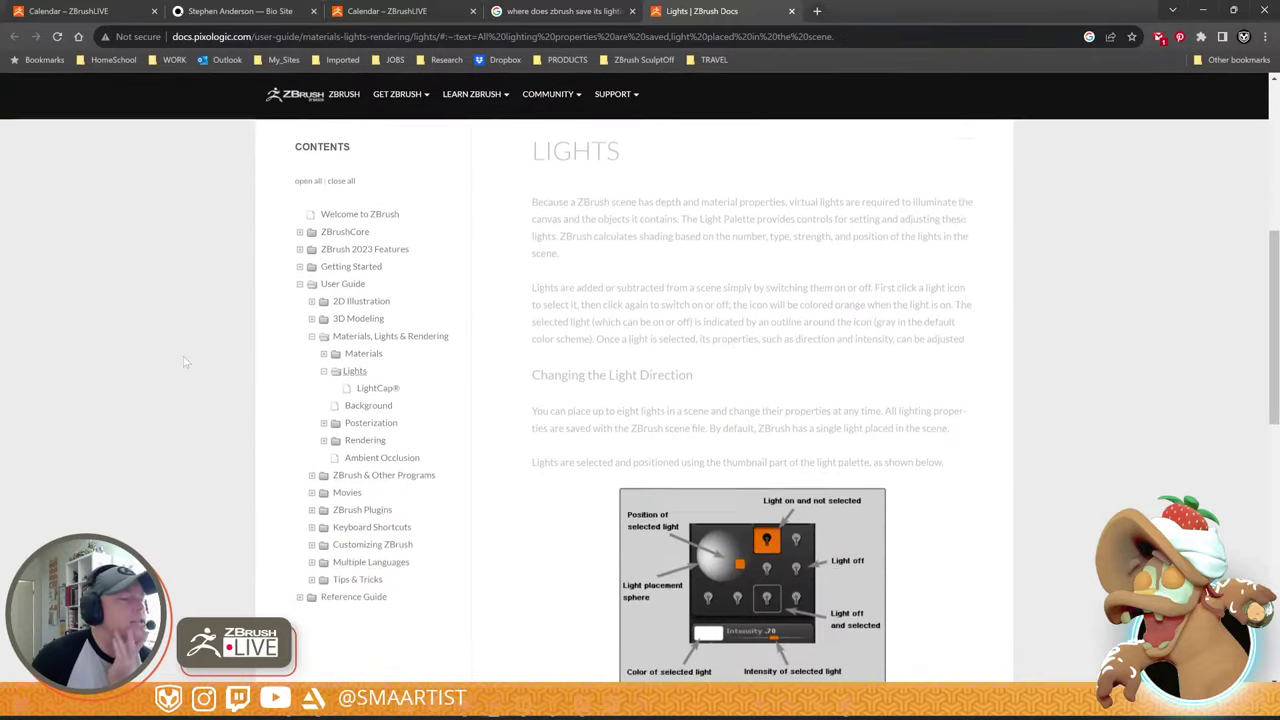
pyautogui.scroll(-1, 183, 362)
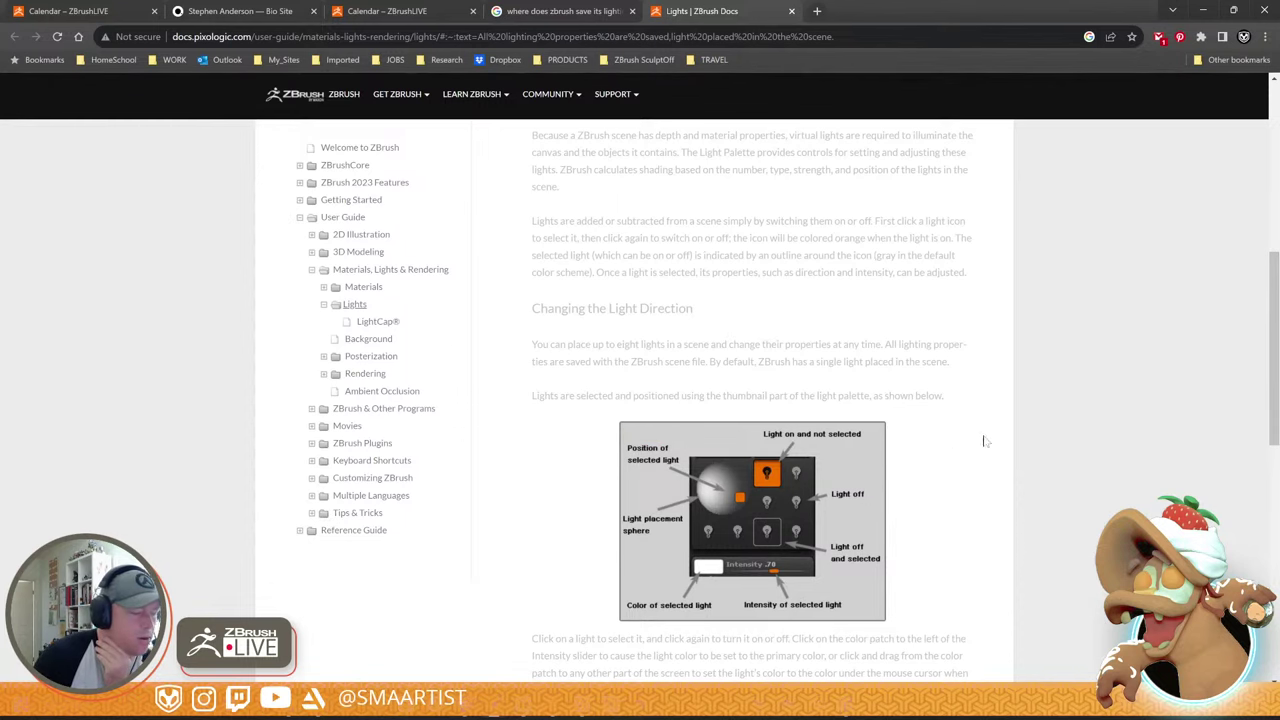
# - Read the ZBrush Docs Lights page, covering light direction, the light palette diagram and the MatCap materials section
pyautogui.scroll(-2, 1025, 424)
pyautogui.scroll(-3, 1025, 424)
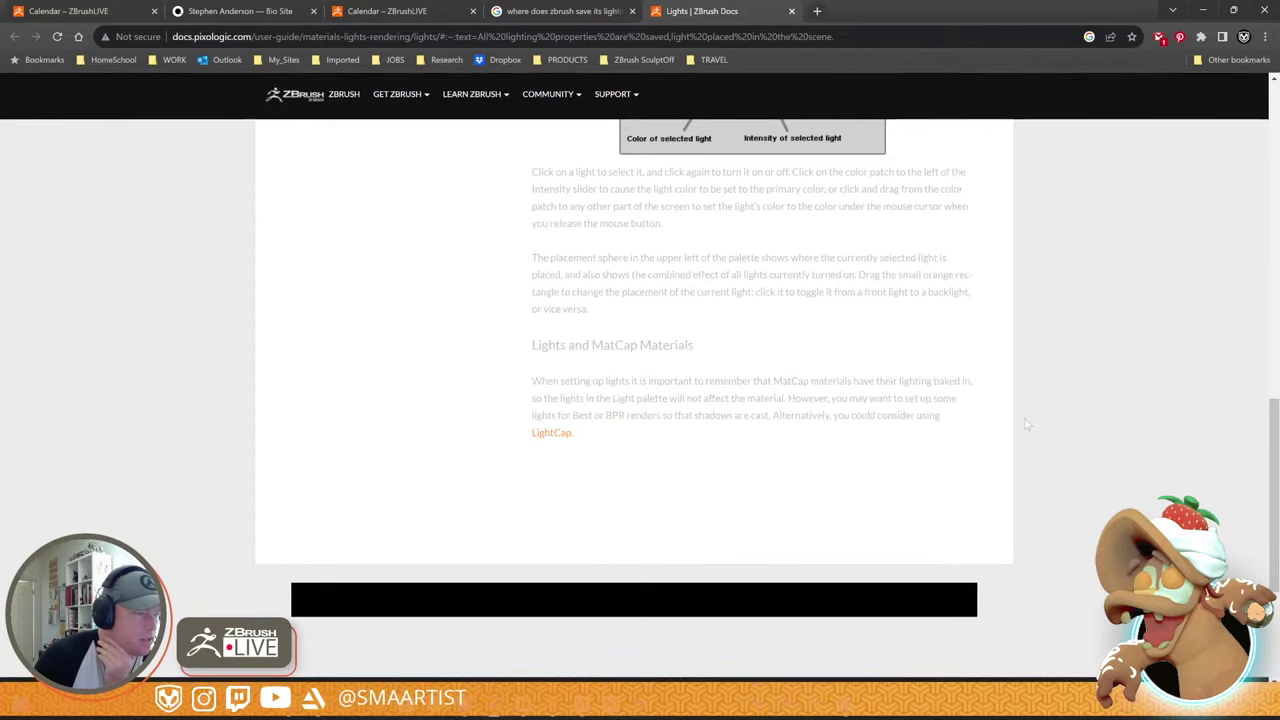
pyautogui.scroll(1, 1025, 424)
pyautogui.scroll(1, 1025, 424)
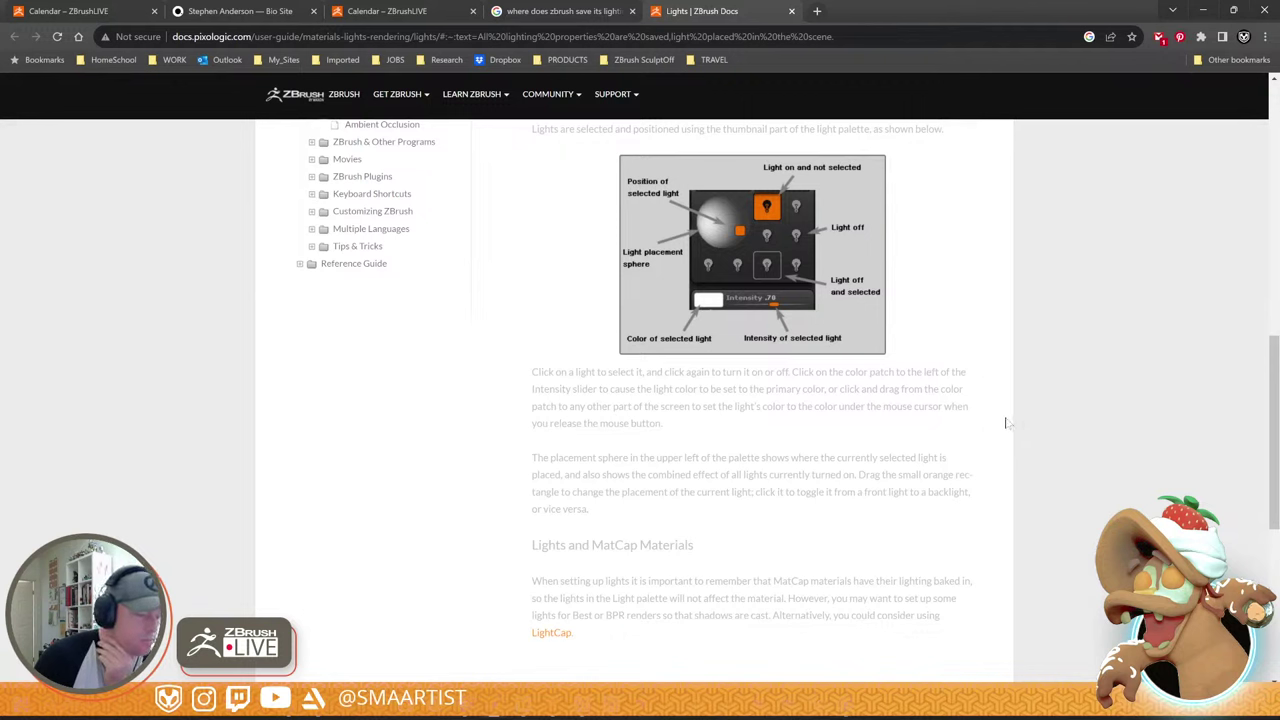
pyautogui.scroll(3, 1007, 426)
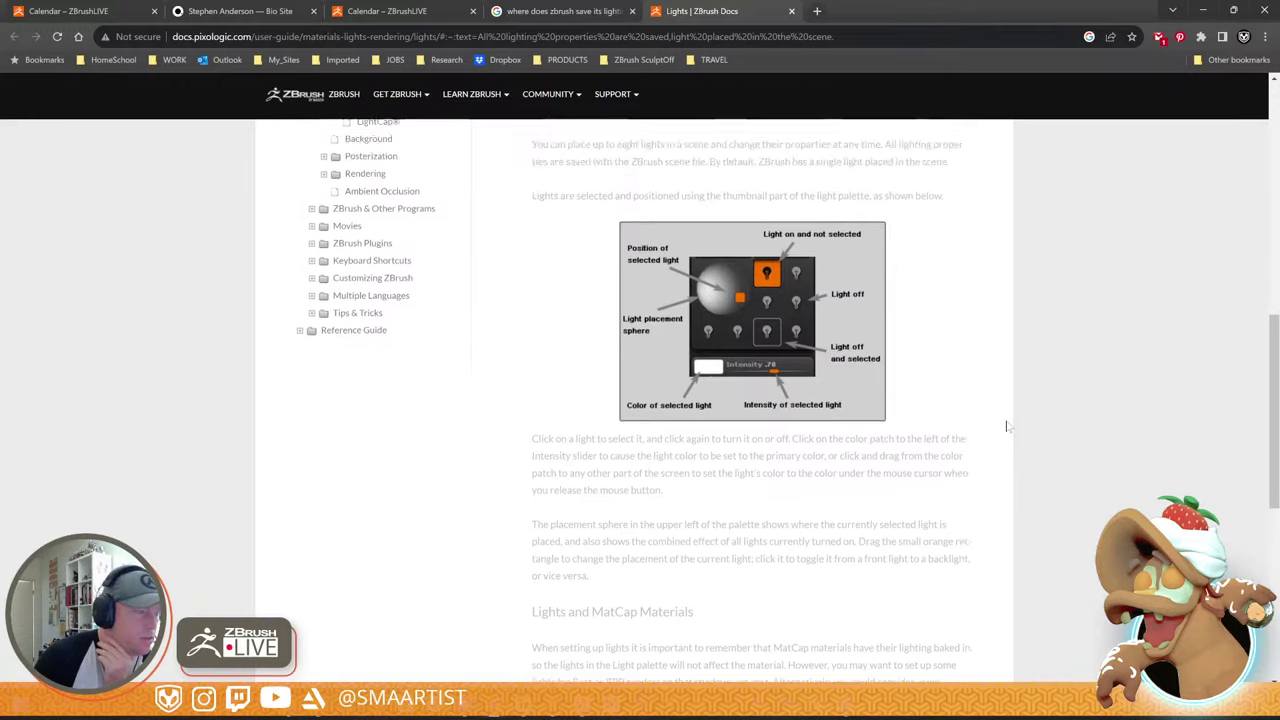
pyautogui.scroll(1, 1007, 426)
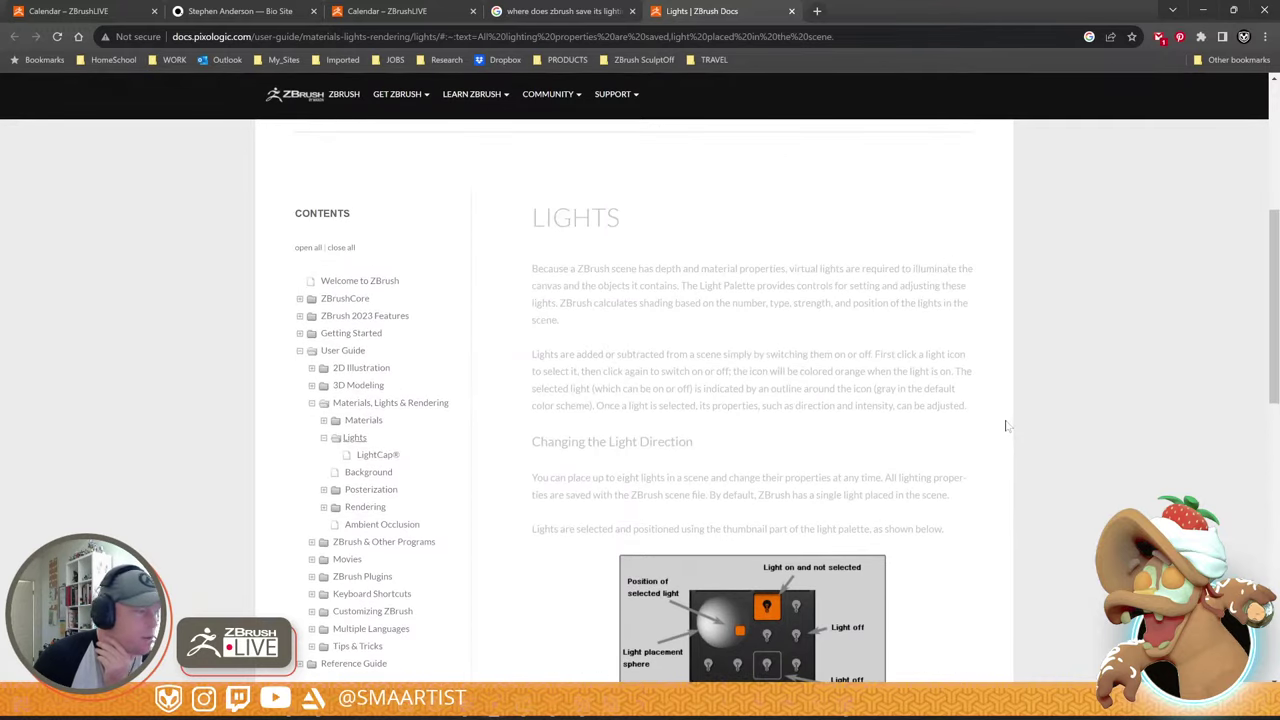
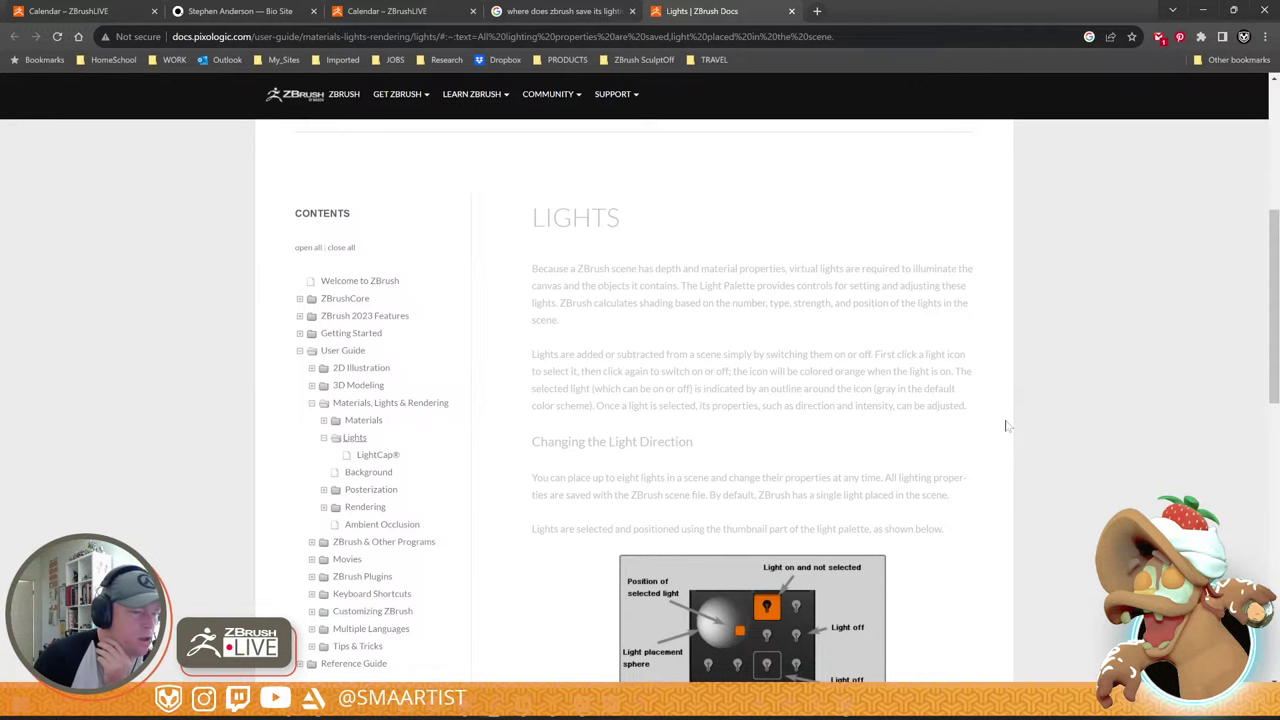
pyautogui.scroll(-3, 1006, 426)
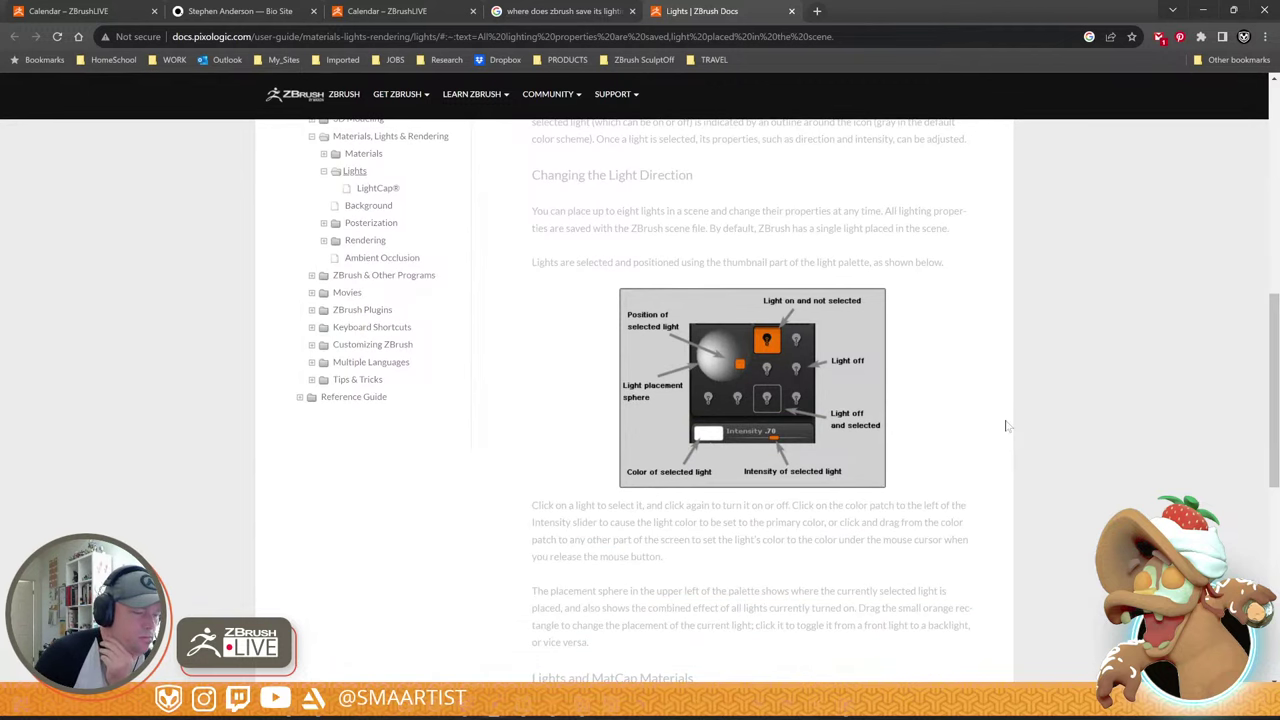
pyautogui.scroll(-2, 1006, 430)
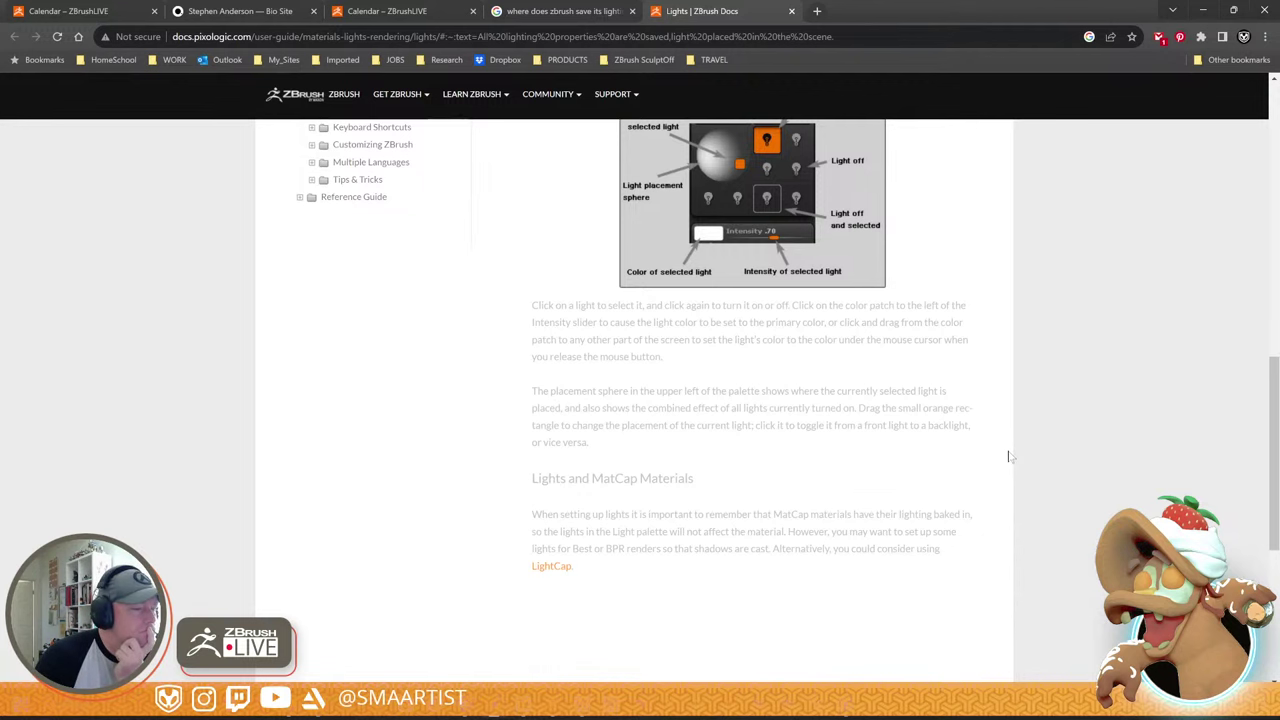
pyautogui.scroll(7, 1008, 456)
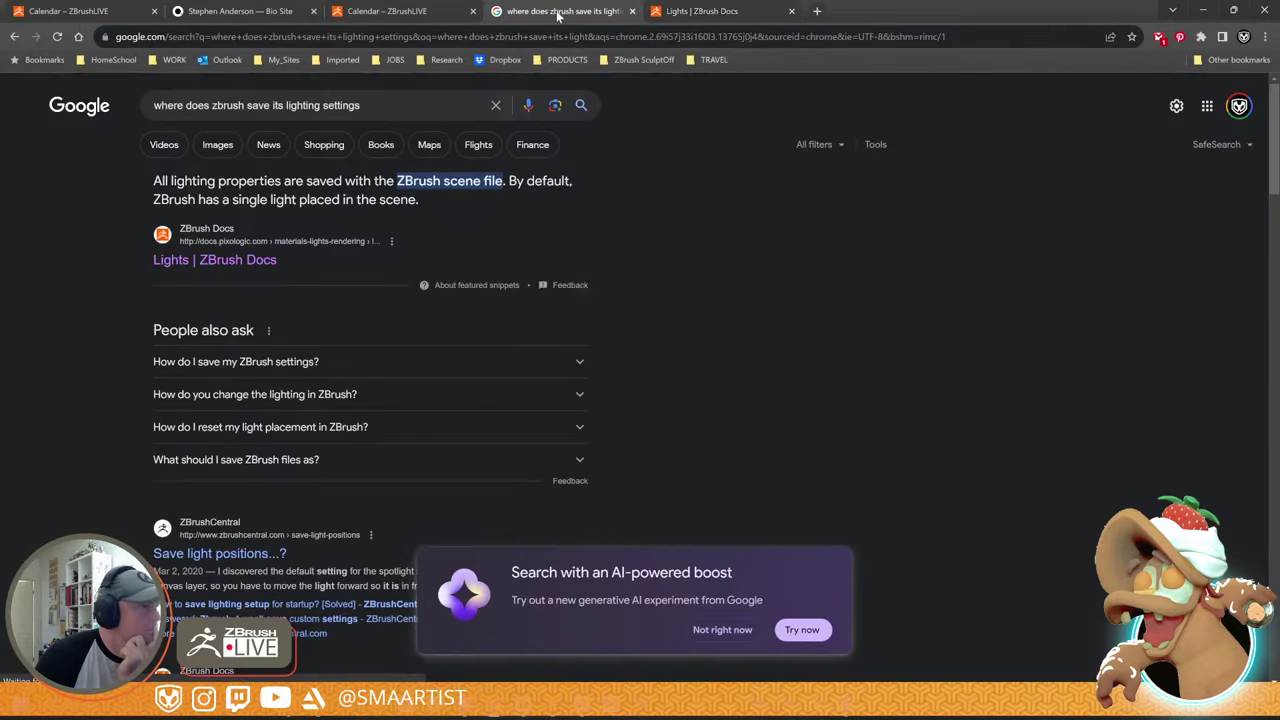
# - Return to the Google results, dismiss the AI search offer, and open ZBrushCentral's "Save light positions...?" thread in a separate tab
pyautogui.click(560, 11)
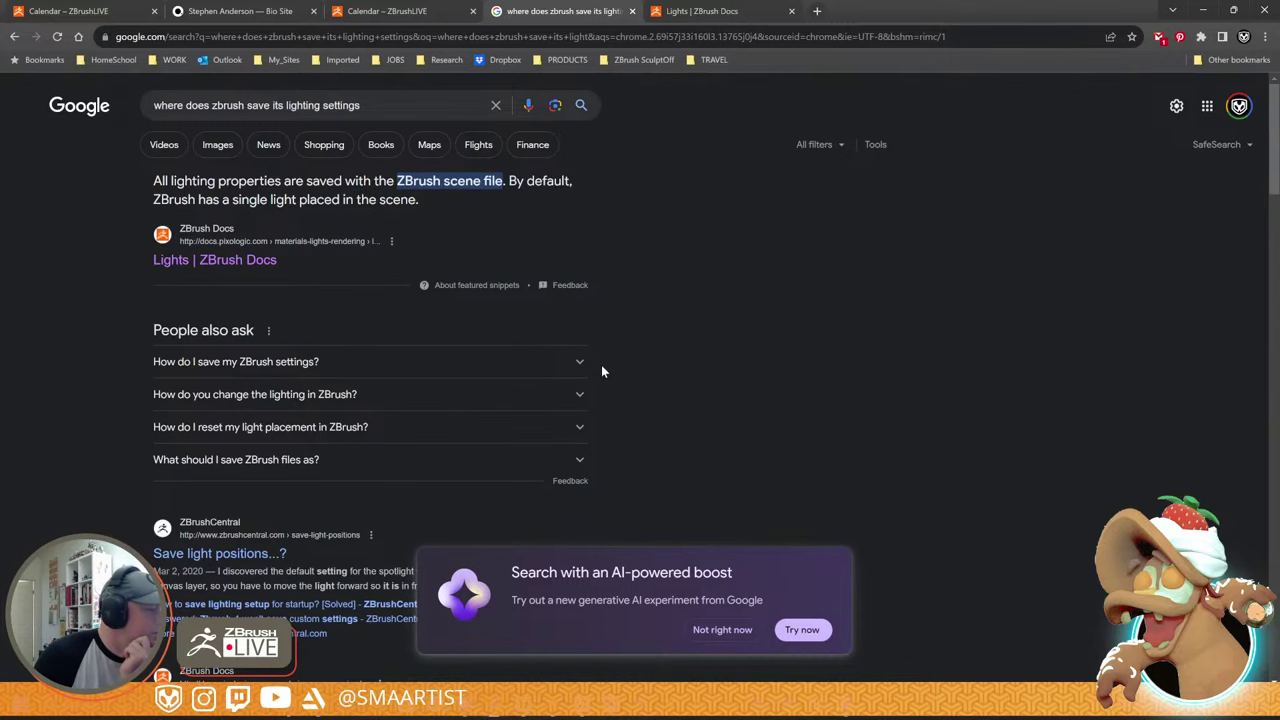
pyautogui.scroll(-3, 602, 367)
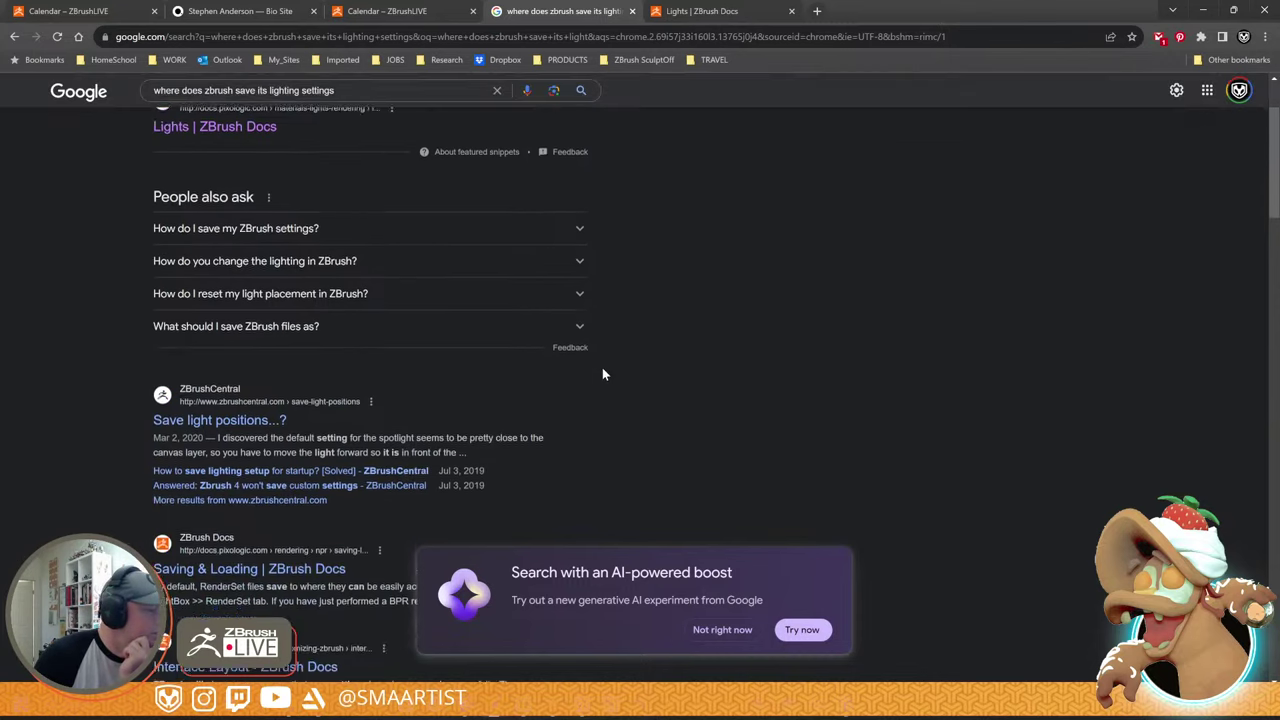
pyautogui.click(735, 629)
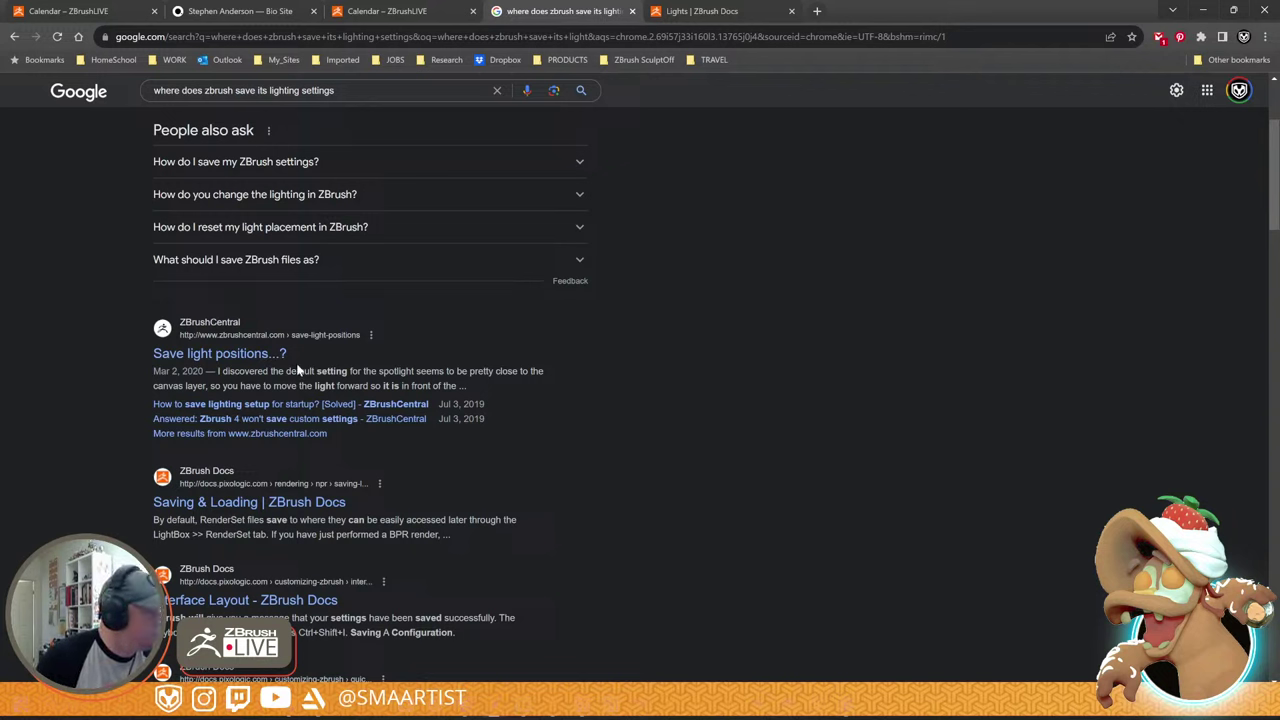
pyautogui.middleClick(236, 358)
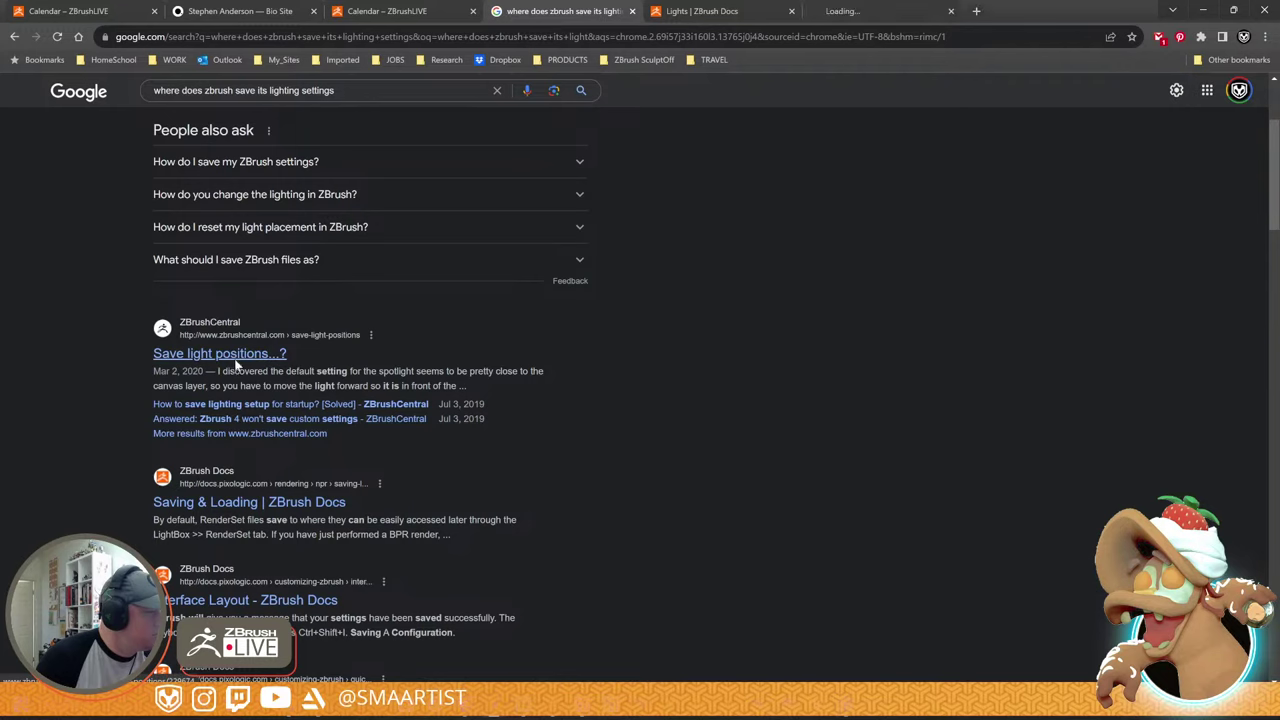
pyautogui.click(885, 12)
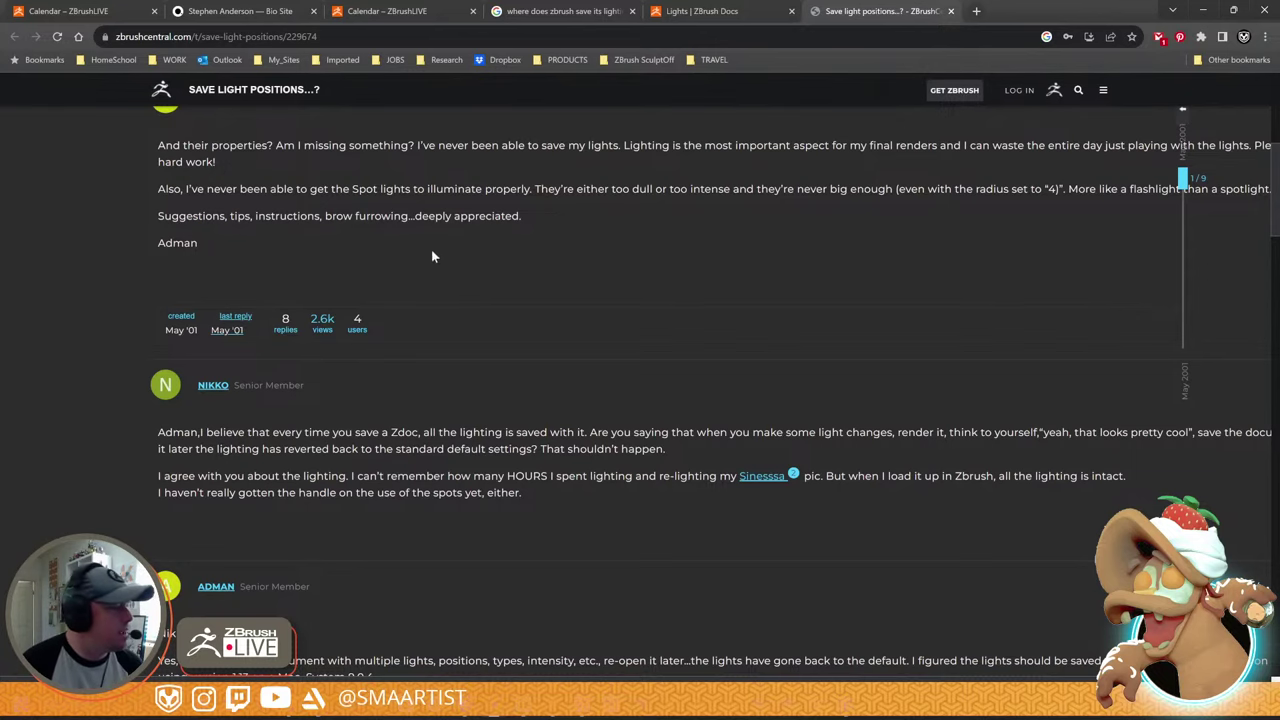
# - Read through the replies in the "Save light positions...?" thread for how light positions and properties are saved
pyautogui.scroll(-2, 415, 312)
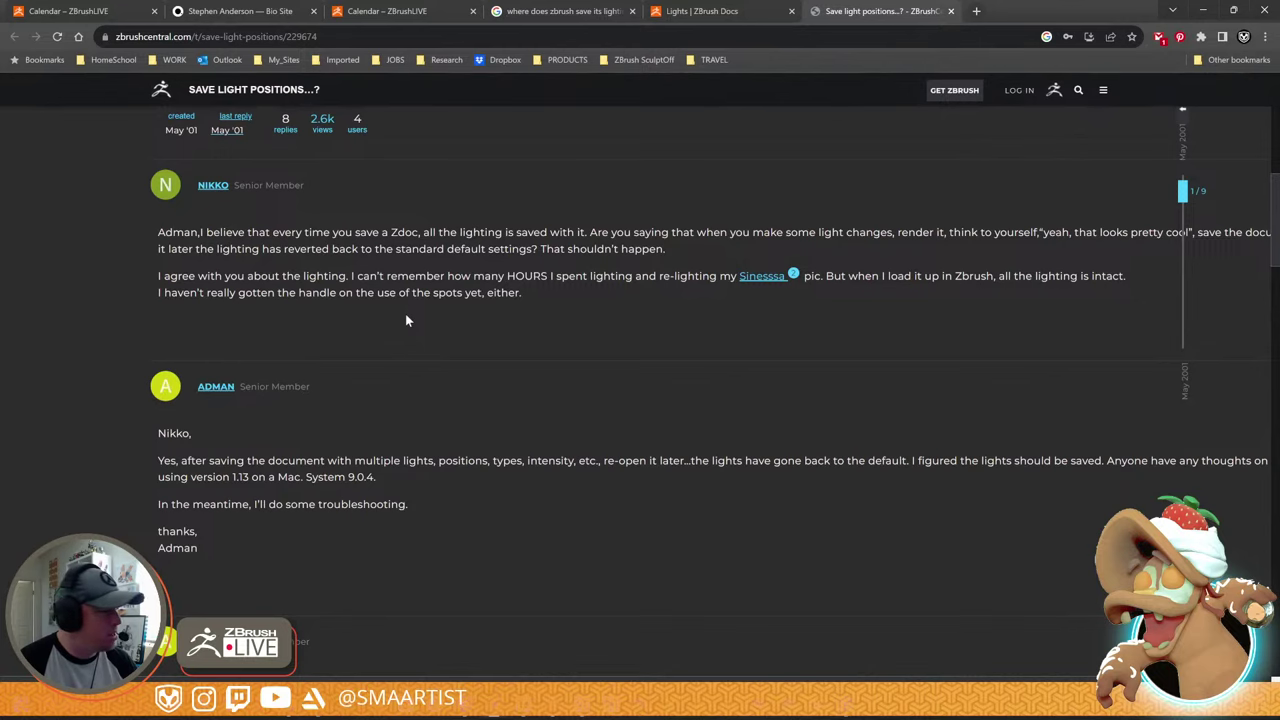
pyautogui.scroll(-3, 405, 320)
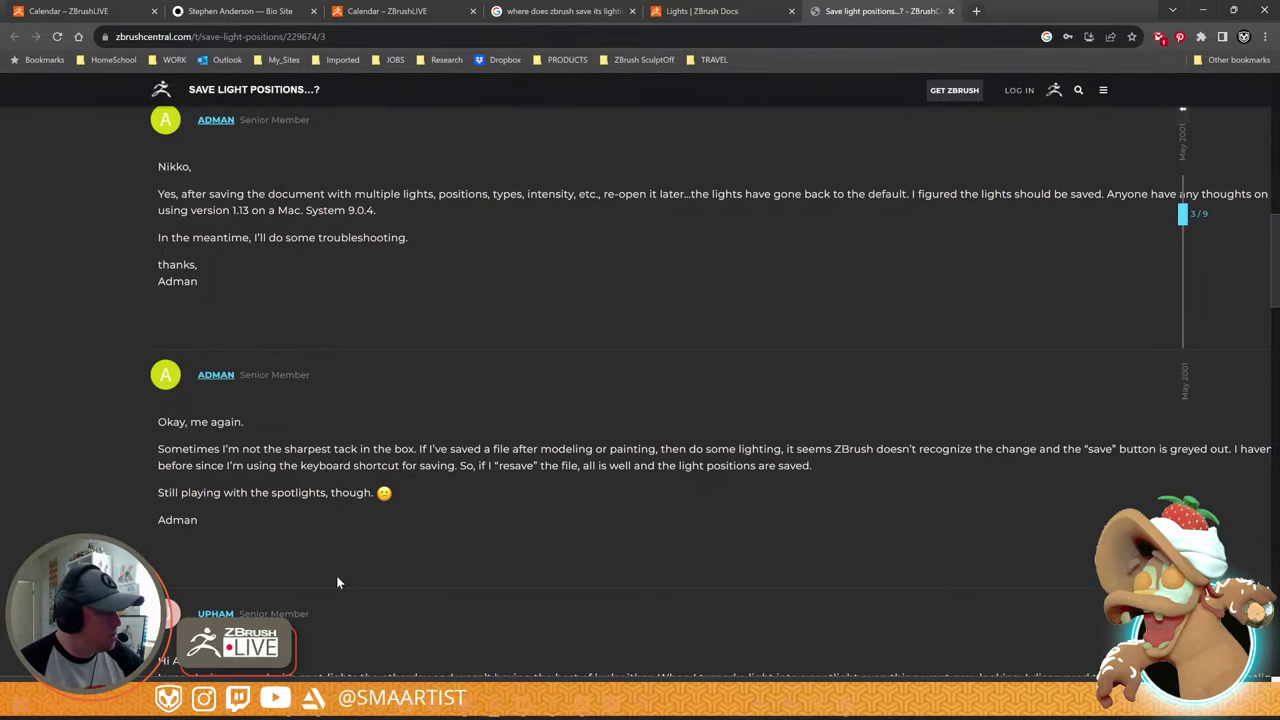
pyautogui.scroll(-2, 337, 580)
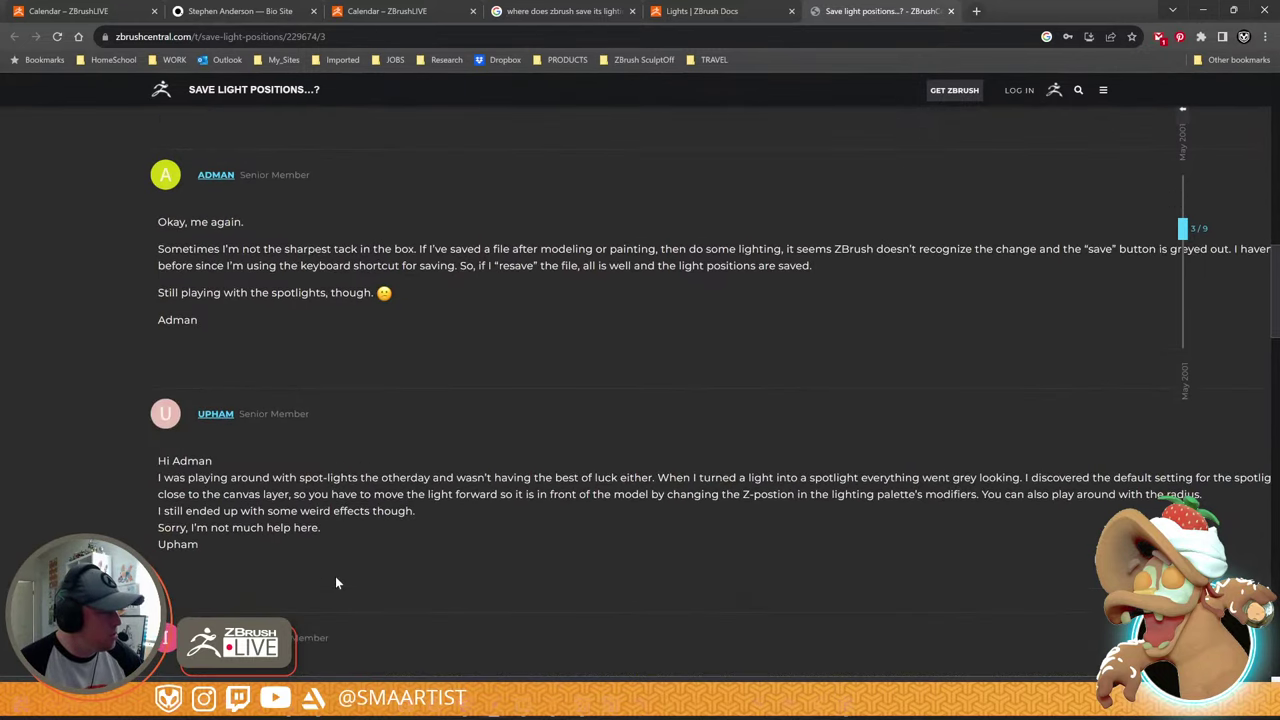
pyautogui.scroll(-3, 336, 583)
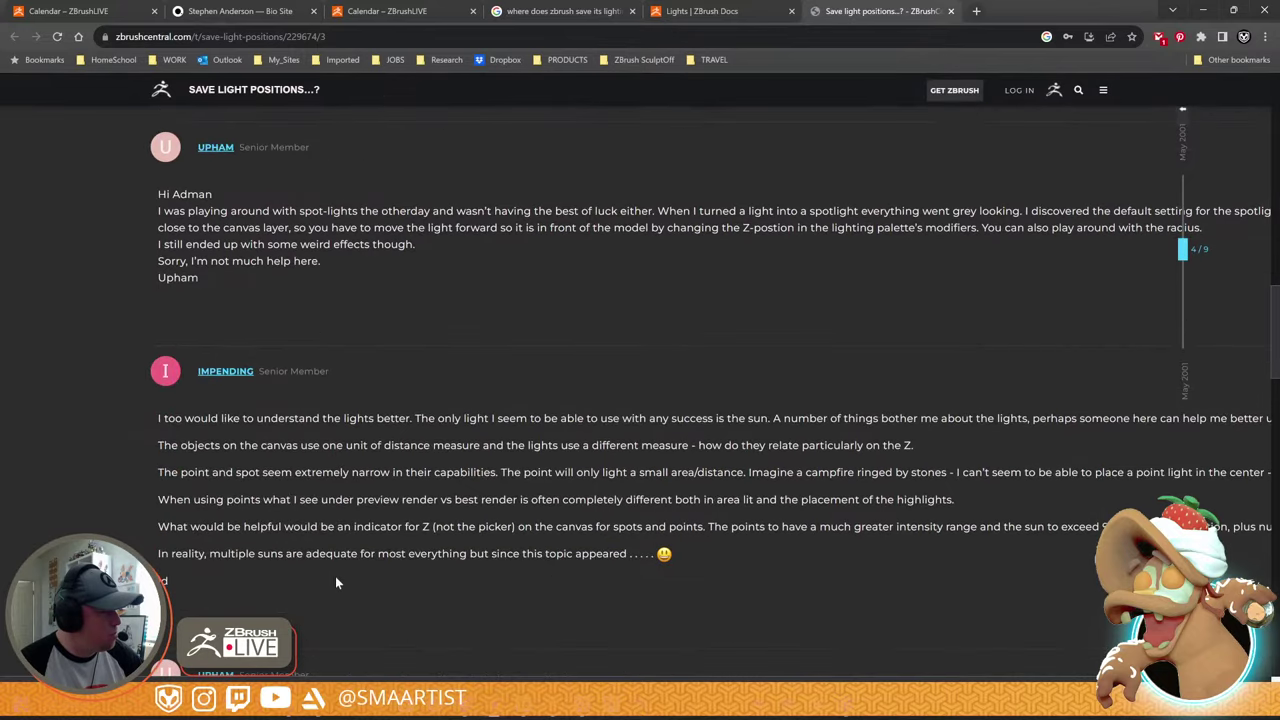
pyautogui.scroll(-4, 336, 580)
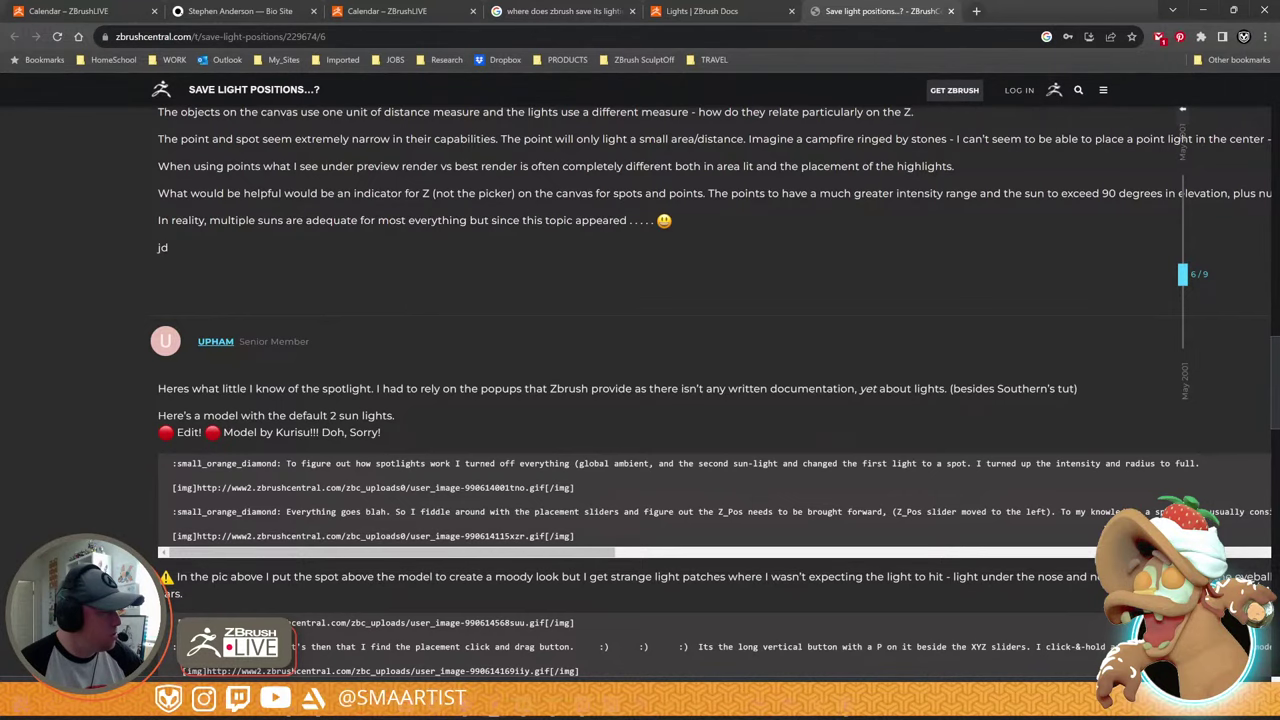
pyautogui.scroll(-1, 336, 578)
pyautogui.scroll(-3, 336, 578)
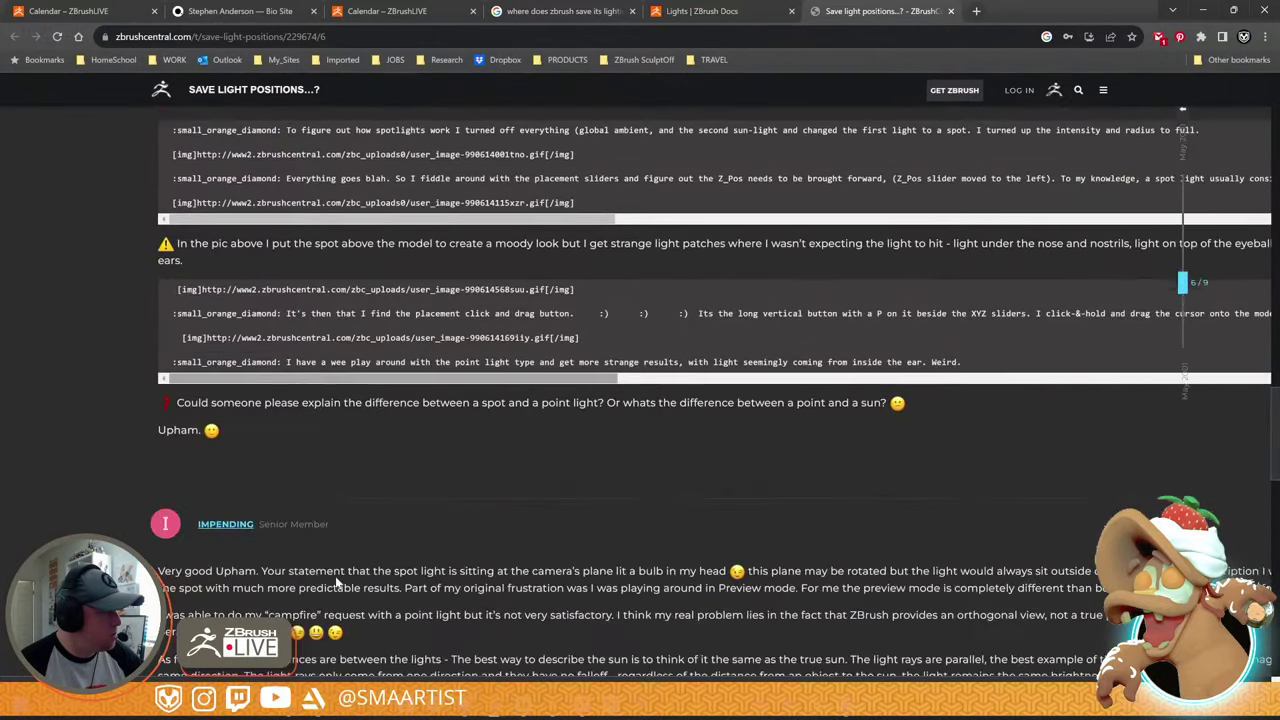
pyautogui.scroll(-3, 336, 580)
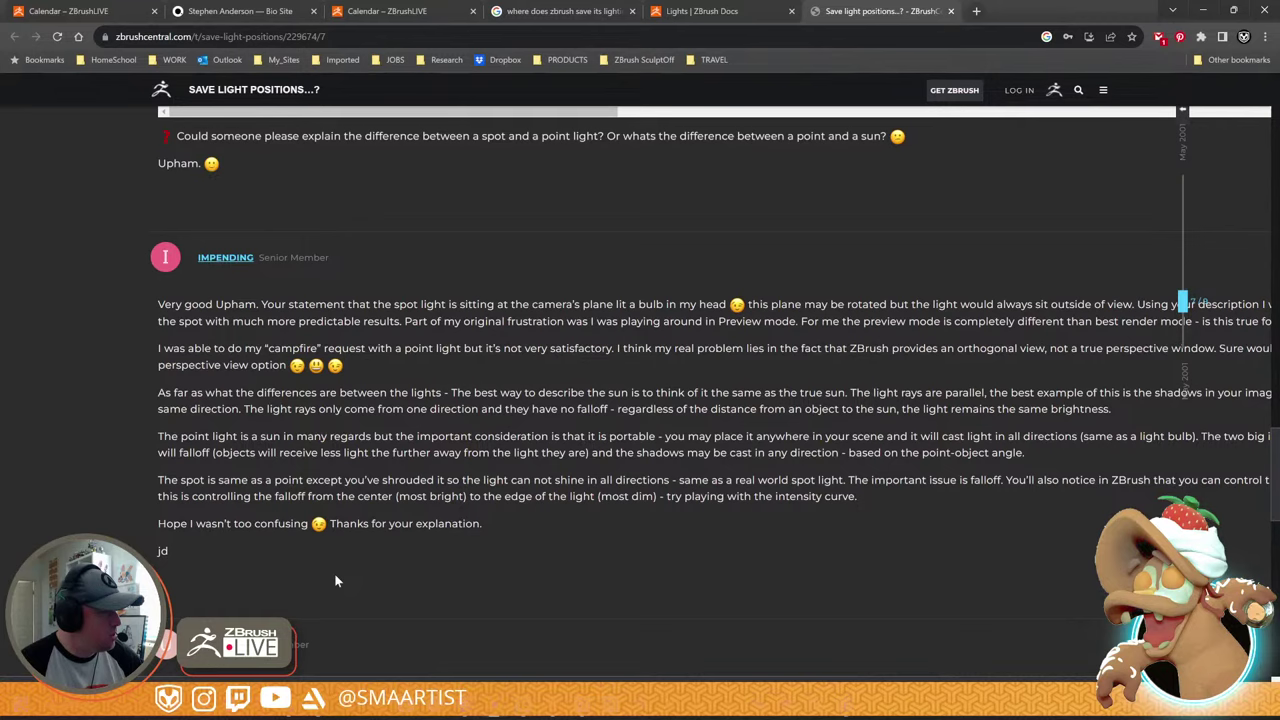
pyautogui.scroll(-5, 336, 580)
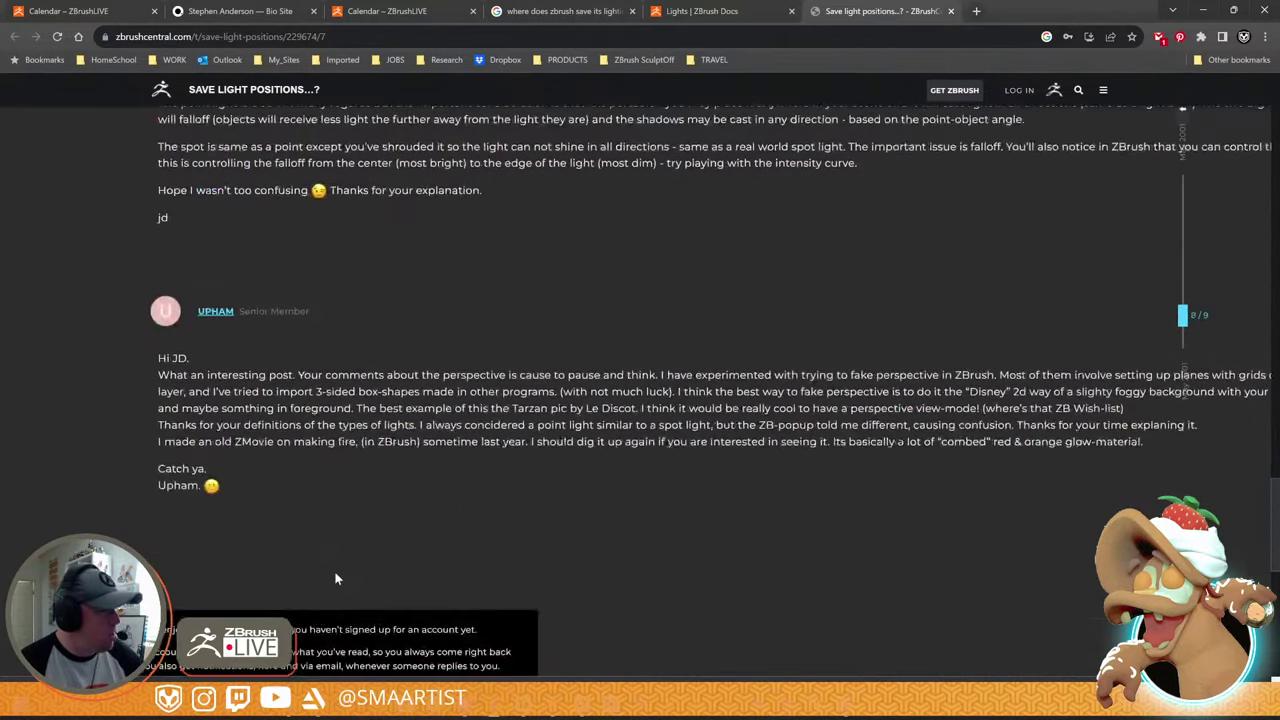
pyautogui.scroll(-3, 336, 580)
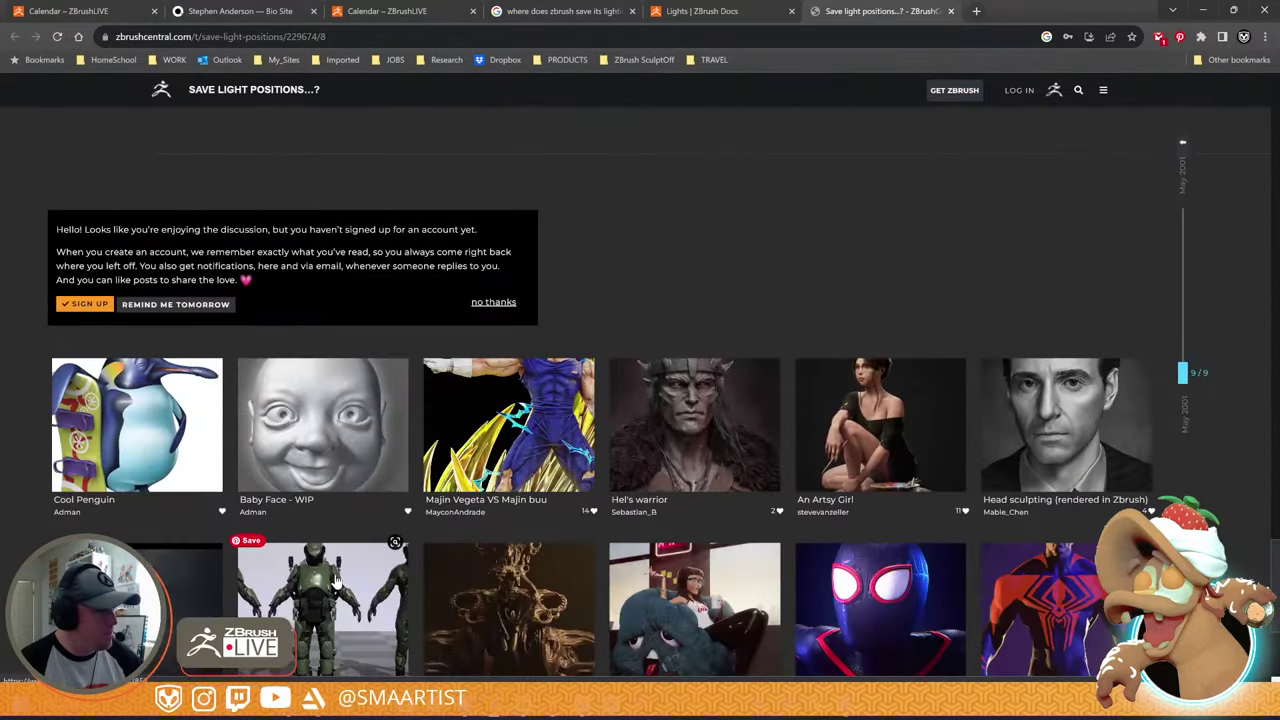
pyautogui.scroll(5, 334, 580)
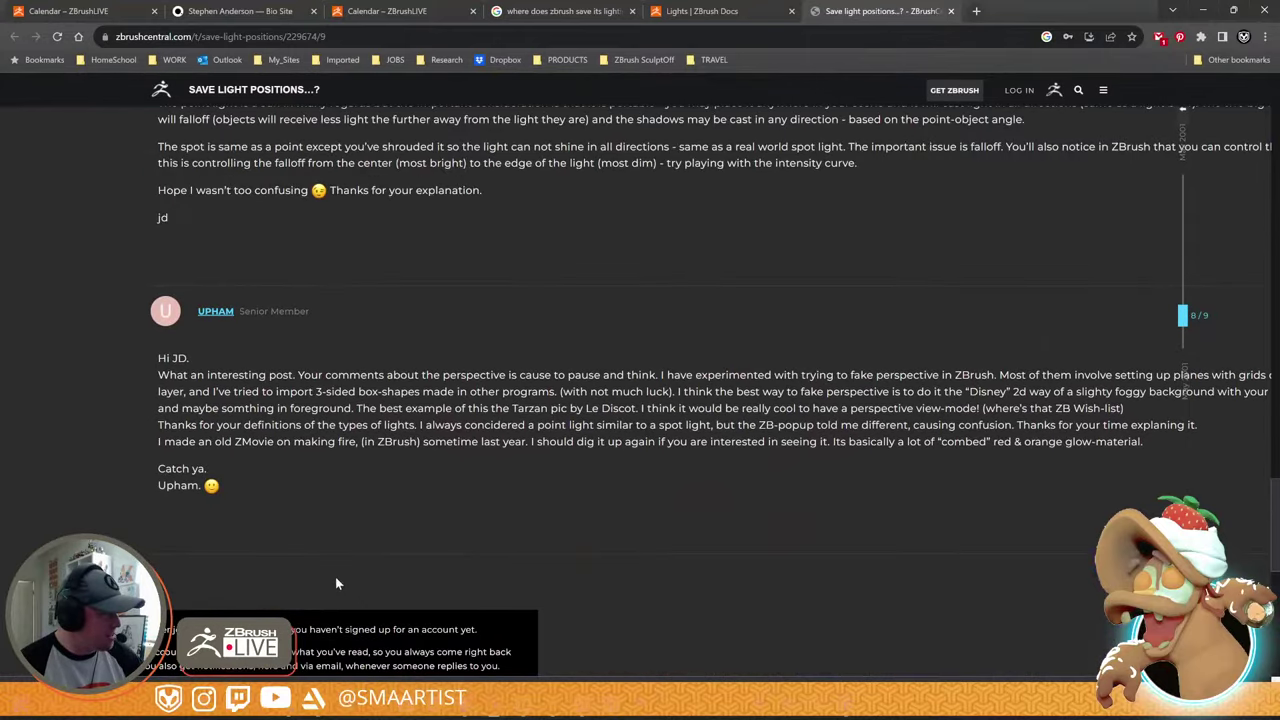
pyautogui.scroll(3, 337, 583)
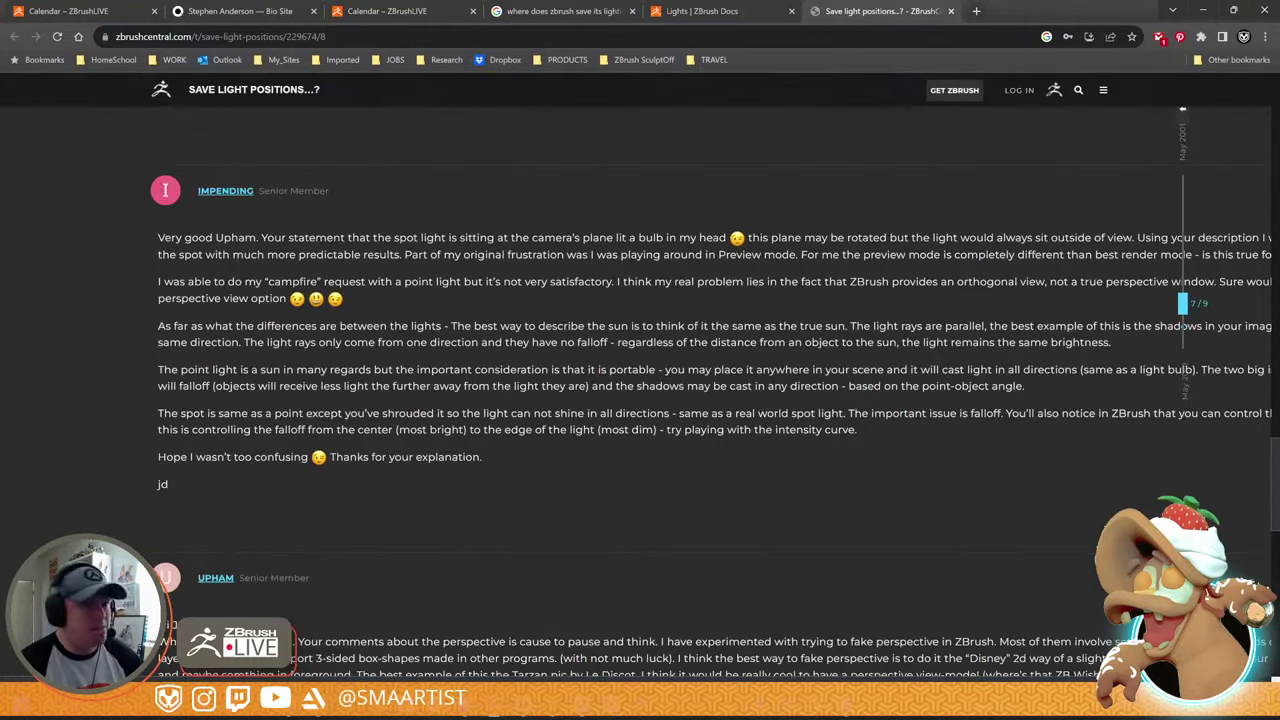
# - Switch back to ZBrush, look over the Maxon ZBrush 2023 folders for a lights location, and cancel saving the lights
pyautogui.click(697, 12)
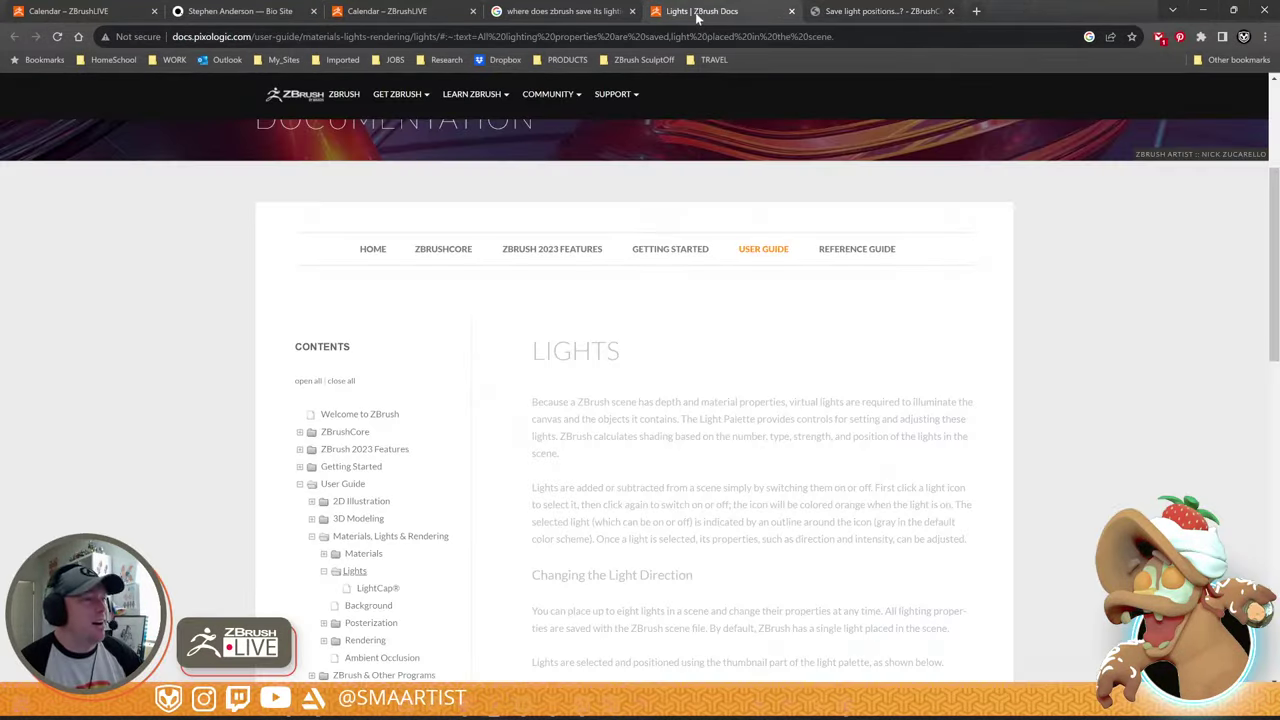
pyautogui.click(1204, 8)
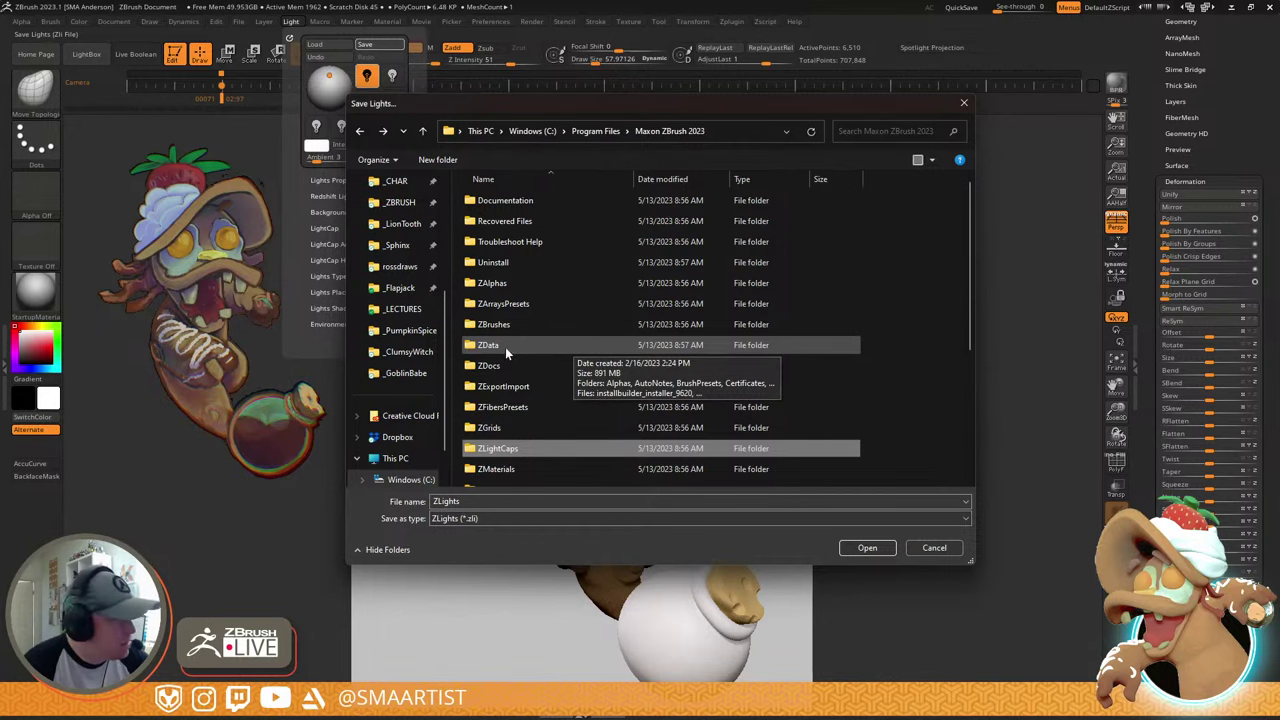
pyautogui.scroll(-4, 561, 438)
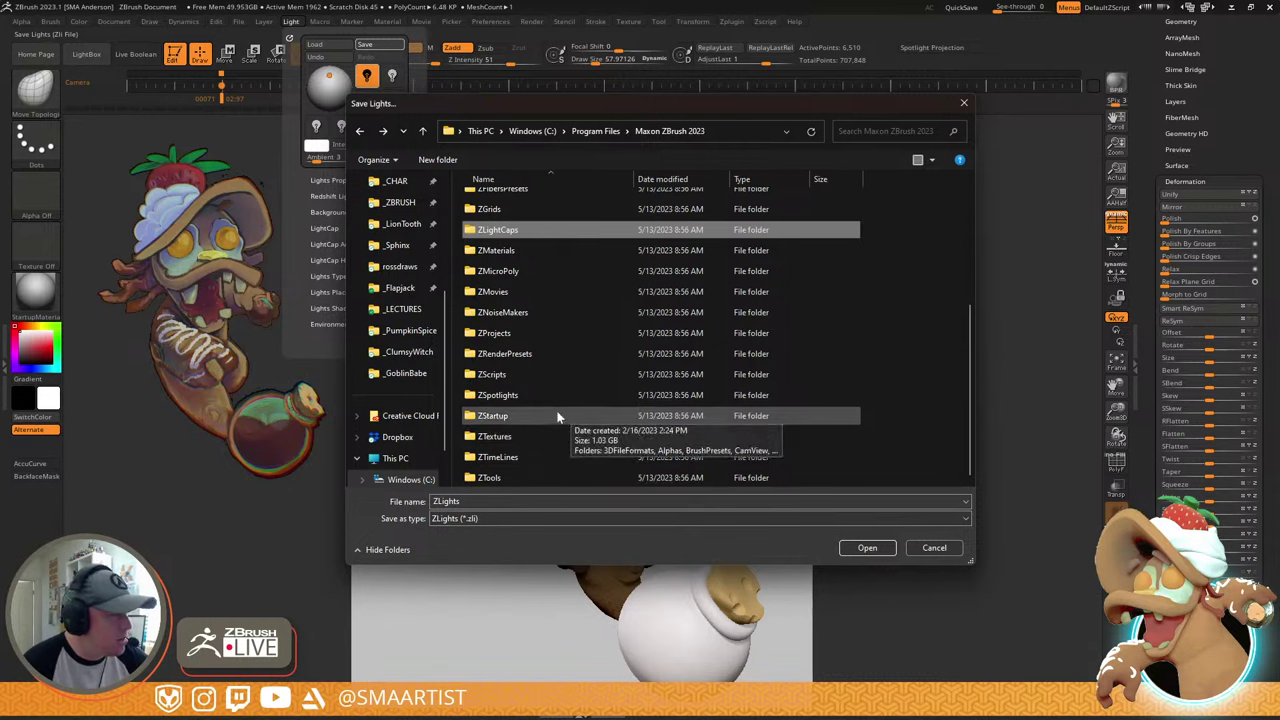
pyautogui.scroll(2, 557, 416)
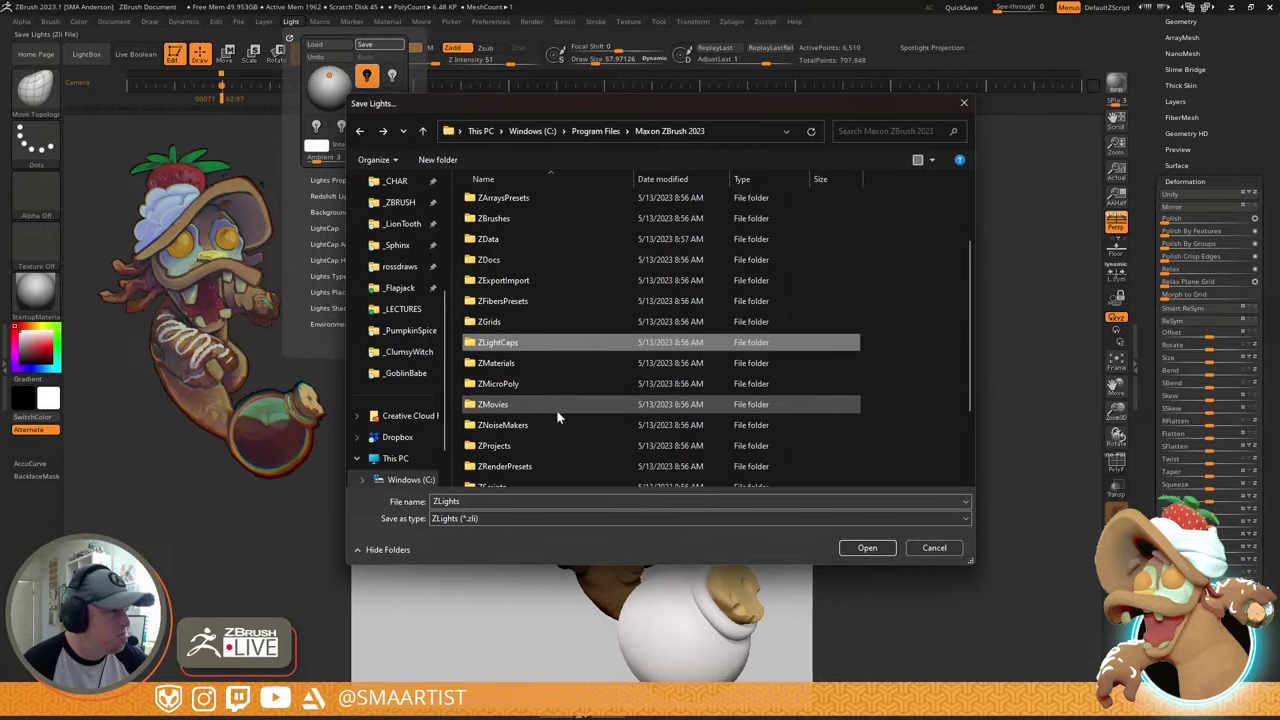
pyautogui.scroll(2, 557, 409)
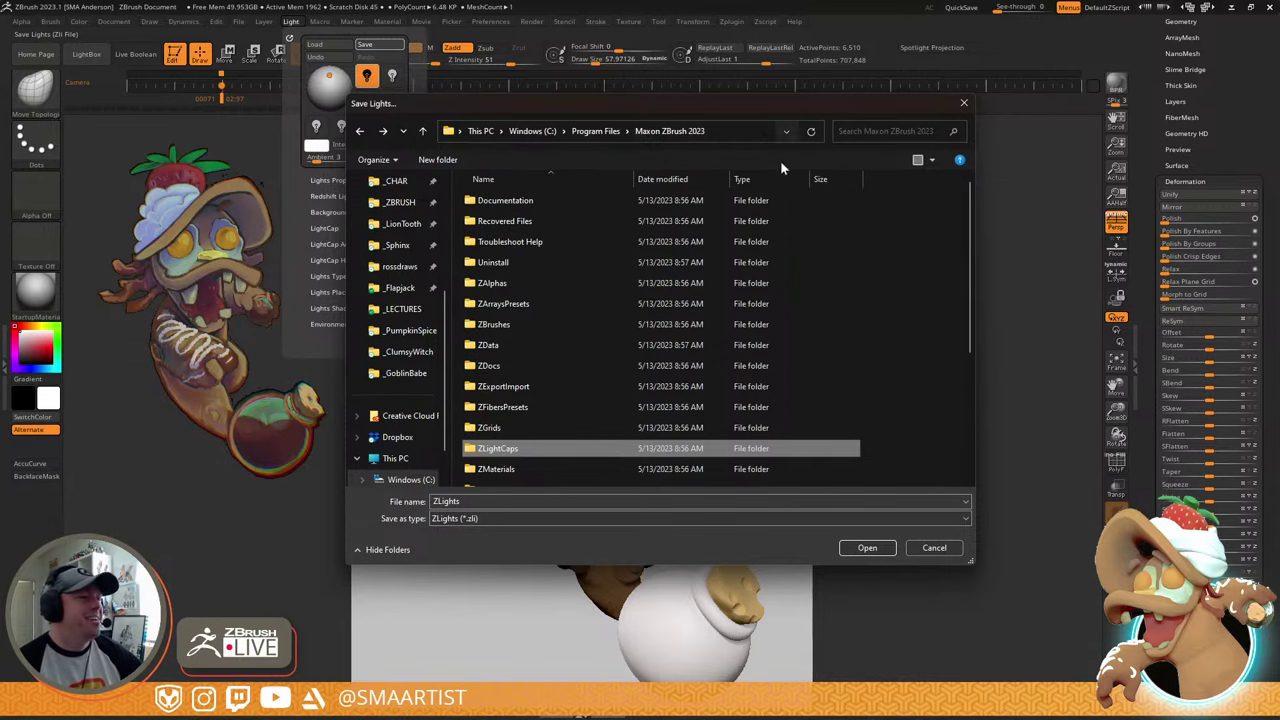
pyautogui.click(933, 548)
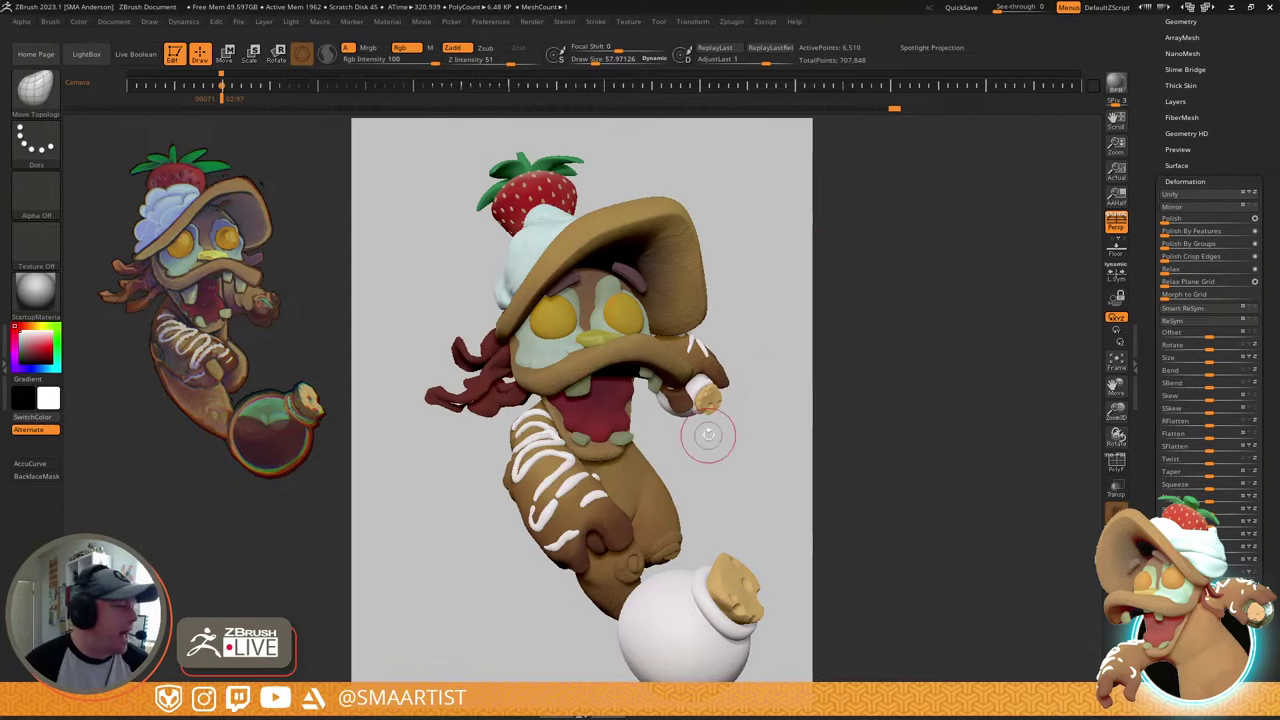
# - Choose the SMA_SkinStylized Redshift material, skip the Redshift note until next restart, and switch the paint mode to material only (M)
pyautogui.click(36, 292)
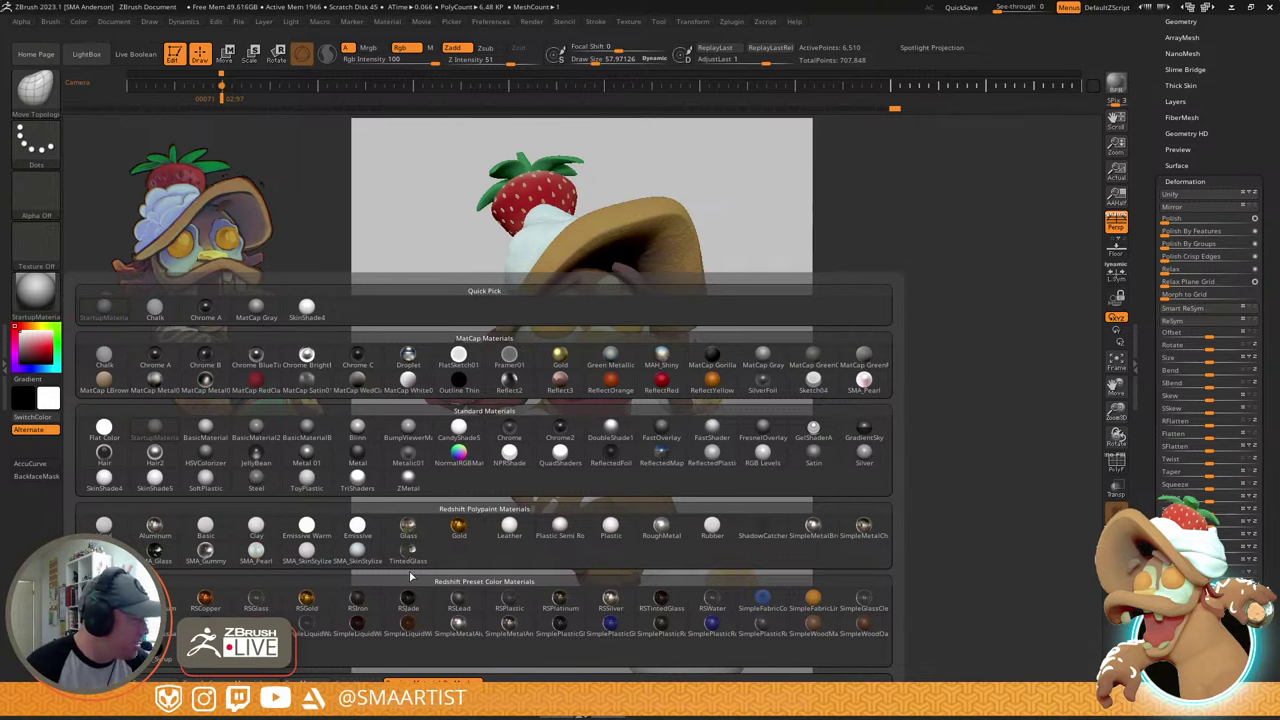
pyautogui.moveTo(314, 562)
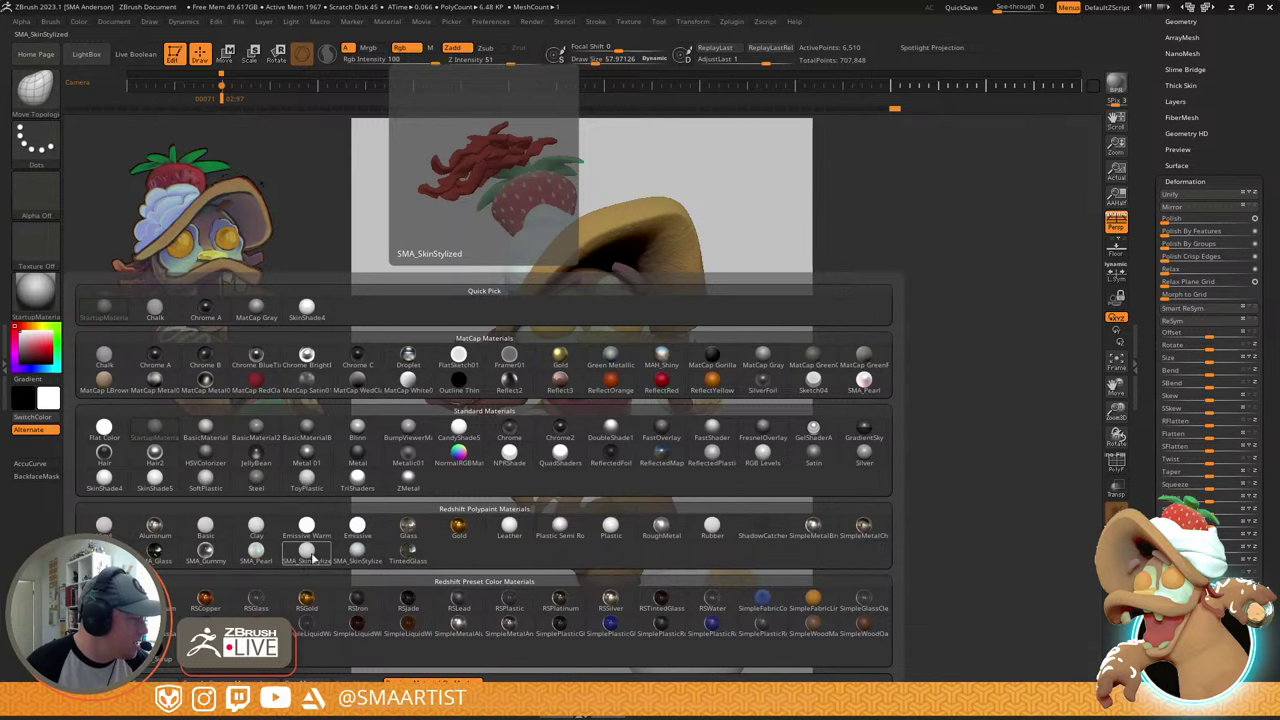
pyautogui.click(313, 558)
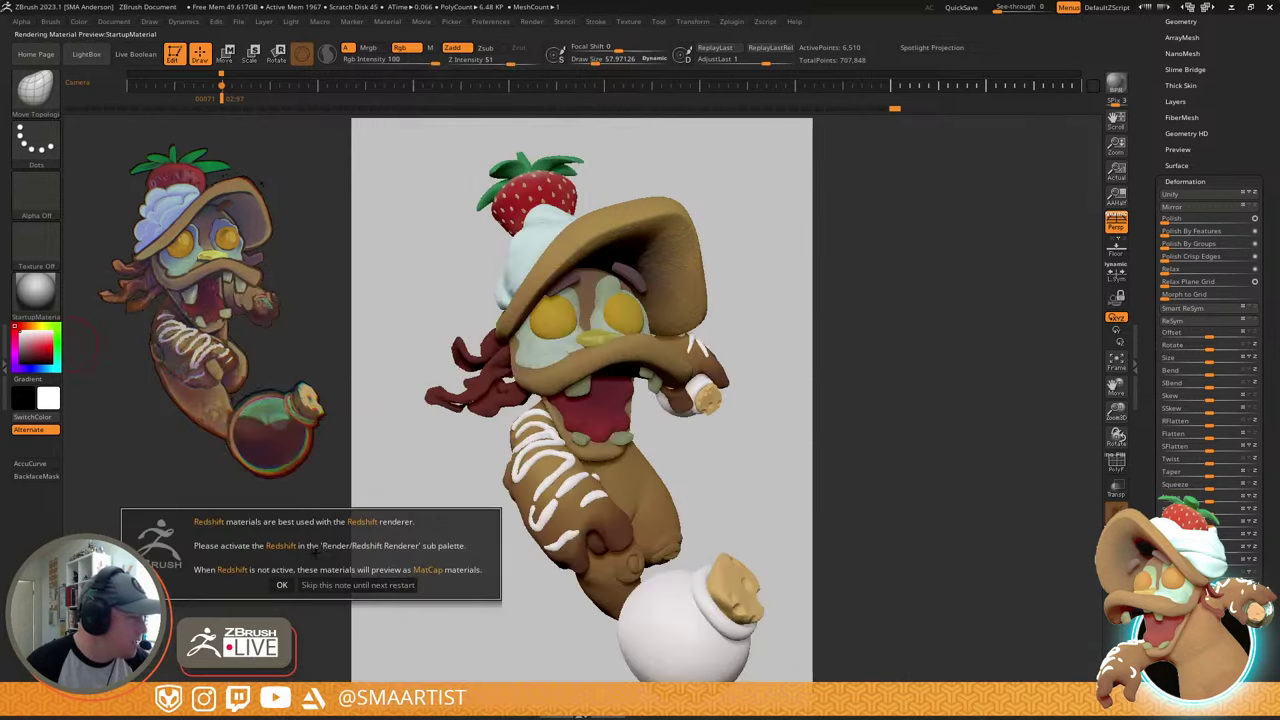
pyautogui.click(354, 586)
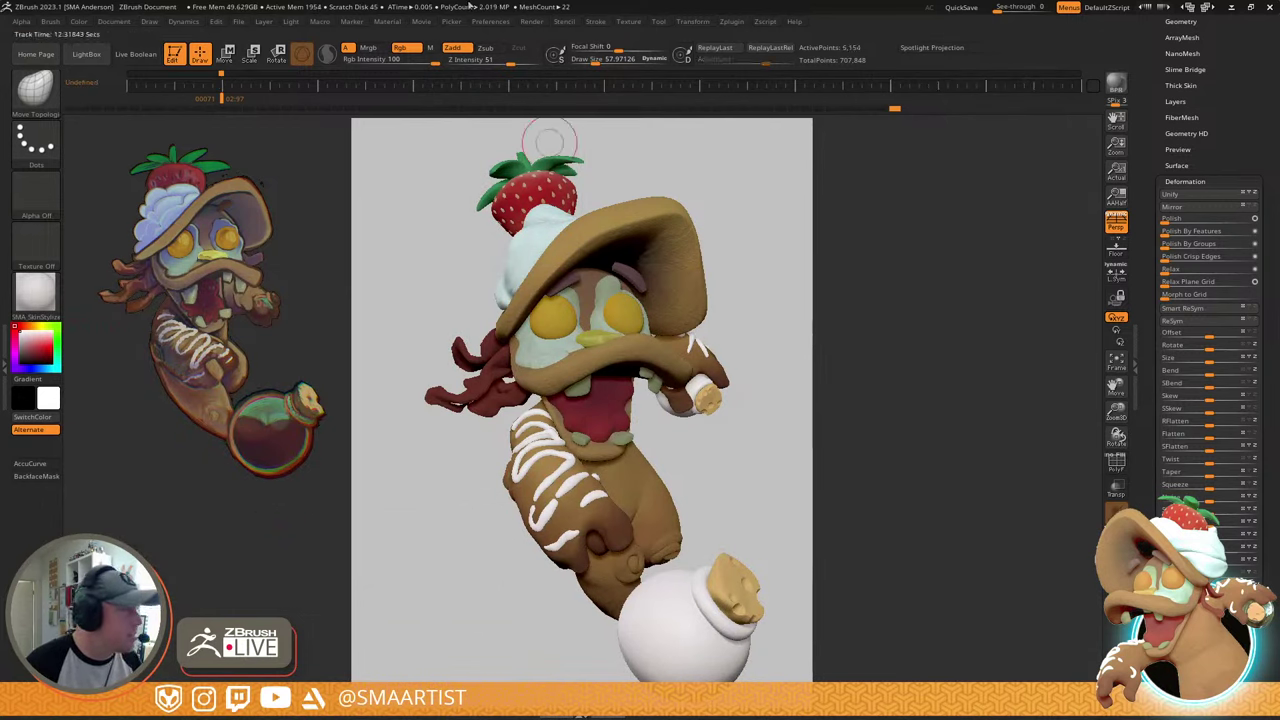
pyautogui.click(79, 21)
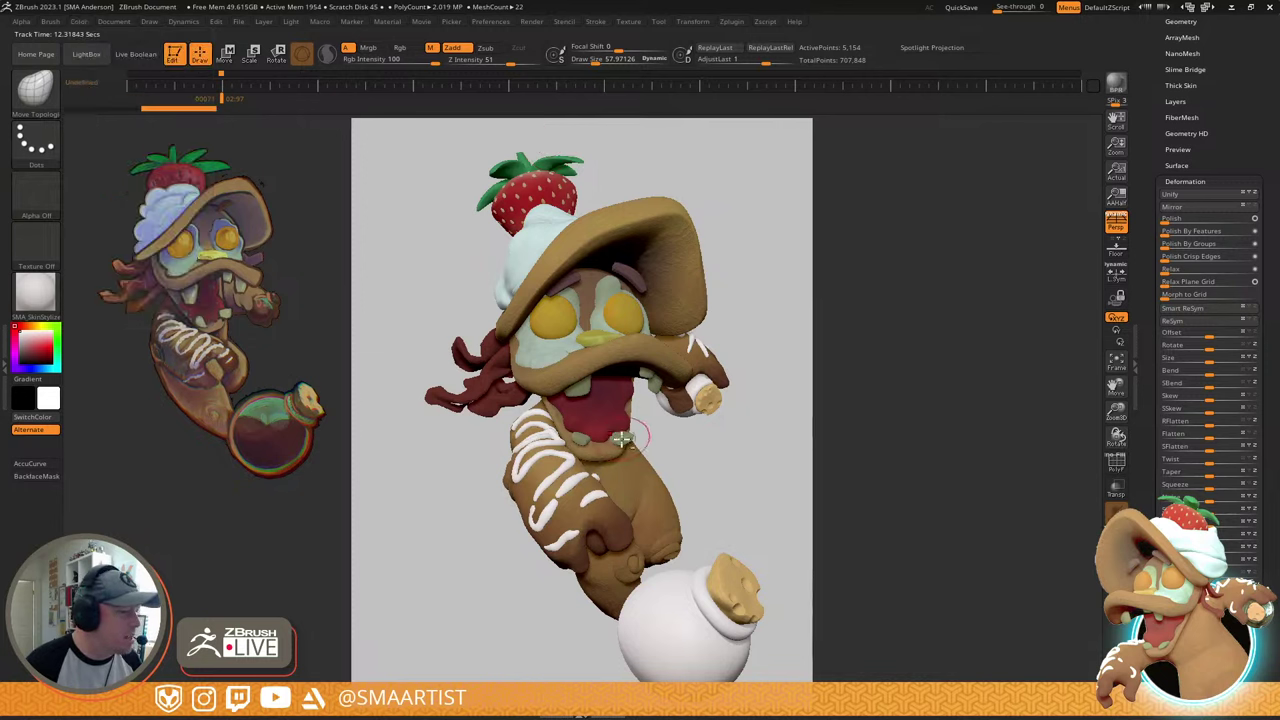
# - Fill the lower teeth, the beak and the pale face patch with the SMA_SkinStylized material
pyautogui.press('shift')
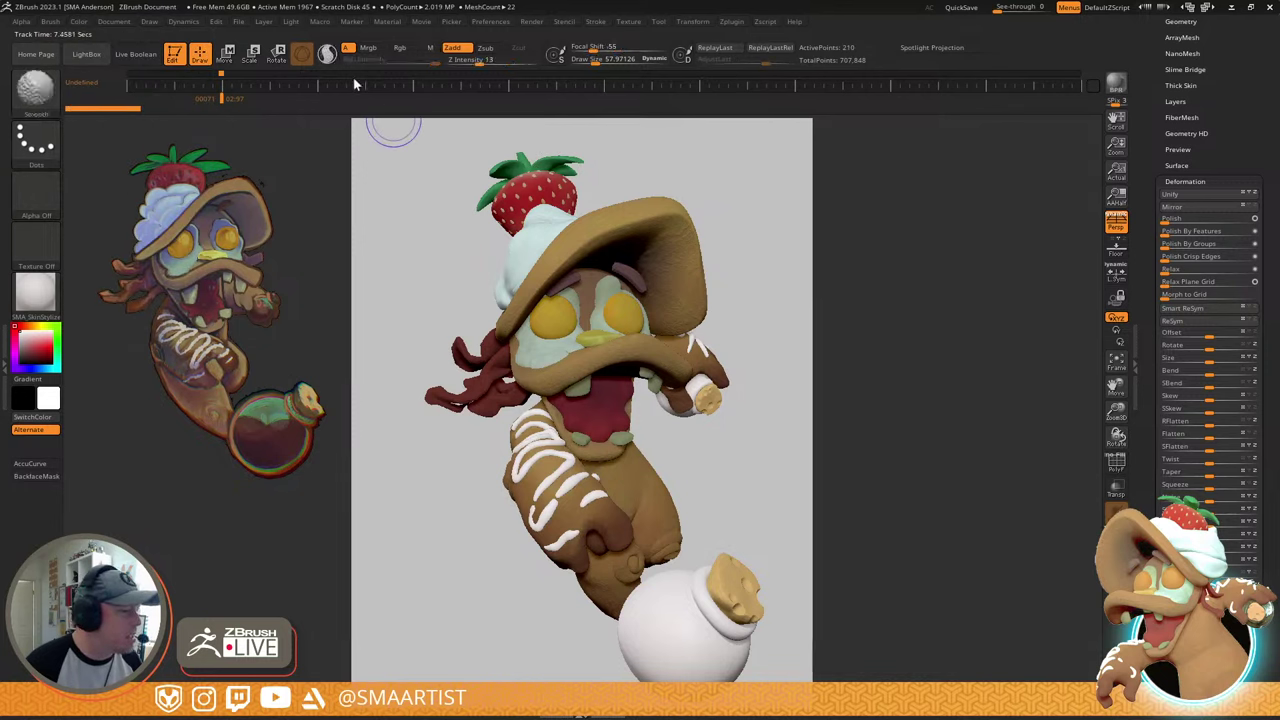
pyautogui.click(79, 21)
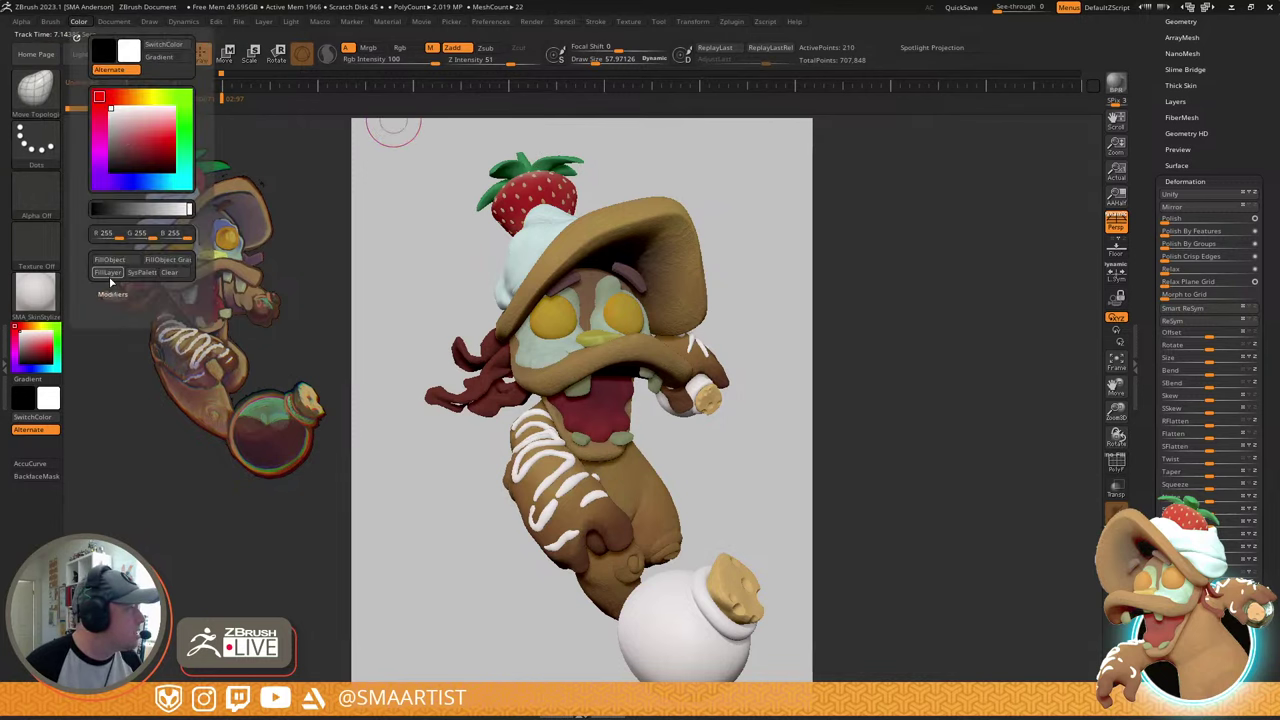
pyautogui.keyDown('alt'); pyautogui.click(592, 336); pyautogui.keyUp('alt')
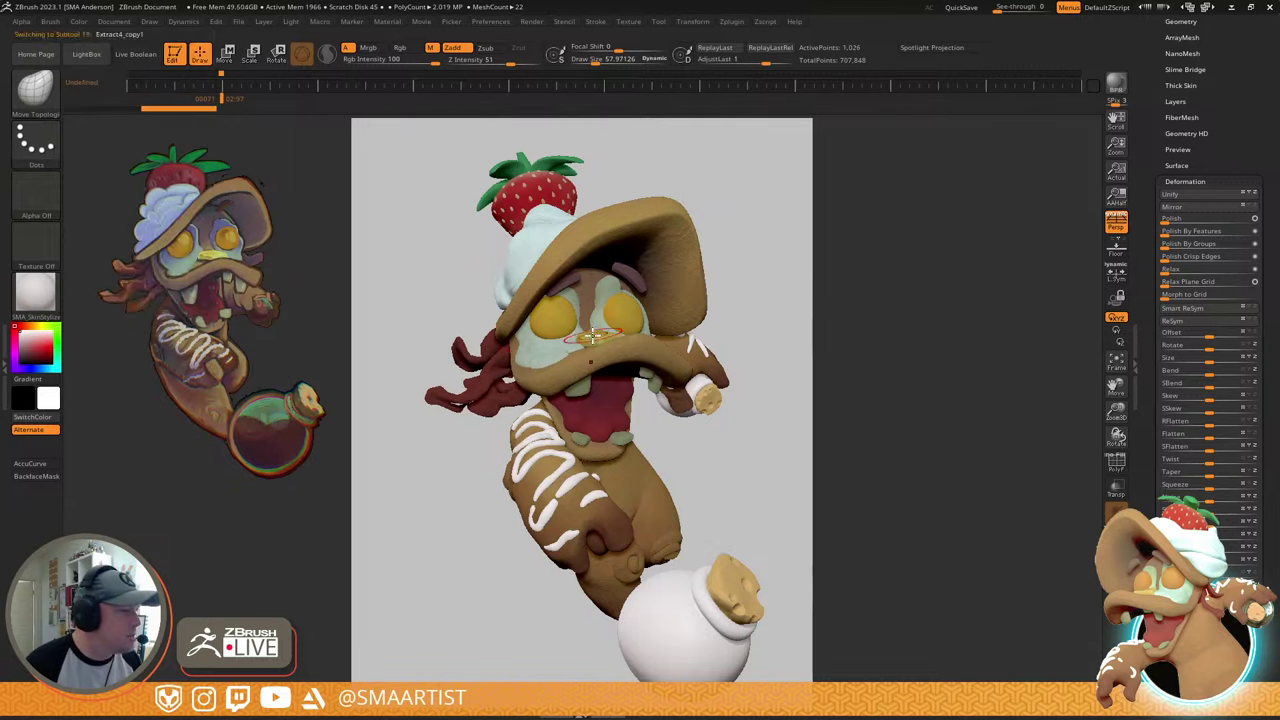
pyautogui.hotkey('shift', 'f')
pyautogui.hotkey('shift', 'f')
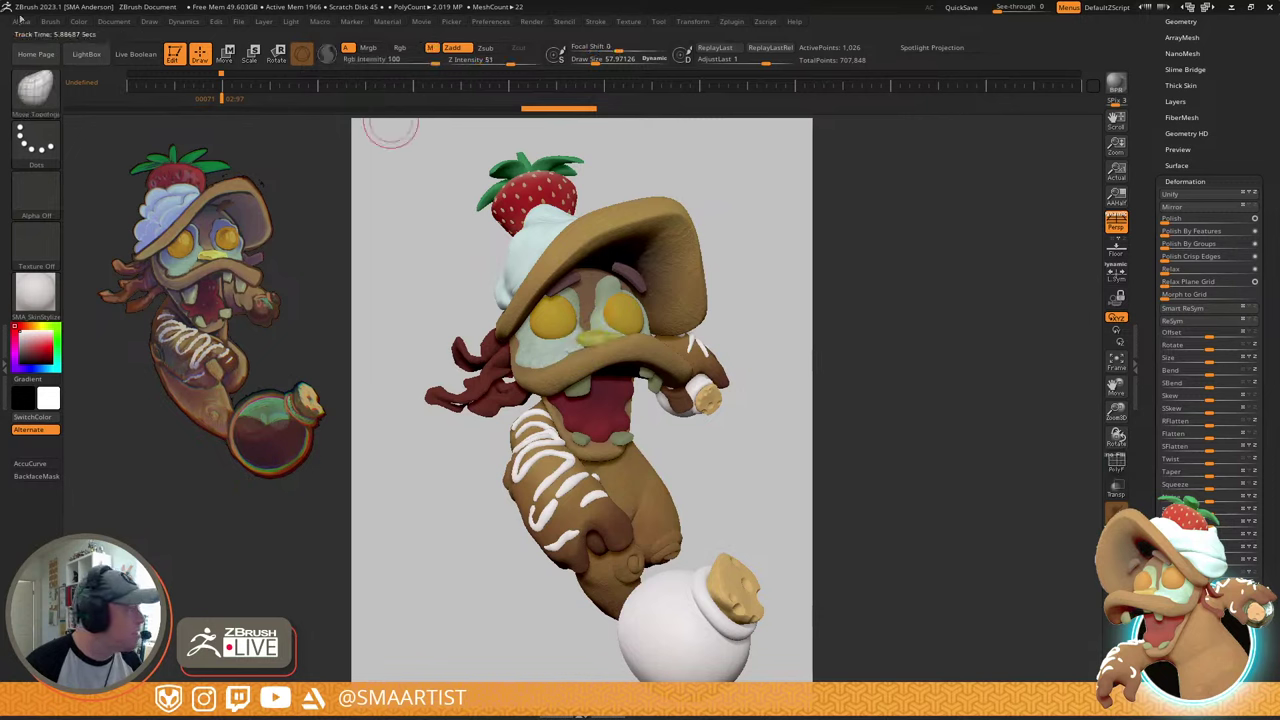
pyautogui.click(78, 21)
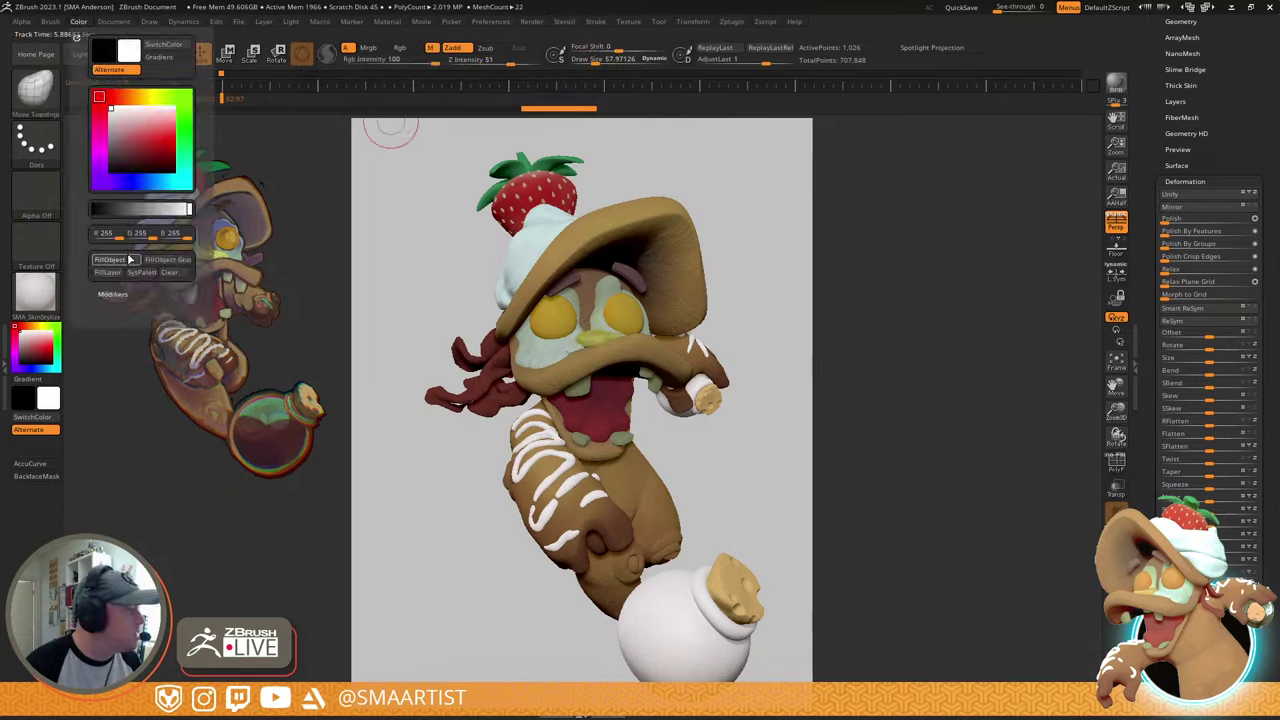
pyautogui.keyDown('alt'); pyautogui.click(548, 356); pyautogui.keyUp('alt')
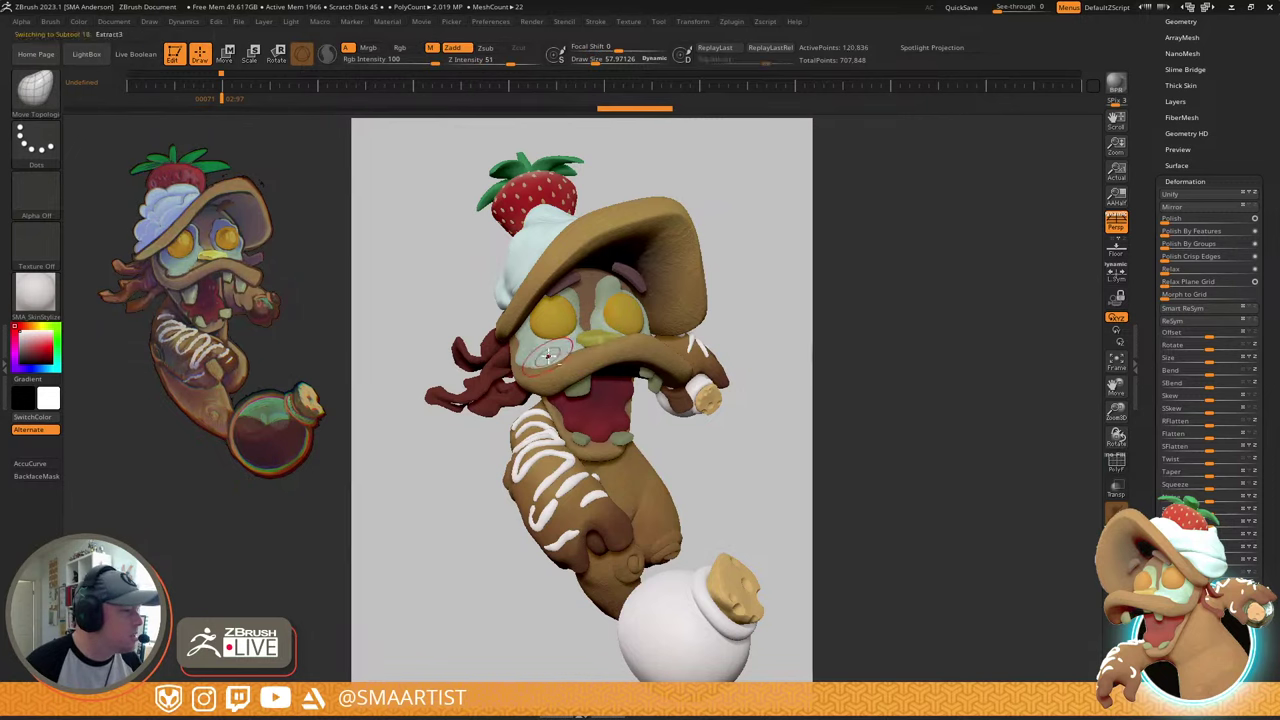
pyautogui.click(78, 21)
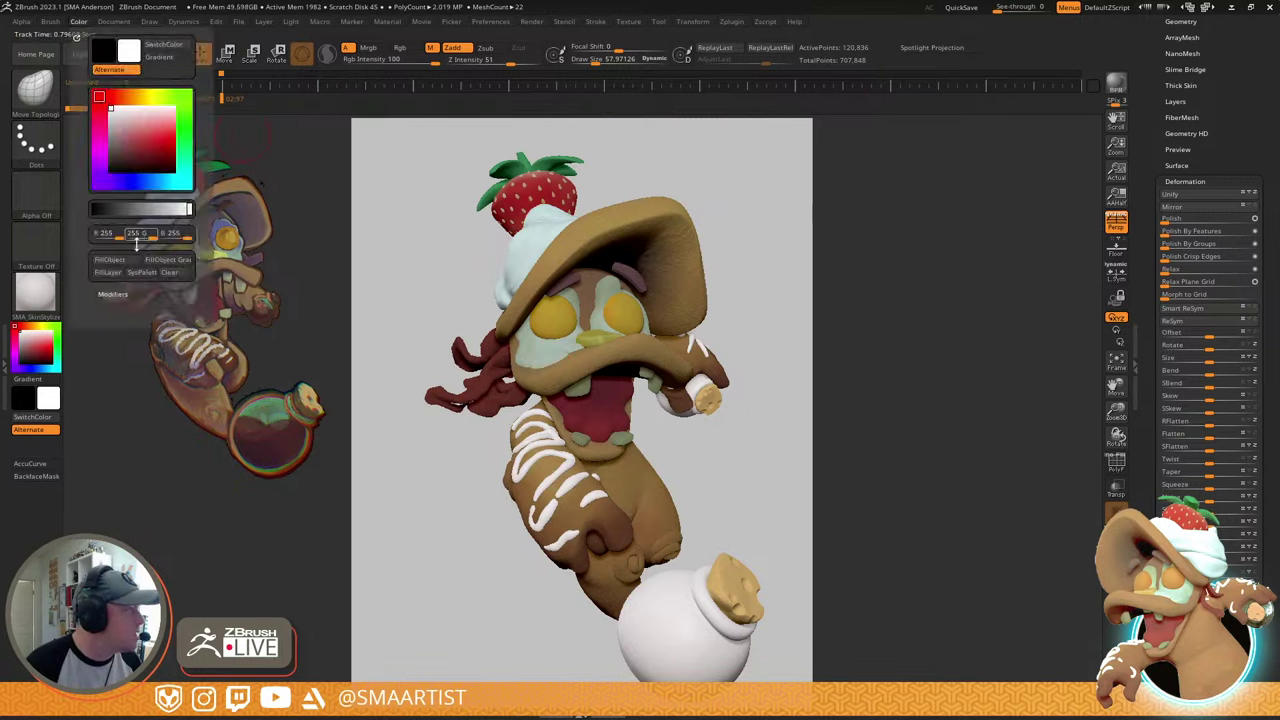
# - Fill the eyes and the strawberry with the Redshift Vinyl material
pyautogui.keyDown('alt'); pyautogui.click(563, 318); pyautogui.keyUp('alt')
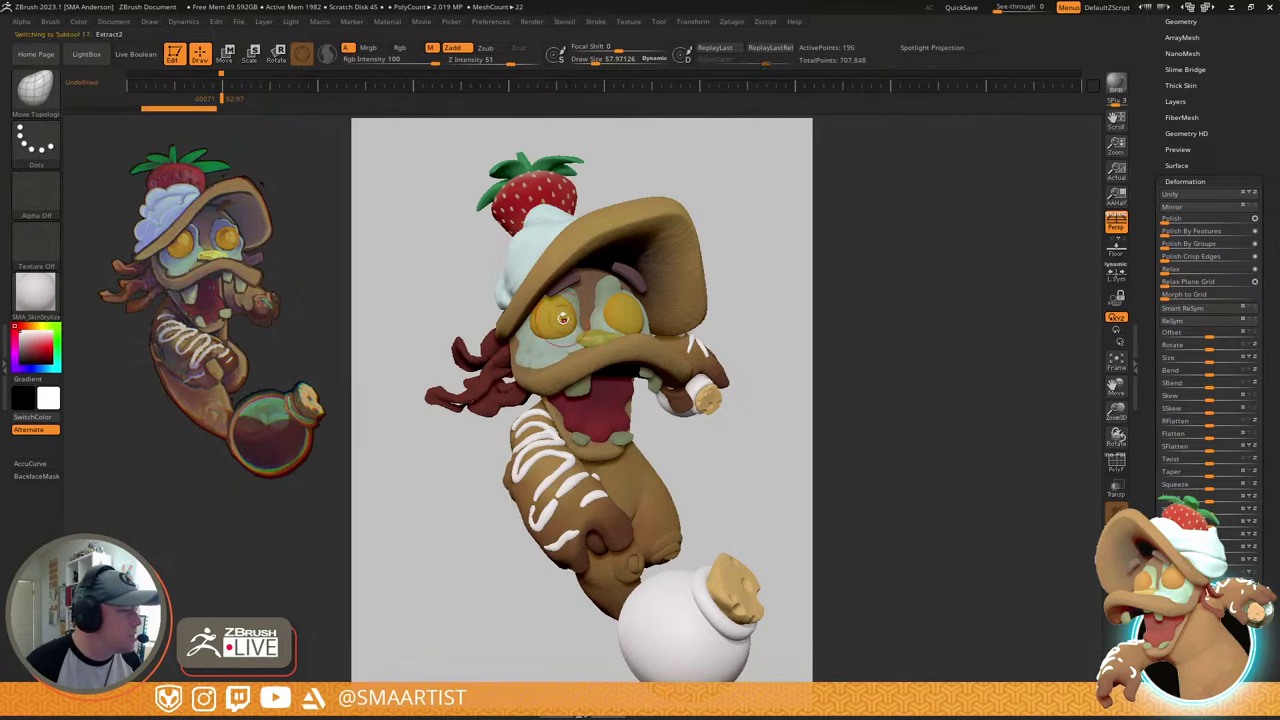
pyautogui.click(35, 292)
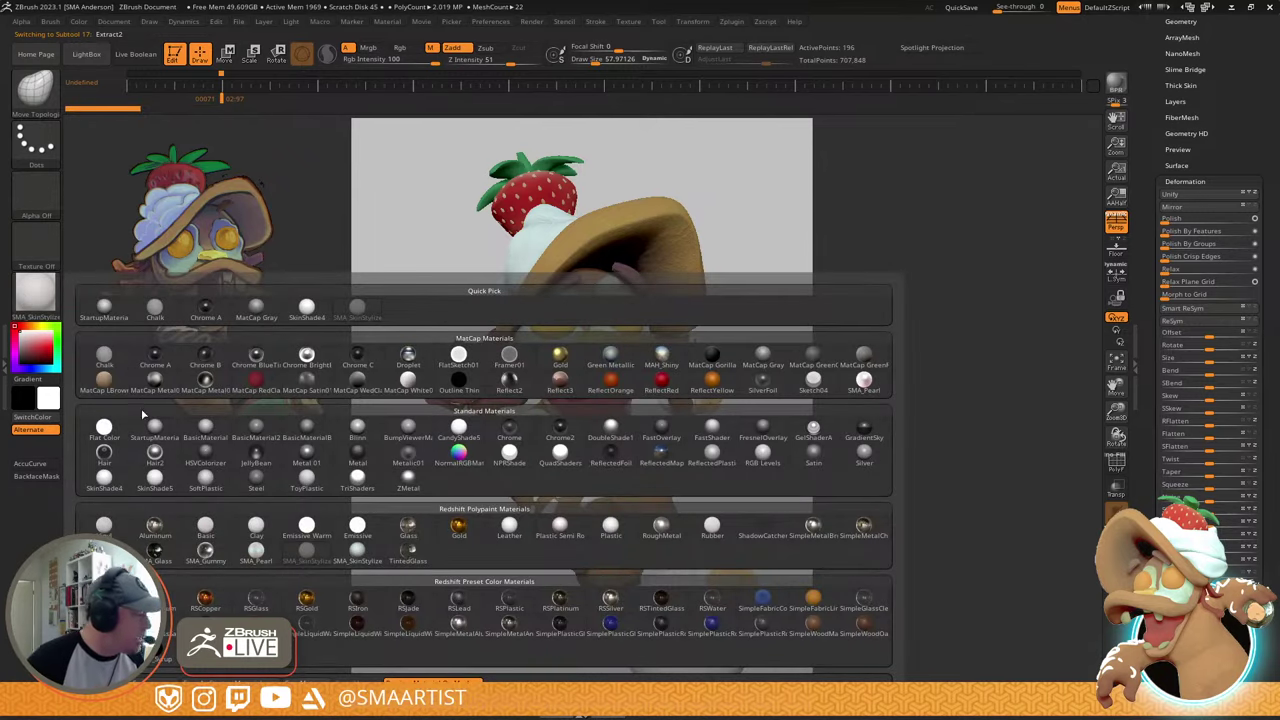
pyautogui.click(106, 527)
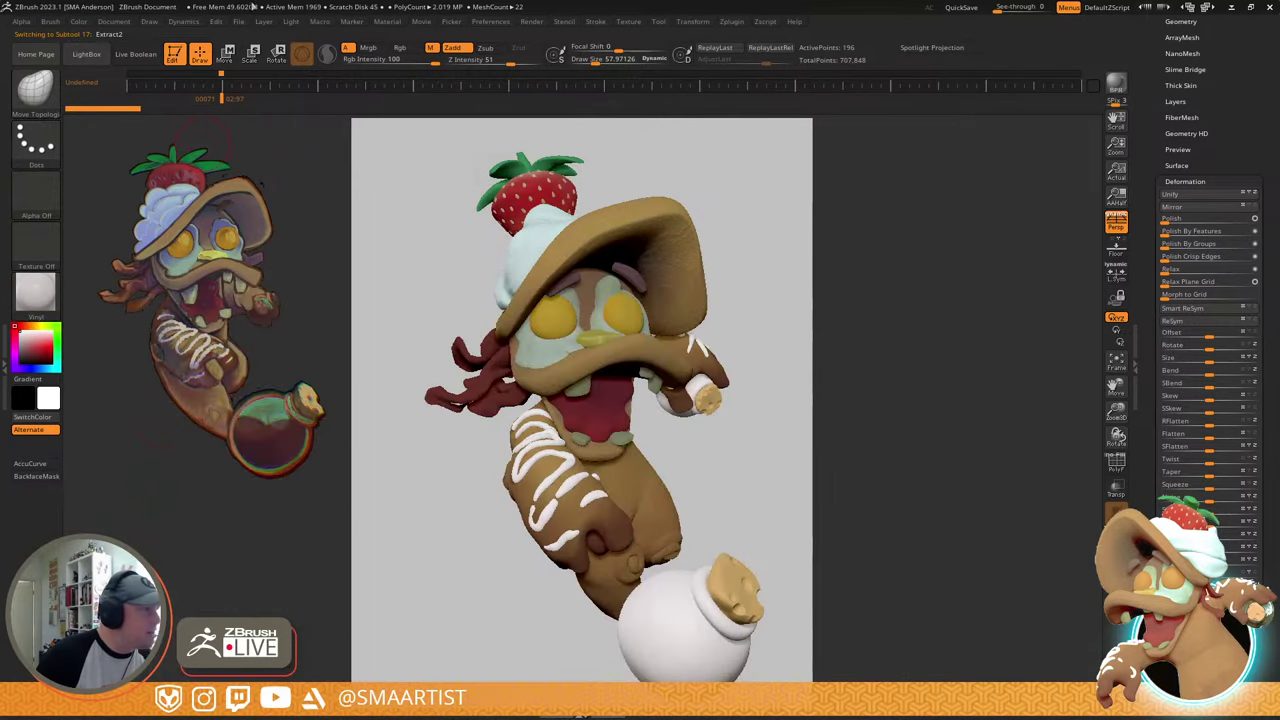
pyautogui.click(78, 21)
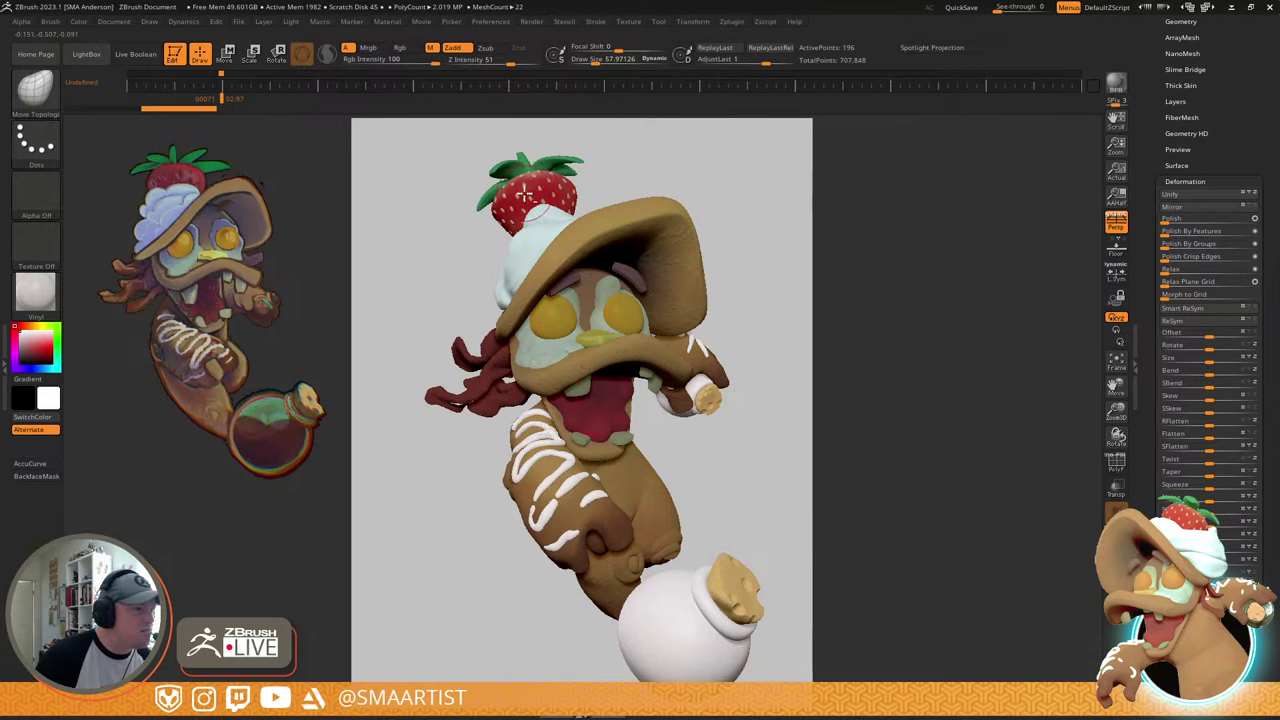
pyautogui.hotkey('ctrl', 'd')
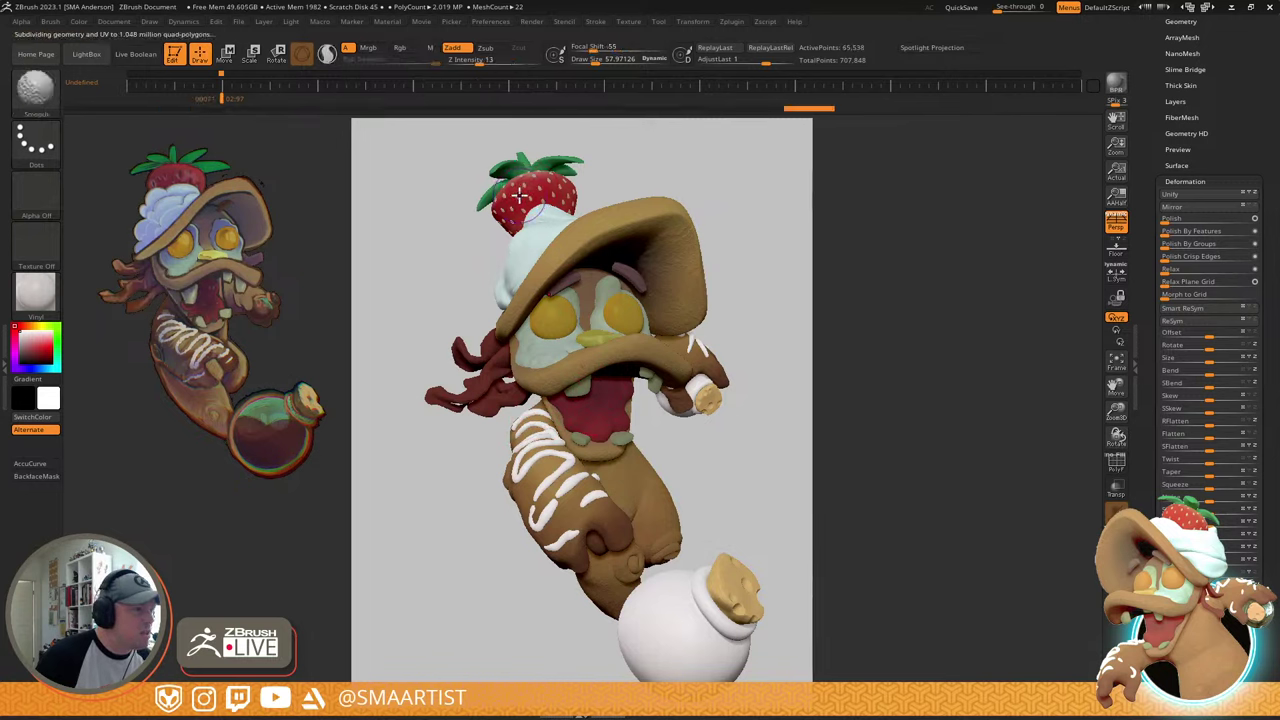
pyautogui.click(77, 24)
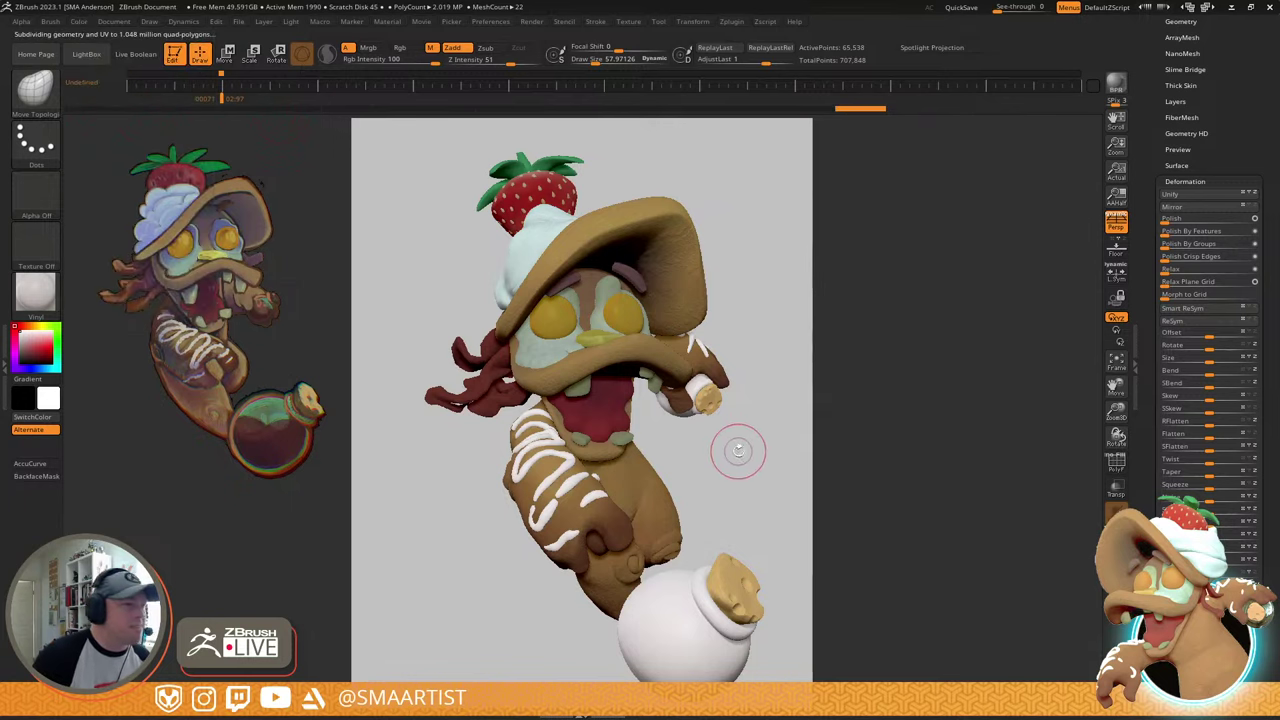
# - Select the large vial, display its polyframe, and fill it with the SMA_Glass Redshift material instead of plain Glass
pyautogui.keyDown('alt'); pyautogui.click(690, 605); pyautogui.keyUp('alt')
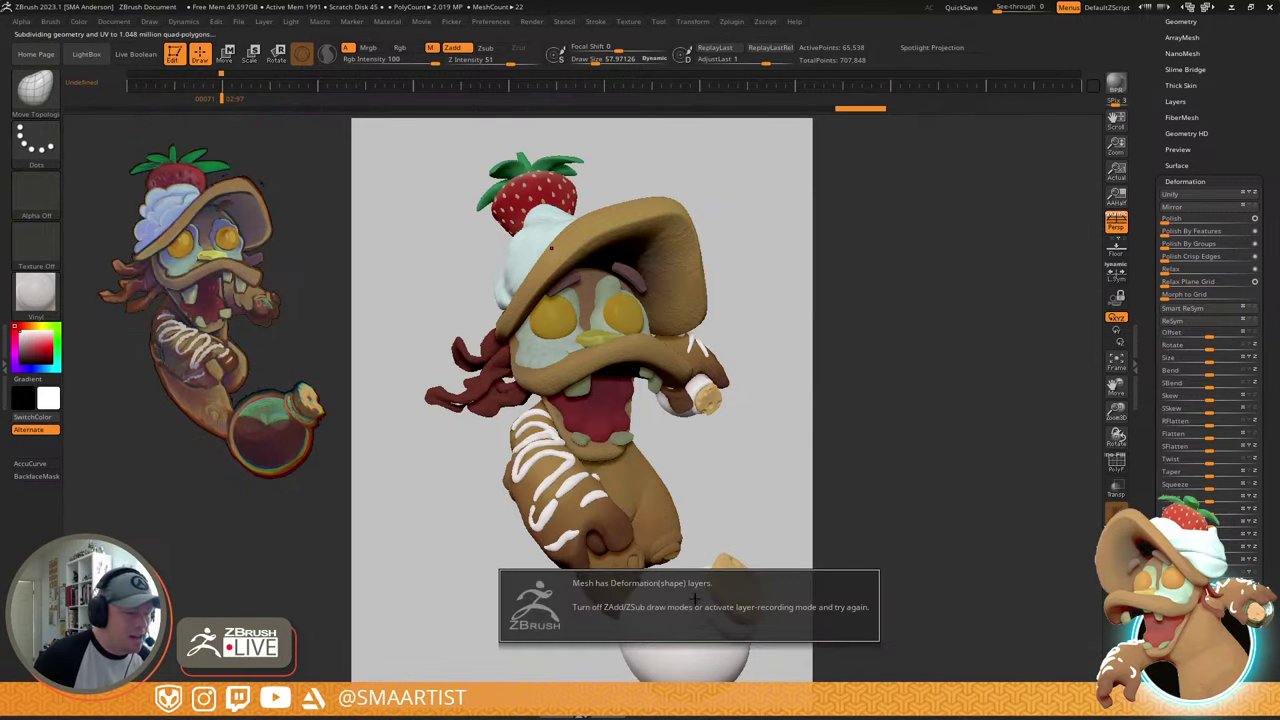
pyautogui.hotkey('shift', 'f')
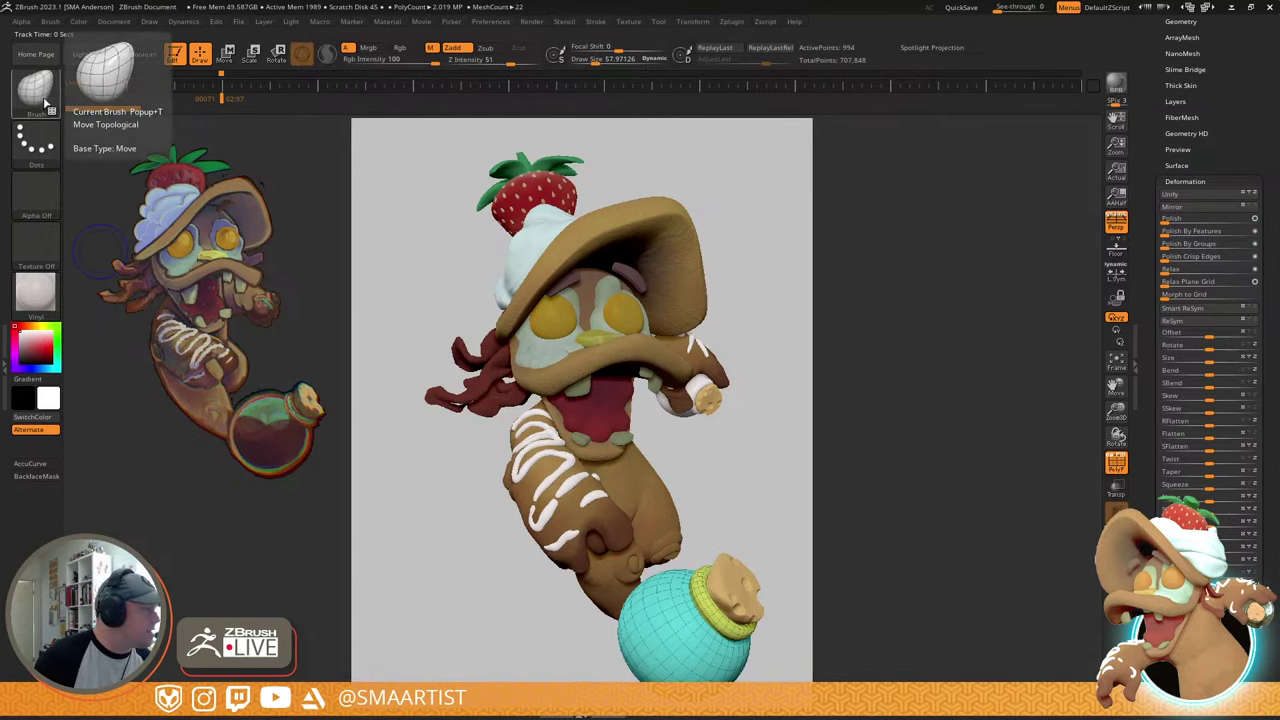
pyautogui.click(44, 288)
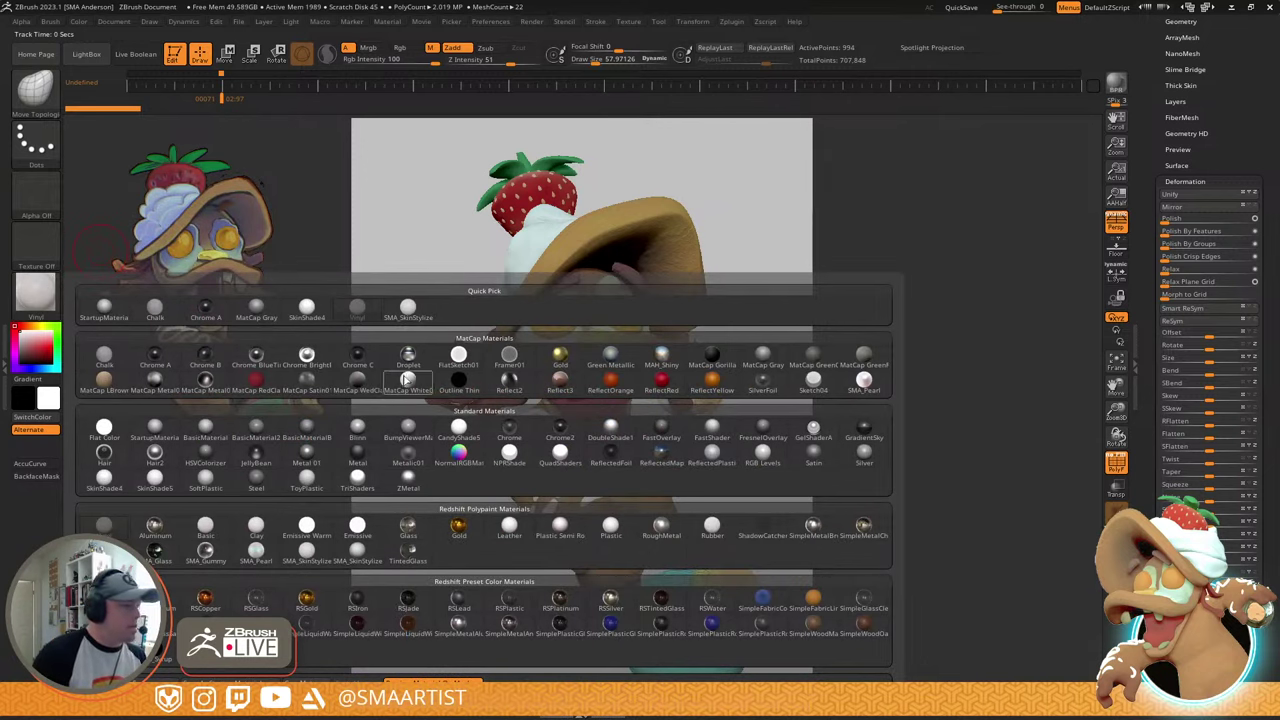
pyautogui.moveTo(409, 538)
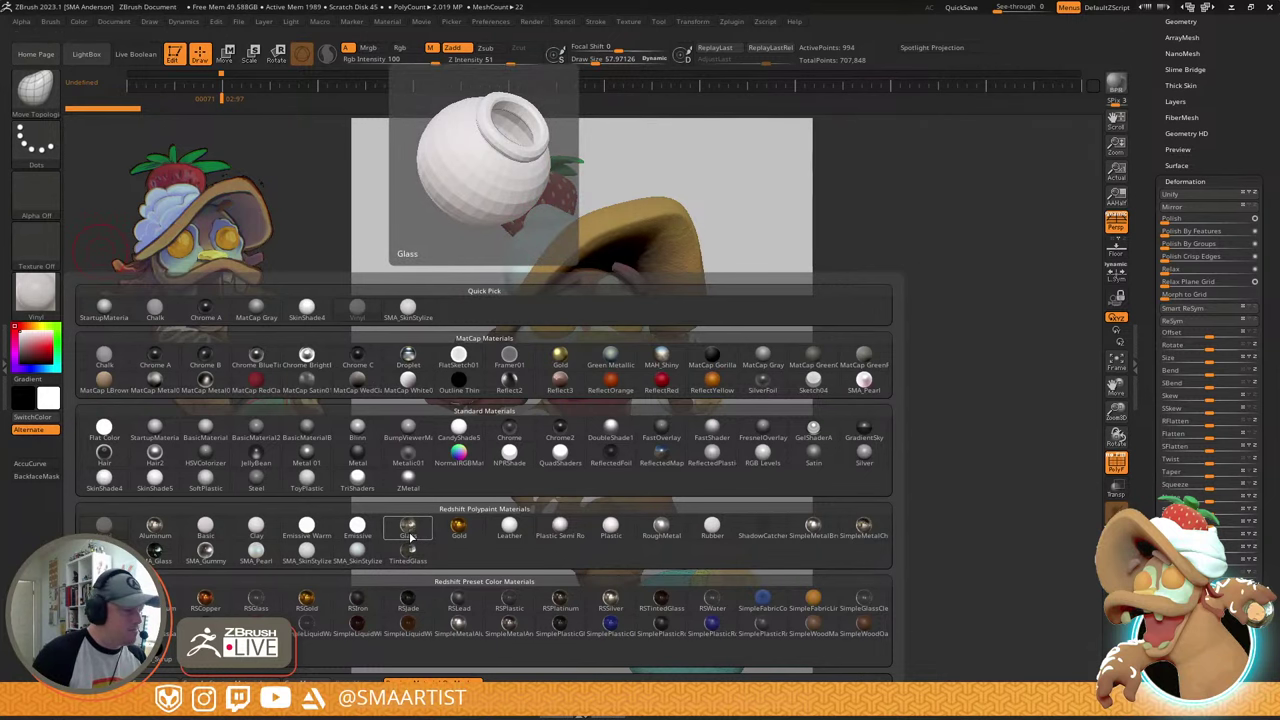
pyautogui.click(409, 536)
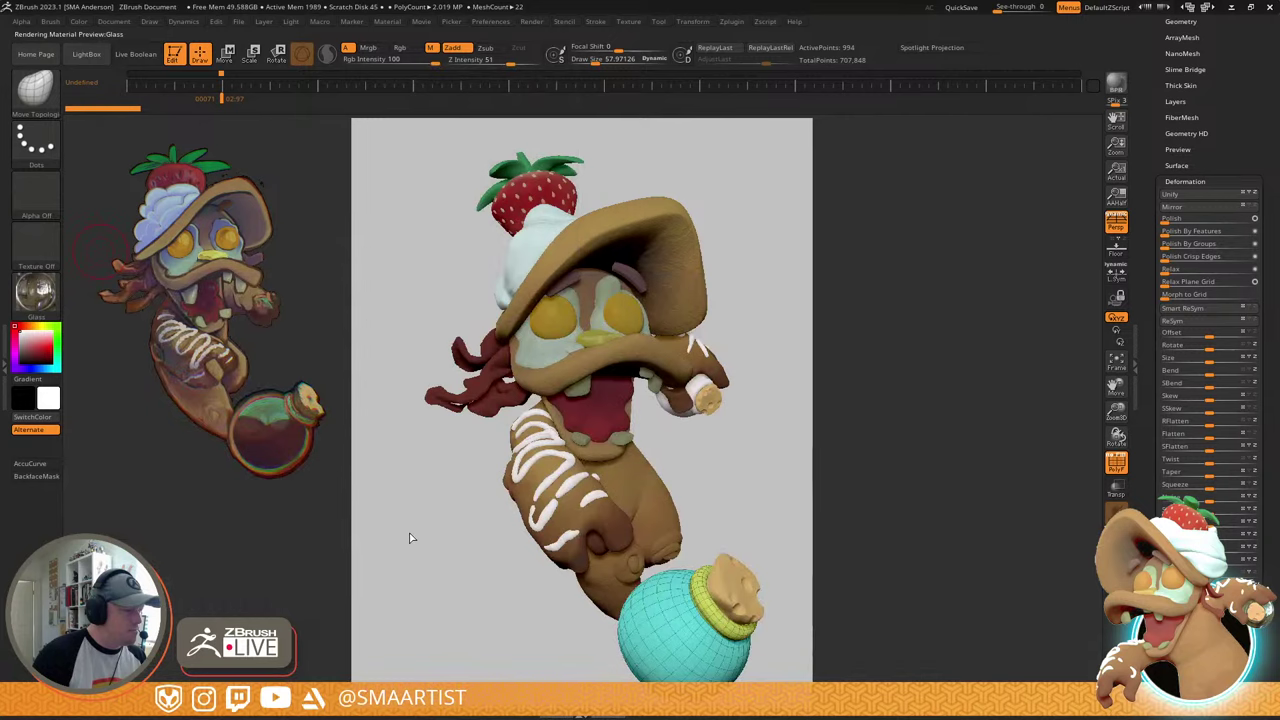
pyautogui.click(36, 300)
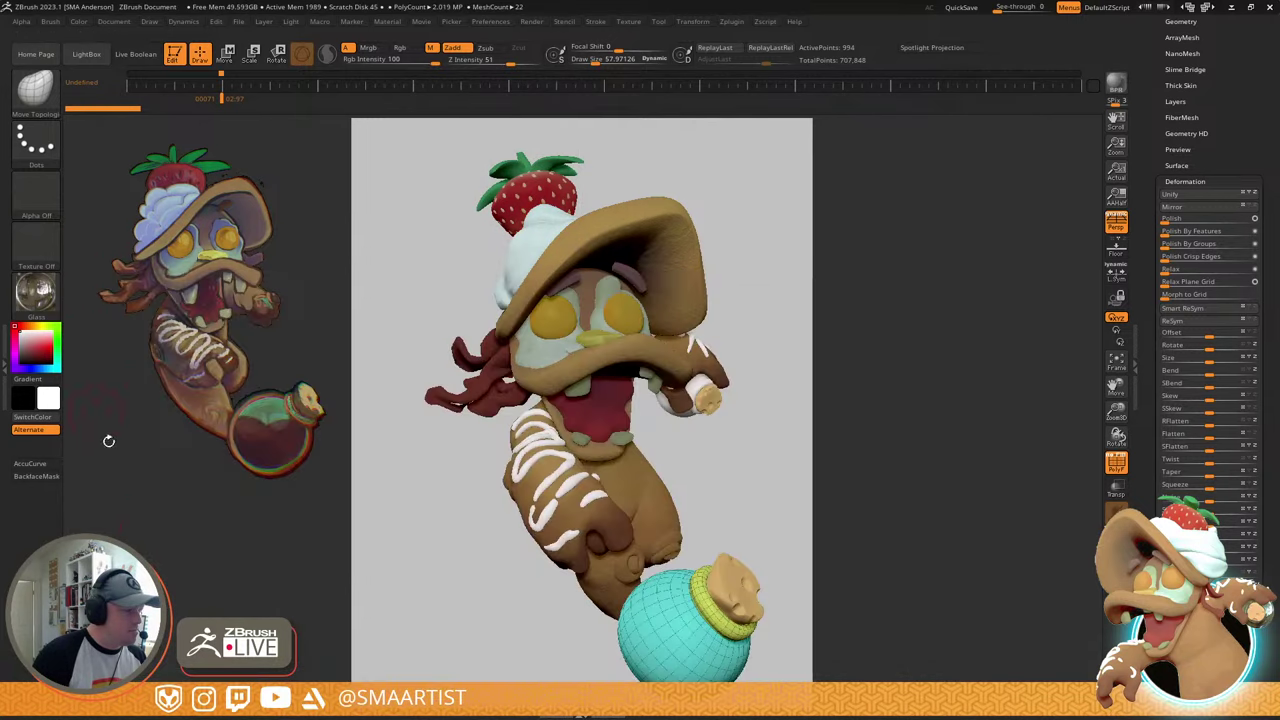
pyautogui.click(37, 297)
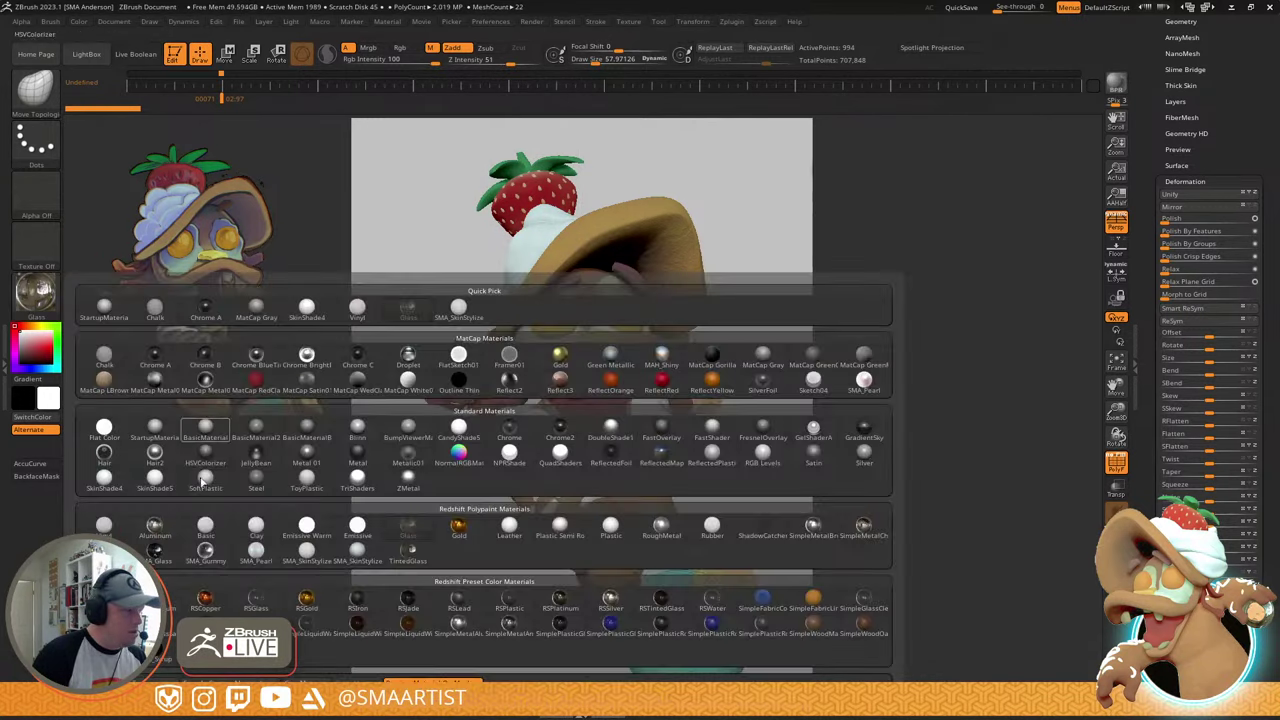
pyautogui.click(160, 550)
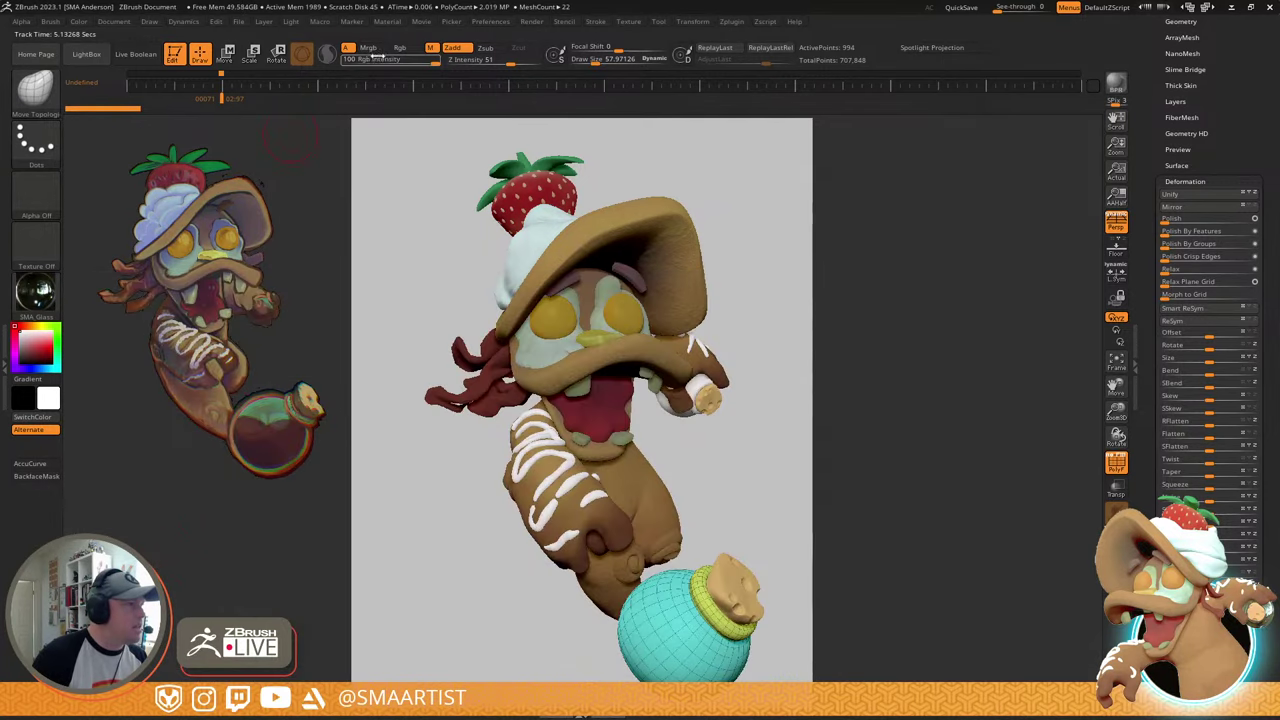
pyautogui.click(79, 22)
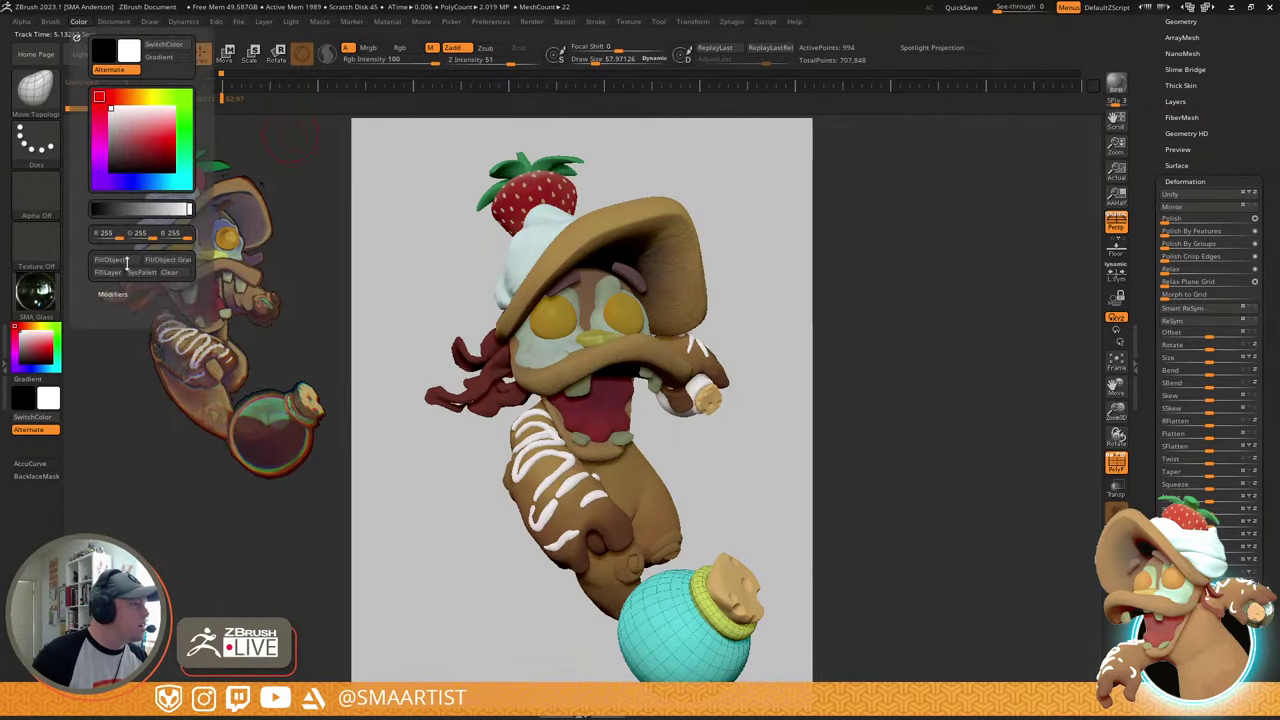
pyautogui.click(110, 260)
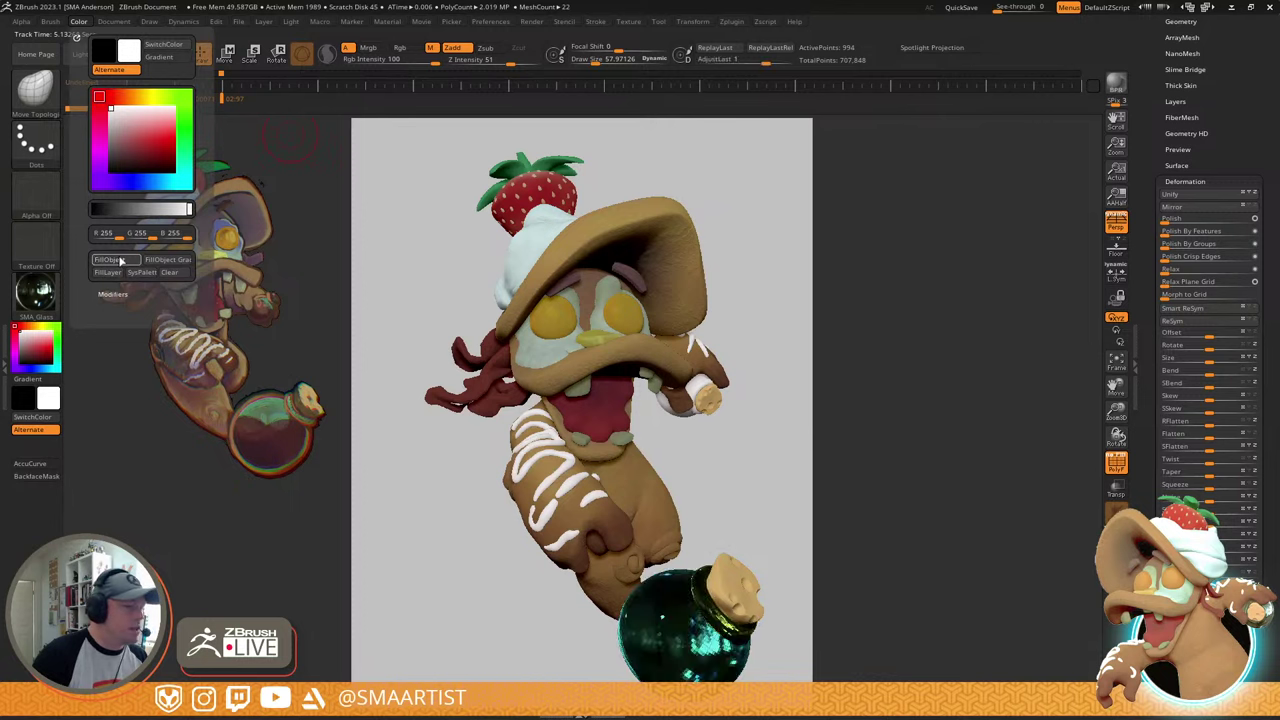
# - Fill the small vial in the character's hand with the SMA_Glass material and hide the polyframe
pyautogui.keyDown('alt'); pyautogui.click(700, 392); pyautogui.keyUp('alt')
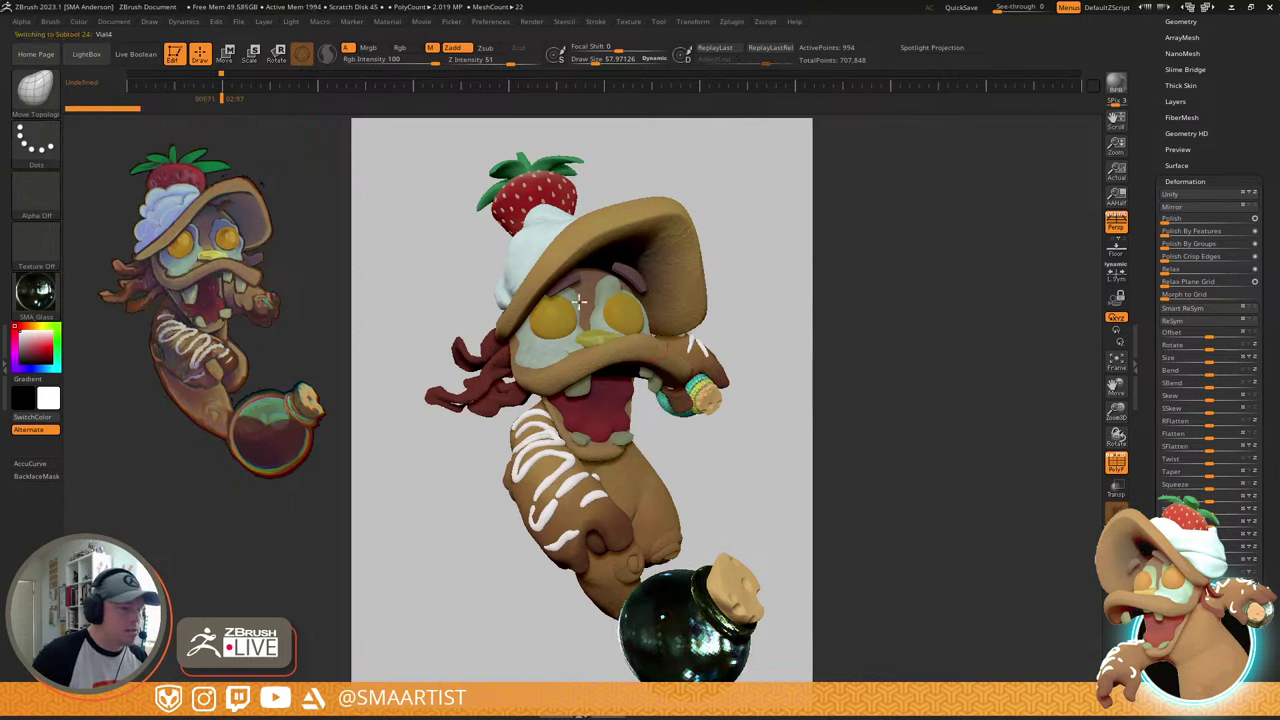
pyautogui.click(79, 23)
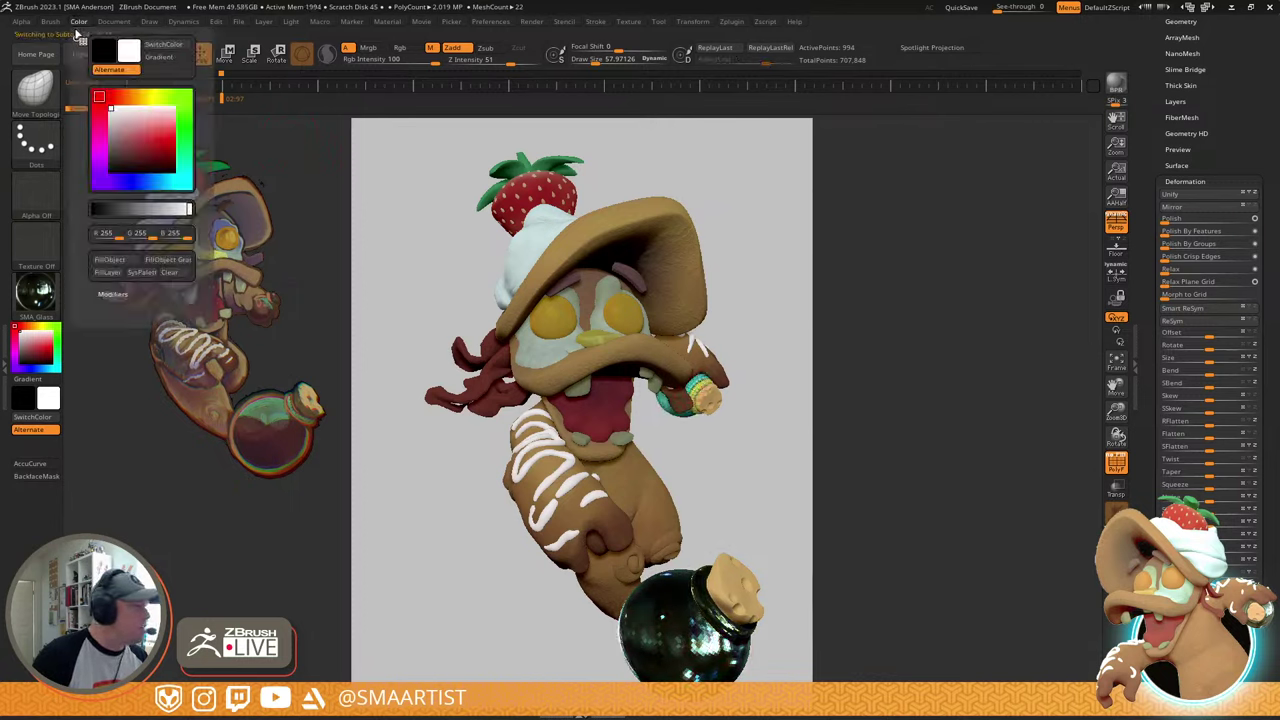
pyautogui.click(110, 260)
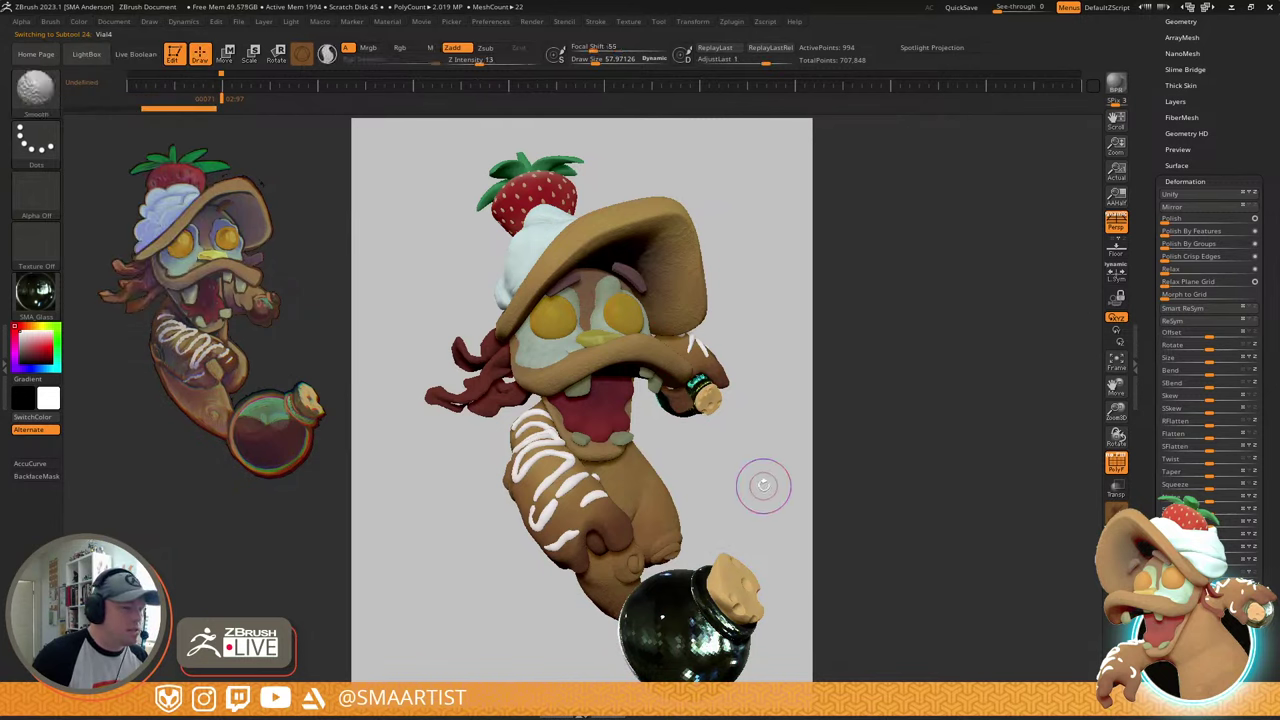
pyautogui.press('b')
pyautogui.press('m')
pyautogui.press('t')
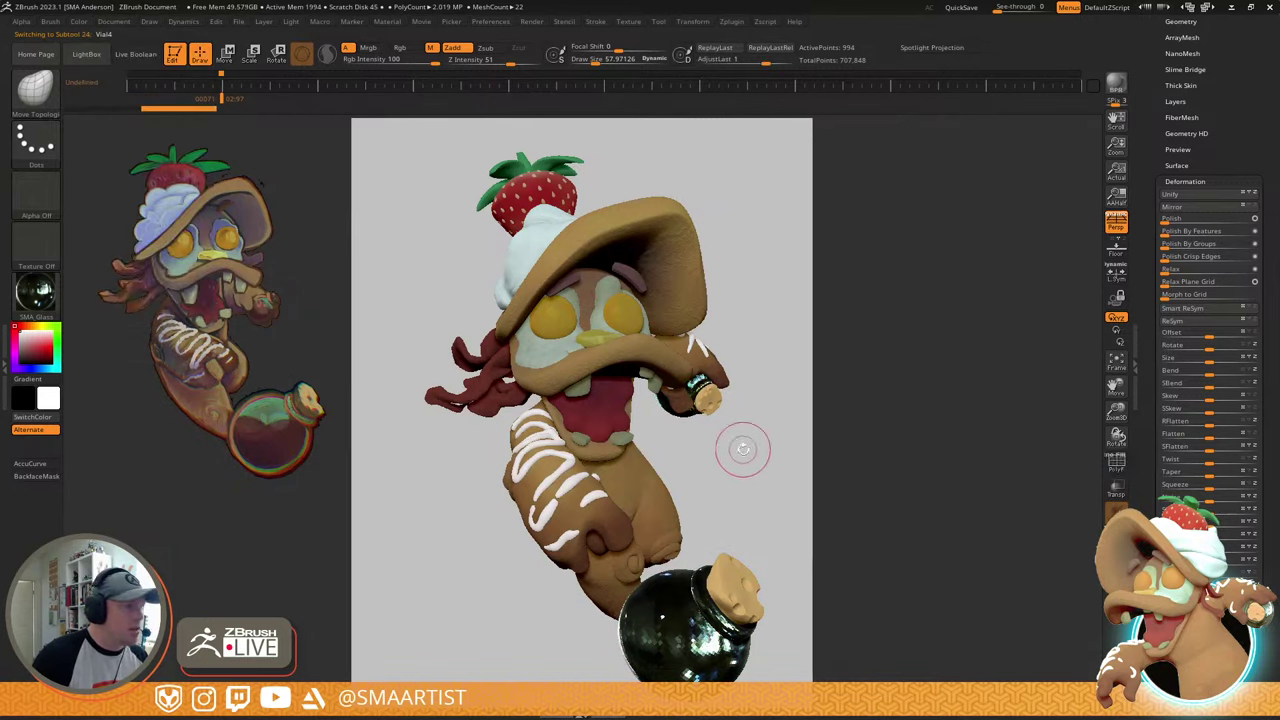
# - Save the project and render the whole character with Redshift
pyautogui.hotkey('ctrl', 's')
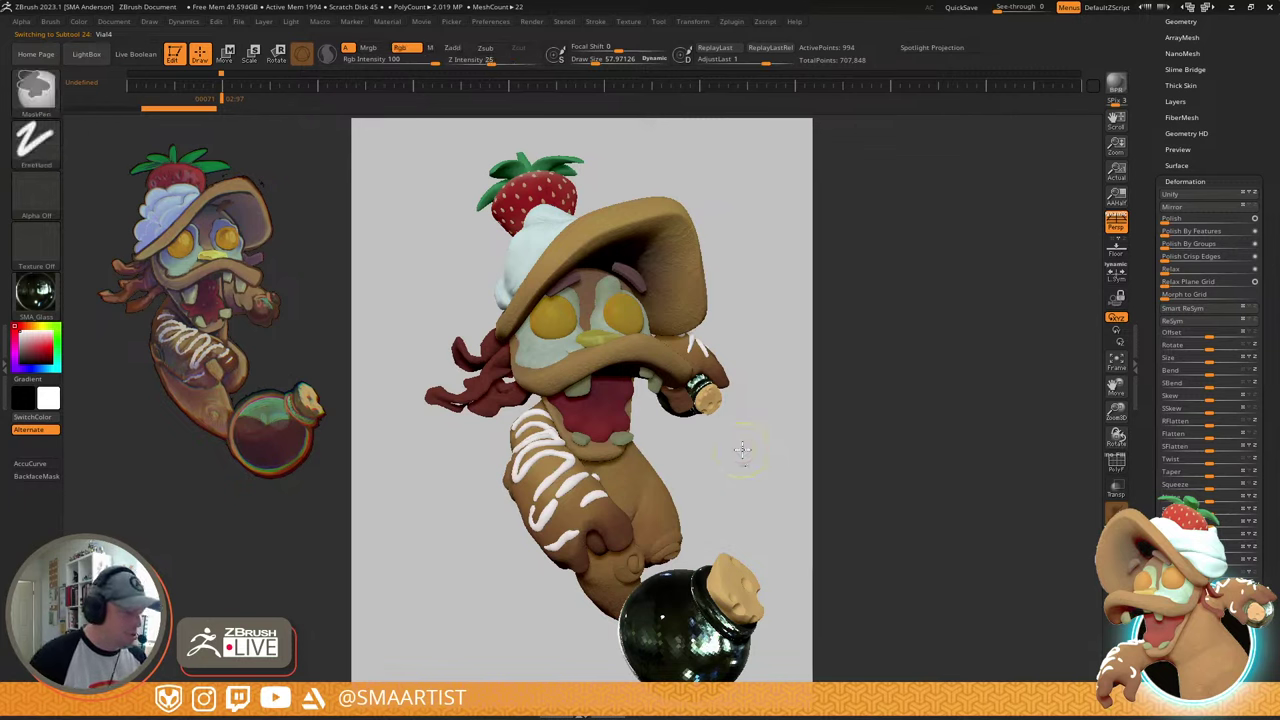
pyautogui.click(531, 21)
pyautogui.click(578, 221)
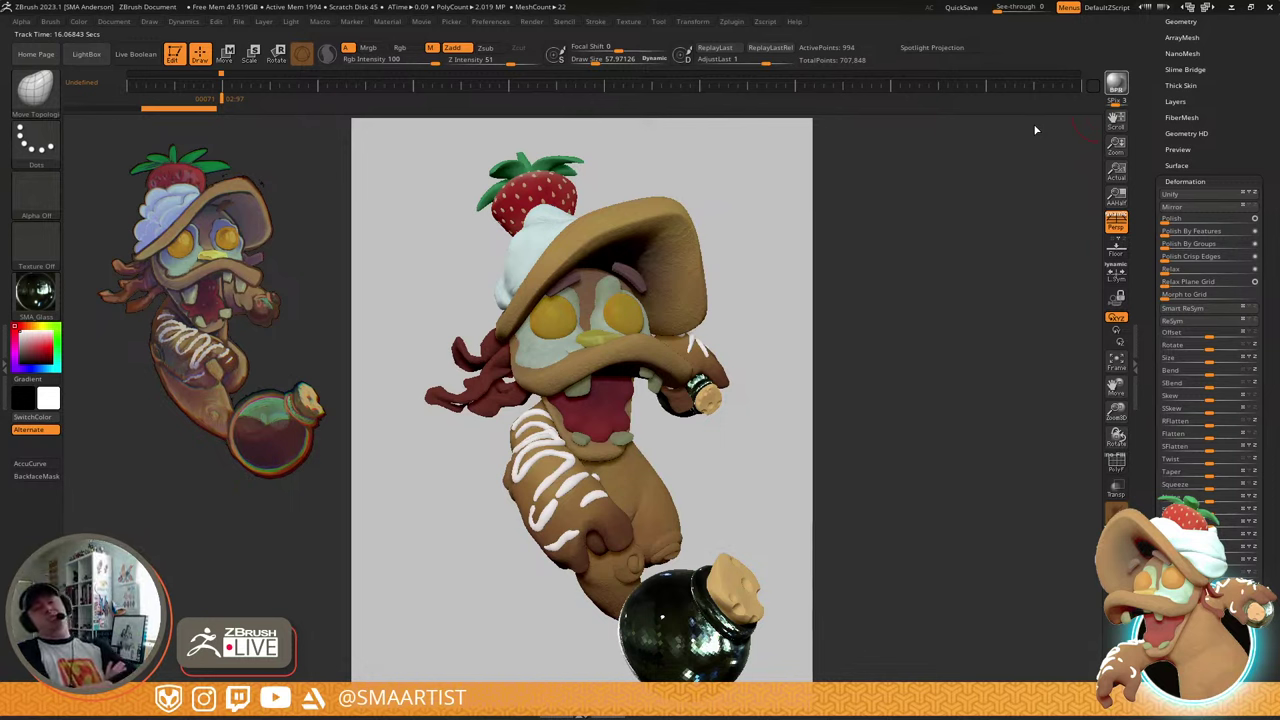
pyautogui.hotkey('shift', 'r')
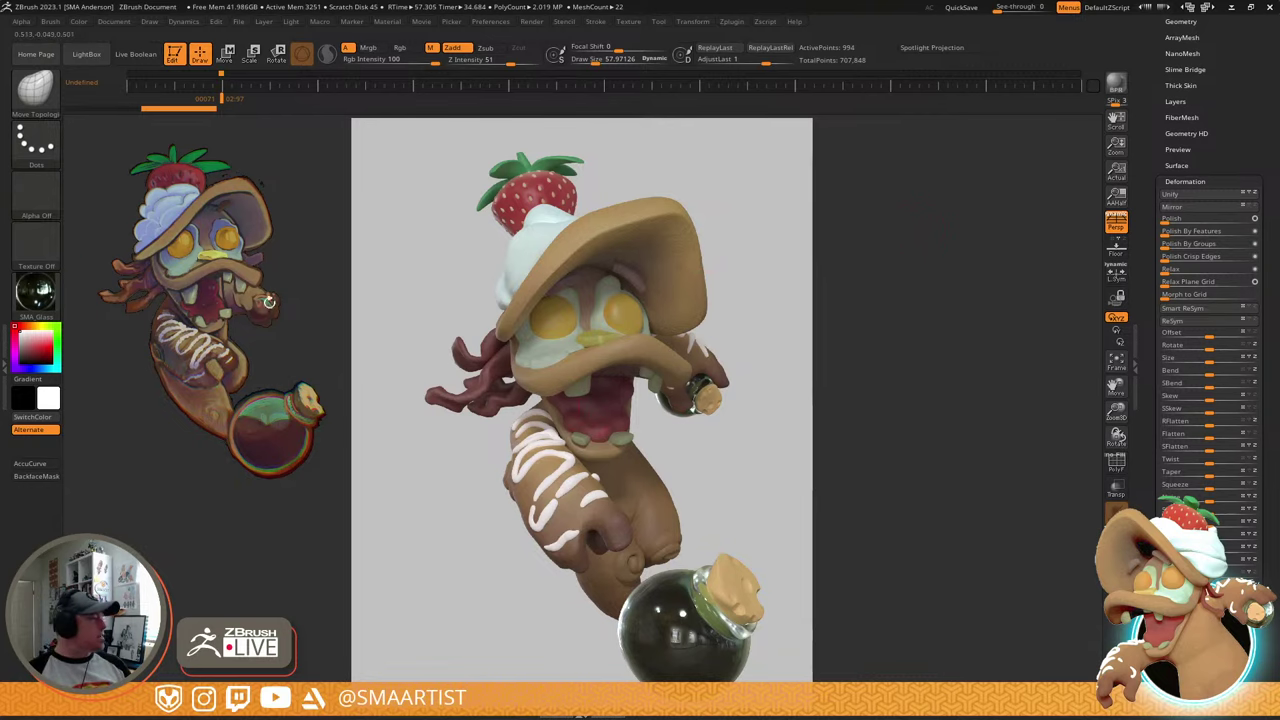
# - Choose the Redshift Plastic Semi Rough material and fill the lower teeth with it
pyautogui.click(40, 292)
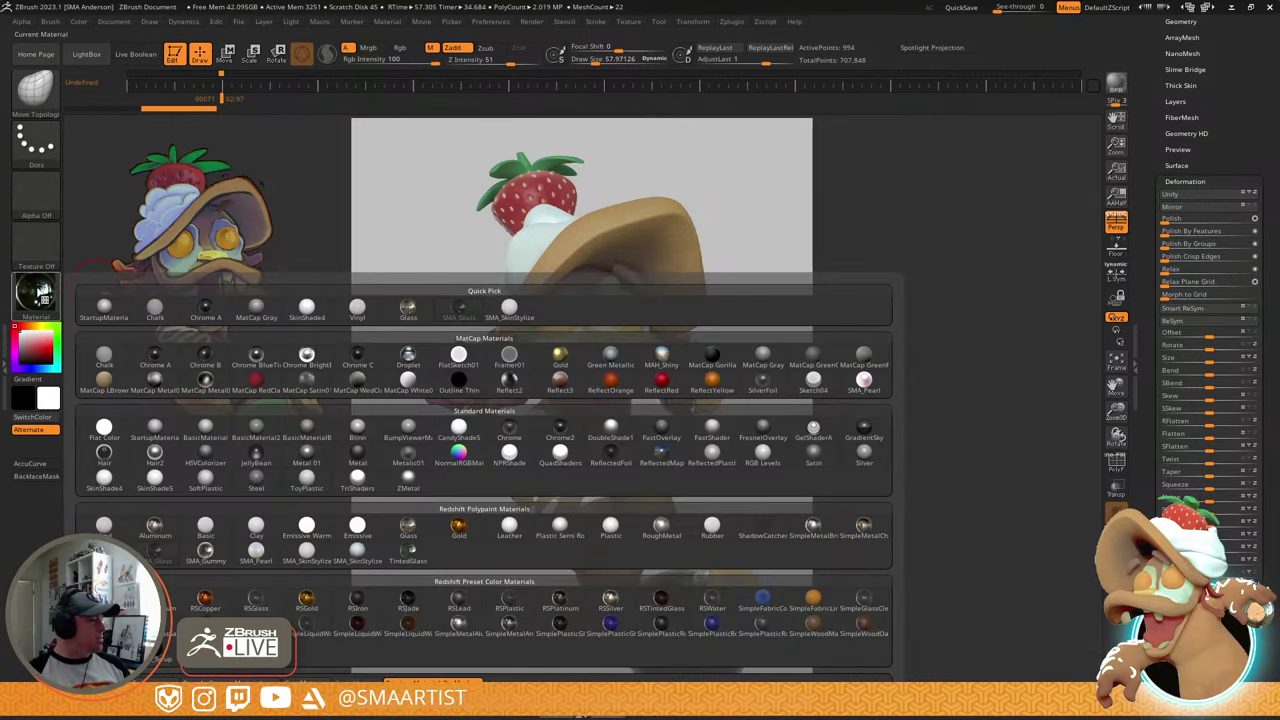
pyautogui.moveTo(41, 304); pyautogui.dragTo(700, 382)
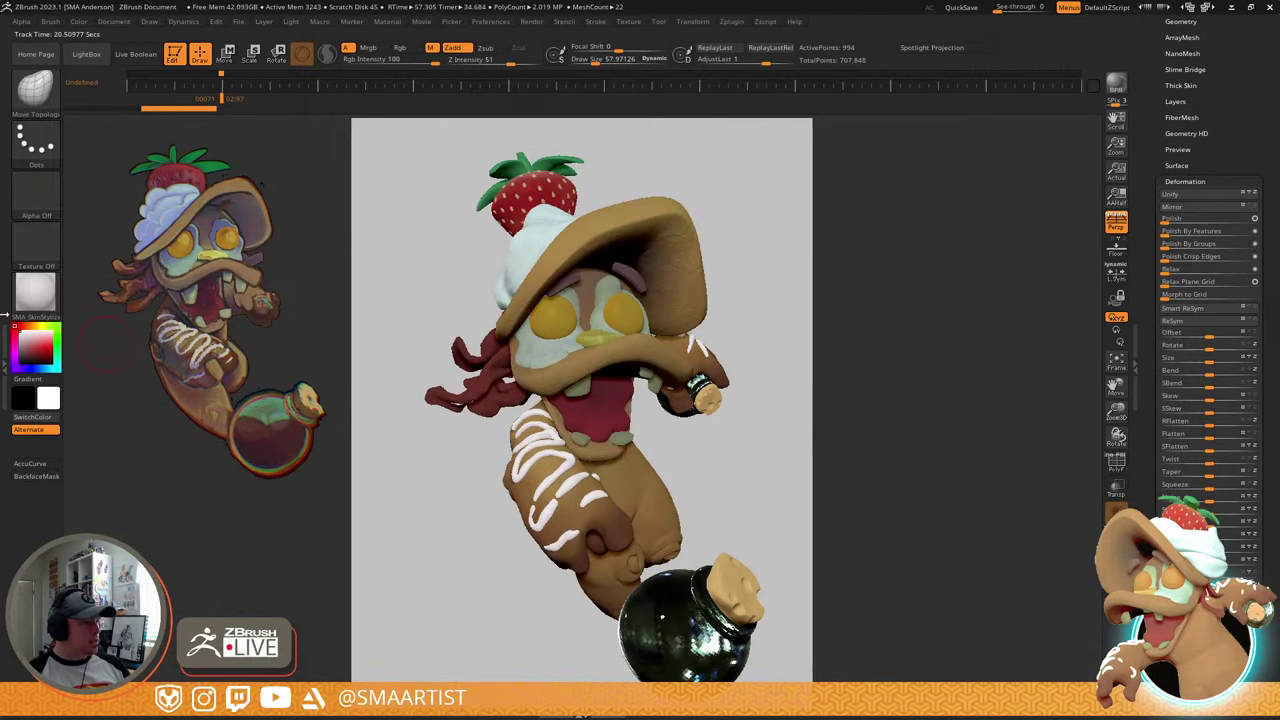
pyautogui.click(40, 300)
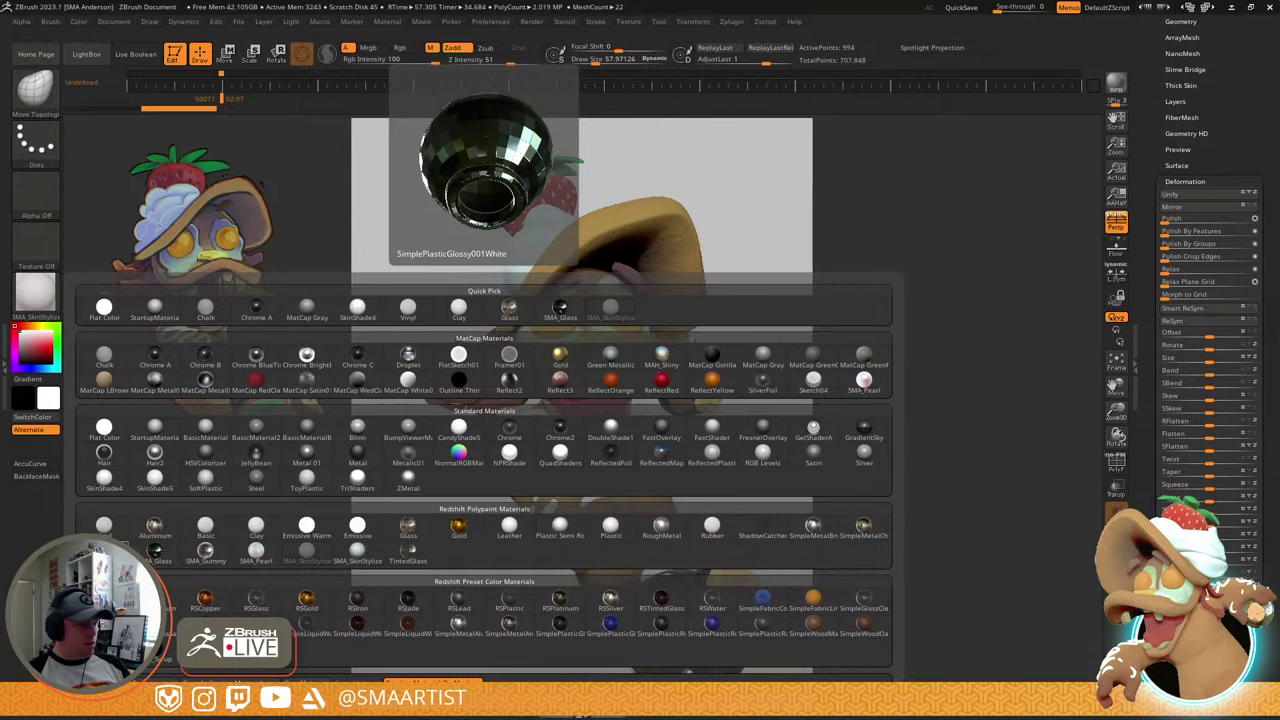
pyautogui.moveTo(718, 535)
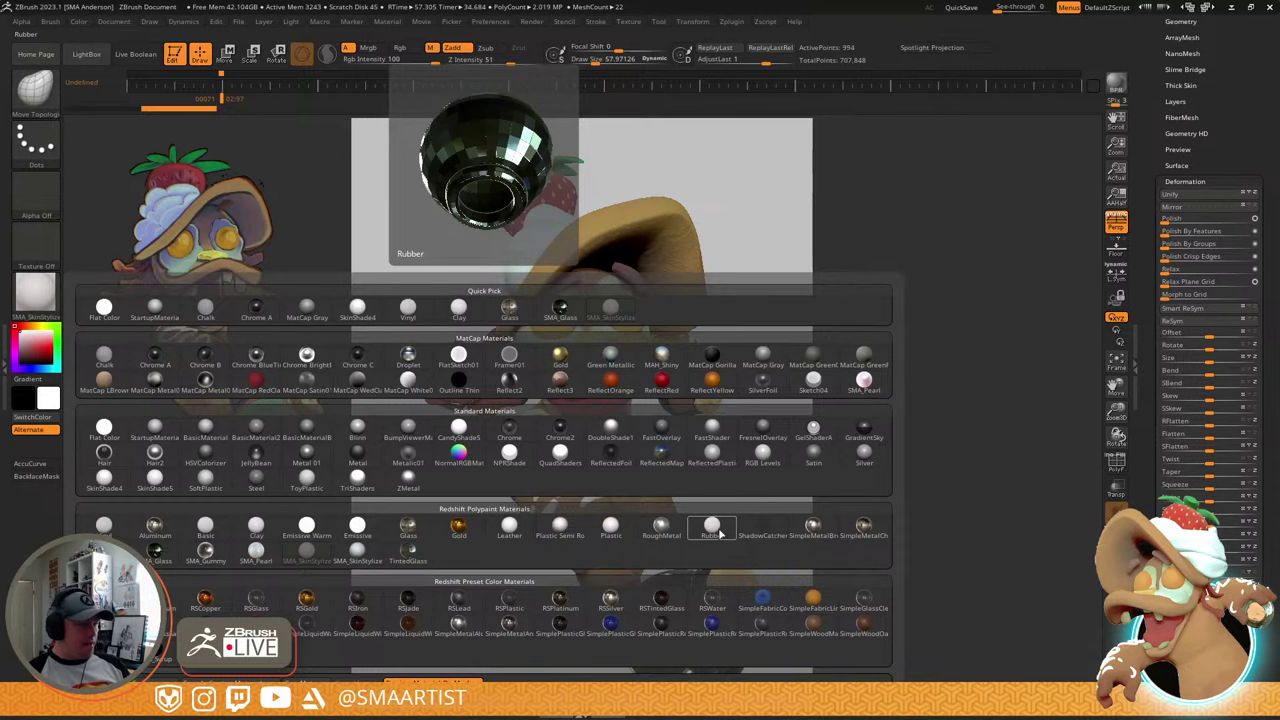
pyautogui.moveTo(612, 538)
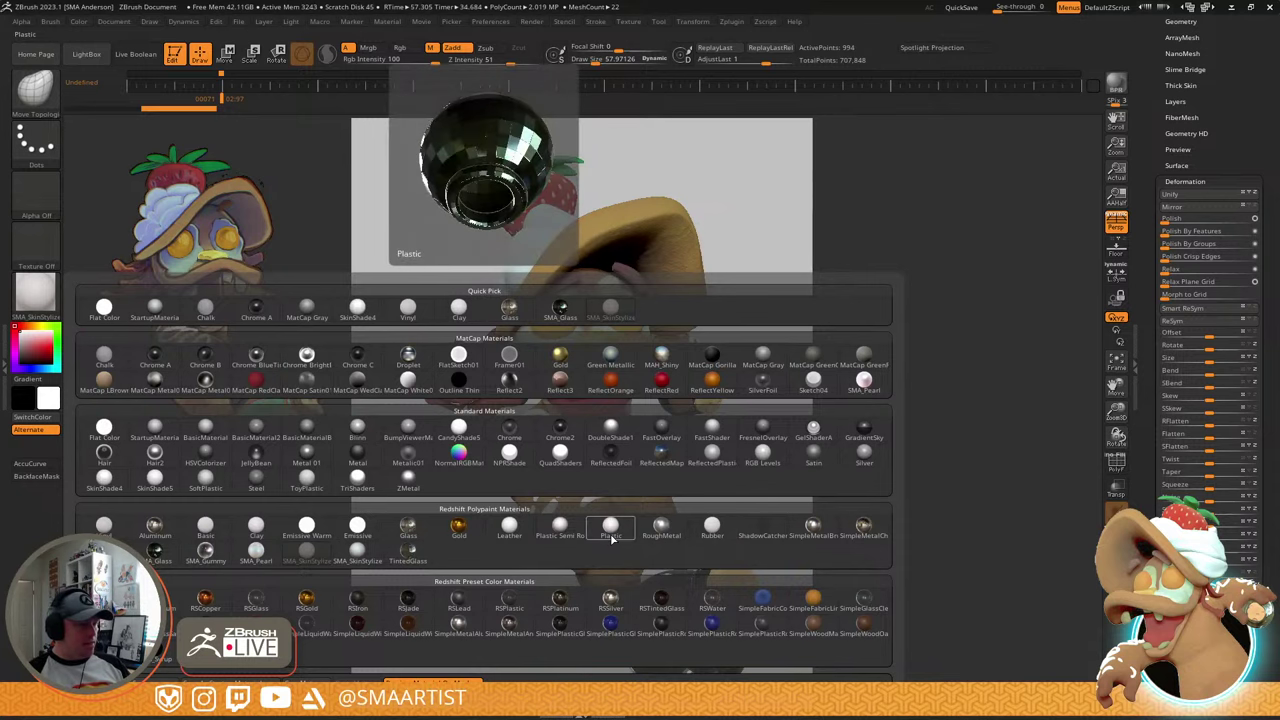
pyautogui.click(560, 527)
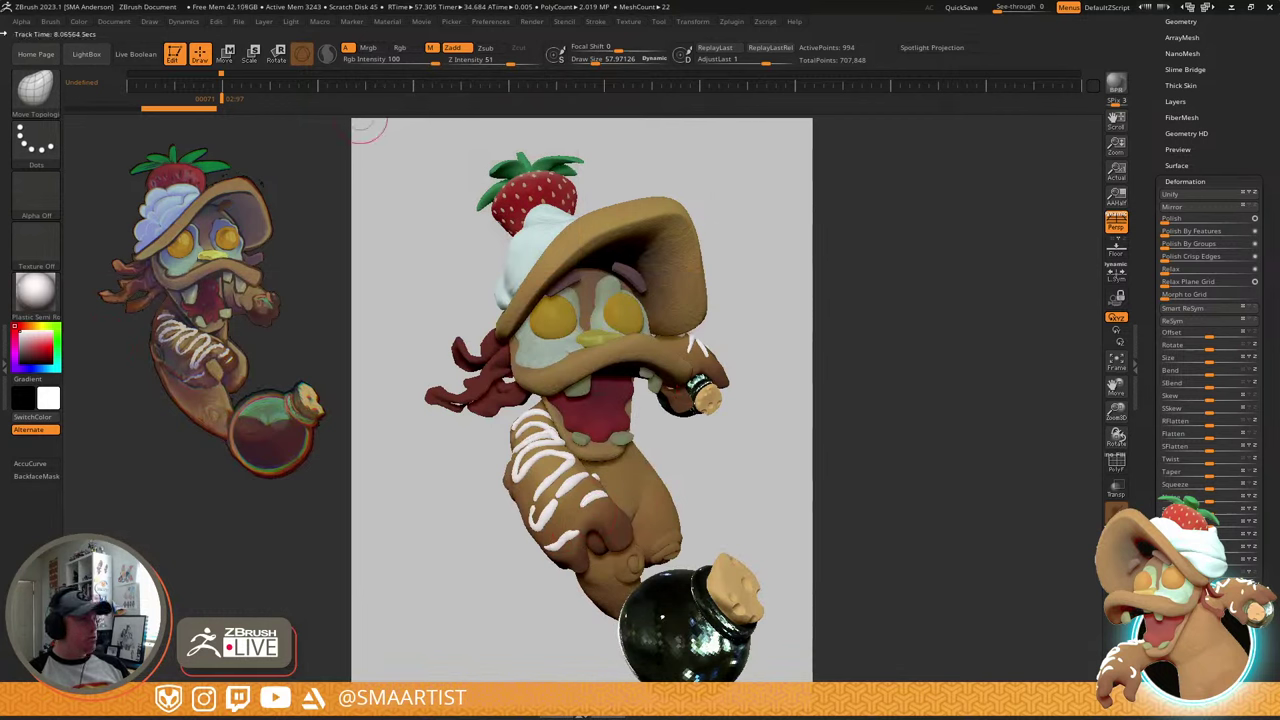
pyautogui.click(78, 21)
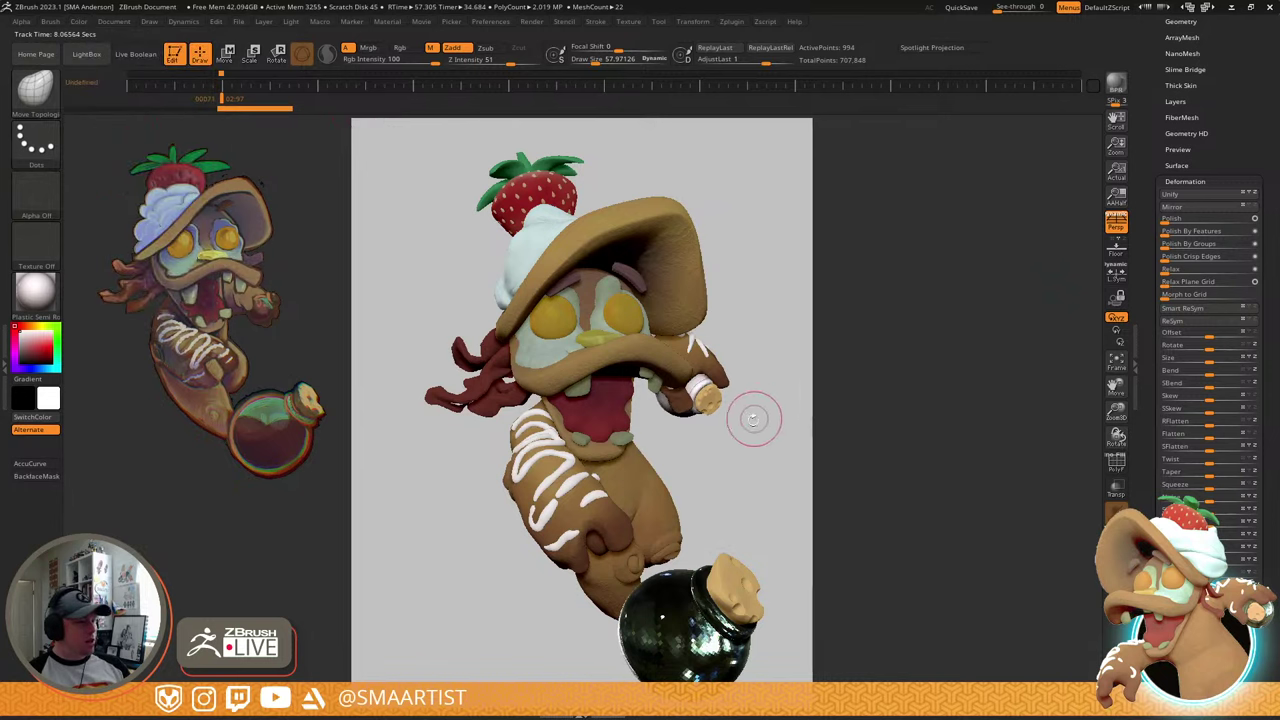
pyautogui.keyDown('alt'); pyautogui.click(640, 440); pyautogui.keyUp('alt')
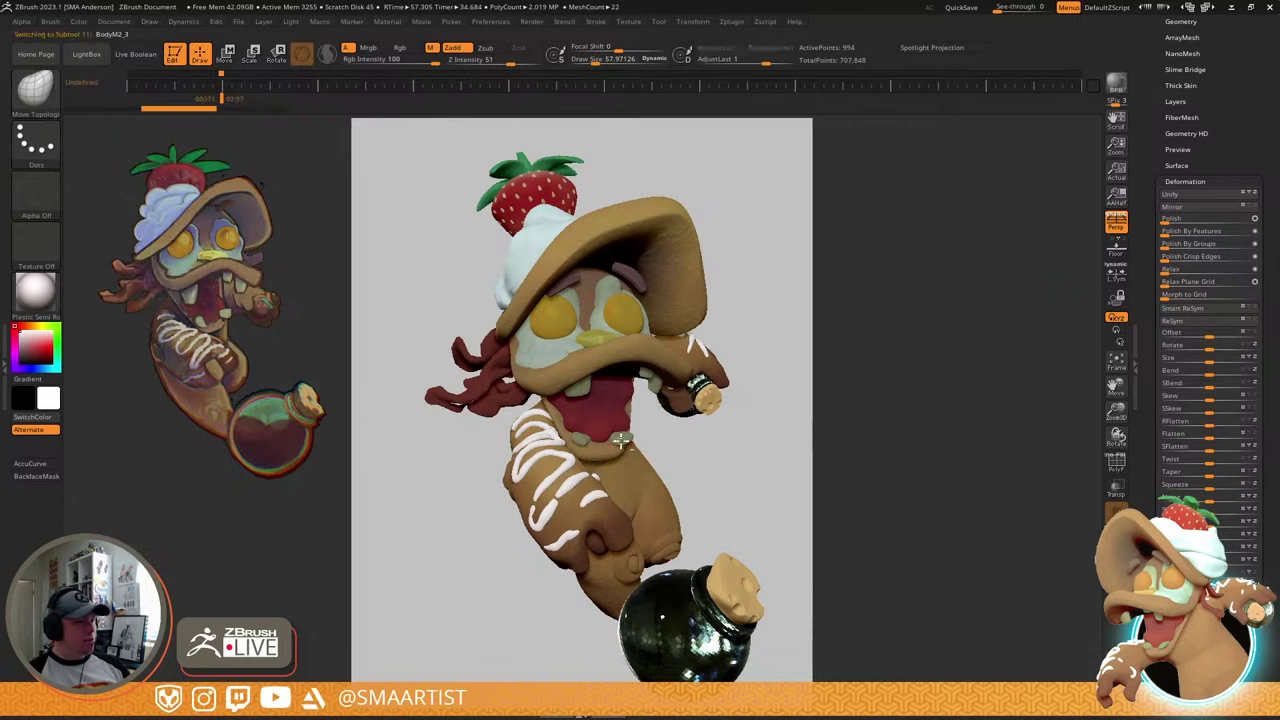
pyautogui.hotkey('shift', 'f')
pyautogui.hotkey('shift', 'f')
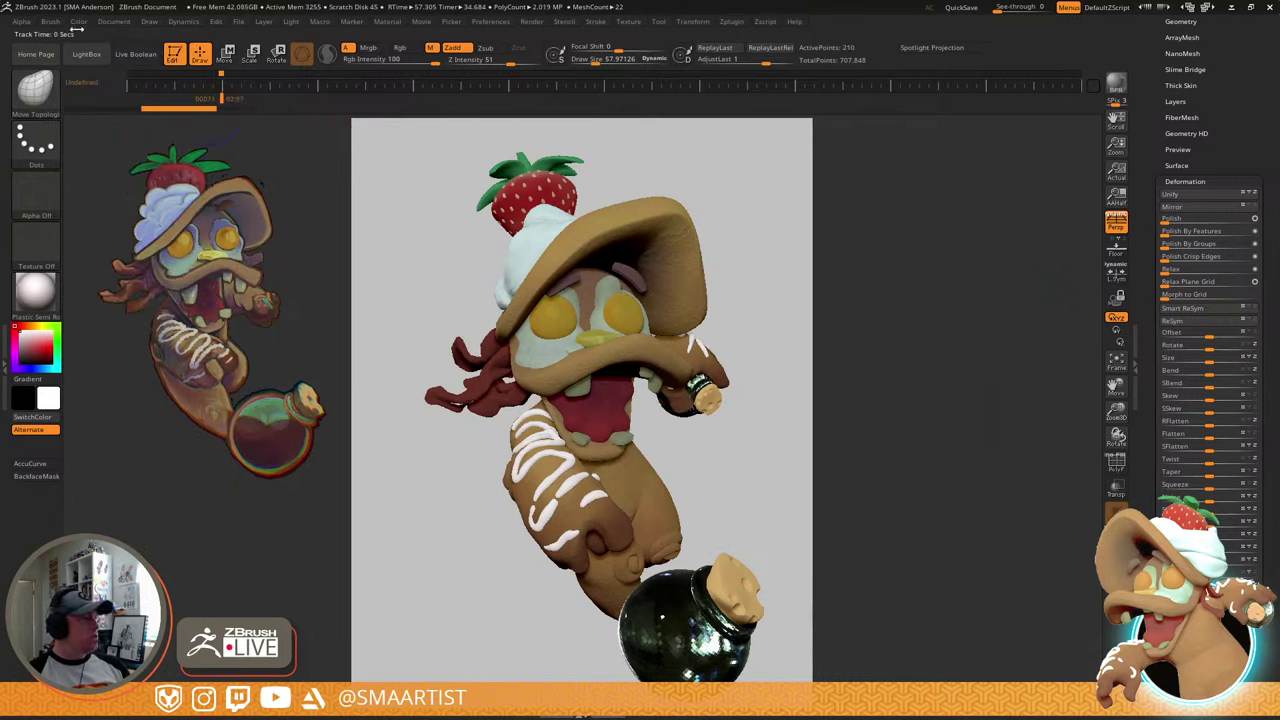
pyautogui.click(78, 21)
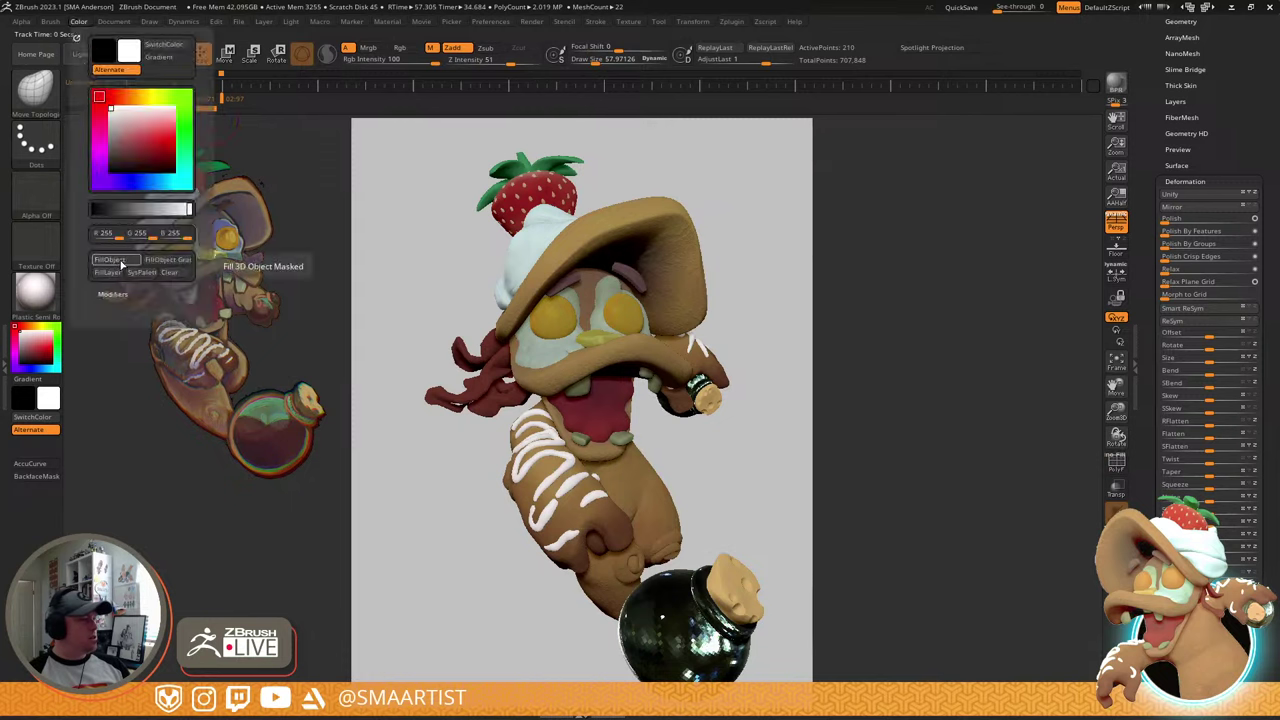
# - Fill the egg white around the eyes with the Plastic Semi Rough material and render the whole character
pyautogui.keyDown('alt'); pyautogui.click(524, 320); pyautogui.keyUp('alt')
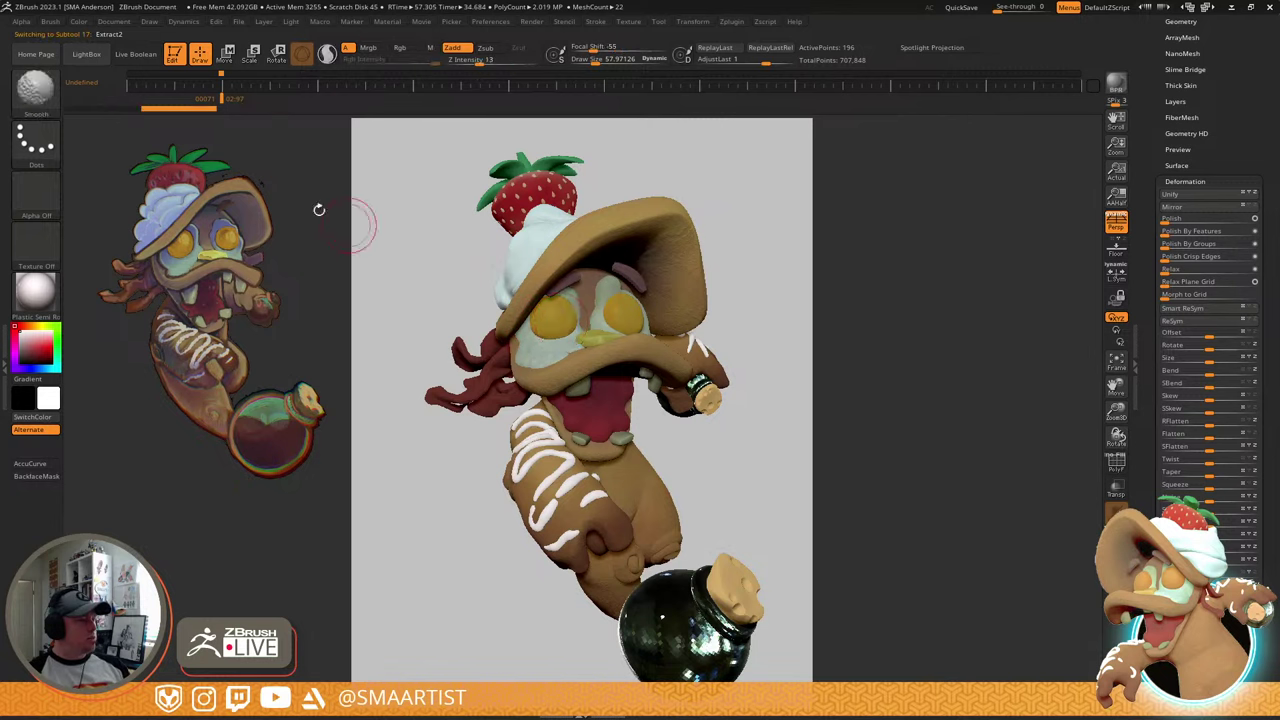
pyautogui.click(78, 21)
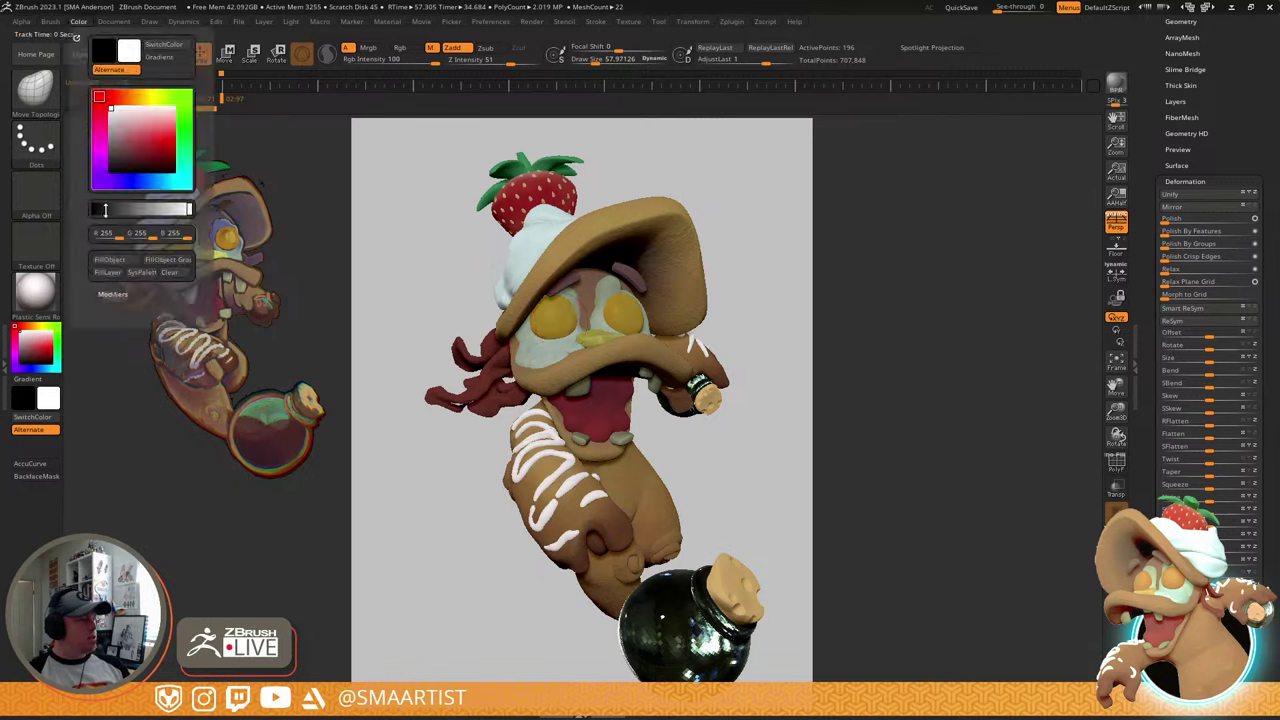
pyautogui.click(125, 262)
pyautogui.click(1117, 89)
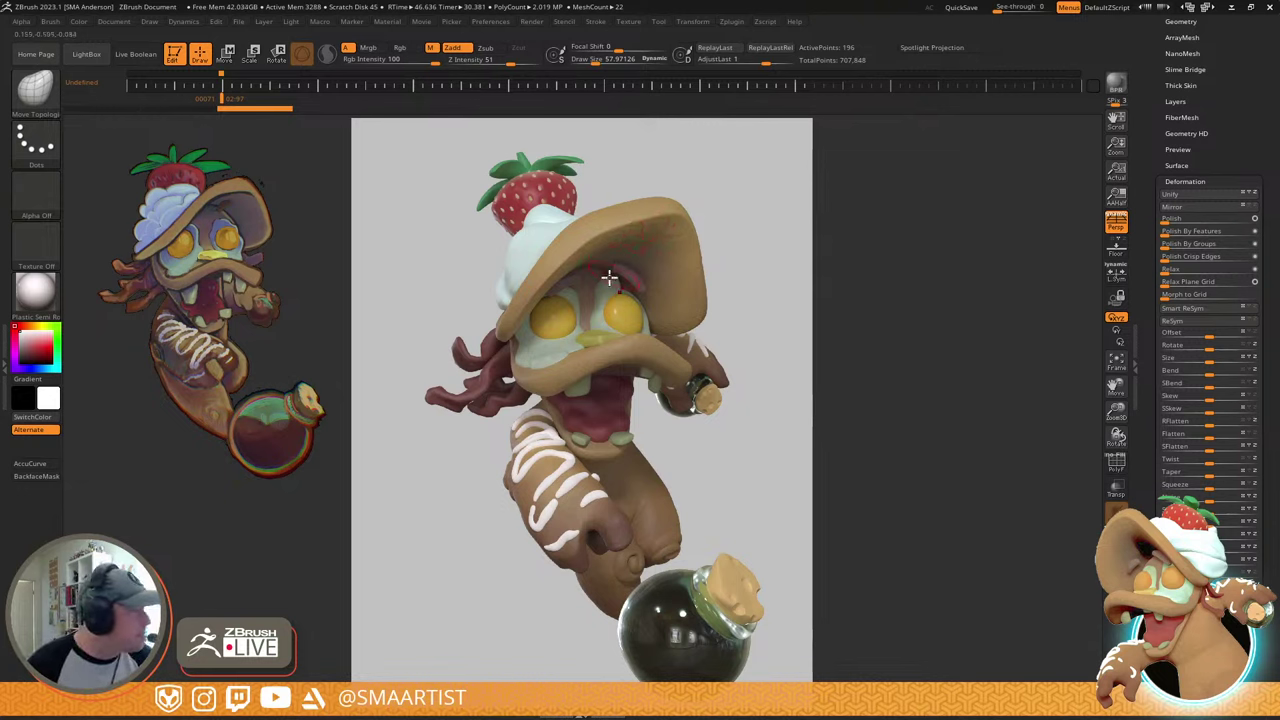
# - Fill the mouth jelly and the yellow yolk drip with Plastic Semi Rough, recalling stored renders for comparison between the two fills
pyautogui.keyDown('alt'); pyautogui.click(607, 408); pyautogui.keyUp('alt')
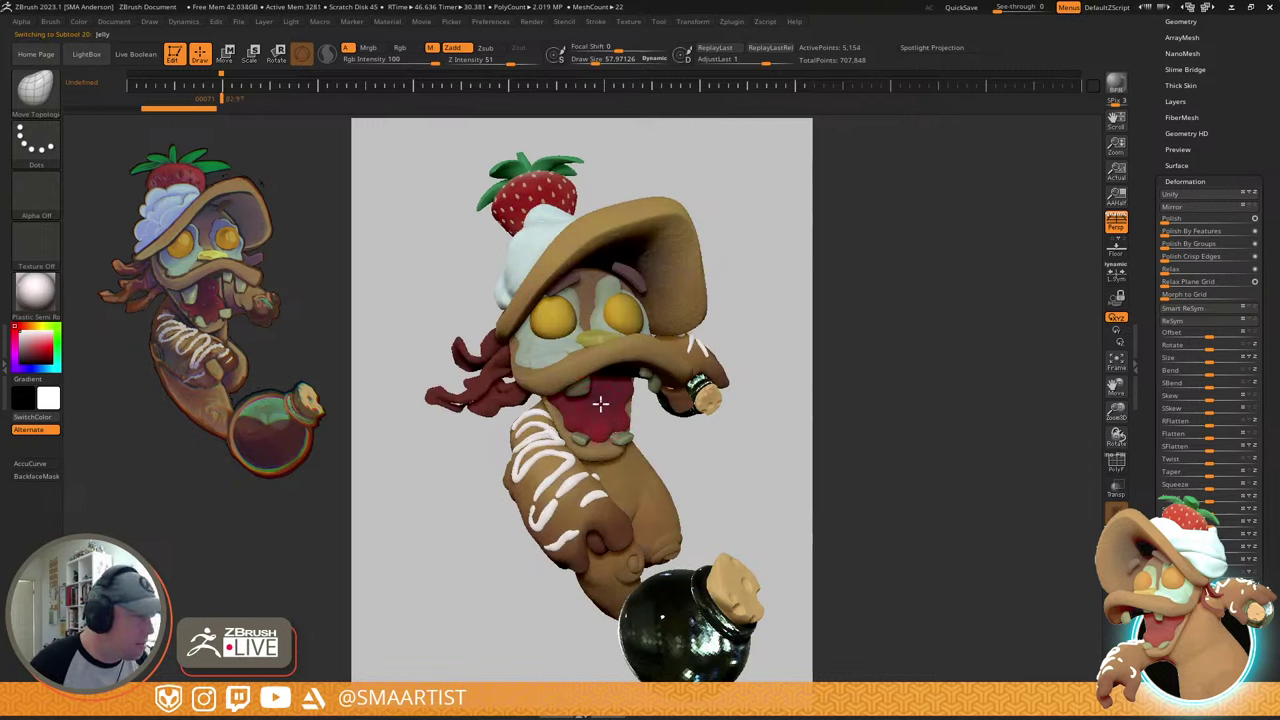
pyautogui.click(79, 21)
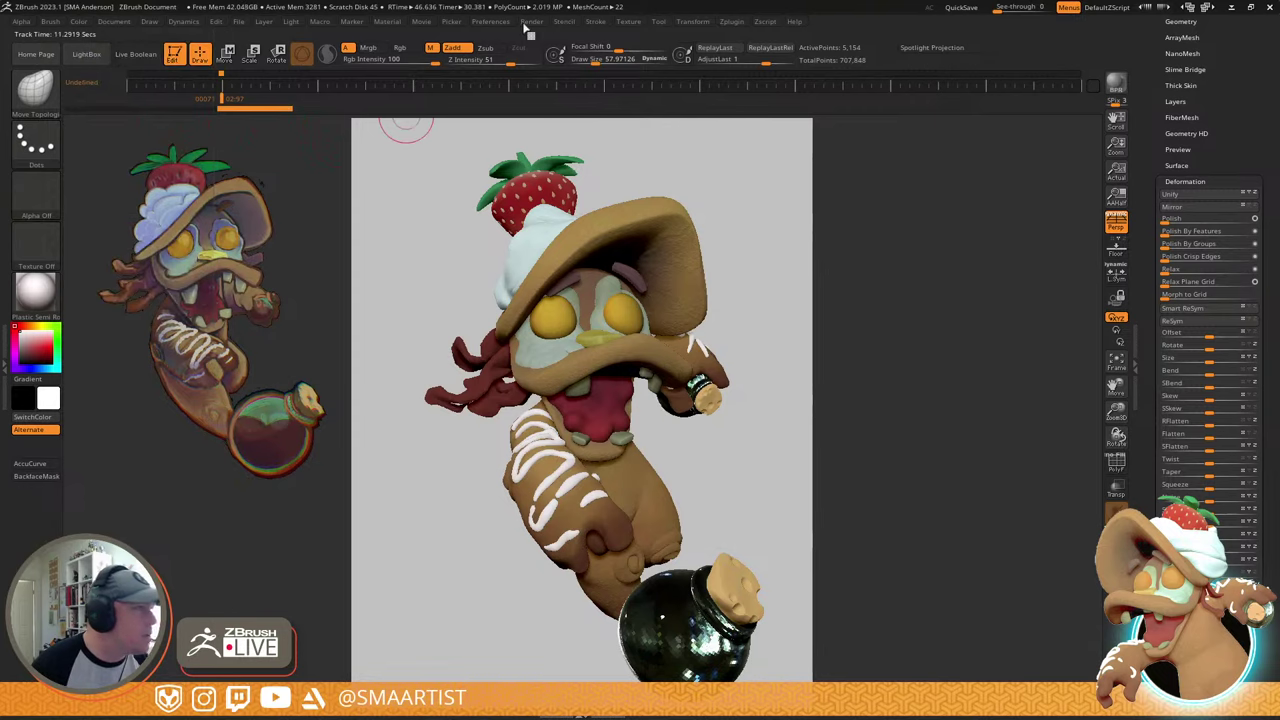
pyautogui.click(531, 21)
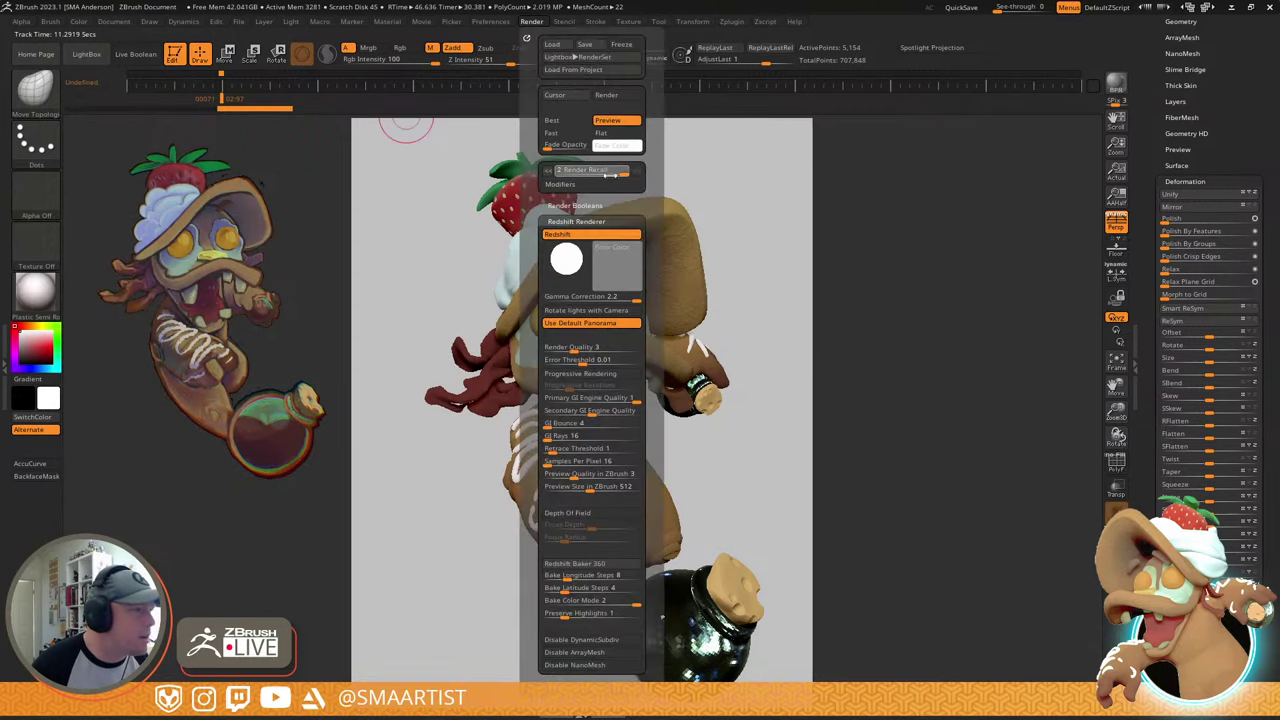
pyautogui.moveTo(614, 172); pyautogui.dragTo(602, 172)
pyautogui.click(620, 170)
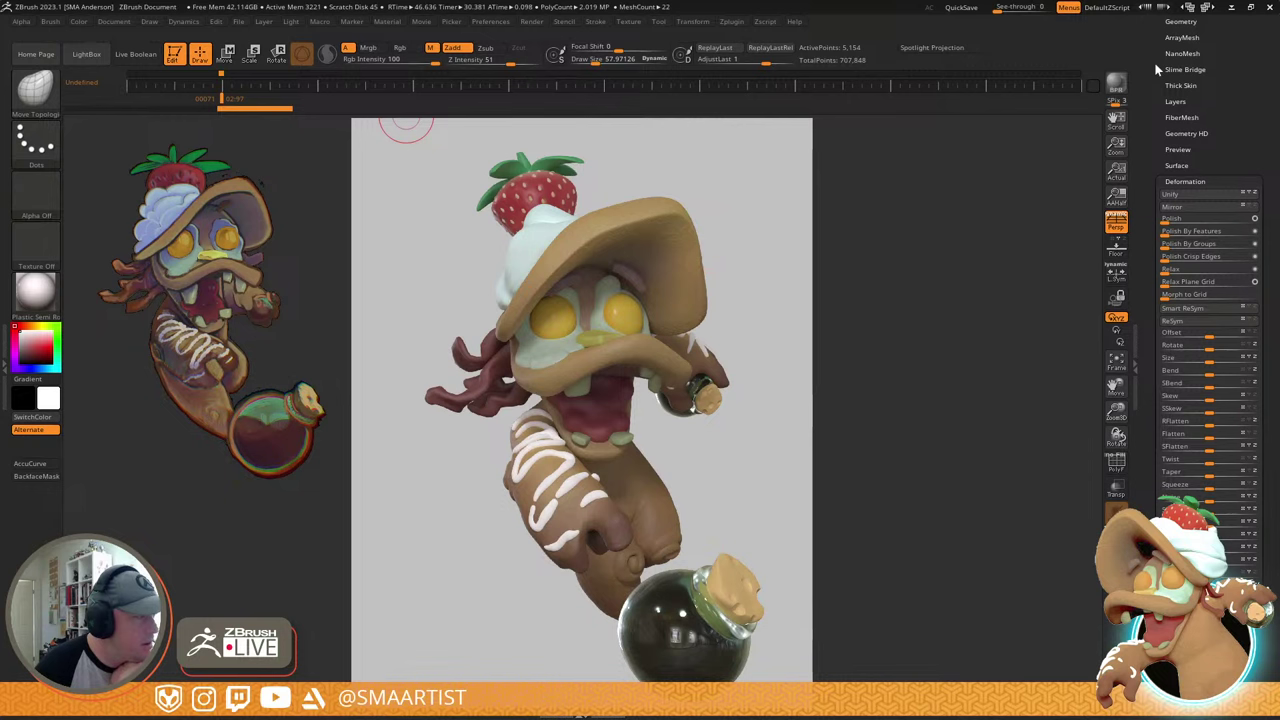
pyautogui.hotkey('ctrl', 'z')
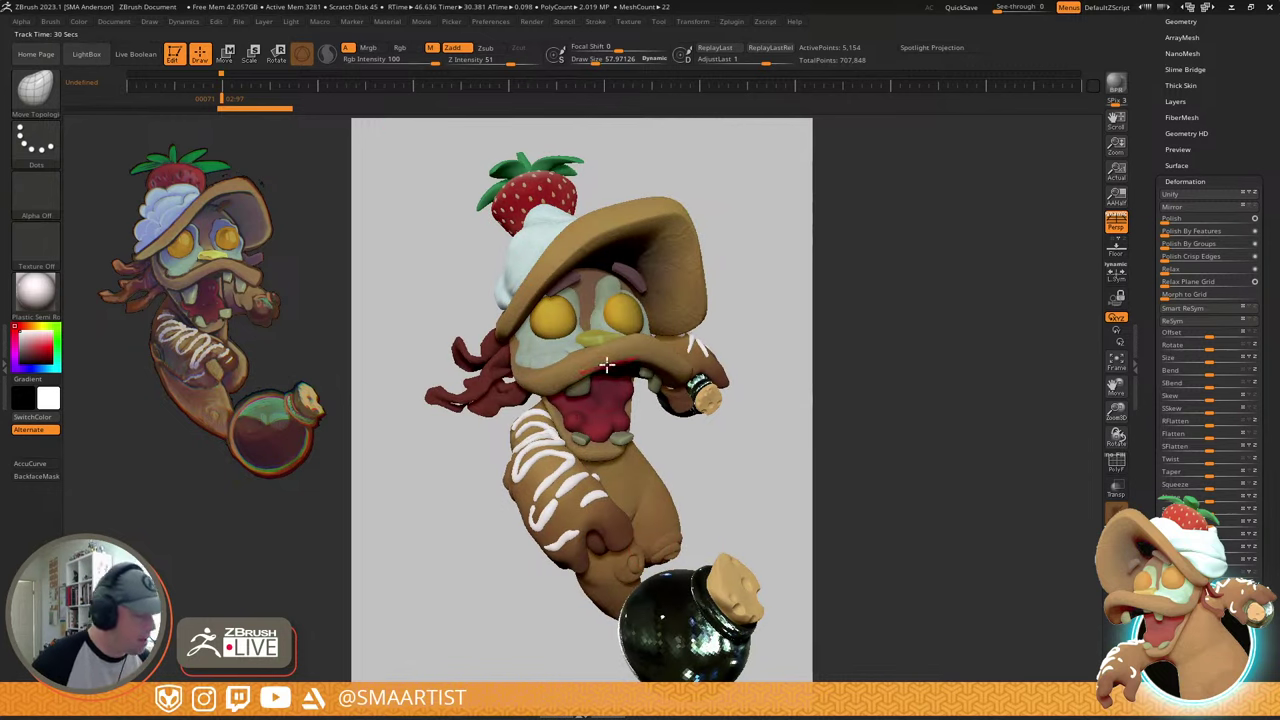
pyautogui.keyDown('alt'); pyautogui.click(596, 338); pyautogui.keyUp('alt')
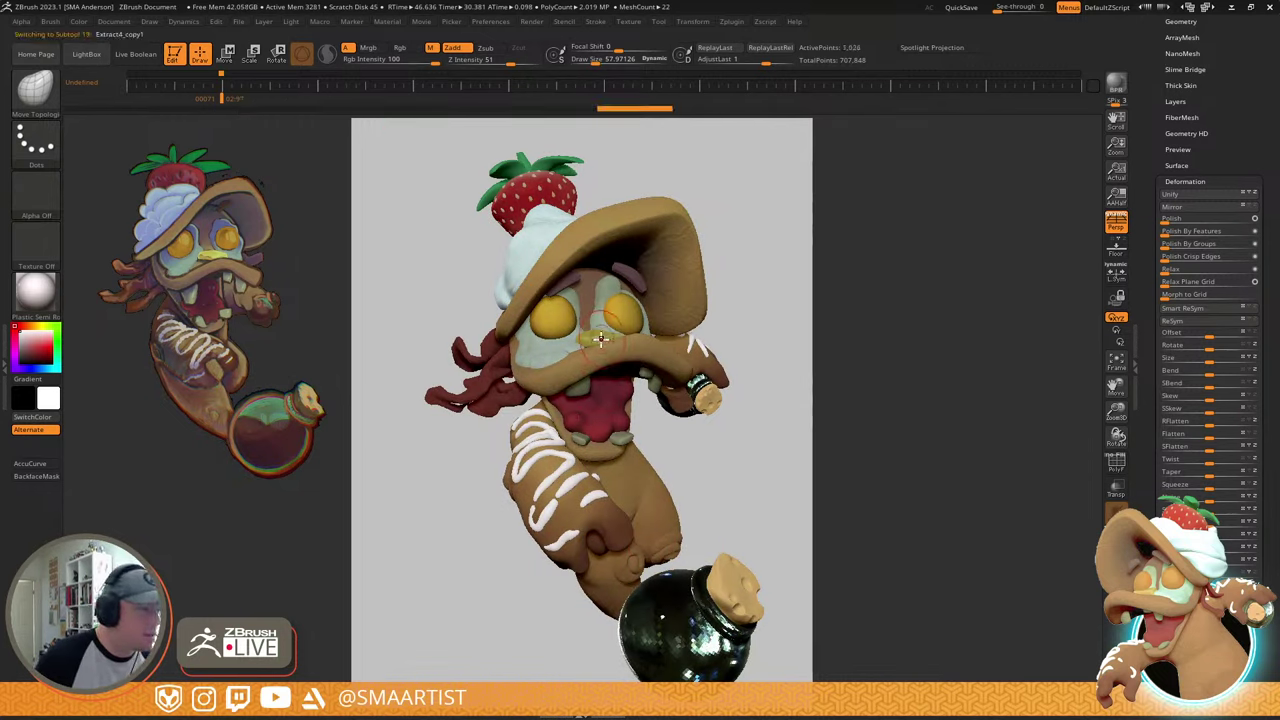
pyautogui.click(77, 21)
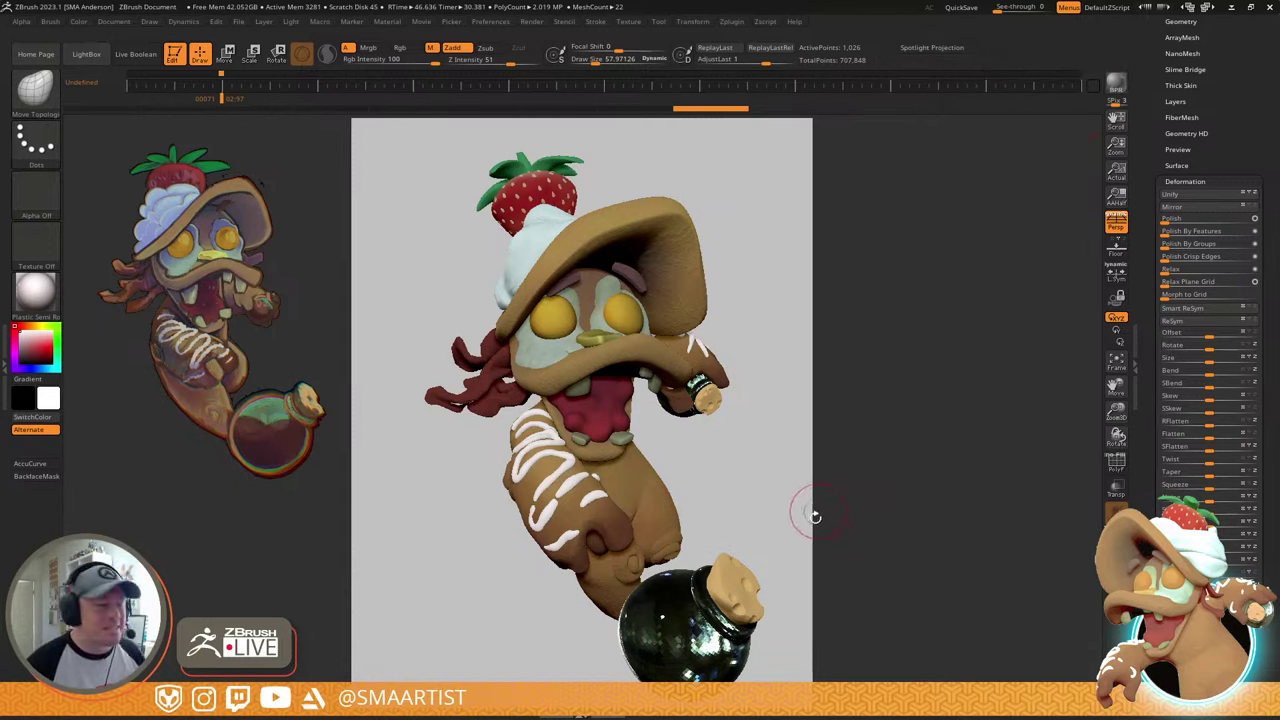
# - Select the large vial's cork, switch to the SMA_Painterly brush and sample the cork's tan colour
pyautogui.keyDown('alt'); pyautogui.click(740, 588); pyautogui.keyUp('alt')
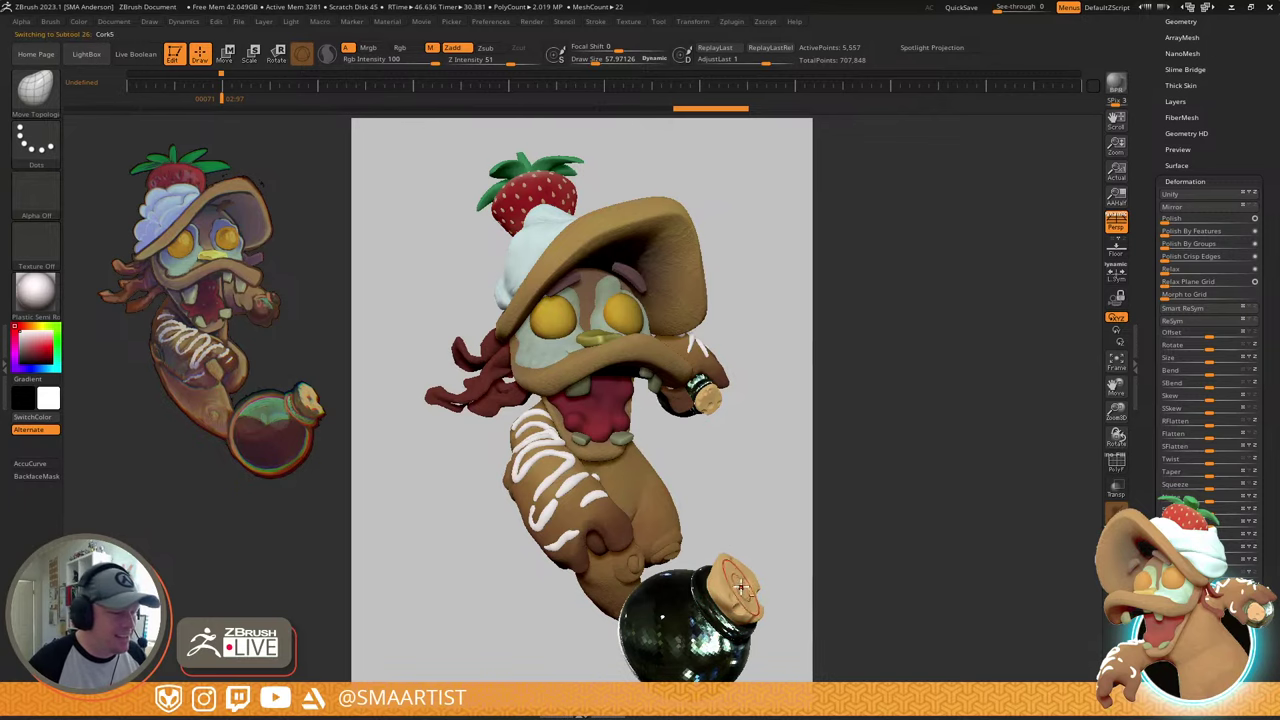
pyautogui.press('shift')
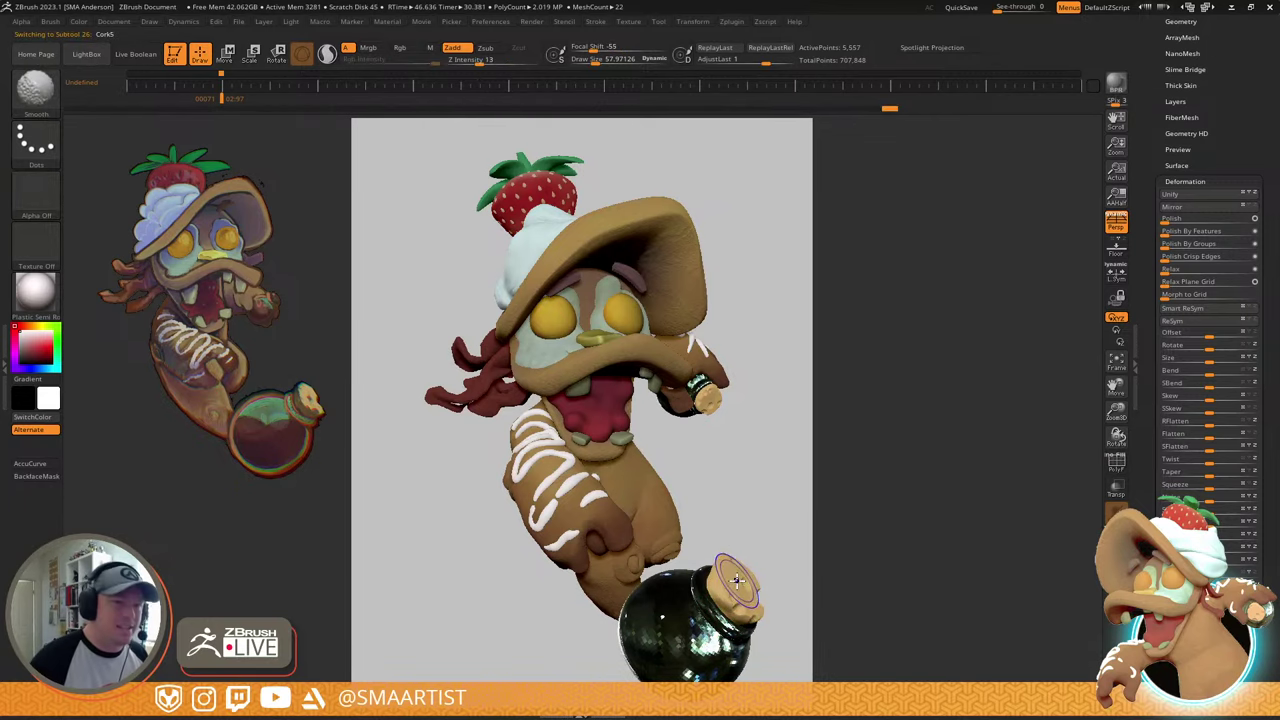
pyautogui.moveTo(1116, 149); pyautogui.dragTo(1120, 173)
pyautogui.press('t')
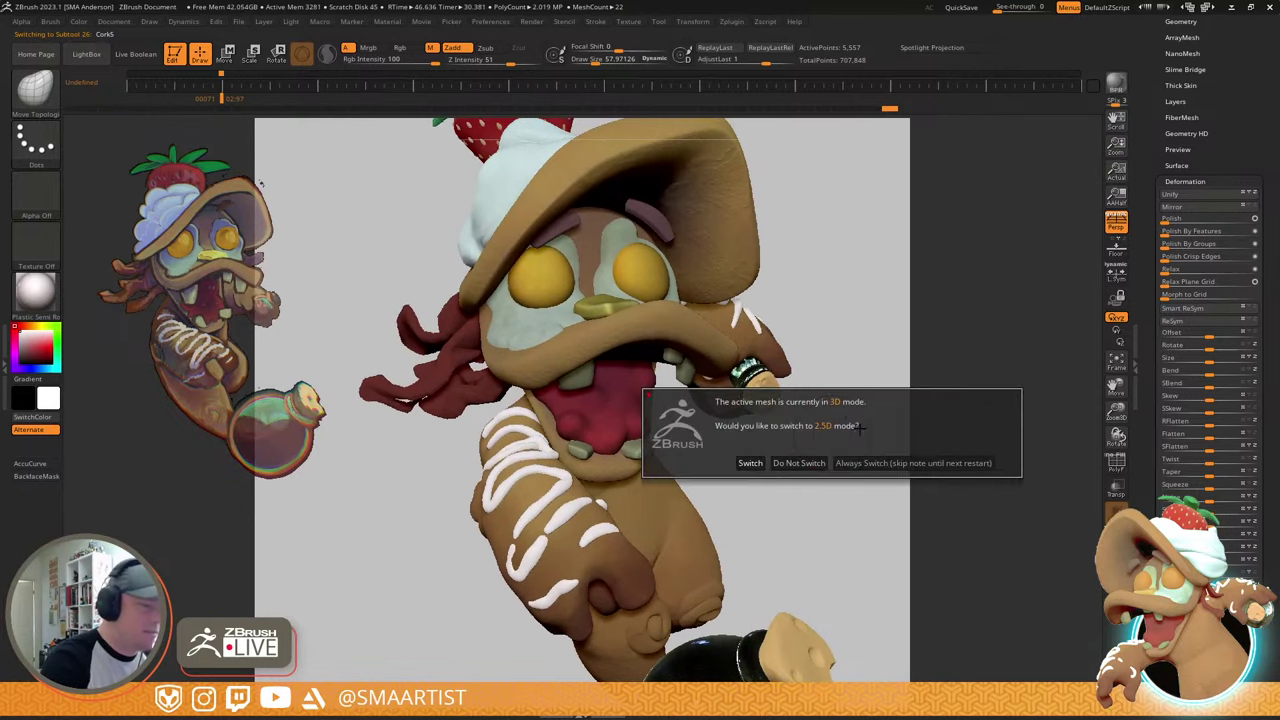
pyautogui.click(799, 463)
pyautogui.moveTo(874, 506); pyautogui.dragTo(839, 519)
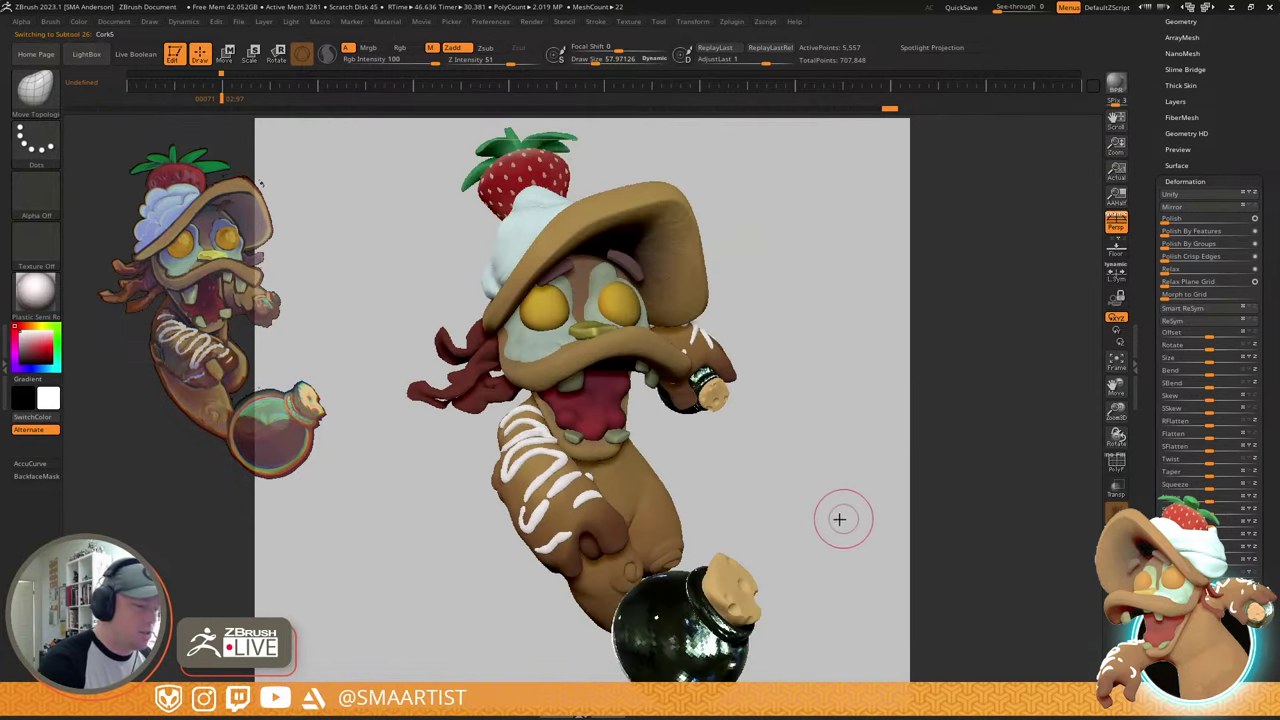
pyautogui.press('f')
pyautogui.keyDown('ctrl'); pyautogui.moveTo(843, 514); pyautogui.dragTo(794, 432, button='right'); pyautogui.keyUp('ctrl')
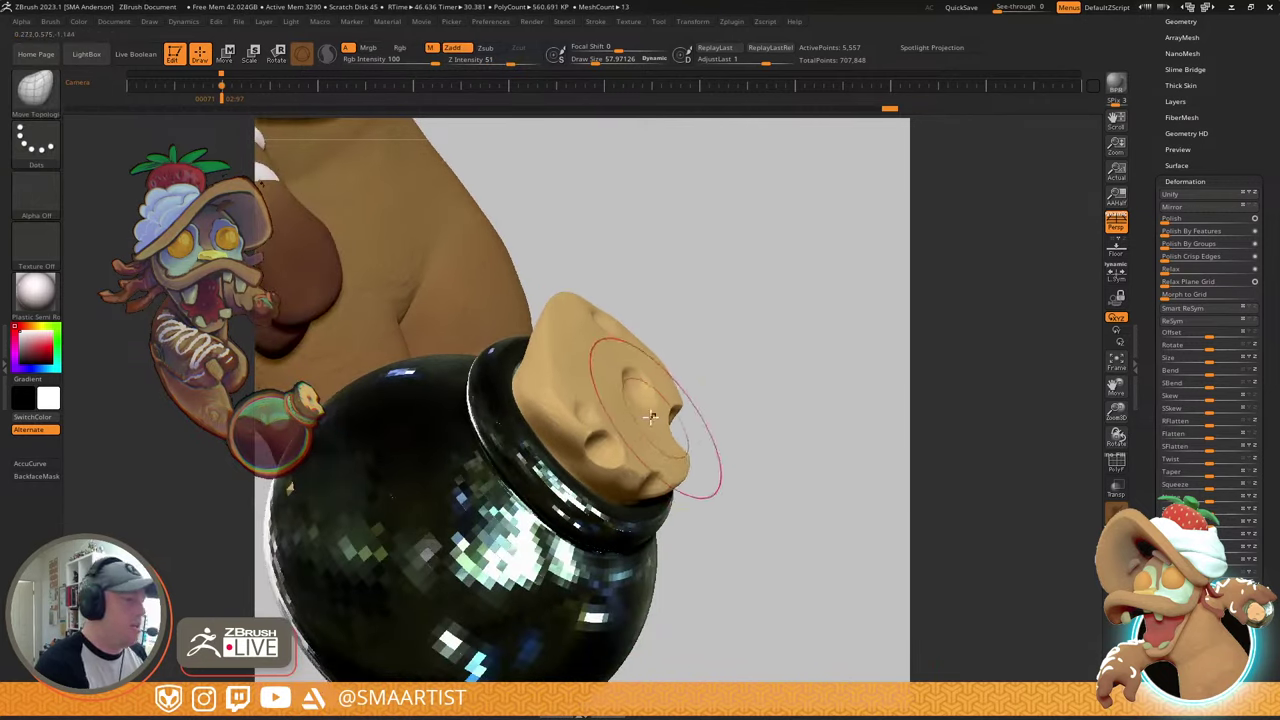
pyautogui.press('b')
pyautogui.press('s')
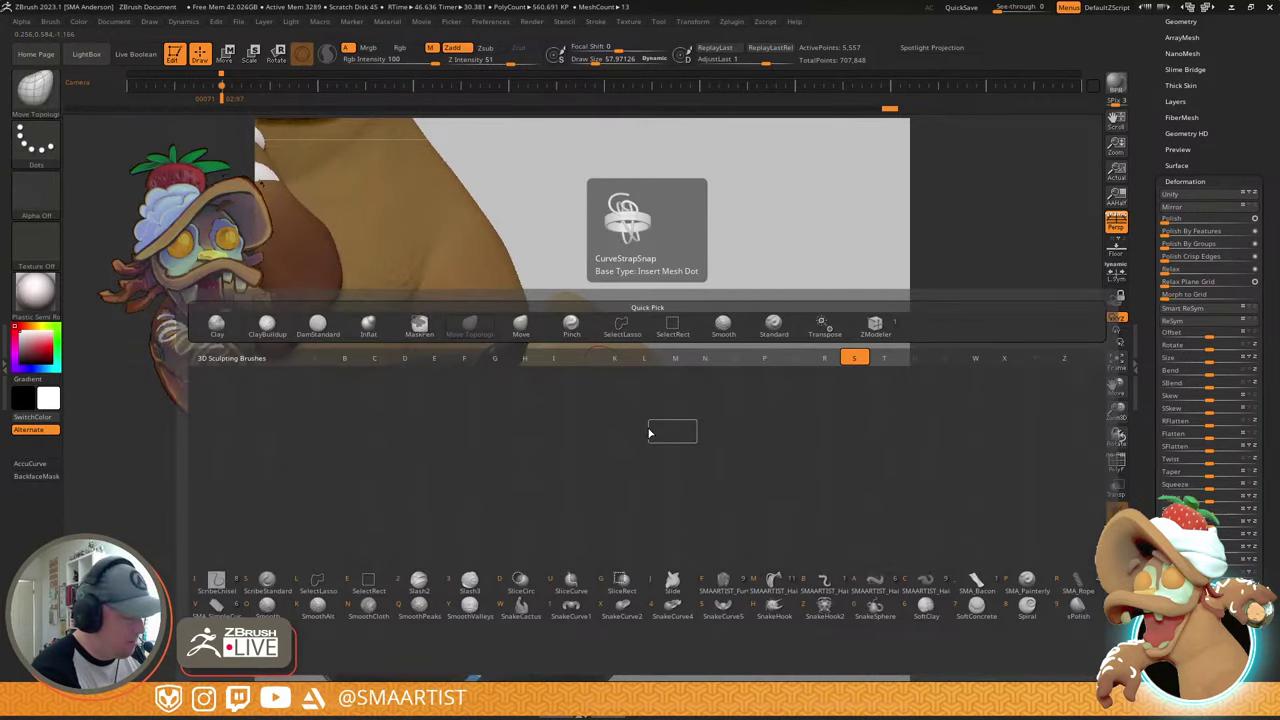
pyautogui.press('p')
pyautogui.moveTo(648, 418); pyautogui.dragTo(634, 428, button='right')
pyautogui.press('c')
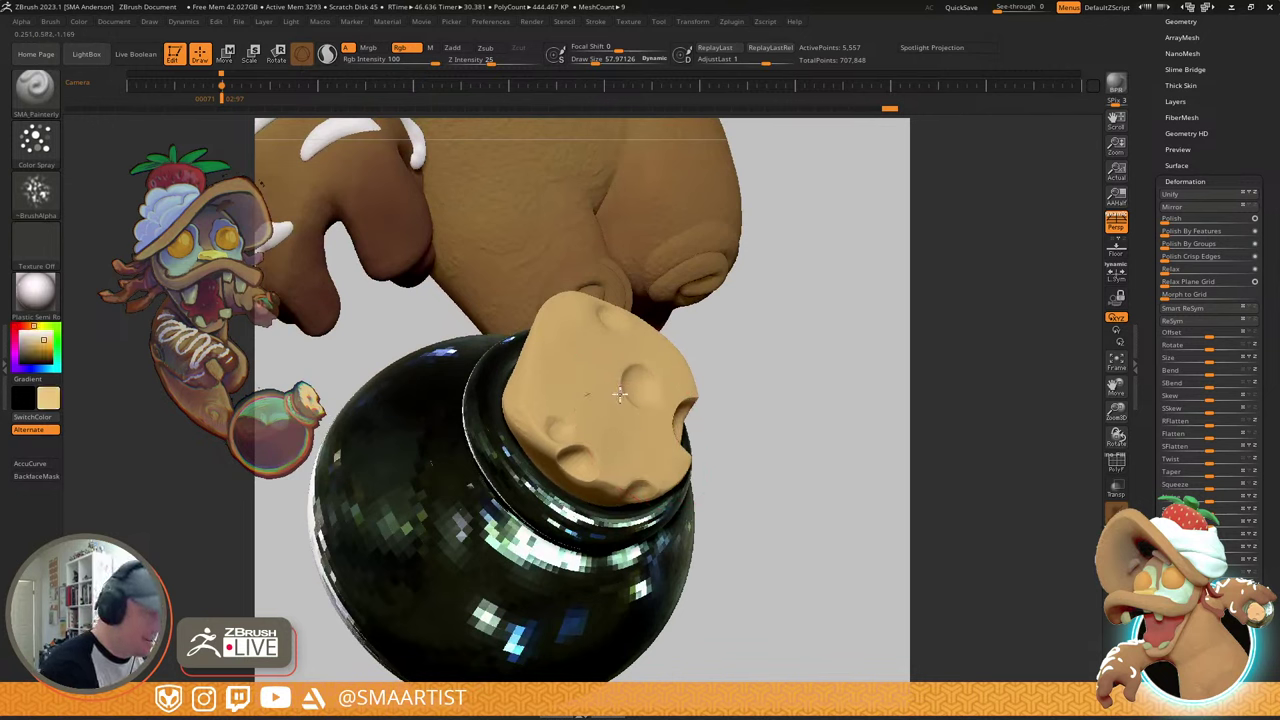
# - Try painting colour variation on the large vial's cork with the SMA_Painterly brush
pyautogui.click(79, 22)
pyautogui.click(50, 21)
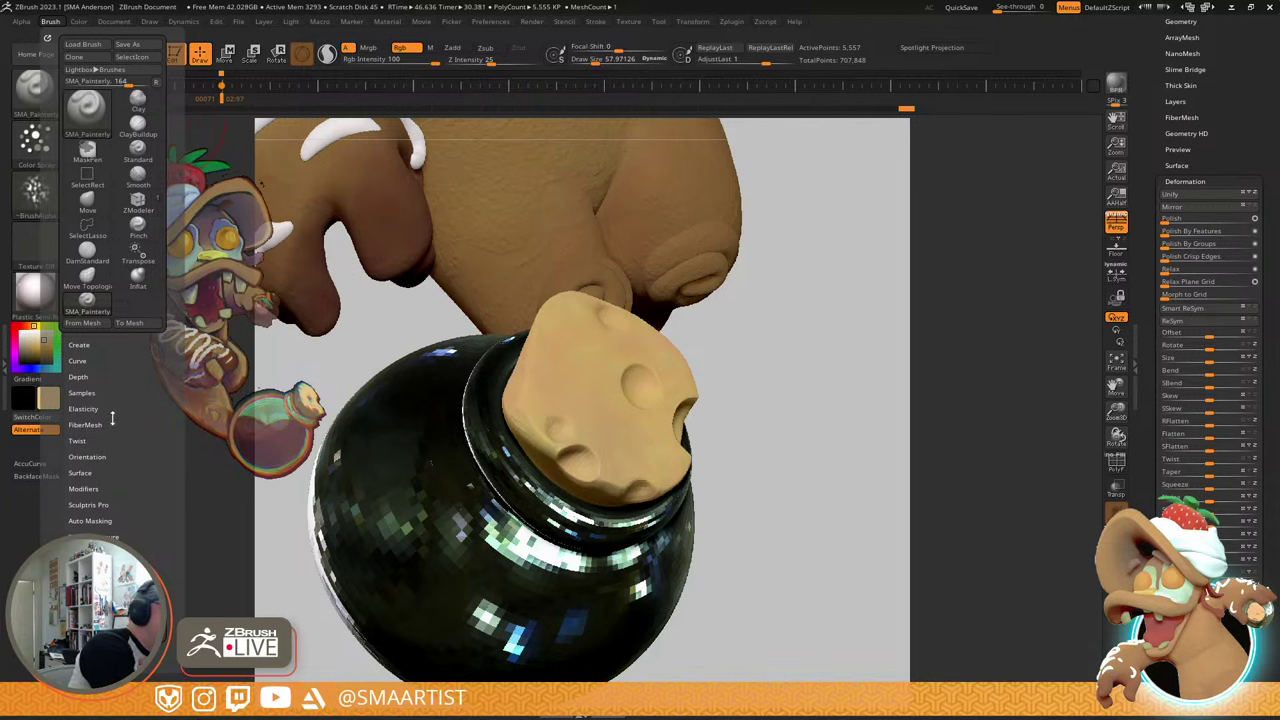
pyautogui.click(35, 140)
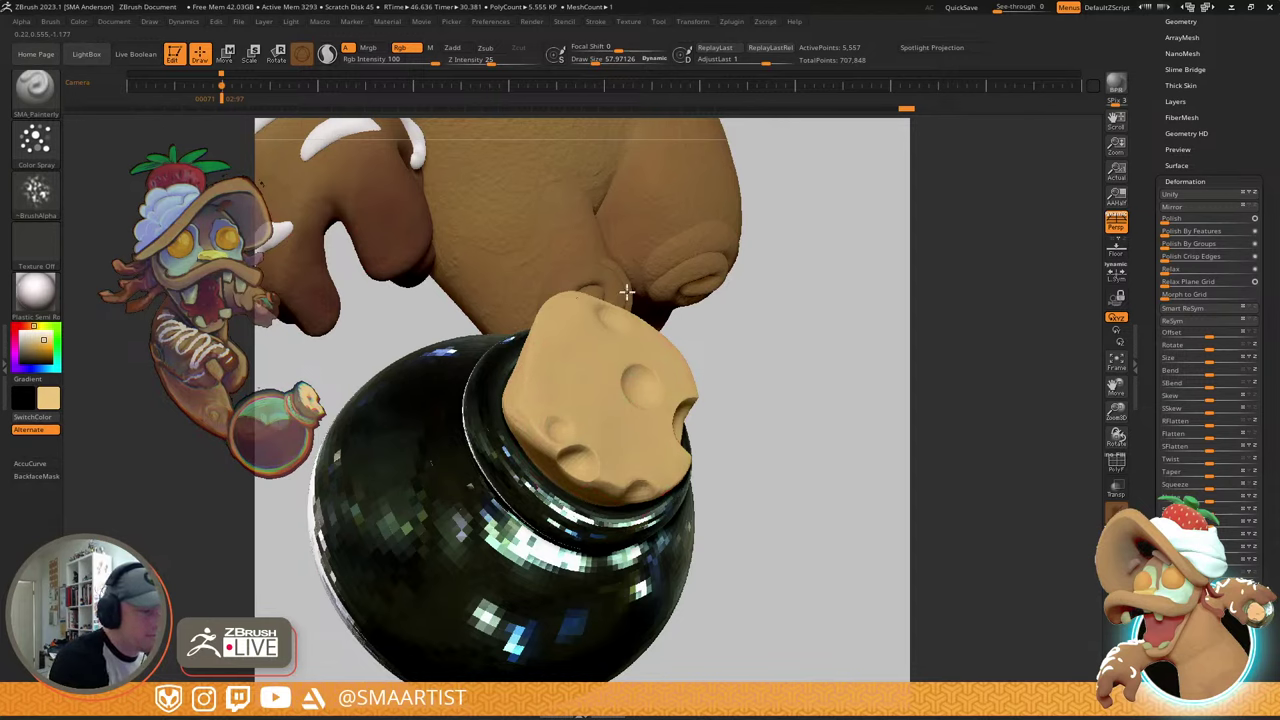
pyautogui.moveTo(642, 398); pyautogui.dragTo(667, 451)
pyautogui.moveTo(667, 451)
pyautogui.mouseDown(button='right')
pyautogui.moveTo(640, 500)
pyautogui.moveTo(650, 440)
pyautogui.moveTo(596, 520)
pyautogui.moveTo(600, 452)
pyautogui.mouseUp(button='right')
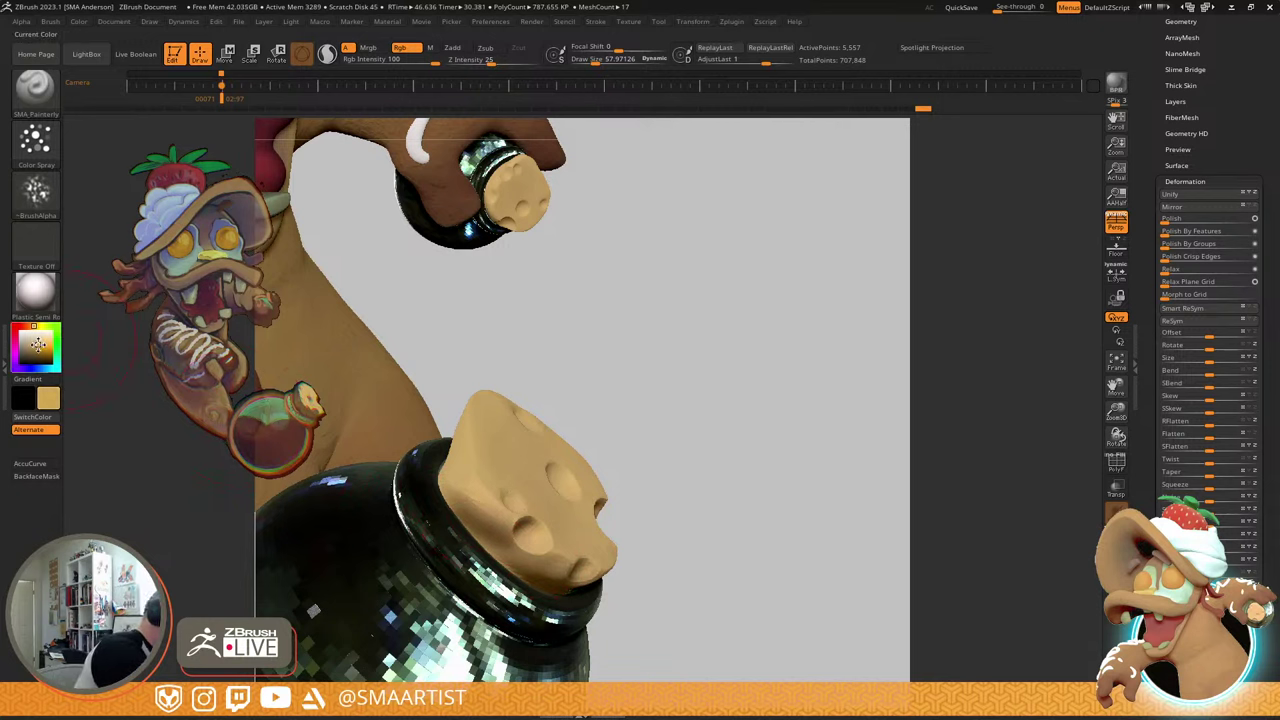
# - Set the paint colour to brown (RGB 151, 116, 79), reduce the draw size to about 19, and test a stroke on the cork
pyautogui.click(37, 347)
pyautogui.moveTo(29, 346); pyautogui.dragTo(29, 349)
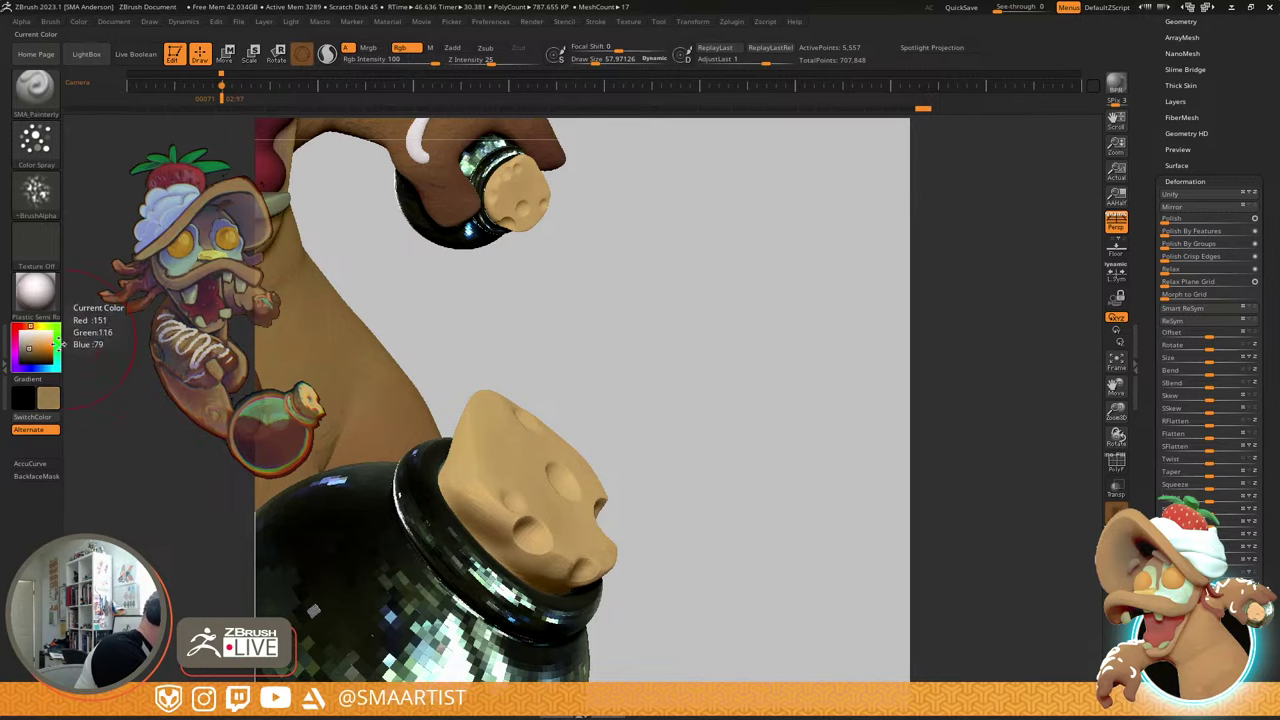
pyautogui.moveTo(514, 480)
pyautogui.mouseDown(button='right')
pyautogui.moveTo(521, 571)
pyautogui.moveTo(500, 460)
pyautogui.mouseUp(button='right')
pyautogui.hotkey('ctrl', 'shift', 's')
pyautogui.press('s')
pyautogui.moveTo(489, 430)
pyautogui.mouseDown()
pyautogui.moveTo(430, 380)
pyautogui.moveTo(509, 472)
pyautogui.moveTo(487, 443)
pyautogui.mouseUp()
pyautogui.hotkey('ctrl', 'z')
# - Isolate the cork with its polyframe displayed and mask part of it with the MaskLasso brush
pyautogui.press('s')
pyautogui.hotkey('shift', 'f')
pyautogui.moveTo(525, 433)
pyautogui.mouseDown(button='right')
pyautogui.moveTo(552, 370)
pyautogui.moveTo(534, 384)
pyautogui.moveTo(541, 412)
pyautogui.mouseUp(button='right')
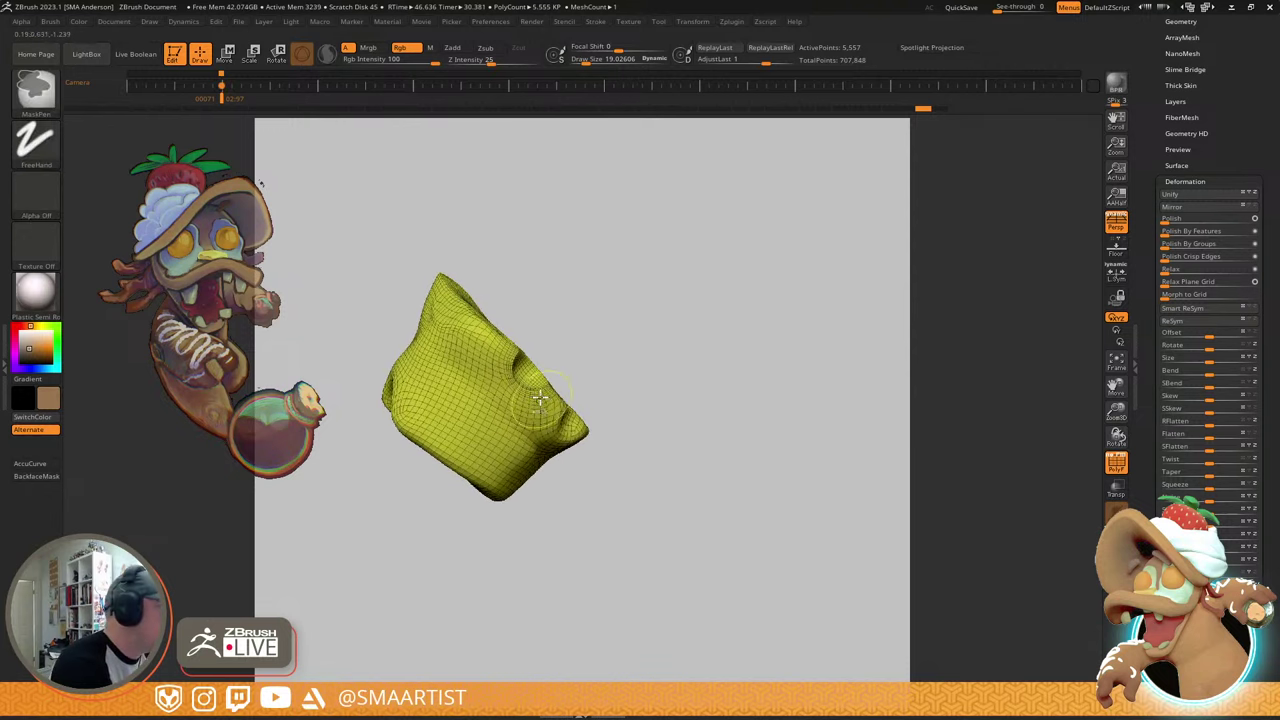
pyautogui.click(35, 90)
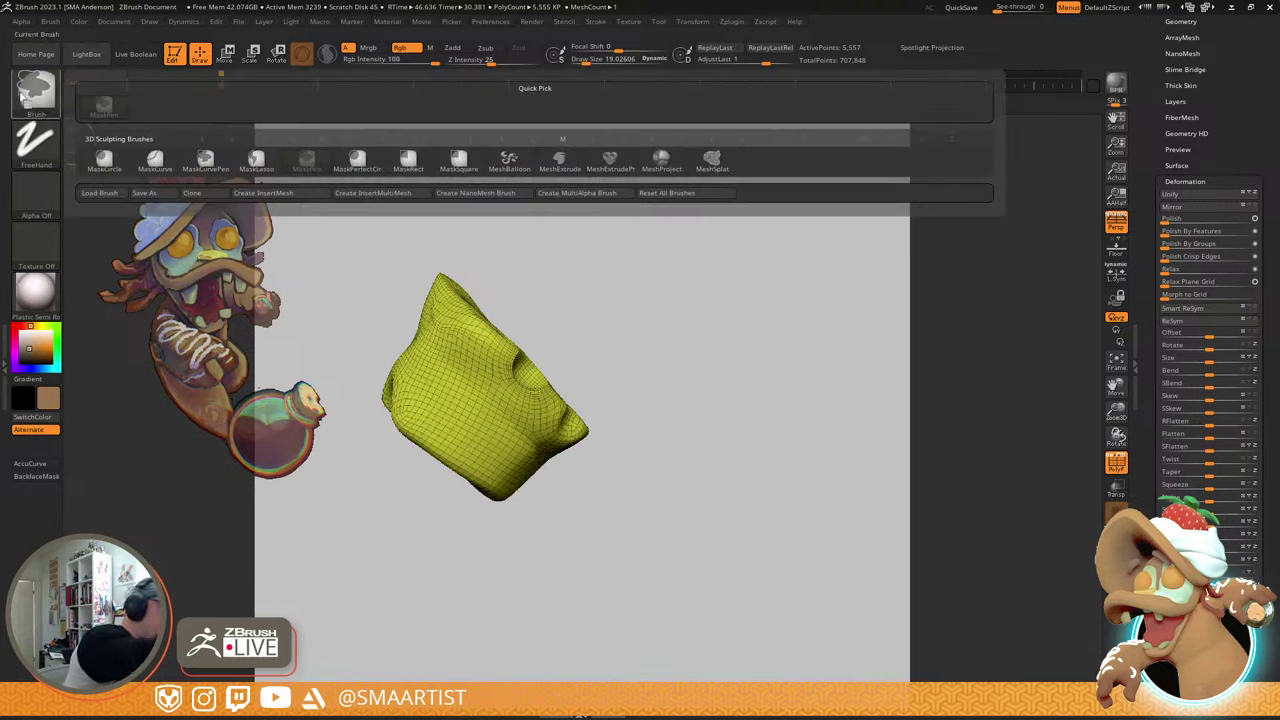
pyautogui.click(256, 160)
pyautogui.moveTo(408, 257)
pyautogui.keyDown('ctrl'); pyautogui.mouseDown()
pyautogui.moveTo(643, 484)
pyautogui.moveTo(630, 514)
pyautogui.mouseUp(); pyautogui.keyUp('ctrl')
# - Invert the cork's mask and soften its edge so that the pitted top end is masked
pyautogui.moveTo(660, 383)
pyautogui.mouseDown(button='right')
pyautogui.moveTo(625, 403)
pyautogui.moveTo(629, 377)
pyautogui.moveTo(609, 341)
pyautogui.mouseUp(button='right')
pyautogui.keyDown('ctrl'); pyautogui.click(747, 331); pyautogui.keyUp('ctrl')
pyautogui.keyDown('ctrl'); pyautogui.click(673, 449); pyautogui.keyUp('ctrl')
pyautogui.keyDown('ctrl'); pyautogui.click(674, 450); pyautogui.keyUp('ctrl')
pyautogui.keyDown('ctrl'); pyautogui.click(674, 450); pyautogui.keyUp('ctrl')
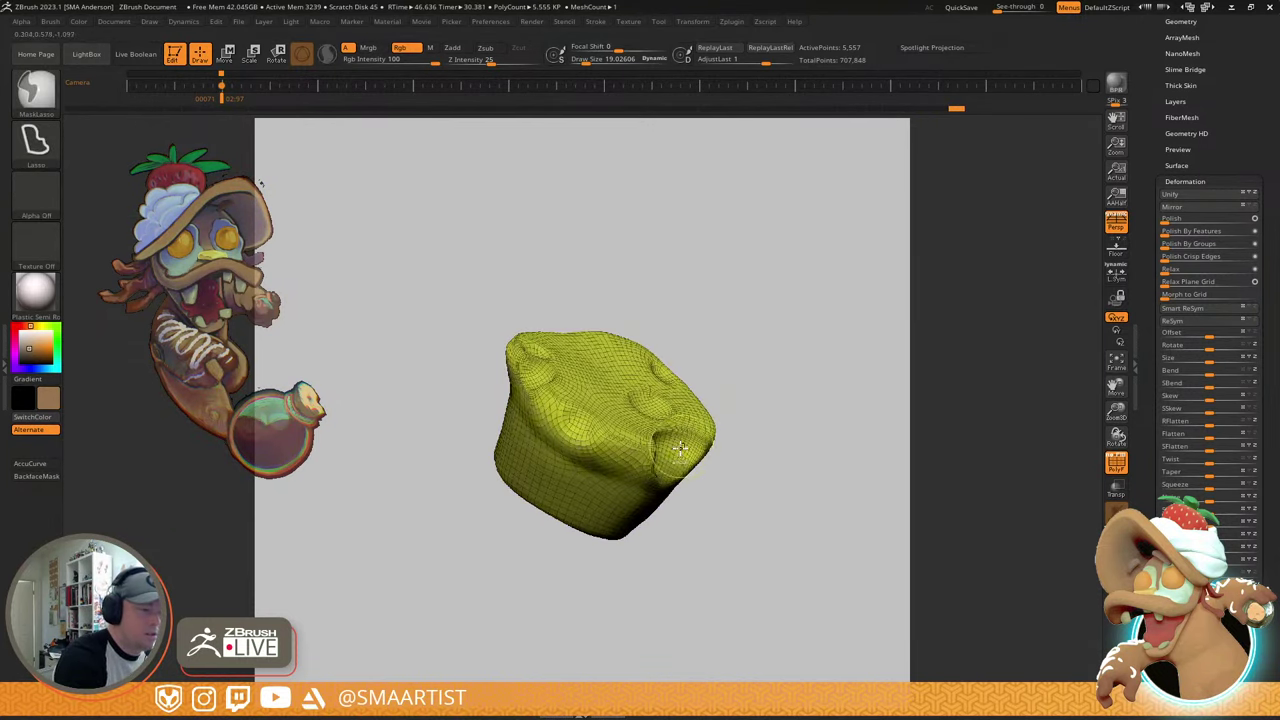
pyautogui.keyDown('ctrl'); pyautogui.click(674, 450); pyautogui.keyUp('ctrl')
pyautogui.keyDown('ctrl'); pyautogui.click(758, 369); pyautogui.keyUp('ctrl')
pyautogui.keyDown('ctrl'); pyautogui.click(668, 433); pyautogui.keyUp('ctrl')
pyautogui.keyDown('ctrl'); pyautogui.click(664, 437); pyautogui.keyUp('ctrl')
pyautogui.keyDown('ctrl'); pyautogui.click(664, 437); pyautogui.keyUp('ctrl')
pyautogui.keyDown('ctrl'); pyautogui.click(664, 437); pyautogui.keyUp('ctrl')
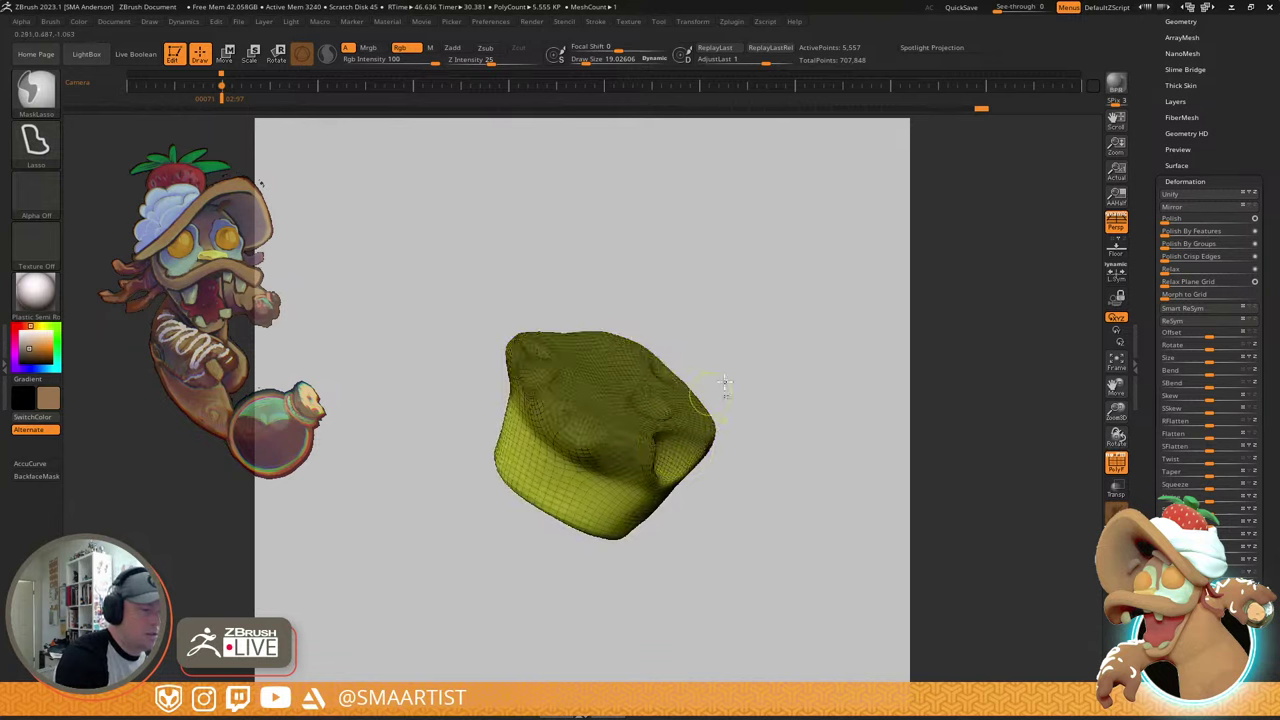
# - Hide the polyframe, raise the draw size to about 54, and paint brown over the large cork's unmasked sides
pyautogui.keyDown('ctrl'); pyautogui.click(763, 348); pyautogui.keyUp('ctrl')
pyautogui.keyDown('ctrl'); pyautogui.click(705, 390); pyautogui.keyUp('ctrl')
pyautogui.moveTo(620, 429); pyautogui.dragTo(622, 420, button='right')
pyautogui.hotkey('shift', 'f')
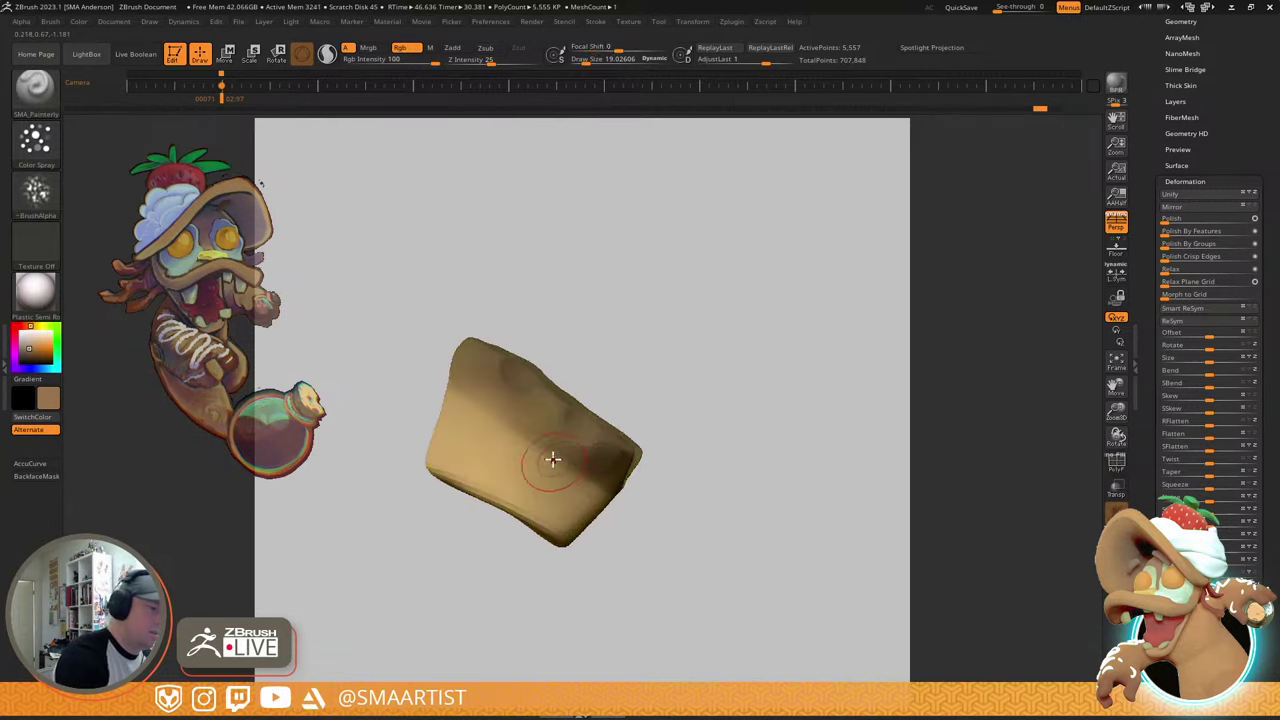
pyautogui.press('s')
pyautogui.moveTo(552, 459)
pyautogui.mouseDown()
pyautogui.moveTo(566, 460)
pyautogui.moveTo(474, 463)
pyautogui.moveTo(622, 470)
pyautogui.mouseUp()
pyautogui.moveTo(708, 552)
pyautogui.mouseDown(button='right')
pyautogui.moveTo(690, 450)
pyautogui.moveTo(645, 350)
pyautogui.moveTo(651, 371)
pyautogui.mouseUp(button='right')
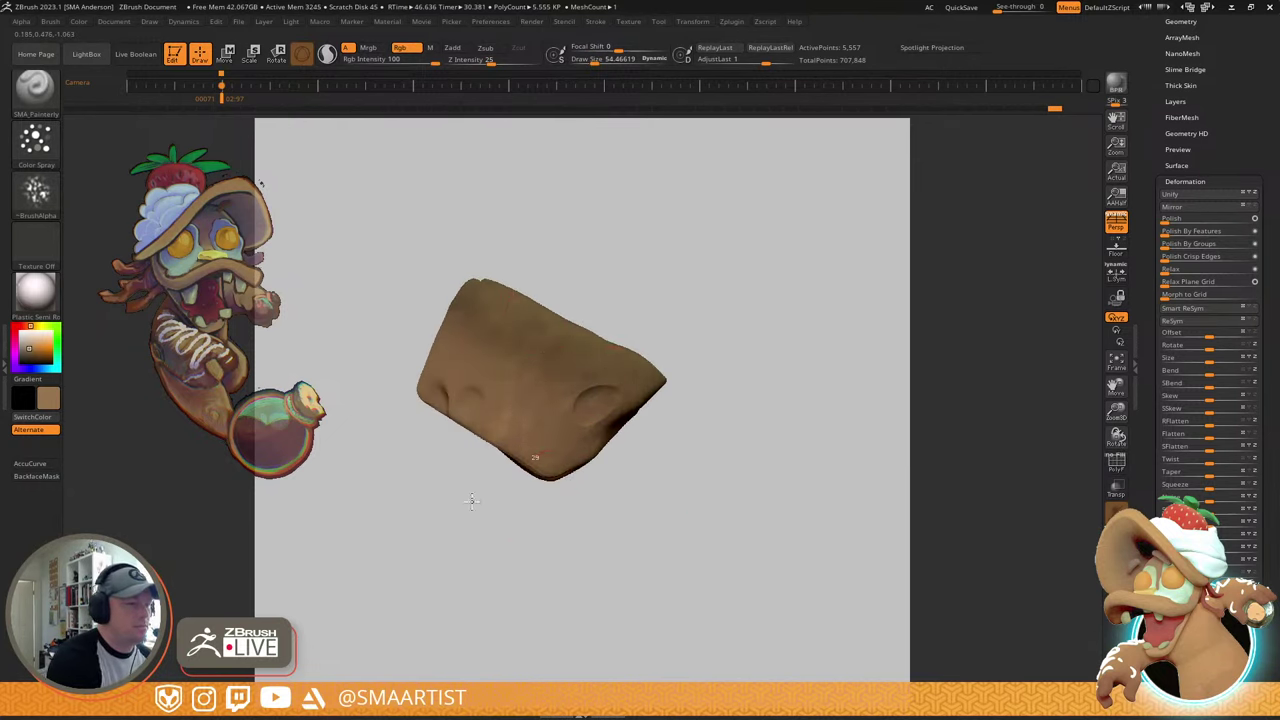
pyautogui.moveTo(668, 528)
pyautogui.mouseDown(button='right')
pyautogui.moveTo(663, 414)
pyautogui.moveTo(583, 587)
pyautogui.mouseUp(button='right')
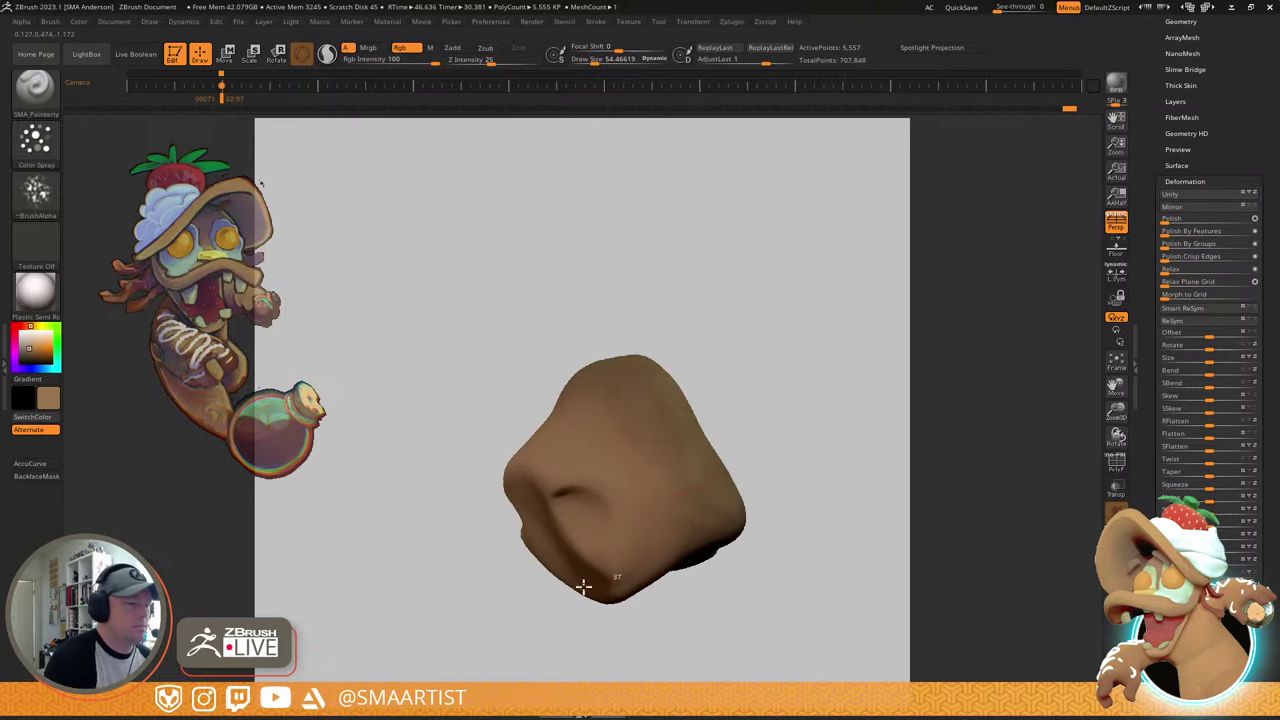
pyautogui.moveTo(643, 367); pyautogui.dragTo(706, 450)
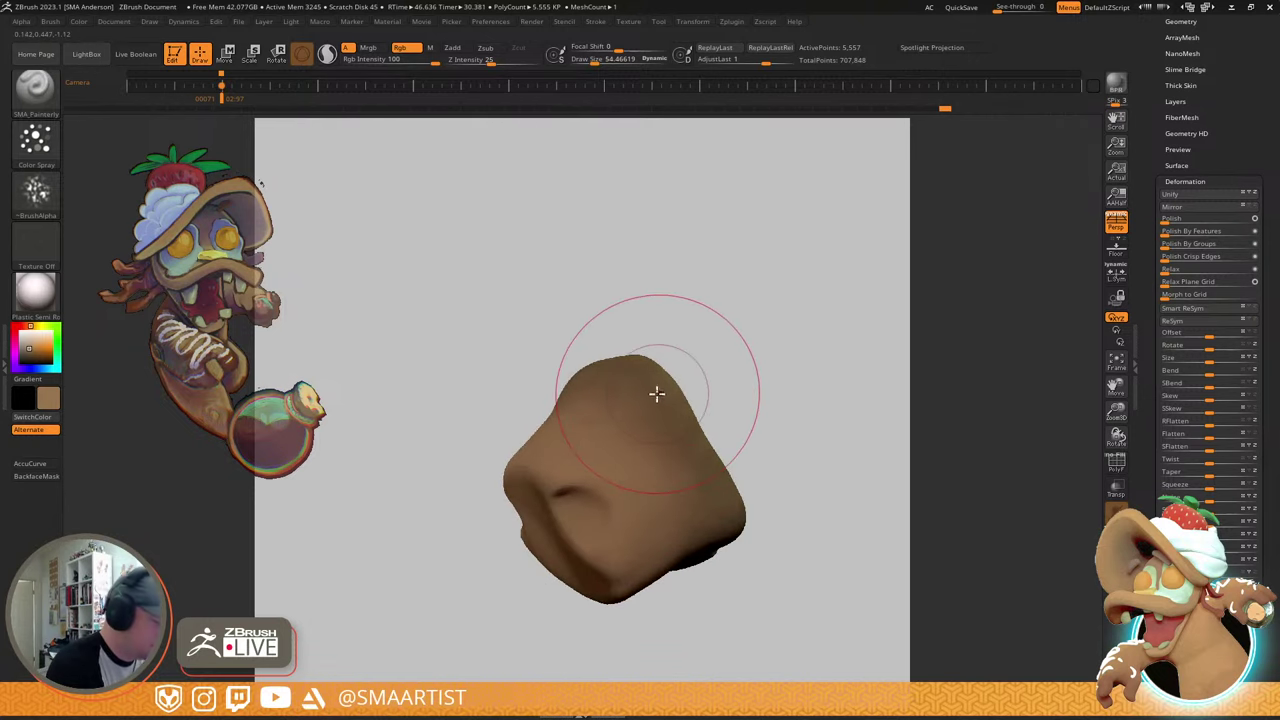
# - Try a darker brown stroke on the large cork's side, undo it, and clear the cork's mask
pyautogui.press('c')
pyautogui.moveTo(671, 383); pyautogui.dragTo(744, 423)
pyautogui.hotkey('ctrl', 'z')
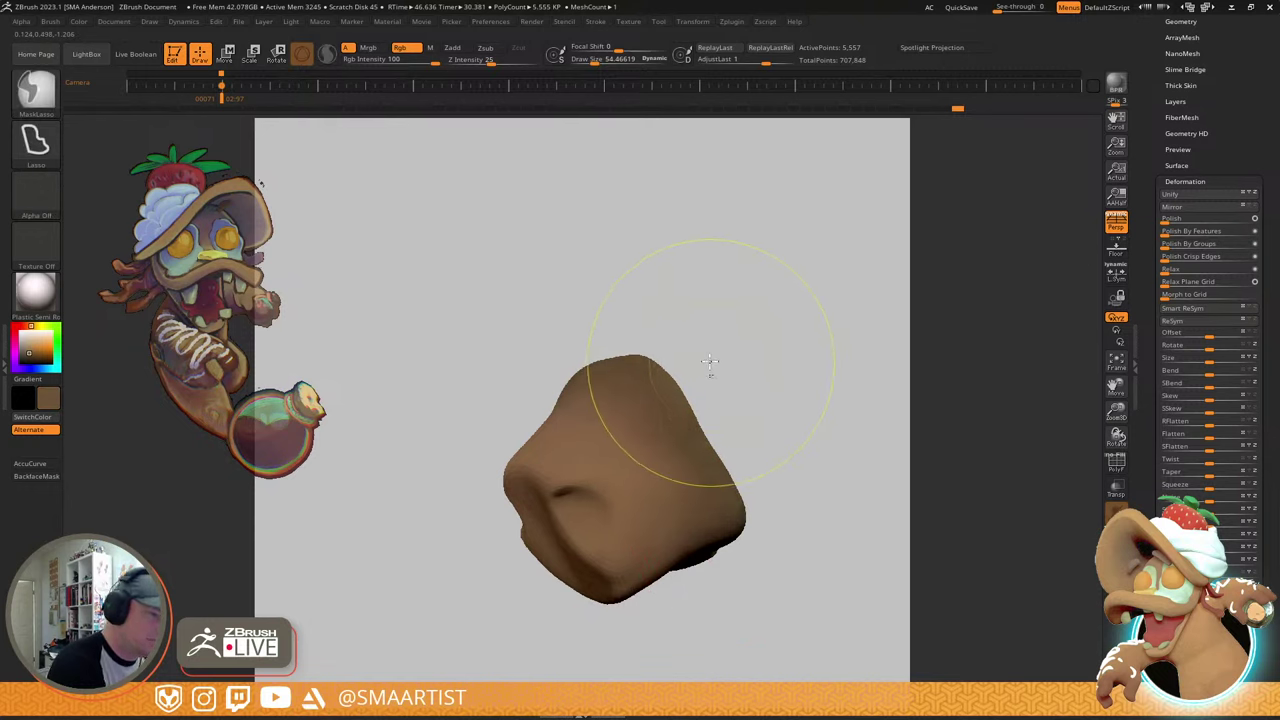
pyautogui.keyDown('ctrl'); pyautogui.moveTo(748, 320); pyautogui.dragTo(777, 430); pyautogui.keyUp('ctrl')
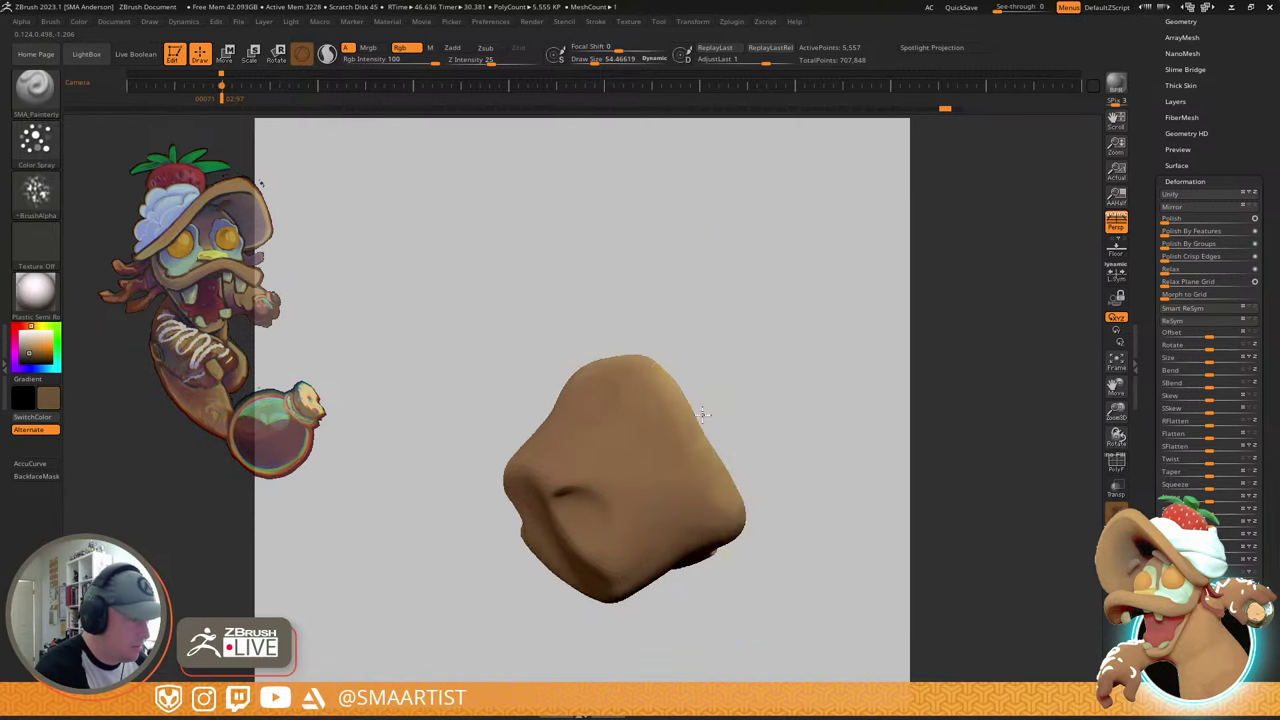
# - Sample a lighter tan, reduce the draw size to about 23, and paint variation over the large cork's edges and pitted end
pyautogui.moveTo(704, 414); pyautogui.dragTo(676, 422, button='right')
pyautogui.press('c')
pyautogui.press('s')
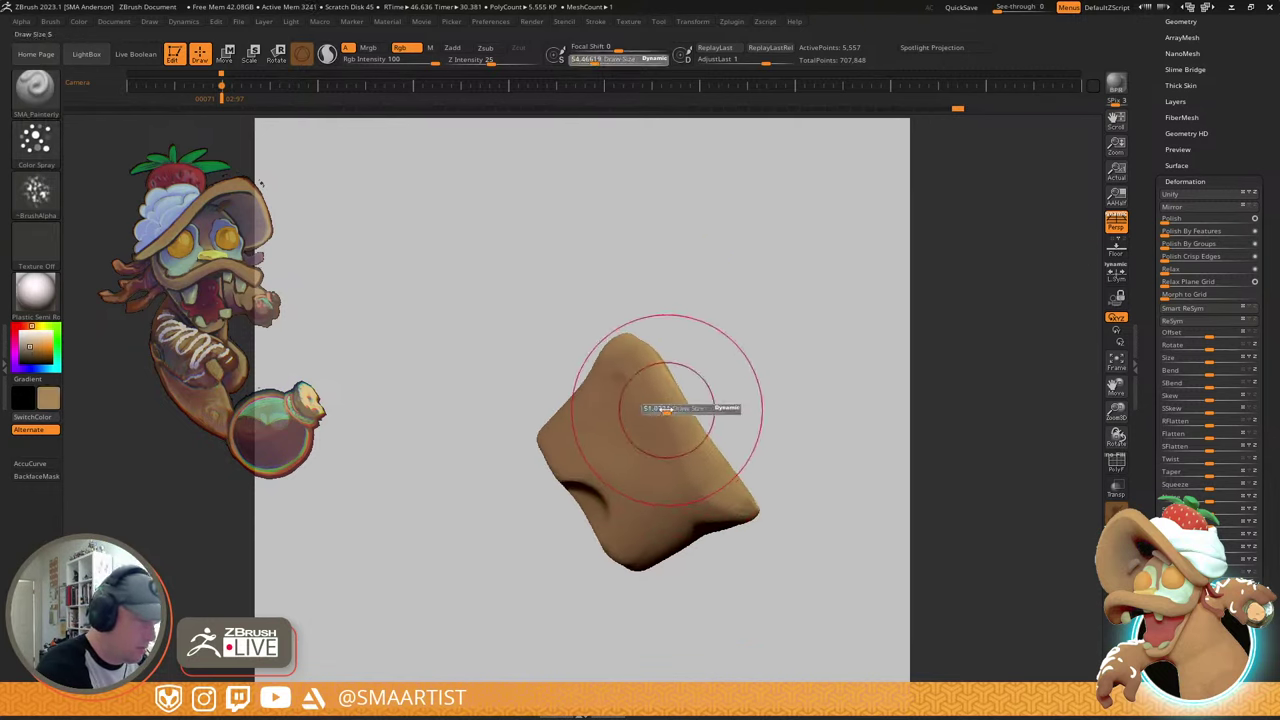
pyautogui.moveTo(668, 408); pyautogui.dragTo(695, 466)
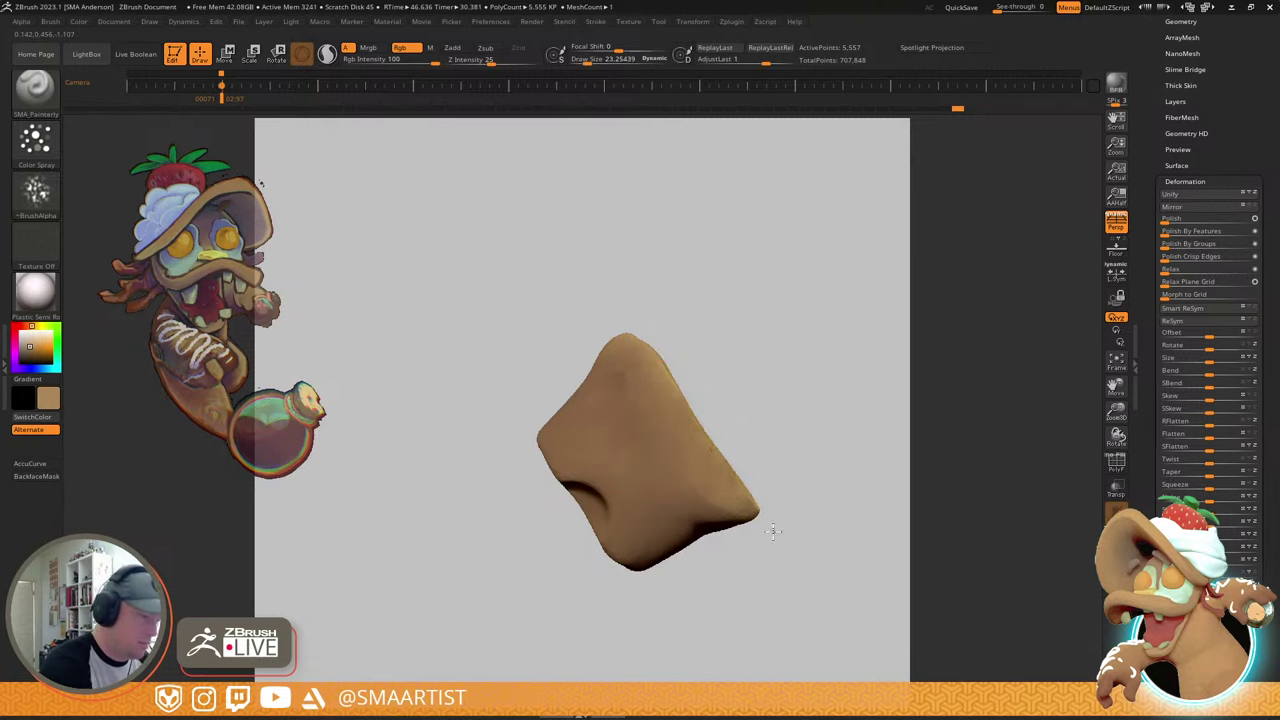
pyautogui.moveTo(772, 532)
pyautogui.mouseDown()
pyautogui.moveTo(751, 534)
pyautogui.moveTo(675, 344)
pyautogui.mouseUp()
pyautogui.moveTo(813, 388); pyautogui.dragTo(811, 517)
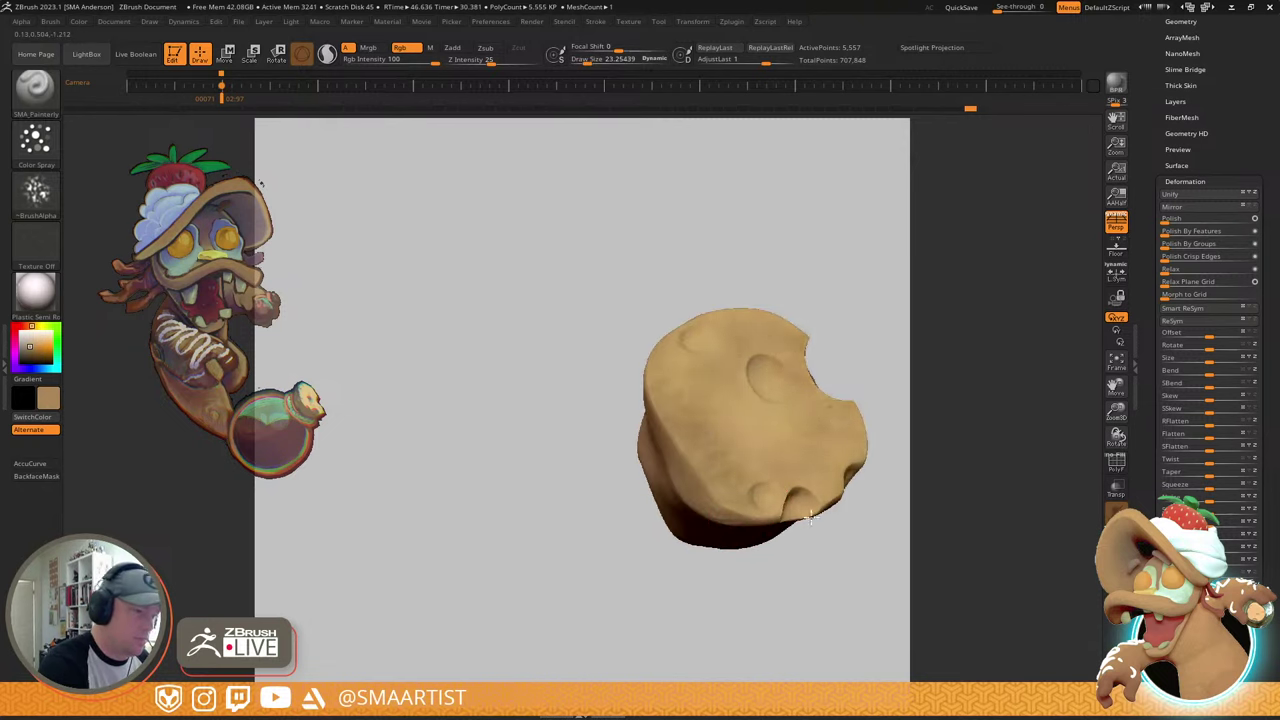
pyautogui.moveTo(837, 446); pyautogui.dragTo(767, 422)
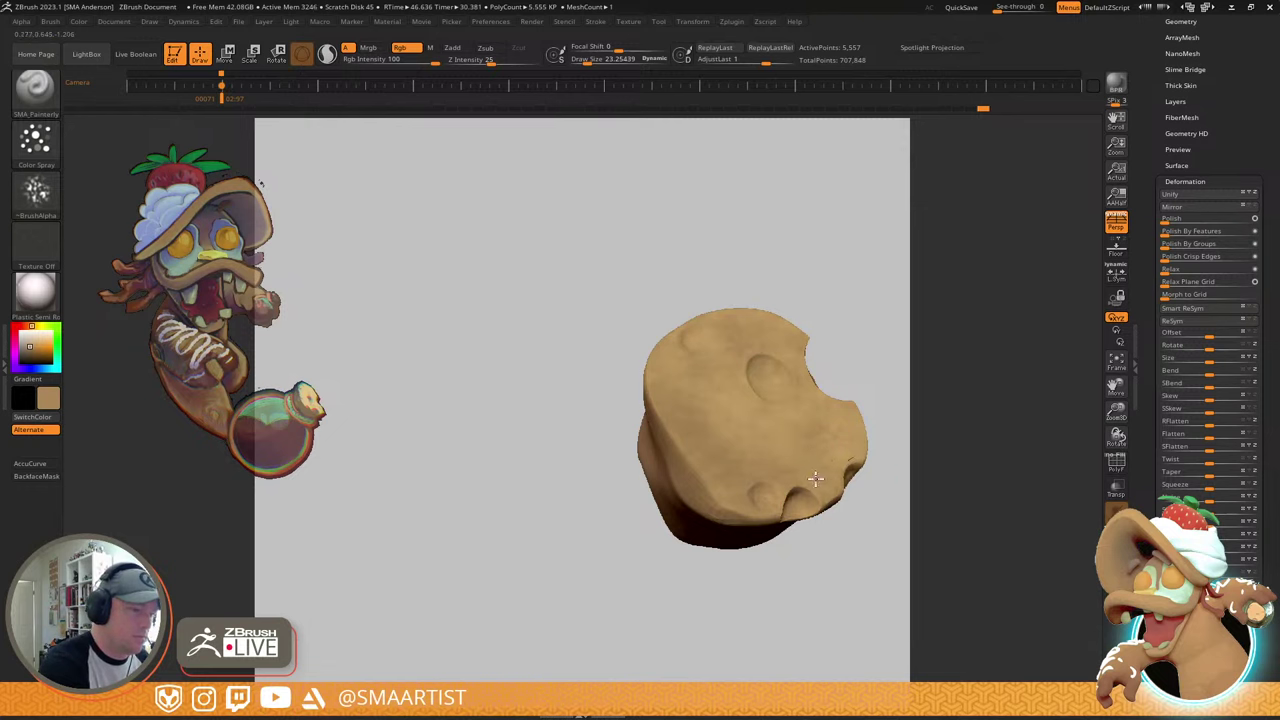
pyautogui.moveTo(814, 482)
pyautogui.mouseDown(button='right')
pyautogui.moveTo(837, 460)
pyautogui.moveTo(860, 488)
pyautogui.moveTo(783, 502)
pyautogui.mouseUp(button='right')
pyautogui.moveTo(731, 448); pyautogui.dragTo(645, 444)
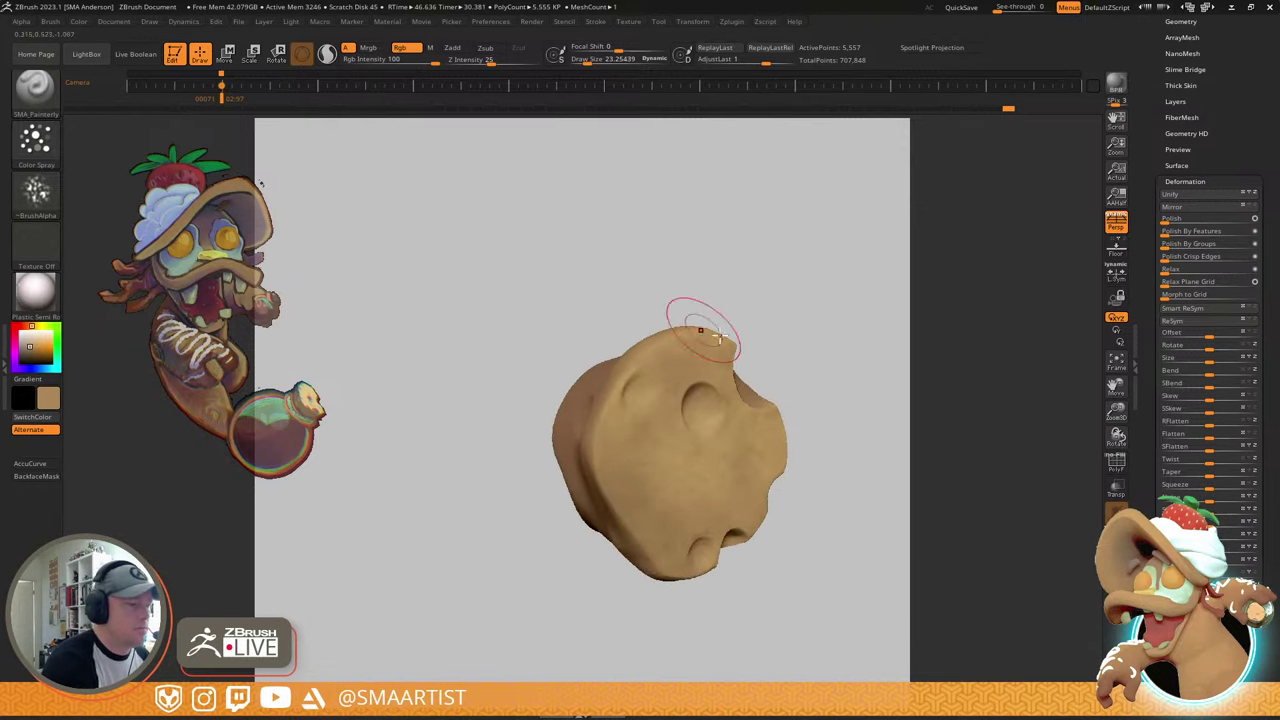
# - Bring back the full character, select the small vial's cork (Cork4), and isolate it
pyautogui.keyDown('ctrl'); pyautogui.moveTo(762, 398); pyautogui.dragTo(689, 357, button='right'); pyautogui.keyUp('ctrl')
pyautogui.hotkey('ctrl', 'shift', 's')
pyautogui.moveTo(720, 430)
pyautogui.keyDown('ctrl'); pyautogui.mouseDown(button='right')
pyautogui.moveTo(710, 404)
pyautogui.moveTo(740, 320)
pyautogui.moveTo(728, 319)
pyautogui.moveTo(695, 390)
pyautogui.mouseUp(button='right'); pyautogui.keyUp('ctrl')
pyautogui.keyDown('ctrl'); pyautogui.moveTo(695, 390); pyautogui.dragTo(700, 500, button='right'); pyautogui.keyUp('ctrl')
pyautogui.moveTo(783, 317)
pyautogui.keyDown('alt'); pyautogui.mouseDown(button='right')
pyautogui.moveTo(504, 470)
pyautogui.moveTo(690, 315)
pyautogui.mouseUp(button='right'); pyautogui.keyUp('alt')
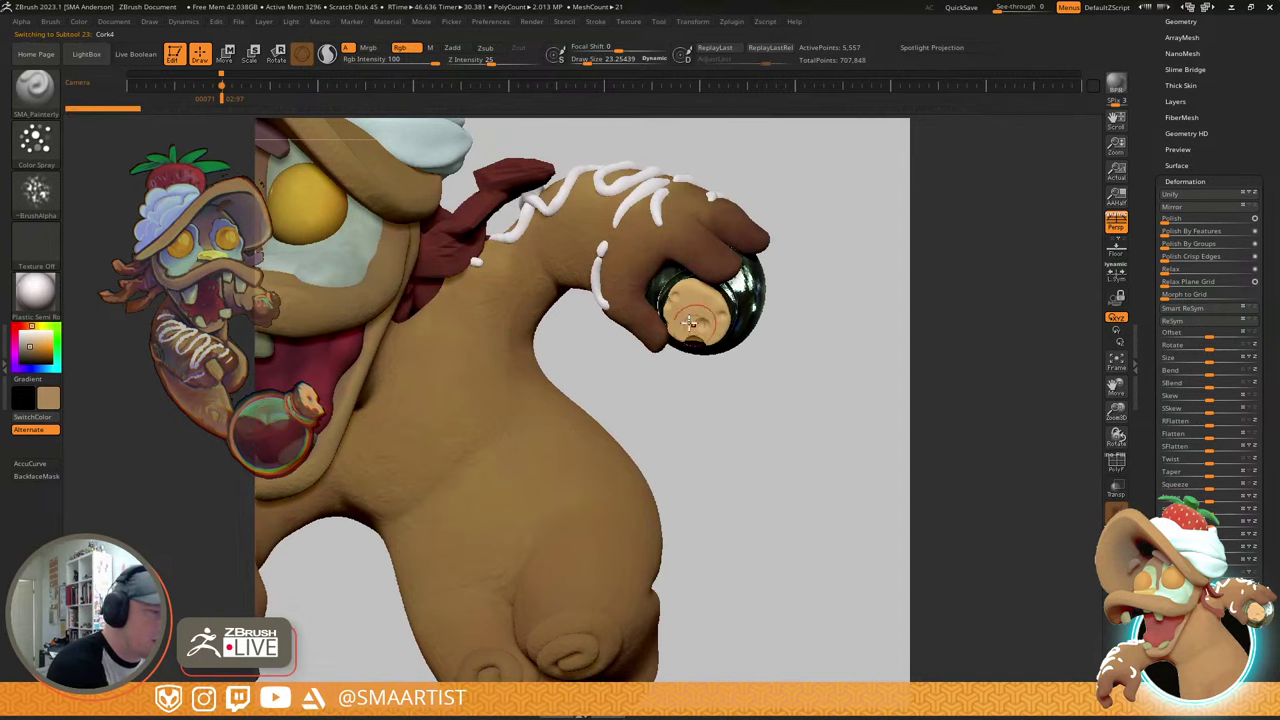
pyautogui.moveTo(708, 289)
pyautogui.mouseDown()
pyautogui.moveTo(754, 311)
pyautogui.moveTo(742, 326)
pyautogui.mouseUp()
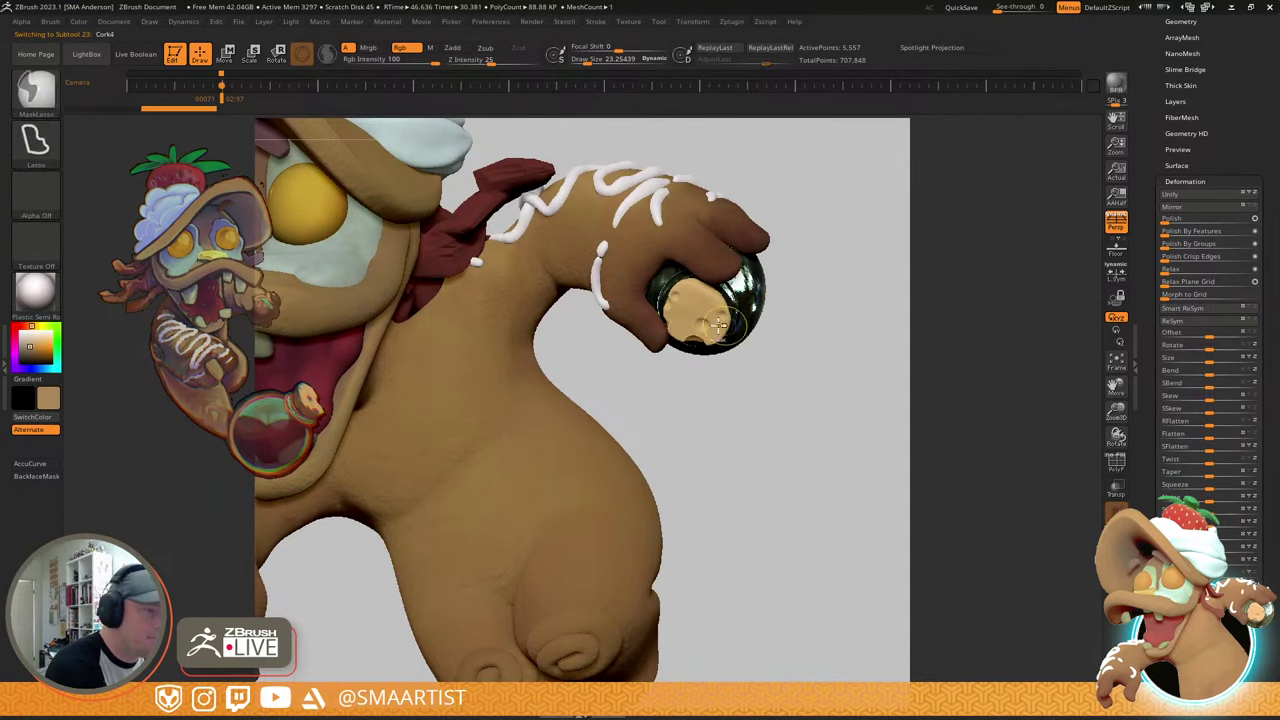
pyautogui.moveTo(737, 357); pyautogui.dragTo(712, 322, button='right')
pyautogui.hotkey('shift', 's')
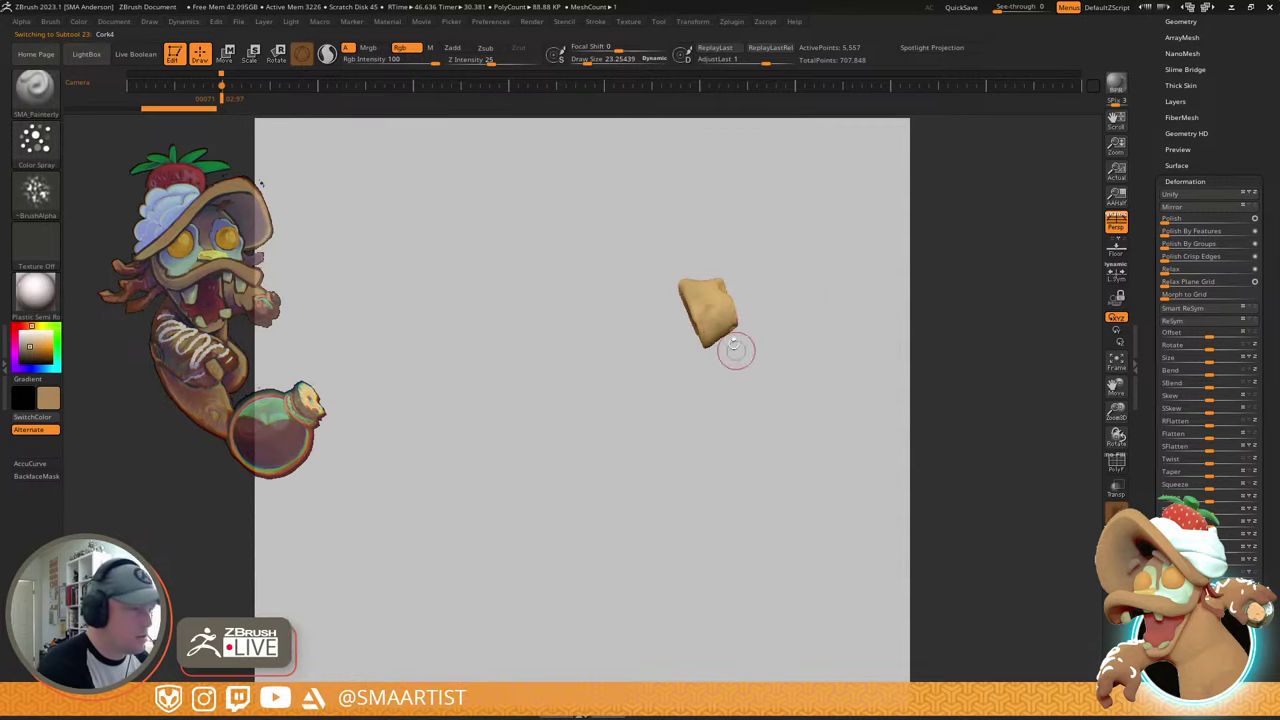
# - Reduce the draw size to about 17 and paint mottled tan variation over the small cork's pitted end
pyautogui.moveTo(717, 299); pyautogui.dragTo(713, 299)
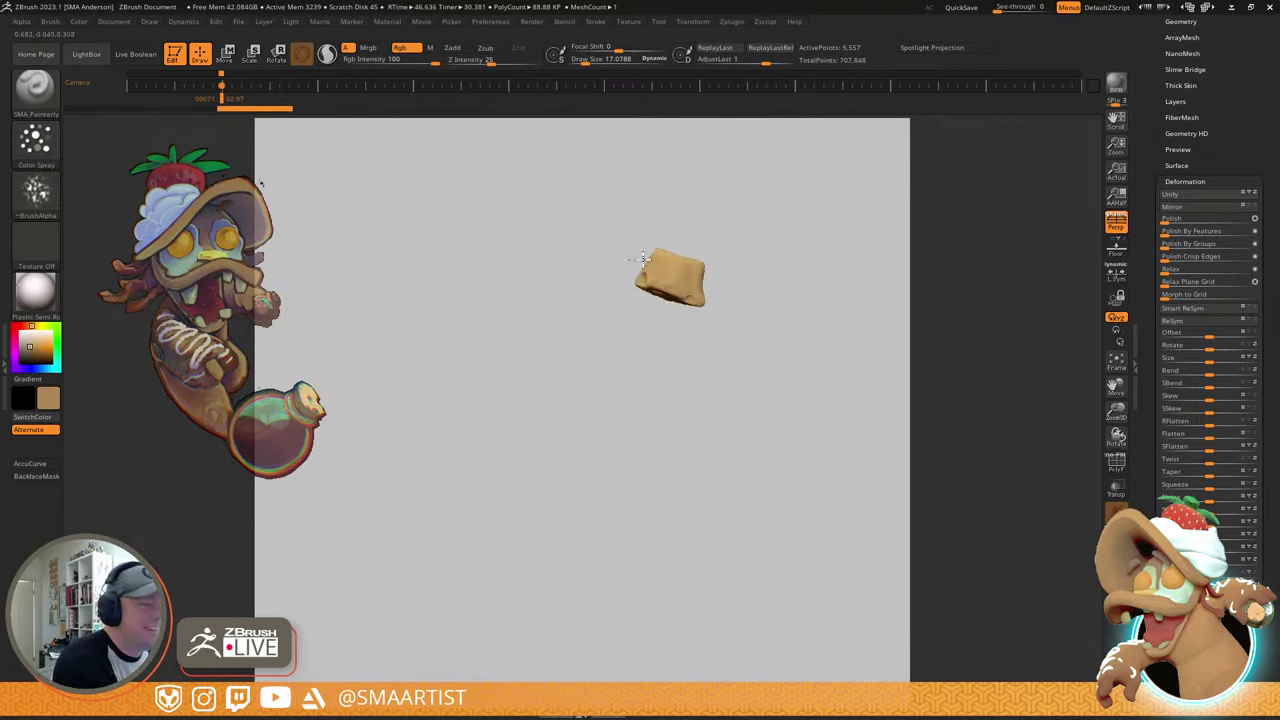
pyautogui.moveTo(733, 279); pyautogui.dragTo(886, 609, button='right')
pyautogui.moveTo(728, 402)
pyautogui.mouseDown(button='right')
pyautogui.moveTo(694, 360)
pyautogui.moveTo(738, 385)
pyautogui.moveTo(714, 423)
pyautogui.moveTo(686, 380)
pyautogui.mouseUp(button='right')
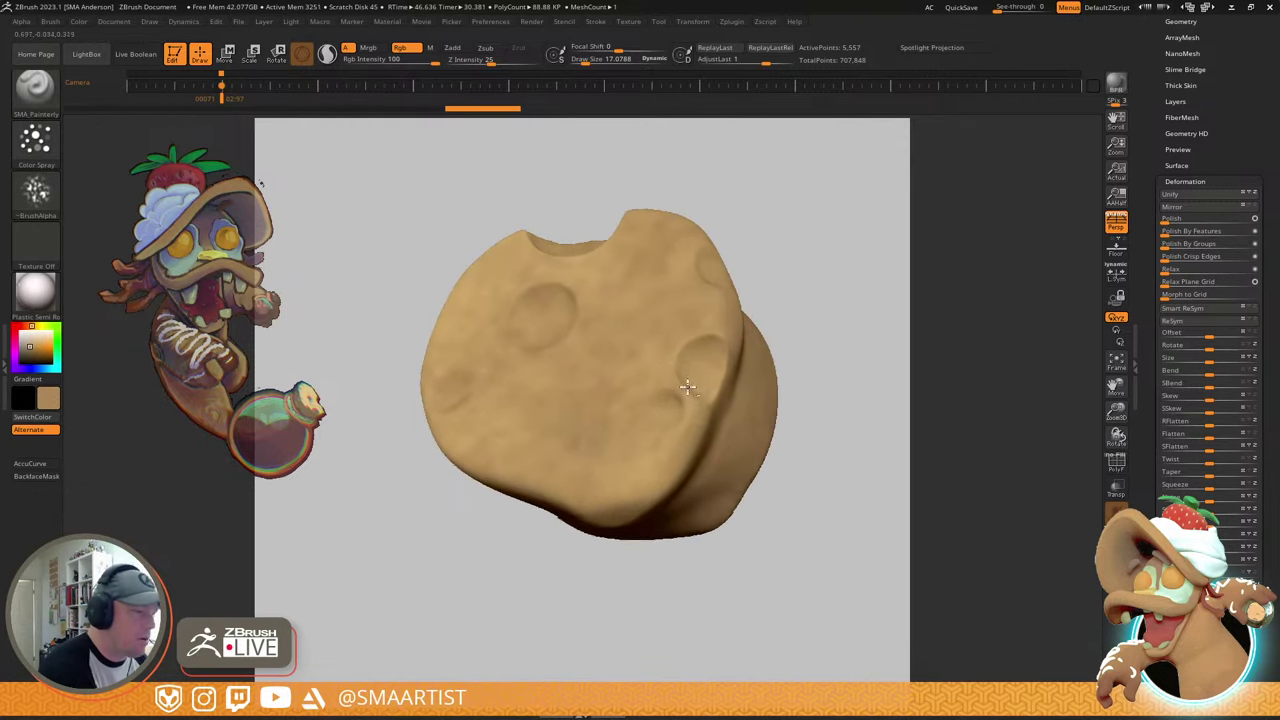
pyautogui.hotkey('shift', 'f')
pyautogui.hotkey('shift', 'f')
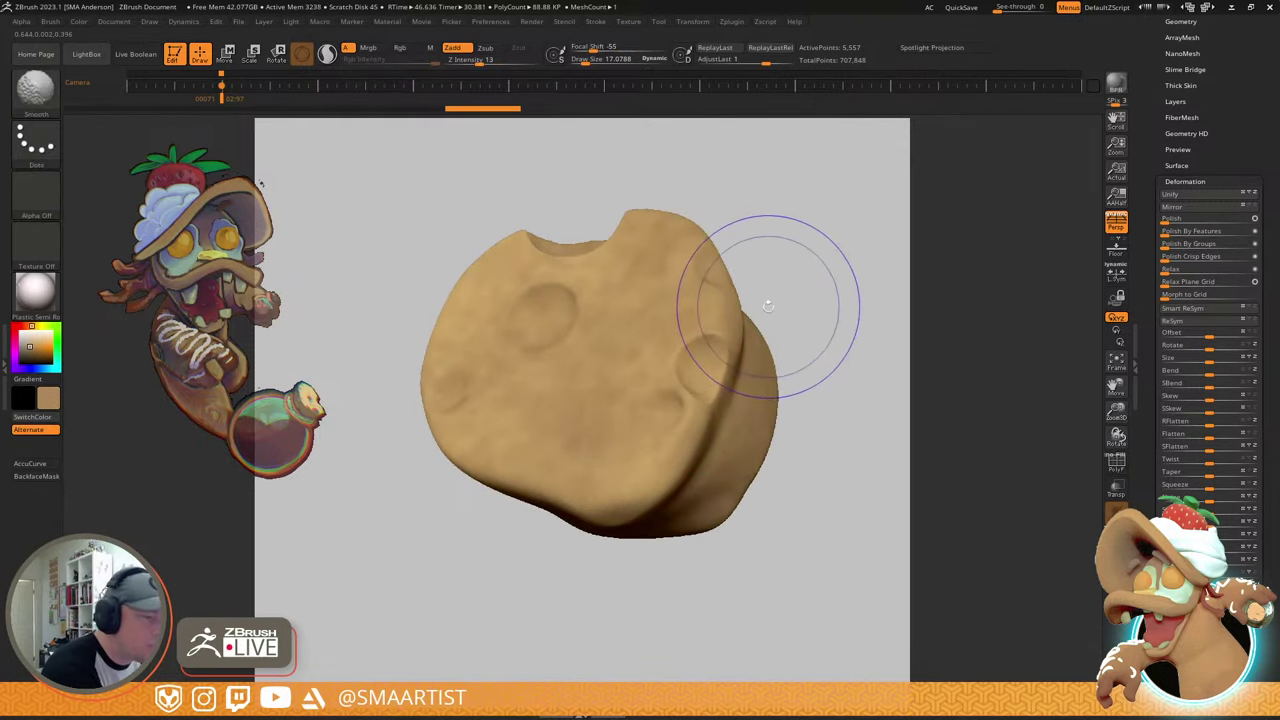
# - Save the project and mask the small cork by smoothness
pyautogui.click(1197, 181)
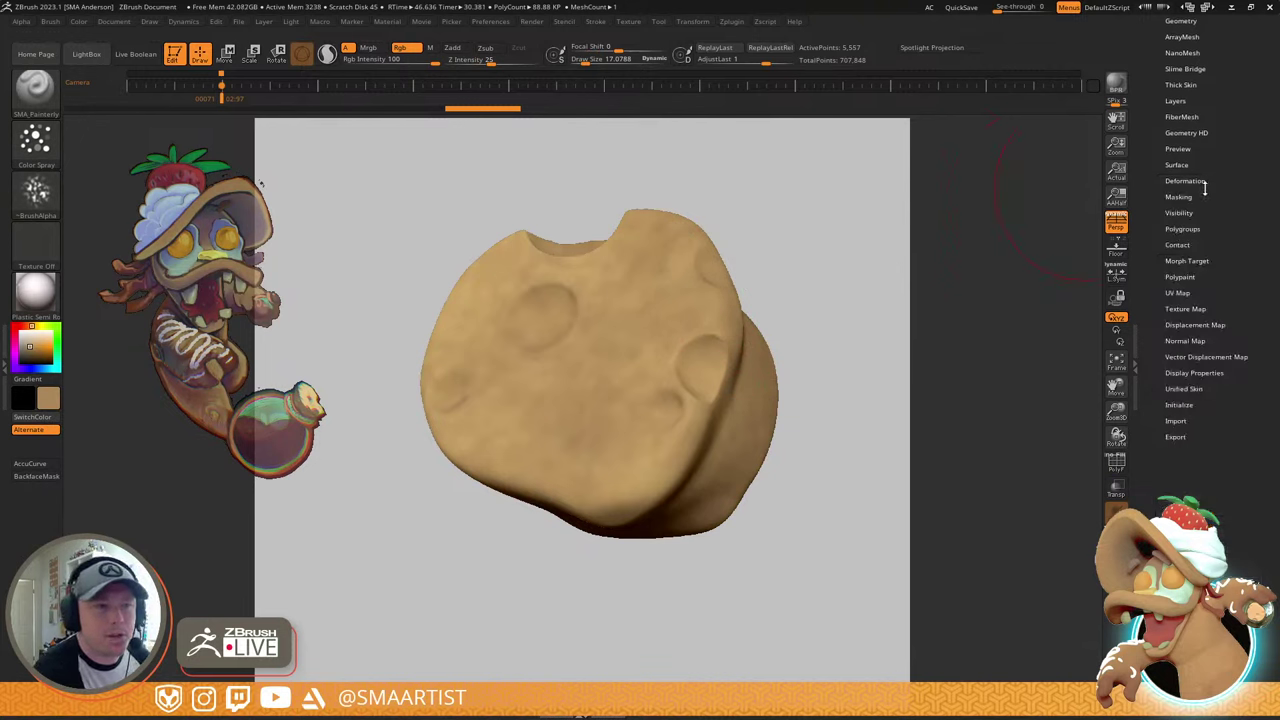
pyautogui.click(1178, 197)
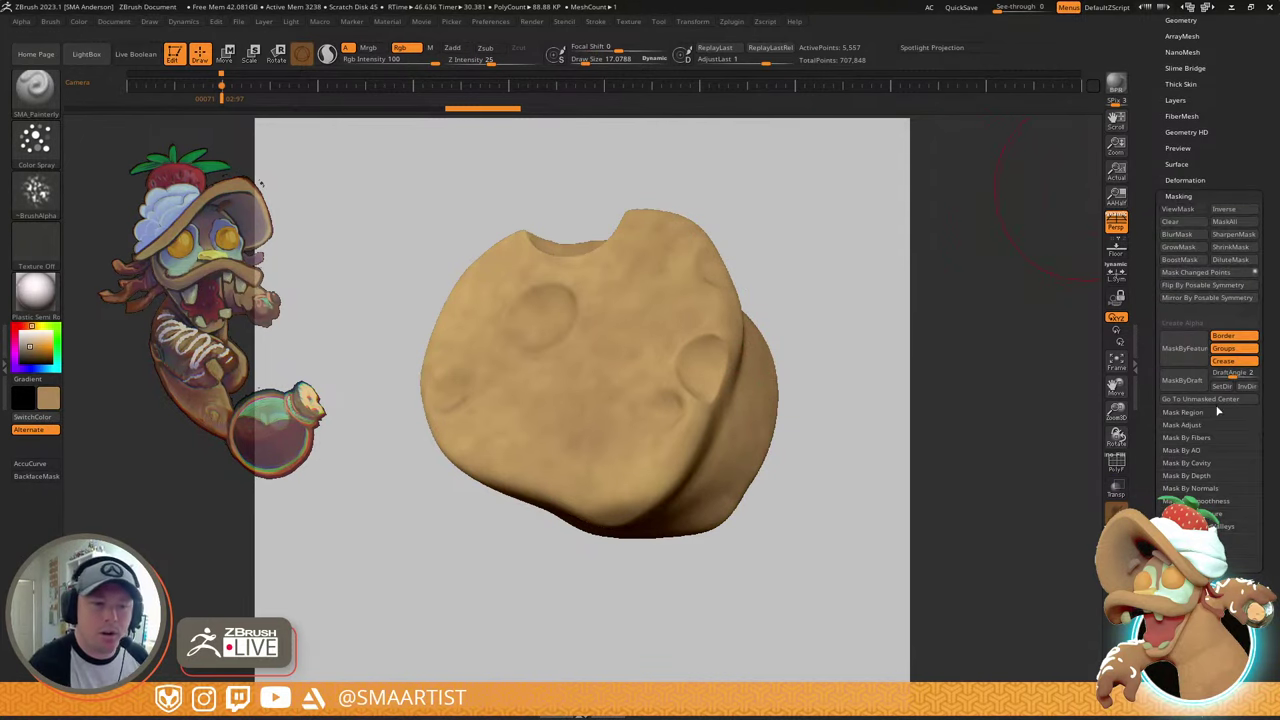
pyautogui.press('ctrl')
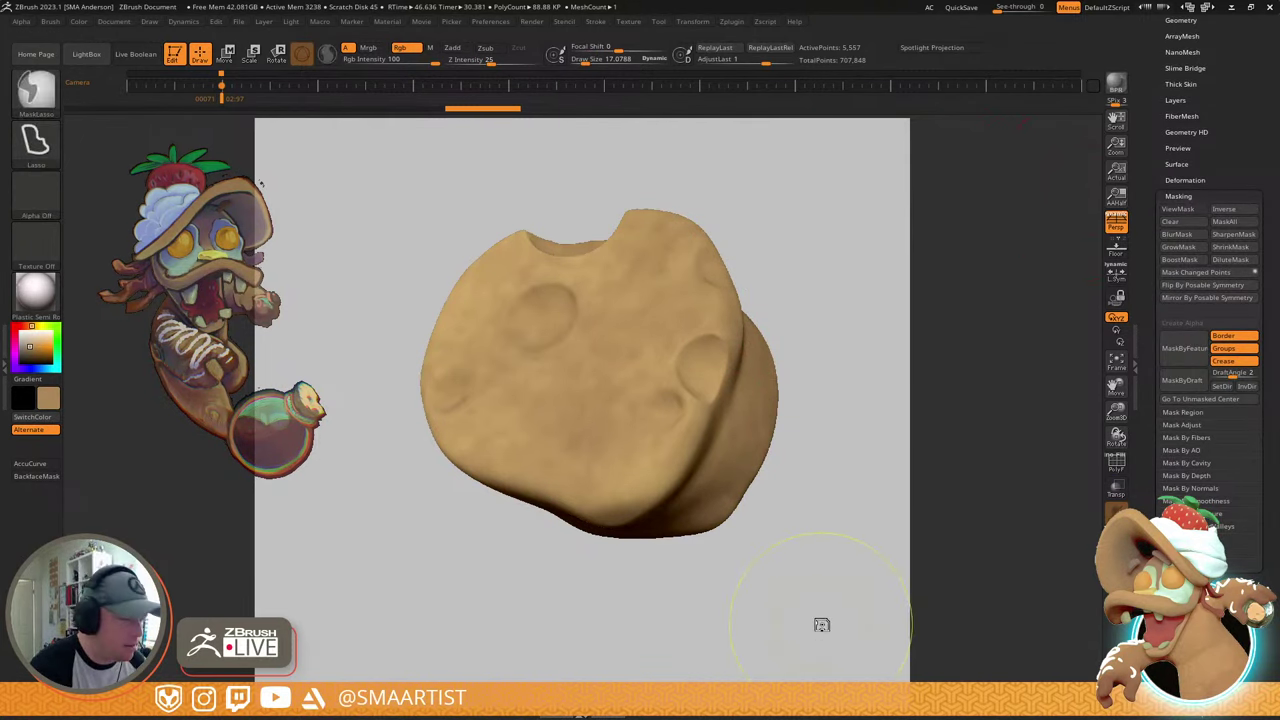
pyautogui.hotkey('ctrl', 's')
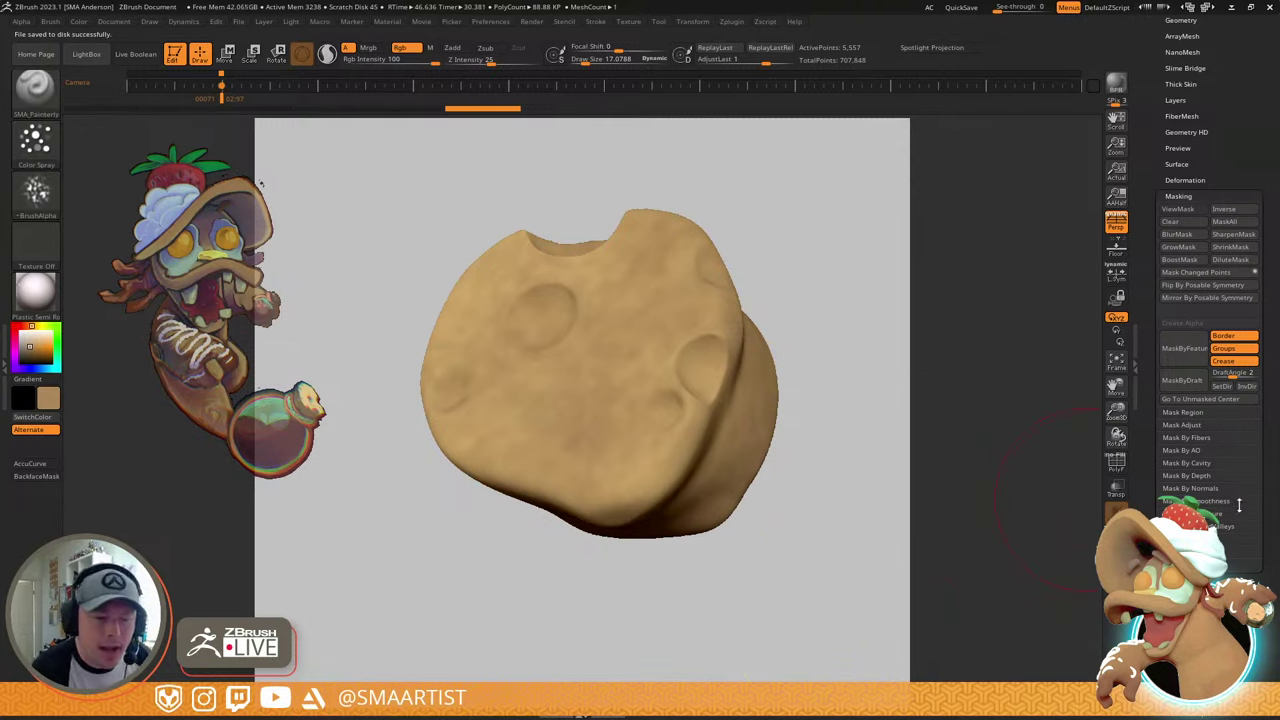
pyautogui.click(1205, 513)
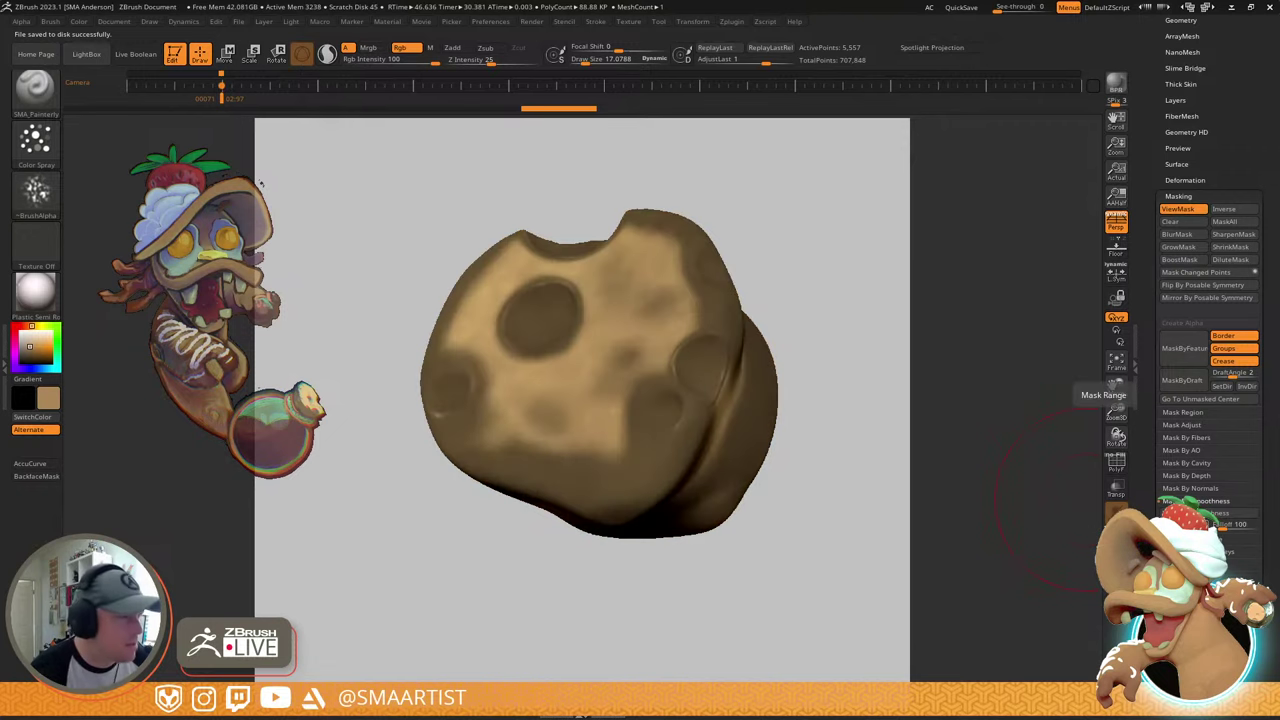
# - Paint pale yellow-tan over the unmasked areas of the small cork's end and clear the mask
pyautogui.moveTo(733, 349)
pyautogui.mouseDown(button='right')
pyautogui.moveTo(709, 357)
pyautogui.moveTo(717, 345)
pyautogui.mouseUp(button='right')
pyautogui.moveTo(717, 344); pyautogui.dragTo(758, 381)
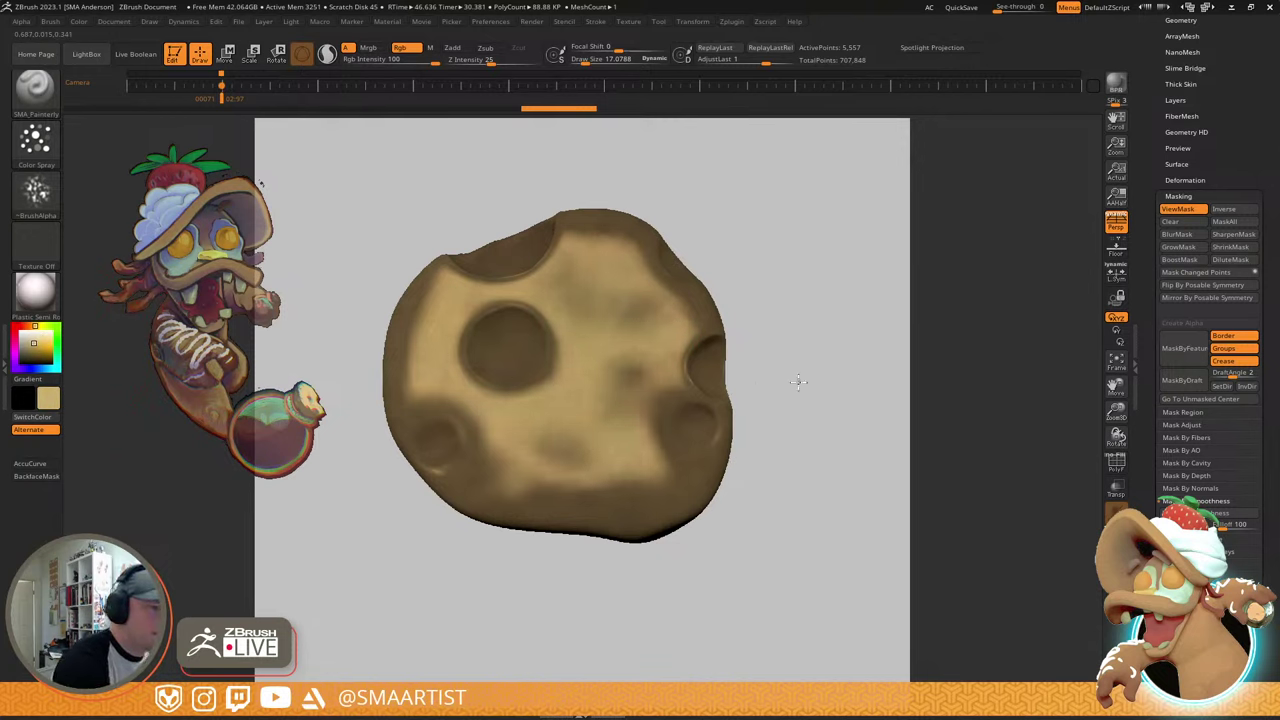
pyautogui.press('ctrl')
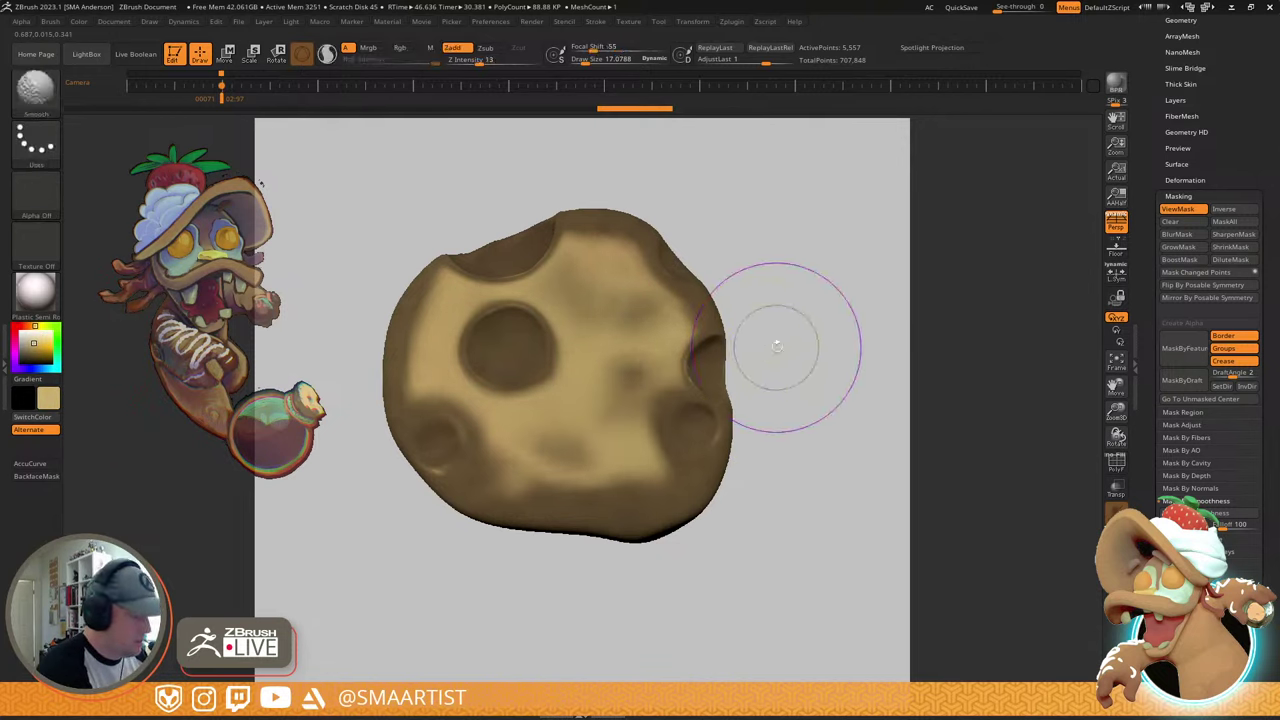
pyautogui.keyDown('ctrl'); pyautogui.moveTo(788, 300); pyautogui.dragTo(822, 430); pyautogui.keyUp('ctrl')
# - Select the large vial's cork (Cork5), highlight it in yellow-tan through a smoothness mask, and clear the mask
pyautogui.keyDown('ctrl'); pyautogui.moveTo(822, 430); pyautogui.dragTo(757, 345, button='right'); pyautogui.keyUp('ctrl')
pyautogui.moveTo(745, 405)
pyautogui.keyDown('ctrl'); pyautogui.mouseDown(button='right')
pyautogui.moveTo(680, 372)
pyautogui.moveTo(737, 381)
pyautogui.moveTo(765, 360)
pyautogui.moveTo(717, 364)
pyautogui.moveTo(775, 387)
pyautogui.moveTo(761, 480)
pyautogui.moveTo(567, 481)
pyautogui.moveTo(757, 383)
pyautogui.mouseUp(button='right'); pyautogui.keyUp('ctrl')
pyautogui.hotkey('ctrl', 's')
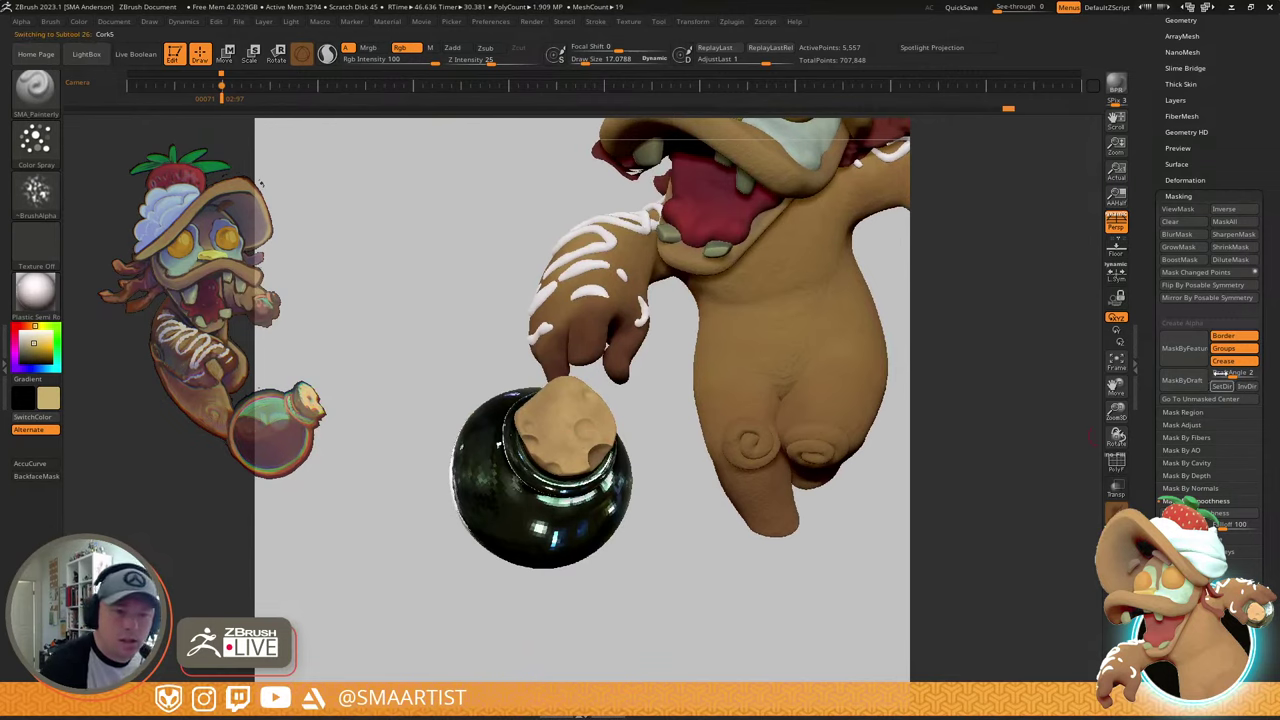
pyautogui.click(1210, 513)
pyautogui.keyDown('ctrl'); pyautogui.moveTo(650, 439); pyautogui.dragTo(590, 449, button='right'); pyautogui.keyUp('ctrl')
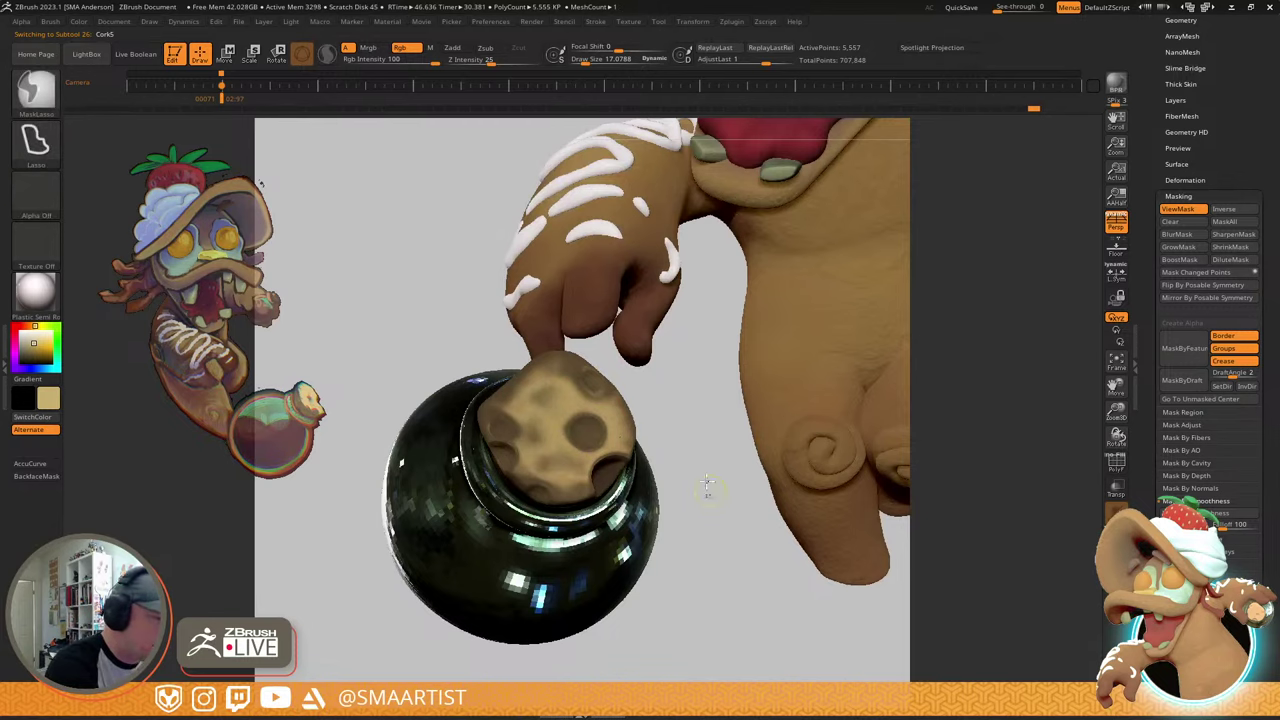
pyautogui.hotkey('ctrl', 'h')
pyautogui.keyDown('ctrl'); pyautogui.moveTo(763, 606); pyautogui.dragTo(686, 514, button='right'); pyautogui.keyUp('ctrl')
pyautogui.keyDown('alt'); pyautogui.moveTo(841, 318); pyautogui.dragTo(888, 328, button='right'); pyautogui.keyUp('alt')
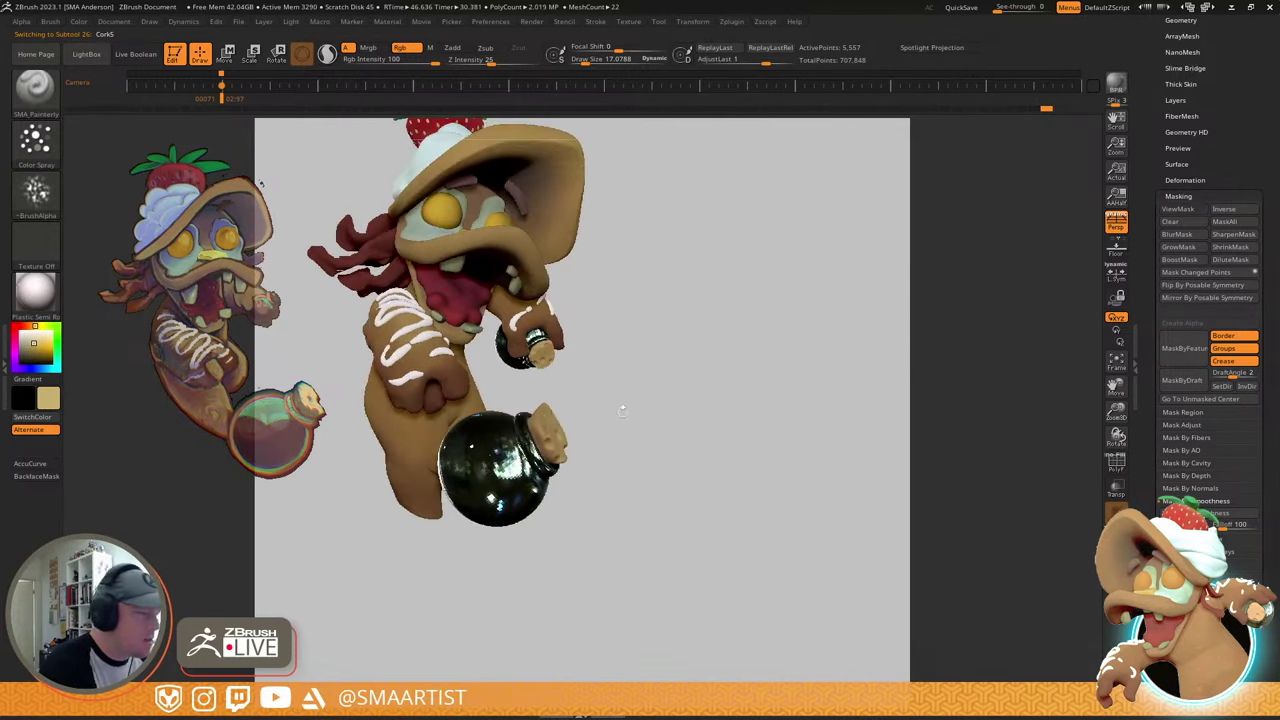
# - Lighten the large cork's pits with yellow-tan through an inverted peaks-and-valleys mask, and clear the mask
pyautogui.keyDown('ctrl'); pyautogui.moveTo(623, 409); pyautogui.dragTo(600, 480, button='right'); pyautogui.keyUp('ctrl')
pyautogui.moveTo(545, 448); pyautogui.dragTo(630, 460, button='right')
pyautogui.moveTo(575, 490); pyautogui.dragTo(563, 493)
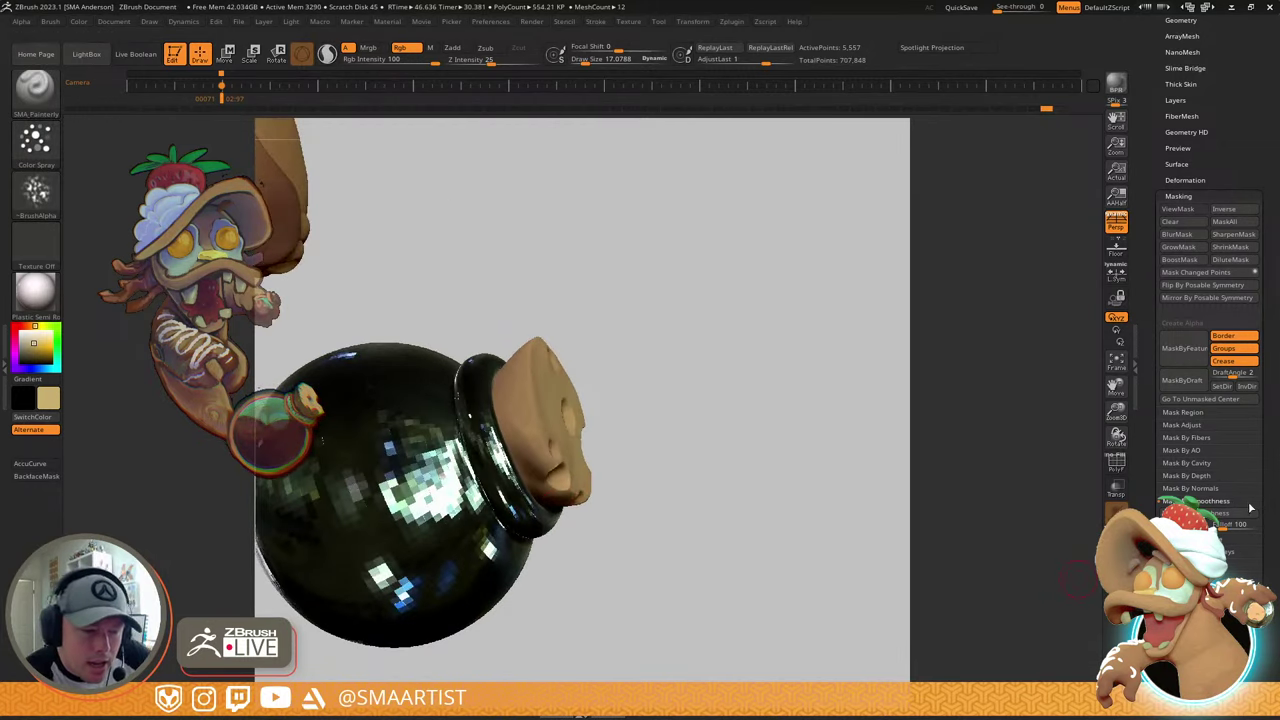
pyautogui.click(1177, 208)
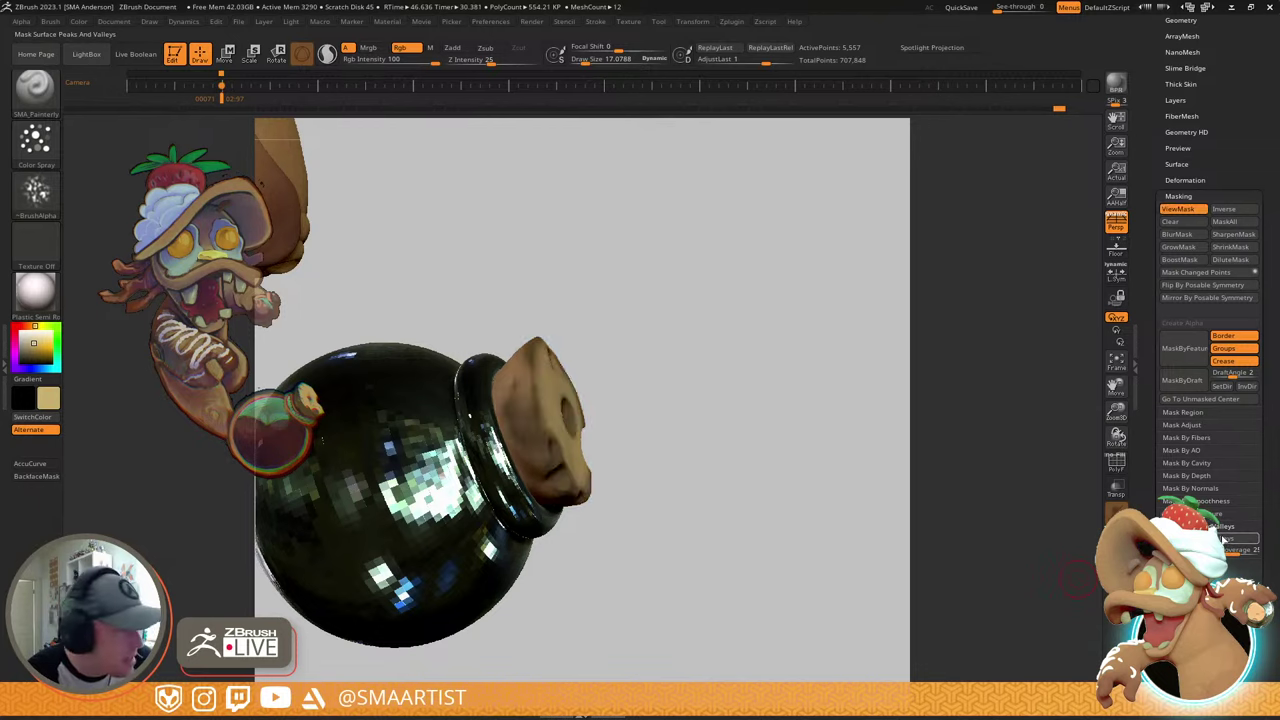
pyautogui.moveTo(686, 386)
pyautogui.mouseDown()
pyautogui.moveTo(651, 374)
pyautogui.moveTo(645, 397)
pyautogui.moveTo(666, 371)
pyautogui.mouseUp()
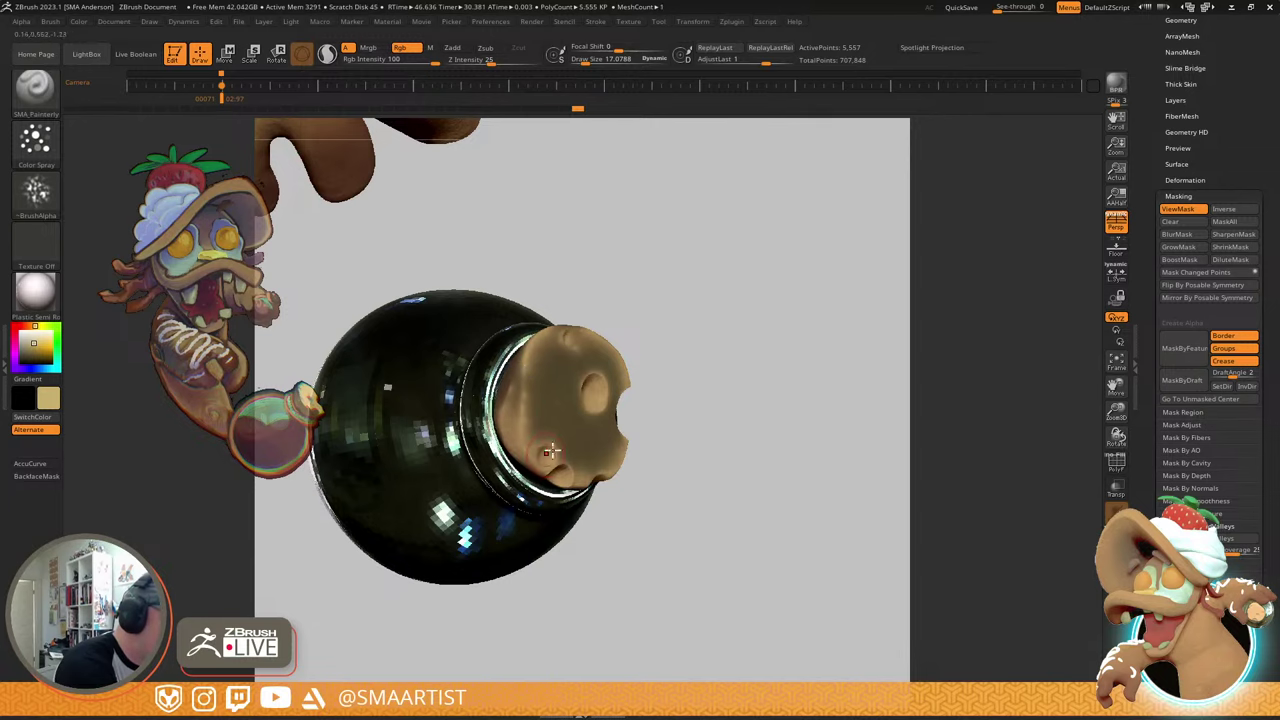
pyautogui.moveTo(662, 428); pyautogui.dragTo(628, 404)
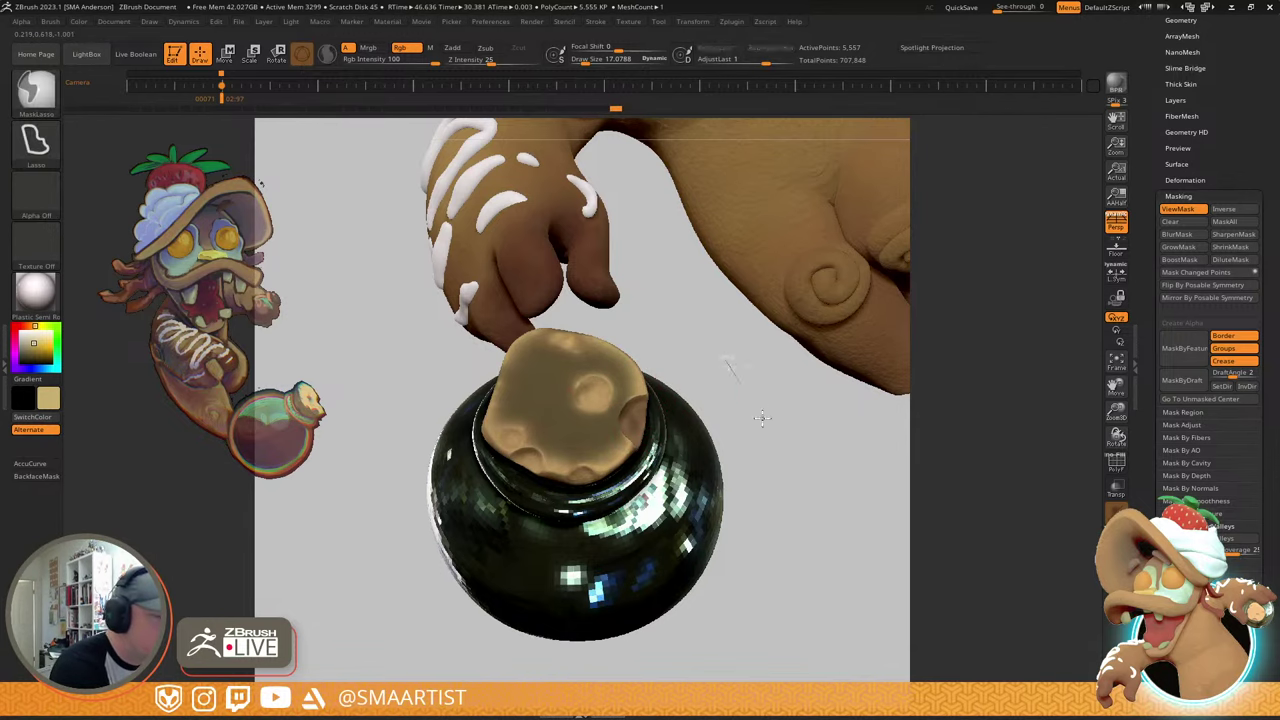
pyautogui.hotkey('ctrl', 'h')
# - Select the small vial's cork (Cork4), mask it by peaks and valleys, and invert the mask to expose the pits
pyautogui.keyDown('ctrl'); pyautogui.moveTo(744, 408); pyautogui.dragTo(852, 283, button='right'); pyautogui.keyUp('ctrl')
pyautogui.moveTo(851, 282); pyautogui.dragTo(640, 346)
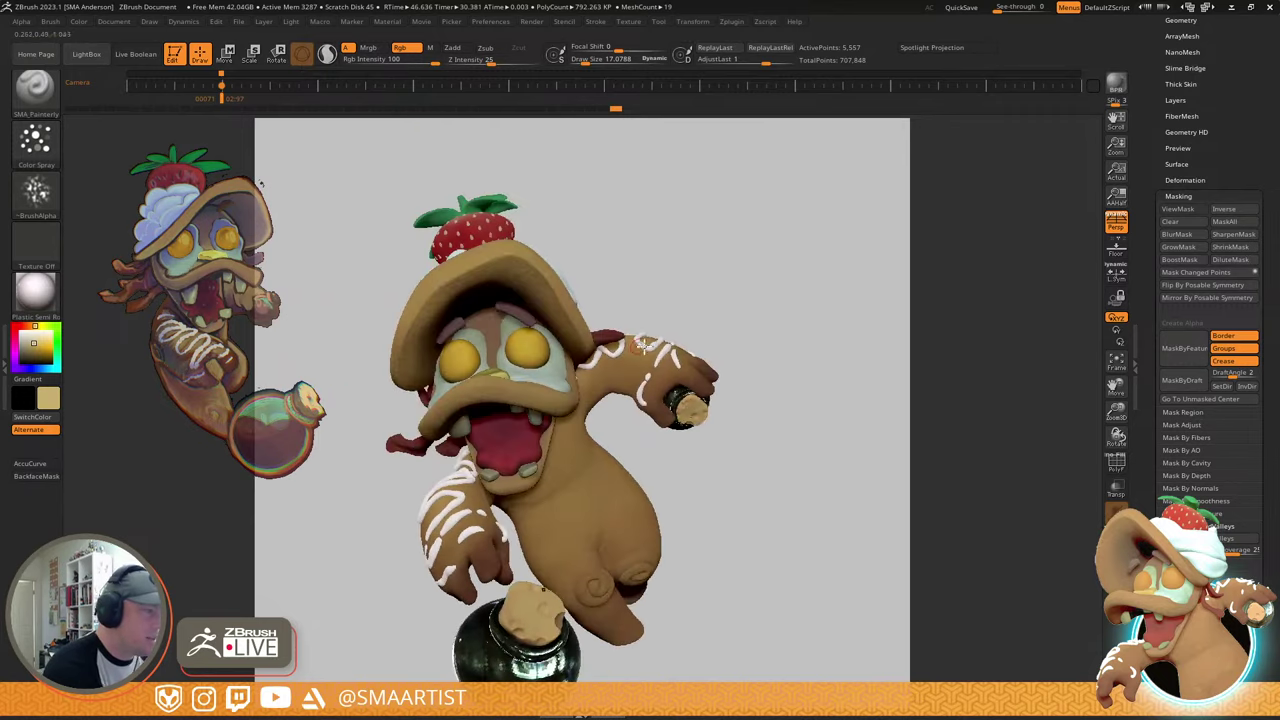
pyautogui.keyDown('alt'); pyautogui.click(692, 408); pyautogui.keyUp('alt')
pyautogui.keyDown('ctrl'); pyautogui.moveTo(702, 408); pyautogui.dragTo(817, 563, button='right'); pyautogui.keyUp('ctrl')
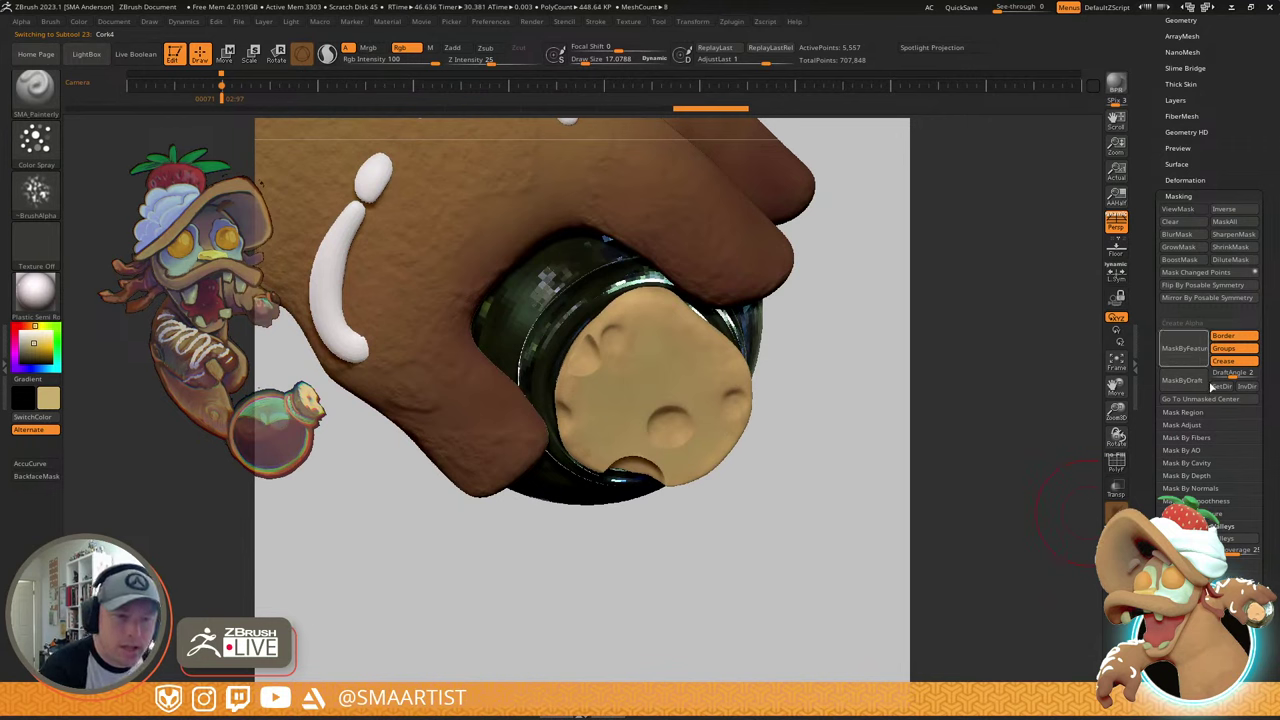
pyautogui.click(1228, 539)
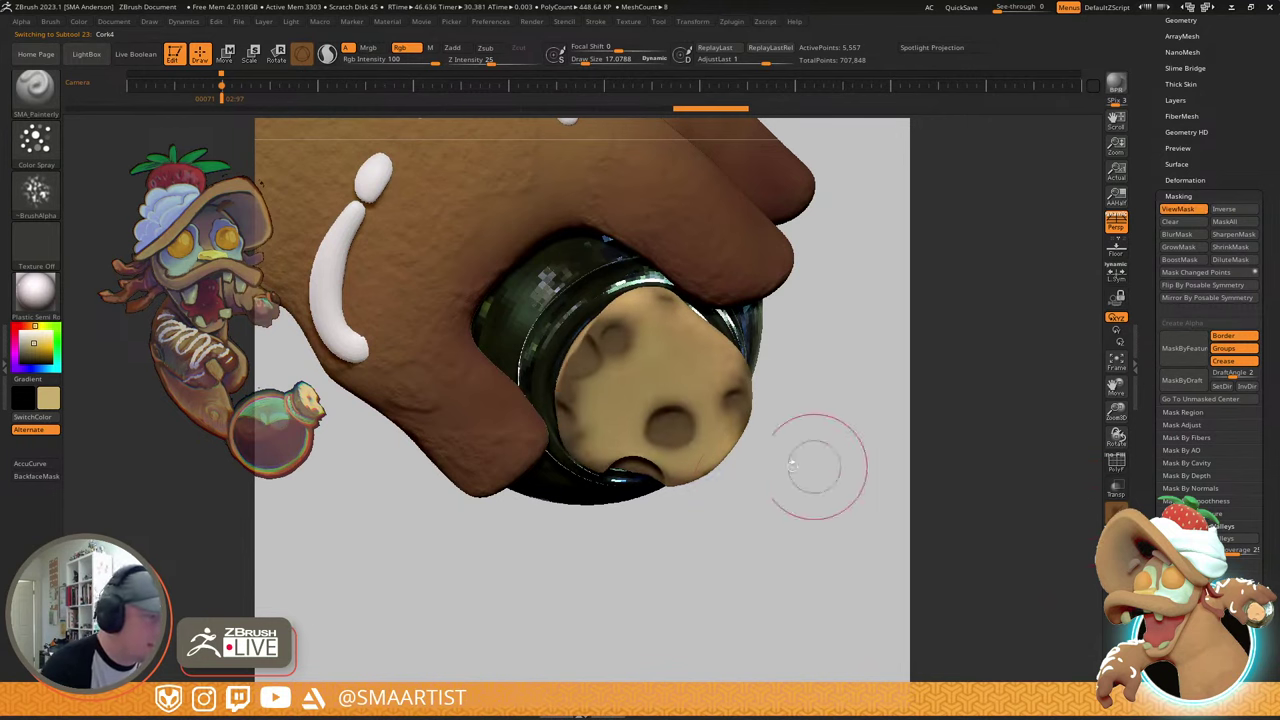
pyautogui.keyDown('ctrl'); pyautogui.click(718, 525); pyautogui.keyUp('ctrl')
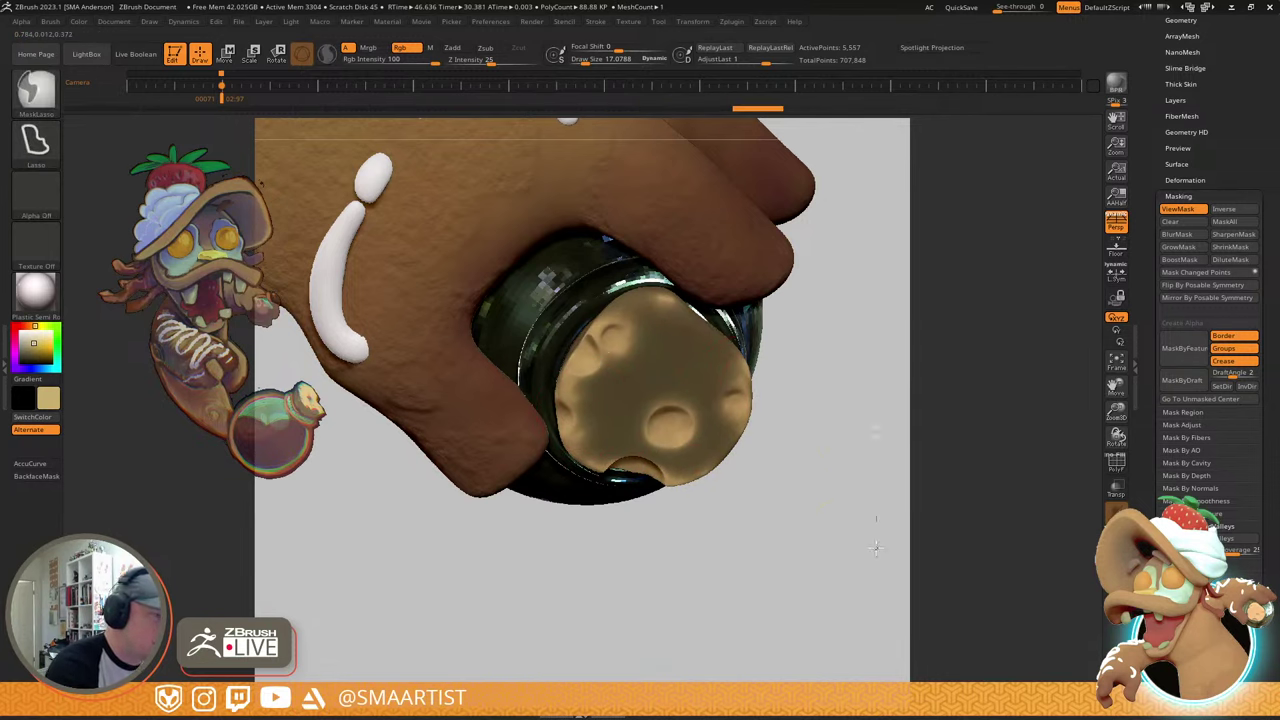
# - Isolate the small vial's cork and hide its mask shading so the paint colours can be judged while the mask stays active
pyautogui.hotkey('ctrl', 'h')
pyautogui.moveTo(711, 437)
pyautogui.mouseDown(button='right')
pyautogui.moveTo(688, 360)
pyautogui.moveTo(655, 389)
pyautogui.moveTo(704, 410)
pyautogui.moveTo(823, 551)
pyautogui.moveTo(858, 616)
pyautogui.mouseUp(button='right')
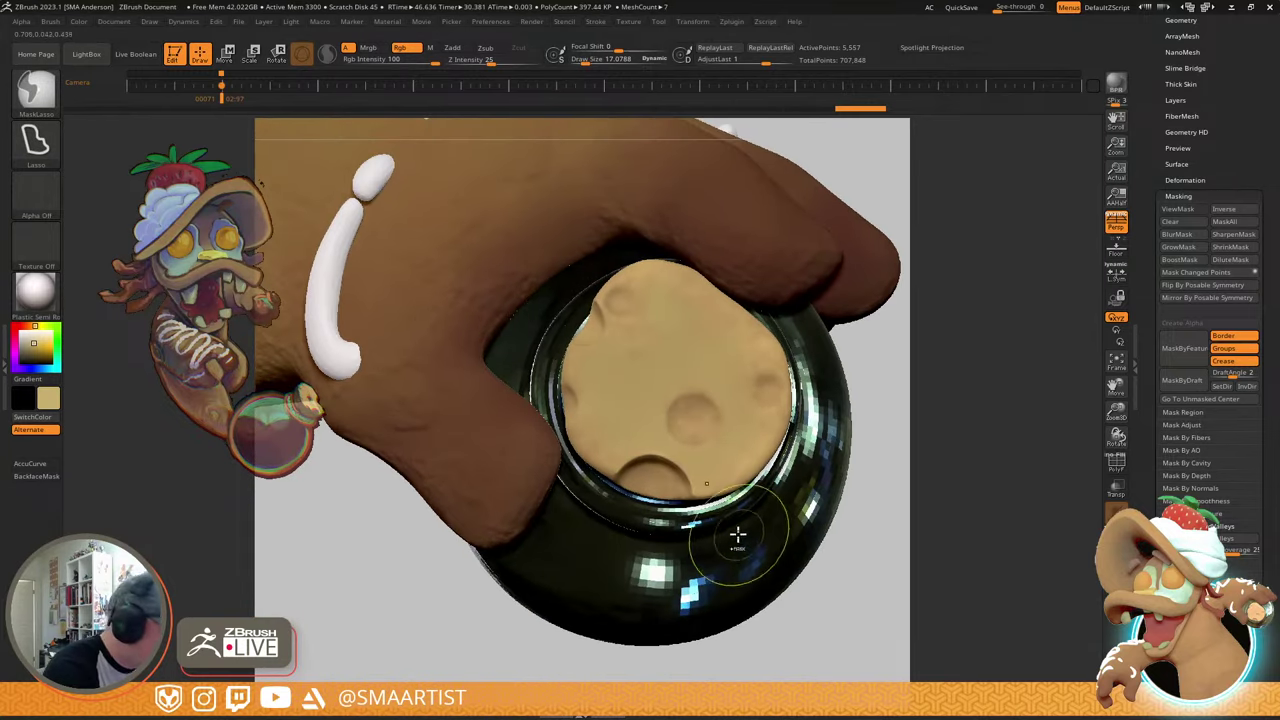
pyautogui.hotkey('alt', 's')
pyautogui.moveTo(686, 443); pyautogui.dragTo(603, 417, button='right')
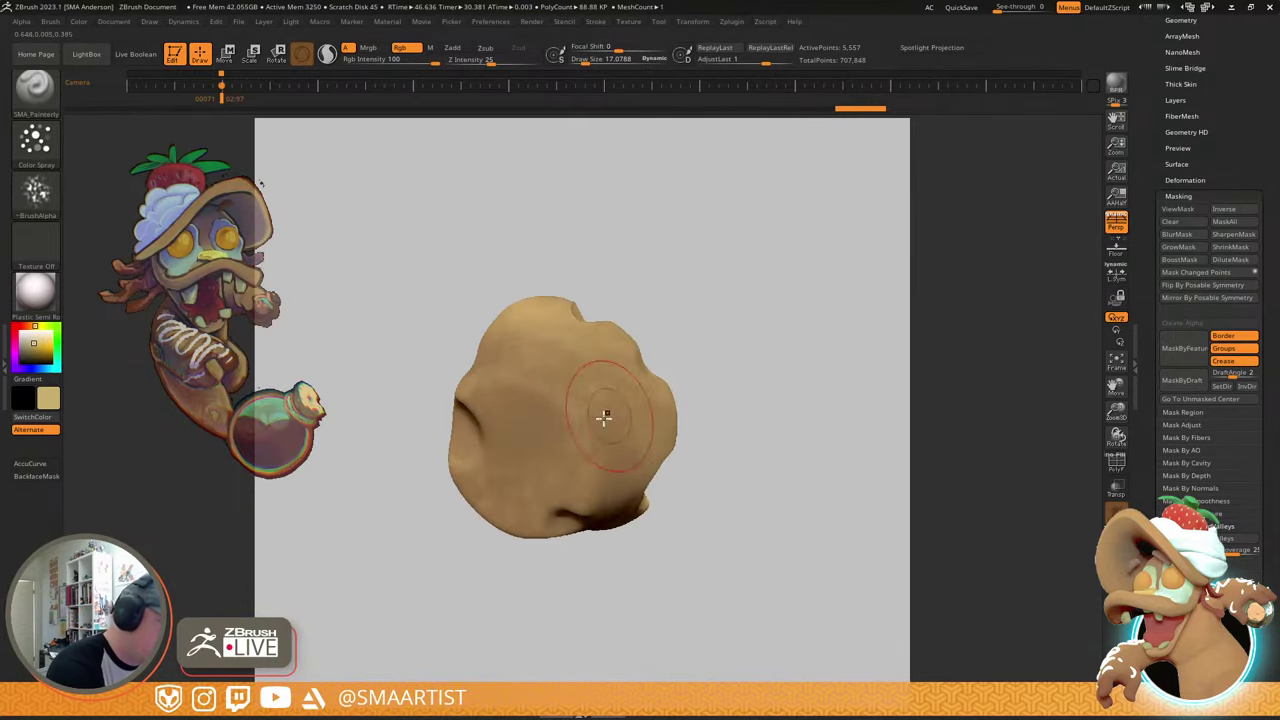
pyautogui.hotkey('ctrl', 'h')
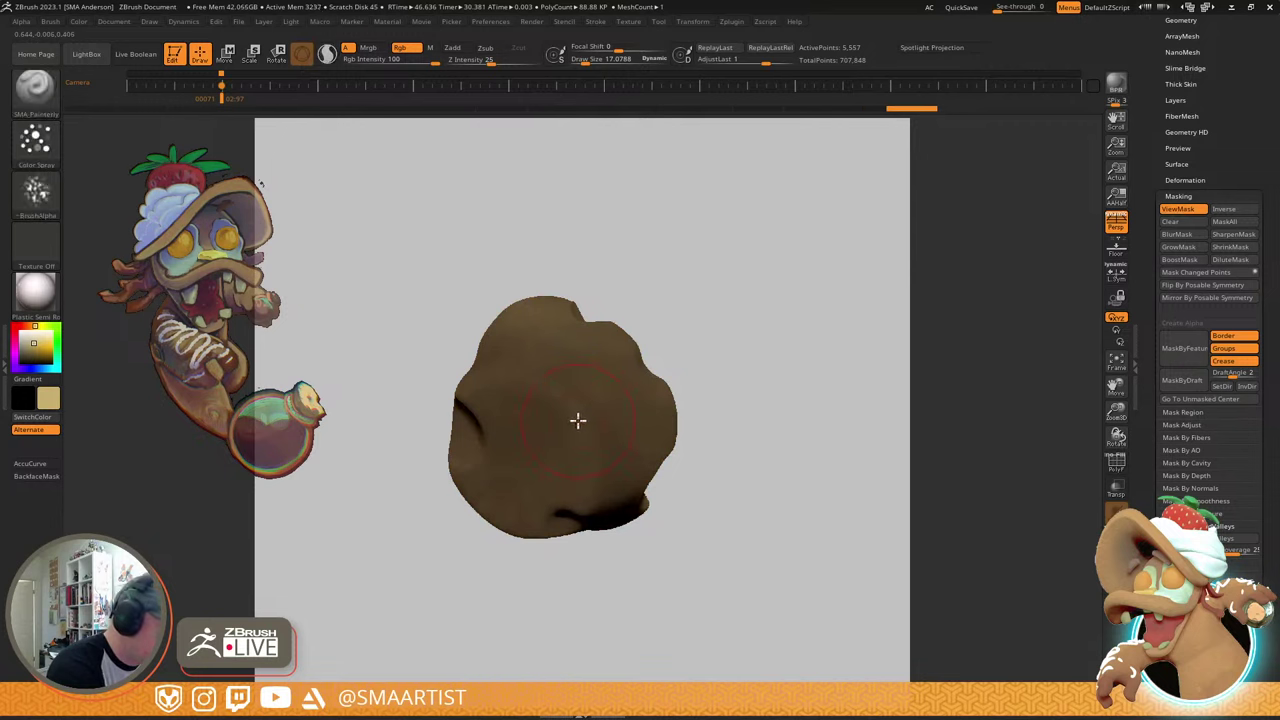
pyautogui.moveTo(643, 386); pyautogui.dragTo(571, 457, button='right')
pyautogui.hotkey('ctrl', 'h')
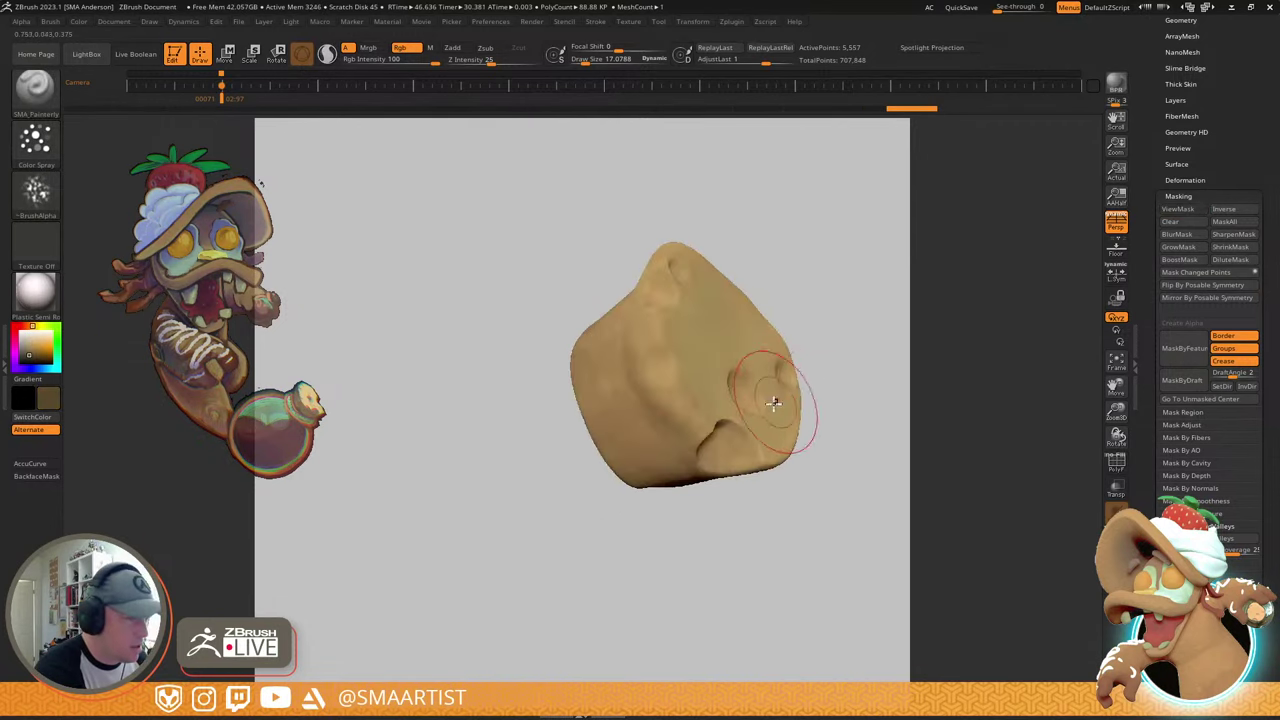
# - Paint a darker brown into the small cork's pits with the draw size reduced to about 5.5
pyautogui.moveTo(773, 402); pyautogui.dragTo(735, 395, button='right')
pyautogui.press('s')
pyautogui.moveTo(731, 396); pyautogui.dragTo(732, 396)
pyautogui.moveTo(744, 388); pyautogui.dragTo(727, 394)
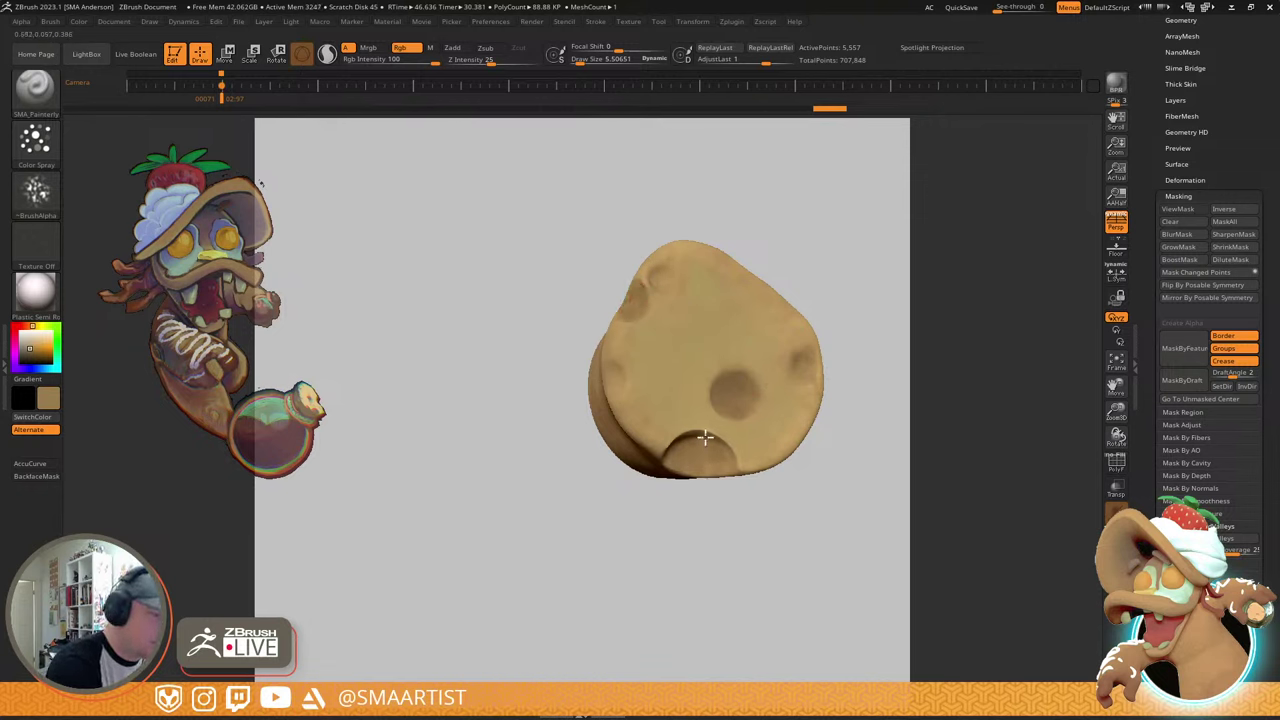
pyautogui.moveTo(718, 463); pyautogui.dragTo(792, 416, button='right')
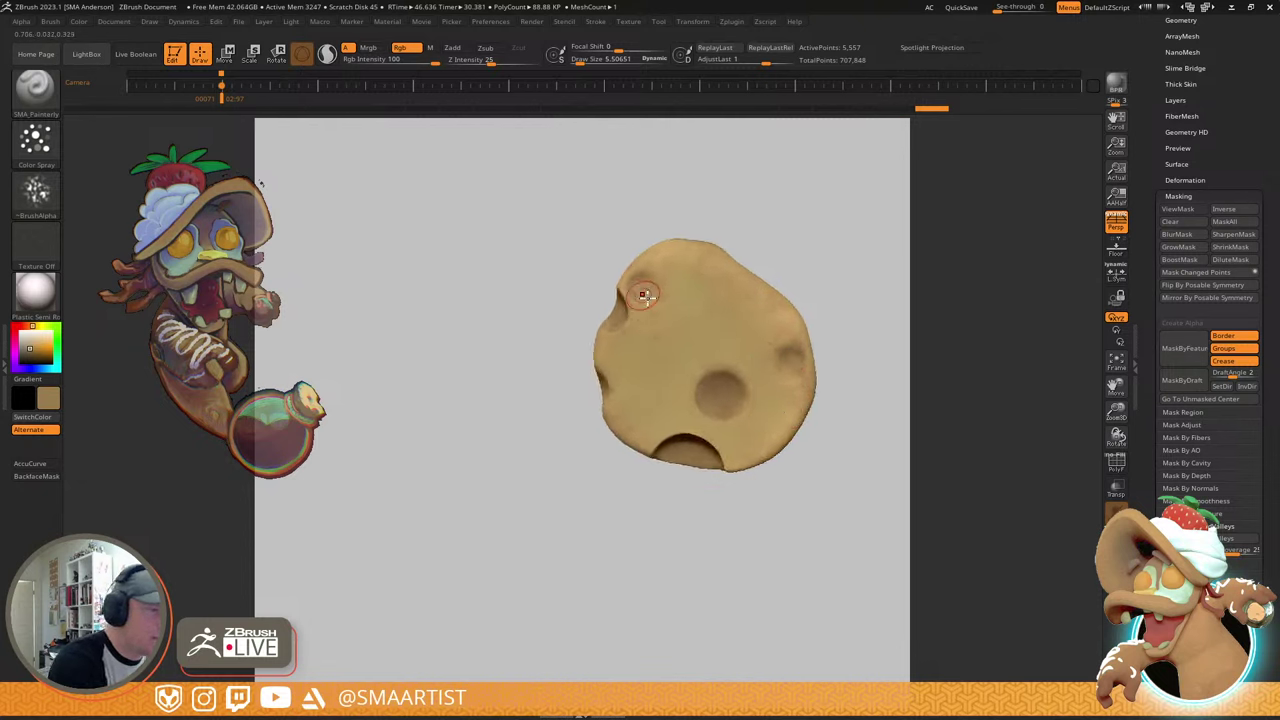
pyautogui.moveTo(645, 296)
pyautogui.keyDown('ctrl'); pyautogui.mouseDown(button='right')
pyautogui.moveTo(722, 425)
pyautogui.moveTo(783, 363)
pyautogui.moveTo(742, 414)
pyautogui.moveTo(773, 334)
pyautogui.mouseUp(button='right'); pyautogui.keyUp('ctrl')
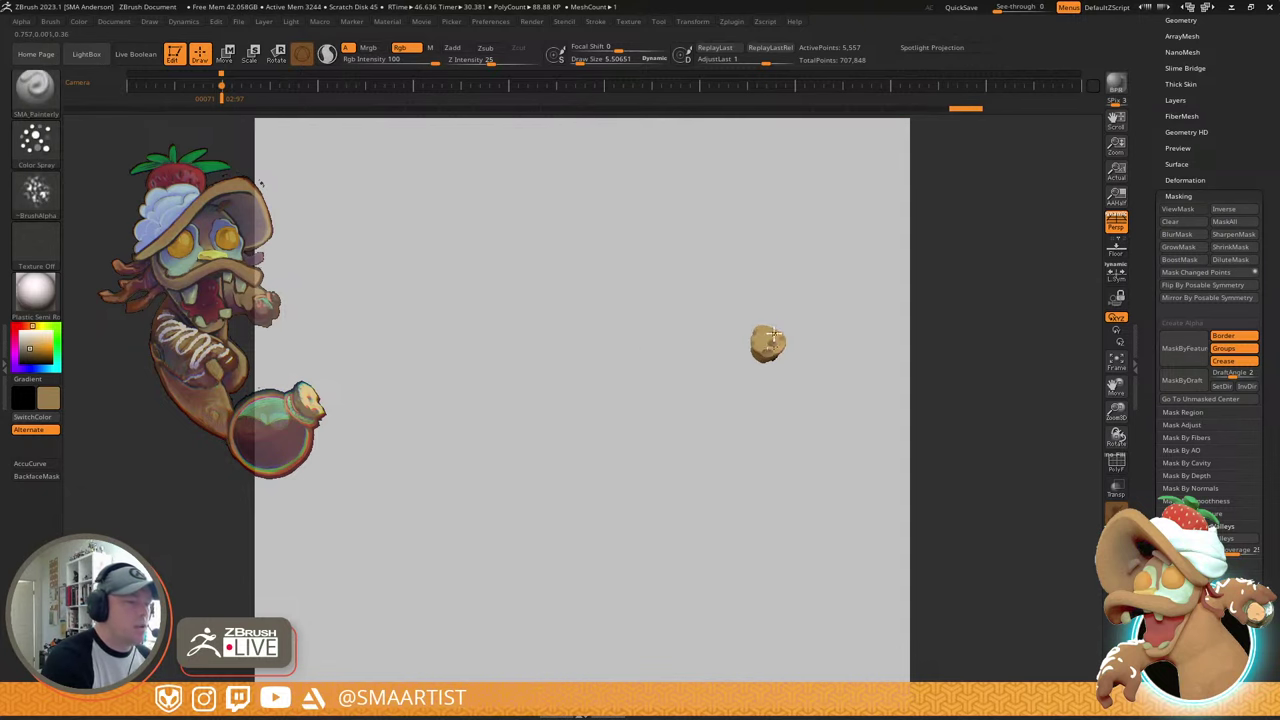
pyautogui.press('f')
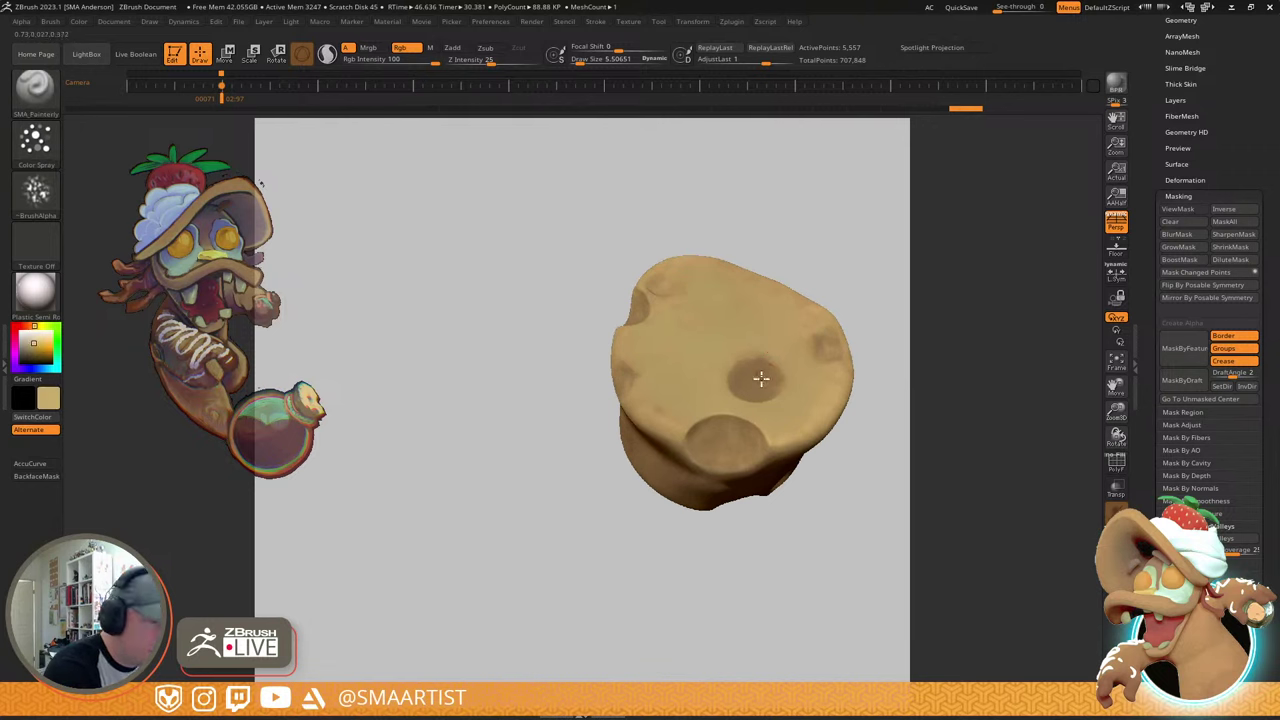
# - Soften the small cork's pits with lighter yellow-tan and bring back the rest of the character
pyautogui.moveTo(777, 383); pyautogui.dragTo(748, 395, button='right')
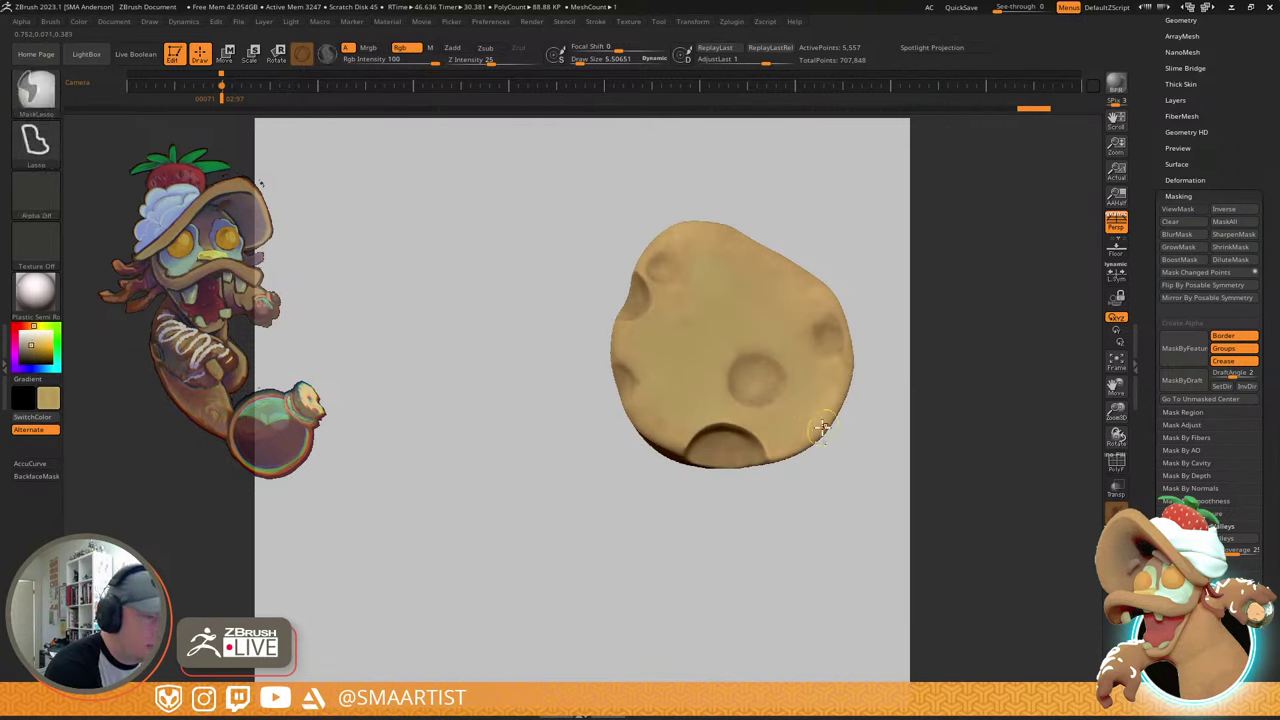
pyautogui.moveTo(826, 429)
pyautogui.keyDown('ctrl'); pyautogui.mouseDown(button='right')
pyautogui.moveTo(849, 420)
pyautogui.moveTo(820, 371)
pyautogui.moveTo(796, 419)
pyautogui.mouseUp(button='right'); pyautogui.keyUp('ctrl')
pyautogui.keyDown('ctrl'); pyautogui.moveTo(864, 446); pyautogui.dragTo(751, 419, button='right'); pyautogui.keyUp('ctrl')
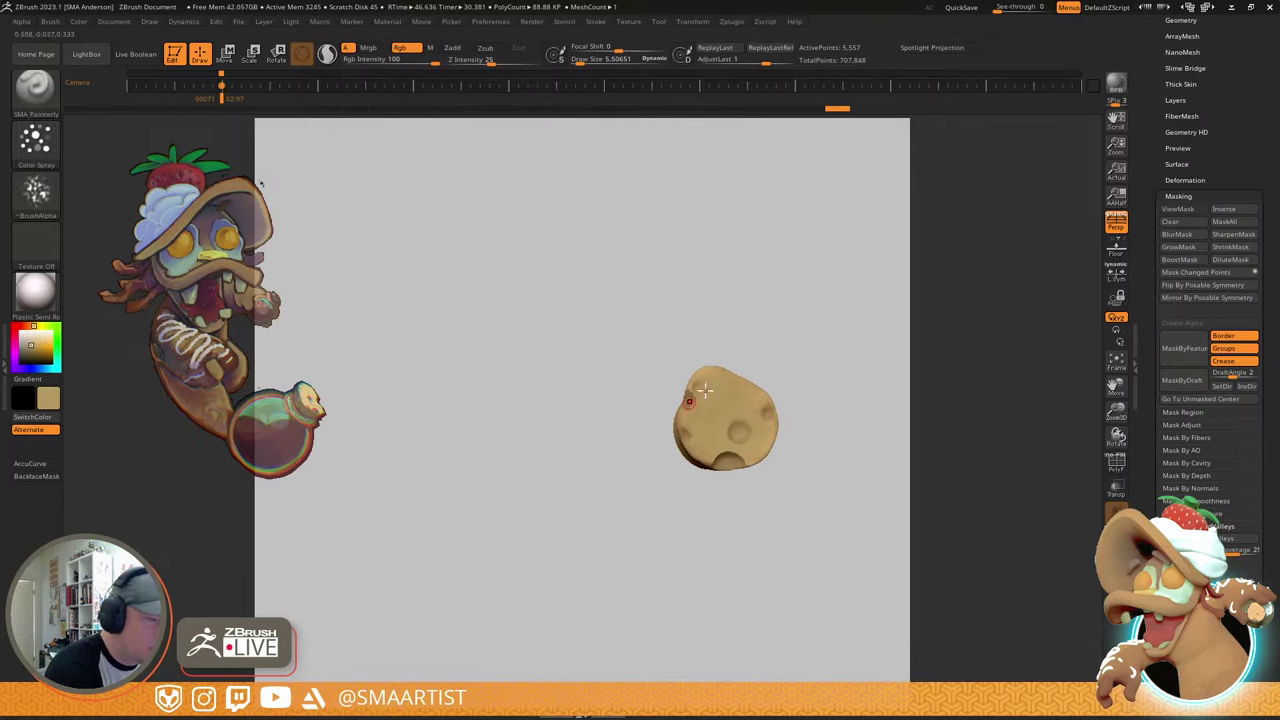
pyautogui.moveTo(782, 404); pyautogui.dragTo(765, 417)
pyautogui.moveTo(685, 432); pyautogui.dragTo(683, 443)
pyautogui.keyDown('ctrl'); pyautogui.moveTo(794, 420); pyautogui.dragTo(786, 367, button='right'); pyautogui.keyUp('ctrl')
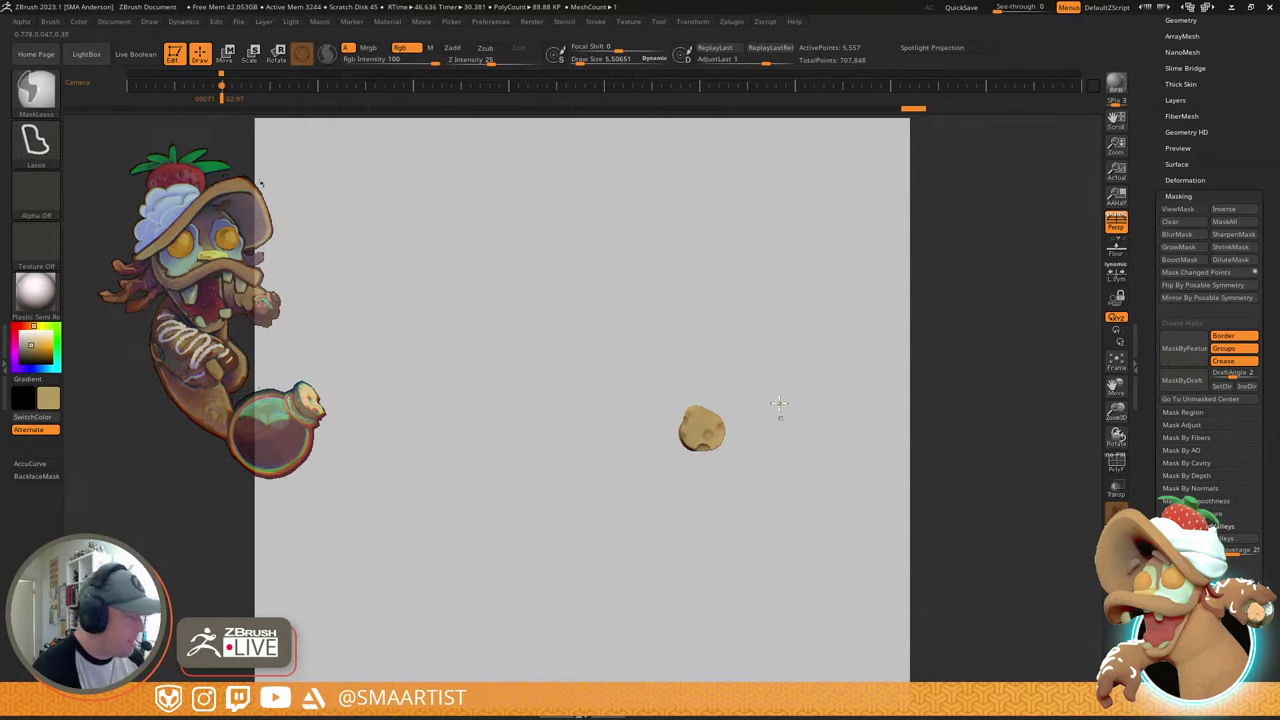
pyautogui.hotkey('shift', 'alt', 's')
pyautogui.keyDown('ctrl'); pyautogui.moveTo(831, 491); pyautogui.dragTo(926, 328, button='right'); pyautogui.keyUp('ctrl')
# - Select the large vial's cork (Cork5) and shade its central pit with the draw size at about 12
pyautogui.keyDown('alt'); pyautogui.click(610, 477); pyautogui.keyUp('alt')
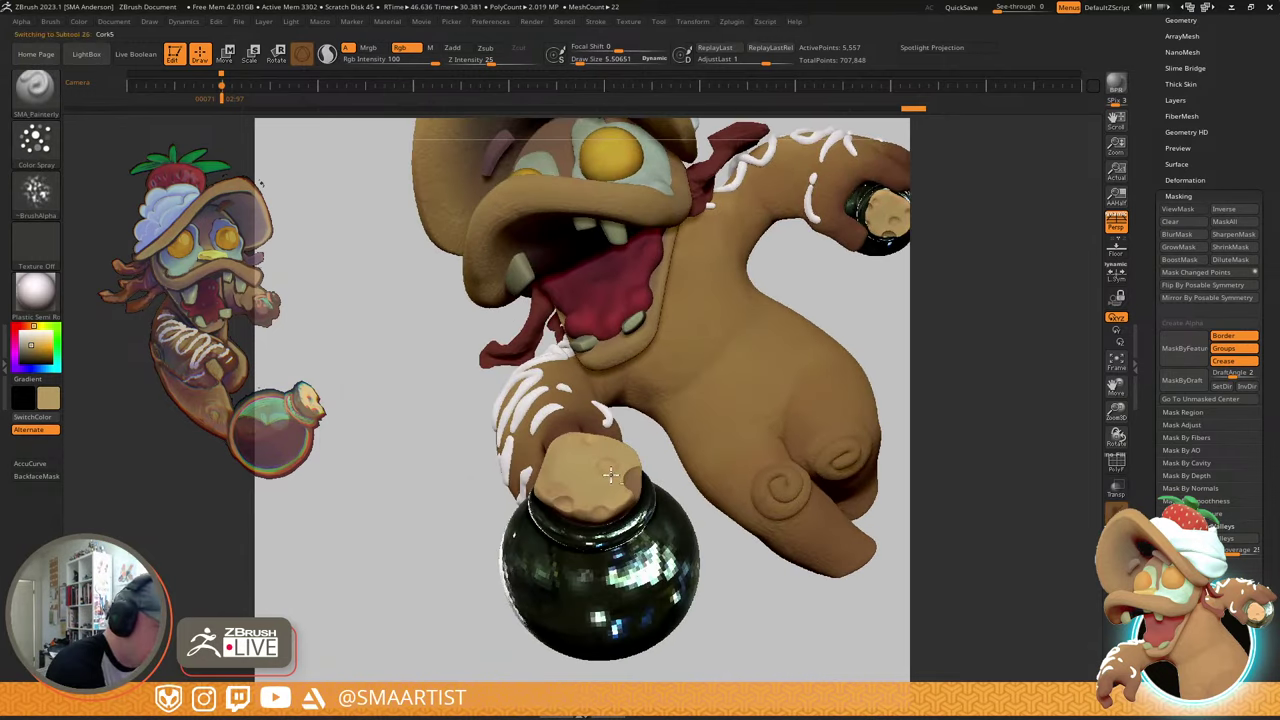
pyautogui.moveTo(610, 475); pyautogui.dragTo(622, 537, button='right')
pyautogui.moveTo(601, 459); pyautogui.dragTo(609, 458)
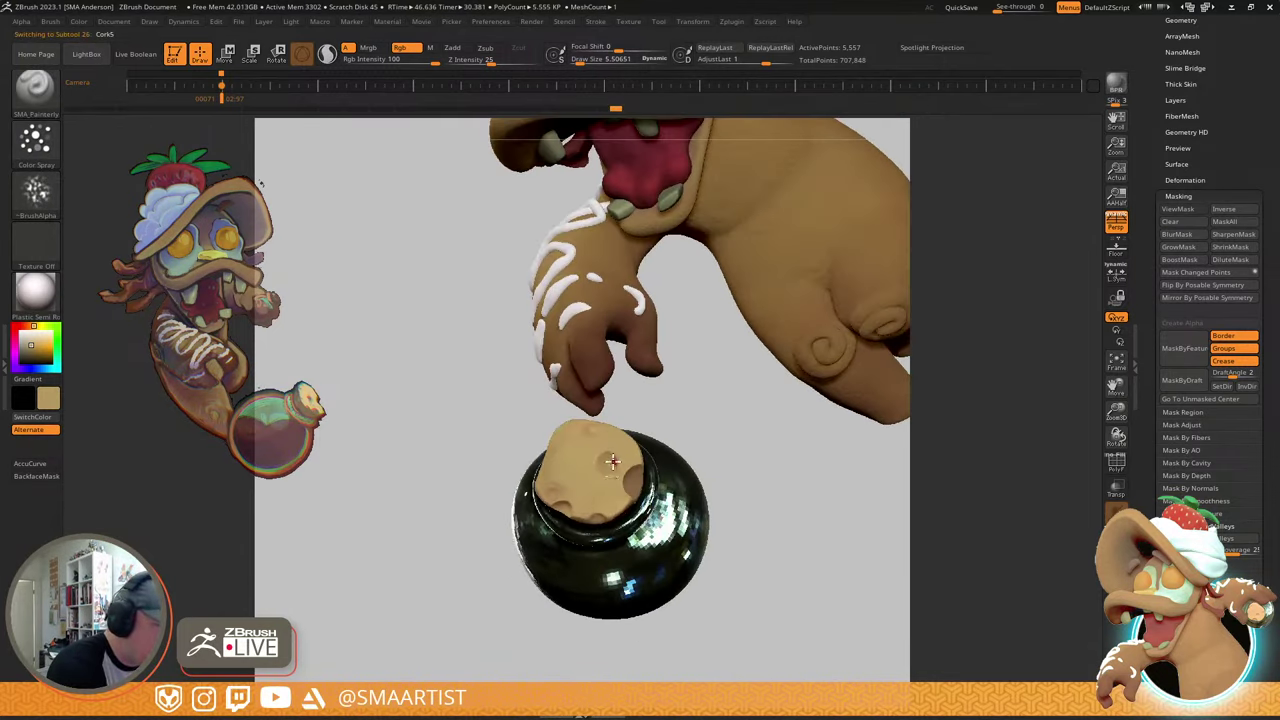
pyautogui.keyDown('ctrl'); pyautogui.moveTo(609, 458); pyautogui.dragTo(606, 476, button='right'); pyautogui.keyUp('ctrl')
pyautogui.press('s')
pyautogui.moveTo(602, 462); pyautogui.dragTo(608, 464)
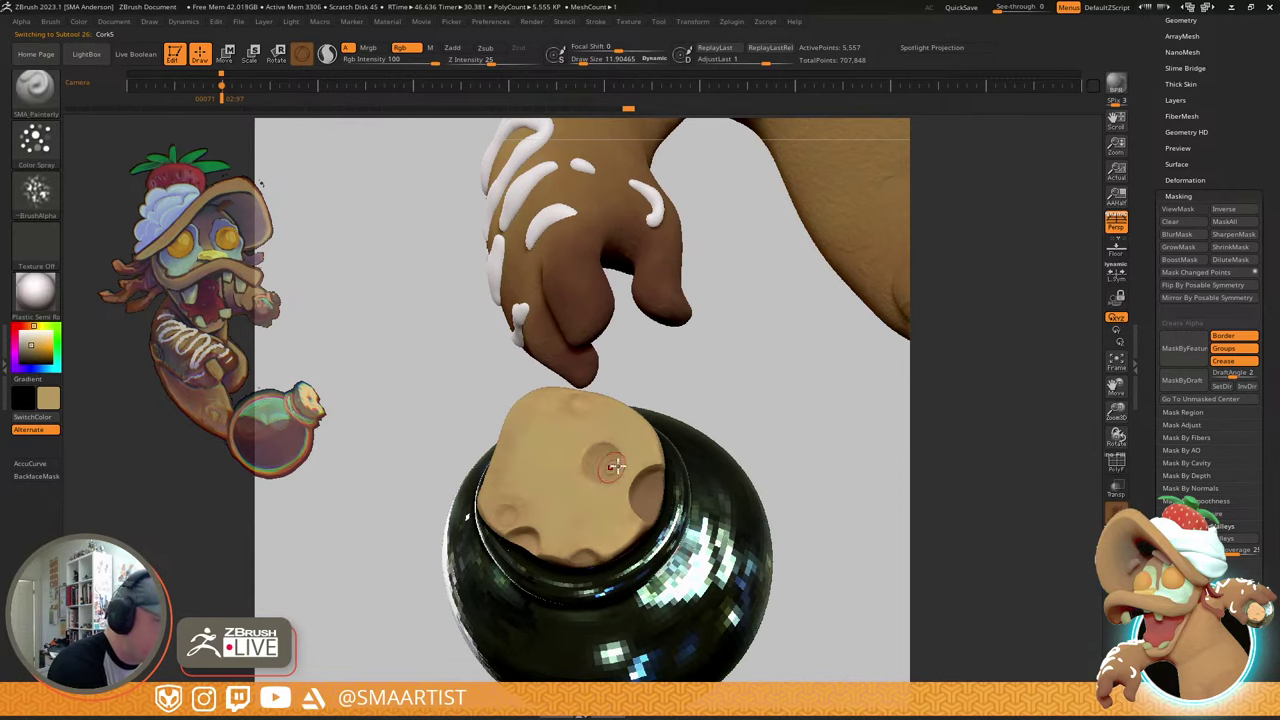
pyautogui.moveTo(592, 527); pyautogui.dragTo(520, 534, button='right')
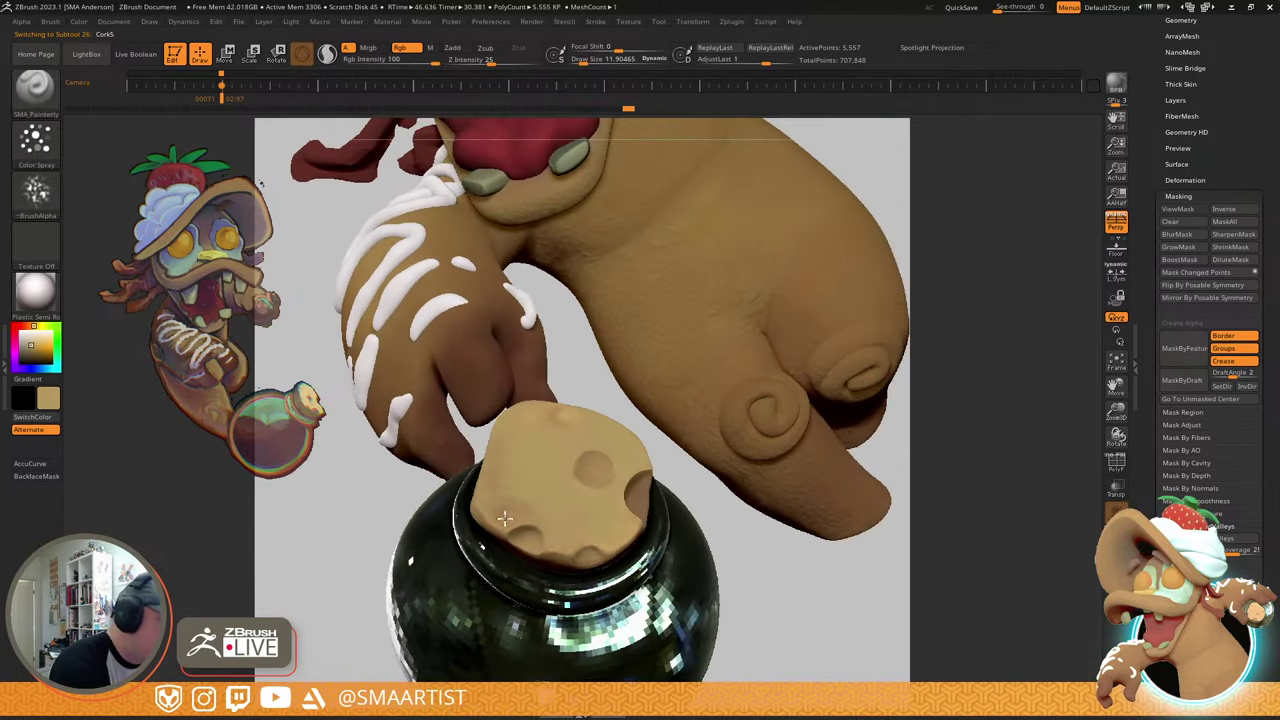
# - Refine the shading of the large cork's pits with a brown-tan at a draw size of about 10
pyautogui.moveTo(648, 496); pyautogui.dragTo(624, 545, button='right')
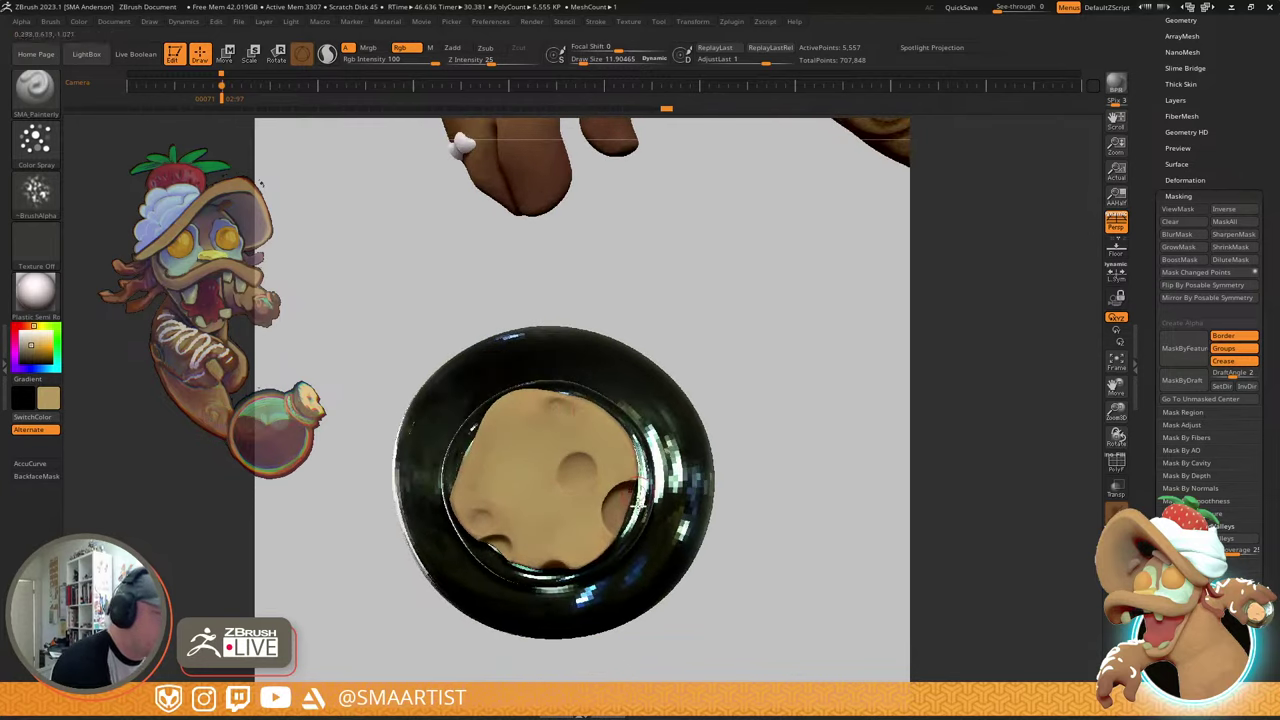
pyautogui.moveTo(636, 500); pyautogui.dragTo(621, 501, button='right')
pyautogui.moveTo(603, 452); pyautogui.dragTo(565, 415, button='right')
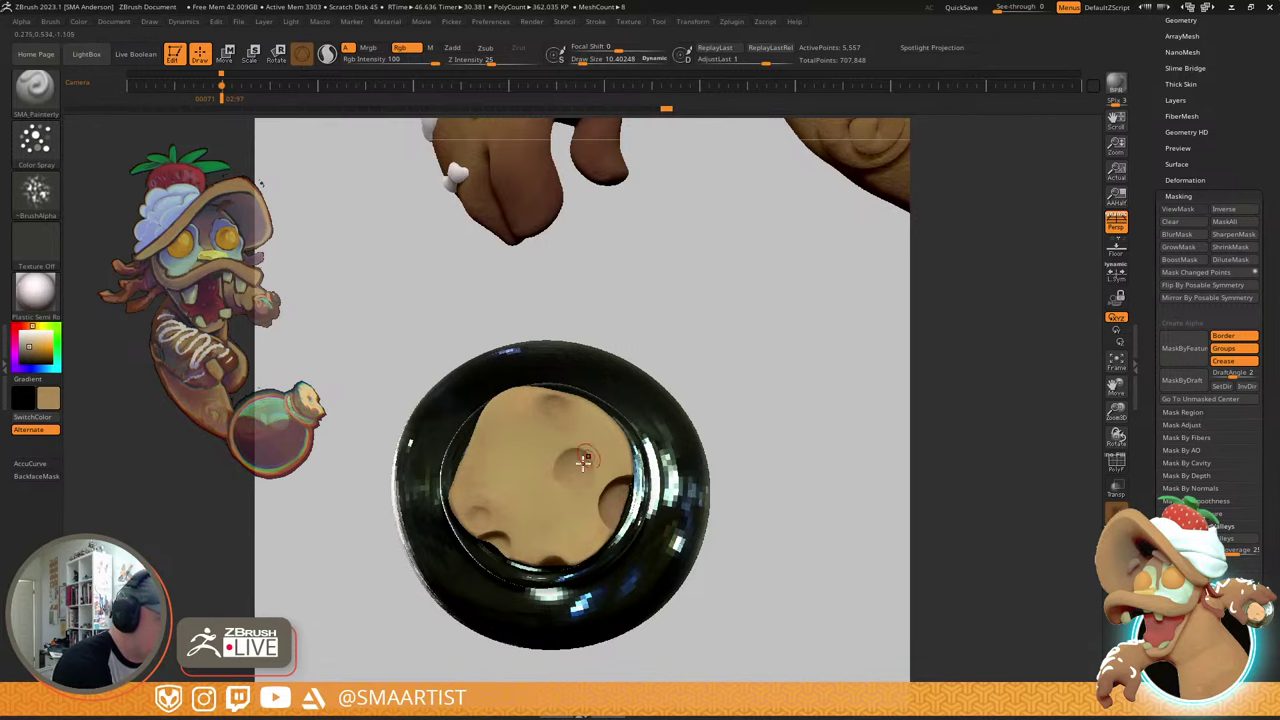
pyautogui.click(584, 463)
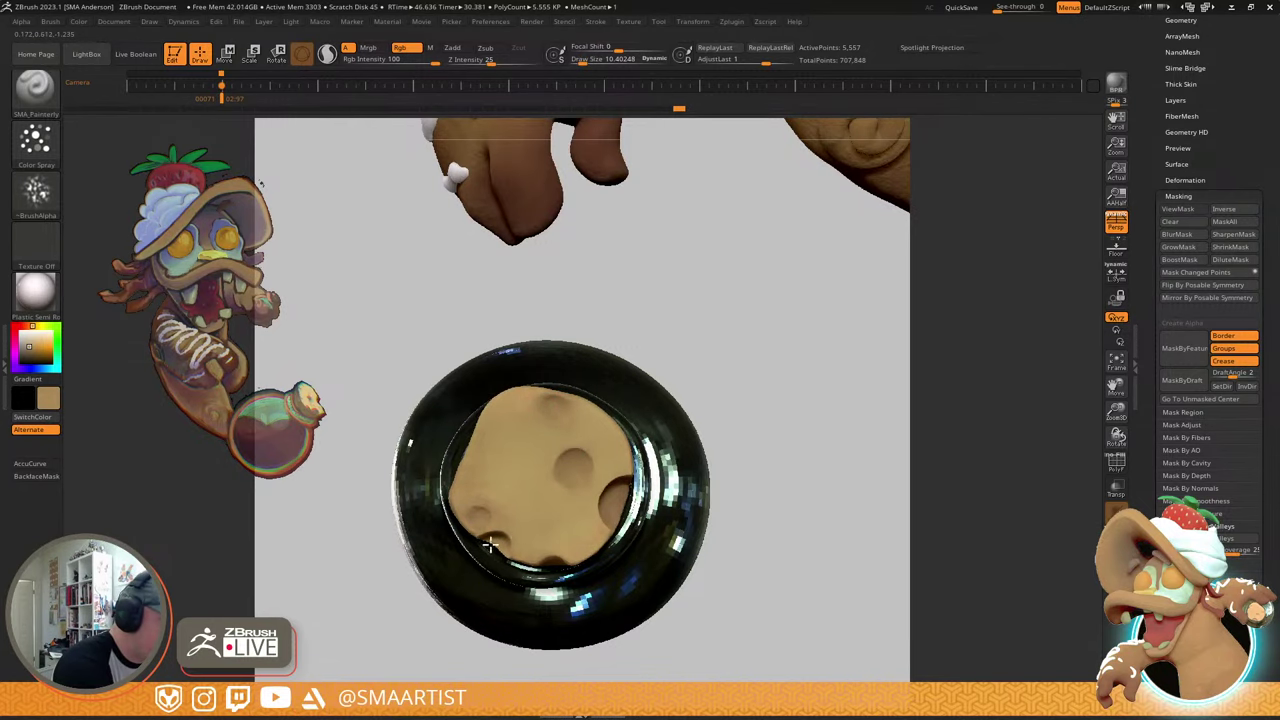
pyautogui.moveTo(572, 500); pyautogui.dragTo(755, 430, button='right')
pyautogui.keyDown('ctrl'); pyautogui.moveTo(755, 430); pyautogui.dragTo(716, 392, button='right'); pyautogui.keyUp('ctrl')
pyautogui.keyDown('ctrl'); pyautogui.moveTo(620, 440); pyautogui.dragTo(622, 626, button='right'); pyautogui.keyUp('ctrl')
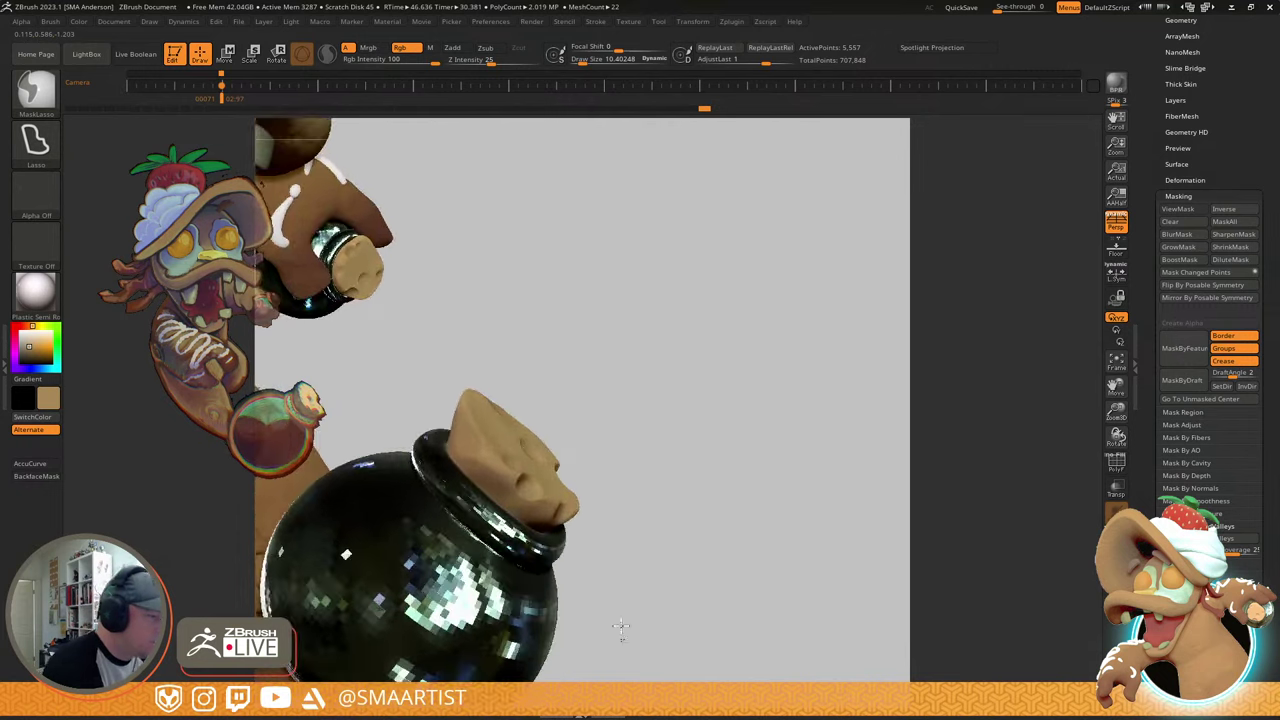
# - Choose the Redshift Leather material and fill the large cork with it, using the Standard brush in material-only mode
pyautogui.moveTo(45, 297); pyautogui.dragTo(513, 490)
pyautogui.click(35, 290)
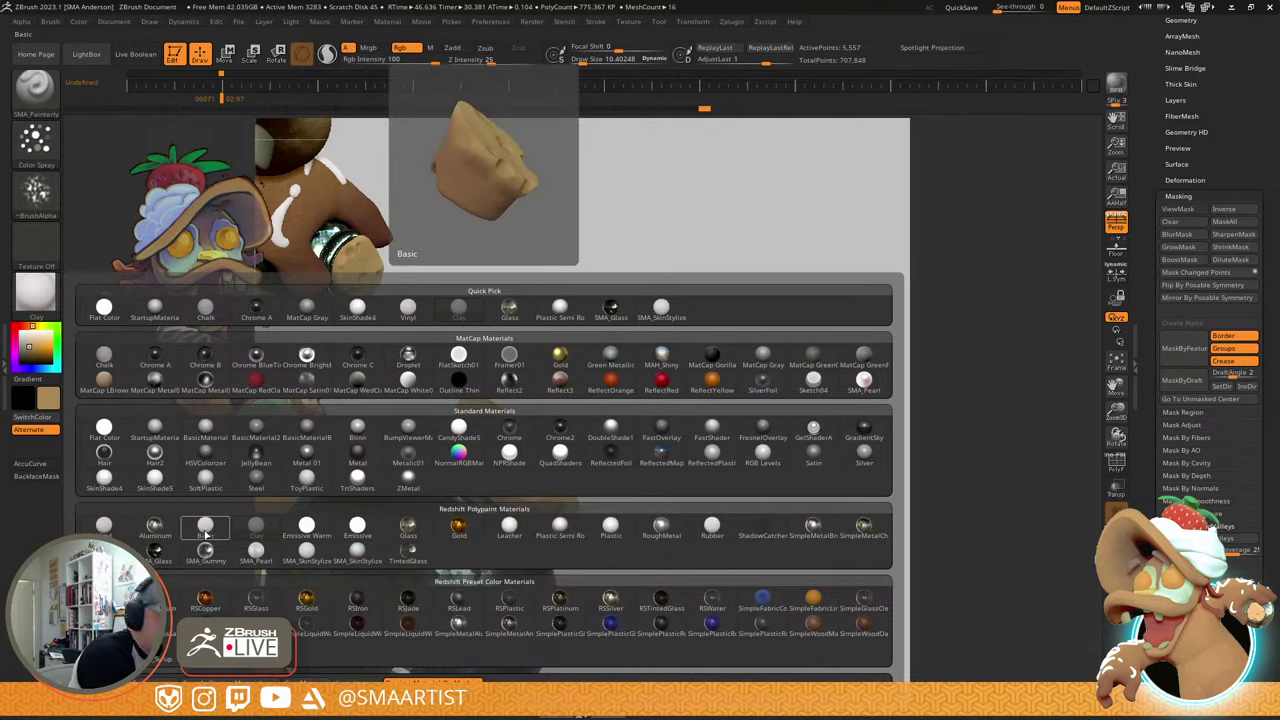
pyautogui.click(510, 527)
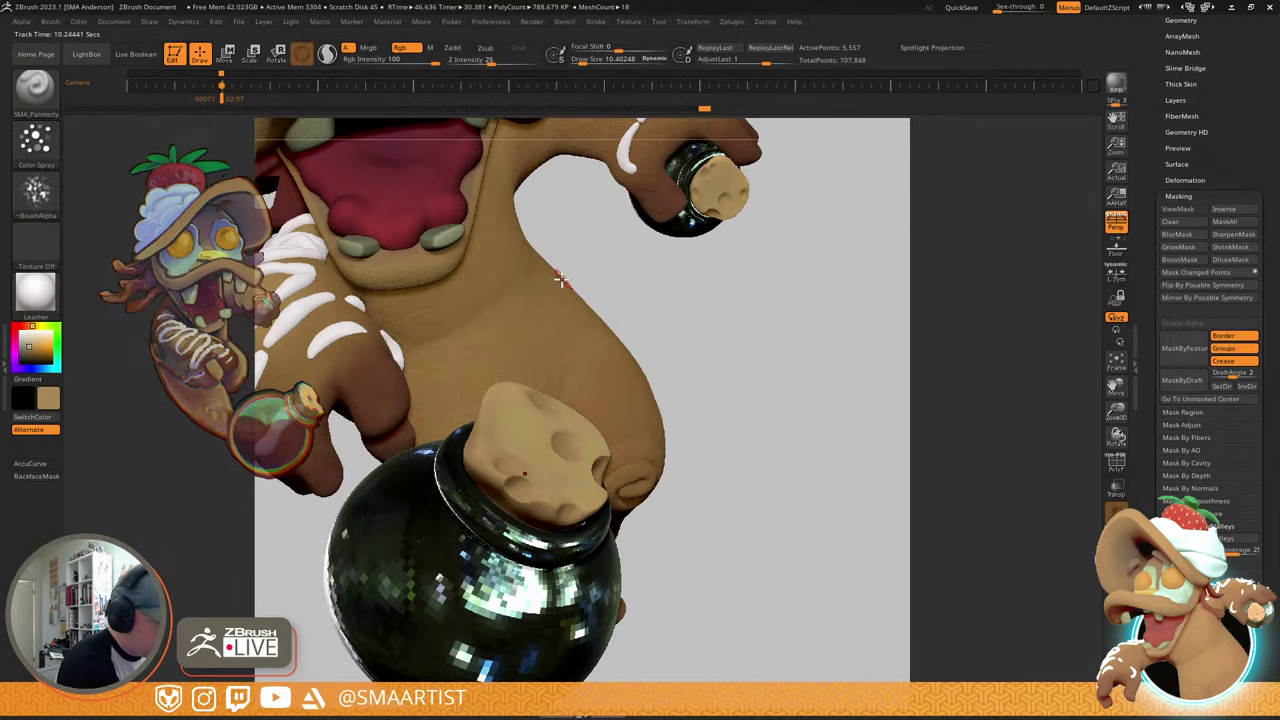
pyautogui.press('b')
pyautogui.press('s')
pyautogui.press('t')
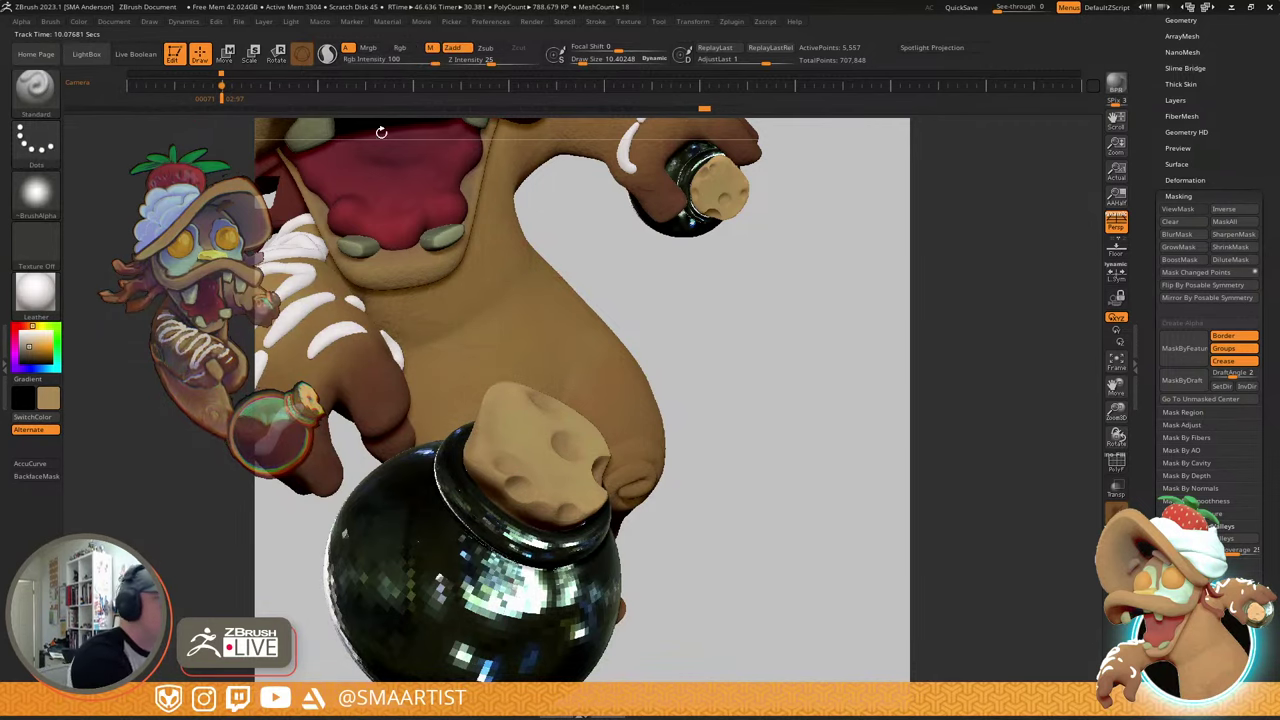
pyautogui.click(78, 22)
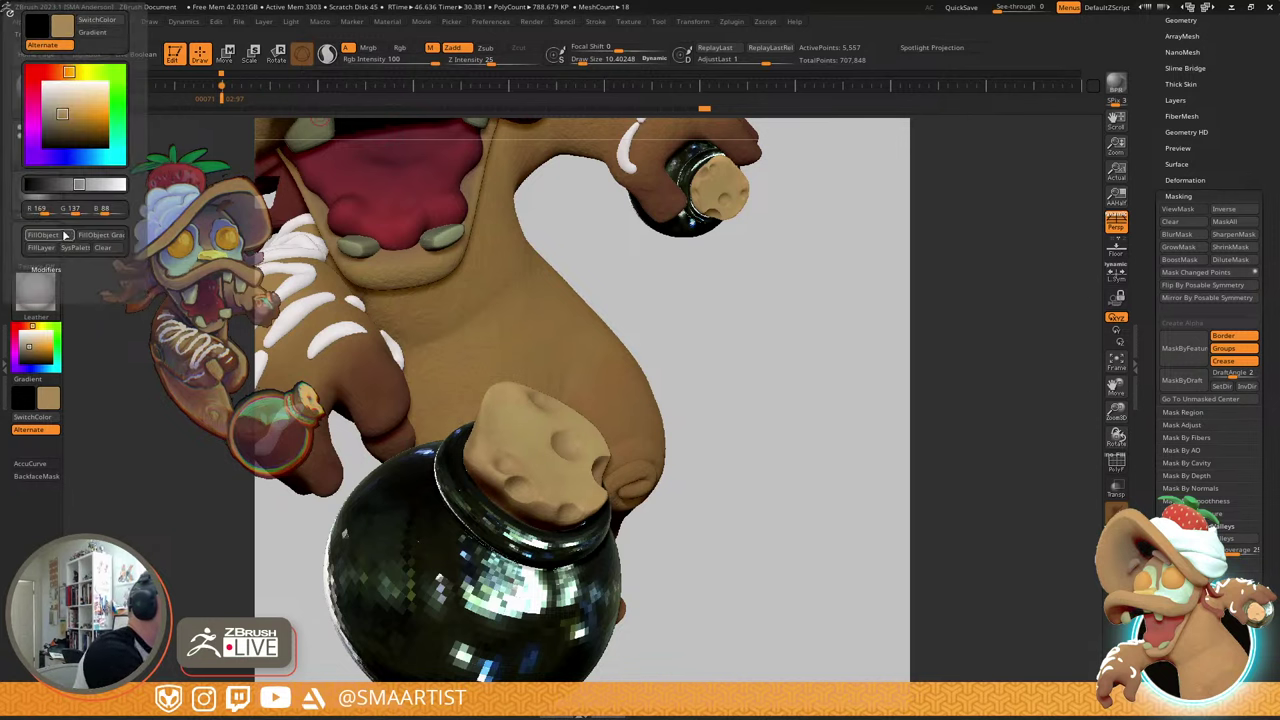
pyautogui.click(10, 12)
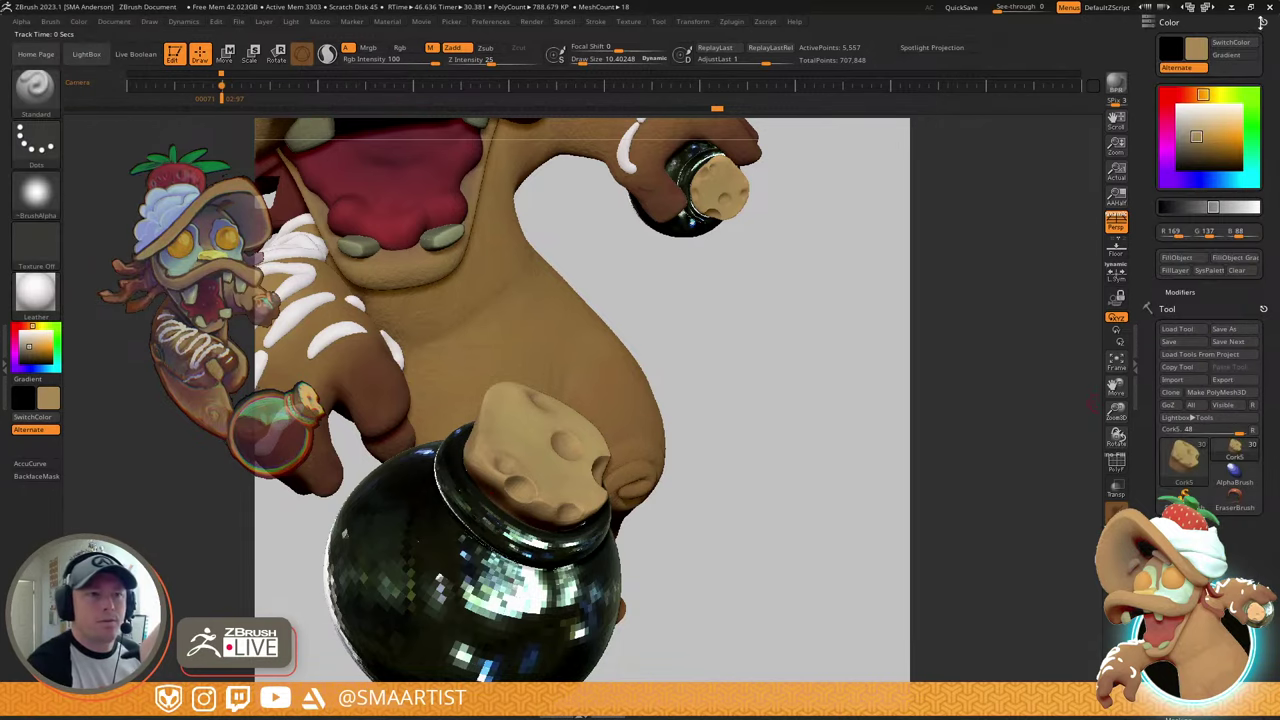
pyautogui.moveTo(1262, 22); pyautogui.dragTo(850, 280)
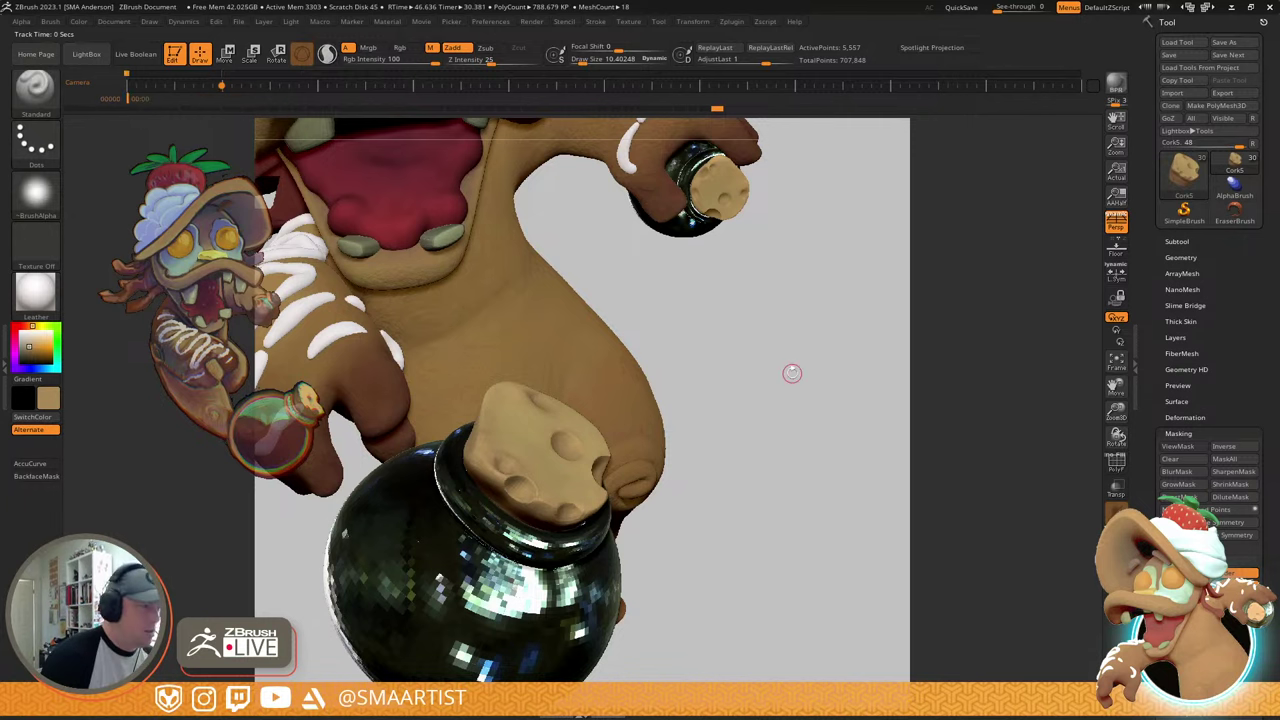
# - Select the bacon strips (Bacon) behind the head and switch to the SMA_Painterly brush
pyautogui.press('Right')
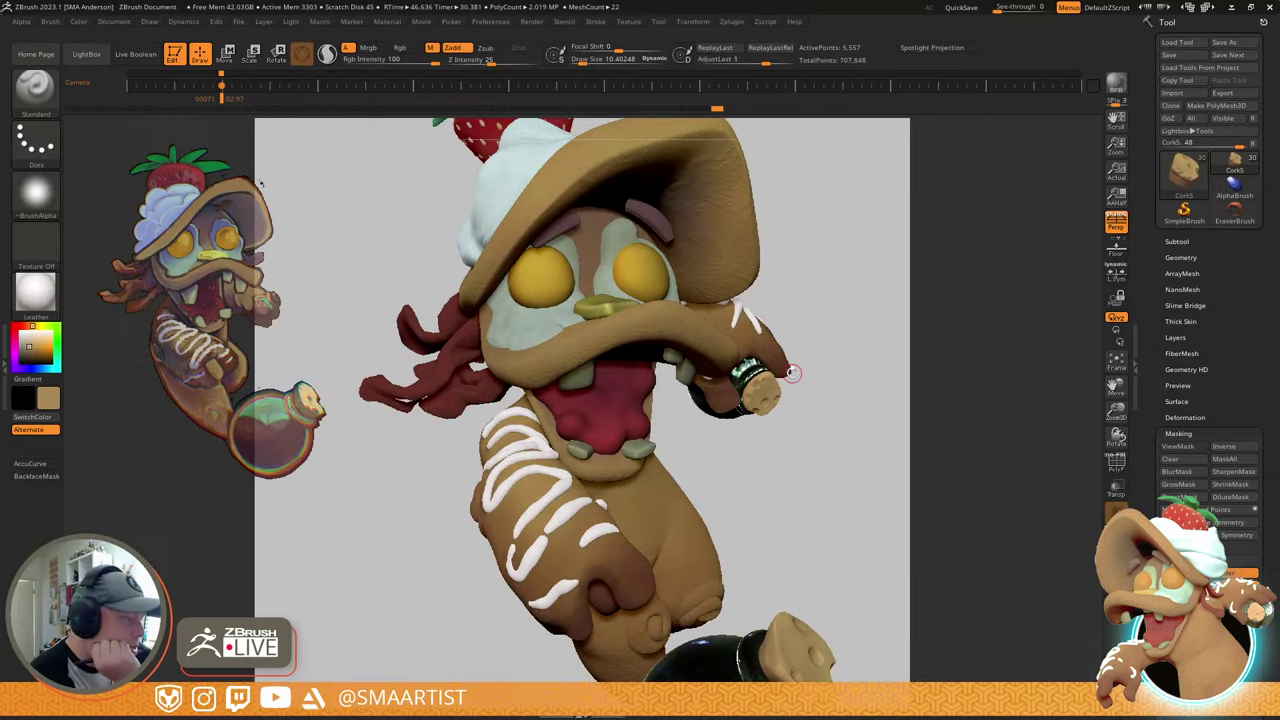
pyautogui.keyDown('alt'); pyautogui.click(445, 374); pyautogui.keyUp('alt')
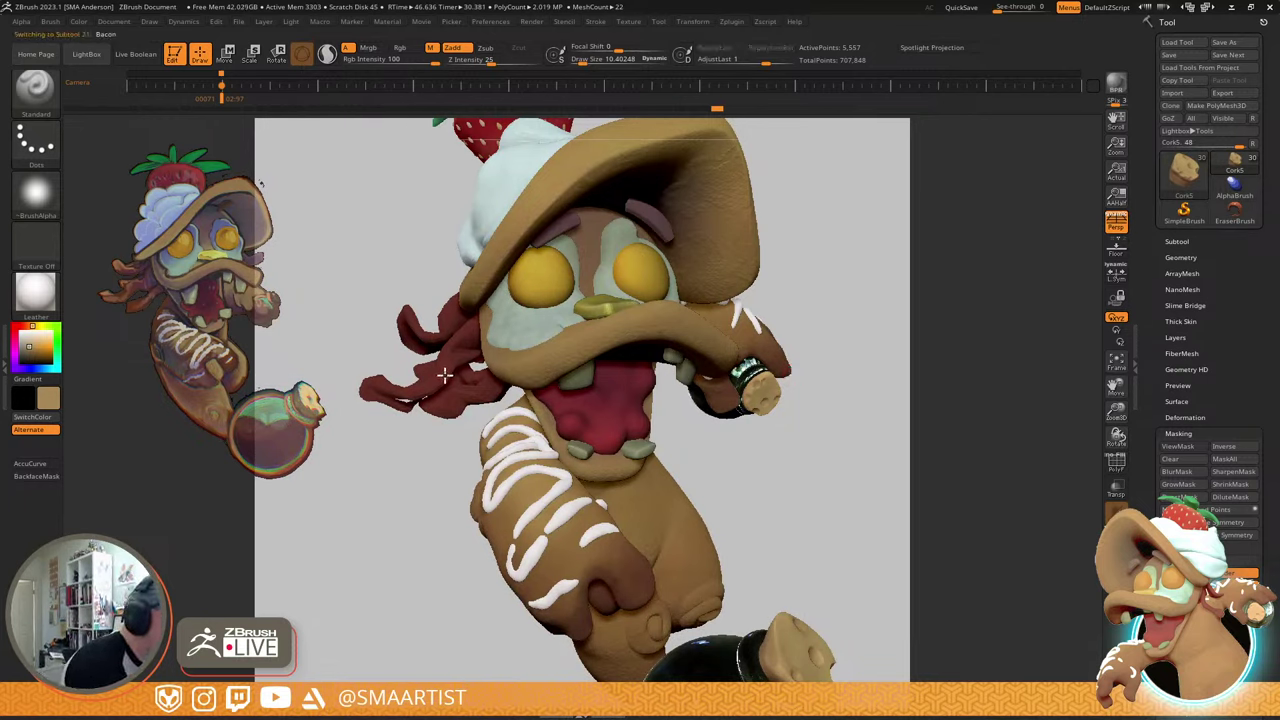
pyautogui.press('shift')
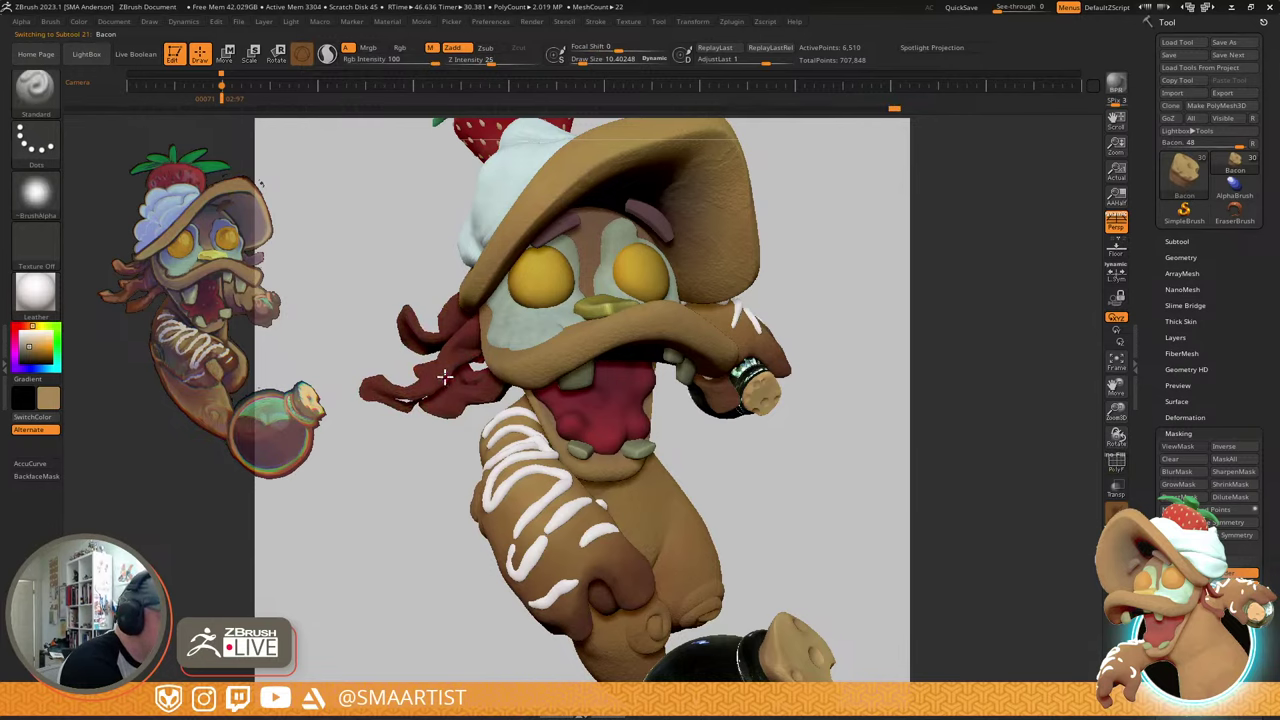
pyautogui.moveTo(455, 363); pyautogui.dragTo(592, 396, button='right')
pyautogui.moveTo(410, 352); pyautogui.dragTo(619, 412, button='right')
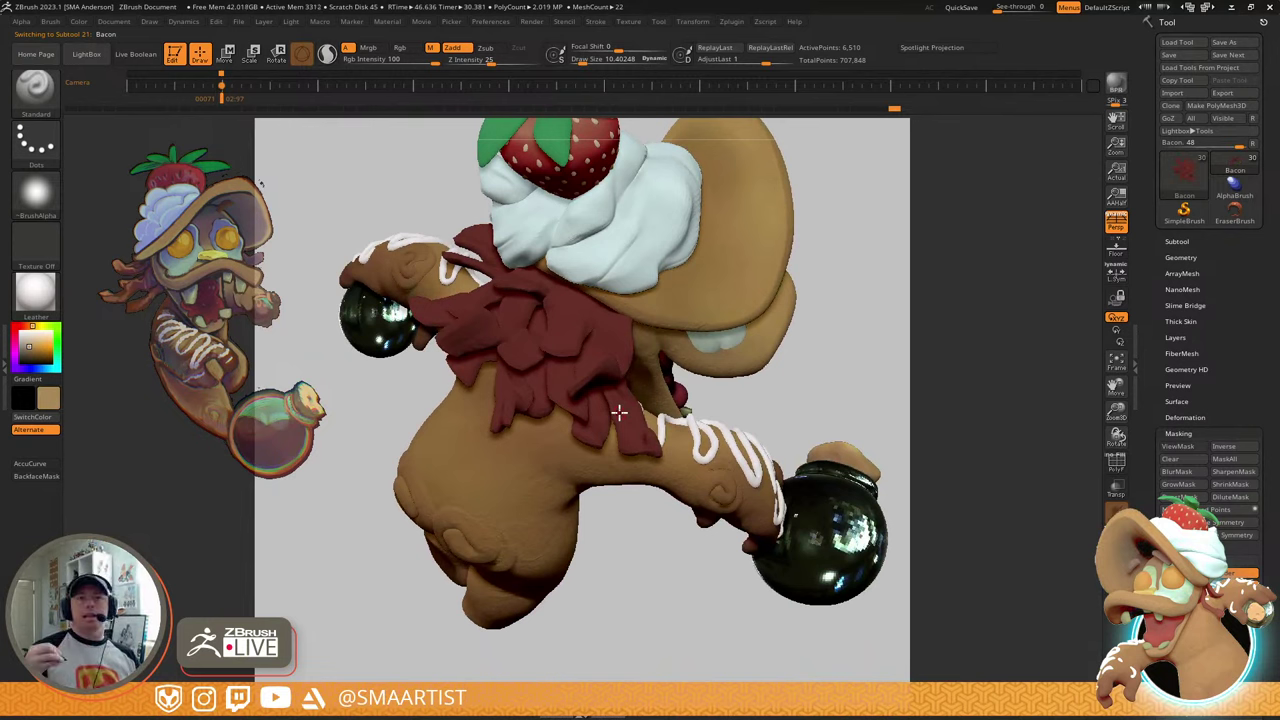
pyautogui.press('b')
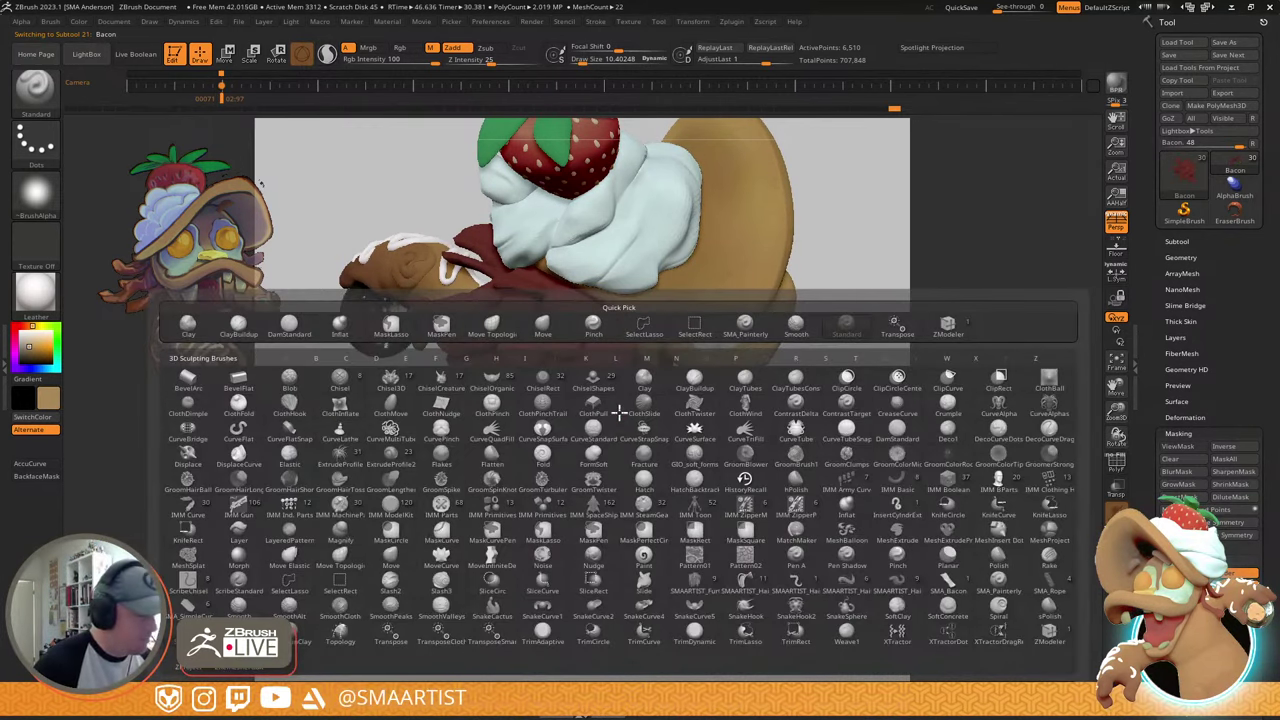
pyautogui.press('s')
pyautogui.press('p')
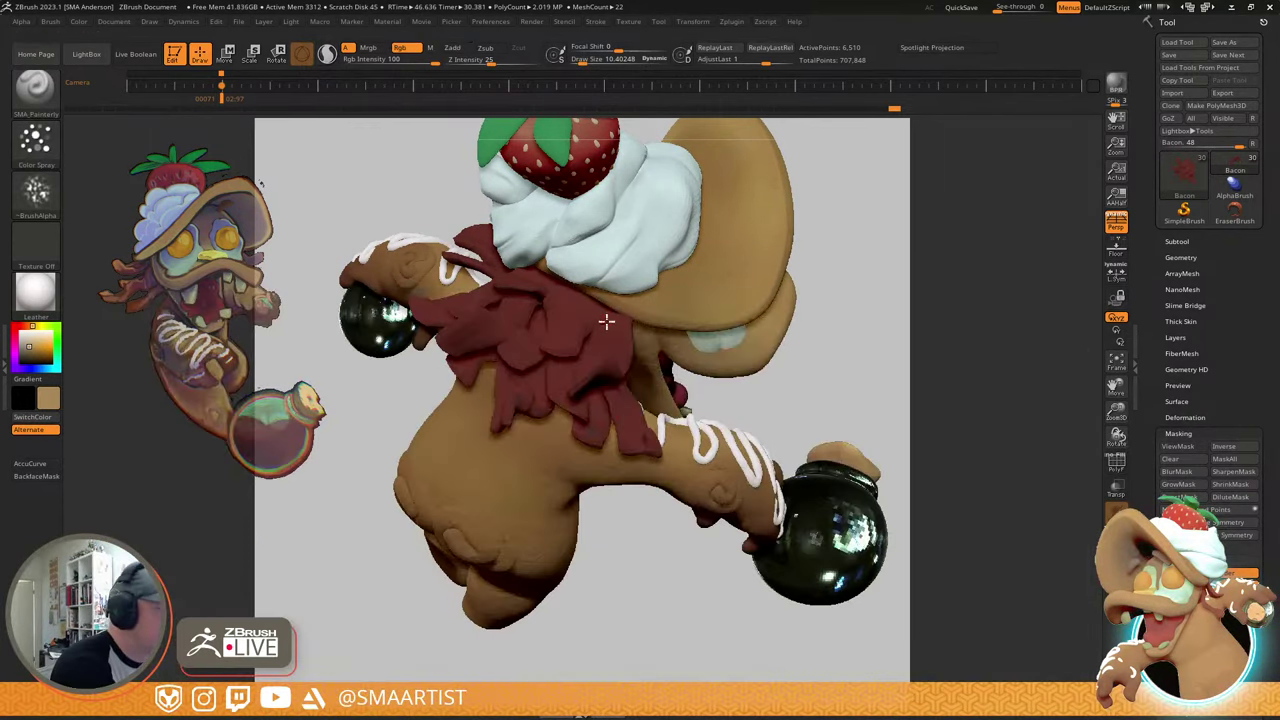
# - Sample the bacon's dark red as the paint colour and set the draw size to about 39
pyautogui.press('s')
pyautogui.moveTo(610, 322); pyautogui.dragTo(612, 321)
pyautogui.keyDown('alt'); pyautogui.moveTo(609, 320); pyautogui.dragTo(608, 380, button='right'); pyautogui.keyUp('alt')
pyautogui.press('c')
pyautogui.press('s')
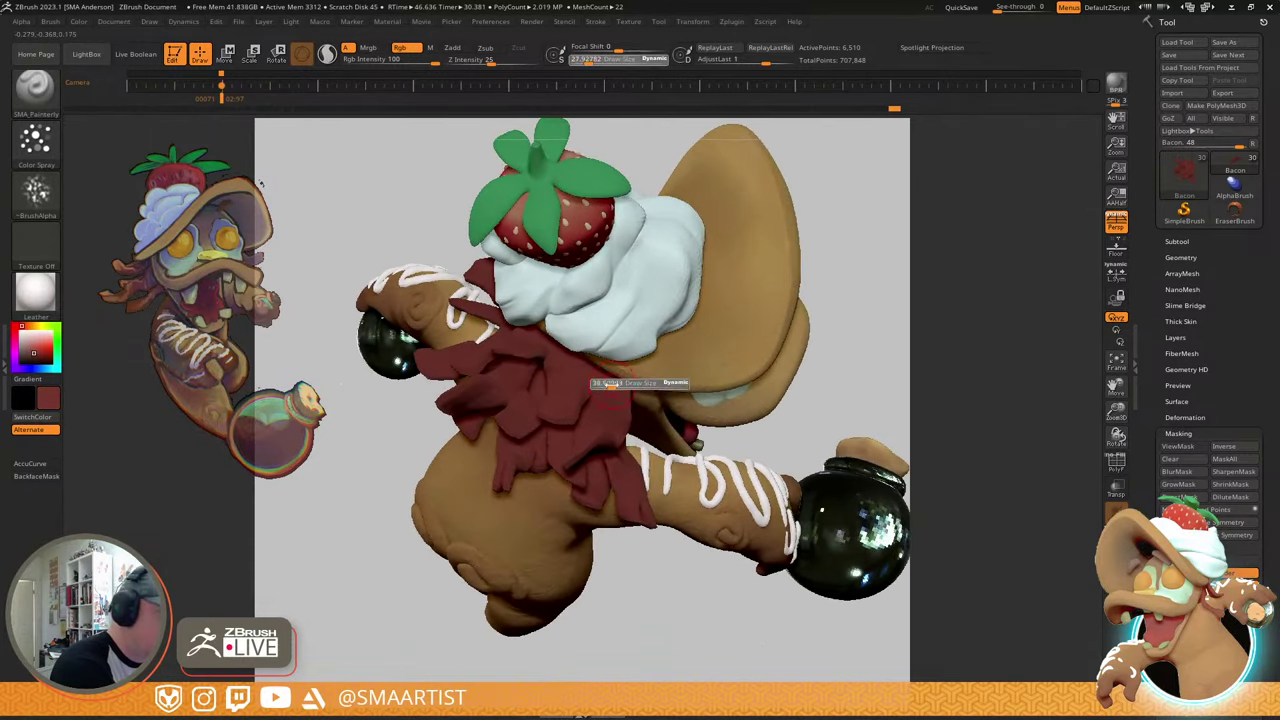
pyautogui.moveTo(608, 380); pyautogui.dragTo(631, 392)
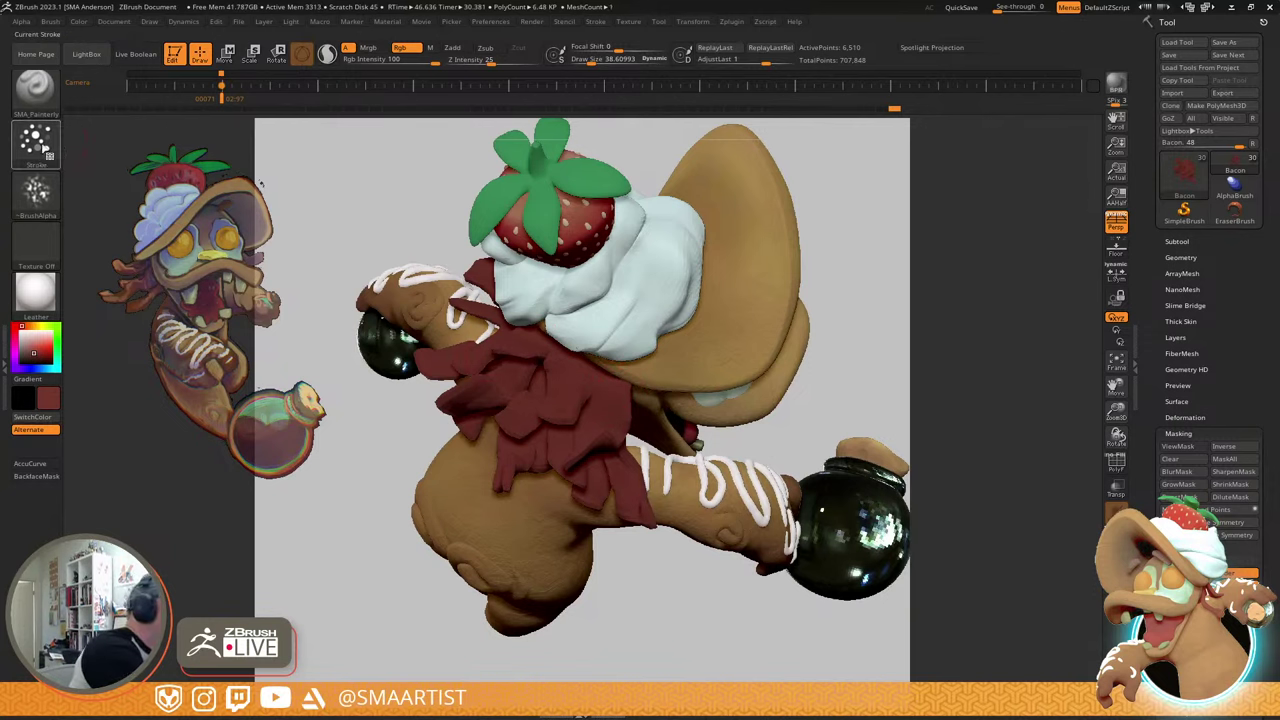
# - Adjust the Color Intensity Variance of the painterly brush's Color Spray stroke
pyautogui.click(40, 145)
pyautogui.click(159, 218)
pyautogui.click(36, 142)
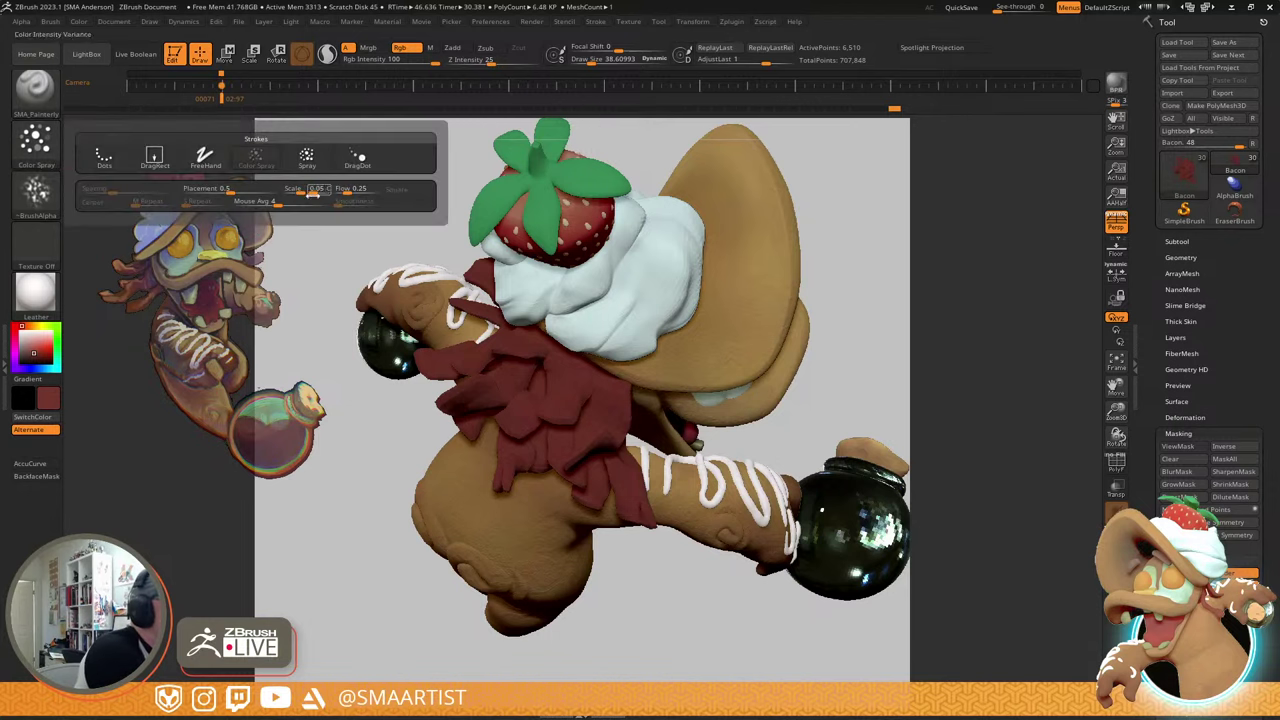
pyautogui.moveTo(313, 195); pyautogui.dragTo(318, 193)
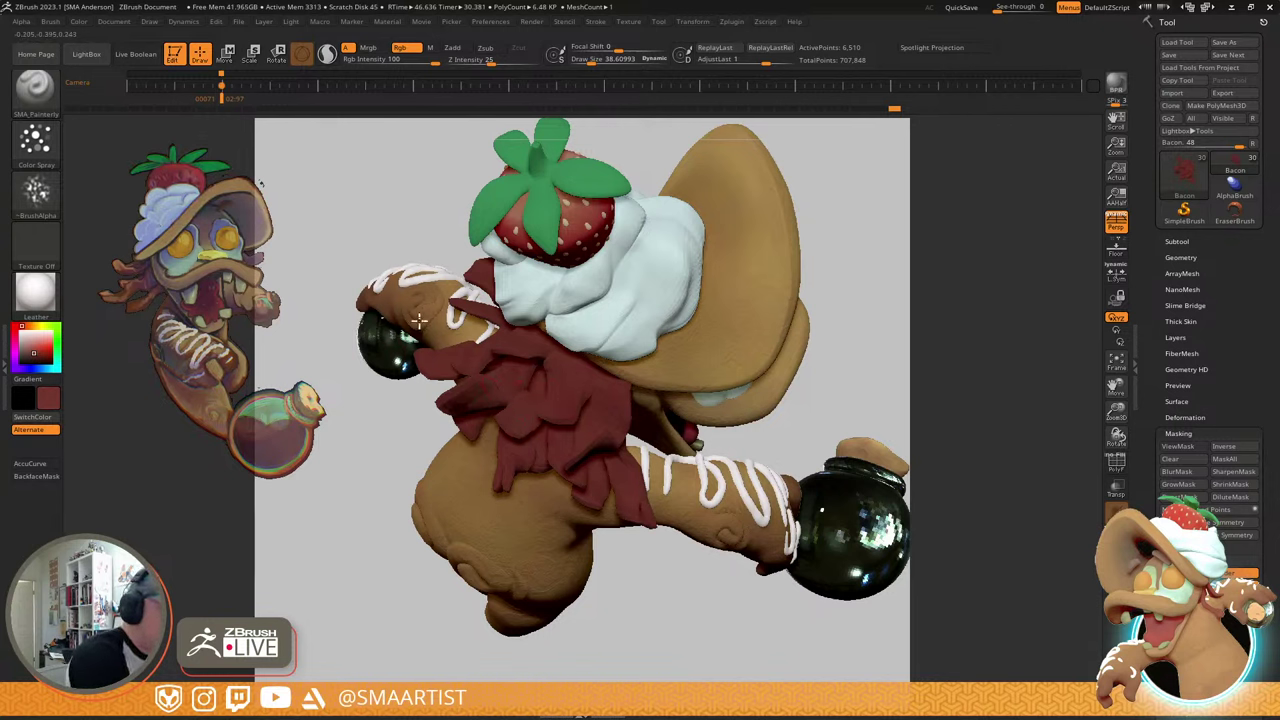
# - Paint darker red colour variation over the bacon strips behind the head with the SMA_Painterly brush
pyautogui.moveTo(566, 465)
pyautogui.mouseDown(button='right')
pyautogui.moveTo(514, 446)
pyautogui.moveTo(517, 560)
pyautogui.mouseUp(button='right')
pyautogui.moveTo(472, 479)
pyautogui.mouseDown(button='right')
pyautogui.moveTo(520, 463)
pyautogui.moveTo(511, 424)
pyautogui.mouseUp(button='right')
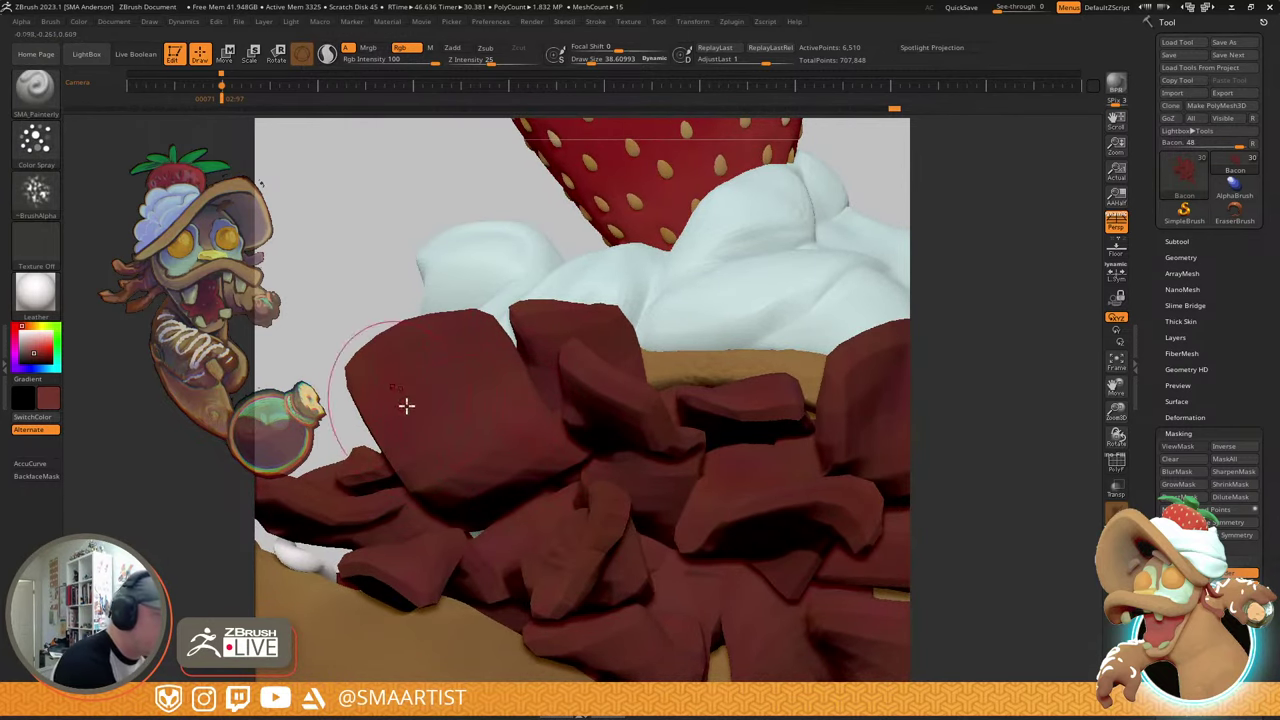
pyautogui.moveTo(538, 459); pyautogui.dragTo(660, 346, button='right')
pyautogui.moveTo(765, 528); pyautogui.dragTo(658, 537, button='right')
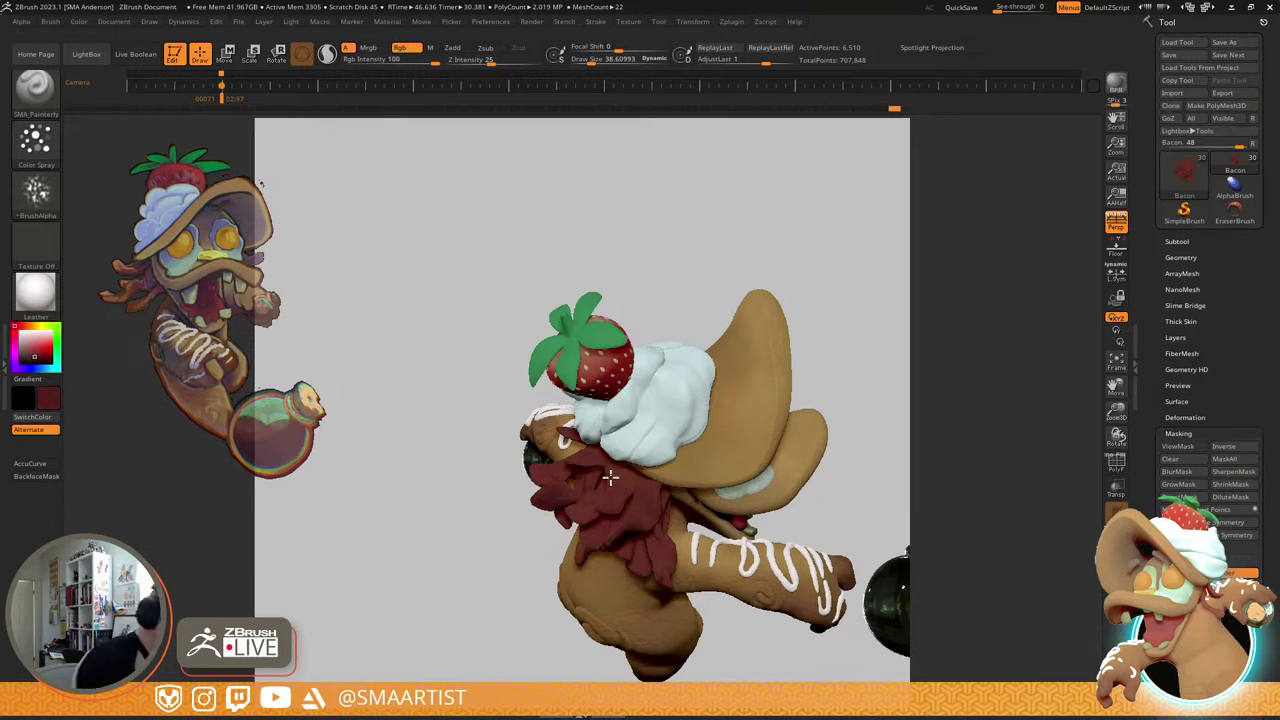
pyautogui.moveTo(645, 449); pyautogui.dragTo(658, 483, button='right')
# - Isolate the bacon subtool to work the red variation around the strips from all sides, then show the whole character again
pyautogui.hotkey('ctrl', 's')
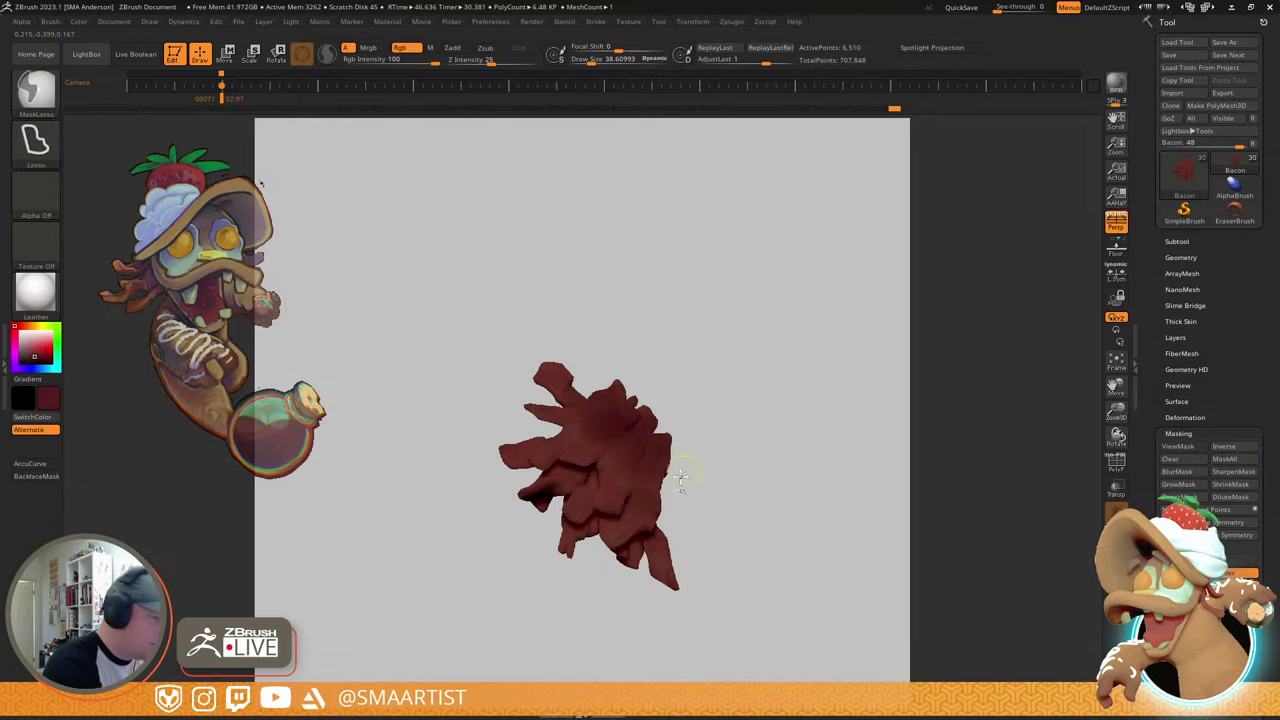
pyautogui.hotkey('ctrl', 's')
pyautogui.moveTo(682, 478)
pyautogui.mouseDown(button='right')
pyautogui.moveTo(658, 404)
pyautogui.moveTo(651, 469)
pyautogui.mouseUp(button='right')
pyautogui.moveTo(659, 530); pyautogui.dragTo(597, 482, button='right')
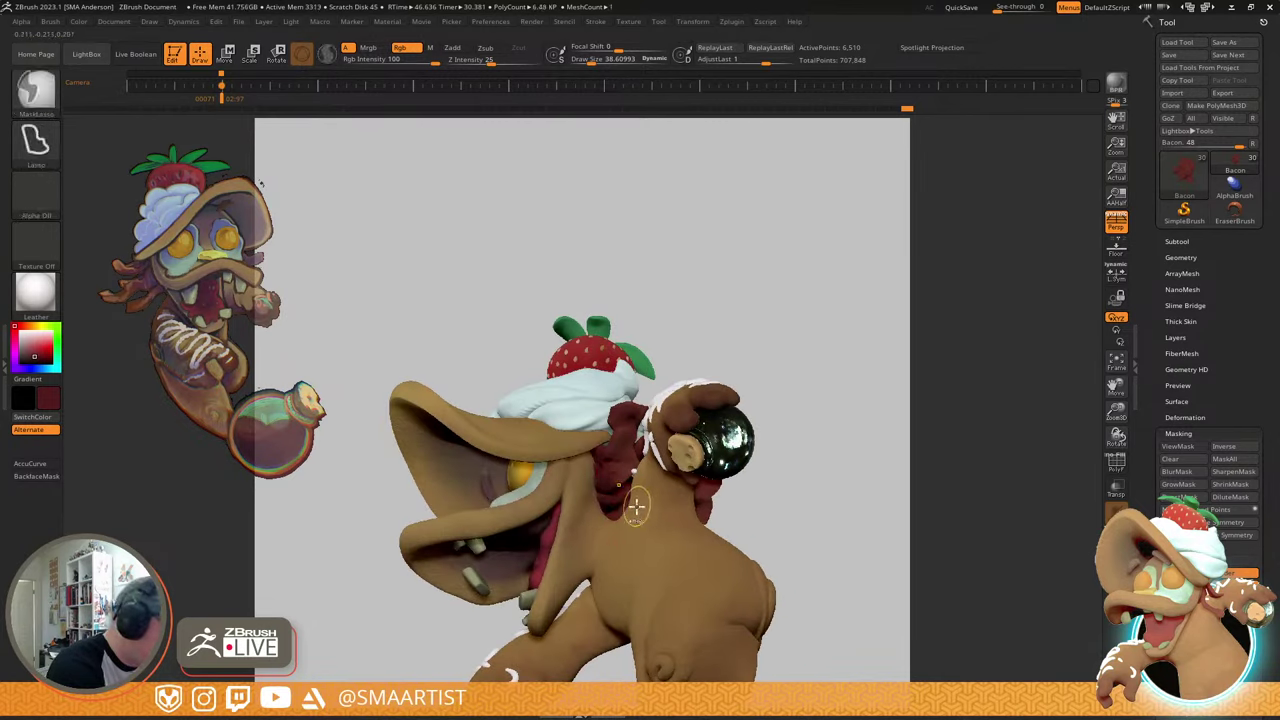
pyautogui.keyDown('ctrl'); pyautogui.keyDown('shift'); pyautogui.click(630, 512); pyautogui.keyUp('shift'); pyautogui.keyUp('ctrl')
pyautogui.moveTo(648, 523); pyautogui.dragTo(630, 483, button='right')
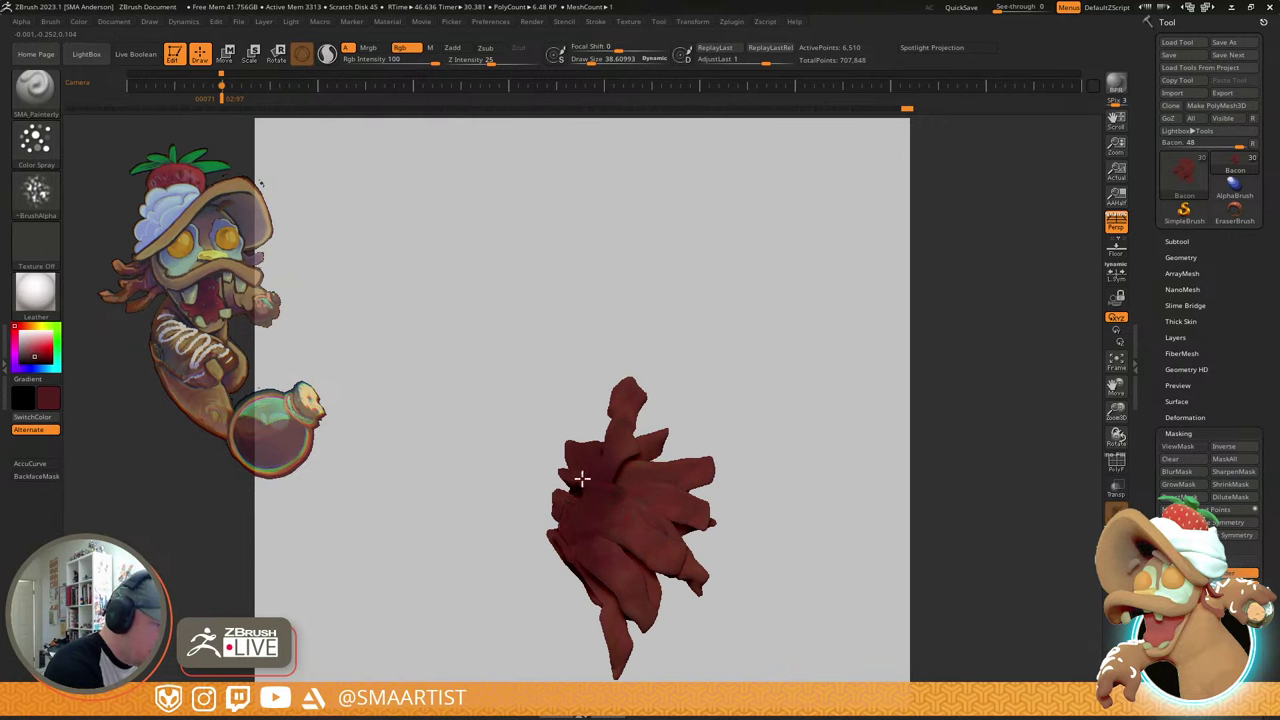
pyautogui.moveTo(558, 519); pyautogui.dragTo(586, 522, button='right')
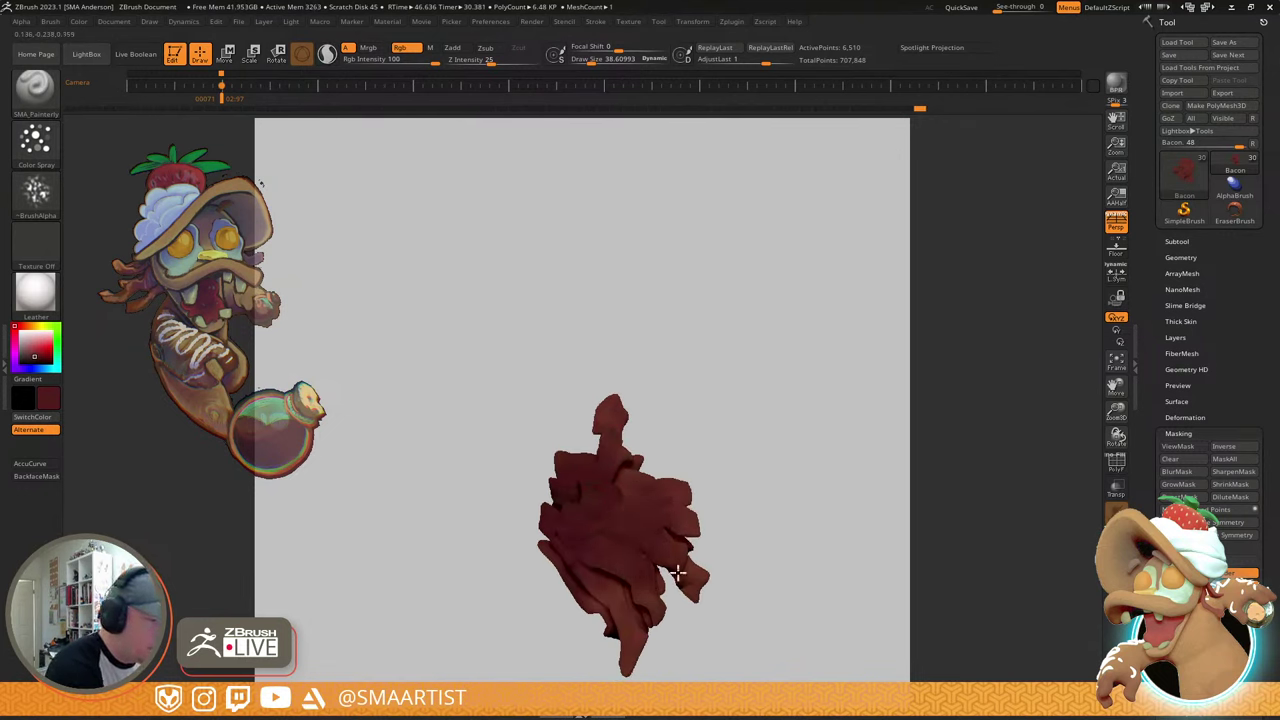
pyautogui.moveTo(701, 472); pyautogui.dragTo(690, 688, button='right')
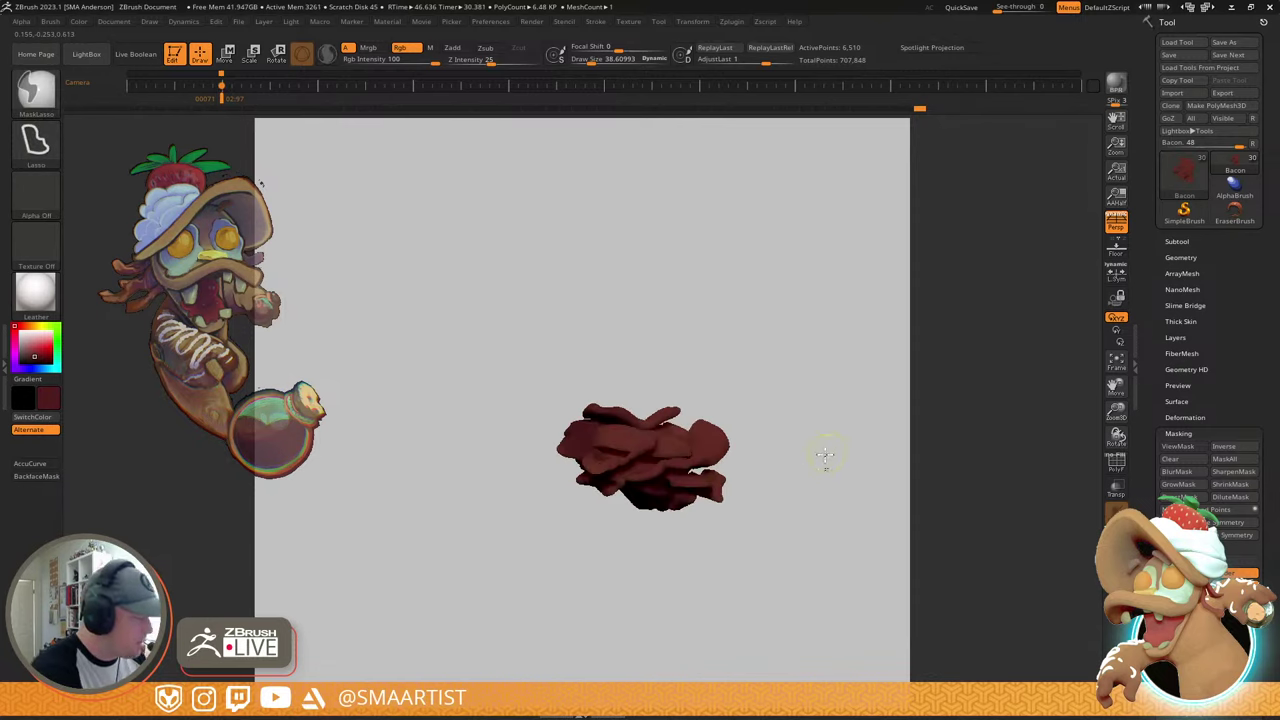
pyautogui.keyDown('ctrl'); pyautogui.keyDown('shift'); pyautogui.click(827, 457); pyautogui.keyUp('shift'); pyautogui.keyUp('ctrl')
pyautogui.moveTo(843, 379); pyautogui.dragTo(691, 473, button='right')
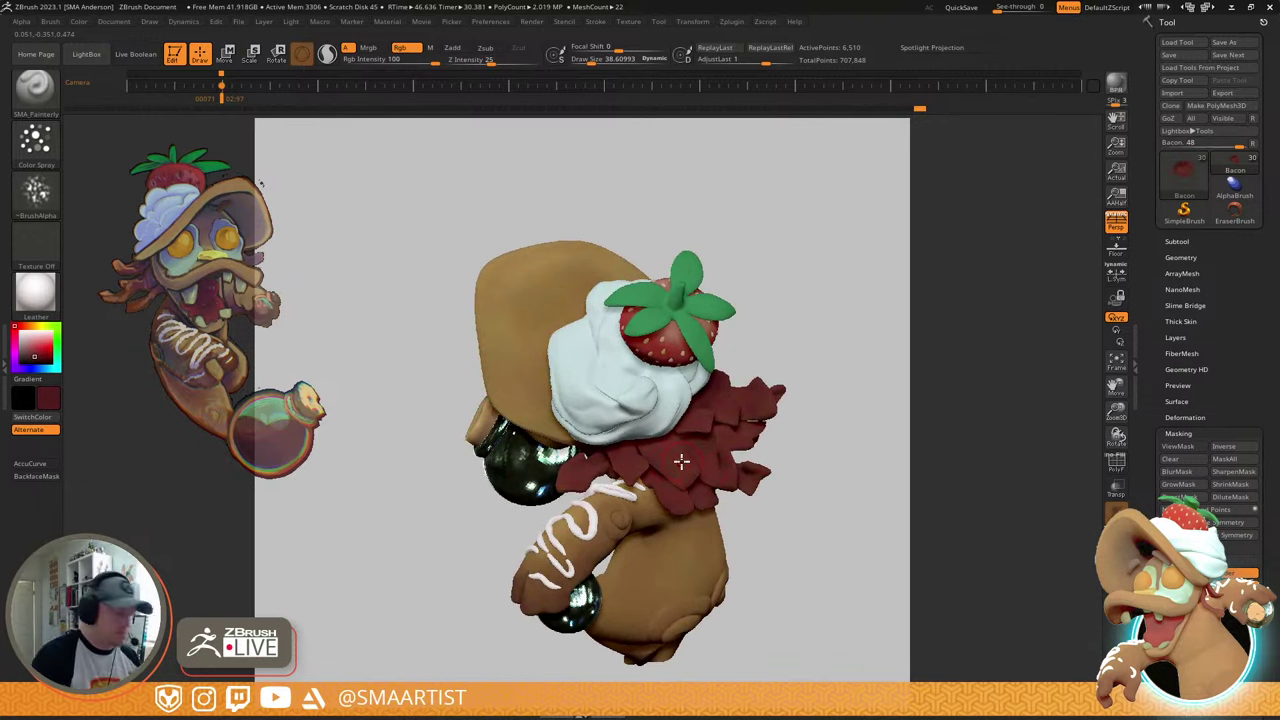
# - Display the bacon's polygroups and hide lengthwise polyloops on the light blue and purple strips to form stripes
pyautogui.moveTo(672, 464)
pyautogui.keyDown('ctrl'); pyautogui.mouseDown(button='right')
pyautogui.moveTo(723, 514)
pyautogui.moveTo(758, 491)
pyautogui.mouseUp(button='right'); pyautogui.keyUp('ctrl')
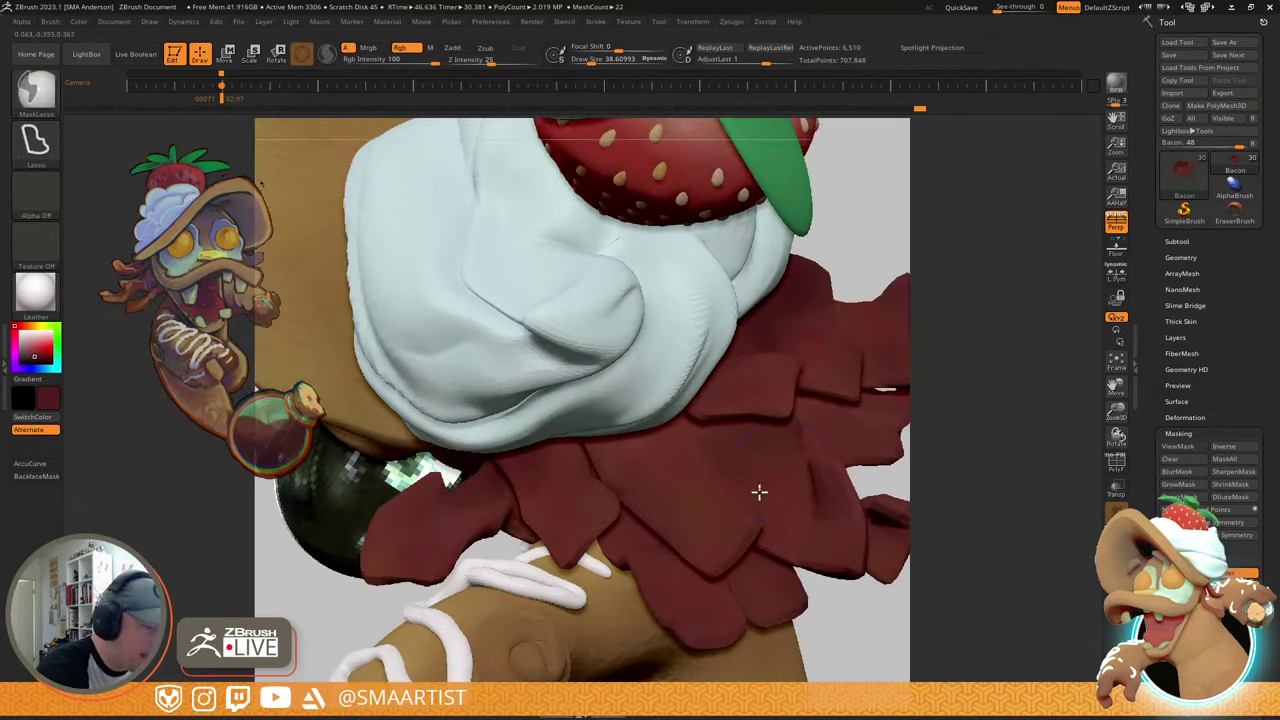
pyautogui.hotkey('shift', 'f')
pyautogui.hotkey('ctrl', 'shift')
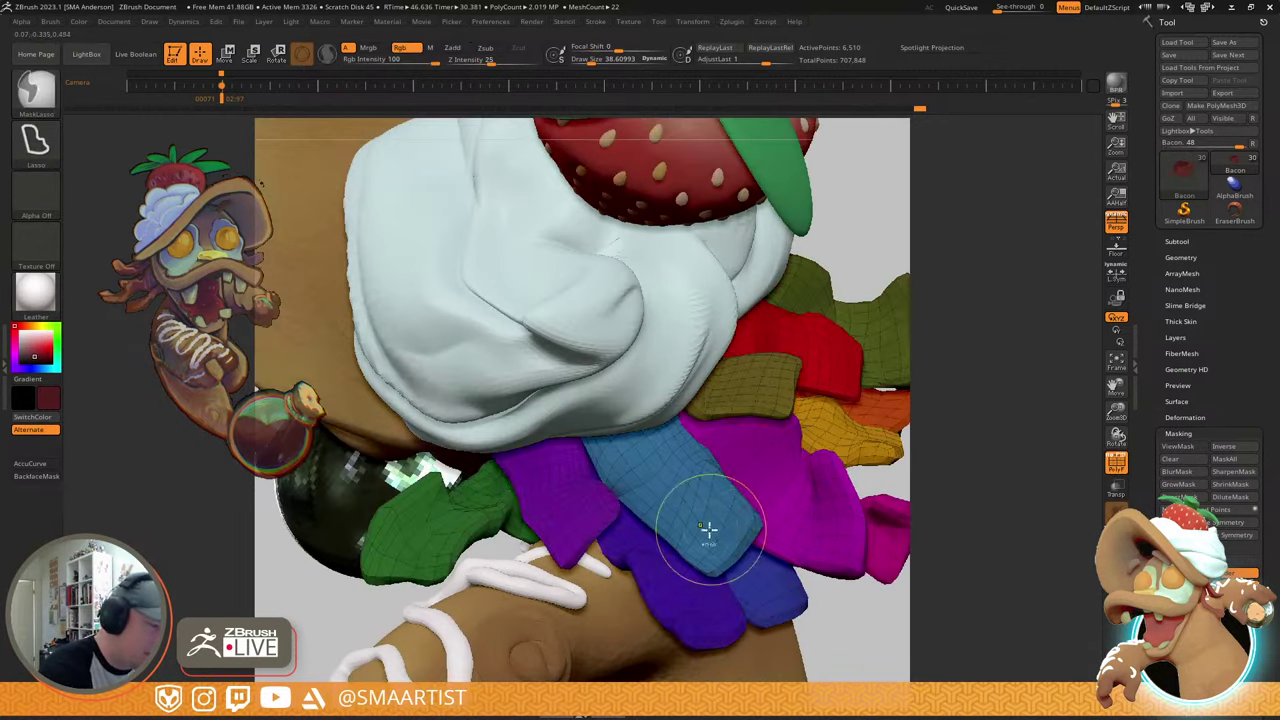
pyautogui.keyDown('ctrl'); pyautogui.keyDown('shift'); pyautogui.click(694, 536); pyautogui.keyUp('shift'); pyautogui.keyUp('ctrl')
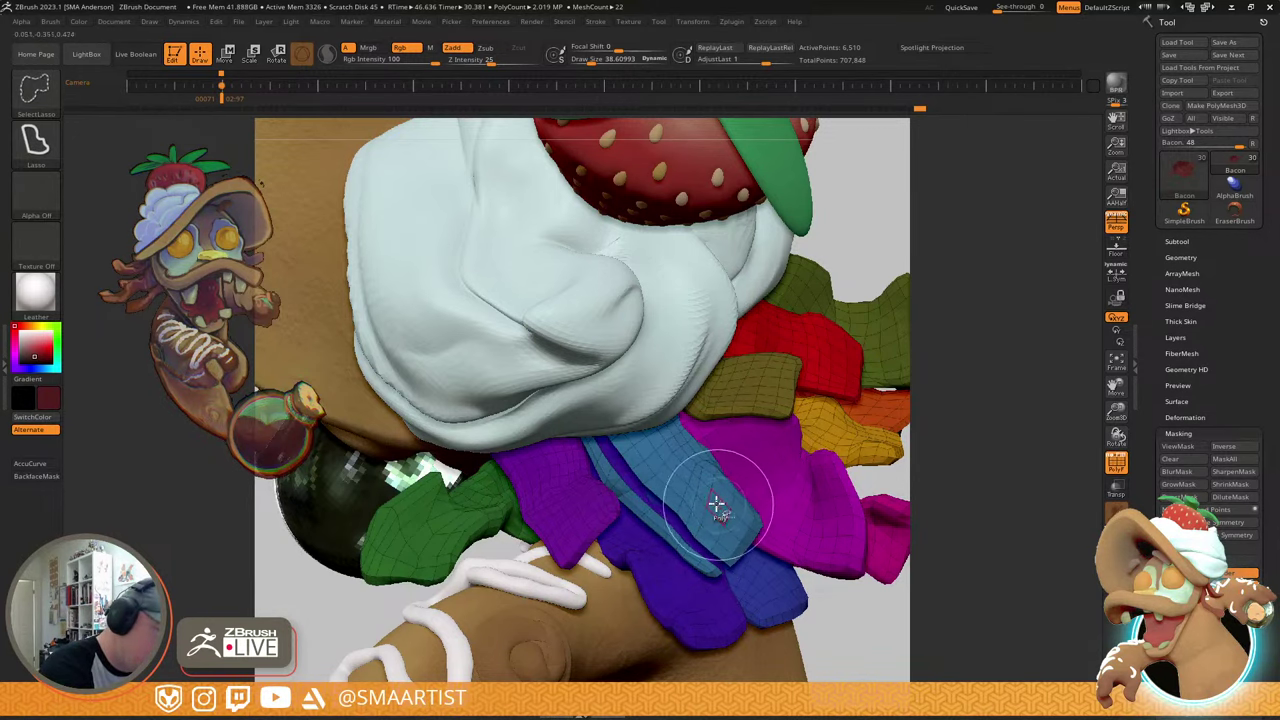
pyautogui.keyDown('ctrl'); pyautogui.keyDown('shift'); pyautogui.click(708, 496); pyautogui.keyUp('shift'); pyautogui.keyUp('ctrl')
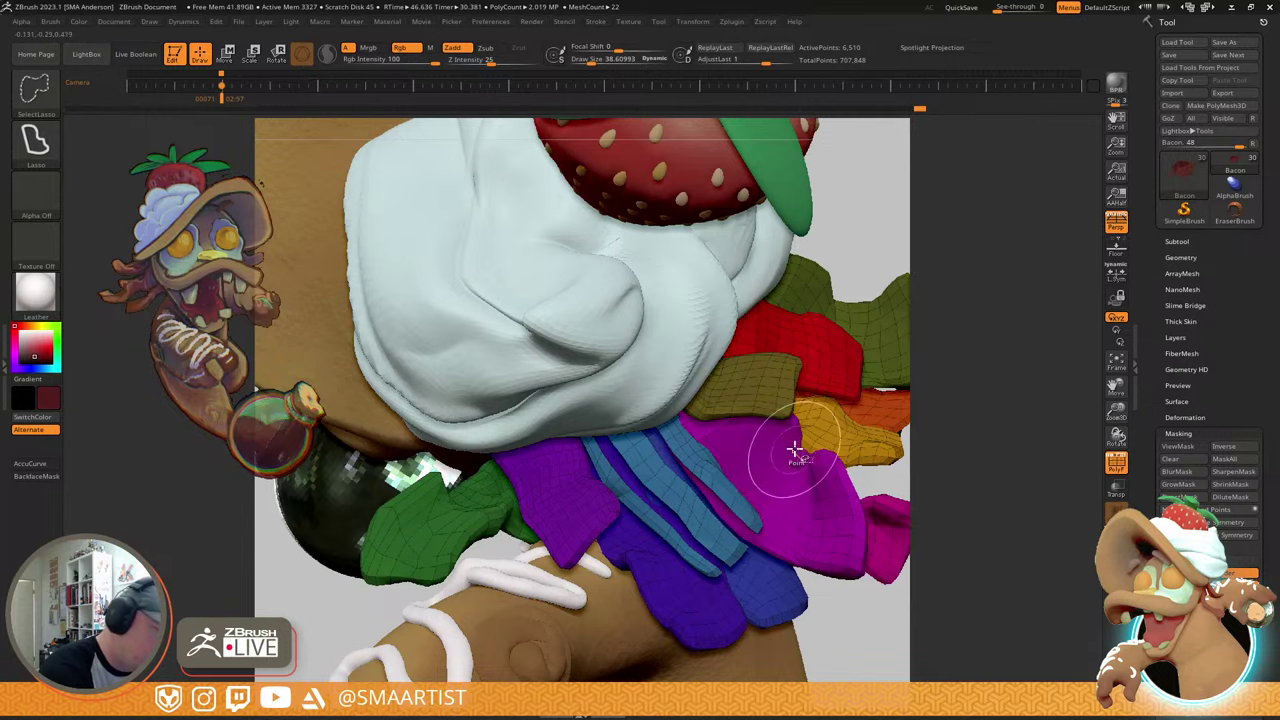
pyautogui.keyDown('ctrl'); pyautogui.keyDown('shift'); pyautogui.click(604, 520); pyautogui.keyUp('shift'); pyautogui.keyUp('ctrl')
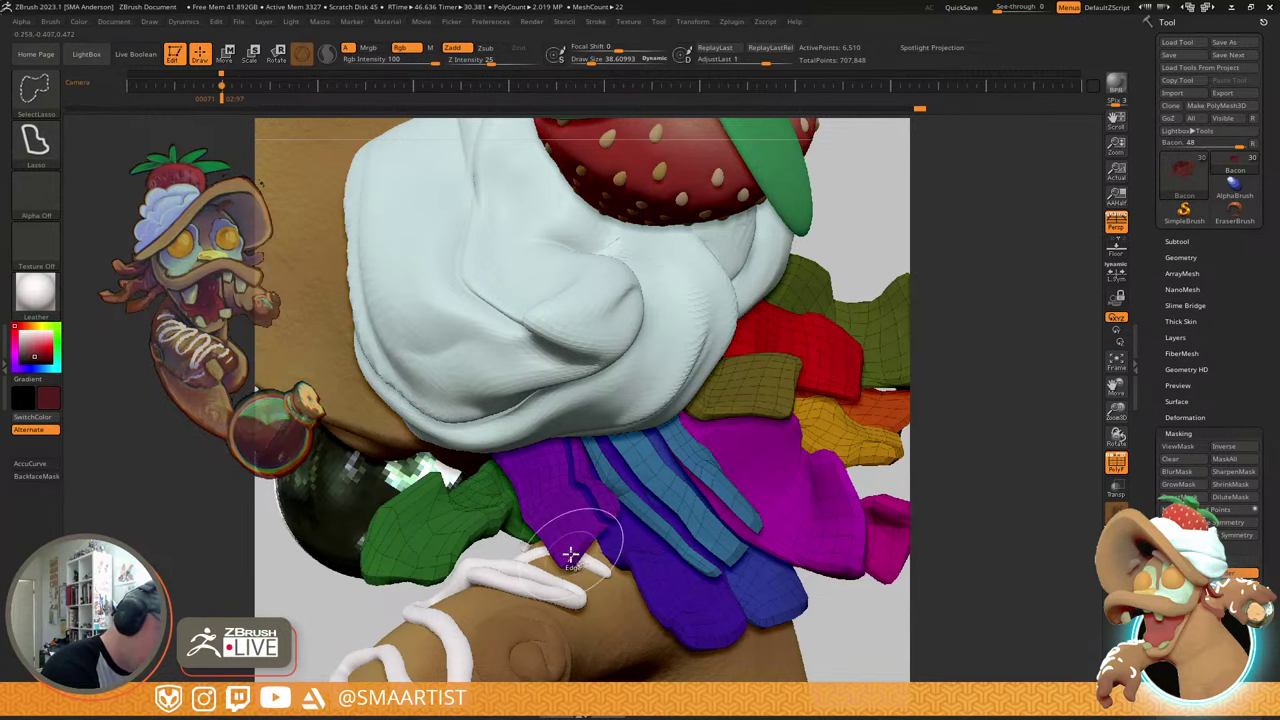
pyautogui.keyDown('ctrl'); pyautogui.keyDown('shift'); pyautogui.click(575, 556); pyautogui.keyUp('shift'); pyautogui.keyUp('ctrl')
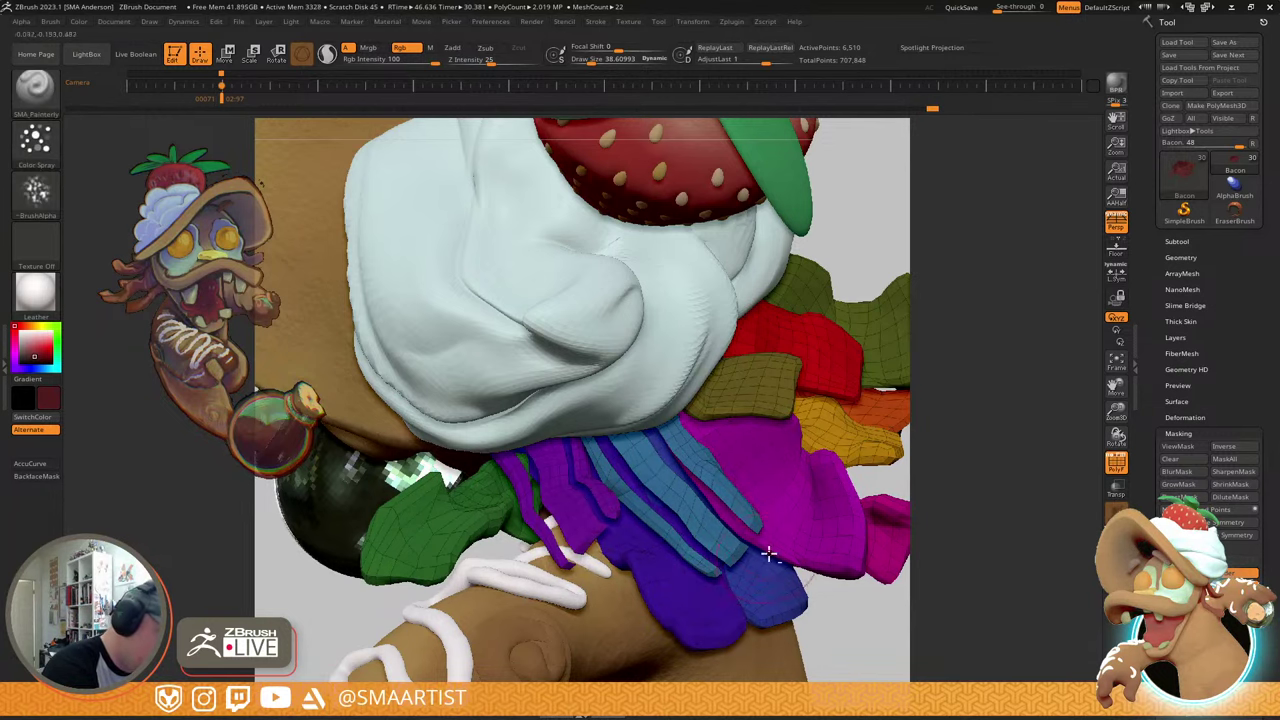
# - Hide lengthwise polyloops on the indigo and dark blue bacon strips above the arm
pyautogui.keyDown('alt'); pyautogui.moveTo(750, 498); pyautogui.dragTo(728, 458, button='right'); pyautogui.keyUp('alt')
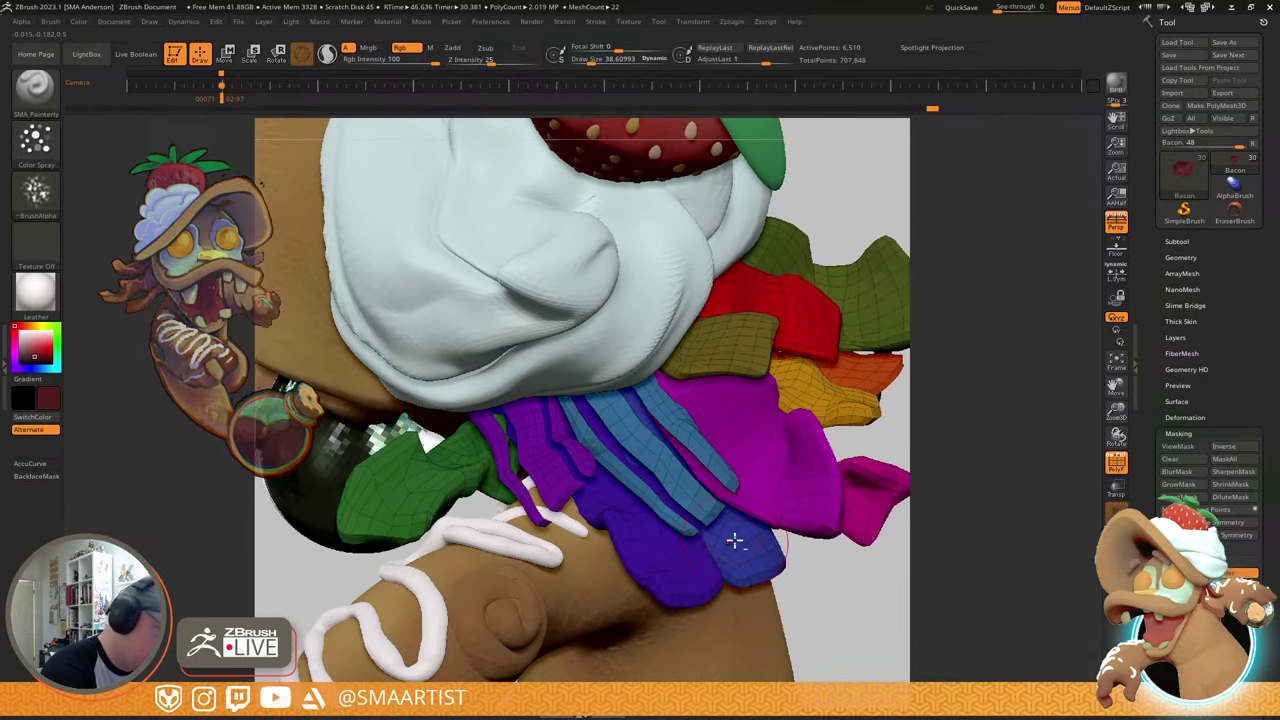
pyautogui.moveTo(733, 540); pyautogui.dragTo(731, 531, button='right')
pyautogui.press('ctrl')
pyautogui.press('shift')
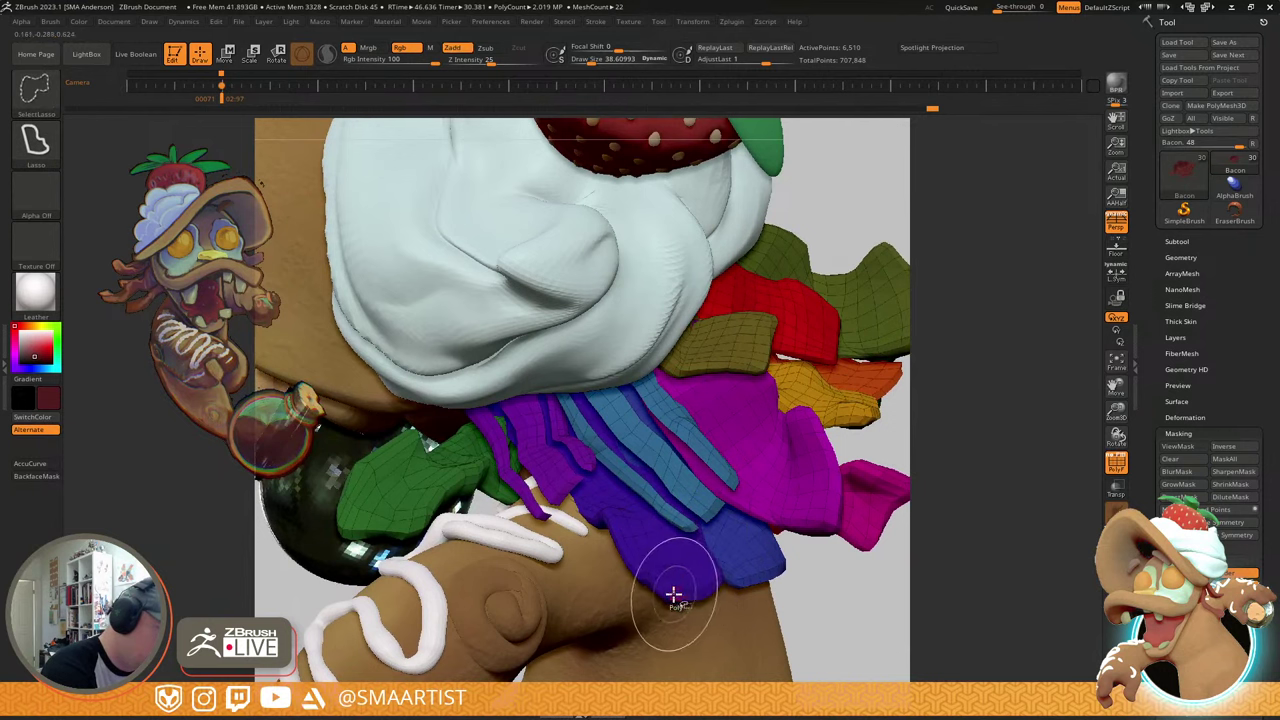
pyautogui.keyDown('ctrl'); pyautogui.keyDown('shift'); pyautogui.click(682, 584); pyautogui.keyUp('shift'); pyautogui.keyUp('ctrl')
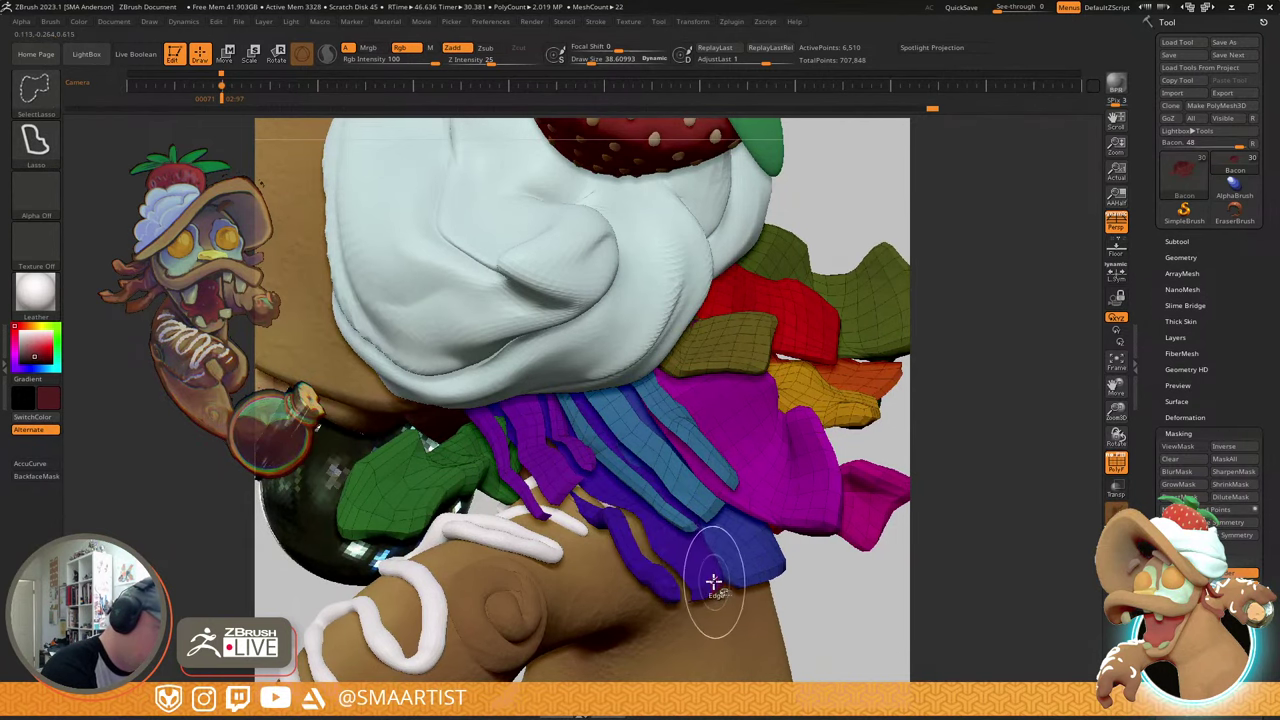
pyautogui.keyDown('ctrl'); pyautogui.keyDown('shift'); pyautogui.click(760, 571); pyautogui.keyUp('shift'); pyautogui.keyUp('ctrl')
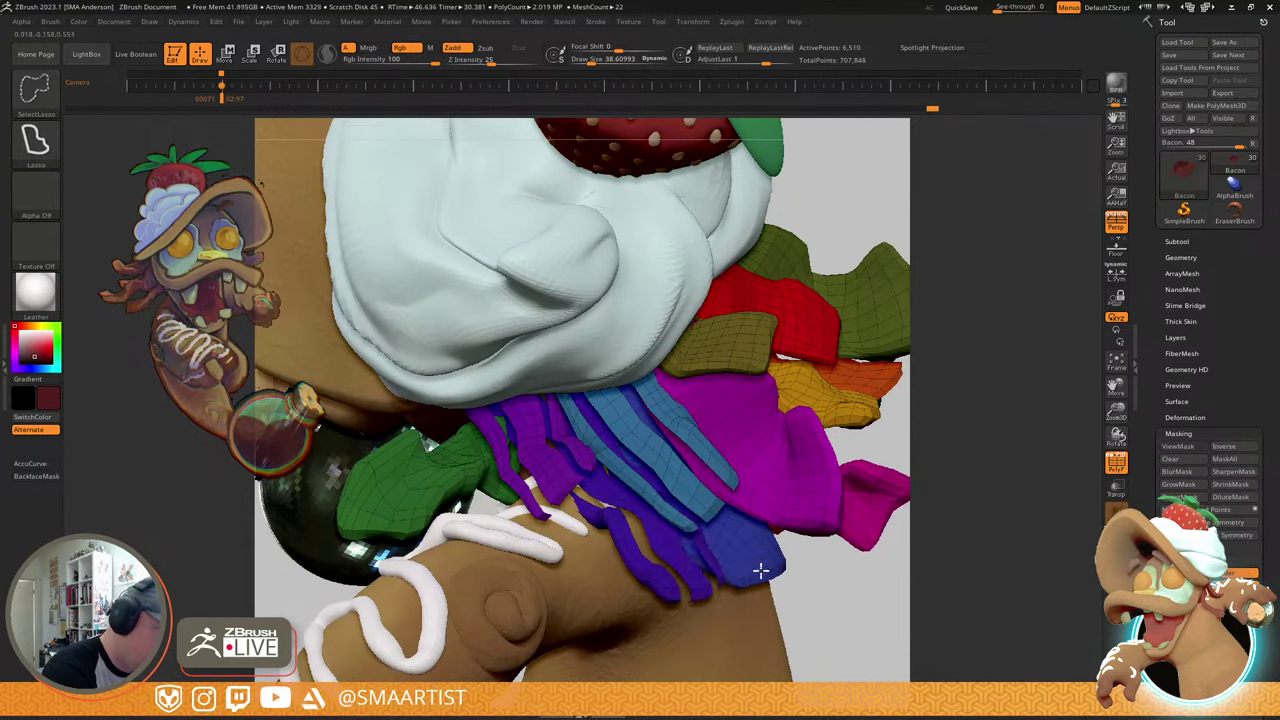
pyautogui.keyDown('ctrl'); pyautogui.keyDown('shift'); pyautogui.click(772, 565); pyautogui.keyUp('shift'); pyautogui.keyUp('ctrl')
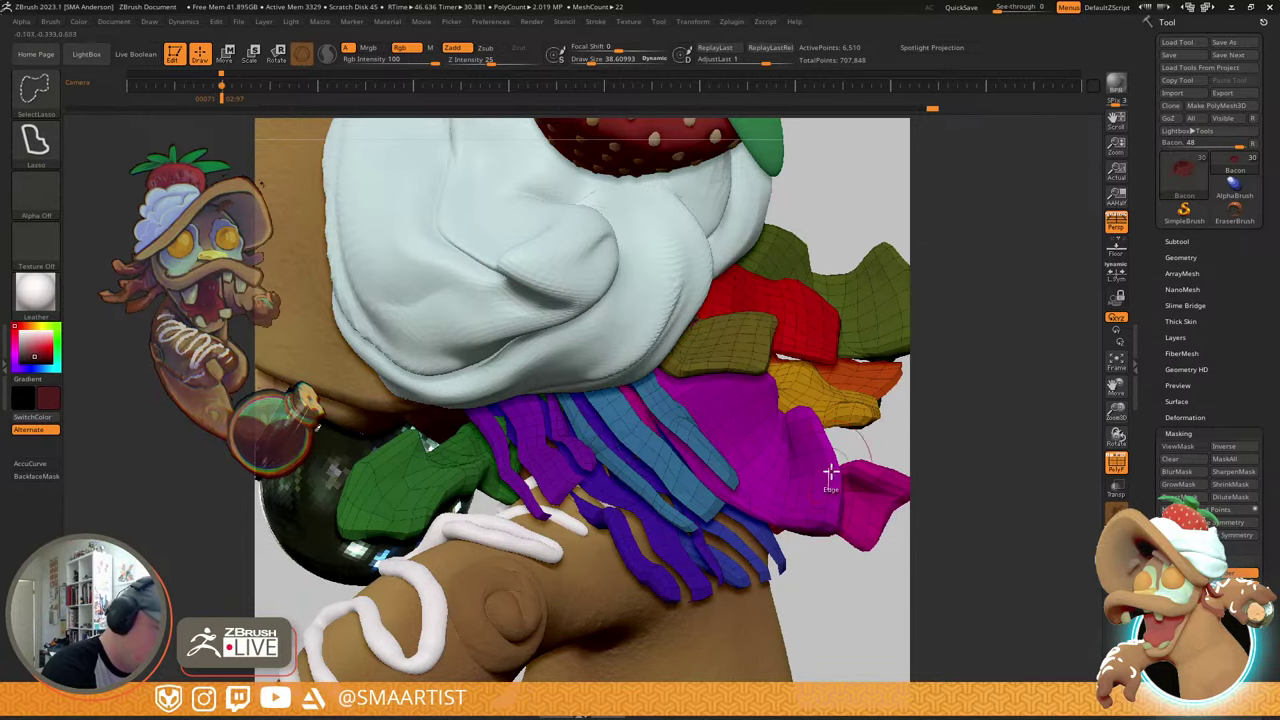
# - Hide lengthwise polyloops on the magenta, small olive and dark green bacon strips below the cream
pyautogui.moveTo(829, 473)
pyautogui.mouseDown(button='right')
pyautogui.moveTo(837, 463)
pyautogui.moveTo(837, 480)
pyautogui.mouseUp(button='right')
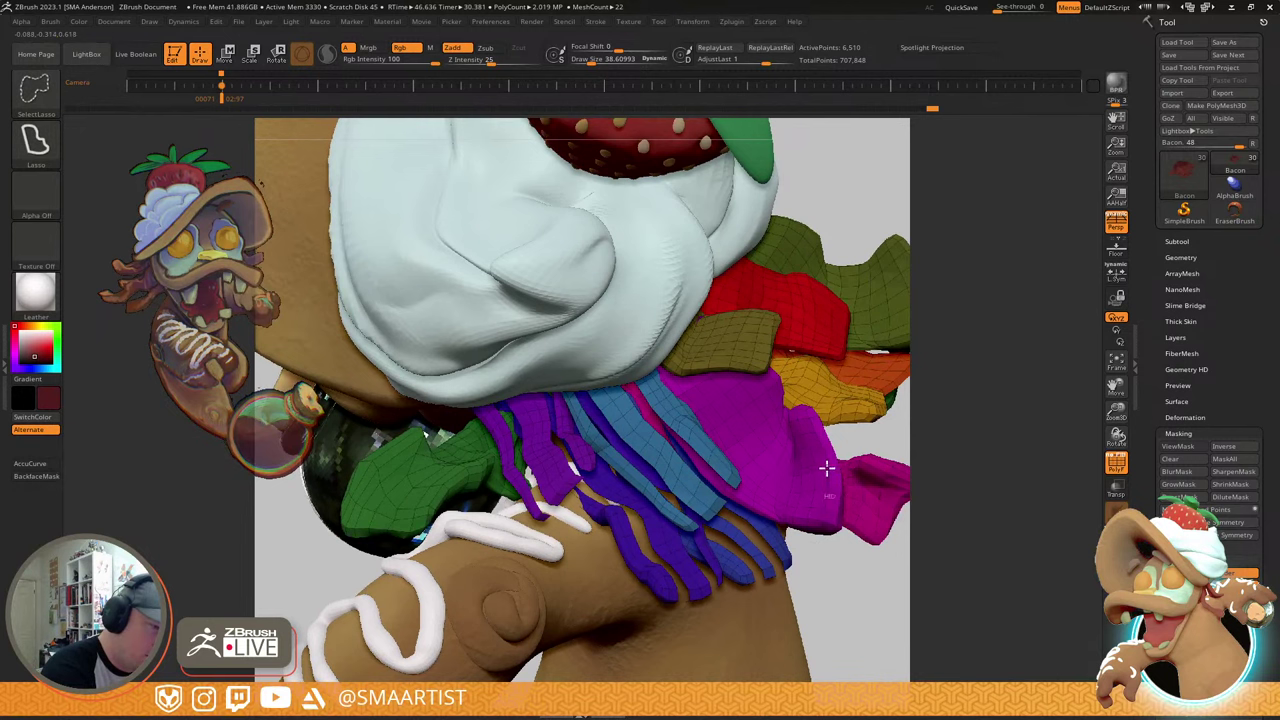
pyautogui.moveTo(826, 468); pyautogui.dragTo(819, 441)
pyautogui.keyDown('ctrl'); pyautogui.keyDown('shift'); pyautogui.click(826, 456); pyautogui.keyUp('shift'); pyautogui.keyUp('ctrl')
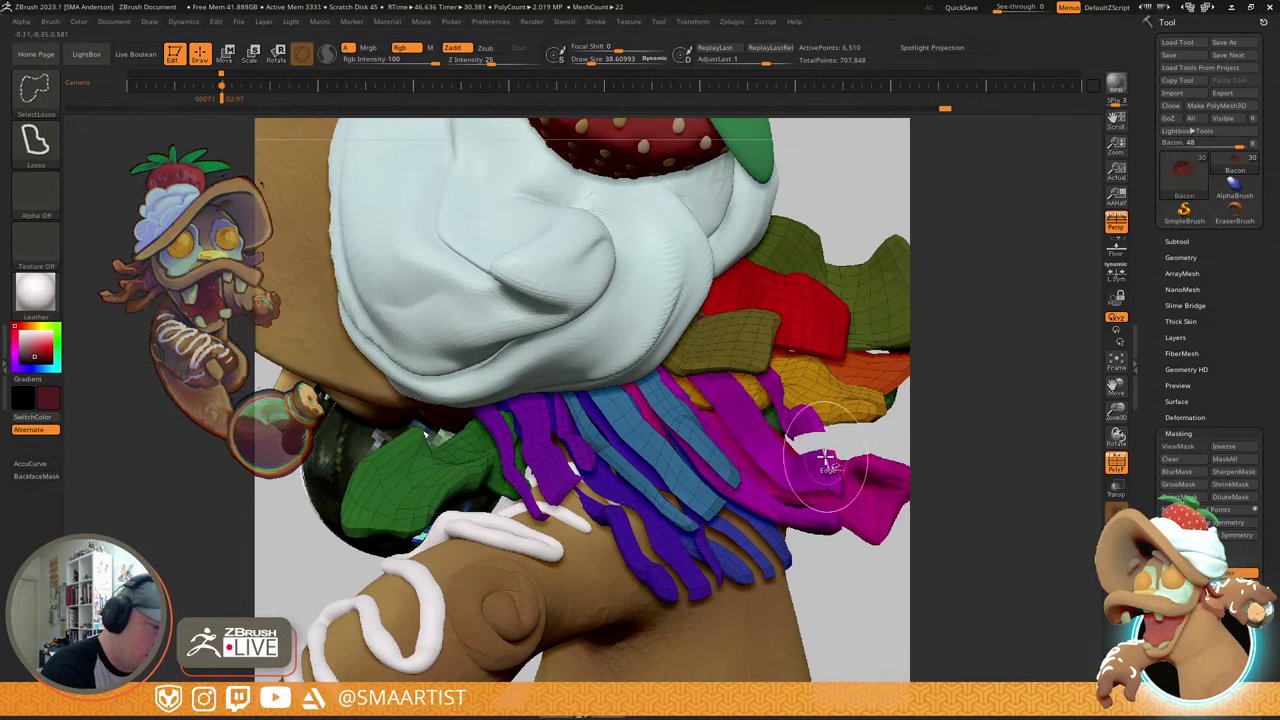
pyautogui.keyDown('ctrl'); pyautogui.keyDown('shift'); pyautogui.click(759, 331); pyautogui.keyUp('shift'); pyautogui.keyUp('ctrl')
pyautogui.keyDown('ctrl'); pyautogui.keyDown('shift'); pyautogui.click(768, 354); pyautogui.keyUp('shift'); pyautogui.keyUp('ctrl')
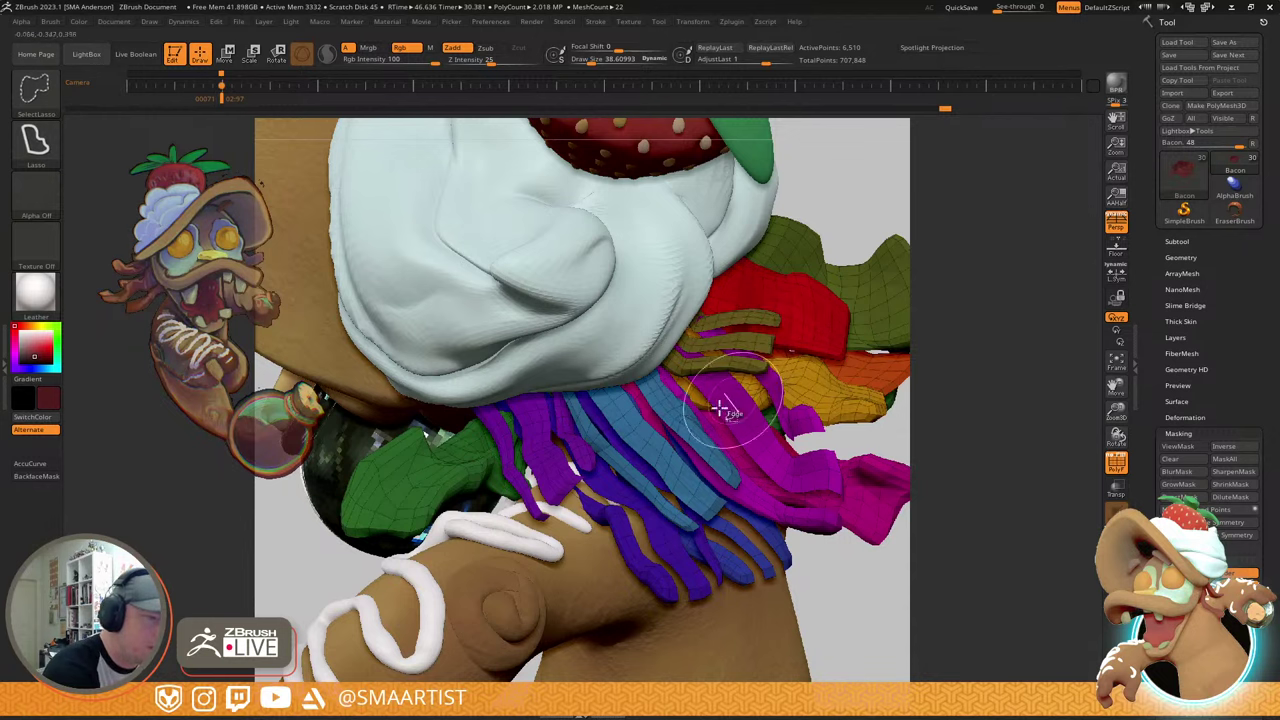
pyautogui.keyDown('ctrl'); pyautogui.keyDown('shift'); pyautogui.click(378, 479); pyautogui.keyUp('shift'); pyautogui.keyUp('ctrl')
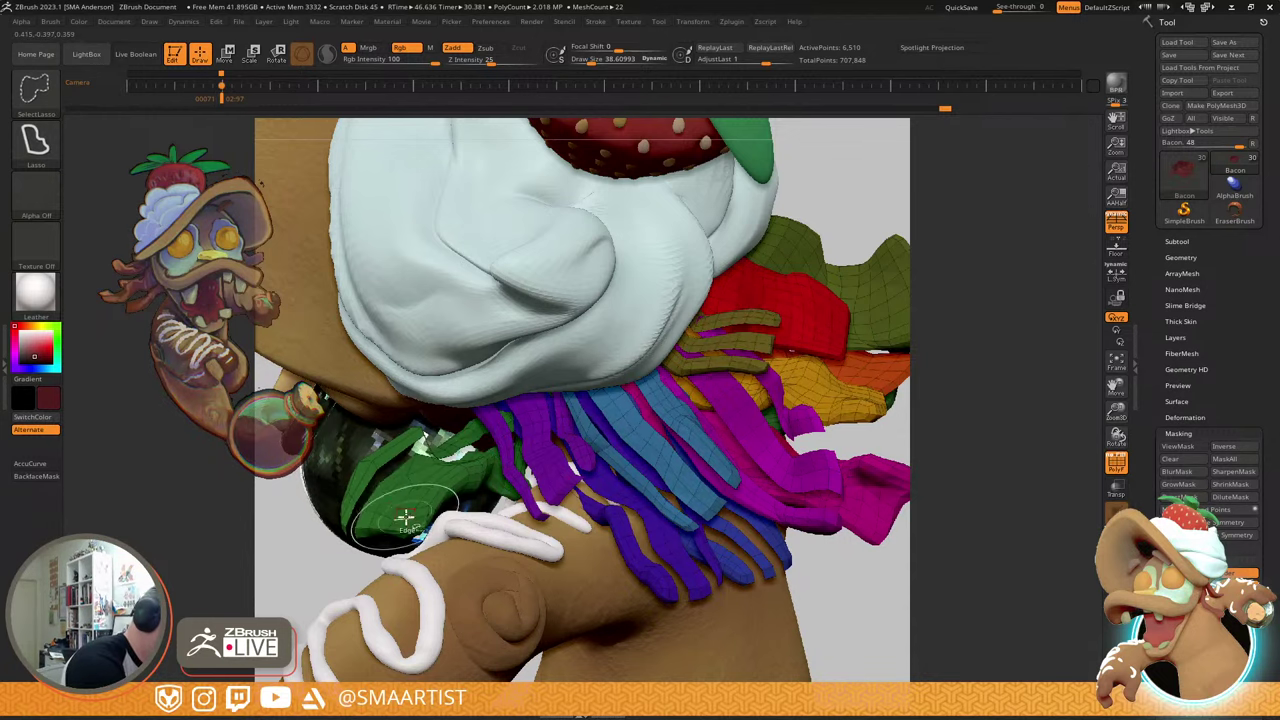
pyautogui.keyDown('ctrl'); pyautogui.keyDown('shift'); pyautogui.click(409, 505); pyautogui.keyUp('shift'); pyautogui.keyUp('ctrl')
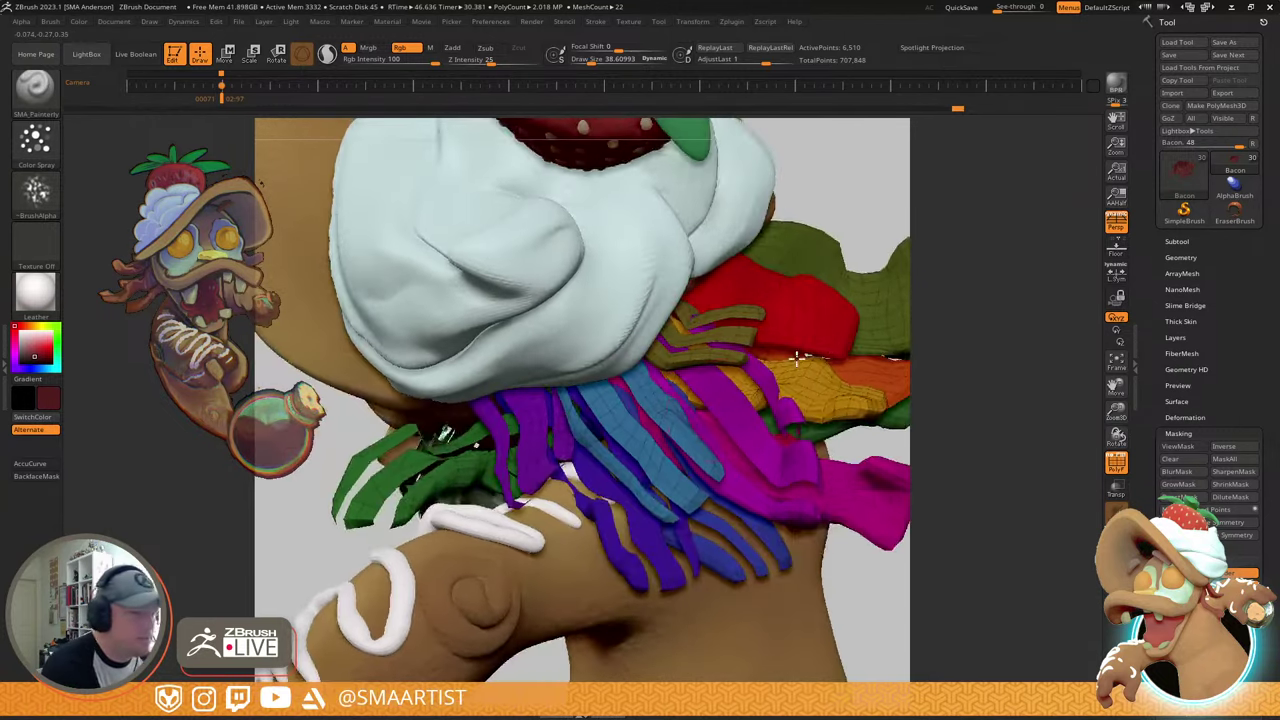
# - Hide lengthwise polyloops on the red, orange, yellow and outer magenta bacon strips
pyautogui.moveTo(718, 374); pyautogui.dragTo(714, 411, button='right')
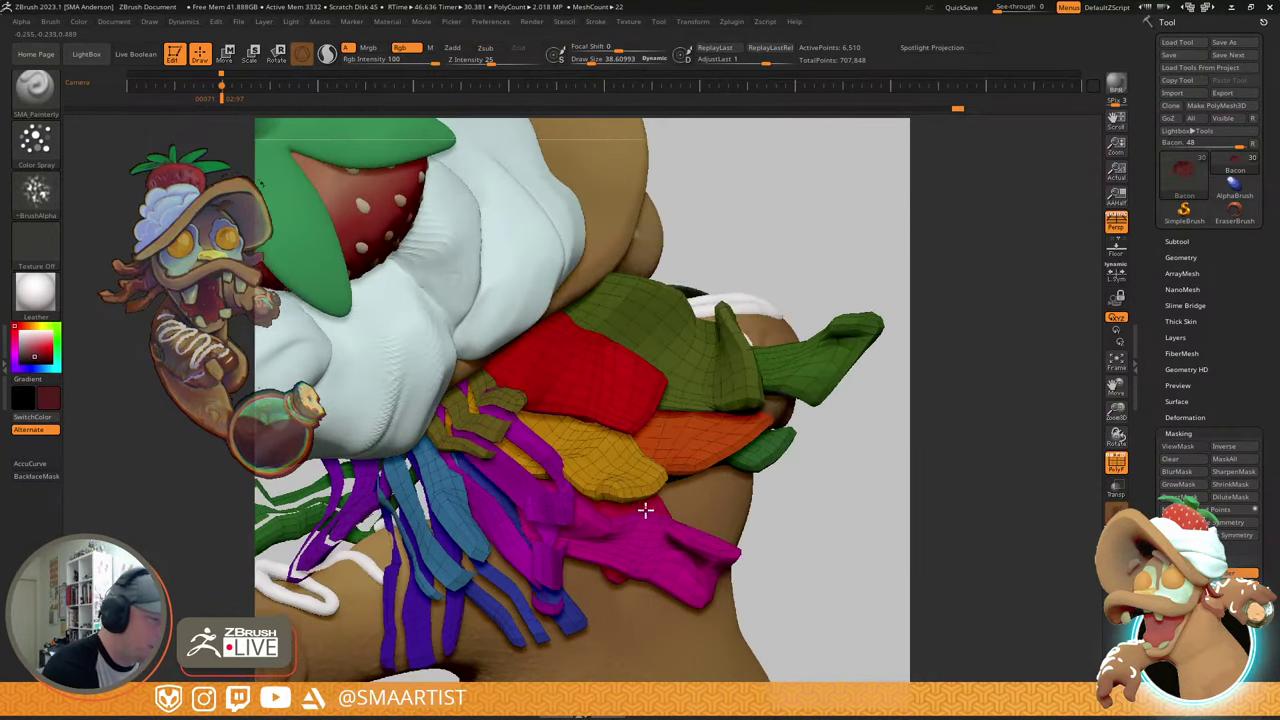
pyautogui.hotkey('ctrl', 'shift')
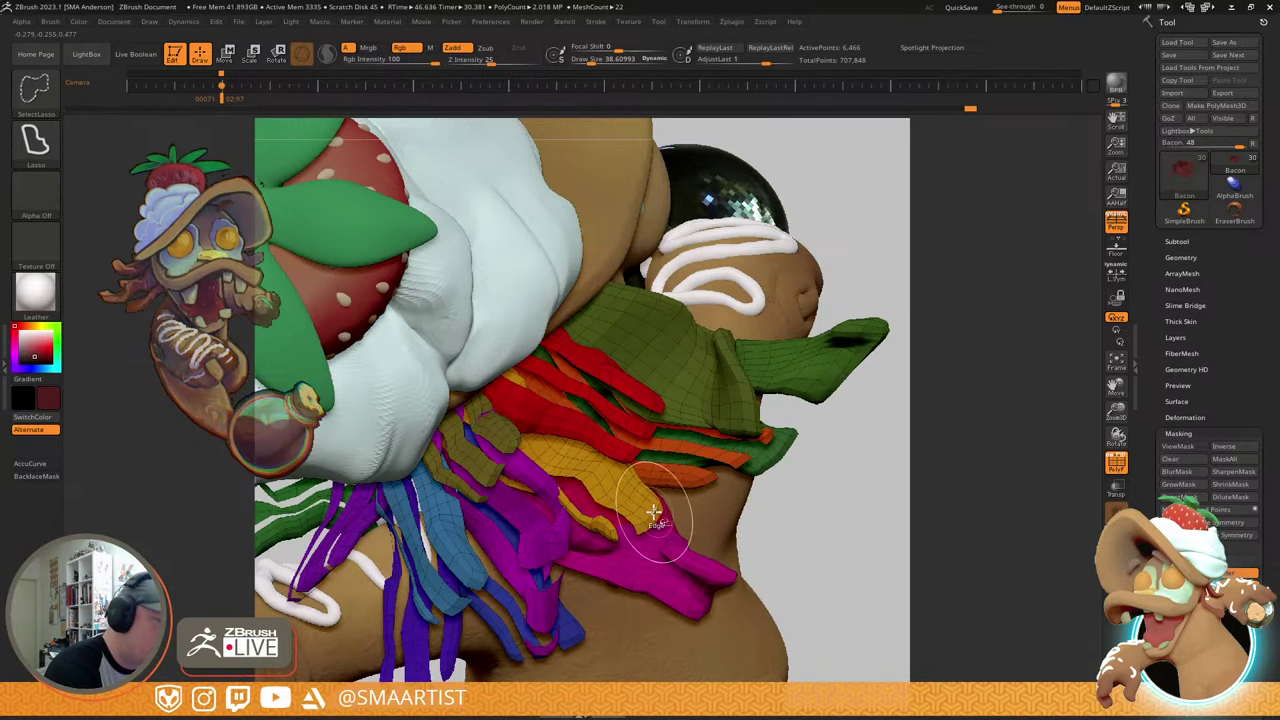
pyautogui.moveTo(716, 542)
pyautogui.mouseDown(button='right')
pyautogui.moveTo(711, 533)
pyautogui.moveTo(713, 545)
pyautogui.mouseUp(button='right')
pyautogui.keyDown('ctrl'); pyautogui.keyDown('shift'); pyautogui.click(710, 607); pyautogui.keyUp('shift'); pyautogui.keyUp('ctrl')
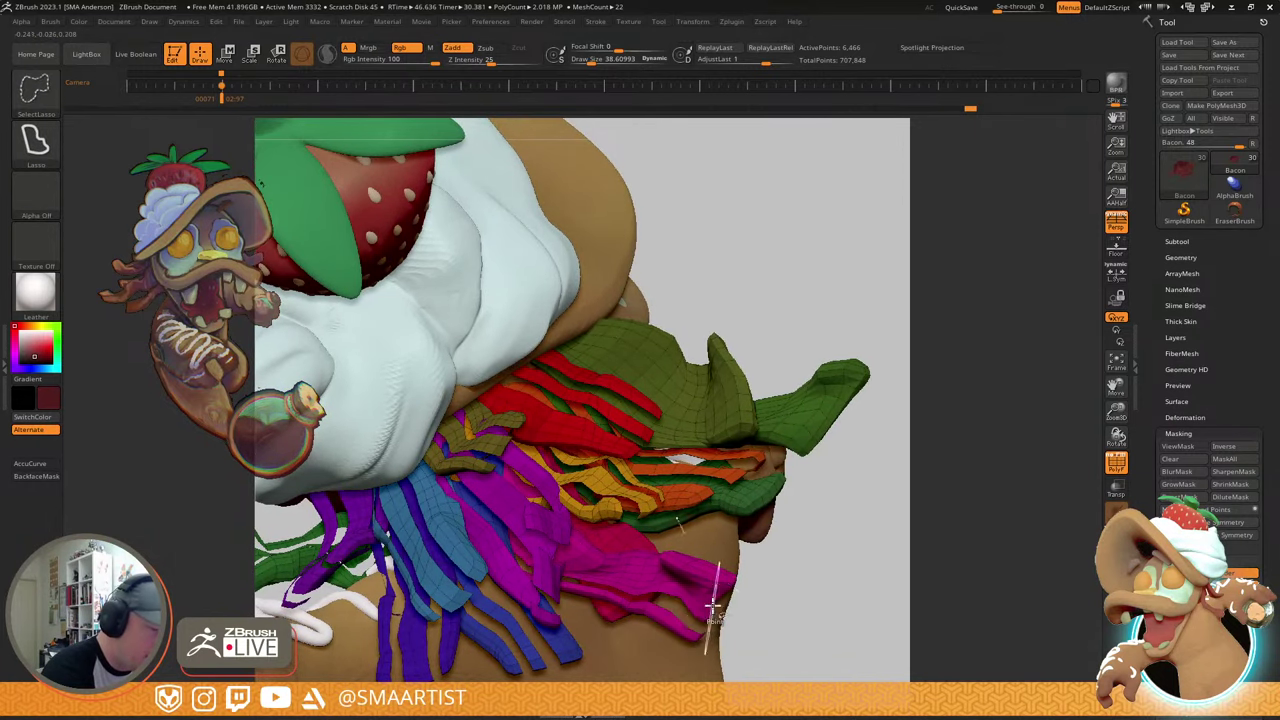
pyautogui.keyDown('ctrl'); pyautogui.keyDown('shift'); pyautogui.click(710, 589); pyautogui.keyUp('shift'); pyautogui.keyUp('ctrl')
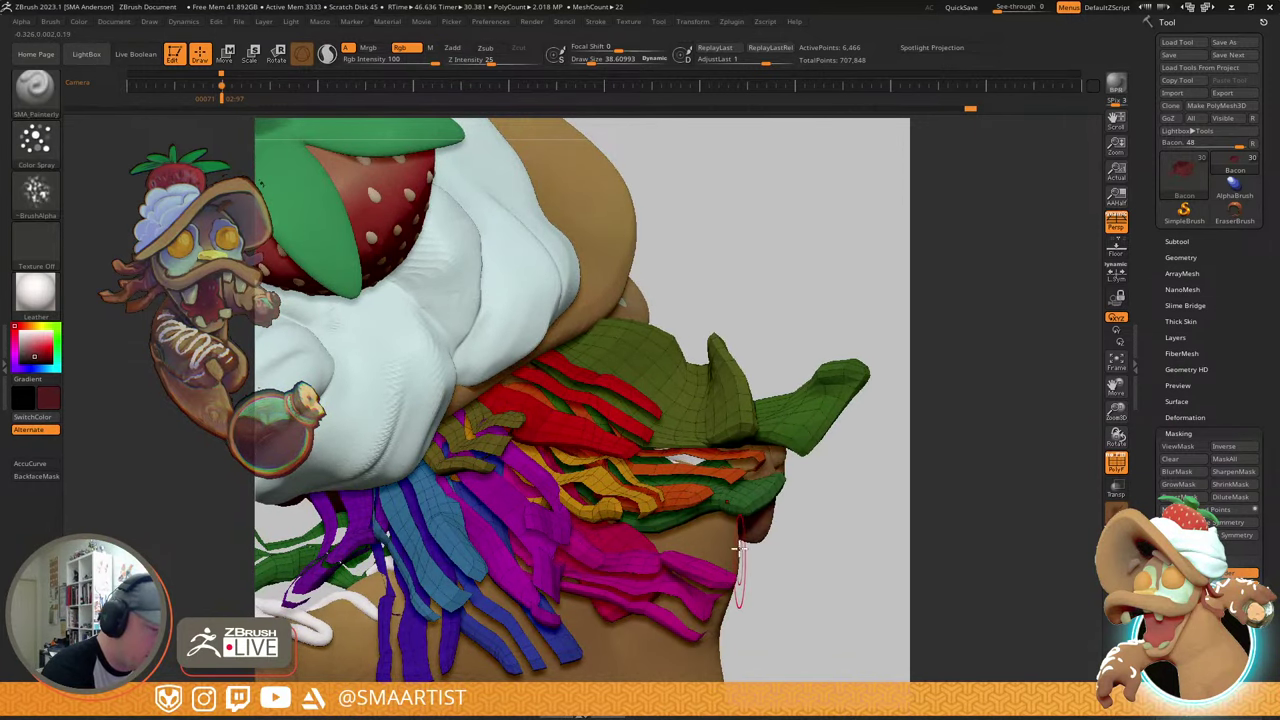
# - Hide lengthwise polyloops on the crimson strip and the lower dark green strip at the back
pyautogui.moveTo(752, 580)
pyautogui.mouseDown(button='right')
pyautogui.moveTo(737, 538)
pyautogui.moveTo(686, 571)
pyautogui.moveTo(660, 477)
pyautogui.mouseUp(button='right')
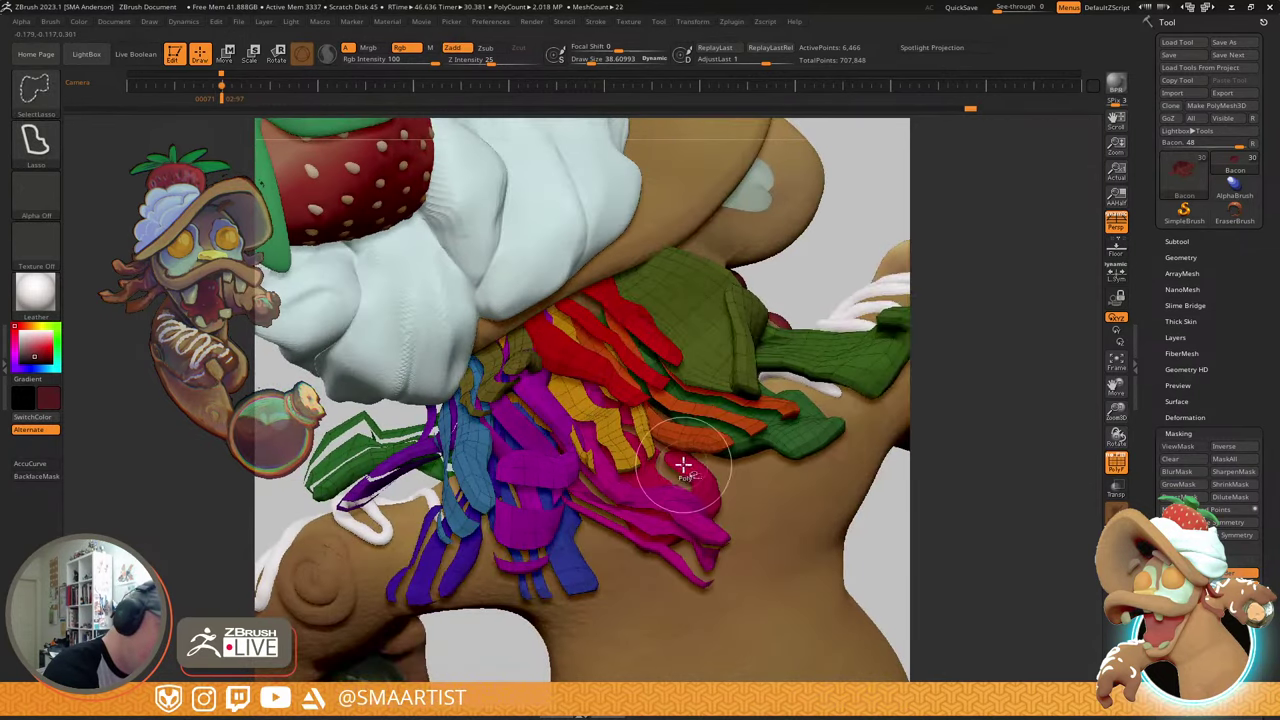
pyautogui.moveTo(686, 453); pyautogui.dragTo(663, 472, button='right')
pyautogui.hotkey('ctrl', 'shift')
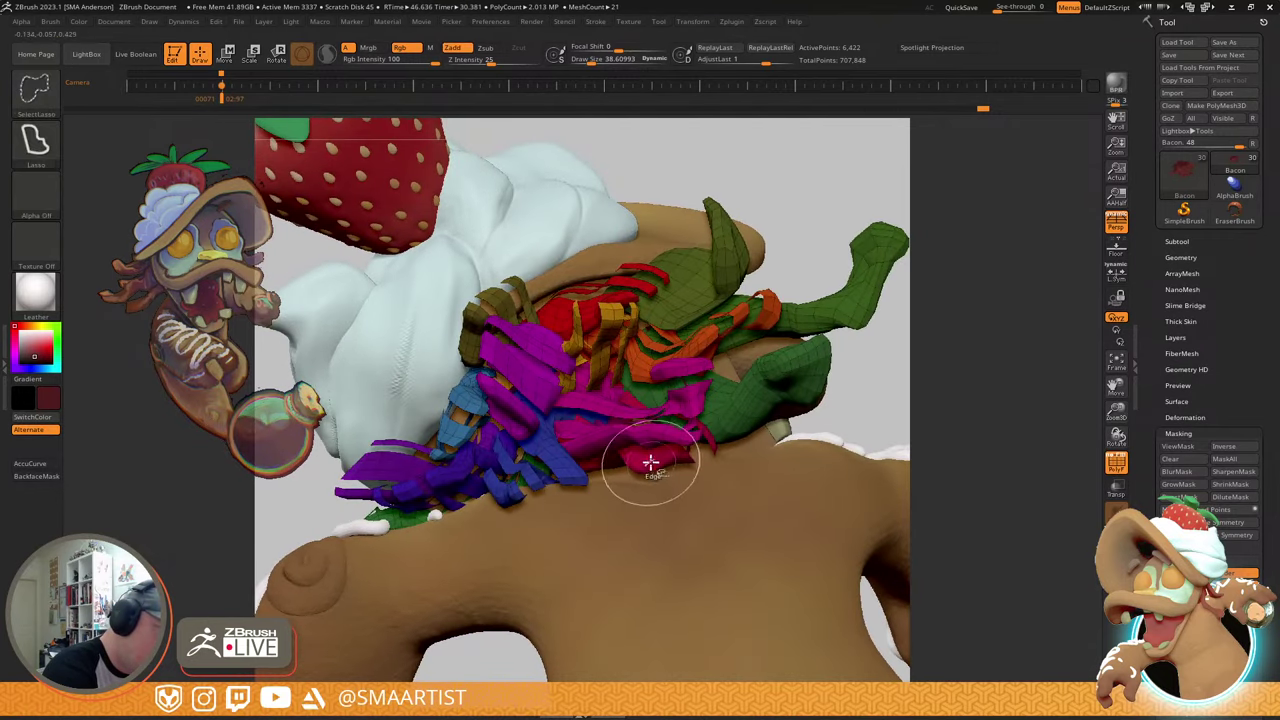
pyautogui.keyDown('ctrl'); pyautogui.keyDown('shift'); pyautogui.click(796, 360); pyautogui.keyUp('shift'); pyautogui.keyUp('ctrl')
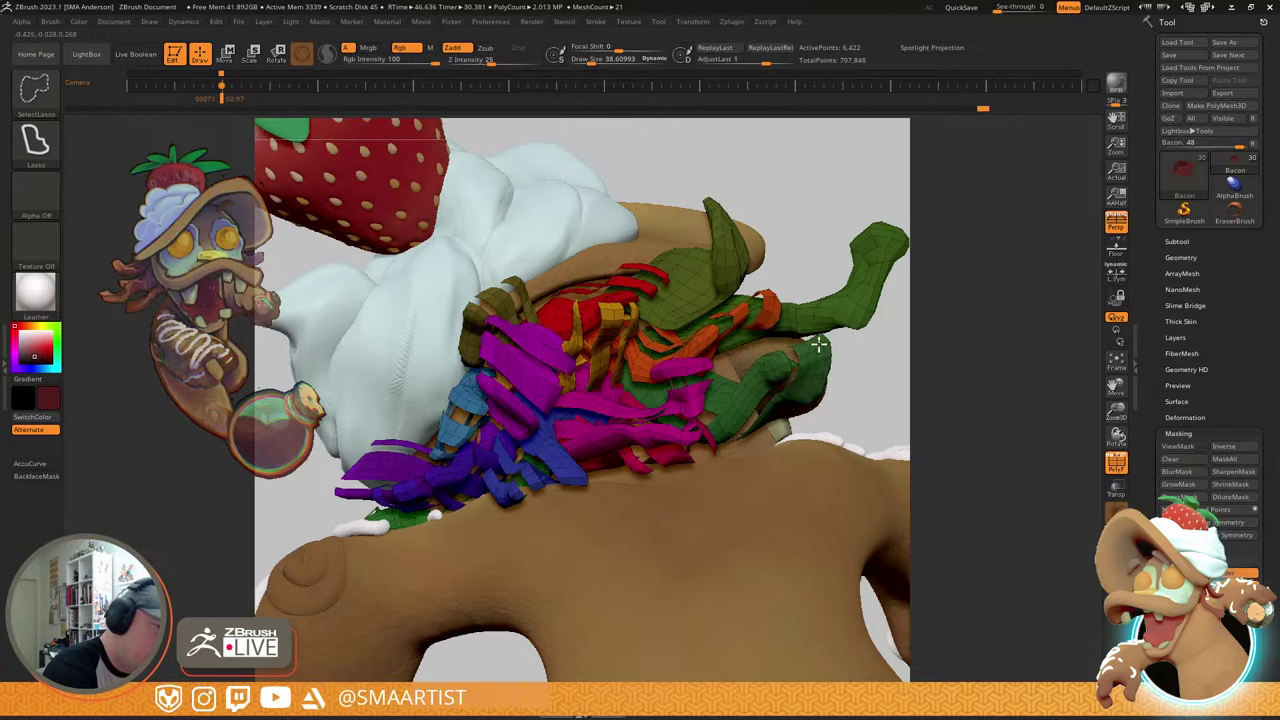
pyautogui.keyDown('ctrl'); pyautogui.keyDown('shift'); pyautogui.moveTo(818, 345); pyautogui.dragTo(817, 353); pyautogui.keyUp('shift'); pyautogui.keyUp('ctrl')
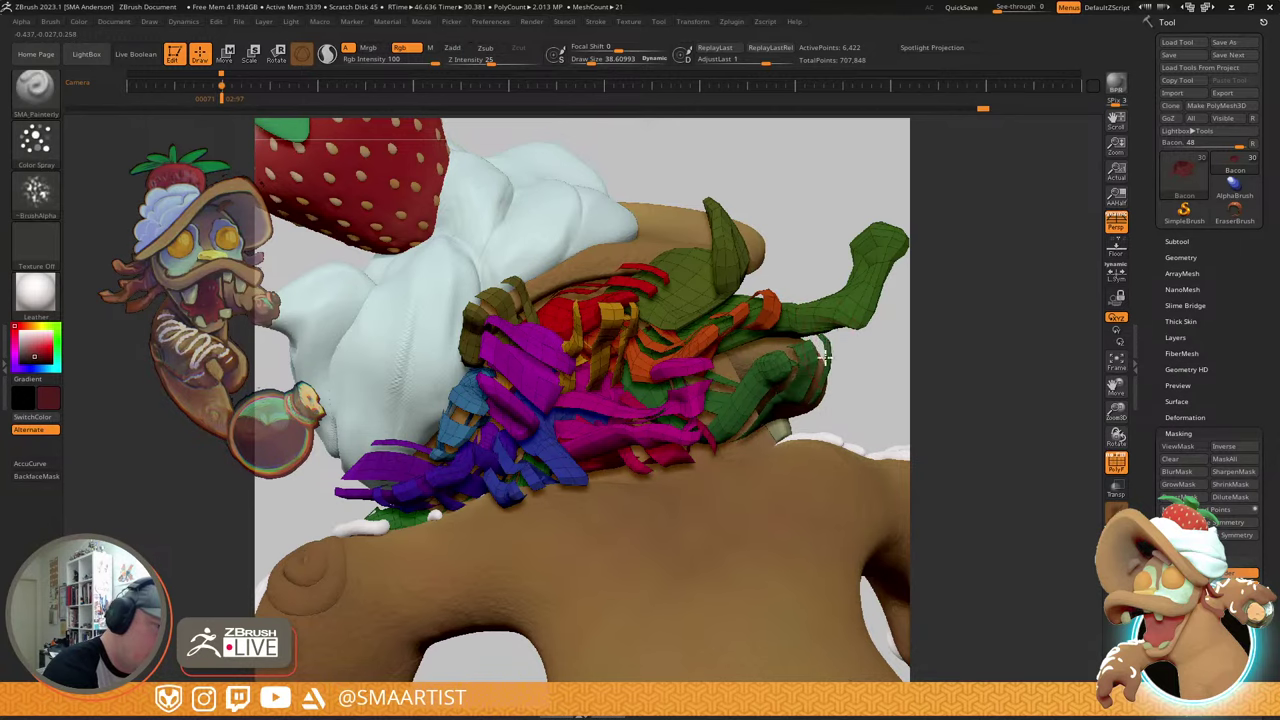
pyautogui.moveTo(825, 357); pyautogui.dragTo(771, 280, button='right')
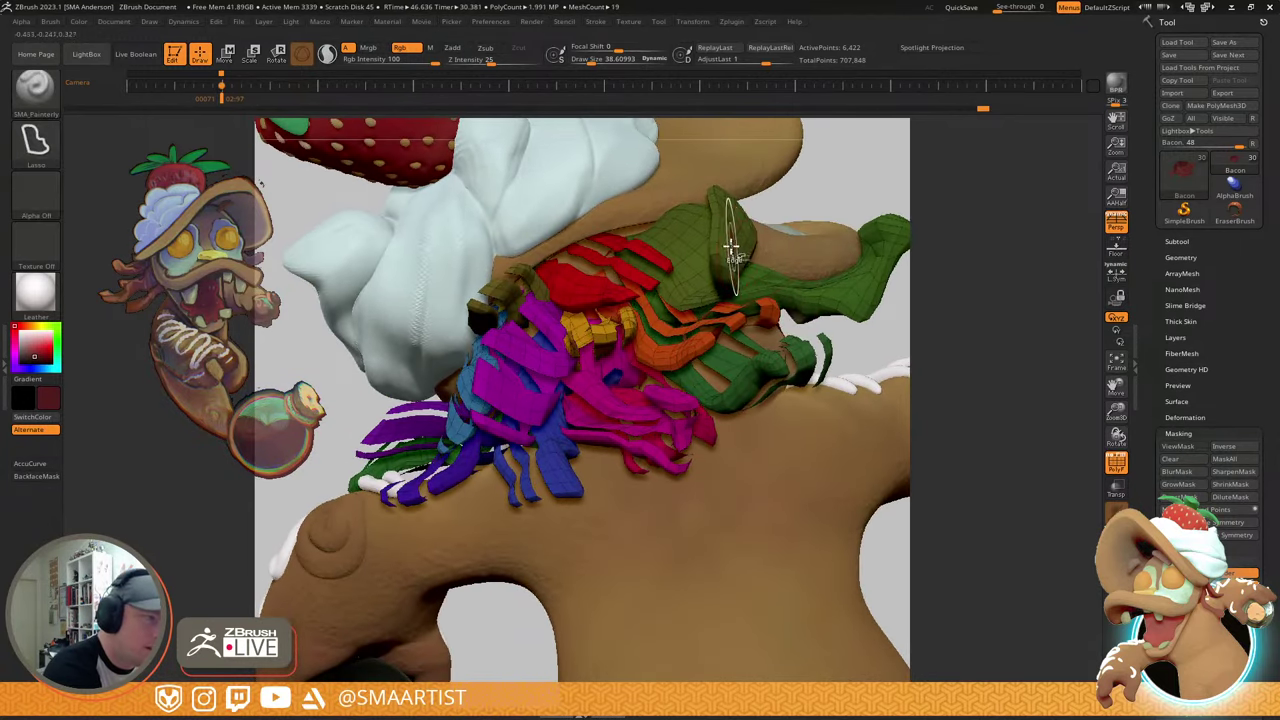
# - Hide lengthwise polyloops on the large olive strip and the long green strip beside the head
pyautogui.keyDown('ctrl'); pyautogui.keyDown('shift'); pyautogui.click(722, 234); pyautogui.keyUp('shift'); pyautogui.keyUp('ctrl')
pyautogui.moveTo(727, 235)
pyautogui.mouseDown(button='right')
pyautogui.moveTo(723, 263)
pyautogui.moveTo(720, 194)
pyautogui.mouseUp(button='right')
pyautogui.moveTo(732, 198)
pyautogui.keyDown('ctrl'); pyautogui.keyDown('shift'); pyautogui.mouseDown()
pyautogui.moveTo(831, 254)
pyautogui.moveTo(714, 303)
pyautogui.moveTo(748, 318)
pyautogui.moveTo(757, 278)
pyautogui.moveTo(749, 343)
pyautogui.mouseUp(); pyautogui.keyUp('shift'); pyautogui.keyUp('ctrl')
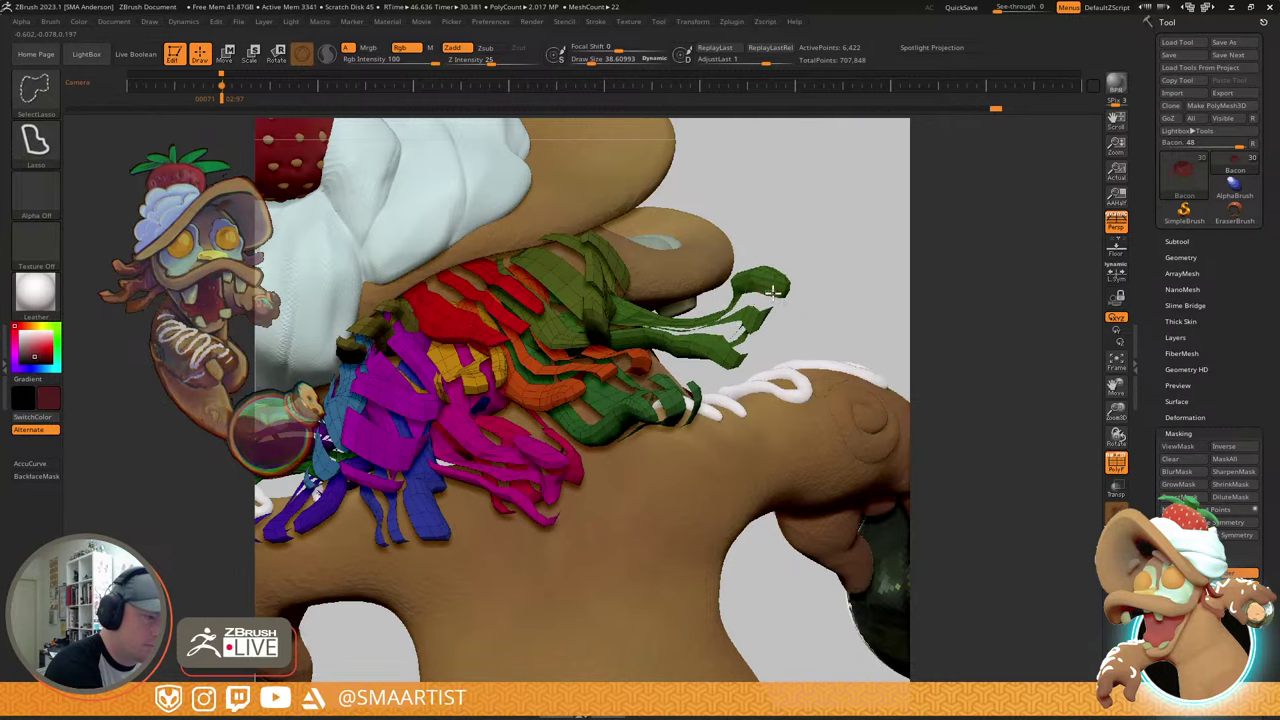
# - Mask the bacon's striped visible selection and unhide all hidden polyloops
pyautogui.press('f')
pyautogui.moveTo(825, 296)
pyautogui.keyDown('ctrl'); pyautogui.keyDown('shift'); pyautogui.mouseDown()
pyautogui.moveTo(751, 374)
pyautogui.moveTo(757, 392)
pyautogui.mouseUp(); pyautogui.keyUp('shift'); pyautogui.keyUp('ctrl')
pyautogui.keyDown('ctrl'); pyautogui.click(764, 400); pyautogui.keyUp('ctrl')
pyautogui.keyDown('ctrl'); pyautogui.keyDown('shift'); pyautogui.click(780, 368); pyautogui.keyUp('shift'); pyautogui.keyUp('ctrl')
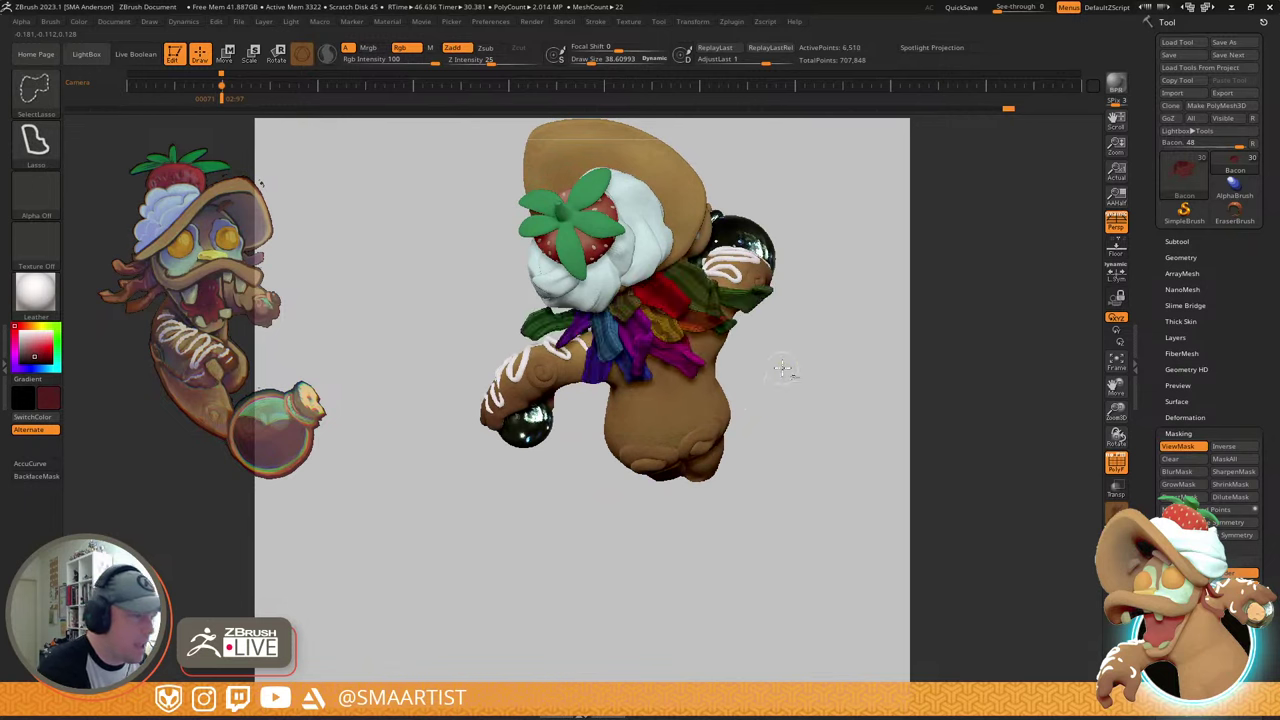
# - Invert the bacon's mask, isolate its narrow lengthwise stripes and turn off the mask display
pyautogui.moveTo(745, 356)
pyautogui.mouseDown(button='right')
pyautogui.moveTo(720, 322)
pyautogui.moveTo(720, 367)
pyautogui.mouseUp(button='right')
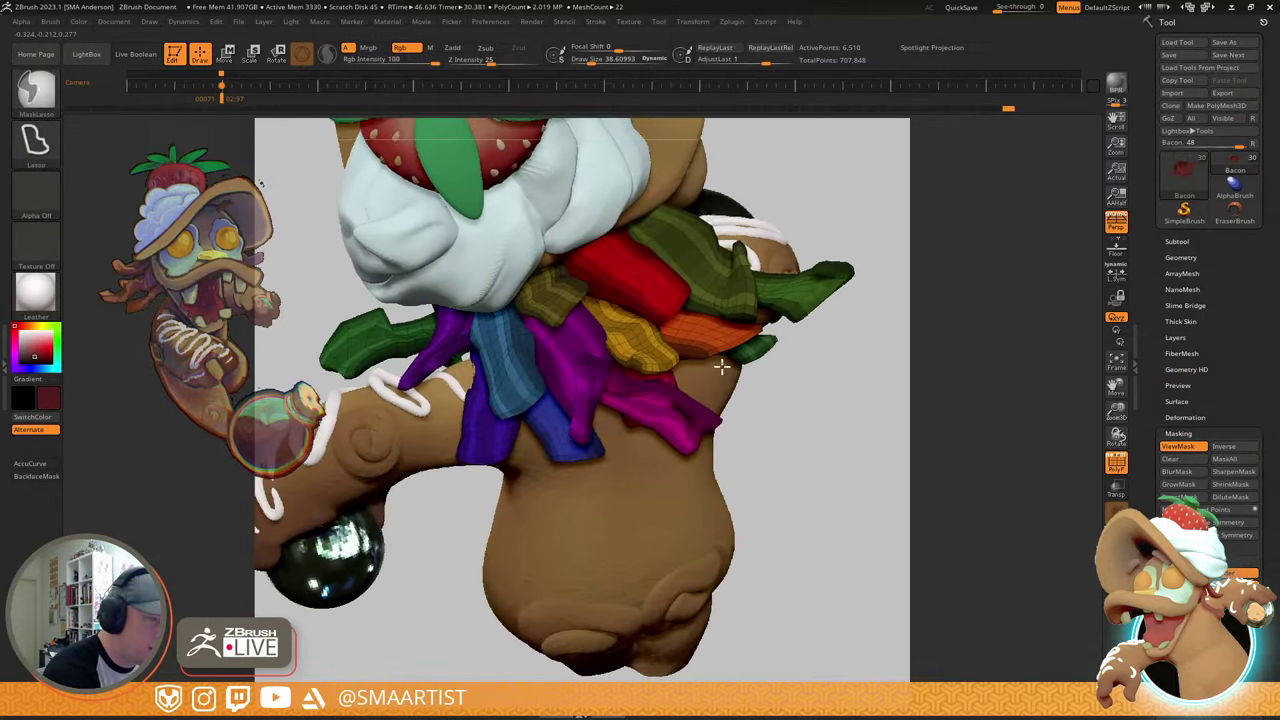
pyautogui.keyDown('ctrl'); pyautogui.click(720, 368); pyautogui.keyUp('ctrl')
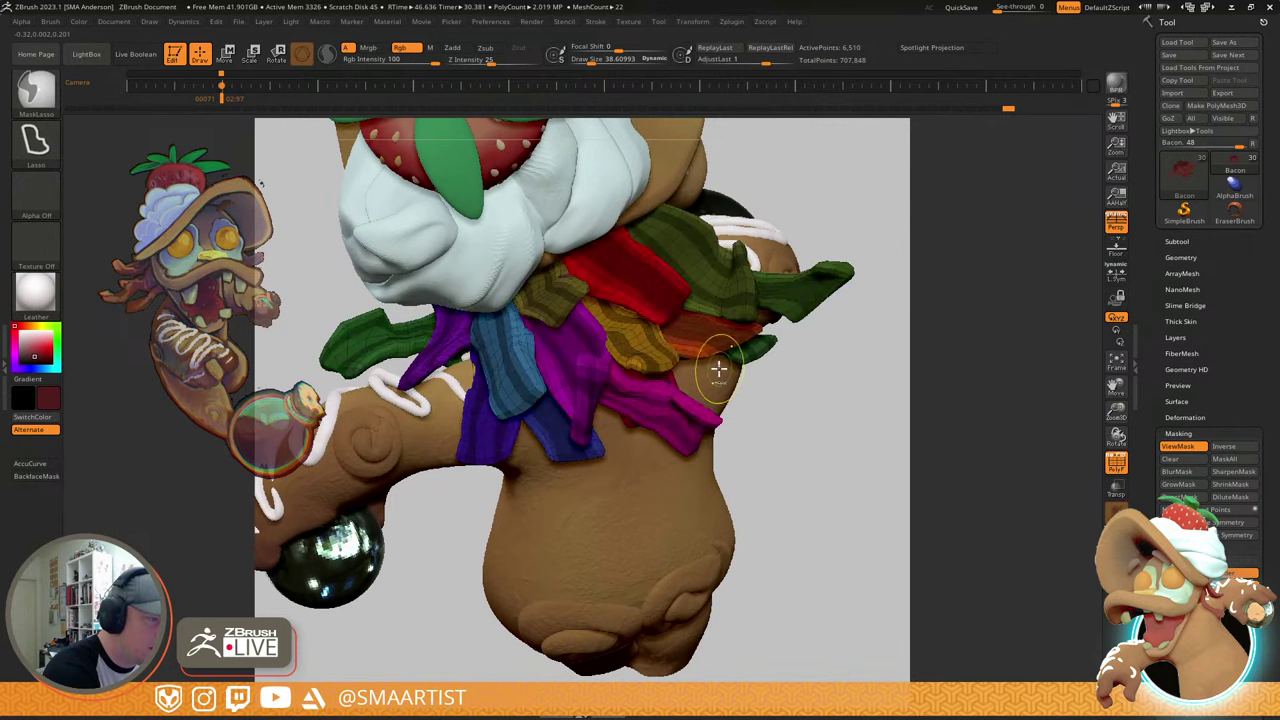
pyautogui.keyDown('ctrl'); pyautogui.keyDown('shift'); pyautogui.click(718, 369); pyautogui.keyUp('shift'); pyautogui.keyUp('ctrl')
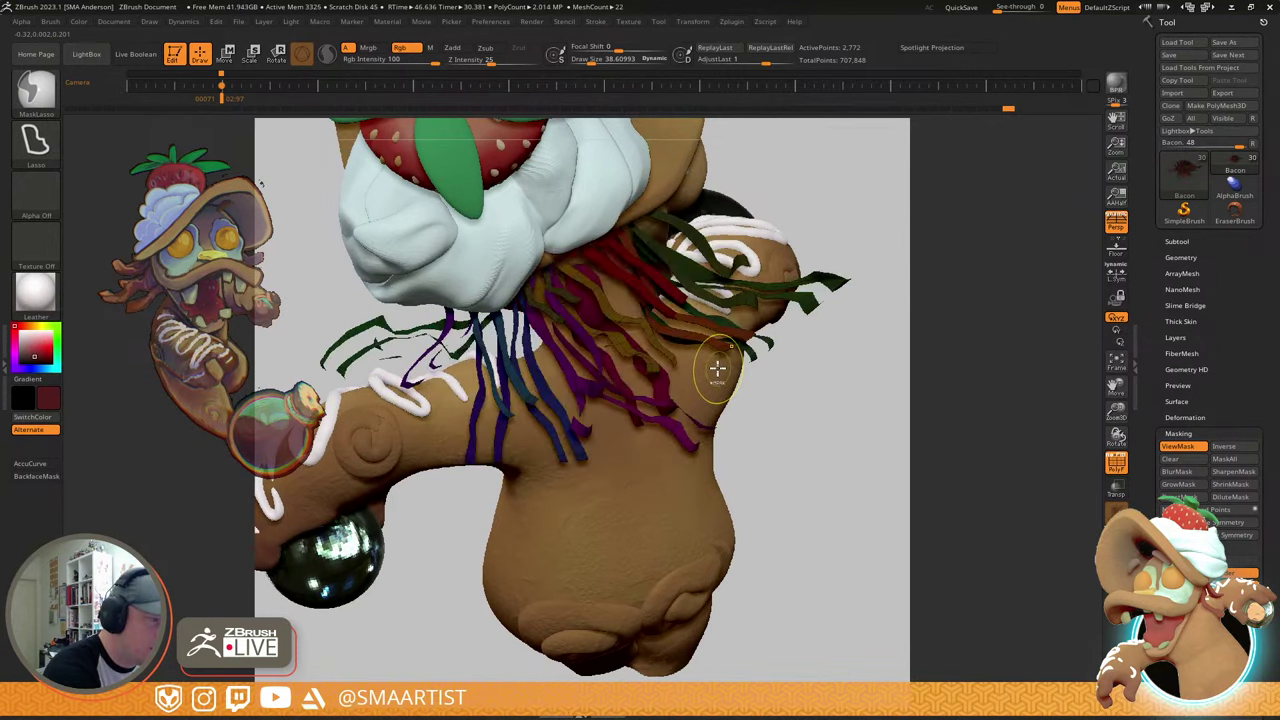
pyautogui.hotkey('ctrl', 'h')
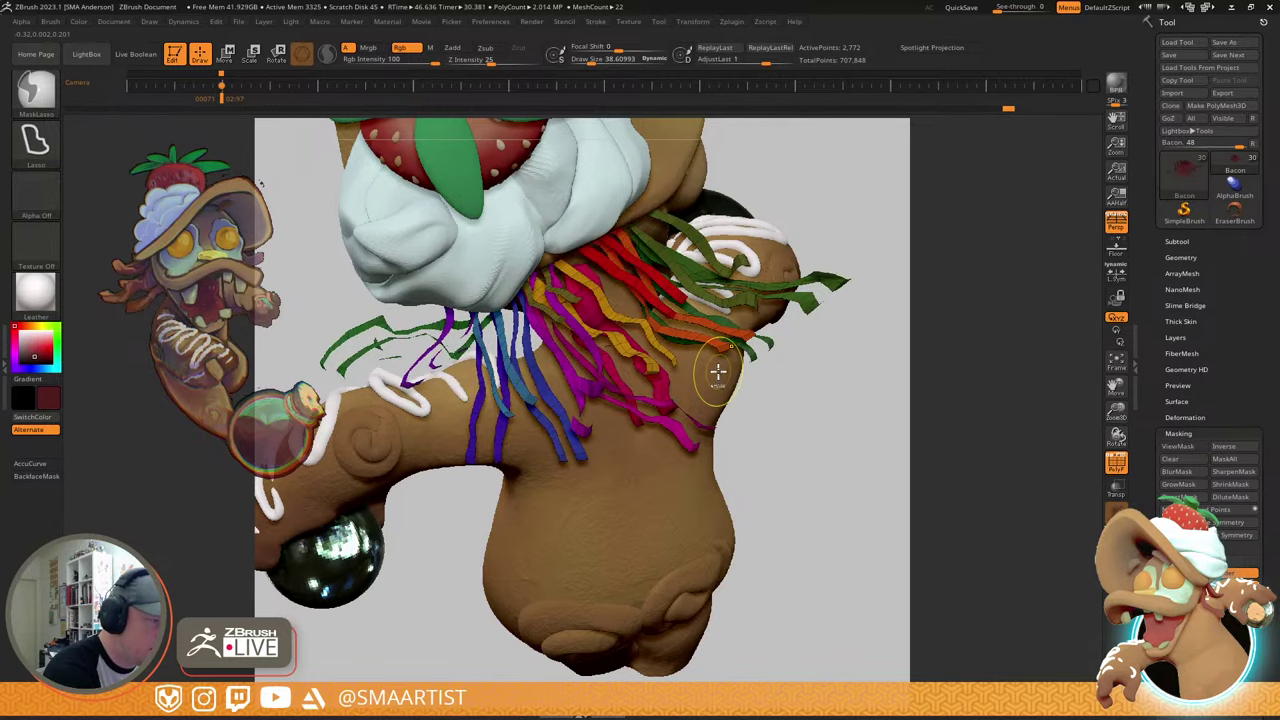
# - Unhide the whole bacon with its mask displayed, then undo to the isolated stripes and turn the mask display off
pyautogui.moveTo(716, 370); pyautogui.dragTo(698, 350, button='right')
pyautogui.keyDown('ctrl'); pyautogui.moveTo(649, 269); pyautogui.dragTo(650, 295, button='right'); pyautogui.keyUp('ctrl')
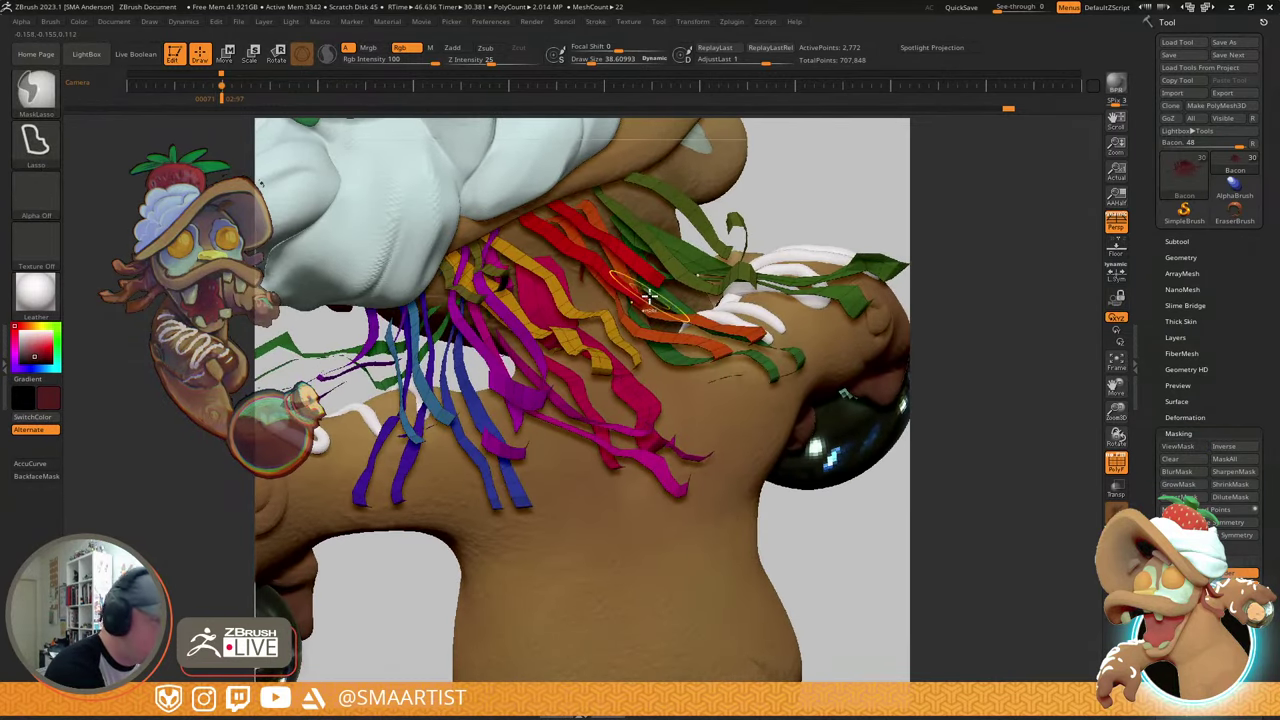
pyautogui.hotkey('ctrl', 'h')
pyautogui.keyDown('ctrl'); pyautogui.keyDown('shift'); pyautogui.click(806, 194); pyautogui.keyUp('shift'); pyautogui.keyUp('ctrl')
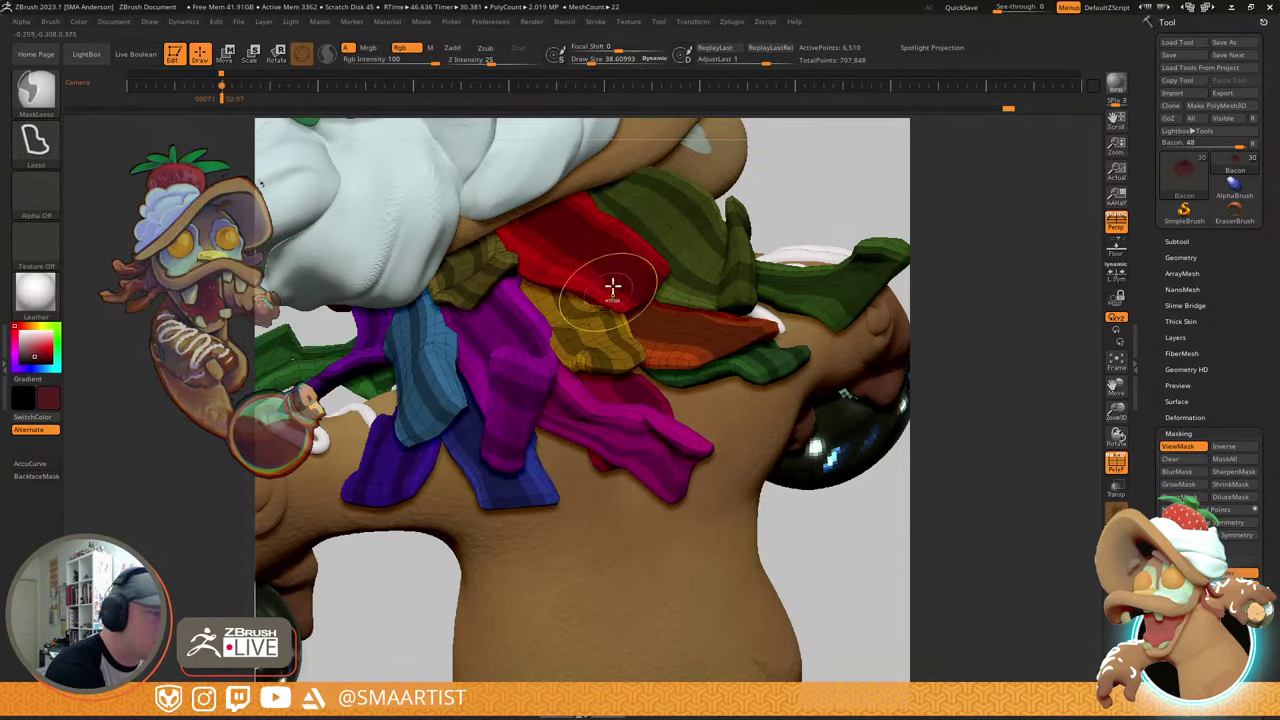
pyautogui.hotkey('ctrl', 'z')
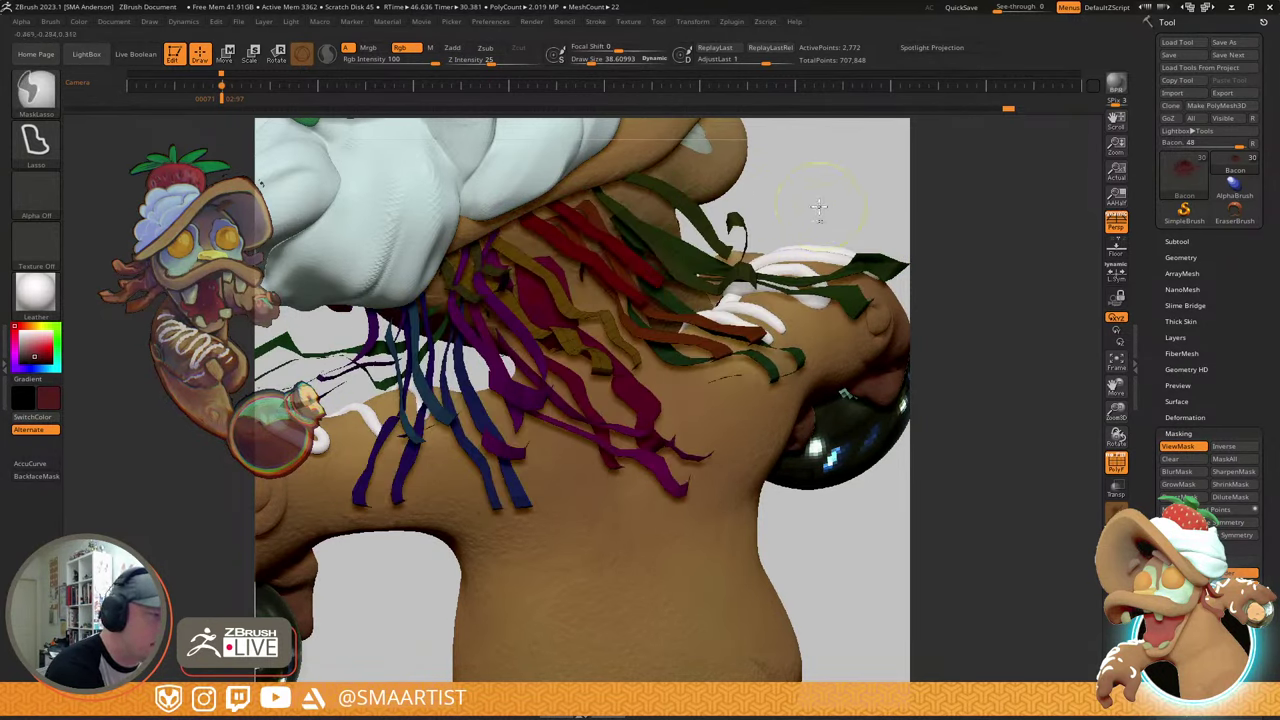
pyautogui.hotkey('ctrl', 'h')
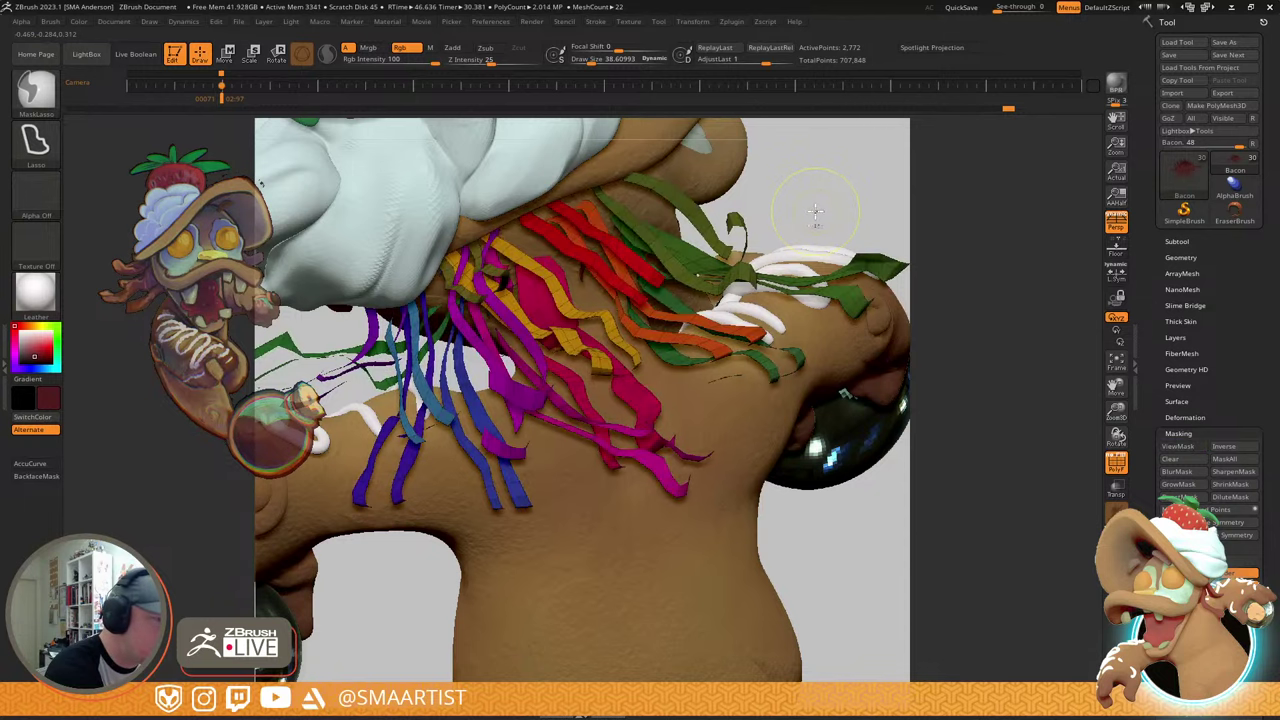
# - Invert the bacon's visibility and swap which lengthwise polyloops are hidden on the red strip
pyautogui.hotkey('ctrl', 'shift', 'i')
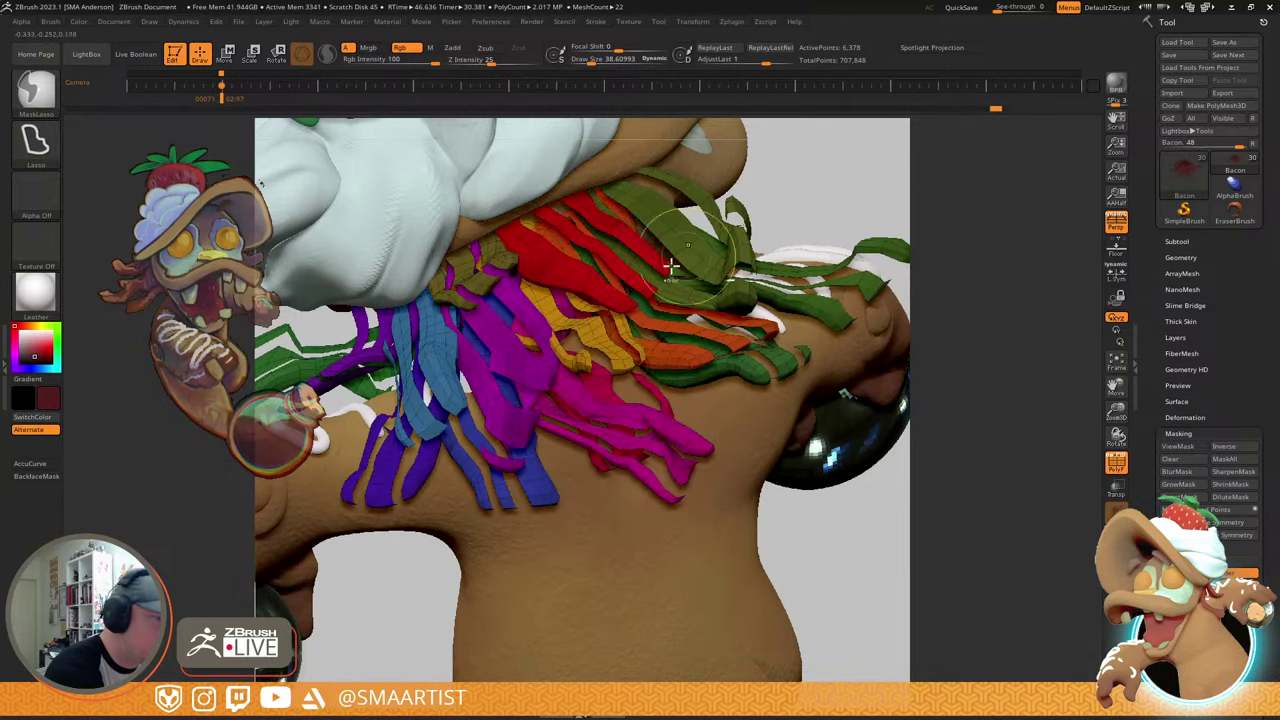
pyautogui.keyDown('ctrl'); pyautogui.keyDown('shift'); pyautogui.click(617, 292); pyautogui.keyUp('shift'); pyautogui.keyUp('ctrl')
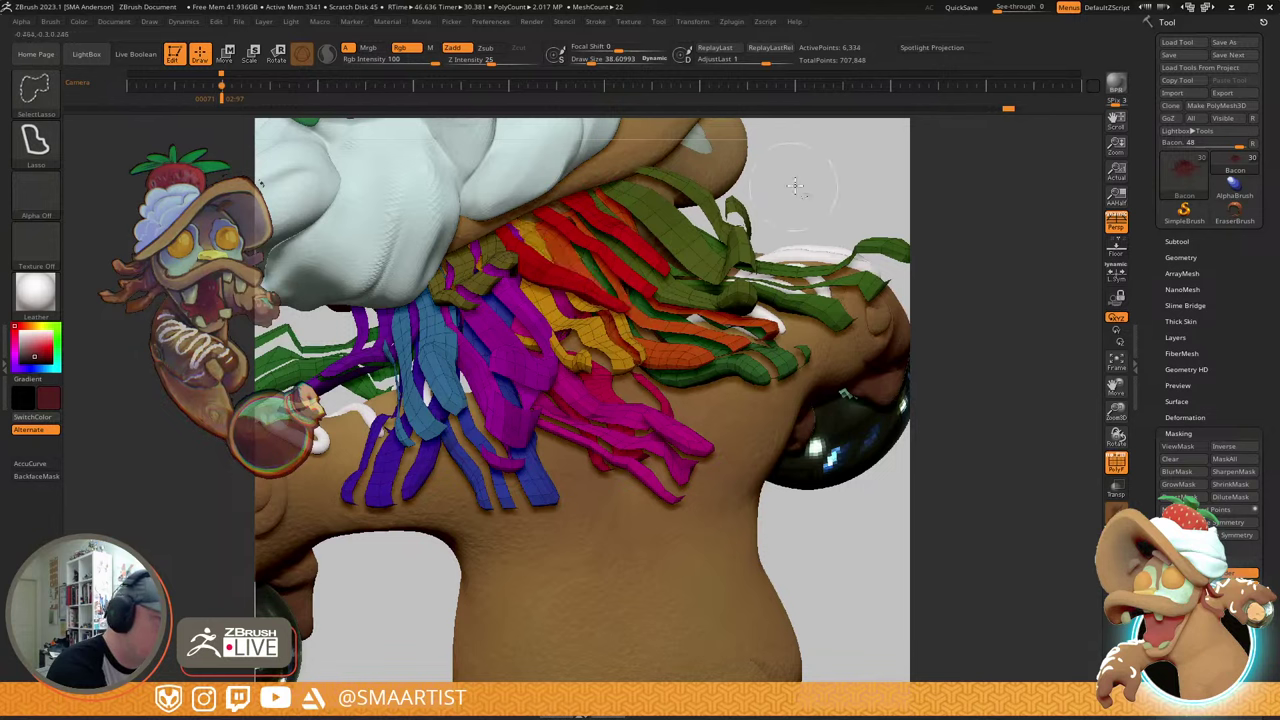
pyautogui.keyDown('ctrl'); pyautogui.keyDown('shift'); pyautogui.moveTo(822, 206); pyautogui.dragTo(812, 212); pyautogui.keyUp('shift'); pyautogui.keyUp('ctrl')
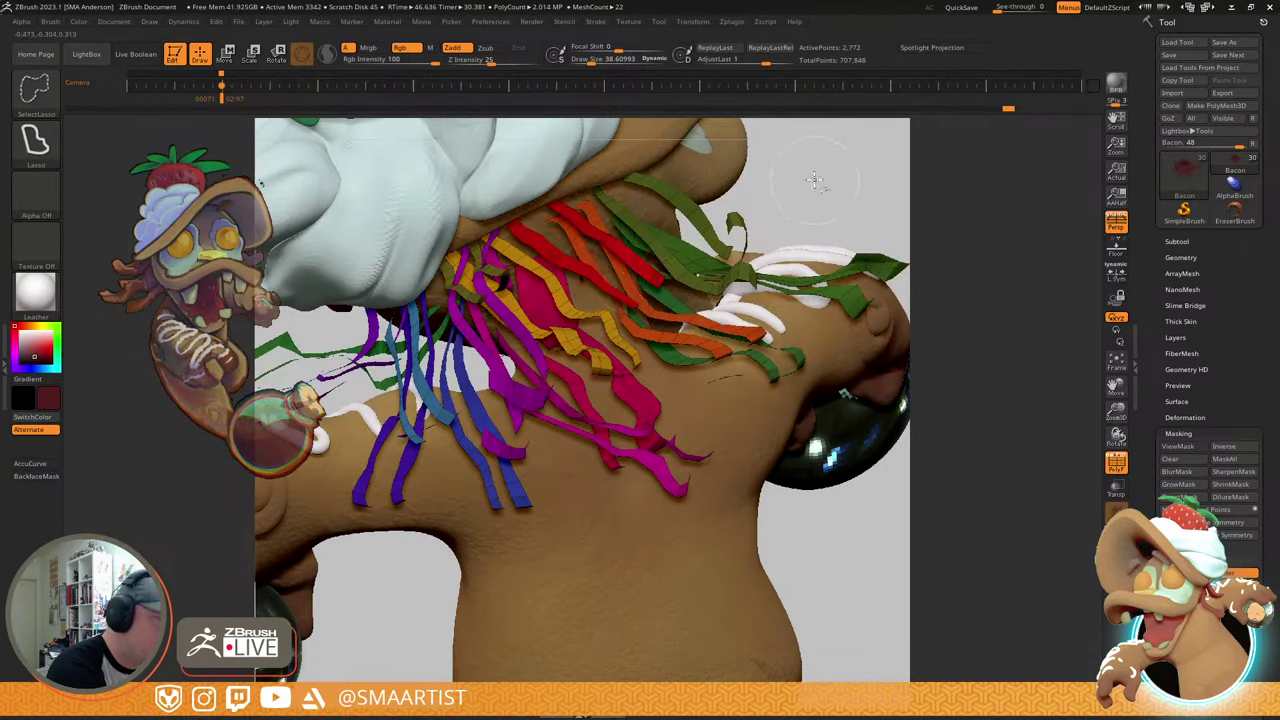
pyautogui.keyDown('ctrl'); pyautogui.keyDown('shift'); pyautogui.moveTo(830, 203); pyautogui.dragTo(831, 205); pyautogui.keyUp('shift'); pyautogui.keyUp('ctrl')
pyautogui.moveTo(777, 236); pyautogui.dragTo(748, 293, button='right')
pyautogui.moveTo(748, 292)
pyautogui.mouseDown()
pyautogui.moveTo(745, 258)
pyautogui.moveTo(737, 346)
pyautogui.moveTo(650, 435)
pyautogui.mouseUp()
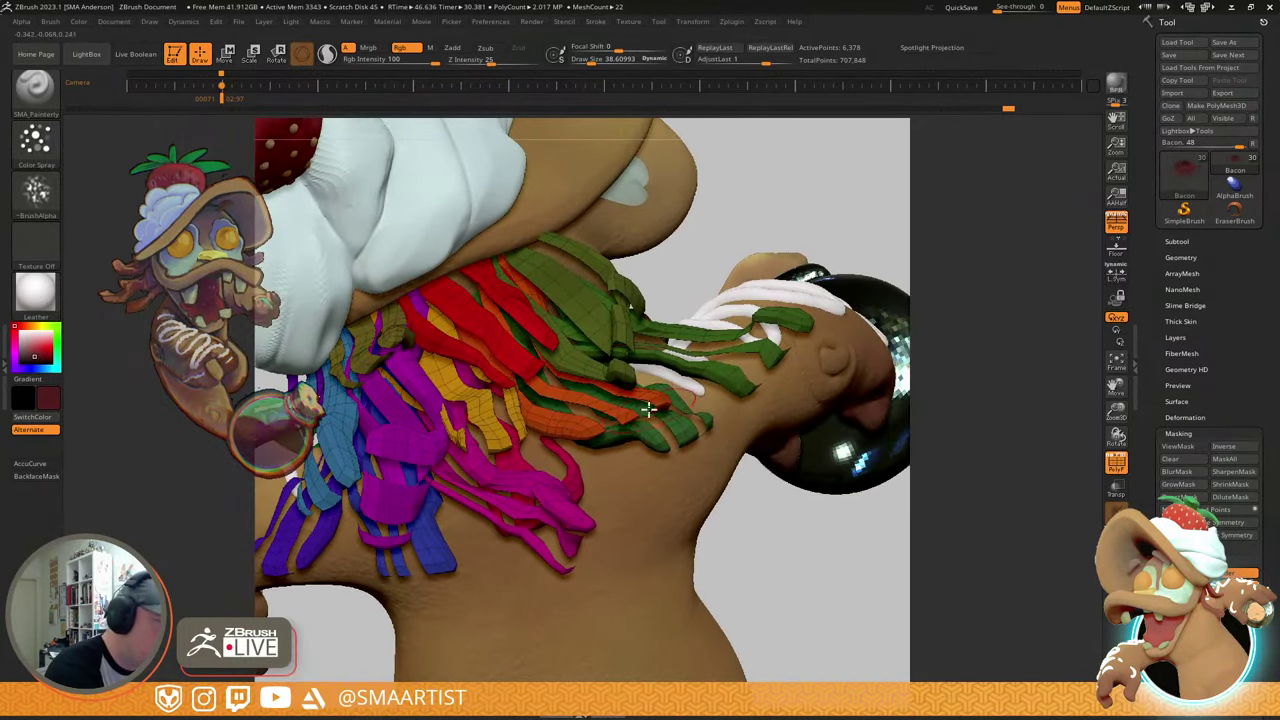
# - Swap the hidden and visible lengthwise polyloops on the orange bacon strip, inverting visibility between the changes
pyautogui.moveTo(649, 410); pyautogui.dragTo(643, 410, button='right')
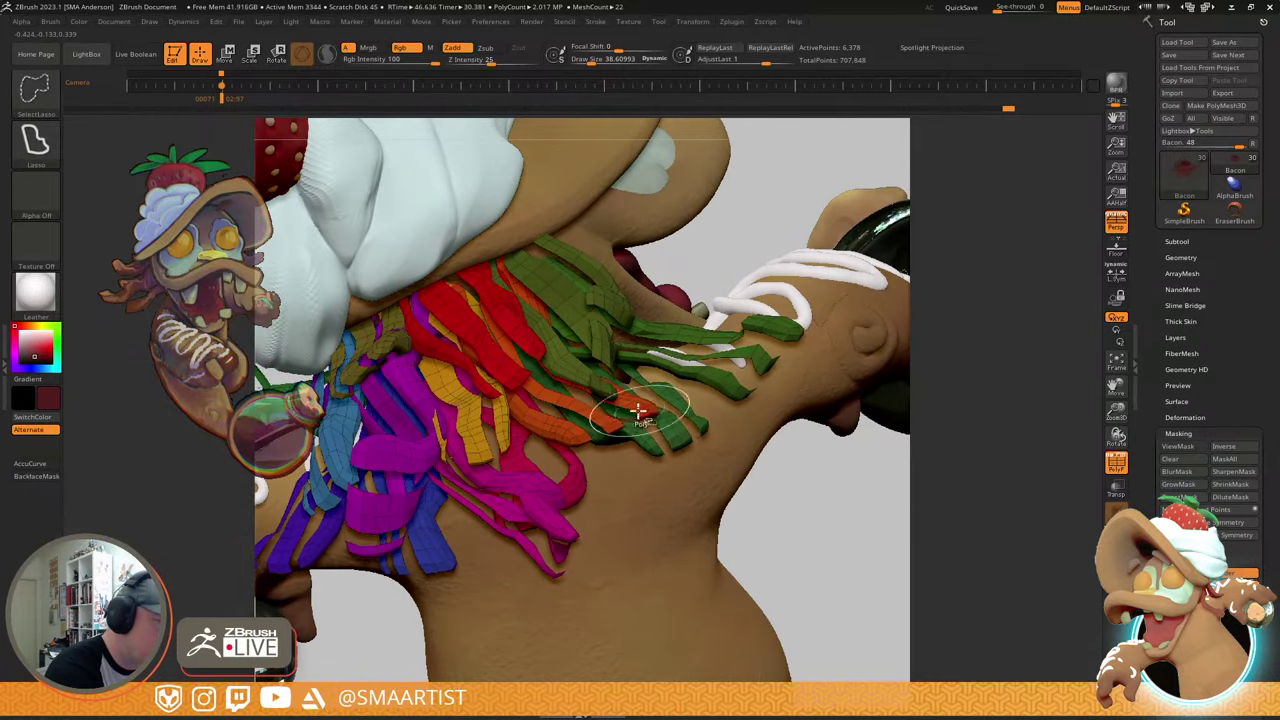
pyautogui.keyDown('ctrl'); pyautogui.keyDown('shift'); pyautogui.click(580, 434); pyautogui.keyUp('shift'); pyautogui.keyUp('ctrl')
pyautogui.keyDown('ctrl'); pyautogui.keyDown('shift'); pyautogui.moveTo(745, 236); pyautogui.dragTo(760, 256); pyautogui.keyUp('shift'); pyautogui.keyUp('ctrl')
pyautogui.keyDown('ctrl'); pyautogui.keyDown('shift'); pyautogui.click(623, 394); pyautogui.keyUp('shift'); pyautogui.keyUp('ctrl')
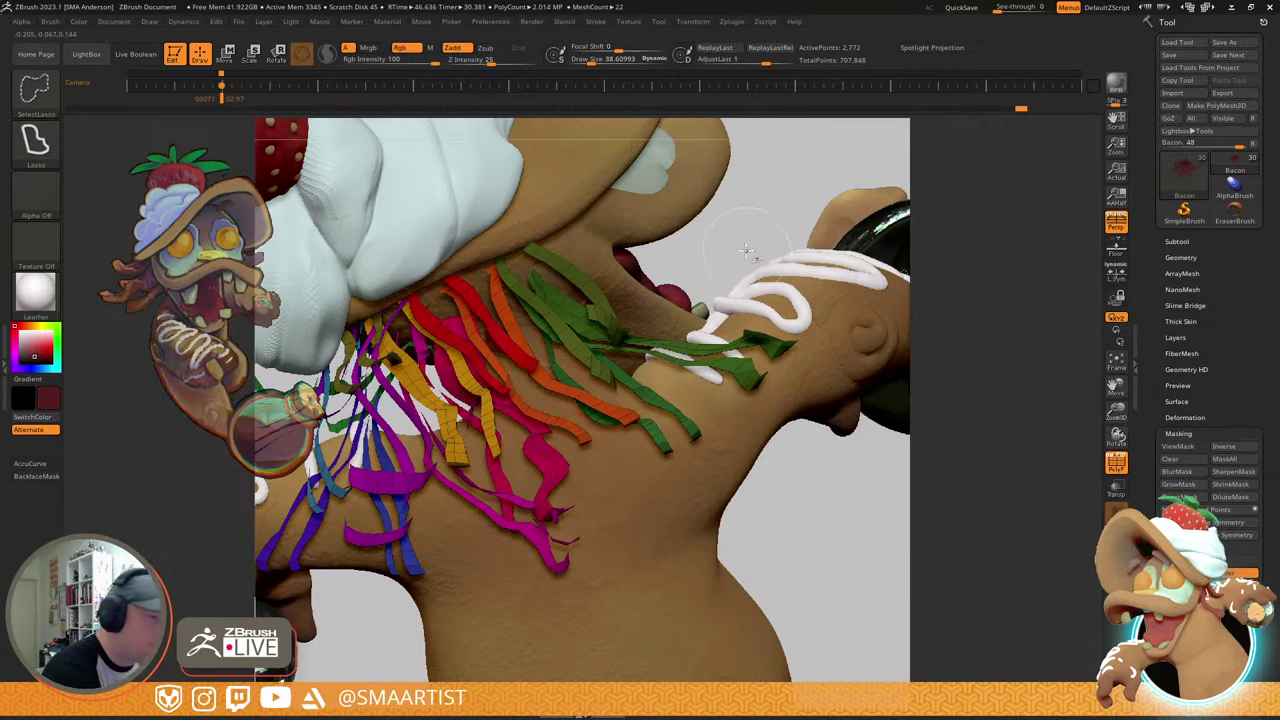
pyautogui.keyDown('ctrl'); pyautogui.keyDown('shift'); pyautogui.click(756, 318); pyautogui.keyUp('shift'); pyautogui.keyUp('ctrl')
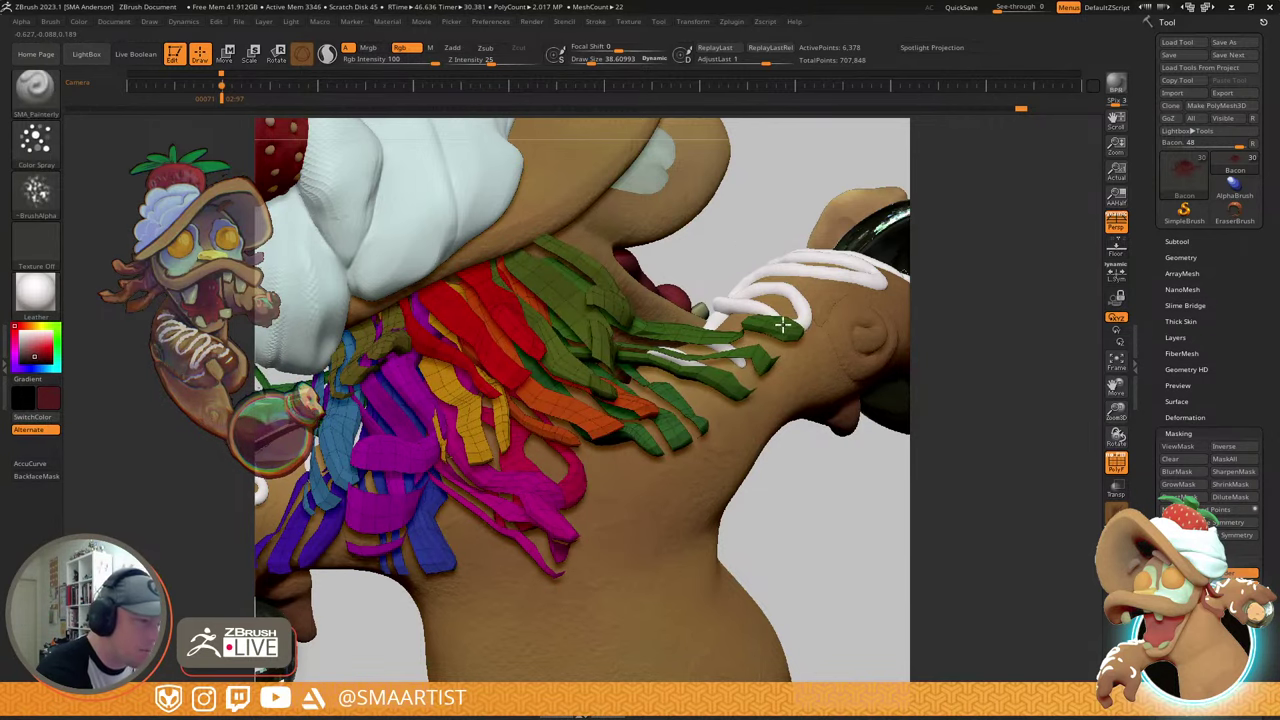
# - Swap the hidden and visible lengthwise polyloops on the long green strip over the icing-covered arm
pyautogui.moveTo(806, 360)
pyautogui.mouseDown(button='right')
pyautogui.moveTo(766, 363)
pyautogui.moveTo(777, 374)
pyautogui.moveTo(749, 354)
pyautogui.mouseUp(button='right')
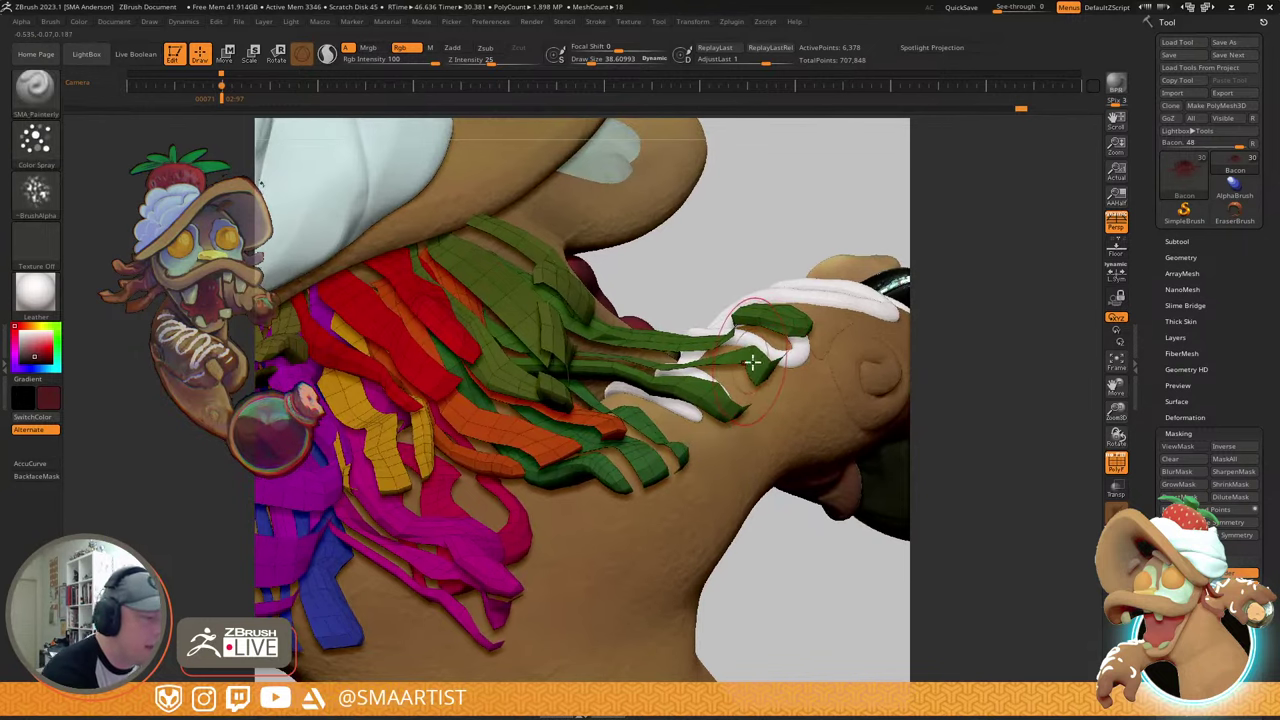
pyautogui.hotkey('ctrl', 'shift')
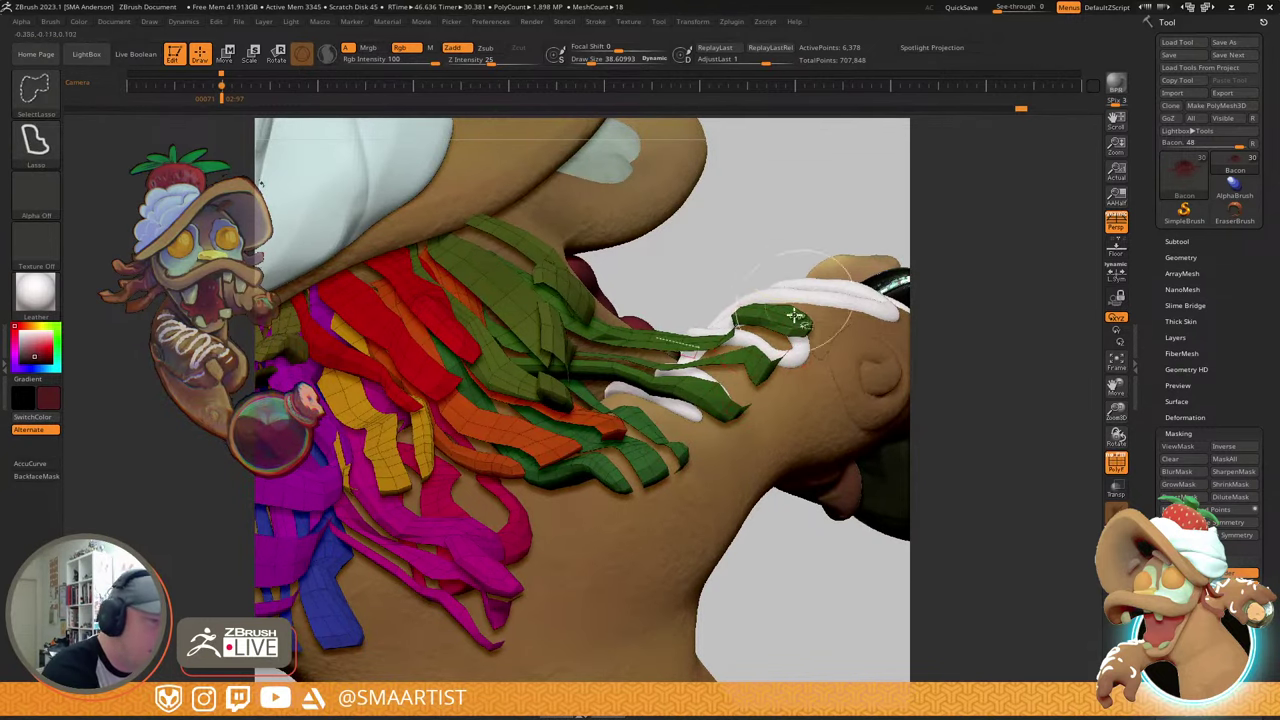
pyautogui.keyDown('ctrl'); pyautogui.keyDown('shift'); pyautogui.click(780, 322); pyautogui.keyUp('shift'); pyautogui.keyUp('ctrl')
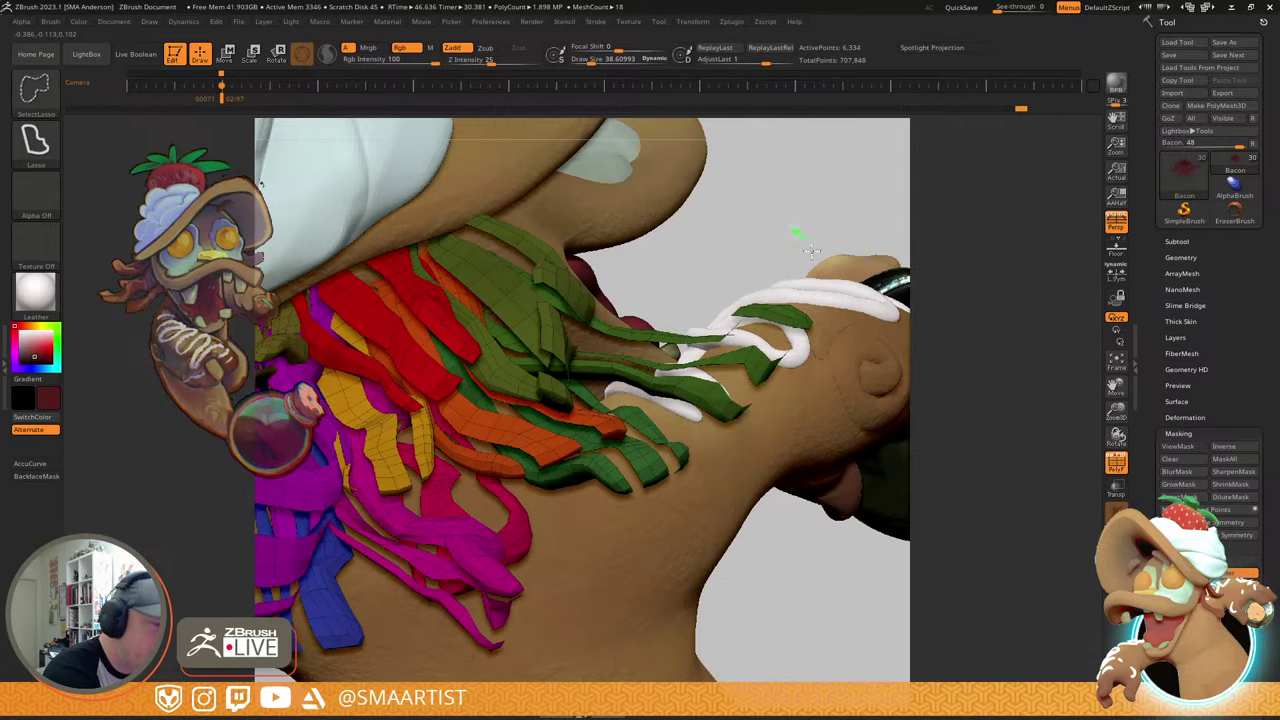
pyautogui.moveTo(812, 251)
pyautogui.keyDown('ctrl'); pyautogui.keyDown('shift'); pyautogui.mouseDown()
pyautogui.moveTo(794, 299)
pyautogui.moveTo(792, 245)
pyautogui.mouseUp(); pyautogui.keyUp('shift'); pyautogui.keyUp('ctrl')
pyautogui.keyDown('ctrl'); pyautogui.keyDown('shift'); pyautogui.click(776, 349); pyautogui.keyUp('shift'); pyautogui.keyUp('ctrl')
pyautogui.keyDown('ctrl'); pyautogui.keyDown('shift'); pyautogui.click(792, 245); pyautogui.keyUp('shift'); pyautogui.keyUp('ctrl')
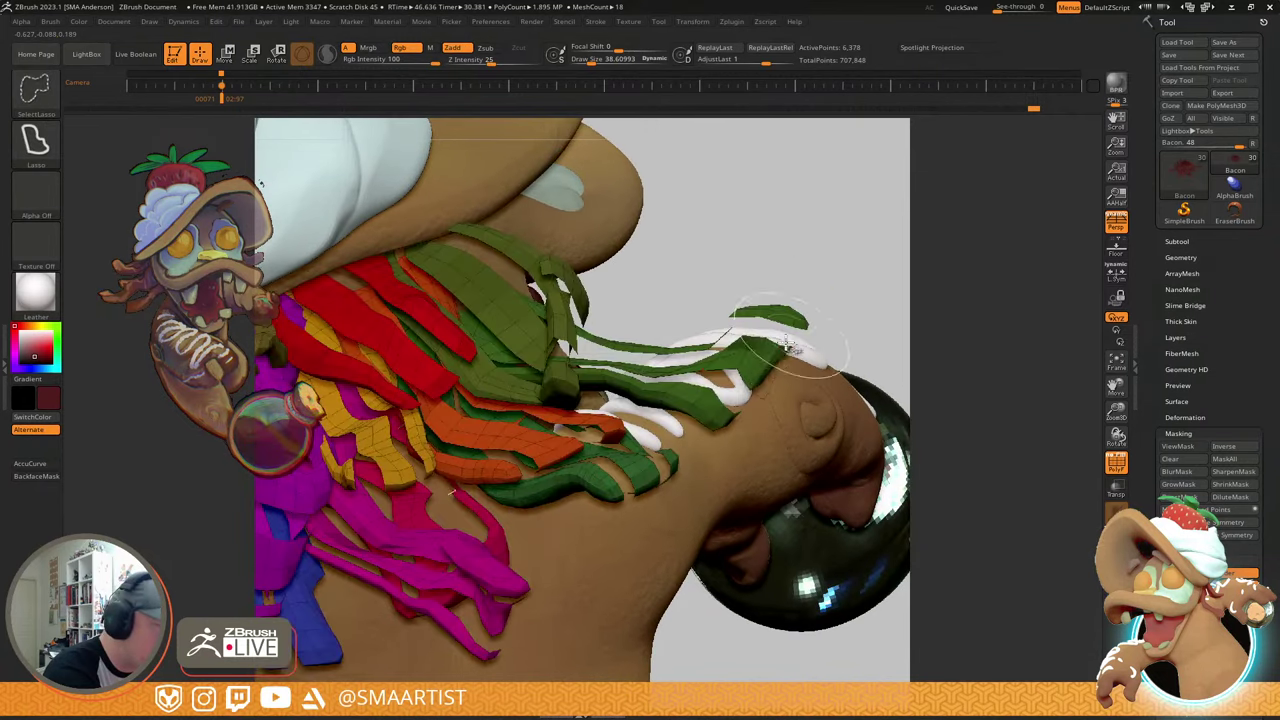
# - Hide the wide lengthwise polyloop on the blue strip beneath the magenta one and invert the bacon's visibility
pyautogui.moveTo(712, 409); pyautogui.dragTo(705, 405, button='right')
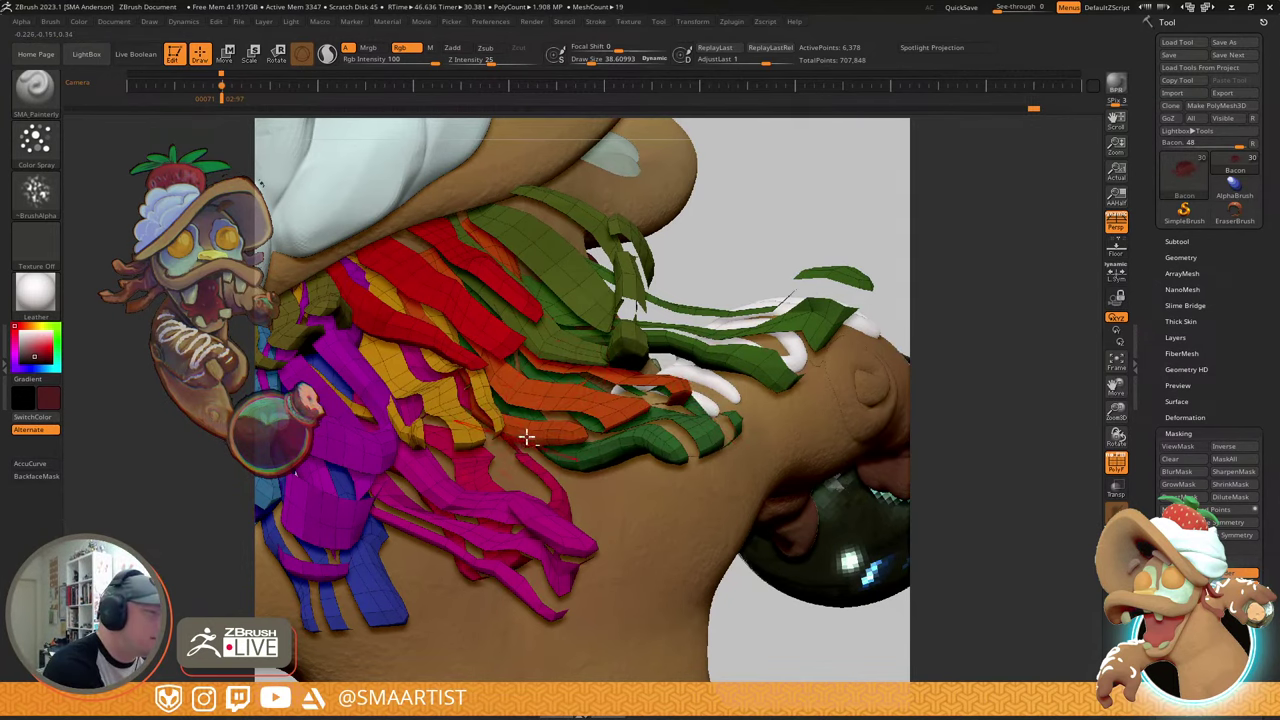
pyautogui.moveTo(526, 437)
pyautogui.mouseDown(button='right')
pyautogui.moveTo(735, 343)
pyautogui.moveTo(707, 336)
pyautogui.moveTo(660, 357)
pyautogui.moveTo(651, 391)
pyautogui.mouseUp(button='right')
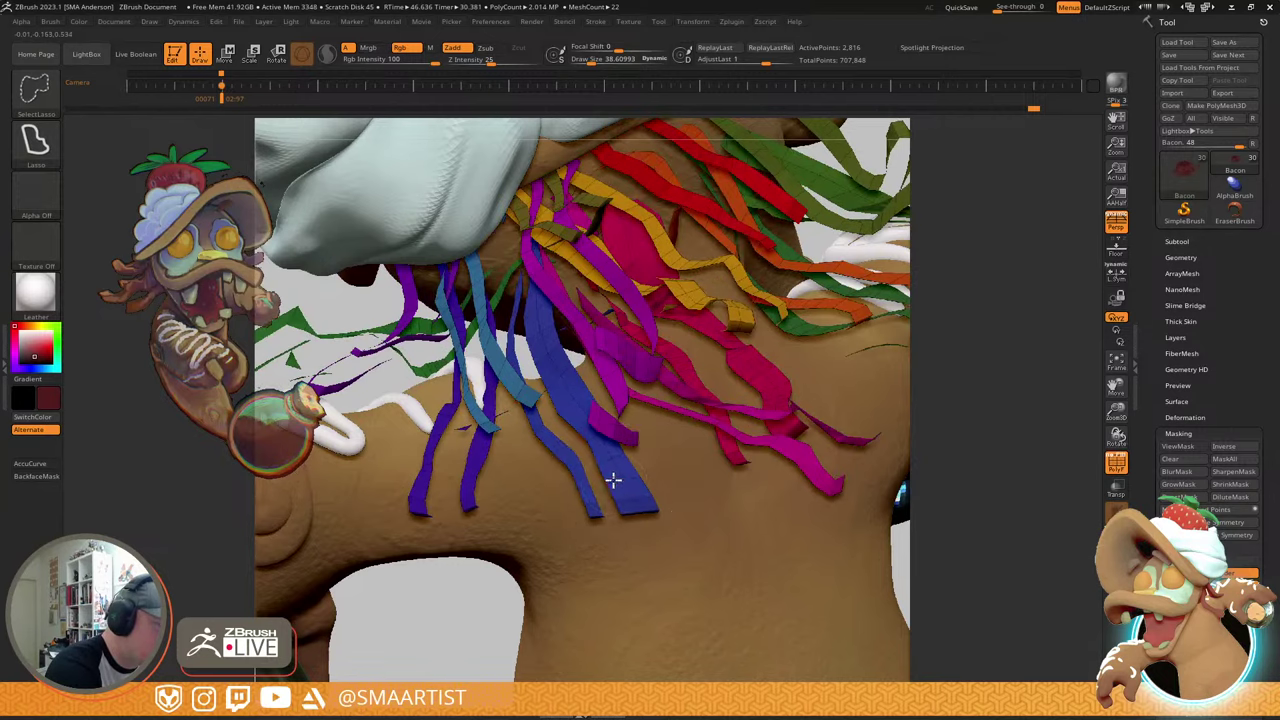
pyautogui.keyDown('ctrl'); pyautogui.keyDown('shift'); pyautogui.click(613, 481); pyautogui.keyUp('shift'); pyautogui.keyUp('ctrl')
pyautogui.keyDown('ctrl'); pyautogui.keyDown('shift'); pyautogui.moveTo(476, 644); pyautogui.dragTo(480, 642); pyautogui.keyUp('shift'); pyautogui.keyUp('ctrl')
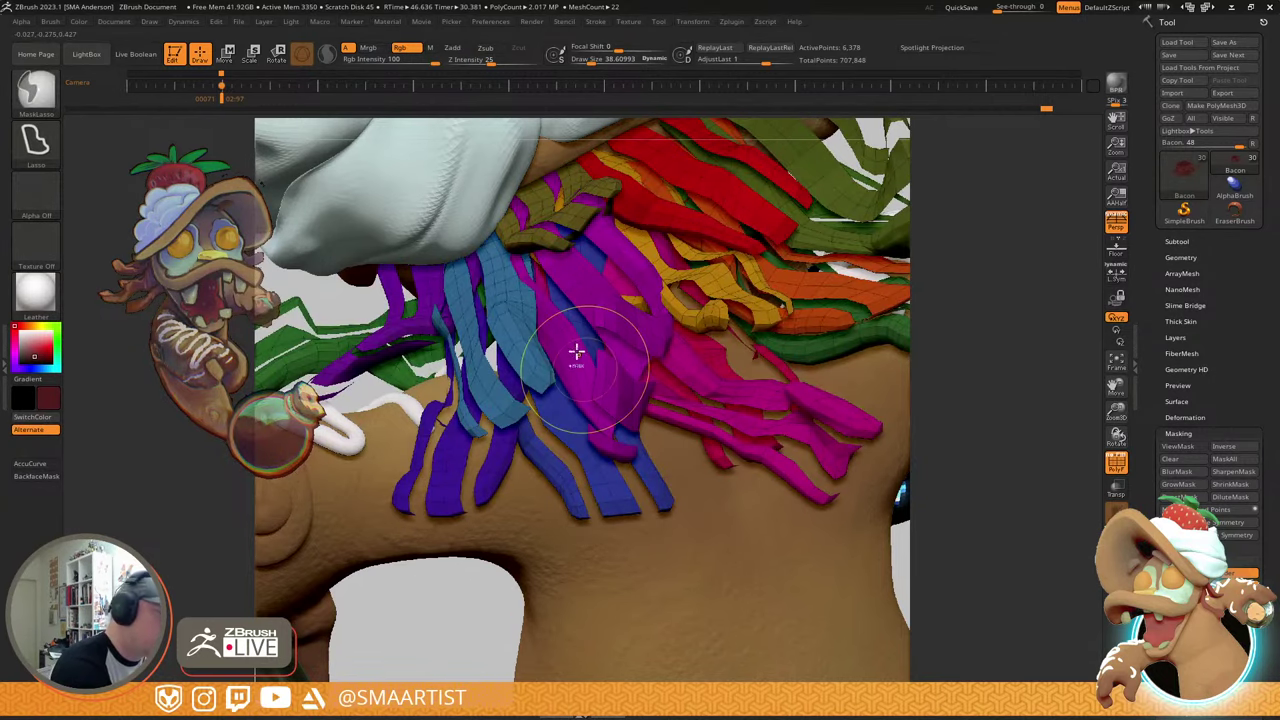
# - Isolate the bacon's adjusted narrow stripes, mask them and unhide the rest of the bacon
pyautogui.keyDown('ctrl'); pyautogui.moveTo(577, 354); pyautogui.dragTo(541, 357, button='right'); pyautogui.keyUp('ctrl')
pyautogui.hotkey('ctrl', 'z')
pyautogui.hotkey('ctrl', 'z')
pyautogui.hotkey('ctrl', 'z')
pyautogui.hotkey('ctrl', 'z')
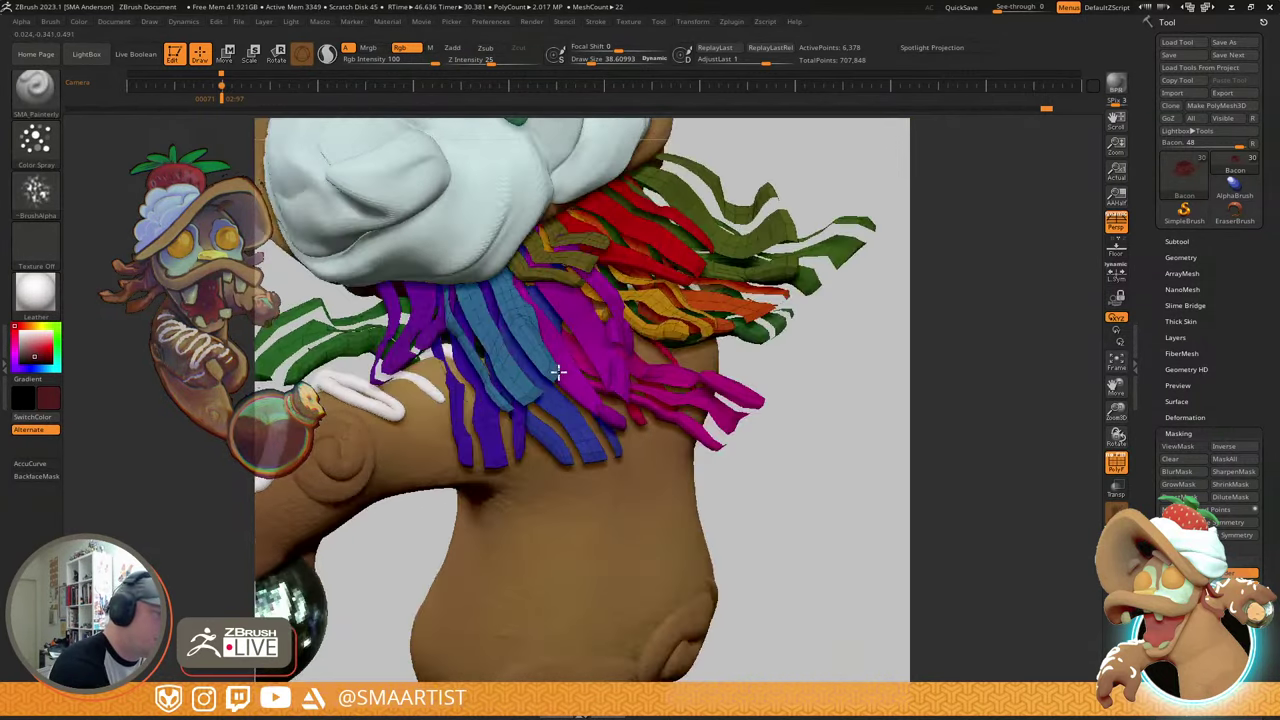
pyautogui.hotkey('ctrl', 'z')
pyautogui.hotkey('ctrl', 'z')
pyautogui.hotkey('ctrl', 'z')
pyautogui.hotkey('ctrl', 'z')
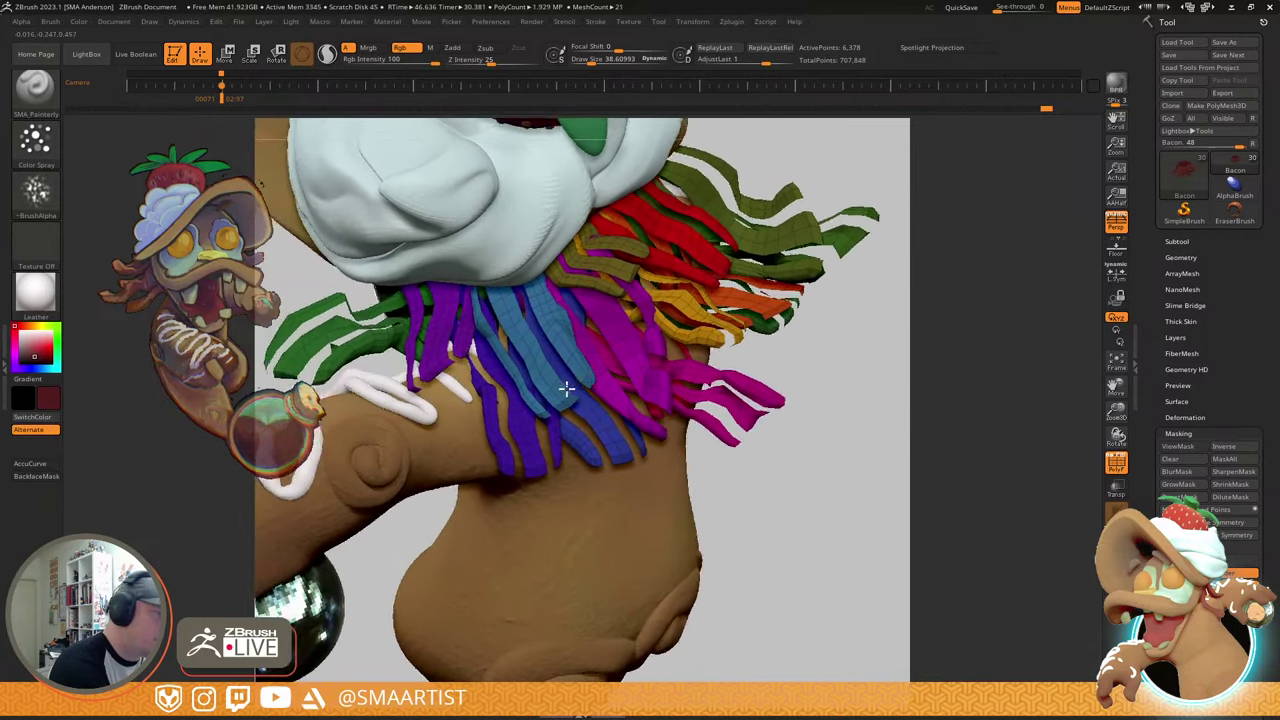
pyautogui.hotkey('ctrl', 'shift', 'z')
pyautogui.hotkey('ctrl', 'shift', 'z')
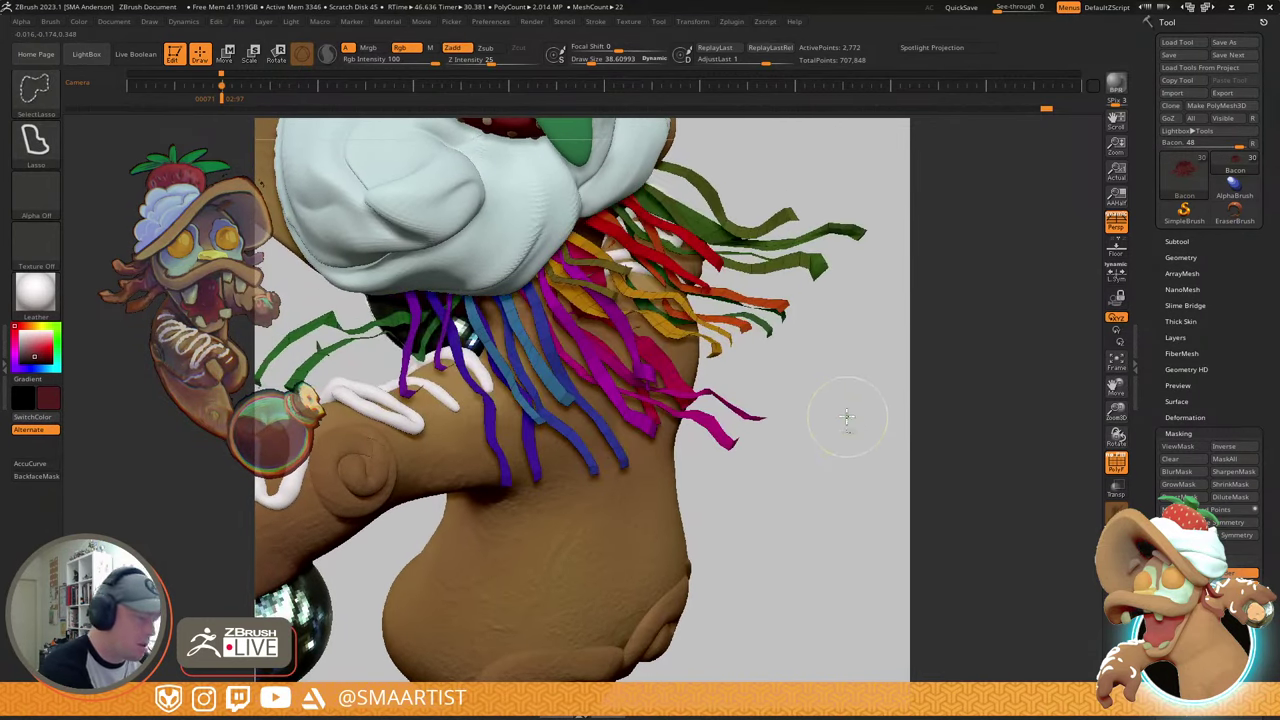
pyautogui.hotkey('ctrl', 'shift', 'z')
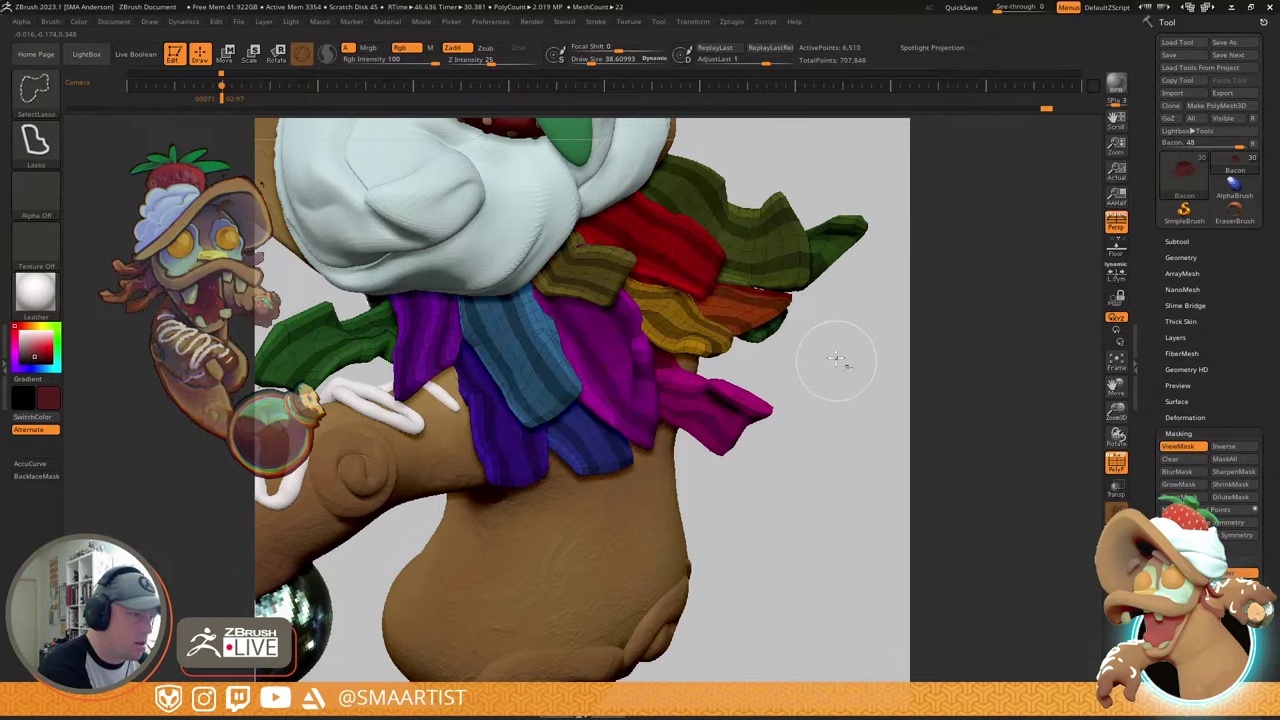
# - Invert the bacon's stripe mask and turn off the polyframe display
pyautogui.keyDown('ctrl'); pyautogui.moveTo(828, 337); pyautogui.dragTo(823, 346, button='right'); pyautogui.keyUp('ctrl')
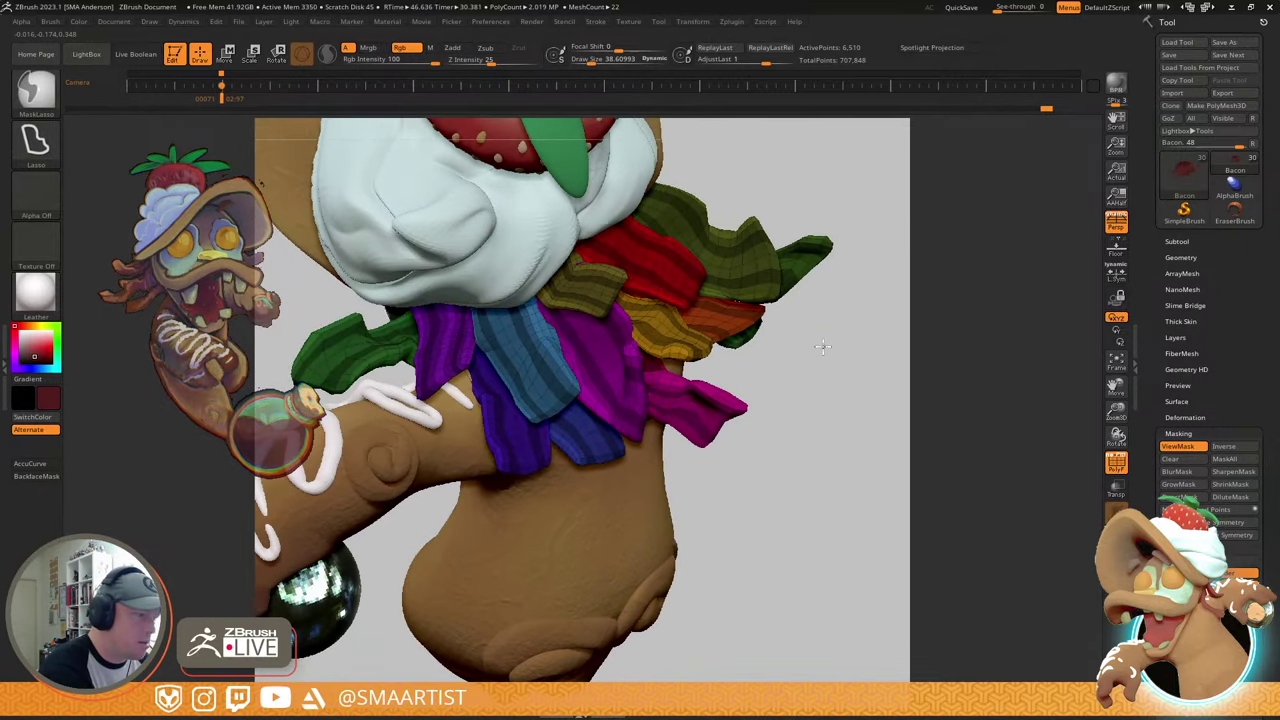
pyautogui.keyDown('ctrl'); pyautogui.click(823, 346); pyautogui.keyUp('ctrl')
pyautogui.hotkey('shift', 'f')
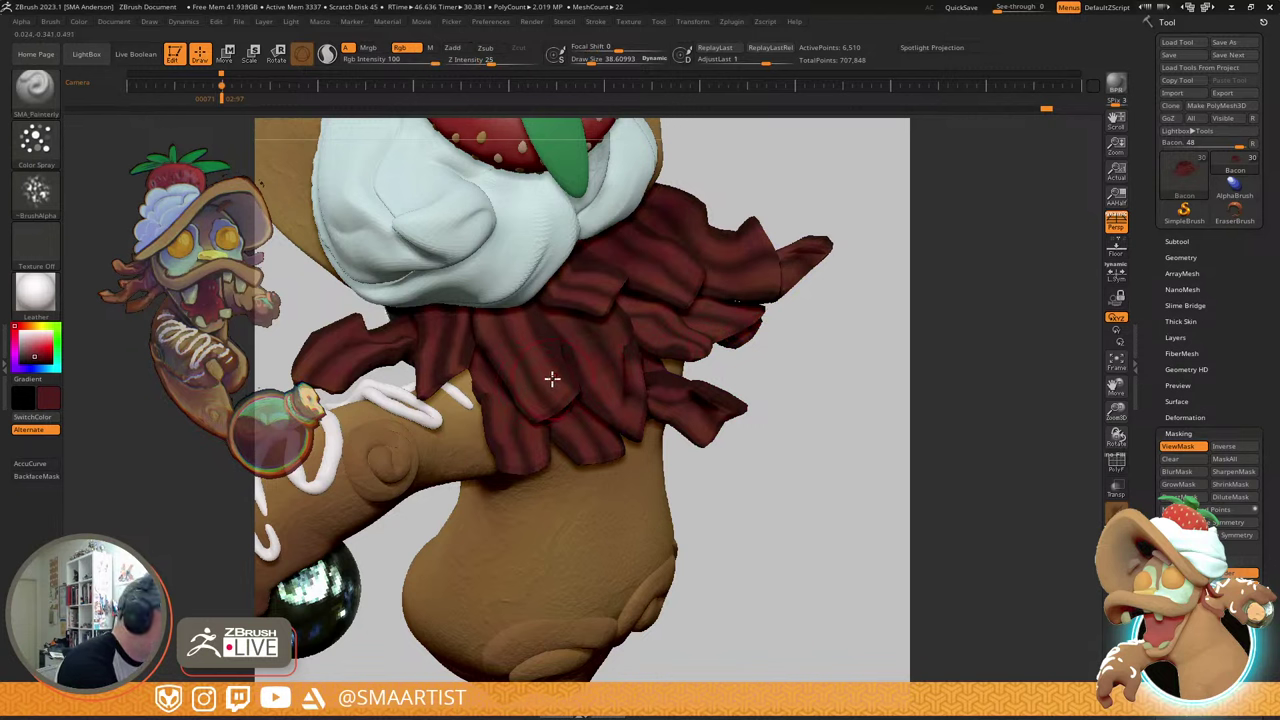
# - Pick a light reddish-brown colour and paint the unmasked stripes across all the bacon strips with the painterly brush
pyautogui.press('c')
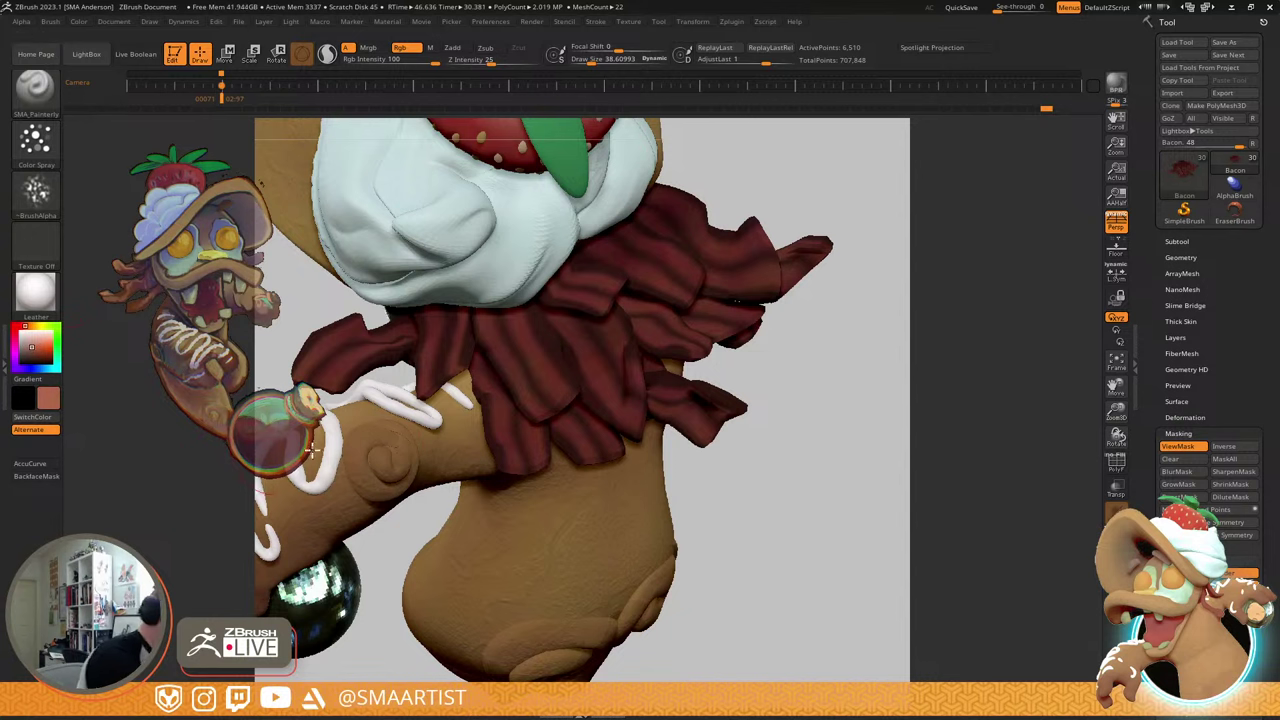
pyautogui.moveTo(552, 393)
pyautogui.mouseDown()
pyautogui.moveTo(526, 411)
pyautogui.moveTo(590, 370)
pyautogui.moveTo(551, 337)
pyautogui.moveTo(548, 391)
pyautogui.moveTo(700, 415)
pyautogui.moveTo(766, 263)
pyautogui.moveTo(652, 228)
pyautogui.moveTo(791, 246)
pyautogui.moveTo(752, 171)
pyautogui.moveTo(640, 238)
pyautogui.mouseUp()
pyautogui.moveTo(316, 405); pyautogui.dragTo(340, 345)
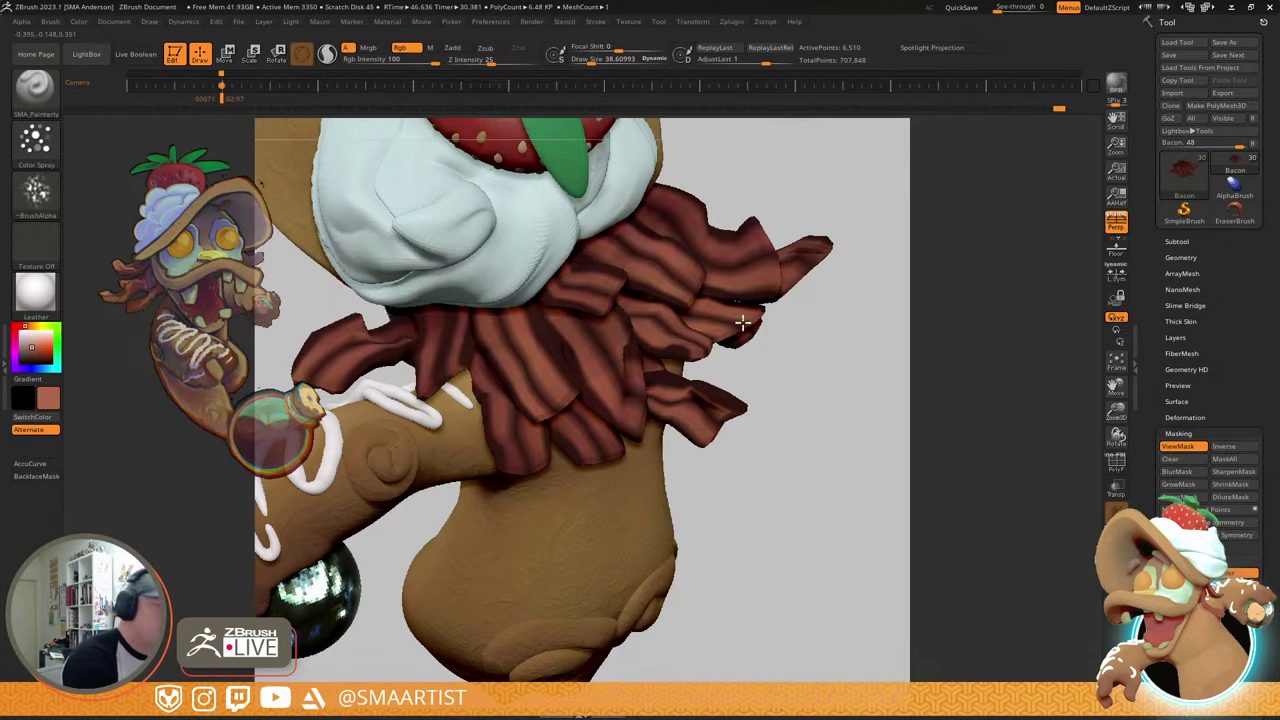
pyautogui.moveTo(825, 315)
pyautogui.mouseDown()
pyautogui.moveTo(729, 306)
pyautogui.moveTo(700, 320)
pyautogui.mouseUp()
pyautogui.moveTo(447, 451); pyautogui.dragTo(629, 443)
pyautogui.moveTo(708, 367)
pyautogui.mouseDown()
pyautogui.moveTo(723, 297)
pyautogui.moveTo(806, 306)
pyautogui.moveTo(820, 362)
pyautogui.moveTo(804, 355)
pyautogui.mouseUp()
pyautogui.moveTo(669, 265); pyautogui.dragTo(624, 252)
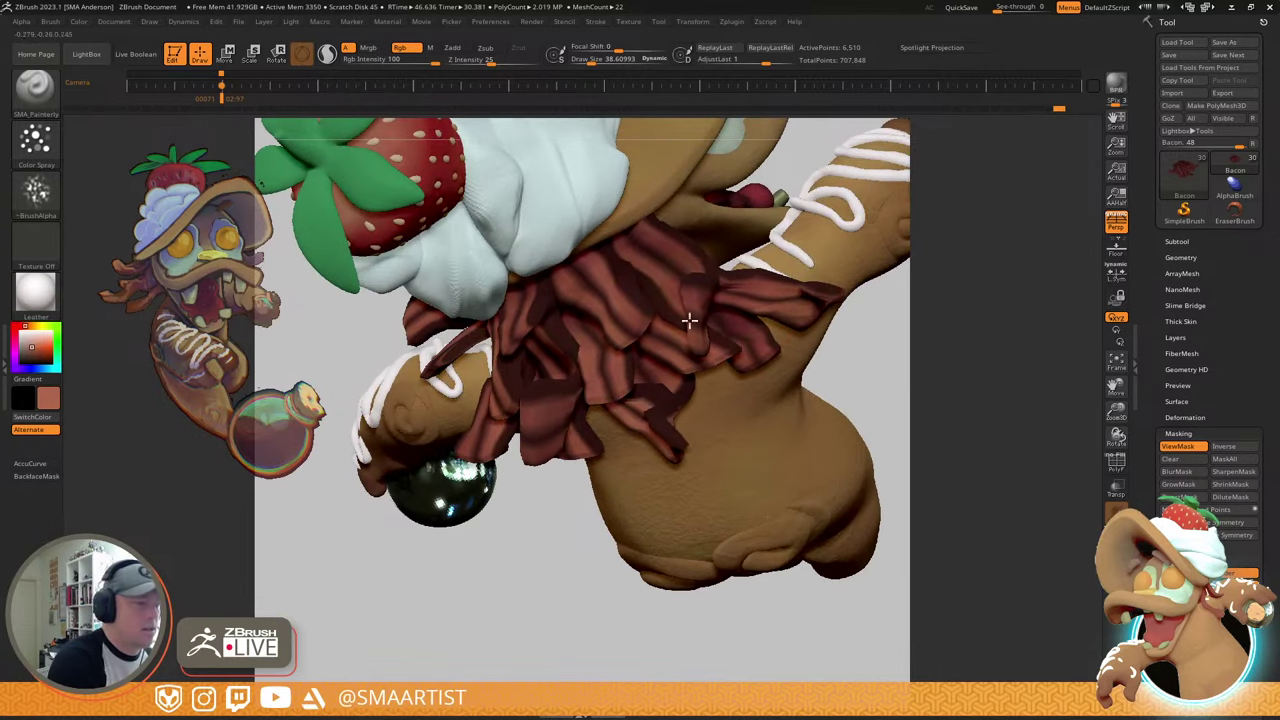
# - Clear the bacon's mask and check the painted stripes around the whole character
pyautogui.keyDown('ctrl'); pyautogui.moveTo(543, 602); pyautogui.dragTo(605, 594); pyautogui.keyUp('ctrl')
pyautogui.moveTo(678, 498)
pyautogui.keyDown('ctrl'); pyautogui.mouseDown(button='right')
pyautogui.moveTo(651, 453)
pyautogui.moveTo(669, 374)
pyautogui.moveTo(699, 399)
pyautogui.moveTo(680, 434)
pyautogui.moveTo(777, 449)
pyautogui.moveTo(757, 359)
pyautogui.moveTo(729, 331)
pyautogui.moveTo(671, 375)
pyautogui.mouseUp(button='right'); pyautogui.keyUp('ctrl')
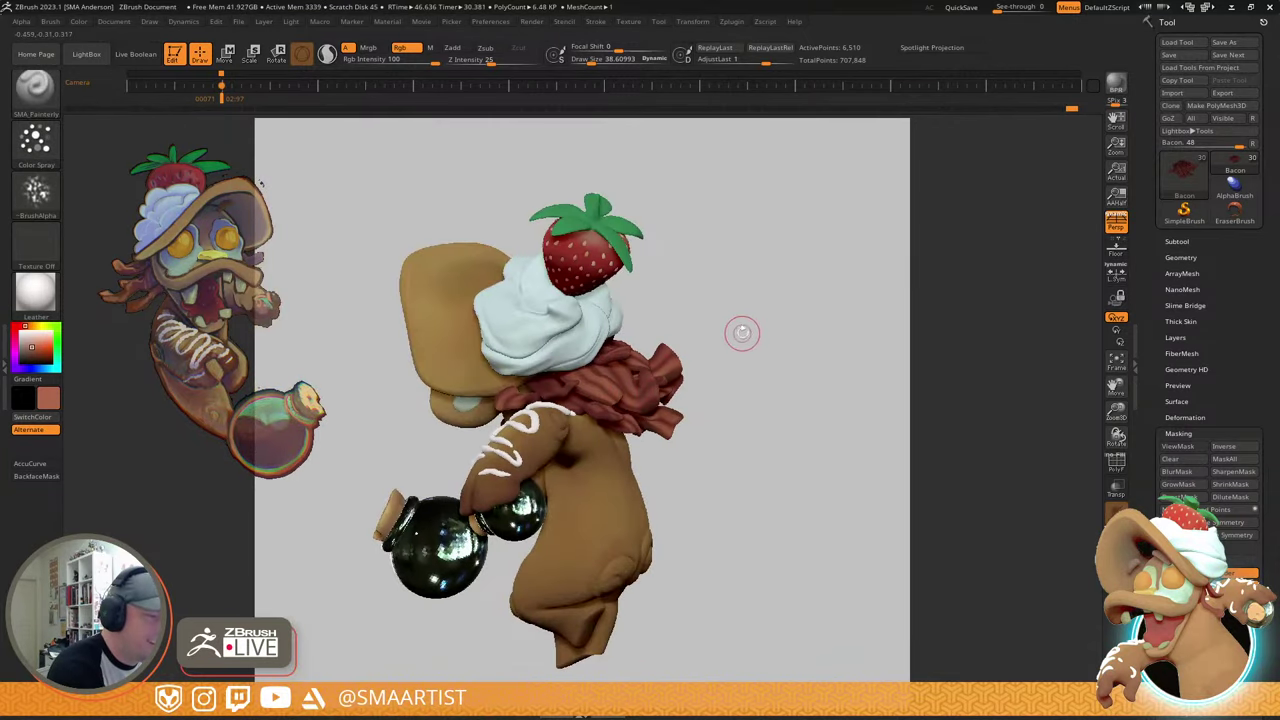
pyautogui.moveTo(743, 334); pyautogui.dragTo(683, 338, button='right')
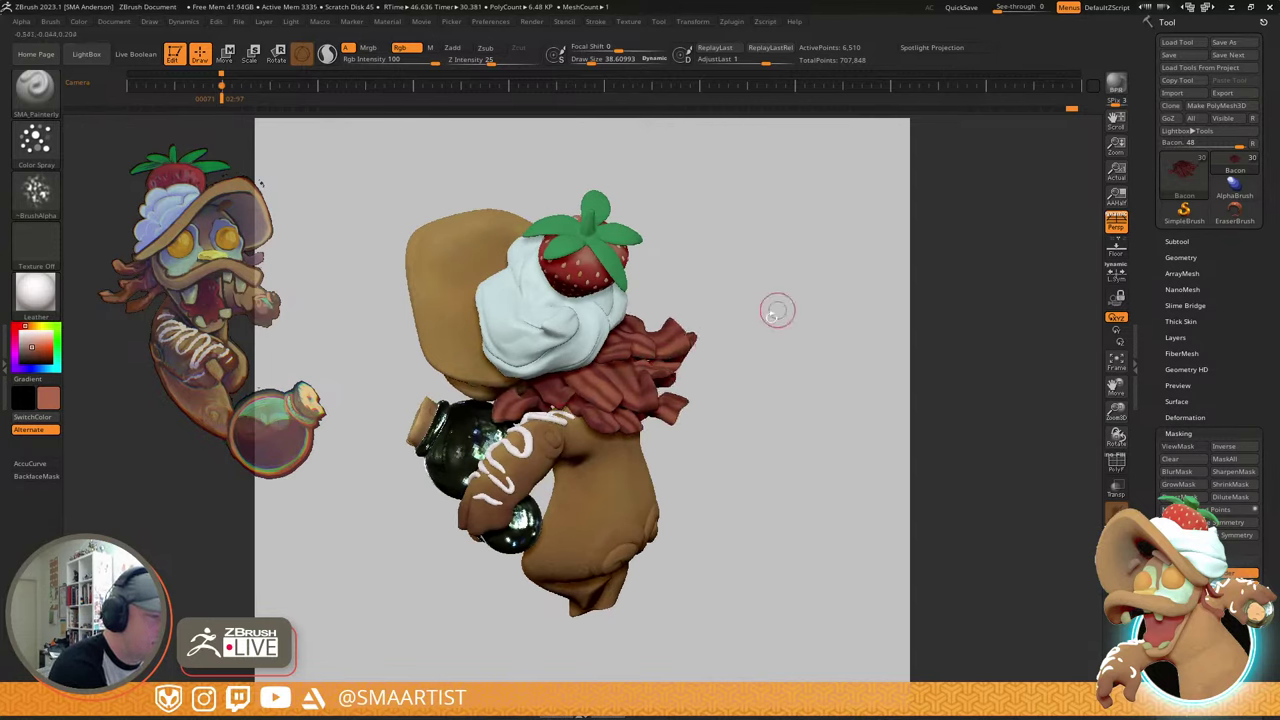
pyautogui.moveTo(777, 311); pyautogui.dragTo(710, 327)
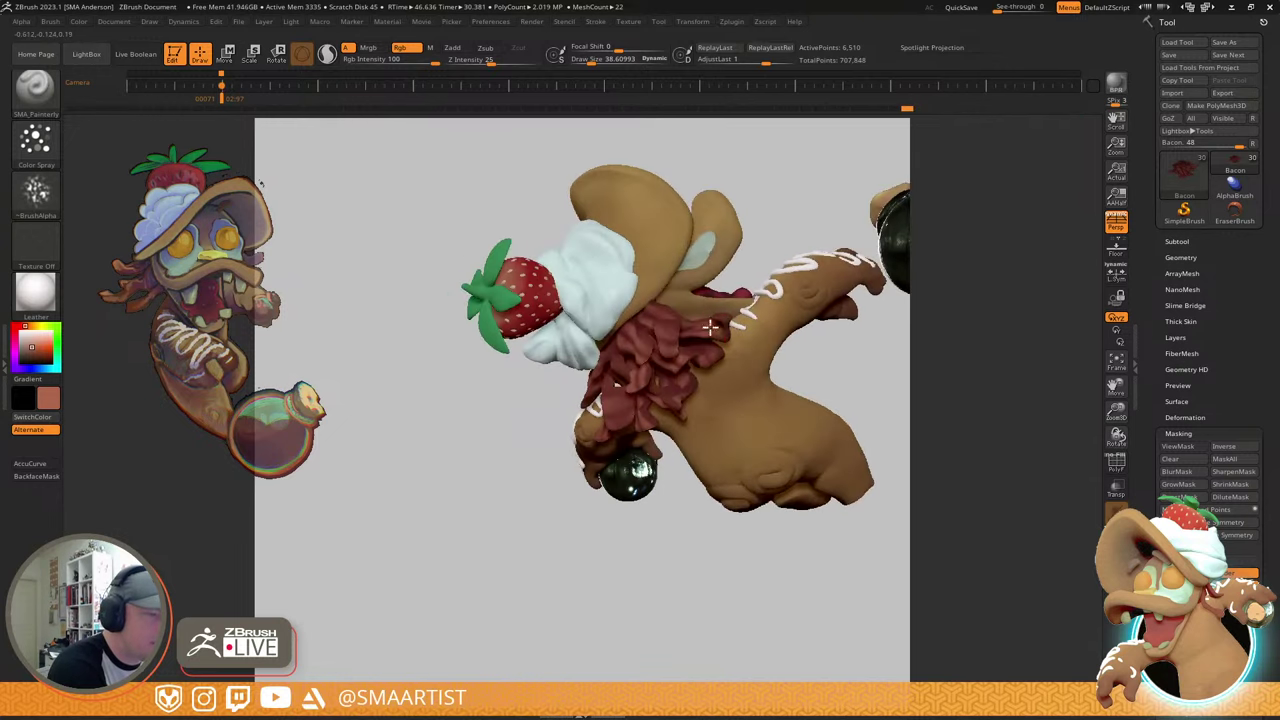
pyautogui.moveTo(720, 384)
pyautogui.mouseDown(button='right')
pyautogui.moveTo(810, 339)
pyautogui.moveTo(715, 376)
pyautogui.mouseUp(button='right')
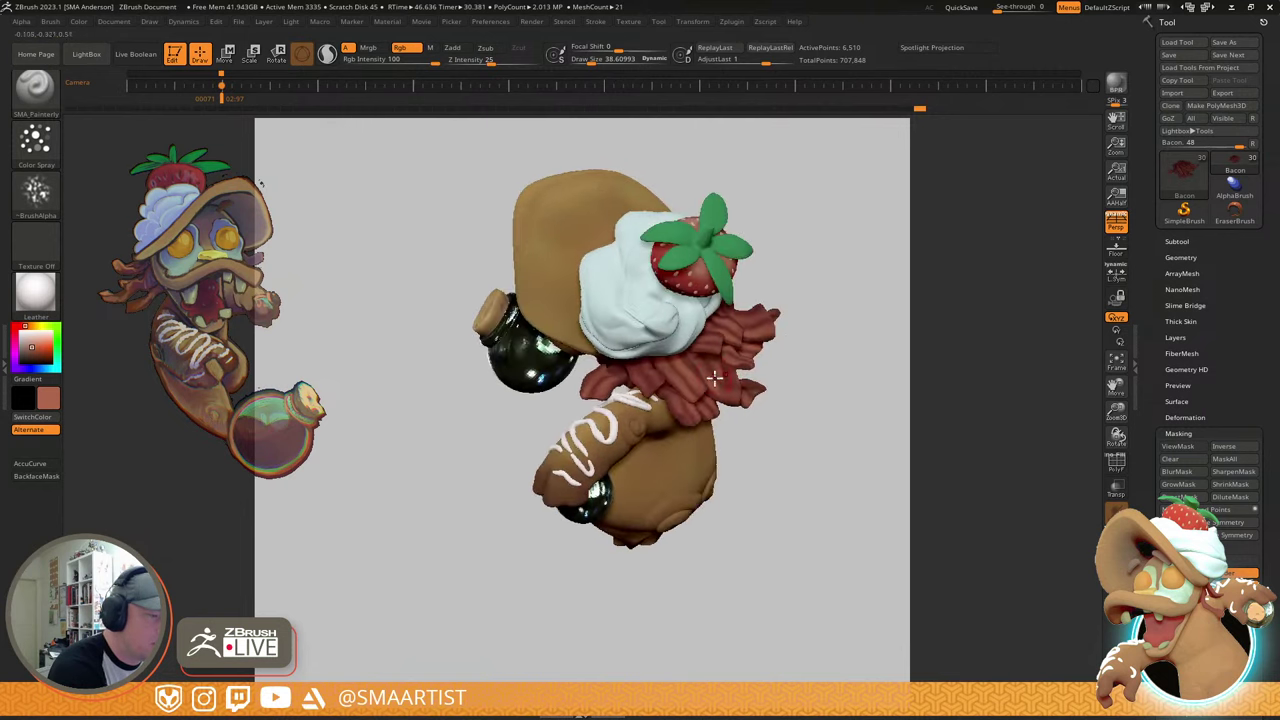
# - Sample the bacon's dark reddish-brown colour and inspect the painted bacon strips from the front, side and back
pyautogui.press('c')
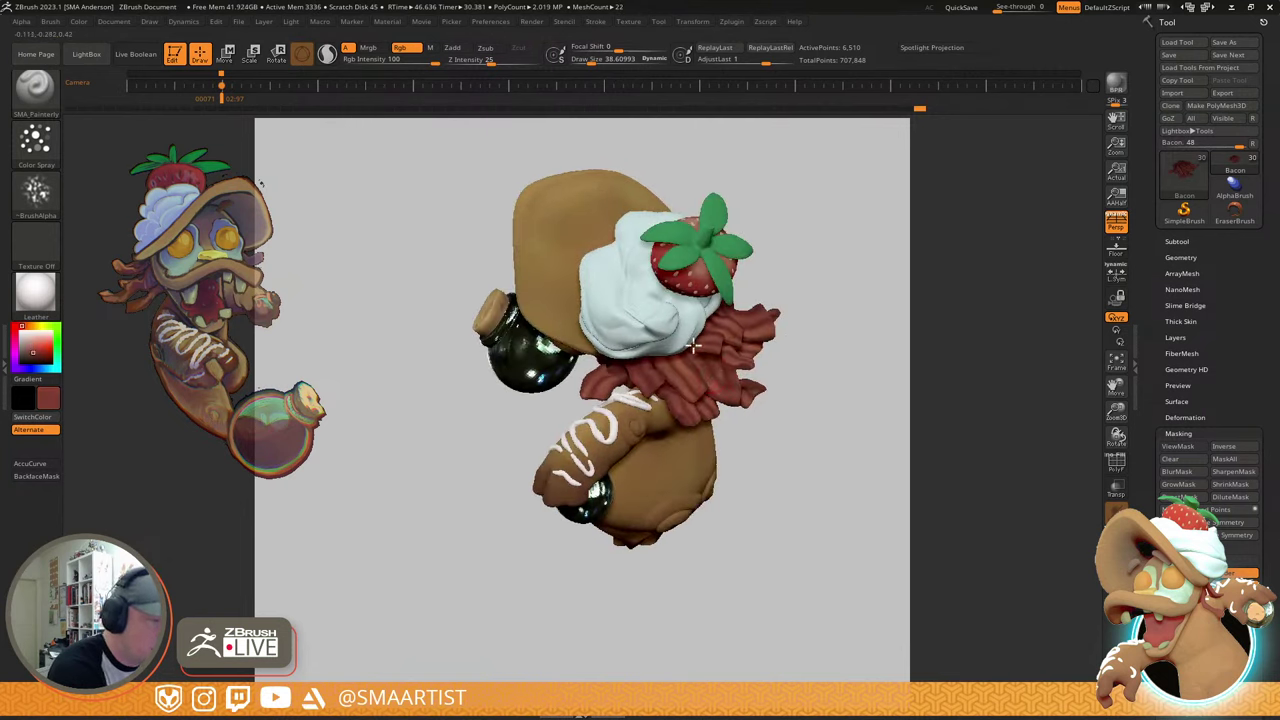
pyautogui.moveTo(750, 358); pyautogui.dragTo(621, 339, button='right')
pyautogui.moveTo(754, 348)
pyautogui.keyDown('ctrl'); pyautogui.mouseDown(button='right')
pyautogui.moveTo(713, 349)
pyautogui.moveTo(729, 335)
pyautogui.moveTo(834, 334)
pyautogui.moveTo(791, 331)
pyautogui.moveTo(779, 346)
pyautogui.moveTo(614, 300)
pyautogui.mouseUp(button='right'); pyautogui.keyUp('ctrl')
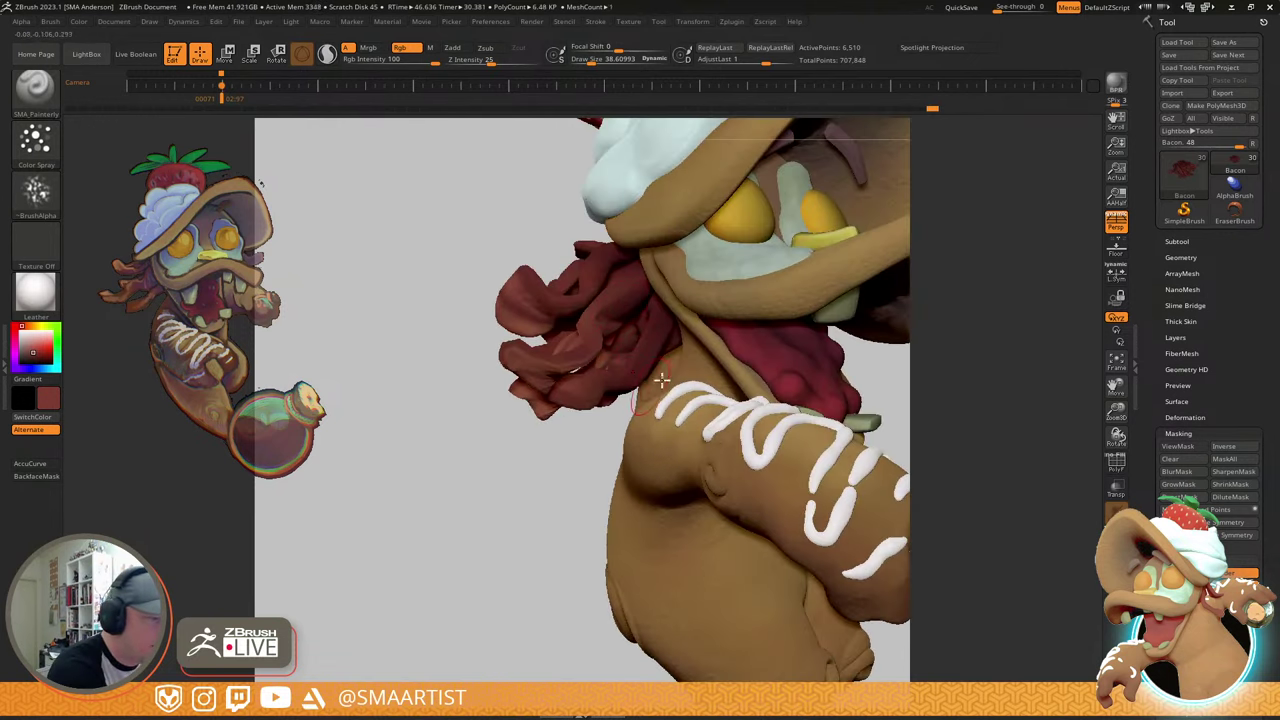
pyautogui.moveTo(662, 380)
pyautogui.keyDown('ctrl'); pyautogui.mouseDown(button='right')
pyautogui.moveTo(788, 290)
pyautogui.moveTo(804, 267)
pyautogui.moveTo(778, 229)
pyautogui.moveTo(833, 238)
pyautogui.moveTo(833, 310)
pyautogui.moveTo(794, 331)
pyautogui.moveTo(823, 331)
pyautogui.moveTo(837, 359)
pyautogui.moveTo(836, 344)
pyautogui.mouseUp(button='right'); pyautogui.keyUp('ctrl')
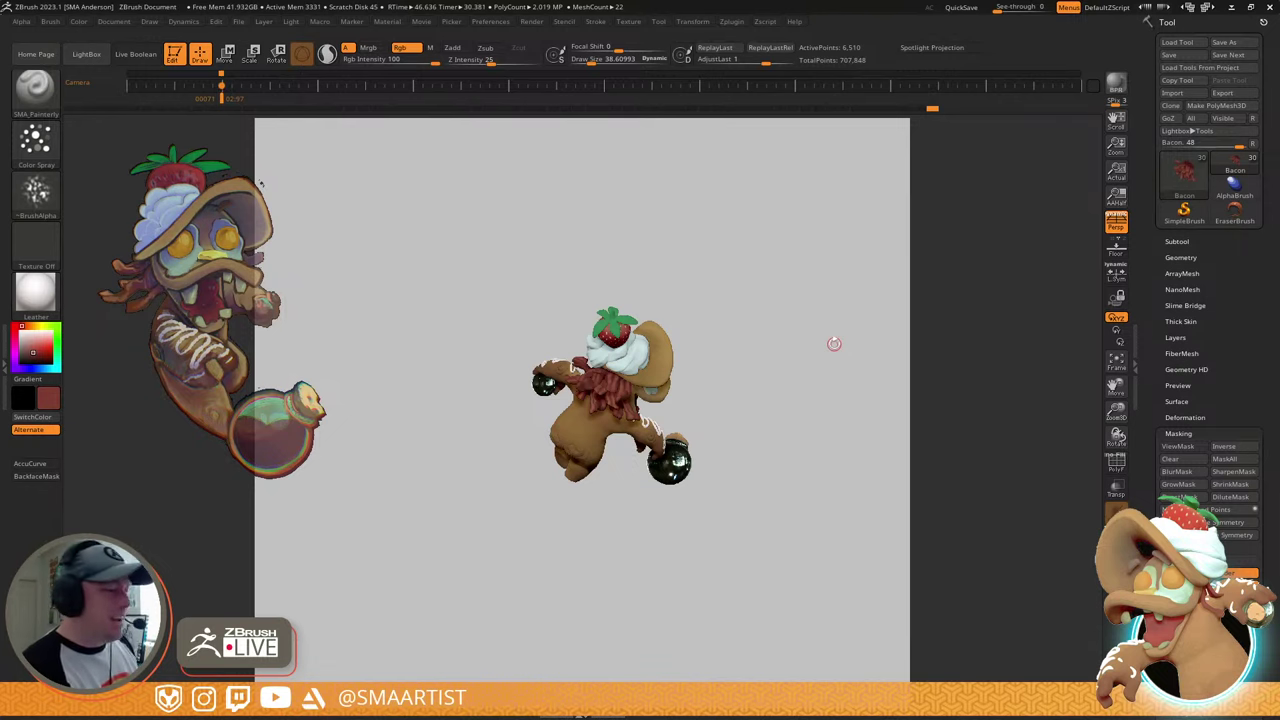
pyautogui.moveTo(834, 343); pyautogui.dragTo(800, 332)
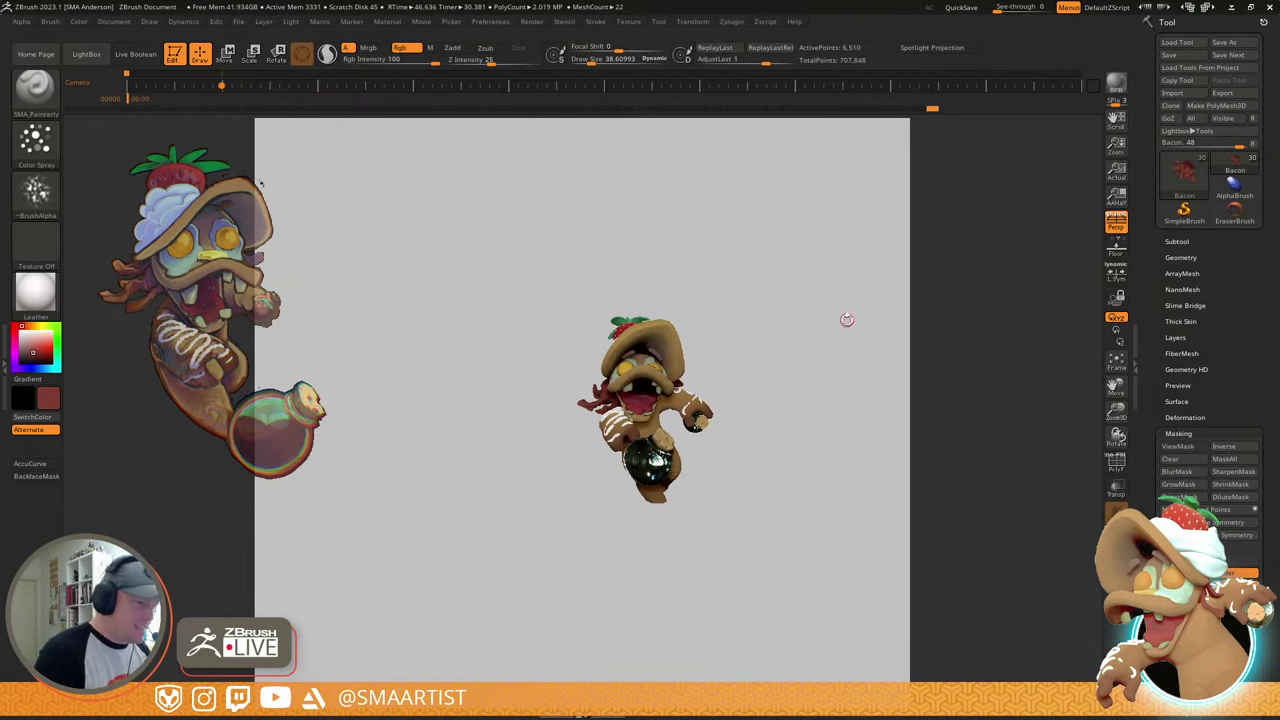
pyautogui.moveTo(620, 430)
pyautogui.mouseDown(button='right')
pyautogui.moveTo(675, 445)
pyautogui.moveTo(726, 551)
pyautogui.mouseUp(button='right')
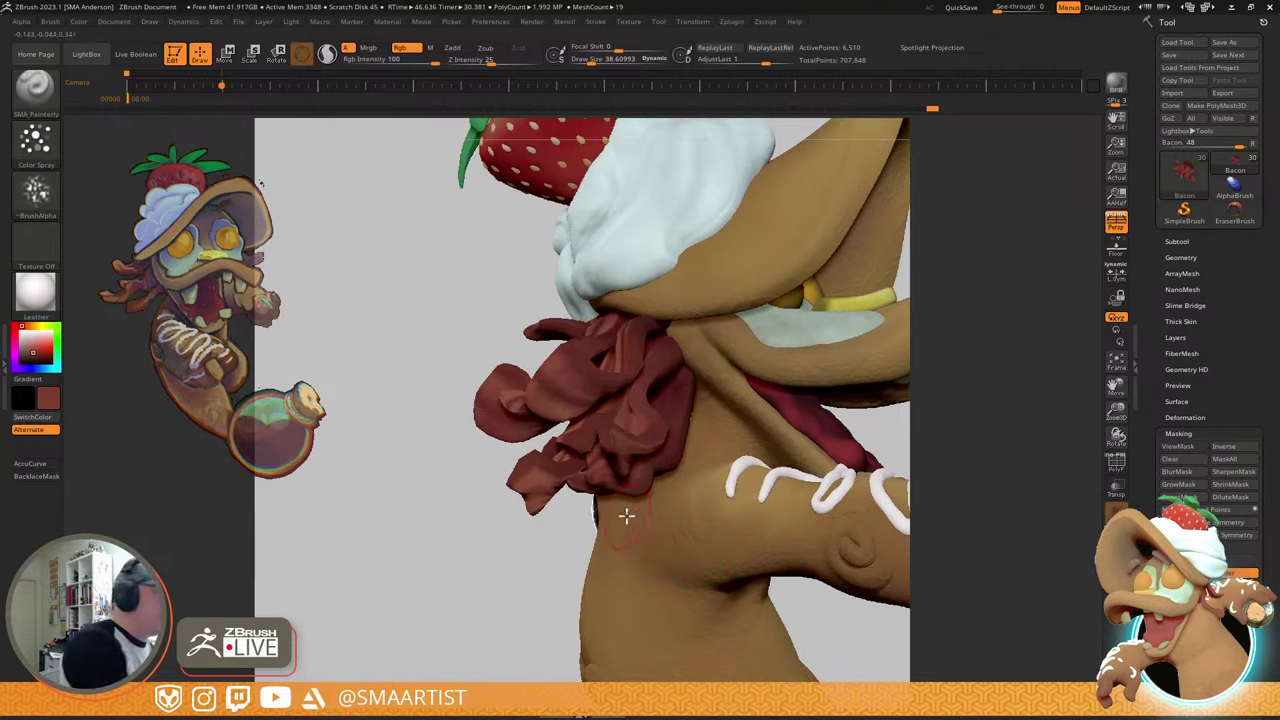
# - Fill the whole bacon subtool with the Leather material only, and return the brush to Rgb mode
pyautogui.click(431, 47)
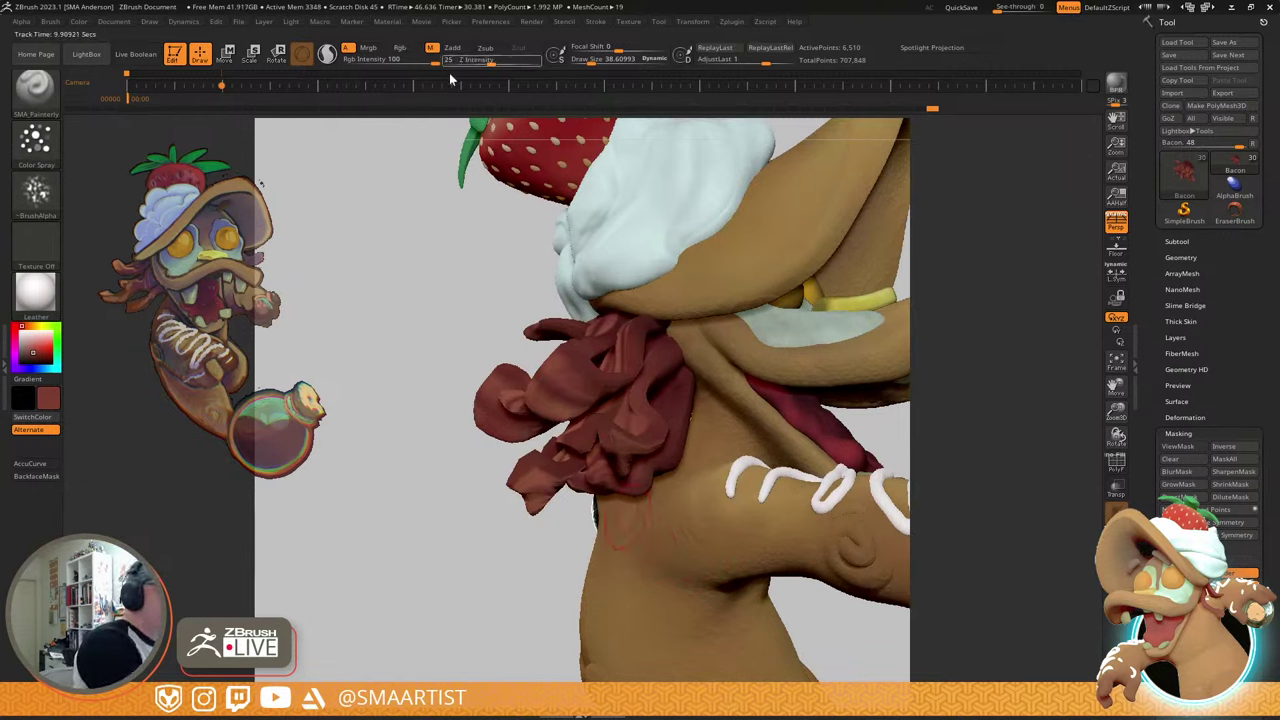
pyautogui.click(78, 21)
pyautogui.click(115, 260)
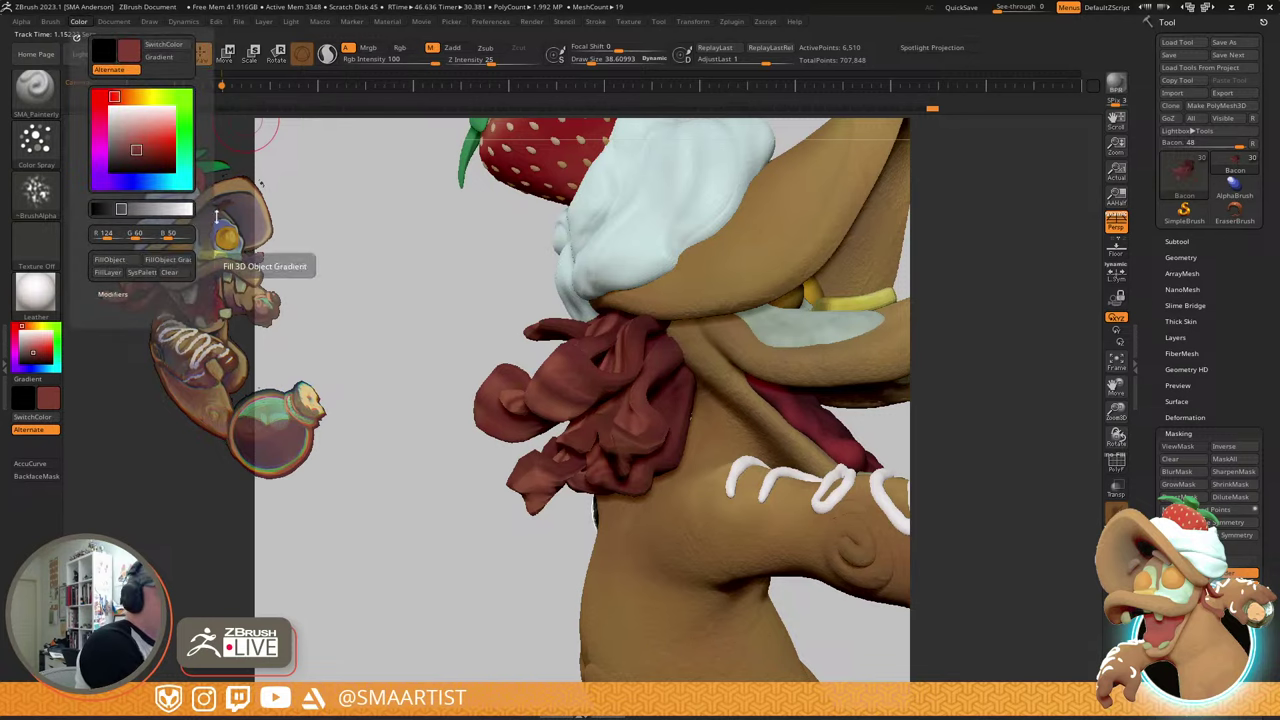
pyautogui.click(400, 47)
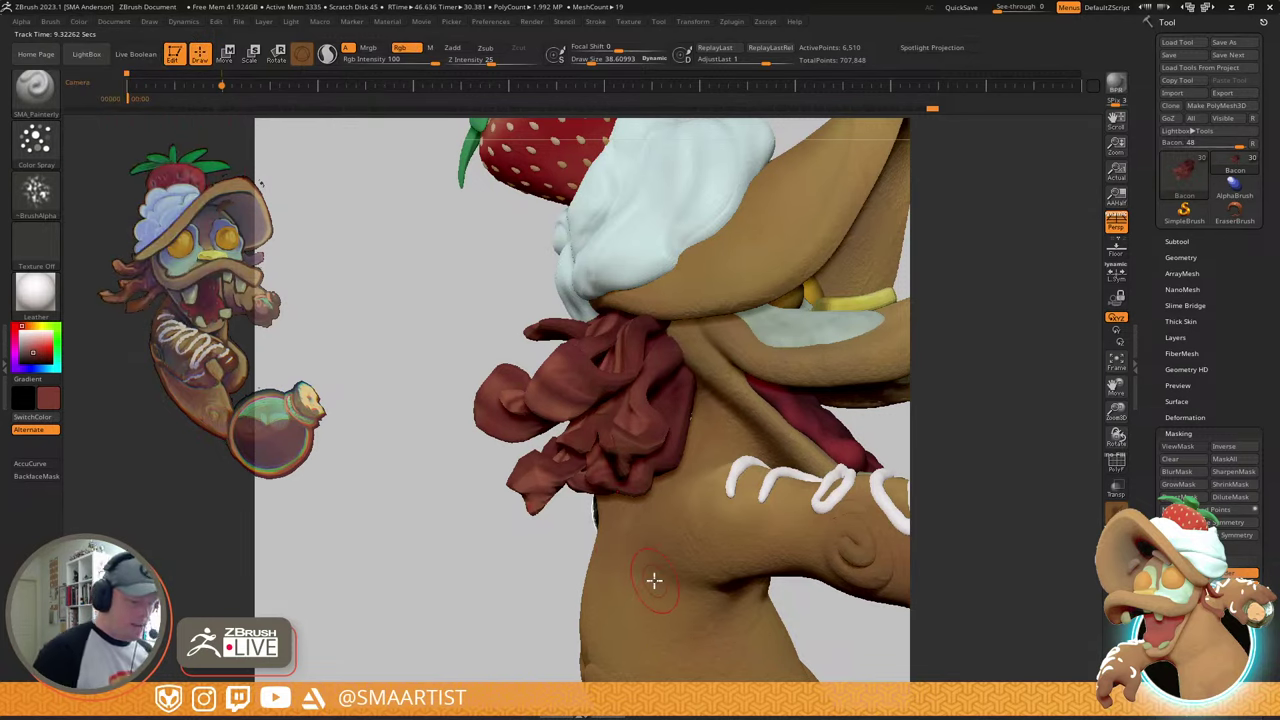
# - Save the project and run a BPR render of the whole character from the stored camera view
pyautogui.press('Right')
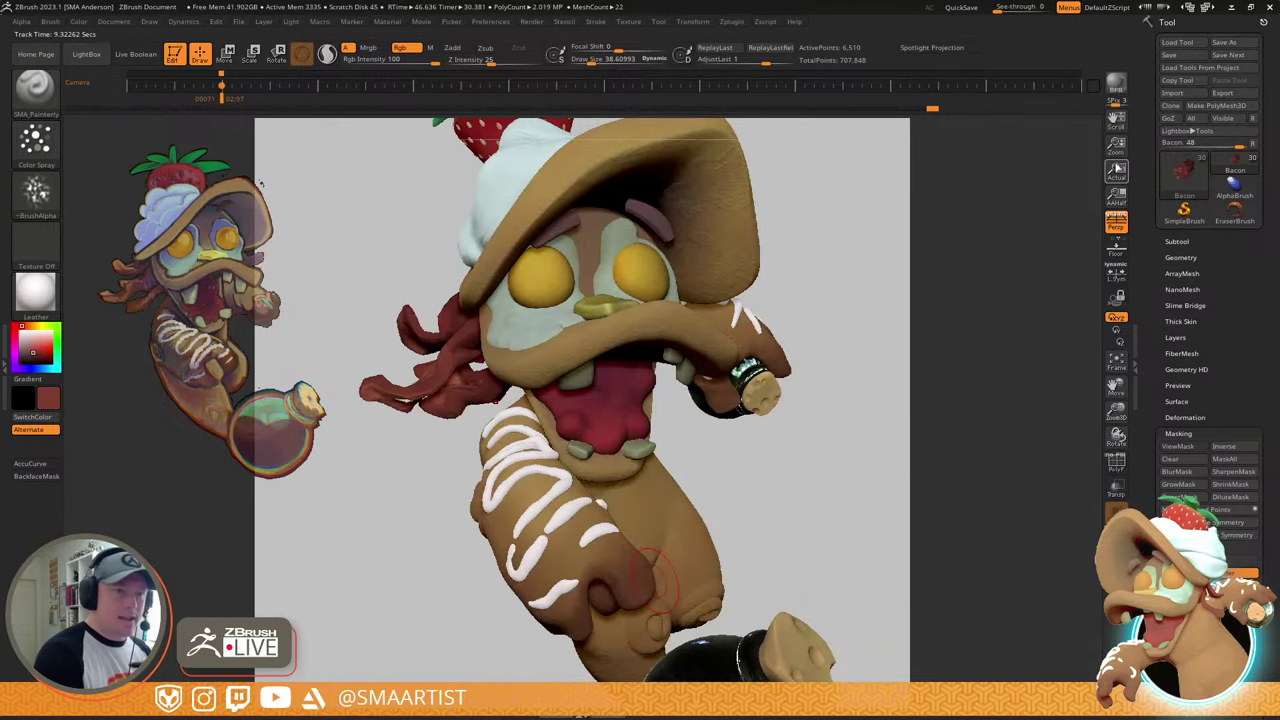
pyautogui.moveTo(1116, 147); pyautogui.dragTo(994, 233)
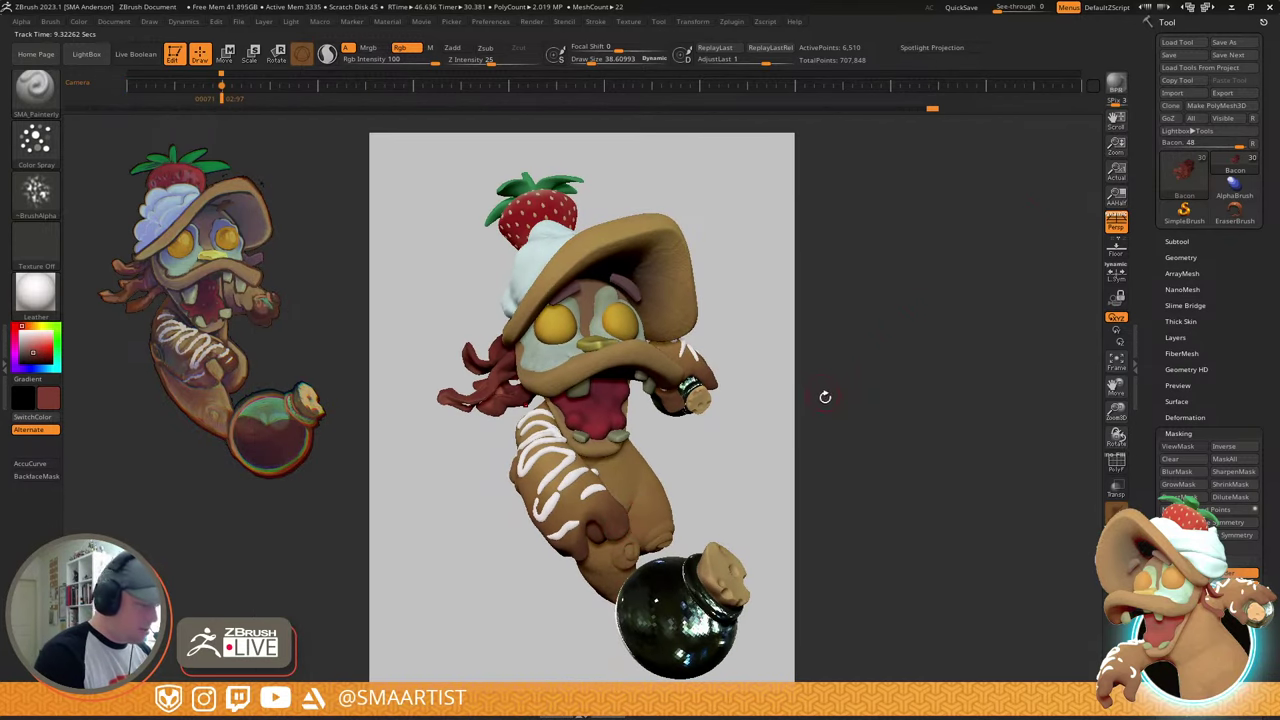
pyautogui.press('ctrl')
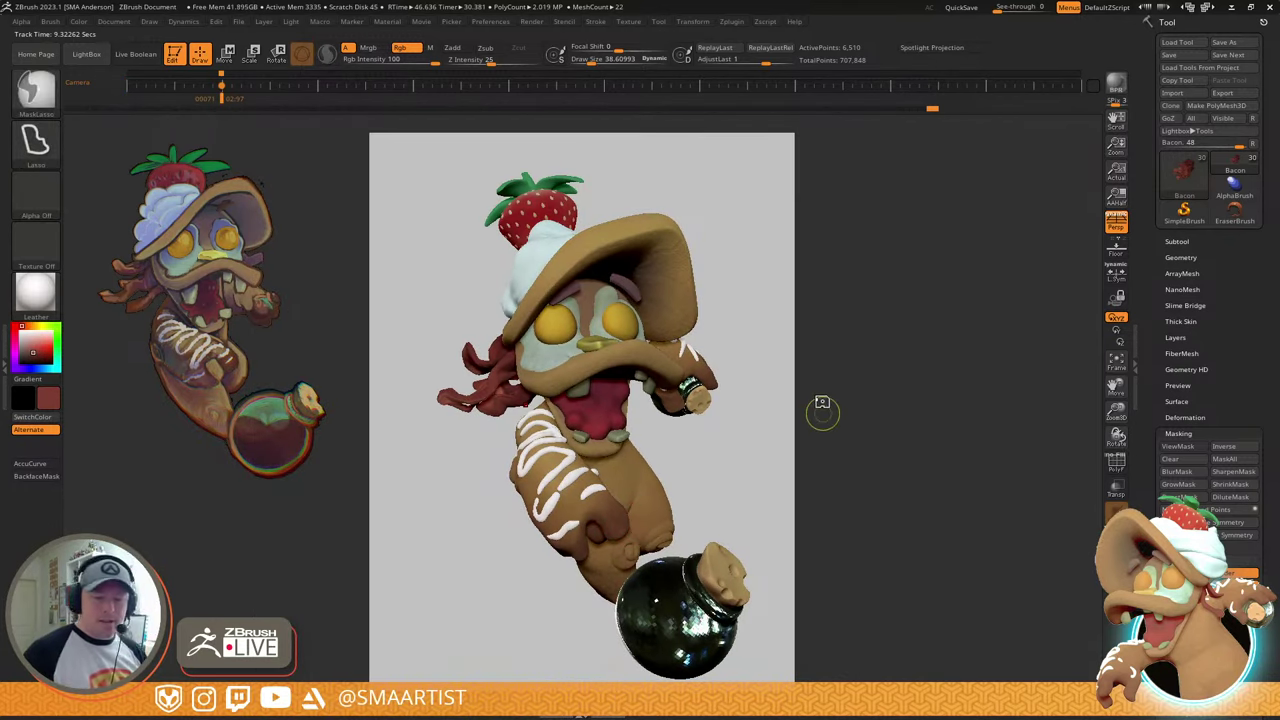
pyautogui.hotkey('ctrl', 's')
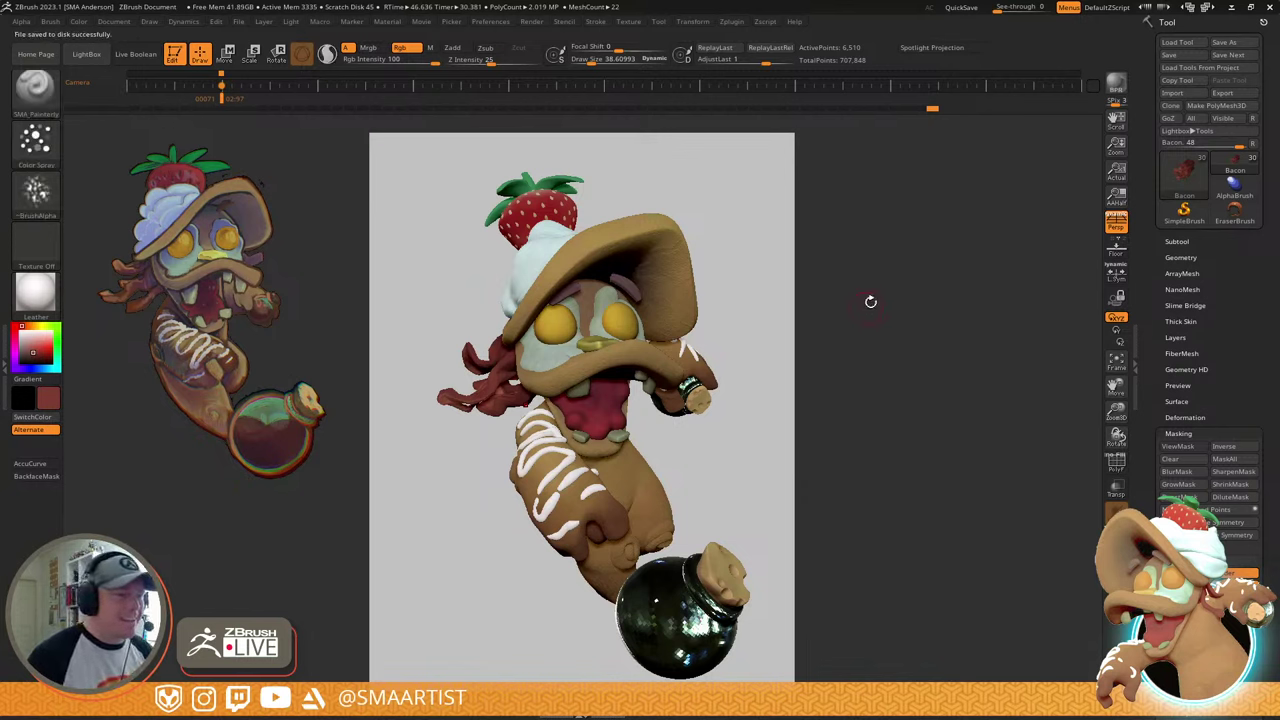
pyautogui.click(1115, 87)
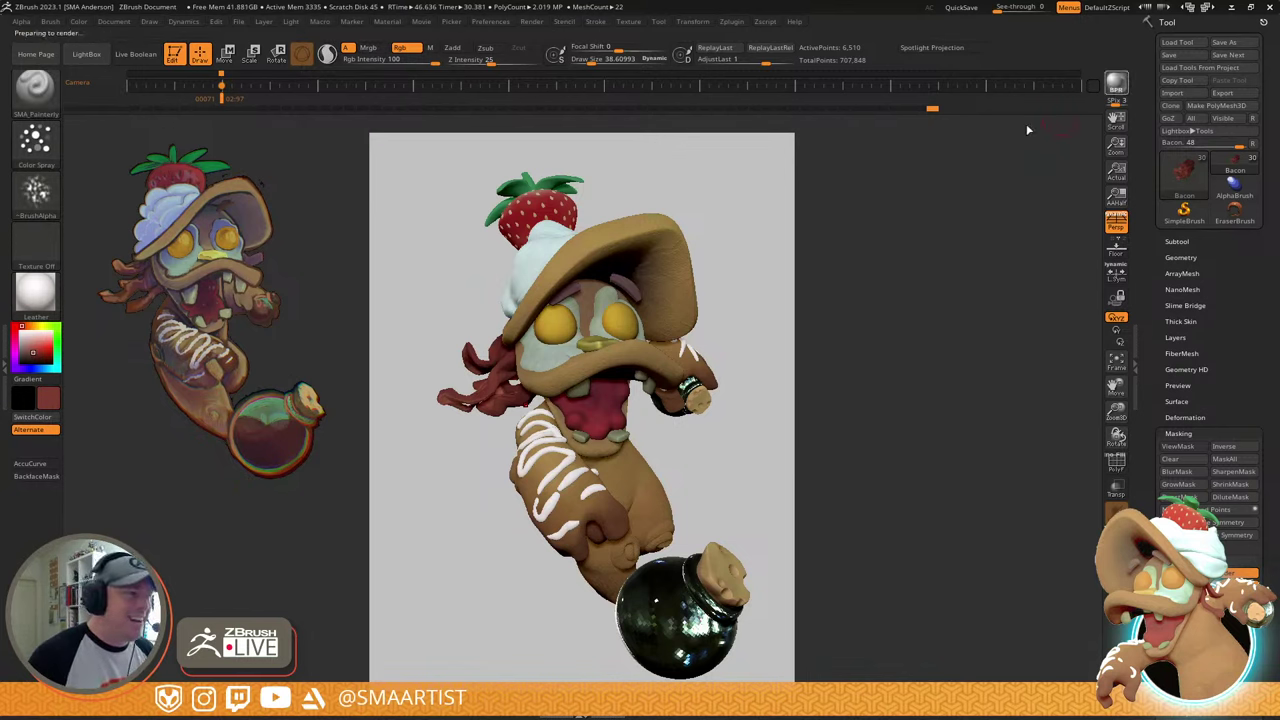
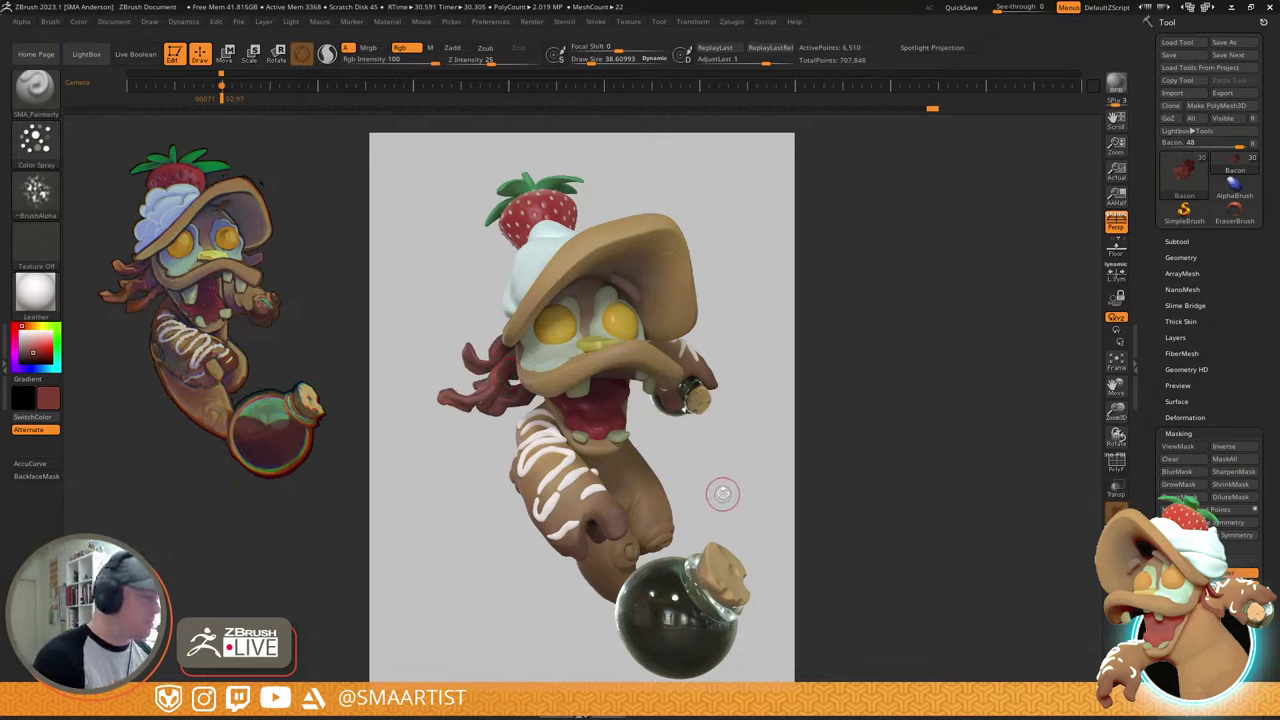
# - Restore the document to actual size and frame the bacon strips closely from behind the character
pyautogui.moveTo(723, 491)
pyautogui.mouseDown()
pyautogui.moveTo(740, 443)
pyautogui.moveTo(741, 468)
pyautogui.mouseUp()
pyautogui.hotkey('shift', 'f')
pyautogui.hotkey('shift', 'f')
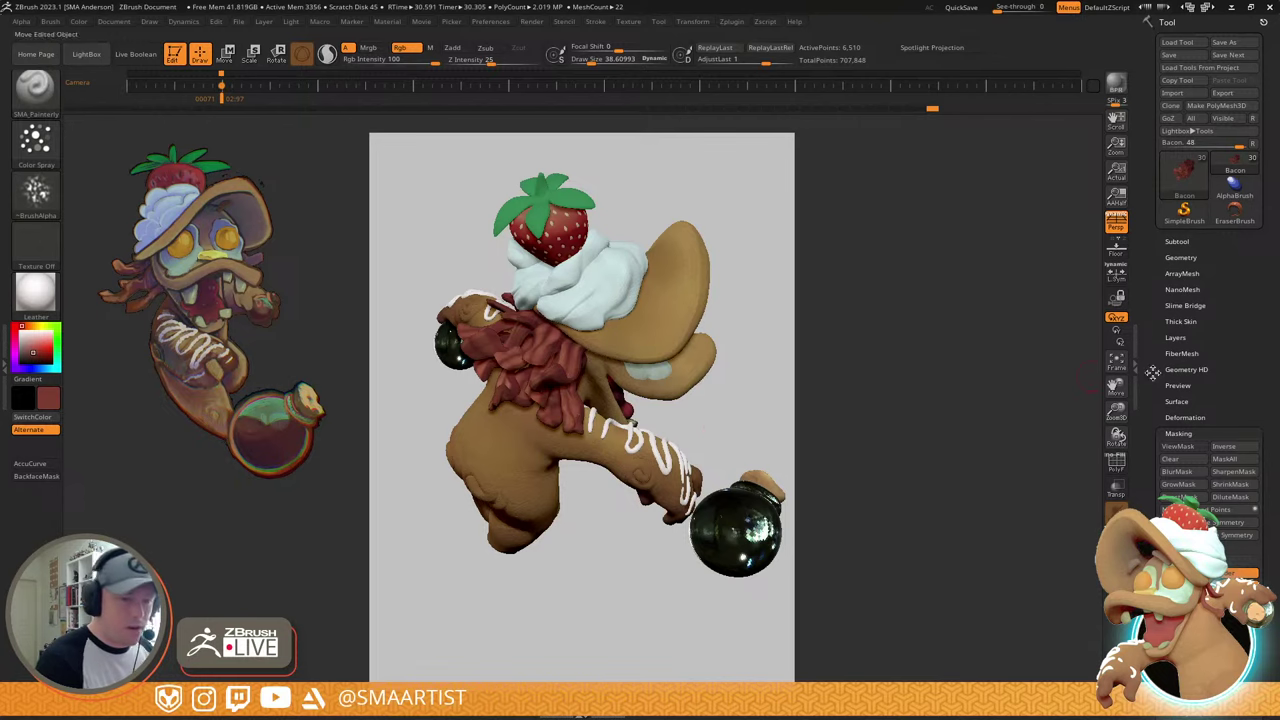
pyautogui.click(1116, 168)
pyautogui.keyDown('alt'); pyautogui.moveTo(722, 376); pyautogui.dragTo(791, 421, button='right'); pyautogui.keyUp('alt')
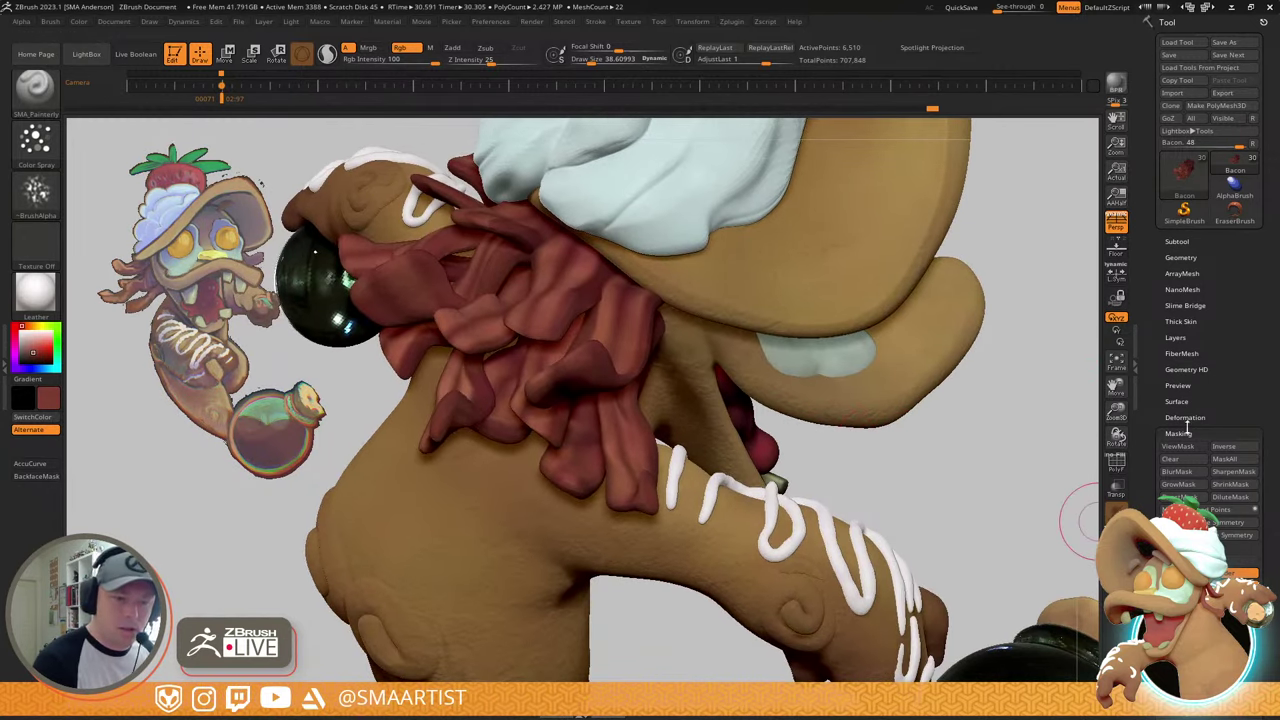
# - Browse the preset surface noises and apply Noise18 to the bacon
pyautogui.click(1180, 401)
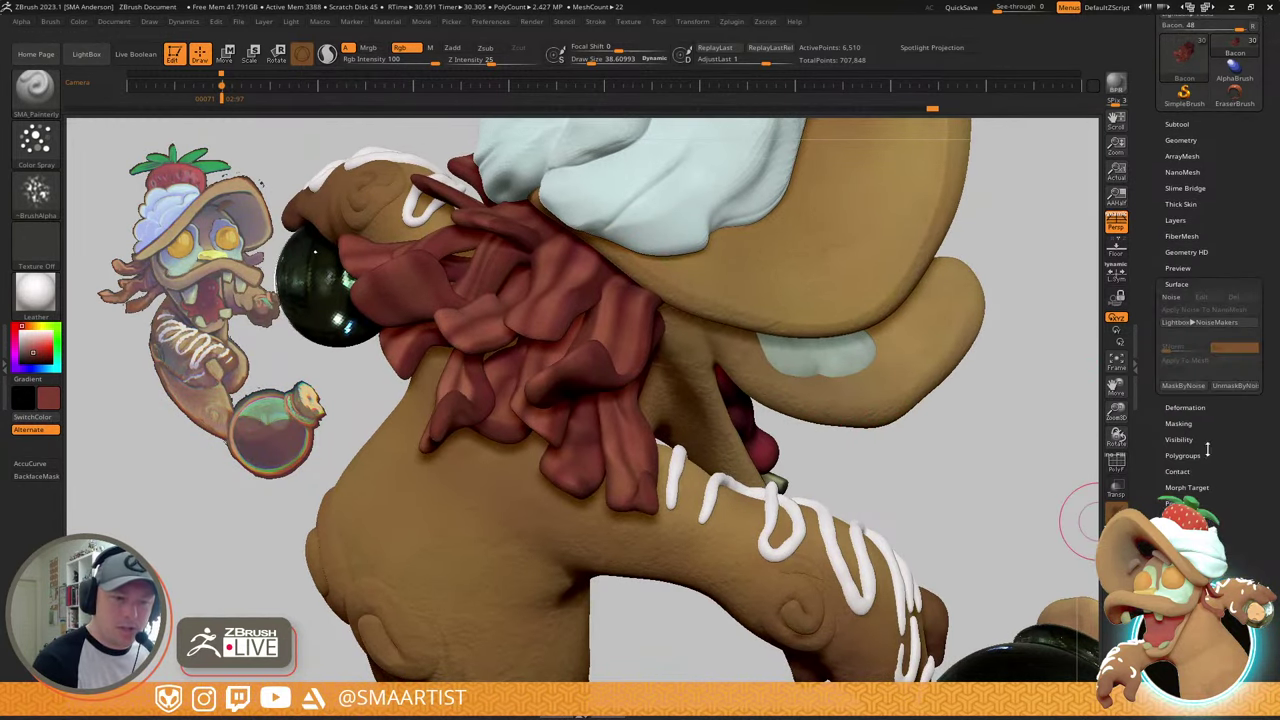
pyautogui.click(1174, 299)
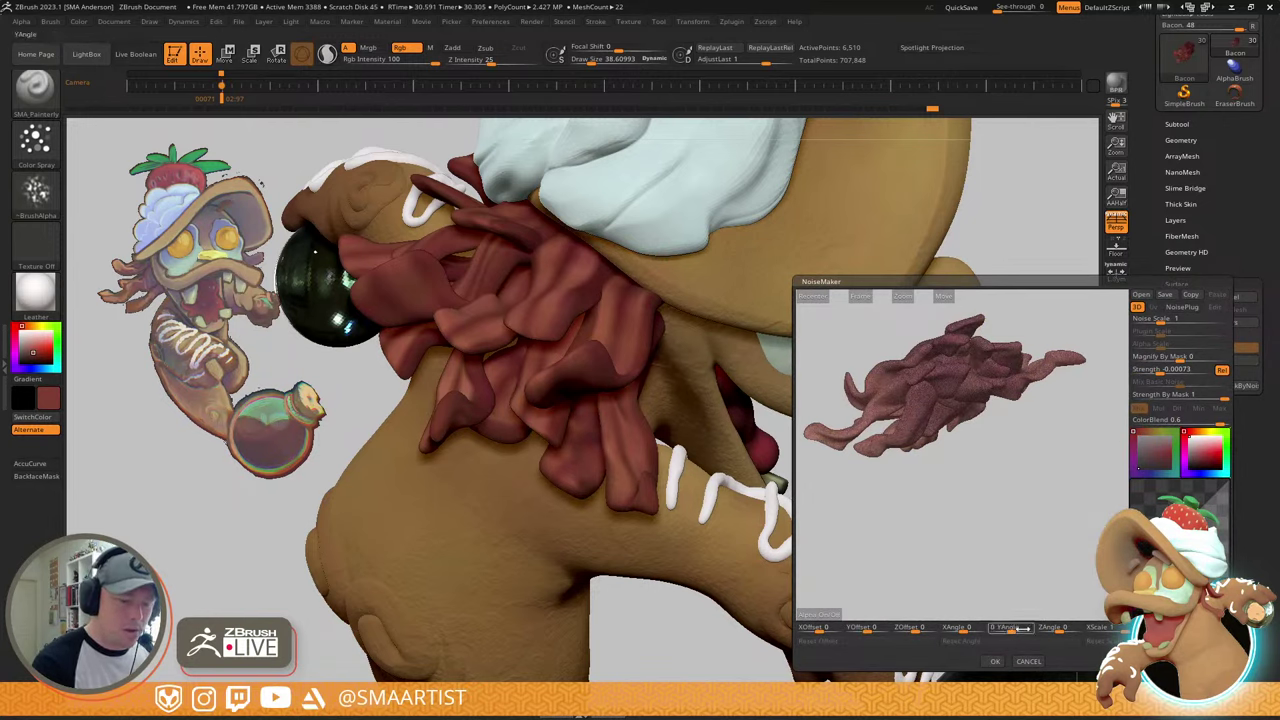
pyautogui.click(1028, 661)
pyautogui.click(1200, 322)
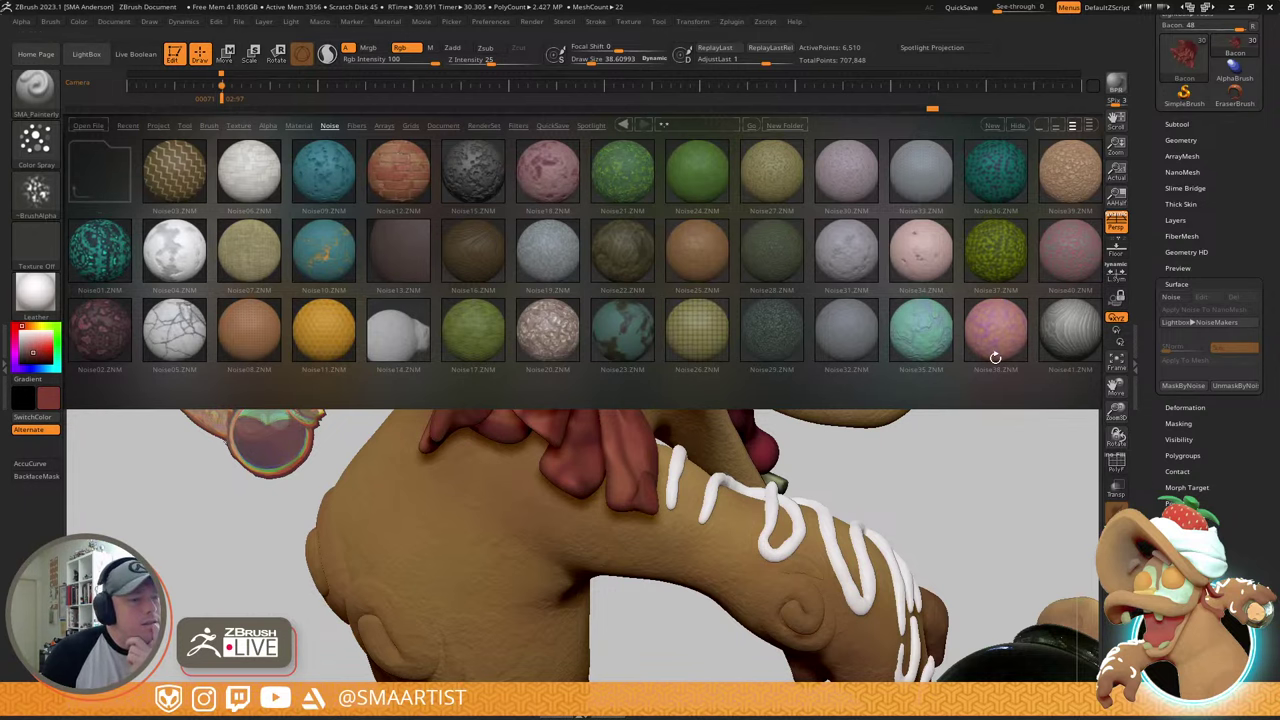
pyautogui.scroll(-1, 1020, 365)
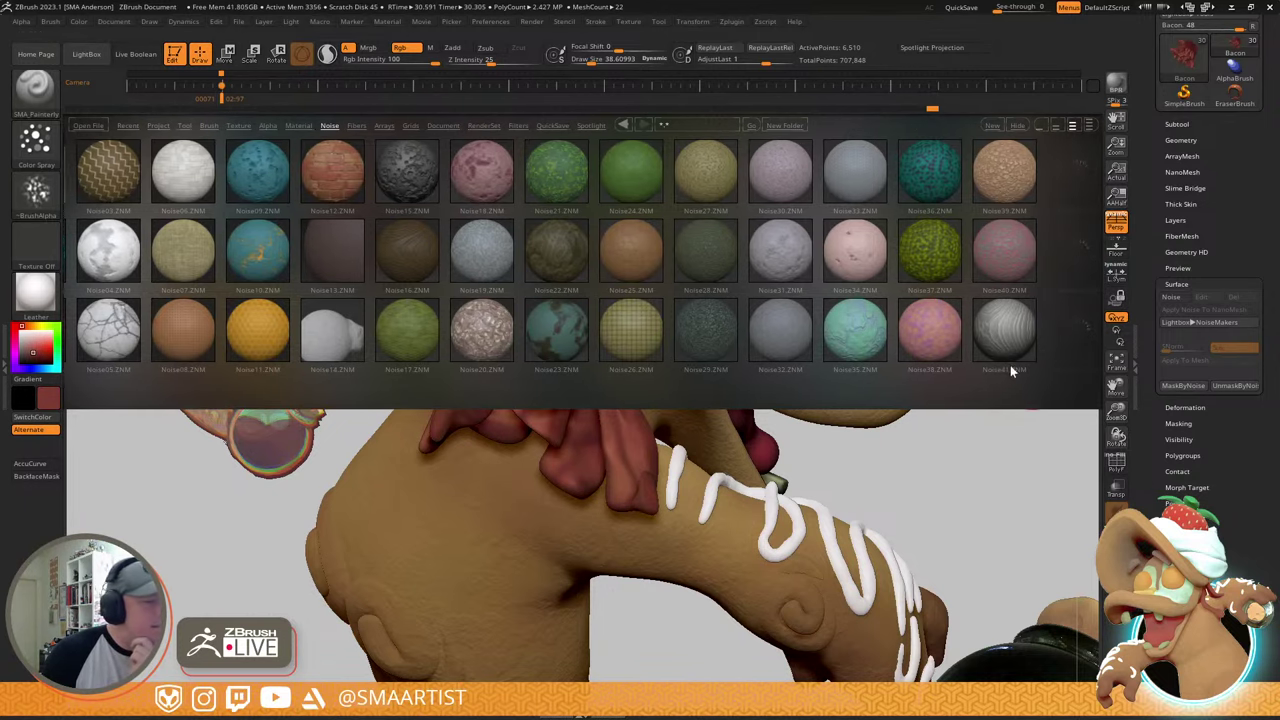
pyautogui.scroll(-3, 998, 362)
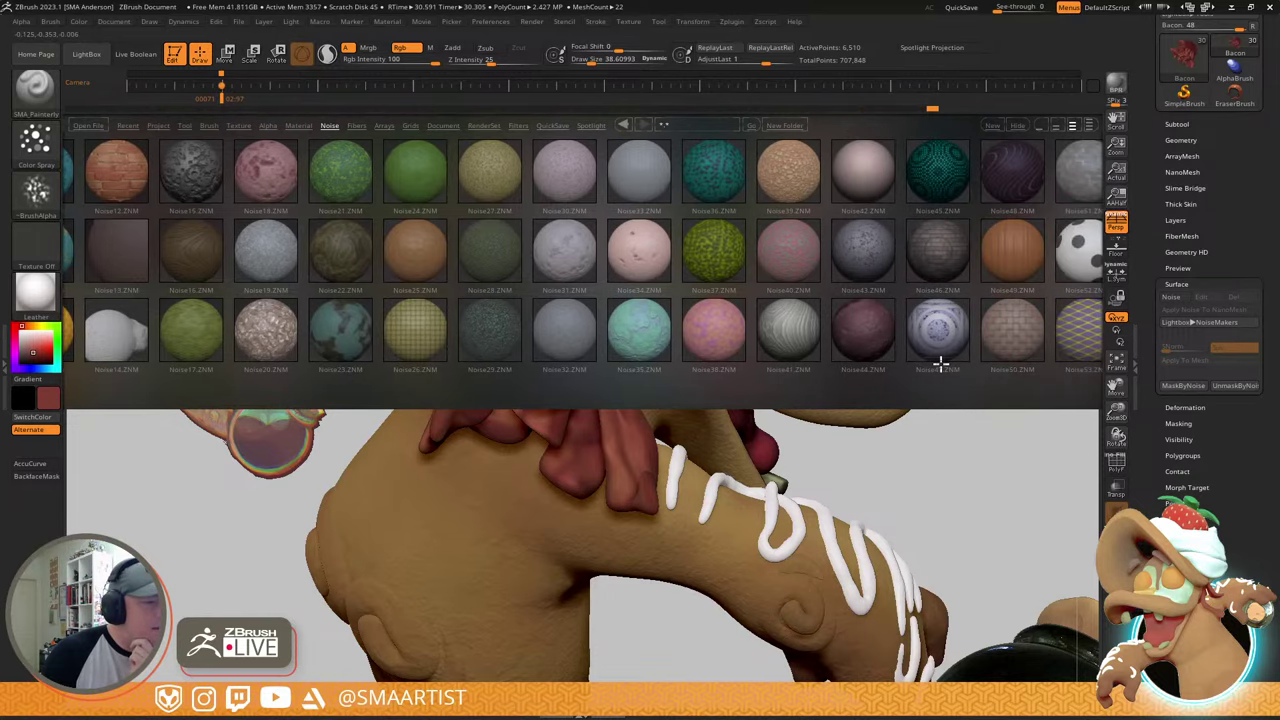
pyautogui.scroll(-5, 913, 371)
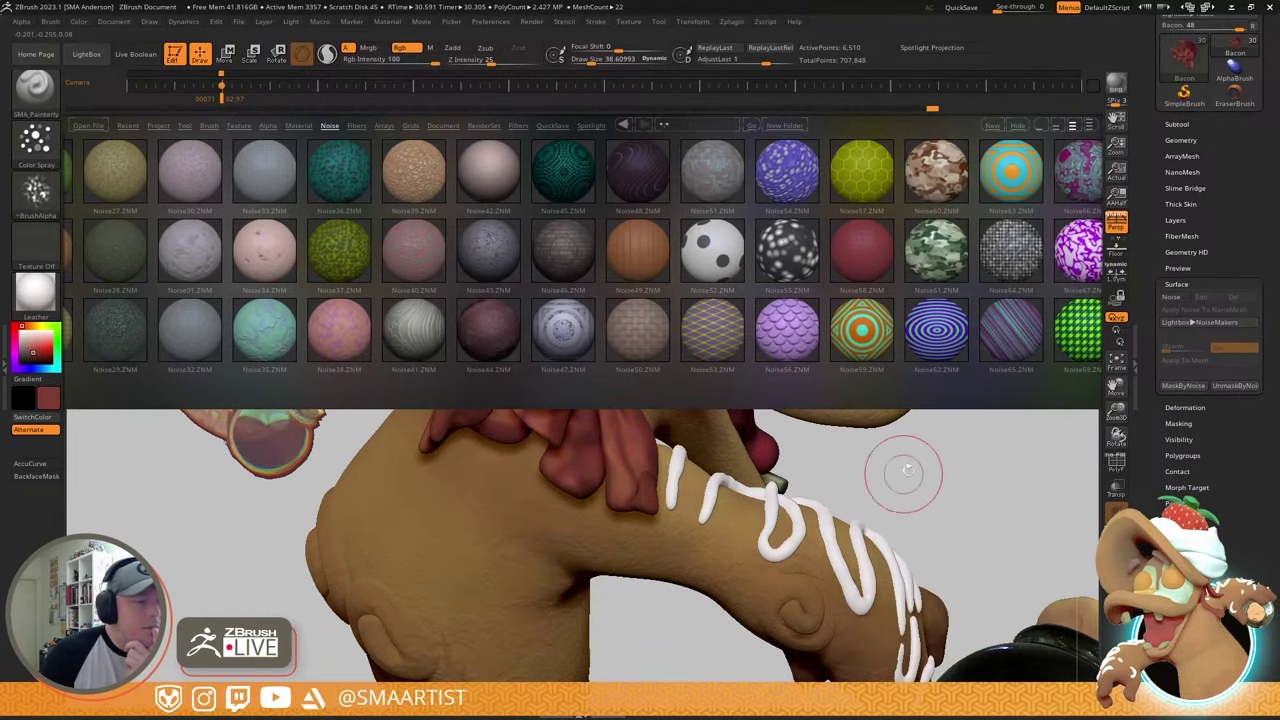
pyautogui.scroll(-3, 920, 382)
pyautogui.scroll(7, 830, 390)
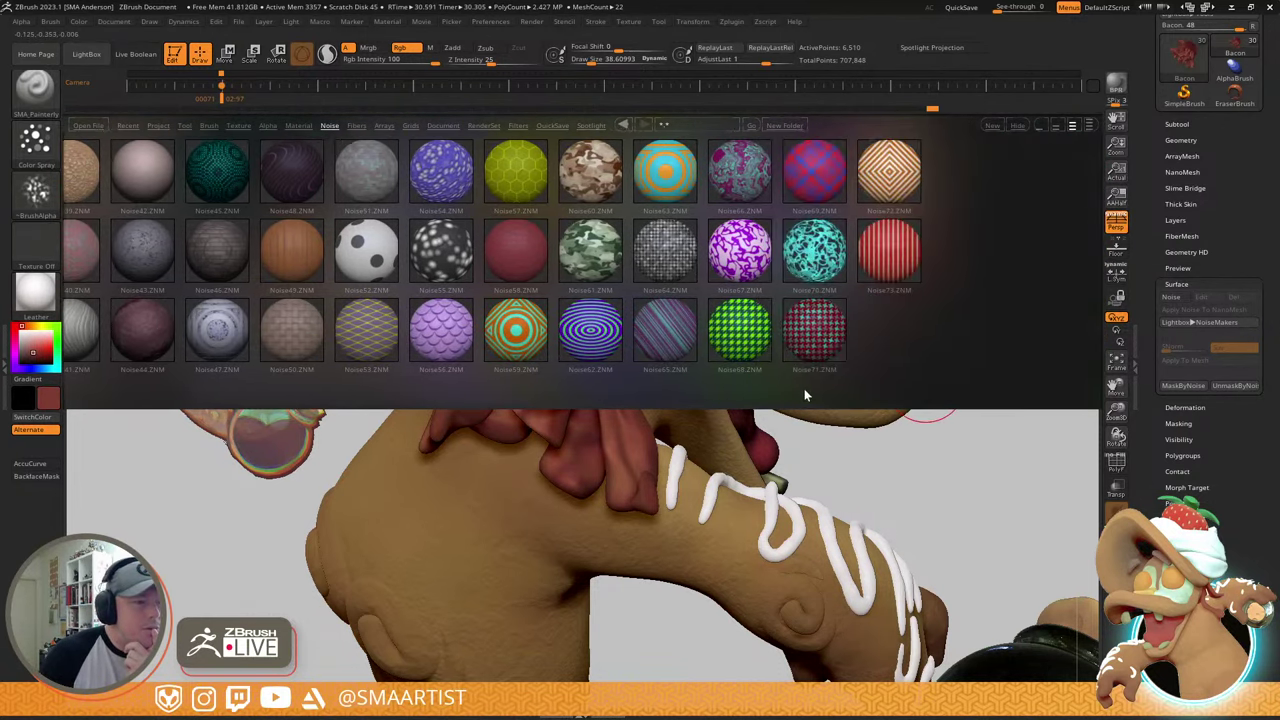
pyautogui.scroll(2, 1040, 330)
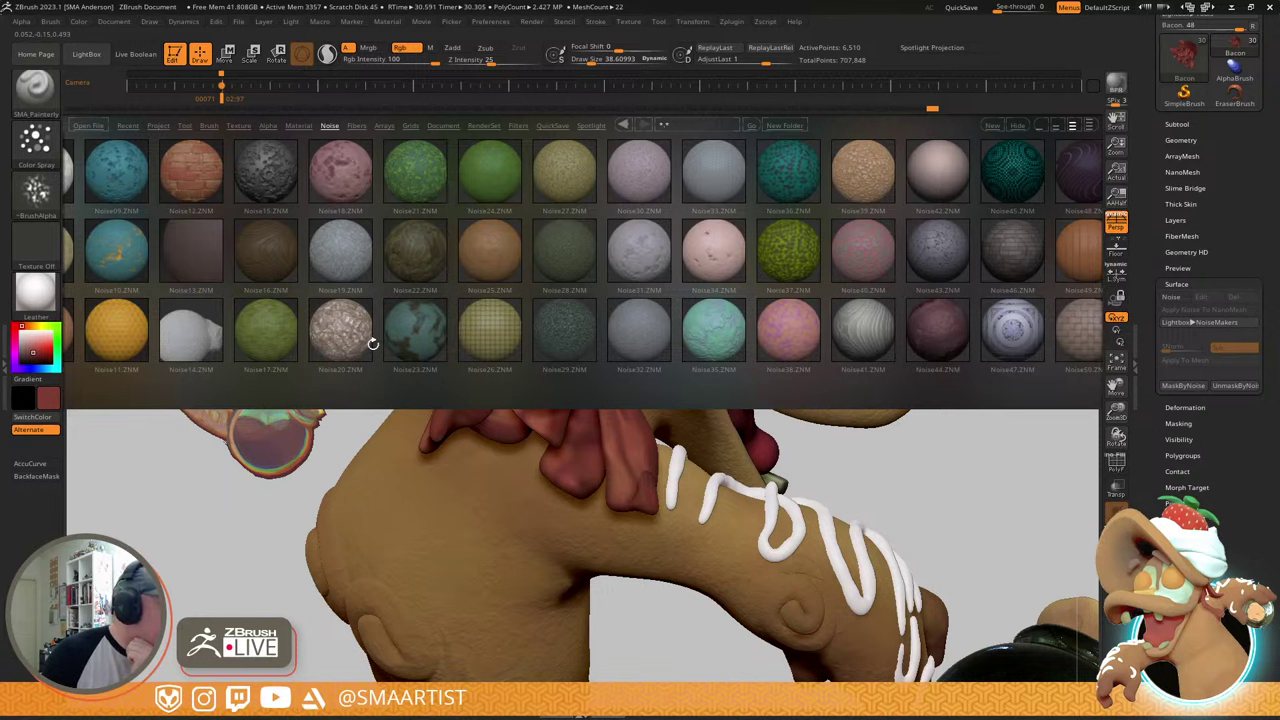
pyautogui.doubleClick(351, 181)
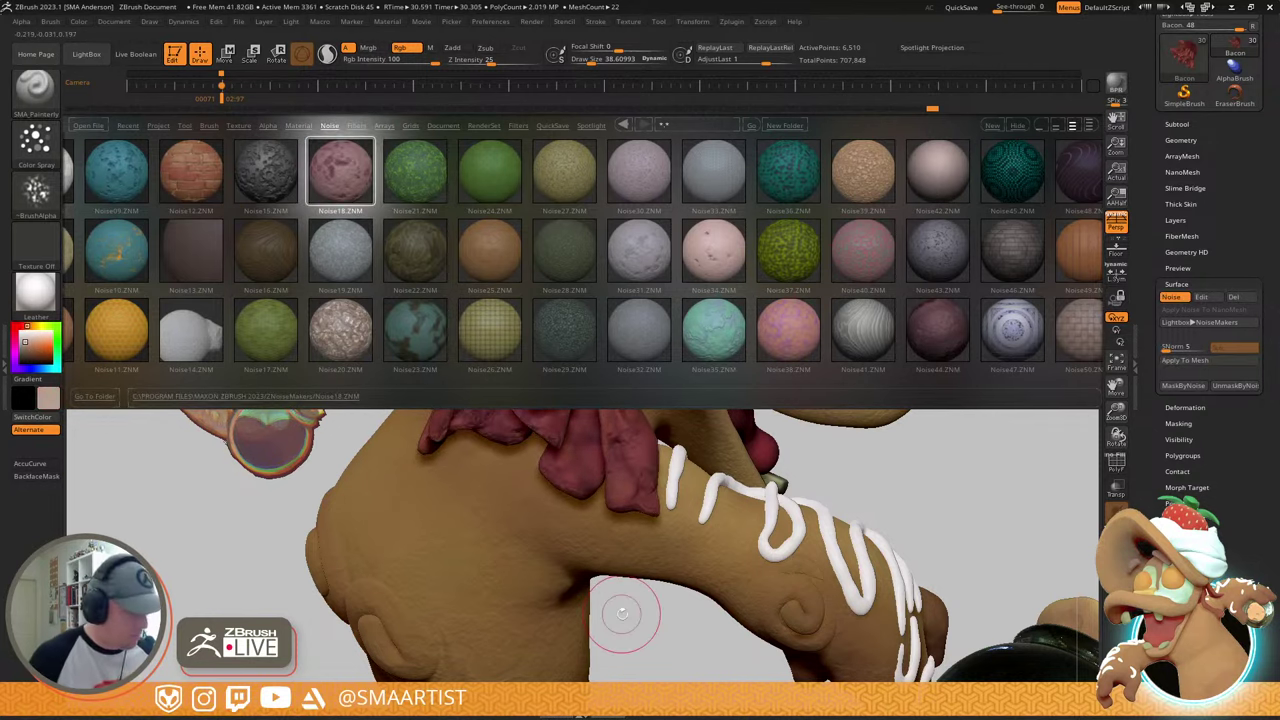
pyautogui.press(',')
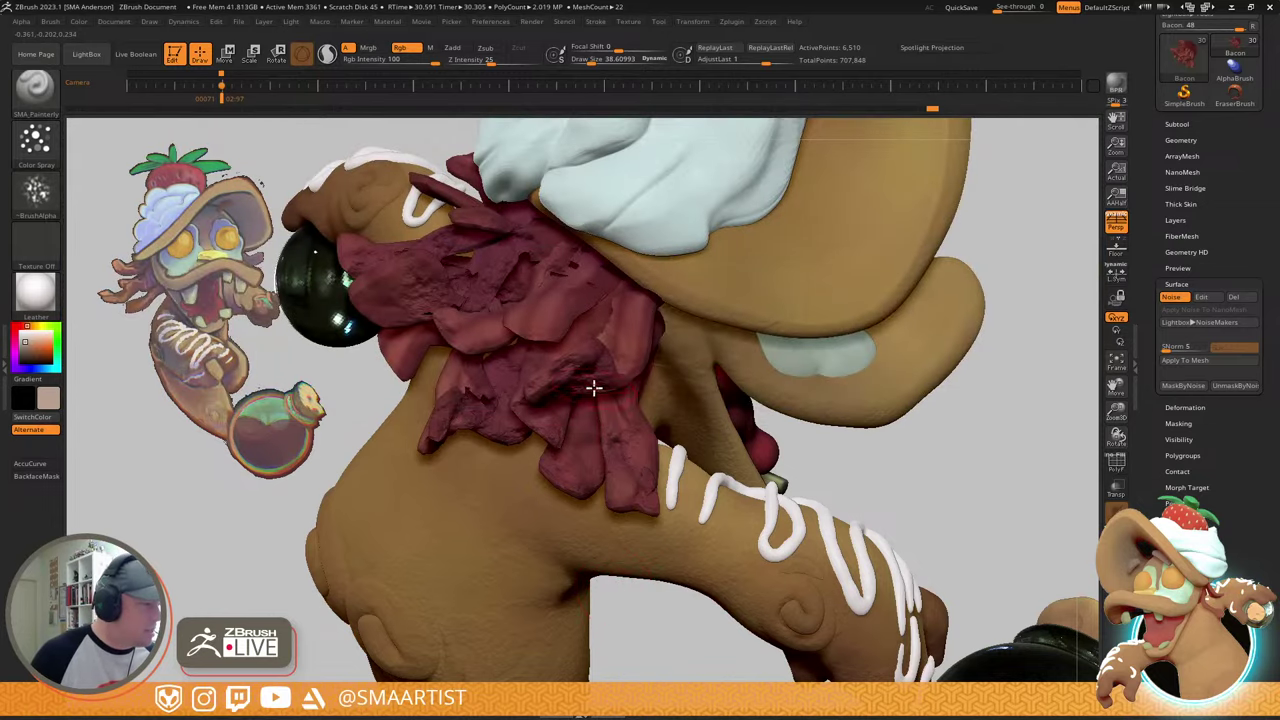
pyautogui.moveTo(594, 388); pyautogui.dragTo(574, 396, button='right')
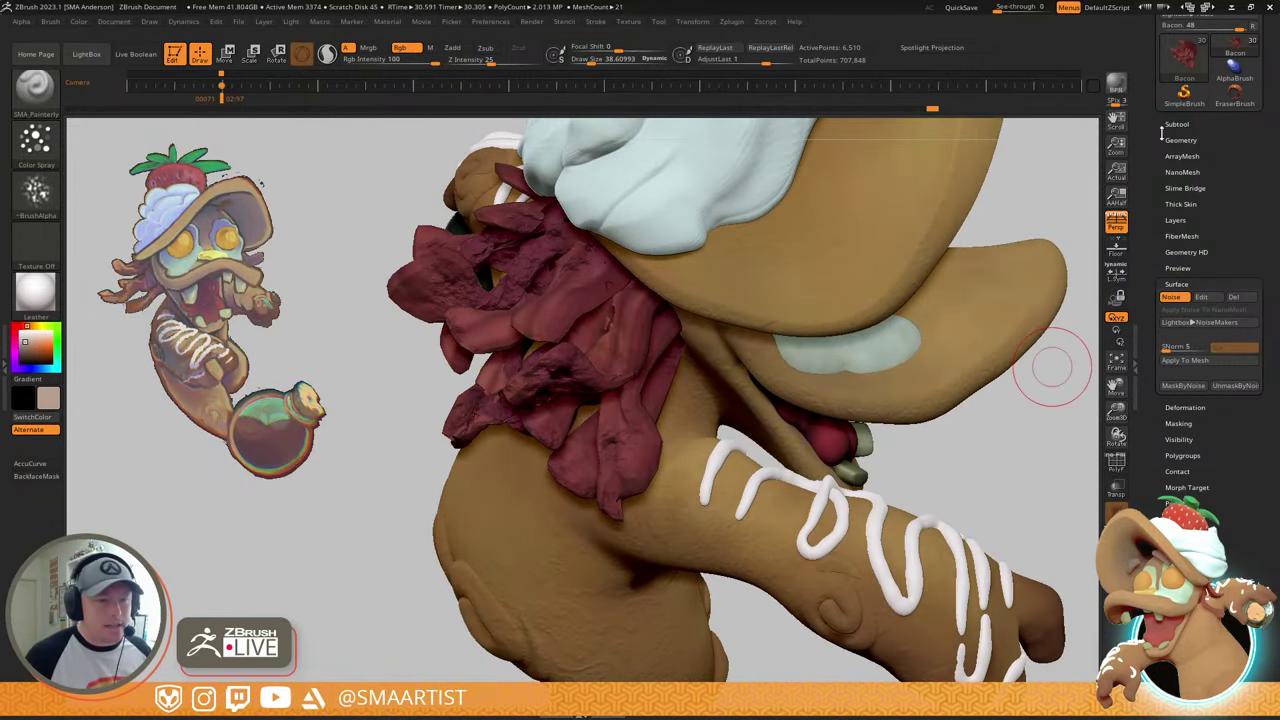
# - Edit the bacon's surface noise and set its ColorBlend to 0
pyautogui.click(1202, 297)
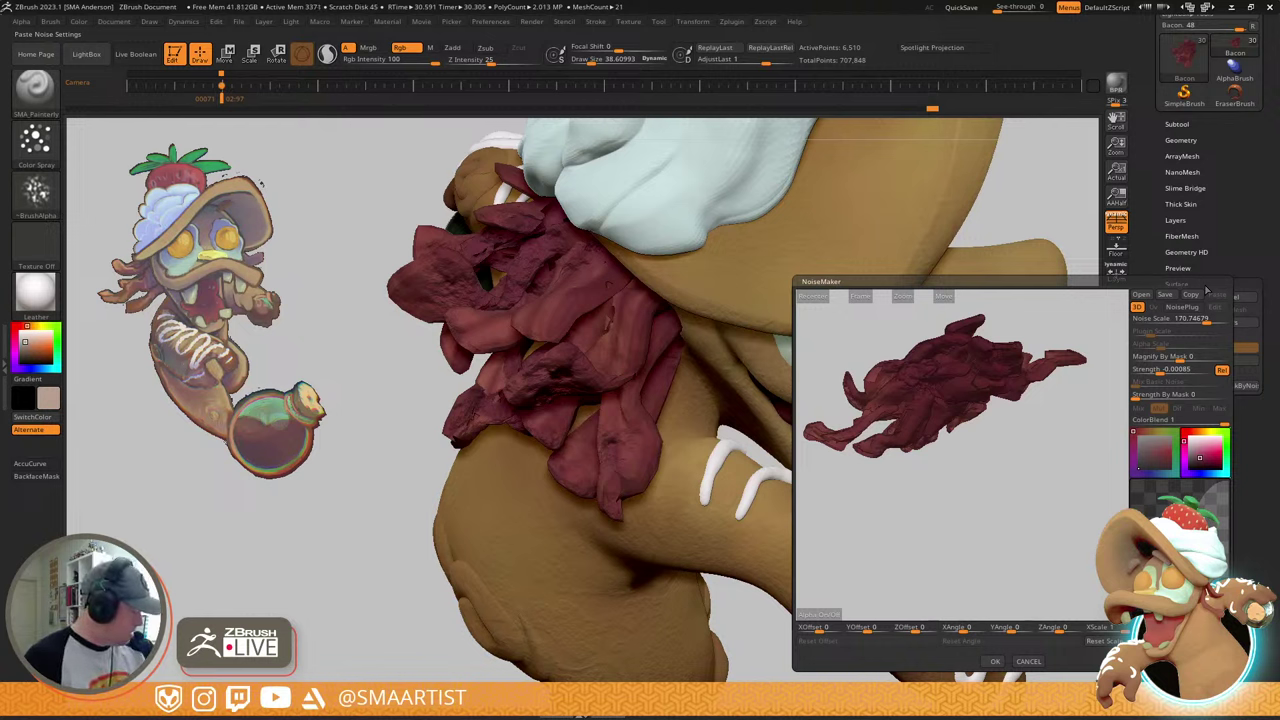
pyautogui.moveTo(900, 580); pyautogui.dragTo(950, 535)
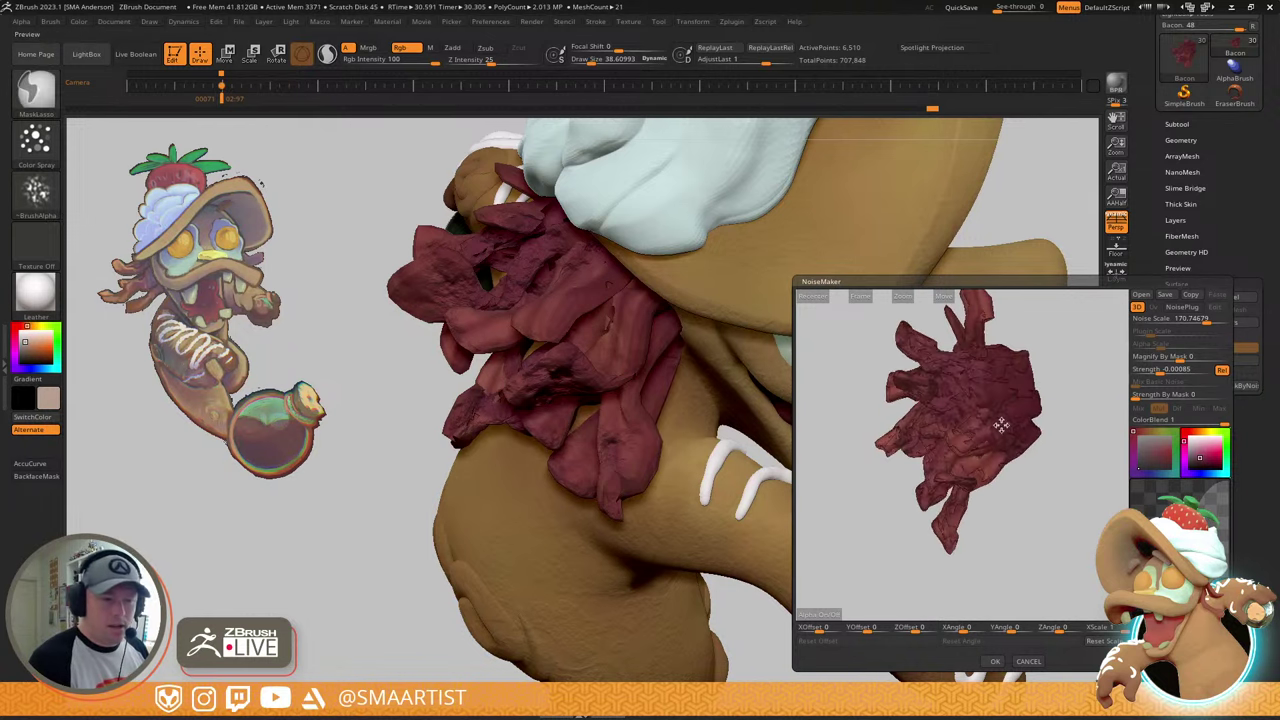
pyautogui.moveTo(1000, 425); pyautogui.dragTo(1012, 460)
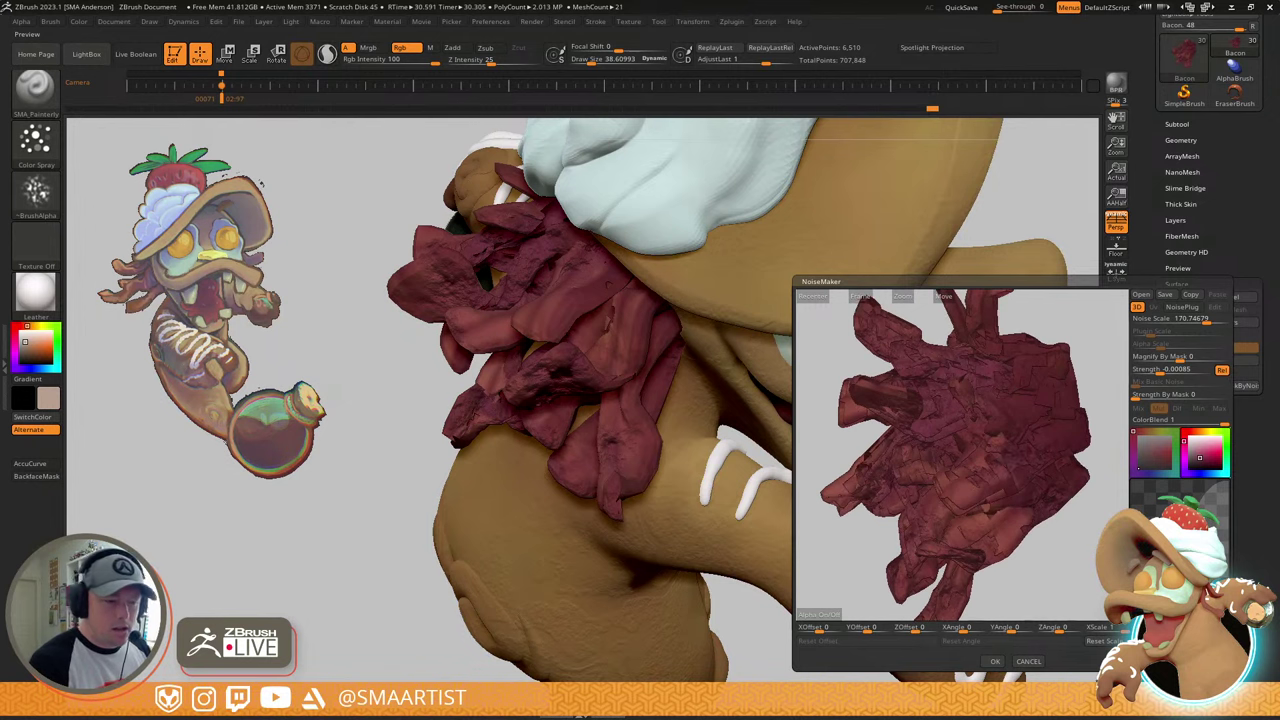
pyautogui.click(1189, 422)
pyautogui.write('0')
pyautogui.press('Return')
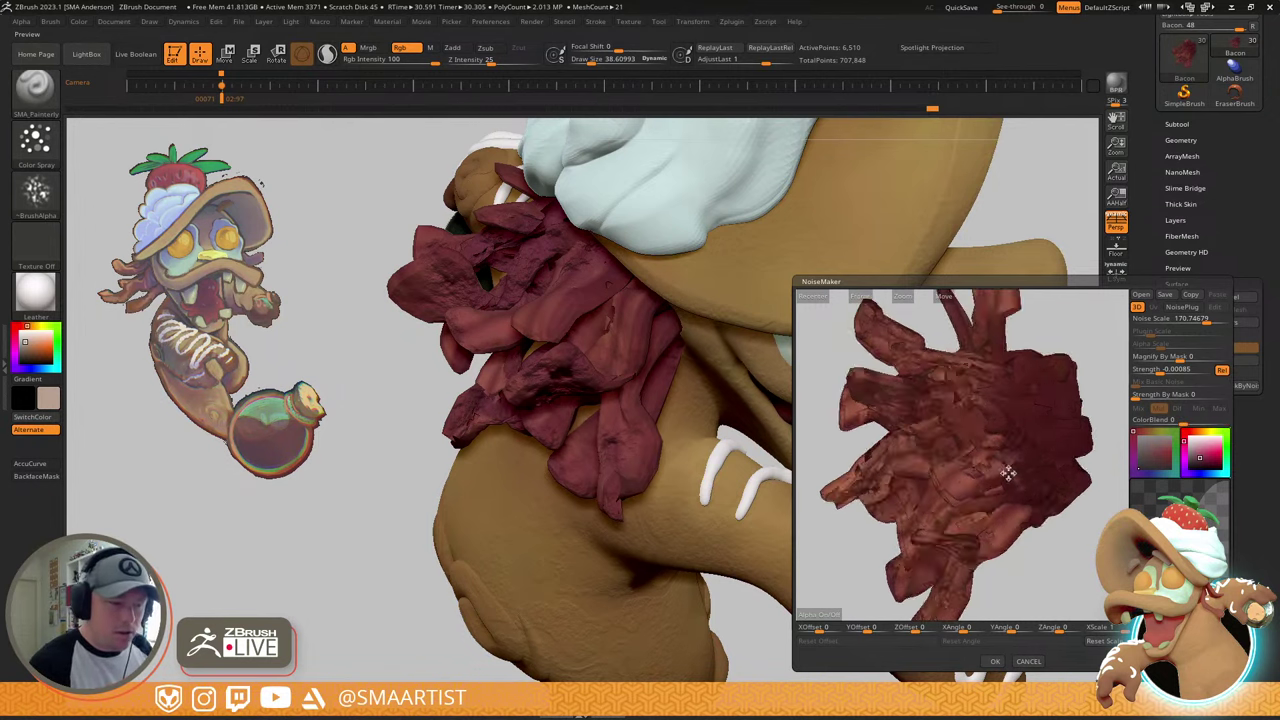
pyautogui.moveTo(1007, 473); pyautogui.dragTo(997, 471)
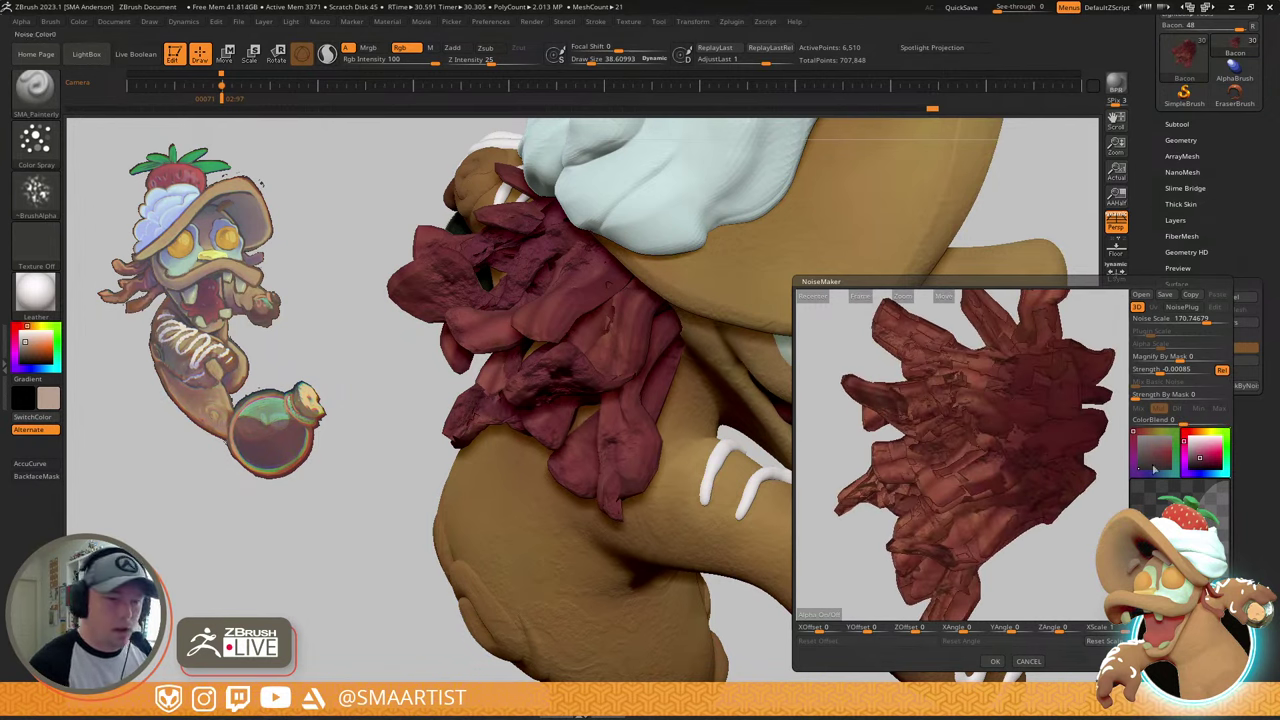
# - Reduce the bacon's Noise Scale to about 10.86 and inspect the finer pattern closely in the preview
pyautogui.click(1205, 321)
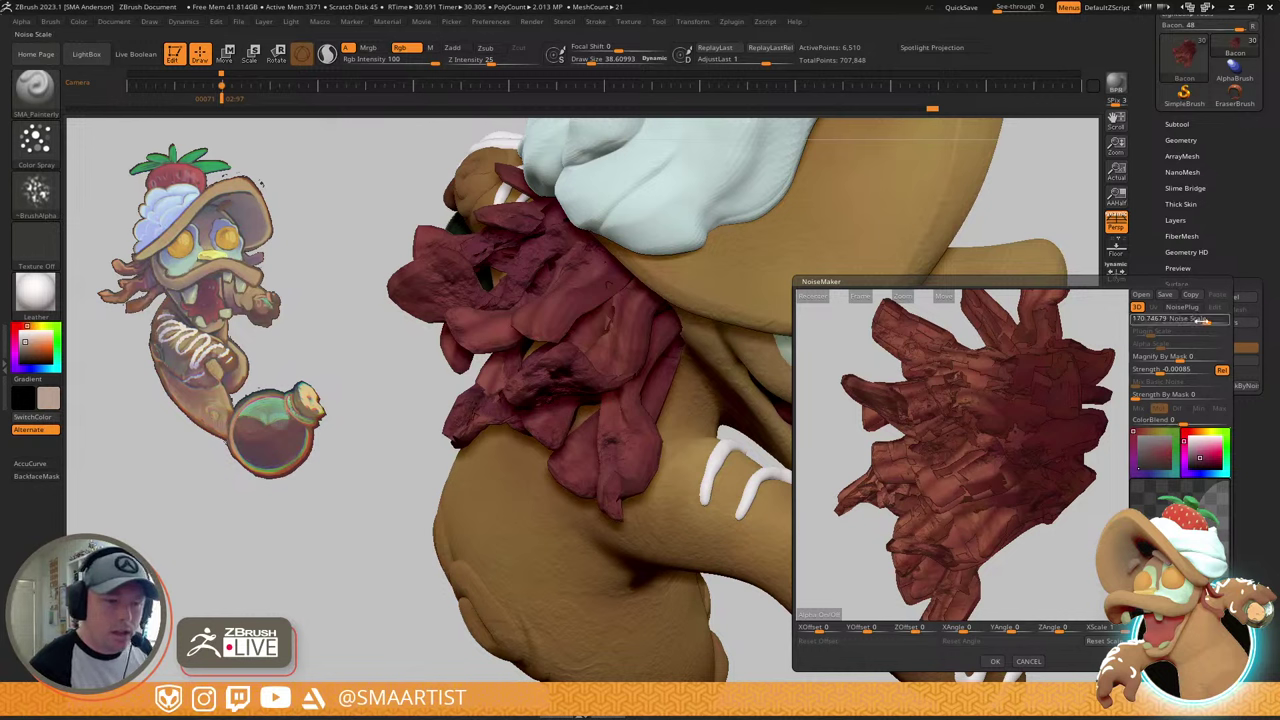
pyautogui.moveTo(1205, 321); pyautogui.dragTo(1176, 322)
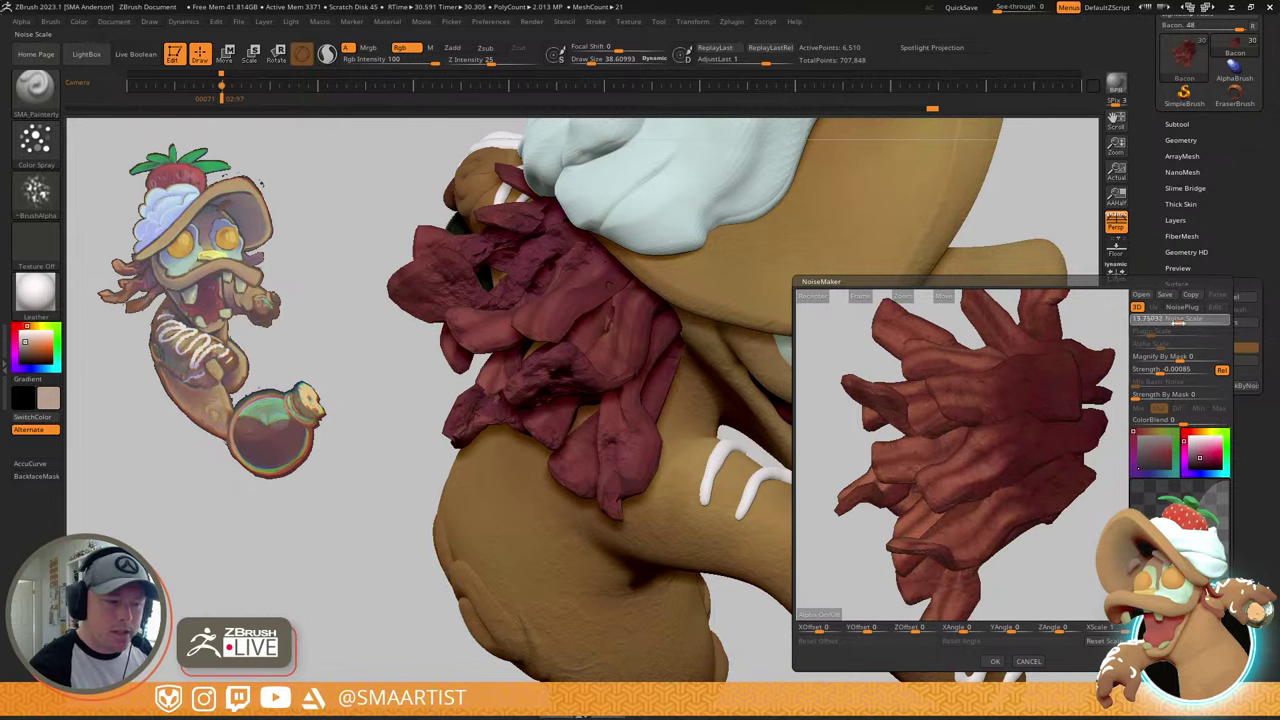
pyautogui.moveTo(1049, 380); pyautogui.dragTo(994, 429)
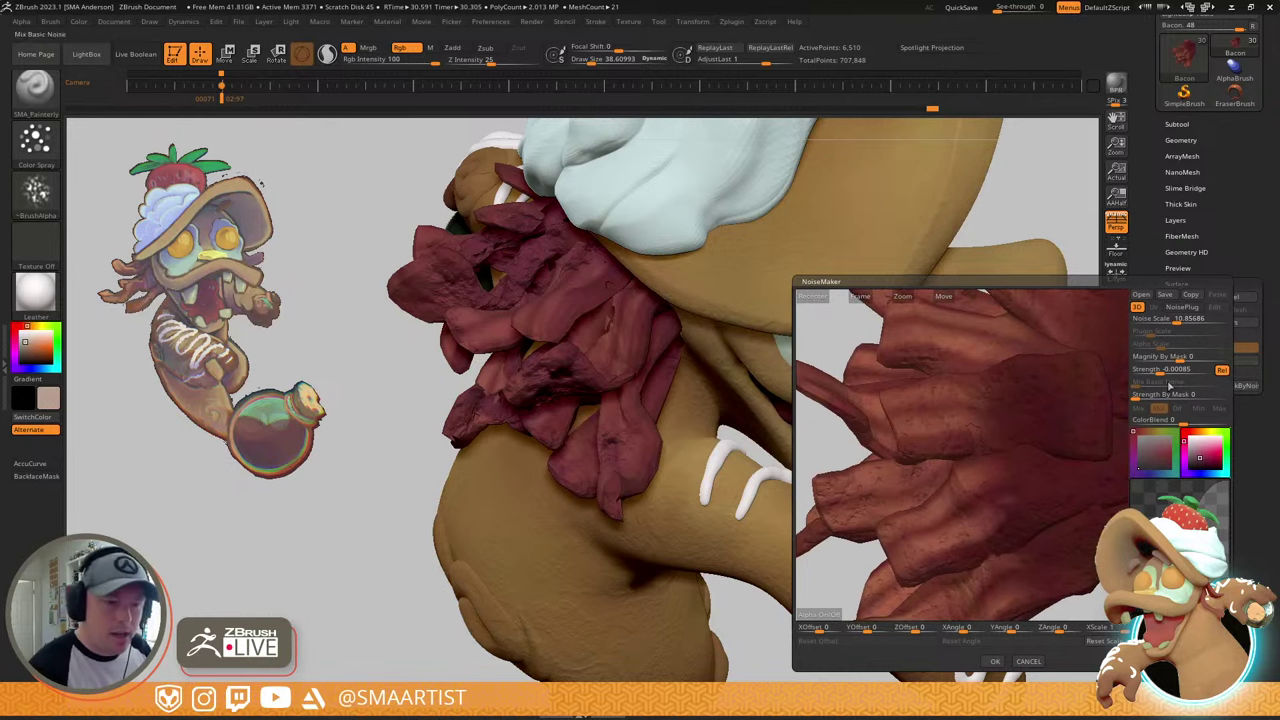
# - Reset the bacon noise's Strength to 0, raise it to about 0.00048, and check the relief in the preview
pyautogui.click(1160, 370)
pyautogui.moveTo(1000, 410); pyautogui.dragTo(916, 393)
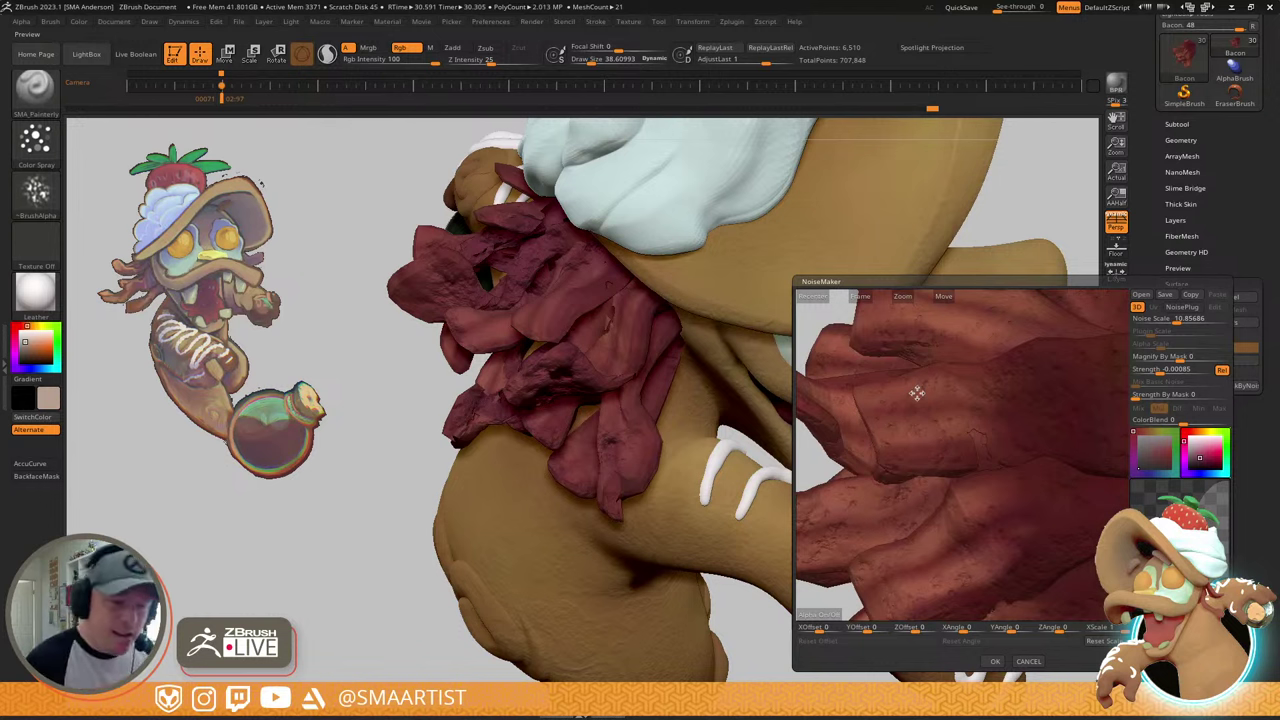
pyautogui.click(1160, 370)
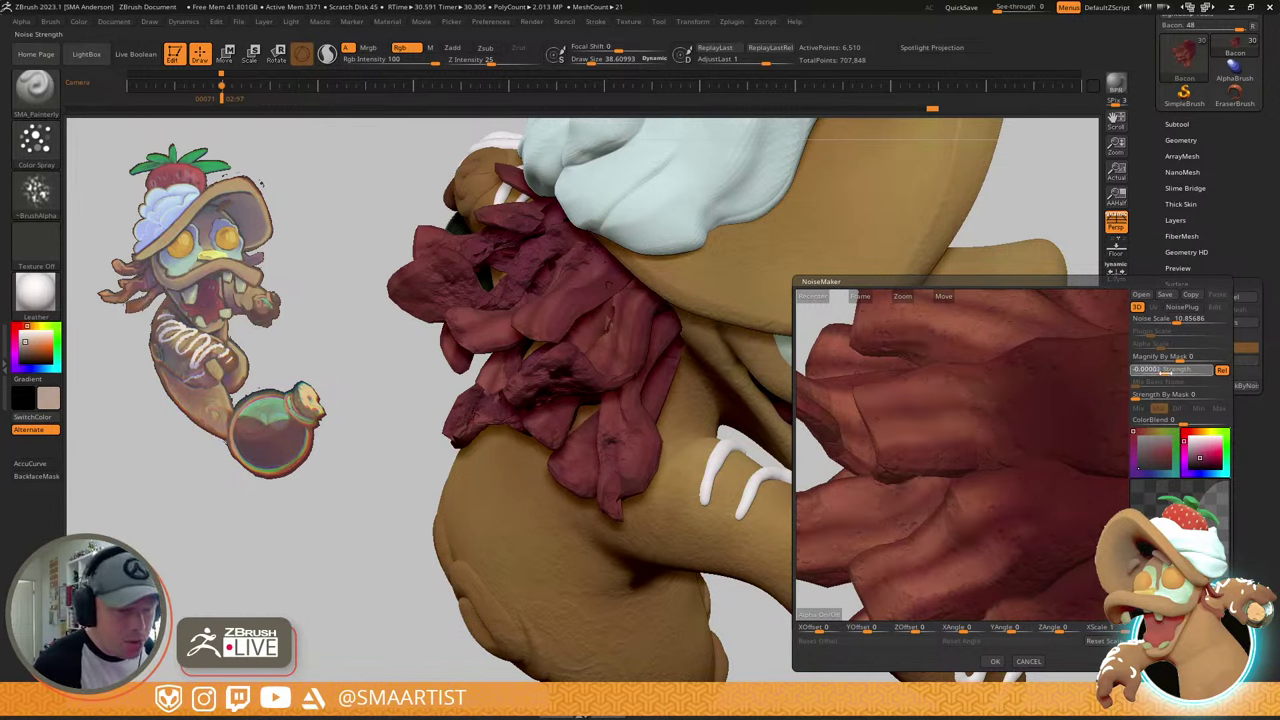
pyautogui.write('0')
pyautogui.moveTo(1176, 370); pyautogui.dragTo(1180, 370)
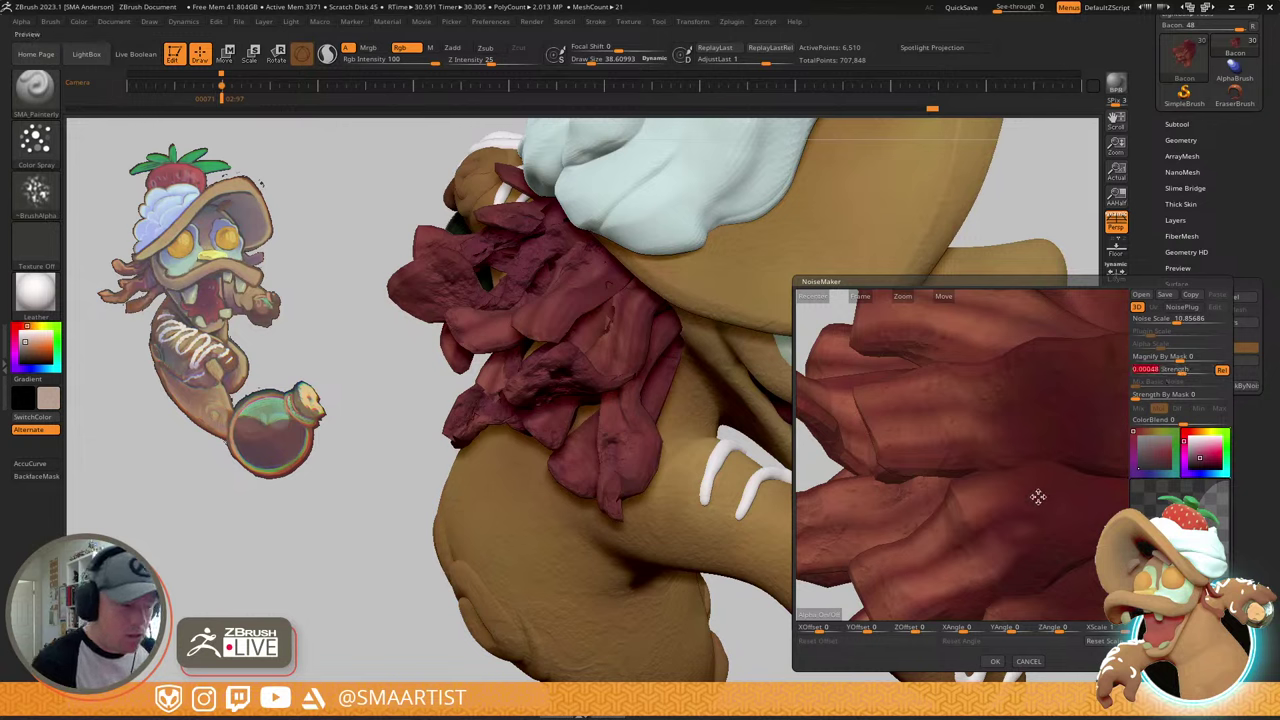
pyautogui.moveTo(1031, 493); pyautogui.dragTo(990, 431)
# - Reduce the bacon's Noise Scale to about 6.53, set its Strength to about 0.00099, and accept the noise settings
pyautogui.click(1175, 320)
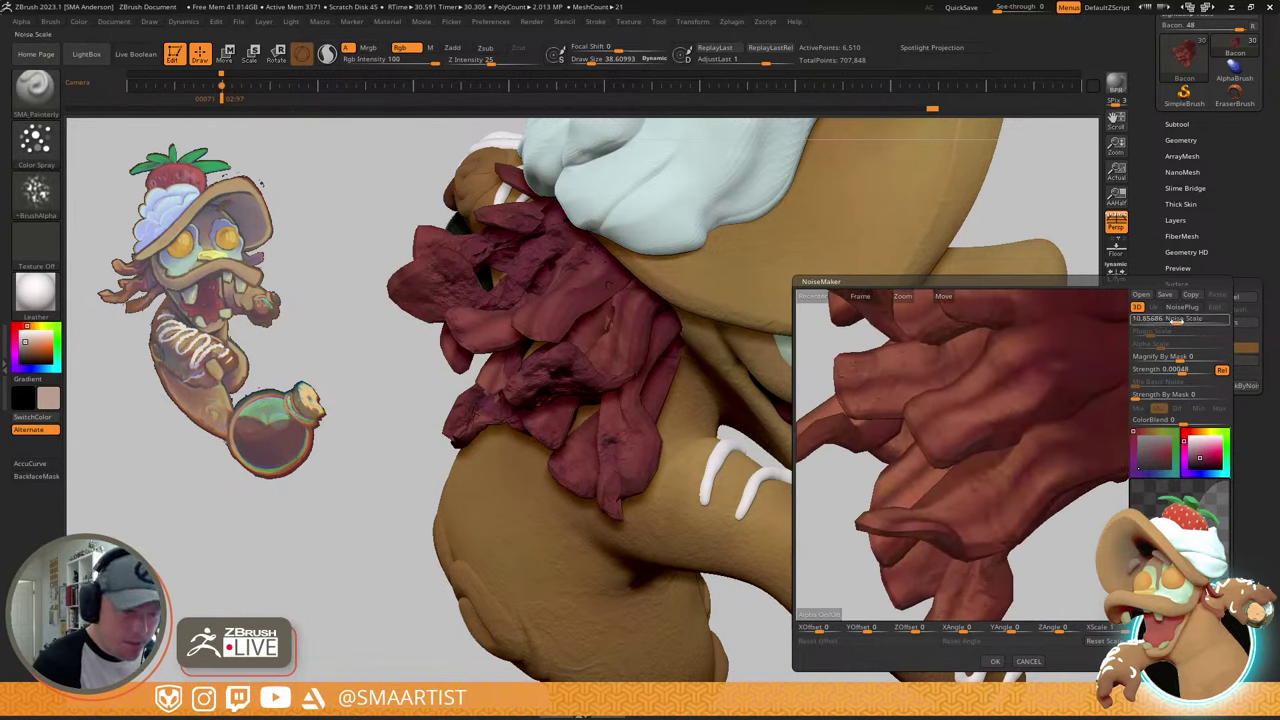
pyautogui.moveTo(1176, 321)
pyautogui.mouseDown()
pyautogui.moveTo(1160, 320)
pyautogui.moveTo(1172, 320)
pyautogui.mouseUp()
pyautogui.moveTo(1182, 372); pyautogui.dragTo(1170, 370)
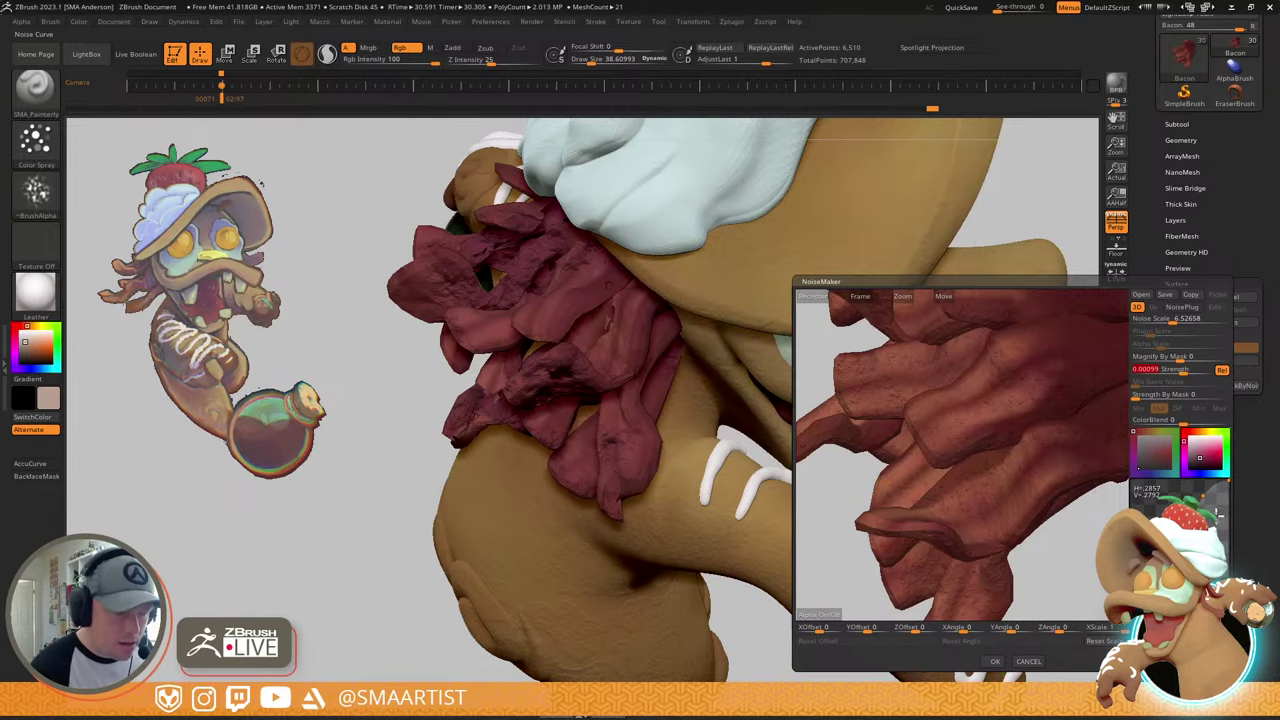
pyautogui.click(995, 661)
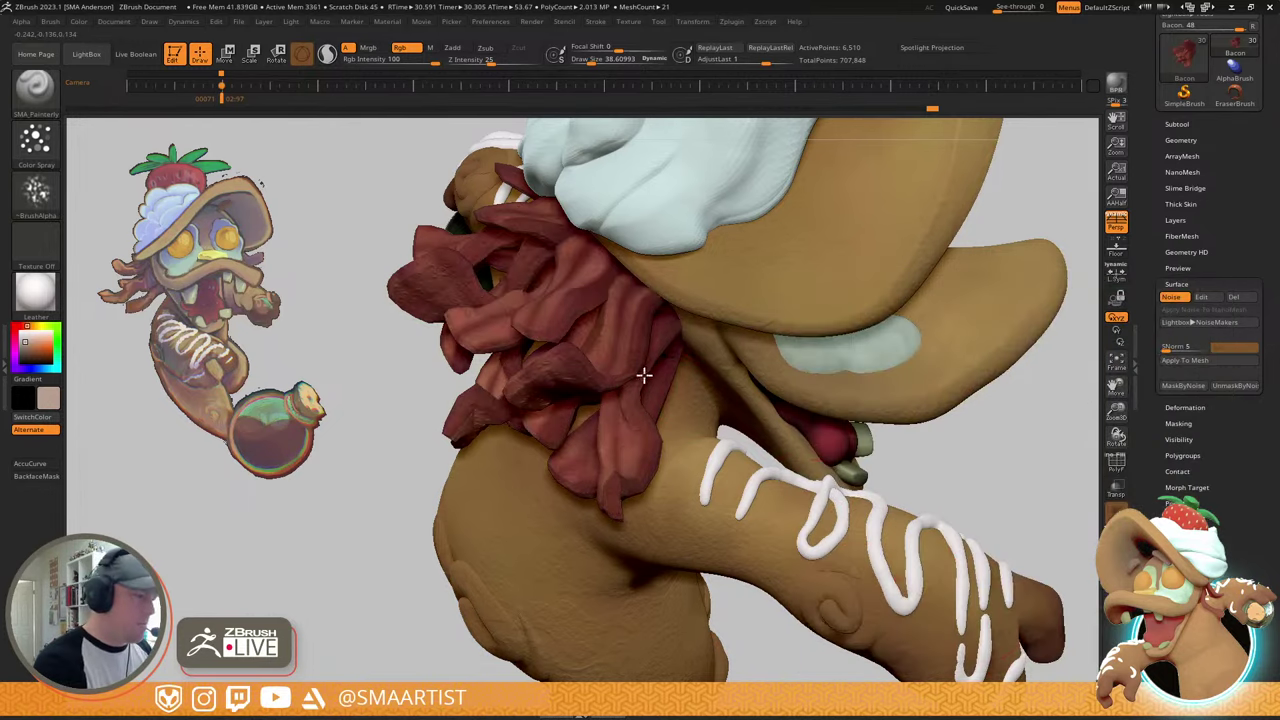
# - Make the pale green patch around the character's eyes the active subtool and check its polygon wireframe
pyautogui.moveTo(643, 375); pyautogui.dragTo(624, 400, button='right')
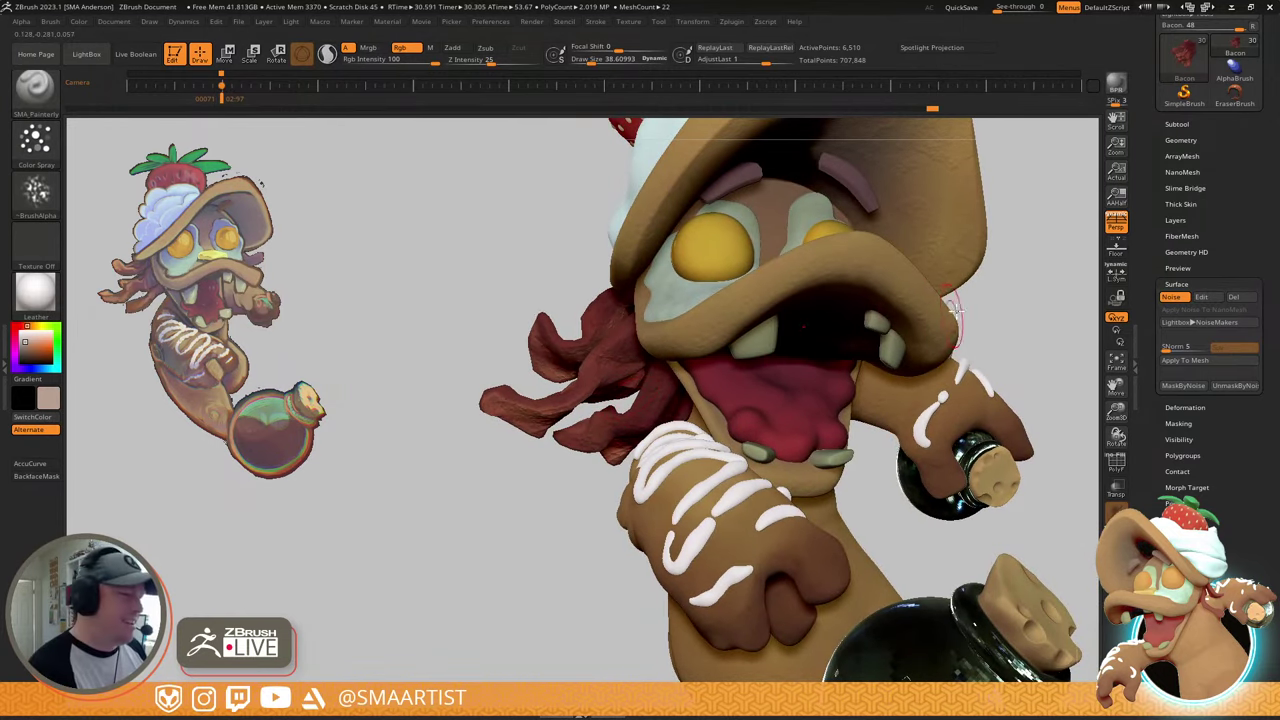
pyautogui.moveTo(953, 308); pyautogui.dragTo(970, 328, button='right')
pyautogui.keyDown('alt'); pyautogui.click(728, 381); pyautogui.keyUp('alt')
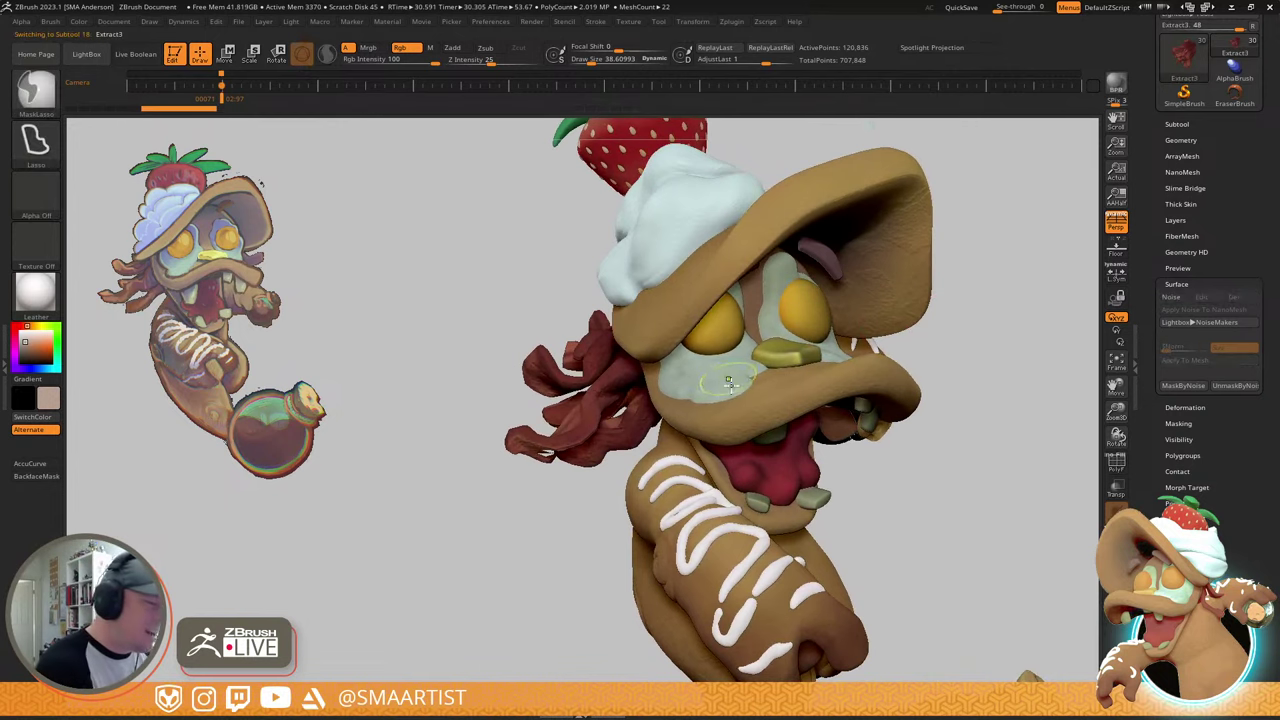
pyautogui.keyDown('ctrl'); pyautogui.moveTo(730, 385); pyautogui.dragTo(726, 366, button='right'); pyautogui.keyUp('ctrl')
pyautogui.hotkey('shift', 'f')
pyautogui.hotkey('shift', 'f')
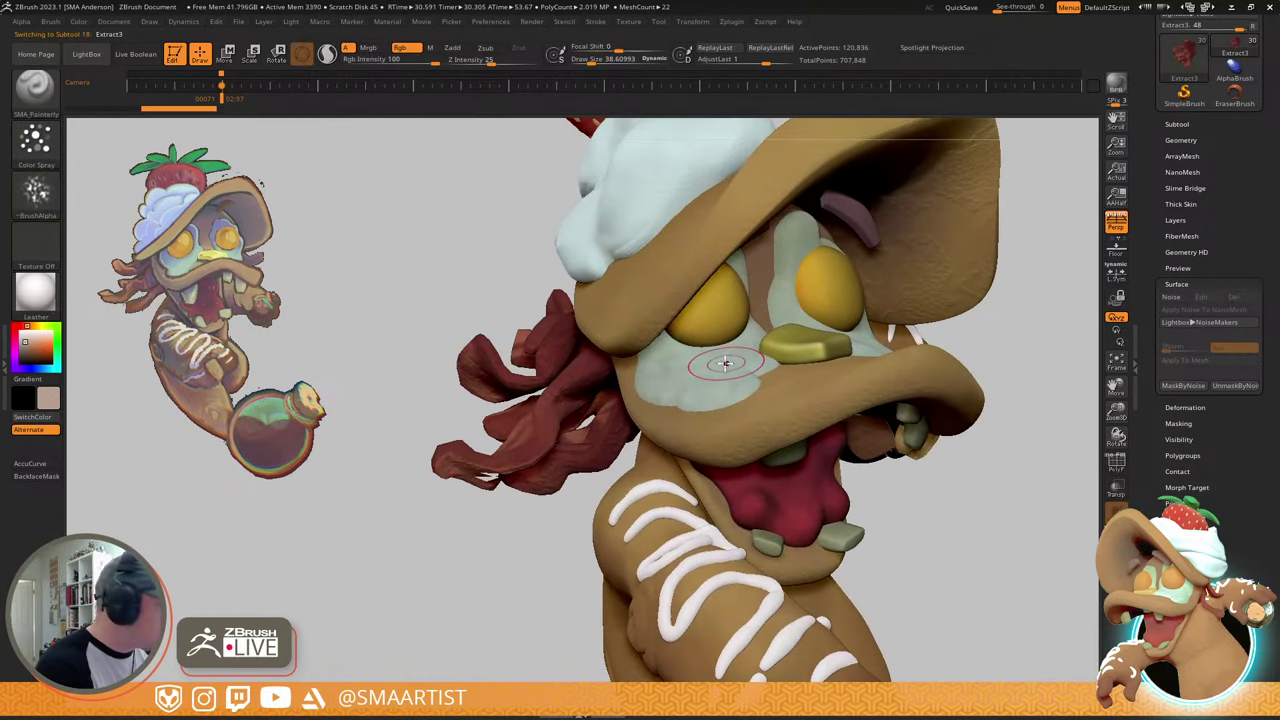
# - Sample the pale mint colour from the model and paint the face patches around the eyes and cheeks with it
pyautogui.moveTo(730, 360); pyautogui.dragTo(728, 364, button='right')
pyautogui.press('c')
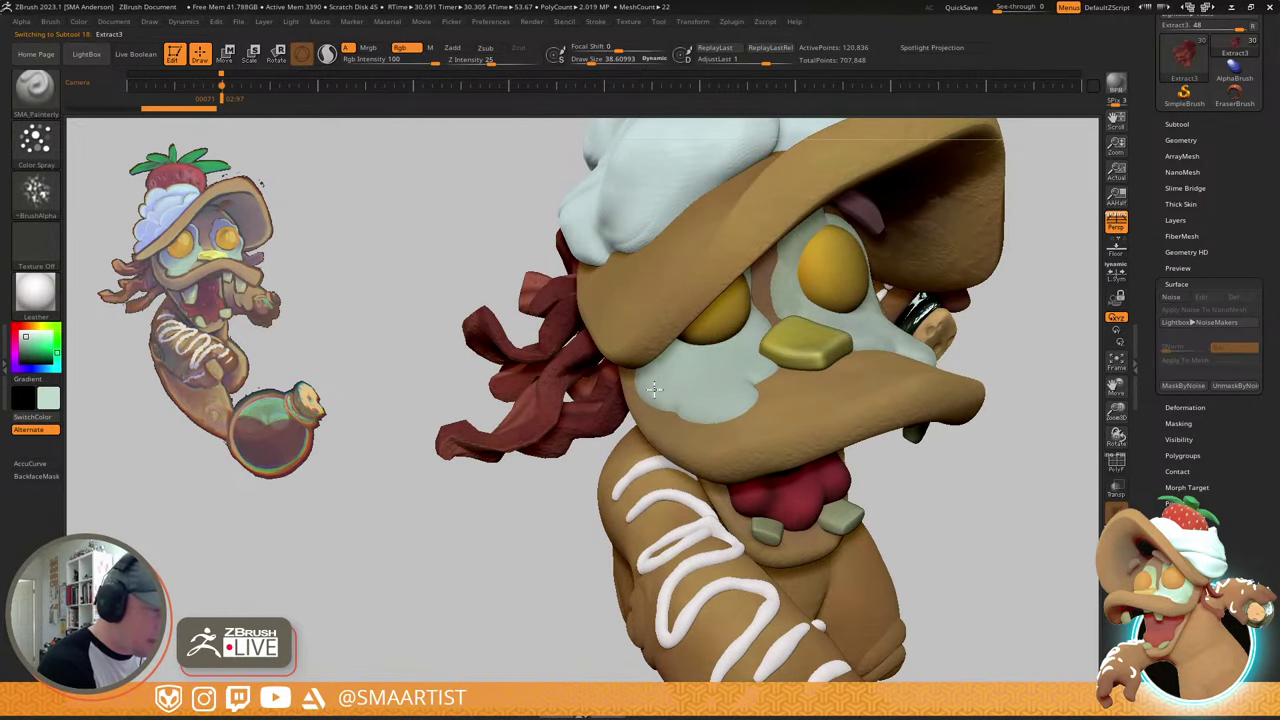
pyautogui.moveTo(858, 330); pyautogui.dragTo(858, 342, button='right')
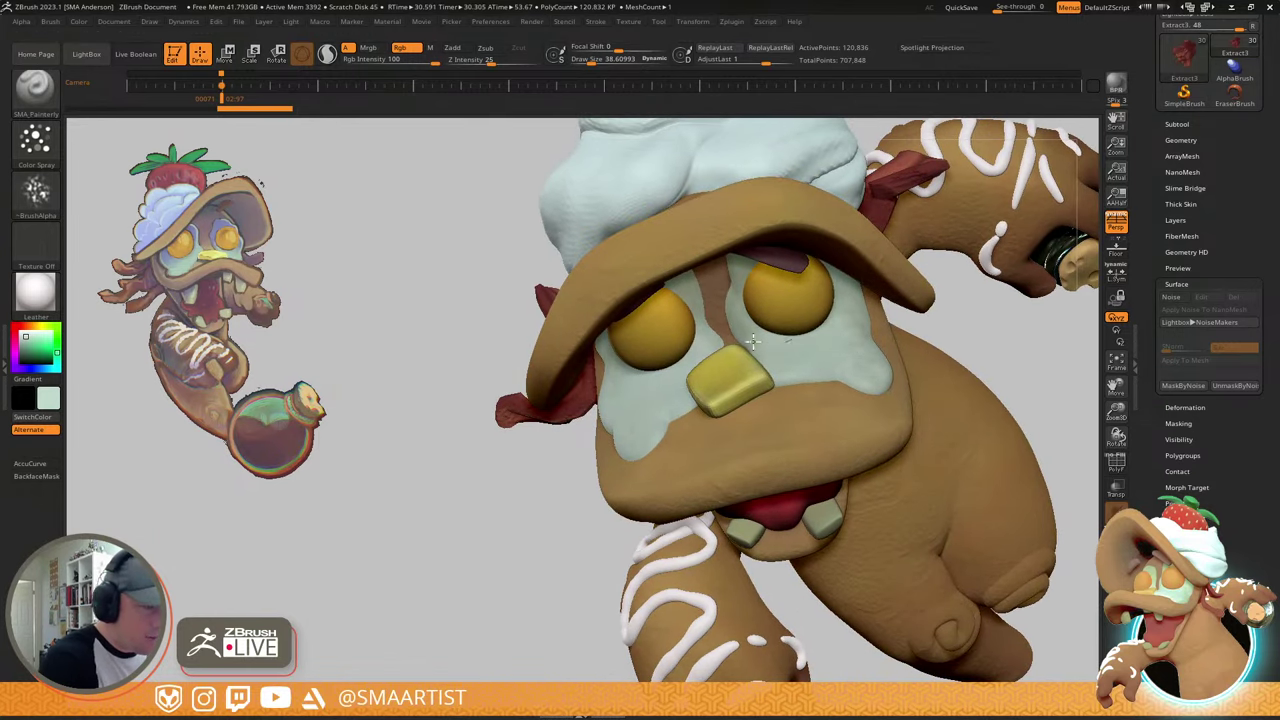
pyautogui.moveTo(805, 382); pyautogui.dragTo(792, 287, button='right')
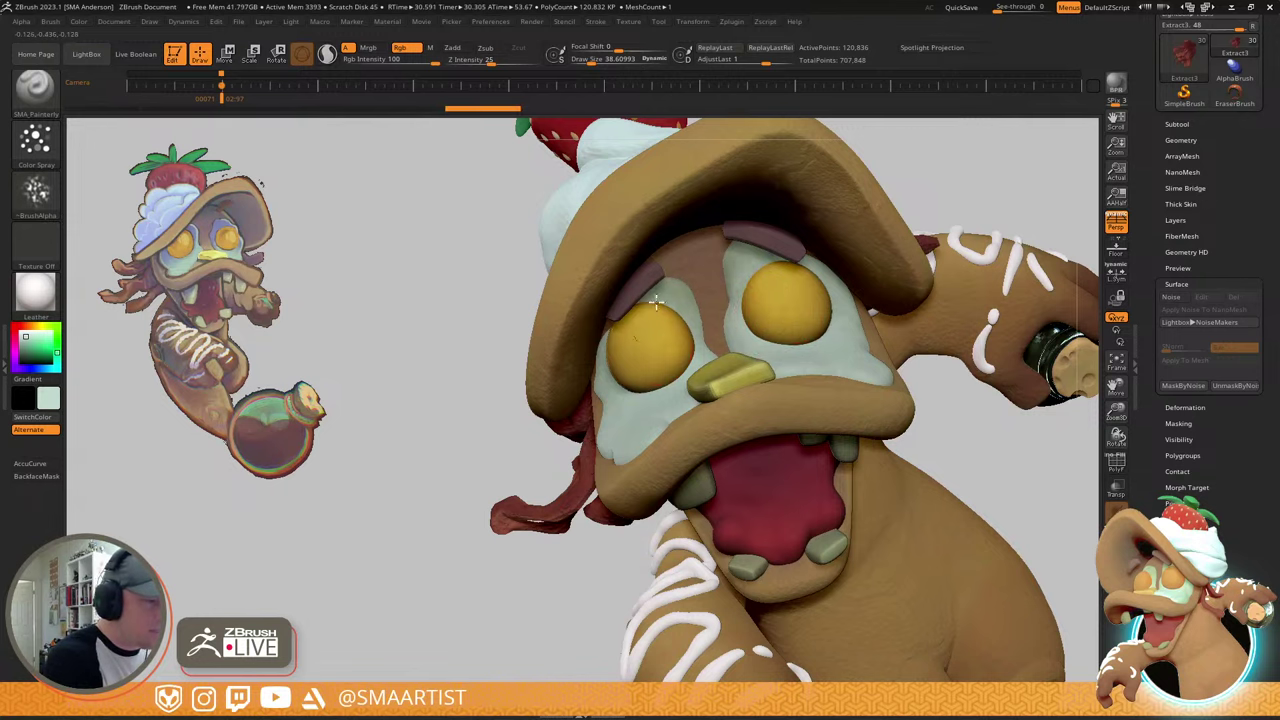
pyautogui.moveTo(663, 396); pyautogui.dragTo(627, 428, button='right')
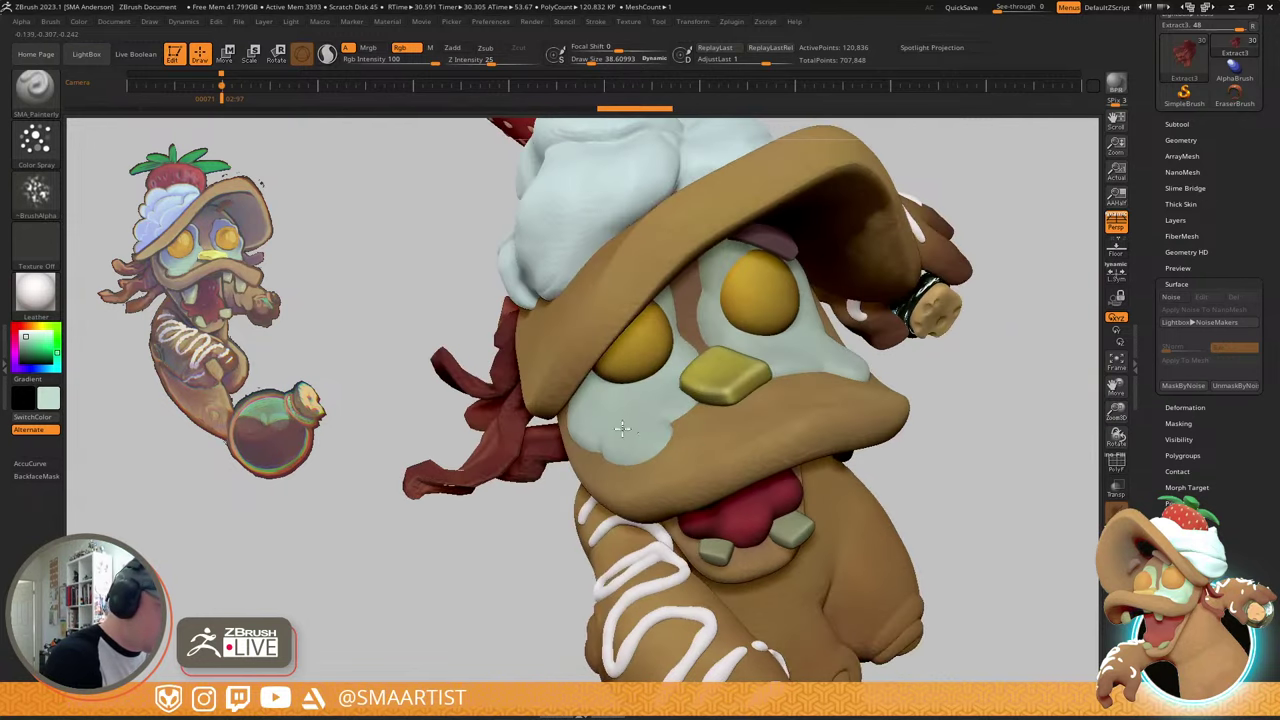
pyautogui.moveTo(868, 391)
pyautogui.mouseDown(button='right')
pyautogui.moveTo(866, 360)
pyautogui.moveTo(862, 388)
pyautogui.mouseUp(button='right')
# - Brighten the yellow nose piece with Adjust Colors, setting RGB Intensity to about 0.03, and apply it
pyautogui.keyDown('ctrl'); pyautogui.moveTo(746, 385); pyautogui.dragTo(757, 431, button='right'); pyautogui.keyUp('ctrl')
pyautogui.keyDown('alt'); pyautogui.click(758, 386); pyautogui.keyUp('alt')
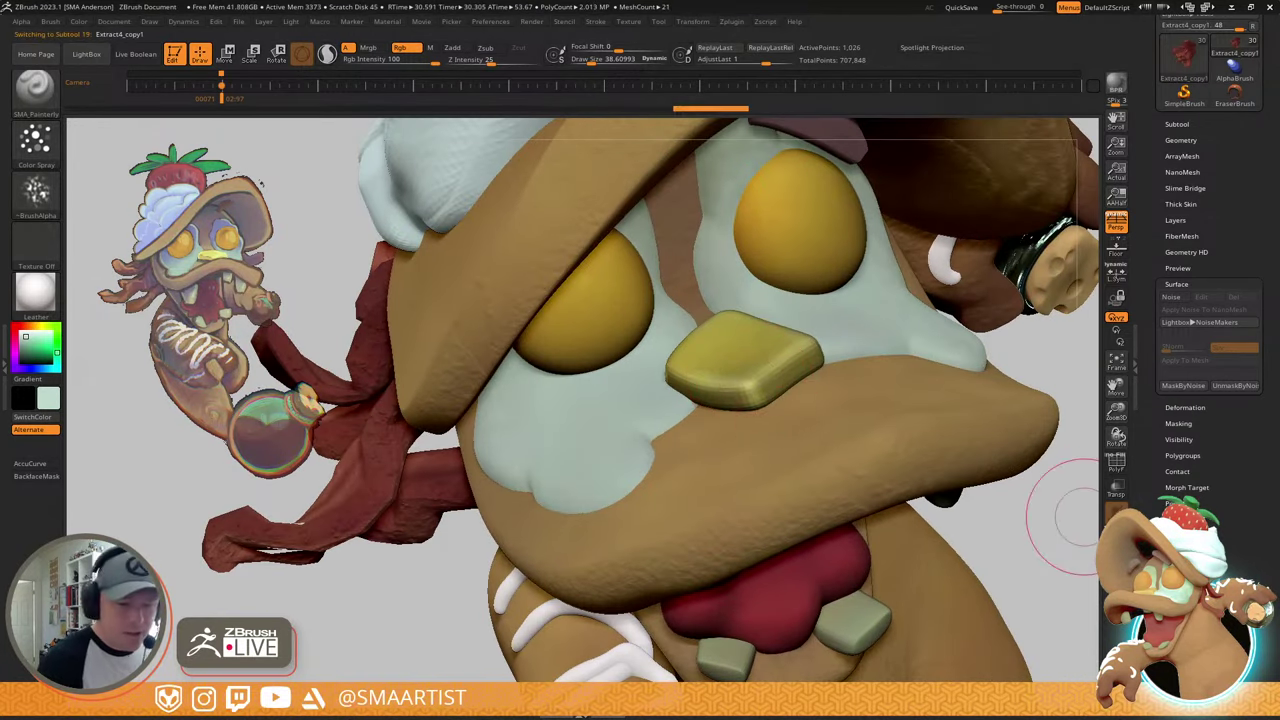
pyautogui.hotkey('shift', 'f')
pyautogui.hotkey('shift', 'f')
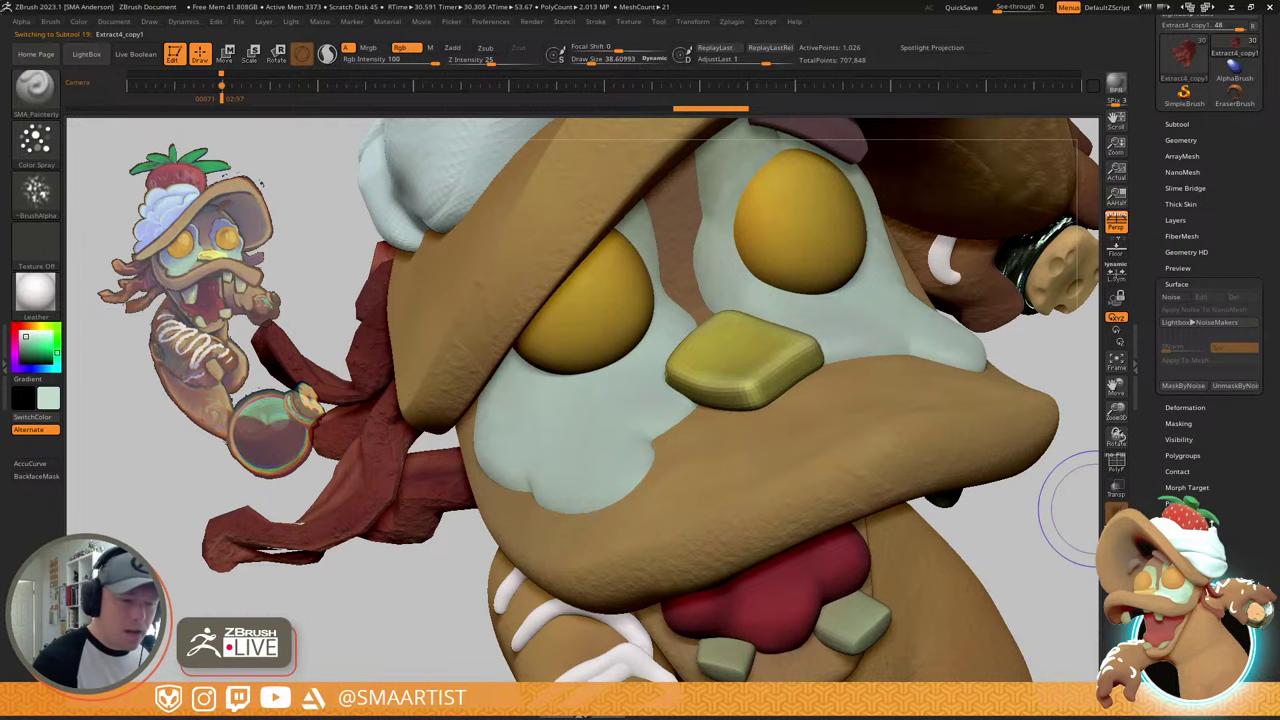
pyautogui.keyDown('alt'); pyautogui.click(1076, 525); pyautogui.keyUp('alt')
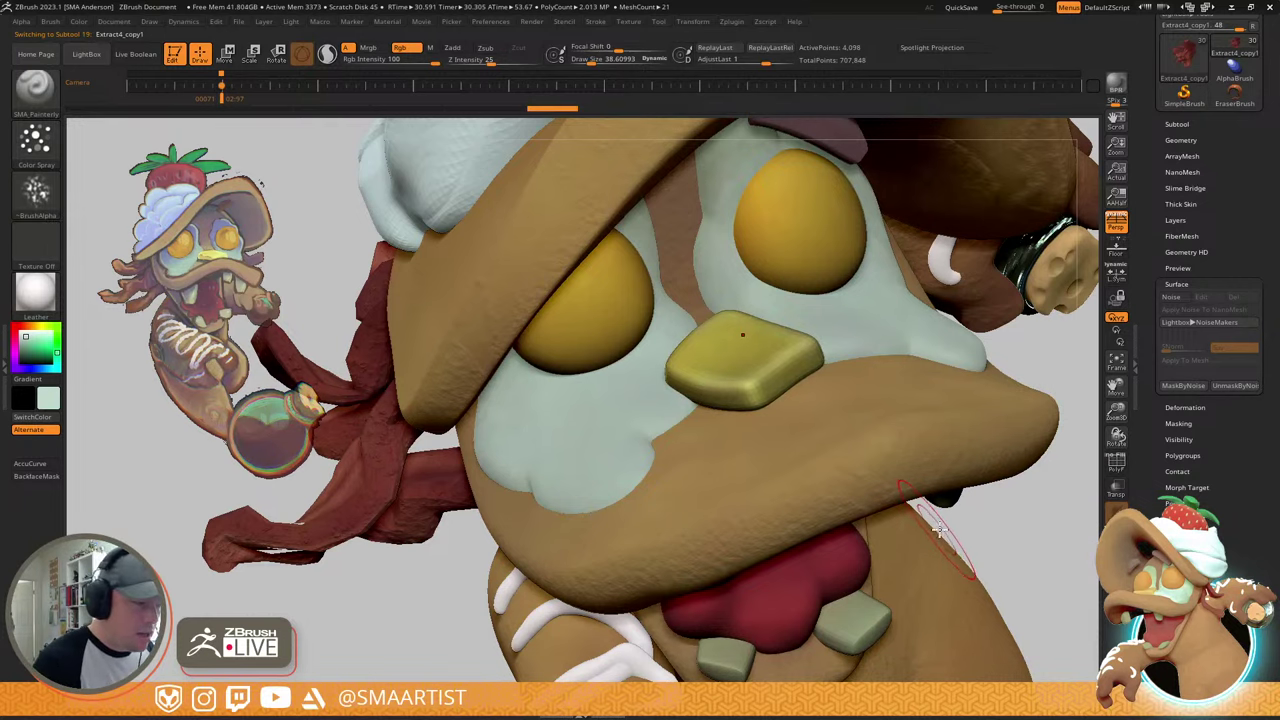
pyautogui.click(1180, 503)
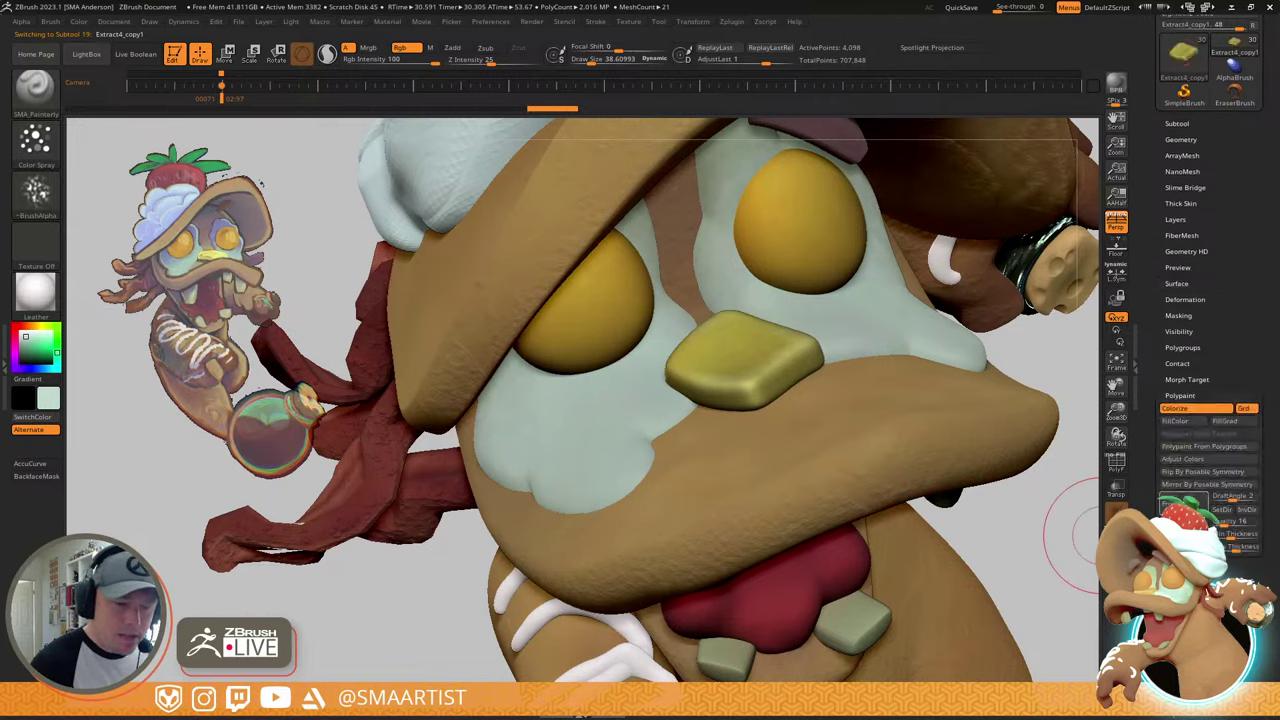
pyautogui.click(1206, 464)
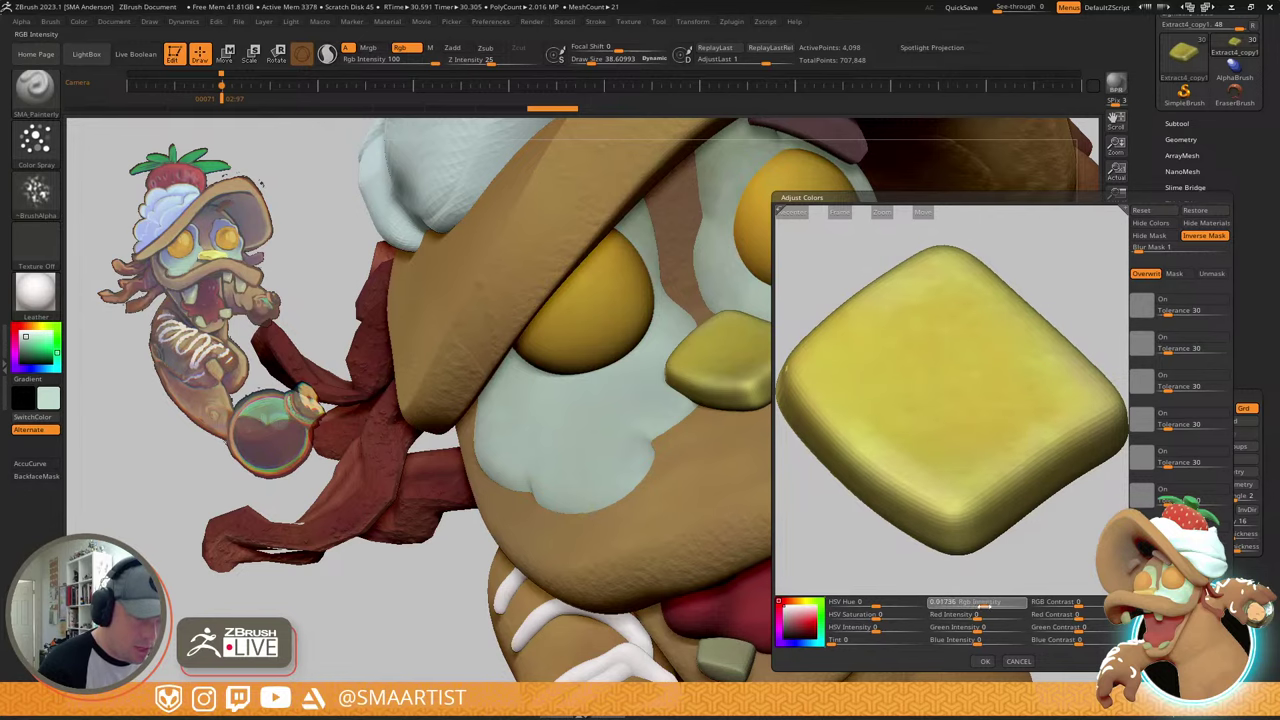
pyautogui.moveTo(985, 604); pyautogui.dragTo(987, 604)
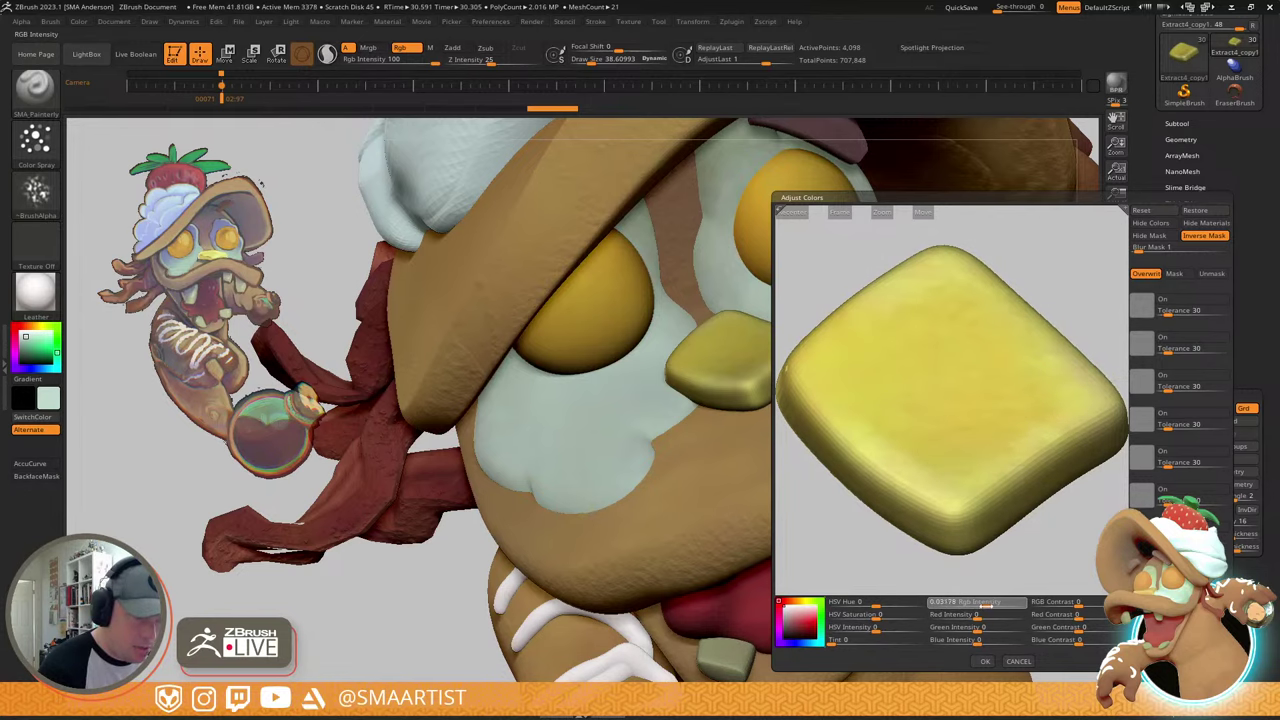
pyautogui.click(985, 661)
# - Select the cork of the large potion bottle and set RGB Intensity to 0.05774 in Adjust Colors
pyautogui.keyDown('ctrl'); pyautogui.moveTo(974, 463); pyautogui.dragTo(866, 333, button='right'); pyautogui.keyUp('ctrl')
pyautogui.moveTo(866, 333); pyautogui.dragTo(889, 436)
pyautogui.keyDown('ctrl'); pyautogui.moveTo(890, 437); pyautogui.dragTo(866, 408, button='right'); pyautogui.keyUp('ctrl')
pyautogui.keyDown('alt'); pyautogui.click(782, 461); pyautogui.keyUp('alt')
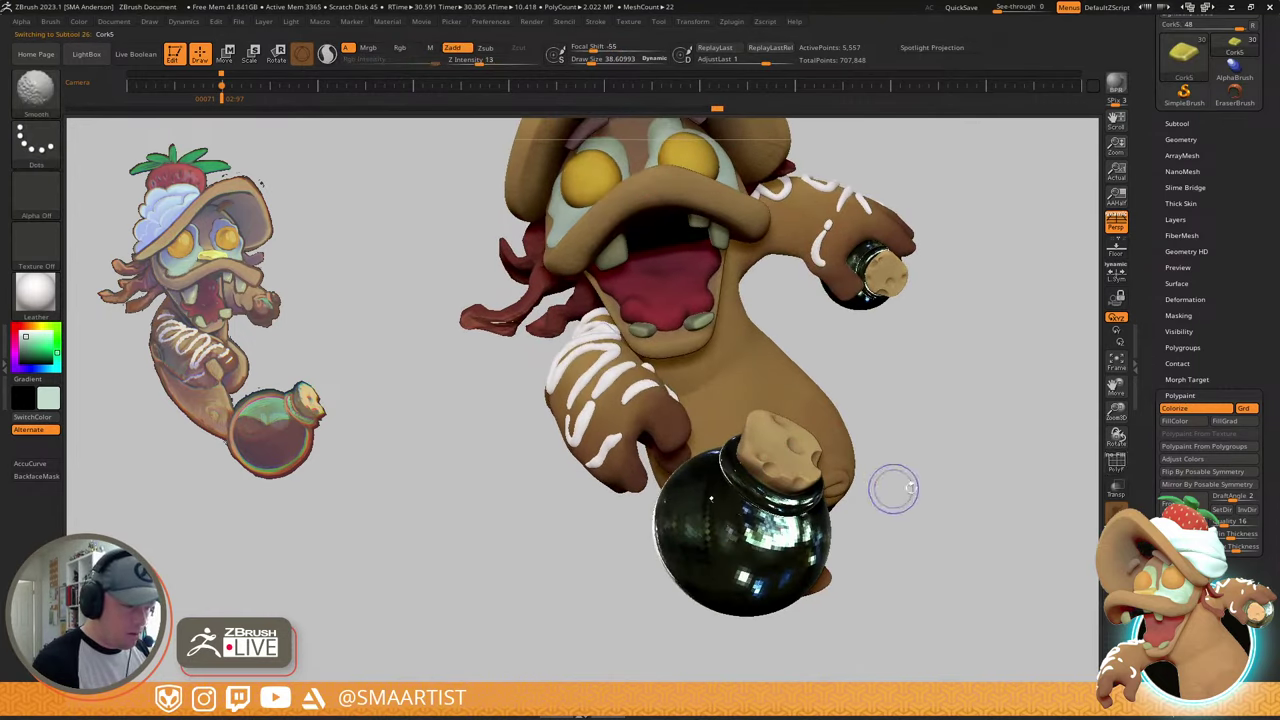
pyautogui.click(1187, 460)
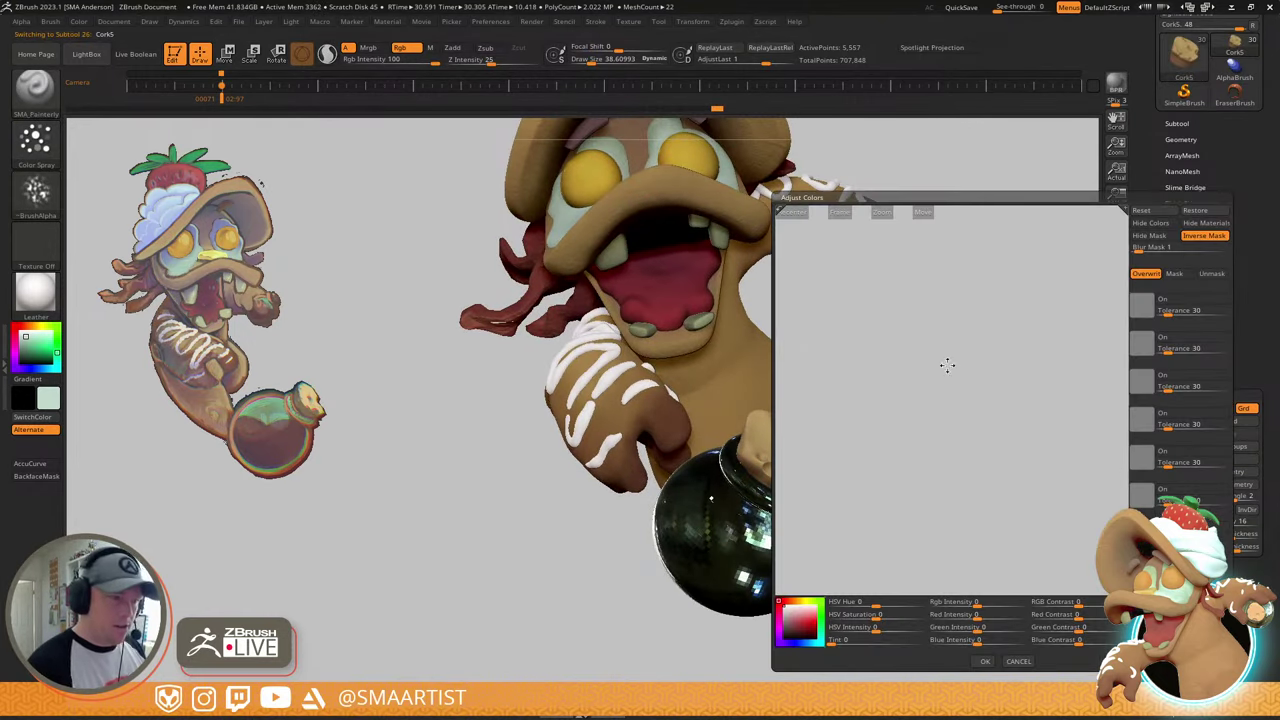
pyautogui.click(840, 214)
pyautogui.moveTo(1043, 436); pyautogui.dragTo(1045, 423, button='right')
pyautogui.moveTo(1000, 474); pyautogui.dragTo(1006, 474)
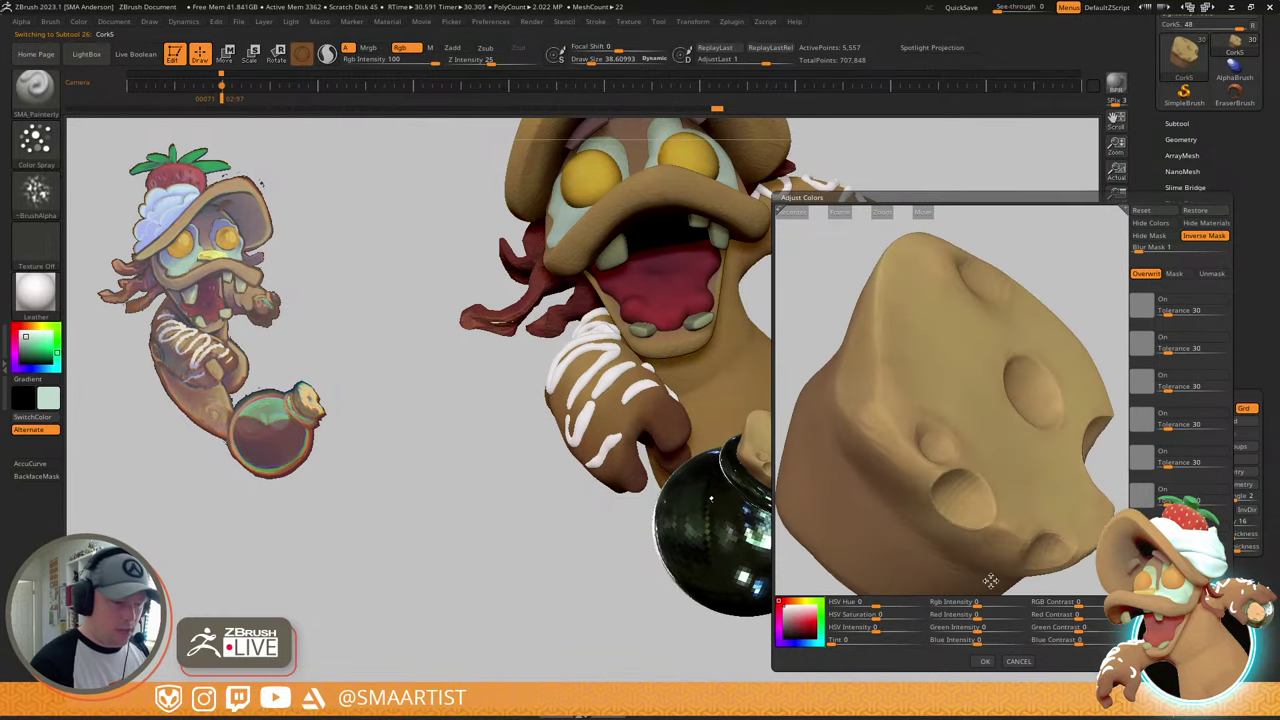
pyautogui.moveTo(976, 603); pyautogui.dragTo(986, 604)
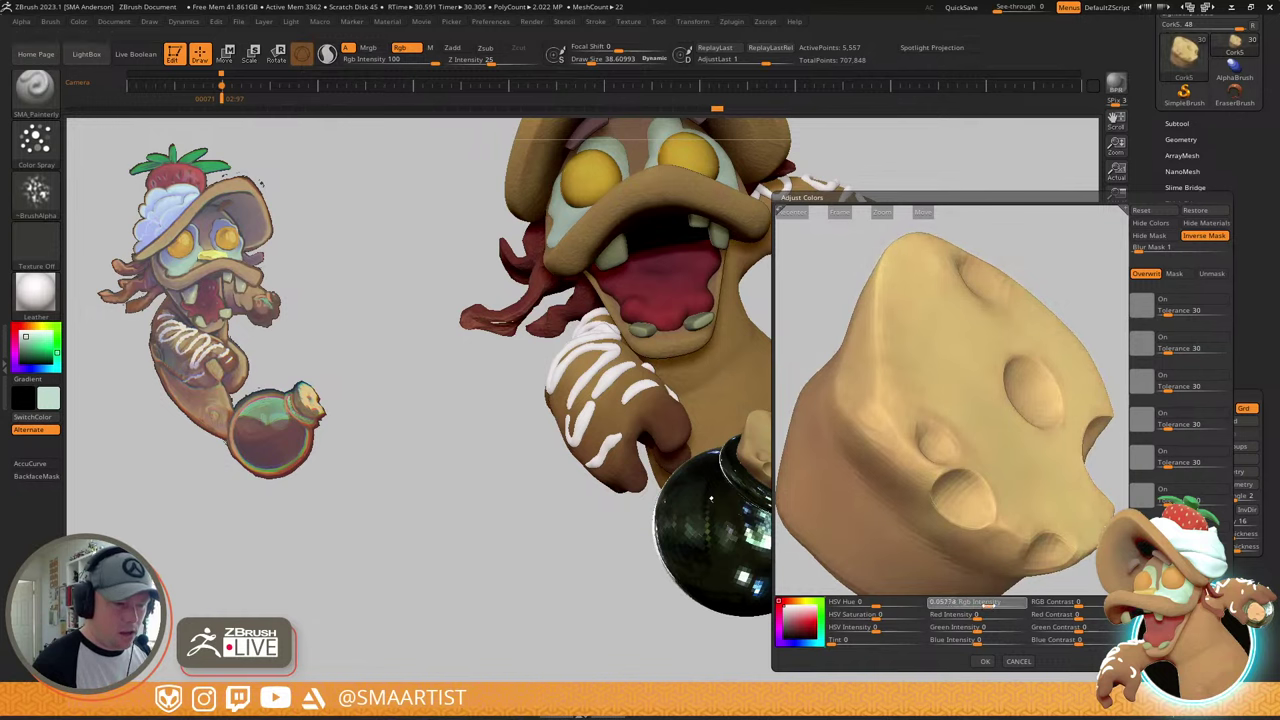
# - Set the cork's HSV Hue to -0.04113, Saturation 0.1563, Red Intensity -0.11111, Green 0.00727 and Blue 0.03178, and apply the colour adjustment
pyautogui.moveTo(874, 618); pyautogui.dragTo(882, 605)
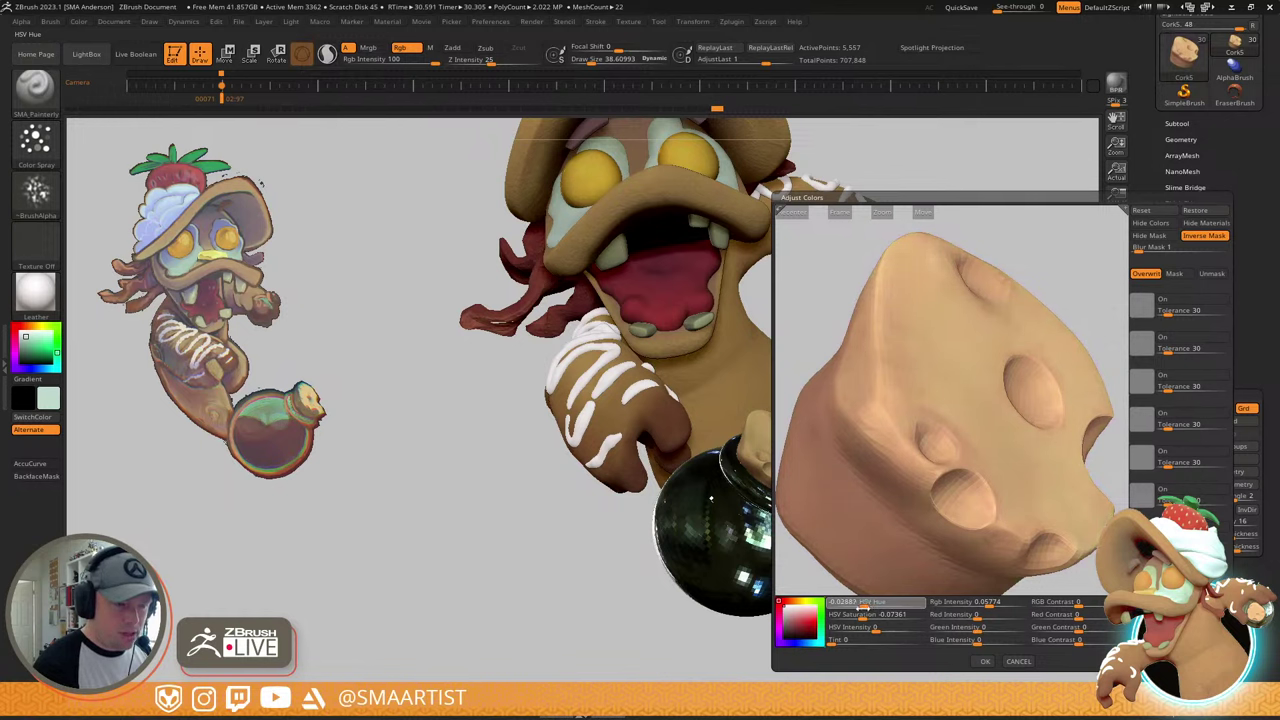
pyautogui.moveTo(862, 607); pyautogui.dragTo(857, 607)
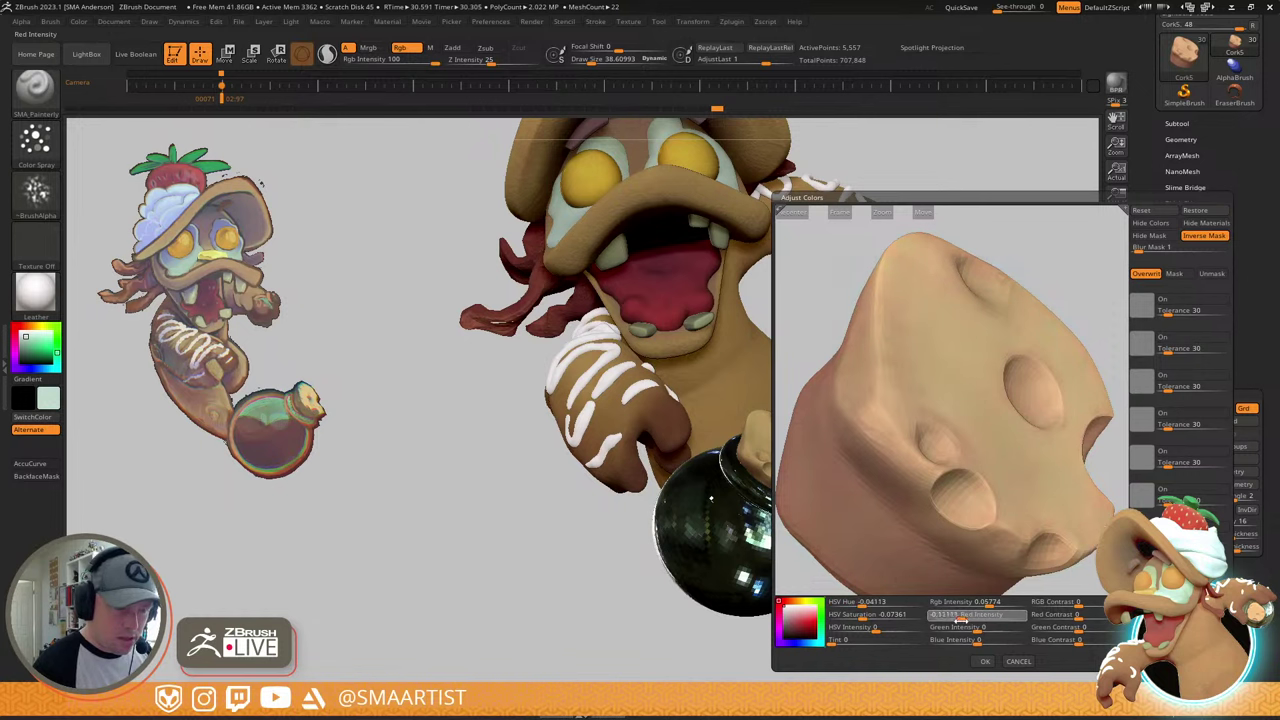
pyautogui.click(979, 631)
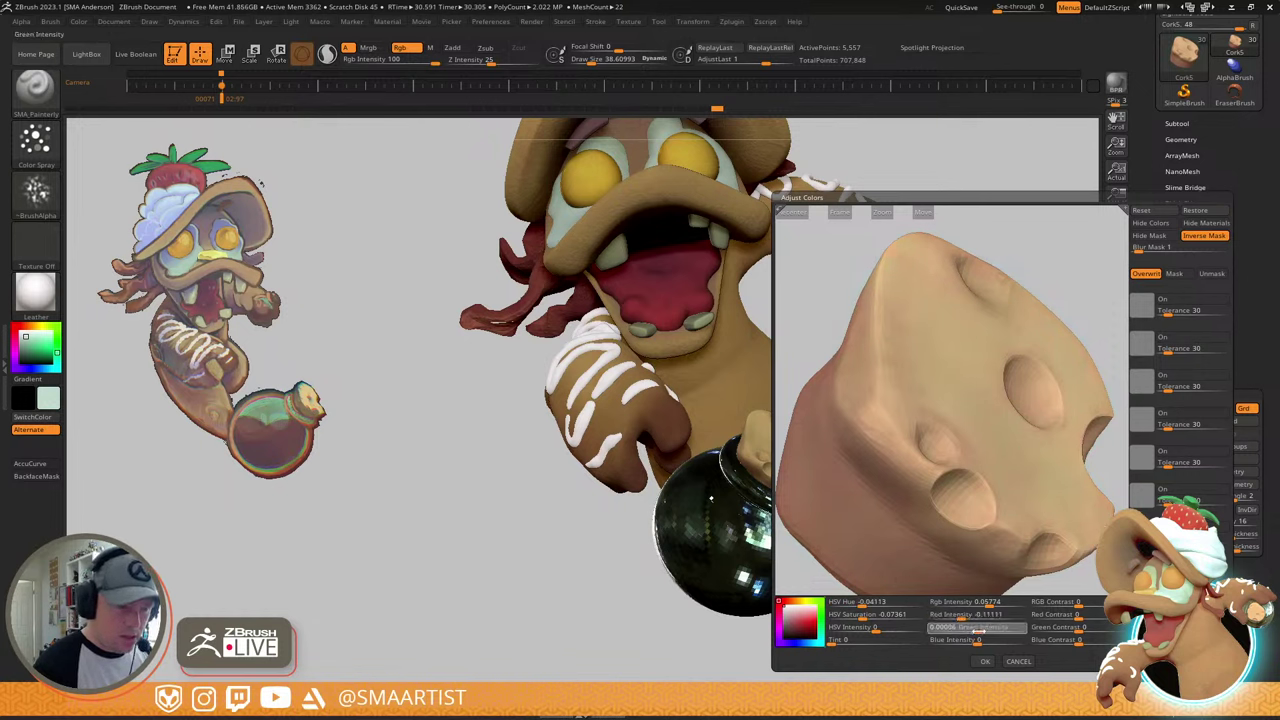
pyautogui.click(978, 641)
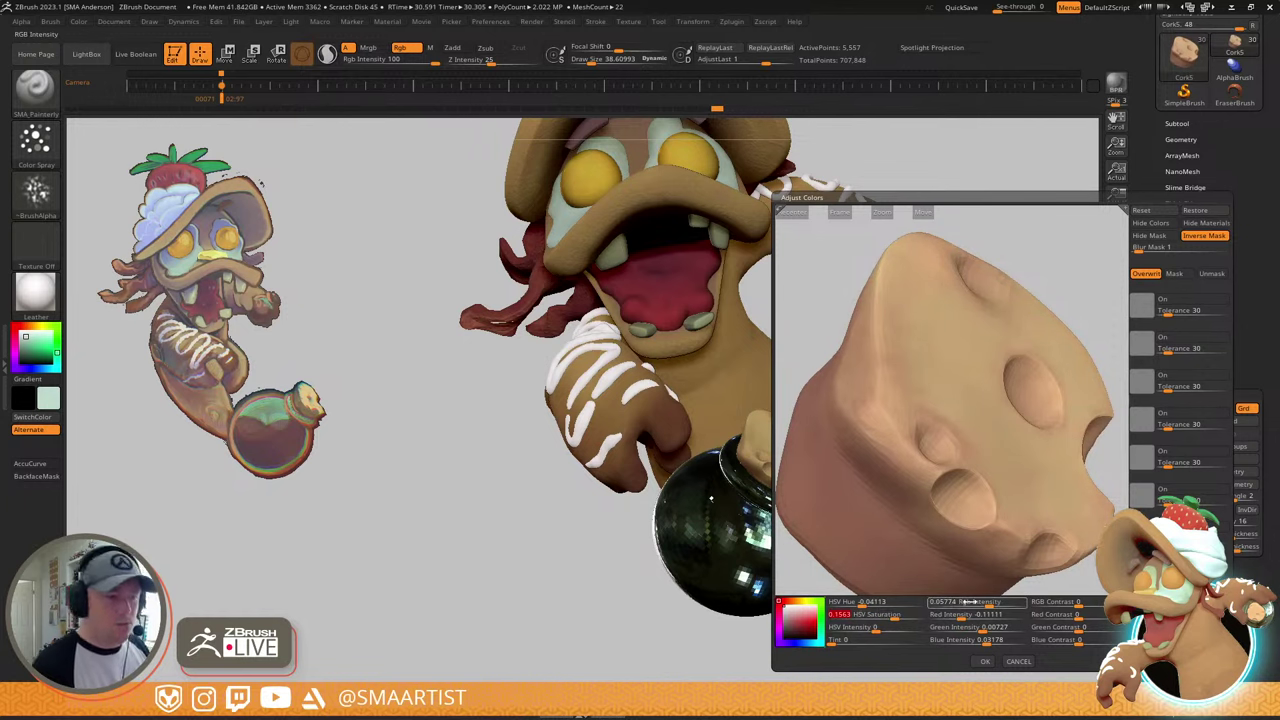
pyautogui.click(985, 661)
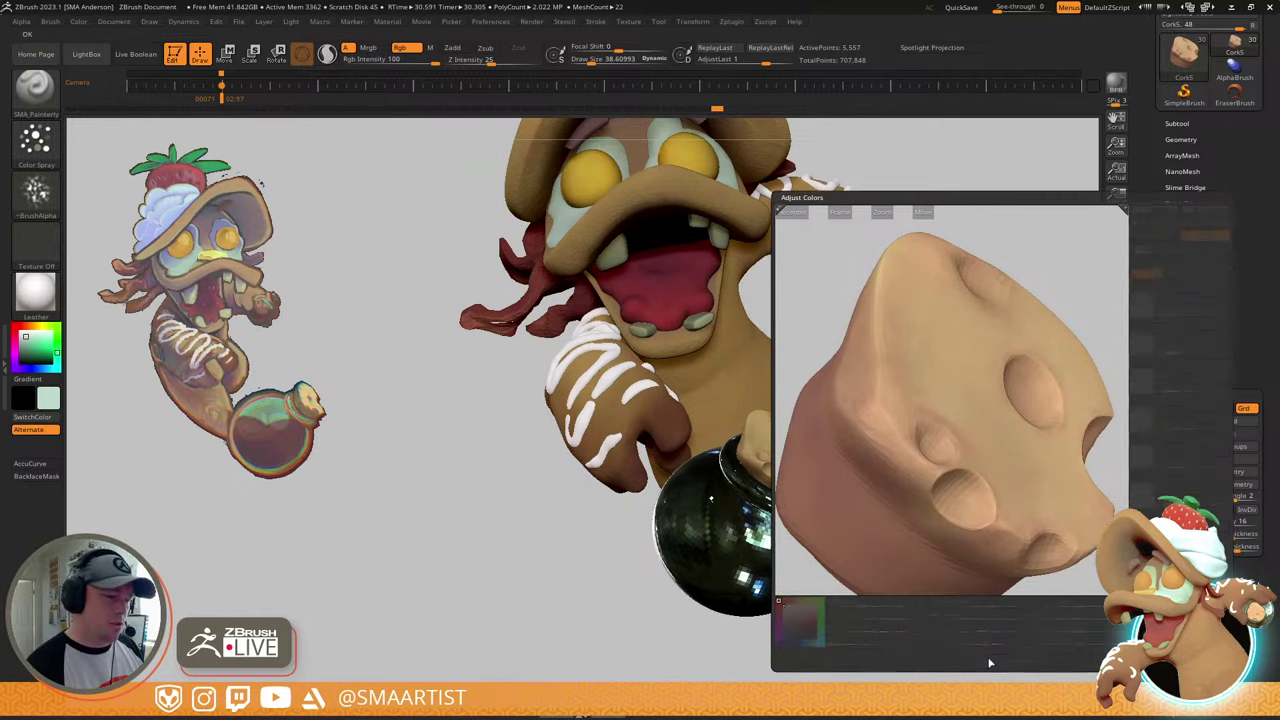
pyautogui.press('space')
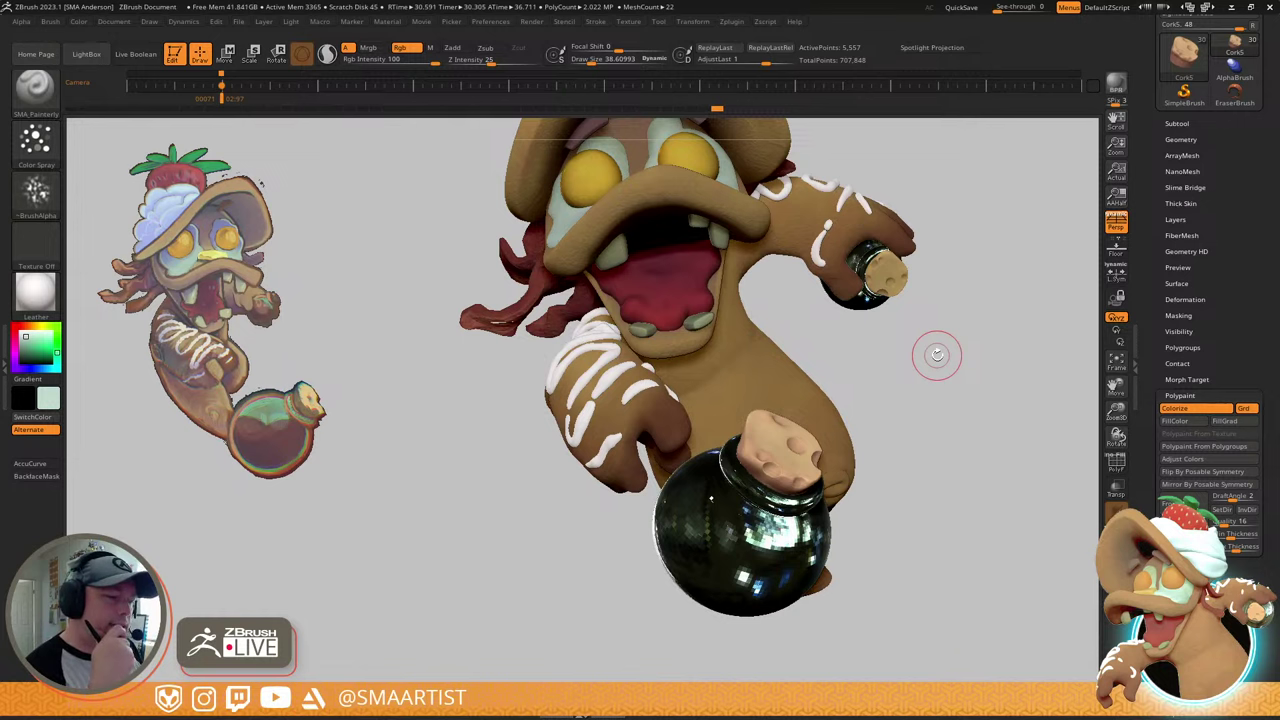
# - Adjust the large cork's colours again with HSV Hue 0.01589 and raised HSV Intensity and Saturation, and apply it
pyautogui.click(1182, 459)
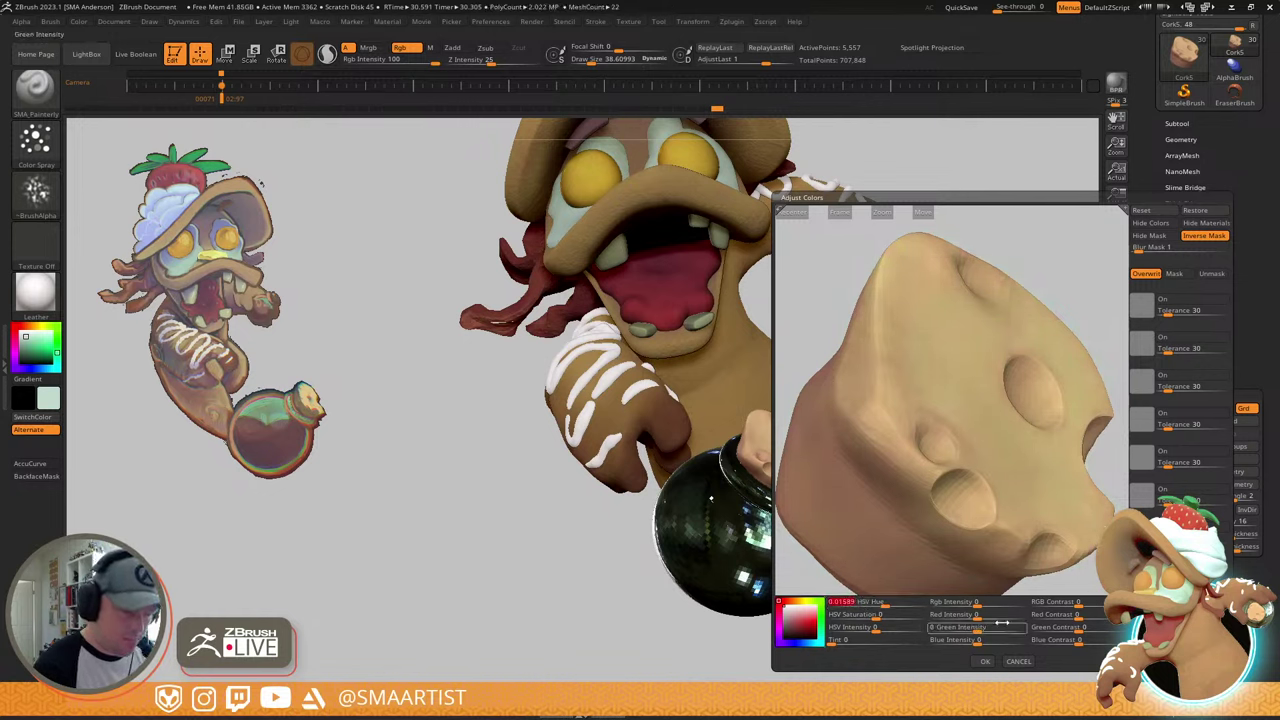
pyautogui.moveTo(977, 615); pyautogui.dragTo(994, 617)
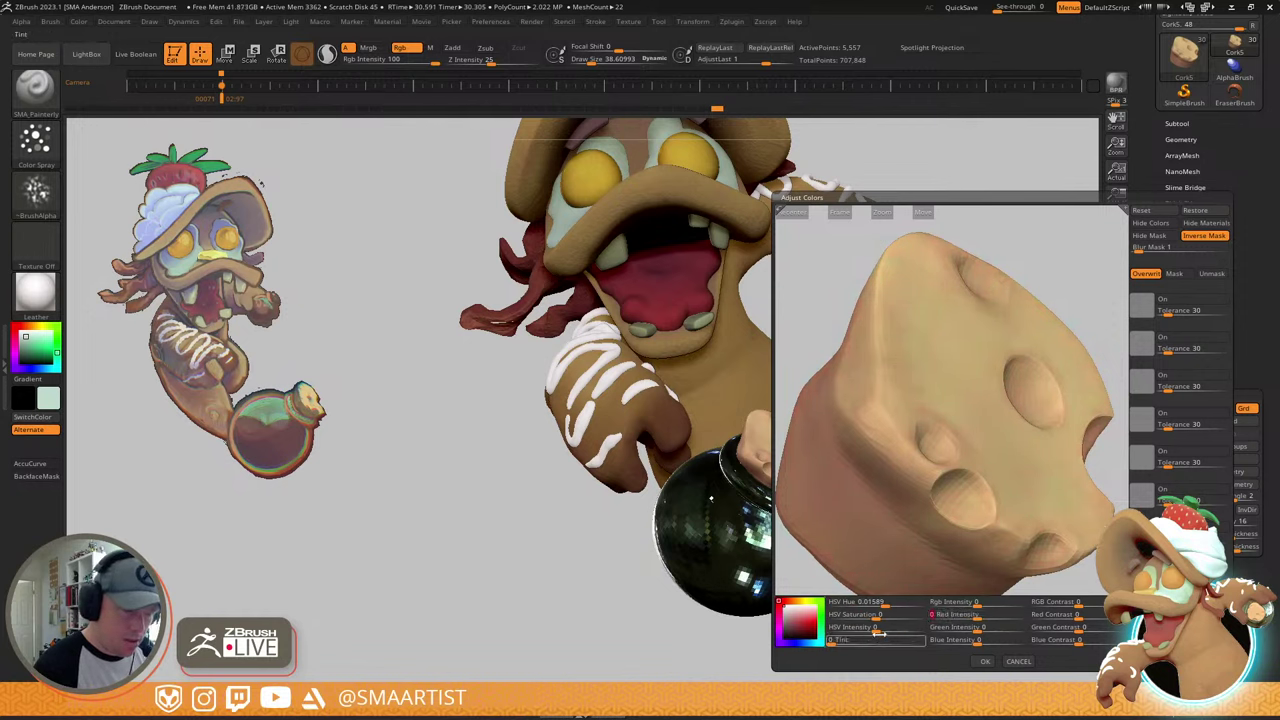
pyautogui.moveTo(877, 628)
pyautogui.mouseDown()
pyautogui.moveTo(918, 632)
pyautogui.moveTo(856, 636)
pyautogui.moveTo(895, 619)
pyautogui.mouseUp()
pyautogui.click(983, 662)
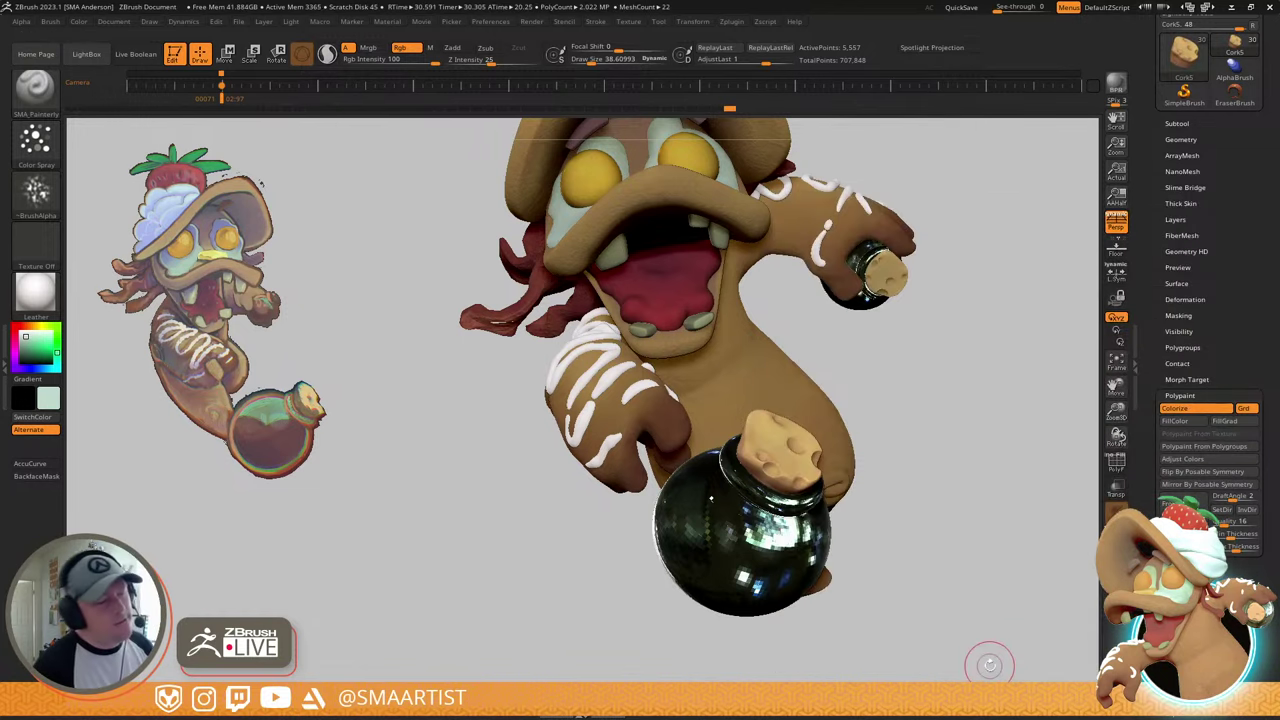
# - Sample the light yellow from the large bottle's cork and paint it over the cork's top and edges
pyautogui.moveTo(777, 459)
pyautogui.mouseDown(button='right')
pyautogui.moveTo(788, 500)
pyautogui.moveTo(772, 457)
pyautogui.mouseUp(button='right')
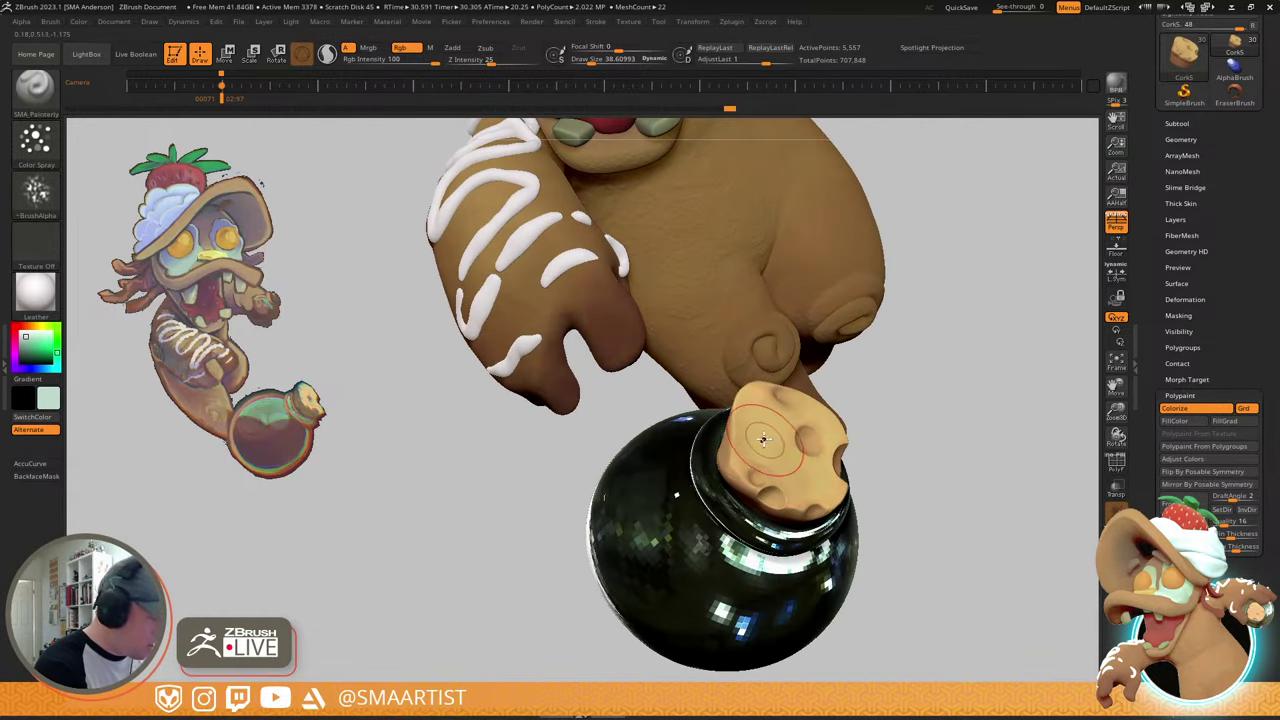
pyautogui.press('c')
pyautogui.moveTo(744, 462)
pyautogui.mouseDown()
pyautogui.moveTo(806, 442)
pyautogui.moveTo(803, 484)
pyautogui.moveTo(797, 391)
pyautogui.mouseUp()
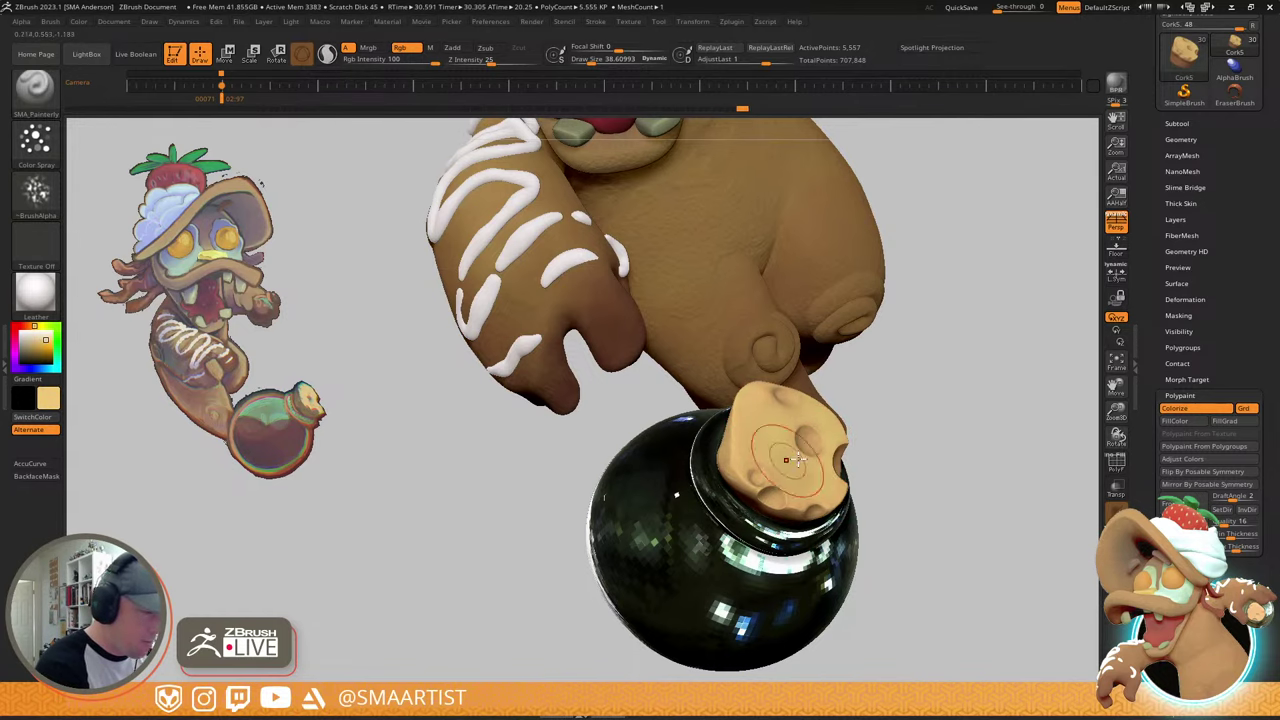
pyautogui.moveTo(852, 425)
pyautogui.mouseDown()
pyautogui.moveTo(862, 382)
pyautogui.moveTo(775, 434)
pyautogui.mouseUp()
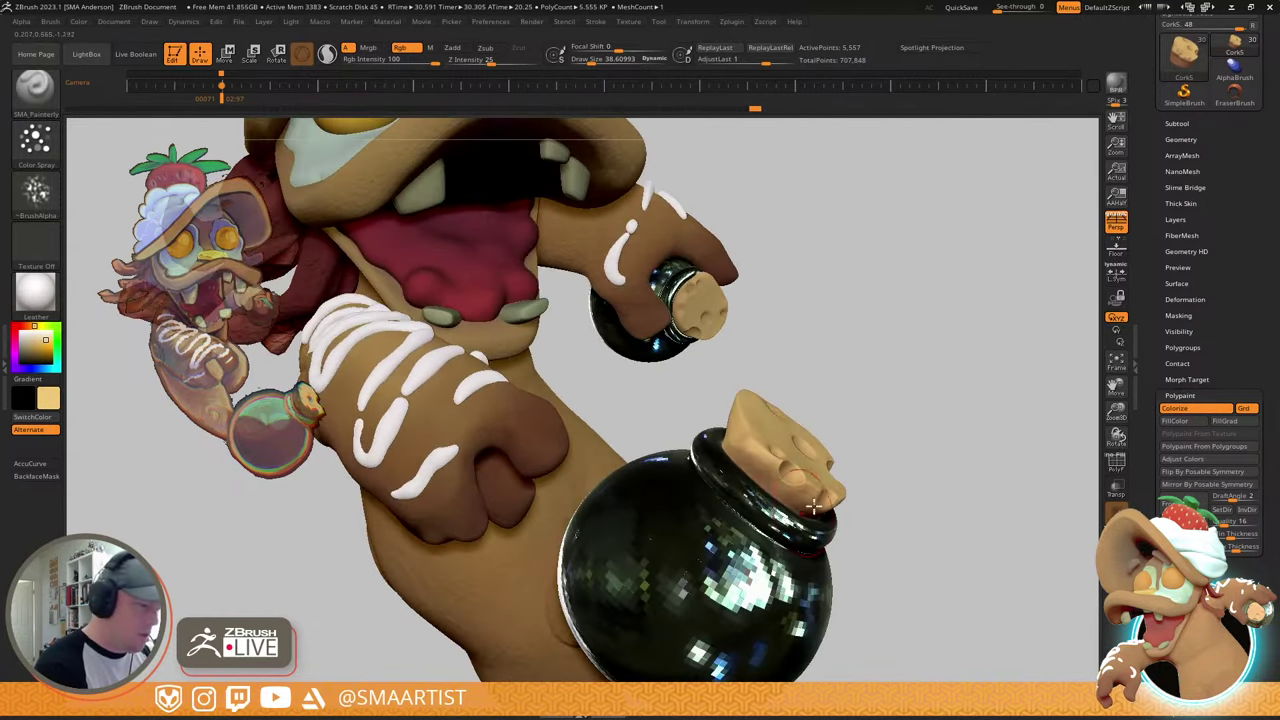
pyautogui.moveTo(857, 482)
pyautogui.mouseDown()
pyautogui.moveTo(856, 452)
pyautogui.moveTo(786, 414)
pyautogui.mouseUp()
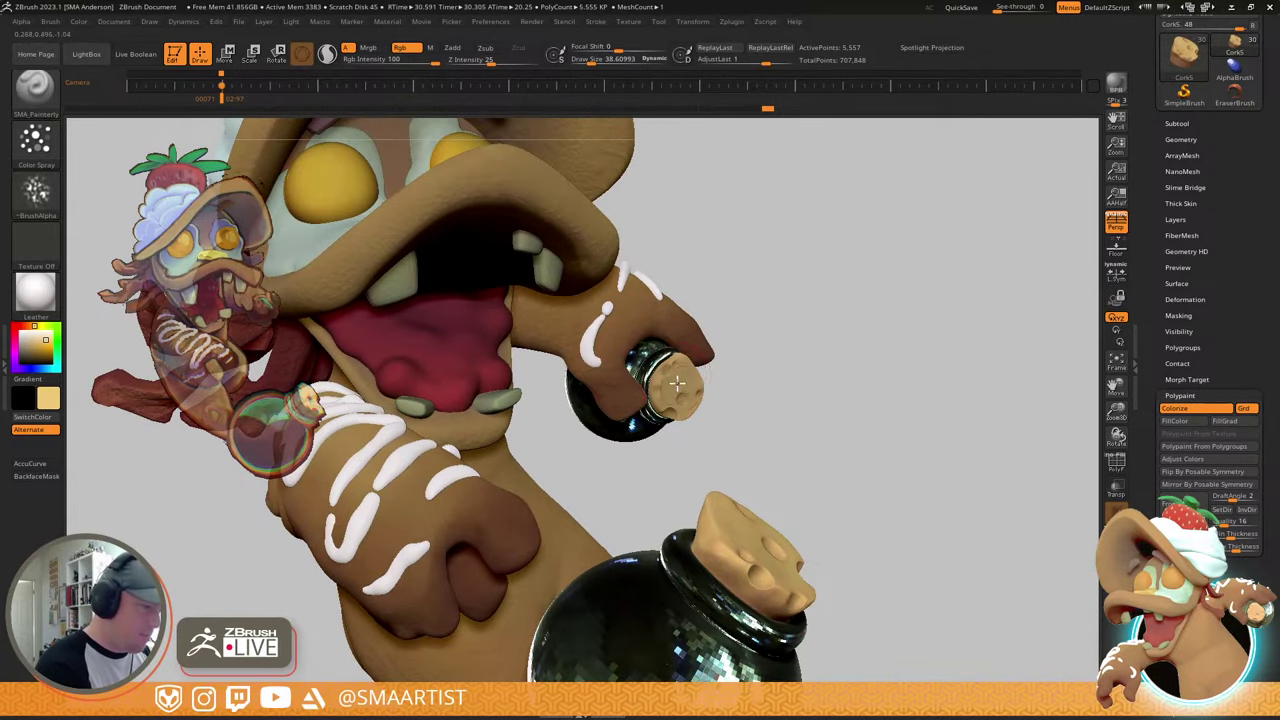
# - Select the cork of the bottle in the raised hand and paint it light yellow with a draw size of about 12
pyautogui.keyDown('alt'); pyautogui.click(680, 385); pyautogui.keyUp('alt')
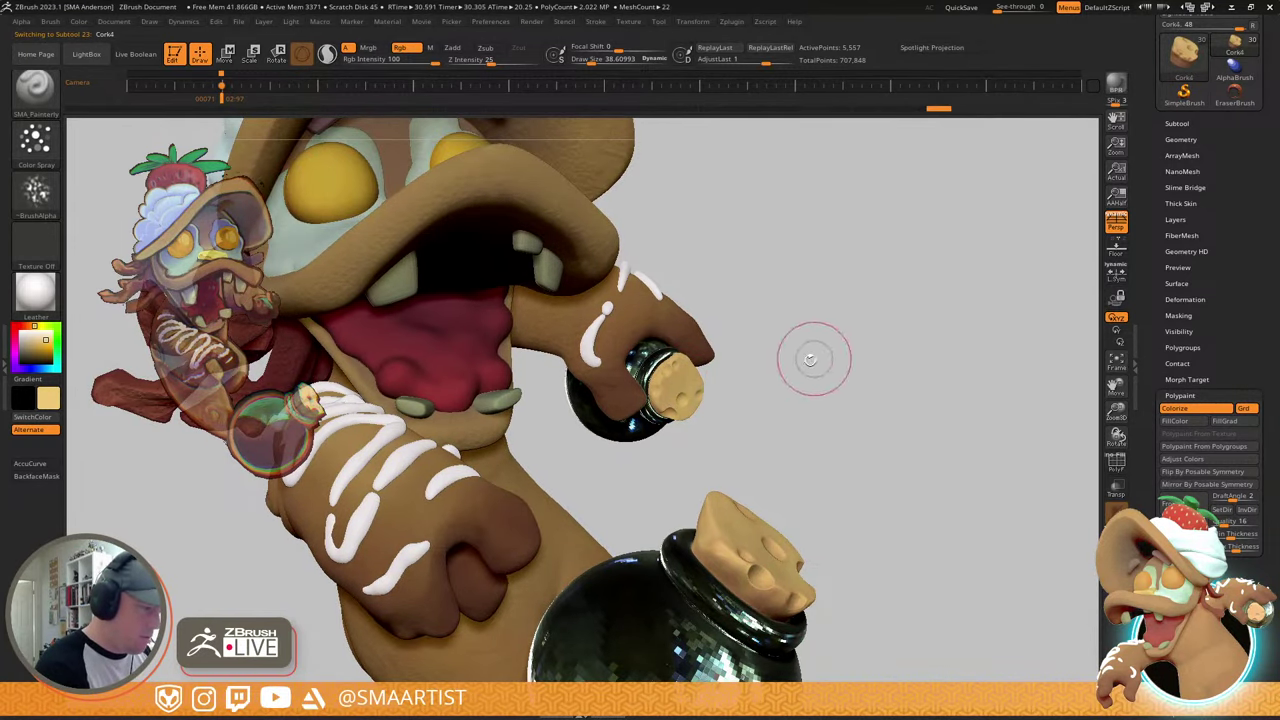
pyautogui.moveTo(814, 358); pyautogui.dragTo(794, 360)
pyautogui.rightClick(794, 360)
pyautogui.hotkey('ctrl', 'z')
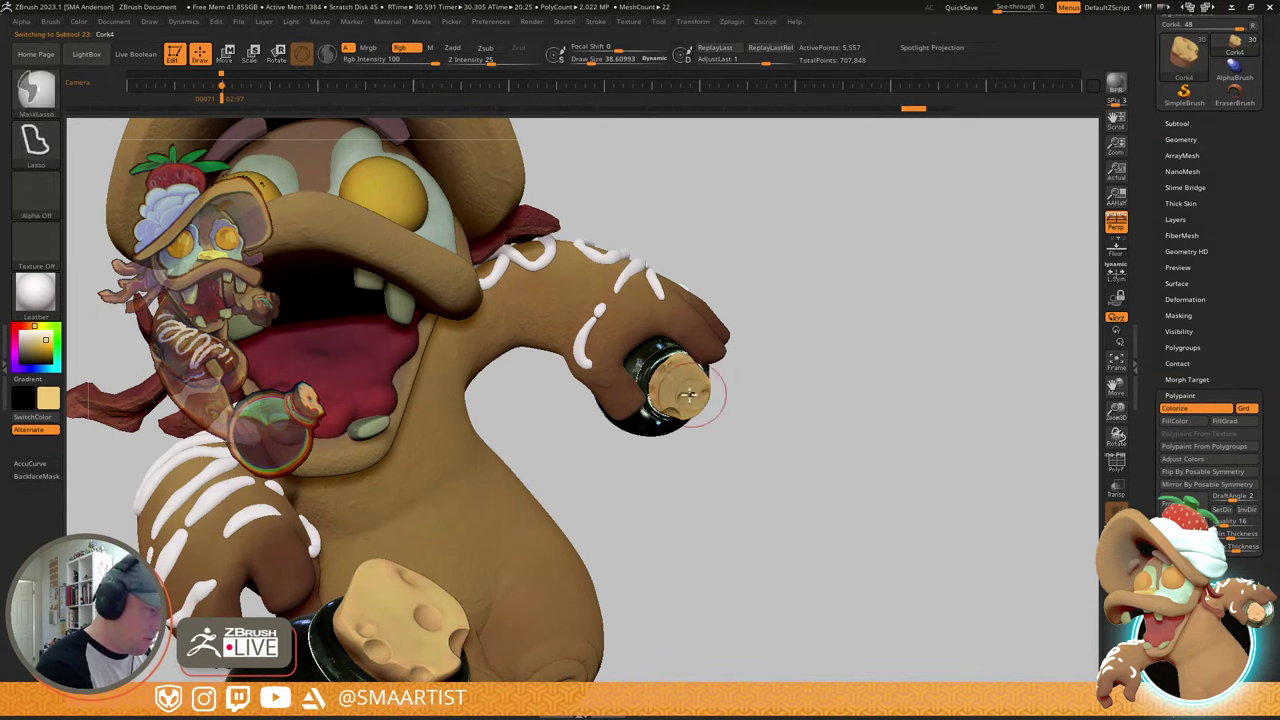
pyautogui.press('s')
pyautogui.moveTo(686, 384); pyautogui.dragTo(681, 372)
pyautogui.press('s')
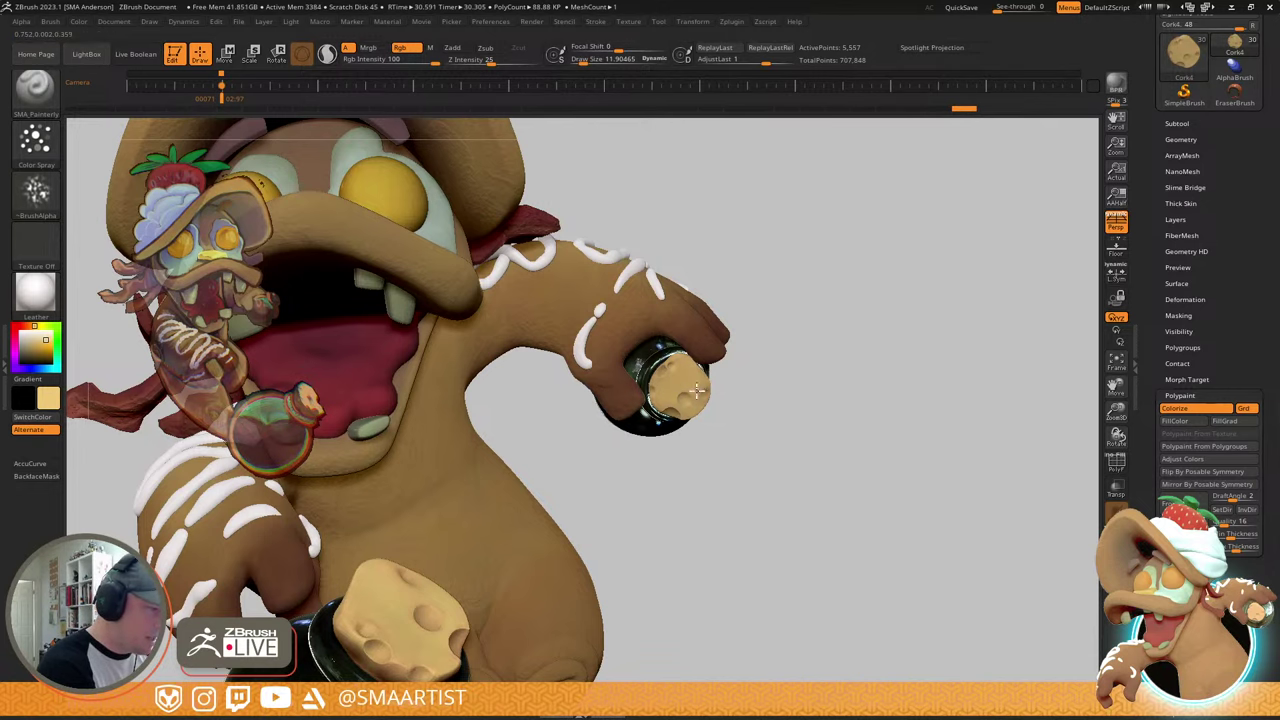
# - Sample the darker tan from the large bottle's cork and paint it into the small cork's holes with a draw size of about 8
pyautogui.keyDown('alt'); pyautogui.moveTo(688, 406); pyautogui.dragTo(764, 318, button='right'); pyautogui.keyUp('alt')
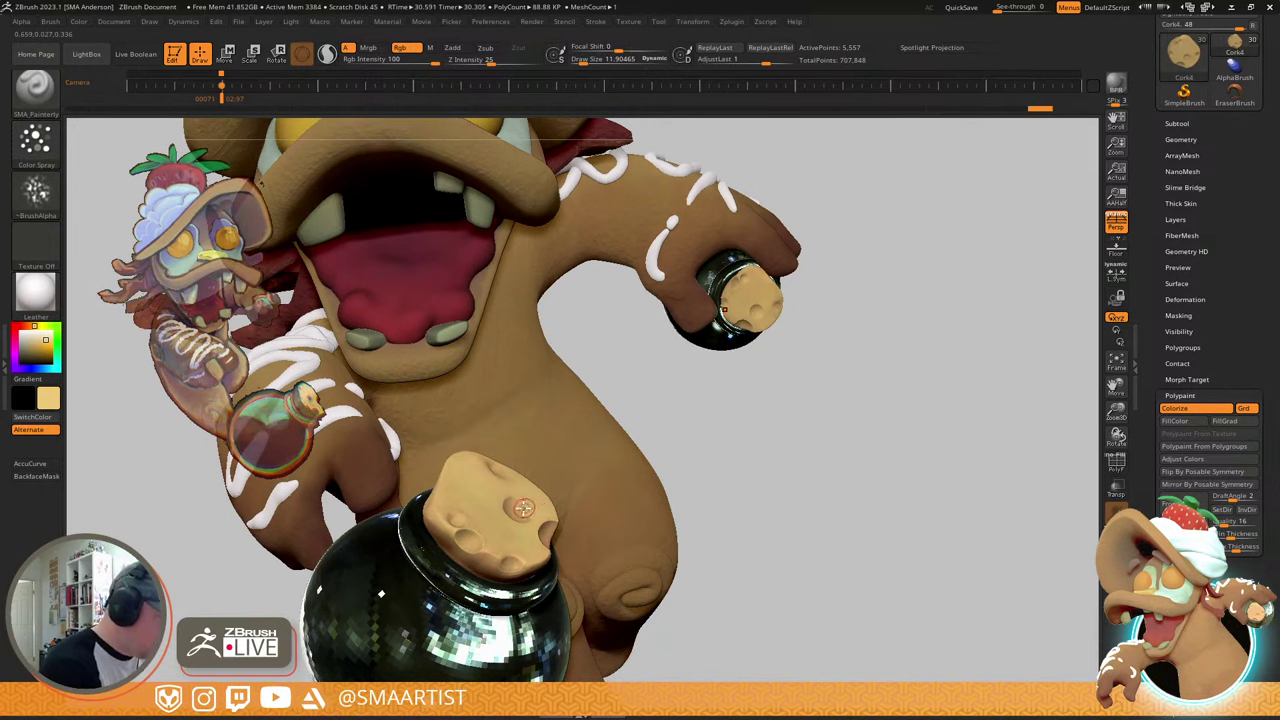
pyautogui.press('c')
pyautogui.keyDown('ctrl'); pyautogui.moveTo(668, 371); pyautogui.dragTo(790, 404, button='right'); pyautogui.keyUp('ctrl')
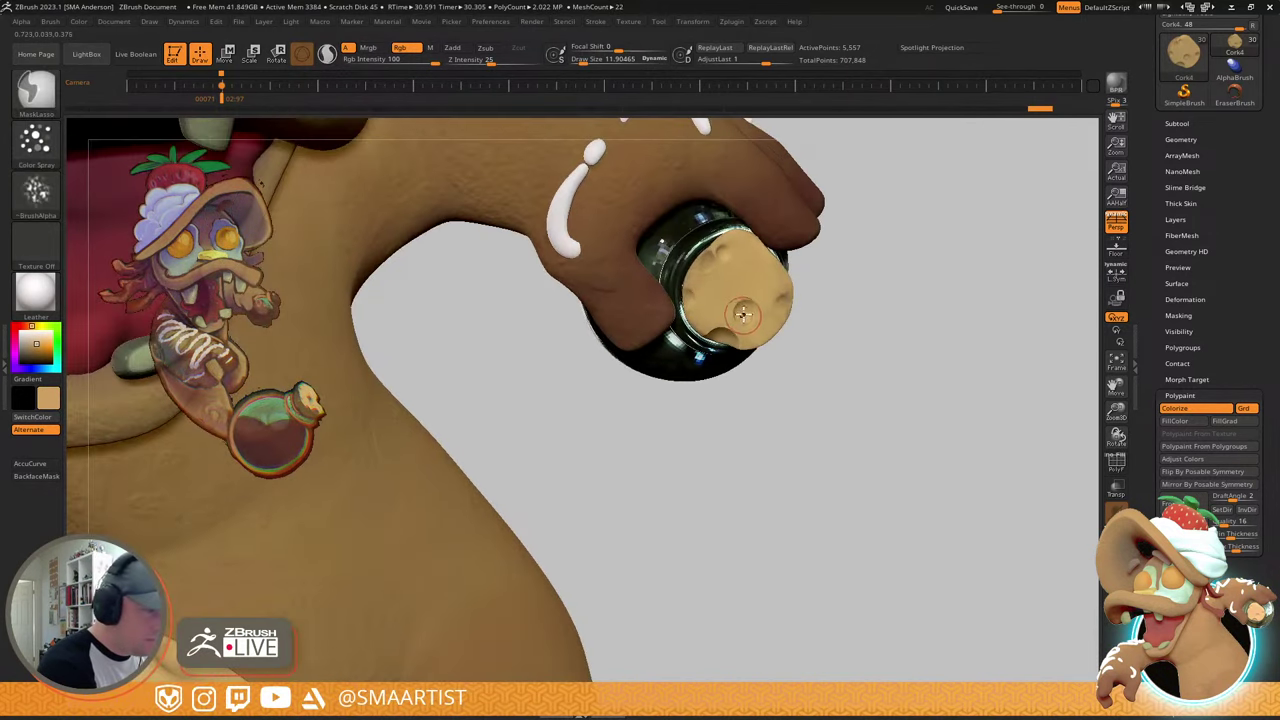
pyautogui.press('s')
pyautogui.moveTo(746, 315); pyautogui.dragTo(723, 338)
pyautogui.click(742, 313)
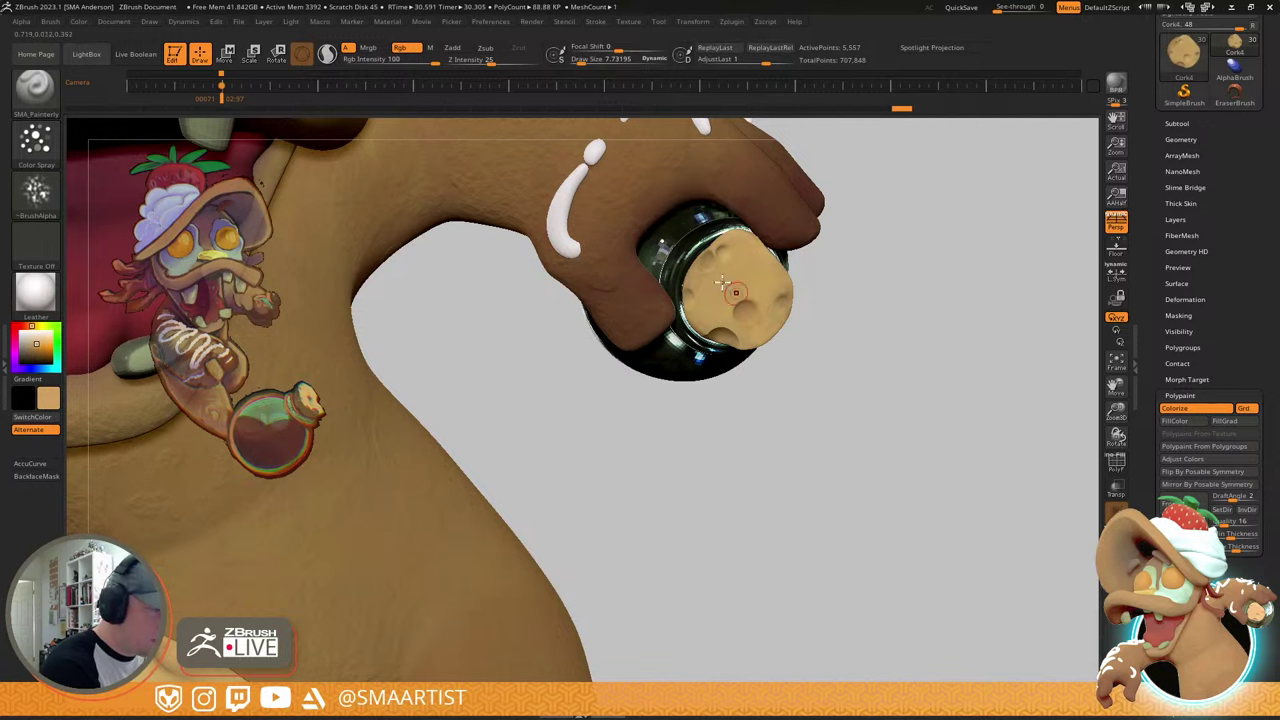
pyautogui.press('c')
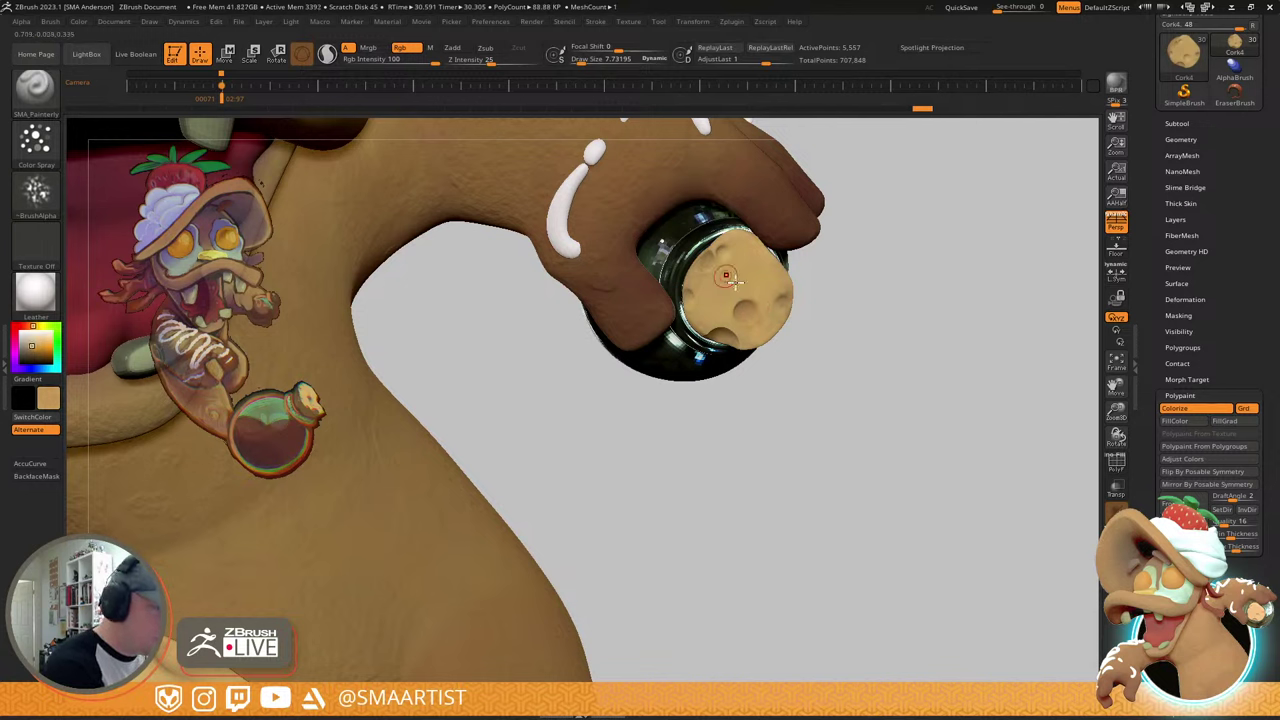
pyautogui.click(746, 307)
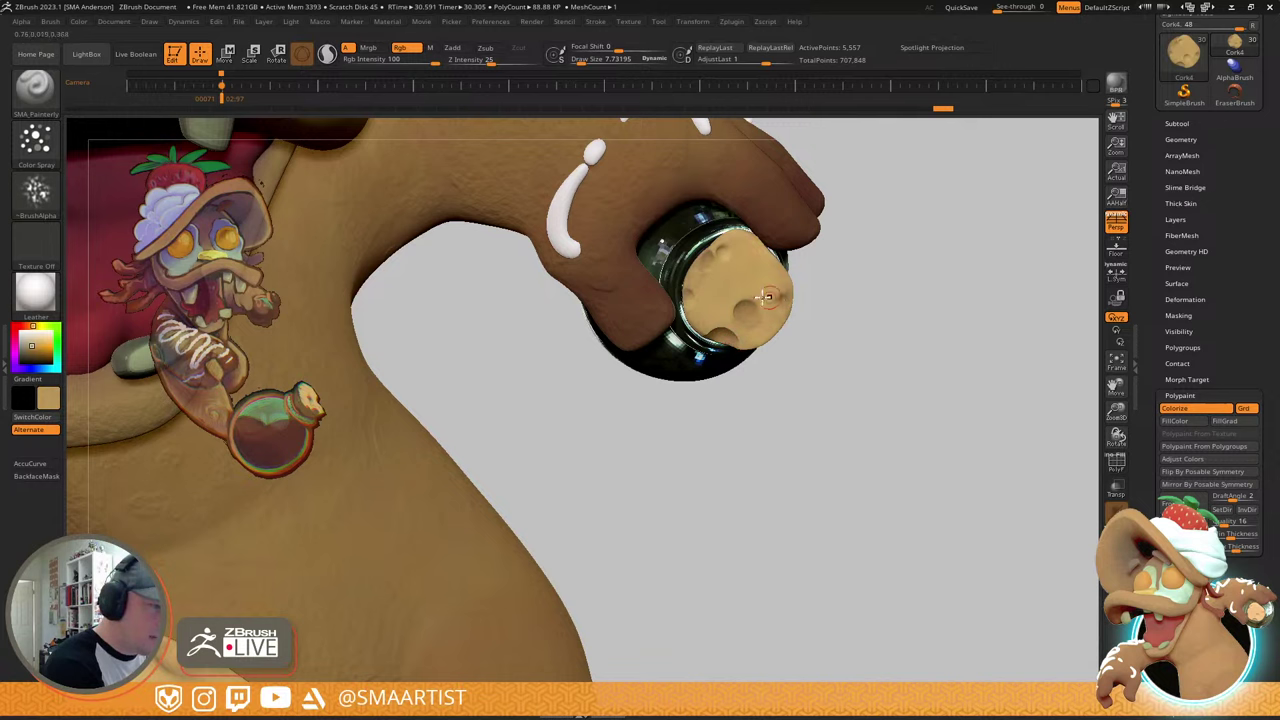
pyautogui.click(764, 294)
# - Sample the light yellow again and paint it over the small cork's face and rim around the holes
pyautogui.press('c')
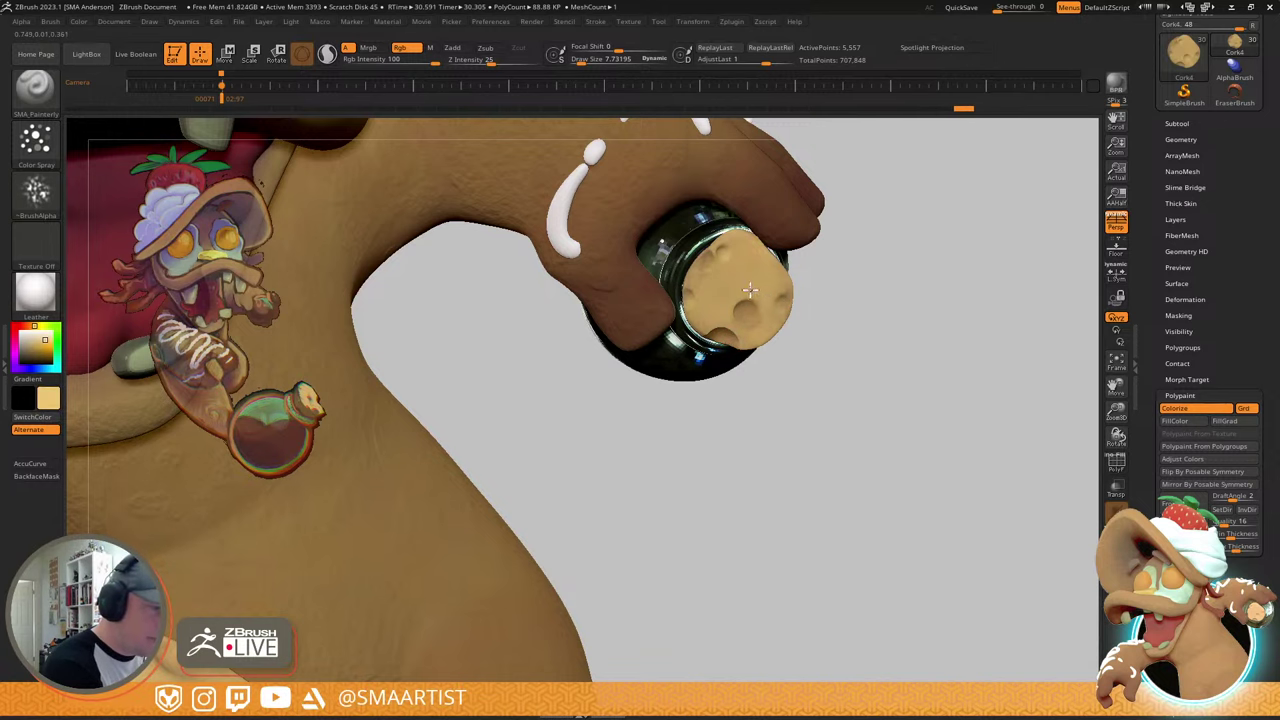
pyautogui.moveTo(750, 290); pyautogui.dragTo(759, 322)
pyautogui.moveTo(784, 266); pyautogui.dragTo(787, 290)
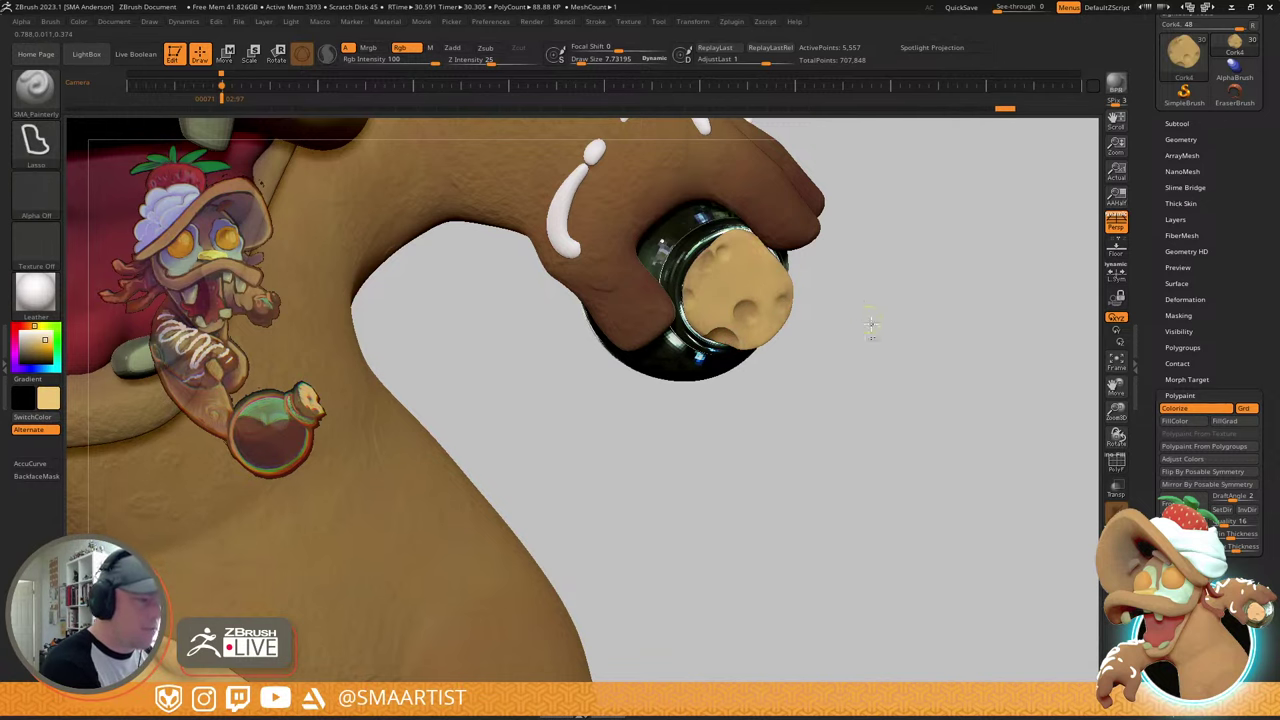
# - Touch up the small cork's holes and edges with sampled tan and light yellow, using a draw size of about 4
pyautogui.moveTo(871, 323)
pyautogui.keyDown('ctrl'); pyautogui.mouseDown(button='right')
pyautogui.moveTo(823, 314)
pyautogui.moveTo(829, 297)
pyautogui.moveTo(800, 510)
pyautogui.mouseUp(button='right'); pyautogui.keyUp('ctrl')
pyautogui.press('s')
pyautogui.moveTo(737, 260); pyautogui.dragTo(712, 301)
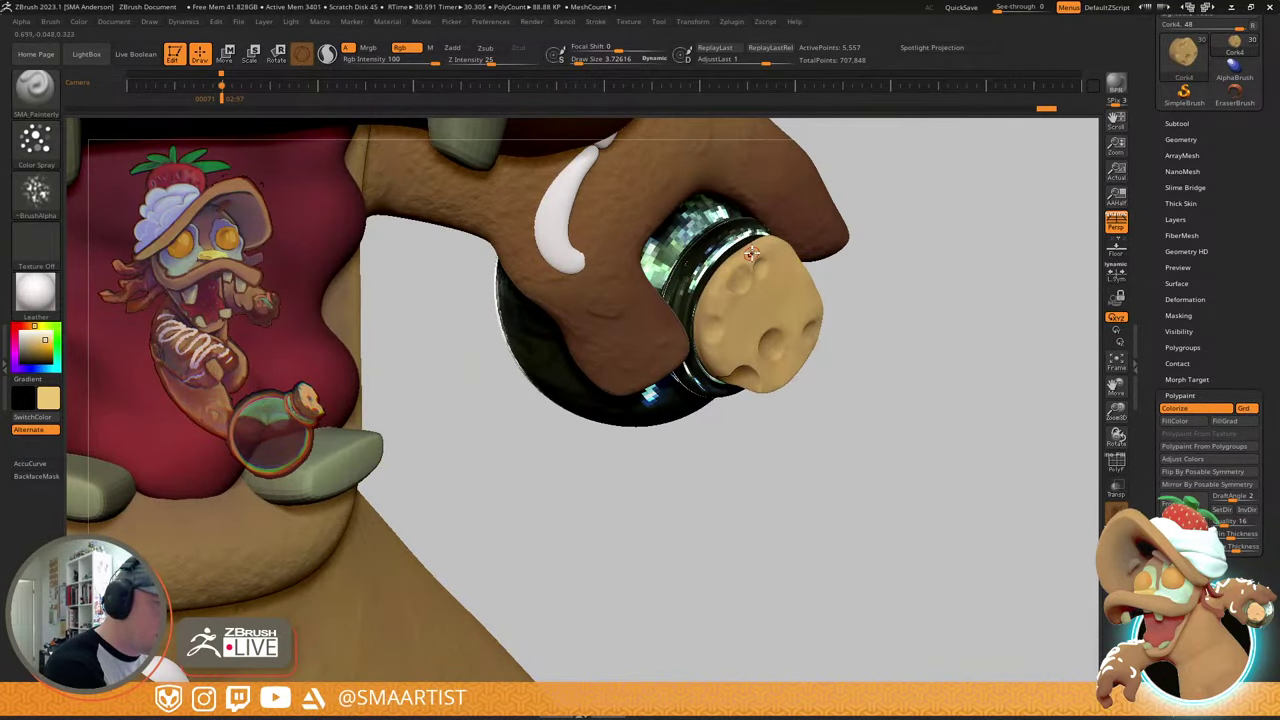
pyautogui.press('c')
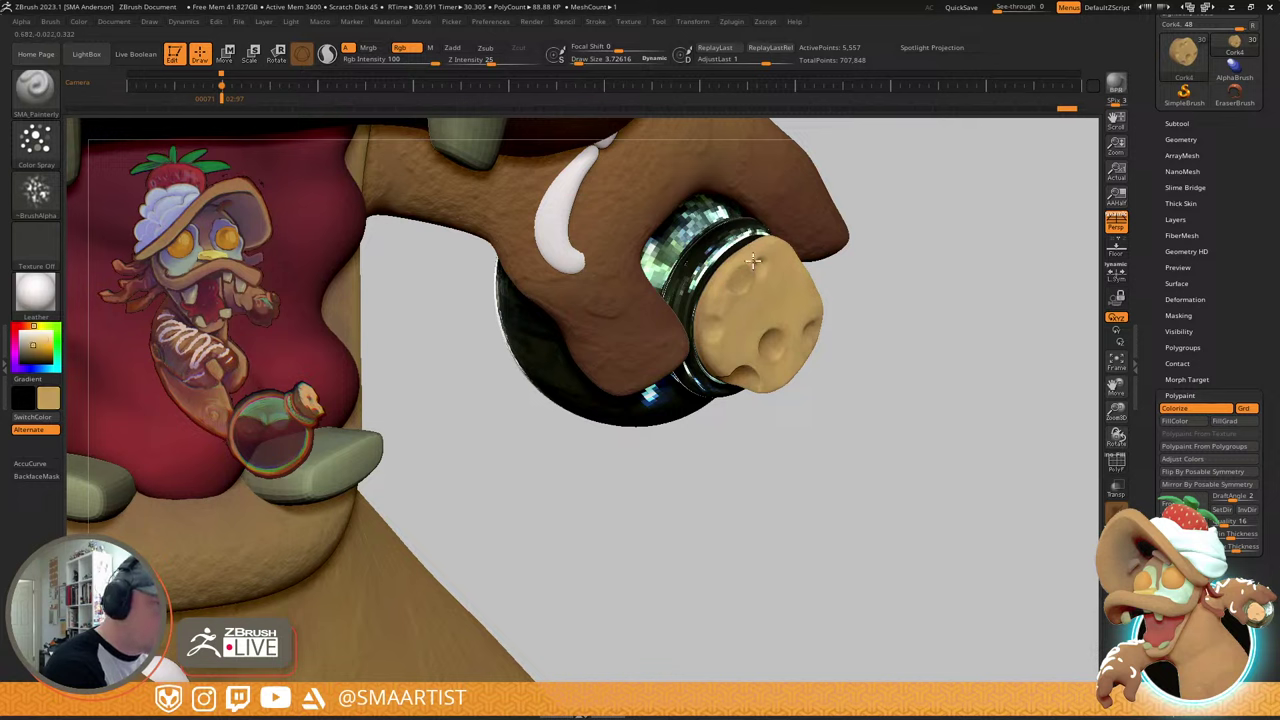
pyautogui.hotkey('ctrl', 'z')
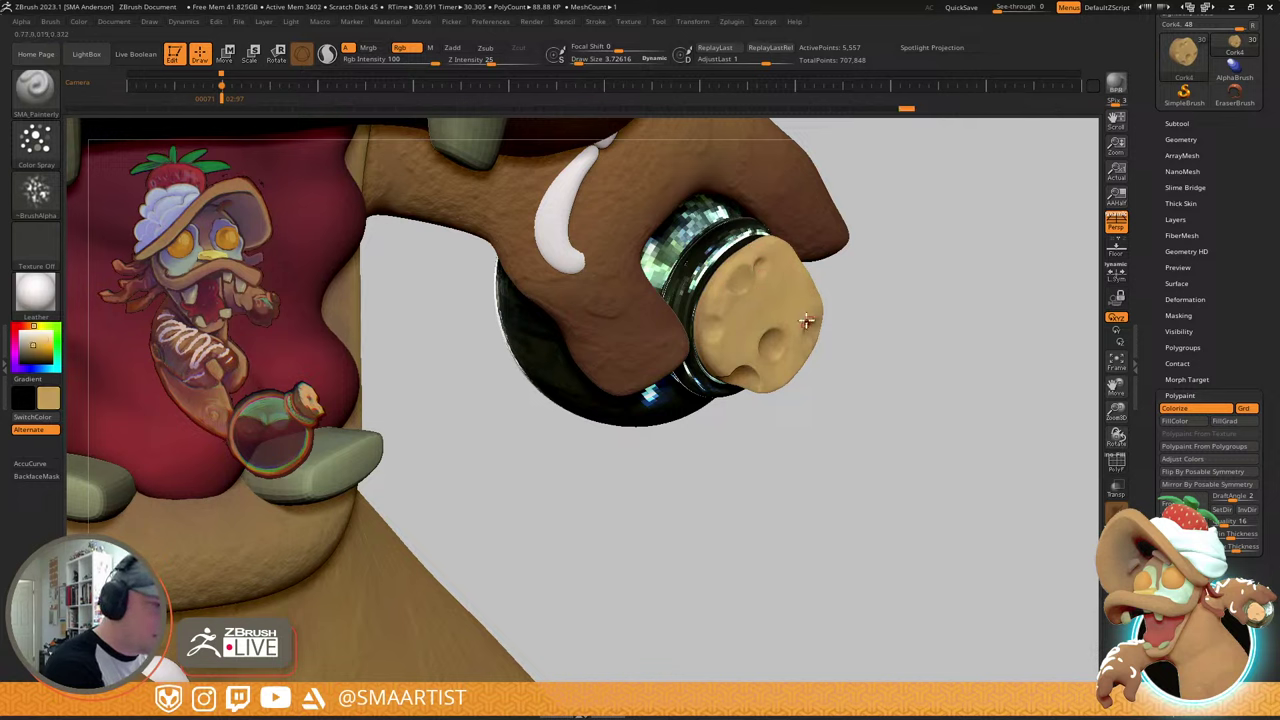
pyautogui.press('c')
pyautogui.moveTo(806, 321)
pyautogui.mouseDown()
pyautogui.moveTo(752, 318)
pyautogui.moveTo(758, 338)
pyautogui.mouseUp()
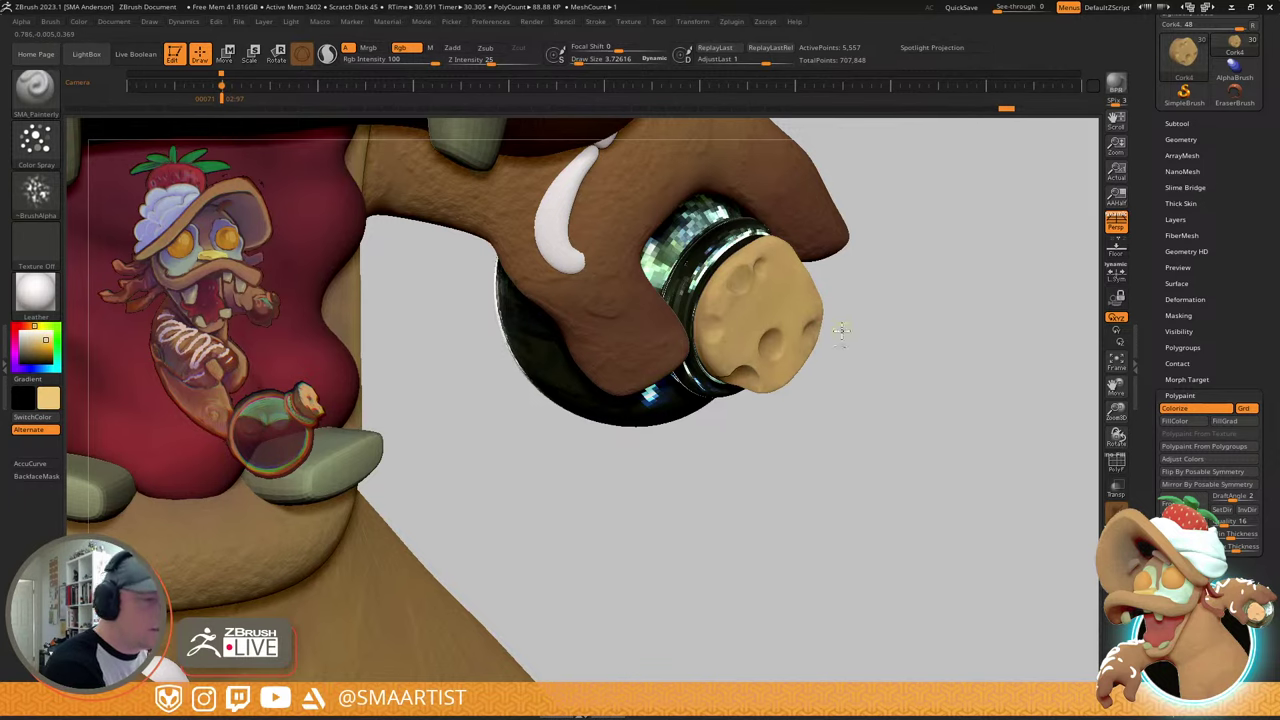
# - Select the whipped cream on the hat and reposition it beneath the strawberry, resetting the gizmo's orientation along the way
pyautogui.keyDown('ctrl'); pyautogui.moveTo(843, 337); pyautogui.dragTo(806, 226, button='right'); pyautogui.keyUp('ctrl')
pyautogui.moveTo(829, 294)
pyautogui.keyDown('ctrl'); pyautogui.mouseDown(button='right')
pyautogui.moveTo(873, 284)
pyautogui.moveTo(924, 322)
pyautogui.moveTo(905, 305)
pyautogui.moveTo(887, 337)
pyautogui.moveTo(1014, 265)
pyautogui.moveTo(914, 349)
pyautogui.moveTo(918, 303)
pyautogui.moveTo(905, 287)
pyautogui.moveTo(816, 296)
pyautogui.mouseUp(button='right'); pyautogui.keyUp('ctrl')
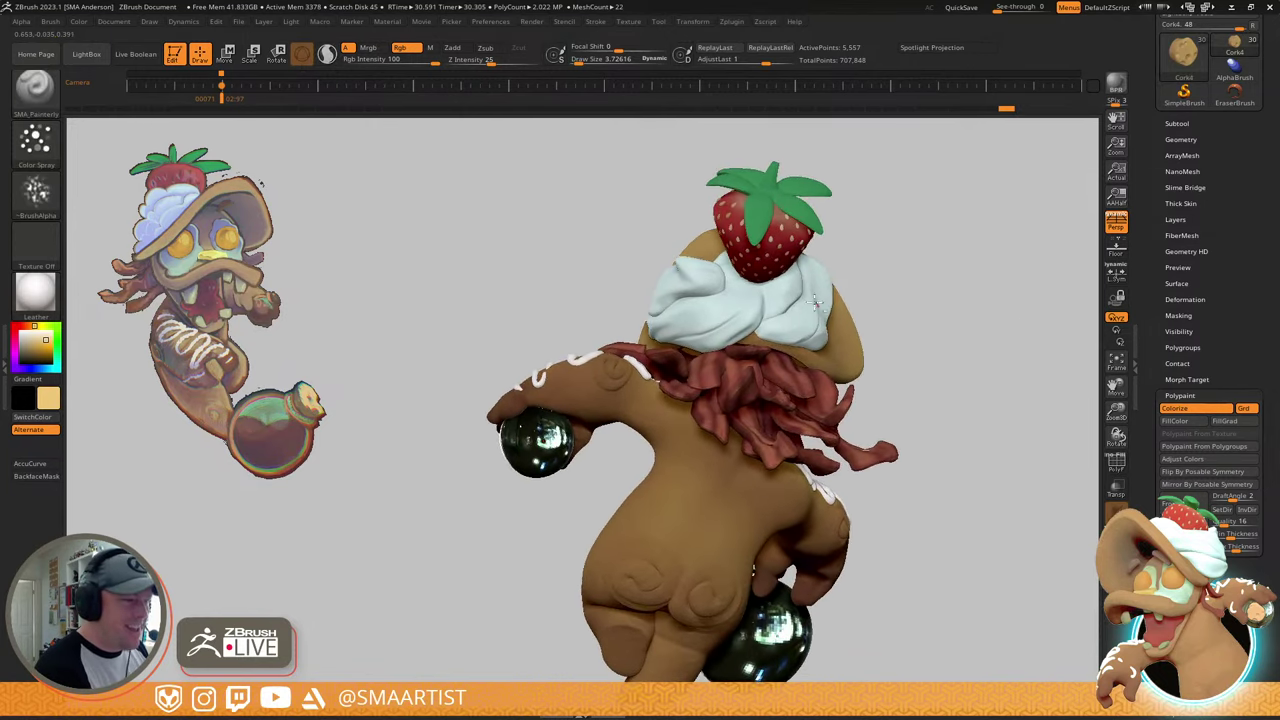
pyautogui.keyDown('alt'); pyautogui.click(816, 296); pyautogui.keyUp('alt')
pyautogui.press('w')
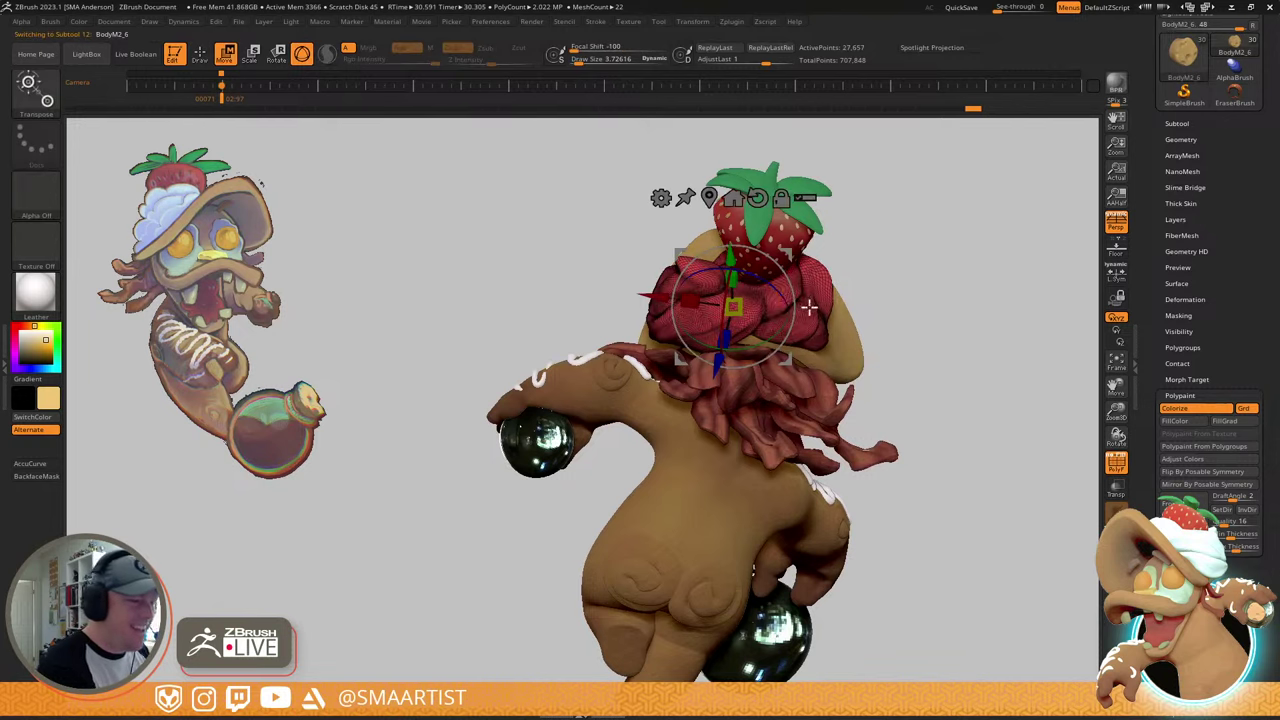
pyautogui.moveTo(792, 275); pyautogui.dragTo(800, 263)
pyautogui.moveTo(750, 305)
pyautogui.mouseDown()
pyautogui.moveTo(784, 293)
pyautogui.moveTo(745, 301)
pyautogui.mouseUp()
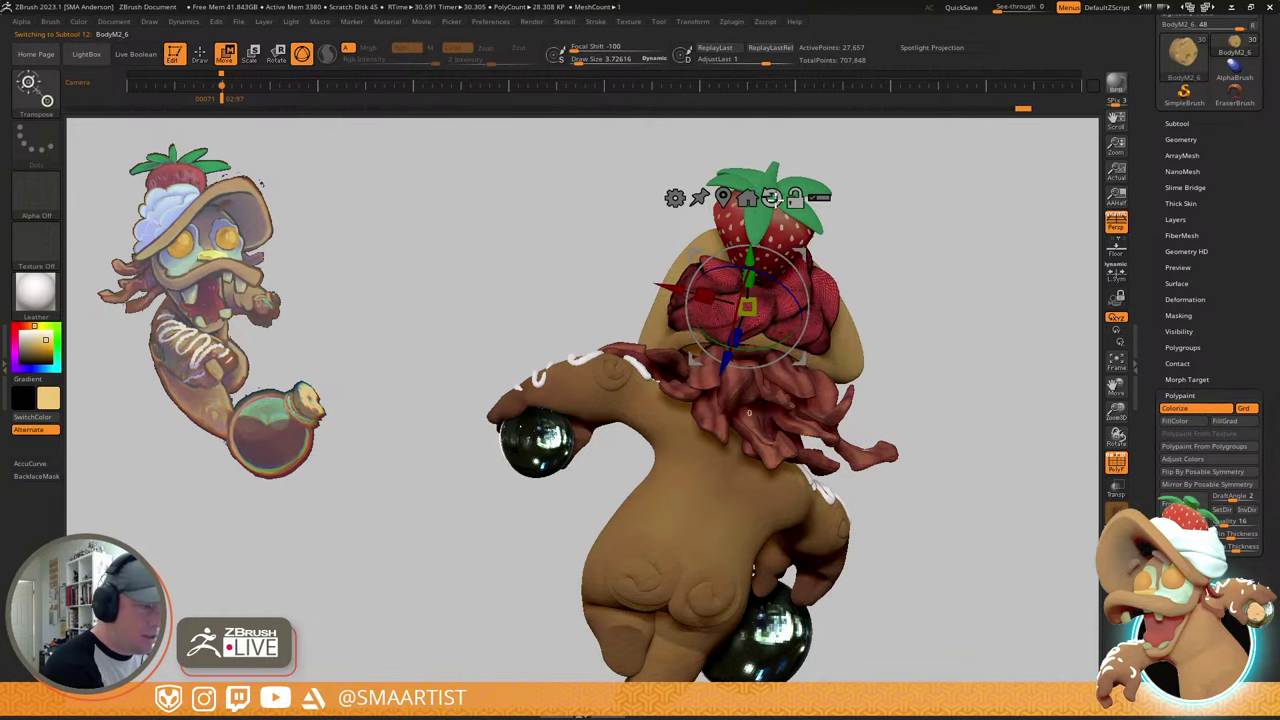
pyautogui.click(773, 198)
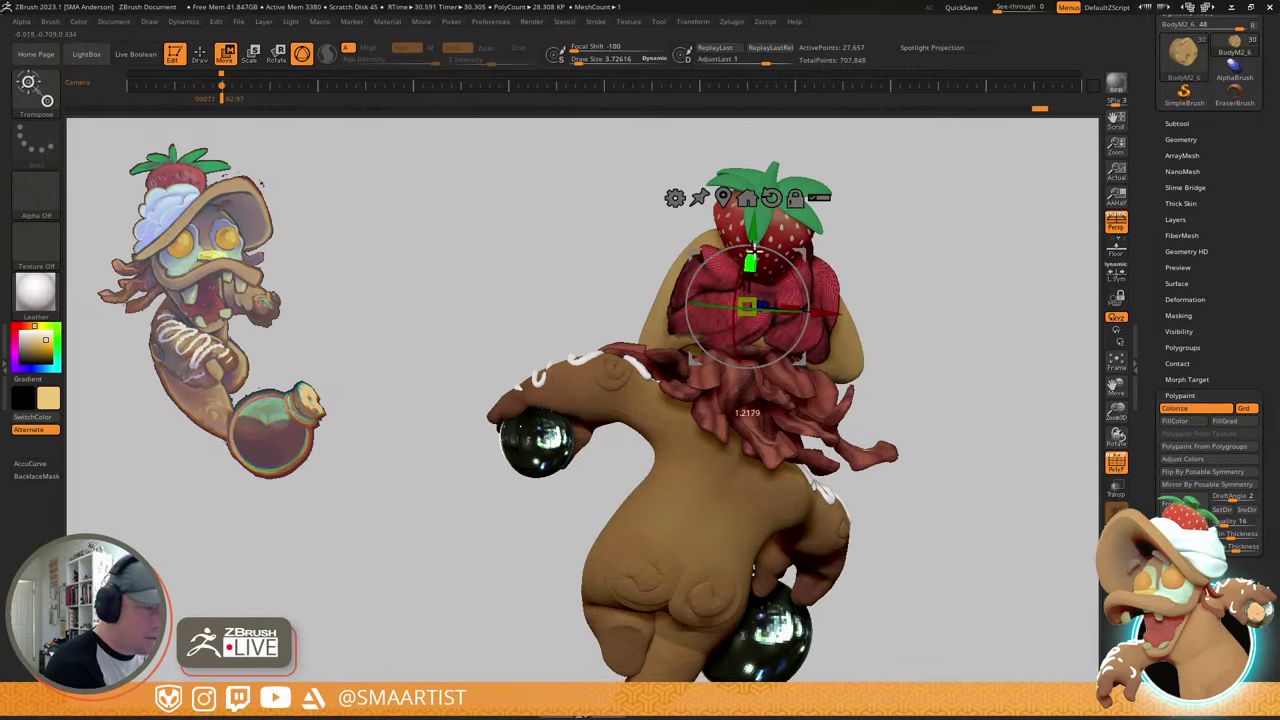
pyautogui.moveTo(746, 306); pyautogui.dragTo(756, 300)
pyautogui.moveTo(807, 248)
pyautogui.mouseDown()
pyautogui.moveTo(823, 257)
pyautogui.moveTo(824, 243)
pyautogui.mouseUp()
# - Reshape the whipped cream's upper edge around the strawberry from the sides using the Move brush with a draw size of about 86
pyautogui.press('q')
pyautogui.press('b')
pyautogui.press('m')
pyautogui.press('v')
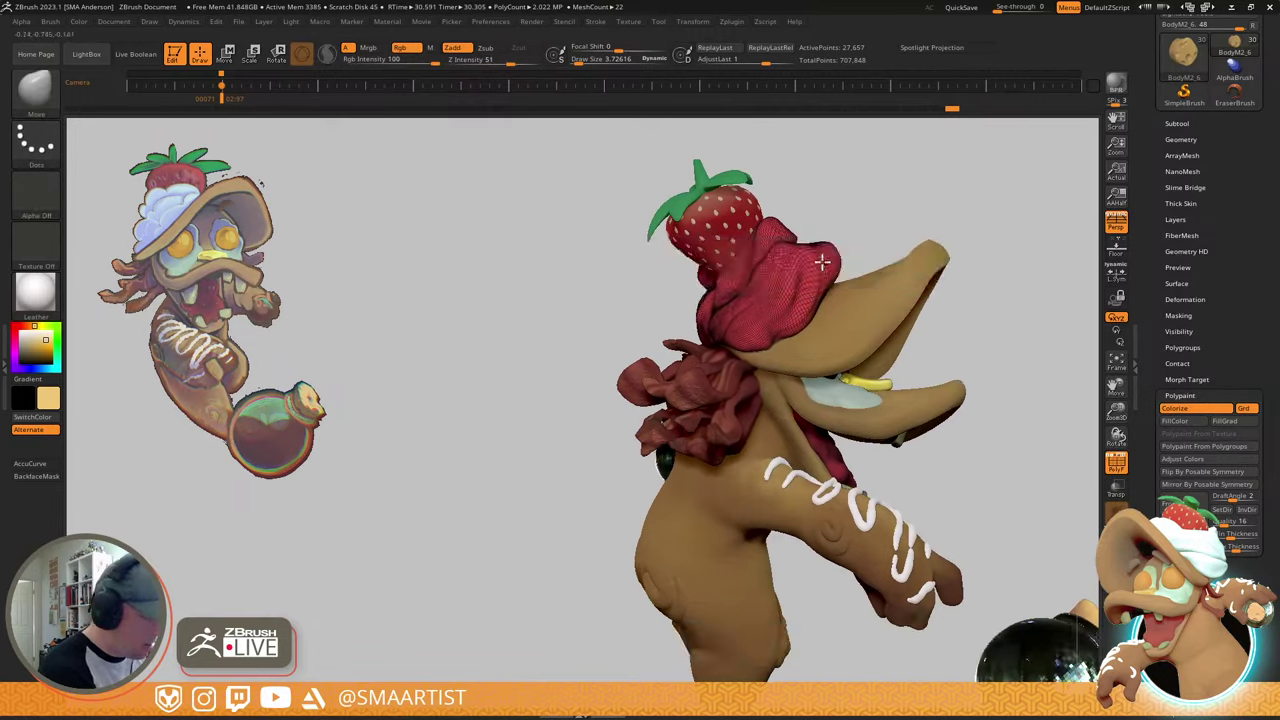
pyautogui.moveTo(796, 260); pyautogui.dragTo(783, 229, button='right')
pyautogui.press('s')
pyautogui.moveTo(803, 230); pyautogui.dragTo(791, 243)
pyautogui.moveTo(813, 225)
pyautogui.mouseDown(button='right')
pyautogui.moveTo(878, 236)
pyautogui.moveTo(894, 223)
pyautogui.moveTo(738, 234)
pyautogui.mouseUp(button='right')
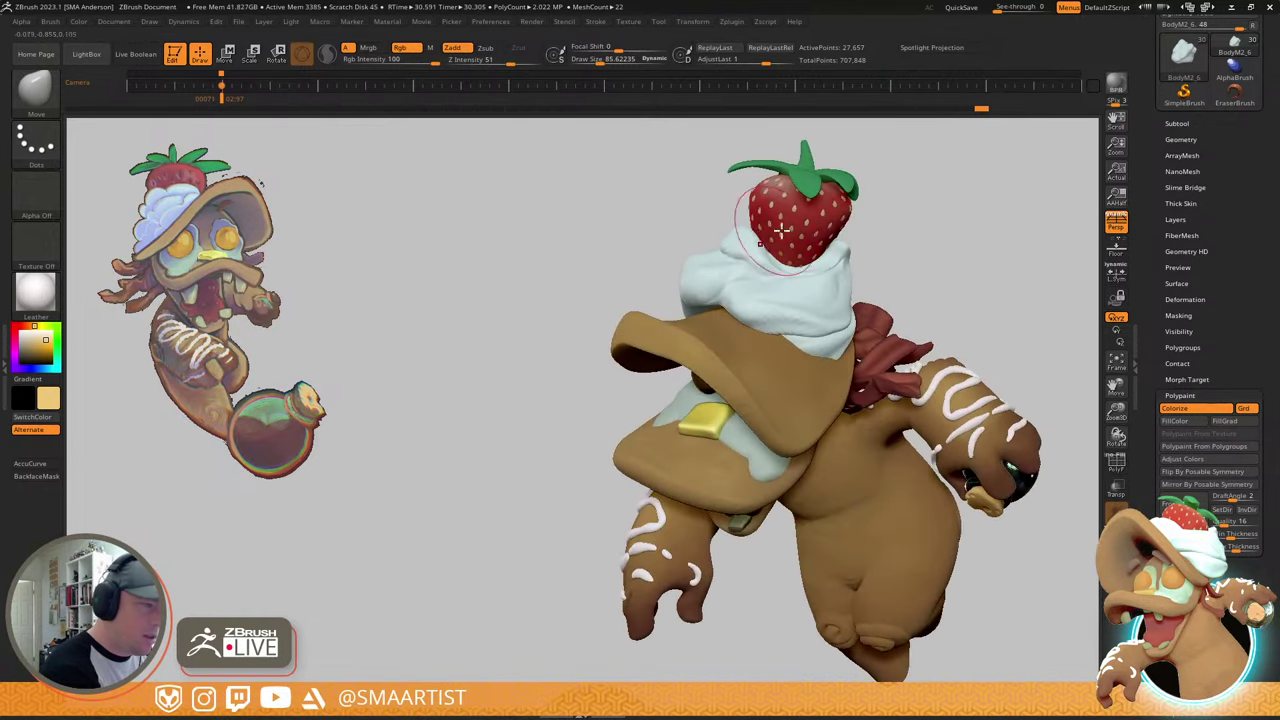
pyautogui.moveTo(782, 231); pyautogui.dragTo(736, 243, button='right')
pyautogui.moveTo(728, 240); pyautogui.dragTo(738, 234)
# - Set the Move brush's draw size to about 86 and push the front of the whipped cream up against the strawberry's base
pyautogui.moveTo(745, 240)
pyautogui.mouseDown(button='right')
pyautogui.moveTo(809, 249)
pyautogui.moveTo(762, 283)
pyautogui.moveTo(771, 229)
pyautogui.moveTo(791, 271)
pyautogui.moveTo(775, 296)
pyautogui.moveTo(888, 240)
pyautogui.mouseUp(button='right')
pyautogui.press('s')
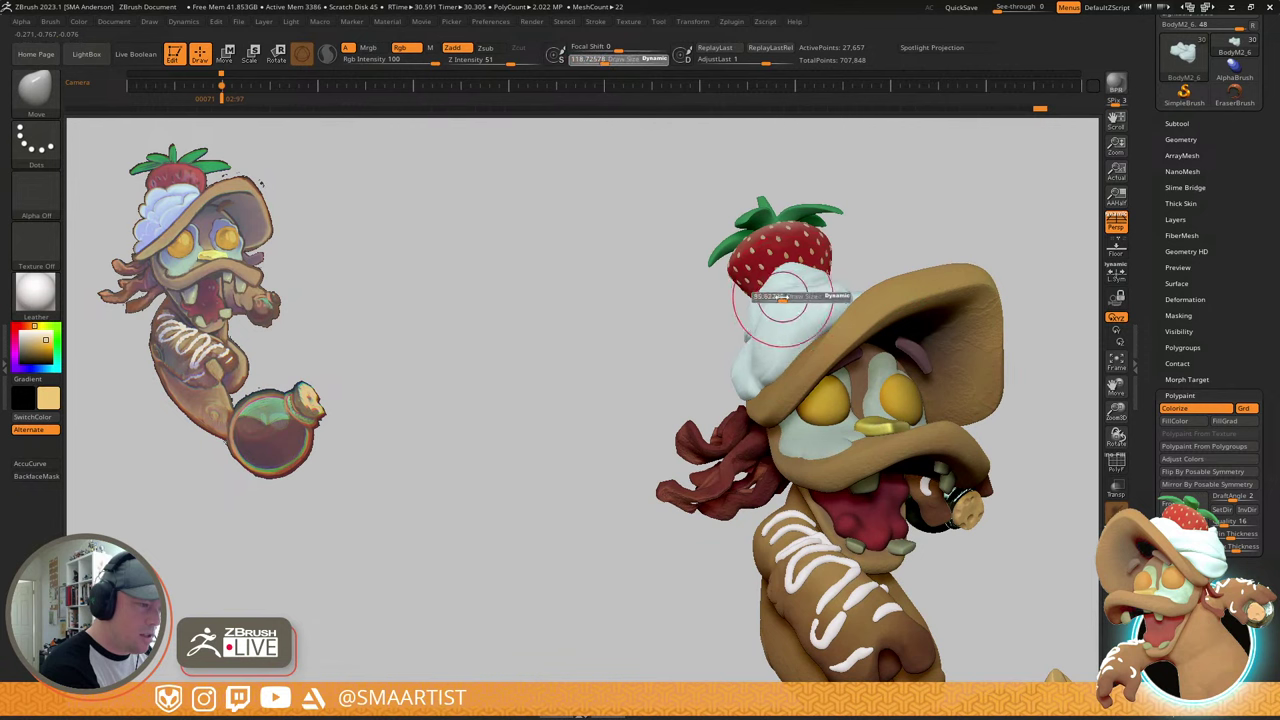
pyautogui.moveTo(787, 297); pyautogui.dragTo(781, 297)
pyautogui.moveTo(775, 313)
pyautogui.mouseDown()
pyautogui.moveTo(776, 278)
pyautogui.moveTo(797, 263)
pyautogui.mouseUp()
pyautogui.moveTo(802, 276); pyautogui.dragTo(797, 259)
pyautogui.keyDown('ctrl'); pyautogui.moveTo(913, 245); pyautogui.dragTo(936, 200, button='right'); pyautogui.keyUp('ctrl')
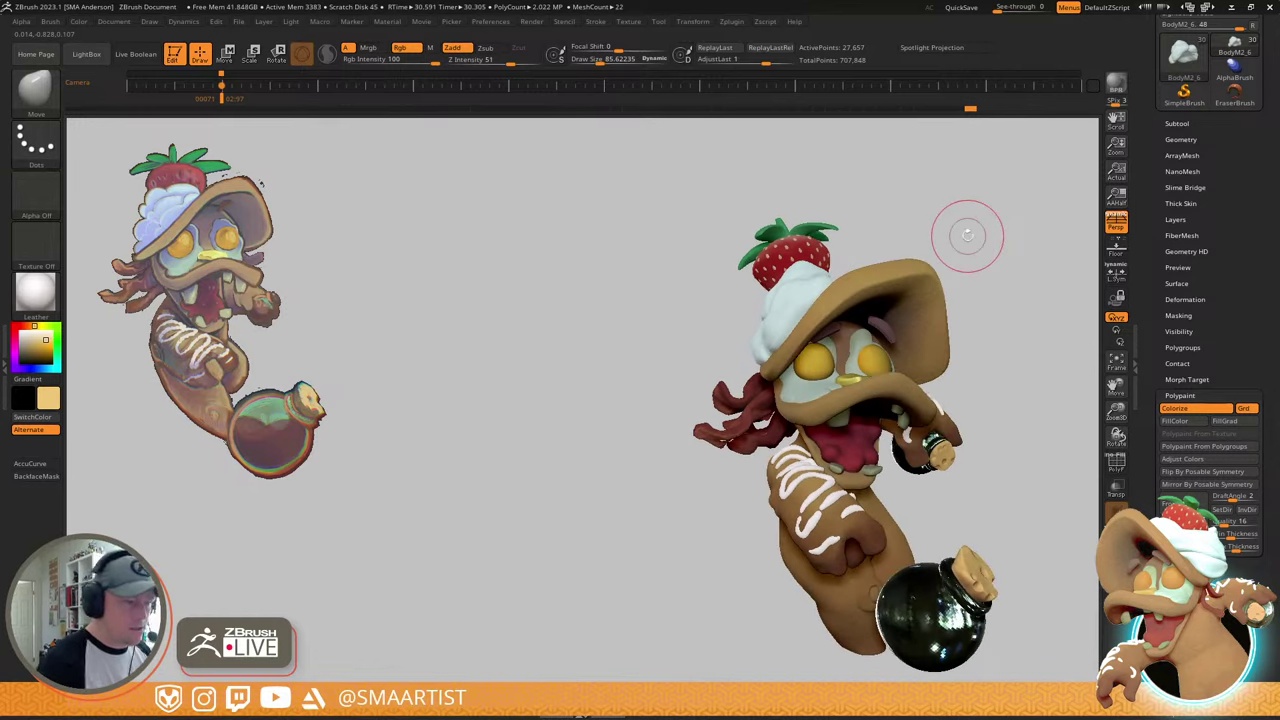
# - Select the large bottle's cork, view it at close range and turn off its wireframe display
pyautogui.press('f')
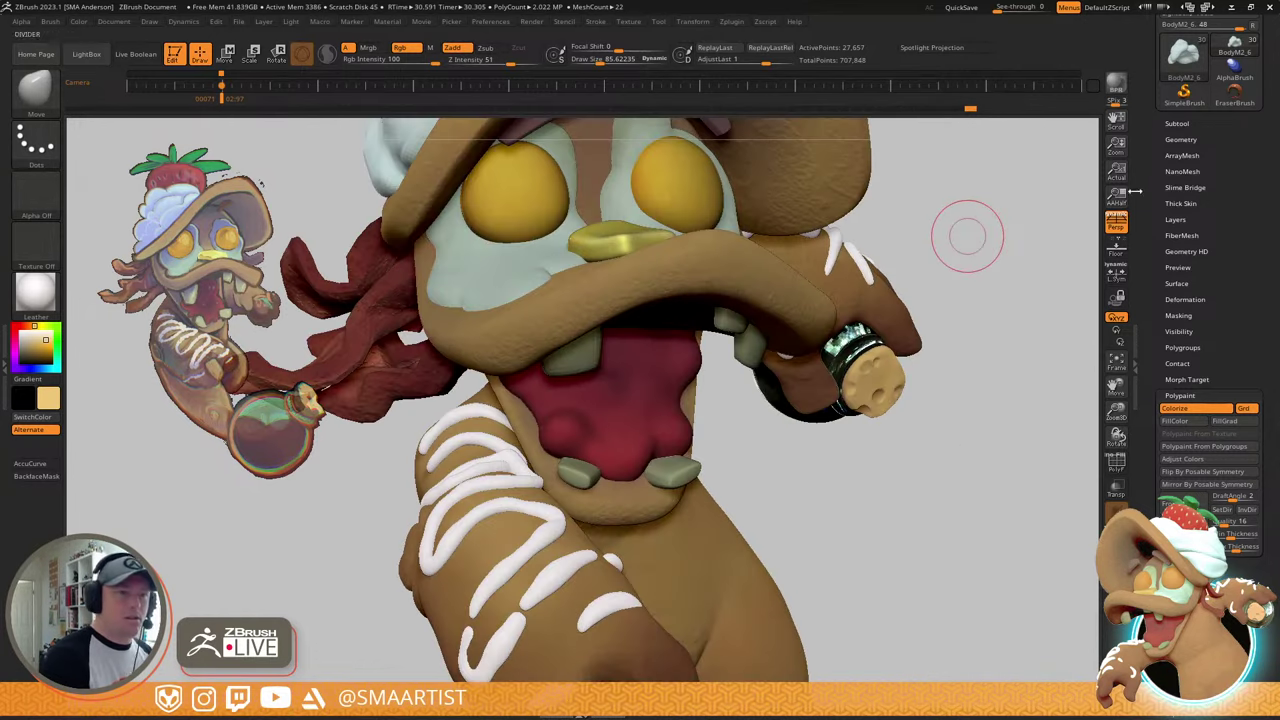
pyautogui.moveTo(1116, 145); pyautogui.dragTo(1080, 89)
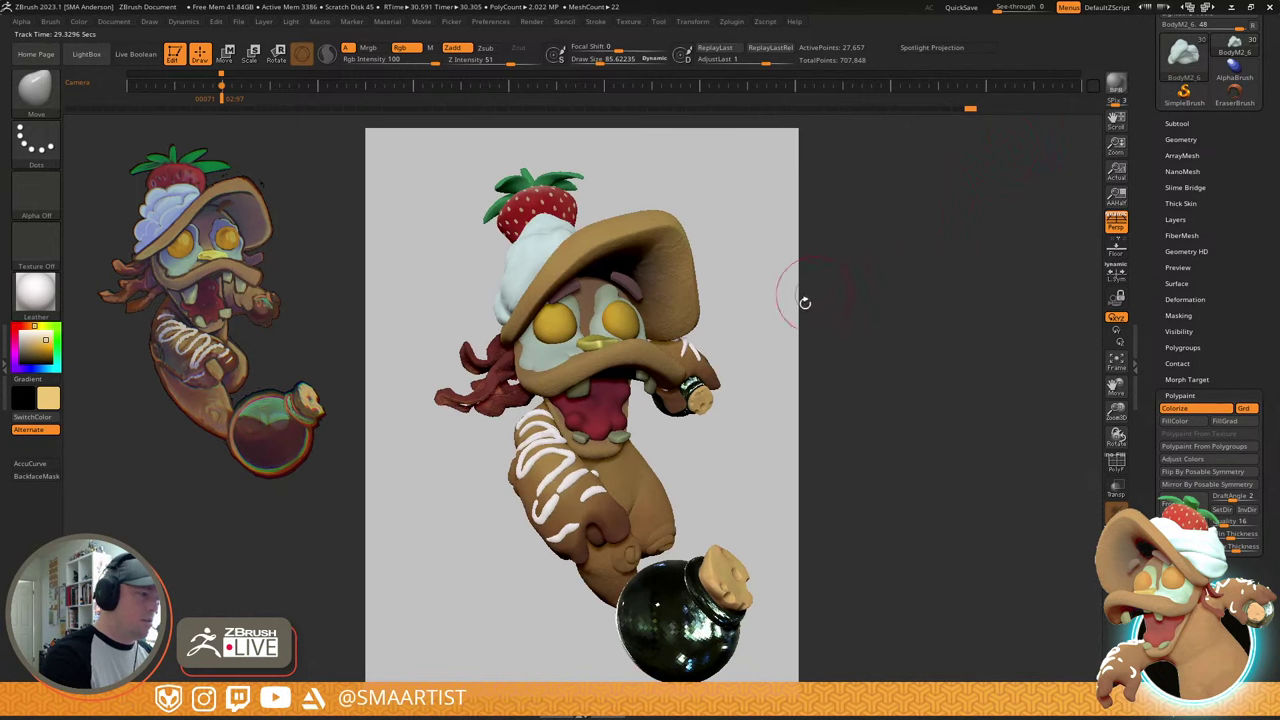
pyautogui.press('d')
pyautogui.hotkey('shift', 'd')
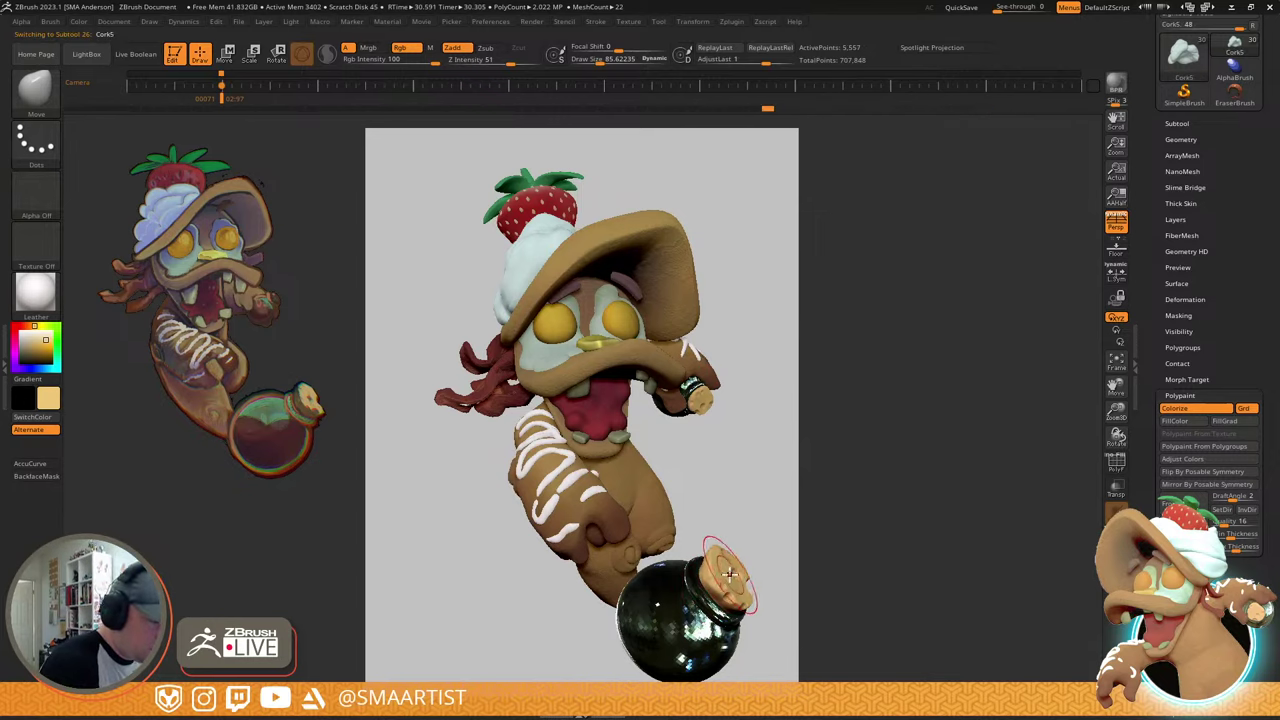
pyautogui.keyDown('alt'); pyautogui.click(725, 575); pyautogui.keyUp('alt')
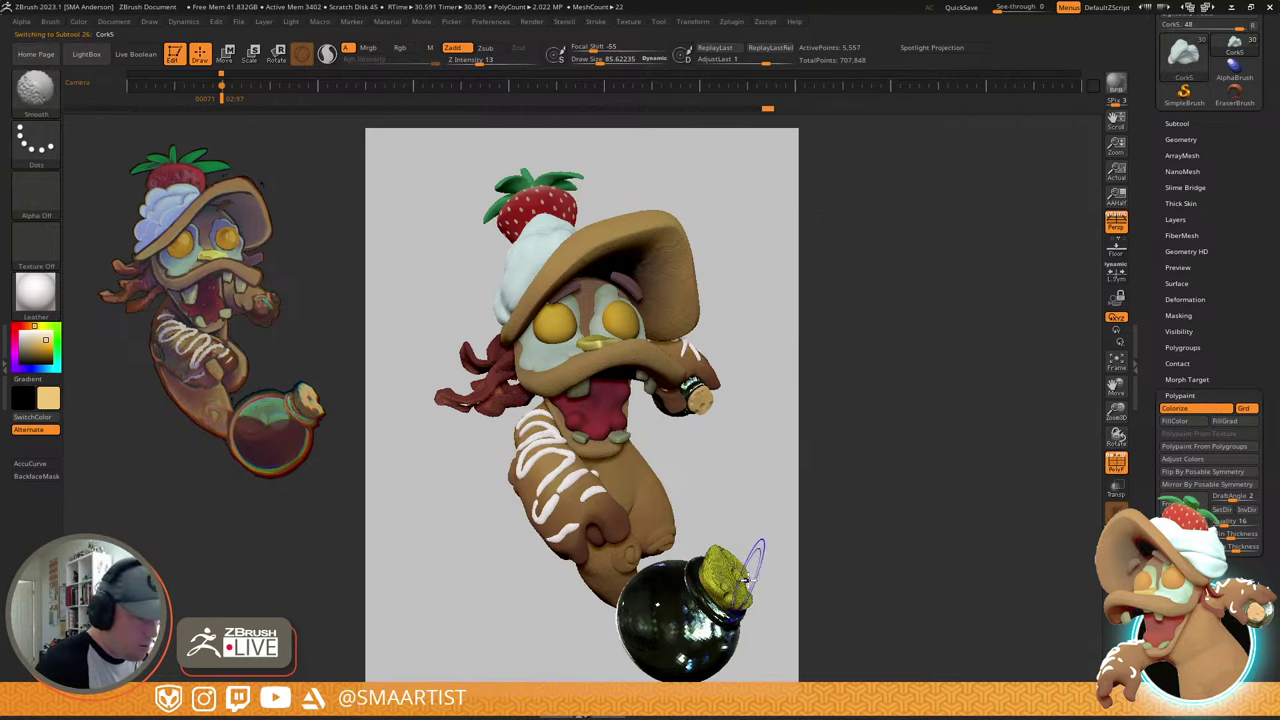
pyautogui.click(1116, 170)
pyautogui.moveTo(1116, 120); pyautogui.dragTo(1081, 3)
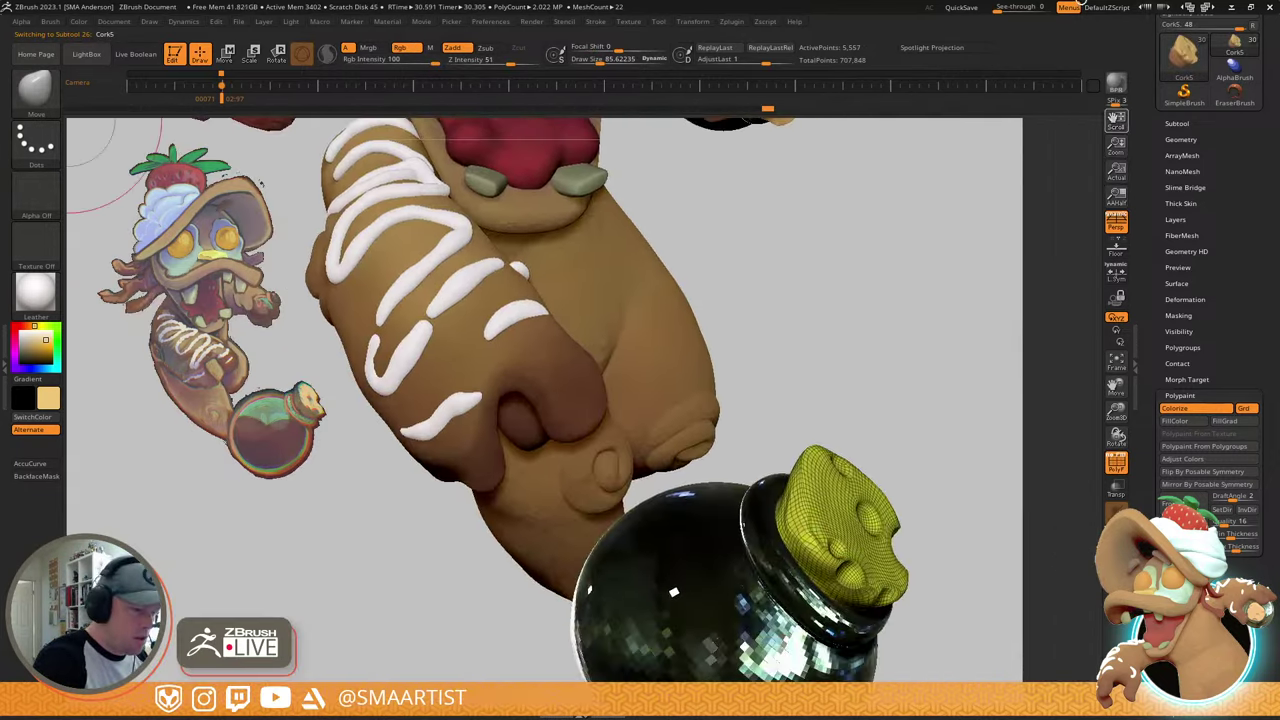
pyautogui.hotkey('shift', 'f')
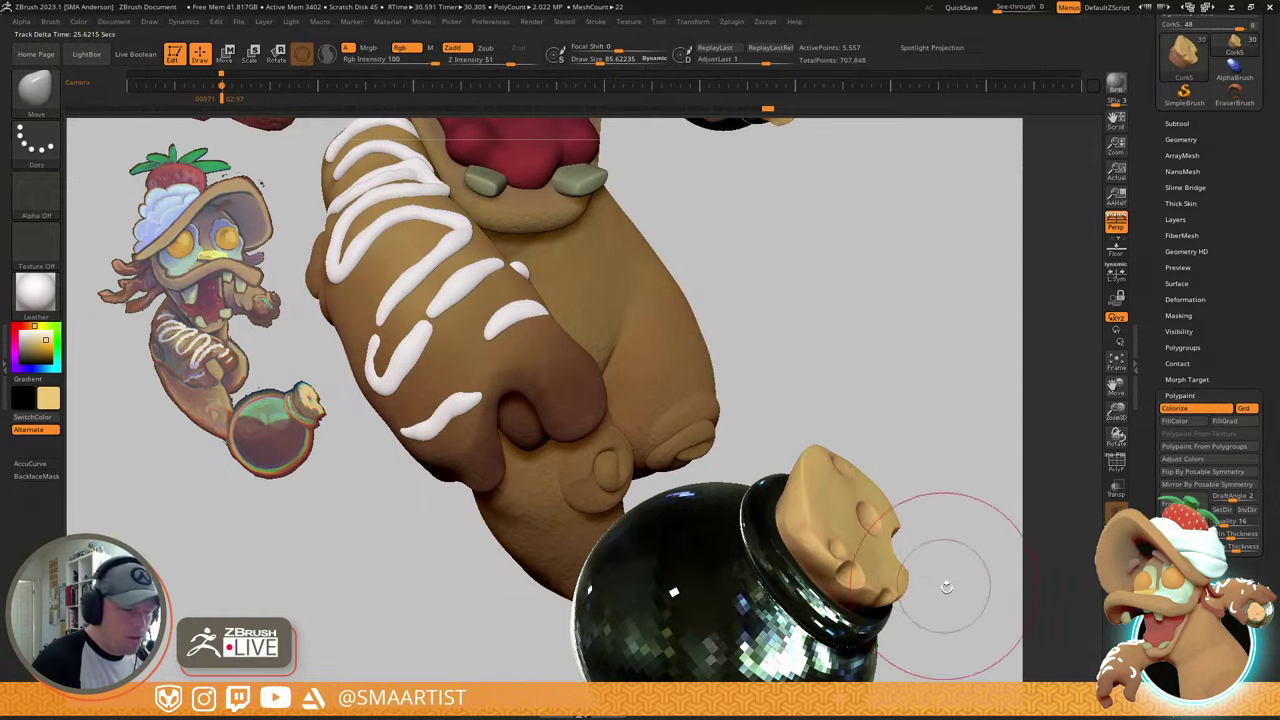
# - Browse the NoiseMaker presets, apply Noise25 to the large cork's surface, and close the preset browser
pyautogui.click(1180, 284)
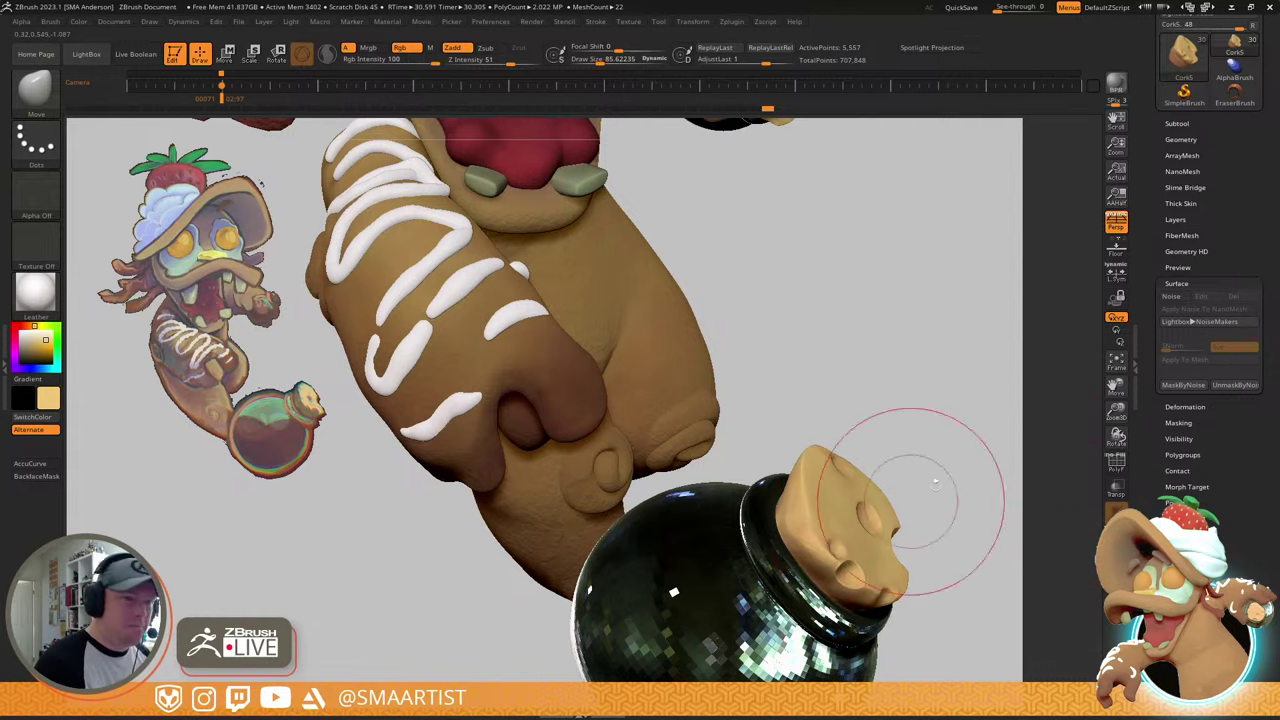
pyautogui.click(1199, 321)
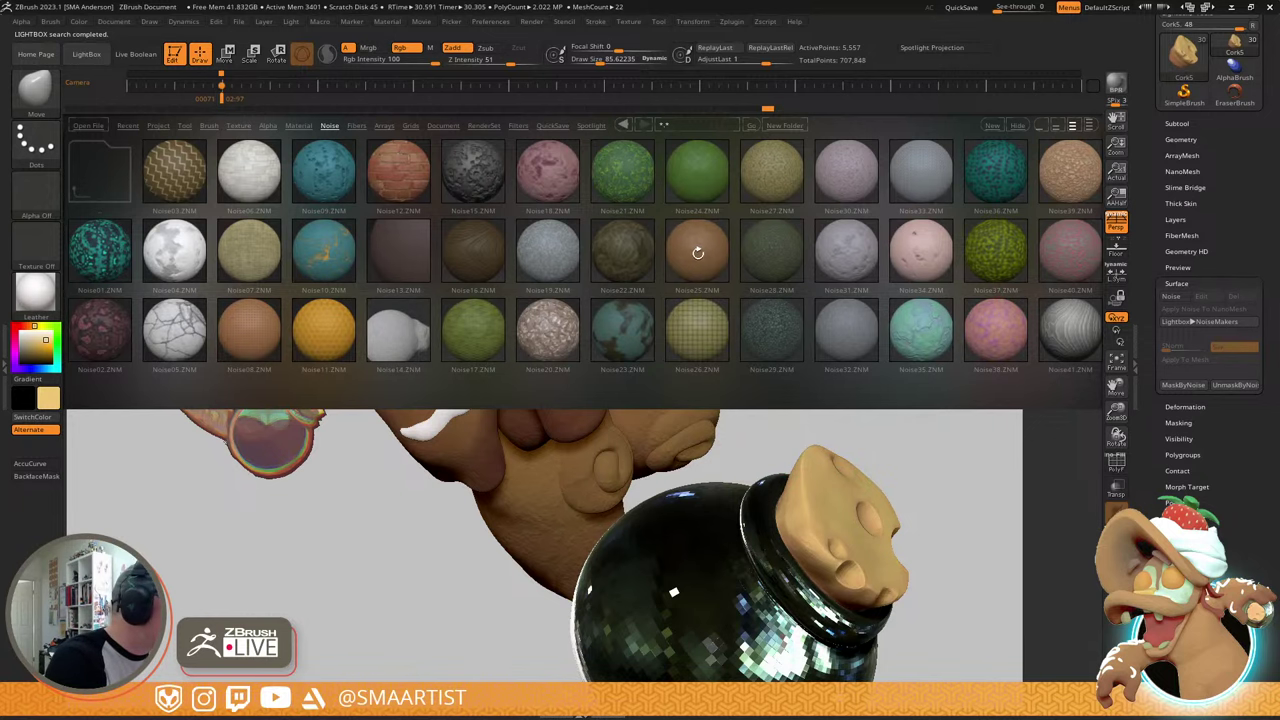
pyautogui.scroll(-3, 929, 382)
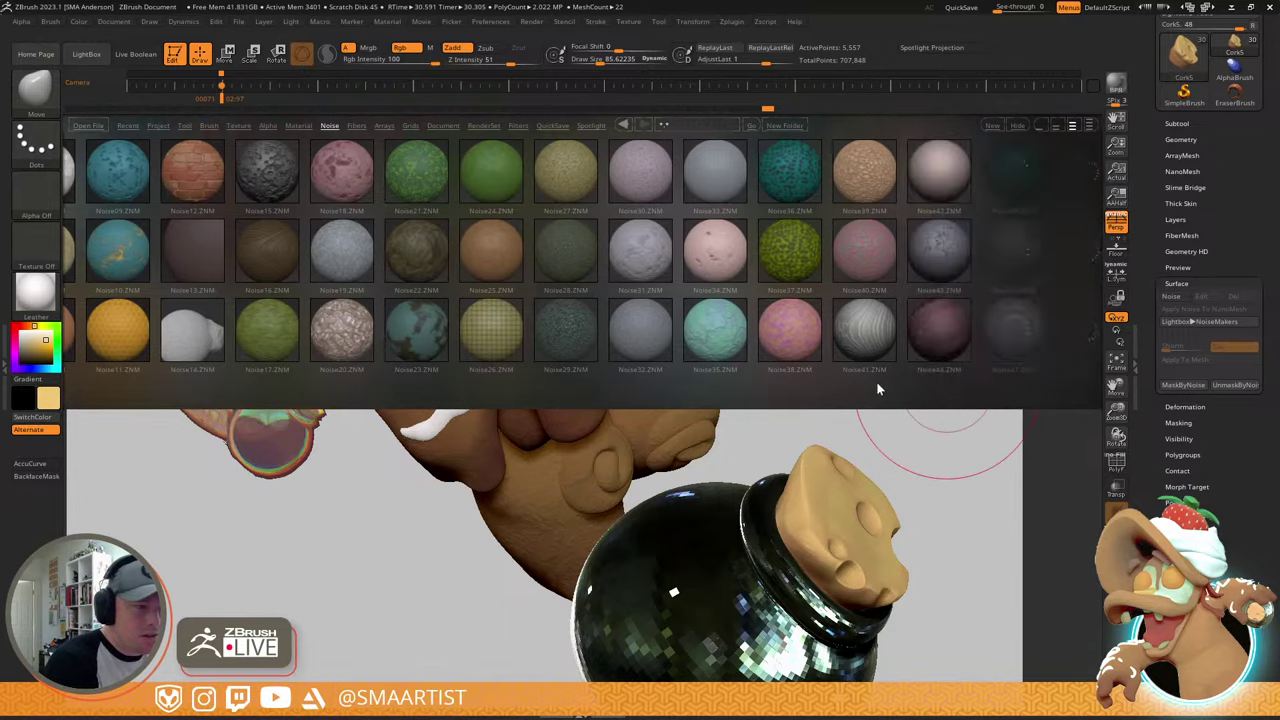
pyautogui.scroll(-5, 876, 381)
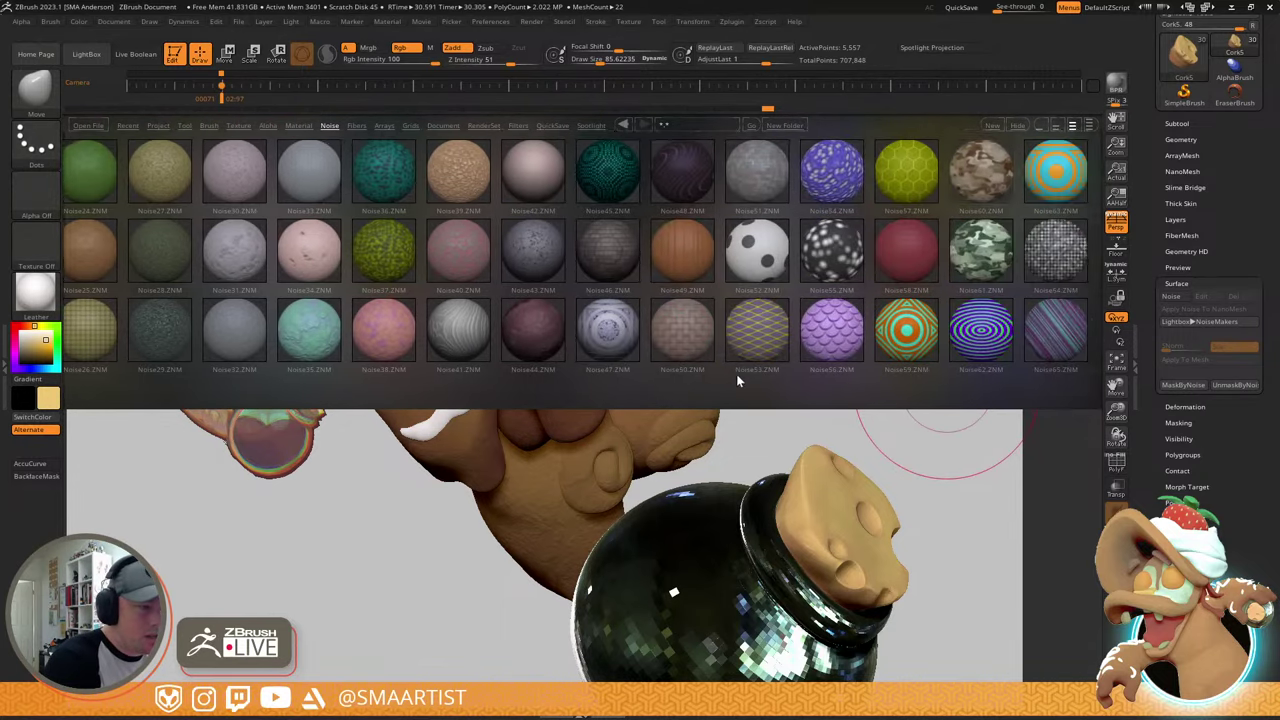
pyautogui.scroll(-5, 736, 379)
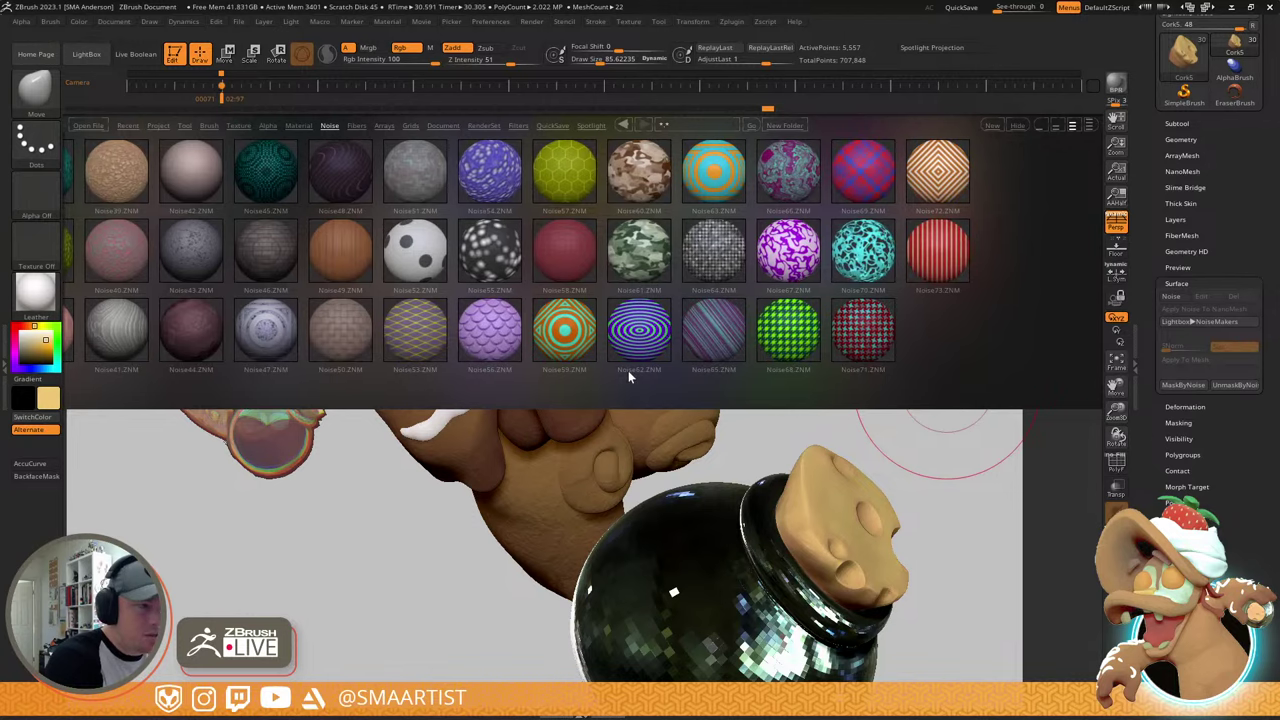
pyautogui.scroll(9, 630, 372)
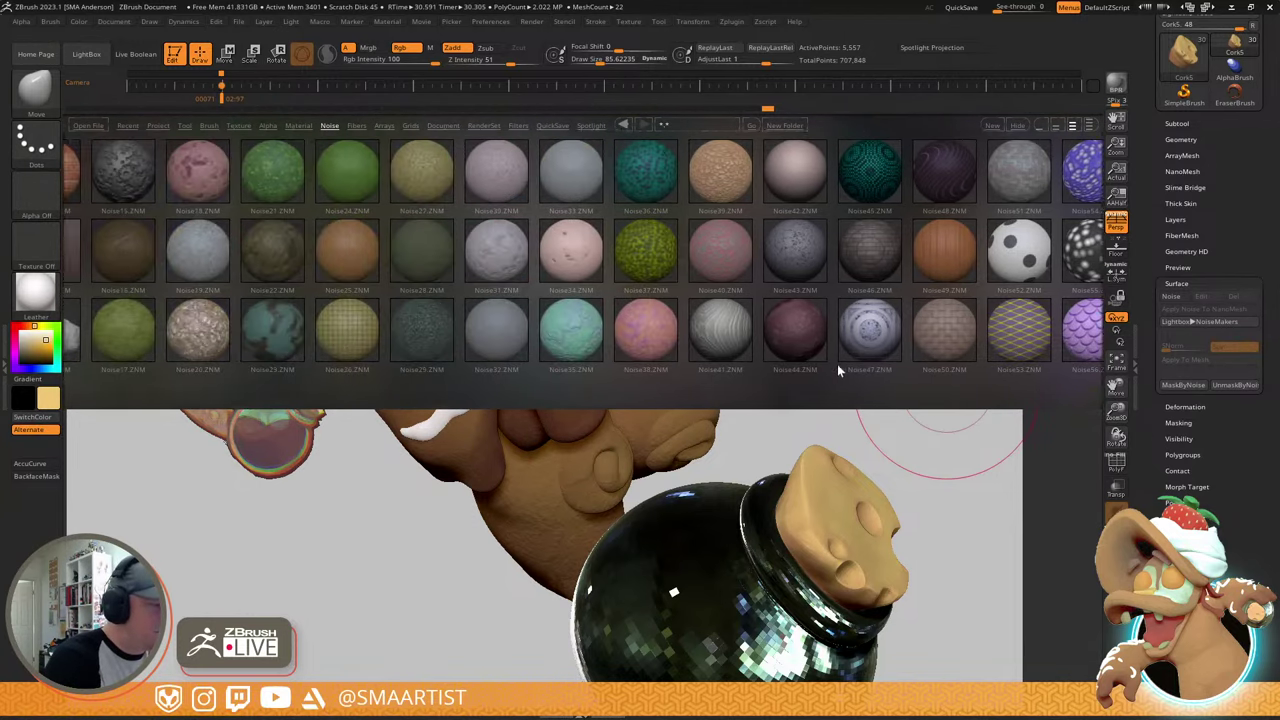
pyautogui.scroll(4, 864, 367)
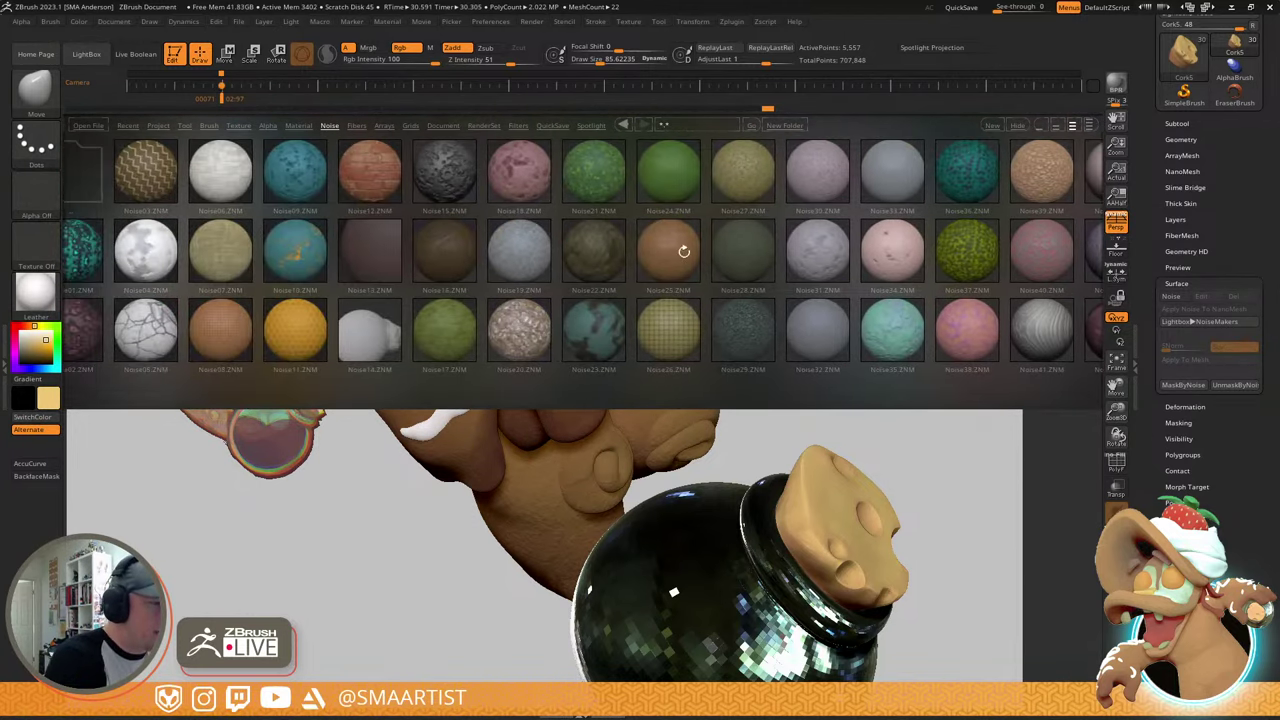
pyautogui.doubleClick(668, 252)
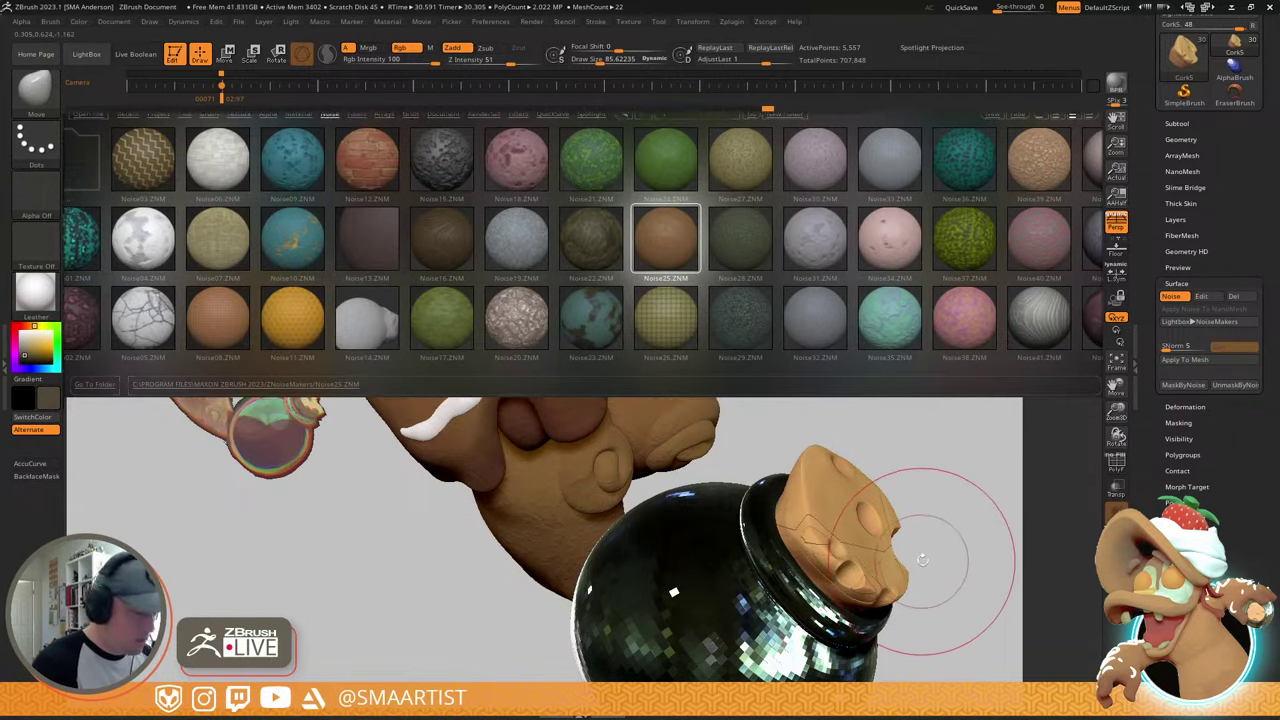
pyautogui.press(',')
# - Edit the large cork's surface noise, framing it in the preview, and set Noise Scale to about 30 and Plugin Scale to about 0.038
pyautogui.click(1201, 296)
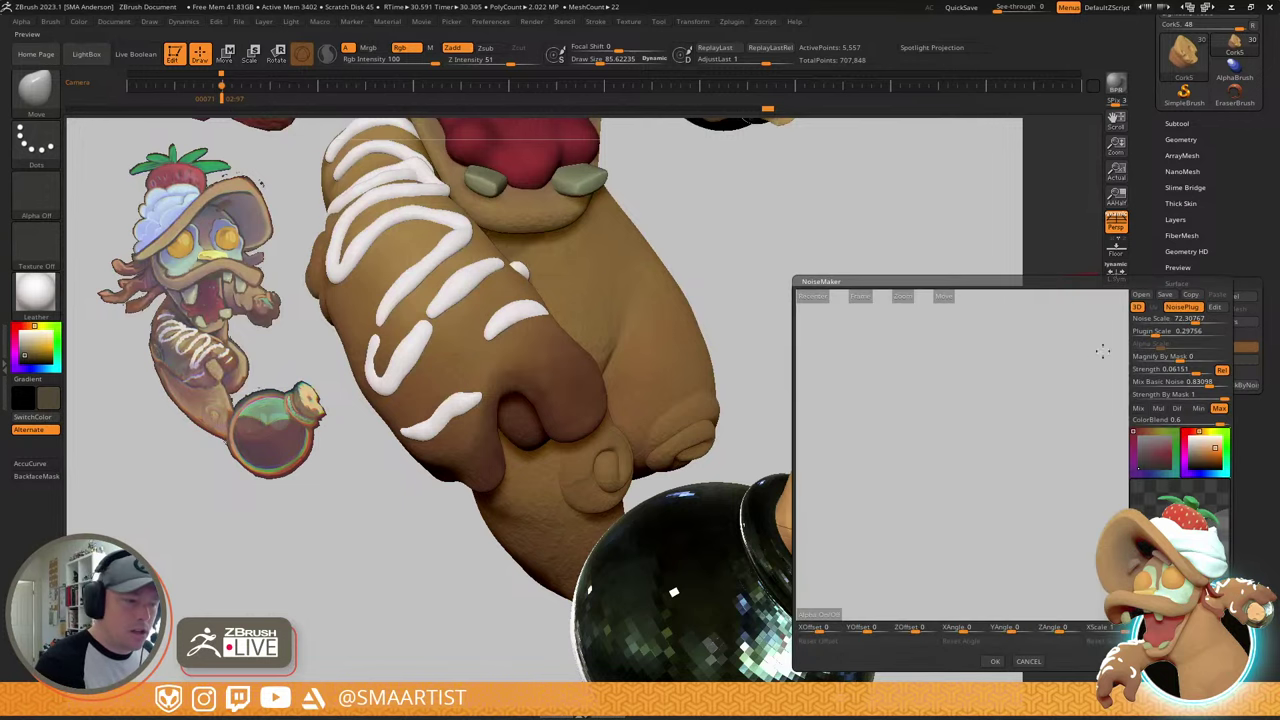
pyautogui.click(862, 297)
pyautogui.moveTo(1034, 406); pyautogui.dragTo(1009, 429)
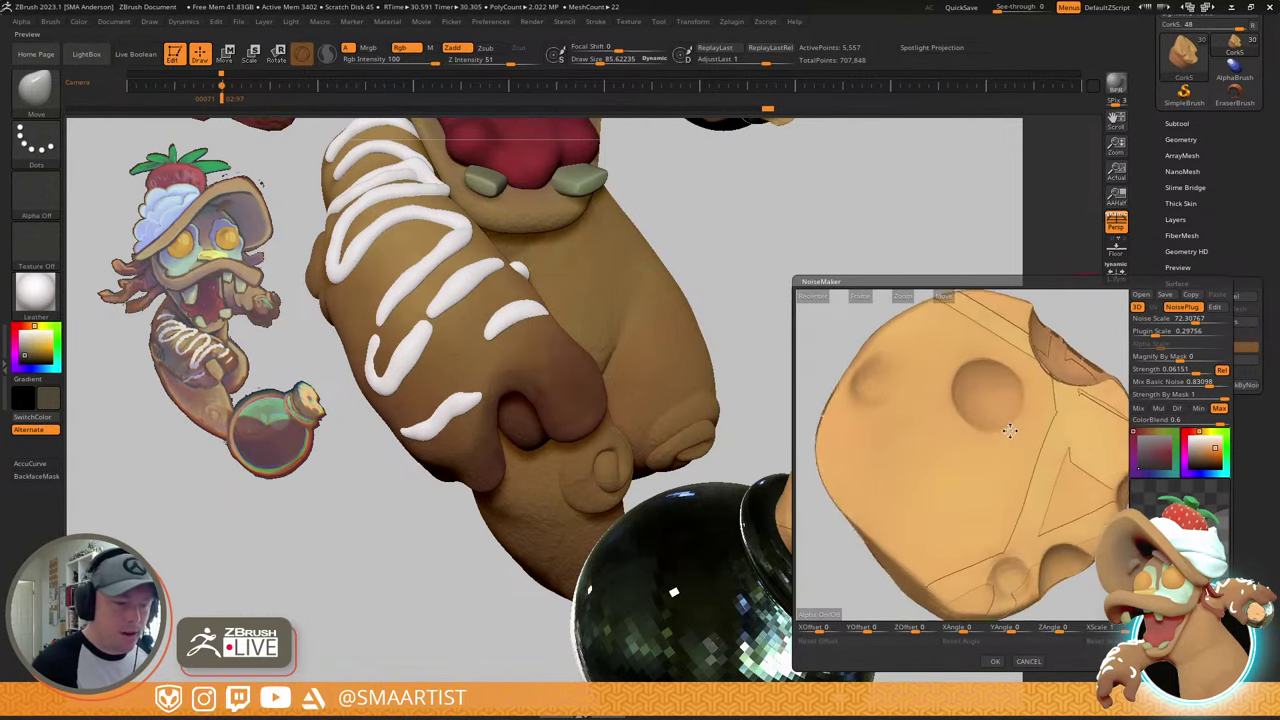
pyautogui.keyDown('alt'); pyautogui.moveTo(1104, 444); pyautogui.dragTo(1036, 424); pyautogui.keyUp('alt')
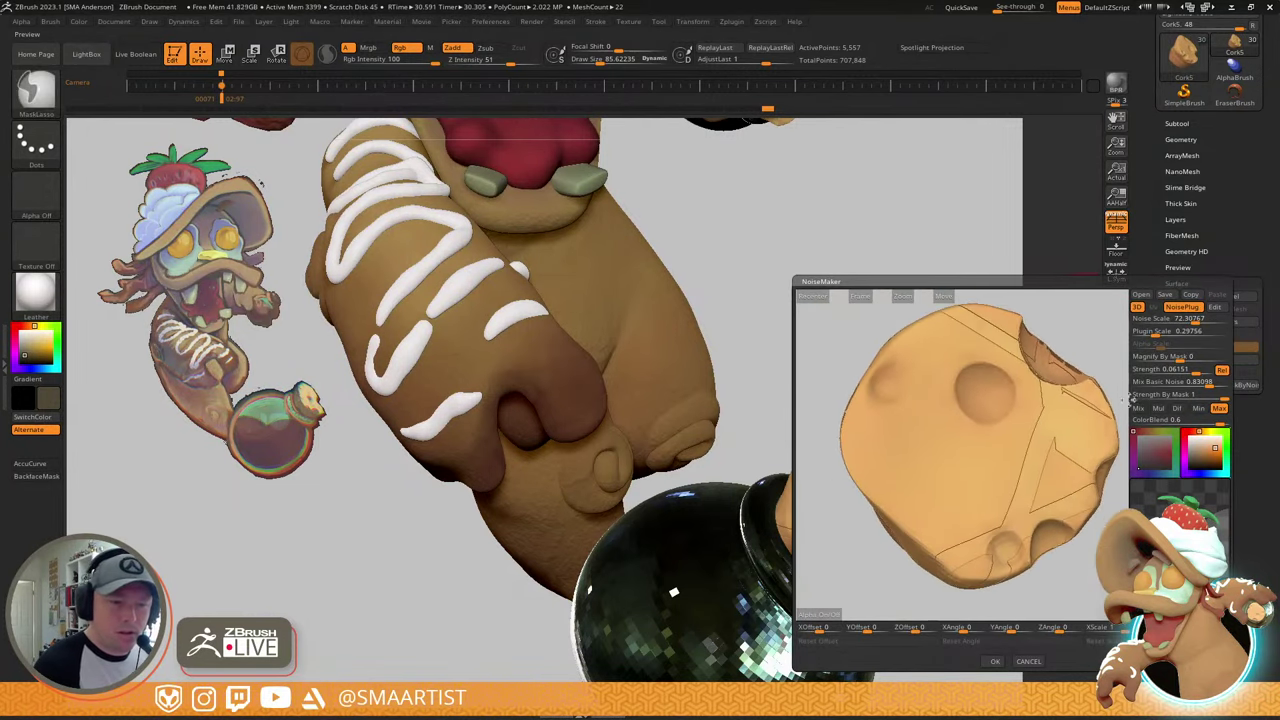
pyautogui.moveTo(1197, 321); pyautogui.dragTo(1147, 334)
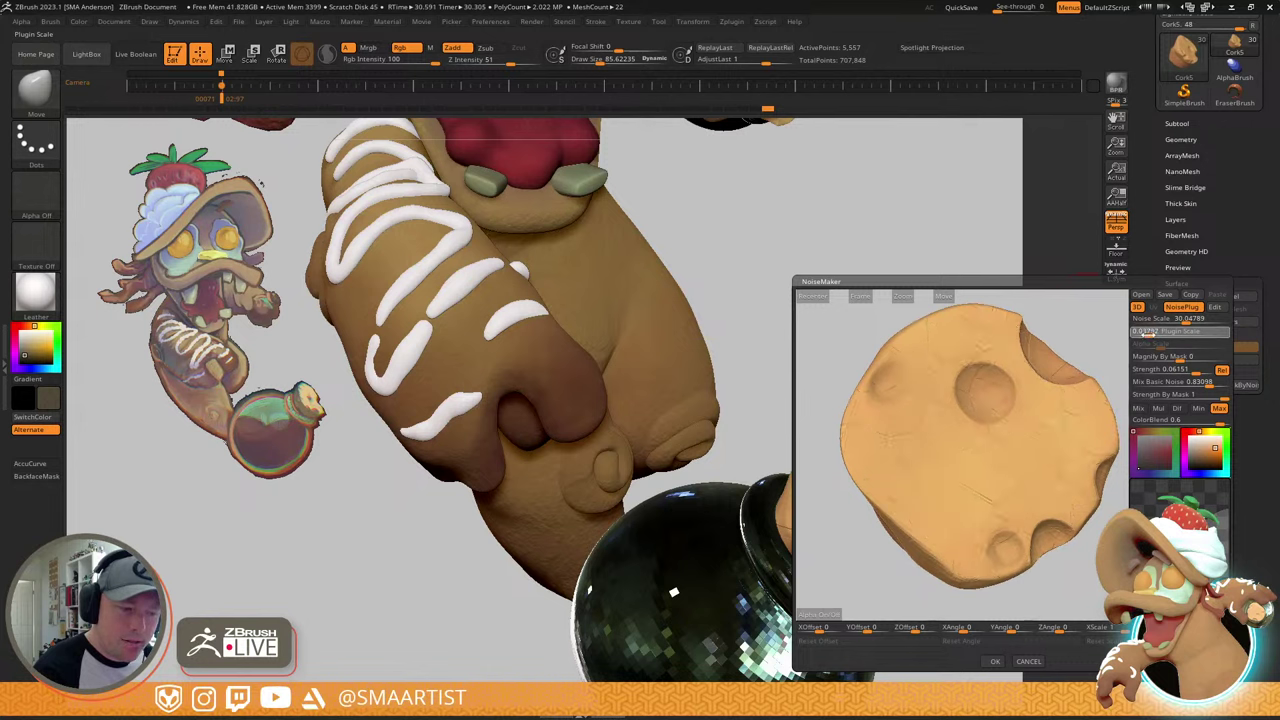
pyautogui.moveTo(1056, 482); pyautogui.dragTo(1058, 434)
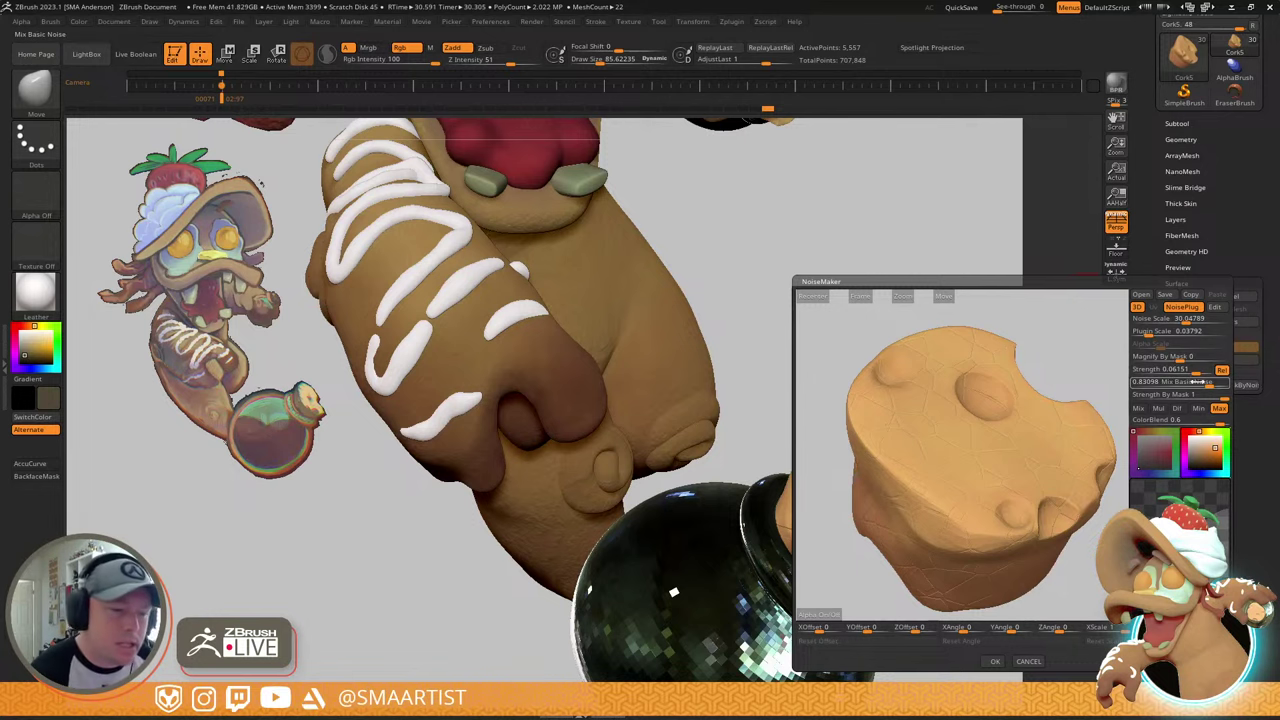
# - Darken the noise's second colour, set ColorBlend to about 0.61, and try the Min, Dif and Mul modes before choosing Mix
pyautogui.click(1207, 455)
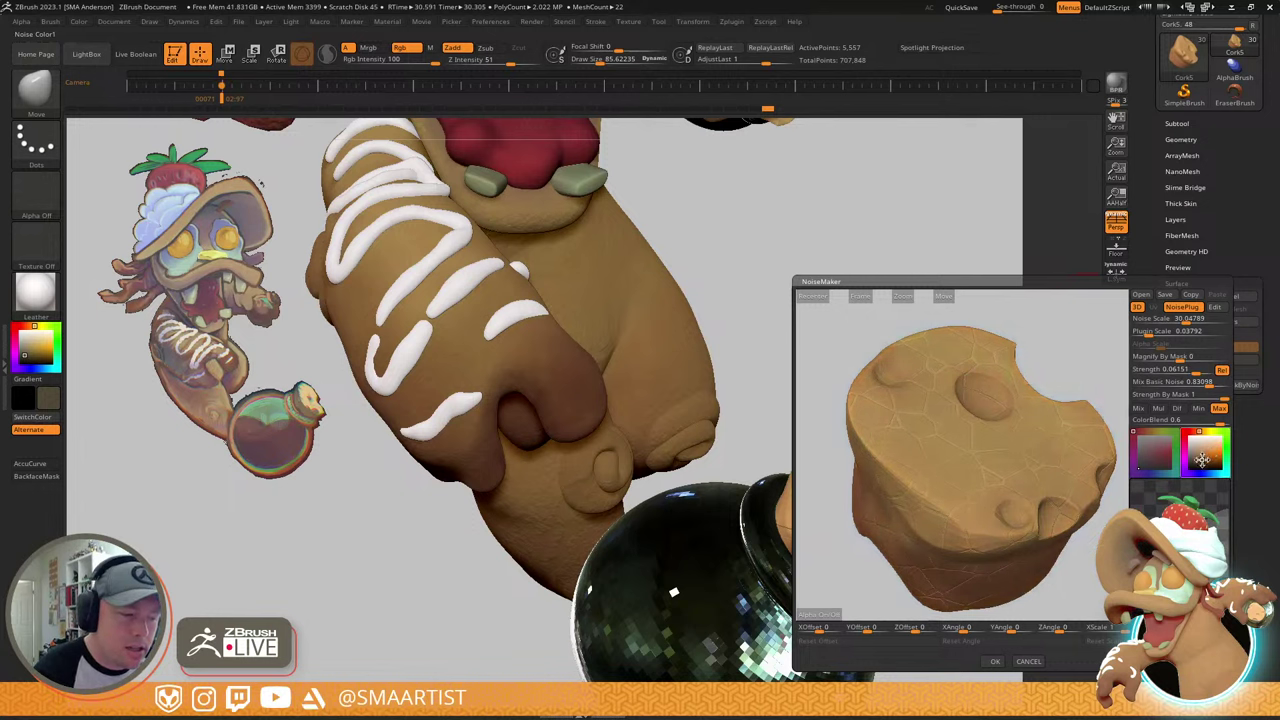
pyautogui.click(1211, 451)
pyautogui.moveTo(1217, 425)
pyautogui.mouseDown()
pyautogui.moveTo(1150, 422)
pyautogui.moveTo(1197, 422)
pyautogui.moveTo(1203, 456)
pyautogui.moveTo(1221, 422)
pyautogui.mouseUp()
pyautogui.click(1198, 409)
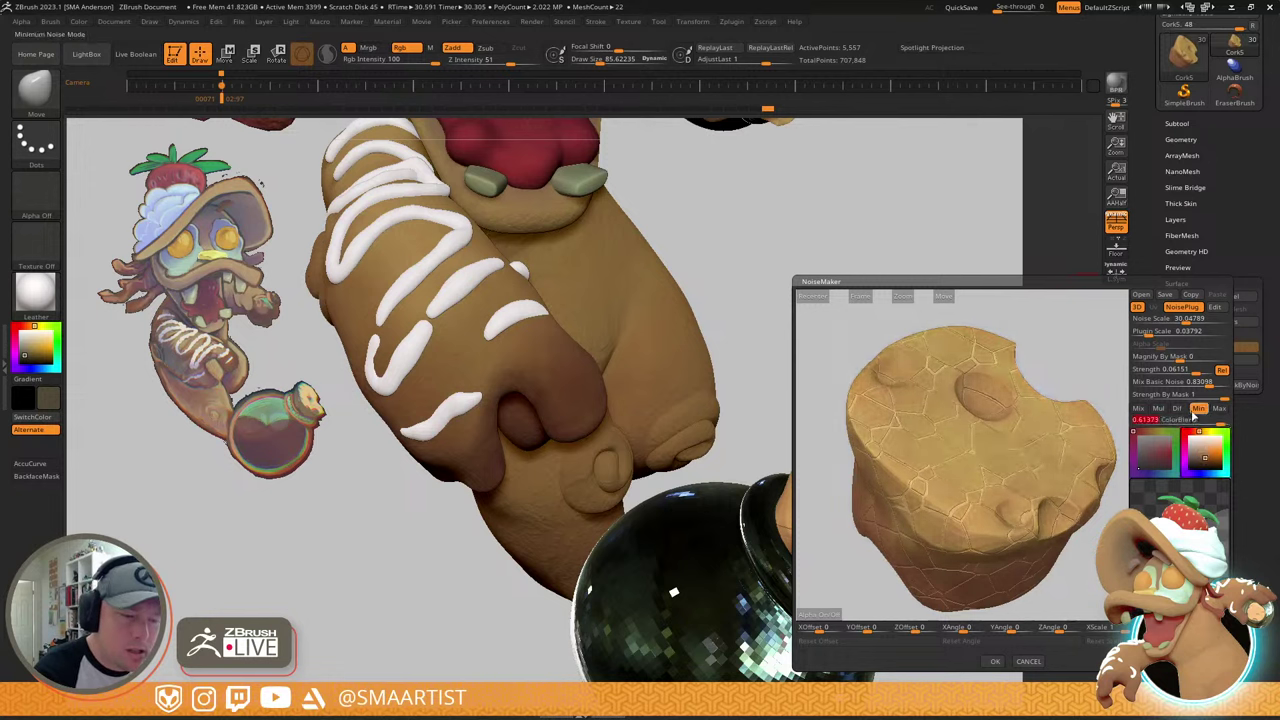
pyautogui.click(1180, 409)
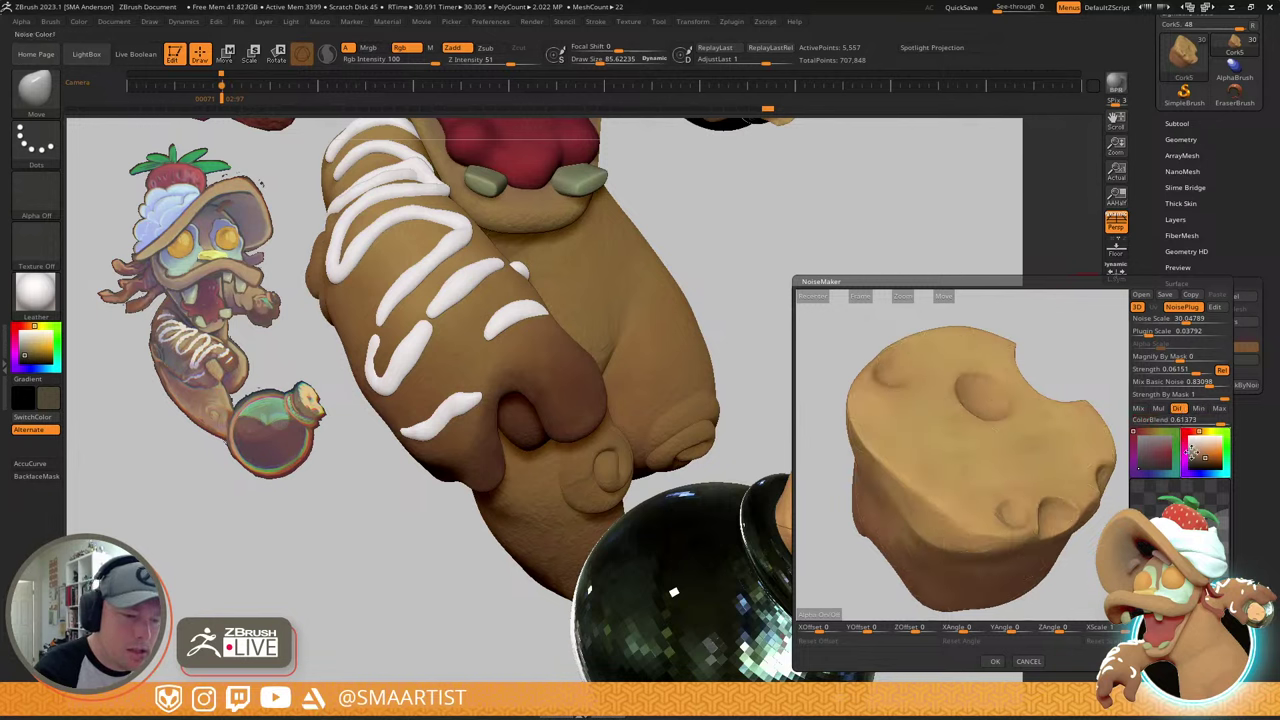
pyautogui.moveTo(1203, 457); pyautogui.dragTo(1203, 462)
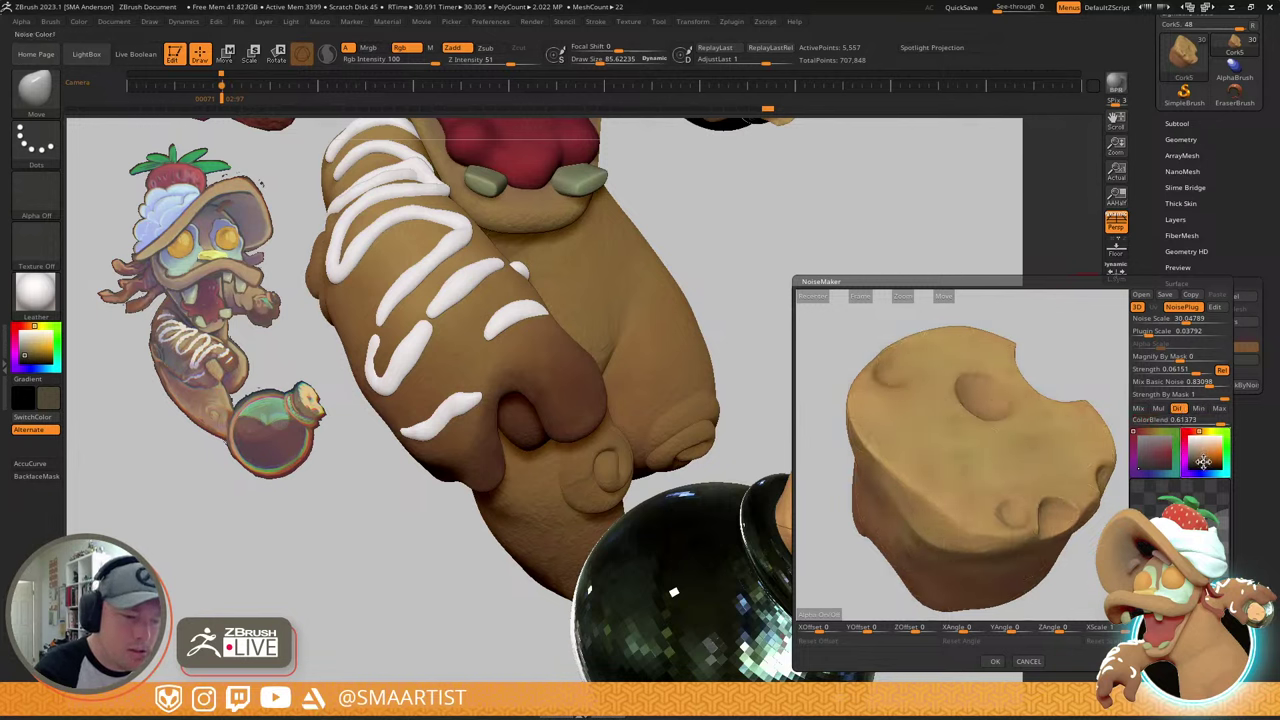
pyautogui.click(1158, 409)
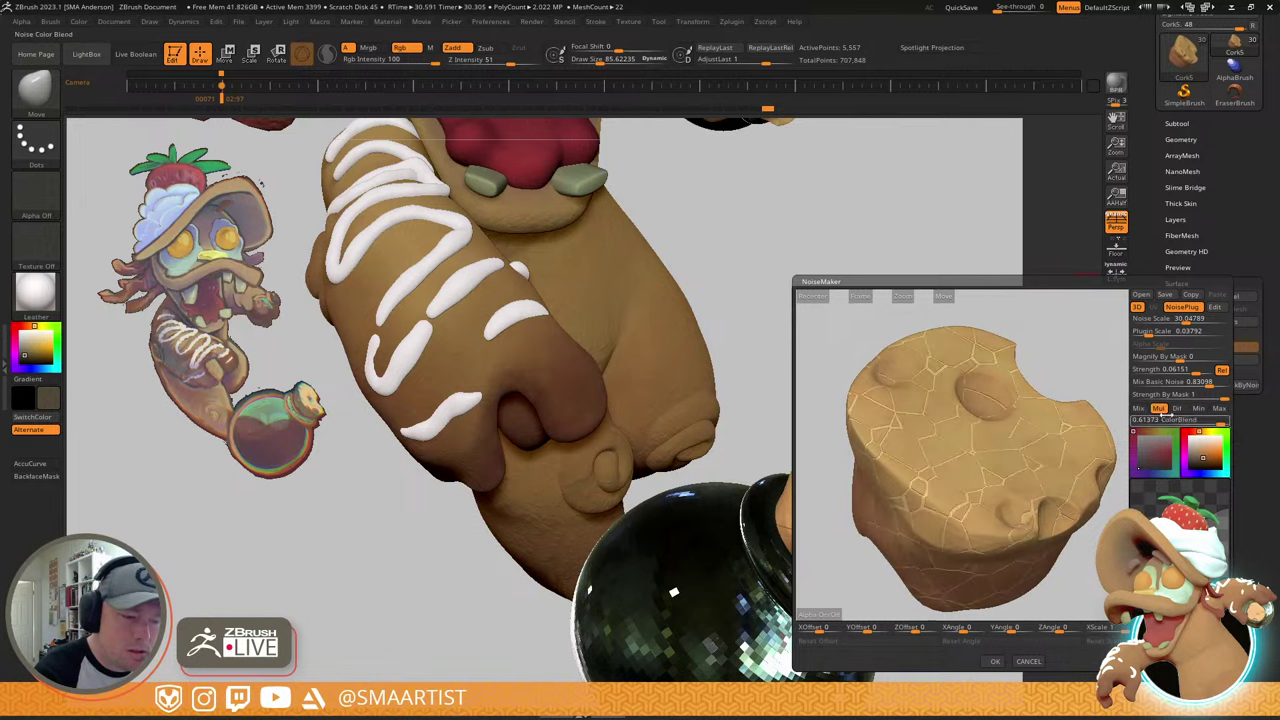
pyautogui.click(1137, 409)
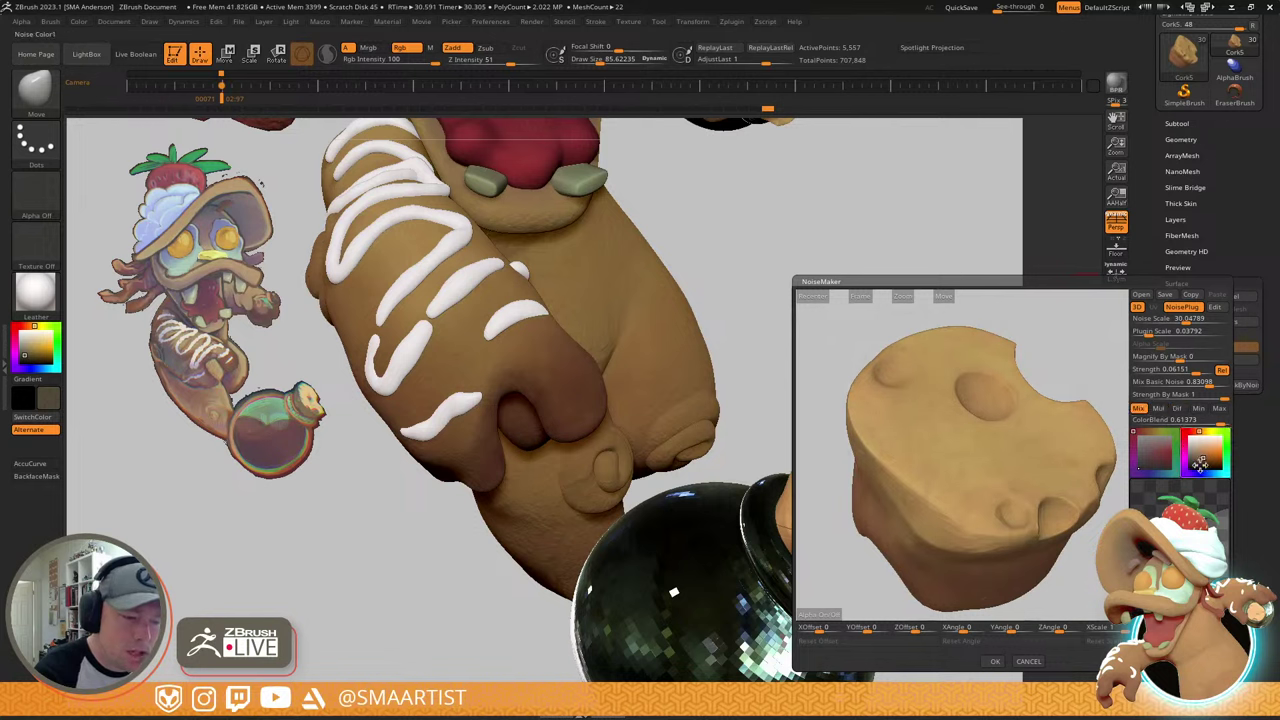
# - Set the noise Strength to about 0.069 and Noise Scale to about 19.5, copy the noise settings, and accept the noise
pyautogui.moveTo(1080, 357)
pyautogui.keyDown('alt'); pyautogui.mouseDown()
pyautogui.moveTo(1074, 369)
pyautogui.moveTo(1079, 358)
pyautogui.mouseUp(); pyautogui.keyUp('alt')
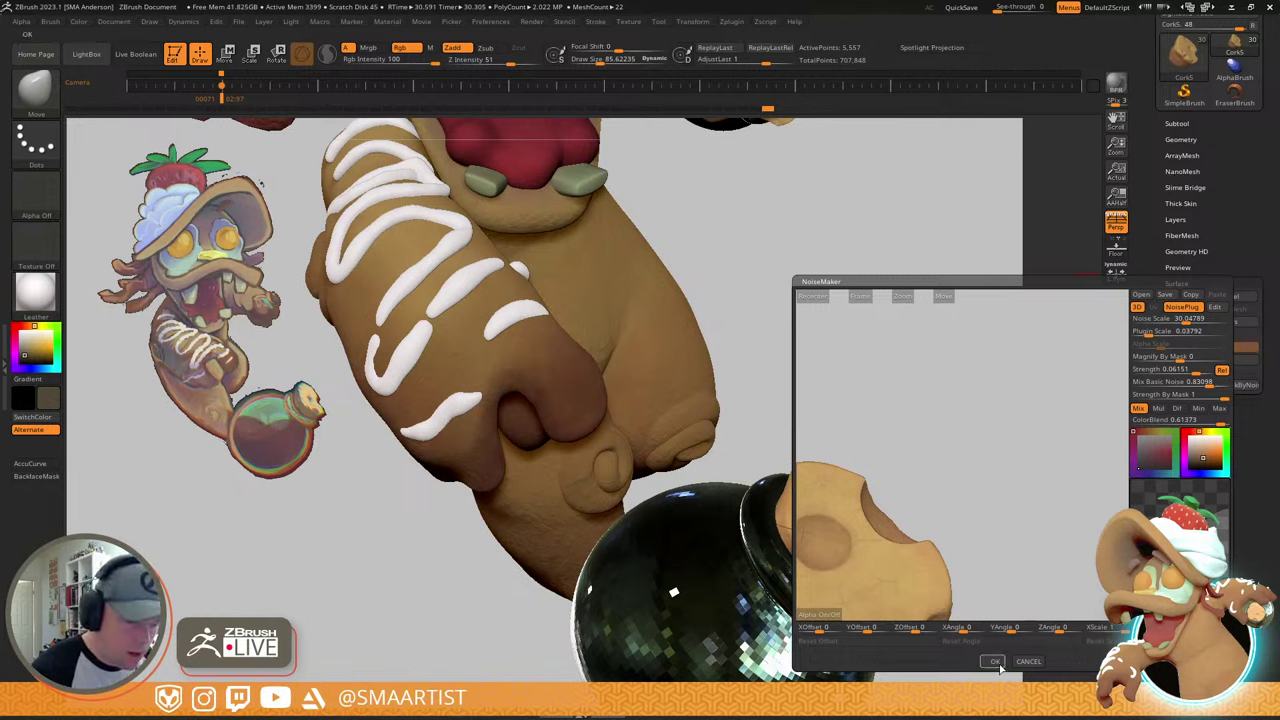
pyautogui.moveTo(907, 570); pyautogui.dragTo(920, 471)
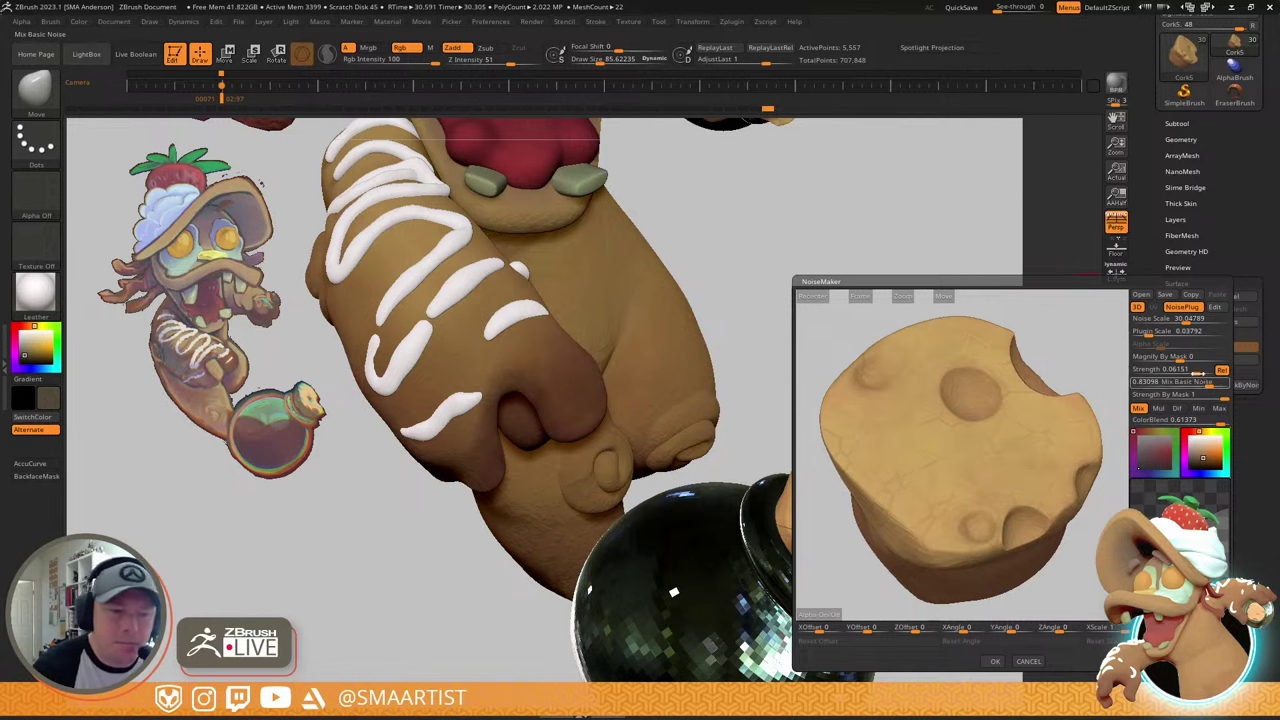
pyautogui.moveTo(1196, 373); pyautogui.dragTo(1199, 374)
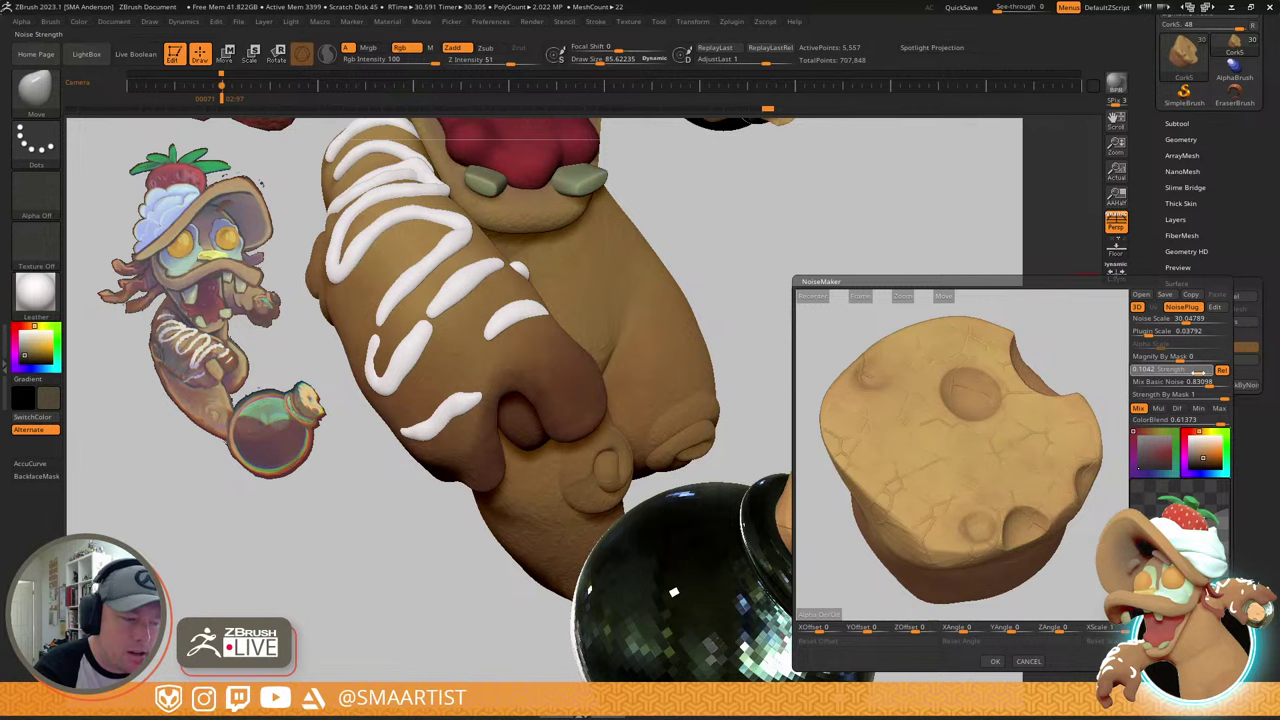
pyautogui.moveTo(1196, 371); pyautogui.dragTo(1196, 372)
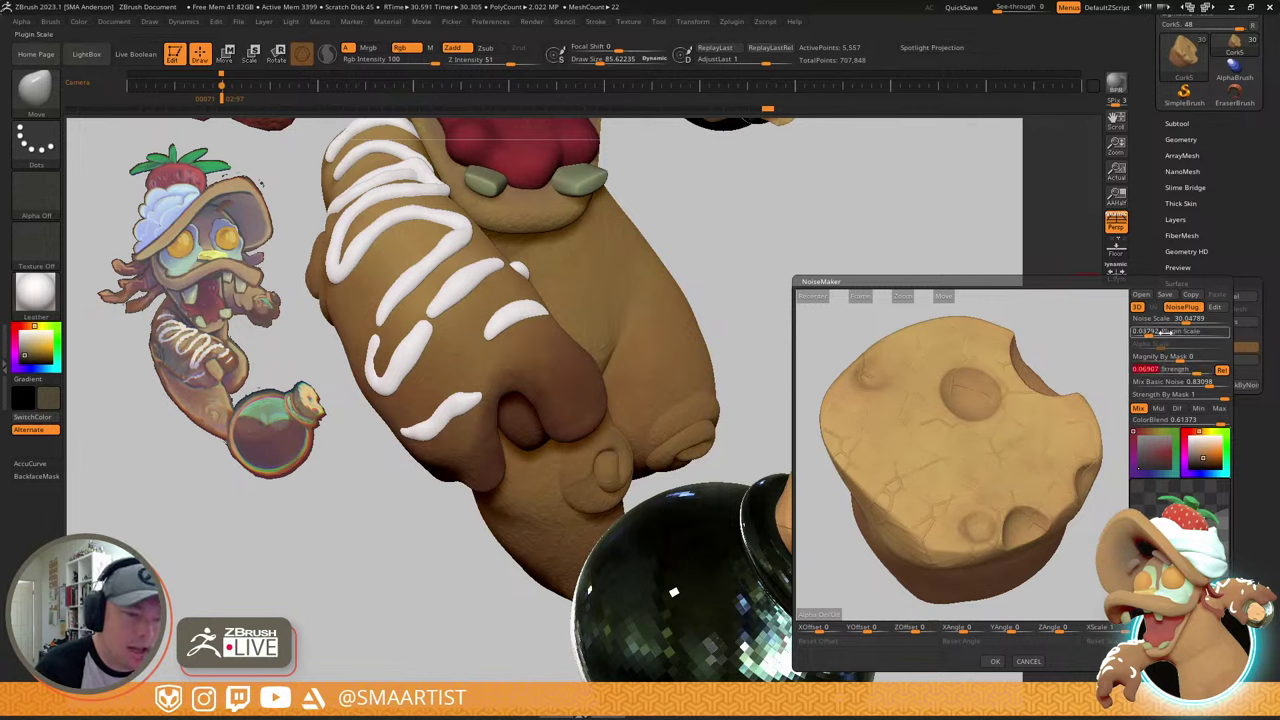
pyautogui.moveTo(1186, 322); pyautogui.dragTo(1184, 320)
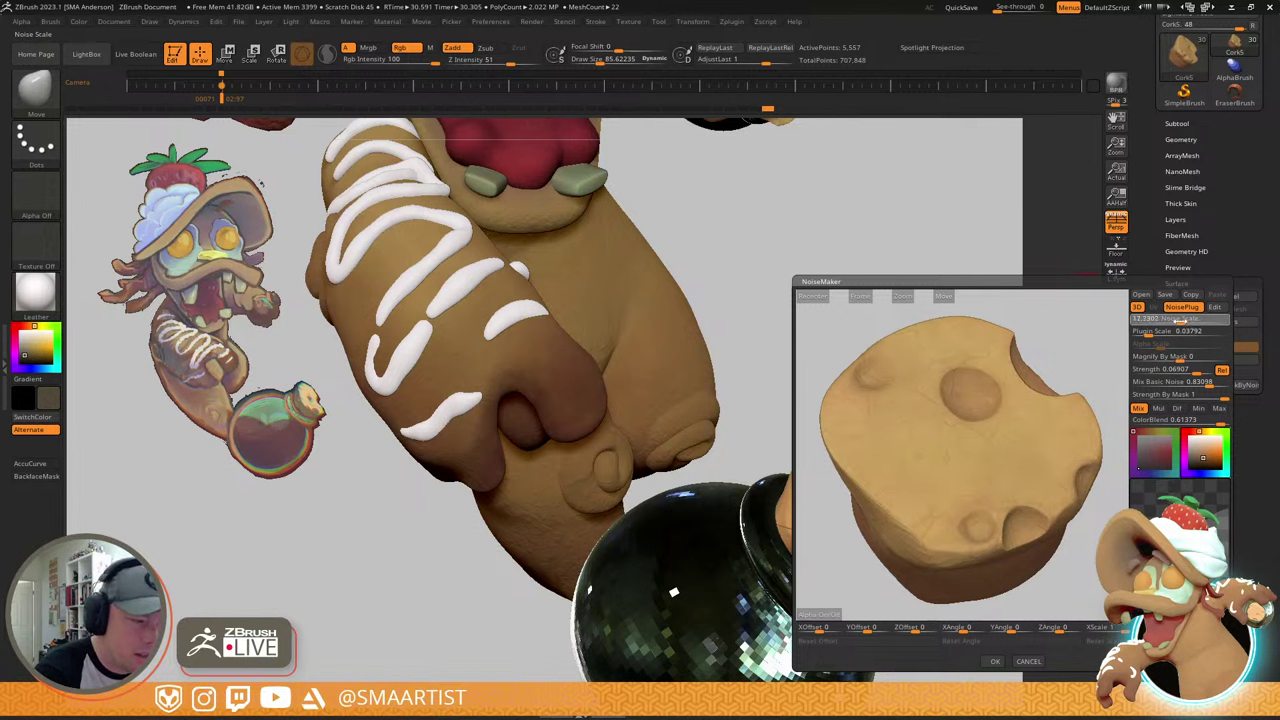
pyautogui.moveTo(1182, 319); pyautogui.dragTo(1186, 320)
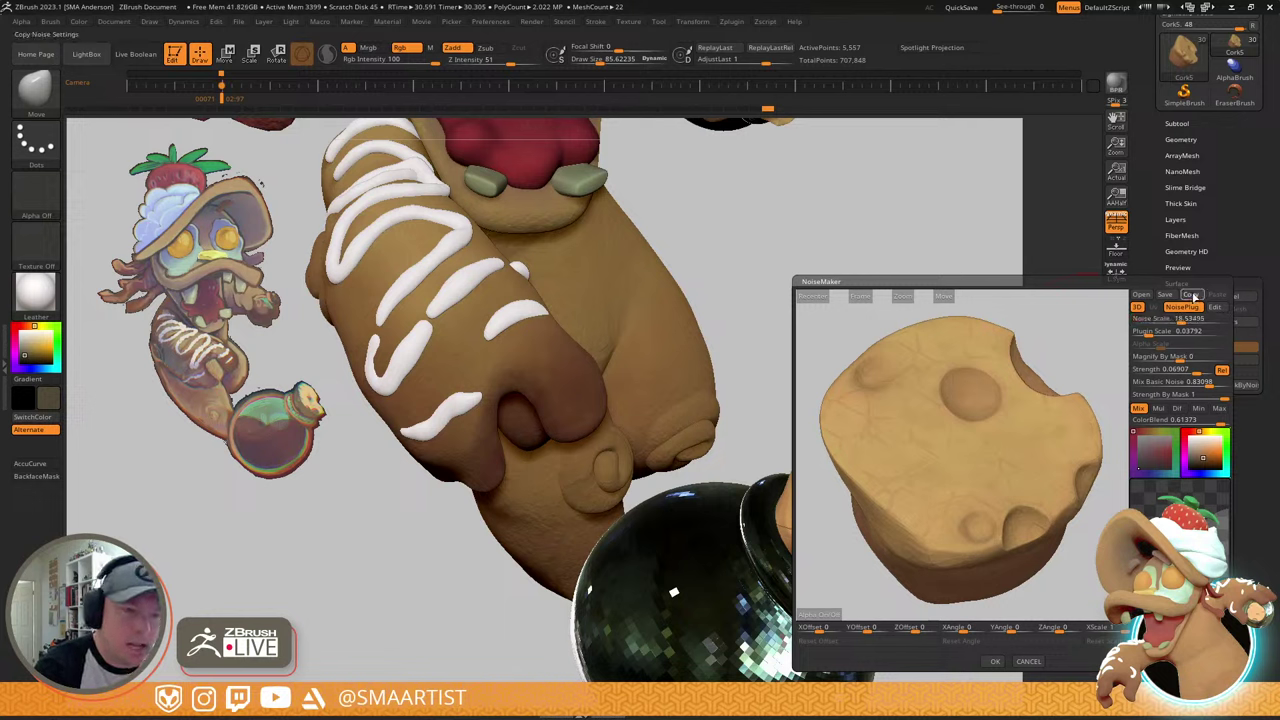
pyautogui.click(995, 661)
# - Select the small hand-held bottle's cork and paste the copied noise settings onto its surface
pyautogui.moveTo(1000, 380); pyautogui.dragTo(910, 382)
pyautogui.moveTo(771, 486); pyautogui.dragTo(886, 334)
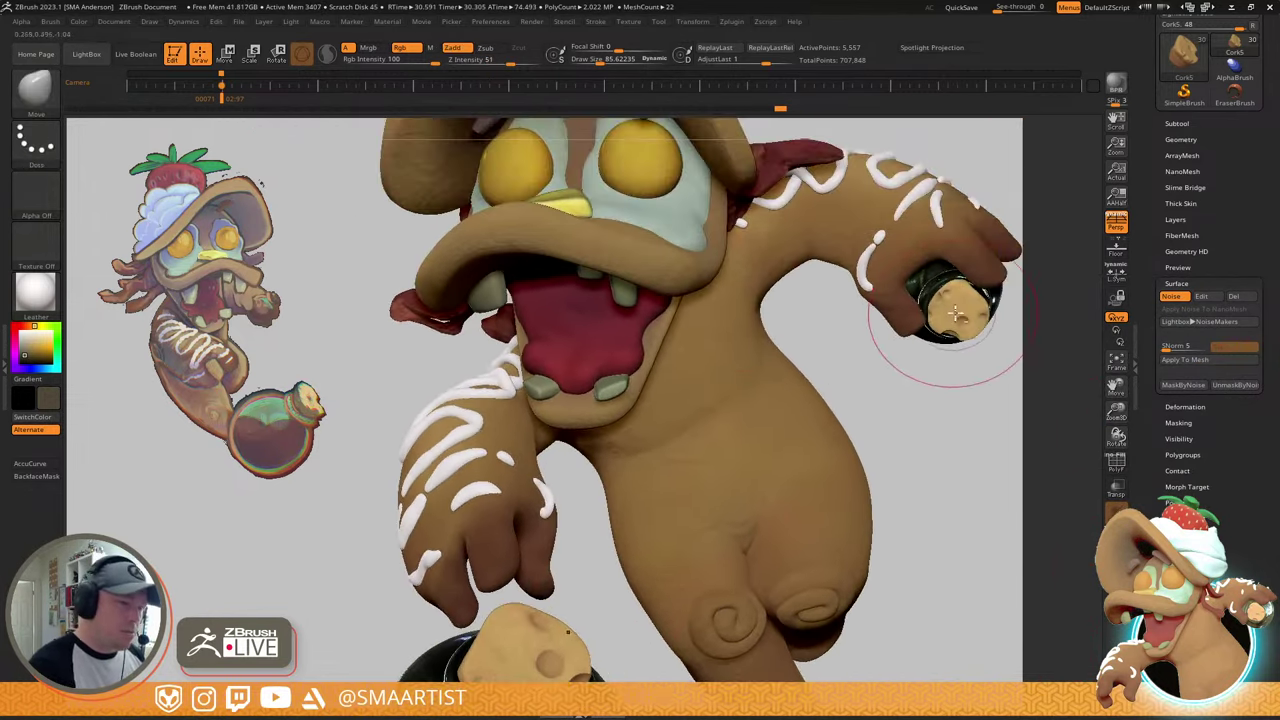
pyautogui.keyDown('alt'); pyautogui.click(957, 311); pyautogui.keyUp('alt')
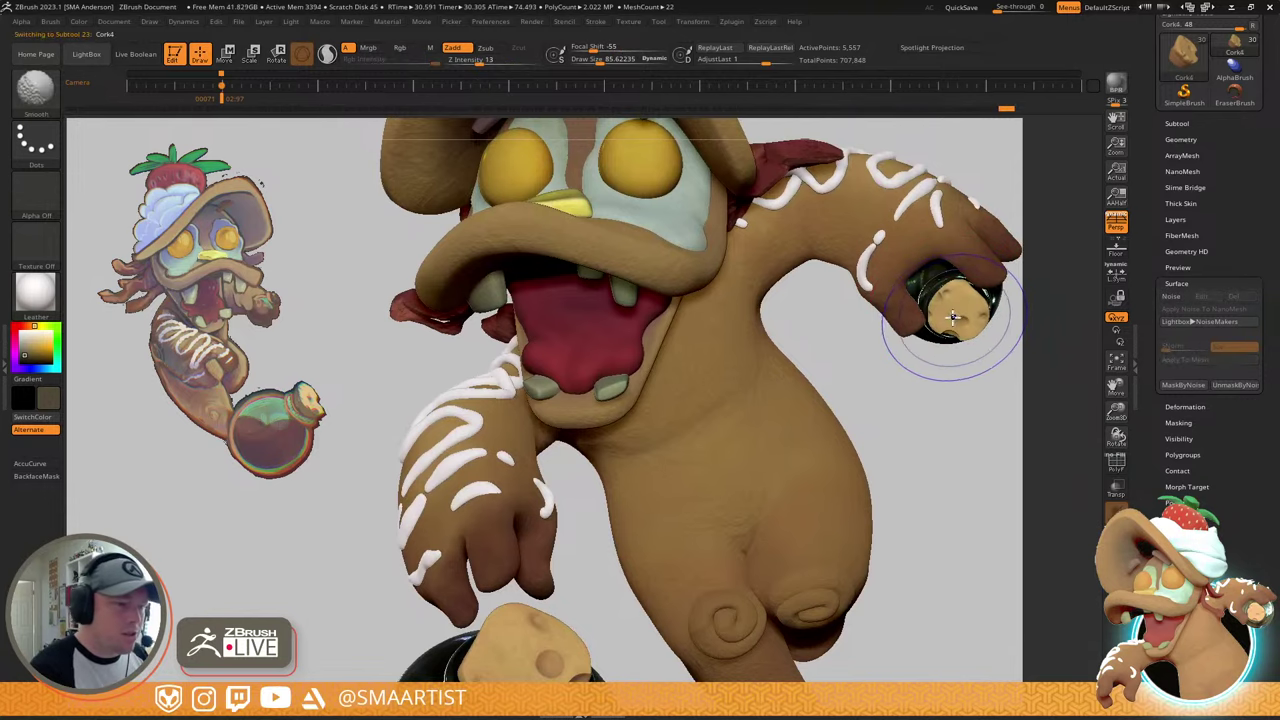
pyautogui.click(1175, 297)
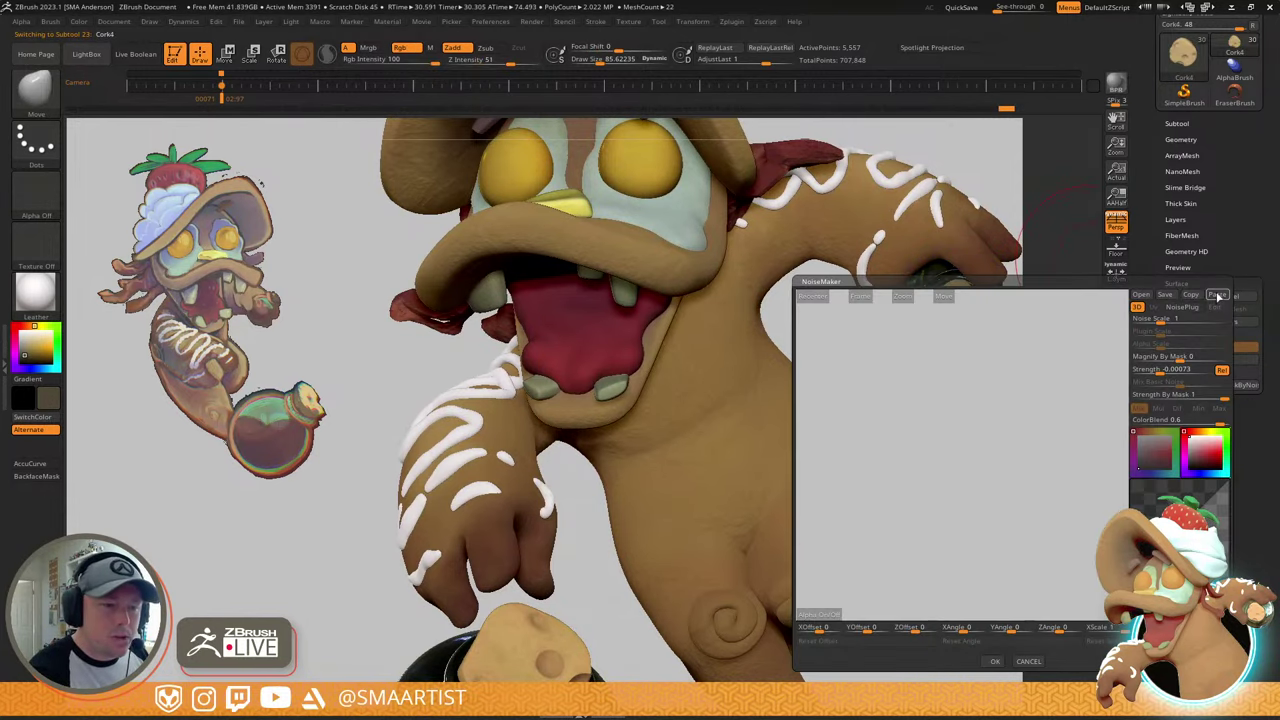
pyautogui.click(992, 661)
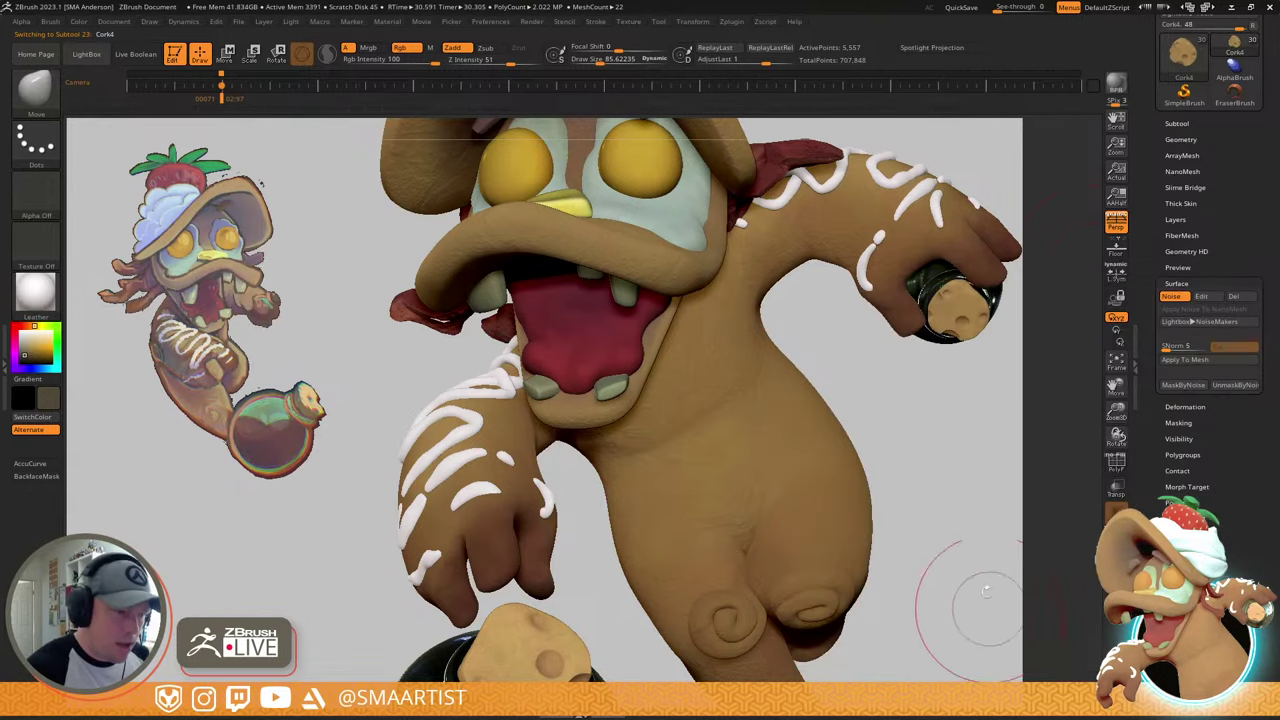
# - Zoom the document out to show the whole monster and save the project
pyautogui.moveTo(966, 322)
pyautogui.mouseDown(button='right')
pyautogui.moveTo(980, 277)
pyautogui.moveTo(953, 322)
pyautogui.moveTo(966, 366)
pyautogui.moveTo(958, 408)
pyautogui.moveTo(952, 342)
pyautogui.moveTo(967, 313)
pyautogui.mouseUp(button='right')
pyautogui.press('Left')
pyautogui.press('Right')
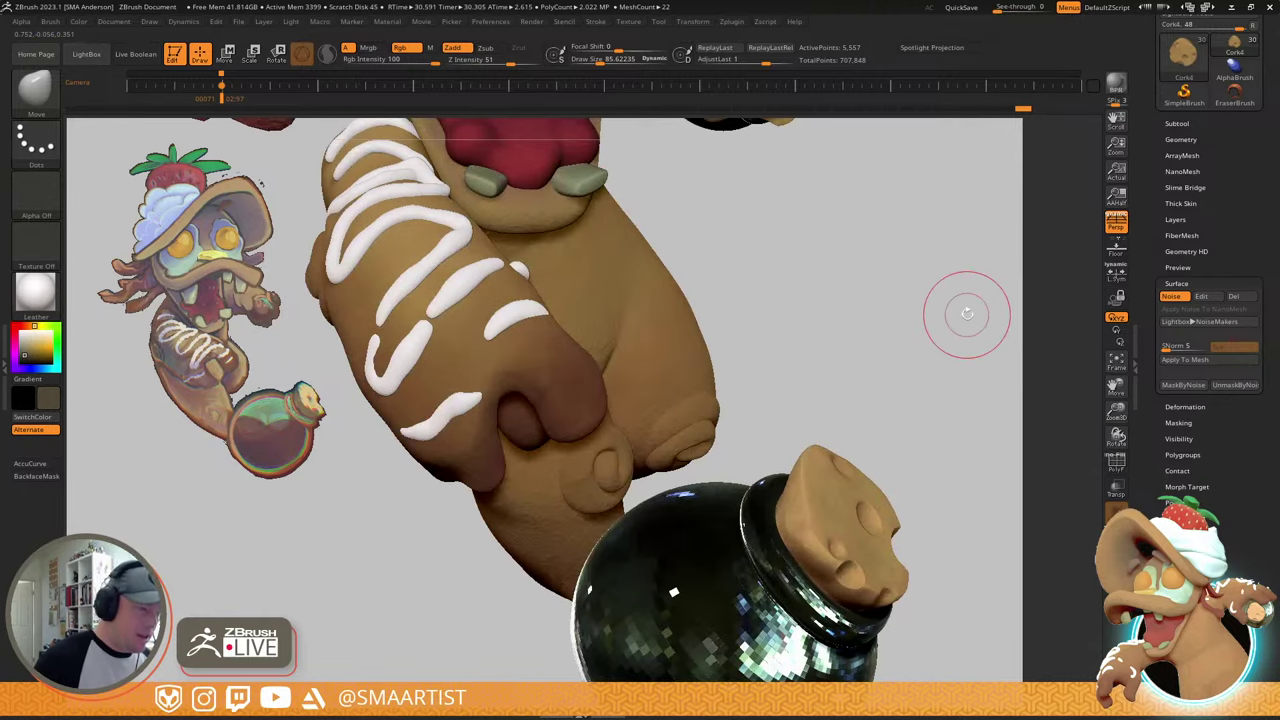
pyautogui.click(1117, 172)
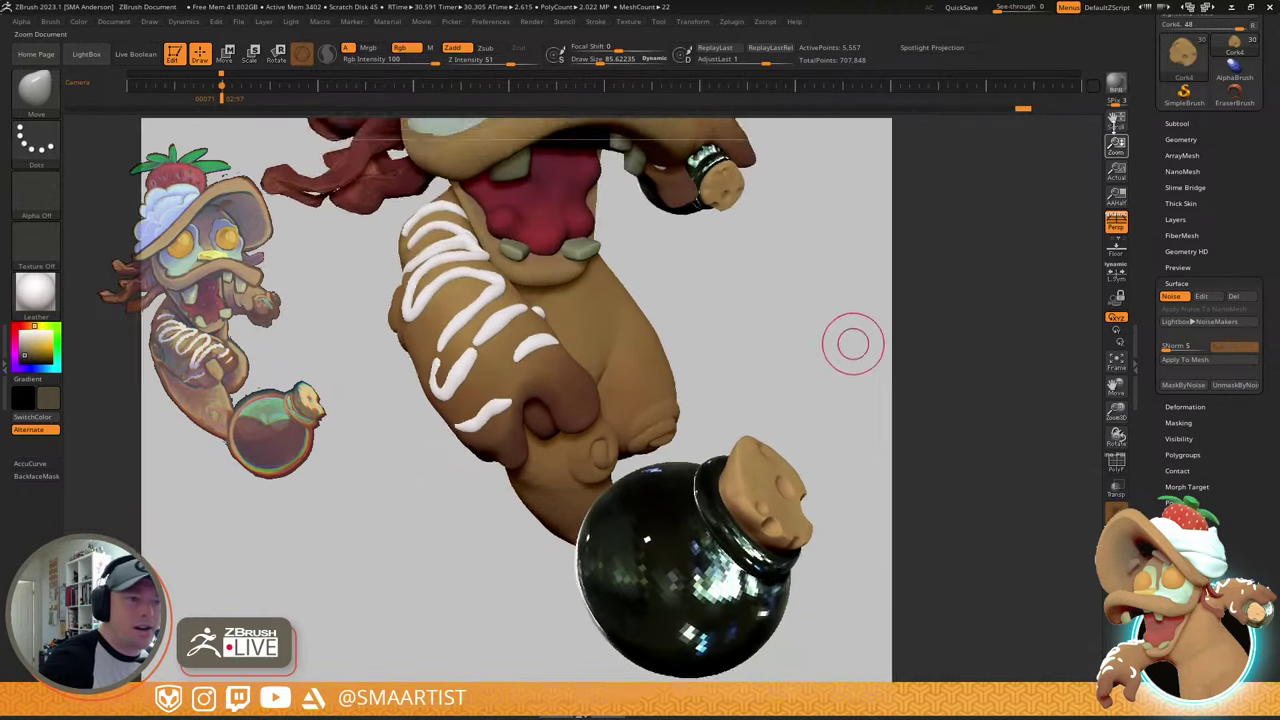
pyautogui.click(1118, 175)
pyautogui.moveTo(1117, 147); pyautogui.dragTo(1117, 103)
pyautogui.press('ctrl')
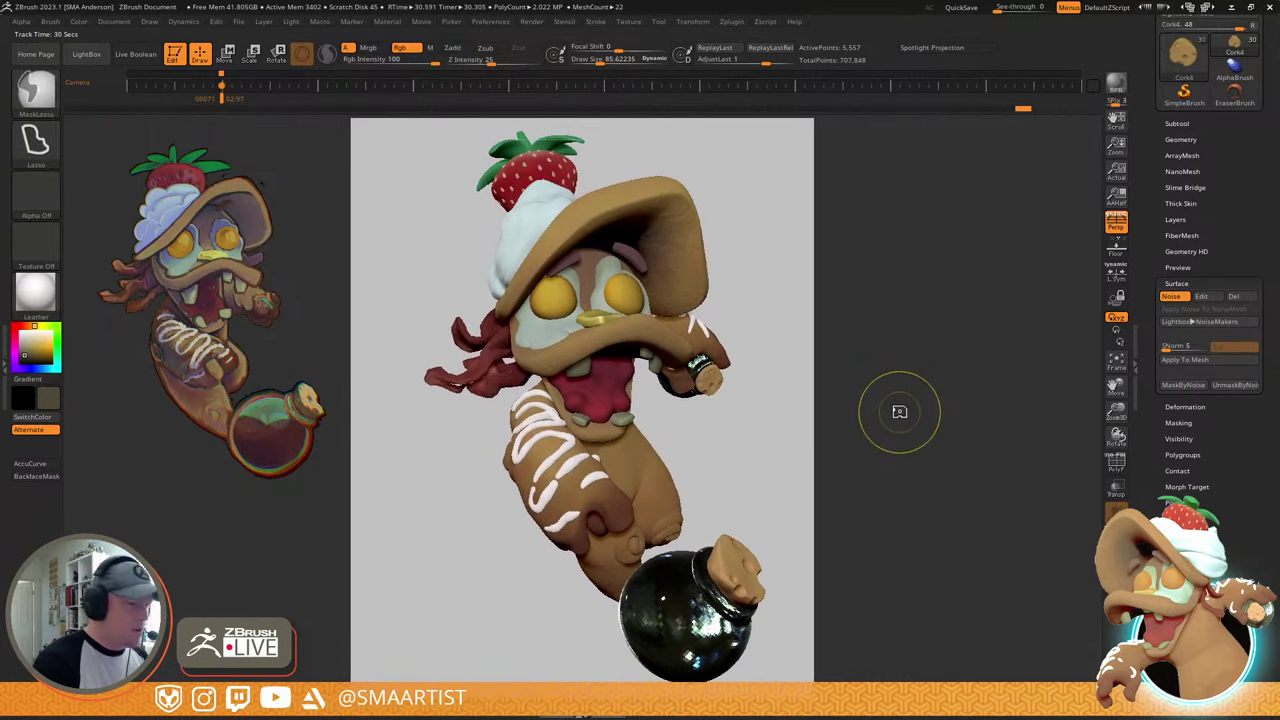
pyautogui.hotkey('ctrl', 's')
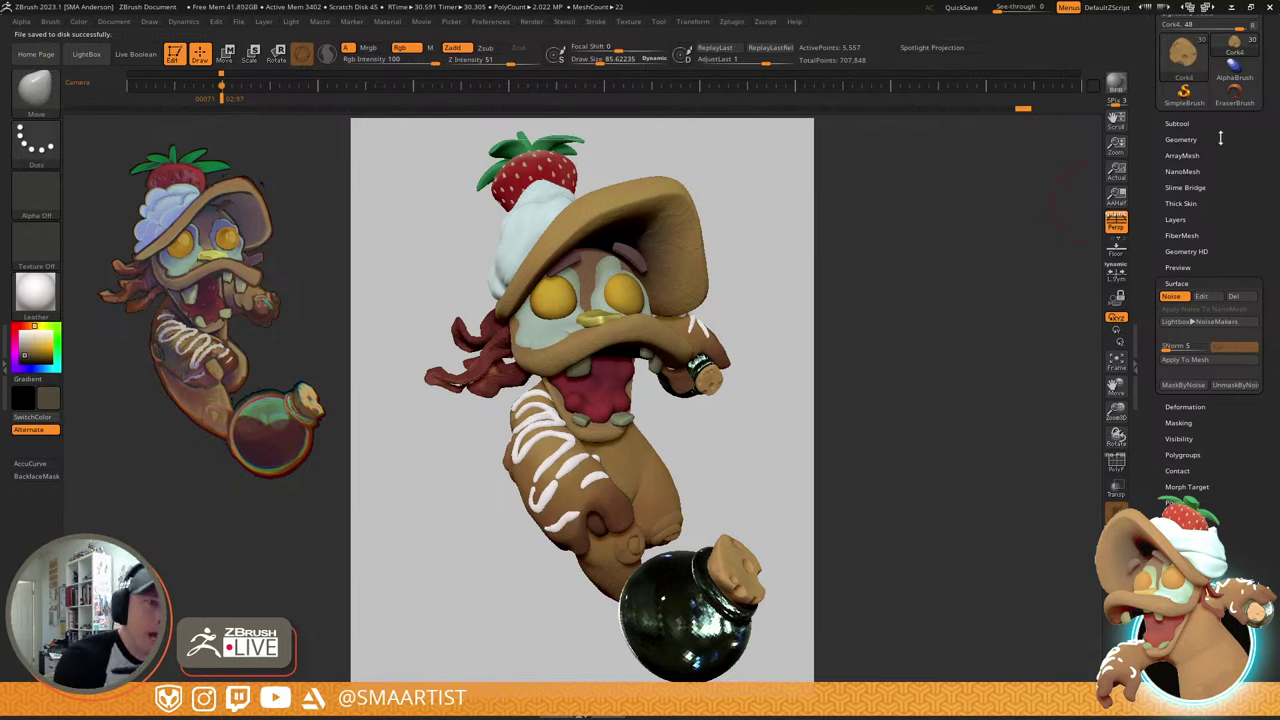
# - Render the whole monster with BPR and examine the character from slightly different angles against the concept art
pyautogui.click(1116, 84)
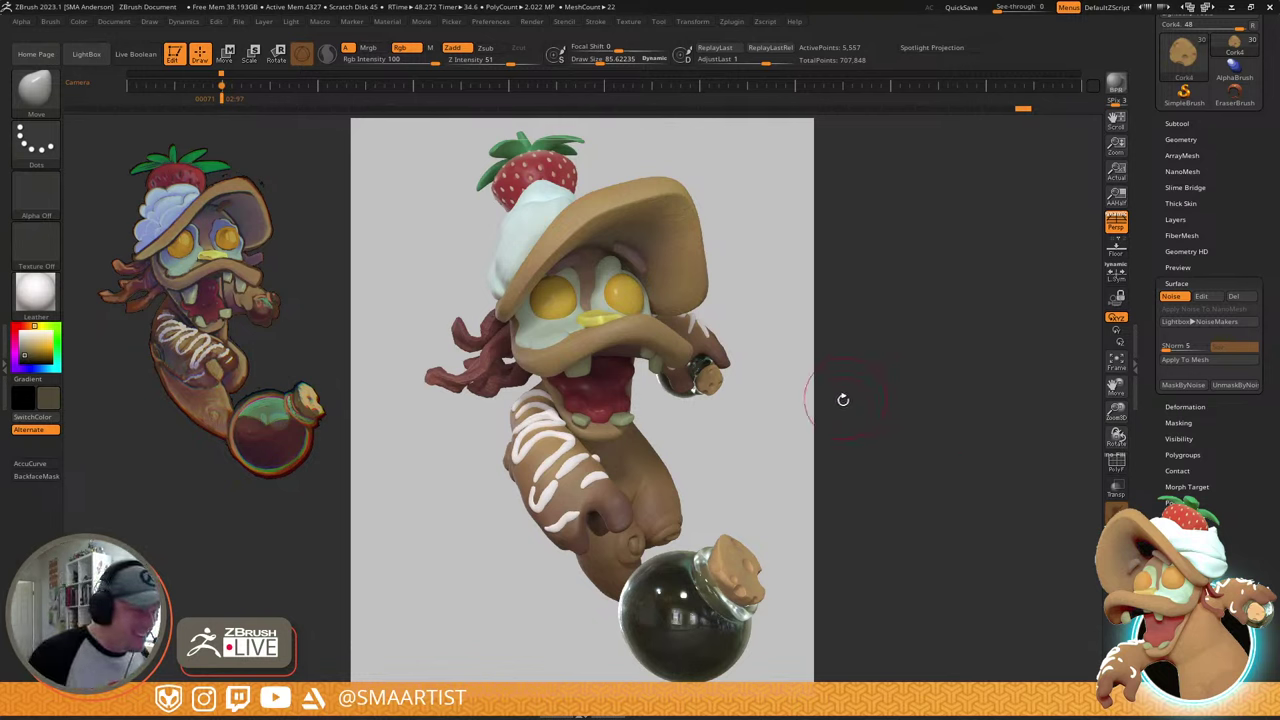
pyautogui.moveTo(814, 400); pyautogui.dragTo(812, 402)
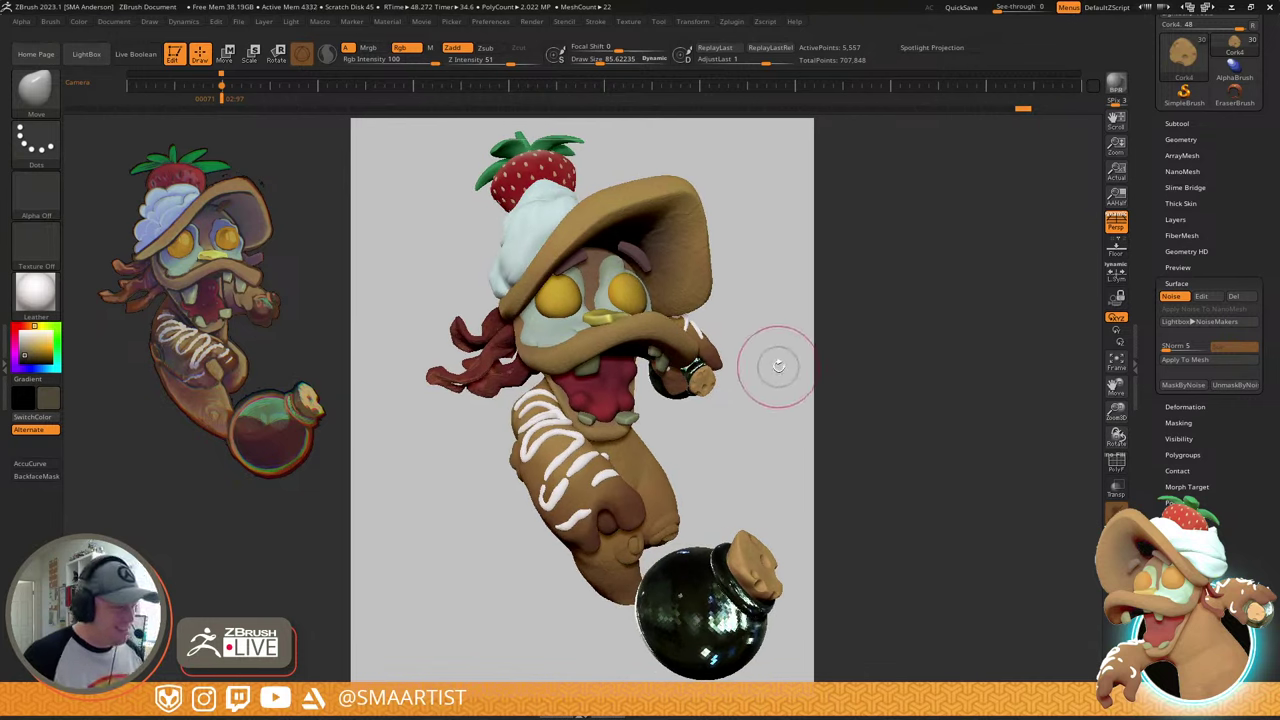
pyautogui.moveTo(771, 337); pyautogui.dragTo(768, 337)
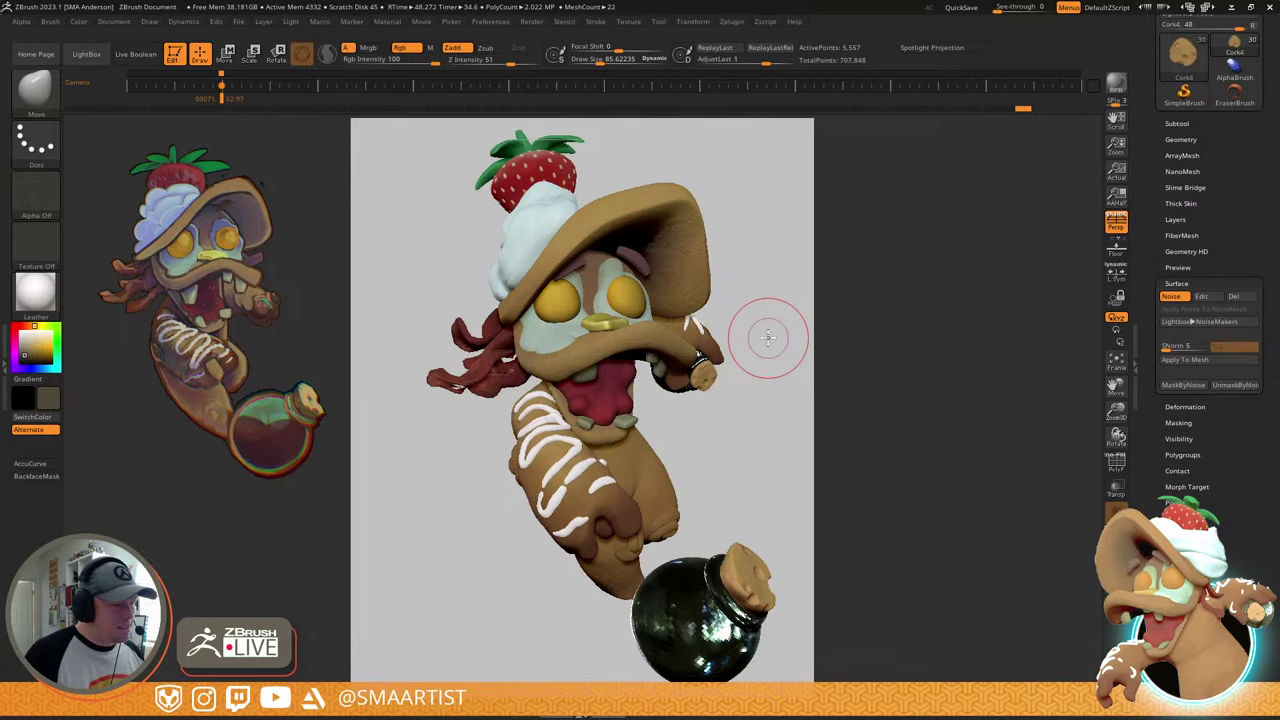
pyautogui.moveTo(768, 338); pyautogui.dragTo(768, 335)
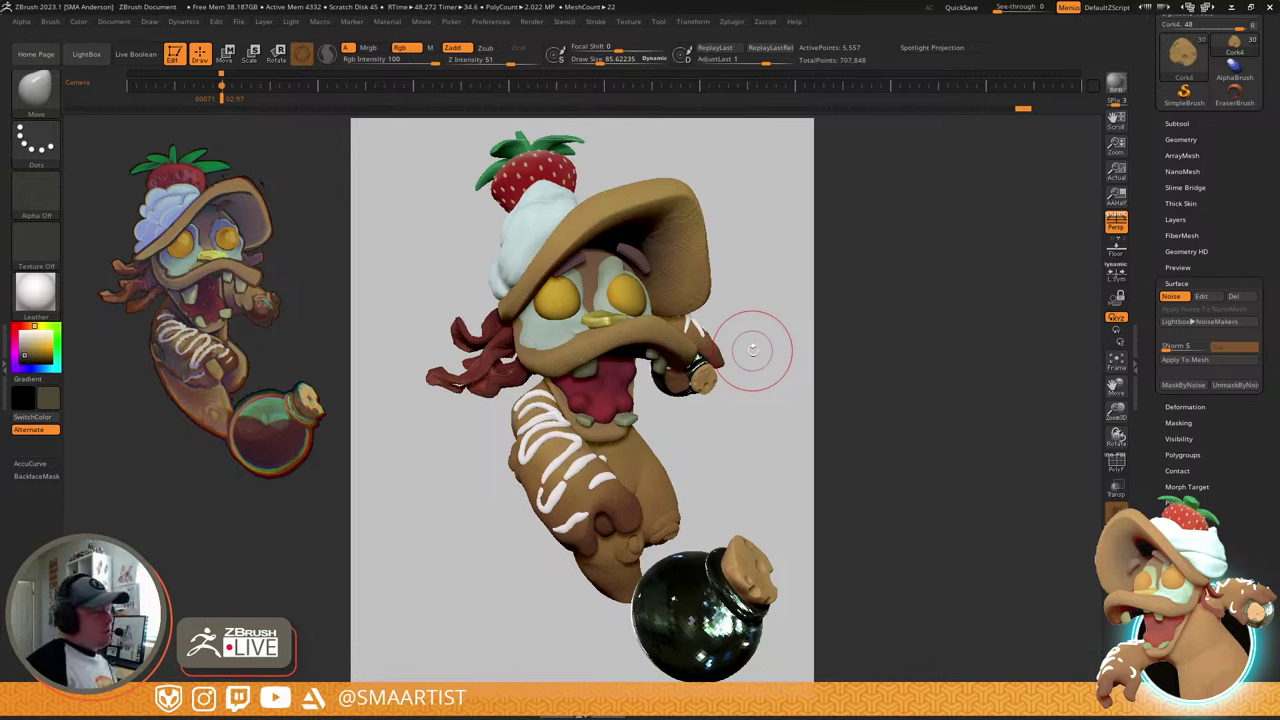
pyautogui.moveTo(705, 427)
pyautogui.mouseDown()
pyautogui.moveTo(910, 431)
pyautogui.moveTo(734, 429)
pyautogui.moveTo(805, 445)
pyautogui.moveTo(727, 464)
pyautogui.moveTo(823, 463)
pyautogui.moveTo(855, 441)
pyautogui.moveTo(709, 380)
pyautogui.mouseUp()
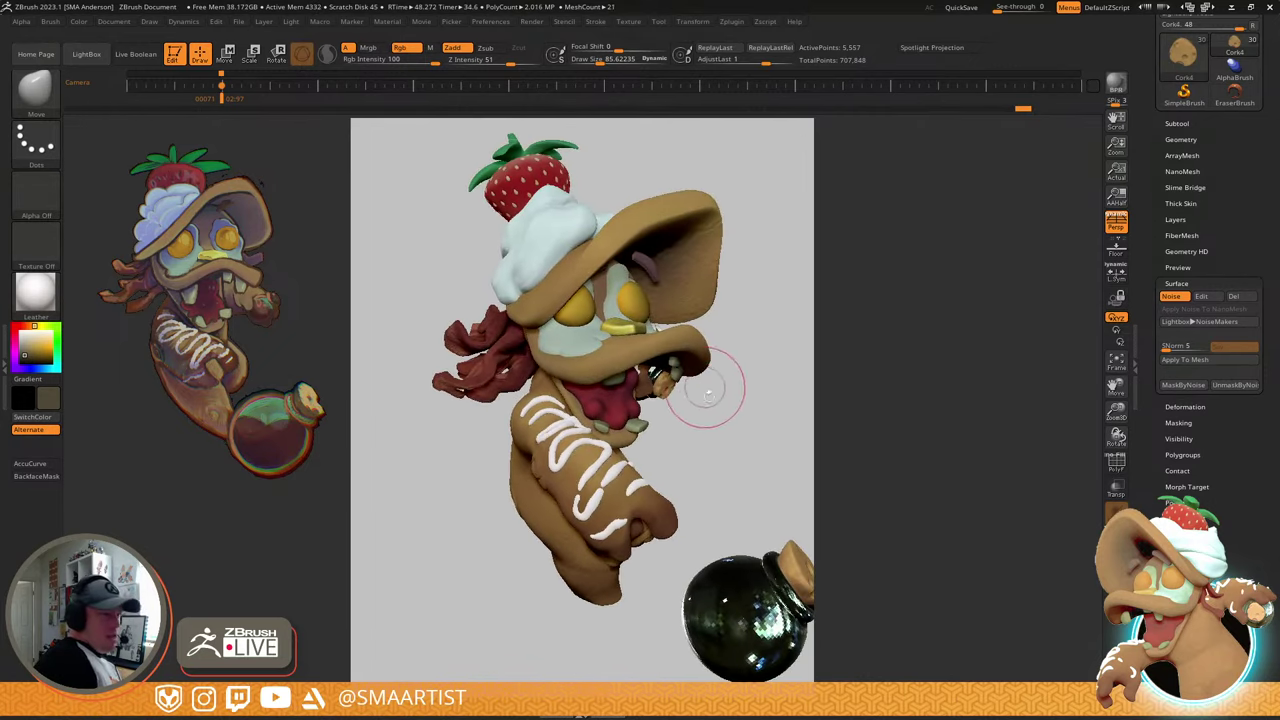
# - Isolate the strawberry's green leaf cap with its polygroups displayed, and mask off the leaves around the central polygroup for the Move gizmo
pyautogui.moveTo(646, 282)
pyautogui.keyDown('alt'); pyautogui.mouseDown(button='right')
pyautogui.moveTo(720, 485)
pyautogui.moveTo(705, 580)
pyautogui.mouseUp(button='right'); pyautogui.keyUp('alt')
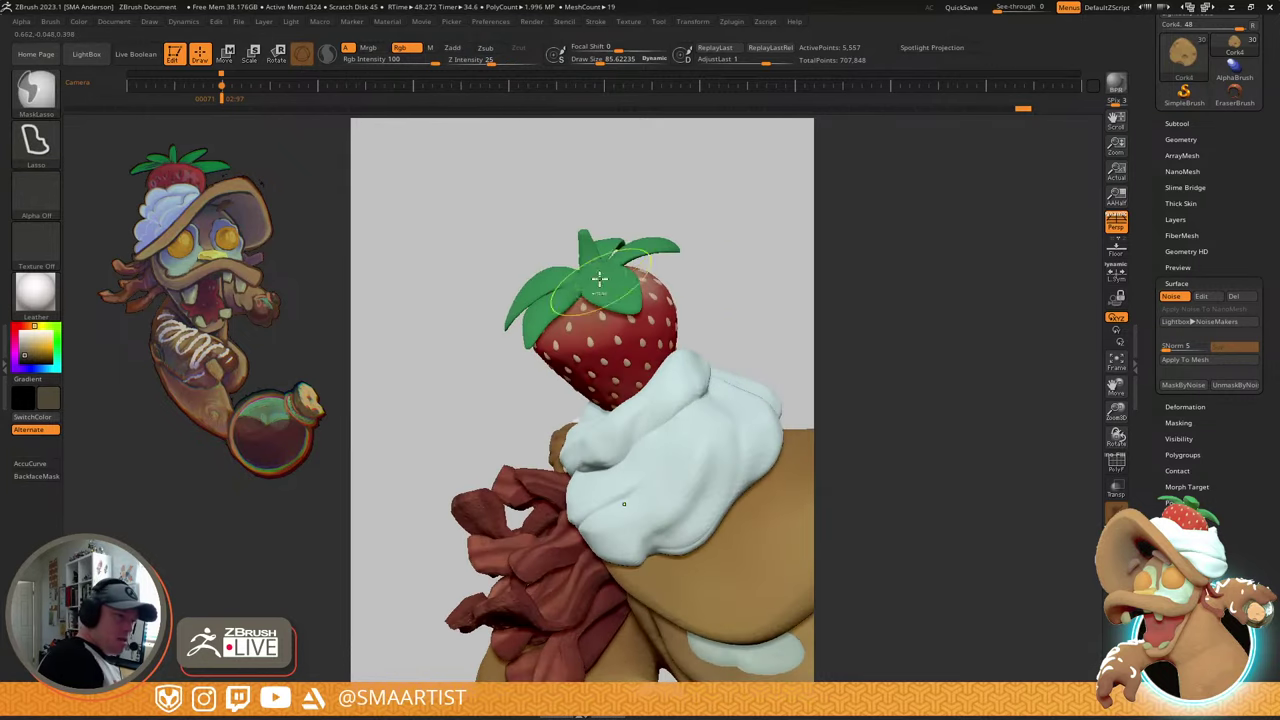
pyautogui.keyDown('alt'); pyautogui.click(579, 276); pyautogui.keyUp('alt')
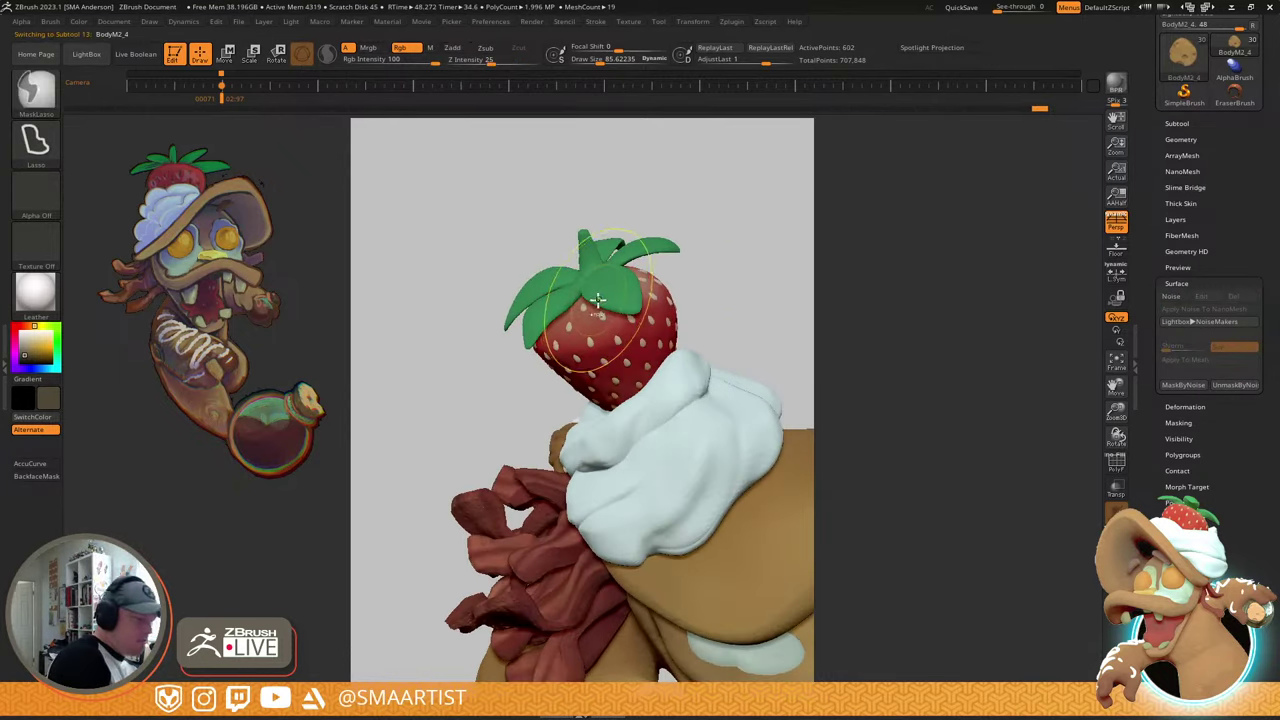
pyautogui.keyDown('ctrl'); pyautogui.keyDown('shift'); pyautogui.click(606, 280); pyautogui.keyUp('shift'); pyautogui.keyUp('ctrl')
pyautogui.hotkey('shift', 'f')
pyautogui.moveTo(586, 271); pyautogui.dragTo(677, 358, button='right')
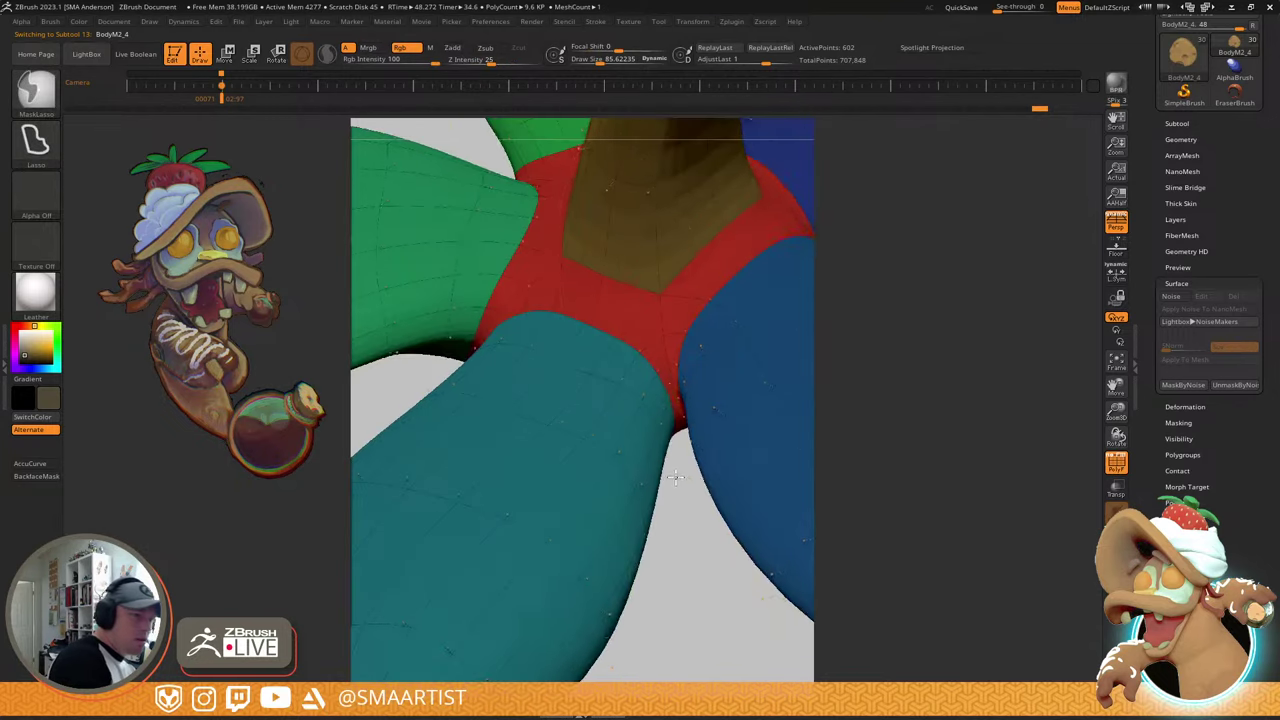
pyautogui.moveTo(677, 358); pyautogui.dragTo(683, 309)
pyautogui.press('w')
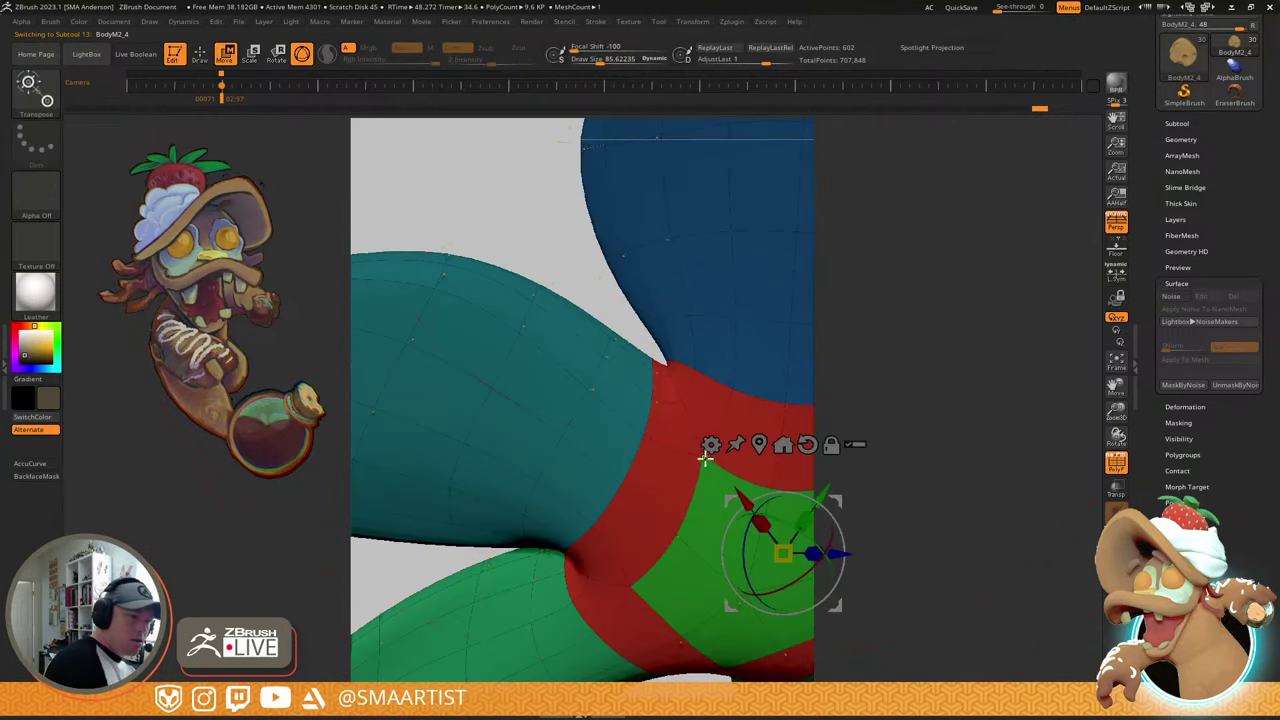
pyautogui.keyDown('ctrl'); pyautogui.click(676, 535); pyautogui.keyUp('ctrl')
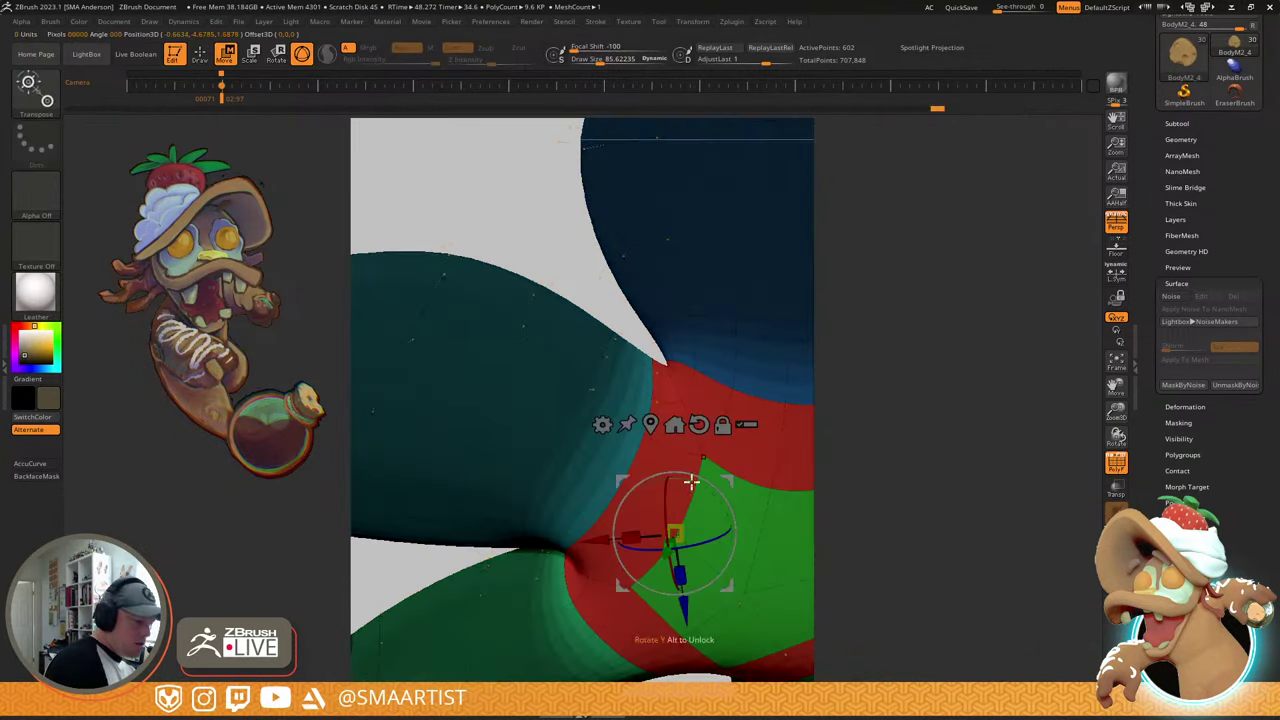
# - Leave the Move gizmo, remove the mask from the strawberry's leaf cap and turn off its polygroup display
pyautogui.press('q')
pyautogui.moveTo(672, 390)
pyautogui.mouseDown(button='right')
pyautogui.moveTo(686, 531)
pyautogui.moveTo(688, 346)
pyautogui.moveTo(631, 420)
pyautogui.mouseUp(button='right')
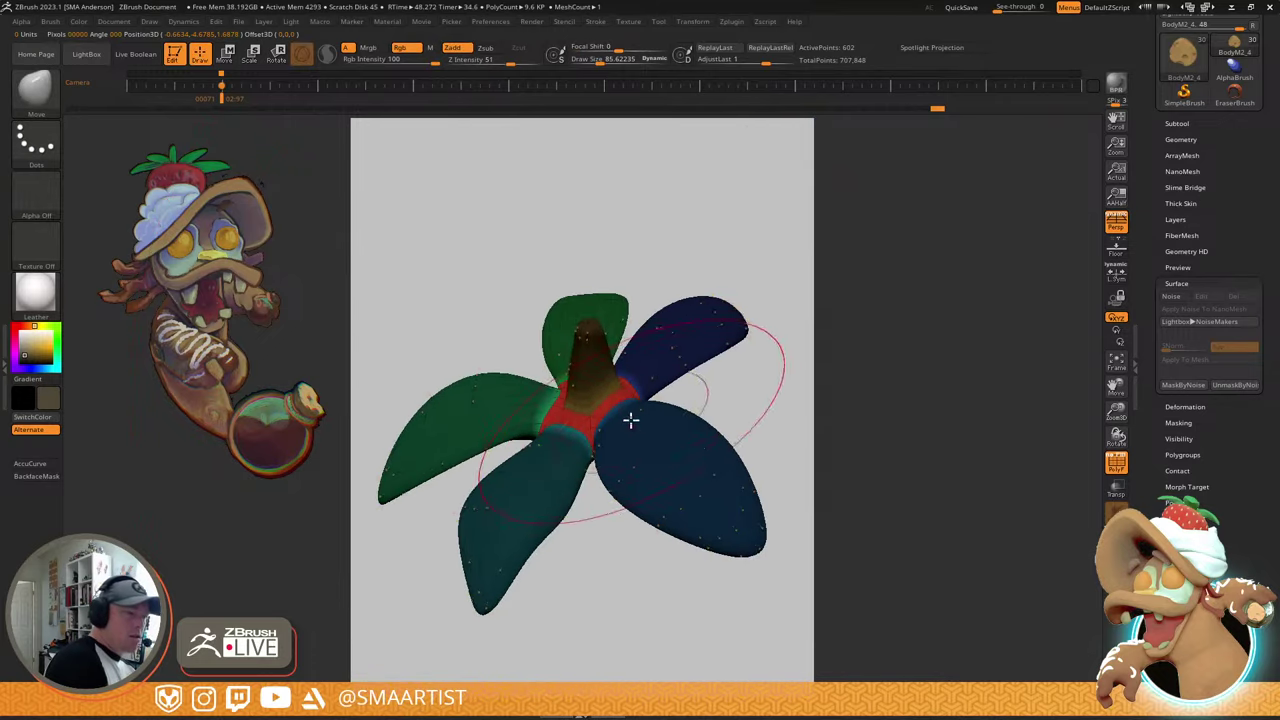
pyautogui.keyDown('ctrl'); pyautogui.click(619, 417); pyautogui.keyUp('ctrl')
pyautogui.keyDown('ctrl'); pyautogui.click(612, 424); pyautogui.keyUp('ctrl')
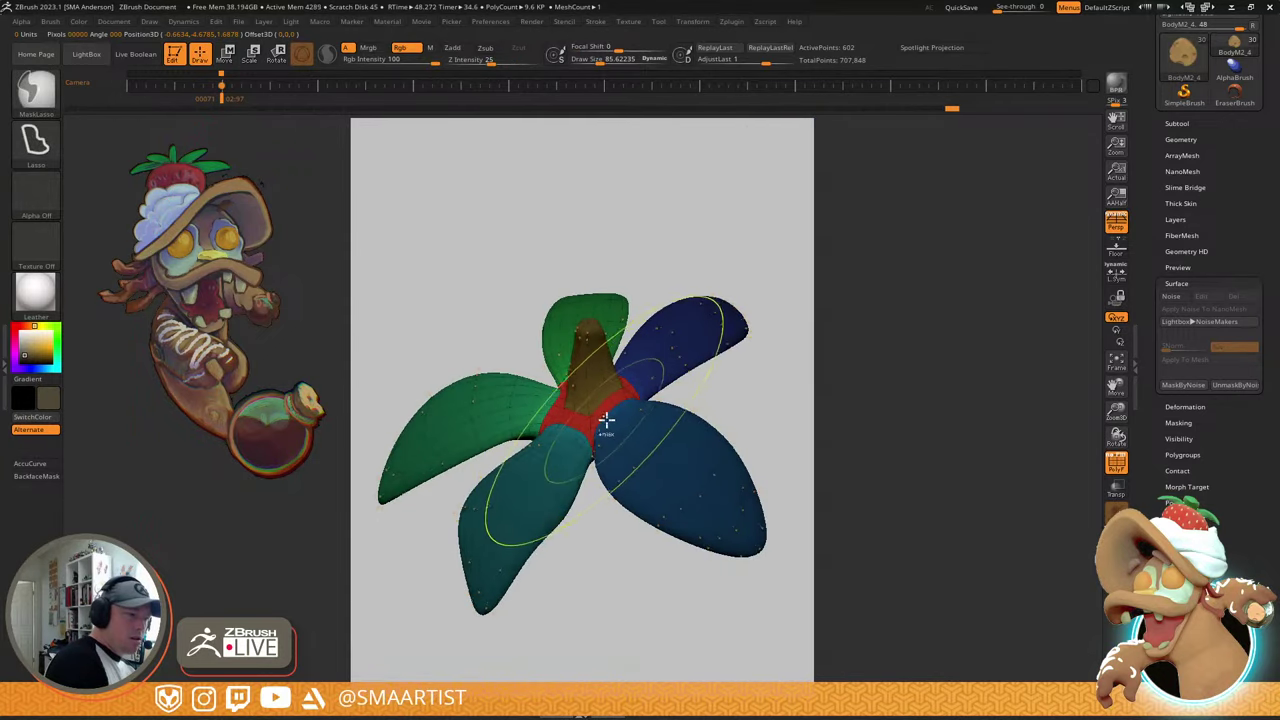
pyautogui.hotkey('shift', 'f')
pyautogui.moveTo(631, 423); pyautogui.dragTo(594, 474, button='right')
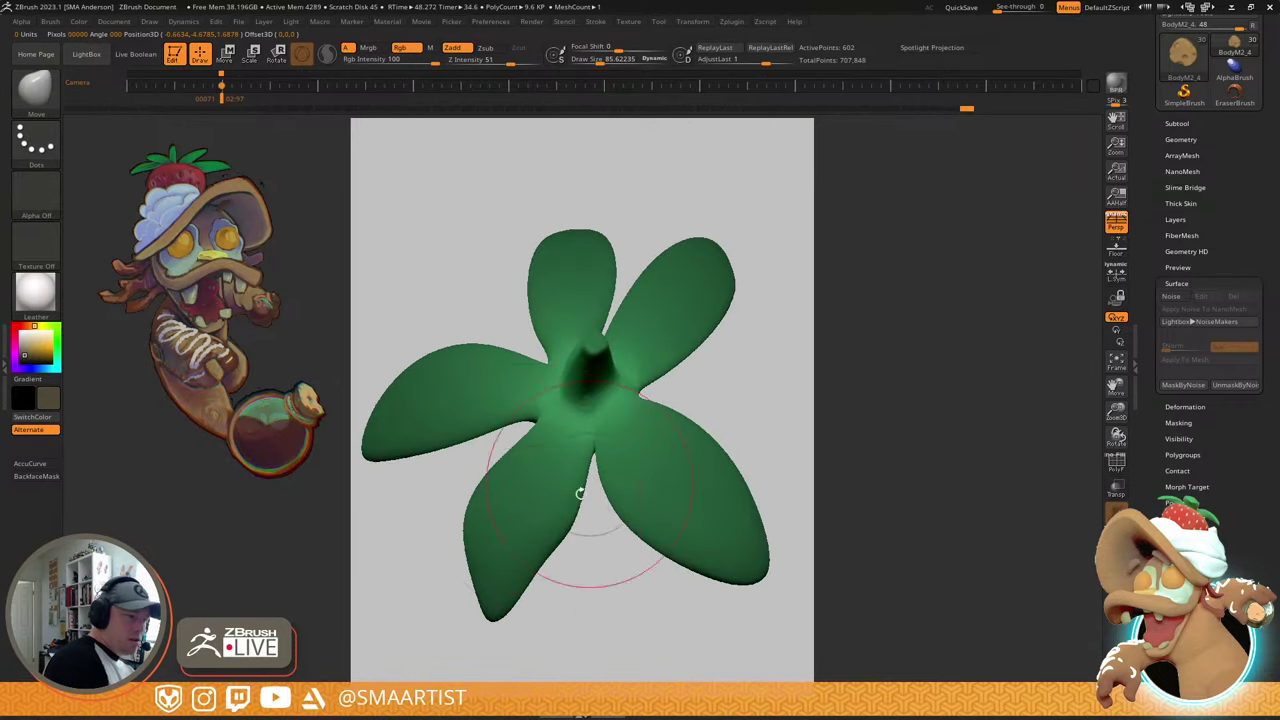
# - With the SMA_Painterly brush and a darker green (red 19, green 61, blue 29), paint the centre of the leaf cap above and below
pyautogui.click(61, 345)
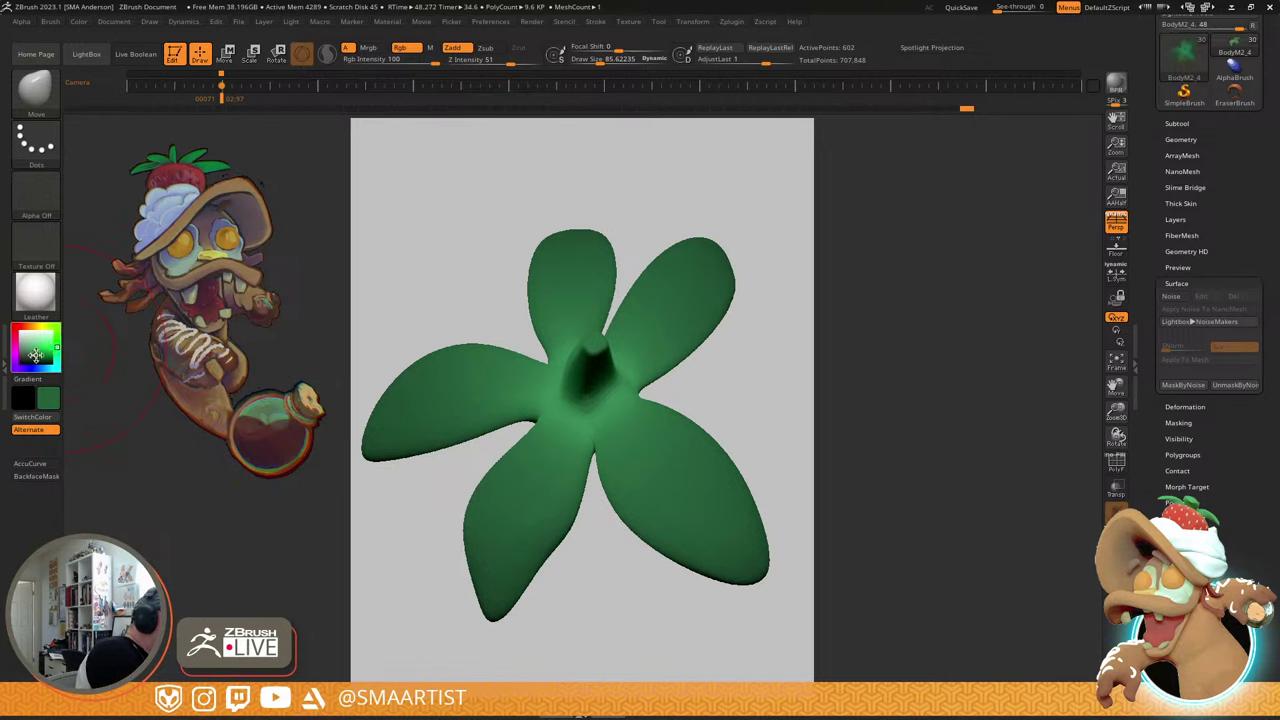
pyautogui.click(38, 357)
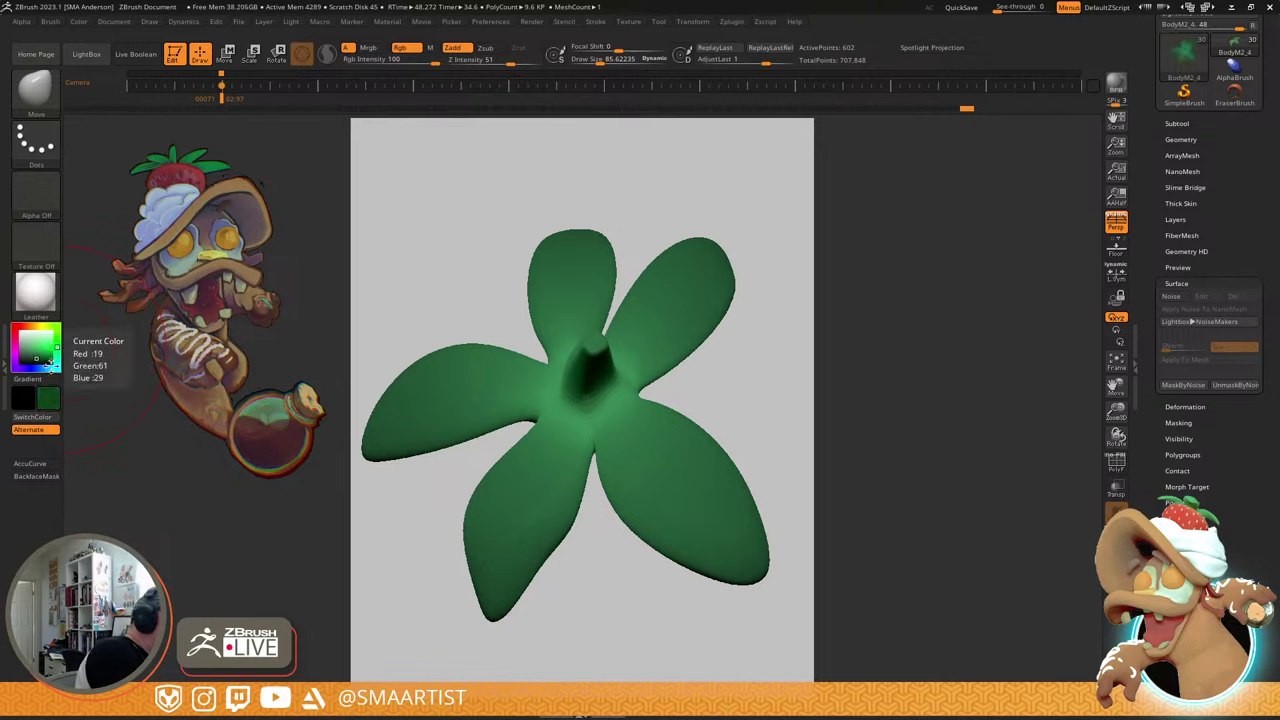
pyautogui.press('b')
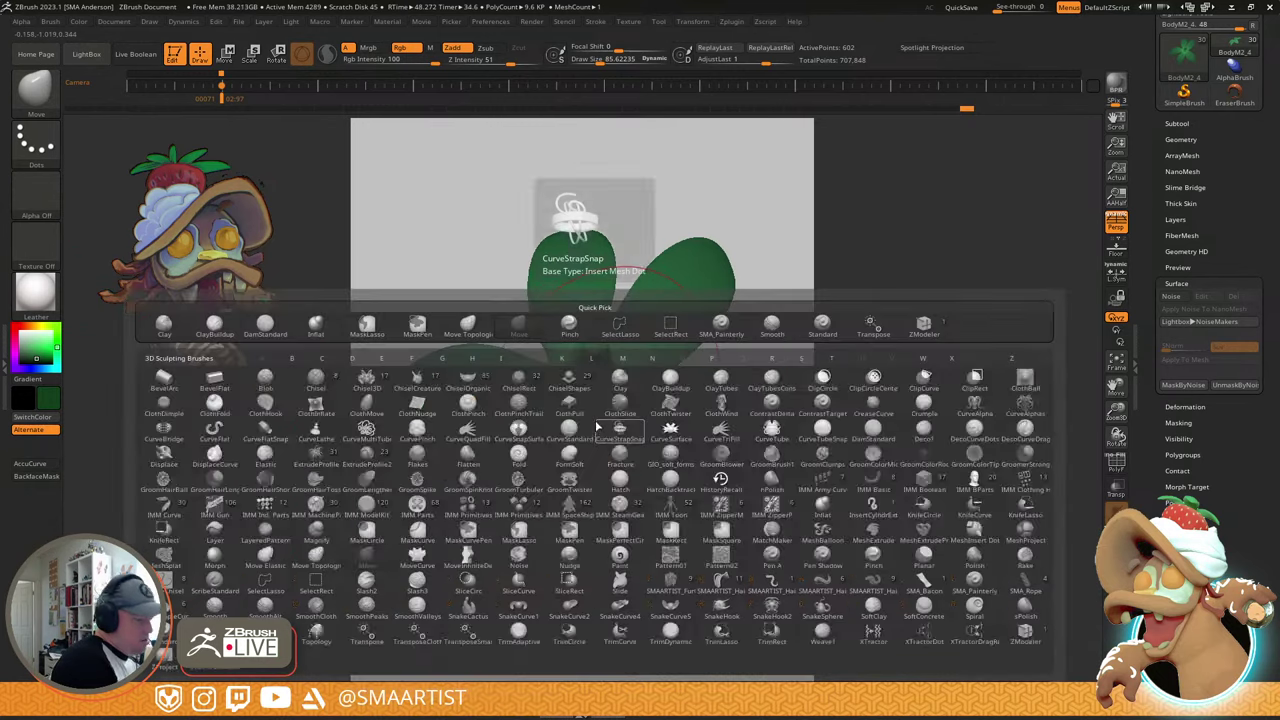
pyautogui.press('s')
pyautogui.press('p')
pyautogui.moveTo(597, 418)
pyautogui.mouseDown()
pyautogui.moveTo(526, 409)
pyautogui.moveTo(510, 387)
pyautogui.mouseUp()
pyautogui.moveTo(711, 503)
pyautogui.mouseDown(button='right')
pyautogui.moveTo(668, 396)
pyautogui.moveTo(655, 272)
pyautogui.mouseUp(button='right')
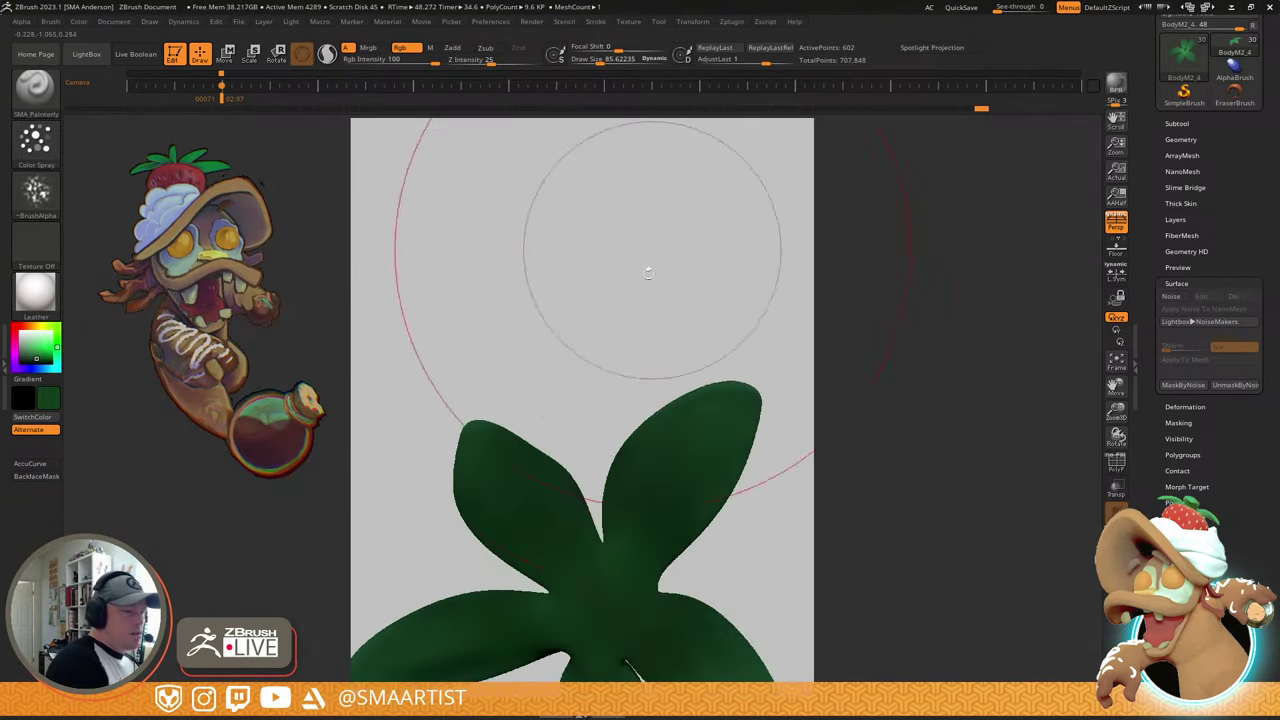
pyautogui.keyDown('ctrl'); pyautogui.click(598, 277); pyautogui.keyUp('ctrl')
pyautogui.moveTo(649, 478); pyautogui.dragTo(723, 476, button='right')
pyautogui.moveTo(723, 476)
pyautogui.keyDown('ctrl'); pyautogui.mouseDown(button='right')
pyautogui.moveTo(752, 484)
pyautogui.moveTo(677, 481)
pyautogui.mouseUp(button='right'); pyautogui.keyUp('ctrl')
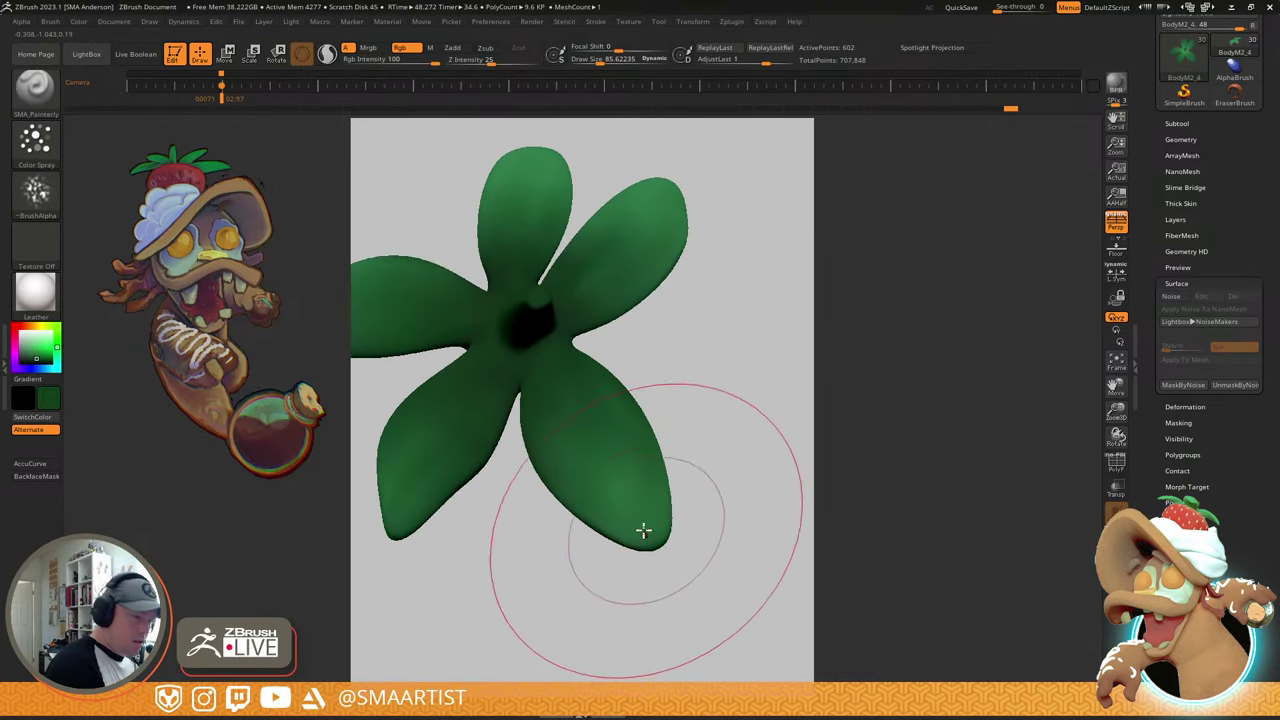
# - Sample the leaf's lighter green, shrink the painting brush to a draw size of about 7.7 and subdivide the leaf cap once
pyautogui.press('c')
pyautogui.press('s')
pyautogui.moveTo(630, 478); pyautogui.dragTo(611, 480)
pyautogui.press('shift')
pyautogui.hotkey('shift', 'f')
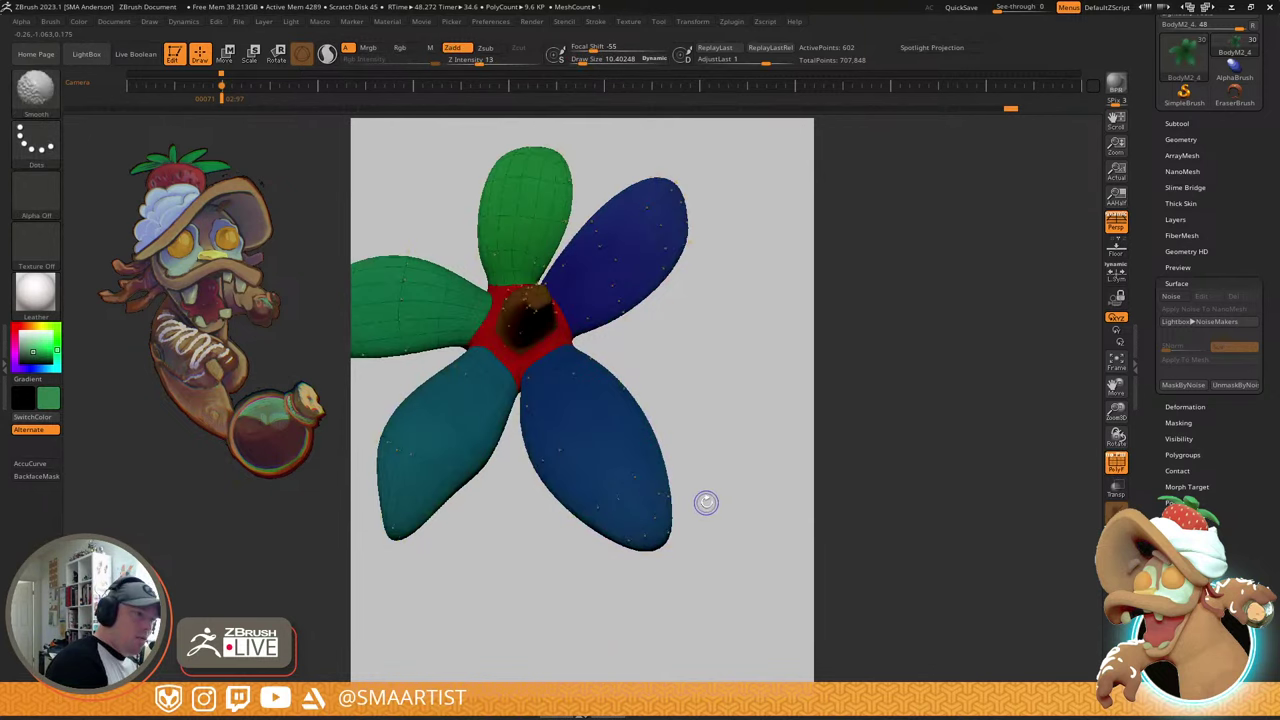
pyautogui.hotkey('shift', 'f')
pyautogui.hotkey('shift', 'd')
pyautogui.press('d')
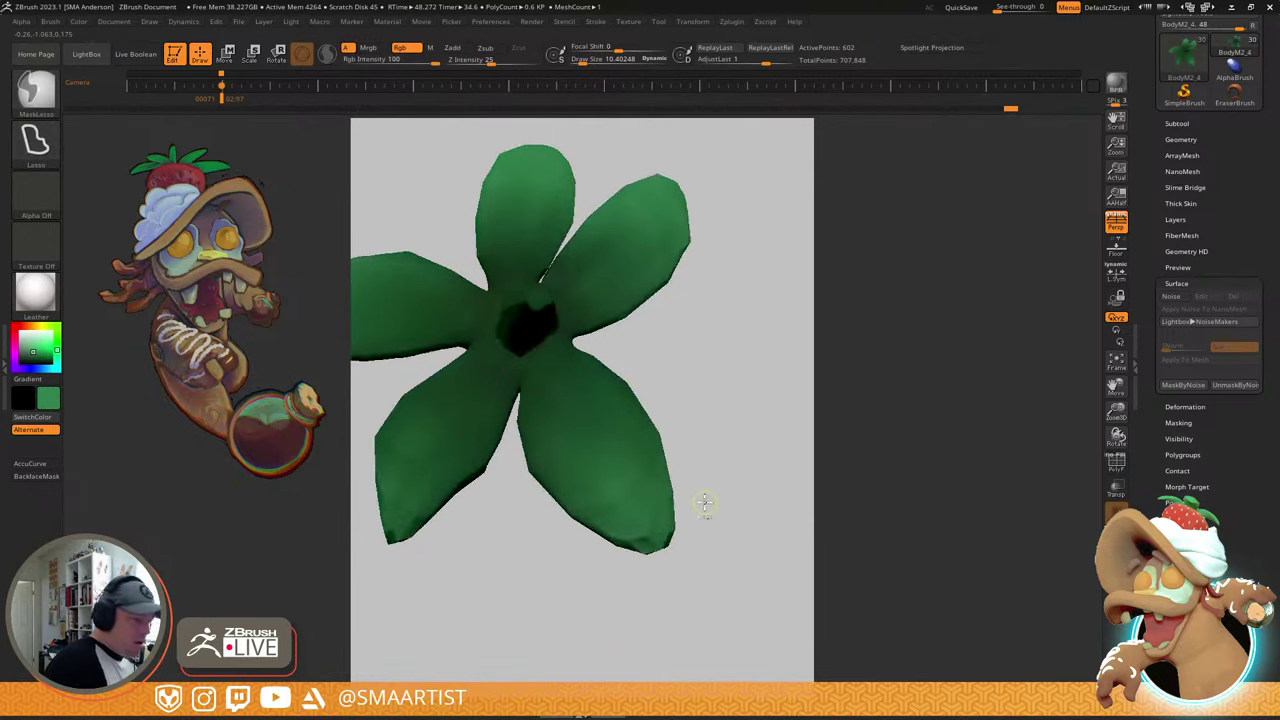
pyautogui.hotkey('shift', 'f')
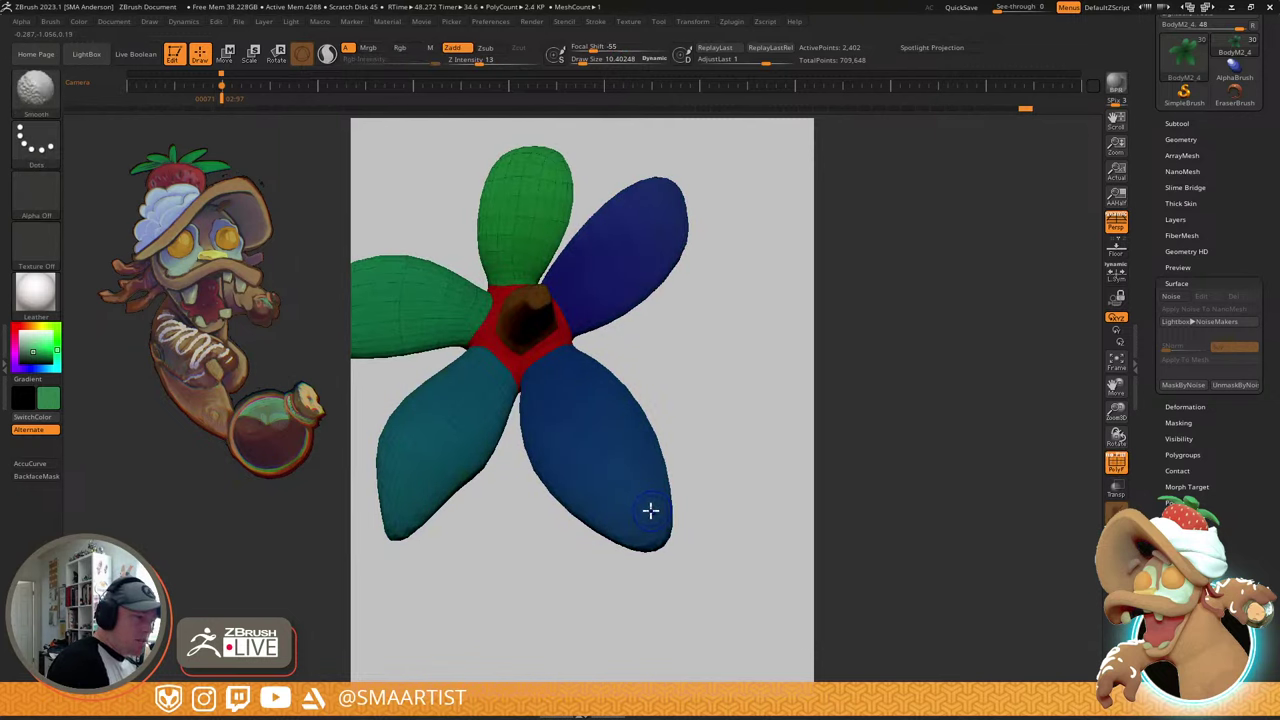
pyautogui.hotkey('shift', 'f')
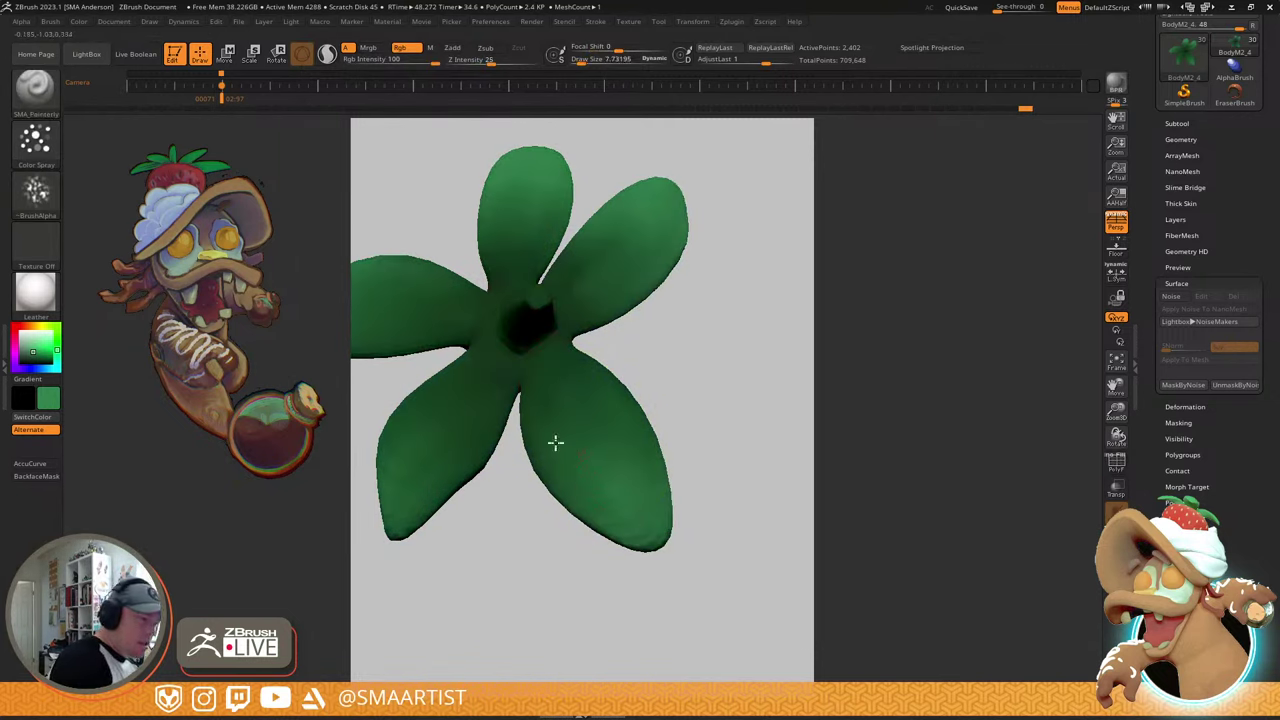
# - Paint small lighter green strokes along the first leaves of the cap to vary their colour
pyautogui.moveTo(555, 443); pyautogui.dragTo(558, 428)
pyautogui.moveTo(632, 478)
pyautogui.mouseDown()
pyautogui.moveTo(633, 453)
pyautogui.moveTo(564, 351)
pyautogui.moveTo(634, 444)
pyautogui.mouseUp()
pyautogui.moveTo(635, 523)
pyautogui.mouseDown()
pyautogui.moveTo(529, 452)
pyautogui.moveTo(640, 414)
pyautogui.mouseUp()
pyautogui.moveTo(606, 477)
pyautogui.mouseDown()
pyautogui.moveTo(694, 380)
pyautogui.moveTo(773, 245)
pyautogui.moveTo(711, 334)
pyautogui.moveTo(554, 483)
pyautogui.moveTo(666, 355)
pyautogui.moveTo(563, 434)
pyautogui.moveTo(585, 478)
pyautogui.mouseUp()
pyautogui.moveTo(717, 326)
pyautogui.keyDown('alt'); pyautogui.mouseDown(button='right')
pyautogui.moveTo(637, 446)
pyautogui.moveTo(685, 377)
pyautogui.mouseUp(button='right'); pyautogui.keyUp('alt')
pyautogui.moveTo(708, 414); pyautogui.dragTo(671, 418)
pyautogui.moveTo(629, 459)
pyautogui.mouseDown(button='right')
pyautogui.moveTo(749, 389)
pyautogui.moveTo(650, 439)
pyautogui.moveTo(576, 451)
pyautogui.moveTo(740, 448)
pyautogui.mouseUp(button='right')
pyautogui.moveTo(600, 455)
pyautogui.mouseDown()
pyautogui.moveTo(608, 410)
pyautogui.moveTo(625, 455)
pyautogui.moveTo(626, 369)
pyautogui.moveTo(597, 474)
pyautogui.mouseUp()
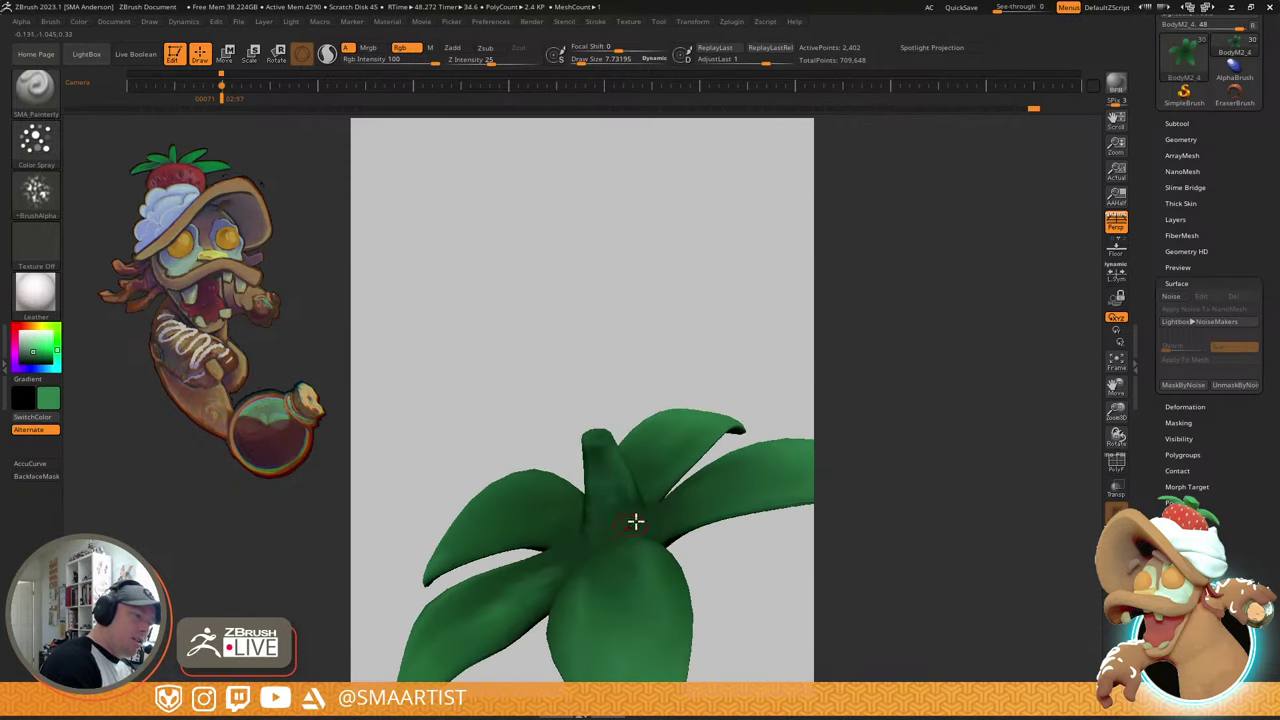
# - Work around the stem and the remaining leaves with the same lighter green, painting strokes along their bases and edges
pyautogui.moveTo(635, 521); pyautogui.dragTo(549, 505)
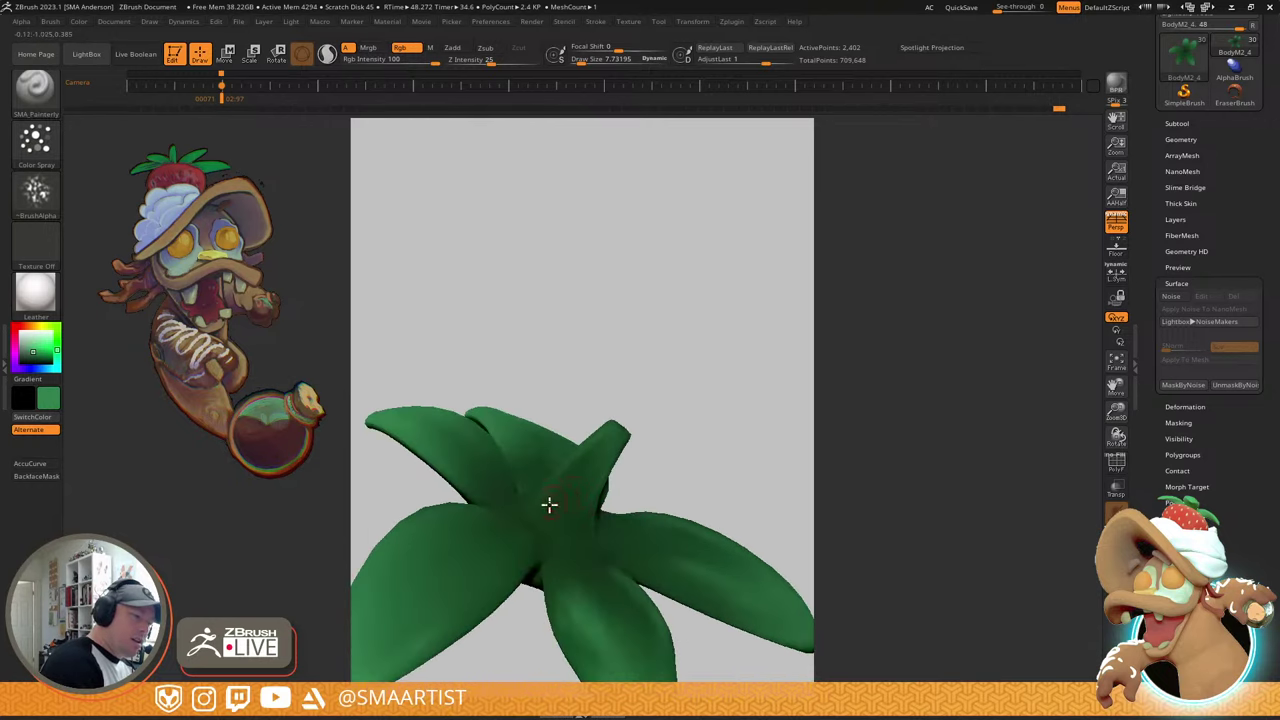
pyautogui.moveTo(635, 406); pyautogui.dragTo(529, 491)
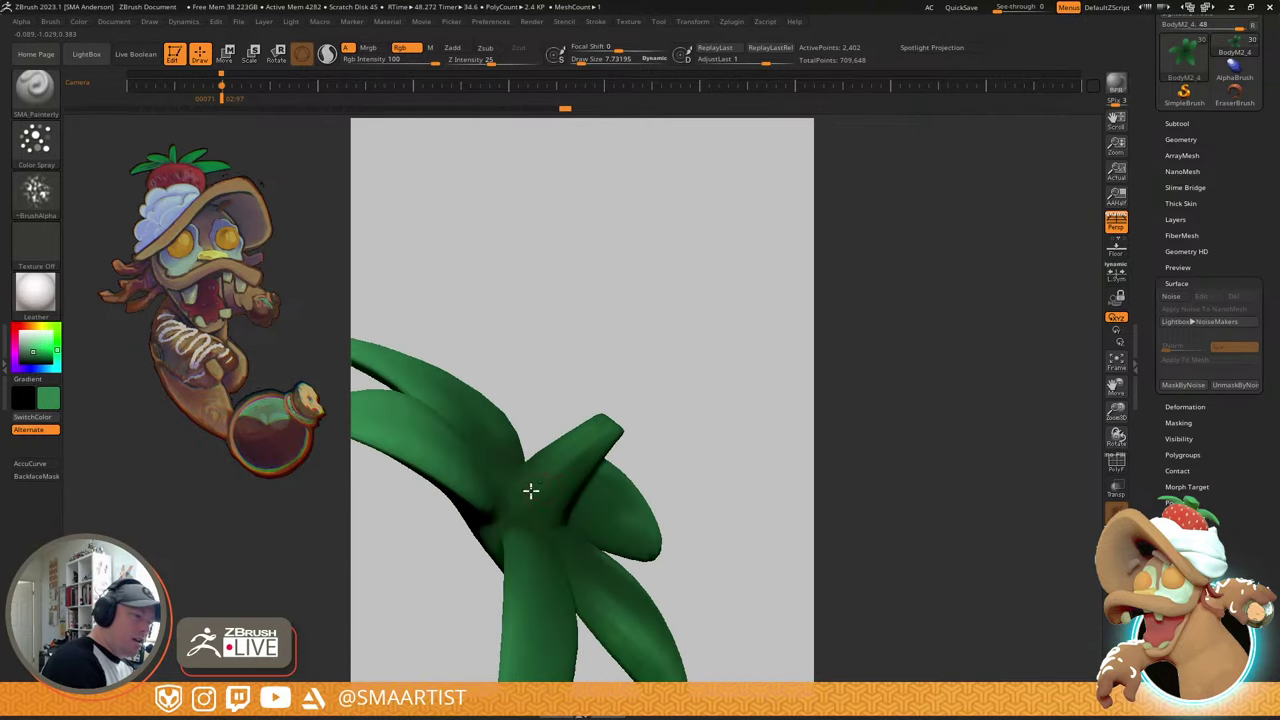
pyautogui.moveTo(645, 430); pyautogui.dragTo(583, 569)
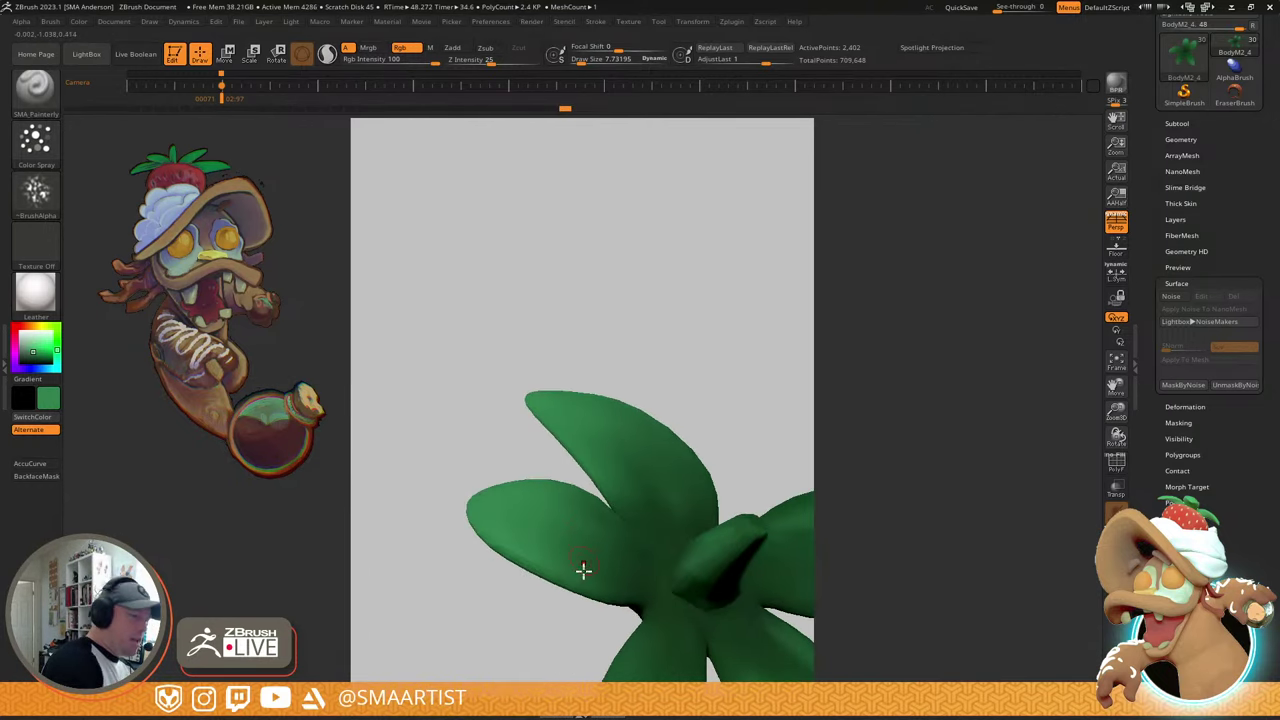
pyautogui.moveTo(666, 597); pyautogui.dragTo(531, 478)
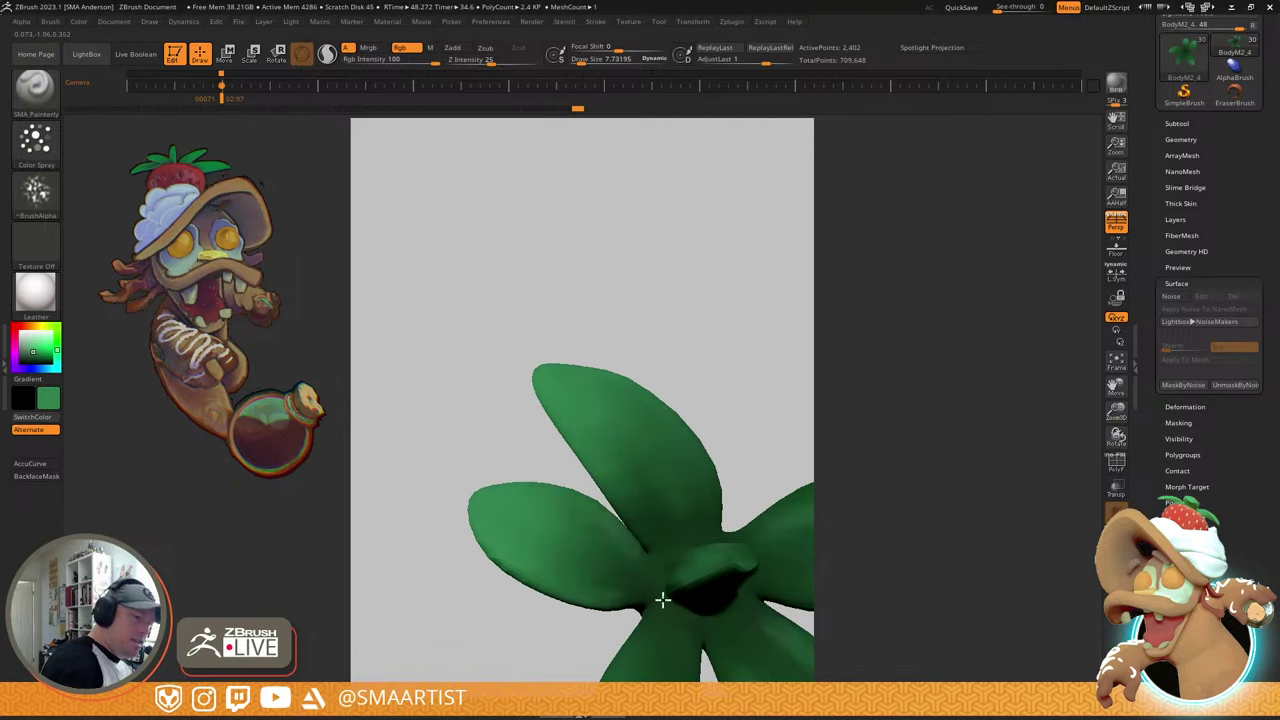
pyautogui.moveTo(662, 598); pyautogui.dragTo(622, 494)
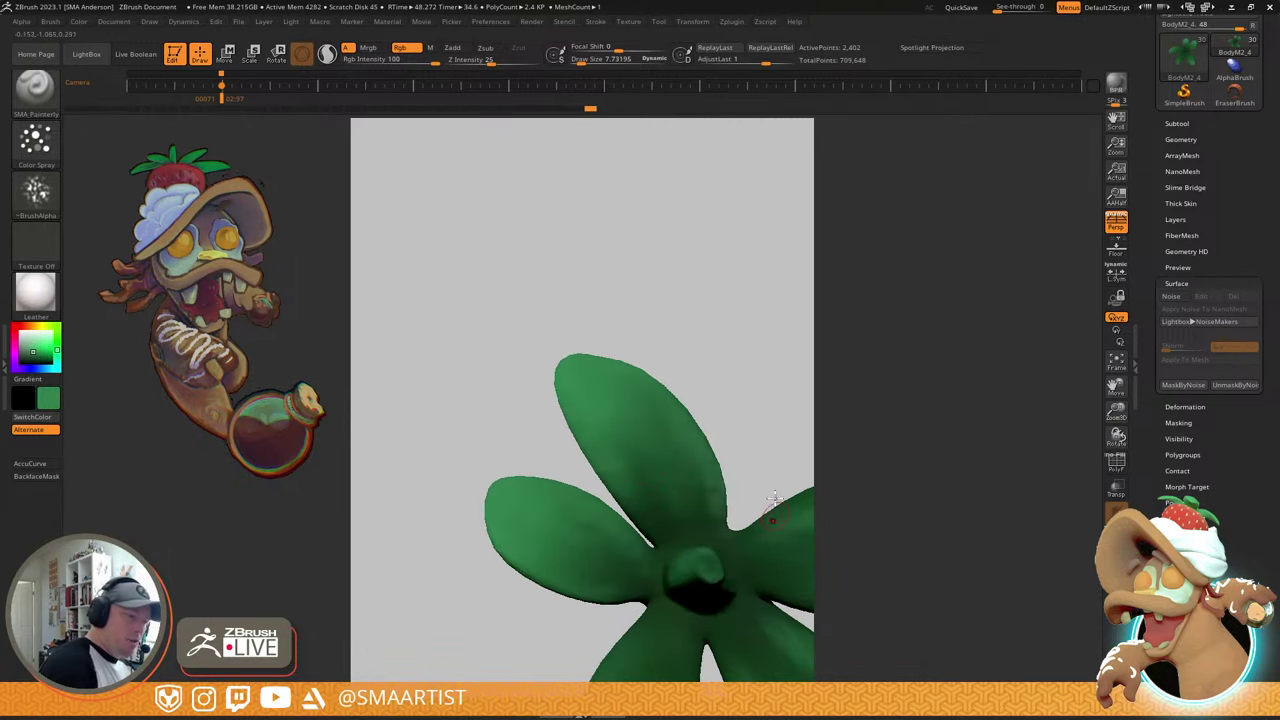
pyautogui.moveTo(700, 440); pyautogui.dragTo(633, 282)
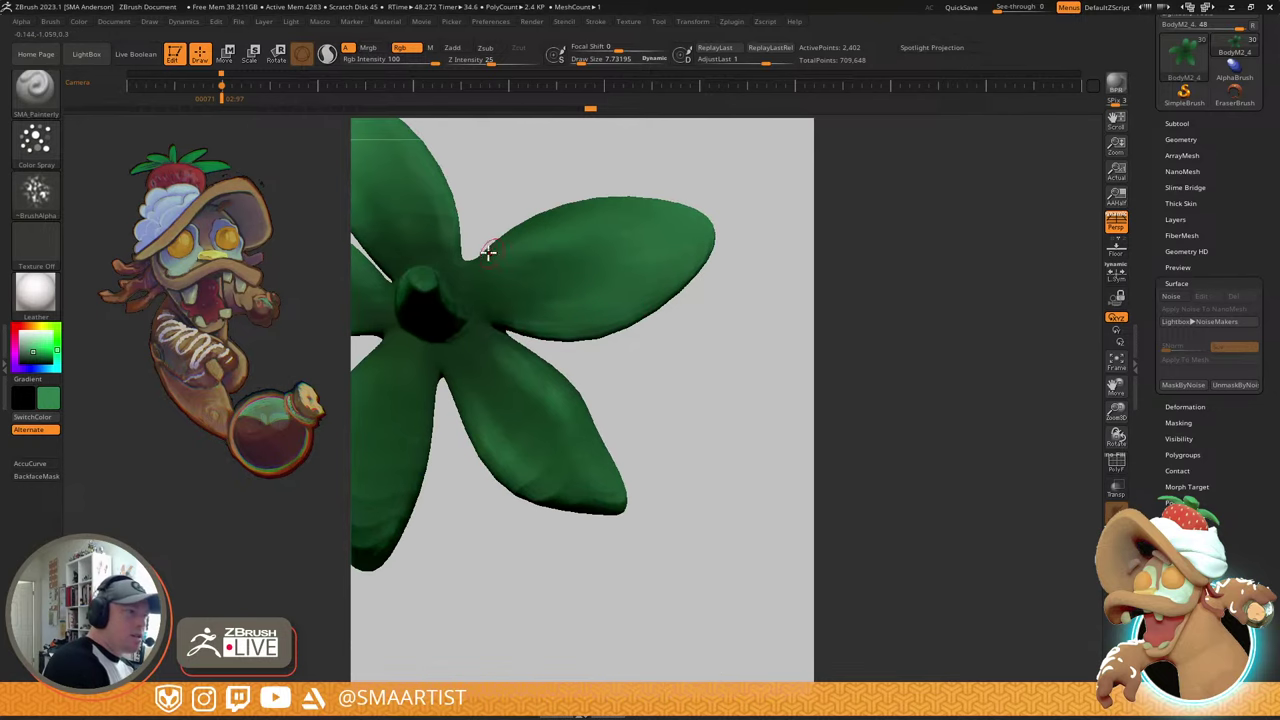
pyautogui.moveTo(737, 325); pyautogui.dragTo(626, 291)
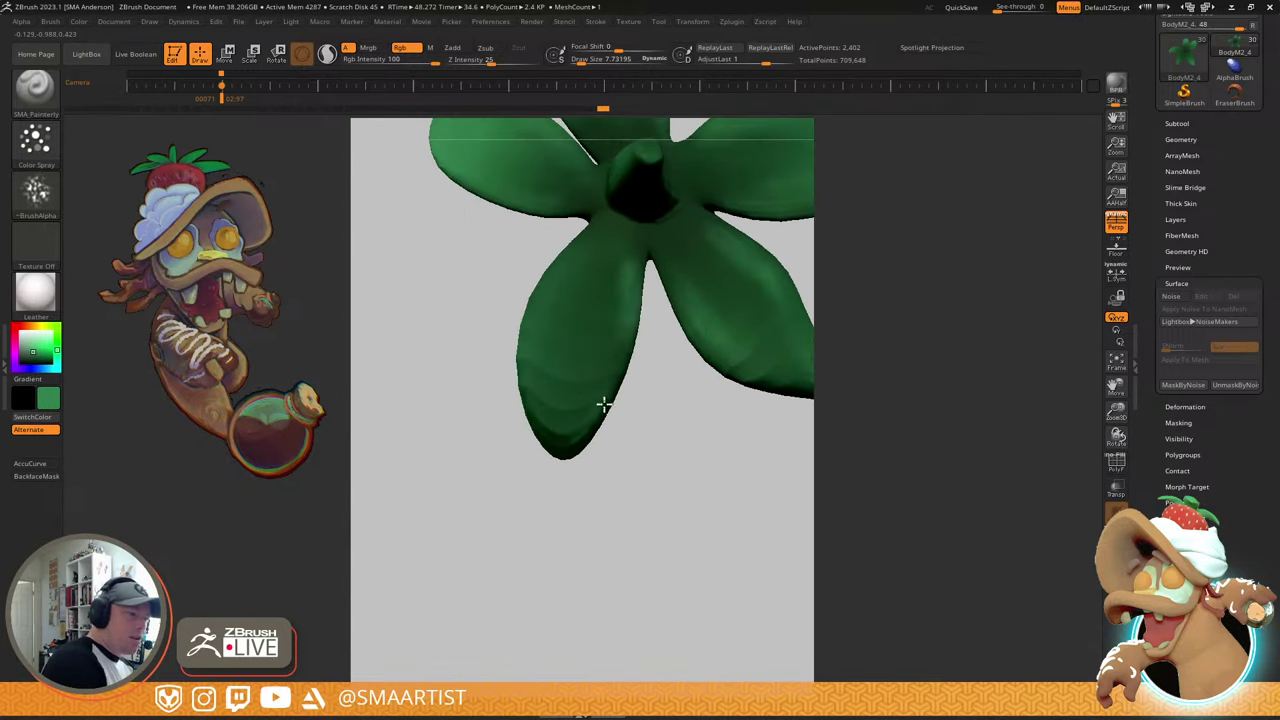
pyautogui.moveTo(603, 406); pyautogui.dragTo(627, 287)
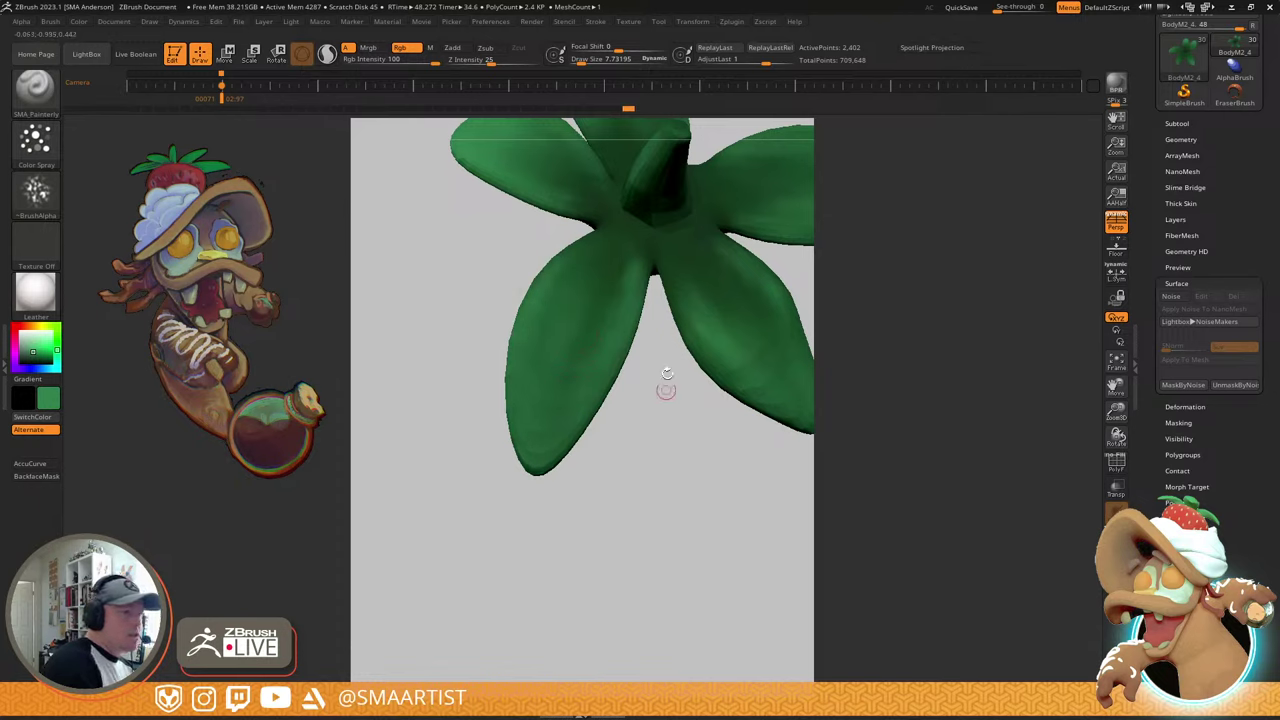
# - Paint darker green strokes along the leaves around the stem and save the project
pyautogui.moveTo(667, 373); pyautogui.dragTo(658, 488)
pyautogui.moveTo(621, 394); pyautogui.dragTo(577, 377)
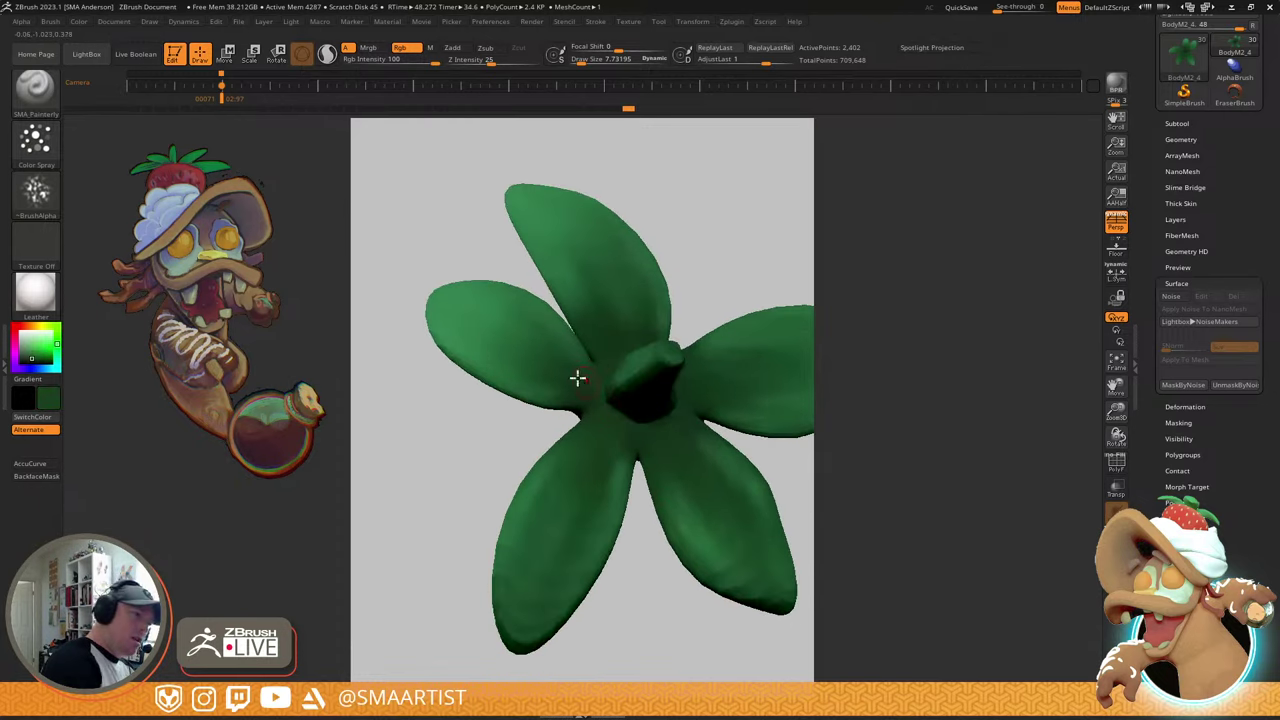
pyautogui.moveTo(451, 311); pyautogui.dragTo(548, 376)
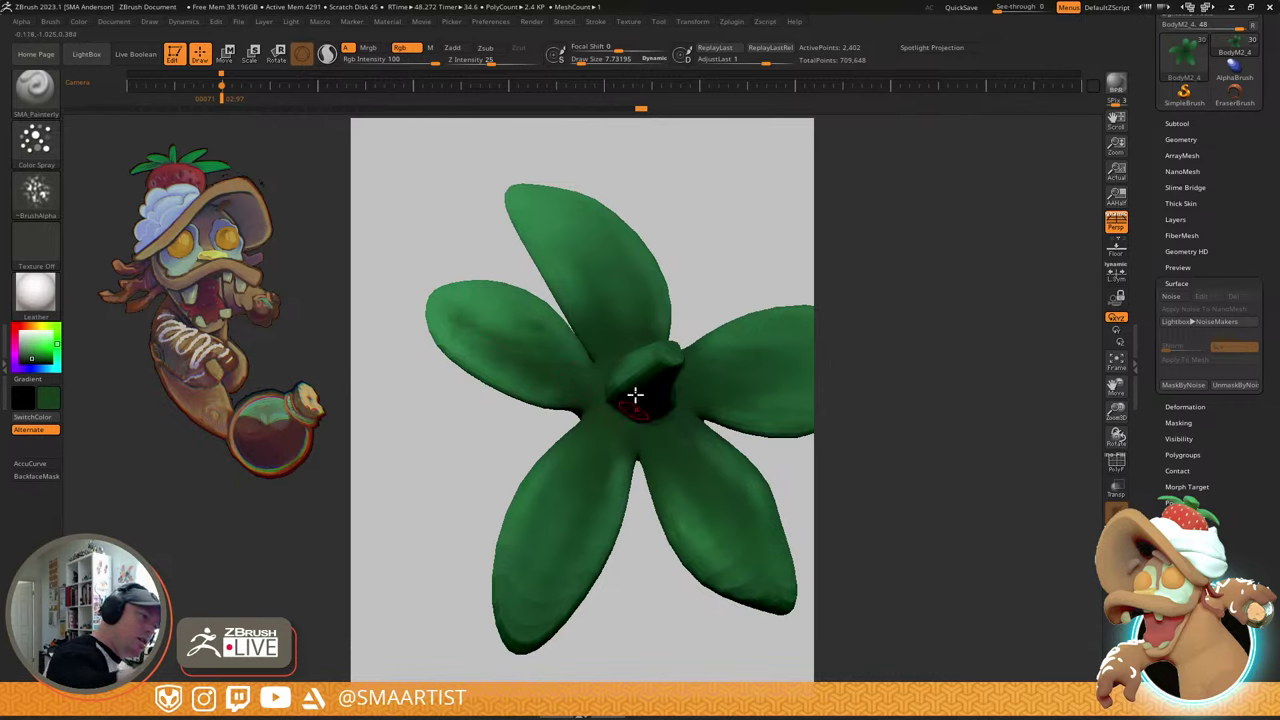
pyautogui.moveTo(748, 395)
pyautogui.mouseDown()
pyautogui.moveTo(601, 287)
pyautogui.moveTo(748, 258)
pyautogui.mouseUp()
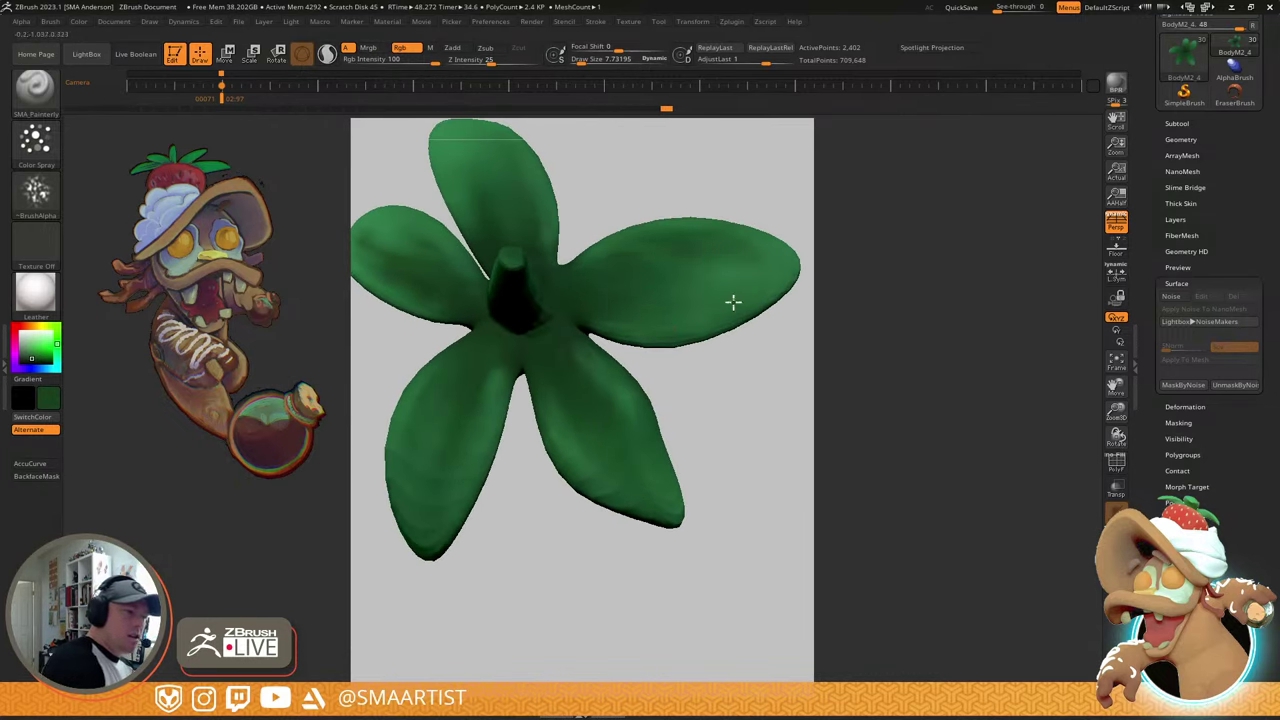
pyautogui.moveTo(690, 338); pyautogui.dragTo(672, 290)
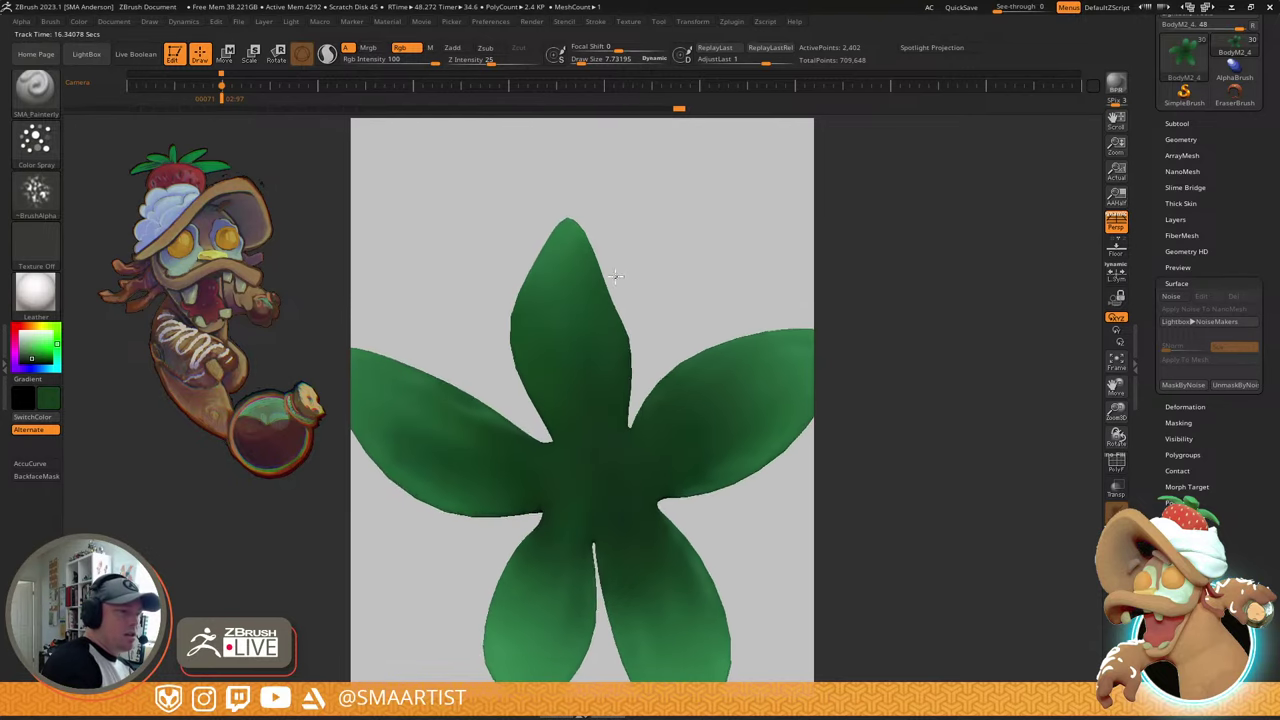
pyautogui.keyDown('ctrl'); pyautogui.moveTo(697, 325); pyautogui.dragTo(714, 530, button='right'); pyautogui.keyUp('ctrl')
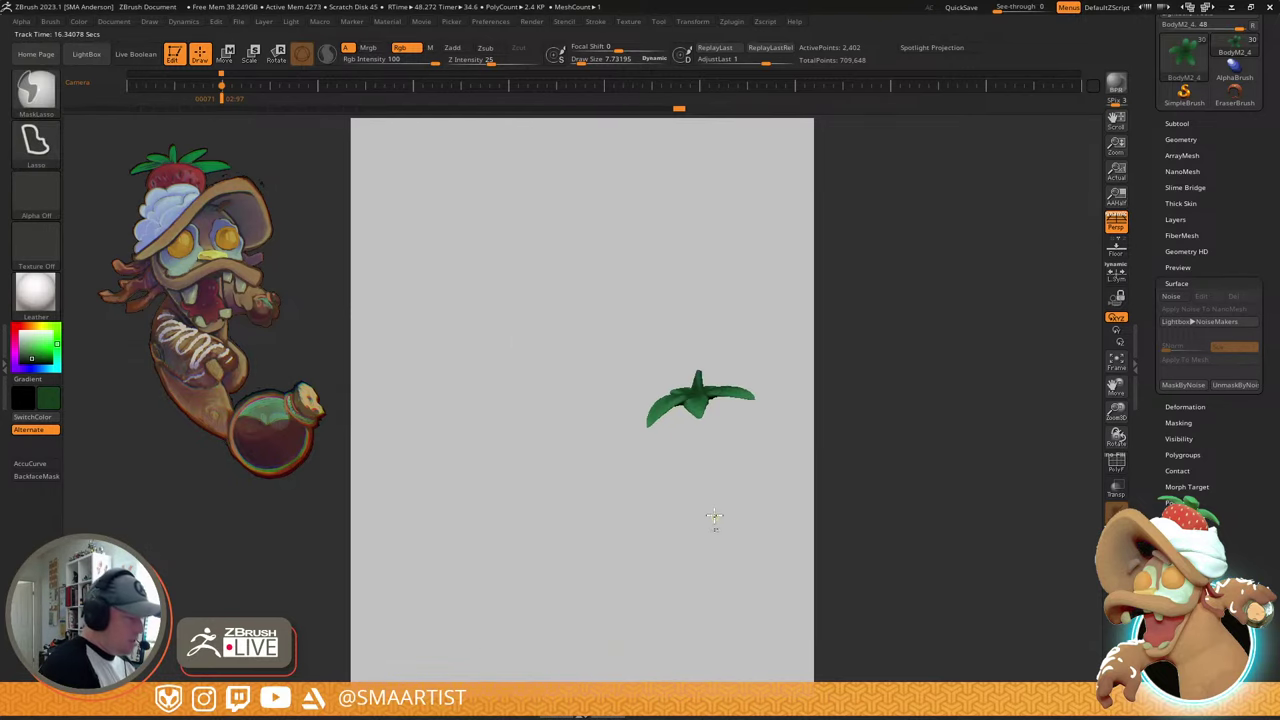
pyautogui.hotkey('ctrl', 's')
# - Sample the leaf's mid green, enlarge the brush to about 73 and blend the colour patches on the leaves over the strawberry
pyautogui.moveTo(744, 424)
pyautogui.mouseDown(button='right')
pyautogui.moveTo(752, 482)
pyautogui.moveTo(738, 545)
pyautogui.moveTo(751, 420)
pyautogui.mouseUp(button='right')
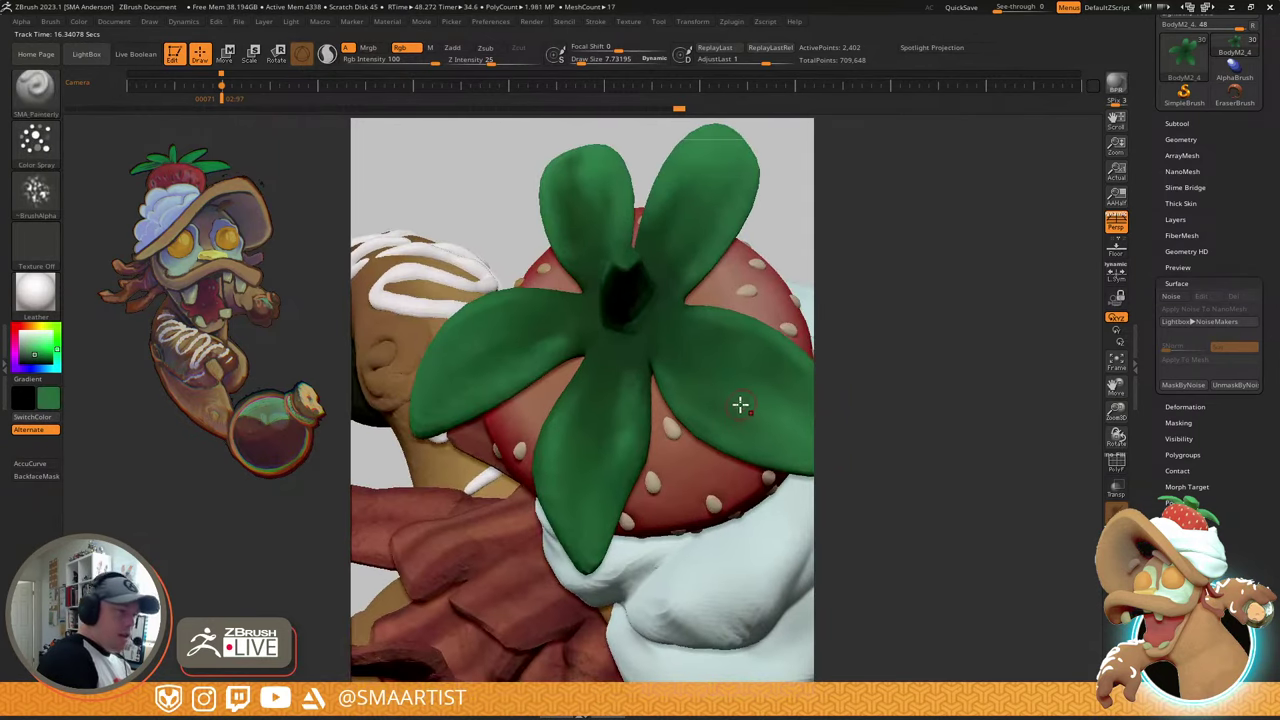
pyautogui.press('s')
pyautogui.moveTo(756, 407); pyautogui.dragTo(759, 407)
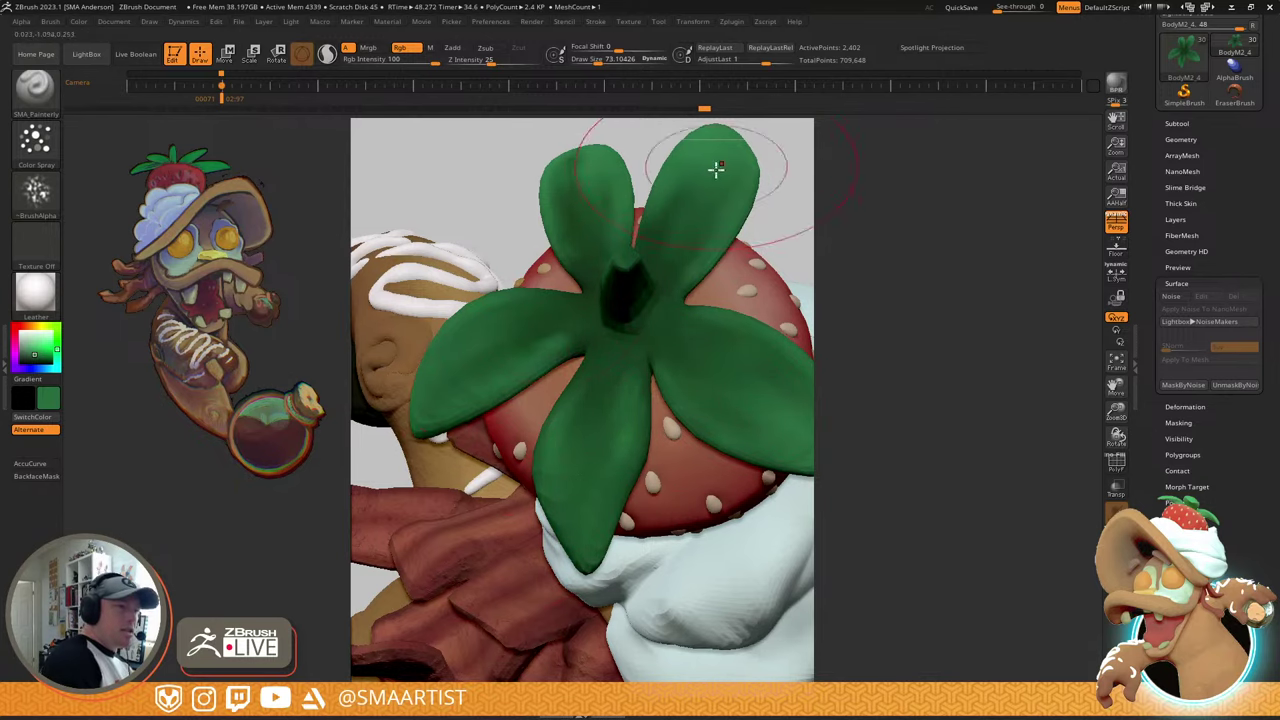
pyautogui.moveTo(710, 295)
pyautogui.keyDown('ctrl'); pyautogui.mouseDown(button='right')
pyautogui.moveTo(691, 237)
pyautogui.moveTo(717, 294)
pyautogui.moveTo(643, 294)
pyautogui.moveTo(648, 273)
pyautogui.mouseUp(button='right'); pyautogui.keyUp('ctrl')
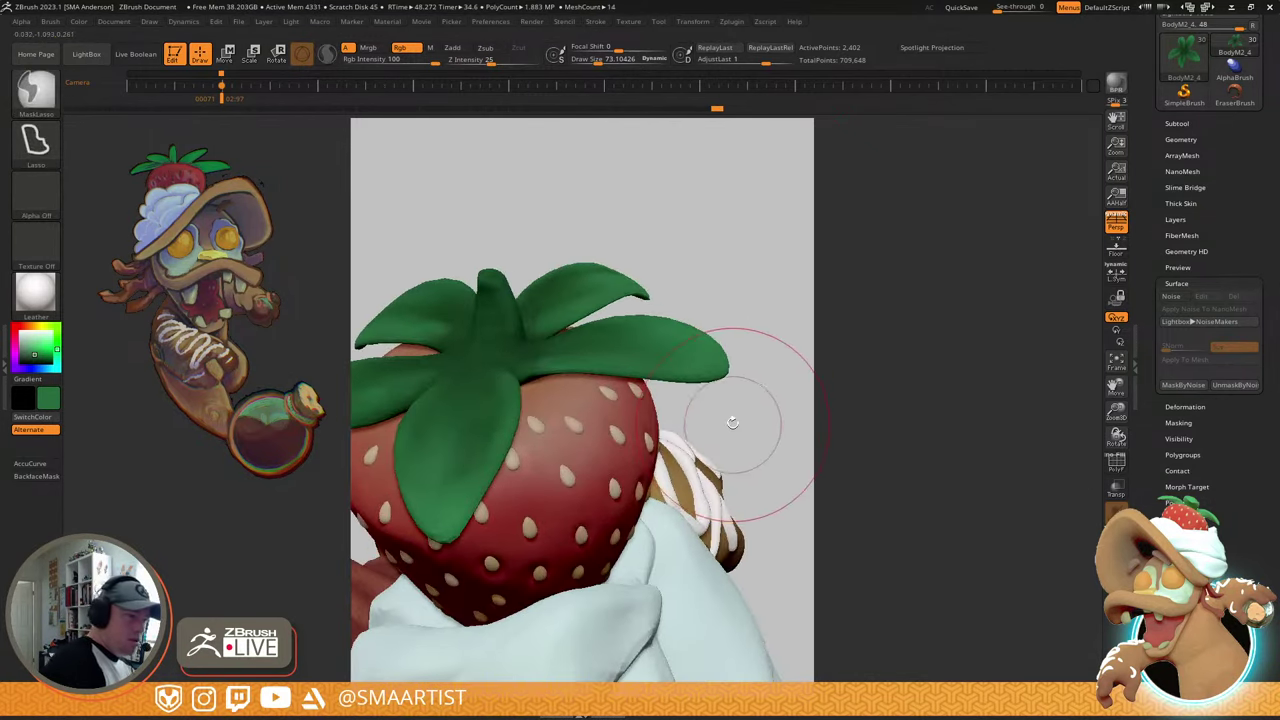
# - Turn on Dynamic Subdiv for the strawberry's leaf cap to smooth its surface, keeping subdivision level 2
pyautogui.click(1181, 140)
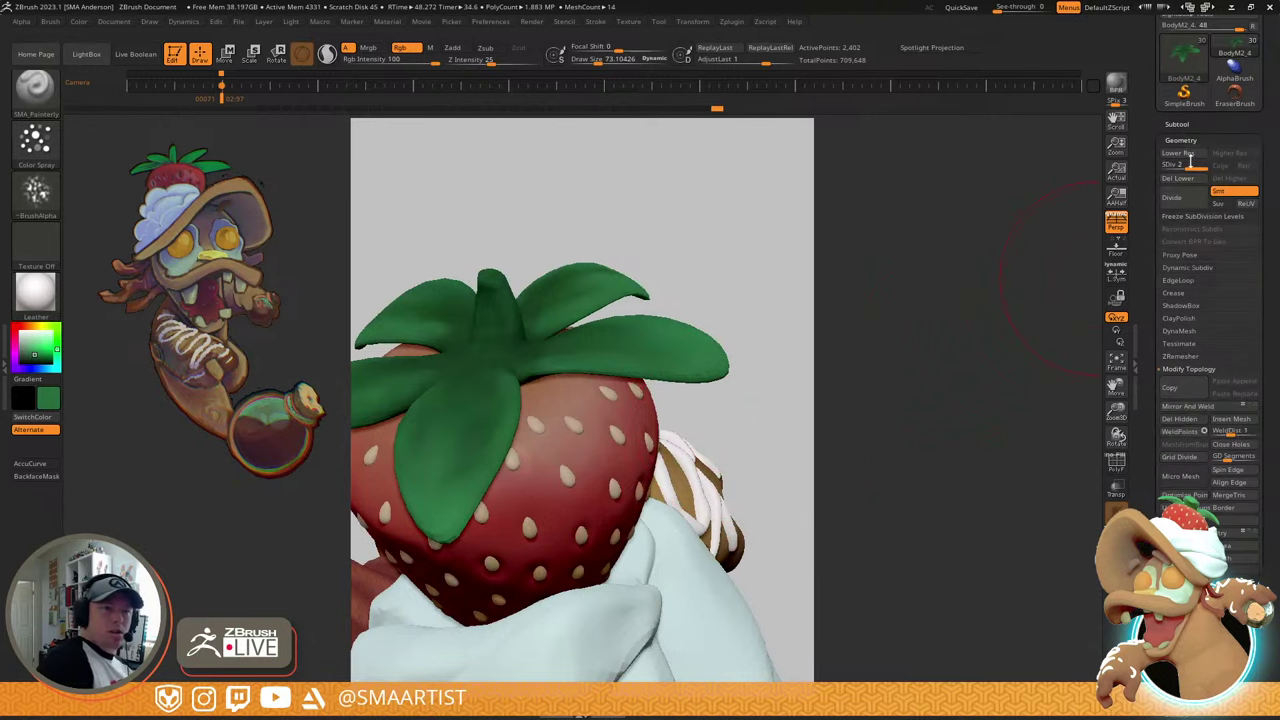
pyautogui.hotkey('shift', 'f')
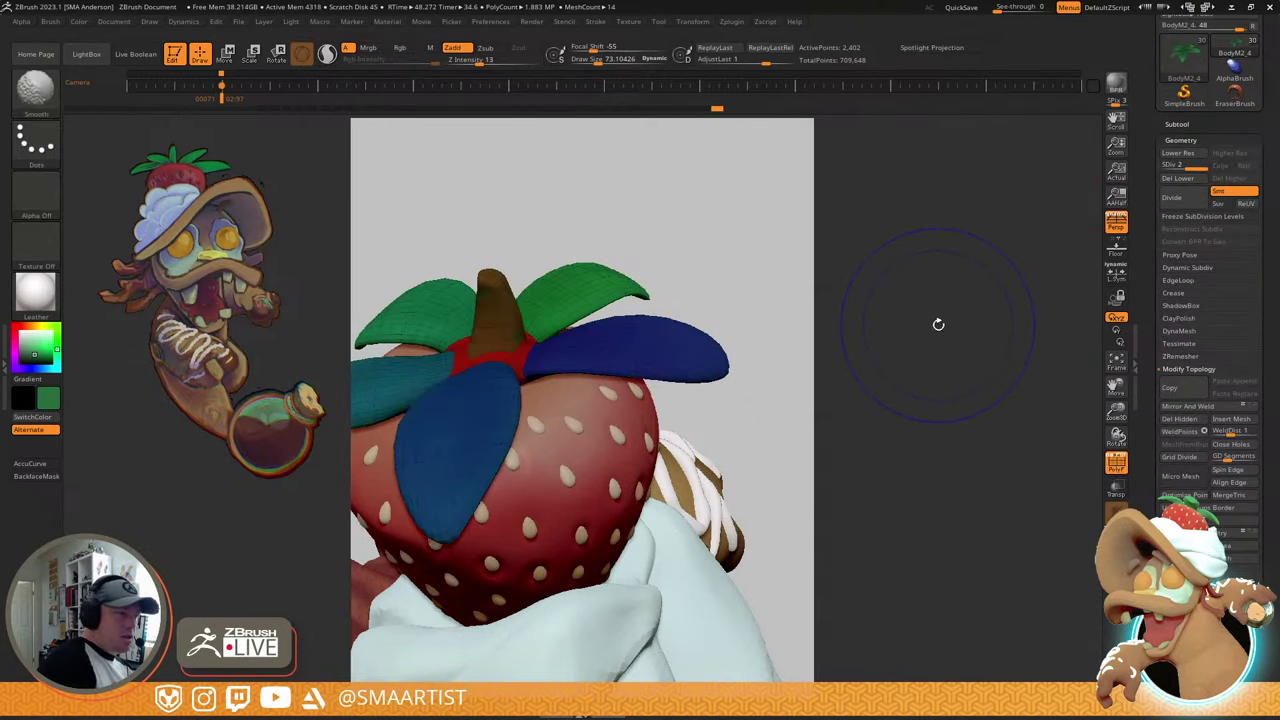
pyautogui.hotkey('shift', 'f')
pyautogui.click(1197, 268)
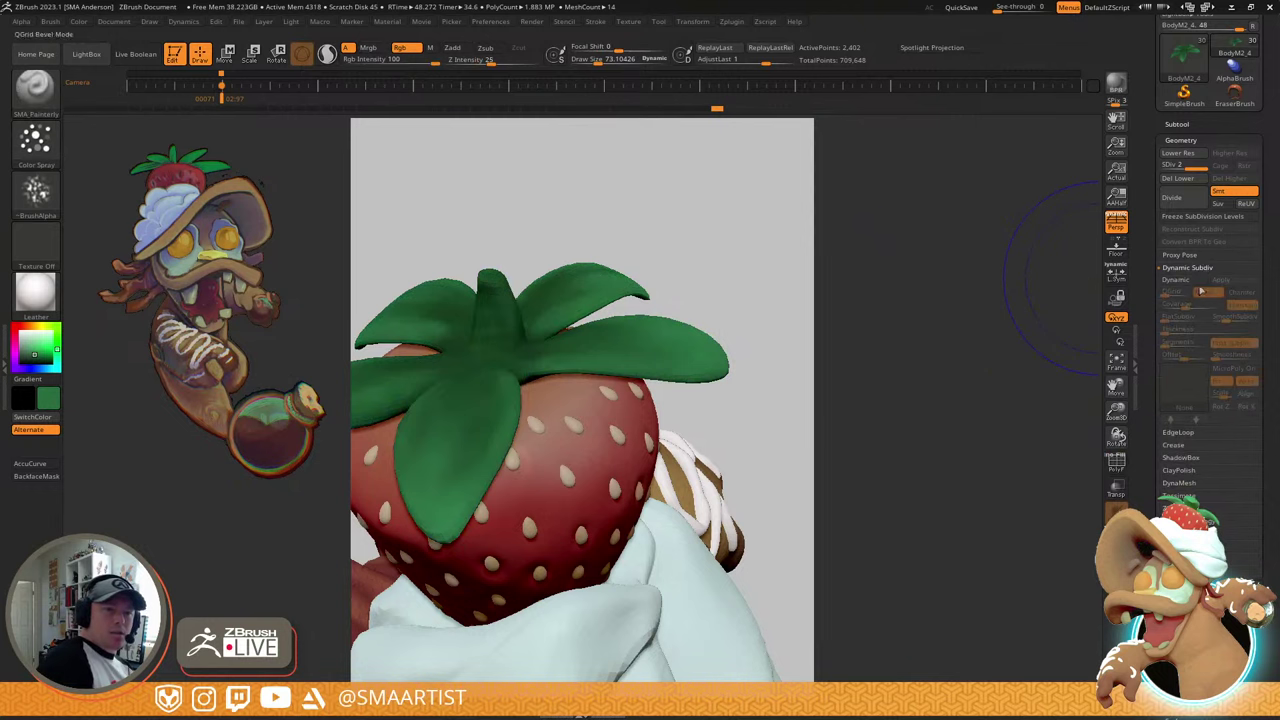
pyautogui.click(1176, 279)
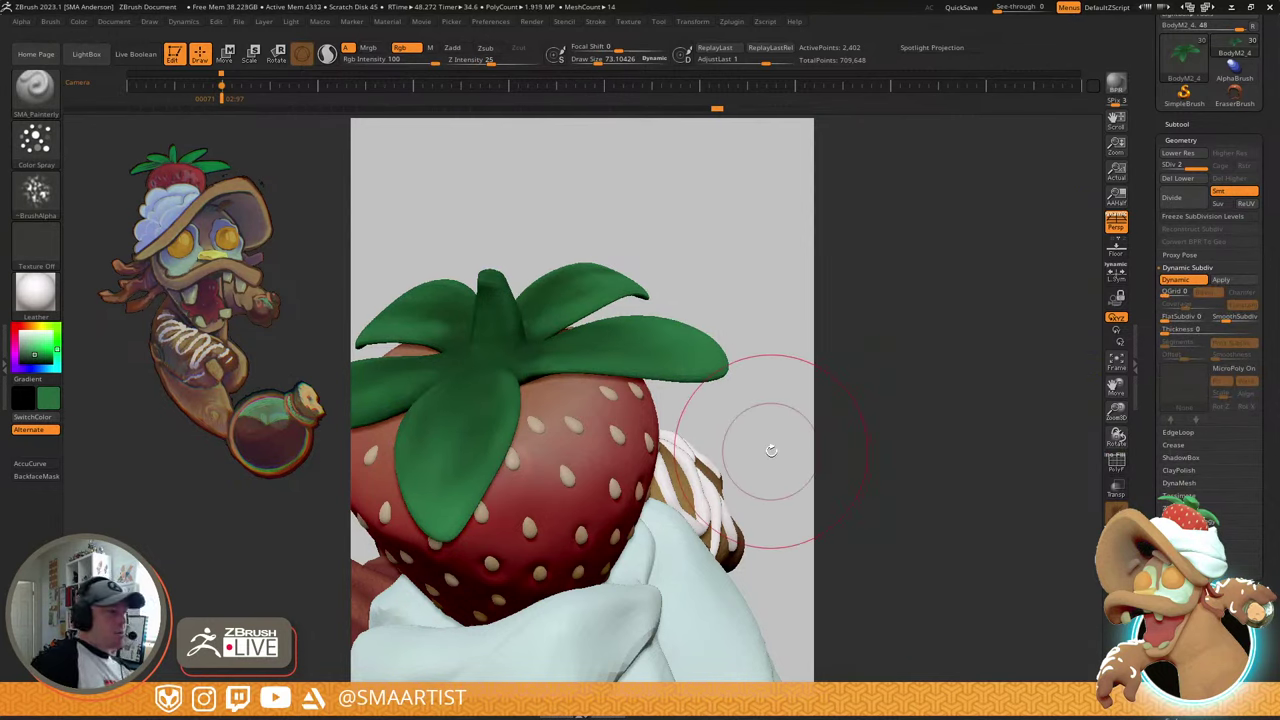
pyautogui.press('Right')
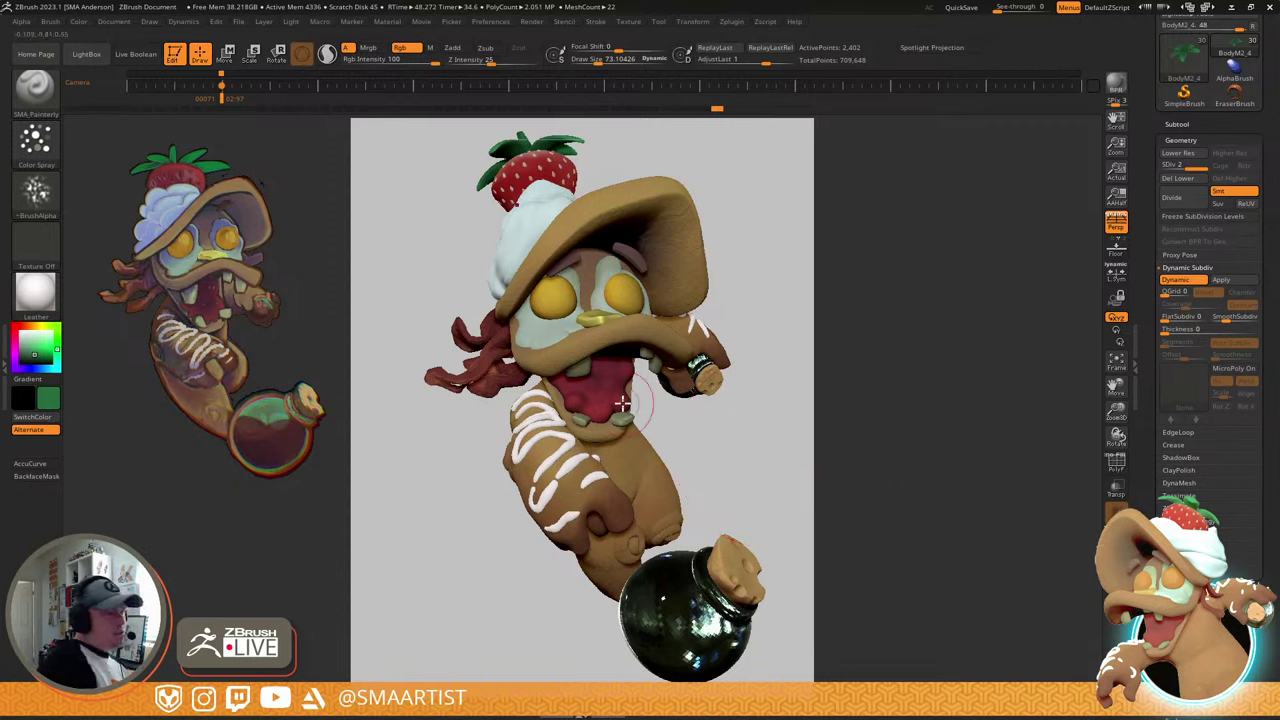
pyautogui.moveTo(620, 404); pyautogui.dragTo(657, 374, button='right')
pyautogui.moveTo(655, 376); pyautogui.dragTo(875, 199)
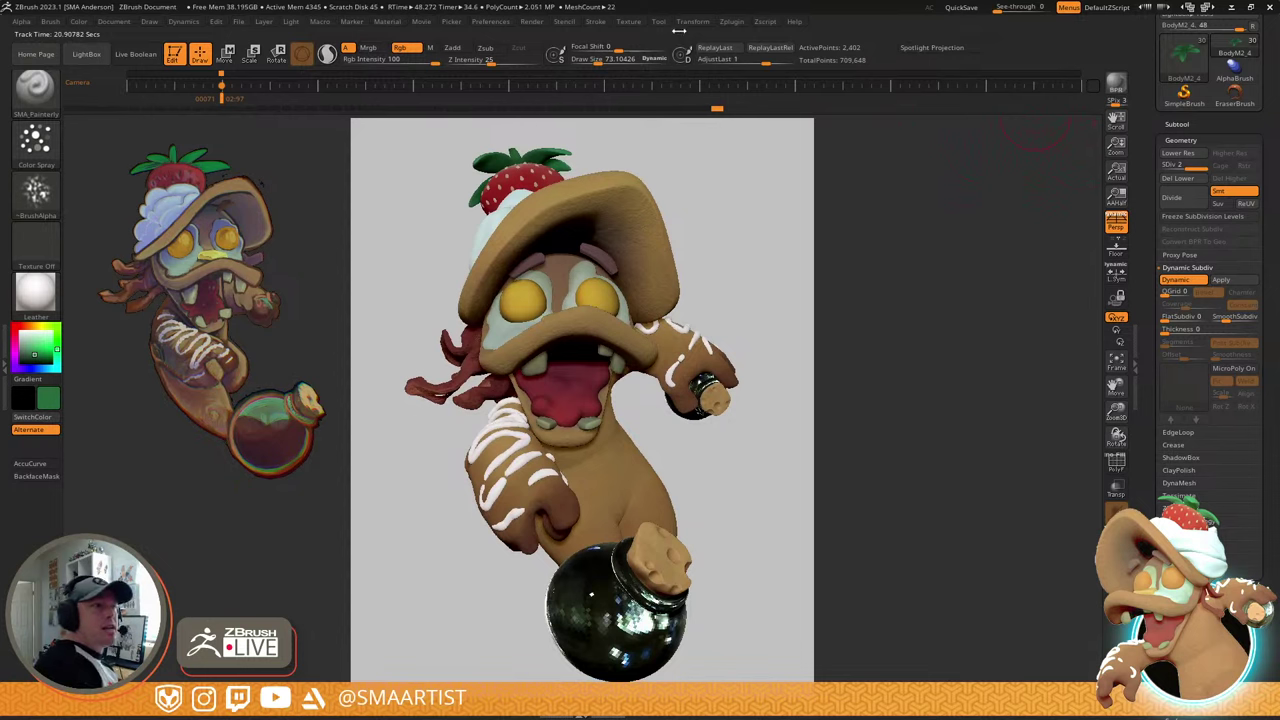
# - Create a Transpose Master posing mesh that combines all of the character's subtools
pyautogui.click(692, 21)
pyautogui.click(731, 21)
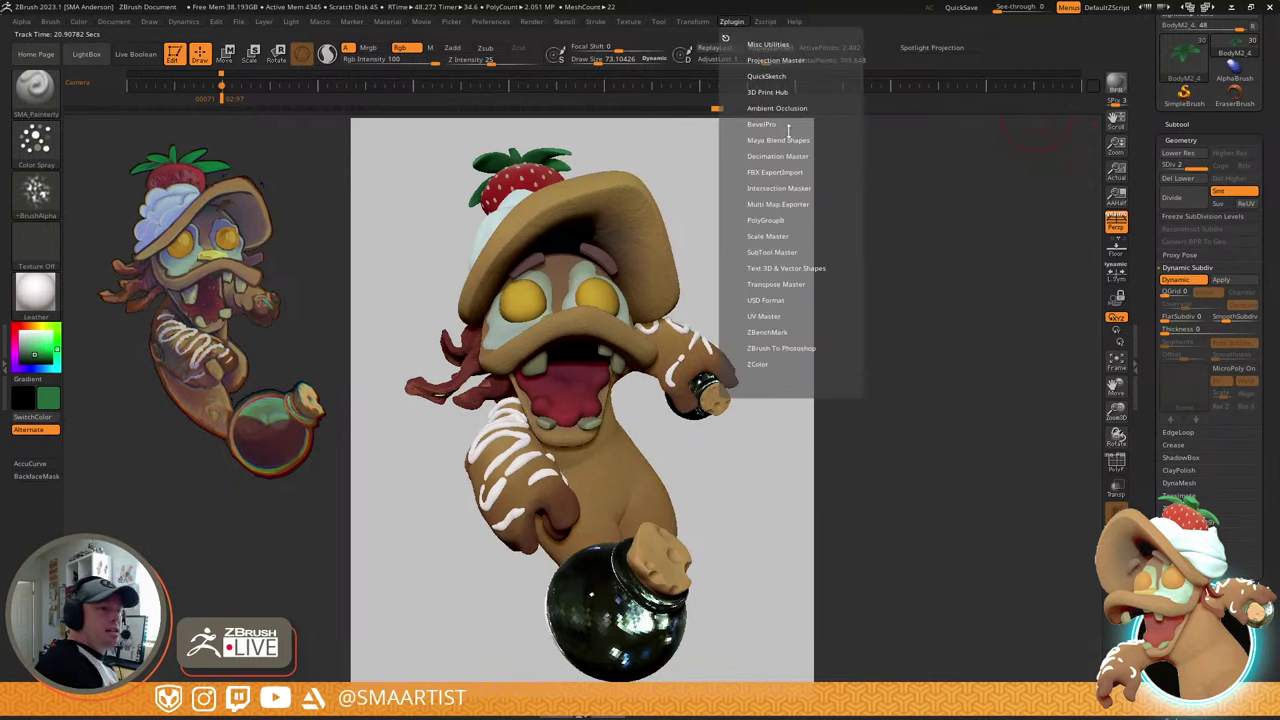
pyautogui.click(788, 284)
pyautogui.click(768, 314)
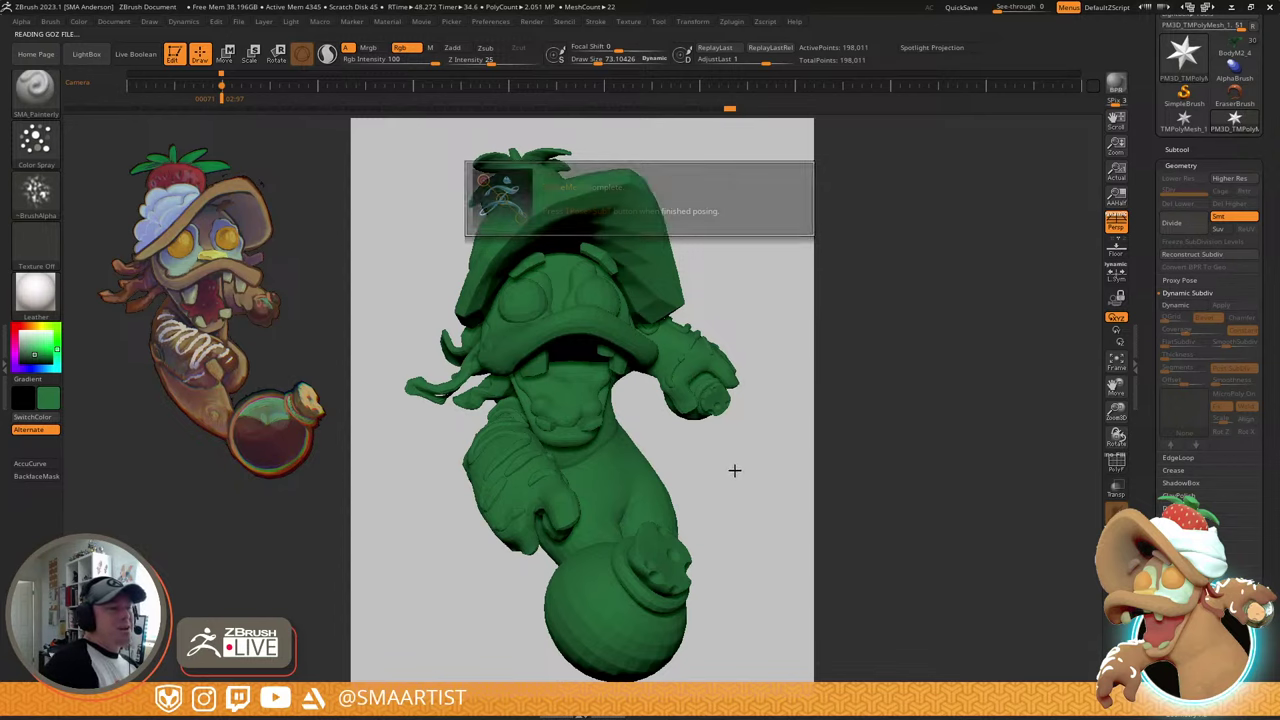
pyautogui.moveTo(734, 470); pyautogui.dragTo(745, 452)
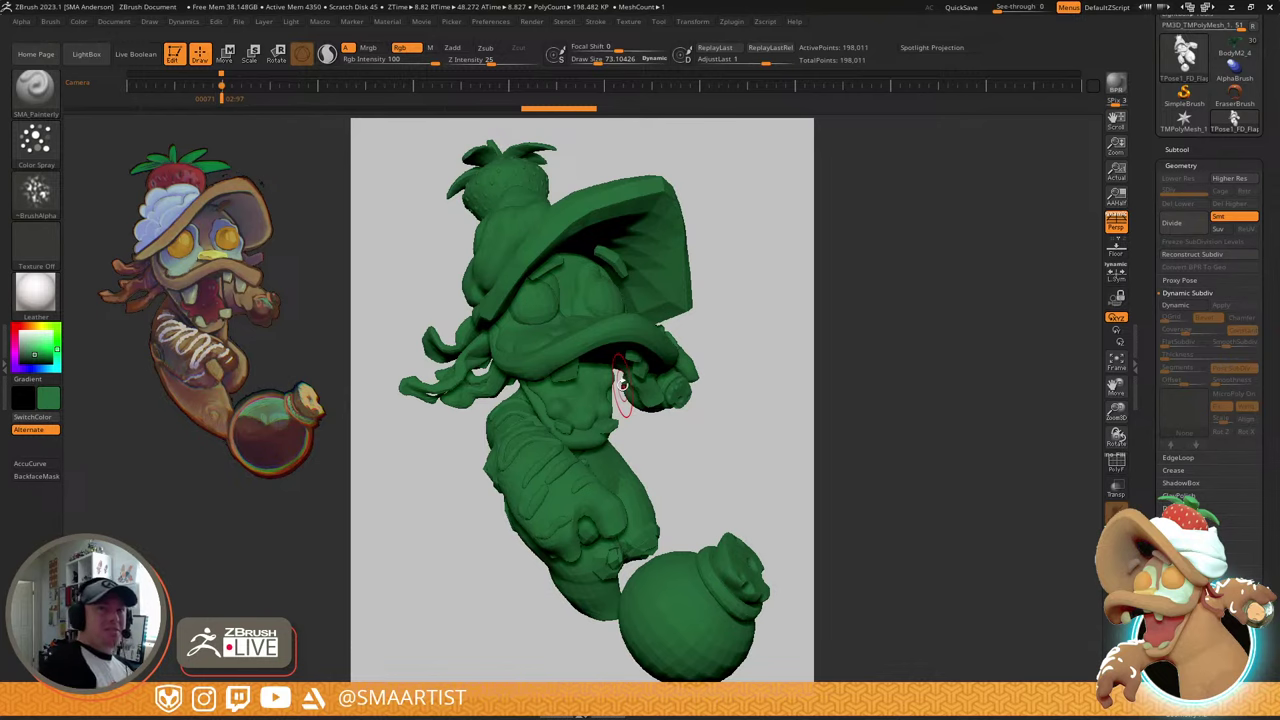
pyautogui.moveTo(649, 349); pyautogui.dragTo(692, 341, button='right')
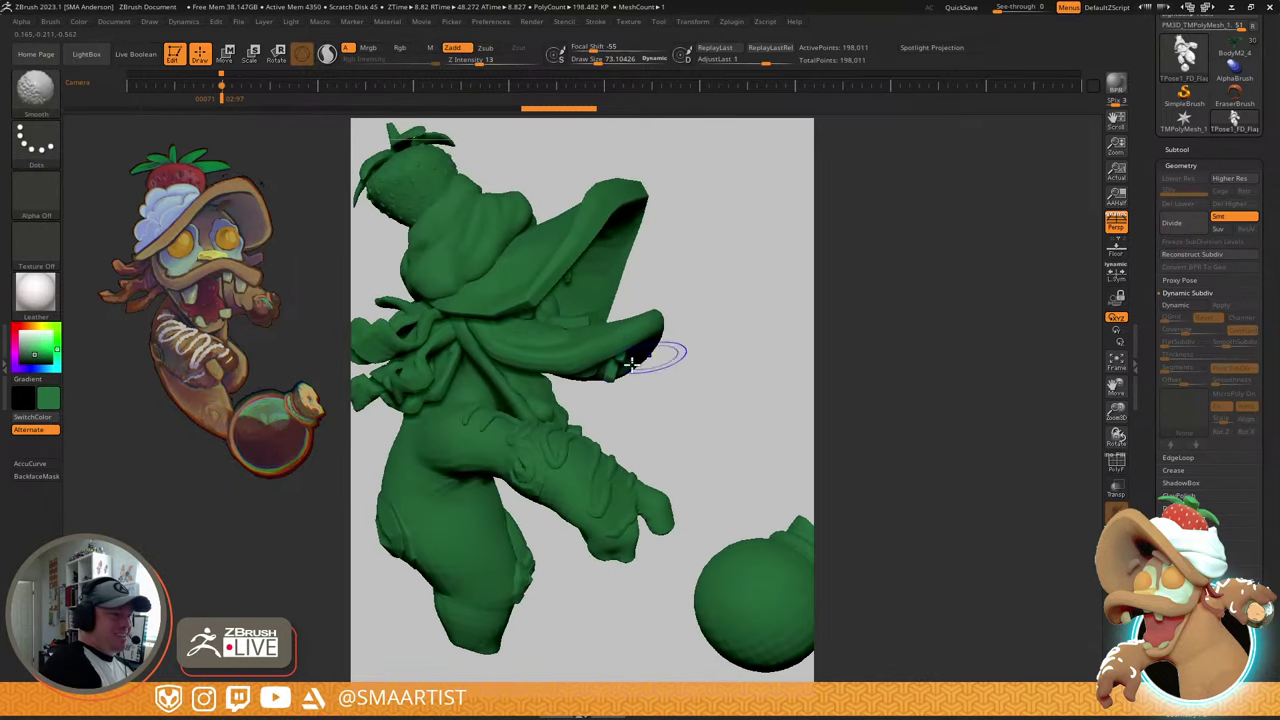
# - Show the polyframes and topologically mask the body from the base of the neck, leaving the head unmasked
pyautogui.hotkey('shift', 'f')
pyautogui.keyDown('ctrl'); pyautogui.moveTo(520, 378); pyautogui.dragTo(543, 414, button='right'); pyautogui.keyUp('ctrl')
pyautogui.press('w')
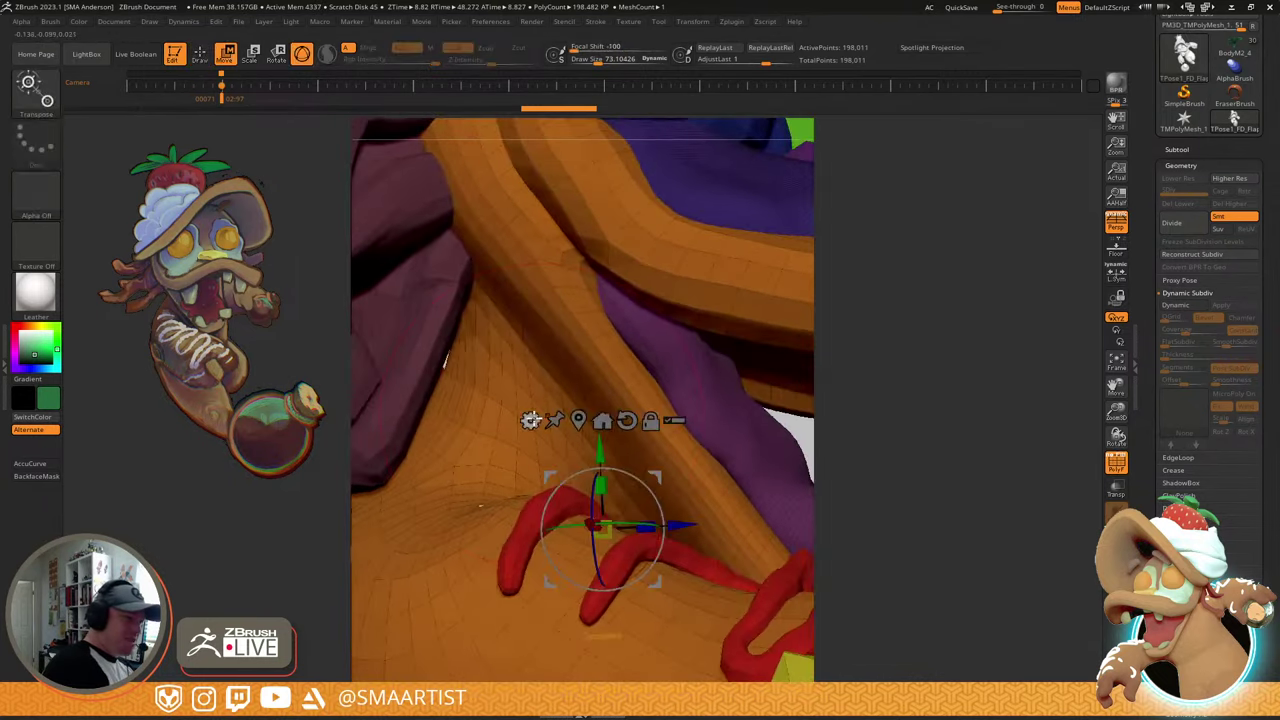
pyautogui.keyDown('ctrl'); pyautogui.moveTo(488, 403); pyautogui.dragTo(487, 352); pyautogui.keyUp('ctrl')
pyautogui.press('q')
pyautogui.moveTo(663, 468)
pyautogui.keyDown('ctrl'); pyautogui.mouseDown(button='right')
pyautogui.moveTo(686, 400)
pyautogui.moveTo(670, 429)
pyautogui.moveTo(628, 386)
pyautogui.moveTo(689, 454)
pyautogui.moveTo(686, 406)
pyautogui.moveTo(627, 358)
pyautogui.moveTo(631, 323)
pyautogui.moveTo(654, 394)
pyautogui.mouseUp(button='right'); pyautogui.keyUp('ctrl')
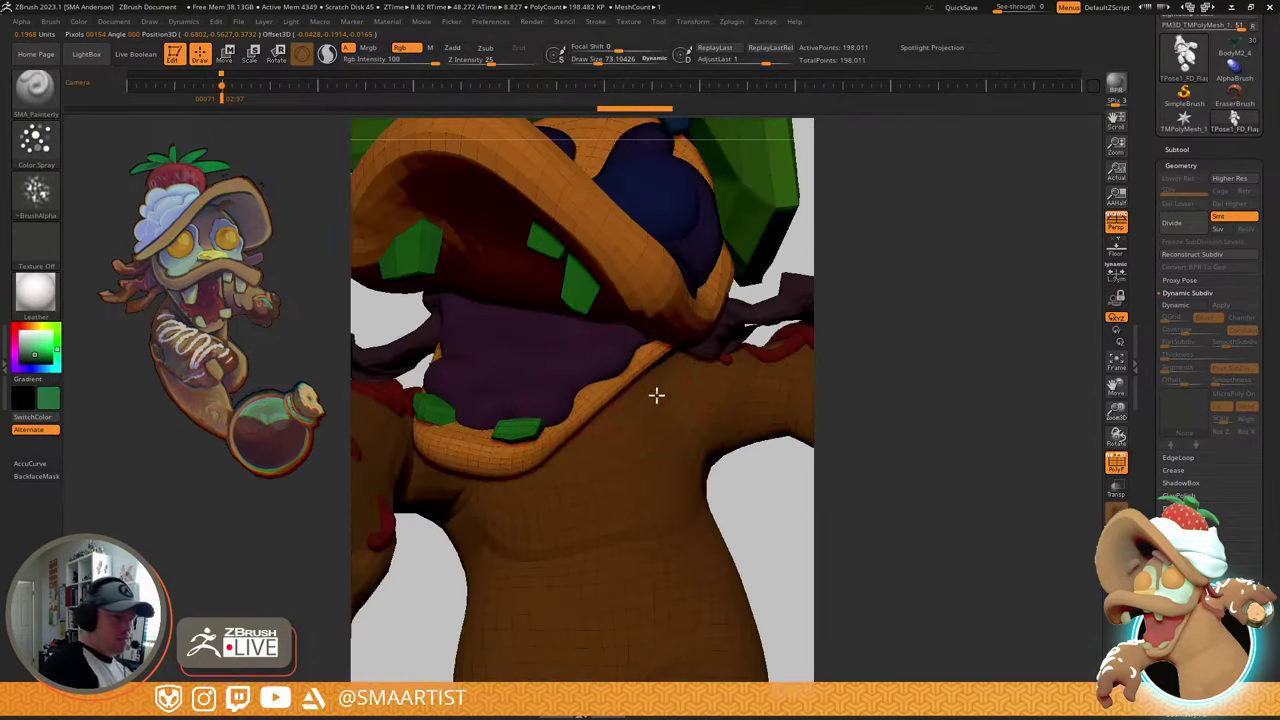
# - Hide the tongue, teeth, eyes and hat brim by their polygroups
pyautogui.keyDown('ctrl'); pyautogui.keyDown('shift'); pyautogui.click(567, 387); pyautogui.keyUp('shift'); pyautogui.keyUp('ctrl')
pyautogui.keyDown('ctrl'); pyautogui.keyDown('shift'); pyautogui.click(620, 429); pyautogui.keyUp('shift'); pyautogui.keyUp('ctrl')
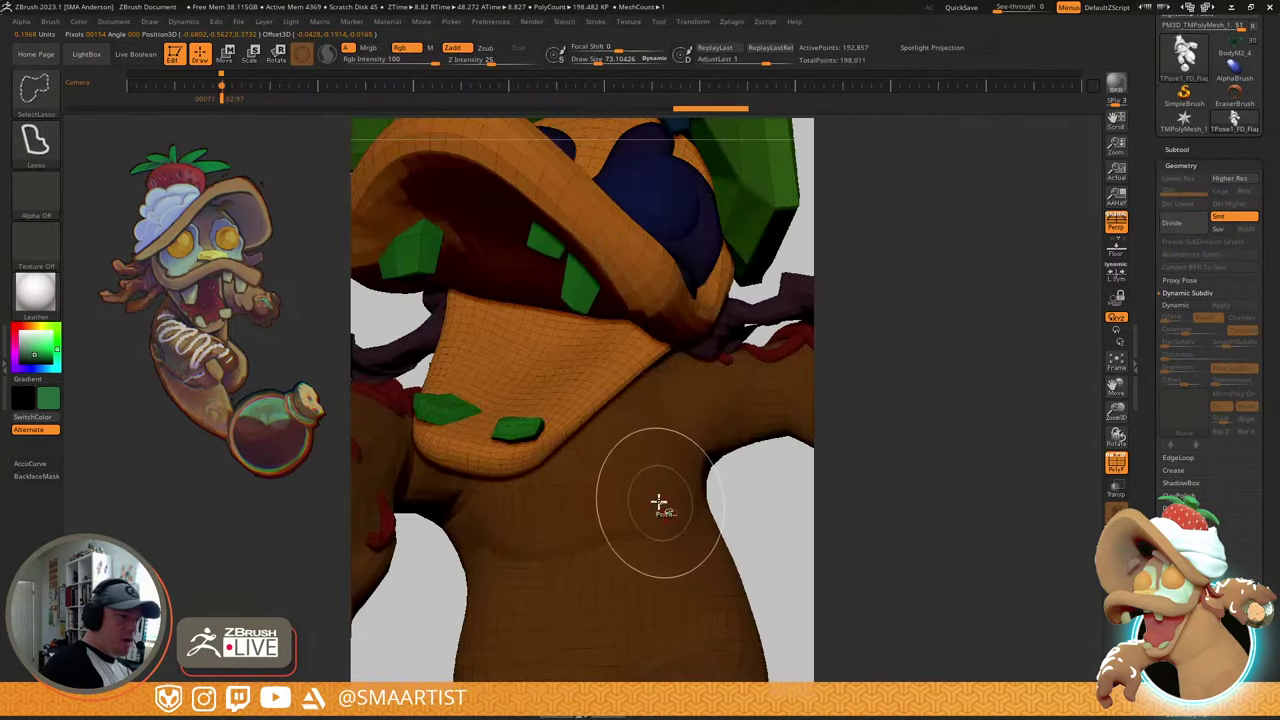
pyautogui.keyDown('ctrl'); pyautogui.keyDown('alt'); pyautogui.keyDown('shift'); pyautogui.click(515, 426); pyautogui.keyUp('shift'); pyautogui.keyUp('alt'); pyautogui.keyUp('ctrl')
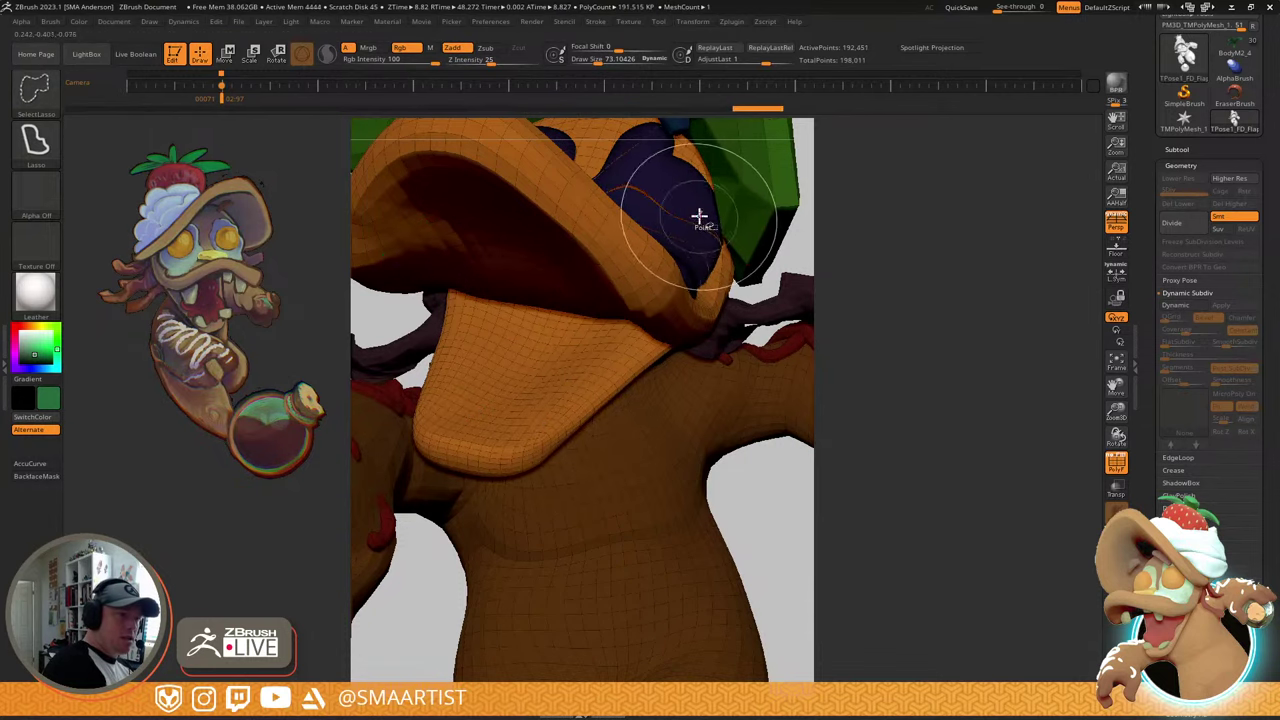
pyautogui.keyDown('ctrl'); pyautogui.keyDown('alt'); pyautogui.keyDown('shift'); pyautogui.click(706, 218); pyautogui.keyUp('shift'); pyautogui.keyUp('alt'); pyautogui.keyUp('ctrl')
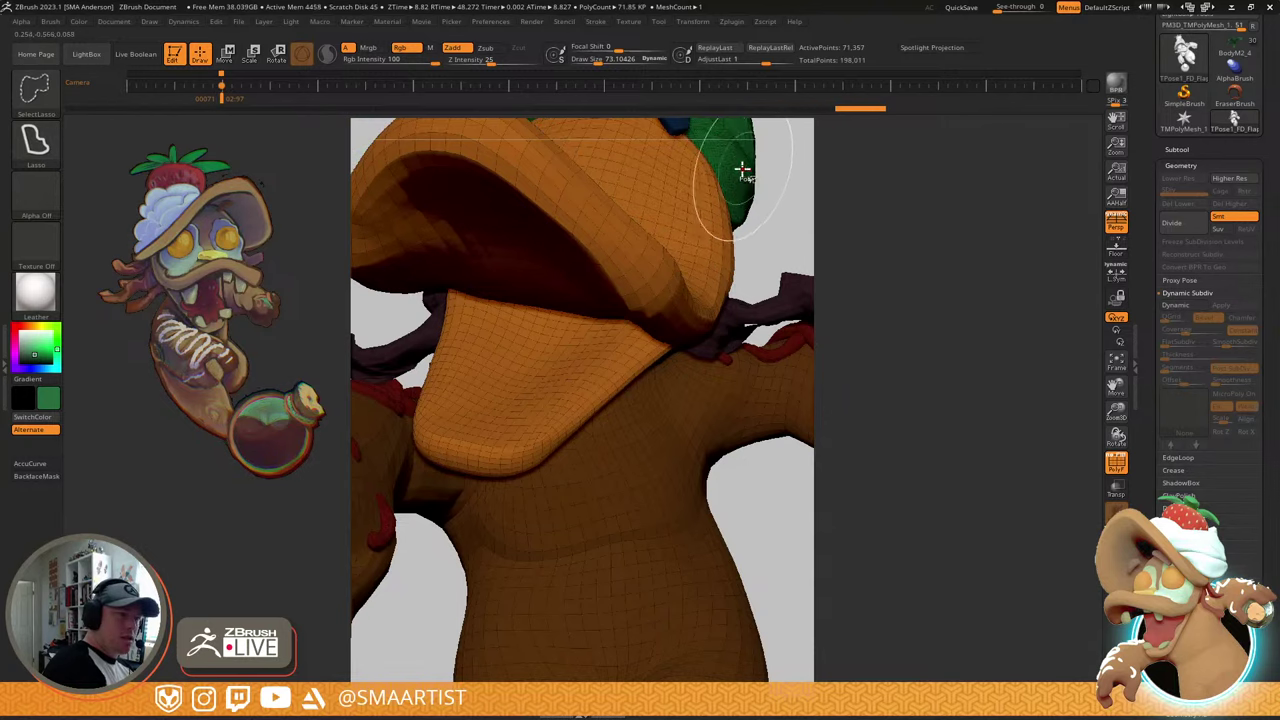
# - Hide the whipped cream, eyebrows, strawberry, seeds and leaf cap above the head by polygroup
pyautogui.moveTo(757, 165); pyautogui.dragTo(686, 334, button='right')
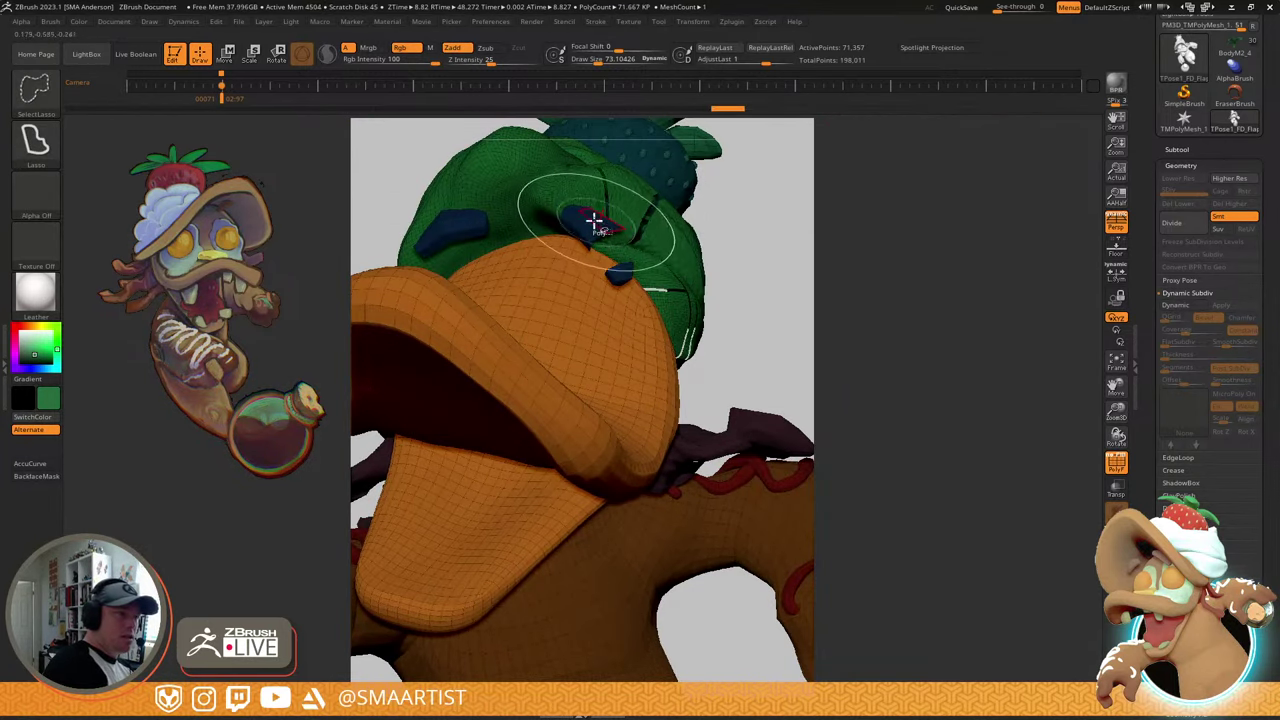
pyautogui.keyDown('ctrl'); pyautogui.keyDown('alt'); pyautogui.keyDown('shift'); pyautogui.click(586, 186); pyautogui.keyUp('shift'); pyautogui.keyUp('alt'); pyautogui.keyUp('ctrl')
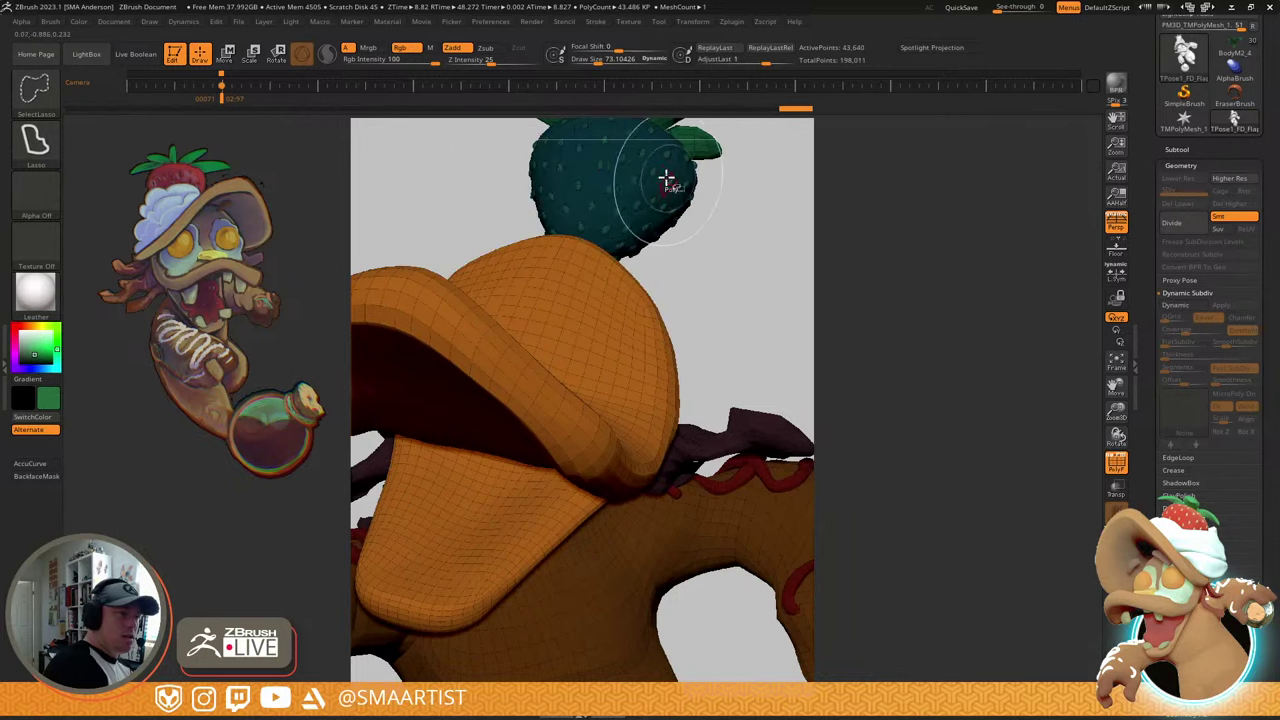
pyautogui.keyDown('ctrl'); pyautogui.keyDown('alt'); pyautogui.keyDown('shift'); pyautogui.click(647, 175); pyautogui.keyUp('shift'); pyautogui.keyUp('alt'); pyautogui.keyUp('ctrl')
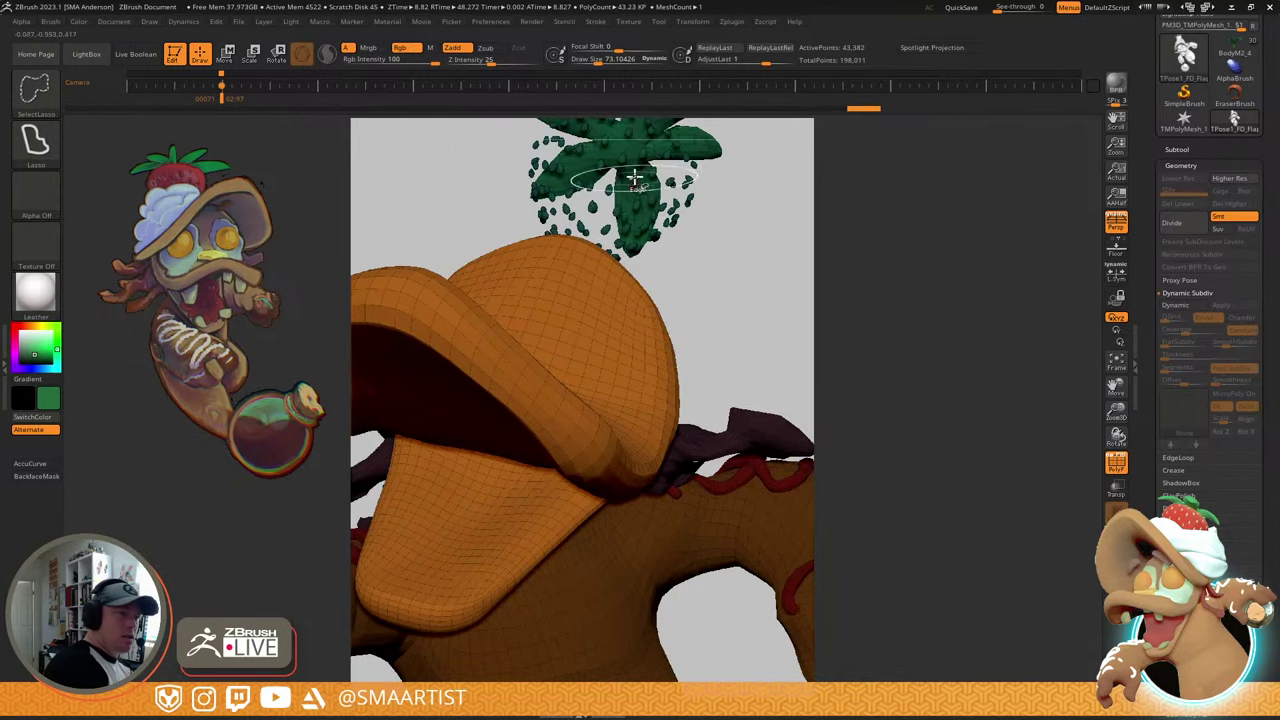
pyautogui.keyDown('ctrl'); pyautogui.keyDown('alt'); pyautogui.keyDown('shift'); pyautogui.click(636, 177); pyautogui.keyUp('shift'); pyautogui.keyUp('alt'); pyautogui.keyUp('ctrl')
pyautogui.keyDown('ctrl'); pyautogui.keyDown('alt'); pyautogui.keyDown('shift'); pyautogui.click(643, 168); pyautogui.keyUp('shift'); pyautogui.keyUp('alt'); pyautogui.keyUp('ctrl')
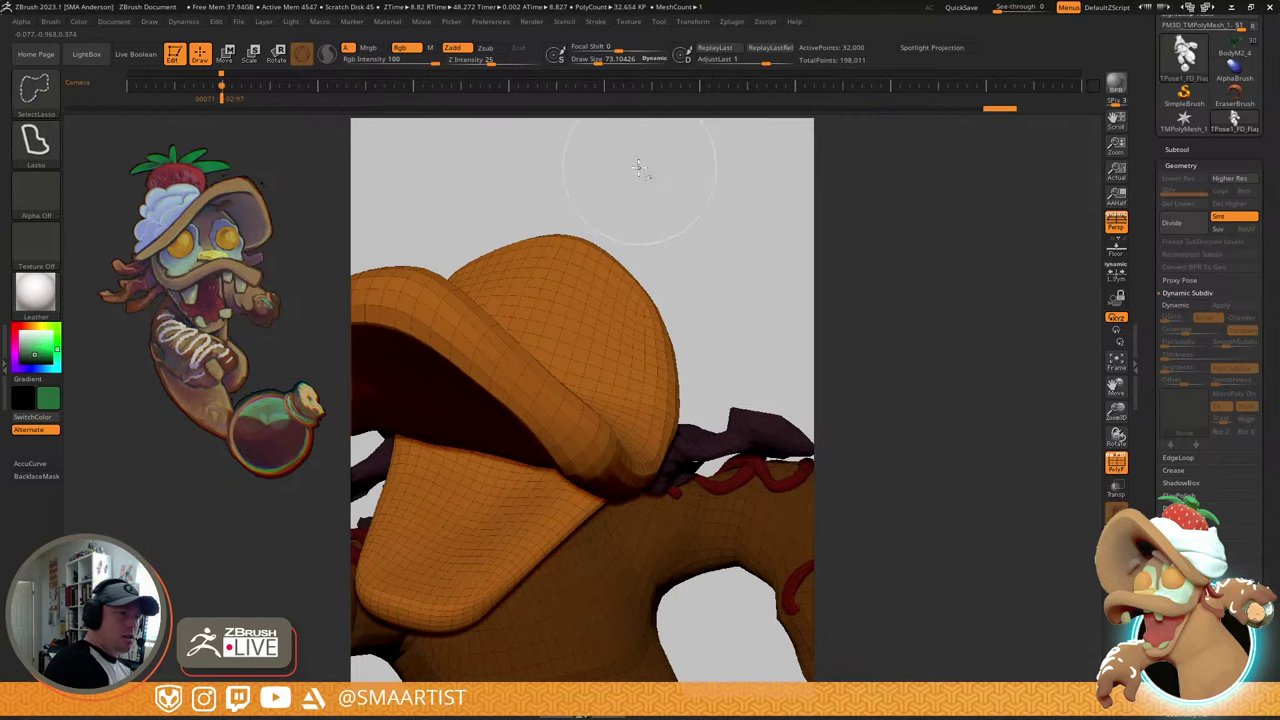
# - Hide the ruffled hair pieces behind the head, leaving only the body and its lower parts visible
pyautogui.press('f')
pyautogui.keyDown('alt'); pyautogui.moveTo(687, 181); pyautogui.dragTo(699, 458, button='right'); pyautogui.keyUp('alt')
pyautogui.keyDown('ctrl'); pyautogui.keyDown('alt'); pyautogui.keyDown('shift'); pyautogui.click(670, 410); pyautogui.keyUp('shift'); pyautogui.keyUp('alt'); pyautogui.keyUp('ctrl')
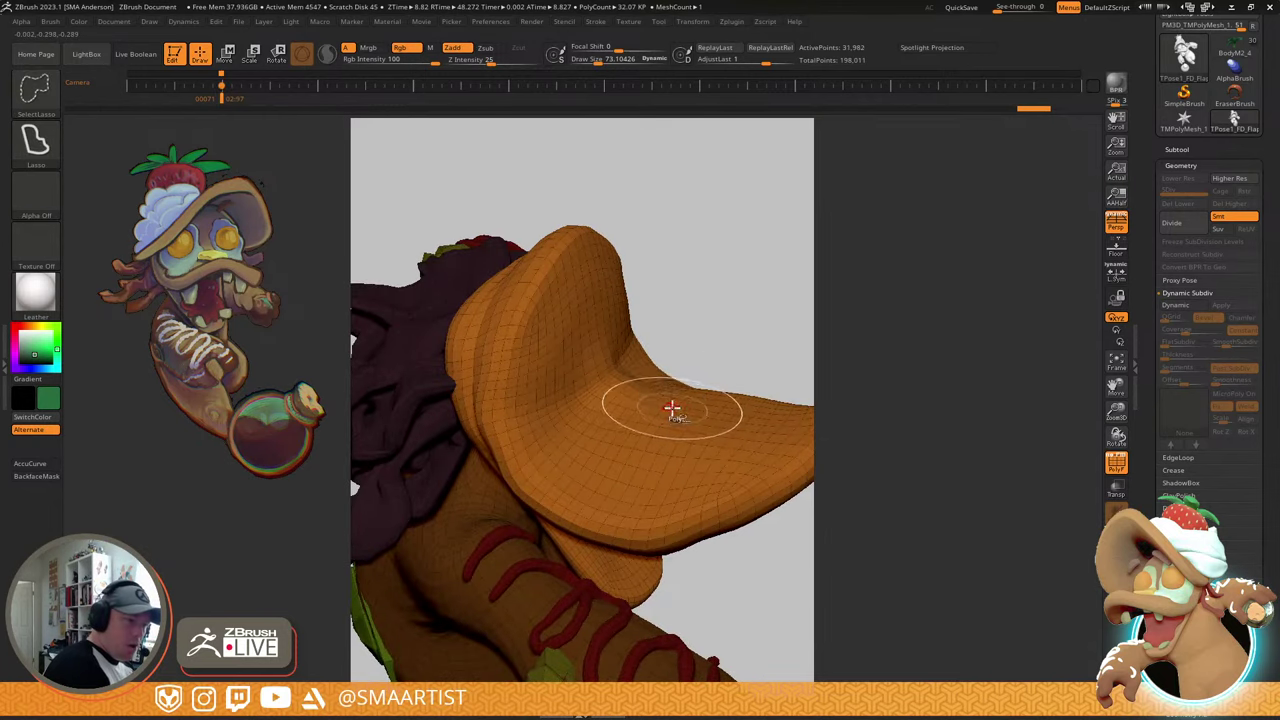
pyautogui.moveTo(671, 409)
pyautogui.mouseDown(button='right')
pyautogui.moveTo(700, 374)
pyautogui.moveTo(571, 334)
pyautogui.mouseUp(button='right')
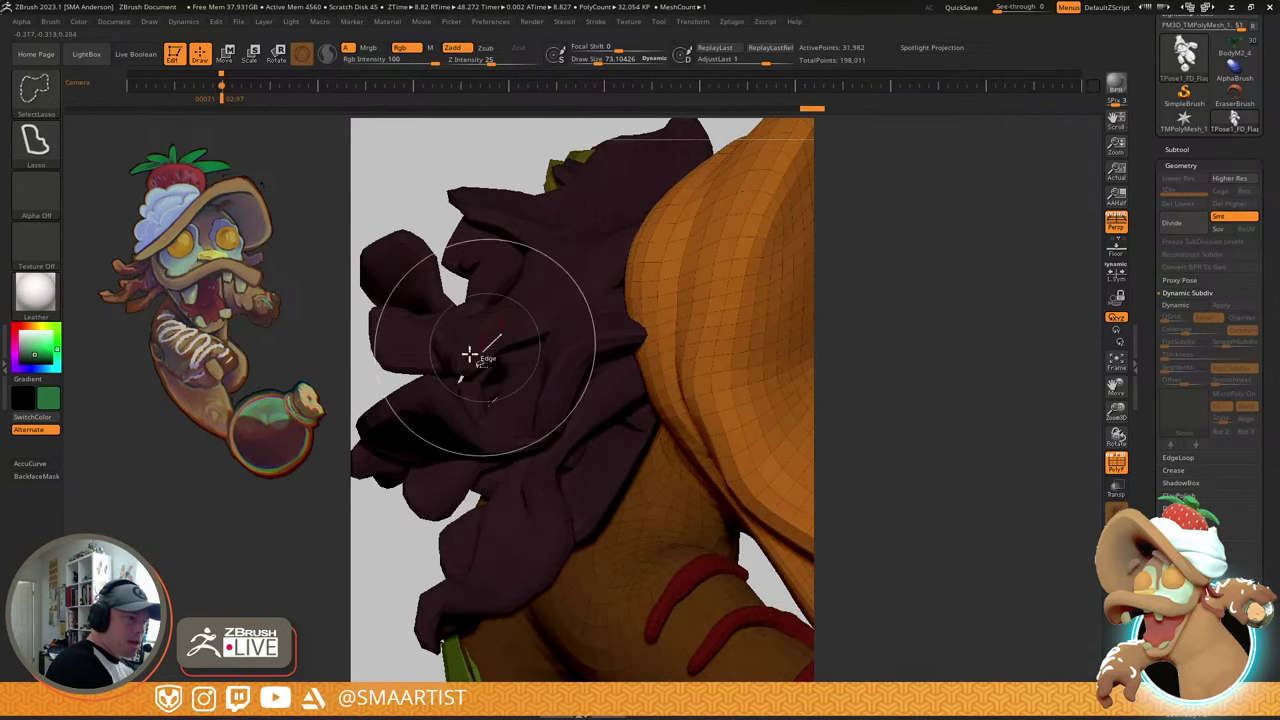
pyautogui.keyDown('ctrl'); pyautogui.keyDown('alt'); pyautogui.keyDown('shift'); pyautogui.click(407, 334); pyautogui.keyUp('shift'); pyautogui.keyUp('alt'); pyautogui.keyUp('ctrl')
pyautogui.press('f')
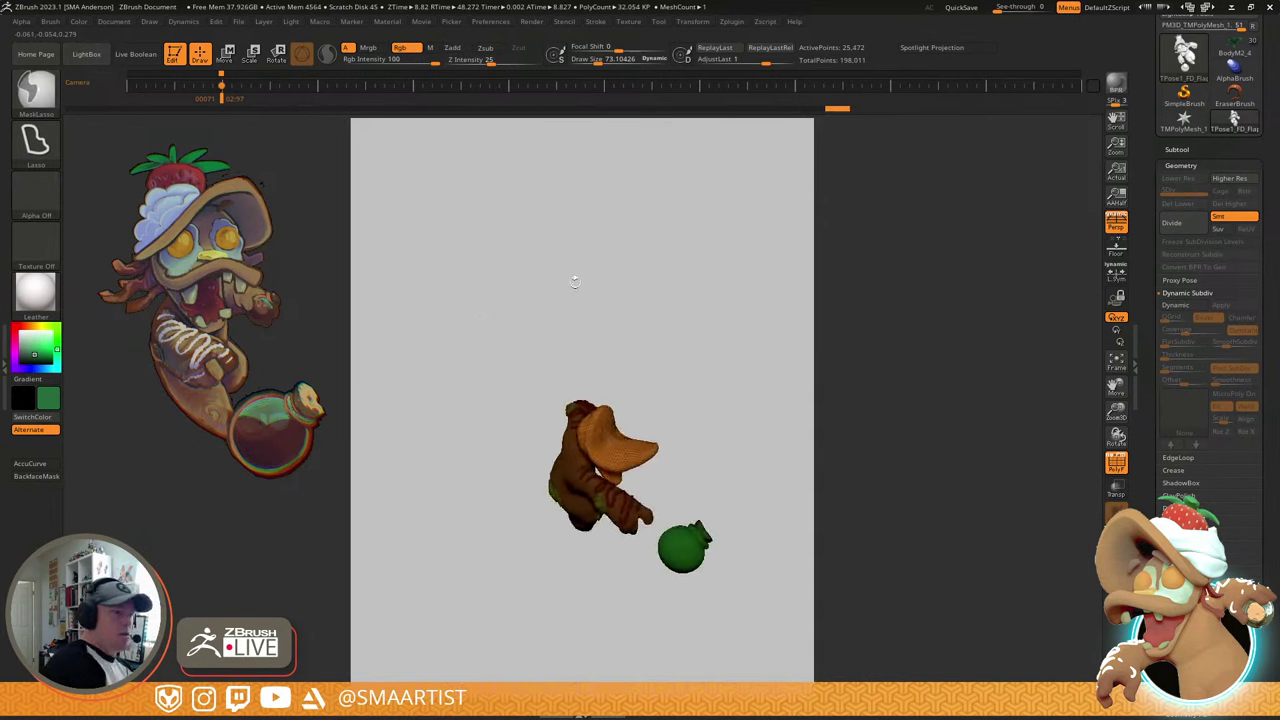
# - Invert the visibility, clear the mask from the head accessories, show the whole mesh again and turn off the polyframes
pyautogui.moveTo(577, 280)
pyautogui.mouseDown(button='right')
pyautogui.moveTo(729, 323)
pyautogui.moveTo(683, 352)
pyautogui.mouseUp(button='right')
pyautogui.keyDown('ctrl'); pyautogui.keyDown('shift'); pyautogui.moveTo(708, 388); pyautogui.dragTo(740, 431); pyautogui.keyUp('shift'); pyautogui.keyUp('ctrl')
pyautogui.moveTo(744, 419); pyautogui.dragTo(703, 391, button='right')
pyautogui.keyDown('ctrl'); pyautogui.moveTo(702, 390); pyautogui.dragTo(679, 369); pyautogui.keyUp('ctrl')
pyautogui.keyDown('ctrl'); pyautogui.moveTo(679, 369); pyautogui.dragTo(737, 372, button='right'); pyautogui.keyUp('ctrl')
pyautogui.keyDown('ctrl'); pyautogui.keyDown('shift'); pyautogui.click(738, 372); pyautogui.keyUp('shift'); pyautogui.keyUp('ctrl')
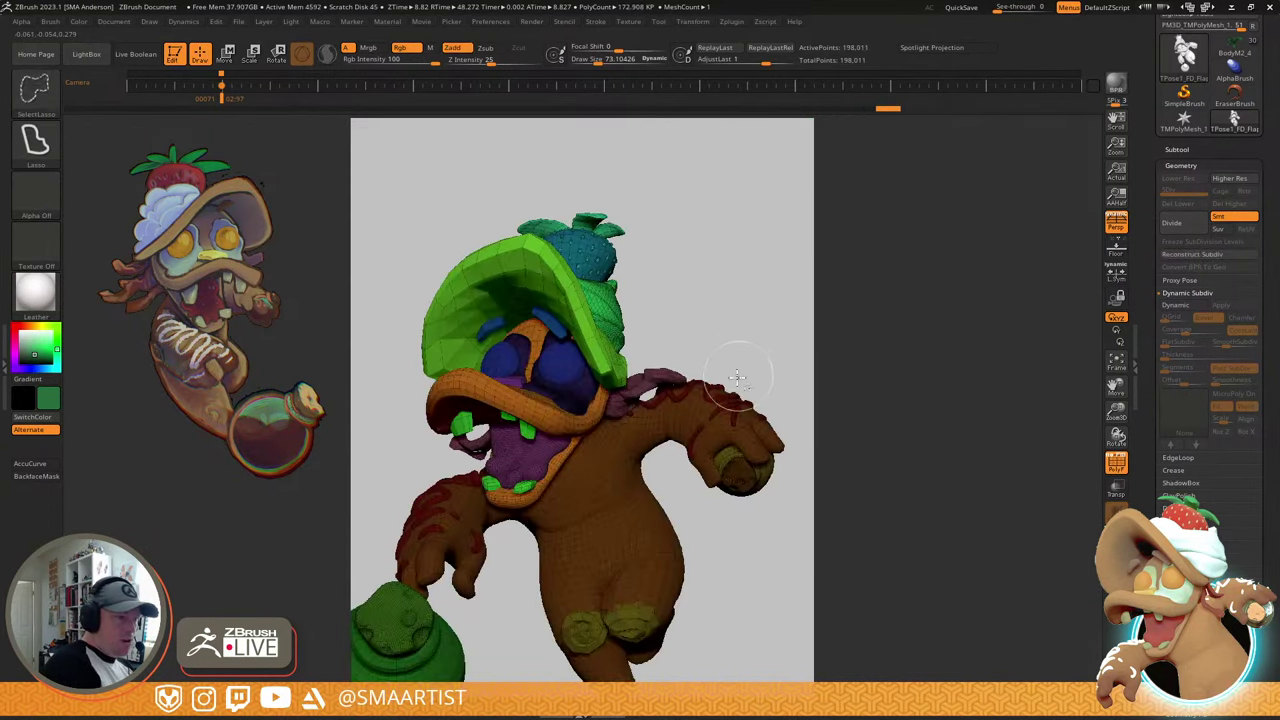
pyautogui.hotkey('shift', 'f')
pyautogui.moveTo(707, 325)
pyautogui.mouseDown(button='right')
pyautogui.moveTo(700, 363)
pyautogui.moveTo(726, 343)
pyautogui.moveTo(632, 441)
pyautogui.mouseUp(button='right')
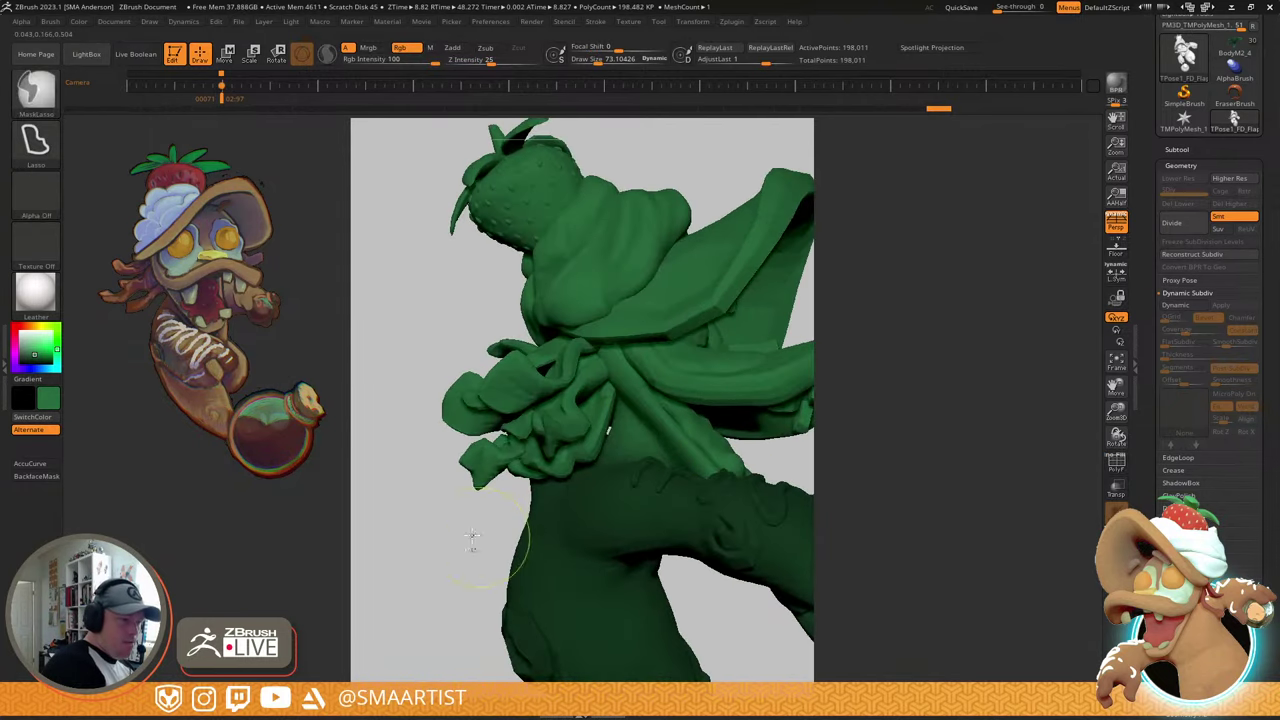
pyautogui.keyDown('ctrl'); pyautogui.moveTo(472, 535); pyautogui.dragTo(462, 538); pyautogui.keyUp('ctrl')
pyautogui.hotkey('ctrl', 'z')
pyautogui.hotkey('ctrl', 'z')
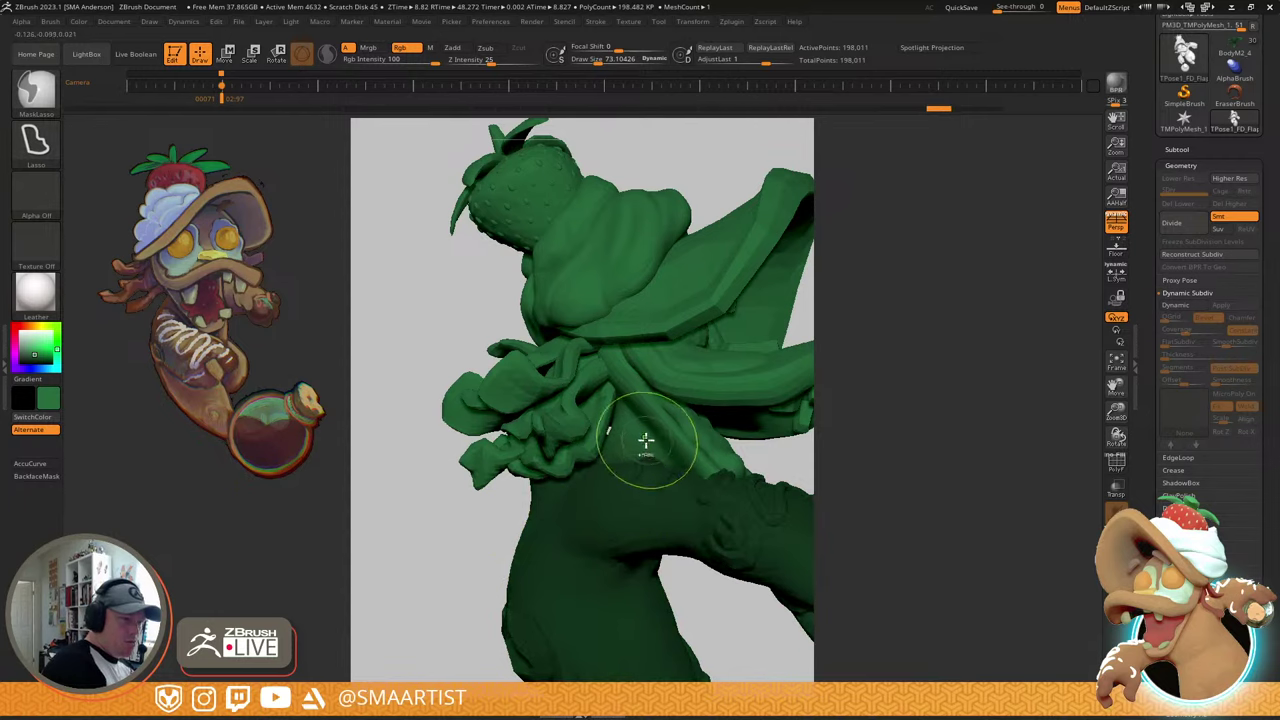
pyautogui.keyDown('ctrl'); pyautogui.click(495, 548); pyautogui.keyUp('ctrl')
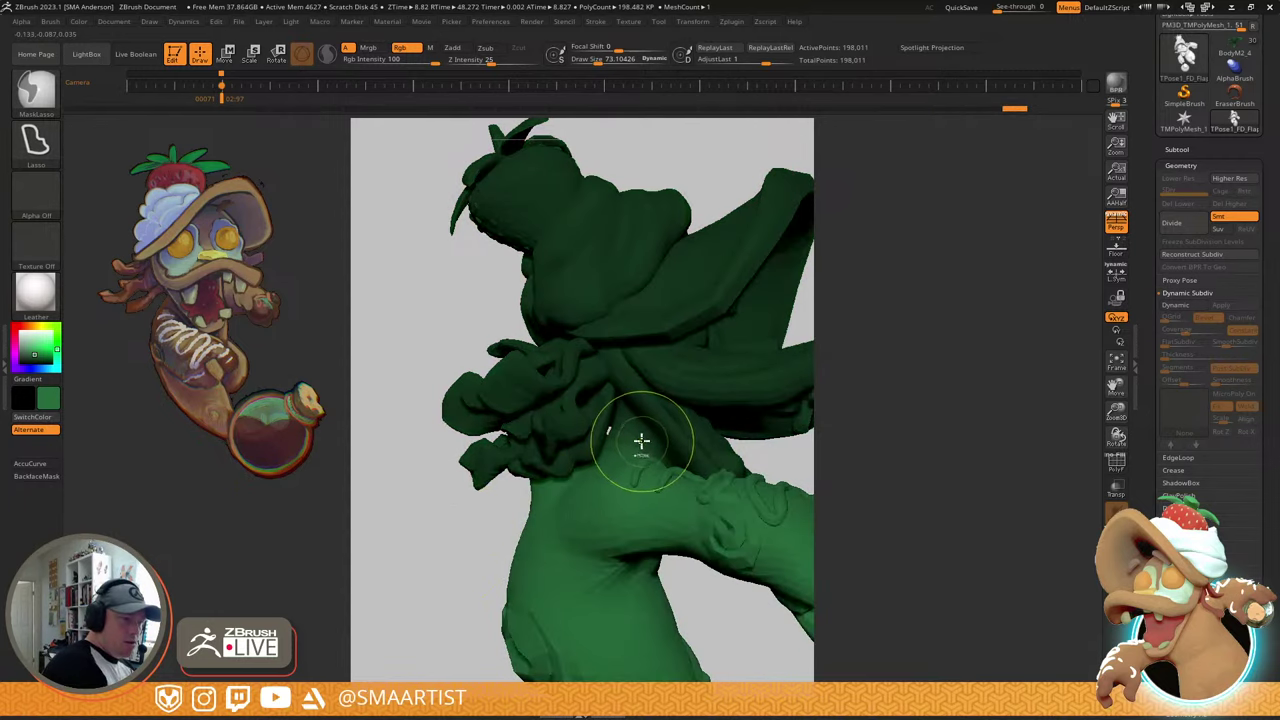
pyautogui.keyDown('ctrl'); pyautogui.click(448, 556); pyautogui.keyUp('ctrl')
# - Raise the unmasked head and its accessories slightly above the body along the Y axis with the gizmo
pyautogui.press('w')
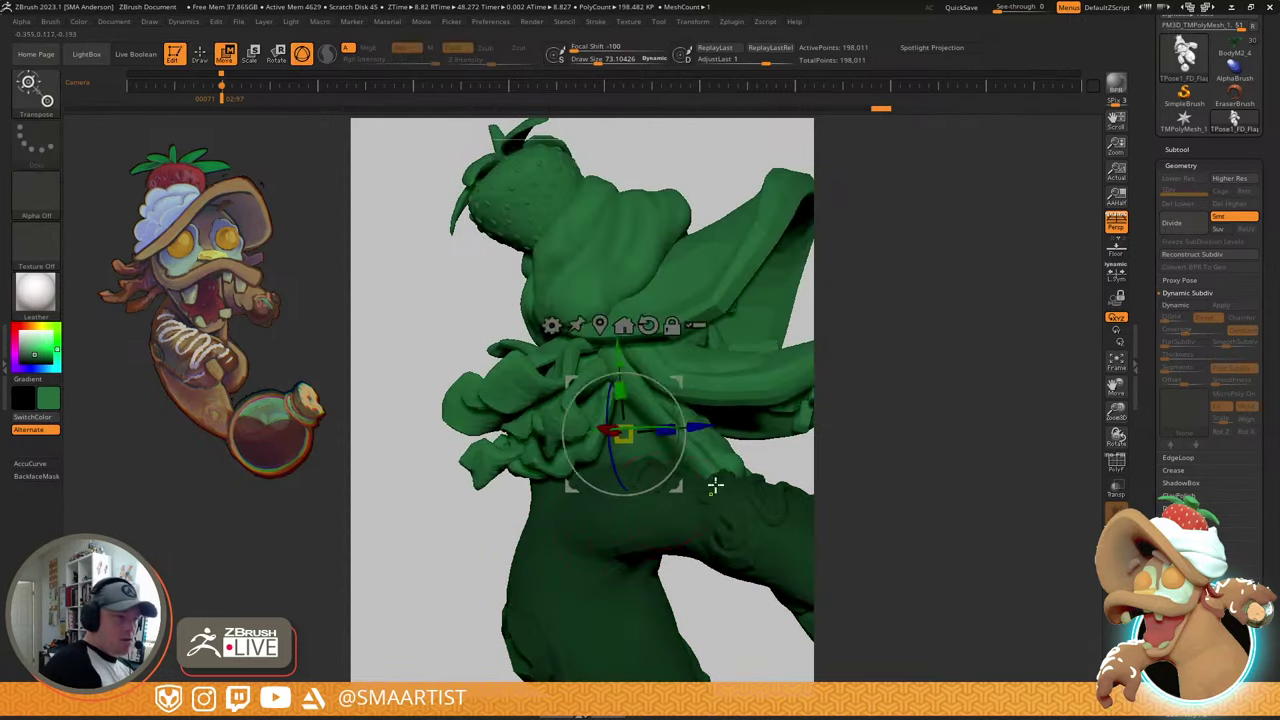
pyautogui.keyDown('ctrl'); pyautogui.moveTo(714, 486); pyautogui.dragTo(629, 330, button='right'); pyautogui.keyUp('ctrl')
pyautogui.moveTo(664, 330); pyautogui.dragTo(718, 370)
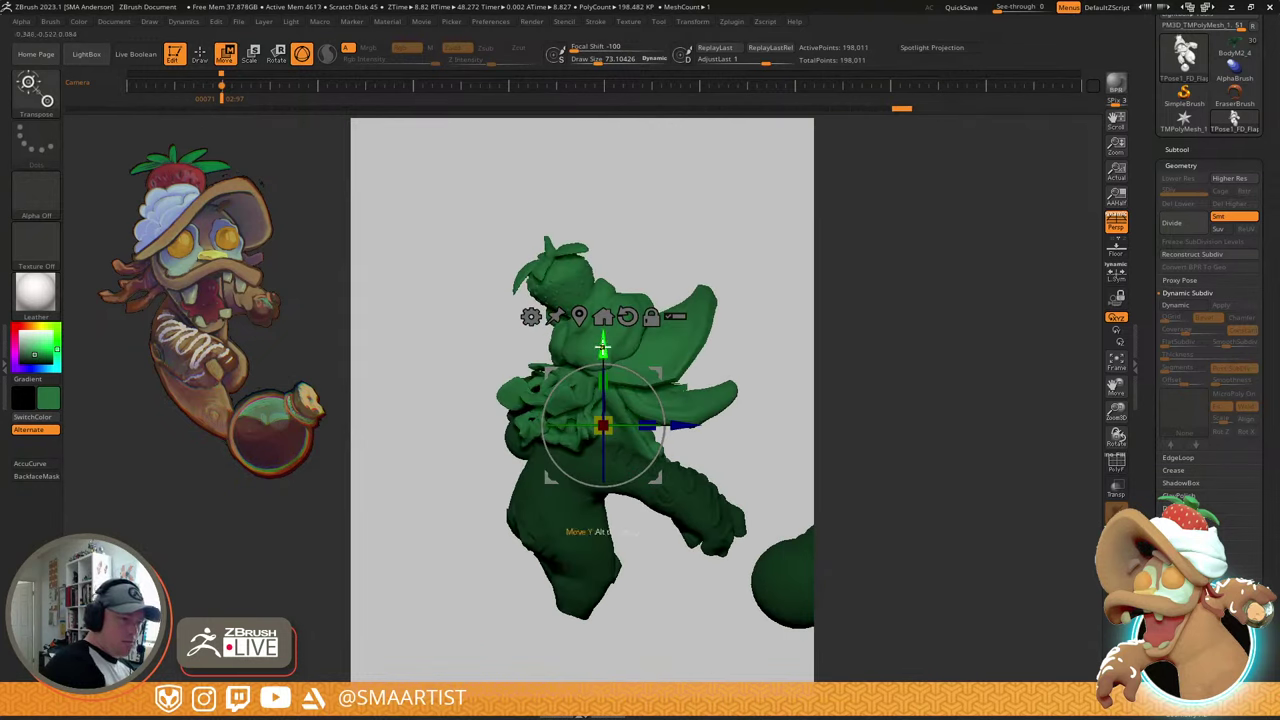
pyautogui.moveTo(603, 347); pyautogui.dragTo(603, 337)
pyautogui.press('q')
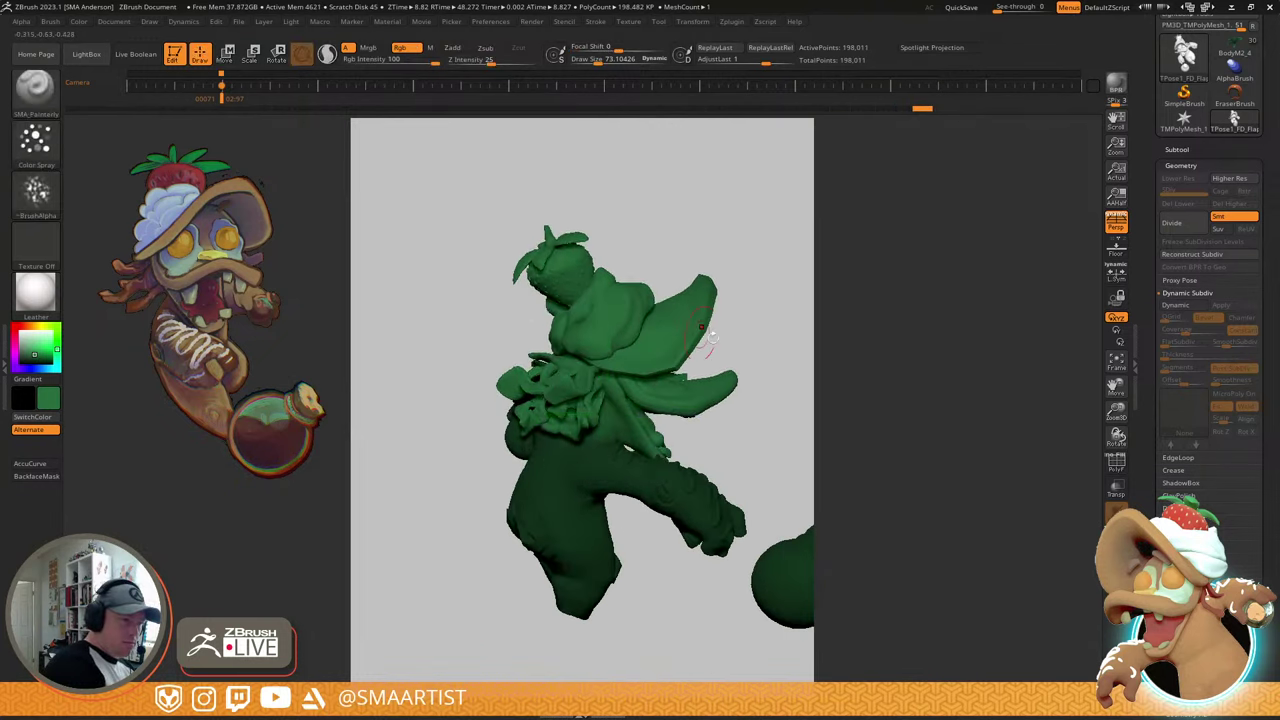
pyautogui.moveTo(712, 337); pyautogui.dragTo(667, 331, button='right')
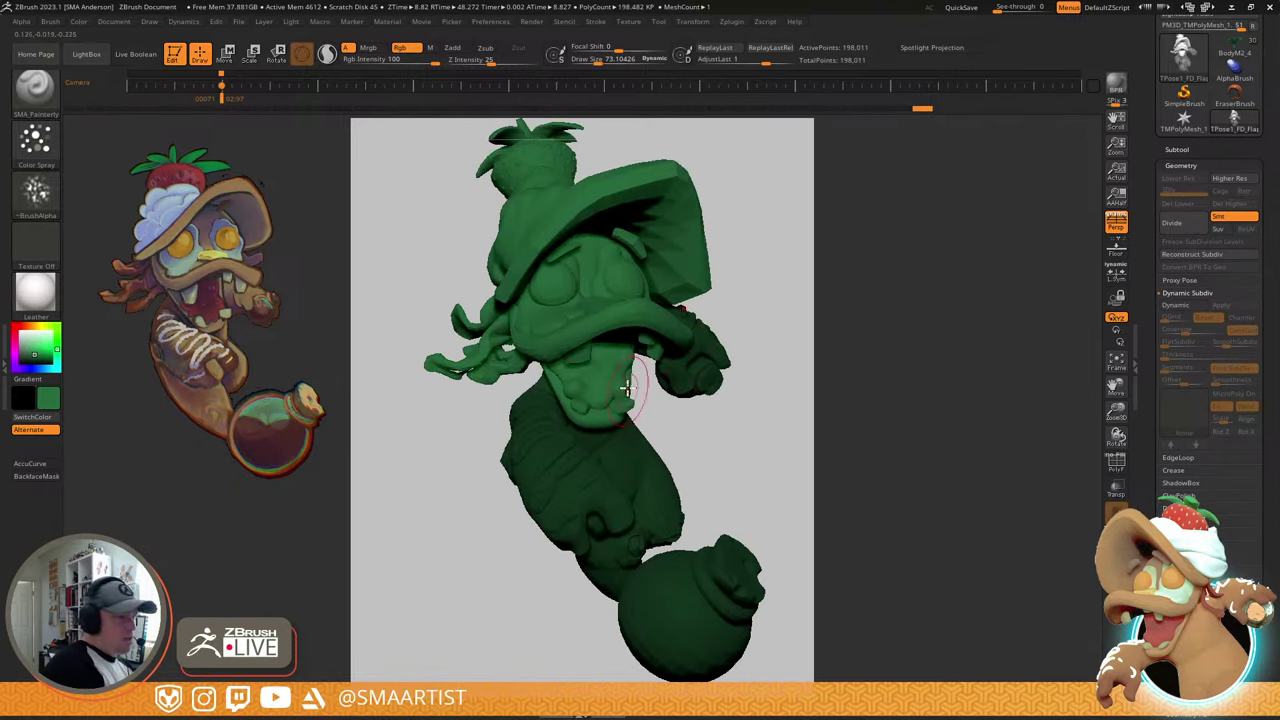
pyautogui.keyDown('alt'); pyautogui.moveTo(628, 388); pyautogui.dragTo(628, 414, button='right'); pyautogui.keyUp('alt')
pyautogui.moveTo(770, 414); pyautogui.dragTo(787, 405, button='right')
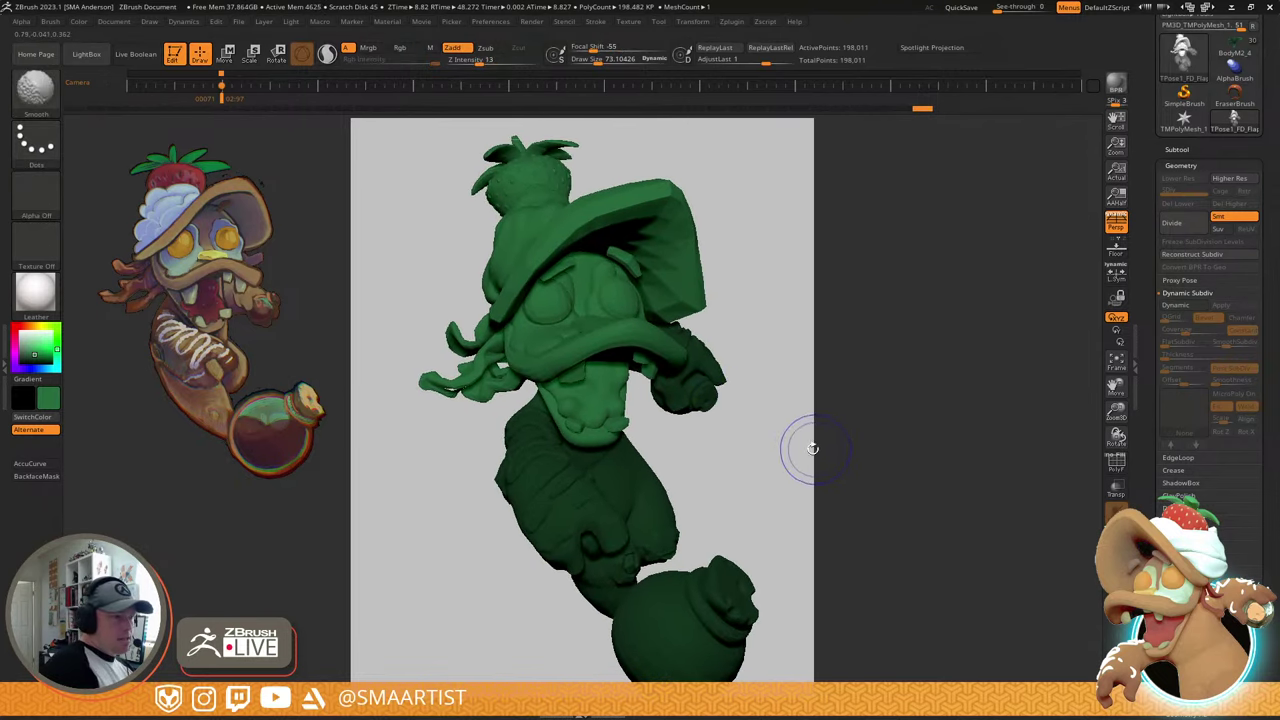
# - Switch the active colour to white and clear the mask from the posing mesh
pyautogui.hotkey('shift', 'f')
pyautogui.hotkey('shift', 'f')
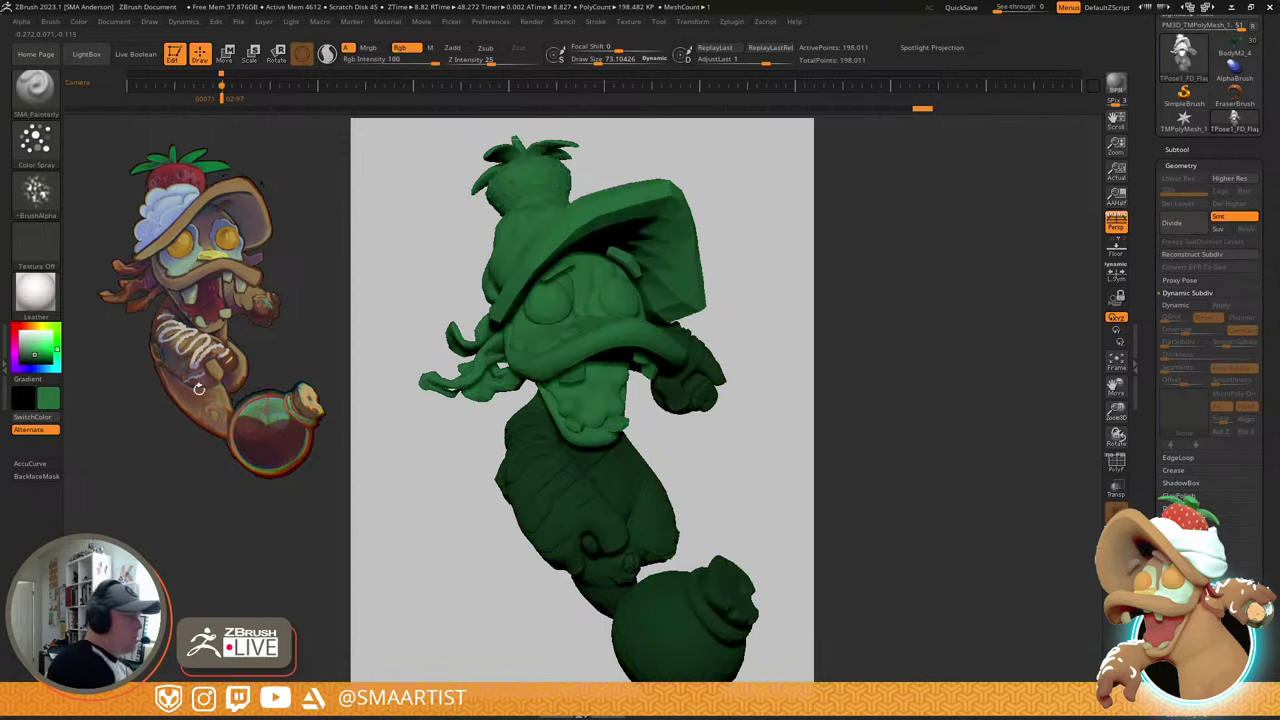
pyautogui.moveTo(18, 326); pyautogui.dragTo(16, 323)
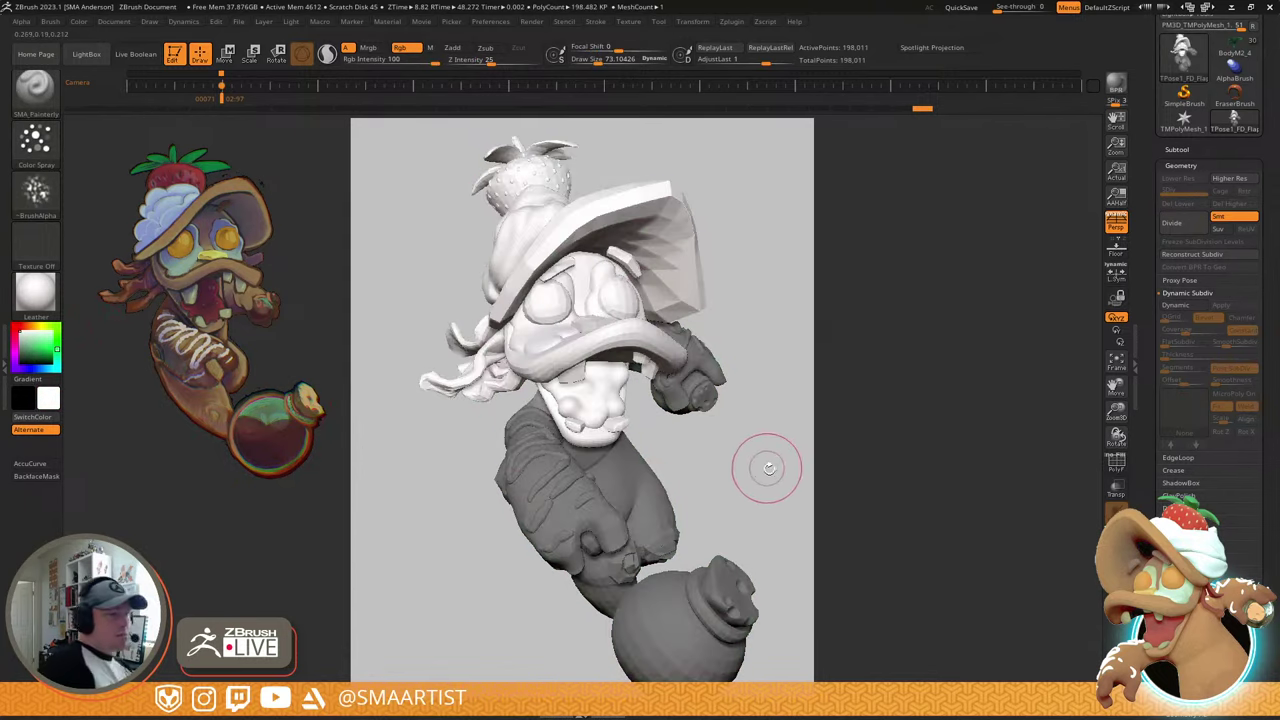
pyautogui.keyDown('ctrl'); pyautogui.moveTo(753, 446); pyautogui.dragTo(770, 508); pyautogui.keyUp('ctrl')
# - Mask every separate piece except the main body mesh, so the back of the neck can be reshaped
pyautogui.keyDown('ctrl'); pyautogui.moveTo(770, 512); pyautogui.dragTo(761, 472, button='right'); pyautogui.keyUp('ctrl')
pyautogui.moveTo(743, 400)
pyautogui.keyDown('alt'); pyautogui.mouseDown(button='right')
pyautogui.moveTo(736, 421)
pyautogui.moveTo(822, 402)
pyautogui.moveTo(800, 385)
pyautogui.moveTo(700, 380)
pyautogui.mouseUp(button='right'); pyautogui.keyUp('alt')
pyautogui.keyDown('ctrl'); pyautogui.moveTo(620, 372); pyautogui.dragTo(622, 420, button='right'); pyautogui.keyUp('ctrl')
pyautogui.moveTo(617, 349); pyautogui.dragTo(670, 386, button='right')
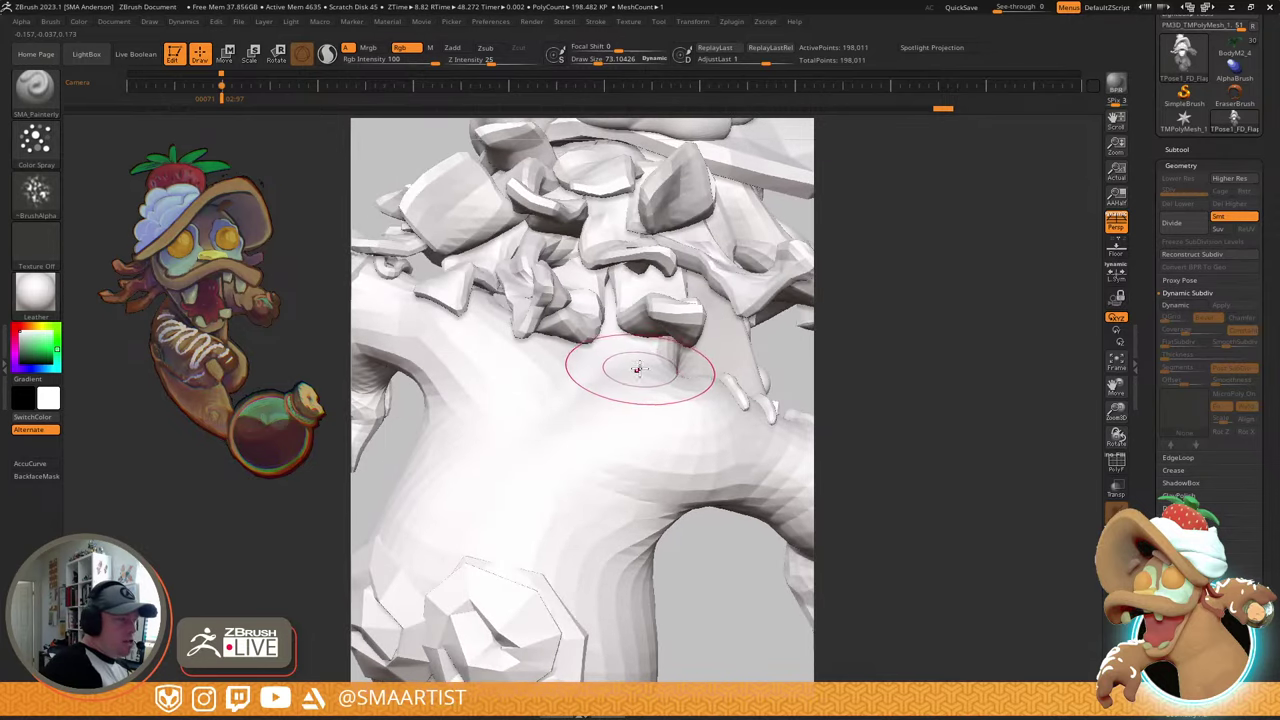
pyautogui.moveTo(766, 445)
pyautogui.mouseDown(button='right')
pyautogui.moveTo(737, 449)
pyautogui.moveTo(691, 407)
pyautogui.mouseUp(button='right')
pyautogui.press('w')
pyautogui.keyDown('ctrl'); pyautogui.click(703, 447); pyautogui.keyUp('ctrl')
pyautogui.press('q')
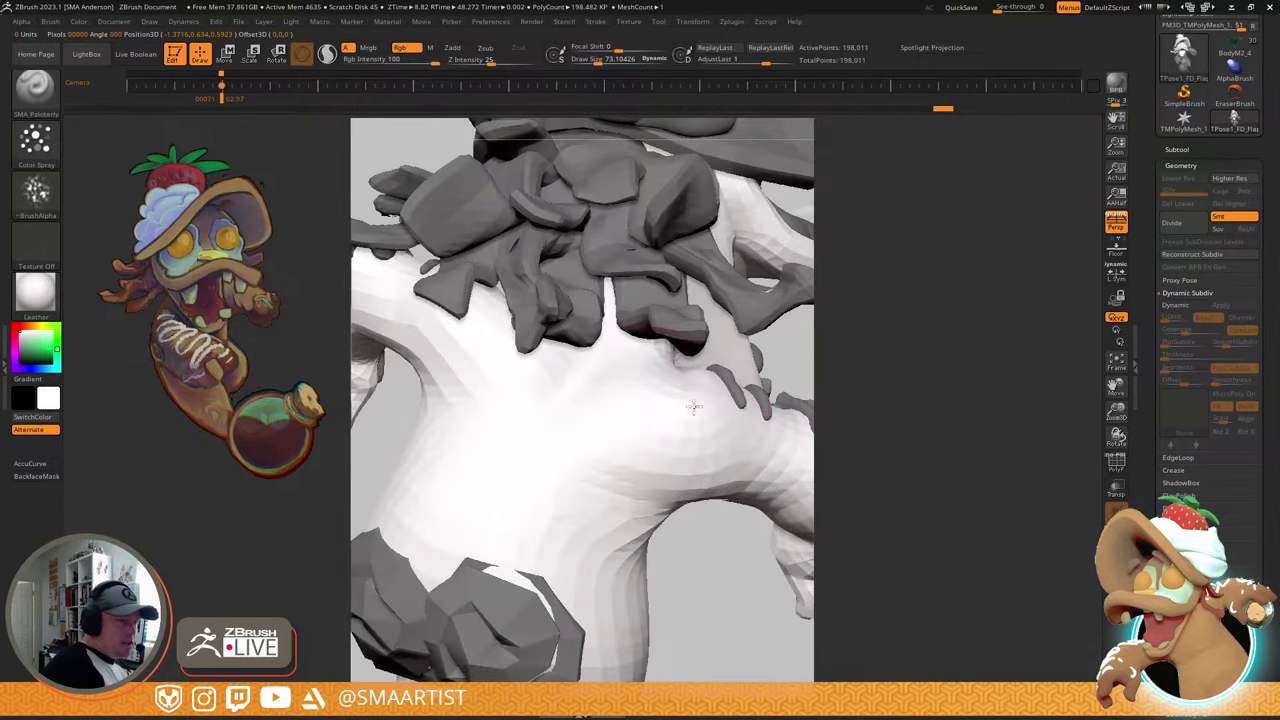
# - Use the Move brush at a draw size of about 81 to pull the back of the neck up under the hair
pyautogui.press('s')
pyautogui.moveTo(648, 364); pyautogui.dragTo(656, 366)
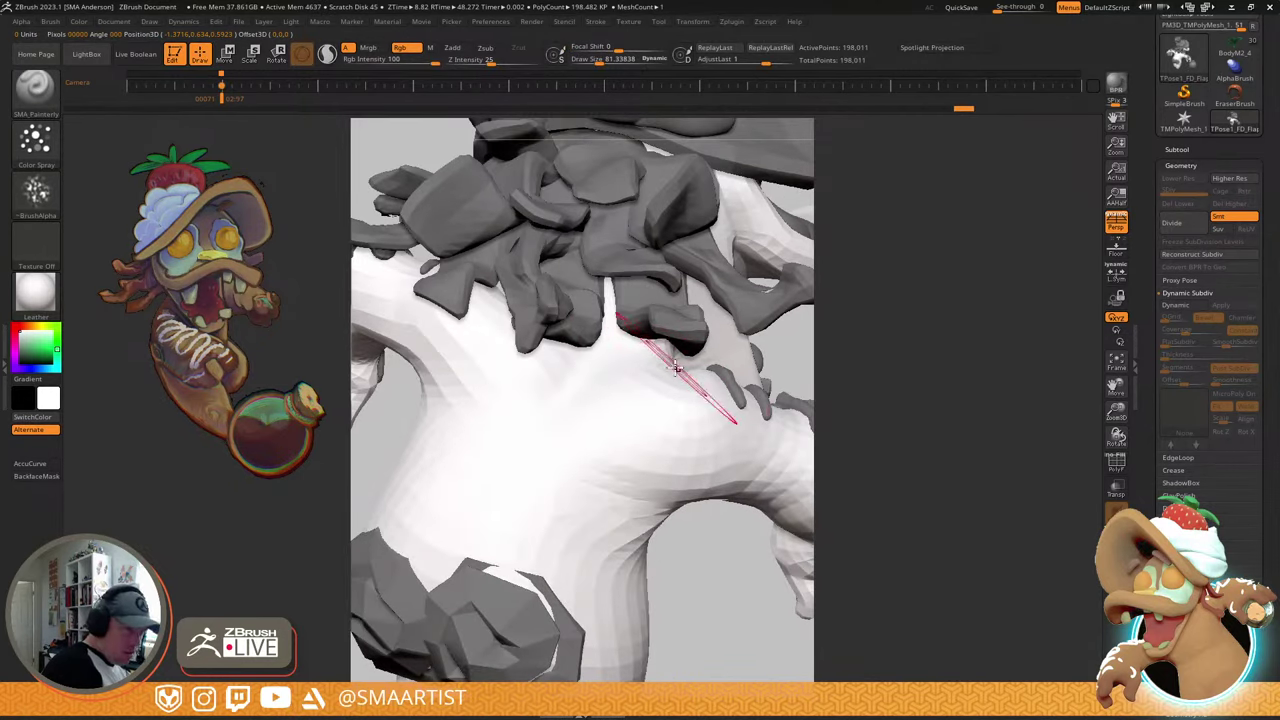
pyautogui.press('b')
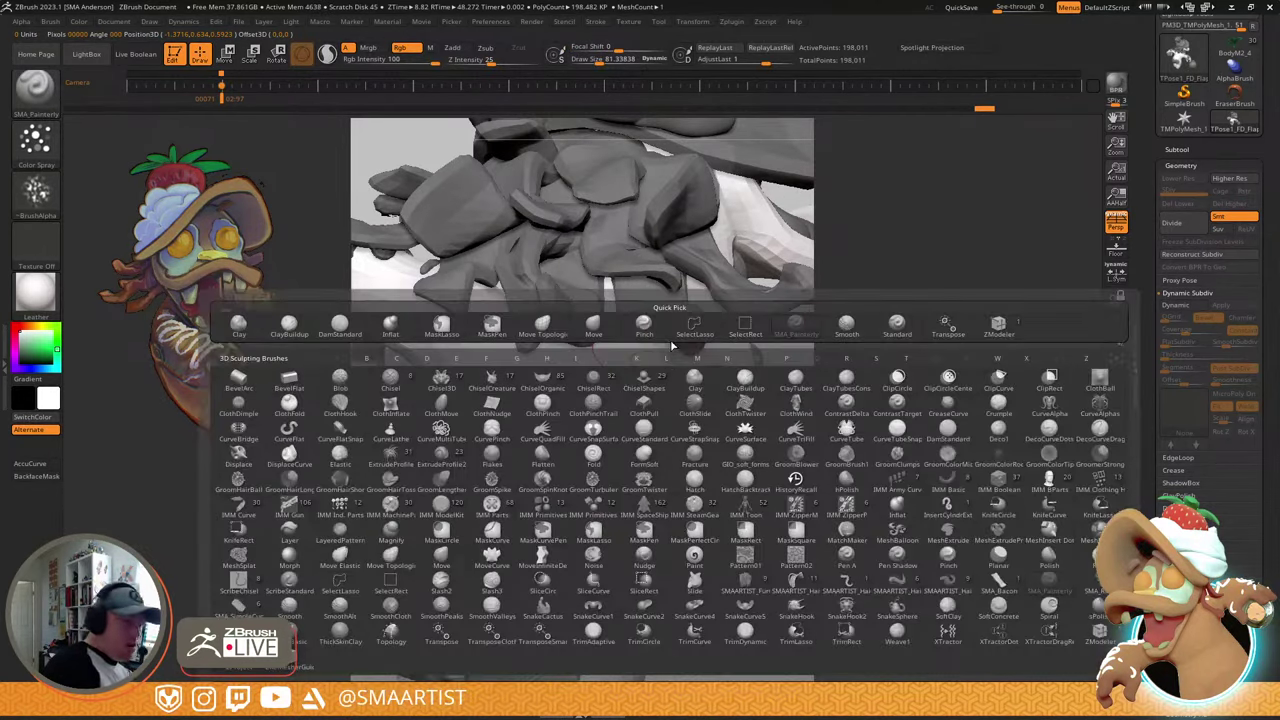
pyautogui.press('Escape')
pyautogui.press('b')
pyautogui.press('m')
pyautogui.press('v')
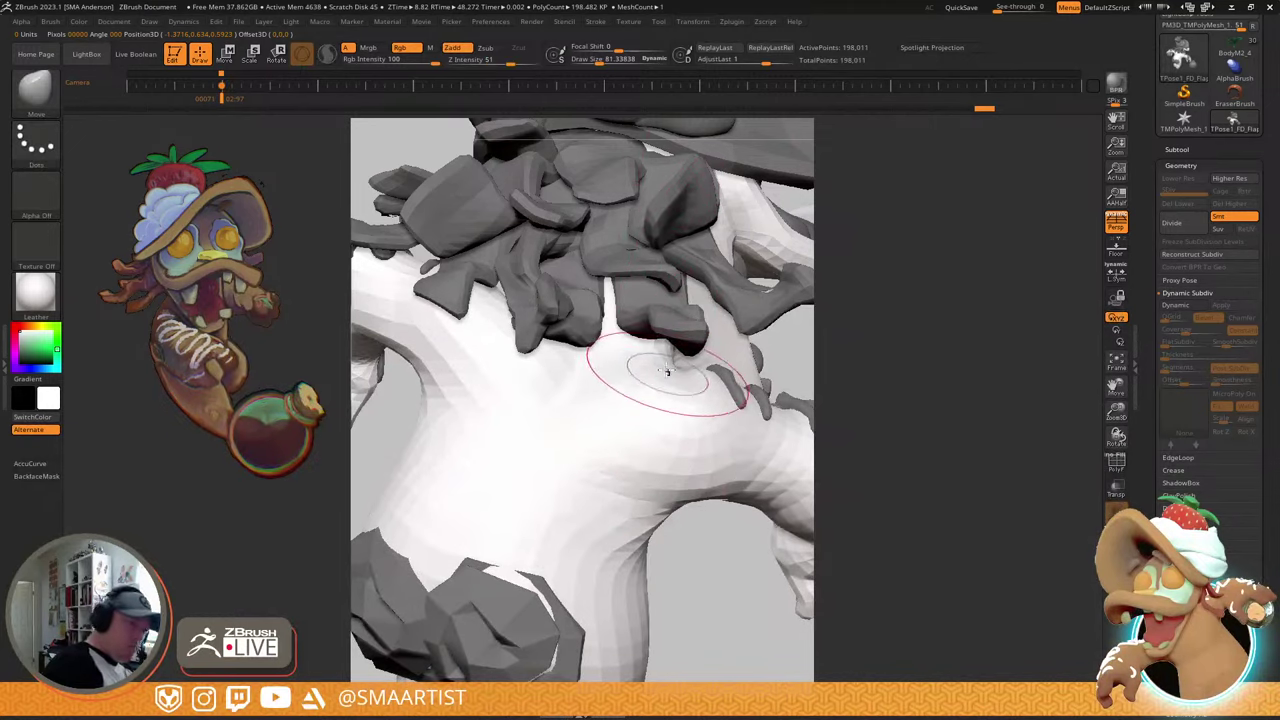
pyautogui.moveTo(669, 371); pyautogui.dragTo(657, 327)
# - Reduce the draw size to about 45 and adjust the neck and shoulder transition from the side and front
pyautogui.moveTo(657, 327); pyautogui.dragTo(743, 340, button='right')
pyautogui.moveTo(743, 300)
pyautogui.mouseDown(button='right')
pyautogui.moveTo(606, 414)
pyautogui.moveTo(651, 449)
pyautogui.moveTo(622, 411)
pyautogui.mouseUp(button='right')
pyautogui.press('shift')
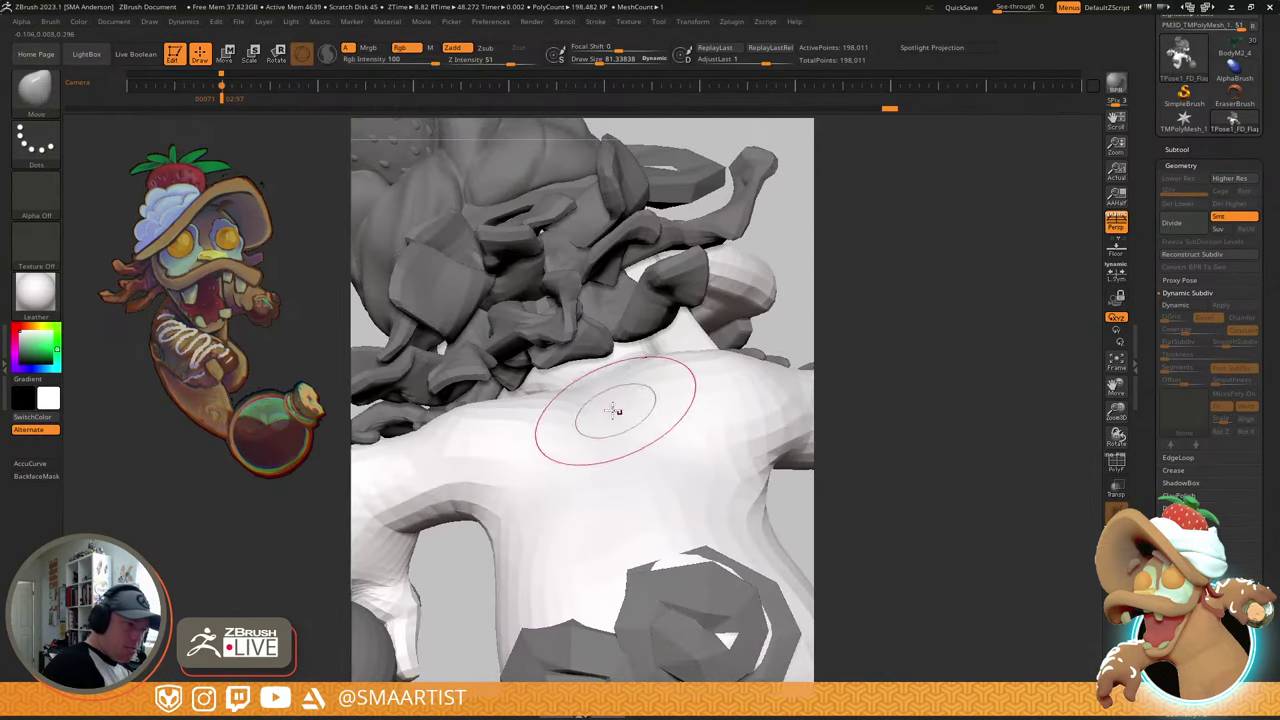
pyautogui.moveTo(604, 378)
pyautogui.mouseDown(button='right')
pyautogui.moveTo(631, 372)
pyautogui.moveTo(683, 391)
pyautogui.moveTo(607, 413)
pyautogui.moveTo(597, 430)
pyautogui.mouseUp(button='right')
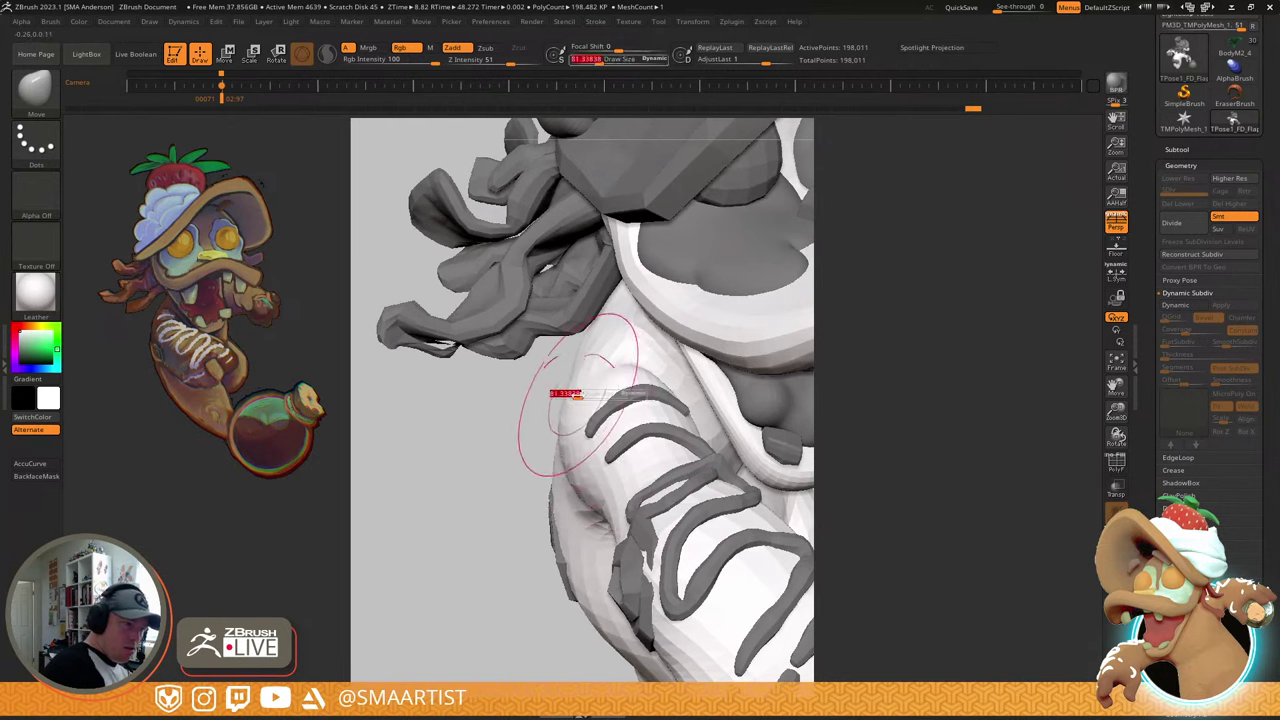
pyautogui.moveTo(578, 394); pyautogui.dragTo(567, 408)
pyautogui.moveTo(684, 370); pyautogui.dragTo(670, 386, button='right')
pyautogui.moveTo(670, 386)
pyautogui.mouseDown()
pyautogui.moveTo(653, 386)
pyautogui.moveTo(664, 386)
pyautogui.mouseUp()
pyautogui.moveTo(687, 381)
pyautogui.mouseDown(button='right')
pyautogui.moveTo(657, 263)
pyautogui.moveTo(640, 356)
pyautogui.moveTo(620, 329)
pyautogui.moveTo(622, 354)
pyautogui.mouseUp(button='right')
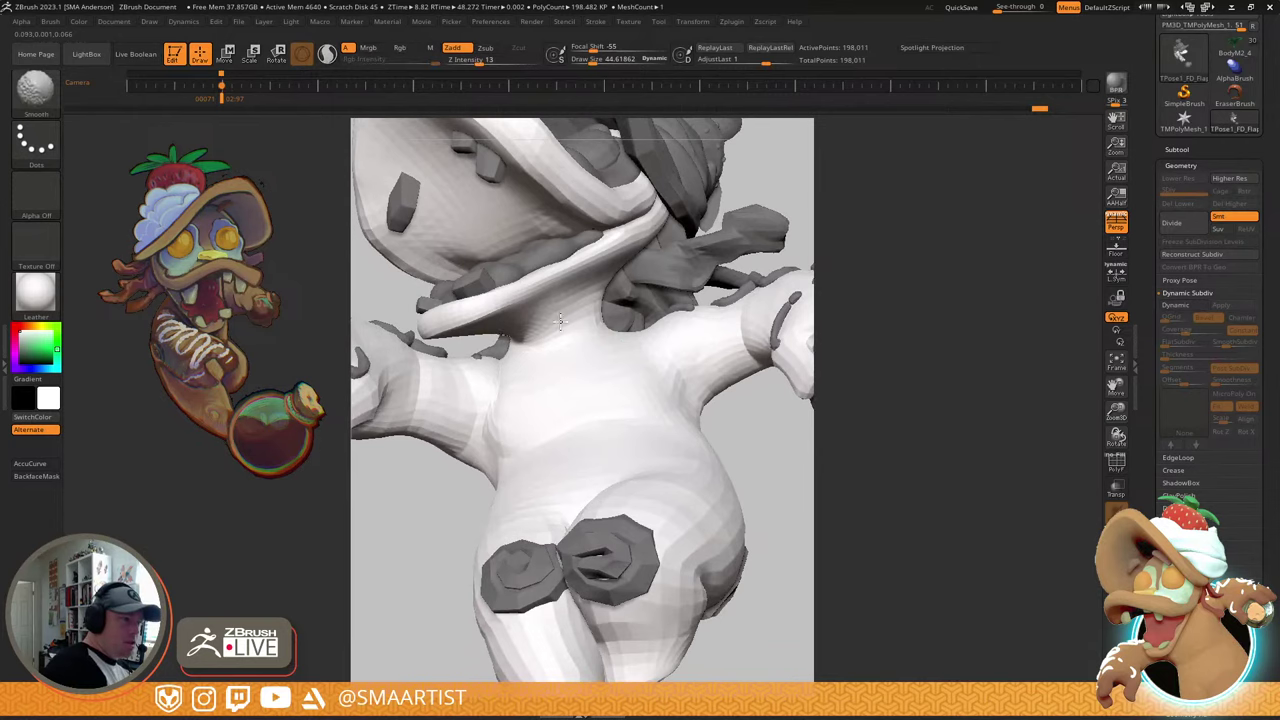
# - Clear the mask from the posing mesh so every piece of the monster is editable again
pyautogui.moveTo(560, 320)
pyautogui.mouseDown(button='right')
pyautogui.moveTo(545, 362)
pyautogui.moveTo(566, 320)
pyautogui.moveTo(663, 394)
pyautogui.moveTo(672, 345)
pyautogui.mouseUp(button='right')
pyautogui.press('shift')
pyautogui.moveTo(690, 390); pyautogui.dragTo(758, 411, button='right')
pyautogui.keyDown('alt'); pyautogui.moveTo(758, 411); pyautogui.dragTo(680, 403, button='right'); pyautogui.keyUp('alt')
pyautogui.press('f')
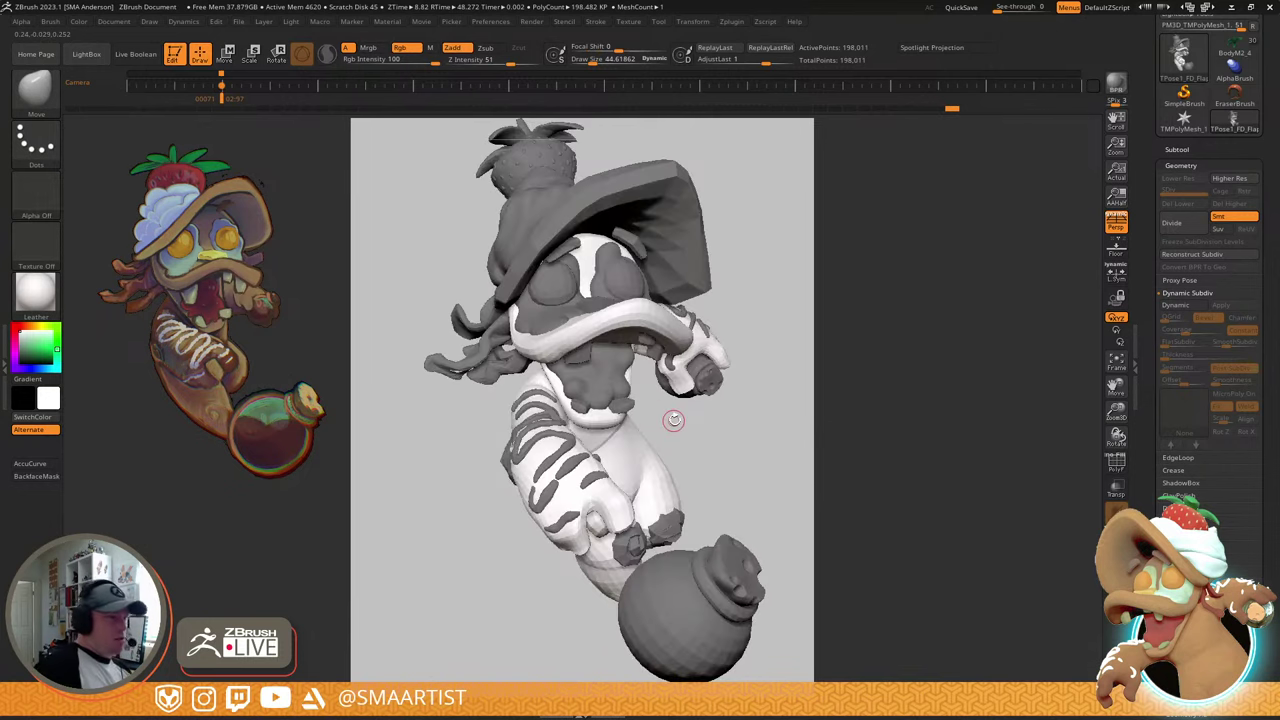
pyautogui.keyDown('ctrl'); pyautogui.moveTo(773, 483); pyautogui.dragTo(827, 557); pyautogui.keyUp('ctrl')
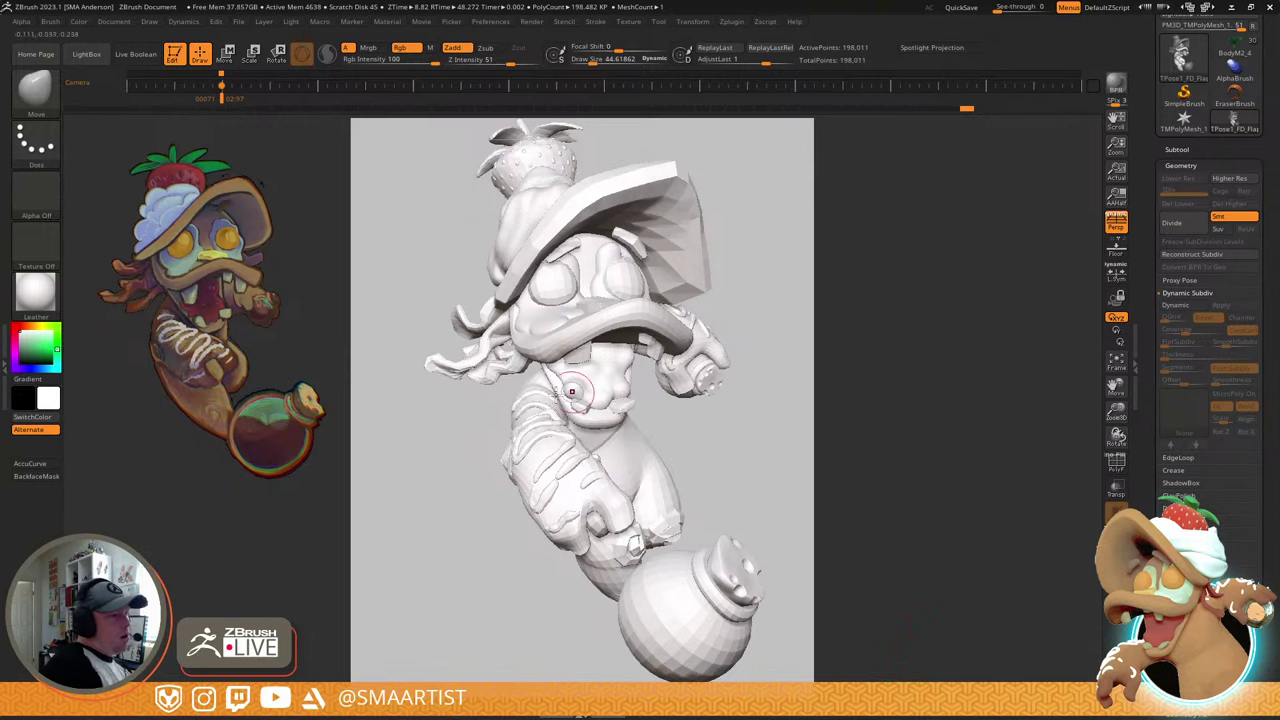
# - Switch to the Move Topological brush and isolate the main body mesh, hiding all the other pieces
pyautogui.moveTo(547, 373)
pyautogui.keyDown('ctrl'); pyautogui.mouseDown(button='right')
pyautogui.moveTo(533, 405)
pyautogui.moveTo(560, 383)
pyautogui.moveTo(540, 375)
pyautogui.moveTo(545, 362)
pyautogui.mouseUp(button='right'); pyautogui.keyUp('ctrl')
pyautogui.press('b')
pyautogui.press('m')
pyautogui.press('t')
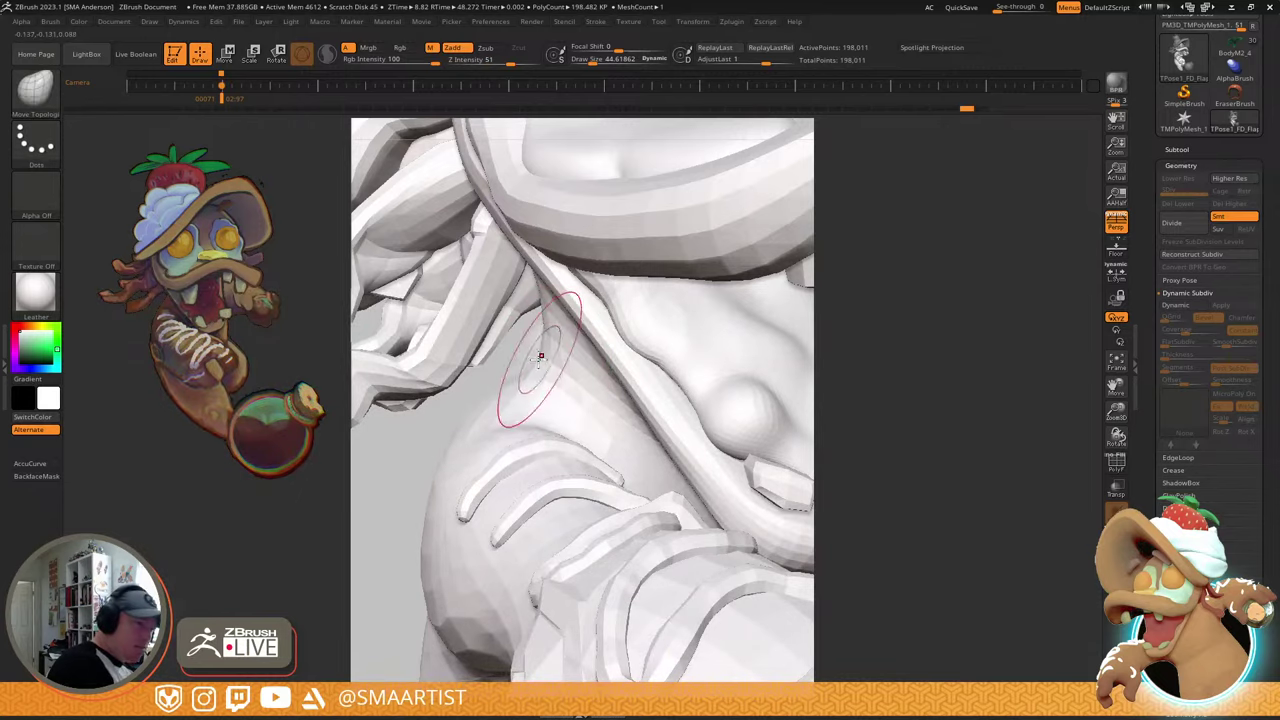
pyautogui.moveTo(524, 346); pyautogui.dragTo(552, 349, button='right')
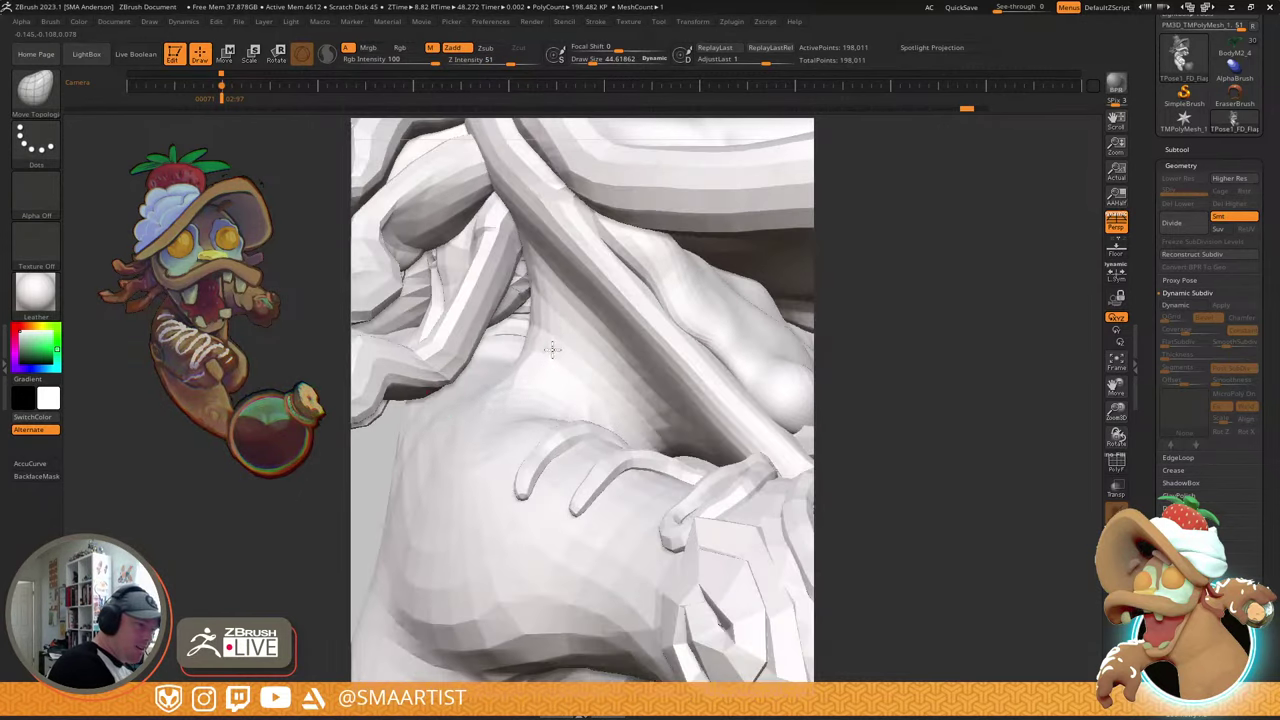
pyautogui.moveTo(485, 381)
pyautogui.mouseDown(button='right')
pyautogui.moveTo(530, 368)
pyautogui.moveTo(588, 377)
pyautogui.moveTo(529, 380)
pyautogui.moveTo(543, 394)
pyautogui.moveTo(524, 402)
pyautogui.mouseUp(button='right')
pyautogui.press('ctrl')
pyautogui.hotkey('ctrl', 'shift')
pyautogui.keyDown('ctrl'); pyautogui.keyDown('shift'); pyautogui.click(590, 373); pyautogui.keyUp('shift'); pyautogui.keyUp('ctrl')
# - Set the draw size to about 62 and adjust the isolated body where the neck meets the back and shoulder
pyautogui.press('s')
pyautogui.moveTo(522, 411); pyautogui.dragTo(530, 414)
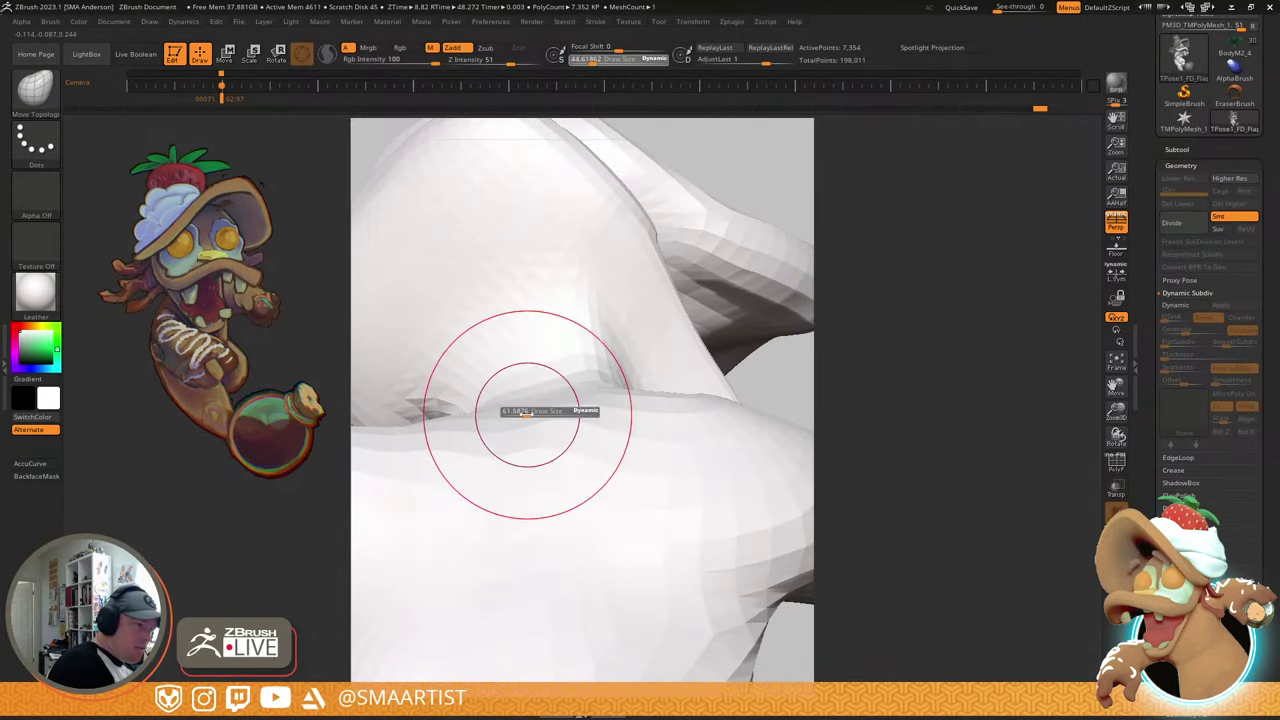
pyautogui.moveTo(524, 398); pyautogui.dragTo(586, 380, button='right')
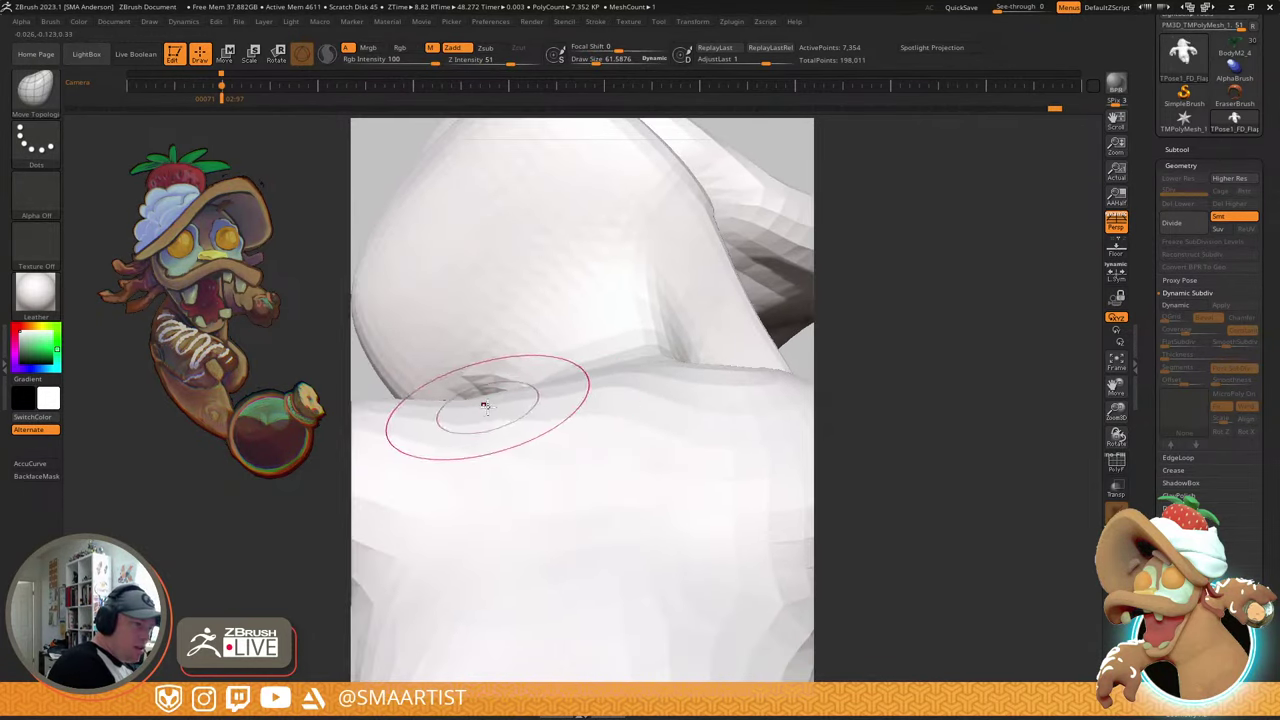
pyautogui.moveTo(565, 426)
pyautogui.mouseDown(button='right')
pyautogui.moveTo(677, 449)
pyautogui.moveTo(671, 429)
pyautogui.moveTo(707, 532)
pyautogui.moveTo(651, 474)
pyautogui.moveTo(643, 420)
pyautogui.moveTo(669, 420)
pyautogui.moveTo(608, 414)
pyautogui.moveTo(600, 449)
pyautogui.moveTo(503, 420)
pyautogui.mouseUp(button='right')
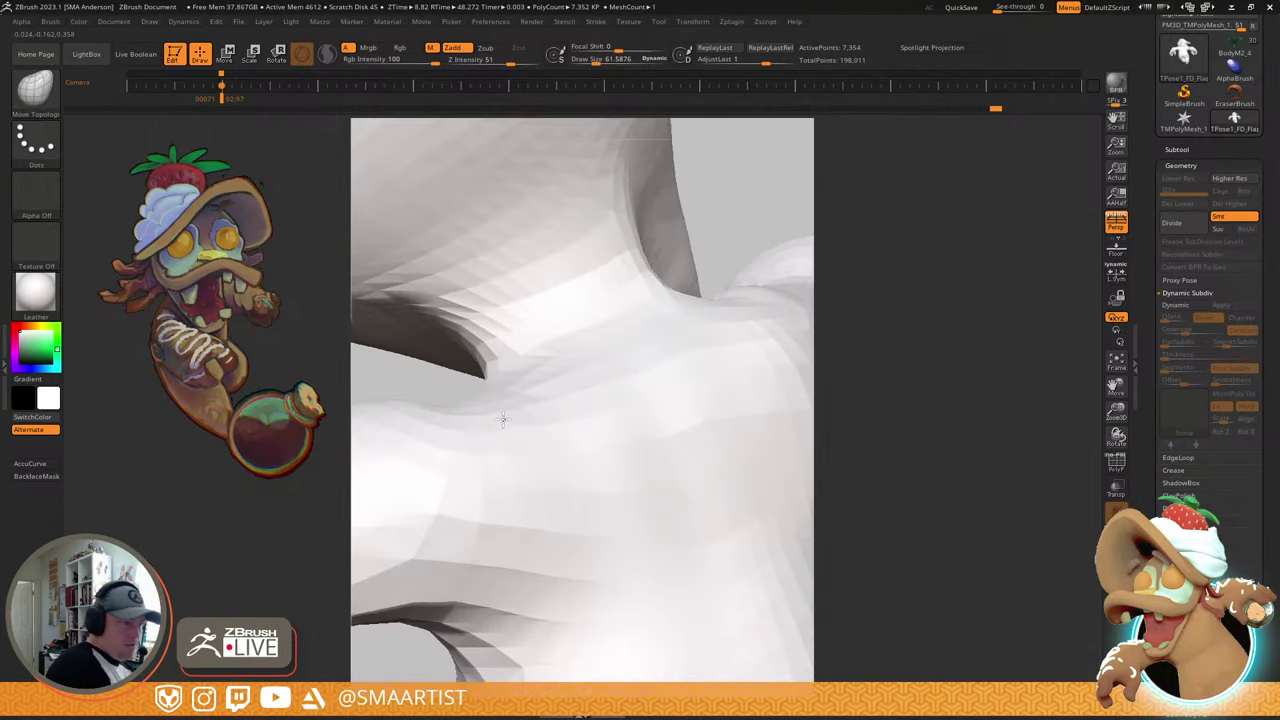
pyautogui.moveTo(553, 387)
pyautogui.mouseDown(button='right')
pyautogui.moveTo(634, 357)
pyautogui.moveTo(692, 437)
pyautogui.moveTo(491, 374)
pyautogui.moveTo(509, 423)
pyautogui.mouseUp(button='right')
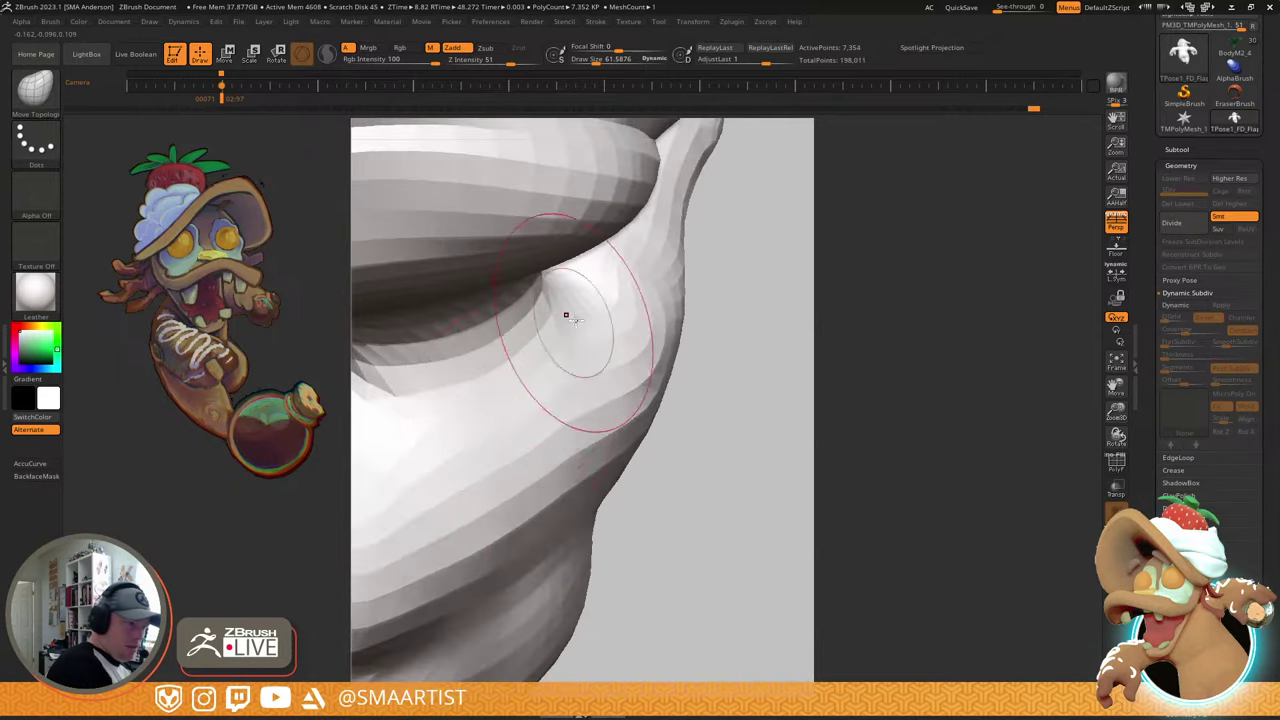
pyautogui.moveTo(569, 311)
pyautogui.mouseDown(button='right')
pyautogui.moveTo(566, 333)
pyautogui.moveTo(614, 288)
pyautogui.moveTo(677, 283)
pyautogui.moveTo(680, 300)
pyautogui.moveTo(652, 275)
pyautogui.moveTo(686, 243)
pyautogui.moveTo(664, 404)
pyautogui.mouseUp(button='right')
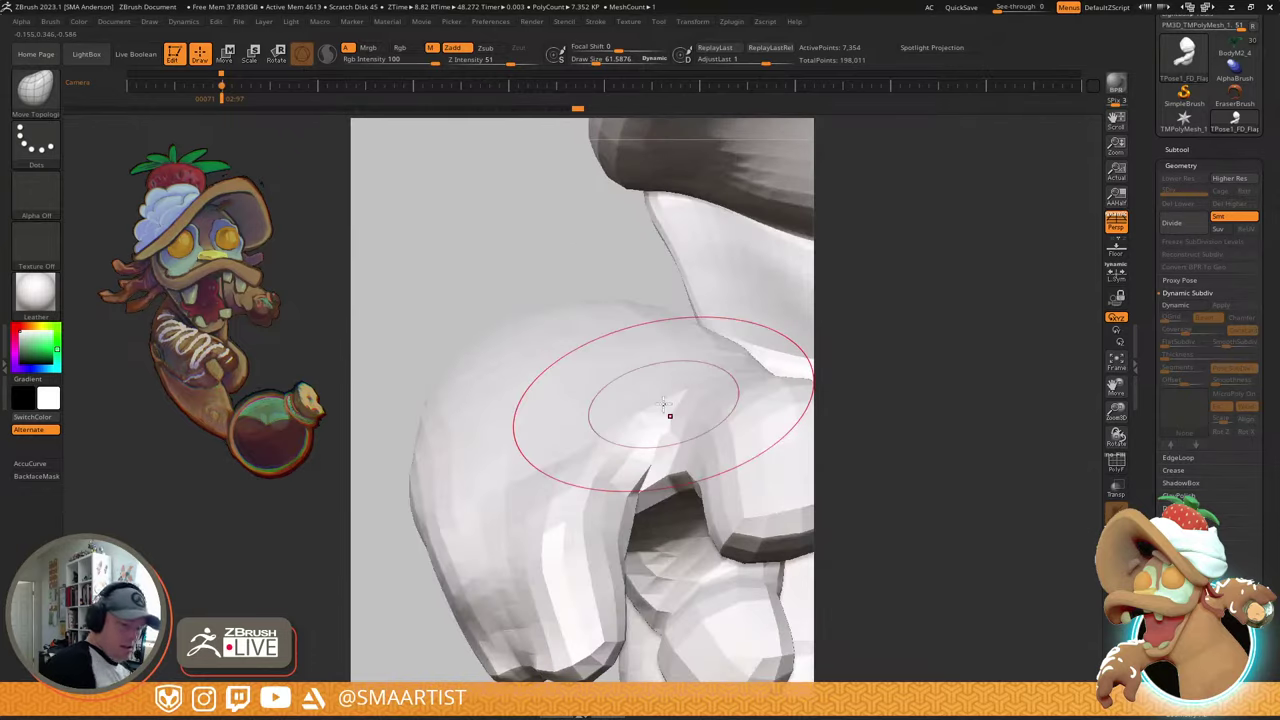
pyautogui.press('f')
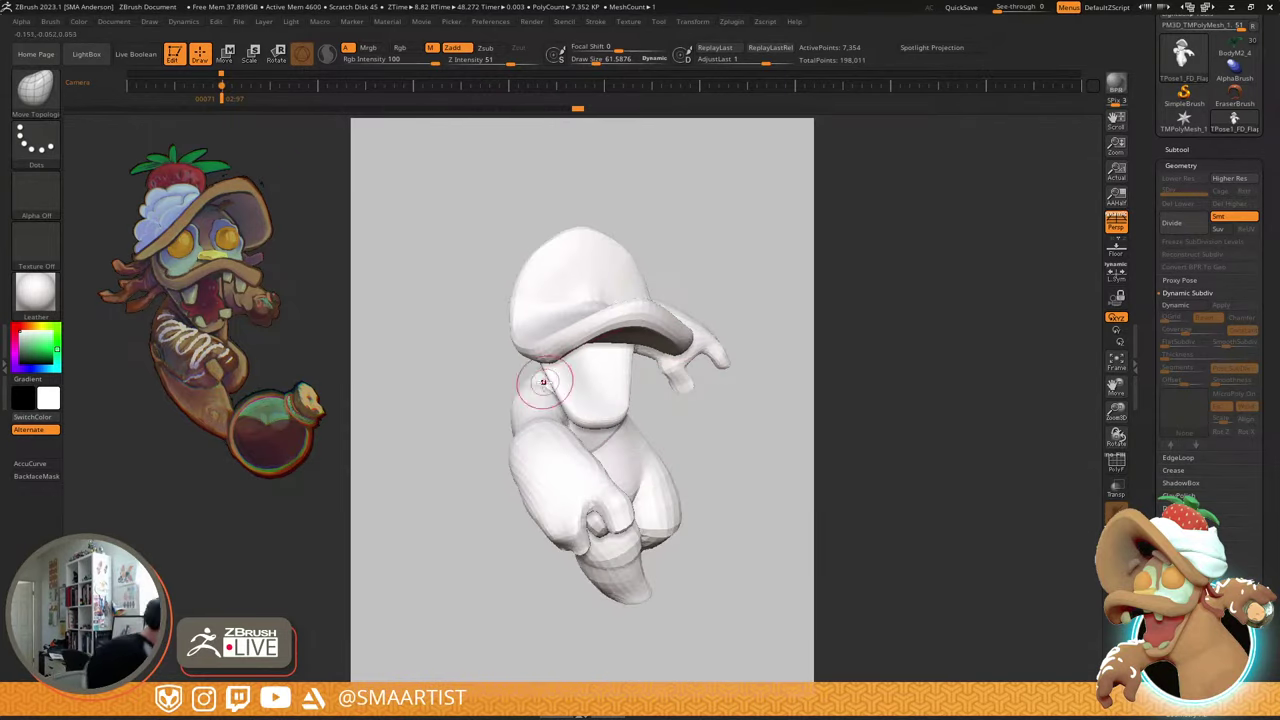
# - Show the isolated body as a flat black silhouette to judge the notch between head and shoulder, and reduce the draw size to about 45
pyautogui.click(52, 353)
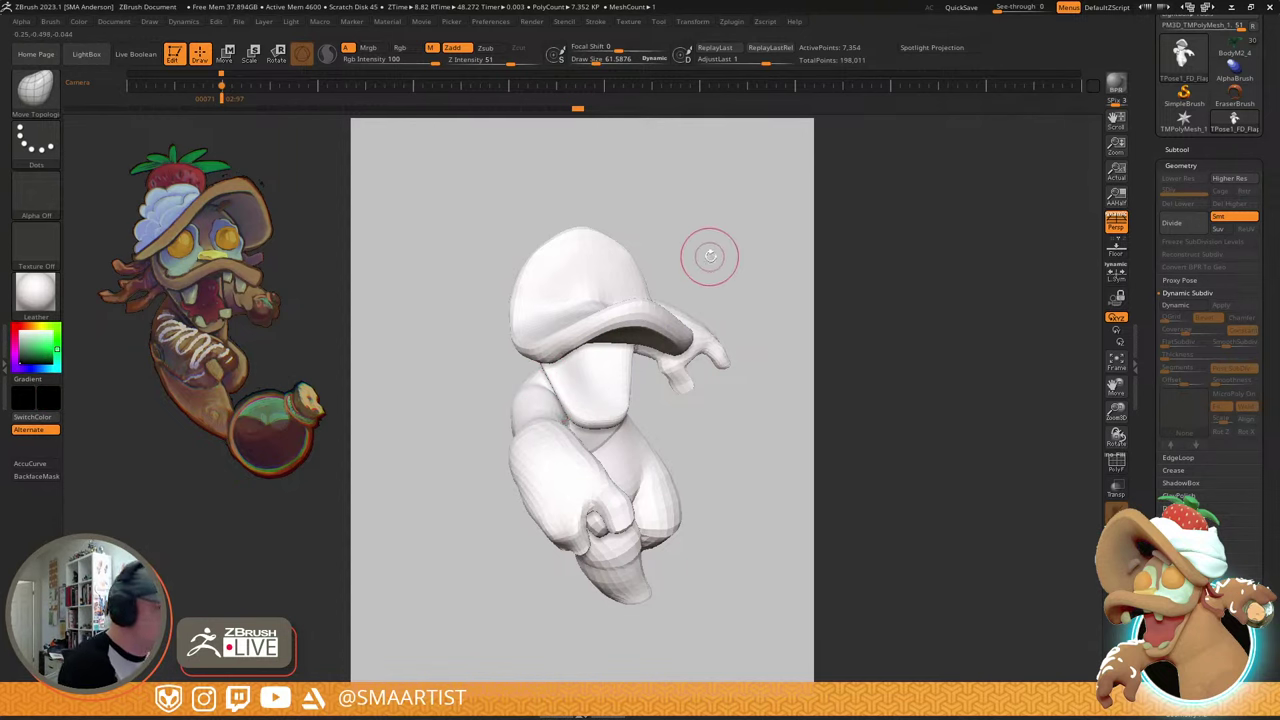
pyautogui.click(1179, 149)
pyautogui.click(1240, 98)
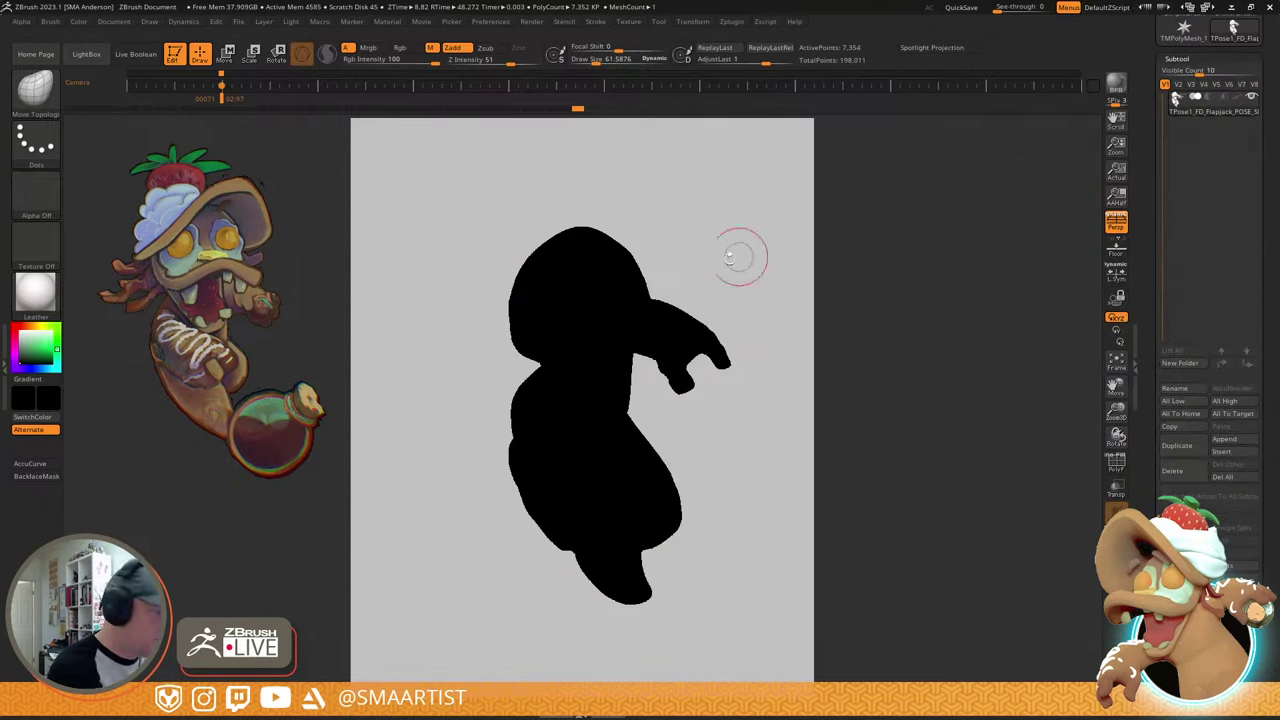
pyautogui.click(1120, 192)
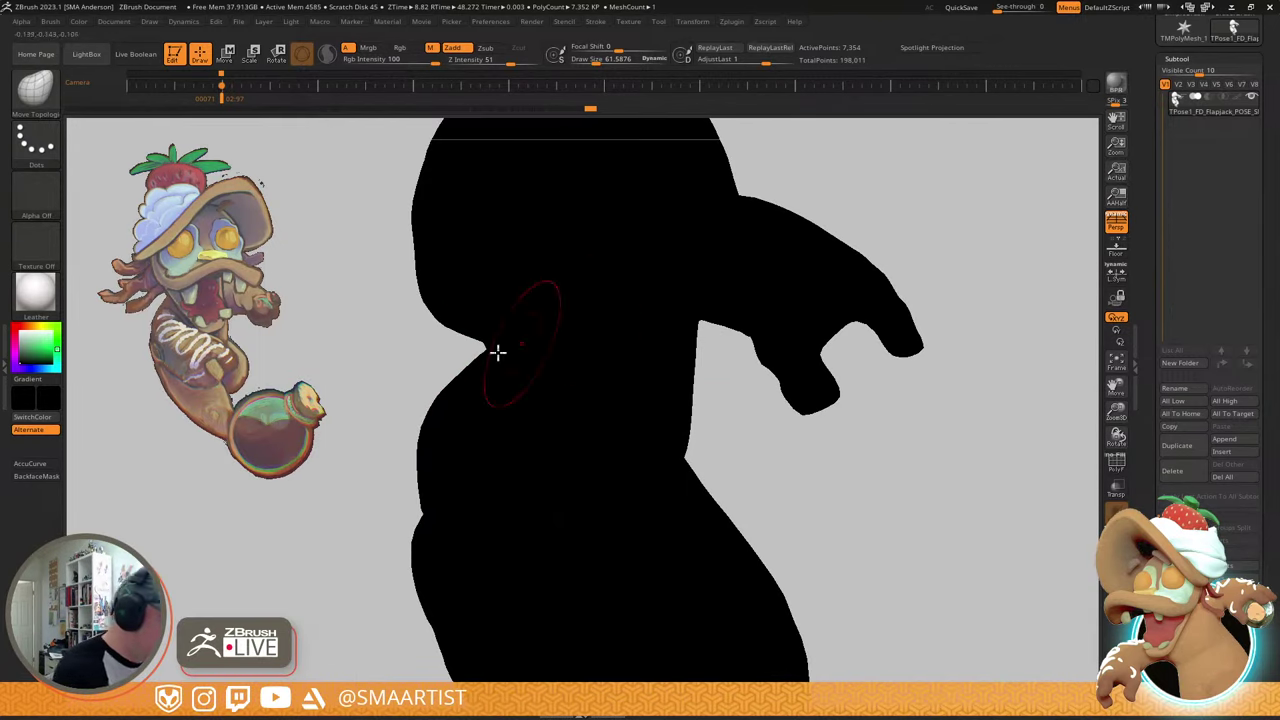
pyautogui.press('s')
pyautogui.moveTo(460, 371); pyautogui.dragTo(457, 373)
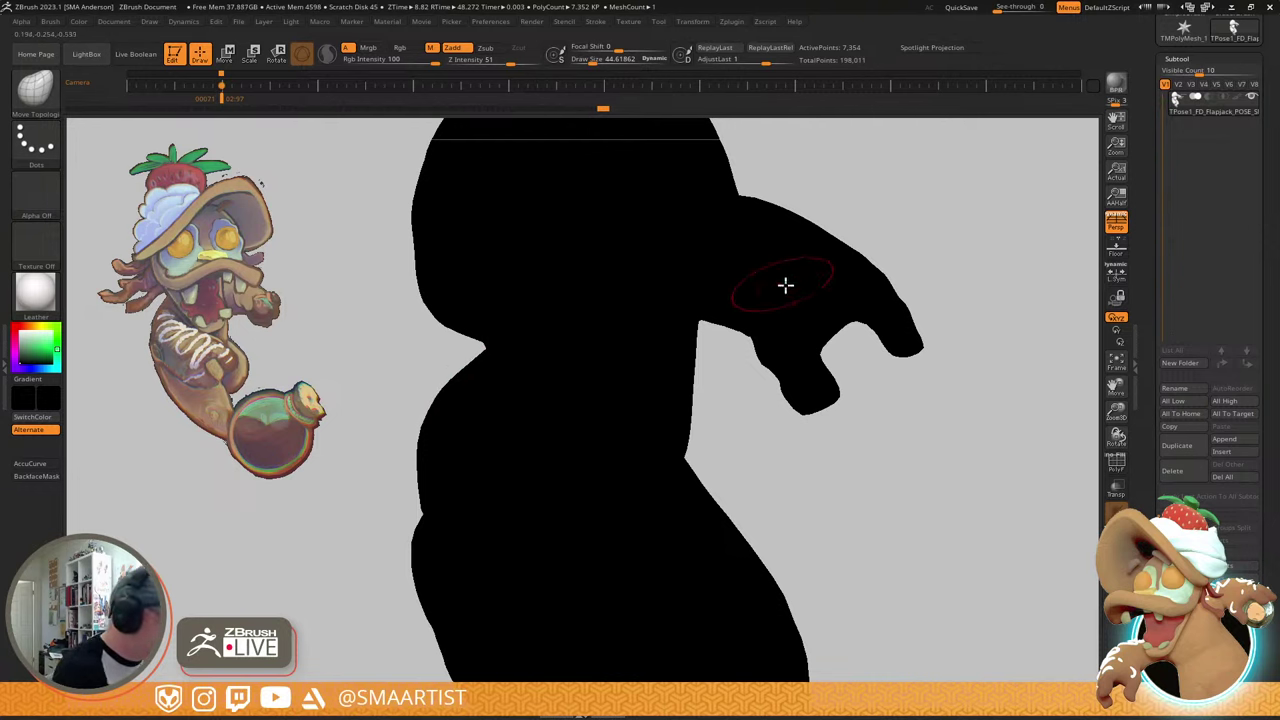
# - Unhide all pieces and adjust the neck and upper back beneath the hair at a draw size of about 54
pyautogui.keyDown('ctrl'); pyautogui.keyDown('shift'); pyautogui.click(938, 210); pyautogui.keyUp('shift'); pyautogui.keyUp('ctrl')
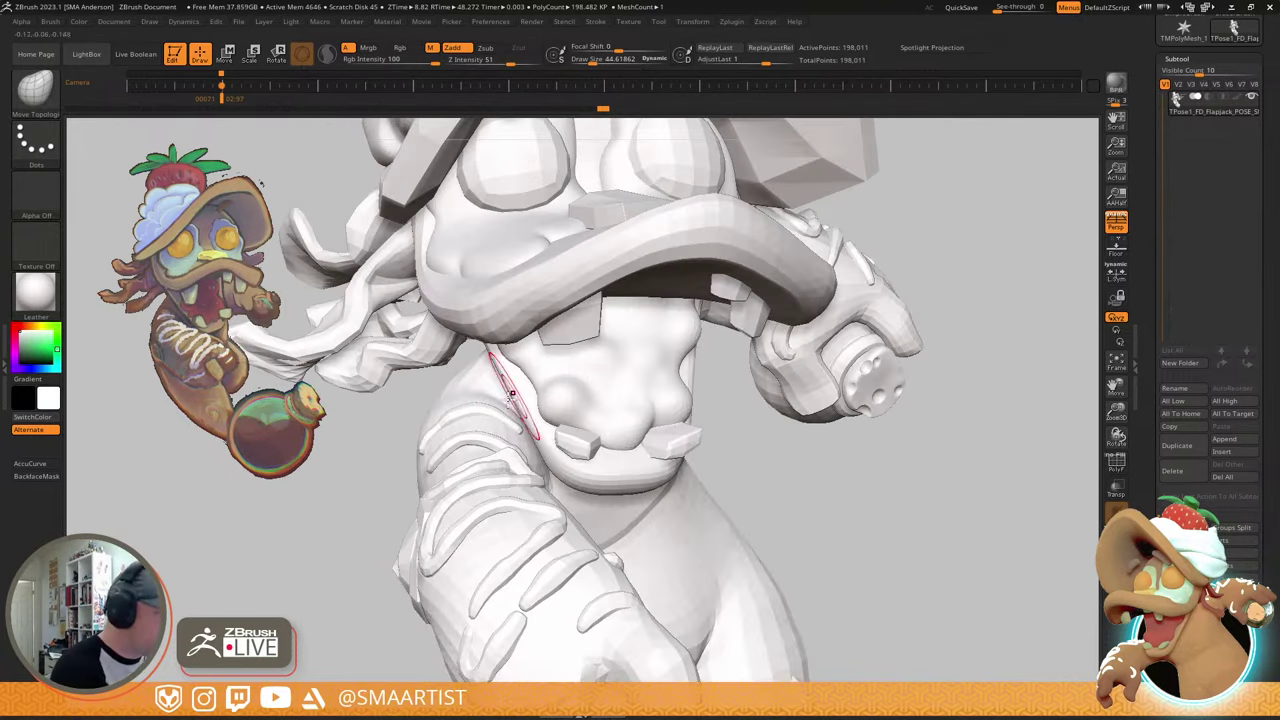
pyautogui.moveTo(484, 386)
pyautogui.mouseDown(button='right')
pyautogui.moveTo(541, 318)
pyautogui.moveTo(506, 358)
pyautogui.moveTo(512, 380)
pyautogui.moveTo(596, 398)
pyautogui.moveTo(909, 291)
pyautogui.moveTo(920, 314)
pyautogui.moveTo(807, 301)
pyautogui.moveTo(606, 386)
pyautogui.moveTo(550, 362)
pyautogui.mouseUp(button='right')
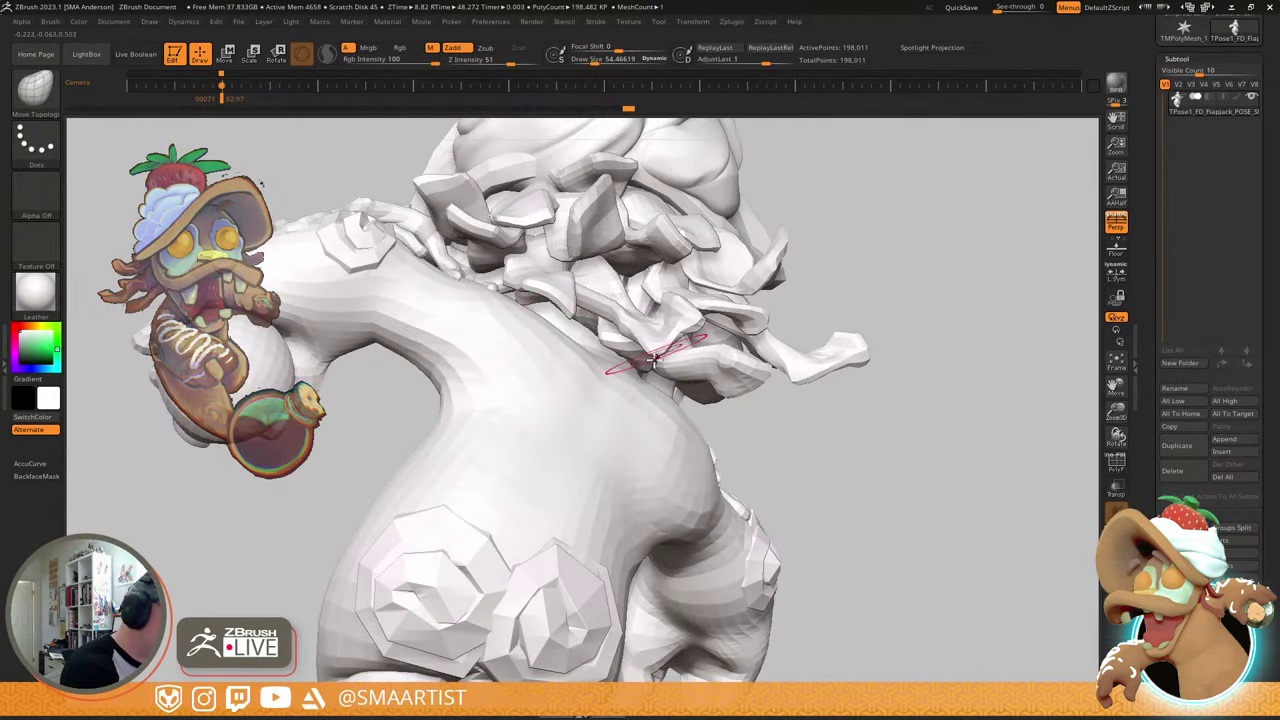
pyautogui.moveTo(651, 360)
pyautogui.mouseDown(button='right')
pyautogui.moveTo(591, 372)
pyautogui.moveTo(614, 420)
pyautogui.moveTo(660, 345)
pyautogui.moveTo(780, 345)
pyautogui.moveTo(831, 286)
pyautogui.moveTo(814, 286)
pyautogui.moveTo(903, 289)
pyautogui.moveTo(749, 286)
pyautogui.moveTo(800, 323)
pyautogui.moveTo(709, 340)
pyautogui.moveTo(590, 305)
pyautogui.moveTo(590, 245)
pyautogui.mouseUp(button='right')
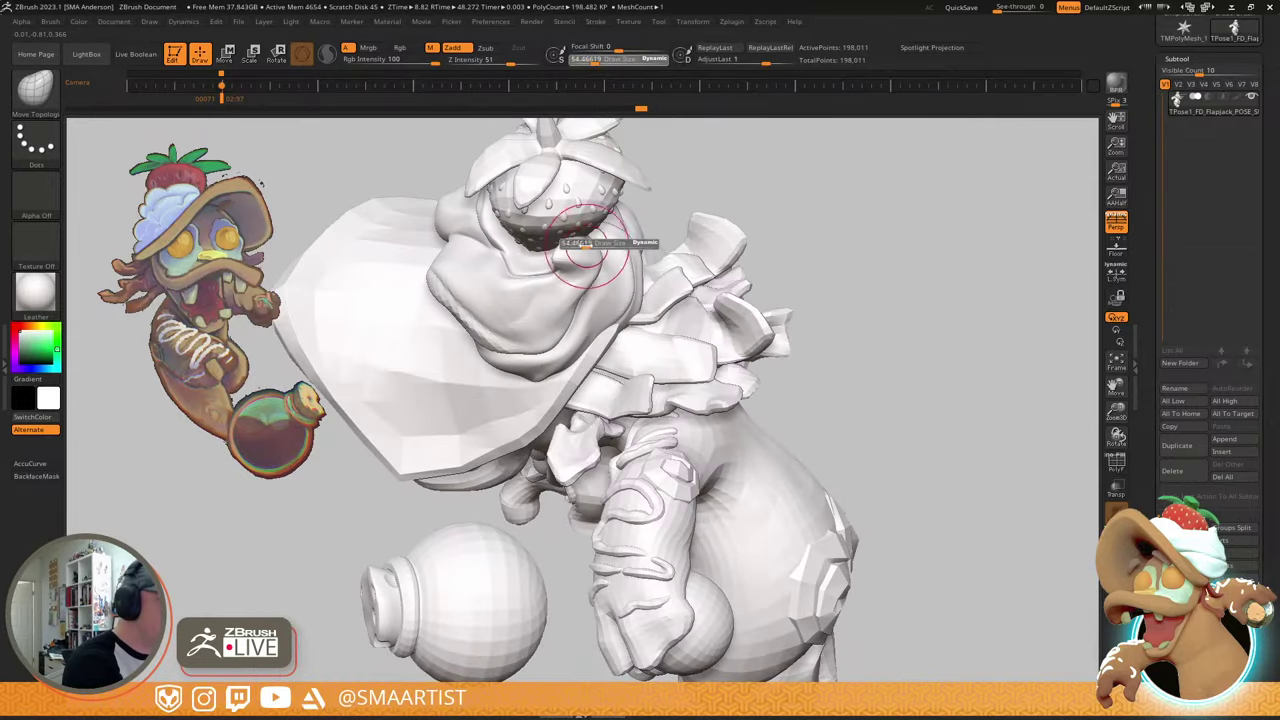
# - Reshape the whipped cream peak beside the strawberry at a draw size of about 81, and reduce the size to about 54
pyautogui.moveTo(586, 245); pyautogui.dragTo(589, 243)
pyautogui.moveTo(610, 224)
pyautogui.mouseDown(button='right')
pyautogui.moveTo(612, 251)
pyautogui.moveTo(565, 248)
pyautogui.moveTo(587, 273)
pyautogui.moveTo(560, 282)
pyautogui.moveTo(600, 266)
pyautogui.moveTo(666, 200)
pyautogui.moveTo(686, 302)
pyautogui.moveTo(716, 282)
pyautogui.mouseUp(button='right')
pyautogui.press('[')
pyautogui.moveTo(766, 264); pyautogui.dragTo(774, 267)
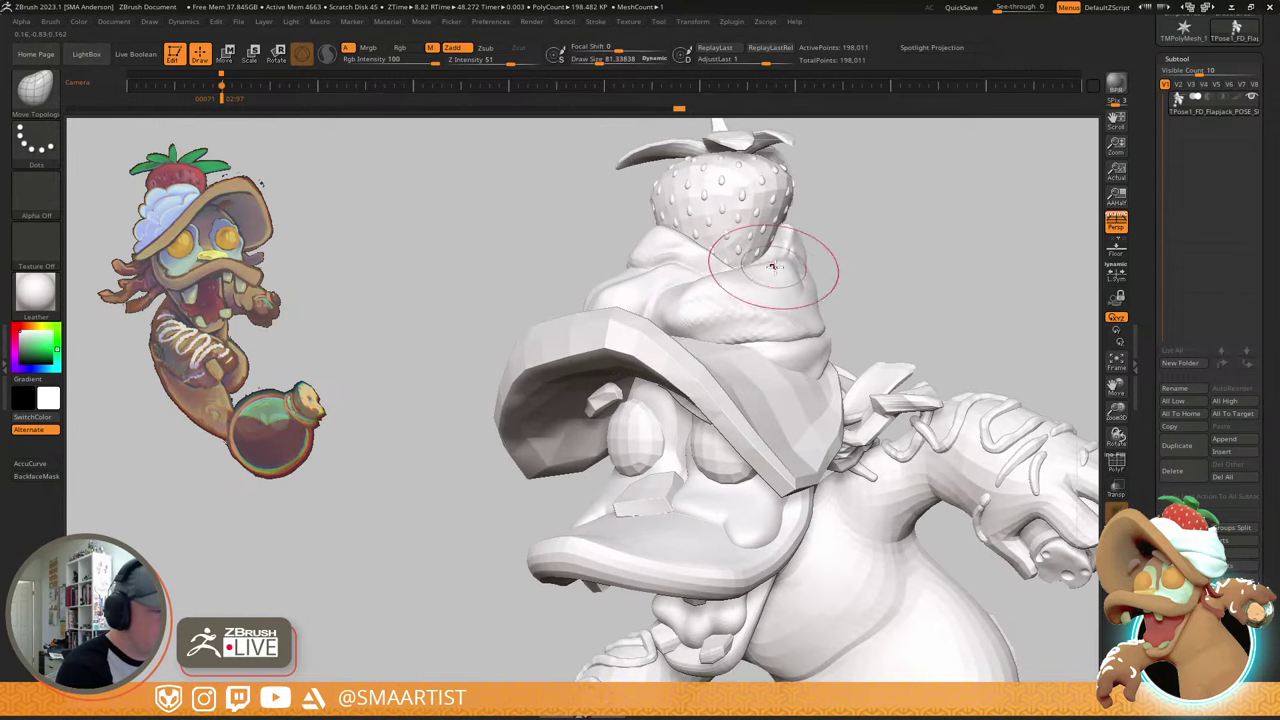
pyautogui.moveTo(743, 269)
pyautogui.mouseDown(button='right')
pyautogui.moveTo(762, 404)
pyautogui.moveTo(761, 365)
pyautogui.moveTo(733, 316)
pyautogui.mouseUp(button='right')
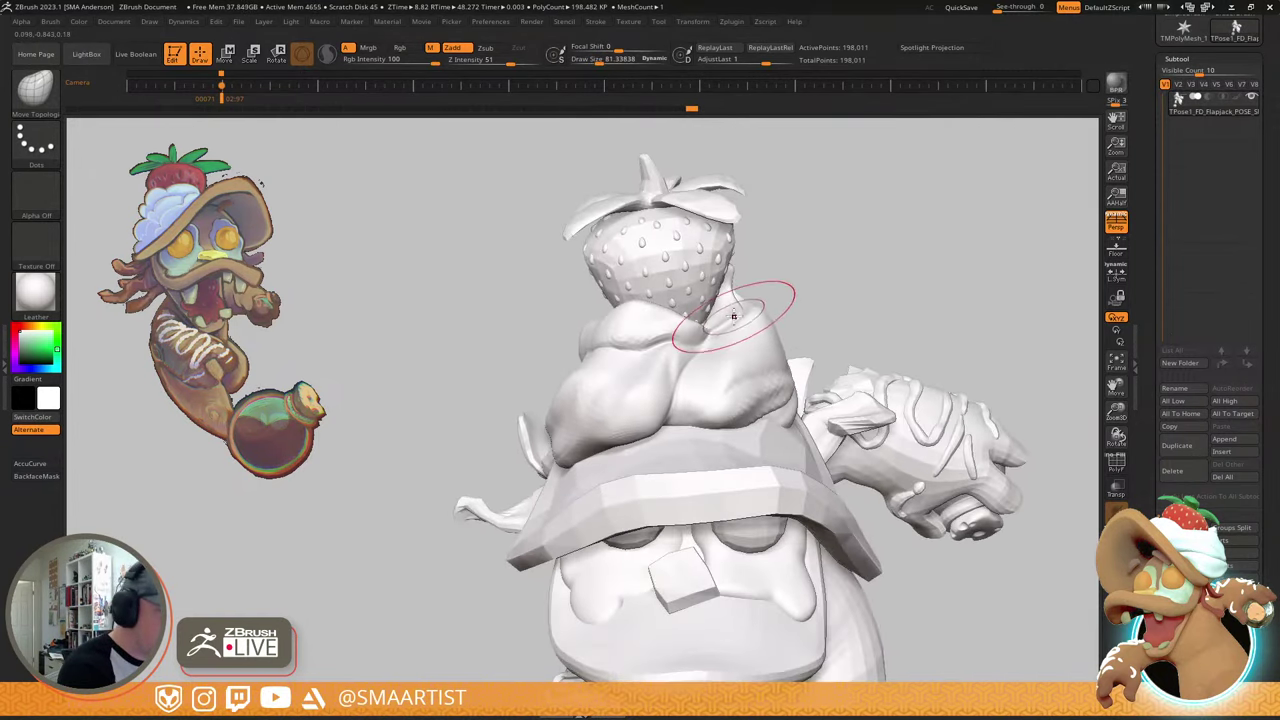
pyautogui.moveTo(731, 316); pyautogui.dragTo(722, 306)
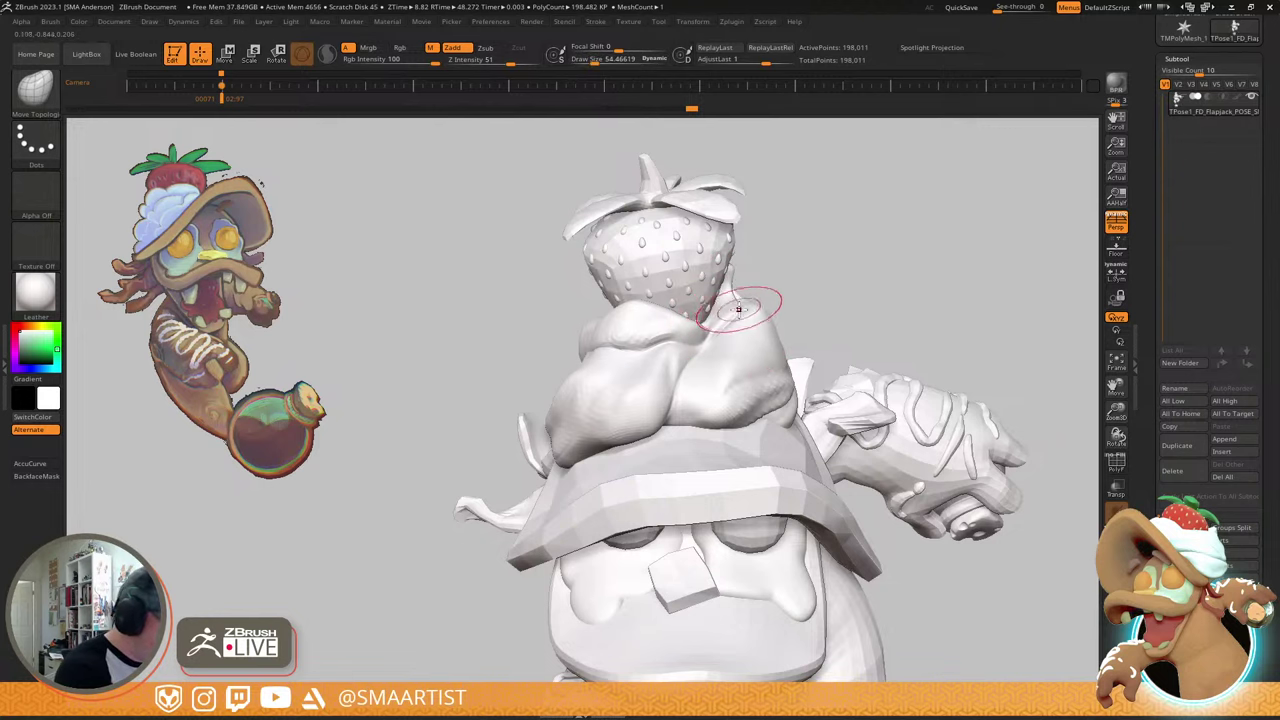
# - Switch to the Inflate brush and mask every piece except the whipped cream
pyautogui.press('b')
pyautogui.press('i')
pyautogui.press('n')
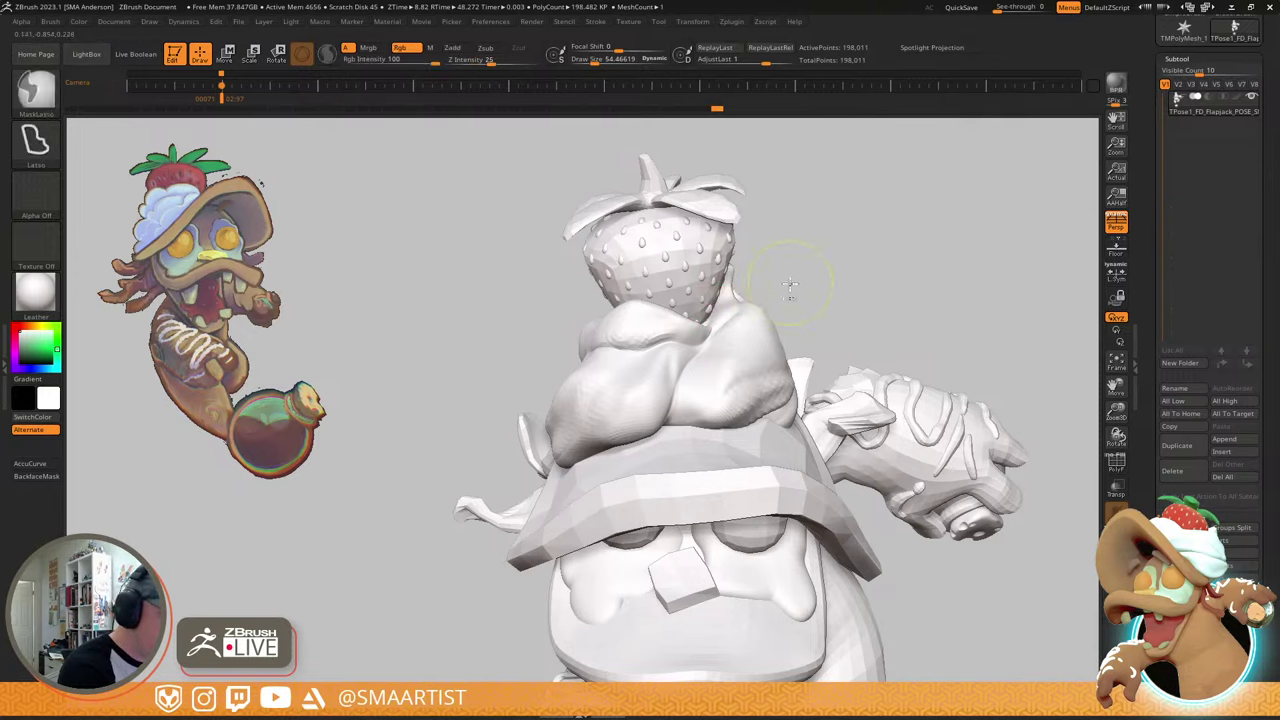
pyautogui.press('w')
pyautogui.keyDown('alt'); pyautogui.click(731, 361); pyautogui.keyUp('alt')
pyautogui.press('q')
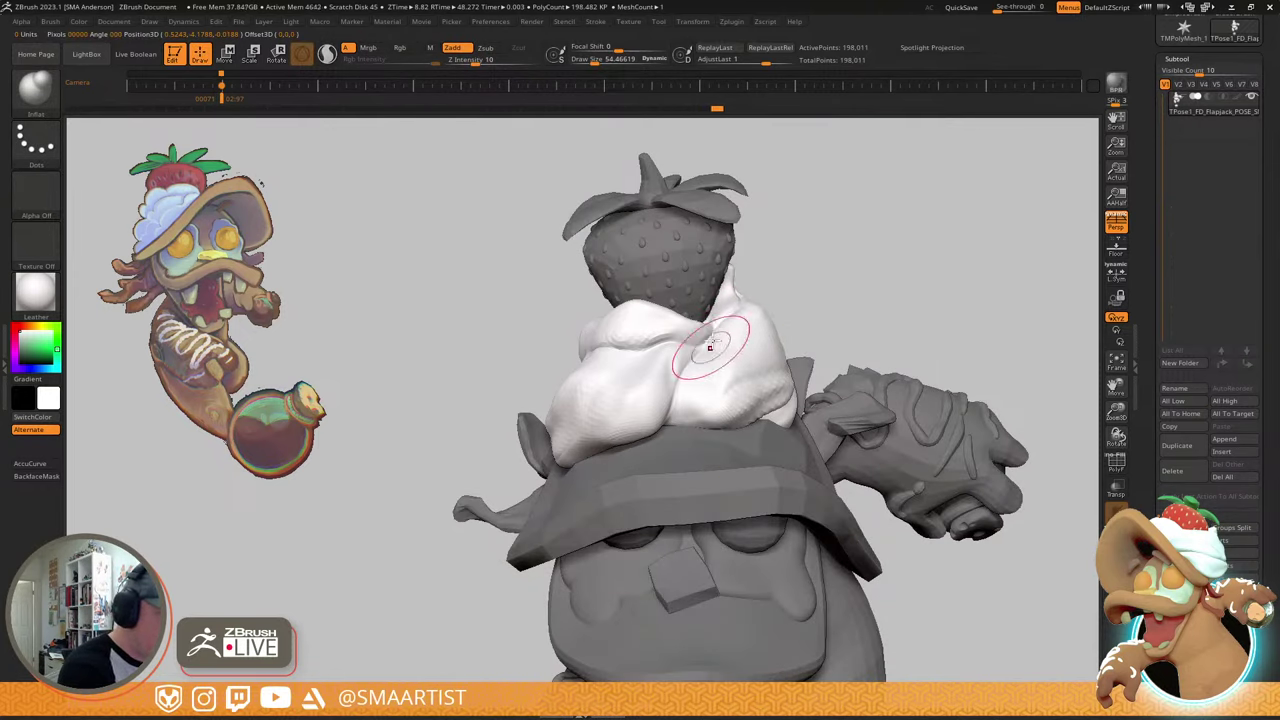
# - Inflate the whipped cream's thin peak beside the strawberry and smooth the fold beneath it
pyautogui.moveTo(705, 365); pyautogui.dragTo(743, 410, button='right')
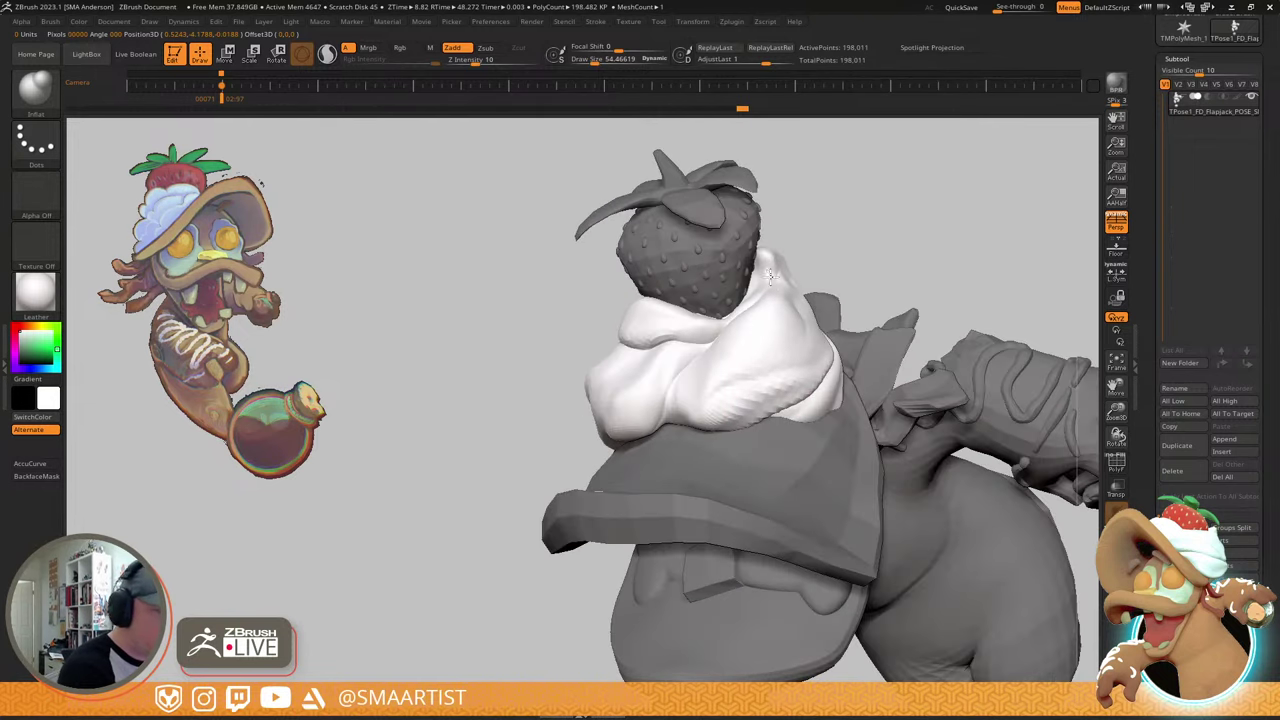
pyautogui.moveTo(770, 277); pyautogui.dragTo(767, 300, button='right')
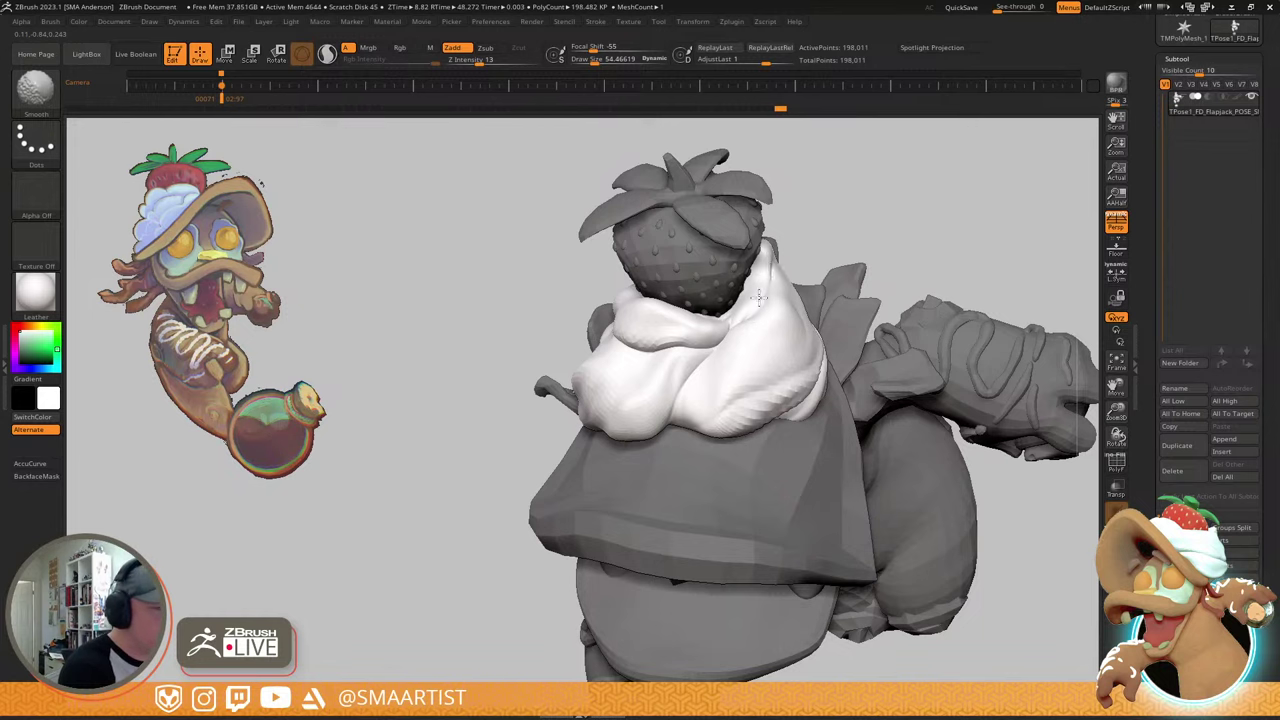
pyautogui.moveTo(759, 296)
pyautogui.mouseDown(button='right')
pyautogui.moveTo(786, 277)
pyautogui.moveTo(771, 286)
pyautogui.moveTo(786, 278)
pyautogui.moveTo(774, 314)
pyautogui.moveTo(786, 308)
pyautogui.mouseUp(button='right')
pyautogui.moveTo(786, 300)
pyautogui.keyDown('shift'); pyautogui.mouseDown()
pyautogui.moveTo(772, 285)
pyautogui.moveTo(773, 308)
pyautogui.mouseUp(); pyautogui.keyUp('shift')
pyautogui.moveTo(775, 317)
pyautogui.mouseDown(button='right')
pyautogui.moveTo(802, 264)
pyautogui.moveTo(795, 284)
pyautogui.mouseUp(button='right')
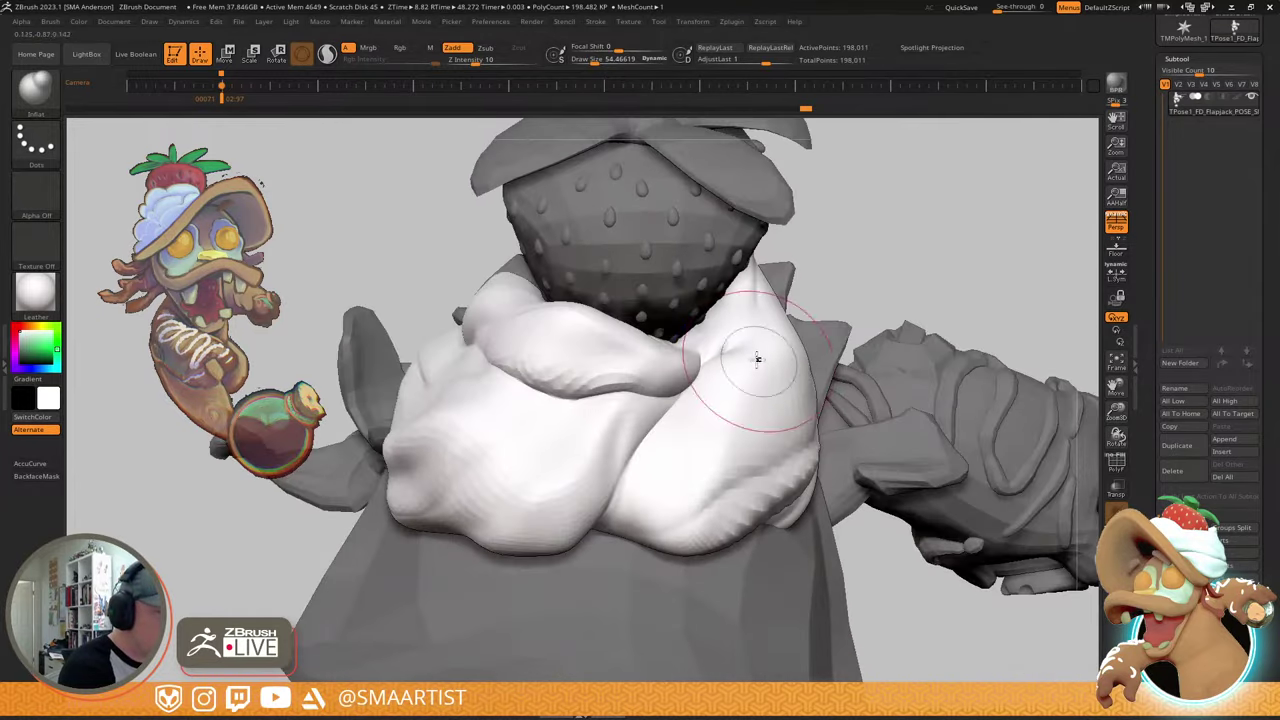
pyautogui.keyDown('shift'); pyautogui.moveTo(755, 362); pyautogui.dragTo(700, 358); pyautogui.keyUp('shift')
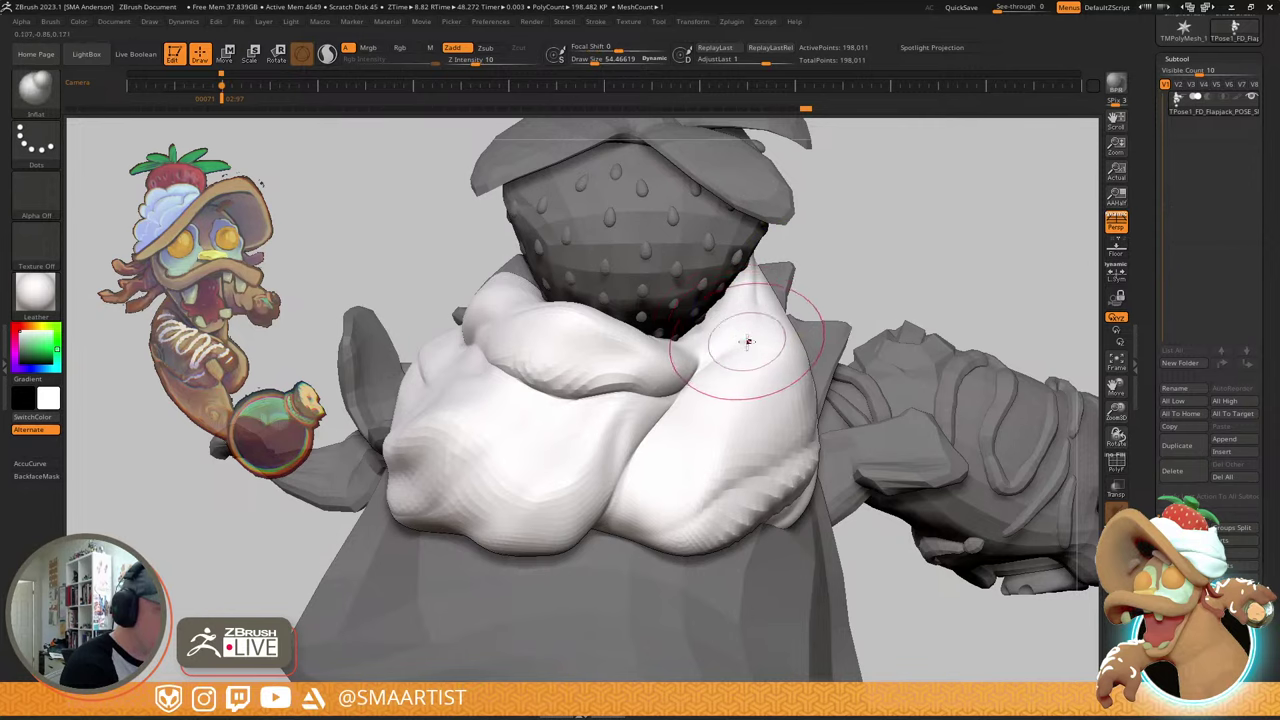
pyautogui.moveTo(714, 343)
pyautogui.mouseDown(button='right')
pyautogui.moveTo(735, 297)
pyautogui.moveTo(790, 282)
pyautogui.moveTo(820, 306)
pyautogui.moveTo(800, 260)
pyautogui.moveTo(820, 334)
pyautogui.moveTo(820, 320)
pyautogui.mouseUp(button='right')
# - Switch to the Move brush and reshape the whipped cream's peak and rear edge from several angles
pyautogui.press('b')
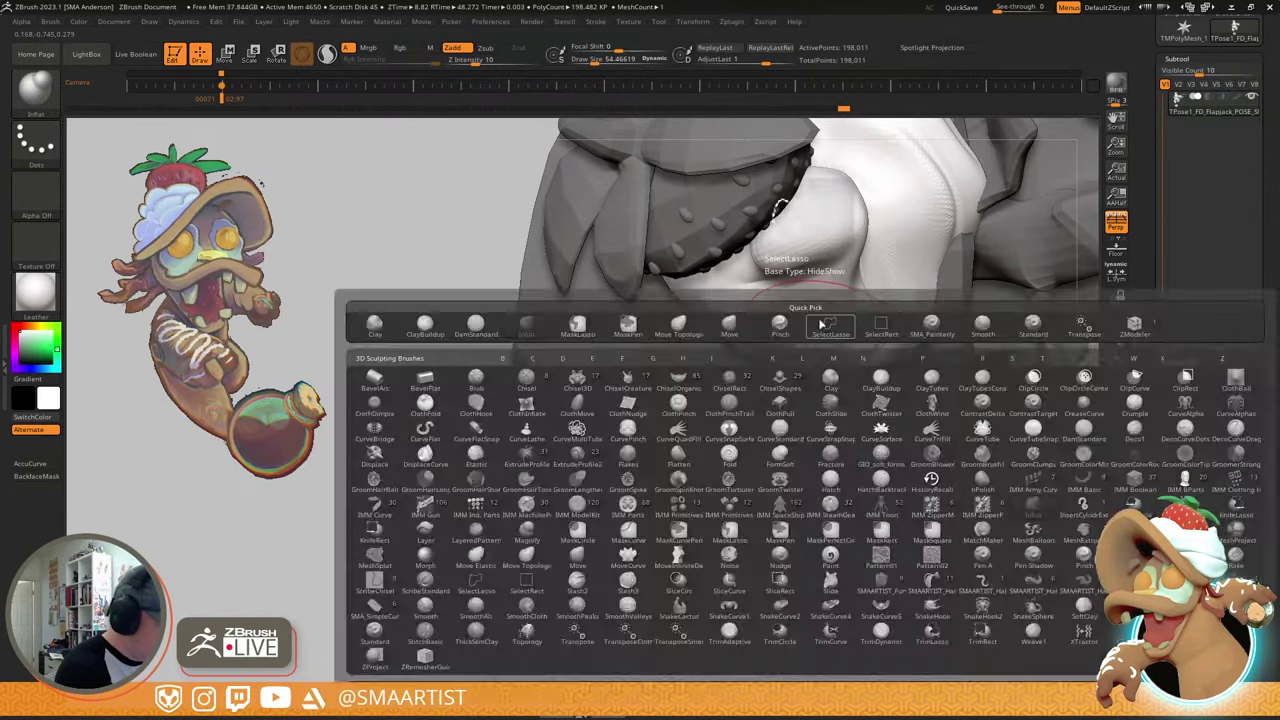
pyautogui.press('m')
pyautogui.press('v')
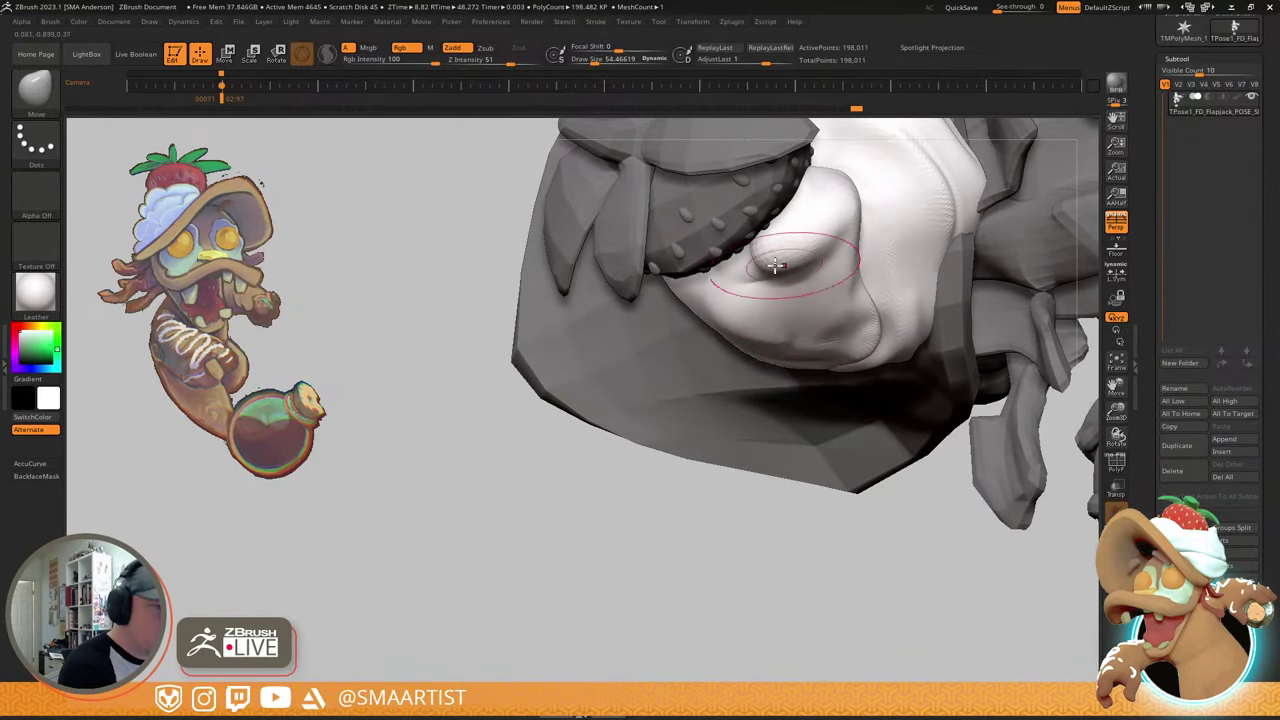
pyautogui.moveTo(765, 267); pyautogui.dragTo(905, 280, button='right')
pyautogui.moveTo(880, 362); pyautogui.dragTo(911, 343, button='right')
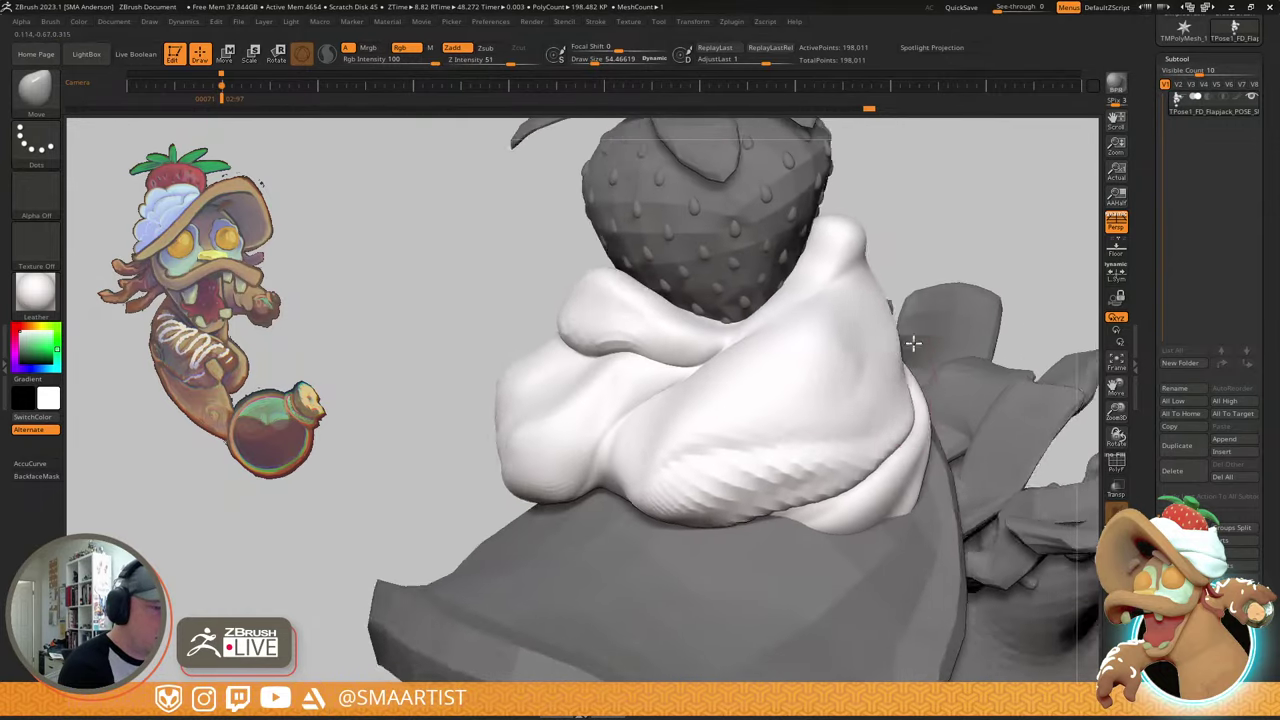
pyautogui.moveTo(908, 350); pyautogui.dragTo(905, 401)
pyautogui.moveTo(900, 386); pyautogui.dragTo(955, 305, button='right')
# - Enlarge the Move brush to about 104 and adjust the whipped cream's outline between strawberry and hat brim from the front
pyautogui.press('f')
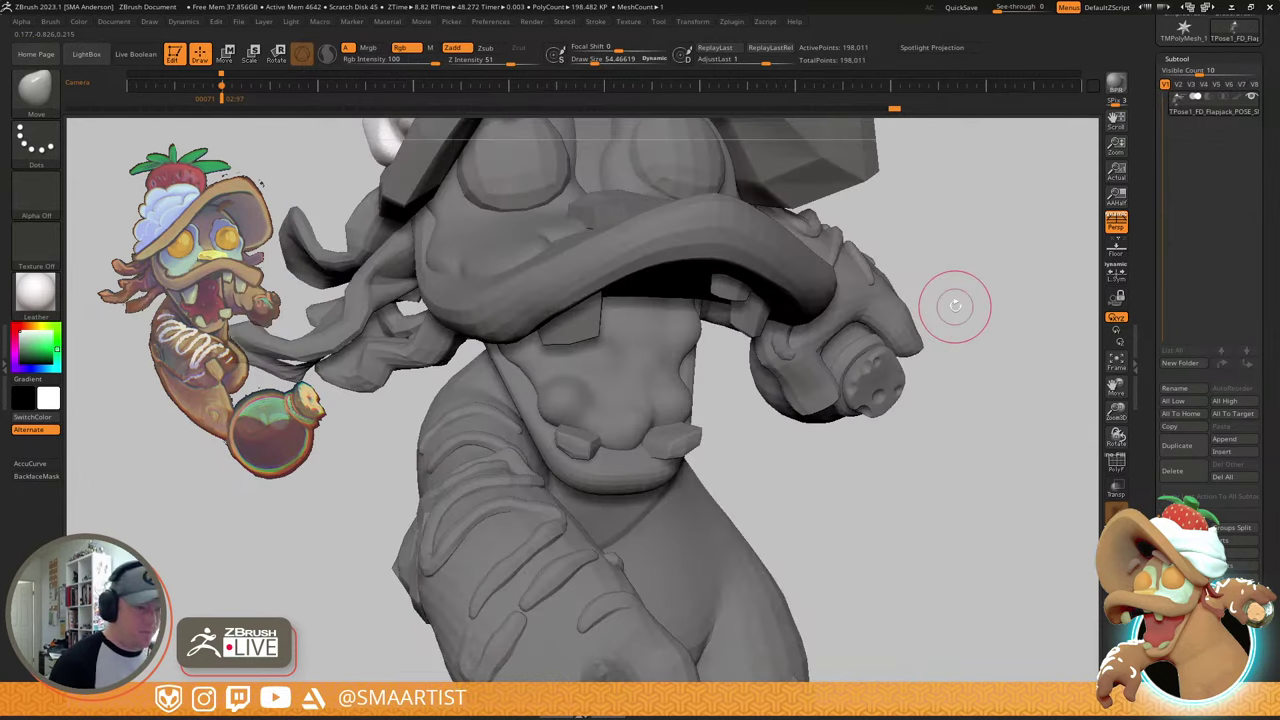
pyautogui.moveTo(1121, 128); pyautogui.dragTo(1122, 272)
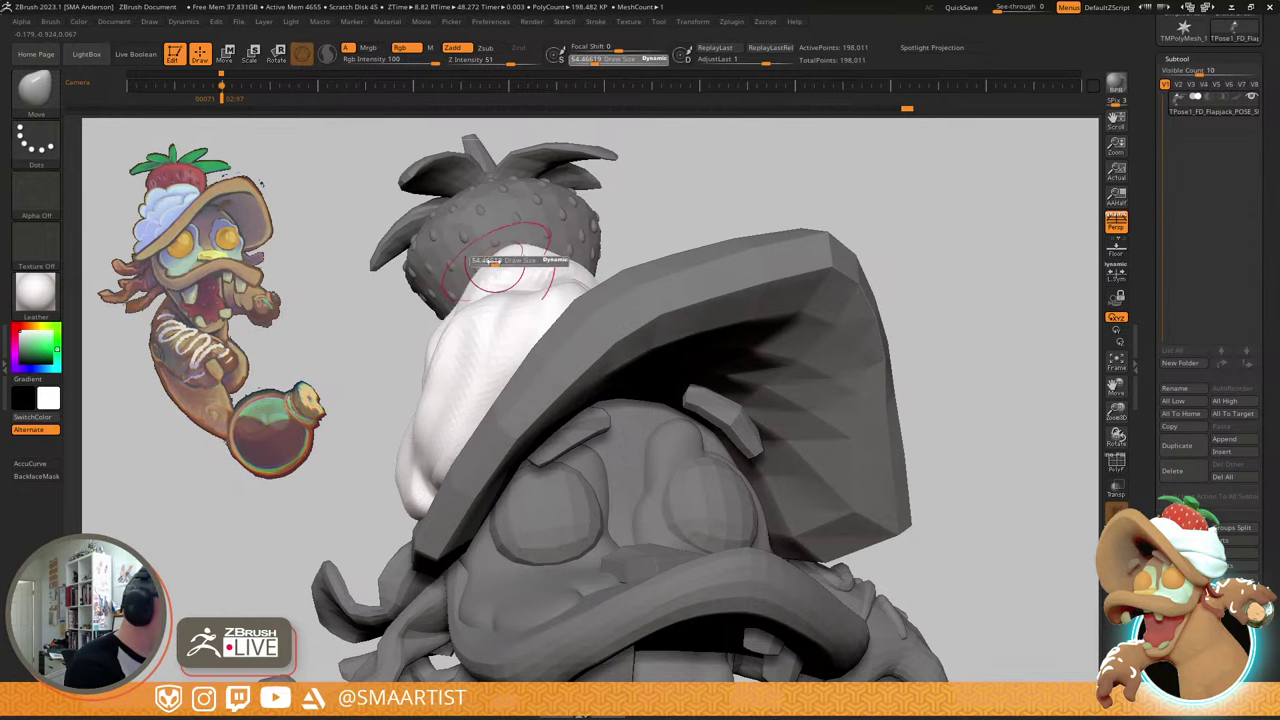
pyautogui.moveTo(500, 265); pyautogui.dragTo(503, 265)
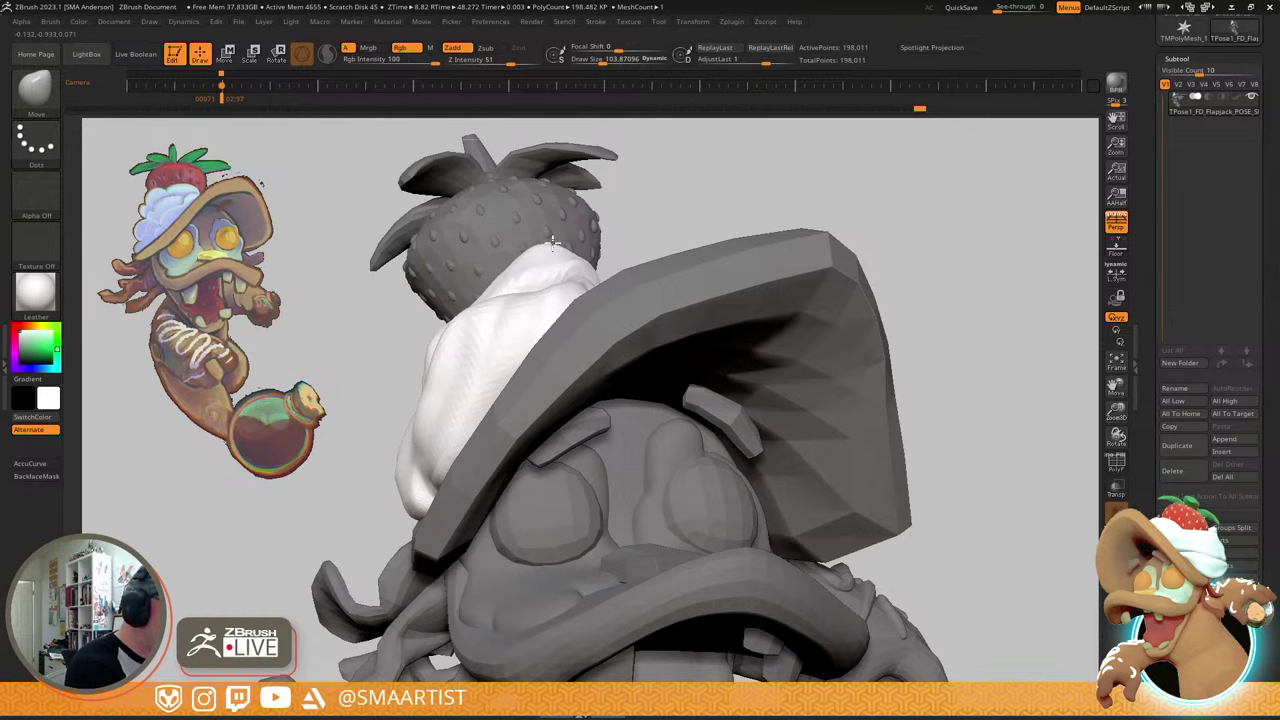
pyautogui.moveTo(583, 251); pyautogui.dragTo(583, 248)
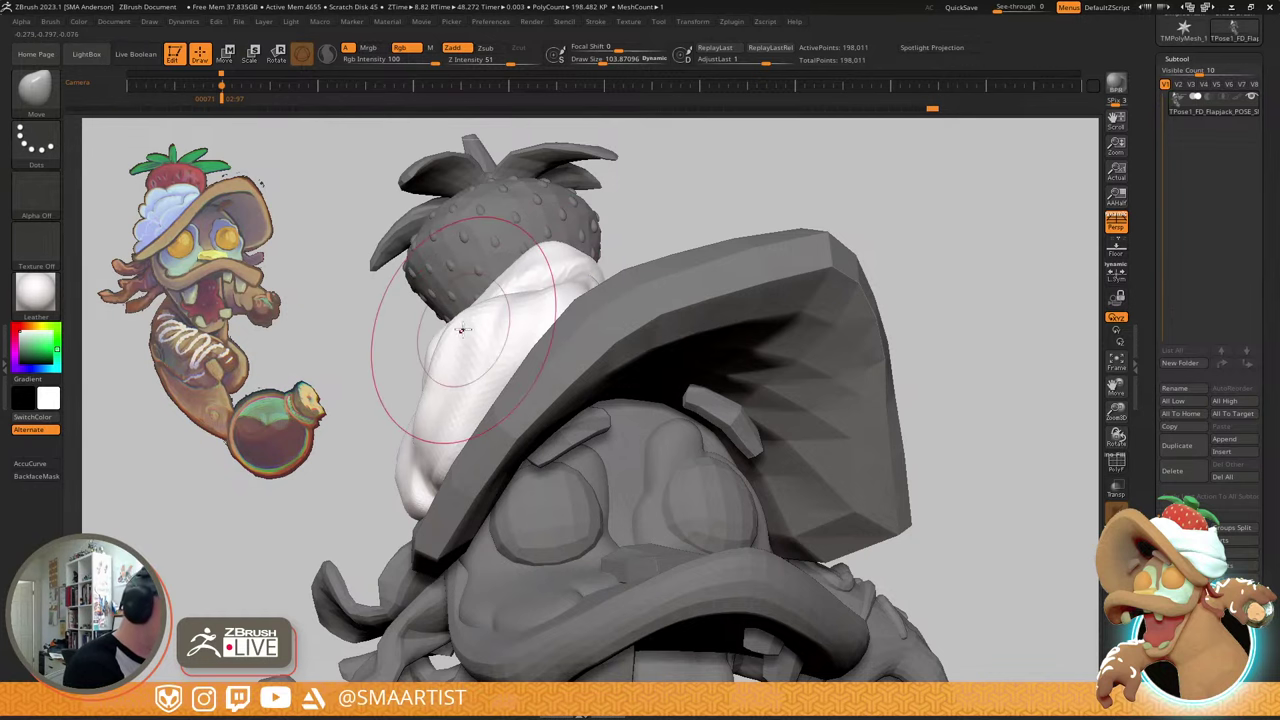
pyautogui.moveTo(455, 324); pyautogui.dragTo(472, 325)
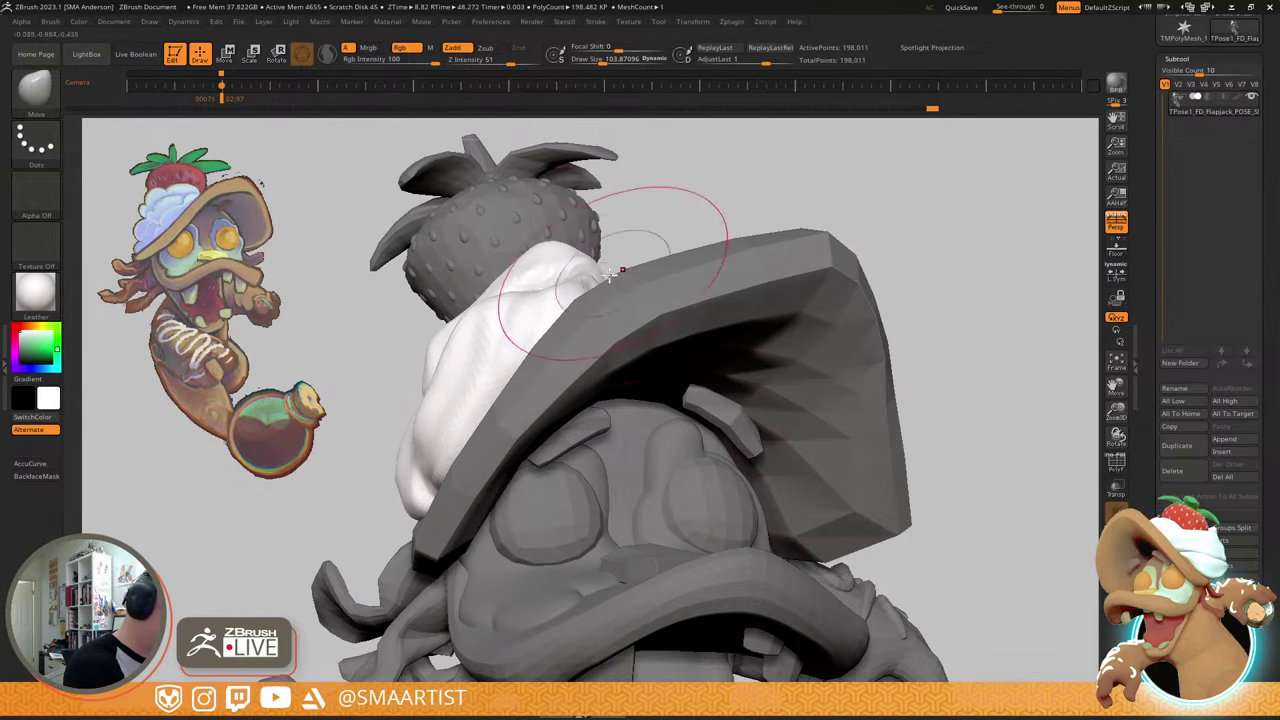
pyautogui.moveTo(609, 274)
pyautogui.mouseDown(button='right')
pyautogui.moveTo(690, 350)
pyautogui.moveTo(608, 308)
pyautogui.moveTo(621, 263)
pyautogui.moveTo(860, 380)
pyautogui.moveTo(774, 343)
pyautogui.moveTo(752, 366)
pyautogui.moveTo(926, 395)
pyautogui.mouseUp(button='right')
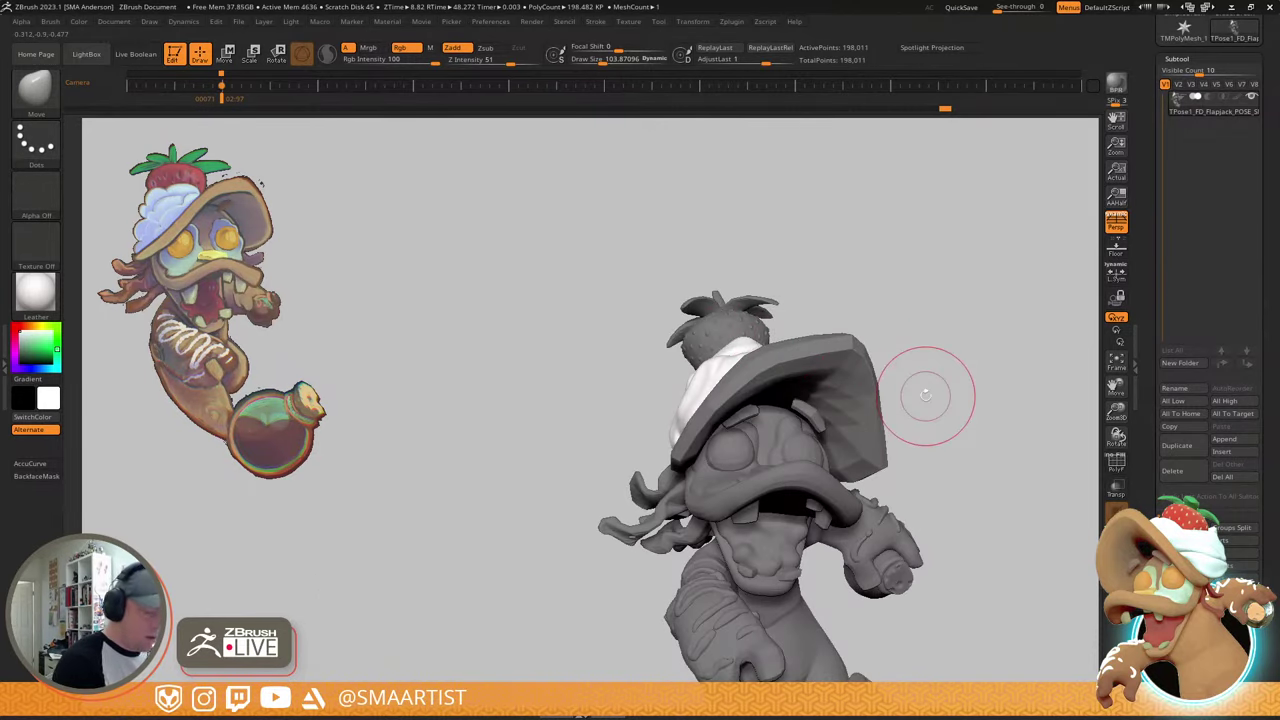
# - Adjust the whipped cream's outer edge and peak with the Move brush, reducing the draw size to about 62
pyautogui.press('Right')
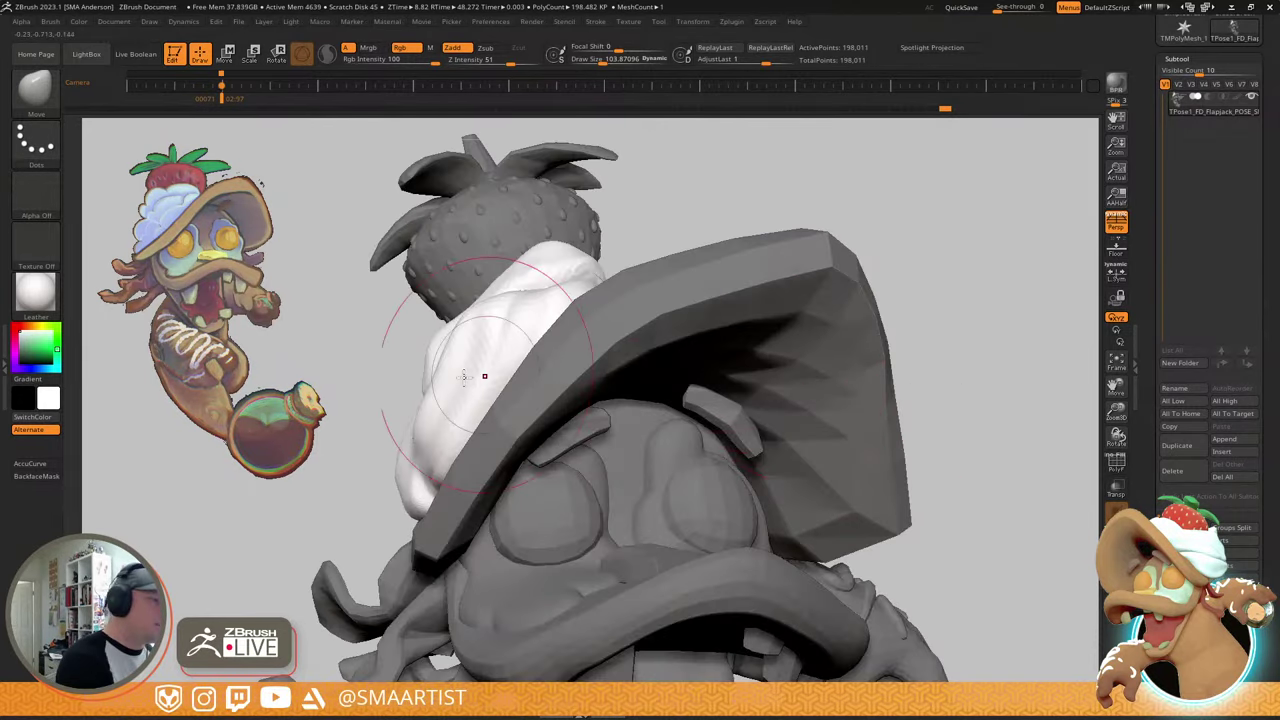
pyautogui.moveTo(414, 436); pyautogui.dragTo(402, 428)
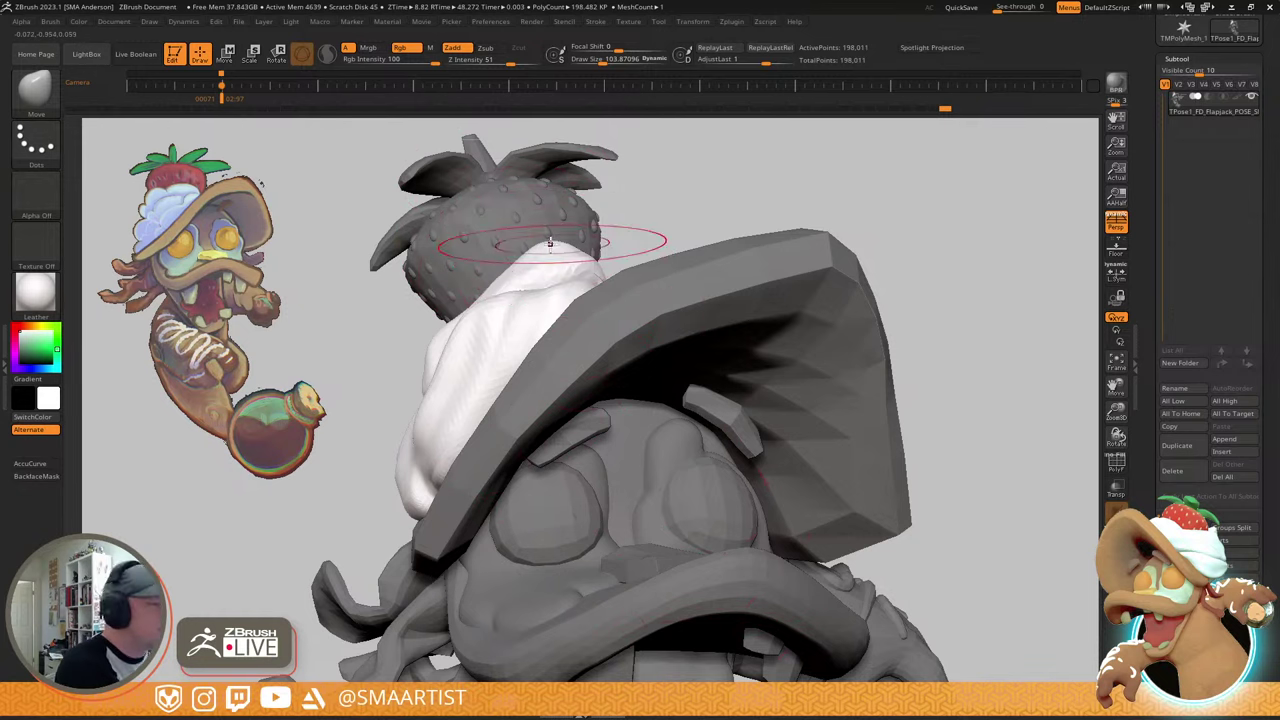
pyautogui.moveTo(539, 254)
pyautogui.mouseDown(button='right')
pyautogui.moveTo(575, 300)
pyautogui.moveTo(552, 203)
pyautogui.mouseUp(button='right')
pyautogui.press('s')
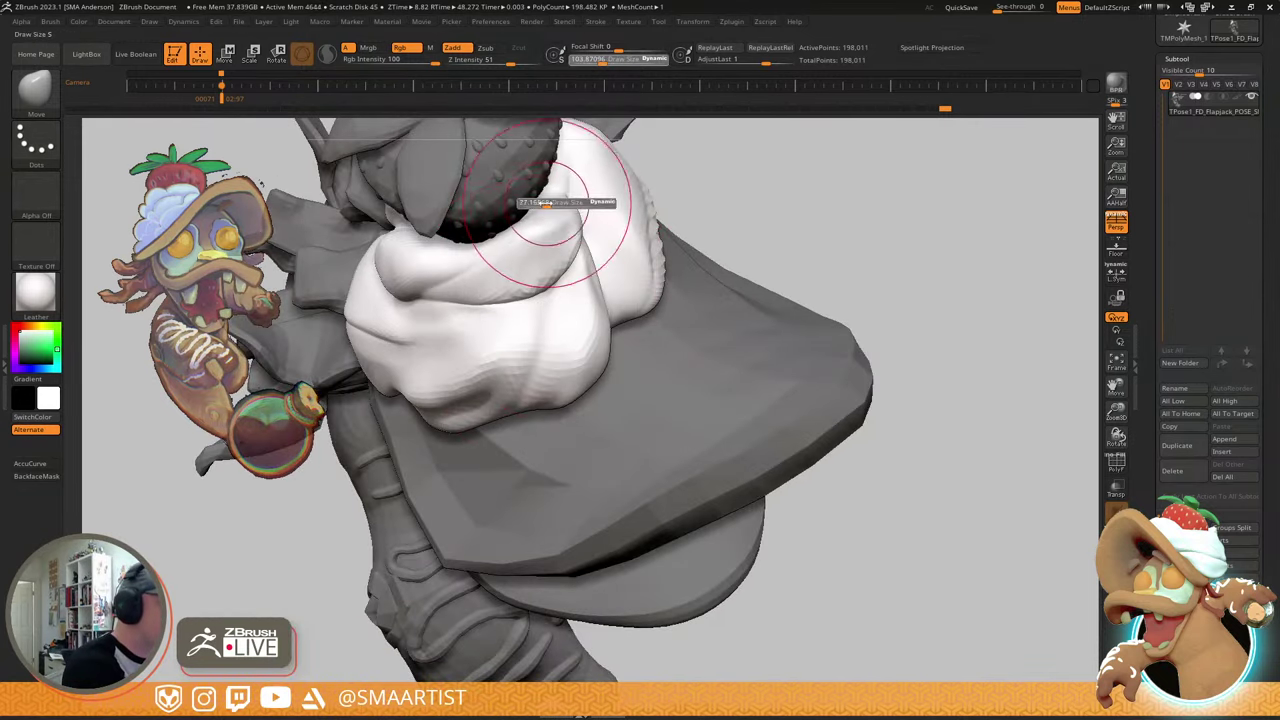
pyautogui.moveTo(586, 200); pyautogui.dragTo(535, 195)
pyautogui.moveTo(533, 183); pyautogui.dragTo(610, 209, button='right')
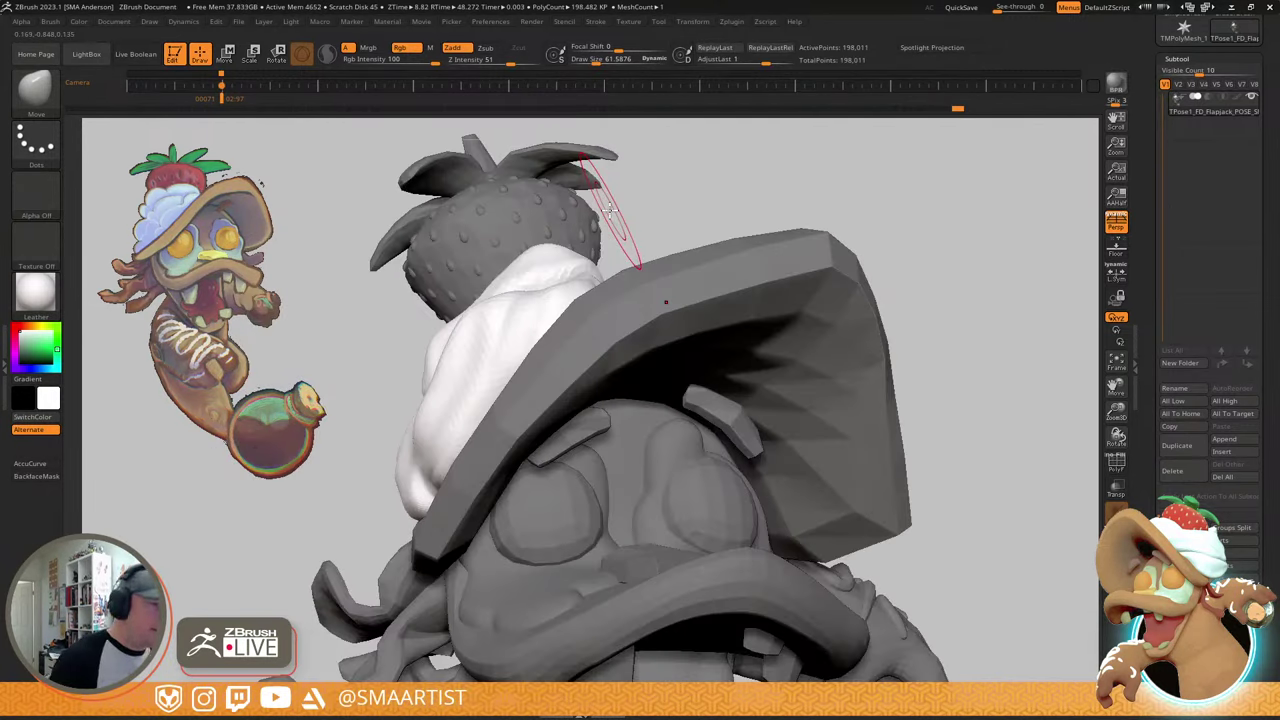
pyautogui.moveTo(694, 214)
pyautogui.mouseDown(button='right')
pyautogui.moveTo(766, 166)
pyautogui.moveTo(765, 221)
pyautogui.moveTo(766, 194)
pyautogui.moveTo(763, 223)
pyautogui.moveTo(711, 209)
pyautogui.moveTo(723, 217)
pyautogui.mouseUp(button='right')
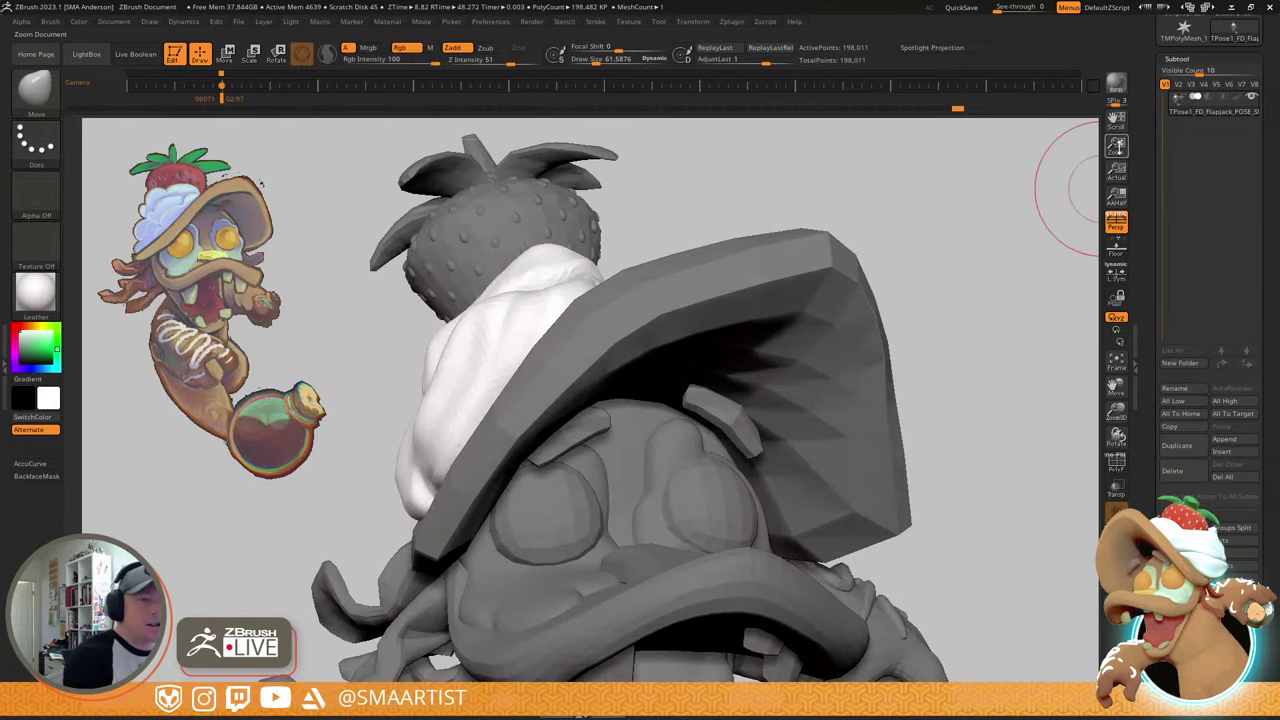
# - Lasso-mask the bomb, whipped cream and remaining parts so only the lower forearm and its icing stay unmasked
pyautogui.moveTo(1119, 147); pyautogui.dragTo(1123, 118)
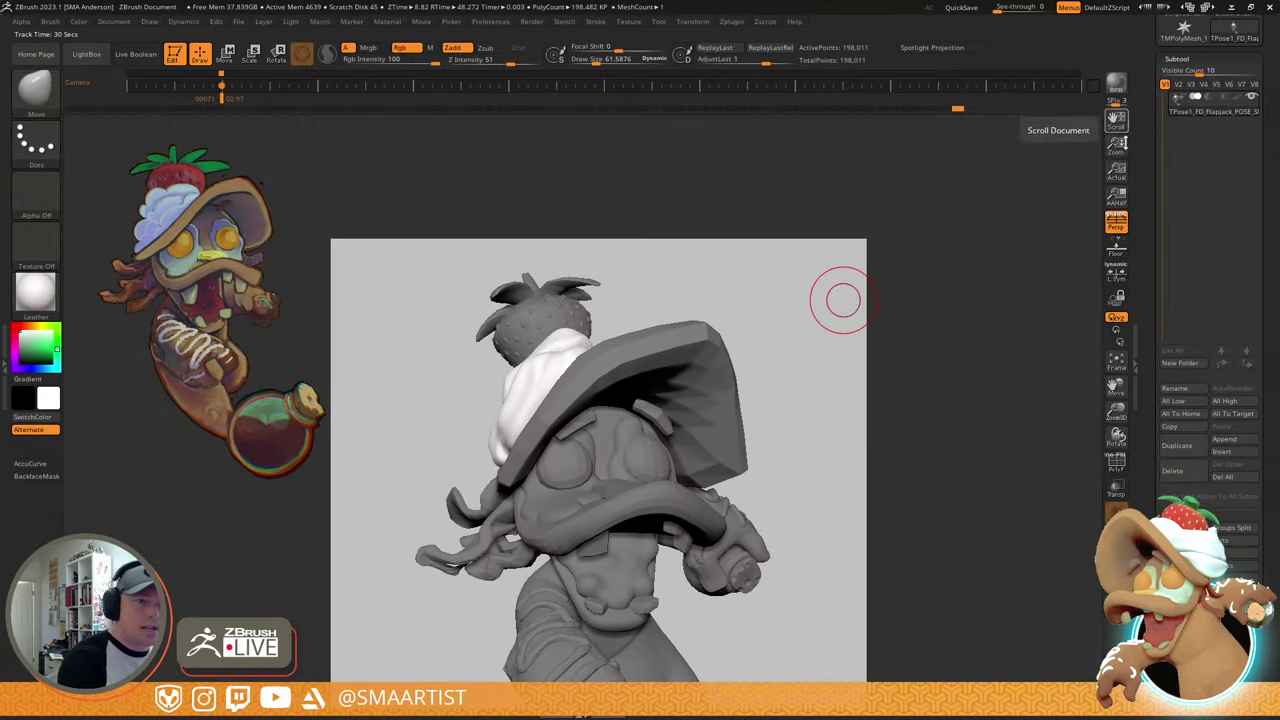
pyautogui.click(1119, 171)
pyautogui.moveTo(1120, 148); pyautogui.dragTo(1077, 84)
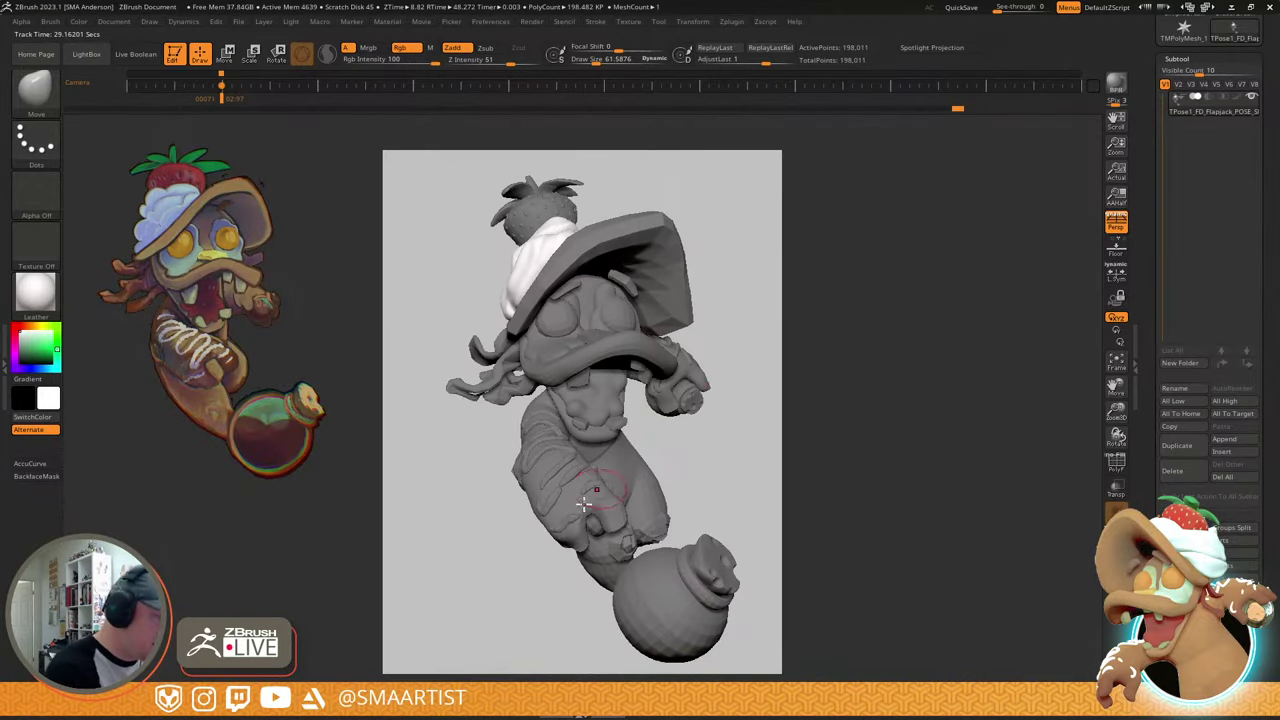
pyautogui.moveTo(582, 479)
pyautogui.mouseDown(button='right')
pyautogui.moveTo(606, 471)
pyautogui.moveTo(602, 494)
pyautogui.moveTo(567, 430)
pyautogui.mouseUp(button='right')
pyautogui.moveTo(567, 432)
pyautogui.keyDown('ctrl'); pyautogui.mouseDown()
pyautogui.moveTo(535, 422)
pyautogui.moveTo(520, 578)
pyautogui.moveTo(640, 515)
pyautogui.moveTo(650, 462)
pyautogui.mouseUp(); pyautogui.keyUp('ctrl')
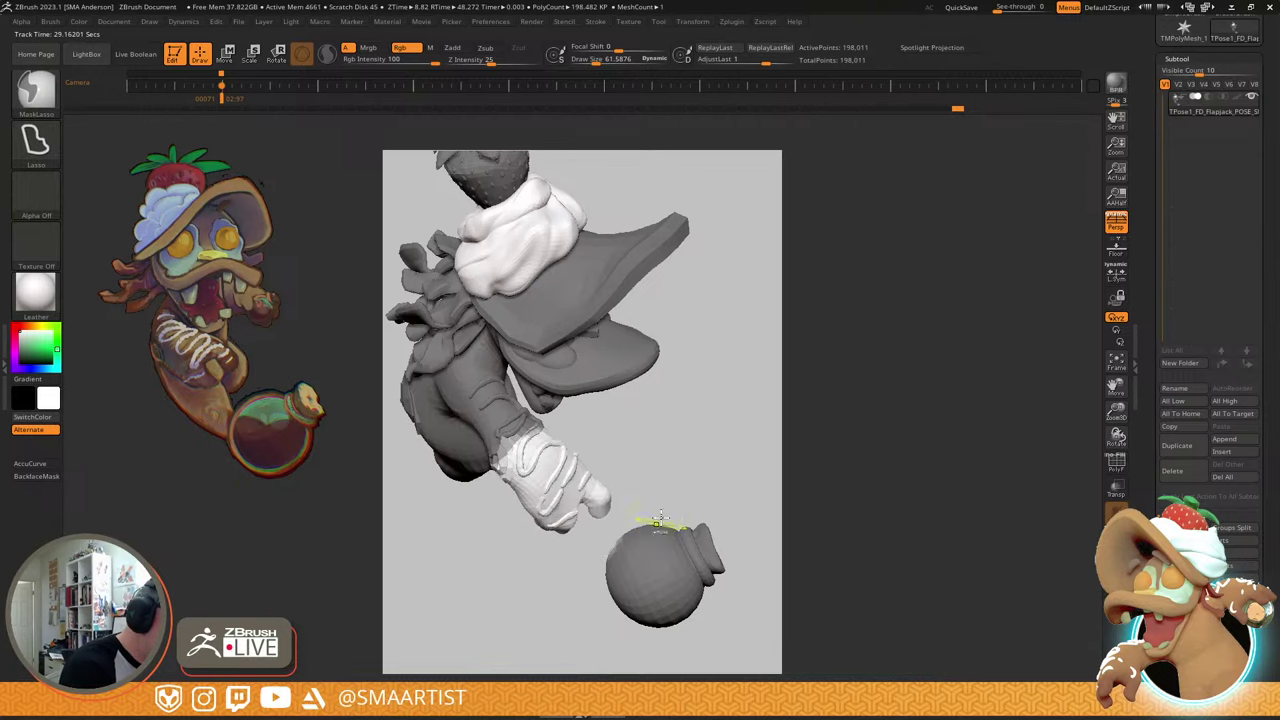
pyautogui.keyDown('ctrl'); pyautogui.moveTo(575, 604); pyautogui.dragTo(720, 466); pyautogui.keyUp('ctrl')
pyautogui.keyDown('alt'); pyautogui.moveTo(650, 356); pyautogui.dragTo(711, 459, button='right'); pyautogui.keyUp('alt')
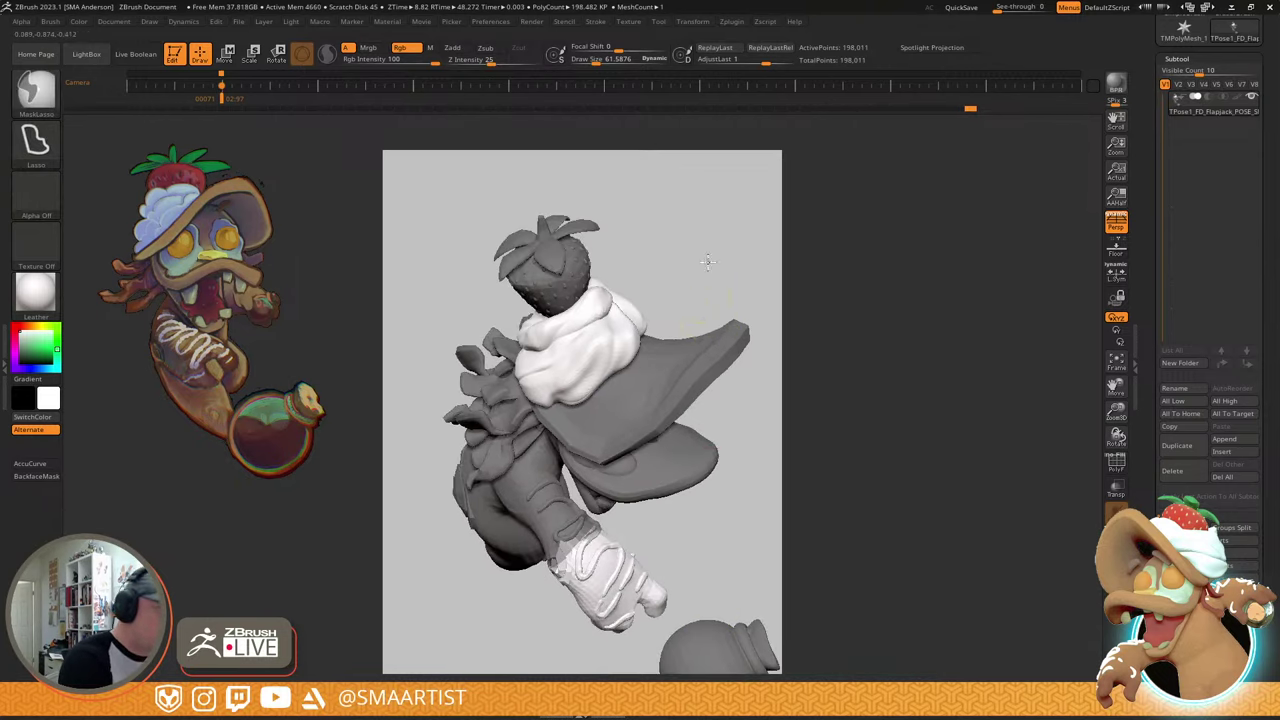
pyautogui.moveTo(702, 243)
pyautogui.keyDown('ctrl'); pyautogui.mouseDown()
pyautogui.moveTo(401, 393)
pyautogui.moveTo(610, 165)
pyautogui.mouseUp(); pyautogui.keyUp('ctrl')
pyautogui.moveTo(723, 400); pyautogui.dragTo(665, 440, button='right')
pyautogui.moveTo(665, 560)
pyautogui.keyDown('alt'); pyautogui.mouseDown(button='right')
pyautogui.moveTo(643, 365)
pyautogui.moveTo(626, 424)
pyautogui.moveTo(614, 386)
pyautogui.moveTo(571, 357)
pyautogui.moveTo(574, 370)
pyautogui.mouseUp(button='right'); pyautogui.keyUp('alt')
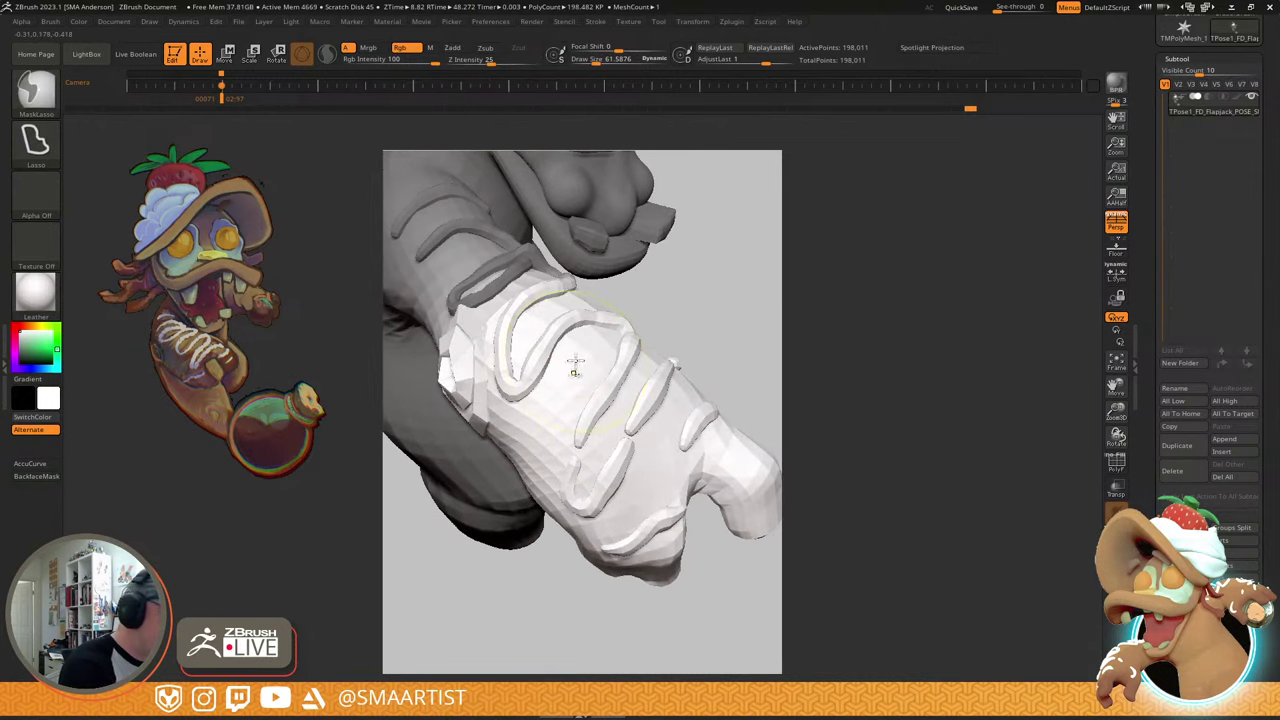
pyautogui.moveTo(633, 405)
pyautogui.keyDown('ctrl'); pyautogui.mouseDown(button='right')
pyautogui.moveTo(645, 362)
pyautogui.moveTo(589, 336)
pyautogui.moveTo(597, 348)
pyautogui.mouseUp(button='right'); pyautogui.keyUp('ctrl')
# - Place the transform gizmo at the elbow and try to repose the unmasked forearm
pyautogui.press('w')
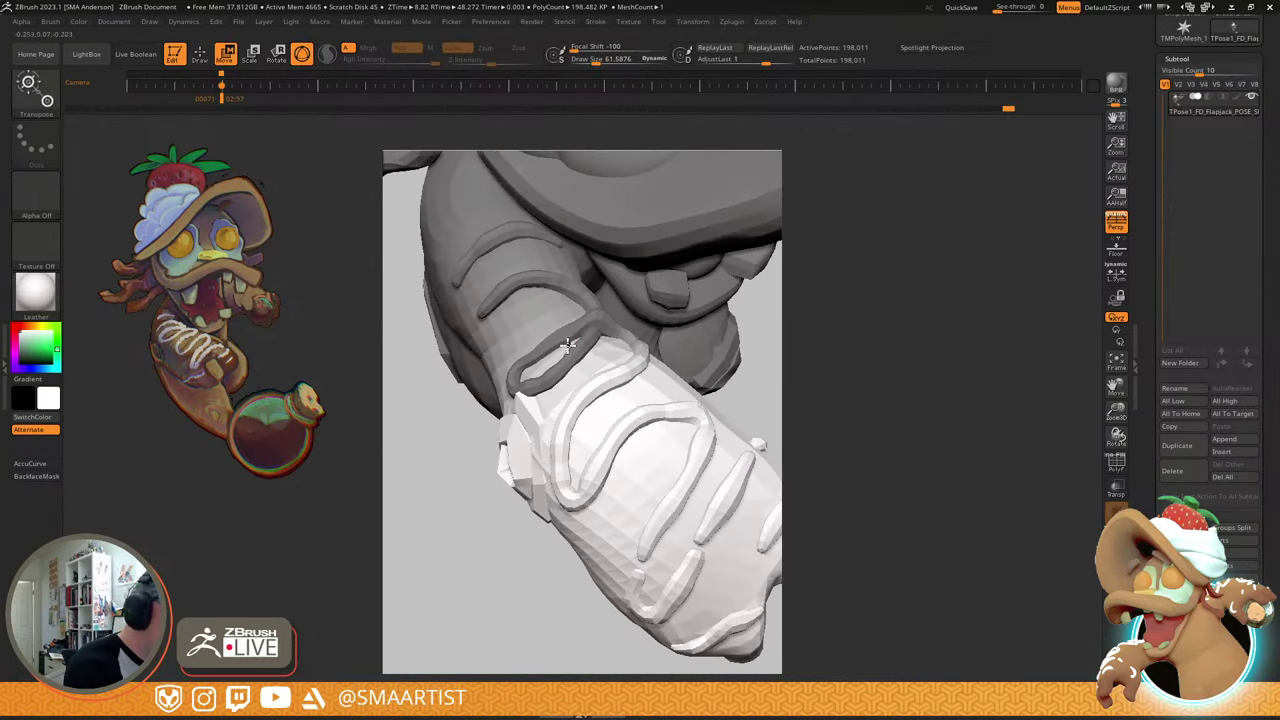
pyautogui.keyDown('alt'); pyautogui.click(551, 311); pyautogui.keyUp('alt')
pyautogui.moveTo(608, 289); pyautogui.dragTo(600, 273)
pyautogui.press('q')
pyautogui.moveTo(700, 343)
pyautogui.mouseDown(button='right')
pyautogui.moveTo(698, 303)
pyautogui.moveTo(654, 297)
pyautogui.mouseUp(button='right')
pyautogui.press('Right')
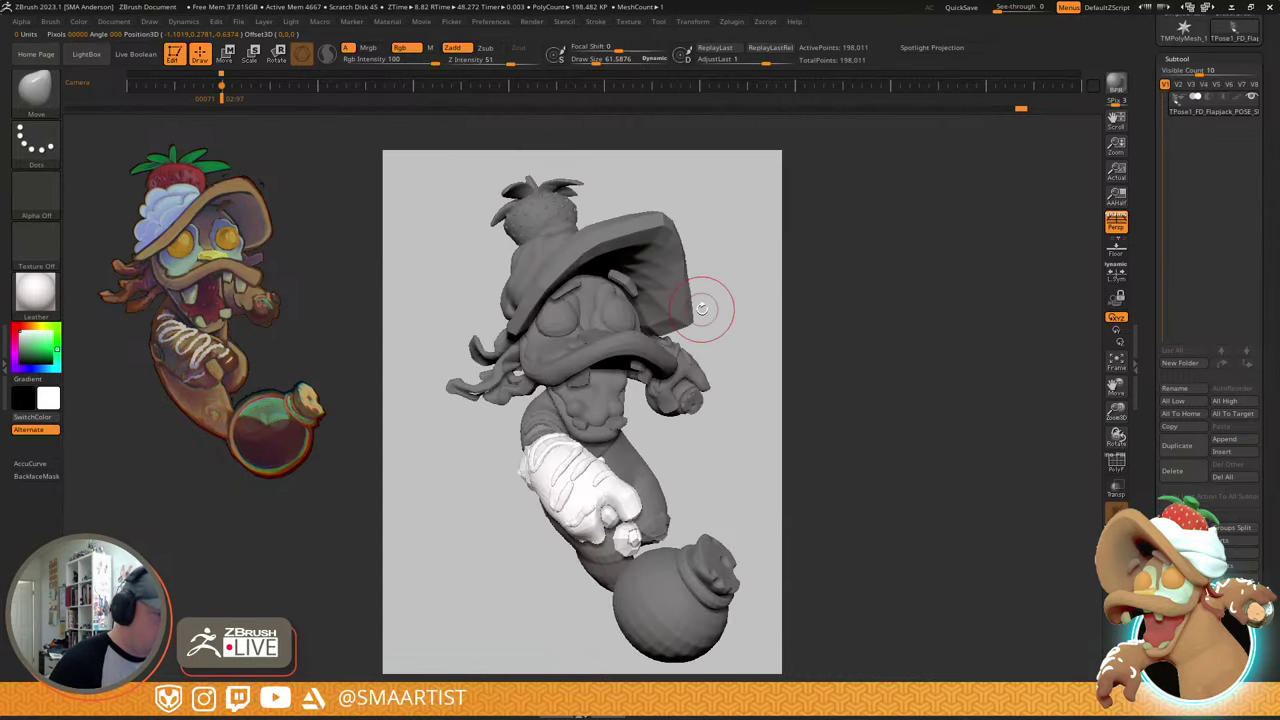
pyautogui.hotkey('ctrl', 'z')
# - Mask the broken end piece below the hand and rotate the forearm slightly about the elbow with the gizmo
pyautogui.moveTo(711, 514); pyautogui.dragTo(714, 461, button='right')
pyautogui.moveTo(706, 463)
pyautogui.keyDown('ctrl'); pyautogui.mouseDown()
pyautogui.moveTo(591, 602)
pyautogui.moveTo(796, 553)
pyautogui.mouseUp(); pyautogui.keyUp('ctrl')
pyautogui.moveTo(718, 432)
pyautogui.mouseDown(button='right')
pyautogui.moveTo(656, 432)
pyautogui.moveTo(649, 412)
pyautogui.moveTo(711, 434)
pyautogui.mouseUp(button='right')
pyautogui.press('w')
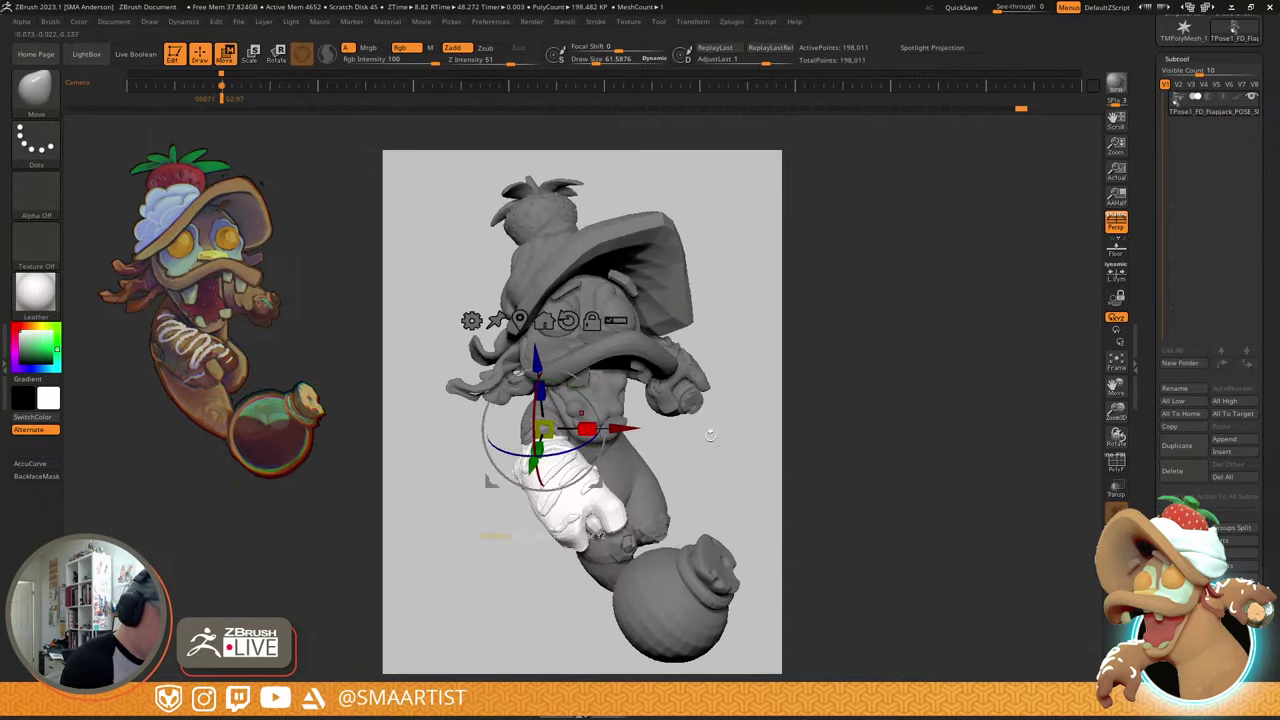
pyautogui.moveTo(584, 440); pyautogui.dragTo(585, 438)
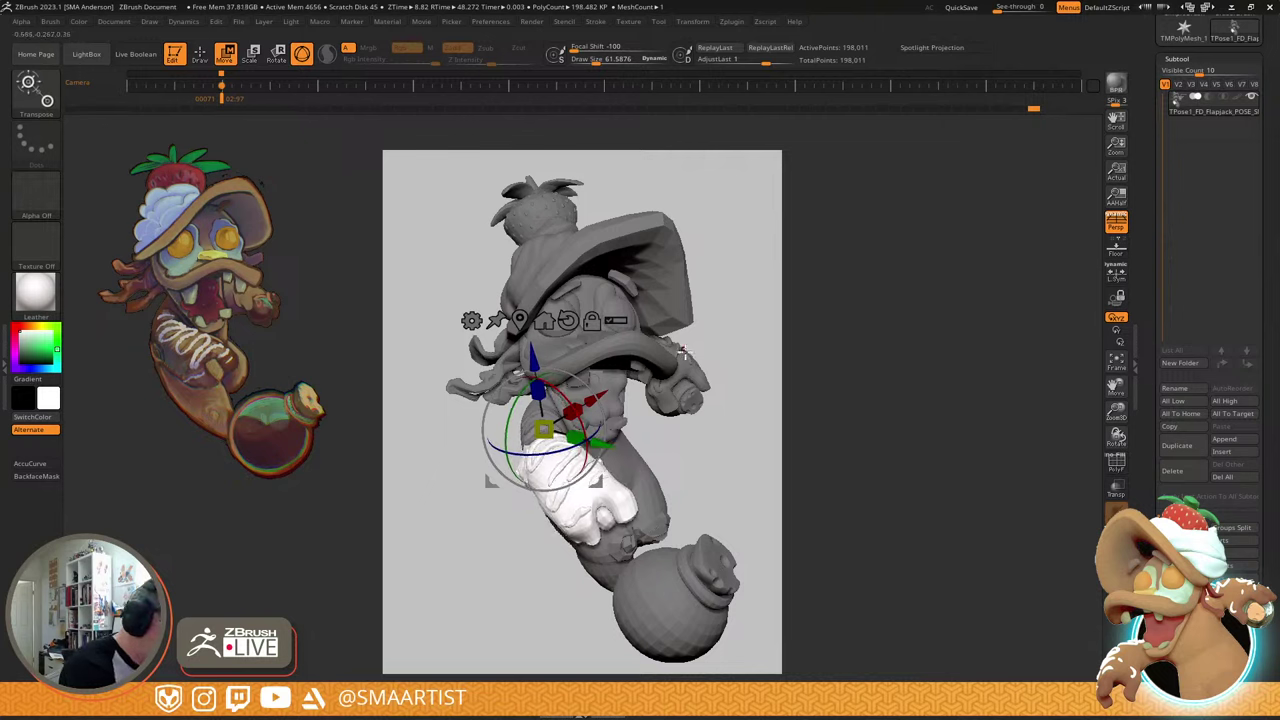
pyautogui.press('q')
# - Inspect the elbow joint, restore the document to actual size and clear the mask
pyautogui.moveTo(677, 421)
pyautogui.mouseDown()
pyautogui.moveTo(667, 403)
pyautogui.moveTo(694, 406)
pyautogui.moveTo(694, 391)
pyautogui.moveTo(635, 412)
pyautogui.mouseUp()
pyautogui.moveTo(636, 413); pyautogui.dragTo(694, 390, button='right')
pyautogui.moveTo(693, 390); pyautogui.dragTo(860, 284)
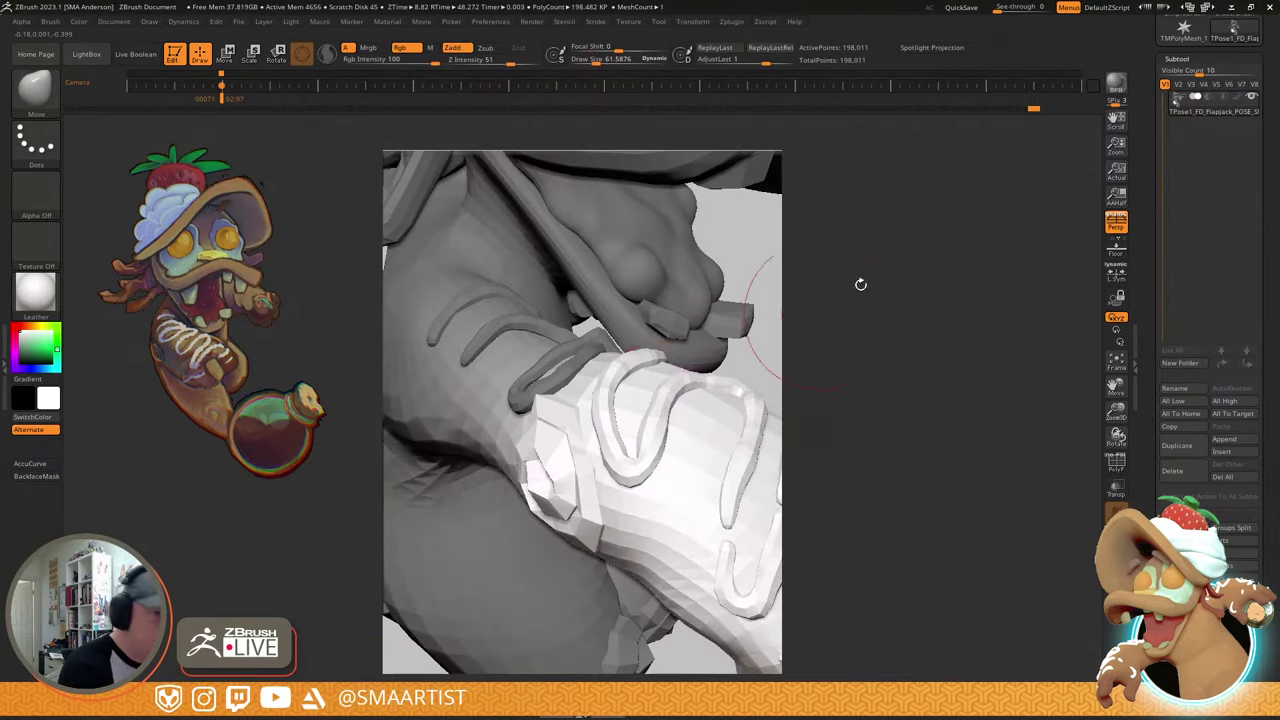
pyautogui.click(1125, 180)
pyautogui.keyDown('ctrl'); pyautogui.moveTo(829, 329); pyautogui.dragTo(721, 339, button='right'); pyautogui.keyUp('ctrl')
pyautogui.keyDown('ctrl'); pyautogui.moveTo(721, 339); pyautogui.dragTo(698, 388, button='right'); pyautogui.keyUp('ctrl')
pyautogui.keyDown('ctrl'); pyautogui.moveTo(922, 280); pyautogui.dragTo(935, 300); pyautogui.keyUp('ctrl')
pyautogui.moveTo(797, 319)
pyautogui.mouseDown(button='right')
pyautogui.moveTo(715, 363)
pyautogui.moveTo(791, 334)
pyautogui.moveTo(746, 350)
pyautogui.moveTo(757, 343)
pyautogui.mouseUp(button='right')
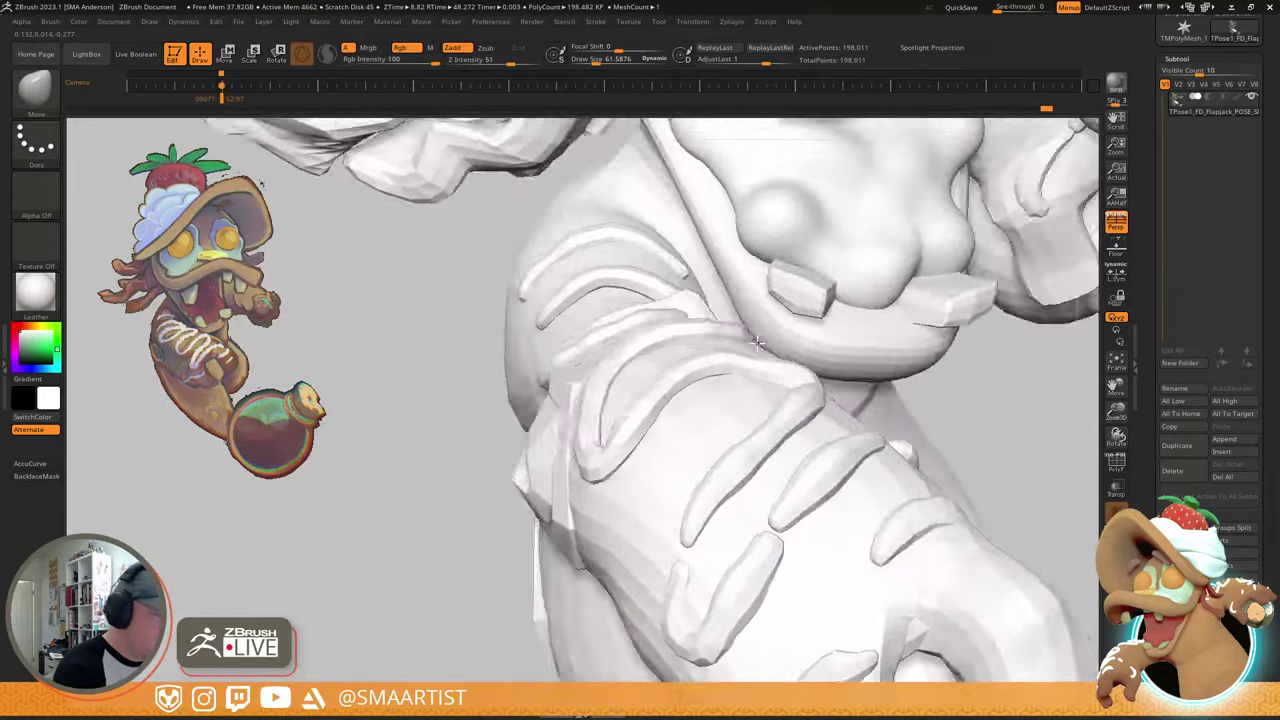
# - Mask everything except the jagged pieces, including the one behind the elbow
pyautogui.moveTo(757, 343); pyautogui.dragTo(593, 455)
pyautogui.press('w')
pyautogui.keyDown('ctrl'); pyautogui.click(529, 481); pyautogui.keyUp('ctrl')
pyautogui.press('q')
pyautogui.moveTo(628, 462); pyautogui.dragTo(586, 468, button='right')
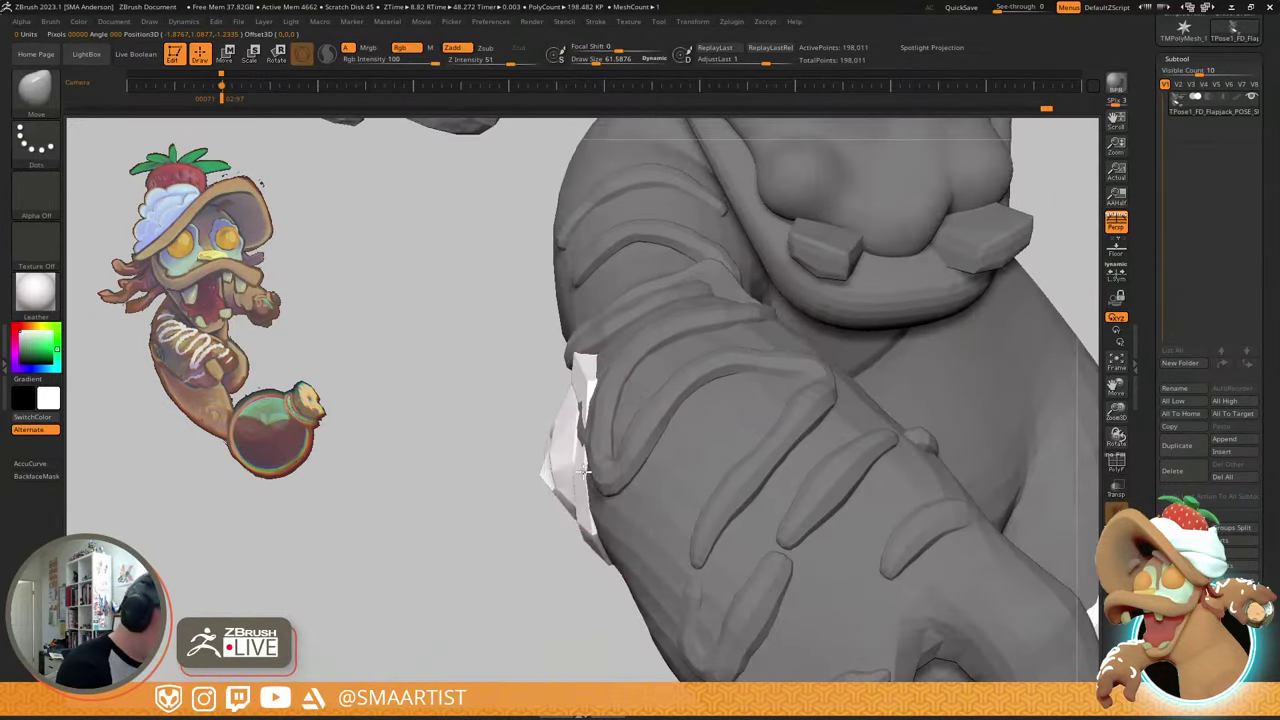
# - Select the Move brush, reduce its size to about 28 and nudge the jagged piece against the elbow
pyautogui.press('b')
pyautogui.press('m')
pyautogui.press('v')
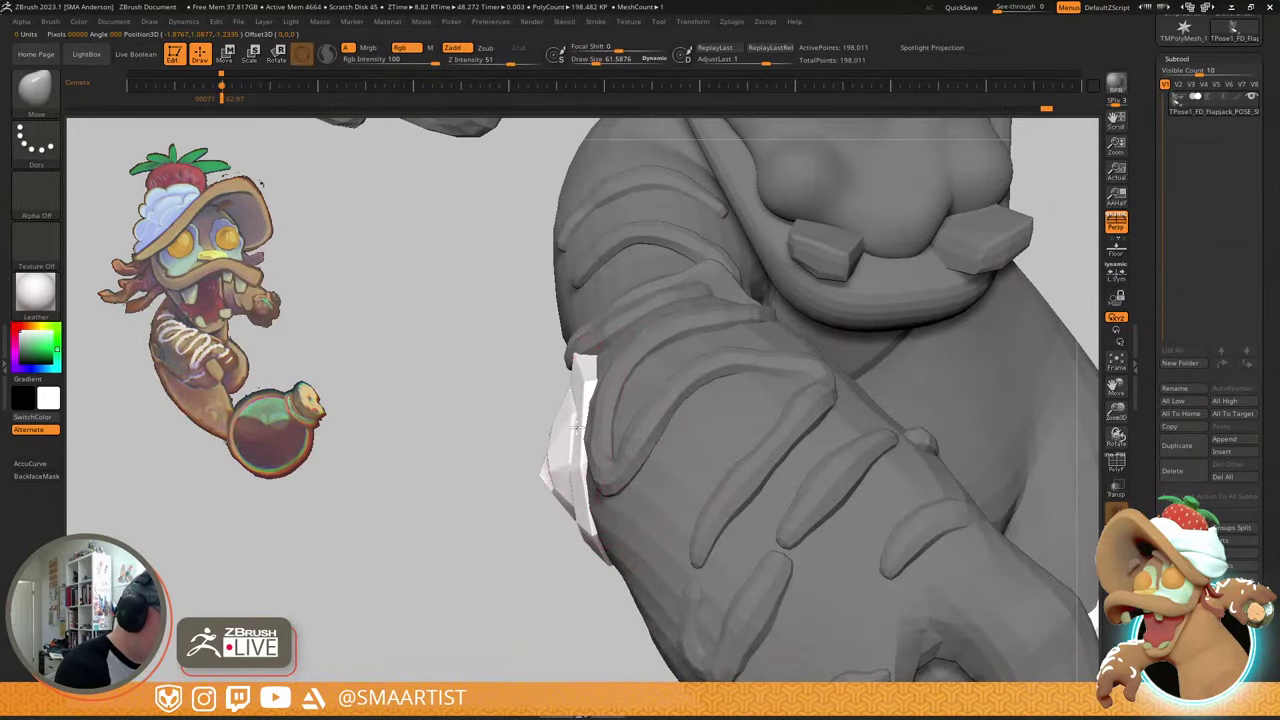
pyautogui.moveTo(570, 424); pyautogui.dragTo(569, 458, button='right')
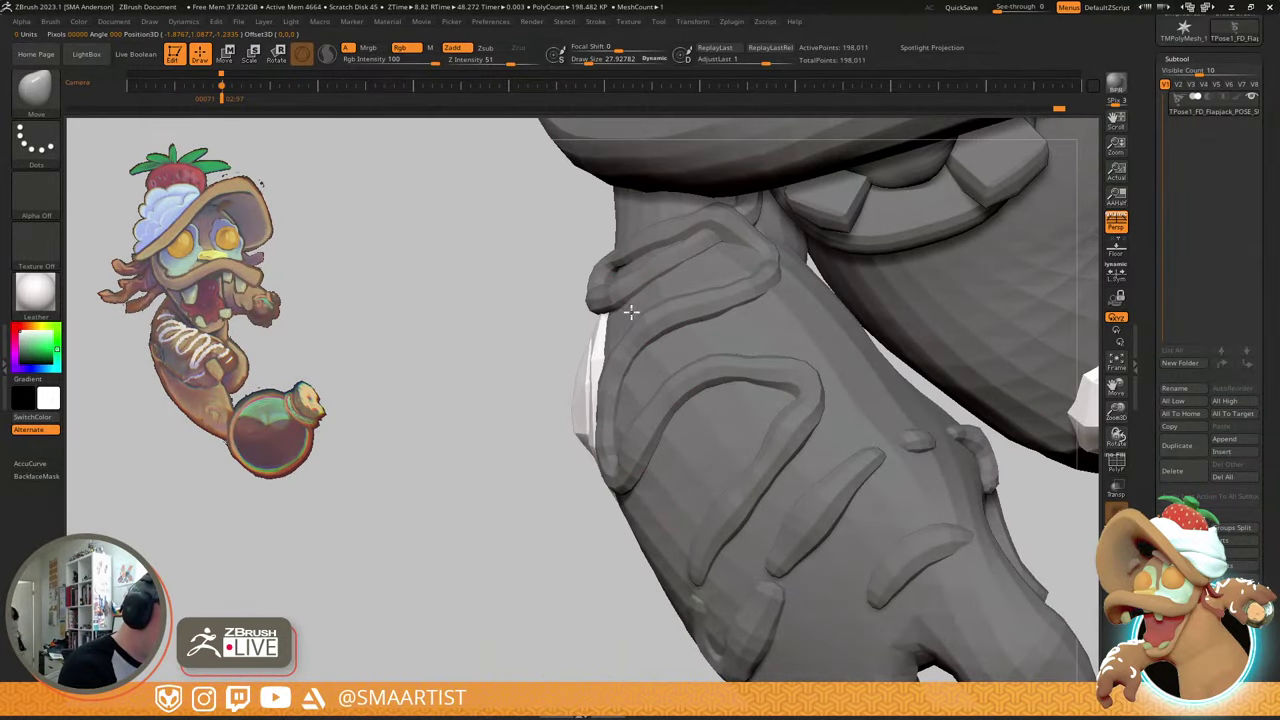
pyautogui.moveTo(633, 317); pyautogui.dragTo(697, 343, button='right')
# - Mask everything except the icing stripes and adjust the stripe under the jaw with the Move brush at about 42
pyautogui.press('w')
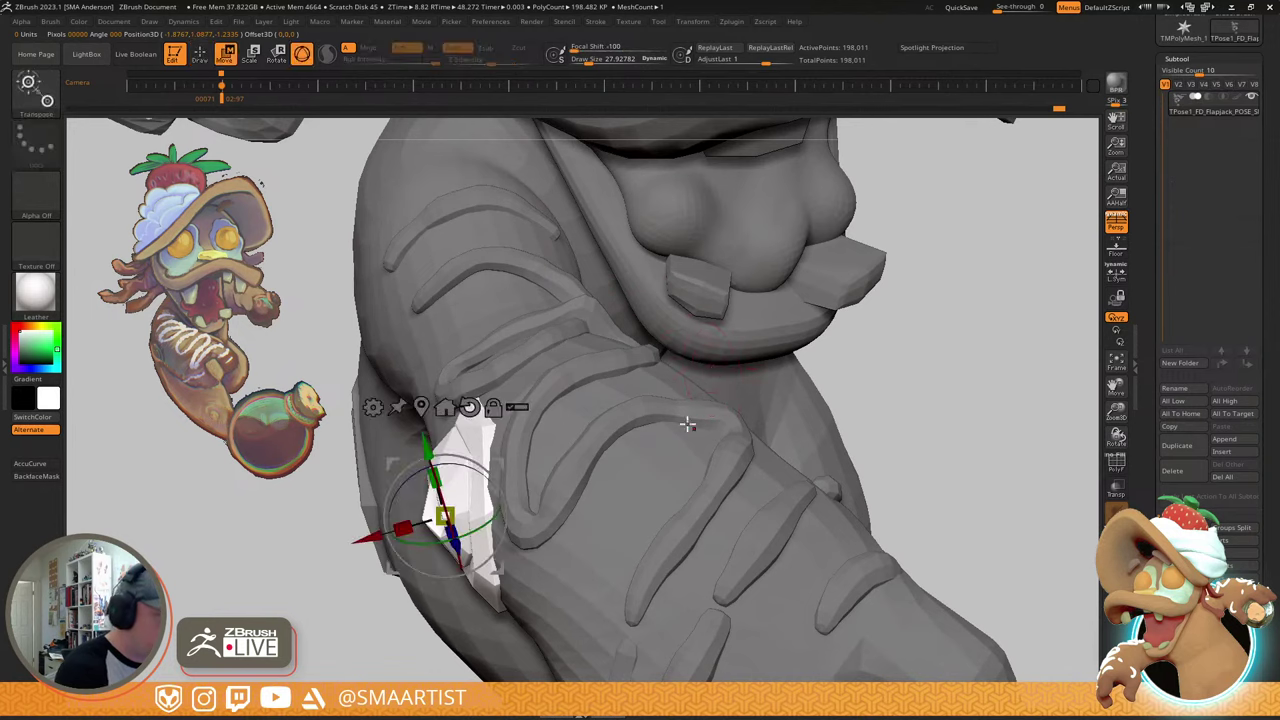
pyautogui.keyDown('ctrl'); pyautogui.click(684, 409); pyautogui.keyUp('ctrl')
pyautogui.press('q')
pyautogui.moveTo(682, 410)
pyautogui.mouseDown(button='right')
pyautogui.moveTo(664, 430)
pyautogui.moveTo(687, 380)
pyautogui.moveTo(757, 343)
pyautogui.mouseUp(button='right')
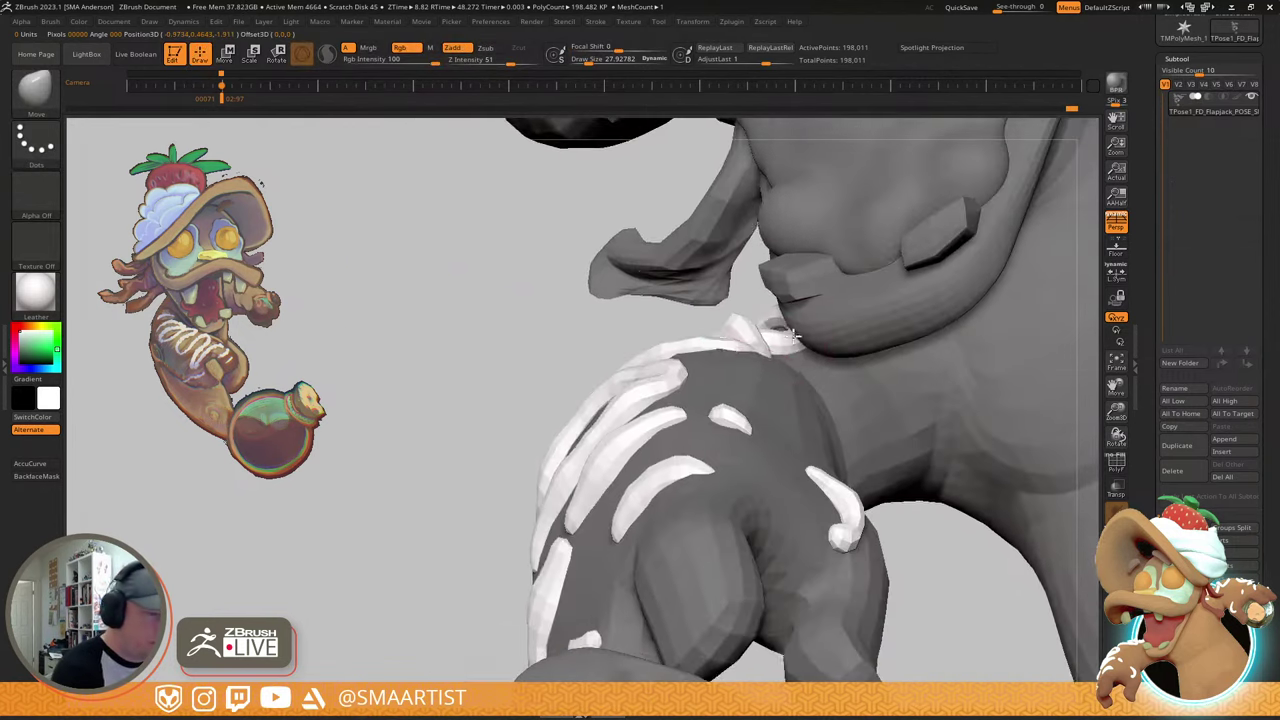
pyautogui.press('s')
pyautogui.moveTo(756, 353); pyautogui.dragTo(759, 354)
pyautogui.moveTo(759, 337); pyautogui.dragTo(762, 370, button='right')
# - Clear the mask from the whole figure and return to the stored camera view
pyautogui.keyDown('ctrl'); pyautogui.moveTo(922, 368); pyautogui.dragTo(814, 323, button='right'); pyautogui.keyUp('ctrl')
pyautogui.keyDown('ctrl'); pyautogui.moveTo(814, 323); pyautogui.dragTo(826, 338); pyautogui.keyUp('ctrl')
pyautogui.keyDown('ctrl'); pyautogui.moveTo(826, 338); pyautogui.dragTo(830, 332, button='right'); pyautogui.keyUp('ctrl')
pyautogui.moveTo(829, 332); pyautogui.dragTo(836, 312)
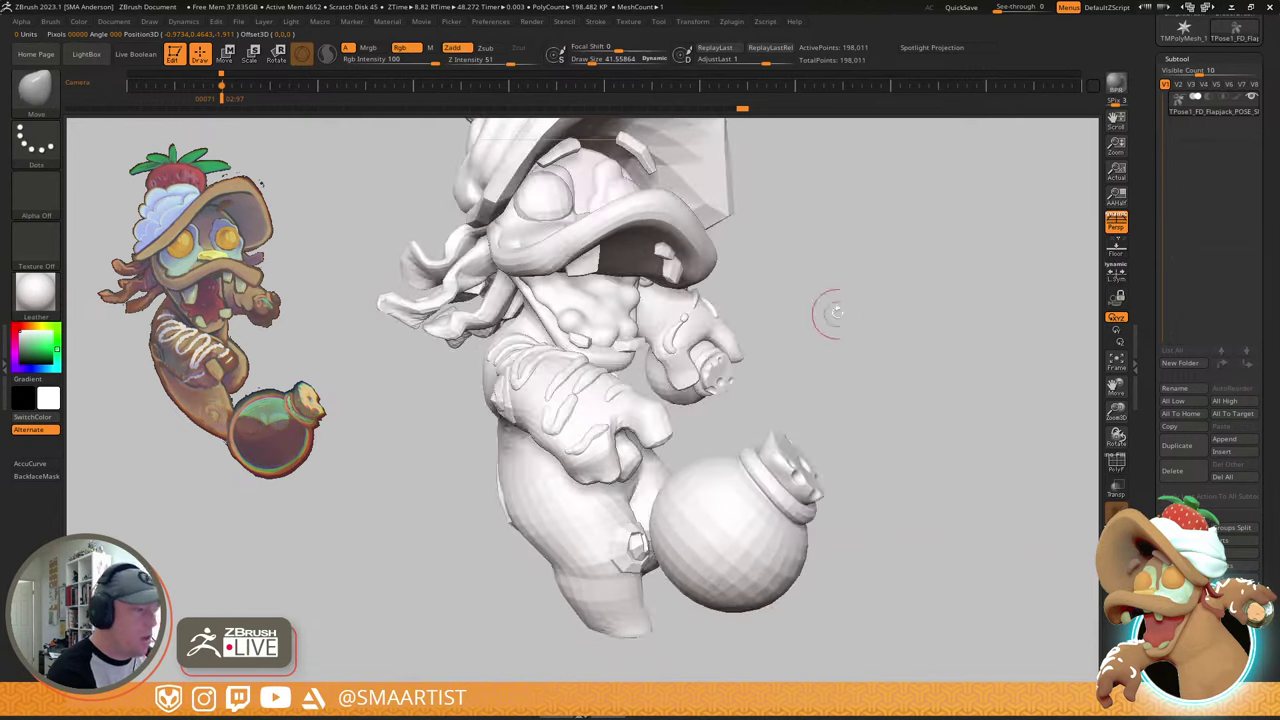
pyautogui.press('Right')
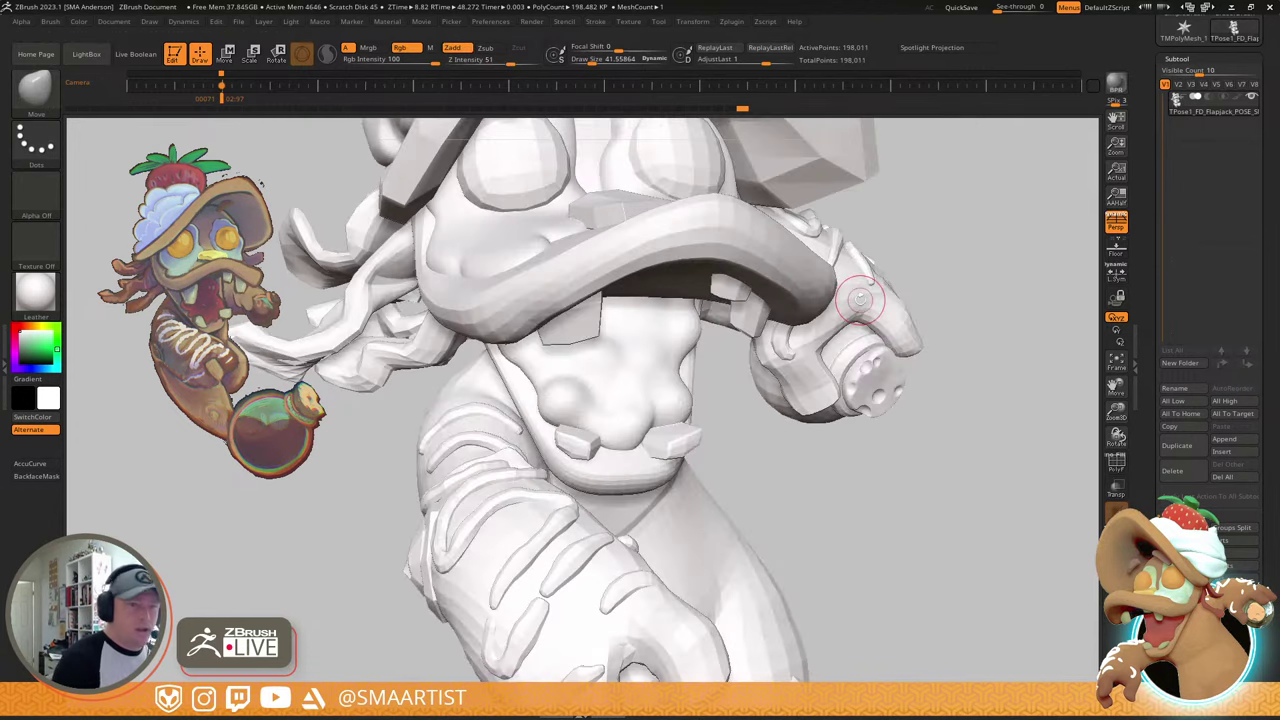
# - Shrink the document view and mask everything except the body mesh, starting from the raised hand
pyautogui.moveTo(1119, 152); pyautogui.dragTo(1069, 104)
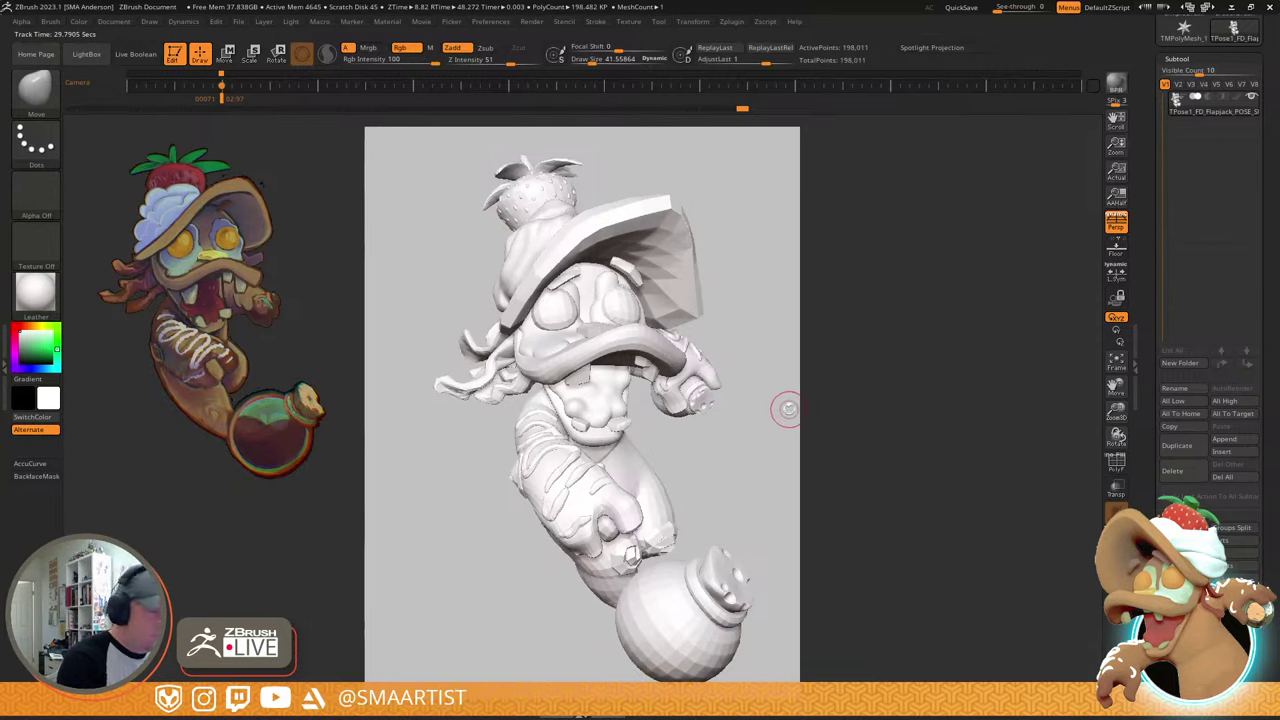
pyautogui.moveTo(789, 409); pyautogui.dragTo(635, 394)
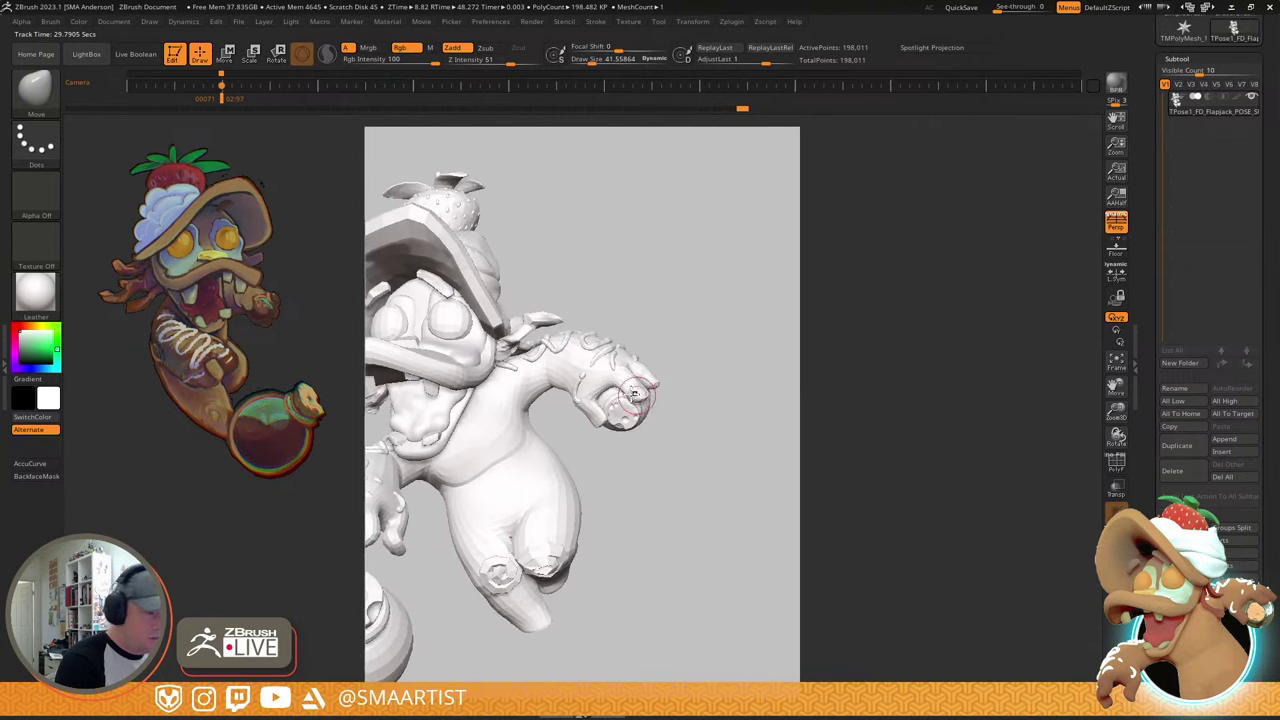
pyautogui.keyDown('ctrl'); pyautogui.moveTo(635, 394); pyautogui.dragTo(632, 440, button='right'); pyautogui.keyUp('ctrl')
pyautogui.moveTo(533, 449); pyautogui.dragTo(551, 456, button='right')
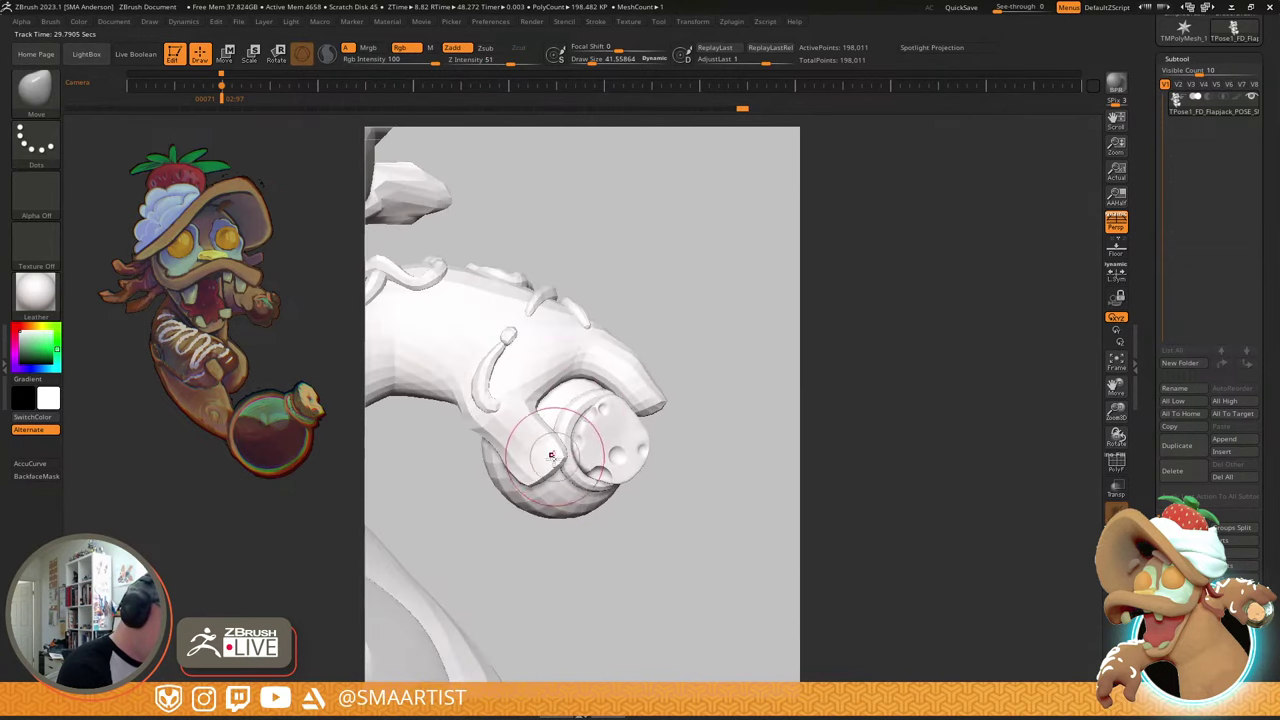
pyautogui.moveTo(683, 376); pyautogui.dragTo(653, 405, button='right')
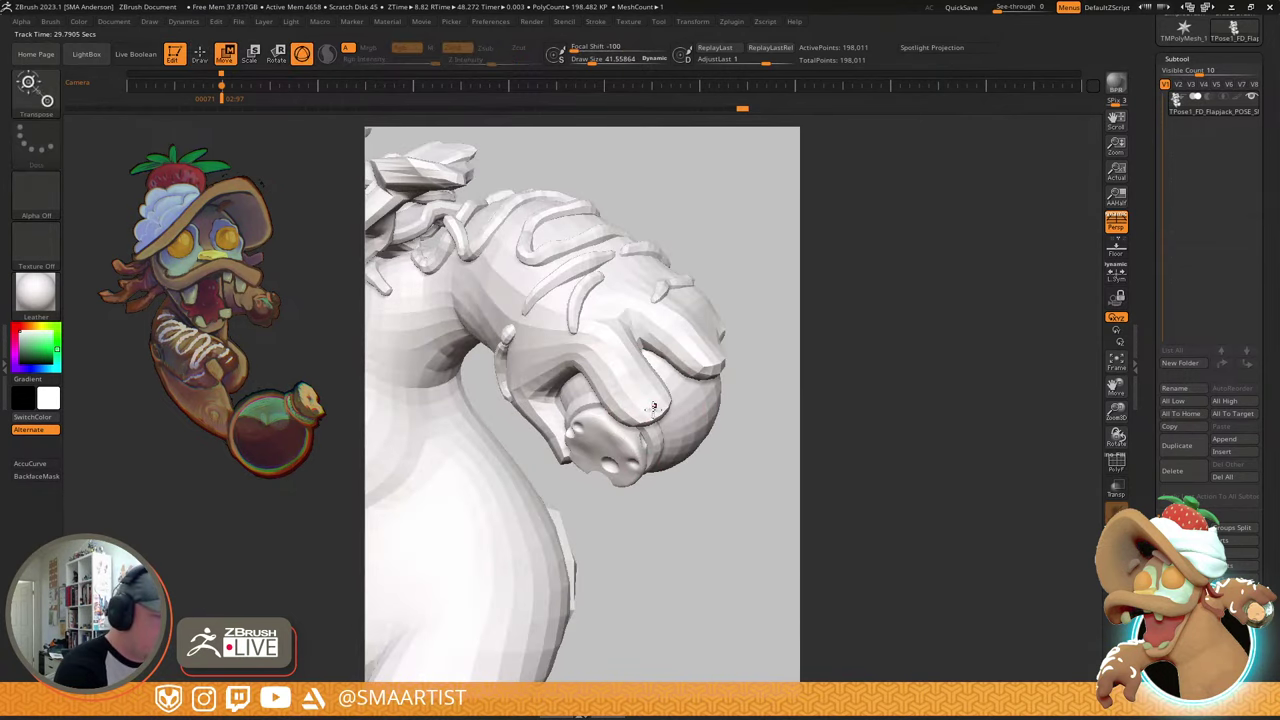
pyautogui.press('w')
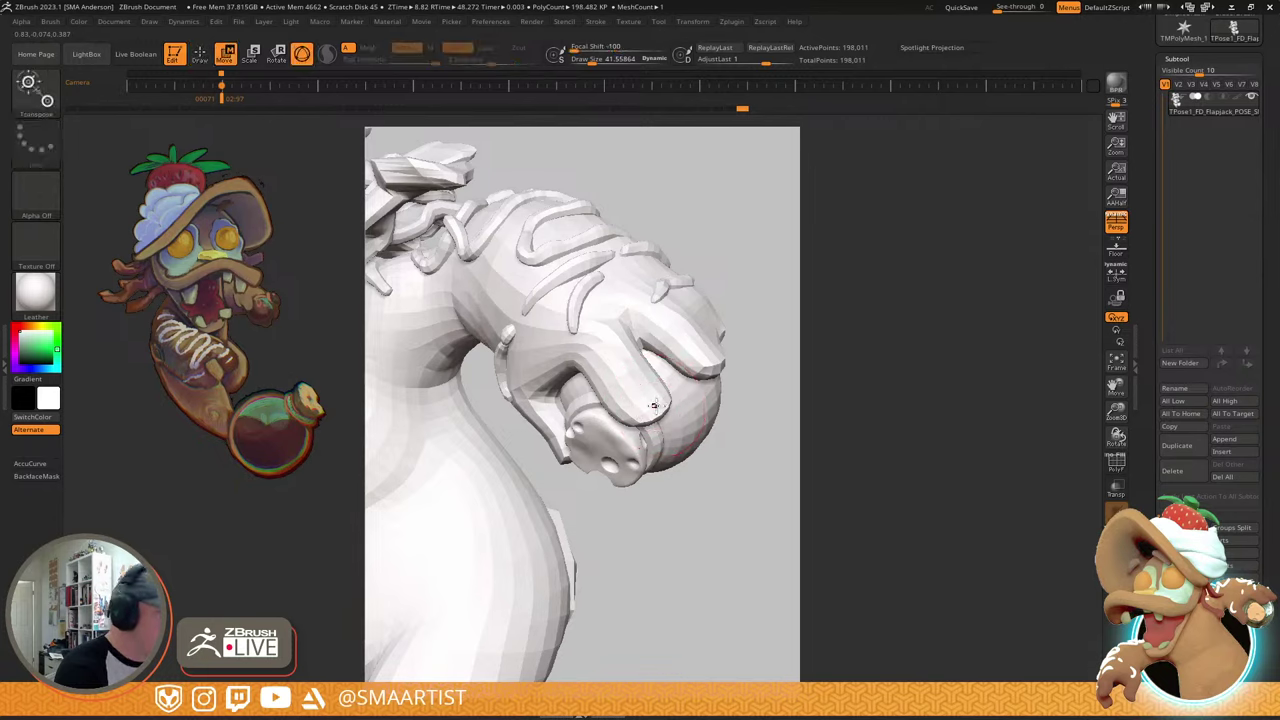
pyautogui.press('q')
pyautogui.press('w')
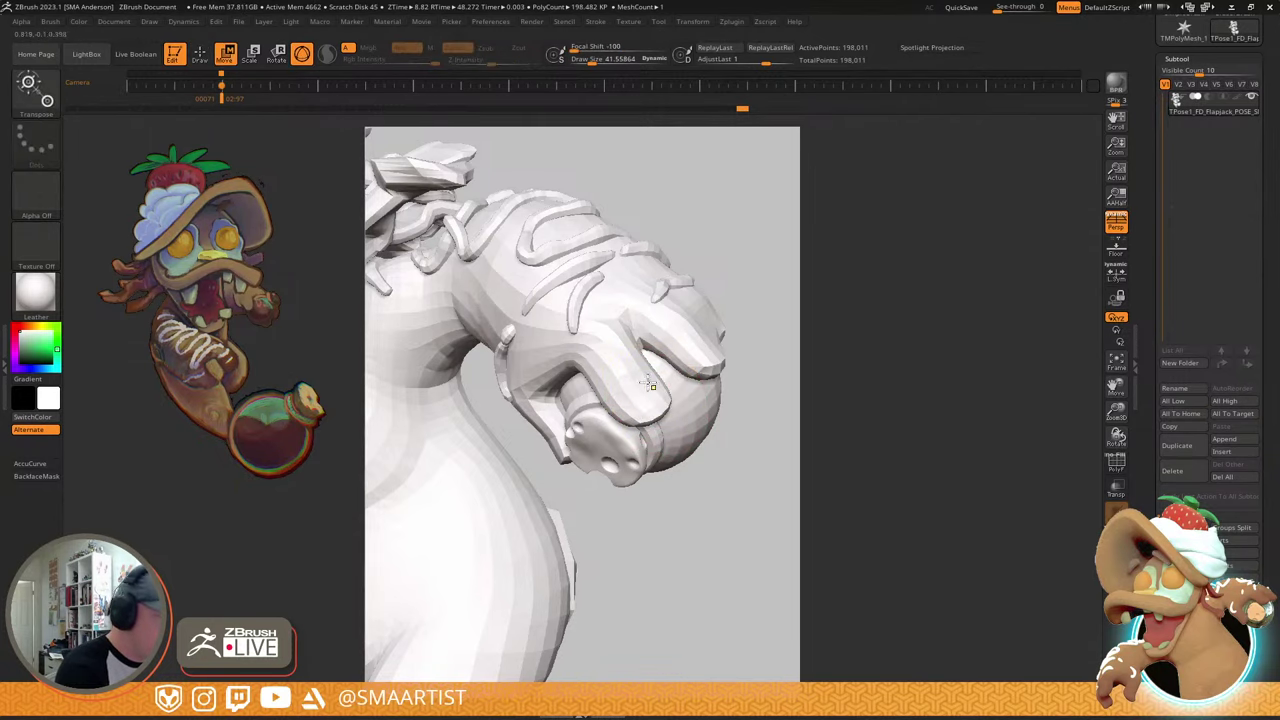
pyautogui.keyDown('ctrl'); pyautogui.click(646, 386); pyautogui.keyUp('ctrl')
pyautogui.press('q')
# - Enlarge the Move brush to about 81, reshape the raised hand's fingers and compare the pose from the stored camera view
pyautogui.moveTo(642, 400); pyautogui.dragTo(648, 410, button='right')
pyautogui.press(']')
pyautogui.press(']')
pyautogui.press(']')
pyautogui.press(']')
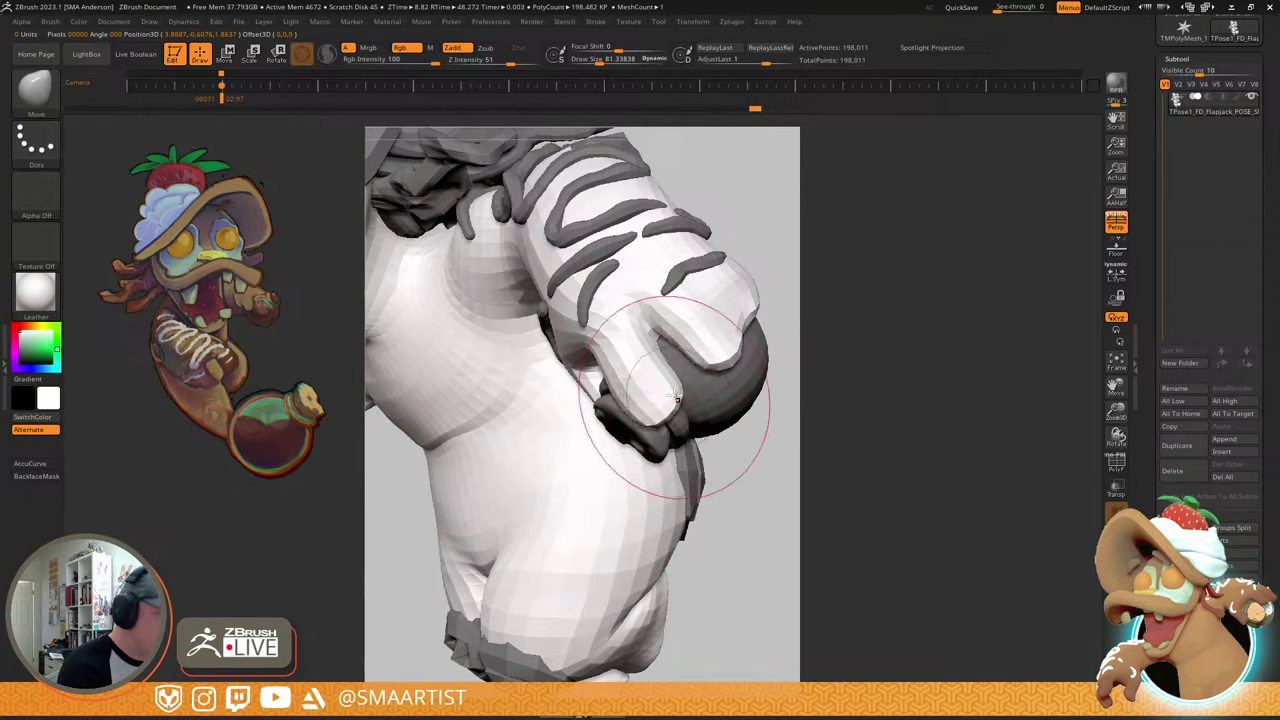
pyautogui.moveTo(676, 398)
pyautogui.mouseDown(button='right')
pyautogui.moveTo(729, 380)
pyautogui.moveTo(749, 338)
pyautogui.moveTo(737, 320)
pyautogui.moveTo(685, 348)
pyautogui.mouseUp(button='right')
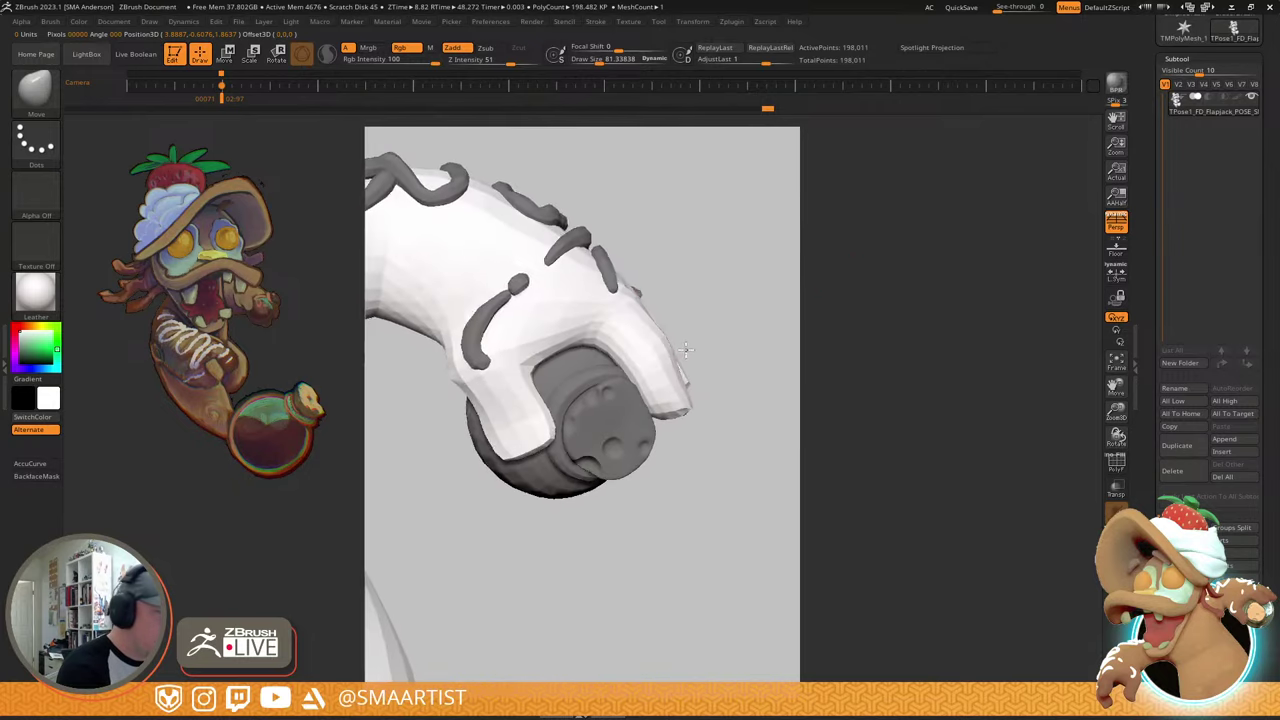
pyautogui.moveTo(532, 447); pyautogui.dragTo(523, 432)
pyautogui.keyDown('ctrl'); pyautogui.moveTo(585, 446); pyautogui.dragTo(656, 402, button='right'); pyautogui.keyUp('ctrl')
pyautogui.press('Left')
pyautogui.press('Right')
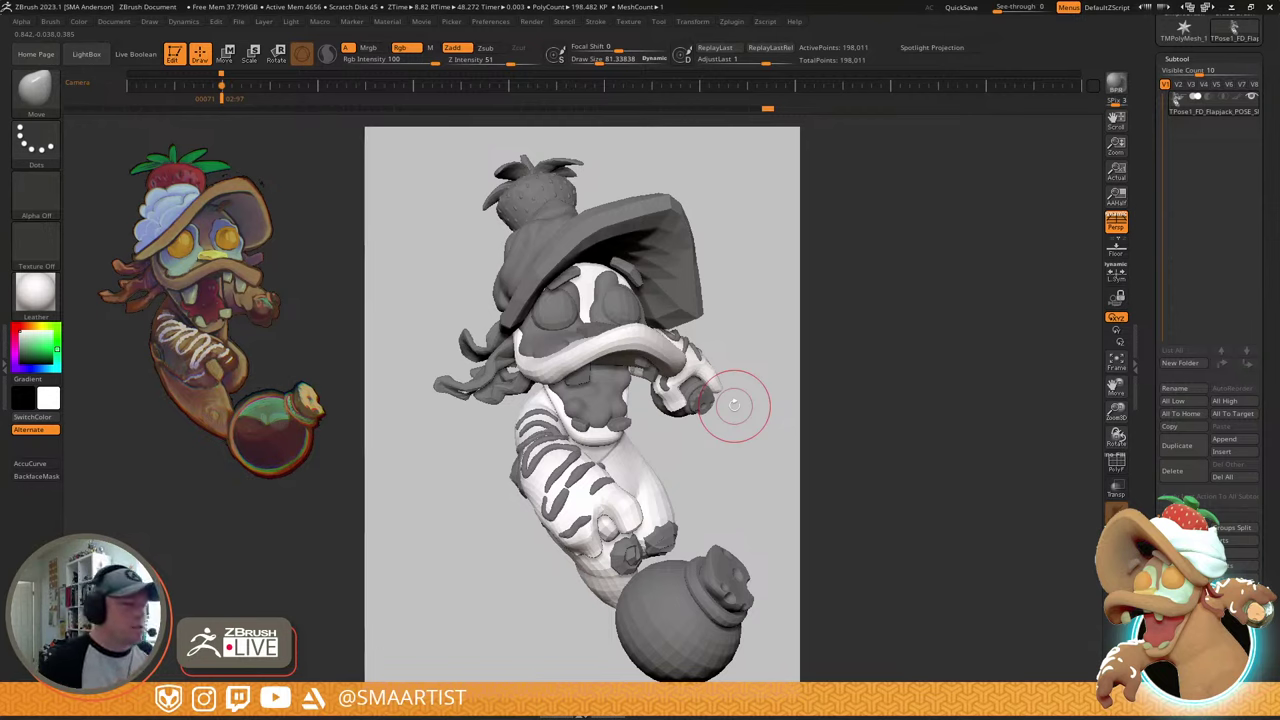
# - Reduce the Move brush to about 58, inspect the raised hand from other angles and return to the stored camera view
pyautogui.moveTo(682, 405); pyautogui.dragTo(670, 398, button='right')
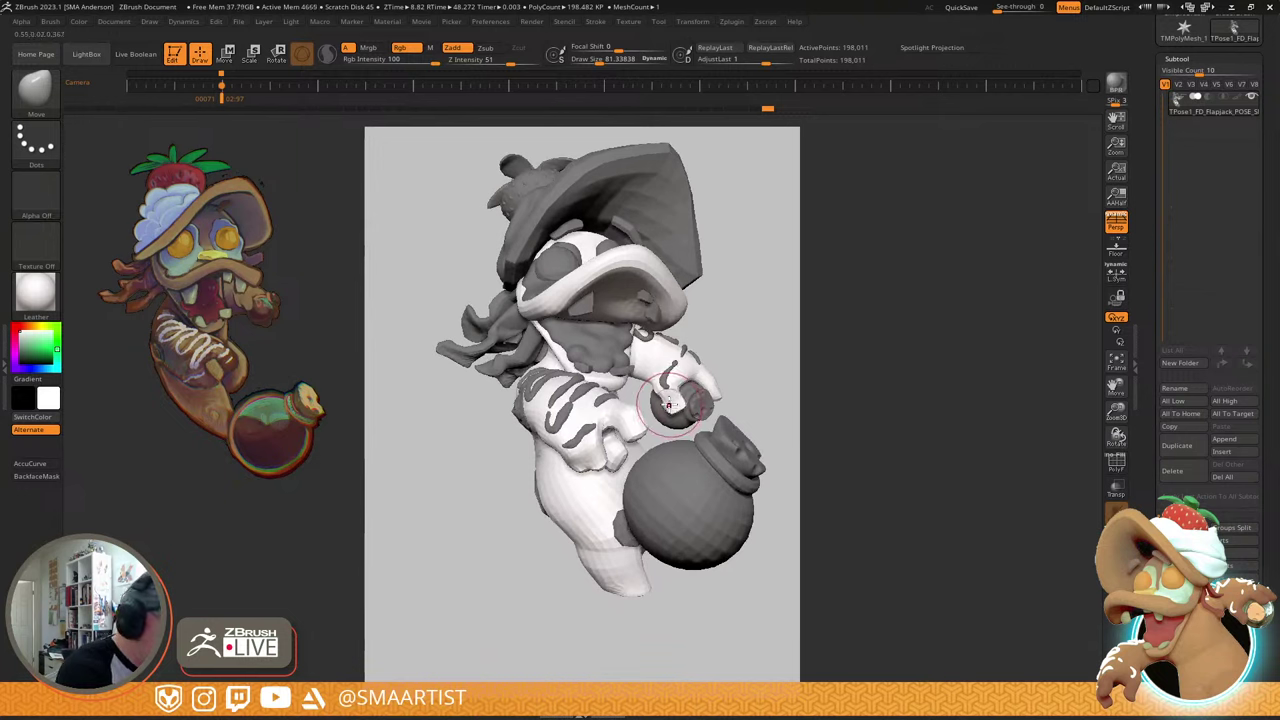
pyautogui.press('[')
pyautogui.press('[')
pyautogui.press('[')
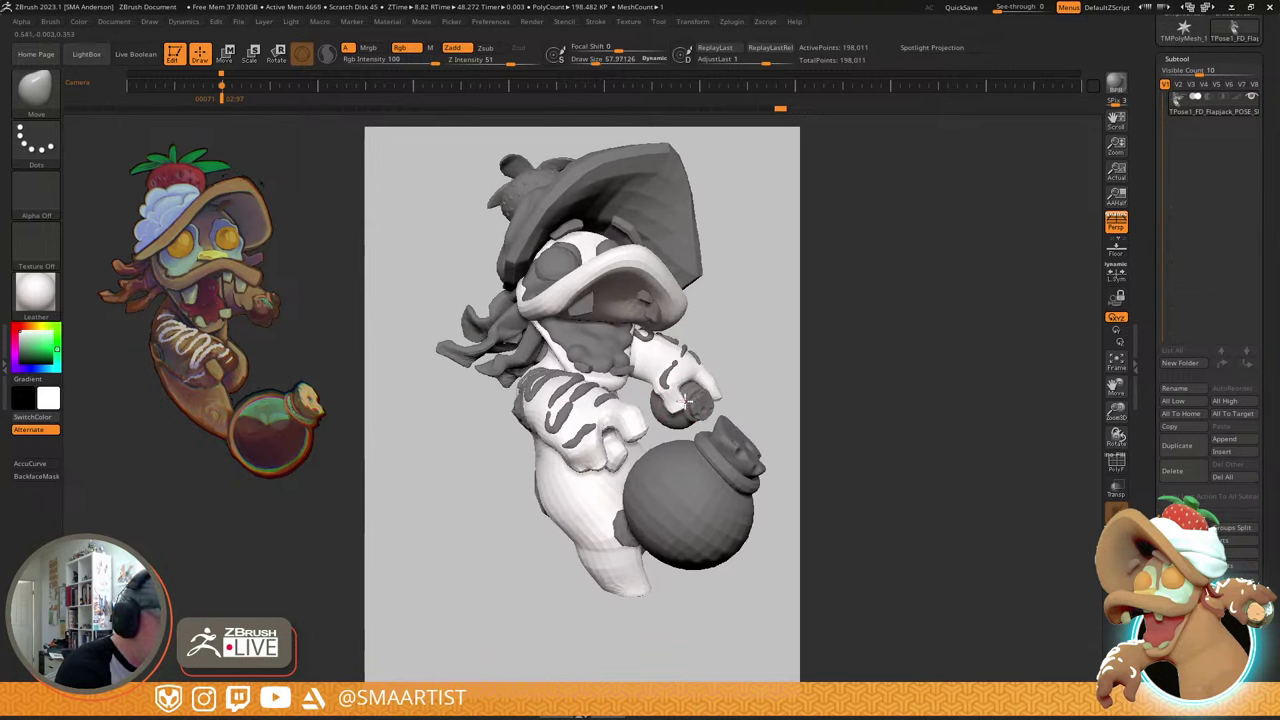
pyautogui.moveTo(670, 398); pyautogui.dragTo(757, 393, button='right')
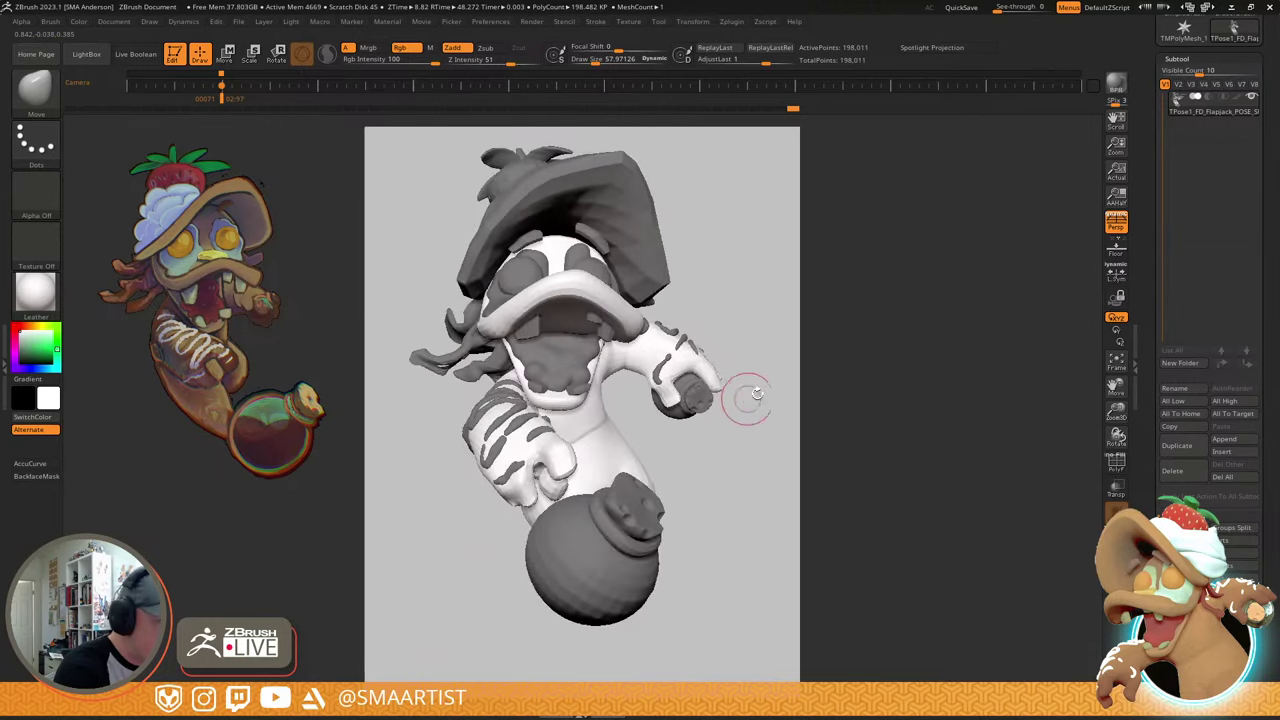
pyautogui.press('Right')
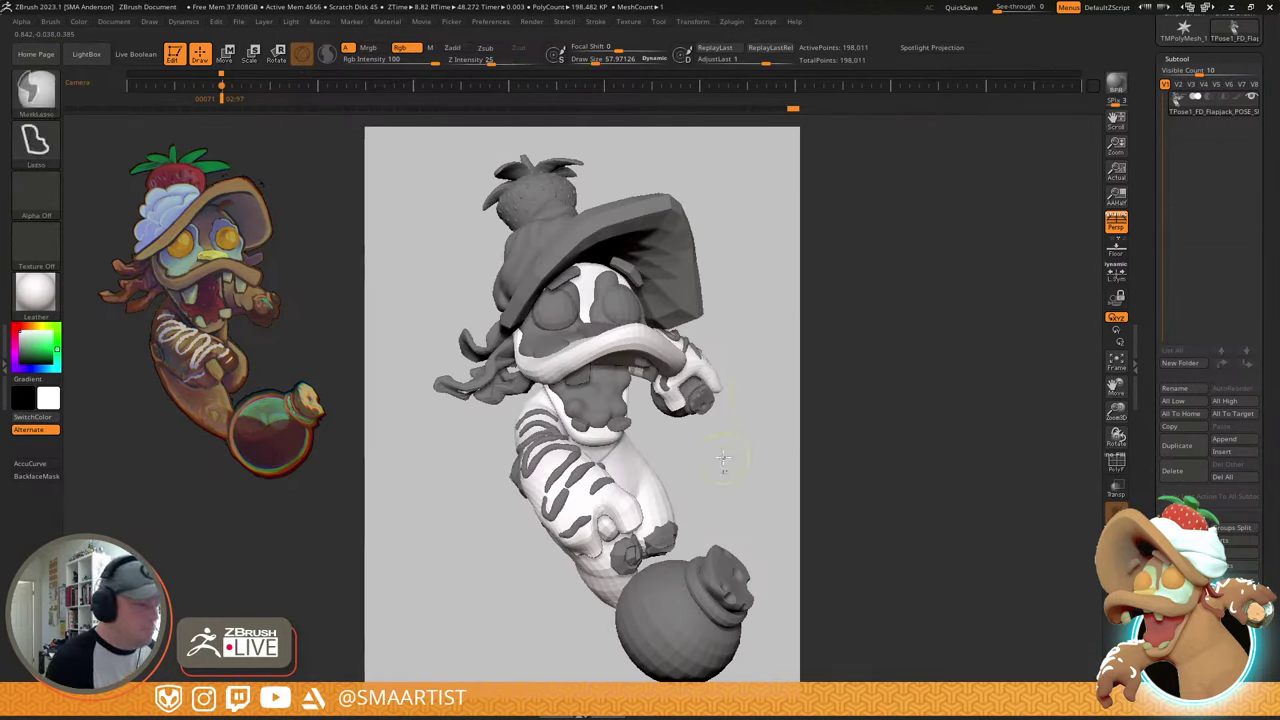
# - Clear the mask from the whole figure and transfer the Transpose Master pose back to the original subtools
pyautogui.keyDown('ctrl'); pyautogui.moveTo(725, 463); pyautogui.dragTo(773, 496); pyautogui.keyUp('ctrl')
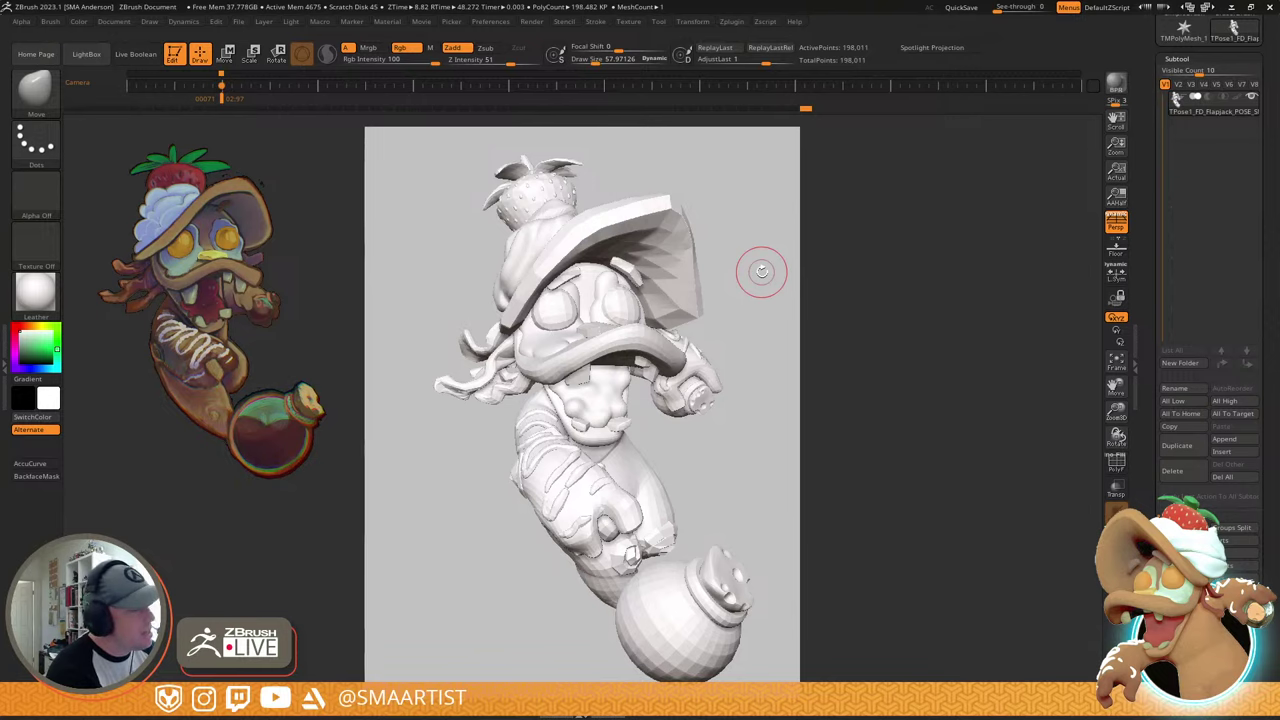
pyautogui.moveTo(735, 286)
pyautogui.mouseDown()
pyautogui.moveTo(660, 350)
pyautogui.moveTo(556, 479)
pyautogui.moveTo(607, 445)
pyautogui.mouseUp()
pyautogui.moveTo(566, 443); pyautogui.dragTo(568, 426, button='right')
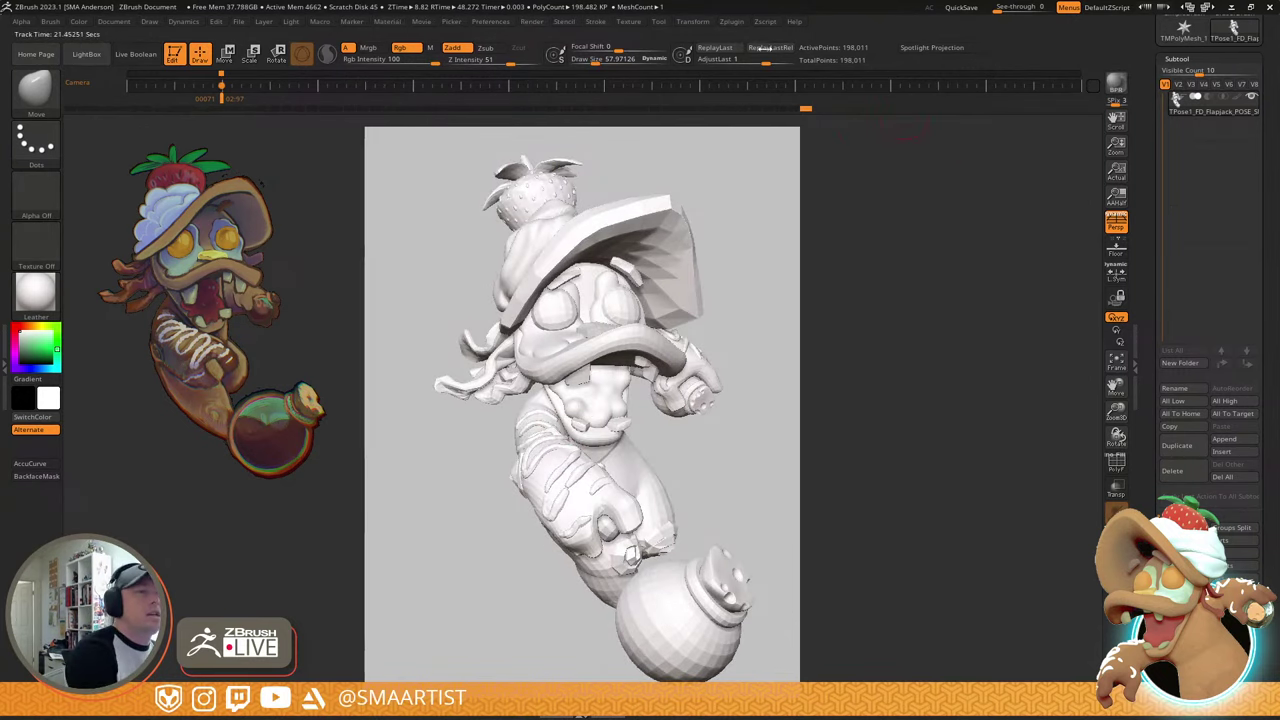
pyautogui.click(733, 21)
pyautogui.click(846, 334)
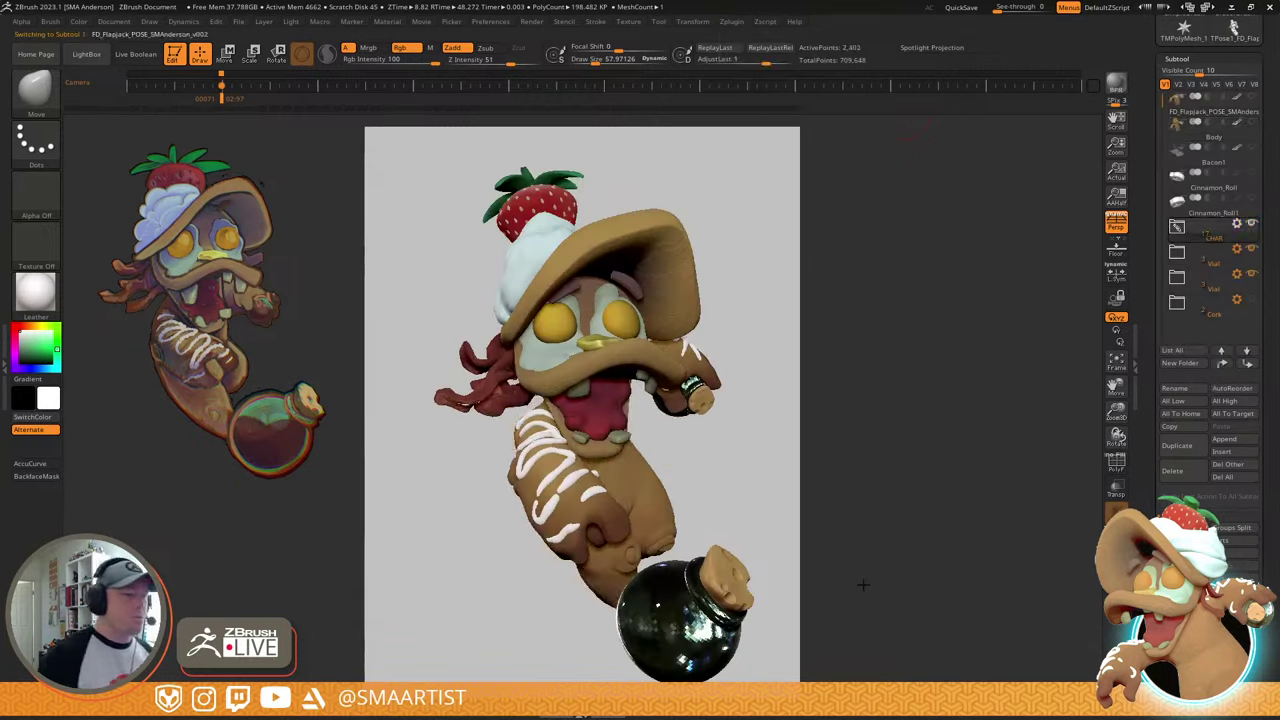
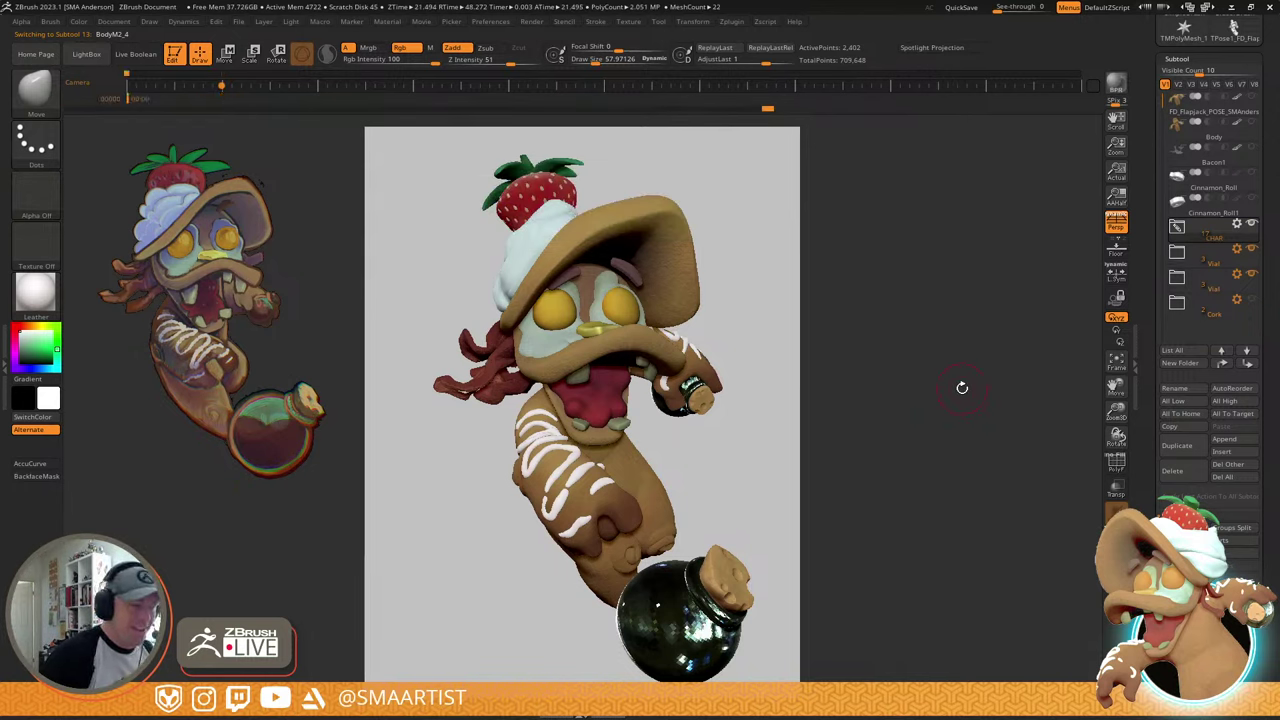
# - Save the project and render the coloured figure with Best Preview Render
pyautogui.press('ctrl')
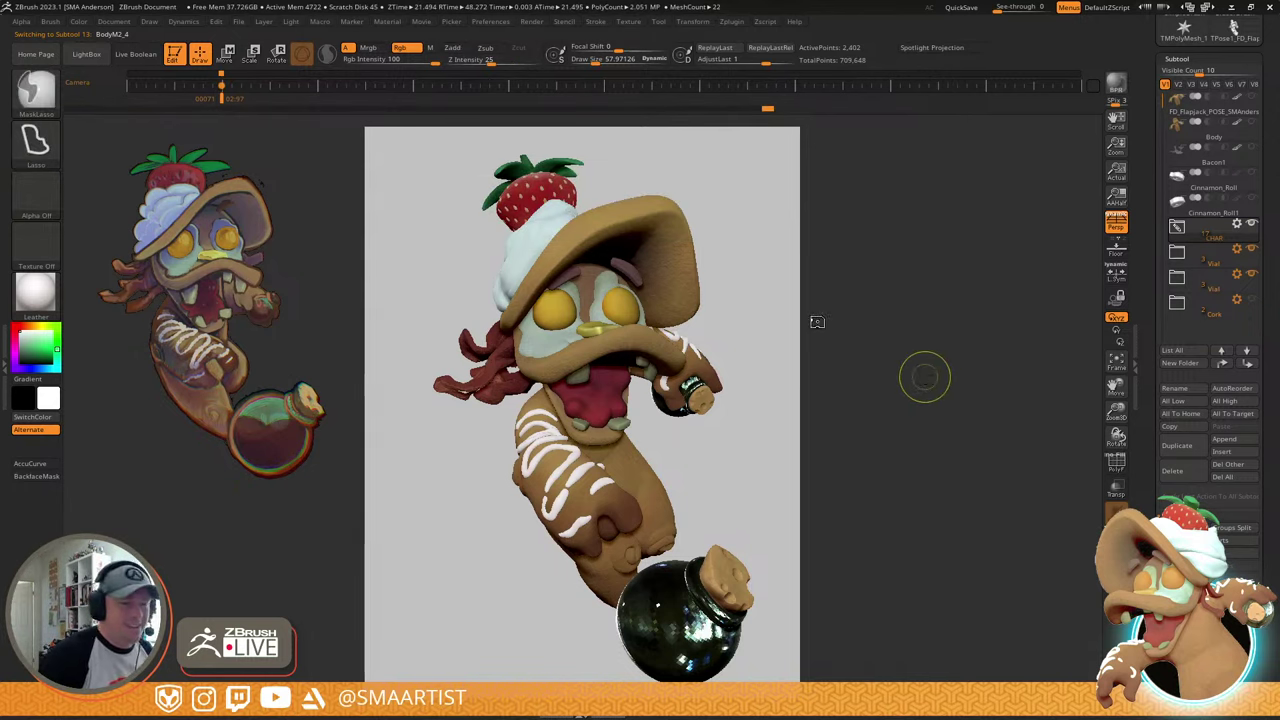
pyautogui.hotkey('ctrl', 's')
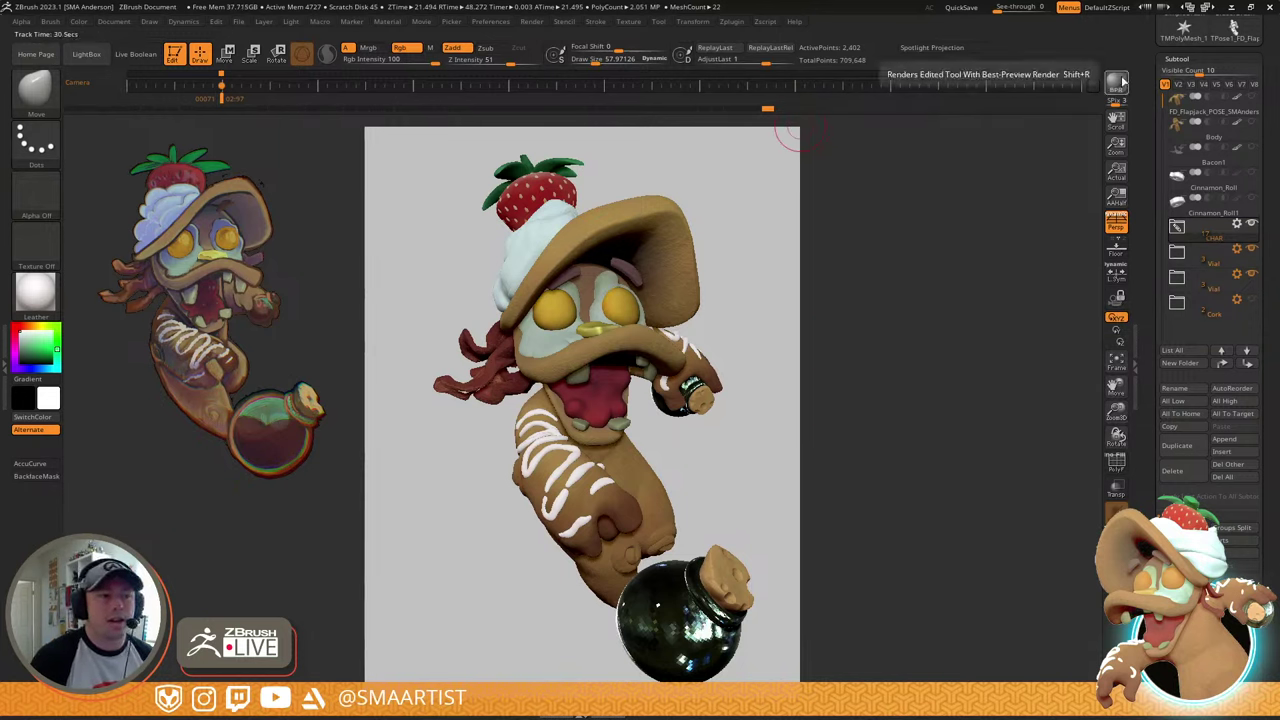
pyautogui.click(1122, 81)
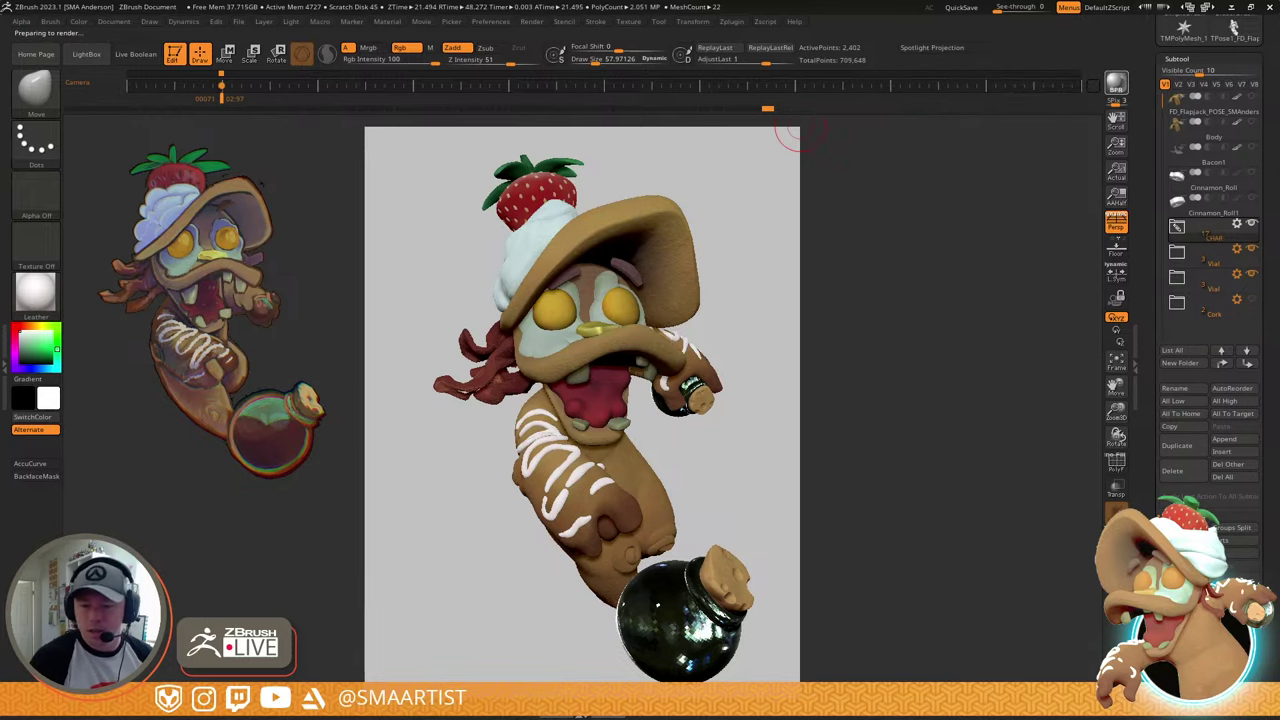
# - Switch to the Chrome browser, load YouTube and open the Pixologic ZBrush channel
pyautogui.hotkey('alt', 'Tab')
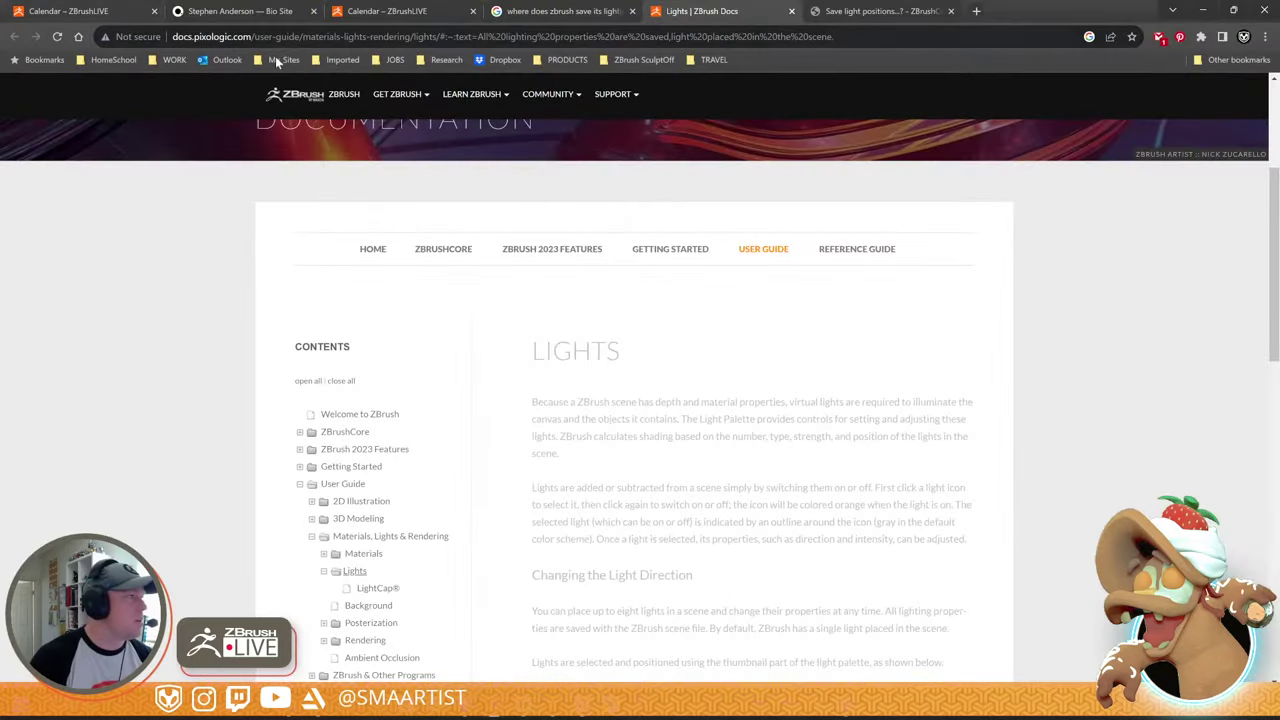
pyautogui.click(309, 37)
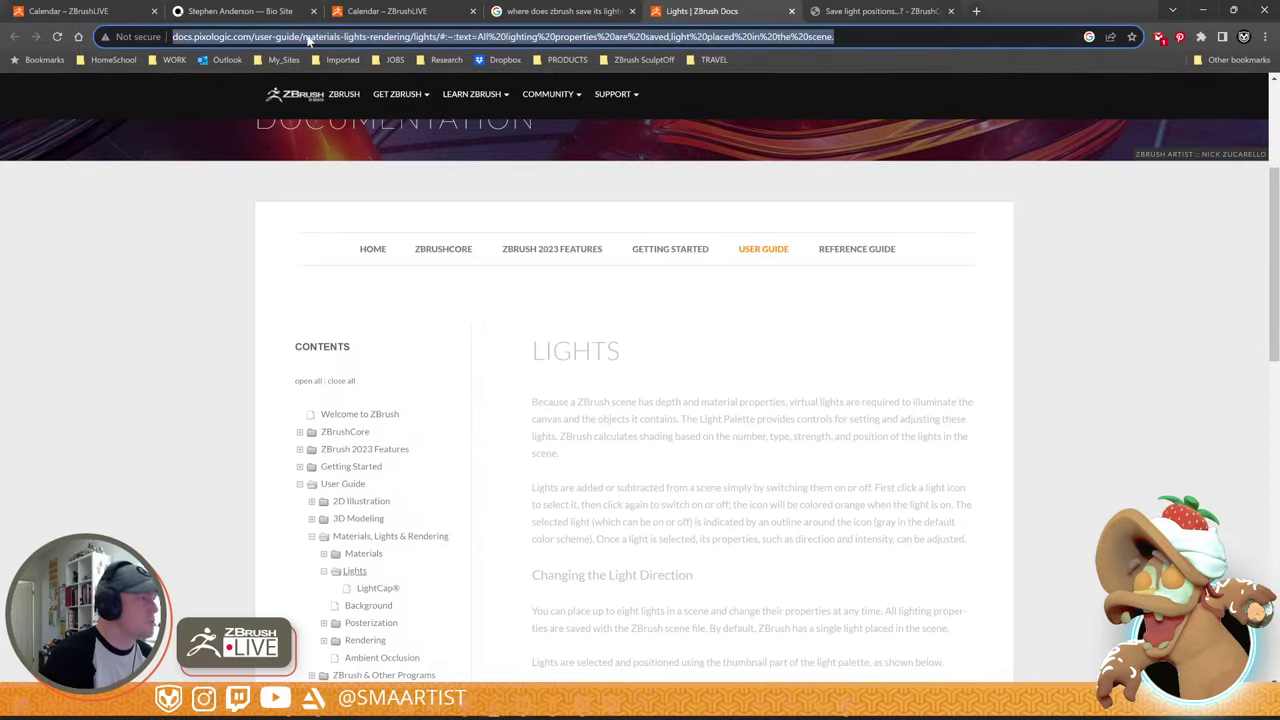
pyautogui.write('you')
pyautogui.press('Return')
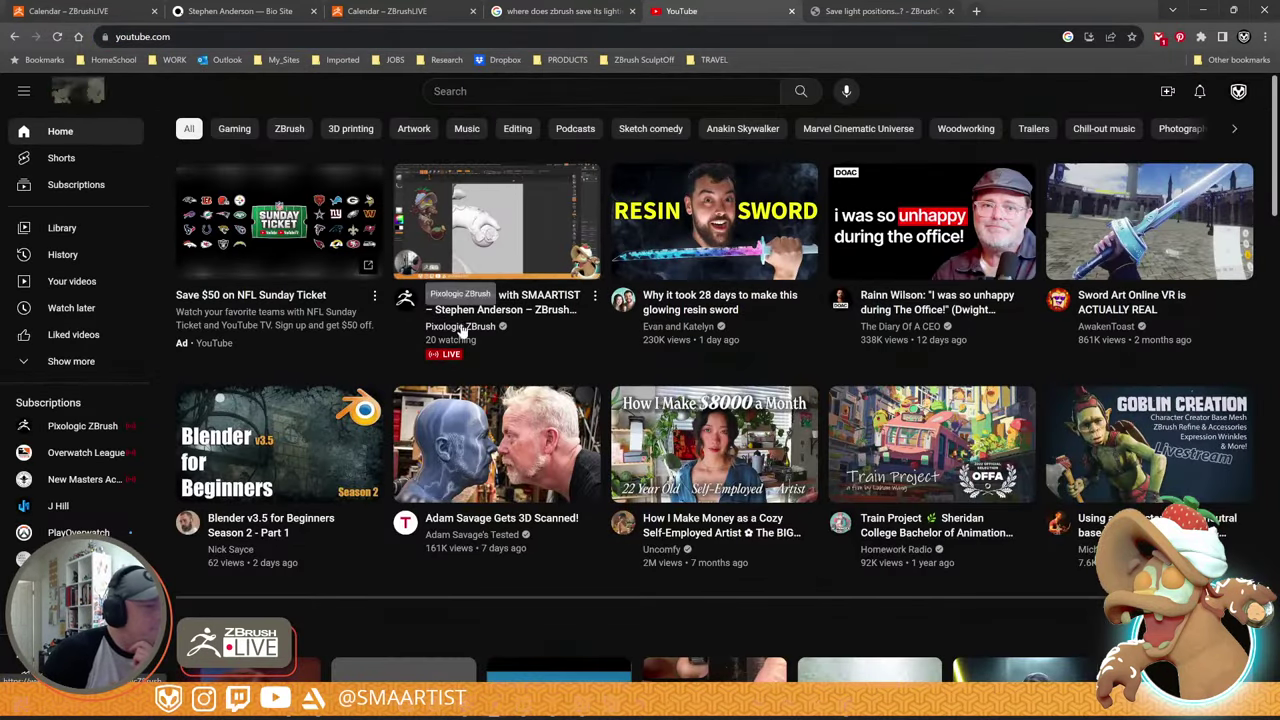
pyautogui.click(462, 328)
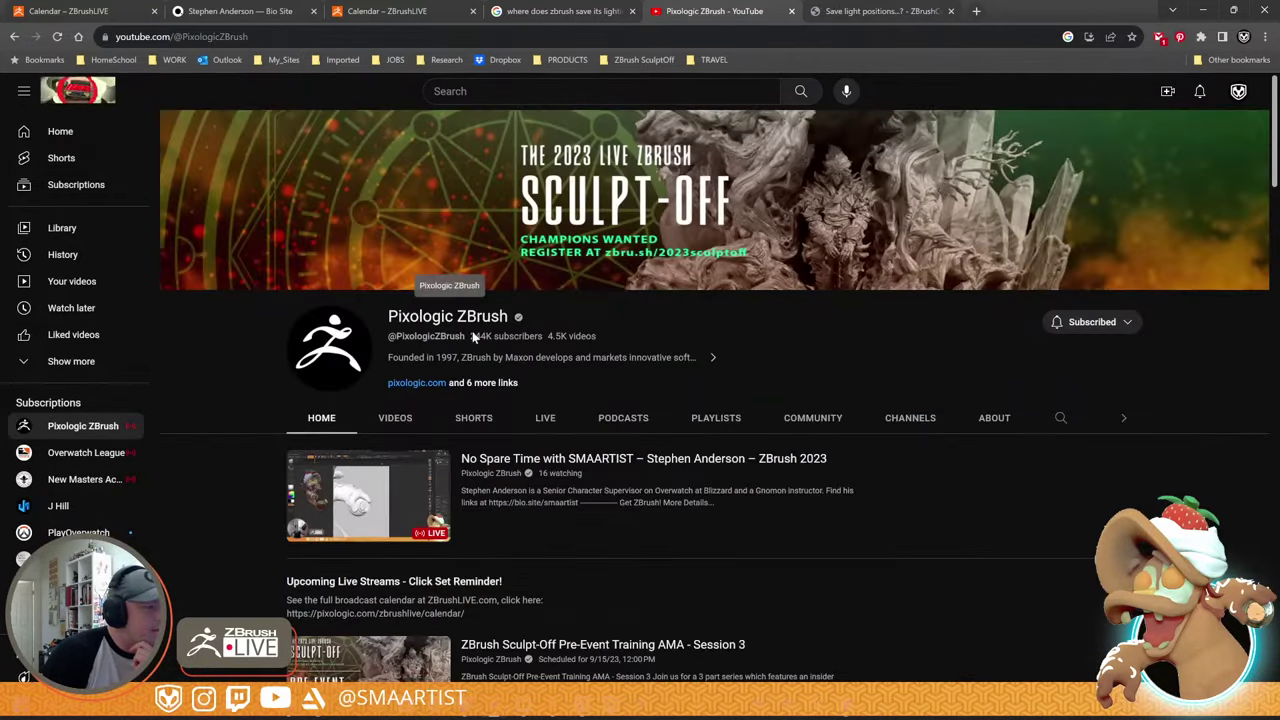
pyautogui.scroll(-2, 511, 406)
pyautogui.scroll(2, 511, 406)
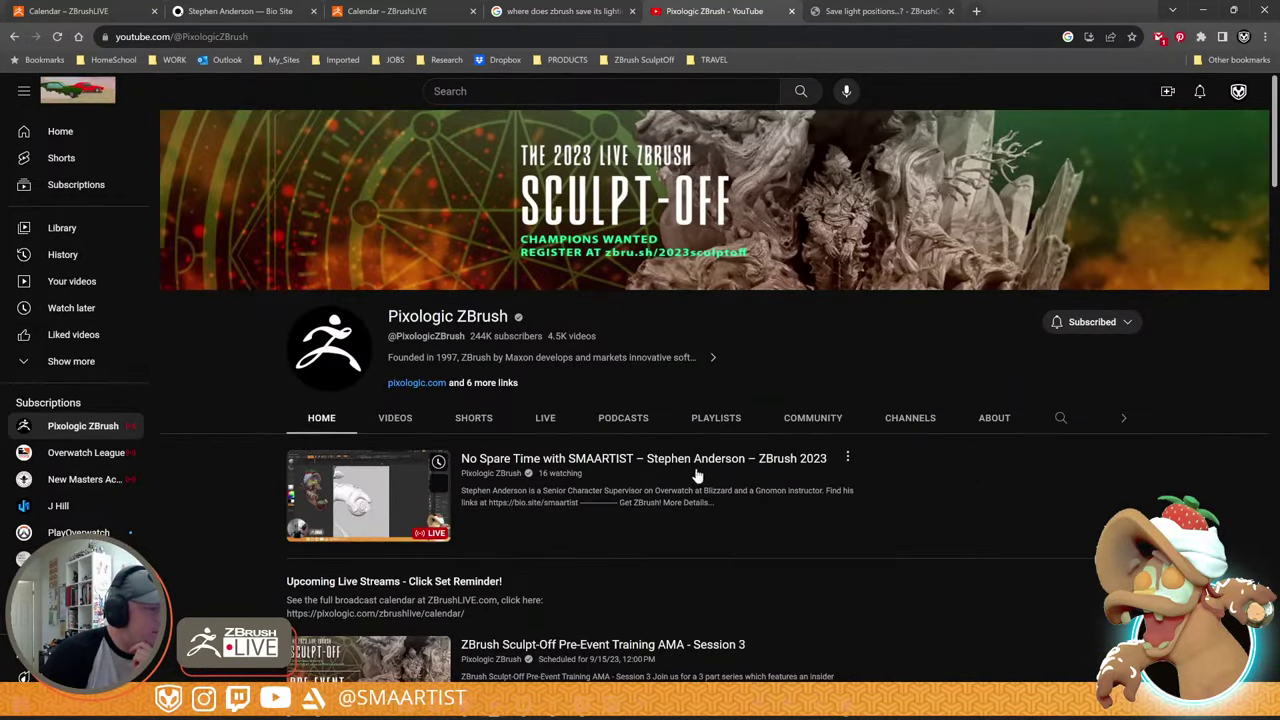
# - Browse the channel's live streams for the No Spare Time with SMAARTIST episode streamed 2 weeks ago
pyautogui.click(545, 418)
pyautogui.scroll(-2, 563, 426)
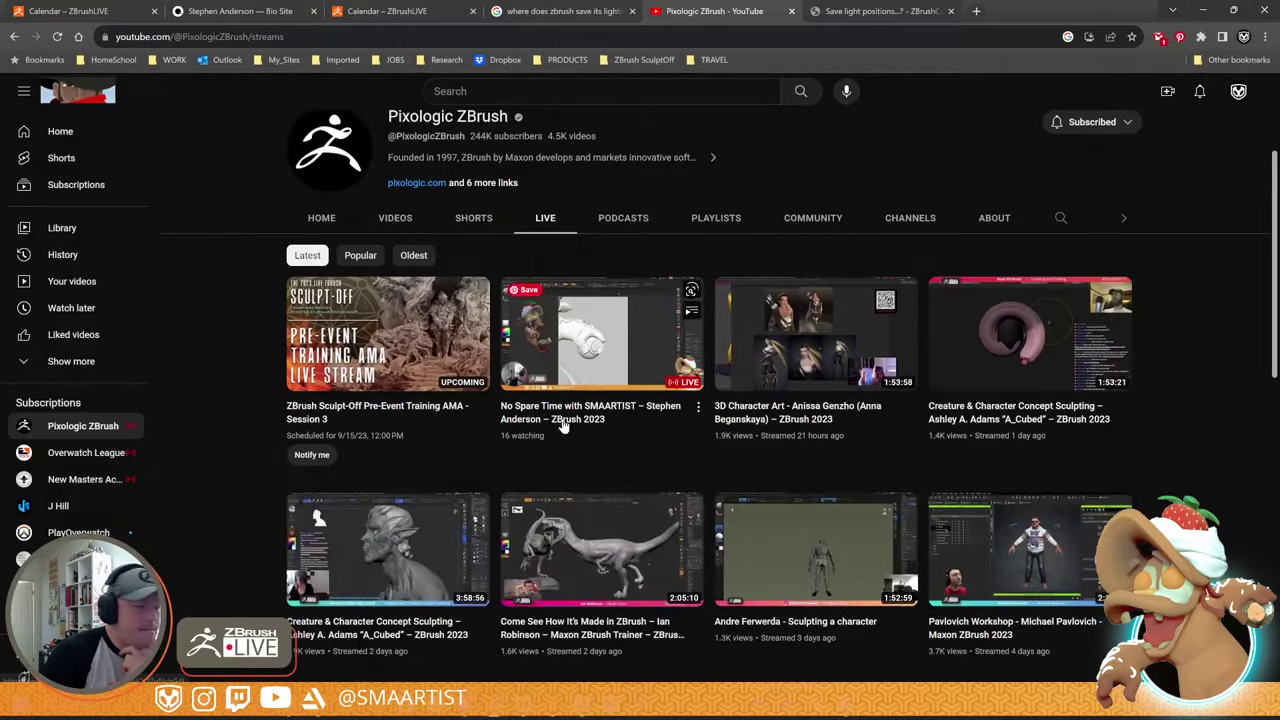
pyautogui.scroll(-2, 563, 426)
pyautogui.scroll(-2, 563, 426)
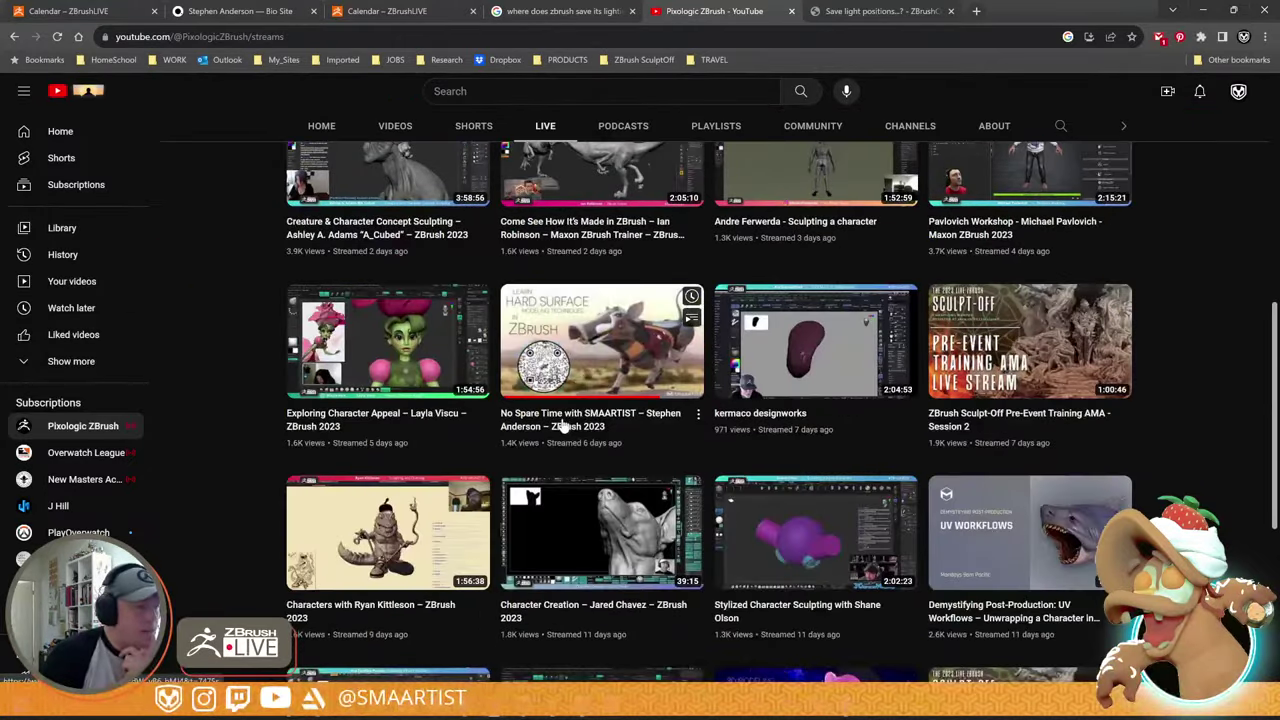
pyautogui.scroll(-2, 591, 380)
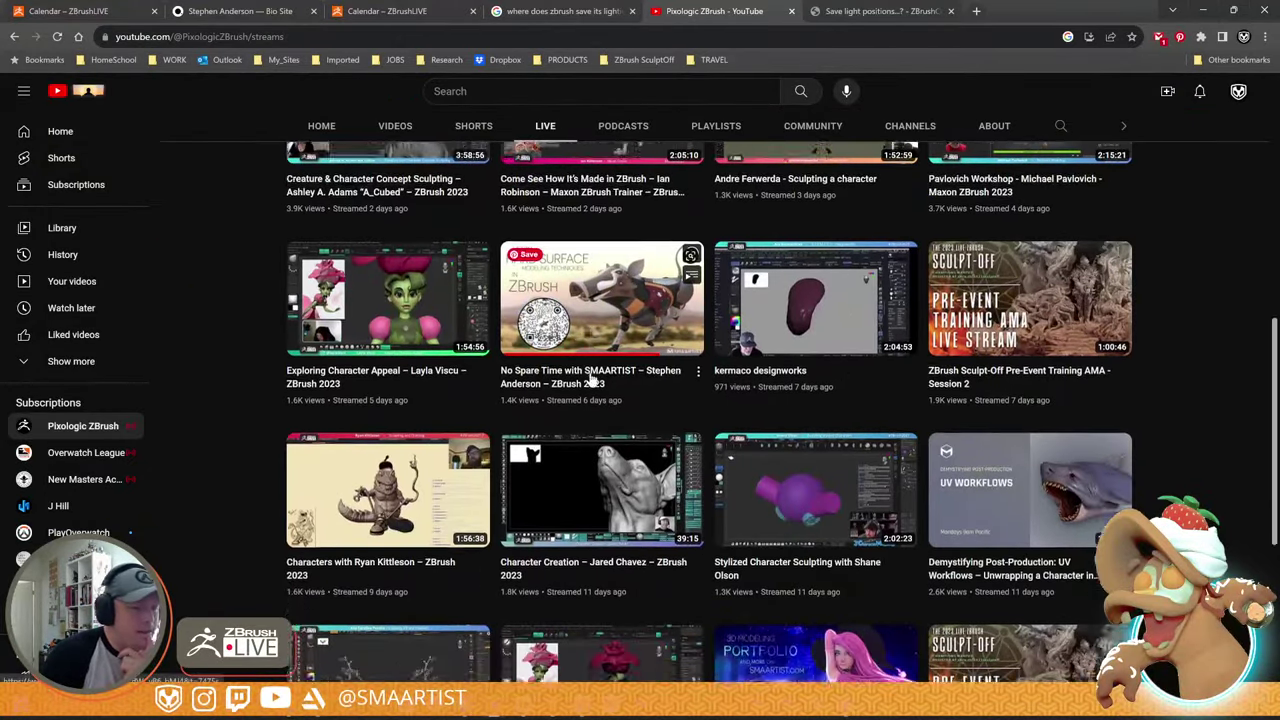
pyautogui.scroll(-2, 591, 380)
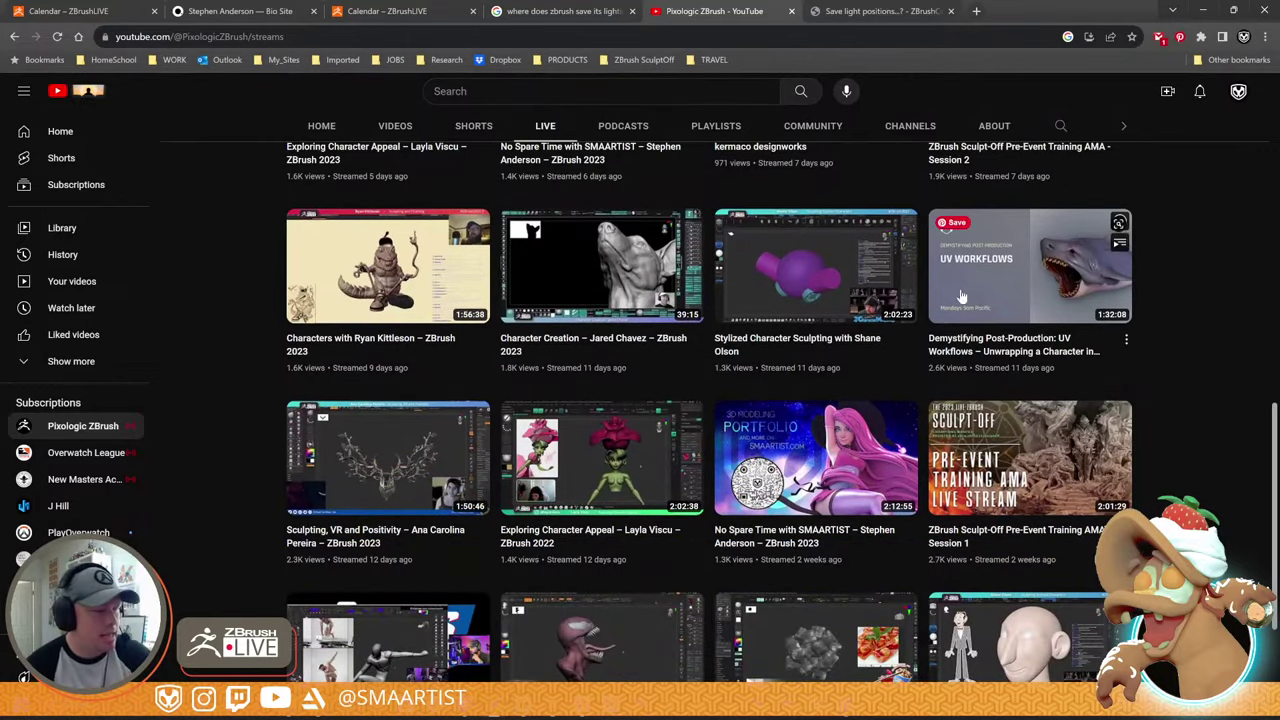
pyautogui.moveTo(781, 547)
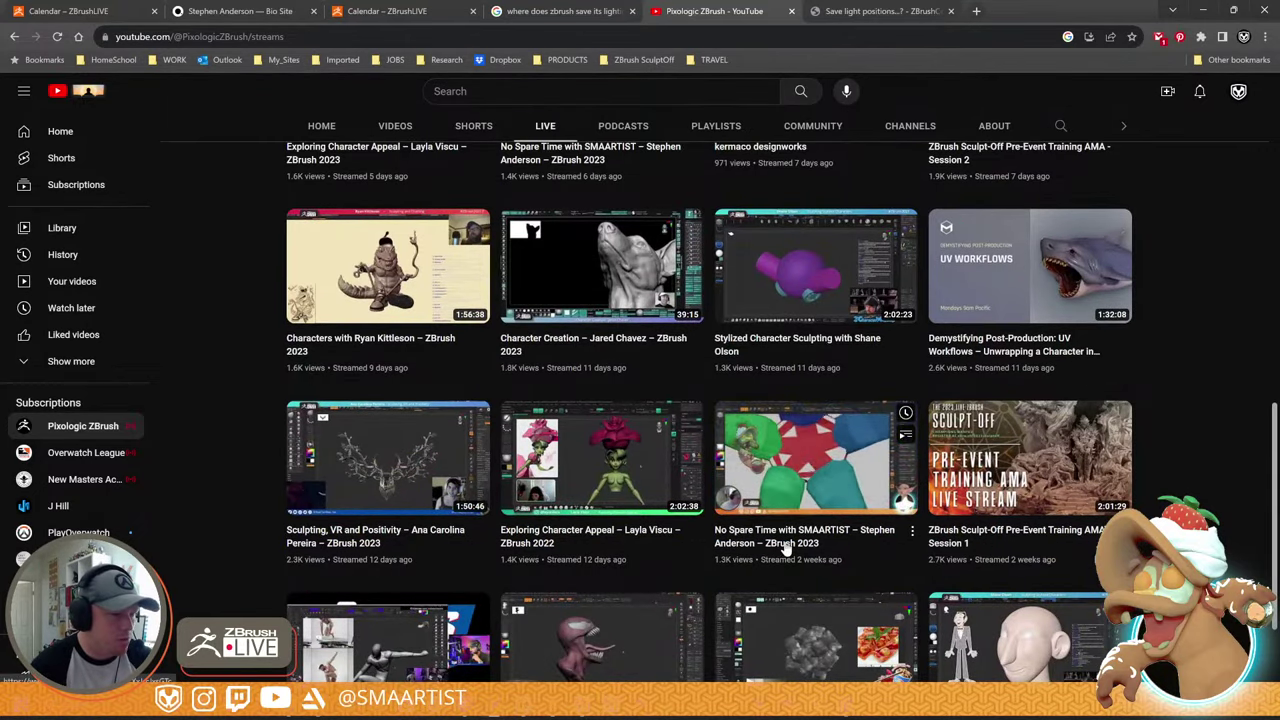
# - Copy the share link of the two-week-old No Spare Time with SMAARTIST stream and close the share dialog
pyautogui.click(911, 532)
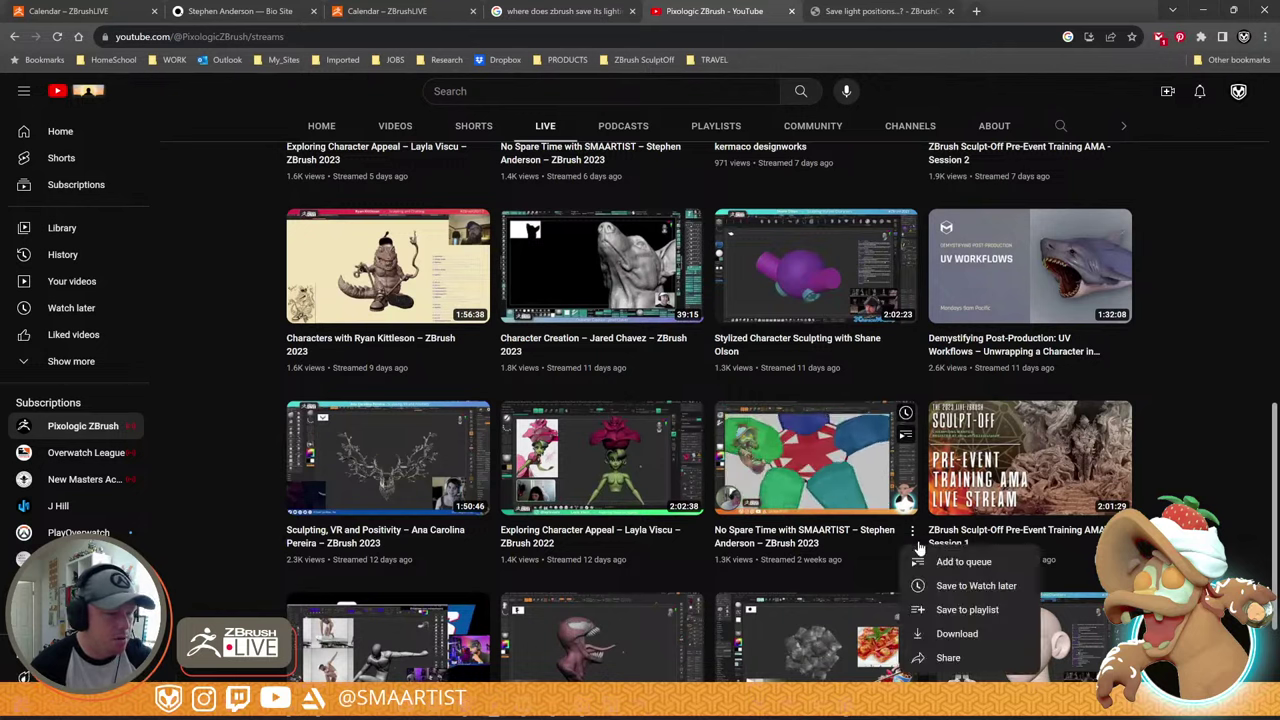
pyautogui.click(948, 658)
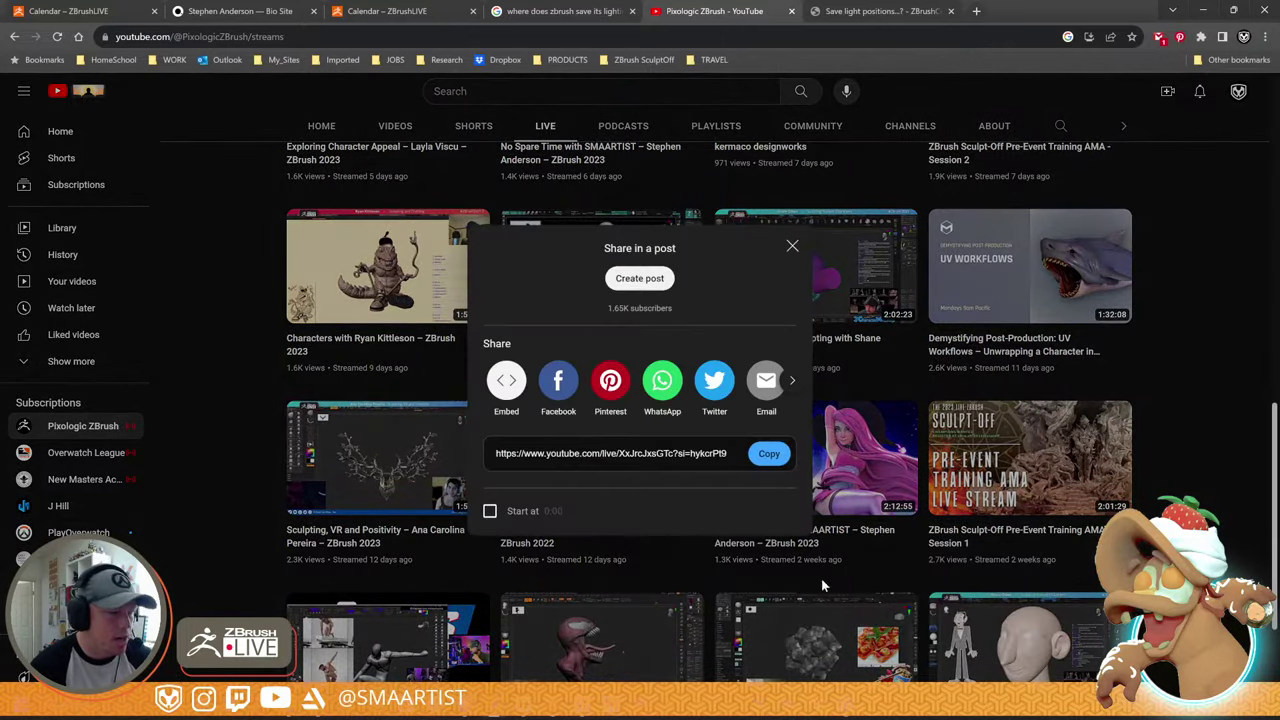
pyautogui.click(769, 453)
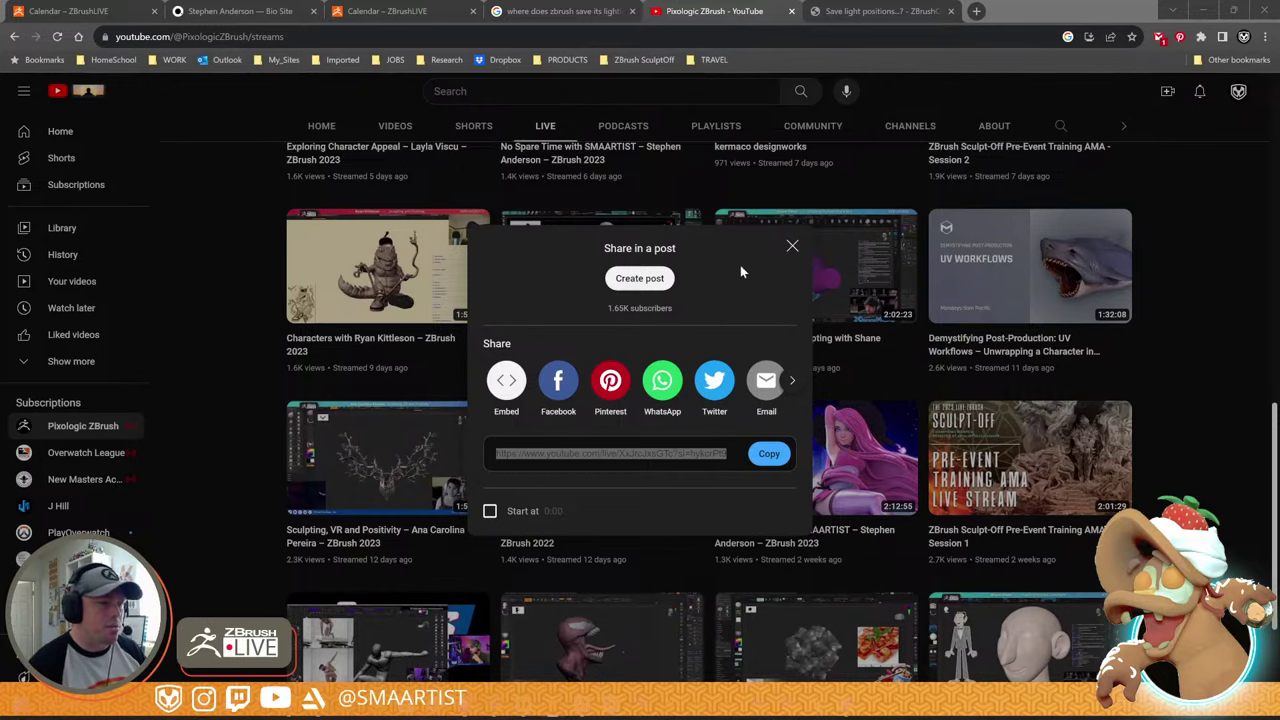
pyautogui.click(790, 248)
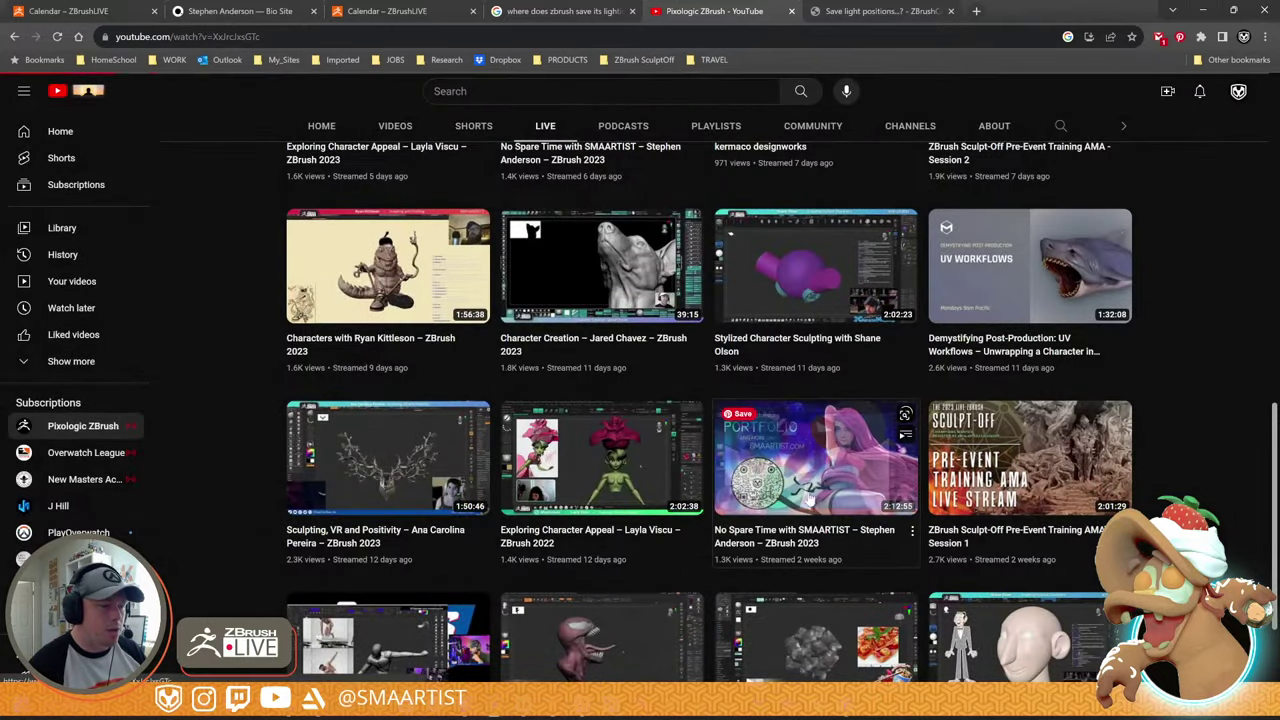
# - Play the two-week-old stream, skim through the strawberry leaf modelling and pause at about 29:29
pyautogui.click(751, 467)
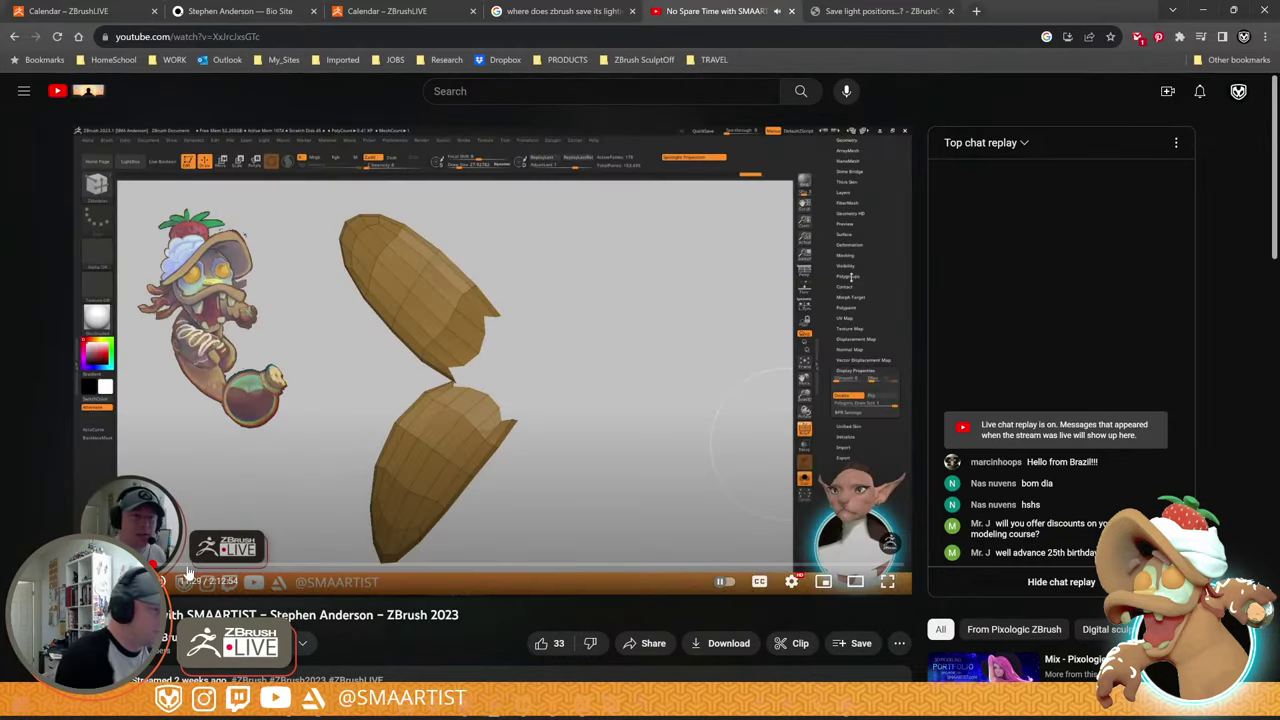
pyautogui.click(133, 566)
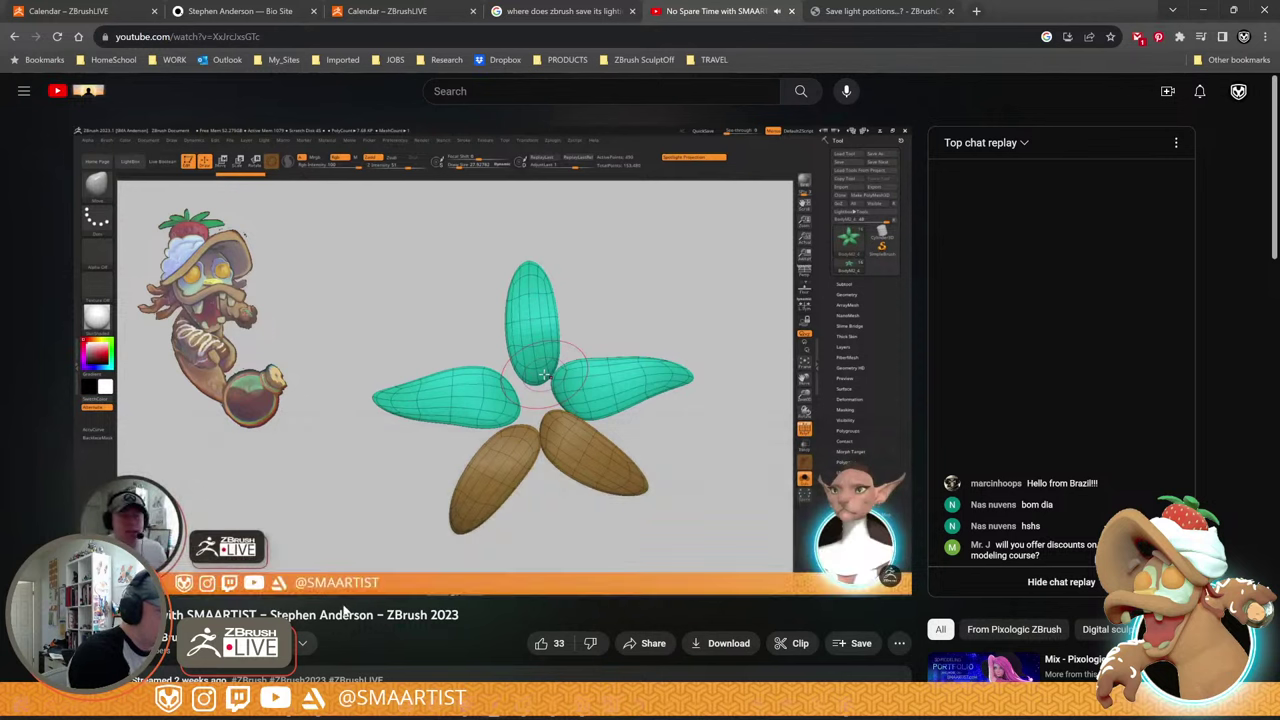
pyautogui.moveTo(133, 566); pyautogui.dragTo(135, 566)
pyautogui.rightClick(135, 566)
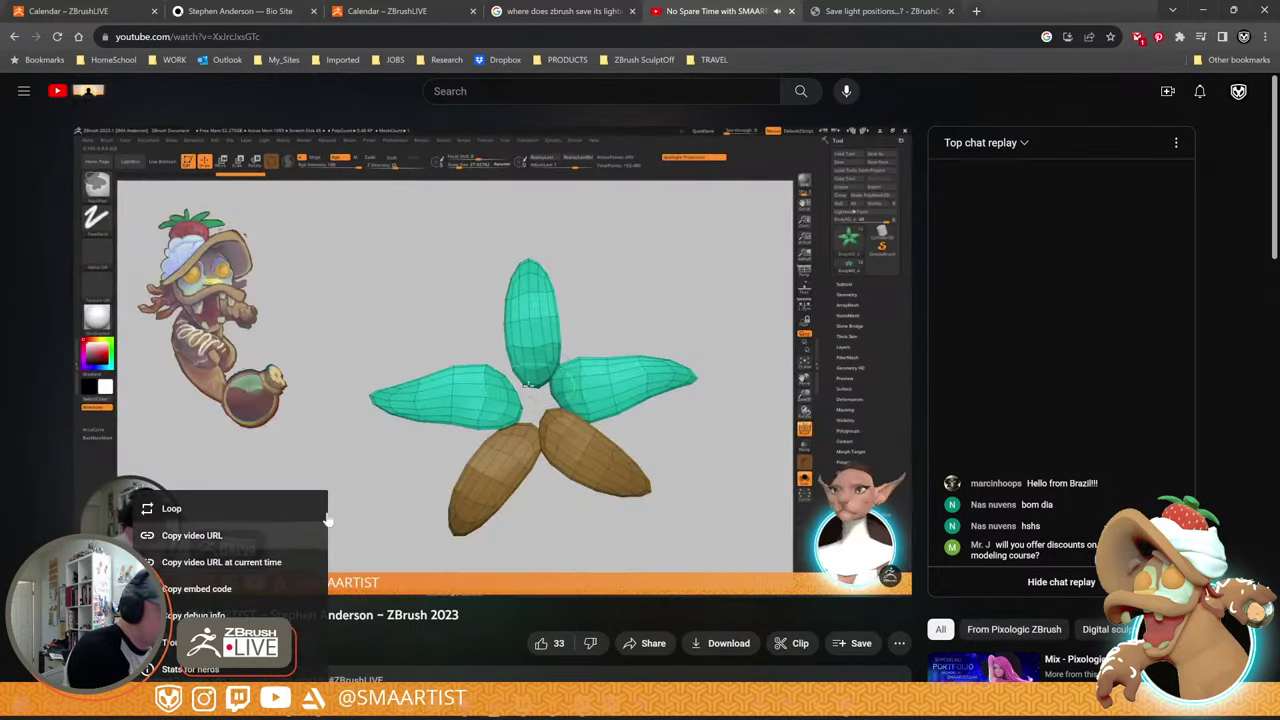
pyautogui.click(415, 607)
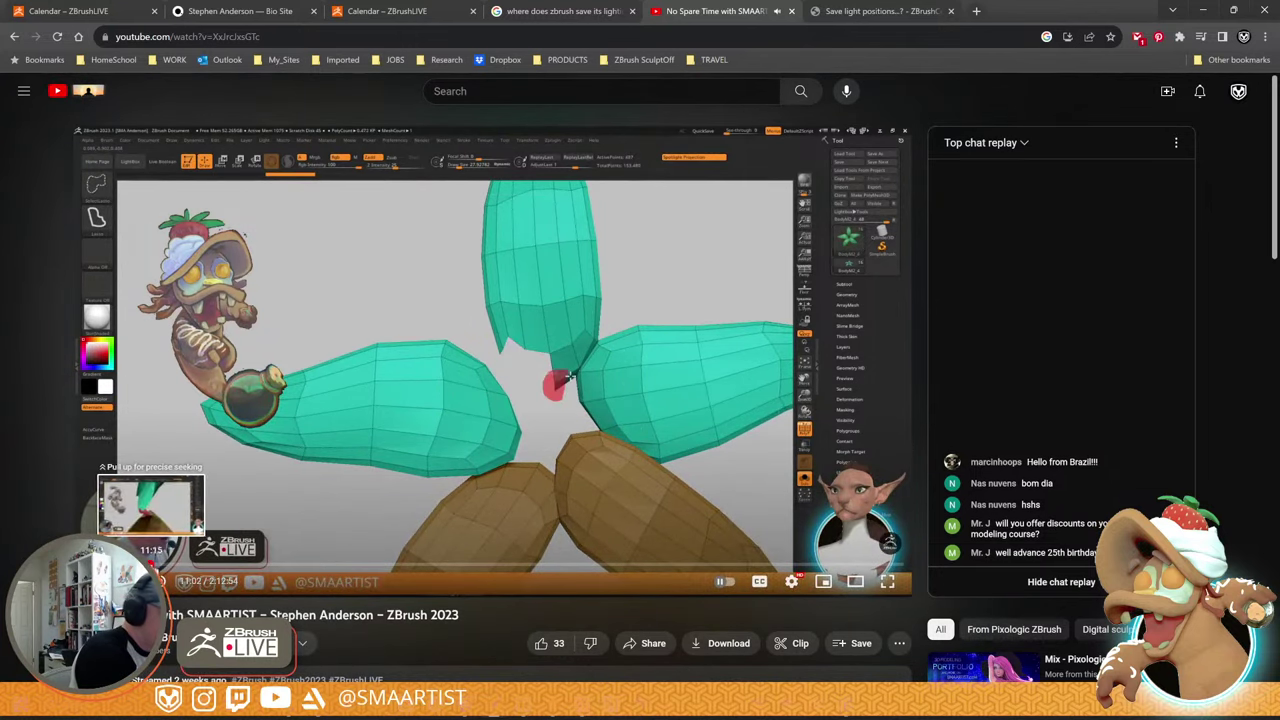
pyautogui.click(150, 566)
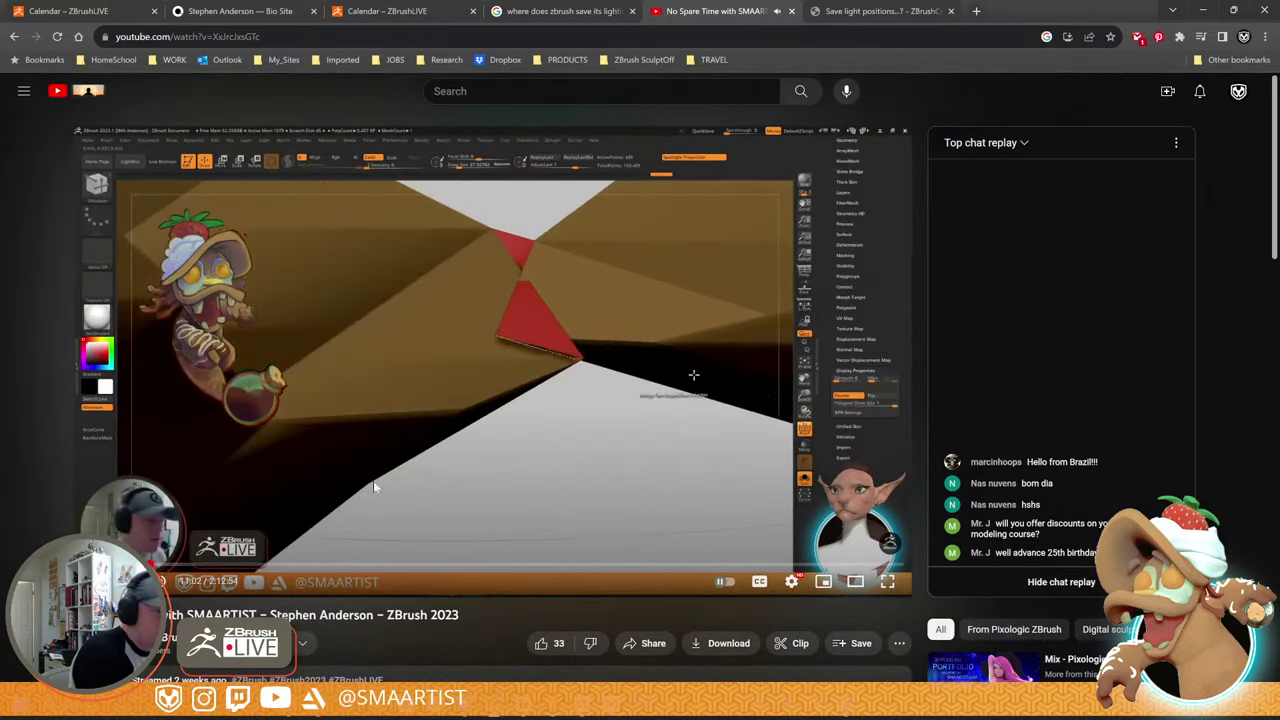
pyautogui.moveTo(190, 566); pyautogui.dragTo(256, 567)
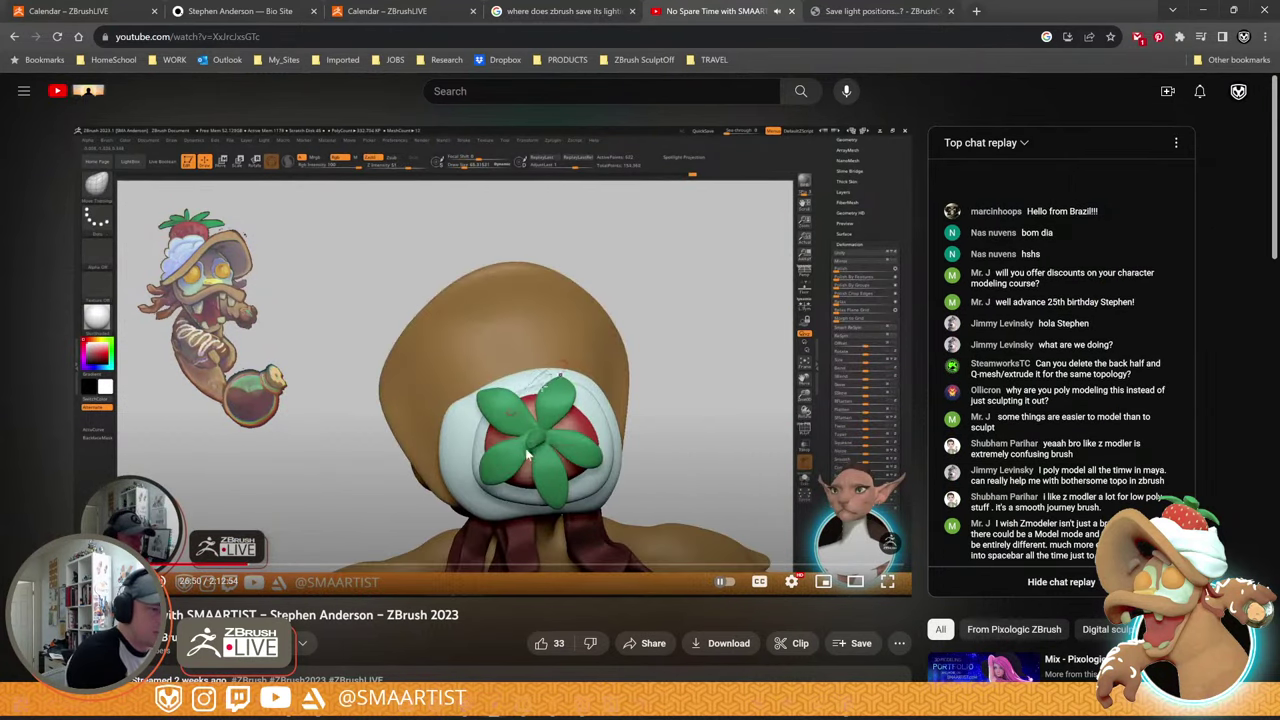
pyautogui.click(265, 567)
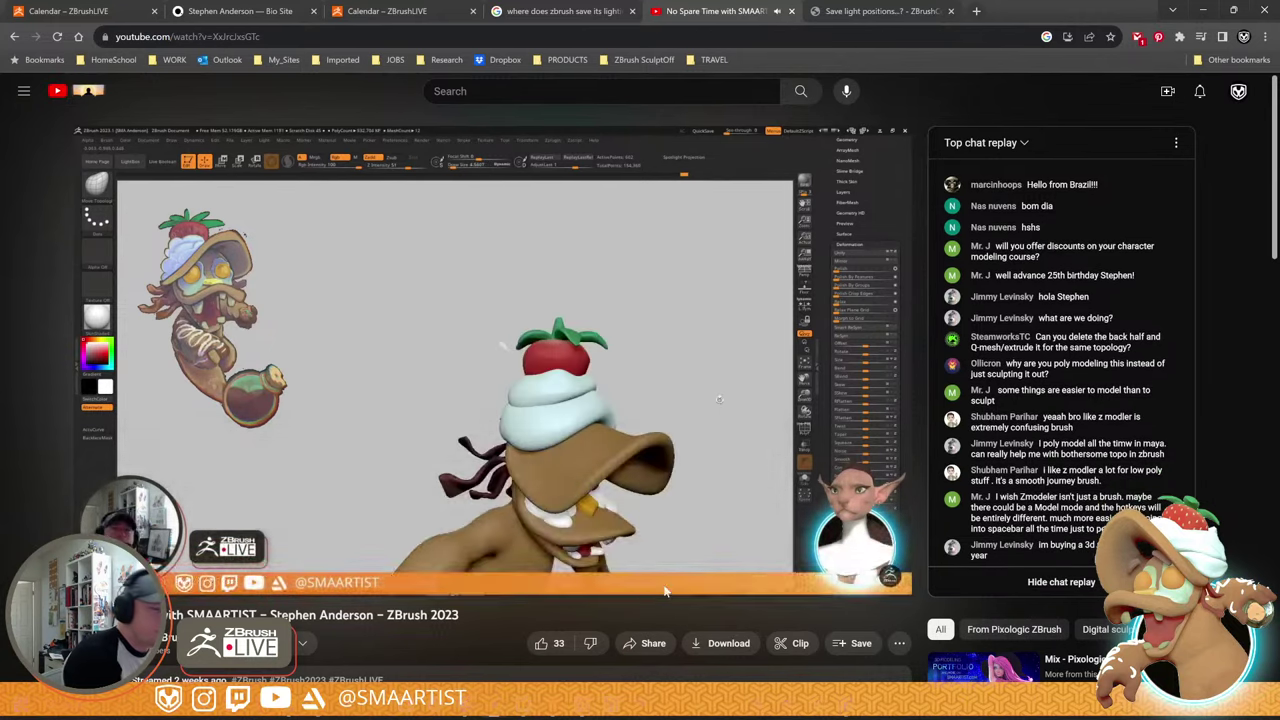
pyautogui.click(675, 494)
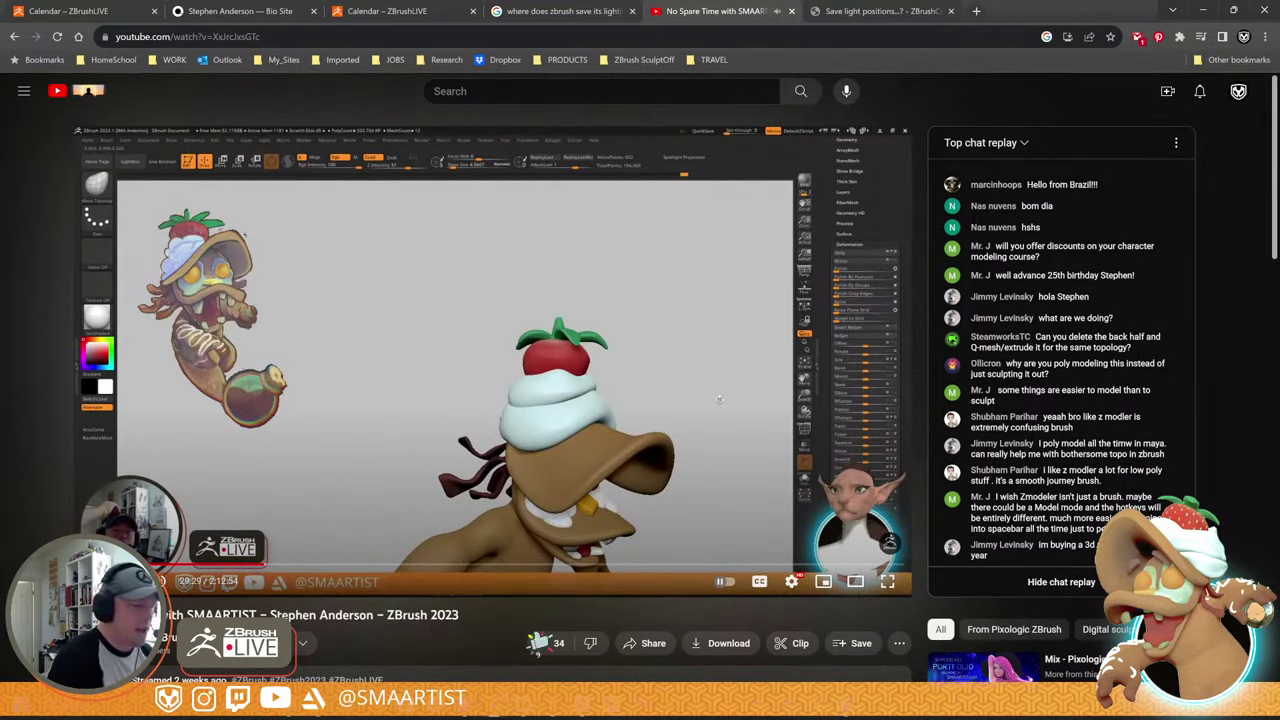
# - Like the paused stream video and close two of the leftover calendar and bio site tabs
pyautogui.click(541, 643)
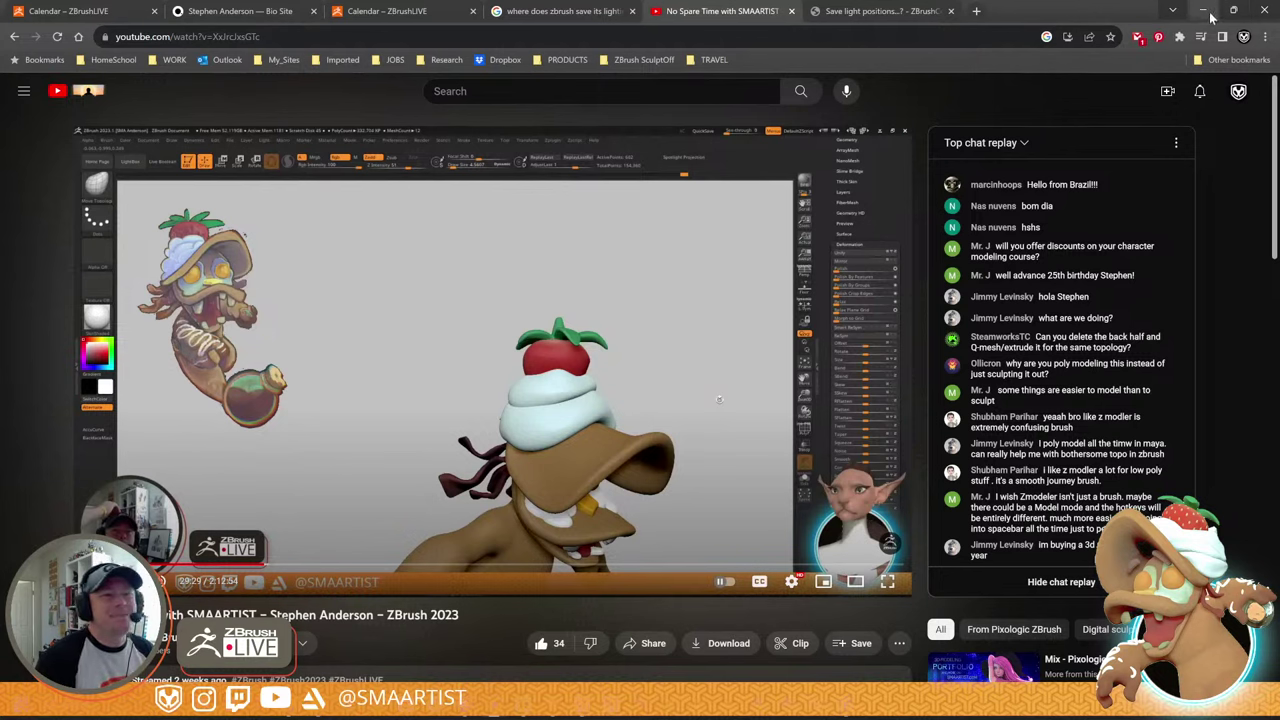
pyautogui.click(154, 11)
pyautogui.click(154, 11)
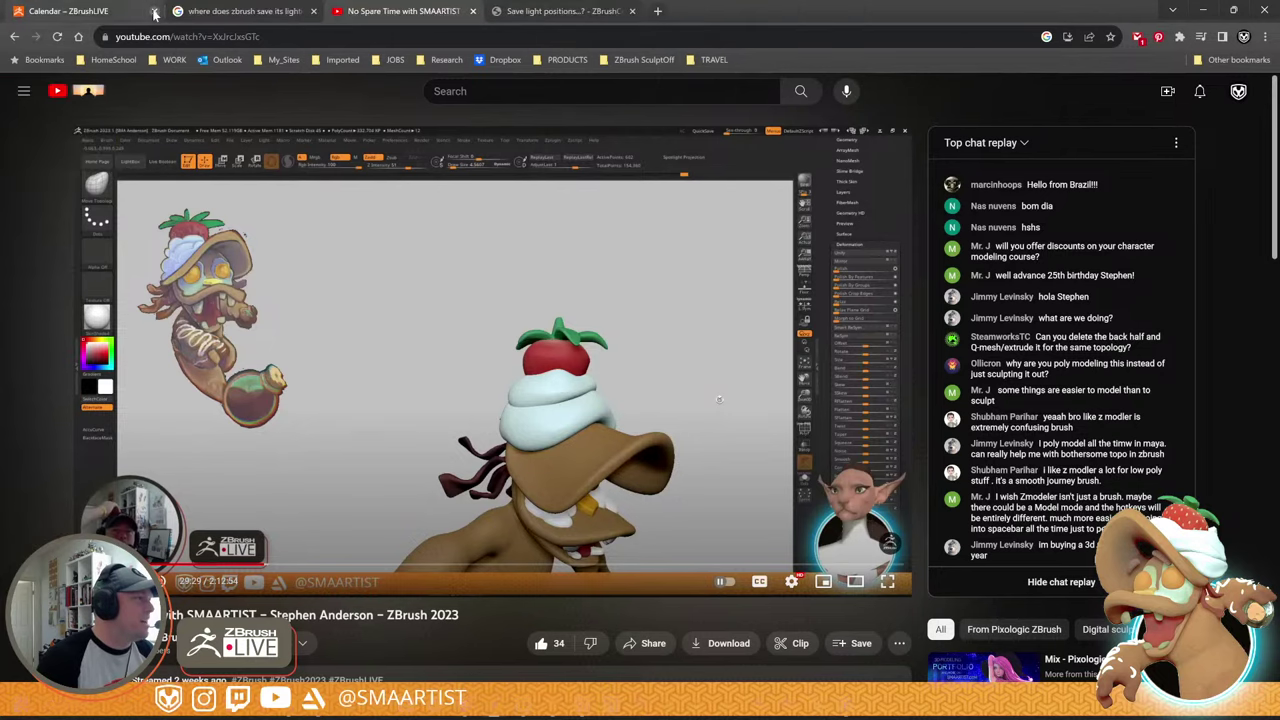
# - Close the leftover calendar tab and open the 2023 ZBrush Summit details from the ZBrushCentral home page
pyautogui.click(154, 11)
pyautogui.click(411, 15)
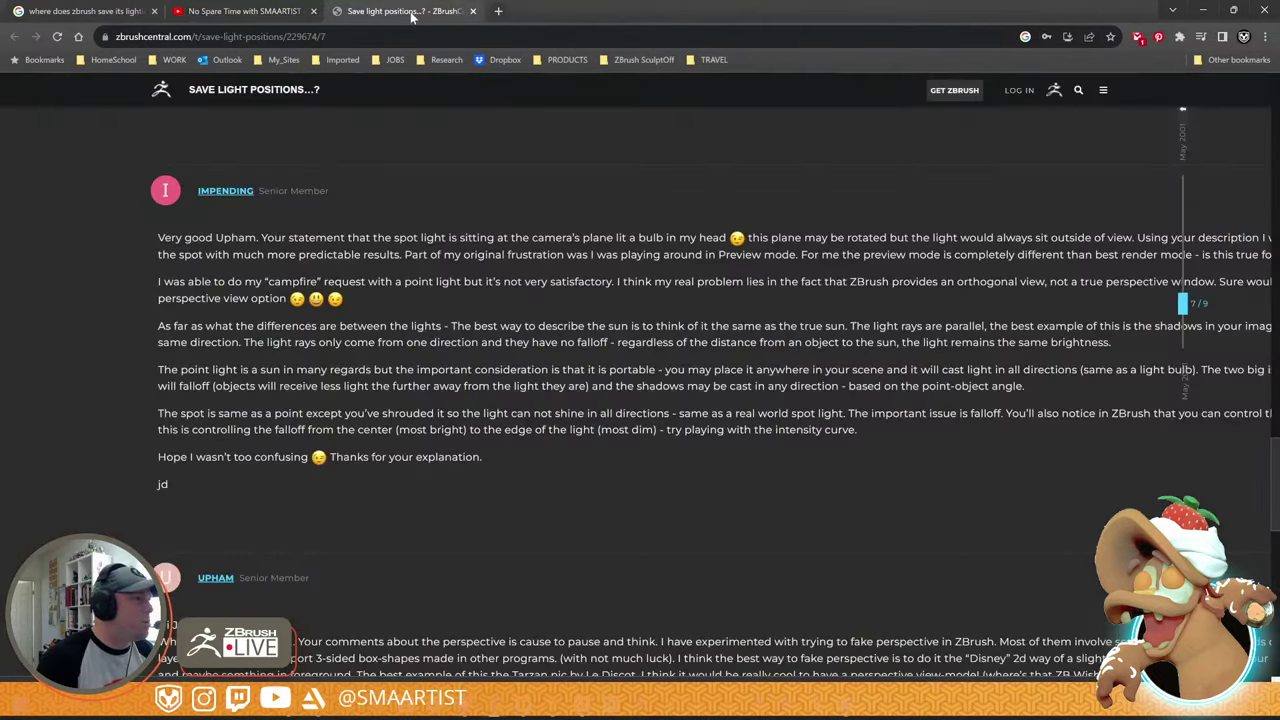
pyautogui.hotkey('ctrl', 'l')
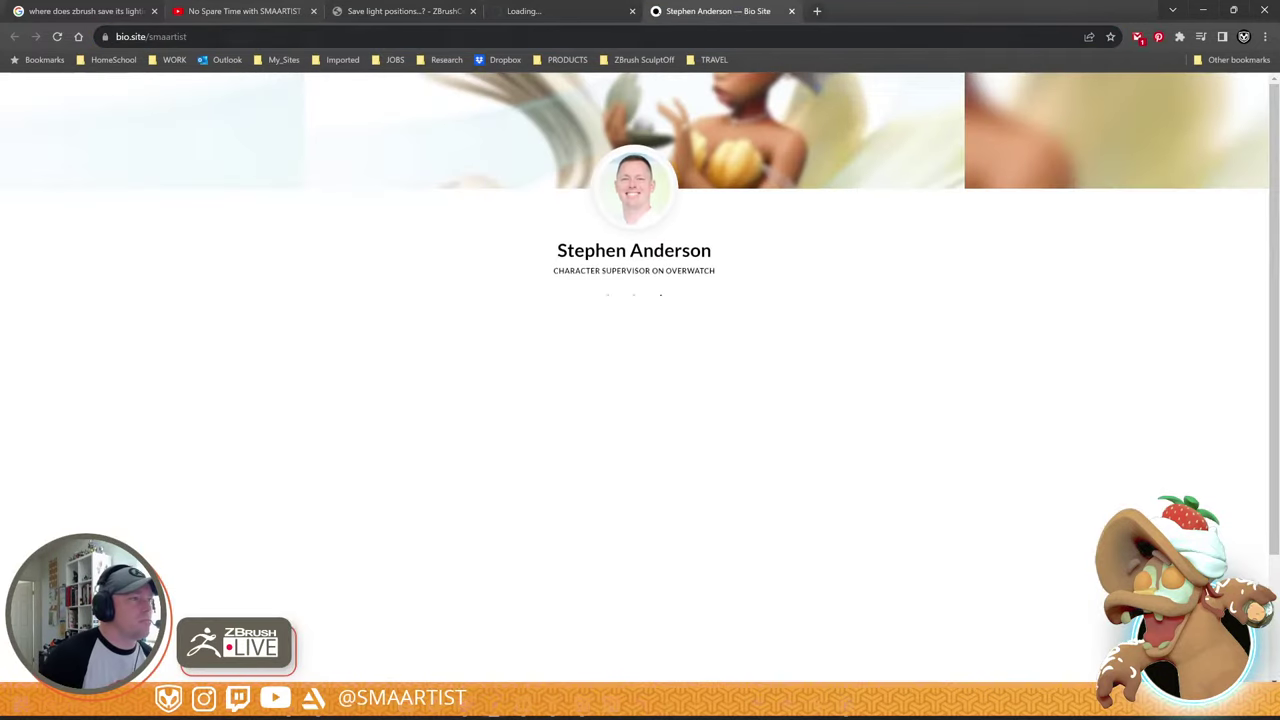
pyautogui.click(518, 12)
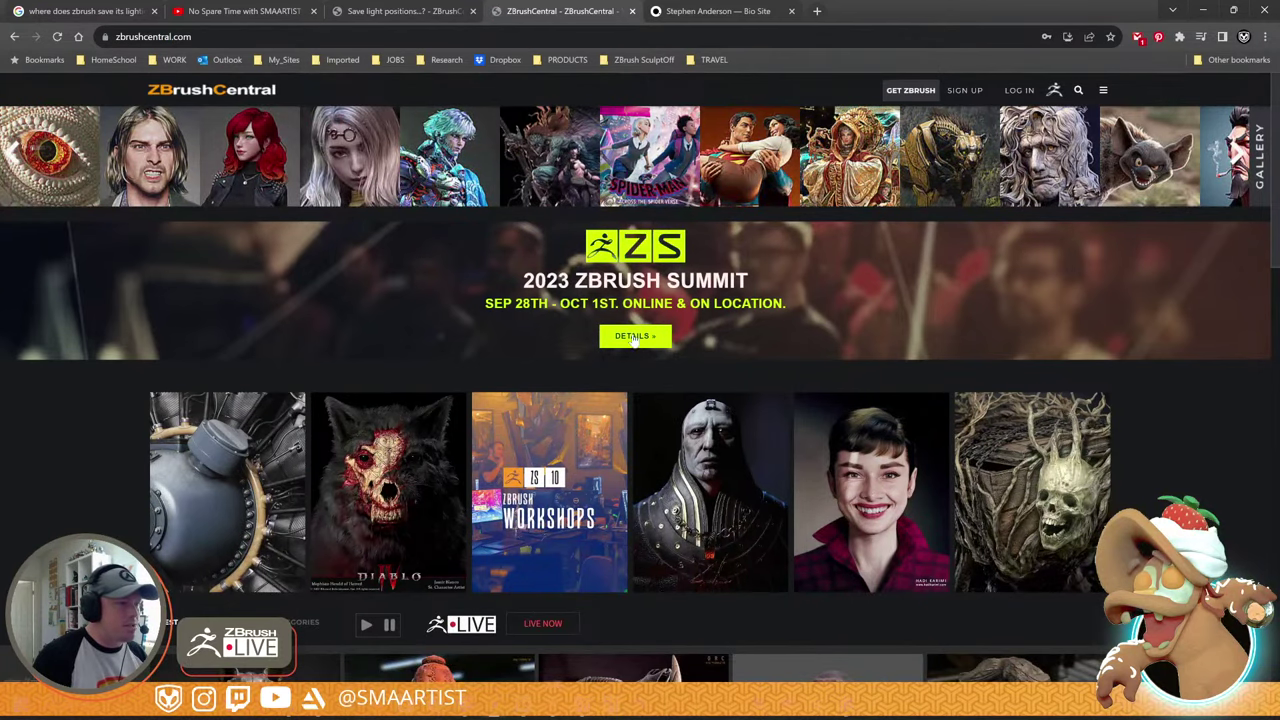
pyautogui.click(633, 337)
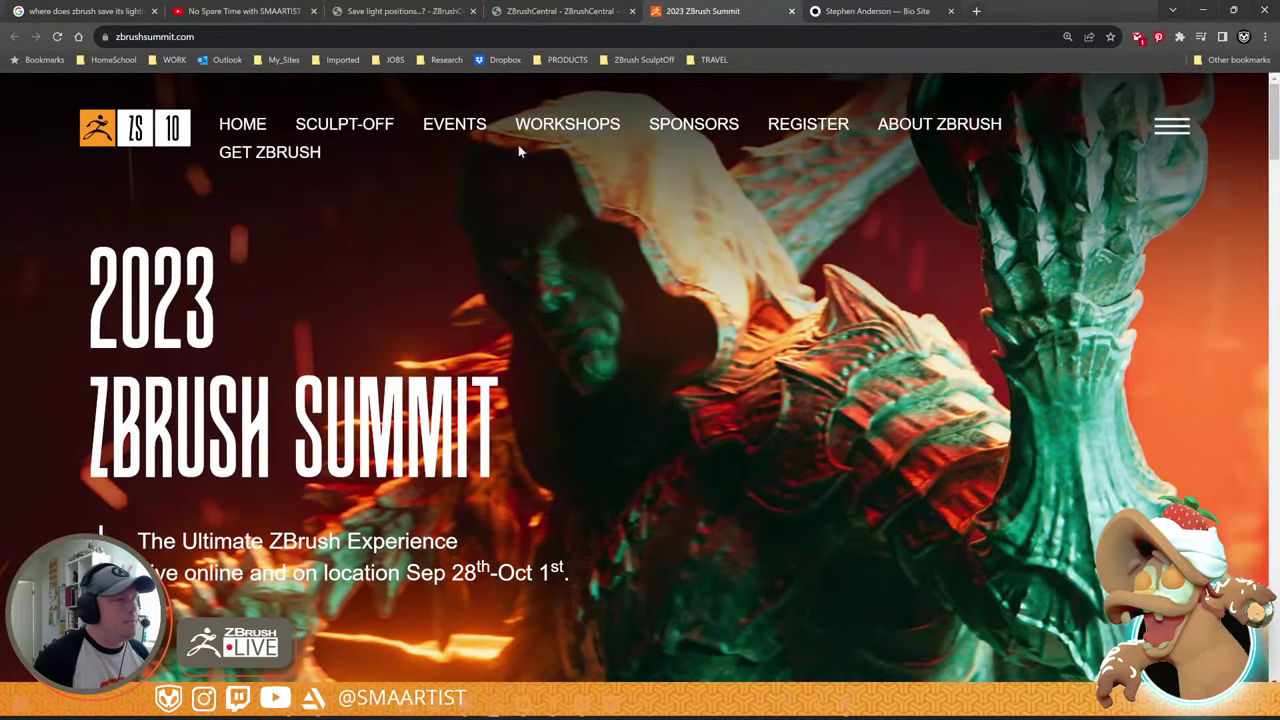
# - Open the summit's Sculpt-Off page and copy its web address for sharing in the other window
pyautogui.click(356, 128)
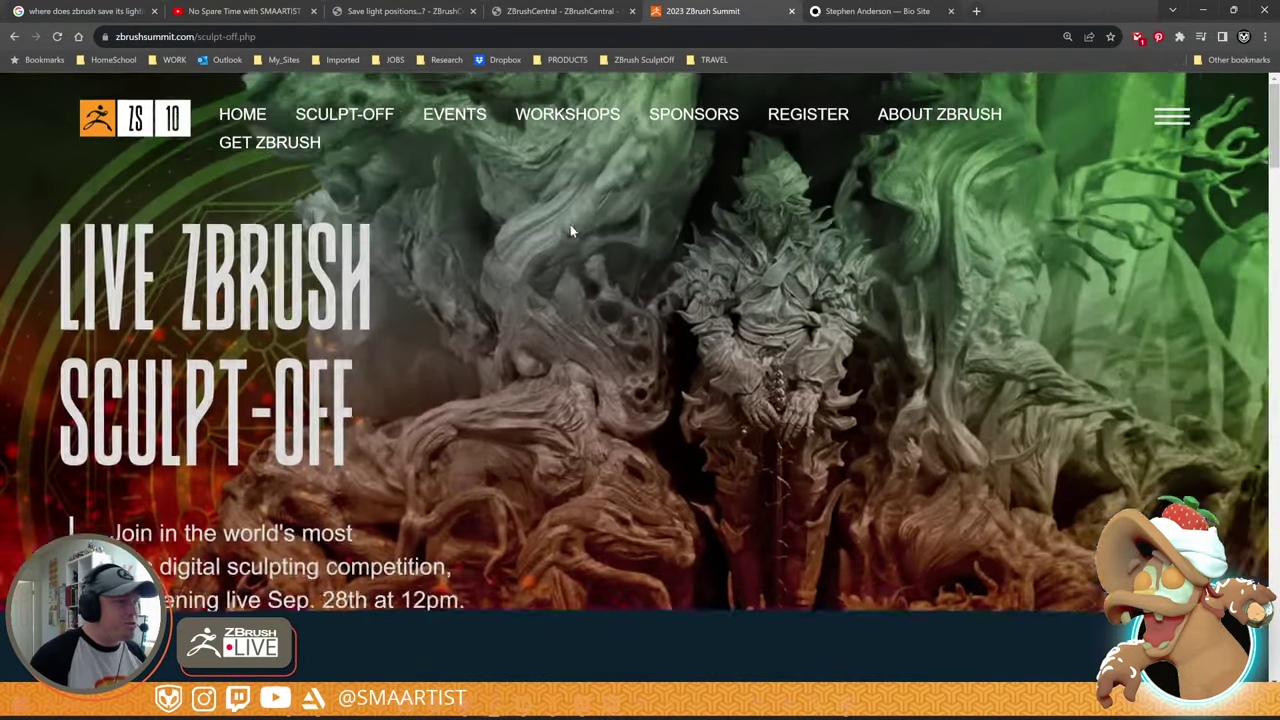
pyautogui.click(430, 37)
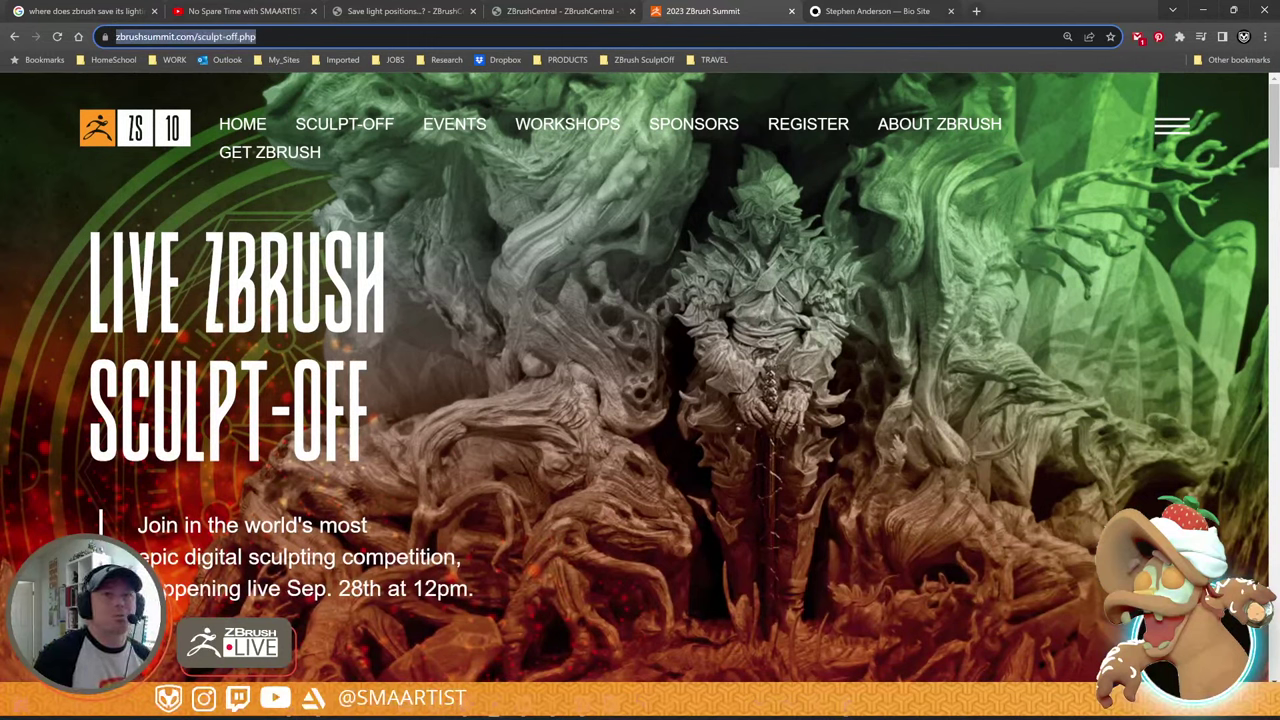
pyautogui.hotkey('alt', 'Tab')
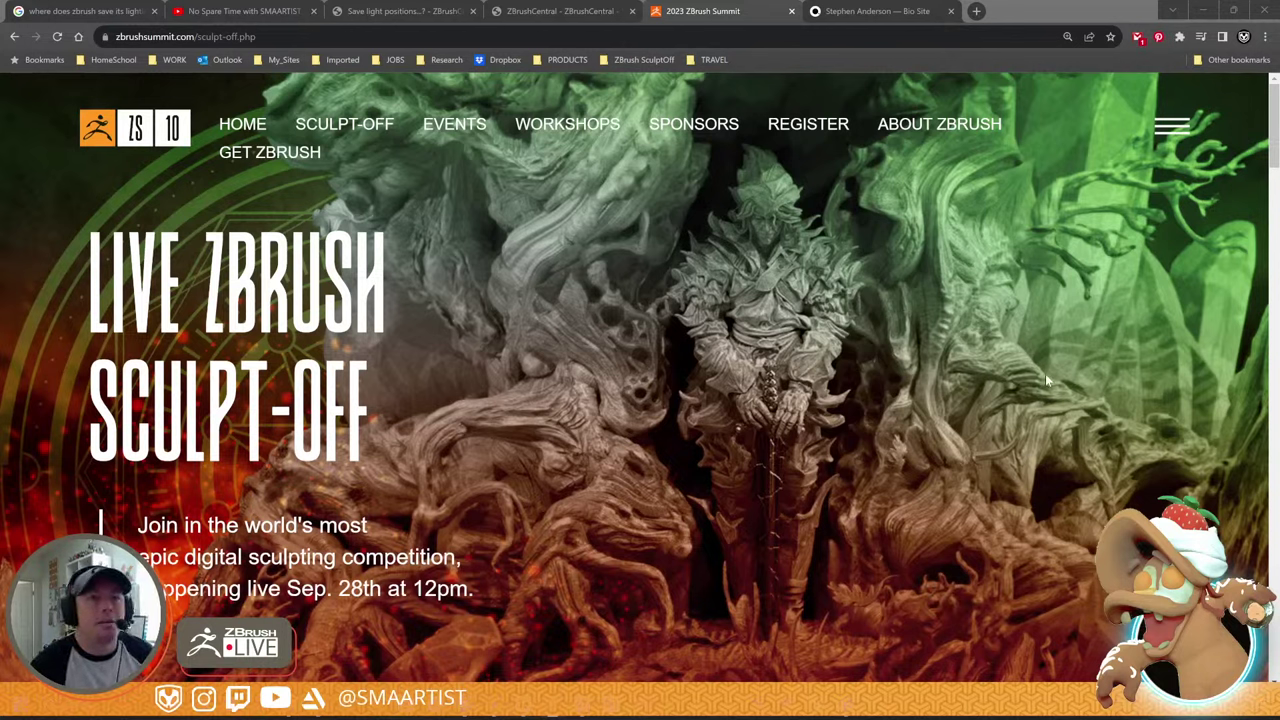
# - Go through the Sculpt-Off page down to the event sponsors and reset the page zoom to its default
pyautogui.scroll(-7, 1046, 380)
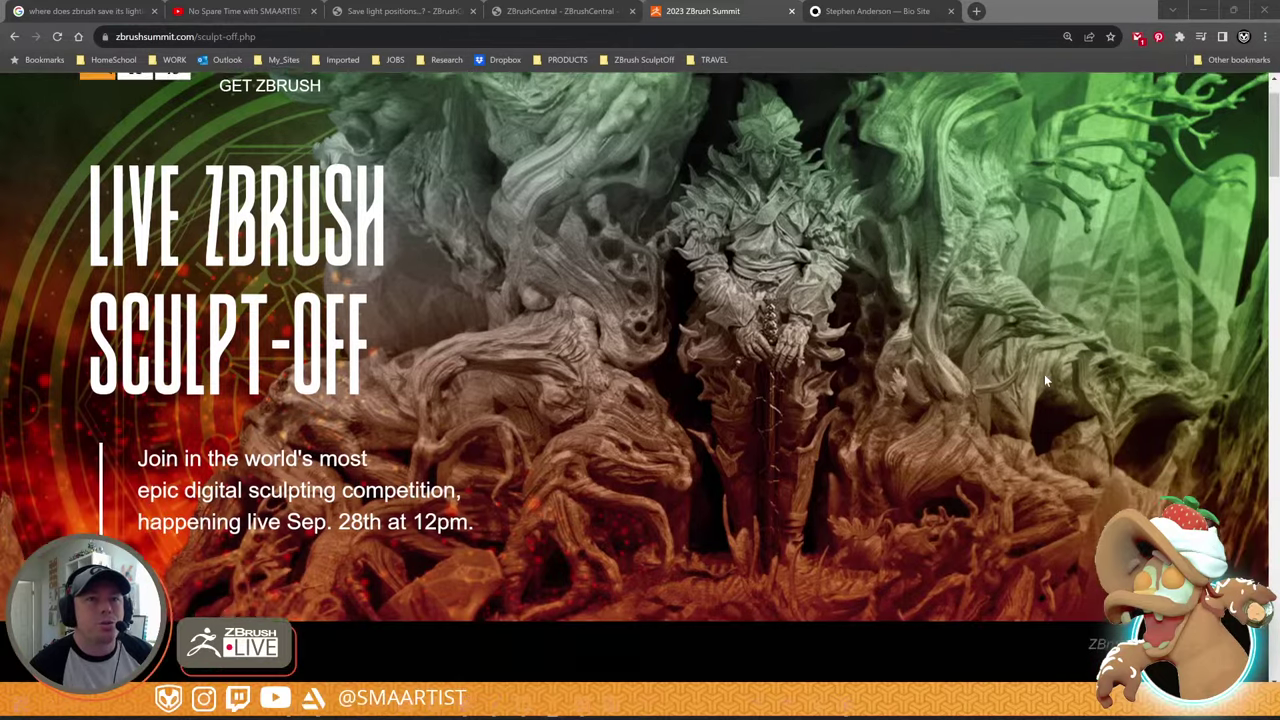
pyautogui.scroll(-12, 1044, 381)
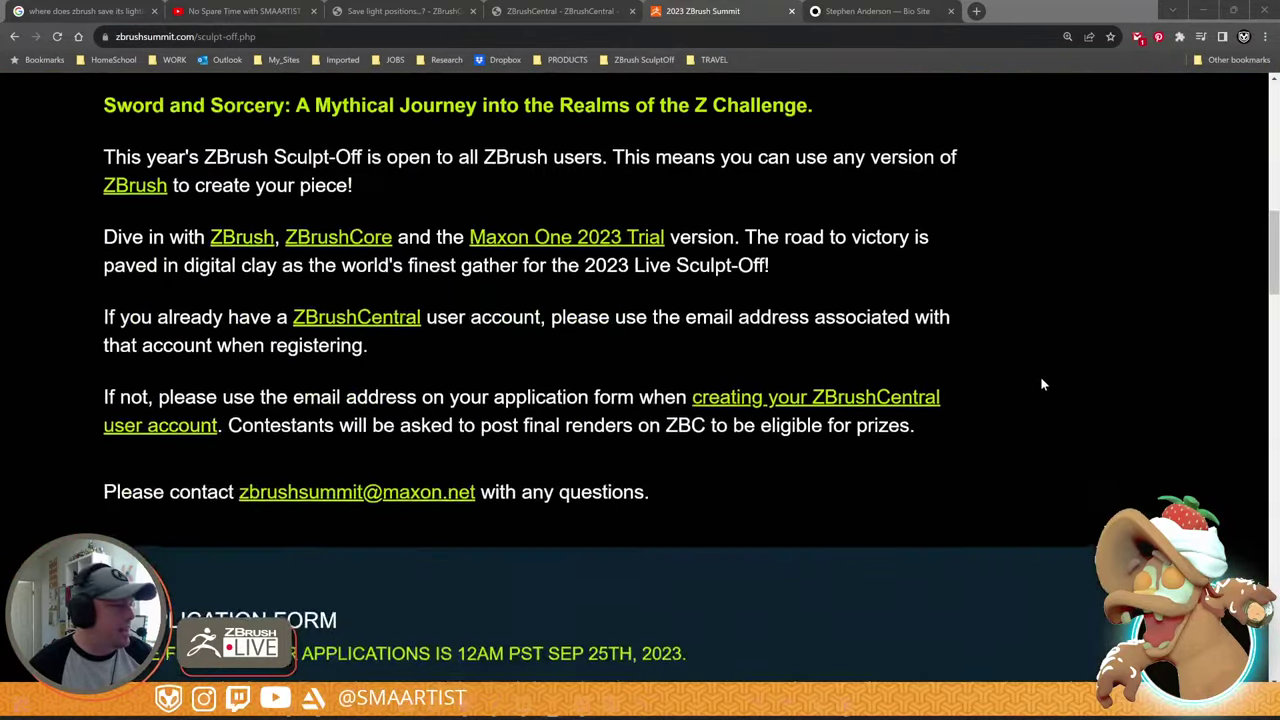
pyautogui.scroll(-7, 1041, 384)
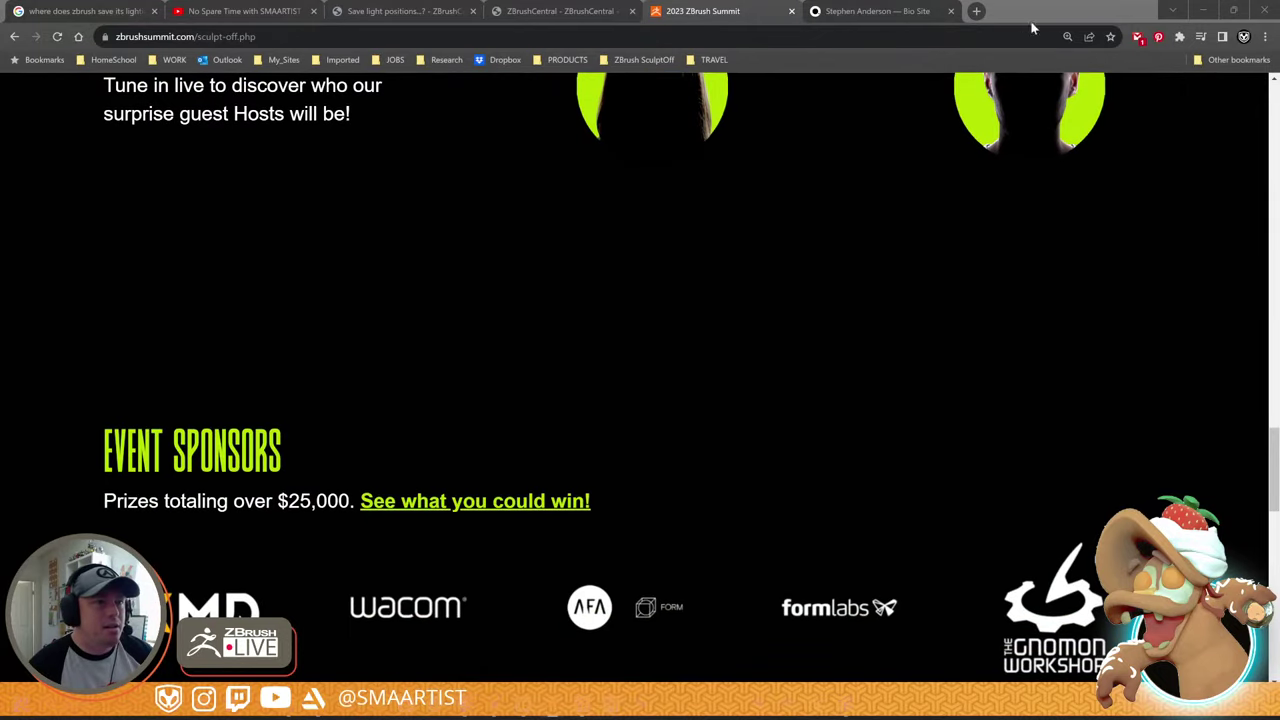
pyautogui.click(1067, 37)
pyautogui.click(1088, 65)
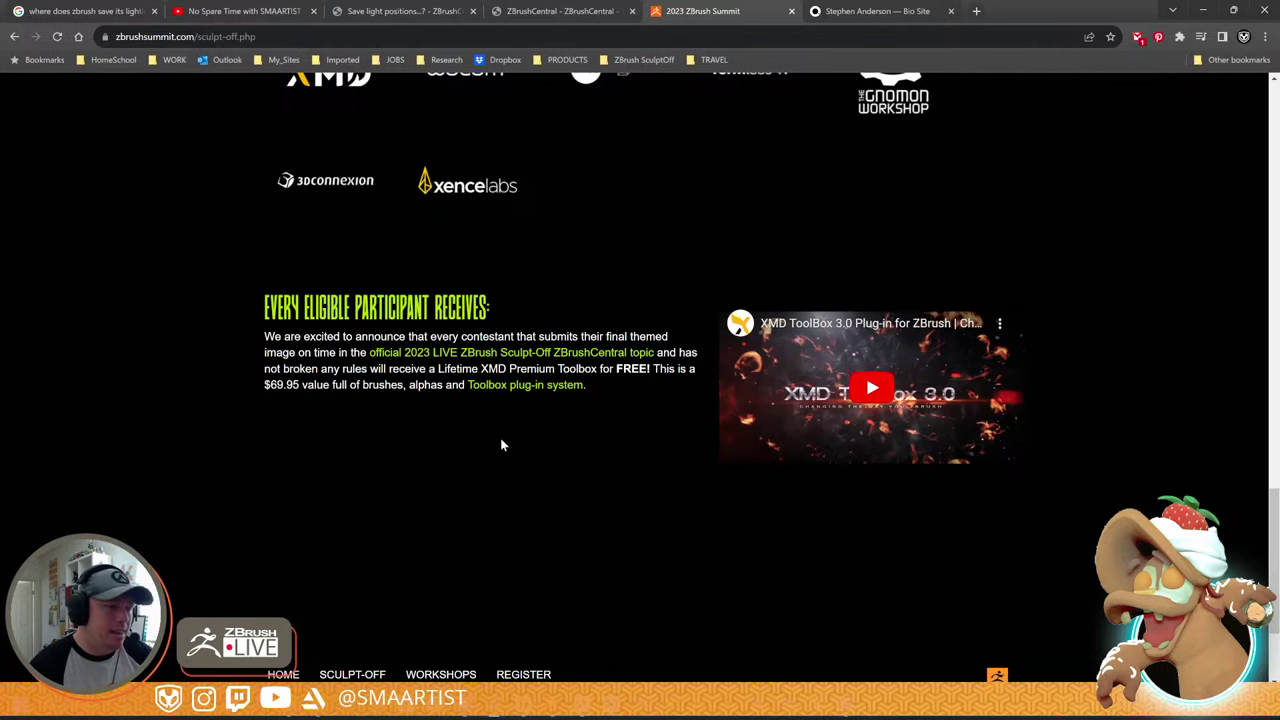
# - Look over the participant rewards, sponsors and special guests sections, and reload the Sculpt-Off page
pyautogui.scroll(-2, 500, 440)
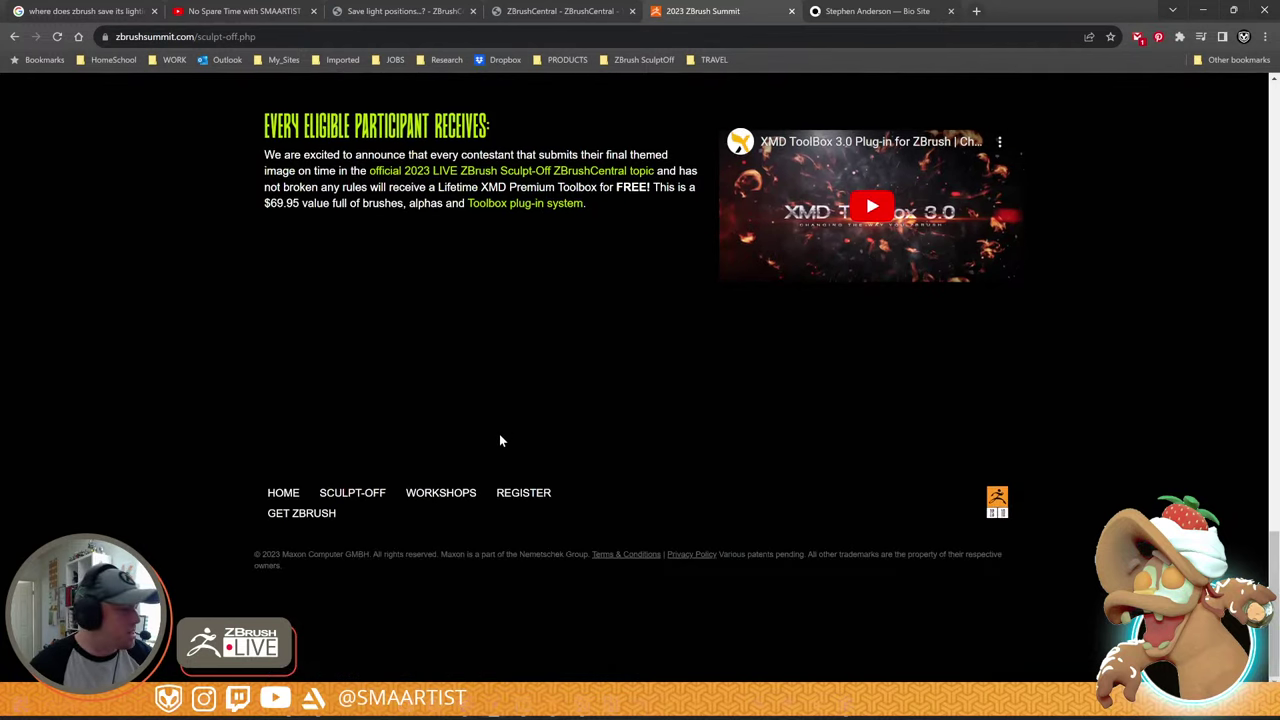
pyautogui.scroll(3, 497, 436)
pyautogui.scroll(5, 497, 438)
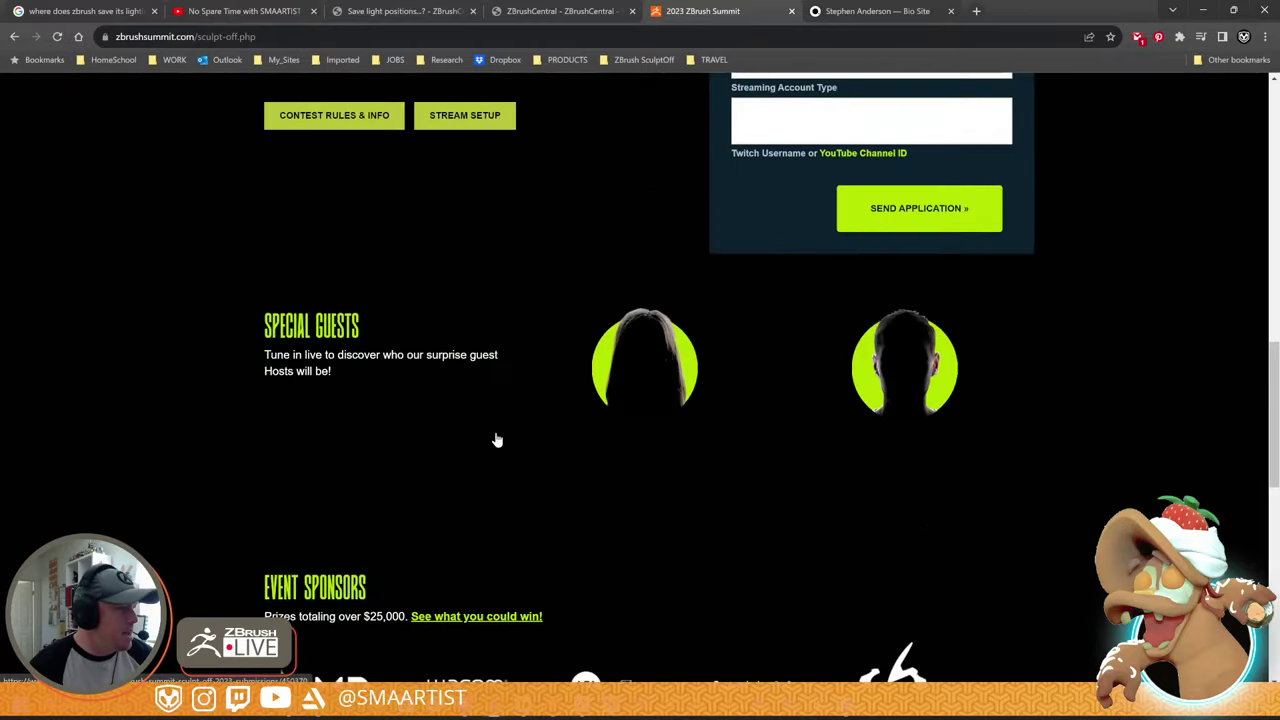
pyautogui.scroll(-3, 497, 436)
pyautogui.scroll(-3, 495, 436)
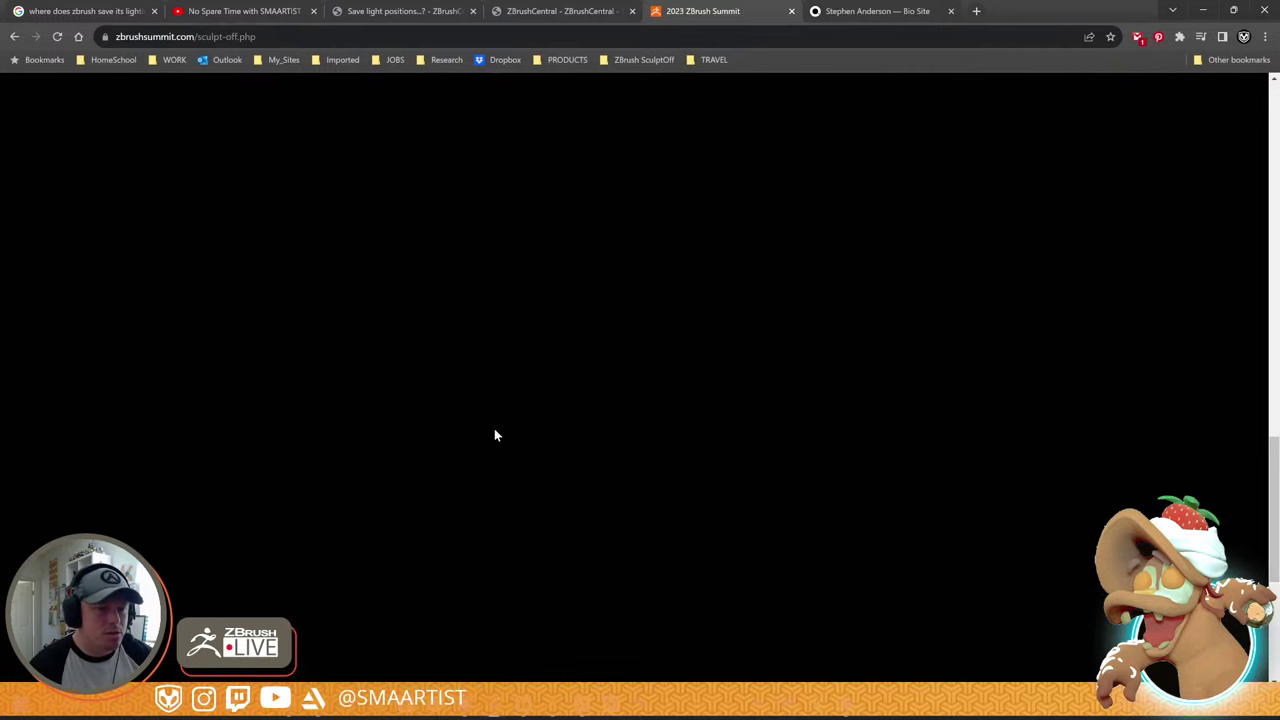
pyautogui.scroll(5, 494, 435)
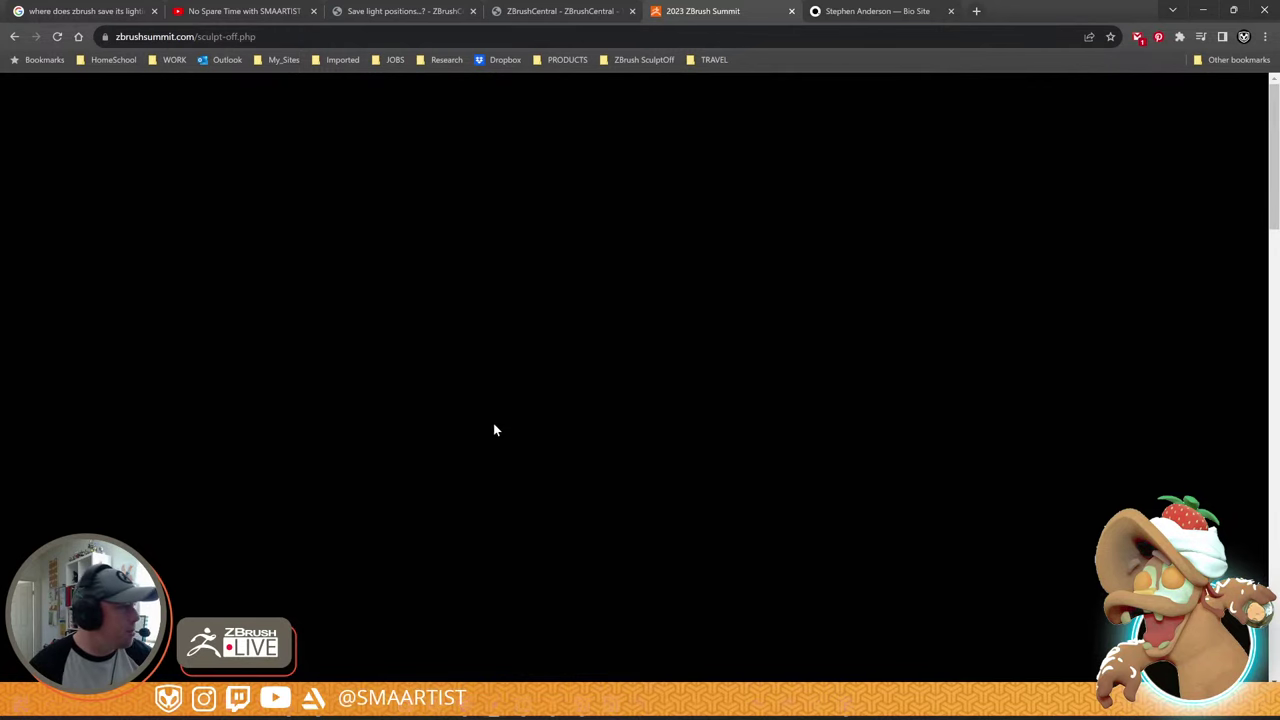
pyautogui.click(58, 37)
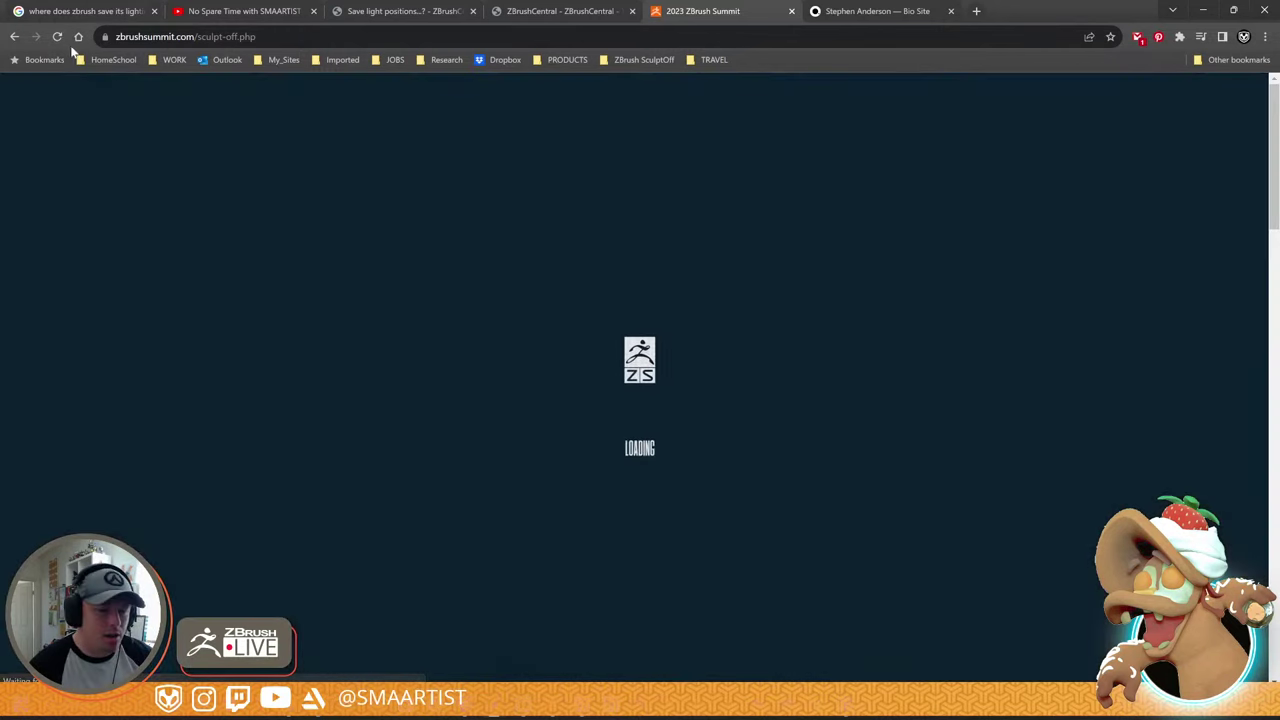
# - Review the reloaded Sculpt-Off page from the contest description and application form to the sponsors and participant rewards
pyautogui.scroll(-7, 640, 340)
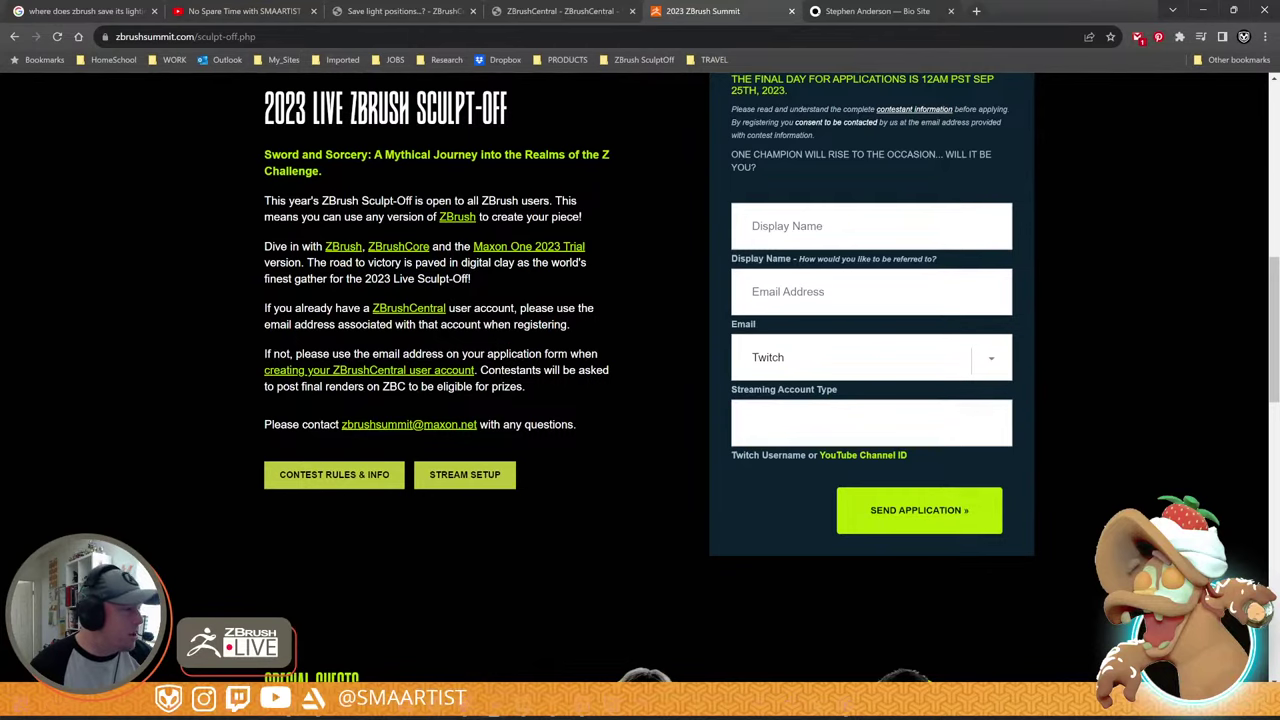
pyautogui.scroll(-5, 524, 406)
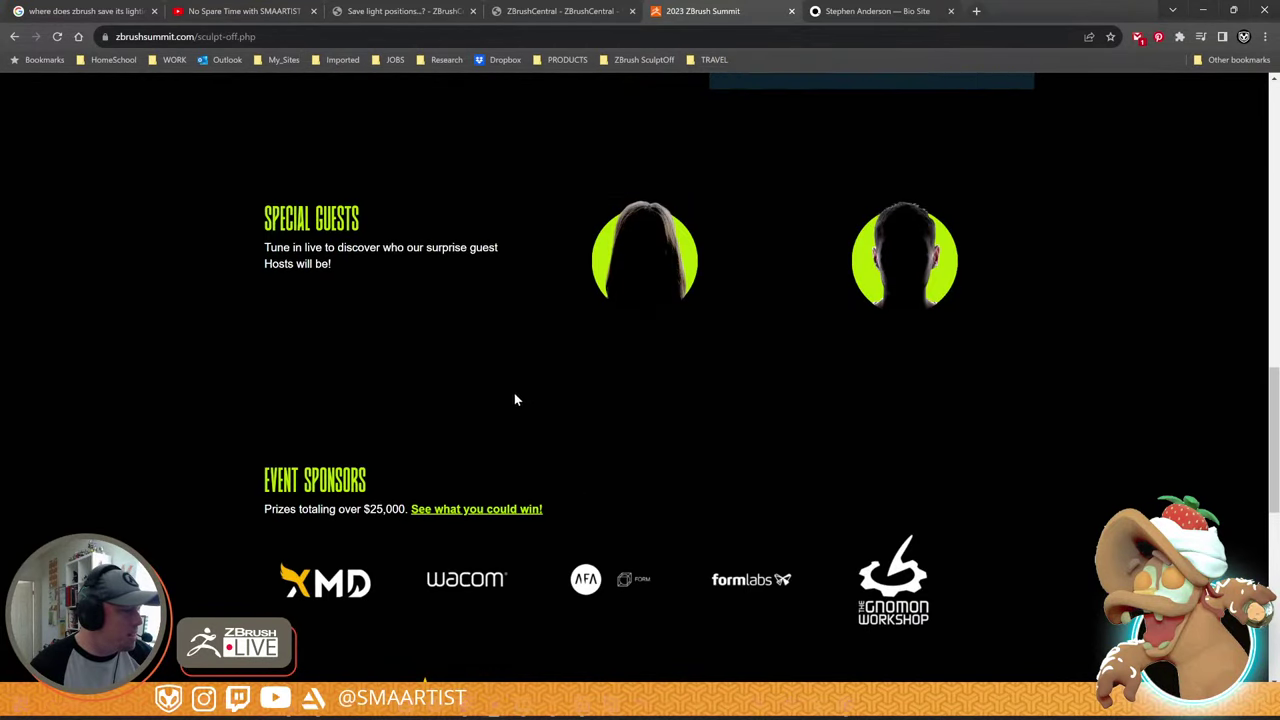
pyautogui.scroll(5, 514, 393)
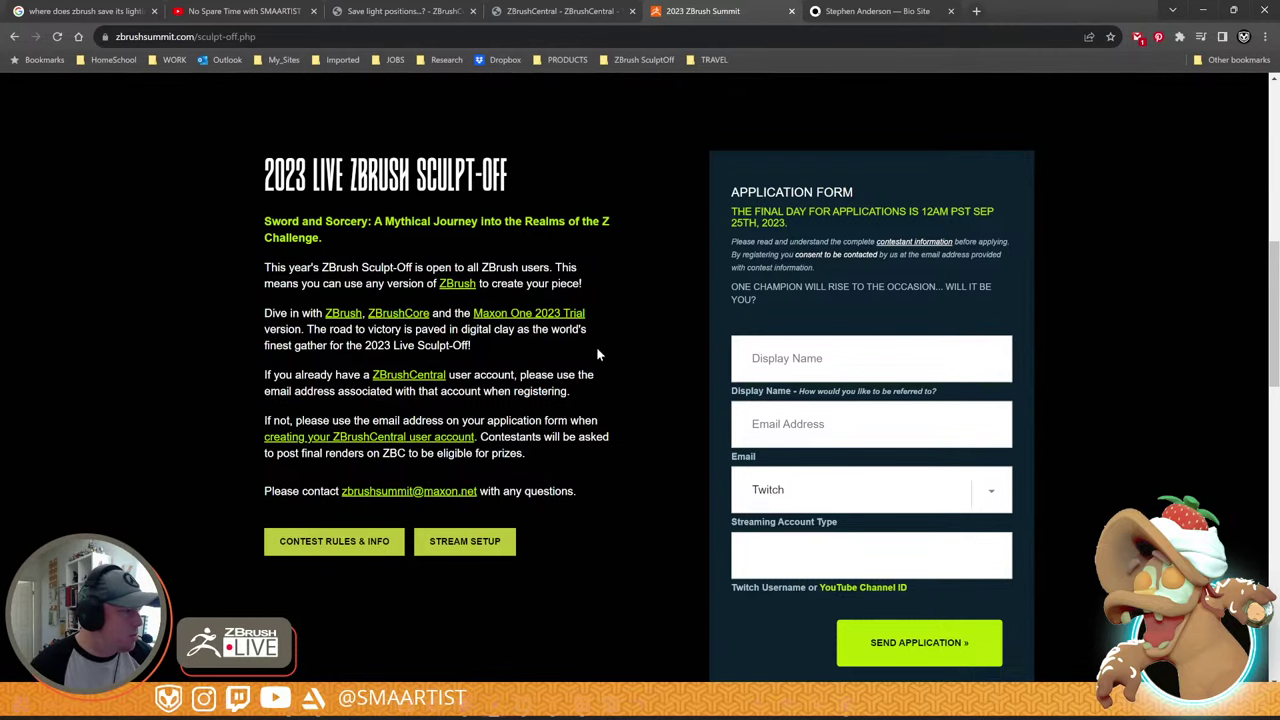
pyautogui.scroll(5, 598, 344)
pyautogui.scroll(-5, 599, 344)
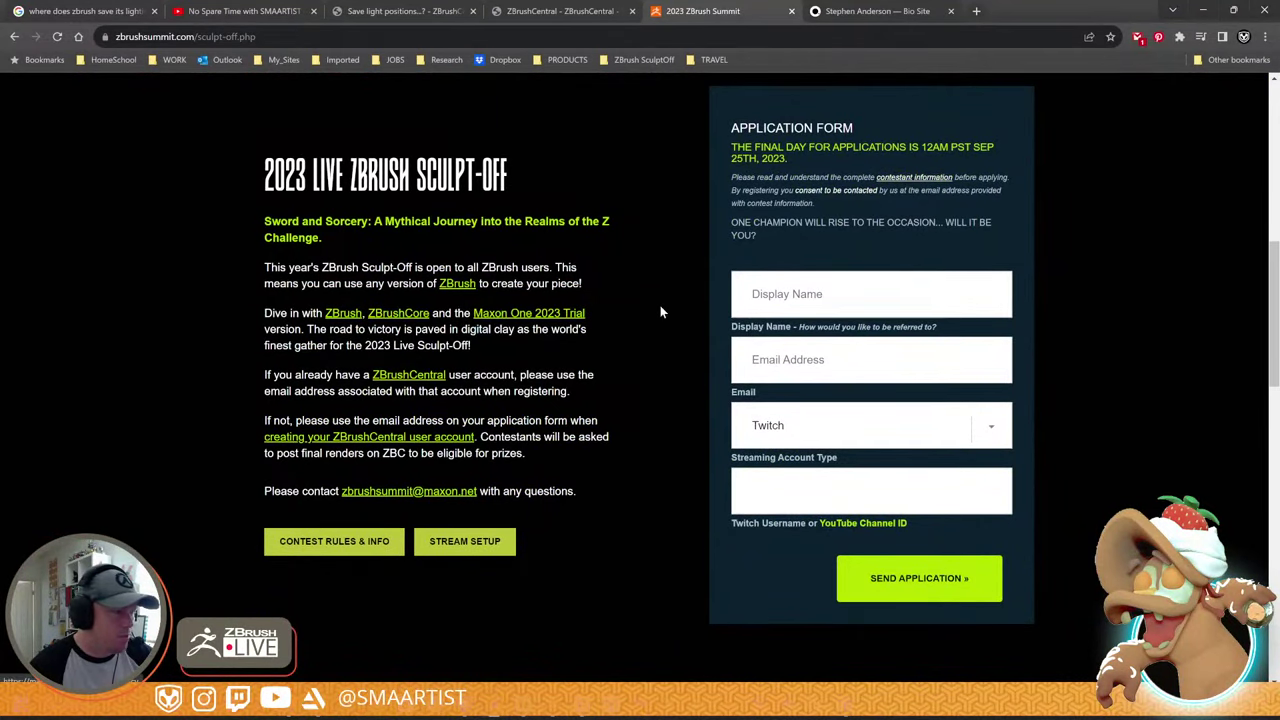
pyautogui.scroll(-6, 609, 377)
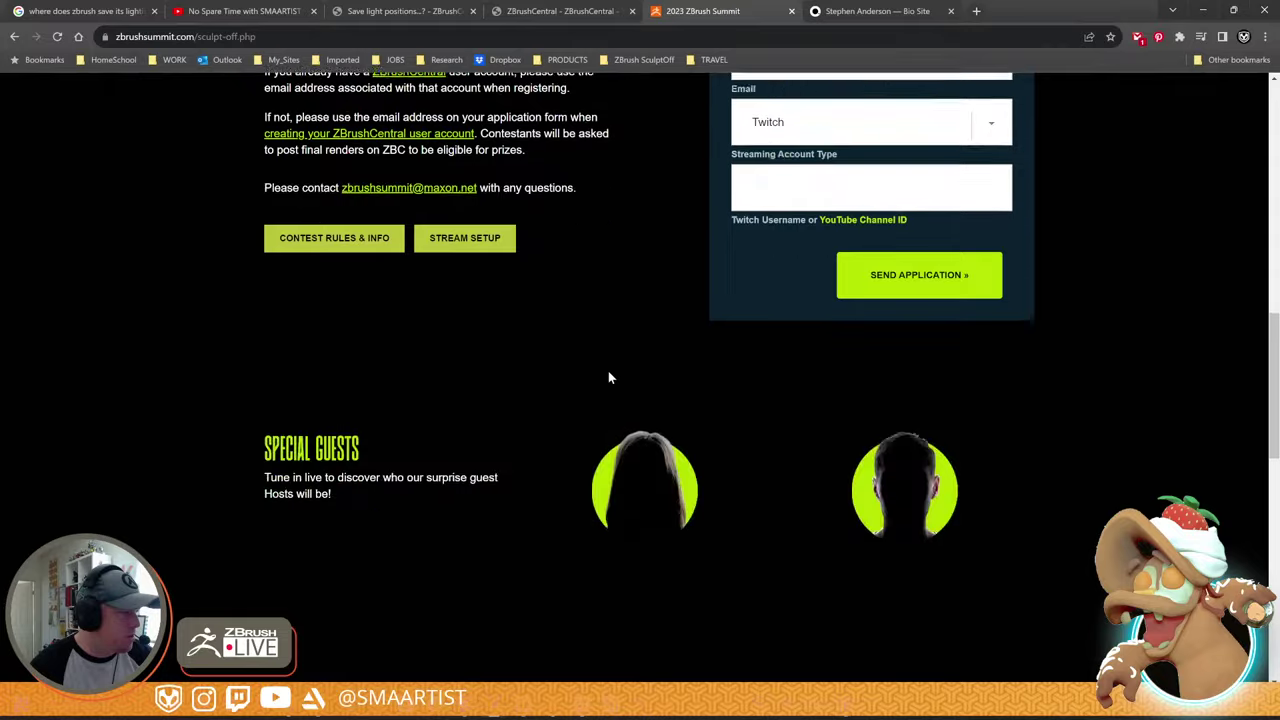
pyautogui.scroll(-3, 609, 377)
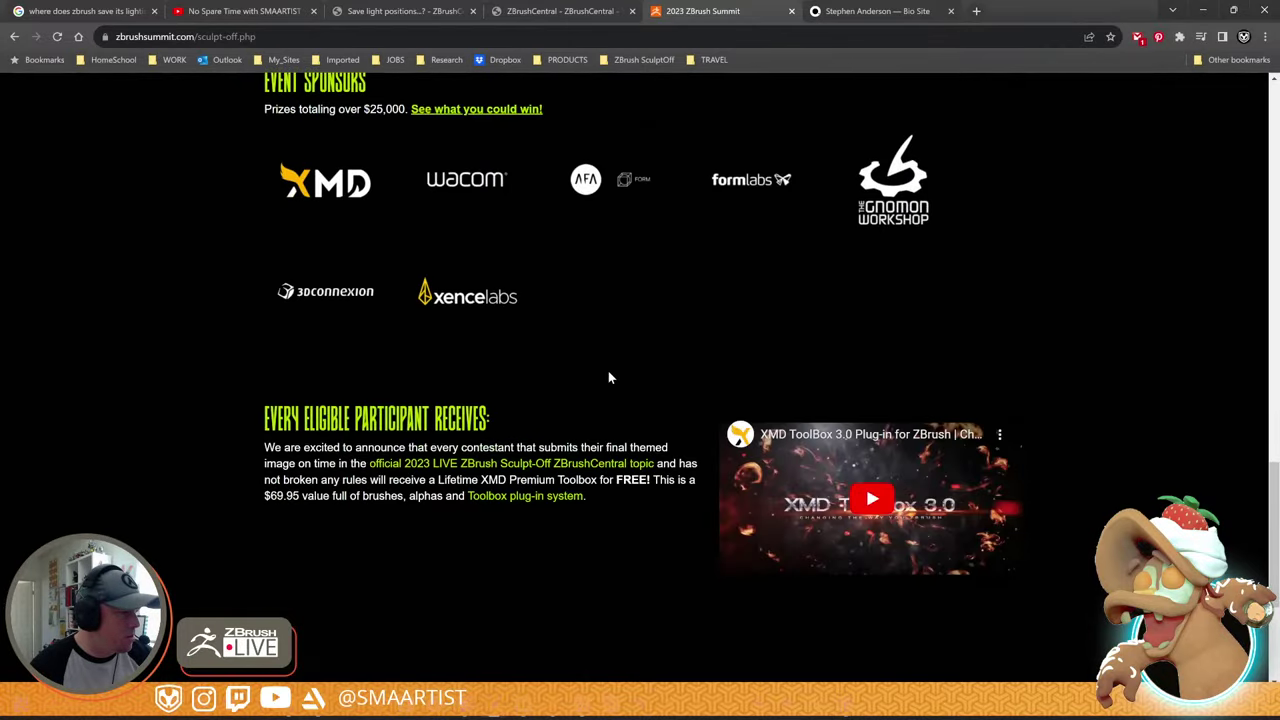
pyautogui.scroll(-3, 609, 377)
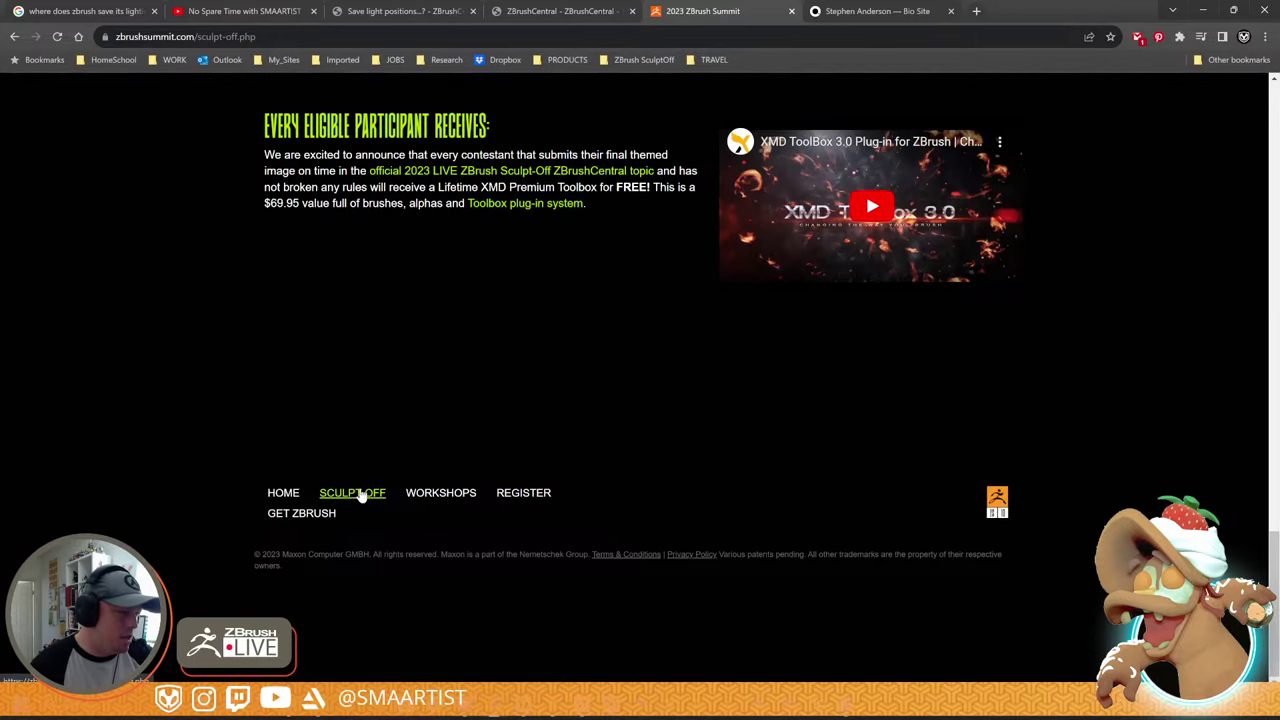
pyautogui.scroll(10, 364, 478)
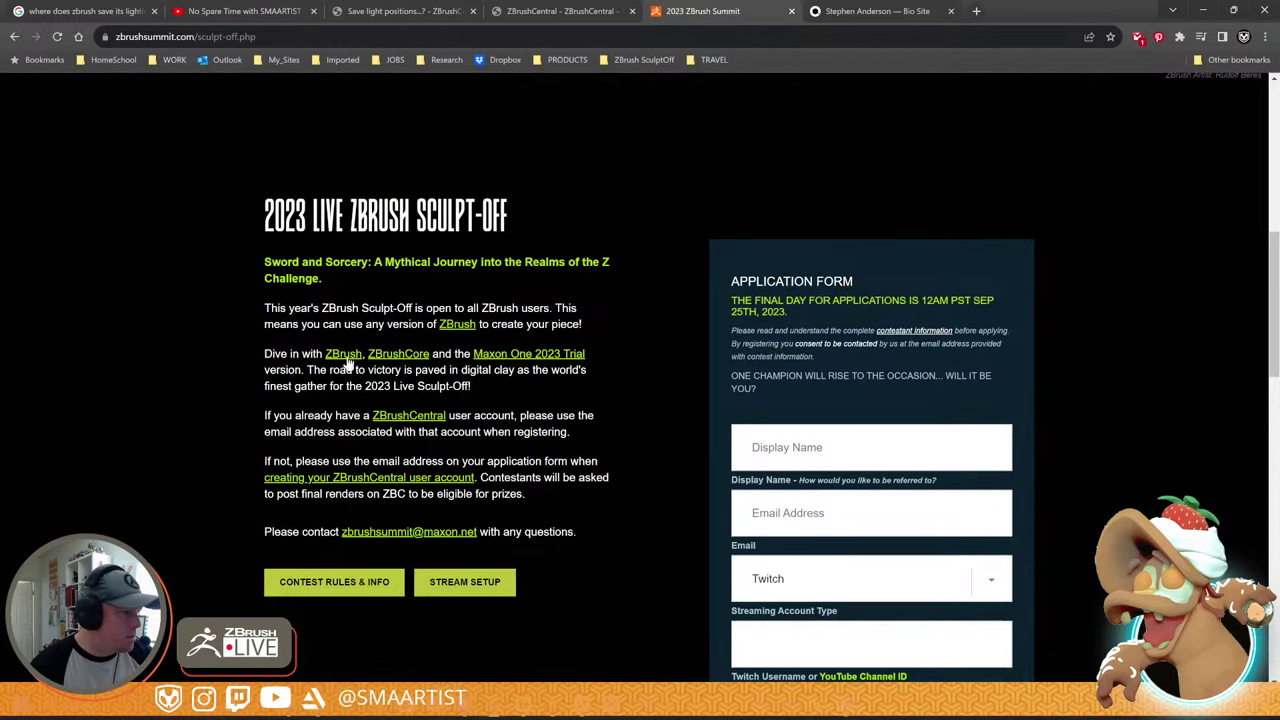
# - Open the Contest Rules & Info page, find the Sword & Sorcery theme section and copy the page's address for sharing
pyautogui.click(360, 582)
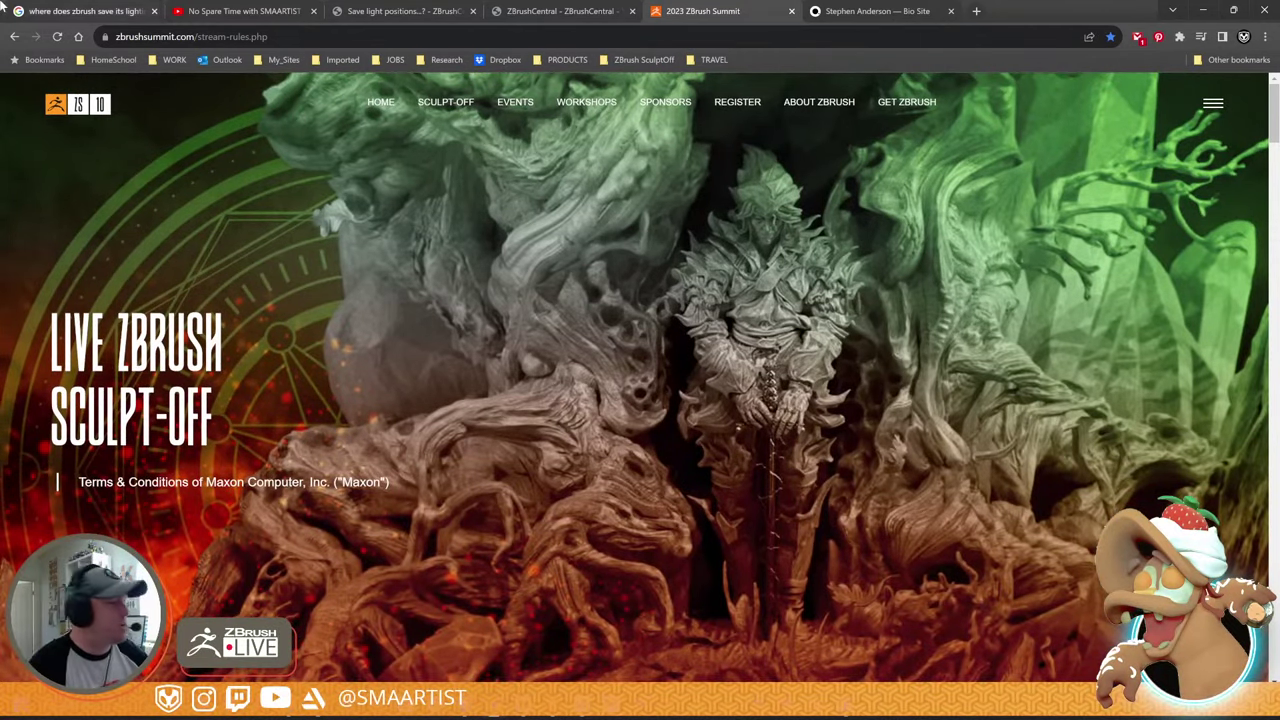
pyautogui.scroll(-1, 719, 490)
pyautogui.scroll(-9, 719, 486)
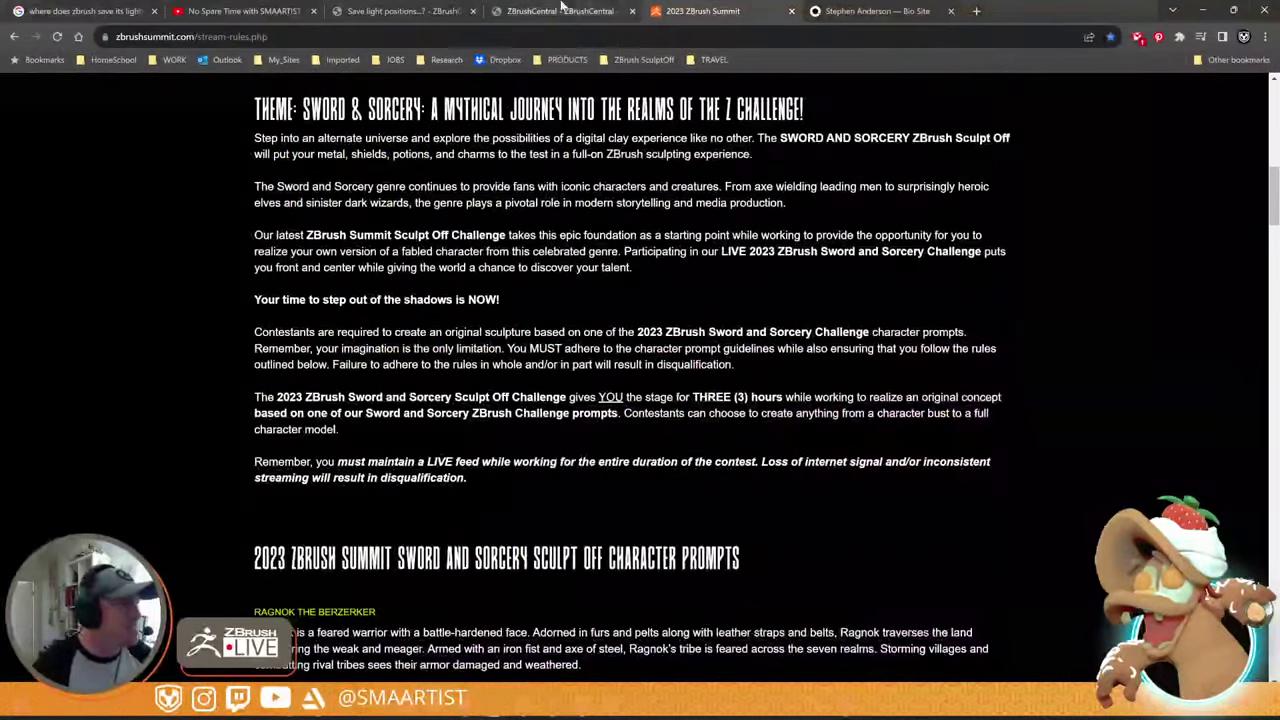
pyautogui.click(540, 37)
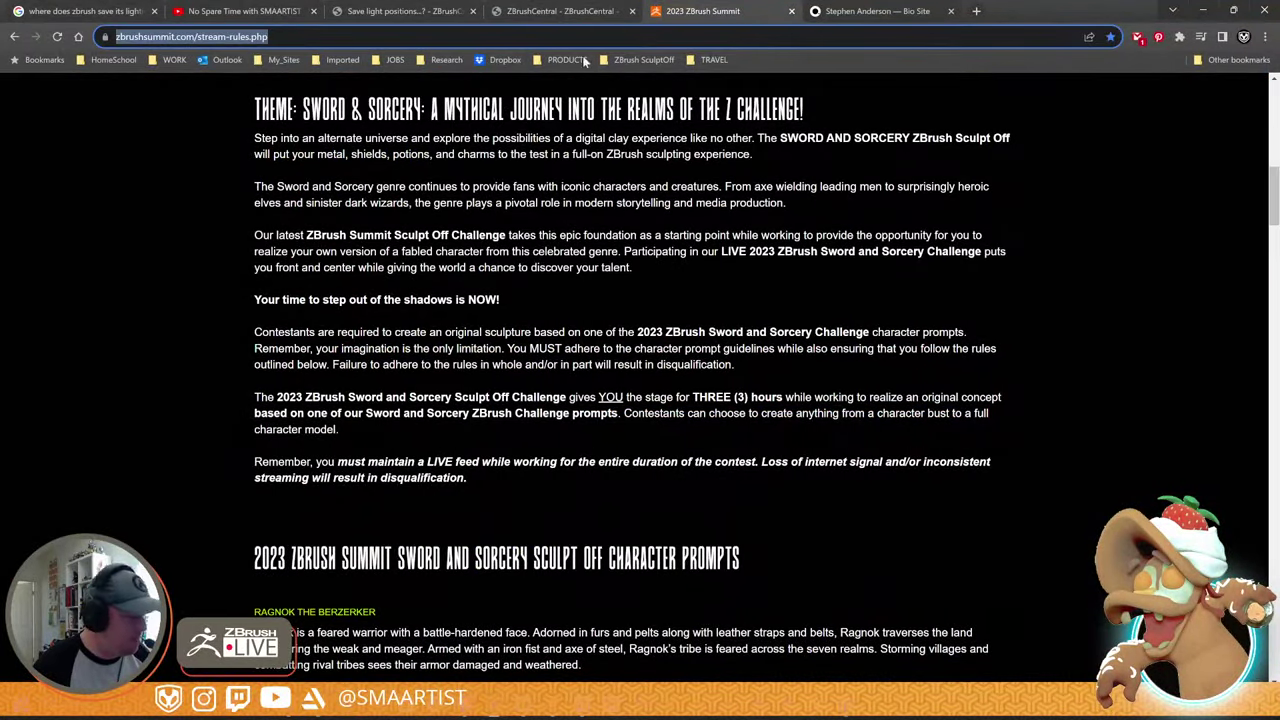
pyautogui.hotkey('alt', 'Tab')
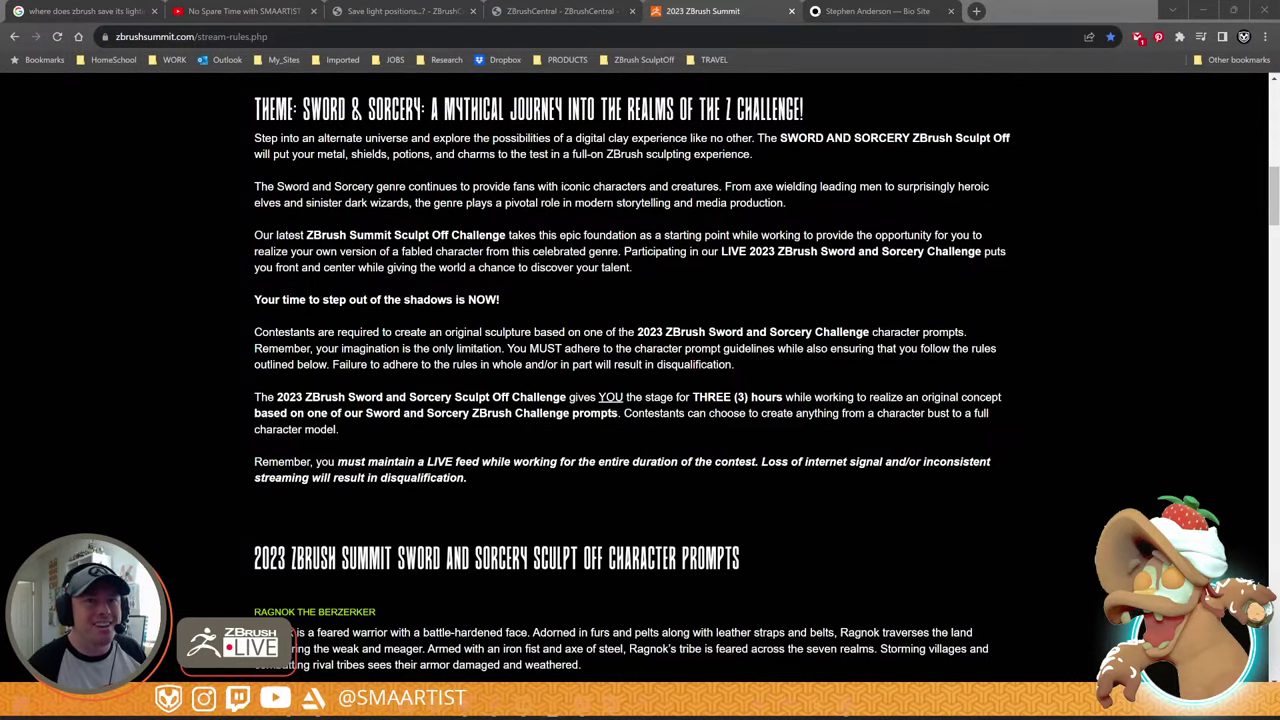
# - Read through the Sword and Sorcery character prompts from Ragnok the Berzerker to Alon the Knight
pyautogui.scroll(-4, 648, 379)
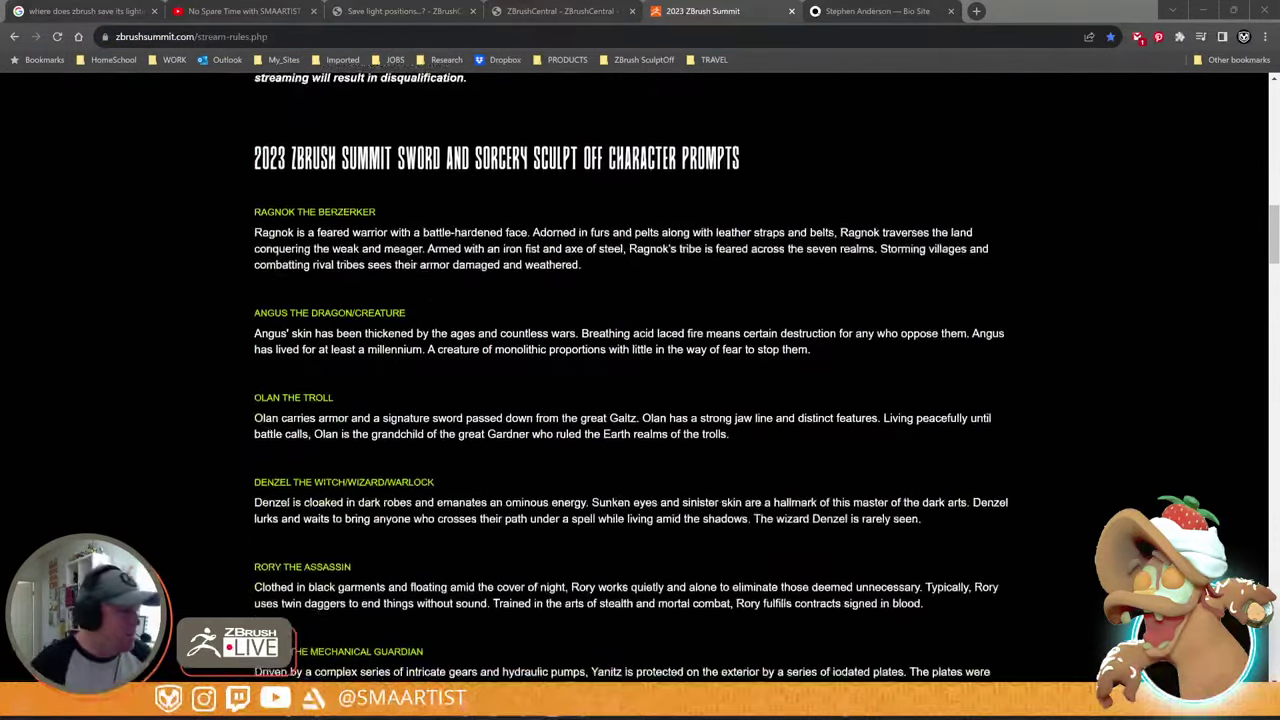
pyautogui.scroll(-2, 606, 360)
pyautogui.scroll(2, 604, 355)
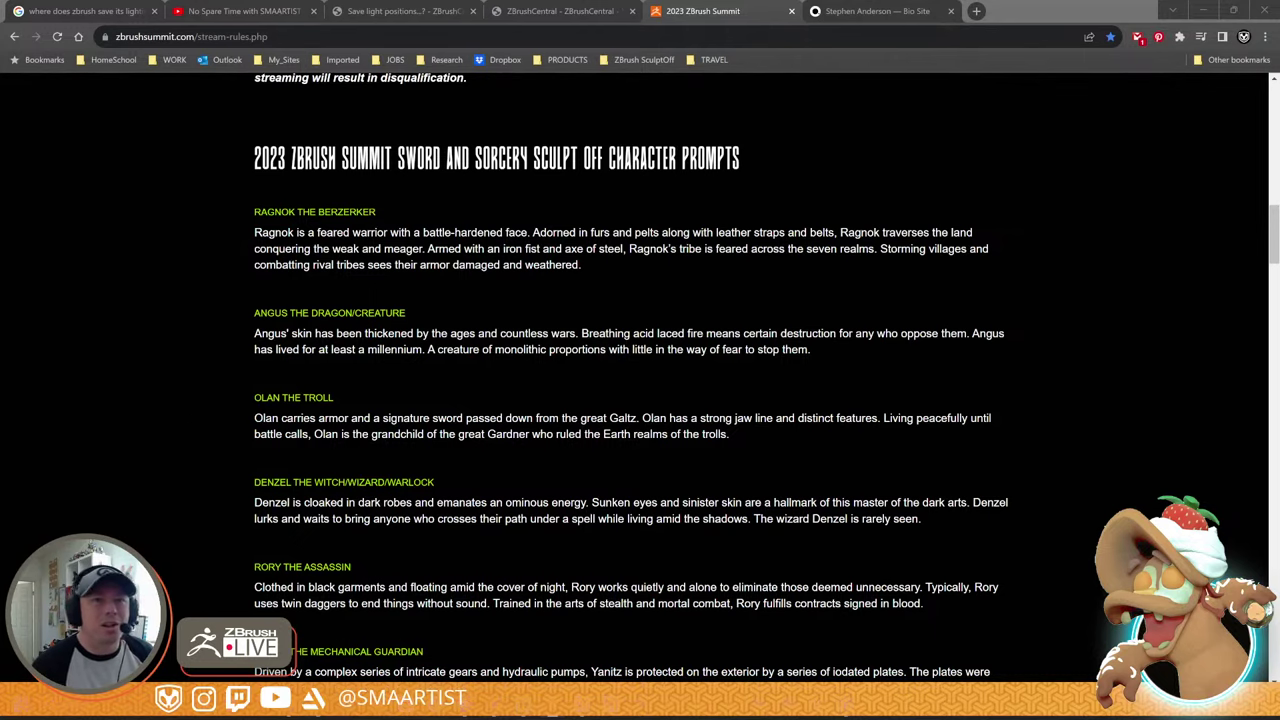
pyautogui.scroll(-1, 284, 495)
pyautogui.scroll(-3, 284, 495)
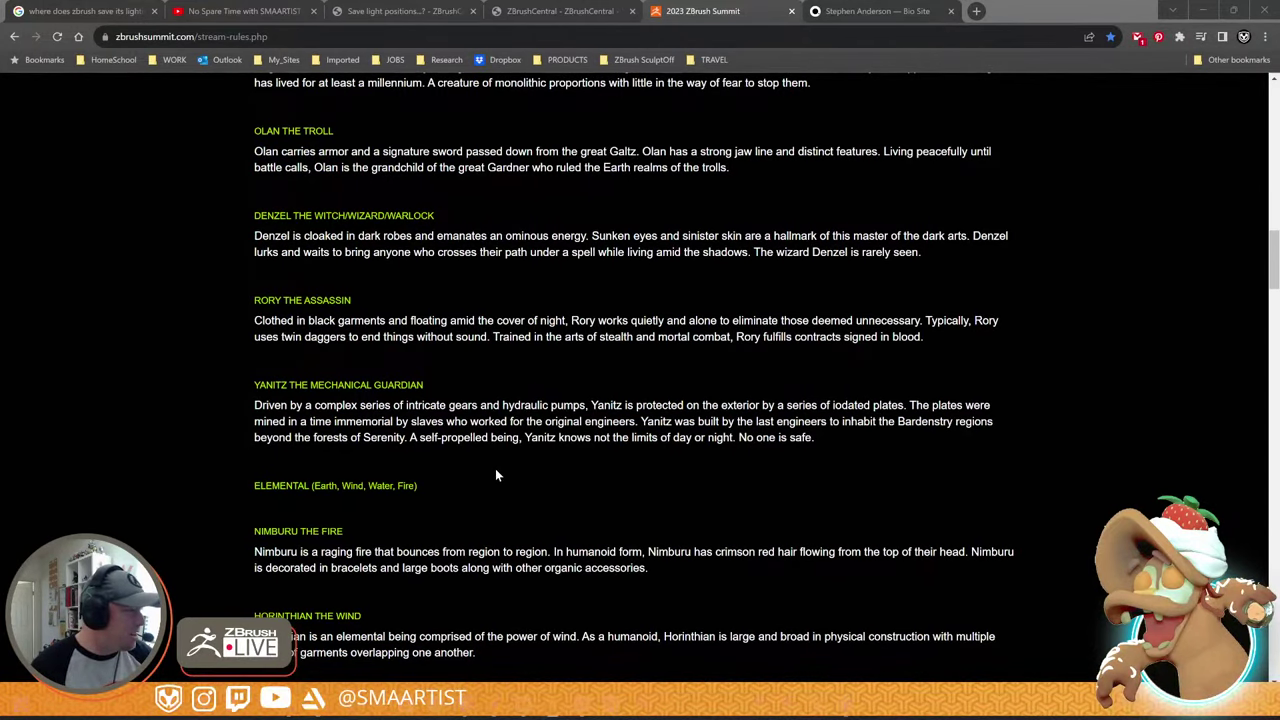
pyautogui.scroll(-1, 280, 448)
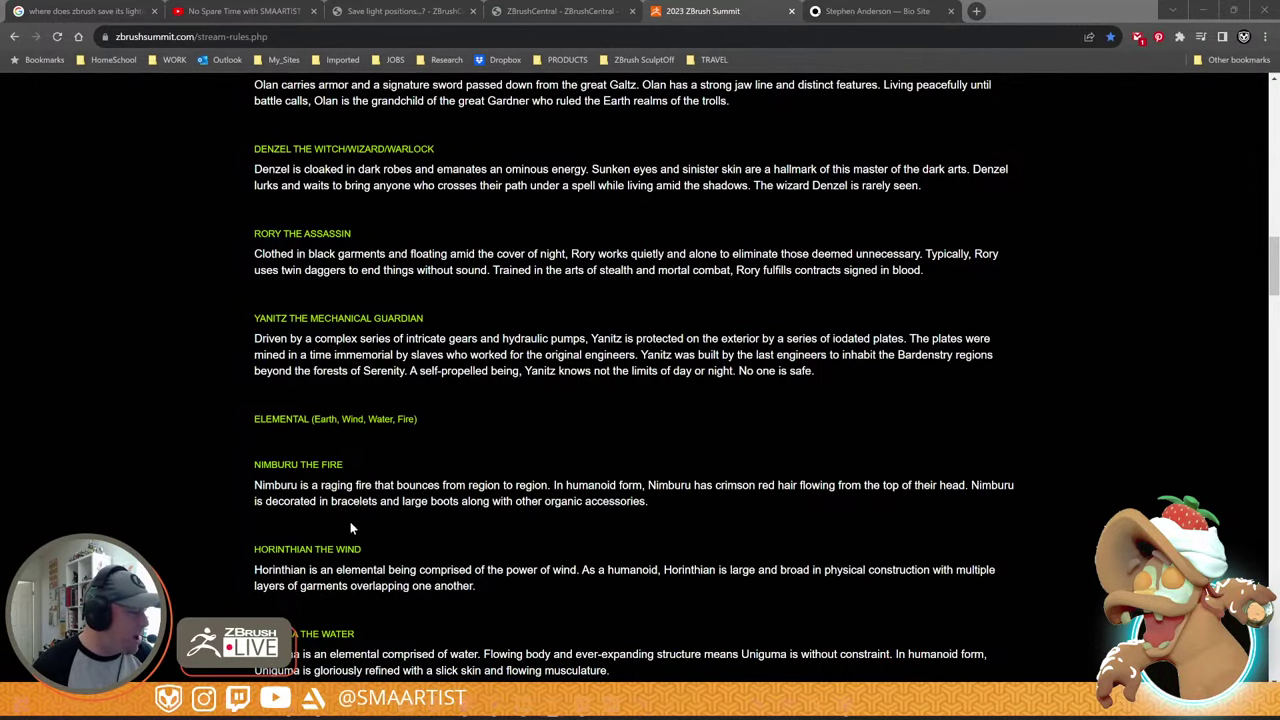
pyautogui.scroll(-3, 350, 528)
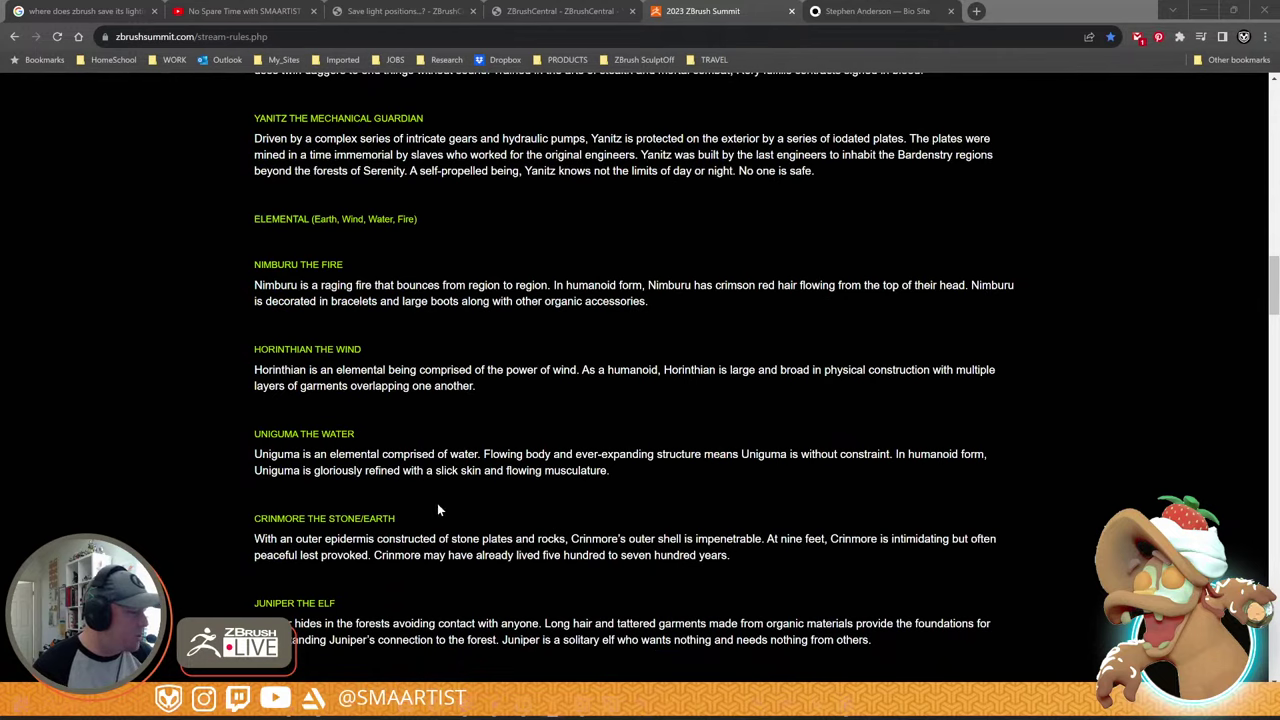
pyautogui.scroll(-2, 348, 603)
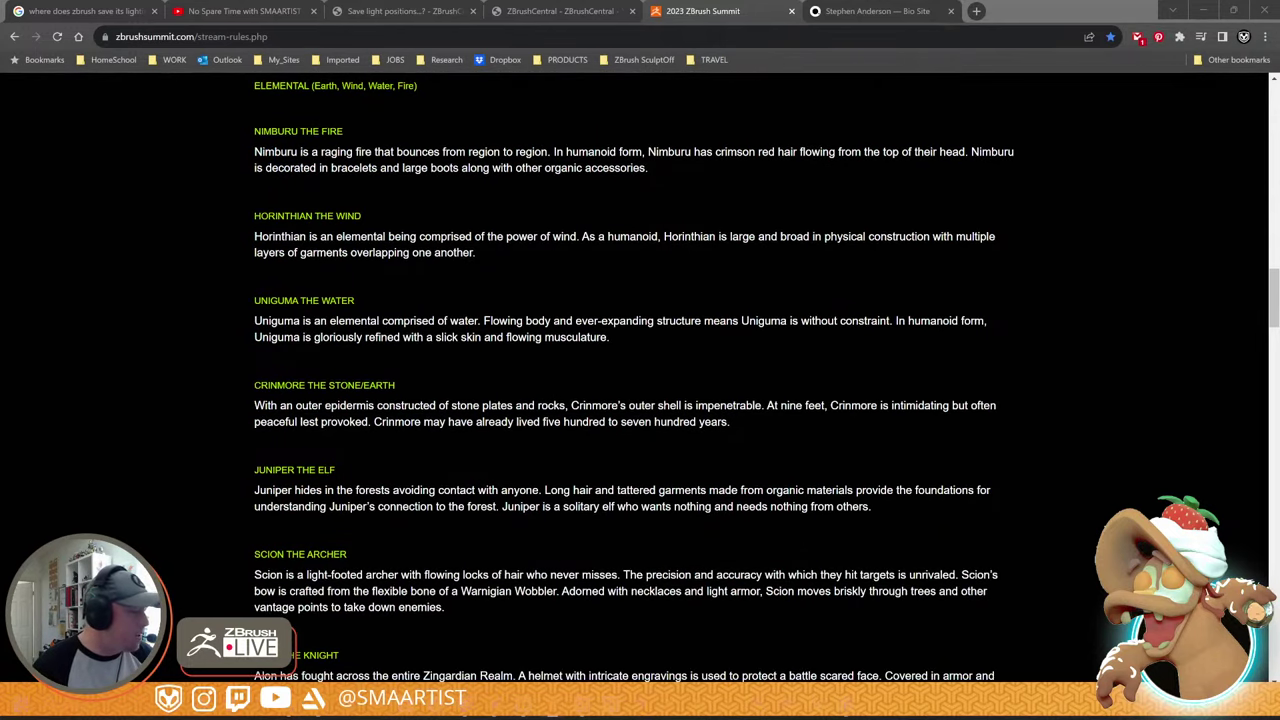
pyautogui.scroll(-2, 378, 552)
pyautogui.scroll(-2, 562, 379)
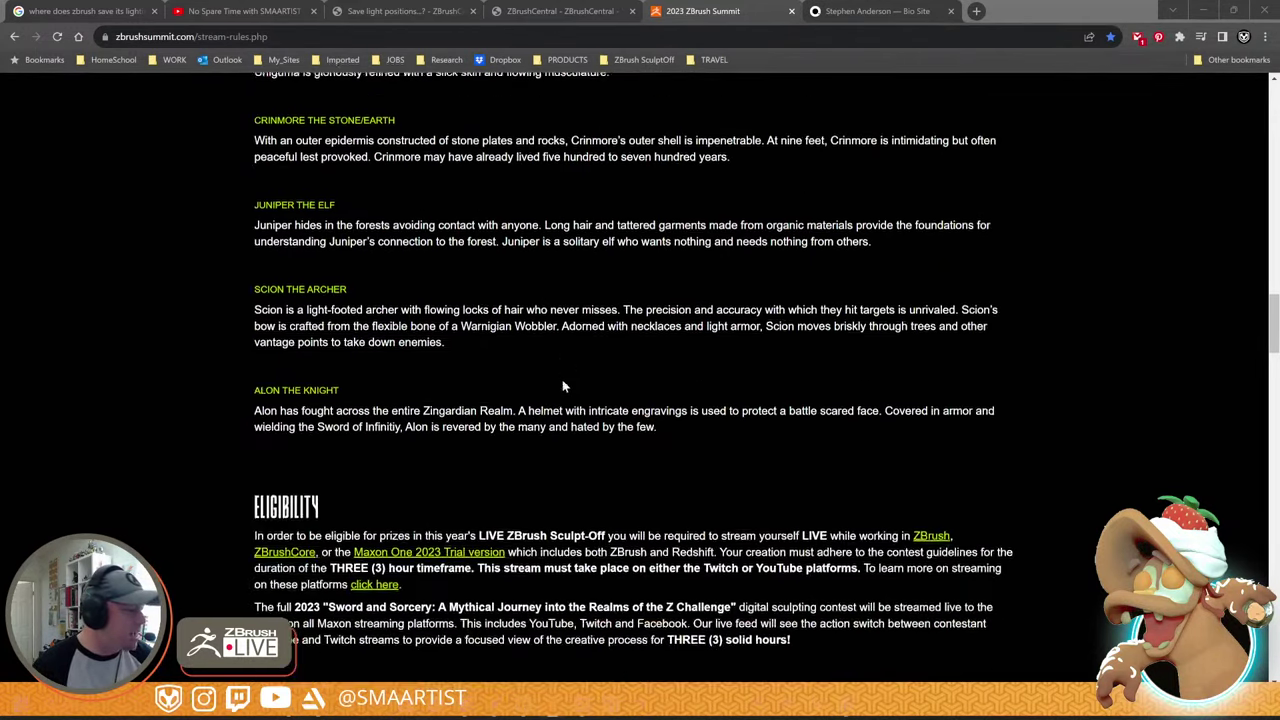
# - Go back over the Sword and Sorcery character prompts and the theme section on the Sculpt-Off rules page
pyautogui.scroll(9, 562, 377)
pyautogui.scroll(6, 566, 383)
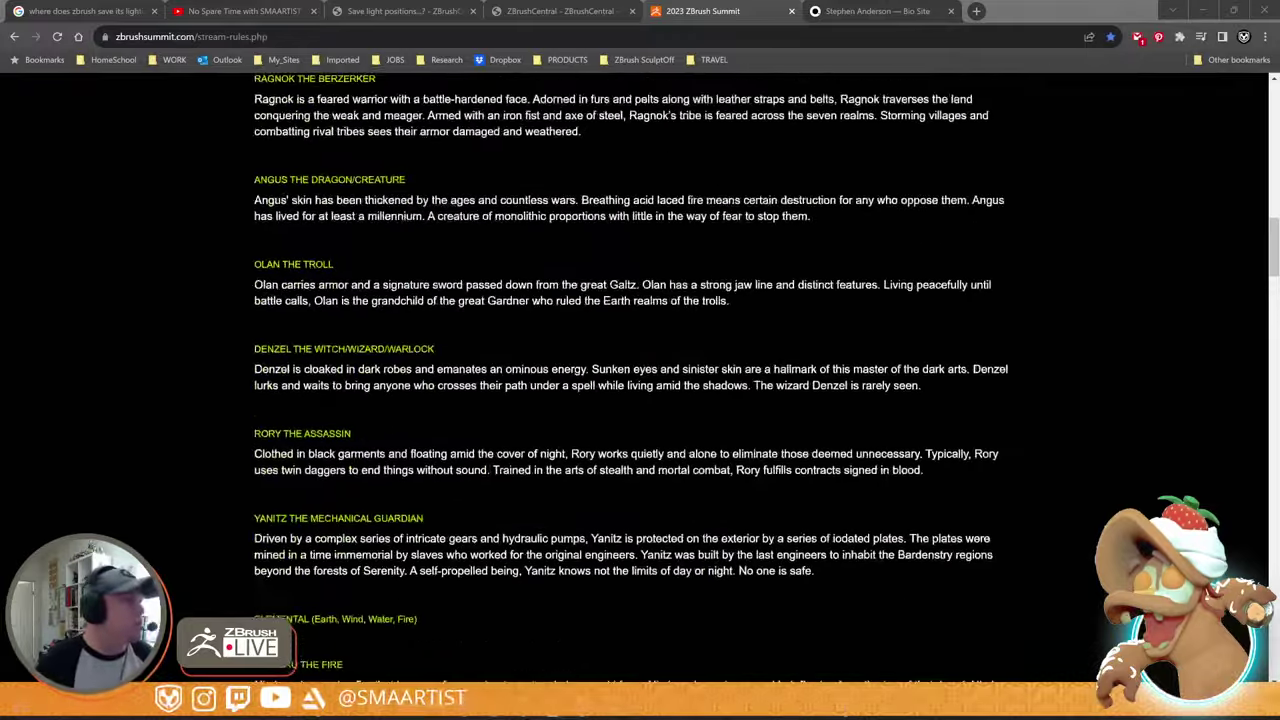
pyautogui.scroll(3, 556, 347)
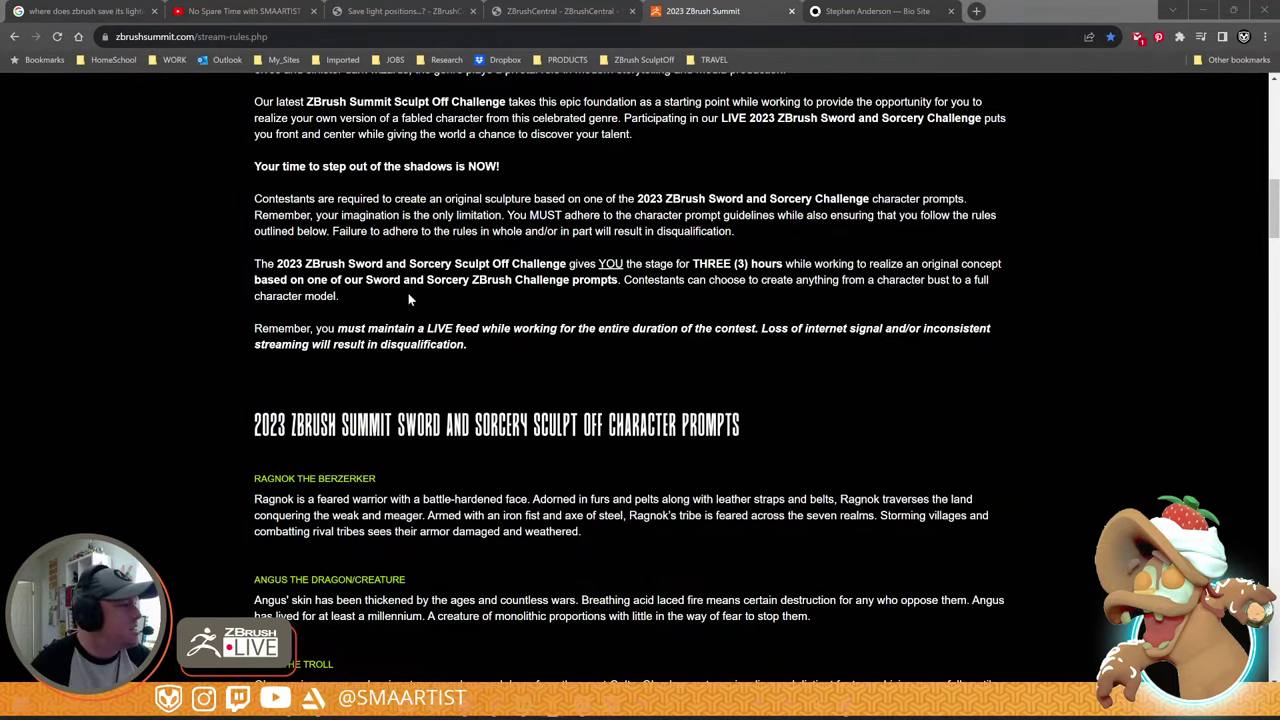
pyautogui.scroll(3, 408, 293)
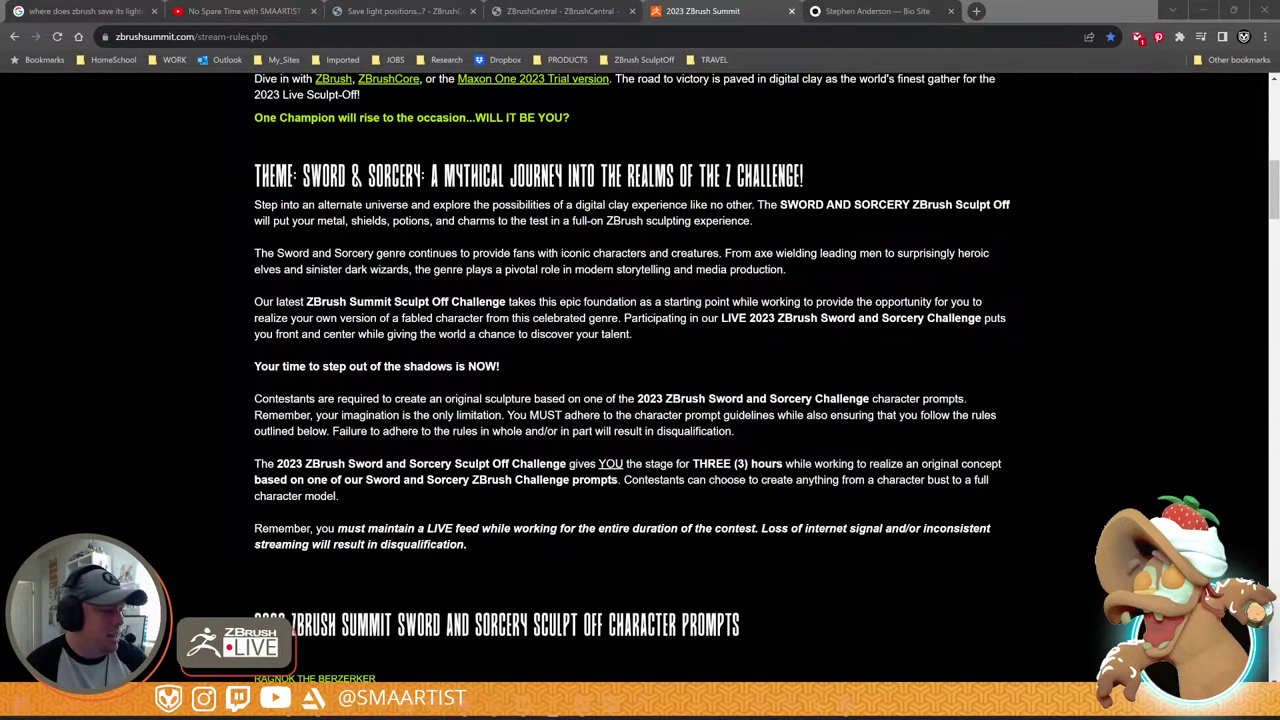
# - Switch to ZBrush and nudge the upper tooth at the corner of the monster's mouth with the Move Topological brush
pyautogui.hotkey('alt', 'Tab')
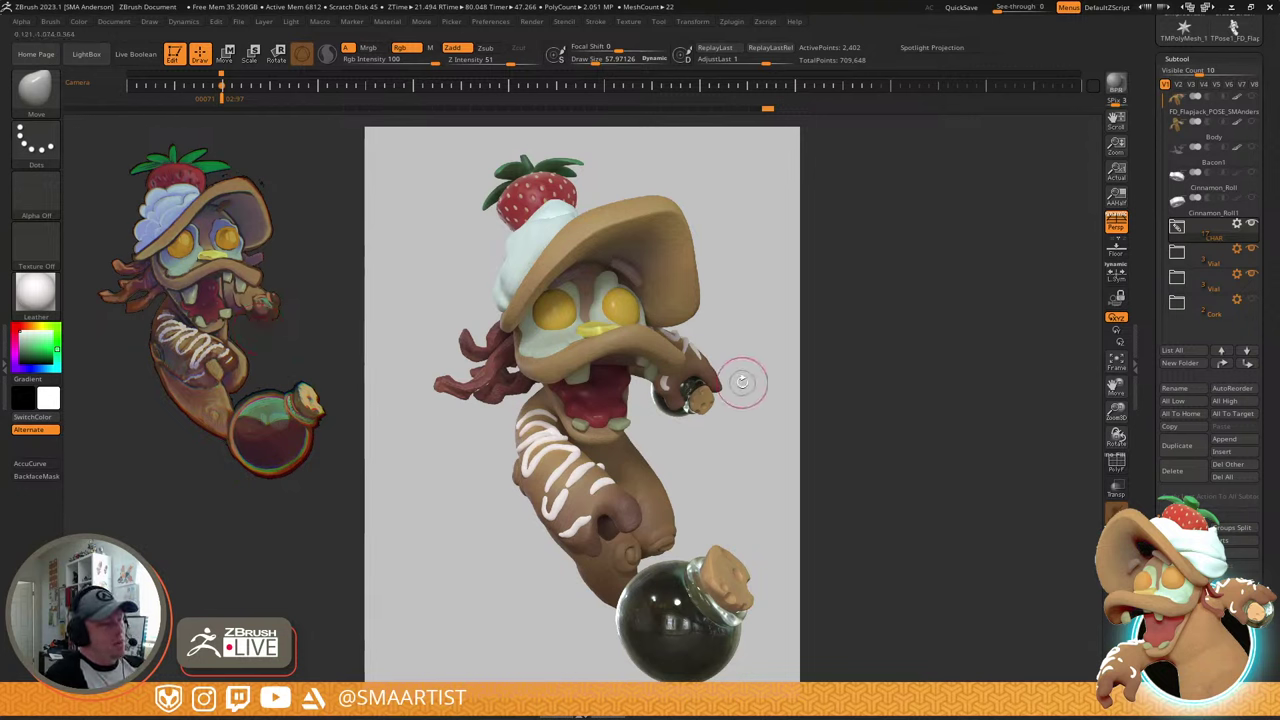
pyautogui.moveTo(755, 391); pyautogui.dragTo(757, 427)
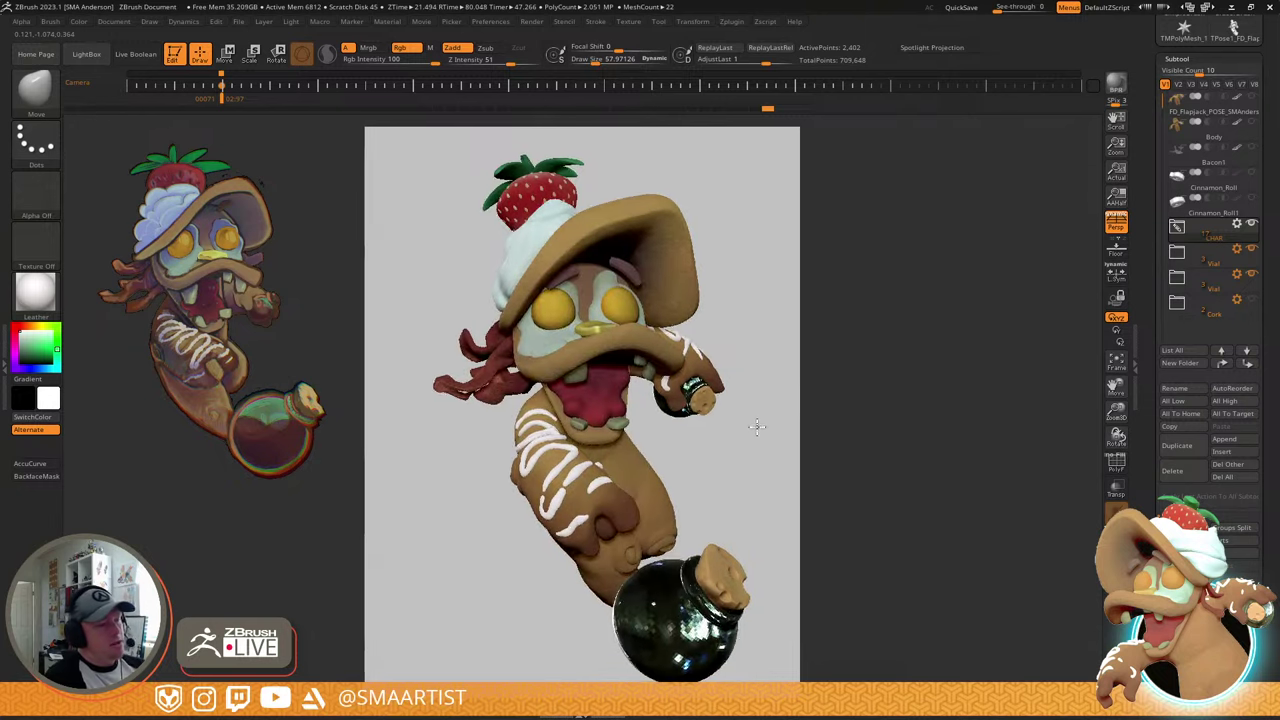
pyautogui.moveTo(757, 427)
pyautogui.mouseDown(button='right')
pyautogui.moveTo(680, 425)
pyautogui.moveTo(645, 405)
pyautogui.moveTo(612, 424)
pyautogui.moveTo(628, 450)
pyautogui.mouseUp(button='right')
pyautogui.keyDown('alt'); pyautogui.moveTo(681, 575); pyautogui.dragTo(707, 215, button='right'); pyautogui.keyUp('alt')
pyautogui.hotkey('ctrl', 'd')
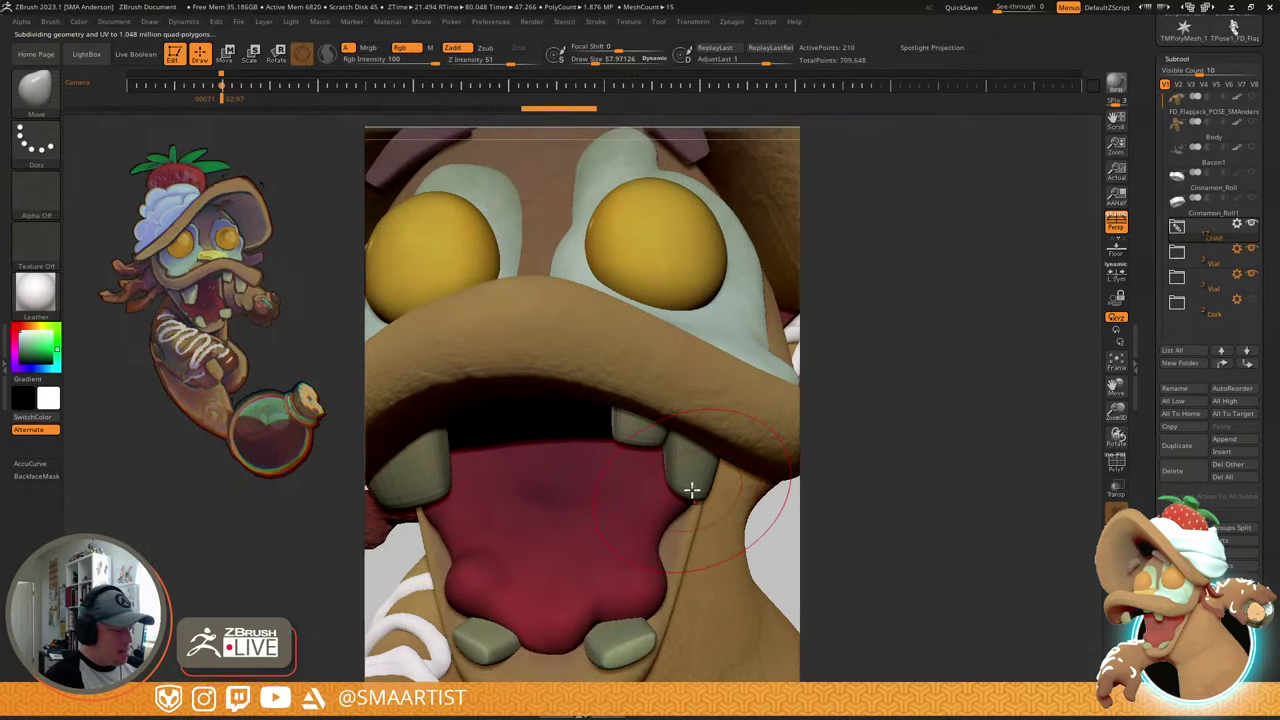
pyautogui.press('b')
pyautogui.press('m')
pyautogui.press('t')
pyautogui.moveTo(688, 490)
pyautogui.mouseDown()
pyautogui.moveTo(677, 514)
pyautogui.moveTo(698, 511)
pyautogui.mouseUp()
pyautogui.keyDown('ctrl'); pyautogui.moveTo(729, 506); pyautogui.dragTo(747, 483, button='right'); pyautogui.keyUp('ctrl')
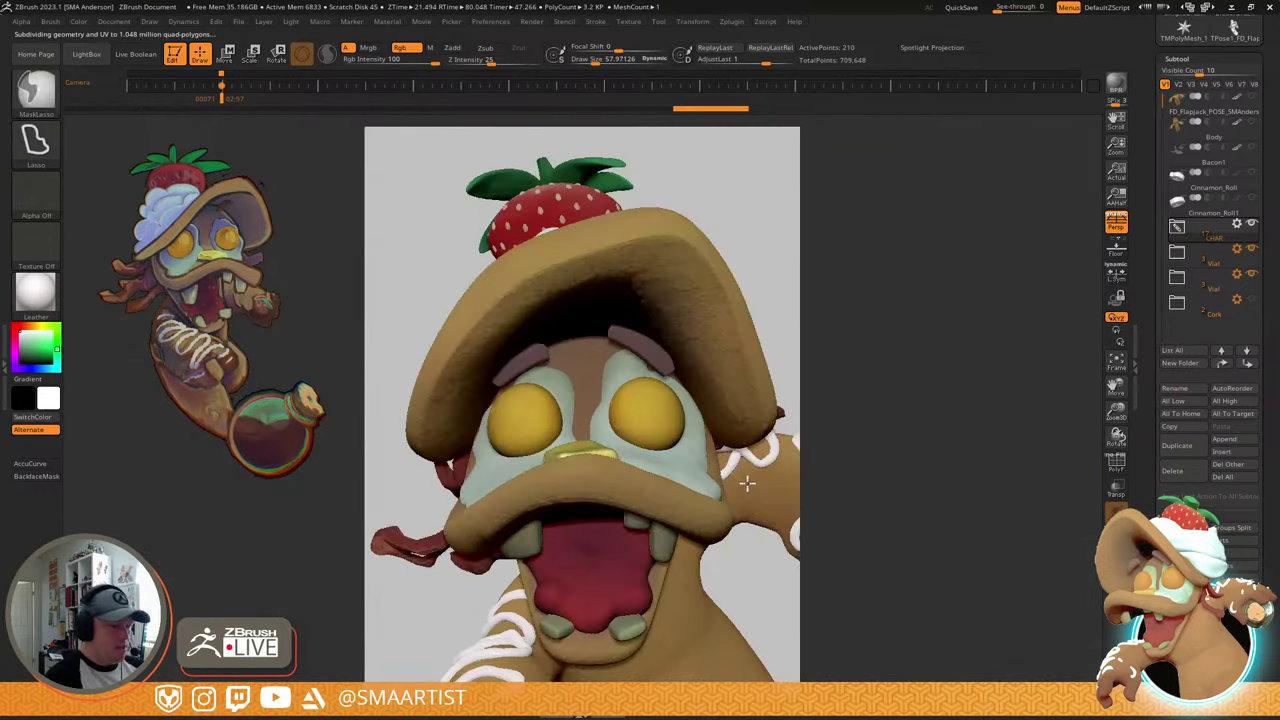
# - Save the project and make a BPR render of the monster from the saved camera view
pyautogui.press('Left')
pyautogui.press('Right')
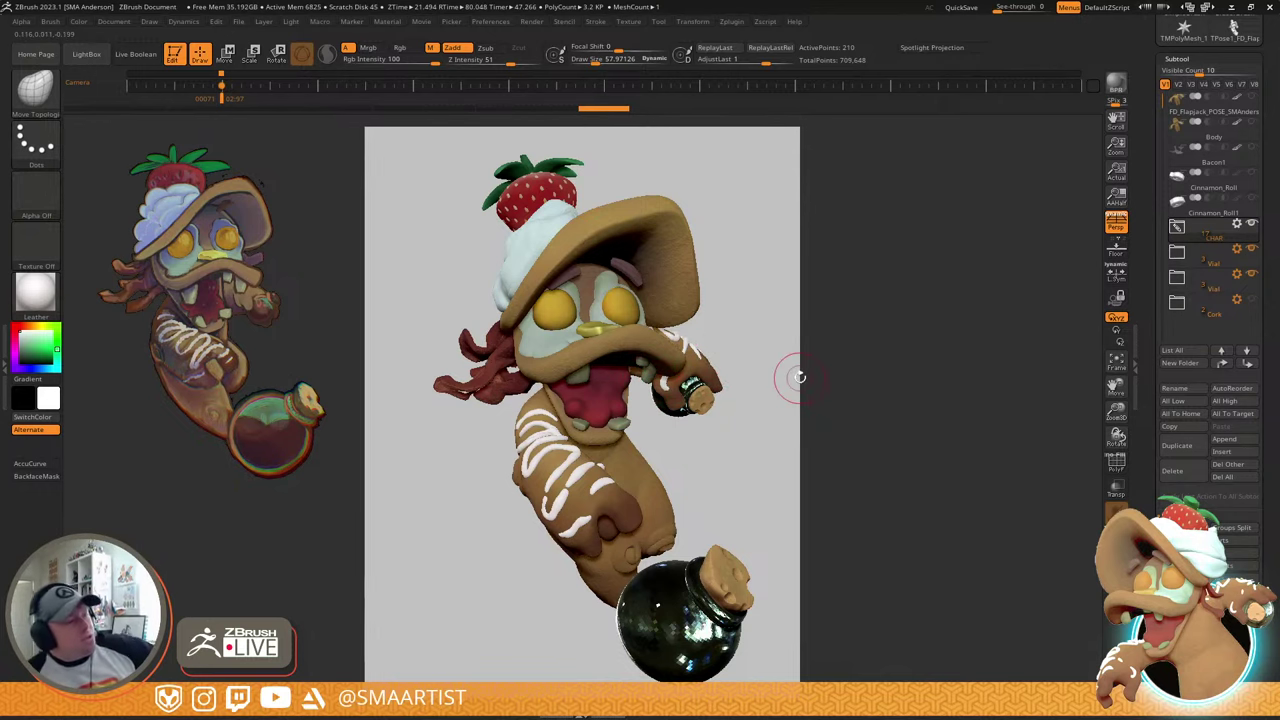
pyautogui.press('ctrl')
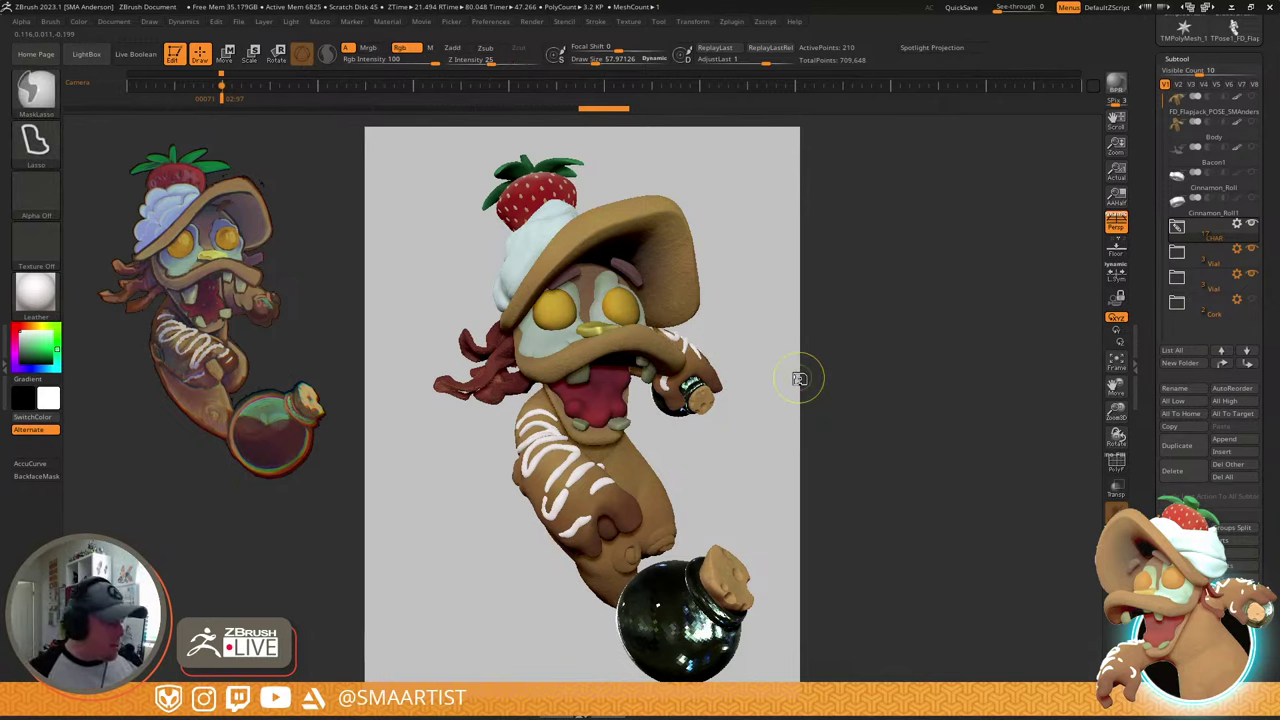
pyautogui.hotkey('ctrl', 's')
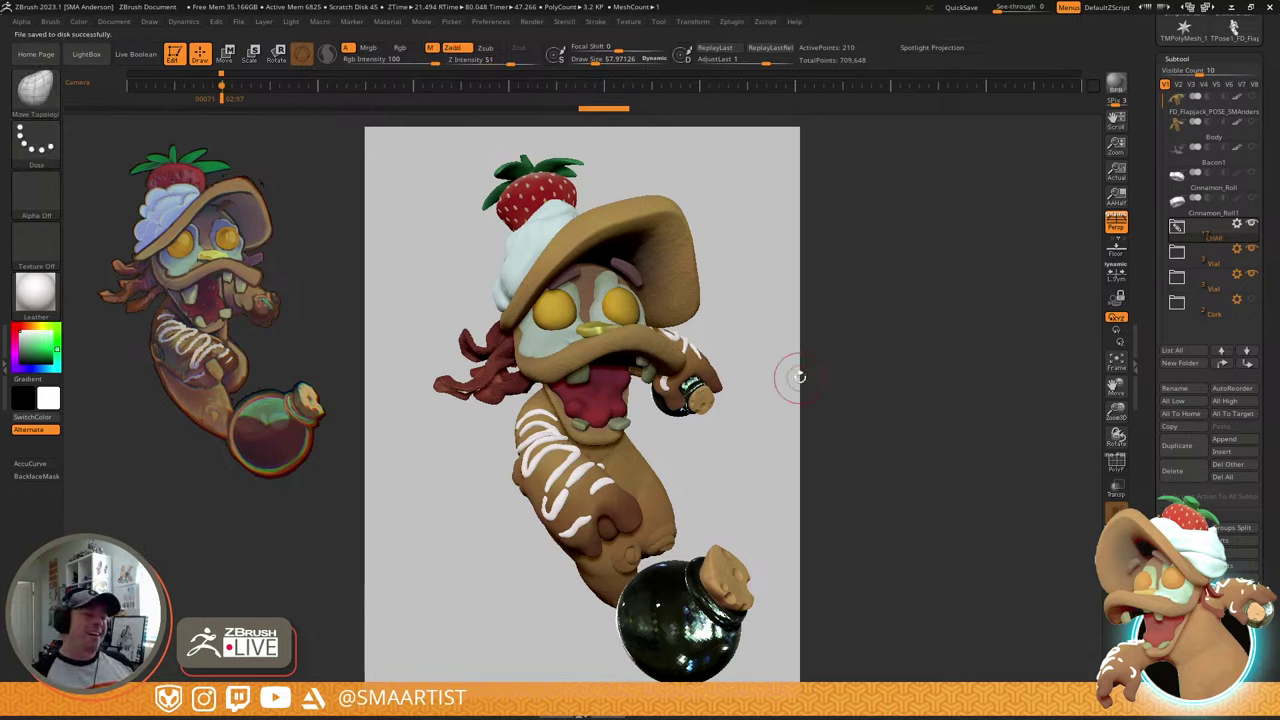
pyautogui.click(1116, 84)
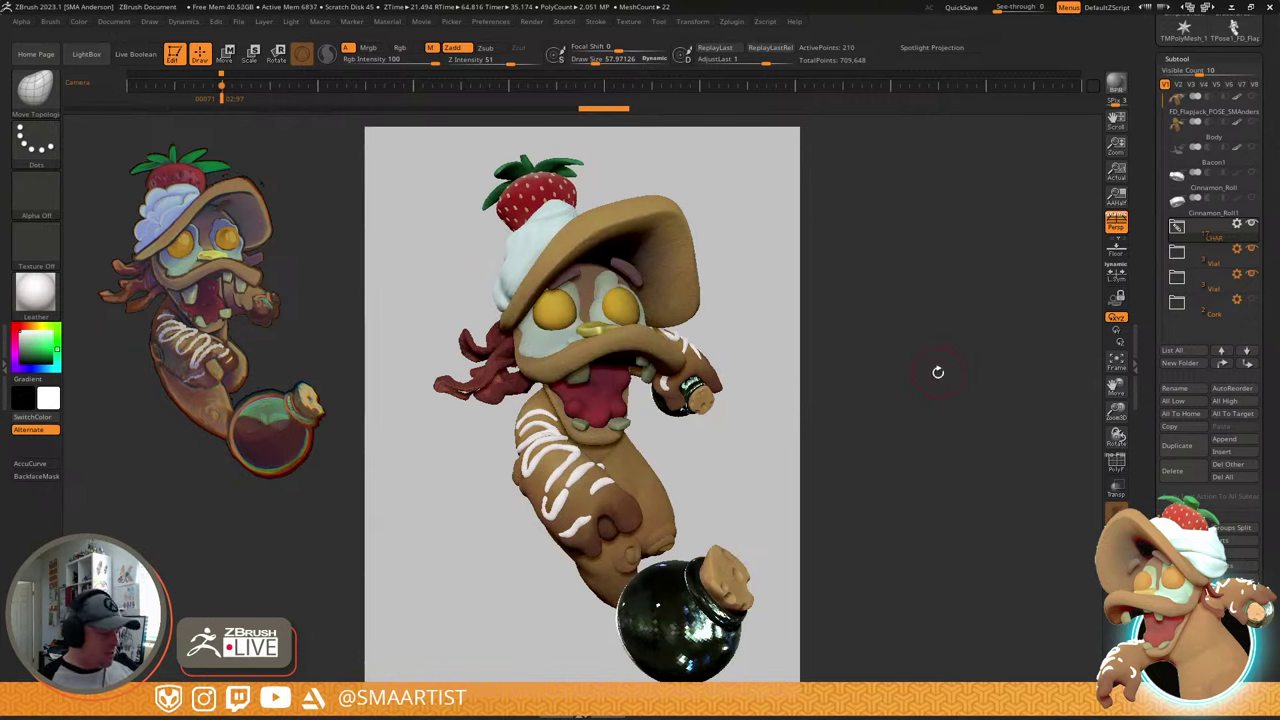
# - Select the Cork4 subtool and open its surface noise in NoiseMaker with the cork framed in the preview
pyautogui.press('n')
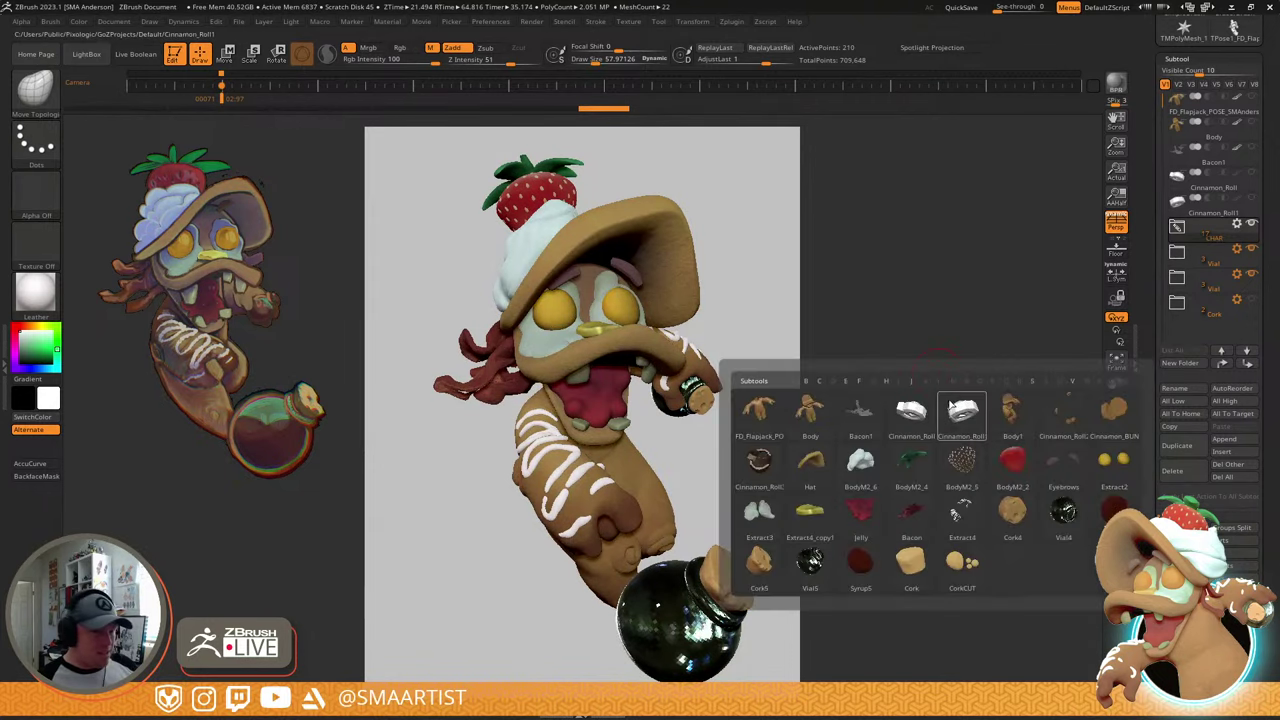
pyautogui.click(1010, 512)
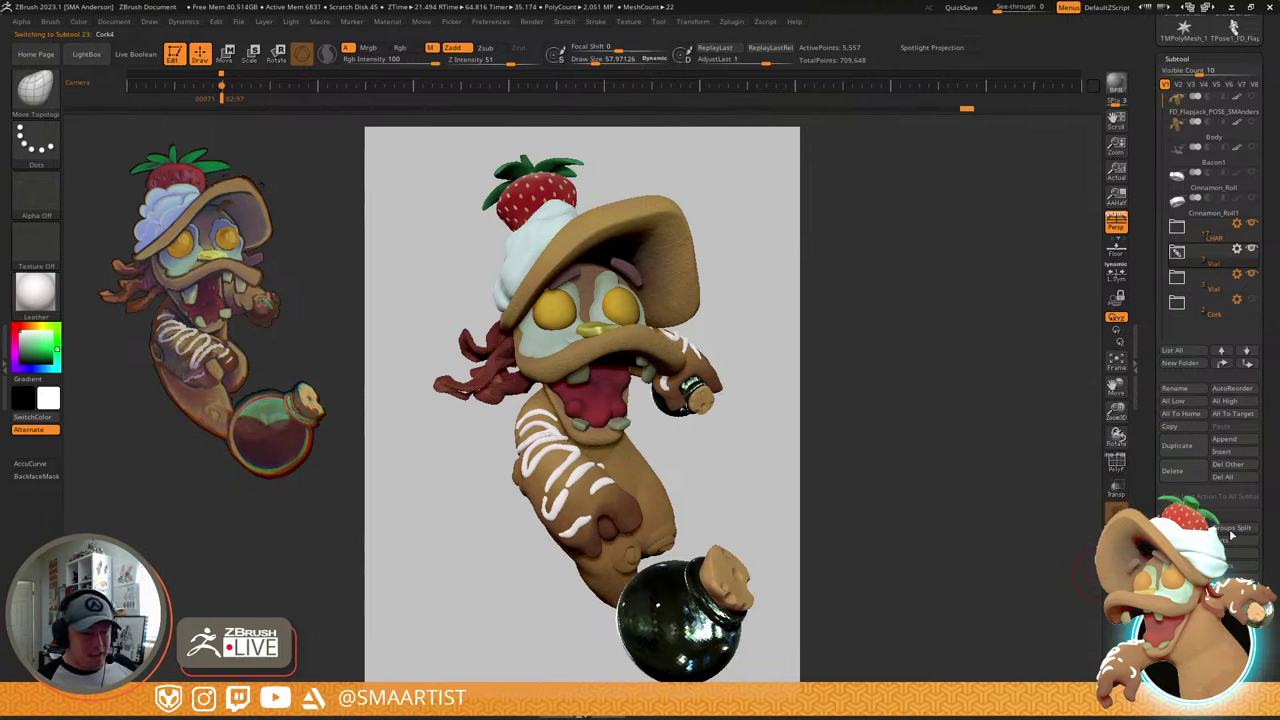
pyautogui.scroll(-2, 1265, 528)
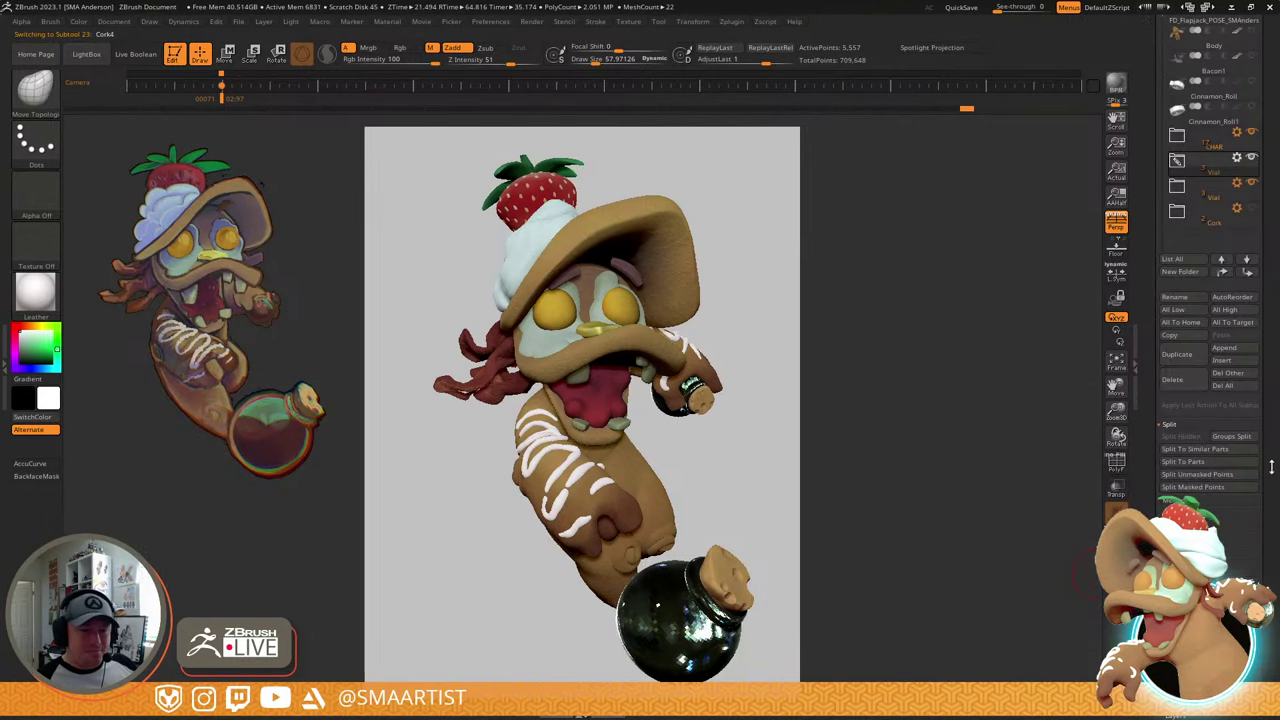
pyautogui.scroll(-3, 1208, 350)
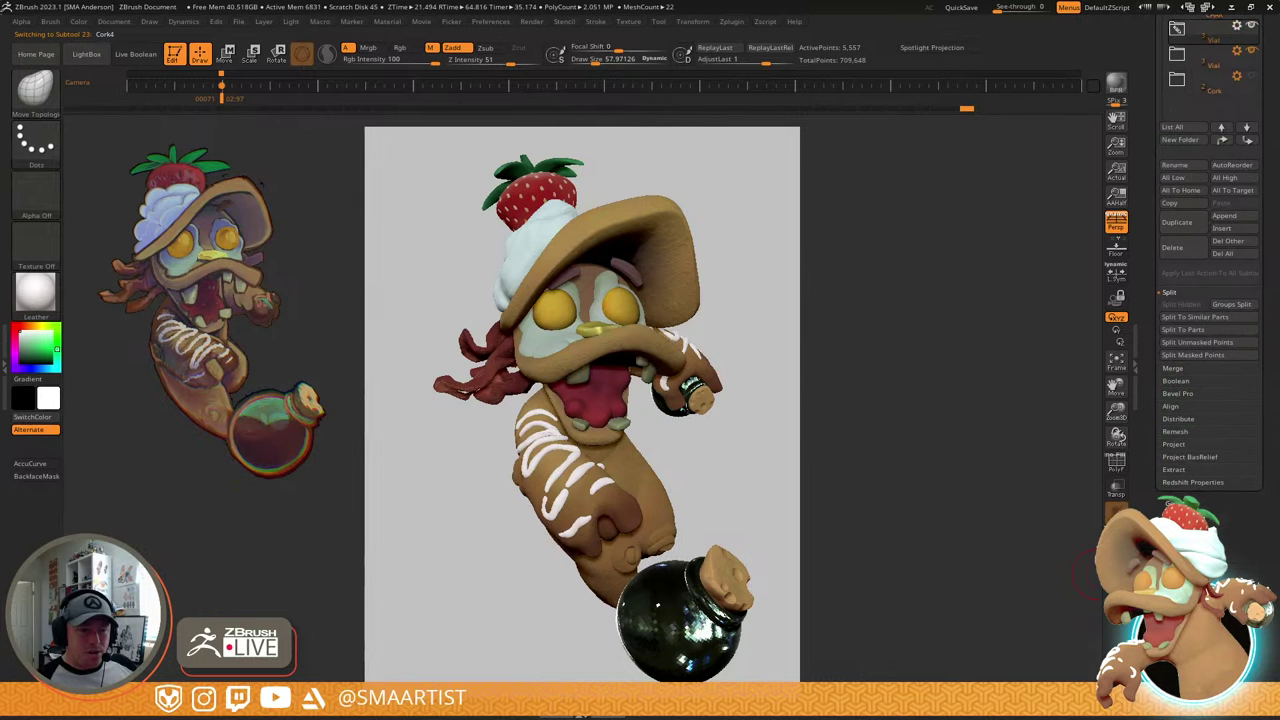
pyautogui.click(1178, 647)
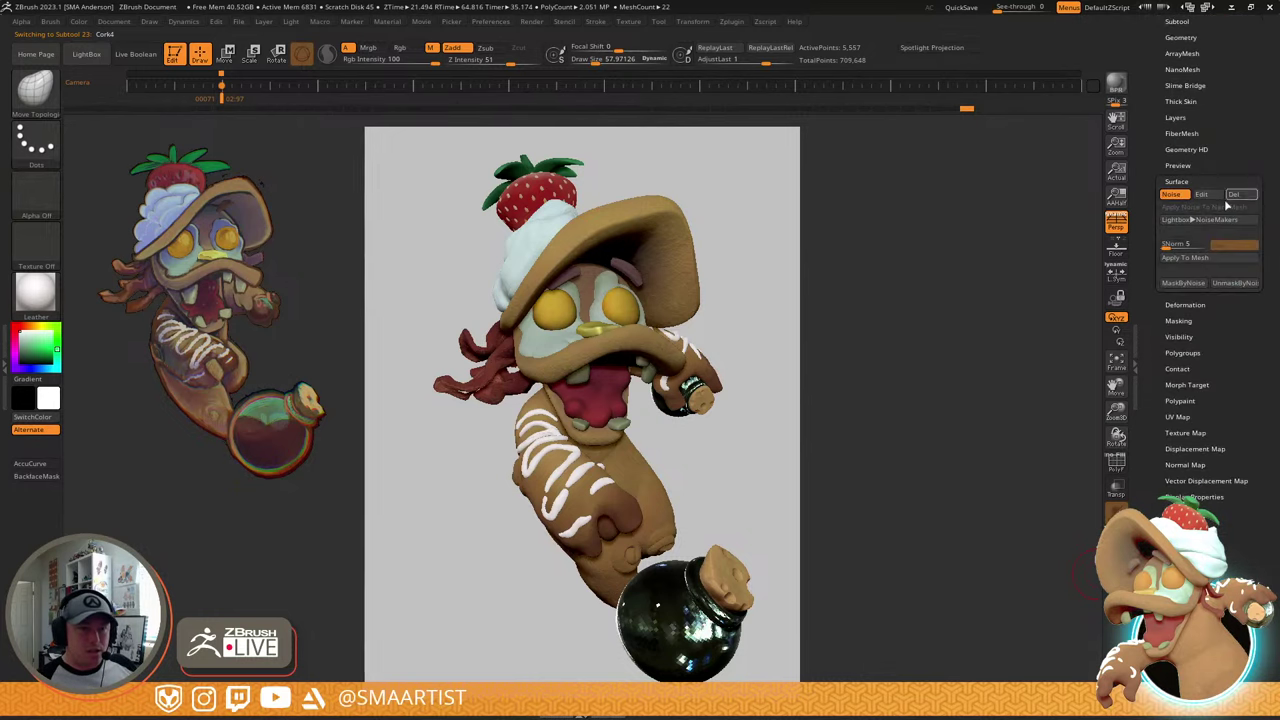
pyautogui.click(1211, 197)
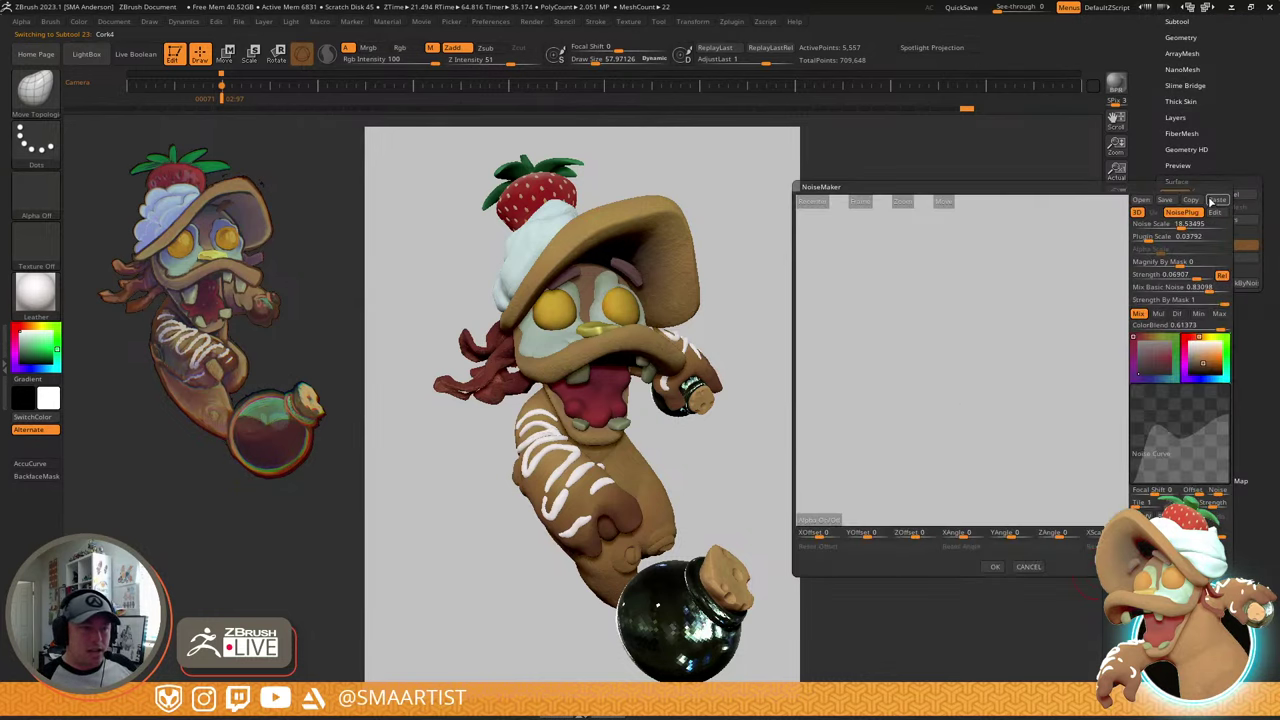
pyautogui.click(860, 202)
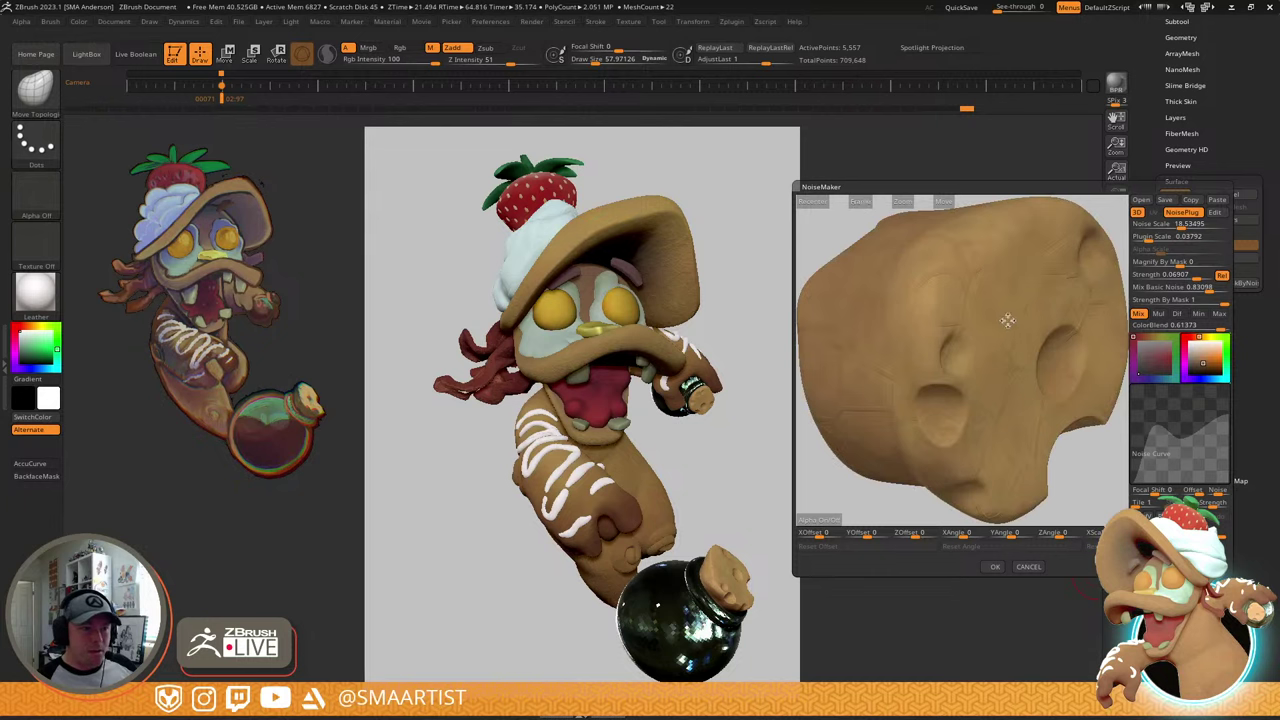
pyautogui.moveTo(930, 330); pyautogui.dragTo(1021, 302)
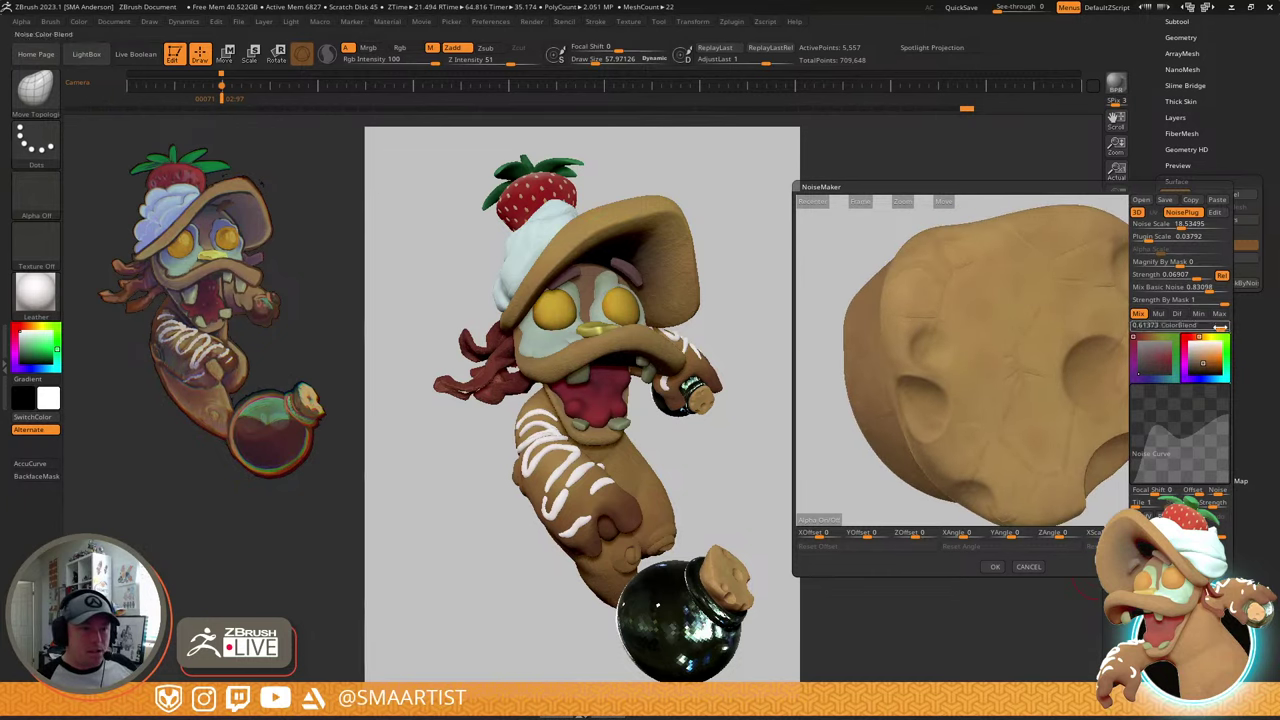
pyautogui.moveTo(1220, 328); pyautogui.dragTo(1237, 328)
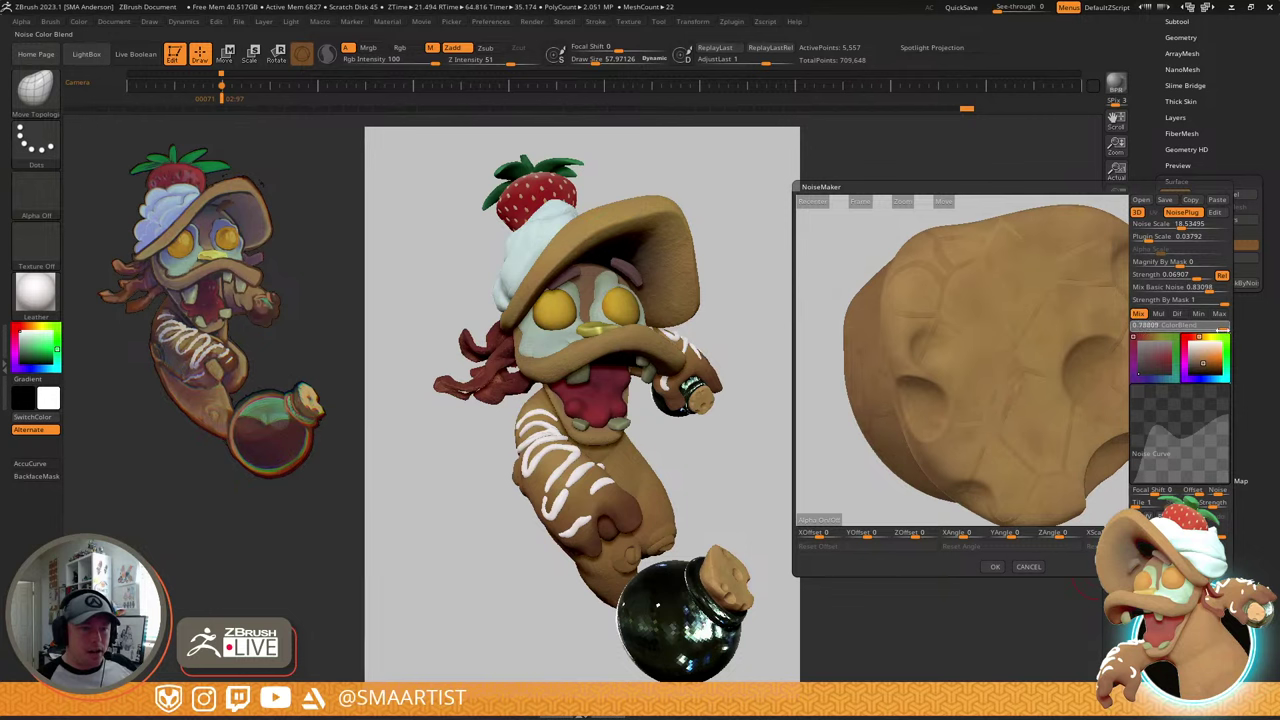
pyautogui.click(1223, 329)
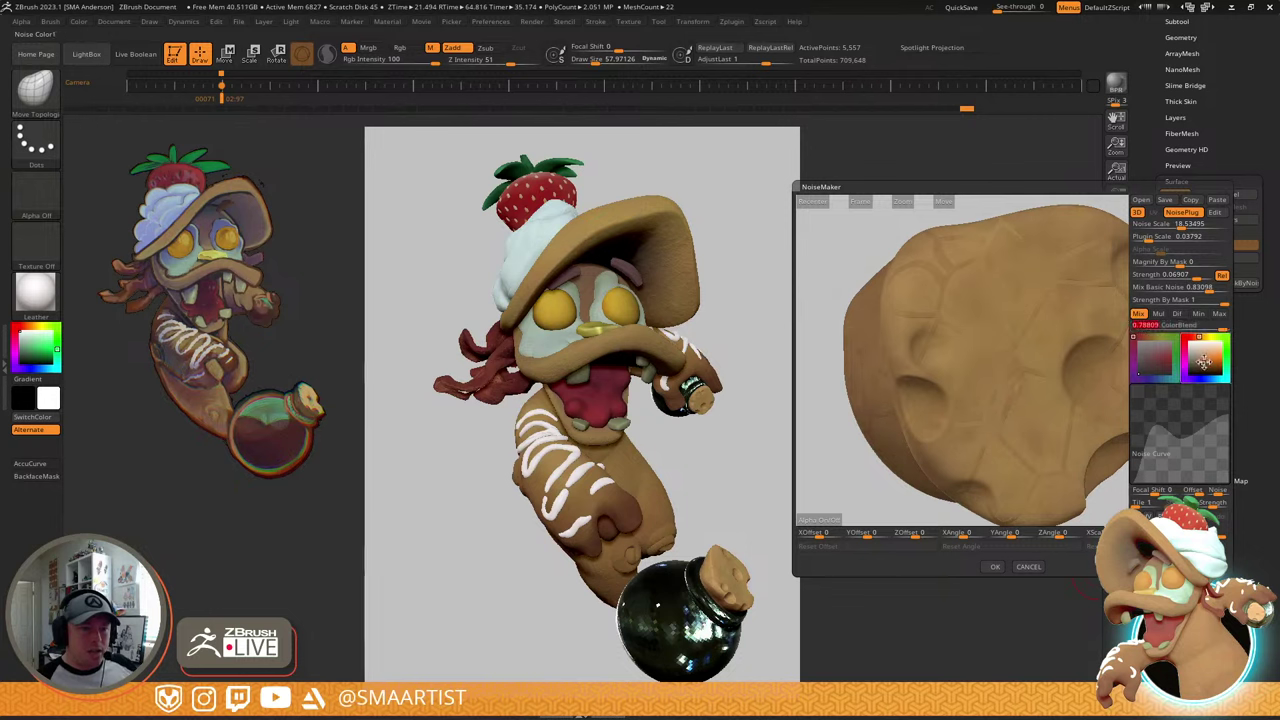
pyautogui.click(1029, 566)
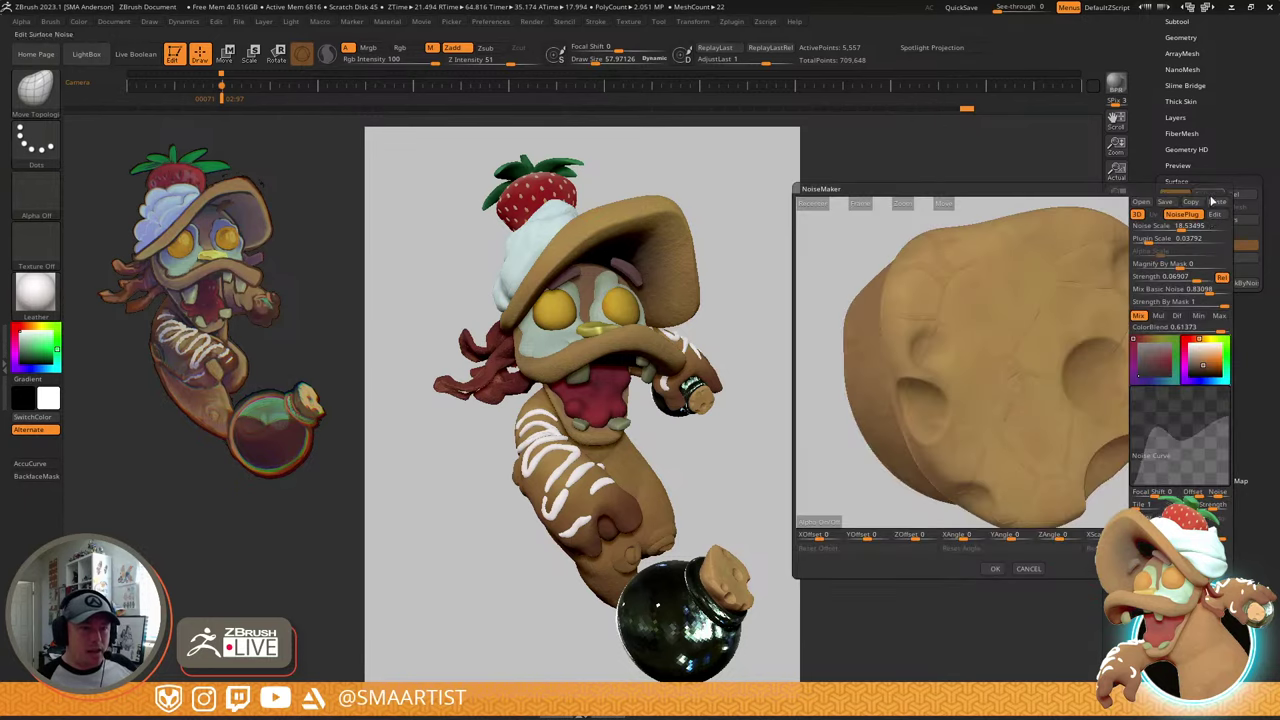
# - Reopen Cork4's surface noise, darken the second noise colour to a deeper orange-brown and set Mix Basic Noise to 0.6194
pyautogui.click(1201, 194)
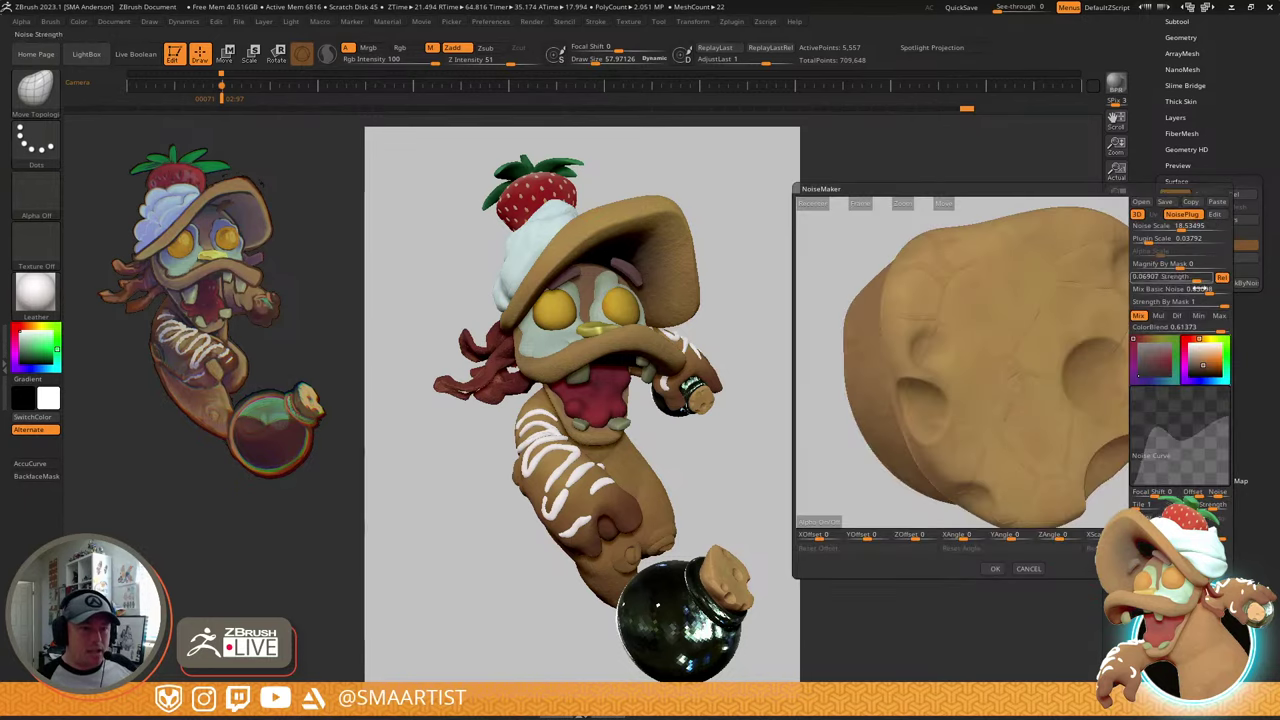
pyautogui.click(1201, 369)
pyautogui.moveTo(1201, 370); pyautogui.dragTo(1206, 369)
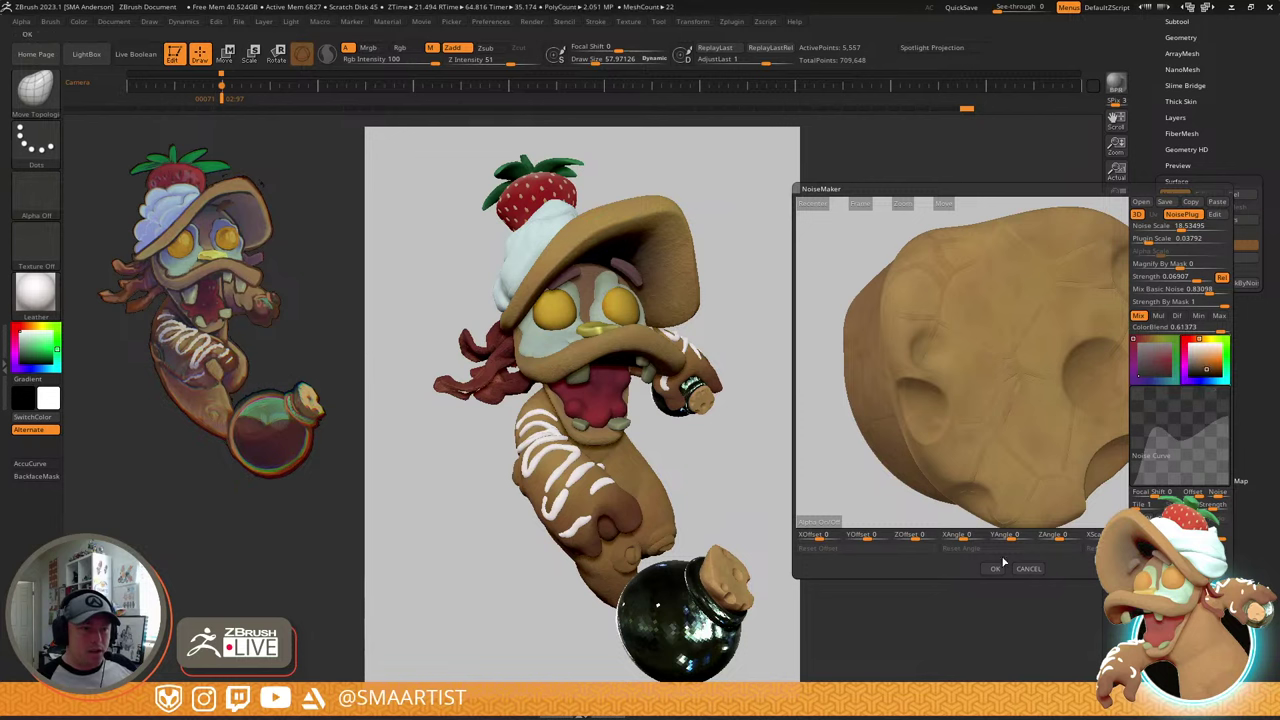
pyautogui.click(1207, 290)
pyautogui.moveTo(1207, 290)
pyautogui.mouseDown()
pyautogui.moveTo(1224, 290)
pyautogui.moveTo(1190, 296)
pyautogui.mouseUp()
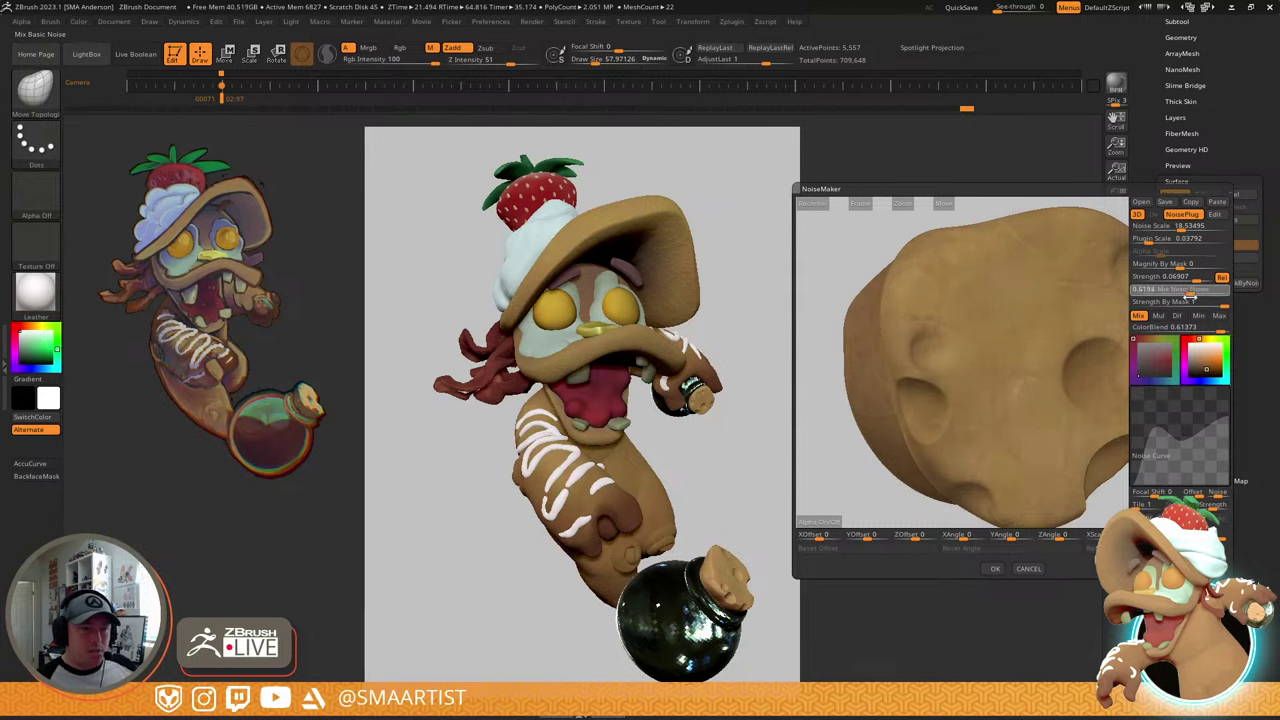
# - Set the cork noise's Strength to -0.11865 and its Plugin Scale to 0.02934
pyautogui.moveTo(1197, 283); pyautogui.dragTo(1196, 282)
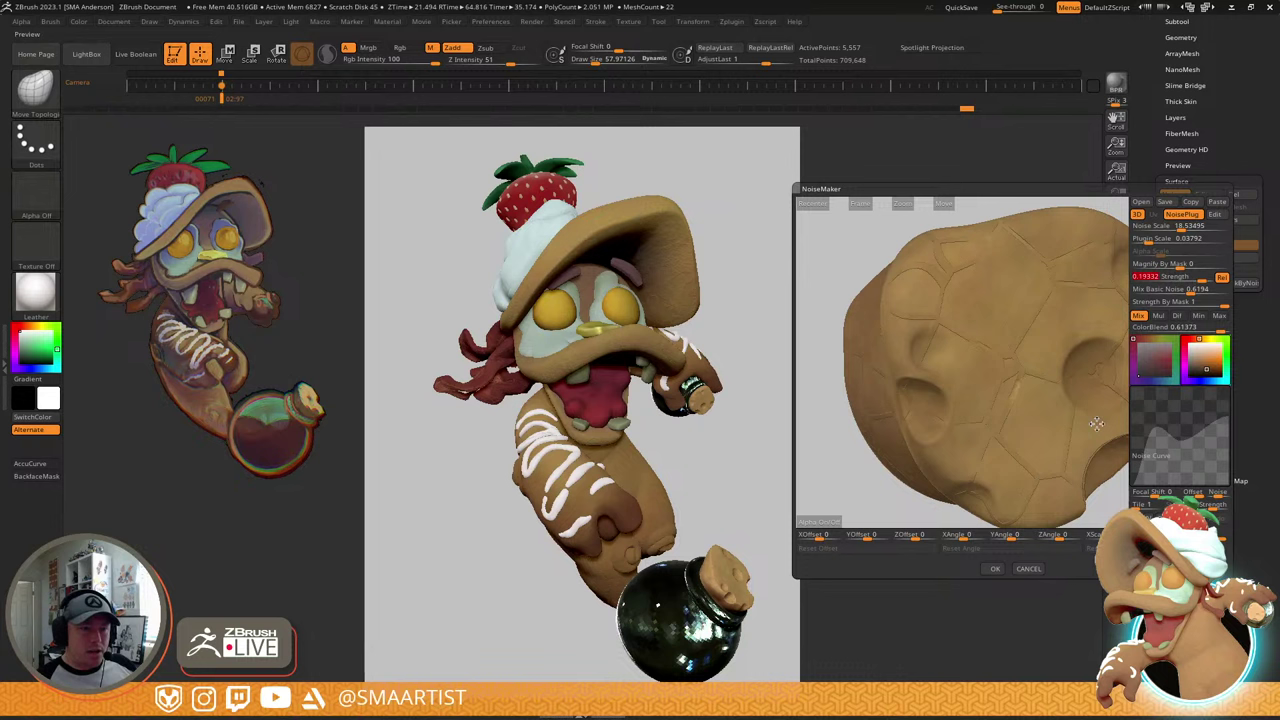
pyautogui.click(1195, 302)
pyautogui.moveTo(1196, 280); pyautogui.dragTo(1149, 283)
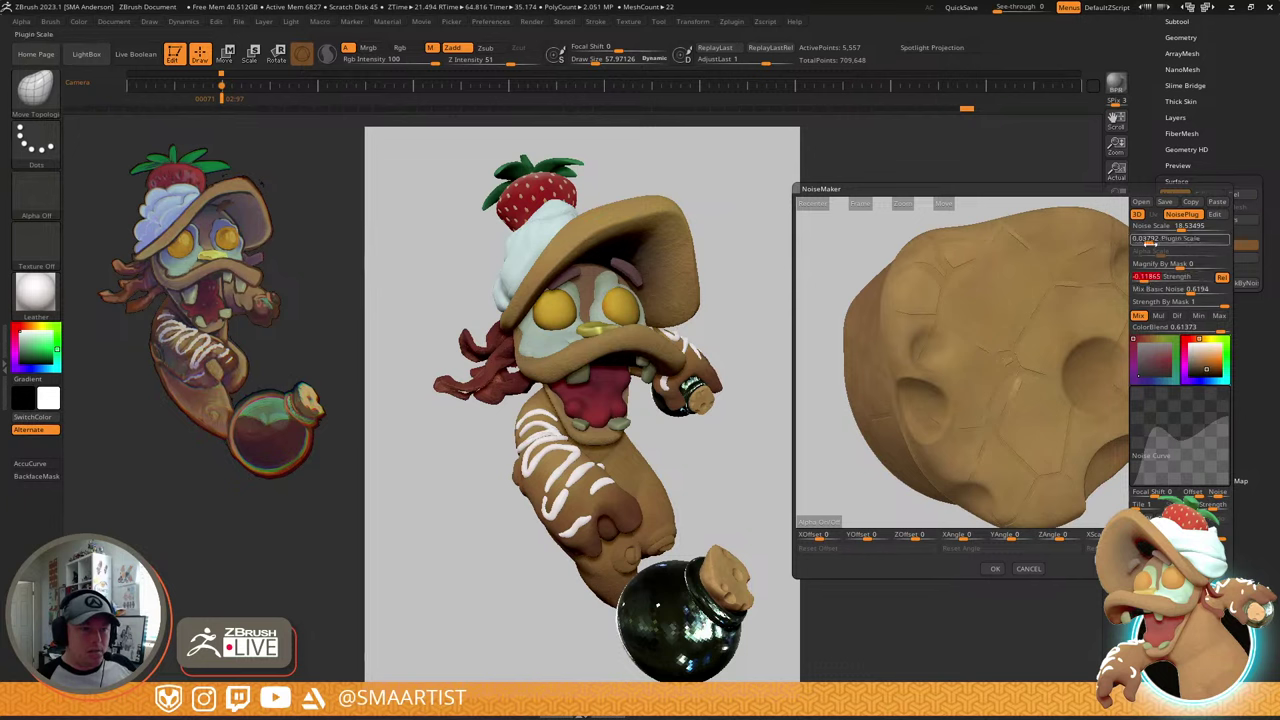
pyautogui.moveTo(1150, 242); pyautogui.dragTo(1146, 242)
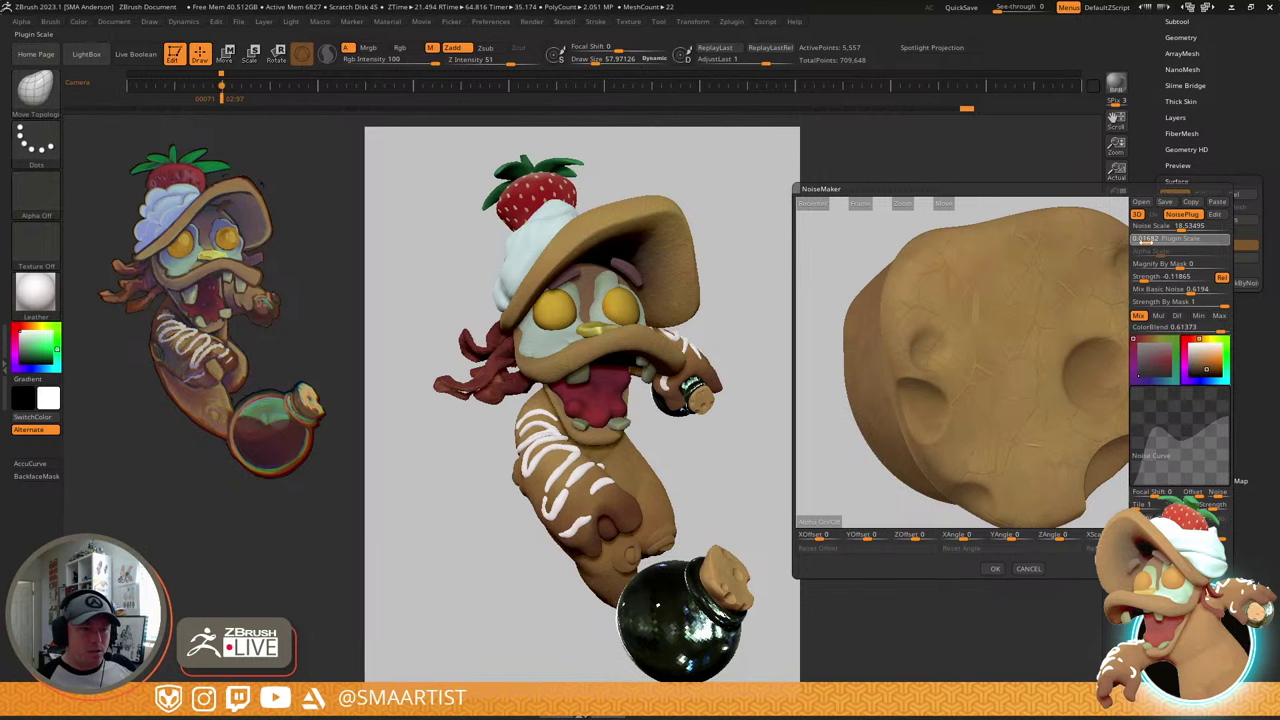
pyautogui.click(1146, 239)
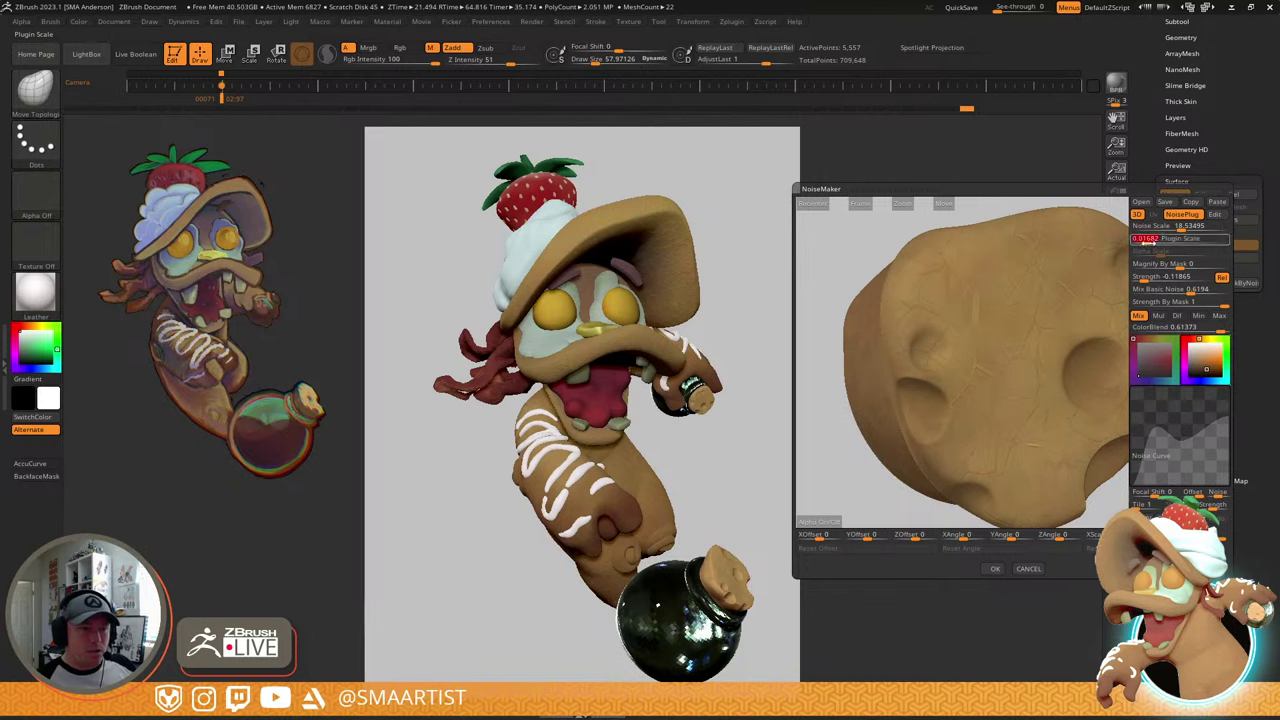
pyautogui.moveTo(1148, 242); pyautogui.dragTo(1148, 242)
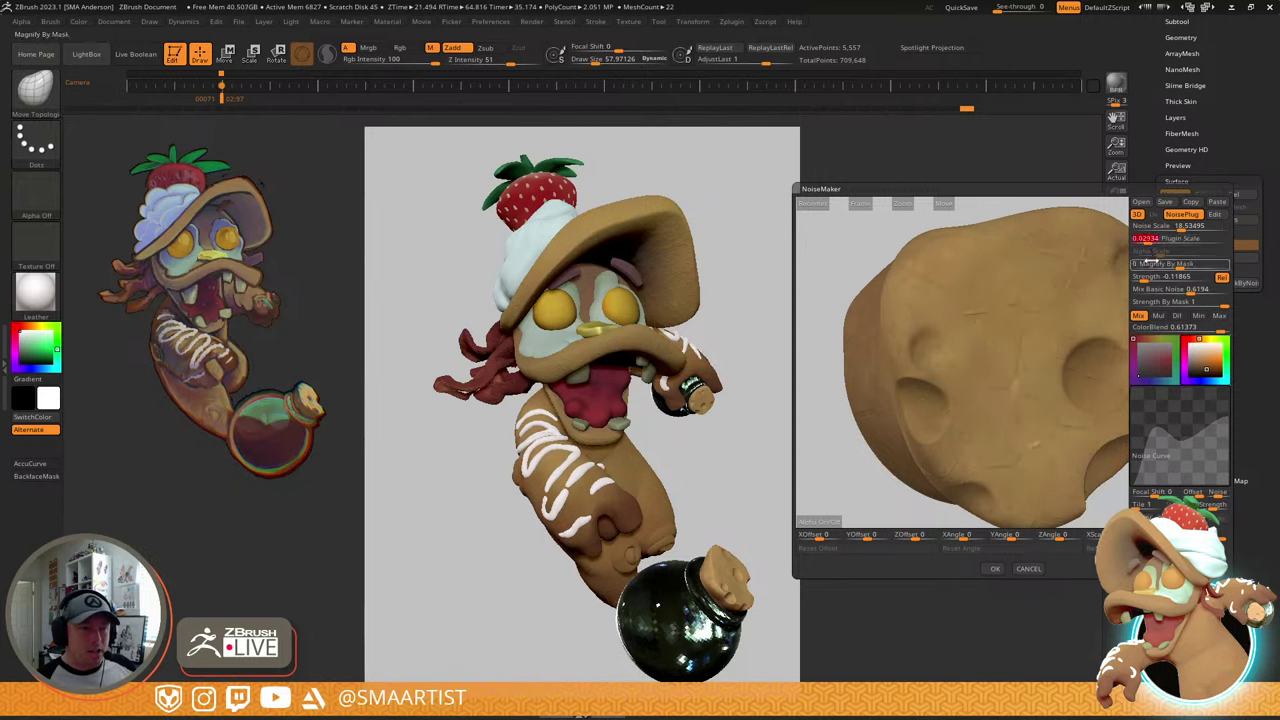
# - Copy the adjusted noise settings and accept them for Cork4
pyautogui.click(1190, 204)
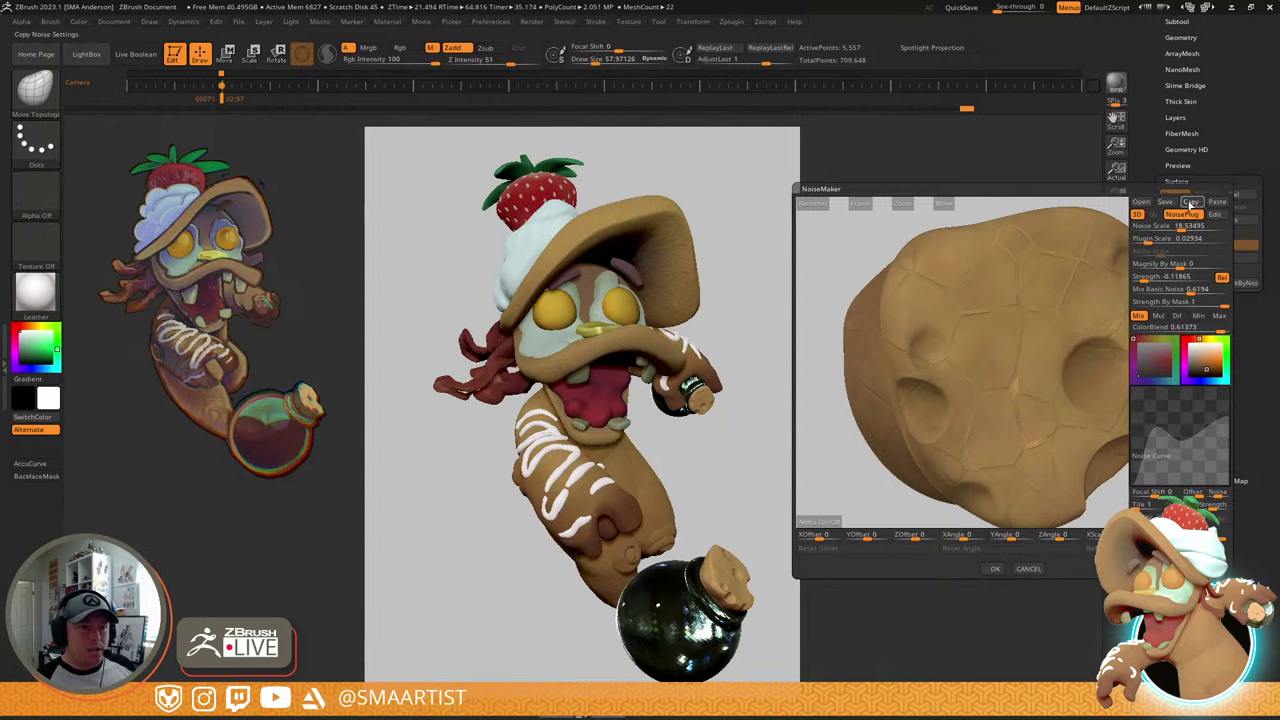
pyautogui.click(1191, 203)
pyautogui.click(995, 568)
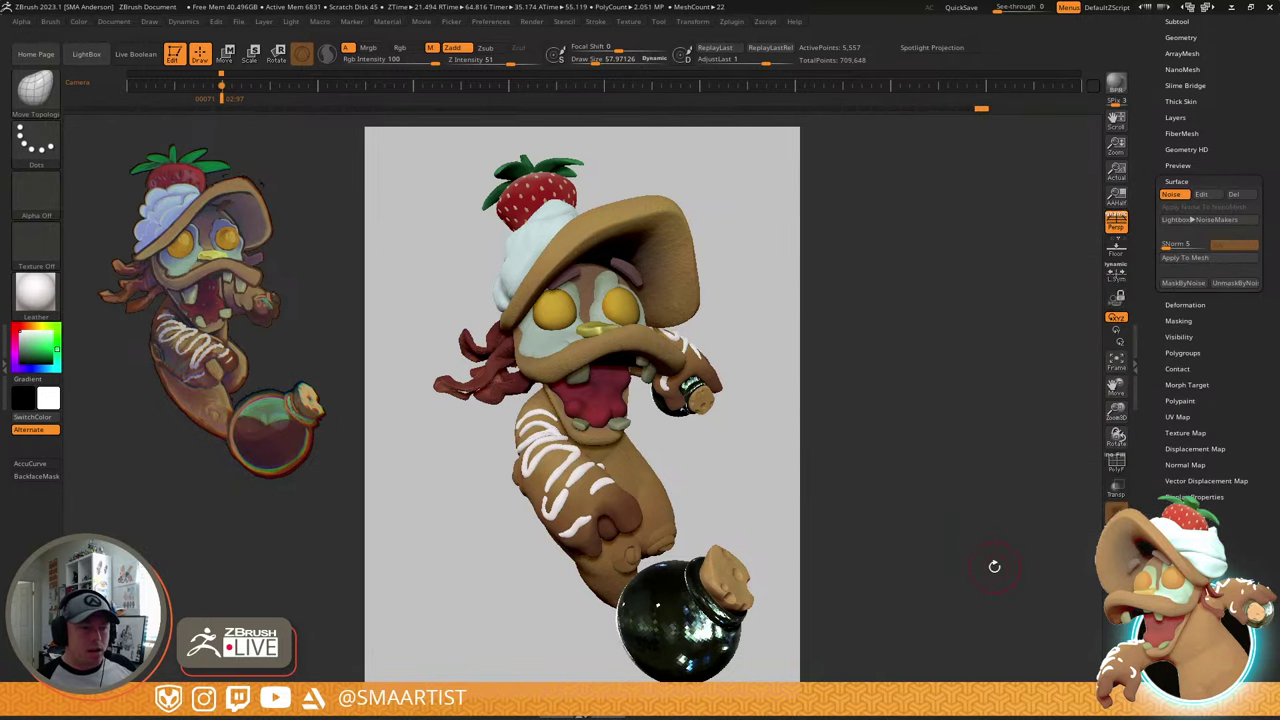
# - Select the large bottle's Cork5 subtool, paste the copied settings into its surface noise, frame the cork in the preview and accept
pyautogui.keyDown('alt'); pyautogui.click(733, 570); pyautogui.keyUp('alt')
pyautogui.hotkey('shift', 'f')
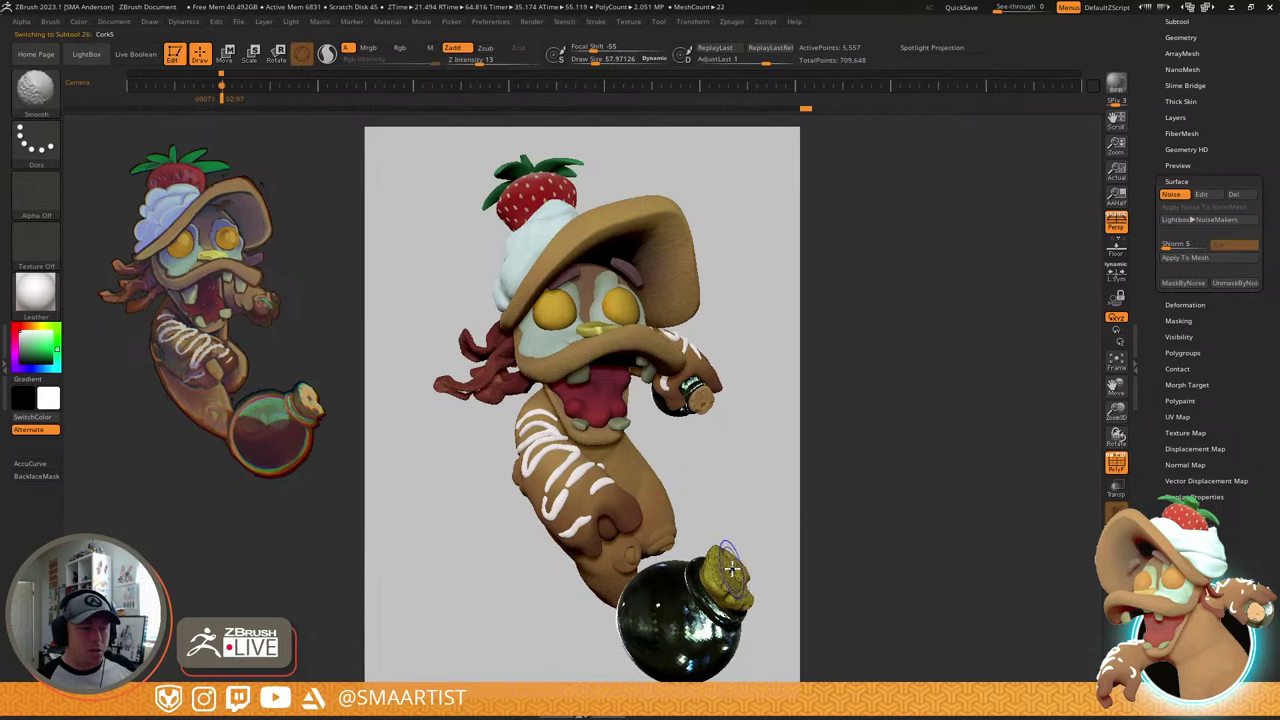
pyautogui.hotkey('shift', 'f')
pyautogui.press('b')
pyautogui.press('m')
pyautogui.press('t')
pyautogui.click(1202, 194)
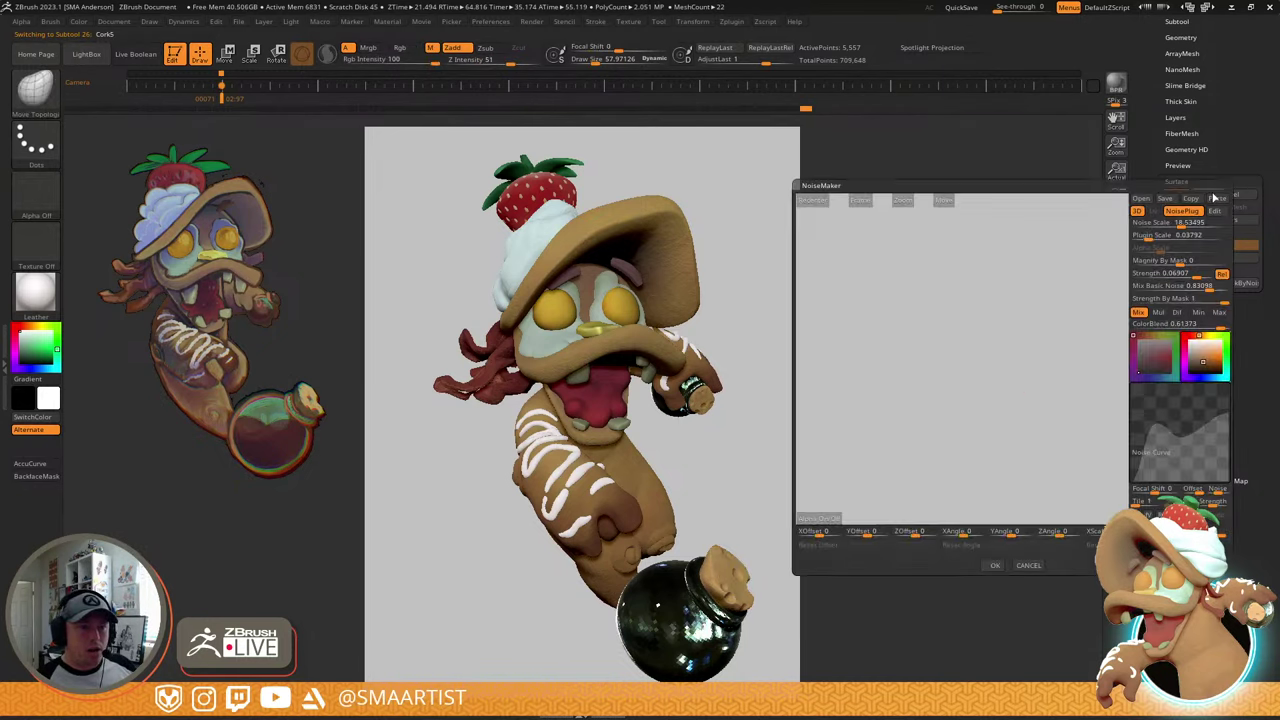
pyautogui.click(1217, 198)
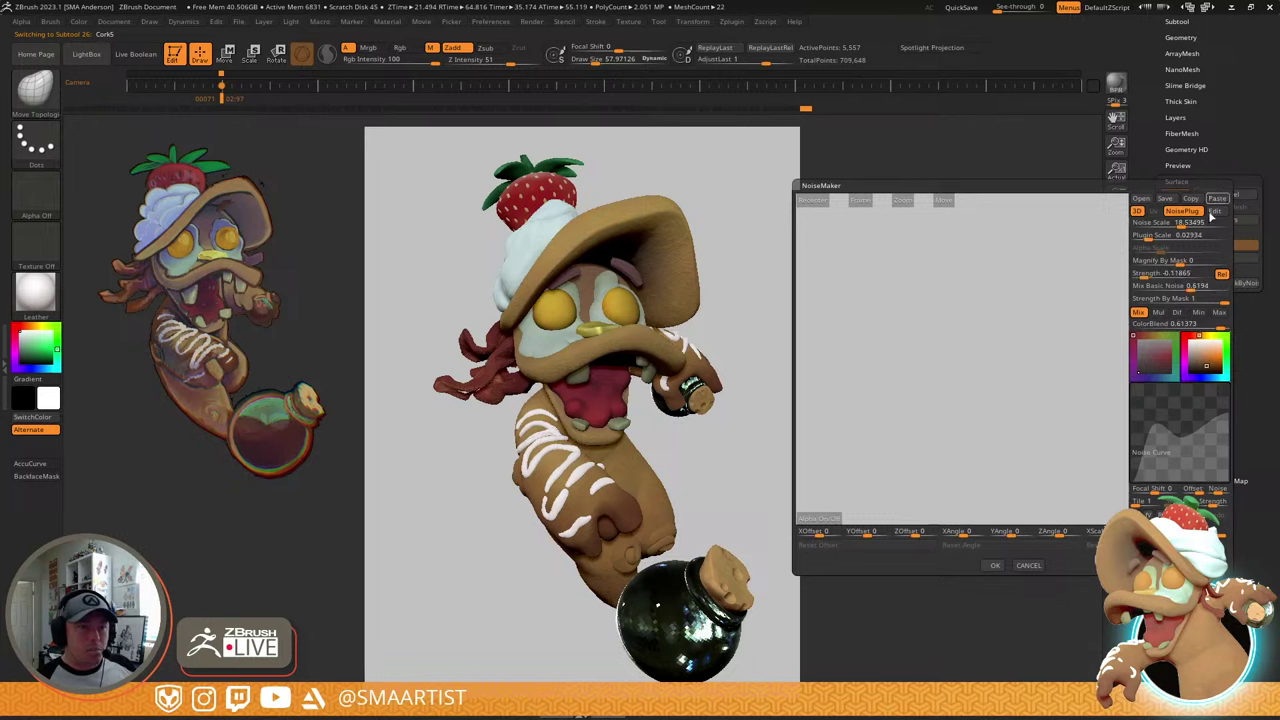
pyautogui.click(862, 201)
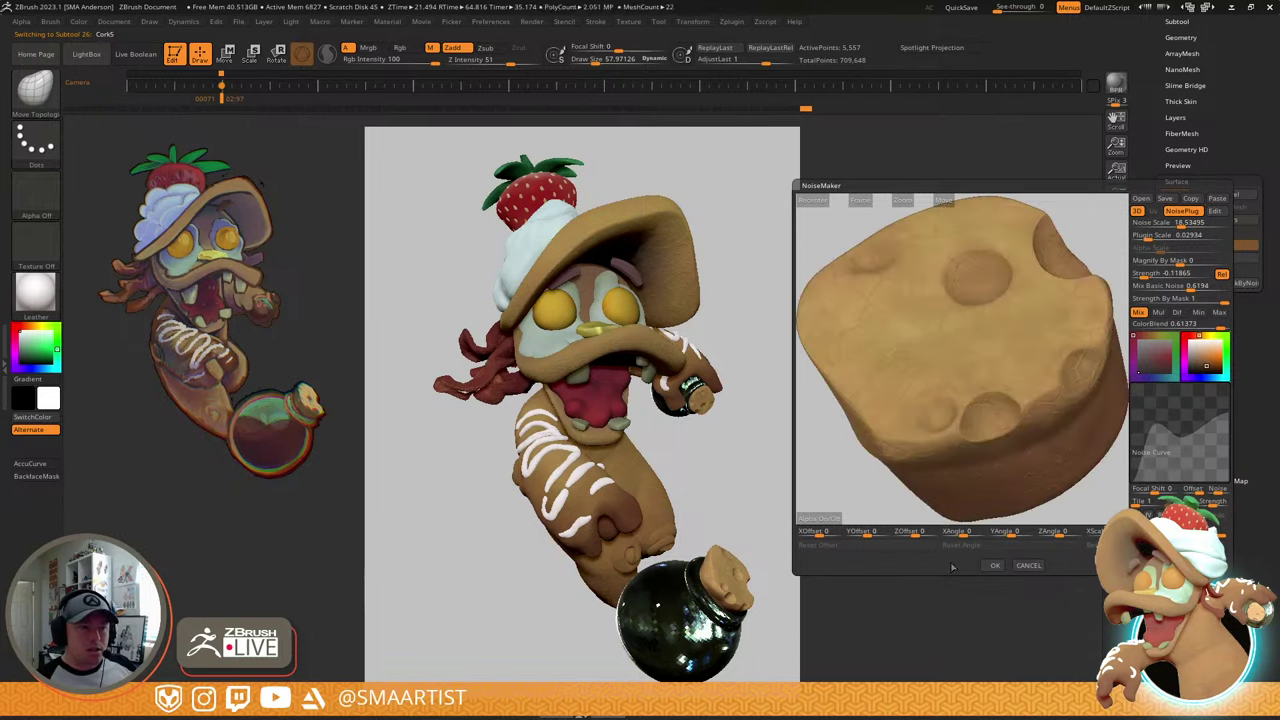
pyautogui.click(994, 566)
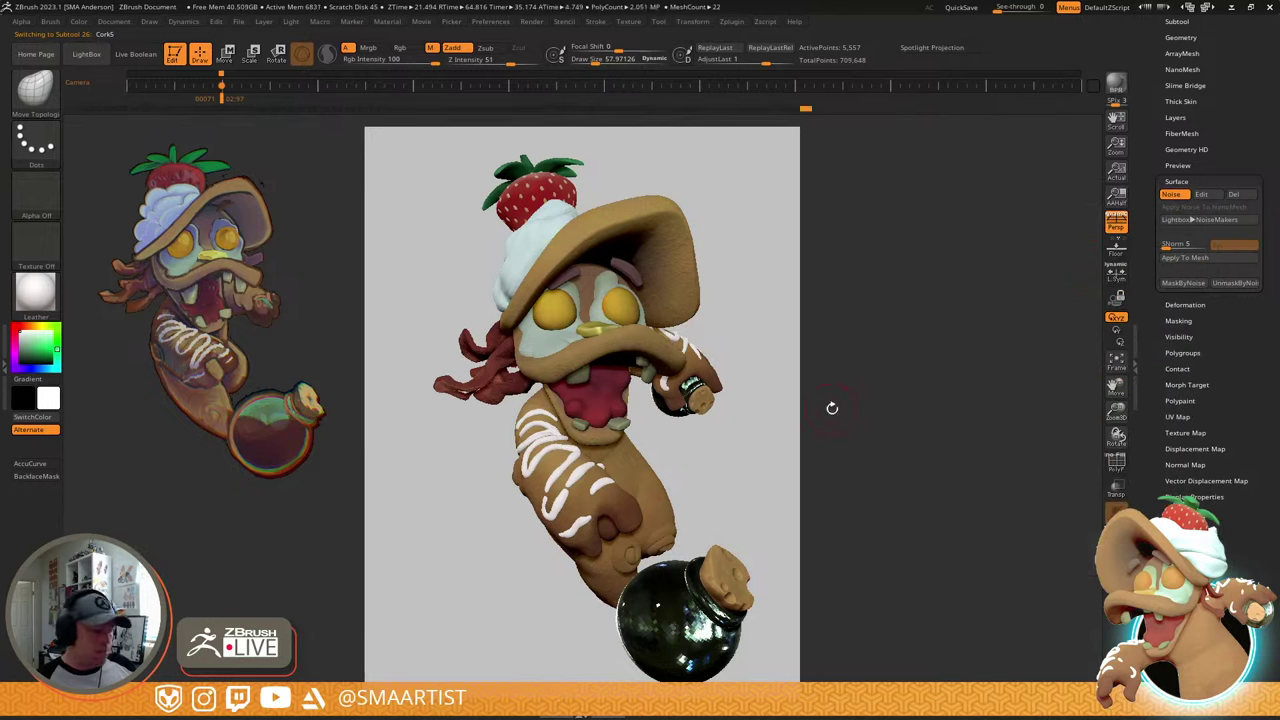
# - Save the project and make a BPR render of the monster with the updated cork noise
pyautogui.press('ctrl')
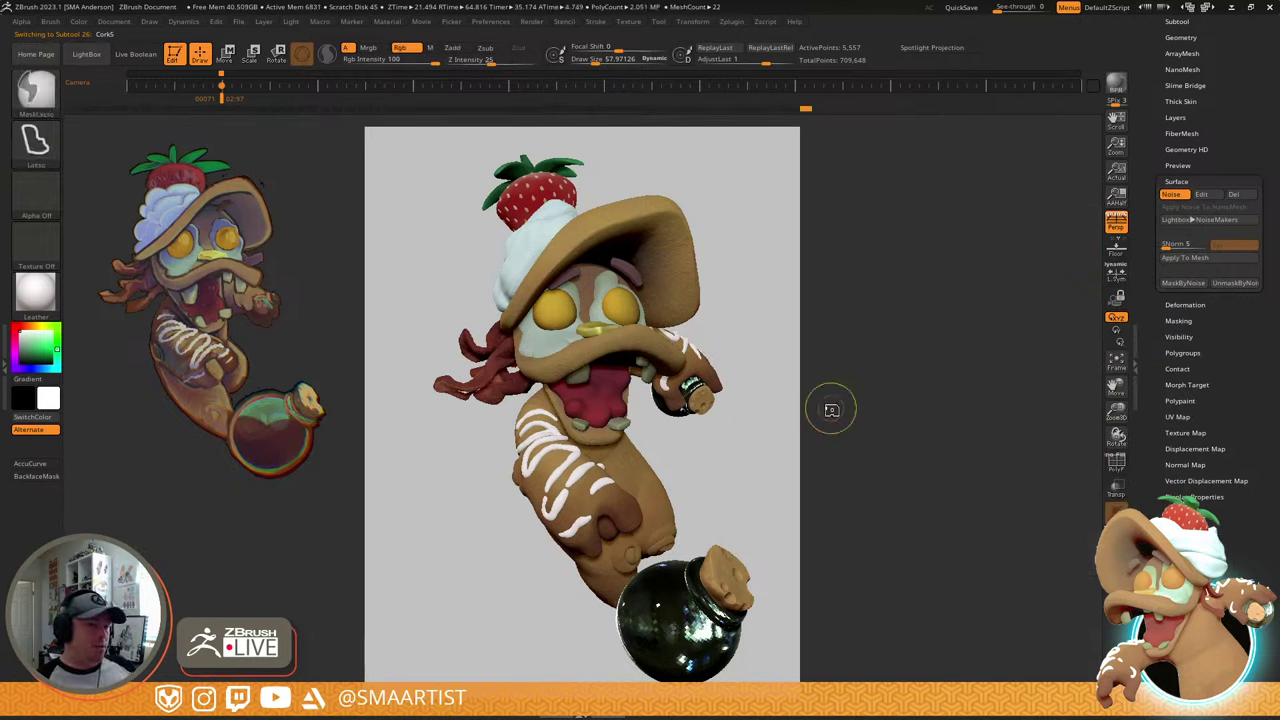
pyautogui.hotkey('ctrl', 's')
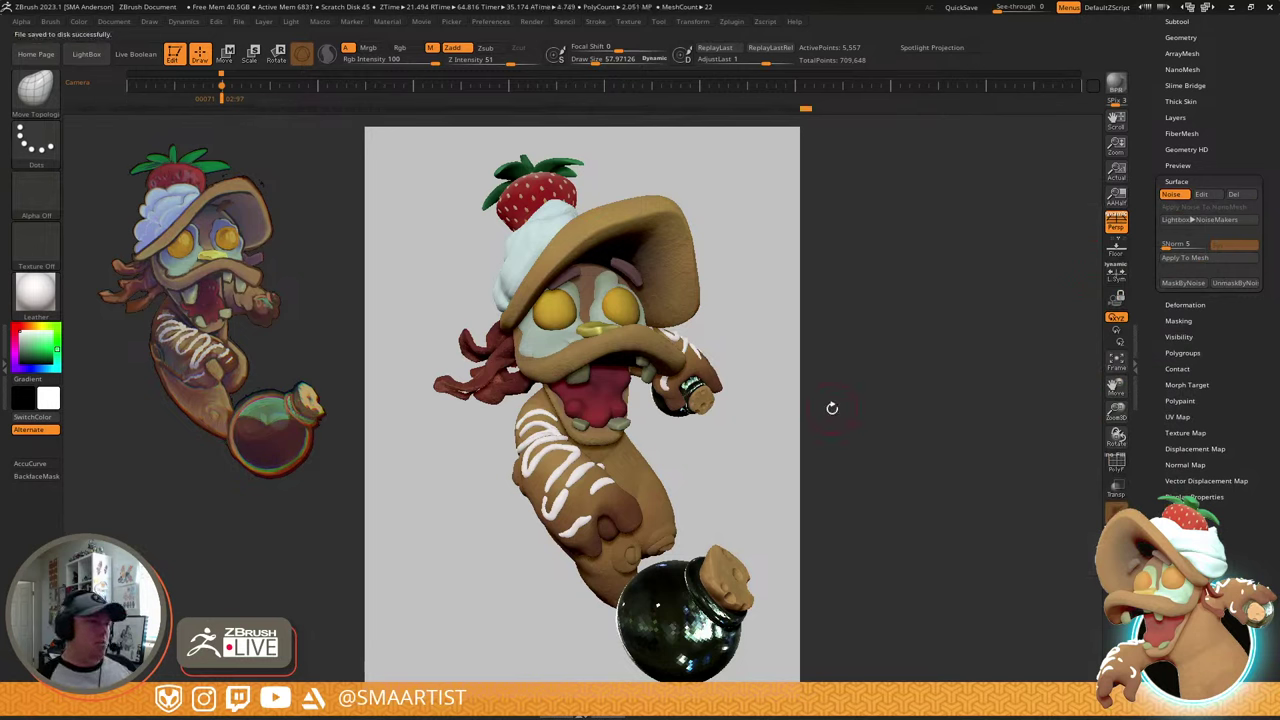
pyautogui.click(1114, 85)
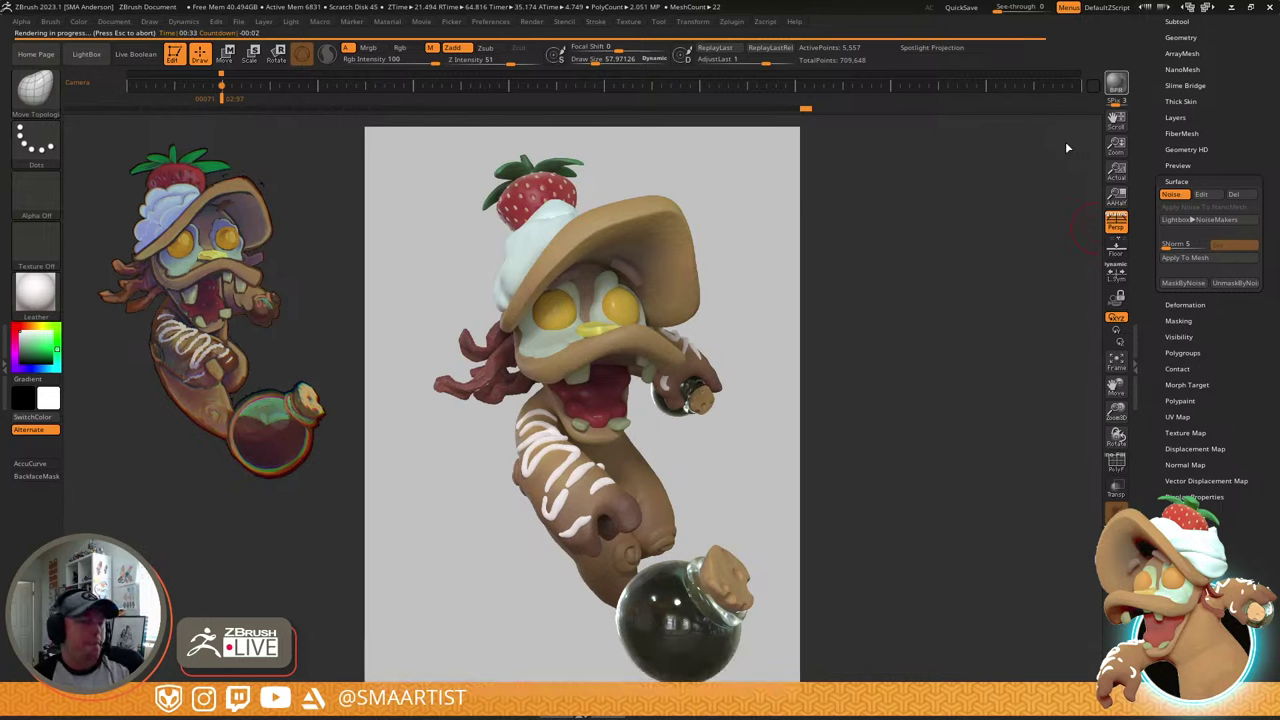
pyautogui.click(1066, 142)
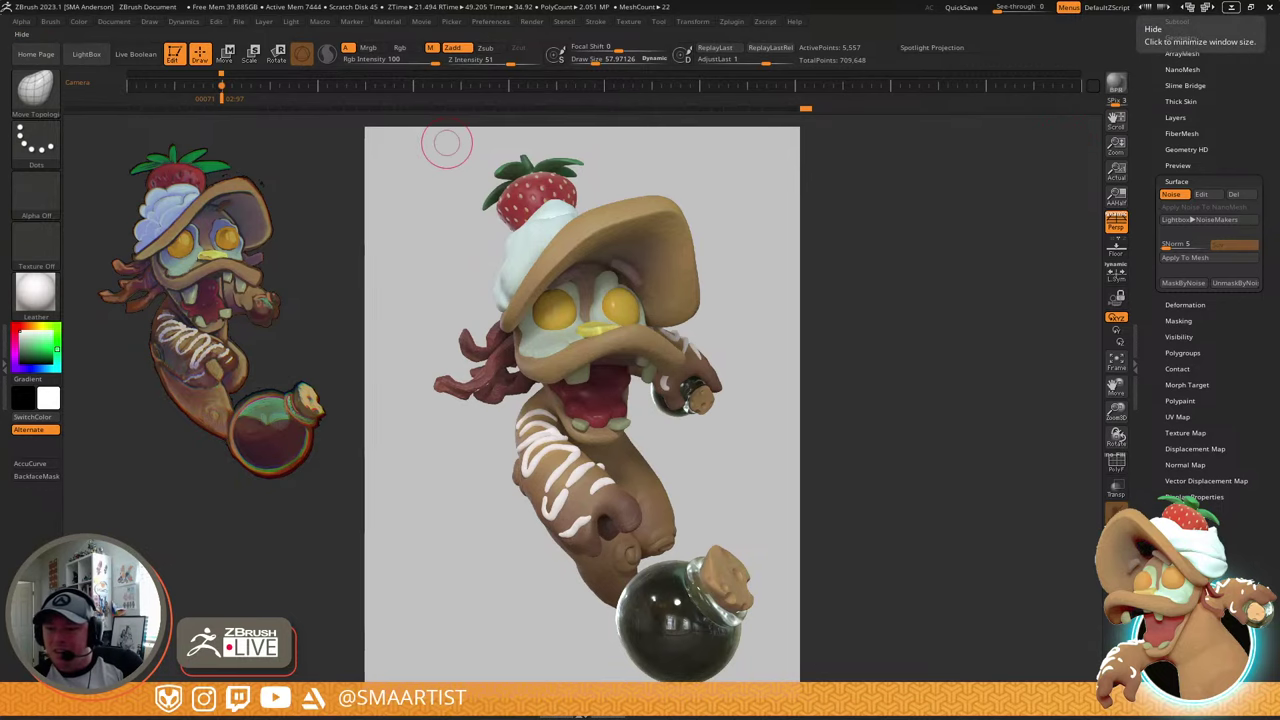
# - Minimize ZBrush to examine the character line-up sketch in the photo viewer, and close the image to return to the render
pyautogui.click(1231, 7)
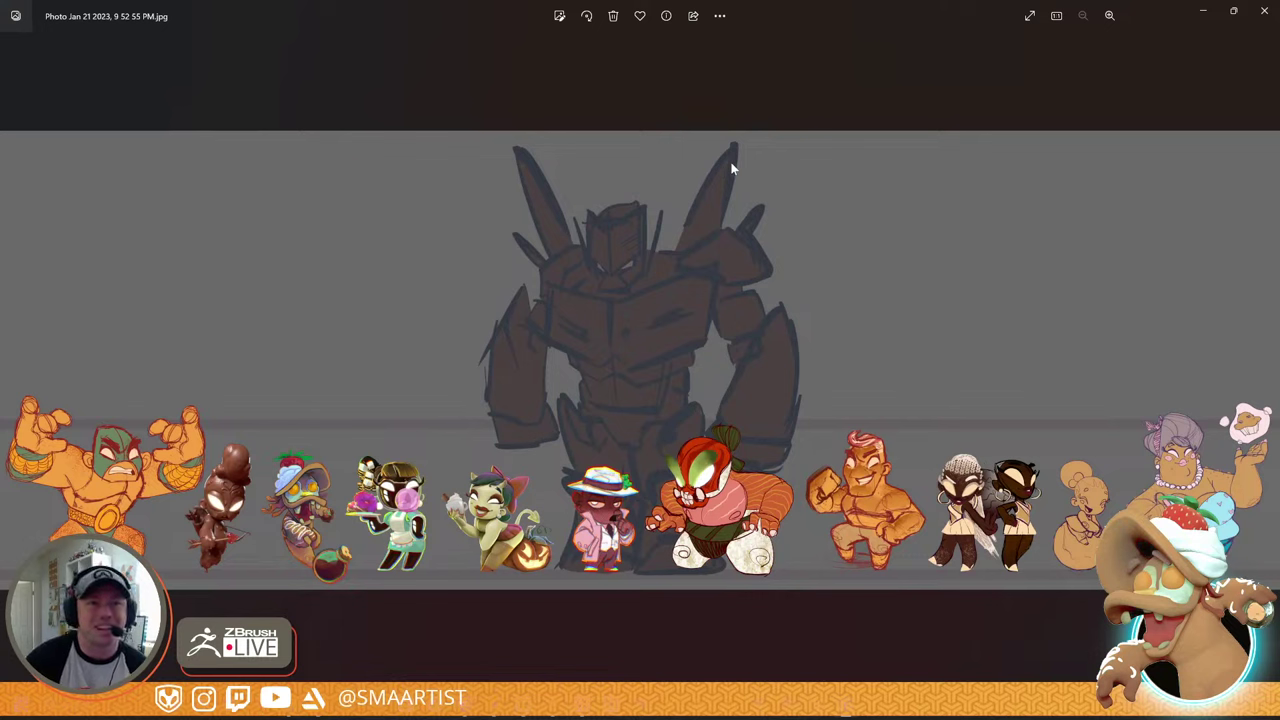
pyautogui.click(1265, 11)
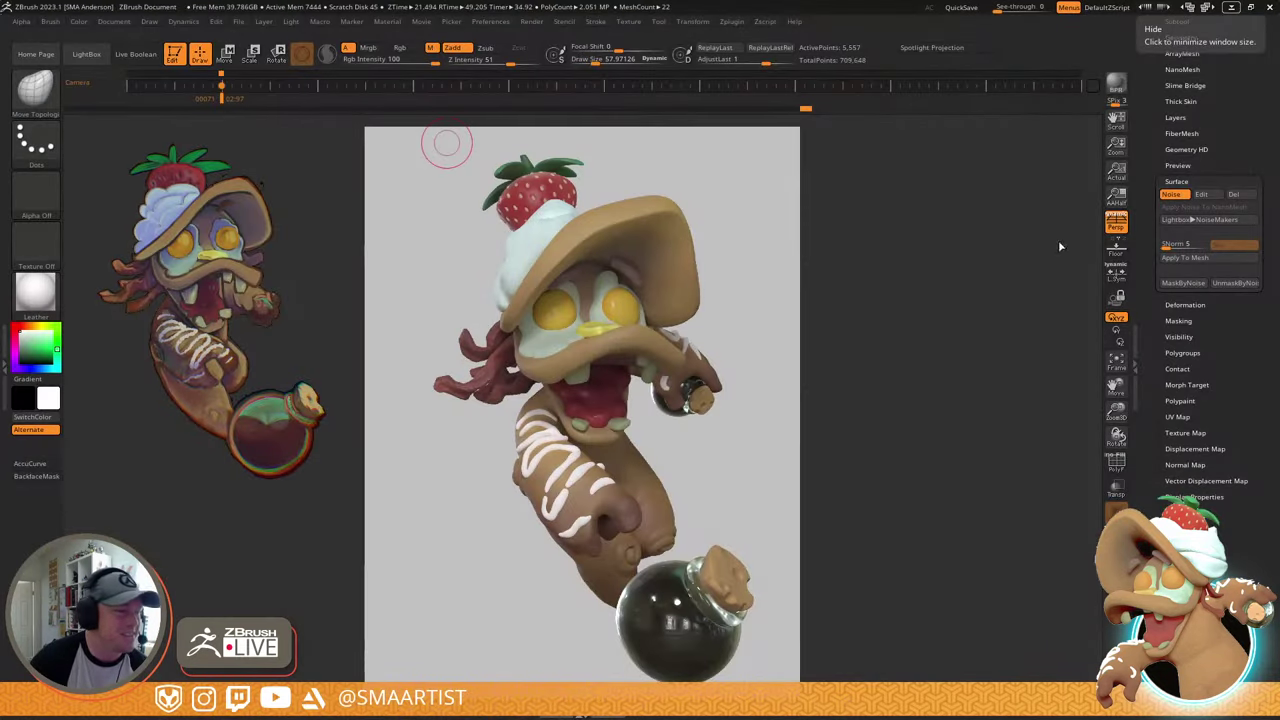